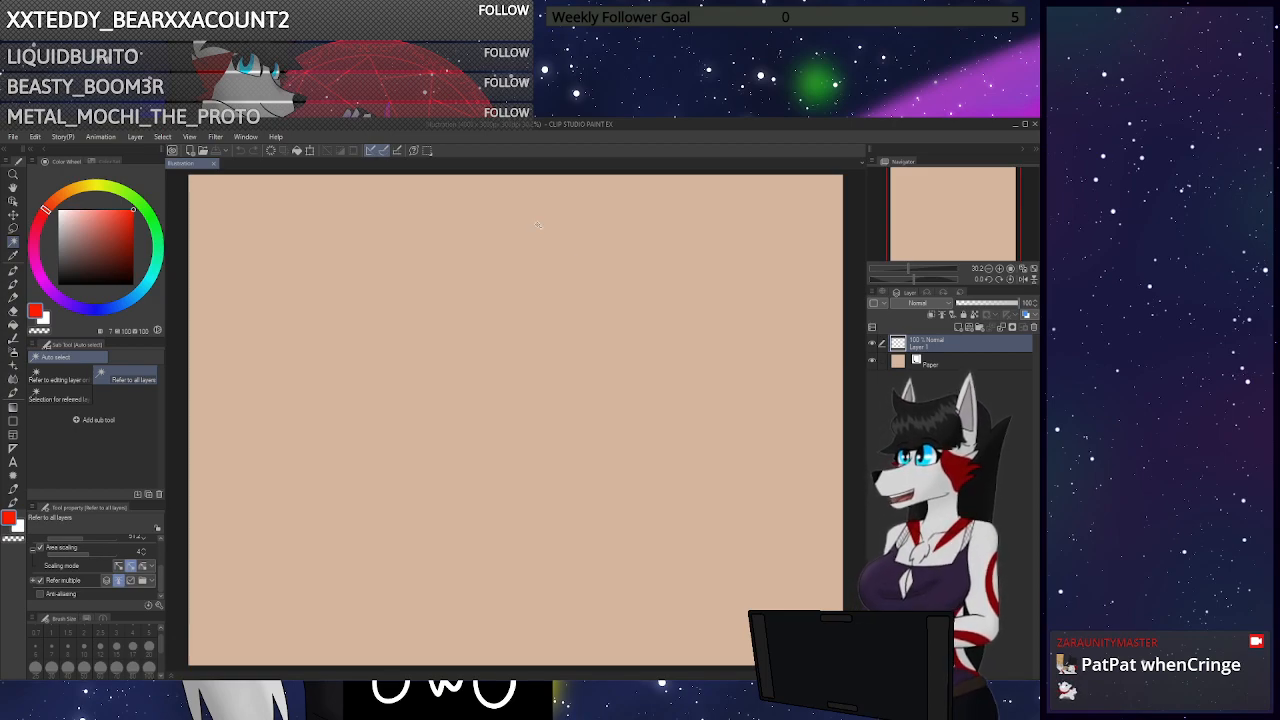
Fit the canvas in view and open the Character category of the 3D materials
{"action": "scroll", "coordinate": [738, 328], "scroll_direction": "down", "scroll_amount": 3}
{"action": "scroll", "coordinate": [611, 266], "scroll_direction": "up", "scroll_amount": 2}
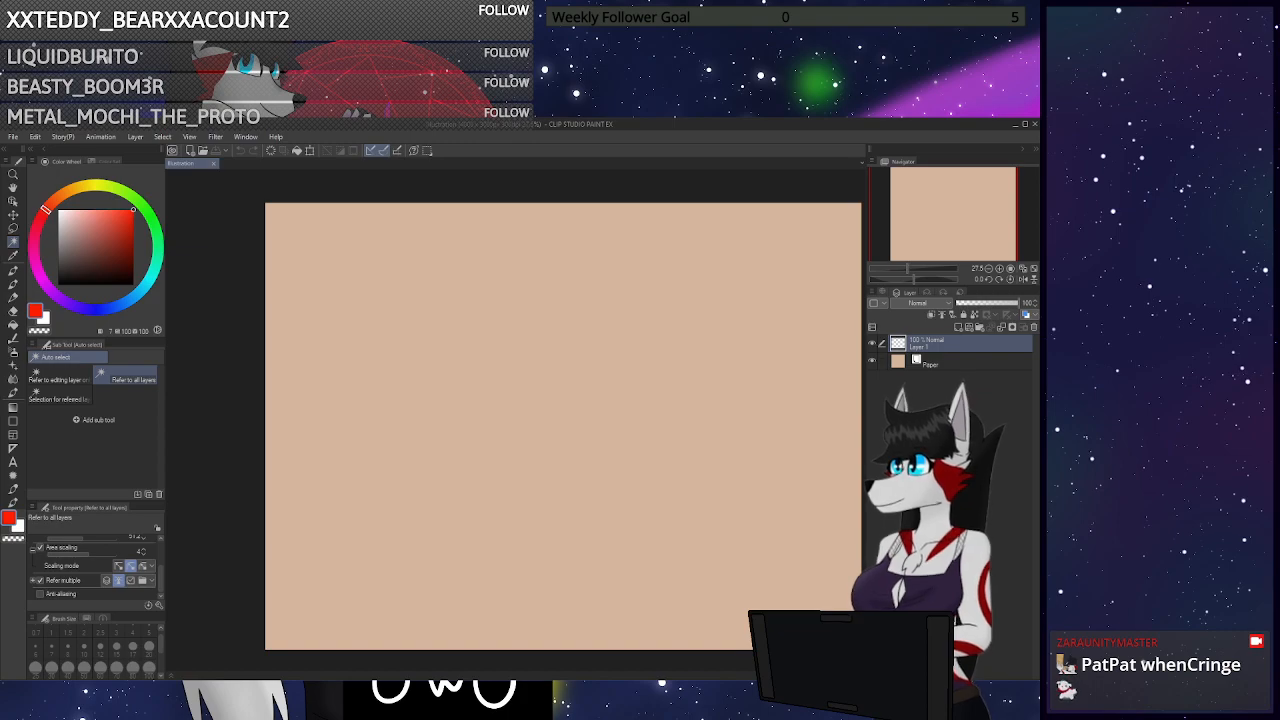
{"action": "left_click", "coordinate": [1024, 268]}
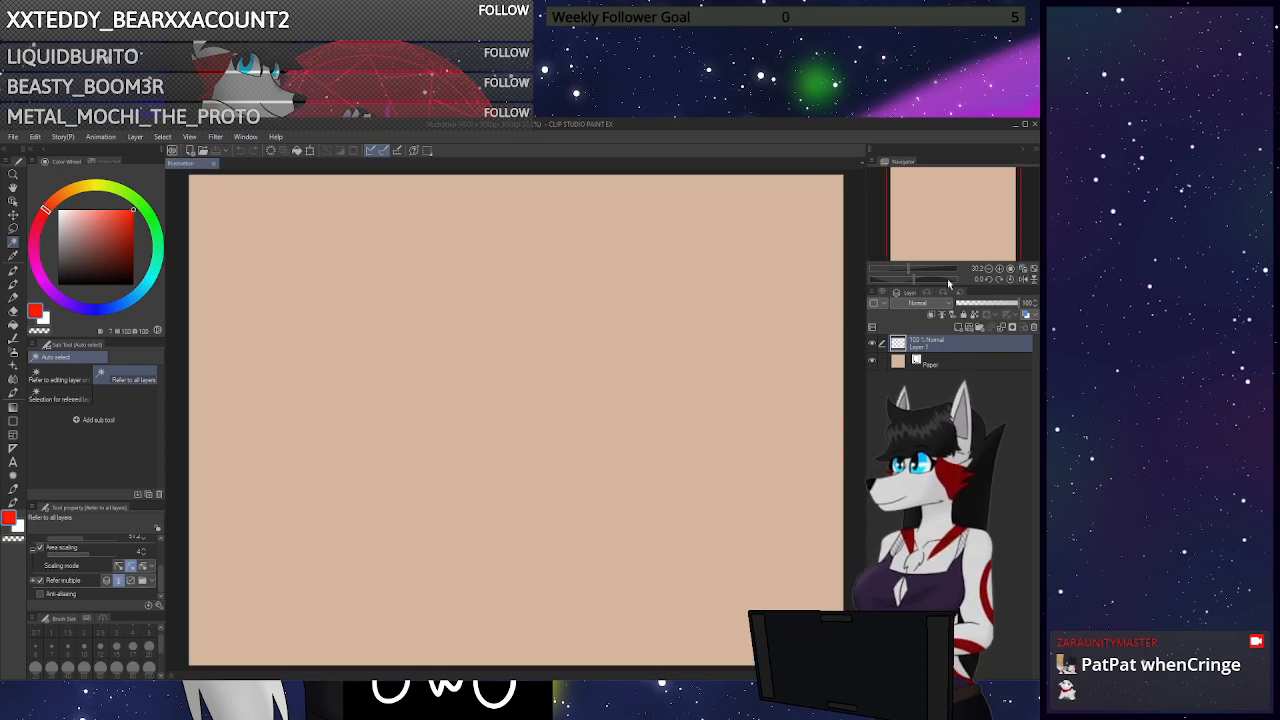
{"action": "left_click", "coordinate": [888, 286]}
{"action": "left_click", "coordinate": [900, 425]}
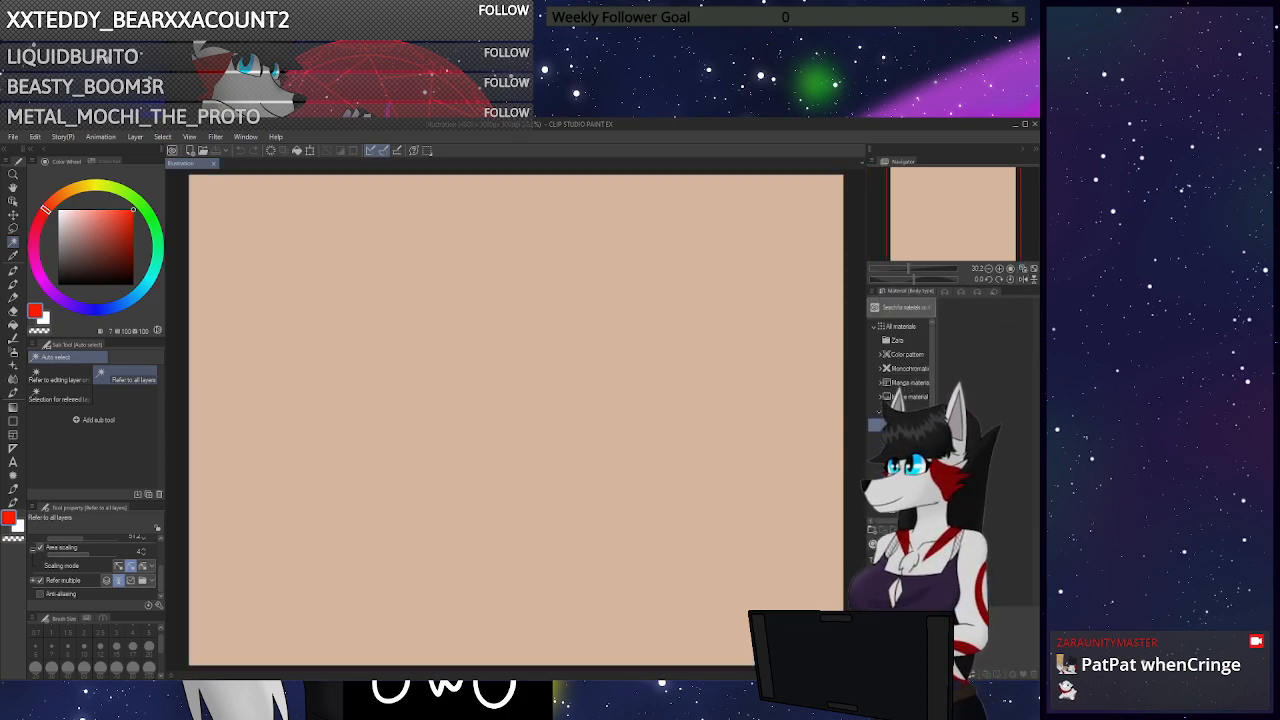
{"action": "left_click", "coordinate": [986, 396]}
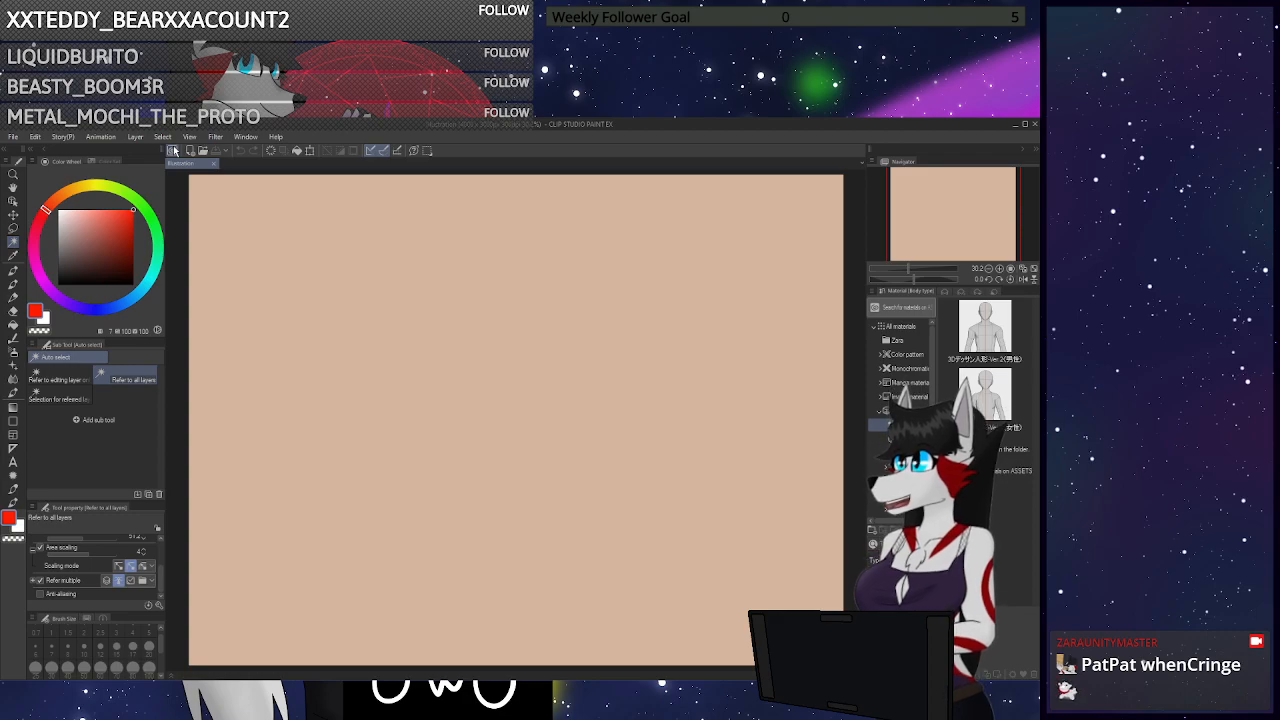
{"action": "left_click", "coordinate": [988, 394]}
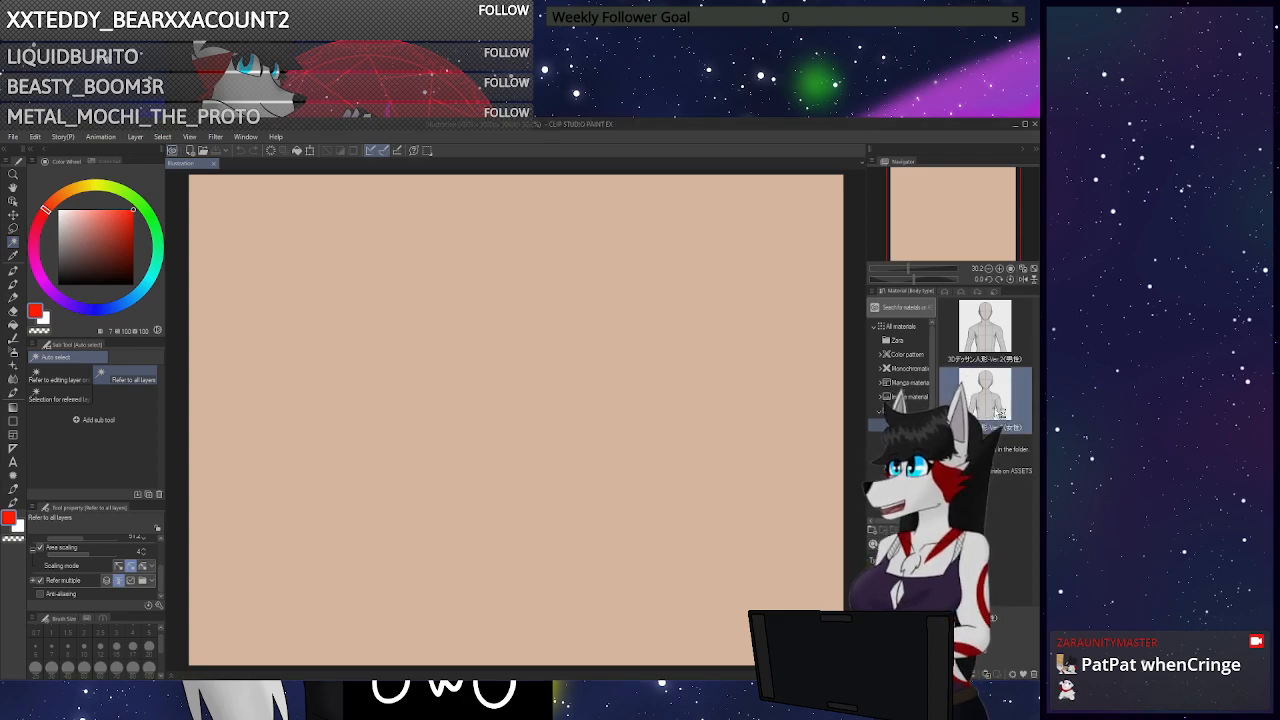
{"action": "left_click", "coordinate": [898, 467]}
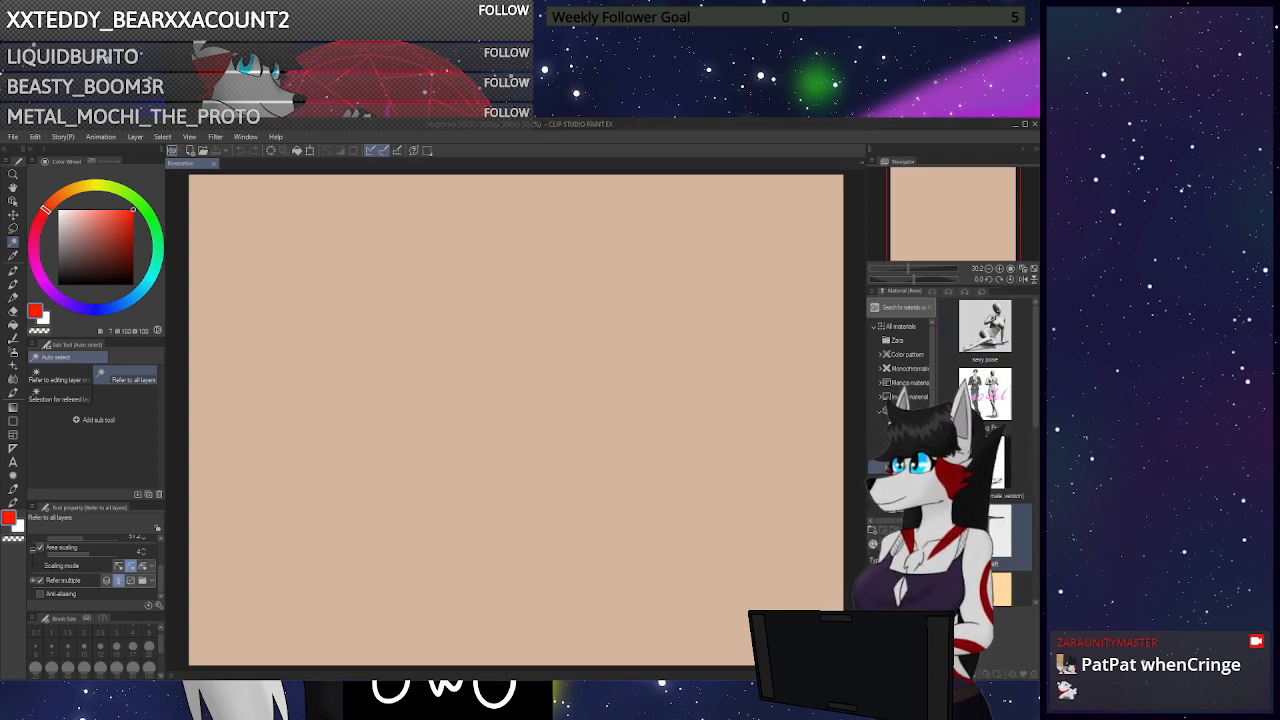
{"action": "left_click", "coordinate": [898, 479]}
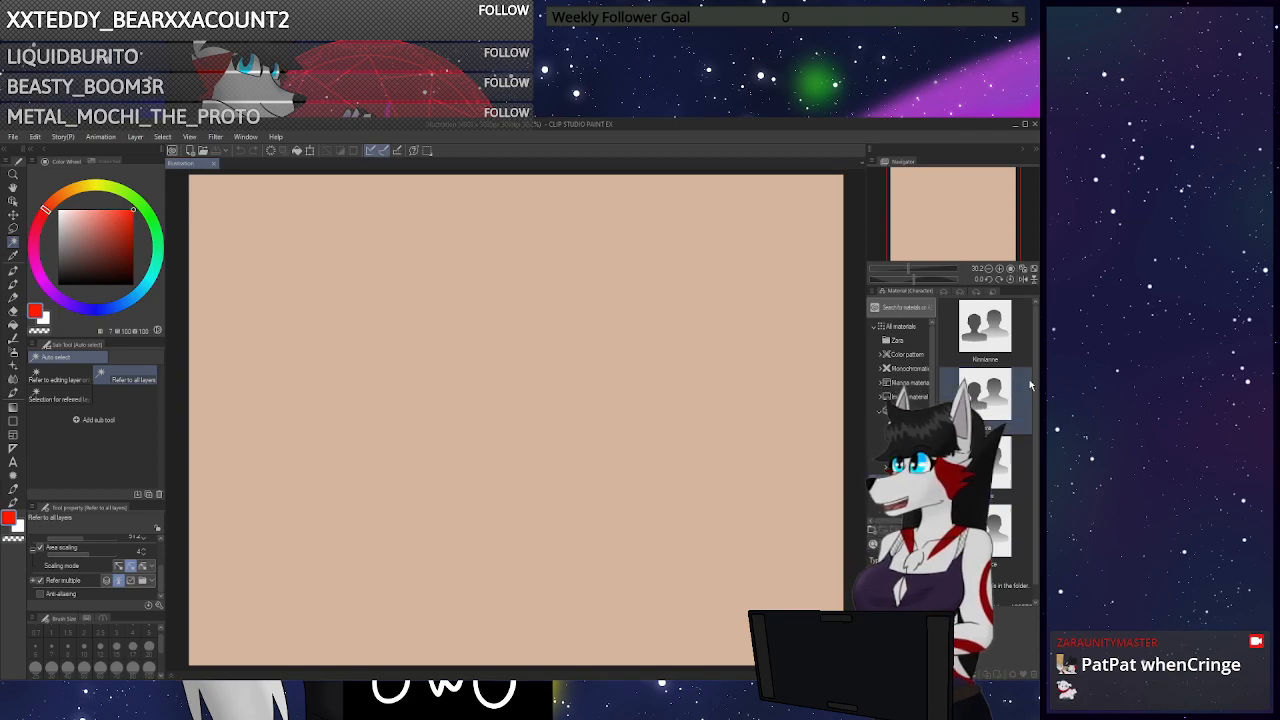
Place the first Character material on the canvas as a 3D figure and frame its full body just left of centre
{"action": "scroll", "coordinate": [995, 384], "scroll_direction": "down", "scroll_amount": 1}
{"action": "scroll", "coordinate": [1021, 482], "scroll_direction": "up", "scroll_amount": 1}
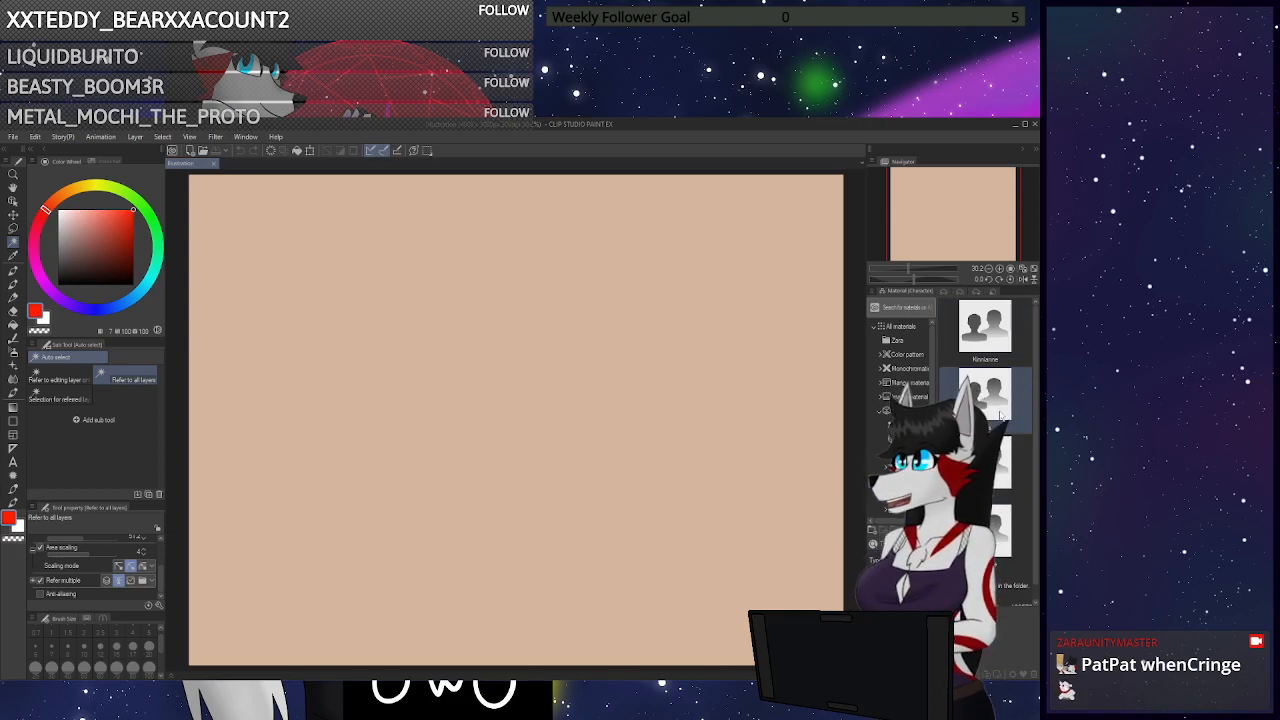
{"action": "left_click_drag", "start_coordinate": [996, 357], "coordinate": [456, 533]}
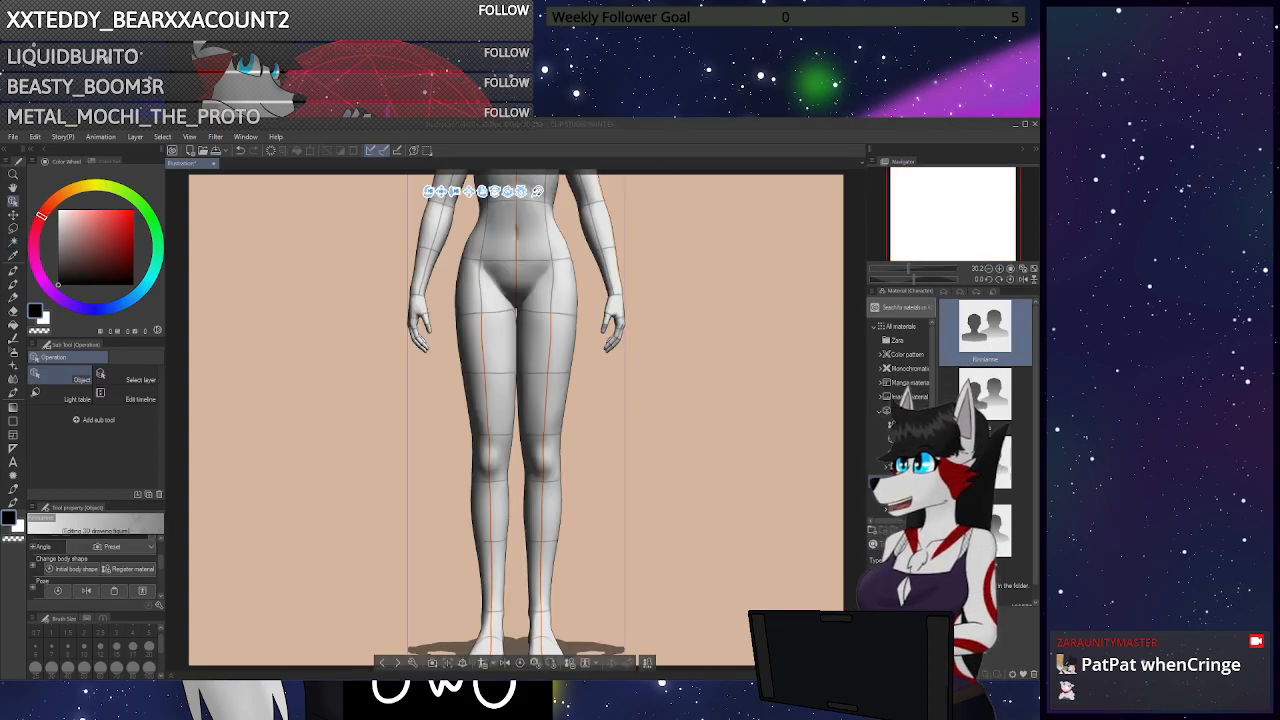
{"action": "left_click_drag", "start_coordinate": [454, 191], "coordinate": [440, 128]}
{"action": "left_click_drag", "start_coordinate": [481, 191], "coordinate": [430, 257]}
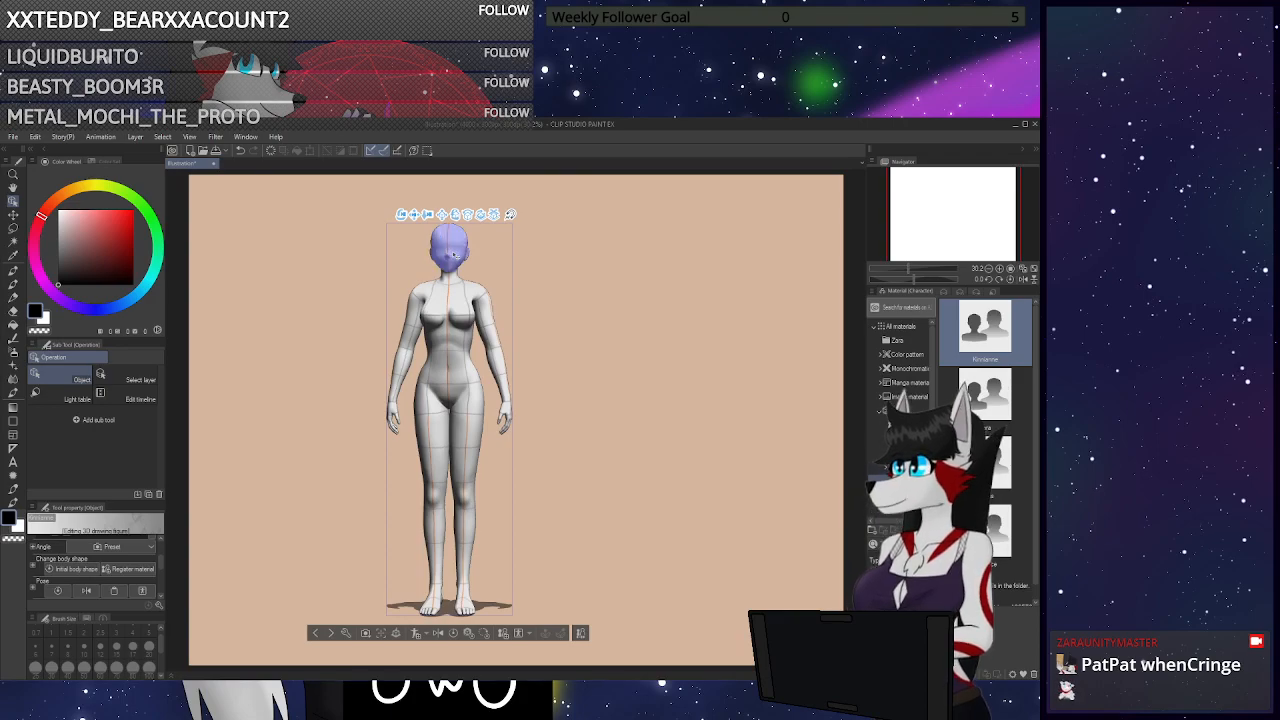
{"action": "left_click_drag", "start_coordinate": [730, 510], "coordinate": [815, 469]}
{"action": "key", "text": "ctrl+z"}
{"action": "key", "text": "ctrl+z"}
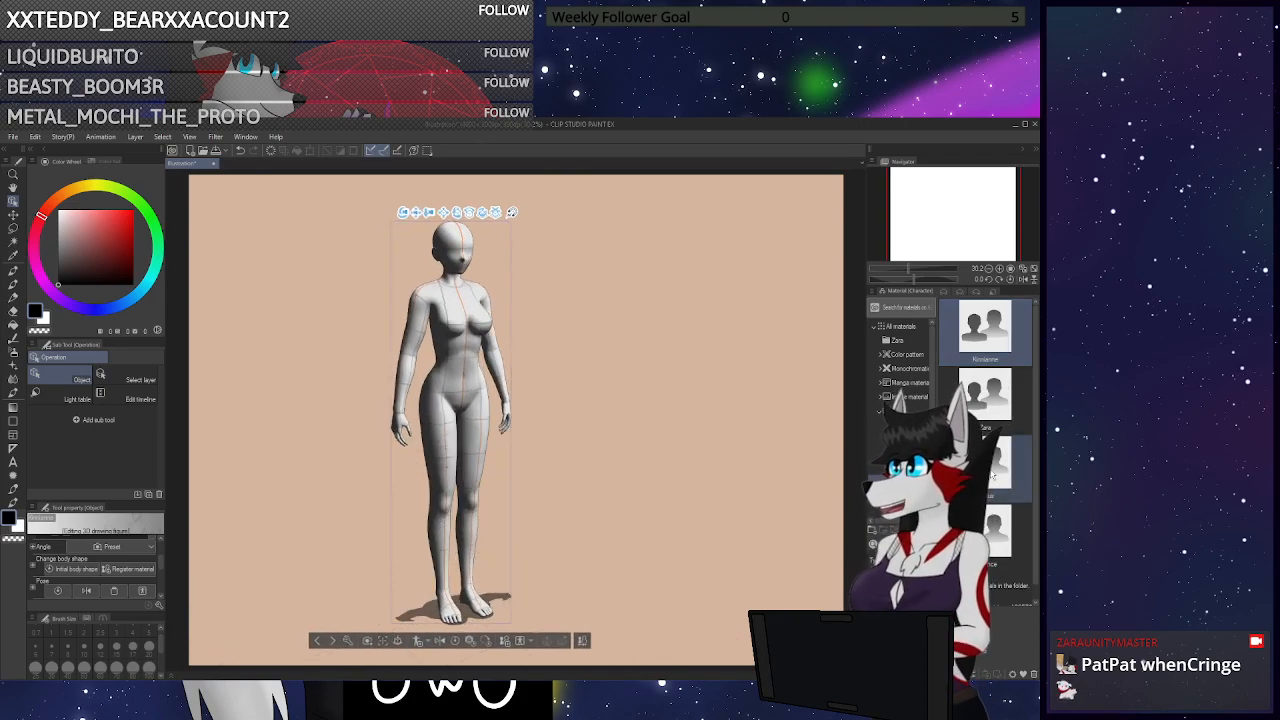
{"action": "left_click_drag", "start_coordinate": [985, 398], "coordinate": [561, 617]}
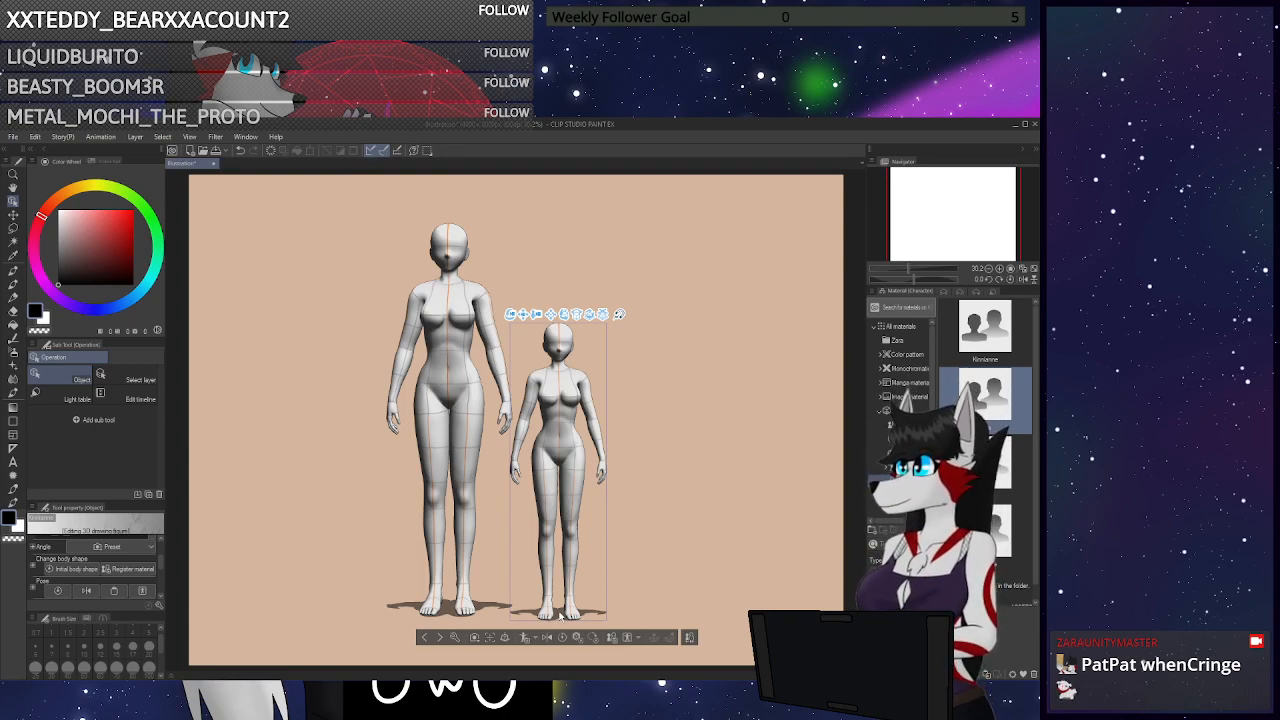
{"action": "key", "text": "Delete"}
Orbit the 3D camera to a slightly turned front view of the figure, keeping its whole body on the canvas
{"action": "left_click", "coordinate": [778, 449]}
{"action": "left_click_drag", "start_coordinate": [778, 449], "coordinate": [546, 522]}
{"action": "left_click", "coordinate": [472, 545]}
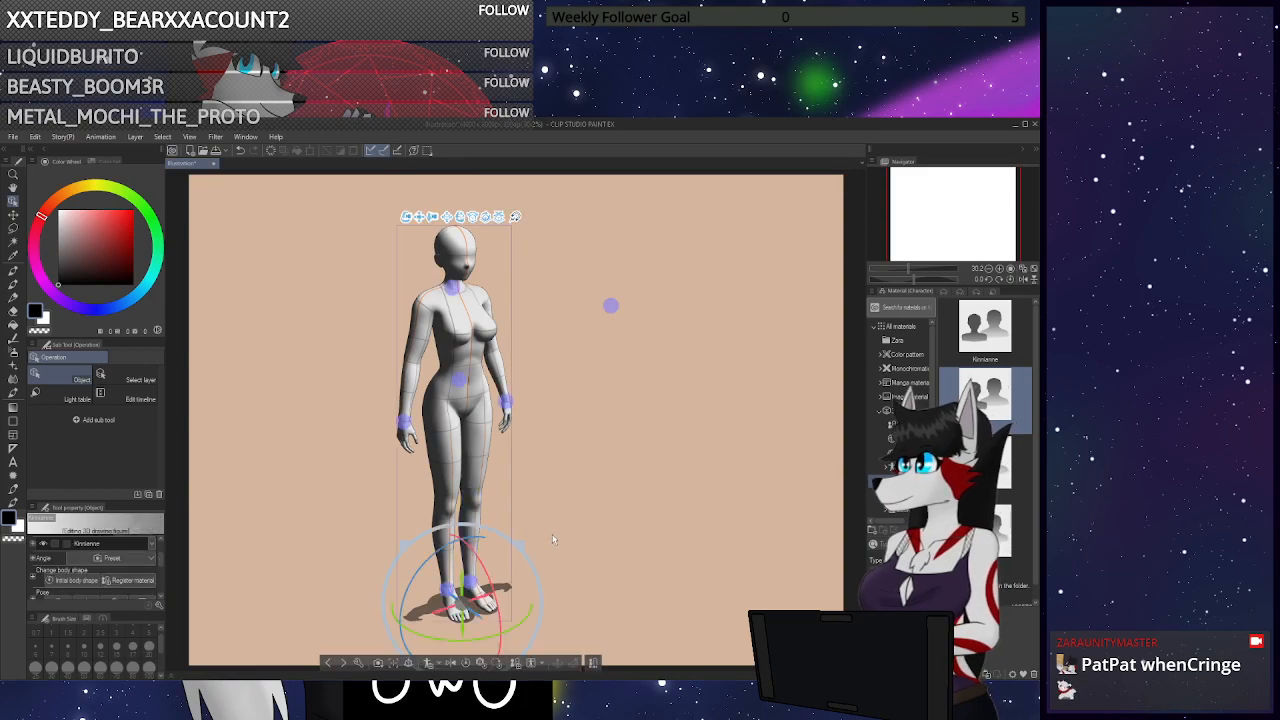
{"action": "left_click_drag", "start_coordinate": [490, 596], "coordinate": [460, 580]}
{"action": "left_click_drag", "start_coordinate": [765, 405], "coordinate": [700, 372]}
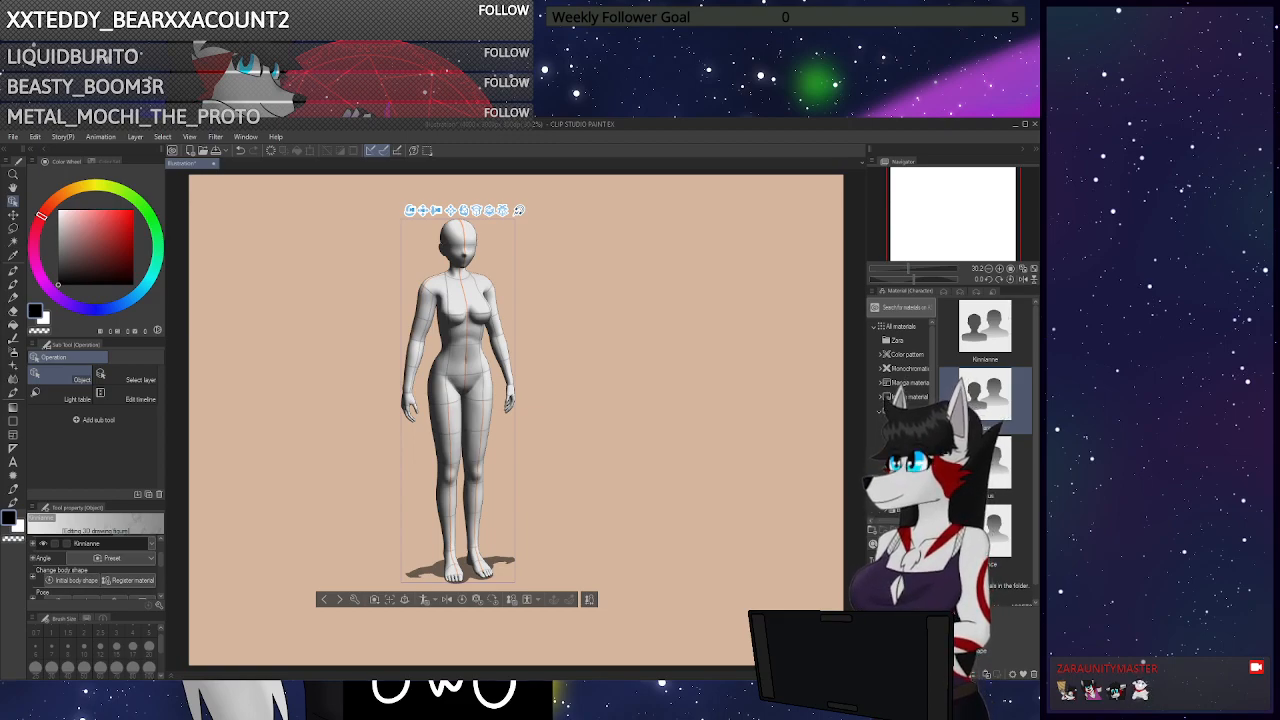
{"action": "left_click_drag", "start_coordinate": [980, 240], "coordinate": [1026, 277]}
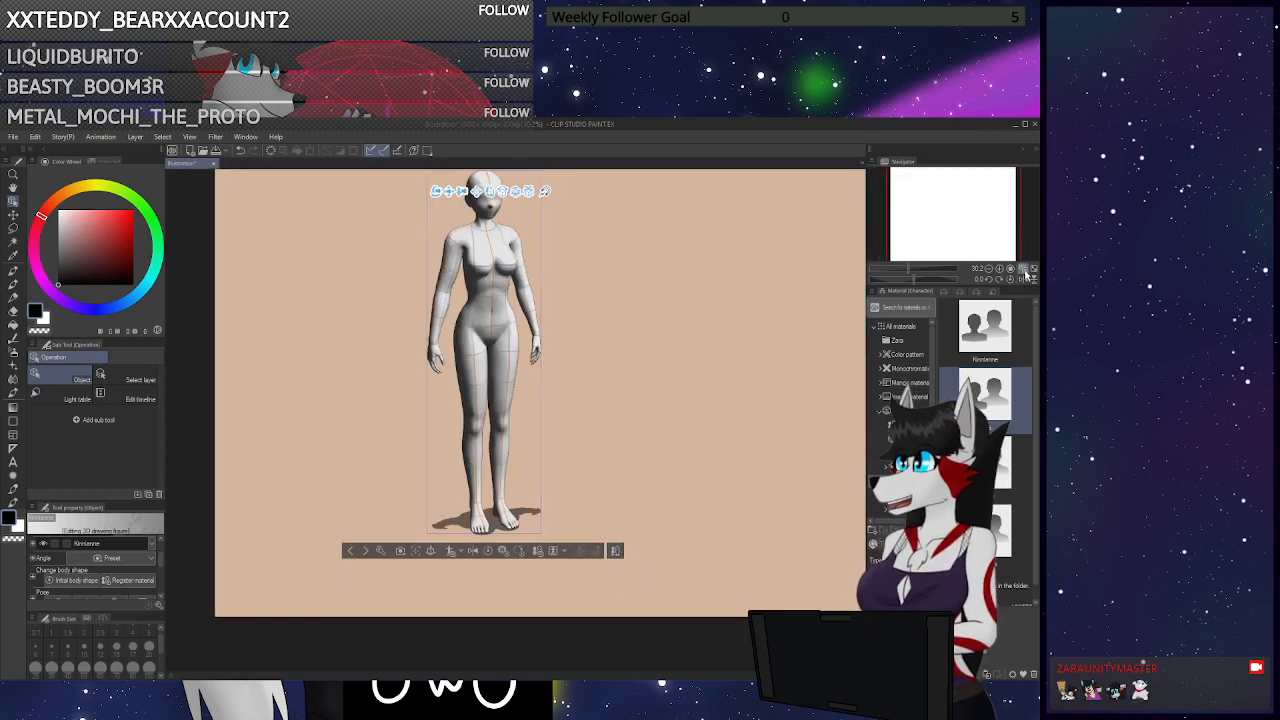
{"action": "left_click", "coordinate": [1025, 271]}
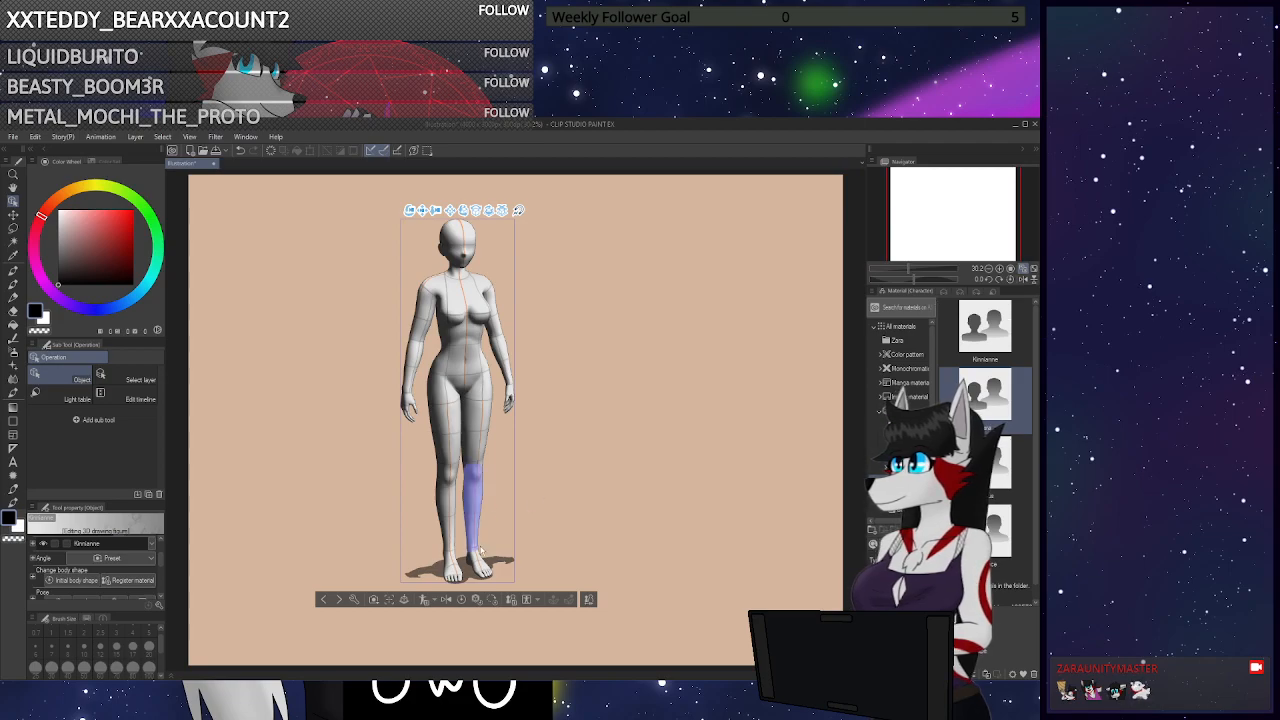
Move the figure's right ankle outward to widen its stance
{"action": "left_click_drag", "start_coordinate": [599, 512], "coordinate": [492, 508]}
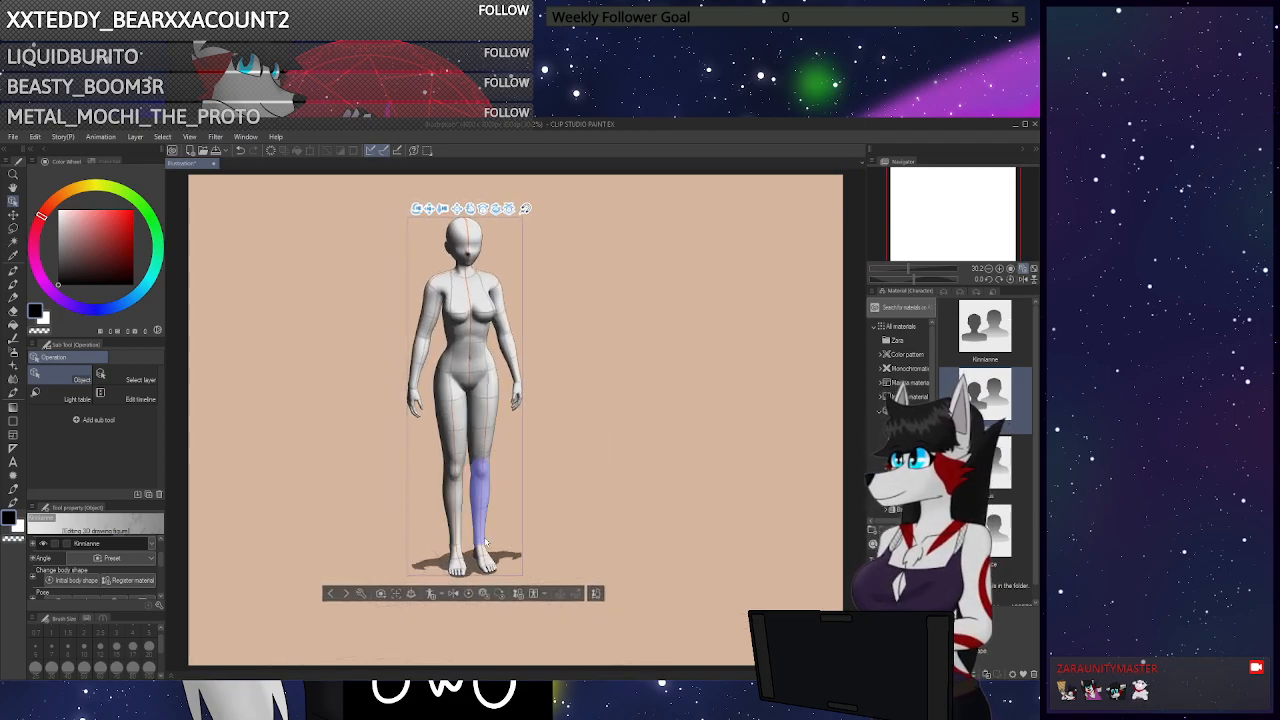
{"action": "left_click", "coordinate": [477, 543]}
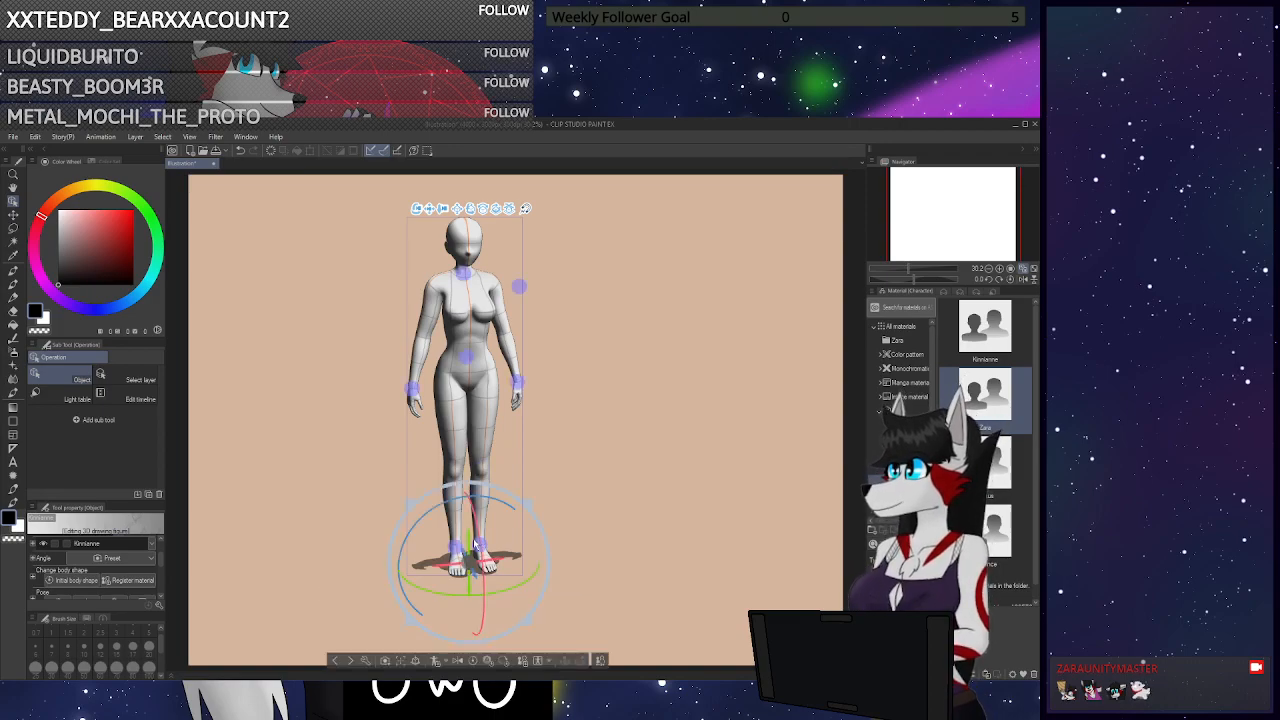
{"action": "left_click", "coordinate": [460, 550]}
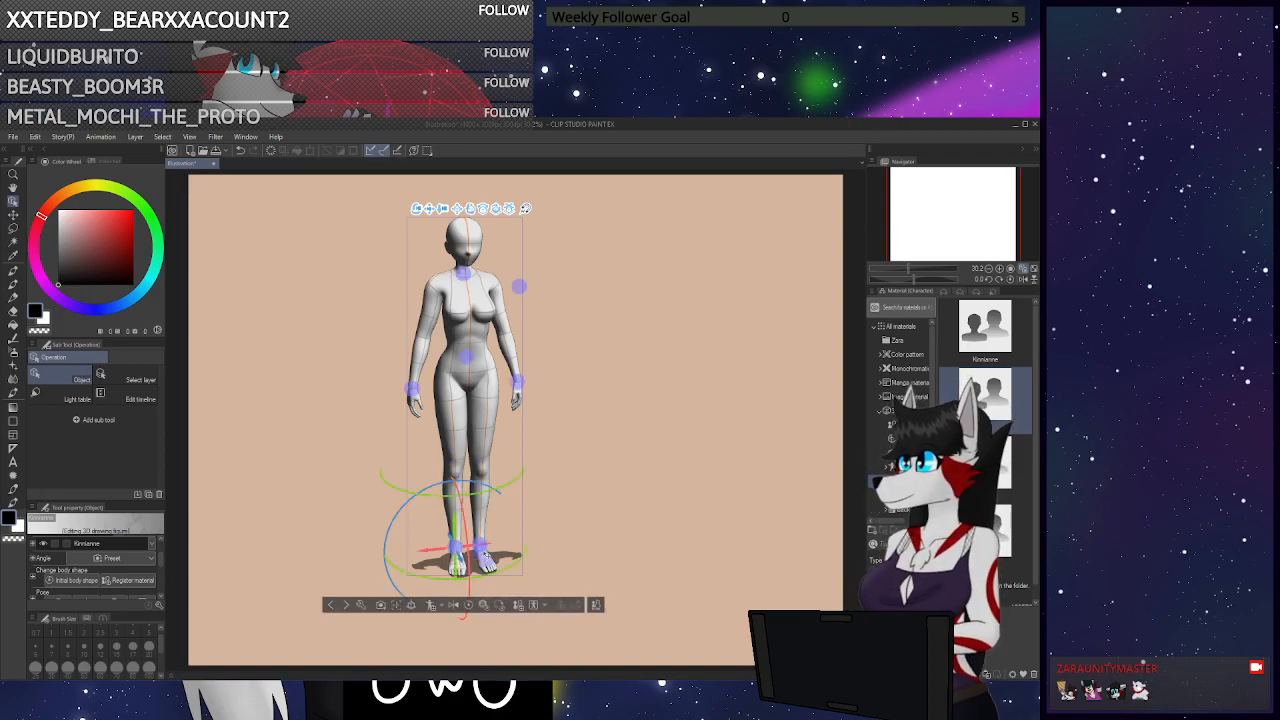
{"action": "left_click_drag", "start_coordinate": [488, 545], "coordinate": [466, 547]}
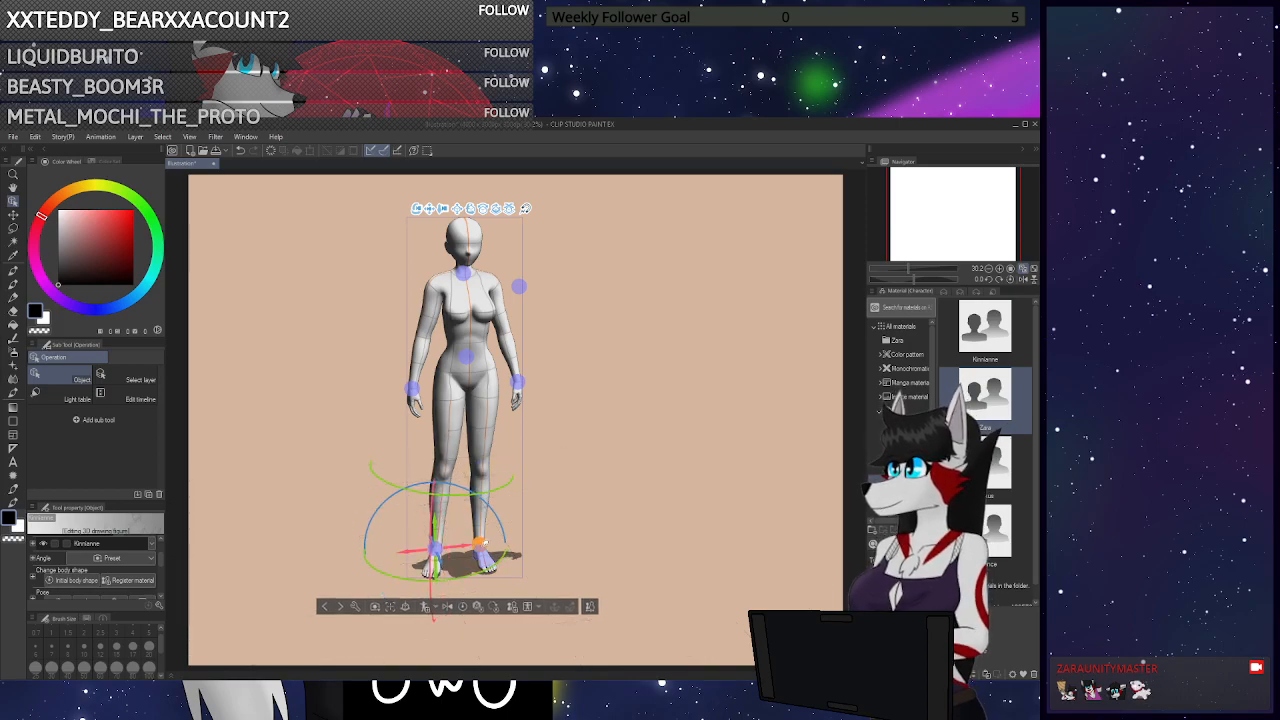
Move the figure's left ankle outward to spread the legs and adjust the right foot's angle
{"action": "left_click", "coordinate": [480, 545]}
{"action": "left_click_drag", "start_coordinate": [513, 539], "coordinate": [548, 578]}
{"action": "left_click_drag", "start_coordinate": [549, 480], "coordinate": [565, 464]}
{"action": "left_click", "coordinate": [441, 549]}
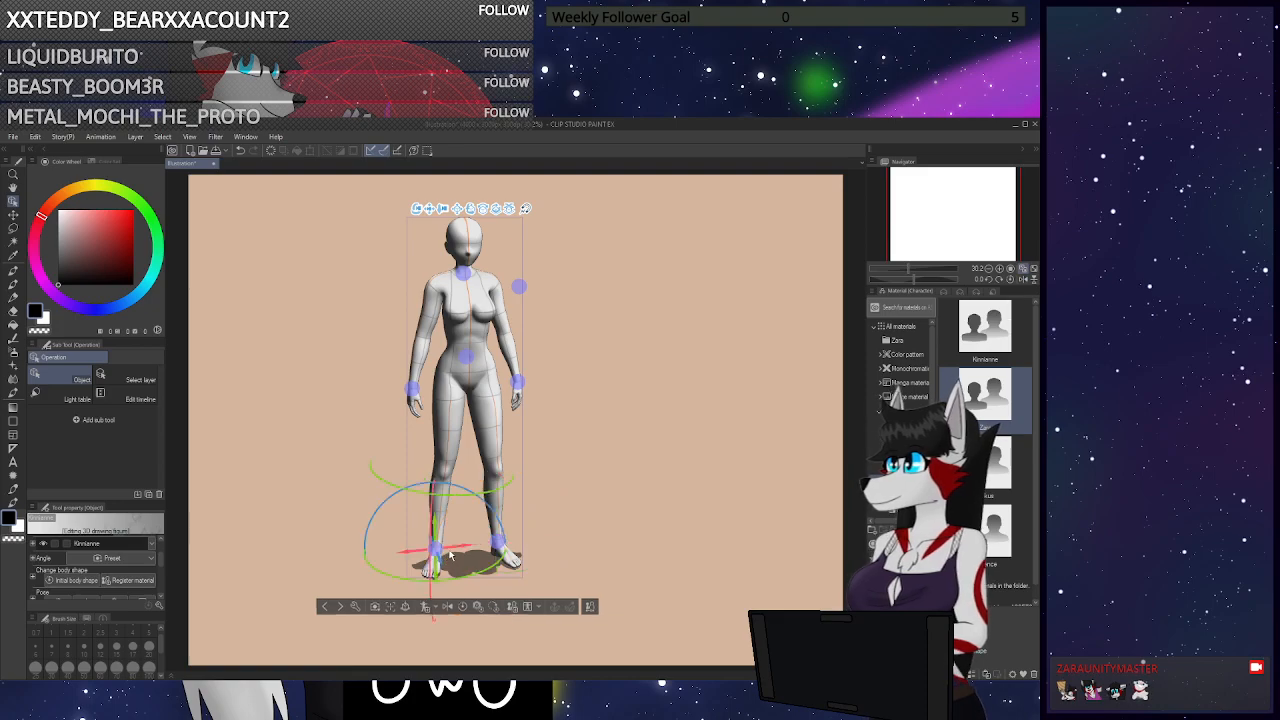
{"action": "left_click_drag", "start_coordinate": [463, 490], "coordinate": [447, 490]}
{"action": "left_click_drag", "start_coordinate": [720, 443], "coordinate": [660, 485]}
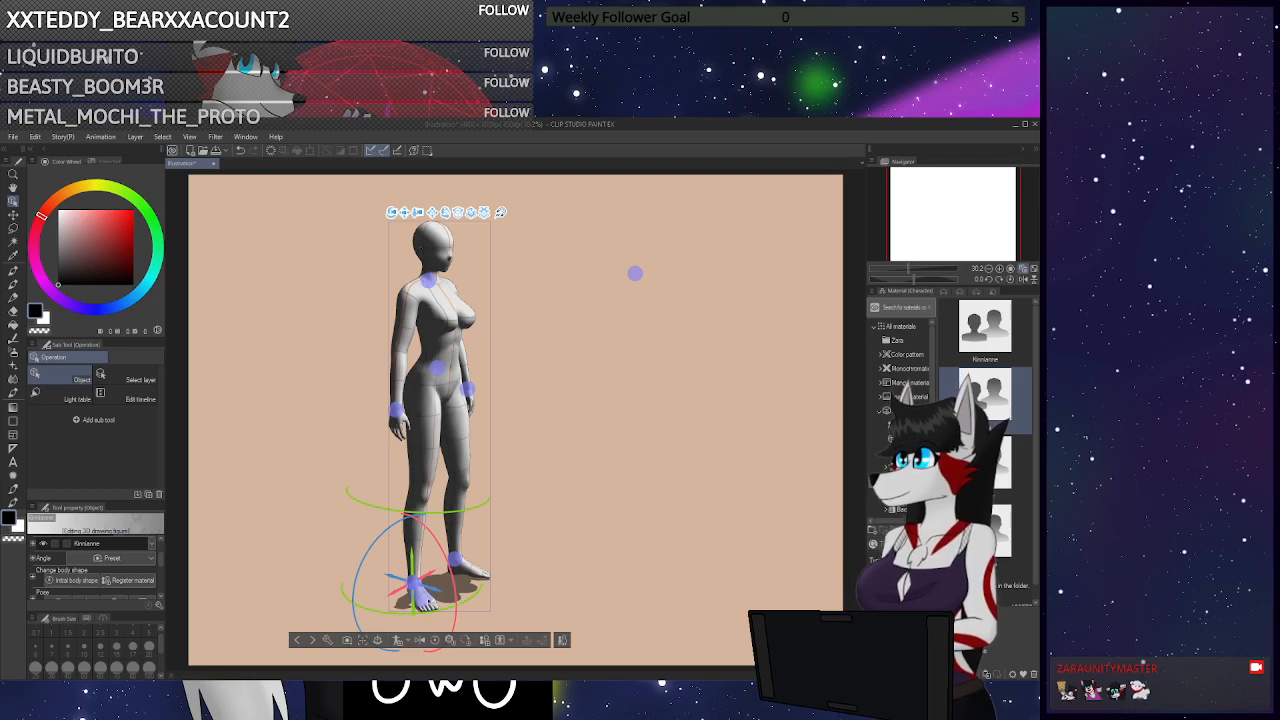
{"action": "left_click", "coordinate": [436, 604]}
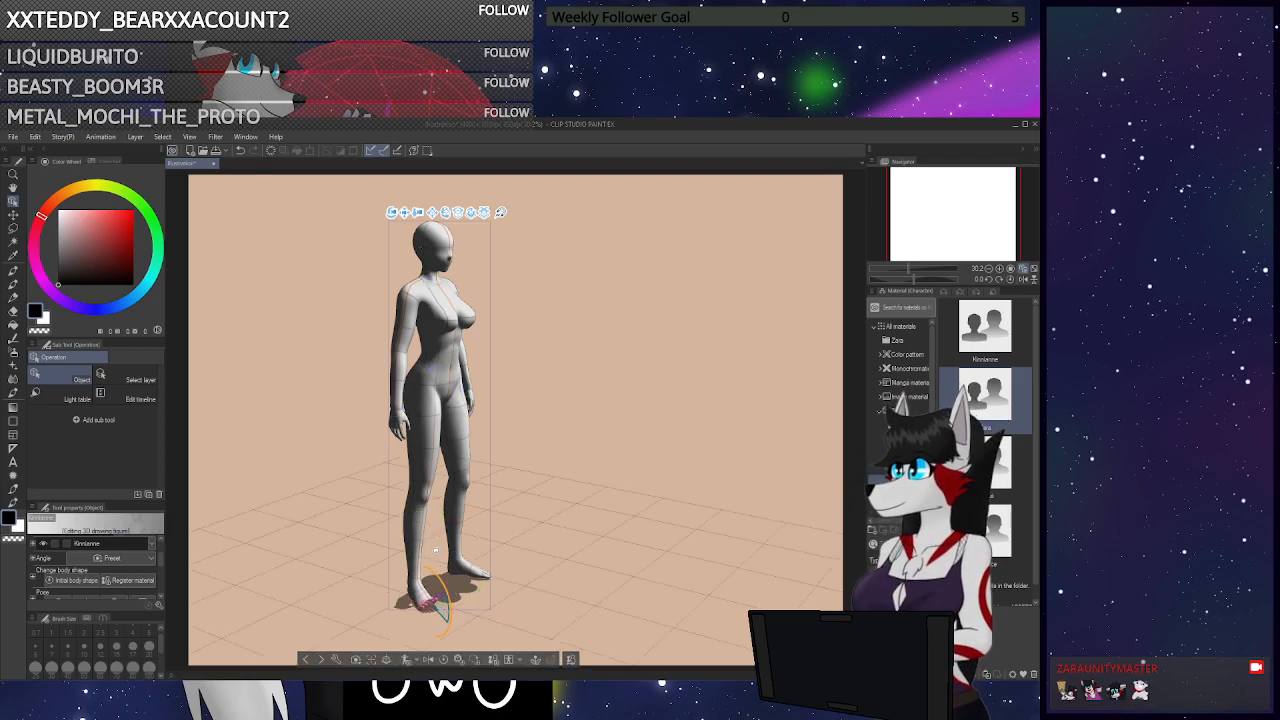
{"action": "left_click", "coordinate": [420, 594]}
{"action": "left_click_drag", "start_coordinate": [441, 598], "coordinate": [589, 554]}
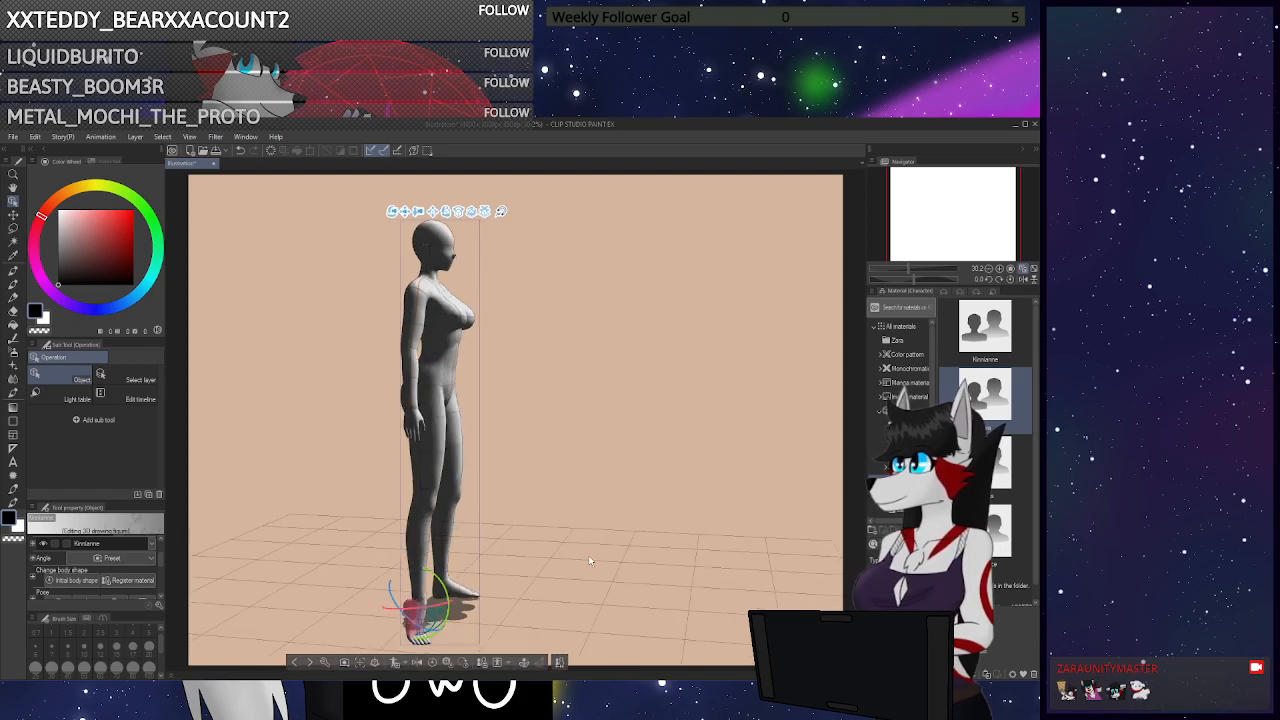
{"action": "left_click", "coordinate": [470, 593]}
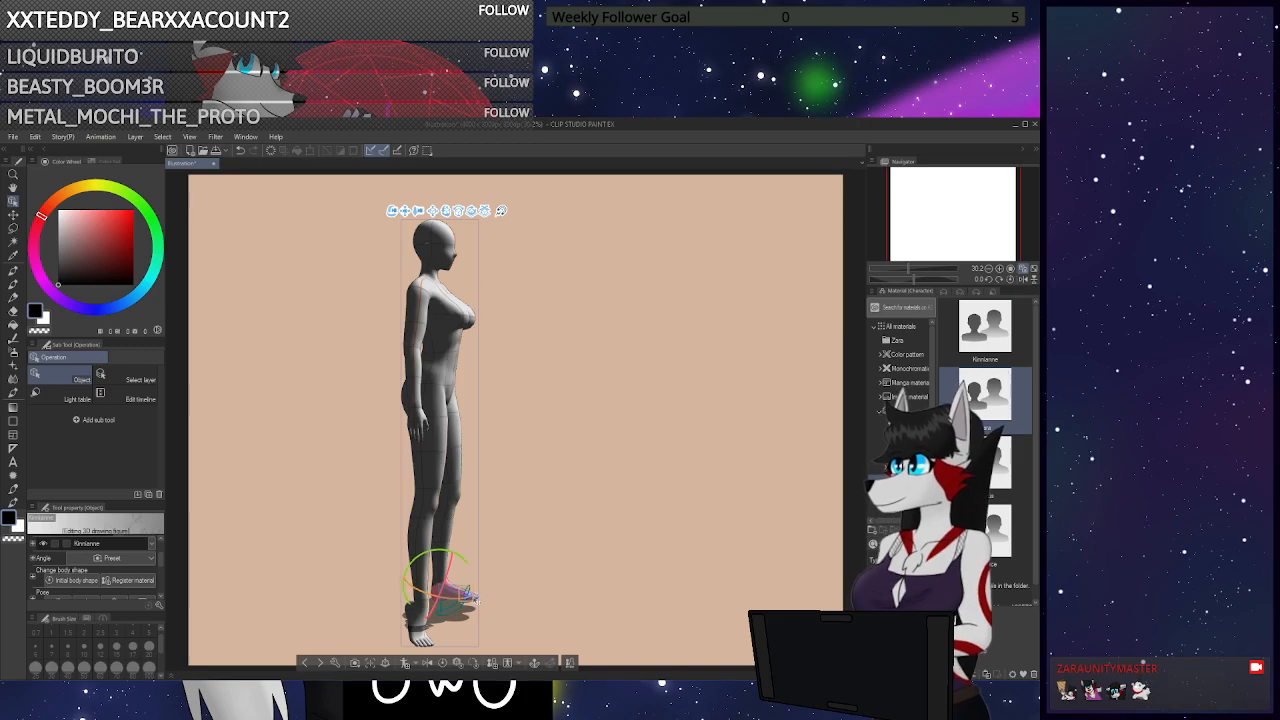
{"action": "left_click", "coordinate": [478, 600]}
{"action": "key", "text": "ctrl+z"}
{"action": "key", "text": "ctrl+z"}
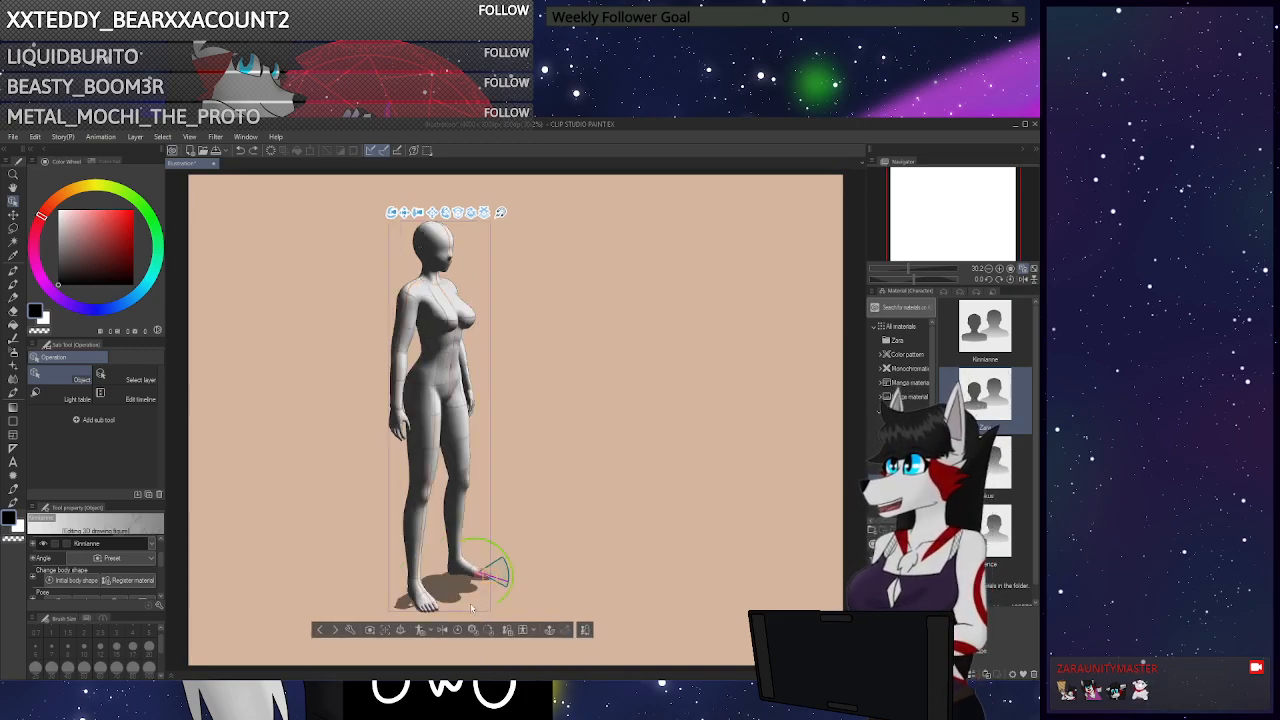
Turn the 3D camera back to a front view and shift the figure toward the left part of the canvas
{"action": "left_click_drag", "start_coordinate": [684, 476], "coordinate": [660, 428]}
{"action": "left_click_drag", "start_coordinate": [519, 363], "coordinate": [554, 484]}
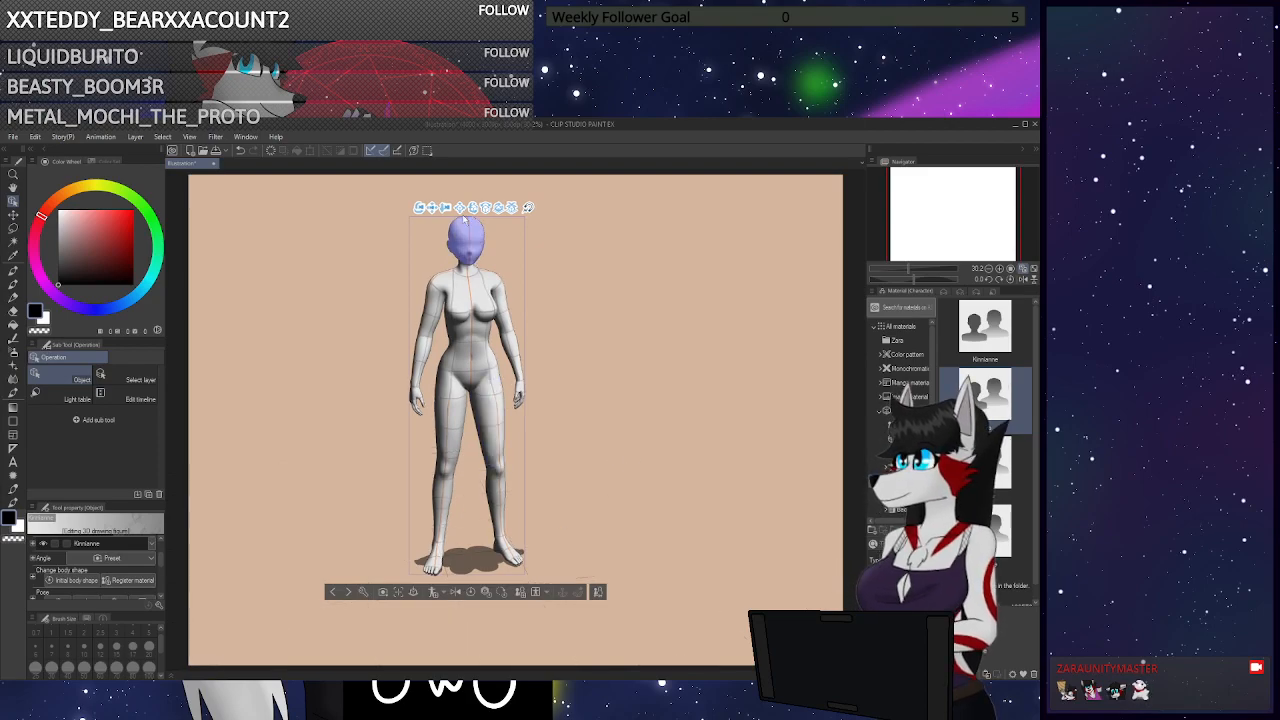
{"action": "left_click_drag", "start_coordinate": [420, 208], "coordinate": [361, 252]}
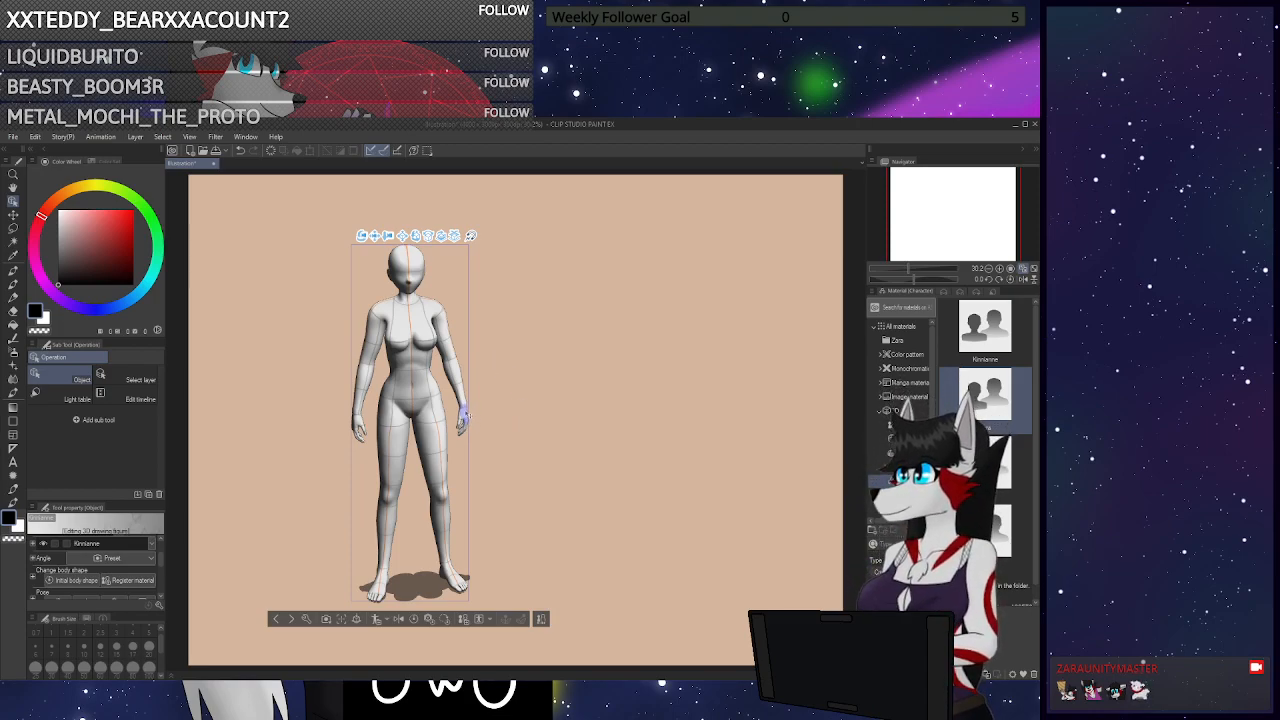
{"action": "left_click", "coordinate": [463, 412]}
{"action": "left_click_drag", "start_coordinate": [467, 392], "coordinate": [477, 364]}
{"action": "key", "text": "ctrl+z"}
{"action": "key", "text": "ctrl+z"}
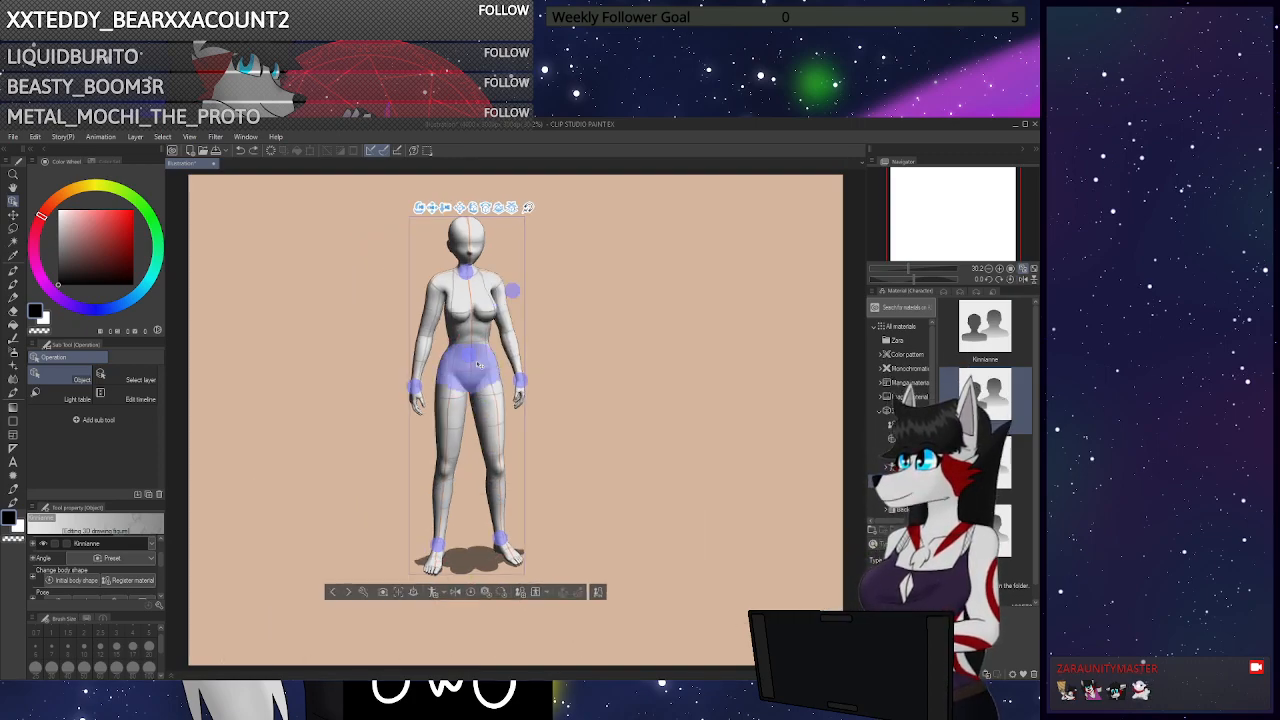
{"action": "key", "text": "ctrl+z"}
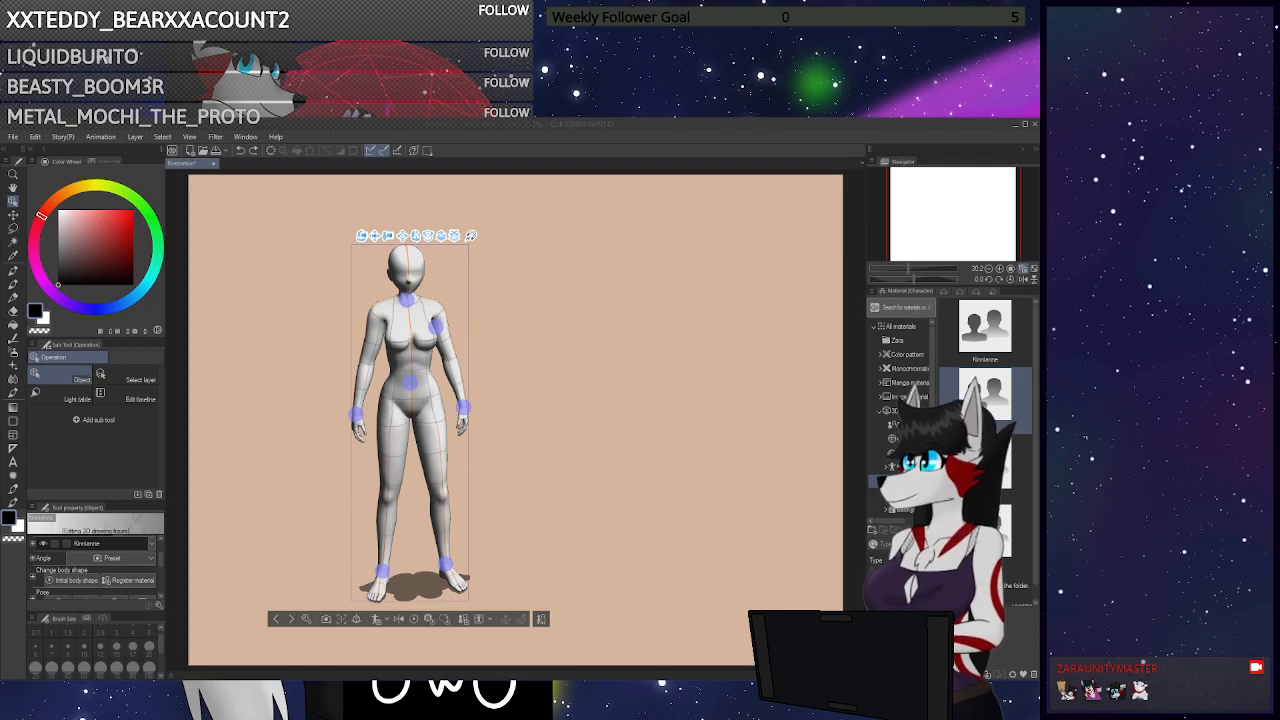
Add the plane (平面) from the Primitive 3D materials to the scene beside the figure
{"action": "left_click", "coordinate": [945, 293]}
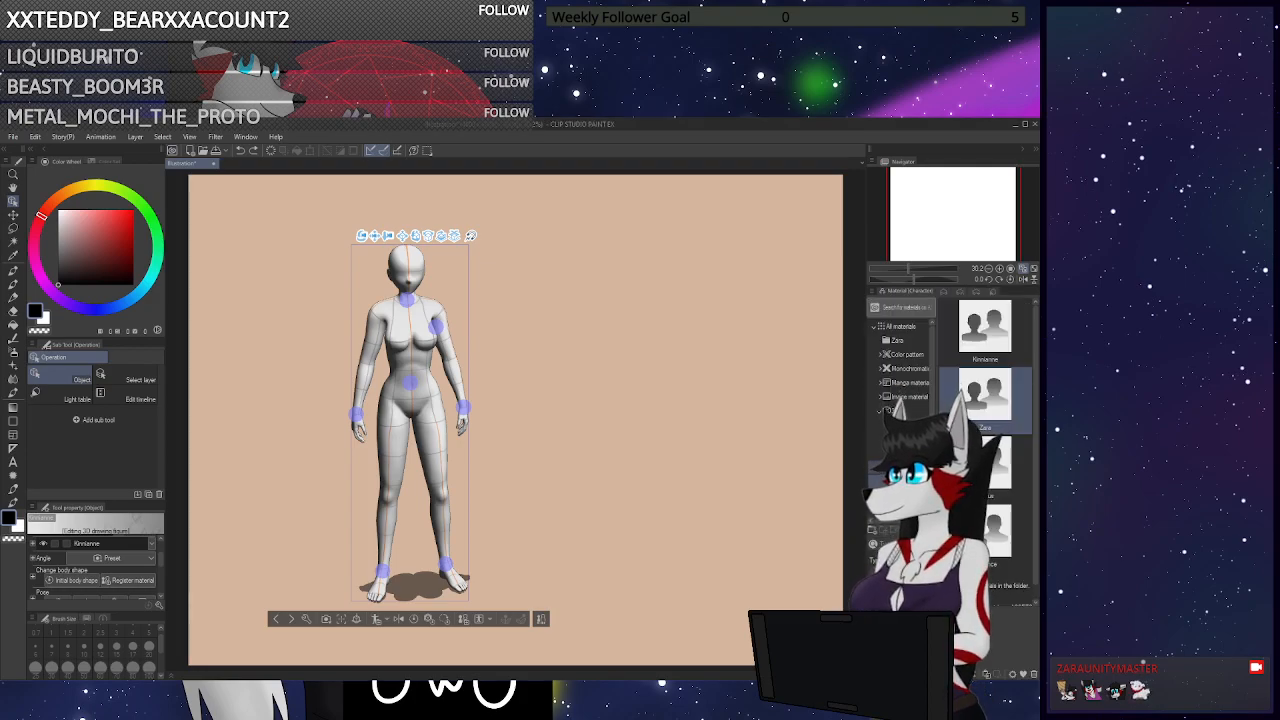
{"action": "left_click", "coordinate": [905, 439]}
{"action": "left_click_drag", "start_coordinate": [1004, 332], "coordinate": [620, 523]}
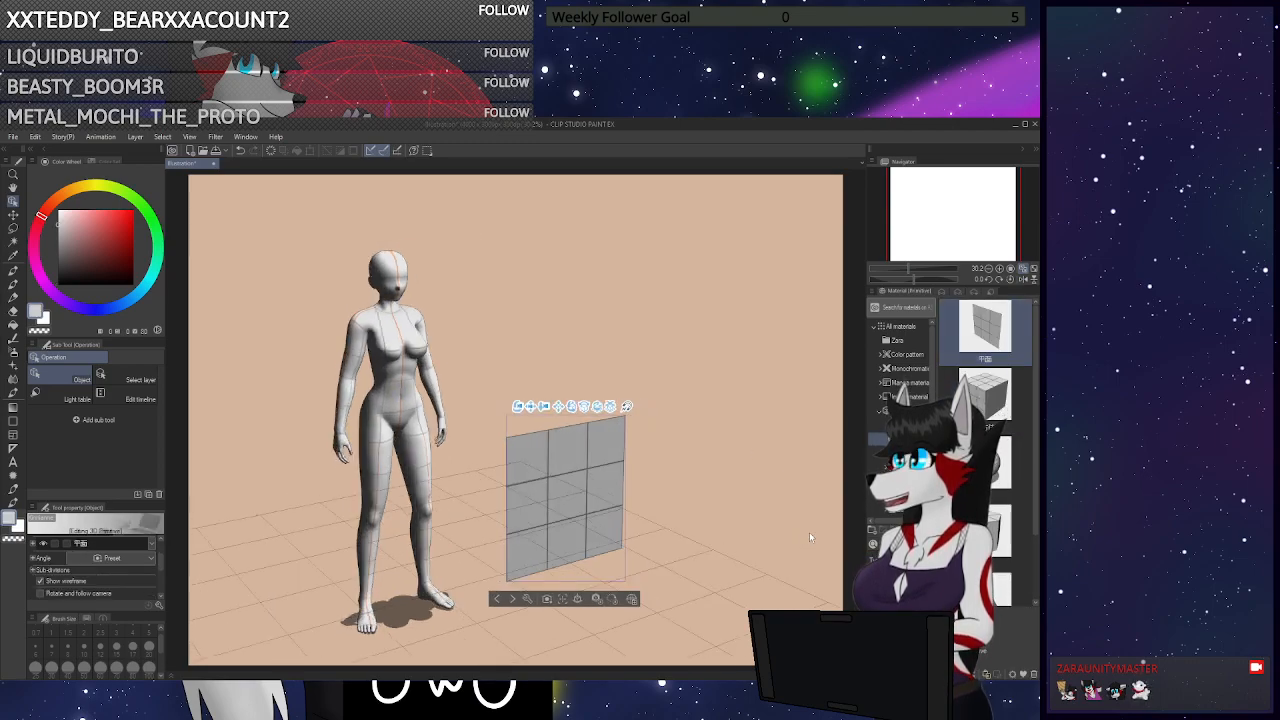
Enlarge the plane to a wall slightly taller than the figure and position it upright directly behind the figure
{"action": "left_click", "coordinate": [534, 546]}
{"action": "left_click_drag", "start_coordinate": [551, 573], "coordinate": [340, 598]}
{"action": "left_click_drag", "start_coordinate": [600, 440], "coordinate": [740, 378]}
{"action": "left_click_drag", "start_coordinate": [619, 573], "coordinate": [675, 606]}
{"action": "left_click_drag", "start_coordinate": [596, 476], "coordinate": [618, 405]}
{"action": "left_click_drag", "start_coordinate": [790, 492], "coordinate": [700, 518]}
{"action": "left_click_drag", "start_coordinate": [359, 601], "coordinate": [308, 604]}
{"action": "left_click_drag", "start_coordinate": [638, 527], "coordinate": [543, 553]}
{"action": "left_click_drag", "start_coordinate": [454, 590], "coordinate": [491, 585]}
{"action": "left_click_drag", "start_coordinate": [668, 520], "coordinate": [547, 548]}
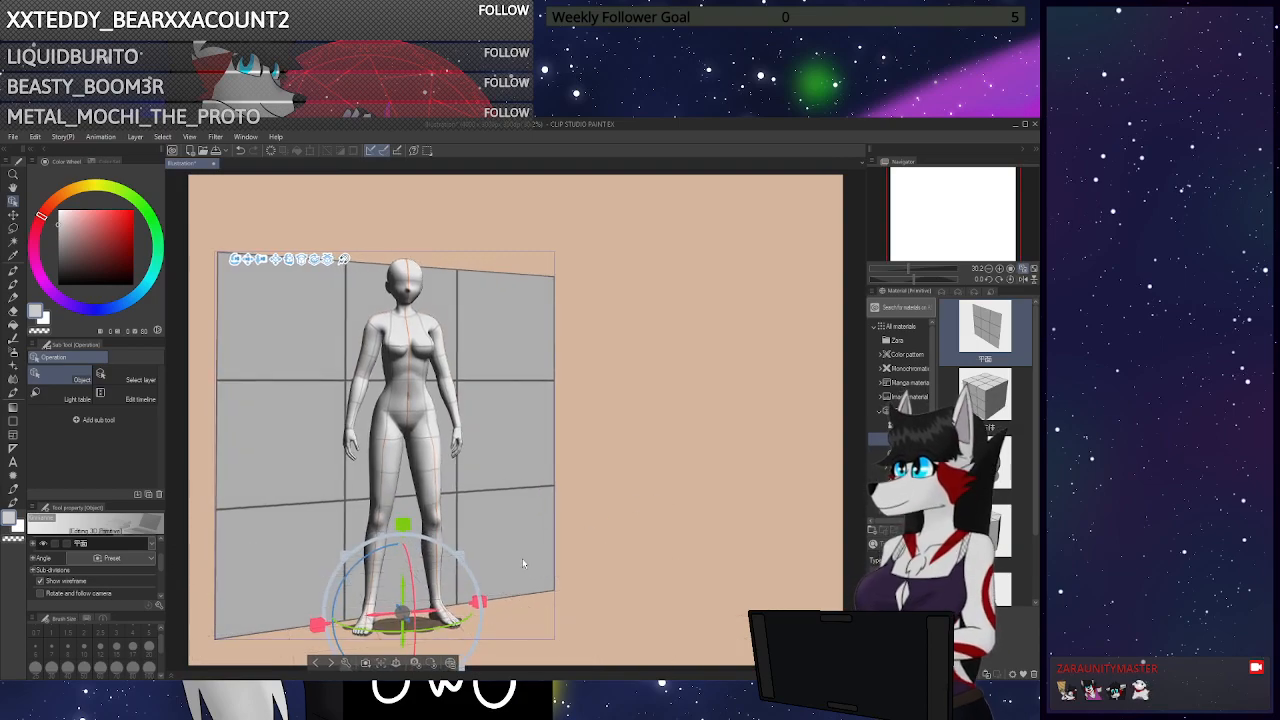
{"action": "left_click_drag", "start_coordinate": [248, 260], "coordinate": [287, 230]}
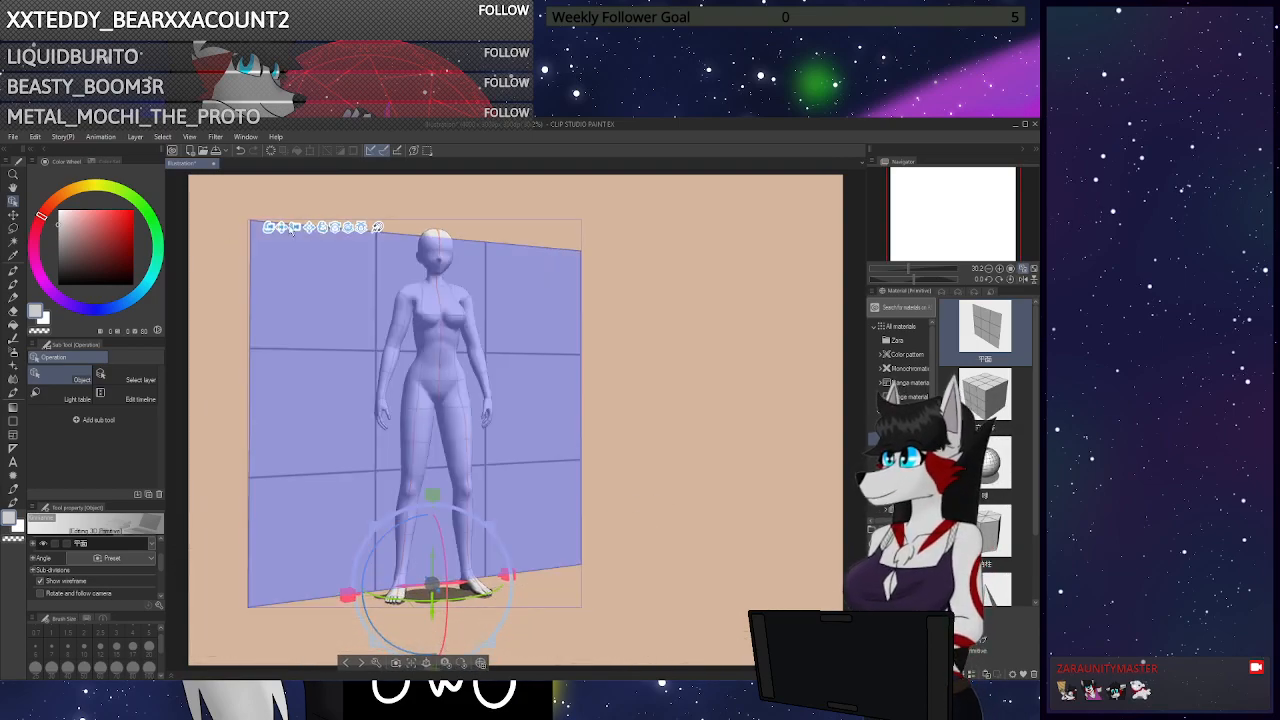
{"action": "left_click_drag", "start_coordinate": [680, 445], "coordinate": [705, 460]}
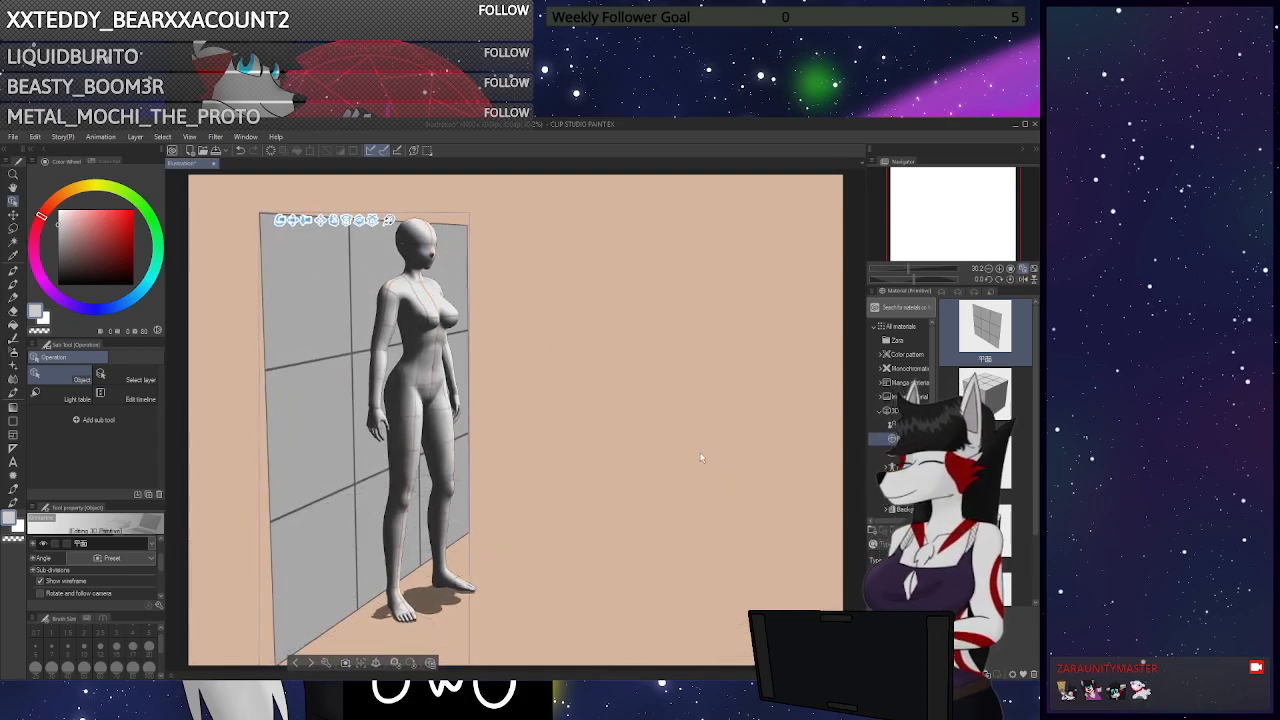
Select the figure and reposition its chest and waist so the body leans back toward the wall
{"action": "left_click", "coordinate": [430, 366]}
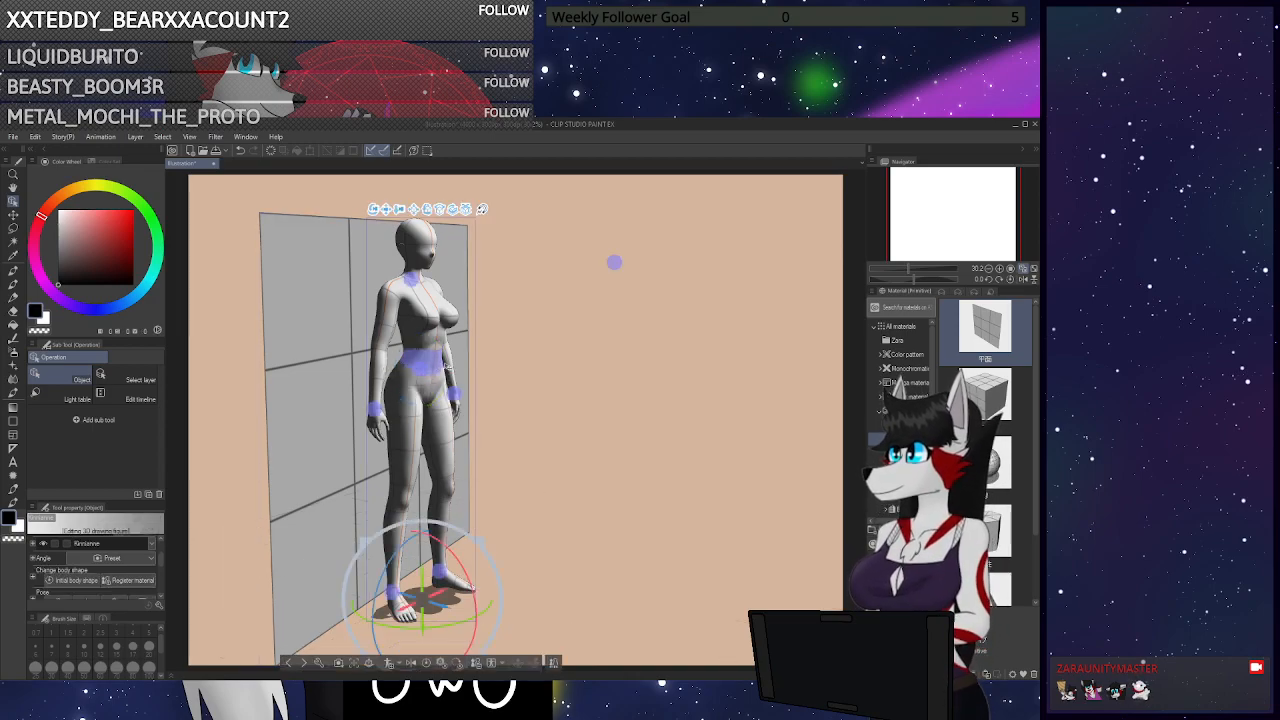
{"action": "left_click", "coordinate": [416, 300]}
{"action": "left_click_drag", "start_coordinate": [415, 329], "coordinate": [412, 280]}
{"action": "left_click_drag", "start_coordinate": [501, 289], "coordinate": [636, 328]}
{"action": "left_click_drag", "start_coordinate": [393, 265], "coordinate": [396, 264]}
{"action": "left_click", "coordinate": [430, 378]}
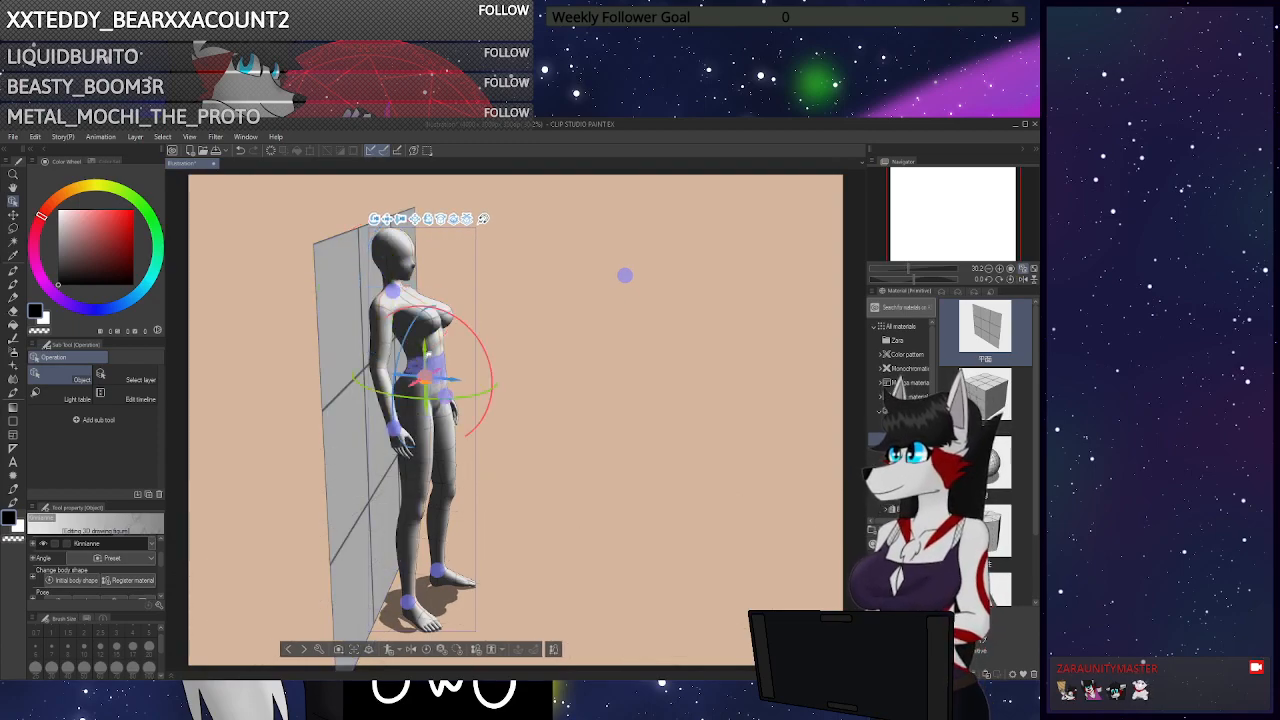
{"action": "left_click_drag", "start_coordinate": [426, 362], "coordinate": [686, 391]}
Move the figure's right ankle forward from the wall and bring the left ankle beside it
{"action": "left_click", "coordinate": [406, 550]}
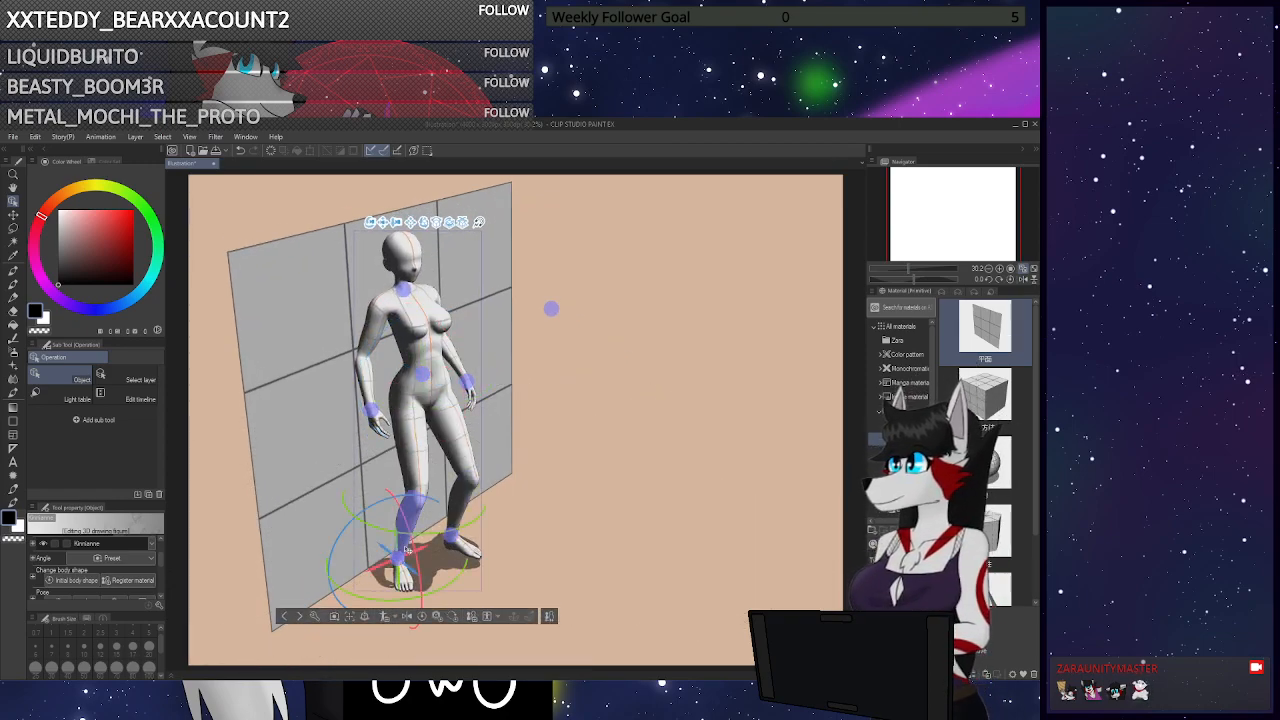
{"action": "left_click_drag", "start_coordinate": [406, 552], "coordinate": [452, 597]}
{"action": "left_click_drag", "start_coordinate": [651, 502], "coordinate": [534, 556]}
{"action": "left_click", "coordinate": [481, 498]}
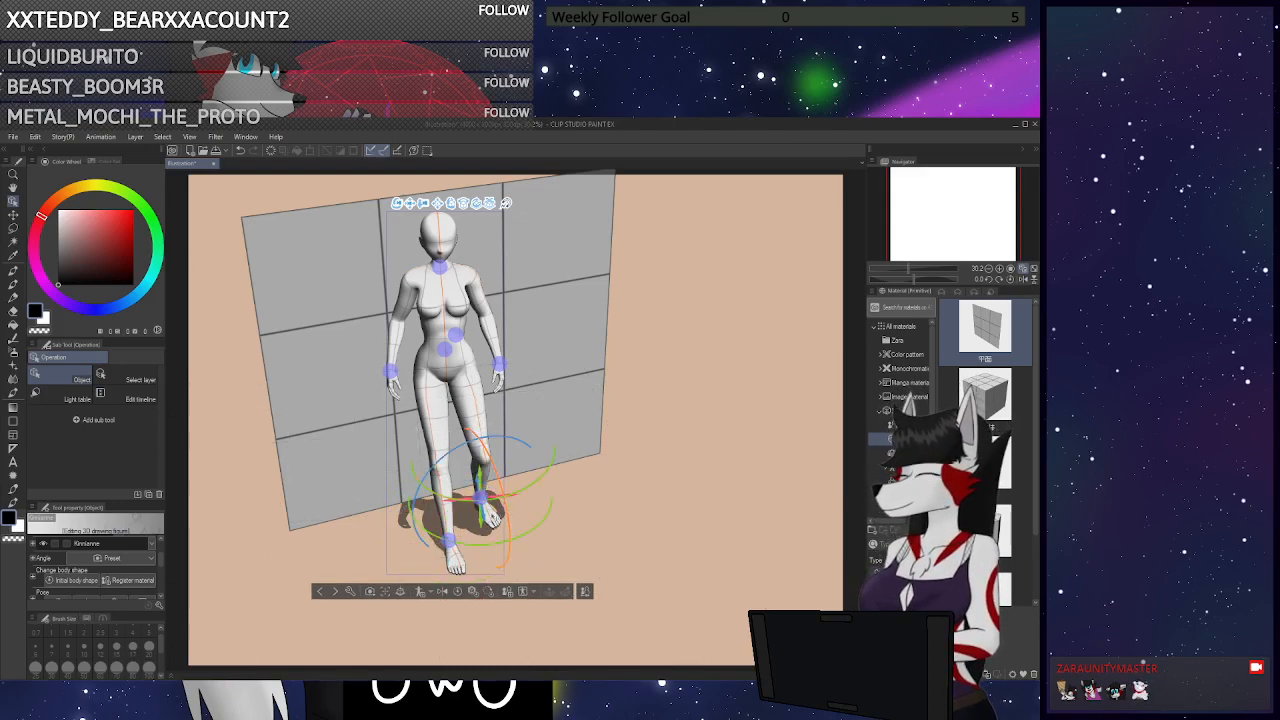
{"action": "left_click_drag", "start_coordinate": [490, 515], "coordinate": [510, 567]}
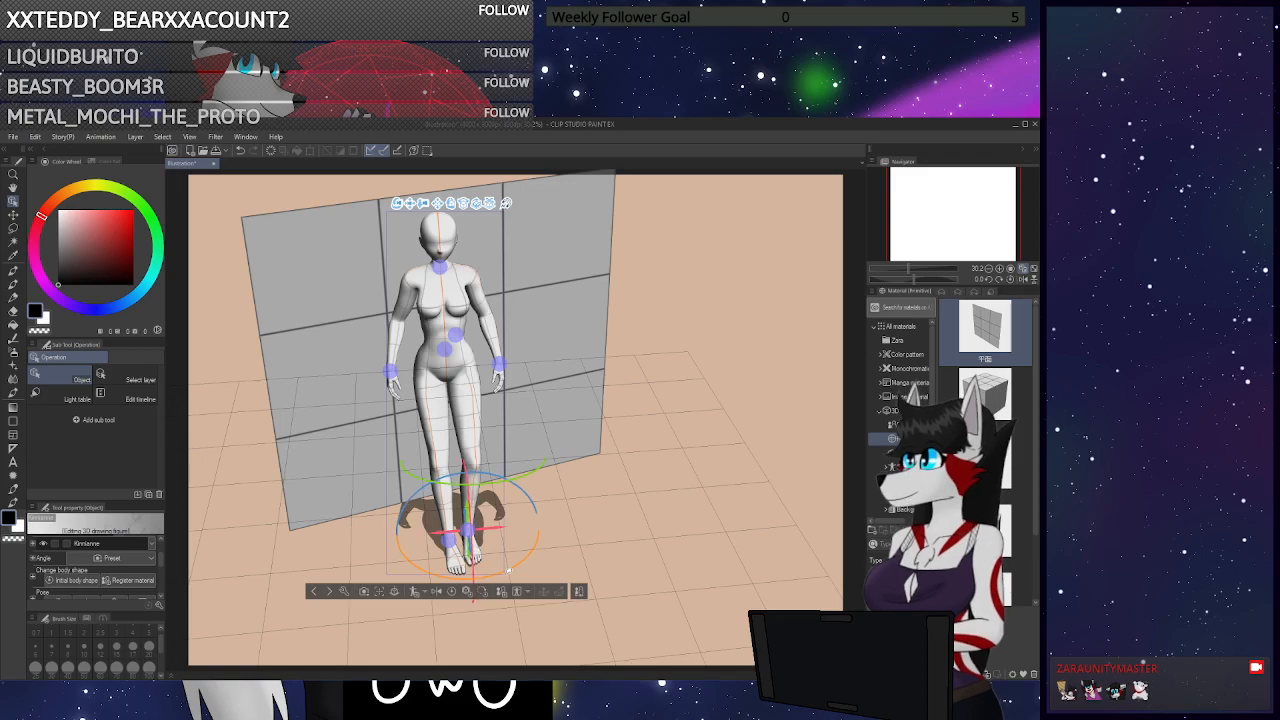
Raise the left foot behind the figure toward the wall and rotate it so the toes point down
{"action": "left_click_drag", "start_coordinate": [566, 535], "coordinate": [580, 271]}
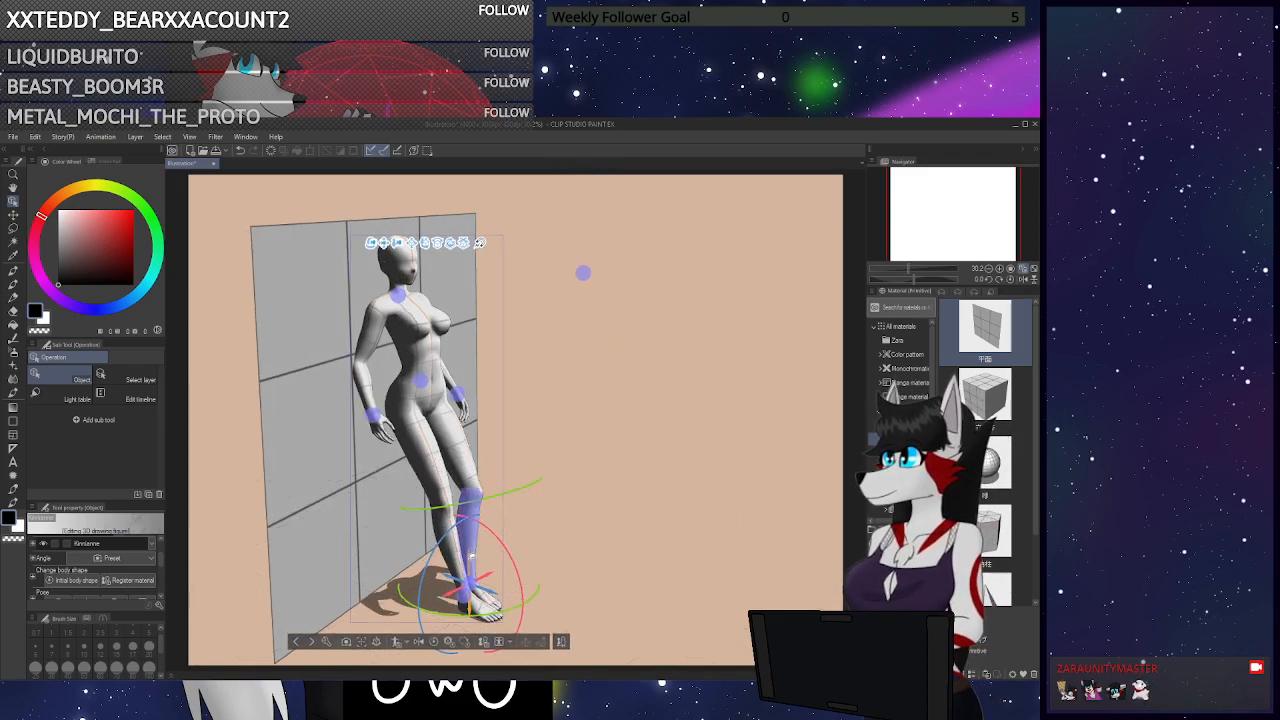
{"action": "left_click_drag", "start_coordinate": [485, 588], "coordinate": [406, 537]}
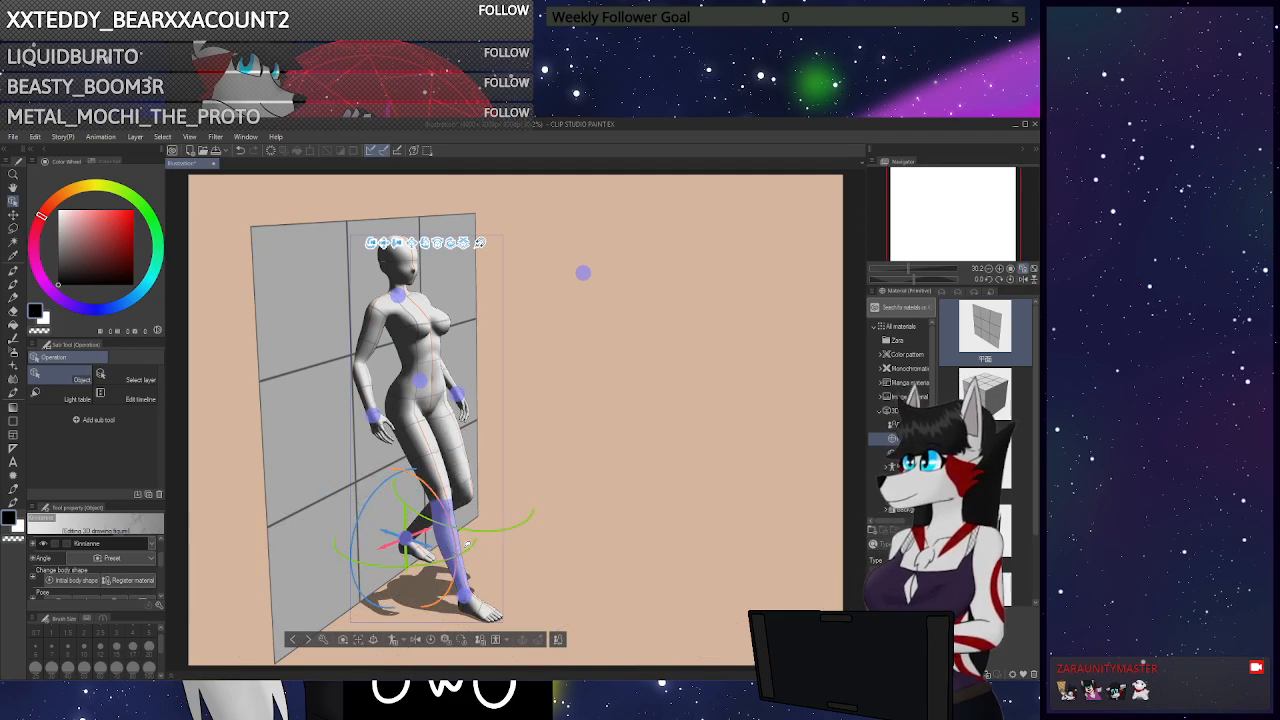
{"action": "left_click_drag", "start_coordinate": [458, 574], "coordinate": [422, 604]}
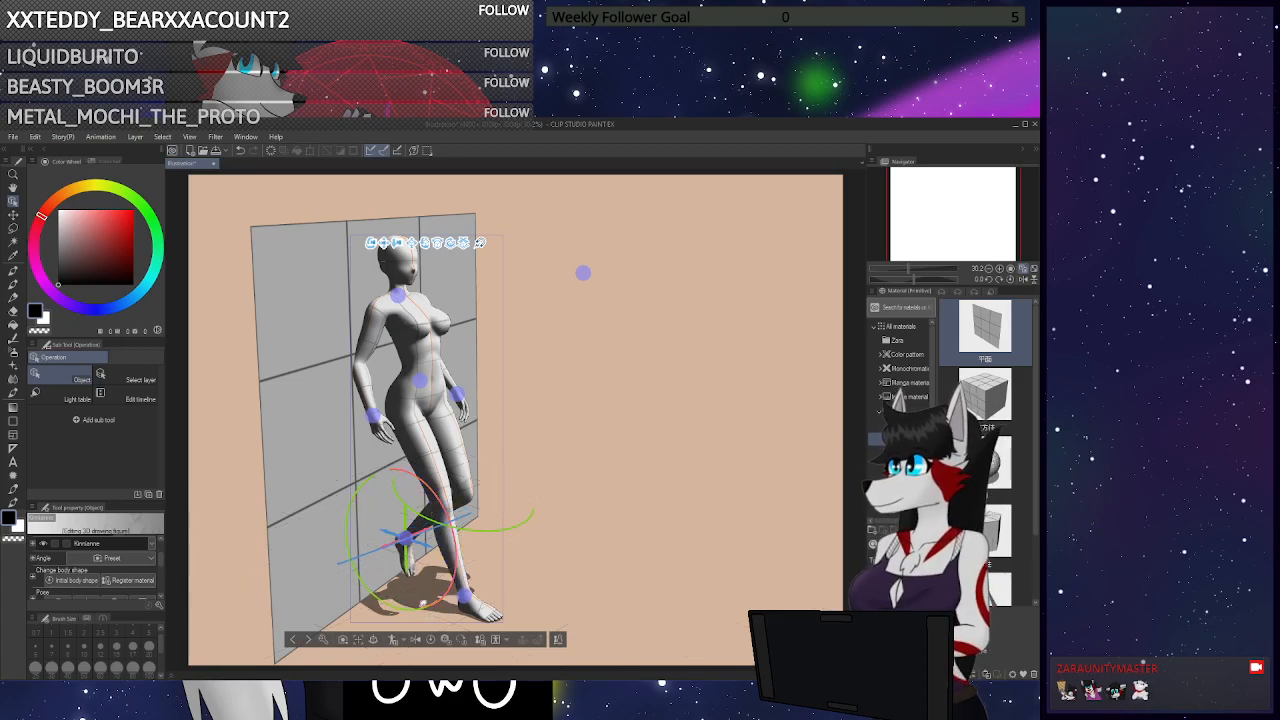
{"action": "left_click_drag", "start_coordinate": [642, 538], "coordinate": [615, 461]}
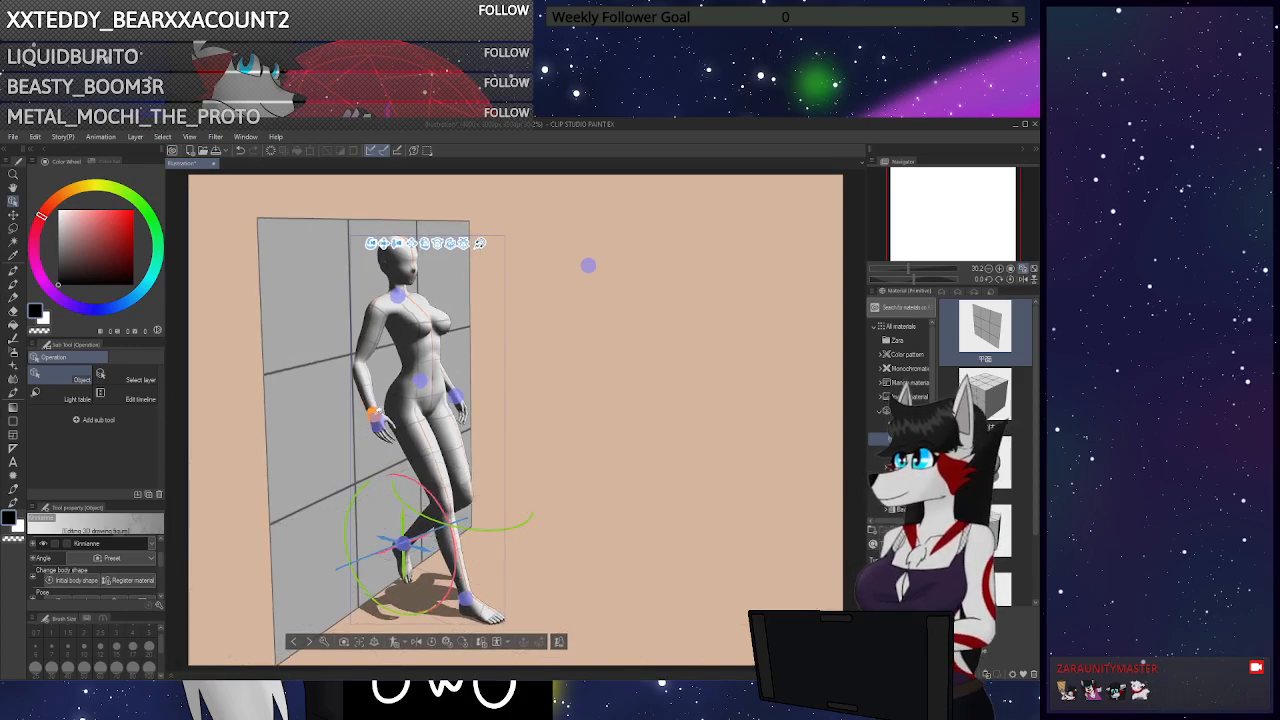
Adjust the position of the figure's waist over its legs
{"action": "left_click", "coordinate": [376, 412]}
{"action": "left_click", "coordinate": [440, 371]}
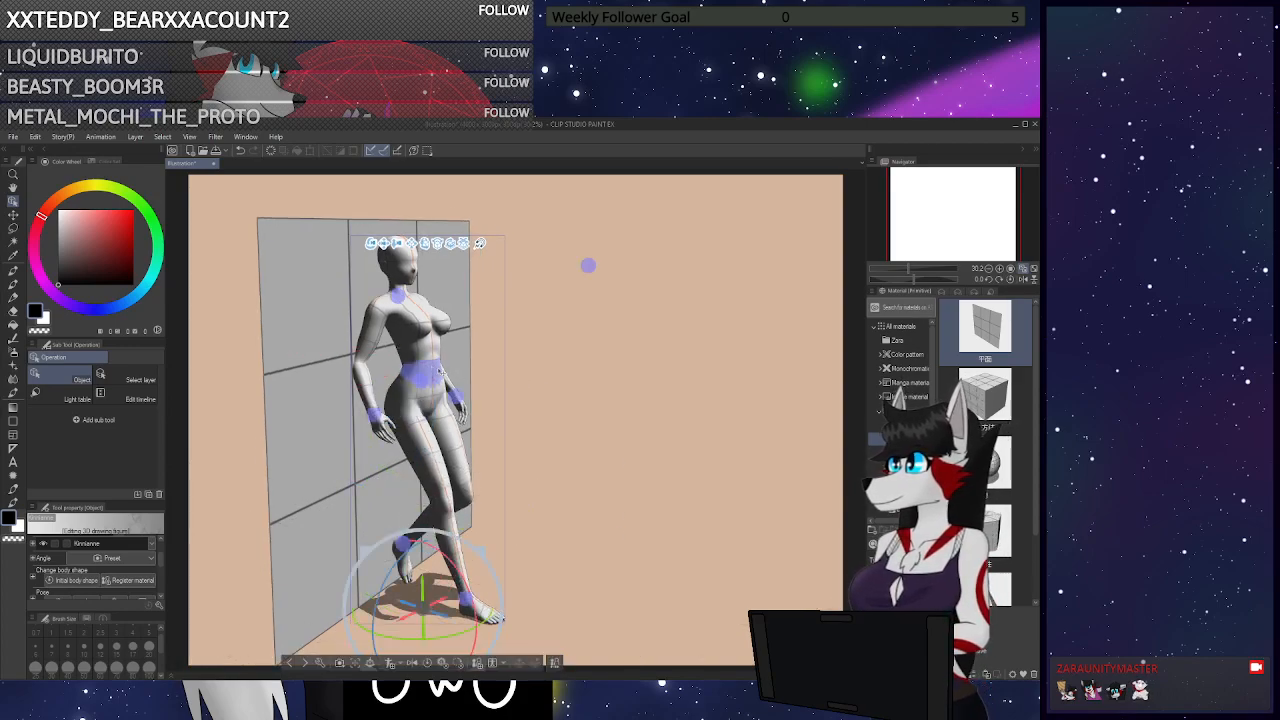
{"action": "left_click", "coordinate": [440, 371]}
{"action": "mouse_move", "coordinate": [445, 363]}
{"action": "left_mouse_down"}
{"action": "mouse_move", "coordinate": [449, 374]}
{"action": "mouse_move", "coordinate": [450, 327]}
{"action": "left_mouse_up"}
{"action": "mouse_move", "coordinate": [568, 388]}
{"action": "left_mouse_down"}
{"action": "mouse_move", "coordinate": [678, 362]}
{"action": "mouse_move", "coordinate": [569, 411]}
{"action": "left_mouse_up"}
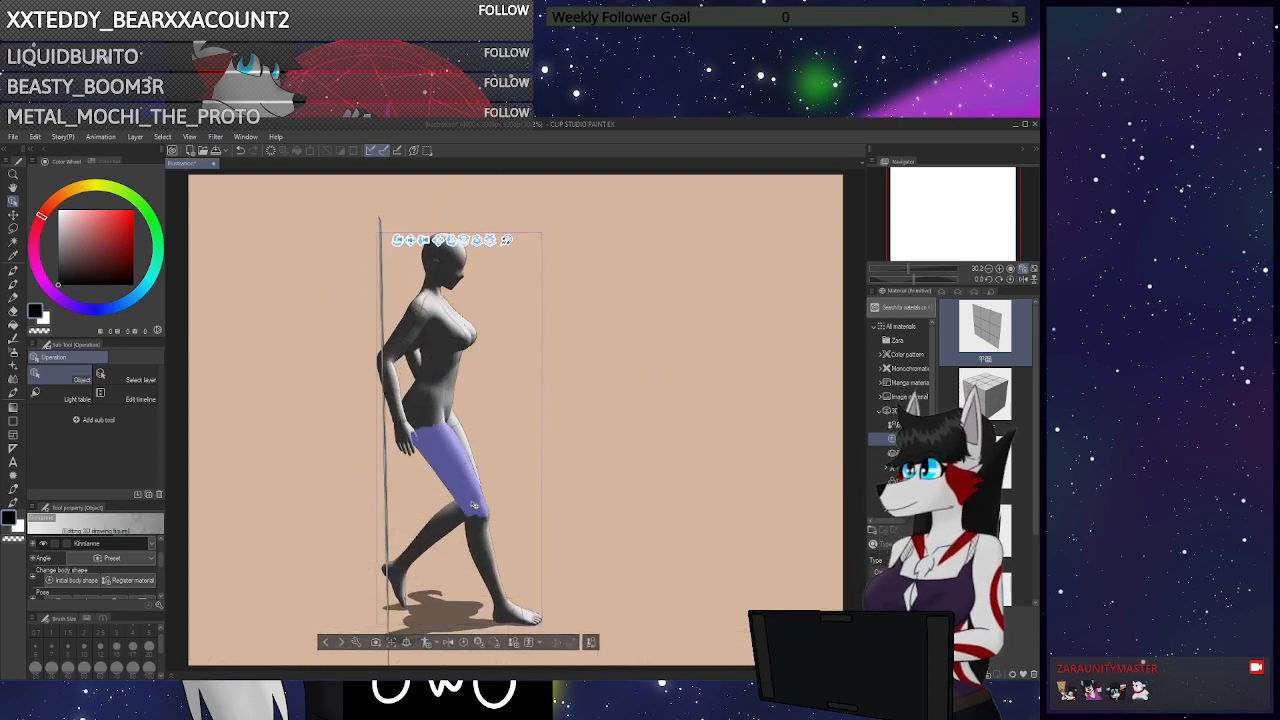
Shift the whole figure back toward the wall and fine-tune its placement so it leans close to the surface
{"action": "left_click", "coordinate": [460, 540]}
{"action": "left_click_drag", "start_coordinate": [466, 626], "coordinate": [441, 626]}
{"action": "left_click_drag", "start_coordinate": [595, 438], "coordinate": [532, 446]}
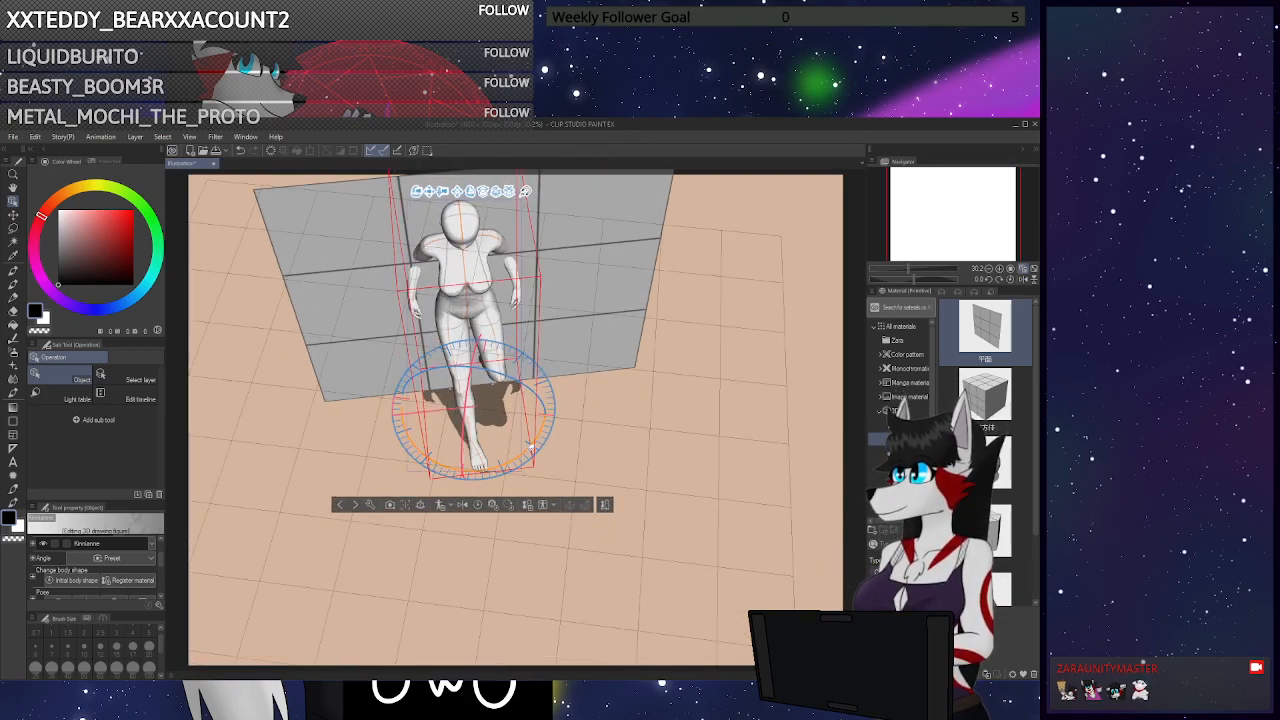
{"action": "mouse_move", "coordinate": [741, 373]}
{"action": "left_mouse_down"}
{"action": "mouse_move", "coordinate": [654, 393]}
{"action": "mouse_move", "coordinate": [704, 366]}
{"action": "mouse_move", "coordinate": [735, 368]}
{"action": "left_mouse_up"}
{"action": "left_click_drag", "start_coordinate": [438, 609], "coordinate": [439, 609]}
{"action": "mouse_move", "coordinate": [575, 459]}
{"action": "left_mouse_down"}
{"action": "mouse_move", "coordinate": [686, 431]}
{"action": "mouse_move", "coordinate": [574, 464]}
{"action": "left_mouse_up"}
{"action": "left_click_drag", "start_coordinate": [438, 608], "coordinate": [440, 607]}
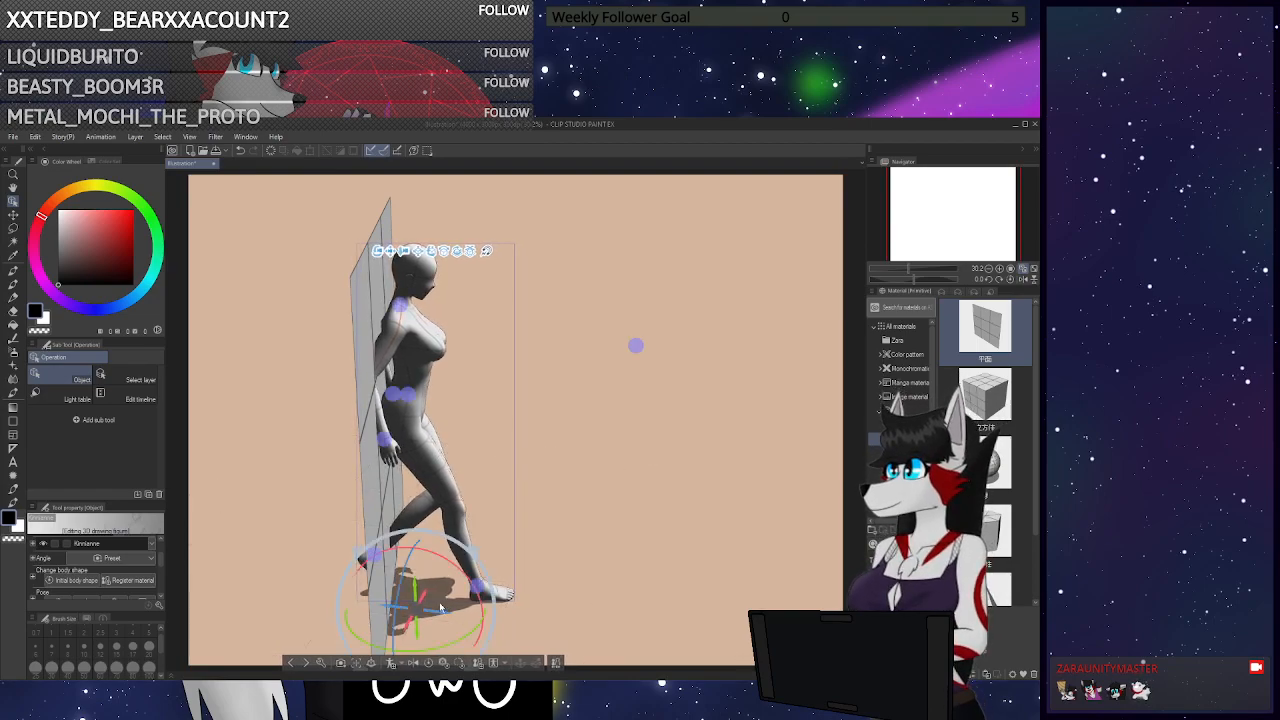
{"action": "left_click_drag", "start_coordinate": [678, 440], "coordinate": [652, 441]}
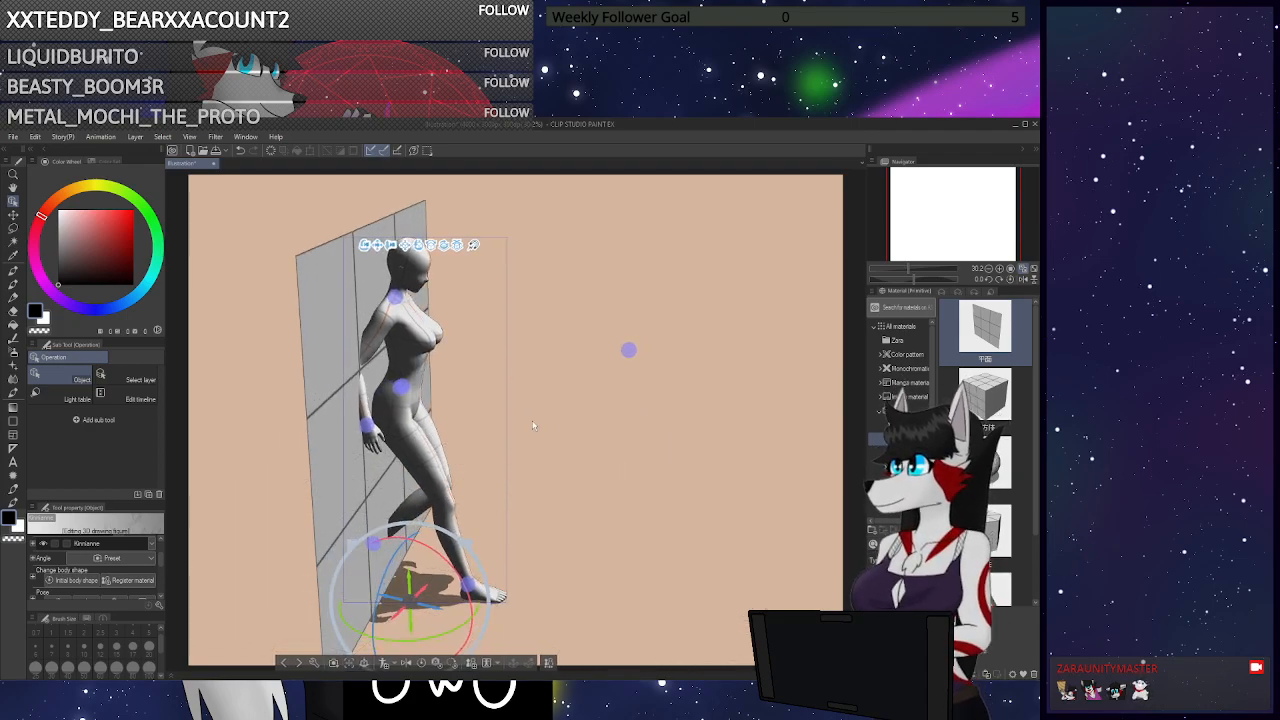
{"action": "left_click_drag", "start_coordinate": [587, 471], "coordinate": [576, 456]}
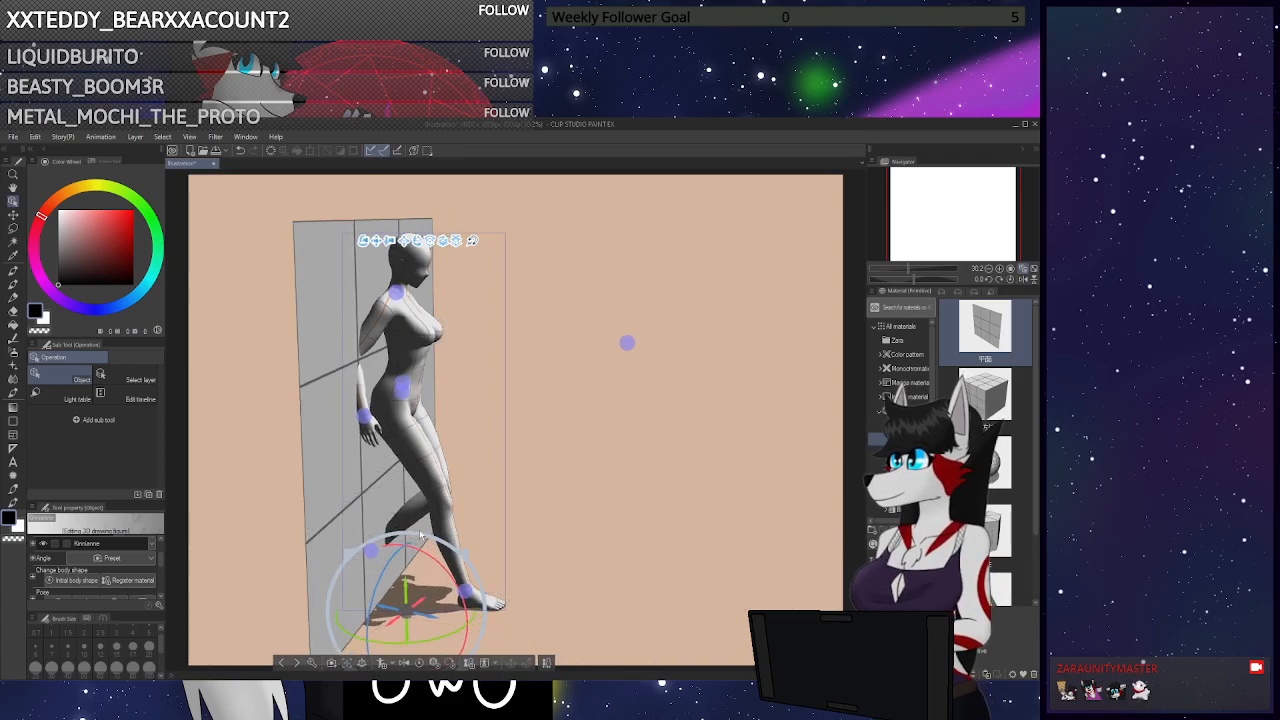
Select the figure's right foot and rotate it at the ankle so the toes angle downward
{"action": "left_click", "coordinate": [492, 598]}
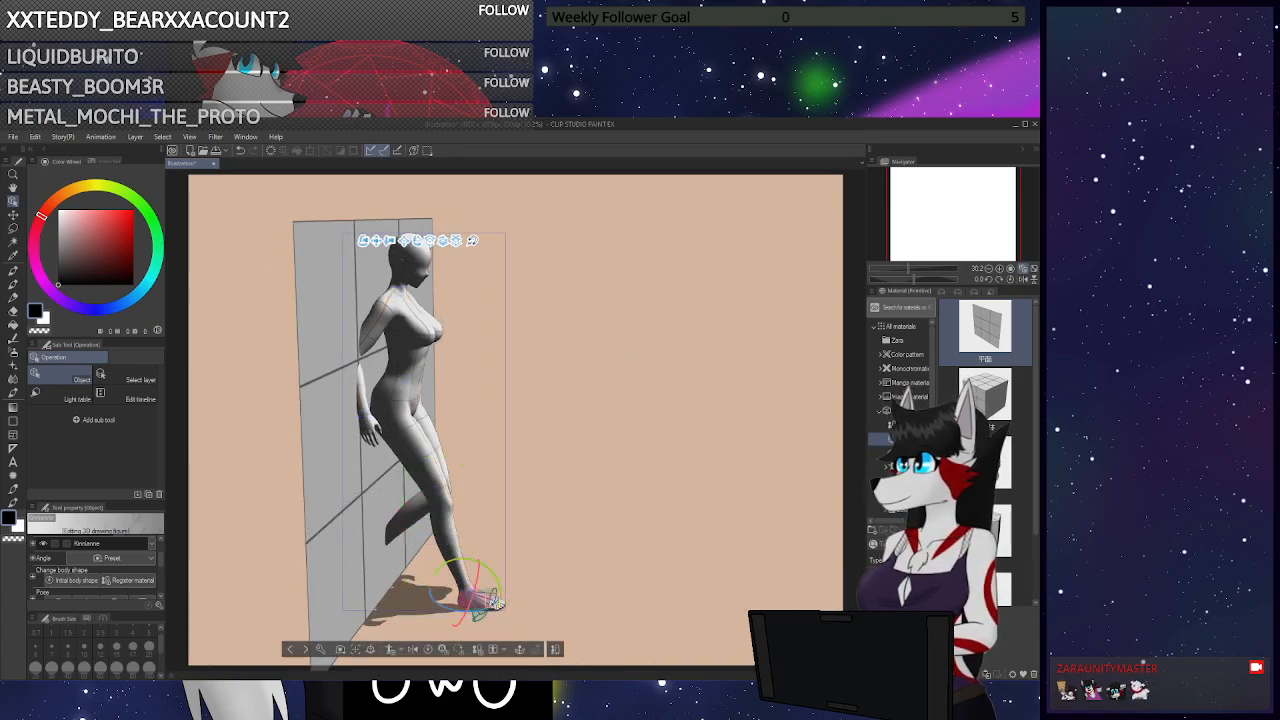
{"action": "left_click", "coordinate": [496, 603]}
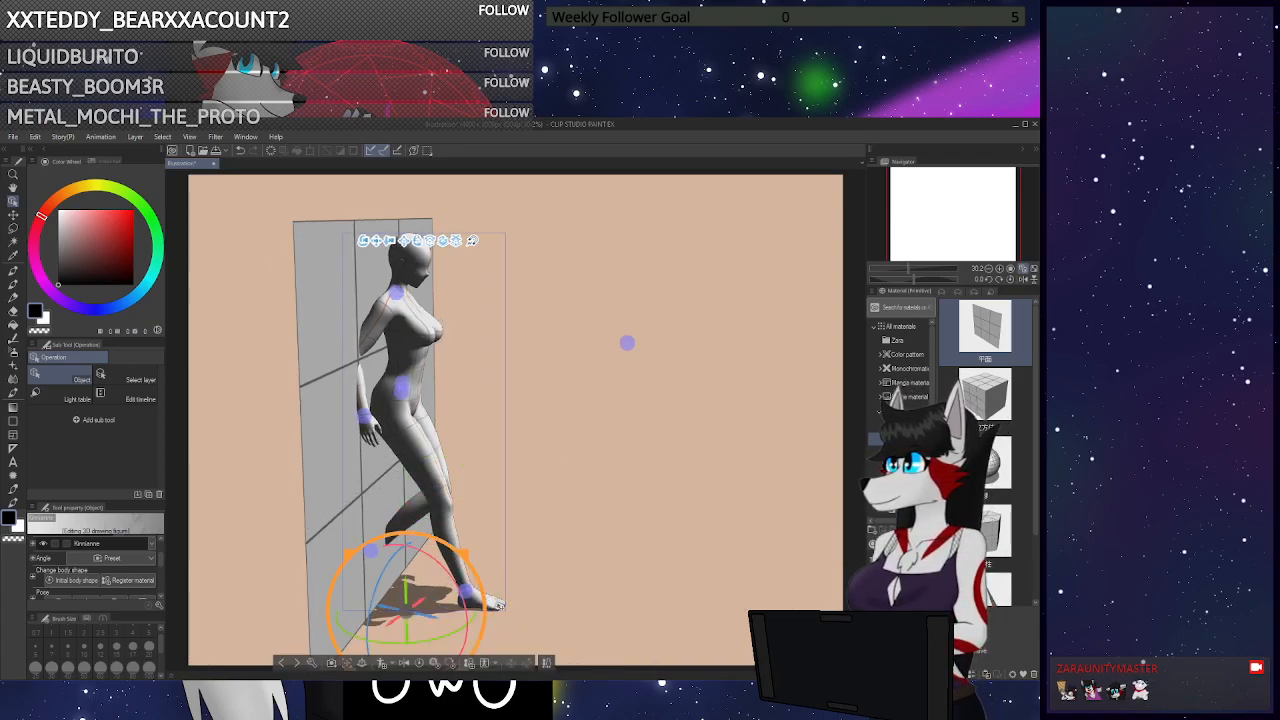
{"action": "left_click", "coordinate": [498, 603]}
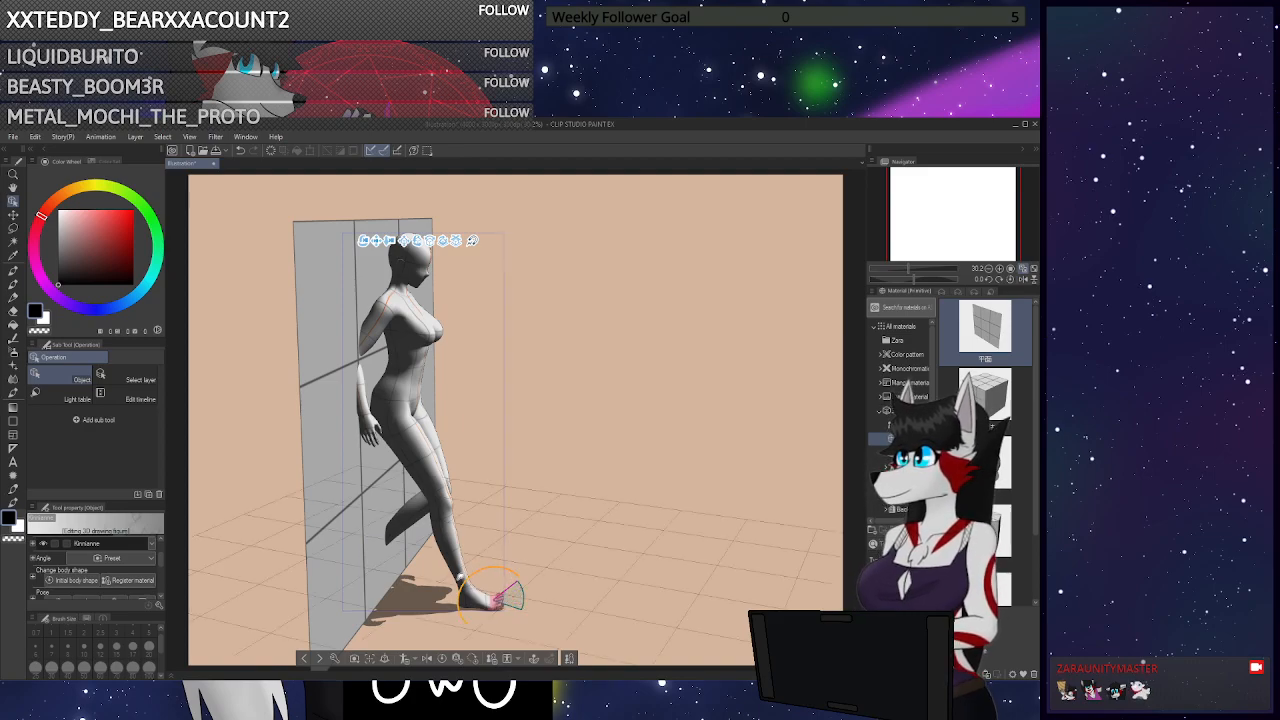
{"action": "left_click", "coordinate": [474, 598]}
{"action": "left_click_drag", "start_coordinate": [494, 569], "coordinate": [511, 626]}
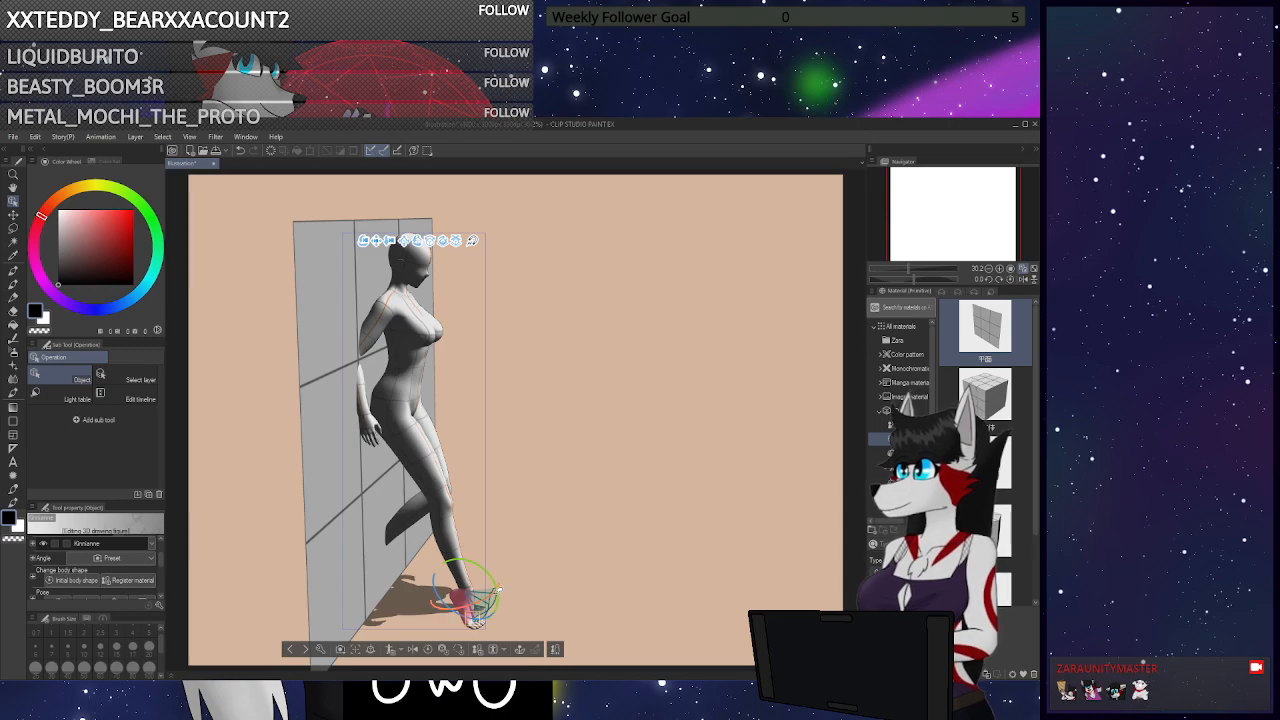
Bend the right knee to bring the lower leg nearly vertical and adjust the right foot's angle to match
{"action": "left_click", "coordinate": [452, 534]}
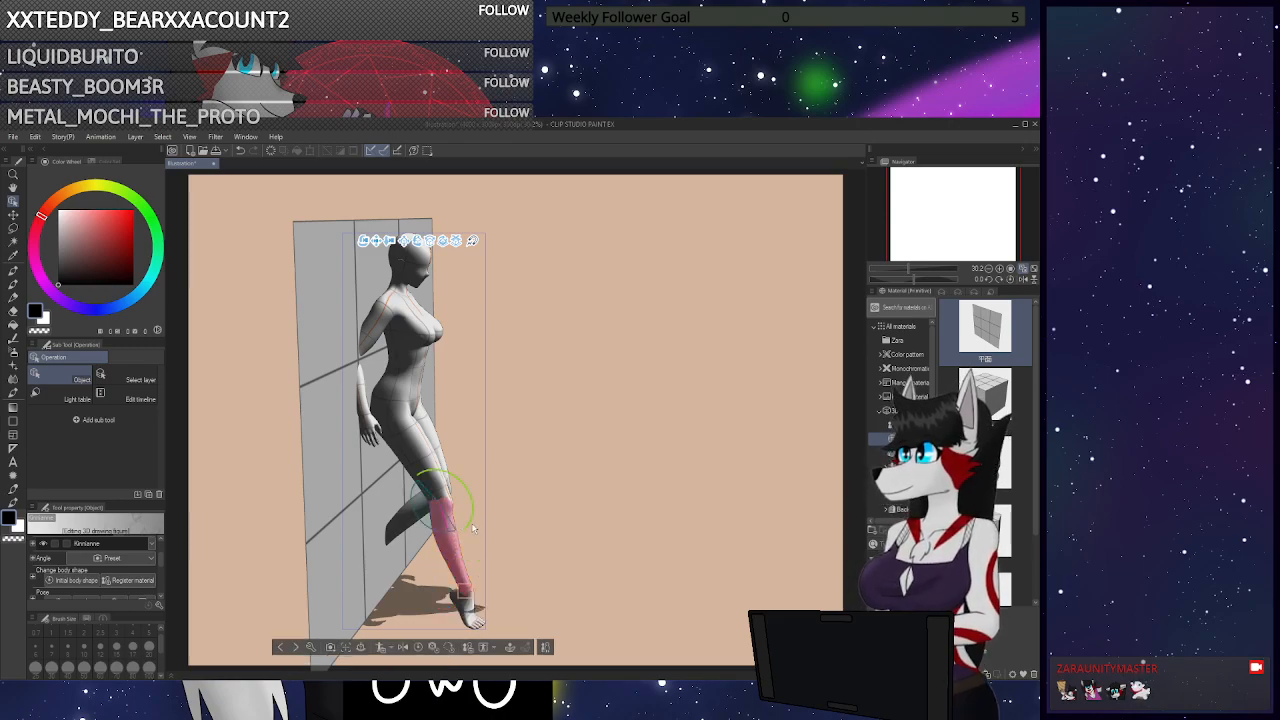
{"action": "left_click_drag", "start_coordinate": [472, 502], "coordinate": [476, 518]}
{"action": "left_click", "coordinate": [437, 602]}
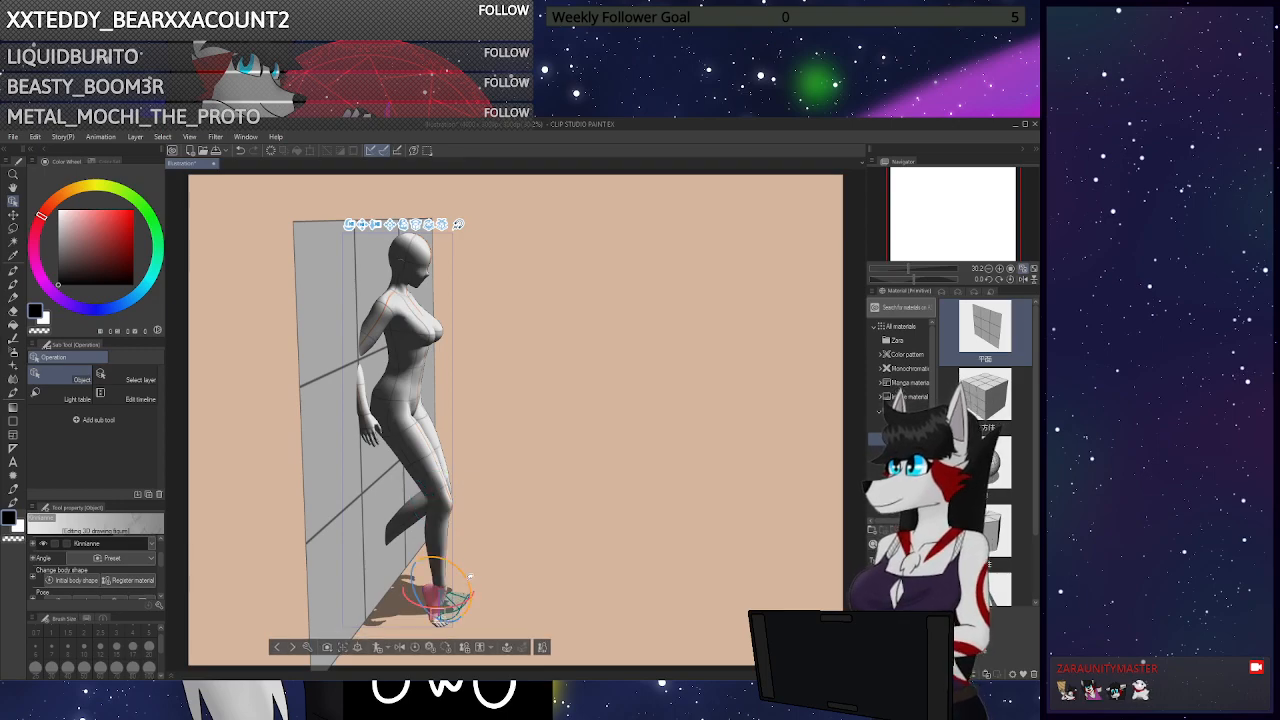
{"action": "left_click_drag", "start_coordinate": [466, 569], "coordinate": [465, 565]}
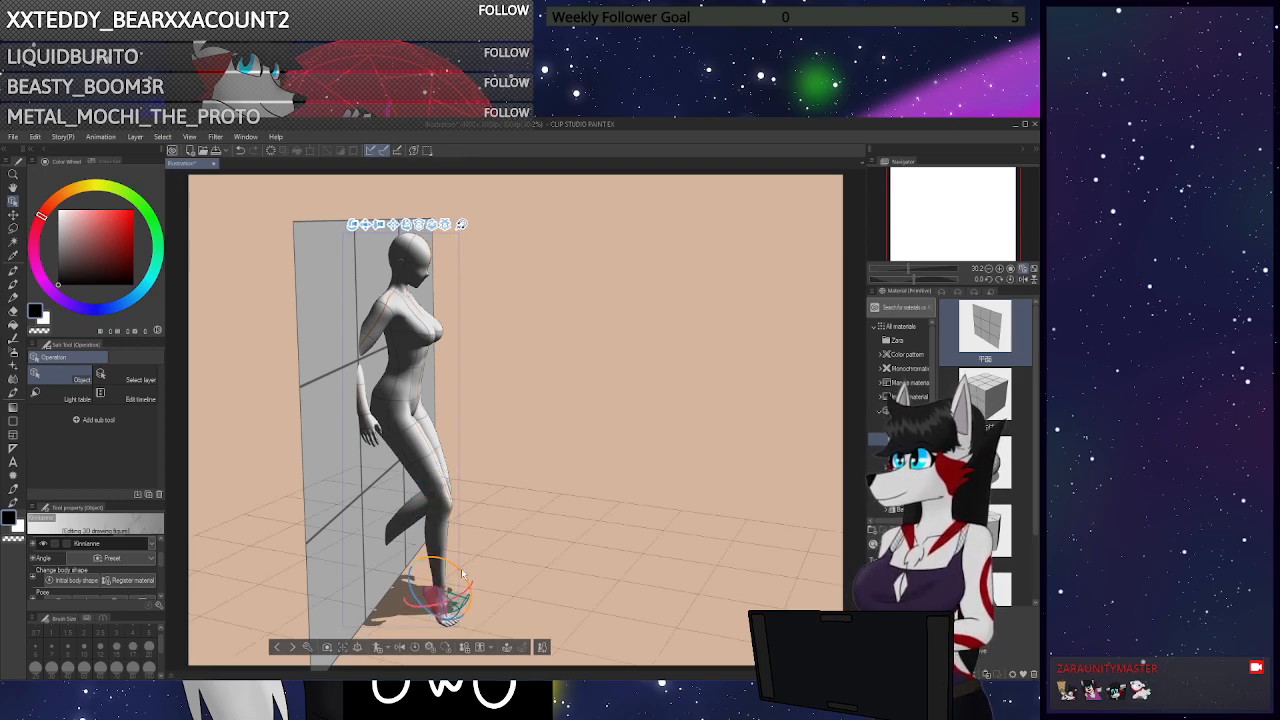
{"action": "left_click", "coordinate": [456, 541]}
{"action": "left_click_drag", "start_coordinate": [475, 506], "coordinate": [473, 514]}
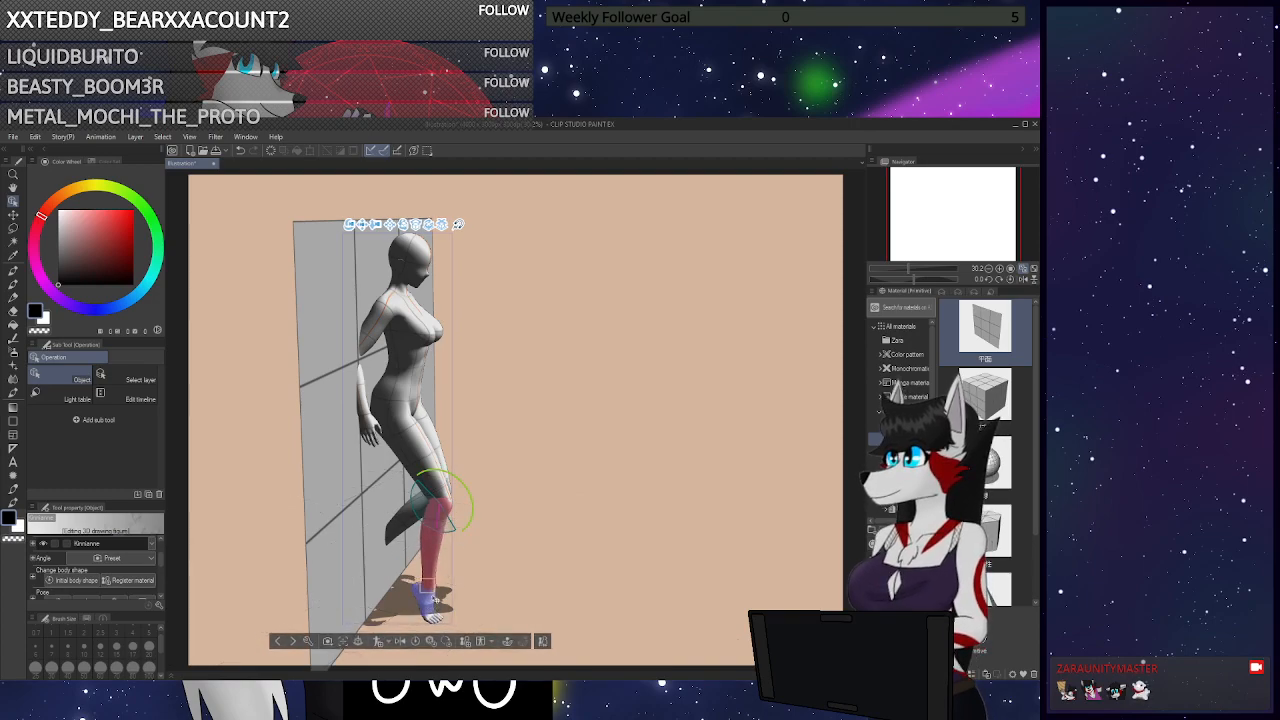
{"action": "left_click", "coordinate": [436, 598]}
{"action": "left_click_drag", "start_coordinate": [457, 569], "coordinate": [454, 563]}
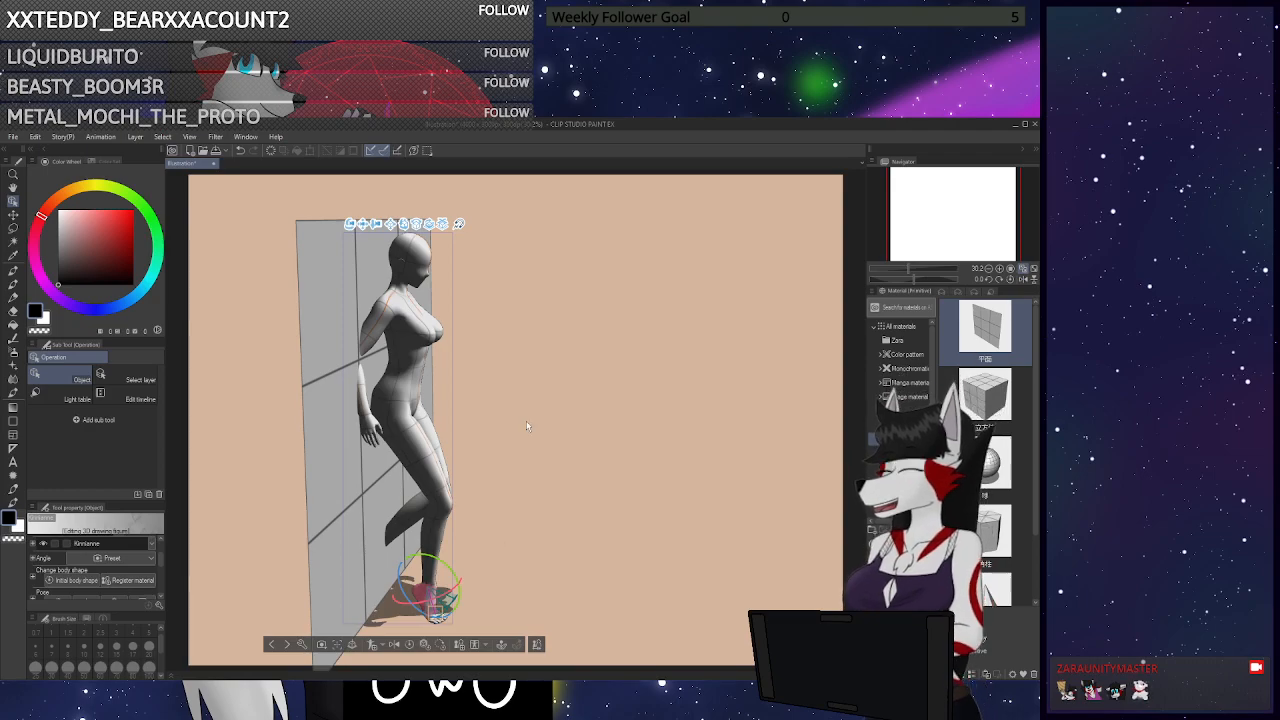
Select the right ankle and move the standing foot slightly forward, away from the wall
{"action": "left_click_drag", "start_coordinate": [553, 496], "coordinate": [489, 548]}
{"action": "left_click_drag", "start_coordinate": [349, 647], "coordinate": [378, 622]}
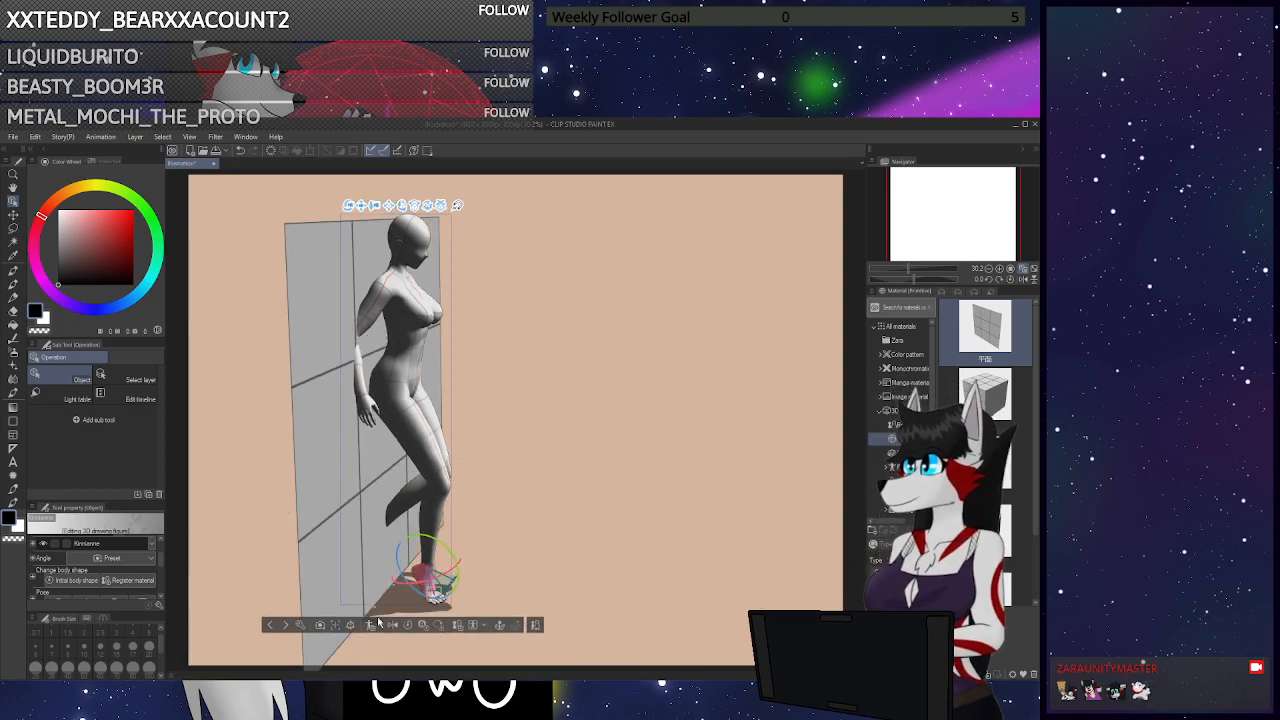
{"action": "left_click_drag", "start_coordinate": [575, 530], "coordinate": [546, 555]}
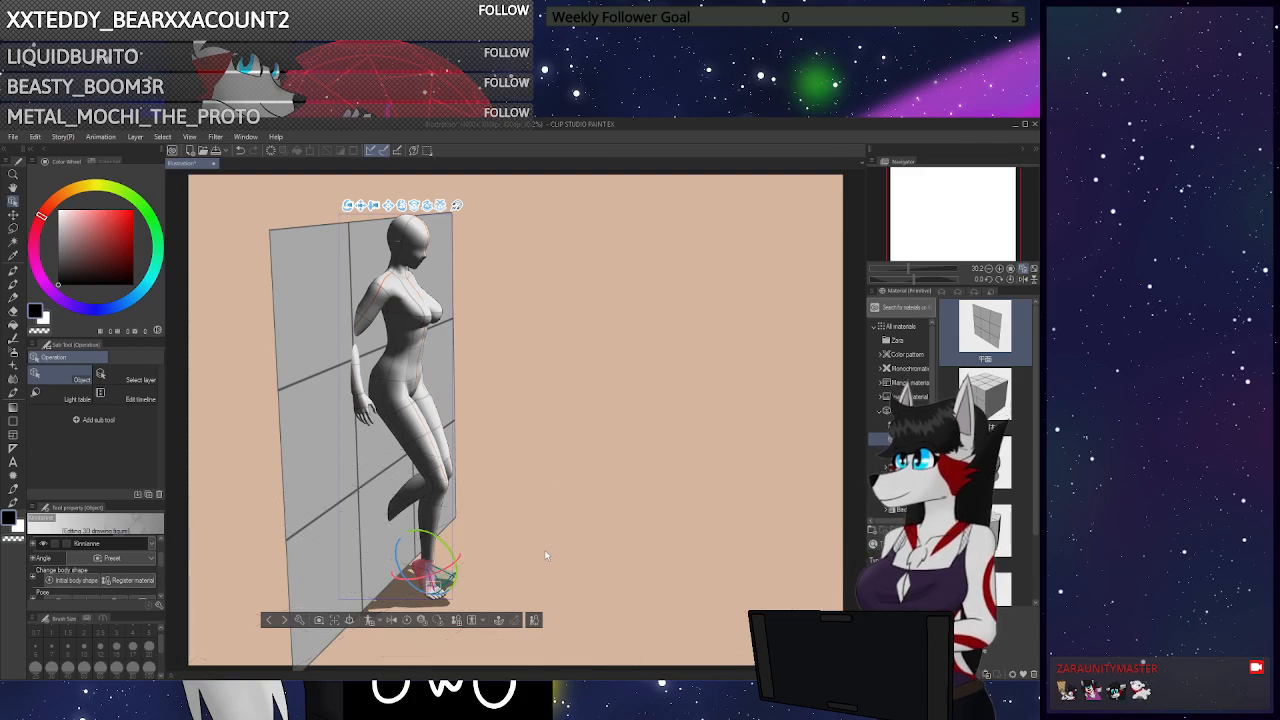
{"action": "left_click", "coordinate": [437, 580]}
{"action": "left_click", "coordinate": [434, 583]}
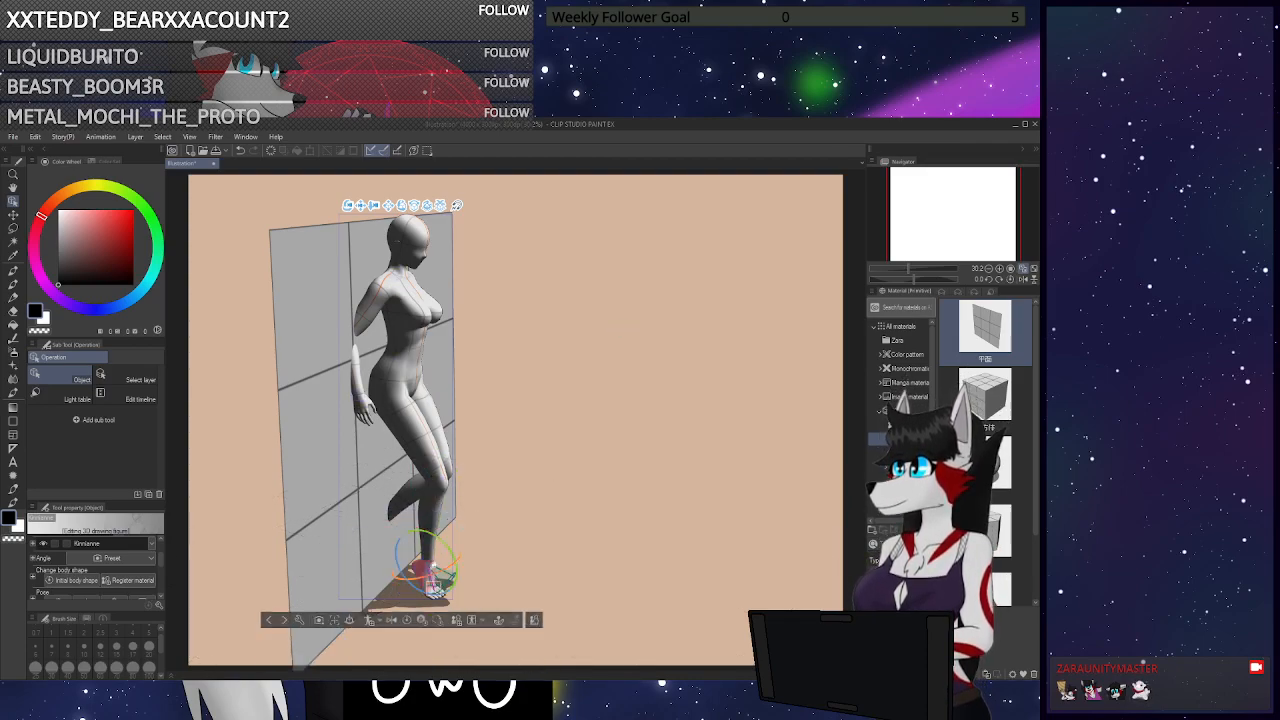
{"action": "left_click", "coordinate": [431, 562]}
{"action": "left_click", "coordinate": [431, 560]}
{"action": "left_click", "coordinate": [430, 562]}
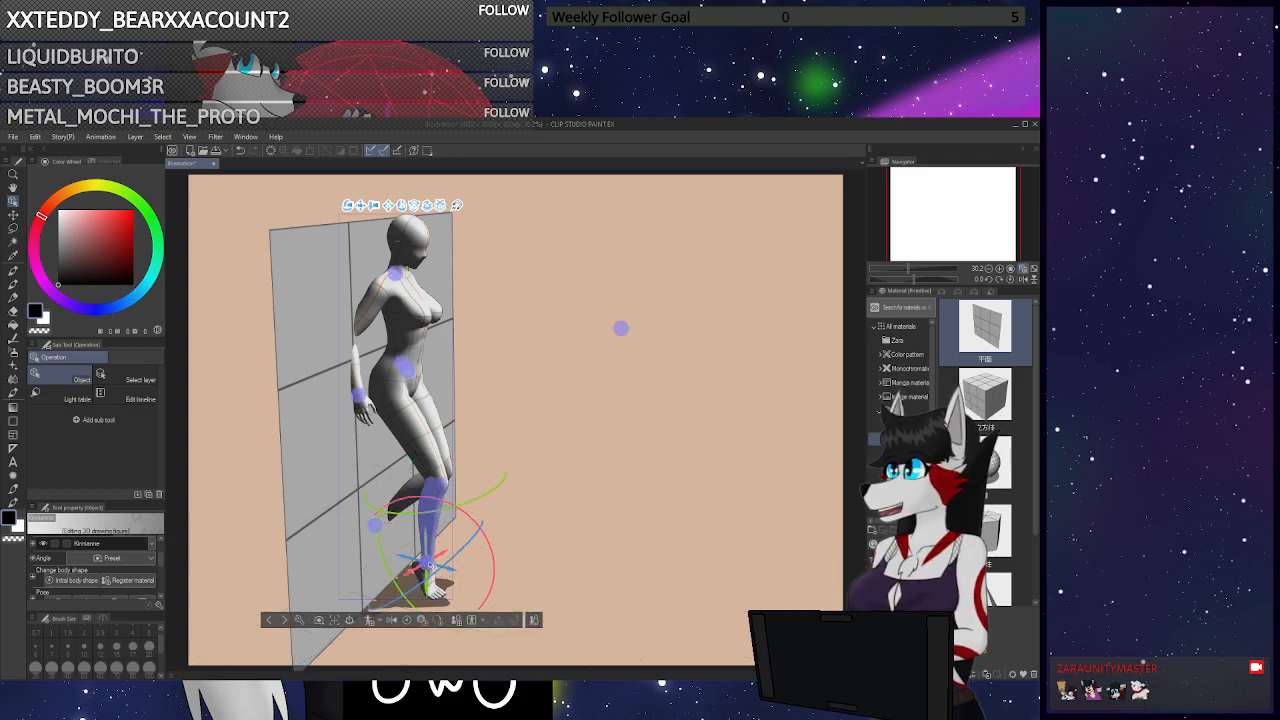
{"action": "left_click_drag", "start_coordinate": [463, 569], "coordinate": [474, 570]}
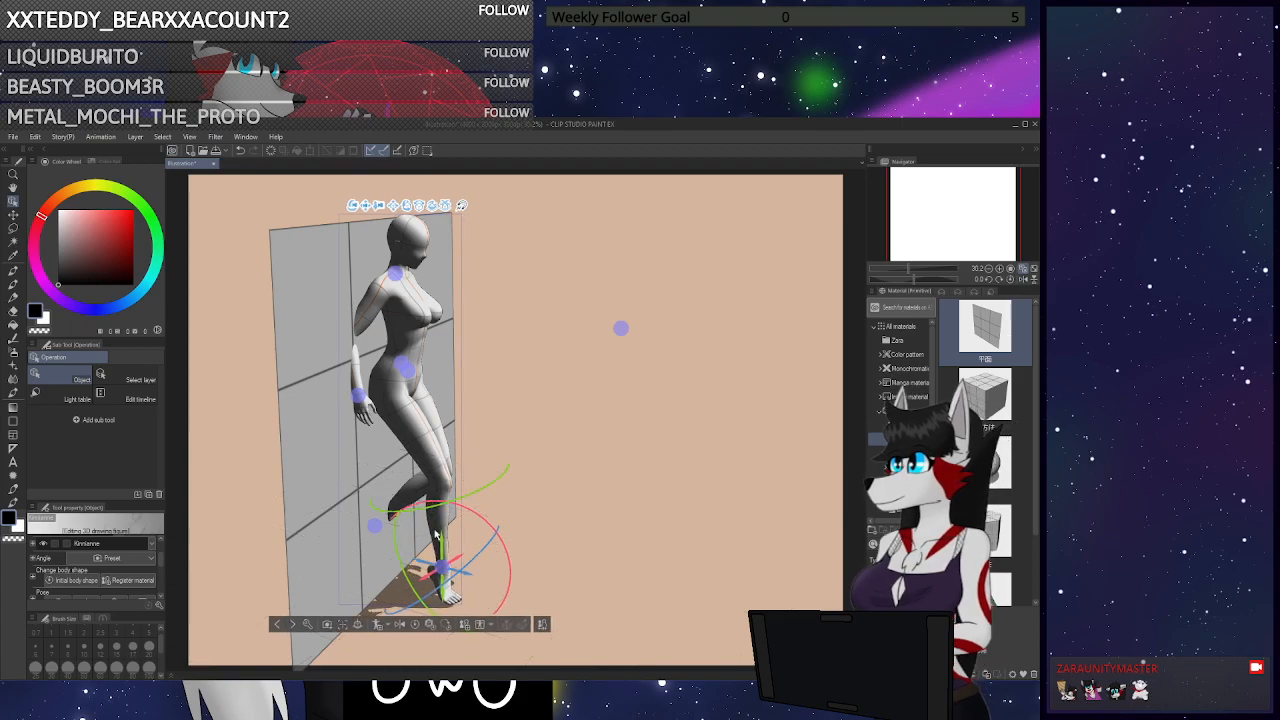
Reposition the raised left ankle so its foot rests near the wall and the left knee points forward
{"action": "left_click", "coordinate": [377, 524]}
{"action": "left_click_drag", "start_coordinate": [399, 527], "coordinate": [430, 538]}
{"action": "left_click_drag", "start_coordinate": [586, 479], "coordinate": [636, 465]}
{"action": "left_click_drag", "start_coordinate": [408, 533], "coordinate": [405, 497]}
{"action": "left_click_drag", "start_coordinate": [578, 504], "coordinate": [594, 491]}
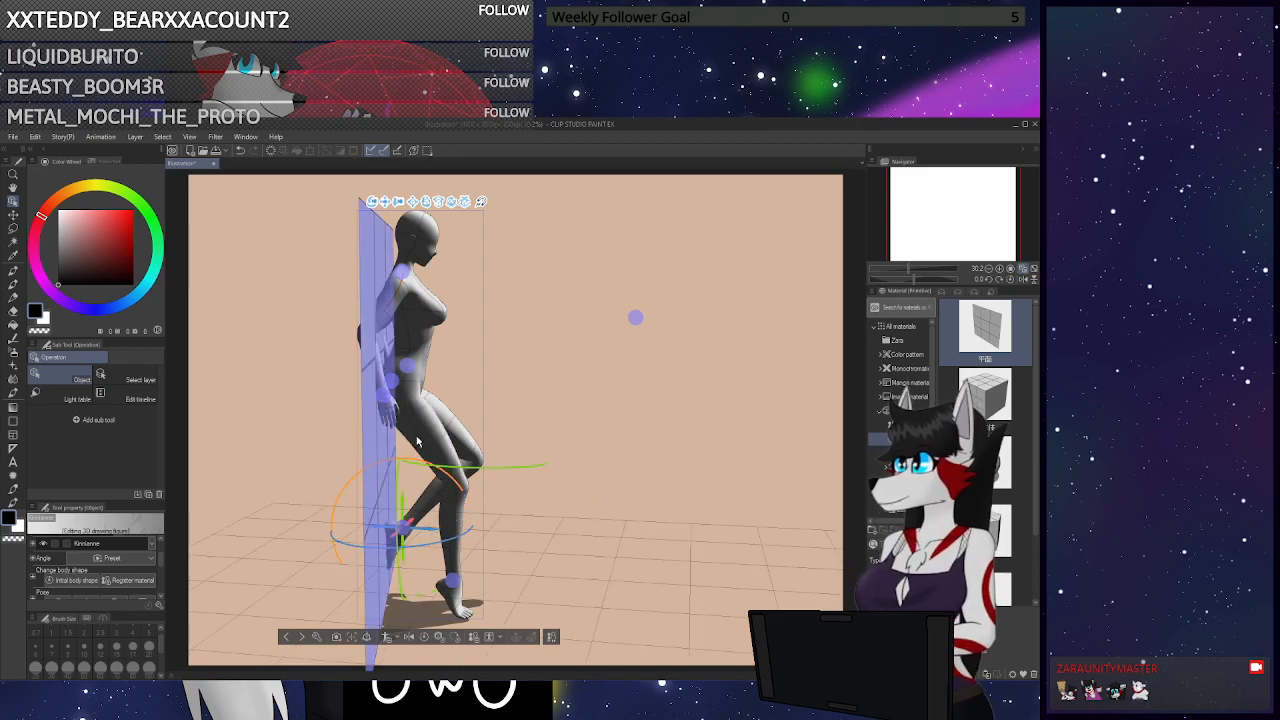
Move the figure's right wrist inward so the hand rests across the front of the hips
{"action": "left_click_drag", "start_coordinate": [626, 502], "coordinate": [653, 448]}
{"action": "left_click_drag", "start_coordinate": [385, 230], "coordinate": [425, 242]}
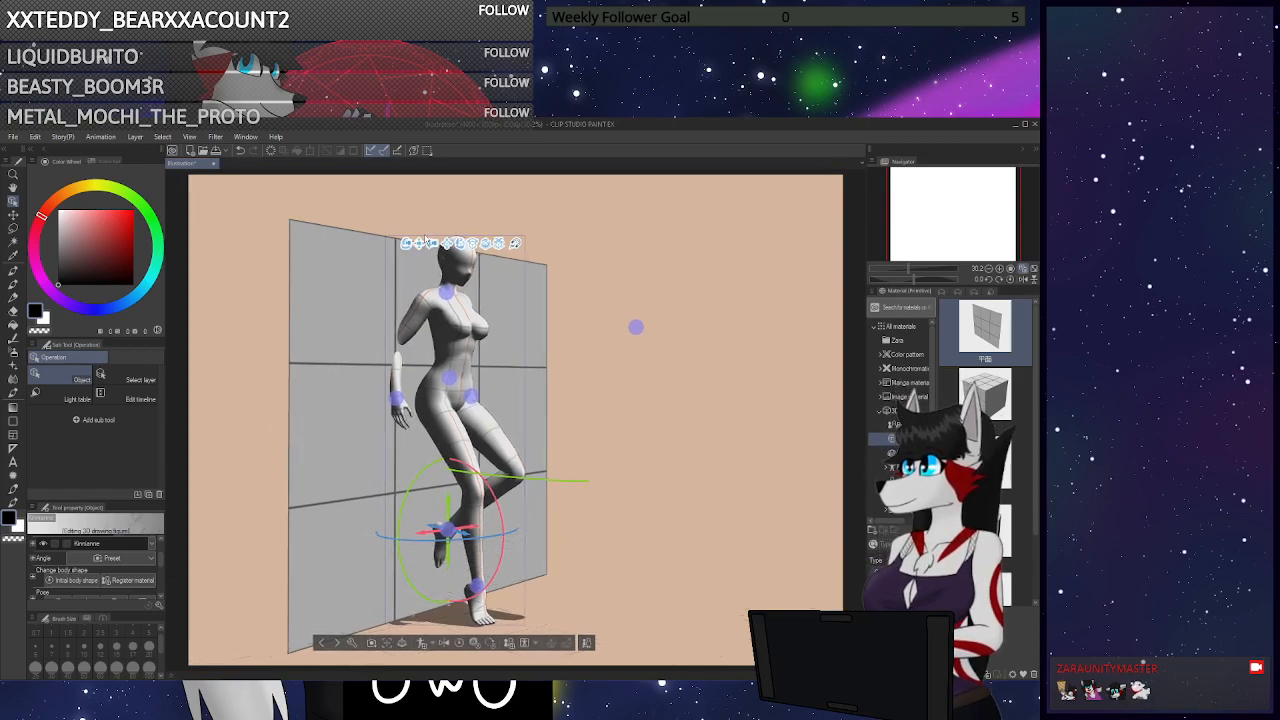
{"action": "left_click", "coordinate": [404, 398]}
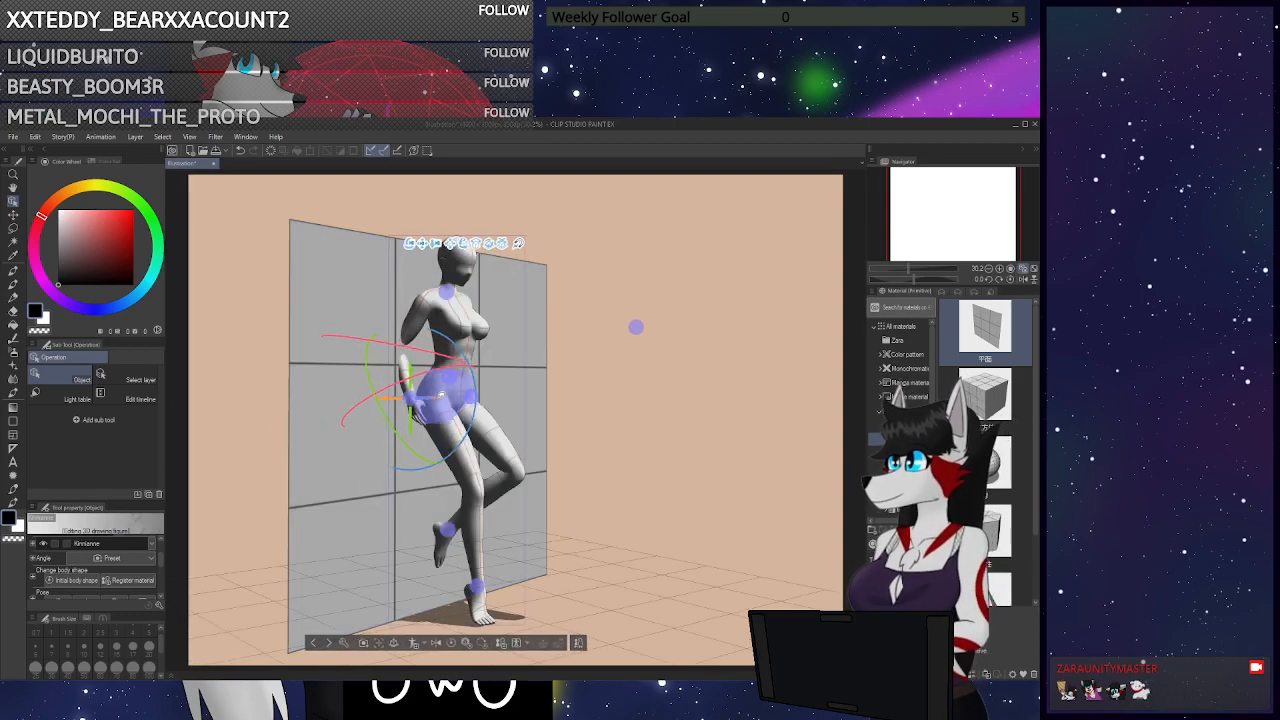
{"action": "left_click_drag", "start_coordinate": [451, 398], "coordinate": [451, 397]}
{"action": "left_click_drag", "start_coordinate": [606, 388], "coordinate": [615, 363]}
{"action": "left_click", "coordinate": [615, 363]}
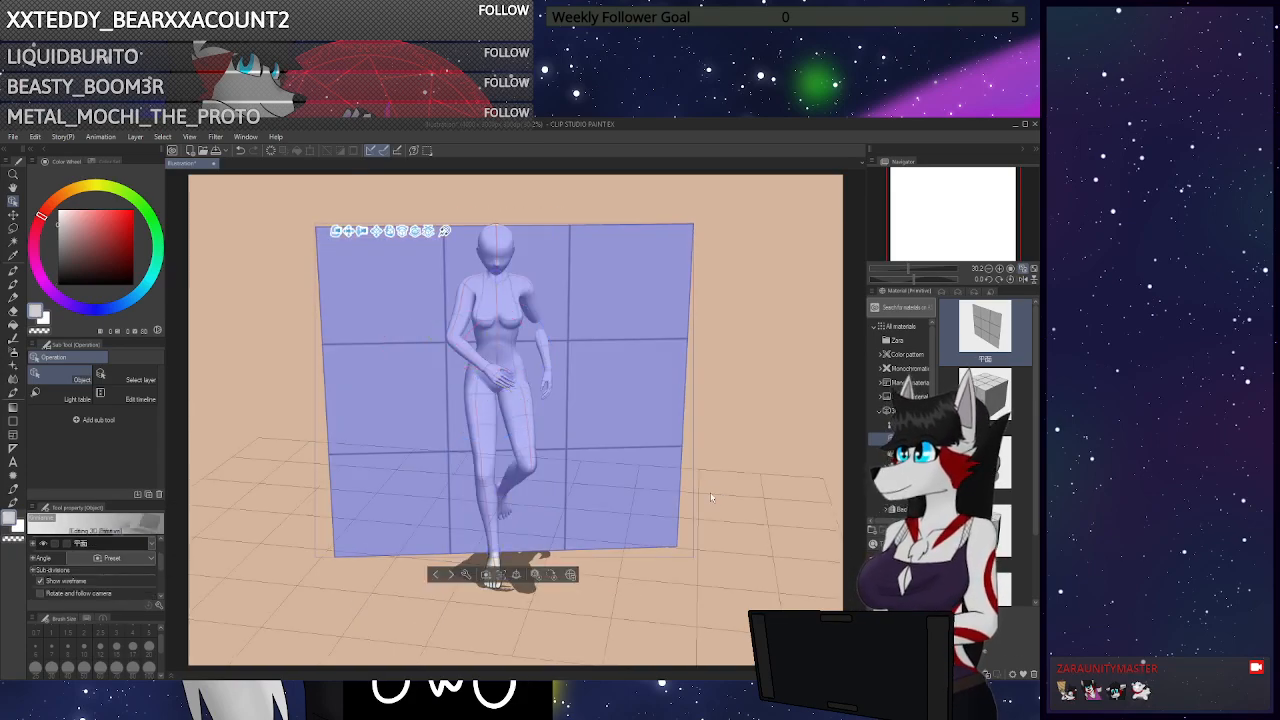
Select the figure and shift its right wrist outward so the hand sits at the front of the right hip
{"action": "left_click_drag", "start_coordinate": [697, 492], "coordinate": [731, 472]}
{"action": "left_click_drag", "start_coordinate": [310, 191], "coordinate": [311, 258]}
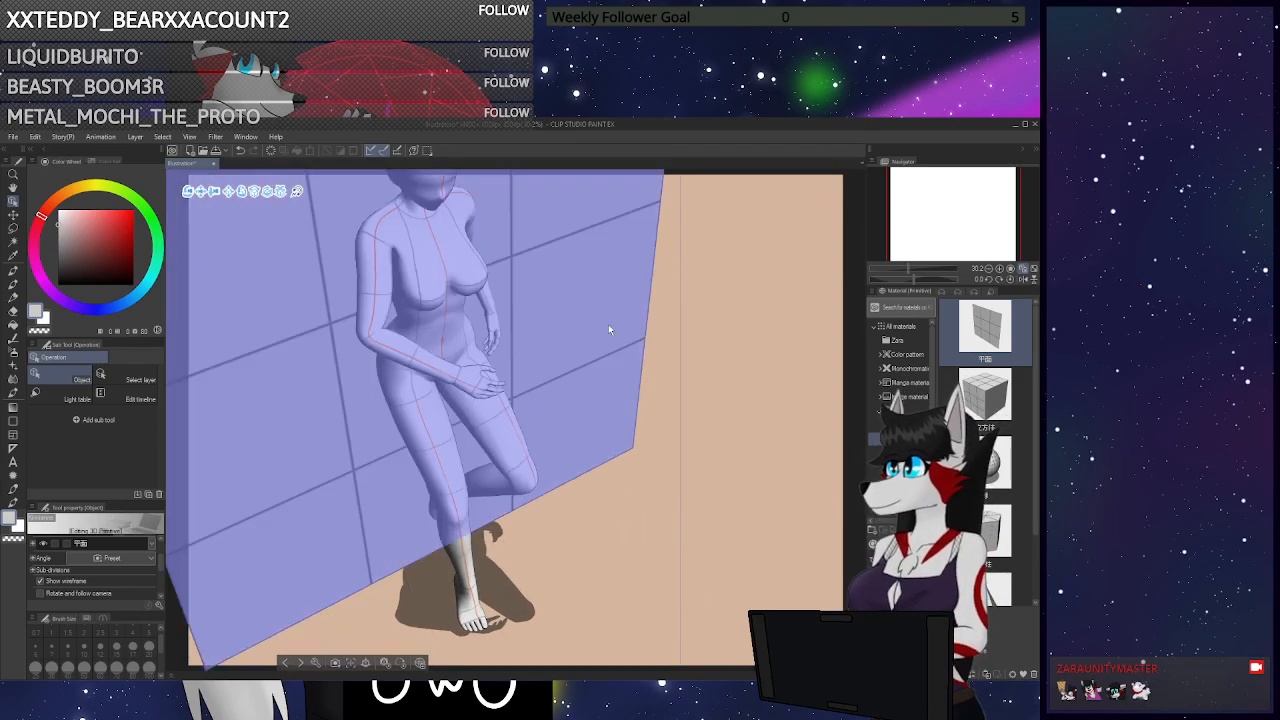
{"action": "left_click_drag", "start_coordinate": [201, 191], "coordinate": [248, 273]}
{"action": "left_click", "coordinate": [557, 466]}
{"action": "left_click", "coordinate": [525, 460]}
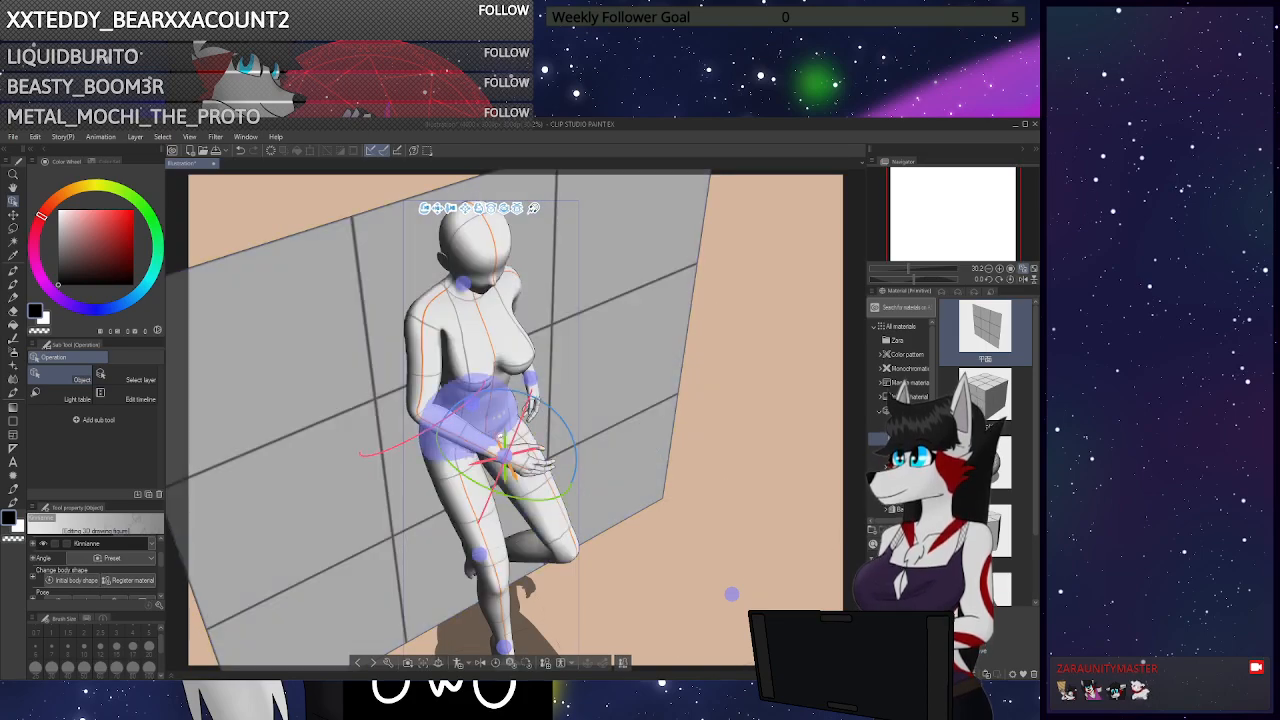
{"action": "left_click", "coordinate": [490, 413]}
{"action": "left_click_drag", "start_coordinate": [664, 432], "coordinate": [584, 405]}
{"action": "left_click_drag", "start_coordinate": [517, 432], "coordinate": [485, 429]}
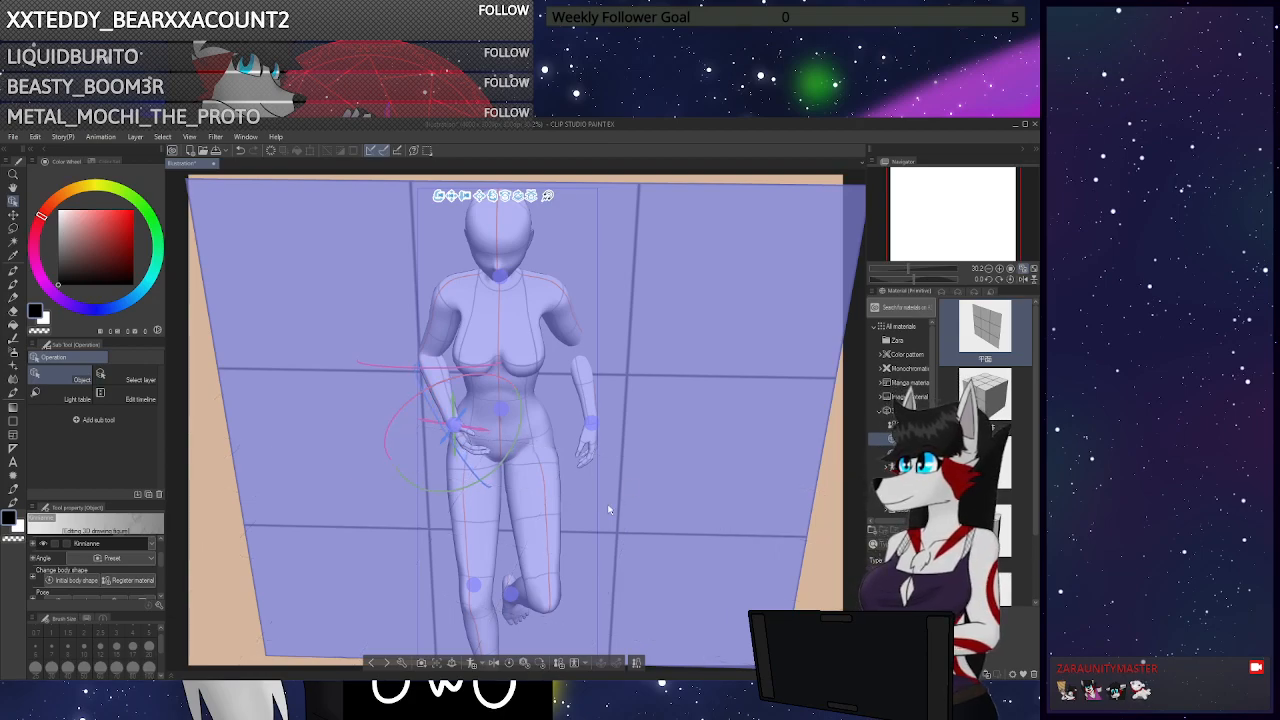
Raise the right wrist to waist height and rotate the hand so the forearm is held up in front of the body
{"action": "left_click_drag", "start_coordinate": [816, 545], "coordinate": [824, 442]}
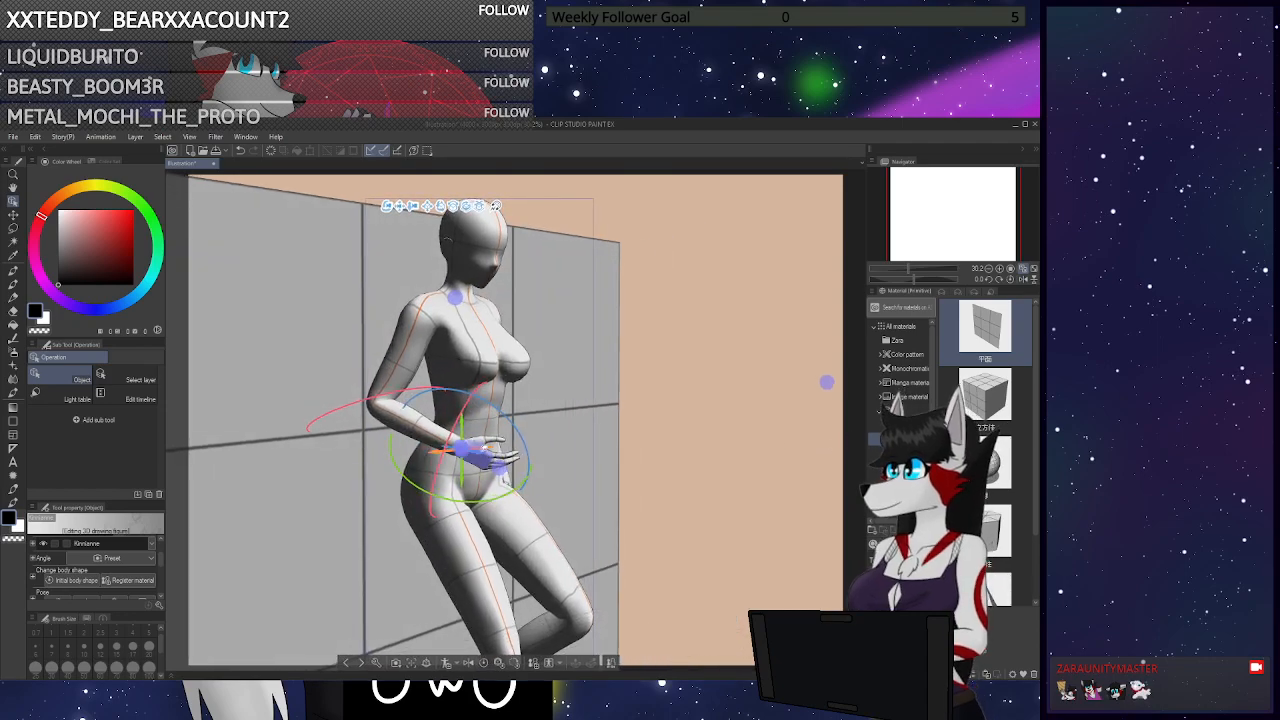
{"action": "left_click_drag", "start_coordinate": [487, 451], "coordinate": [486, 372]}
{"action": "left_click_drag", "start_coordinate": [705, 438], "coordinate": [662, 417]}
{"action": "left_click_drag", "start_coordinate": [324, 355], "coordinate": [285, 393]}
{"action": "left_click_drag", "start_coordinate": [779, 442], "coordinate": [623, 471]}
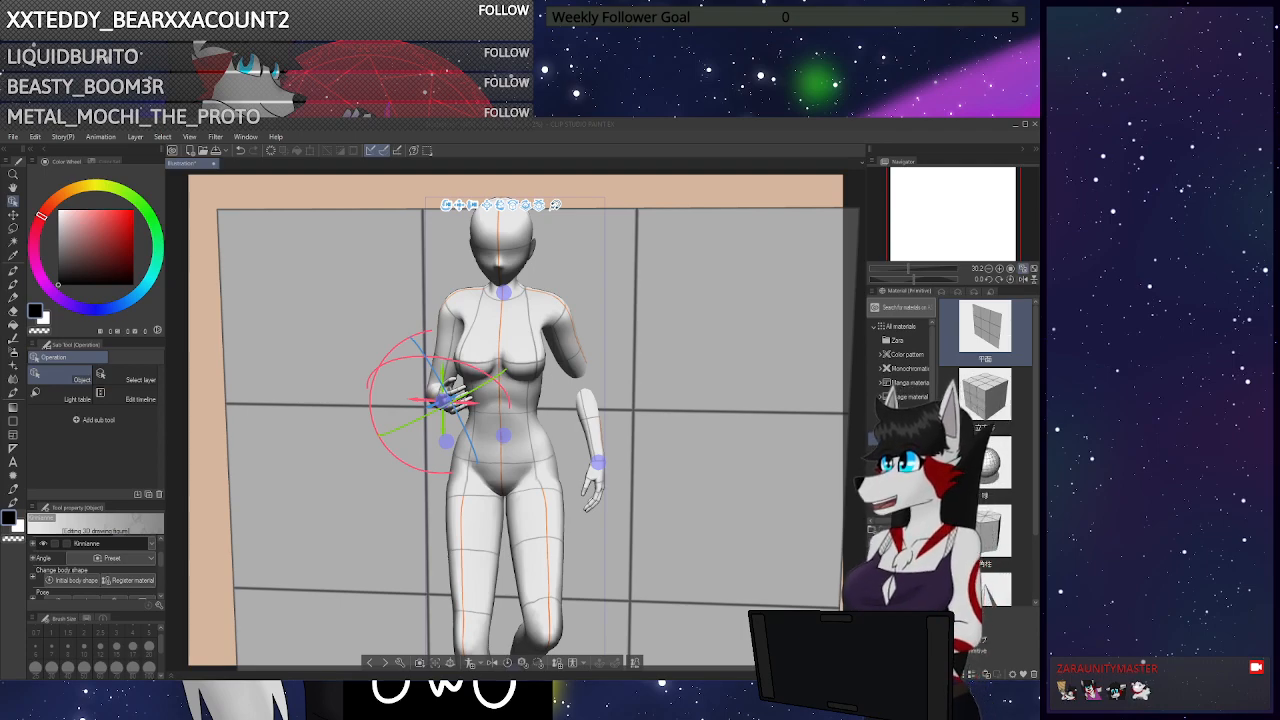
Bend the left arm across the front of the waist and position its hand beside the right hand
{"action": "left_click", "coordinate": [600, 442]}
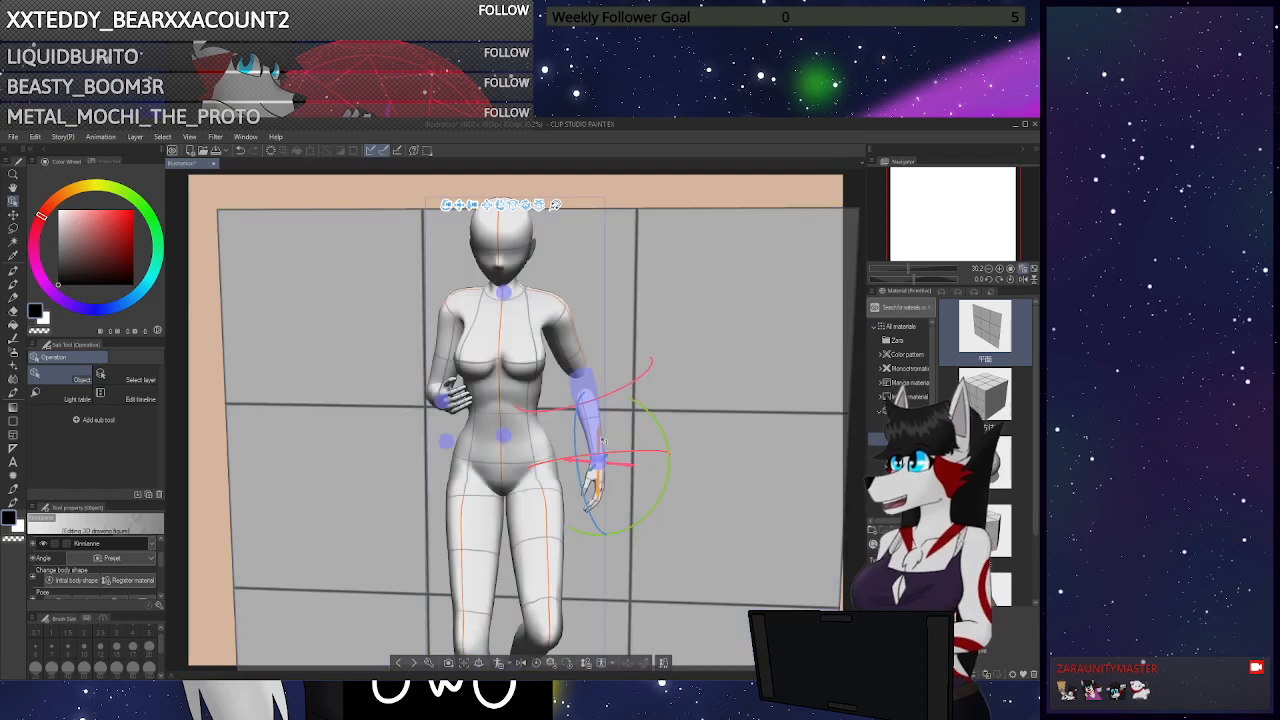
{"action": "left_click_drag", "start_coordinate": [602, 423], "coordinate": [567, 409]}
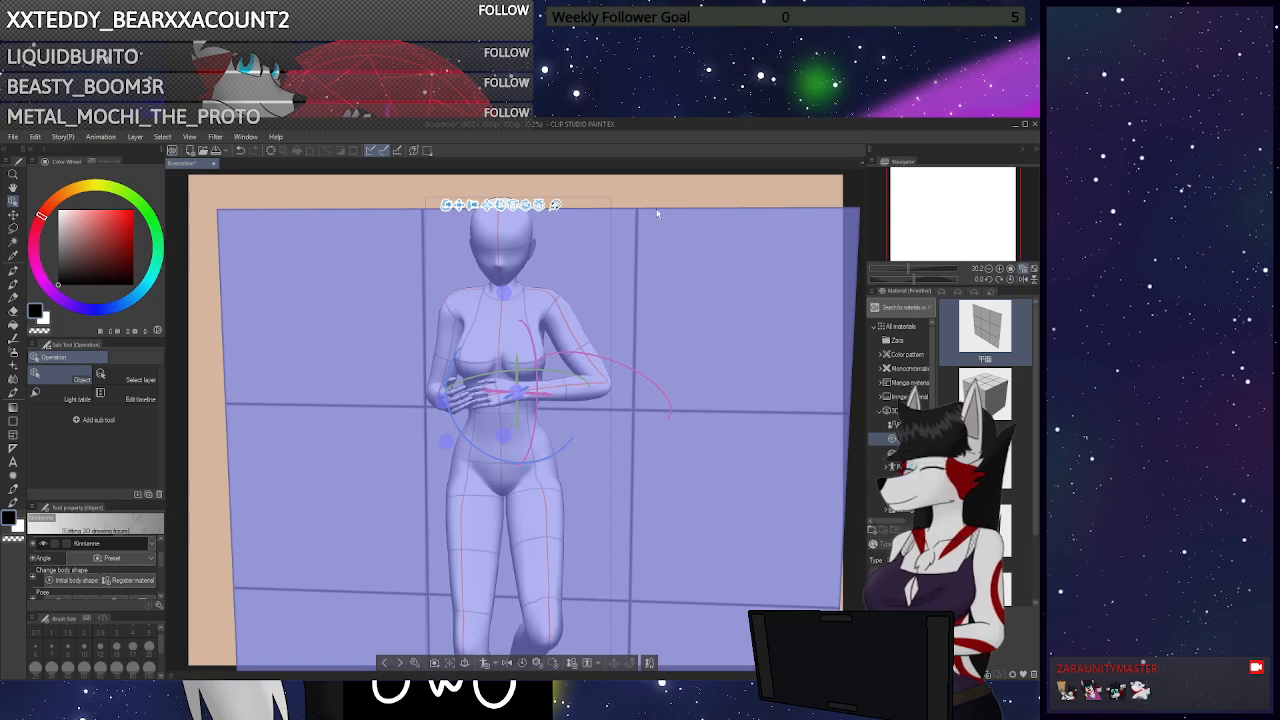
{"action": "left_click_drag", "start_coordinate": [677, 227], "coordinate": [680, 292]}
{"action": "left_click_drag", "start_coordinate": [512, 396], "coordinate": [503, 423]}
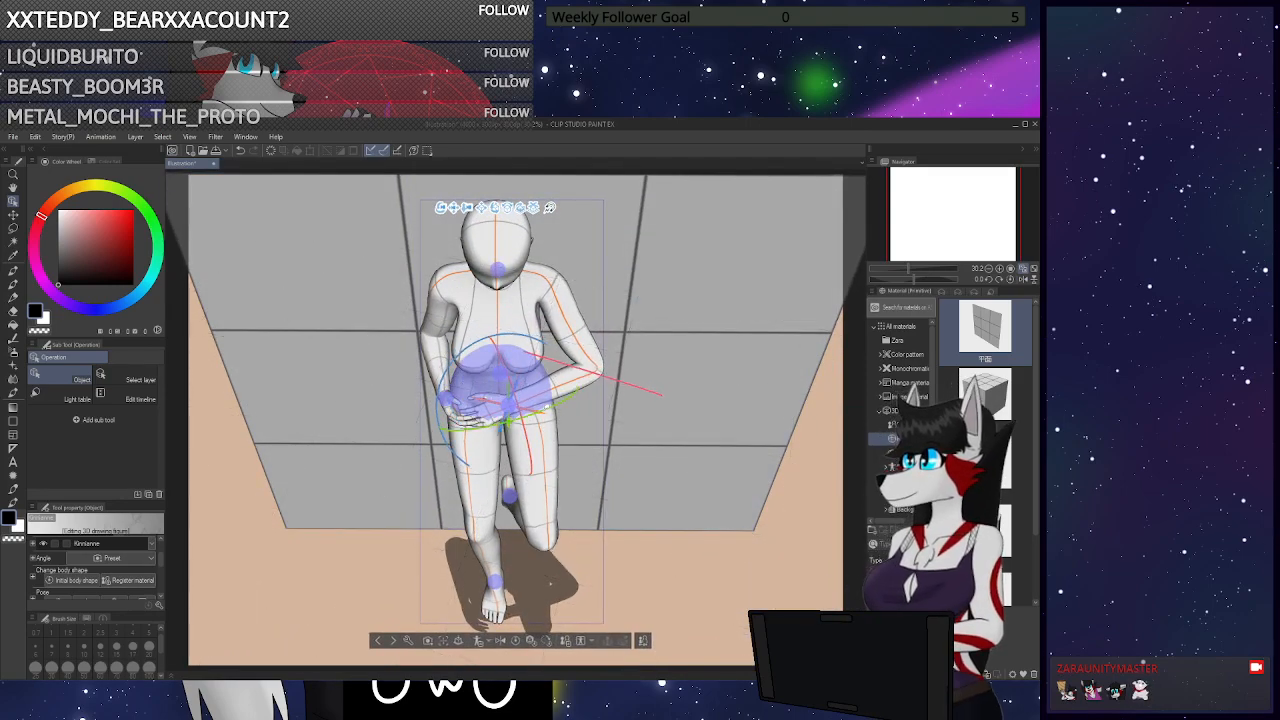
{"action": "left_click_drag", "start_coordinate": [686, 376], "coordinate": [774, 400]}
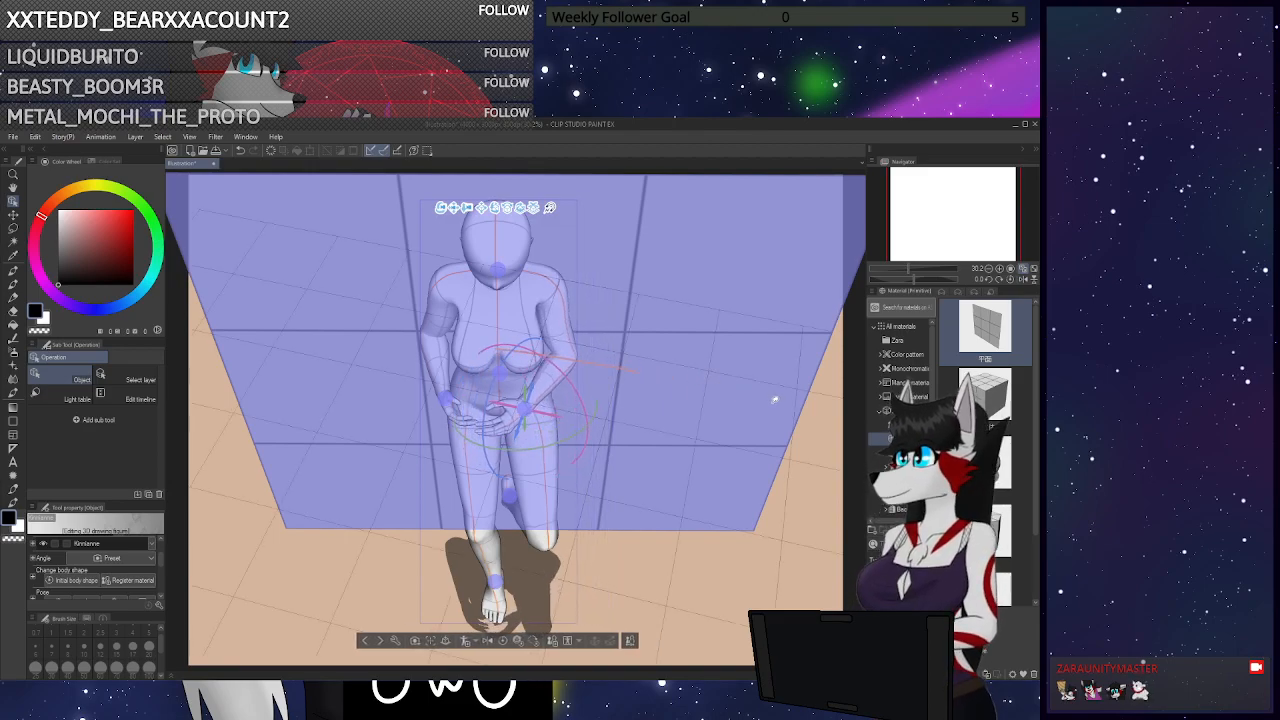
{"action": "left_click_drag", "start_coordinate": [636, 540], "coordinate": [722, 455]}
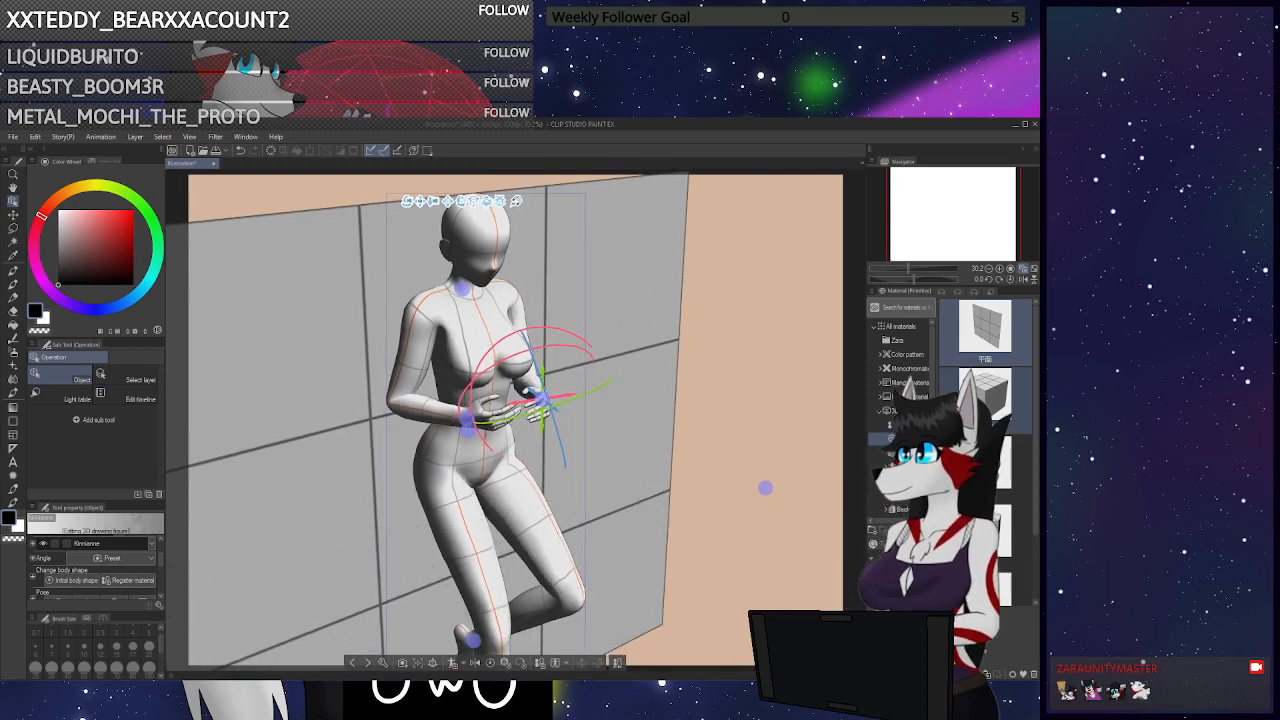
Add a cube primitive to the scene and shrink it into a small, narrow block beside the figure
{"action": "left_click_drag", "start_coordinate": [985, 392], "coordinate": [736, 554]}
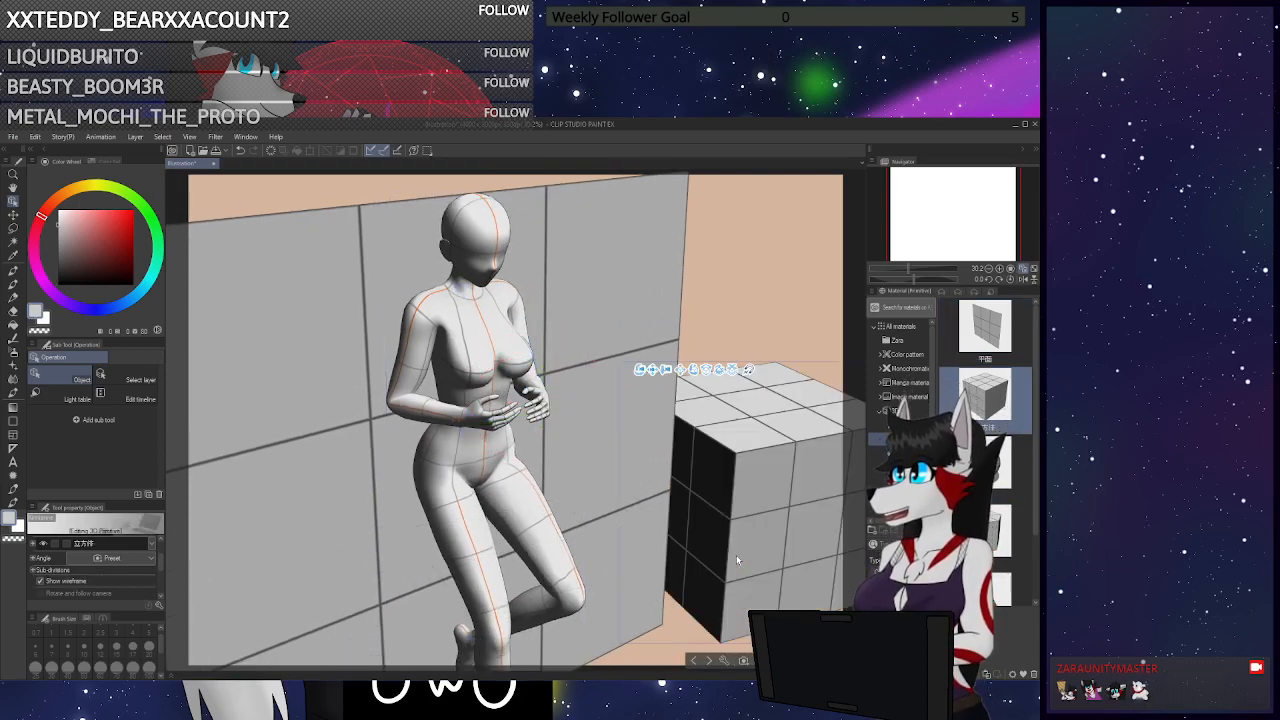
{"action": "left_click", "coordinate": [801, 484]}
{"action": "left_click_drag", "start_coordinate": [803, 620], "coordinate": [738, 549]}
{"action": "mouse_move", "coordinate": [709, 473]}
{"action": "left_mouse_down"}
{"action": "mouse_move", "coordinate": [705, 523]}
{"action": "mouse_move", "coordinate": [708, 495]}
{"action": "left_mouse_up"}
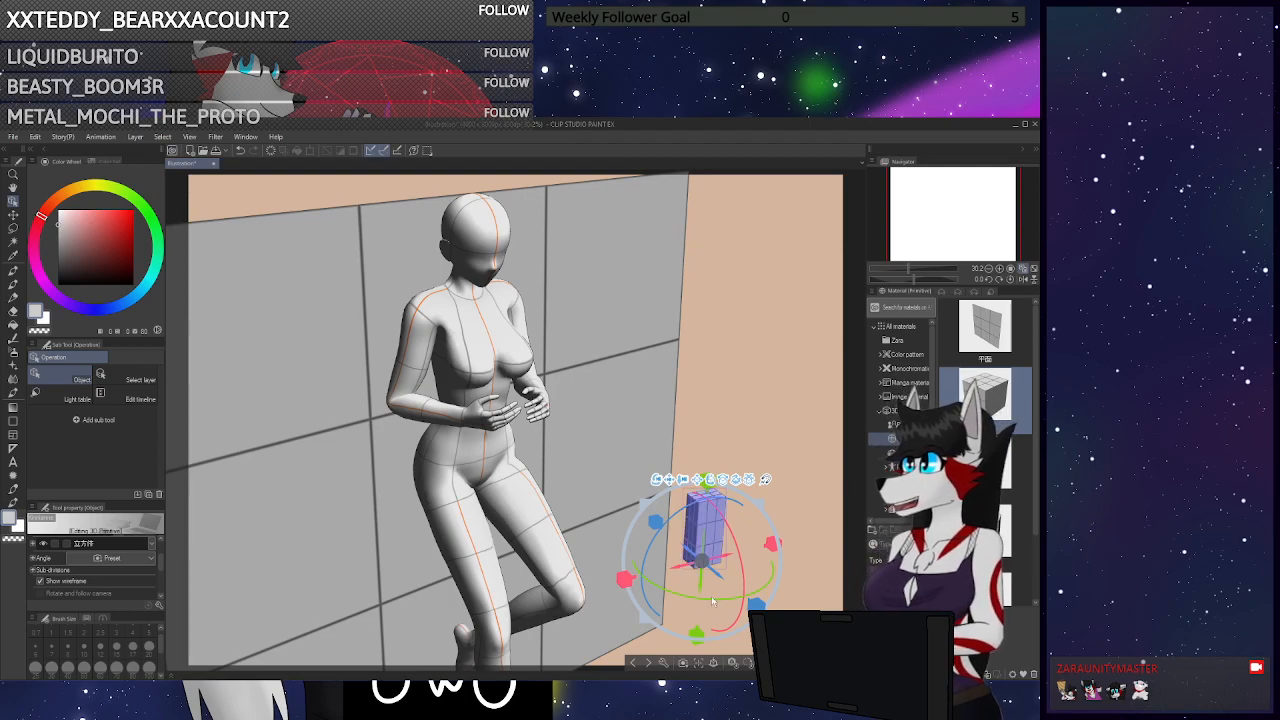
{"action": "left_click_drag", "start_coordinate": [700, 629], "coordinate": [700, 593]}
Move the small block between the figure's hands and adjust its proportions to fit a hand-held object
{"action": "left_click_drag", "start_coordinate": [712, 515], "coordinate": [530, 398]}
{"action": "left_click_drag", "start_coordinate": [729, 420], "coordinate": [698, 540]}
{"action": "left_click_drag", "start_coordinate": [518, 418], "coordinate": [524, 452]}
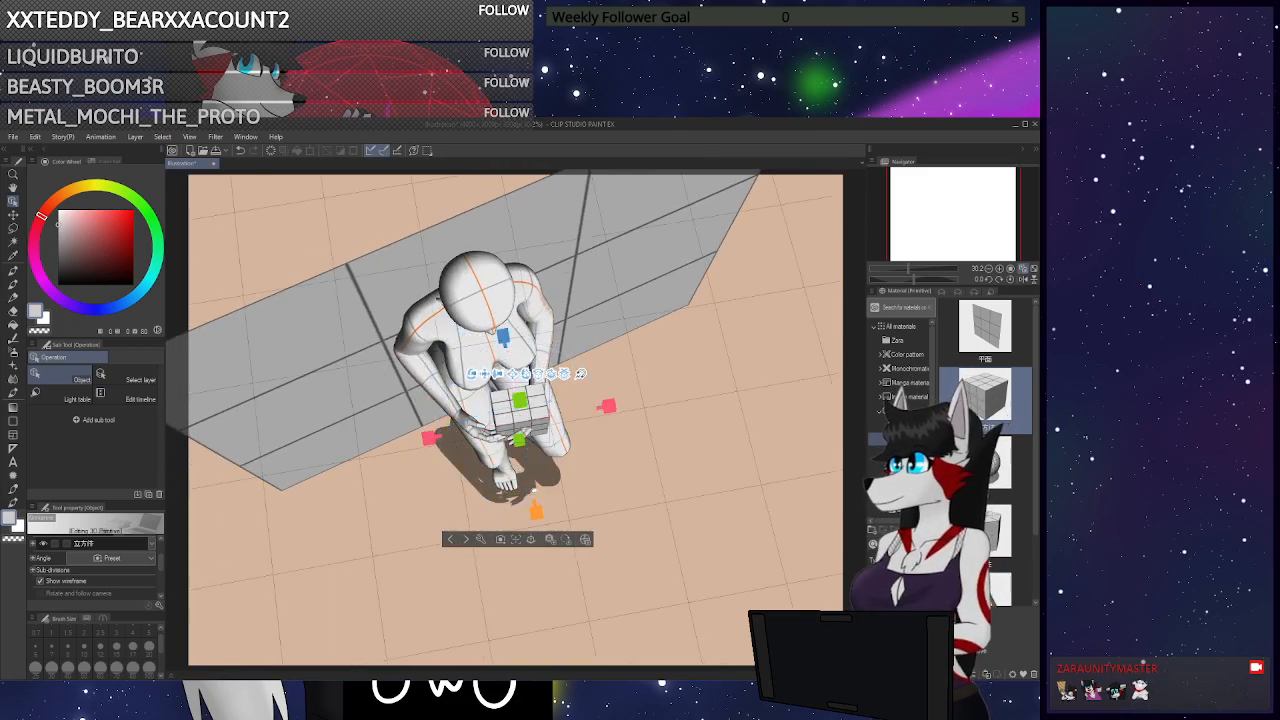
{"action": "left_click_drag", "start_coordinate": [523, 441], "coordinate": [523, 438]}
{"action": "left_click_drag", "start_coordinate": [646, 477], "coordinate": [598, 438]}
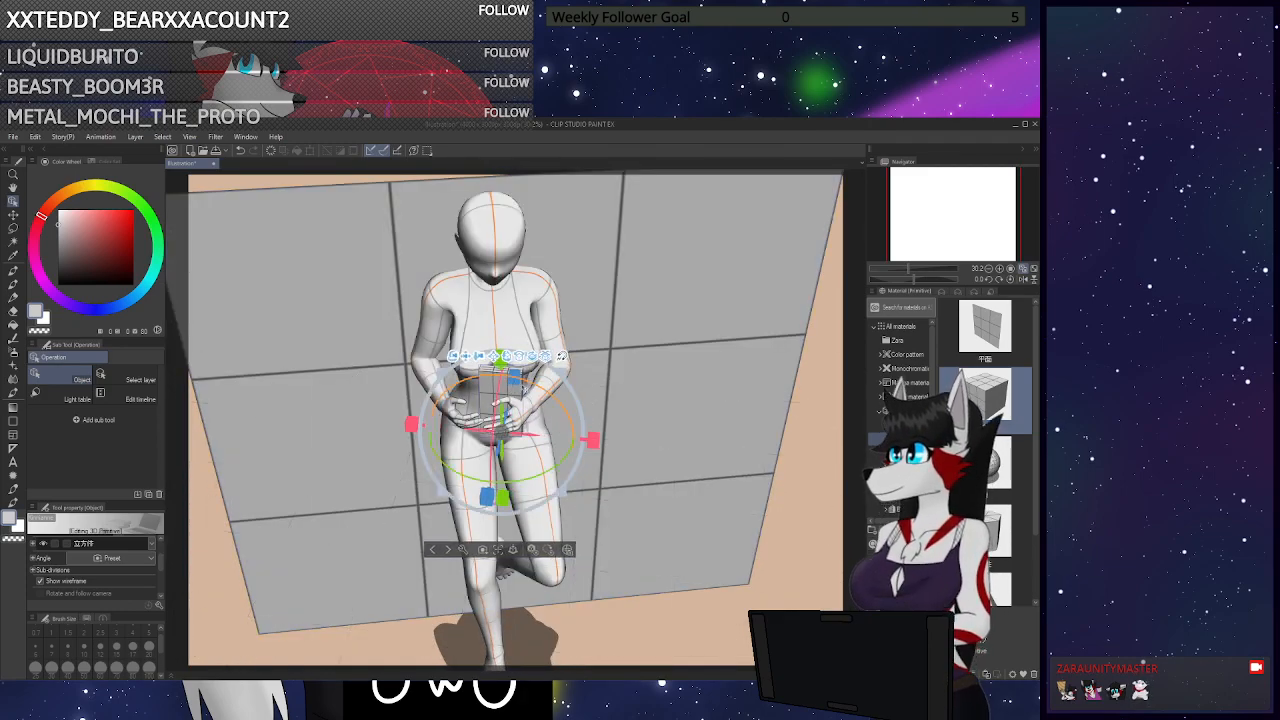
{"action": "left_click_drag", "start_coordinate": [507, 494], "coordinate": [507, 482]}
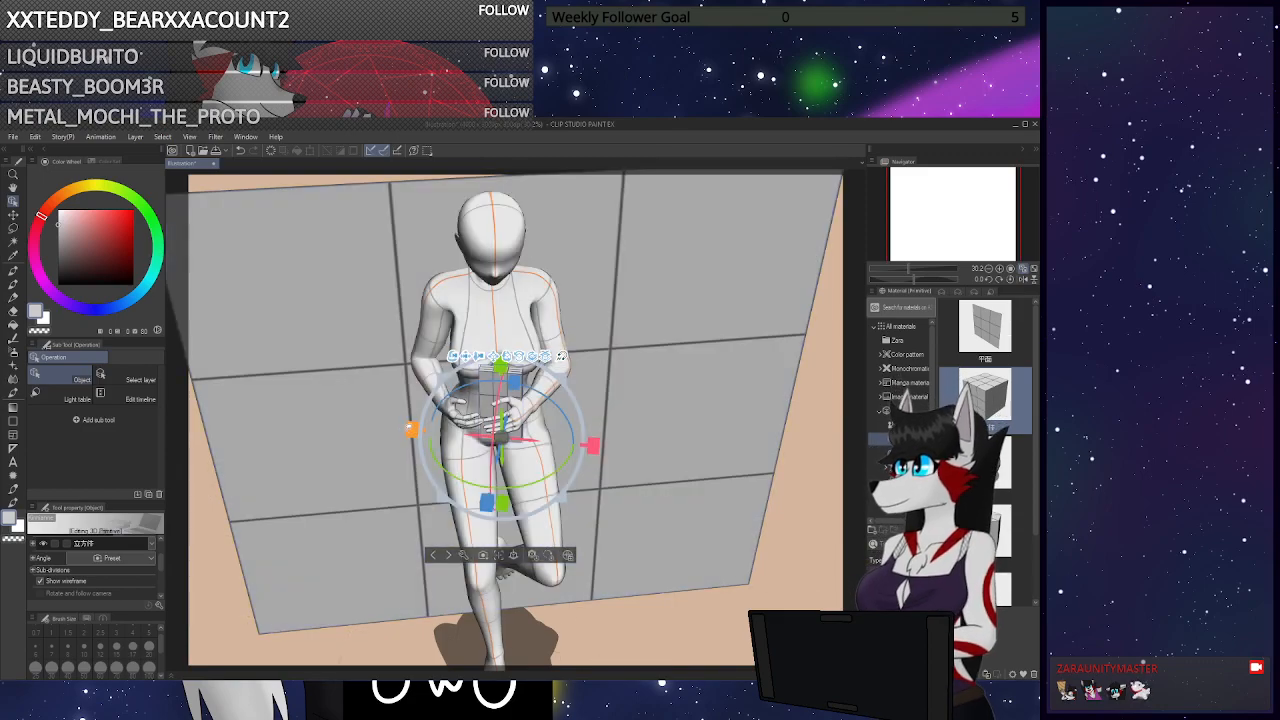
{"action": "left_click_drag", "start_coordinate": [411, 429], "coordinate": [399, 428]}
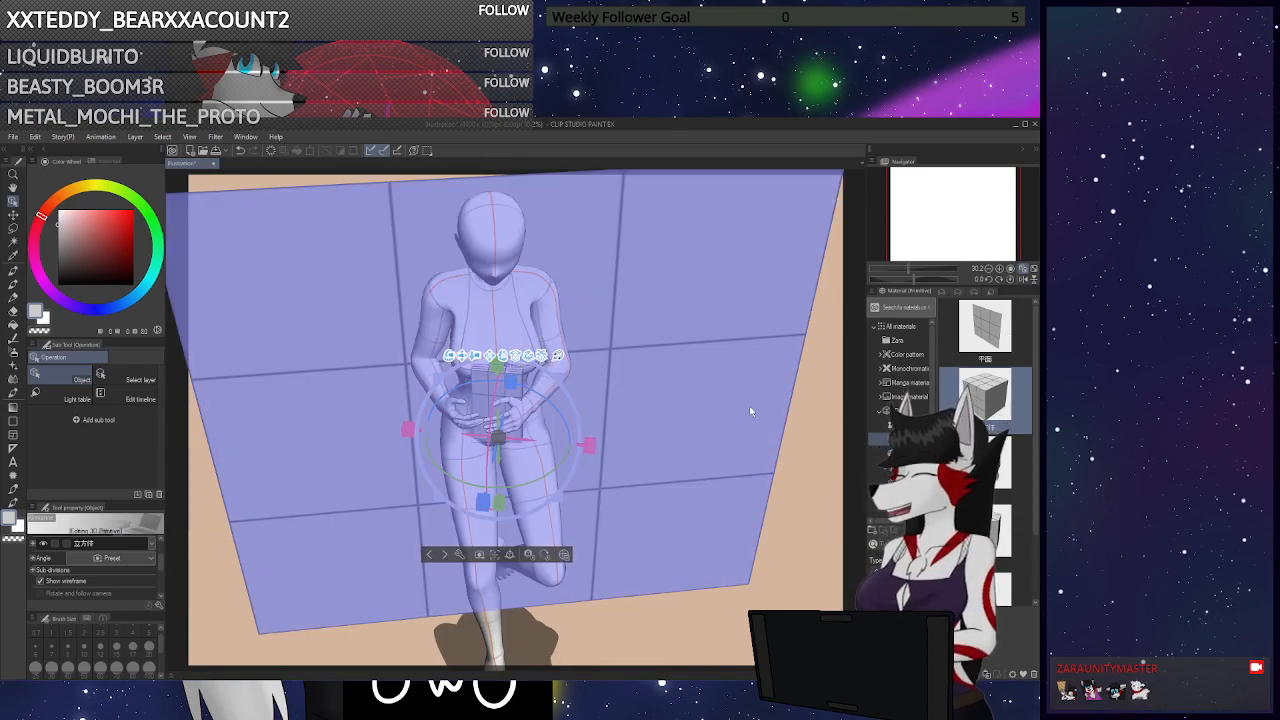
Rotate and raise the block so it stands tilted like a tablet in front of the figure's lower chest
{"action": "left_click_drag", "start_coordinate": [617, 623], "coordinate": [723, 592]}
{"action": "left_click_drag", "start_coordinate": [558, 414], "coordinate": [492, 452]}
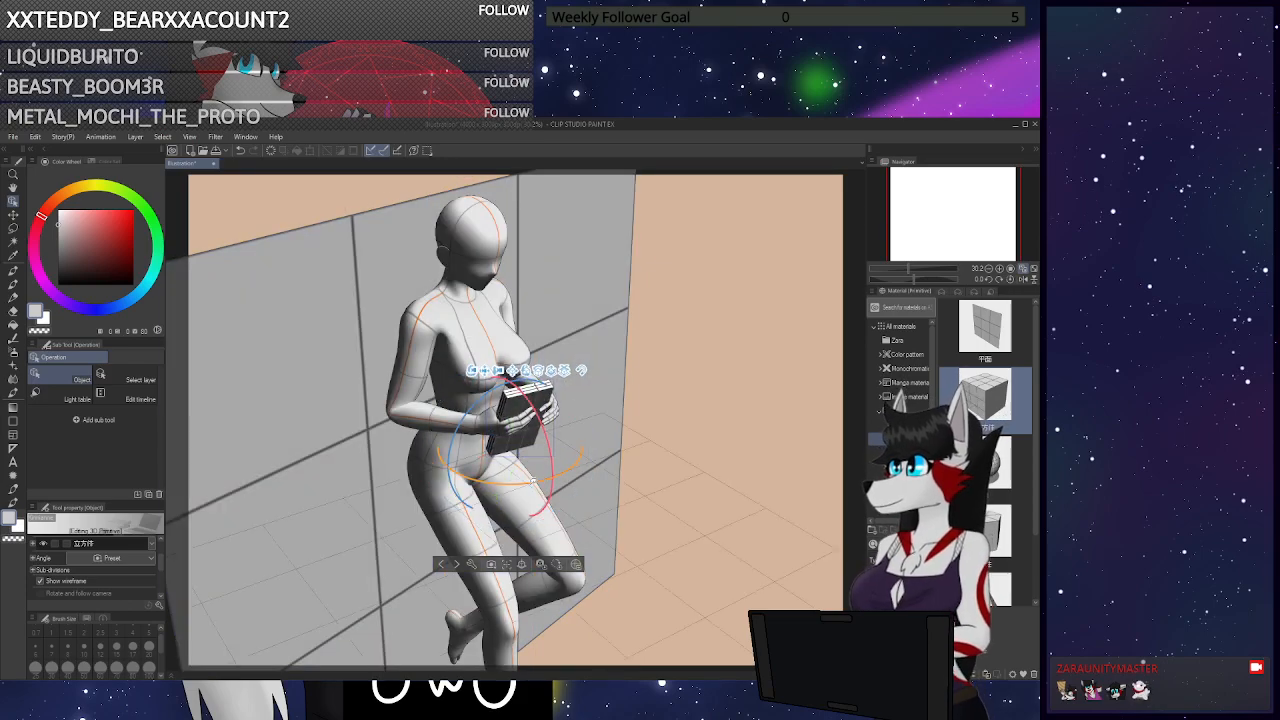
{"action": "mouse_move", "coordinate": [533, 460]}
{"action": "left_mouse_down"}
{"action": "mouse_move", "coordinate": [549, 438]}
{"action": "mouse_move", "coordinate": [545, 455]}
{"action": "mouse_move", "coordinate": [521, 446]}
{"action": "mouse_move", "coordinate": [533, 431]}
{"action": "mouse_move", "coordinate": [508, 449]}
{"action": "mouse_move", "coordinate": [529, 436]}
{"action": "left_mouse_up"}
{"action": "left_click_drag", "start_coordinate": [718, 384], "coordinate": [660, 320]}
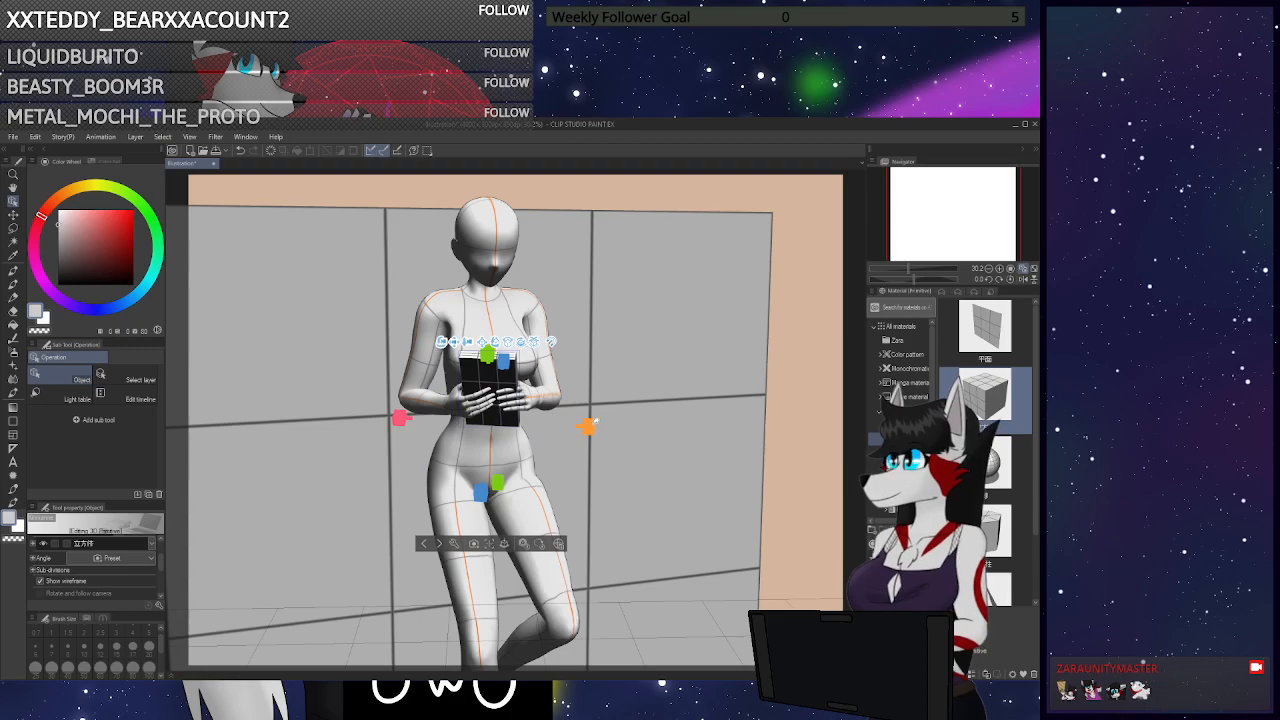
Reposition the figure's left wrist behind the block so the hands hold it from both sides, checking each hand's placement
{"action": "left_click", "coordinate": [801, 416]}
{"action": "left_click", "coordinate": [531, 401]}
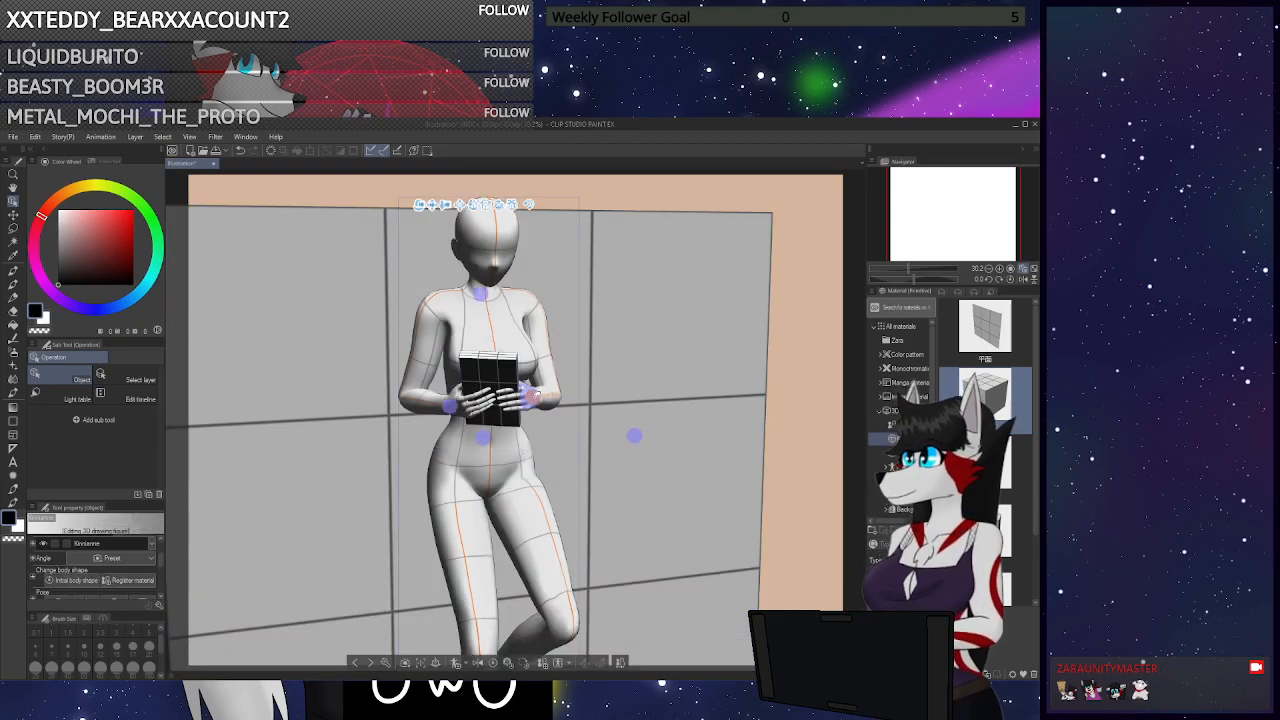
{"action": "mouse_move", "coordinate": [536, 371]}
{"action": "left_mouse_down"}
{"action": "mouse_move", "coordinate": [516, 358]}
{"action": "mouse_move", "coordinate": [540, 378]}
{"action": "left_mouse_up"}
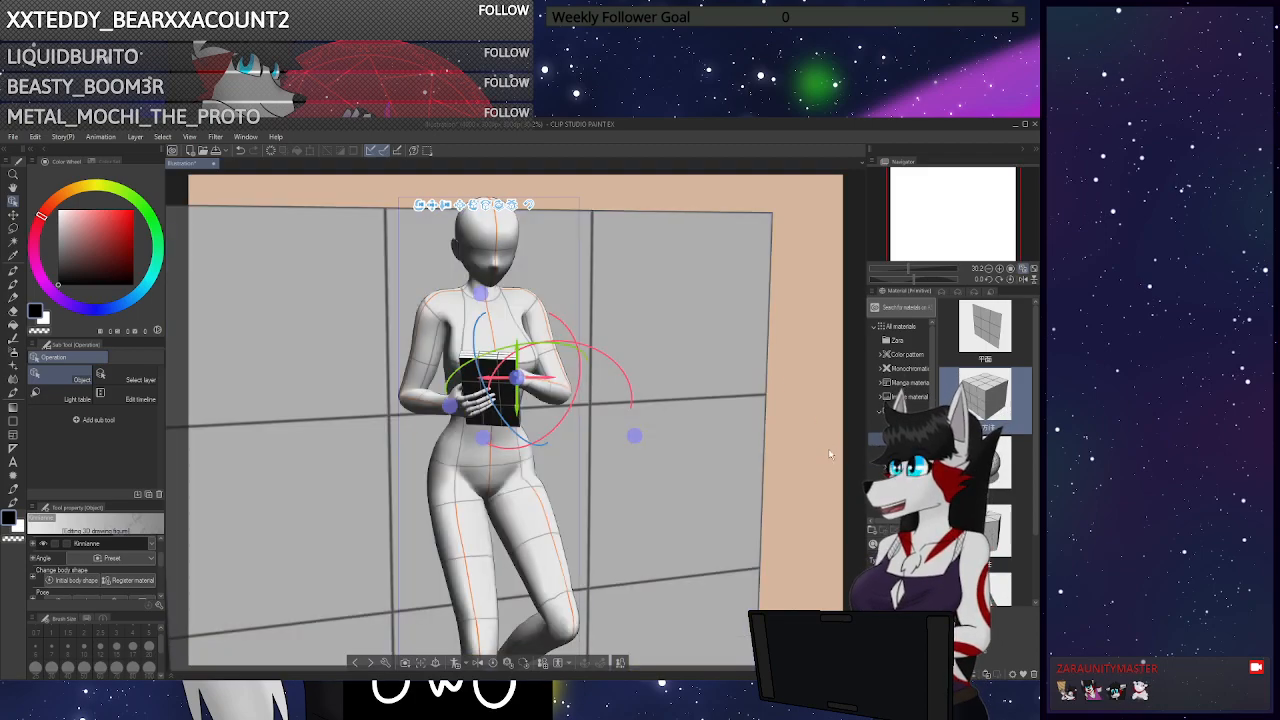
{"action": "left_click_drag", "start_coordinate": [829, 454], "coordinate": [928, 538]}
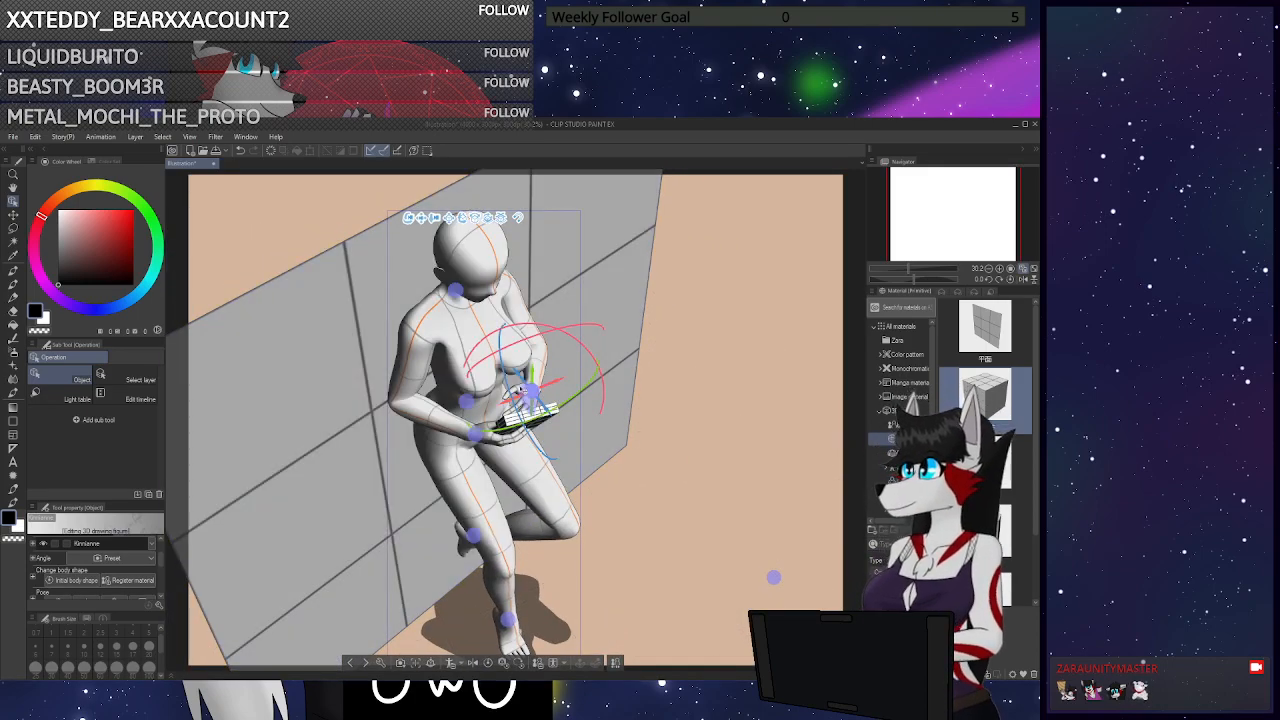
{"action": "left_click", "coordinate": [532, 396]}
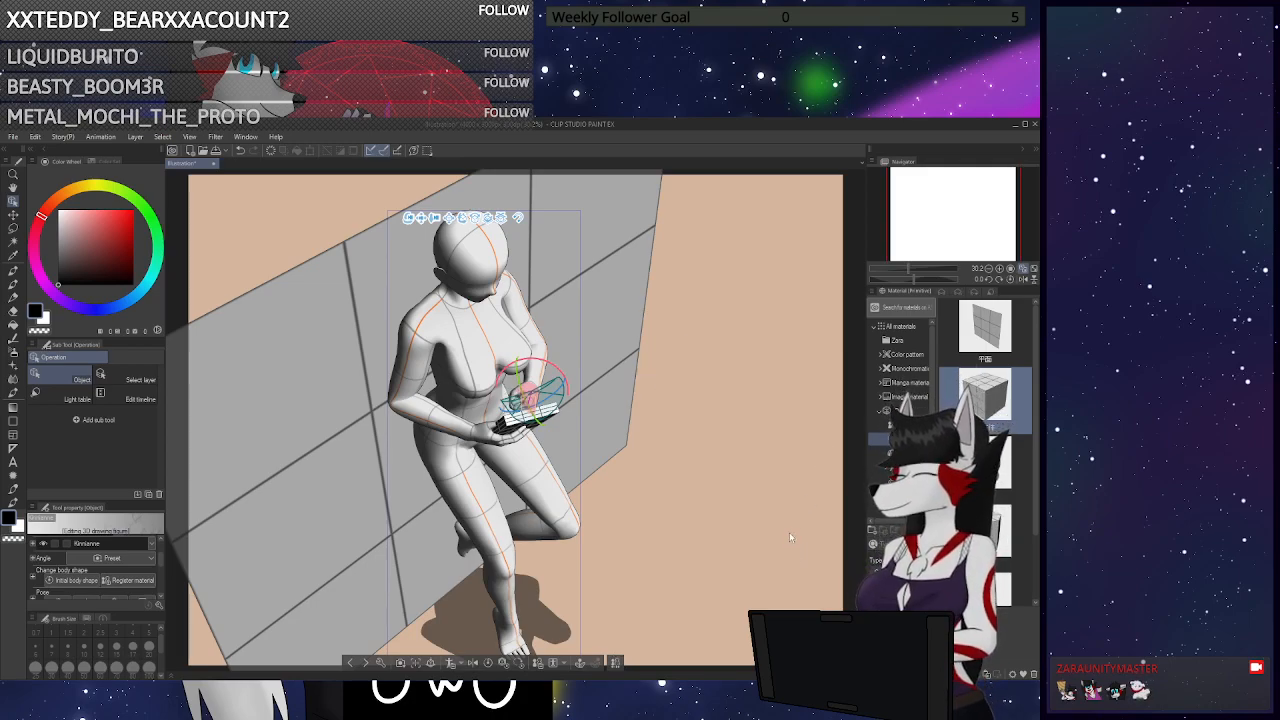
{"action": "left_click_drag", "start_coordinate": [773, 455], "coordinate": [755, 387]}
{"action": "left_click", "coordinate": [755, 387]}
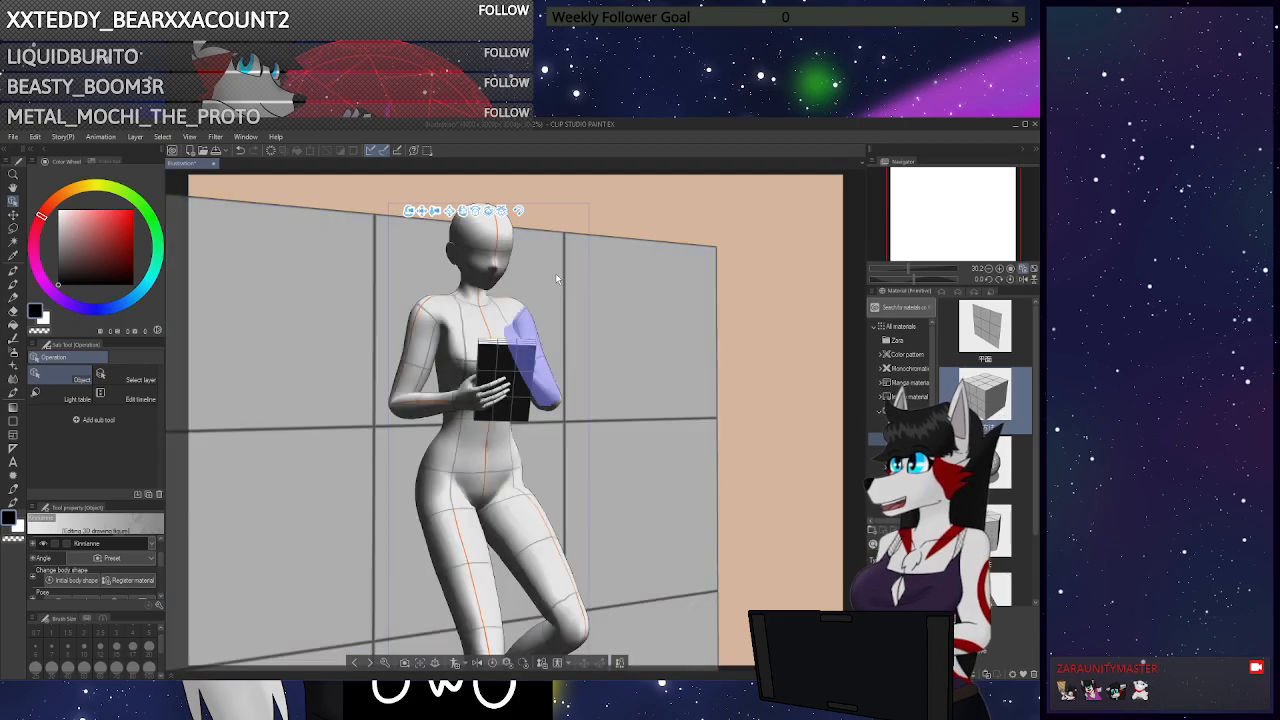
{"action": "left_click_drag", "start_coordinate": [796, 444], "coordinate": [830, 455]}
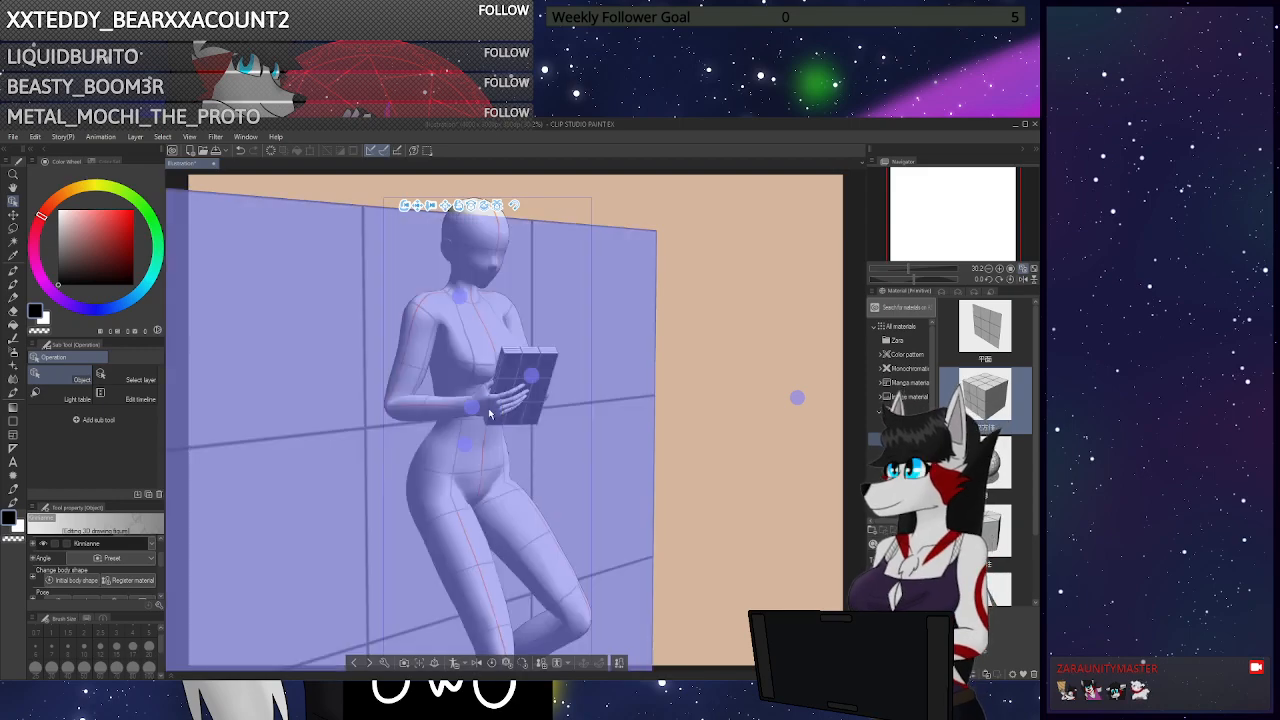
{"action": "left_click", "coordinate": [485, 405]}
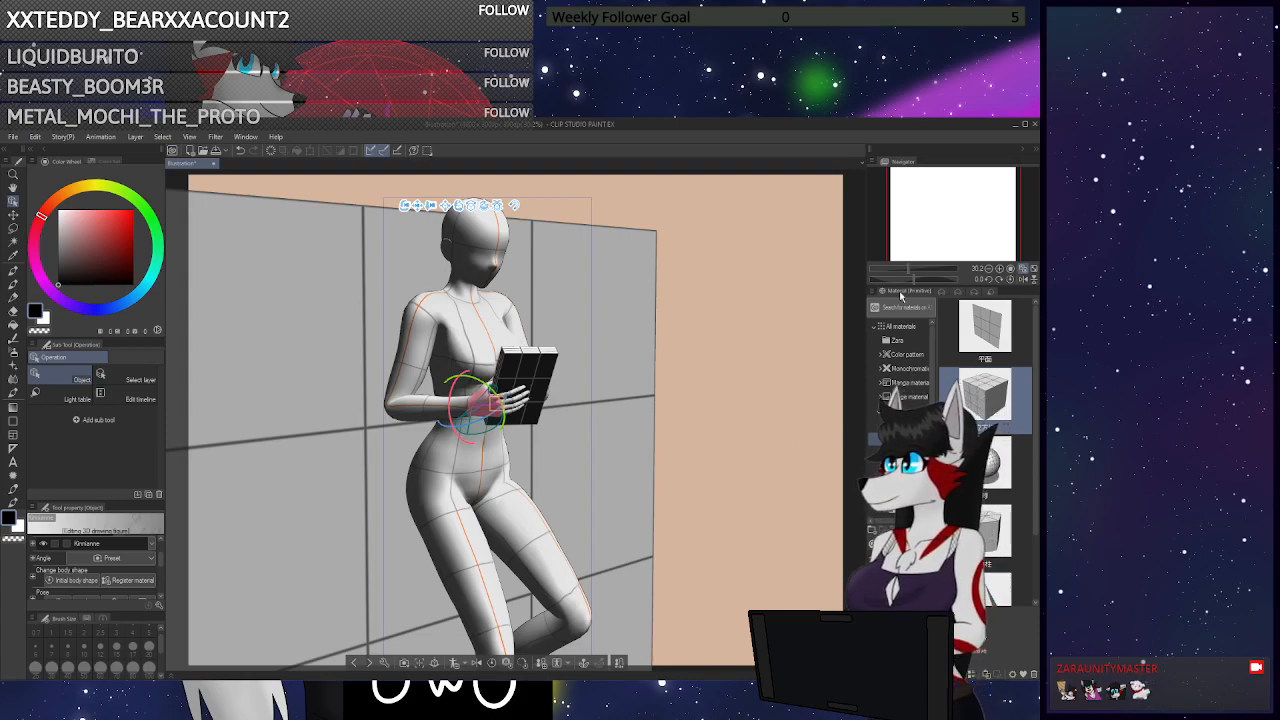
{"action": "mouse_move", "coordinate": [772, 432]}
{"action": "left_mouse_down"}
{"action": "mouse_move", "coordinate": [752, 472]}
{"action": "mouse_move", "coordinate": [769, 473]}
{"action": "mouse_move", "coordinate": [773, 440]}
{"action": "mouse_move", "coordinate": [815, 437]}
{"action": "mouse_move", "coordinate": [775, 456]}
{"action": "mouse_move", "coordinate": [784, 445]}
{"action": "left_mouse_up"}
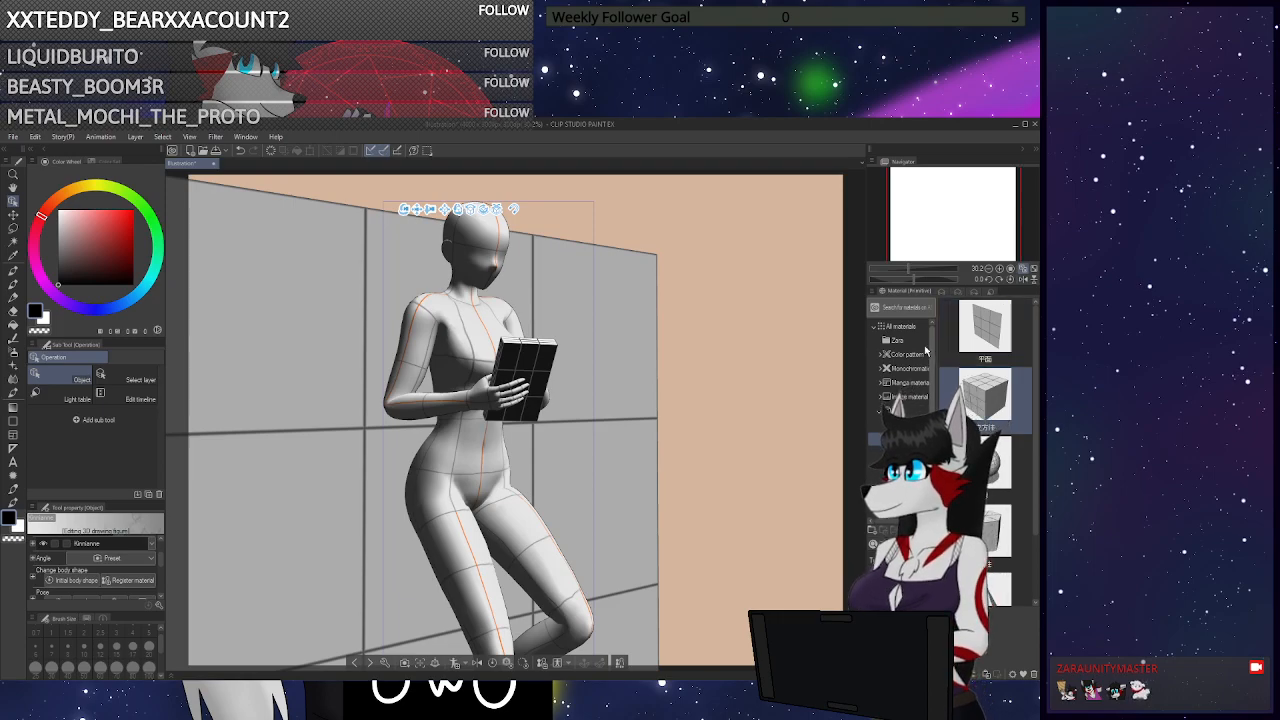
Frame the whole figure and wall, and lower the gaze control point so the head looks down at the block
{"action": "left_click_drag", "start_coordinate": [430, 211], "coordinate": [446, 131]}
{"action": "left_click_drag", "start_coordinate": [768, 480], "coordinate": [714, 447]}
{"action": "left_click_drag", "start_coordinate": [465, 268], "coordinate": [463, 192]}
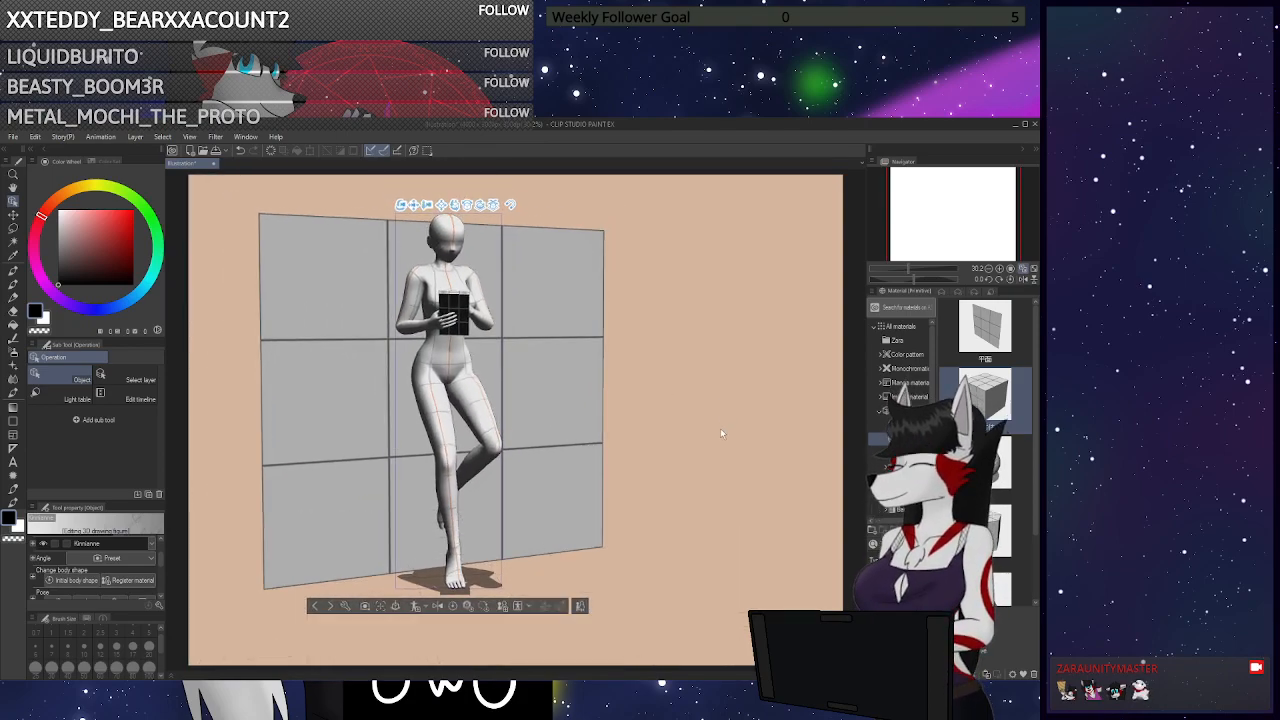
{"action": "left_click", "coordinate": [447, 238]}
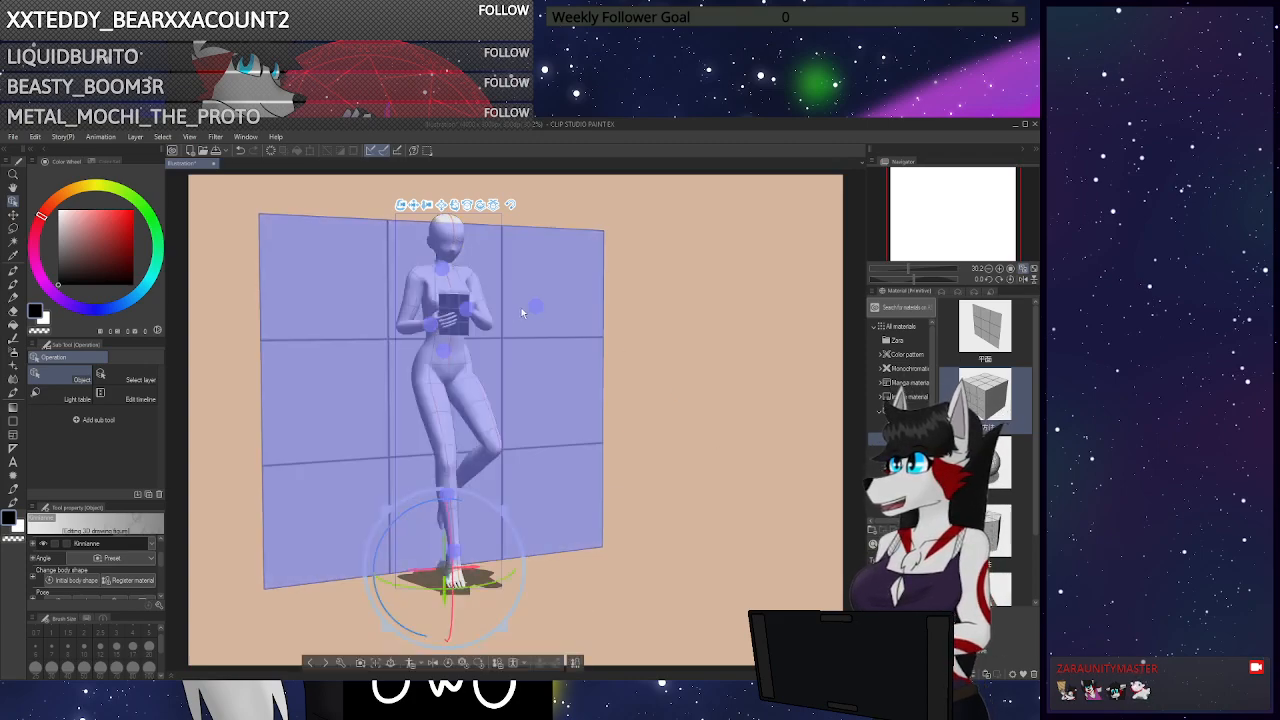
{"action": "left_click", "coordinate": [545, 299]}
{"action": "left_click_drag", "start_coordinate": [570, 303], "coordinate": [554, 344]}
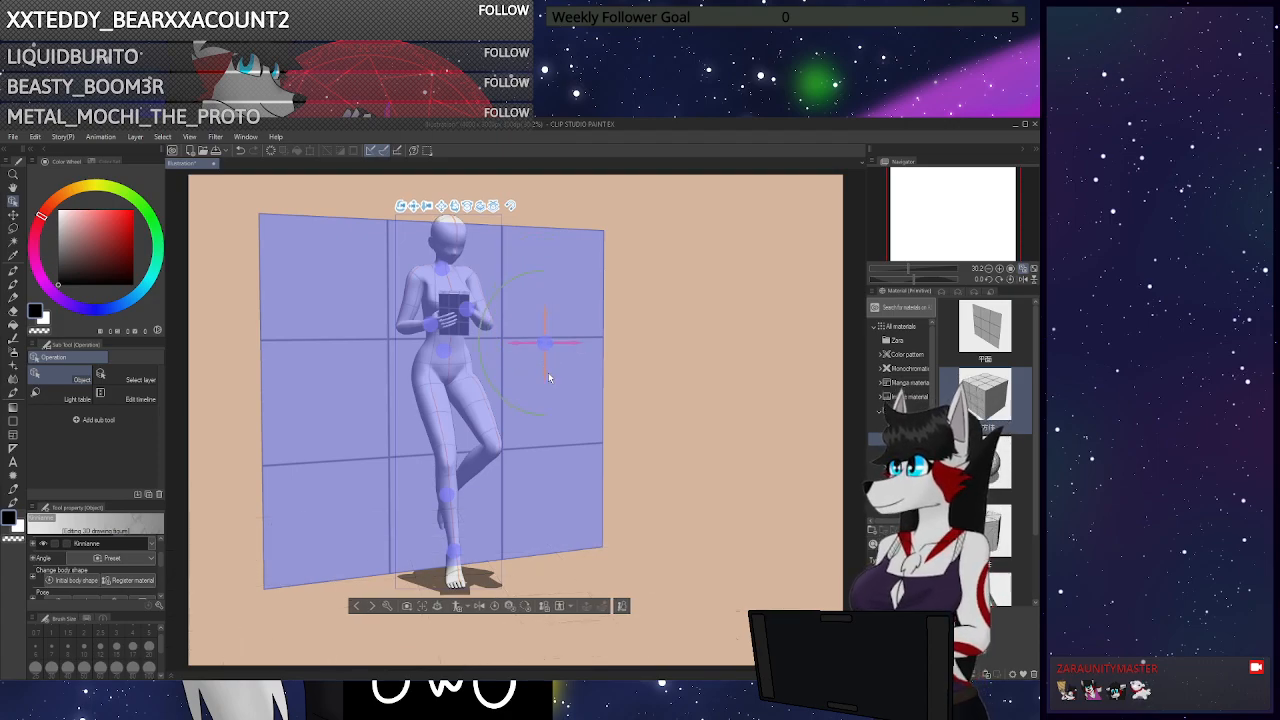
{"action": "left_click", "coordinate": [698, 398]}
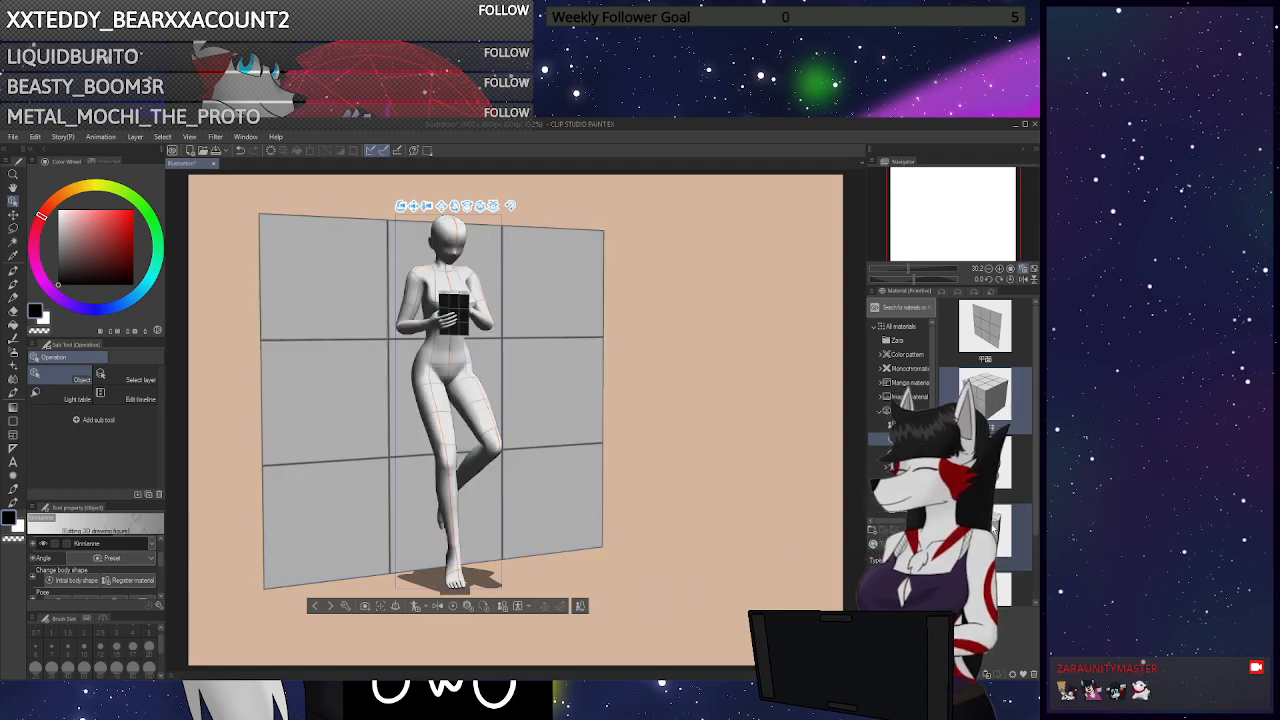
Add a prism primitive, shrink and flatten it into a thin slab, and place it on the floor beside the wall
{"action": "left_click_drag", "start_coordinate": [661, 585], "coordinate": [667, 574]}
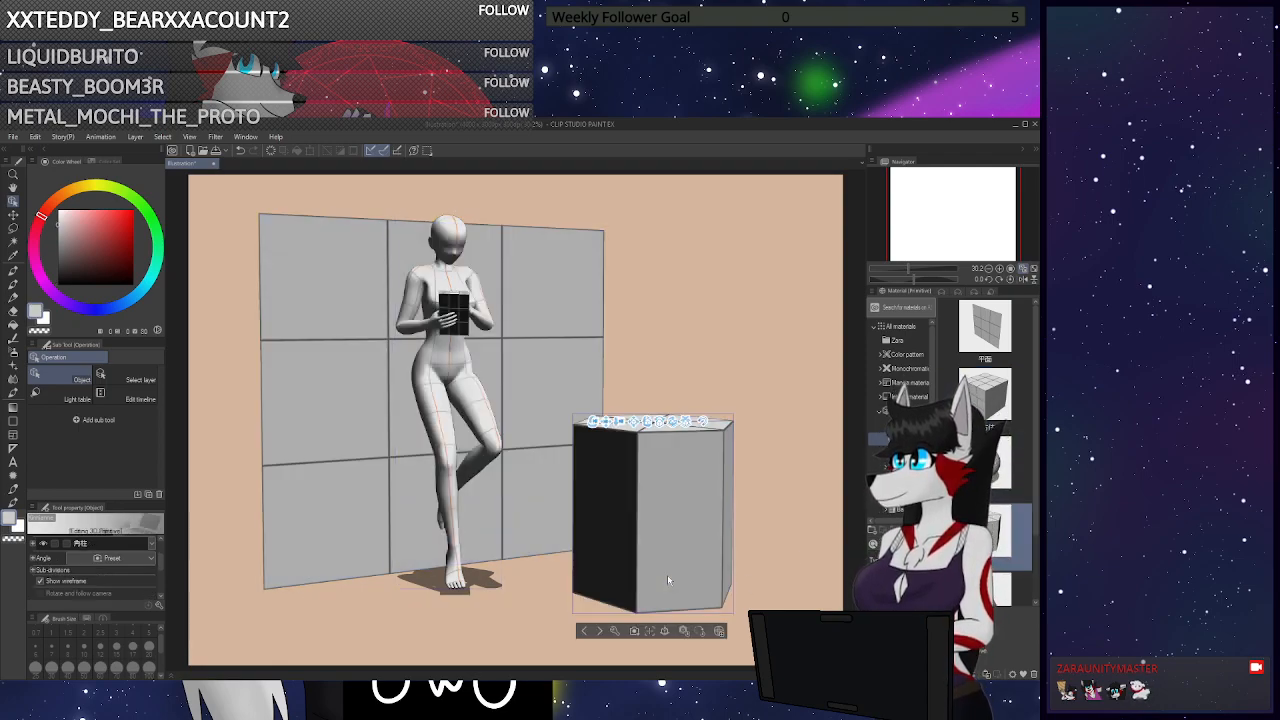
{"action": "left_click_drag", "start_coordinate": [716, 532], "coordinate": [668, 562]}
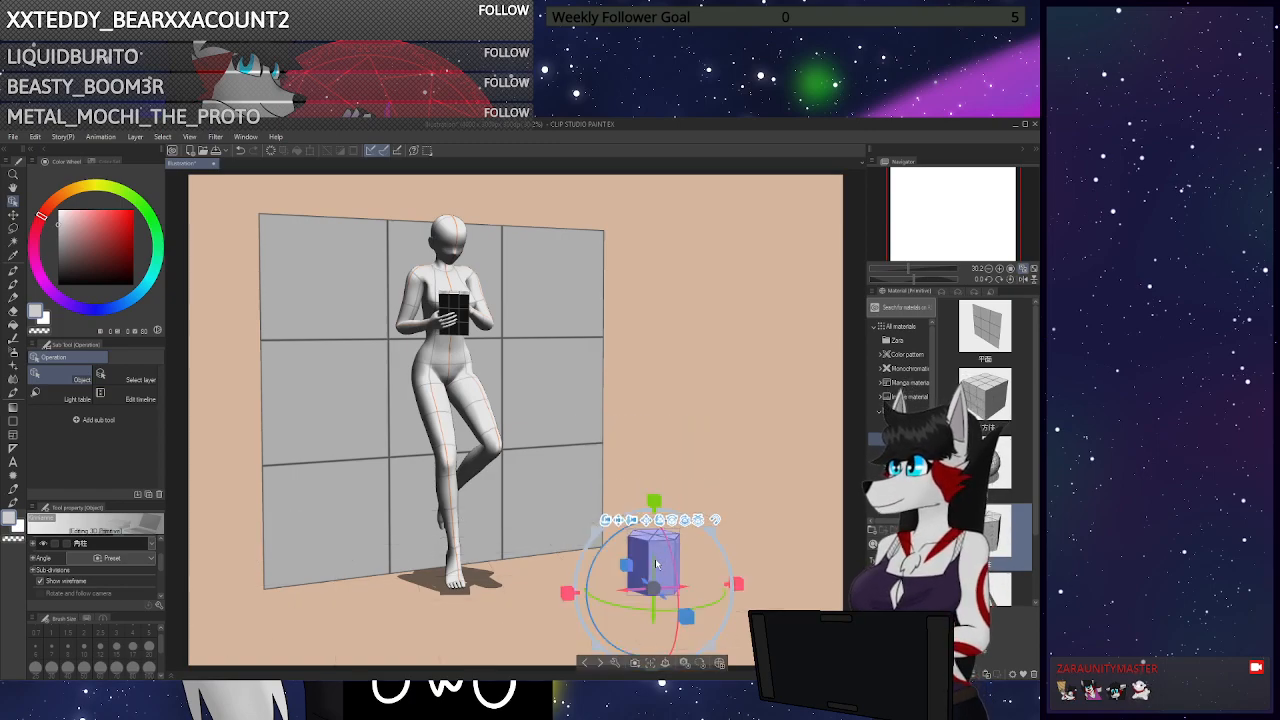
{"action": "left_click_drag", "start_coordinate": [657, 499], "coordinate": [660, 604]}
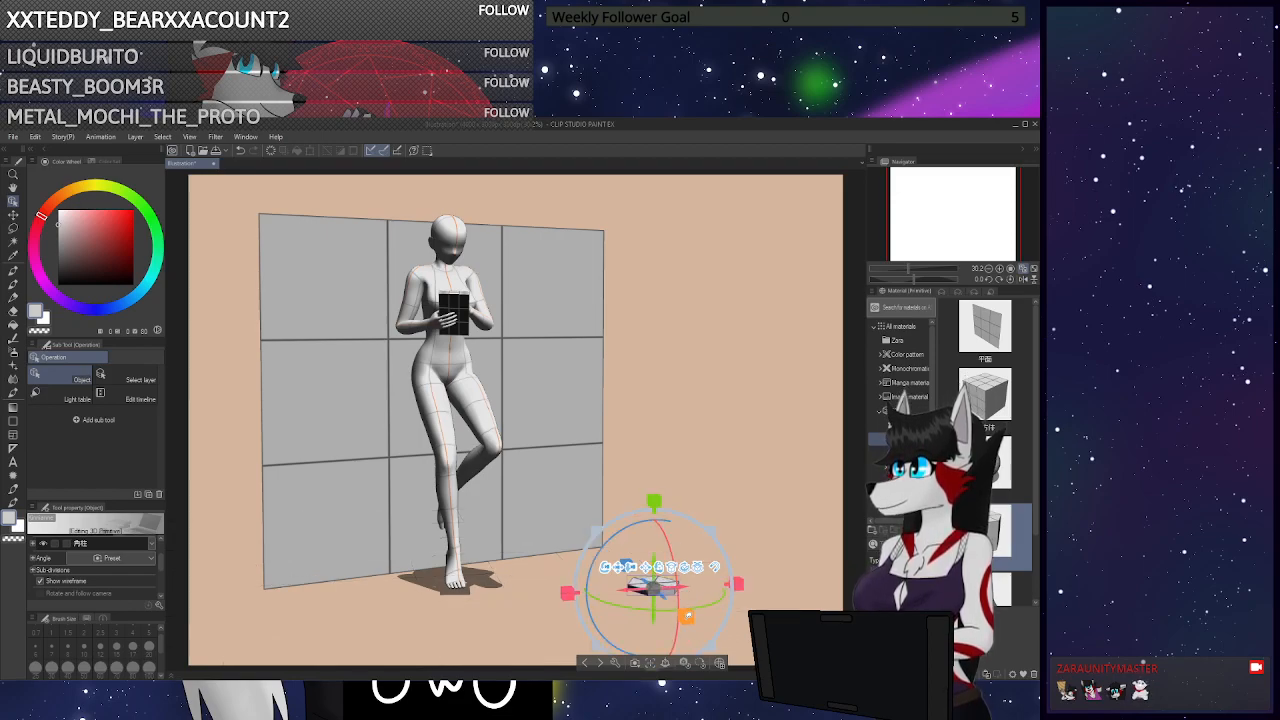
{"action": "left_click_drag", "start_coordinate": [636, 588], "coordinate": [625, 587]}
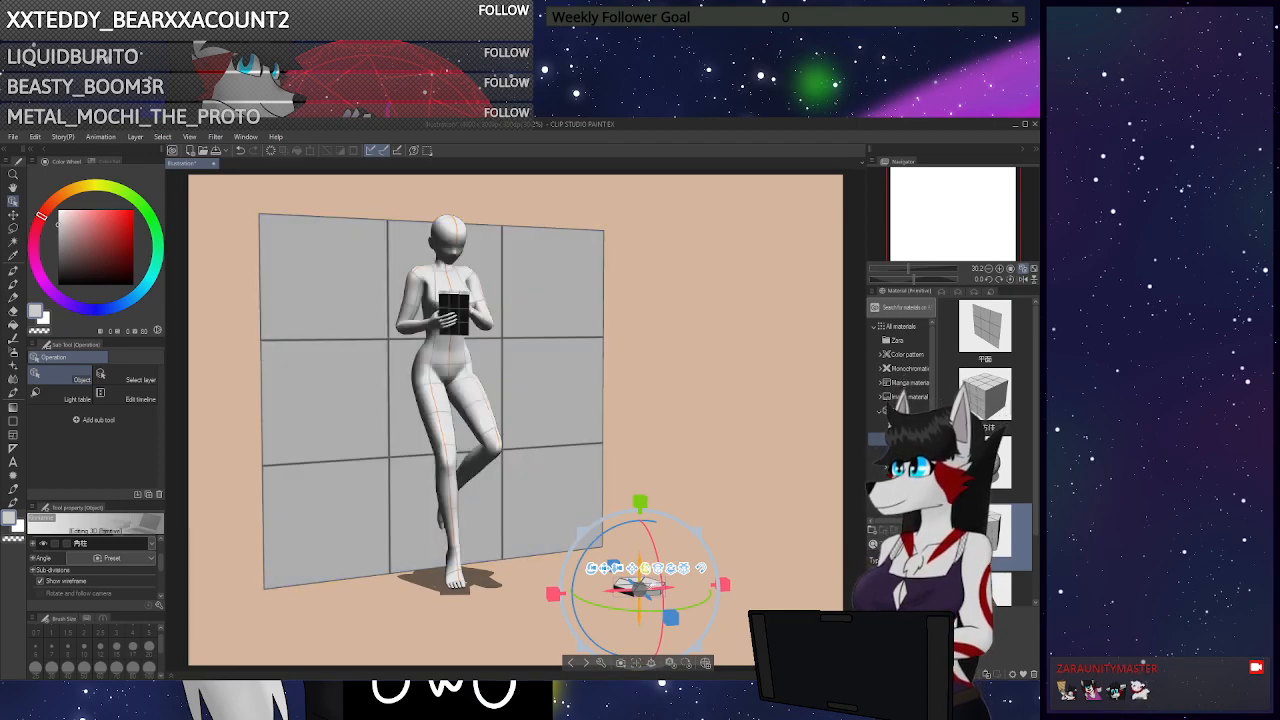
{"action": "left_click_drag", "start_coordinate": [655, 600], "coordinate": [673, 617]}
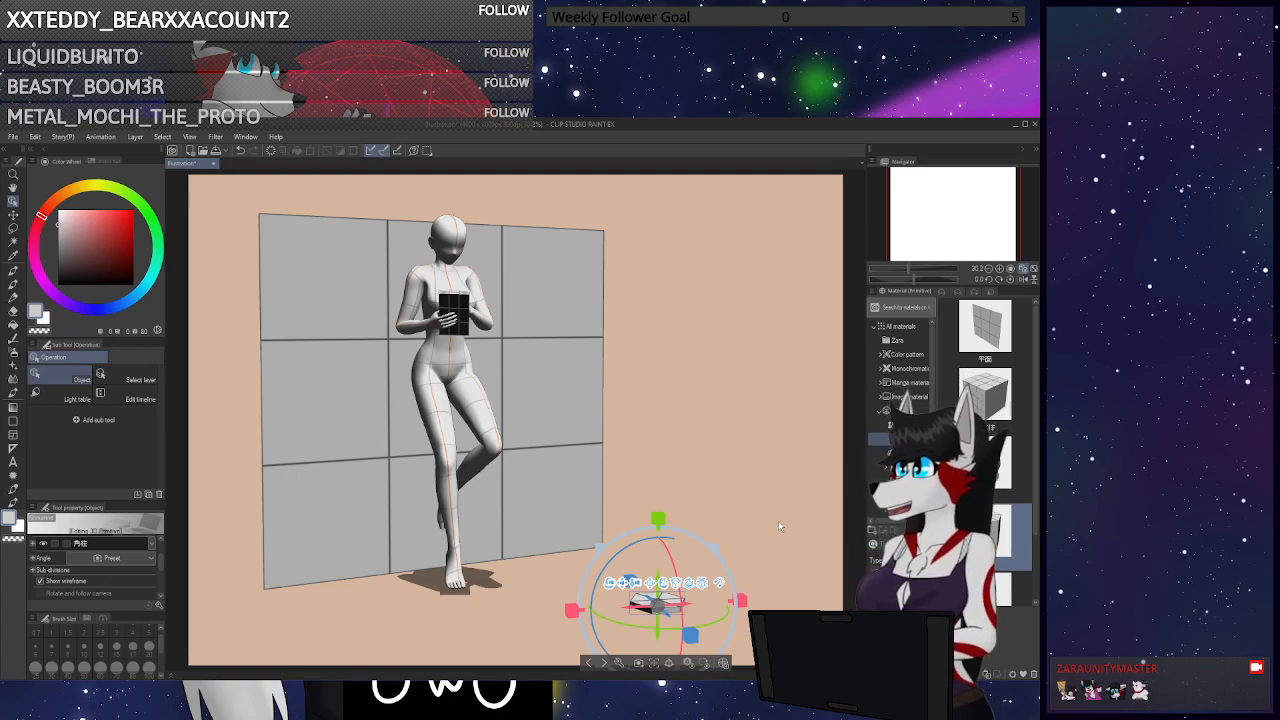
Adjust the prism slab's height slightly at the floor and set the camera to a frontal view of the figure and wall
{"action": "left_click_drag", "start_coordinate": [778, 520], "coordinate": [814, 477]}
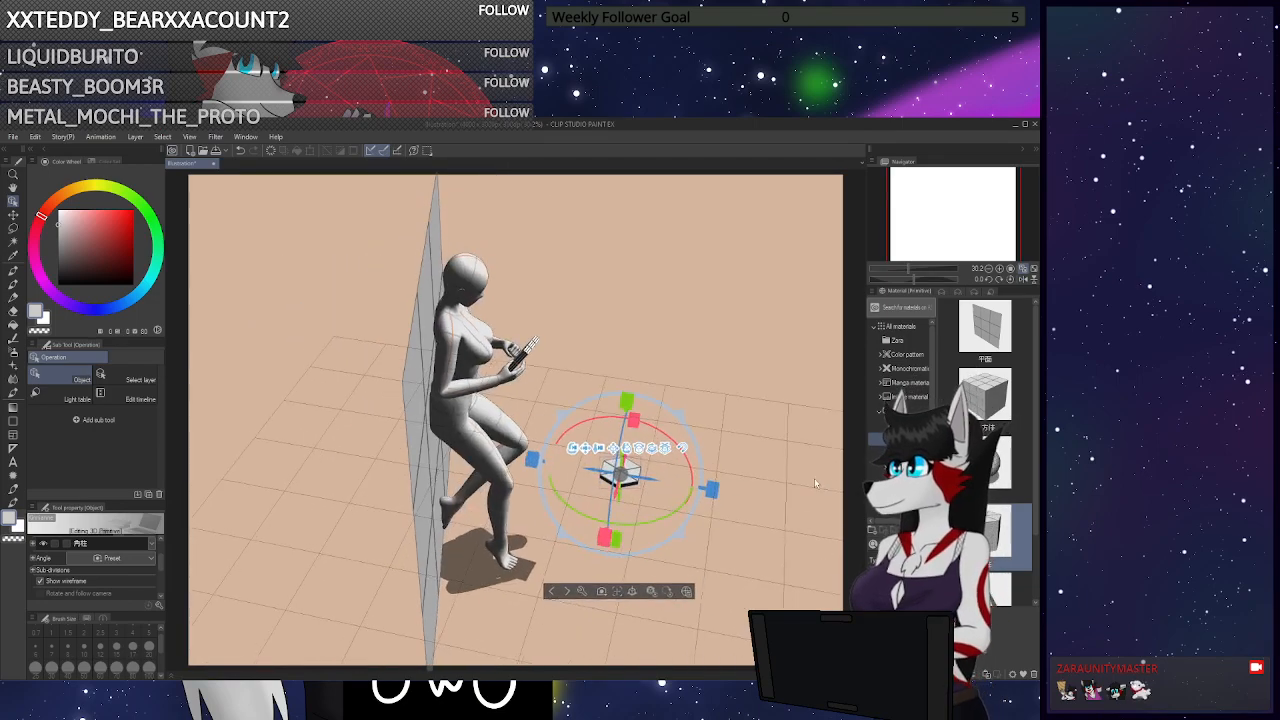
{"action": "left_click_drag", "start_coordinate": [627, 451], "coordinate": [630, 407]}
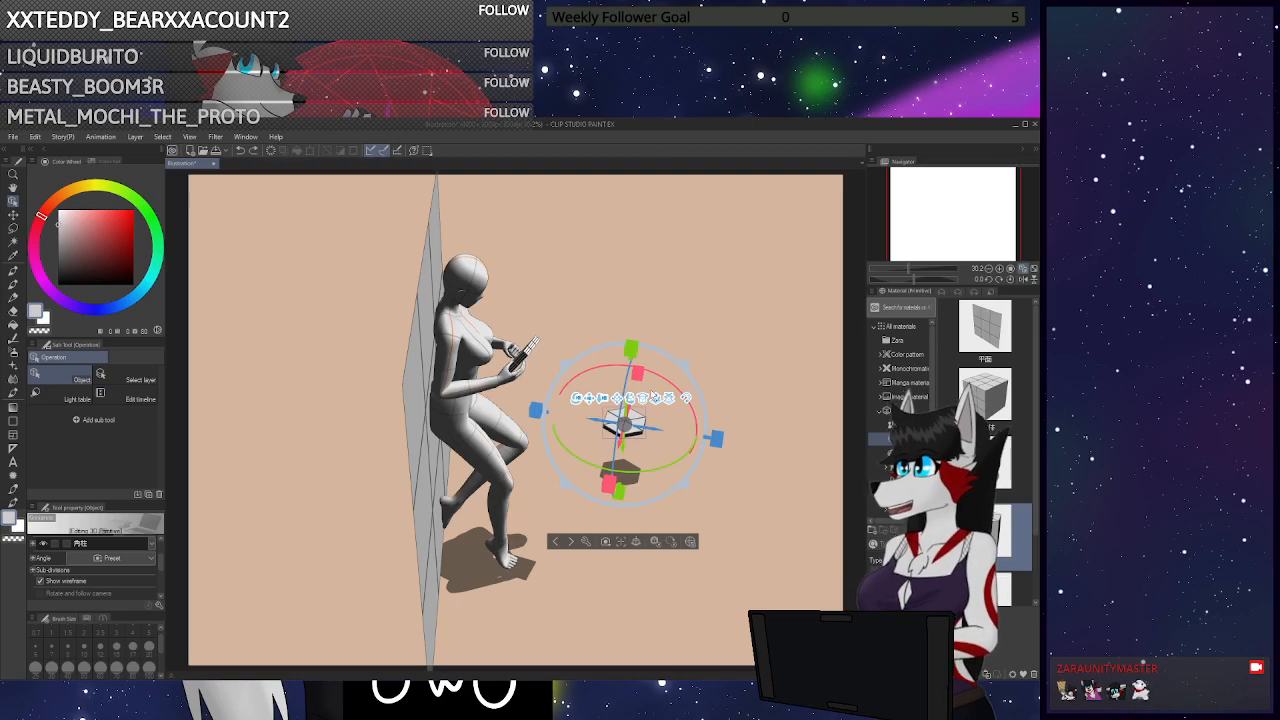
{"action": "key", "text": "ctrl+z"}
{"action": "left_click_drag", "start_coordinate": [626, 452], "coordinate": [627, 446]}
{"action": "left_click_drag", "start_coordinate": [782, 405], "coordinate": [740, 337]}
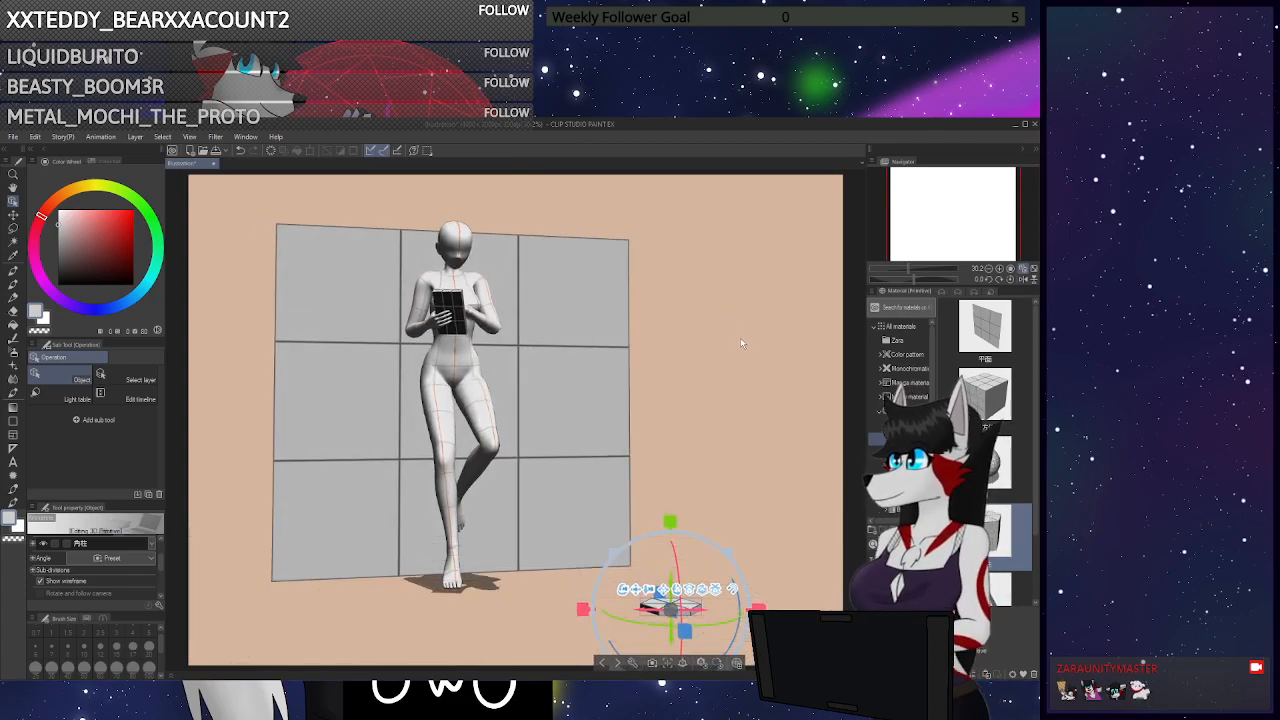
Put the 3D layer into a new layer folder and name the folder "Con"
{"action": "left_click", "coordinate": [740, 337]}
{"action": "key", "text": "p"}
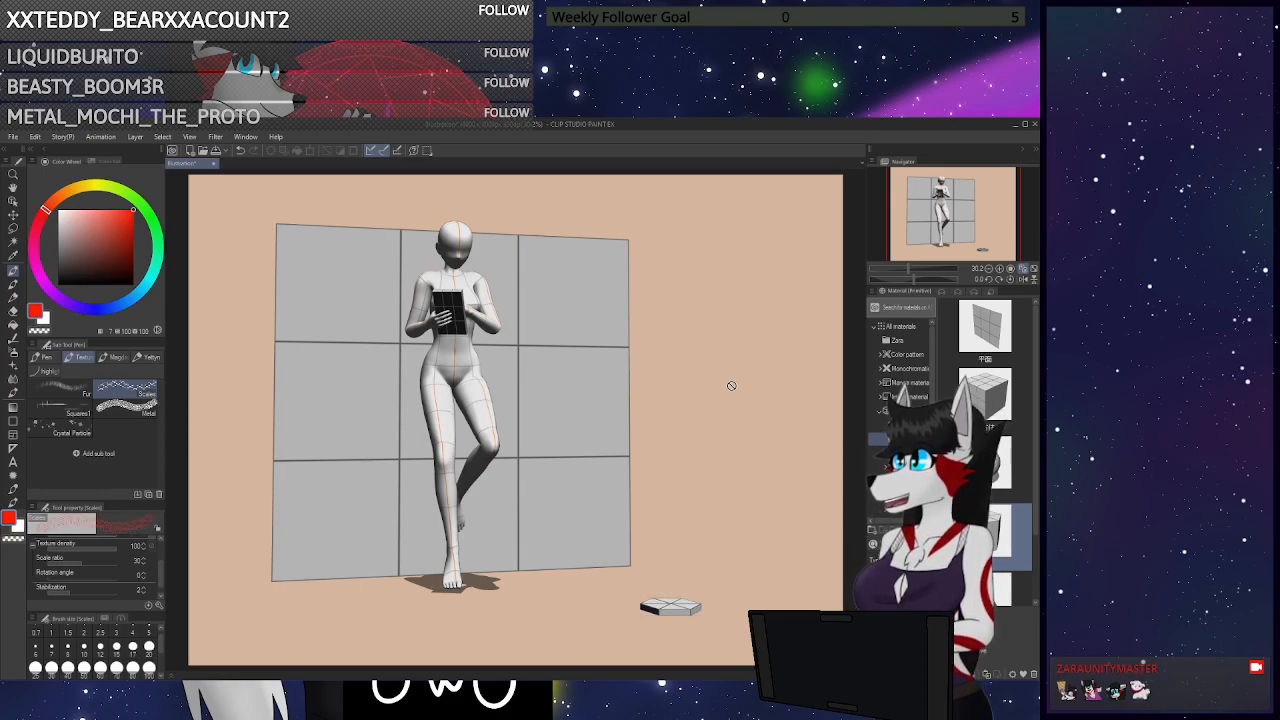
{"action": "left_click", "coordinate": [46, 414]}
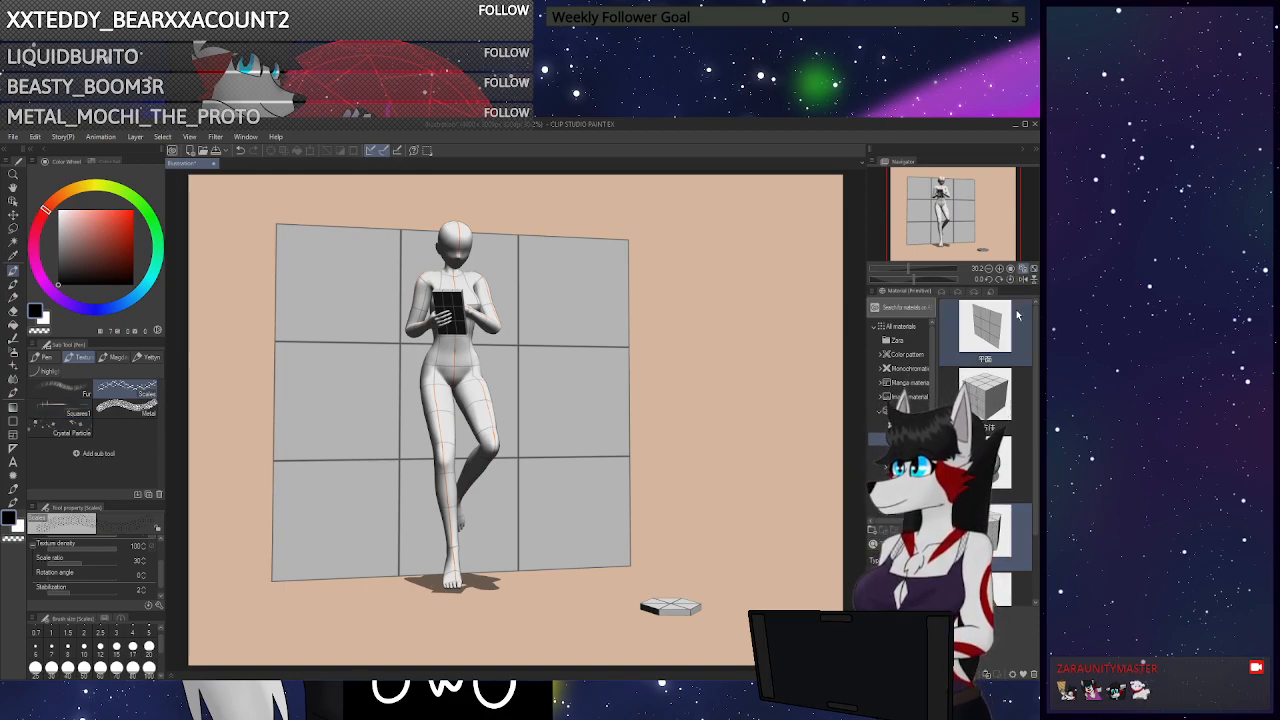
{"action": "left_click", "coordinate": [958, 287]}
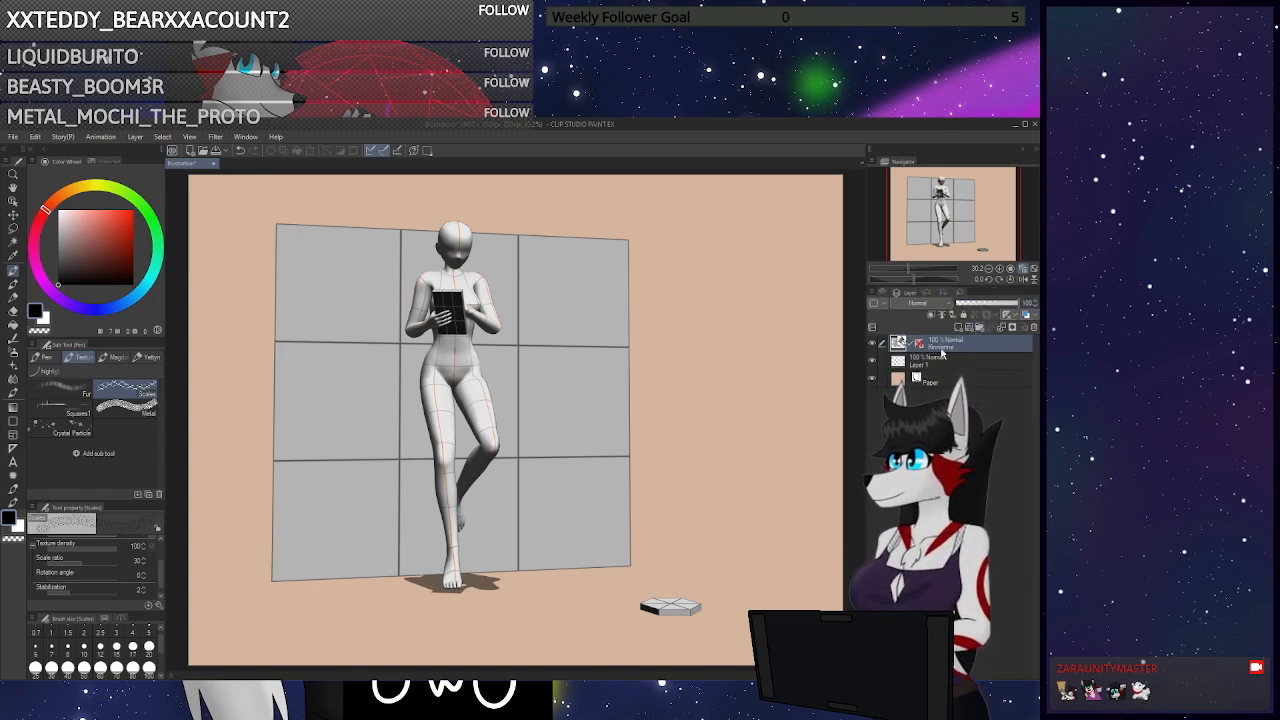
{"action": "key", "text": "ctrl+g"}
{"action": "double_click", "coordinate": [925, 348]}
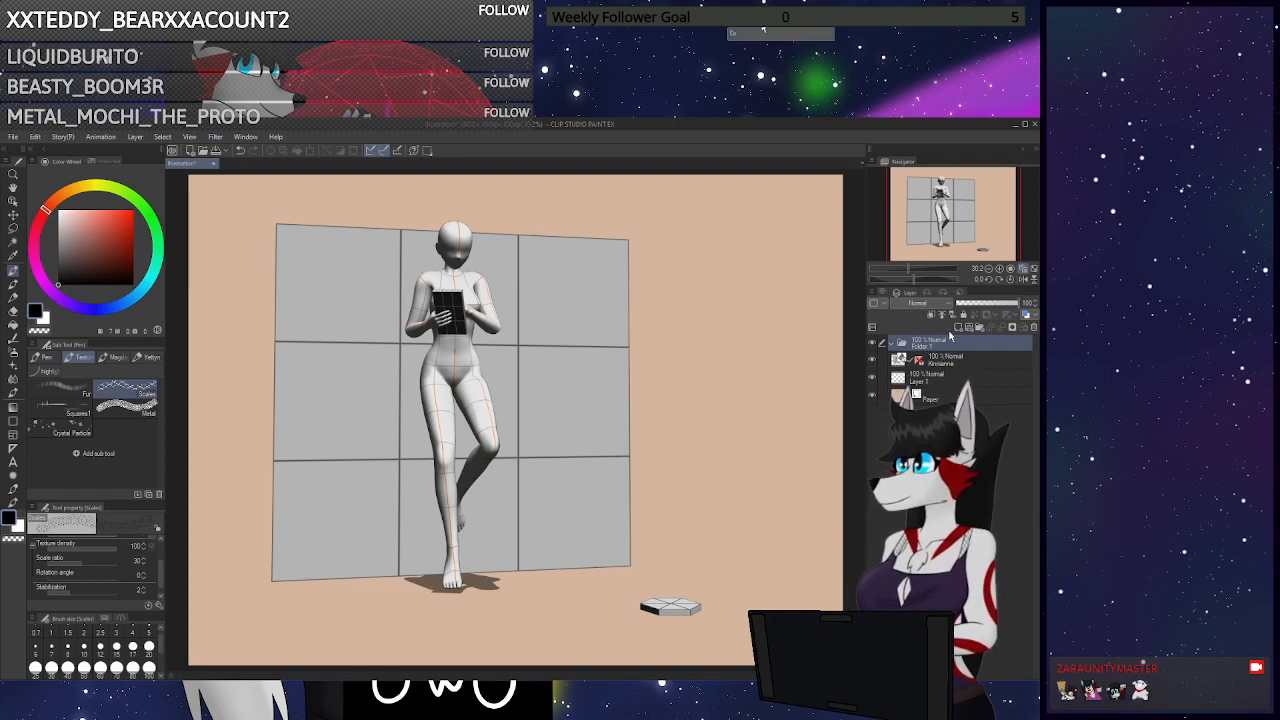
{"action": "type", "text": "Con"}
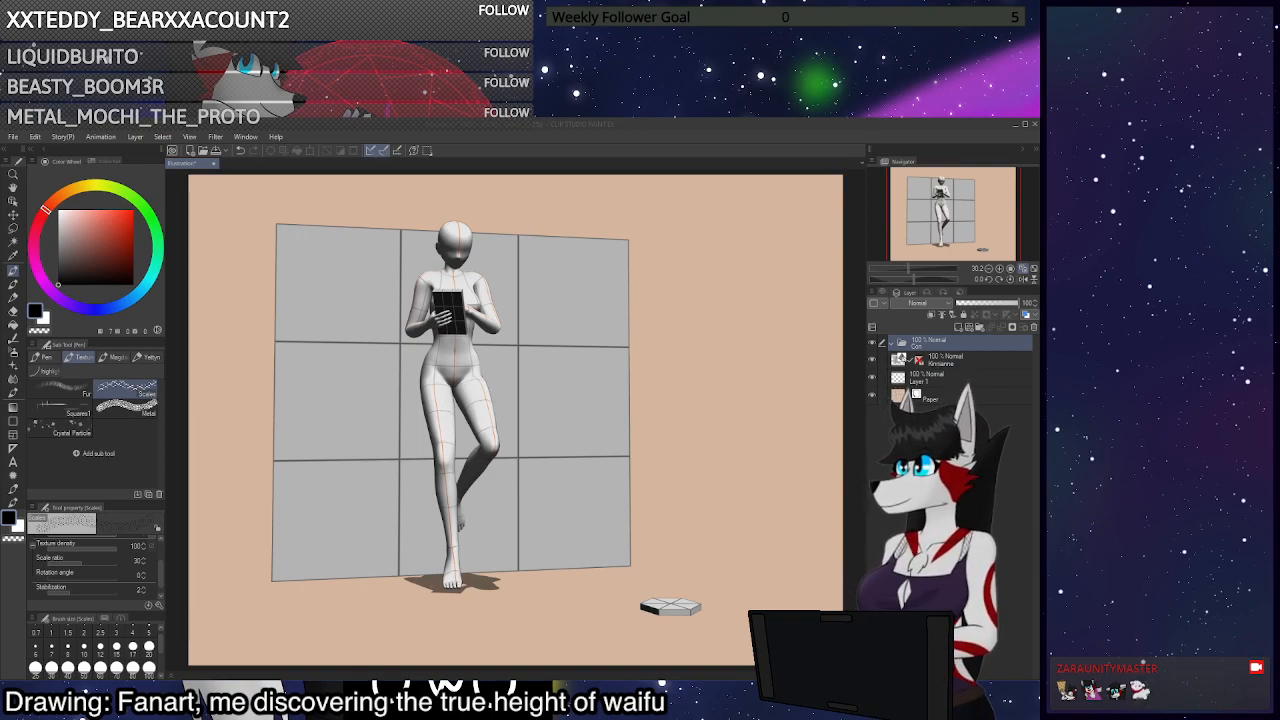
Place Layer 1 above the 3D layer inside the folder and lower the 3D layer's opacity to 52%
{"action": "left_click", "coordinate": [882, 362]}
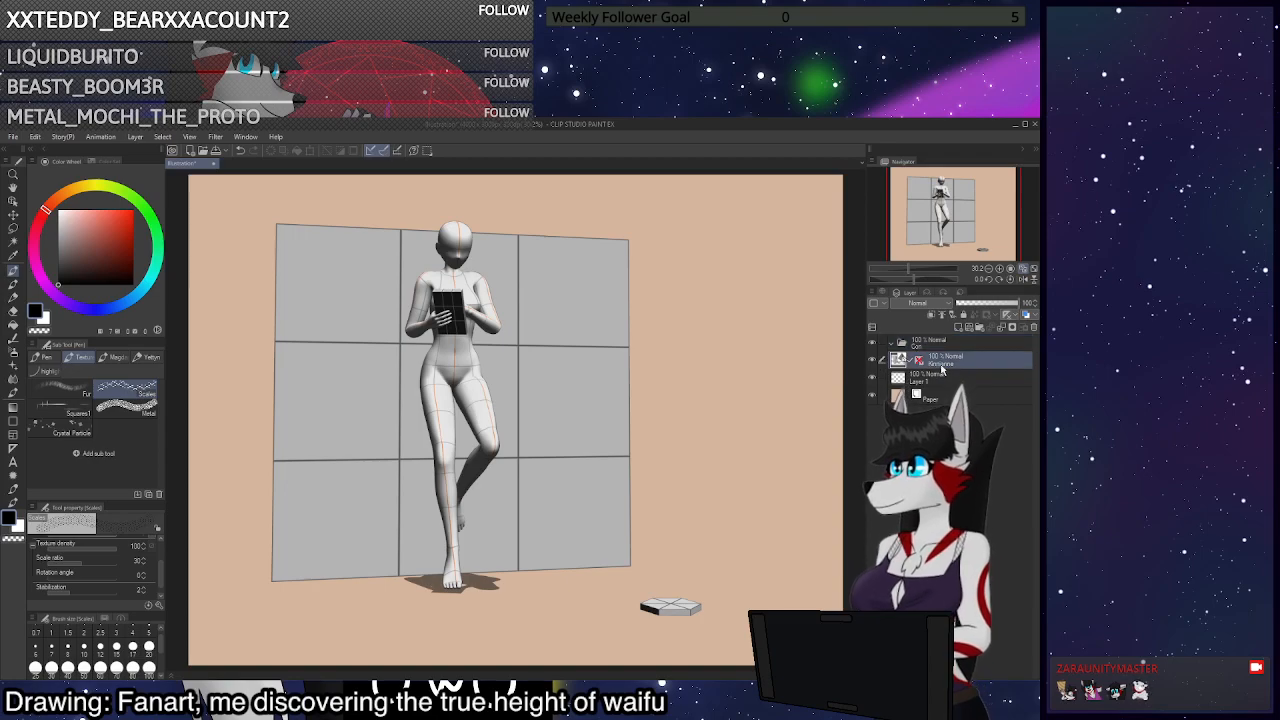
{"action": "left_click", "coordinate": [882, 378]}
{"action": "left_click_drag", "start_coordinate": [947, 360], "coordinate": [946, 354]}
{"action": "left_click", "coordinate": [944, 380]}
{"action": "left_click", "coordinate": [954, 381]}
{"action": "left_click", "coordinate": [988, 303]}
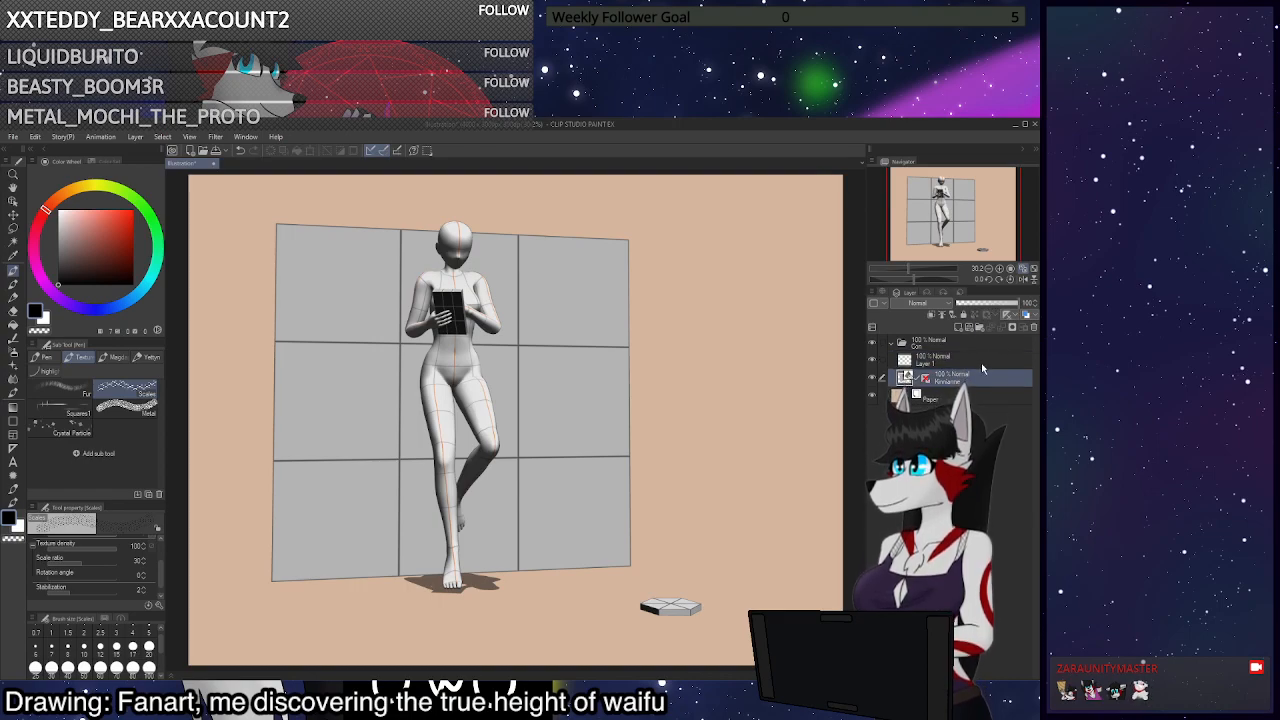
Select Layer 1 and set up the sketch pen with a dark grey colour and a brush size of 8
{"action": "left_click", "coordinate": [985, 364]}
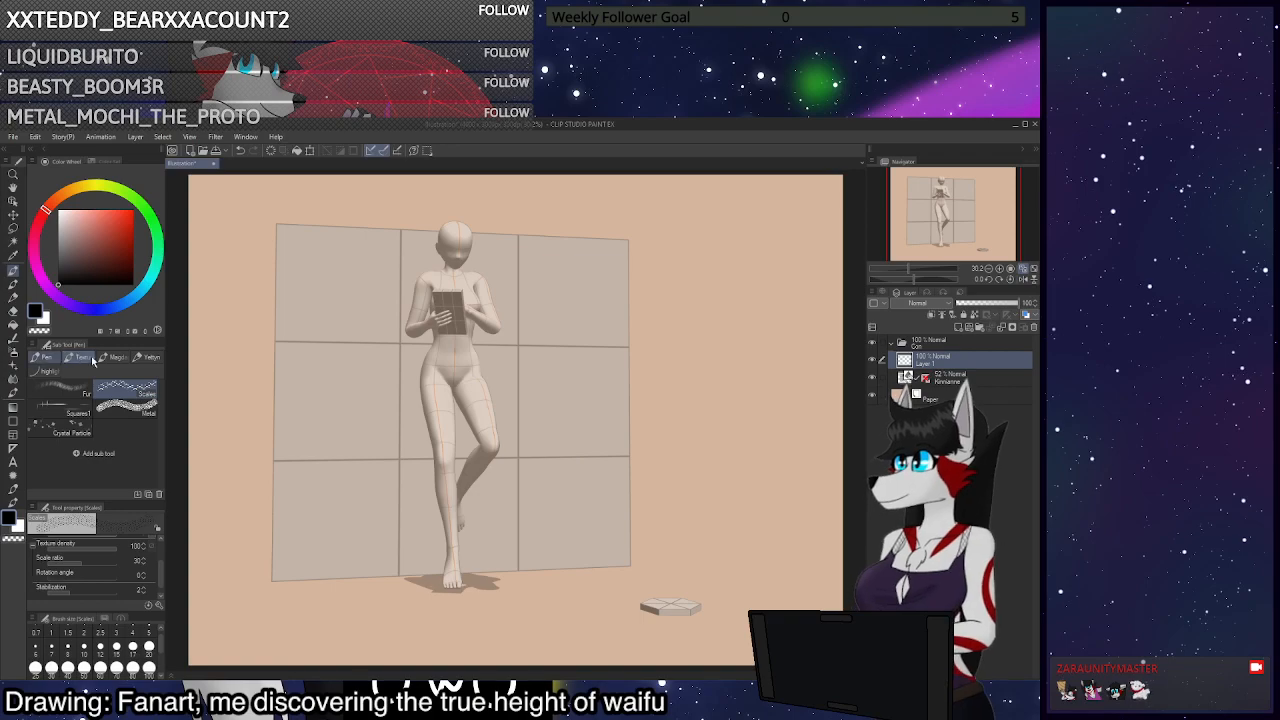
{"action": "left_click", "coordinate": [45, 357]}
{"action": "left_click", "coordinate": [127, 388]}
{"action": "left_click", "coordinate": [105, 161]}
{"action": "left_click", "coordinate": [69, 188]}
{"action": "scroll", "coordinate": [480, 362], "scroll_direction": "up", "scroll_amount": 5}
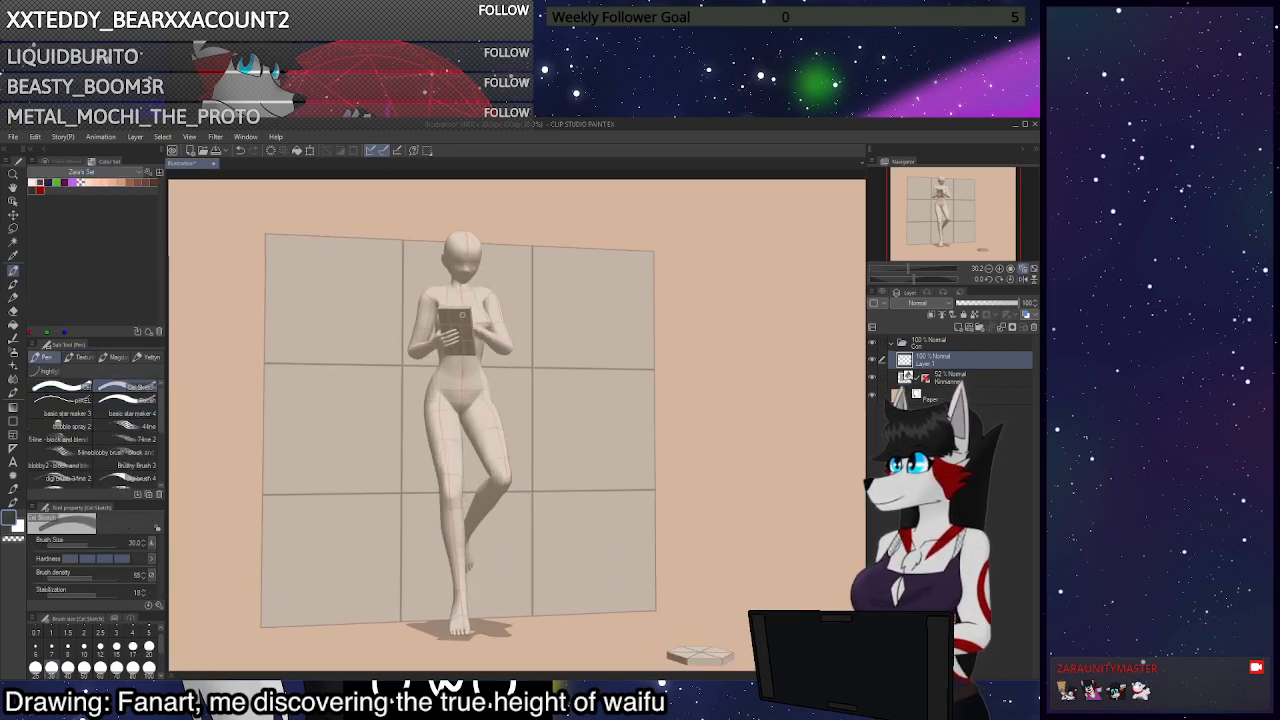
{"action": "scroll", "coordinate": [480, 362], "scroll_direction": "up", "scroll_amount": 3}
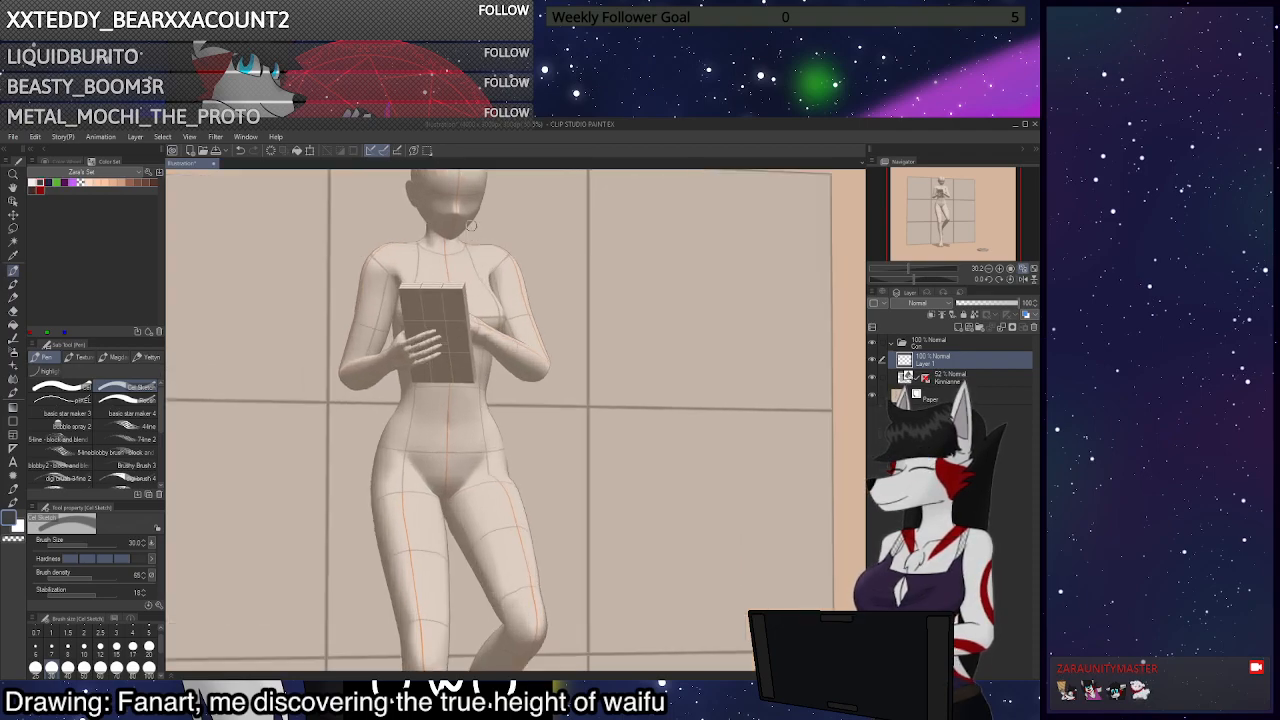
{"action": "left_click", "coordinate": [68, 648]}
{"action": "scroll", "coordinate": [449, 279], "scroll_direction": "up", "scroll_amount": 3}
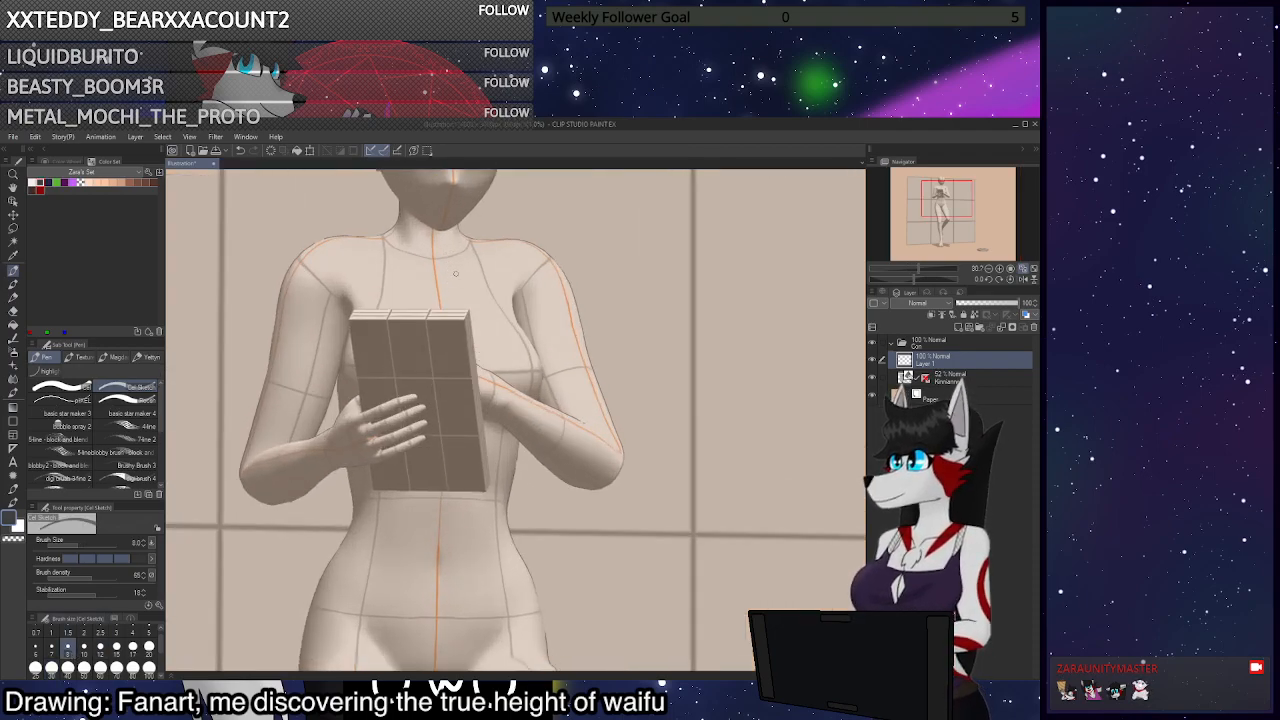
Sketch the upper curve of a pointed leaf shape rising from the block's face toward the figure's shoulder, redoing unsatisfactory strokes
{"action": "left_click_drag", "start_coordinate": [420, 410], "coordinate": [537, 256]}
{"action": "key", "text": "ctrl+z"}
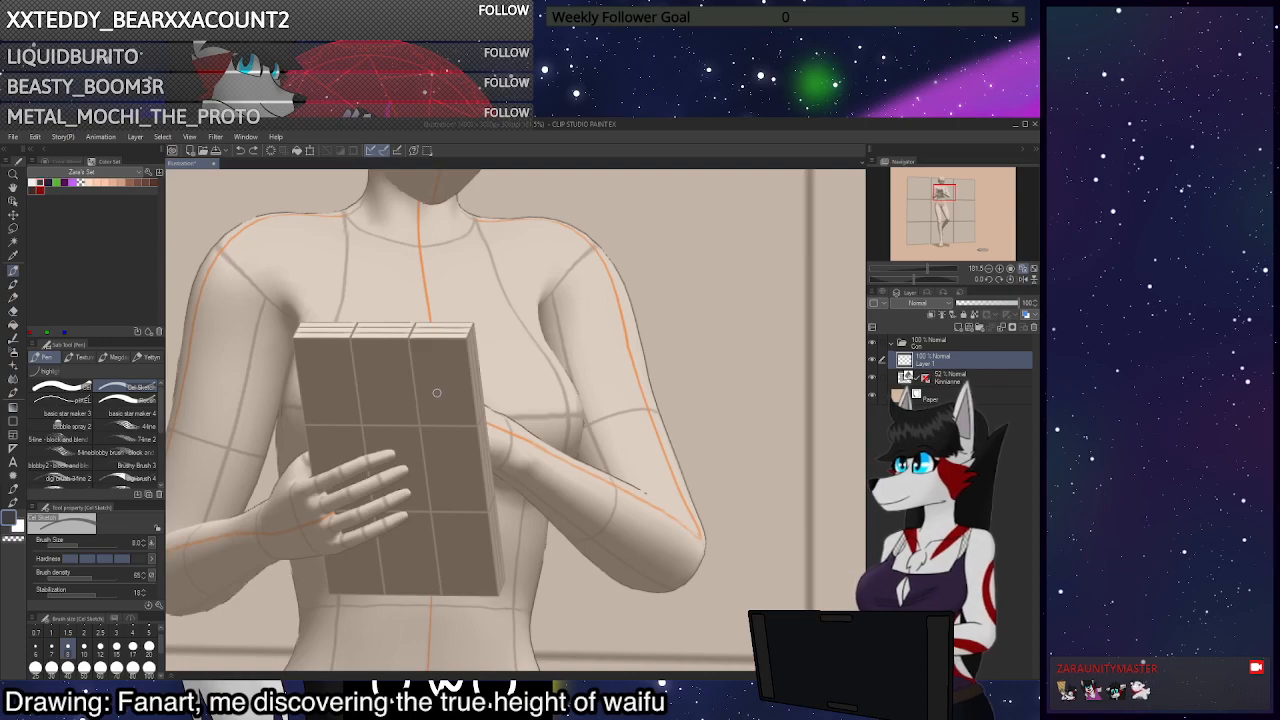
{"action": "mouse_move", "coordinate": [445, 410]}
{"action": "left_mouse_down"}
{"action": "mouse_move", "coordinate": [520, 298]}
{"action": "mouse_move", "coordinate": [451, 381]}
{"action": "mouse_move", "coordinate": [503, 287]}
{"action": "mouse_move", "coordinate": [598, 219]}
{"action": "left_mouse_up"}
{"action": "key", "text": "ctrl+z"}
{"action": "key", "text": "ctrl+z"}
{"action": "key", "text": "ctrl+z"}
{"action": "mouse_move", "coordinate": [431, 424]}
{"action": "left_mouse_down"}
{"action": "mouse_move", "coordinate": [591, 209]}
{"action": "mouse_move", "coordinate": [541, 256]}
{"action": "mouse_move", "coordinate": [609, 209]}
{"action": "left_mouse_up"}
{"action": "key", "text": "ctrl+z"}
{"action": "key", "text": "ctrl+z"}
{"action": "left_click_drag", "start_coordinate": [453, 378], "coordinate": [630, 198]}
{"action": "mouse_move", "coordinate": [522, 272]}
{"action": "left_mouse_down"}
{"action": "mouse_move", "coordinate": [641, 196]}
{"action": "mouse_move", "coordinate": [612, 268]}
{"action": "left_mouse_up"}
{"action": "key", "text": "ctrl+z"}
Close the leaf shape with a lower curve from its tip back down onto the block's face
{"action": "mouse_move", "coordinate": [646, 190]}
{"action": "left_mouse_down"}
{"action": "mouse_move", "coordinate": [640, 236]}
{"action": "mouse_move", "coordinate": [604, 304]}
{"action": "mouse_move", "coordinate": [458, 404]}
{"action": "left_mouse_up"}
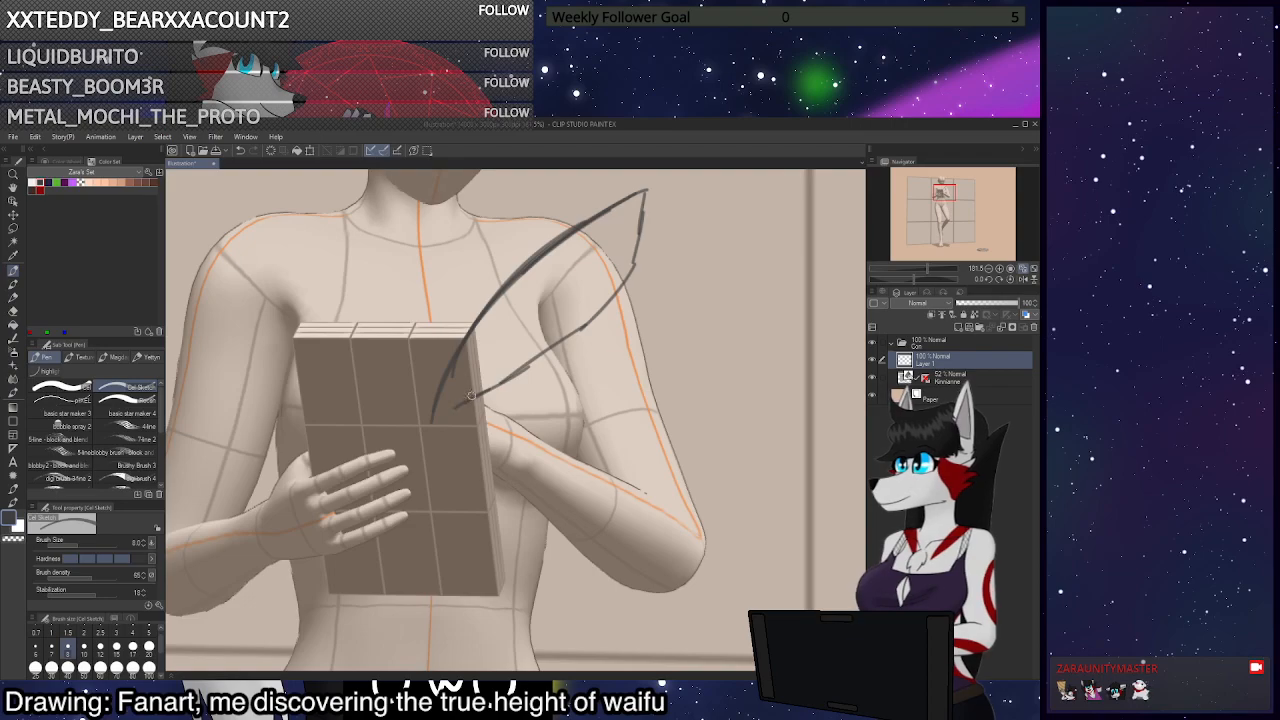
{"action": "key", "text": "ctrl+z"}
{"action": "mouse_move", "coordinate": [634, 254]}
{"action": "left_mouse_down"}
{"action": "mouse_move", "coordinate": [577, 330]}
{"action": "mouse_move", "coordinate": [448, 399]}
{"action": "mouse_move", "coordinate": [410, 478]}
{"action": "left_mouse_up"}
{"action": "mouse_move", "coordinate": [482, 376]}
{"action": "left_mouse_down"}
{"action": "mouse_move", "coordinate": [582, 325]}
{"action": "mouse_move", "coordinate": [632, 218]}
{"action": "mouse_move", "coordinate": [588, 222]}
{"action": "mouse_move", "coordinate": [525, 262]}
{"action": "mouse_move", "coordinate": [458, 338]}
{"action": "left_mouse_up"}
{"action": "key", "text": "ctrl+z"}
{"action": "scroll", "coordinate": [600, 380], "scroll_direction": "down", "scroll_amount": 9}
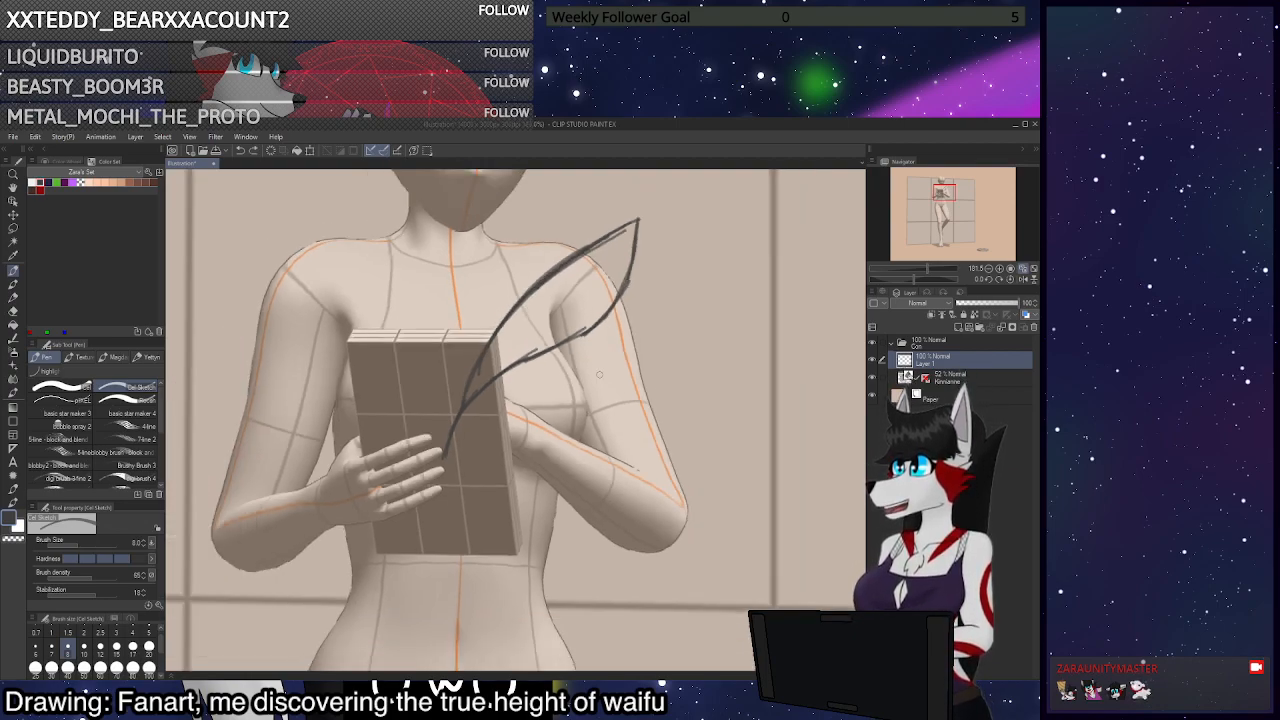
Outline the bottom edge and the right side of the held block with sketch strokes
{"action": "scroll", "coordinate": [598, 469], "scroll_direction": "up", "scroll_amount": 4}
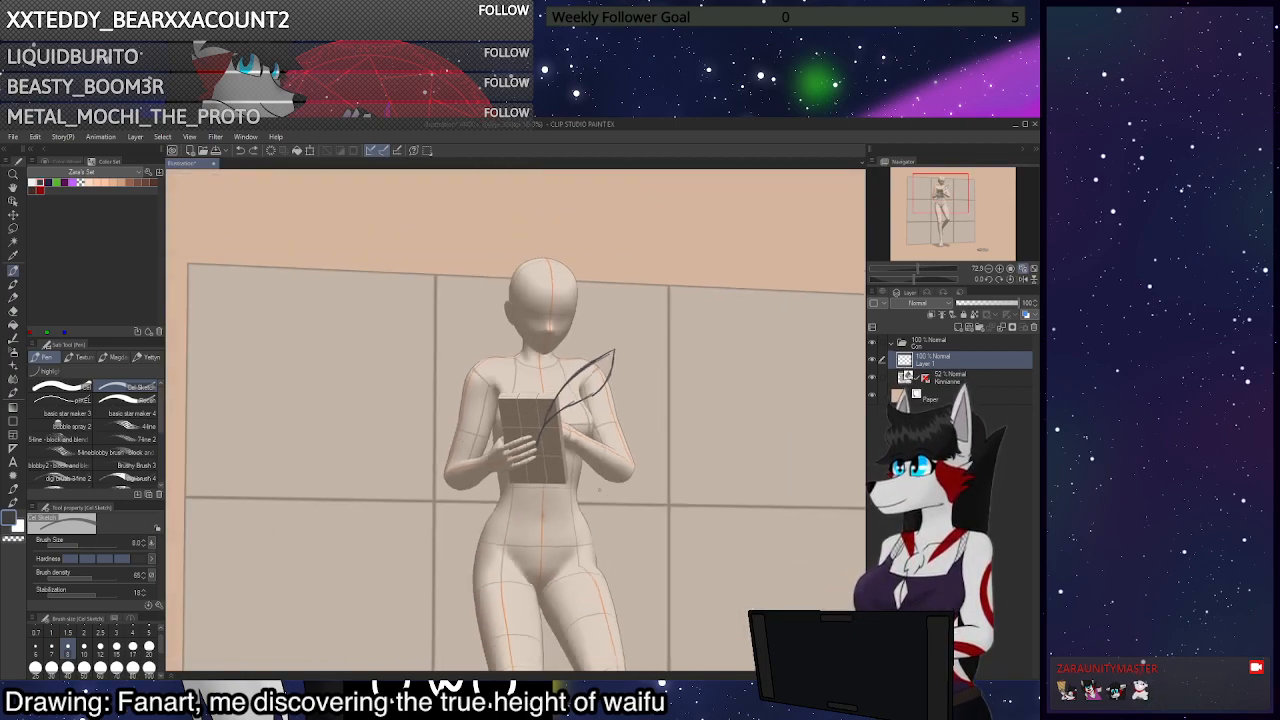
{"action": "scroll", "coordinate": [581, 467], "scroll_direction": "up", "scroll_amount": 2}
{"action": "left_click_drag", "start_coordinate": [444, 537], "coordinate": [556, 538]}
{"action": "key", "text": "ctrl+z"}
{"action": "mouse_move", "coordinate": [443, 537]}
{"action": "left_mouse_down"}
{"action": "mouse_move", "coordinate": [556, 540]}
{"action": "mouse_move", "coordinate": [535, 388]}
{"action": "left_mouse_up"}
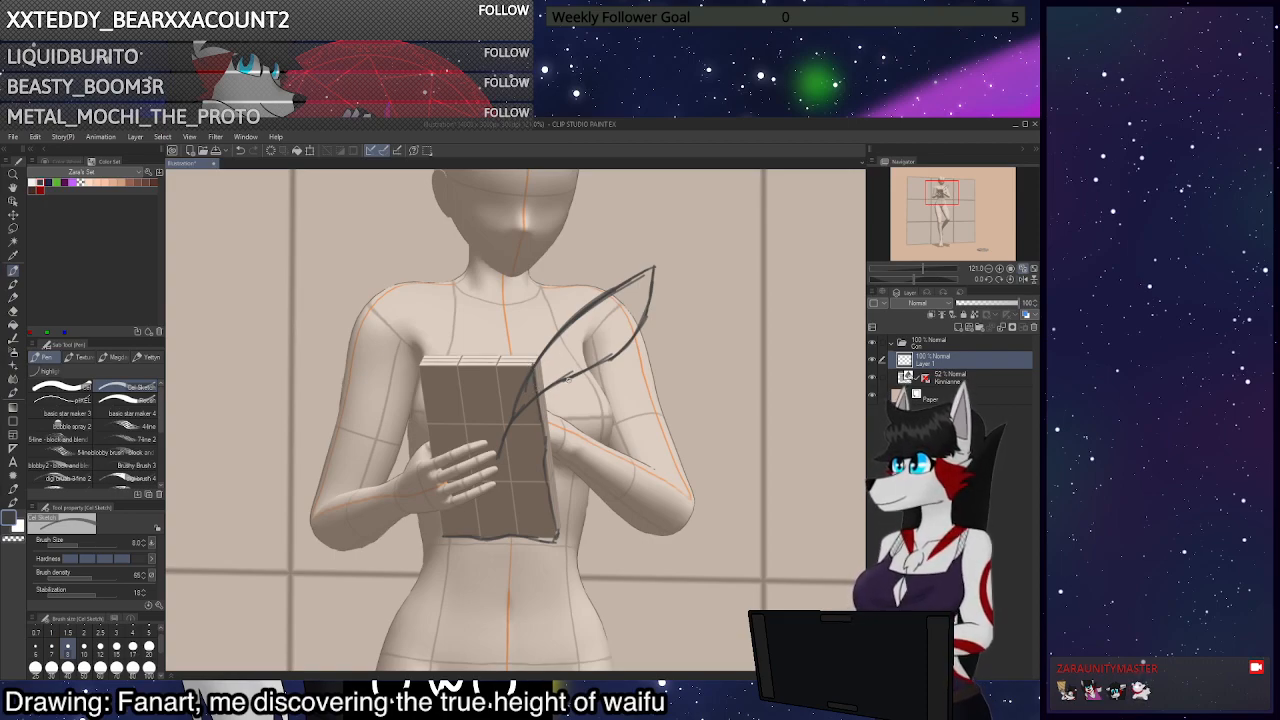
{"action": "mouse_move", "coordinate": [538, 364]}
{"action": "left_mouse_down"}
{"action": "mouse_move", "coordinate": [434, 361]}
{"action": "mouse_move", "coordinate": [490, 361]}
{"action": "mouse_move", "coordinate": [418, 376]}
{"action": "mouse_move", "coordinate": [418, 364]}
{"action": "mouse_move", "coordinate": [444, 532]}
{"action": "mouse_move", "coordinate": [440, 514]}
{"action": "mouse_move", "coordinate": [555, 543]}
{"action": "mouse_move", "coordinate": [537, 386]}
{"action": "left_mouse_up"}
{"action": "key", "text": "ctrl+z"}
{"action": "key", "text": "ctrl+z"}
Complete the block's sketched outline along its left side and top edge
{"action": "mouse_move", "coordinate": [554, 464]}
{"action": "left_mouse_down"}
{"action": "mouse_move", "coordinate": [541, 357]}
{"action": "mouse_move", "coordinate": [423, 355]}
{"action": "left_mouse_up"}
{"action": "key", "text": "ctrl+z"}
{"action": "mouse_move", "coordinate": [542, 356]}
{"action": "left_mouse_down"}
{"action": "mouse_move", "coordinate": [463, 355]}
{"action": "mouse_move", "coordinate": [542, 357]}
{"action": "left_mouse_up"}
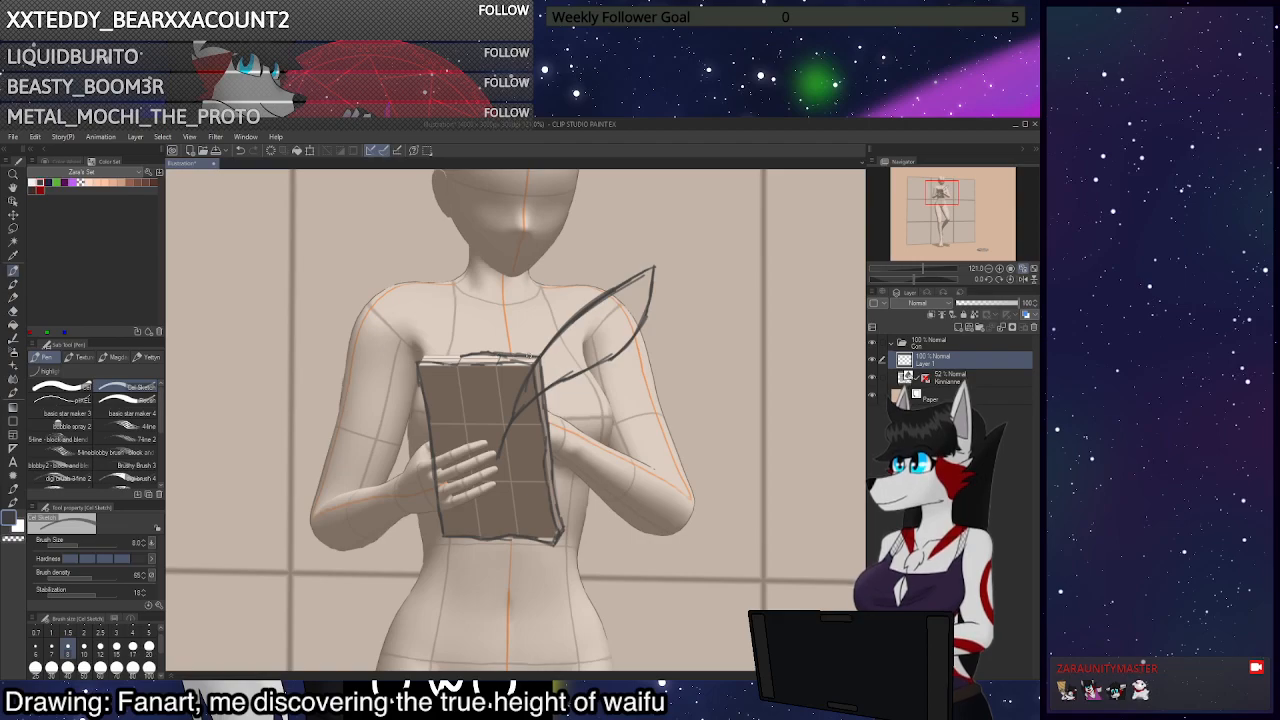
{"action": "left_click_drag", "start_coordinate": [462, 354], "coordinate": [418, 360]}
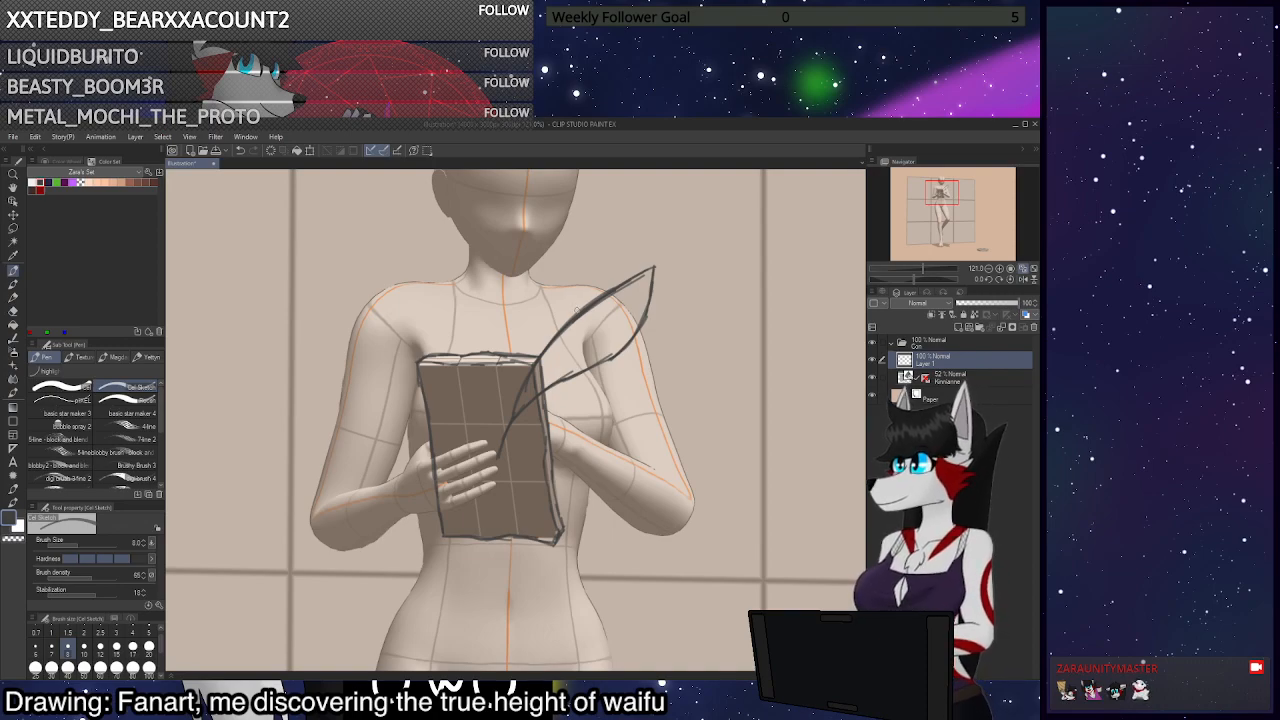
Add a new layer directly above the 3D layer and rename Layer 1 as "Base"
{"action": "scroll", "coordinate": [510, 320], "scroll_direction": "down", "scroll_amount": 2}
{"action": "scroll", "coordinate": [514, 410], "scroll_direction": "up", "scroll_amount": 3}
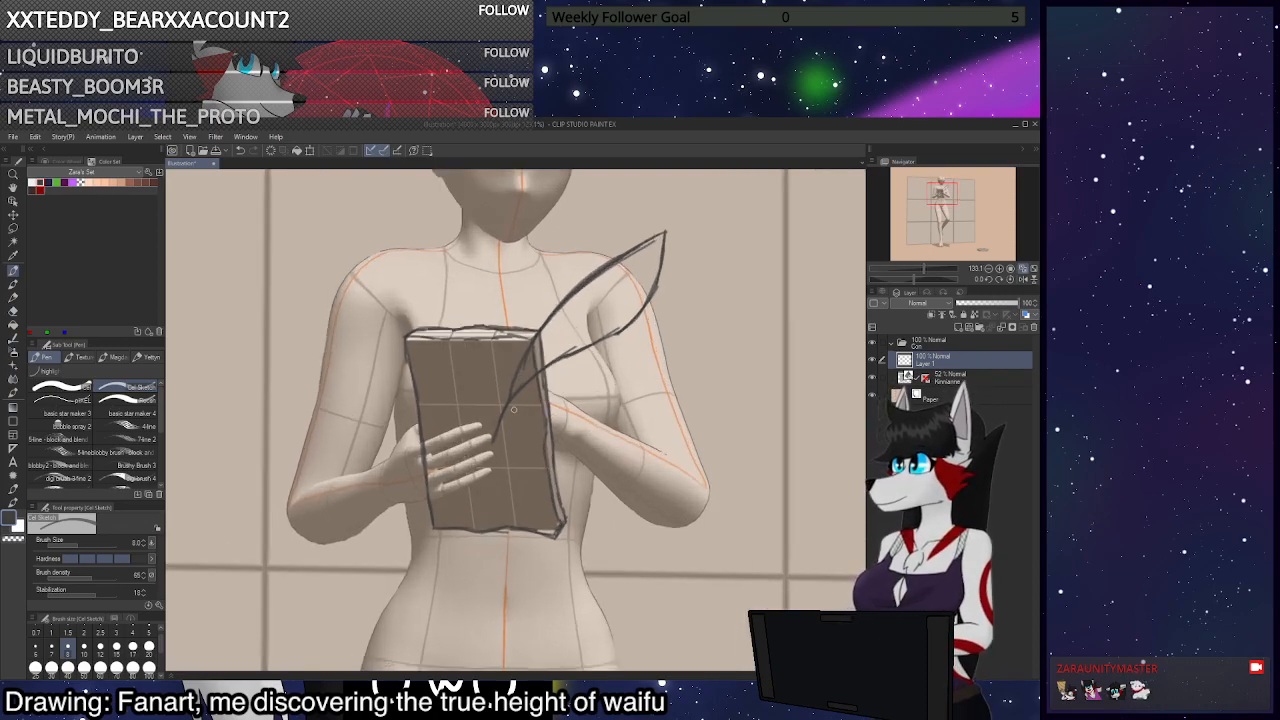
{"action": "scroll", "coordinate": [502, 398], "scroll_direction": "down", "scroll_amount": 5}
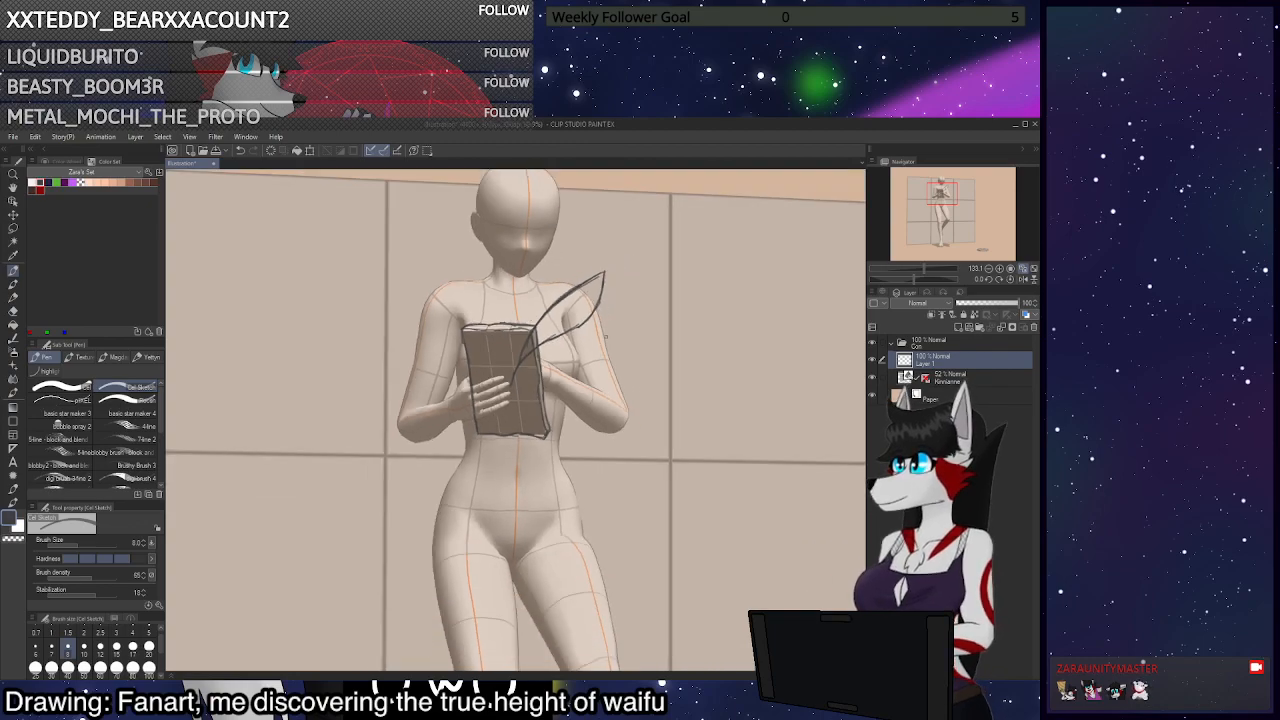
{"action": "scroll", "coordinate": [580, 250], "scroll_direction": "down", "scroll_amount": 2}
{"action": "scroll", "coordinate": [580, 250], "scroll_direction": "up", "scroll_amount": 1}
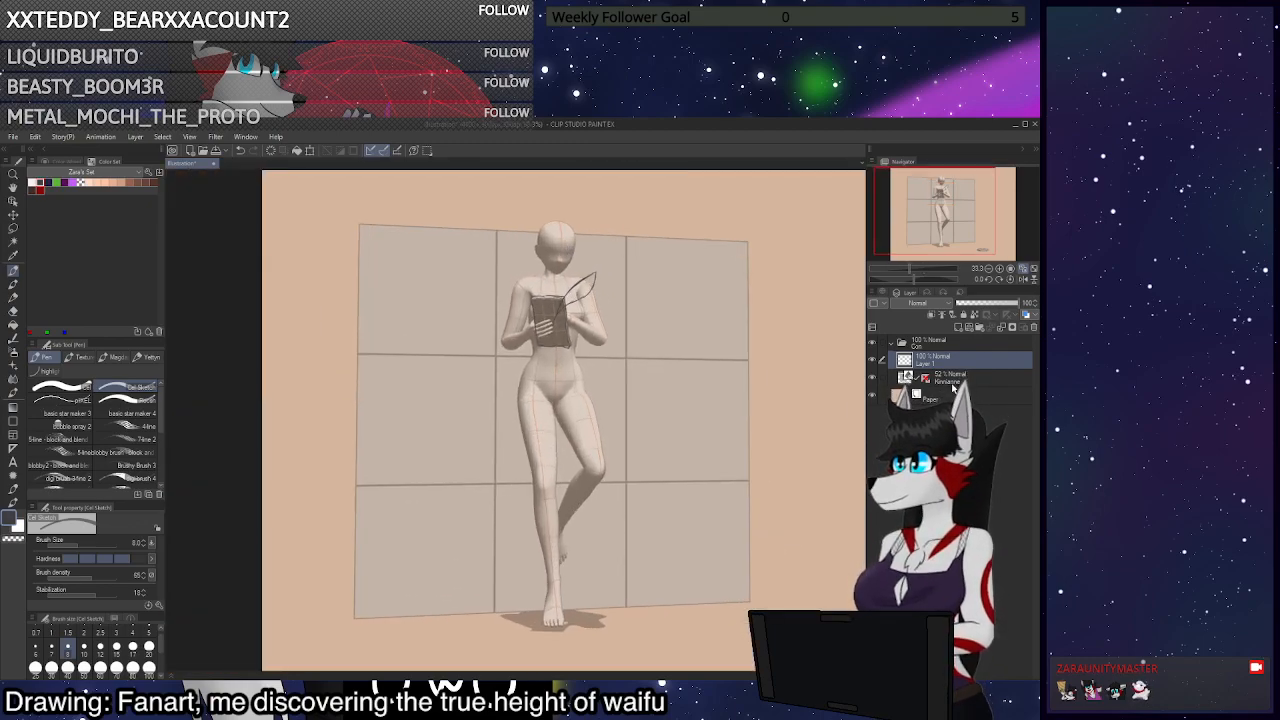
{"action": "left_click", "coordinate": [966, 378]}
{"action": "key", "text": "ctrl+shift+n"}
{"action": "left_click", "coordinate": [933, 367]}
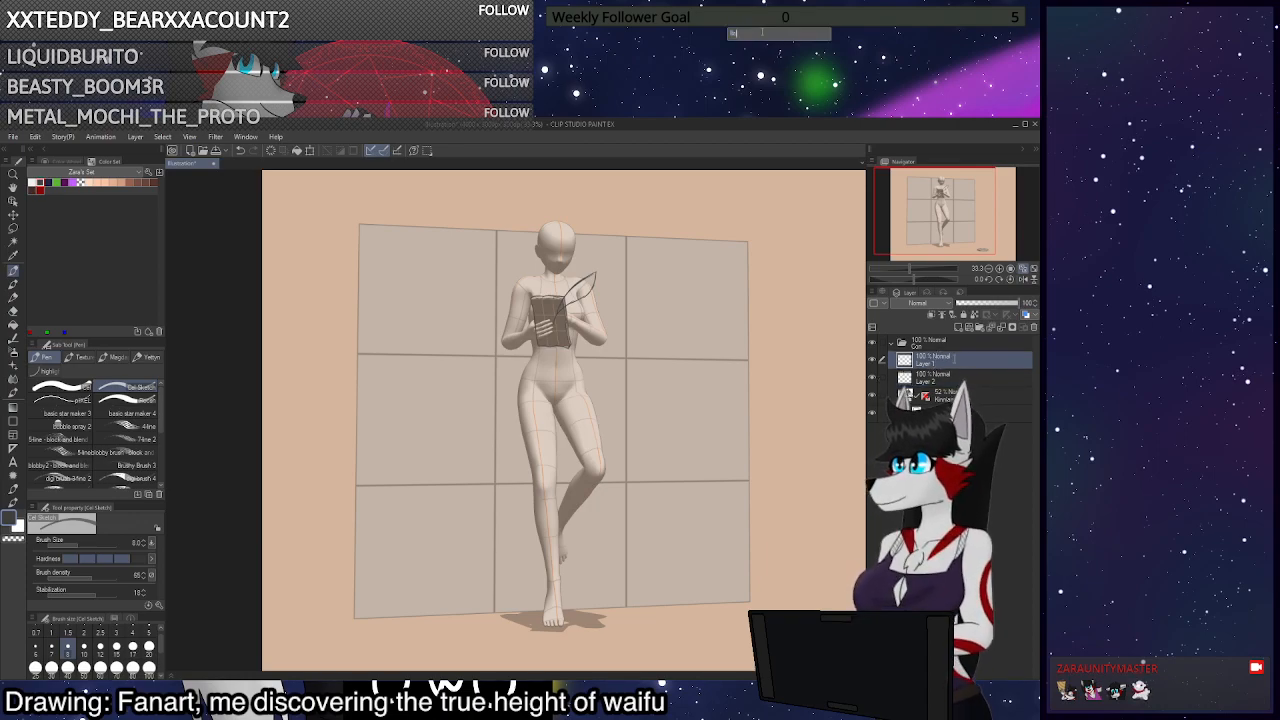
{"action": "type", "text": "Base"}
{"action": "key", "text": "Return"}
Rename Layer 2 as "BG" and choose dark purple as the drawing colour
{"action": "left_click", "coordinate": [928, 379]}
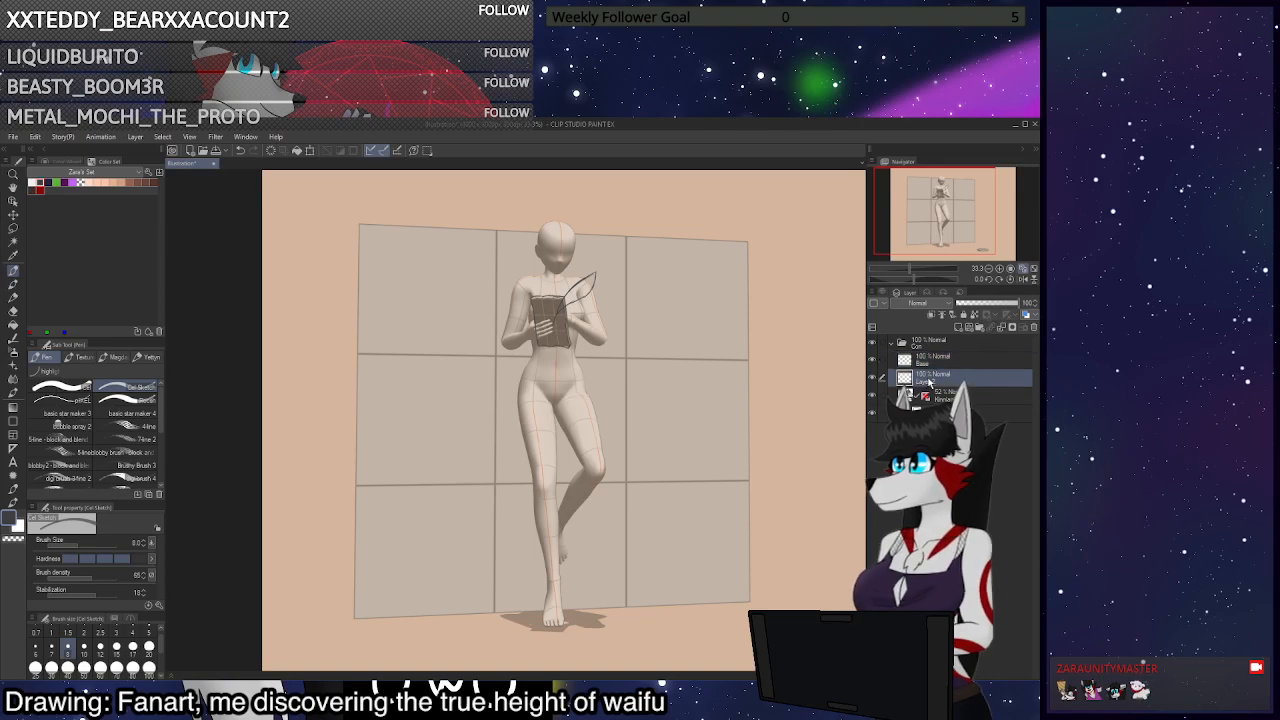
{"action": "double_click", "coordinate": [935, 381]}
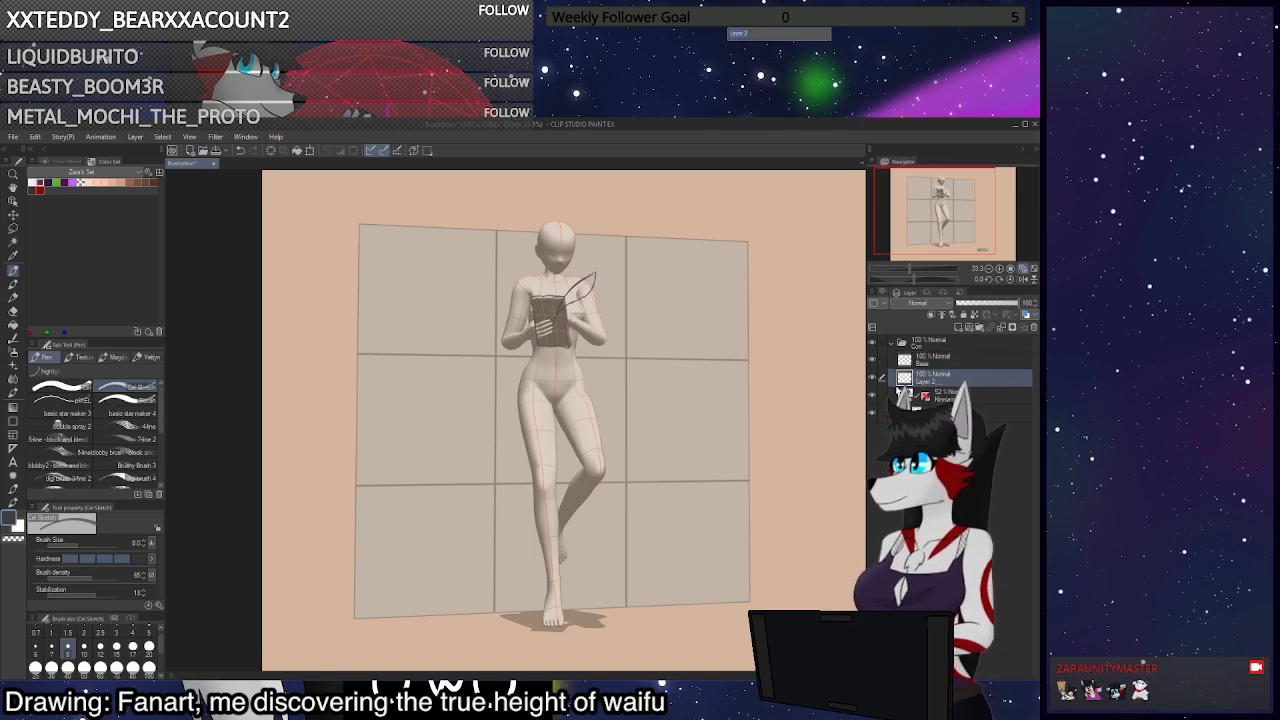
{"action": "type", "text": "Ar"}
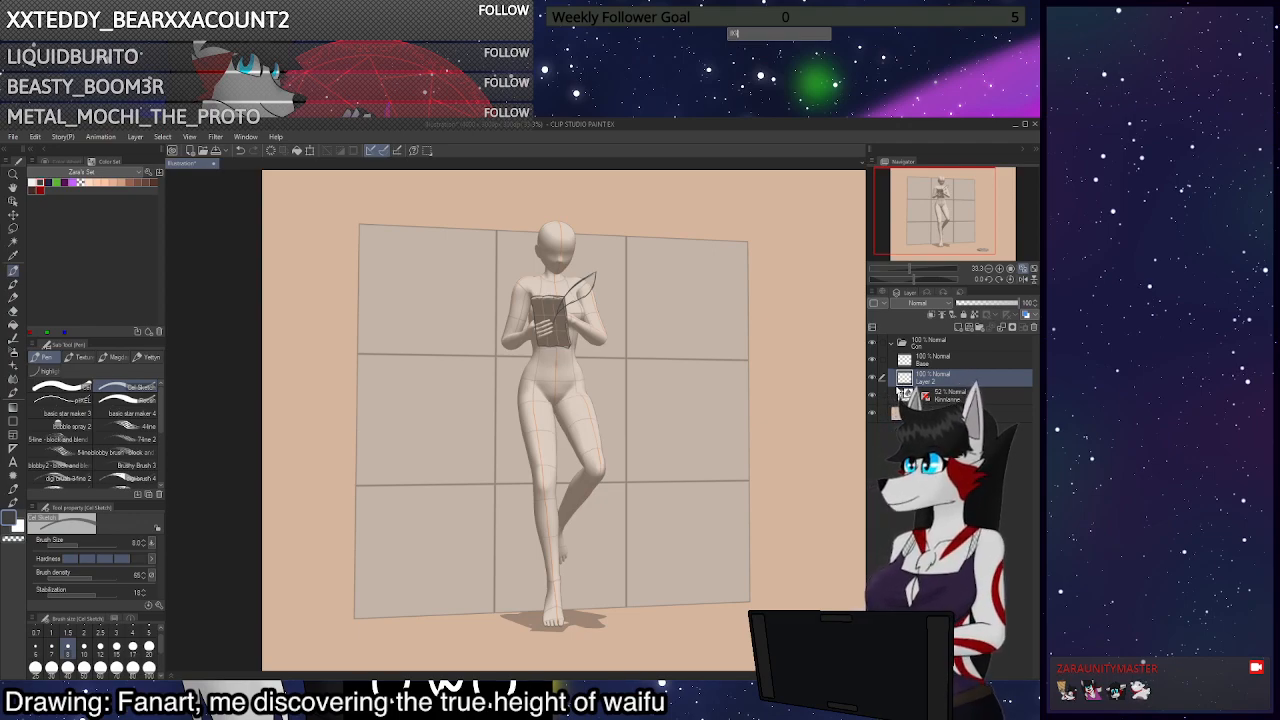
{"action": "key", "text": "Return"}
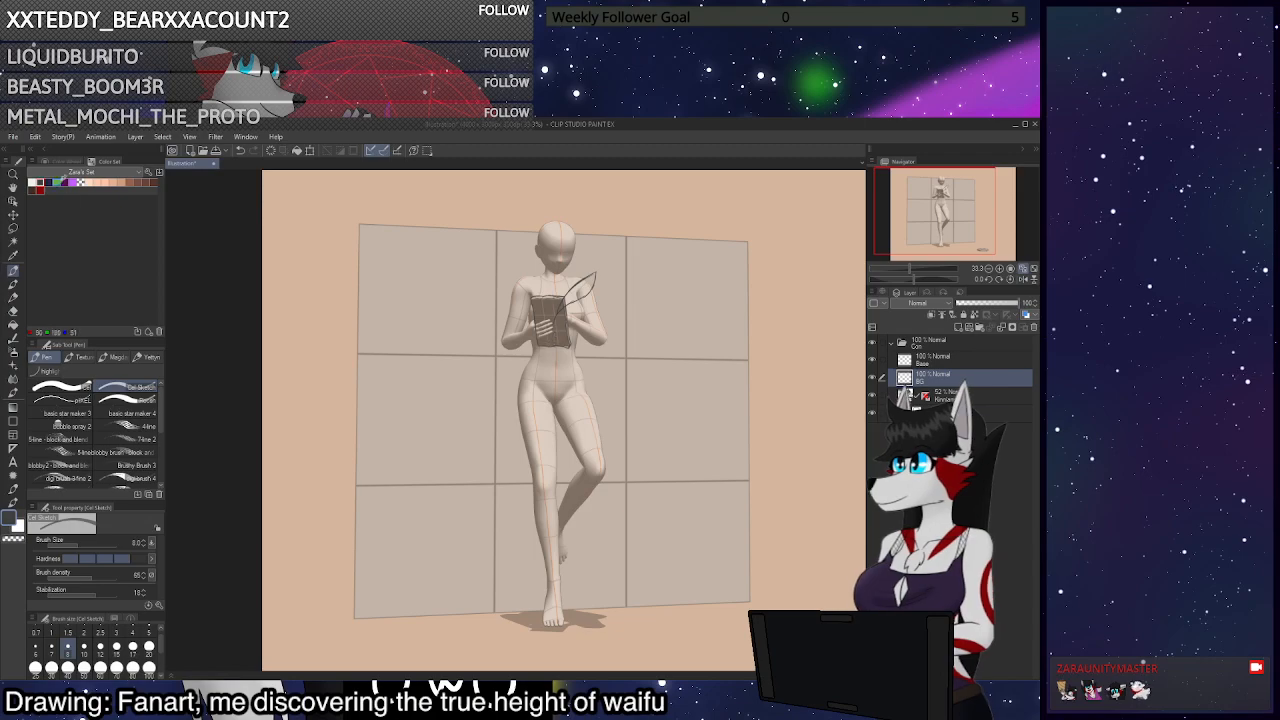
{"action": "left_click", "coordinate": [65, 182]}
{"action": "left_click_drag", "start_coordinate": [394, 616], "coordinate": [751, 601]}
{"action": "key", "text": "ctrl+z"}
{"action": "mouse_move", "coordinate": [352, 620]}
{"action": "left_mouse_down"}
{"action": "mouse_move", "coordinate": [750, 600]}
{"action": "mouse_move", "coordinate": [760, 268]}
{"action": "left_mouse_up"}
{"action": "left_click", "coordinate": [749, 243], "text": "shift"}
{"action": "key", "text": "ctrl+z"}
{"action": "scroll", "coordinate": [778, 385], "scroll_direction": "down", "scroll_amount": 1}
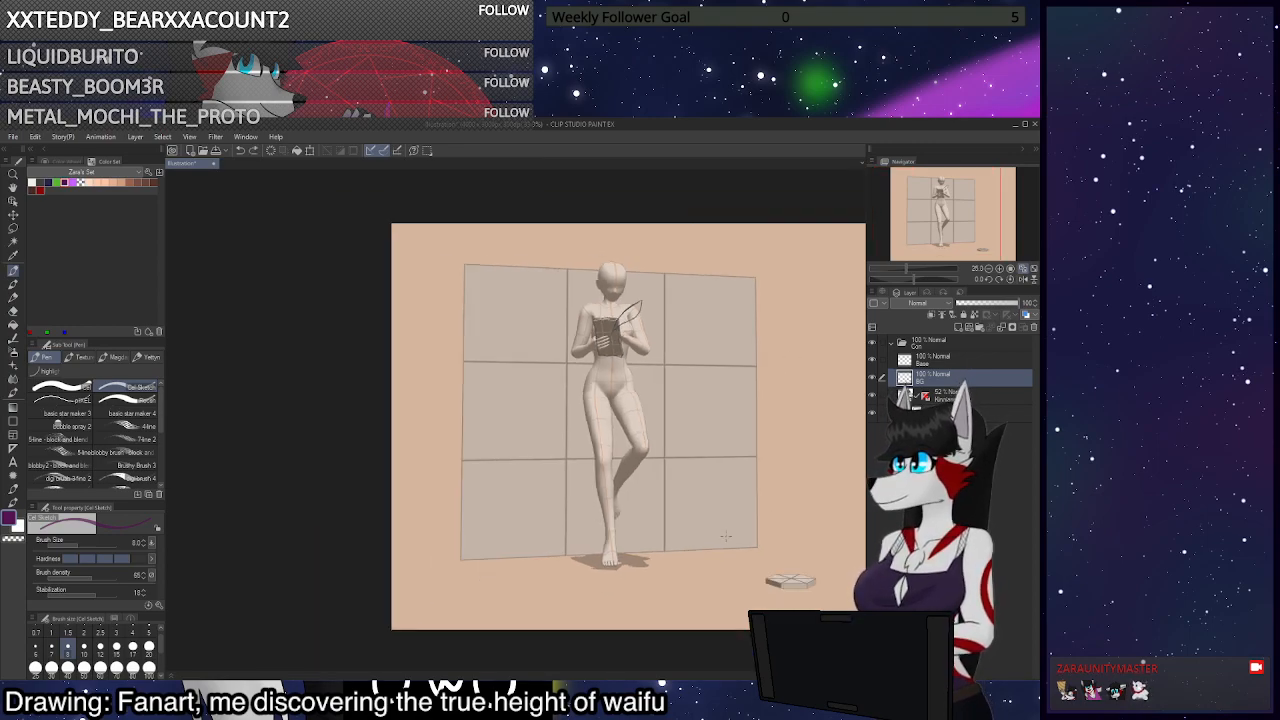
{"action": "key", "text": "ctrl+z"}
Sketch purple lines along the wall's base and its right edge, extending them slightly past the wall's corners
{"action": "left_click_drag", "start_coordinate": [438, 569], "coordinate": [816, 549]}
{"action": "left_click_drag", "start_coordinate": [510, 563], "coordinate": [828, 547]}
{"action": "mouse_move", "coordinate": [440, 562]}
{"action": "left_mouse_down"}
{"action": "mouse_move", "coordinate": [752, 384]}
{"action": "mouse_move", "coordinate": [755, 267]}
{"action": "mouse_move", "coordinate": [757, 548]}
{"action": "left_mouse_up"}
{"action": "left_click_drag", "start_coordinate": [755, 302], "coordinate": [756, 227]}
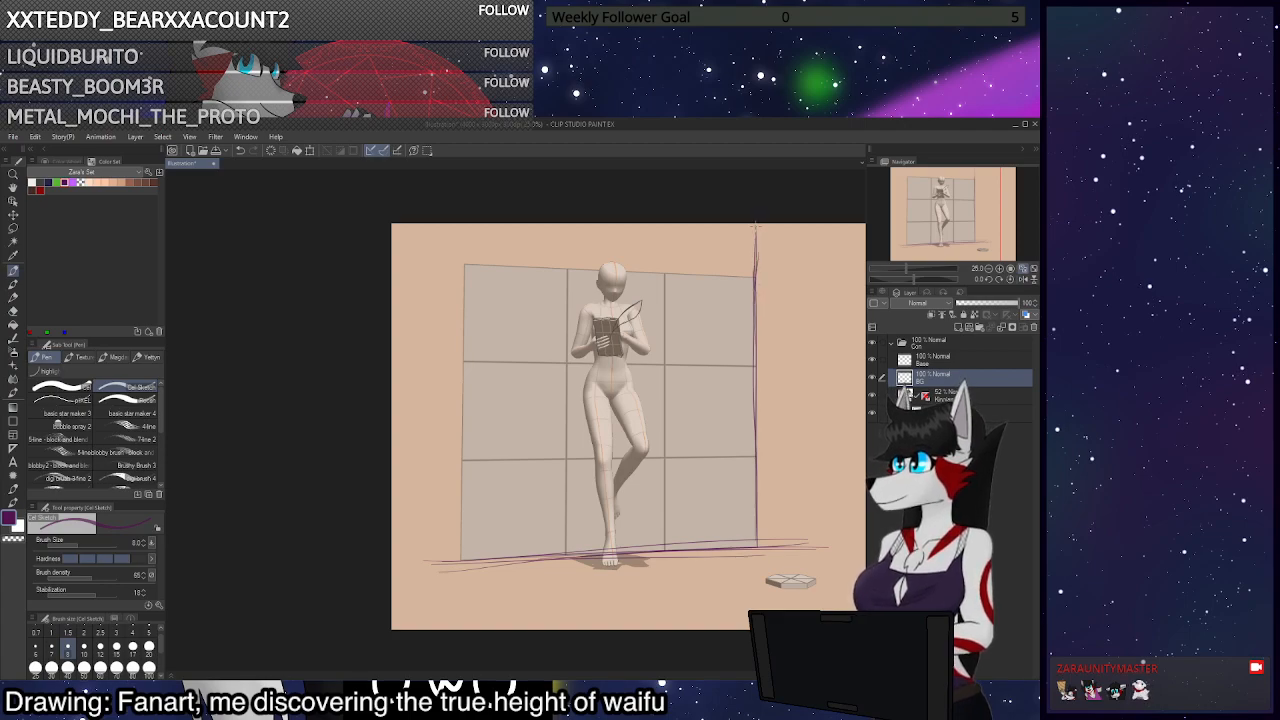
{"action": "left_click_drag", "start_coordinate": [756, 278], "coordinate": [470, 266]}
{"action": "key", "text": "ctrl+z"}
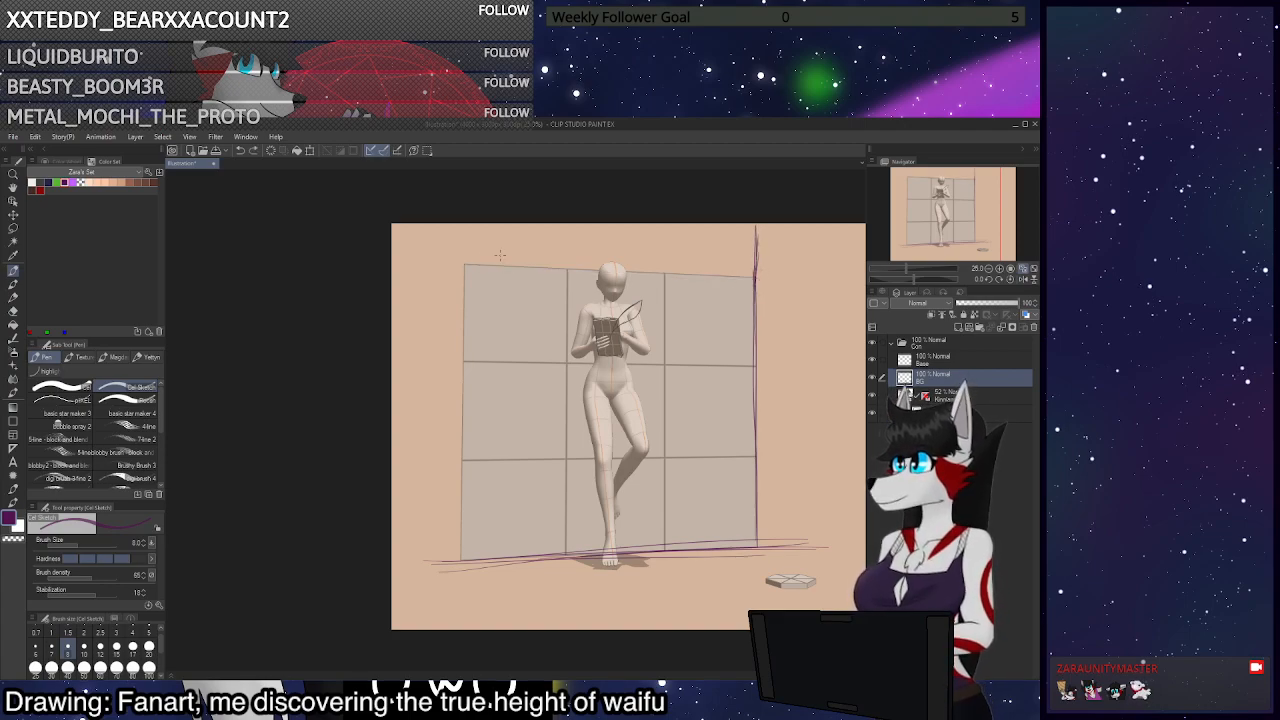
Sketch a purple line along the wall's left edge, leaving the top edge without a line
{"action": "mouse_move", "coordinate": [459, 548]}
{"action": "left_mouse_down"}
{"action": "mouse_move", "coordinate": [460, 252]}
{"action": "mouse_move", "coordinate": [455, 530]}
{"action": "mouse_move", "coordinate": [392, 570]}
{"action": "left_mouse_up"}
{"action": "key", "text": "ctrl+z"}
{"action": "key", "text": "ctrl+z"}
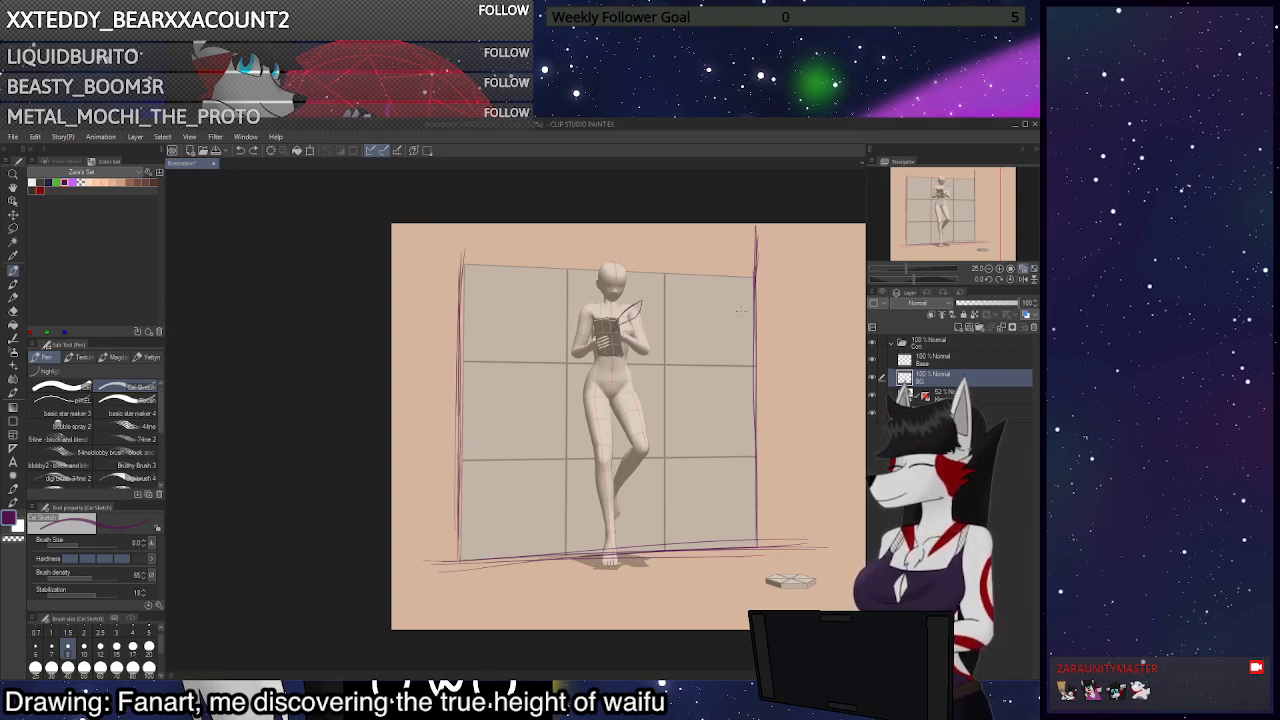
{"action": "left_click_drag", "start_coordinate": [746, 278], "coordinate": [466, 269]}
{"action": "key", "text": "ctrl+z"}
Select the Base layer and switch the drawing colour back to dark grey for sketching near the floor slab
{"action": "scroll", "coordinate": [805, 425], "scroll_direction": "down", "scroll_amount": 2}
{"action": "scroll", "coordinate": [850, 540], "scroll_direction": "up", "scroll_amount": 4}
{"action": "scroll", "coordinate": [750, 497], "scroll_direction": "down", "scroll_amount": 2}
{"action": "scroll", "coordinate": [745, 360], "scroll_direction": "up", "scroll_amount": 2}
{"action": "left_click", "coordinate": [949, 363]}
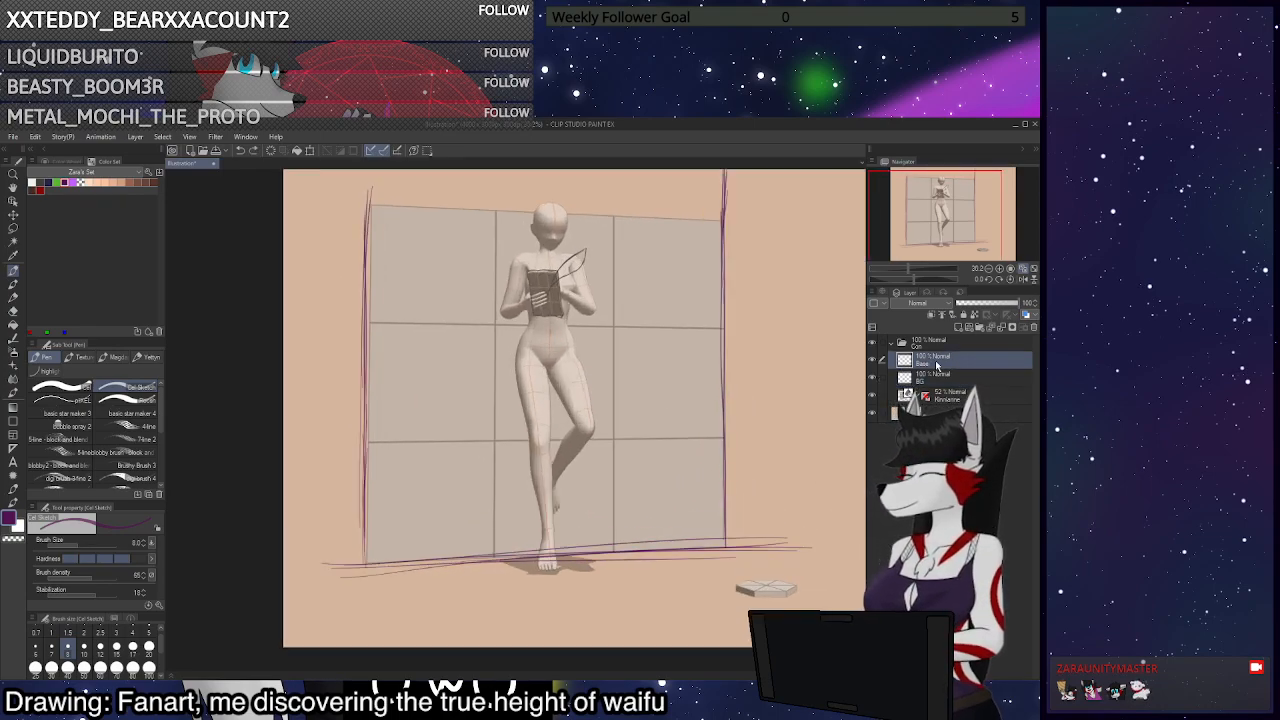
{"action": "left_click", "coordinate": [40, 182]}
{"action": "scroll", "coordinate": [61, 177], "scroll_direction": "down", "scroll_amount": 1}
{"action": "scroll", "coordinate": [61, 180], "scroll_direction": "up", "scroll_amount": 1}
{"action": "scroll", "coordinate": [338, 330], "scroll_direction": "down", "scroll_amount": 2}
{"action": "scroll", "coordinate": [638, 506], "scroll_direction": "up", "scroll_amount": 4}
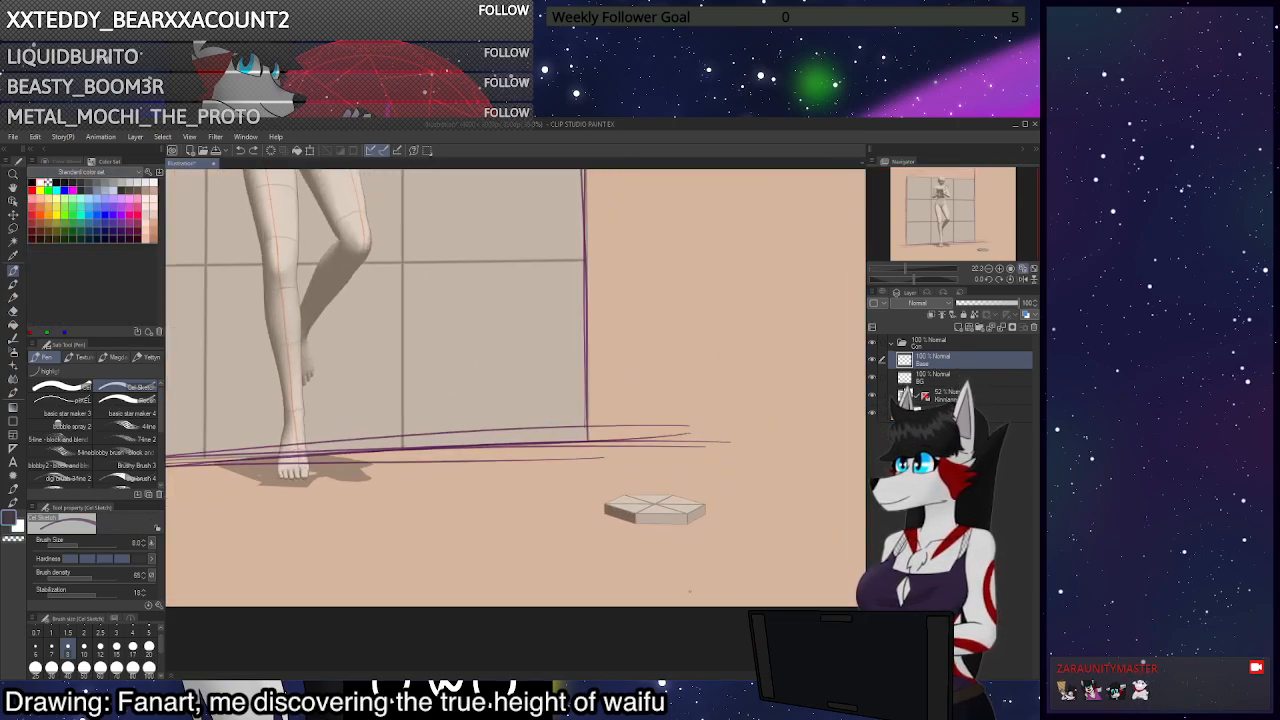
Sketch the spread legs and feet of a small figure standing on the floor slab
{"action": "scroll", "coordinate": [745, 475], "scroll_direction": "up", "scroll_amount": 8}
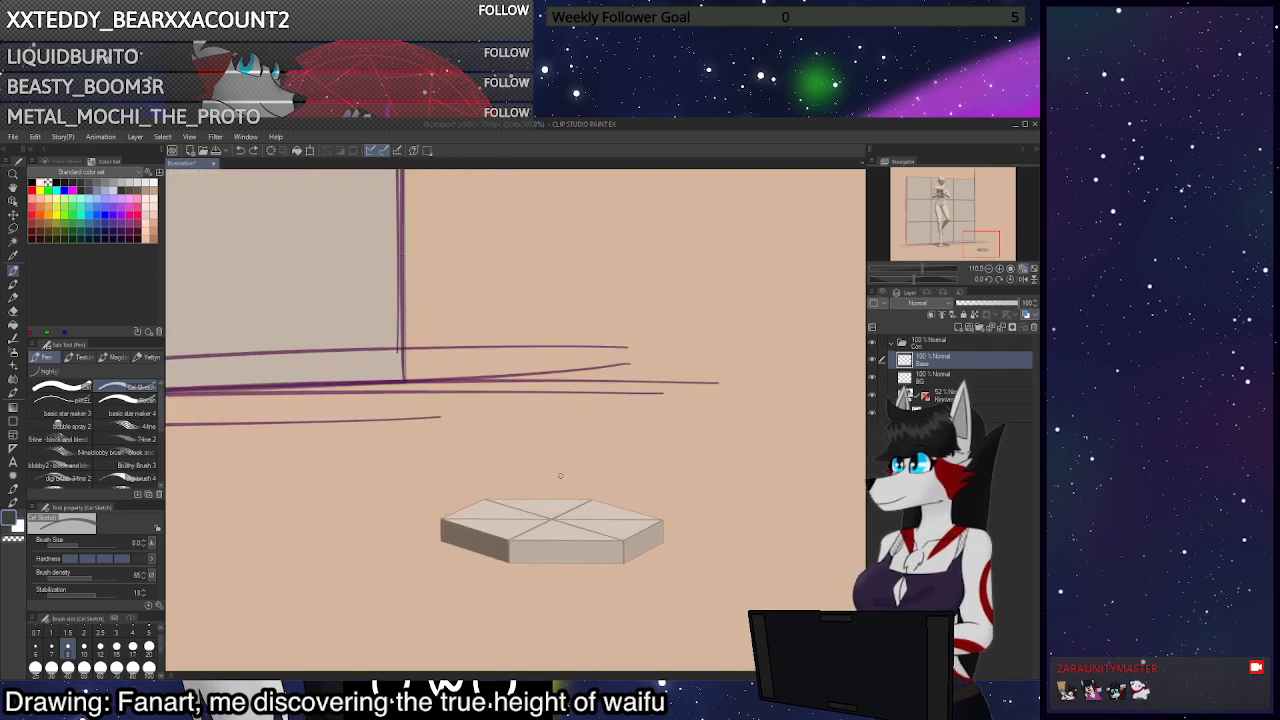
{"action": "mouse_move", "coordinate": [492, 524]}
{"action": "left_mouse_down"}
{"action": "mouse_move", "coordinate": [520, 472]}
{"action": "mouse_move", "coordinate": [488, 532]}
{"action": "mouse_move", "coordinate": [511, 561]}
{"action": "mouse_move", "coordinate": [587, 470]}
{"action": "mouse_move", "coordinate": [582, 494]}
{"action": "mouse_move", "coordinate": [552, 508]}
{"action": "left_mouse_up"}
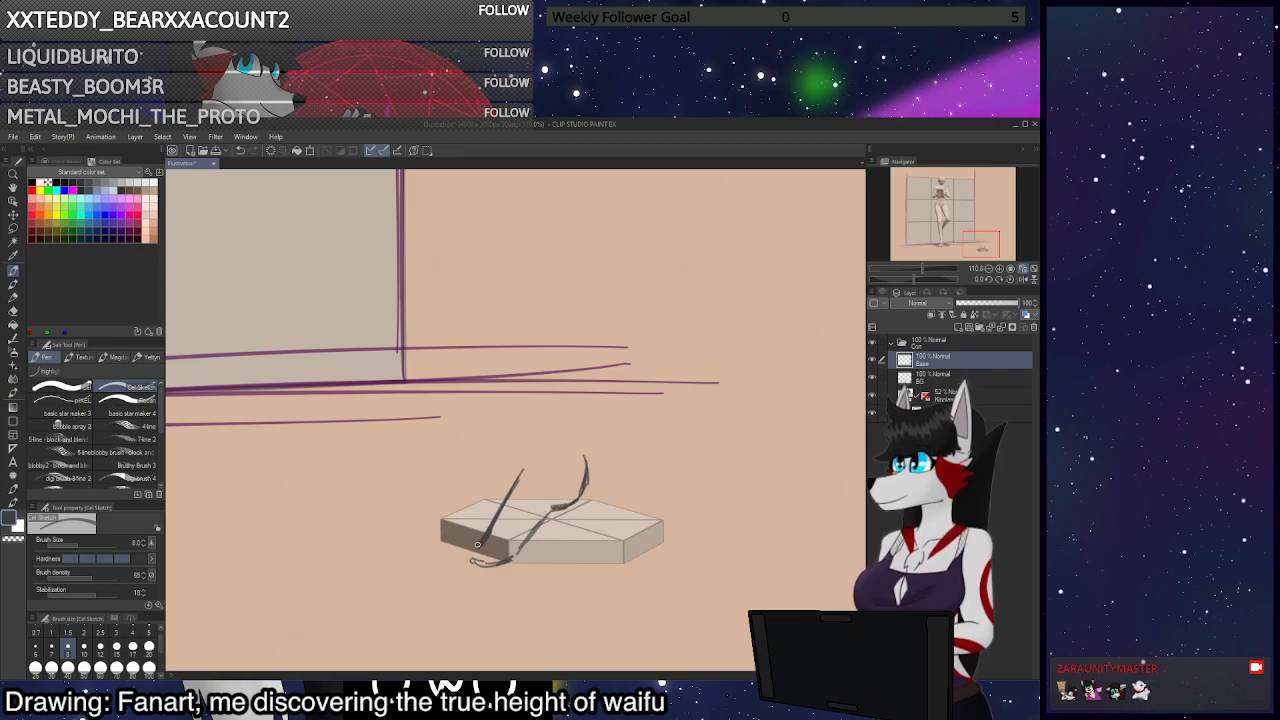
{"action": "mouse_move", "coordinate": [507, 560]}
{"action": "left_mouse_down"}
{"action": "mouse_move", "coordinate": [537, 524]}
{"action": "mouse_move", "coordinate": [588, 516]}
{"action": "mouse_move", "coordinate": [572, 504]}
{"action": "mouse_move", "coordinate": [582, 544]}
{"action": "mouse_move", "coordinate": [562, 508]}
{"action": "mouse_move", "coordinate": [588, 553]}
{"action": "mouse_move", "coordinate": [564, 564]}
{"action": "mouse_move", "coordinate": [606, 563]}
{"action": "left_mouse_up"}
{"action": "key", "text": "ctrl+z"}
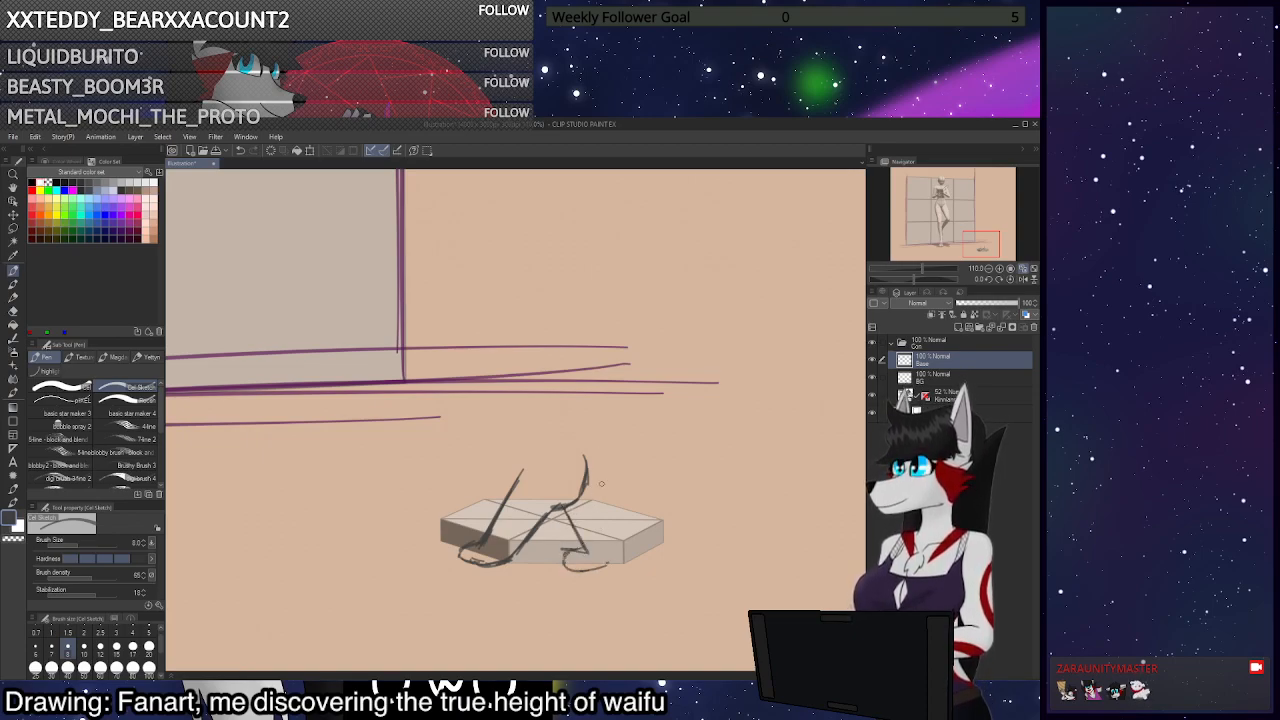
{"action": "left_click_drag", "start_coordinate": [600, 444], "coordinate": [605, 562]}
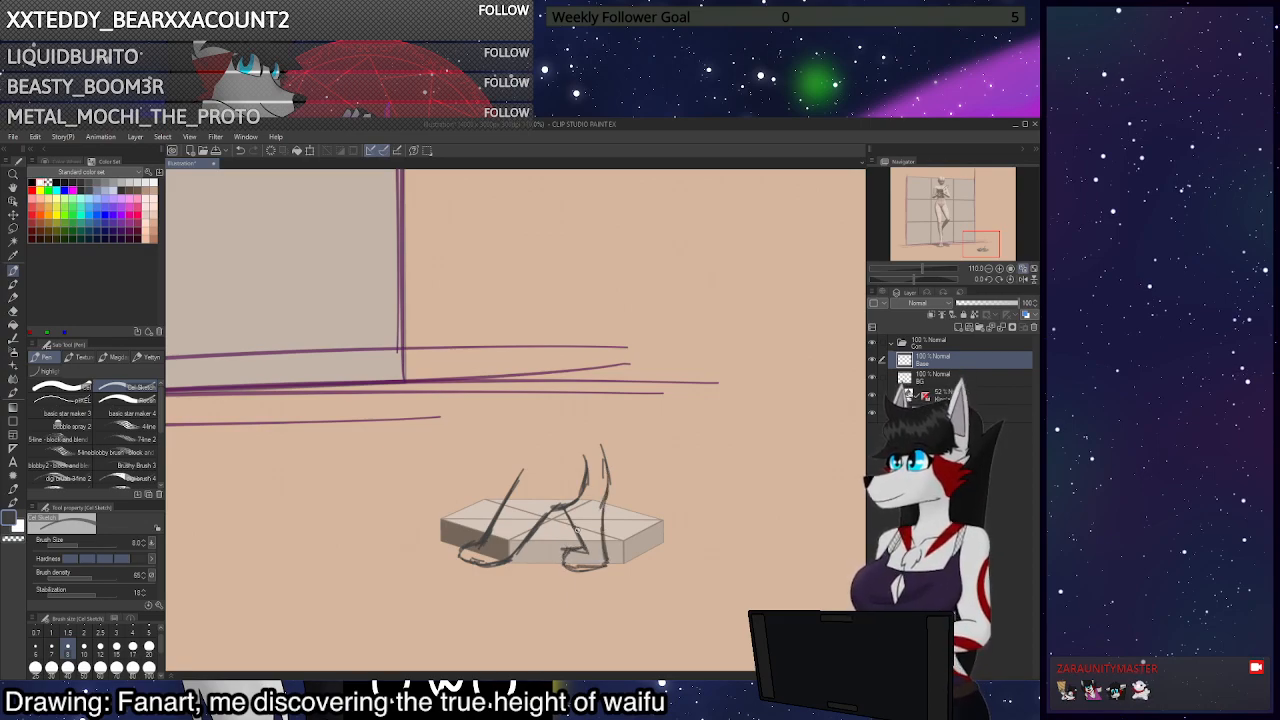
Lighten the stray thigh line of the small figure and sketch its waist, torso and round shoulder joints
{"action": "key", "text": "c"}
{"action": "mouse_move", "coordinate": [567, 507]}
{"action": "left_mouse_down"}
{"action": "mouse_move", "coordinate": [590, 468]}
{"action": "mouse_move", "coordinate": [604, 498]}
{"action": "mouse_move", "coordinate": [599, 453]}
{"action": "mouse_move", "coordinate": [527, 456]}
{"action": "mouse_move", "coordinate": [508, 498]}
{"action": "left_mouse_up"}
{"action": "key", "text": "c"}
{"action": "key", "text": "ctrl+z"}
{"action": "scroll", "coordinate": [582, 436], "scroll_direction": "down", "scroll_amount": 2}
{"action": "scroll", "coordinate": [579, 405], "scroll_direction": "up", "scroll_amount": 1}
{"action": "scroll", "coordinate": [589, 457], "scroll_direction": "up", "scroll_amount": 1}
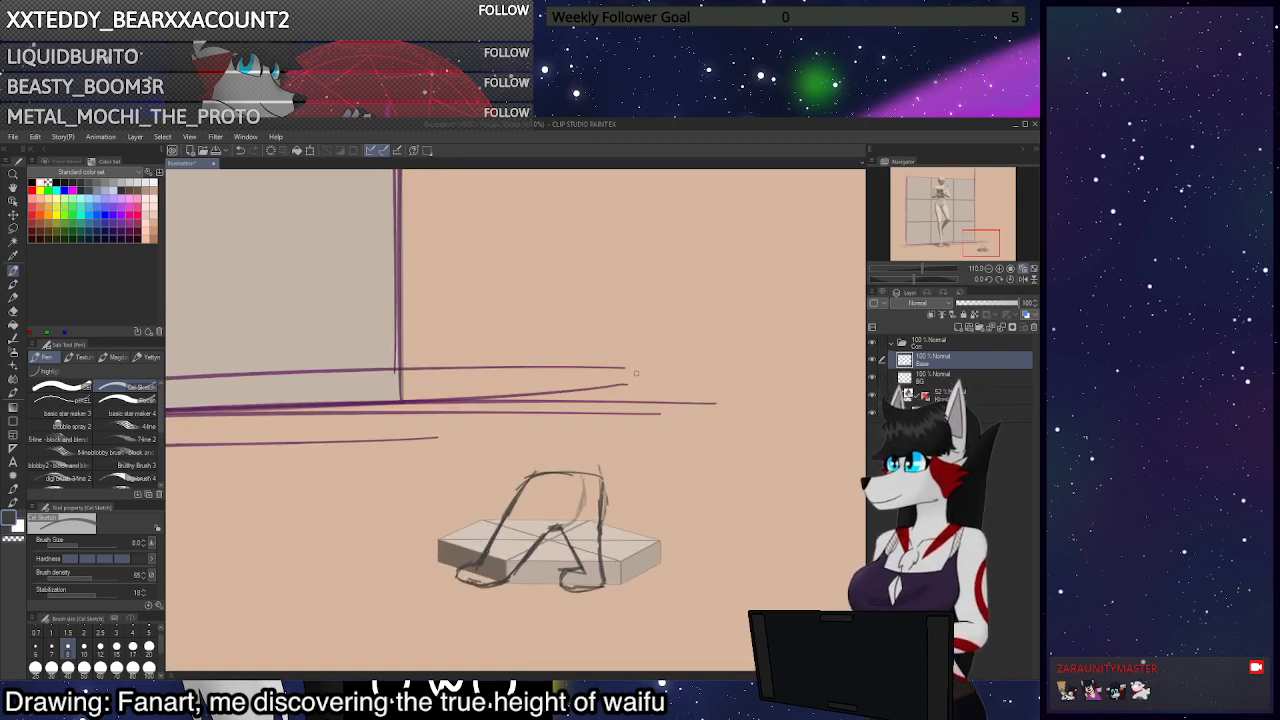
{"action": "mouse_move", "coordinate": [533, 476]}
{"action": "left_mouse_down"}
{"action": "mouse_move", "coordinate": [536, 405]}
{"action": "mouse_move", "coordinate": [611, 395]}
{"action": "mouse_move", "coordinate": [600, 477]}
{"action": "mouse_move", "coordinate": [552, 392]}
{"action": "mouse_move", "coordinate": [531, 482]}
{"action": "mouse_move", "coordinate": [617, 395]}
{"action": "mouse_move", "coordinate": [539, 392]}
{"action": "mouse_move", "coordinate": [531, 473]}
{"action": "left_mouse_up"}
{"action": "mouse_move", "coordinate": [540, 393]}
{"action": "left_mouse_down"}
{"action": "mouse_move", "coordinate": [525, 410]}
{"action": "mouse_move", "coordinate": [545, 396]}
{"action": "mouse_move", "coordinate": [605, 418]}
{"action": "mouse_move", "coordinate": [622, 400]}
{"action": "left_mouse_up"}
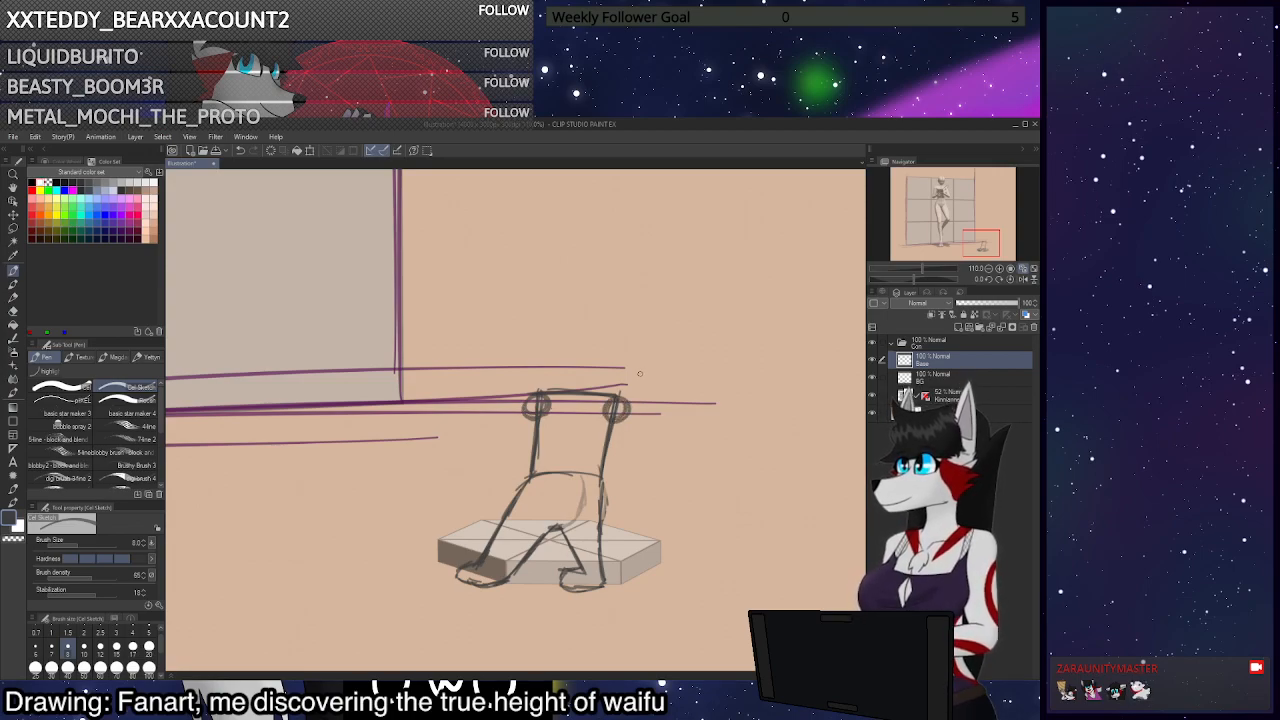
Sketch the small figure's arms as single lines, one hanging outward and one raised toward the wall, each with a blocky hand
{"action": "scroll", "coordinate": [636, 350], "scroll_direction": "down", "scroll_amount": 4}
{"action": "scroll", "coordinate": [629, 300], "scroll_direction": "up", "scroll_amount": 6}
{"action": "mouse_move", "coordinate": [634, 446]}
{"action": "left_mouse_down"}
{"action": "mouse_move", "coordinate": [638, 484]}
{"action": "mouse_move", "coordinate": [638, 465]}
{"action": "mouse_move", "coordinate": [615, 502]}
{"action": "mouse_move", "coordinate": [684, 538]}
{"action": "left_mouse_up"}
{"action": "key", "text": "ctrl+z"}
{"action": "key", "text": "ctrl+z"}
{"action": "key", "text": "ctrl+z"}
{"action": "mouse_move", "coordinate": [621, 465]}
{"action": "left_mouse_down"}
{"action": "mouse_move", "coordinate": [675, 542]}
{"action": "mouse_move", "coordinate": [700, 542]}
{"action": "mouse_move", "coordinate": [681, 562]}
{"action": "left_mouse_up"}
{"action": "left_click_drag", "start_coordinate": [516, 468], "coordinate": [461, 520]}
{"action": "key", "text": "ctrl+z"}
{"action": "key", "text": "ctrl+z"}
{"action": "mouse_move", "coordinate": [524, 446]}
{"action": "left_mouse_down"}
{"action": "mouse_move", "coordinate": [418, 377]}
{"action": "mouse_move", "coordinate": [425, 358]}
{"action": "mouse_move", "coordinate": [400, 385]}
{"action": "mouse_move", "coordinate": [450, 390]}
{"action": "mouse_move", "coordinate": [390, 316]}
{"action": "mouse_move", "coordinate": [428, 366]}
{"action": "left_mouse_up"}
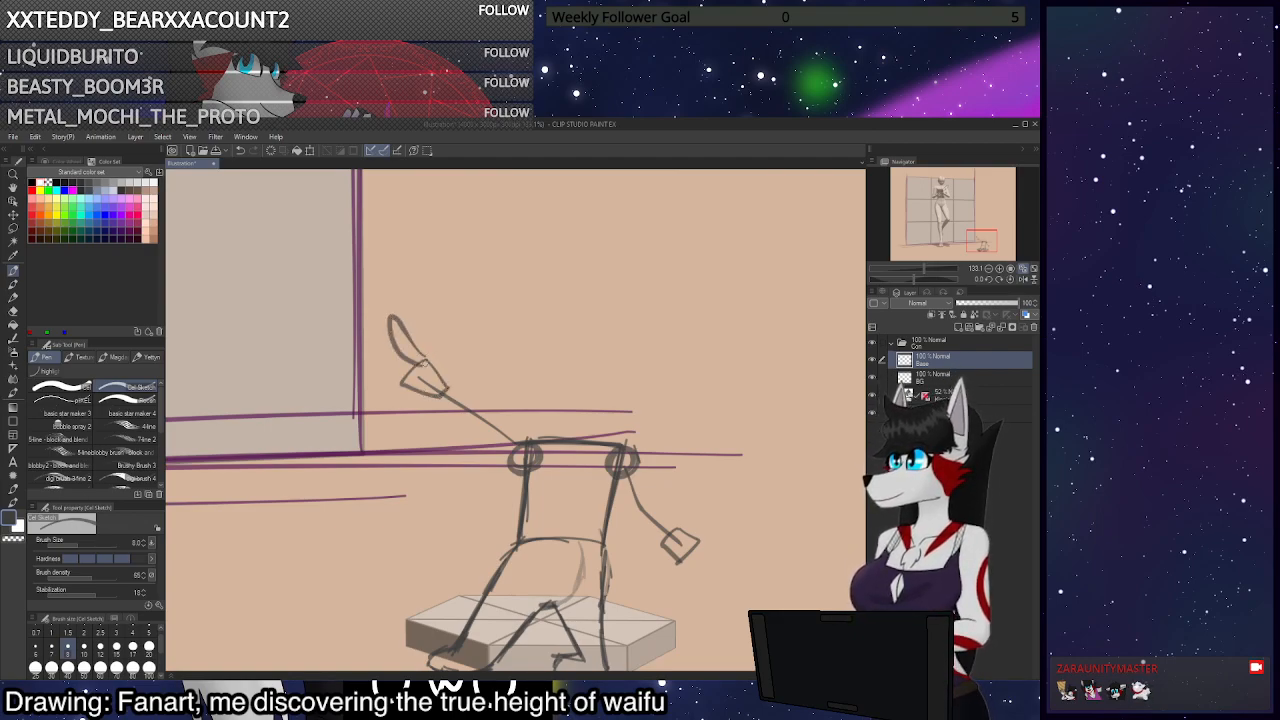
Outline the small figure's arms with a second contour and add curled fingers to the raised thumbs-up hand
{"action": "scroll", "coordinate": [603, 320], "scroll_direction": "down", "scroll_amount": 3}
{"action": "scroll", "coordinate": [608, 306], "scroll_direction": "up", "scroll_amount": 5}
{"action": "scroll", "coordinate": [640, 384], "scroll_direction": "down", "scroll_amount": 6}
{"action": "scroll", "coordinate": [624, 570], "scroll_direction": "up", "scroll_amount": 2}
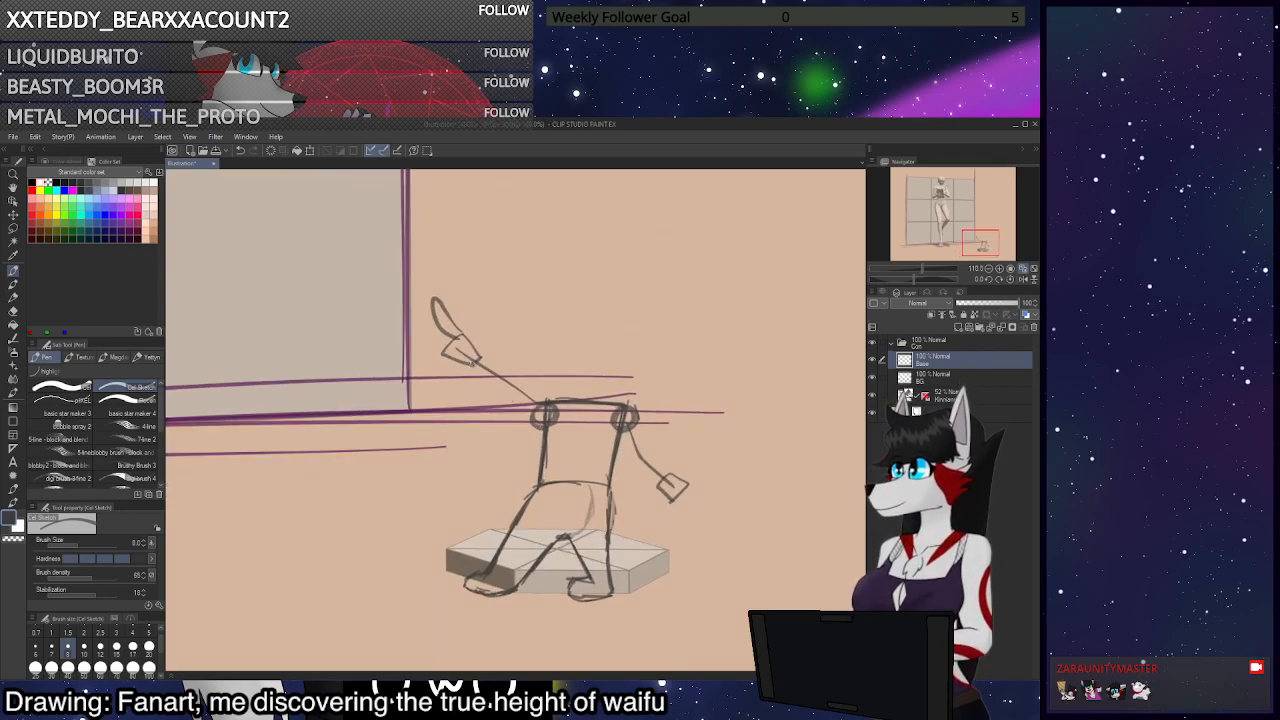
{"action": "key", "text": "ctrl+z"}
{"action": "mouse_move", "coordinate": [475, 363]}
{"action": "left_mouse_down"}
{"action": "mouse_move", "coordinate": [539, 434]}
{"action": "mouse_move", "coordinate": [501, 368]}
{"action": "mouse_move", "coordinate": [565, 401]}
{"action": "mouse_move", "coordinate": [498, 366]}
{"action": "mouse_move", "coordinate": [508, 403]}
{"action": "left_mouse_up"}
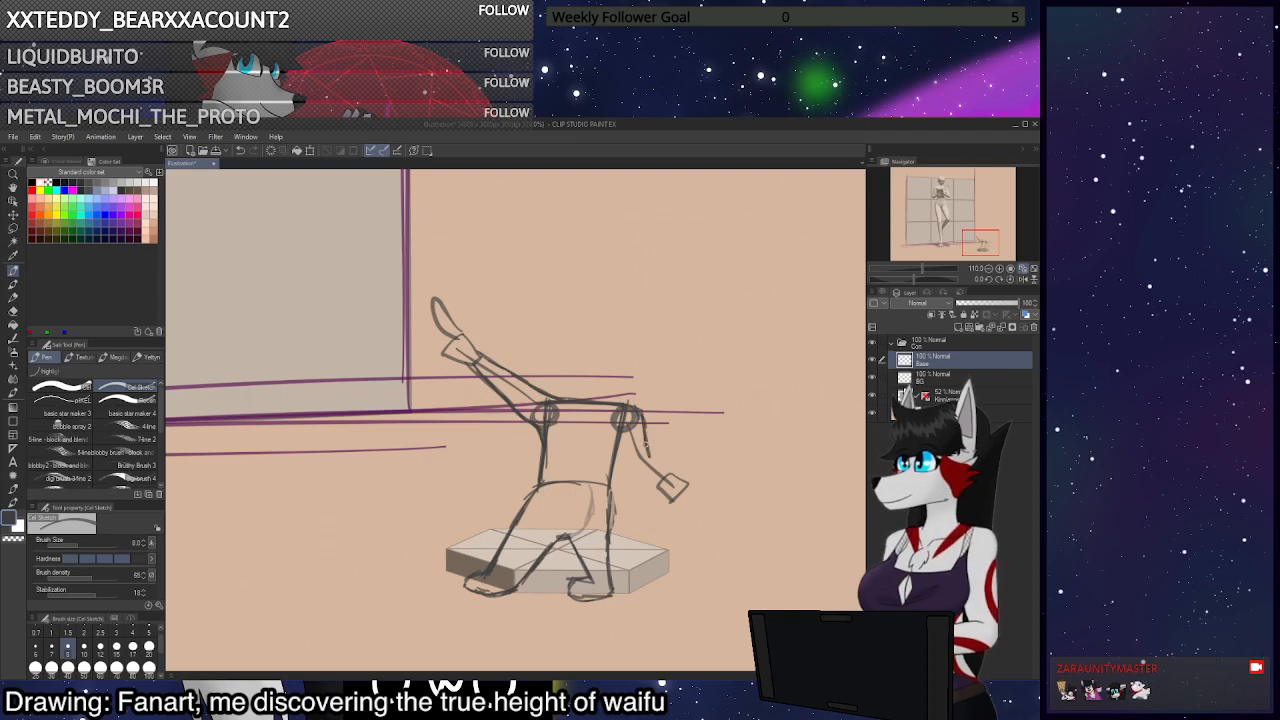
{"action": "left_click_drag", "start_coordinate": [618, 428], "coordinate": [656, 485]}
{"action": "scroll", "coordinate": [672, 425], "scroll_direction": "down", "scroll_amount": 3}
{"action": "scroll", "coordinate": [662, 385], "scroll_direction": "up", "scroll_amount": 5}
{"action": "scroll", "coordinate": [437, 330], "scroll_direction": "up", "scroll_amount": 1}
{"action": "mouse_move", "coordinate": [460, 374]}
{"action": "left_mouse_down"}
{"action": "mouse_move", "coordinate": [420, 318]}
{"action": "mouse_move", "coordinate": [450, 382]}
{"action": "mouse_move", "coordinate": [433, 374]}
{"action": "mouse_move", "coordinate": [411, 399]}
{"action": "mouse_move", "coordinate": [422, 427]}
{"action": "mouse_move", "coordinate": [407, 404]}
{"action": "mouse_move", "coordinate": [424, 410]}
{"action": "left_mouse_up"}
Delete the small figure's hanging arm and redraw it as a tapered arm close to the torso
{"action": "scroll", "coordinate": [515, 298], "scroll_direction": "down", "scroll_amount": 3}
{"action": "scroll", "coordinate": [700, 437], "scroll_direction": "up", "scroll_amount": 2}
{"action": "scroll", "coordinate": [639, 379], "scroll_direction": "up", "scroll_amount": 1}
{"action": "key", "text": "m"}
{"action": "mouse_move", "coordinate": [527, 307]}
{"action": "left_mouse_down"}
{"action": "mouse_move", "coordinate": [630, 310]}
{"action": "mouse_move", "coordinate": [532, 306]}
{"action": "mouse_move", "coordinate": [506, 457]}
{"action": "left_mouse_up"}
{"action": "key", "text": "Delete"}
{"action": "key", "text": "ctrl+d"}
{"action": "key", "text": "p"}
{"action": "key", "text": "ctrl+z"}
{"action": "left_click_drag", "start_coordinate": [519, 317], "coordinate": [514, 412]}
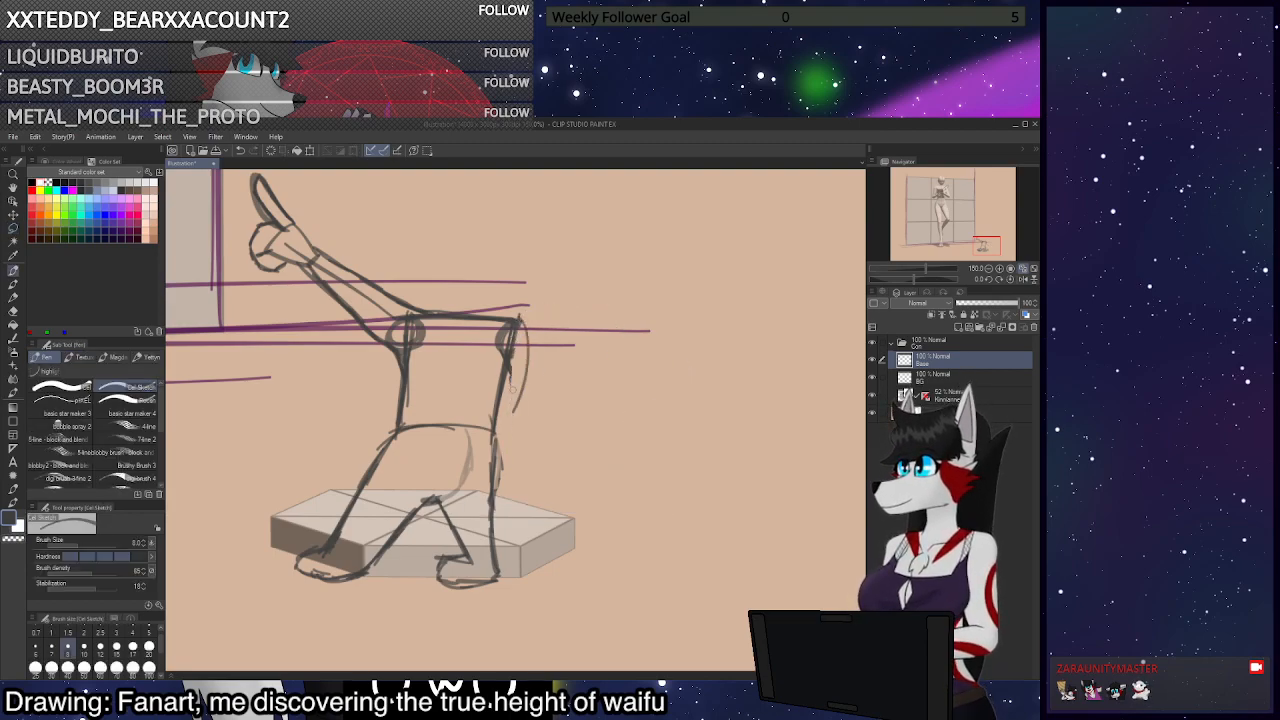
{"action": "key", "text": "ctrl+z"}
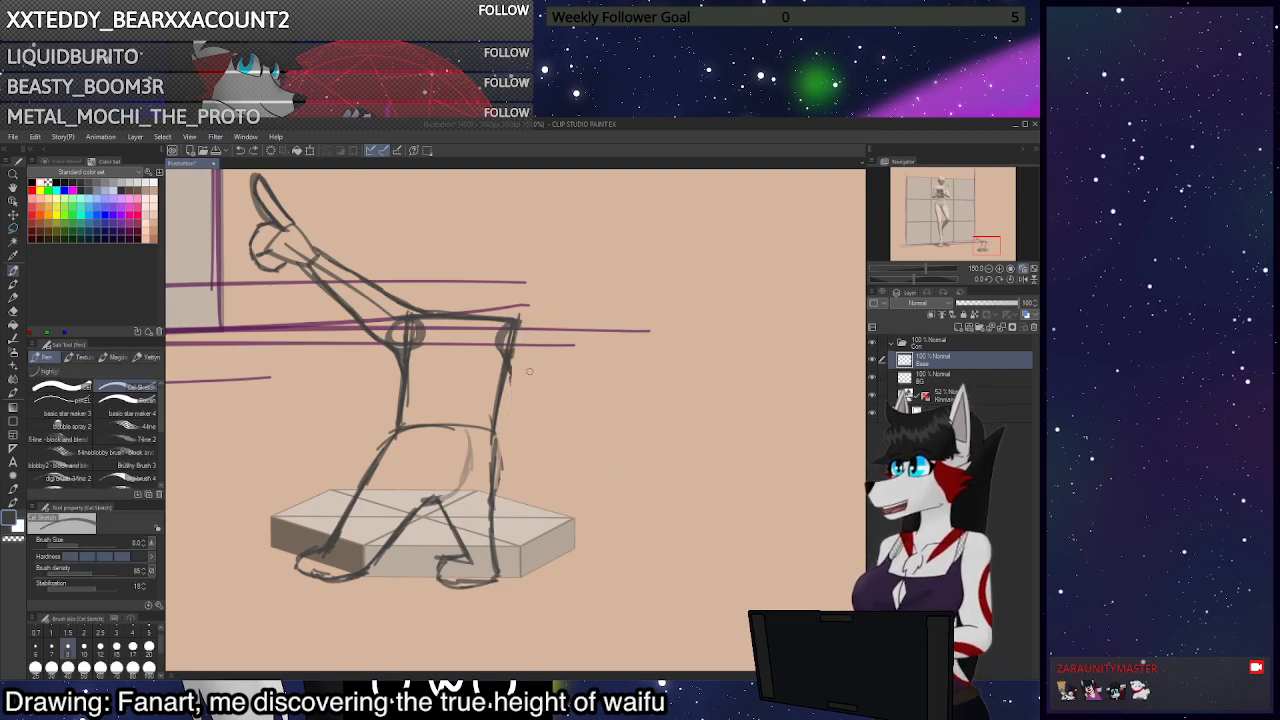
{"action": "mouse_move", "coordinate": [517, 318]}
{"action": "left_mouse_down"}
{"action": "mouse_move", "coordinate": [533, 331]}
{"action": "mouse_move", "coordinate": [533, 362]}
{"action": "mouse_move", "coordinate": [529, 382]}
{"action": "mouse_move", "coordinate": [527, 325]}
{"action": "mouse_move", "coordinate": [532, 385]}
{"action": "mouse_move", "coordinate": [513, 440]}
{"action": "mouse_move", "coordinate": [502, 434]}
{"action": "mouse_move", "coordinate": [514, 440]}
{"action": "left_mouse_up"}
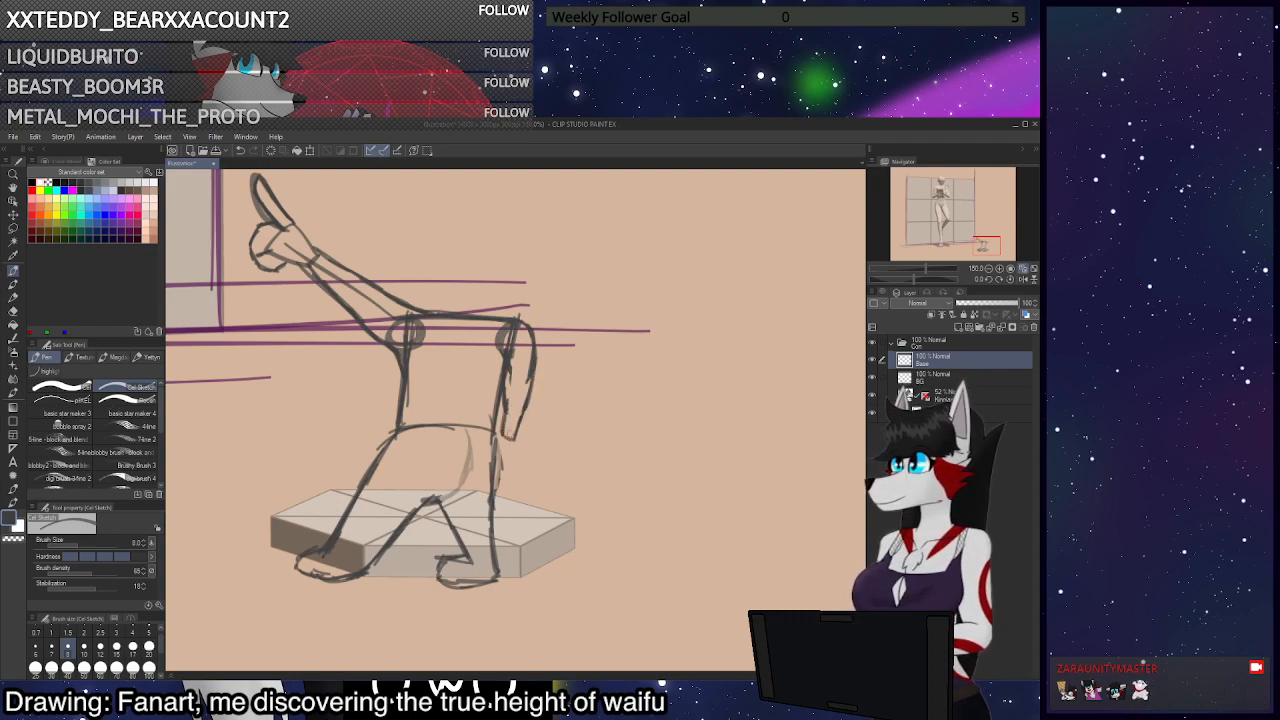
Undo the last strokes of the redrawn hanging arm, keeping only the short shoulder curve
{"action": "scroll", "coordinate": [567, 380], "scroll_direction": "down", "scroll_amount": 6}
{"action": "scroll", "coordinate": [566, 308], "scroll_direction": "up", "scroll_amount": 4}
{"action": "key", "text": "ctrl+z"}
{"action": "key", "text": "ctrl+z"}
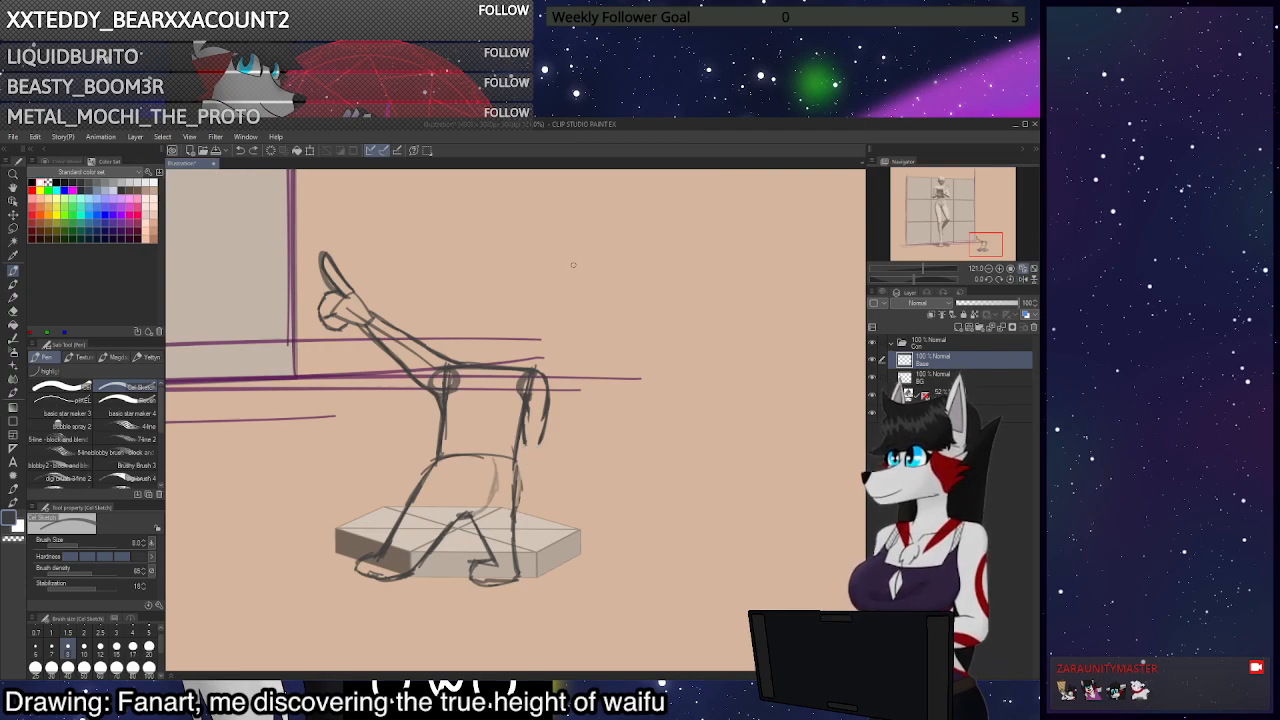
{"action": "key", "text": "ctrl+z"}
{"action": "key", "text": "ctrl+z"}
{"action": "key", "text": "ctrl+z"}
{"action": "key", "text": "ctrl+z"}
{"action": "key", "text": "ctrl+z"}
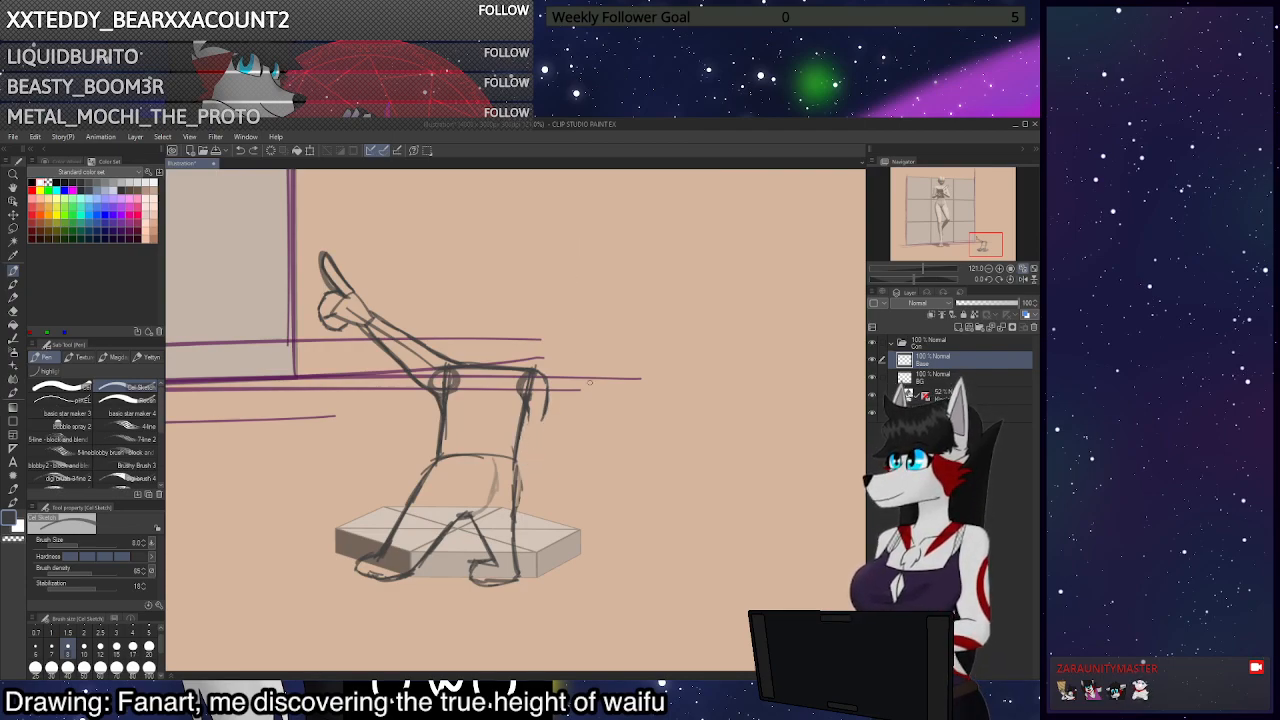
Lasso the whole small figure sketch on the floor slab, delete it and clear the selection
{"action": "scroll", "coordinate": [621, 415], "scroll_direction": "down", "scroll_amount": 8}
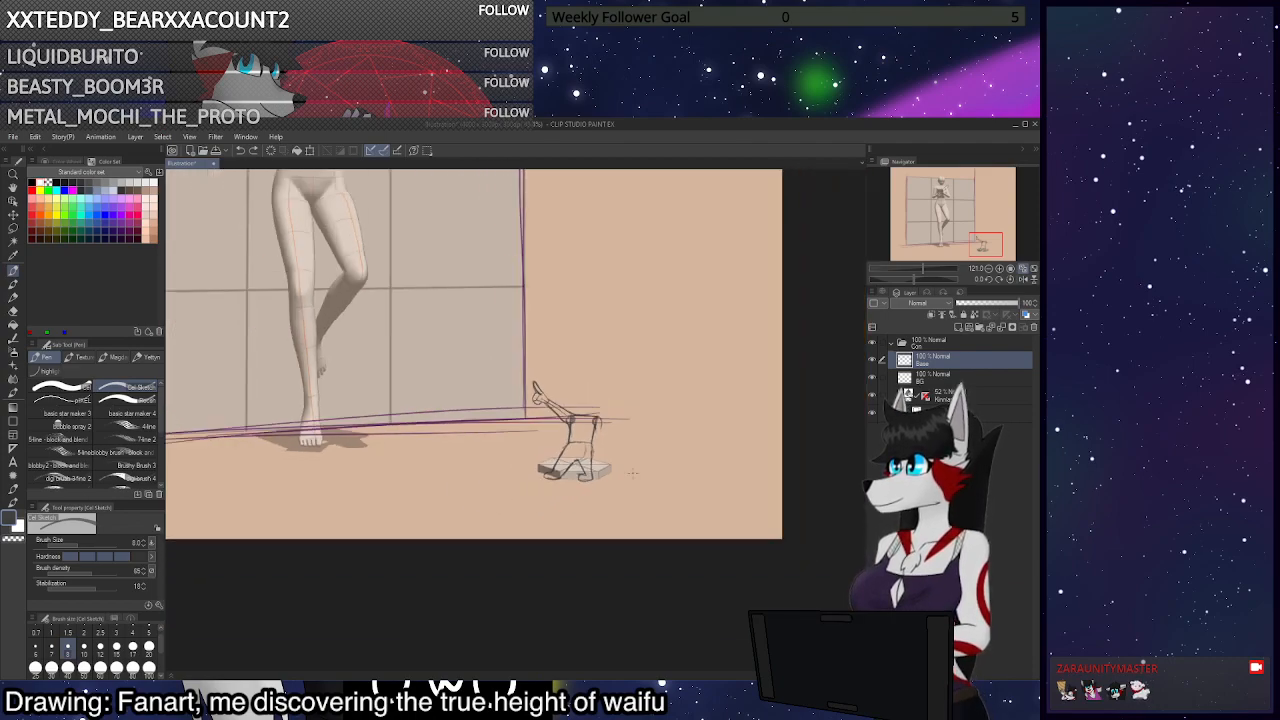
{"action": "scroll", "coordinate": [655, 525], "scroll_direction": "up", "scroll_amount": 5}
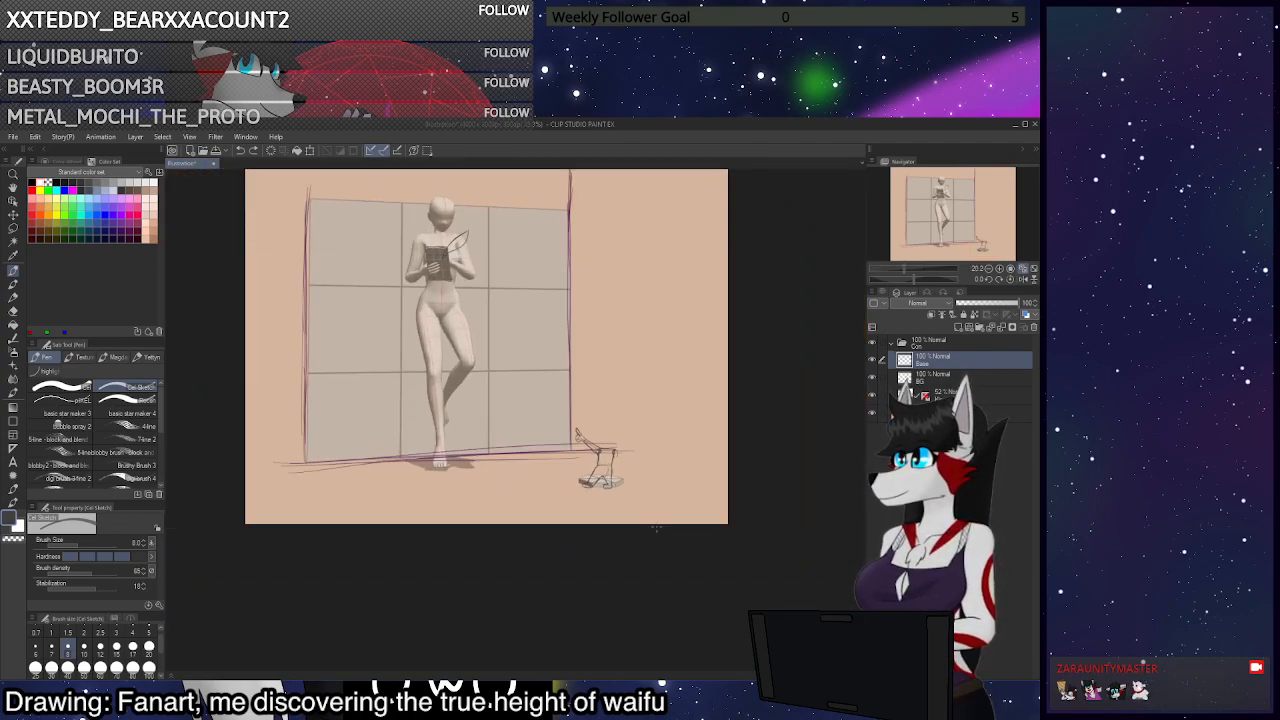
{"action": "scroll", "coordinate": [655, 529], "scroll_direction": "up", "scroll_amount": 6}
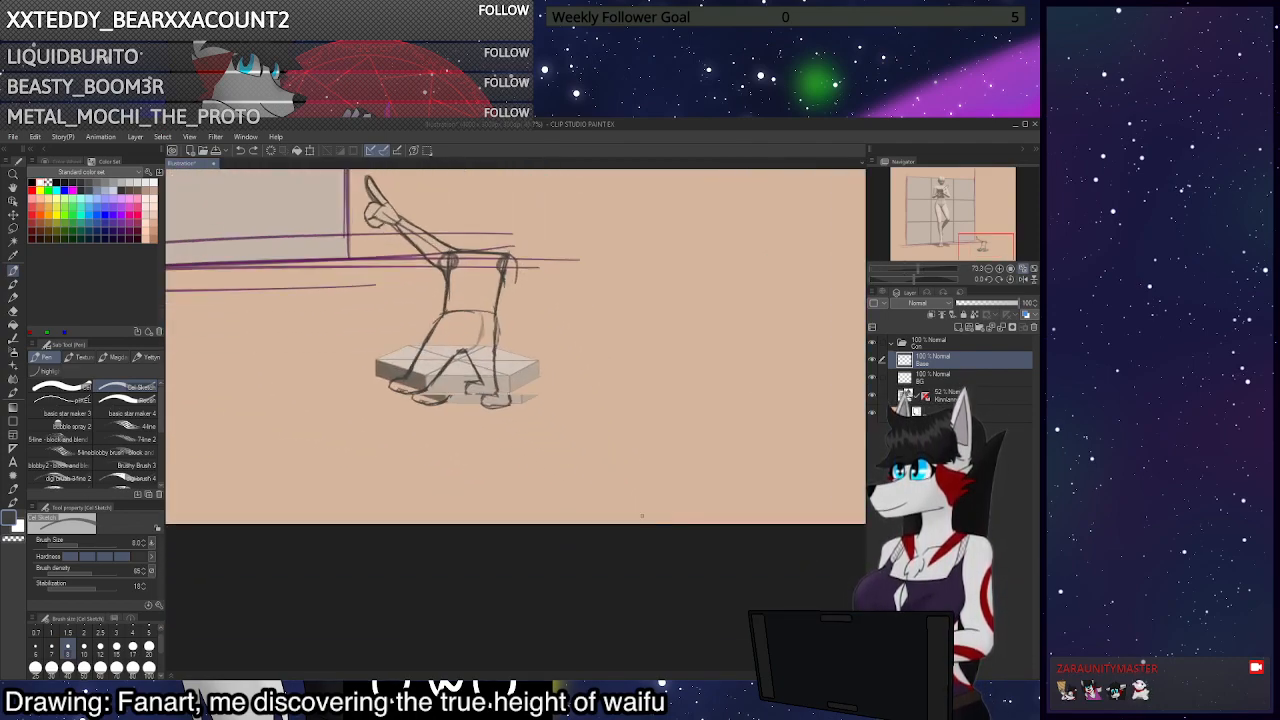
{"action": "scroll", "coordinate": [606, 280], "scroll_direction": "up", "scroll_amount": 4}
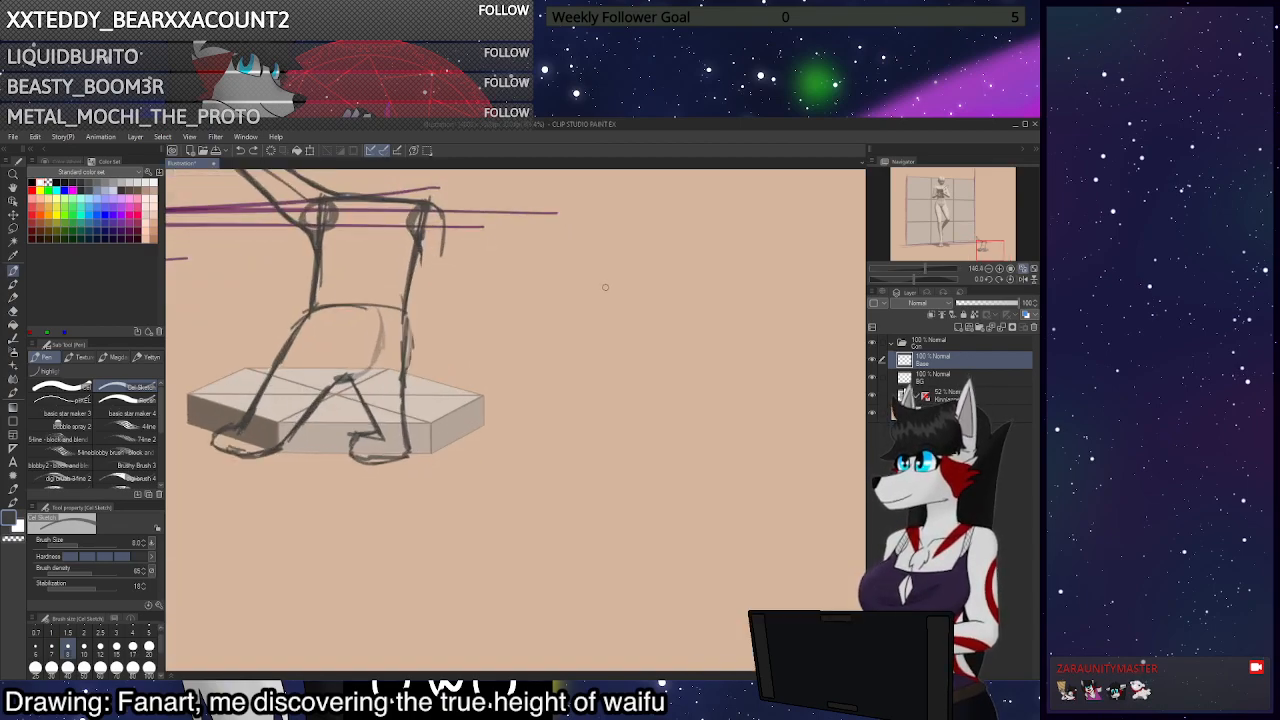
{"action": "scroll", "coordinate": [556, 269], "scroll_direction": "down", "scroll_amount": 5}
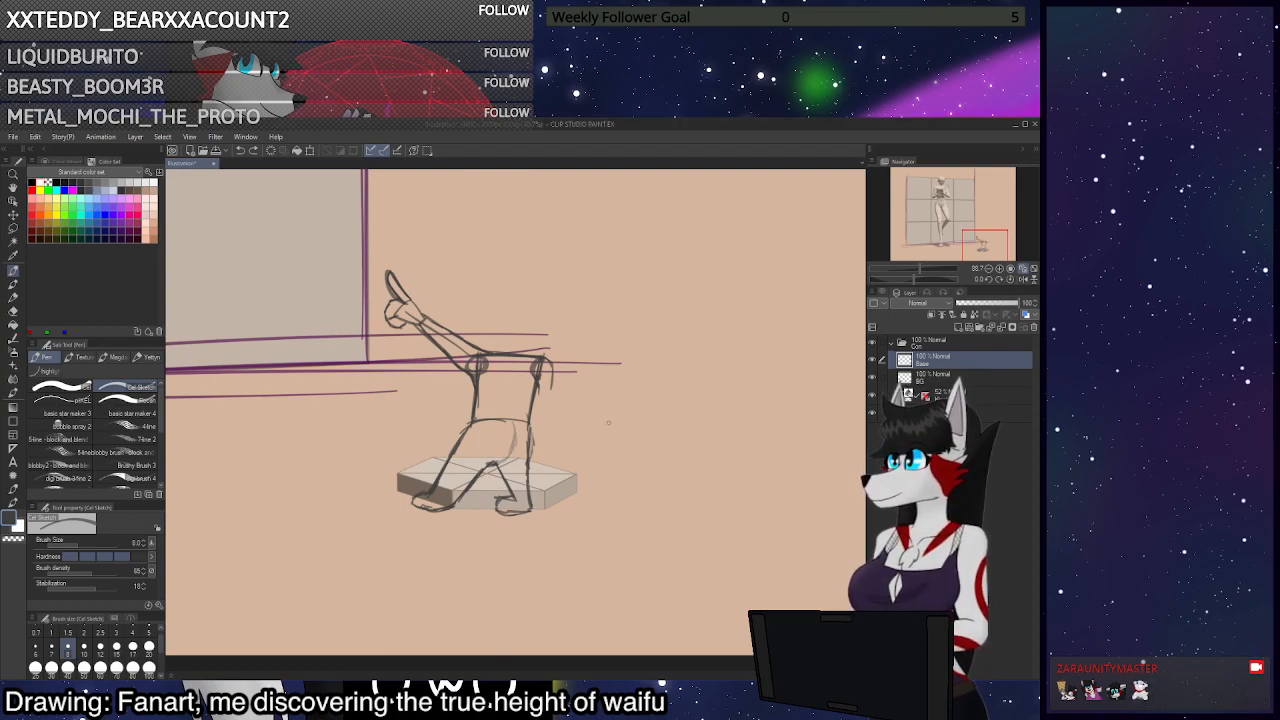
{"action": "scroll", "coordinate": [620, 372], "scroll_direction": "down", "scroll_amount": 3}
{"action": "key", "text": "m"}
{"action": "mouse_move", "coordinate": [448, 260]}
{"action": "left_mouse_down"}
{"action": "mouse_move", "coordinate": [416, 287]}
{"action": "mouse_move", "coordinate": [639, 294]}
{"action": "left_mouse_up"}
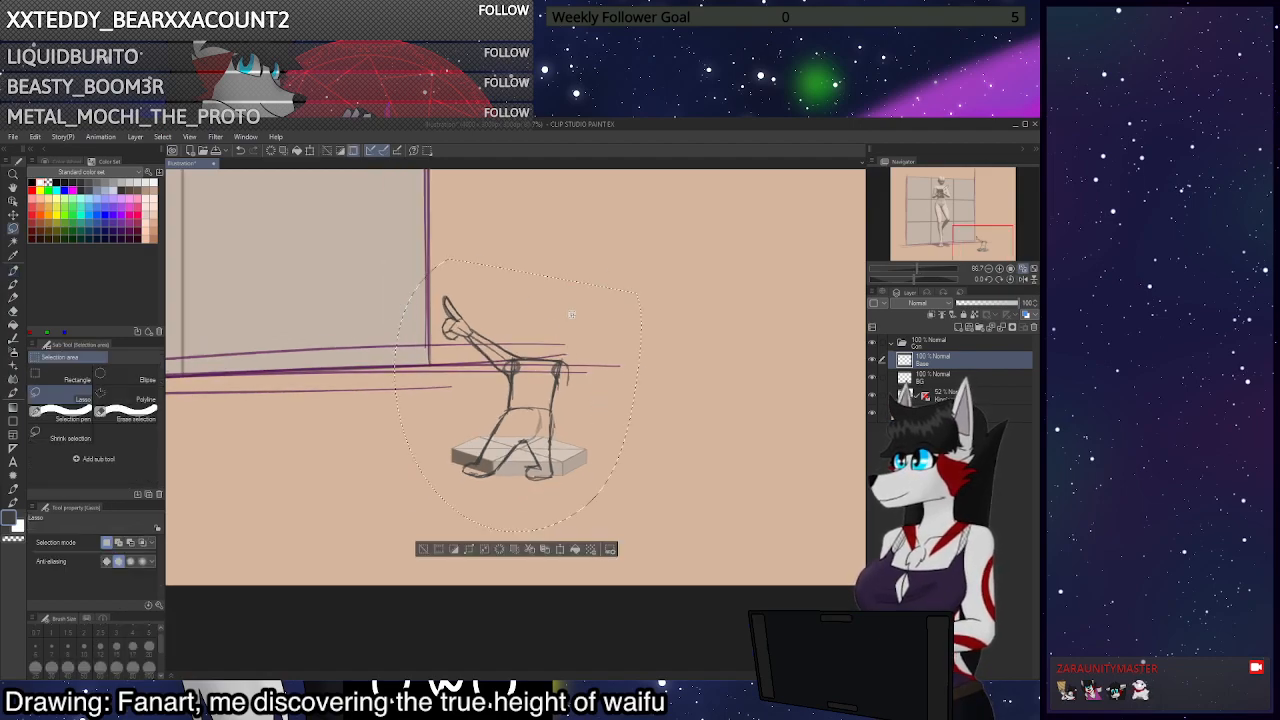
{"action": "left_click", "coordinate": [499, 549]}
{"action": "key", "text": "ctrl+d"}
{"action": "scroll", "coordinate": [673, 370], "scroll_direction": "down", "scroll_amount": 10}
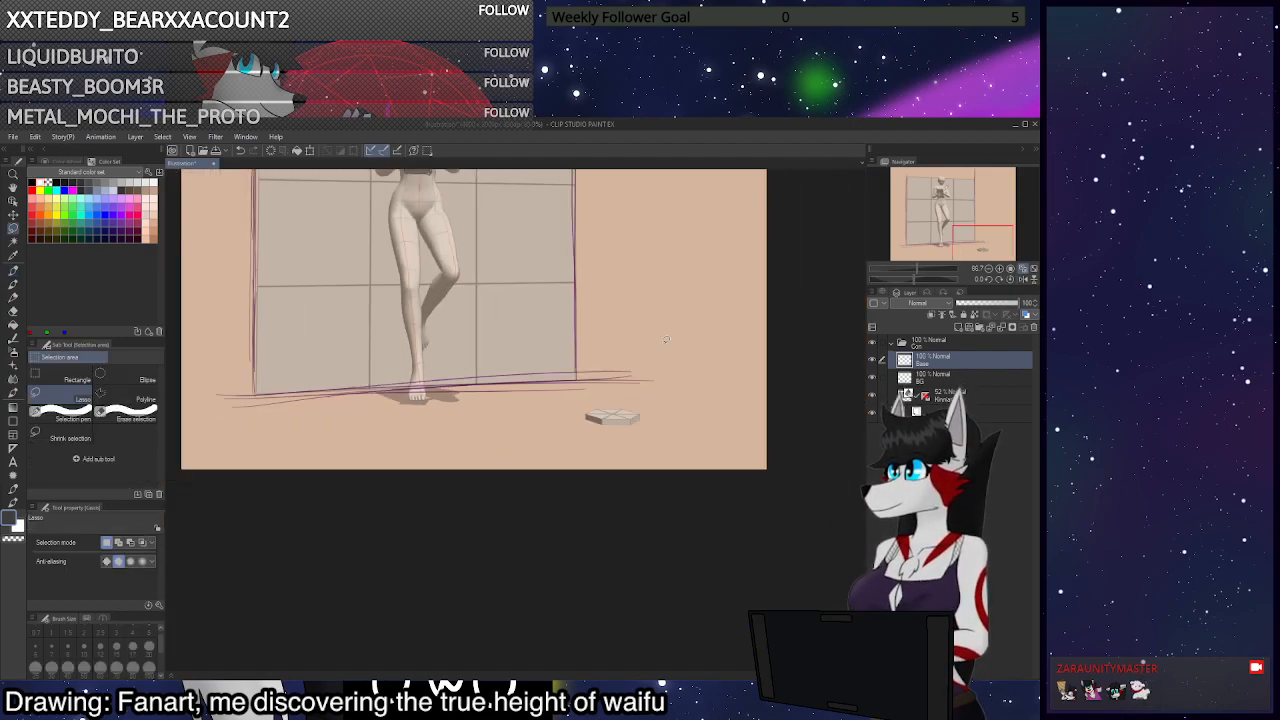
{"action": "scroll", "coordinate": [658, 320], "scroll_direction": "up", "scroll_amount": 8}
{"action": "key", "text": "p"}
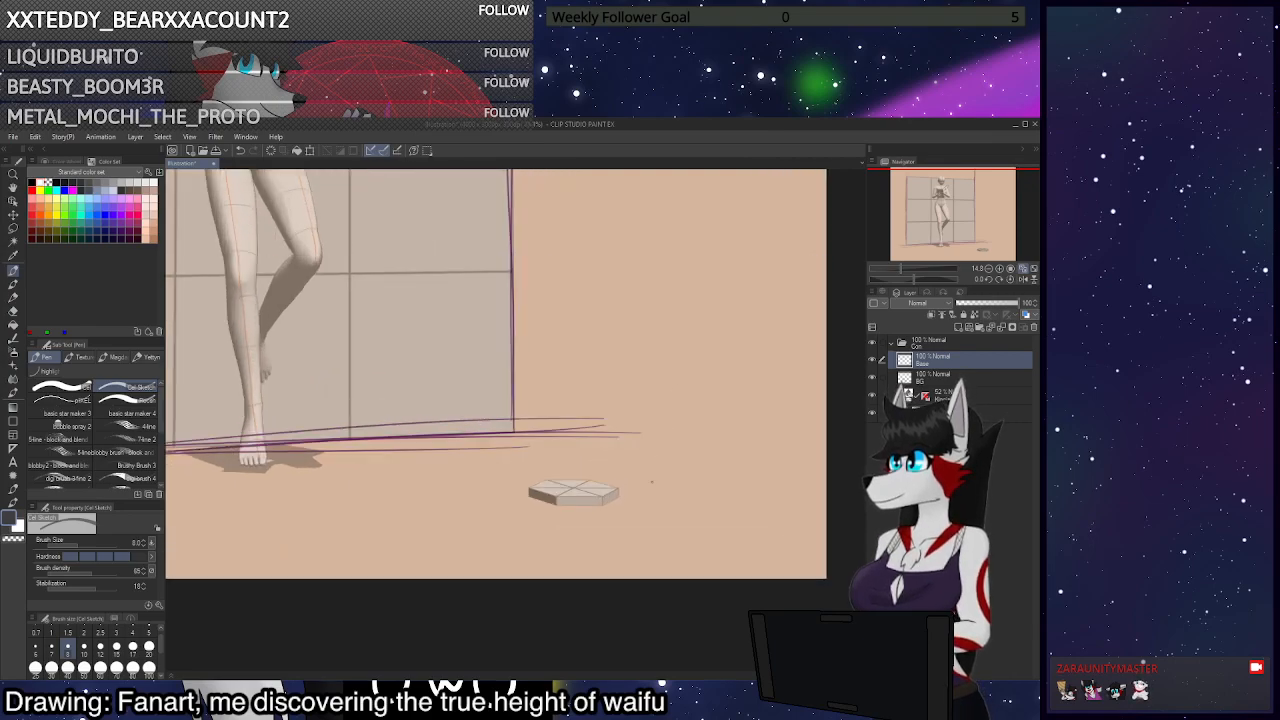
{"action": "scroll", "coordinate": [590, 490], "scroll_direction": "up", "scroll_amount": 5}
{"action": "mouse_move", "coordinate": [470, 496]}
{"action": "left_mouse_down"}
{"action": "mouse_move", "coordinate": [387, 508]}
{"action": "mouse_move", "coordinate": [386, 557]}
{"action": "mouse_move", "coordinate": [532, 551]}
{"action": "left_mouse_up"}
{"action": "key", "text": "ctrl+z"}
{"action": "key", "text": "ctrl+z"}
{"action": "key", "text": "ctrl+z"}
{"action": "mouse_move", "coordinate": [553, 327]}
{"action": "left_mouse_down"}
{"action": "mouse_move", "coordinate": [549, 415]}
{"action": "mouse_move", "coordinate": [658, 540]}
{"action": "left_mouse_up"}
{"action": "left_click_drag", "start_coordinate": [550, 416], "coordinate": [422, 514]}
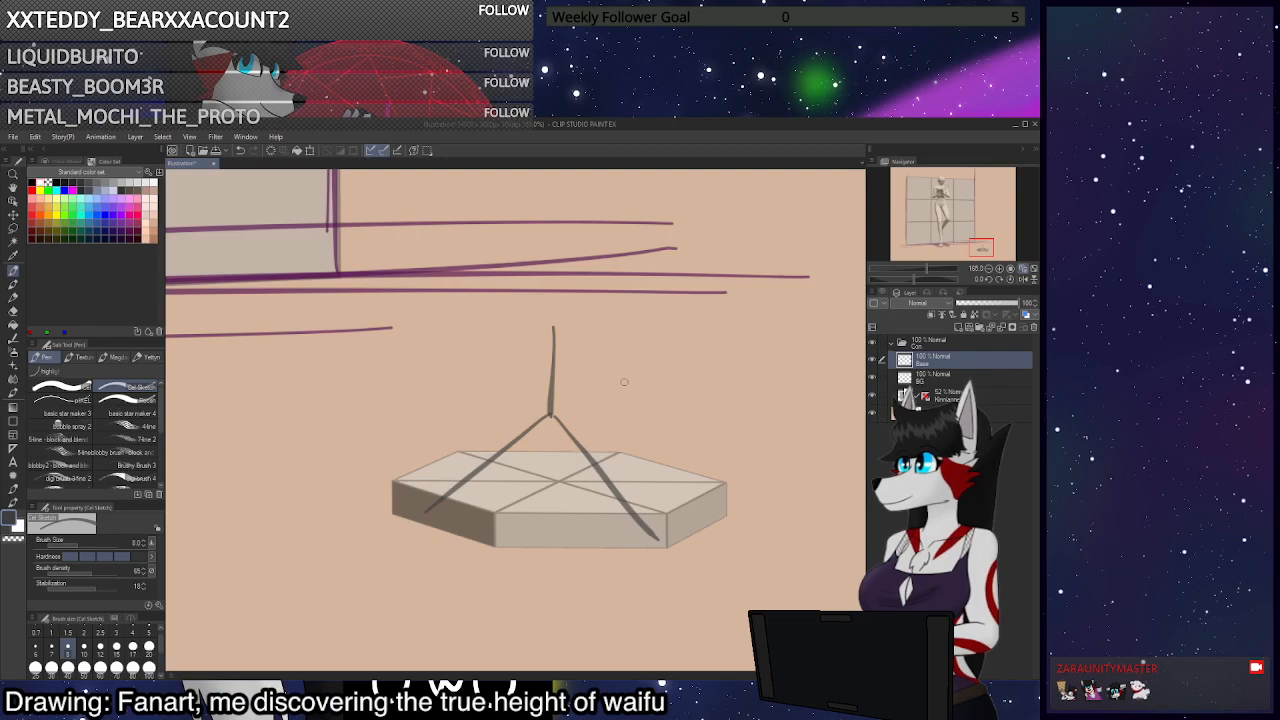
{"action": "mouse_move", "coordinate": [557, 340]}
{"action": "left_mouse_down"}
{"action": "mouse_move", "coordinate": [645, 292]}
{"action": "mouse_move", "coordinate": [572, 210]}
{"action": "left_mouse_up"}
{"action": "left_click_drag", "start_coordinate": [553, 332], "coordinate": [356, 218]}
{"action": "scroll", "coordinate": [650, 390], "scroll_direction": "down", "scroll_amount": 4}
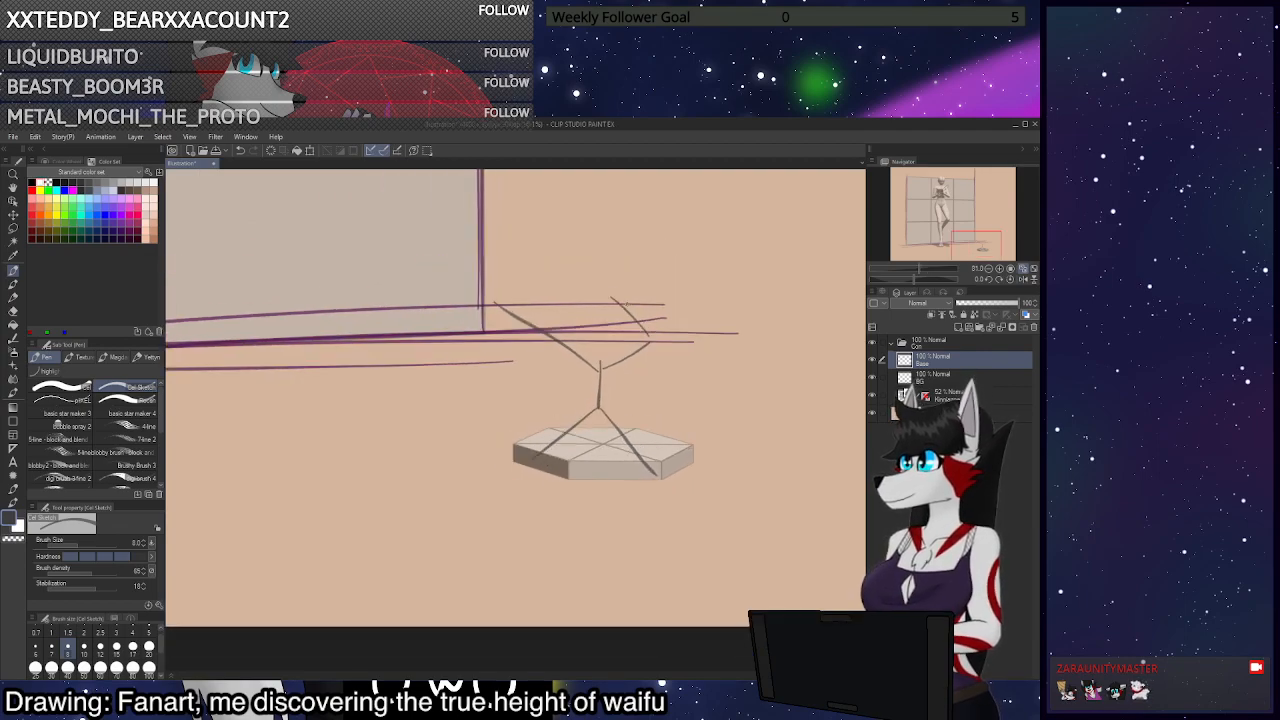
{"action": "scroll", "coordinate": [626, 304], "scroll_direction": "up", "scroll_amount": 1}
{"action": "mouse_move", "coordinate": [631, 316]}
{"action": "left_mouse_down"}
{"action": "mouse_move", "coordinate": [588, 374]}
{"action": "mouse_move", "coordinate": [625, 360]}
{"action": "mouse_move", "coordinate": [608, 311]}
{"action": "left_mouse_up"}
{"action": "key", "text": "ctrl+z"}
{"action": "key", "text": "ctrl+z"}
{"action": "key", "text": "ctrl+z"}
{"action": "key", "text": "ctrl+z"}
{"action": "key", "text": "ctrl+z"}
{"action": "key", "text": "ctrl+z"}
{"action": "key", "text": "ctrl+z"}
{"action": "key", "text": "ctrl+z"}
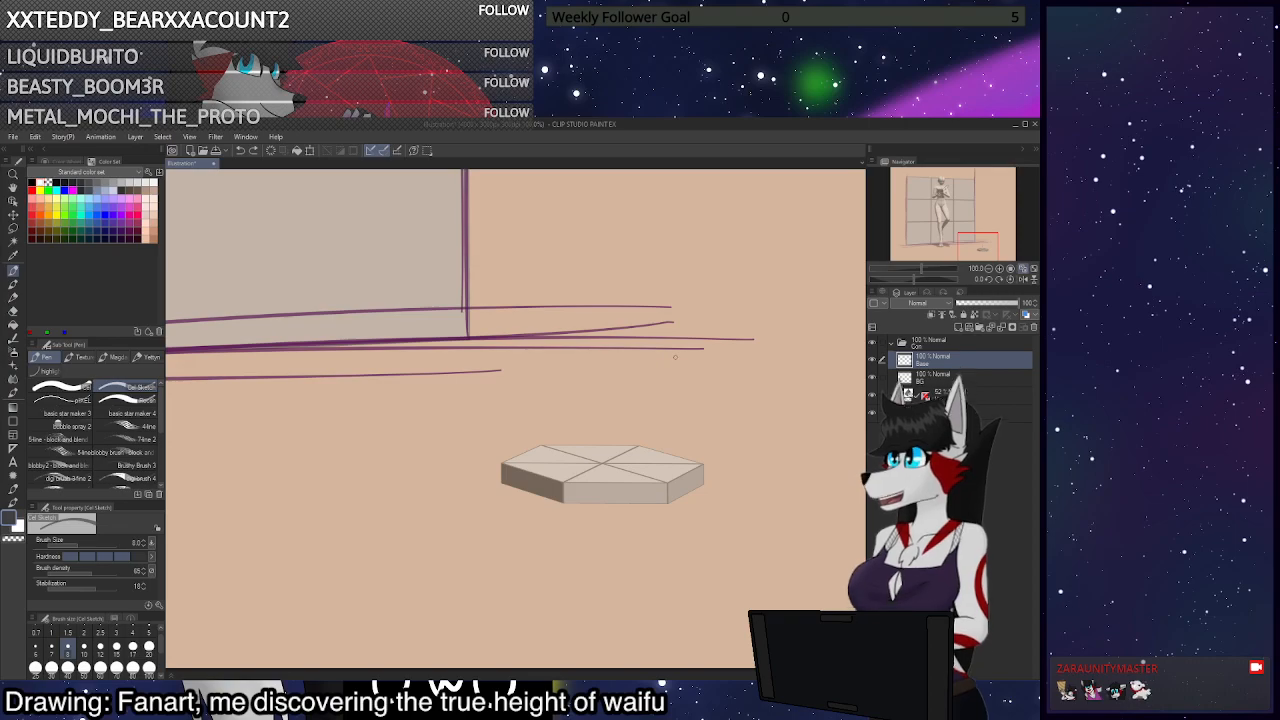
{"action": "scroll", "coordinate": [674, 354], "scroll_direction": "down", "scroll_amount": 8}
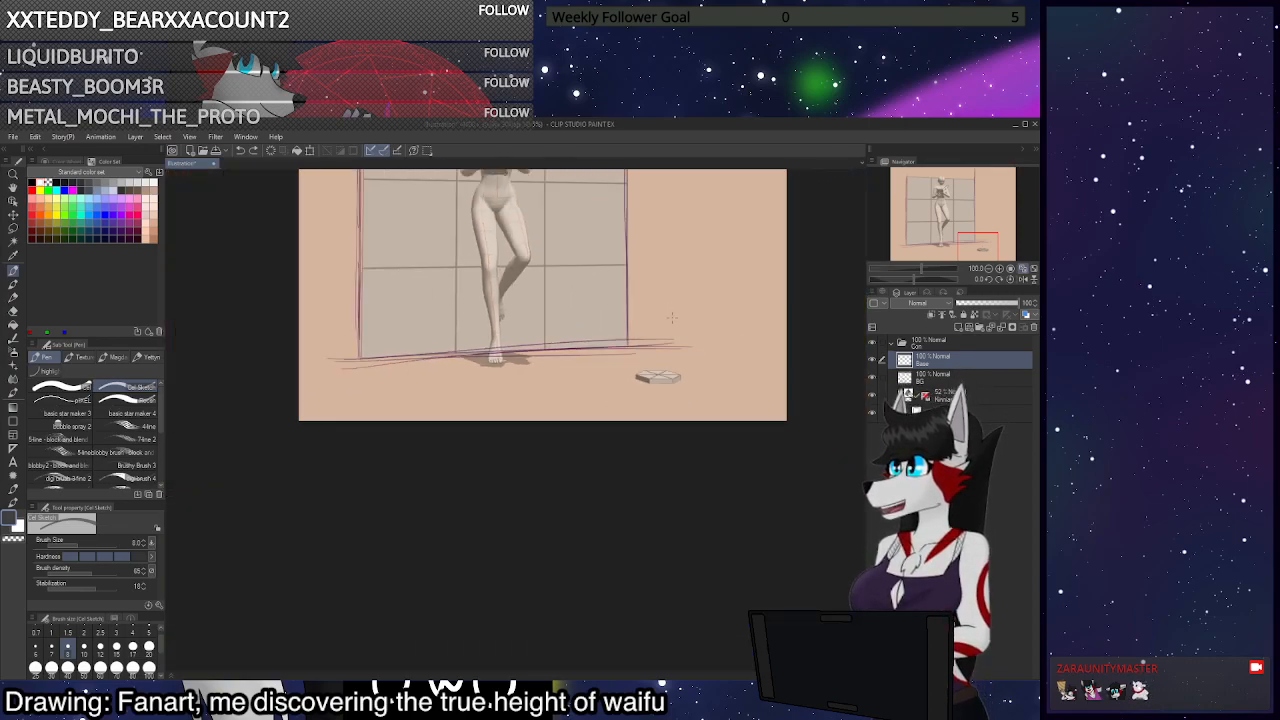
{"action": "scroll", "coordinate": [682, 230], "scroll_direction": "up", "scroll_amount": 5}
{"action": "left_click", "coordinate": [1023, 281]}
{"action": "left_click", "coordinate": [1023, 281]}
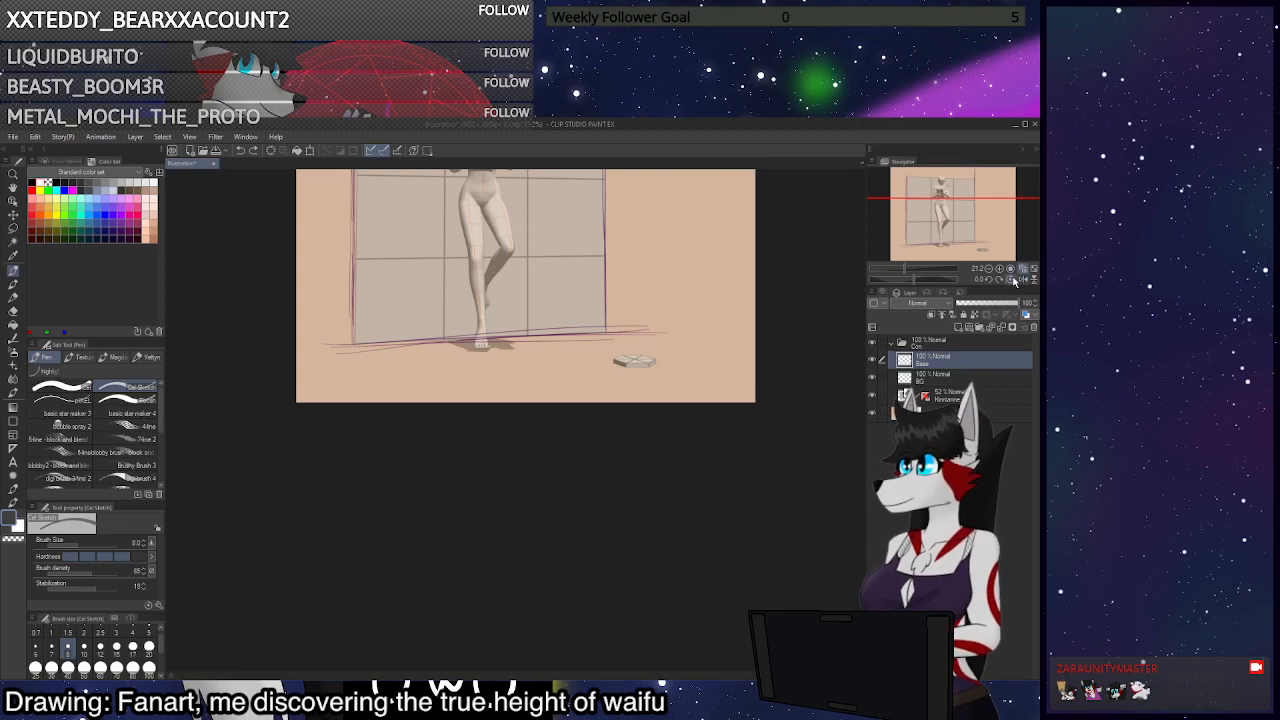
{"action": "left_click", "coordinate": [1023, 269]}
{"action": "left_click", "coordinate": [1022, 279]}
{"action": "left_click", "coordinate": [1022, 279]}
{"action": "left_click", "coordinate": [1022, 279]}
{"action": "left_click", "coordinate": [1022, 279]}
{"action": "left_click", "coordinate": [1022, 279]}
{"action": "left_click", "coordinate": [1022, 279]}
{"action": "left_click", "coordinate": [1022, 279]}
{"action": "left_click", "coordinate": [1022, 279]}
{"action": "left_click", "coordinate": [1022, 279]}
{"action": "left_click", "coordinate": [1022, 279]}
{"action": "left_click", "coordinate": [1022, 279]}
{"action": "left_click", "coordinate": [1022, 279]}
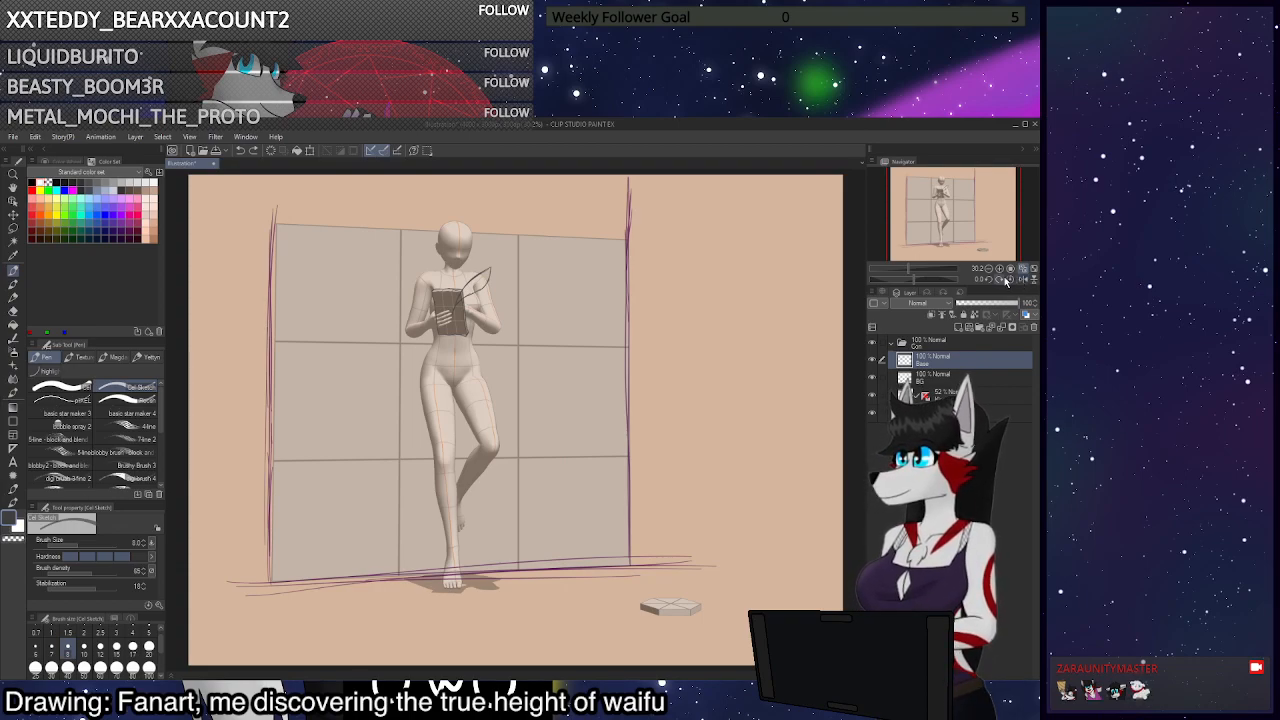
Try to place the Zara character model from the character materials onto the canvas while the Base layer is selected
{"action": "left_click", "coordinate": [882, 292]}
{"action": "left_click", "coordinate": [902, 467]}
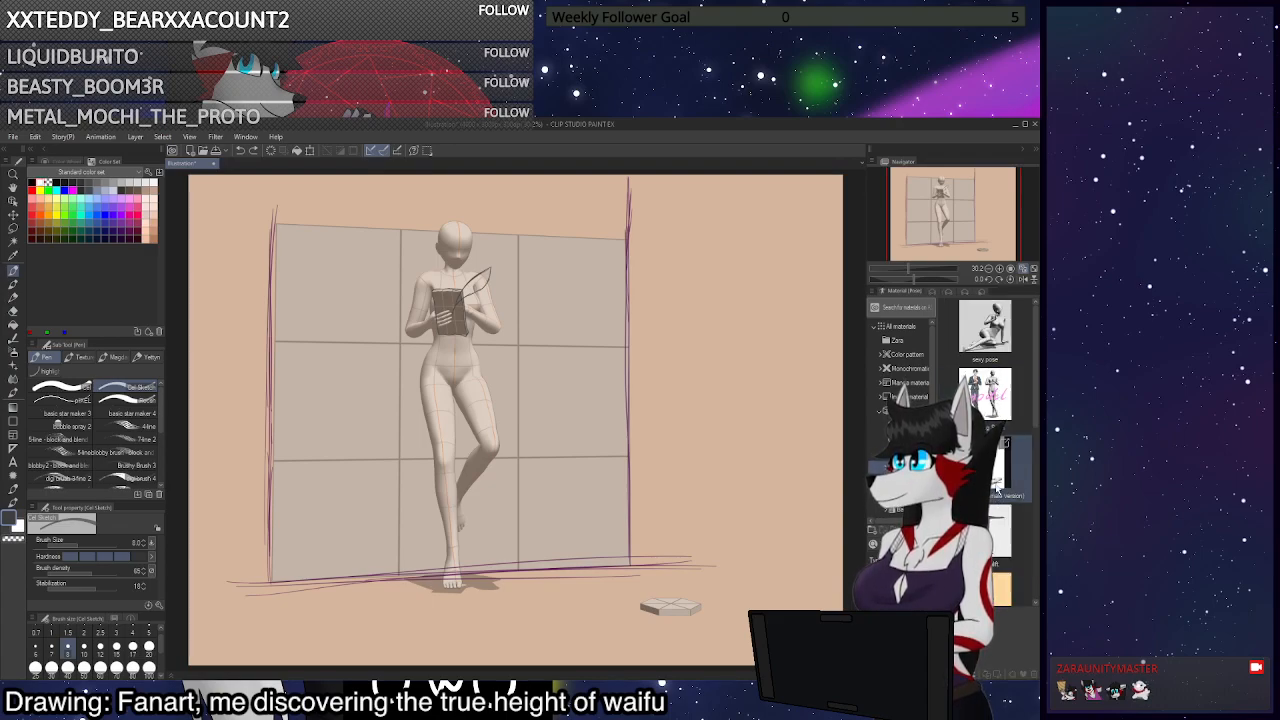
{"action": "left_click", "coordinate": [902, 481]}
{"action": "left_click", "coordinate": [902, 495]}
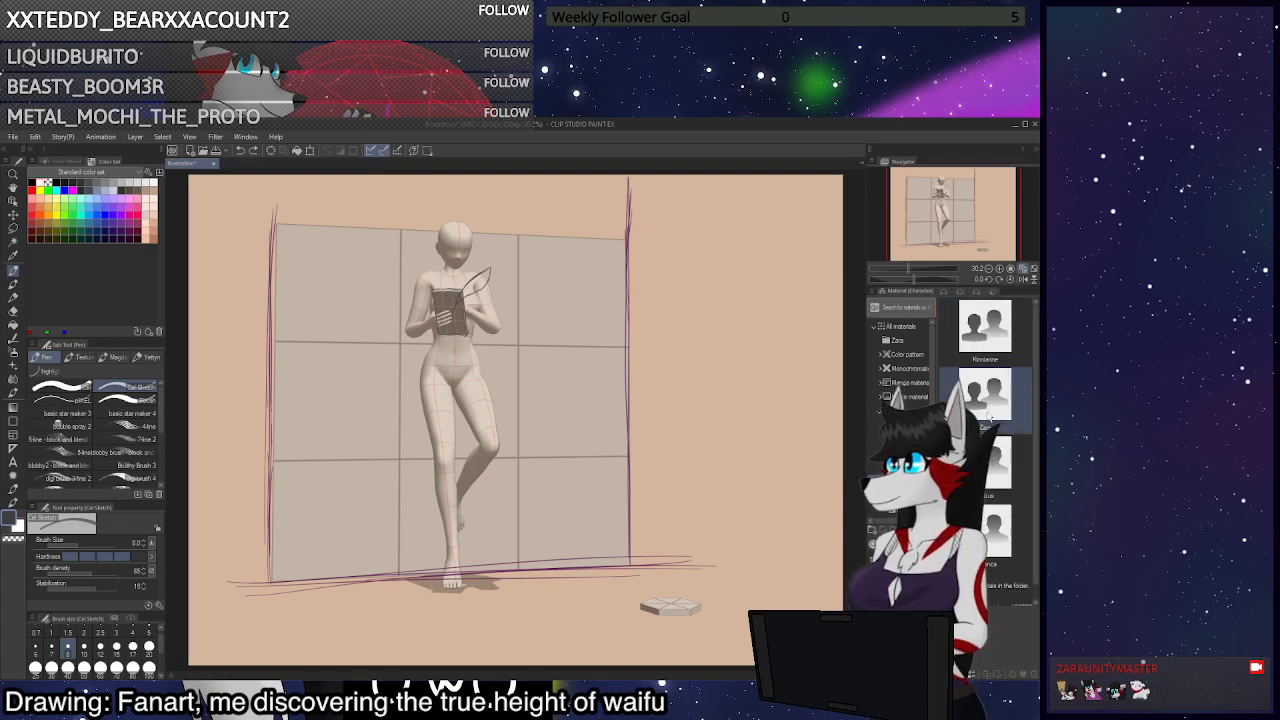
{"action": "left_click_drag", "start_coordinate": [1000, 398], "coordinate": [699, 554]}
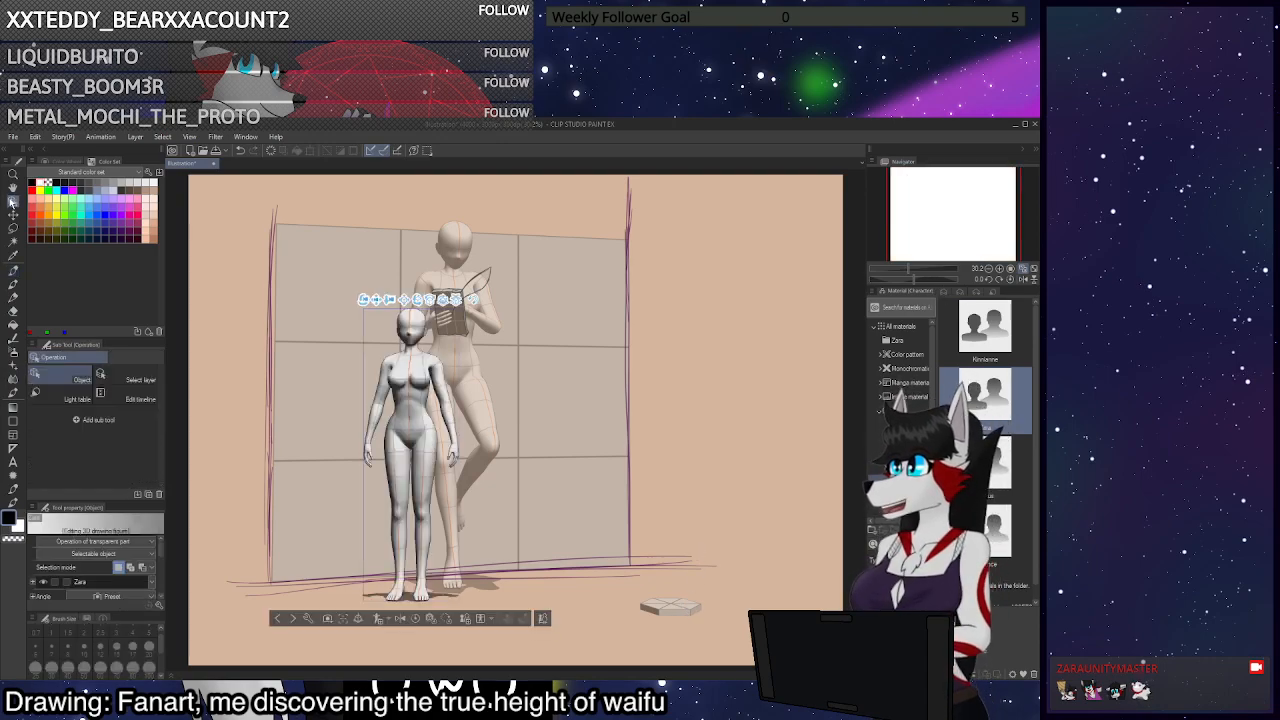
{"action": "left_click", "coordinate": [944, 292]}
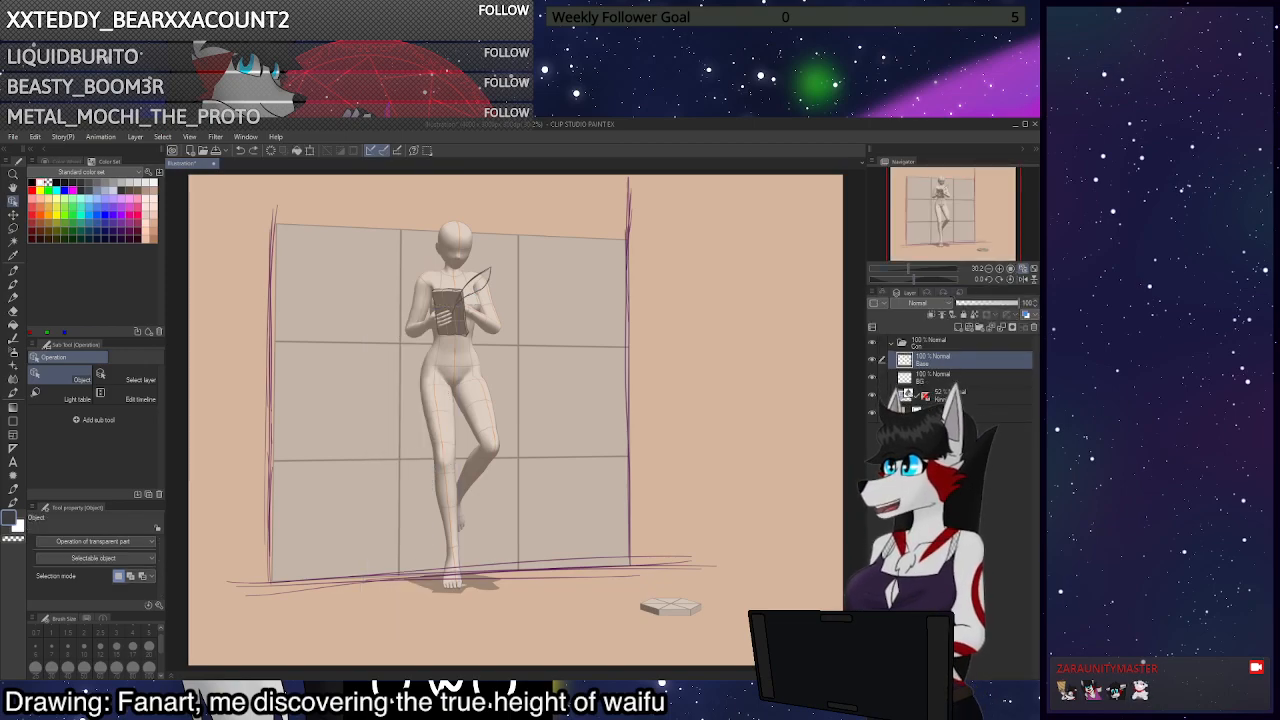
Select the 3D reference layer, add the Zara character model to the scene beside the wall and select the new figure
{"action": "left_click", "coordinate": [948, 396]}
{"action": "left_click", "coordinate": [927, 293]}
{"action": "left_click", "coordinate": [882, 292]}
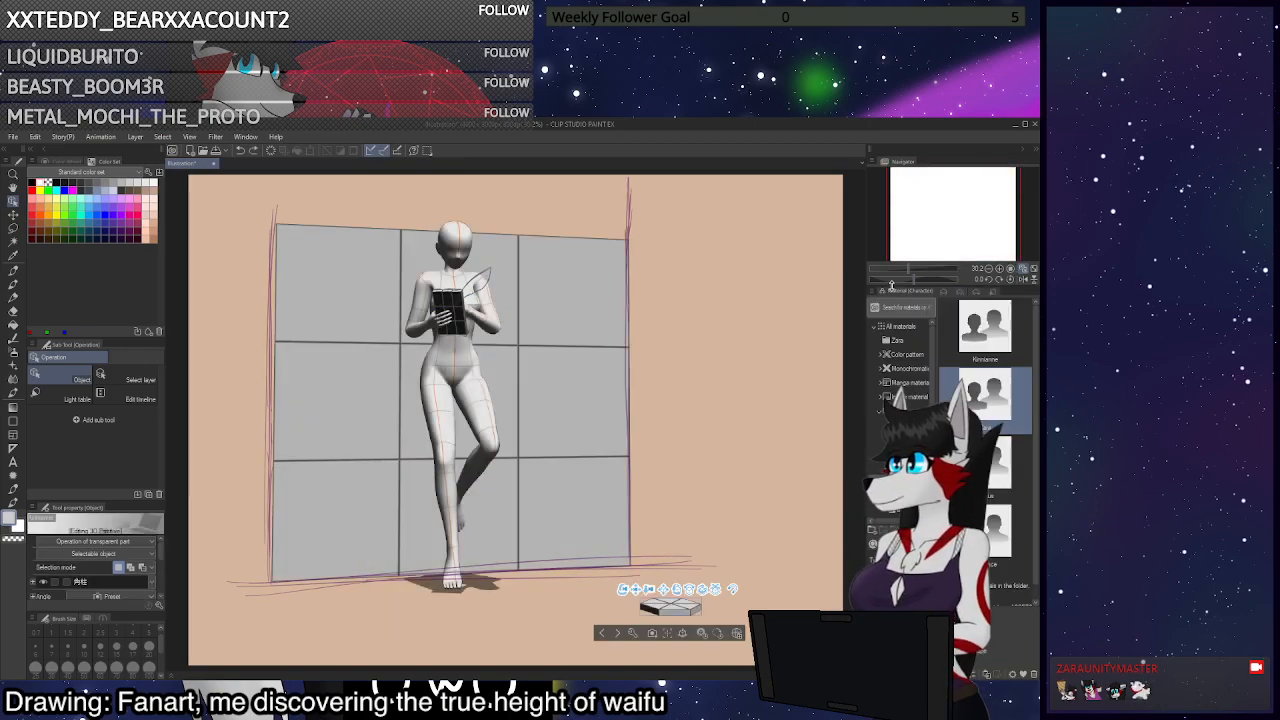
{"action": "left_click_drag", "start_coordinate": [988, 392], "coordinate": [750, 497]}
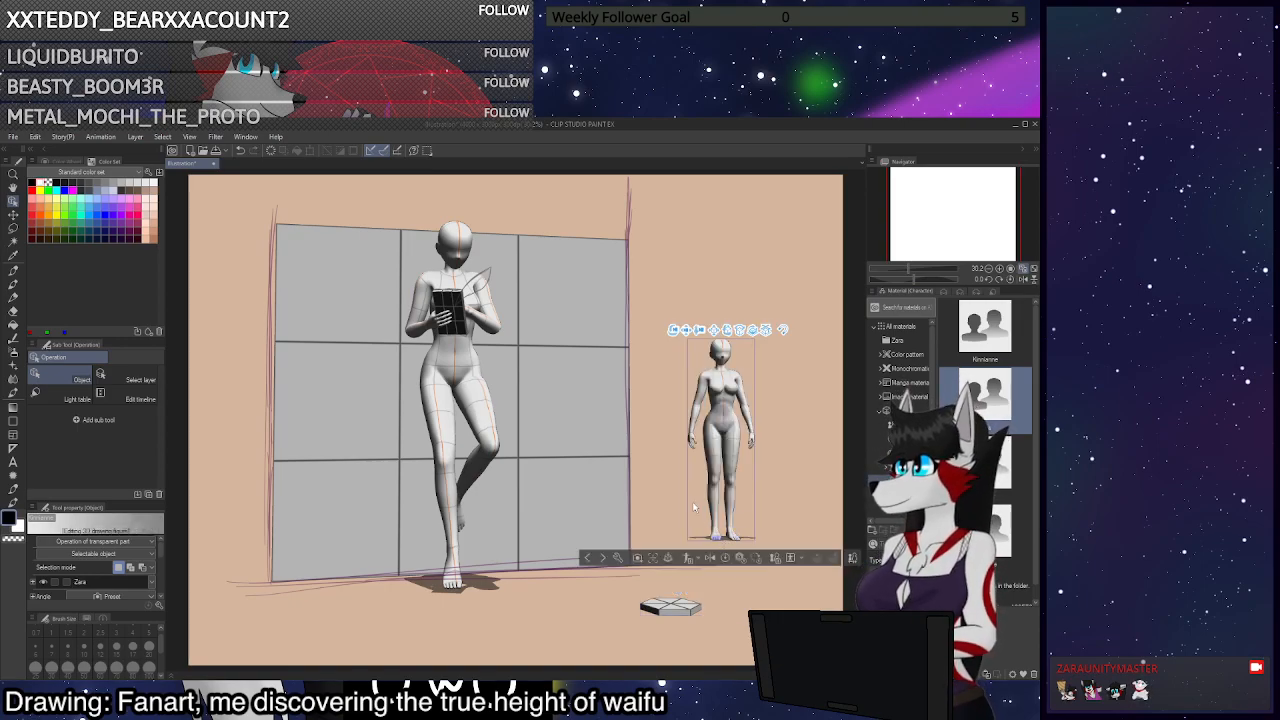
{"action": "left_click", "coordinate": [728, 458]}
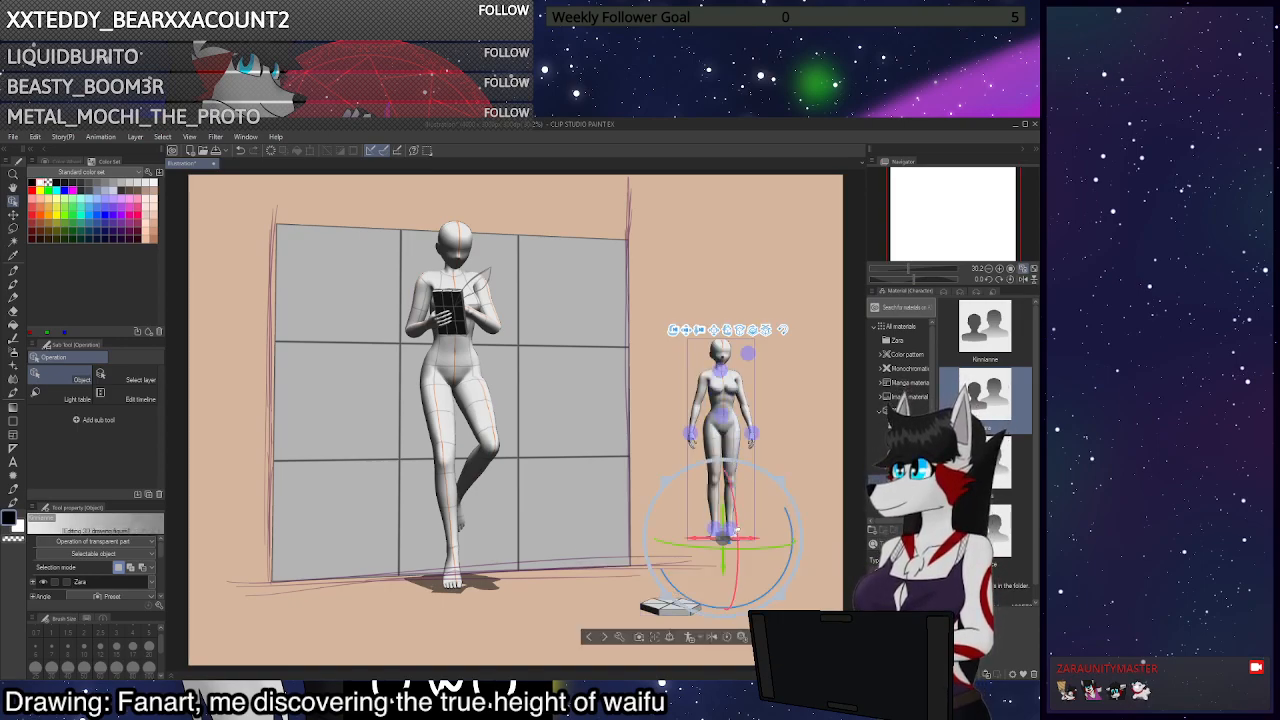
Move the Zara figure onto the hexagonal floor slab beside the wall and rotate it so its back is partly toward the viewer
{"action": "left_click_drag", "start_coordinate": [768, 572], "coordinate": [641, 612]}
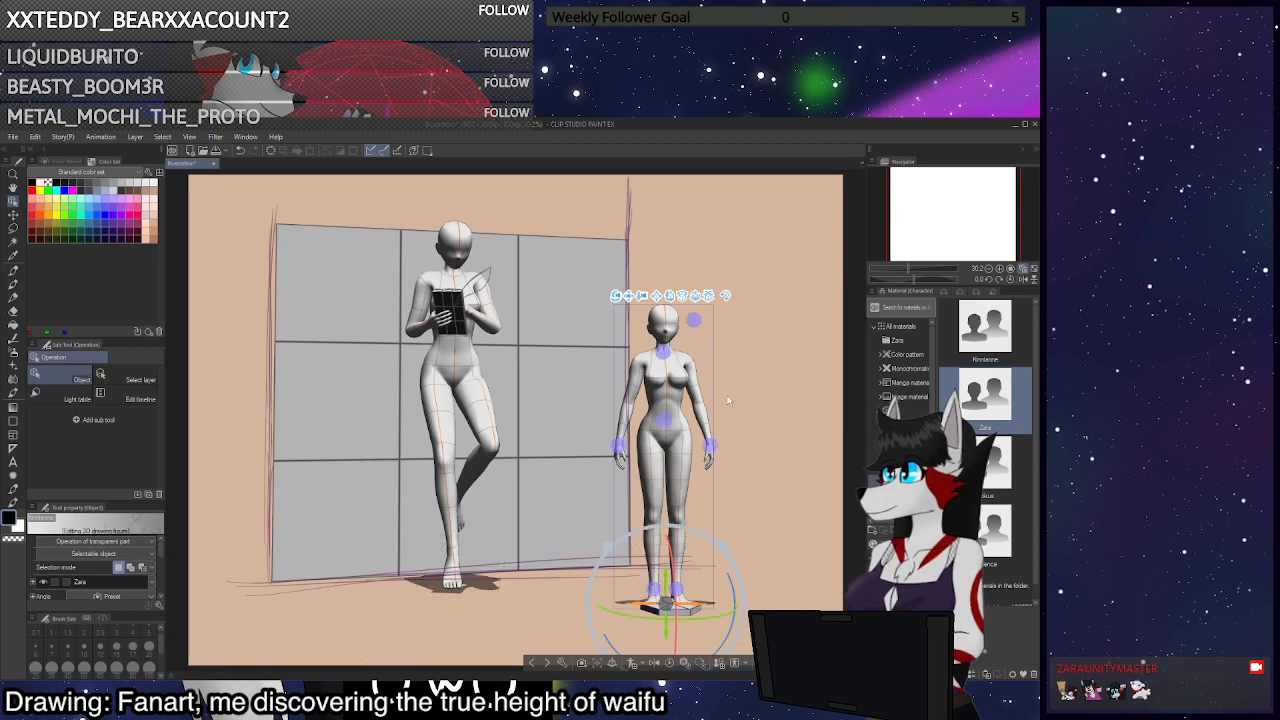
{"action": "left_click_drag", "start_coordinate": [665, 605], "coordinate": [537, 569]}
{"action": "left_click_drag", "start_coordinate": [683, 622], "coordinate": [635, 572]}
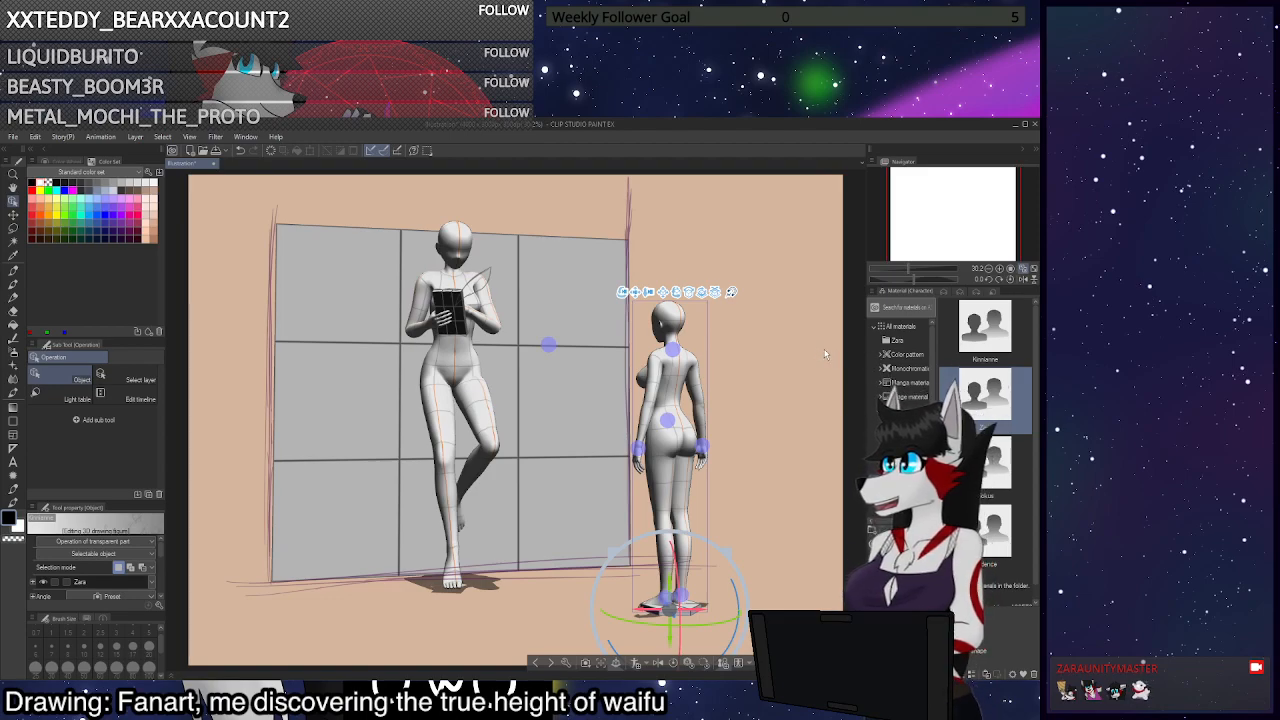
Scale the Zara figure down on the slab to a small body with a large head
{"action": "key", "text": "ctrl+z"}
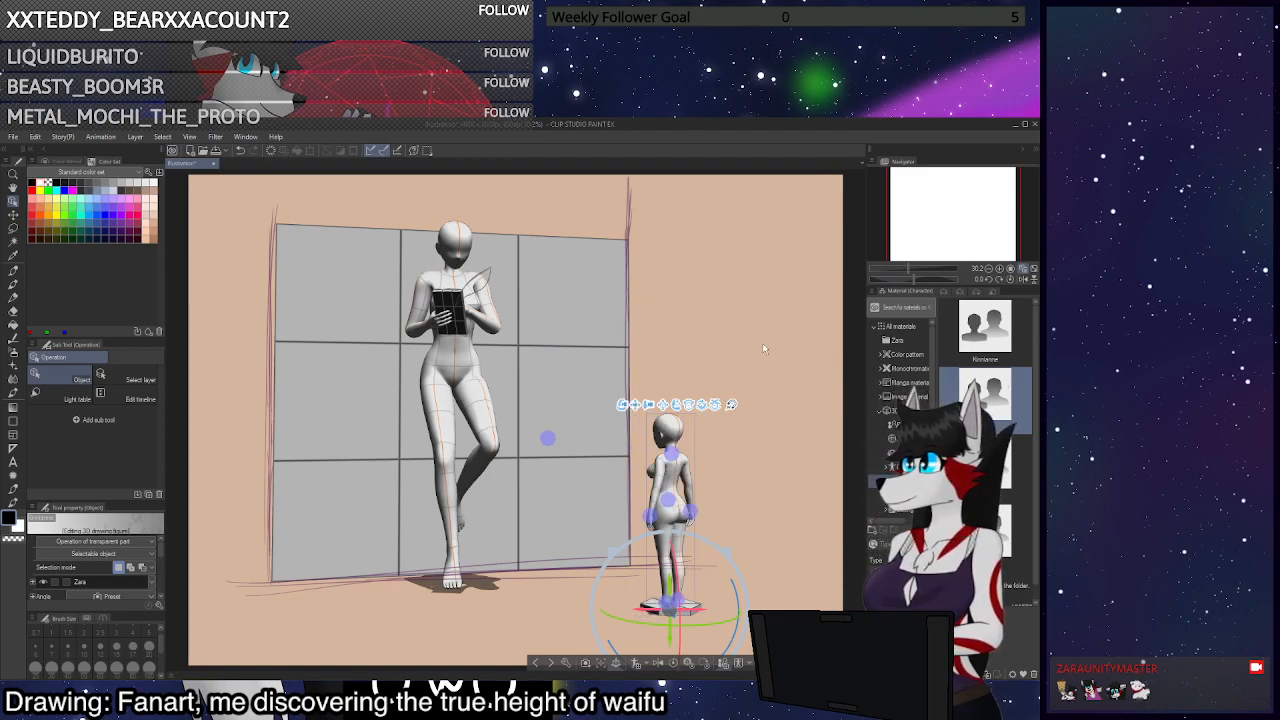
{"action": "key", "text": "ctrl+z"}
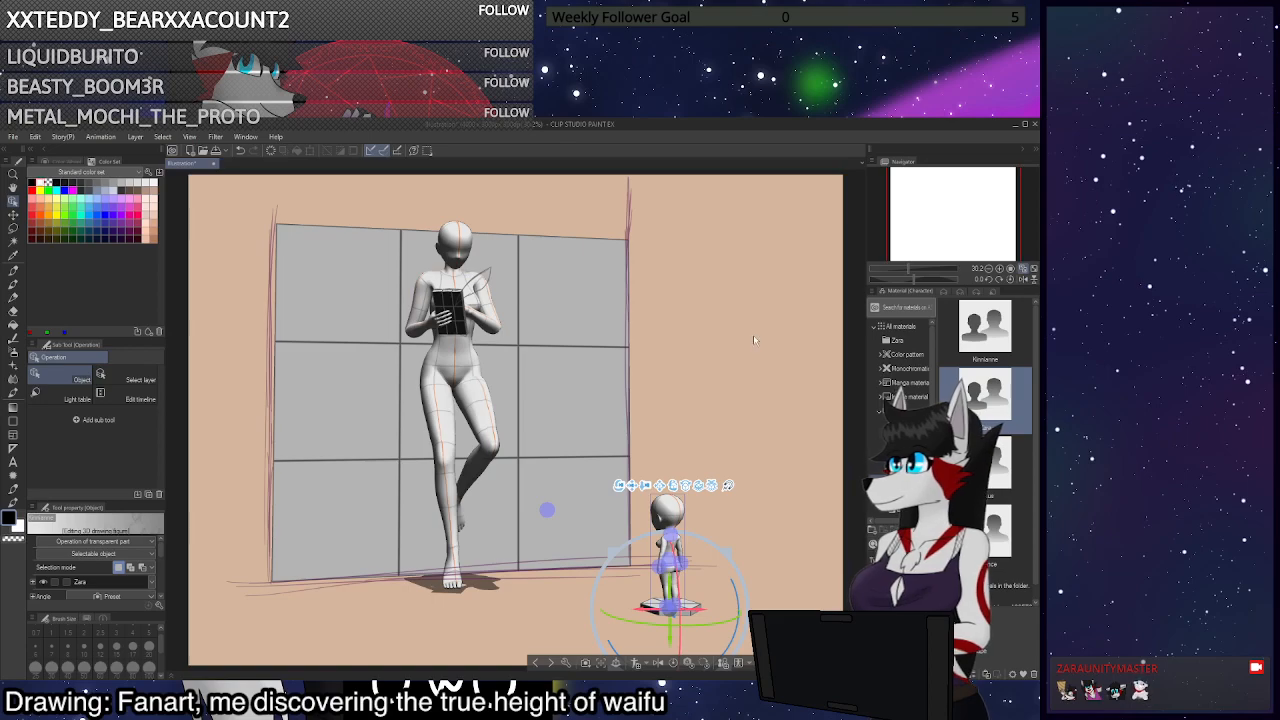
{"action": "key", "text": "ctrl+z"}
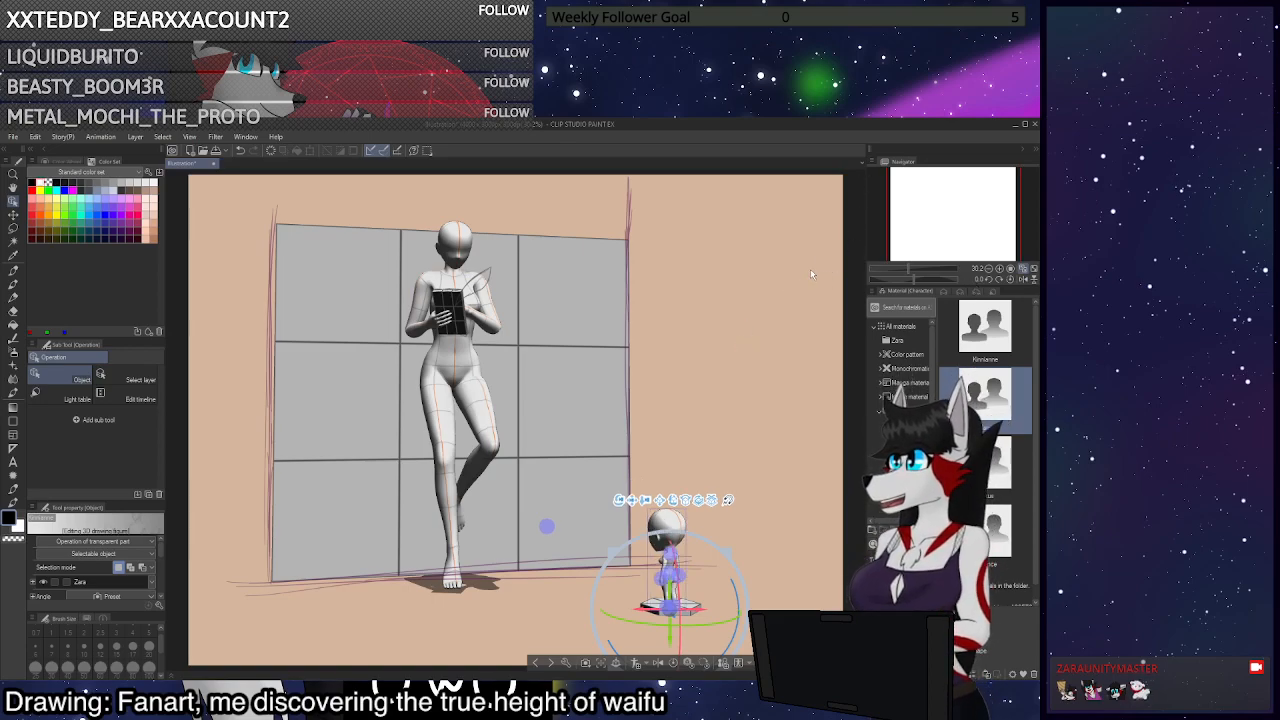
Fine-tune the small figure's height and head-to-body proportions, comparing it once with its full-size version
{"action": "key", "text": "ctrl+z"}
{"action": "key", "text": "ctrl+z"}
{"action": "key", "text": "ctrl+z"}
{"action": "key", "text": "ctrl+z"}
{"action": "key", "text": "ctrl+z"}
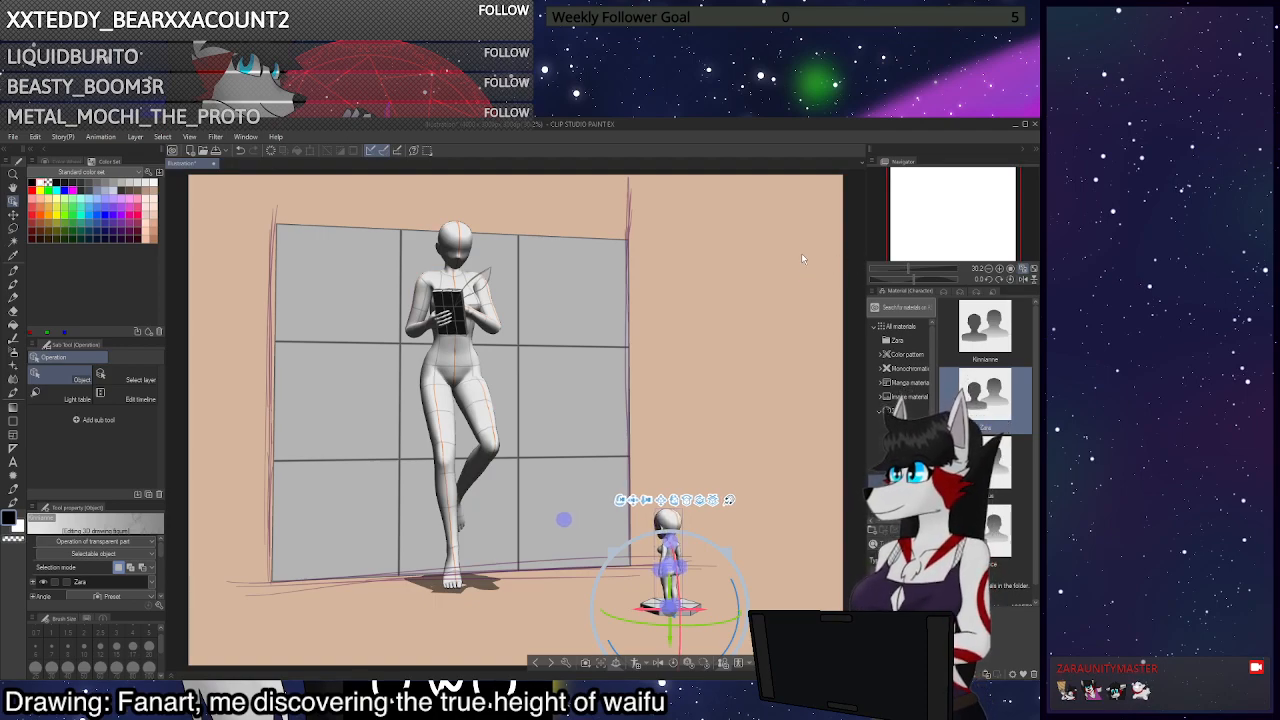
{"action": "key", "text": "ctrl+z"}
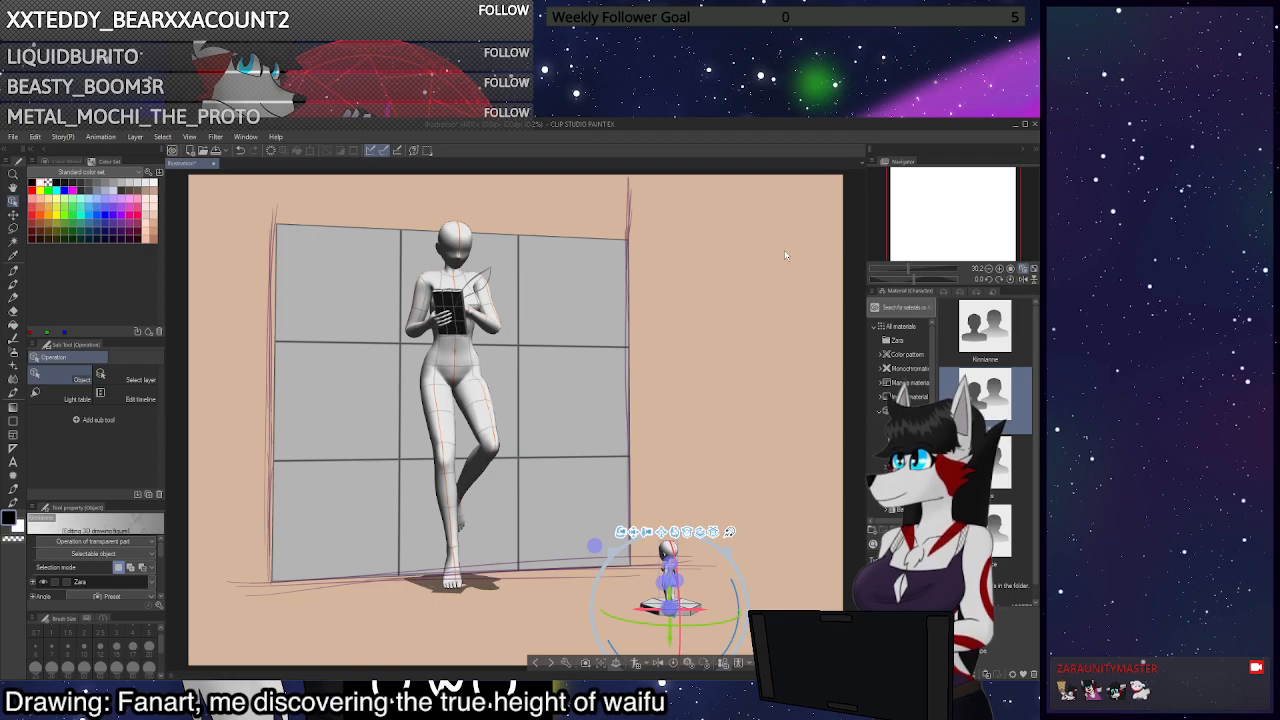
{"action": "key", "text": "ctrl+z"}
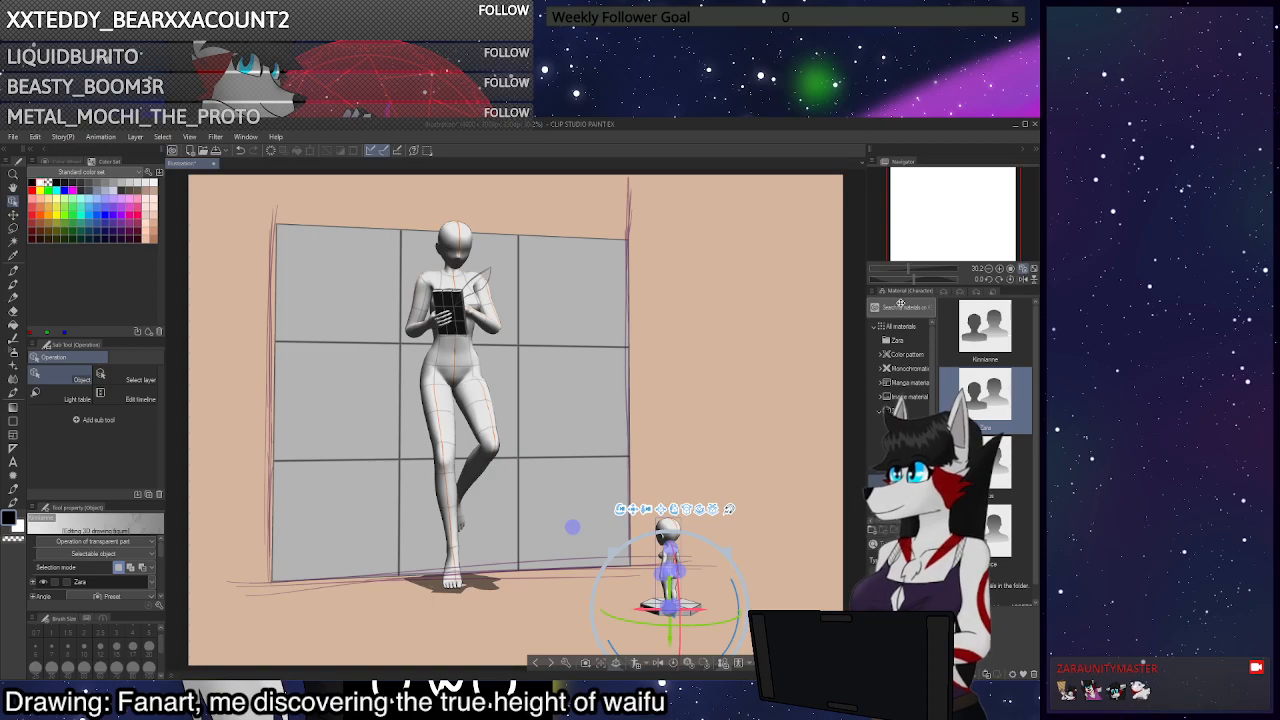
{"action": "key", "text": "ctrl+z"}
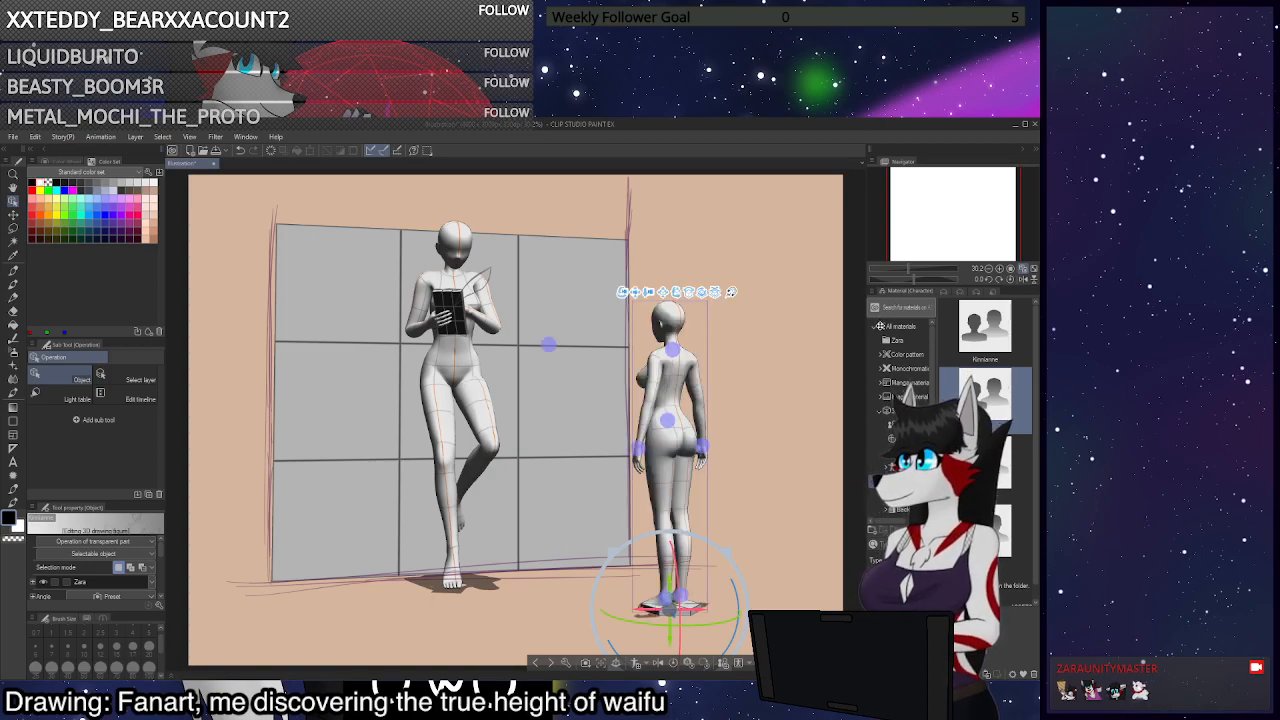
{"action": "key", "text": "ctrl+y"}
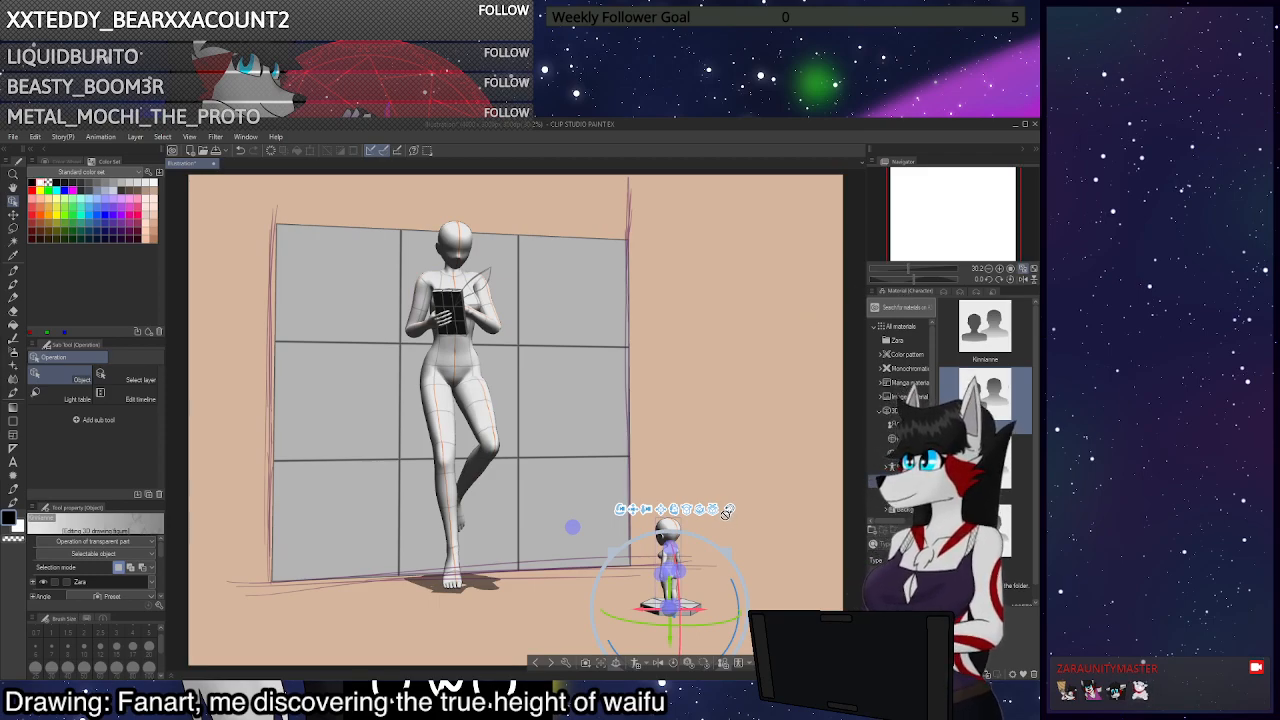
Zoom in on the small figure and set its feet slightly apart on the slab, adjusting its near hand
{"action": "key", "text": "p"}
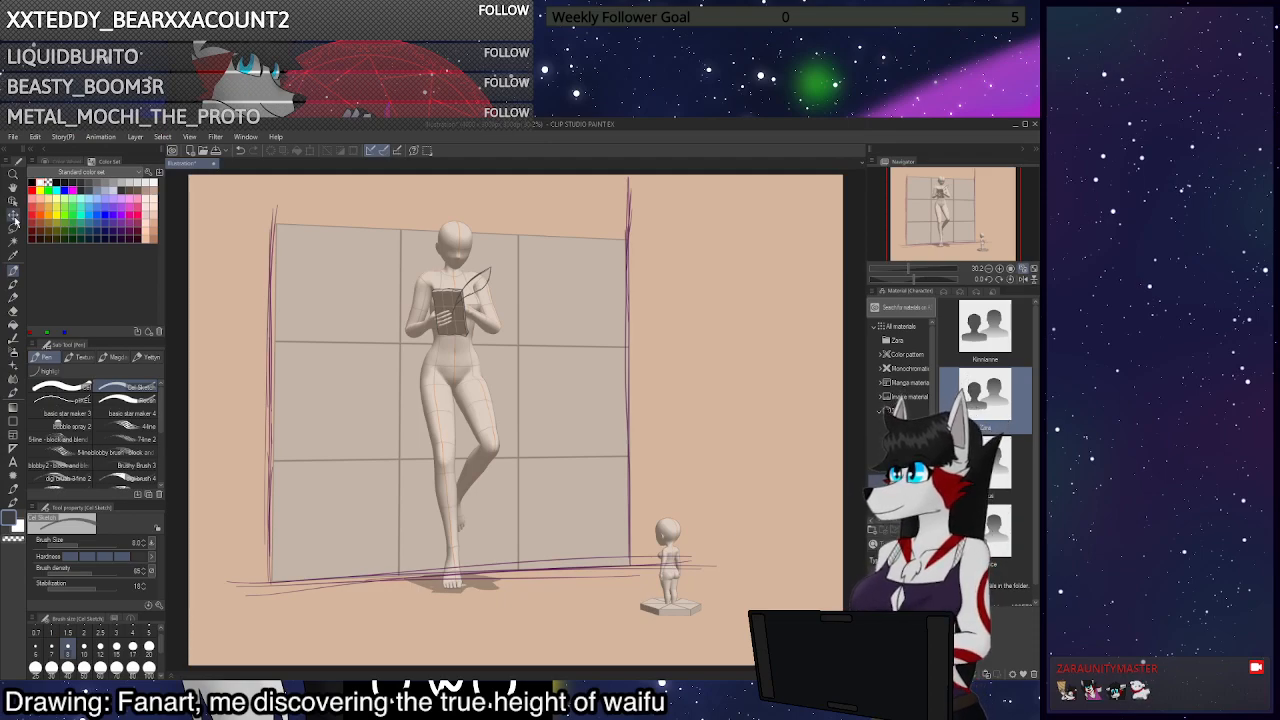
{"action": "left_click", "coordinate": [13, 205]}
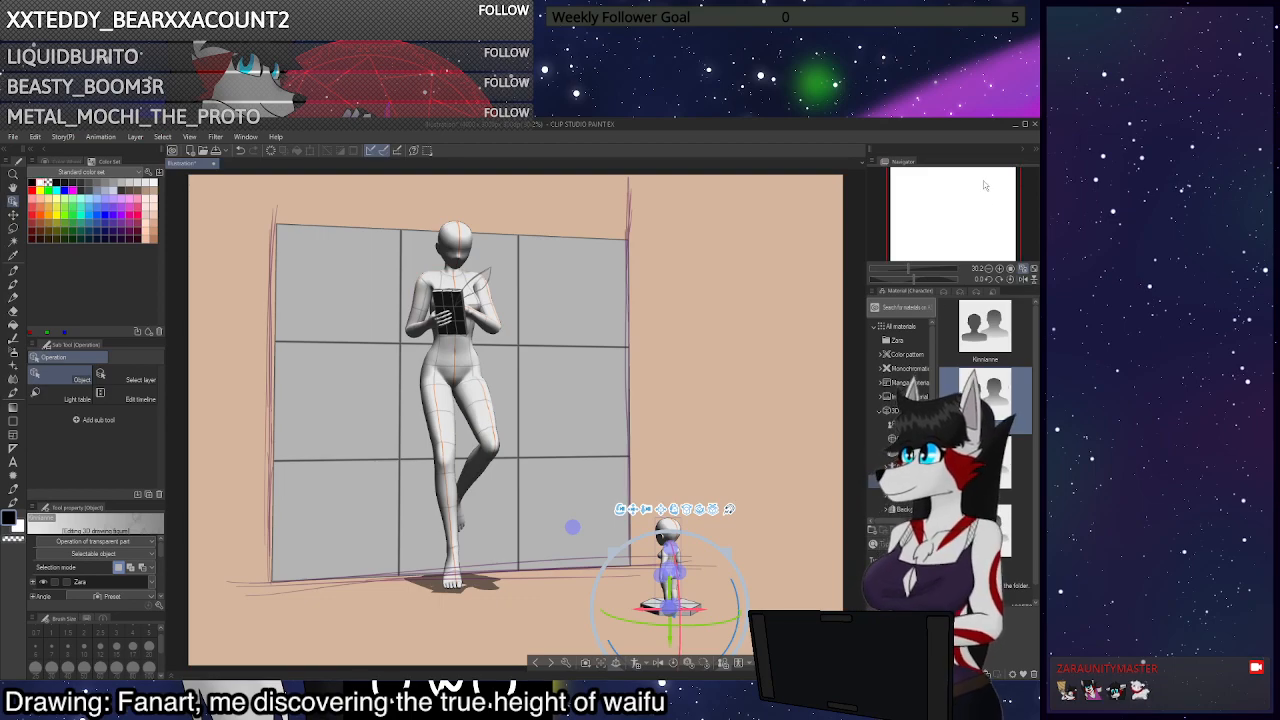
{"action": "left_click", "coordinate": [998, 269]}
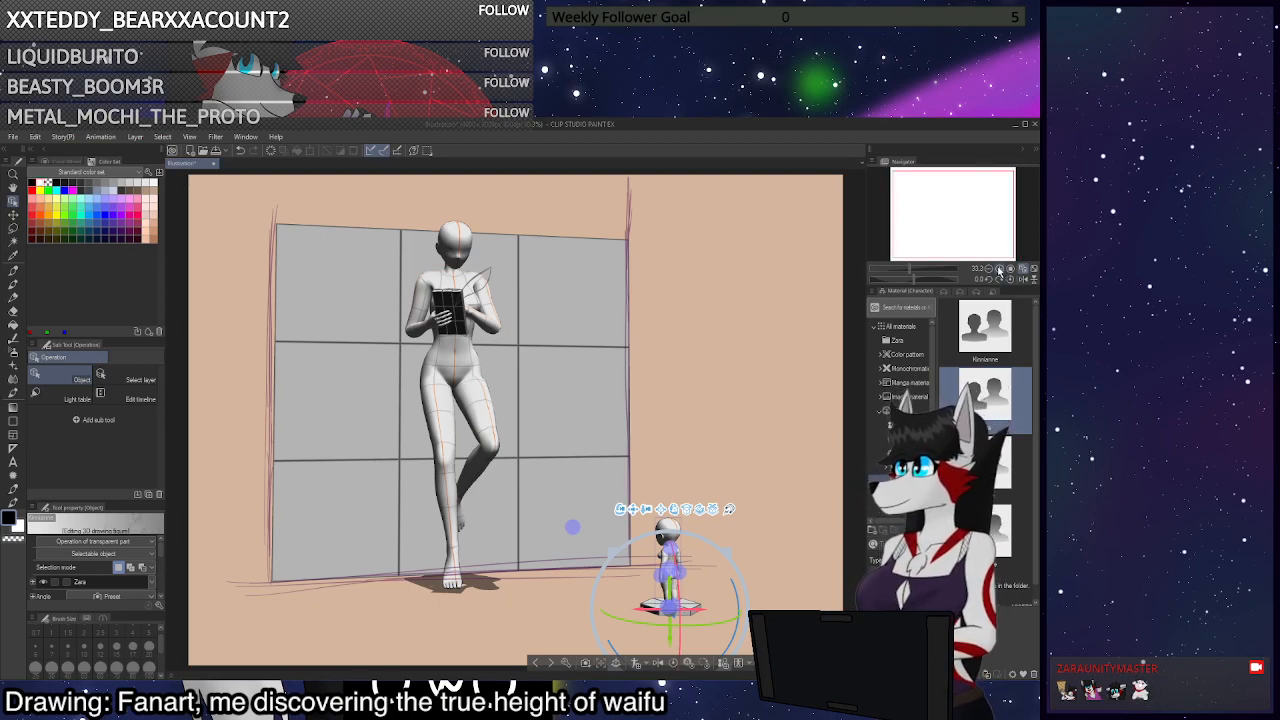
{"action": "left_click", "coordinate": [998, 269]}
{"action": "mouse_move", "coordinate": [985, 213]}
{"action": "left_mouse_down"}
{"action": "mouse_move", "coordinate": [990, 245]}
{"action": "mouse_move", "coordinate": [999, 228]}
{"action": "left_mouse_up"}
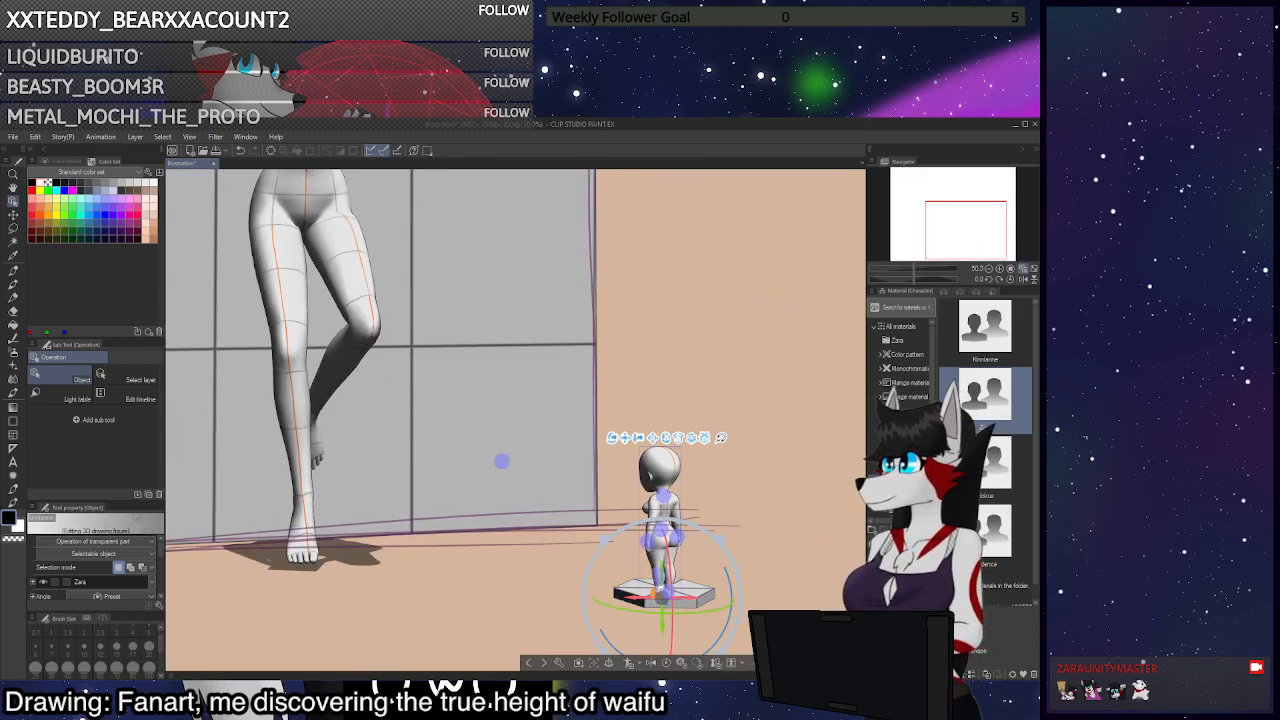
{"action": "left_click", "coordinate": [659, 595]}
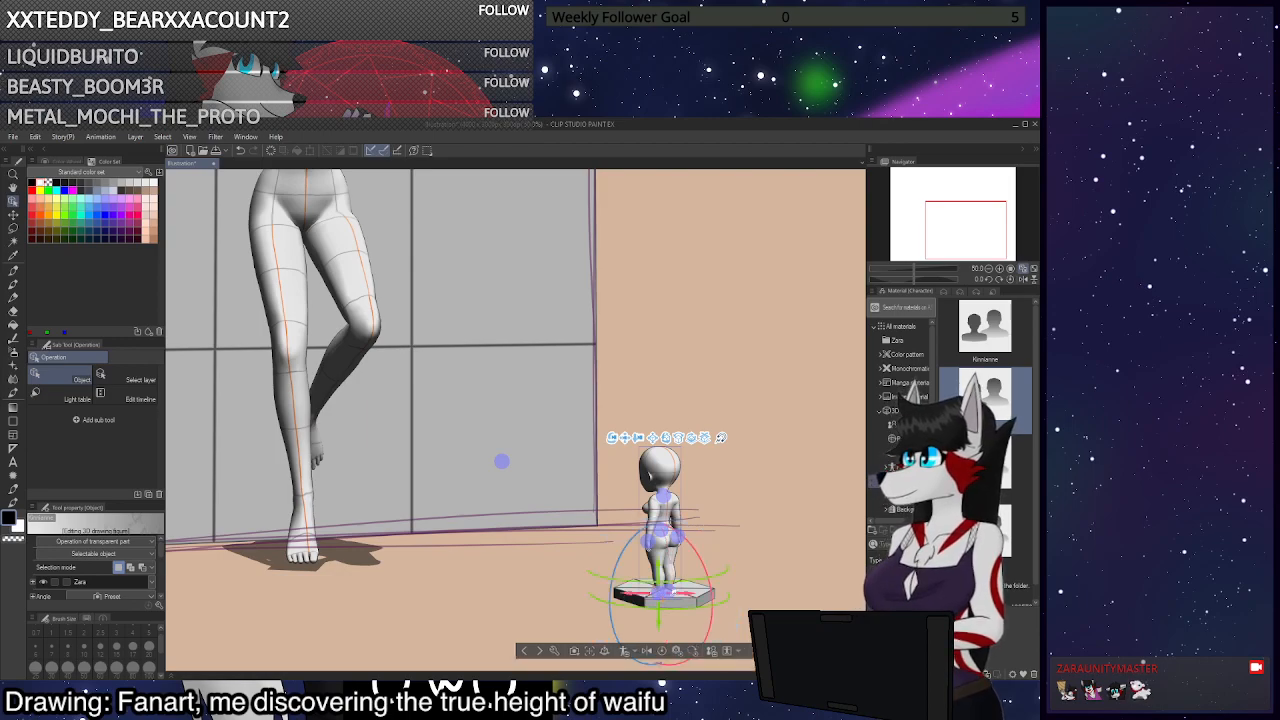
{"action": "left_click_drag", "start_coordinate": [671, 592], "coordinate": [753, 558]}
{"action": "left_click", "coordinate": [672, 588]}
{"action": "left_click", "coordinate": [643, 537]}
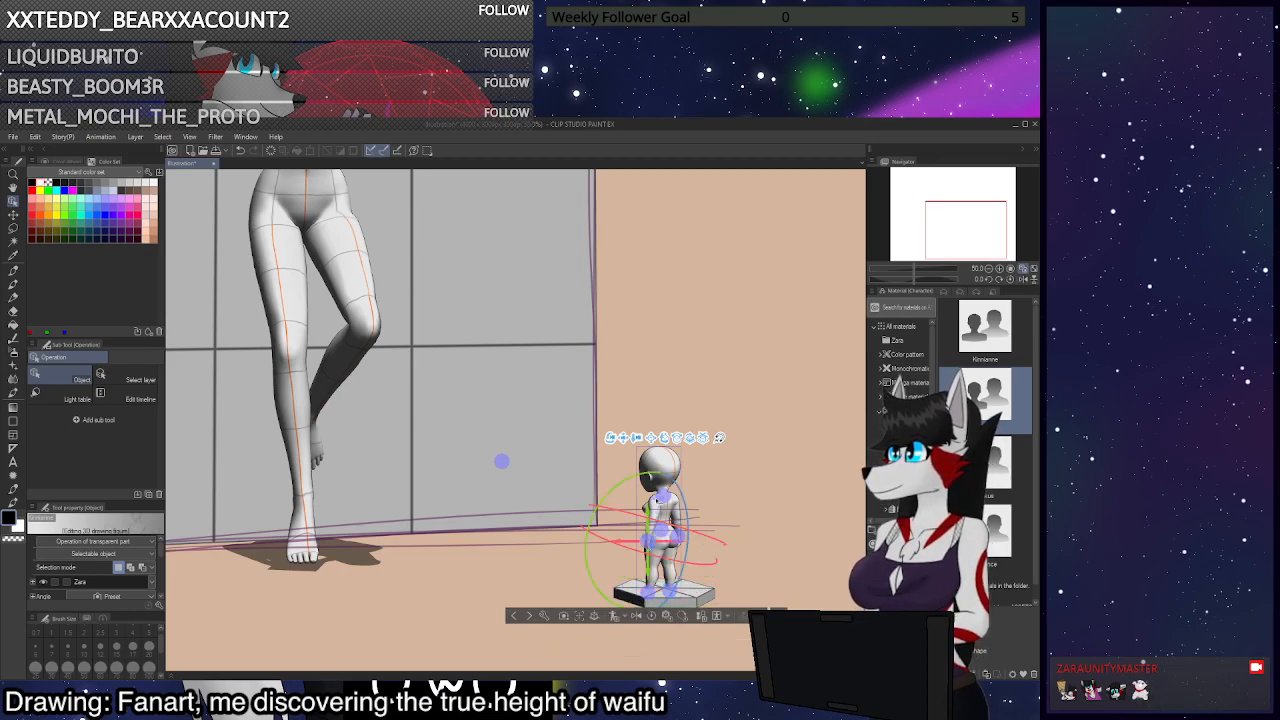
{"action": "mouse_move", "coordinate": [646, 541]}
{"action": "left_mouse_down"}
{"action": "mouse_move", "coordinate": [626, 538]}
{"action": "mouse_move", "coordinate": [622, 506]}
{"action": "mouse_move", "coordinate": [650, 537]}
{"action": "left_mouse_up"}
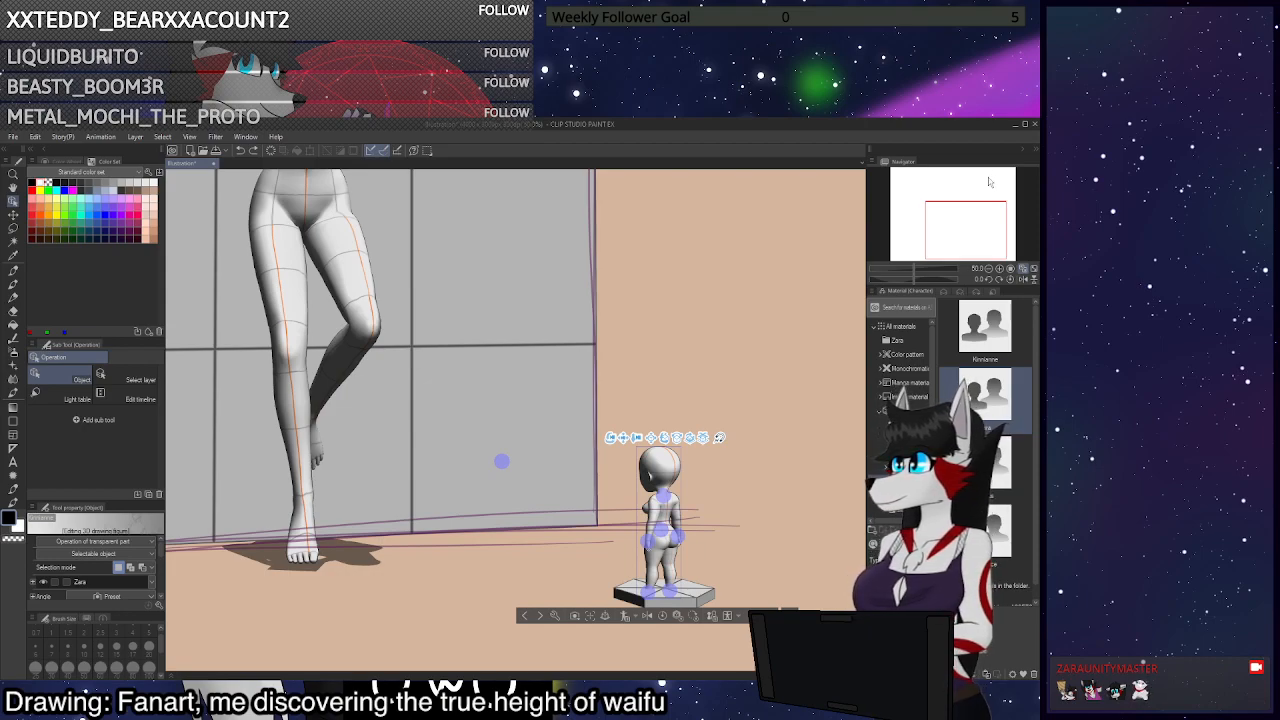
Try to move the small figure's leg forward from a side view of the scene and undo the leg change
{"action": "left_click_drag", "start_coordinate": [756, 515], "coordinate": [719, 592]}
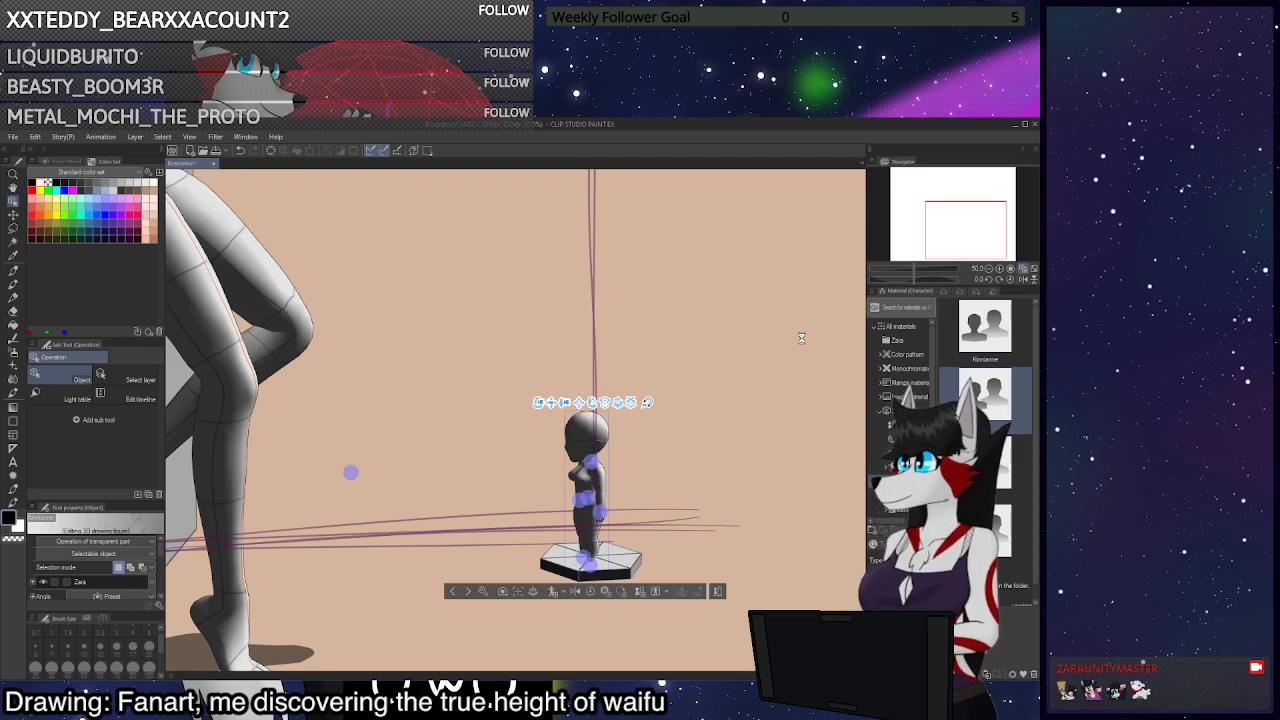
{"action": "left_click", "coordinate": [870, 311]}
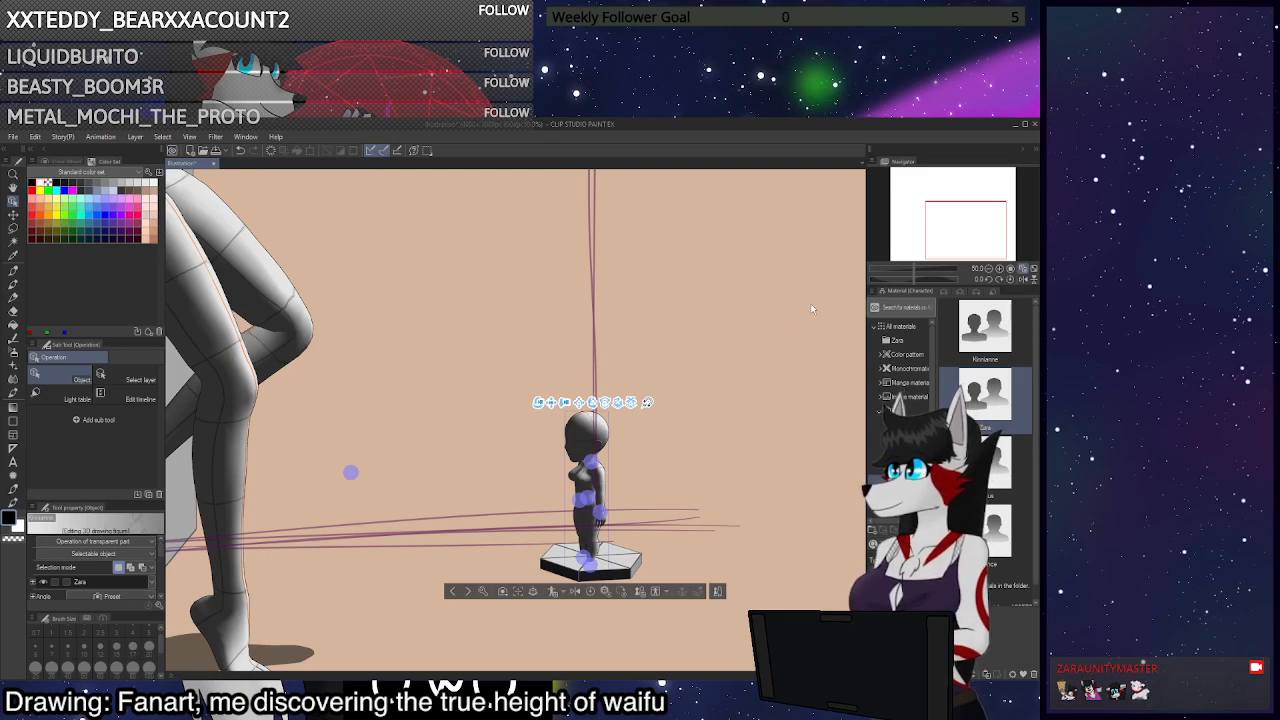
{"action": "left_click", "coordinate": [887, 382]}
{"action": "left_click", "coordinate": [887, 382]}
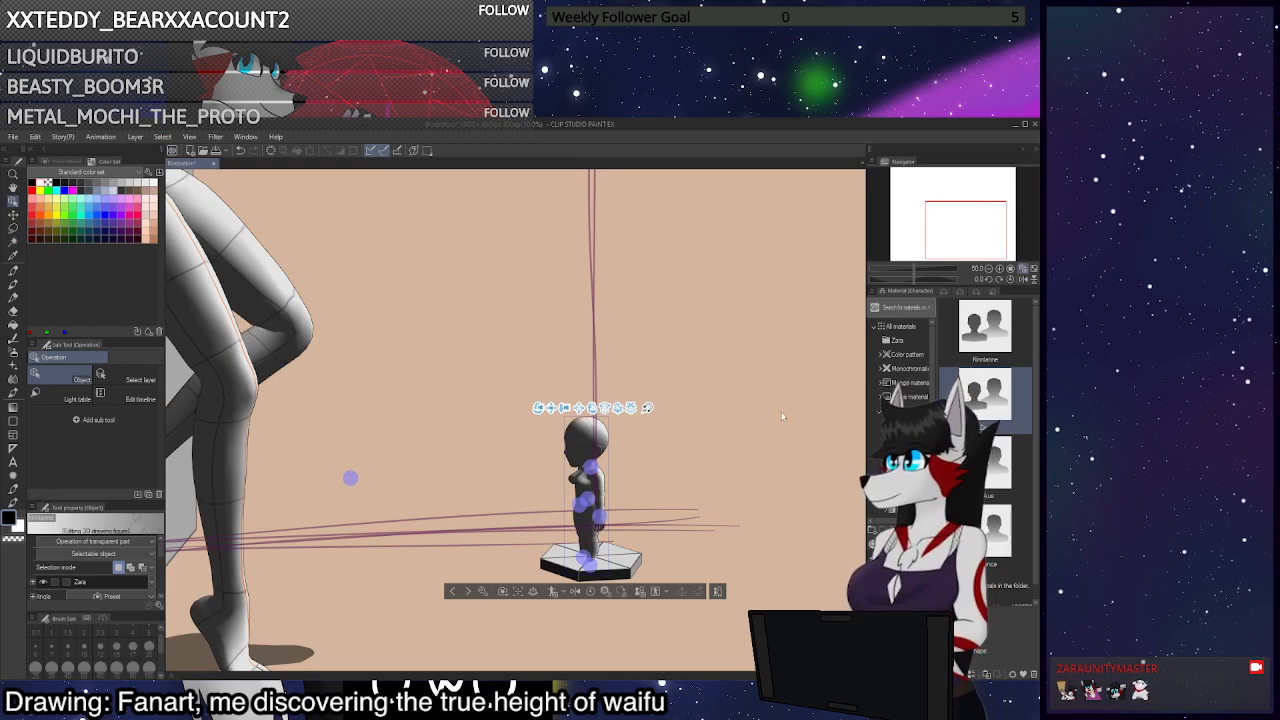
{"action": "left_click_drag", "start_coordinate": [710, 425], "coordinate": [672, 432]}
{"action": "left_click_drag", "start_coordinate": [672, 580], "coordinate": [578, 573]}
{"action": "left_click", "coordinate": [597, 567]}
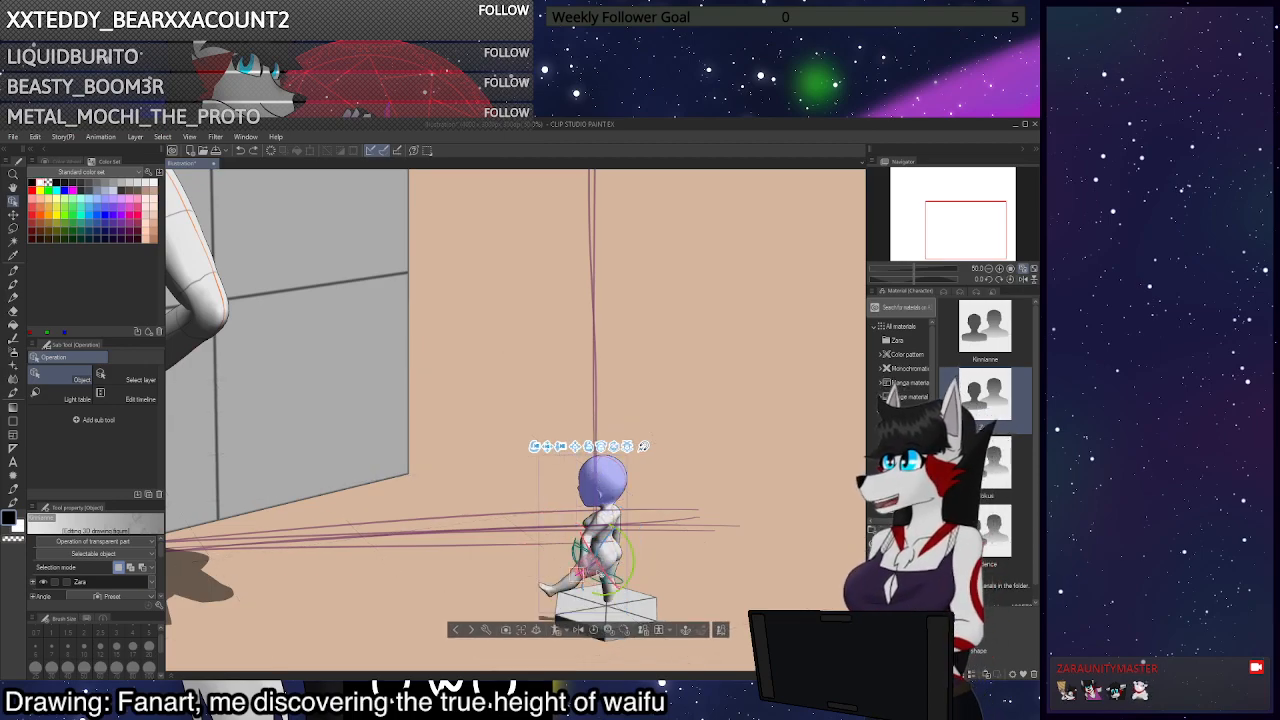
{"action": "key", "text": "ctrl+z"}
Bring the camera close to the small figure and lift its near hand forward to chest height
{"action": "left_click", "coordinate": [606, 547]}
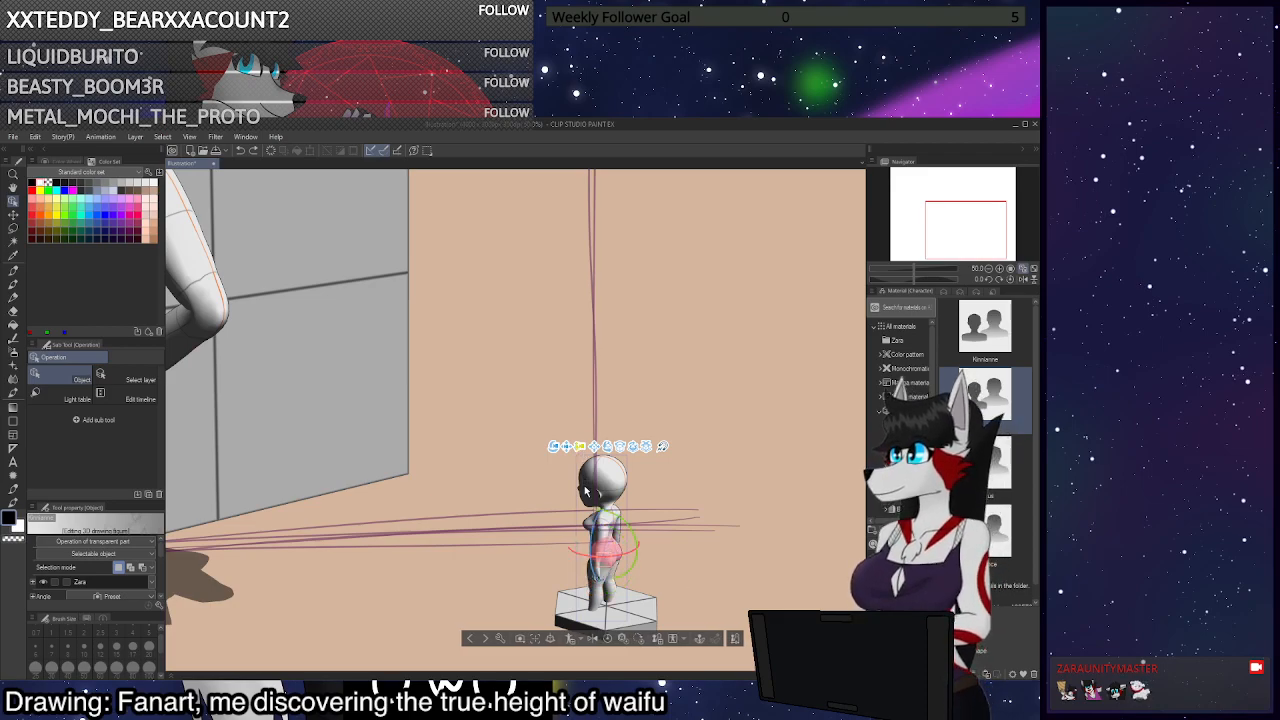
{"action": "scroll", "coordinate": [620, 445], "scroll_direction": "up", "scroll_amount": 3}
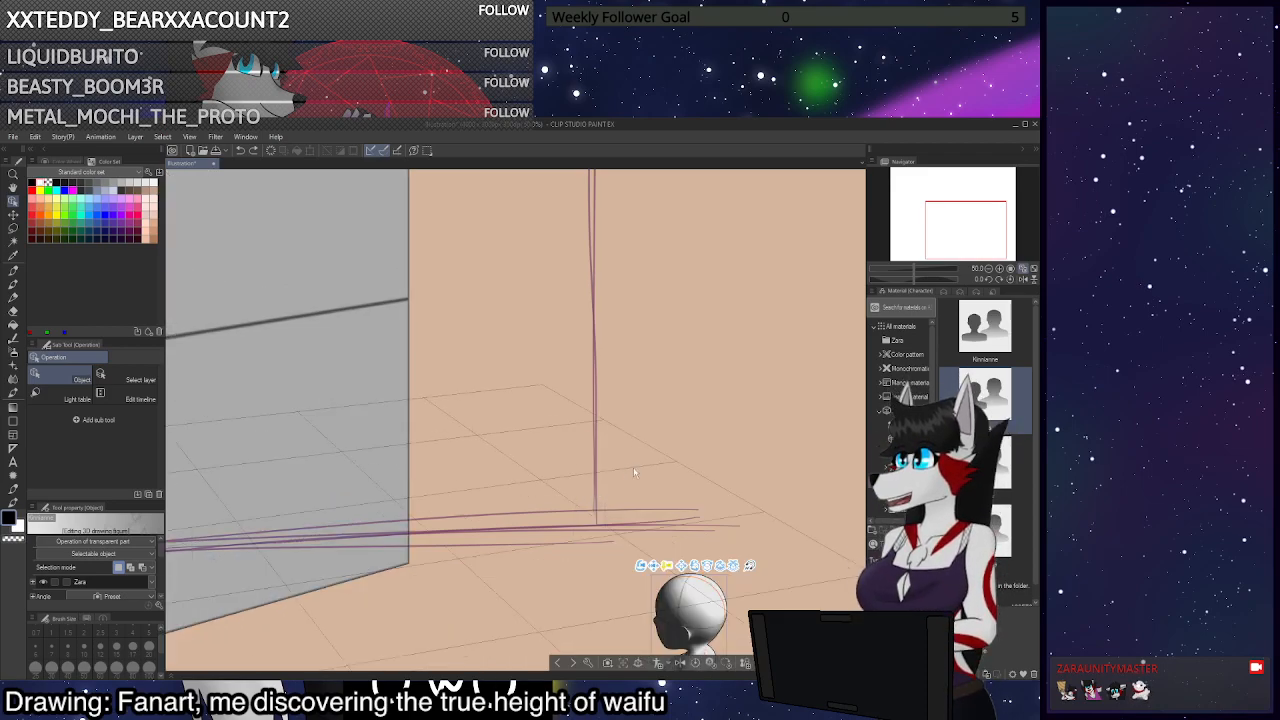
{"action": "scroll", "coordinate": [633, 467], "scroll_direction": "up", "scroll_amount": 2}
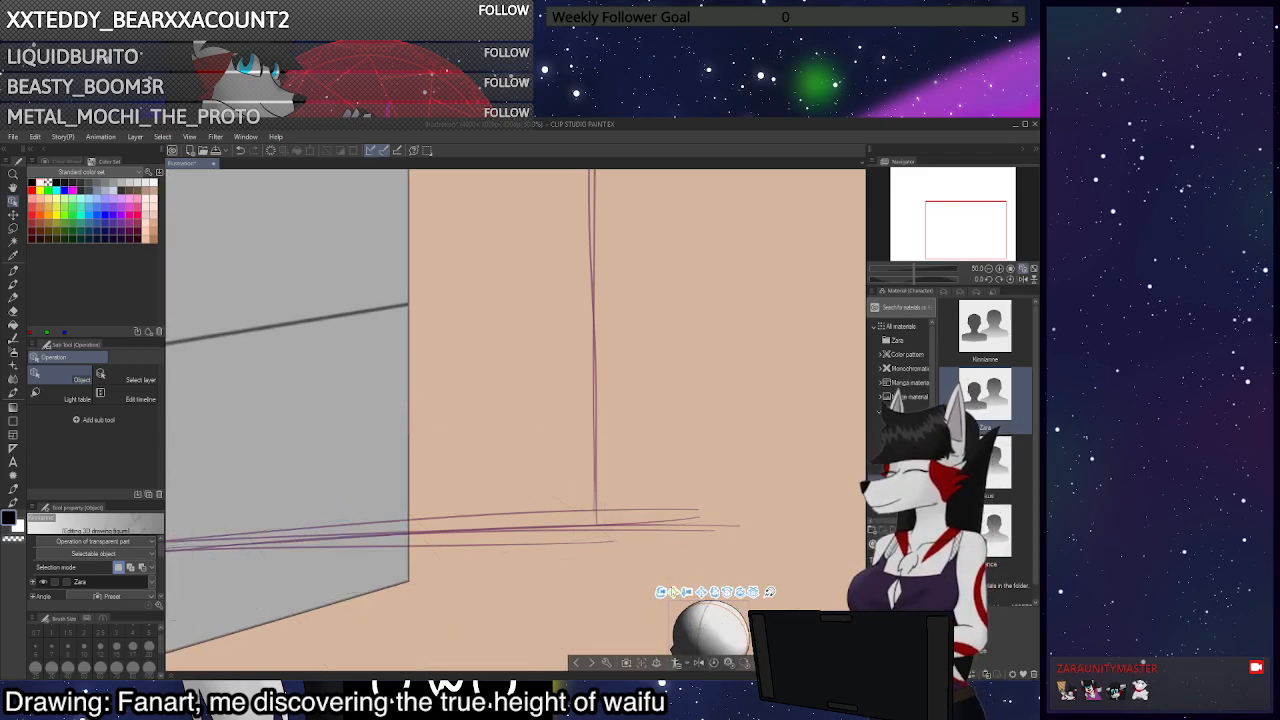
{"action": "scroll", "coordinate": [608, 447], "scroll_direction": "up", "scroll_amount": 1}
{"action": "scroll", "coordinate": [580, 378], "scroll_direction": "down", "scroll_amount": 3}
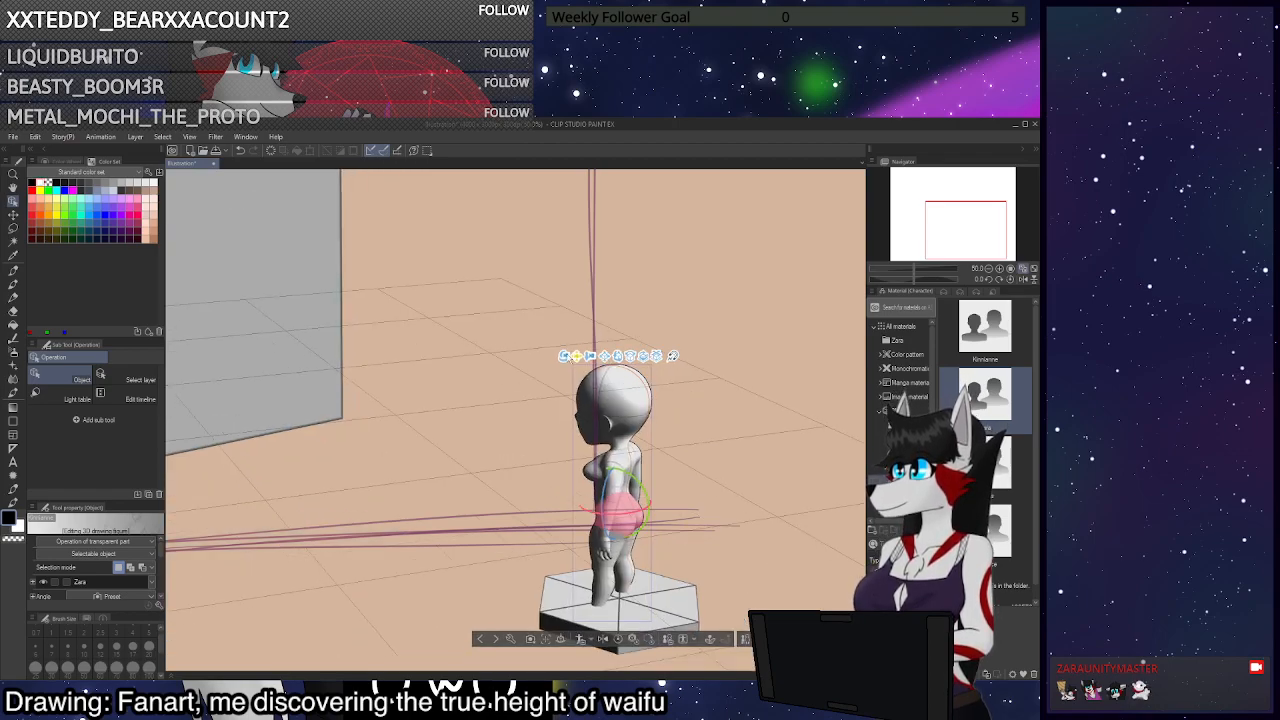
{"action": "left_click", "coordinate": [603, 546]}
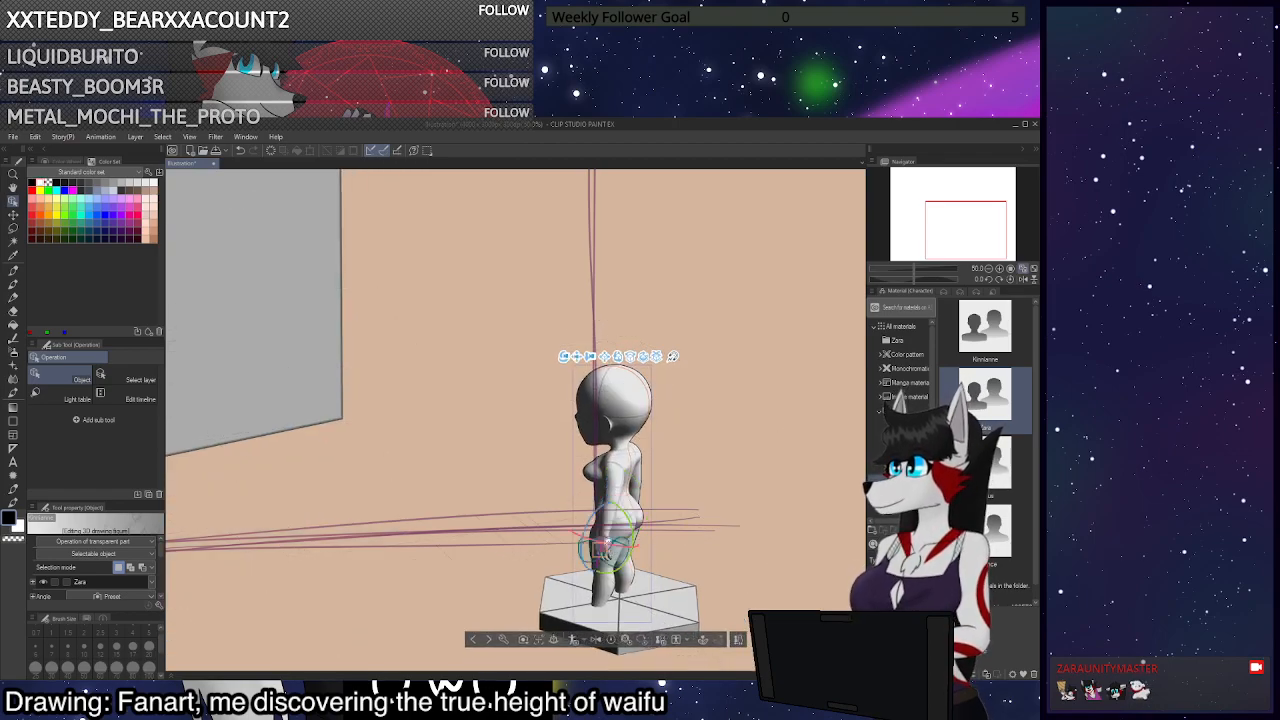
{"action": "left_click", "coordinate": [607, 545]}
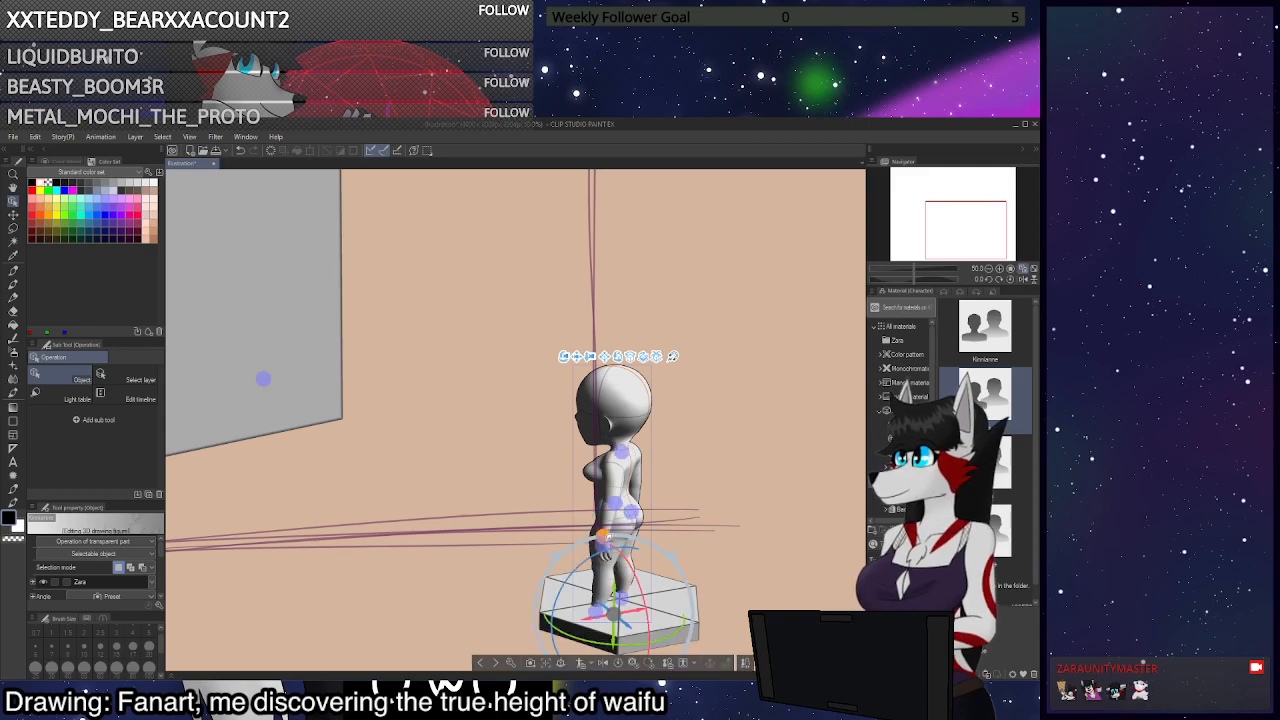
{"action": "left_click", "coordinate": [605, 539]}
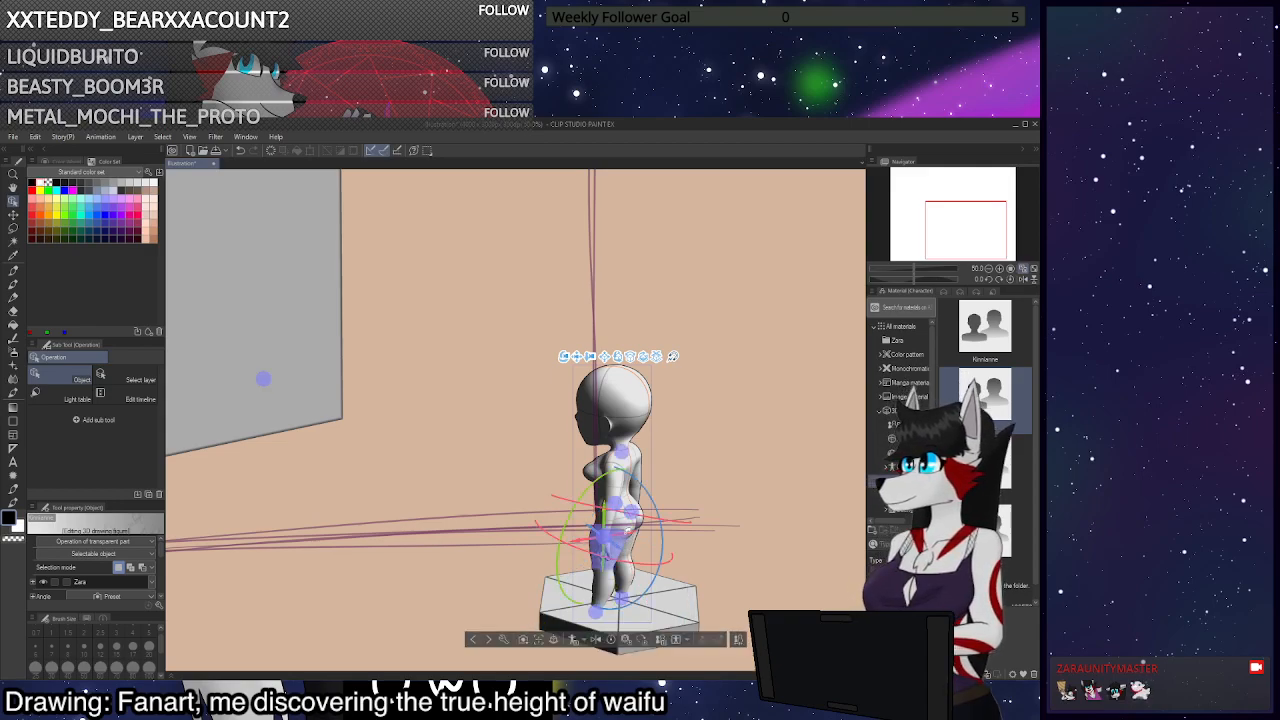
{"action": "left_click_drag", "start_coordinate": [619, 534], "coordinate": [594, 436]}
{"action": "left_click_drag", "start_coordinate": [727, 505], "coordinate": [805, 512]}
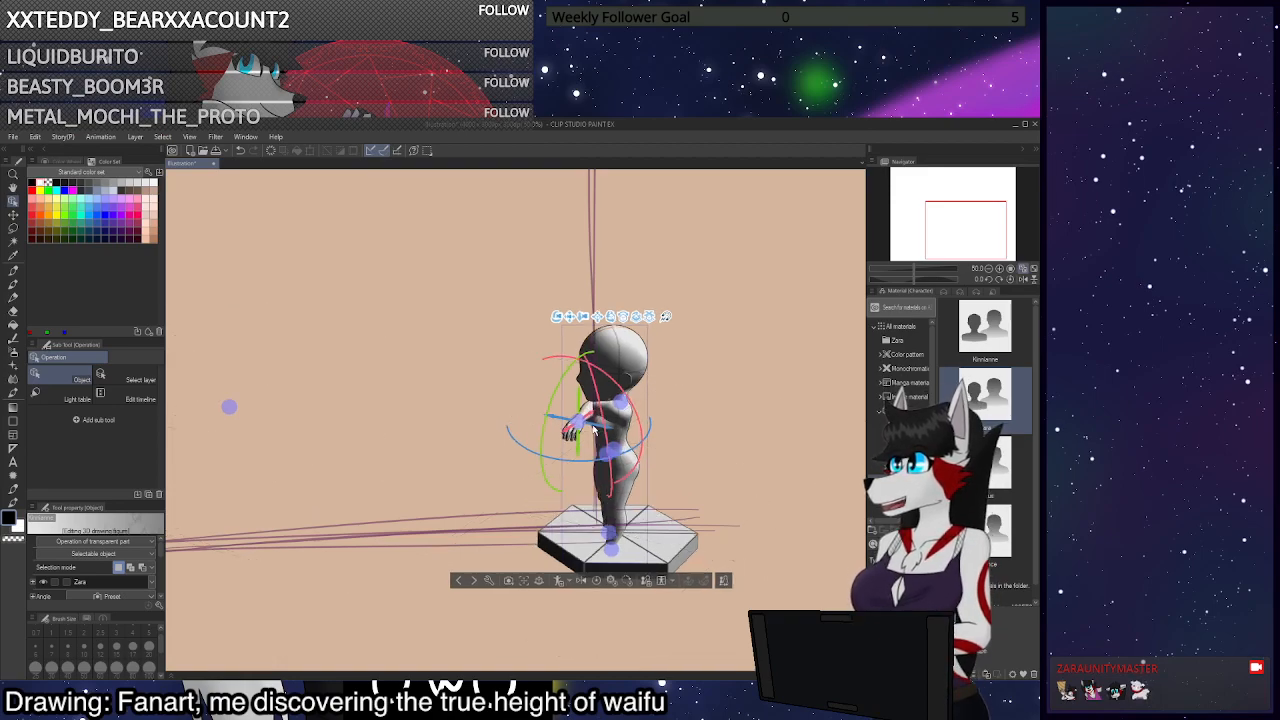
Stretch the small figure's raised arm straight out in front of the body and rotate it at shoulder height
{"action": "left_click_drag", "start_coordinate": [572, 432], "coordinate": [547, 436]}
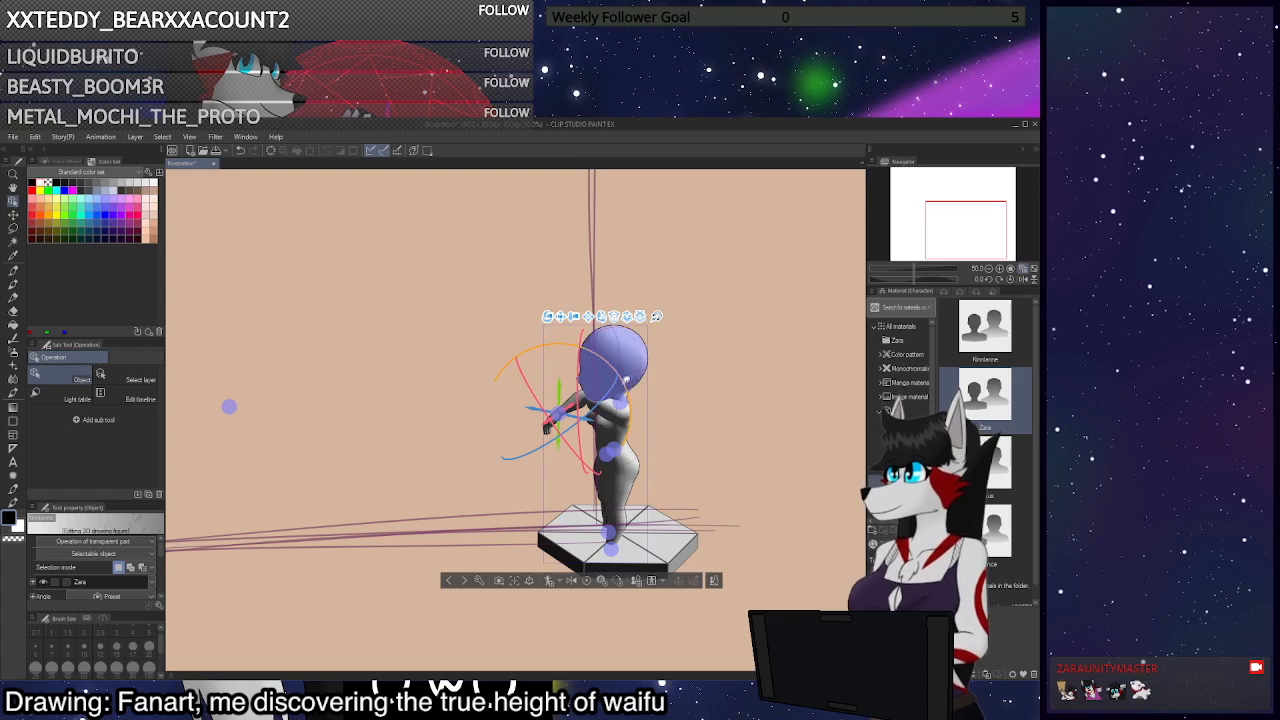
{"action": "mouse_move", "coordinate": [636, 408]}
{"action": "left_mouse_down"}
{"action": "mouse_move", "coordinate": [645, 413]}
{"action": "mouse_move", "coordinate": [641, 386]}
{"action": "left_mouse_up"}
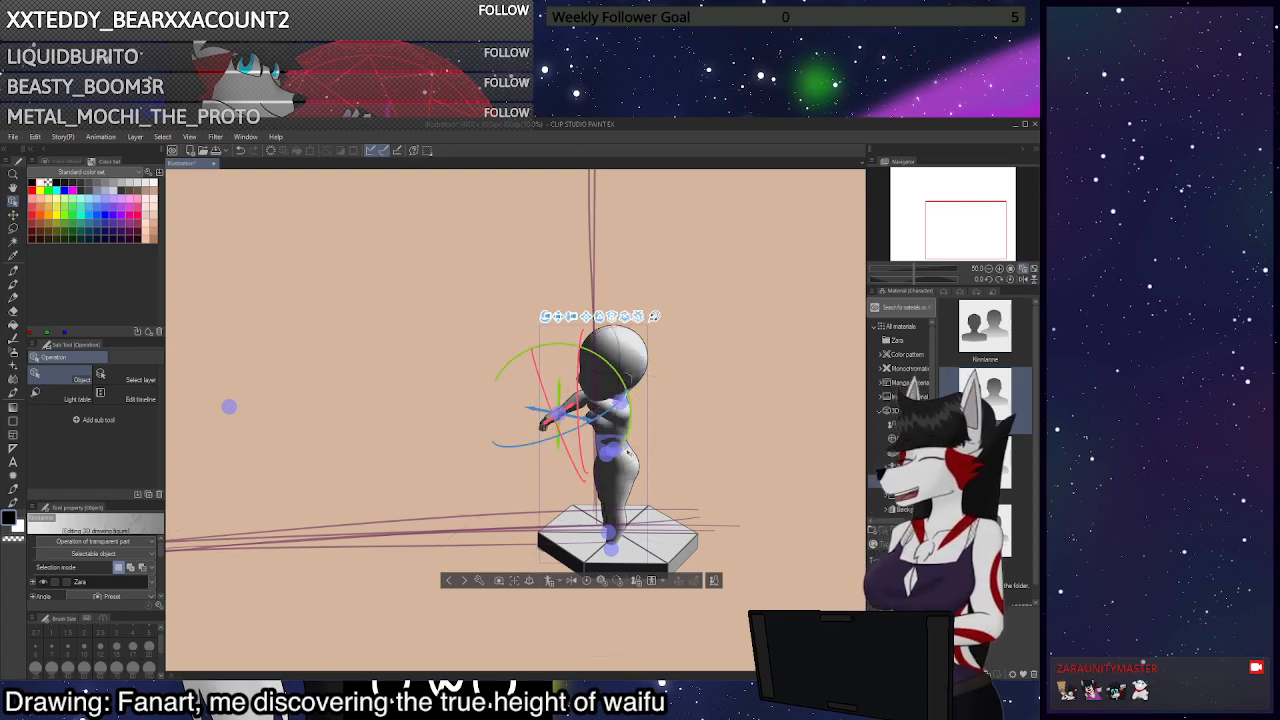
{"action": "mouse_move", "coordinate": [585, 465]}
{"action": "left_mouse_down"}
{"action": "mouse_move", "coordinate": [630, 611]}
{"action": "mouse_move", "coordinate": [580, 447]}
{"action": "left_mouse_up"}
{"action": "left_click_drag", "start_coordinate": [596, 537], "coordinate": [606, 578]}
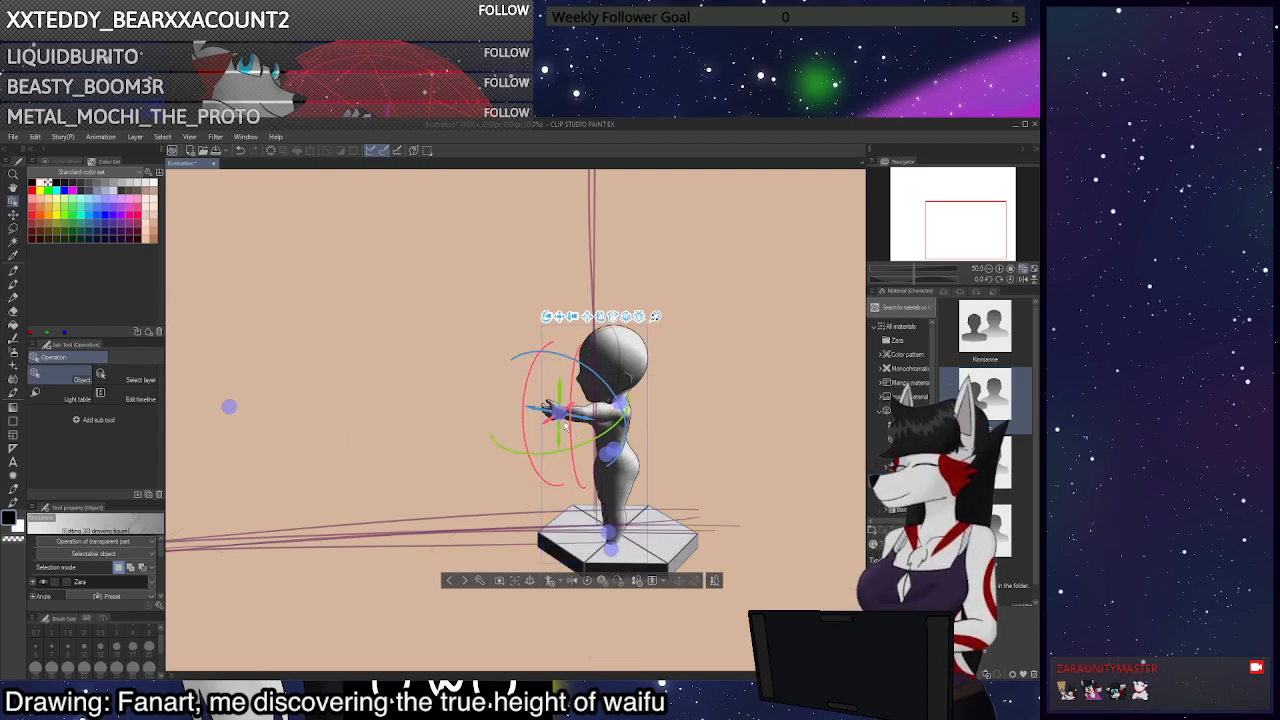
Try to rotate the small figure's raised arm while viewing it from above, and undo that rotation
{"action": "left_click_drag", "start_coordinate": [705, 444], "coordinate": [667, 431]}
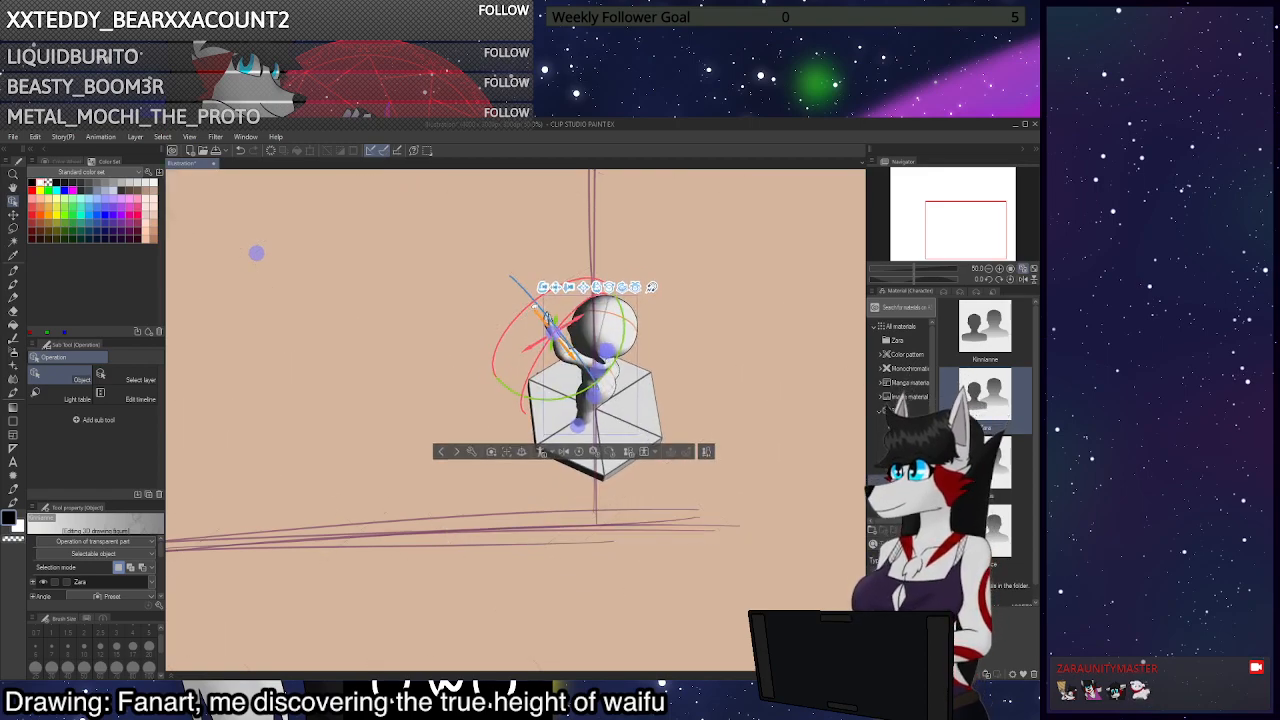
{"action": "left_click_drag", "start_coordinate": [445, 266], "coordinate": [455, 244]}
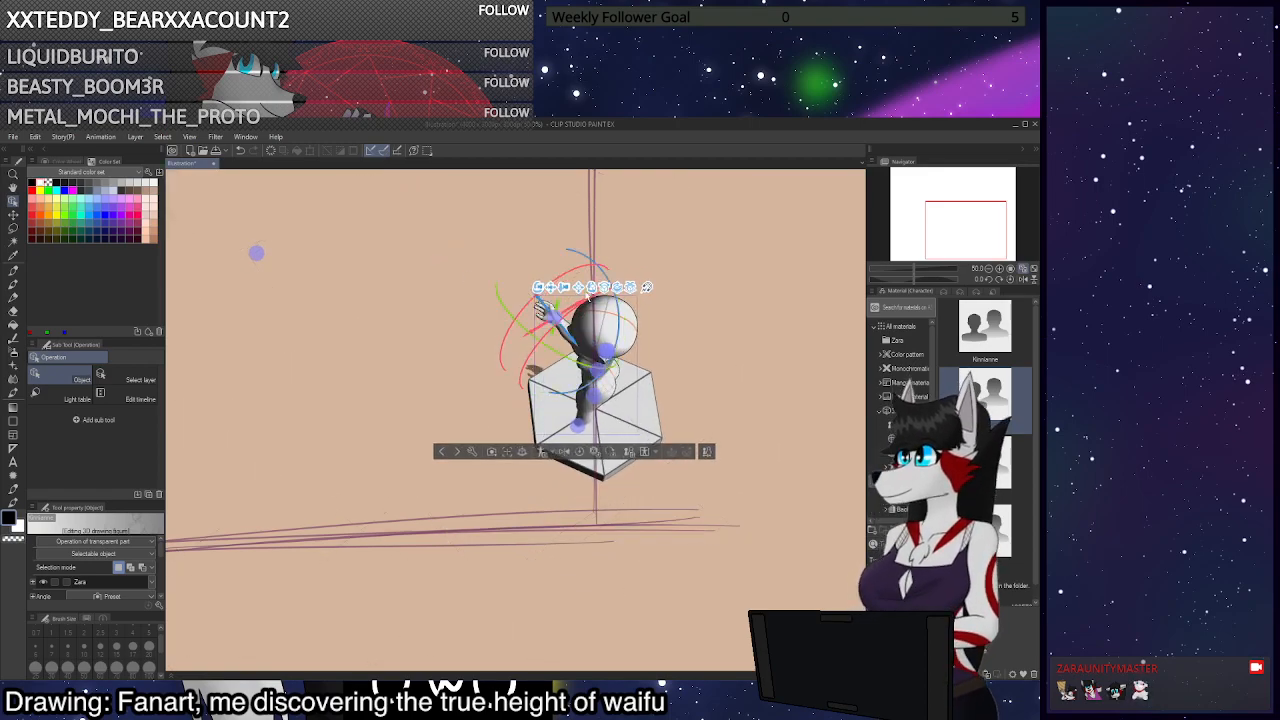
{"action": "key", "text": "ctrl+z"}
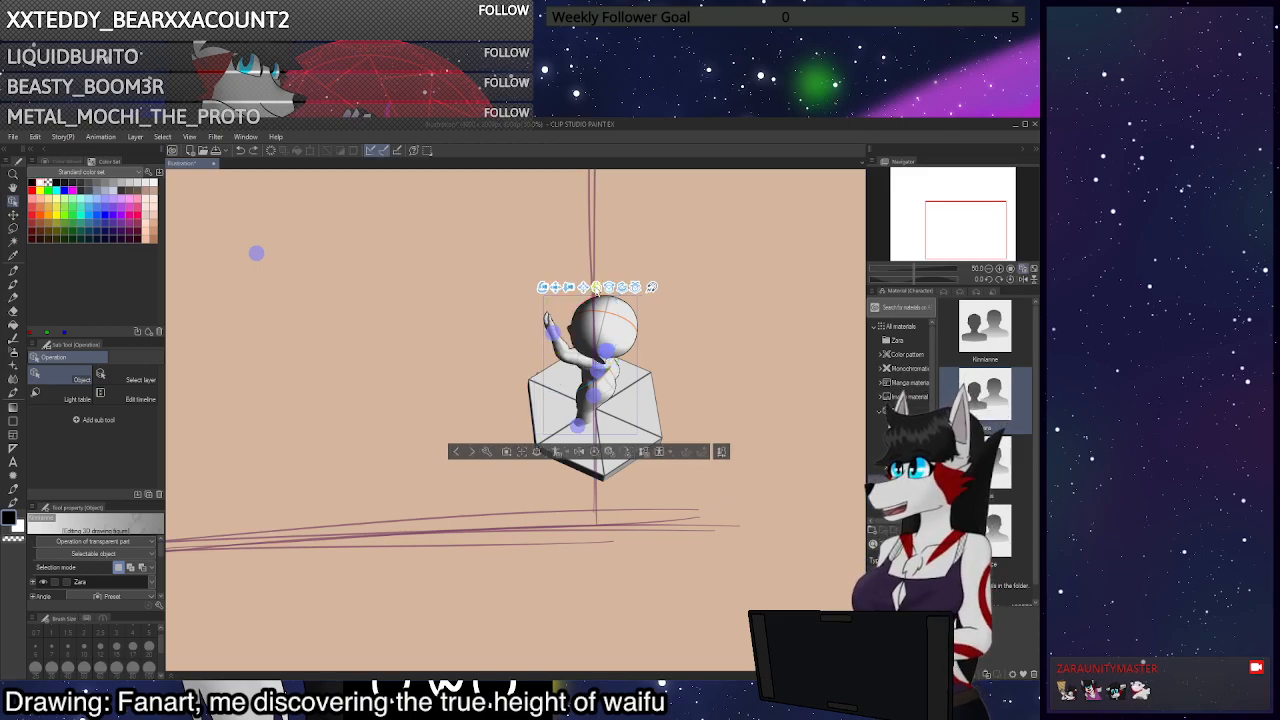
Undo the small figure's raised-arm pose changes until its near hand is lowered to hip height
{"action": "key", "text": "ctrl+z"}
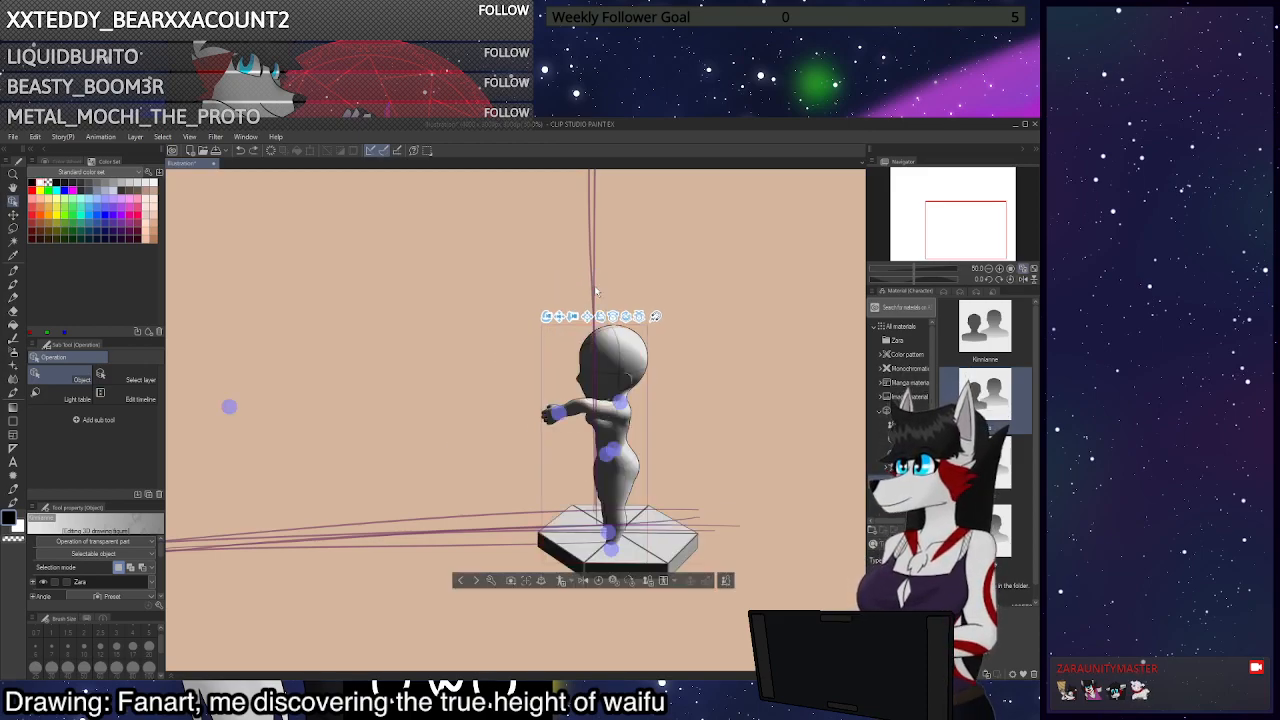
{"action": "key", "text": "ctrl+z"}
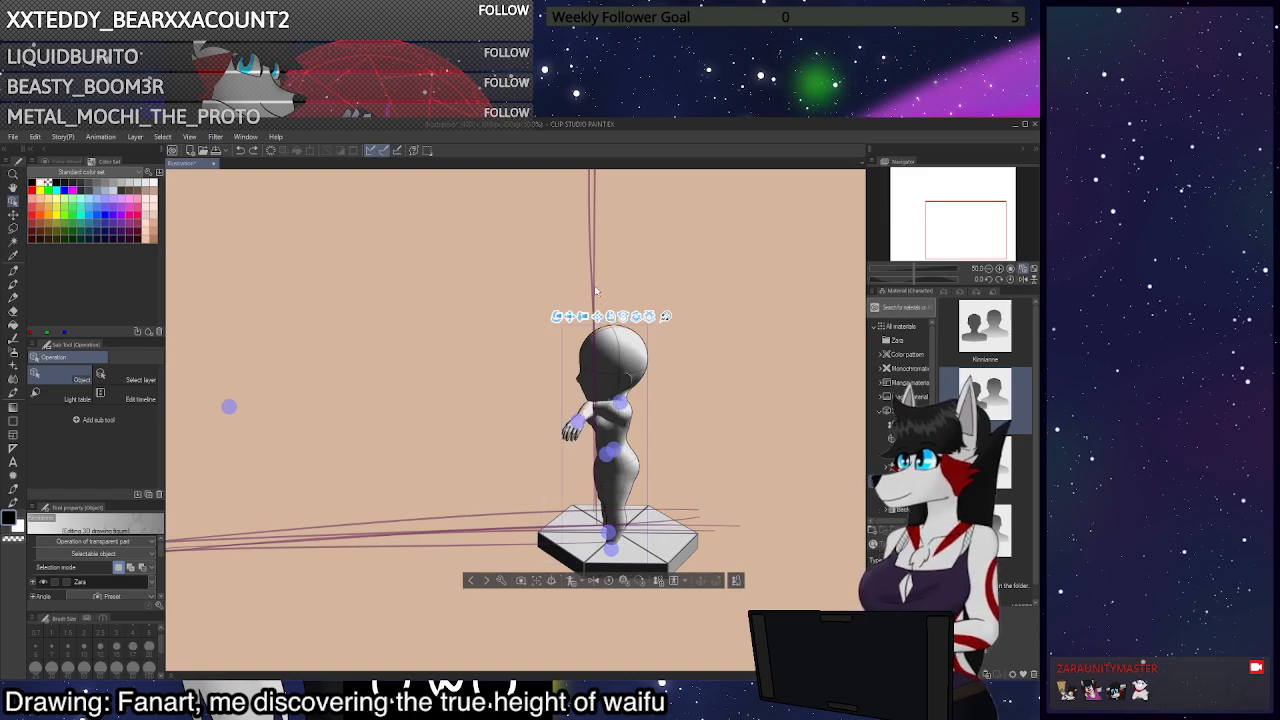
{"action": "key", "text": "ctrl+z"}
{"action": "key", "text": "ctrl+z"}
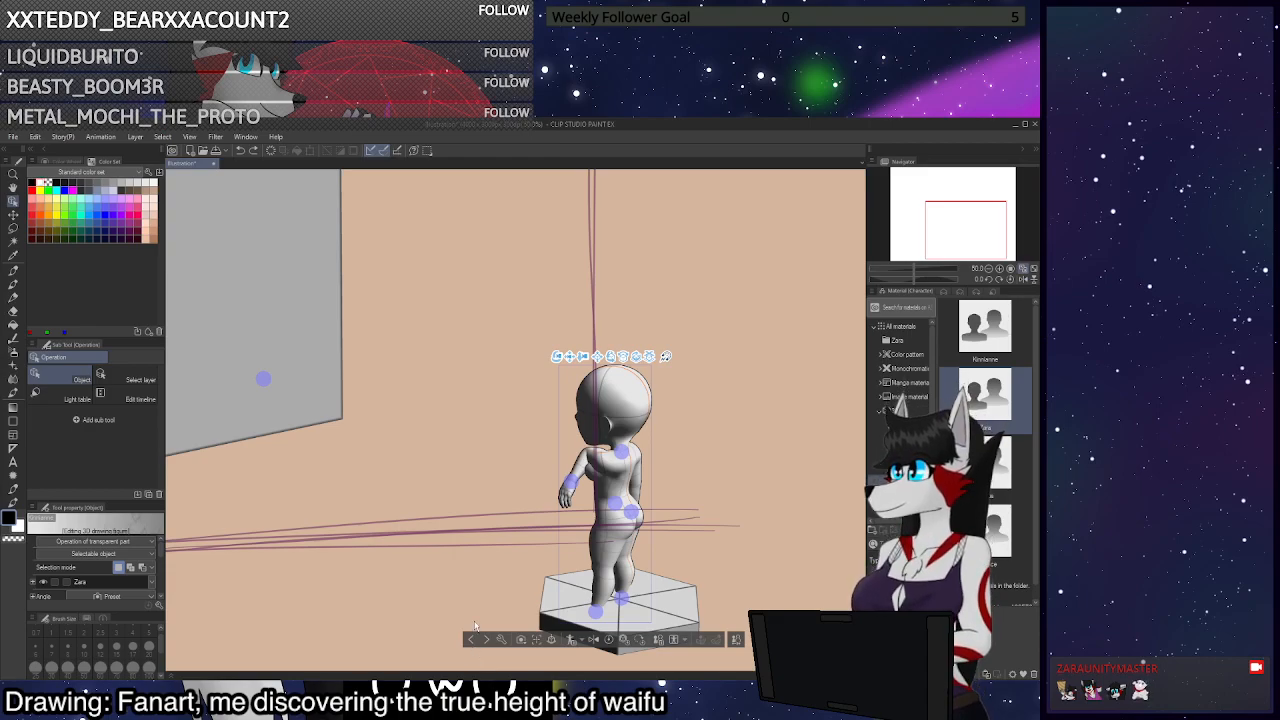
{"action": "key", "text": "ctrl+z"}
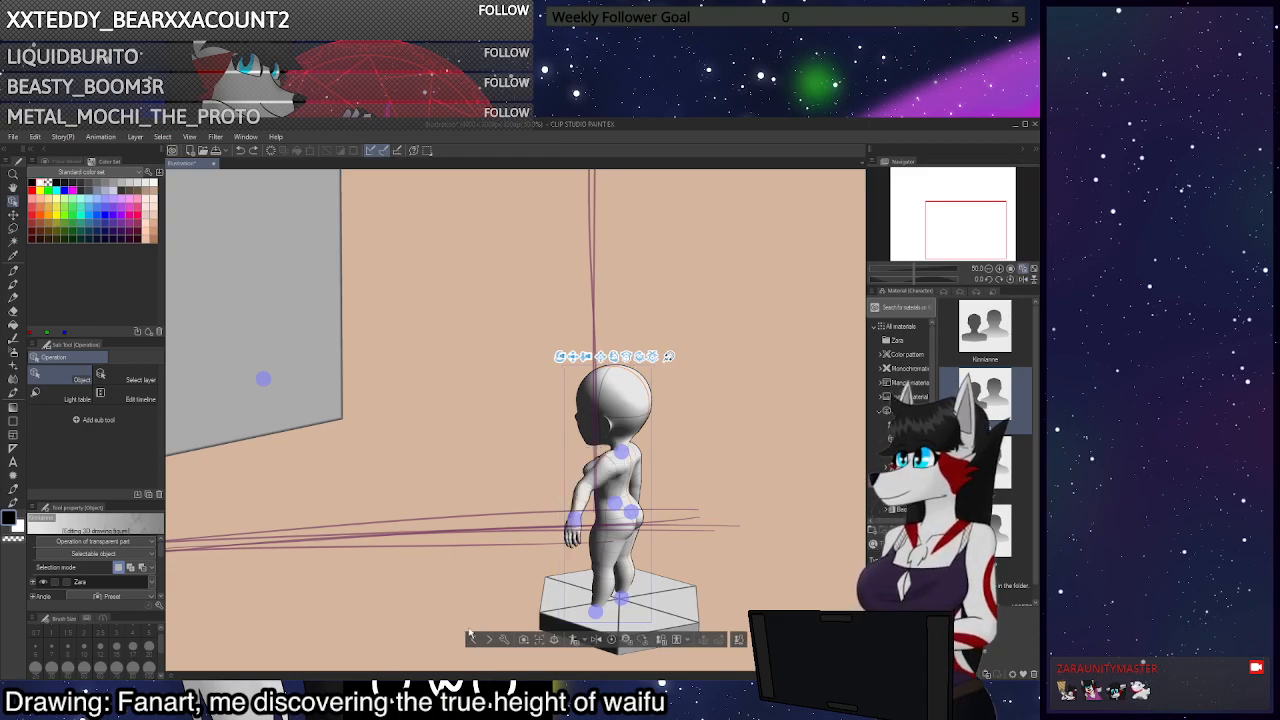
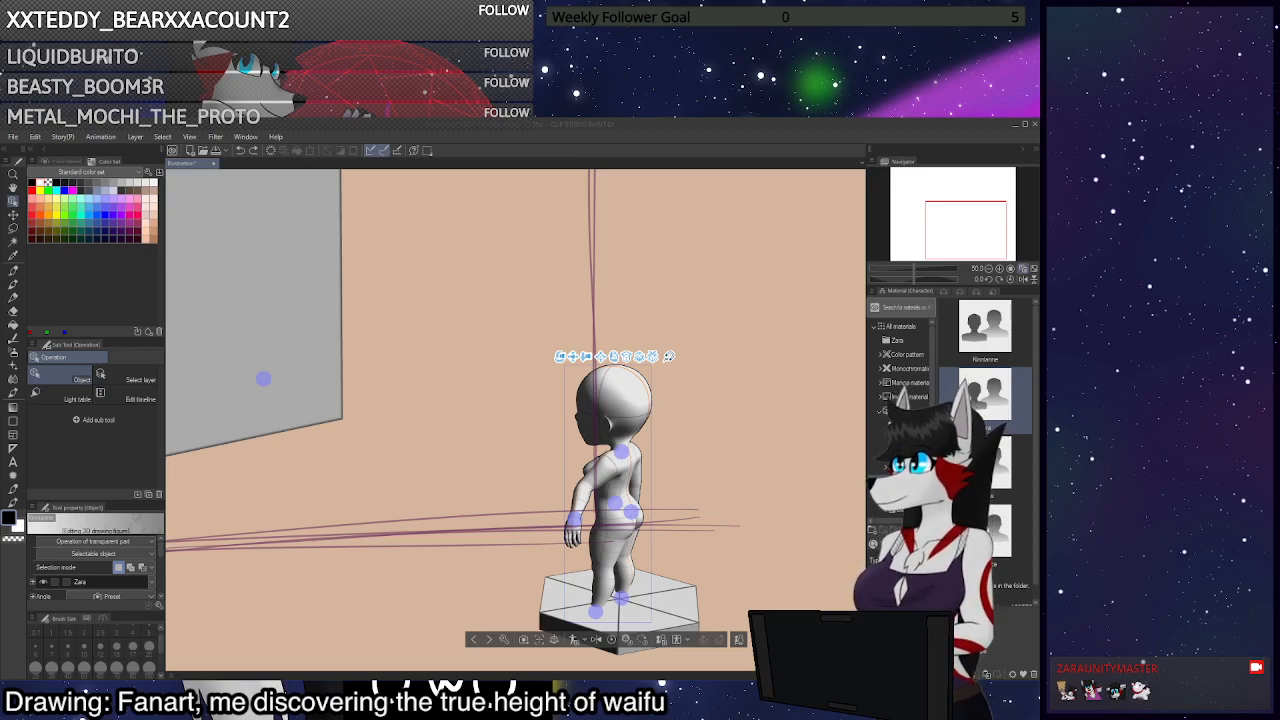
Return the small figure's near arm to hanging straight at its side and undo the stray camera moves
{"action": "left_click", "coordinate": [736, 483]}
{"action": "left_click_drag", "start_coordinate": [789, 482], "coordinate": [760, 474]}
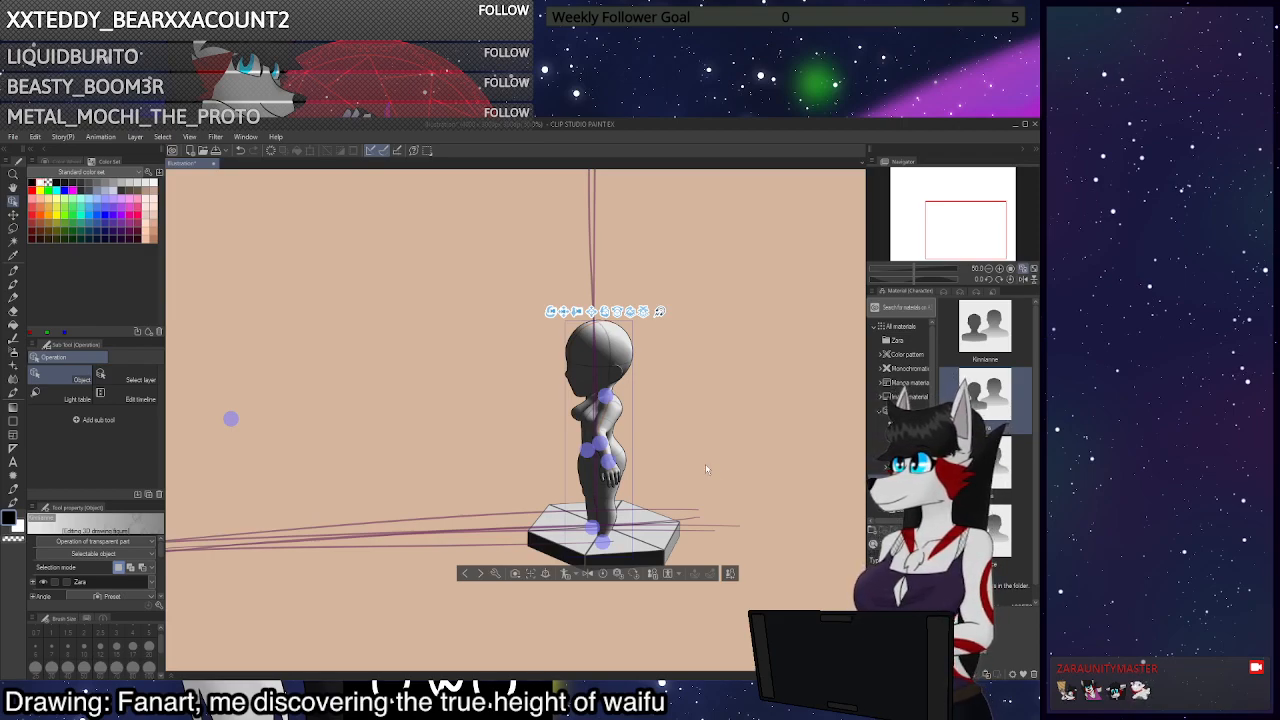
{"action": "left_click_drag", "start_coordinate": [800, 468], "coordinate": [791, 490]}
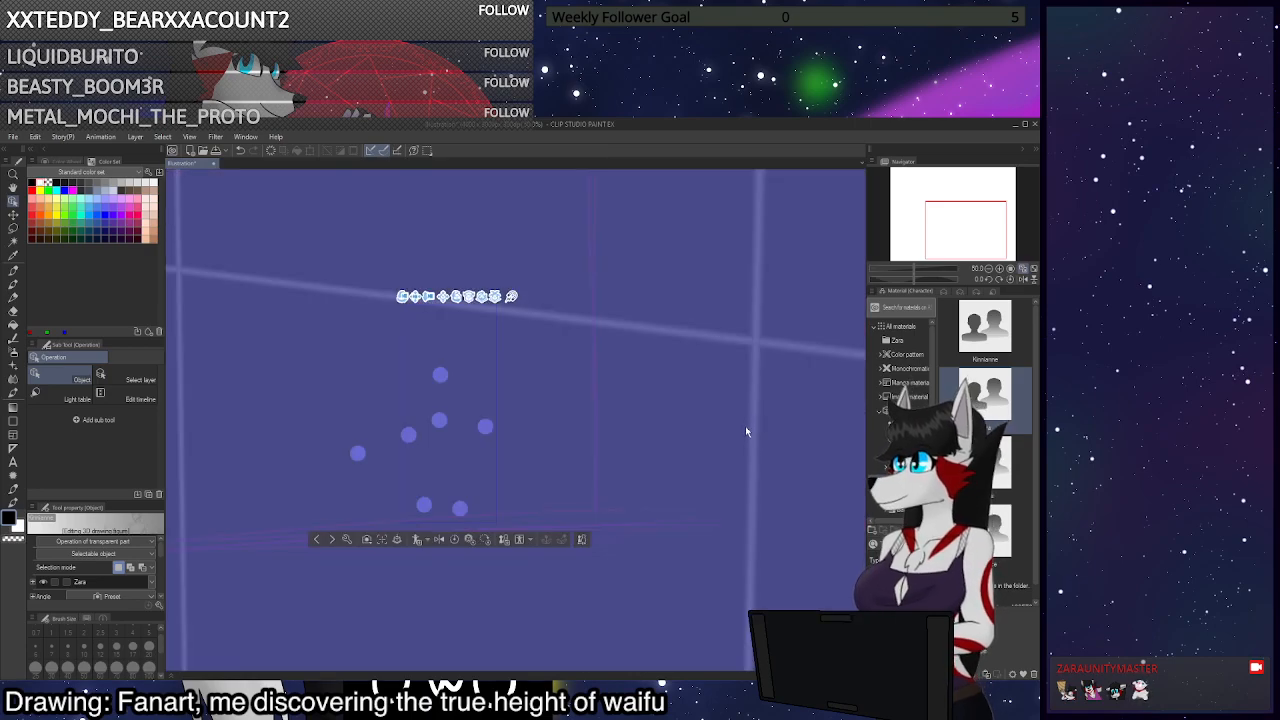
{"action": "key", "text": "ctrl+z"}
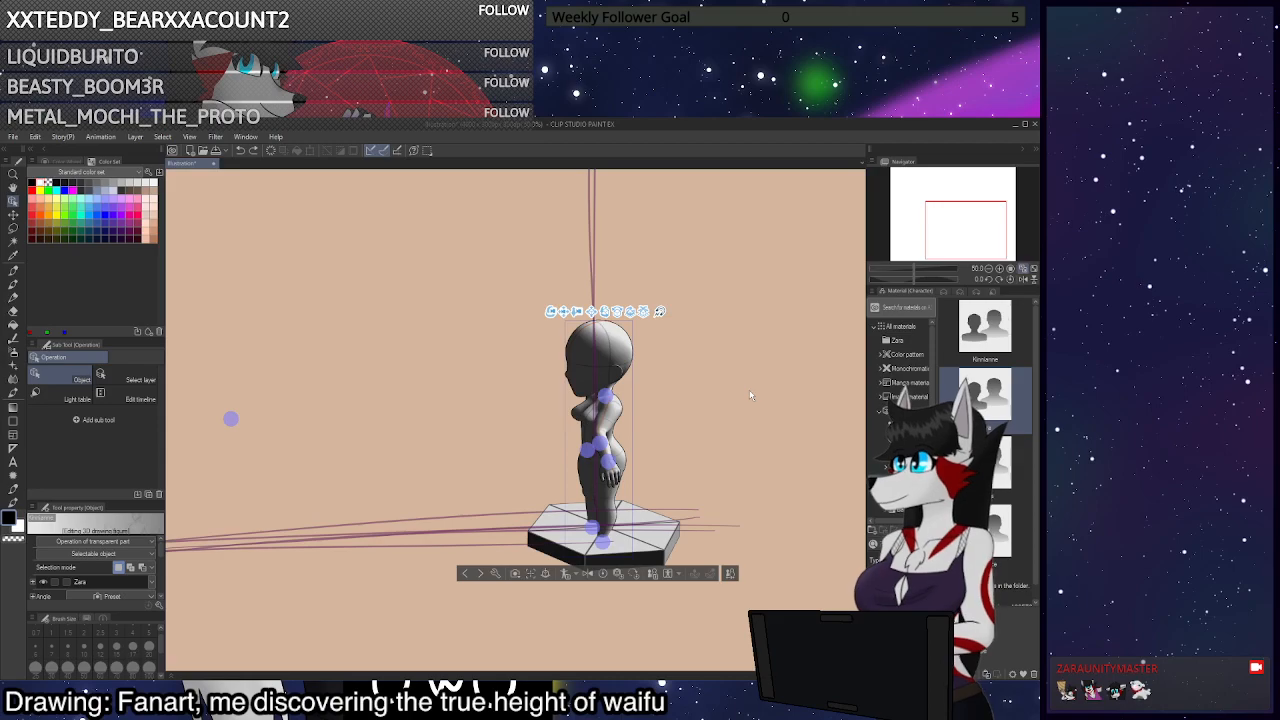
{"action": "key", "text": "ctrl+z"}
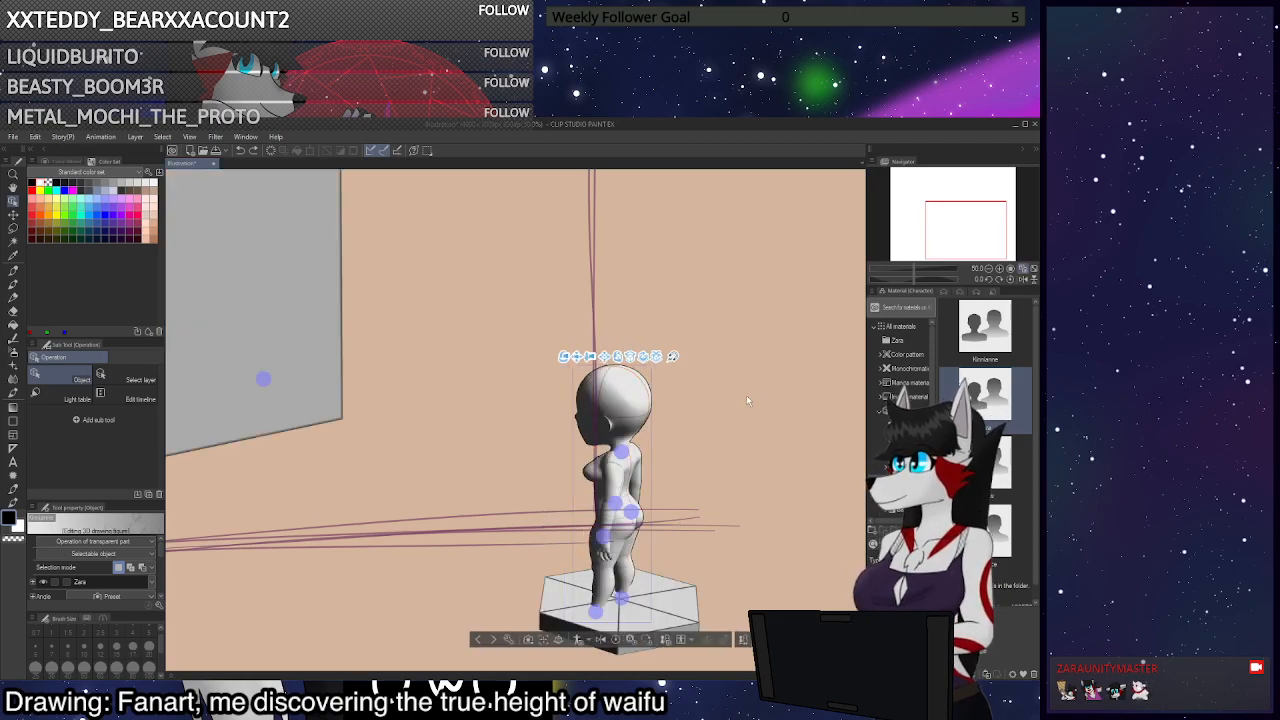
Try to lift the small figure's near hand forward and rotate it at waist height, and undo those arm changes
{"action": "left_click", "coordinate": [603, 537]}
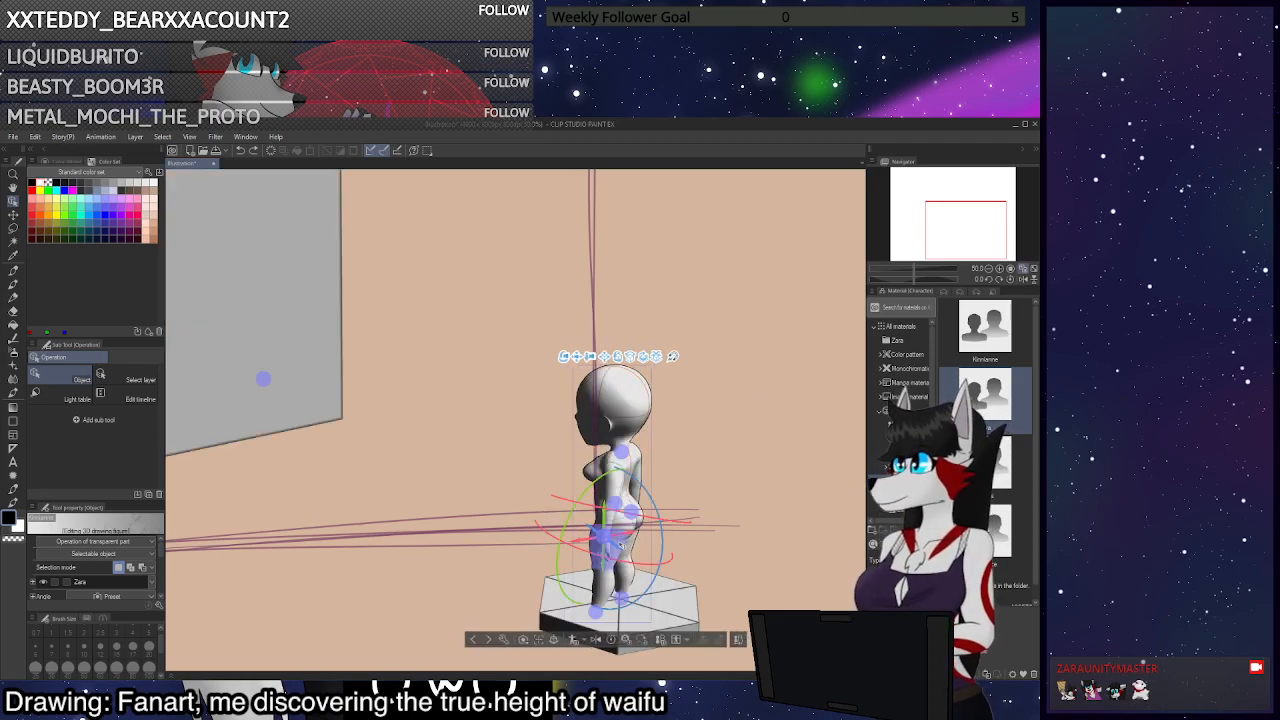
{"action": "left_click_drag", "start_coordinate": [603, 537], "coordinate": [566, 503]}
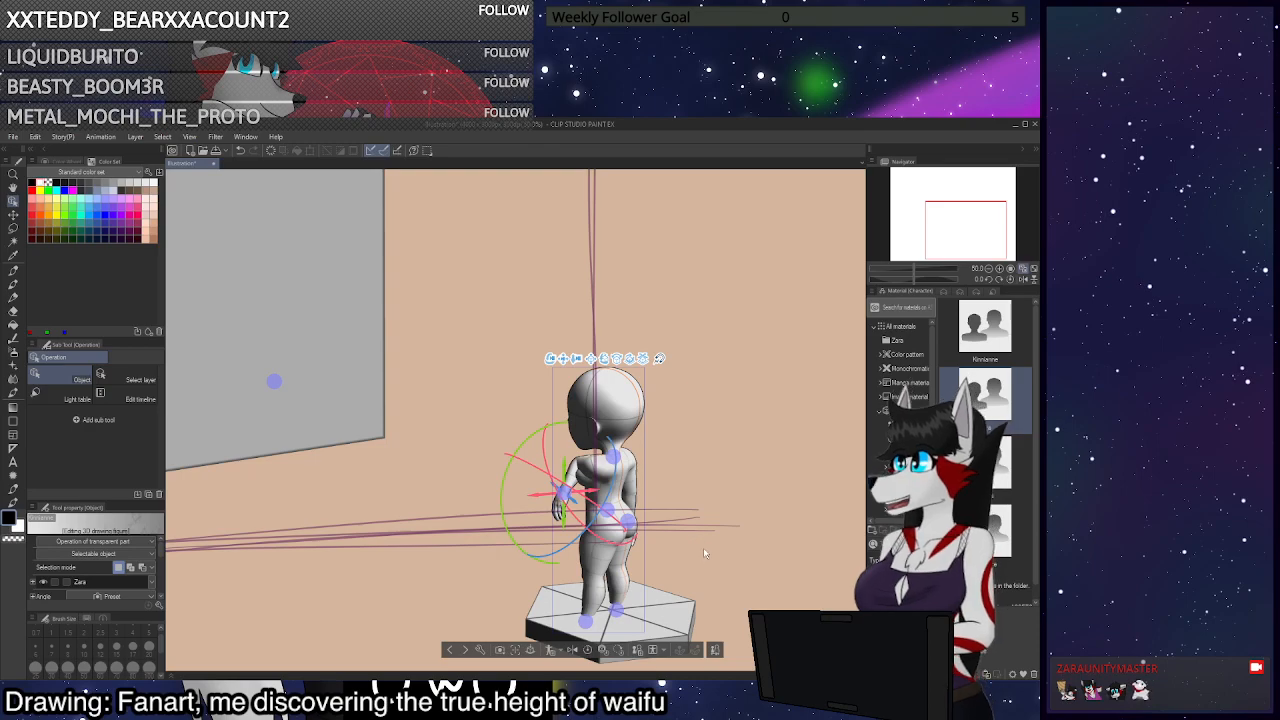
{"action": "left_click_drag", "start_coordinate": [738, 534], "coordinate": [634, 444]}
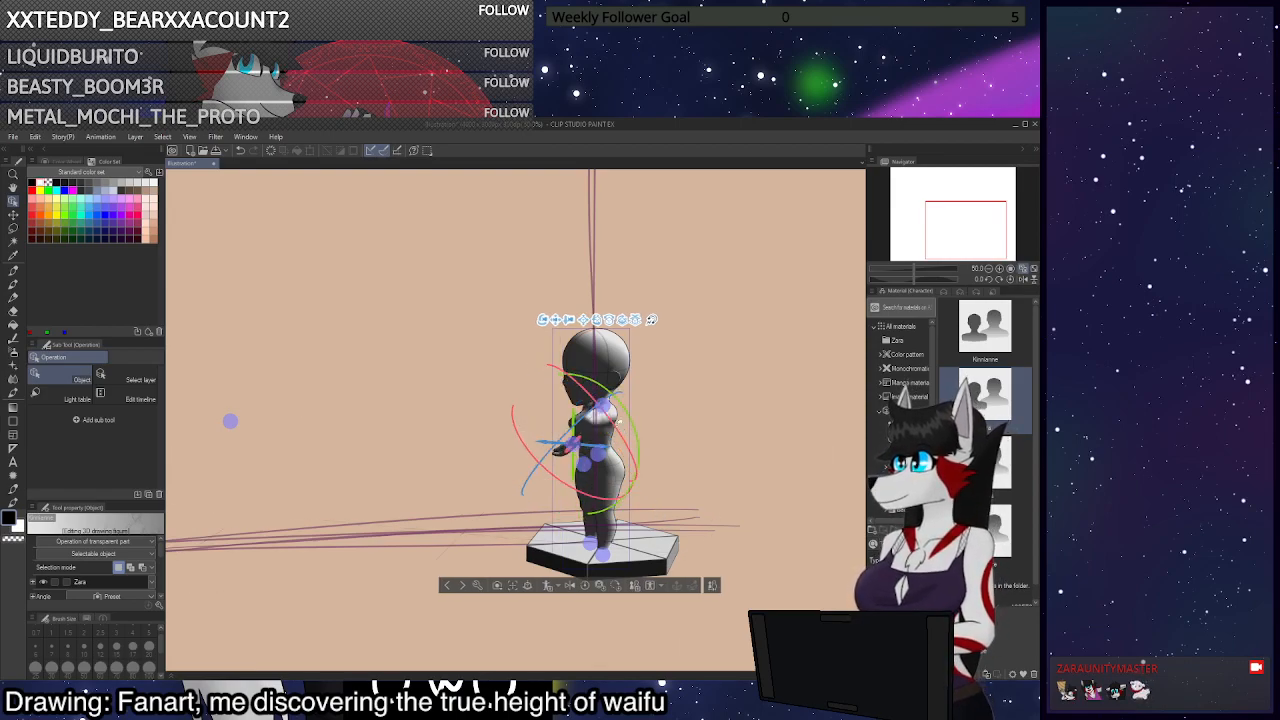
{"action": "key", "text": "ctrl+z"}
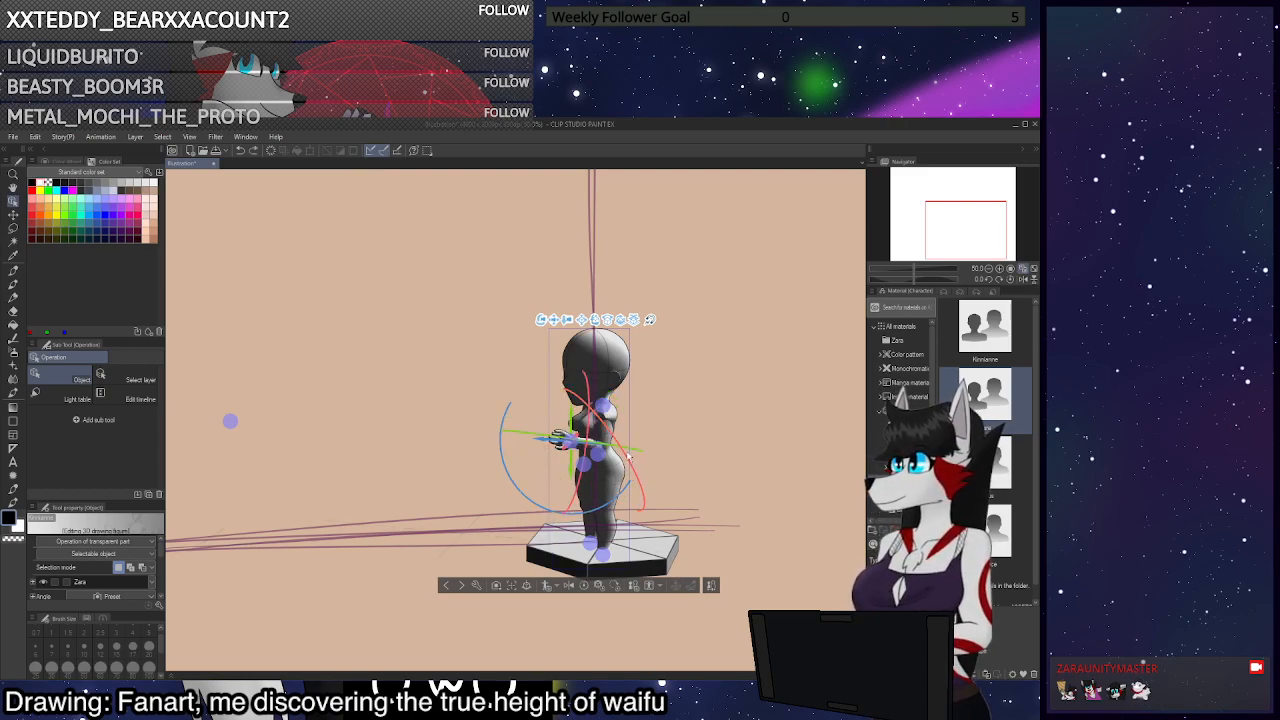
{"action": "key", "text": "ctrl+z"}
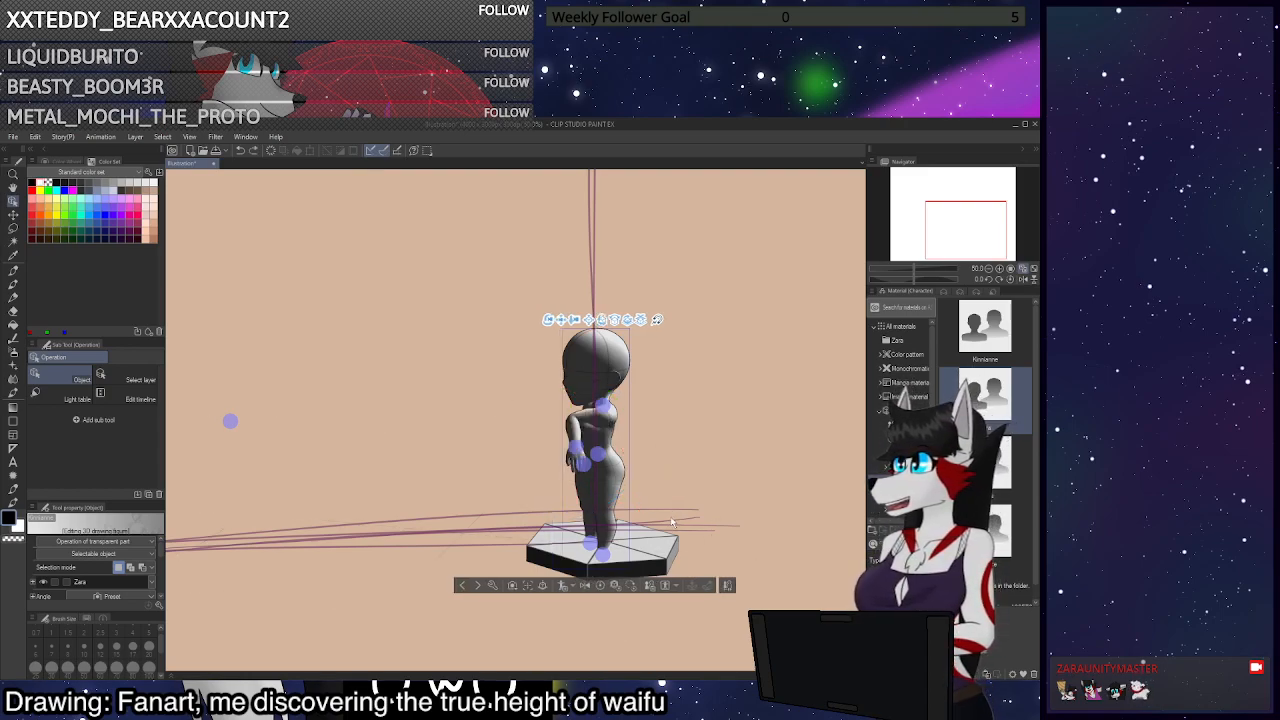
{"action": "key", "text": "ctrl+z"}
{"action": "key", "text": "ctrl+z"}
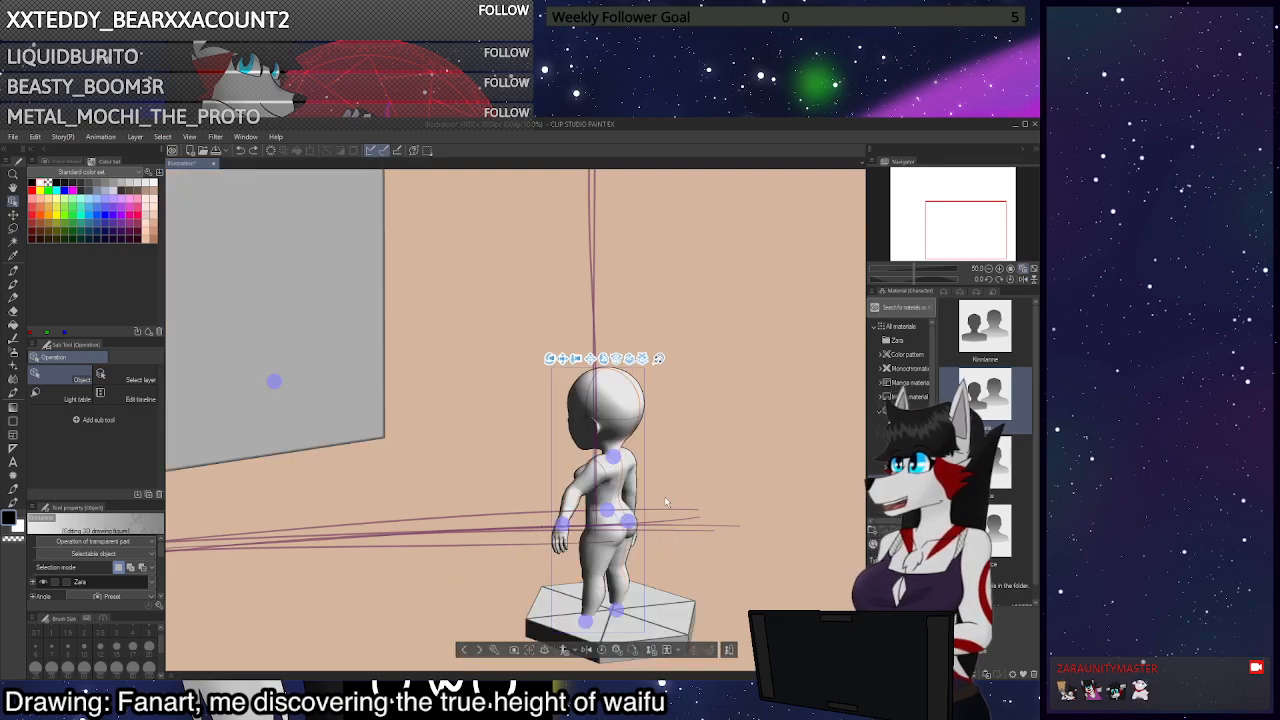
{"action": "key", "text": "ctrl+z"}
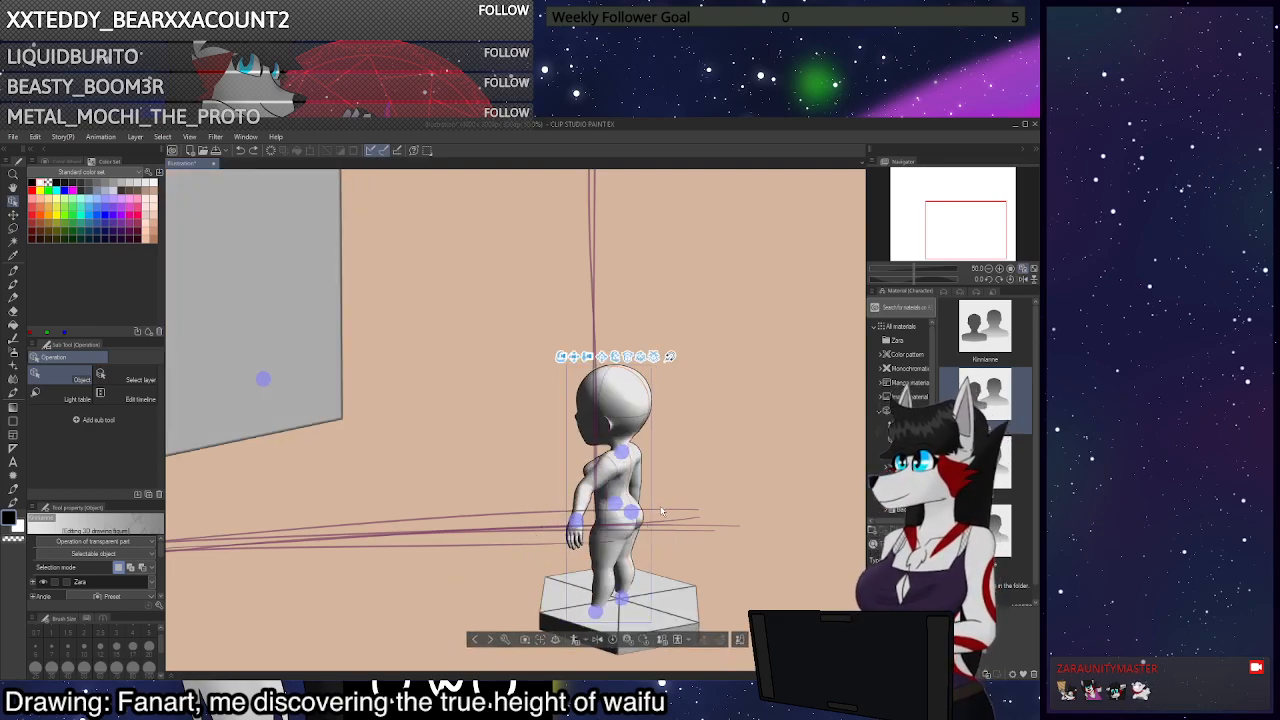
{"action": "key", "text": "ctrl+z"}
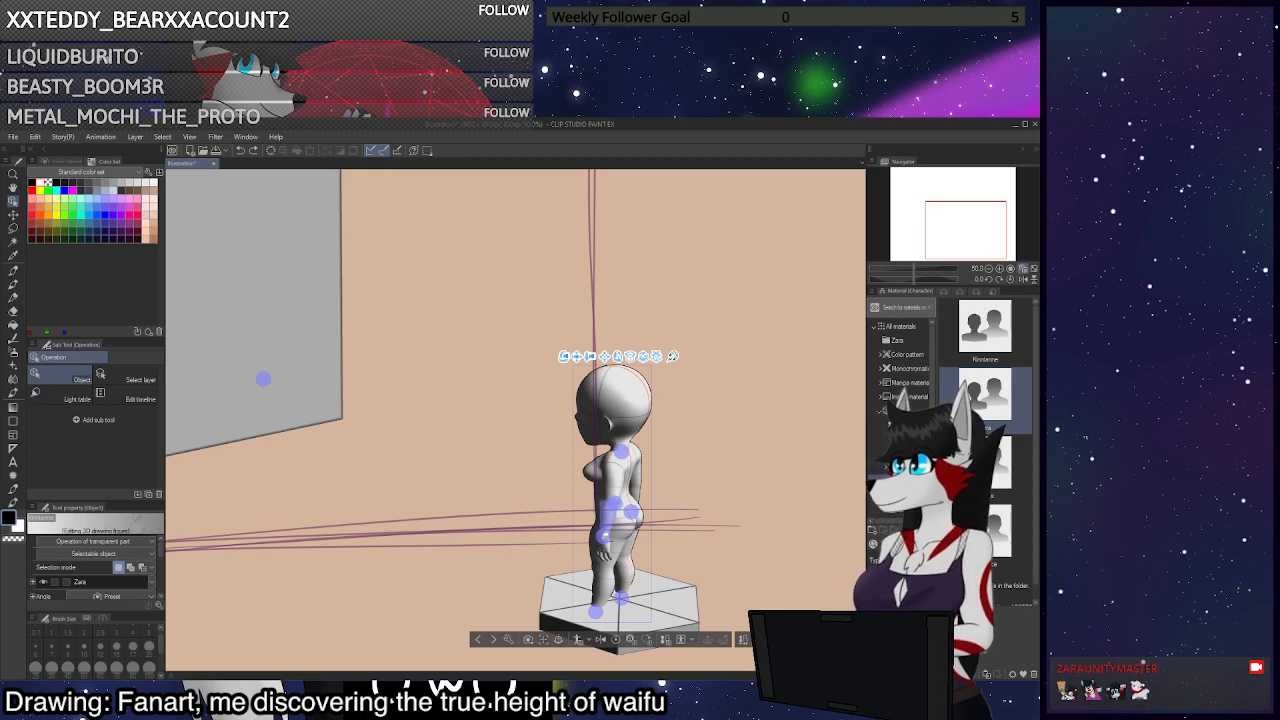
Try to stretch the small figure's near arm out in front of the body from a side view, and undo the stretch
{"action": "left_click", "coordinate": [605, 535]}
{"action": "left_click_drag", "start_coordinate": [756, 591], "coordinate": [627, 478]}
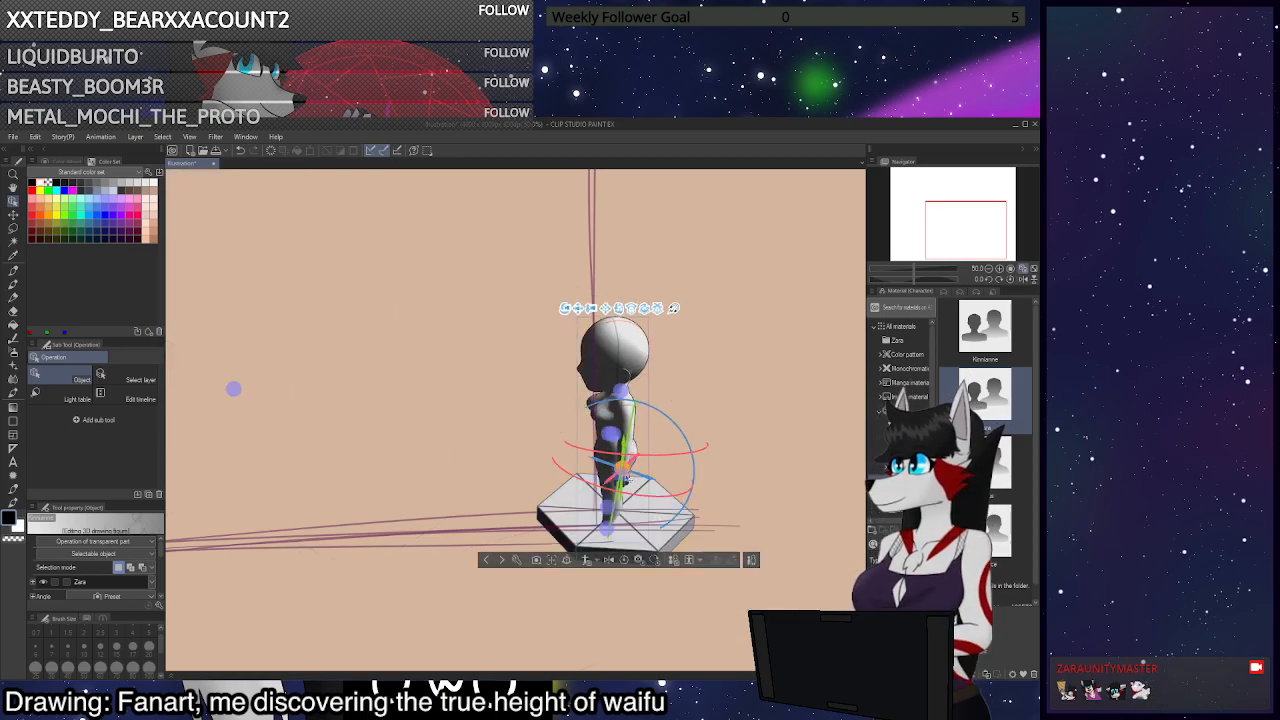
{"action": "key", "text": "ctrl+z"}
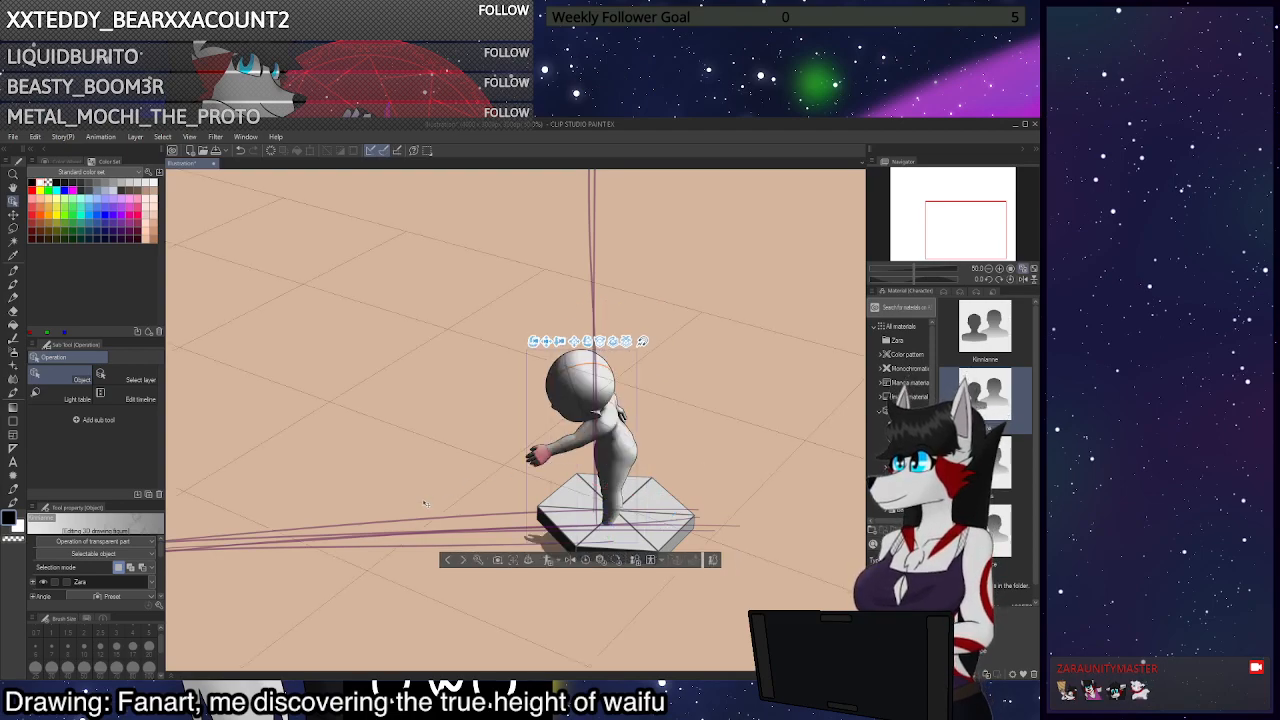
{"action": "key", "text": "ctrl+z"}
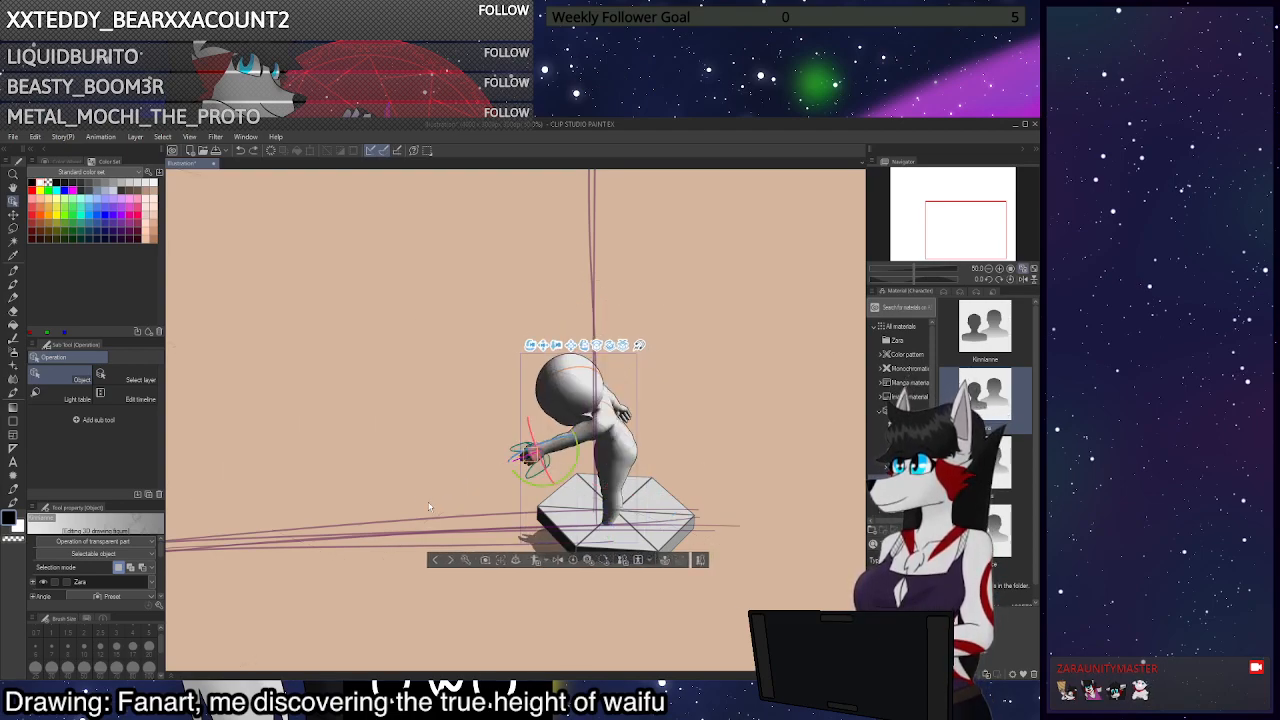
{"action": "key", "text": "ctrl+z"}
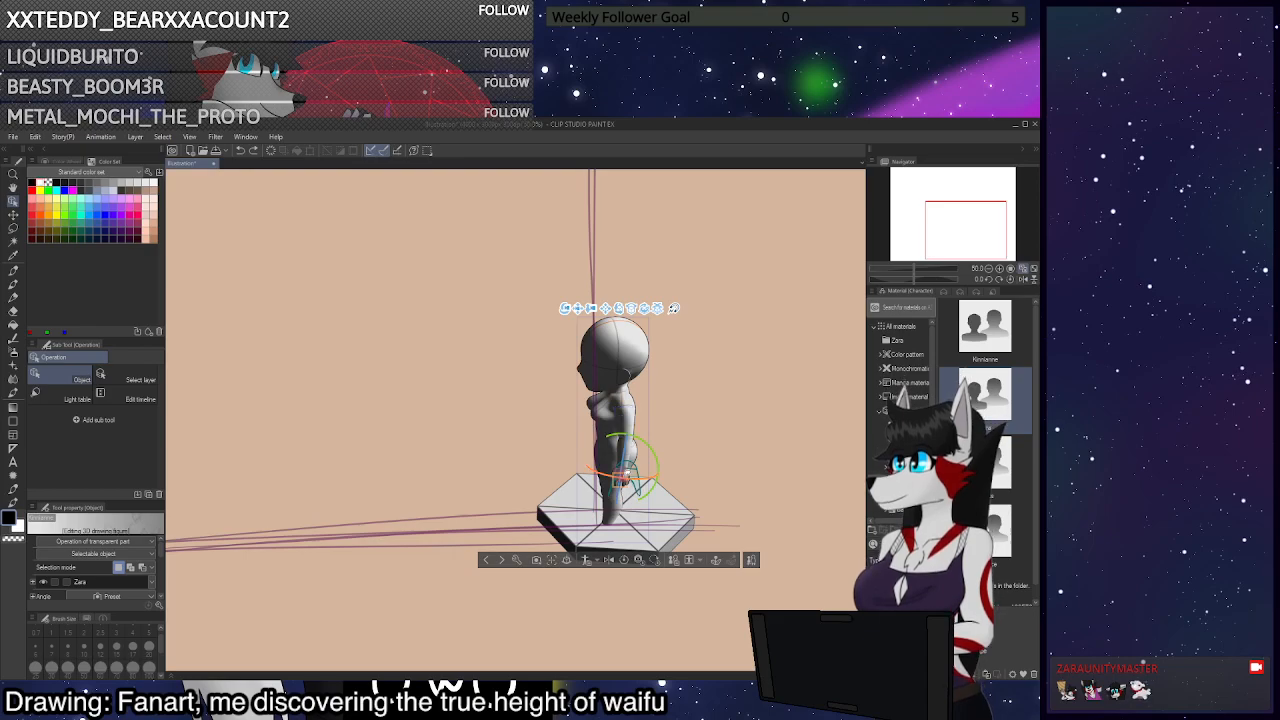
Try to rotate the small figure's near hand and bring it in front of the waist, and undo the stray camera move
{"action": "left_click_drag", "start_coordinate": [625, 433], "coordinate": [625, 430]}
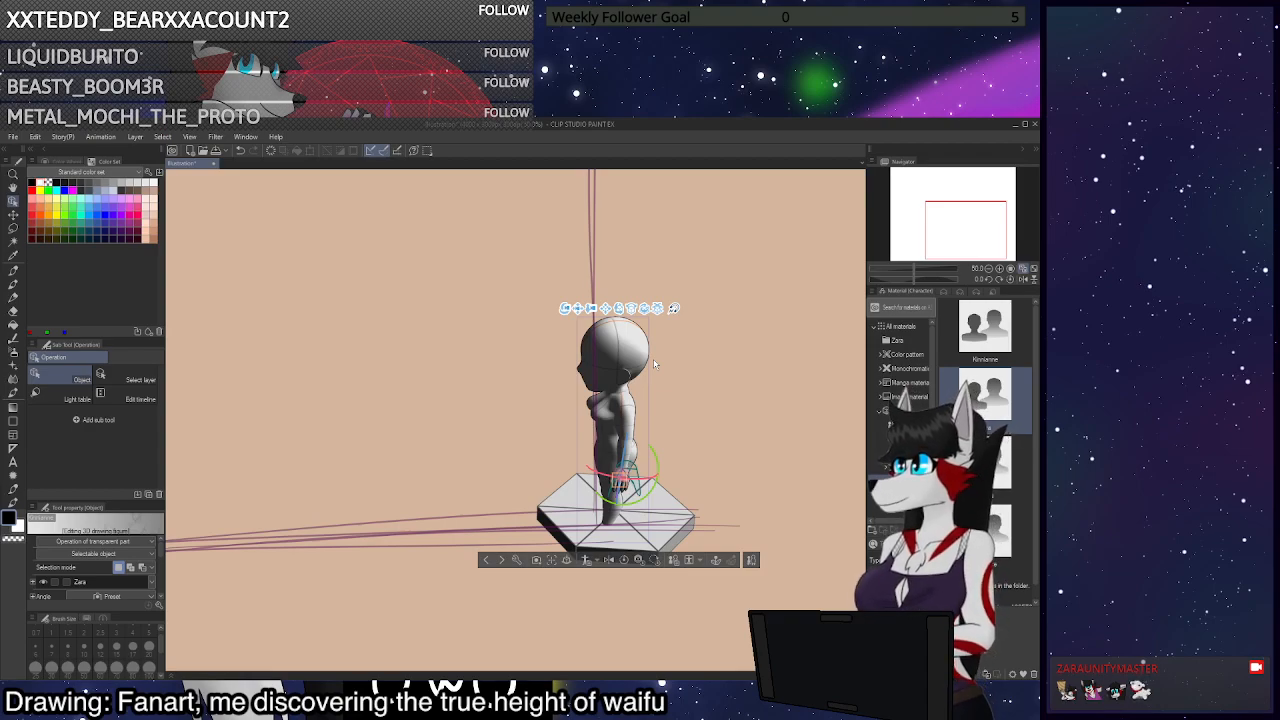
{"action": "left_click", "coordinate": [622, 478]}
{"action": "left_click", "coordinate": [624, 474]}
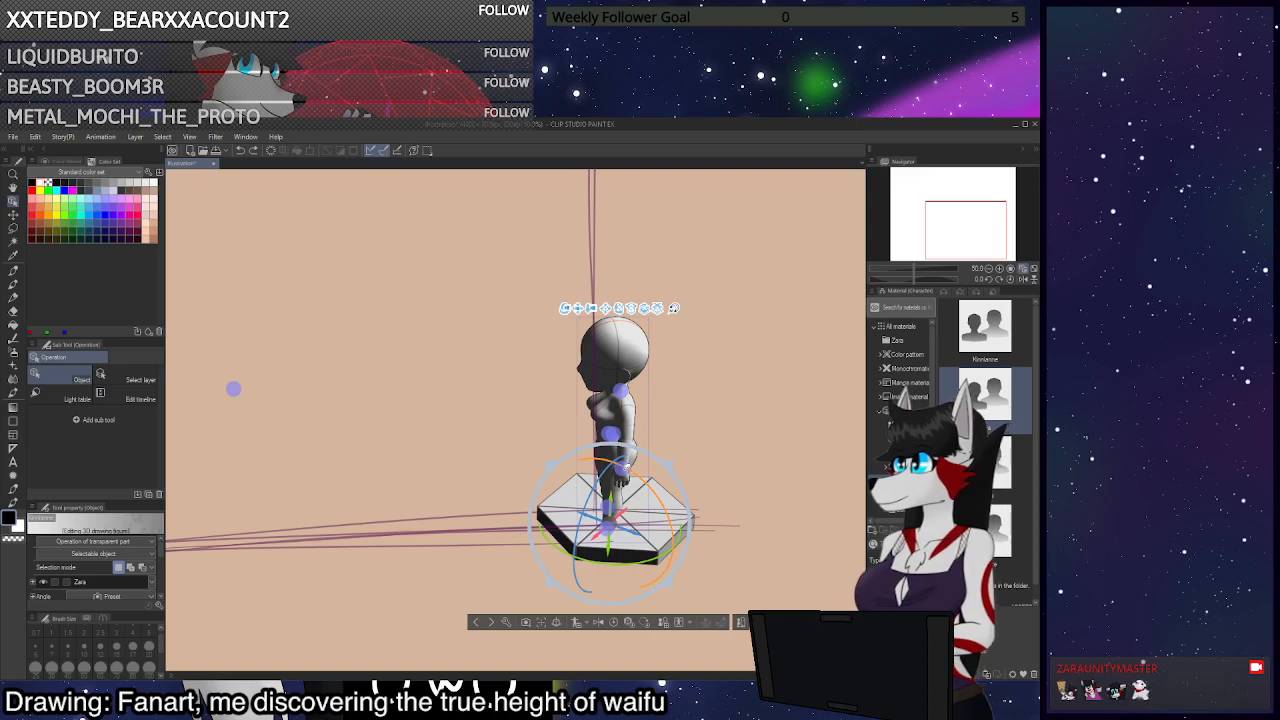
{"action": "left_click", "coordinate": [624, 470]}
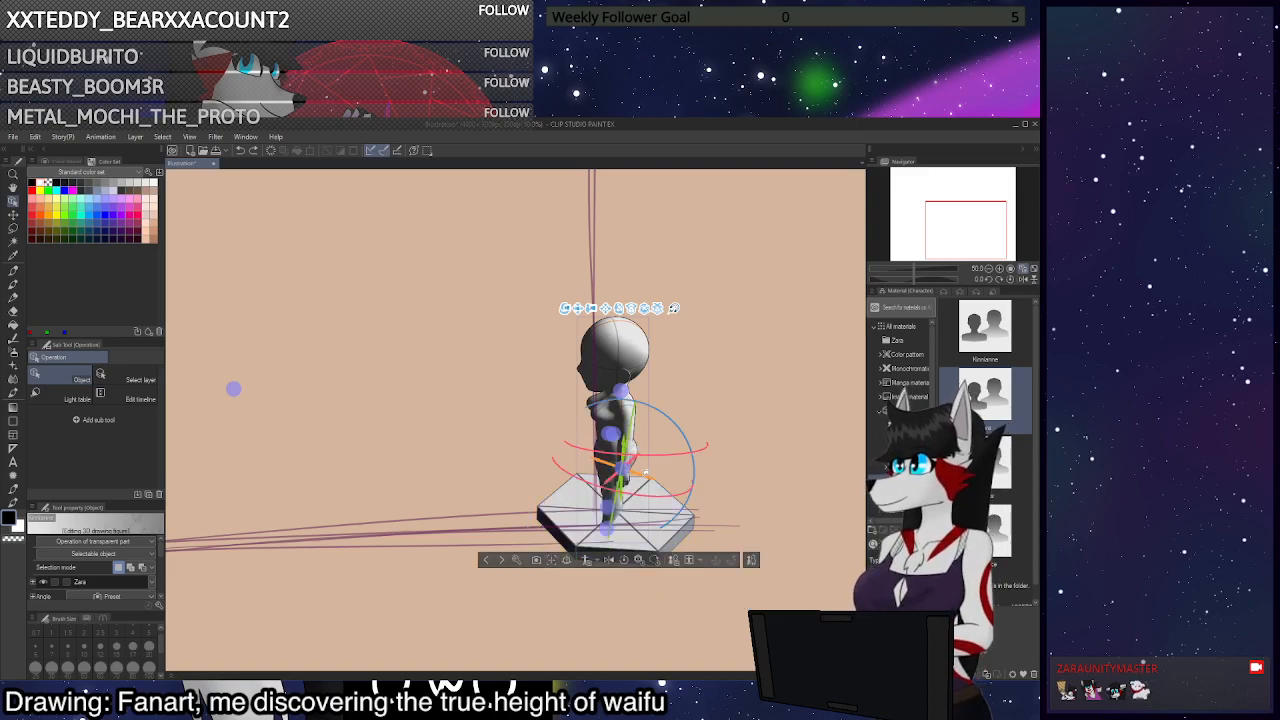
{"action": "left_click_drag", "start_coordinate": [619, 467], "coordinate": [527, 488]}
{"action": "left_click_drag", "start_coordinate": [760, 487], "coordinate": [269, 640]}
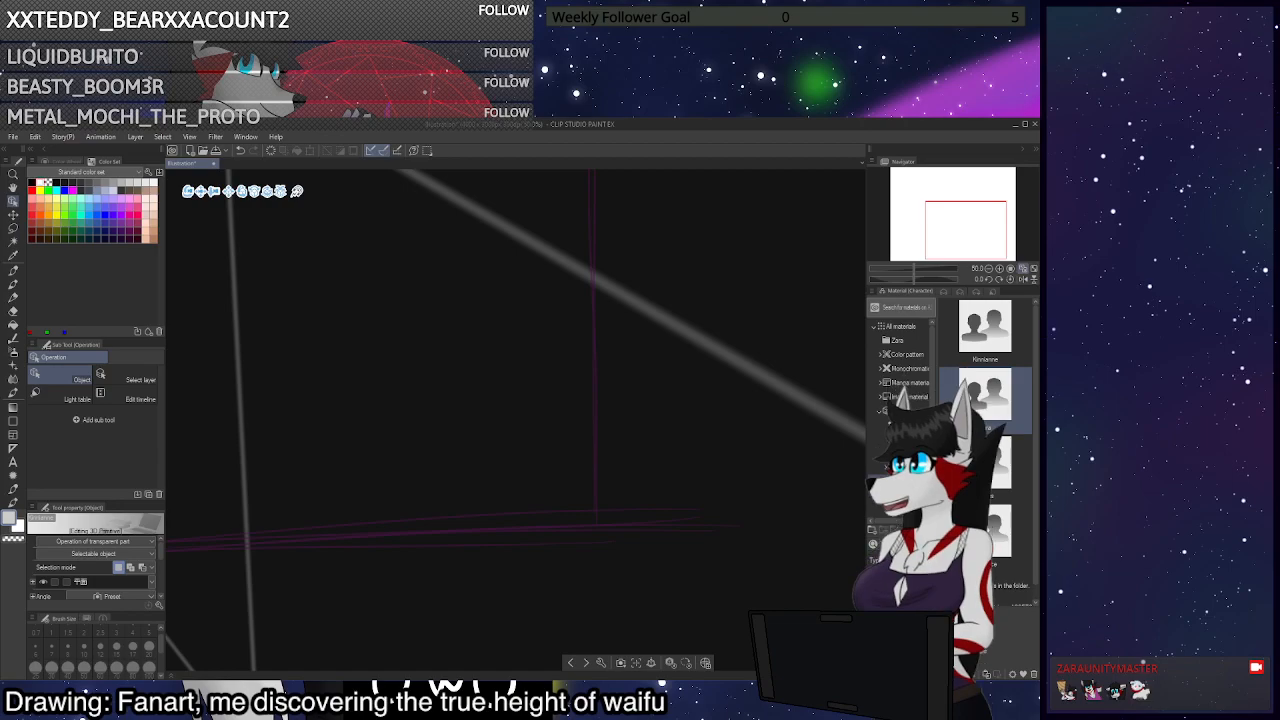
{"action": "key", "text": "ctrl+z"}
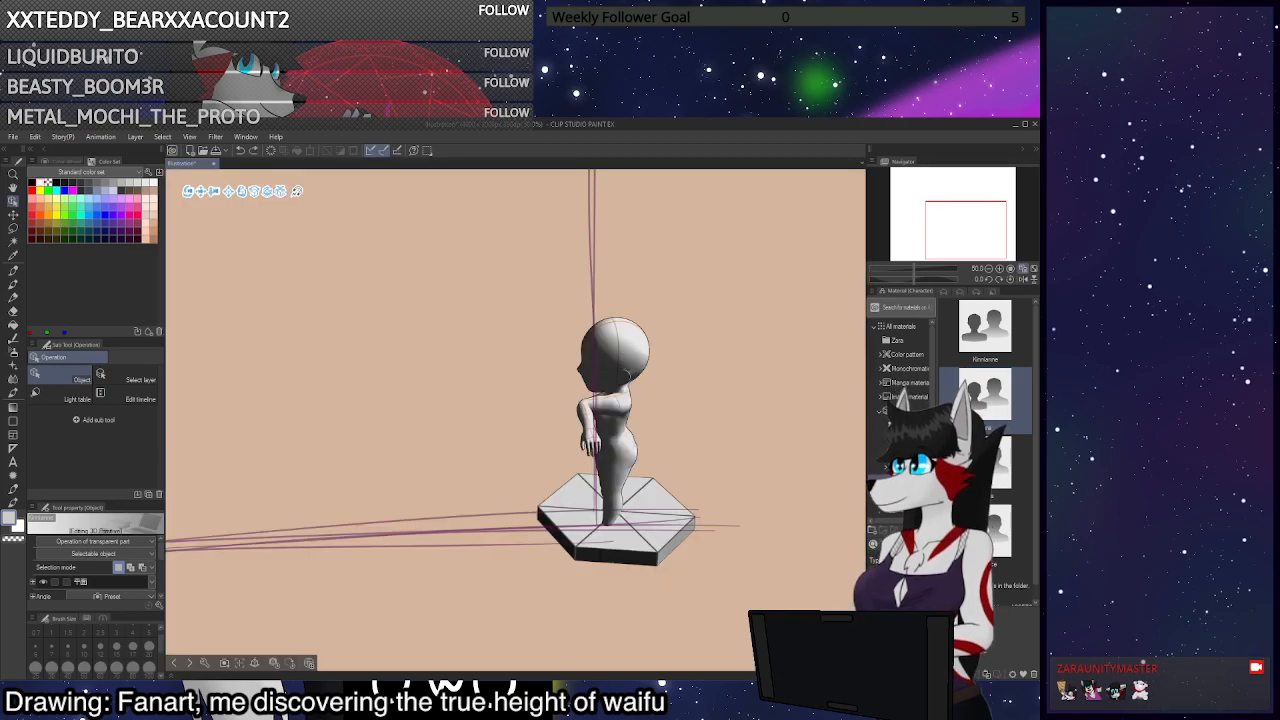
Try to pull the small figure's hand further out in front of the chest, and undo that pull
{"action": "left_click", "coordinate": [592, 438]}
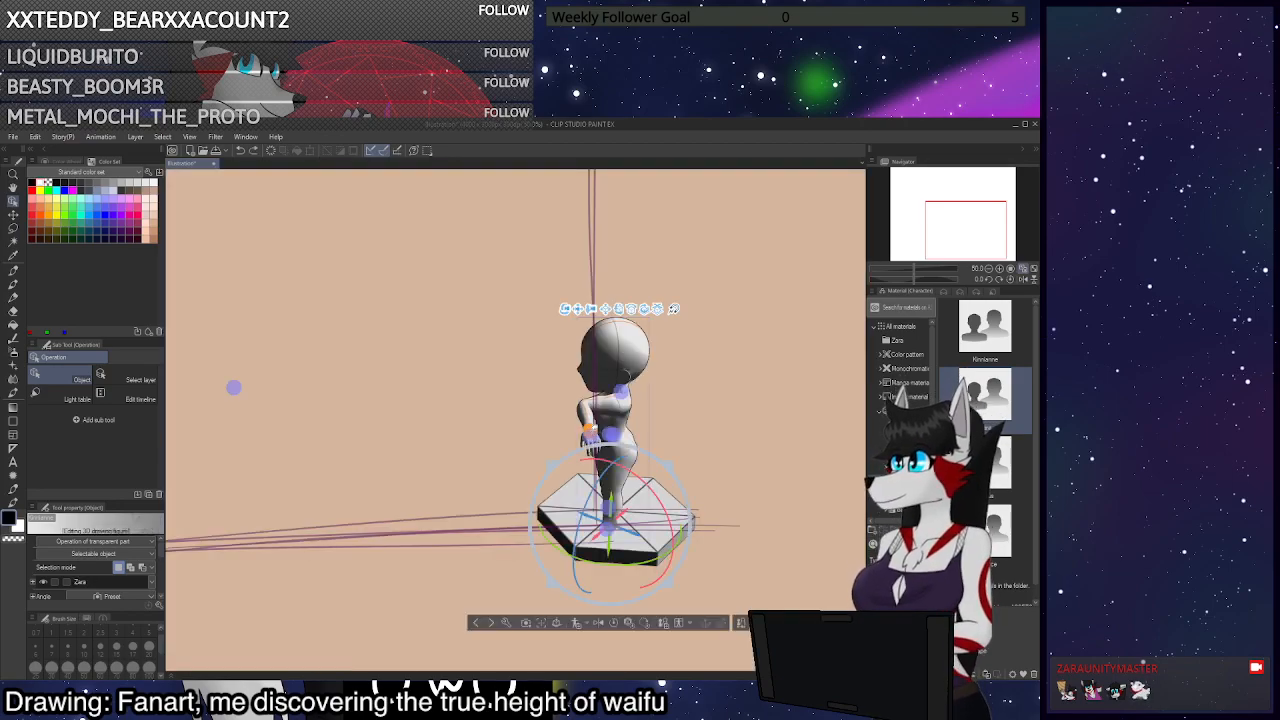
{"action": "left_click", "coordinate": [592, 438]}
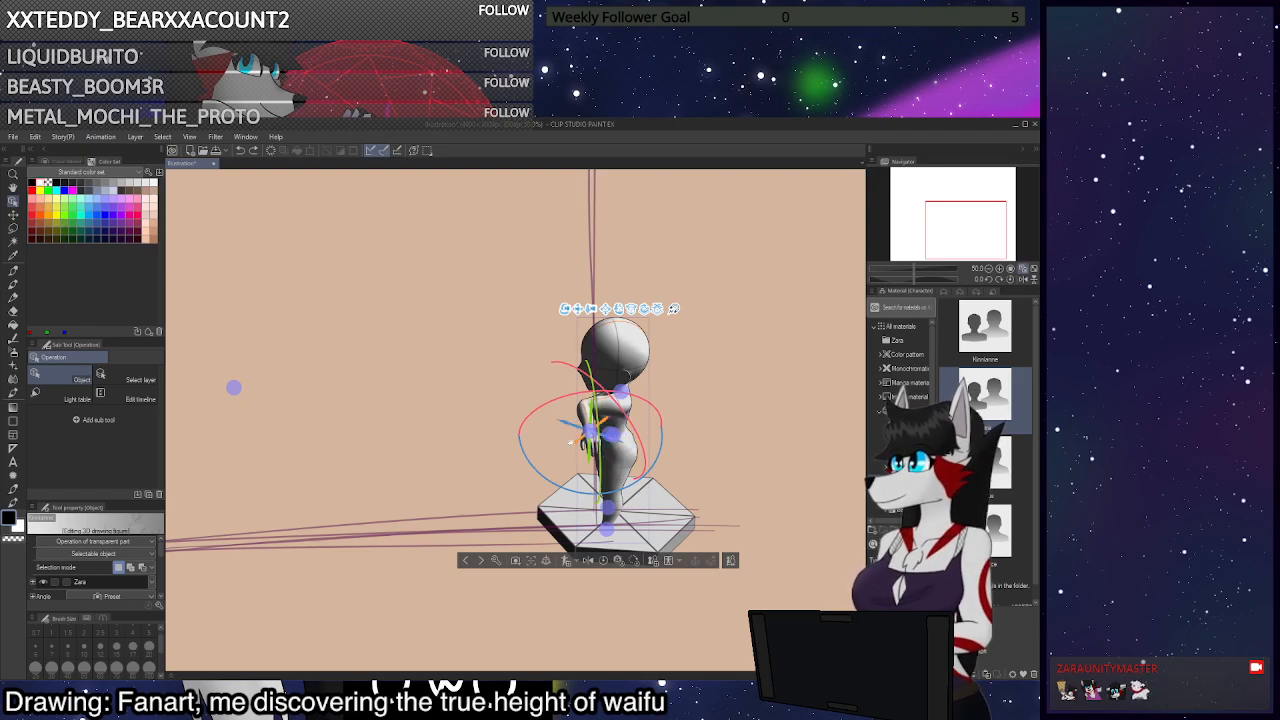
{"action": "left_click_drag", "start_coordinate": [590, 432], "coordinate": [426, 506]}
{"action": "left_click_drag", "start_coordinate": [590, 435], "coordinate": [465, 497]}
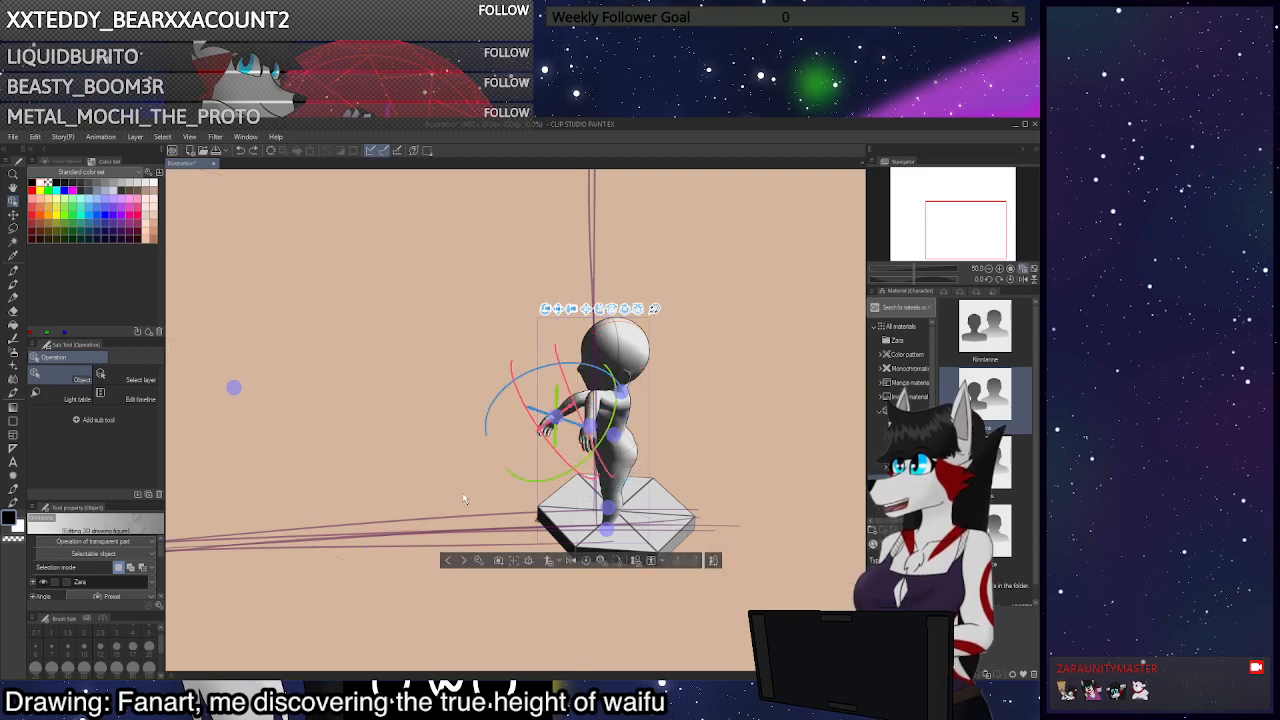
{"action": "key", "text": "ctrl+z"}
Try to drag the small figure's body forward off the slab, and undo it together with the earlier arm and camera changes
{"action": "left_click", "coordinate": [605, 421]}
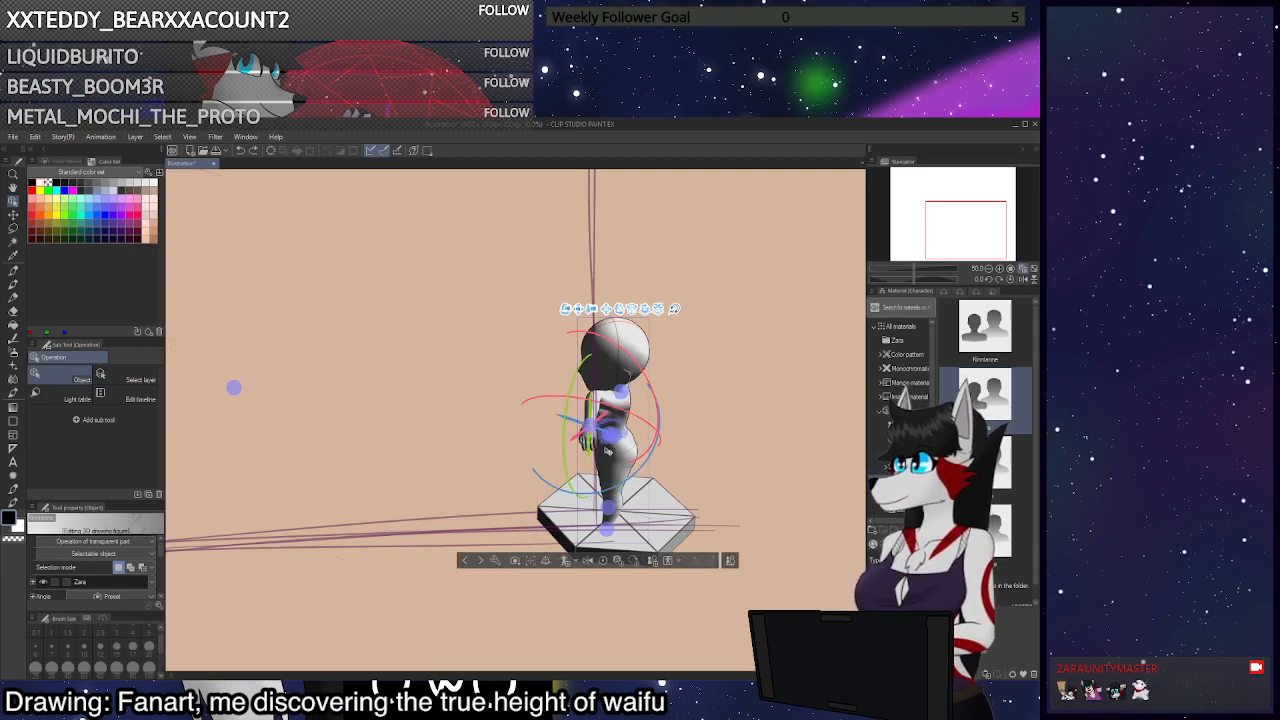
{"action": "left_click_drag", "start_coordinate": [465, 464], "coordinate": [430, 490]}
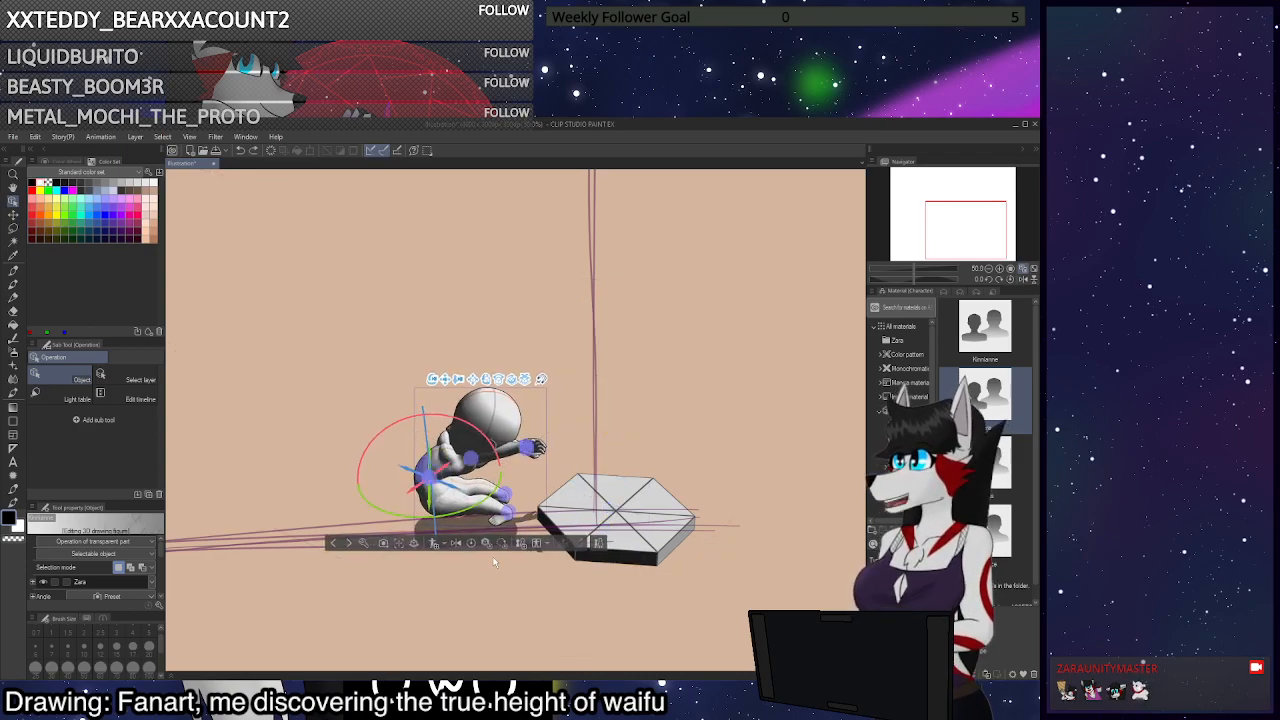
{"action": "key", "text": "ctrl+z"}
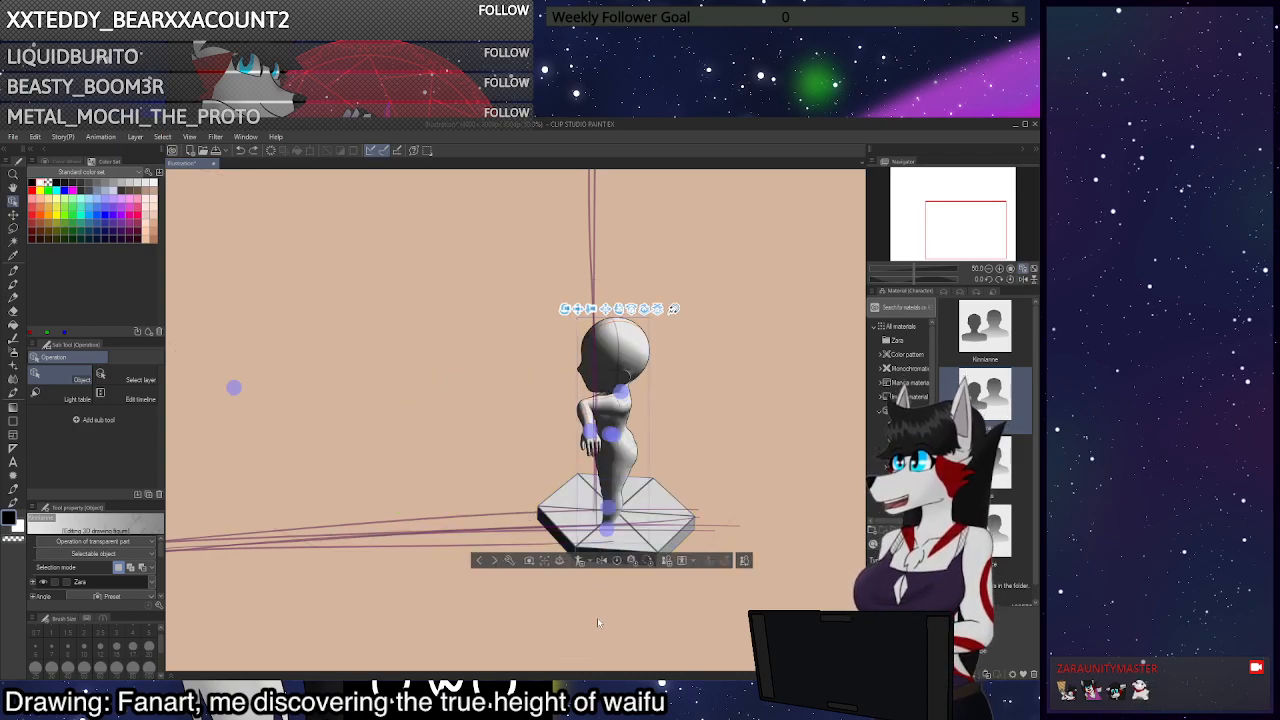
{"action": "key", "text": "ctrl+z"}
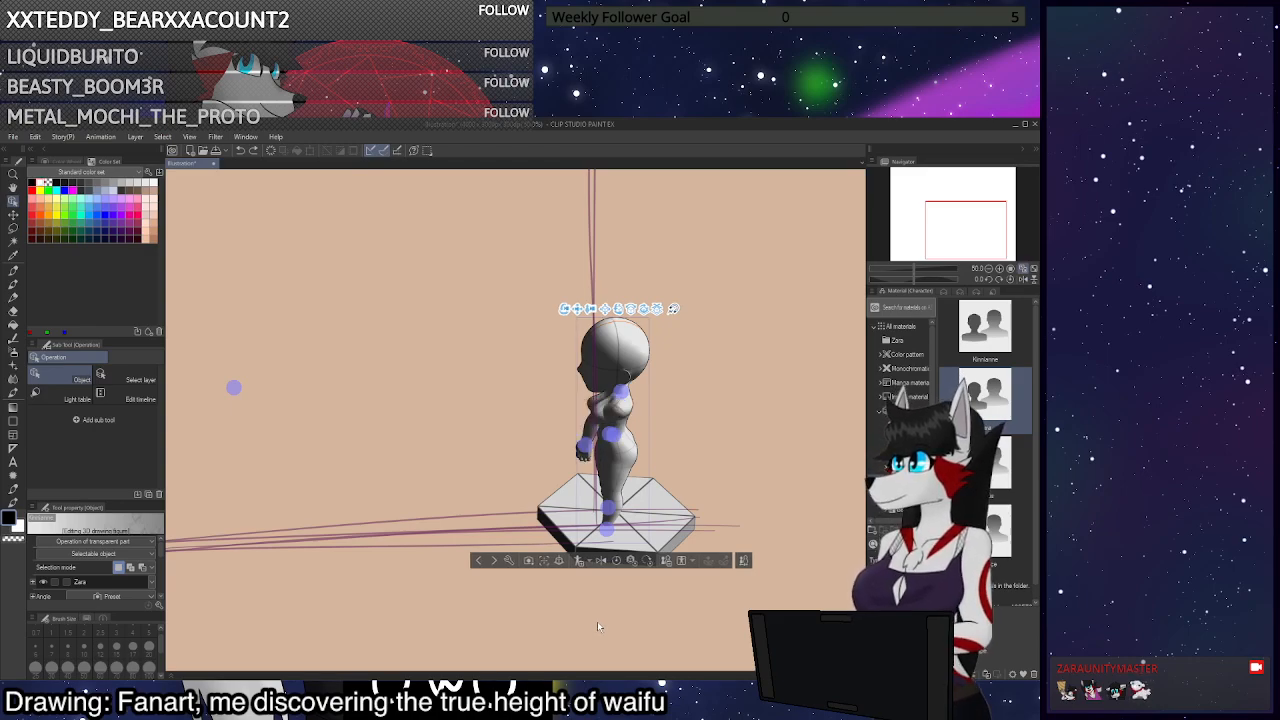
{"action": "key", "text": "ctrl+z"}
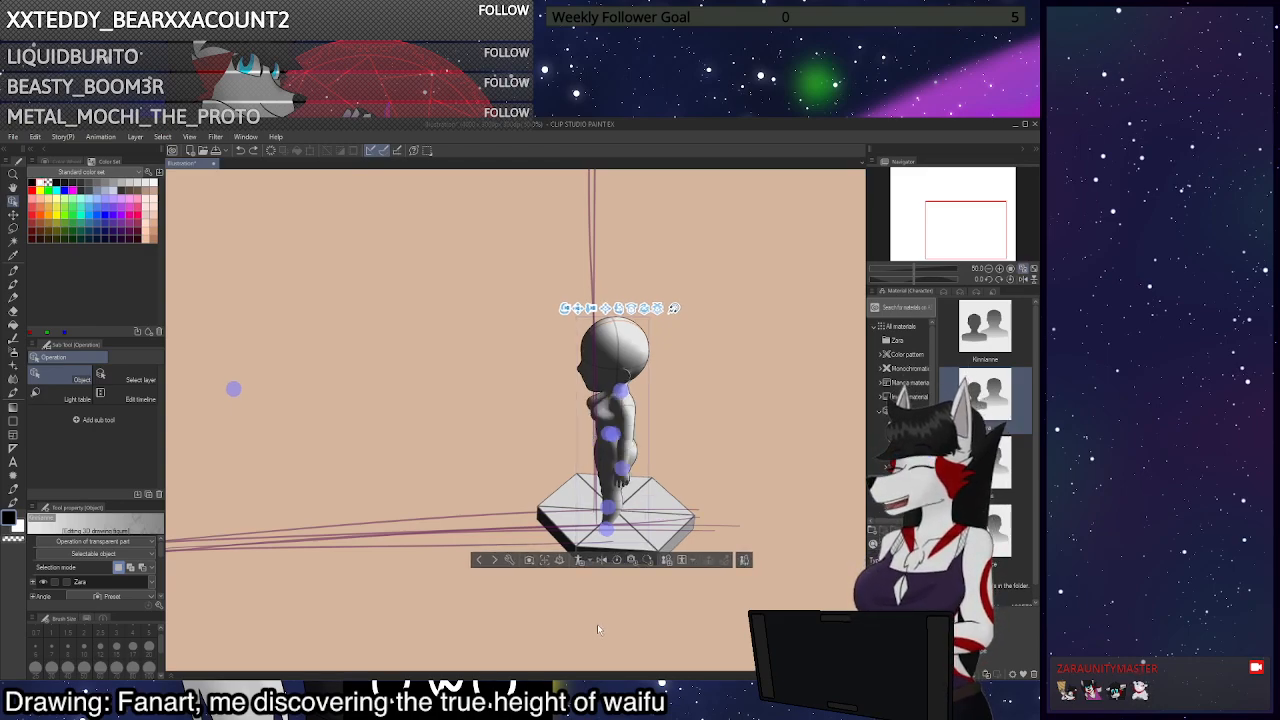
{"action": "key", "text": "ctrl+z"}
{"action": "key", "text": "ctrl+z"}
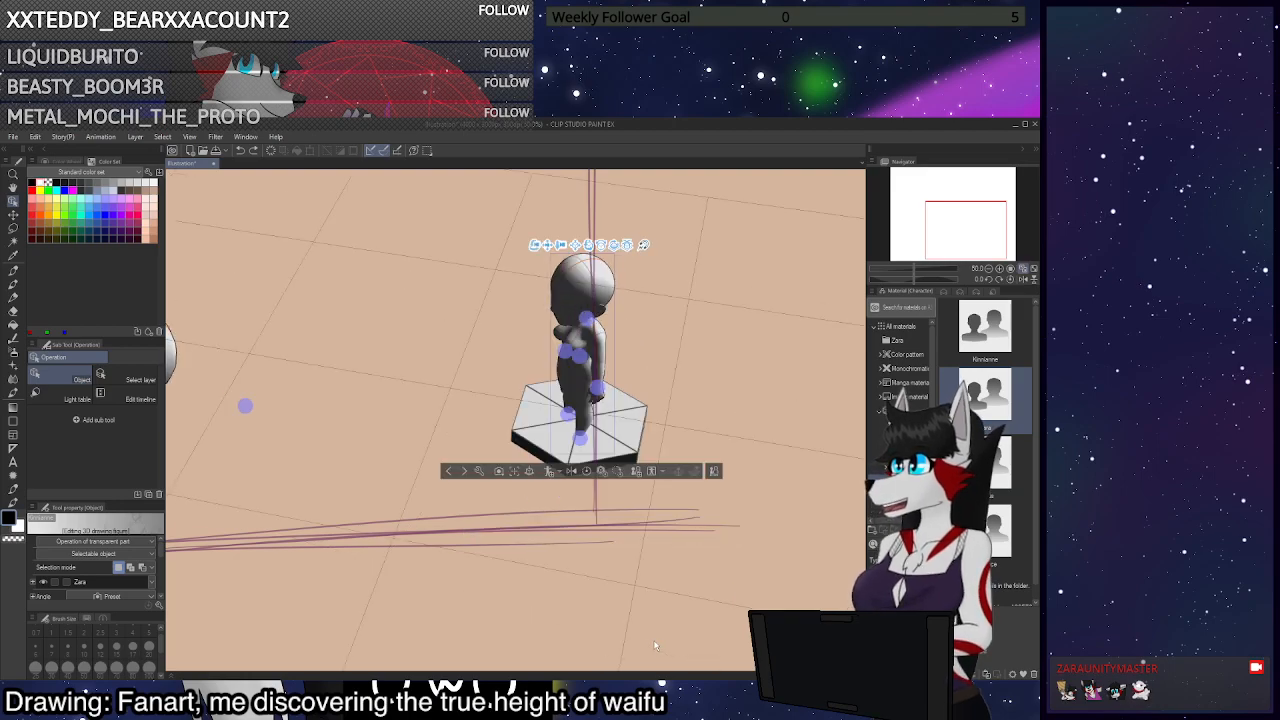
Undo the last pose changes and reposition the small figure's far hand at the waist
{"action": "key", "text": "ctrl+z"}
{"action": "key", "text": "ctrl+z"}
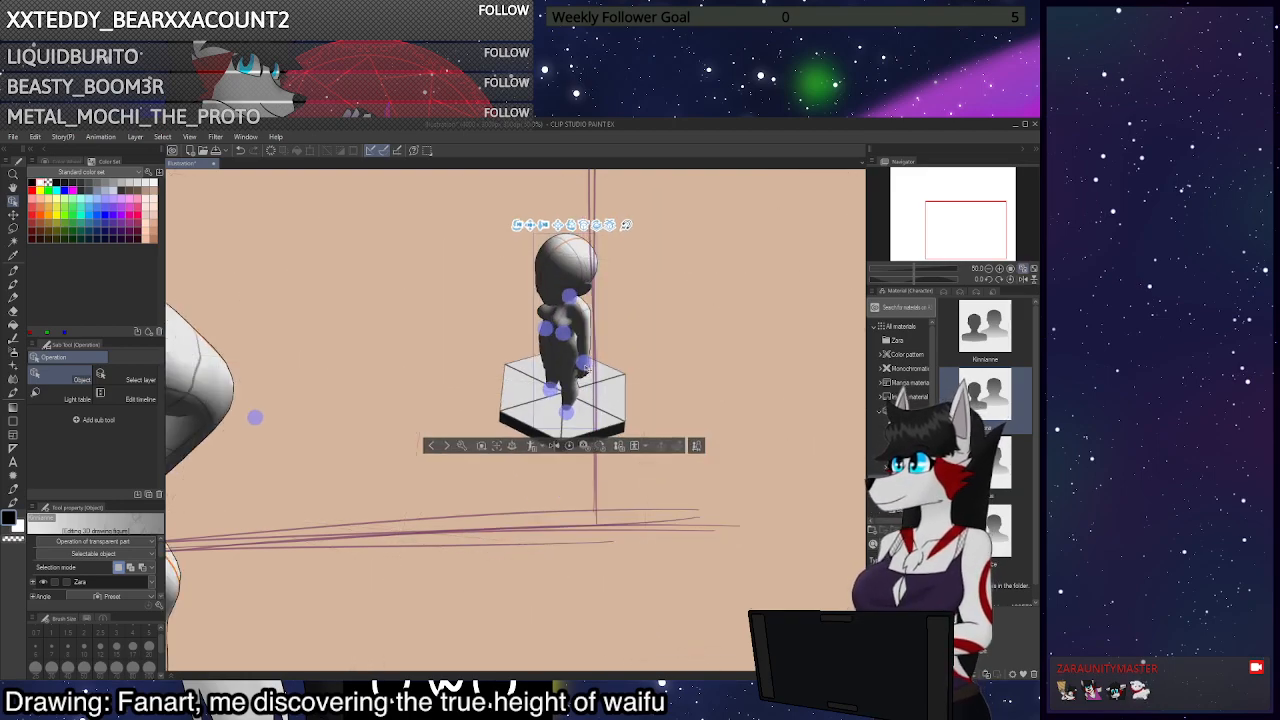
{"action": "left_click", "coordinate": [585, 368]}
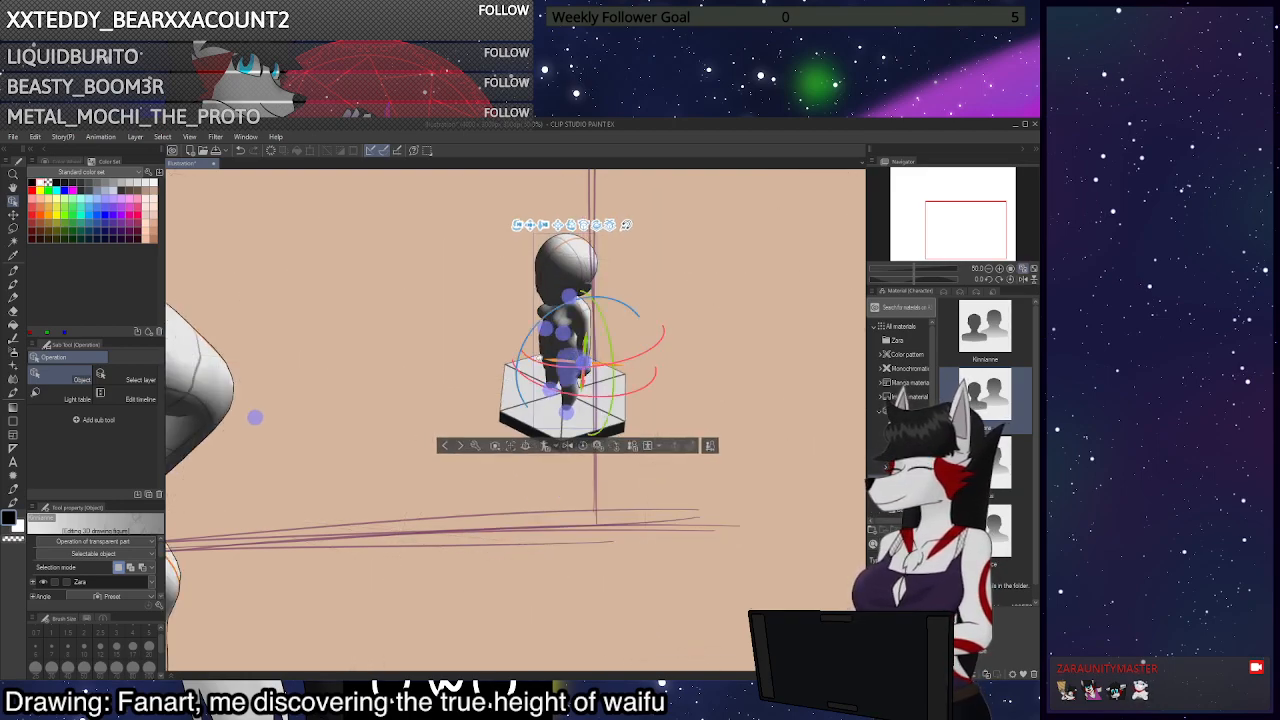
{"action": "left_click", "coordinate": [538, 358]}
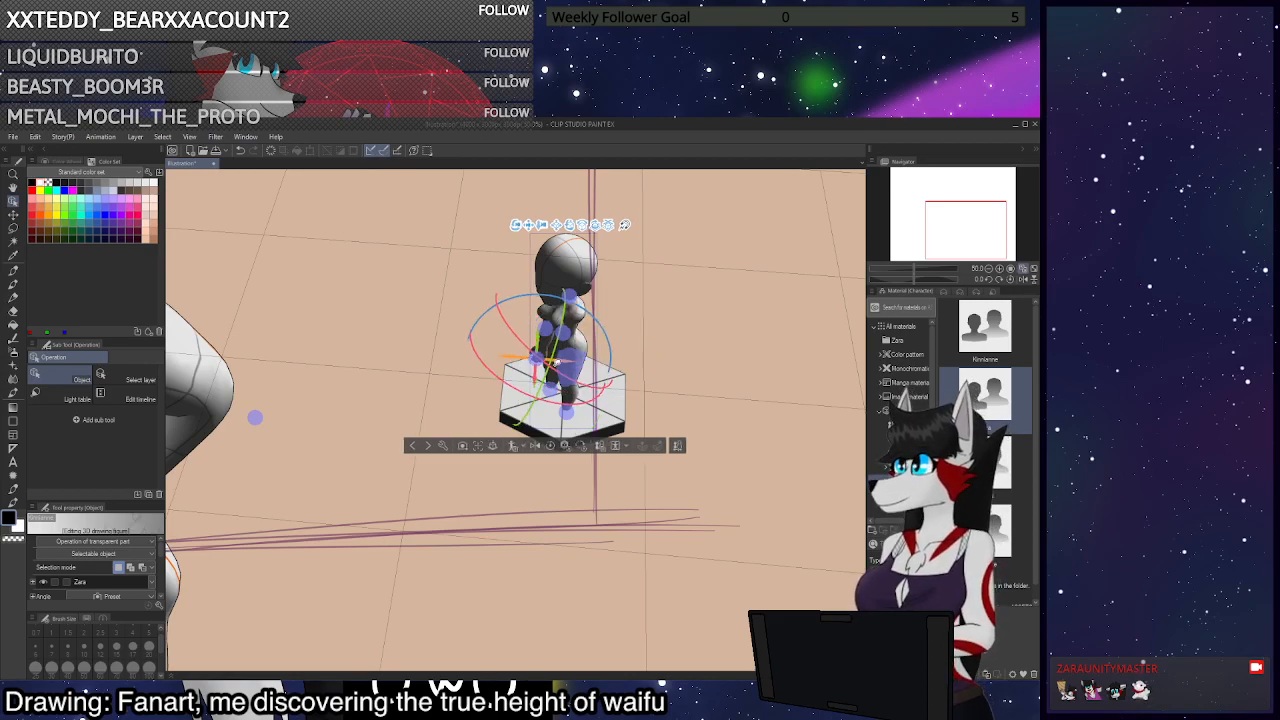
{"action": "left_click", "coordinate": [541, 355]}
{"action": "left_click", "coordinate": [540, 398]}
{"action": "left_click_drag", "start_coordinate": [543, 422], "coordinate": [543, 443]}
{"action": "left_click_drag", "start_coordinate": [661, 557], "coordinate": [684, 546]}
{"action": "left_click", "coordinate": [661, 547]}
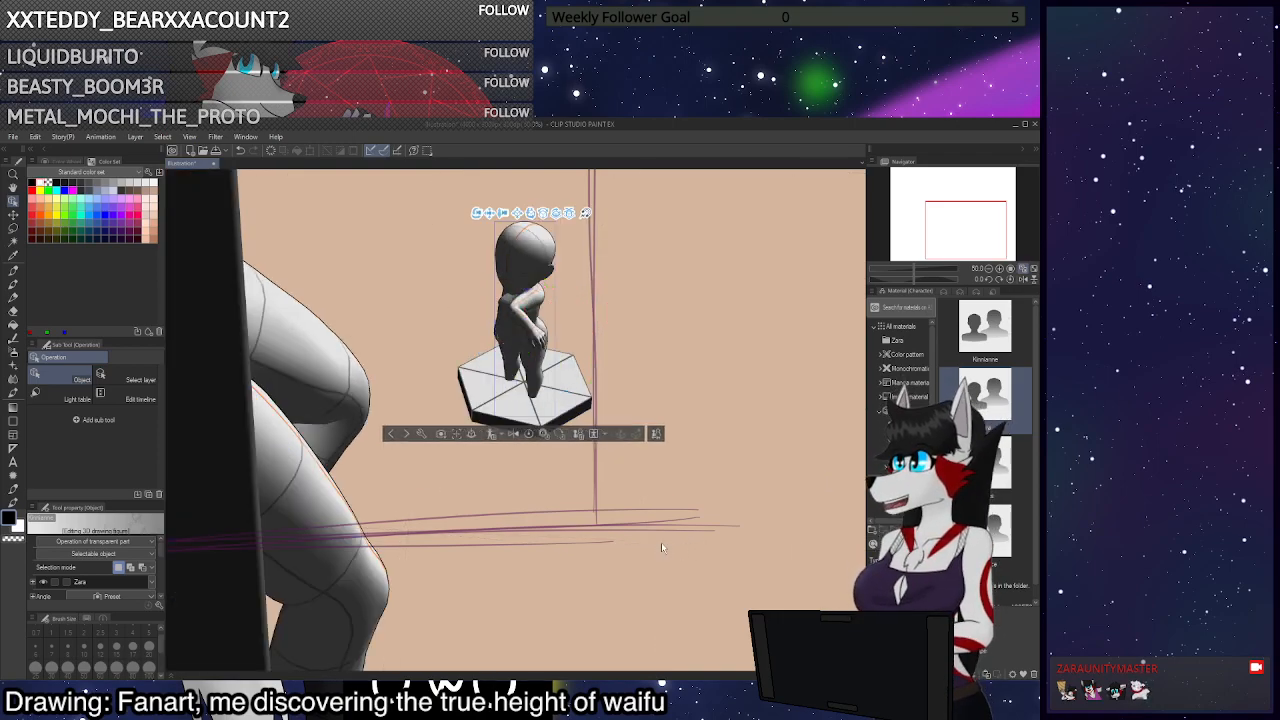
Rotate the small figure's bent forearm so that it extends straight out in front of the chest
{"action": "key", "text": "p"}
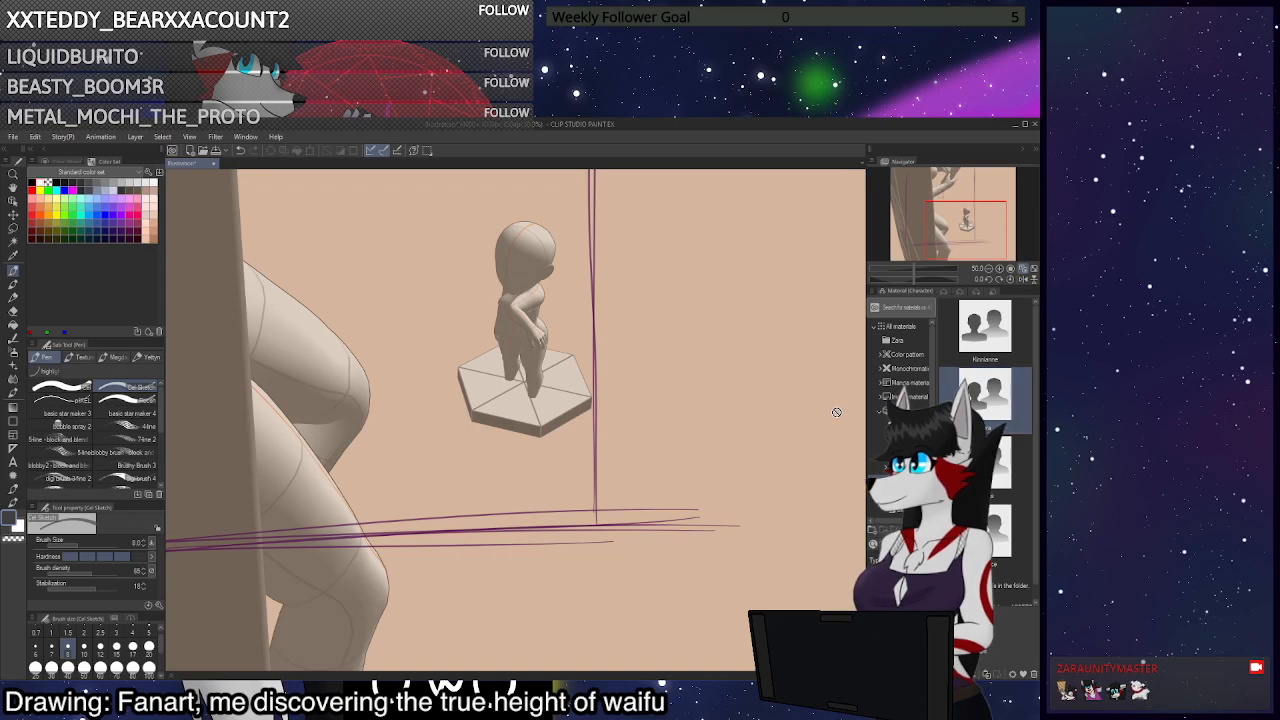
{"action": "left_click", "coordinate": [13, 201]}
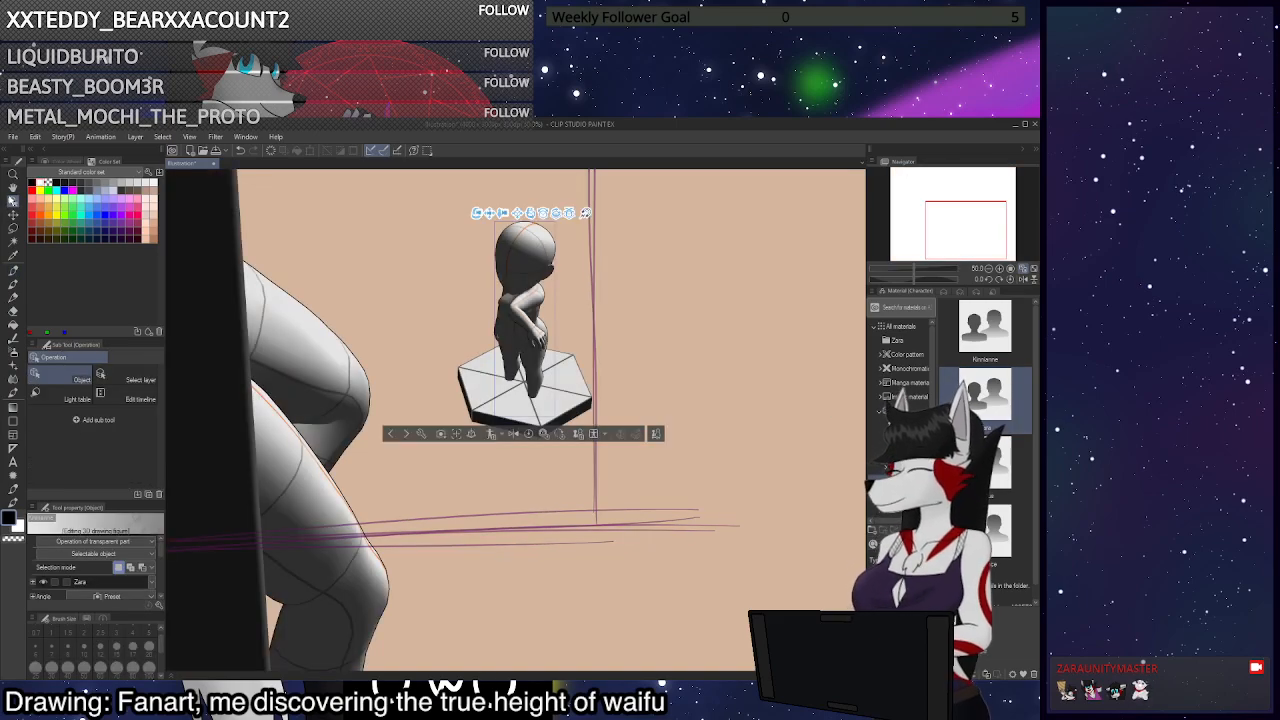
{"action": "left_click", "coordinate": [553, 420]}
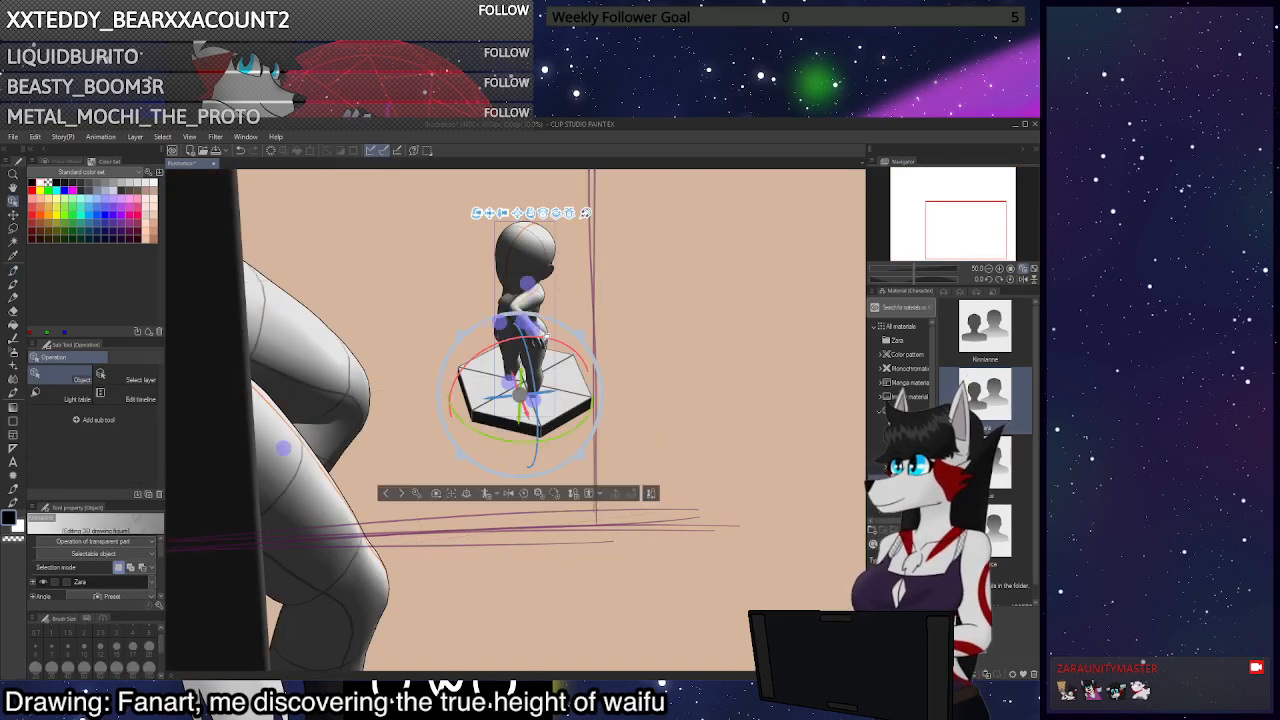
{"action": "left_click", "coordinate": [518, 315]}
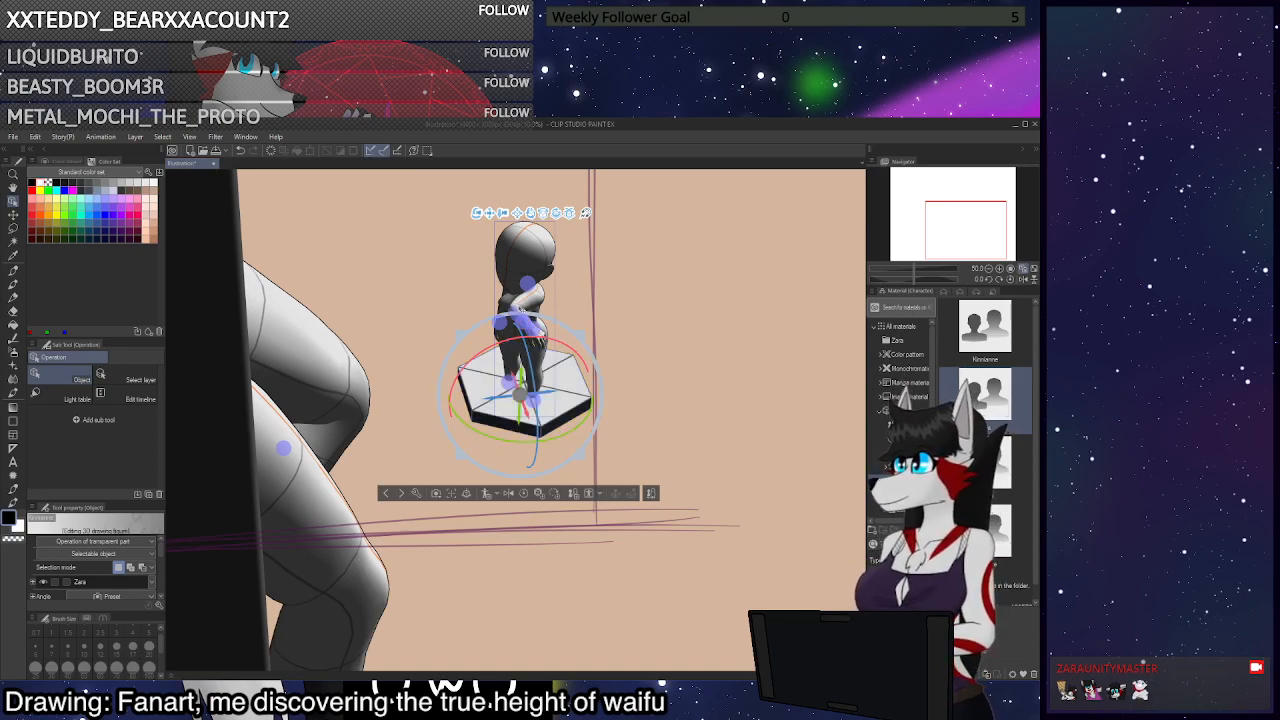
{"action": "left_click", "coordinate": [530, 322]}
{"action": "left_click_drag", "start_coordinate": [528, 341], "coordinate": [424, 340]}
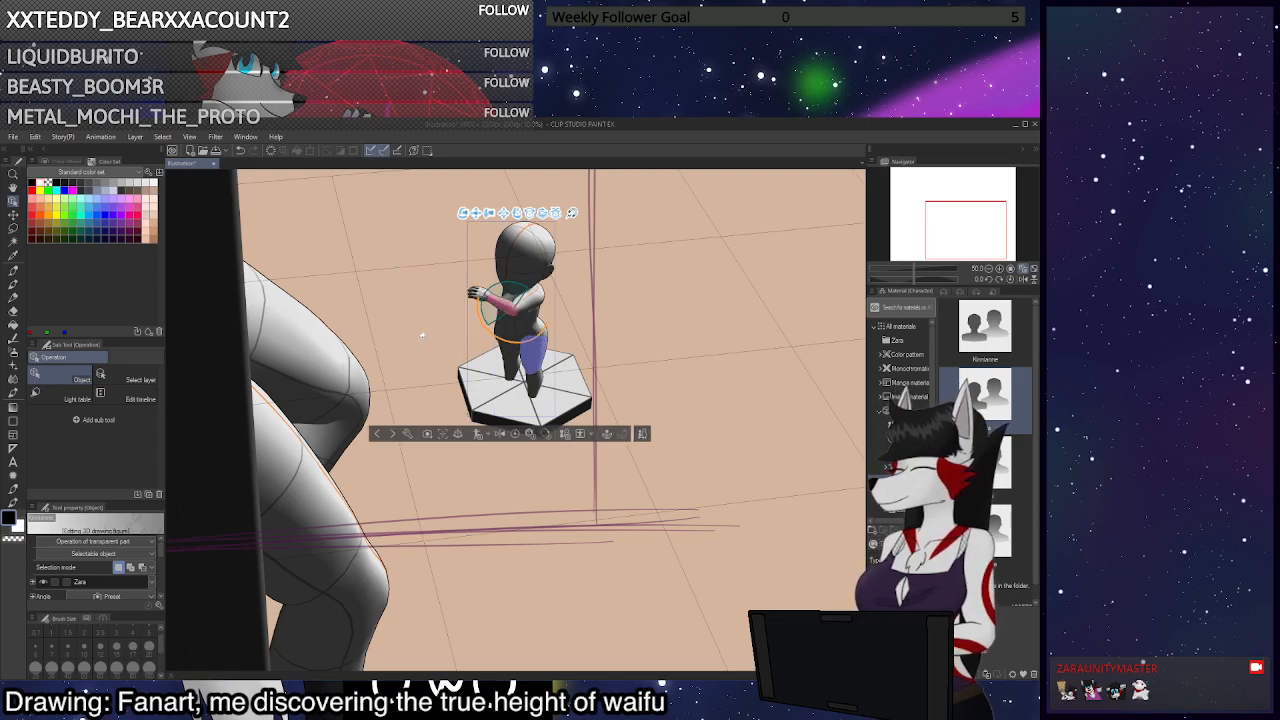
Try to rotate the small figure's upper arm to bring the outstretched arm upward, and undo the rotation
{"action": "left_click", "coordinate": [533, 300]}
{"action": "left_click_drag", "start_coordinate": [548, 308], "coordinate": [556, 270]}
{"action": "left_click", "coordinate": [544, 297]}
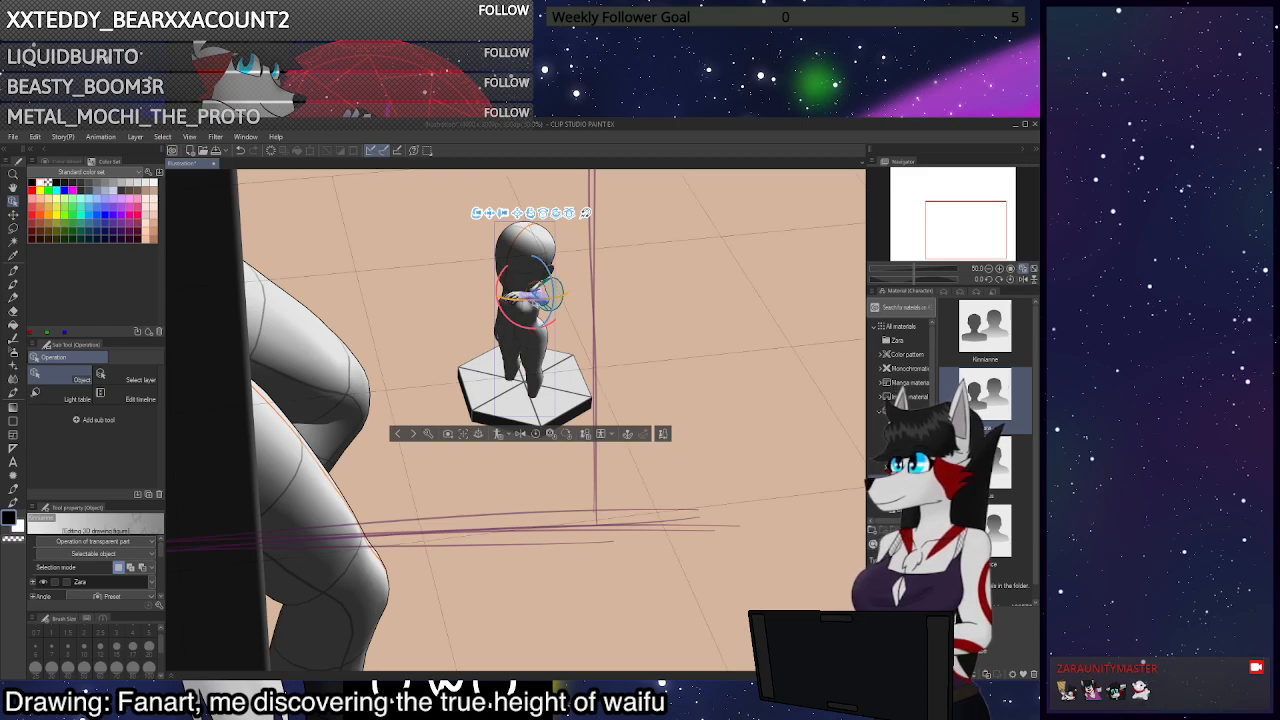
{"action": "left_click_drag", "start_coordinate": [553, 284], "coordinate": [546, 268]}
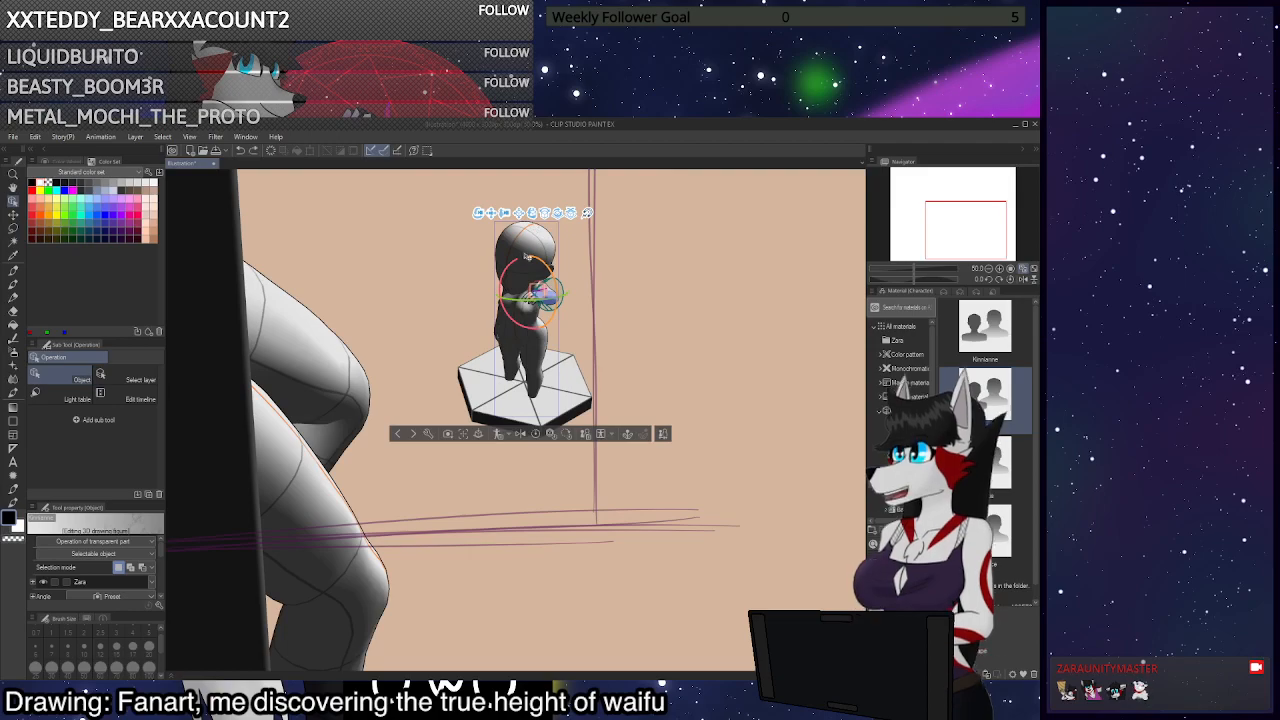
{"action": "key", "text": "ctrl+z"}
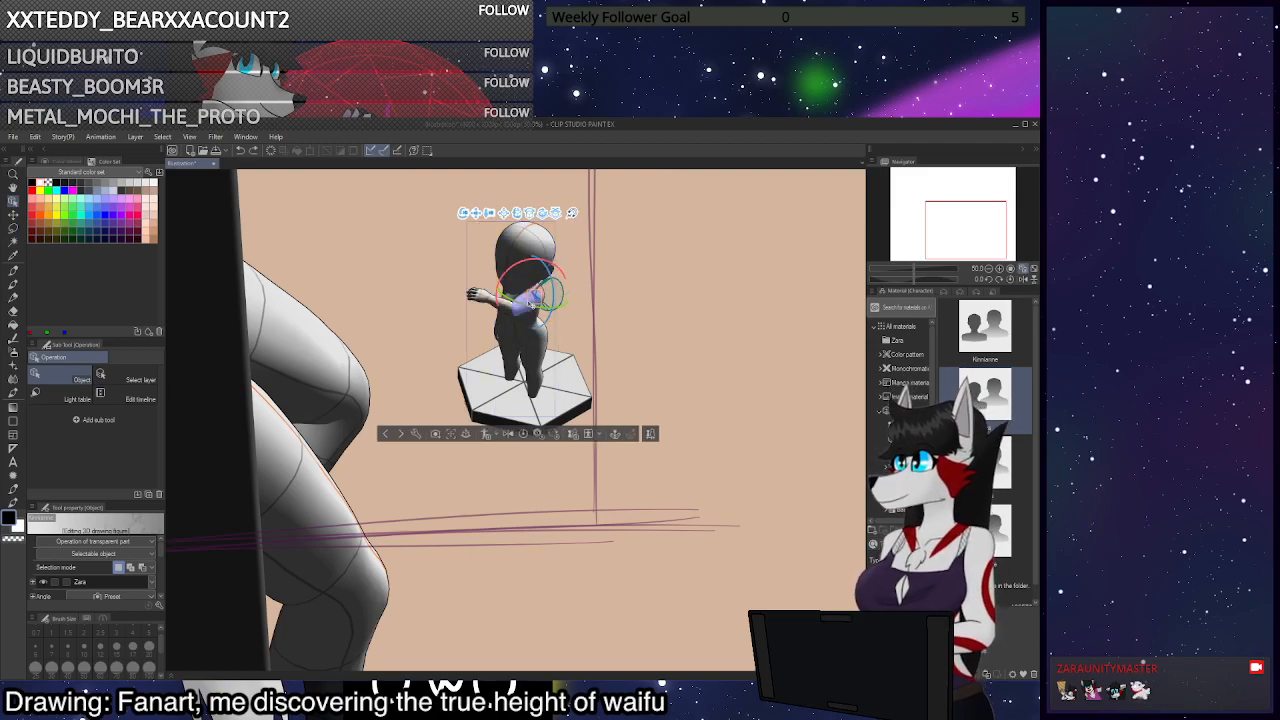
Rotate the small figure's upper arm and forearm so that the bent arm is raised with its hand beside the face
{"action": "left_click", "coordinate": [531, 303]}
{"action": "left_click_drag", "start_coordinate": [555, 308], "coordinate": [550, 246]}
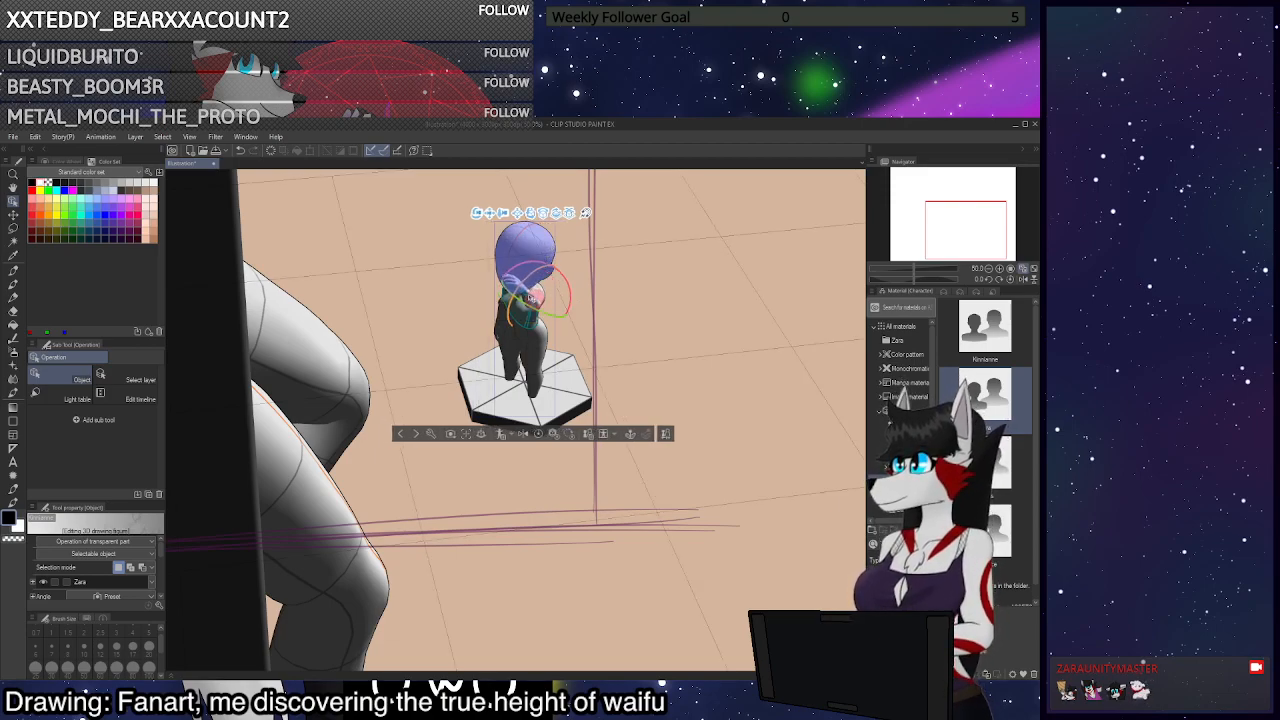
{"action": "left_click", "coordinate": [531, 297]}
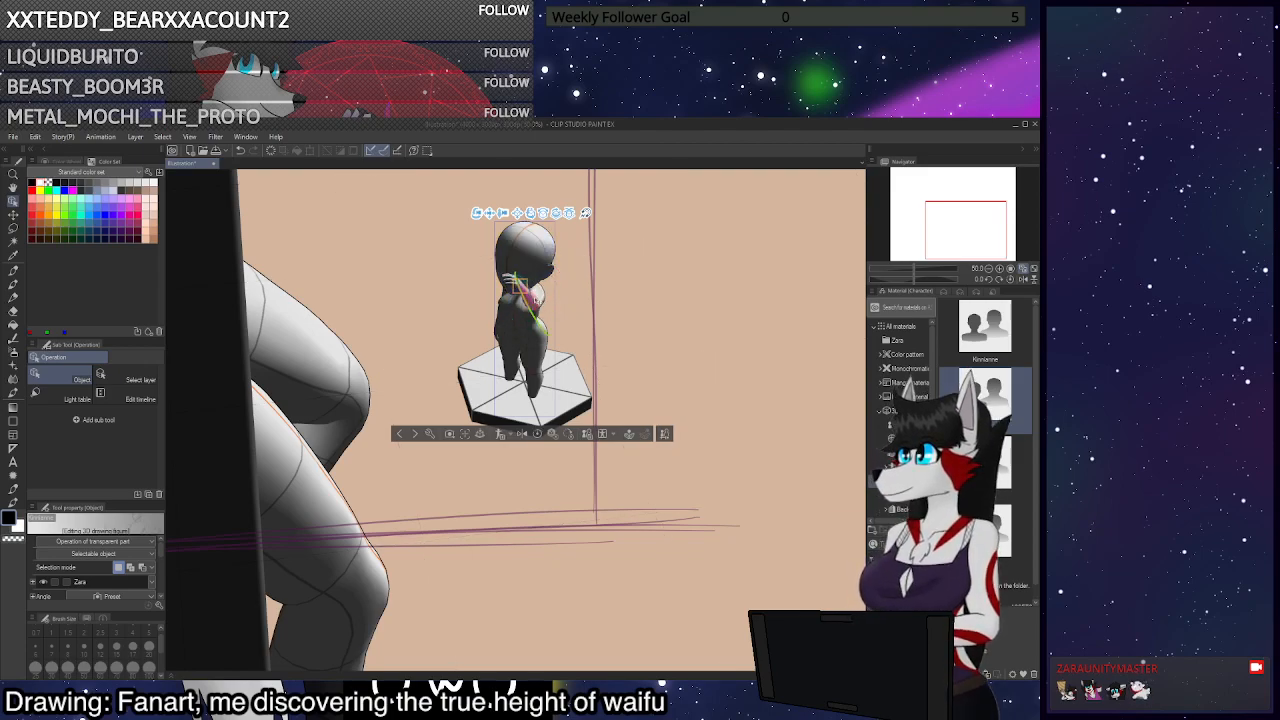
{"action": "left_click", "coordinate": [527, 308]}
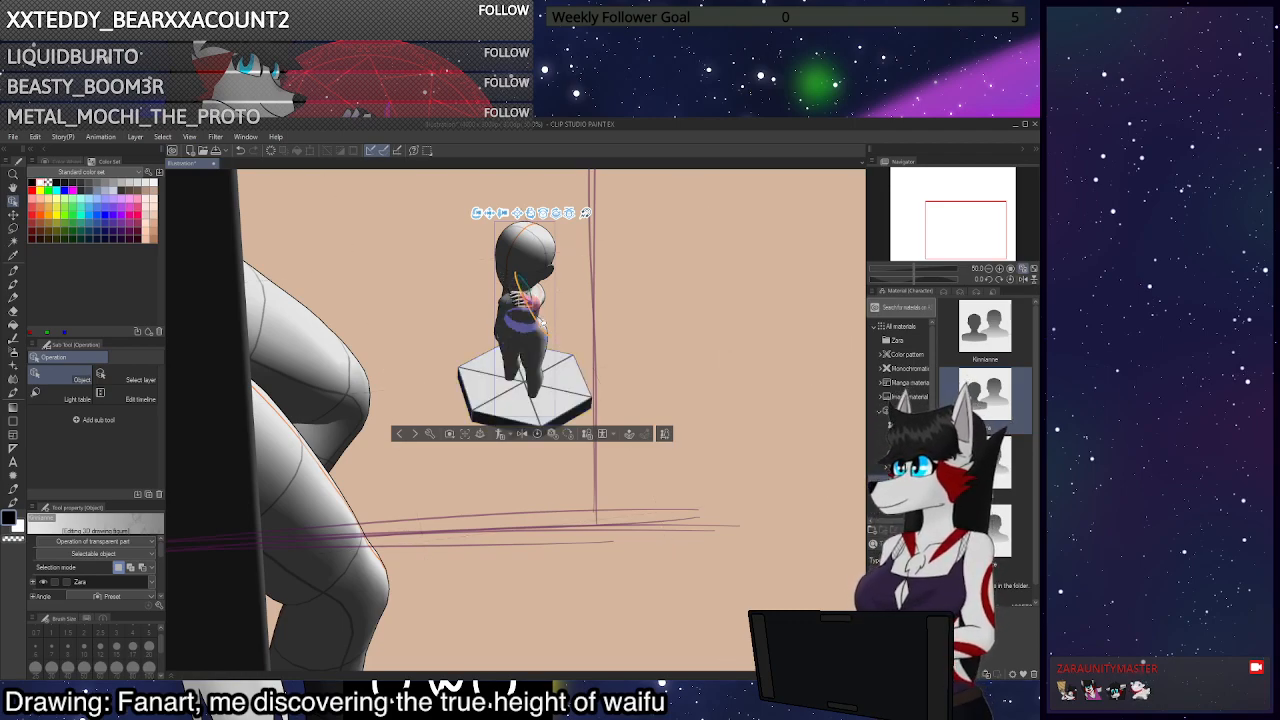
{"action": "left_click_drag", "start_coordinate": [549, 332], "coordinate": [549, 334]}
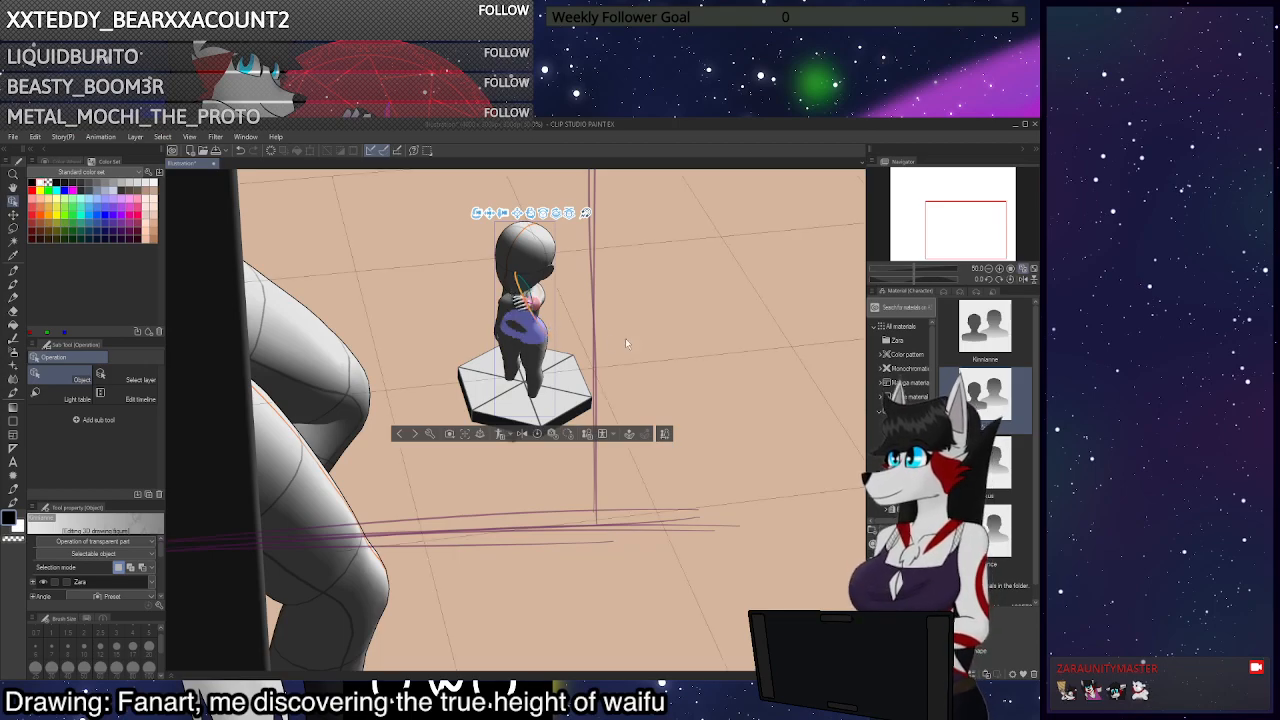
{"action": "left_click_drag", "start_coordinate": [563, 362], "coordinate": [745, 336]}
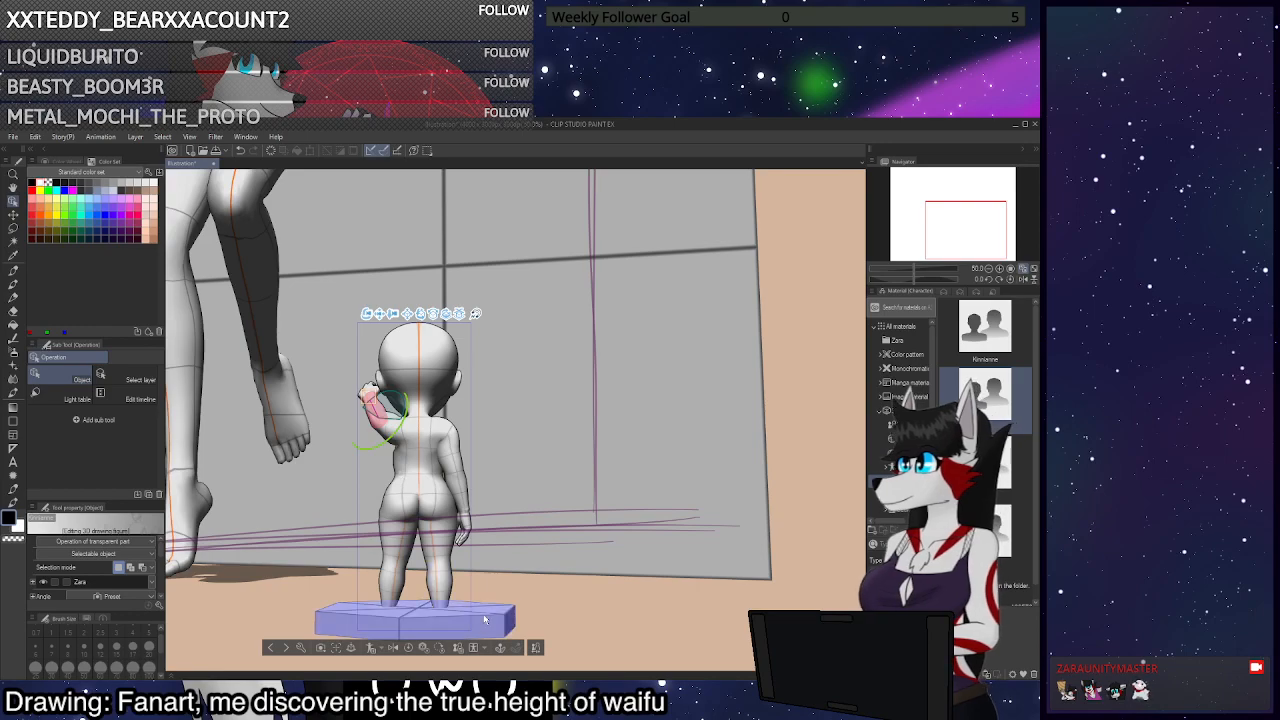
{"action": "key", "text": "alt+Tab"}
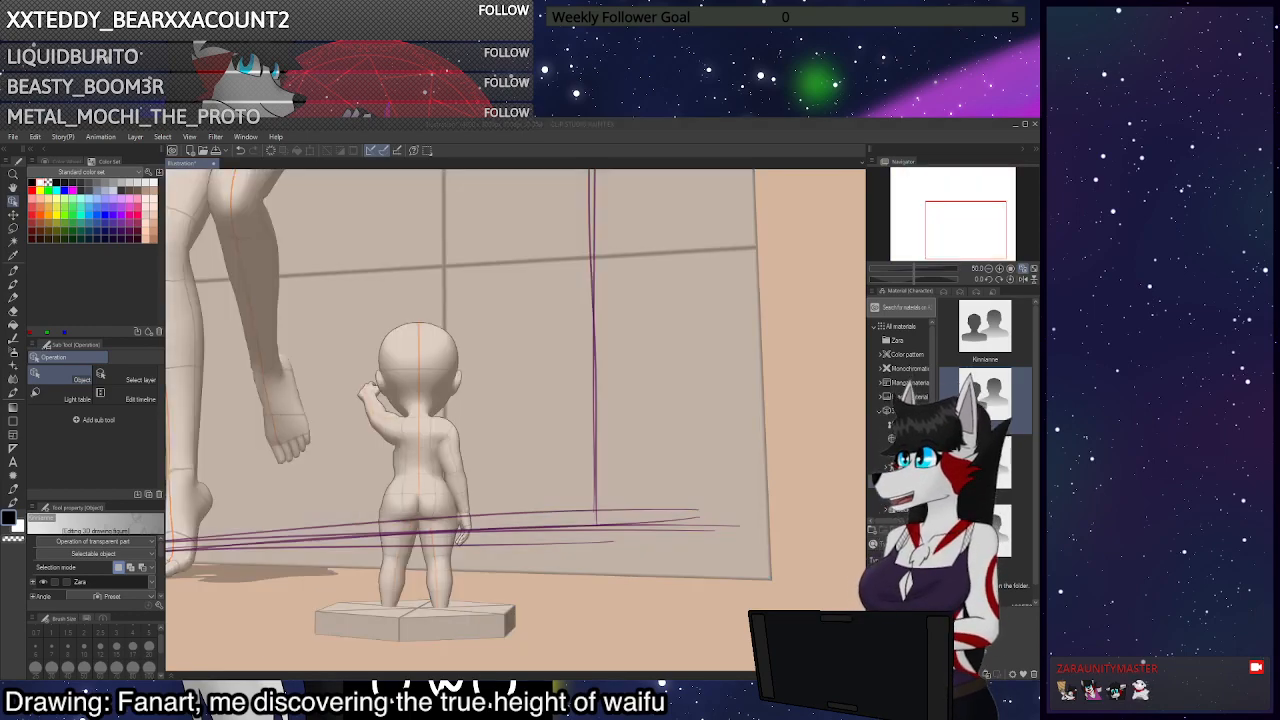
{"action": "key", "text": "alt+Tab"}
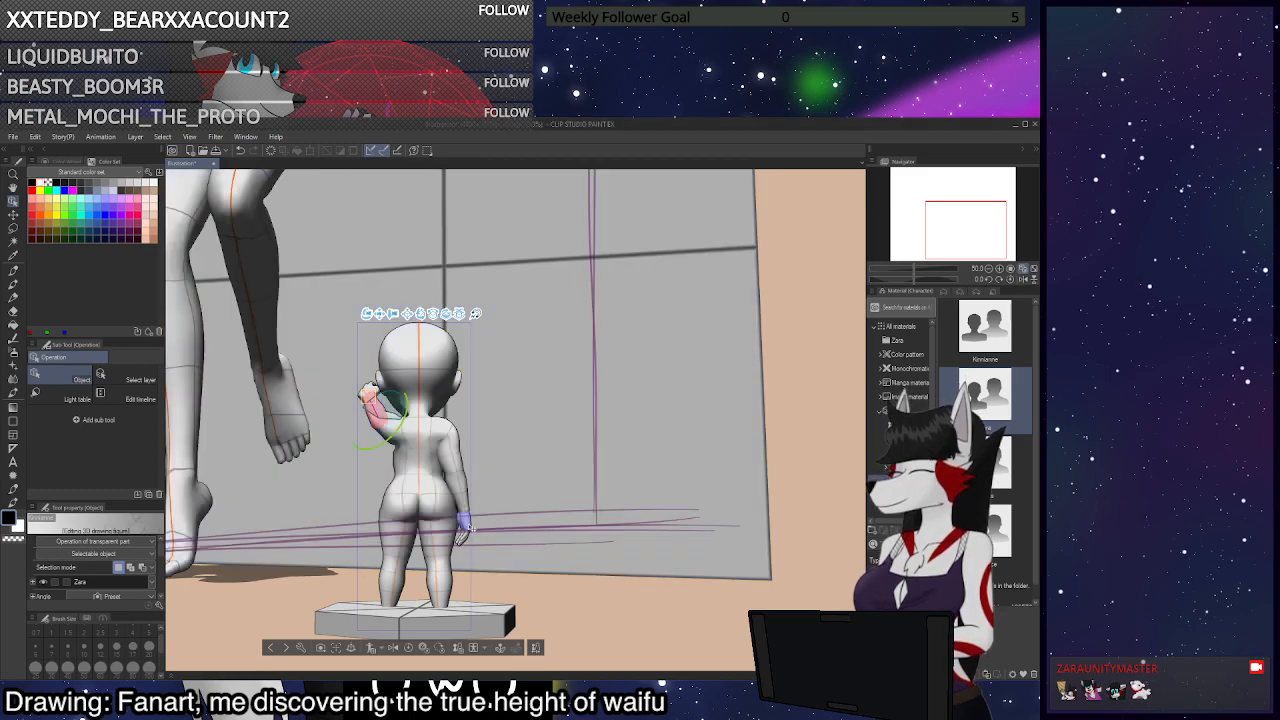
Pull the small figure's lowered hand slightly outward and upward, away from the hip
{"action": "left_click", "coordinate": [463, 527]}
{"action": "left_click", "coordinate": [471, 527]}
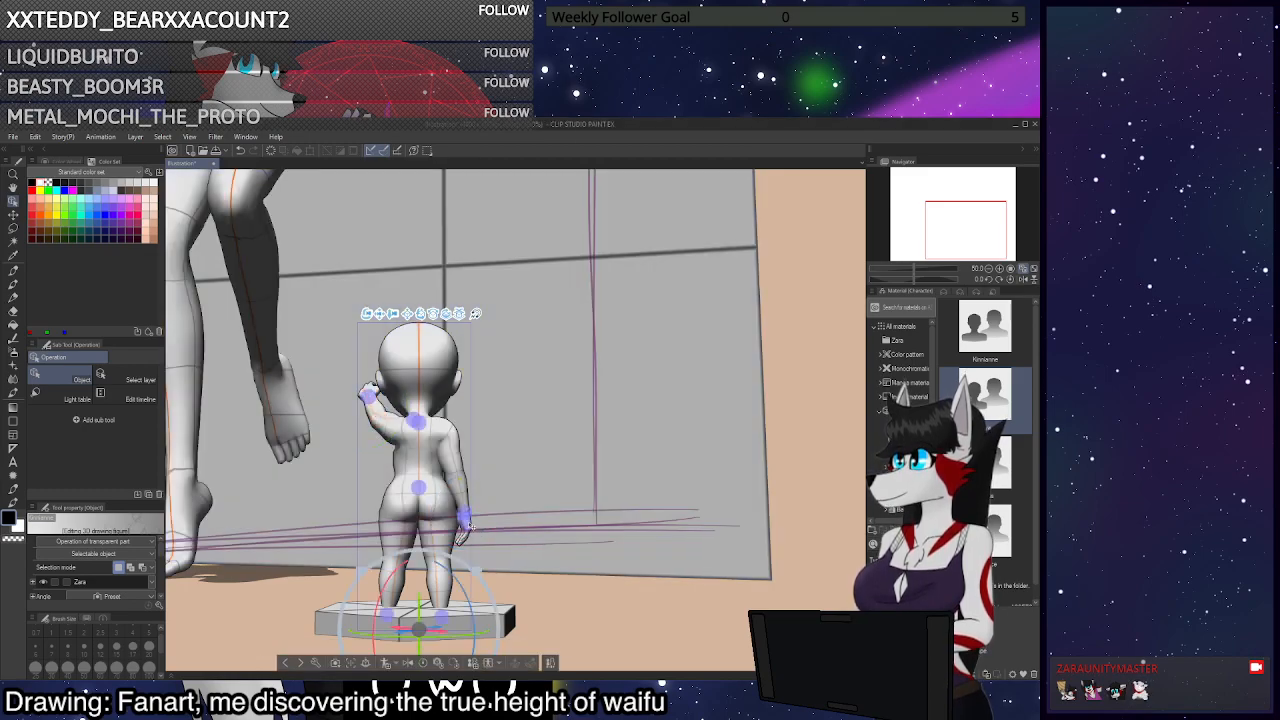
{"action": "left_click", "coordinate": [467, 524]}
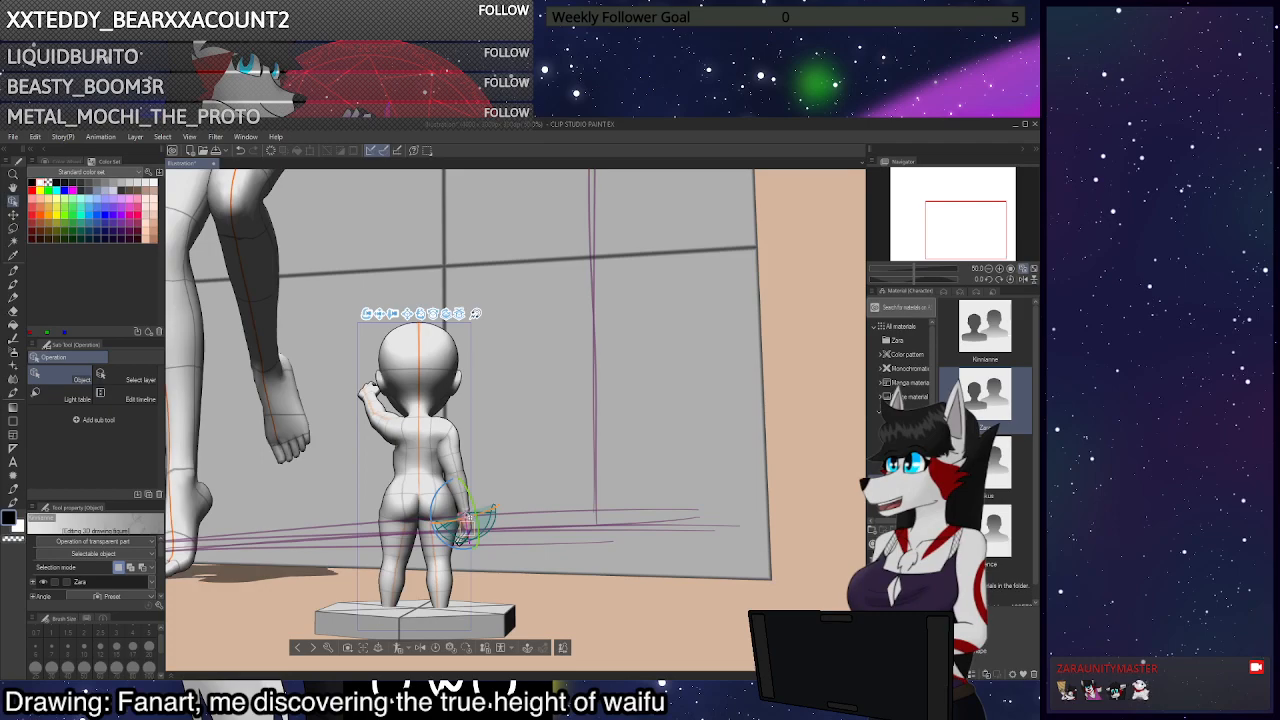
{"action": "left_click", "coordinate": [465, 515]}
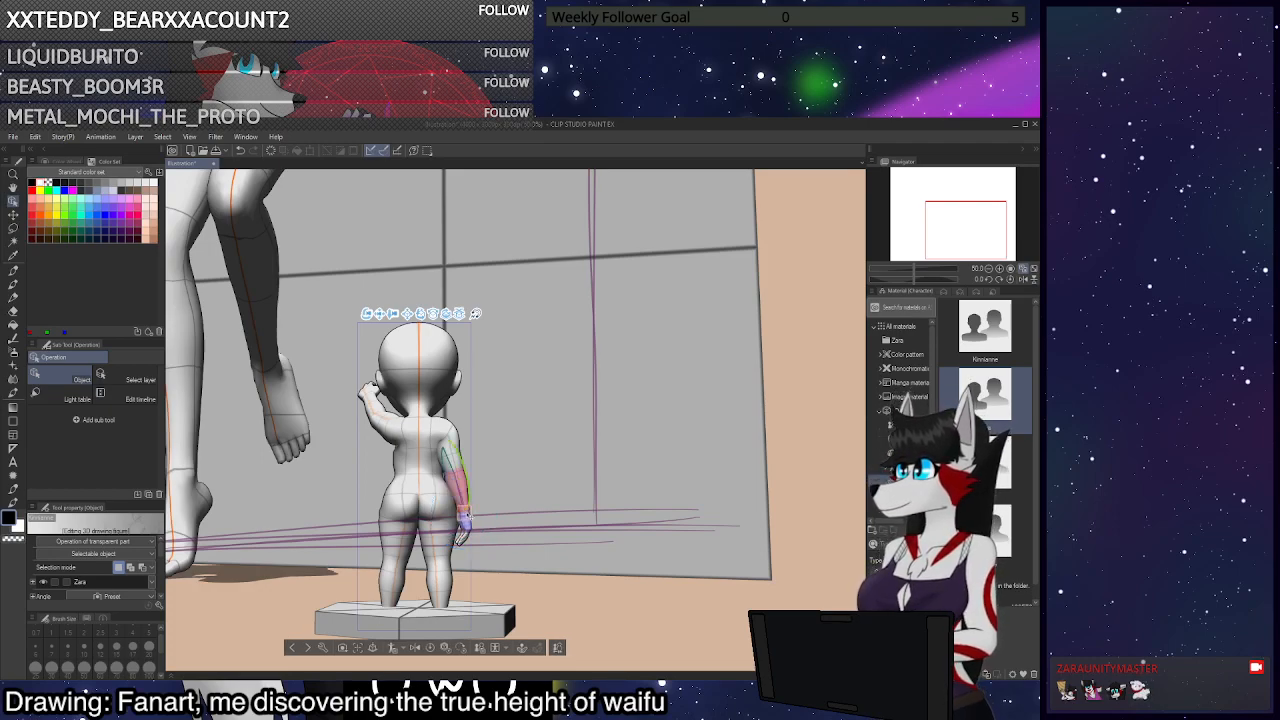
{"action": "left_click", "coordinate": [465, 519]}
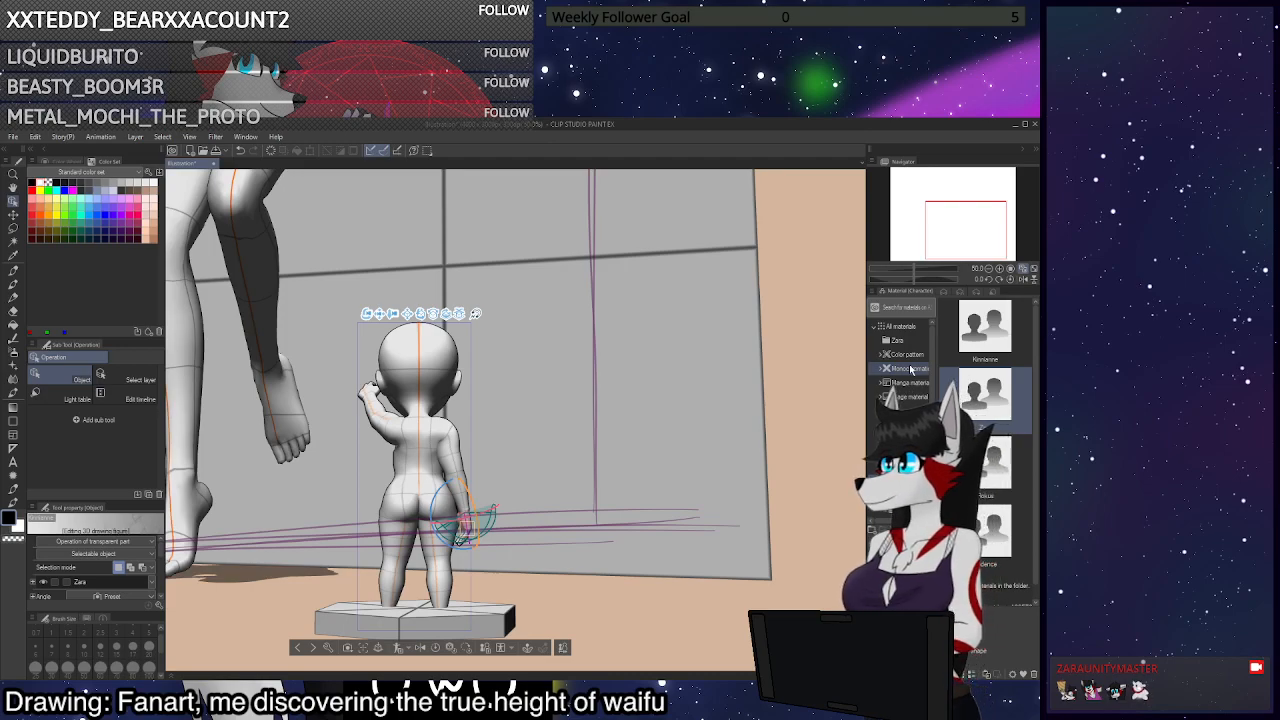
{"action": "left_click", "coordinate": [469, 510]}
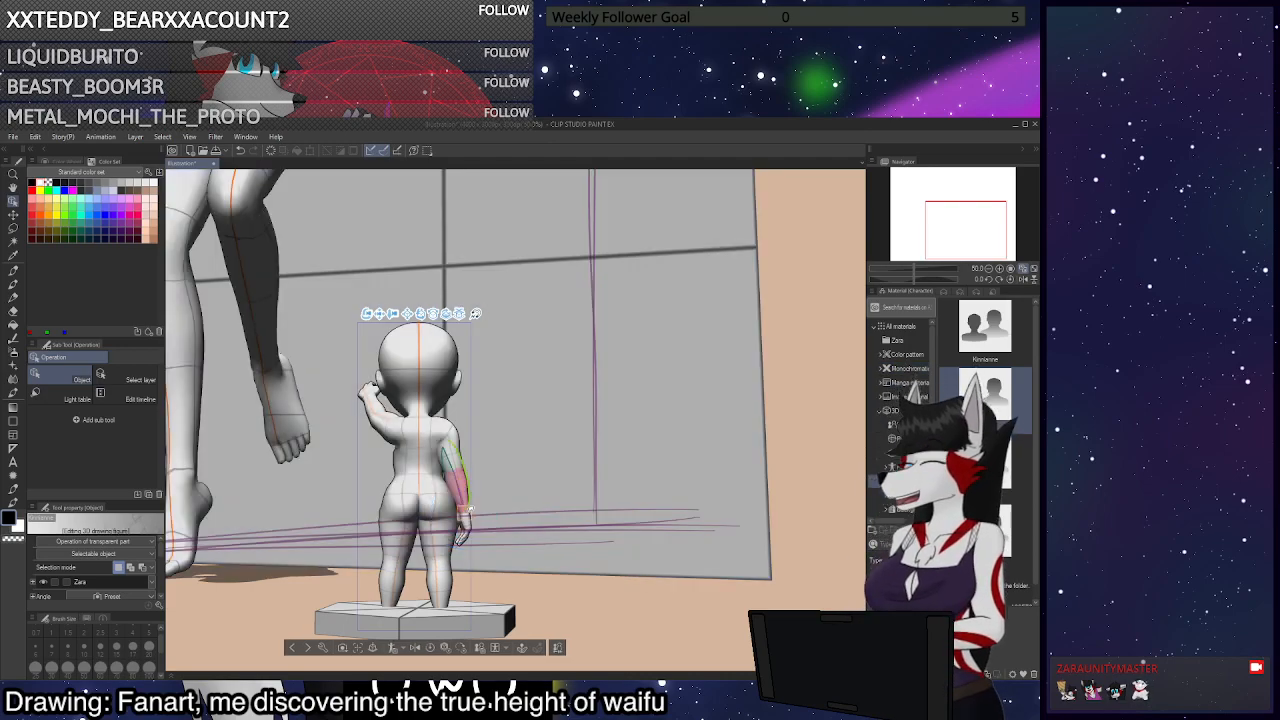
{"action": "left_click", "coordinate": [466, 520]}
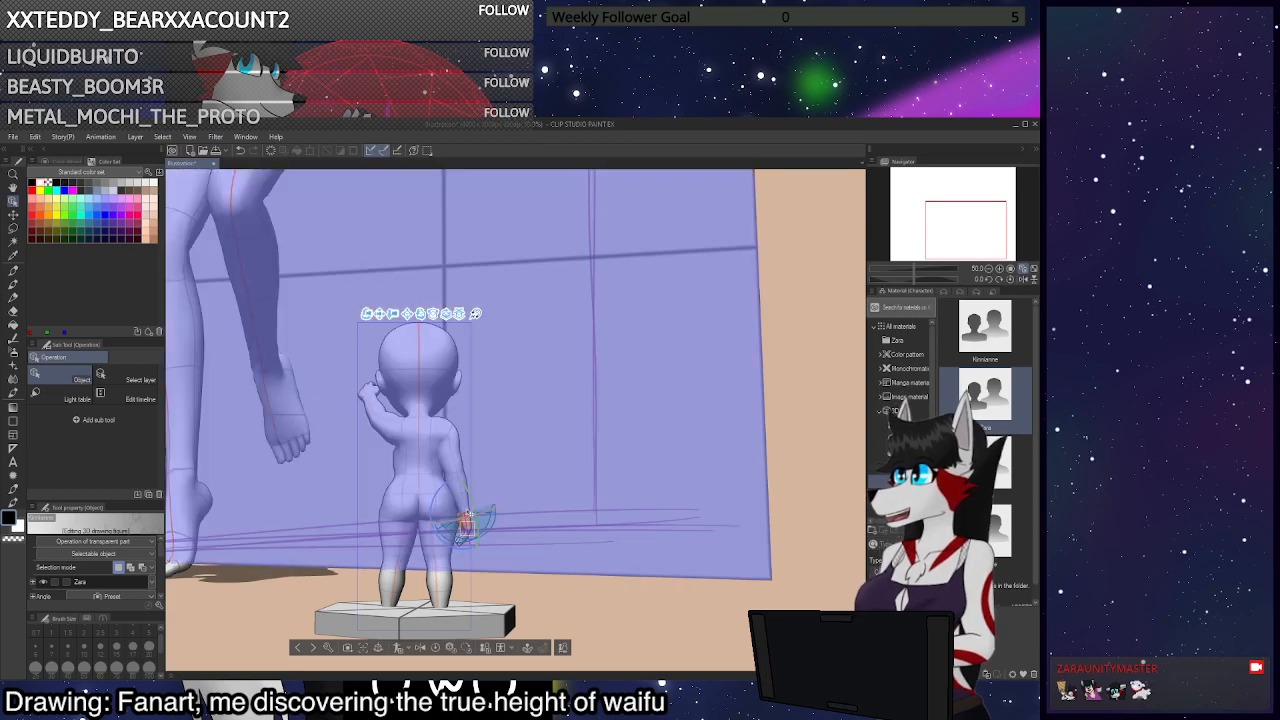
{"action": "left_click", "coordinate": [470, 518]}
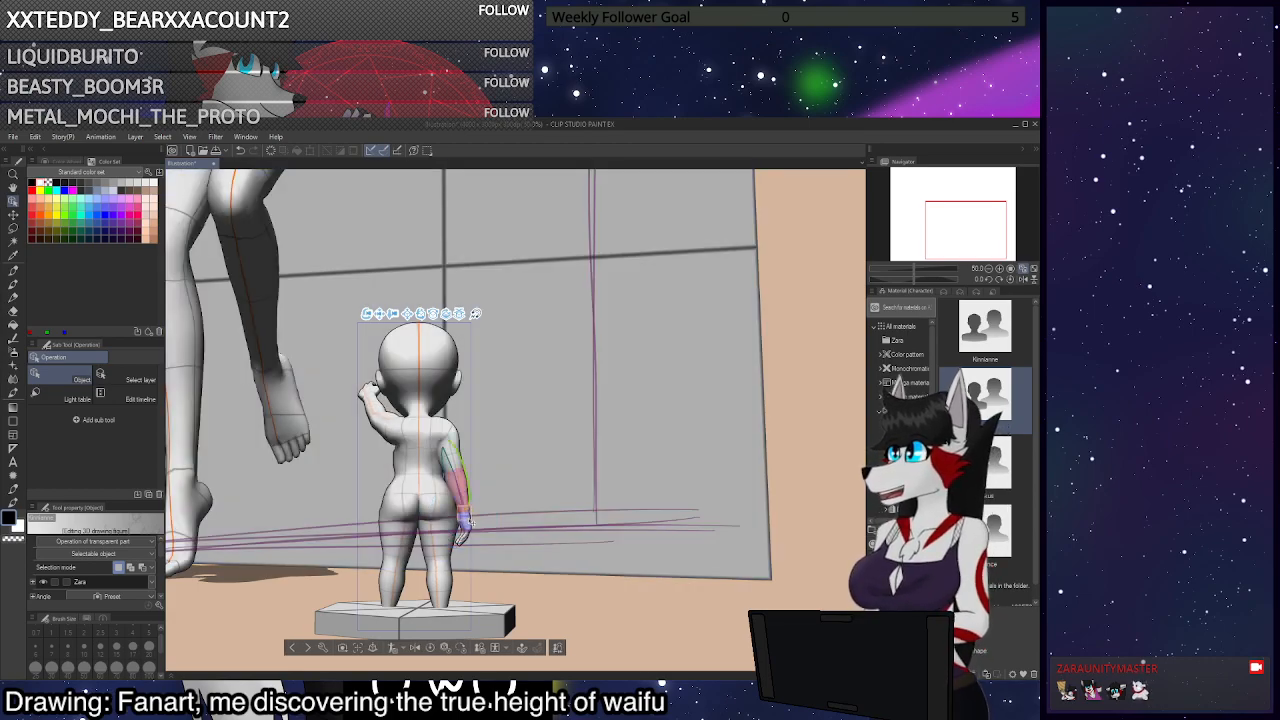
{"action": "left_click", "coordinate": [463, 521]}
{"action": "left_click", "coordinate": [465, 514]}
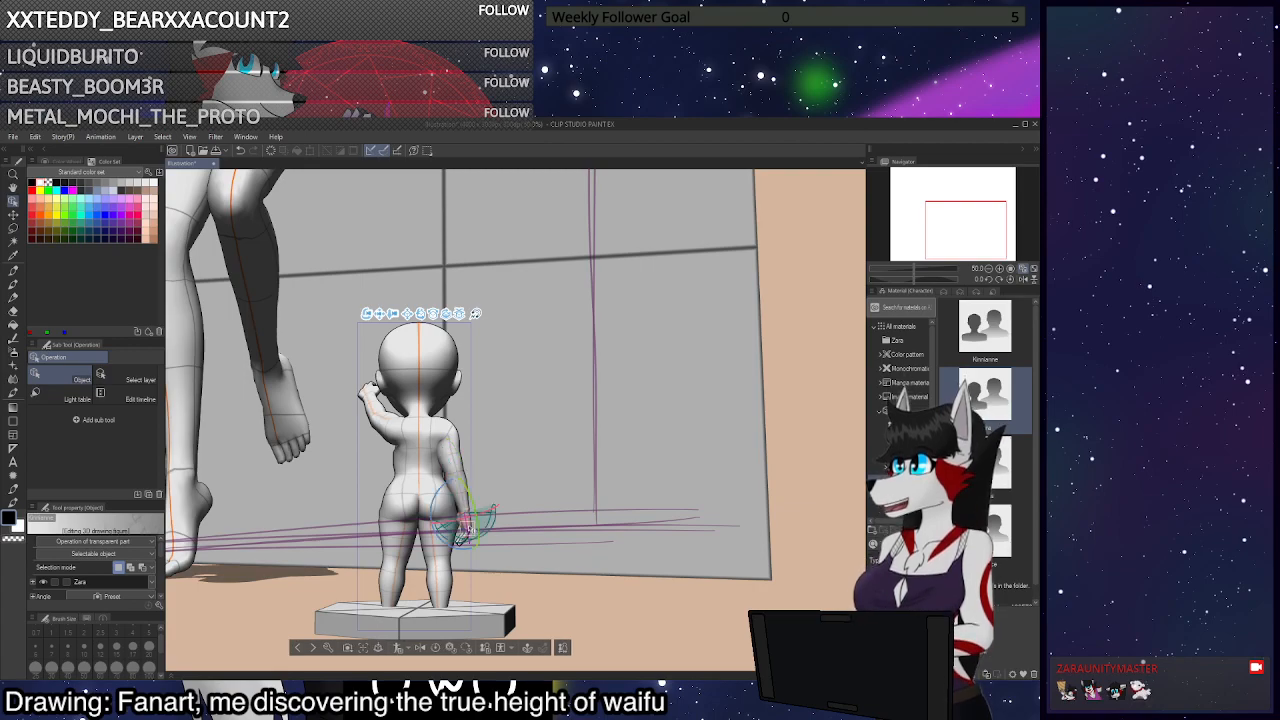
{"action": "left_click", "coordinate": [486, 509]}
{"action": "left_click", "coordinate": [486, 509]}
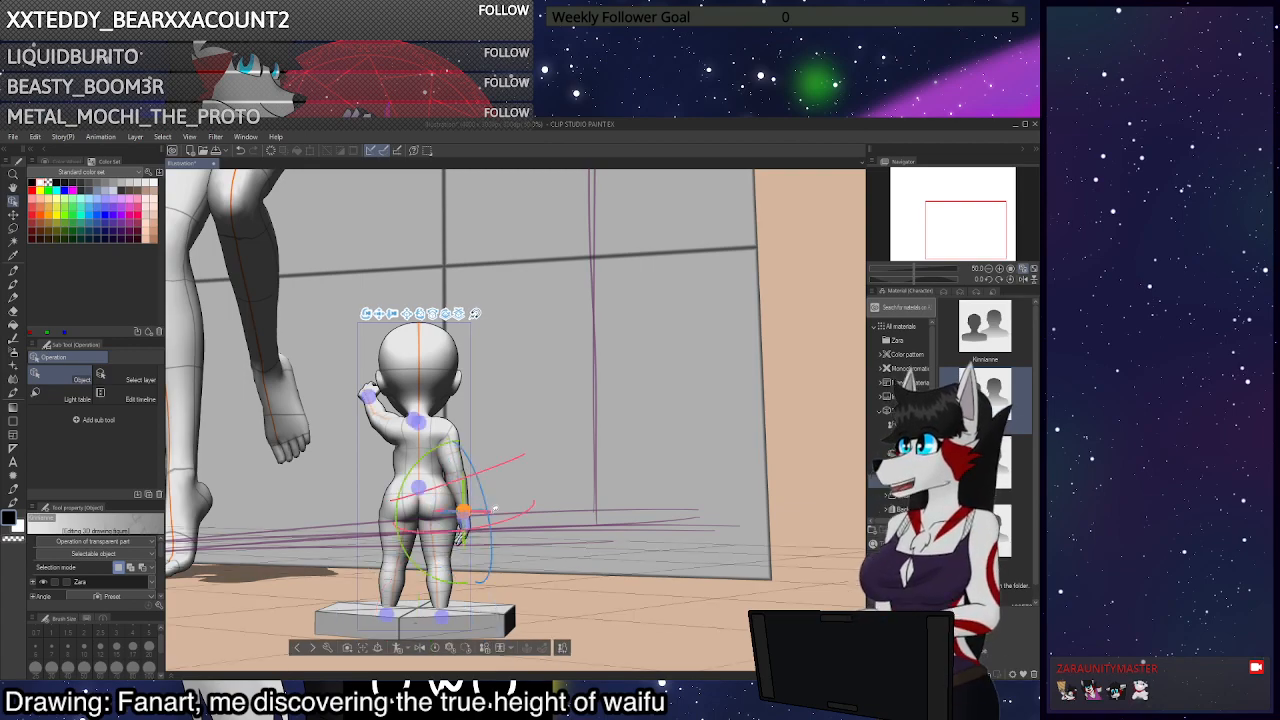
{"action": "left_click_drag", "start_coordinate": [498, 508], "coordinate": [517, 492]}
Try to raise the small figure's lowered arm forward to chest height, and undo it together with the camera changes
{"action": "mouse_move", "coordinate": [783, 444]}
{"action": "left_mouse_down"}
{"action": "mouse_move", "coordinate": [678, 503]}
{"action": "mouse_move", "coordinate": [642, 494]}
{"action": "left_mouse_up"}
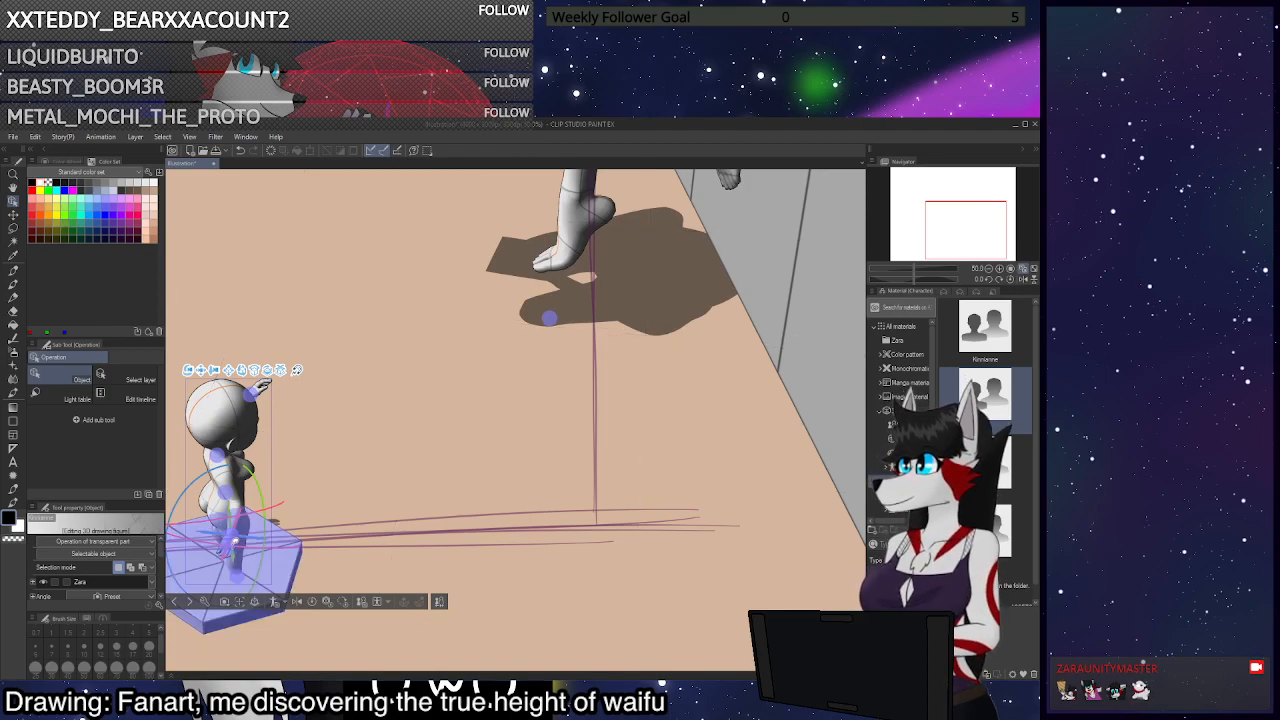
{"action": "left_click", "coordinate": [298, 533]}
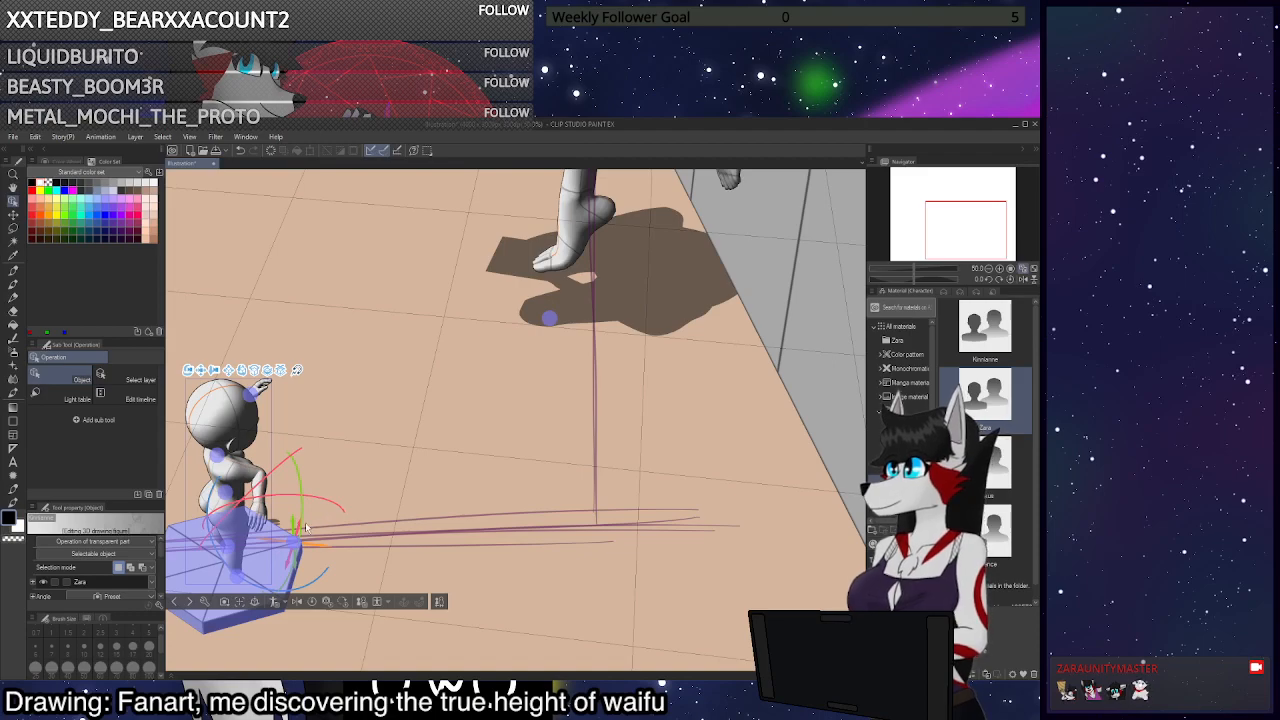
{"action": "left_click", "coordinate": [260, 488]}
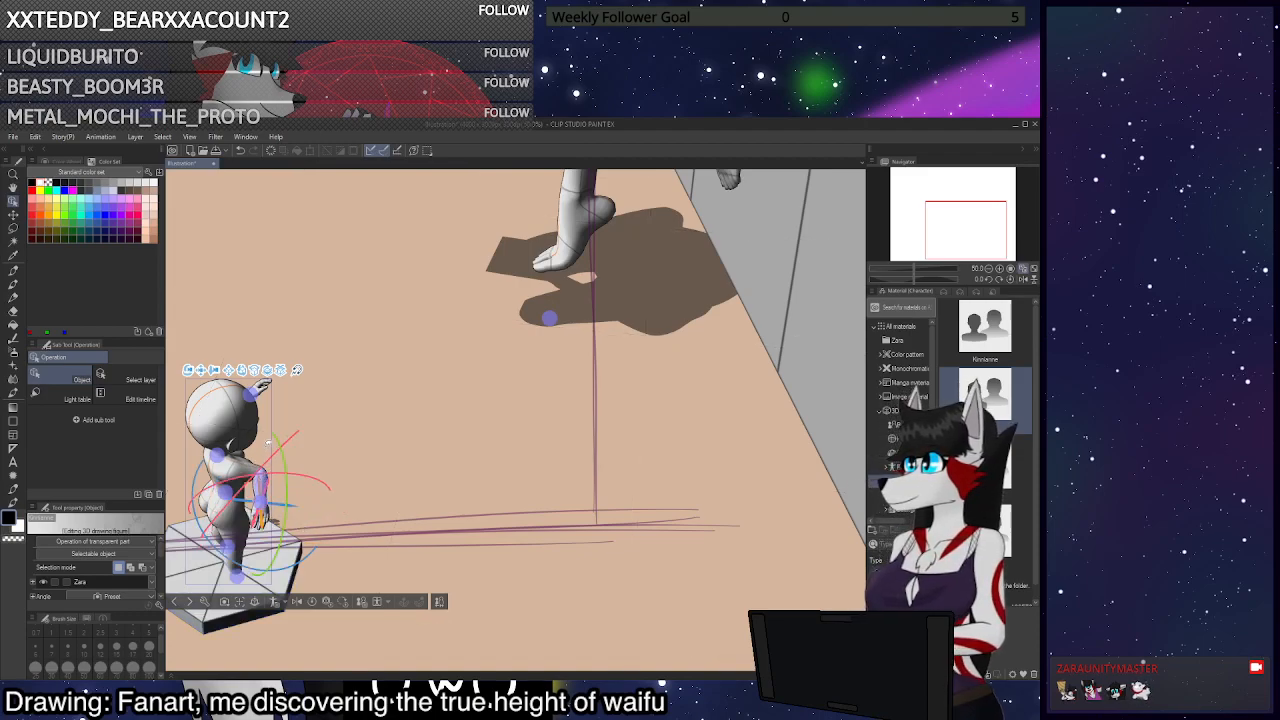
{"action": "left_click_drag", "start_coordinate": [263, 482], "coordinate": [284, 426]}
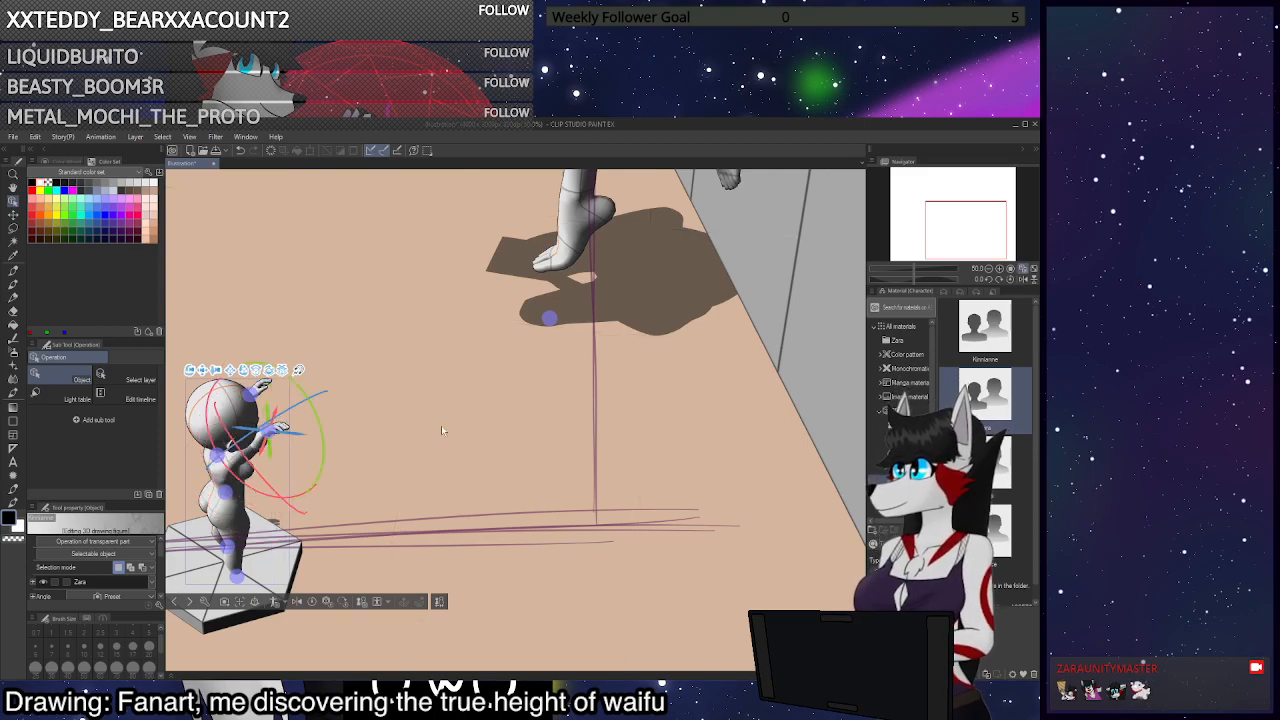
{"action": "mouse_move", "coordinate": [378, 437]}
{"action": "left_mouse_down"}
{"action": "mouse_move", "coordinate": [355, 435]}
{"action": "mouse_move", "coordinate": [375, 428]}
{"action": "left_mouse_up"}
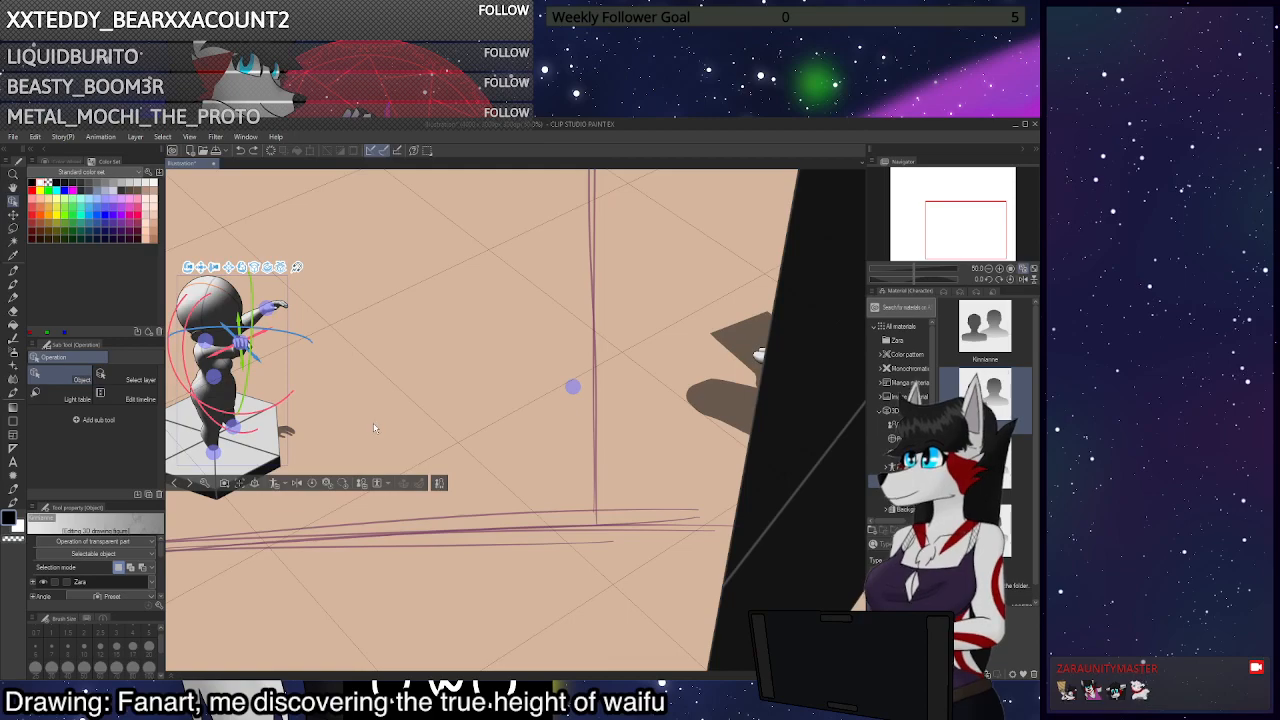
{"action": "key", "text": "ctrl+z"}
{"action": "key", "text": "ctrl+z"}
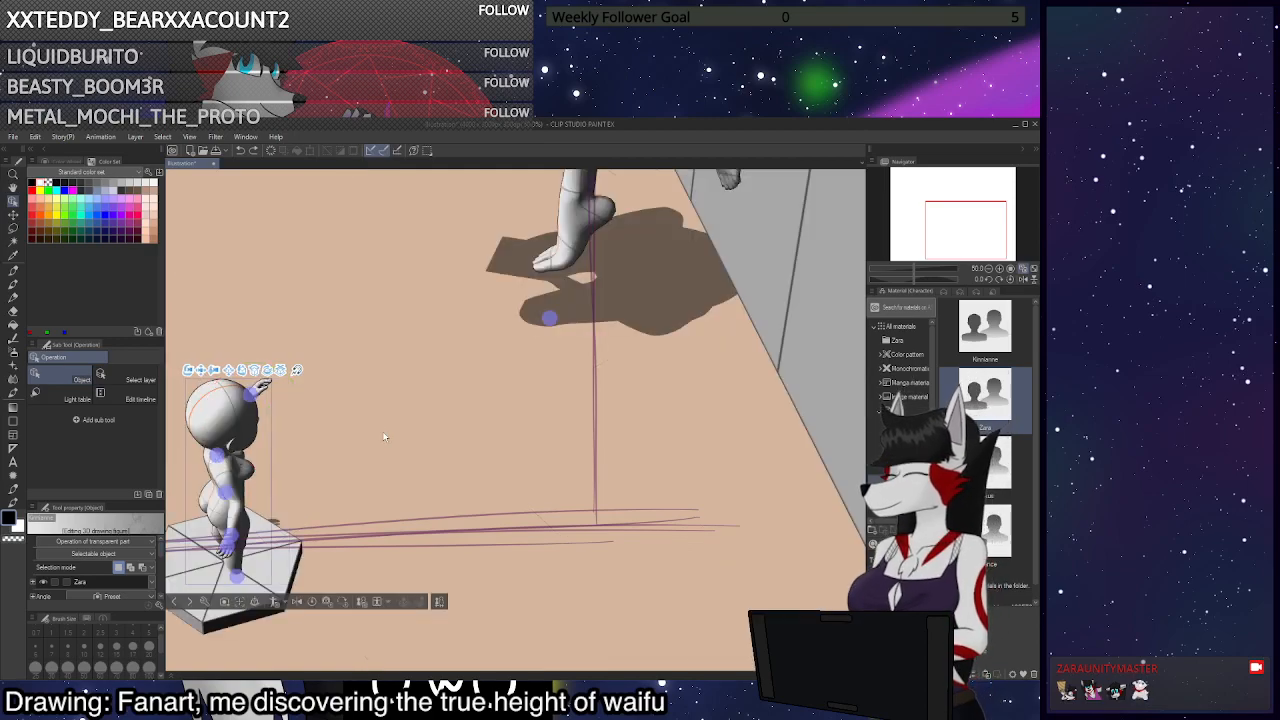
{"action": "key", "text": "ctrl+z"}
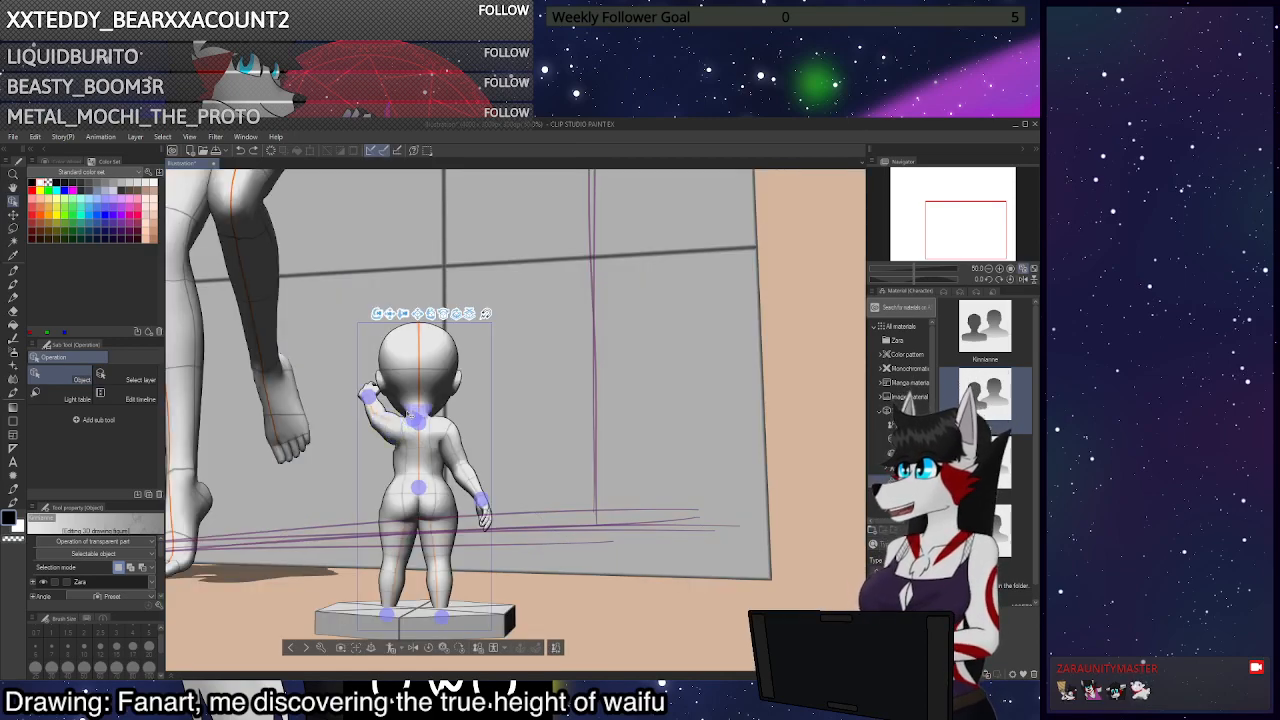
Undo the last arm change and repose the small figure's lowered arm so that it hangs close to the body
{"action": "key", "text": "ctrl+z"}
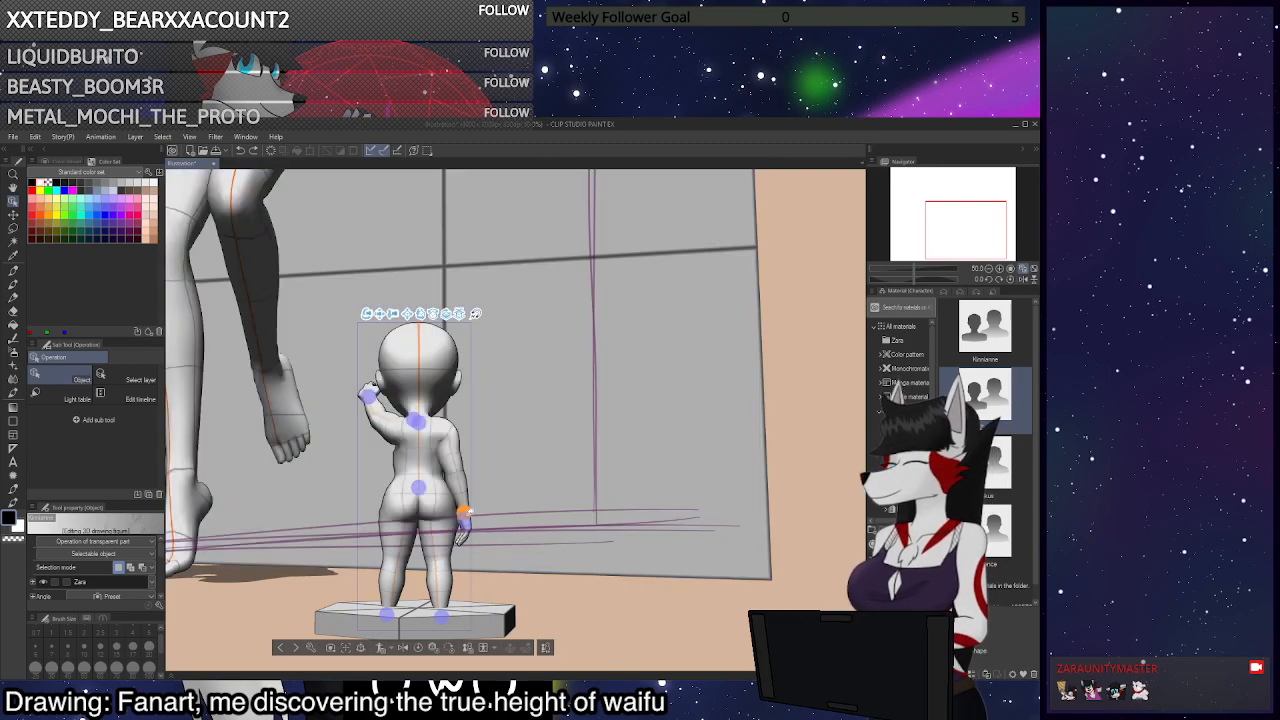
{"action": "left_click", "coordinate": [465, 513]}
{"action": "mouse_move", "coordinate": [491, 511]}
{"action": "left_mouse_down"}
{"action": "mouse_move", "coordinate": [502, 509]}
{"action": "mouse_move", "coordinate": [470, 503]}
{"action": "mouse_move", "coordinate": [499, 494]}
{"action": "left_mouse_up"}
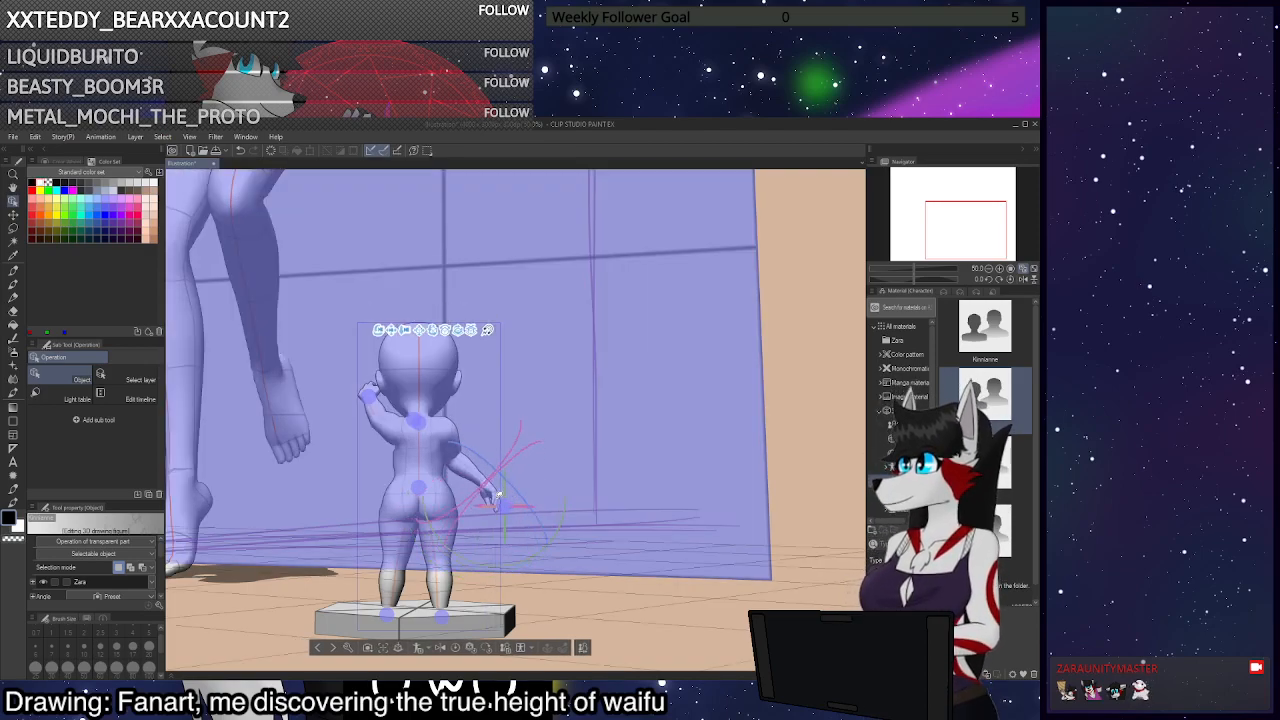
{"action": "left_click", "coordinate": [467, 460]}
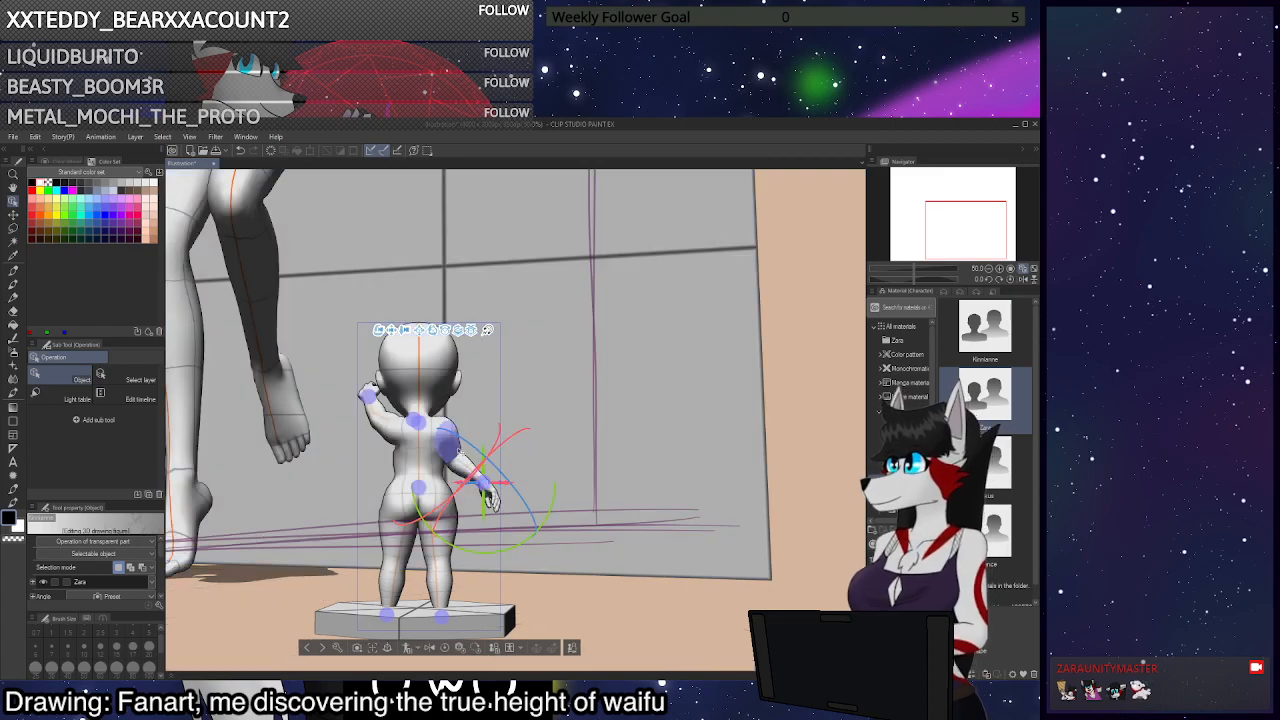
{"action": "left_click", "coordinate": [447, 442]}
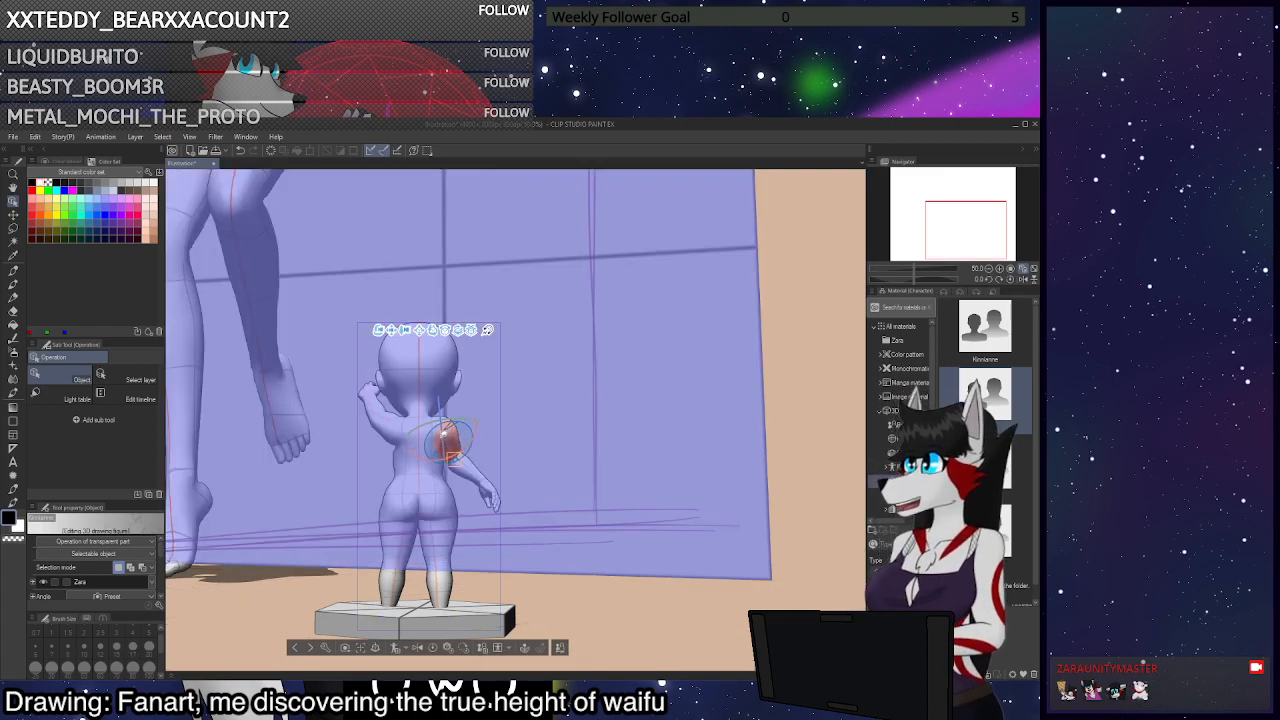
{"action": "left_click_drag", "start_coordinate": [454, 466], "coordinate": [460, 463]}
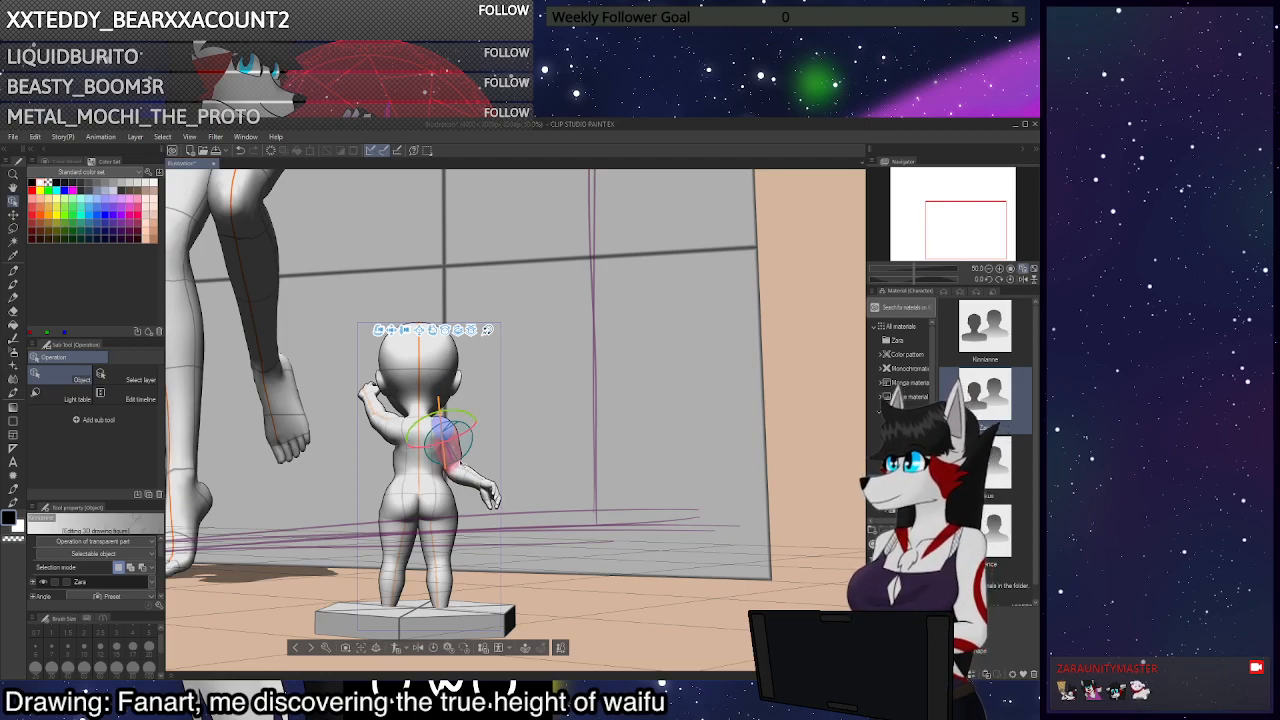
{"action": "left_click", "coordinate": [480, 474]}
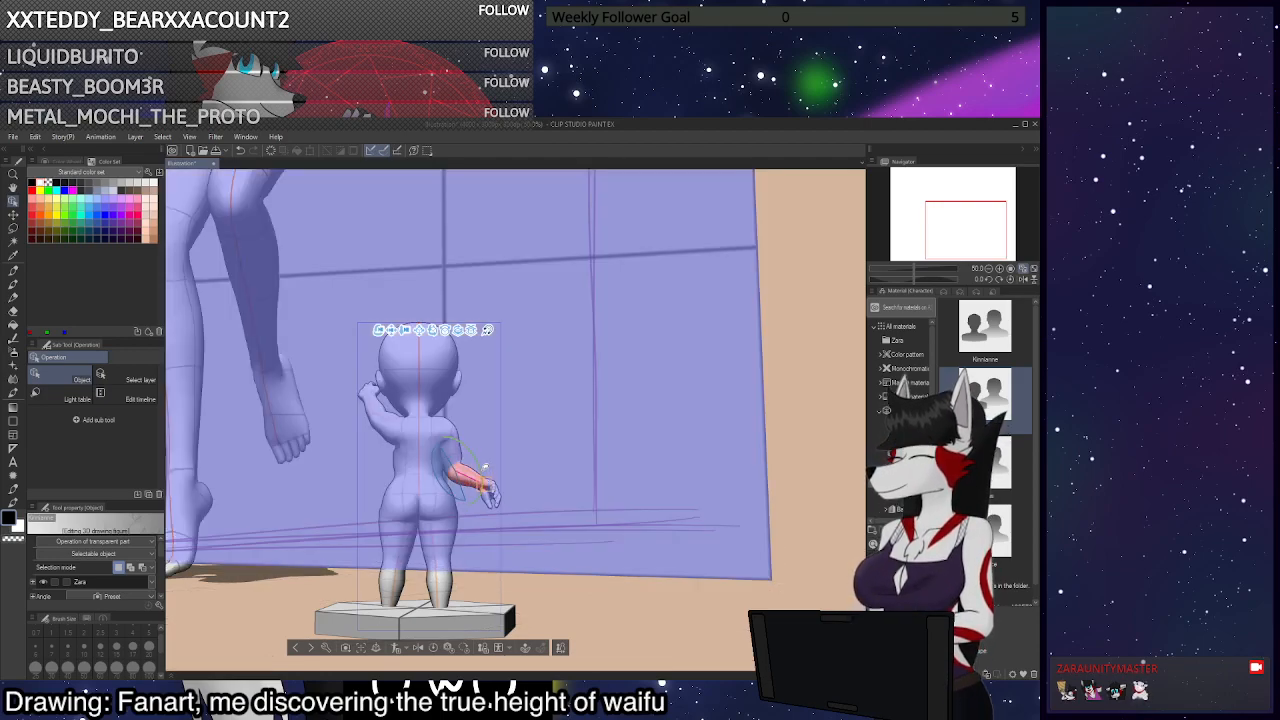
{"action": "left_click_drag", "start_coordinate": [486, 484], "coordinate": [478, 480]}
Try to rotate the small figure's upper arm outward from the shoulder, and undo the rotation and view changes
{"action": "left_click", "coordinate": [461, 461]}
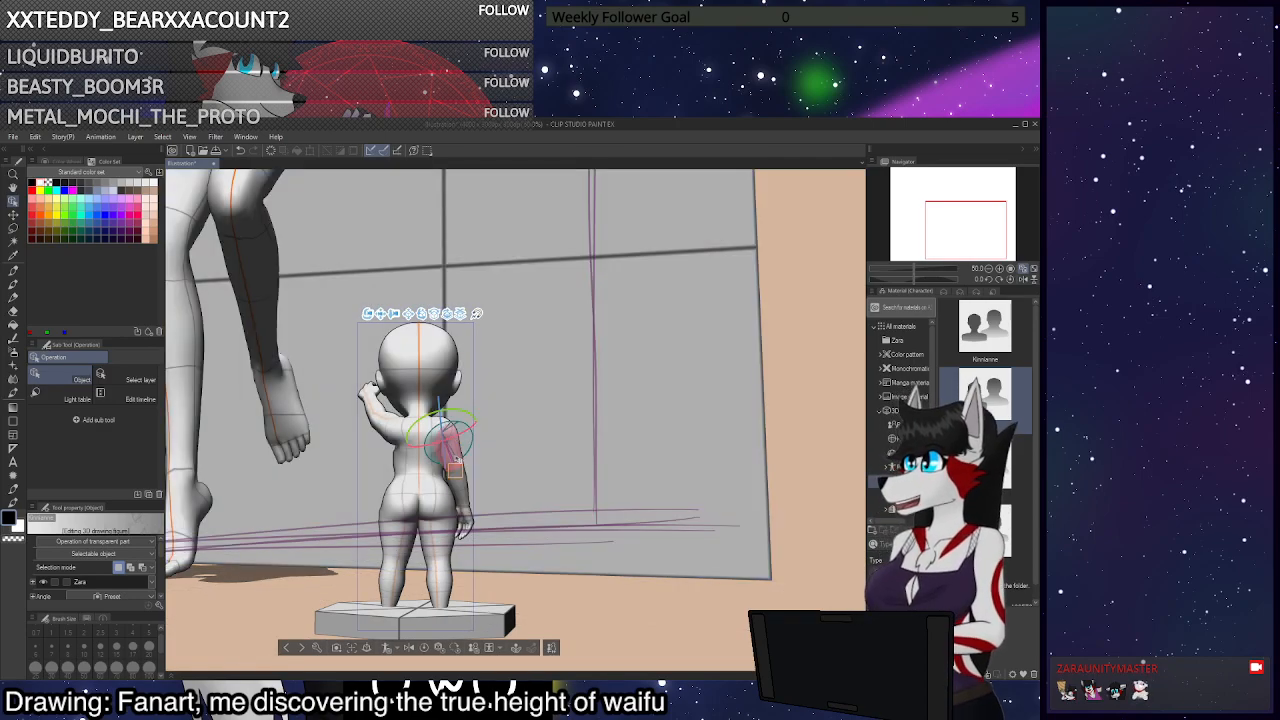
{"action": "left_click", "coordinate": [460, 461]}
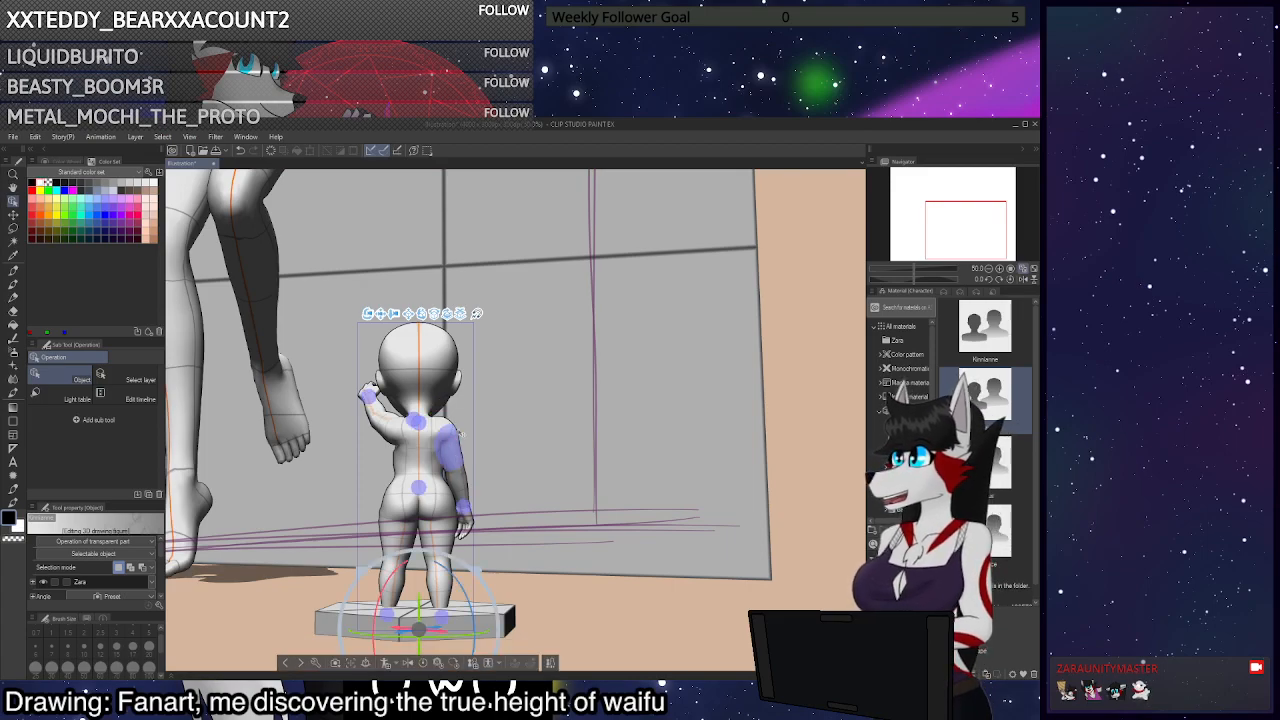
{"action": "left_click", "coordinate": [463, 434]}
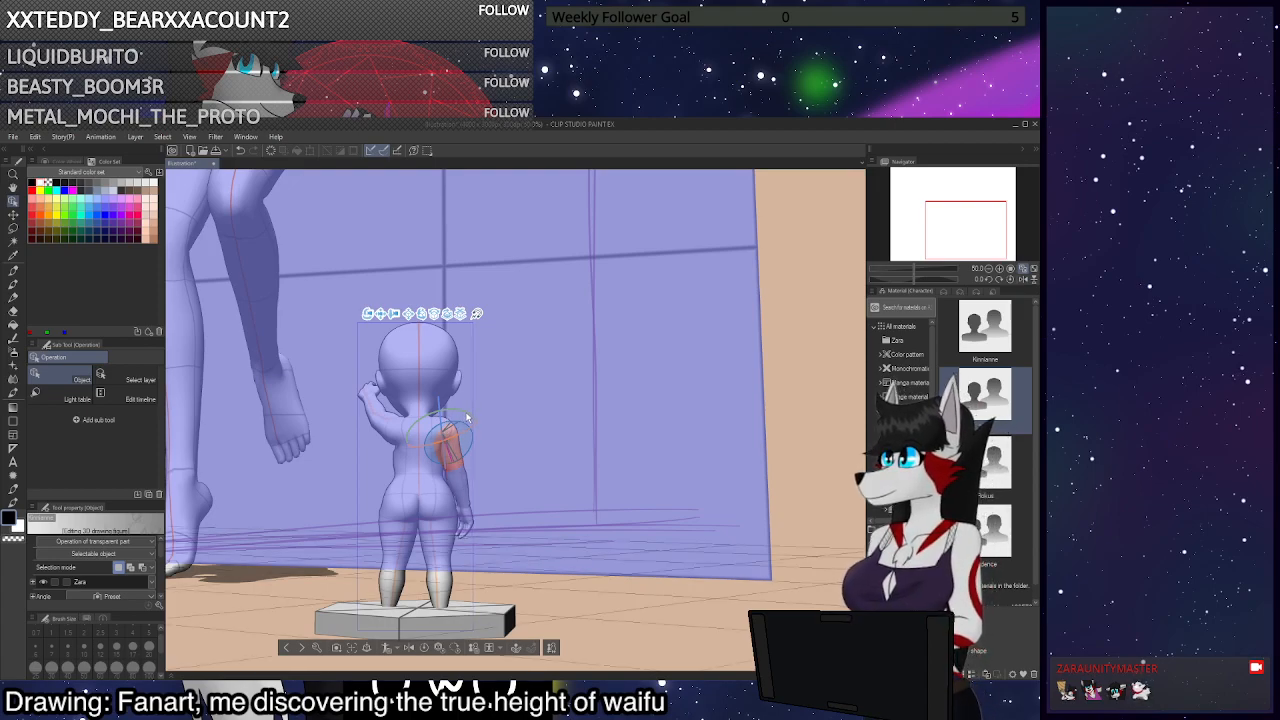
{"action": "left_click_drag", "start_coordinate": [469, 409], "coordinate": [442, 400]}
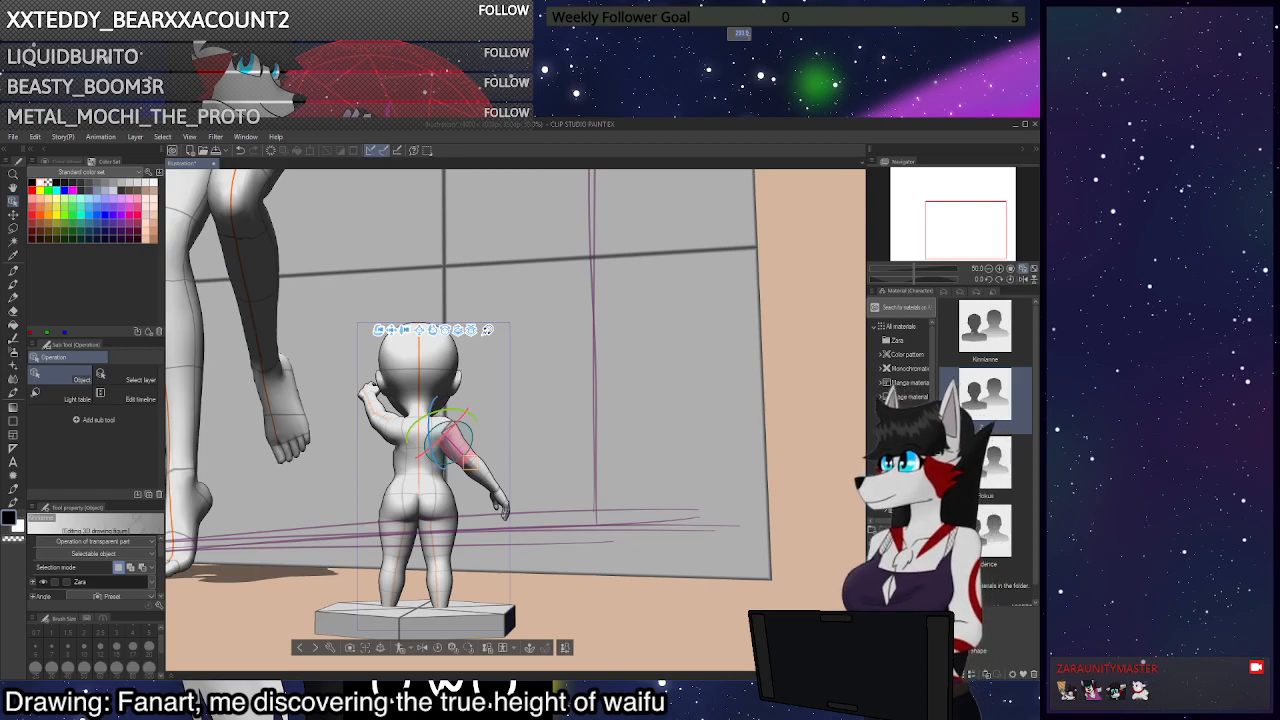
{"action": "key", "text": "ctrl+z"}
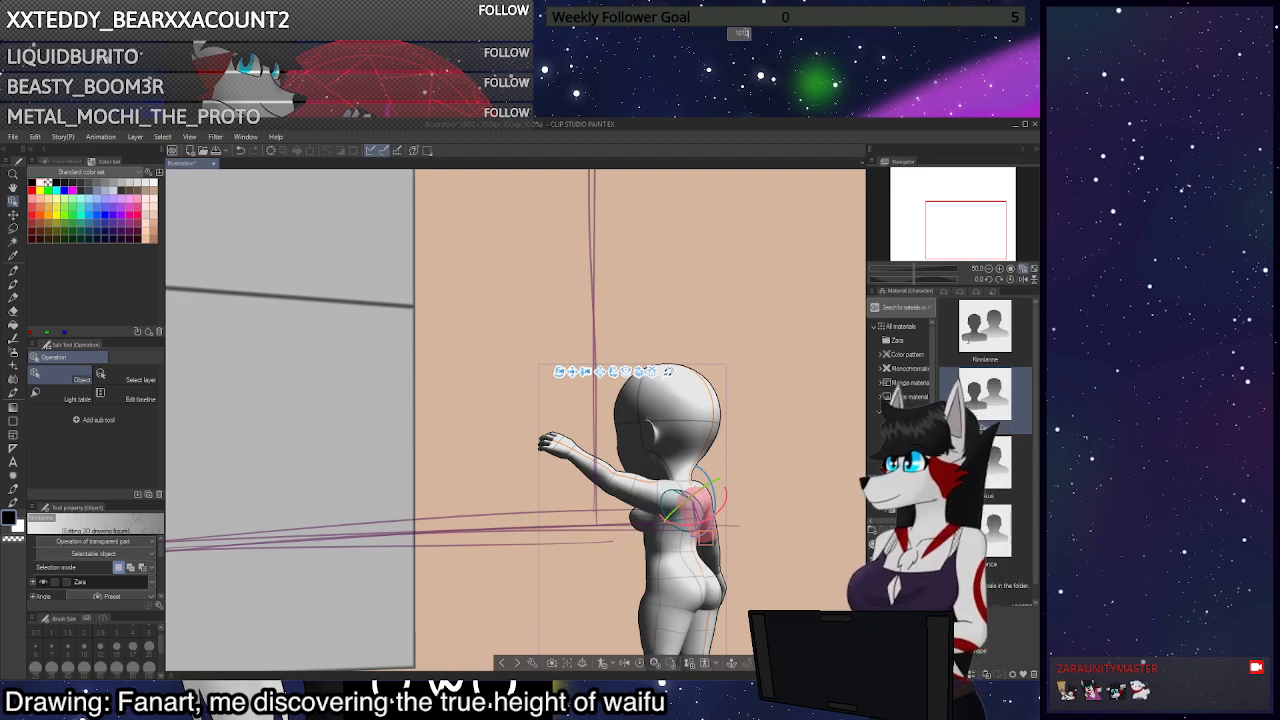
{"action": "key", "text": "ctrl+z"}
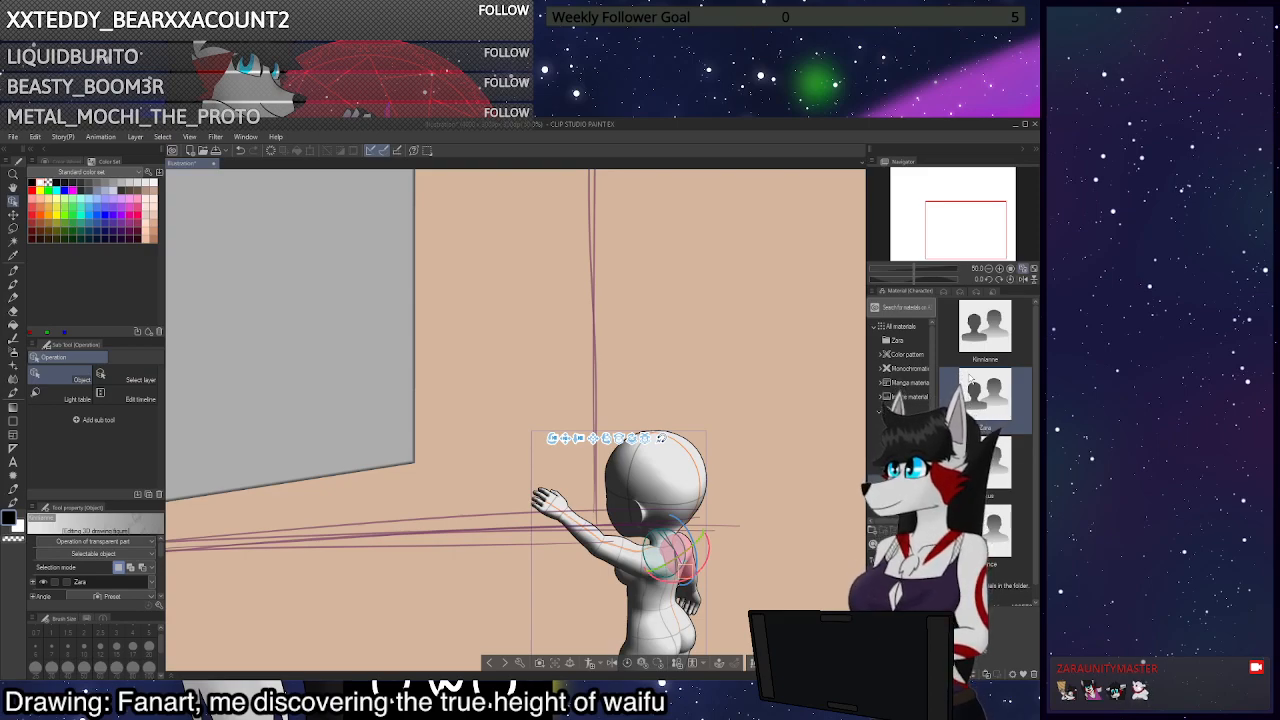
{"action": "key", "text": "ctrl+z"}
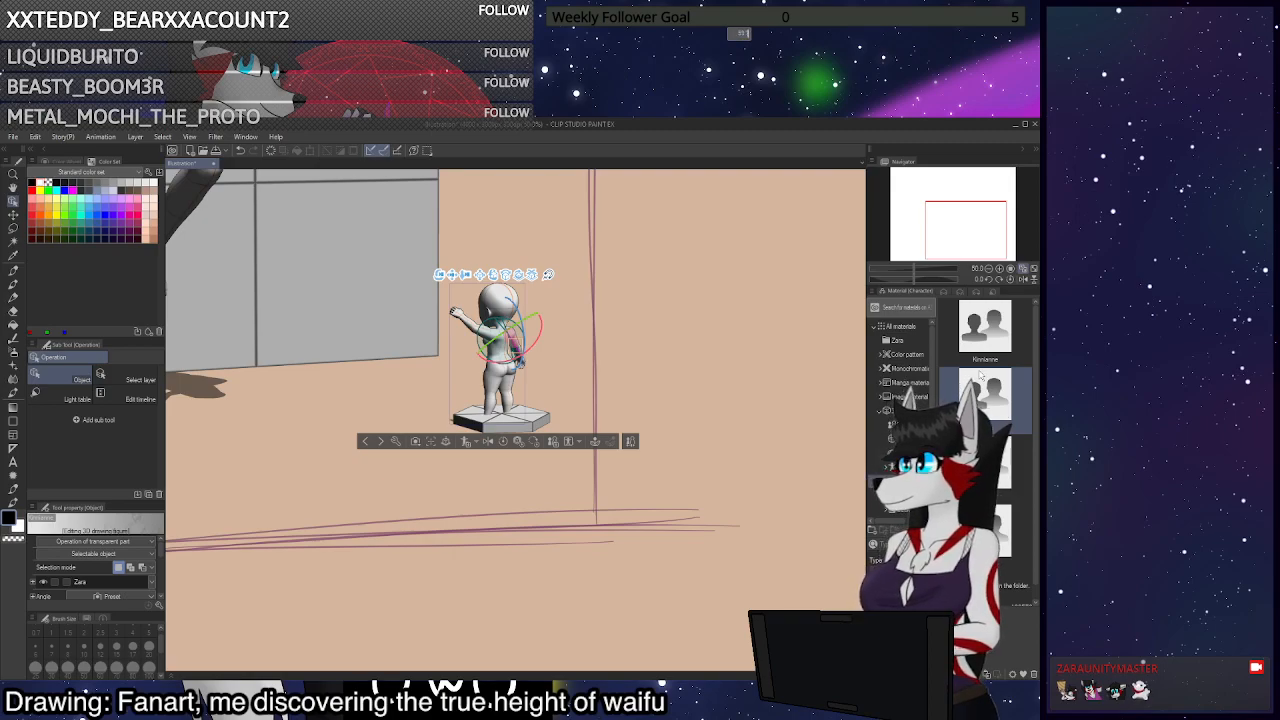
{"action": "key", "text": "ctrl+z"}
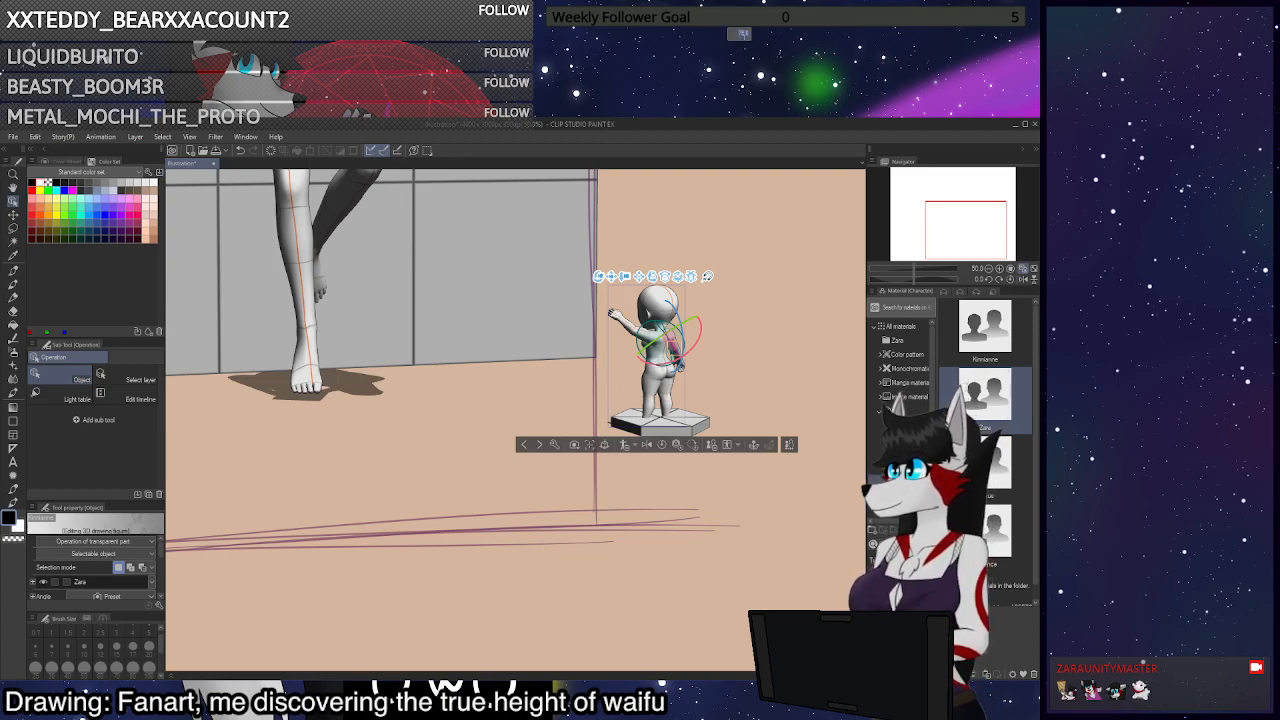
Pan the 3D camera until the wall lines up with the sketched guide lines, and fit the whole canvas in view
{"action": "left_click_drag", "start_coordinate": [612, 276], "coordinate": [616, 447]}
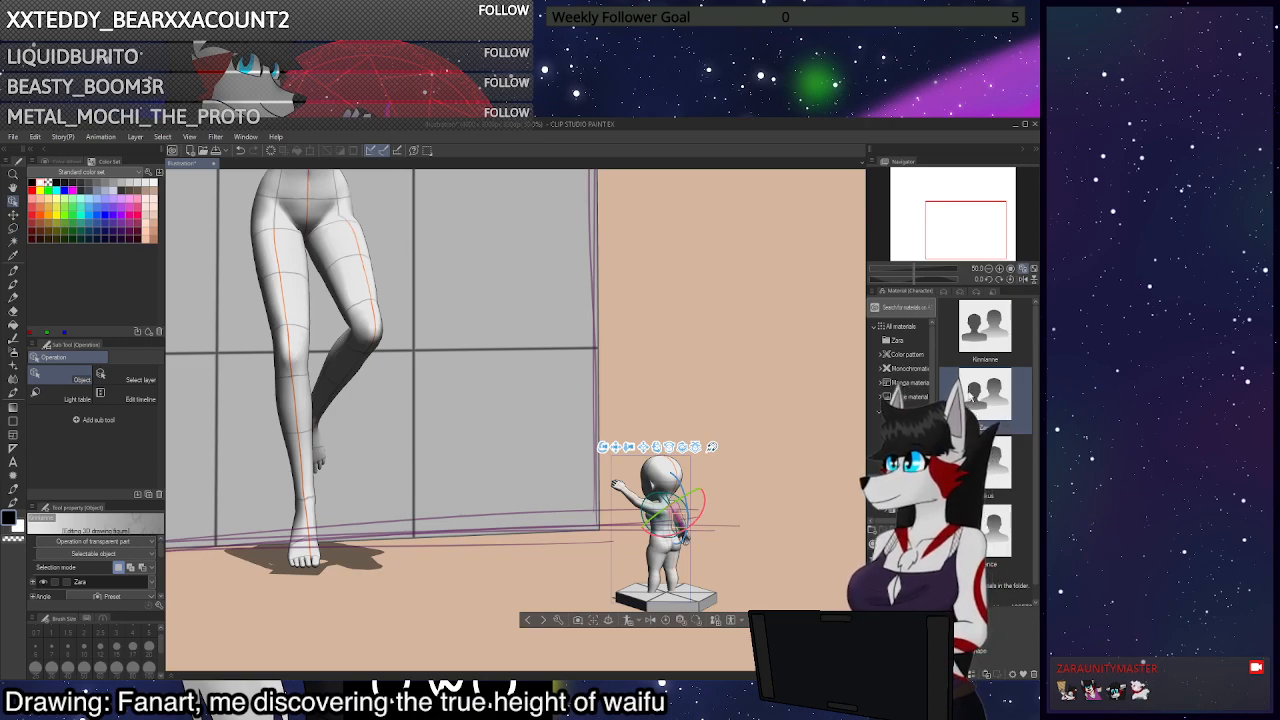
{"action": "left_click_drag", "start_coordinate": [616, 447], "coordinate": [618, 452]}
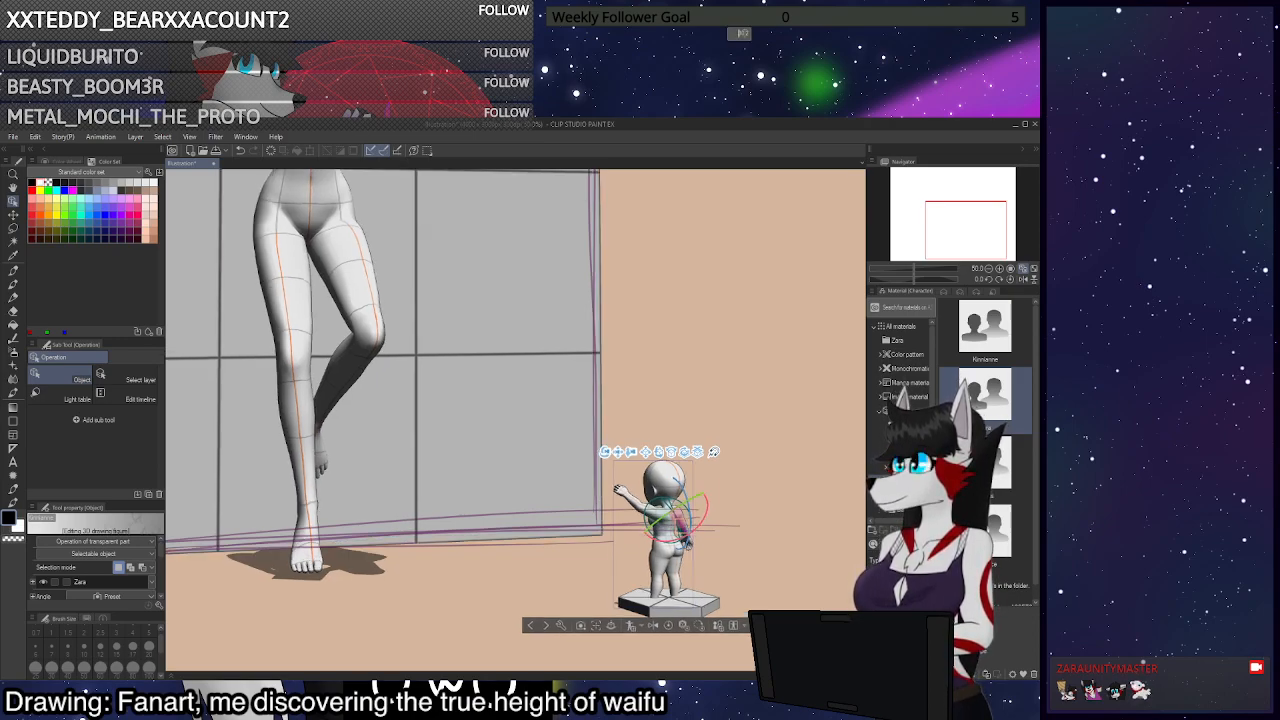
{"action": "left_click_drag", "start_coordinate": [618, 452], "coordinate": [614, 443]}
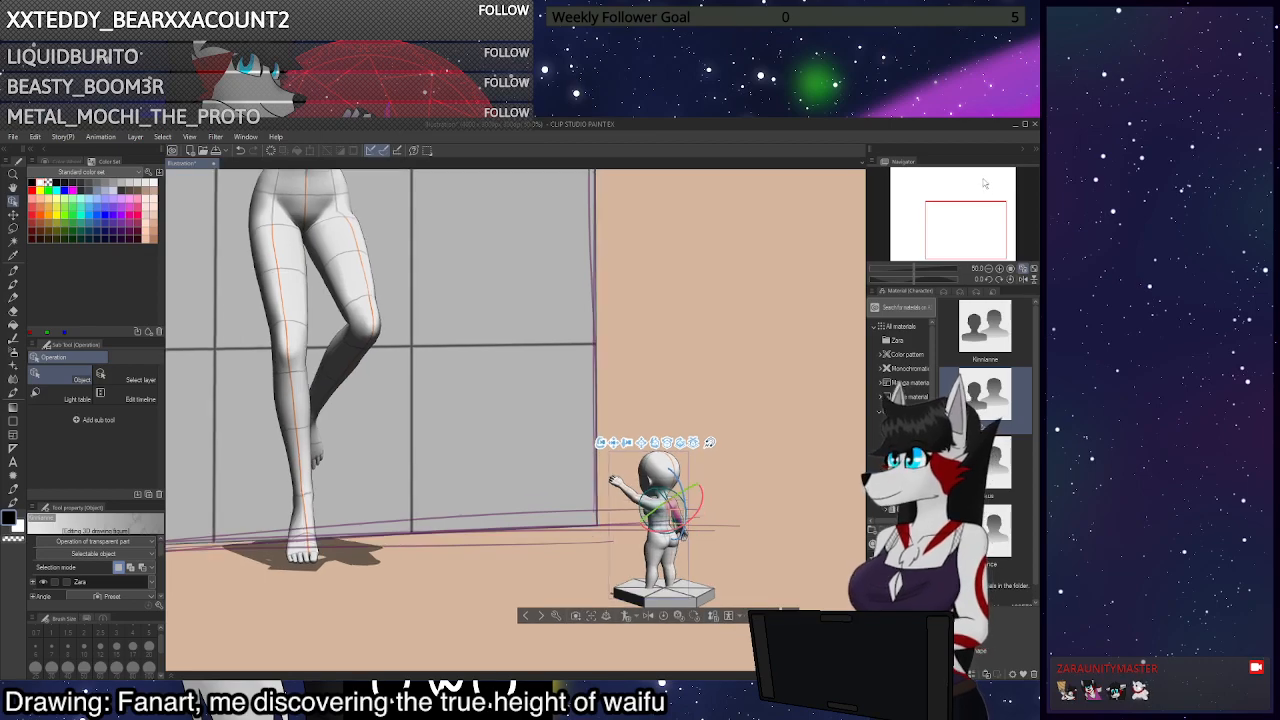
{"action": "left_click", "coordinate": [1021, 270]}
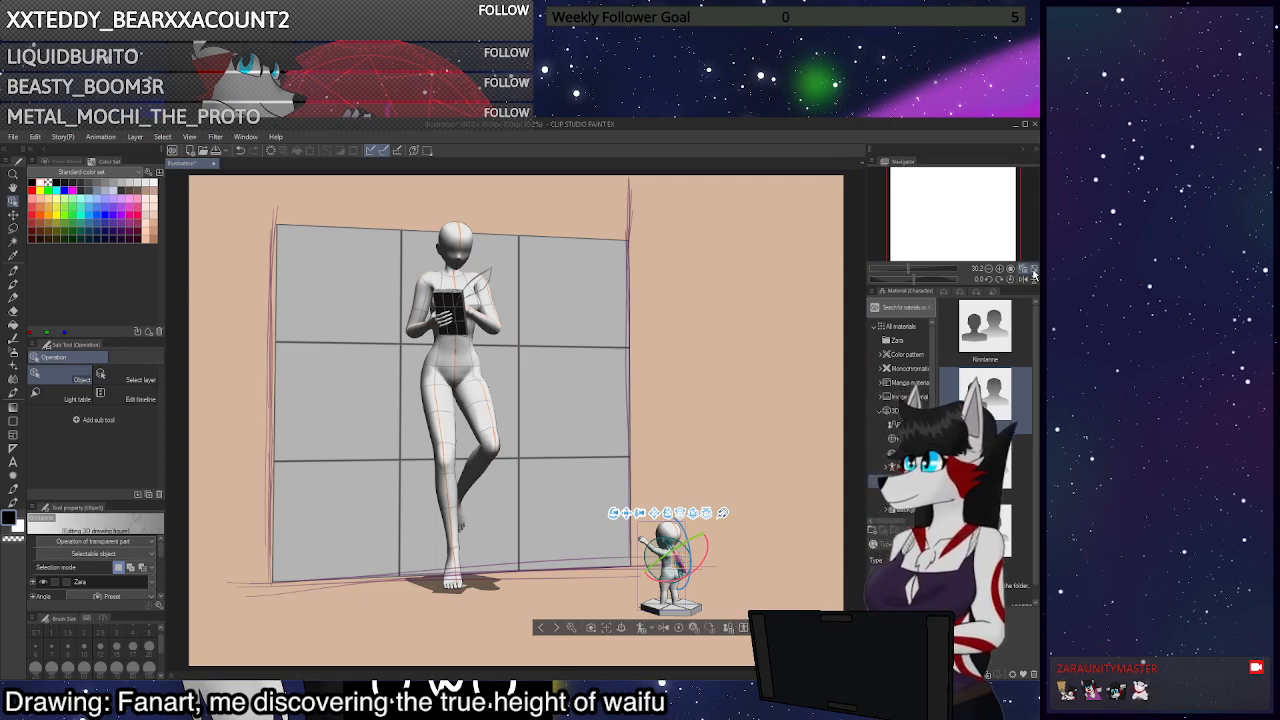
{"action": "left_click", "coordinate": [944, 291]}
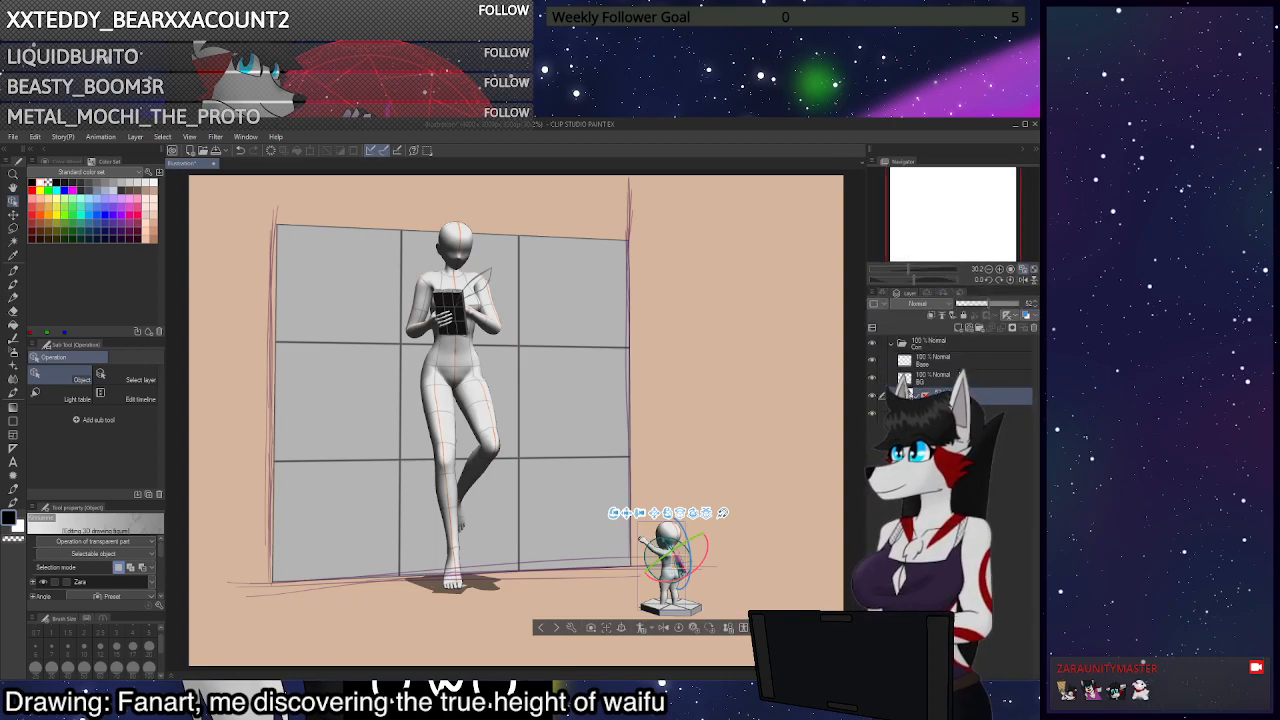
{"action": "left_click", "coordinate": [957, 362]}
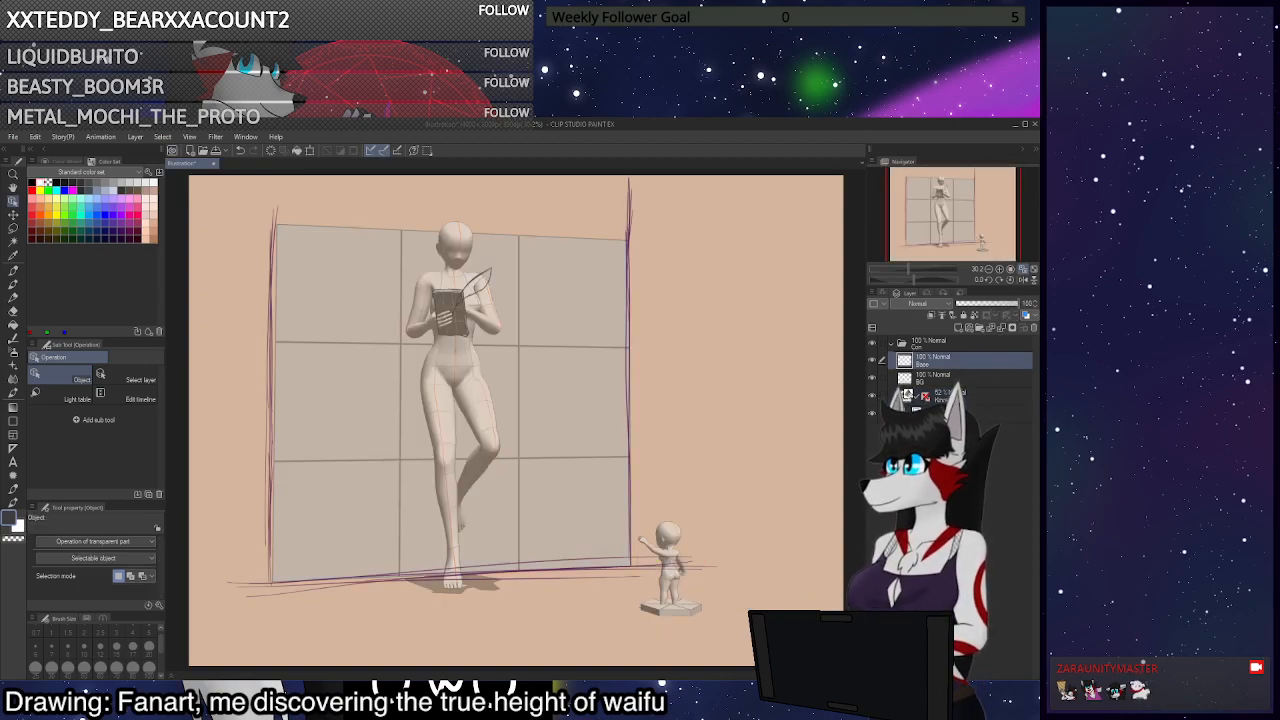
{"action": "key", "text": "p"}
{"action": "left_click", "coordinate": [952, 378]}
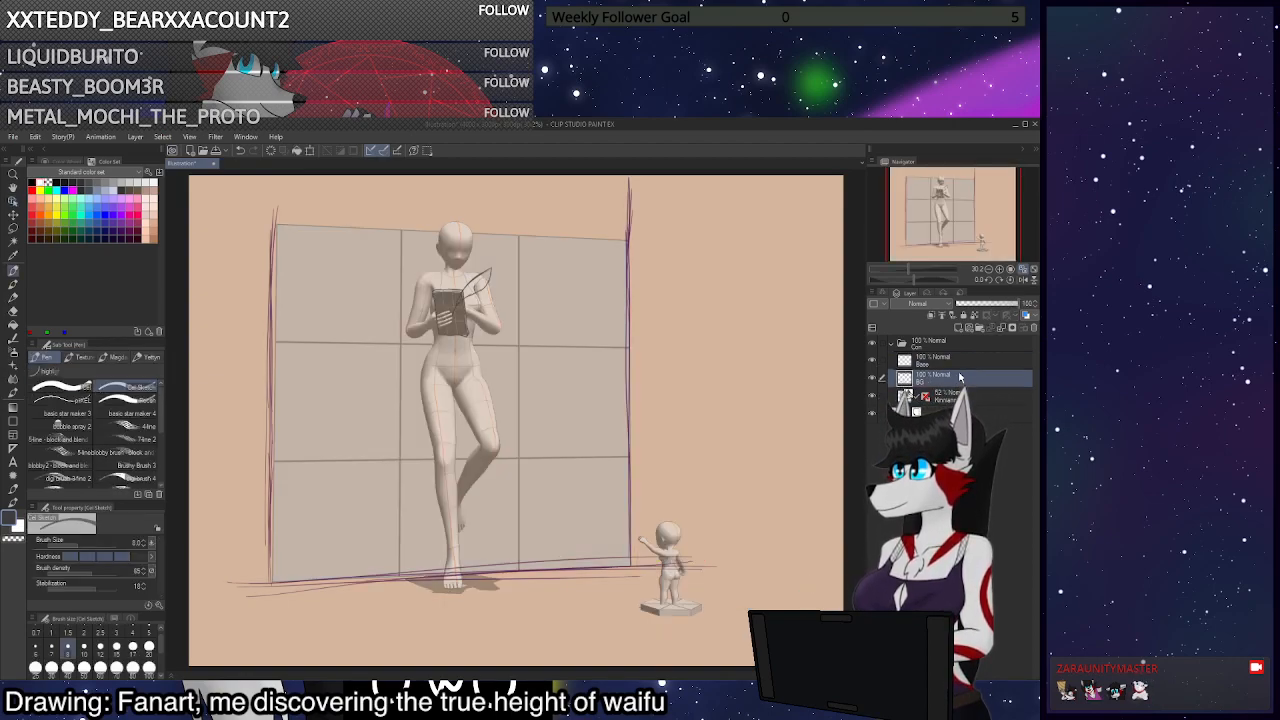
{"action": "left_click", "coordinate": [955, 396]}
{"action": "key", "text": "o"}
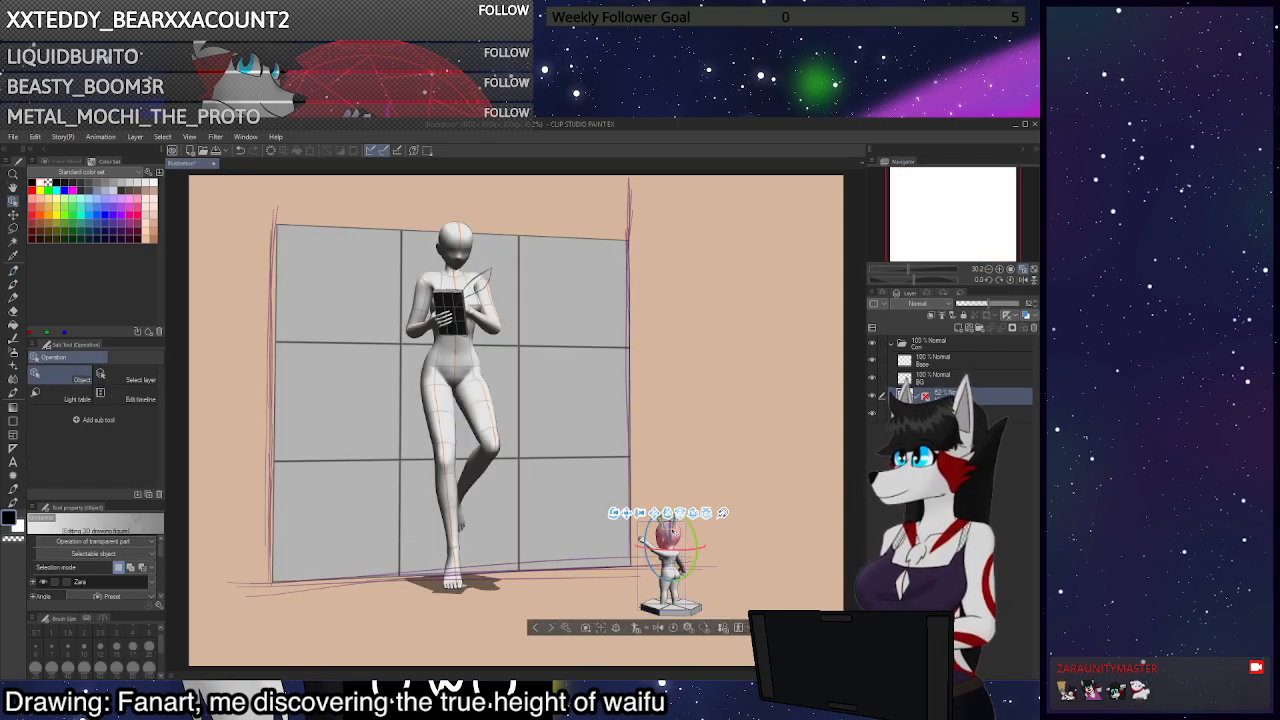
Adjust the small figure's face direction so that its head tilts upward toward the tall figure
{"action": "left_click", "coordinate": [592, 492]}
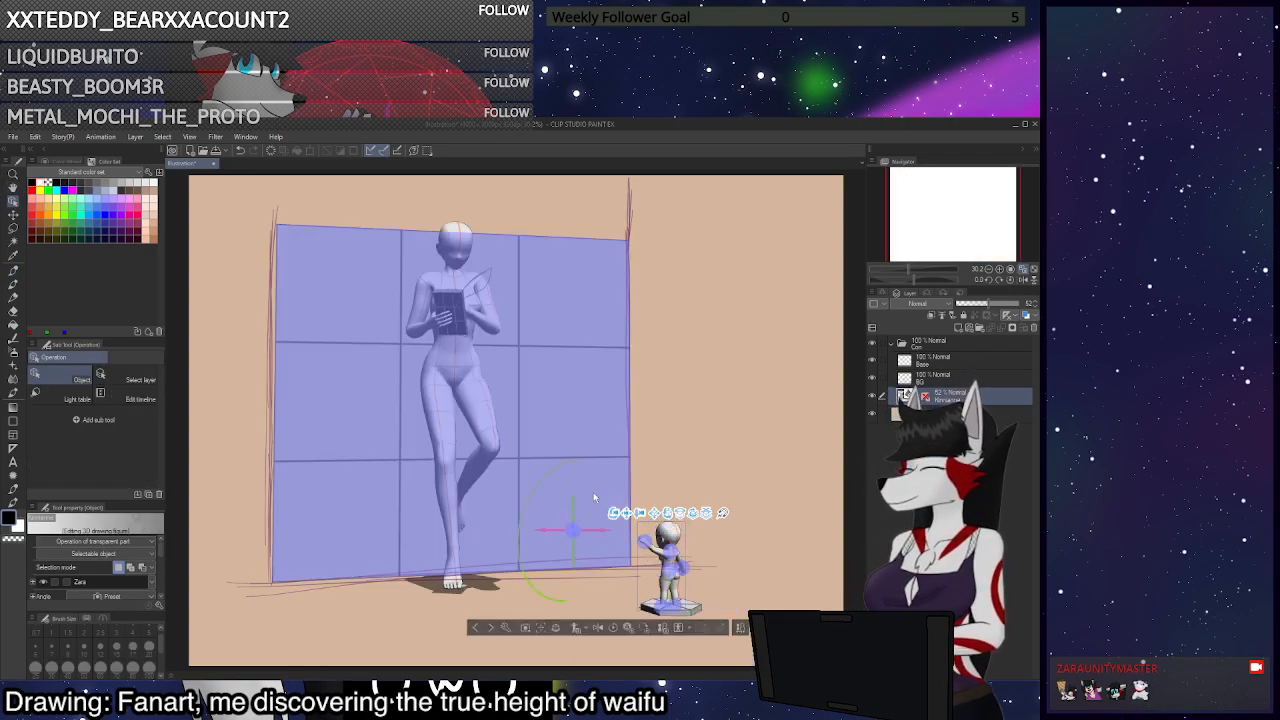
{"action": "left_click_drag", "start_coordinate": [575, 505], "coordinate": [622, 371]}
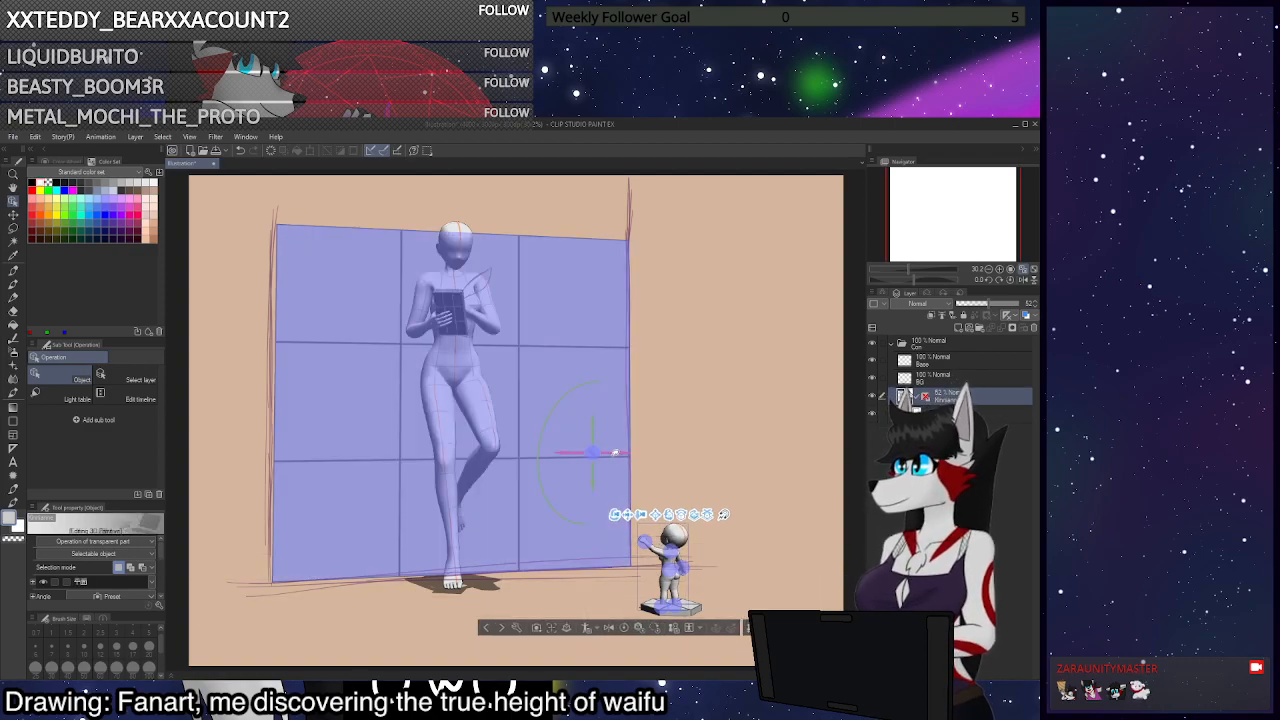
{"action": "left_click", "coordinate": [609, 455]}
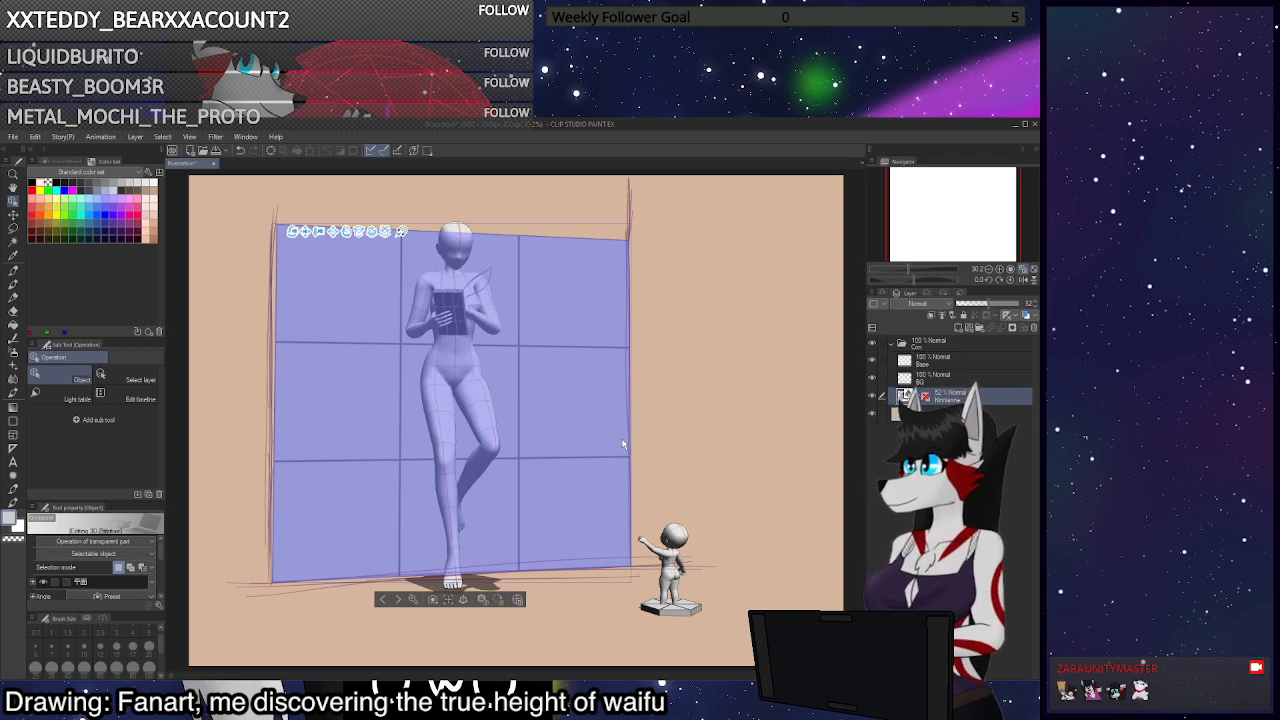
{"action": "left_click", "coordinate": [670, 560]}
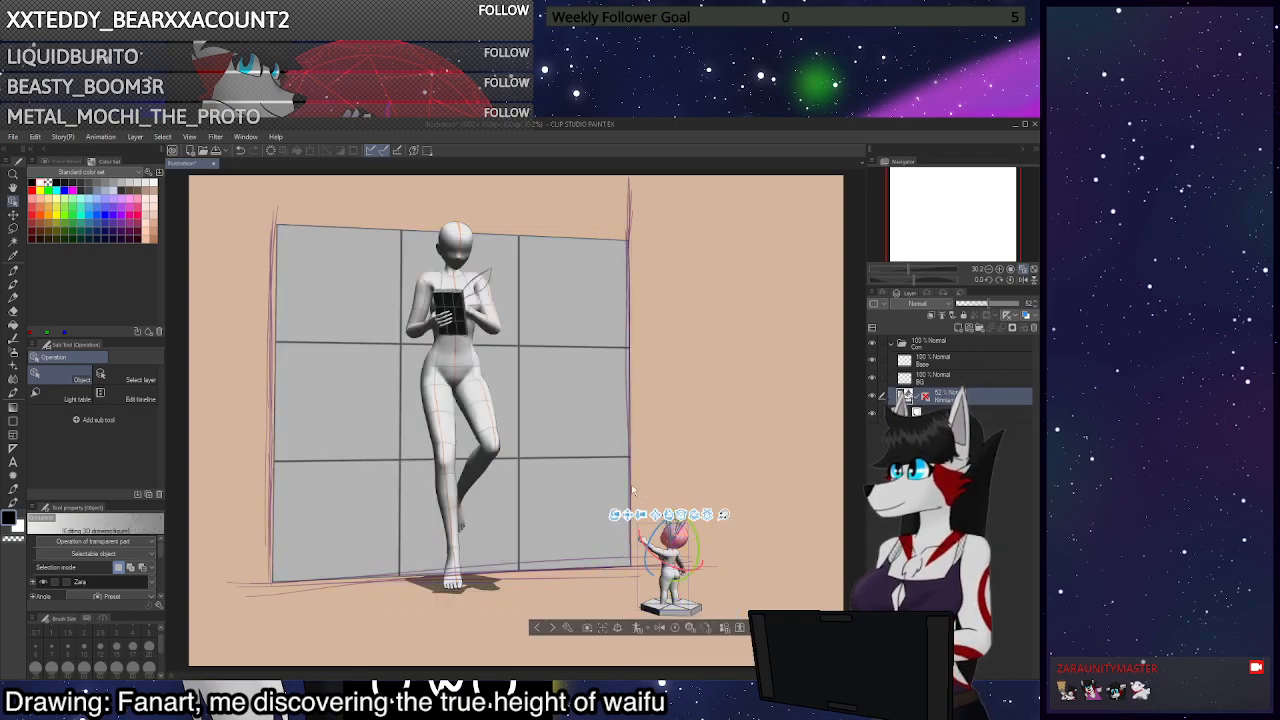
{"action": "left_click", "coordinate": [580, 462]}
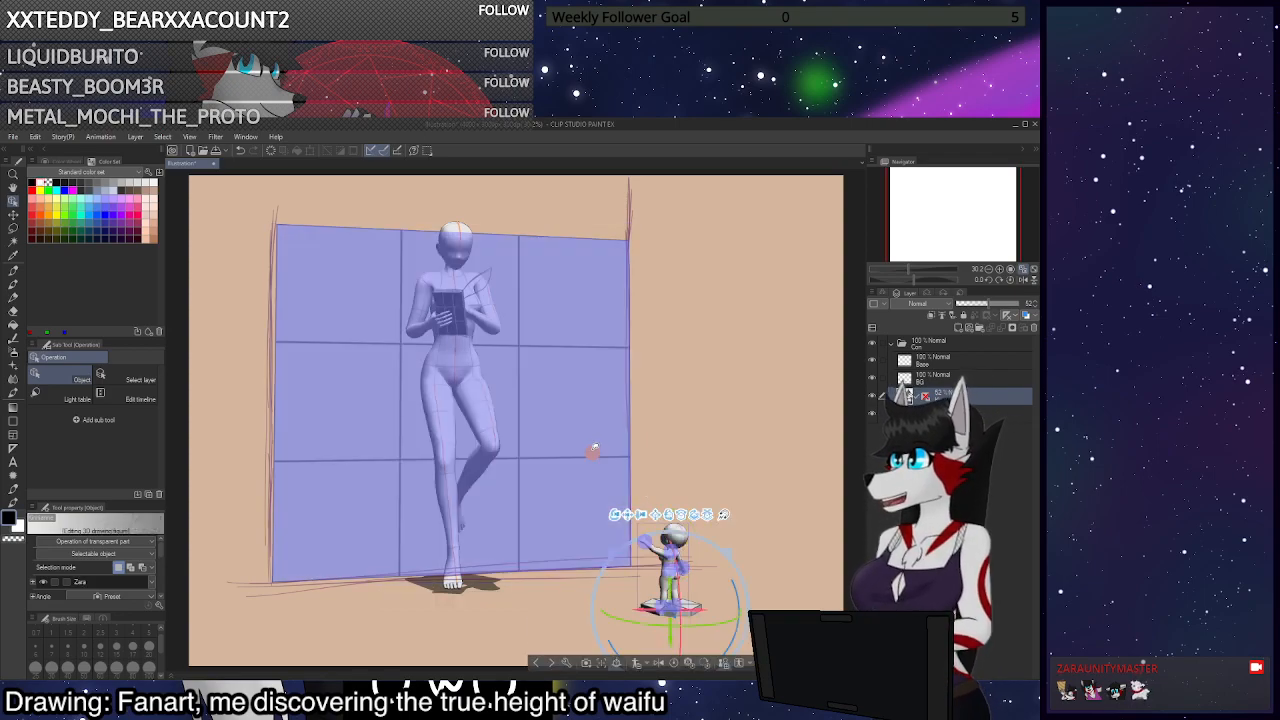
{"action": "left_click_drag", "start_coordinate": [565, 452], "coordinate": [535, 452]}
{"action": "left_click", "coordinate": [579, 460]}
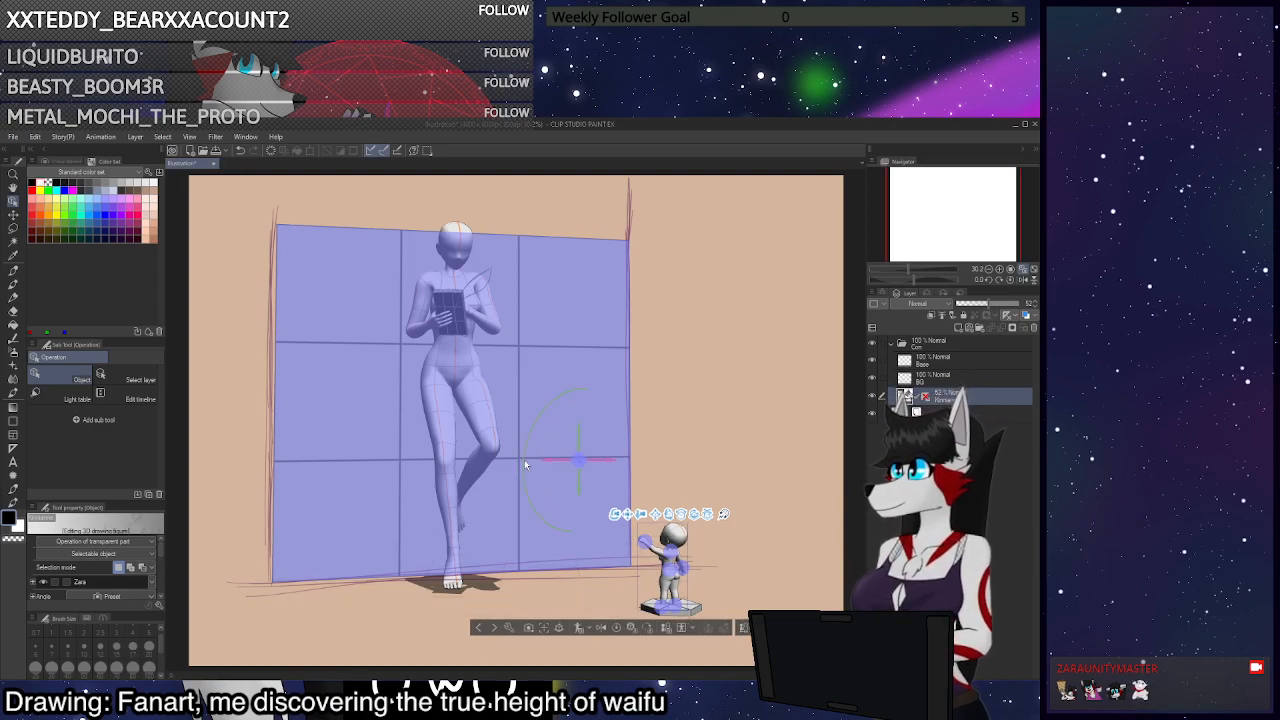
{"action": "left_click_drag", "start_coordinate": [530, 506], "coordinate": [532, 503]}
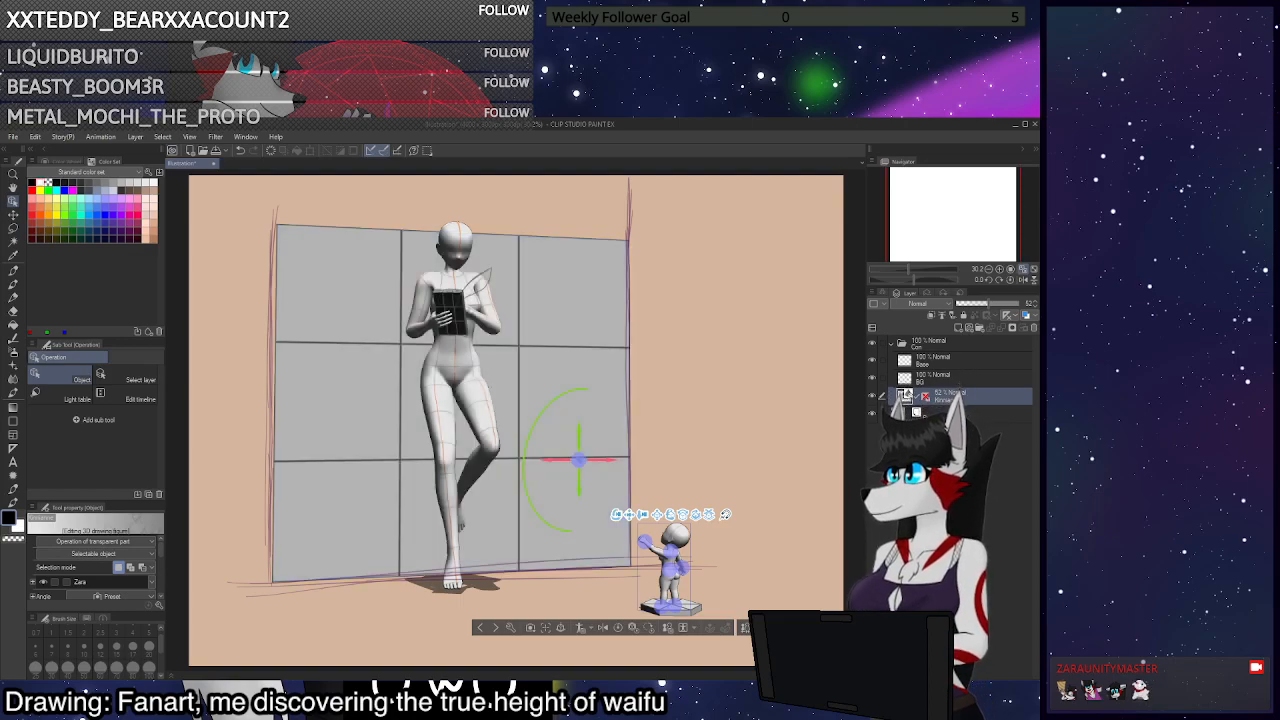
Switch to the pen on the Base layer and frame the tall figure's upper body for sketching
{"action": "key", "text": "p"}
{"action": "left_click", "coordinate": [957, 361]}
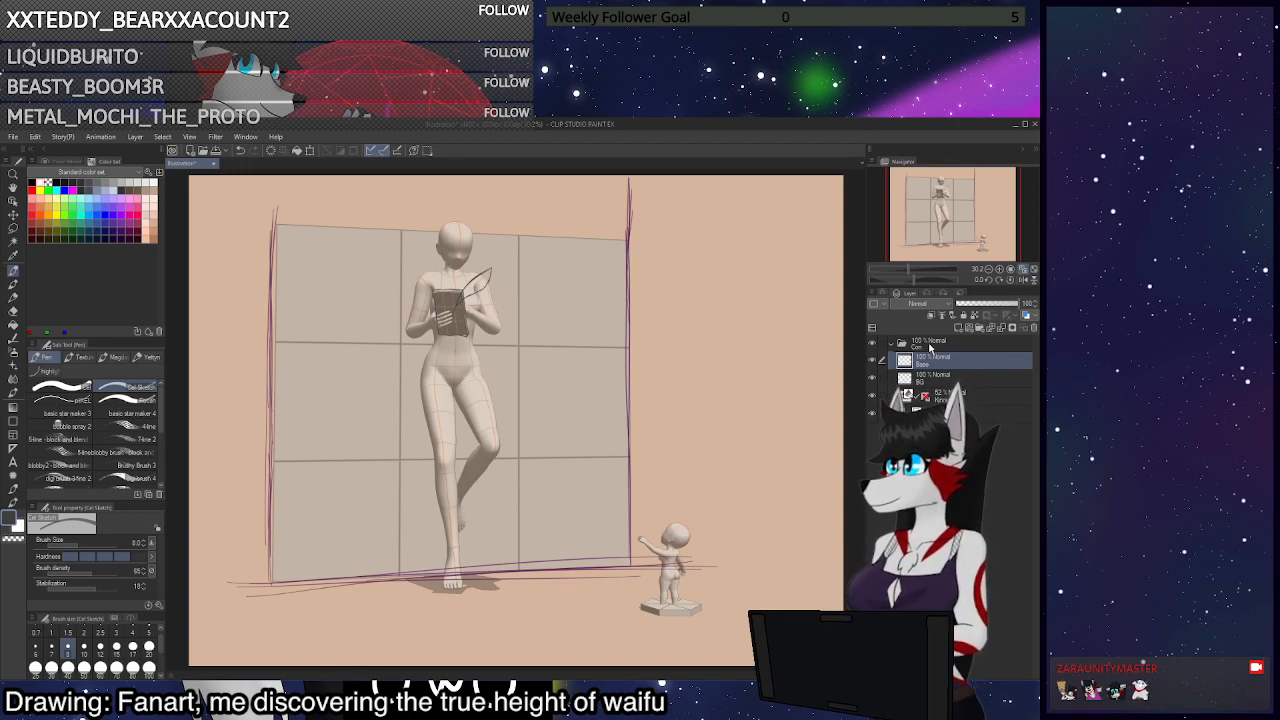
{"action": "scroll", "coordinate": [465, 264], "scroll_direction": "up", "scroll_amount": 5}
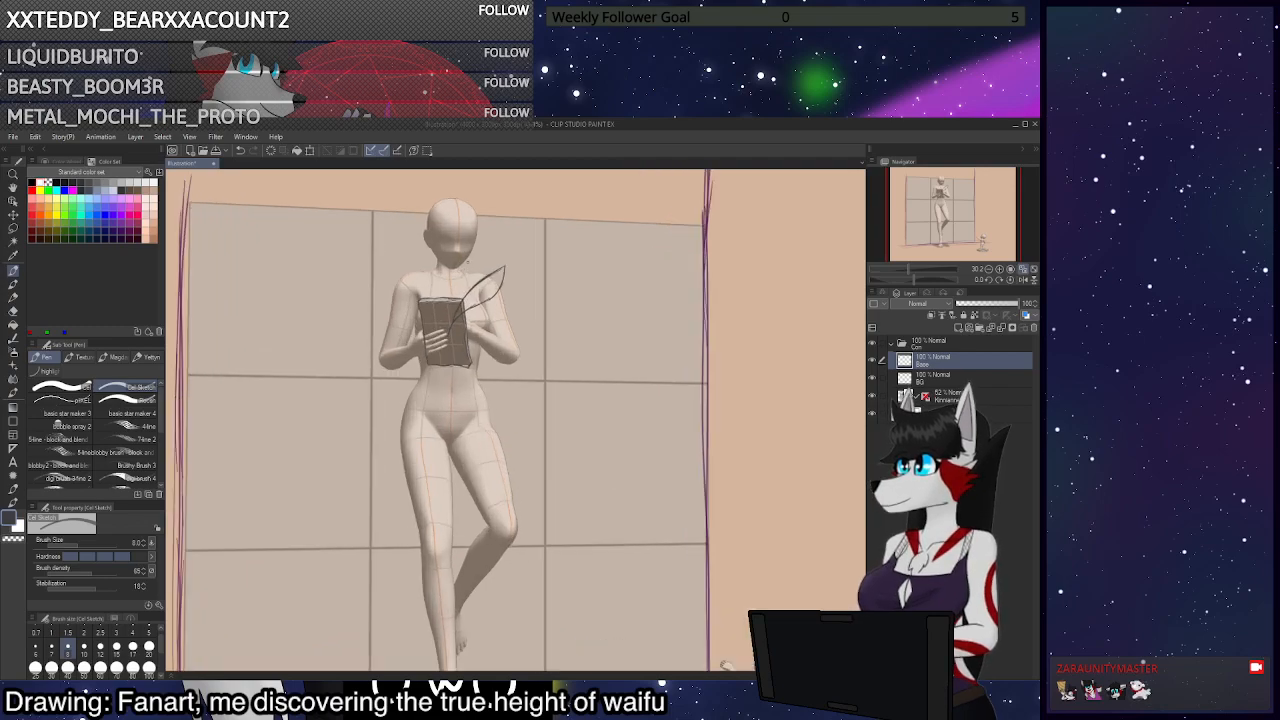
{"action": "scroll", "coordinate": [449, 282], "scroll_direction": "up", "scroll_amount": 2}
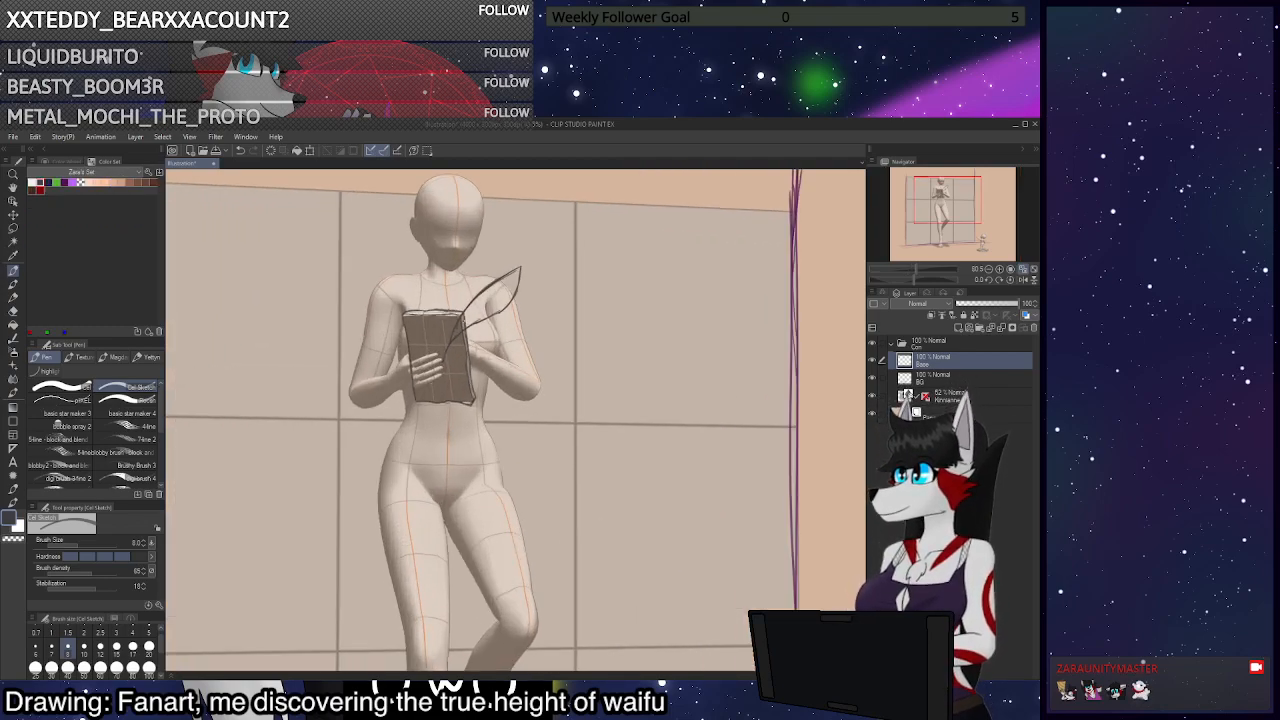
Try to sketch the tall figure's chest form on the Base layer, and undo the strokes
{"action": "left_click_drag", "start_coordinate": [402, 306], "coordinate": [411, 376]}
{"action": "mouse_move", "coordinate": [438, 283]}
{"action": "left_mouse_down"}
{"action": "mouse_move", "coordinate": [419, 371]}
{"action": "mouse_move", "coordinate": [434, 380]}
{"action": "mouse_move", "coordinate": [408, 364]}
{"action": "mouse_move", "coordinate": [466, 285]}
{"action": "left_mouse_up"}
{"action": "key", "text": "ctrl+z"}
{"action": "key", "text": "ctrl+z"}
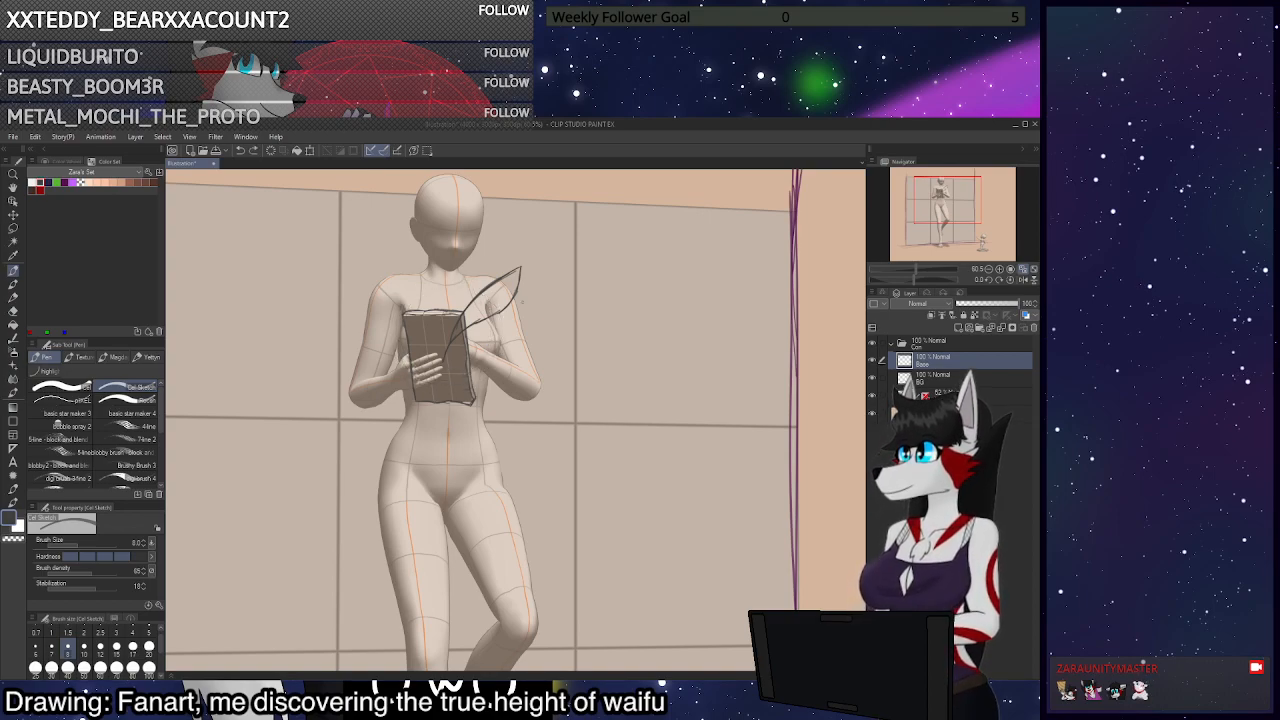
Add a new layer directly above the BG layer and sketch rough circles over the tall figure's chest and pelvis
{"action": "left_click", "coordinate": [953, 376]}
{"action": "left_click", "coordinate": [958, 328]}
{"action": "mouse_move", "coordinate": [408, 342]}
{"action": "left_mouse_down"}
{"action": "mouse_move", "coordinate": [472, 285]}
{"action": "mouse_move", "coordinate": [453, 371]}
{"action": "mouse_move", "coordinate": [468, 364]}
{"action": "mouse_move", "coordinate": [430, 362]}
{"action": "mouse_move", "coordinate": [444, 357]}
{"action": "left_mouse_up"}
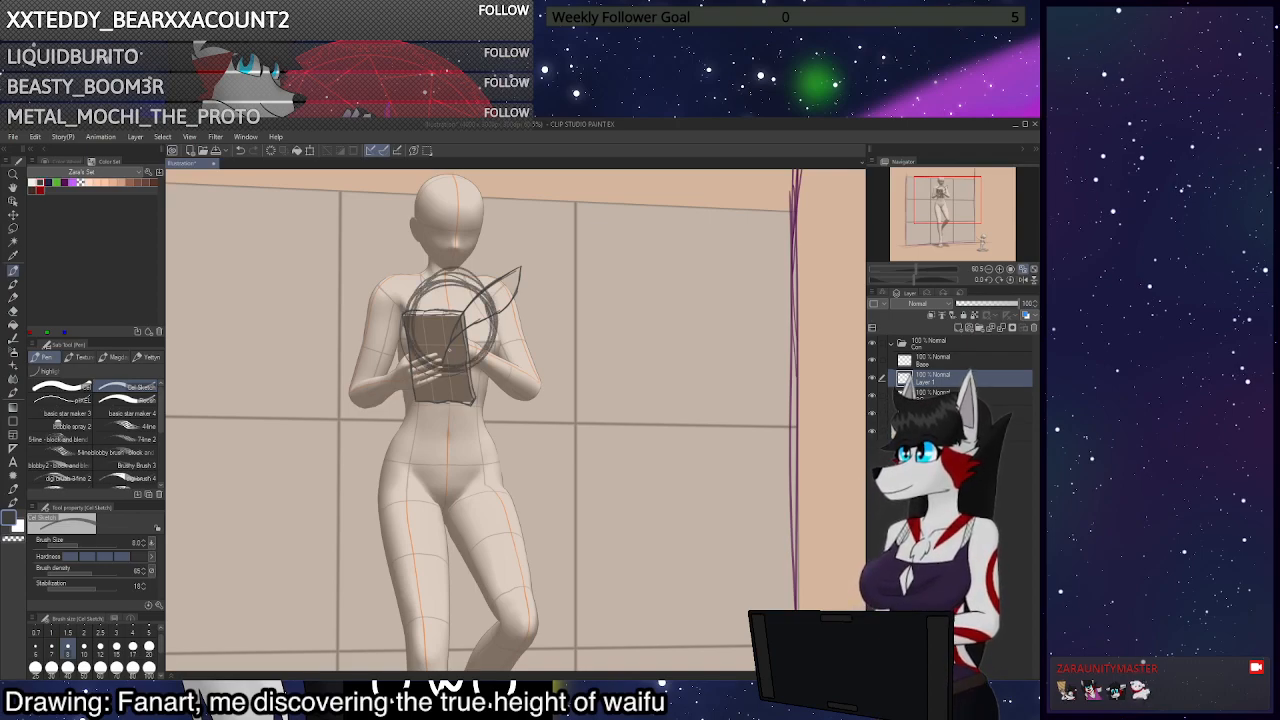
{"action": "mouse_move", "coordinate": [452, 400]}
{"action": "left_mouse_down"}
{"action": "mouse_move", "coordinate": [436, 501]}
{"action": "mouse_move", "coordinate": [482, 426]}
{"action": "mouse_move", "coordinate": [410, 490]}
{"action": "mouse_move", "coordinate": [488, 442]}
{"action": "mouse_move", "coordinate": [432, 492]}
{"action": "mouse_move", "coordinate": [463, 494]}
{"action": "left_mouse_up"}
{"action": "scroll", "coordinate": [508, 330], "scroll_direction": "down", "scroll_amount": 4}
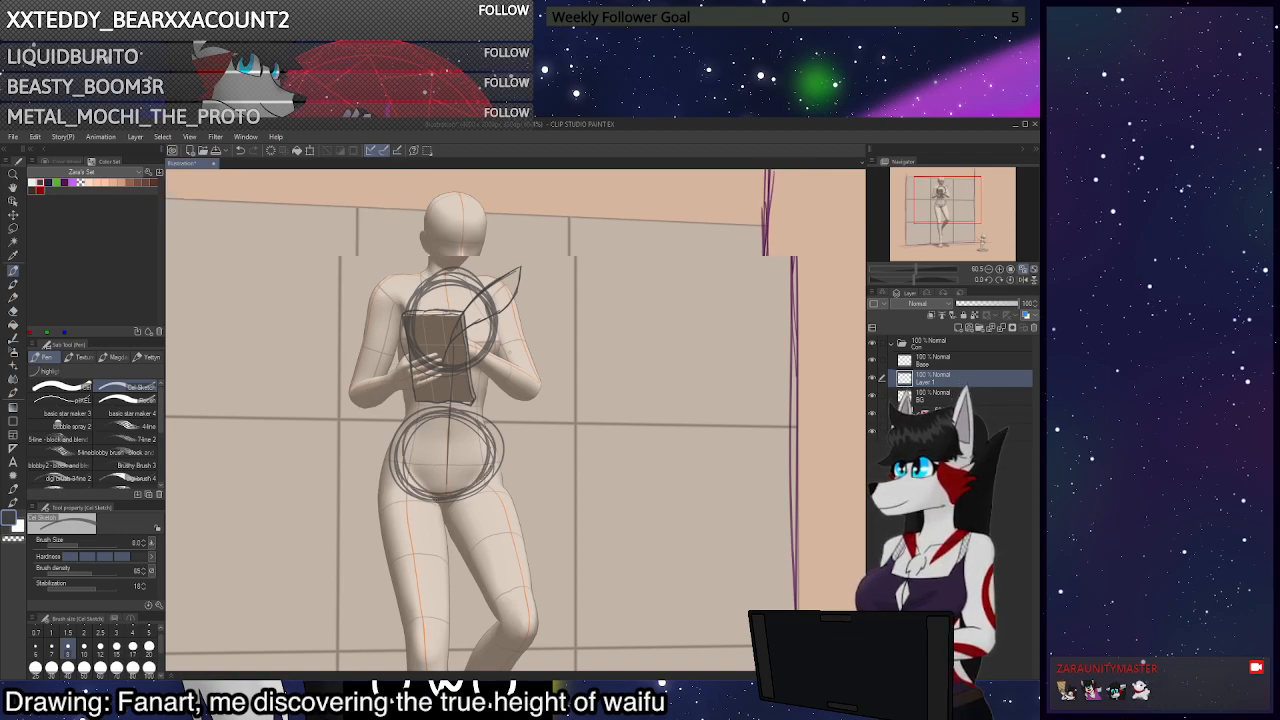
Sketch a guide line down each thigh of the tall figure and circle both knees on Layer 1
{"action": "left_click_drag", "start_coordinate": [441, 440], "coordinate": [453, 540]}
{"action": "key", "text": "ctrl+z"}
{"action": "mouse_move", "coordinate": [441, 433]}
{"action": "left_mouse_down"}
{"action": "mouse_move", "coordinate": [455, 549]}
{"action": "mouse_move", "coordinate": [442, 546]}
{"action": "mouse_move", "coordinate": [455, 527]}
{"action": "mouse_move", "coordinate": [524, 521]}
{"action": "left_mouse_up"}
{"action": "mouse_move", "coordinate": [492, 418]}
{"action": "left_mouse_down"}
{"action": "mouse_move", "coordinate": [516, 528]}
{"action": "mouse_move", "coordinate": [515, 505]}
{"action": "left_mouse_up"}
{"action": "key", "text": "ctrl+z"}
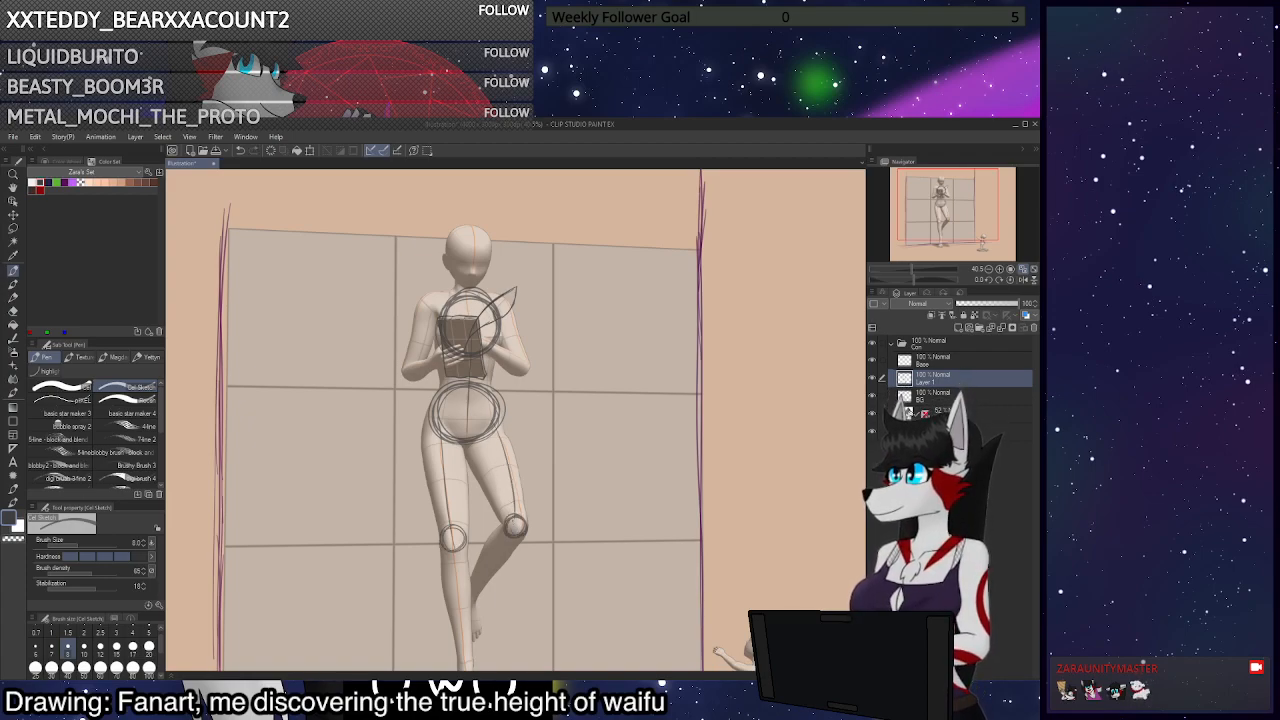
{"action": "key", "text": "ctrl+z"}
{"action": "left_click_drag", "start_coordinate": [492, 422], "coordinate": [515, 510]}
{"action": "scroll", "coordinate": [544, 407], "scroll_direction": "down", "scroll_amount": 3}
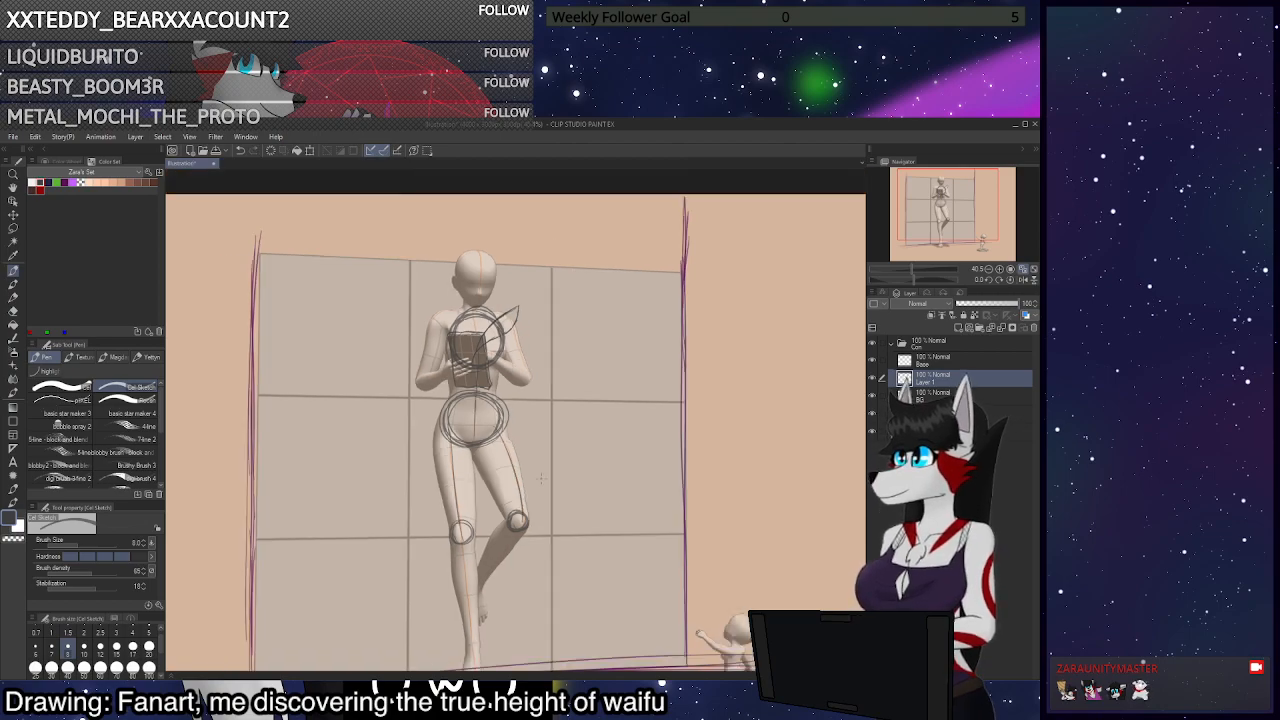
Sketch the standing leg's shin line from the knee, with a small ankle circle and a simple block for the foot
{"action": "scroll", "coordinate": [549, 567], "scroll_direction": "up", "scroll_amount": 3}
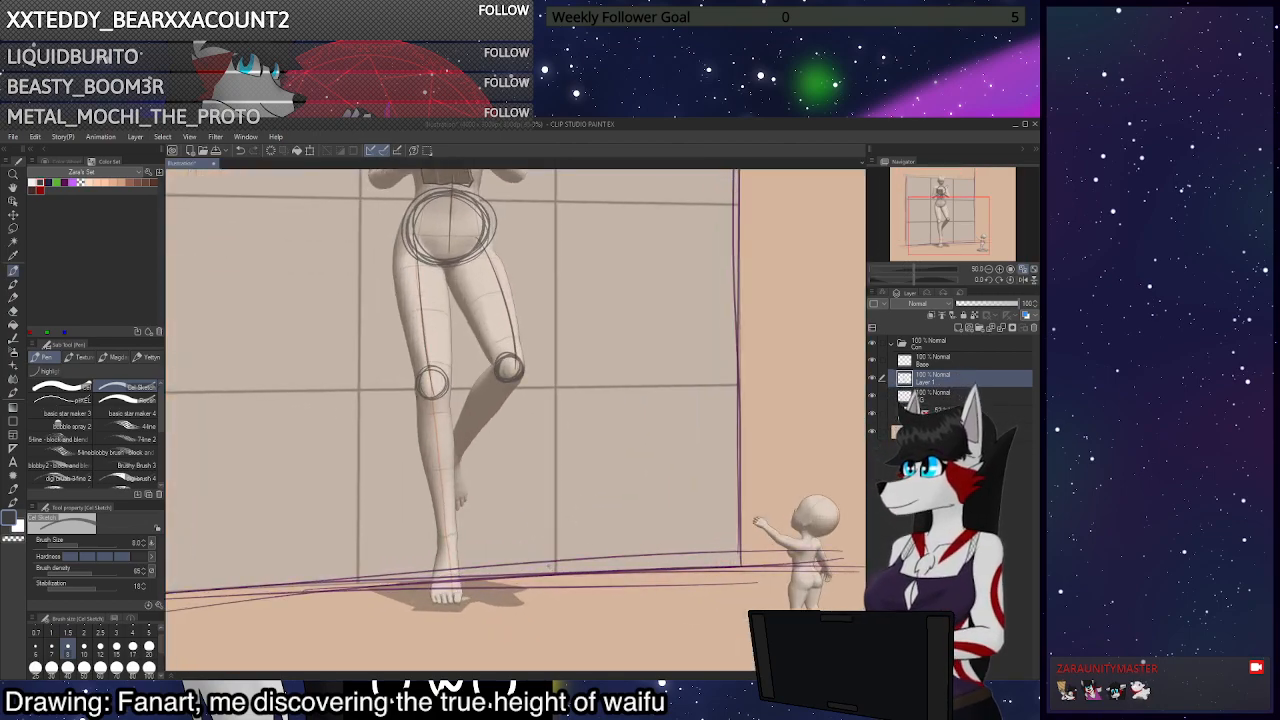
{"action": "scroll", "coordinate": [458, 500], "scroll_direction": "up", "scroll_amount": 1}
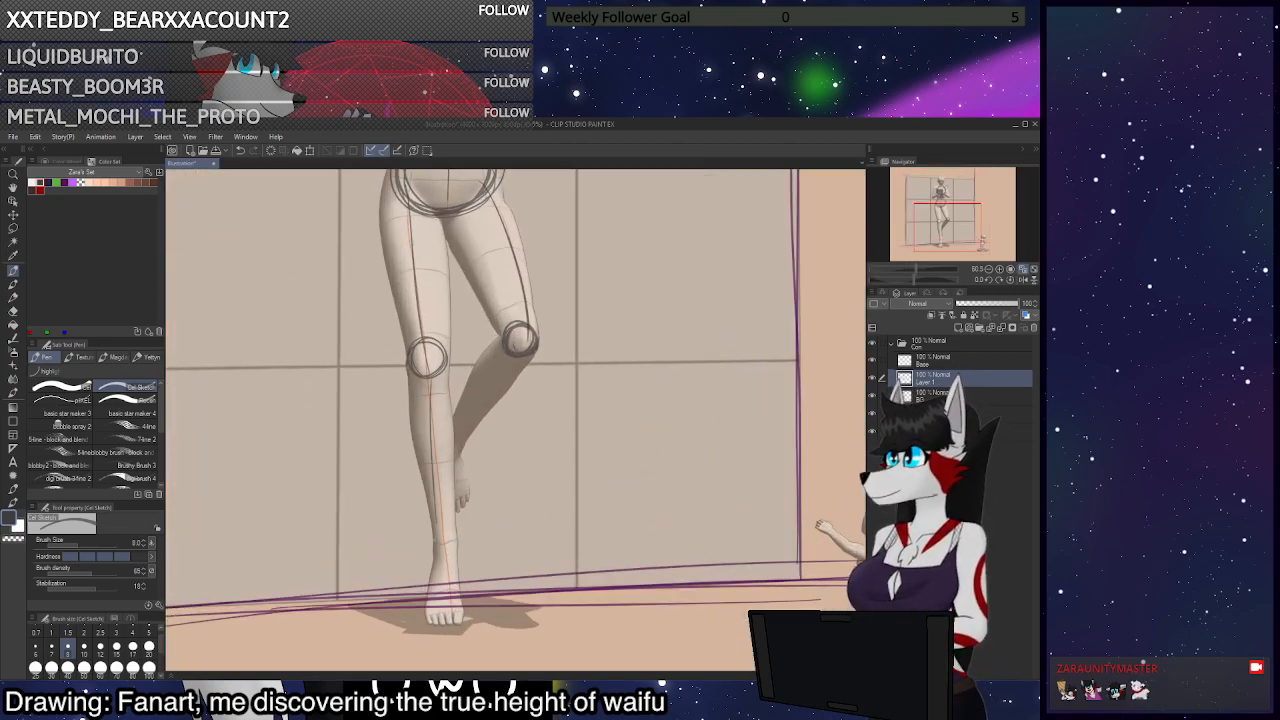
{"action": "key", "text": "ctrl+z"}
{"action": "left_click_drag", "start_coordinate": [428, 378], "coordinate": [433, 552]}
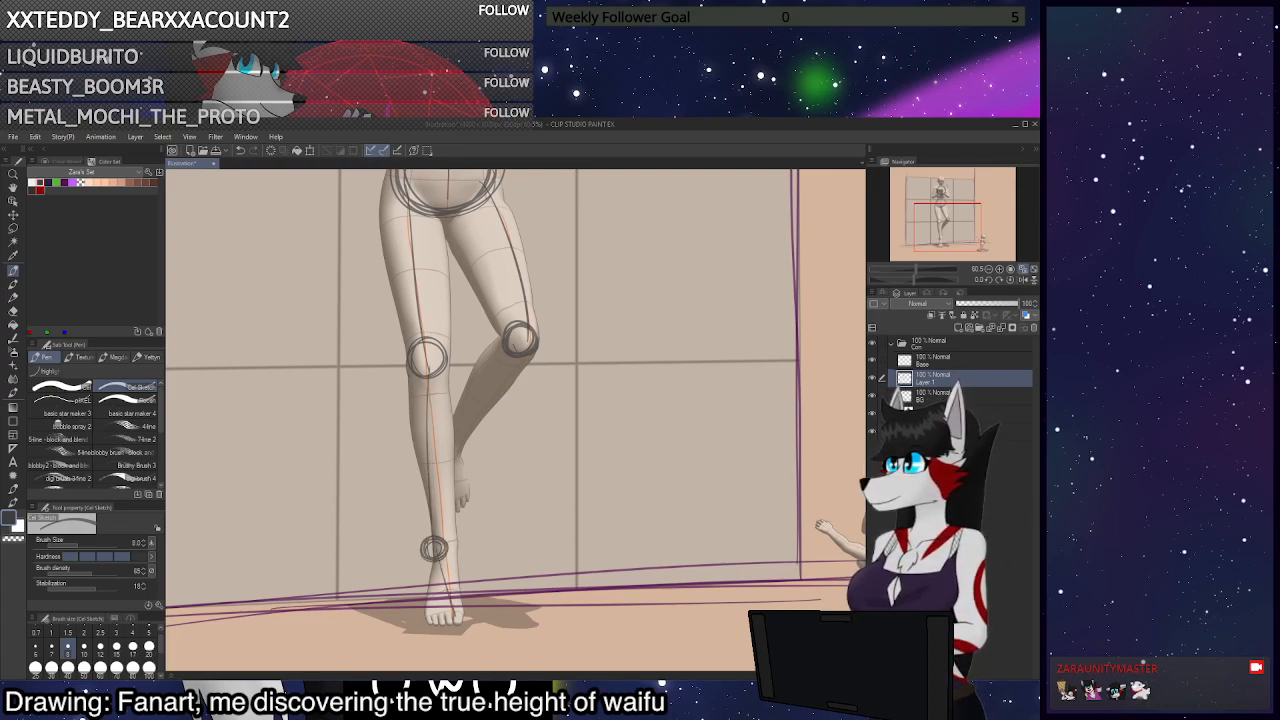
{"action": "left_click_drag", "start_coordinate": [453, 597], "coordinate": [465, 625]}
{"action": "key", "text": "ctrl+z"}
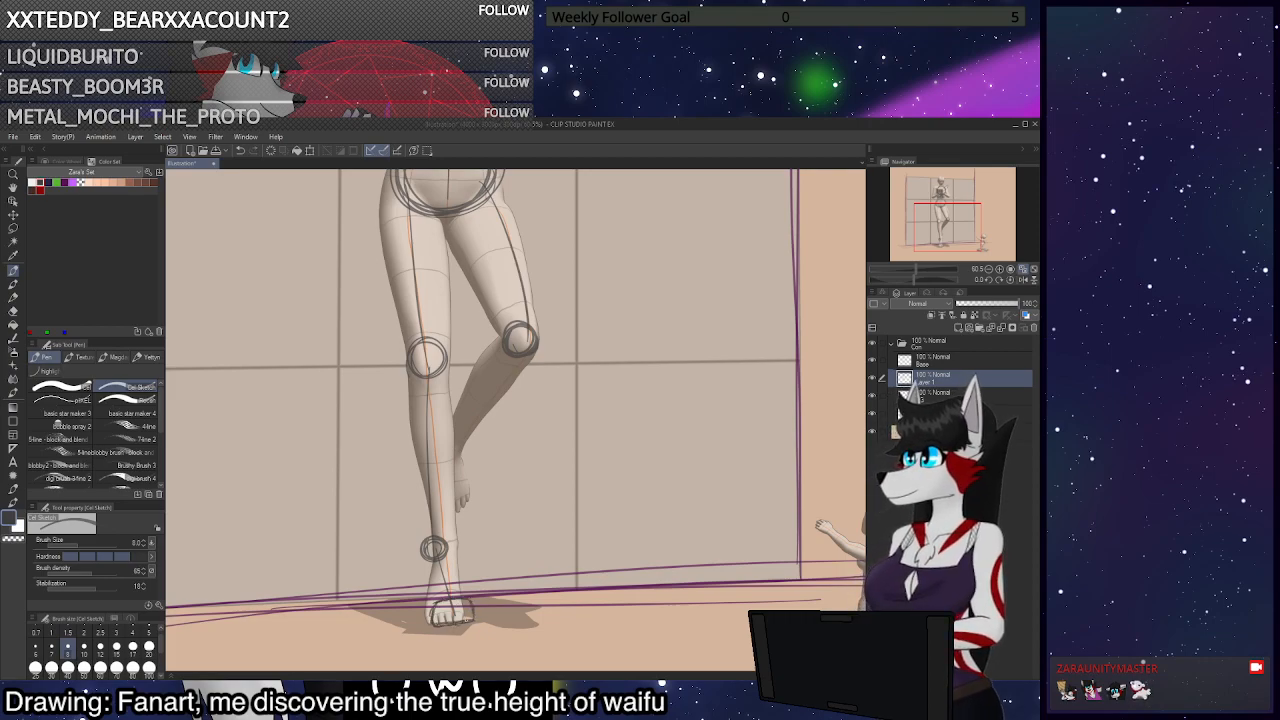
Sketch the raised leg's shin line from the knee, with an ankle circle and a small foot block
{"action": "scroll", "coordinate": [497, 615], "scroll_direction": "down", "scroll_amount": 4}
{"action": "scroll", "coordinate": [487, 633], "scroll_direction": "up", "scroll_amount": 2}
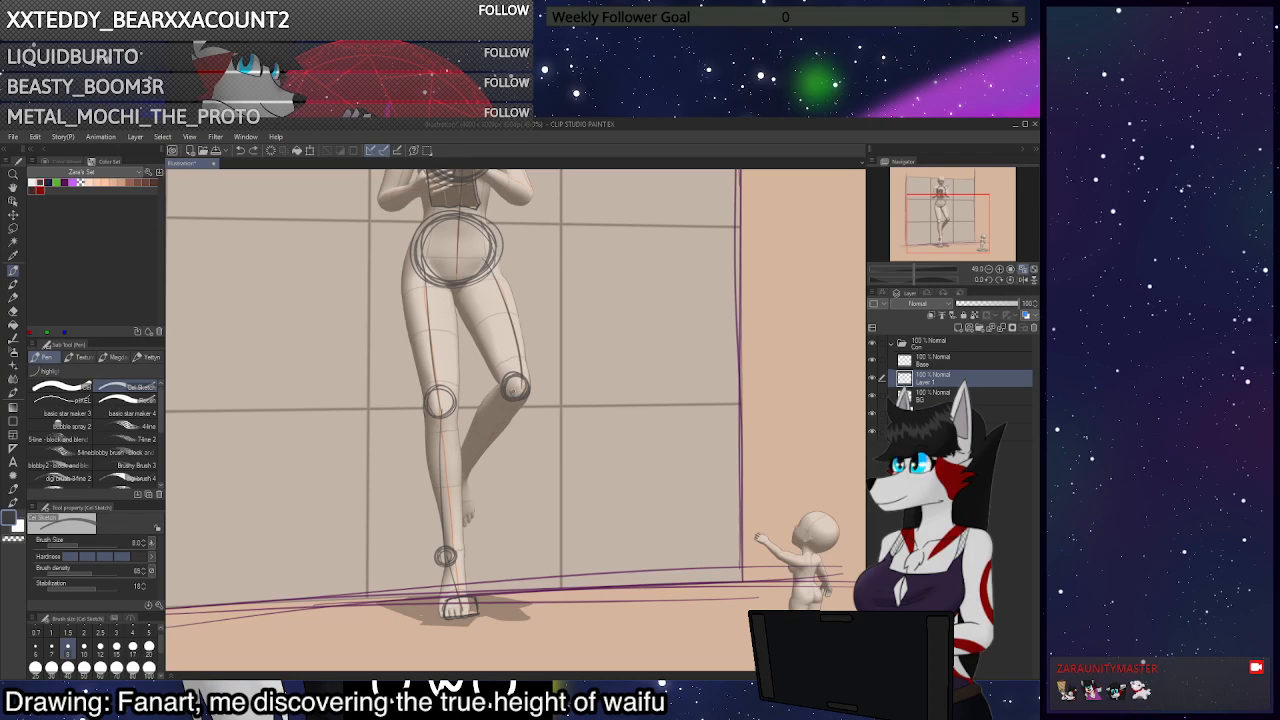
{"action": "key", "text": "ctrl+z"}
{"action": "mouse_move", "coordinate": [496, 420]}
{"action": "left_mouse_down"}
{"action": "mouse_move", "coordinate": [460, 470]}
{"action": "mouse_move", "coordinate": [476, 462]}
{"action": "left_mouse_up"}
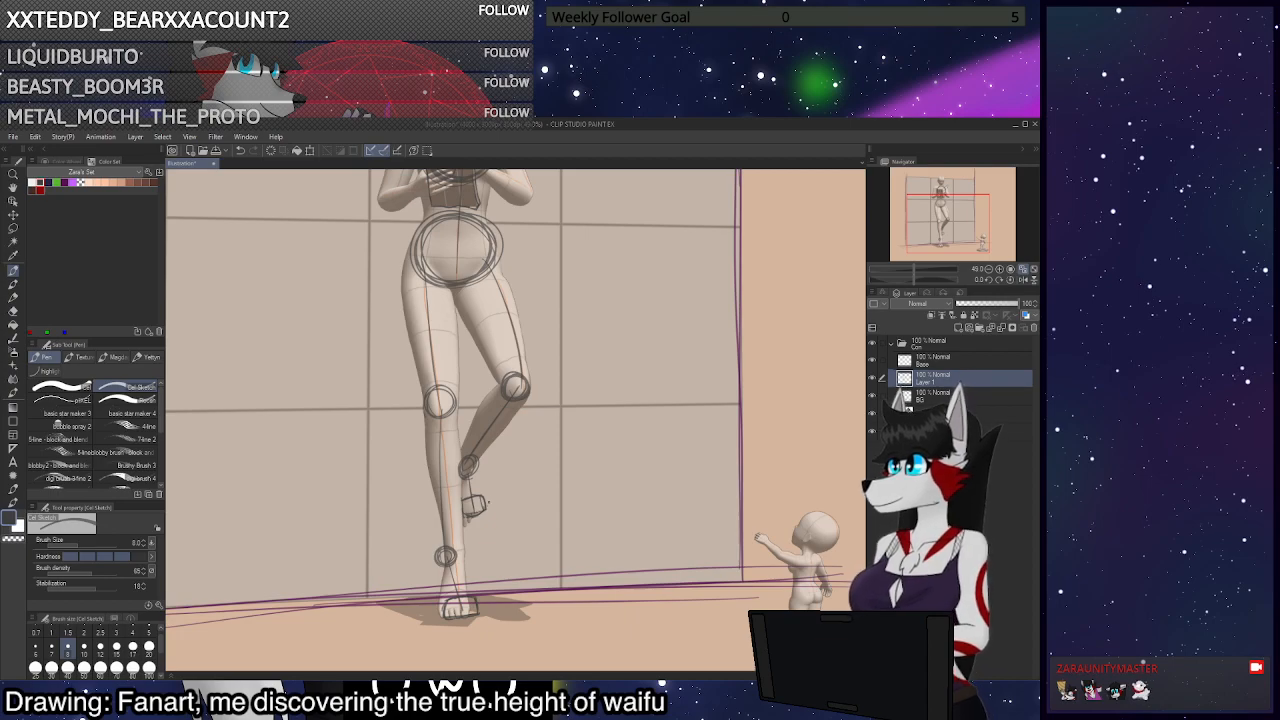
Hide the 3D reference and sketch long overlapping ovals for both thighs between the pelvis circle and the knees
{"action": "scroll", "coordinate": [472, 395], "scroll_direction": "down", "scroll_amount": 7}
{"action": "scroll", "coordinate": [462, 325], "scroll_direction": "up", "scroll_amount": 3}
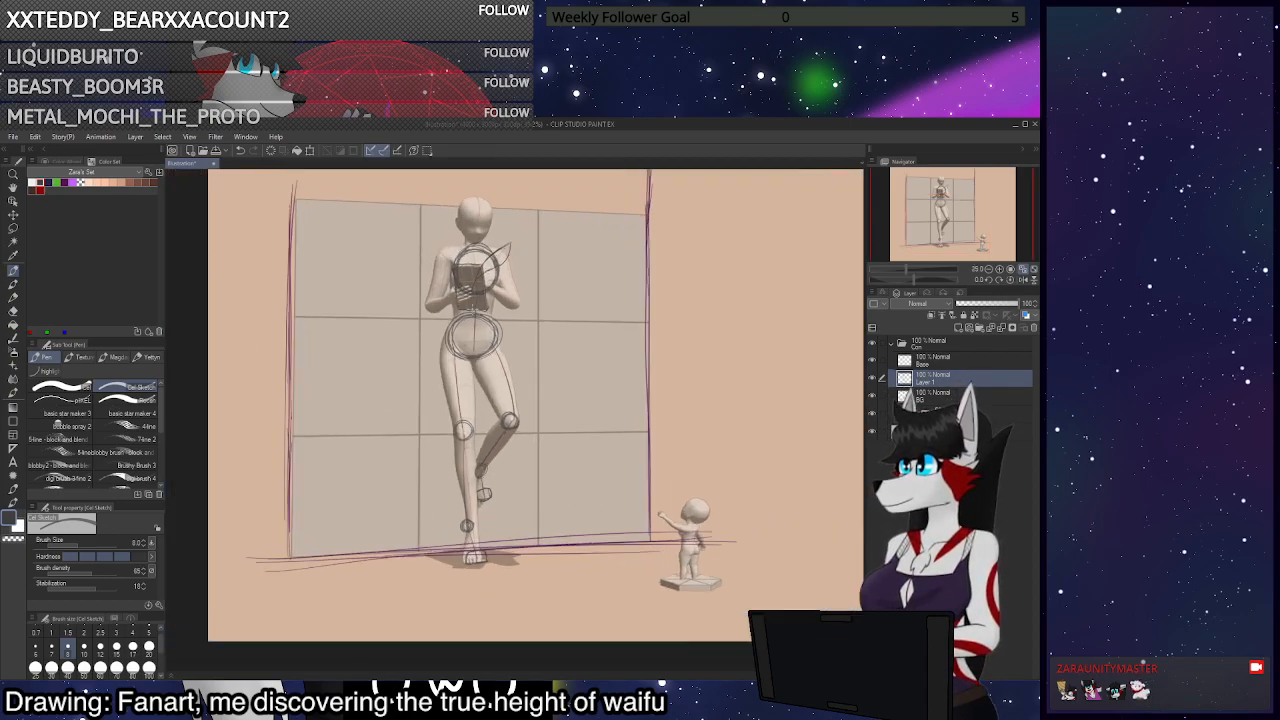
{"action": "left_click", "coordinate": [873, 415]}
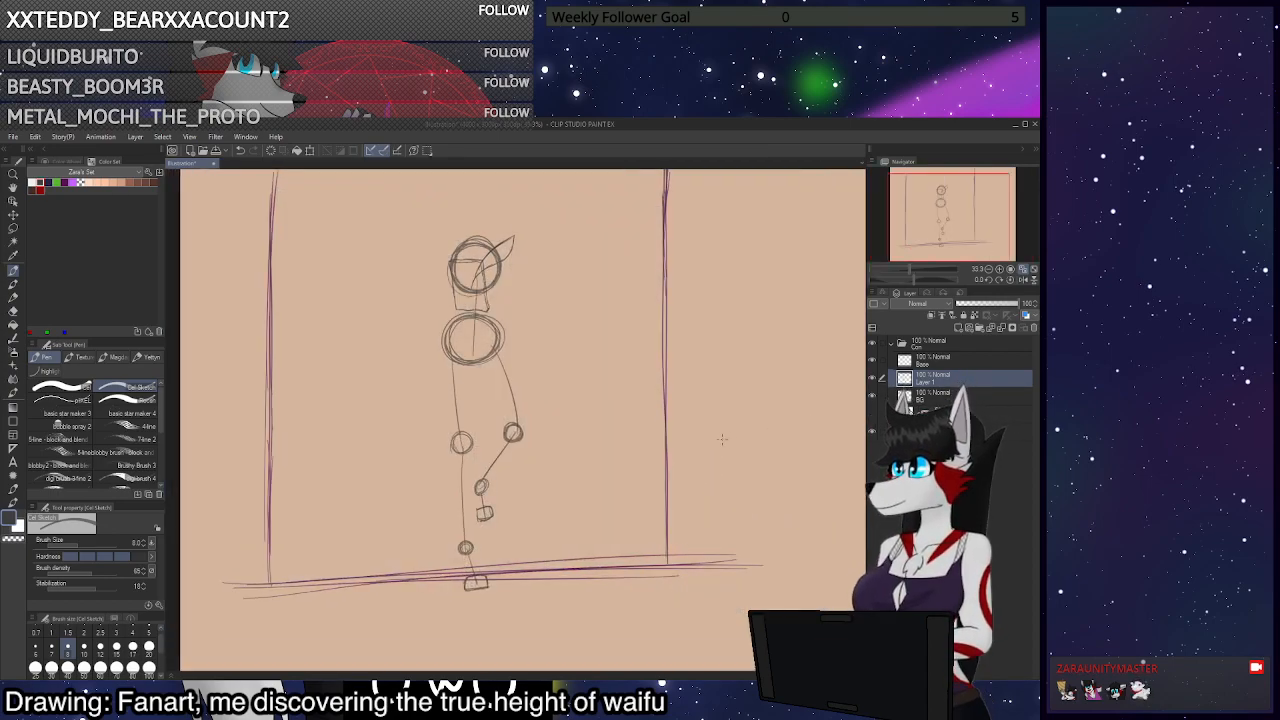
{"action": "scroll", "coordinate": [478, 360], "scroll_direction": "up", "scroll_amount": 1}
{"action": "left_click_drag", "start_coordinate": [439, 343], "coordinate": [444, 449]}
{"action": "left_click_drag", "start_coordinate": [438, 380], "coordinate": [445, 448]}
{"action": "key", "text": "ctrl+z"}
{"action": "key", "text": "ctrl+z"}
{"action": "key", "text": "ctrl+z"}
{"action": "mouse_move", "coordinate": [441, 338]}
{"action": "left_mouse_down"}
{"action": "mouse_move", "coordinate": [454, 325]}
{"action": "mouse_move", "coordinate": [460, 452]}
{"action": "left_mouse_up"}
{"action": "left_click_drag", "start_coordinate": [447, 400], "coordinate": [454, 446]}
{"action": "left_click_drag", "start_coordinate": [488, 330], "coordinate": [512, 438]}
{"action": "mouse_move", "coordinate": [486, 360]}
{"action": "left_mouse_down"}
{"action": "mouse_move", "coordinate": [520, 405]}
{"action": "mouse_move", "coordinate": [488, 330]}
{"action": "mouse_move", "coordinate": [512, 350]}
{"action": "mouse_move", "coordinate": [506, 424]}
{"action": "left_mouse_up"}
{"action": "scroll", "coordinate": [495, 440], "scroll_direction": "down", "scroll_amount": 1}
Outline both sides of the standing leg's calf from the knee down past the ankle to the foot block
{"action": "scroll", "coordinate": [495, 468], "scroll_direction": "up", "scroll_amount": 5}
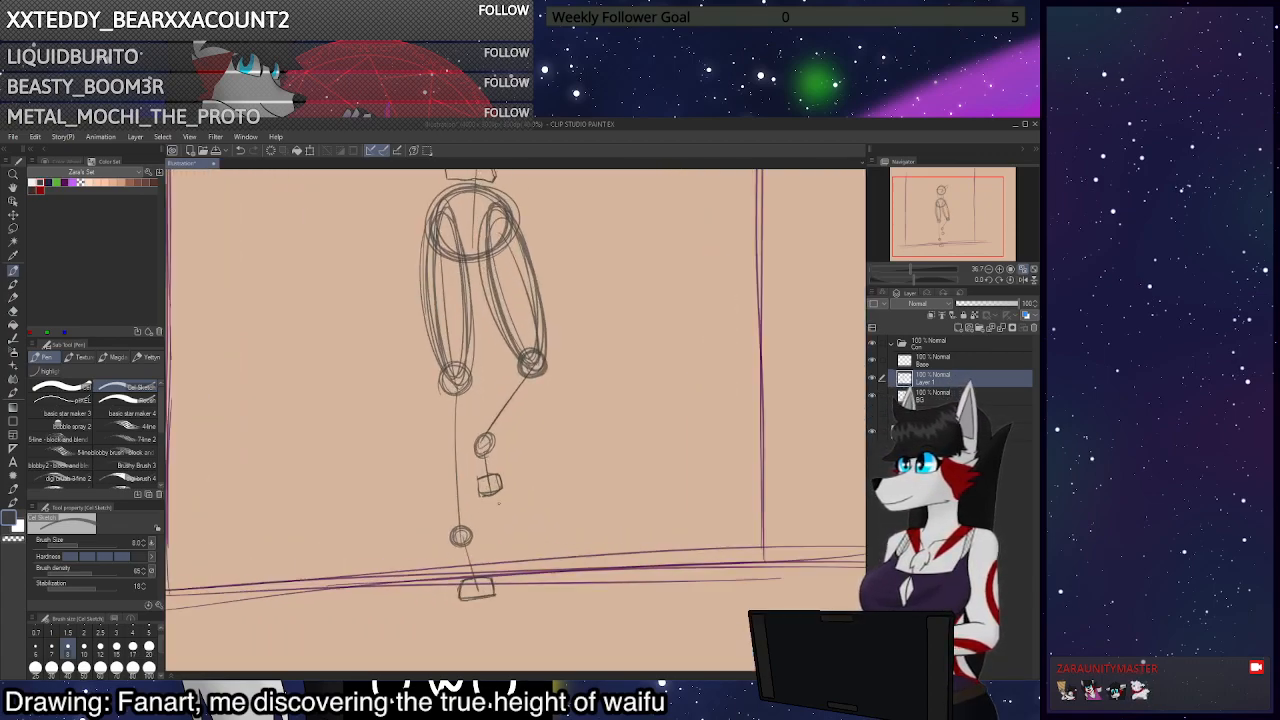
{"action": "mouse_move", "coordinate": [430, 346]}
{"action": "left_mouse_down"}
{"action": "mouse_move", "coordinate": [422, 416]}
{"action": "mouse_move", "coordinate": [439, 541]}
{"action": "left_mouse_up"}
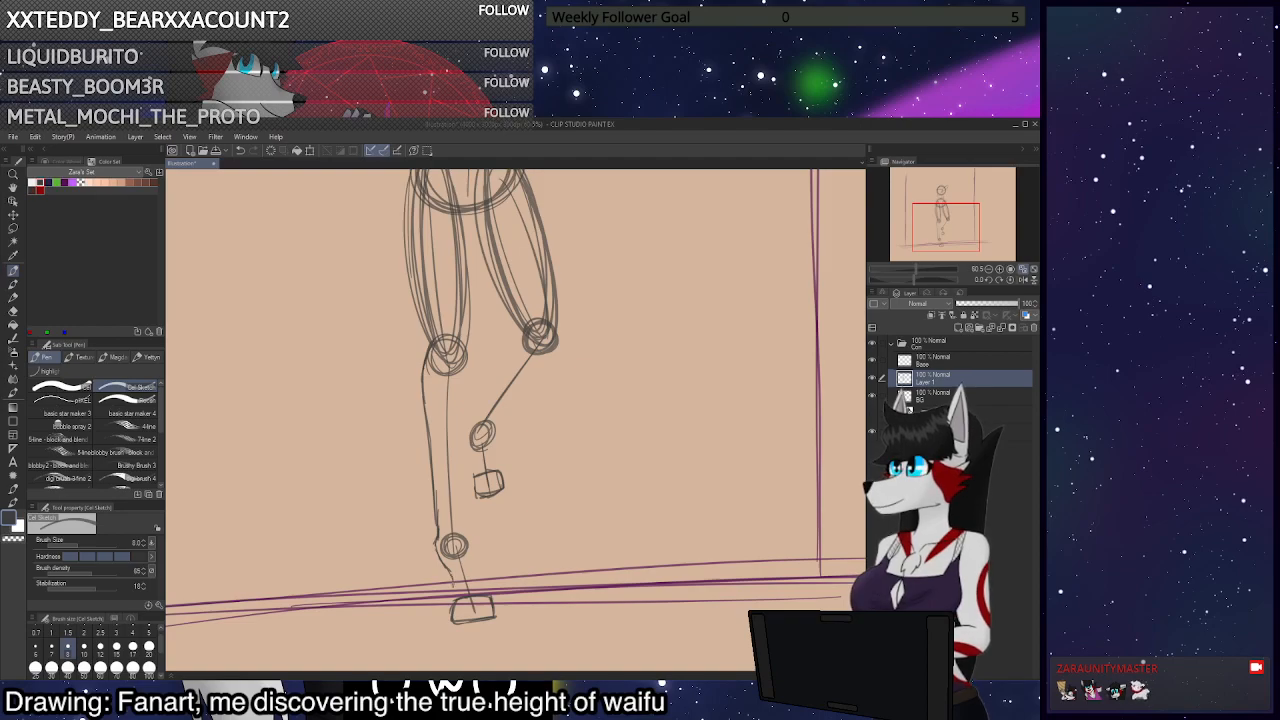
{"action": "left_click_drag", "start_coordinate": [468, 550], "coordinate": [465, 392]}
{"action": "mouse_move", "coordinate": [467, 440]}
{"action": "left_mouse_down"}
{"action": "mouse_move", "coordinate": [466, 354]}
{"action": "mouse_move", "coordinate": [465, 534]}
{"action": "mouse_move", "coordinate": [491, 600]}
{"action": "left_mouse_up"}
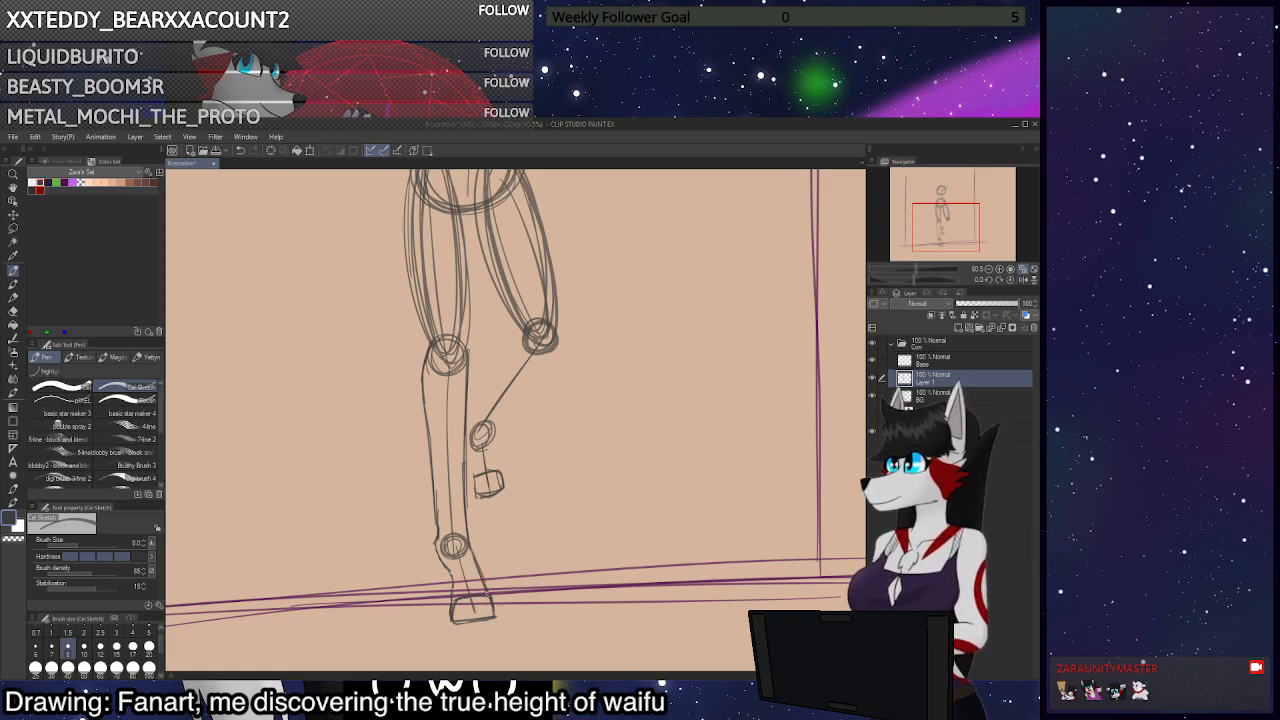
Add toe divisions to the standing foot and reinforce the foot's edge and heel contour
{"action": "scroll", "coordinate": [486, 580], "scroll_direction": "down", "scroll_amount": 3}
{"action": "scroll", "coordinate": [491, 612], "scroll_direction": "up", "scroll_amount": 2}
{"action": "scroll", "coordinate": [491, 615], "scroll_direction": "up", "scroll_amount": 2}
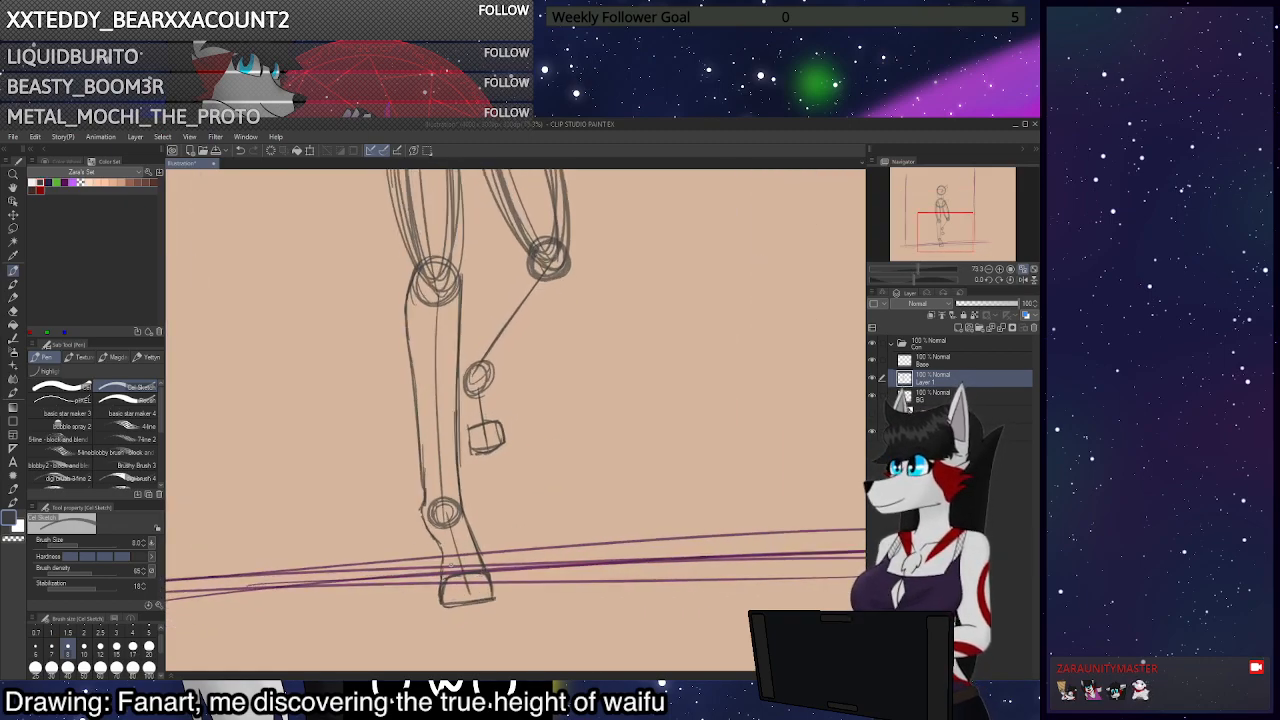
{"action": "left_click_drag", "start_coordinate": [453, 565], "coordinate": [466, 593]}
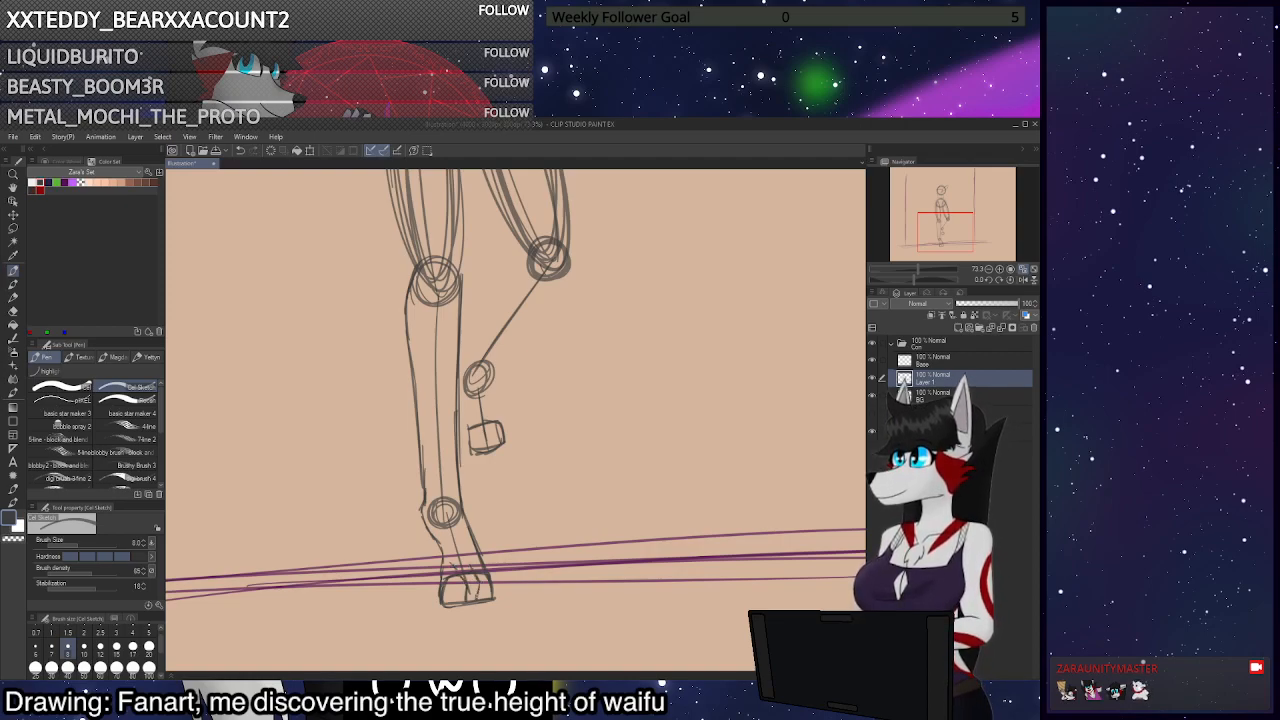
{"action": "mouse_move", "coordinate": [481, 565]}
{"action": "left_mouse_down"}
{"action": "mouse_move", "coordinate": [494, 579]}
{"action": "mouse_move", "coordinate": [479, 601]}
{"action": "left_mouse_up"}
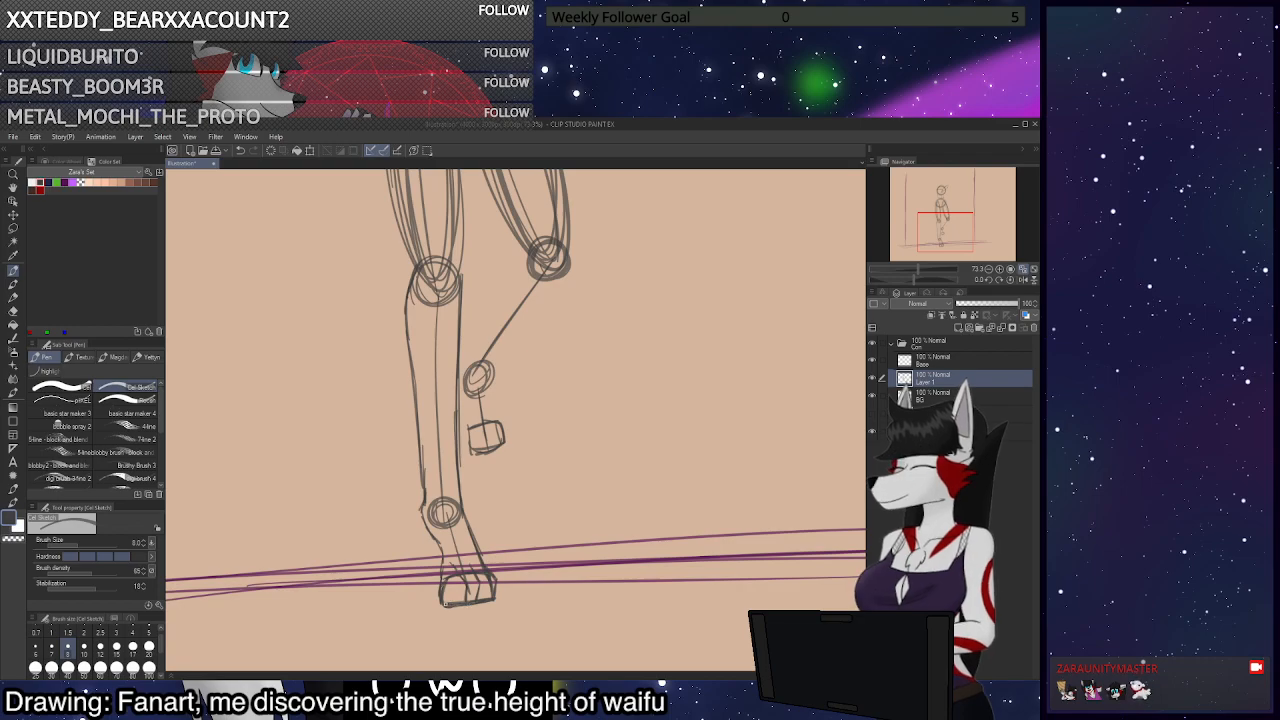
{"action": "mouse_move", "coordinate": [434, 545]}
{"action": "left_mouse_down"}
{"action": "mouse_move", "coordinate": [440, 567]}
{"action": "mouse_move", "coordinate": [419, 509]}
{"action": "mouse_move", "coordinate": [432, 533]}
{"action": "left_mouse_up"}
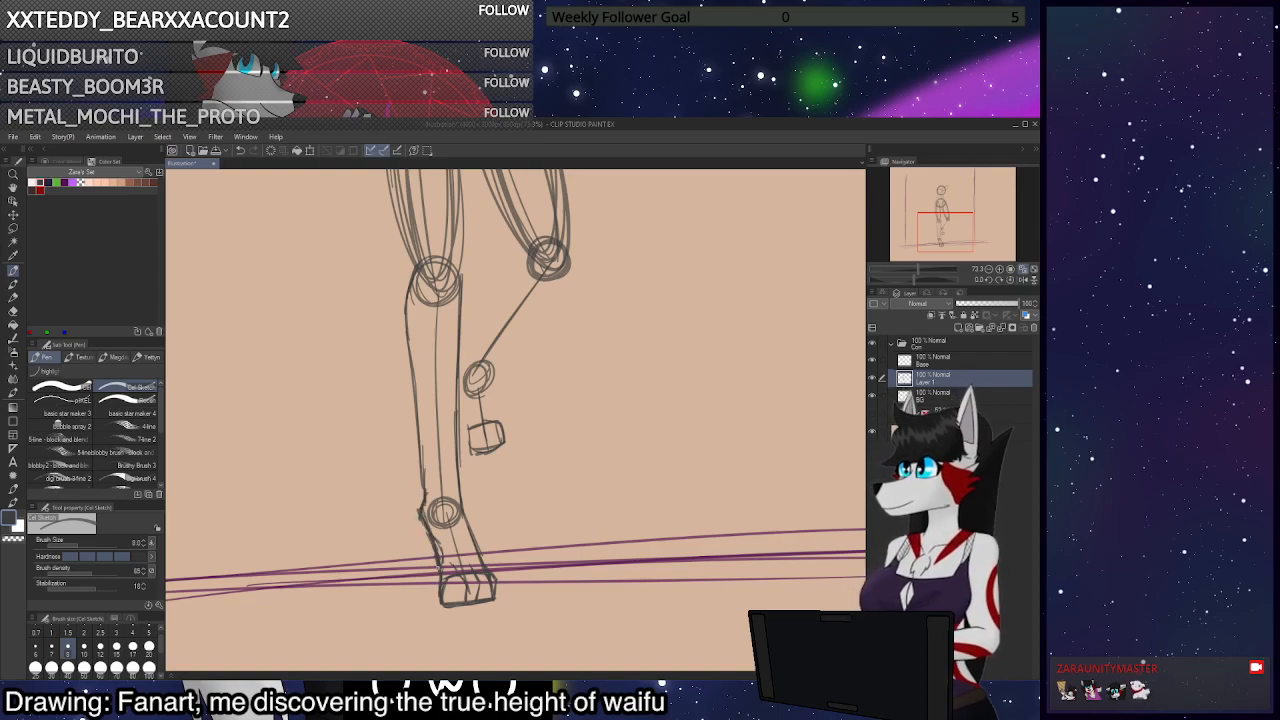
Outline both sides of the raised leg's calf from the knee to the ankle and connect the ankle to the foot block
{"action": "scroll", "coordinate": [503, 555], "scroll_direction": "down", "scroll_amount": 6}
{"action": "scroll", "coordinate": [504, 552], "scroll_direction": "up", "scroll_amount": 3}
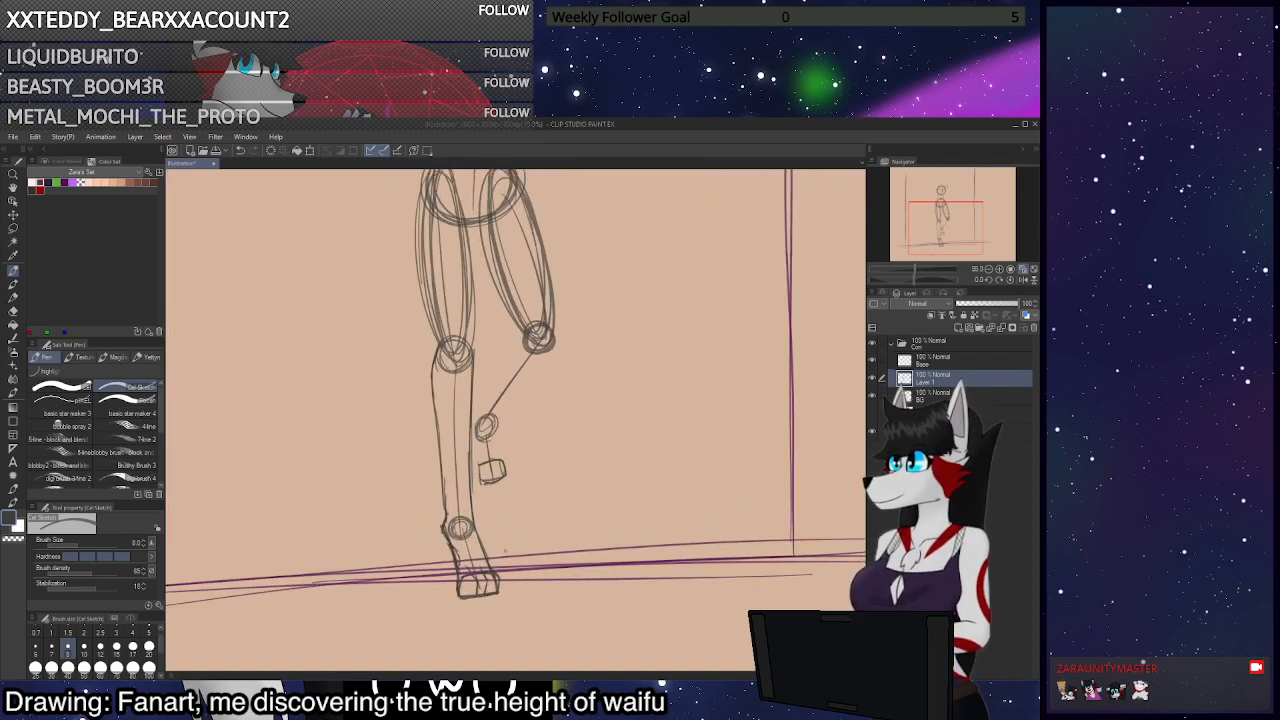
{"action": "scroll", "coordinate": [487, 530], "scroll_direction": "up", "scroll_amount": 1}
{"action": "scroll", "coordinate": [492, 545], "scroll_direction": "down", "scroll_amount": 2}
{"action": "scroll", "coordinate": [492, 550], "scroll_direction": "up", "scroll_amount": 4}
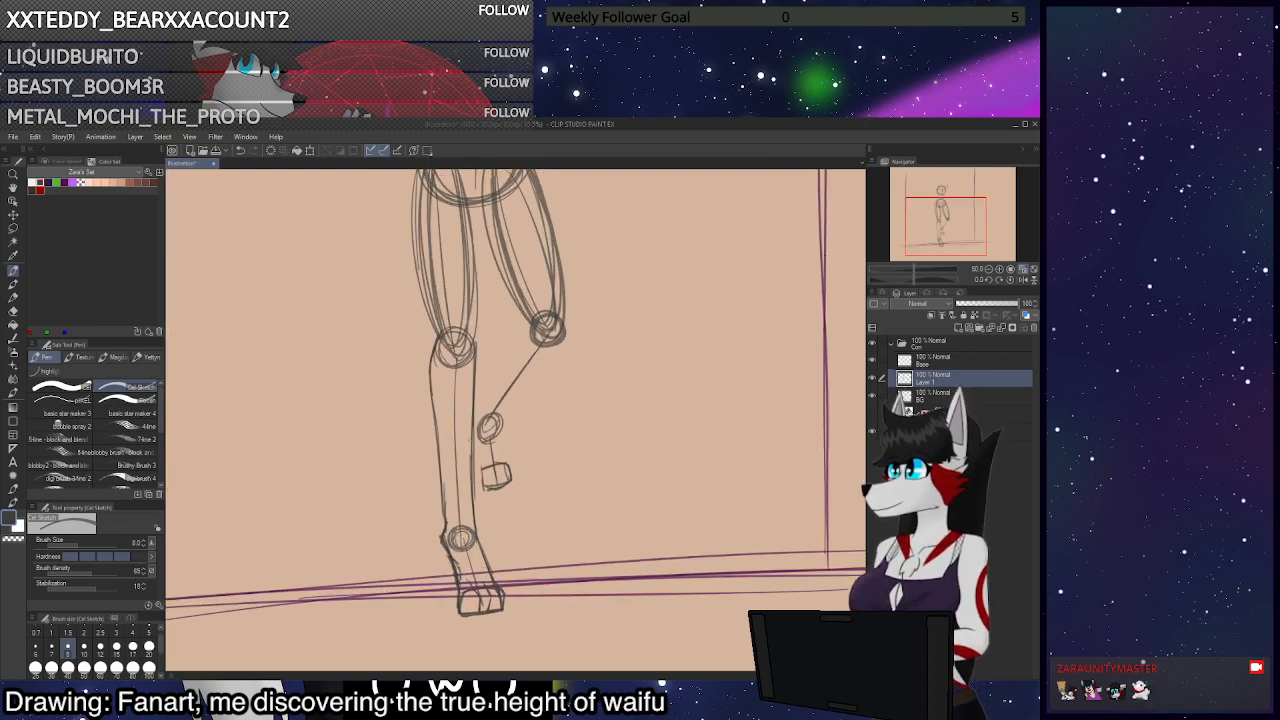
{"action": "scroll", "coordinate": [495, 575], "scroll_direction": "down", "scroll_amount": 2}
{"action": "scroll", "coordinate": [497, 588], "scroll_direction": "down", "scroll_amount": 2}
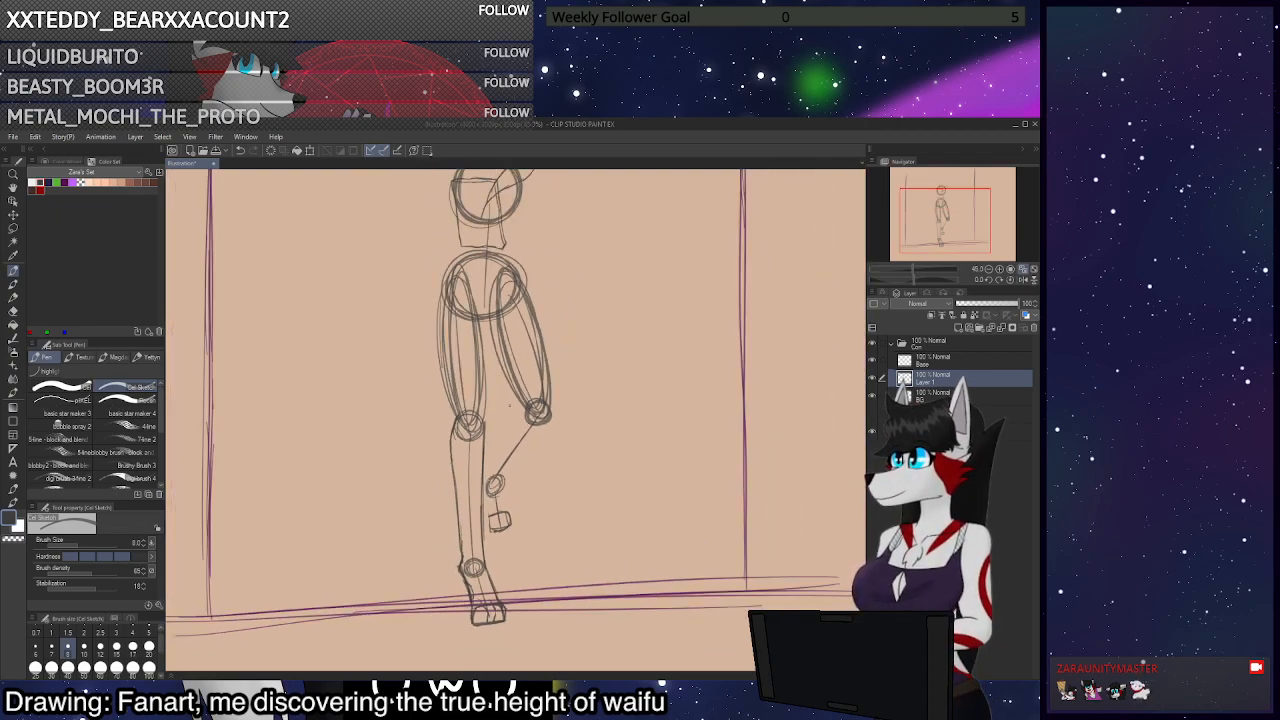
{"action": "scroll", "coordinate": [520, 420], "scroll_direction": "up", "scroll_amount": 1}
{"action": "mouse_move", "coordinate": [524, 402]}
{"action": "left_mouse_down"}
{"action": "mouse_move", "coordinate": [487, 479]}
{"action": "mouse_move", "coordinate": [486, 539]}
{"action": "left_mouse_up"}
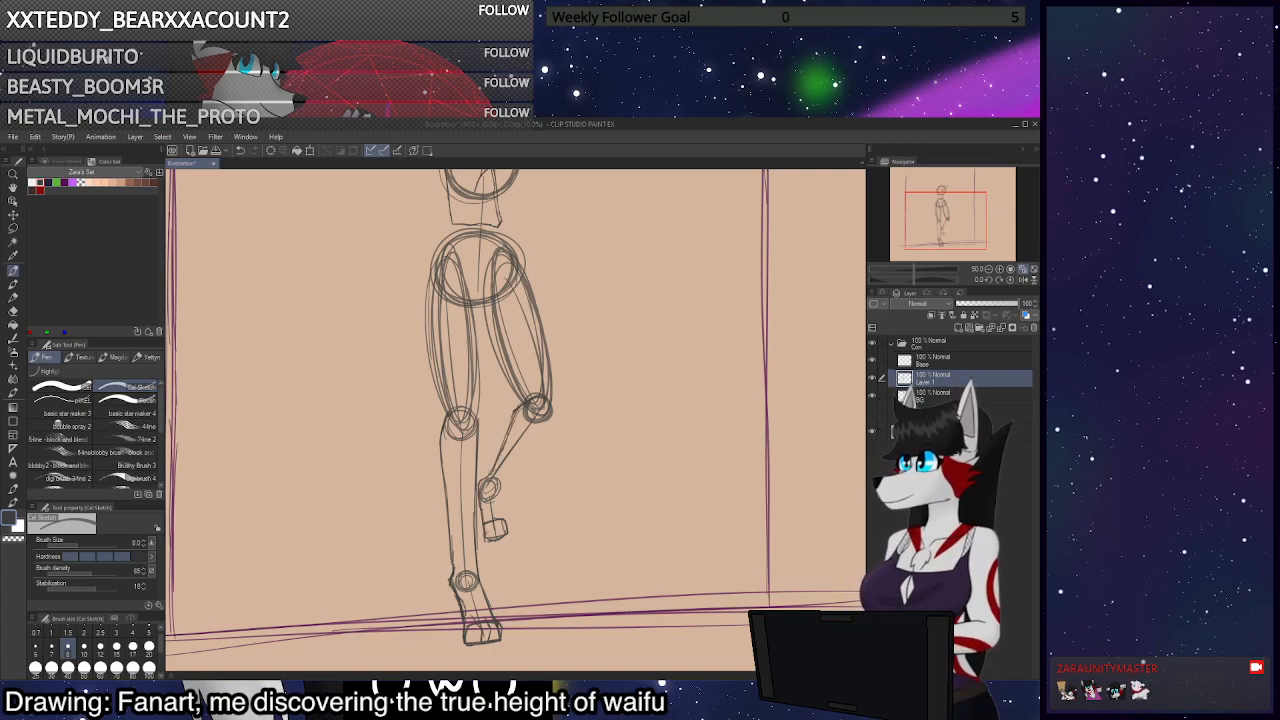
{"action": "left_click_drag", "start_coordinate": [507, 476], "coordinate": [501, 494]}
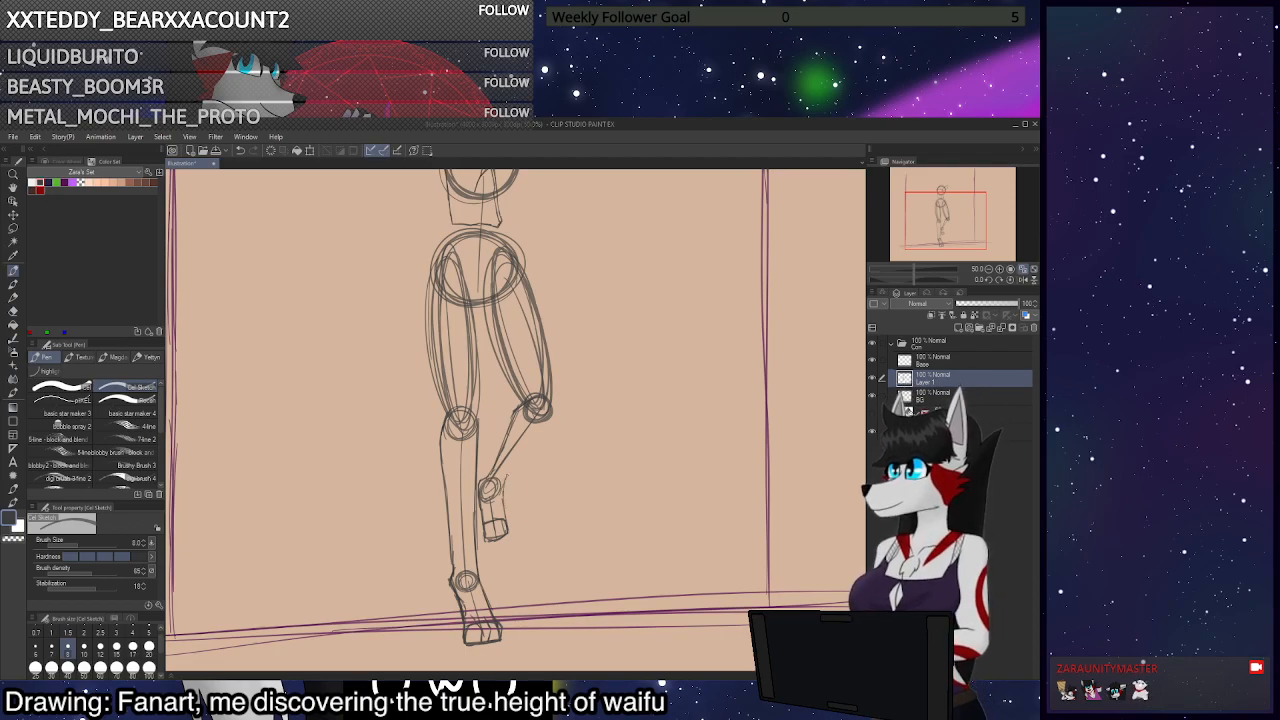
{"action": "left_click_drag", "start_coordinate": [540, 420], "coordinate": [502, 492]}
{"action": "left_click_drag", "start_coordinate": [528, 446], "coordinate": [502, 496]}
{"action": "left_click_drag", "start_coordinate": [538, 428], "coordinate": [502, 496]}
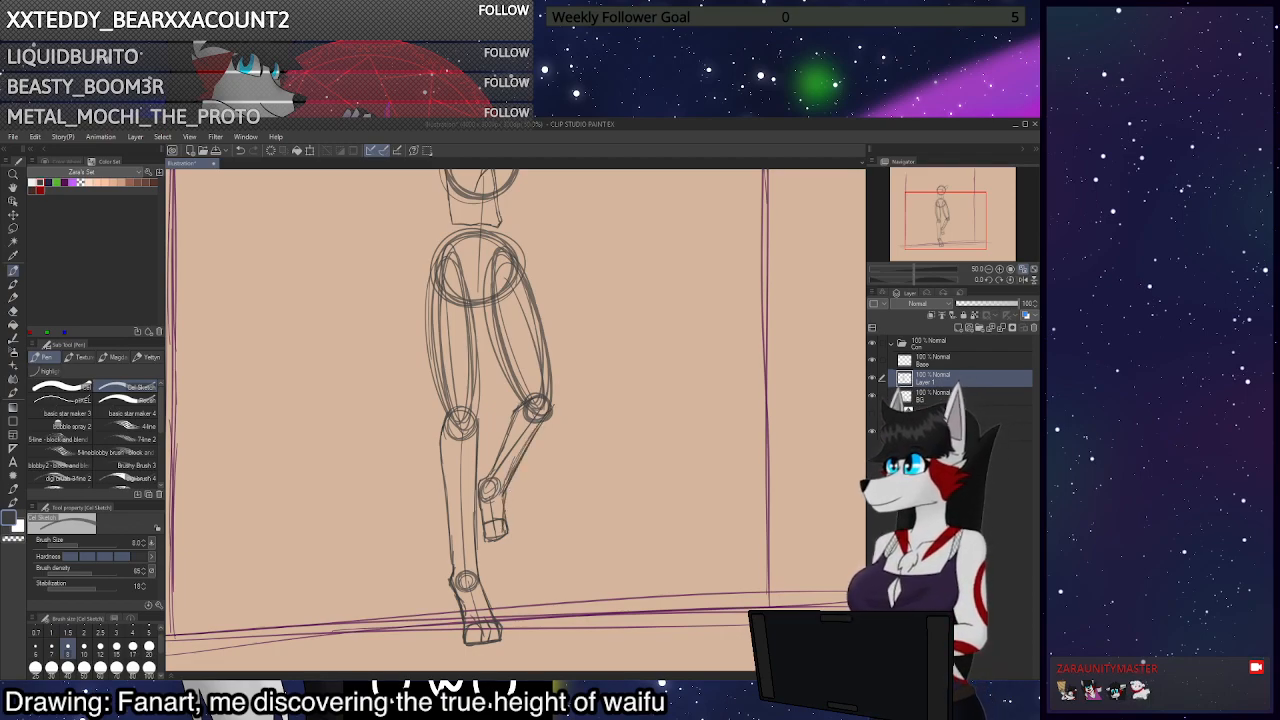
{"action": "left_click_drag", "start_coordinate": [514, 406], "coordinate": [492, 478]}
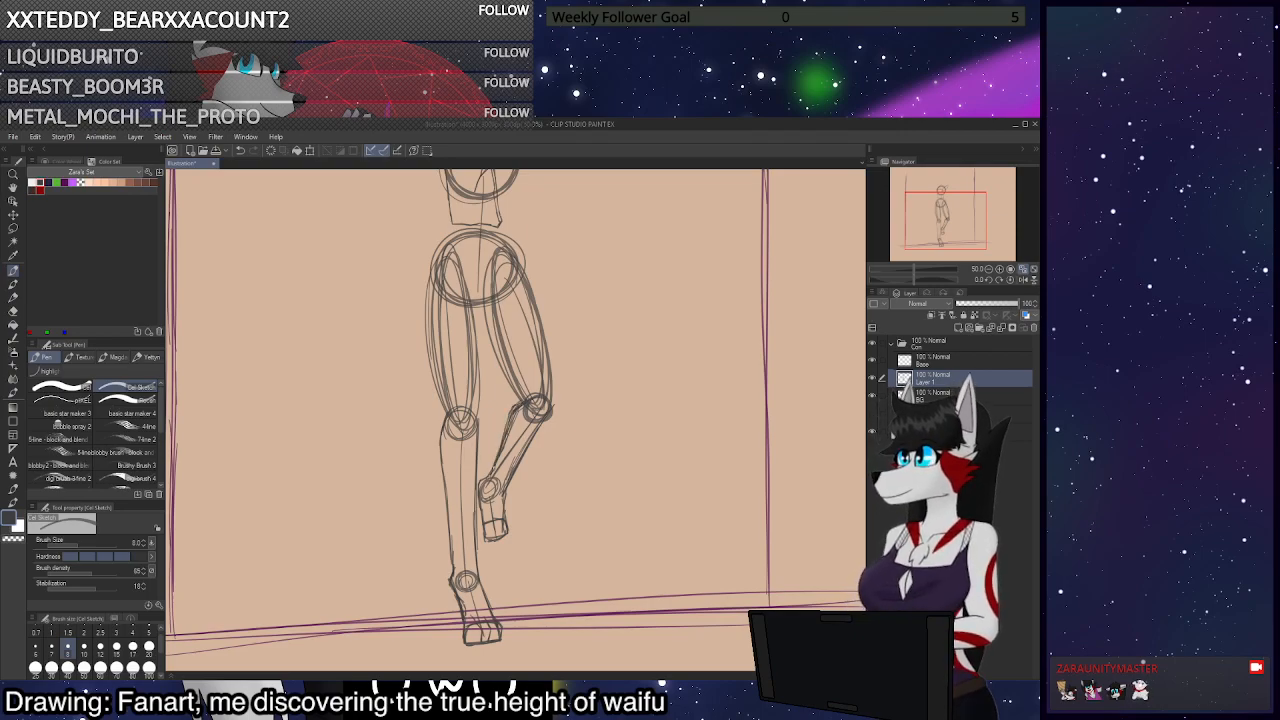
Reinforce the raised leg's thigh with repeated strokes along its outer contour from hip to knee and along its inner edge
{"action": "left_click_drag", "start_coordinate": [526, 262], "coordinate": [550, 364]}
{"action": "left_click_drag", "start_coordinate": [530, 256], "coordinate": [557, 398]}
{"action": "left_click_drag", "start_coordinate": [545, 328], "coordinate": [555, 390]}
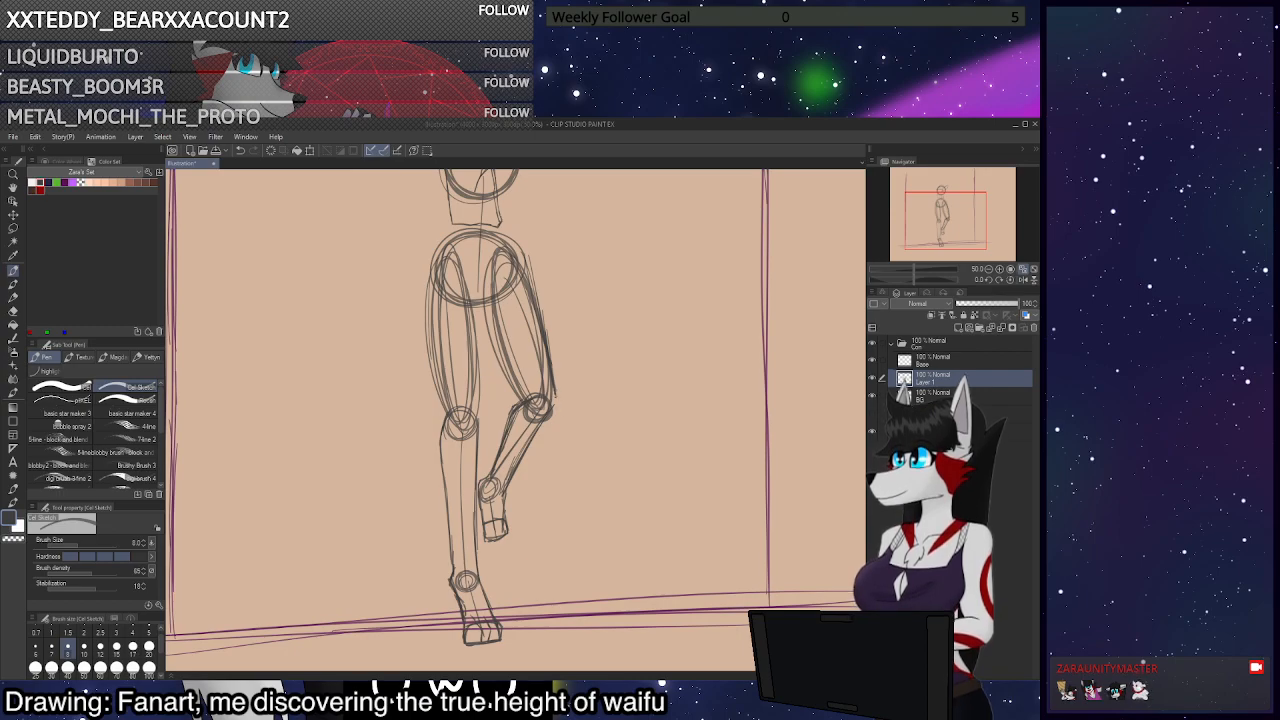
{"action": "left_click_drag", "start_coordinate": [551, 342], "coordinate": [555, 390]}
{"action": "mouse_move", "coordinate": [526, 258]}
{"action": "left_mouse_down"}
{"action": "mouse_move", "coordinate": [552, 344]}
{"action": "mouse_move", "coordinate": [542, 314]}
{"action": "left_mouse_up"}
{"action": "left_click_drag", "start_coordinate": [544, 318], "coordinate": [551, 348]}
{"action": "left_click_drag", "start_coordinate": [518, 246], "coordinate": [530, 272]}
{"action": "left_click_drag", "start_coordinate": [536, 282], "coordinate": [549, 320]}
{"action": "mouse_move", "coordinate": [516, 236]}
{"action": "left_mouse_down"}
{"action": "mouse_move", "coordinate": [534, 292]}
{"action": "mouse_move", "coordinate": [487, 326]}
{"action": "left_mouse_up"}
{"action": "mouse_move", "coordinate": [487, 322]}
{"action": "left_mouse_down"}
{"action": "mouse_move", "coordinate": [508, 380]}
{"action": "mouse_move", "coordinate": [499, 360]}
{"action": "left_mouse_up"}
{"action": "left_click_drag", "start_coordinate": [497, 352], "coordinate": [522, 402]}
{"action": "mouse_move", "coordinate": [479, 290]}
{"action": "left_mouse_down"}
{"action": "mouse_move", "coordinate": [519, 395]}
{"action": "mouse_move", "coordinate": [507, 371]}
{"action": "left_mouse_up"}
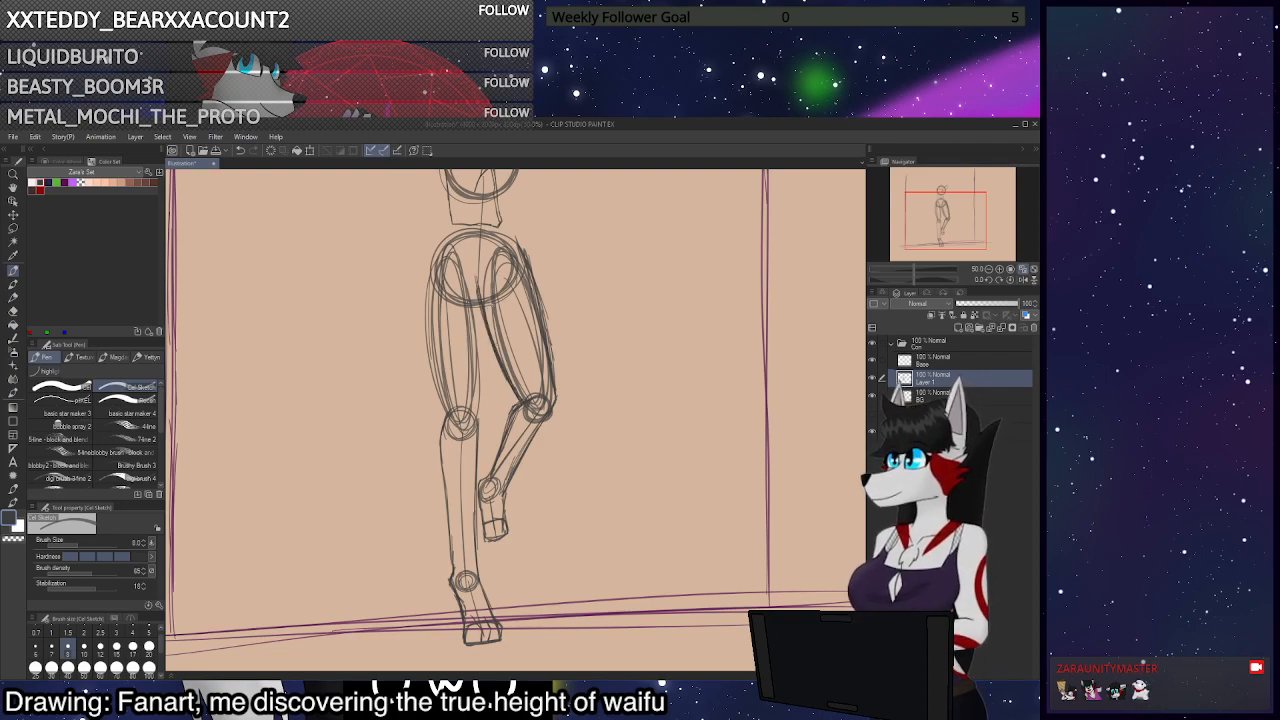
Mark the crotch and the standing leg's inner thigh line, and briefly show the 3D reference to compare
{"action": "scroll", "coordinate": [499, 335], "scroll_direction": "down", "scroll_amount": 3}
{"action": "scroll", "coordinate": [485, 220], "scroll_direction": "up", "scroll_amount": 4}
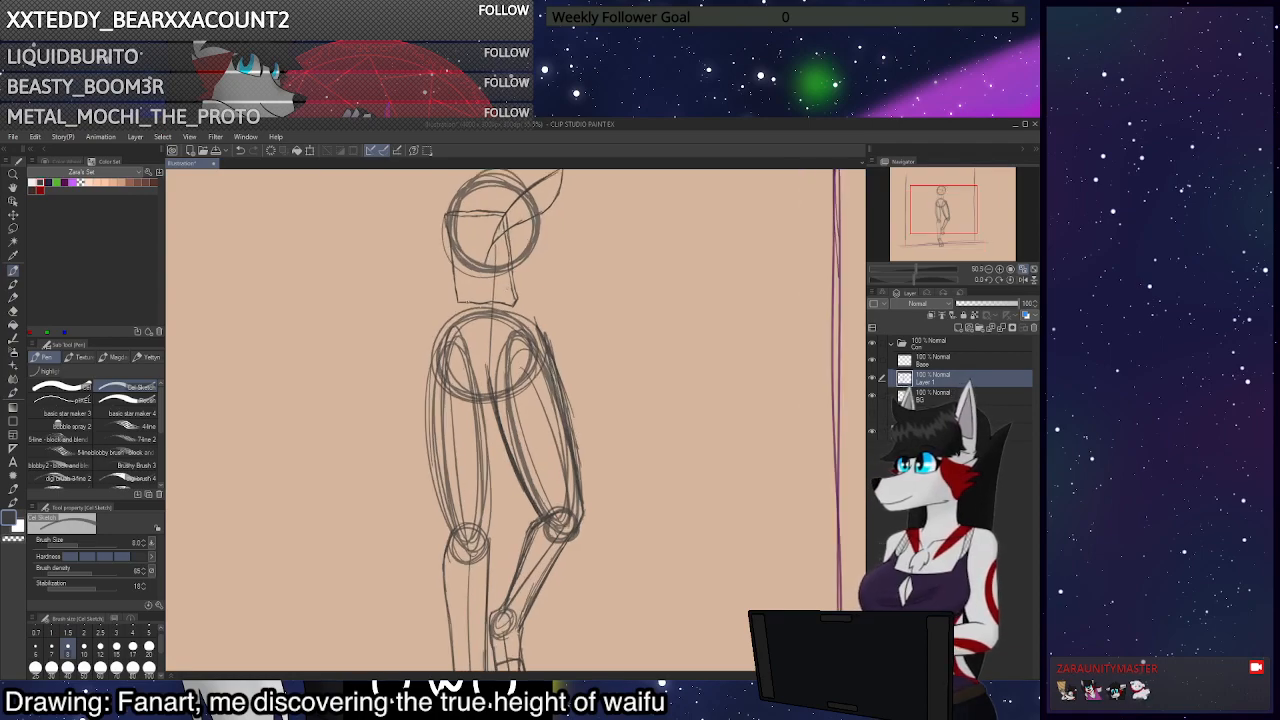
{"action": "left_click_drag", "start_coordinate": [483, 383], "coordinate": [497, 381]}
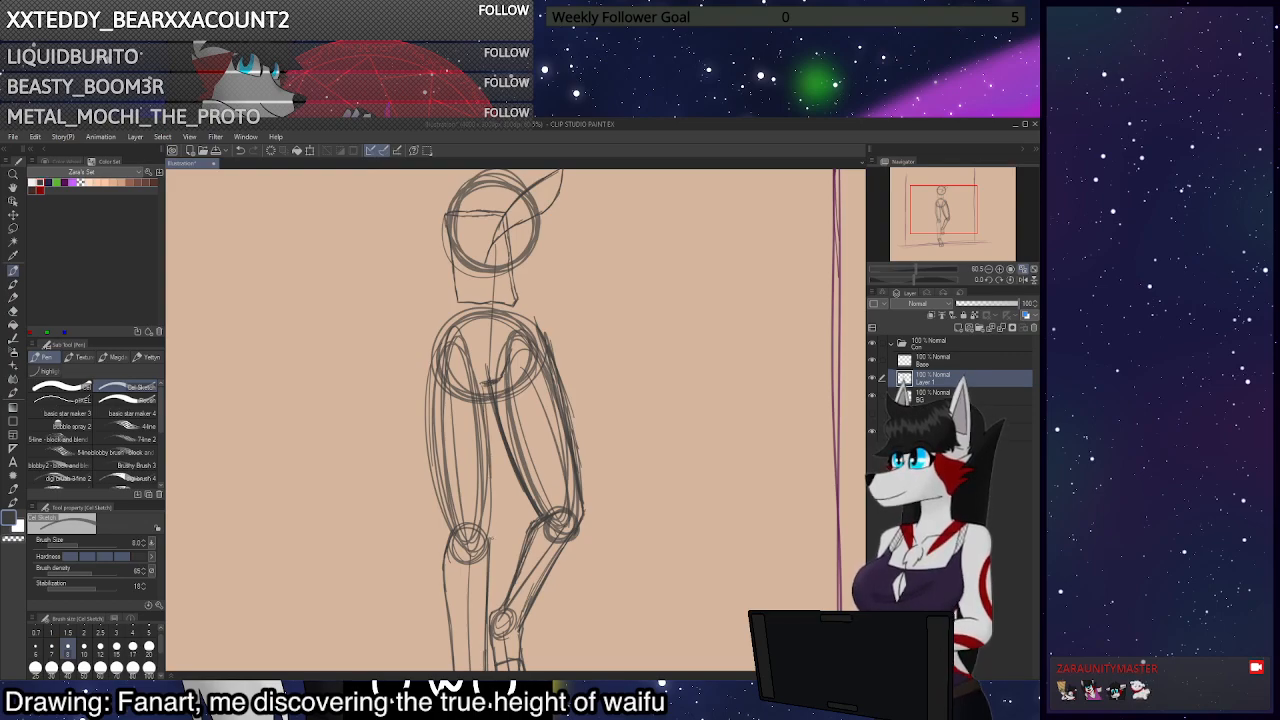
{"action": "left_click_drag", "start_coordinate": [485, 383], "coordinate": [487, 484]}
{"action": "left_click", "coordinate": [873, 414]}
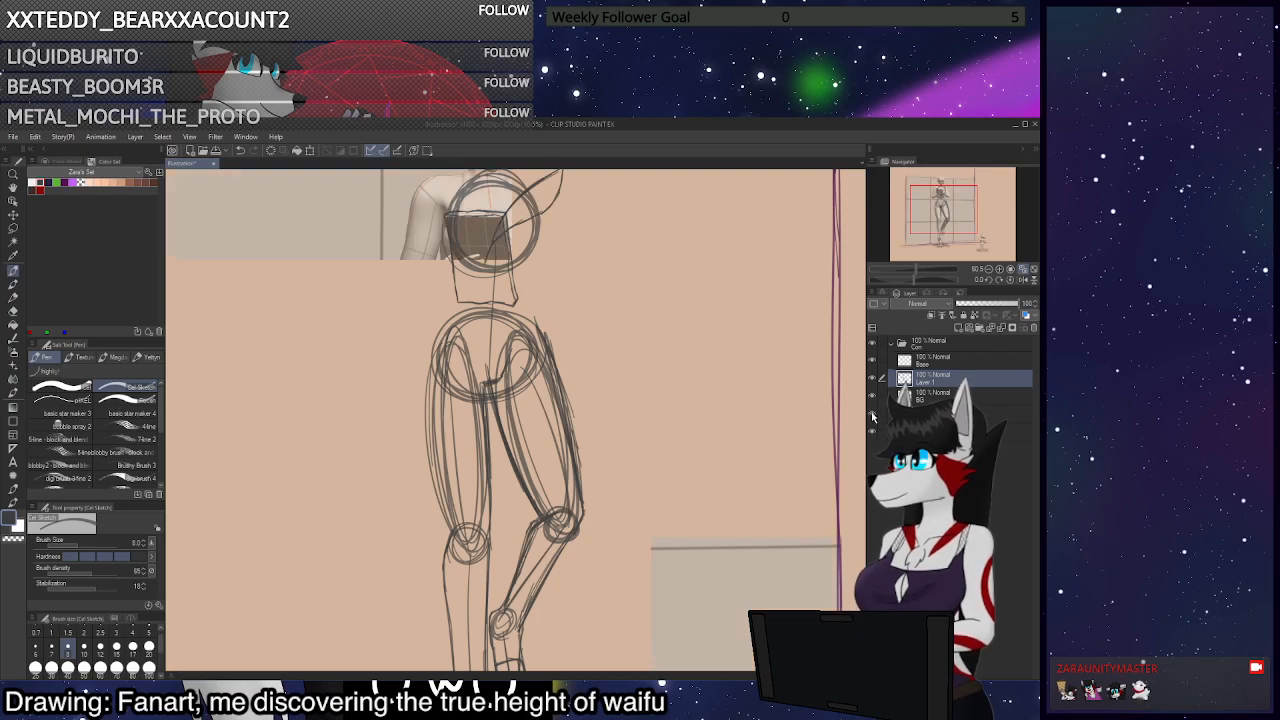
{"action": "left_click", "coordinate": [873, 413]}
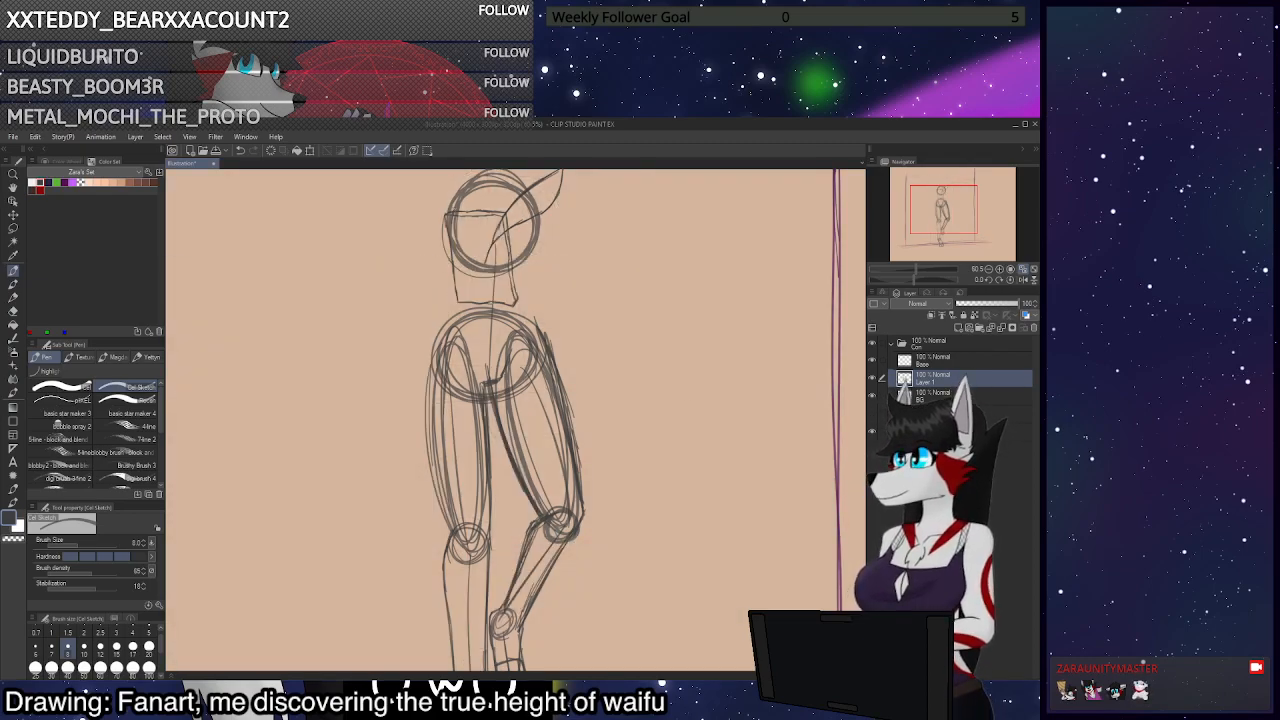
Draw the waist and hip contours on both sides, connecting the chest to the outer thighs
{"action": "mouse_move", "coordinate": [455, 268]}
{"action": "left_mouse_down"}
{"action": "mouse_move", "coordinate": [461, 300]}
{"action": "mouse_move", "coordinate": [426, 358]}
{"action": "mouse_move", "coordinate": [425, 455]}
{"action": "mouse_move", "coordinate": [444, 521]}
{"action": "left_mouse_up"}
{"action": "left_click_drag", "start_coordinate": [427, 449], "coordinate": [447, 538]}
{"action": "mouse_move", "coordinate": [429, 412]}
{"action": "left_mouse_down"}
{"action": "mouse_move", "coordinate": [449, 543]}
{"action": "mouse_move", "coordinate": [431, 352]}
{"action": "left_mouse_up"}
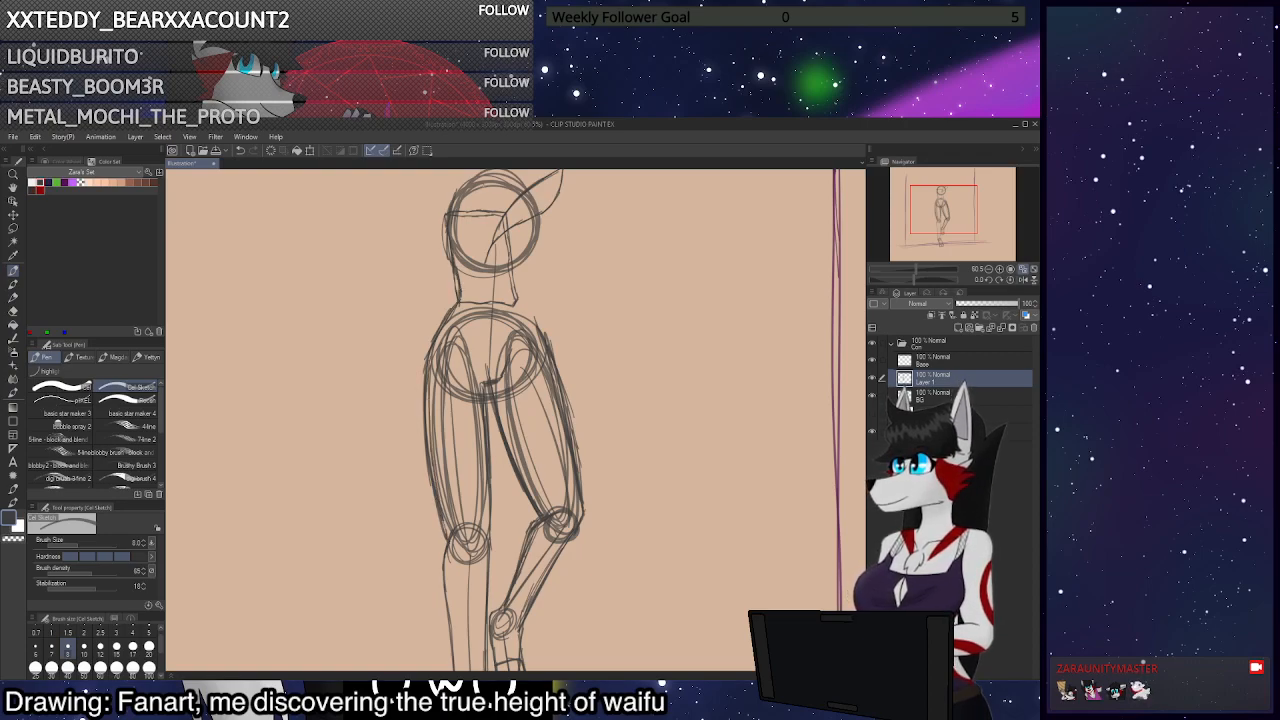
{"action": "mouse_move", "coordinate": [530, 236]}
{"action": "left_mouse_down"}
{"action": "mouse_move", "coordinate": [526, 312]}
{"action": "mouse_move", "coordinate": [564, 415]}
{"action": "left_mouse_up"}
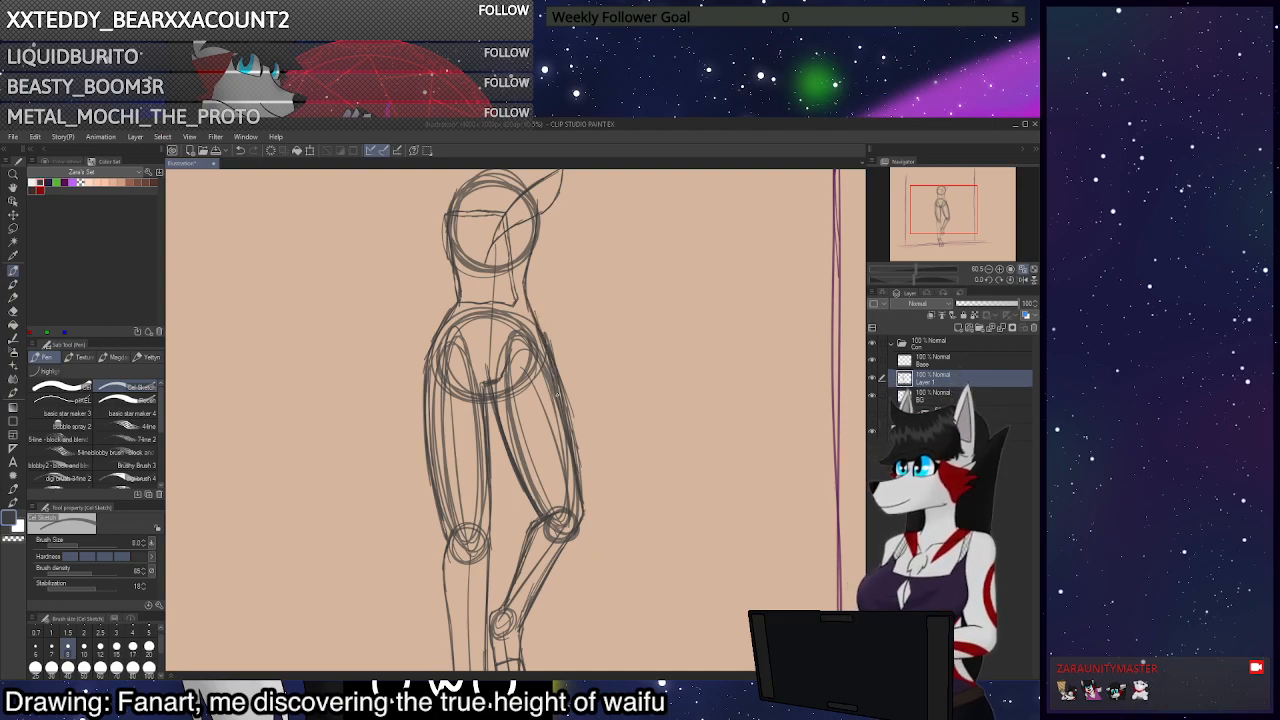
Frame the tall figure's upper body and show the 3D reference beneath the sketch again
{"action": "scroll", "coordinate": [550, 395], "scroll_direction": "down", "scroll_amount": 5}
{"action": "scroll", "coordinate": [535, 188], "scroll_direction": "up", "scroll_amount": 3}
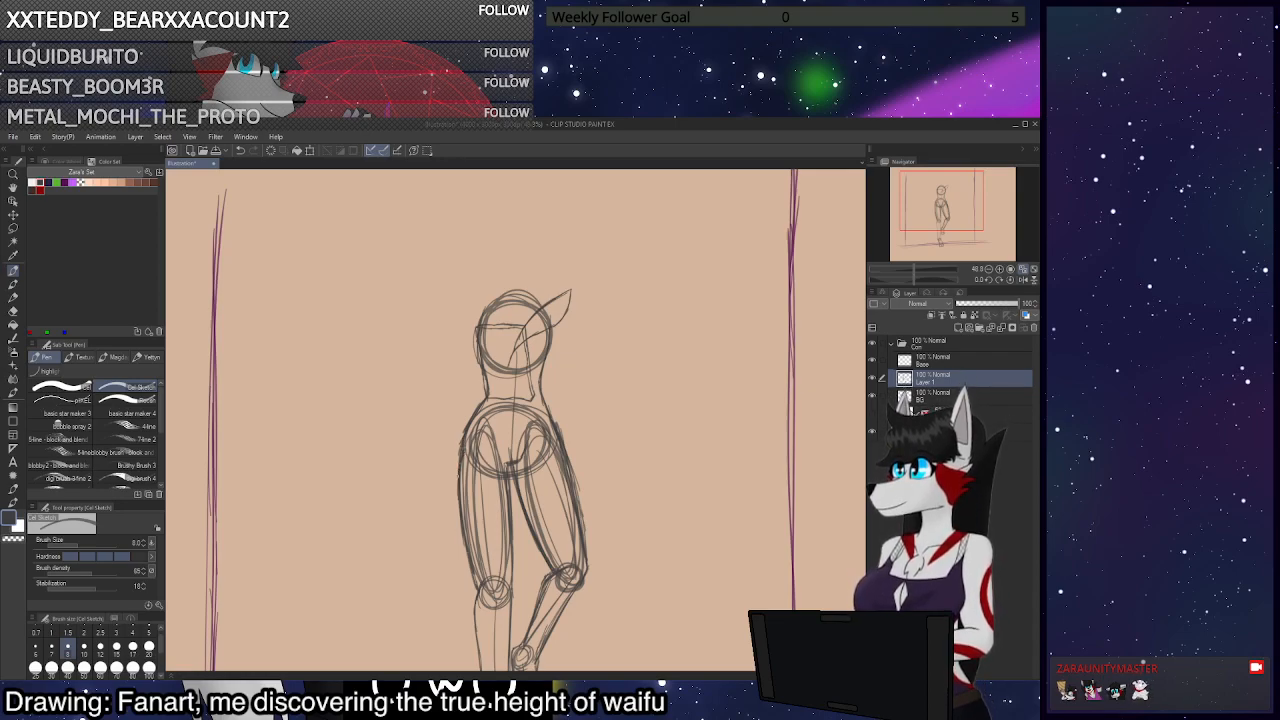
{"action": "scroll", "coordinate": [508, 280], "scroll_direction": "down", "scroll_amount": 3}
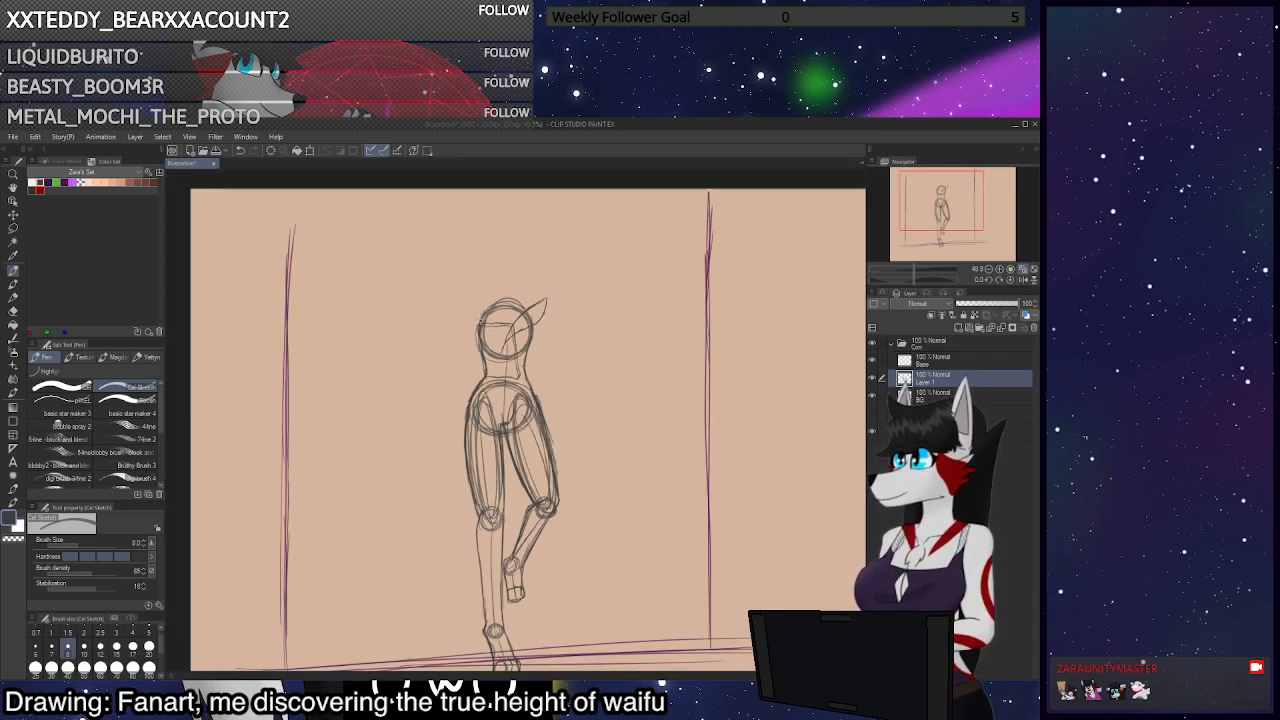
{"action": "scroll", "coordinate": [508, 280], "scroll_direction": "up", "scroll_amount": 2}
{"action": "left_click", "coordinate": [873, 418]}
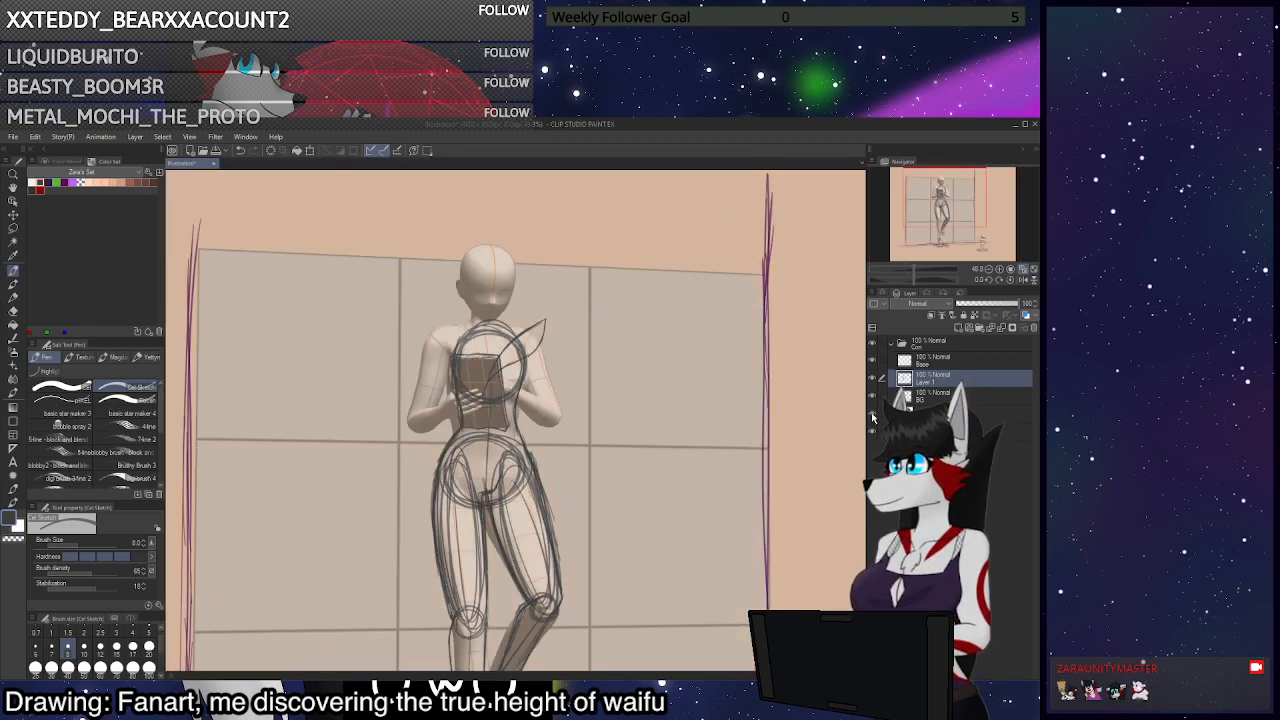
Hide the 3D reference, turn on the blue layer colour for the Base layer, and reselect Layer 1
{"action": "left_click", "coordinate": [873, 418]}
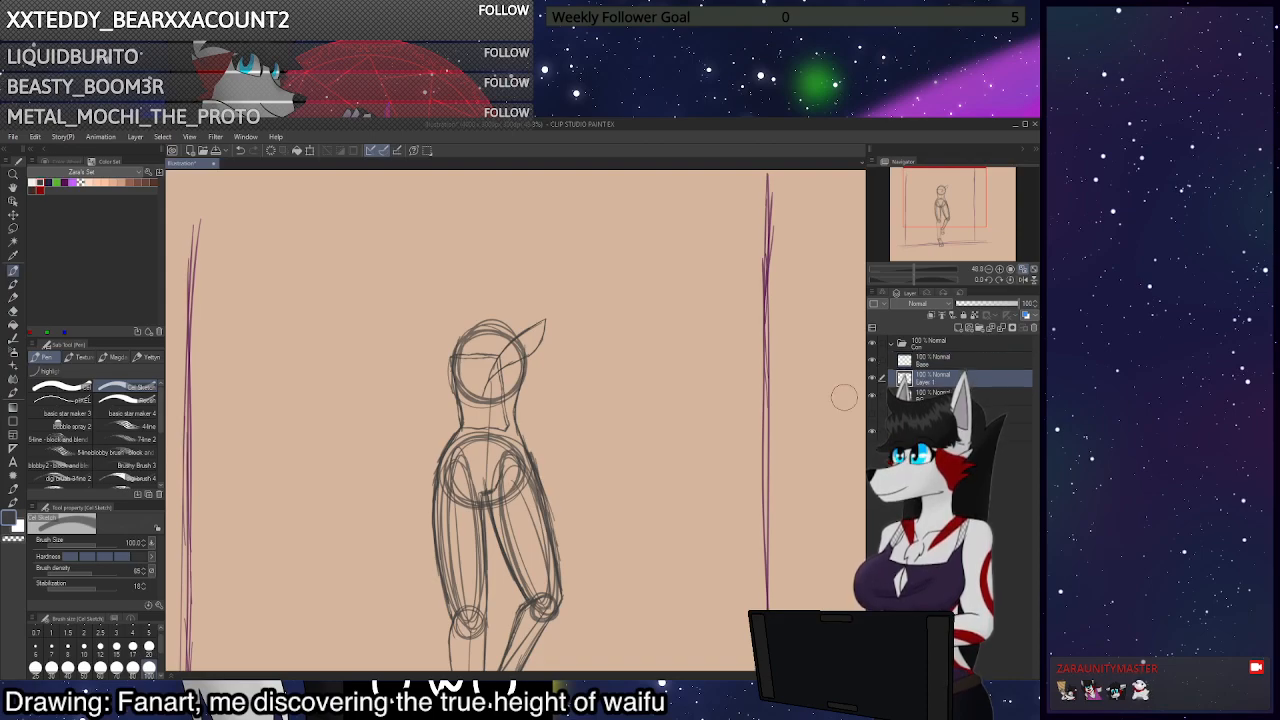
{"action": "left_click", "coordinate": [1018, 360]}
{"action": "left_click", "coordinate": [1025, 317]}
{"action": "left_click", "coordinate": [975, 378]}
Fade the chest circle and waist lines on Layer 1 with a size 100 brush in transparent colour
{"action": "mouse_move", "coordinate": [454, 336]}
{"action": "left_mouse_down"}
{"action": "mouse_move", "coordinate": [458, 430]}
{"action": "mouse_move", "coordinate": [444, 432]}
{"action": "mouse_move", "coordinate": [529, 419]}
{"action": "mouse_move", "coordinate": [531, 400]}
{"action": "left_mouse_up"}
{"action": "key", "text": "ctrl+z"}
{"action": "key", "text": "c"}
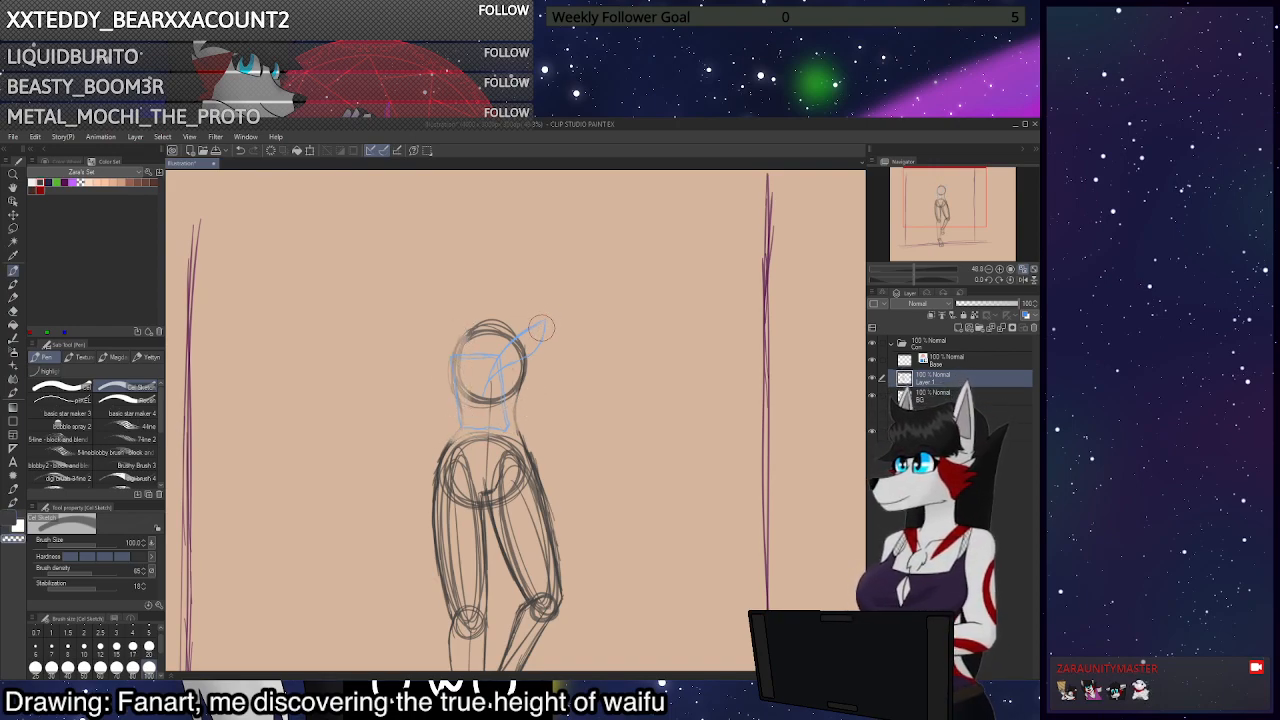
{"action": "scroll", "coordinate": [490, 370], "scroll_direction": "up", "scroll_amount": 1}
{"action": "scroll", "coordinate": [490, 370], "scroll_direction": "up", "scroll_amount": 2}
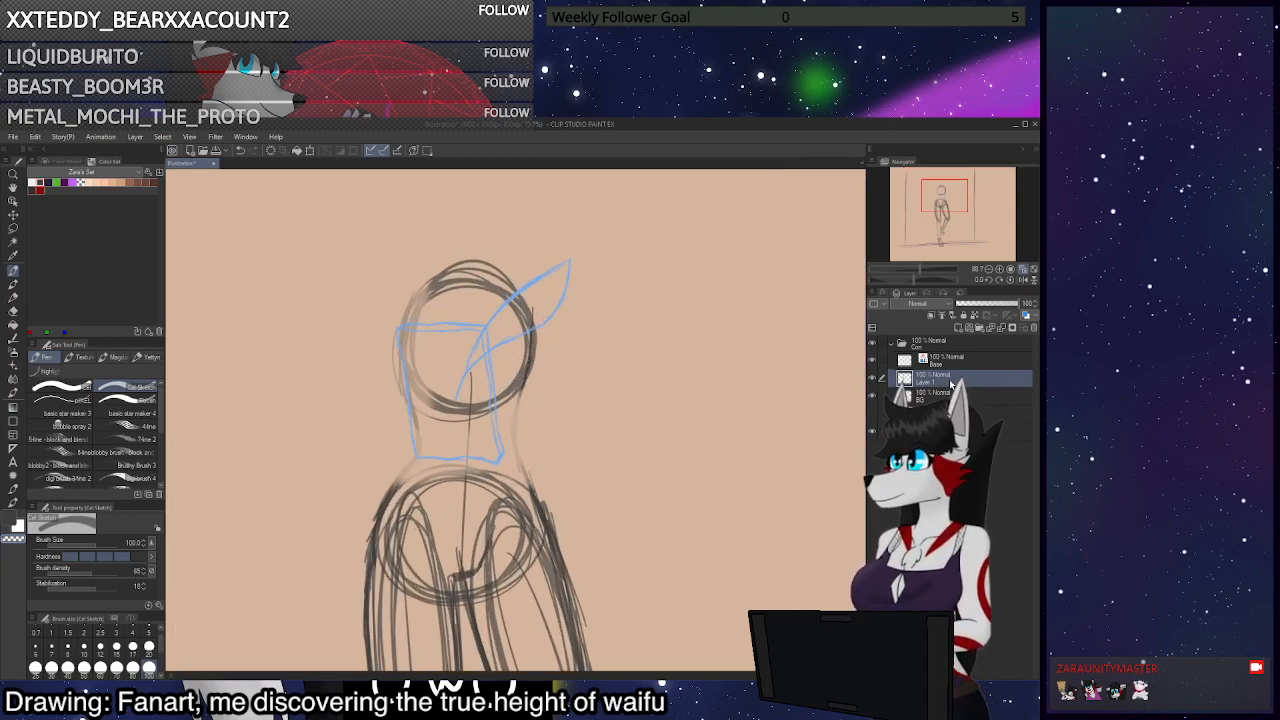
Redraw the torso contours on both sides from chest to hips with dark strokes at brush size 8
{"action": "left_click", "coordinate": [67, 647]}
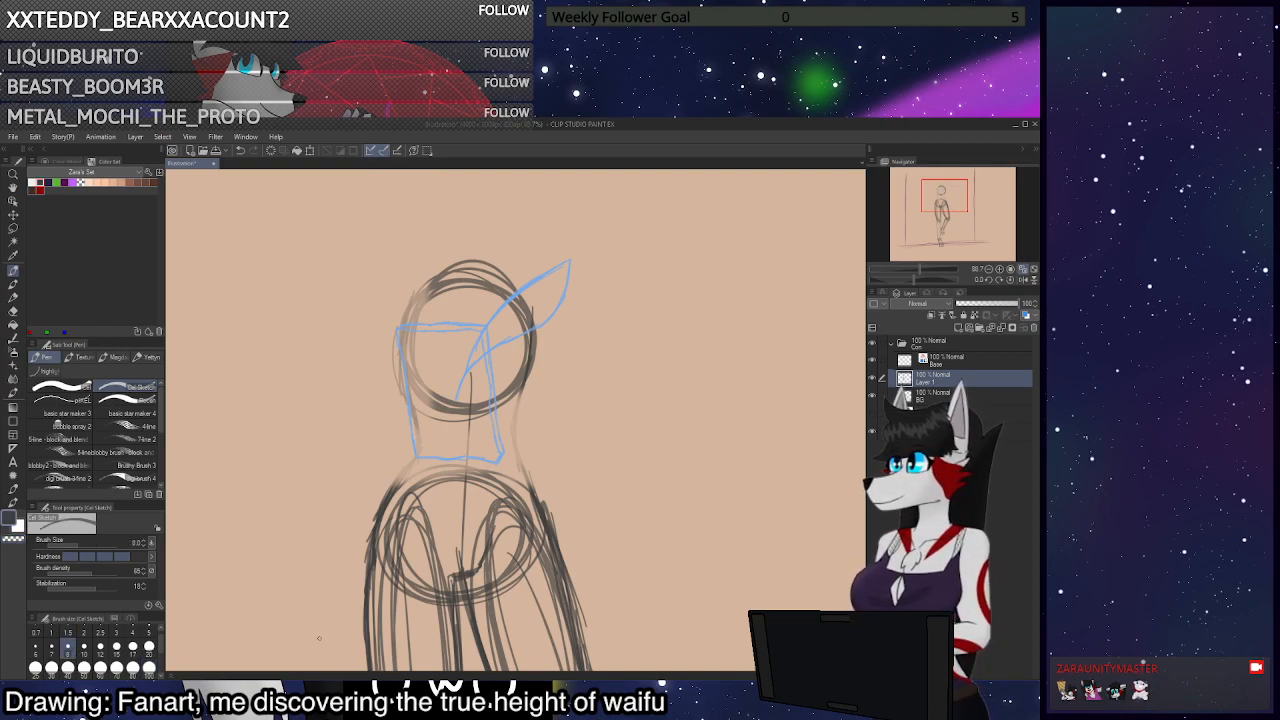
{"action": "mouse_move", "coordinate": [388, 293]}
{"action": "left_mouse_down"}
{"action": "mouse_move", "coordinate": [384, 372]}
{"action": "mouse_move", "coordinate": [407, 428]}
{"action": "left_mouse_up"}
{"action": "key", "text": "ctrl+z"}
{"action": "key", "text": "ctrl+z"}
{"action": "mouse_move", "coordinate": [384, 372]}
{"action": "left_mouse_down"}
{"action": "mouse_move", "coordinate": [401, 446]}
{"action": "mouse_move", "coordinate": [377, 522]}
{"action": "left_mouse_up"}
{"action": "mouse_move", "coordinate": [395, 486]}
{"action": "left_mouse_down"}
{"action": "mouse_move", "coordinate": [400, 432]}
{"action": "mouse_move", "coordinate": [381, 364]}
{"action": "left_mouse_up"}
{"action": "mouse_move", "coordinate": [538, 508]}
{"action": "left_mouse_down"}
{"action": "mouse_move", "coordinate": [518, 436]}
{"action": "mouse_move", "coordinate": [522, 386]}
{"action": "left_mouse_up"}
{"action": "mouse_move", "coordinate": [528, 290]}
{"action": "left_mouse_down"}
{"action": "mouse_move", "coordinate": [527, 480]}
{"action": "mouse_move", "coordinate": [521, 450]}
{"action": "left_mouse_up"}
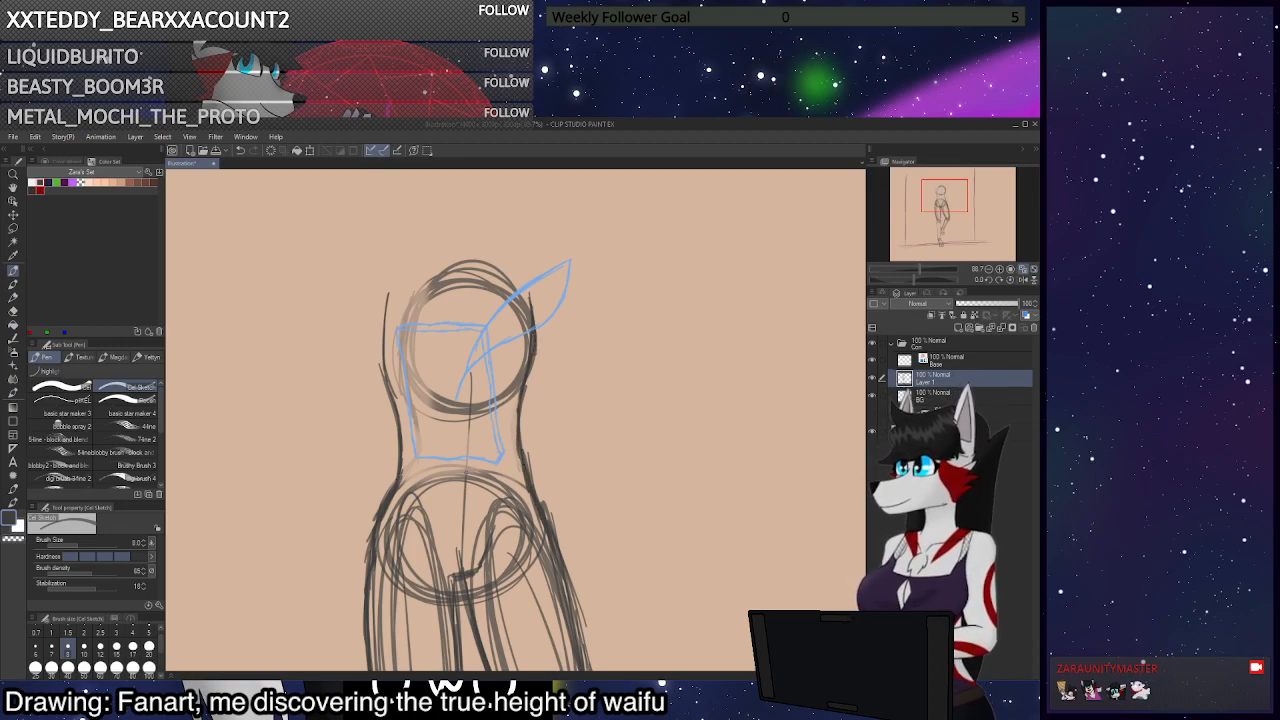
Briefly show the 3D reference to compare the torso contours with the mannequin
{"action": "scroll", "coordinate": [512, 346], "scroll_direction": "down", "scroll_amount": 3}
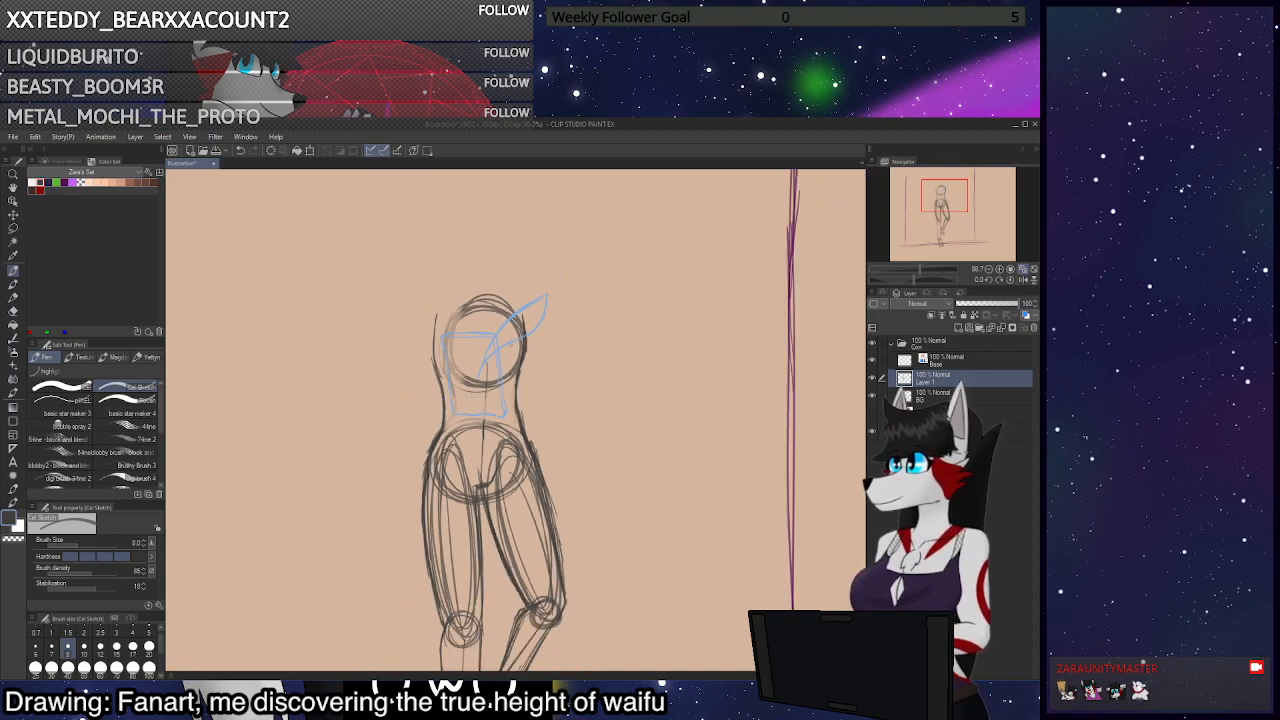
{"action": "left_click", "coordinate": [873, 414]}
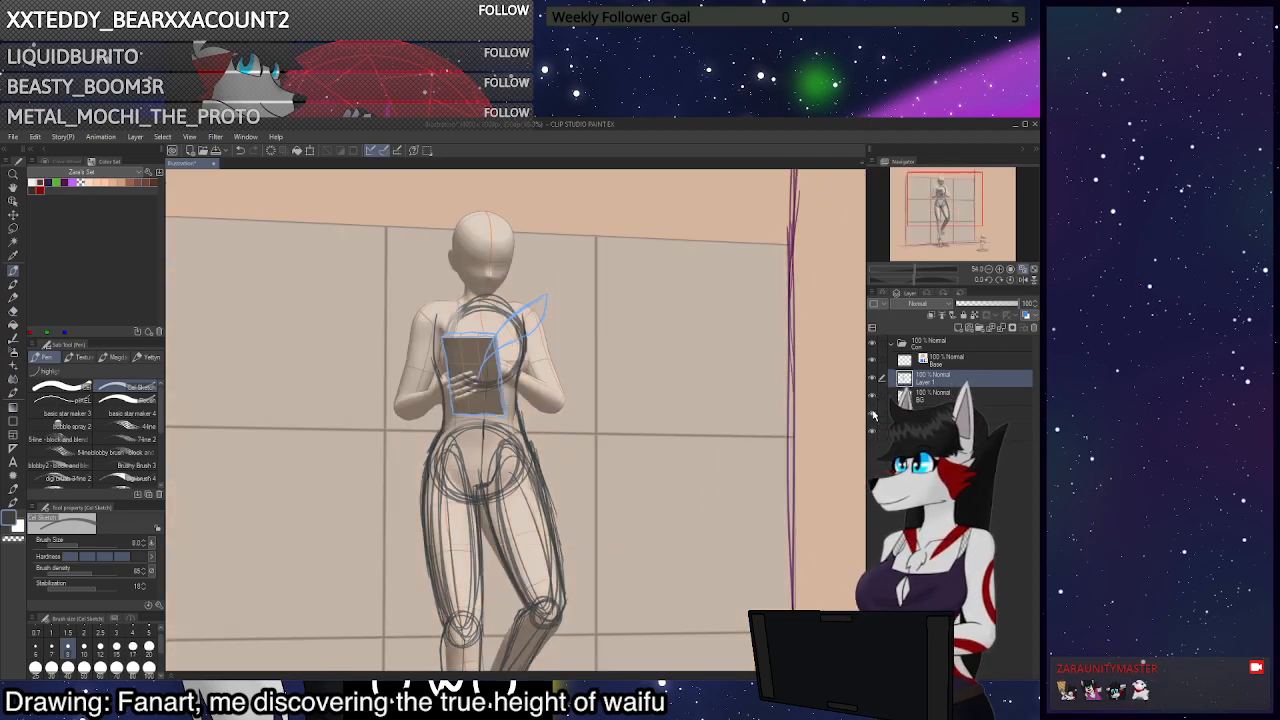
{"action": "left_click", "coordinate": [873, 414]}
{"action": "scroll", "coordinate": [483, 344], "scroll_direction": "up", "scroll_amount": 3}
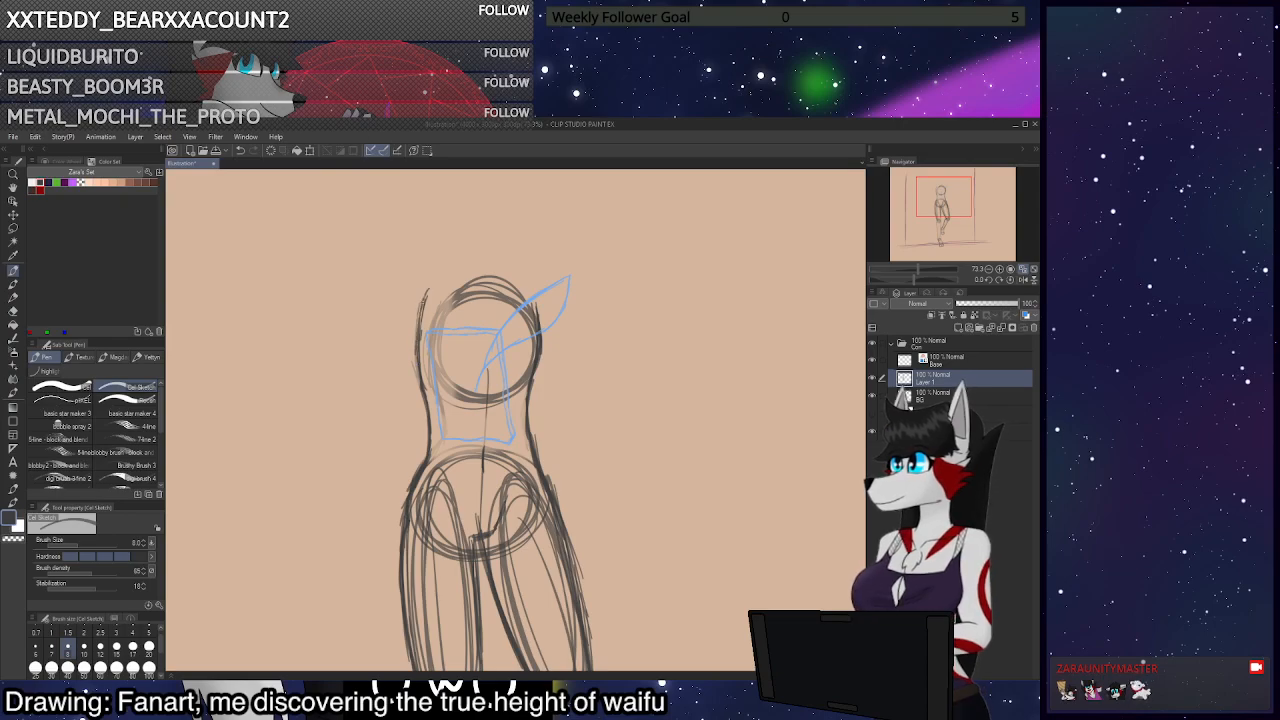
{"action": "scroll", "coordinate": [436, 392], "scroll_direction": "down", "scroll_amount": 3}
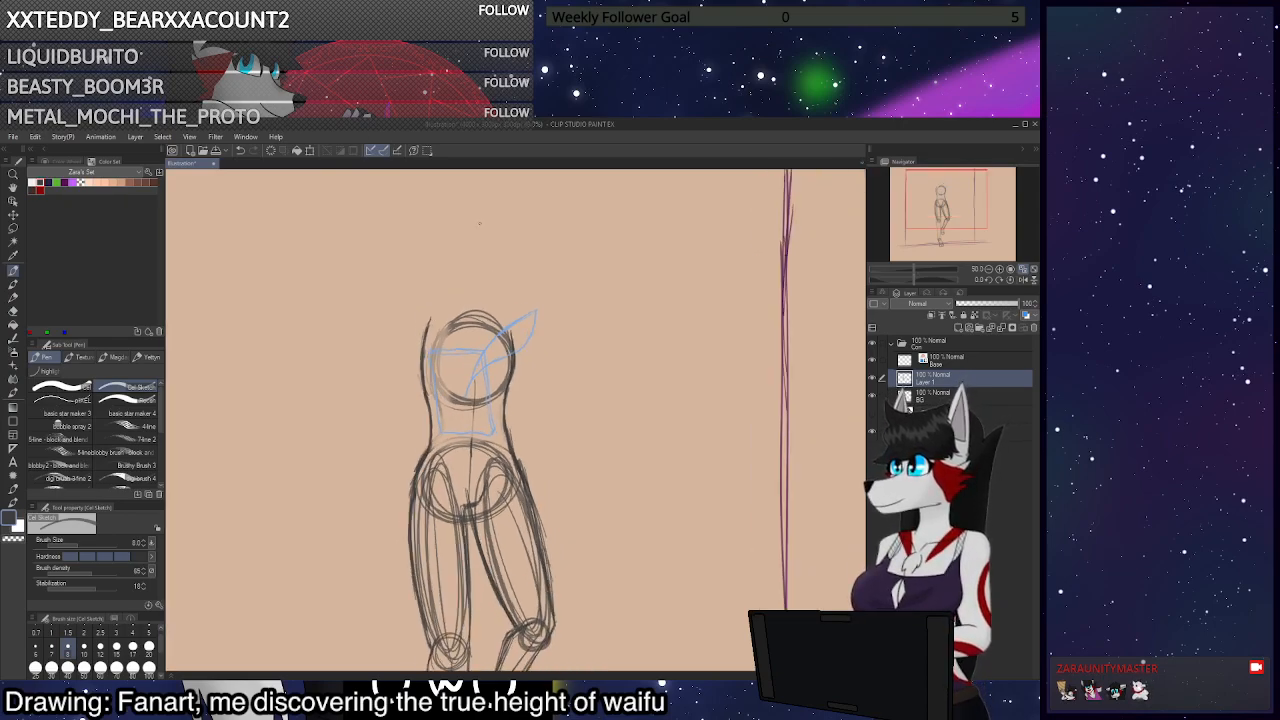
Show the 3D reference again and draw a joint circle over each of the mannequin's shoulders
{"action": "scroll", "coordinate": [457, 260], "scroll_direction": "up", "scroll_amount": 4}
{"action": "left_click_drag", "start_coordinate": [387, 366], "coordinate": [389, 378]}
{"action": "key", "text": "ctrl+z"}
{"action": "left_click", "coordinate": [872, 413]}
{"action": "left_click_drag", "start_coordinate": [420, 363], "coordinate": [418, 360]}
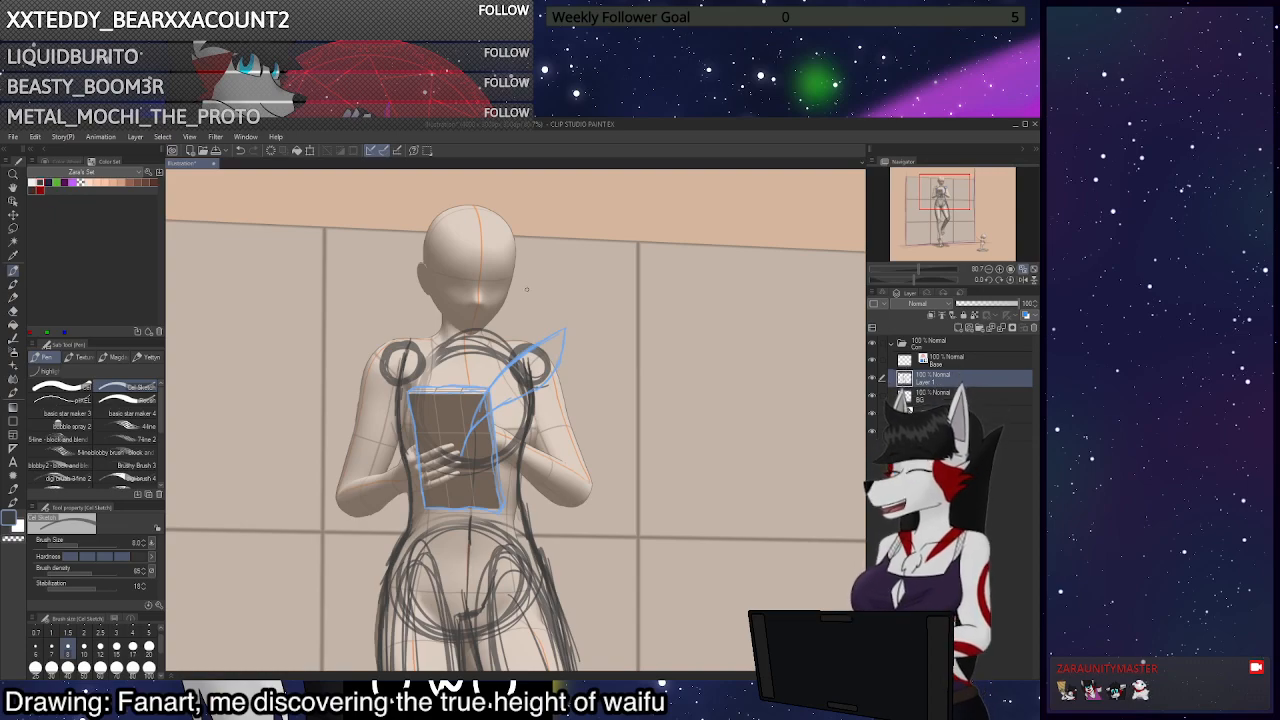
Draw the elbow circle and the upper-arm line from the shoulder on the image-left arm
{"action": "key", "text": "ctrl+z"}
{"action": "left_click_drag", "start_coordinate": [381, 401], "coordinate": [366, 477]}
{"action": "left_click_drag", "start_coordinate": [396, 384], "coordinate": [358, 476]}
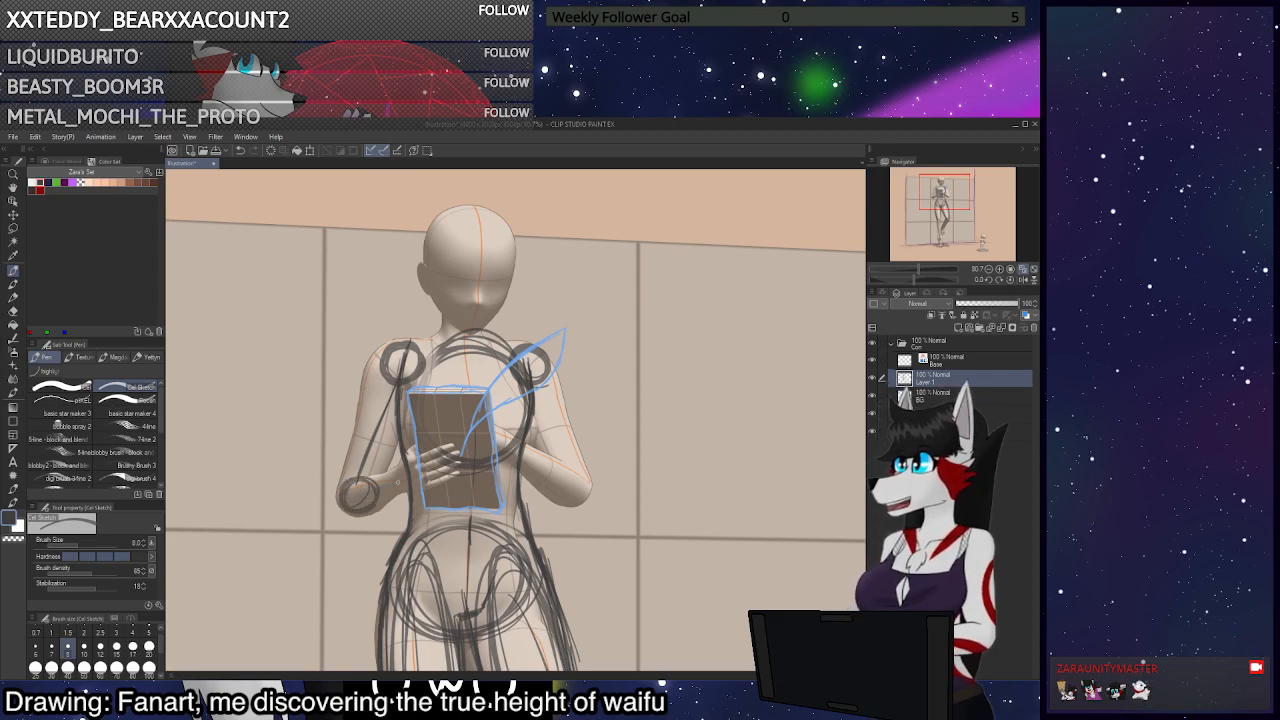
Draw the elbow circle and upper-arm line on the image-right arm, redoing strokes until they match the mannequin
{"action": "left_click_drag", "start_coordinate": [562, 468], "coordinate": [556, 494]}
{"action": "key", "text": "ctrl+z"}
{"action": "key", "text": "ctrl+y"}
{"action": "key", "text": "ctrl+z"}
{"action": "key", "text": "ctrl+y"}
{"action": "key", "text": "ctrl+z"}
{"action": "left_click_drag", "start_coordinate": [541, 367], "coordinate": [577, 476]}
{"action": "key", "text": "ctrl+z"}
{"action": "left_click_drag", "start_coordinate": [546, 390], "coordinate": [576, 489]}
{"action": "key", "text": "ctrl+z"}
{"action": "key", "text": "ctrl+y"}
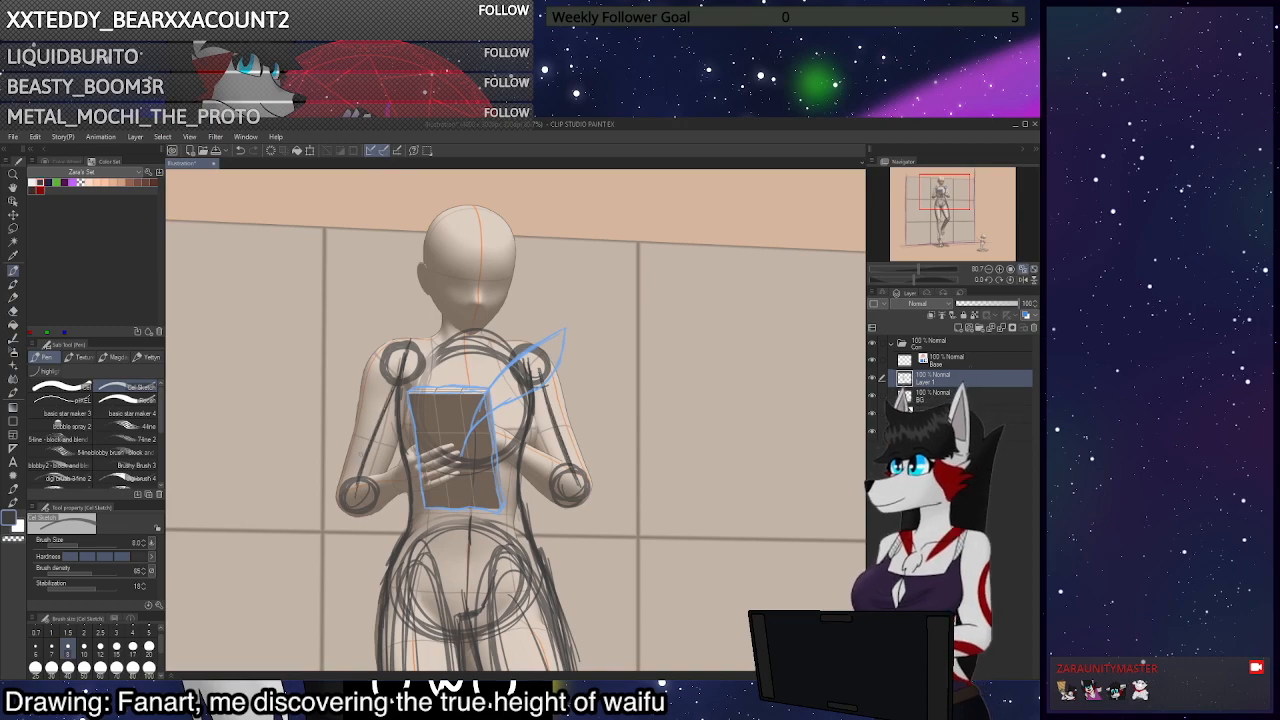
Block in the hand and wrist shapes around the held board, following the mannequin's hands
{"action": "scroll", "coordinate": [570, 449], "scroll_direction": "up", "scroll_amount": 6}
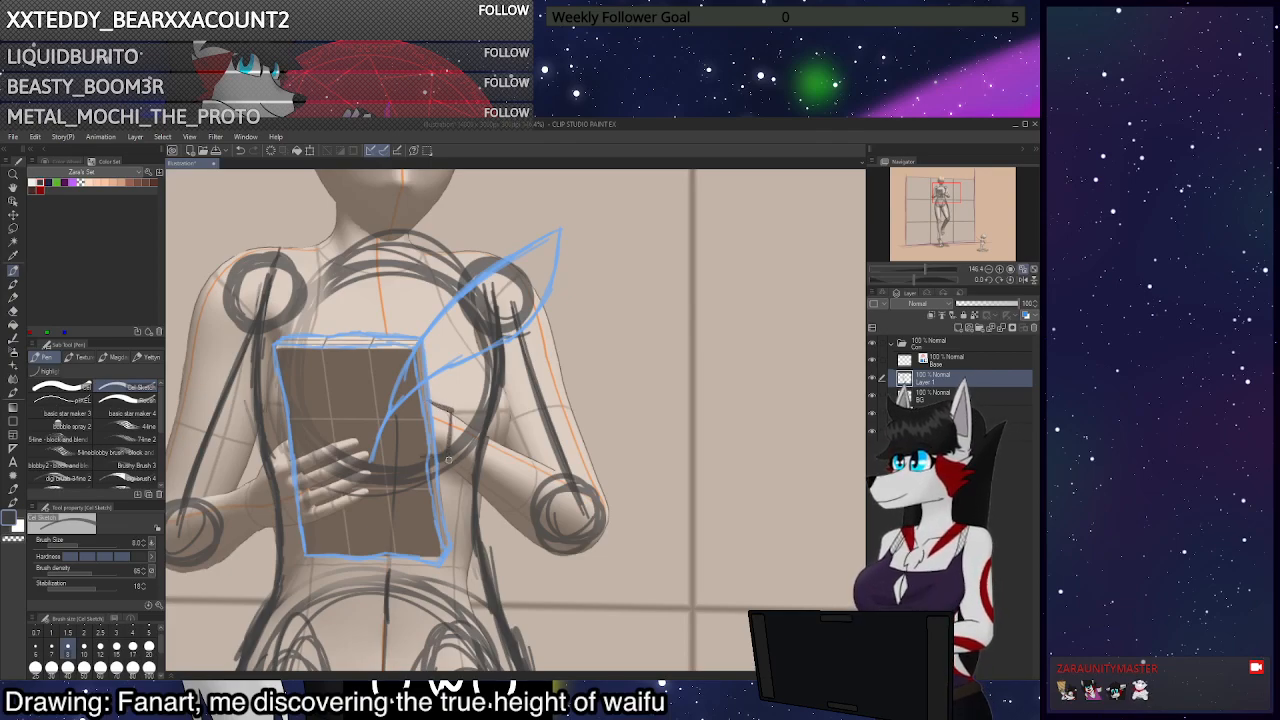
{"action": "scroll", "coordinate": [449, 460], "scroll_direction": "down", "scroll_amount": 1}
{"action": "scroll", "coordinate": [298, 467], "scroll_direction": "up", "scroll_amount": 2}
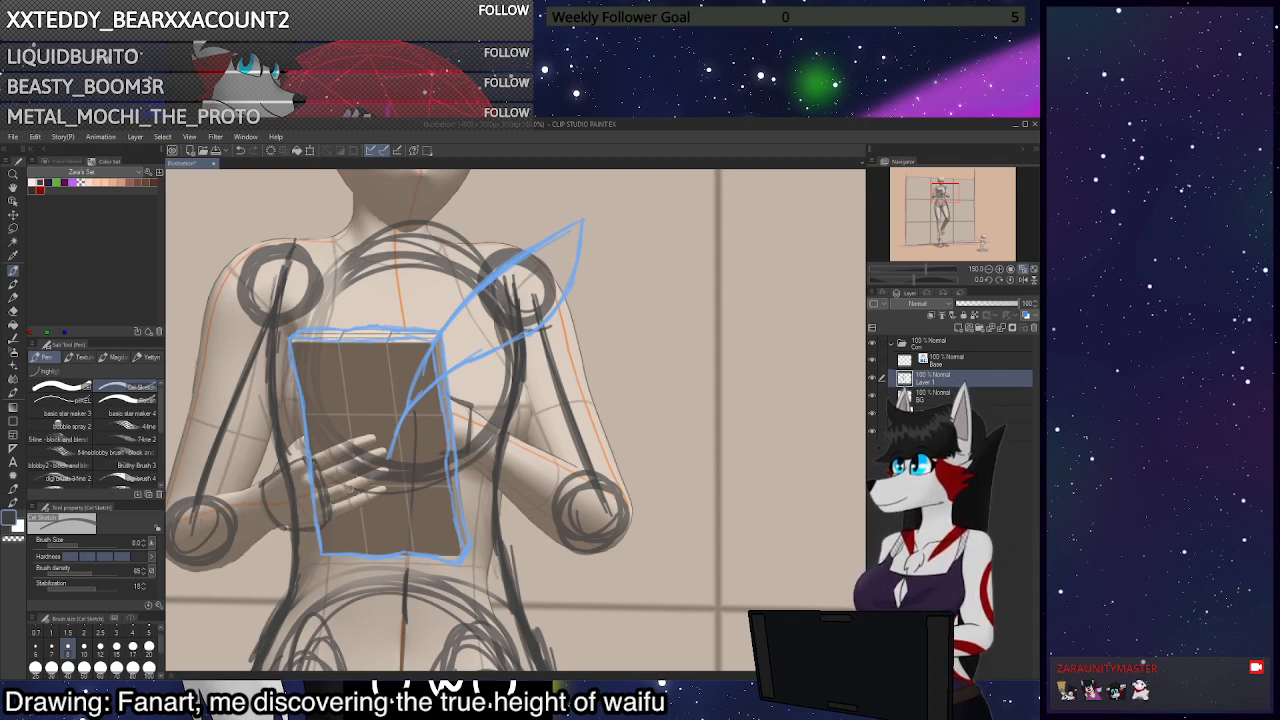
{"action": "scroll", "coordinate": [324, 402], "scroll_direction": "down", "scroll_amount": 5}
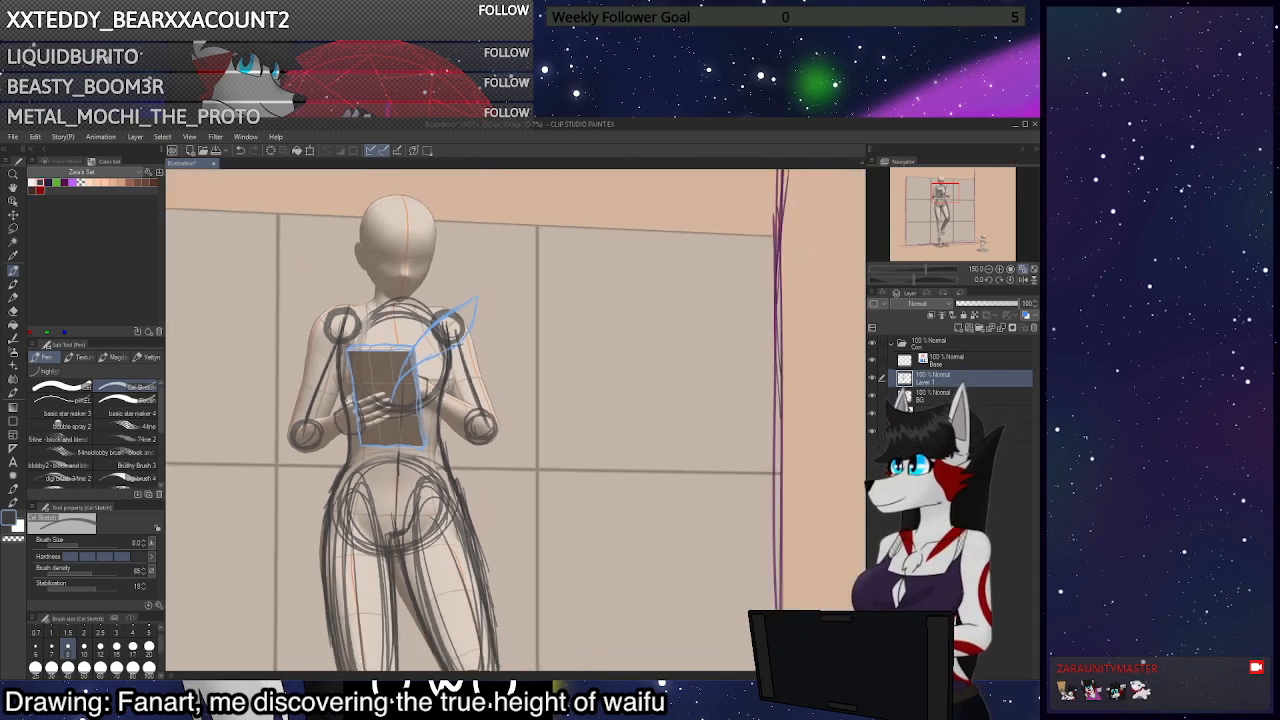
{"action": "scroll", "coordinate": [385, 230], "scroll_direction": "up", "scroll_amount": 4}
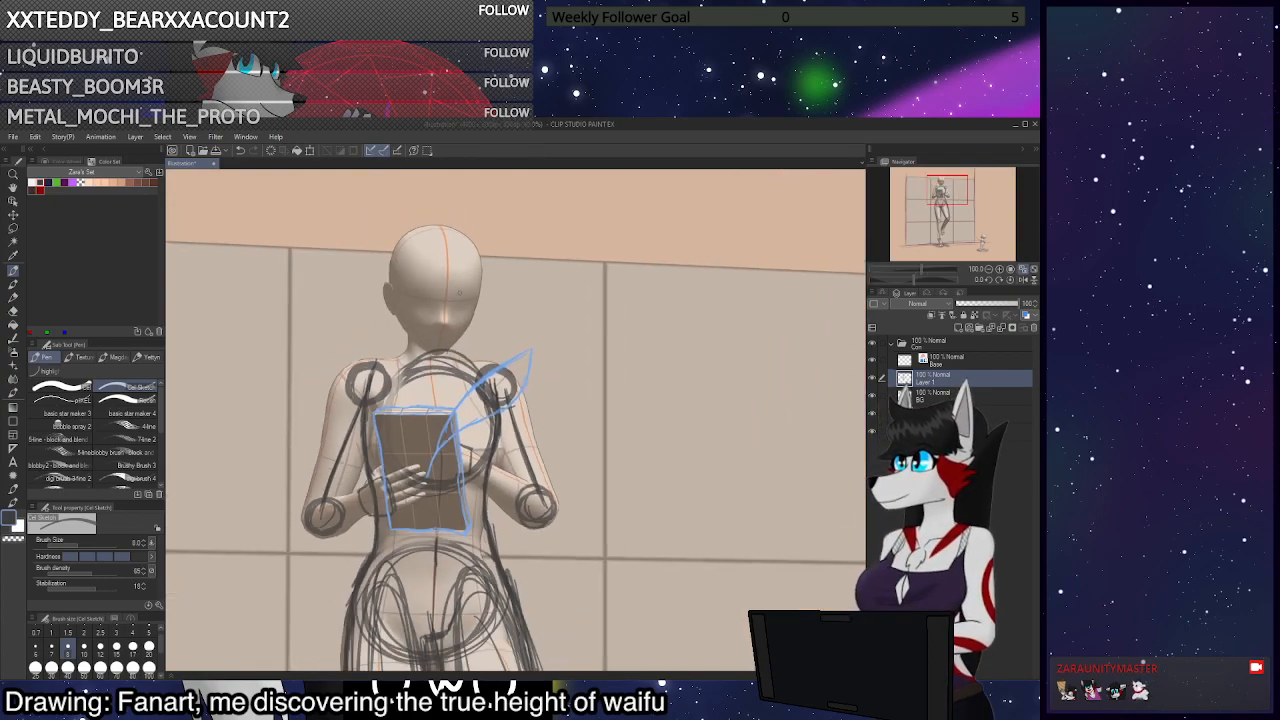
Sketch a muzzle on the mannequin's lower face with a triangular nose, a bridge line, a mouth line and the muzzle's side
{"action": "scroll", "coordinate": [452, 215], "scroll_direction": "up", "scroll_amount": 5}
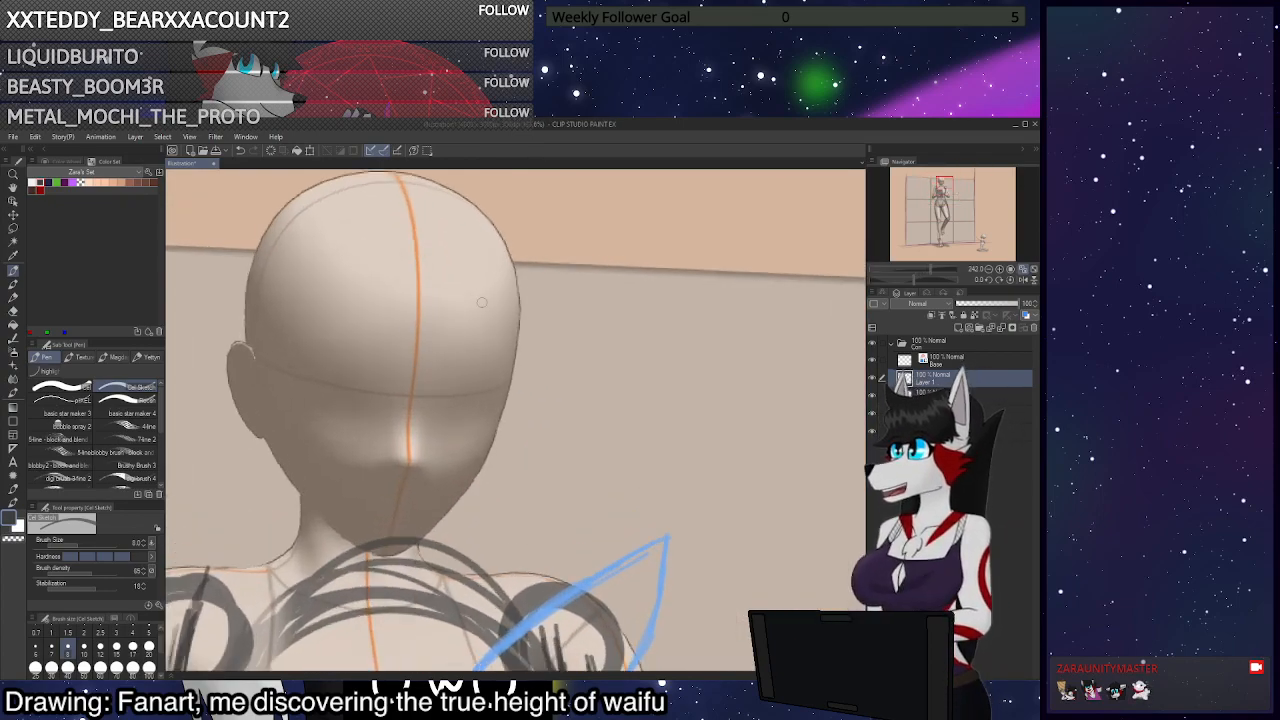
{"action": "scroll", "coordinate": [446, 259], "scroll_direction": "up", "scroll_amount": 1}
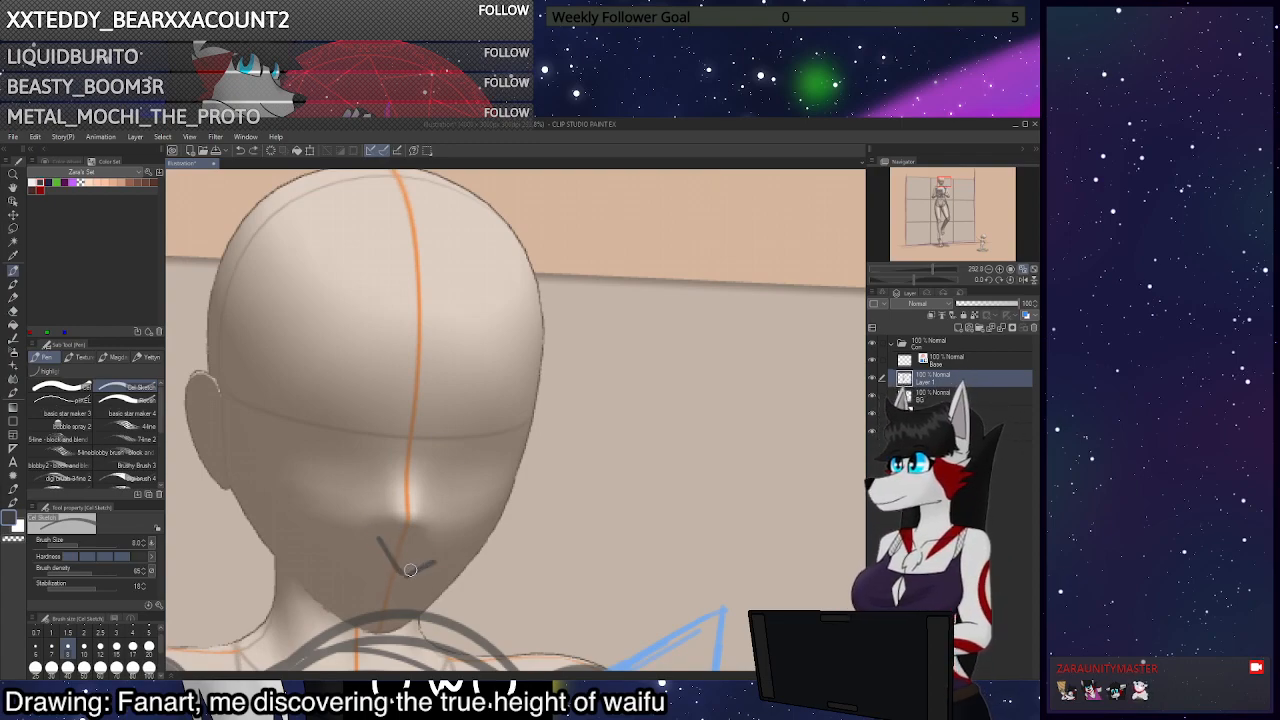
{"action": "left_click_drag", "start_coordinate": [441, 541], "coordinate": [380, 536]}
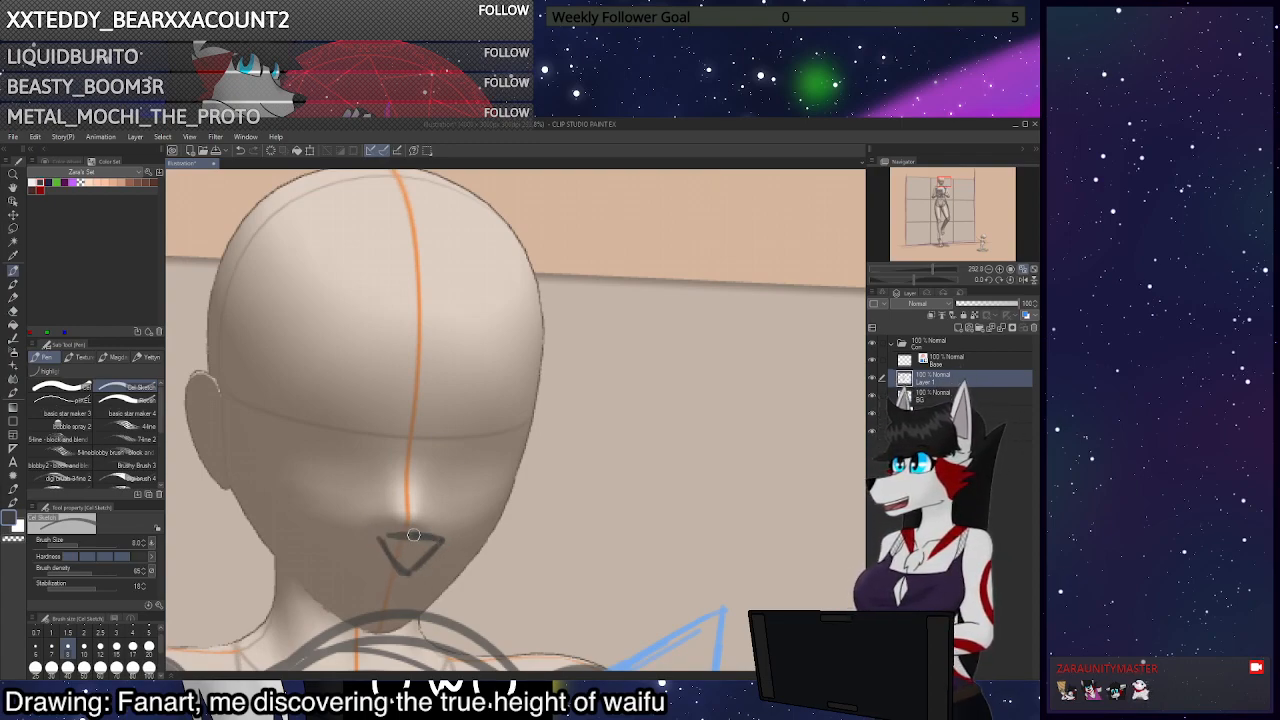
{"action": "left_click_drag", "start_coordinate": [426, 455], "coordinate": [440, 534]}
{"action": "key", "text": "ctrl+z"}
{"action": "key", "text": "ctrl+z"}
{"action": "left_click_drag", "start_coordinate": [423, 445], "coordinate": [442, 540]}
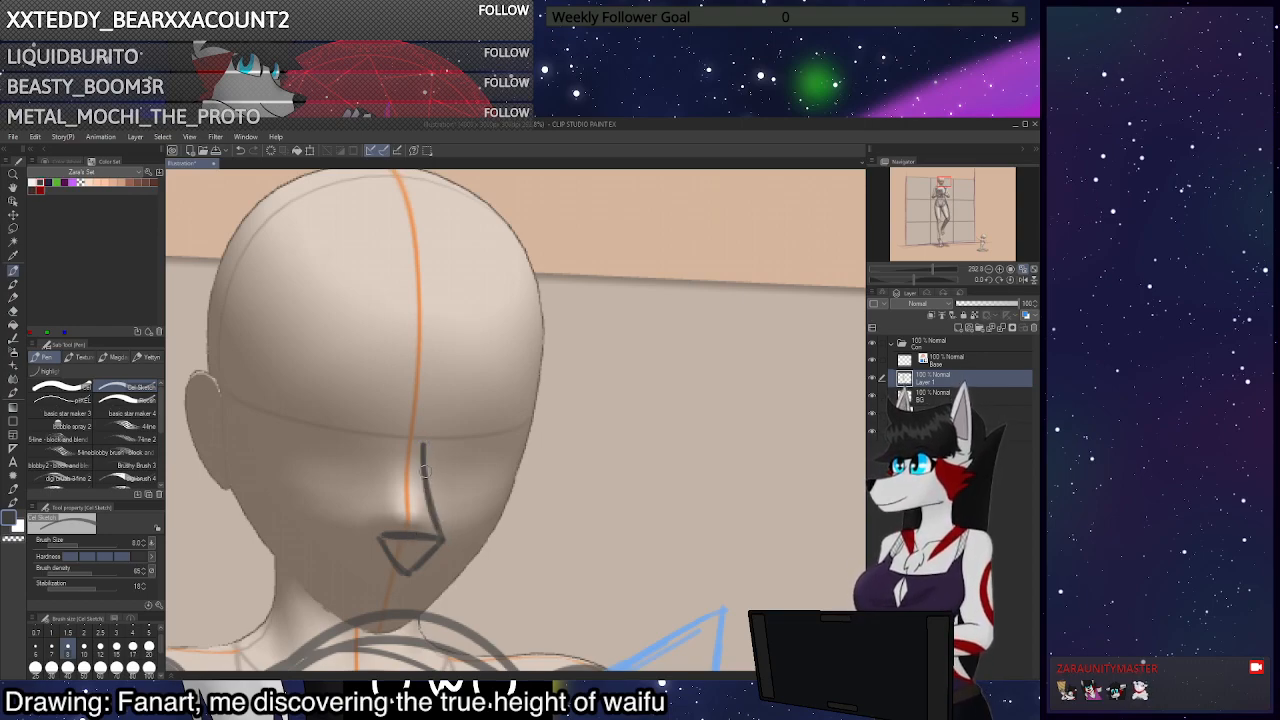
{"action": "scroll", "coordinate": [449, 470], "scroll_direction": "down", "scroll_amount": 1}
{"action": "scroll", "coordinate": [415, 560], "scroll_direction": "up", "scroll_amount": 4}
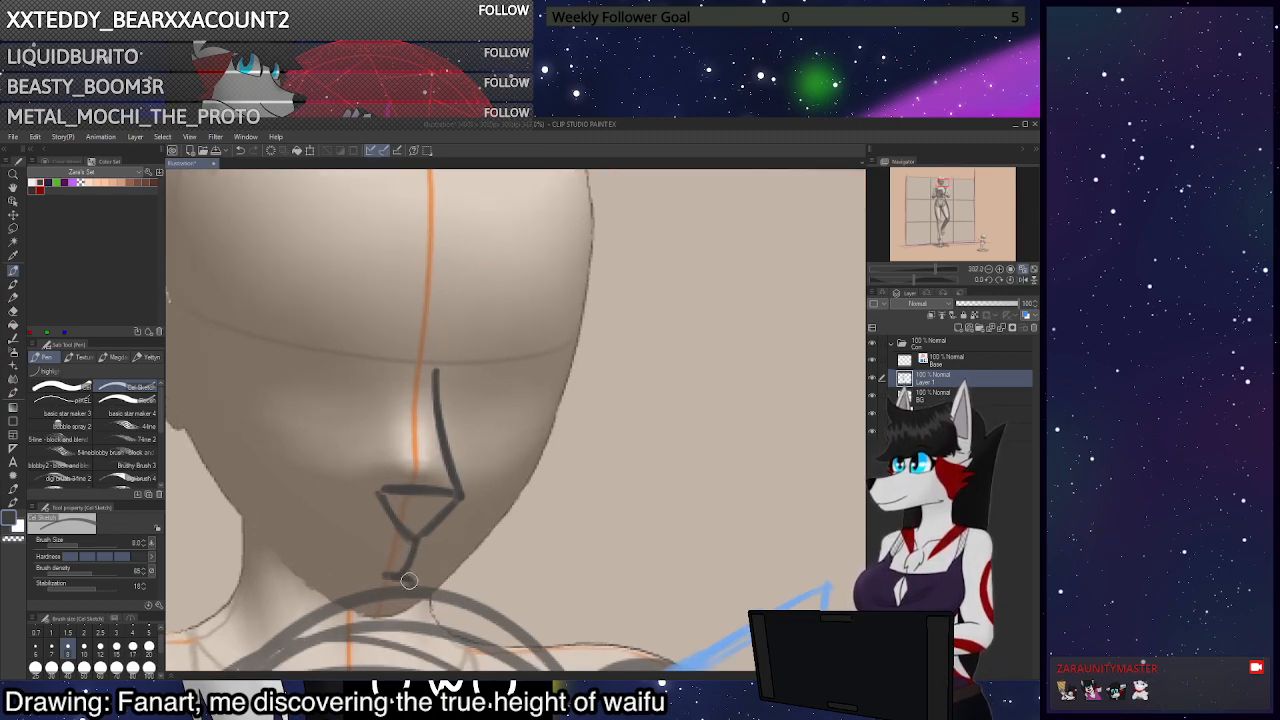
{"action": "left_click_drag", "start_coordinate": [462, 500], "coordinate": [442, 570]}
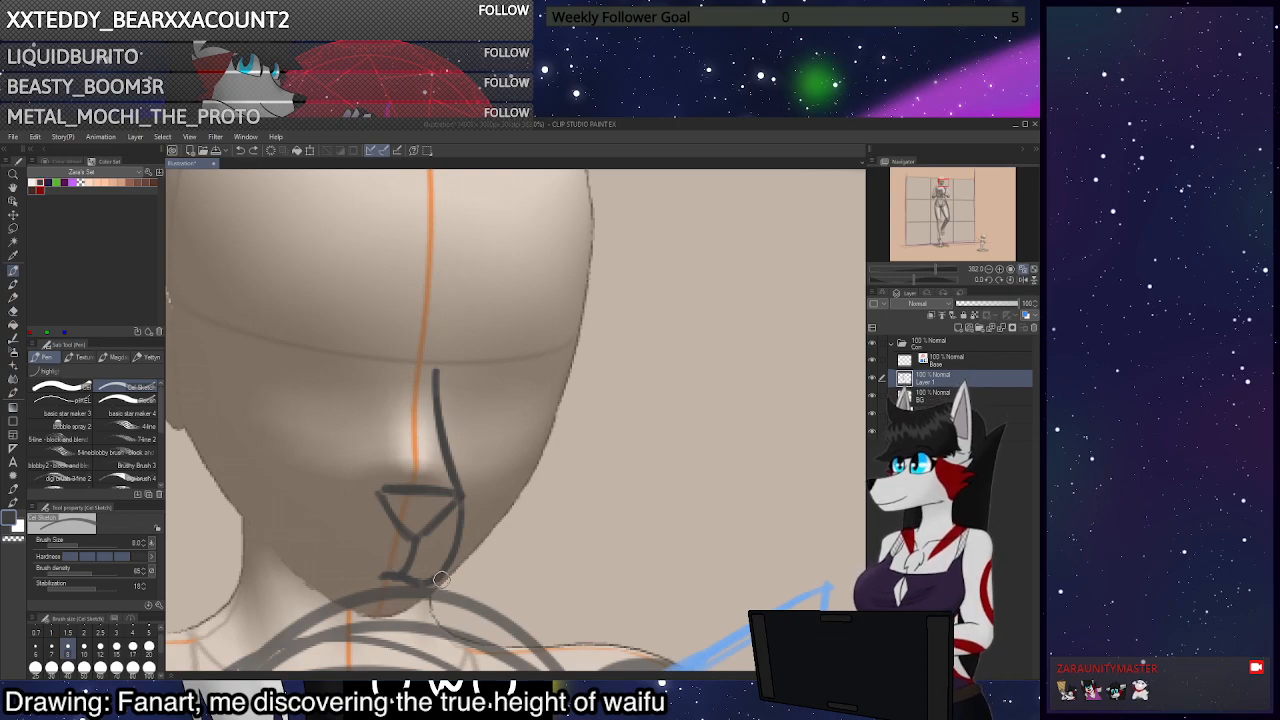
Sketch the jaw line from below the ear to the chin and up along the far cheek to the temple
{"action": "scroll", "coordinate": [481, 508], "scroll_direction": "down", "scroll_amount": 6}
{"action": "scroll", "coordinate": [479, 507], "scroll_direction": "up", "scroll_amount": 5}
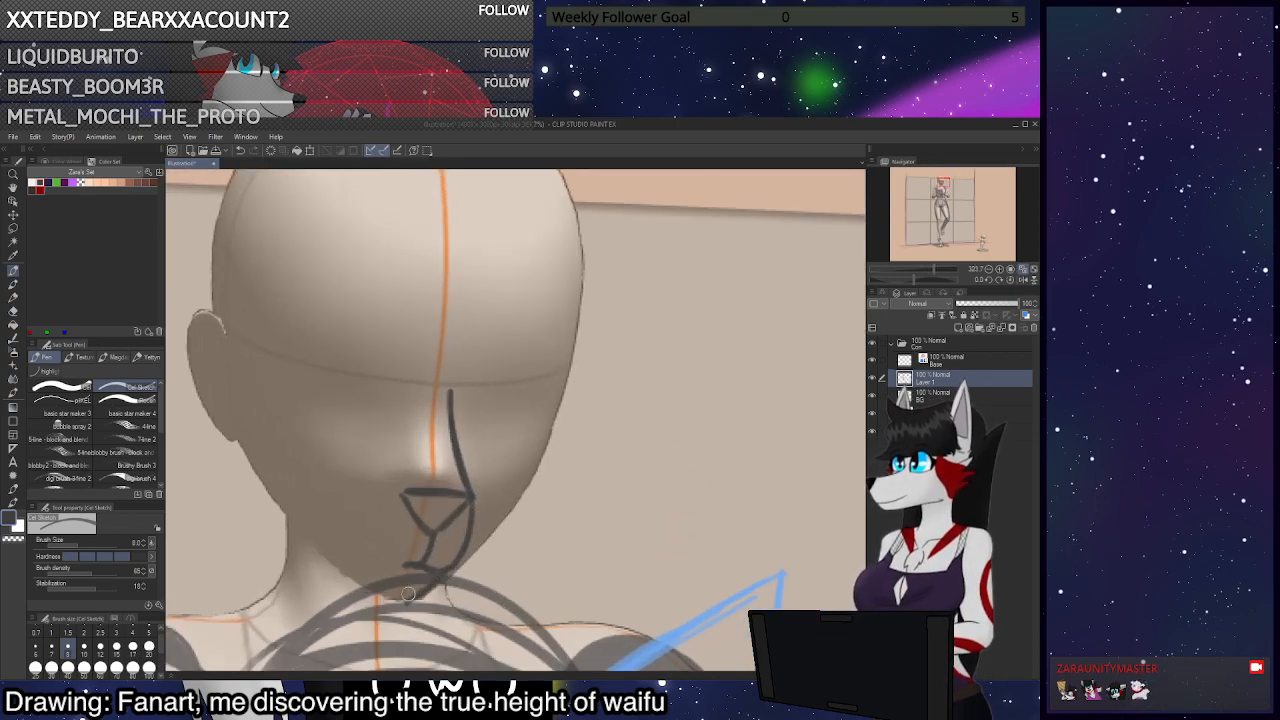
{"action": "mouse_move", "coordinate": [232, 430]}
{"action": "left_mouse_down"}
{"action": "mouse_move", "coordinate": [334, 567]}
{"action": "mouse_move", "coordinate": [404, 598]}
{"action": "left_mouse_up"}
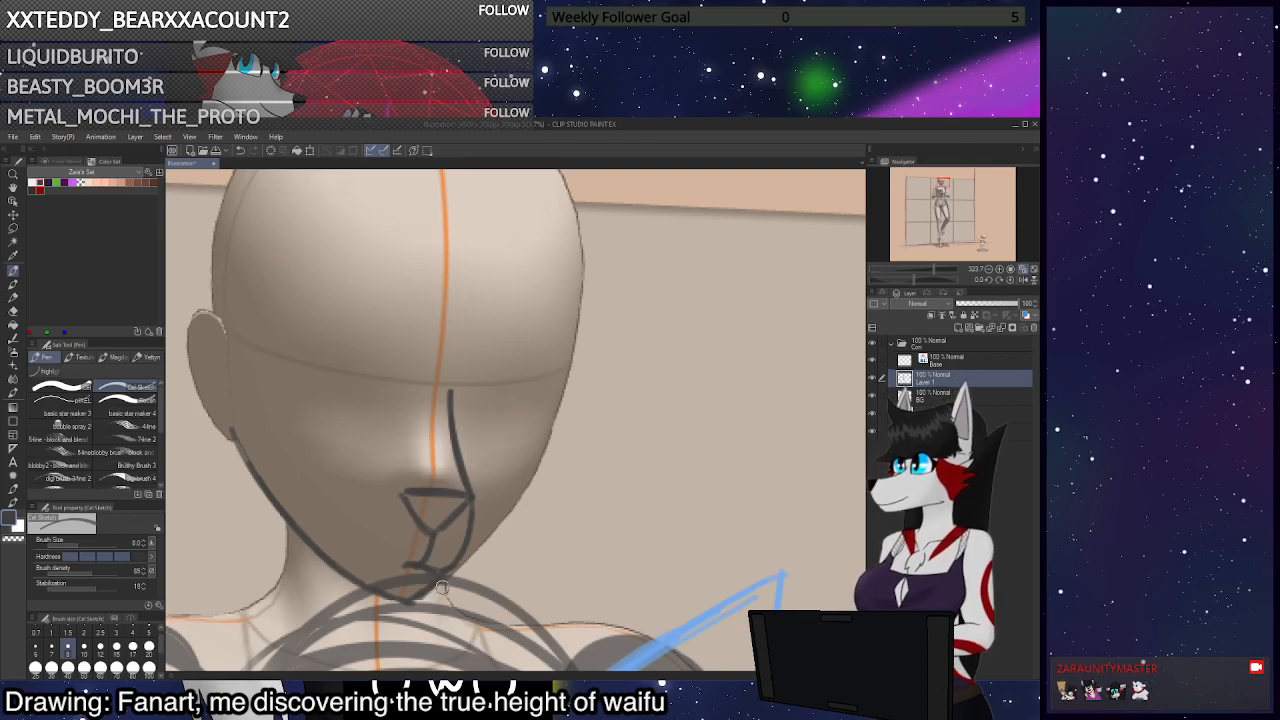
{"action": "mouse_move", "coordinate": [486, 550]}
{"action": "left_mouse_down"}
{"action": "mouse_move", "coordinate": [446, 580]}
{"action": "mouse_move", "coordinate": [556, 430]}
{"action": "left_mouse_up"}
{"action": "left_click_drag", "start_coordinate": [582, 286], "coordinate": [556, 440]}
{"action": "mouse_move", "coordinate": [562, 392]}
{"action": "left_mouse_down"}
{"action": "mouse_move", "coordinate": [554, 468]}
{"action": "mouse_move", "coordinate": [563, 459]}
{"action": "mouse_move", "coordinate": [460, 570]}
{"action": "mouse_move", "coordinate": [557, 464]}
{"action": "left_mouse_up"}
{"action": "key", "text": "ctrl+z"}
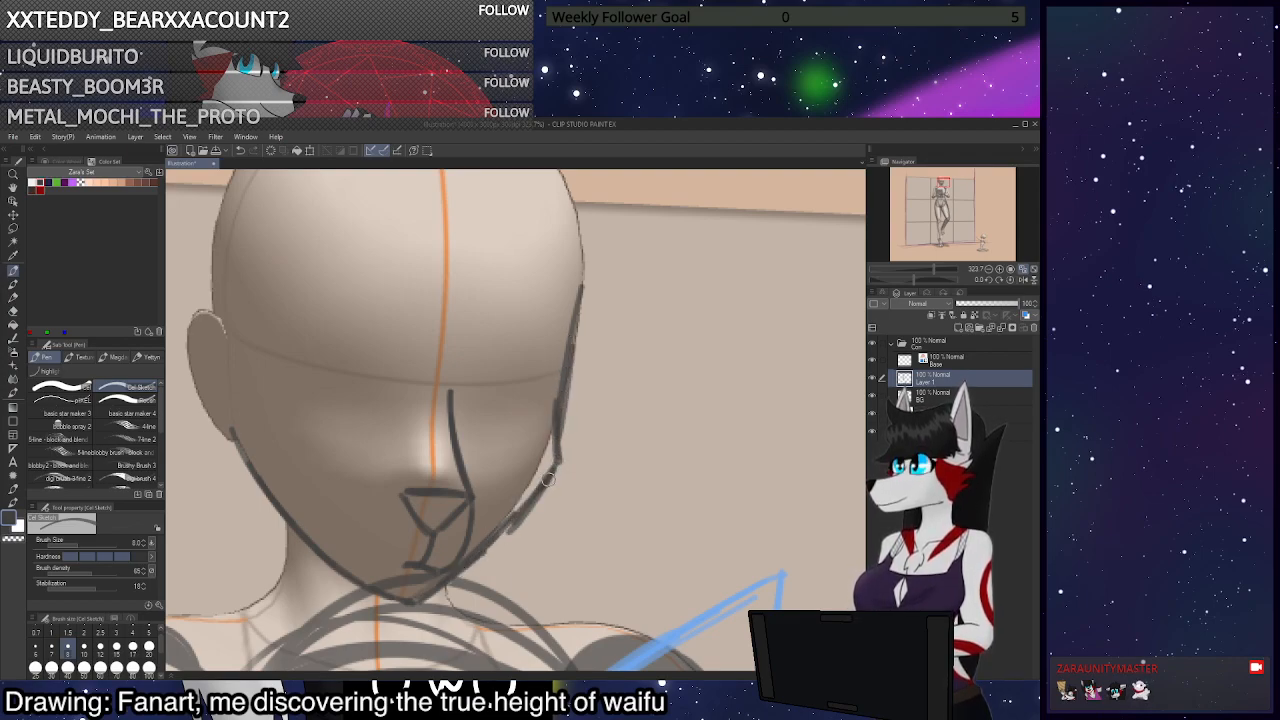
Sketch the angular cheek contour on the ear side so it runs from the temple into the jaw line
{"action": "mouse_move", "coordinate": [252, 332]}
{"action": "left_mouse_down"}
{"action": "mouse_move", "coordinate": [218, 410]}
{"action": "mouse_move", "coordinate": [230, 388]}
{"action": "mouse_move", "coordinate": [243, 480]}
{"action": "left_mouse_up"}
{"action": "mouse_move", "coordinate": [219, 415]}
{"action": "left_mouse_down"}
{"action": "mouse_move", "coordinate": [235, 463]}
{"action": "mouse_move", "coordinate": [318, 556]}
{"action": "mouse_move", "coordinate": [230, 429]}
{"action": "mouse_move", "coordinate": [295, 518]}
{"action": "mouse_move", "coordinate": [255, 465]}
{"action": "left_mouse_up"}
{"action": "key", "text": "c"}
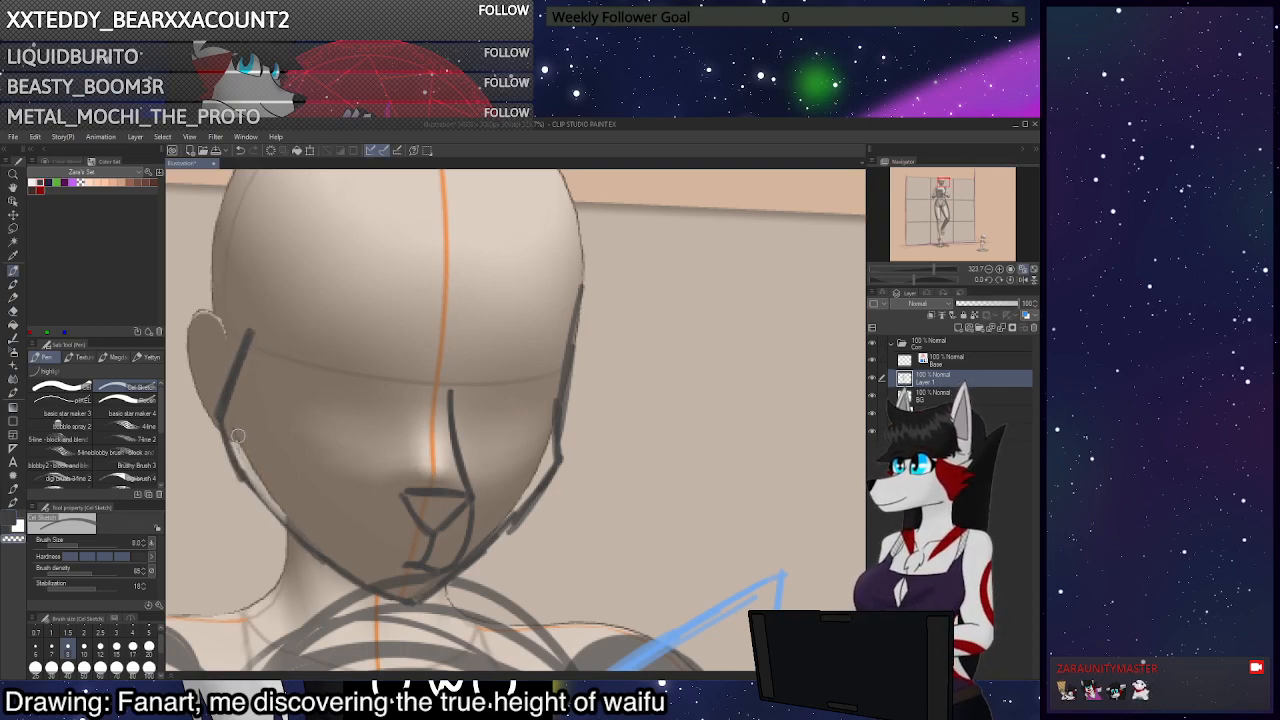
{"action": "key", "text": "c"}
Lasso the sketched nose and muzzle lines, delete them and clear the selection
{"action": "scroll", "coordinate": [520, 438], "scroll_direction": "down", "scroll_amount": 9}
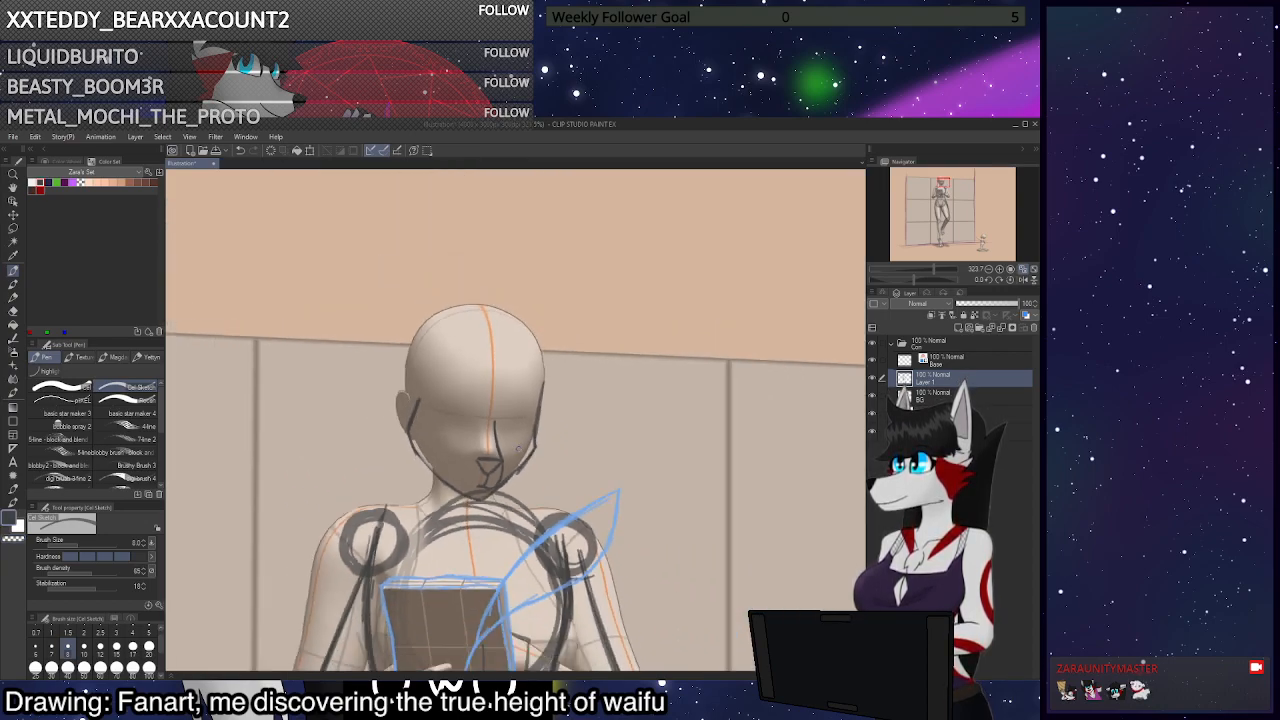
{"action": "scroll", "coordinate": [515, 451], "scroll_direction": "up", "scroll_amount": 6}
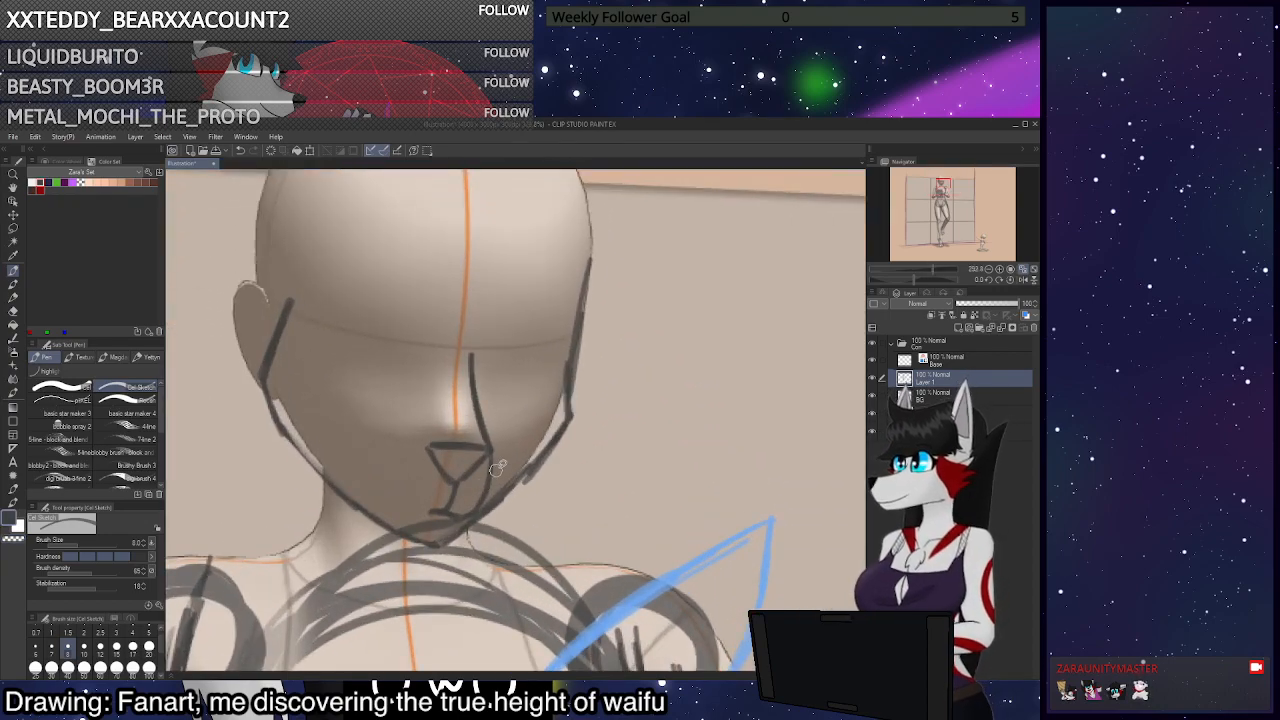
{"action": "key", "text": "m"}
{"action": "mouse_move", "coordinate": [524, 387]}
{"action": "left_mouse_down"}
{"action": "mouse_move", "coordinate": [400, 360]}
{"action": "mouse_move", "coordinate": [522, 392]}
{"action": "left_mouse_up"}
{"action": "key", "text": "Delete"}
{"action": "key", "text": "ctrl+d"}
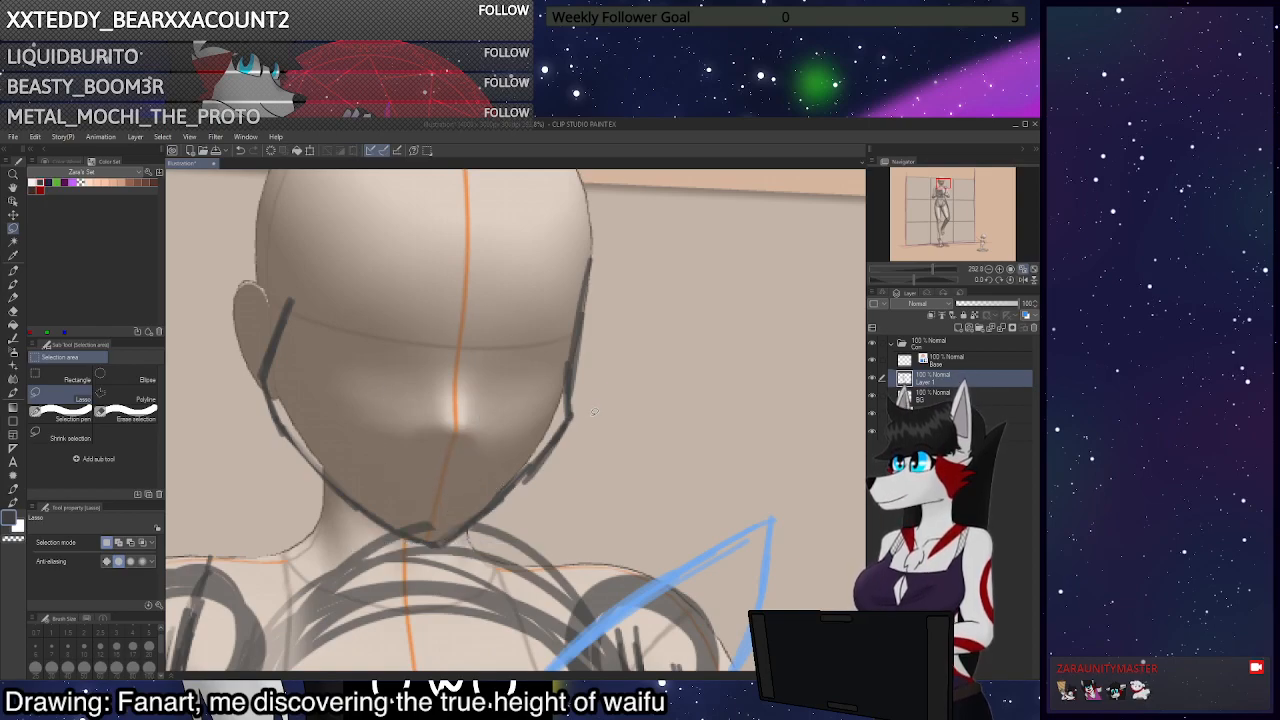
{"action": "key", "text": "p"}
{"action": "key", "text": "x"}
{"action": "key", "text": "x"}
{"action": "mouse_move", "coordinate": [477, 414]}
{"action": "left_mouse_down"}
{"action": "mouse_move", "coordinate": [440, 425]}
{"action": "mouse_move", "coordinate": [462, 422]}
{"action": "mouse_move", "coordinate": [506, 510]}
{"action": "mouse_move", "coordinate": [494, 508]}
{"action": "left_mouse_up"}
{"action": "key", "text": "ctrl+z"}
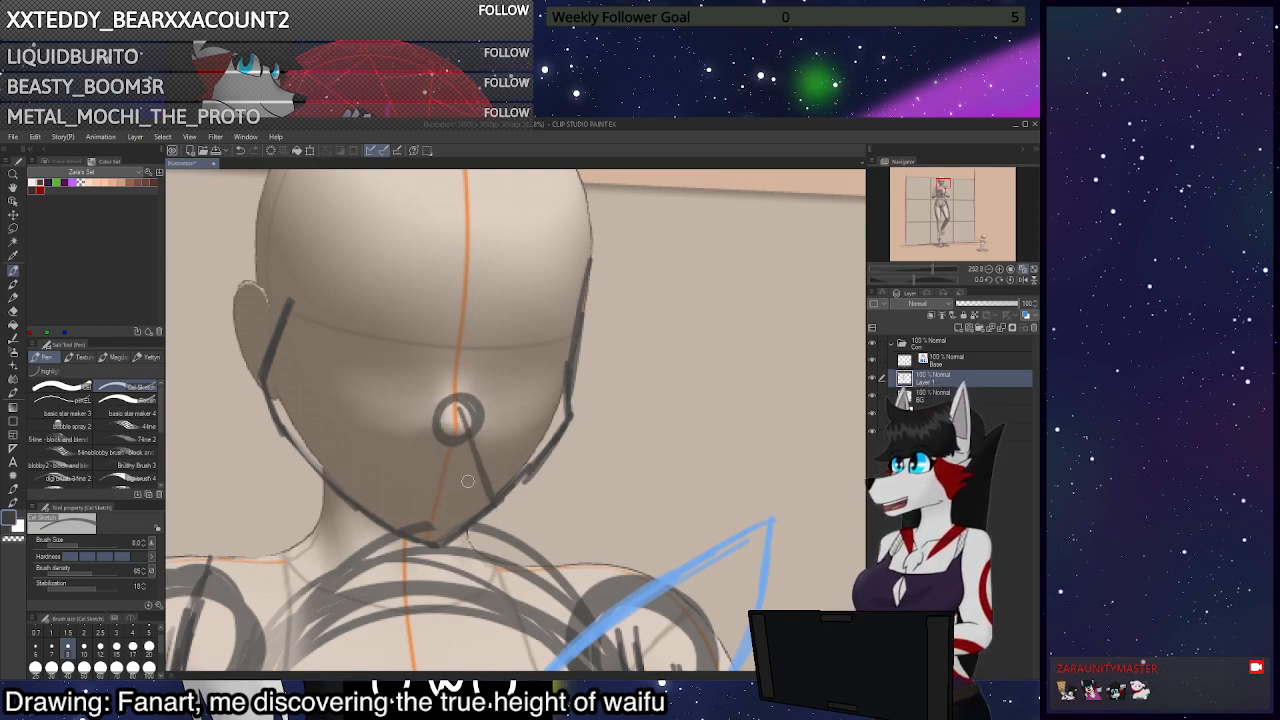
{"action": "mouse_move", "coordinate": [466, 471]}
{"action": "left_mouse_down"}
{"action": "mouse_move", "coordinate": [481, 523]}
{"action": "mouse_move", "coordinate": [519, 525]}
{"action": "left_mouse_up"}
{"action": "key", "text": "ctrl+z"}
{"action": "key", "text": "ctrl+z"}
{"action": "key", "text": "ctrl+z"}
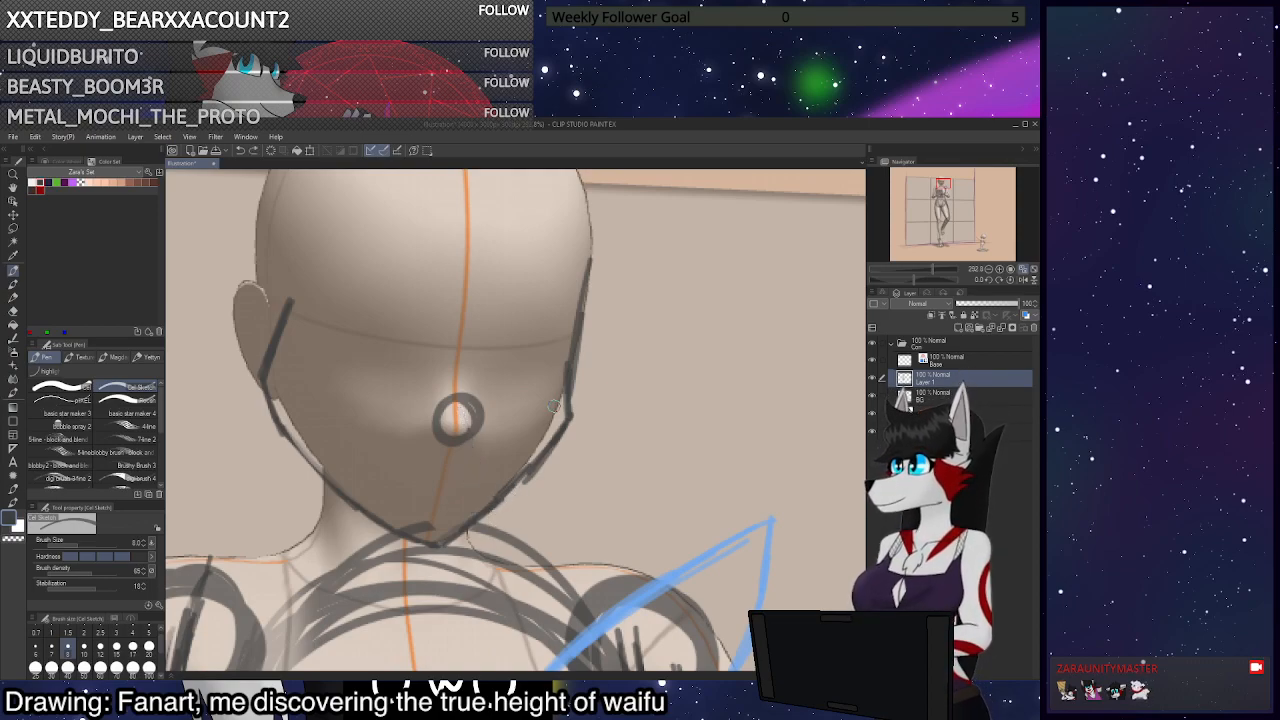
{"action": "key", "text": "ctrl+z"}
Select the 3D mannequin layer and add a prism from the primitive materials to its scene
{"action": "left_click", "coordinate": [965, 413]}
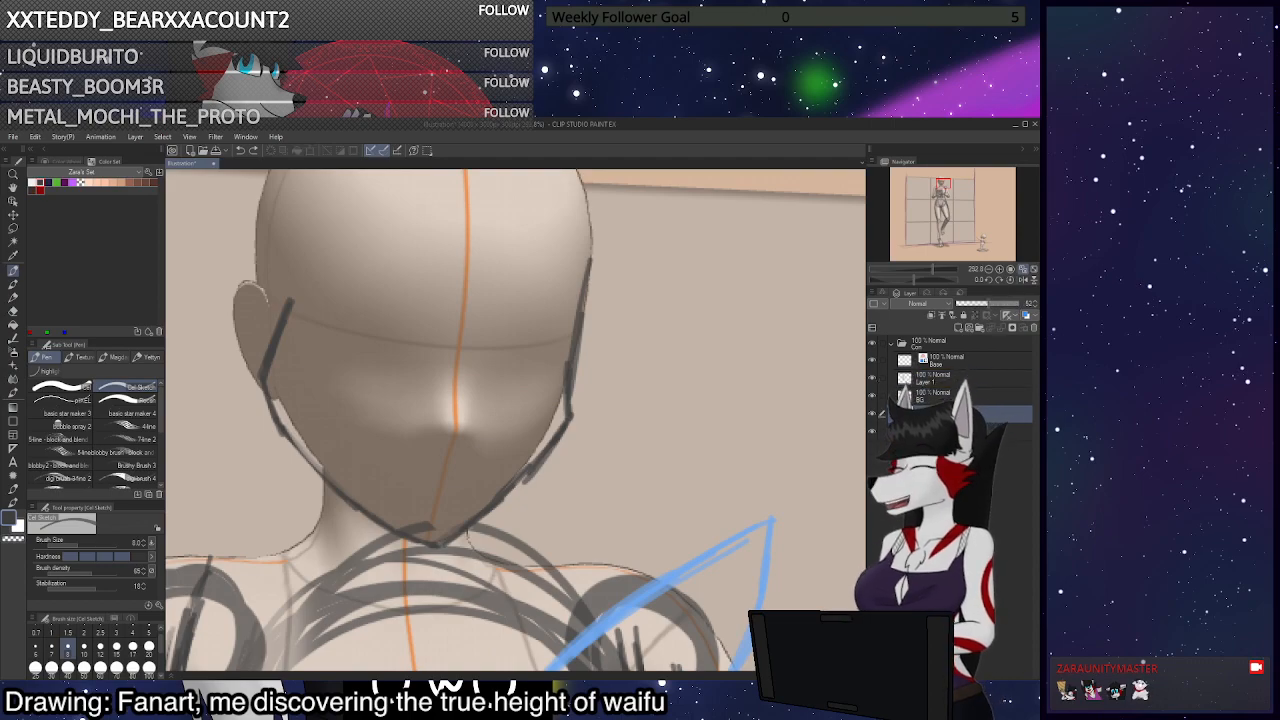
{"action": "left_click", "coordinate": [1023, 270]}
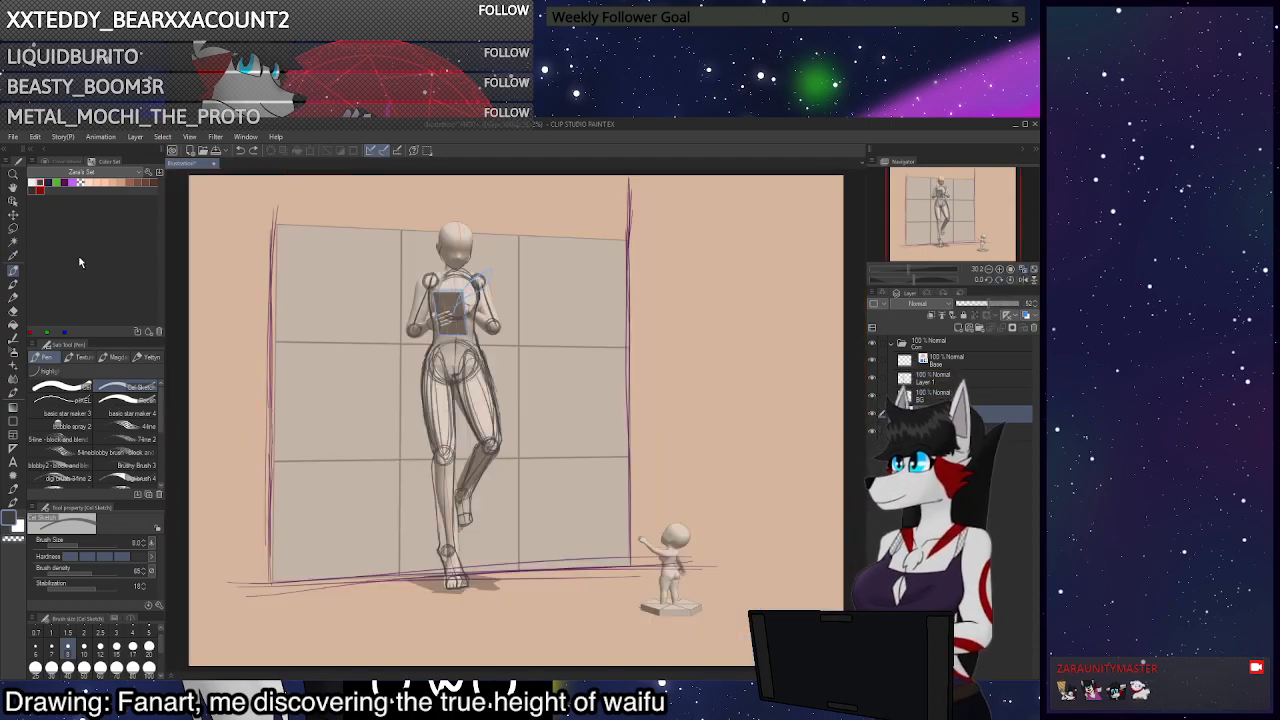
{"action": "left_click", "coordinate": [889, 296]}
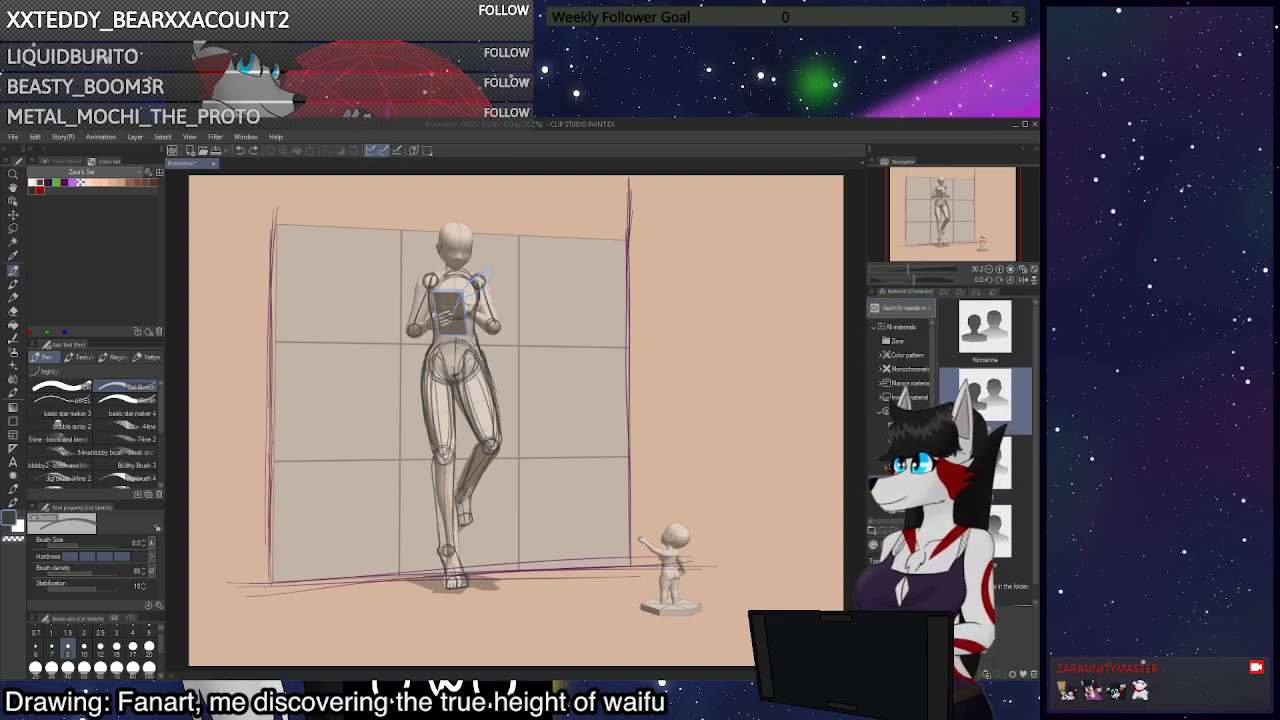
{"action": "left_click", "coordinate": [897, 439]}
{"action": "left_click", "coordinate": [990, 537]}
{"action": "left_click_drag", "start_coordinate": [990, 537], "coordinate": [795, 590]}
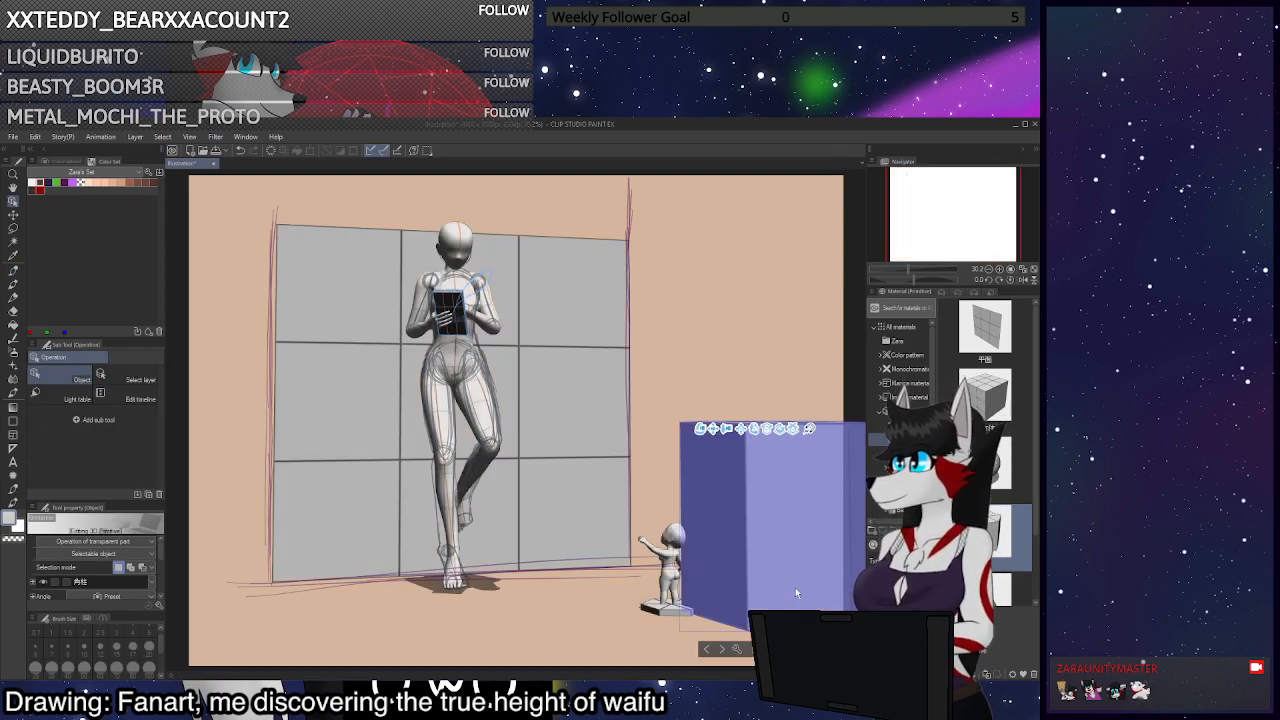
Scale the prism down to a small block and place it in front of the figure's chest
{"action": "left_click", "coordinate": [805, 495]}
{"action": "left_click_drag", "start_coordinate": [821, 548], "coordinate": [455, 320]}
{"action": "key", "text": "ctrl+z"}
{"action": "left_click_drag", "start_coordinate": [676, 326], "coordinate": [797, 426]}
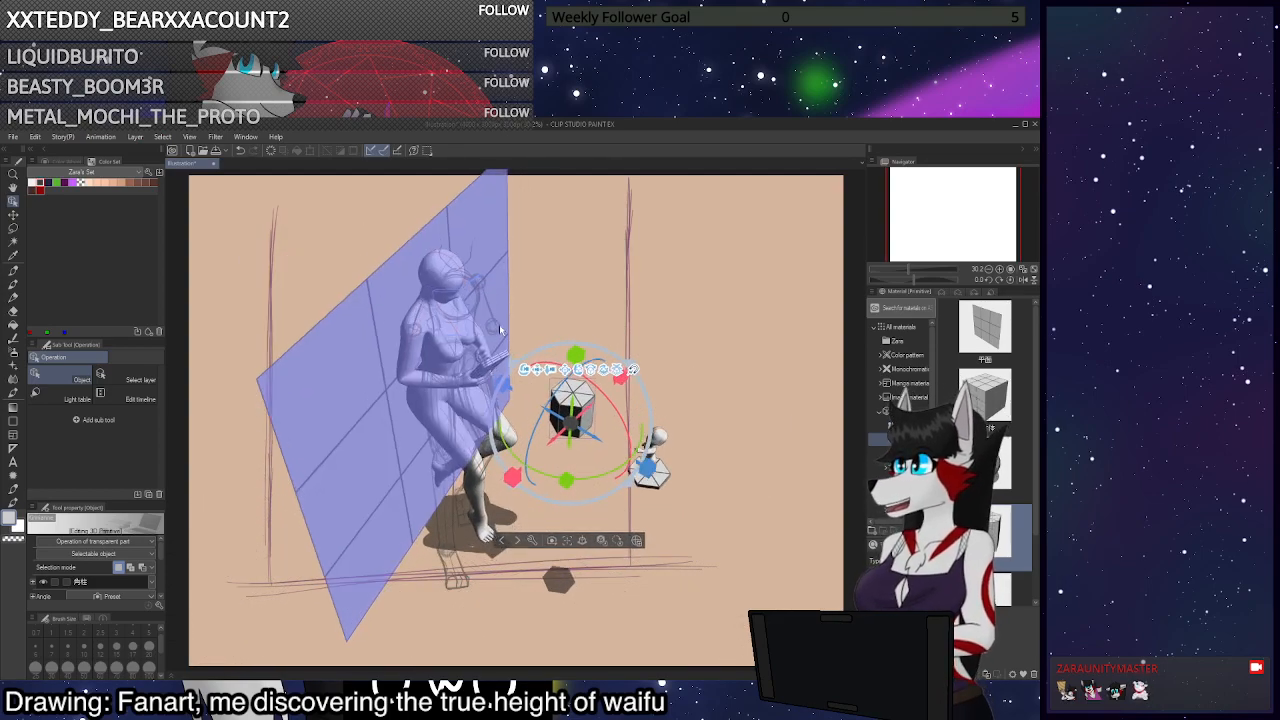
{"action": "key", "text": "ctrl+z"}
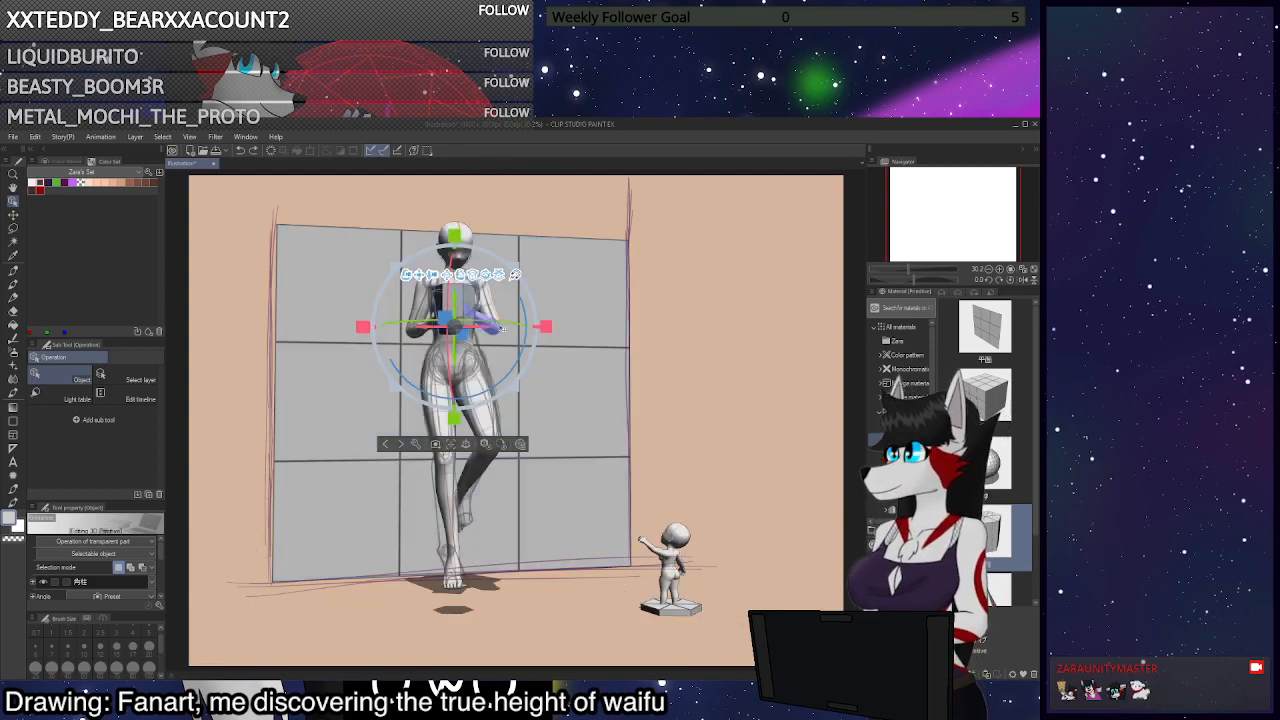
Move the small prism up to the figure's lower face, checking its depth from the side
{"action": "left_click", "coordinate": [999, 269]}
{"action": "left_click_drag", "start_coordinate": [963, 219], "coordinate": [962, 202]}
{"action": "left_click_drag", "start_coordinate": [422, 390], "coordinate": [542, 440]}
{"action": "left_click_drag", "start_coordinate": [646, 512], "coordinate": [500, 370]}
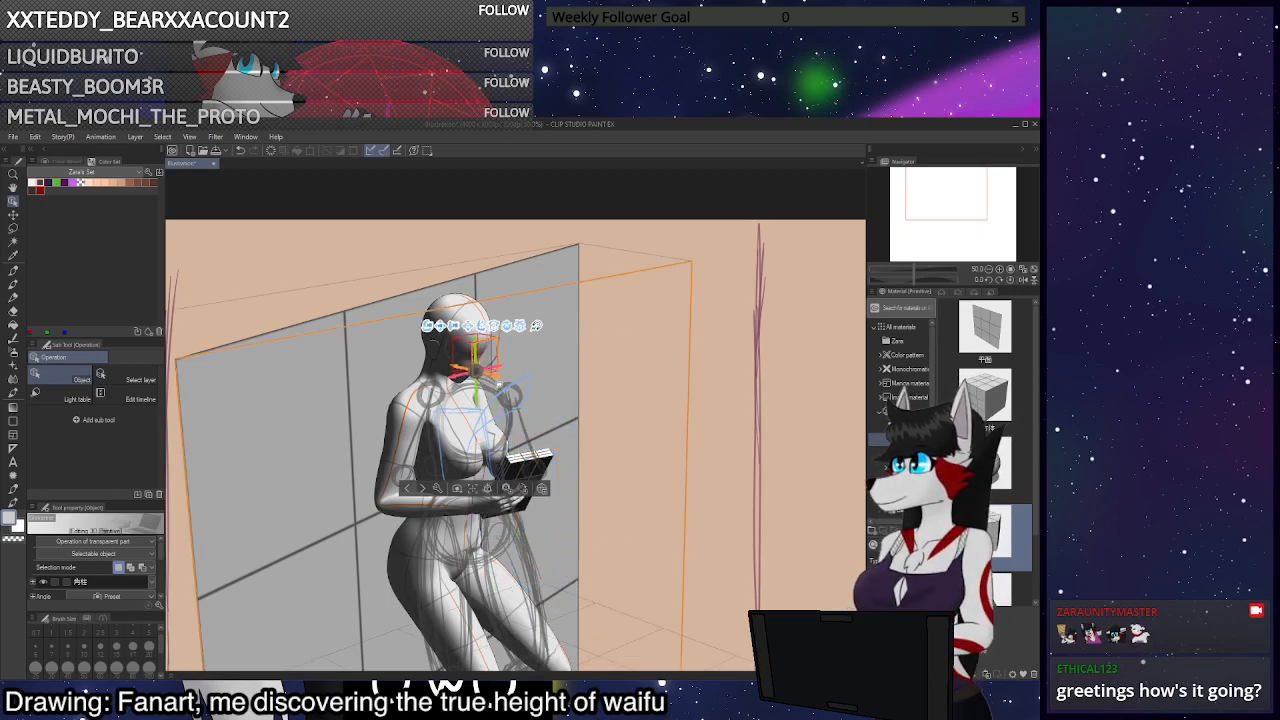
{"action": "left_click", "coordinate": [525, 378]}
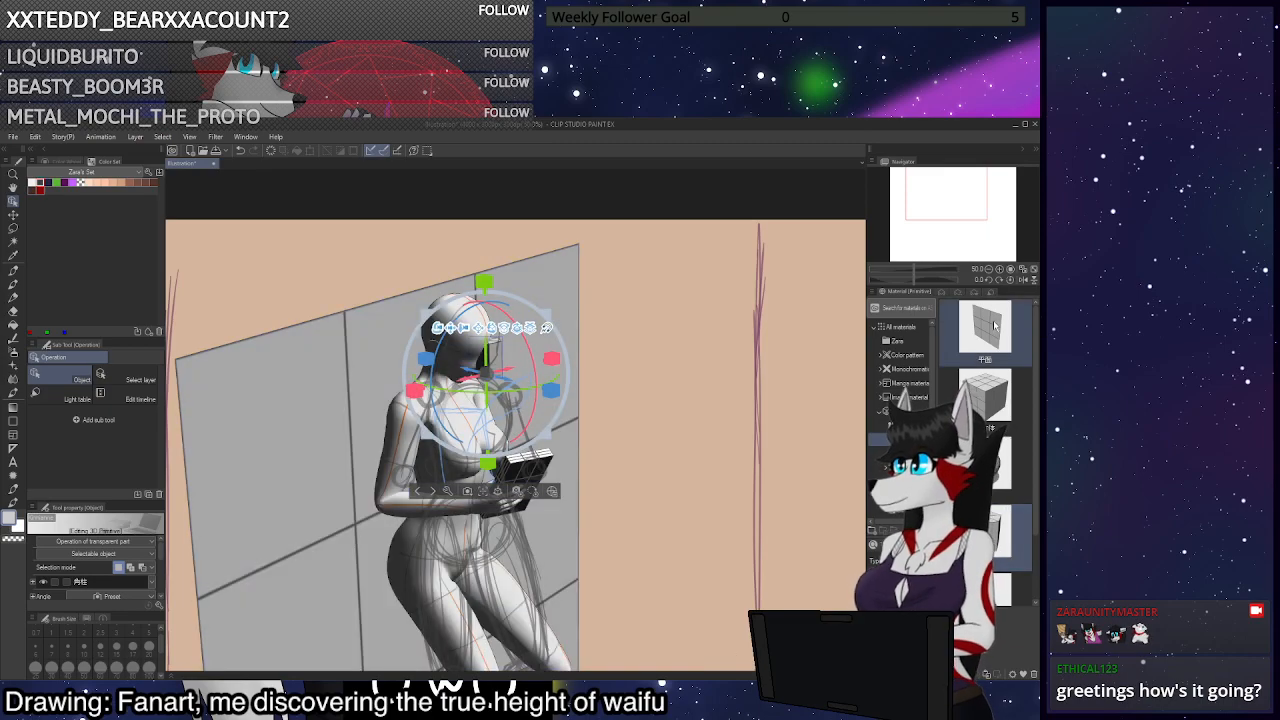
Hide the sketch layers covering the 3D scene and rotate the prism at the figure's lower face
{"action": "left_click", "coordinate": [942, 293]}
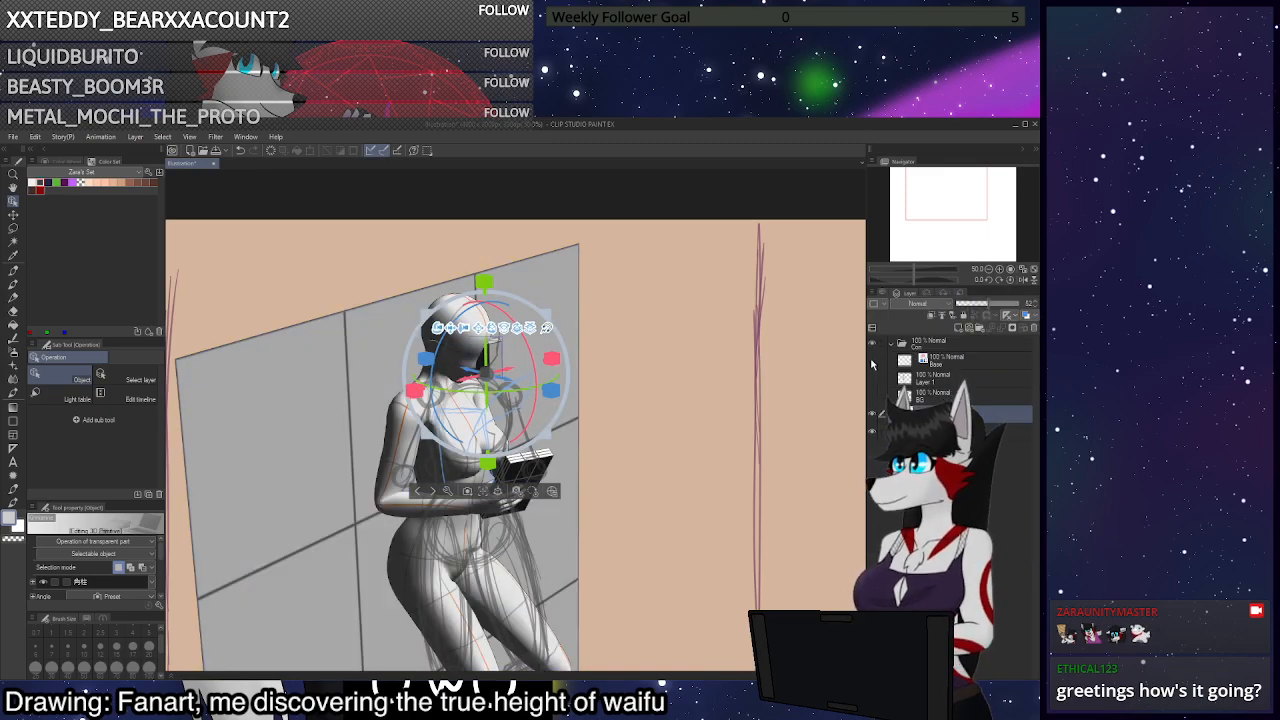
{"action": "left_click", "coordinate": [995, 267]}
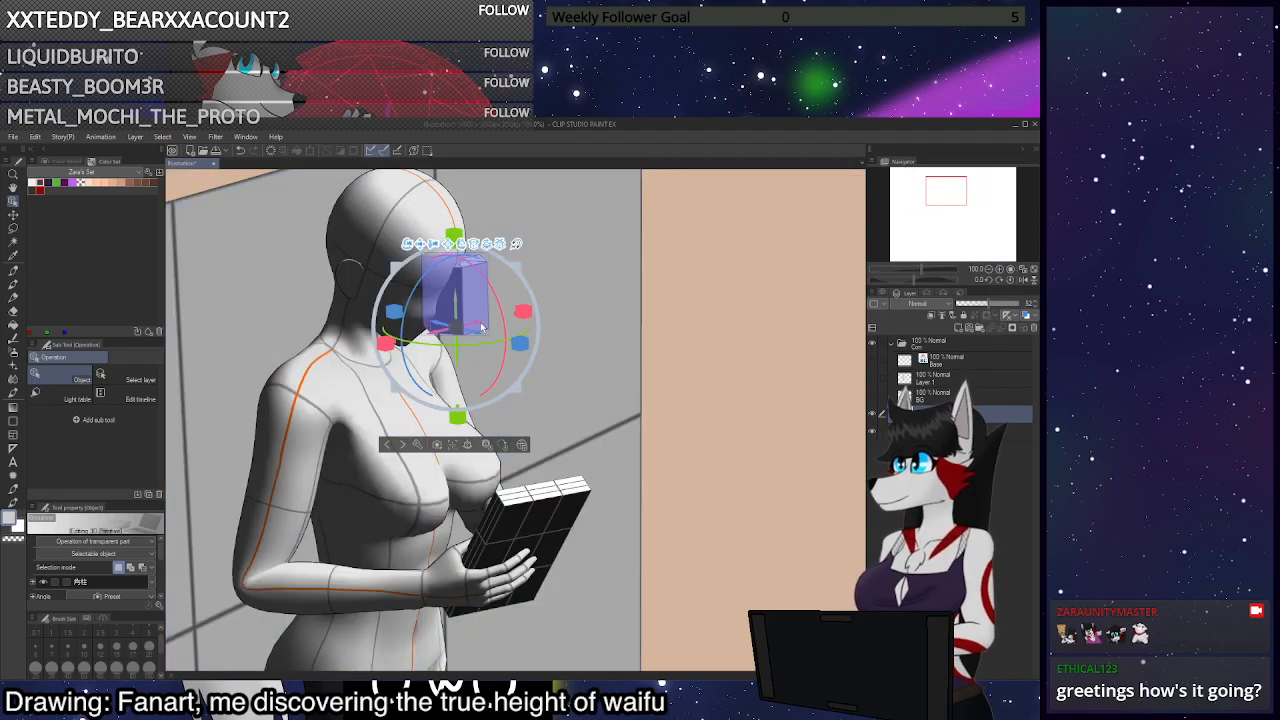
{"action": "left_click_drag", "start_coordinate": [429, 333], "coordinate": [452, 284]}
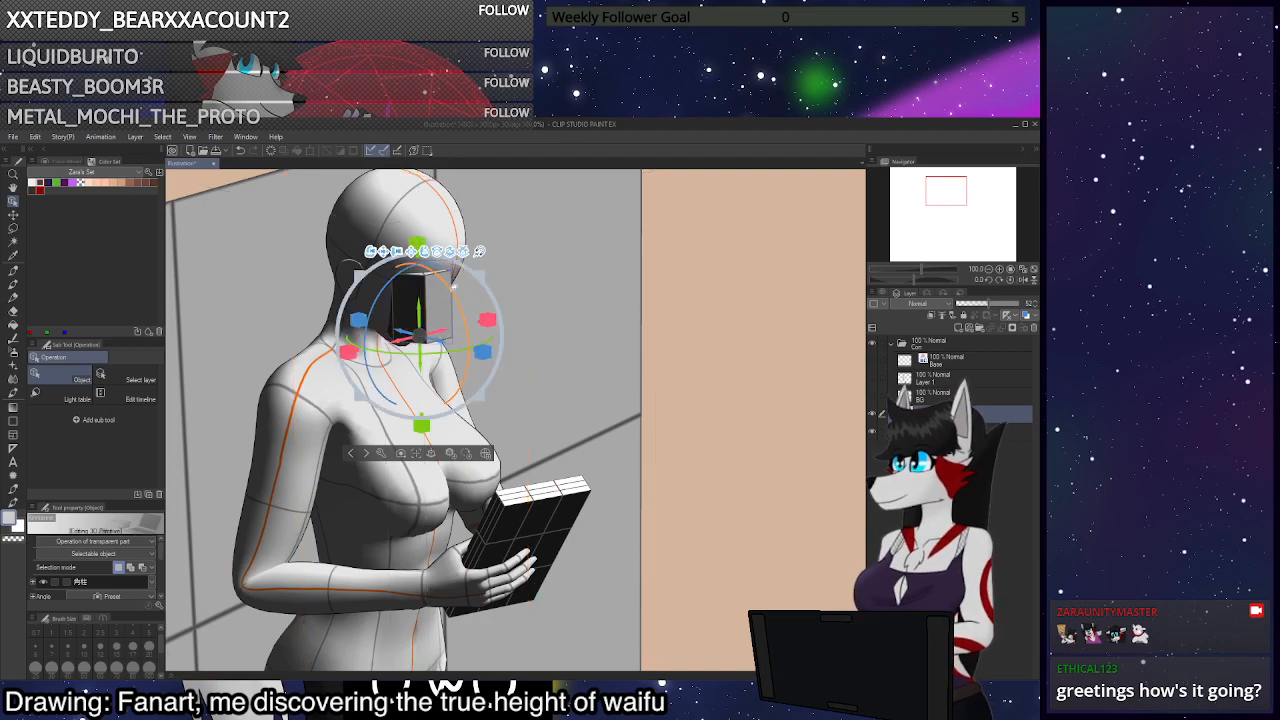
{"action": "left_click_drag", "start_coordinate": [376, 374], "coordinate": [472, 362]}
{"action": "left_click_drag", "start_coordinate": [418, 302], "coordinate": [446, 493]}
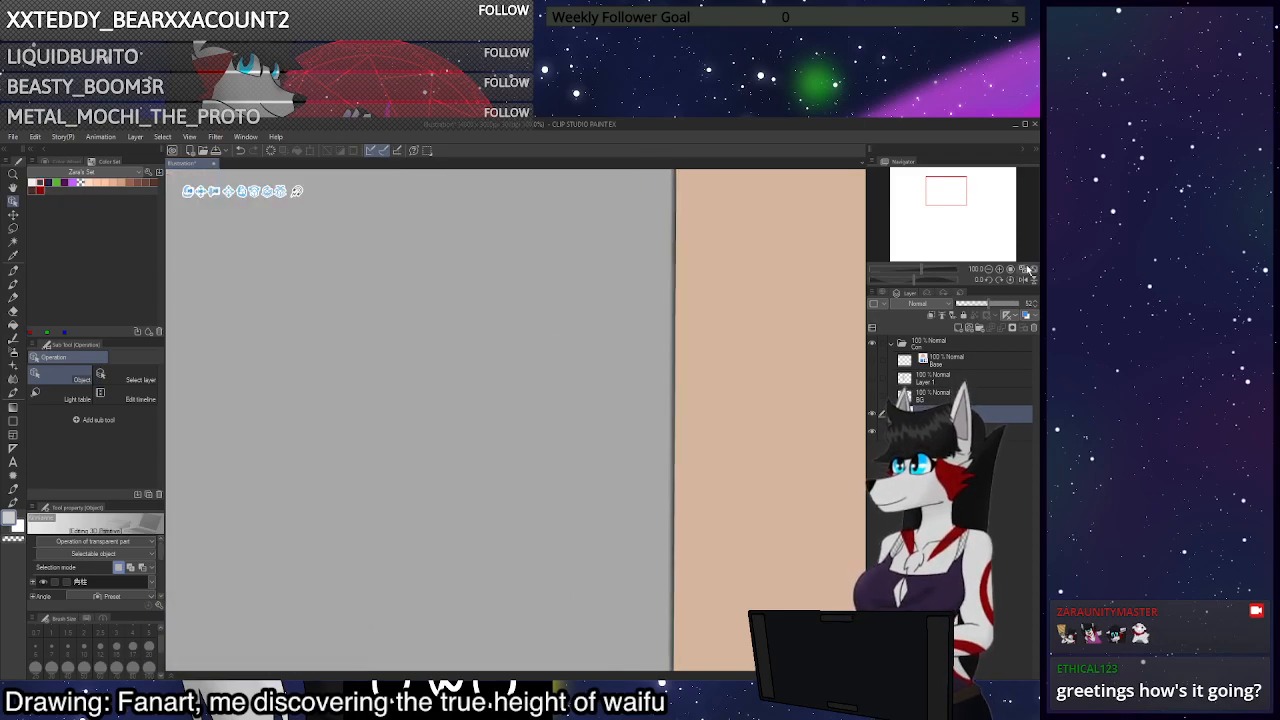
Reposition and tilt the prism so it projects forward and downward from the figure's lower face like a muzzle
{"action": "left_click", "coordinate": [1022, 270]}
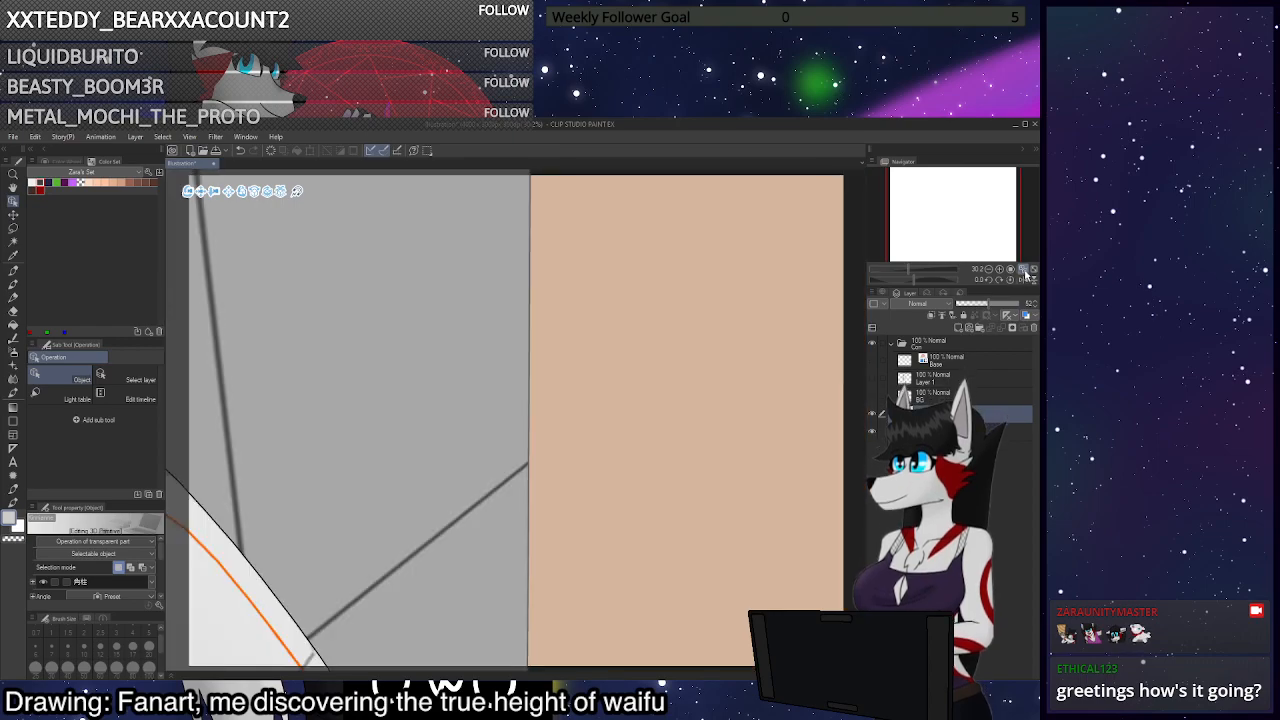
{"action": "left_click_drag", "start_coordinate": [201, 191], "coordinate": [650, 690]}
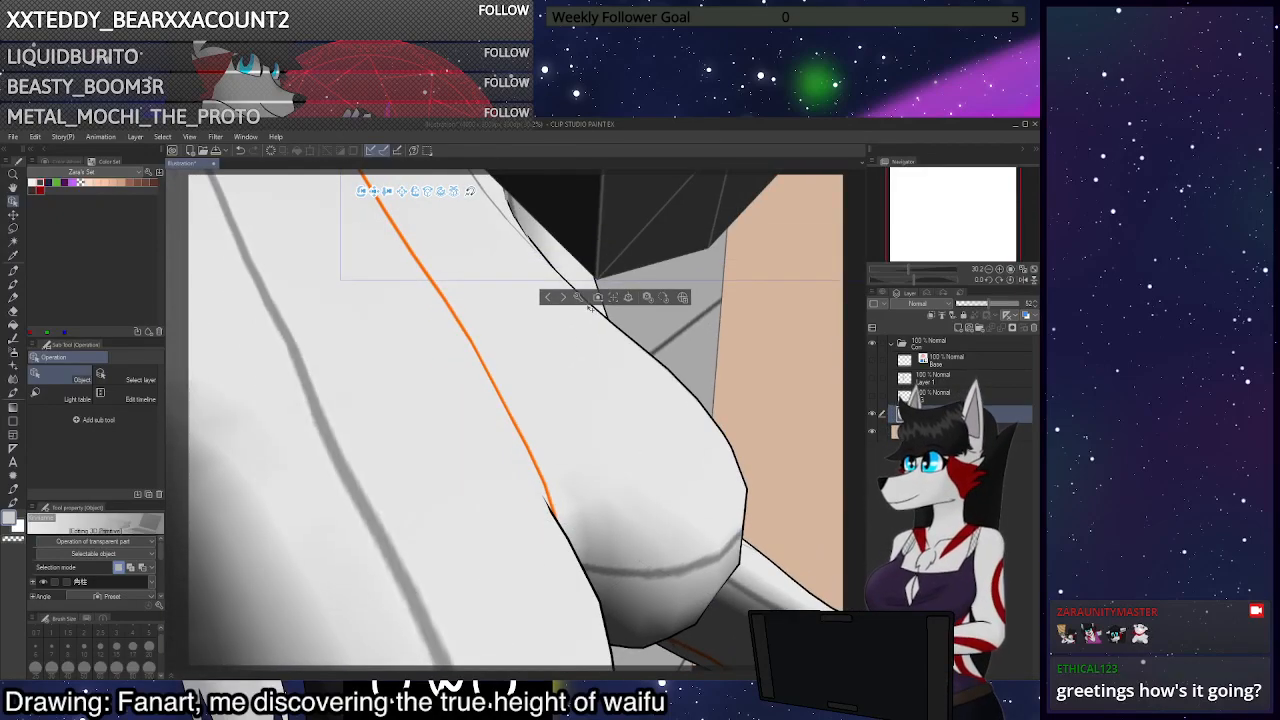
{"action": "left_click_drag", "start_coordinate": [387, 191], "coordinate": [415, 130]}
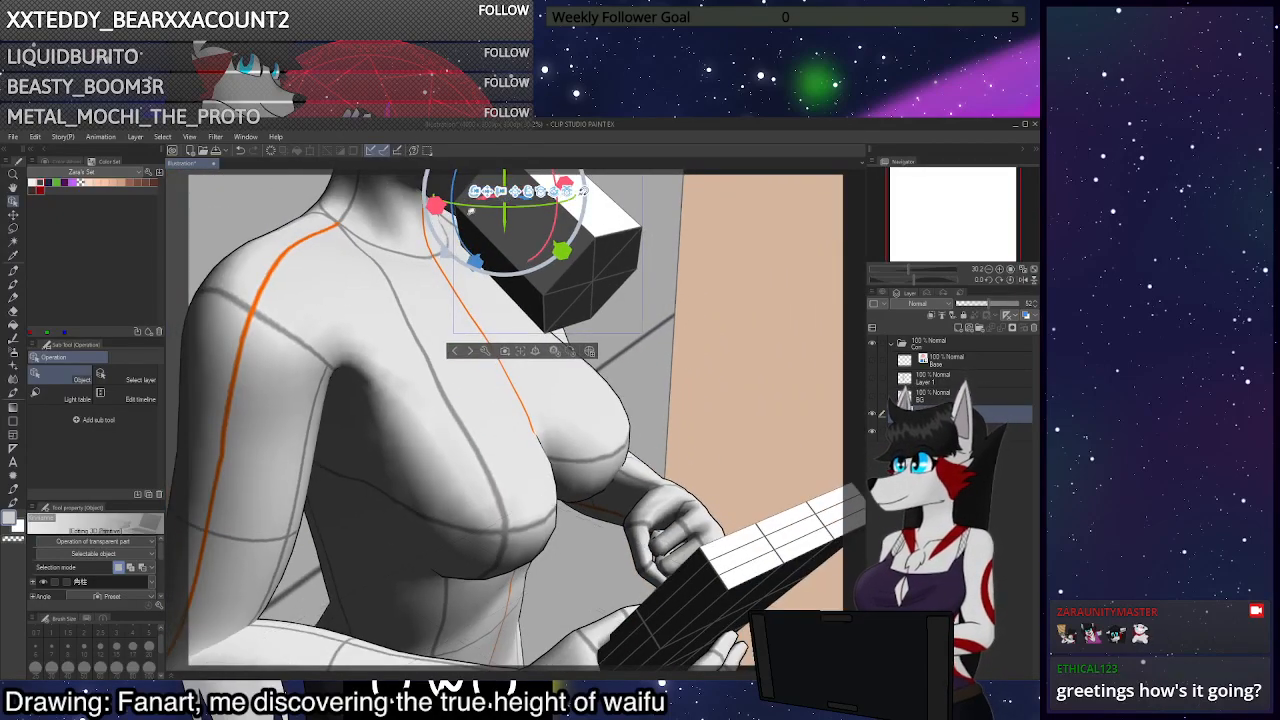
{"action": "left_click_drag", "start_coordinate": [488, 193], "coordinate": [490, 250]}
{"action": "left_click_drag", "start_coordinate": [491, 326], "coordinate": [446, 398]}
{"action": "left_click_drag", "start_coordinate": [496, 449], "coordinate": [476, 411]}
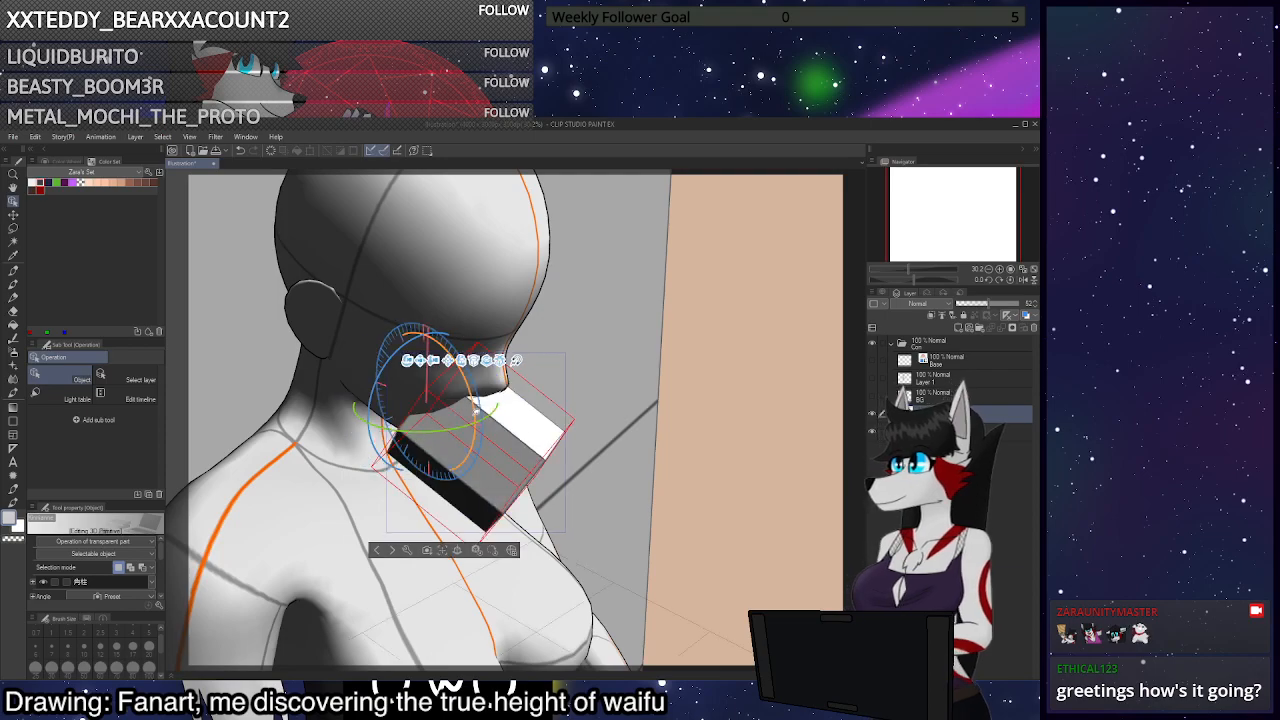
{"action": "left_click_drag", "start_coordinate": [431, 374], "coordinate": [438, 336]}
{"action": "left_click_drag", "start_coordinate": [749, 381], "coordinate": [710, 355]}
{"action": "left_click_drag", "start_coordinate": [355, 263], "coordinate": [322, 265]}
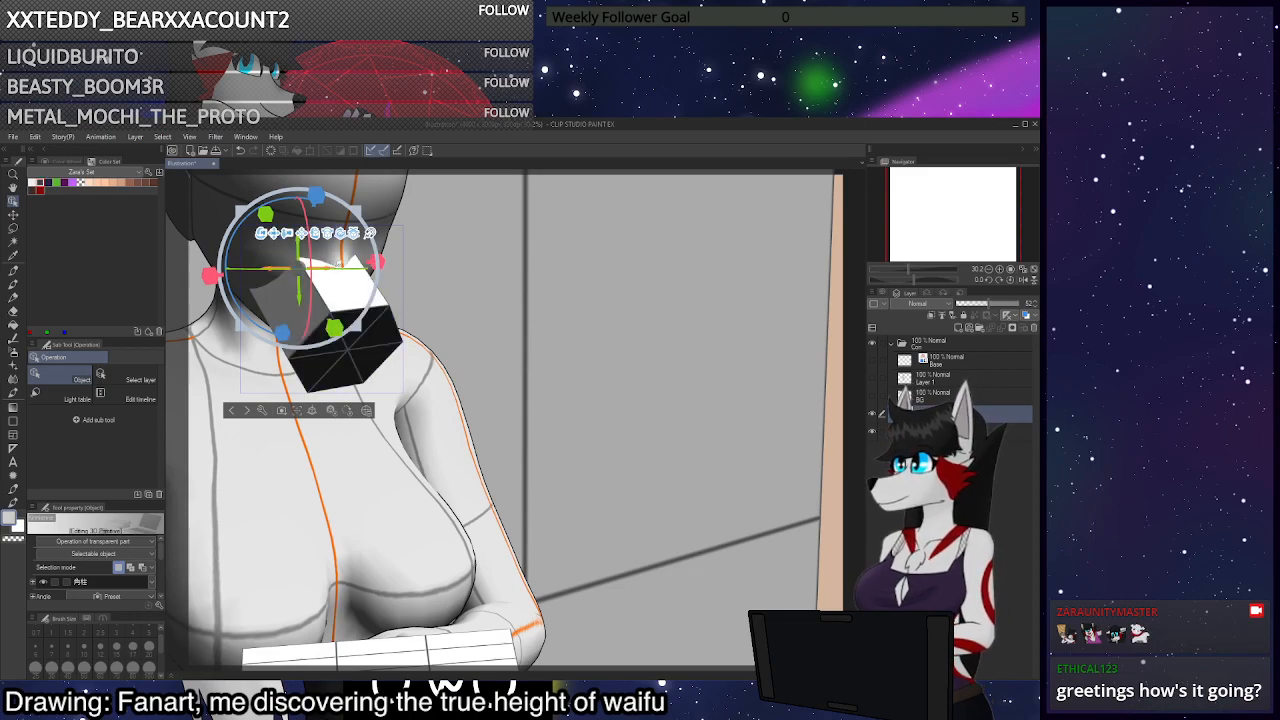
Fine-tune the prism's width and sideways placement so the muzzle block fits the centre of the face
{"action": "left_click_drag", "start_coordinate": [380, 260], "coordinate": [399, 256]}
{"action": "left_click_drag", "start_coordinate": [215, 275], "coordinate": [206, 277]}
{"action": "left_click_drag", "start_coordinate": [381, 261], "coordinate": [390, 258]}
{"action": "left_click_drag", "start_coordinate": [342, 327], "coordinate": [291, 334]}
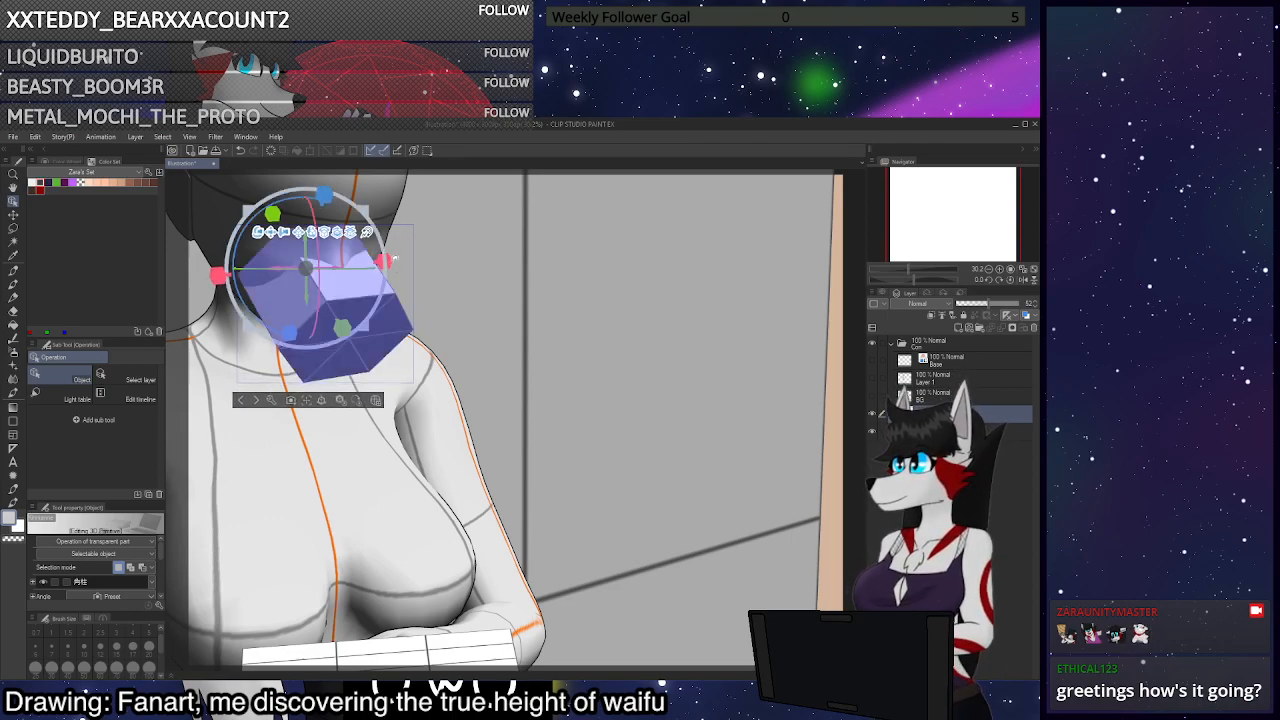
{"action": "left_click_drag", "start_coordinate": [387, 261], "coordinate": [374, 262]}
{"action": "mouse_move", "coordinate": [221, 275]}
{"action": "left_mouse_down"}
{"action": "mouse_move", "coordinate": [249, 275]}
{"action": "mouse_move", "coordinate": [235, 275]}
{"action": "left_mouse_up"}
{"action": "left_click", "coordinate": [656, 366]}
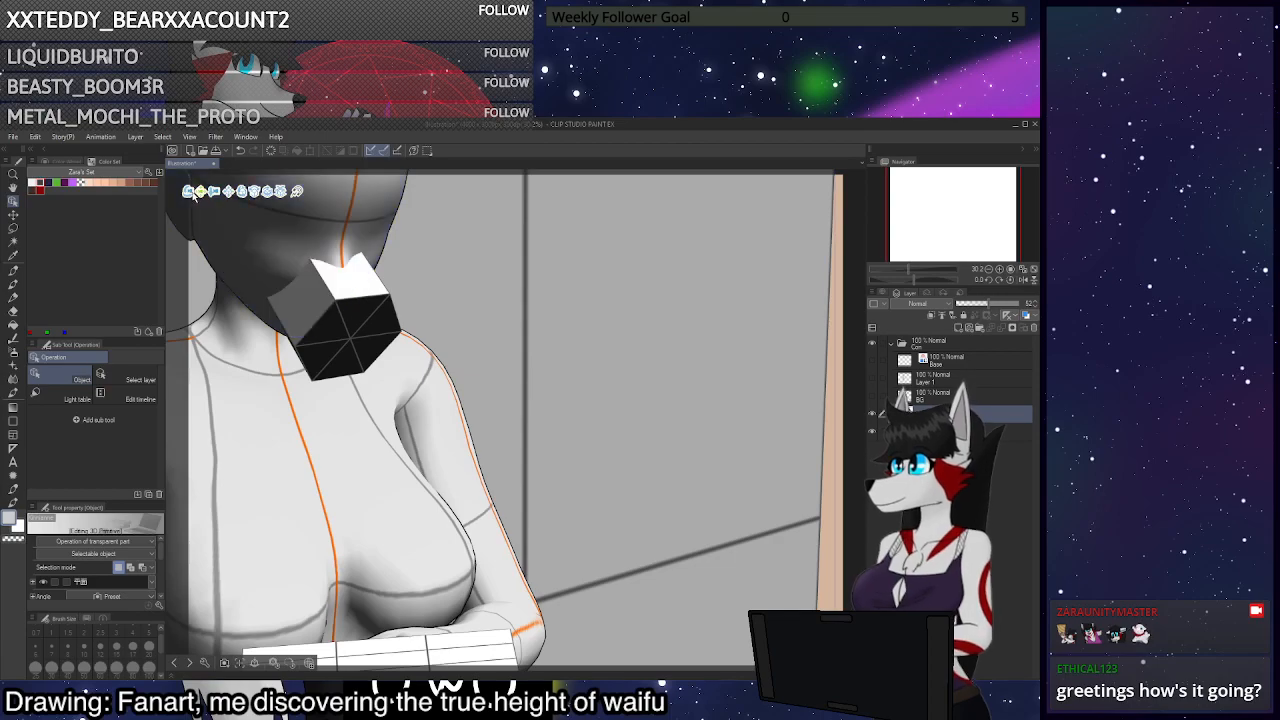
{"action": "left_click_drag", "start_coordinate": [195, 193], "coordinate": [213, 167]}
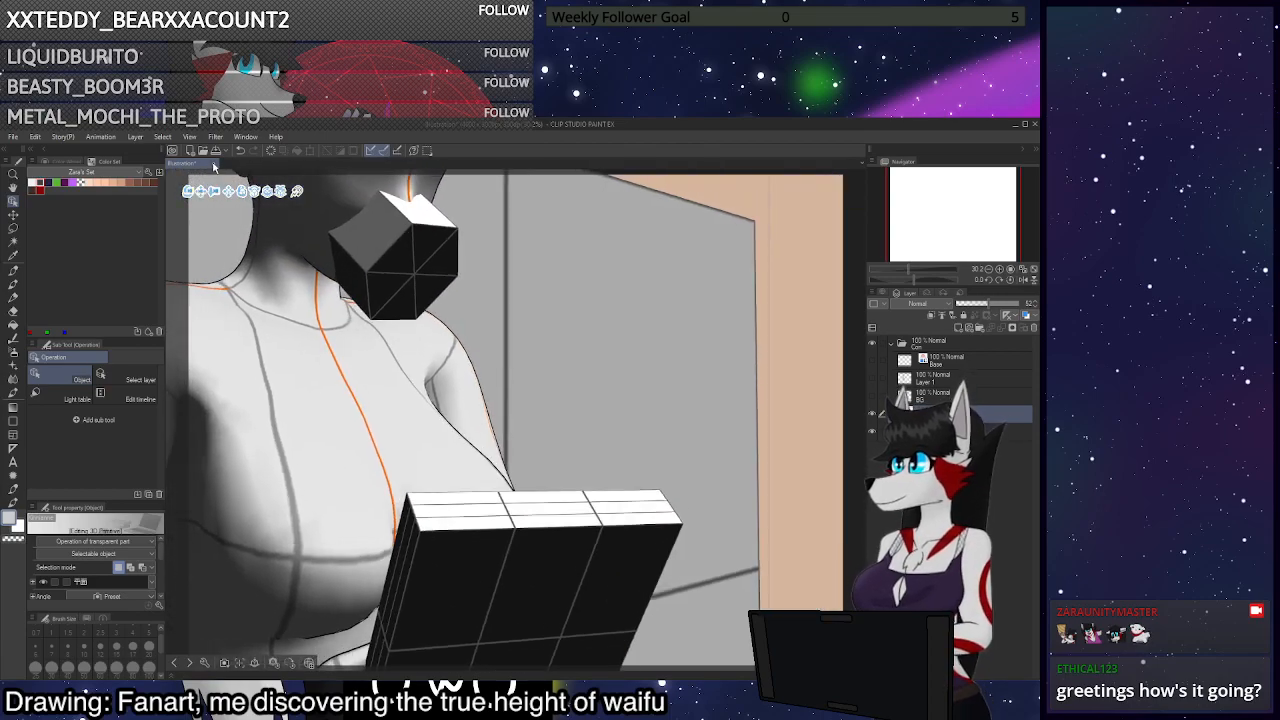
Fine-tune the muzzle prism's size and placement on the figure's lower face, checking it from several side angles
{"action": "left_click_drag", "start_coordinate": [801, 338], "coordinate": [548, 403]}
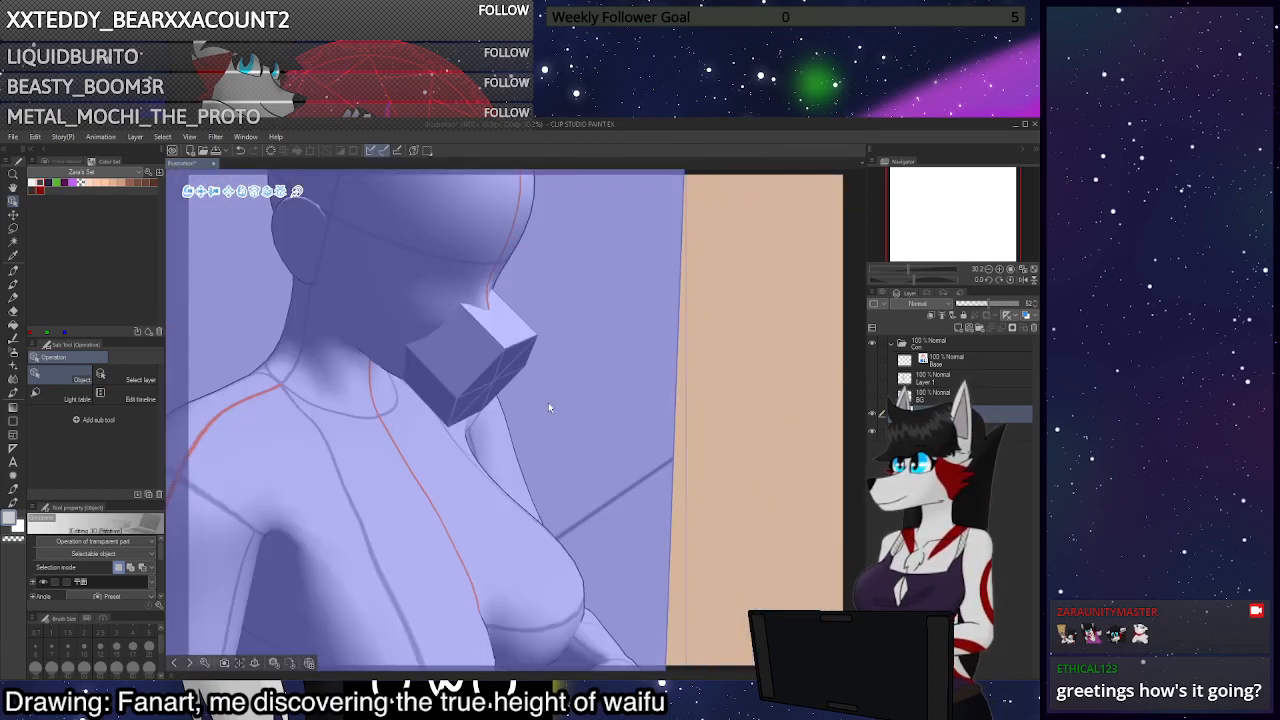
{"action": "left_click", "coordinate": [489, 379]}
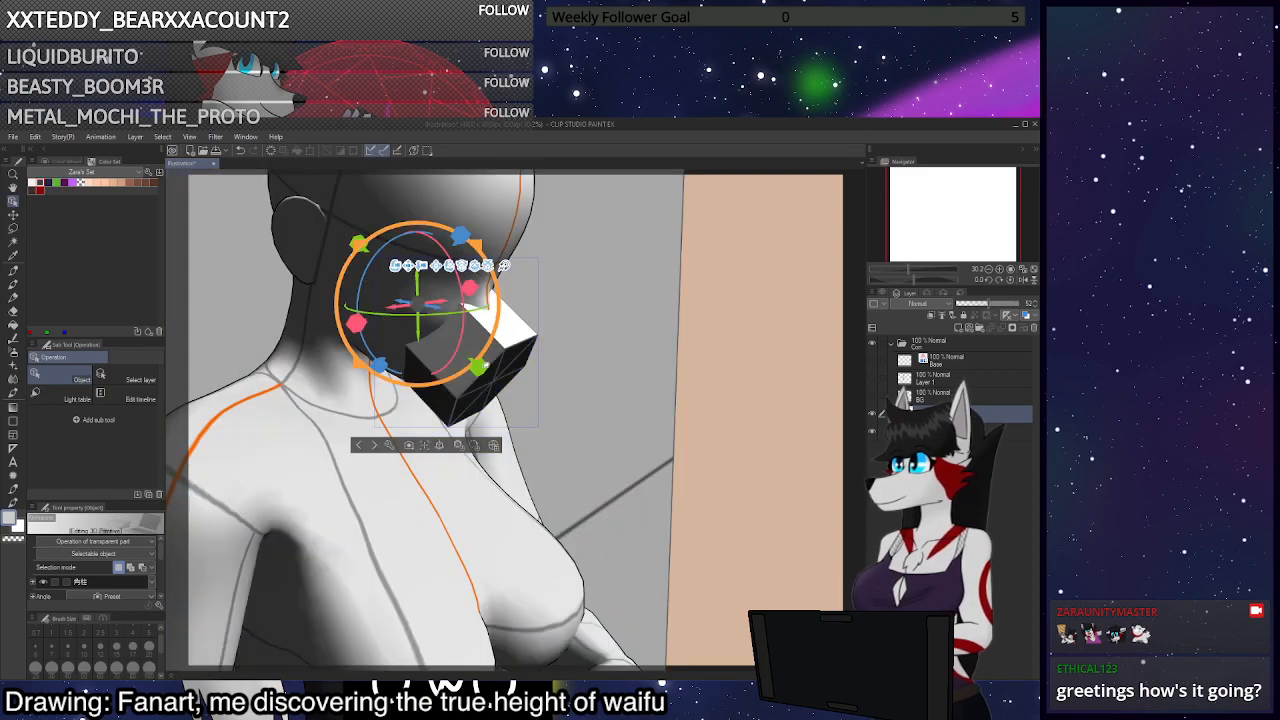
{"action": "left_click_drag", "start_coordinate": [485, 368], "coordinate": [488, 372]}
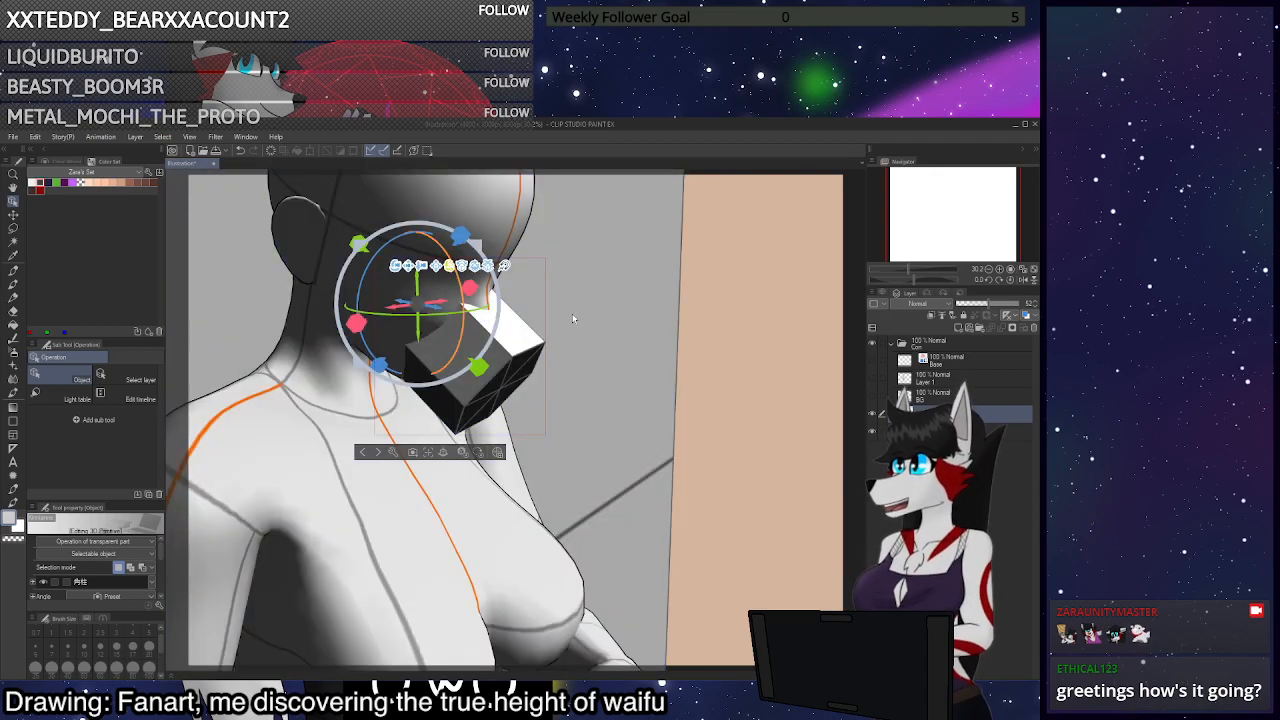
{"action": "left_click_drag", "start_coordinate": [782, 354], "coordinate": [751, 372]}
{"action": "left_click_drag", "start_coordinate": [396, 323], "coordinate": [385, 329]}
{"action": "left_click_drag", "start_coordinate": [815, 436], "coordinate": [868, 394]}
{"action": "left_click_drag", "start_coordinate": [374, 302], "coordinate": [377, 297]}
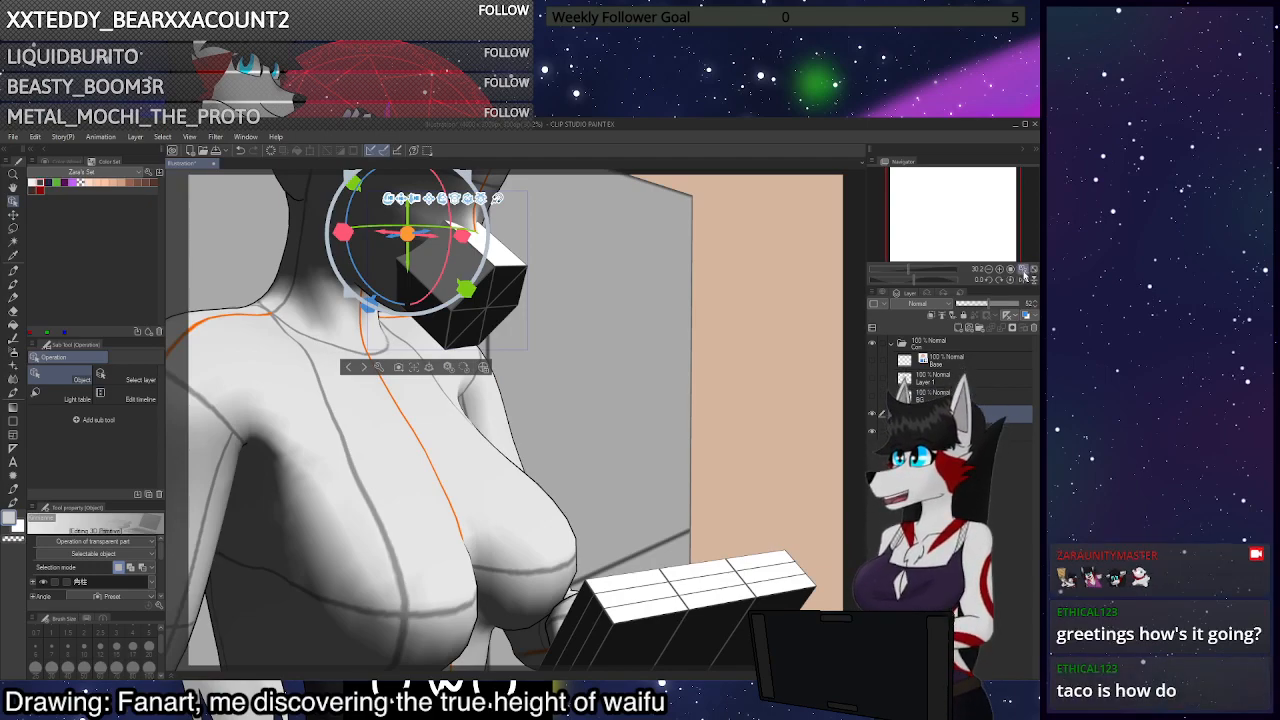
Pull the 3D camera back to frame the whole scene and select the standing mannequin
{"action": "scroll", "coordinate": [416, 252], "scroll_direction": "up", "scroll_amount": 3}
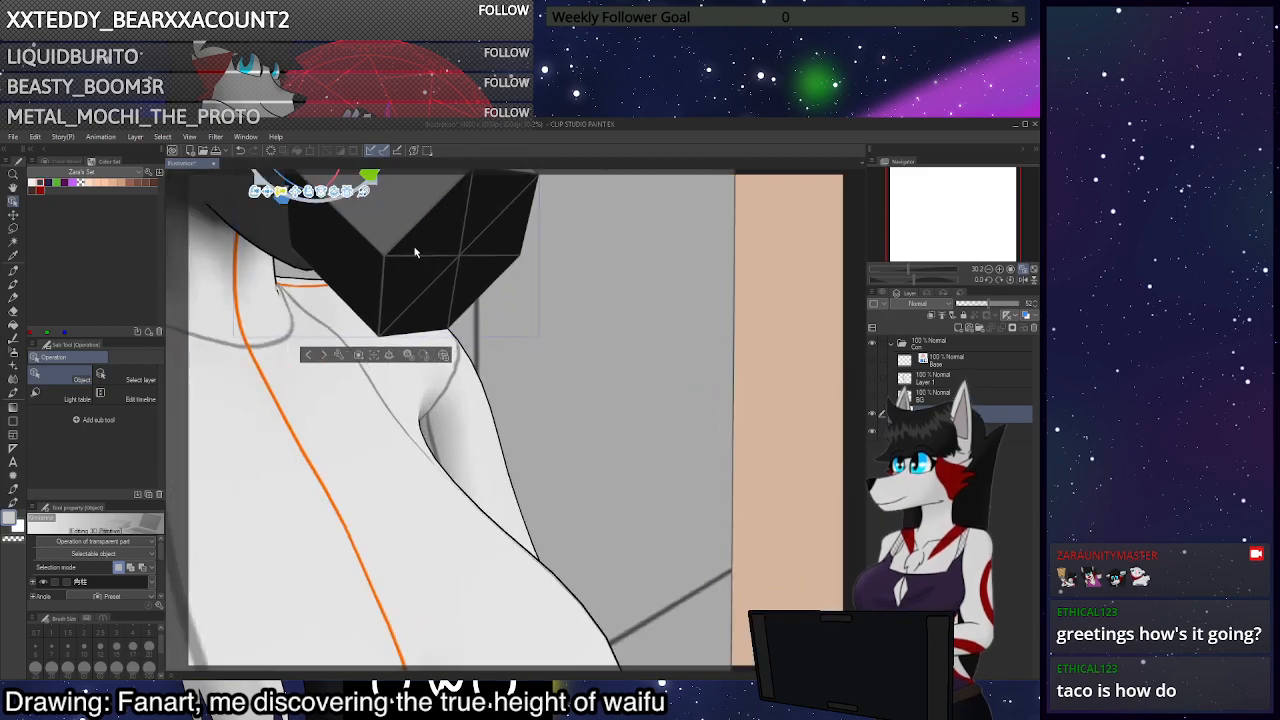
{"action": "scroll", "coordinate": [416, 252], "scroll_direction": "down", "scroll_amount": 6}
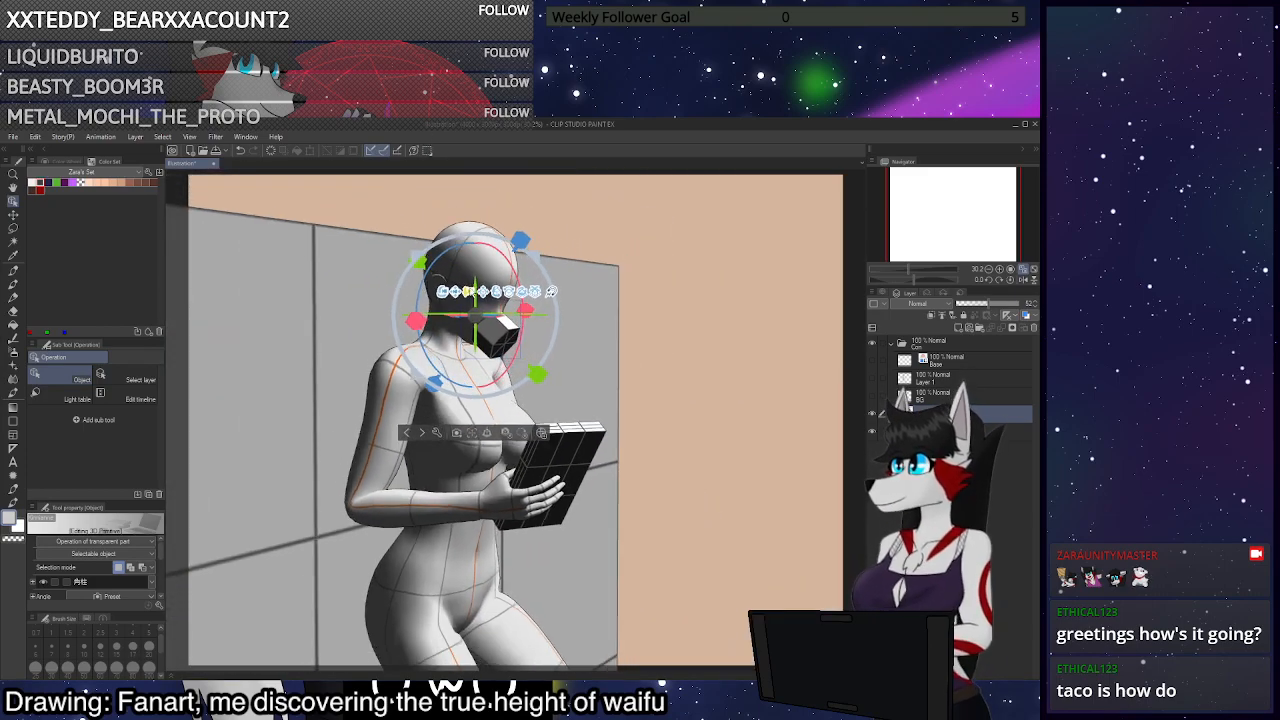
{"action": "scroll", "coordinate": [477, 243], "scroll_direction": "down", "scroll_amount": 4}
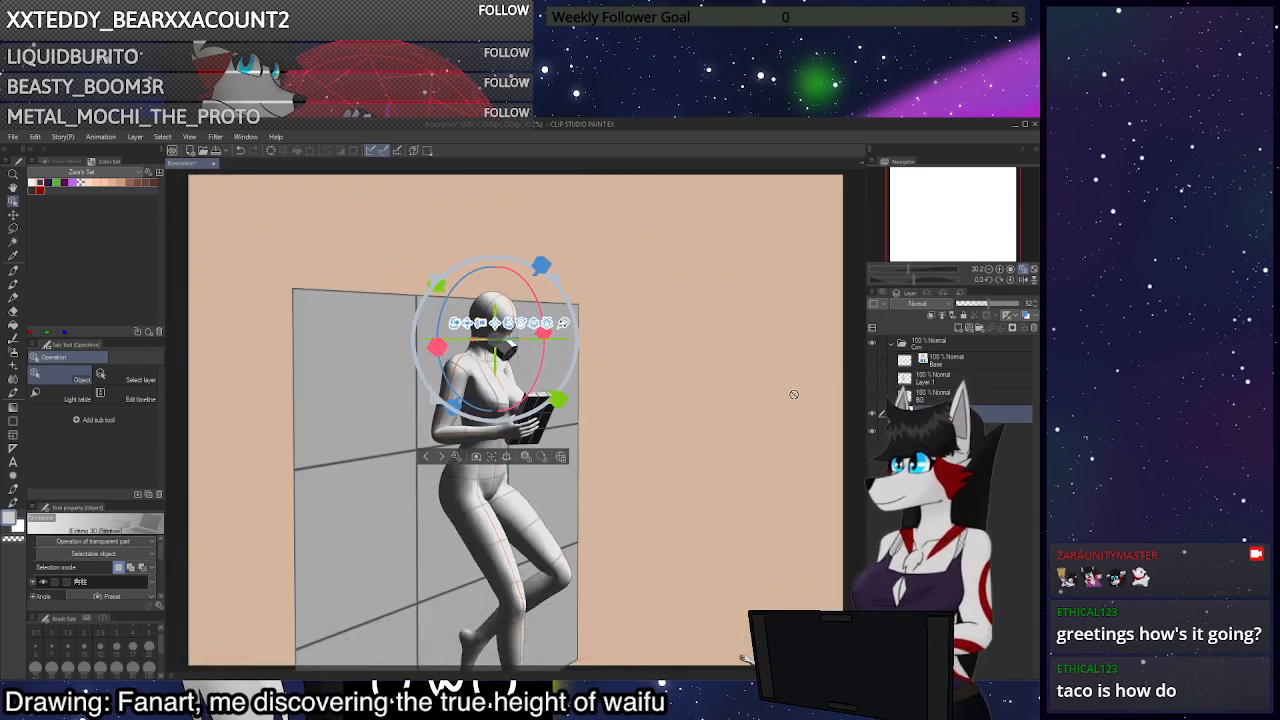
{"action": "key", "text": "p"}
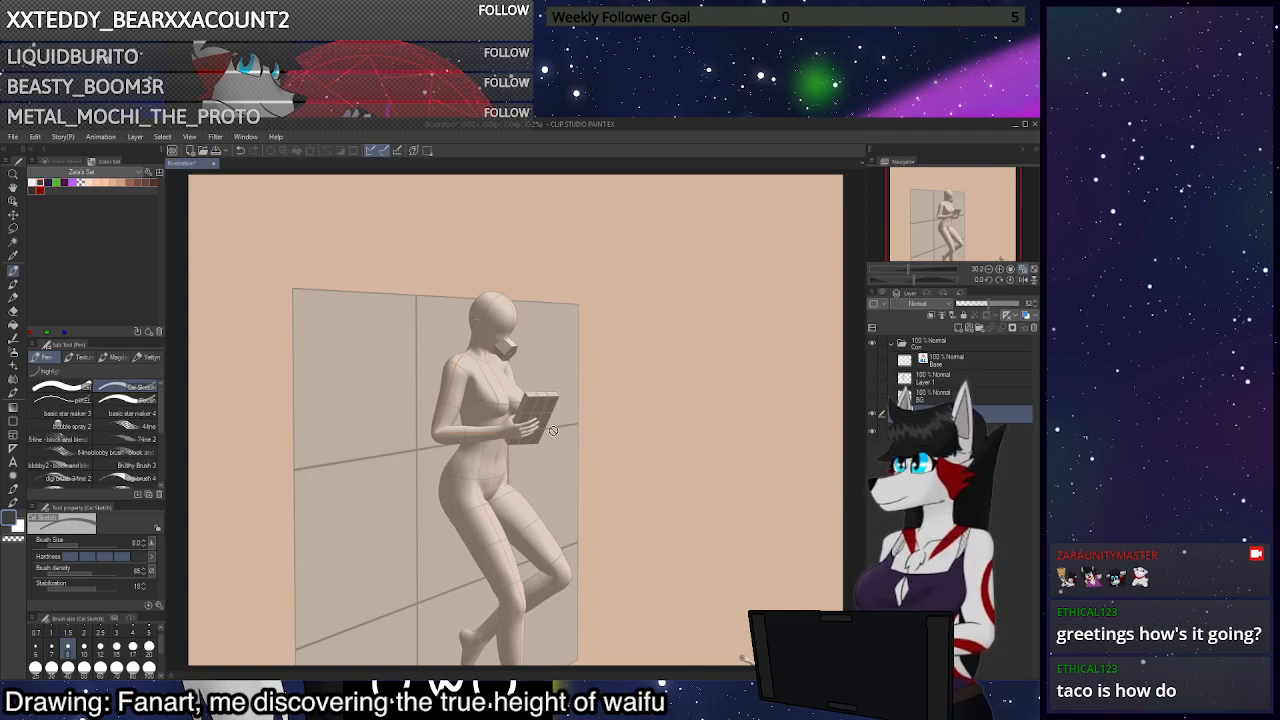
{"action": "key", "text": "o"}
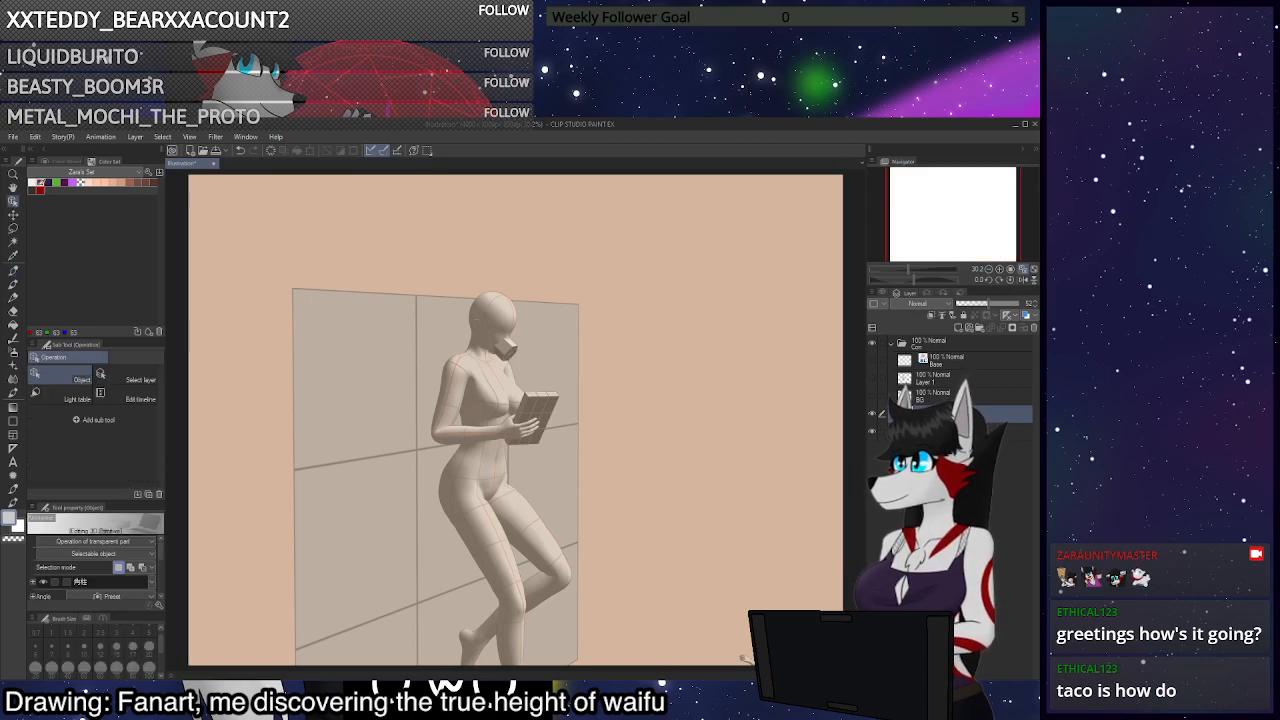
{"action": "left_click", "coordinate": [545, 533]}
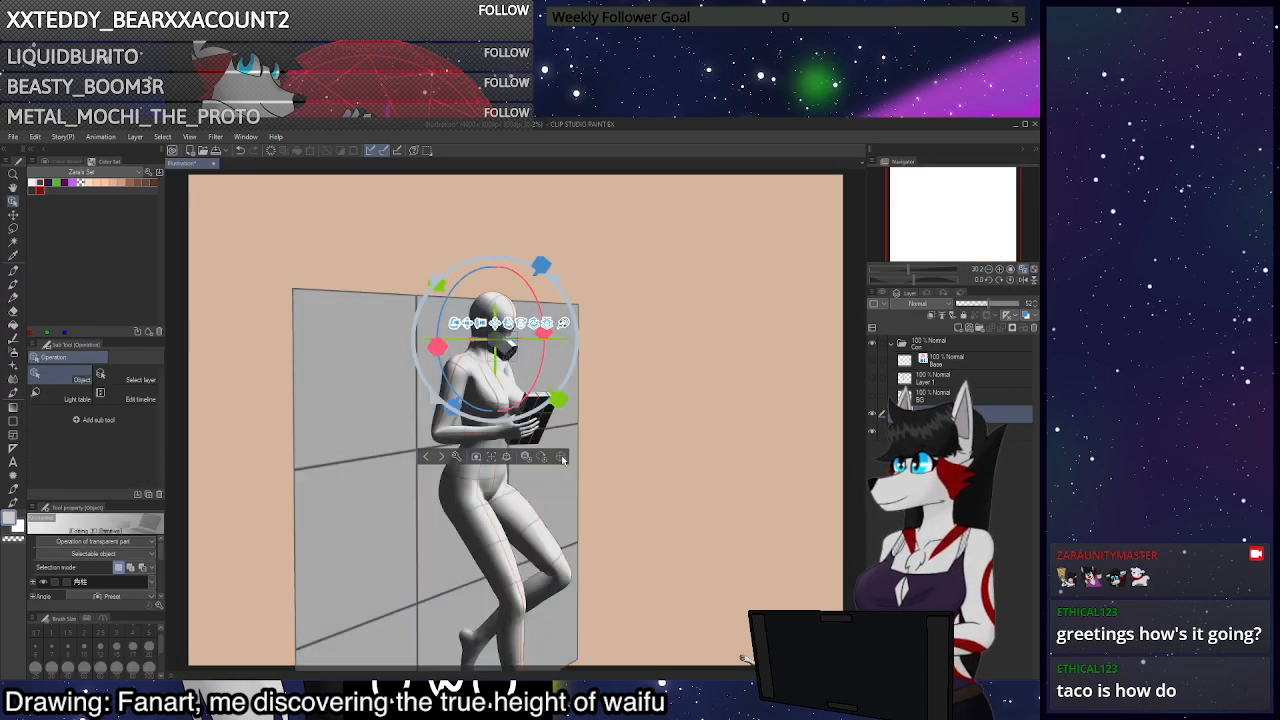
{"action": "left_click", "coordinate": [545, 533]}
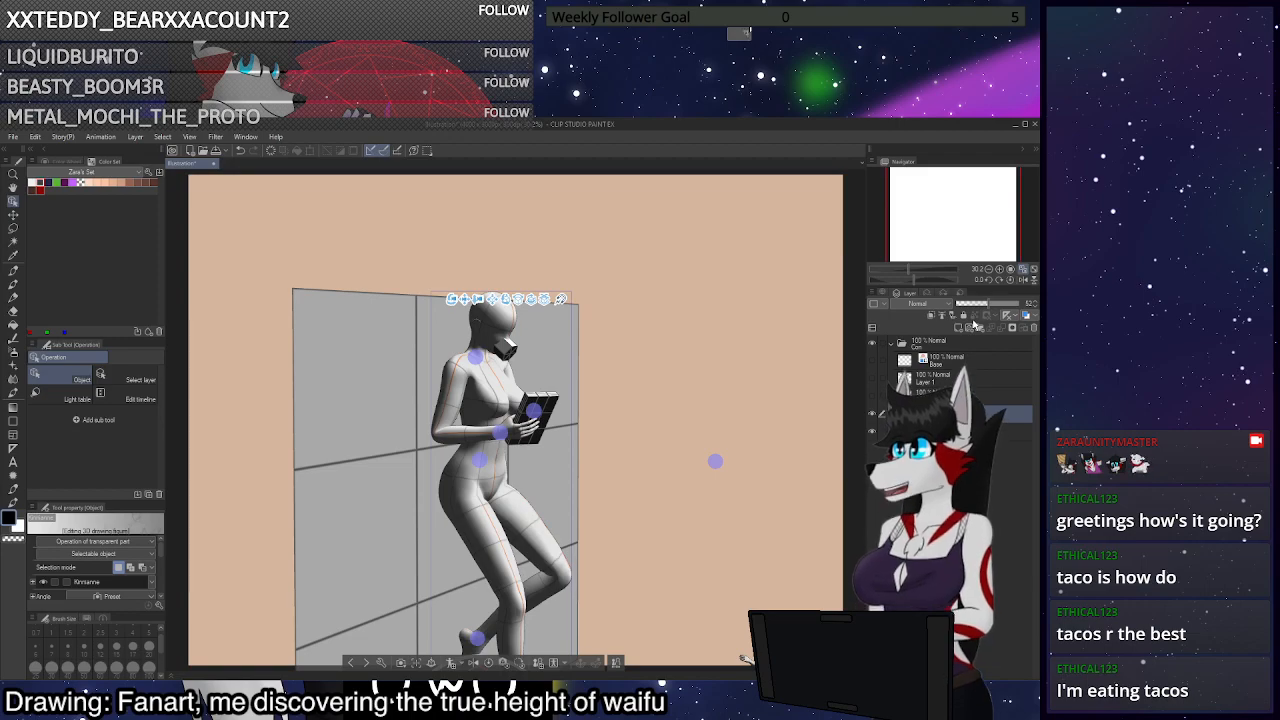
Return the 3D camera to the low-angle full-body front view, line it up with the body sketch, and go back to the Base layer's pen
{"action": "key", "text": "ctrl+z"}
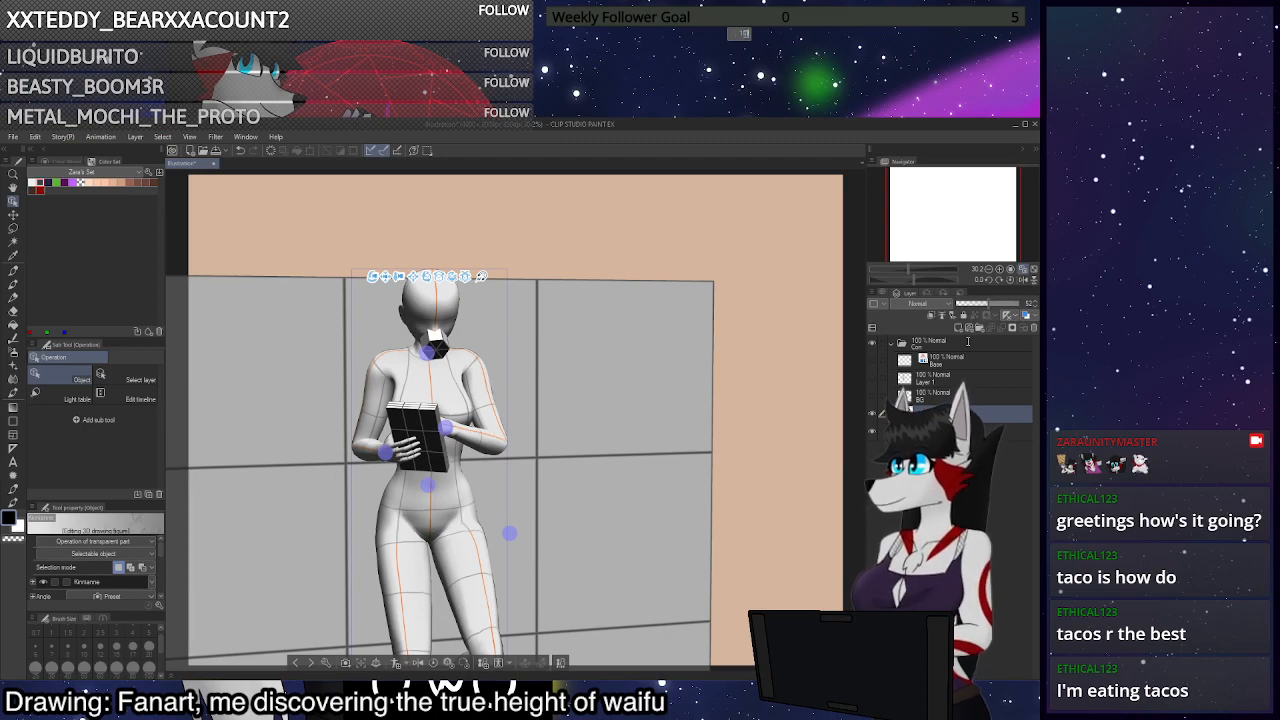
{"action": "key", "text": "ctrl+z"}
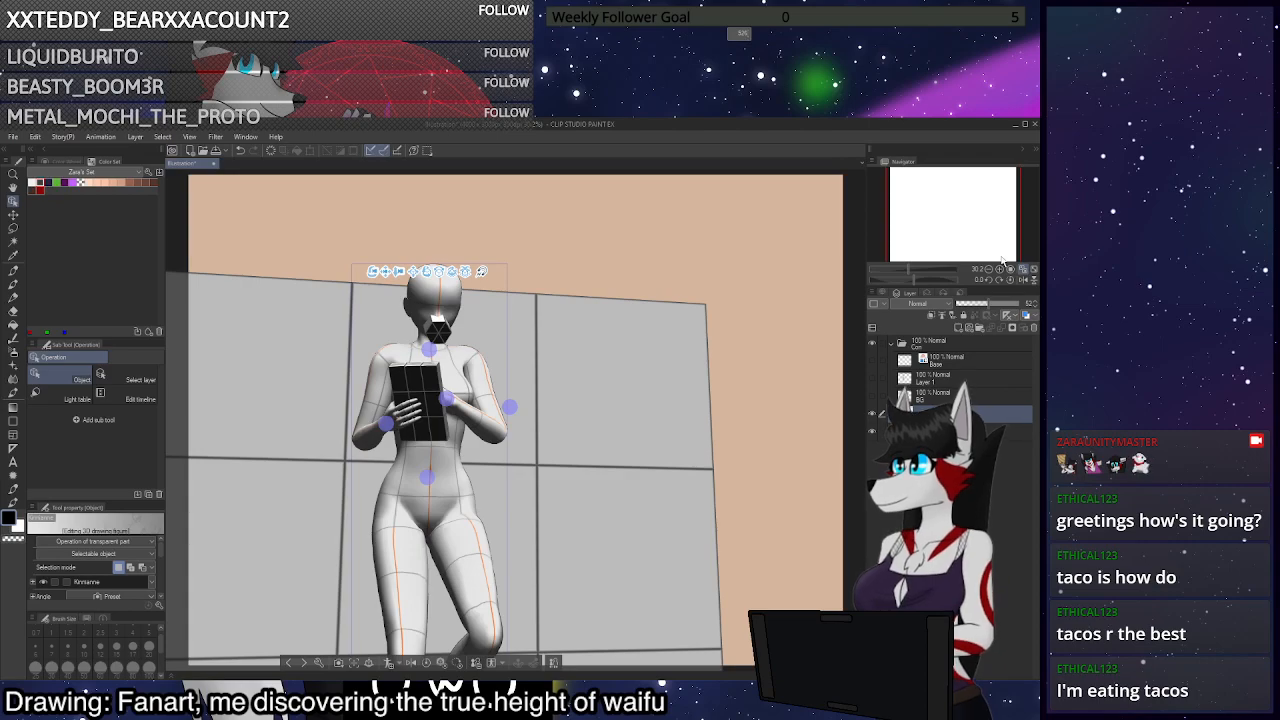
{"action": "left_click_drag", "start_coordinate": [1002, 260], "coordinate": [1001, 257]}
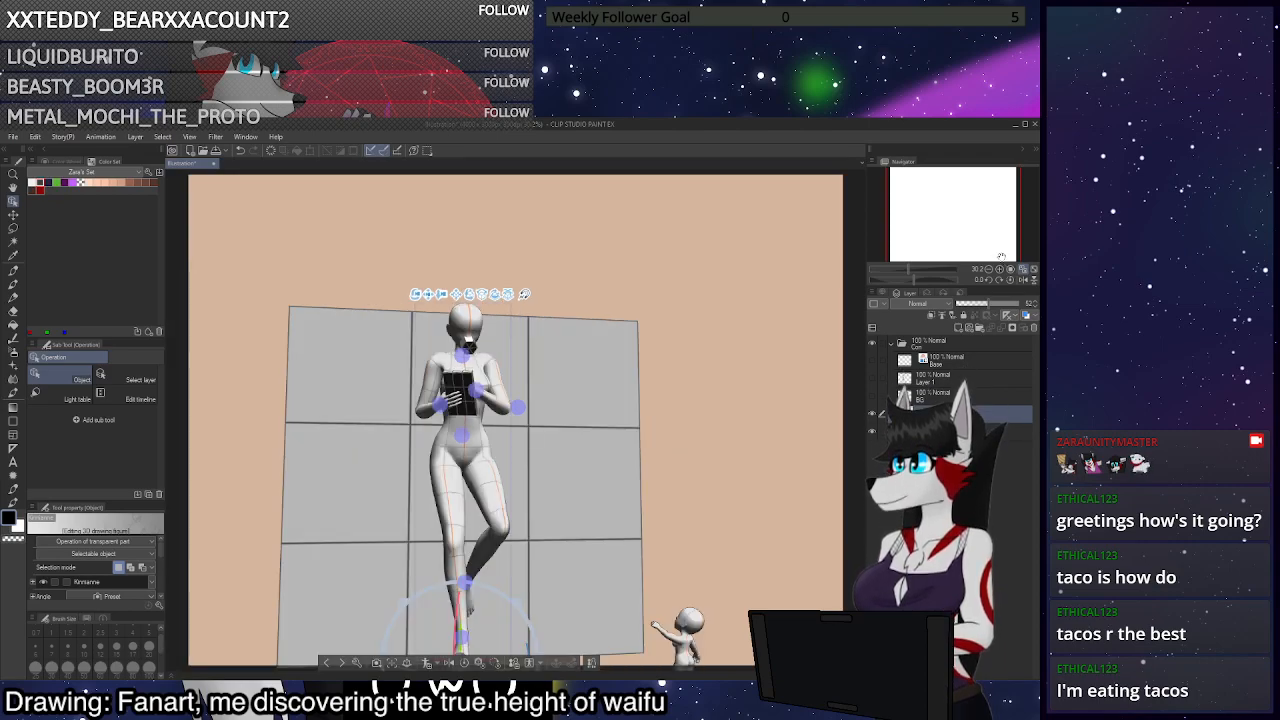
{"action": "left_click", "coordinate": [963, 373]}
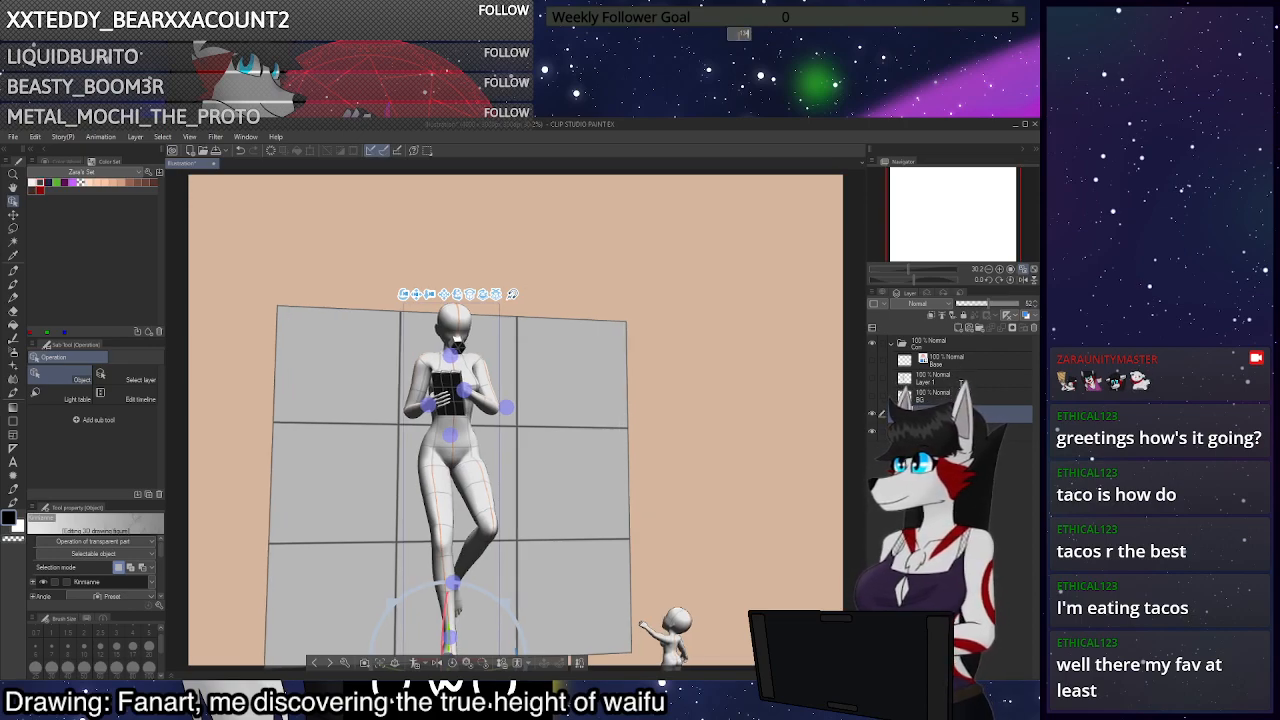
{"action": "left_click", "coordinate": [961, 388]}
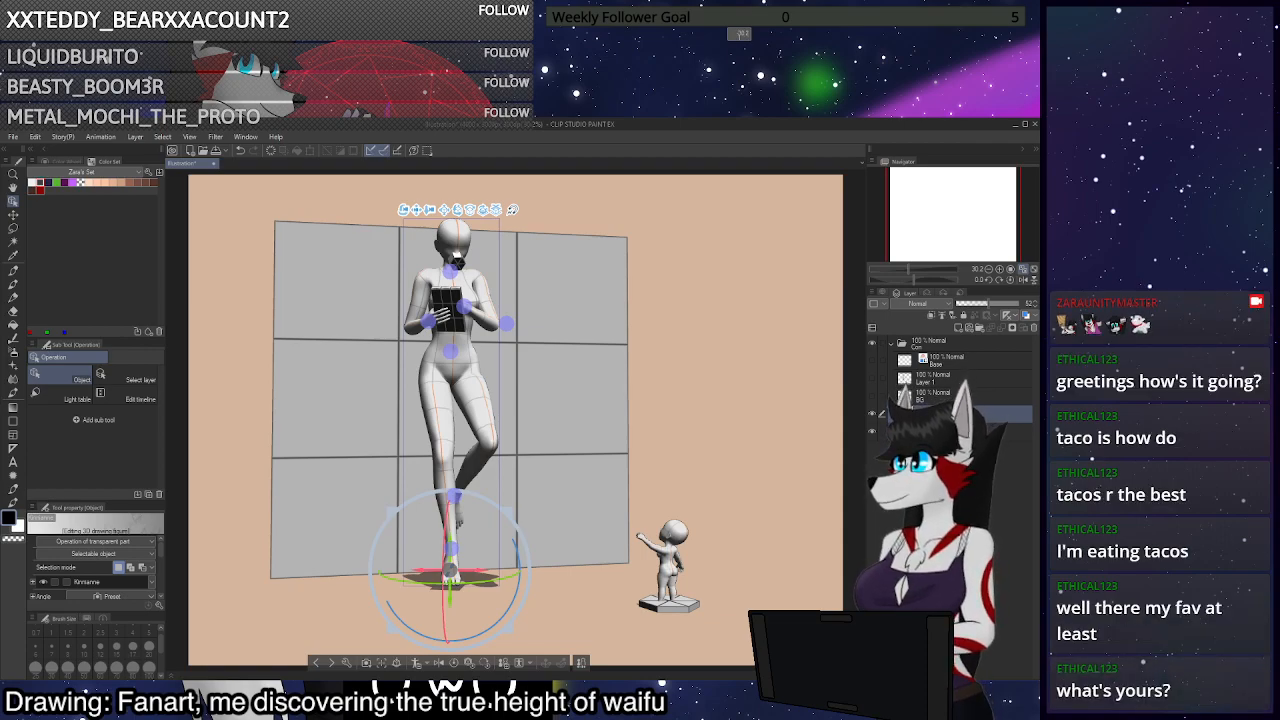
{"action": "left_click_drag", "start_coordinate": [417, 210], "coordinate": [419, 213]}
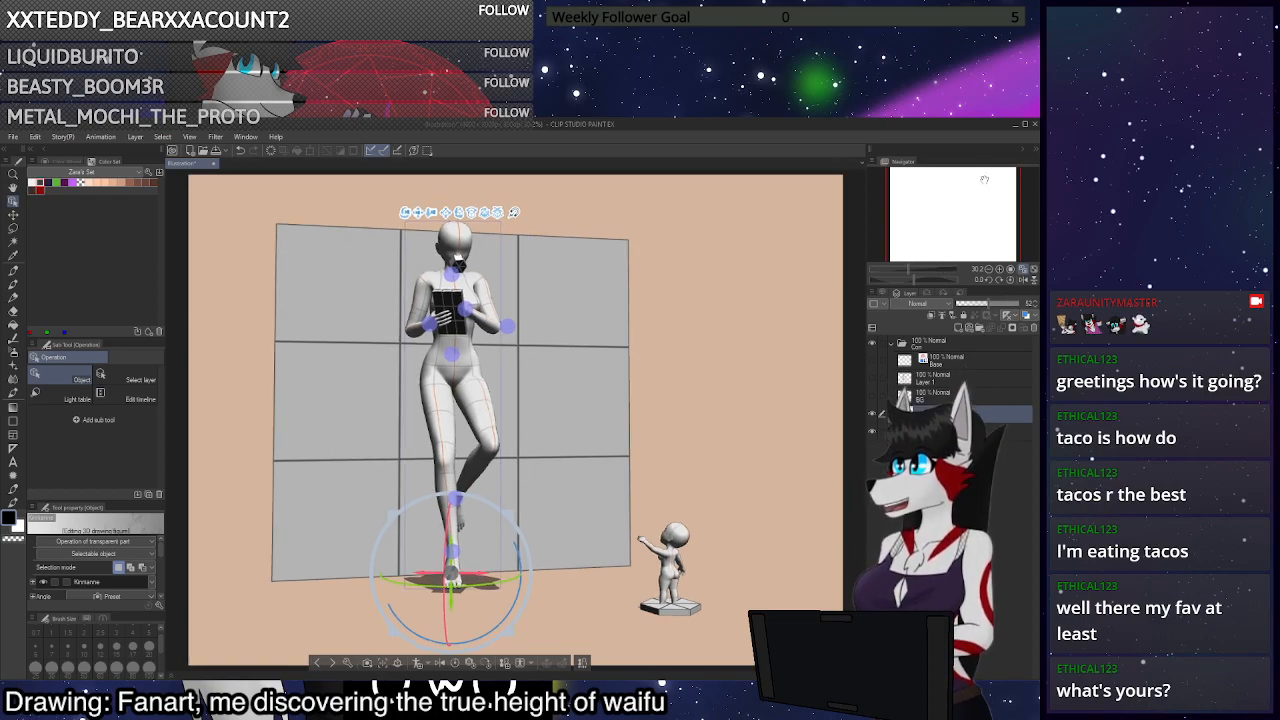
{"action": "left_click", "coordinate": [967, 360]}
{"action": "key", "text": "p"}
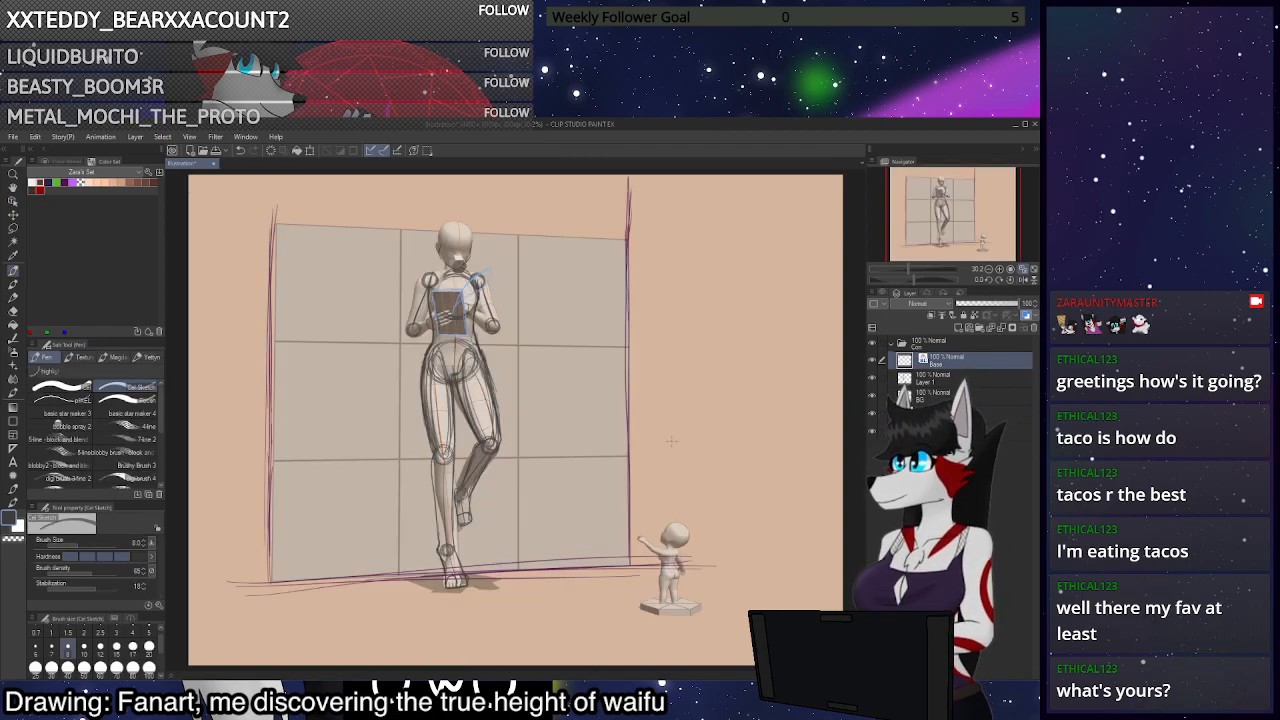
Select the muzzle prism on the 3D layer and rotate it slightly to follow the direction of the face
{"action": "left_click_drag", "start_coordinate": [953, 216], "coordinate": [949, 197]}
{"action": "scroll", "coordinate": [484, 320], "scroll_direction": "up", "scroll_amount": 3}
{"action": "scroll", "coordinate": [484, 320], "scroll_direction": "up", "scroll_amount": 1}
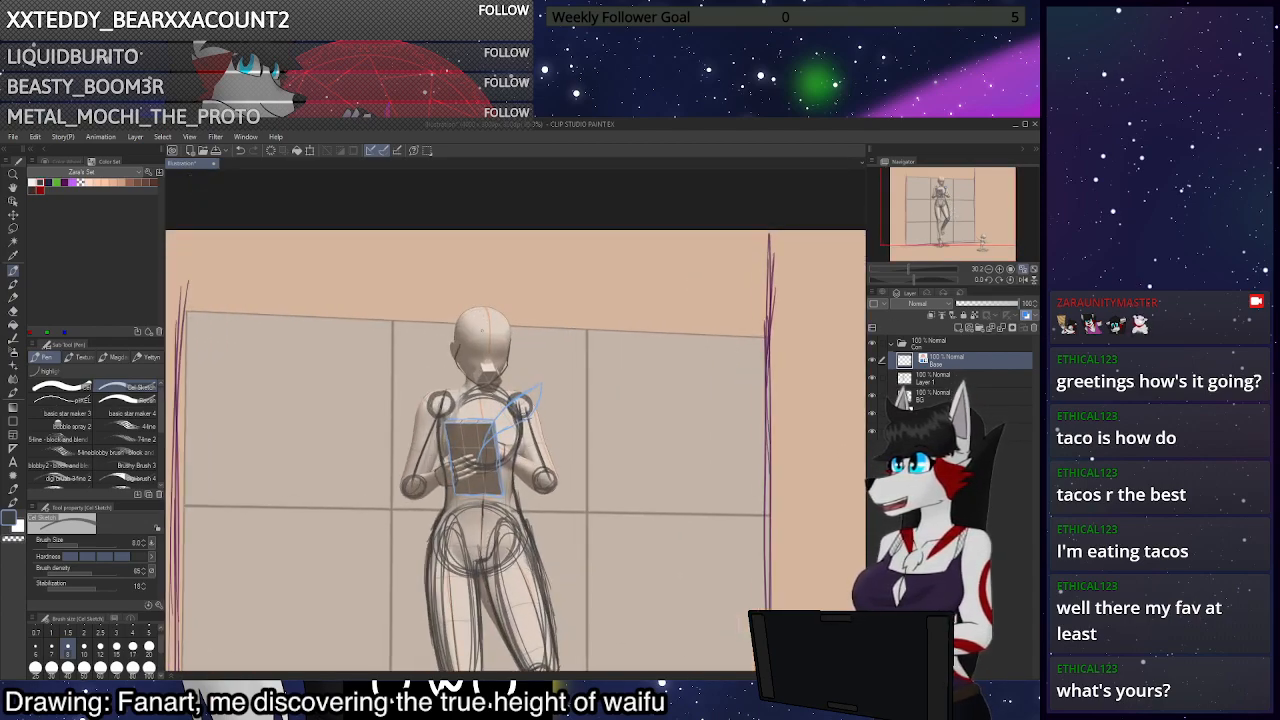
{"action": "scroll", "coordinate": [510, 400], "scroll_direction": "up", "scroll_amount": 6}
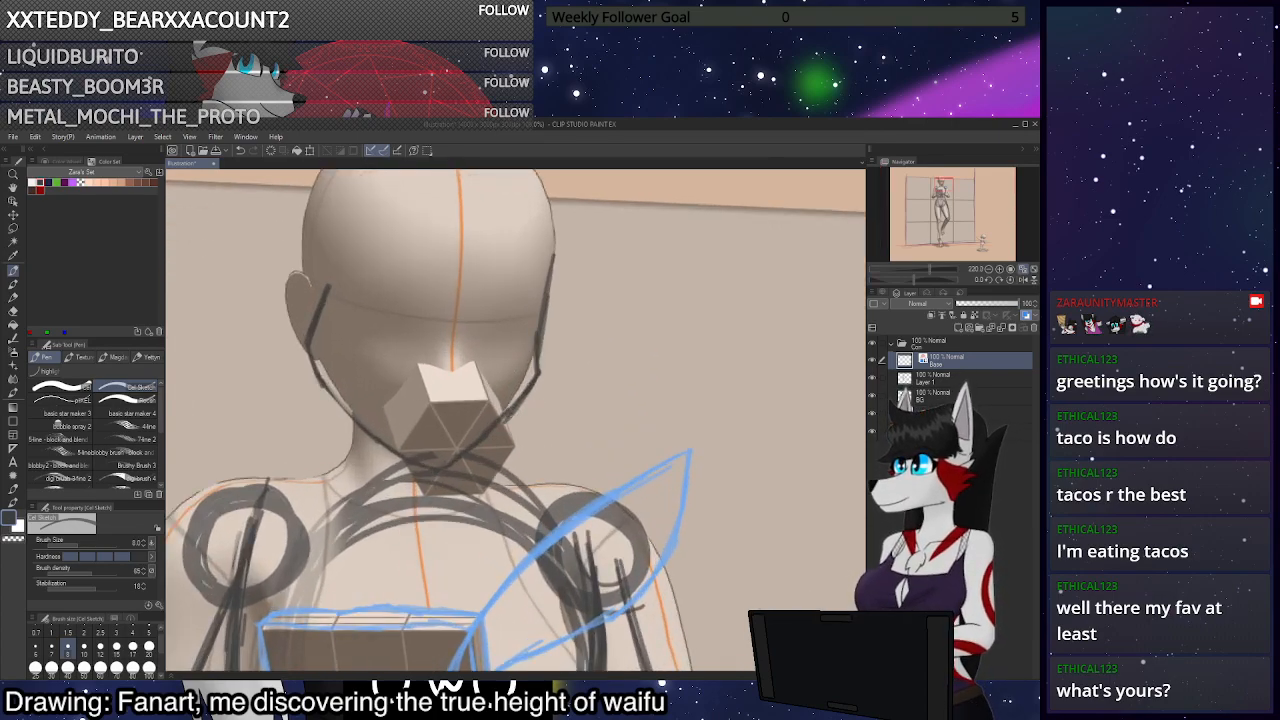
{"action": "left_click", "coordinate": [950, 414]}
{"action": "left_click", "coordinate": [13, 201]}
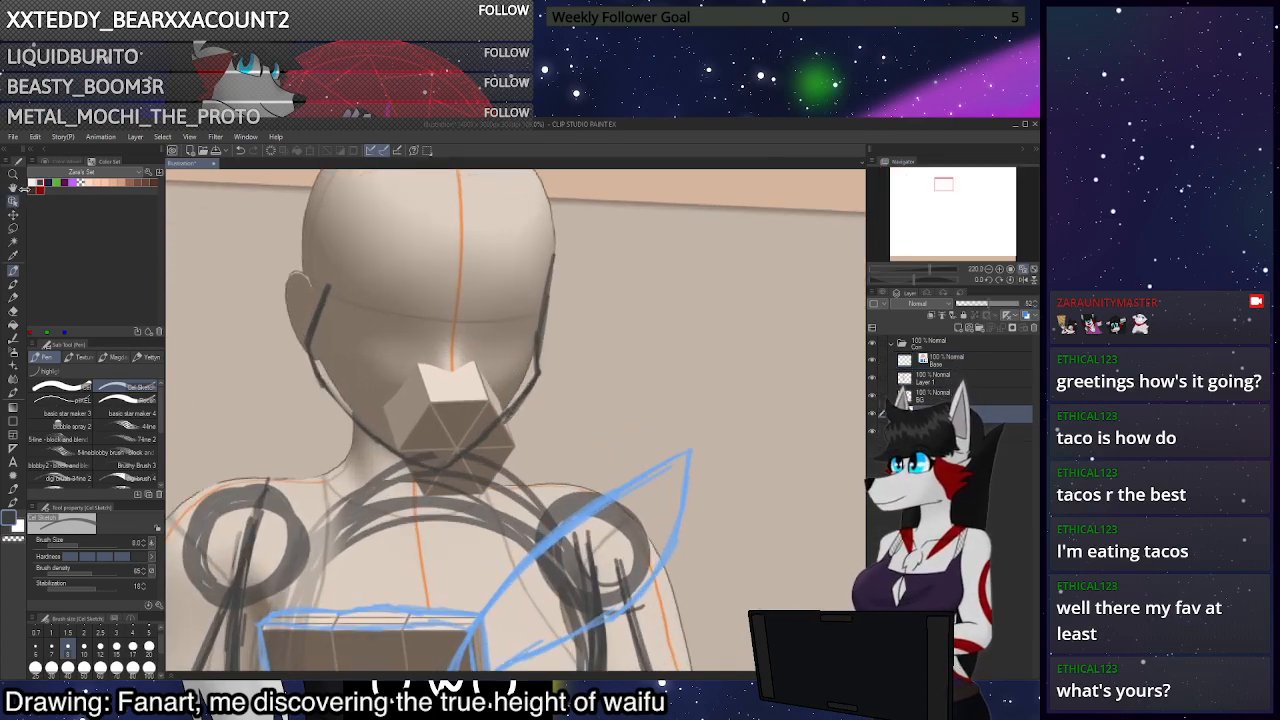
{"action": "left_click", "coordinate": [471, 412]}
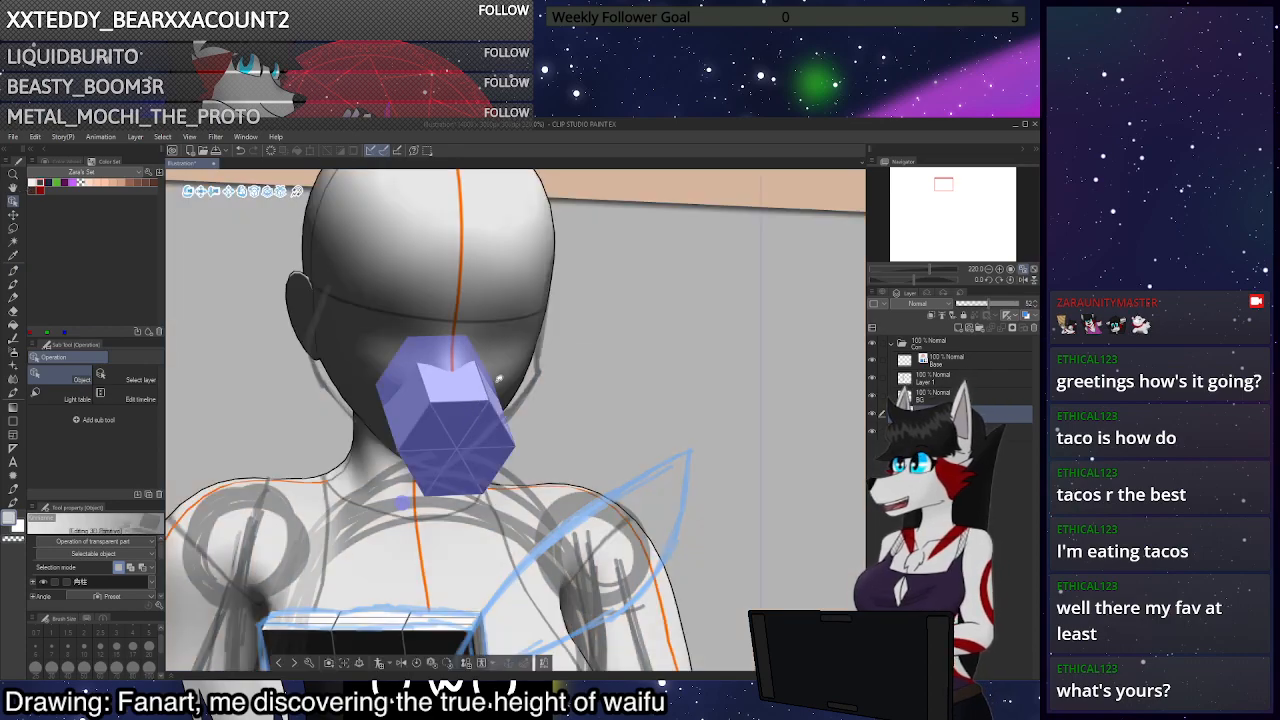
{"action": "left_click", "coordinate": [475, 410]}
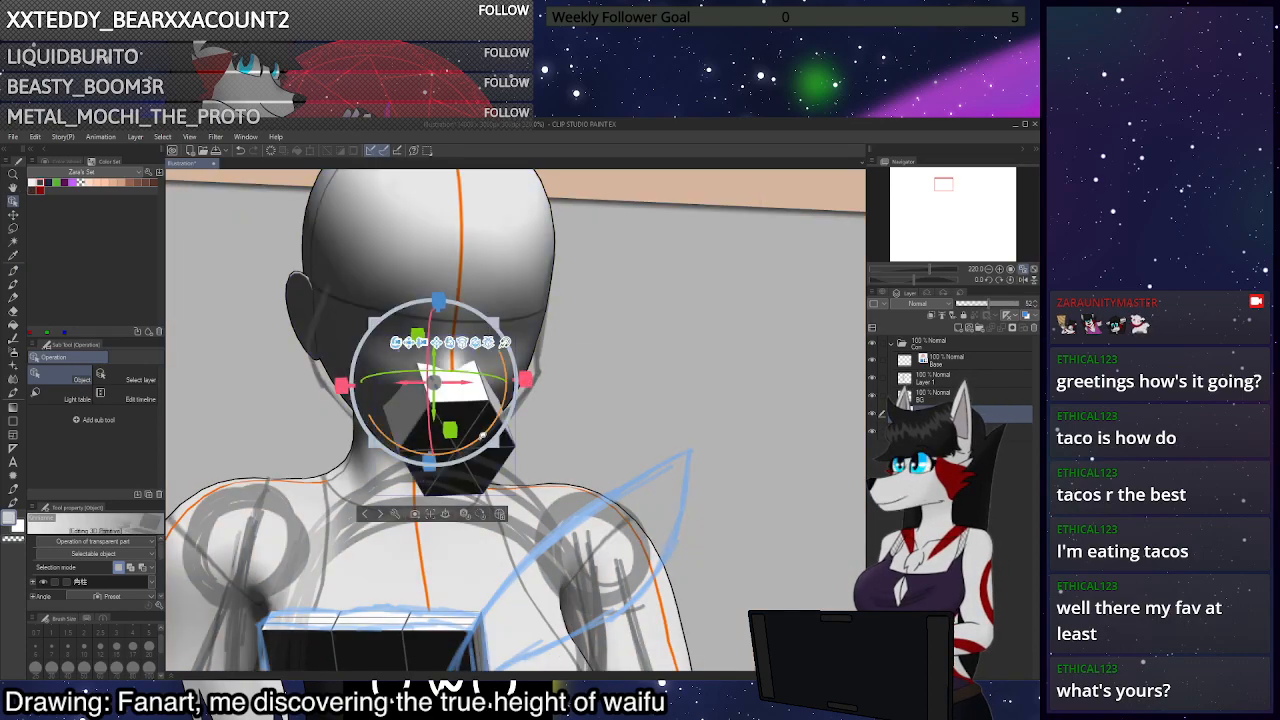
{"action": "mouse_move", "coordinate": [478, 440]}
{"action": "left_mouse_down"}
{"action": "mouse_move", "coordinate": [467, 442]}
{"action": "mouse_move", "coordinate": [479, 438]}
{"action": "left_mouse_up"}
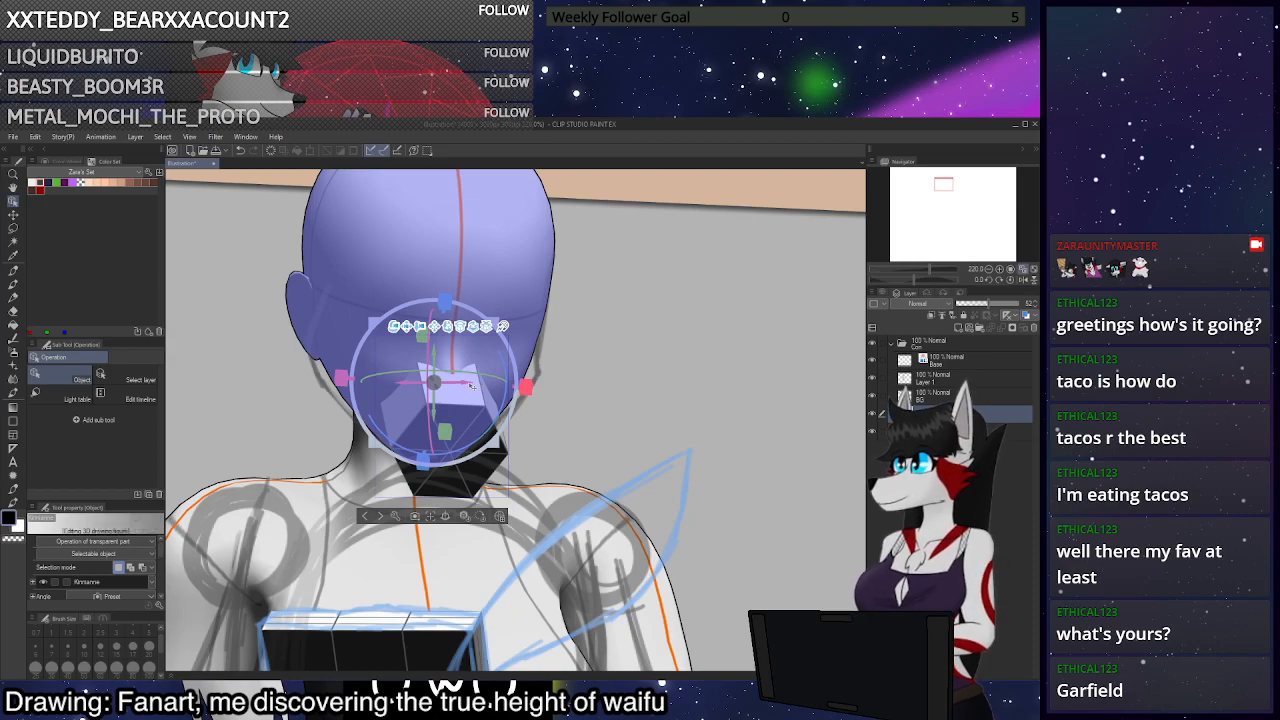
Shift the muzzle prism sideways to line it up with the centre line of the mannequin's face
{"action": "left_click", "coordinate": [489, 417]}
{"action": "left_click", "coordinate": [480, 442]}
{"action": "left_click_drag", "start_coordinate": [472, 378], "coordinate": [470, 380]}
{"action": "left_click", "coordinate": [481, 465]}
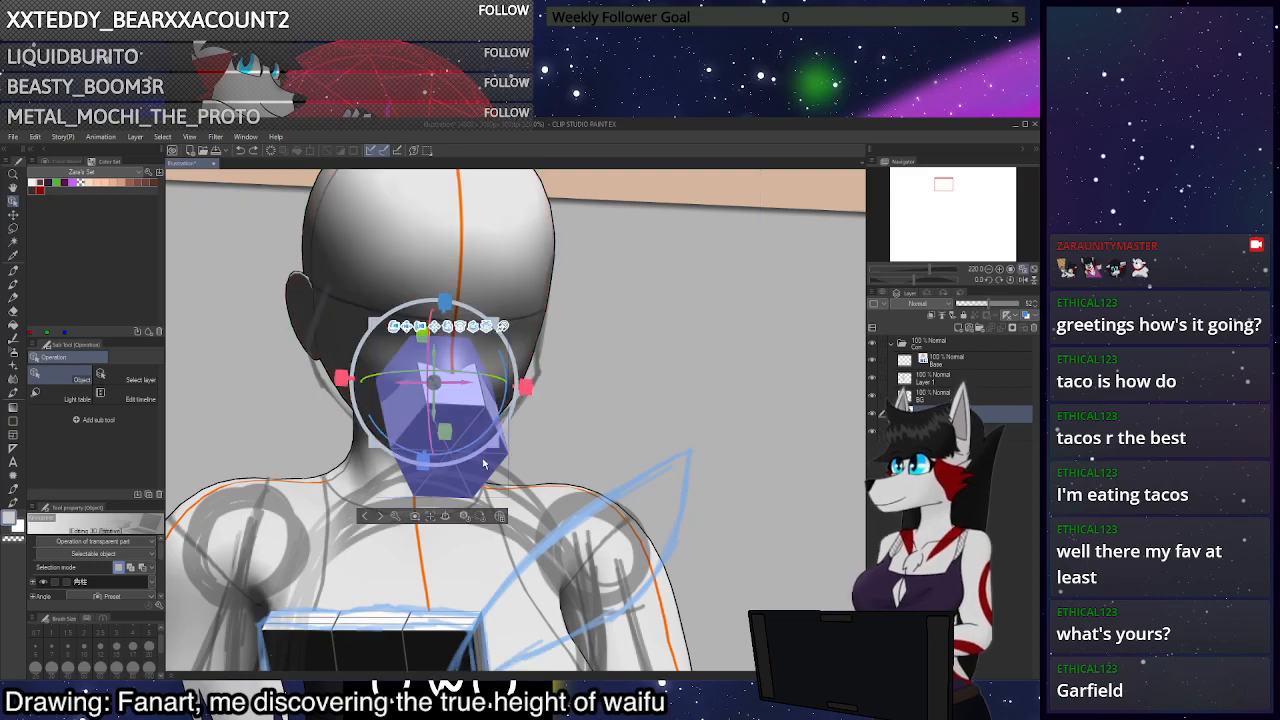
{"action": "mouse_move", "coordinate": [471, 380]}
{"action": "left_mouse_down"}
{"action": "mouse_move", "coordinate": [486, 382]}
{"action": "mouse_move", "coordinate": [470, 382]}
{"action": "left_mouse_up"}
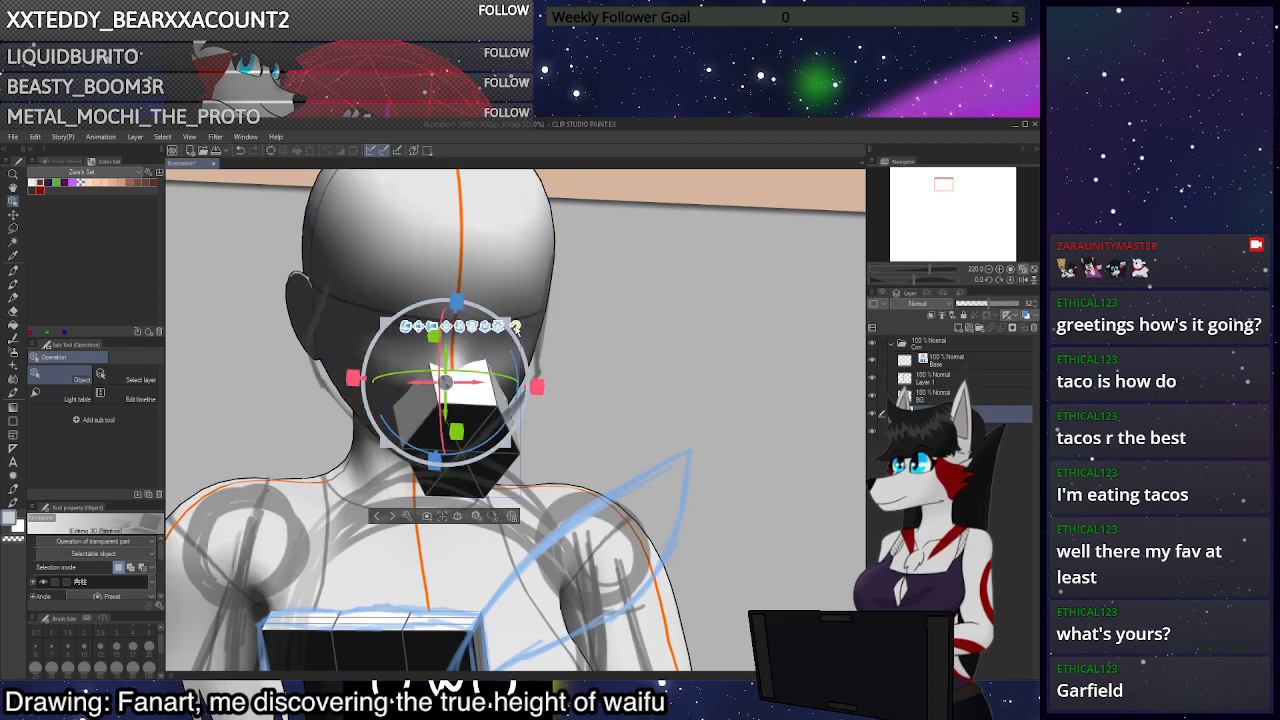
{"action": "left_click_drag", "start_coordinate": [480, 380], "coordinate": [473, 379]}
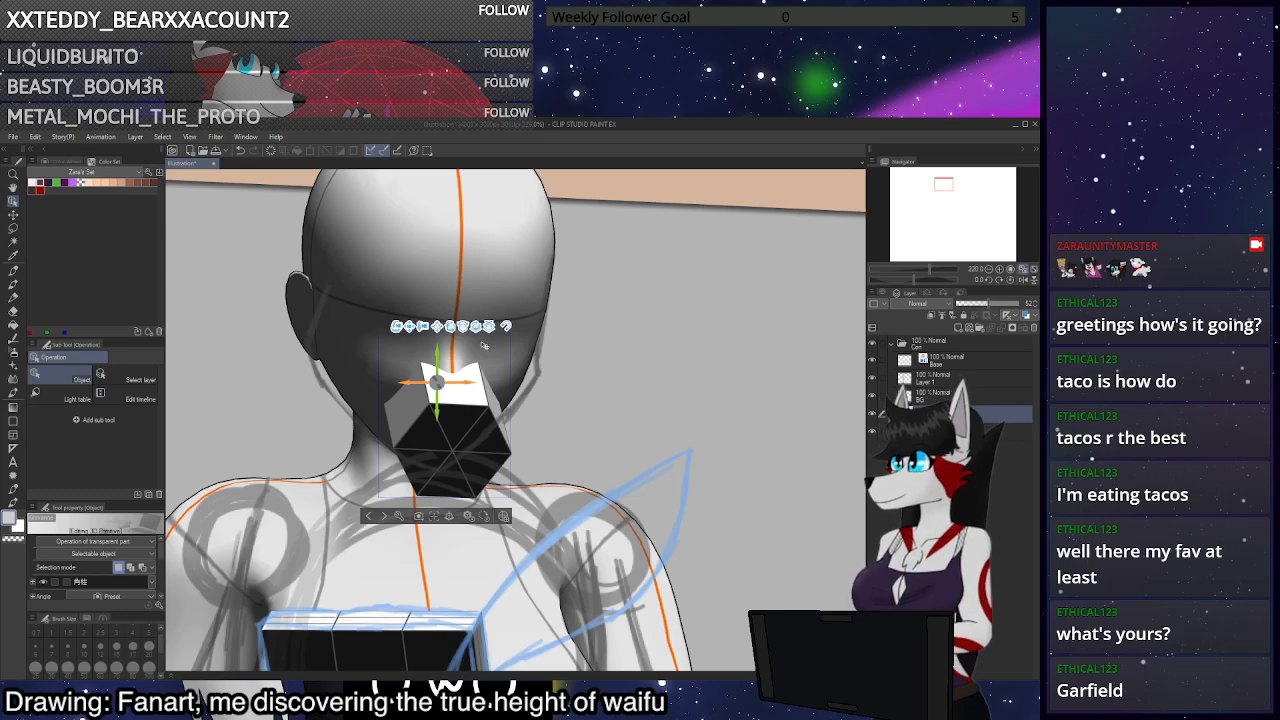
Sketch a triangular nose and the muzzle's bridge line over the prism on Layer 1
{"action": "left_click", "coordinate": [965, 360]}
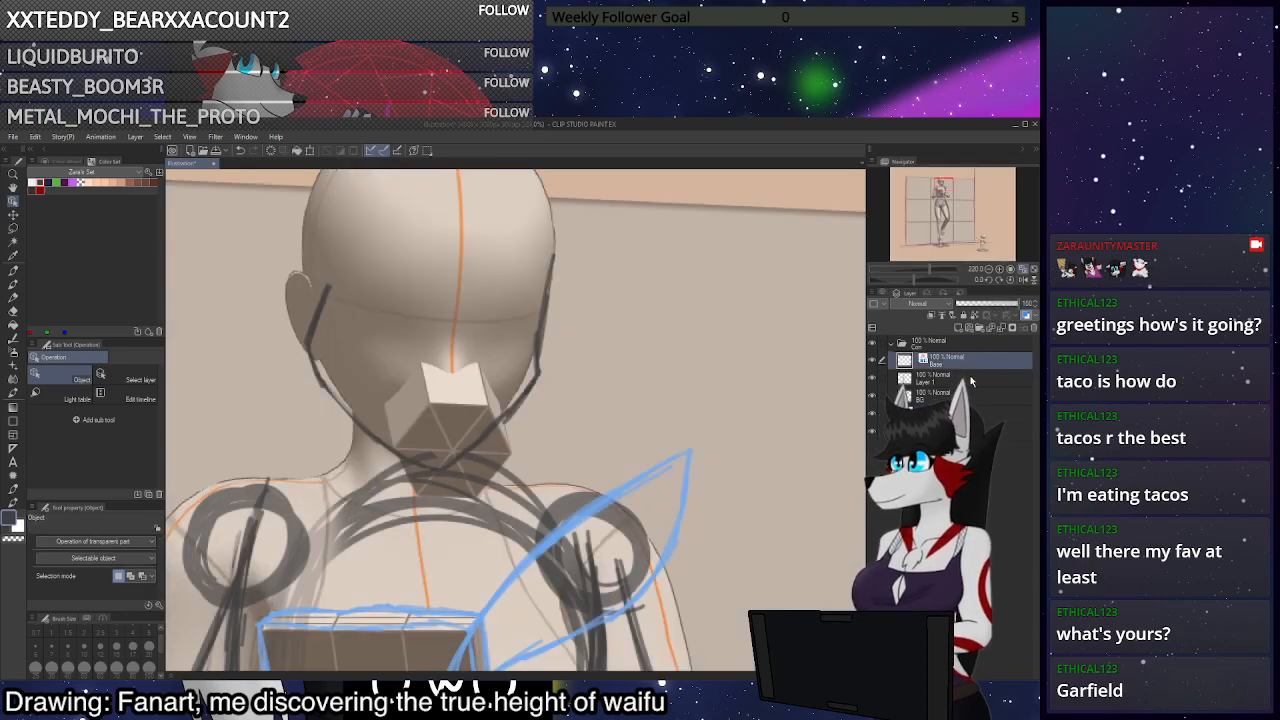
{"action": "key", "text": "p"}
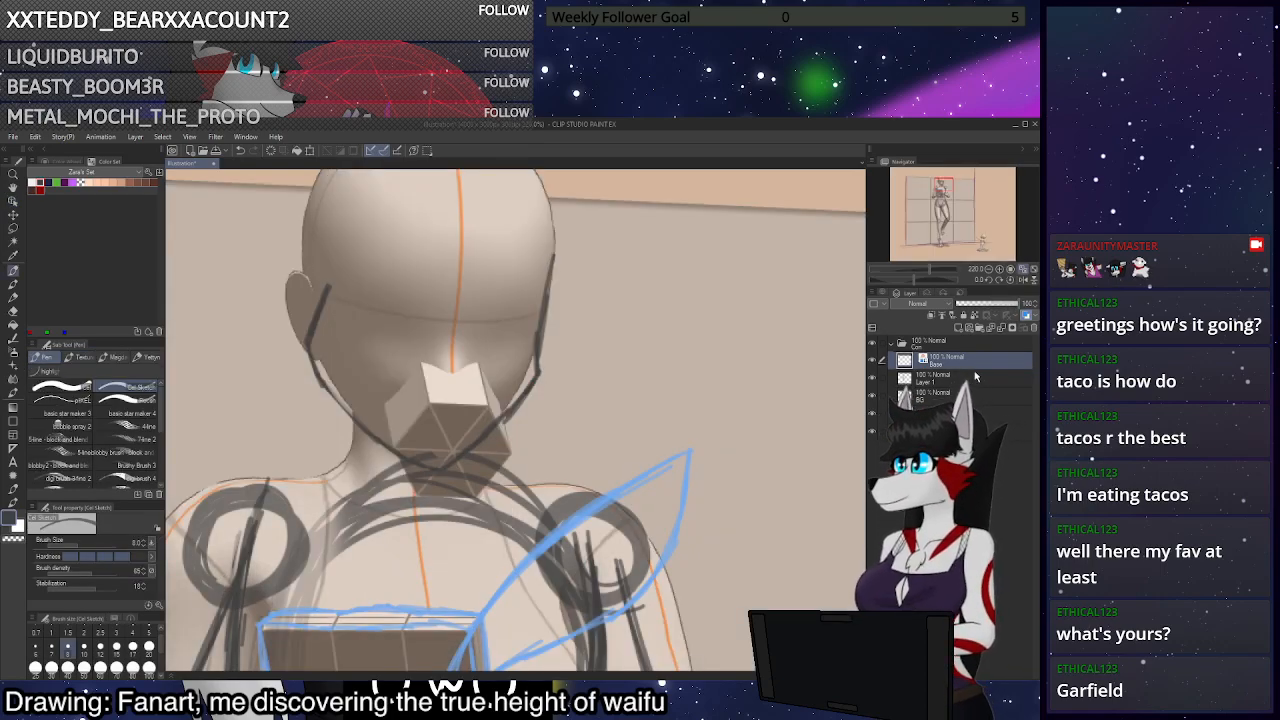
{"action": "left_click_drag", "start_coordinate": [433, 406], "coordinate": [448, 431]}
{"action": "key", "text": "ctrl+z"}
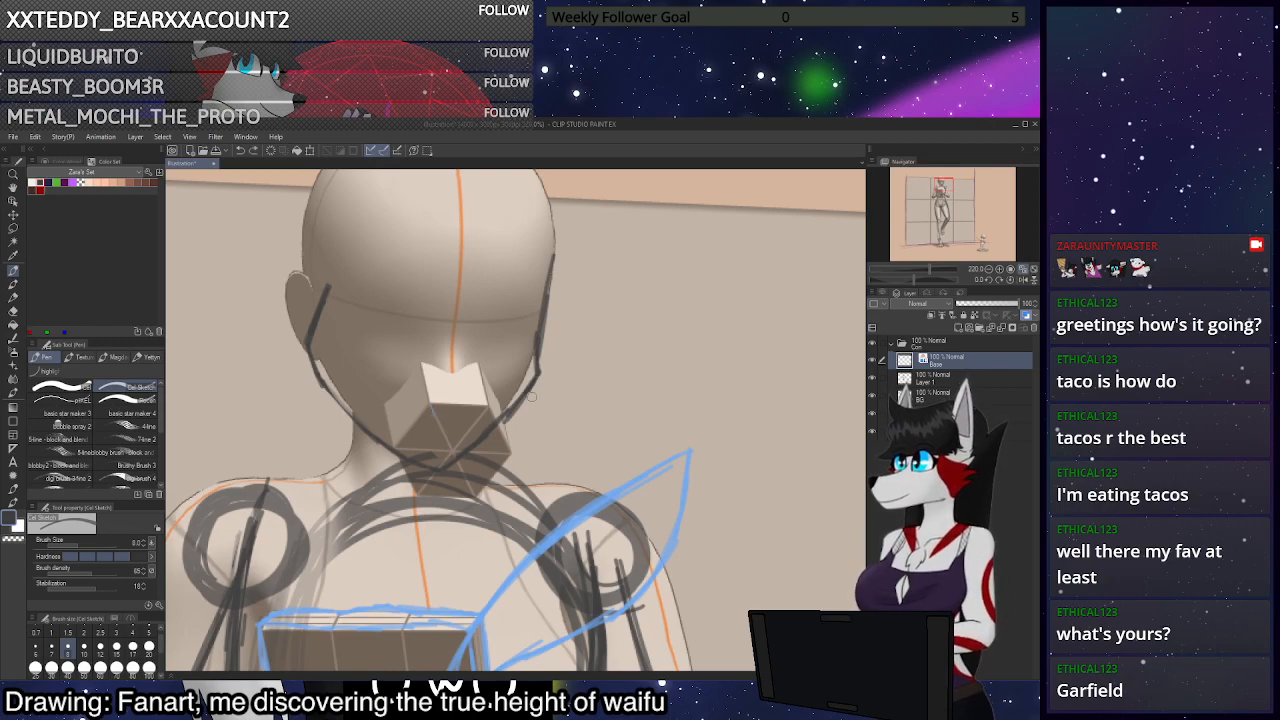
{"action": "left_click", "coordinate": [976, 383]}
{"action": "mouse_move", "coordinate": [432, 407]}
{"action": "left_mouse_down"}
{"action": "mouse_move", "coordinate": [452, 429]}
{"action": "mouse_move", "coordinate": [486, 409]}
{"action": "mouse_move", "coordinate": [430, 401]}
{"action": "left_mouse_up"}
{"action": "key", "text": "ctrl+z"}
{"action": "key", "text": "ctrl+z"}
{"action": "key", "text": "ctrl+z"}
{"action": "left_click_drag", "start_coordinate": [467, 341], "coordinate": [483, 396]}
{"action": "key", "text": "ctrl+z"}
{"action": "mouse_move", "coordinate": [466, 337]}
{"action": "left_mouse_down"}
{"action": "mouse_move", "coordinate": [487, 400]}
{"action": "mouse_move", "coordinate": [467, 346]}
{"action": "left_mouse_up"}
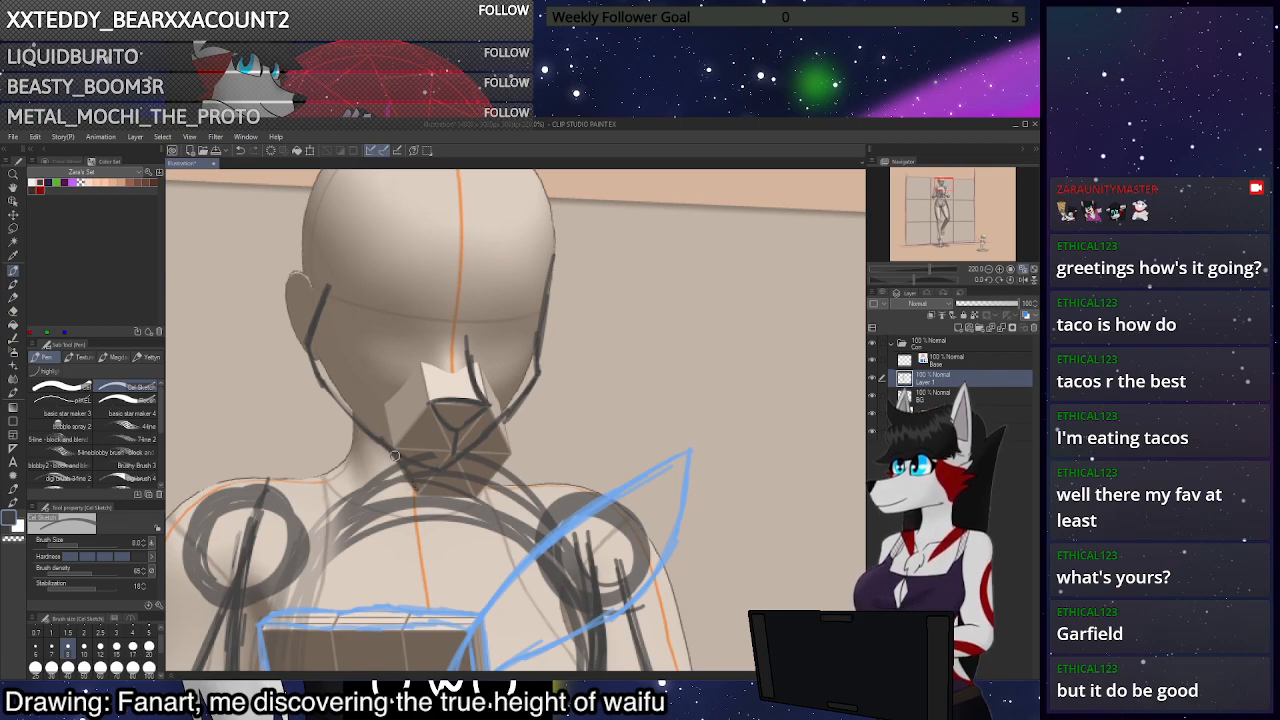
Erase the lines overlapping the muzzle, then draw the mouth, chin and the jaw line joining the muzzle
{"action": "key", "text": "c"}
{"action": "left_click_drag", "start_coordinate": [530, 384], "coordinate": [429, 486]}
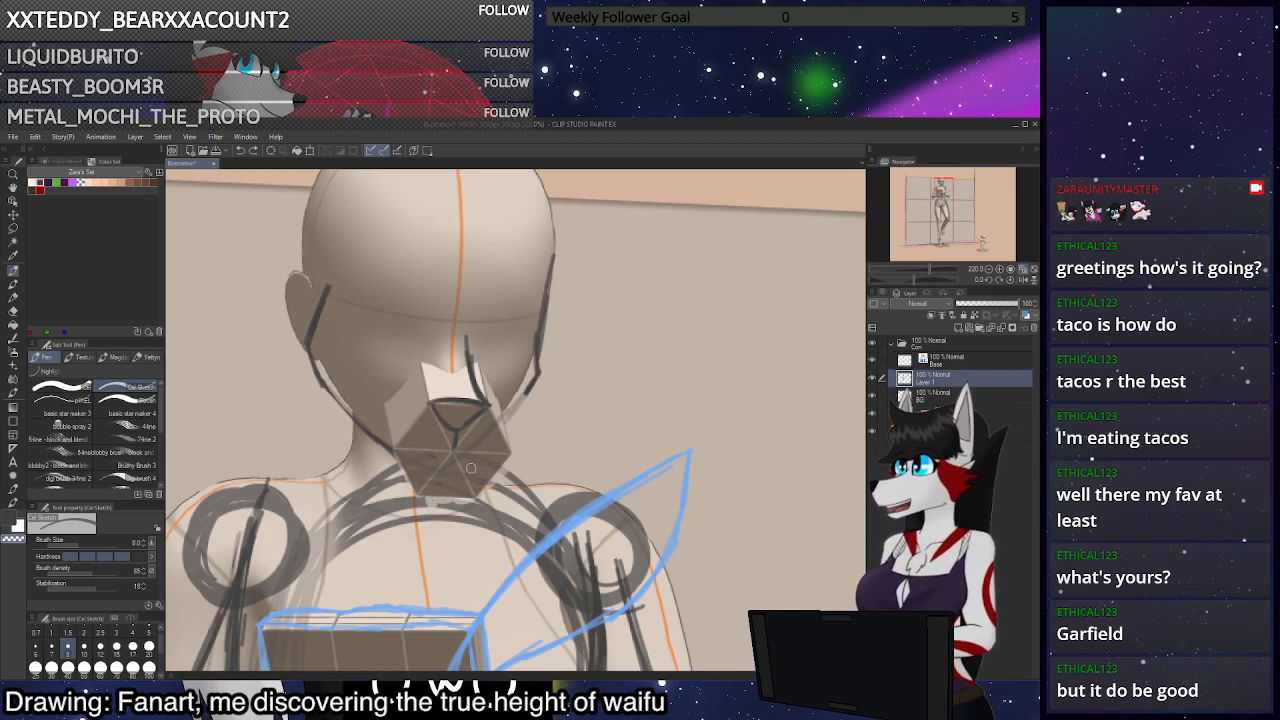
{"action": "key", "text": "x"}
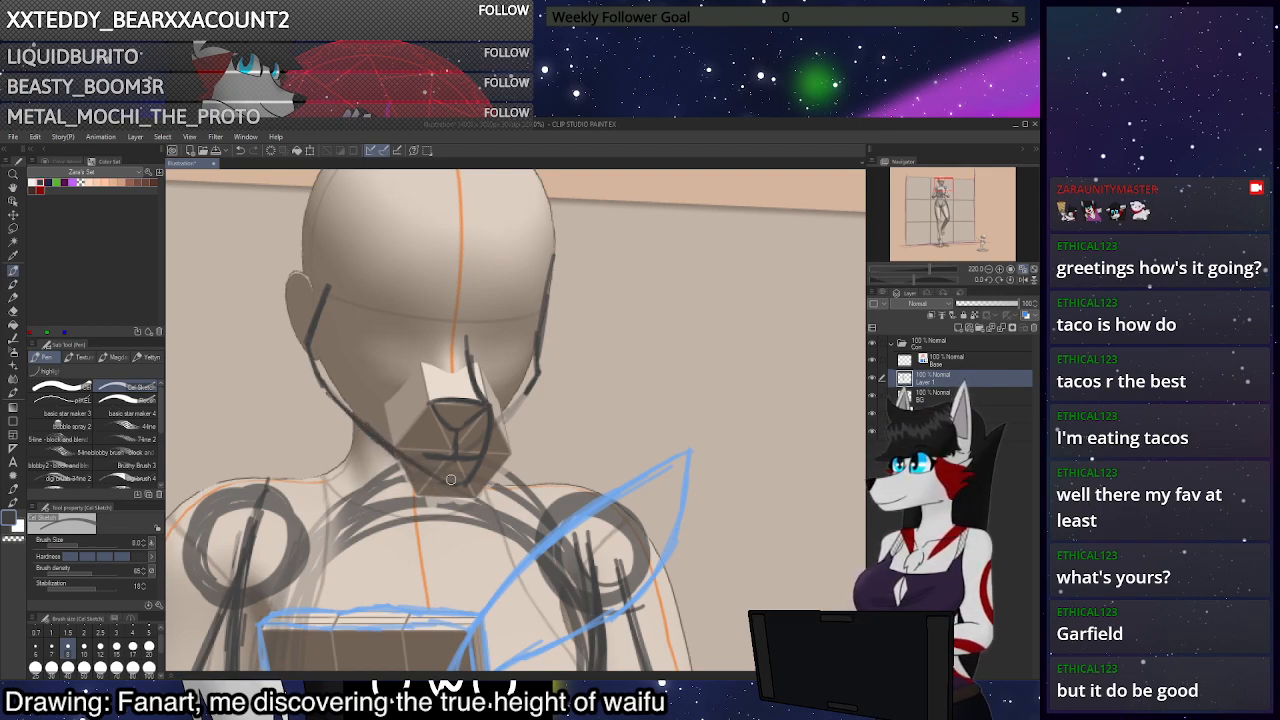
{"action": "mouse_move", "coordinate": [381, 446]}
{"action": "left_mouse_down"}
{"action": "mouse_move", "coordinate": [430, 484]}
{"action": "mouse_move", "coordinate": [468, 483]}
{"action": "left_mouse_up"}
{"action": "left_click_drag", "start_coordinate": [530, 386], "coordinate": [491, 433]}
{"action": "scroll", "coordinate": [508, 420], "scroll_direction": "down", "scroll_amount": 2}
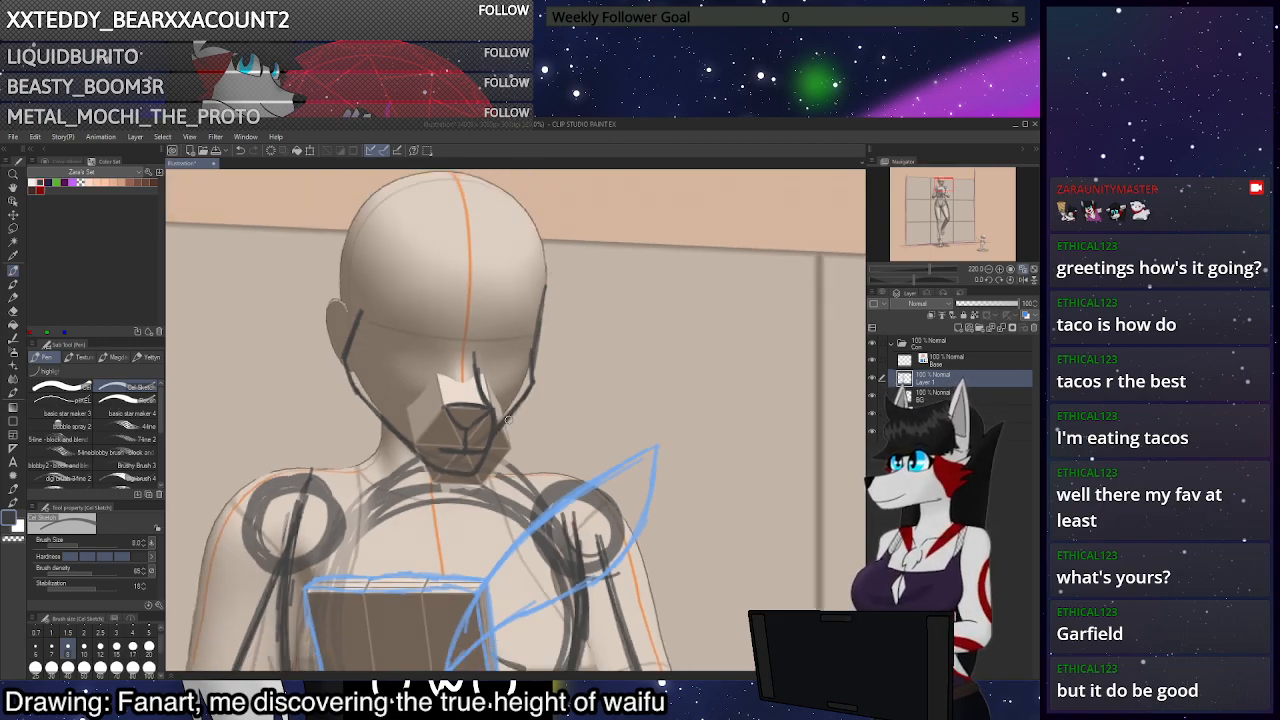
Erase the whole face and muzzle sketch on Layer 1 with the transparent brush at size 100
{"action": "scroll", "coordinate": [508, 421], "scroll_direction": "down", "scroll_amount": 4}
{"action": "scroll", "coordinate": [555, 416], "scroll_direction": "up", "scroll_amount": 5}
{"action": "left_click", "coordinate": [152, 669]}
{"action": "key", "text": "c"}
{"action": "mouse_move", "coordinate": [518, 358]}
{"action": "left_mouse_down"}
{"action": "mouse_move", "coordinate": [536, 327]}
{"action": "mouse_move", "coordinate": [493, 370]}
{"action": "mouse_move", "coordinate": [498, 440]}
{"action": "mouse_move", "coordinate": [463, 443]}
{"action": "mouse_move", "coordinate": [396, 429]}
{"action": "mouse_move", "coordinate": [382, 364]}
{"action": "mouse_move", "coordinate": [392, 342]}
{"action": "mouse_move", "coordinate": [537, 458]}
{"action": "left_mouse_up"}
{"action": "scroll", "coordinate": [535, 462], "scroll_direction": "up", "scroll_amount": 2}
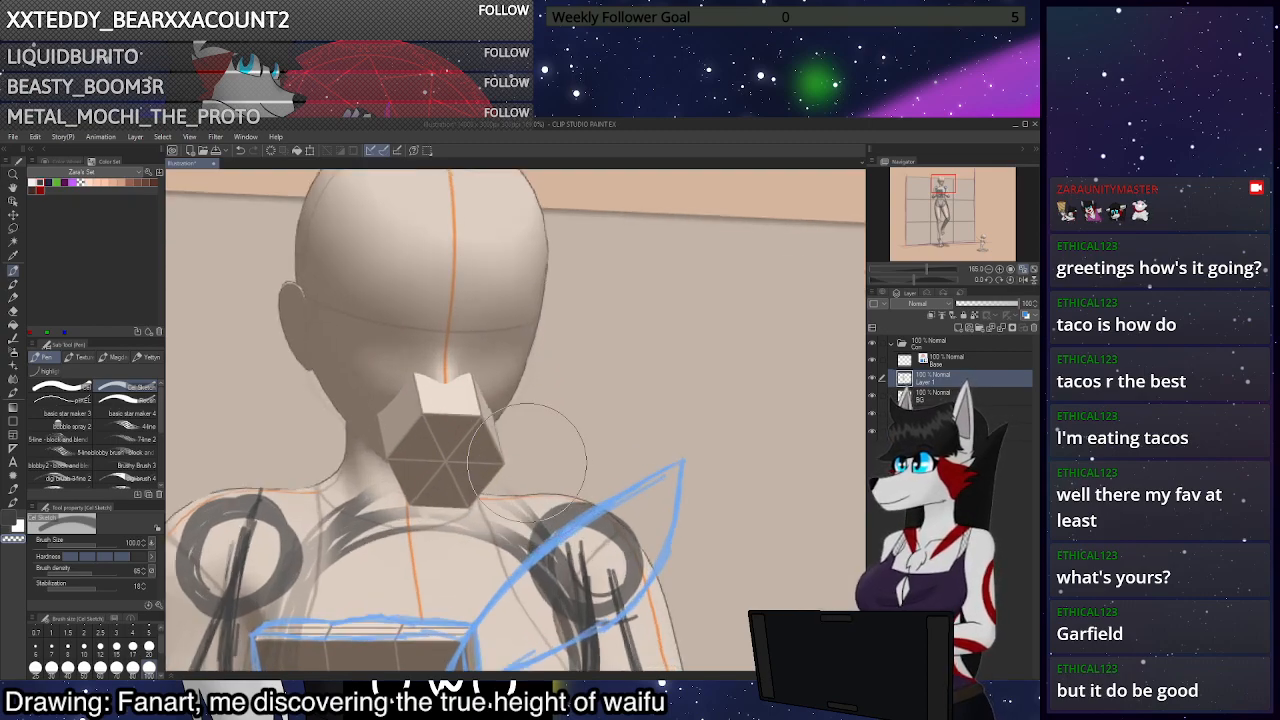
Select the muzzle prism on the mannequin's face and lower its upper side to adjust its fit
{"action": "scroll", "coordinate": [527, 460], "scroll_direction": "up", "scroll_amount": 2}
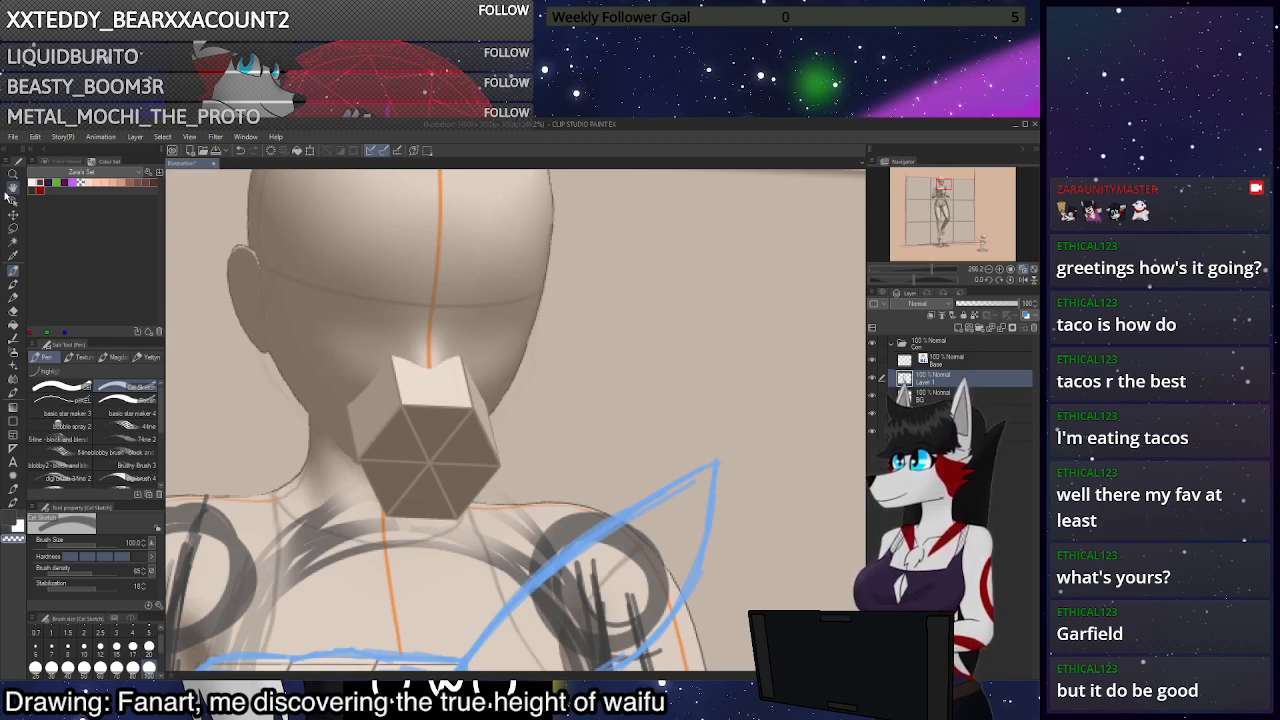
{"action": "left_click", "coordinate": [13, 201]}
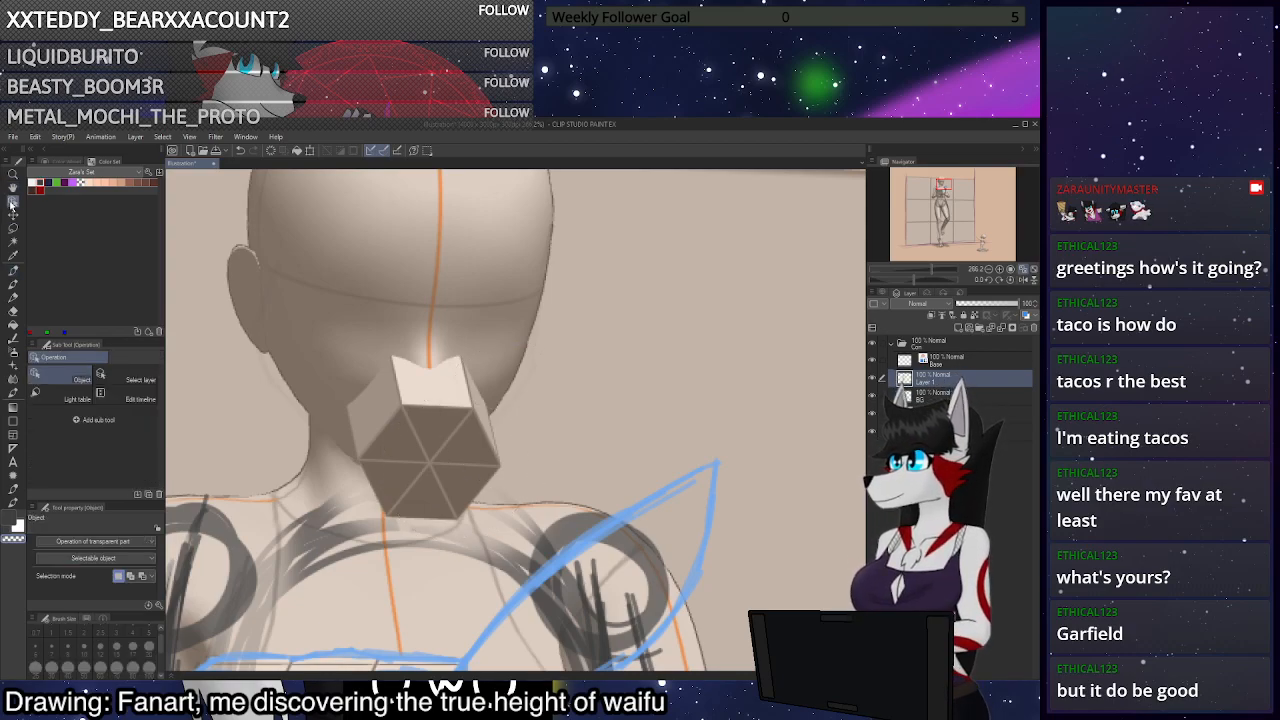
{"action": "left_click", "coordinate": [446, 455]}
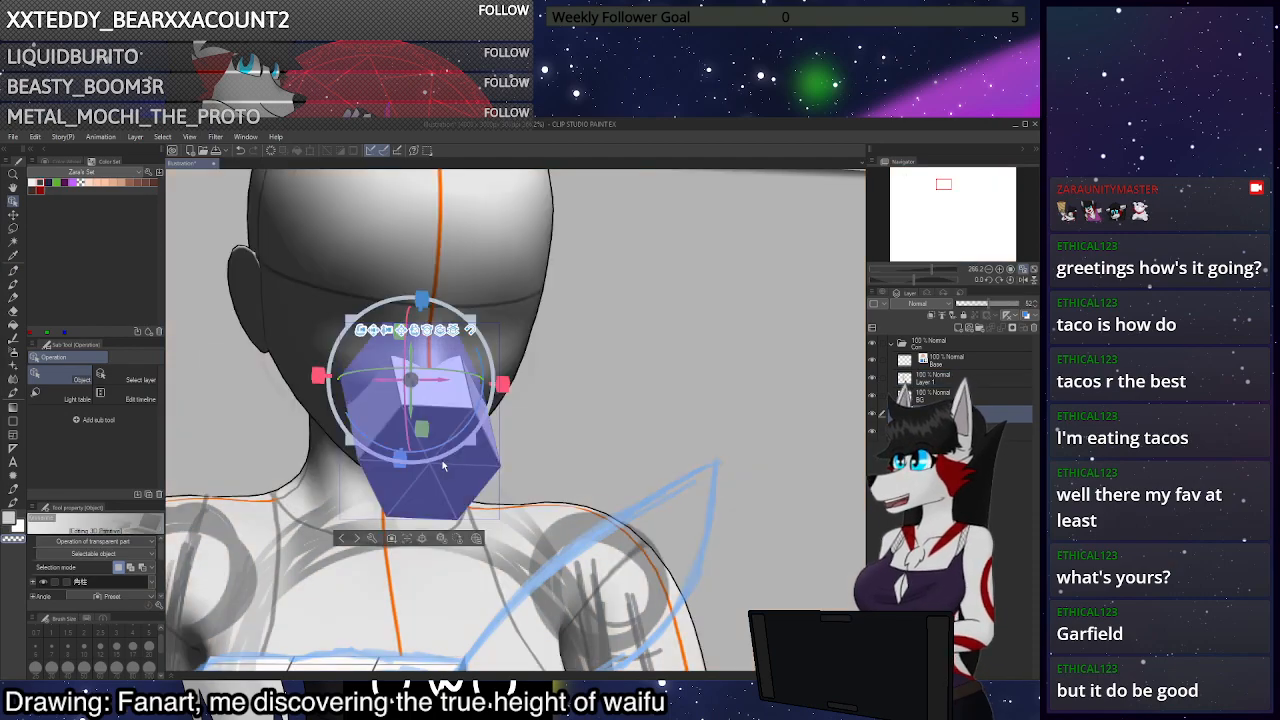
{"action": "mouse_move", "coordinate": [455, 367]}
{"action": "left_mouse_down"}
{"action": "mouse_move", "coordinate": [466, 369]}
{"action": "mouse_move", "coordinate": [461, 434]}
{"action": "mouse_move", "coordinate": [468, 416]}
{"action": "mouse_move", "coordinate": [515, 438]}
{"action": "mouse_move", "coordinate": [500, 396]}
{"action": "mouse_move", "coordinate": [437, 378]}
{"action": "mouse_move", "coordinate": [460, 390]}
{"action": "left_mouse_up"}
{"action": "left_click", "coordinate": [510, 300]}
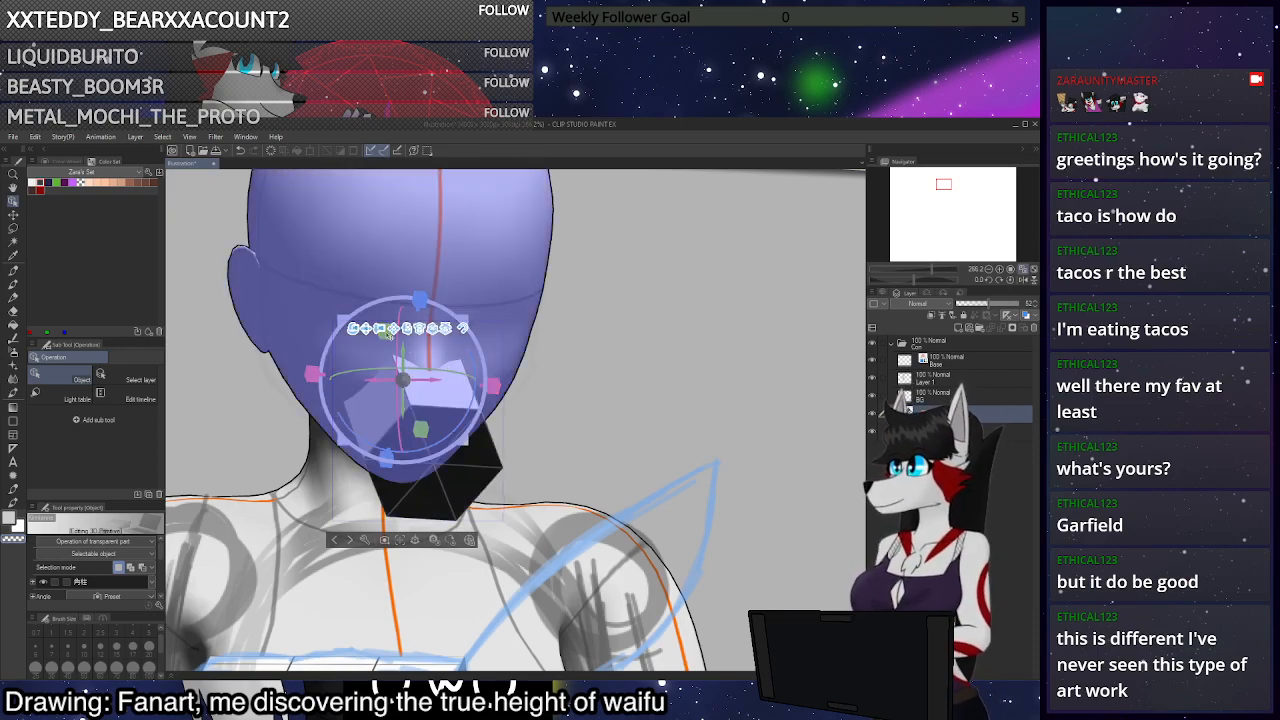
{"action": "left_click_drag", "start_coordinate": [387, 337], "coordinate": [394, 358]}
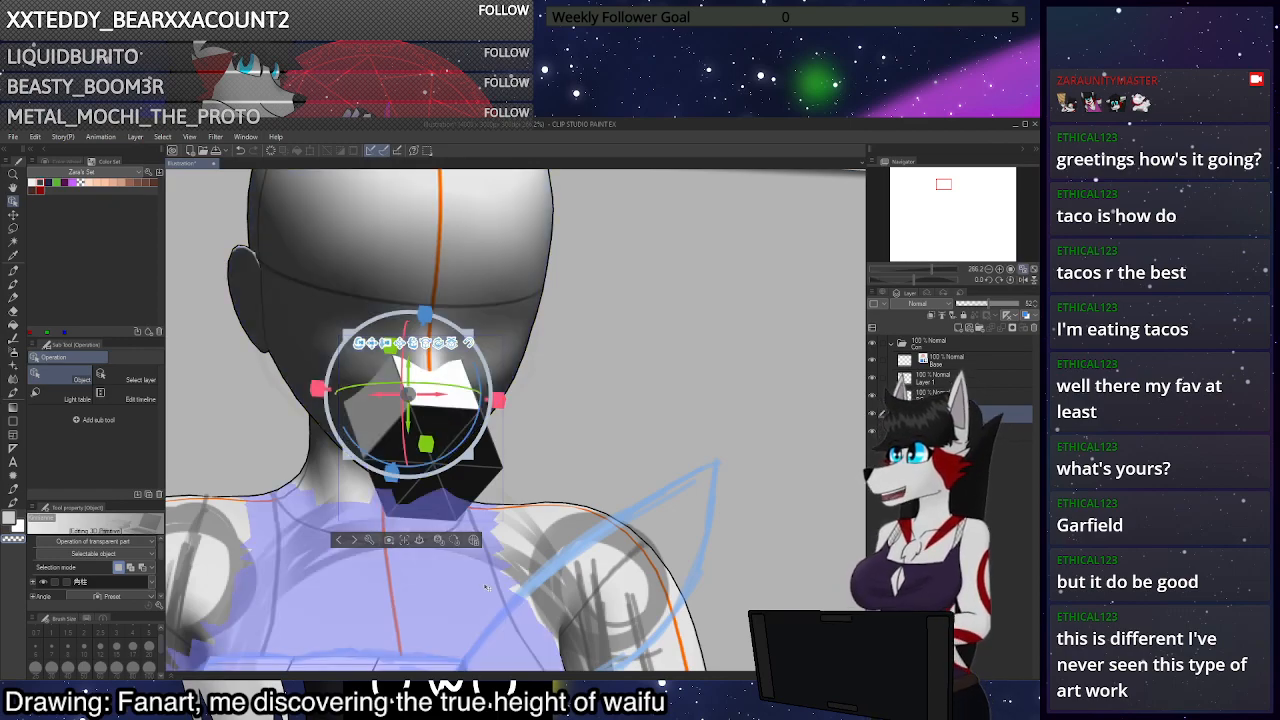
Resize the muzzle prism in length and width so it sits slightly smaller on the face
{"action": "left_click", "coordinate": [1023, 271]}
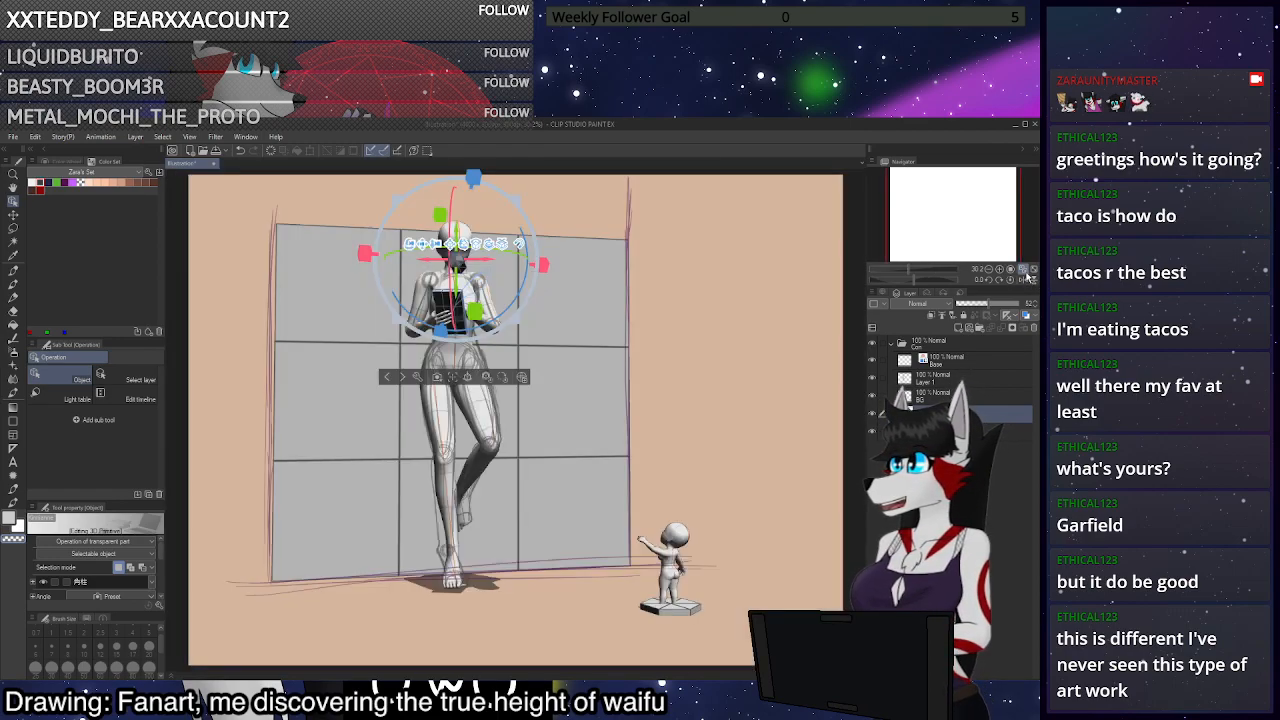
{"action": "left_click", "coordinate": [999, 270]}
{"action": "left_click", "coordinate": [999, 270]}
{"action": "left_click", "coordinate": [999, 270]}
{"action": "left_click", "coordinate": [998, 268]}
{"action": "left_click_drag", "start_coordinate": [963, 221], "coordinate": [955, 190]}
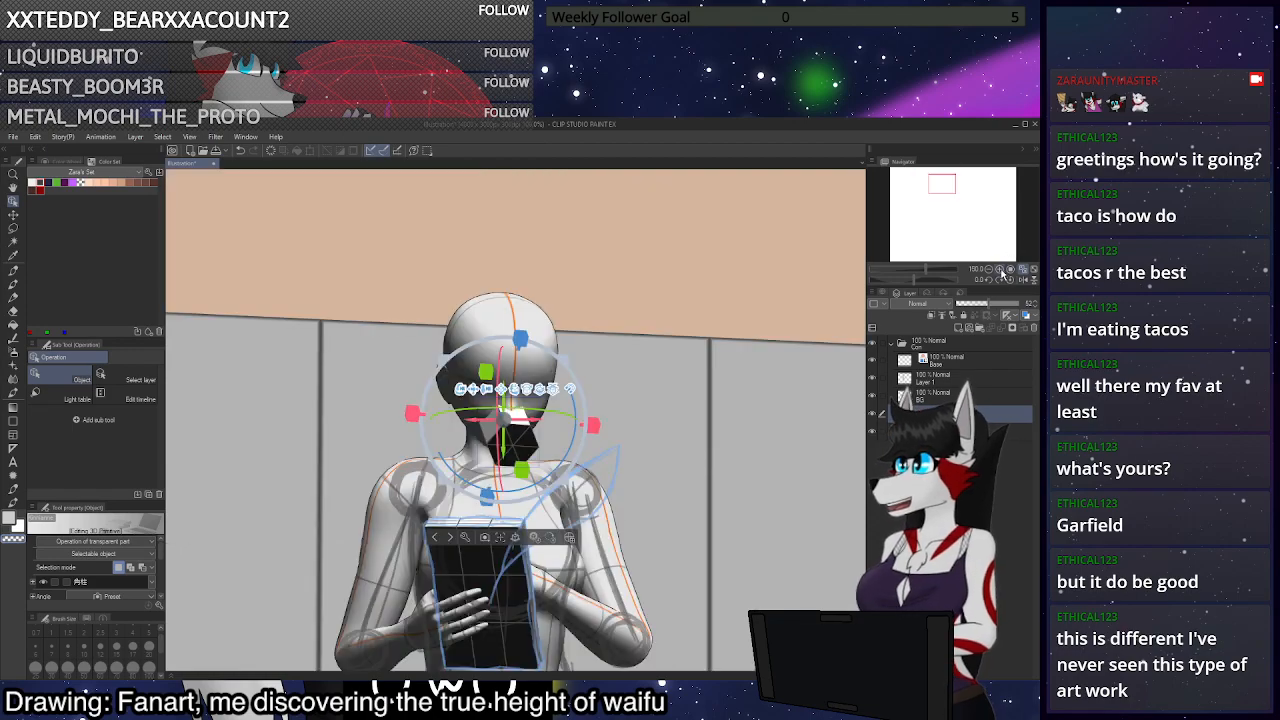
{"action": "left_click", "coordinate": [999, 270]}
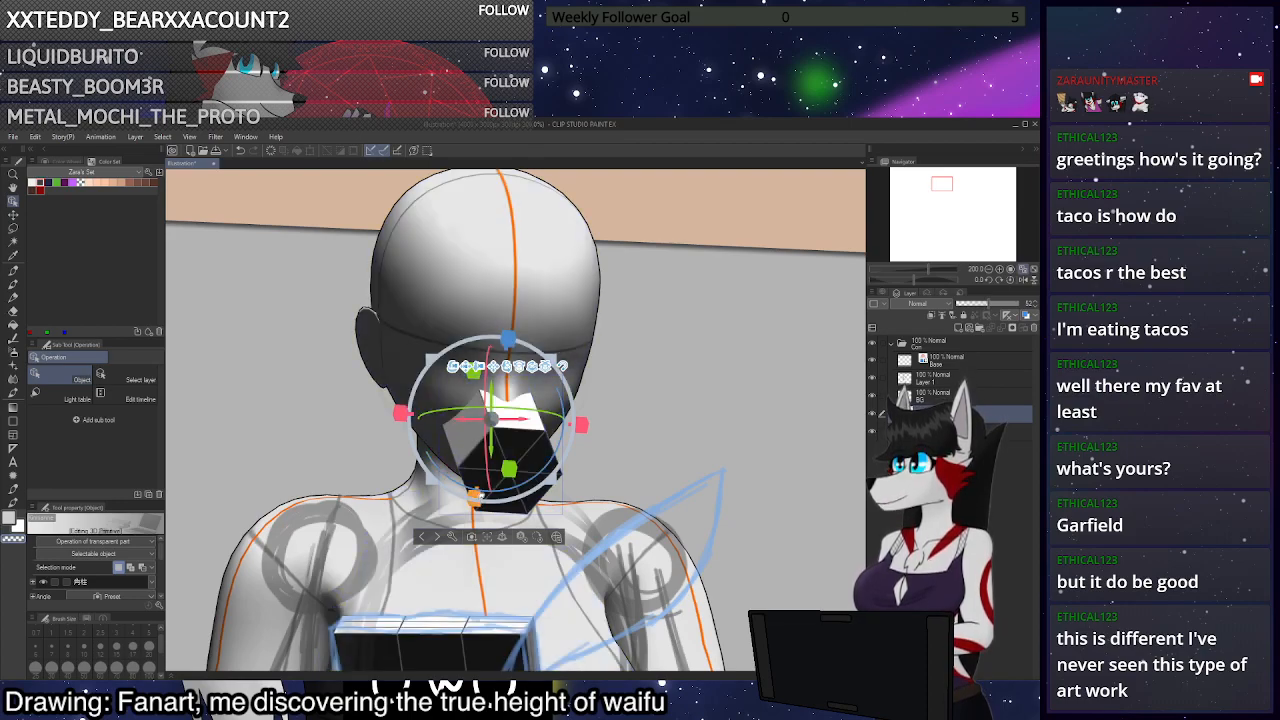
{"action": "left_click_drag", "start_coordinate": [478, 495], "coordinate": [494, 436]}
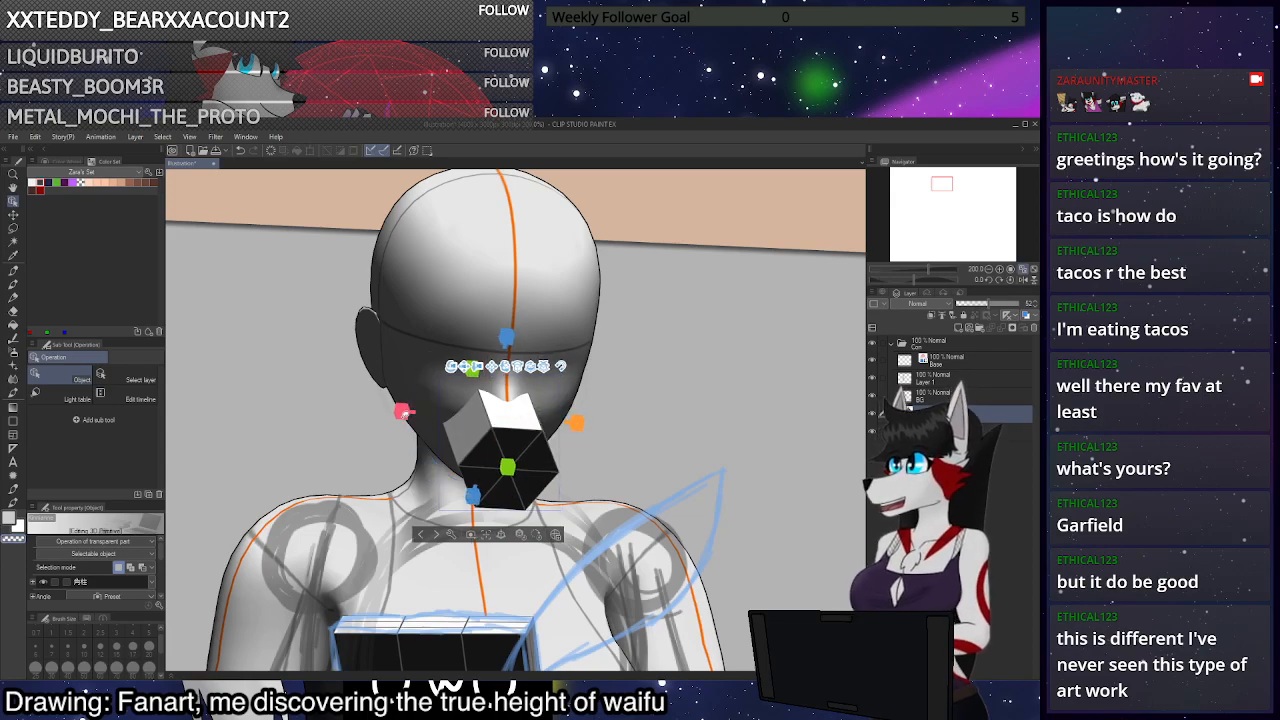
{"action": "left_click_drag", "start_coordinate": [410, 411], "coordinate": [429, 408]}
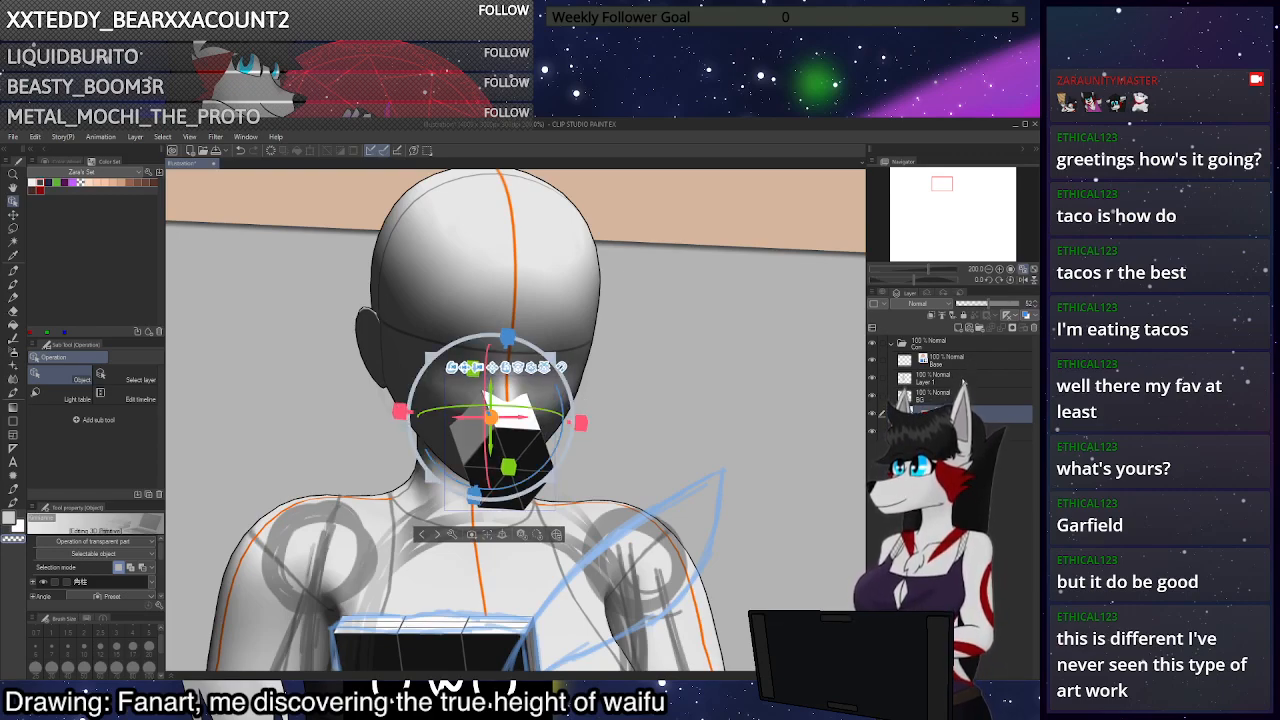
On Layer 1 with the brush at size 8, sketch a triangular nose, the line beneath it and a short mouth line over the prism
{"action": "left_click", "coordinate": [964, 380]}
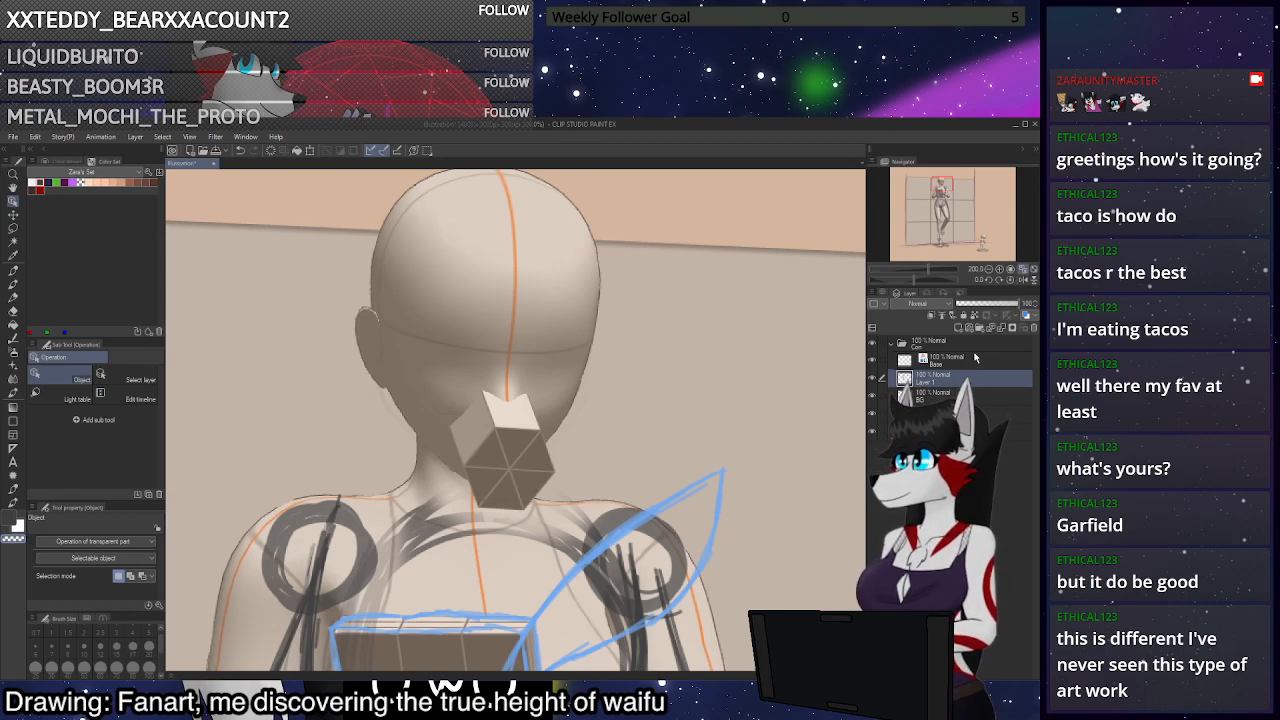
{"action": "key", "text": "p"}
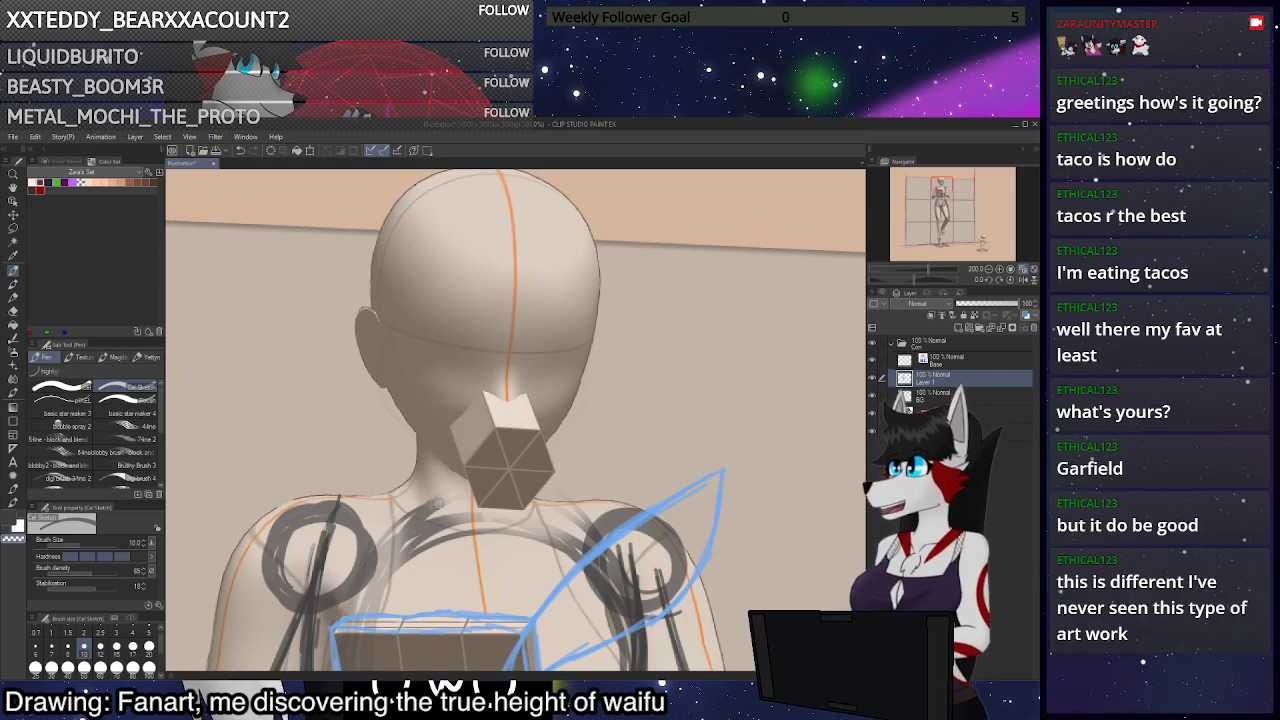
{"action": "scroll", "coordinate": [510, 453], "scroll_direction": "up", "scroll_amount": 2}
{"action": "scroll", "coordinate": [510, 453], "scroll_direction": "up", "scroll_amount": 3}
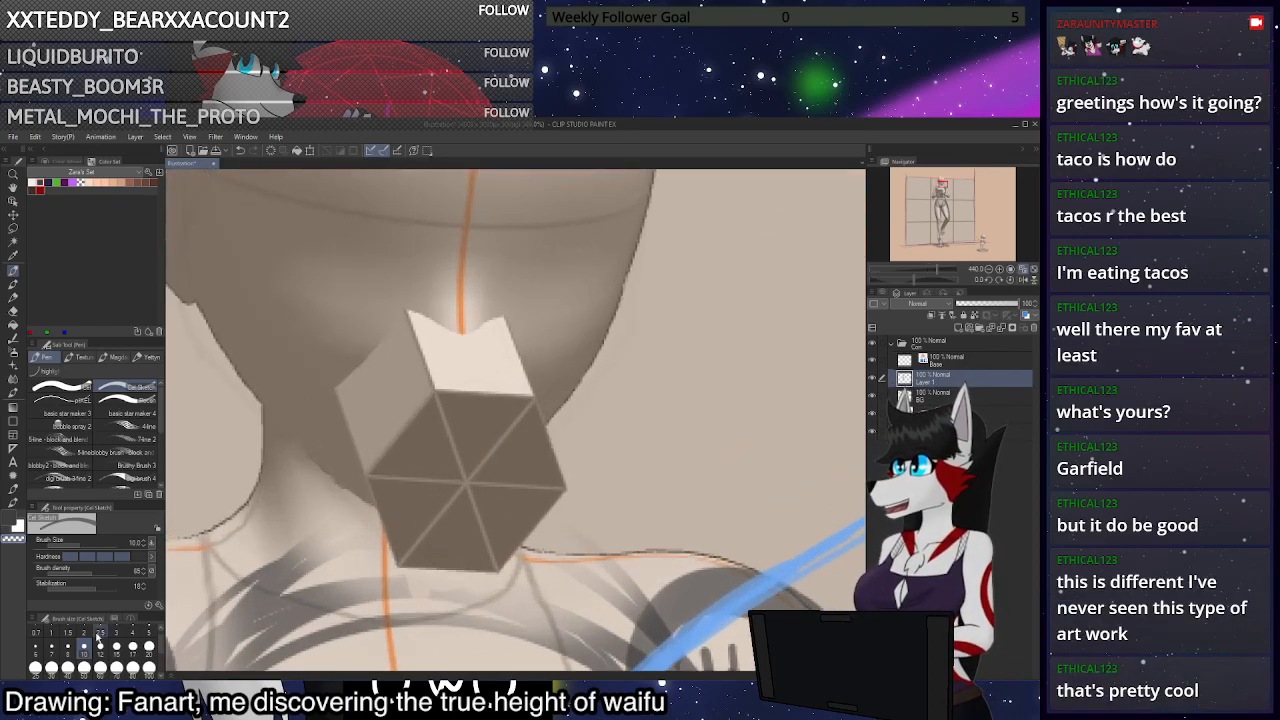
{"action": "key", "text": "bracketleft"}
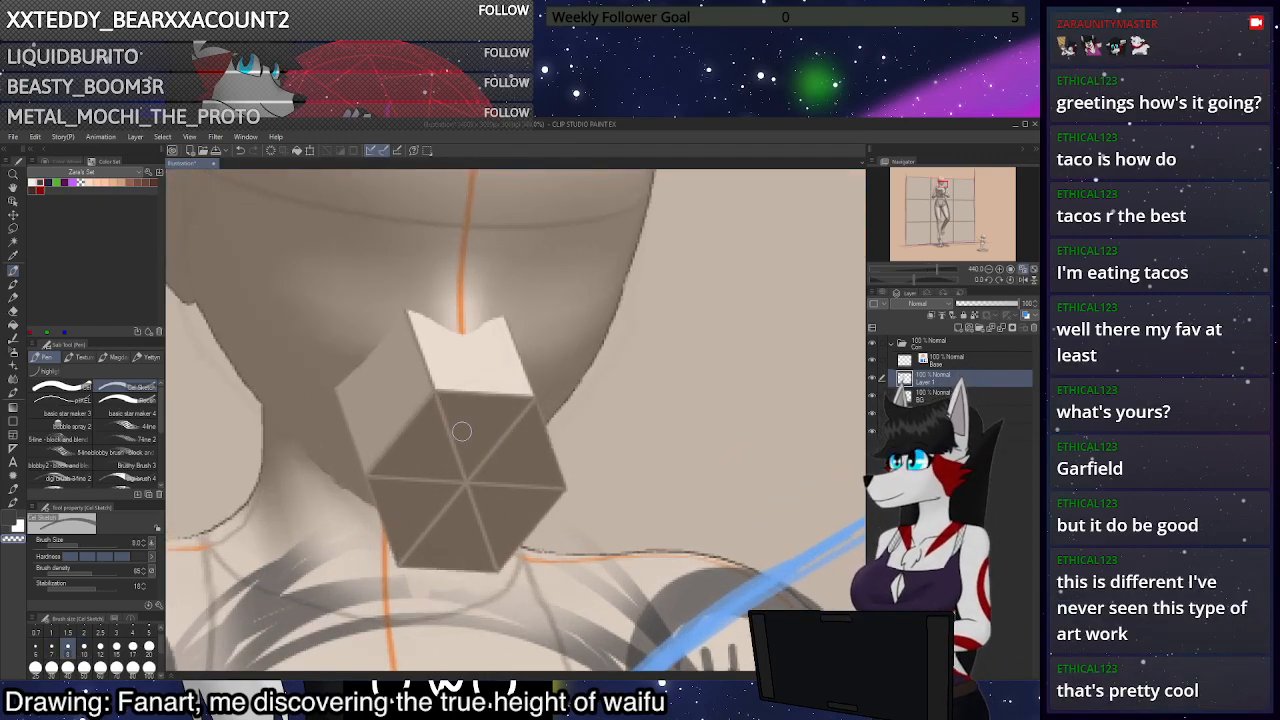
{"action": "key", "text": "c"}
{"action": "mouse_move", "coordinate": [437, 393]}
{"action": "left_mouse_down"}
{"action": "mouse_move", "coordinate": [471, 444]}
{"action": "mouse_move", "coordinate": [512, 416]}
{"action": "mouse_move", "coordinate": [449, 408]}
{"action": "mouse_move", "coordinate": [478, 441]}
{"action": "mouse_move", "coordinate": [530, 397]}
{"action": "mouse_move", "coordinate": [432, 392]}
{"action": "left_mouse_up"}
{"action": "key", "text": "ctrl+z"}
{"action": "key", "text": "ctrl+z"}
{"action": "mouse_move", "coordinate": [489, 390]}
{"action": "left_mouse_down"}
{"action": "mouse_move", "coordinate": [442, 391]}
{"action": "mouse_move", "coordinate": [465, 424]}
{"action": "mouse_move", "coordinate": [473, 489]}
{"action": "mouse_move", "coordinate": [511, 487]}
{"action": "mouse_move", "coordinate": [429, 481]}
{"action": "left_mouse_up"}
{"action": "key", "text": "ctrl+z"}
{"action": "key", "text": "ctrl+z"}
{"action": "key", "text": "ctrl+z"}
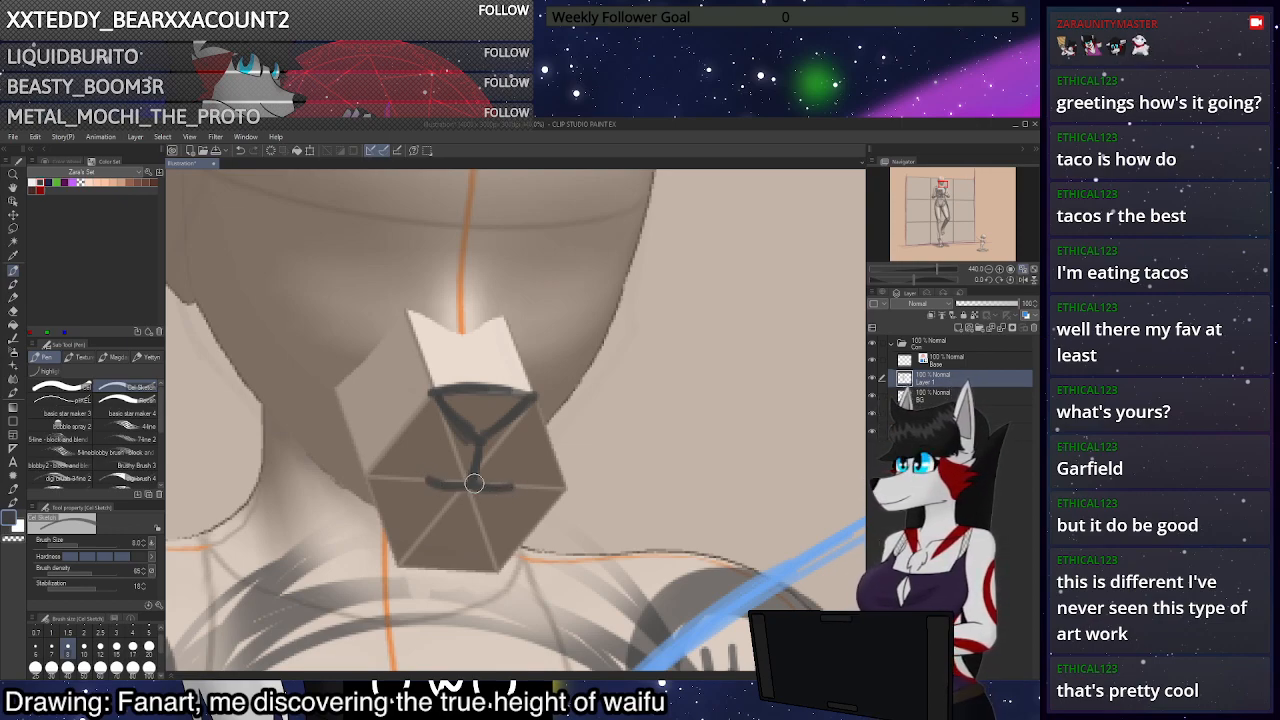
{"action": "key", "text": "ctrl+z"}
{"action": "mouse_move", "coordinate": [474, 486]}
{"action": "left_mouse_down"}
{"action": "mouse_move", "coordinate": [510, 491]}
{"action": "mouse_move", "coordinate": [438, 489]}
{"action": "left_mouse_up"}
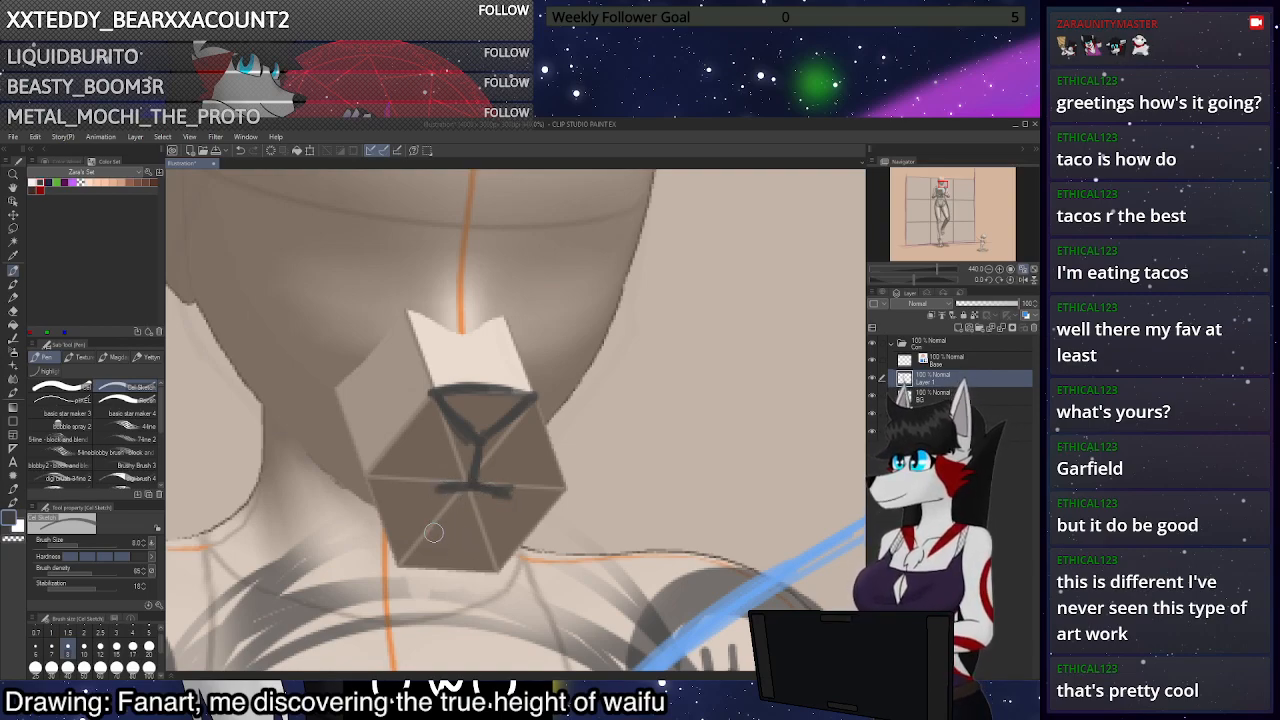
{"action": "left_click_drag", "start_coordinate": [443, 540], "coordinate": [478, 536]}
{"action": "key", "text": "ctrl+z"}
{"action": "left_click_drag", "start_coordinate": [534, 404], "coordinate": [512, 483]}
{"action": "key", "text": "ctrl+z"}
{"action": "key", "text": "ctrl+z"}
Erase the triangular nose outline and redraw it slightly narrower along the prism's upper edge
{"action": "key", "text": "c"}
{"action": "mouse_move", "coordinate": [455, 390]}
{"action": "left_mouse_down"}
{"action": "mouse_move", "coordinate": [439, 421]}
{"action": "mouse_move", "coordinate": [520, 375]}
{"action": "mouse_move", "coordinate": [491, 421]}
{"action": "mouse_move", "coordinate": [536, 395]}
{"action": "mouse_move", "coordinate": [463, 445]}
{"action": "left_mouse_up"}
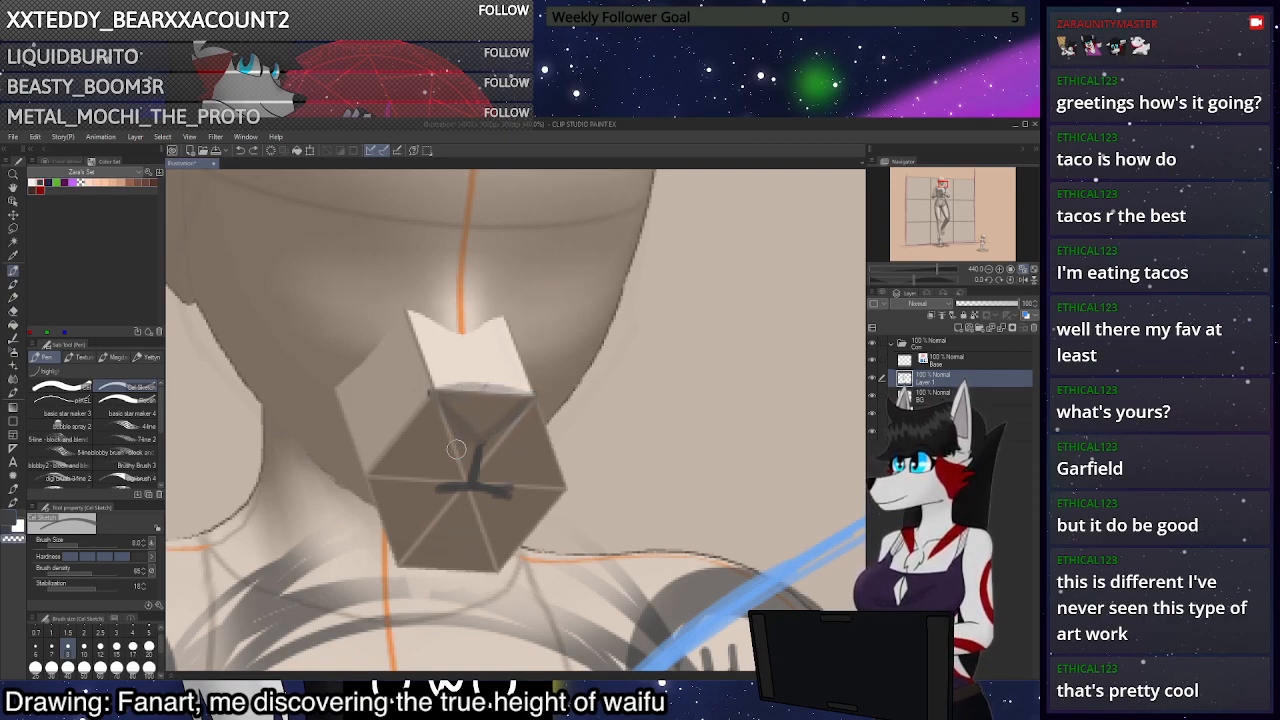
{"action": "key", "text": "c"}
{"action": "mouse_move", "coordinate": [435, 389]}
{"action": "left_mouse_down"}
{"action": "mouse_move", "coordinate": [487, 445]}
{"action": "mouse_move", "coordinate": [531, 397]}
{"action": "mouse_move", "coordinate": [443, 391]}
{"action": "left_mouse_up"}
{"action": "key", "text": "ctrl+z"}
{"action": "left_click_drag", "start_coordinate": [526, 396], "coordinate": [438, 392]}
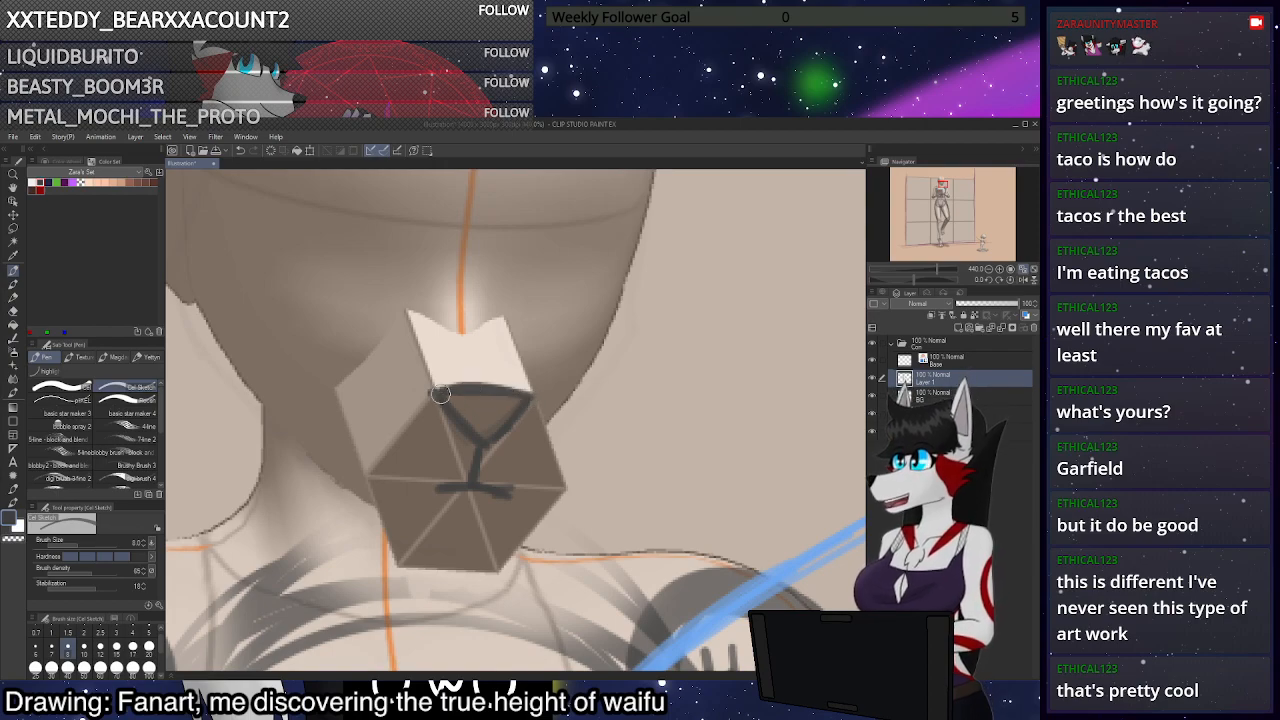
Draw the far side of the muzzle from the nose's corner down to the end of the mouth
{"action": "mouse_move", "coordinate": [527, 399]}
{"action": "left_mouse_down"}
{"action": "mouse_move", "coordinate": [478, 456]}
{"action": "mouse_move", "coordinate": [523, 439]}
{"action": "mouse_move", "coordinate": [507, 488]}
{"action": "left_mouse_up"}
{"action": "key", "text": "ctrl+z"}
{"action": "mouse_move", "coordinate": [533, 407]}
{"action": "left_mouse_down"}
{"action": "mouse_move", "coordinate": [509, 492]}
{"action": "mouse_move", "coordinate": [529, 408]}
{"action": "left_mouse_up"}
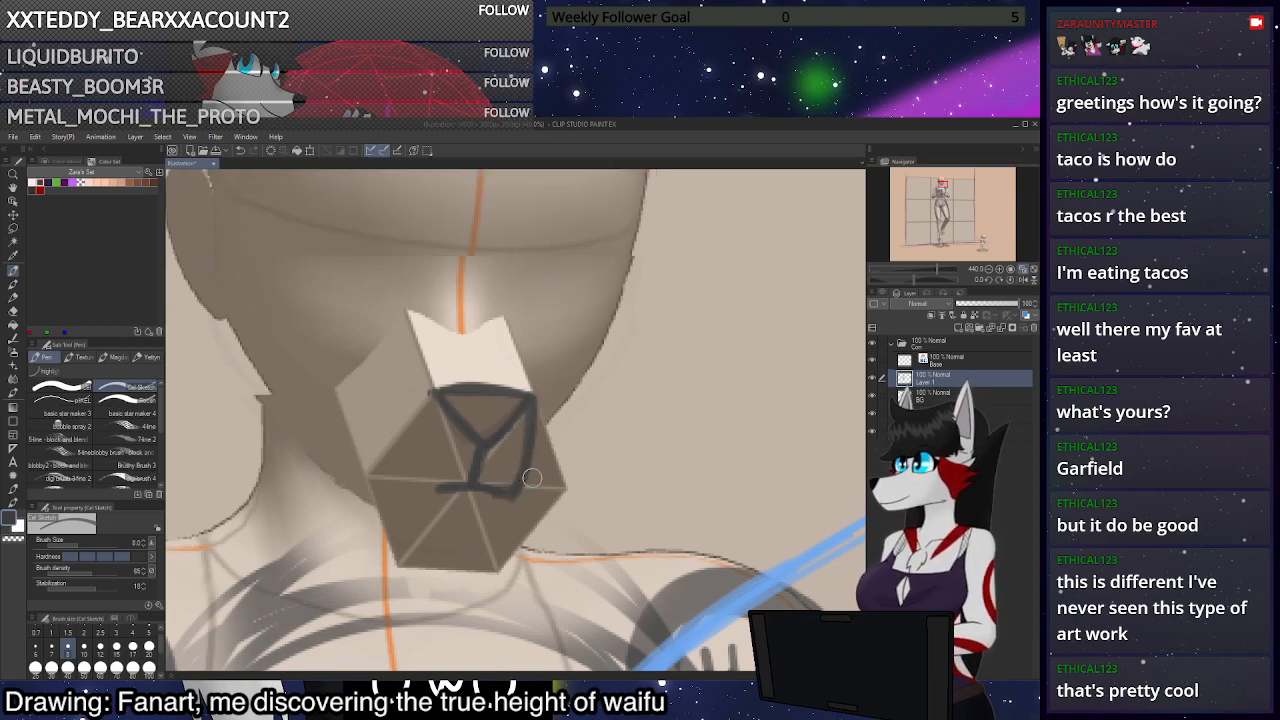
{"action": "scroll", "coordinate": [536, 480], "scroll_direction": "down", "scroll_amount": 3}
{"action": "scroll", "coordinate": [530, 484], "scroll_direction": "up", "scroll_amount": 2}
Draw the chin and the jaw line up towards the visible ear, then strengthen the mouth line
{"action": "mouse_move", "coordinate": [518, 505]}
{"action": "left_mouse_down"}
{"action": "mouse_move", "coordinate": [484, 529]}
{"action": "mouse_move", "coordinate": [494, 538]}
{"action": "left_mouse_up"}
{"action": "key", "text": "ctrl+z"}
{"action": "left_click_drag", "start_coordinate": [512, 511], "coordinate": [467, 535]}
{"action": "mouse_move", "coordinate": [287, 372]}
{"action": "left_mouse_down"}
{"action": "mouse_move", "coordinate": [411, 514]}
{"action": "mouse_move", "coordinate": [446, 533]}
{"action": "left_mouse_up"}
{"action": "mouse_move", "coordinate": [391, 495]}
{"action": "left_mouse_down"}
{"action": "mouse_move", "coordinate": [460, 538]}
{"action": "mouse_move", "coordinate": [486, 538]}
{"action": "left_mouse_up"}
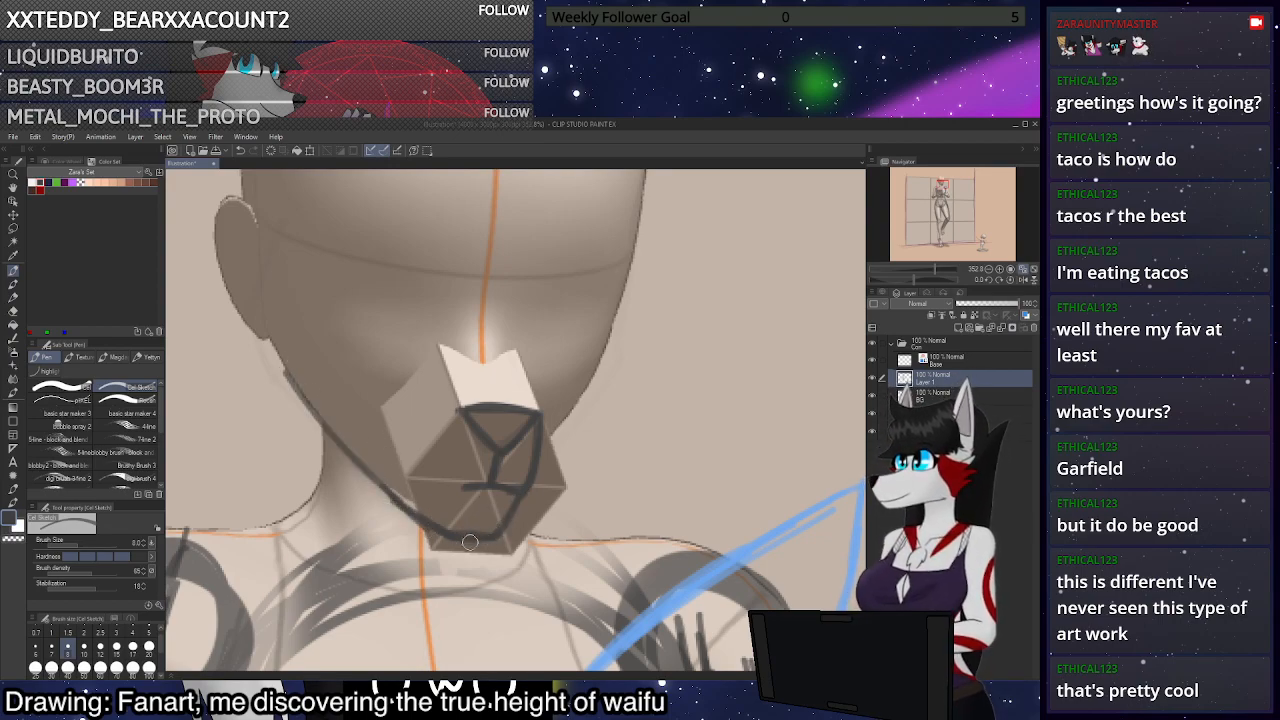
{"action": "left_click_drag", "start_coordinate": [457, 486], "coordinate": [507, 489]}
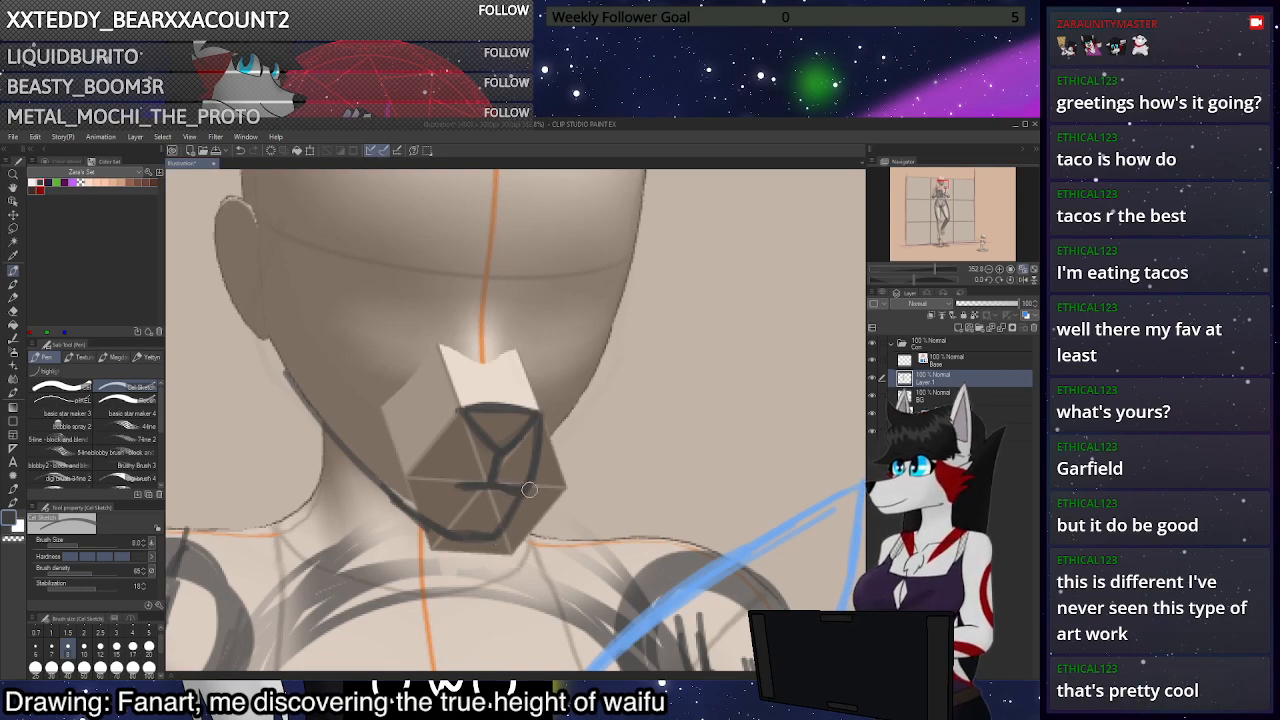
Draw the muzzle's bridge line above the nose and check the sketch with the mannequin temporarily hidden
{"action": "left_click_drag", "start_coordinate": [522, 363], "coordinate": [537, 451]}
{"action": "key", "text": "ctrl+z"}
{"action": "left_click_drag", "start_coordinate": [520, 382], "coordinate": [556, 472]}
{"action": "left_click_drag", "start_coordinate": [530, 411], "coordinate": [554, 470]}
{"action": "scroll", "coordinate": [598, 425], "scroll_direction": "down", "scroll_amount": 6}
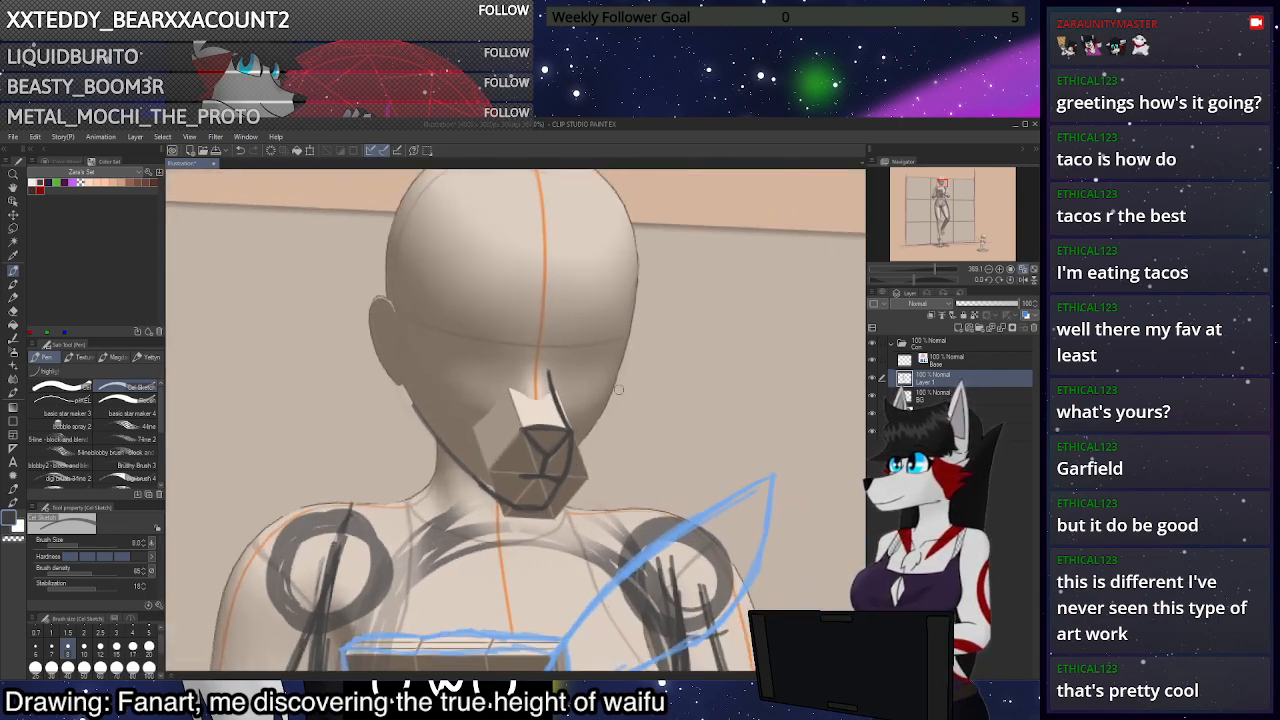
{"action": "scroll", "coordinate": [613, 434], "scroll_direction": "up", "scroll_amount": 5}
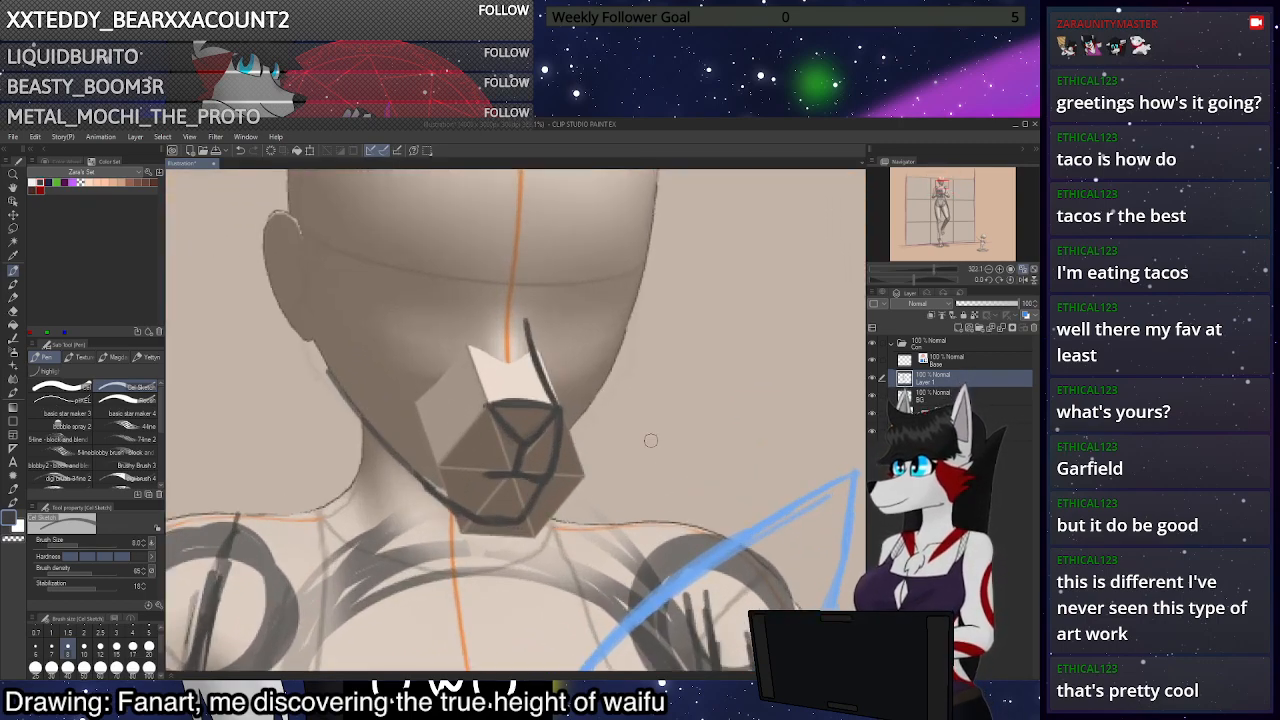
{"action": "left_click", "coordinate": [872, 418]}
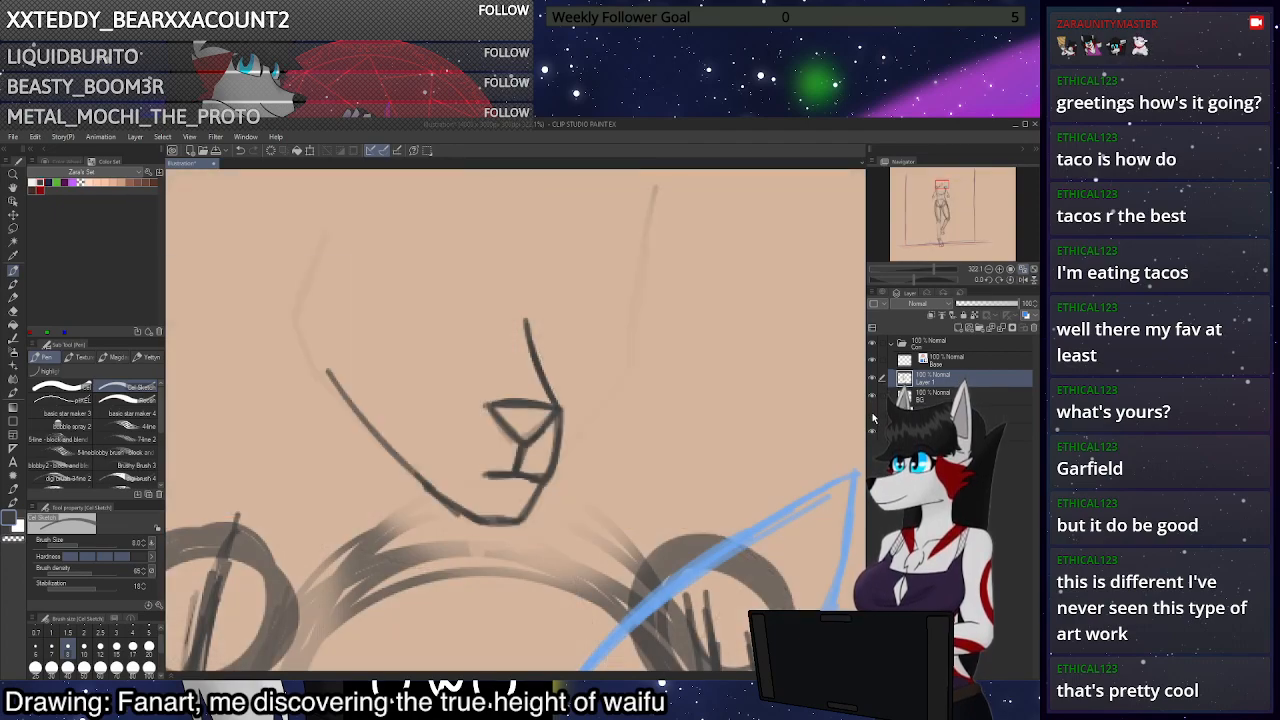
{"action": "left_click", "coordinate": [872, 416]}
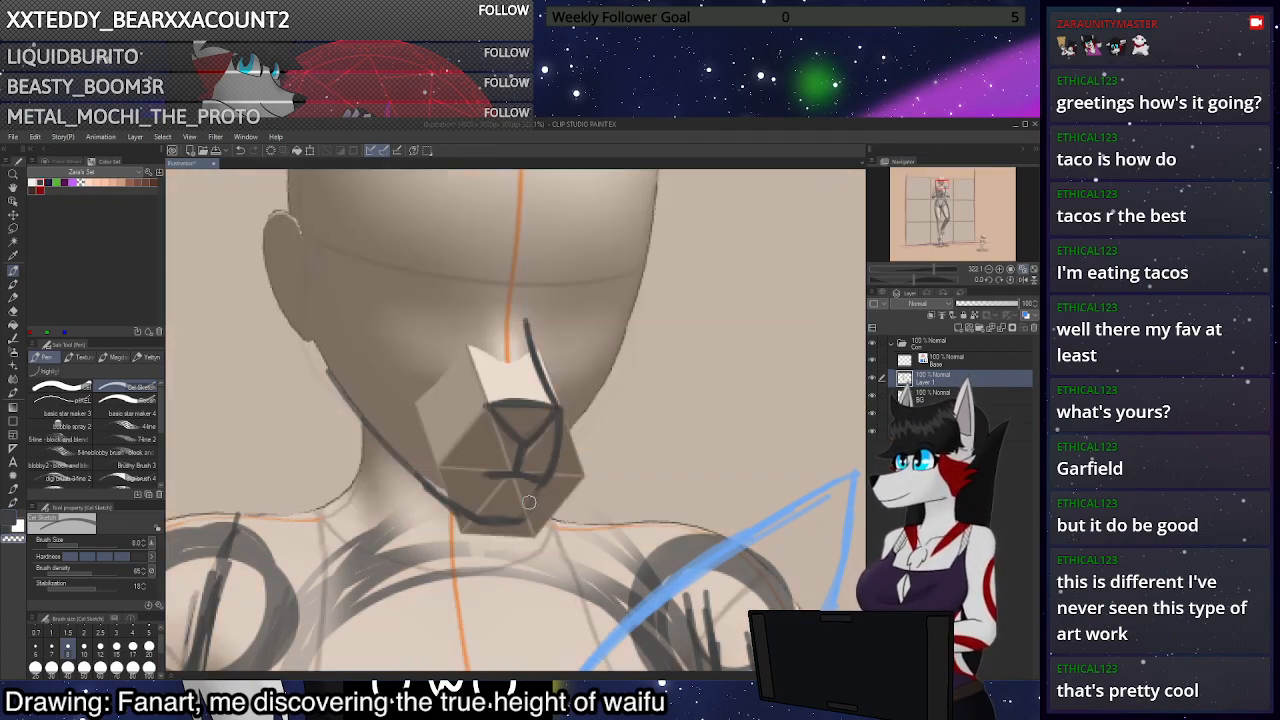
Erase the far side of the muzzle and draw a jaw line from the chin up to the far cheek
{"action": "left_click_drag", "start_coordinate": [516, 521], "coordinate": [560, 464]}
{"action": "key", "text": "ctrl+z"}
{"action": "mouse_move", "coordinate": [514, 520]}
{"action": "left_mouse_down"}
{"action": "mouse_move", "coordinate": [635, 320]}
{"action": "mouse_move", "coordinate": [656, 334]}
{"action": "mouse_move", "coordinate": [563, 453]}
{"action": "mouse_move", "coordinate": [650, 341]}
{"action": "mouse_move", "coordinate": [639, 305]}
{"action": "left_mouse_up"}
{"action": "key", "text": "ctrl+z"}
{"action": "key", "text": "c"}
{"action": "mouse_move", "coordinate": [612, 374]}
{"action": "left_mouse_down"}
{"action": "mouse_move", "coordinate": [550, 501]}
{"action": "mouse_move", "coordinate": [585, 430]}
{"action": "mouse_move", "coordinate": [530, 507]}
{"action": "mouse_move", "coordinate": [643, 349]}
{"action": "left_mouse_up"}
{"action": "key", "text": "c"}
{"action": "key", "text": "c"}
{"action": "left_click_drag", "start_coordinate": [551, 466], "coordinate": [570, 408]}
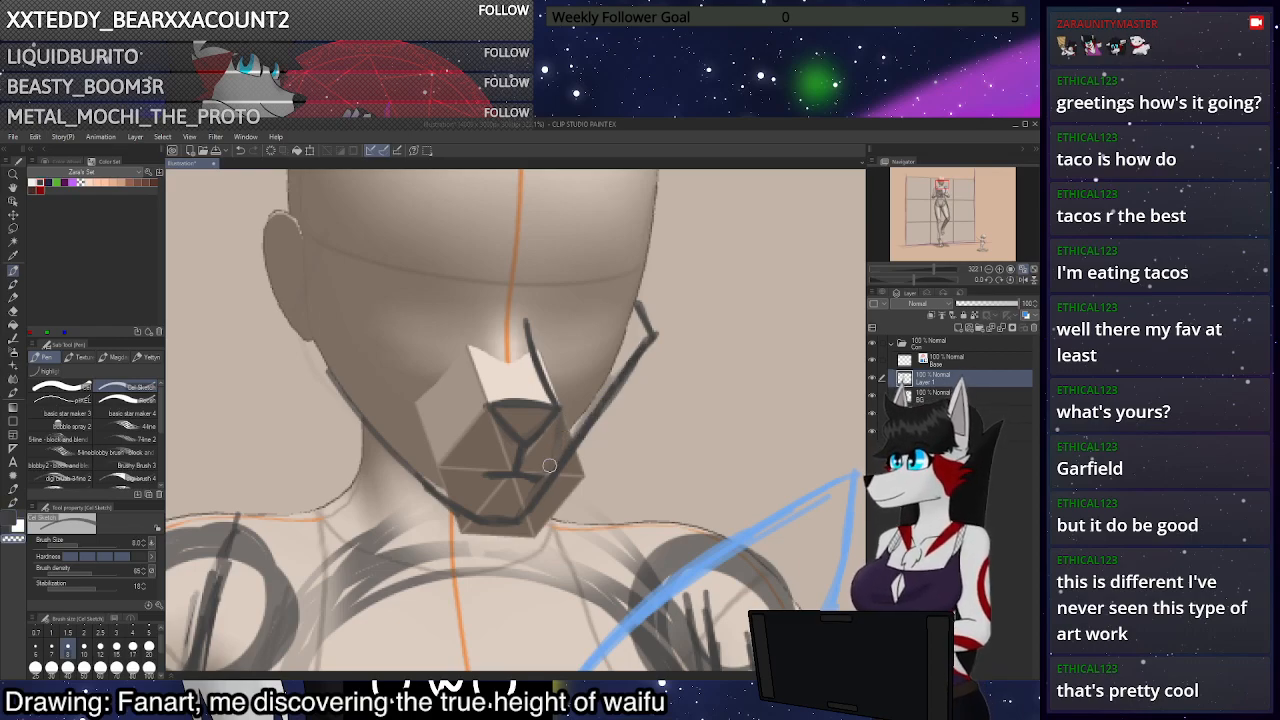
Sketch pointed cheek fur tufts above the jaw line on both sides of the face
{"action": "scroll", "coordinate": [602, 361], "scroll_direction": "down", "scroll_amount": 8}
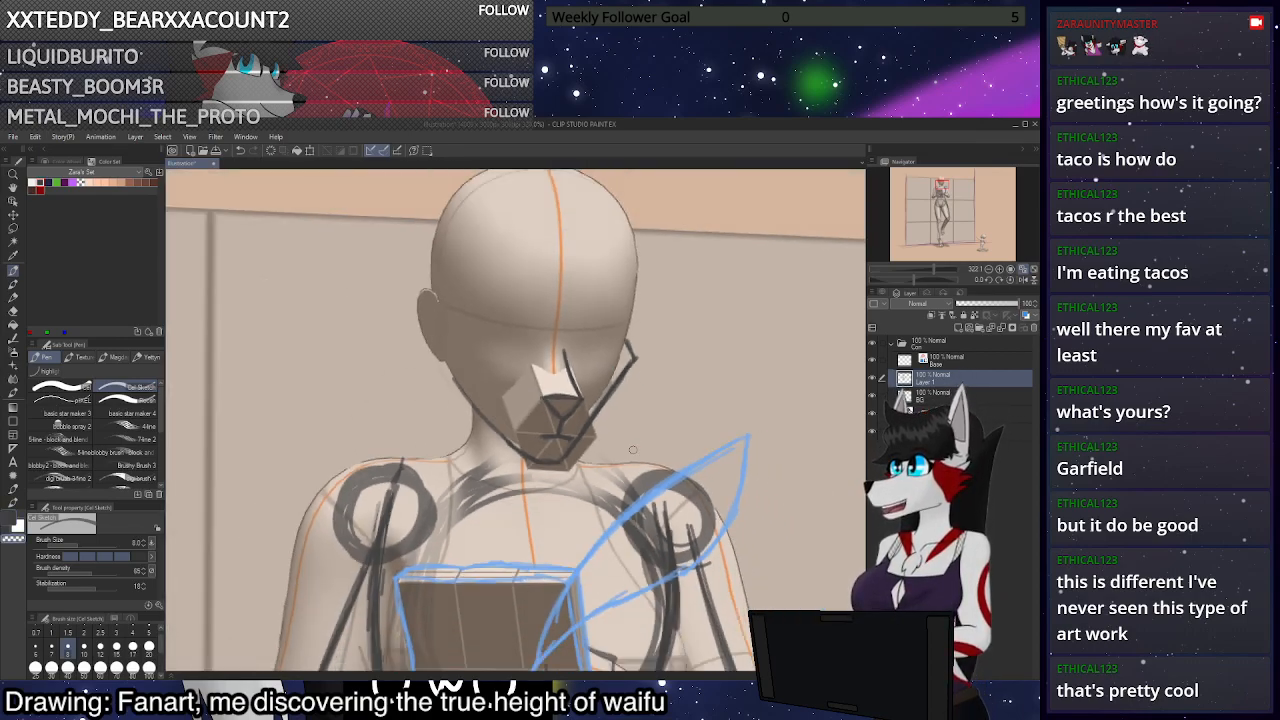
{"action": "scroll", "coordinate": [591, 354], "scroll_direction": "up", "scroll_amount": 5}
{"action": "key", "text": "c"}
{"action": "mouse_move", "coordinate": [509, 483]}
{"action": "left_mouse_down"}
{"action": "mouse_move", "coordinate": [383, 361]}
{"action": "mouse_move", "coordinate": [411, 335]}
{"action": "mouse_move", "coordinate": [374, 347]}
{"action": "mouse_move", "coordinate": [450, 421]}
{"action": "left_mouse_up"}
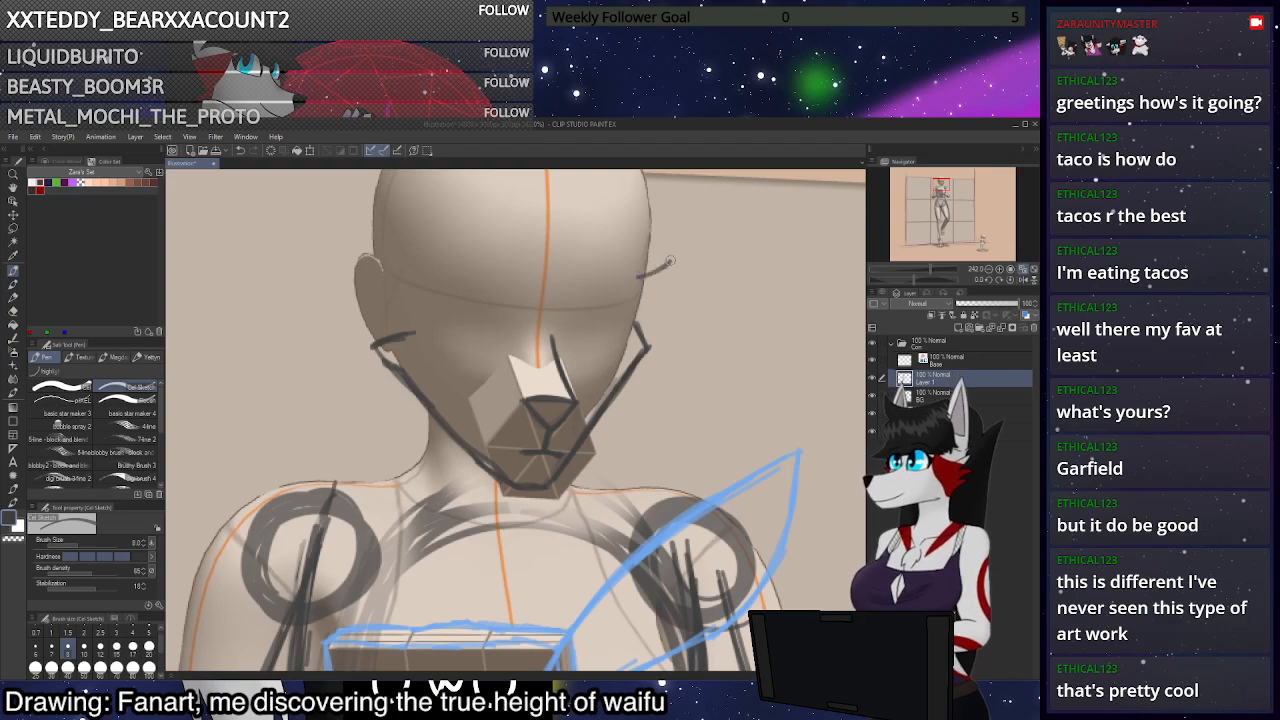
{"action": "left_click_drag", "start_coordinate": [640, 281], "coordinate": [613, 375]}
{"action": "mouse_move", "coordinate": [408, 340]}
{"action": "left_mouse_down"}
{"action": "mouse_move", "coordinate": [377, 266]}
{"action": "mouse_move", "coordinate": [405, 333]}
{"action": "mouse_move", "coordinate": [368, 355]}
{"action": "mouse_move", "coordinate": [417, 401]}
{"action": "left_mouse_up"}
{"action": "scroll", "coordinate": [450, 415], "scroll_direction": "down", "scroll_amount": 3}
{"action": "scroll", "coordinate": [570, 395], "scroll_direction": "up", "scroll_amount": 2}
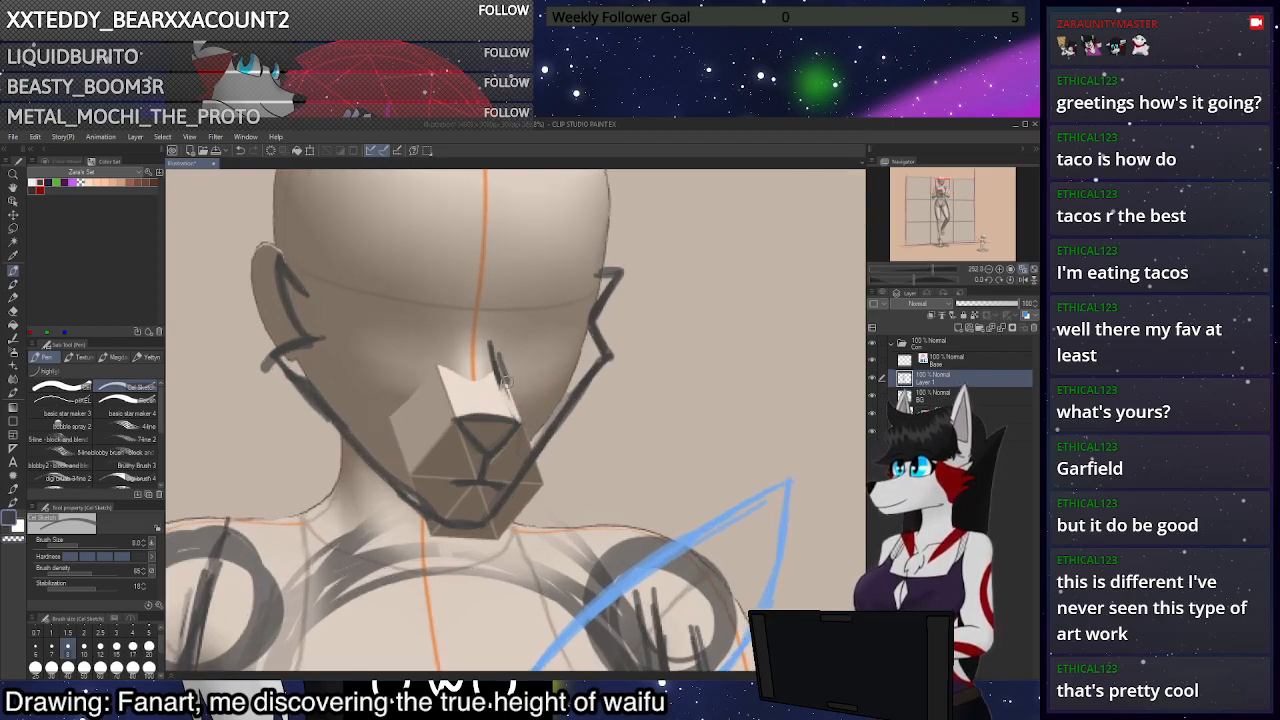
Erase the muzzle's bridge line and redraw it shorter above the nose
{"action": "mouse_move", "coordinate": [510, 387]}
{"action": "left_mouse_down"}
{"action": "mouse_move", "coordinate": [501, 350]}
{"action": "mouse_move", "coordinate": [515, 405]}
{"action": "left_mouse_up"}
{"action": "key", "text": "c"}
{"action": "left_click_drag", "start_coordinate": [491, 339], "coordinate": [509, 400]}
{"action": "key", "text": "c"}
{"action": "left_click_drag", "start_coordinate": [501, 352], "coordinate": [519, 405]}
Hide the mannequin to review the face sketch together with the body, and show it again
{"action": "scroll", "coordinate": [572, 401], "scroll_direction": "down", "scroll_amount": 3}
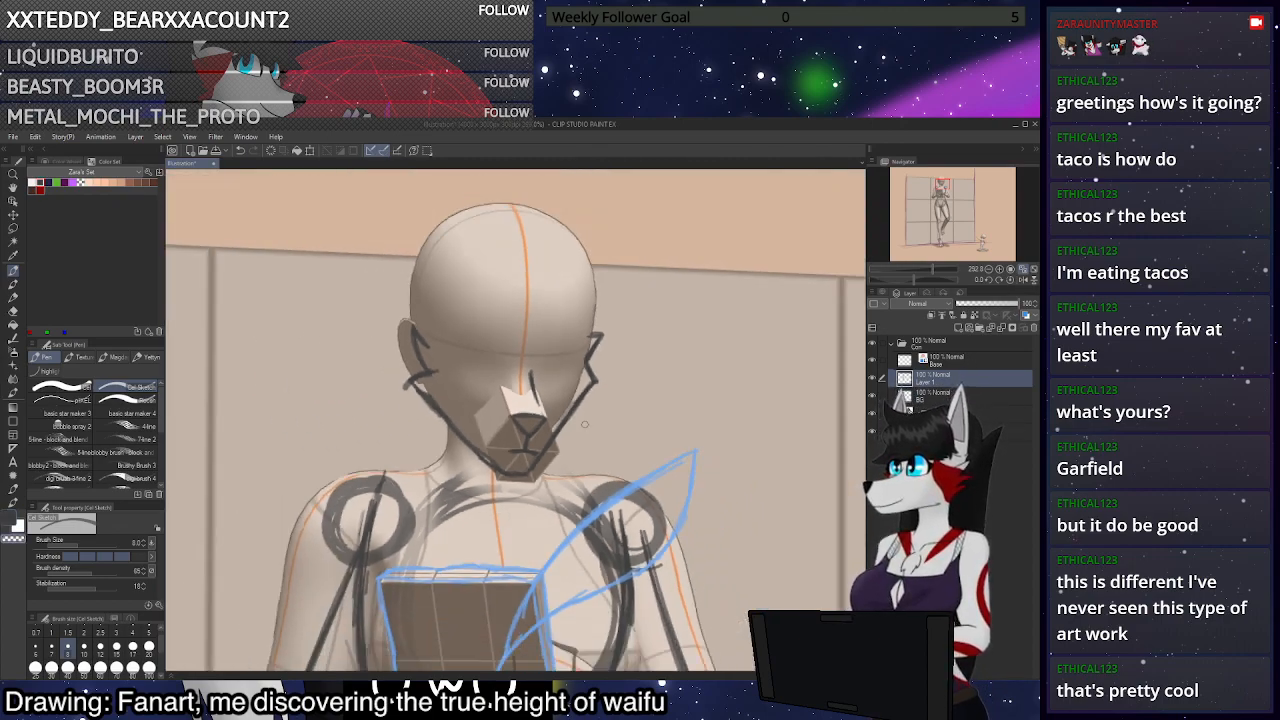
{"action": "left_click", "coordinate": [874, 412]}
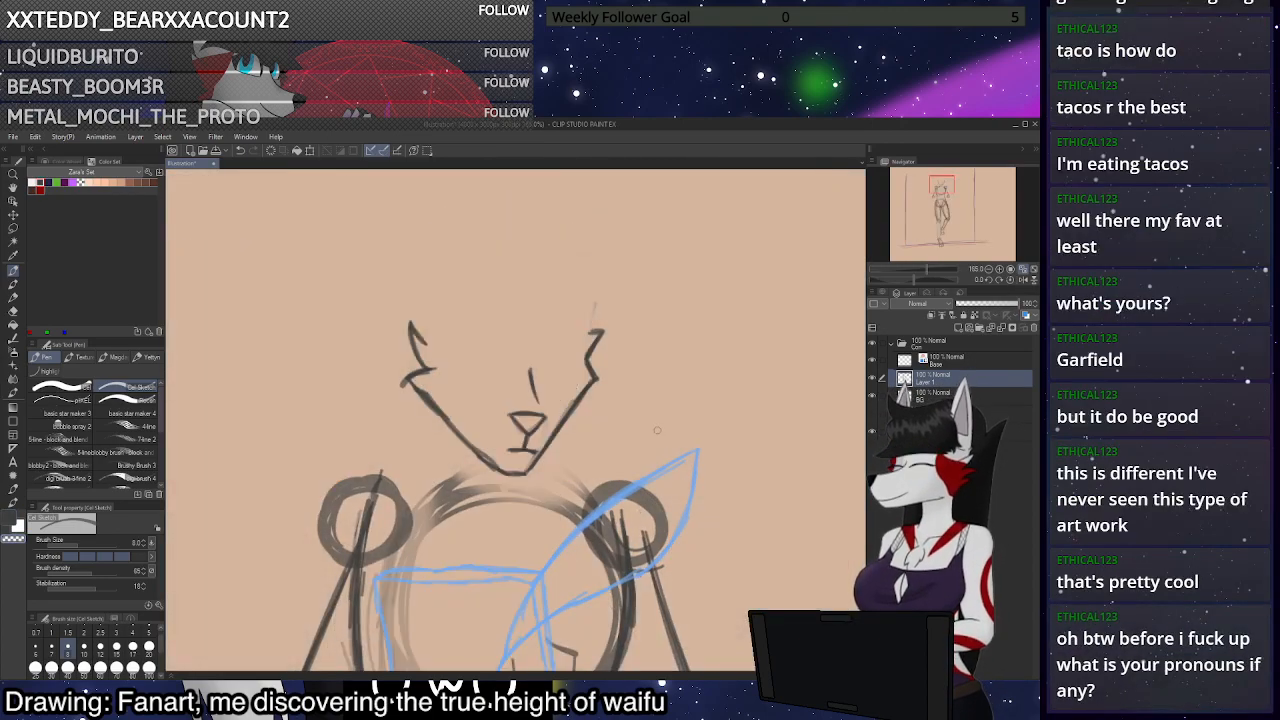
{"action": "scroll", "coordinate": [664, 431], "scroll_direction": "down", "scroll_amount": 6}
{"action": "scroll", "coordinate": [666, 432], "scroll_direction": "up", "scroll_amount": 3}
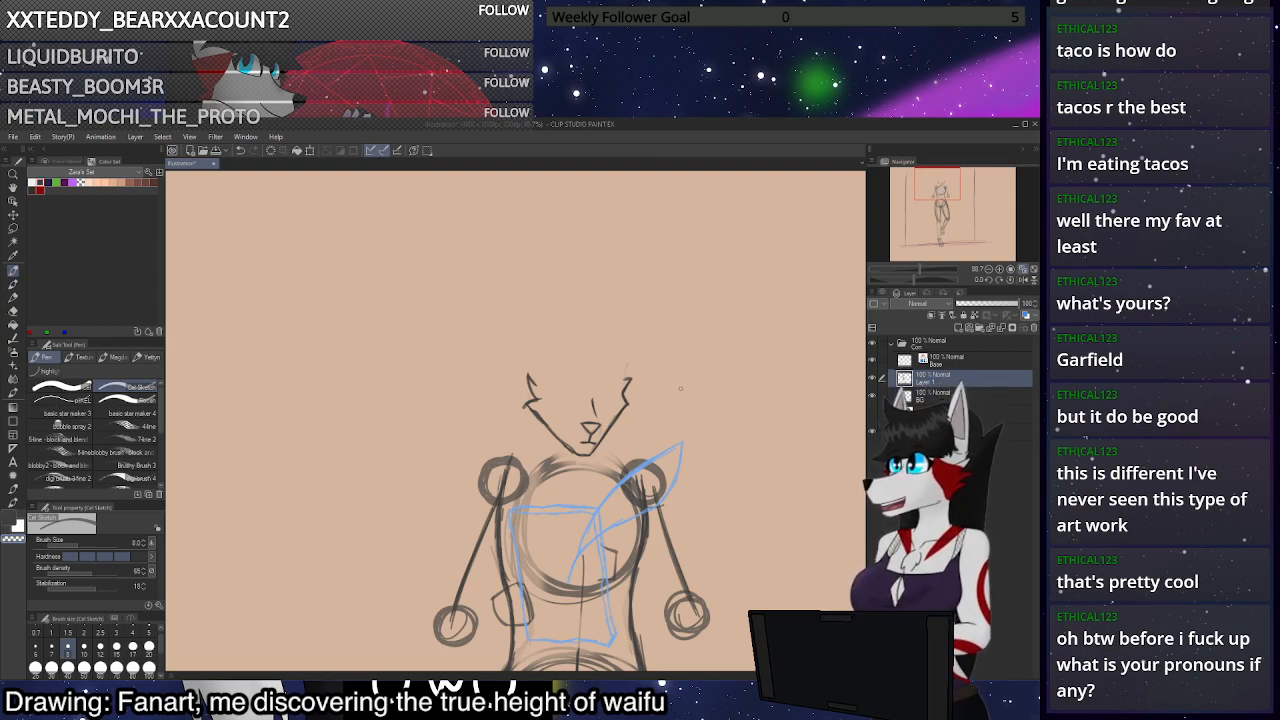
{"action": "left_click", "coordinate": [874, 411]}
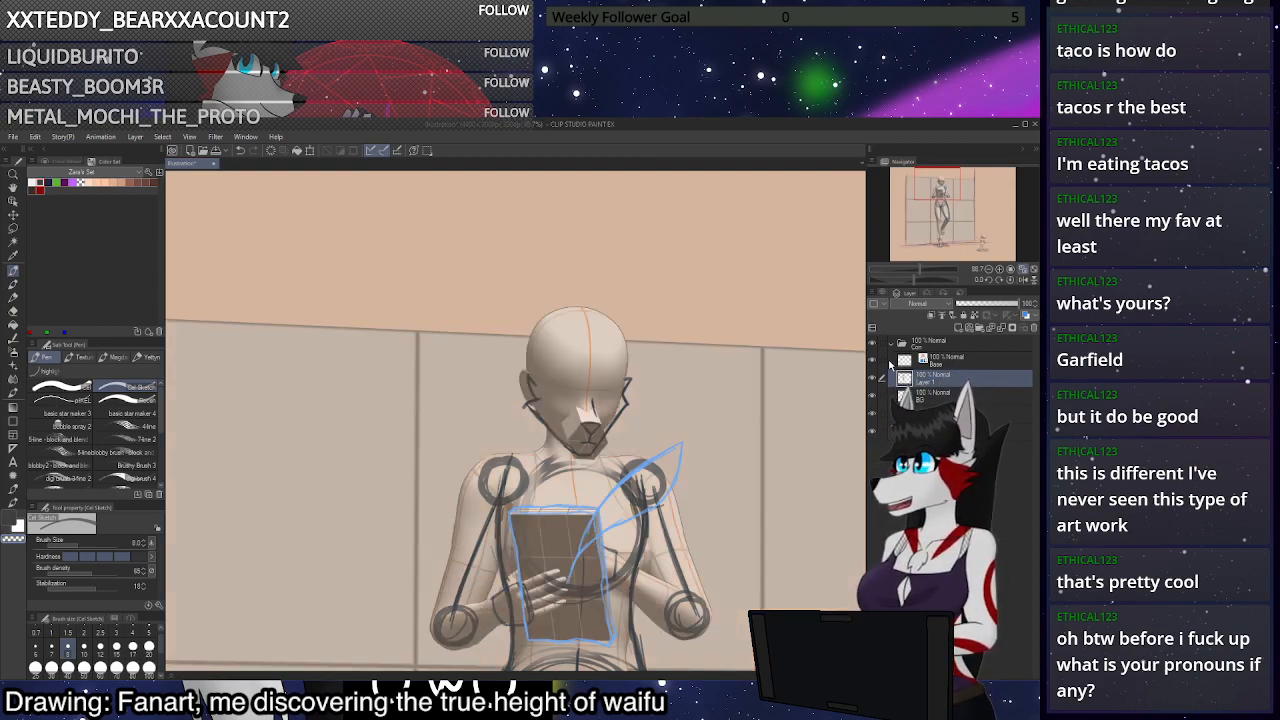
Redraw the upper edge of the far cheek's top fur tuft
{"action": "scroll", "coordinate": [628, 371], "scroll_direction": "up", "scroll_amount": 5}
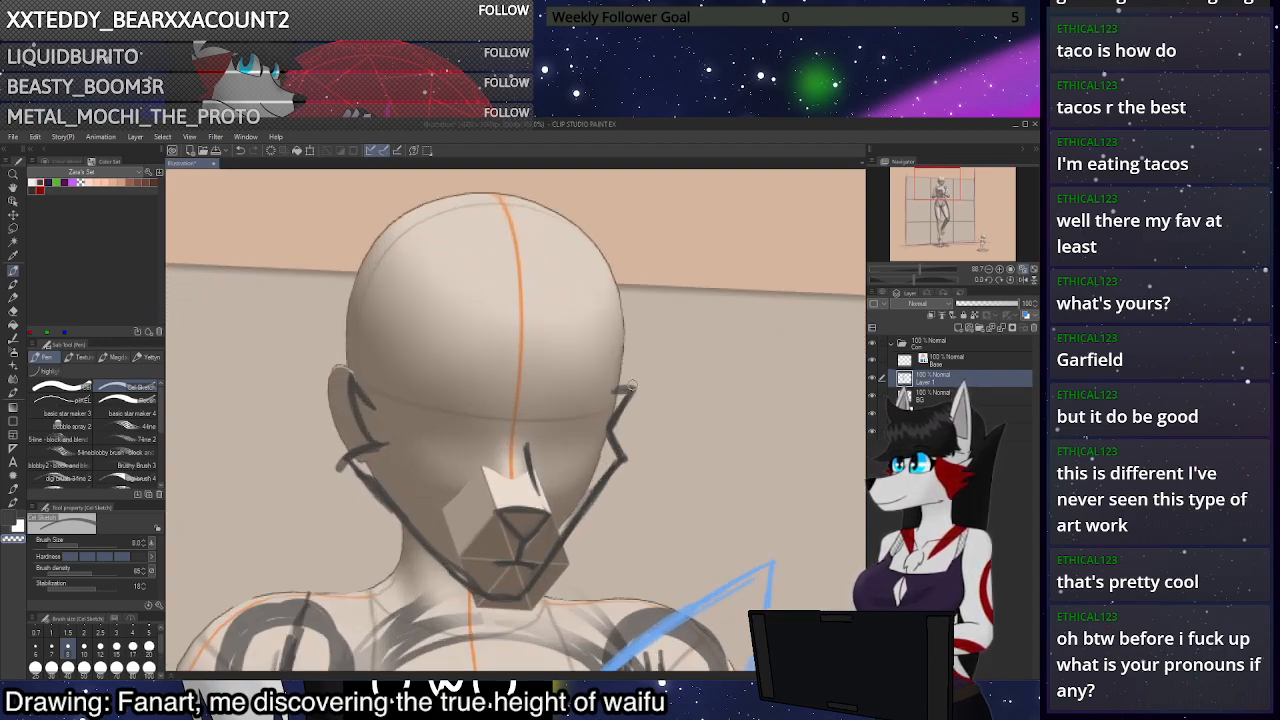
{"action": "key", "text": "c"}
{"action": "left_click_drag", "start_coordinate": [600, 391], "coordinate": [625, 389]}
{"action": "key", "text": "ctrl+z"}
{"action": "key", "text": "c"}
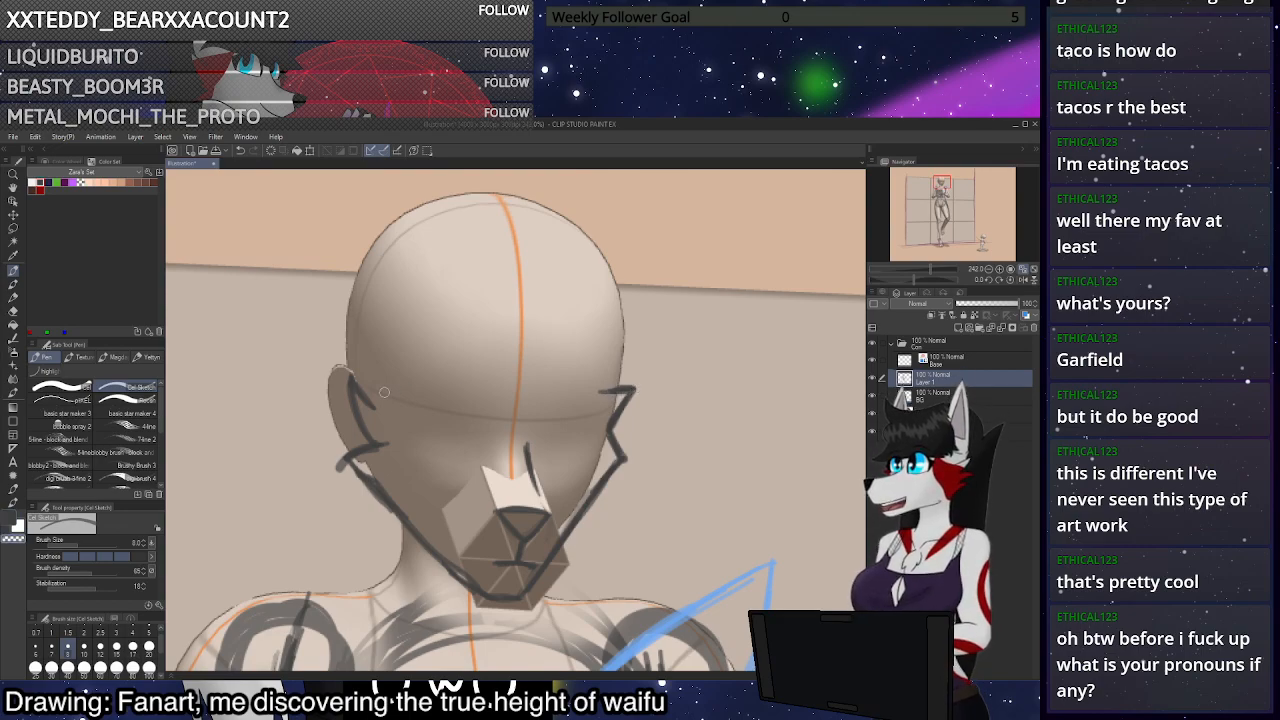
Redraw the near cheek's pointed fur tufts and darken the jaw line running down from them
{"action": "key", "text": "c"}
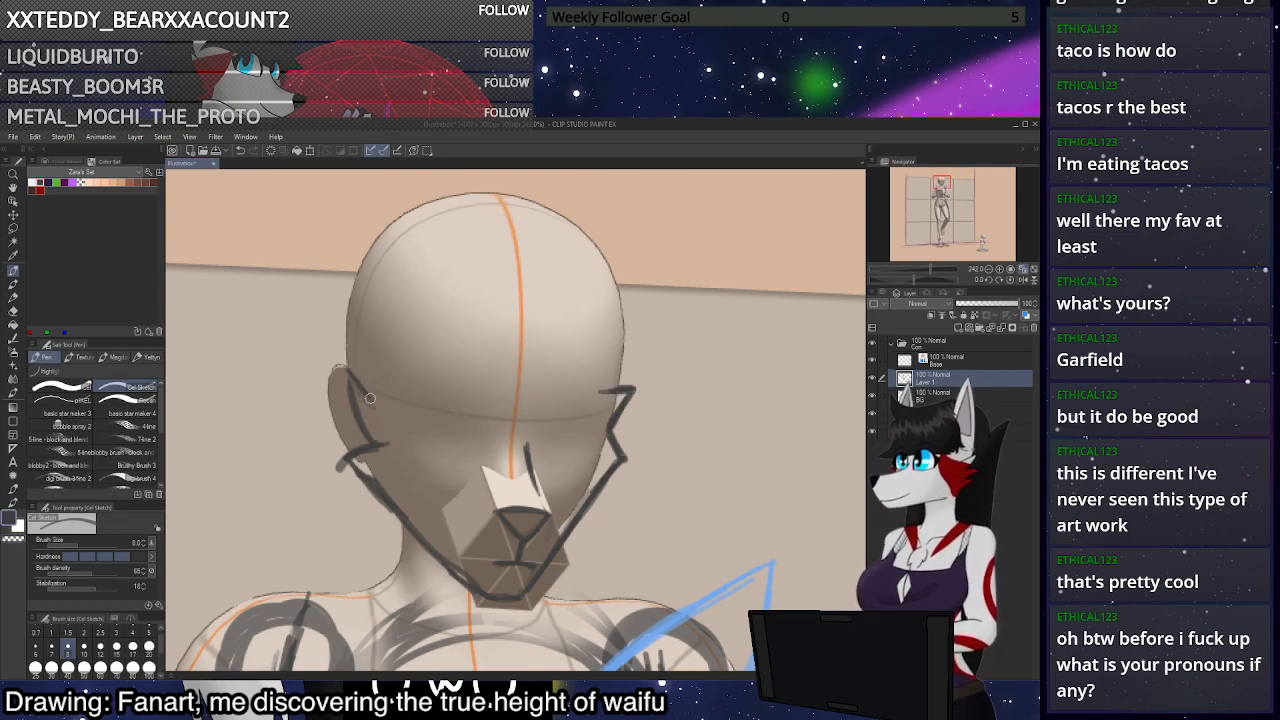
{"action": "mouse_move", "coordinate": [346, 369]}
{"action": "left_mouse_down"}
{"action": "mouse_move", "coordinate": [361, 486]}
{"action": "mouse_move", "coordinate": [409, 527]}
{"action": "mouse_move", "coordinate": [399, 505]}
{"action": "mouse_move", "coordinate": [436, 567]}
{"action": "mouse_move", "coordinate": [432, 541]}
{"action": "mouse_move", "coordinate": [475, 585]}
{"action": "mouse_move", "coordinate": [339, 460]}
{"action": "mouse_move", "coordinate": [395, 402]}
{"action": "mouse_move", "coordinate": [353, 455]}
{"action": "mouse_move", "coordinate": [426, 548]}
{"action": "left_mouse_up"}
{"action": "key", "text": "c"}
{"action": "key", "text": "c"}
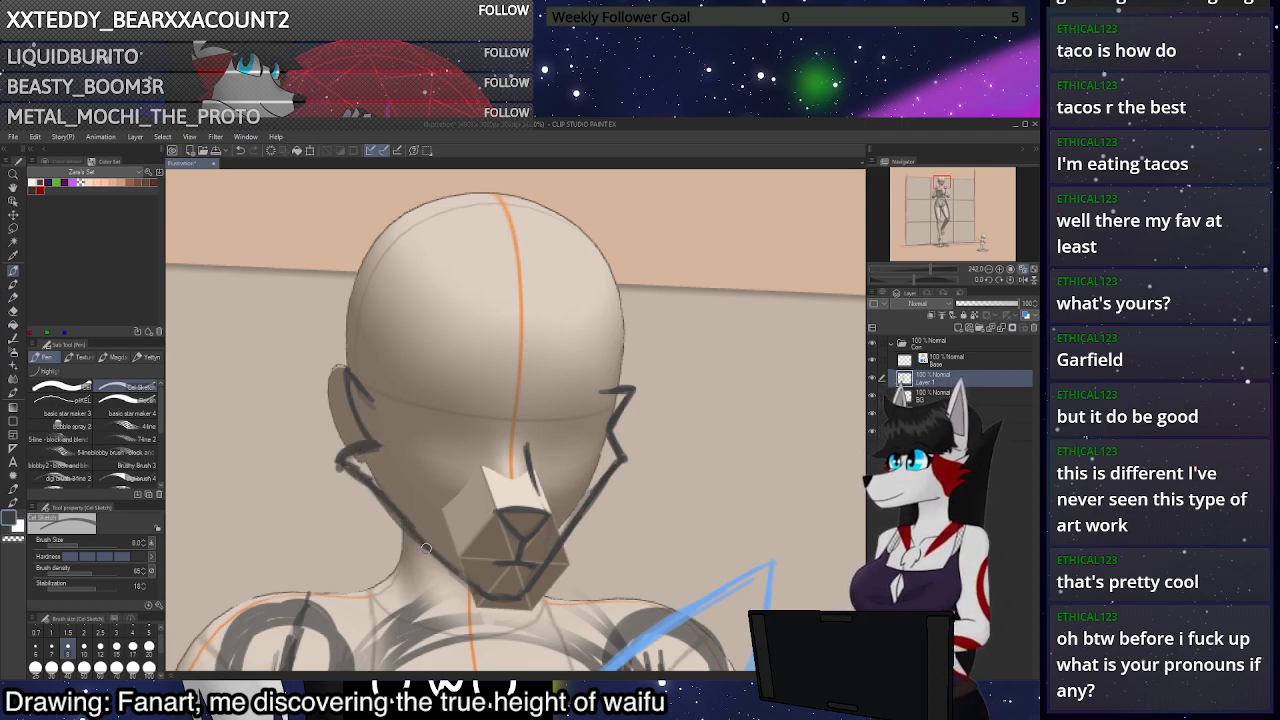
{"action": "left_click_drag", "start_coordinate": [345, 360], "coordinate": [380, 416]}
{"action": "key", "text": "c"}
{"action": "key", "text": "c"}
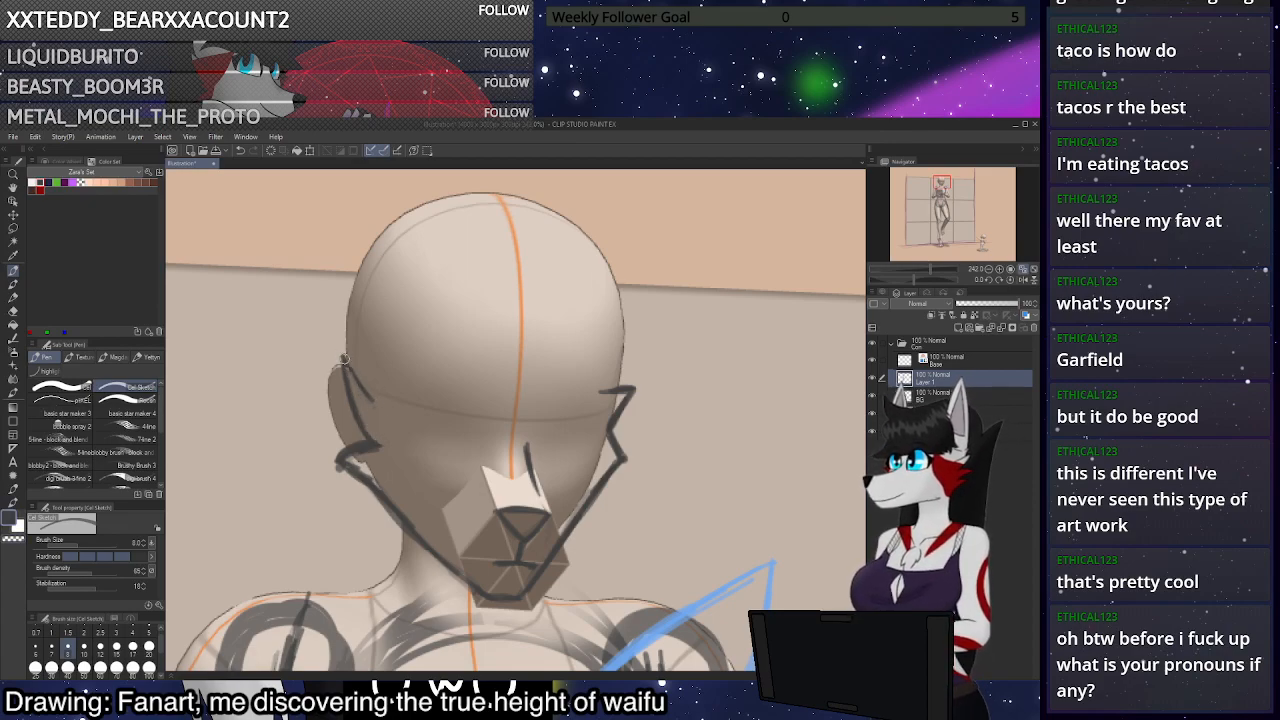
Redraw the lower edge of the far cheek's top fur tuft up to its tip
{"action": "scroll", "coordinate": [344, 360], "scroll_direction": "down", "scroll_amount": 2}
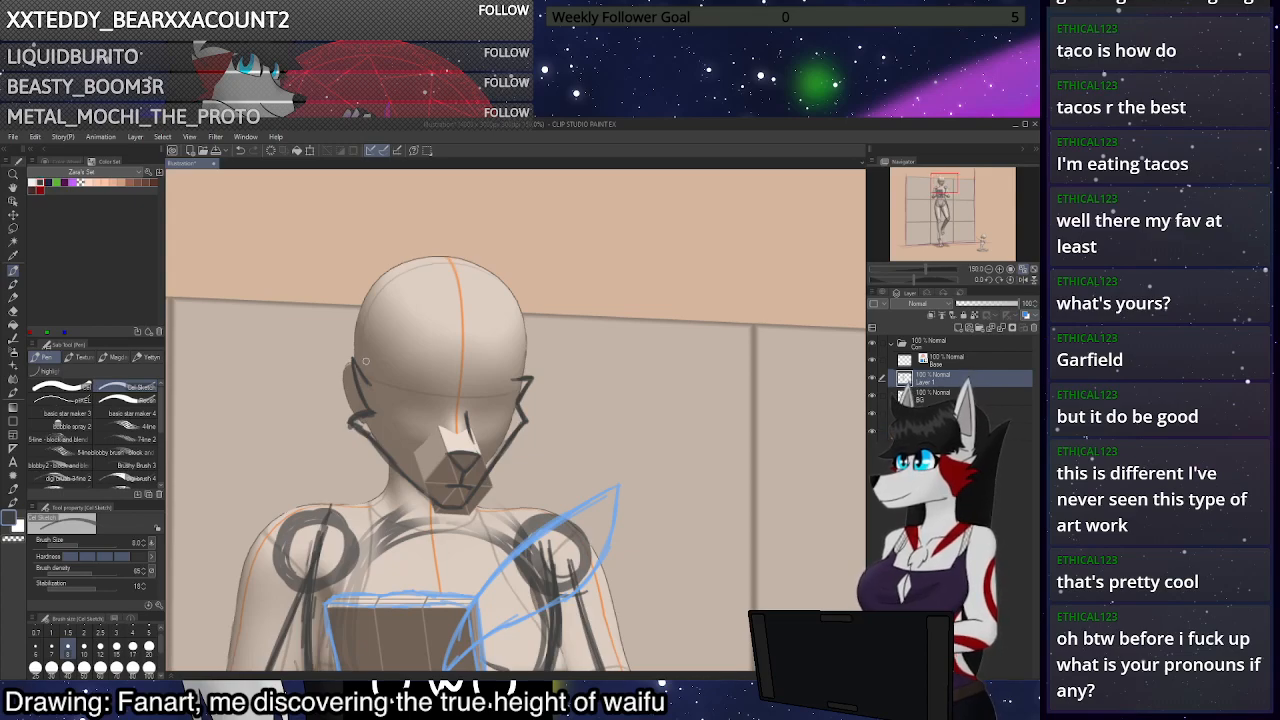
{"action": "scroll", "coordinate": [440, 362], "scroll_direction": "up", "scroll_amount": 2}
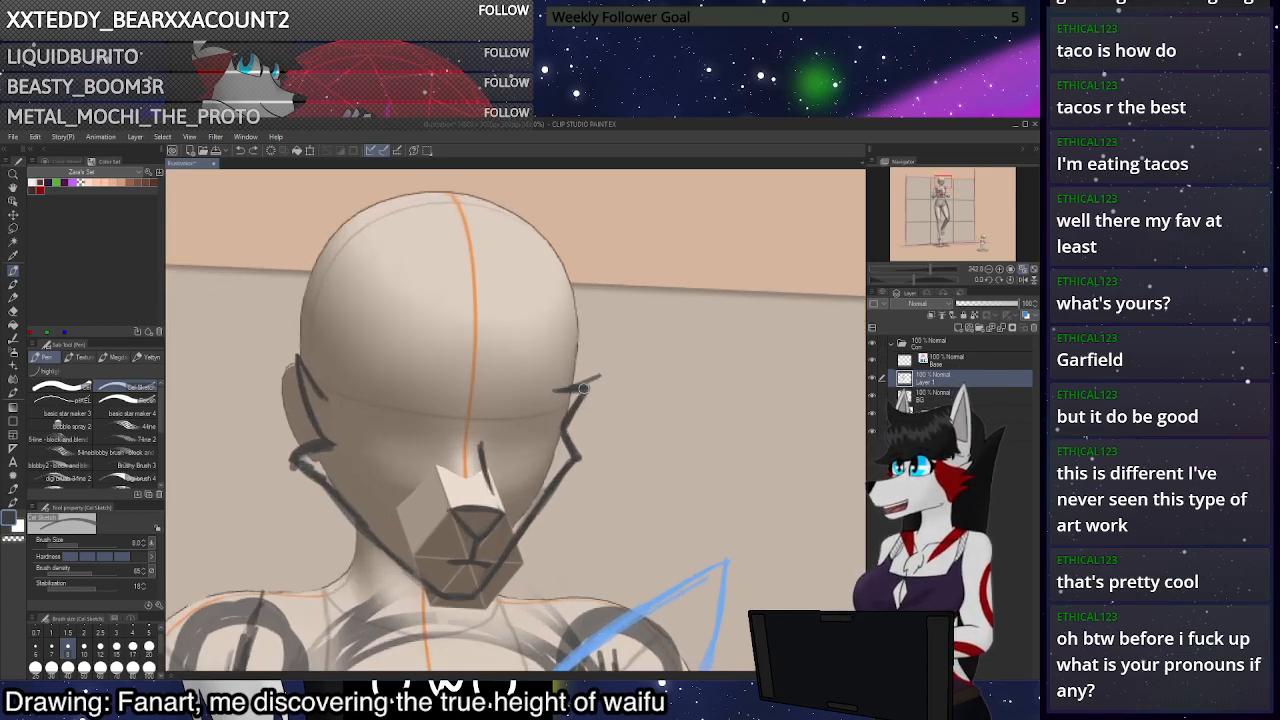
{"action": "left_click_drag", "start_coordinate": [604, 380], "coordinate": [568, 417]}
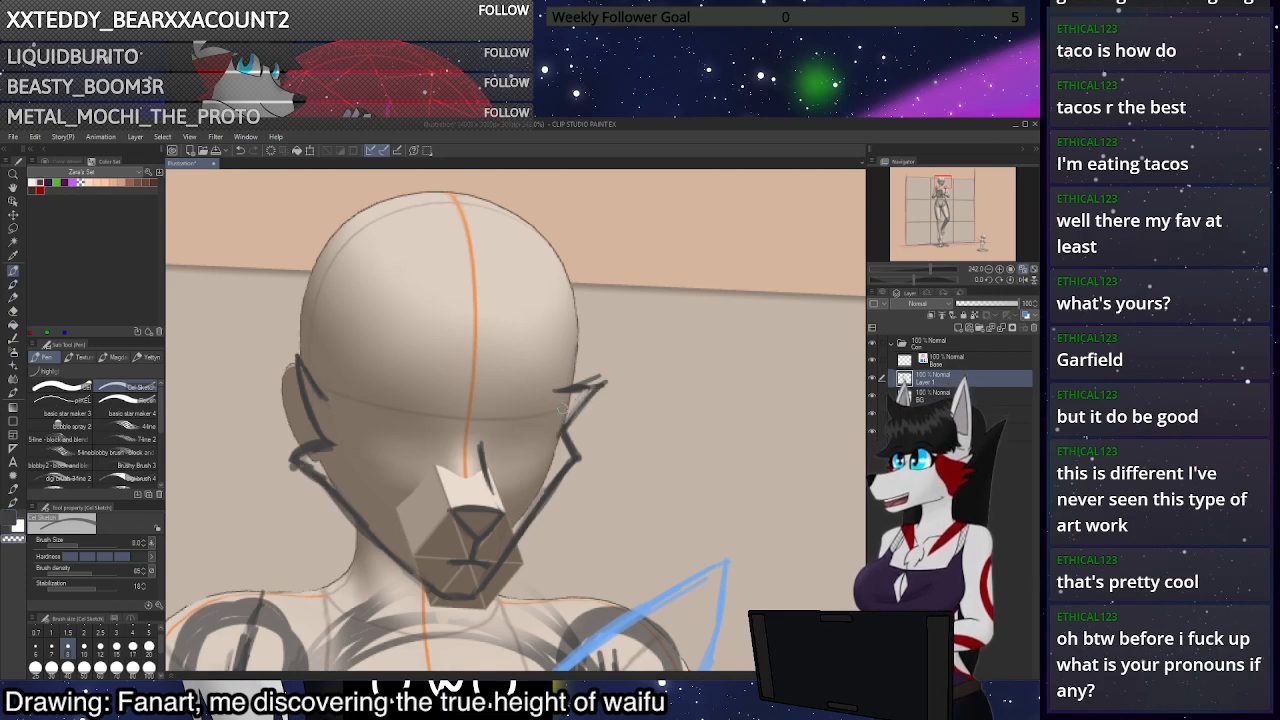
{"action": "scroll", "coordinate": [590, 395], "scroll_direction": "down", "scroll_amount": 5}
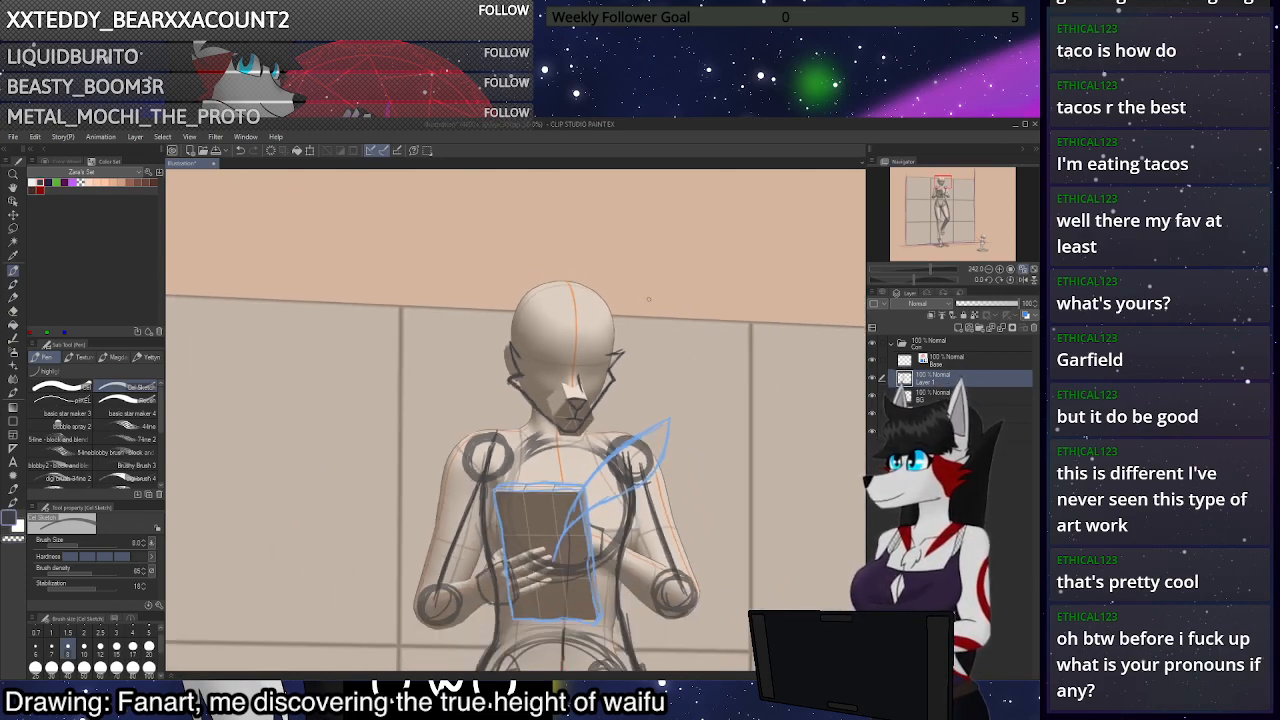
{"action": "scroll", "coordinate": [648, 299], "scroll_direction": "up", "scroll_amount": 2}
Open the two character reference images and keep only 2.png, floated in its own window beside the drawing and enlarged on the character
{"action": "key", "text": "alt"}
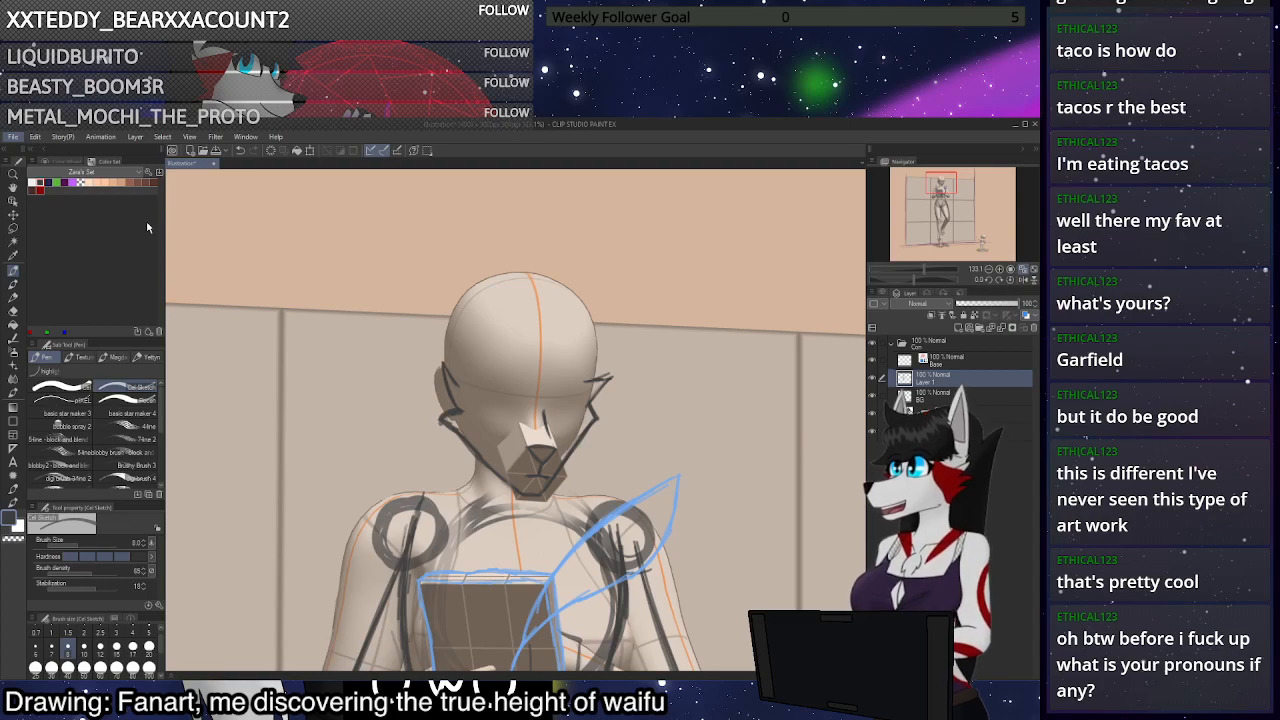
{"action": "key", "text": "alt+Tab"}
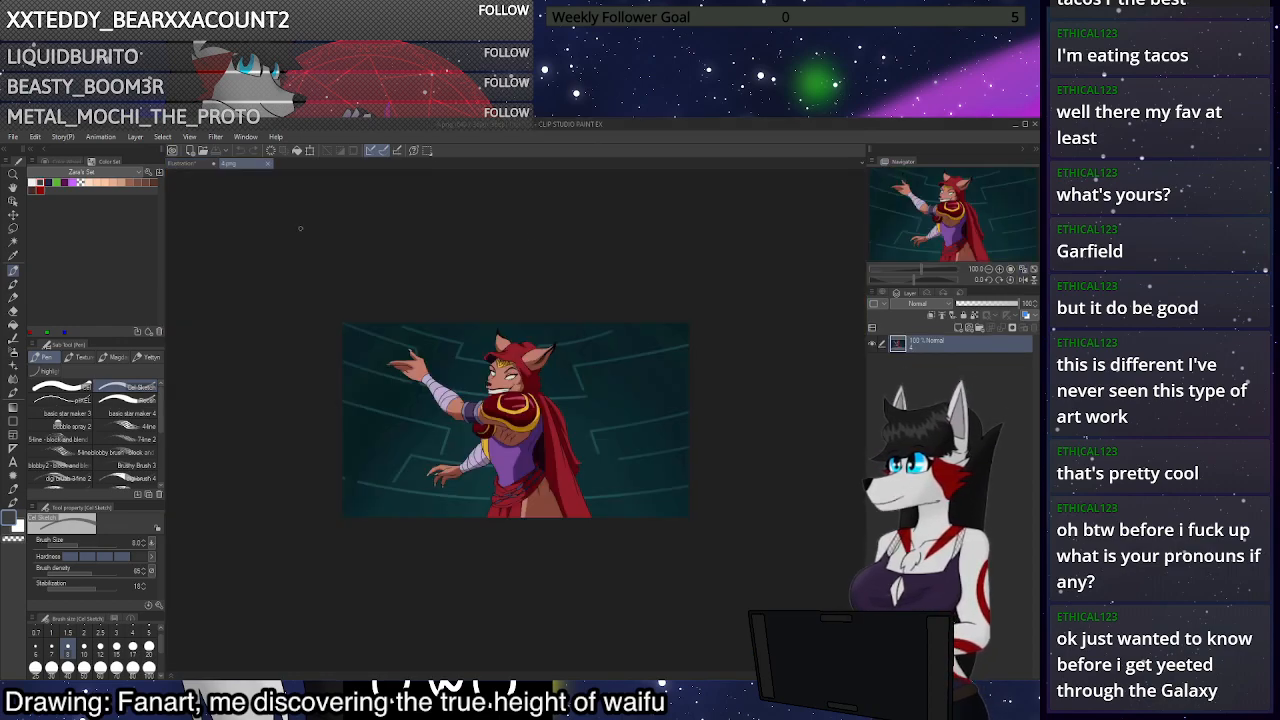
{"action": "scroll", "coordinate": [372, 241], "scroll_direction": "up", "scroll_amount": 6}
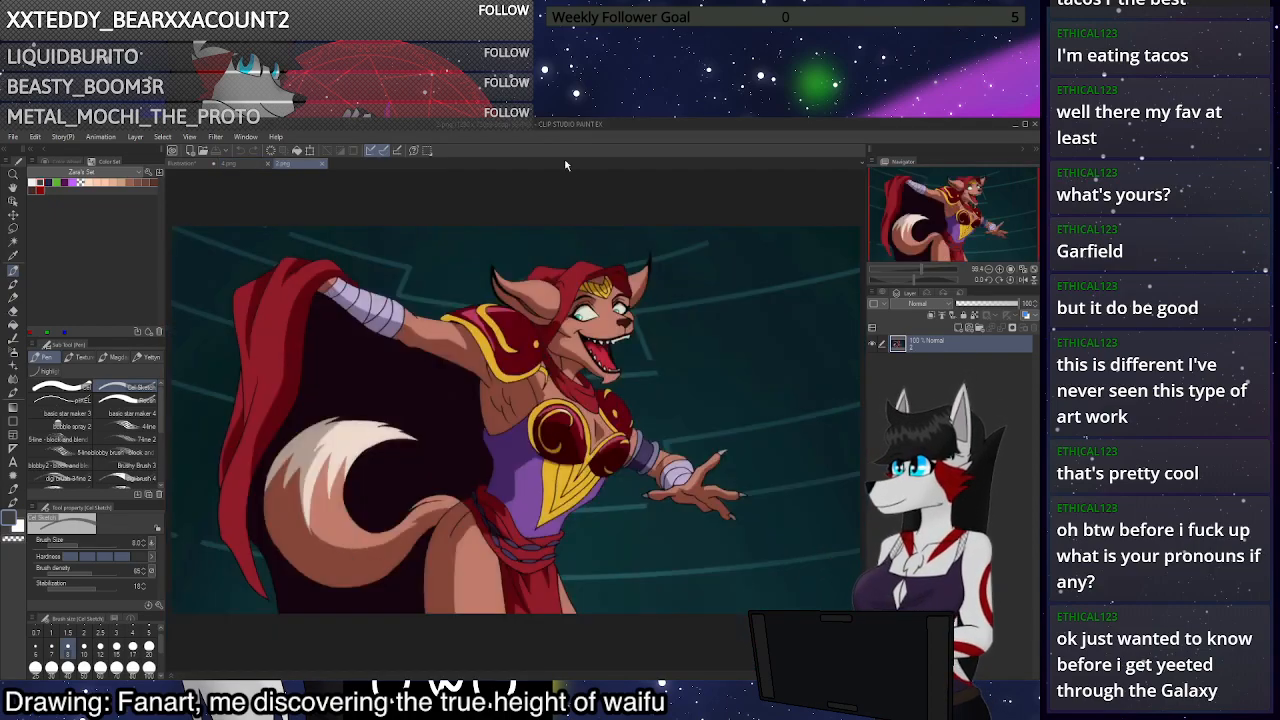
{"action": "left_click", "coordinate": [257, 165]}
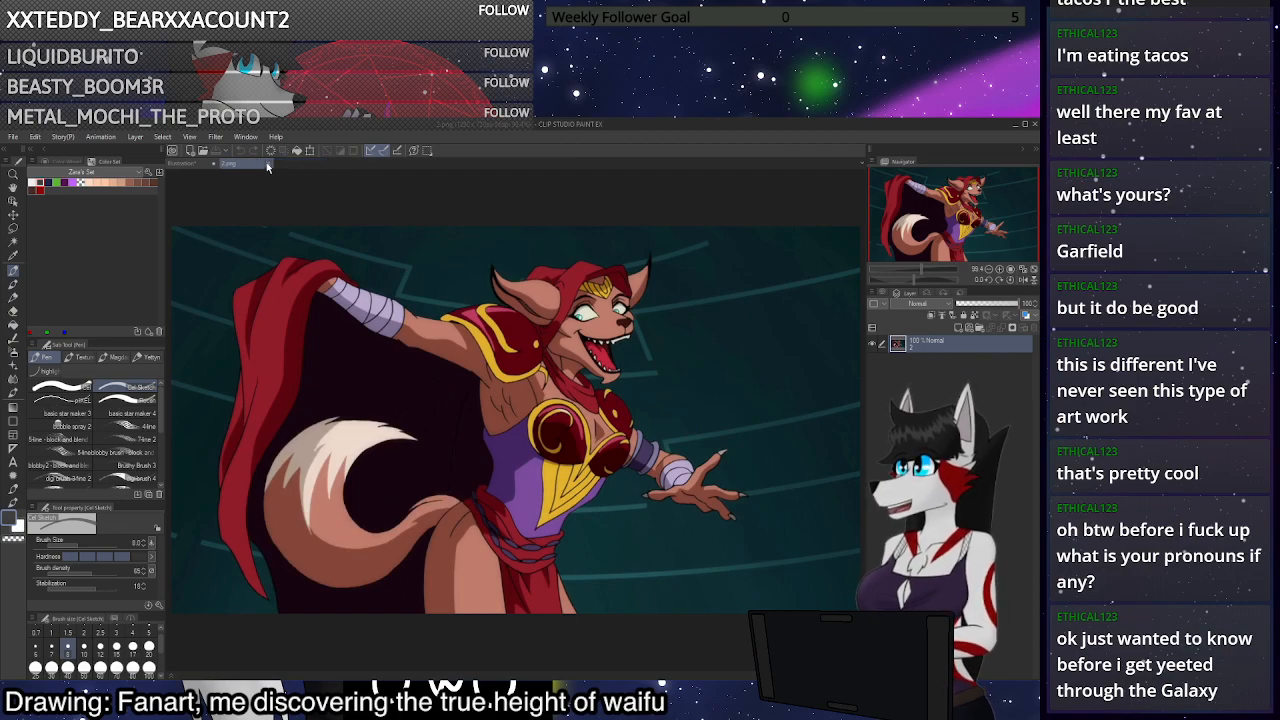
{"action": "left_click_drag", "start_coordinate": [229, 163], "coordinate": [1279, 27]}
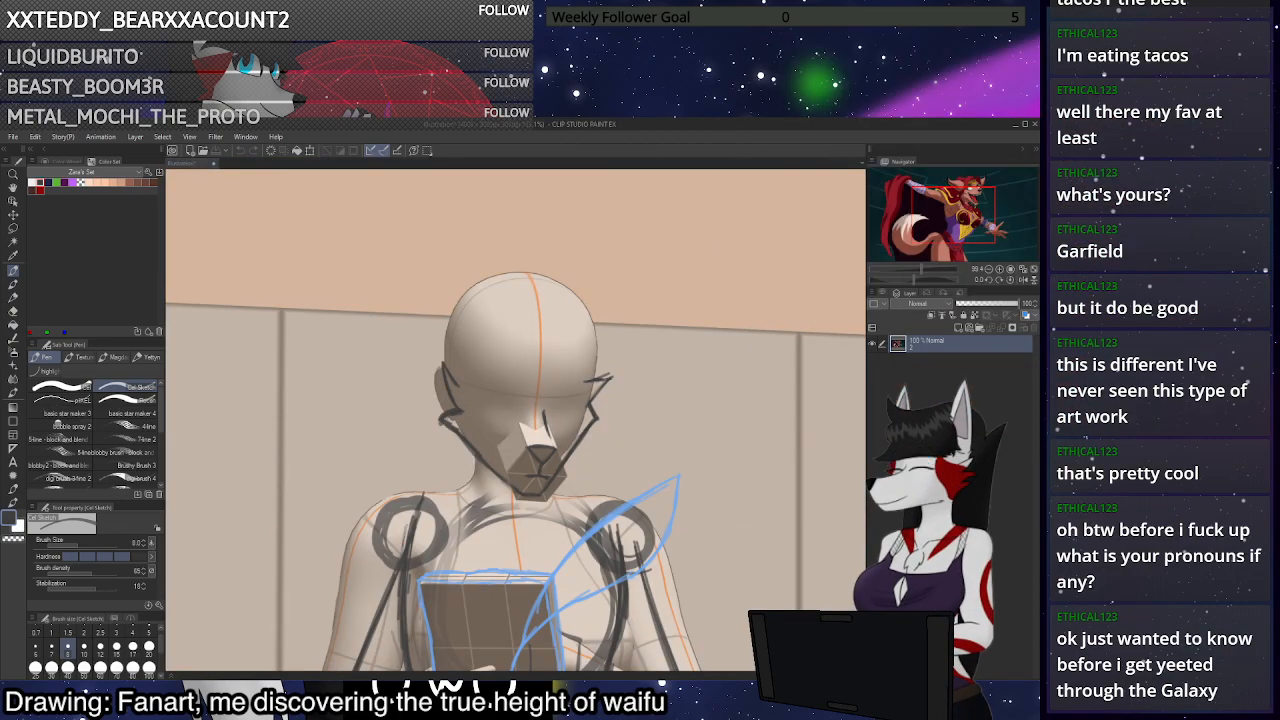
{"action": "scroll", "coordinate": [884, 150], "scroll_direction": "down", "scroll_amount": 4}
{"action": "scroll", "coordinate": [884, 150], "scroll_direction": "up", "scroll_amount": 1}
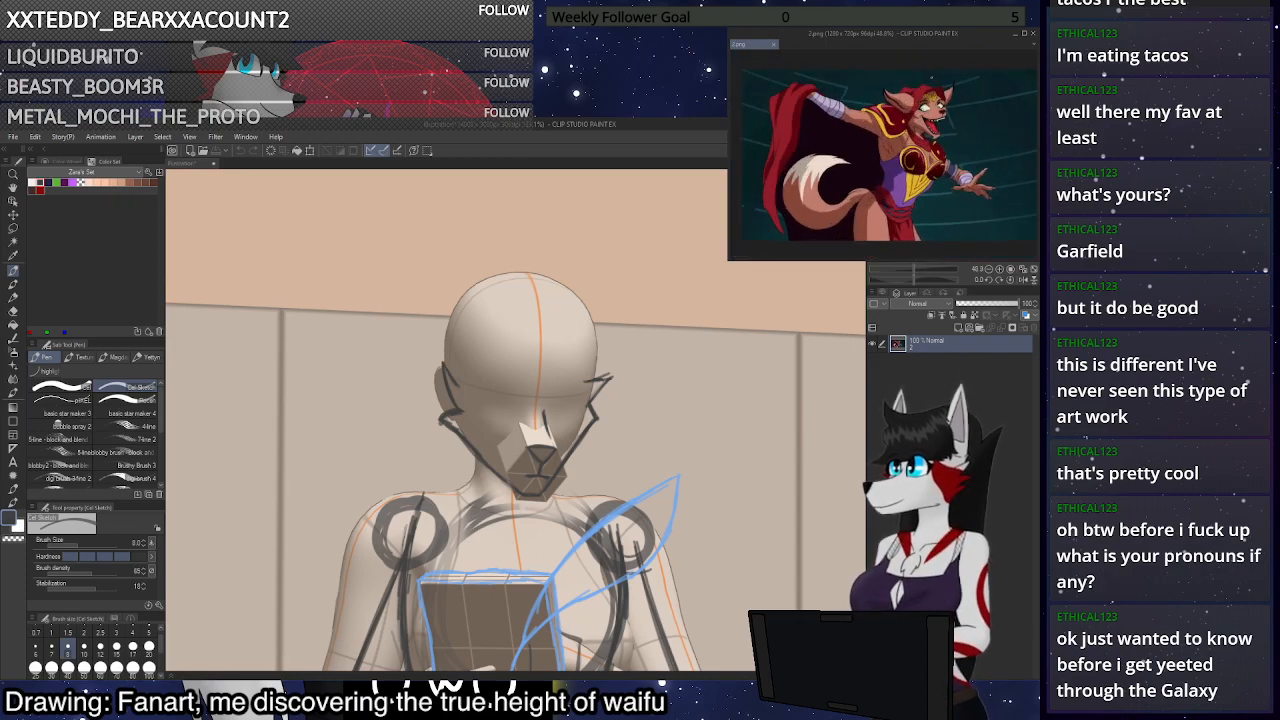
{"action": "scroll", "coordinate": [884, 163], "scroll_direction": "up", "scroll_amount": 1}
{"action": "scroll", "coordinate": [884, 163], "scroll_direction": "up", "scroll_amount": 1}
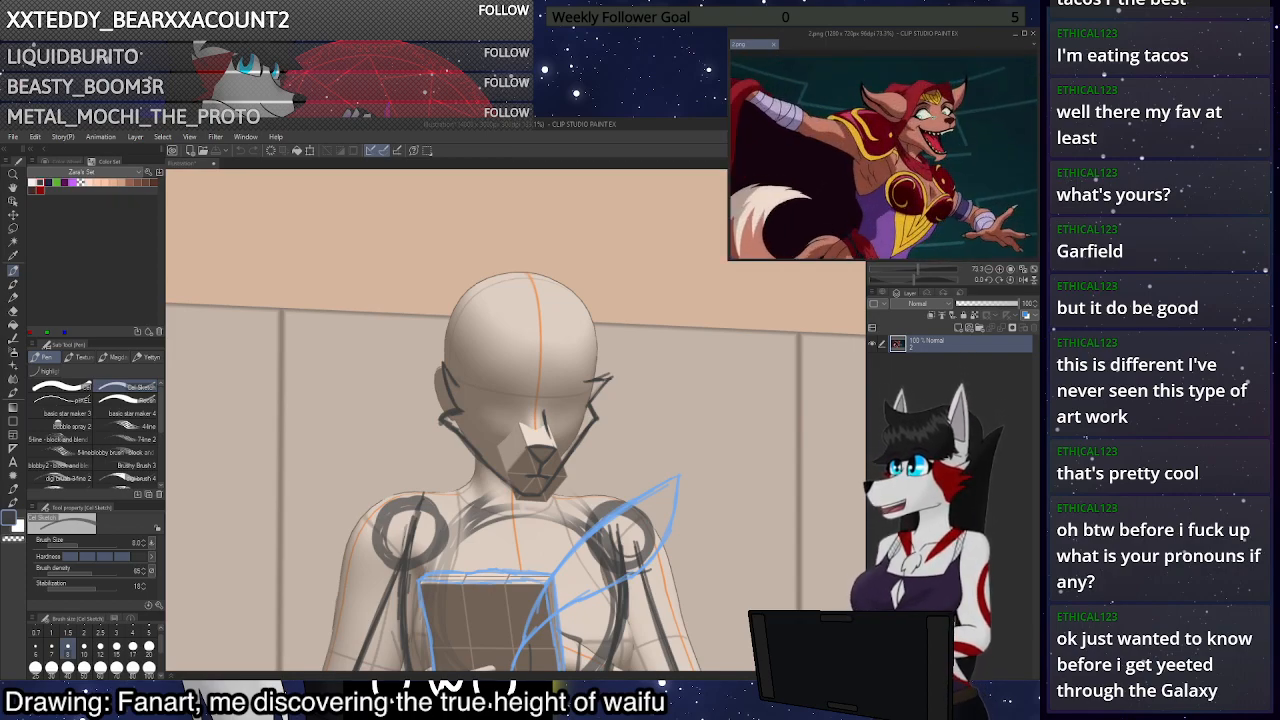
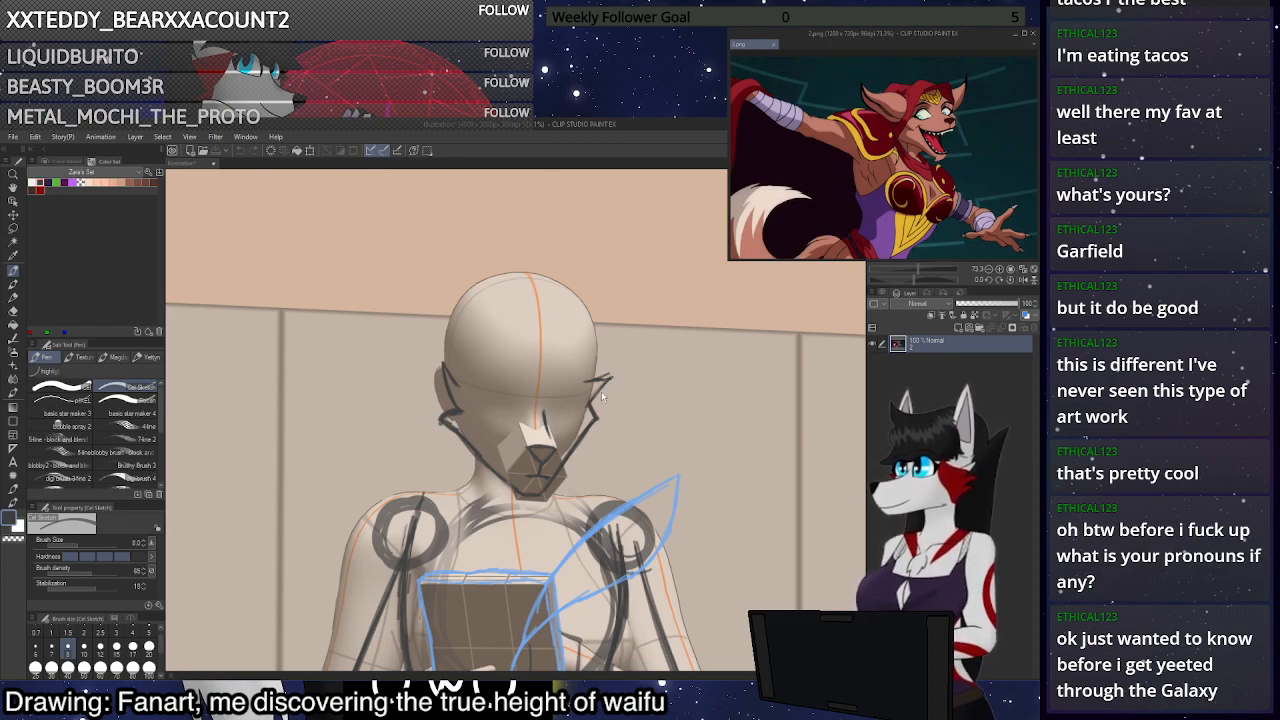
Fade the outer fur tufts on both cheeks and redraw them narrower and closer to the face
{"action": "scroll", "coordinate": [606, 378], "scroll_direction": "up", "scroll_amount": 5}
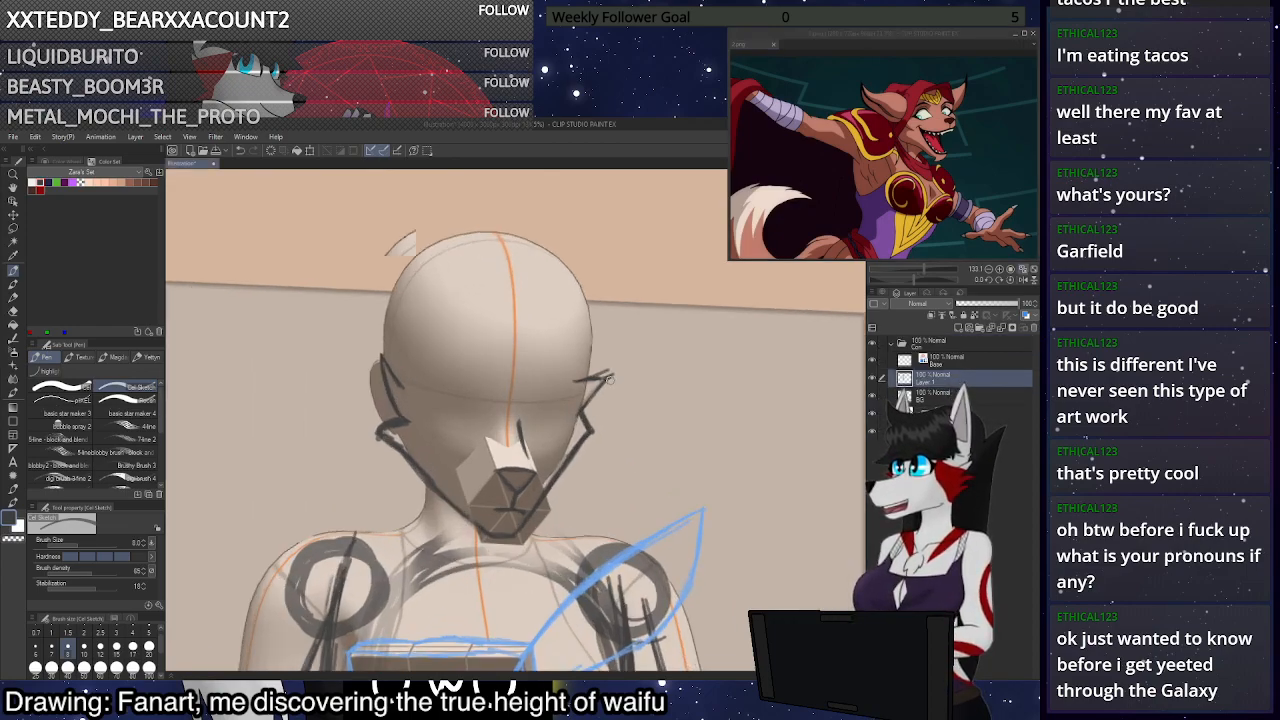
{"action": "key", "text": "c"}
{"action": "mouse_move", "coordinate": [580, 413]}
{"action": "left_mouse_down"}
{"action": "mouse_move", "coordinate": [610, 375]}
{"action": "mouse_move", "coordinate": [559, 382]}
{"action": "mouse_move", "coordinate": [599, 377]}
{"action": "mouse_move", "coordinate": [575, 422]}
{"action": "mouse_move", "coordinate": [583, 445]}
{"action": "mouse_move", "coordinate": [579, 427]}
{"action": "mouse_move", "coordinate": [544, 500]}
{"action": "mouse_move", "coordinate": [578, 392]}
{"action": "mouse_move", "coordinate": [574, 453]}
{"action": "mouse_move", "coordinate": [585, 386]}
{"action": "mouse_move", "coordinate": [568, 465]}
{"action": "left_mouse_up"}
{"action": "key", "text": "c"}
{"action": "key", "text": "c"}
{"action": "mouse_move", "coordinate": [338, 352]}
{"action": "left_mouse_down"}
{"action": "mouse_move", "coordinate": [358, 405]}
{"action": "mouse_move", "coordinate": [334, 446]}
{"action": "mouse_move", "coordinate": [394, 506]}
{"action": "mouse_move", "coordinate": [343, 433]}
{"action": "left_mouse_up"}
{"action": "key", "text": "c"}
{"action": "key", "text": "ctrl+z"}
{"action": "mouse_move", "coordinate": [391, 506]}
{"action": "left_mouse_down"}
{"action": "mouse_move", "coordinate": [338, 452]}
{"action": "mouse_move", "coordinate": [359, 444]}
{"action": "mouse_move", "coordinate": [340, 374]}
{"action": "mouse_move", "coordinate": [351, 415]}
{"action": "left_mouse_up"}
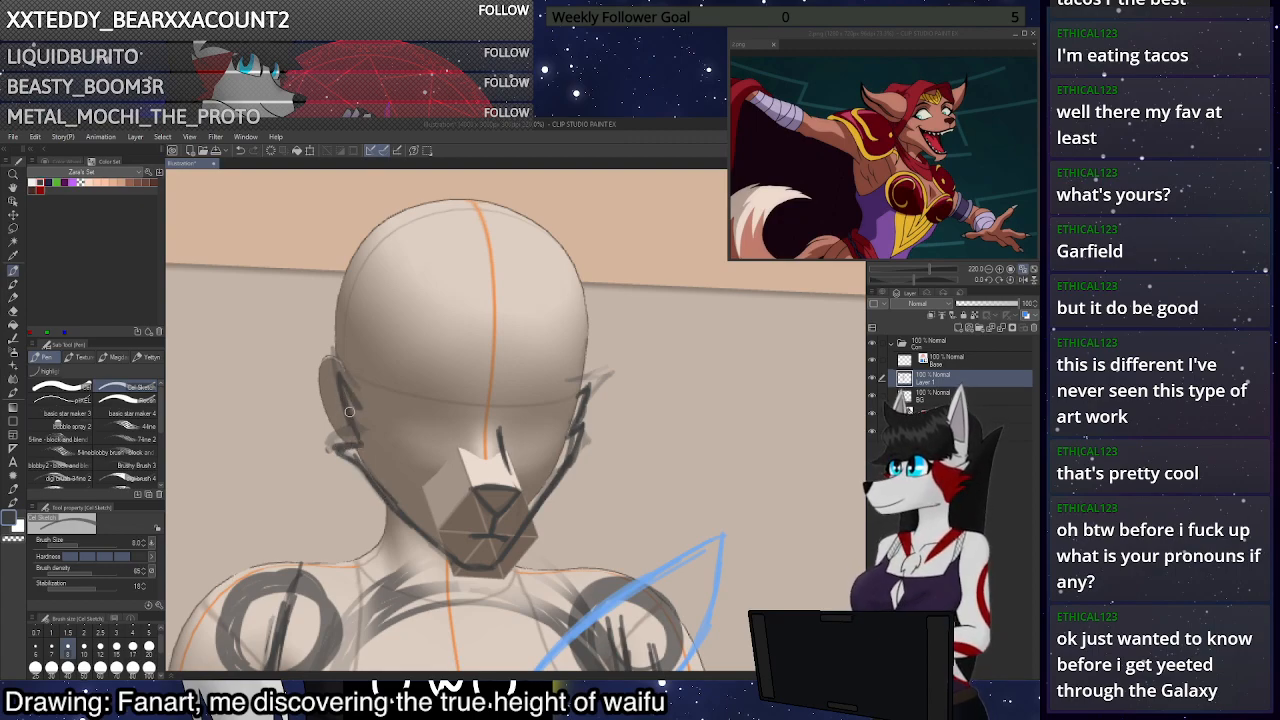
Sketch the near-side bridge line above the muzzle and a curved eye line on each side of it
{"action": "scroll", "coordinate": [382, 481], "scroll_direction": "down", "scroll_amount": 2}
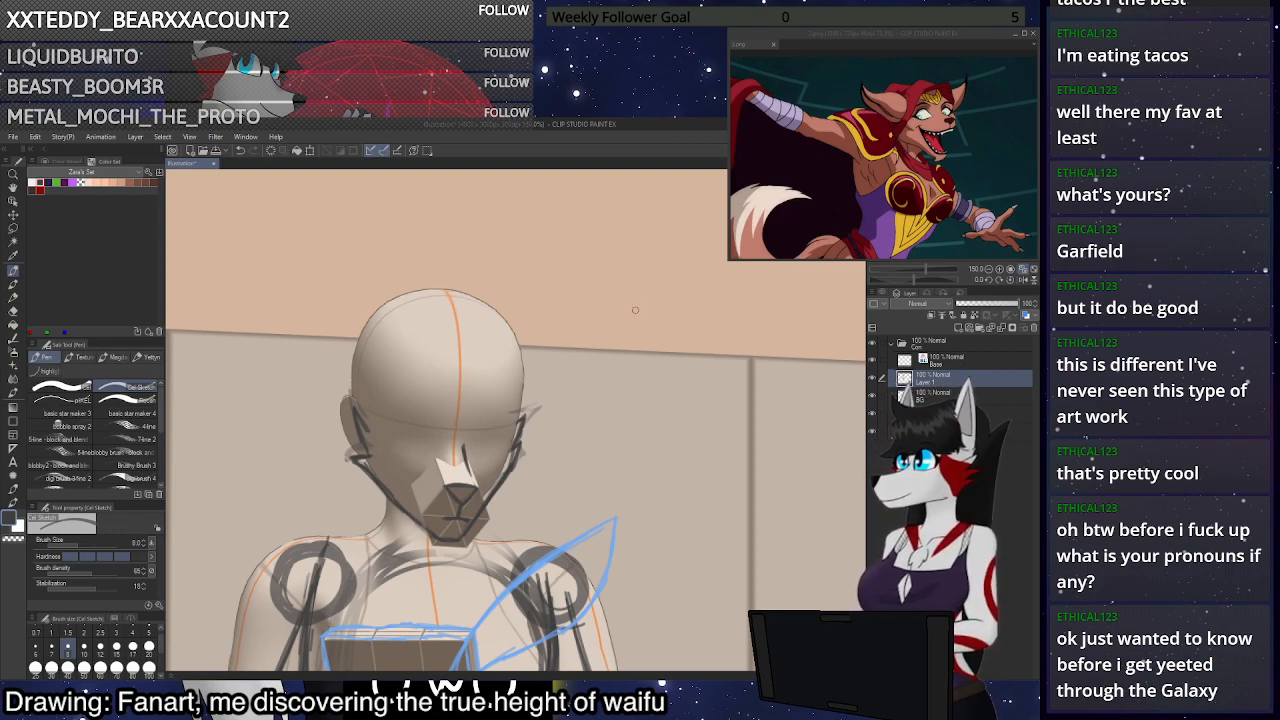
{"action": "scroll", "coordinate": [517, 440], "scroll_direction": "up", "scroll_amount": 1}
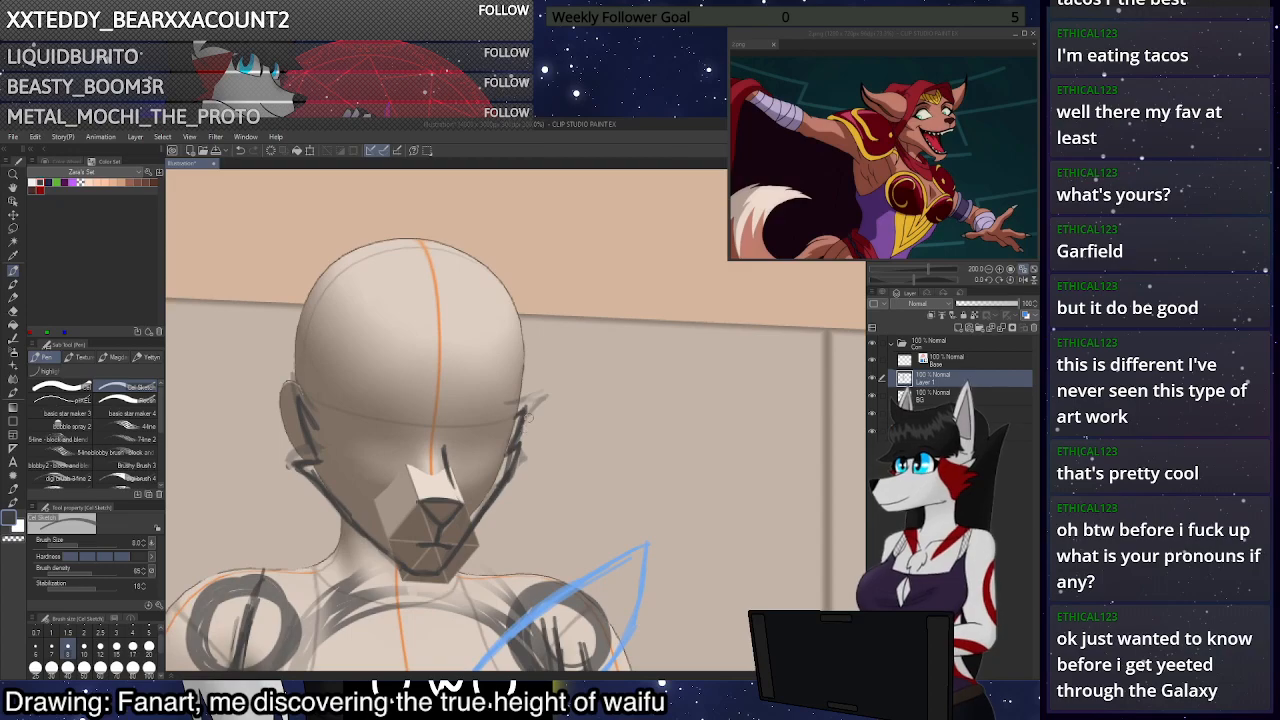
{"action": "scroll", "coordinate": [517, 408], "scroll_direction": "down", "scroll_amount": 3}
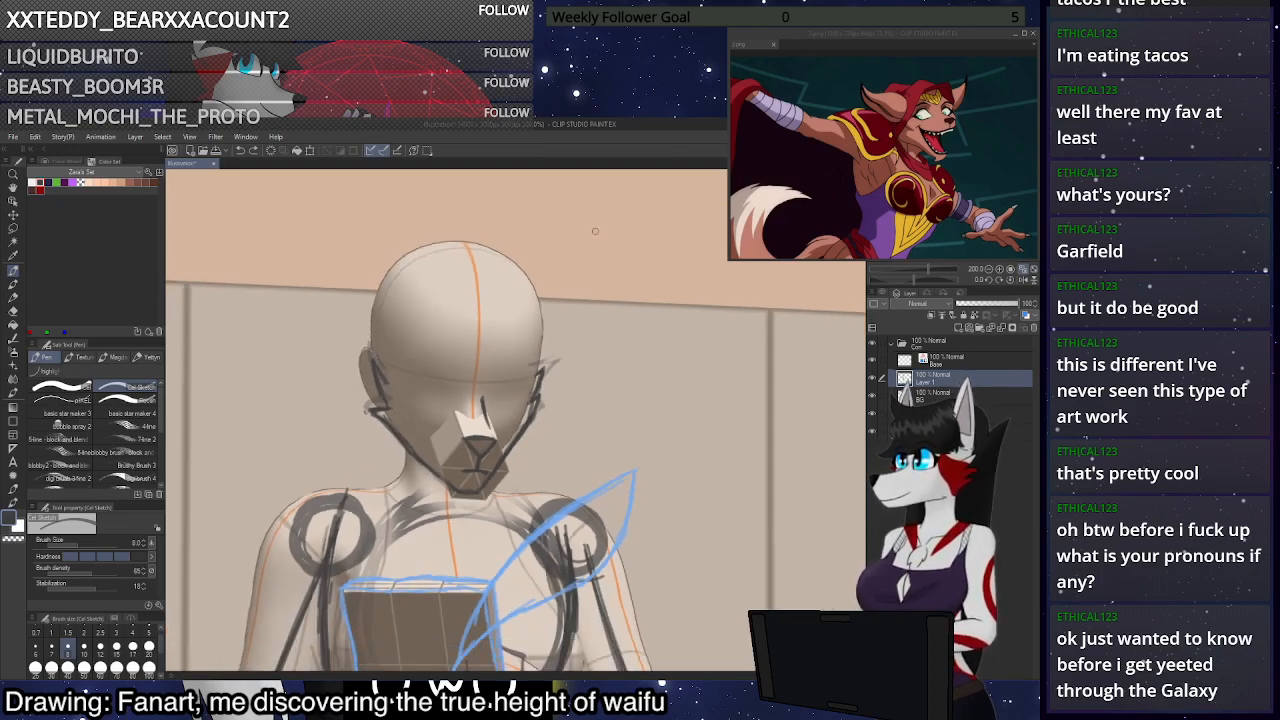
{"action": "scroll", "coordinate": [577, 229], "scroll_direction": "down", "scroll_amount": 3}
{"action": "scroll", "coordinate": [590, 285], "scroll_direction": "up", "scroll_amount": 2}
{"action": "scroll", "coordinate": [571, 283], "scroll_direction": "up", "scroll_amount": 5}
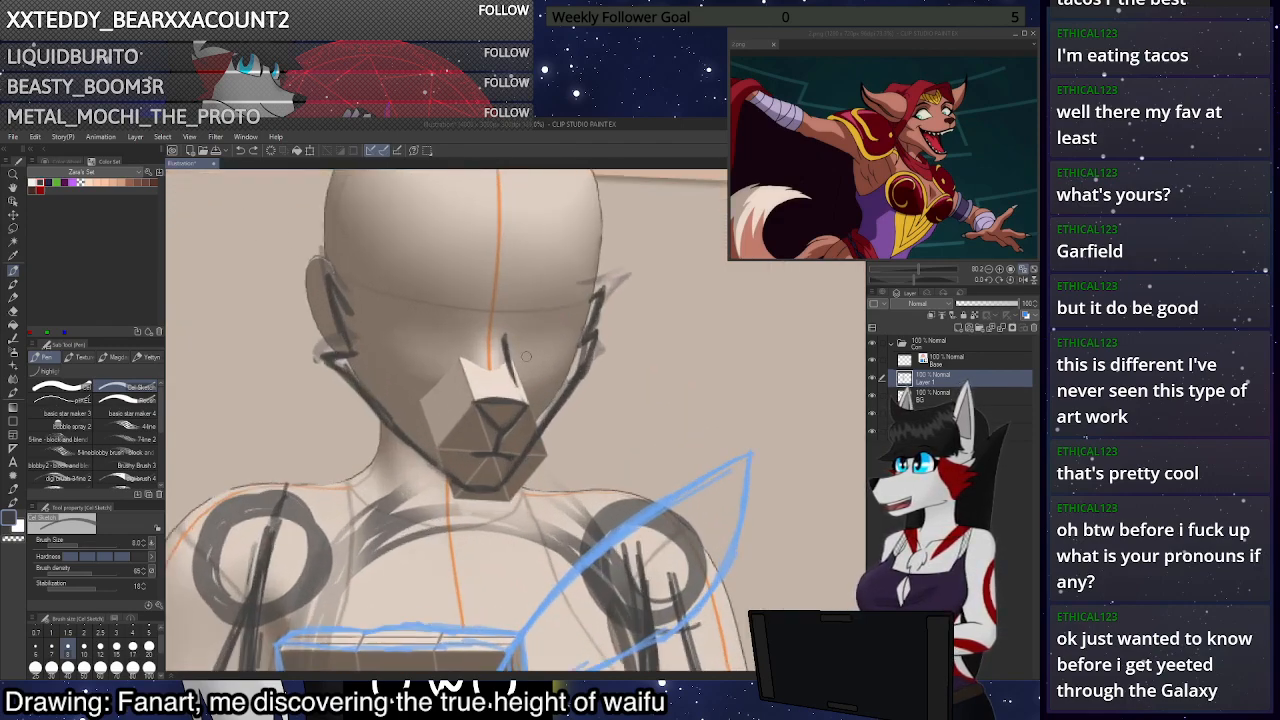
{"action": "key", "text": "ctrl+z"}
{"action": "left_click_drag", "start_coordinate": [517, 361], "coordinate": [560, 352]}
{"action": "key", "text": "ctrl+z"}
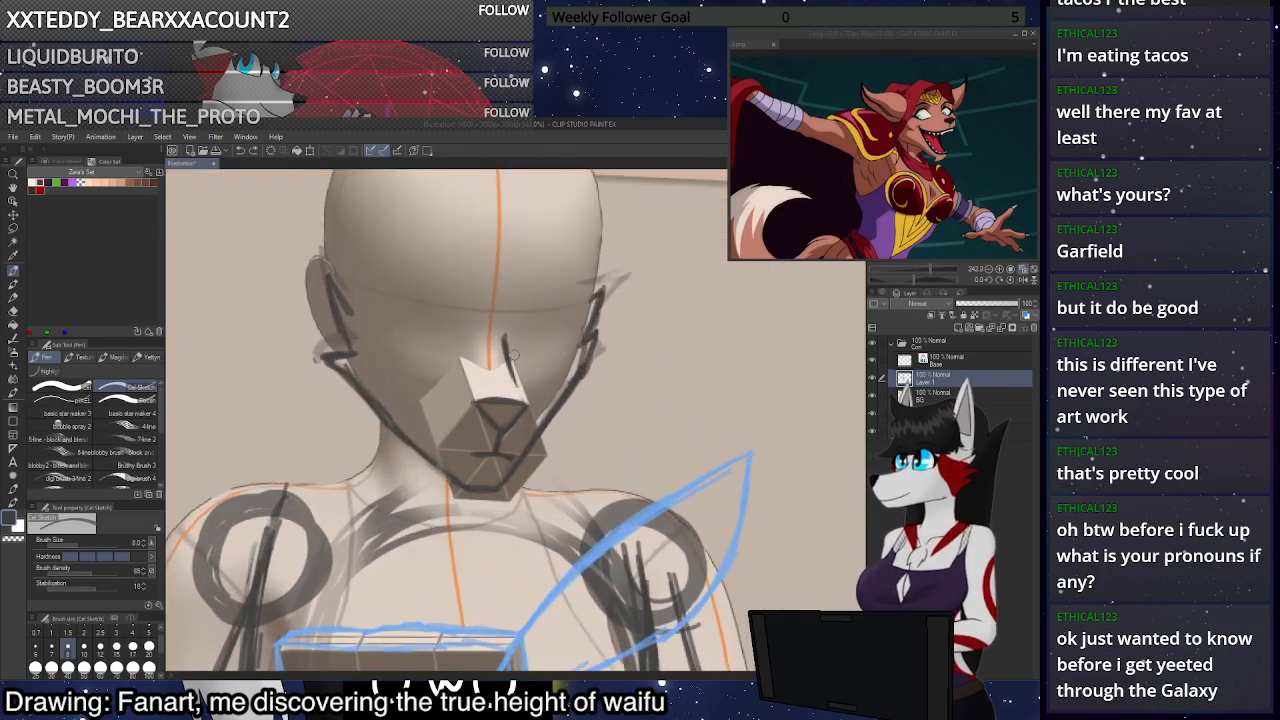
{"action": "mouse_move", "coordinate": [505, 313]}
{"action": "left_mouse_down"}
{"action": "mouse_move", "coordinate": [508, 344]}
{"action": "mouse_move", "coordinate": [469, 320]}
{"action": "left_mouse_up"}
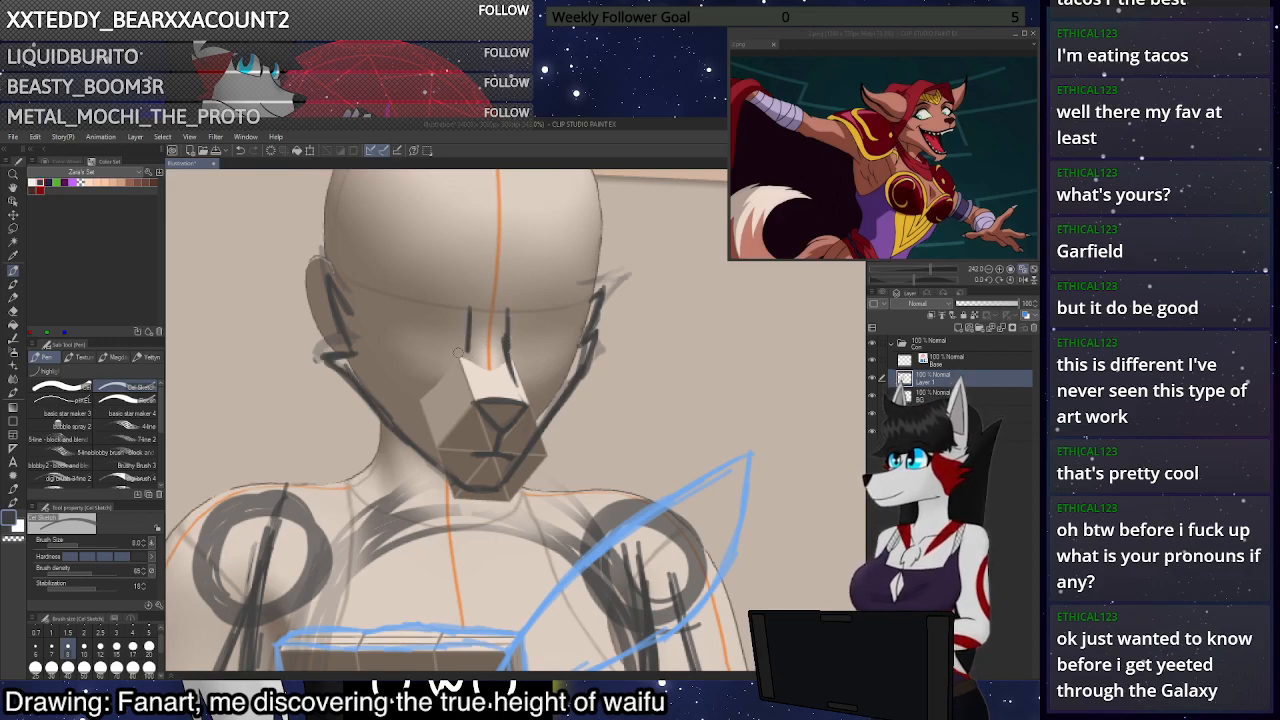
{"action": "left_click_drag", "start_coordinate": [408, 351], "coordinate": [566, 341]}
{"action": "key", "text": "ctrl+z"}
{"action": "key", "text": "ctrl+z"}
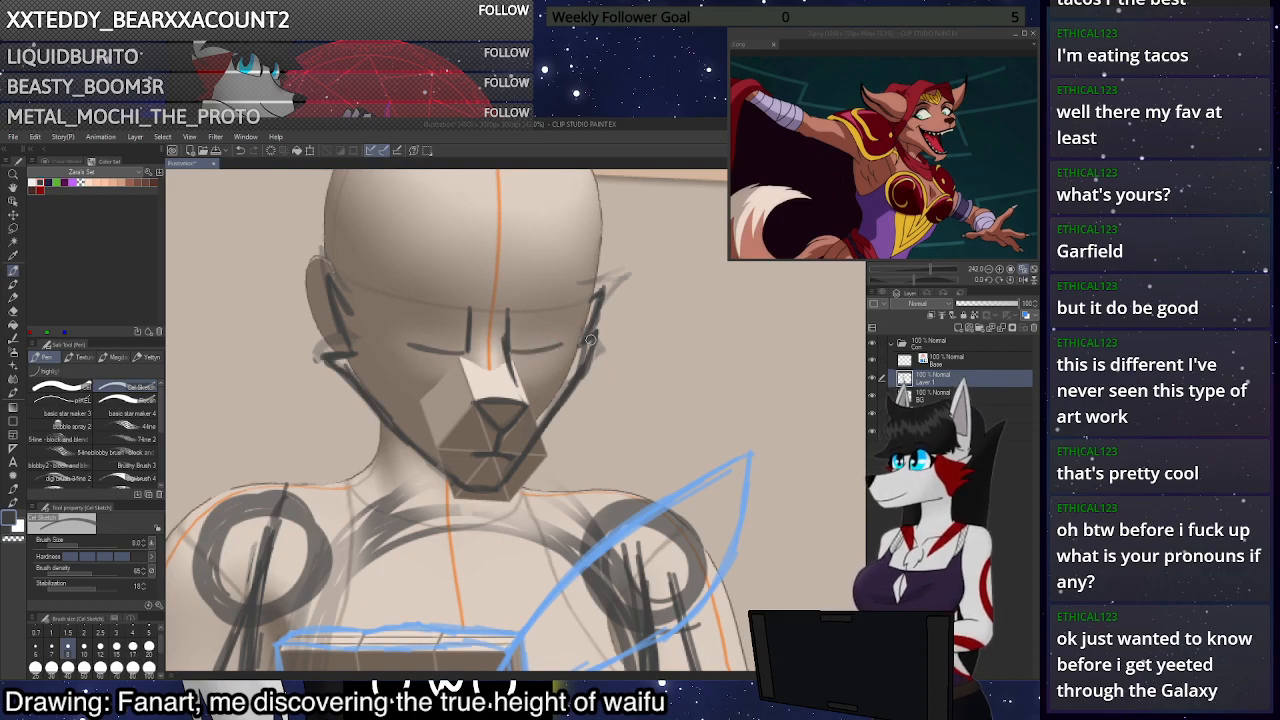
{"action": "scroll", "coordinate": [583, 343], "scroll_direction": "down", "scroll_amount": 8}
{"action": "scroll", "coordinate": [620, 193], "scroll_direction": "down", "scroll_amount": 10}
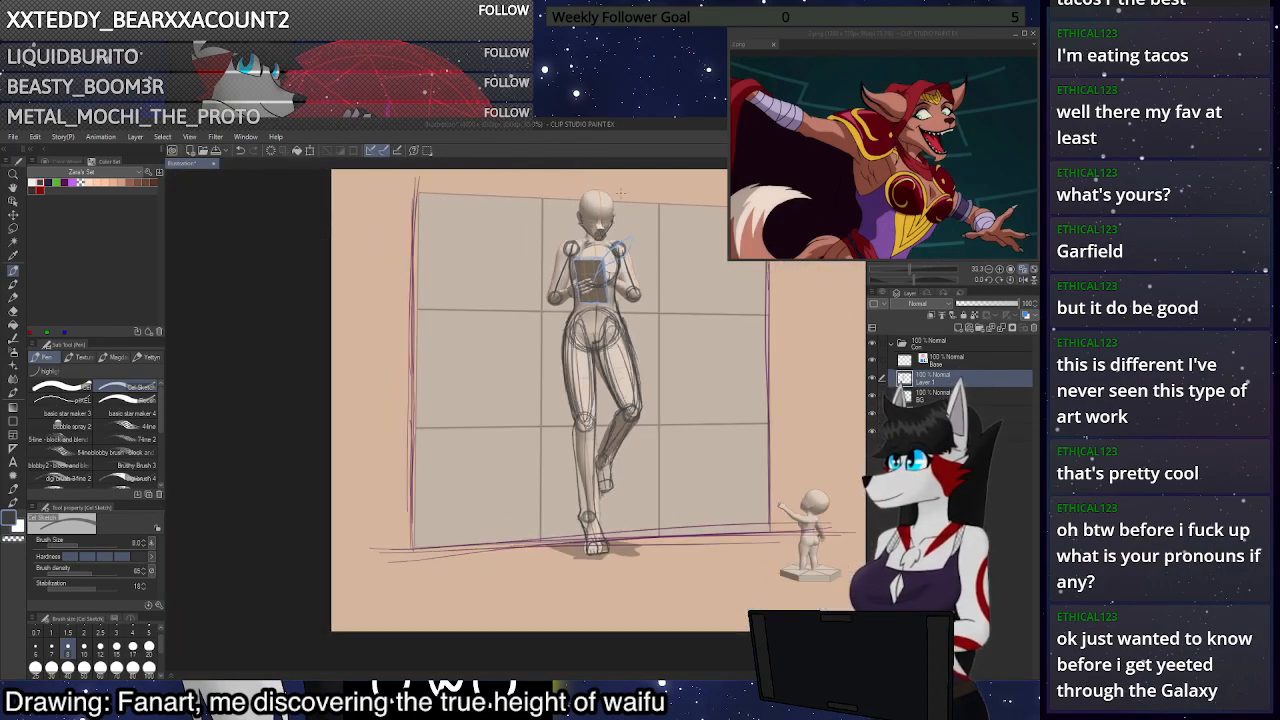
{"action": "scroll", "coordinate": [745, 497], "scroll_direction": "up", "scroll_amount": 4}
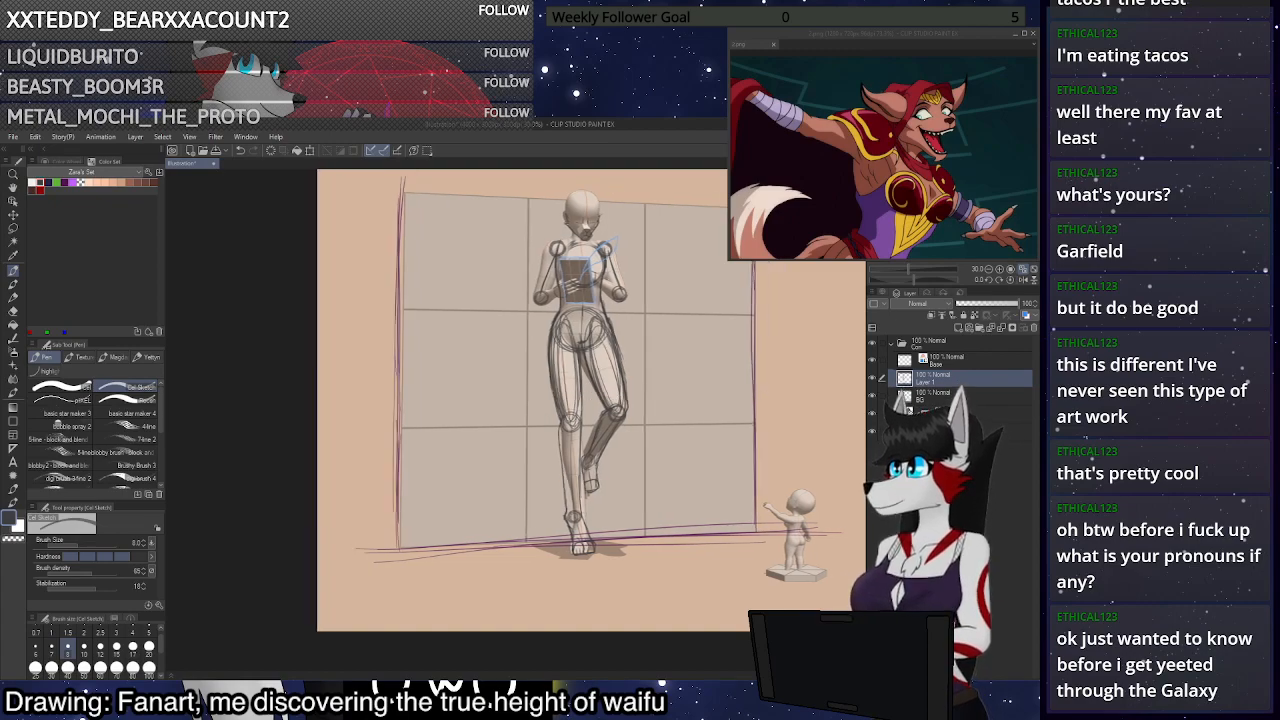
{"action": "scroll", "coordinate": [745, 497], "scroll_direction": "up", "scroll_amount": 2}
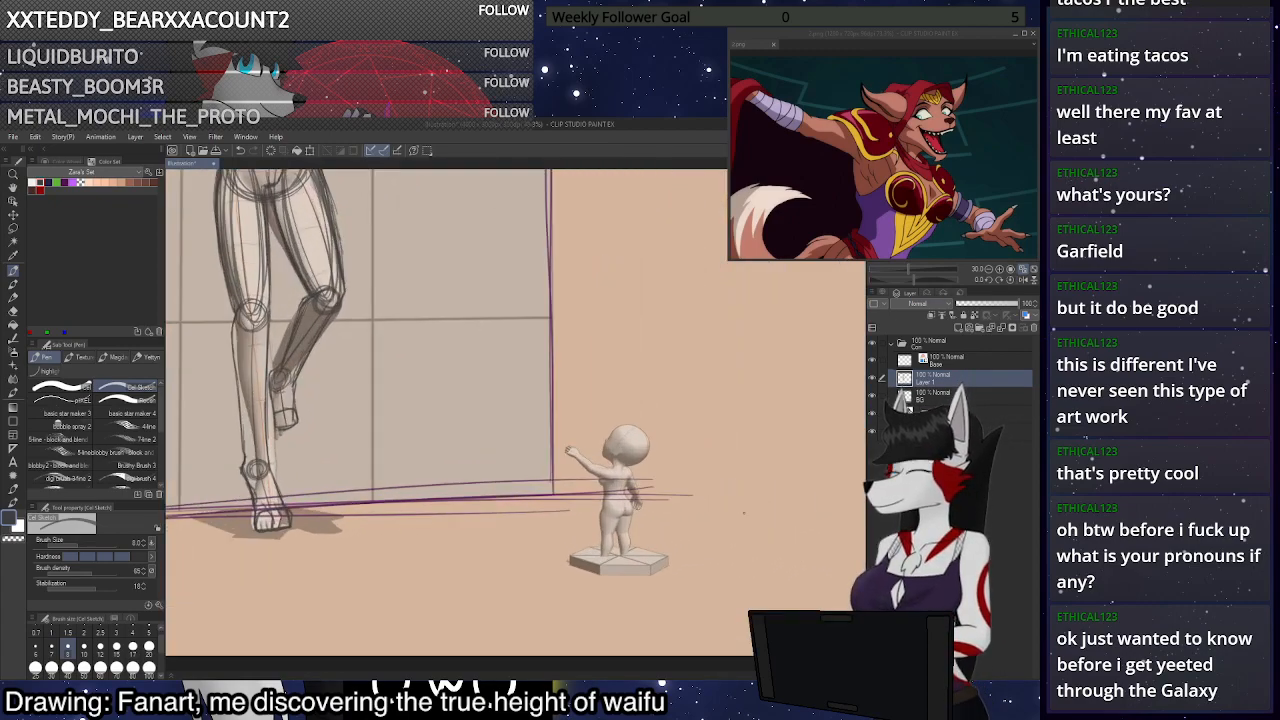
{"action": "scroll", "coordinate": [729, 545], "scroll_direction": "up", "scroll_amount": 3}
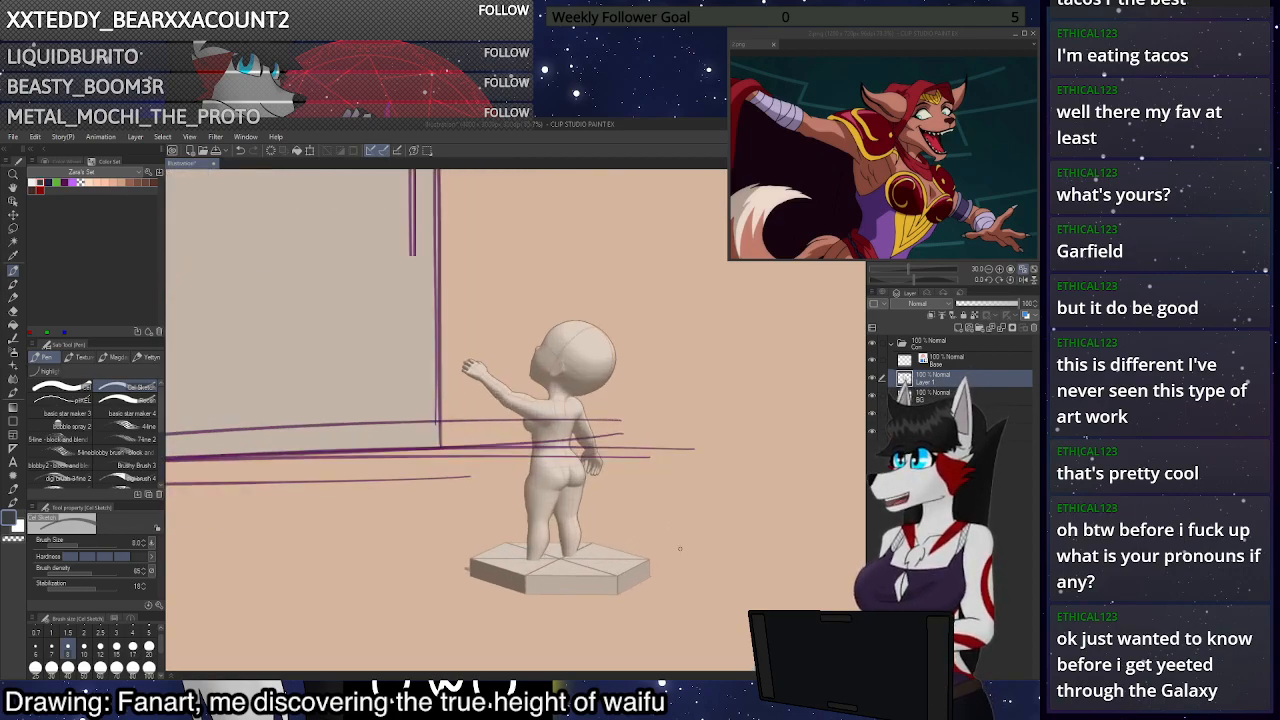
{"action": "scroll", "coordinate": [660, 452], "scroll_direction": "down", "scroll_amount": 3}
{"action": "scroll", "coordinate": [645, 420], "scroll_direction": "up", "scroll_amount": 3}
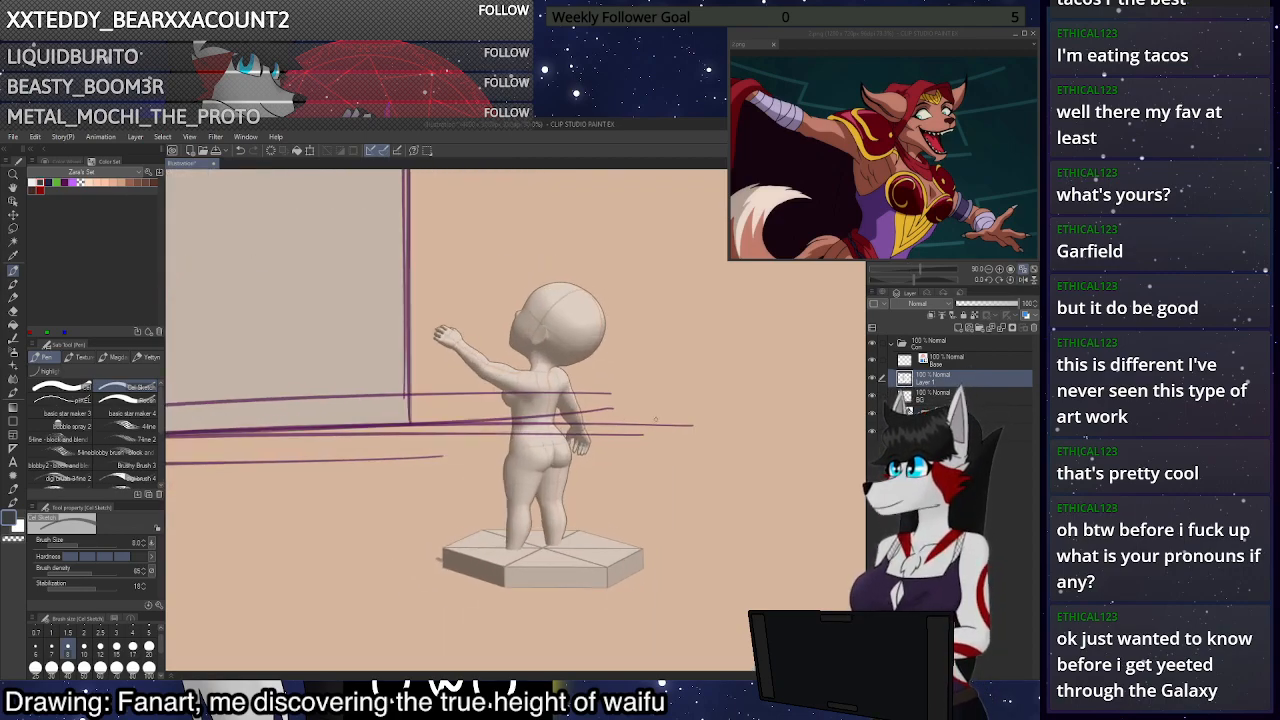
{"action": "left_click_drag", "start_coordinate": [483, 402], "coordinate": [473, 471]}
{"action": "key", "text": "ctrl+z"}
{"action": "left_click_drag", "start_coordinate": [400, 270], "coordinate": [747, 620]}
{"action": "left_click_drag", "start_coordinate": [230, 345], "coordinate": [162, 42]}
{"action": "left_click_drag", "start_coordinate": [815, 400], "coordinate": [600, 404]}
{"action": "scroll", "coordinate": [647, 390], "scroll_direction": "down", "scroll_amount": 2}
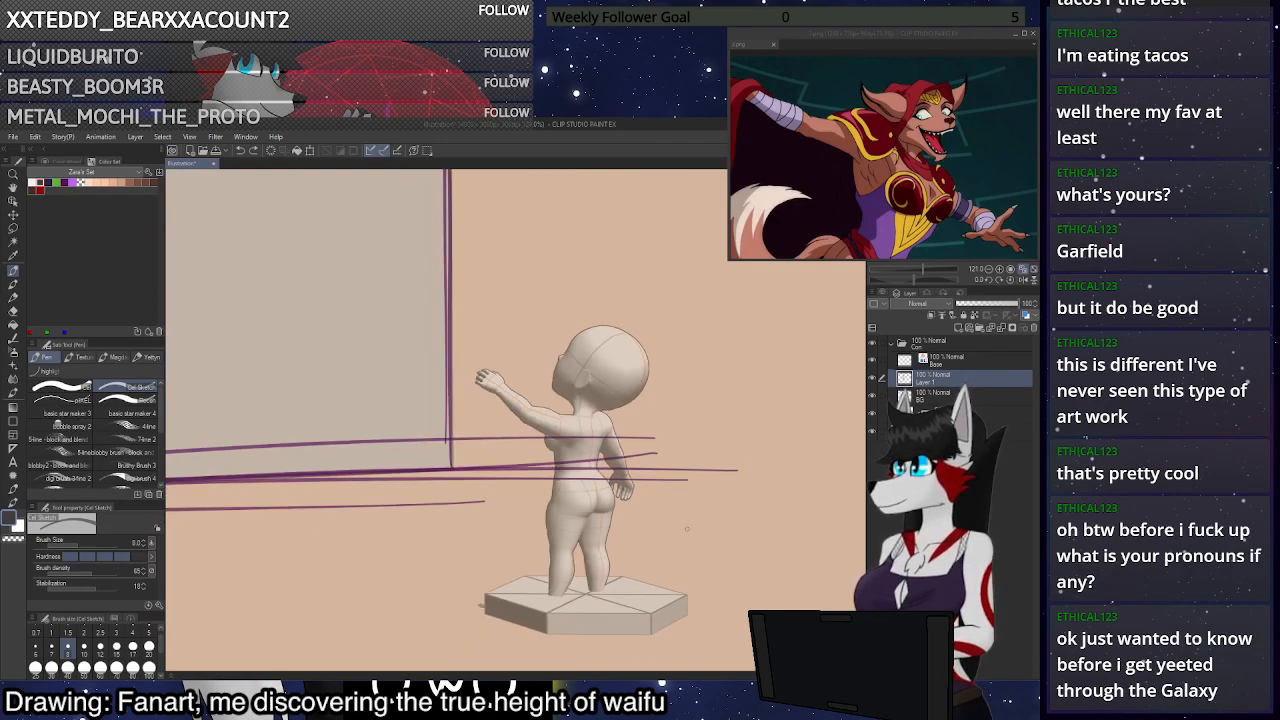
Outline the small figure's legs from the hips down to the feet on the hexagonal base
{"action": "scroll", "coordinate": [687, 528], "scroll_direction": "up", "scroll_amount": 2}
{"action": "mouse_move", "coordinate": [512, 413]}
{"action": "left_mouse_down"}
{"action": "mouse_move", "coordinate": [494, 606]}
{"action": "mouse_move", "coordinate": [466, 606]}
{"action": "left_mouse_up"}
{"action": "key", "text": "ctrl+z"}
{"action": "mouse_move", "coordinate": [468, 608]}
{"action": "left_mouse_down"}
{"action": "mouse_move", "coordinate": [504, 604]}
{"action": "mouse_move", "coordinate": [459, 606]}
{"action": "mouse_move", "coordinate": [481, 620]}
{"action": "mouse_move", "coordinate": [505, 610]}
{"action": "mouse_move", "coordinate": [465, 604]}
{"action": "left_mouse_up"}
{"action": "key", "text": "ctrl+z"}
{"action": "key", "text": "ctrl+z"}
{"action": "key", "text": "ctrl+z"}
{"action": "key", "text": "ctrl+z"}
{"action": "key", "text": "ctrl+z"}
{"action": "mouse_move", "coordinate": [483, 595]}
{"action": "left_mouse_down"}
{"action": "mouse_move", "coordinate": [459, 602]}
{"action": "mouse_move", "coordinate": [482, 627]}
{"action": "mouse_move", "coordinate": [508, 625]}
{"action": "mouse_move", "coordinate": [566, 468]}
{"action": "mouse_move", "coordinate": [526, 585]}
{"action": "left_mouse_up"}
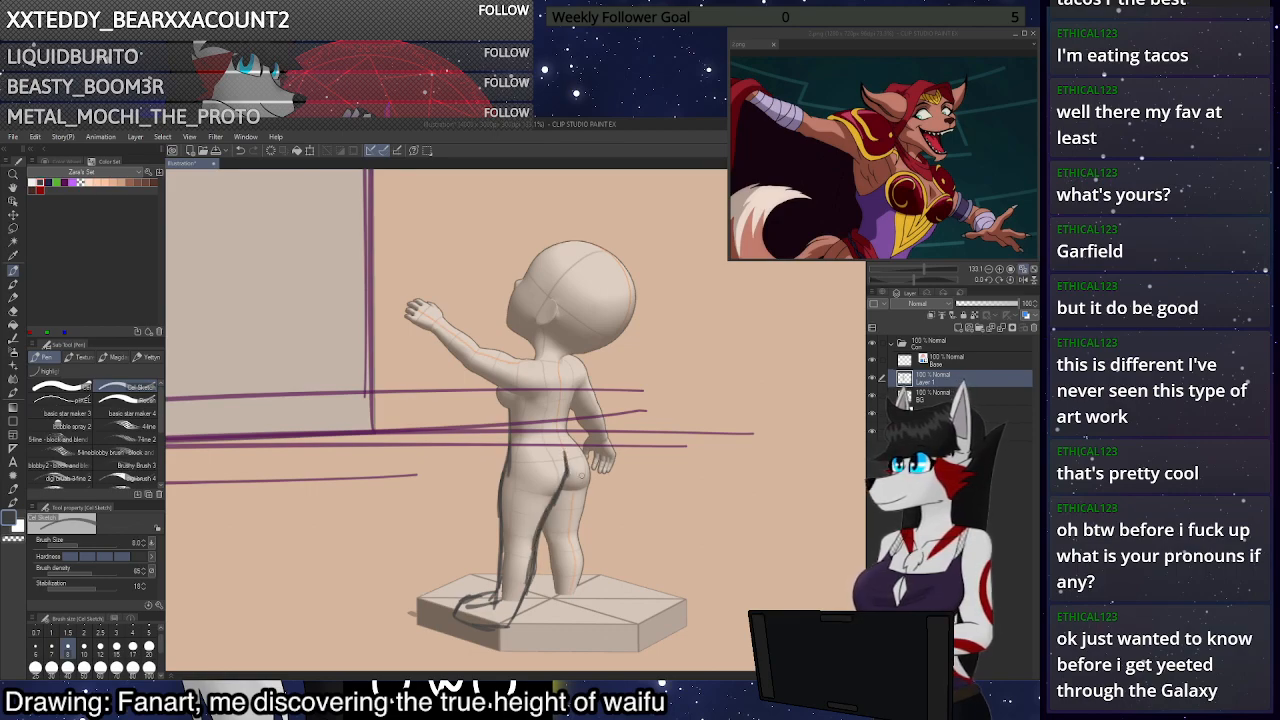
{"action": "mouse_move", "coordinate": [592, 458]}
{"action": "left_mouse_down"}
{"action": "mouse_move", "coordinate": [579, 588]}
{"action": "mouse_move", "coordinate": [527, 608]}
{"action": "mouse_move", "coordinate": [576, 612]}
{"action": "mouse_move", "coordinate": [546, 586]}
{"action": "mouse_move", "coordinate": [546, 536]}
{"action": "left_mouse_up"}
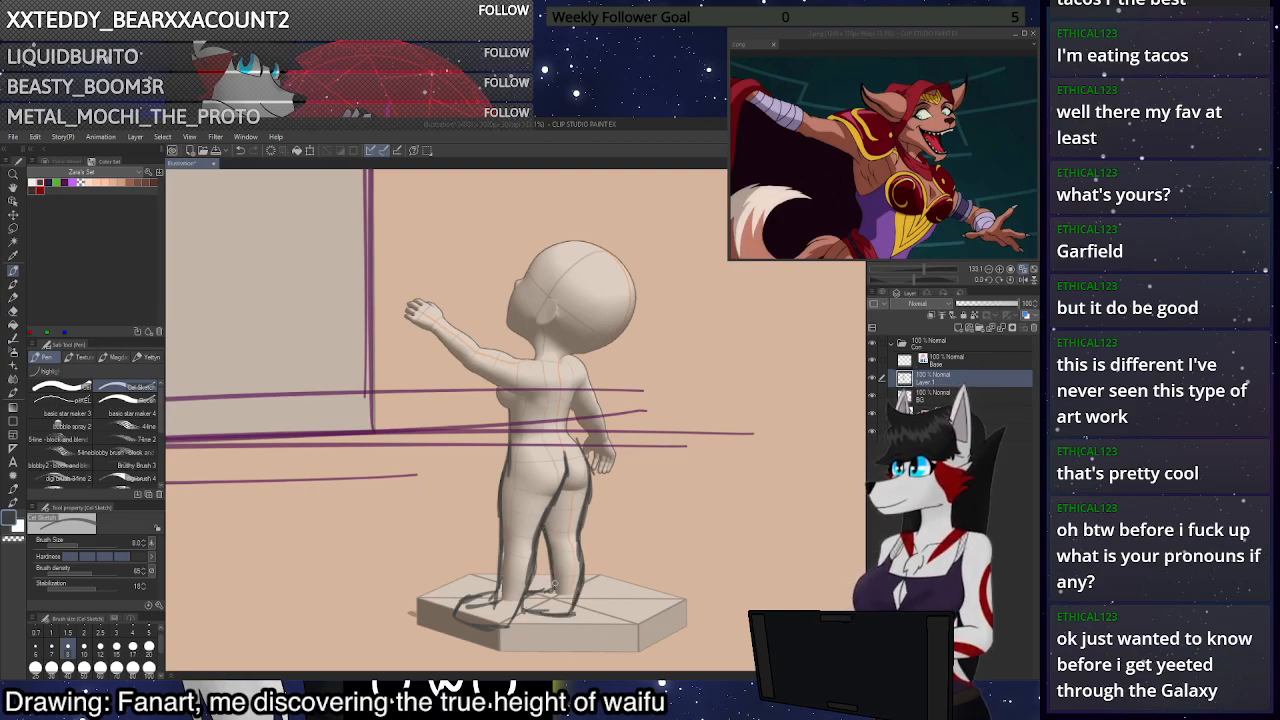
{"action": "mouse_move", "coordinate": [526, 596]}
{"action": "left_mouse_down"}
{"action": "mouse_move", "coordinate": [570, 615]}
{"action": "mouse_move", "coordinate": [488, 626]}
{"action": "mouse_move", "coordinate": [516, 624]}
{"action": "left_mouse_up"}
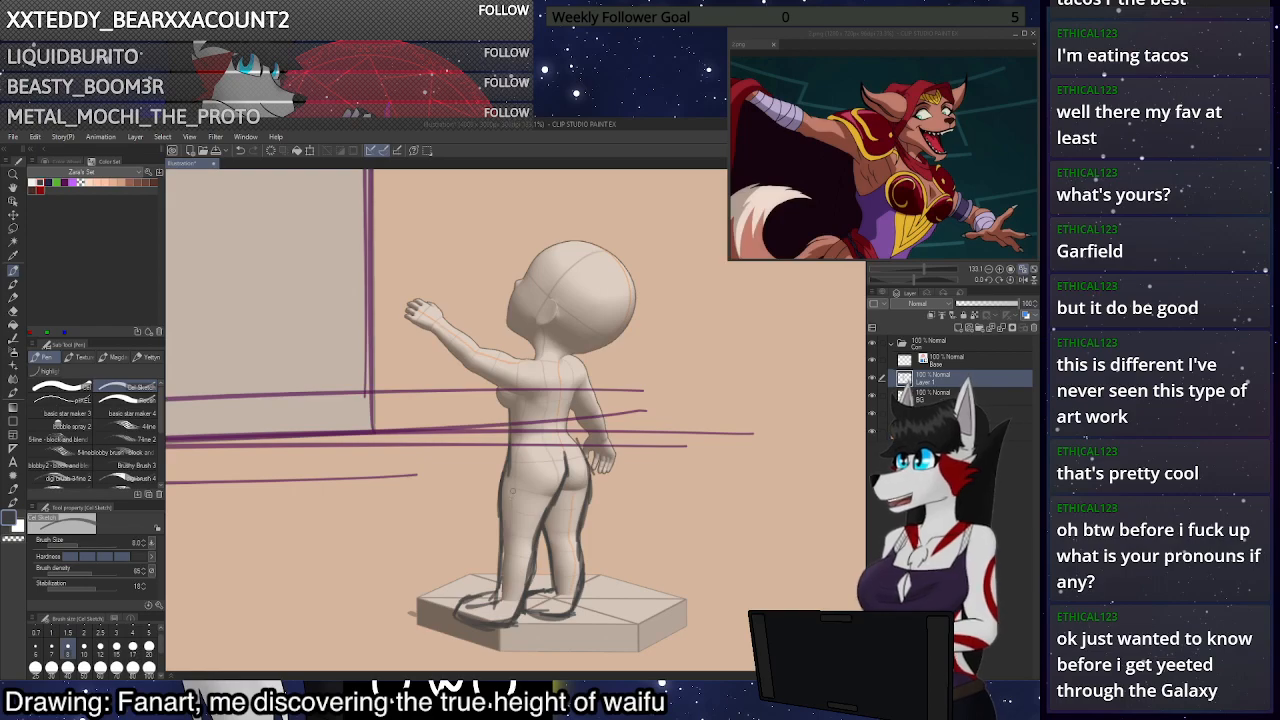
Outline both sides of the small figure's torso from the armpits to the hips
{"action": "scroll", "coordinate": [650, 562], "scroll_direction": "down", "scroll_amount": 4}
{"action": "scroll", "coordinate": [624, 460], "scroll_direction": "up", "scroll_amount": 6}
{"action": "mouse_move", "coordinate": [590, 528]}
{"action": "left_mouse_down"}
{"action": "mouse_move", "coordinate": [566, 480]}
{"action": "mouse_move", "coordinate": [581, 432]}
{"action": "mouse_move", "coordinate": [566, 484]}
{"action": "left_mouse_up"}
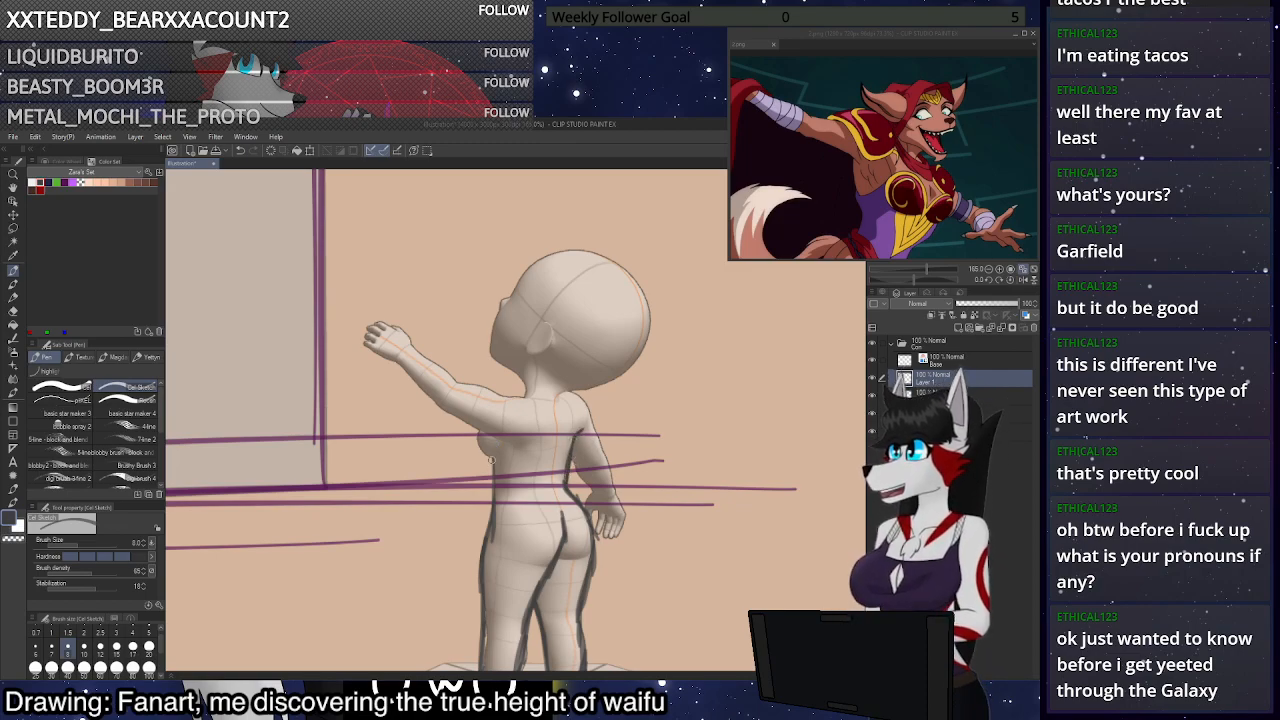
{"action": "key", "text": "c"}
{"action": "mouse_move", "coordinate": [491, 507]}
{"action": "left_mouse_down"}
{"action": "mouse_move", "coordinate": [491, 521]}
{"action": "mouse_move", "coordinate": [490, 508]}
{"action": "left_mouse_up"}
{"action": "key", "text": "c"}
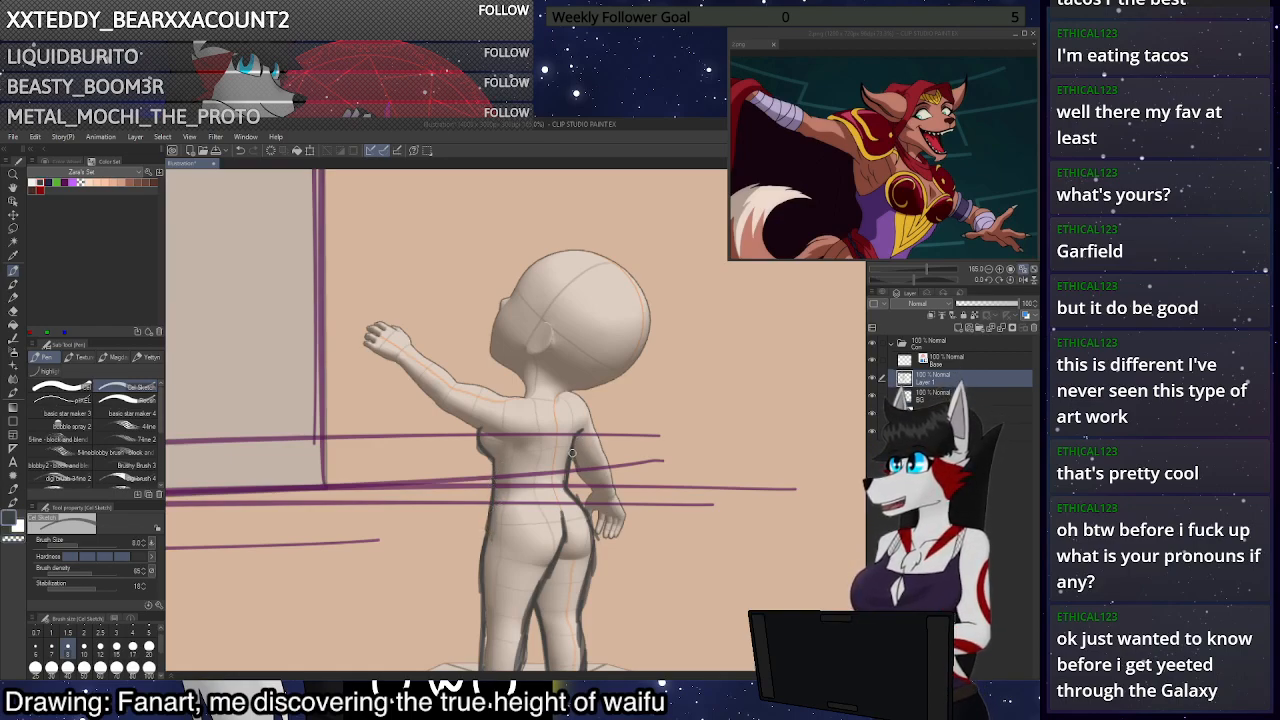
Outline the small figure's lowered arm from the shoulder to the wrist and draw the fingers of its hand
{"action": "mouse_move", "coordinate": [570, 453]}
{"action": "left_mouse_down"}
{"action": "mouse_move", "coordinate": [596, 496]}
{"action": "mouse_move", "coordinate": [614, 489]}
{"action": "mouse_move", "coordinate": [592, 421]}
{"action": "left_mouse_up"}
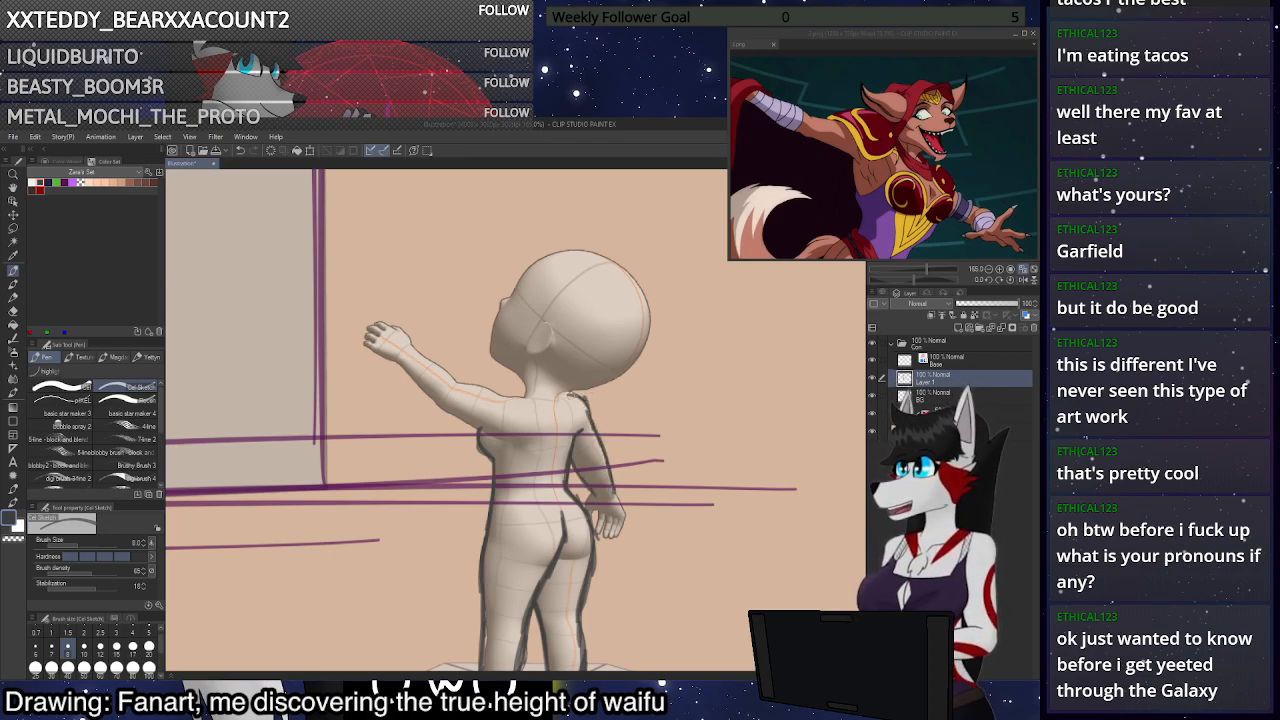
{"action": "mouse_move", "coordinate": [564, 396]}
{"action": "left_mouse_down"}
{"action": "mouse_move", "coordinate": [596, 427]}
{"action": "mouse_move", "coordinate": [624, 511]}
{"action": "mouse_move", "coordinate": [618, 543]}
{"action": "left_mouse_up"}
{"action": "scroll", "coordinate": [621, 508], "scroll_direction": "up", "scroll_amount": 3}
{"action": "left_click_drag", "start_coordinate": [583, 490], "coordinate": [573, 510]}
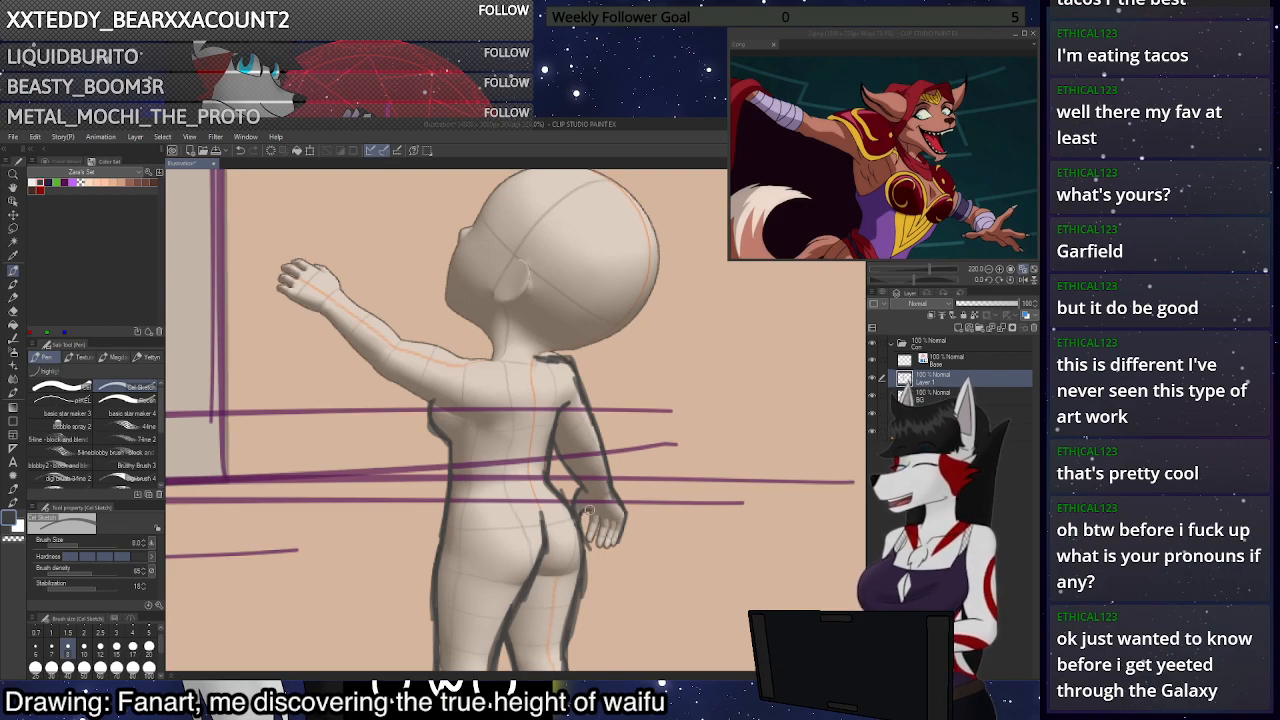
{"action": "mouse_move", "coordinate": [590, 513]}
{"action": "left_mouse_down"}
{"action": "mouse_move", "coordinate": [585, 540]}
{"action": "mouse_move", "coordinate": [619, 542]}
{"action": "left_mouse_up"}
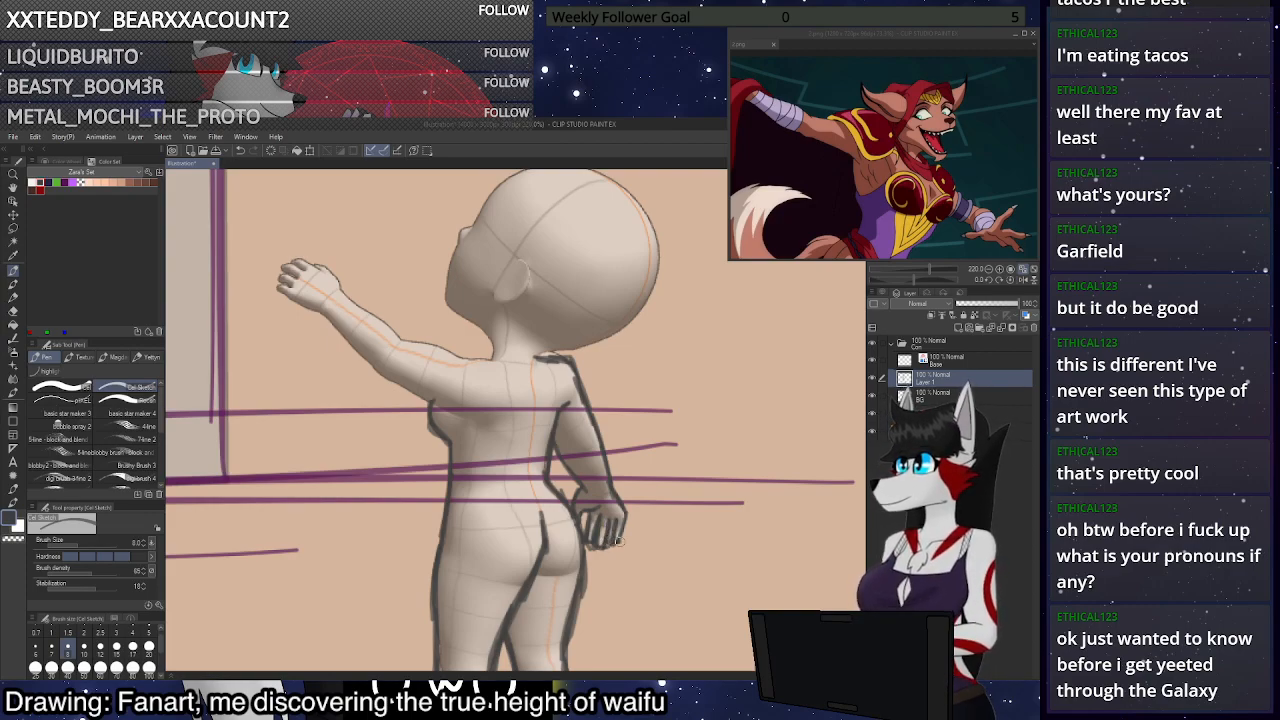
Outline the small figure's neck, shoulder and raised arm up to the wrist
{"action": "scroll", "coordinate": [675, 428], "scroll_direction": "down", "scroll_amount": 5}
{"action": "scroll", "coordinate": [547, 328], "scroll_direction": "up", "scroll_amount": 4}
{"action": "scroll", "coordinate": [528, 272], "scroll_direction": "up", "scroll_amount": 1}
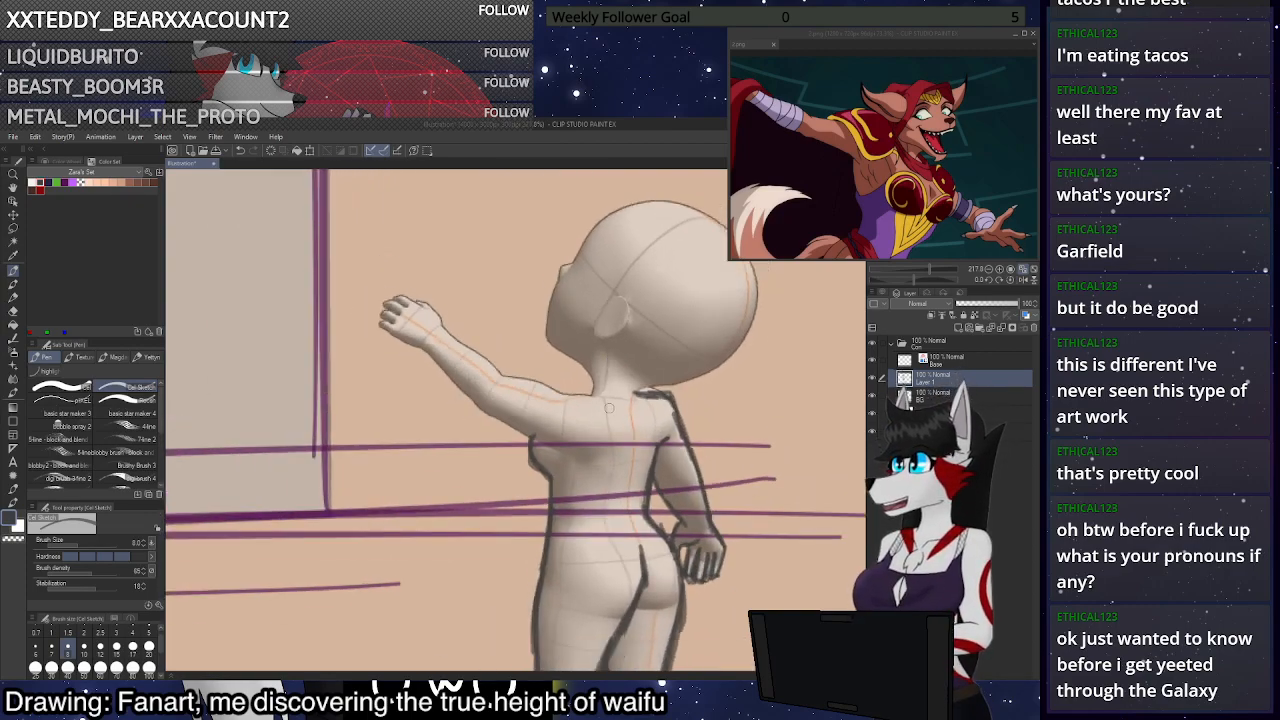
{"action": "mouse_move", "coordinate": [588, 366]}
{"action": "left_mouse_down"}
{"action": "mouse_move", "coordinate": [526, 377]}
{"action": "mouse_move", "coordinate": [545, 401]}
{"action": "mouse_move", "coordinate": [479, 401]}
{"action": "mouse_move", "coordinate": [537, 443]}
{"action": "mouse_move", "coordinate": [421, 347]}
{"action": "mouse_move", "coordinate": [476, 413]}
{"action": "mouse_move", "coordinate": [509, 406]}
{"action": "mouse_move", "coordinate": [483, 407]}
{"action": "mouse_move", "coordinate": [421, 338]}
{"action": "left_mouse_up"}
{"action": "key", "text": "ctrl+z"}
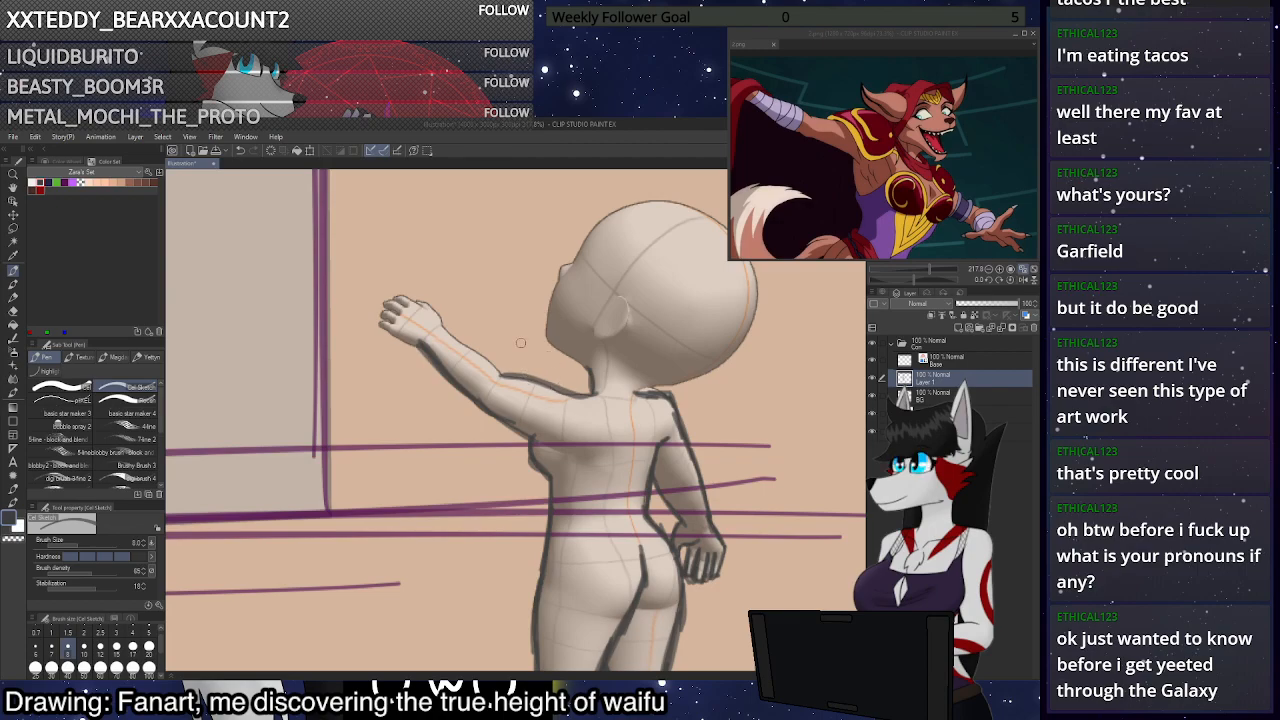
Draw the raised hand with an extended pointing index finger and the other fingers curled in
{"action": "mouse_move", "coordinate": [509, 374]}
{"action": "left_mouse_down"}
{"action": "mouse_move", "coordinate": [457, 338]}
{"action": "mouse_move", "coordinate": [511, 377]}
{"action": "mouse_move", "coordinate": [355, 251]}
{"action": "left_mouse_up"}
{"action": "key", "text": "ctrl+z"}
{"action": "mouse_move", "coordinate": [418, 302]}
{"action": "left_mouse_down"}
{"action": "mouse_move", "coordinate": [371, 268]}
{"action": "mouse_move", "coordinate": [378, 293]}
{"action": "mouse_move", "coordinate": [410, 306]}
{"action": "mouse_move", "coordinate": [371, 272]}
{"action": "mouse_move", "coordinate": [418, 307]}
{"action": "mouse_move", "coordinate": [376, 272]}
{"action": "left_mouse_up"}
{"action": "key", "text": "ctrl+z"}
{"action": "key", "text": "ctrl+z"}
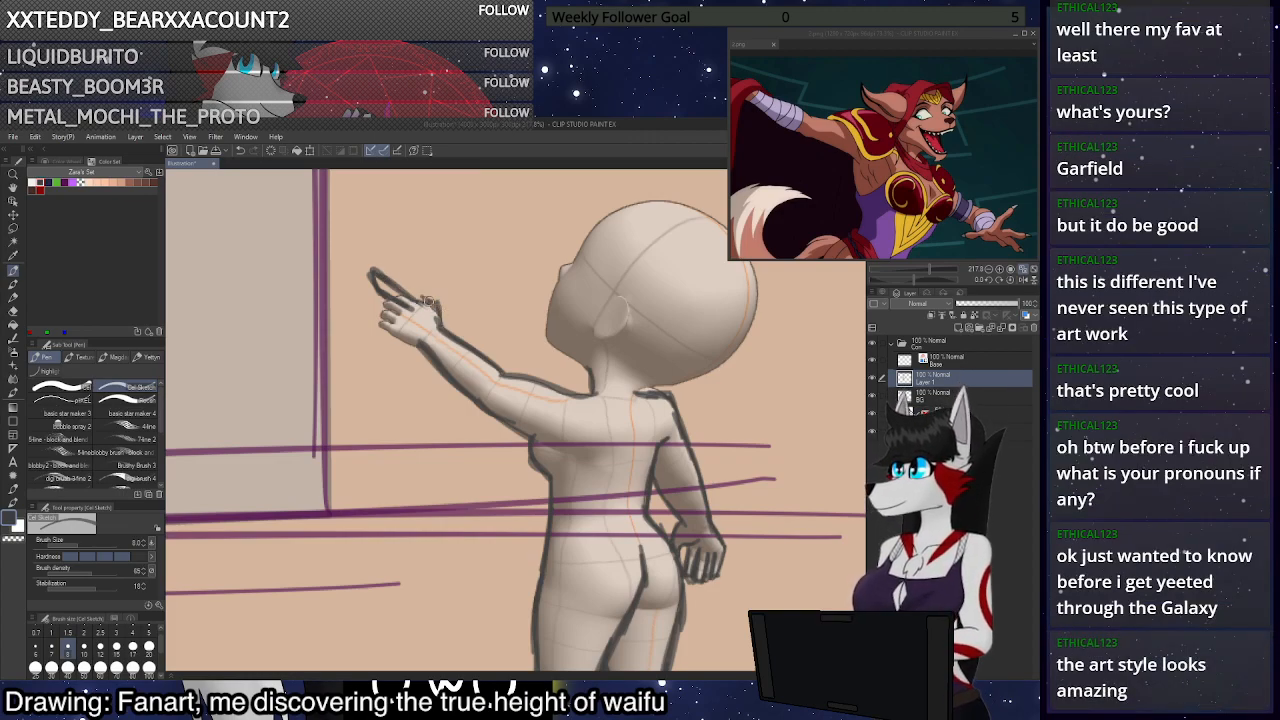
{"action": "left_click_drag", "start_coordinate": [389, 312], "coordinate": [394, 322]}
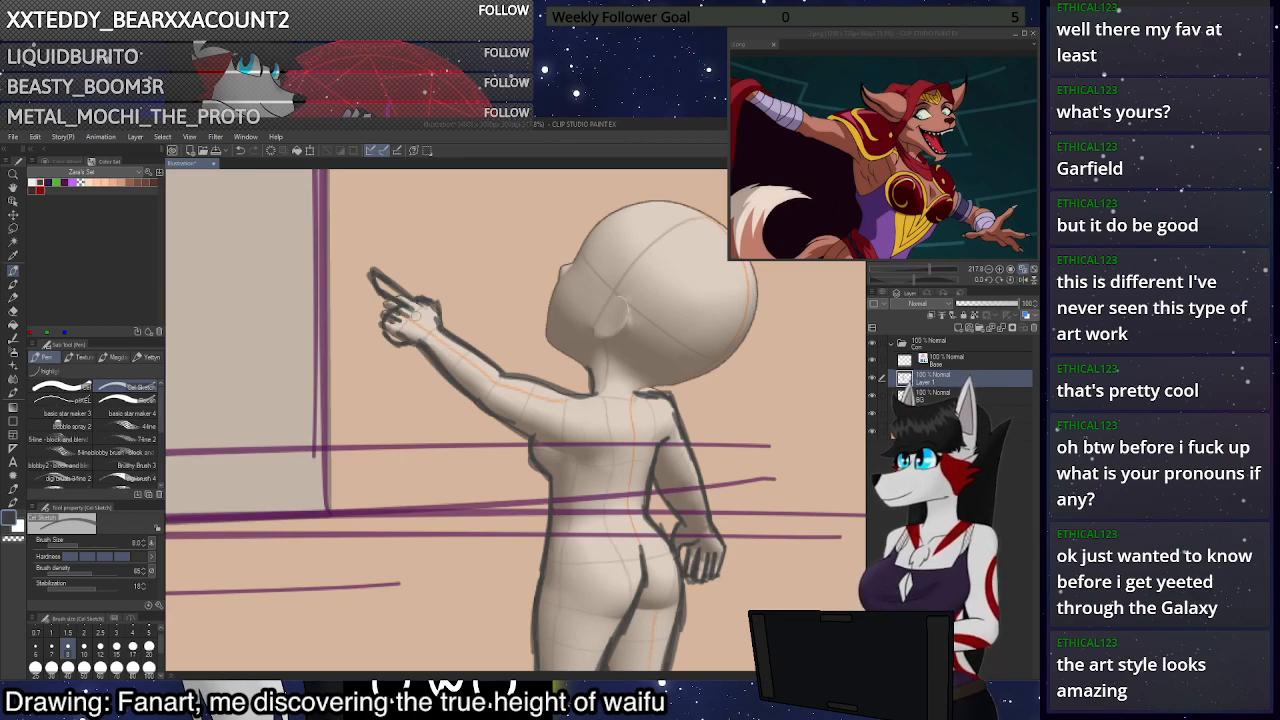
Hide the 3D mannequins and draw a small tail-base circle at the small figure's lower back
{"action": "scroll", "coordinate": [588, 418], "scroll_direction": "down", "scroll_amount": 4}
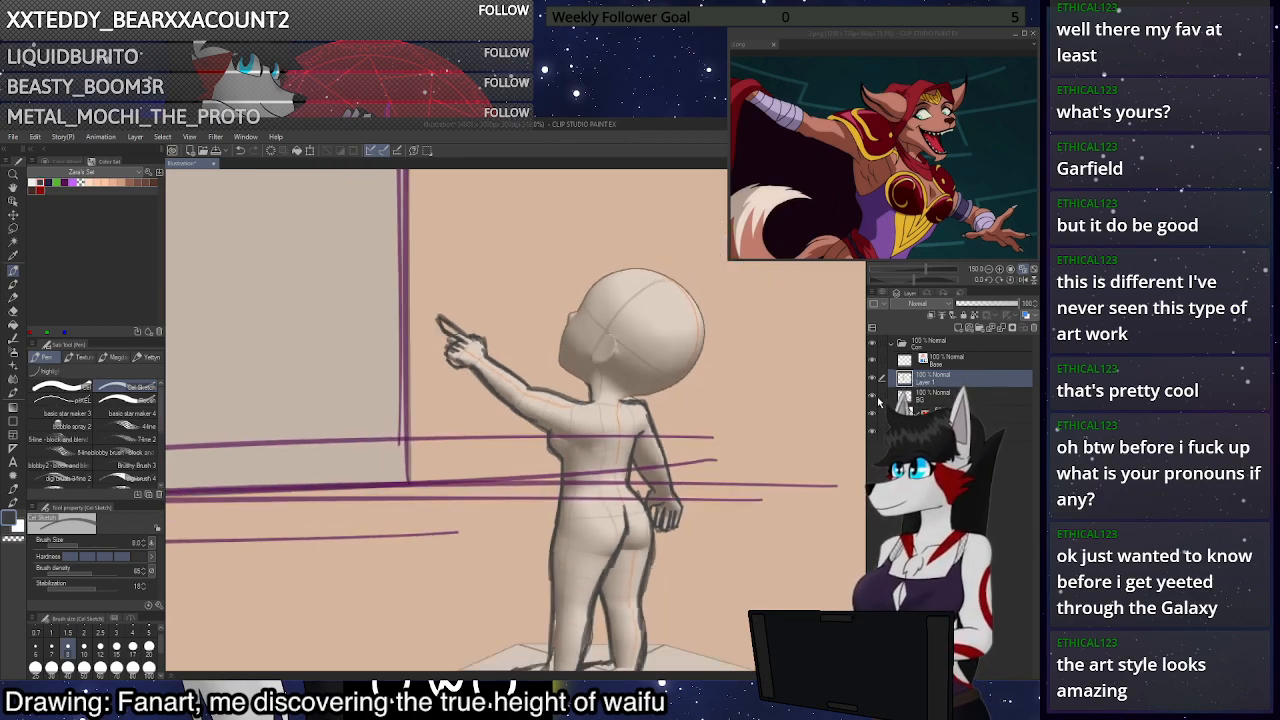
{"action": "left_click", "coordinate": [873, 396]}
{"action": "left_click", "coordinate": [874, 396]}
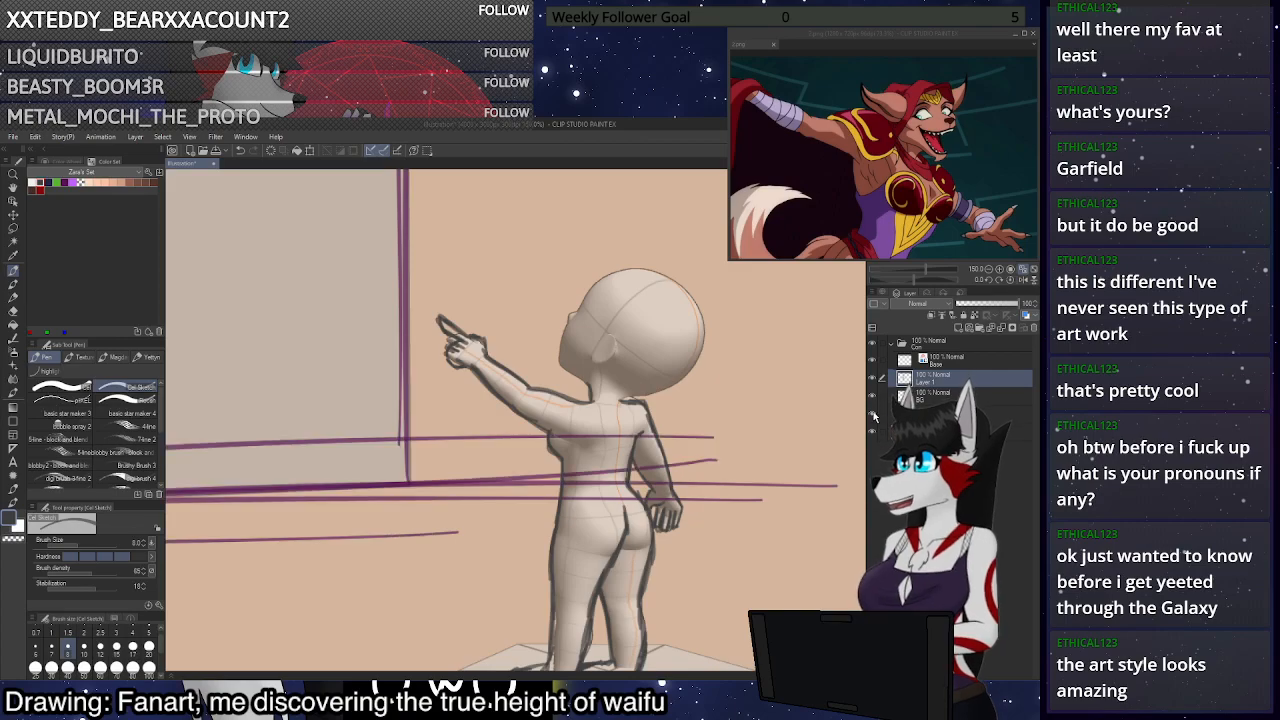
{"action": "left_click", "coordinate": [872, 414]}
{"action": "scroll", "coordinate": [700, 400], "scroll_direction": "down", "scroll_amount": 6}
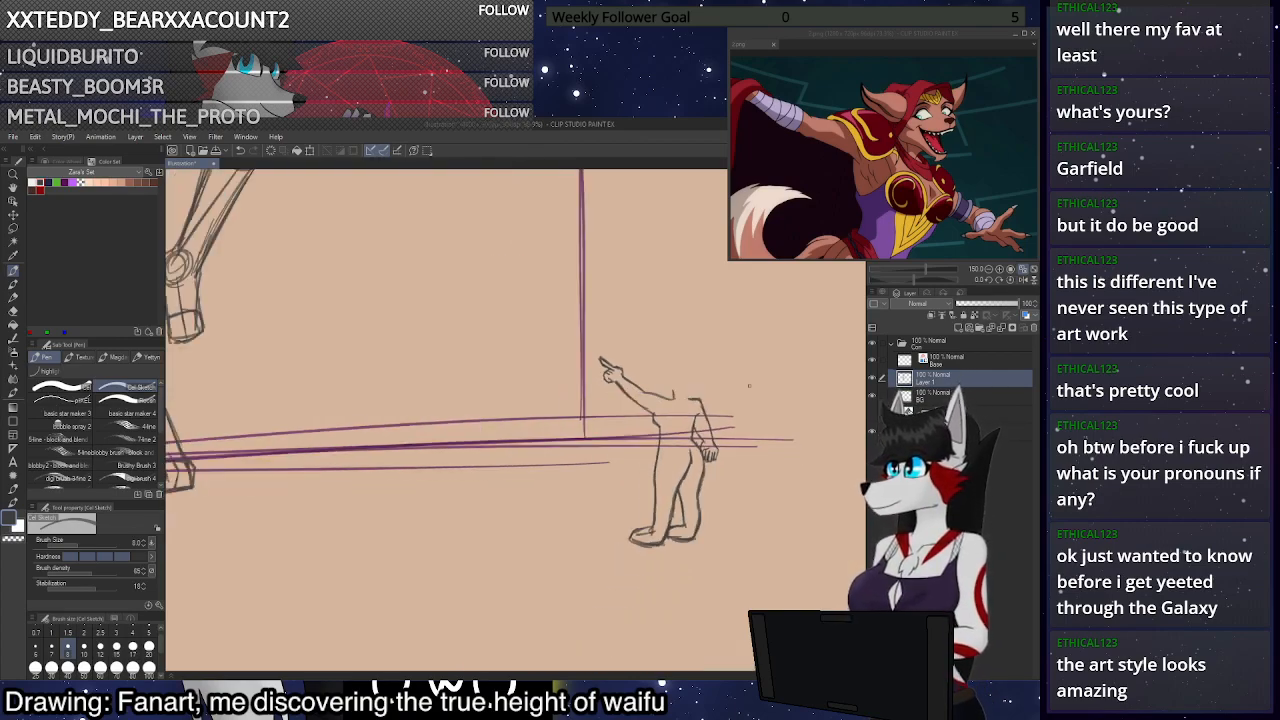
{"action": "scroll", "coordinate": [780, 420], "scroll_direction": "up", "scroll_amount": 5}
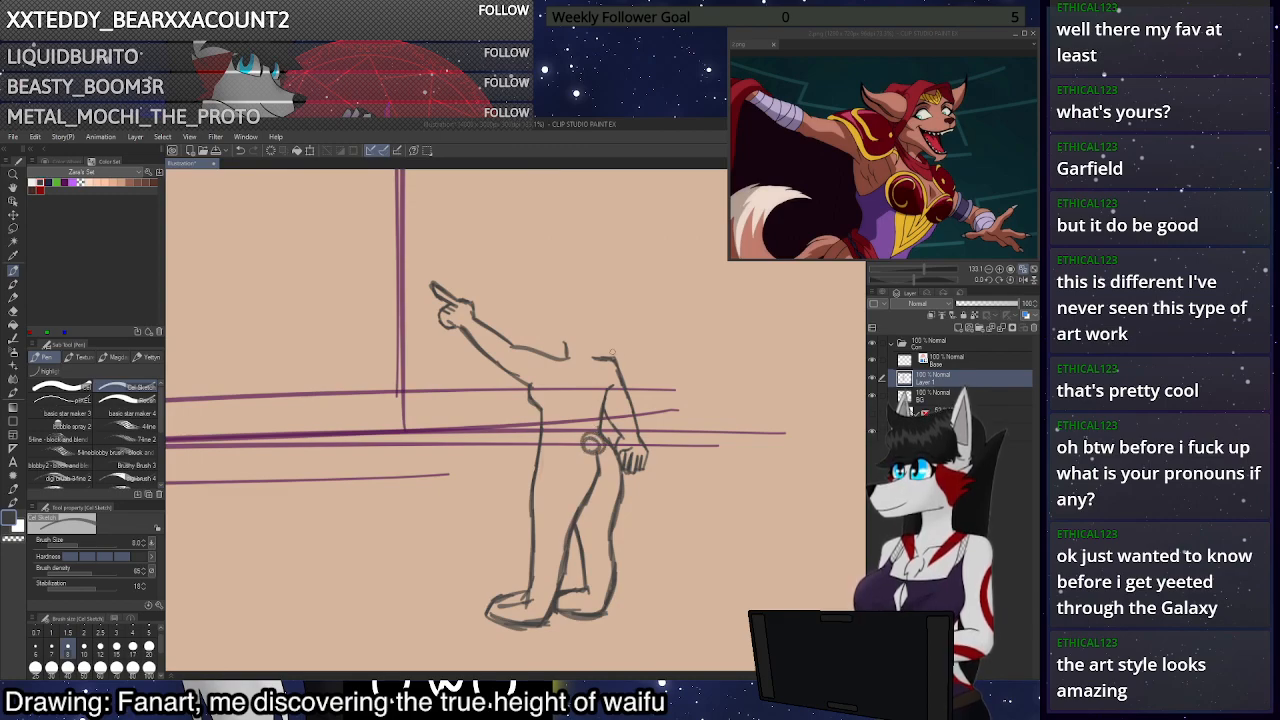
Erase the small figure's feet and redraw them as simple flat-soled shapes joined to the legs with brush size 10
{"action": "scroll", "coordinate": [613, 352], "scroll_direction": "down", "scroll_amount": 5}
{"action": "scroll", "coordinate": [697, 578], "scroll_direction": "up", "scroll_amount": 4}
{"action": "key", "text": "e"}
{"action": "mouse_move", "coordinate": [583, 476]}
{"action": "left_mouse_down"}
{"action": "mouse_move", "coordinate": [485, 490]}
{"action": "mouse_move", "coordinate": [570, 477]}
{"action": "mouse_move", "coordinate": [480, 514]}
{"action": "left_mouse_up"}
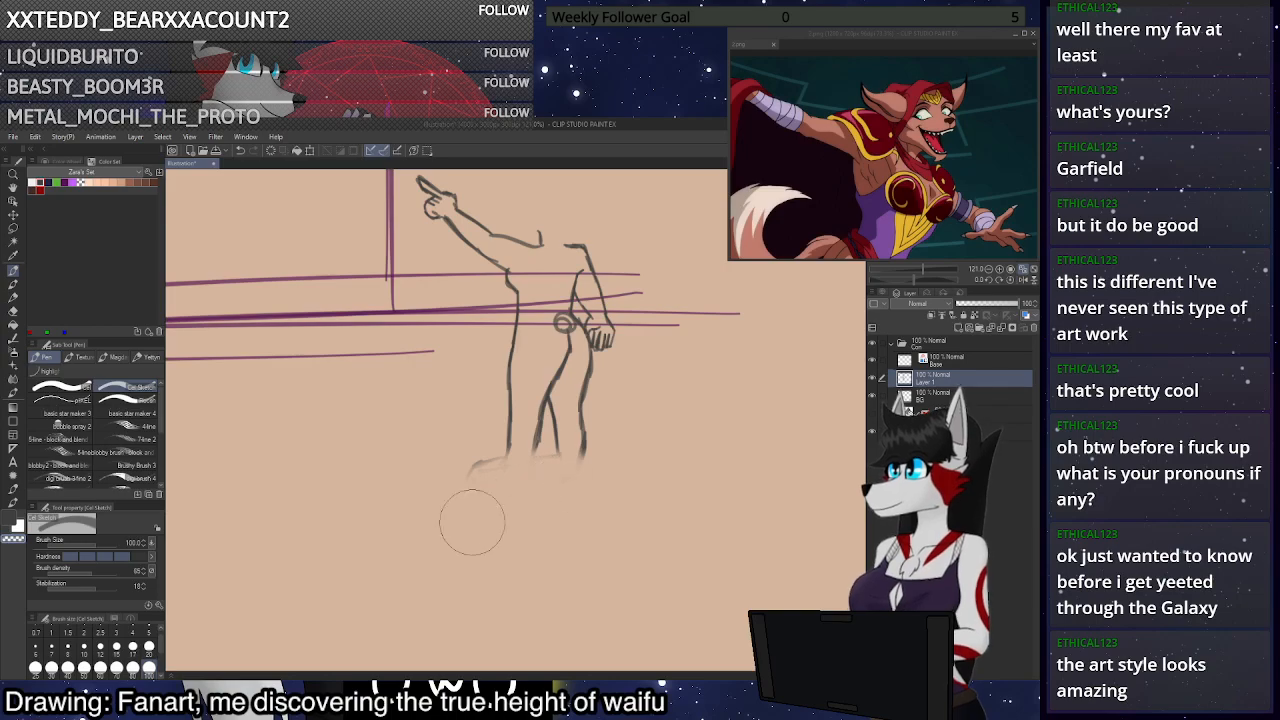
{"action": "left_click", "coordinate": [86, 648]}
{"action": "key", "text": "c"}
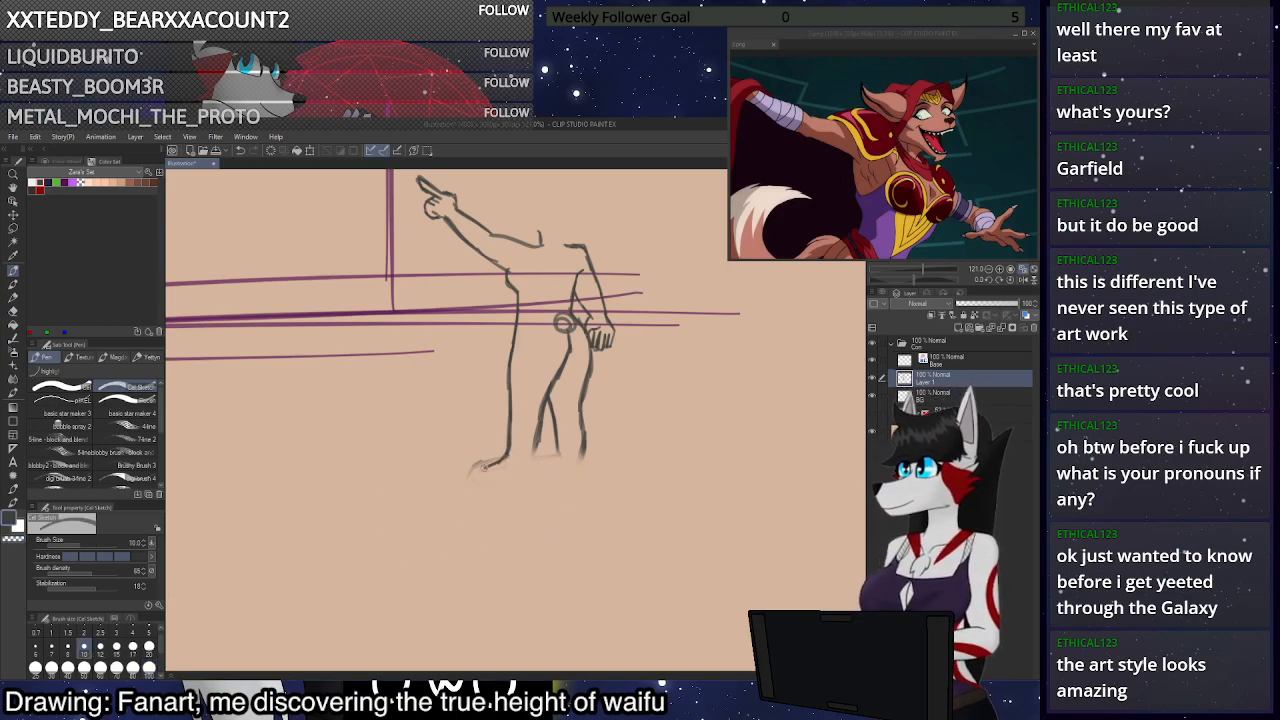
{"action": "mouse_move", "coordinate": [484, 488]}
{"action": "left_mouse_down"}
{"action": "mouse_move", "coordinate": [527, 489]}
{"action": "mouse_move", "coordinate": [540, 430]}
{"action": "left_mouse_up"}
{"action": "key", "text": "ctrl+z"}
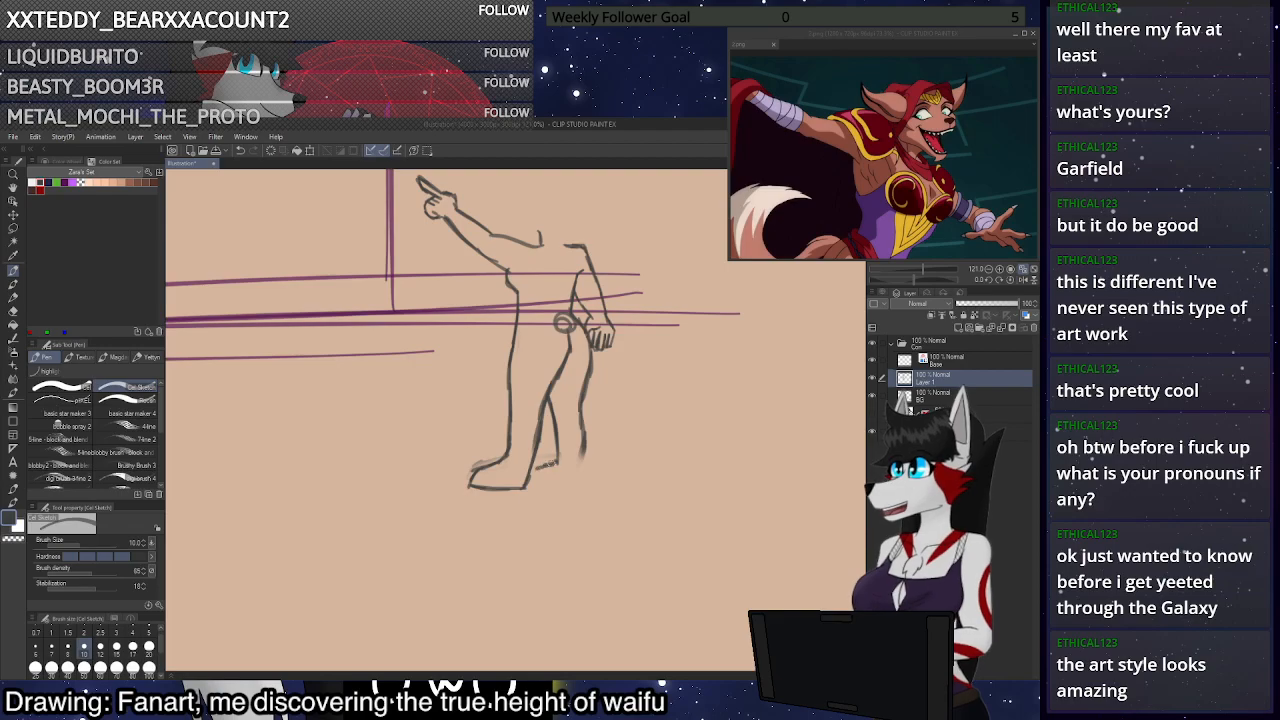
{"action": "mouse_move", "coordinate": [532, 488]}
{"action": "left_mouse_down"}
{"action": "mouse_move", "coordinate": [578, 487]}
{"action": "mouse_move", "coordinate": [583, 395]}
{"action": "left_mouse_up"}
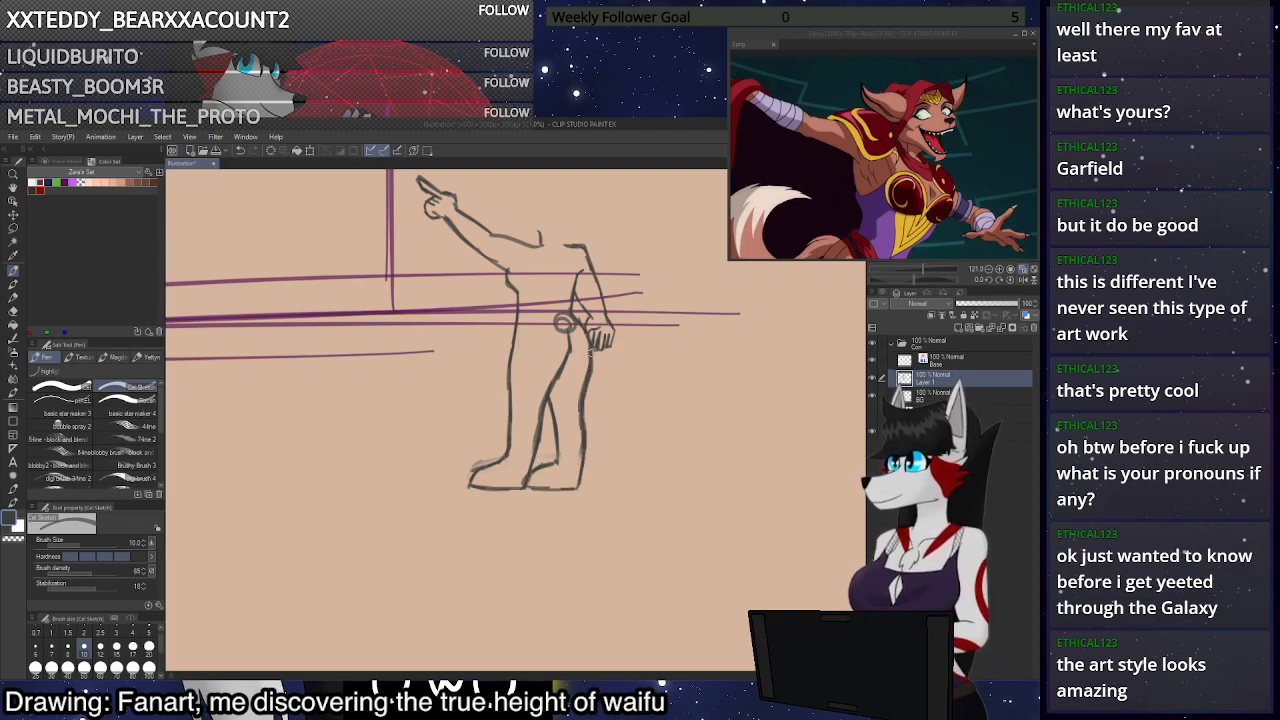
Redraw the chest contour and the underside of the raised arm where they meet at the armpit
{"action": "scroll", "coordinate": [592, 428], "scroll_direction": "down", "scroll_amount": 3}
{"action": "scroll", "coordinate": [600, 249], "scroll_direction": "up", "scroll_amount": 5}
{"action": "scroll", "coordinate": [572, 255], "scroll_direction": "up", "scroll_amount": 1}
{"action": "scroll", "coordinate": [531, 321], "scroll_direction": "up", "scroll_amount": 2}
{"action": "mouse_move", "coordinate": [448, 419]}
{"action": "left_mouse_down"}
{"action": "mouse_move", "coordinate": [450, 396]}
{"action": "mouse_move", "coordinate": [448, 439]}
{"action": "mouse_move", "coordinate": [473, 459]}
{"action": "mouse_move", "coordinate": [458, 398]}
{"action": "mouse_move", "coordinate": [475, 452]}
{"action": "left_mouse_up"}
{"action": "key", "text": "ctrl+z"}
{"action": "key", "text": "c"}
{"action": "key", "text": "c"}
{"action": "mouse_move", "coordinate": [442, 382]}
{"action": "left_mouse_down"}
{"action": "mouse_move", "coordinate": [479, 415]}
{"action": "mouse_move", "coordinate": [470, 467]}
{"action": "left_mouse_up"}
{"action": "scroll", "coordinate": [500, 433], "scroll_direction": "down", "scroll_amount": 5}
{"action": "scroll", "coordinate": [495, 445], "scroll_direction": "up", "scroll_amount": 6}
{"action": "mouse_move", "coordinate": [461, 457]}
{"action": "left_mouse_down"}
{"action": "mouse_move", "coordinate": [461, 480]}
{"action": "mouse_move", "coordinate": [463, 469]}
{"action": "left_mouse_up"}
{"action": "scroll", "coordinate": [591, 453], "scroll_direction": "down", "scroll_amount": 3}
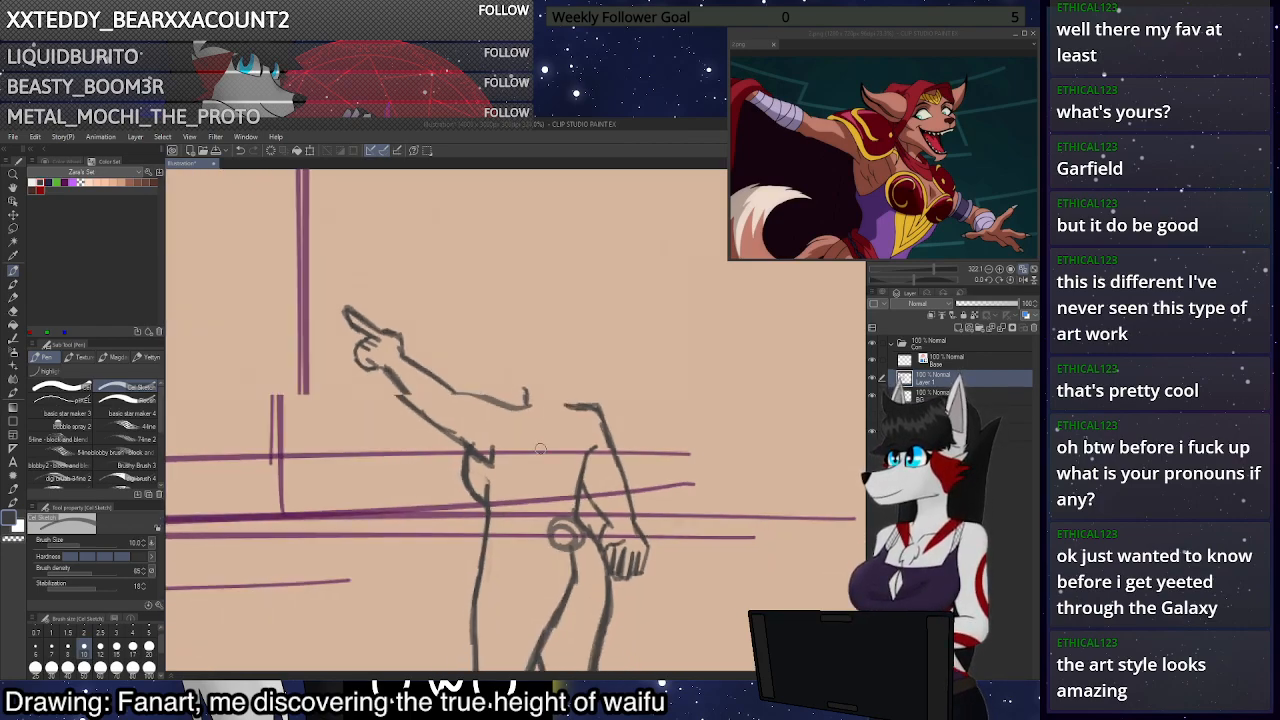
{"action": "scroll", "coordinate": [591, 453], "scroll_direction": "down", "scroll_amount": 2}
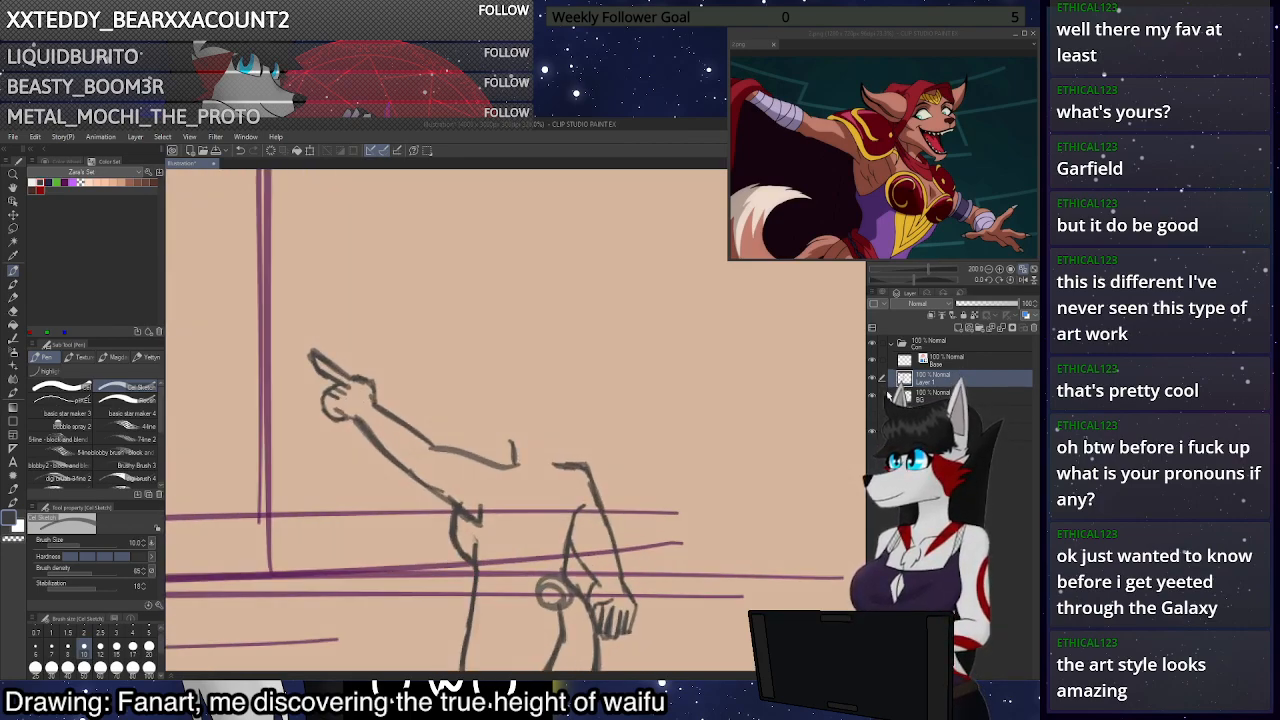
Show the 3D mannequins again and outline the small figure's open muzzle and its jaw back to the neck
{"action": "left_click", "coordinate": [878, 408]}
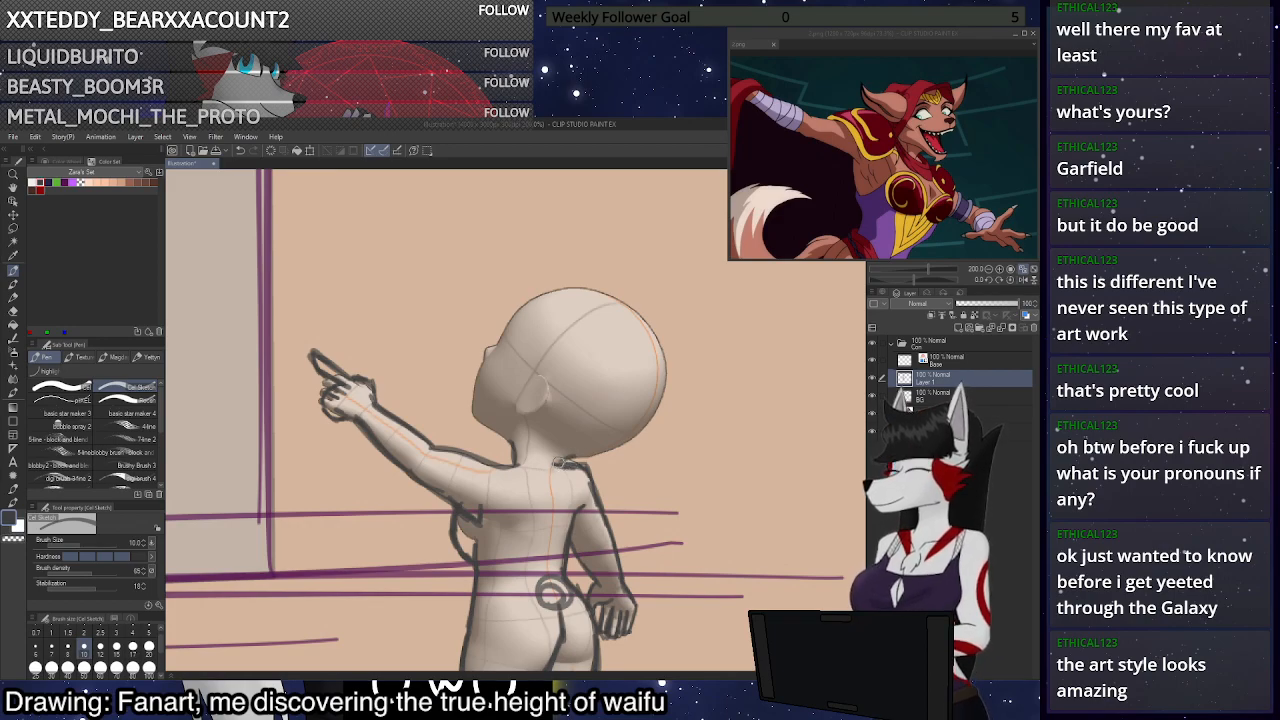
{"action": "mouse_move", "coordinate": [475, 346]}
{"action": "left_mouse_down"}
{"action": "mouse_move", "coordinate": [435, 344]}
{"action": "mouse_move", "coordinate": [434, 368]}
{"action": "mouse_move", "coordinate": [474, 395]}
{"action": "left_mouse_up"}
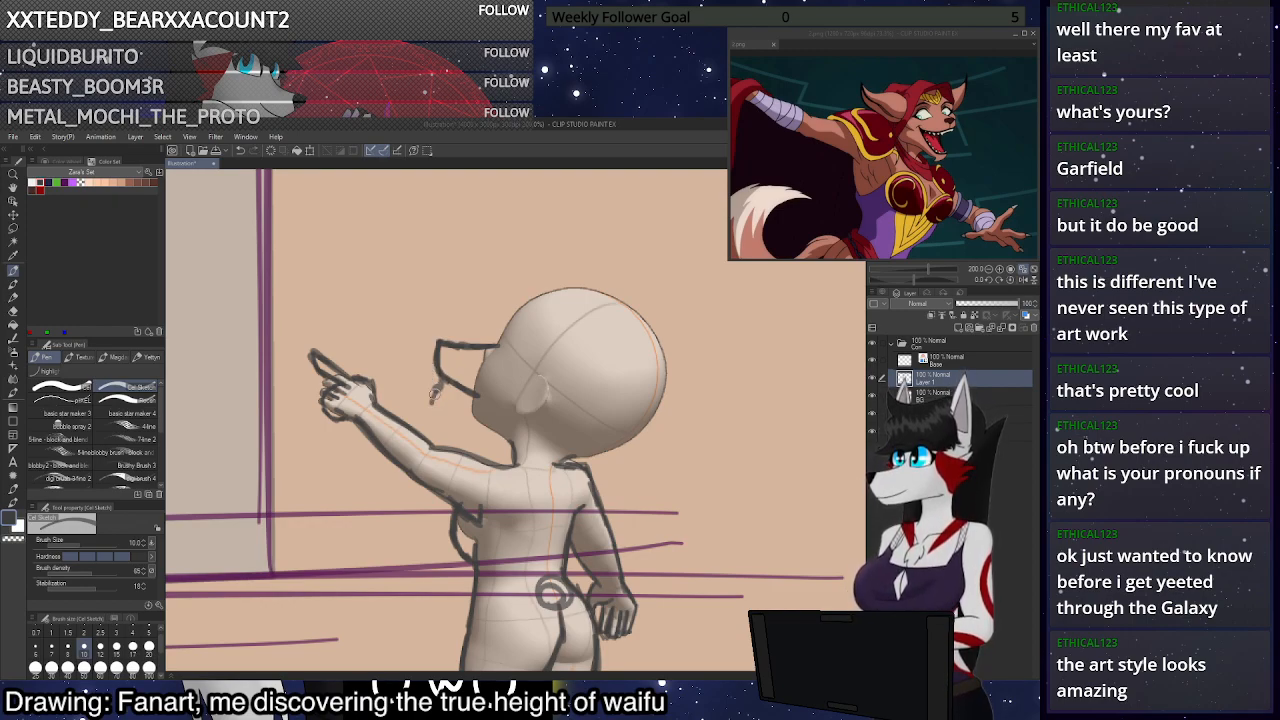
{"action": "mouse_move", "coordinate": [437, 390]}
{"action": "left_mouse_down"}
{"action": "mouse_move", "coordinate": [492, 432]}
{"action": "mouse_move", "coordinate": [552, 450]}
{"action": "left_mouse_up"}
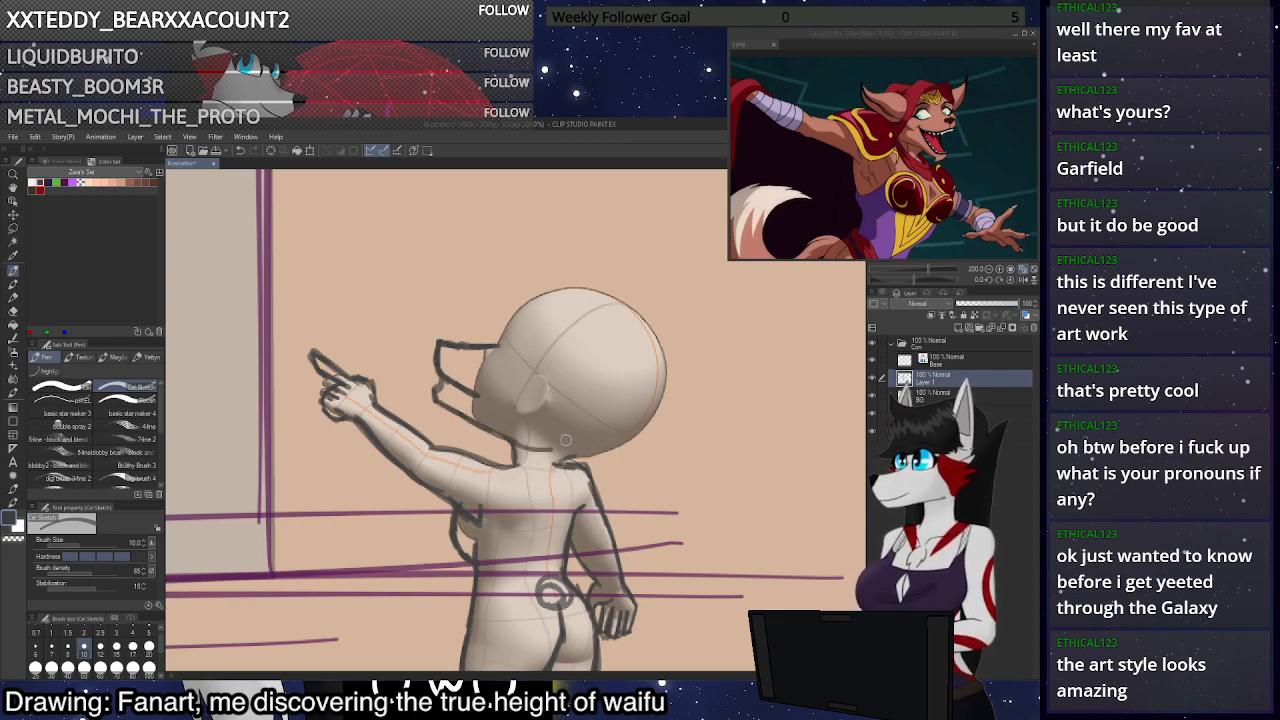
Sketch the small figure's long swept-back ears and a curved loop around the eye area
{"action": "mouse_move", "coordinate": [563, 325]}
{"action": "left_mouse_down"}
{"action": "mouse_move", "coordinate": [748, 306]}
{"action": "mouse_move", "coordinate": [596, 380]}
{"action": "left_mouse_up"}
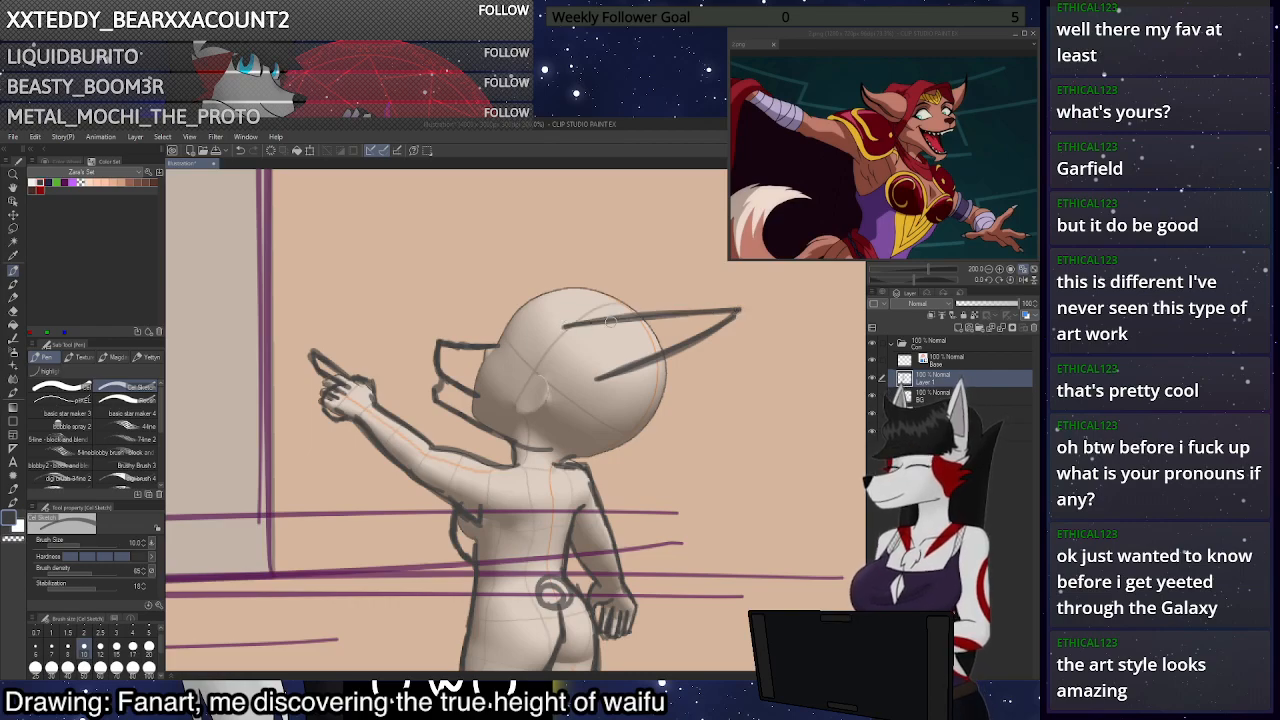
{"action": "mouse_move", "coordinate": [604, 298]}
{"action": "left_mouse_down"}
{"action": "mouse_move", "coordinate": [728, 305]}
{"action": "mouse_move", "coordinate": [602, 299]}
{"action": "left_mouse_up"}
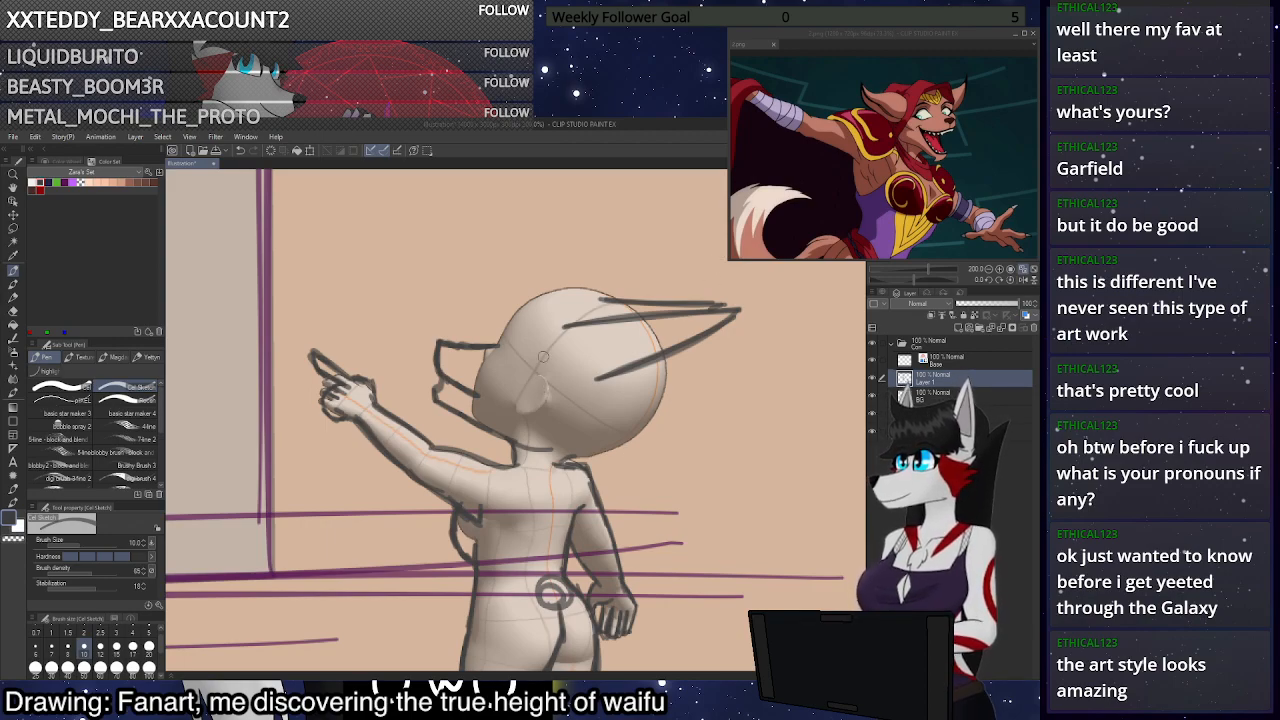
{"action": "mouse_move", "coordinate": [501, 347]}
{"action": "left_mouse_down"}
{"action": "mouse_move", "coordinate": [546, 360]}
{"action": "mouse_move", "coordinate": [531, 371]}
{"action": "mouse_move", "coordinate": [525, 325]}
{"action": "left_mouse_up"}
{"action": "key", "text": "ctrl+z"}
{"action": "key", "text": "ctrl+z"}
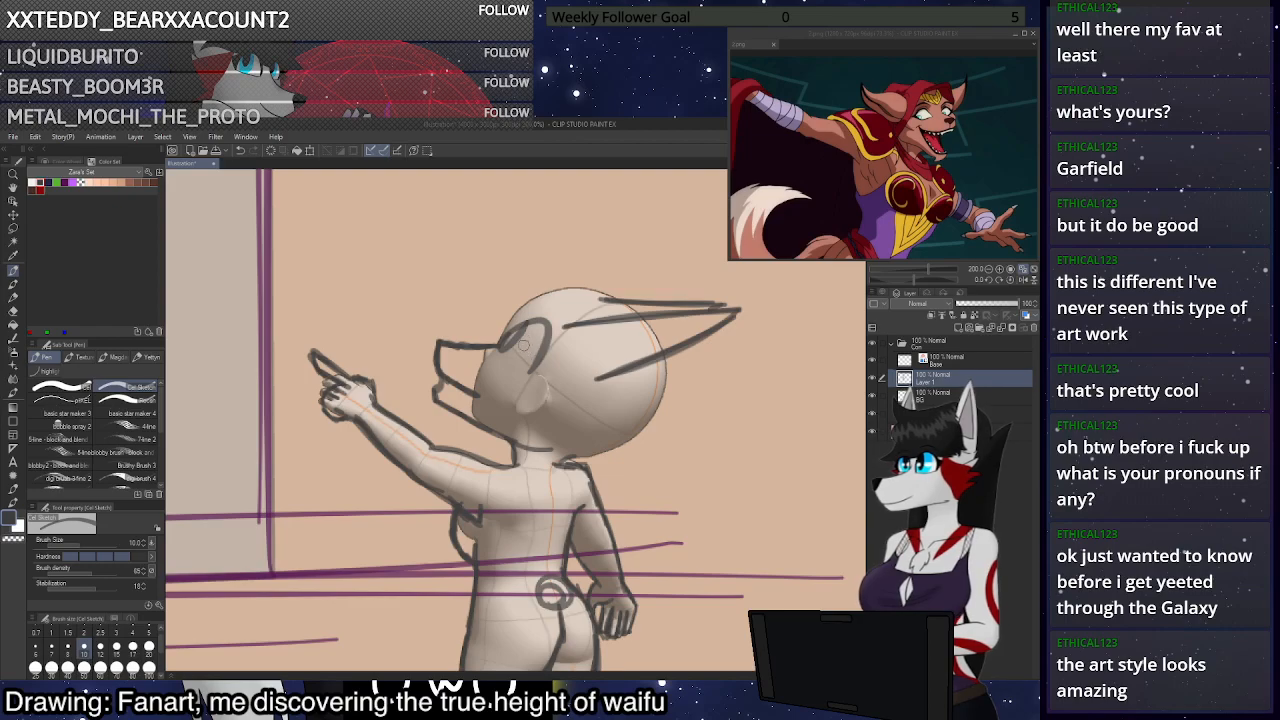
Refine the nose and open mouth at the tip of the small figure's muzzle
{"action": "mouse_move", "coordinate": [446, 378]}
{"action": "left_mouse_down"}
{"action": "mouse_move", "coordinate": [437, 391]}
{"action": "mouse_move", "coordinate": [448, 377]}
{"action": "mouse_move", "coordinate": [474, 393]}
{"action": "mouse_move", "coordinate": [439, 391]}
{"action": "mouse_move", "coordinate": [445, 380]}
{"action": "mouse_move", "coordinate": [437, 391]}
{"action": "mouse_move", "coordinate": [443, 351]}
{"action": "left_mouse_up"}
{"action": "key", "text": "c"}
{"action": "key", "text": "c"}
{"action": "key", "text": "c"}
{"action": "key", "text": "c"}
{"action": "scroll", "coordinate": [488, 320], "scroll_direction": "down", "scroll_amount": 5}
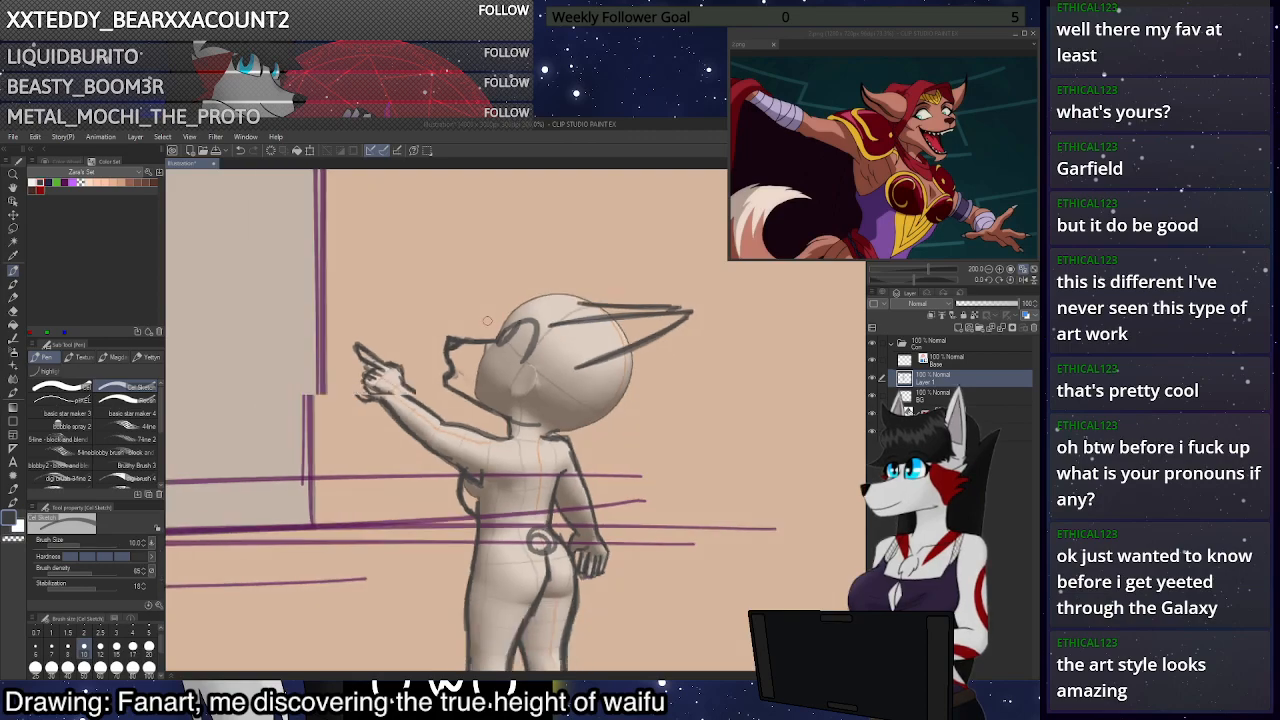
Sketch a tall pointed hair tuft rising above the small figure's head and curving back to the ear
{"action": "scroll", "coordinate": [610, 305], "scroll_direction": "up", "scroll_amount": 2}
{"action": "scroll", "coordinate": [605, 312], "scroll_direction": "up", "scroll_amount": 2}
{"action": "mouse_move", "coordinate": [624, 345]}
{"action": "left_mouse_down"}
{"action": "mouse_move", "coordinate": [530, 291]}
{"action": "mouse_move", "coordinate": [506, 308]}
{"action": "left_mouse_up"}
{"action": "key", "text": "ctrl+z"}
{"action": "key", "text": "ctrl+z"}
{"action": "key", "text": "ctrl+z"}
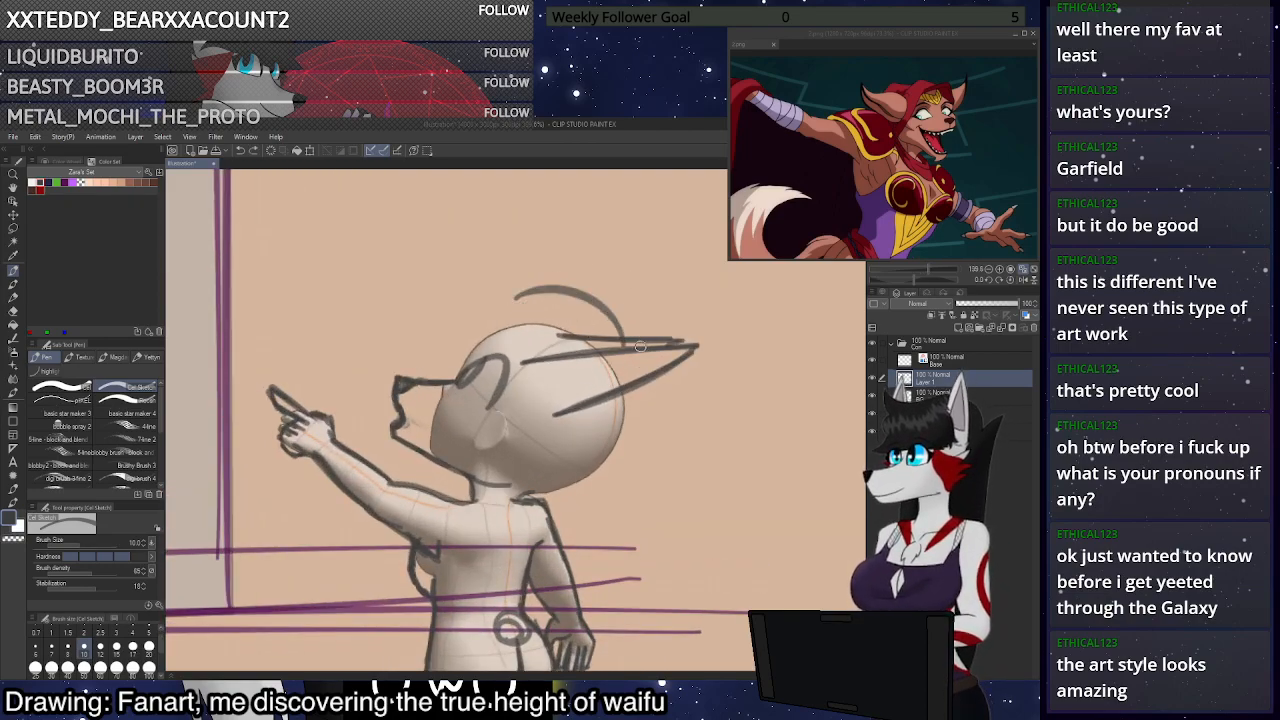
{"action": "mouse_move", "coordinate": [639, 345]}
{"action": "left_mouse_down"}
{"action": "mouse_move", "coordinate": [503, 252]}
{"action": "mouse_move", "coordinate": [553, 305]}
{"action": "mouse_move", "coordinate": [640, 353]}
{"action": "left_mouse_up"}
{"action": "key", "text": "ctrl+z"}
{"action": "mouse_move", "coordinate": [510, 232]}
{"action": "left_mouse_down"}
{"action": "mouse_move", "coordinate": [486, 310]}
{"action": "mouse_move", "coordinate": [465, 315]}
{"action": "mouse_move", "coordinate": [450, 346]}
{"action": "mouse_move", "coordinate": [429, 339]}
{"action": "mouse_move", "coordinate": [476, 368]}
{"action": "left_mouse_up"}
{"action": "key", "text": "ctrl+z"}
{"action": "key", "text": "ctrl+z"}
{"action": "key", "text": "ctrl+z"}
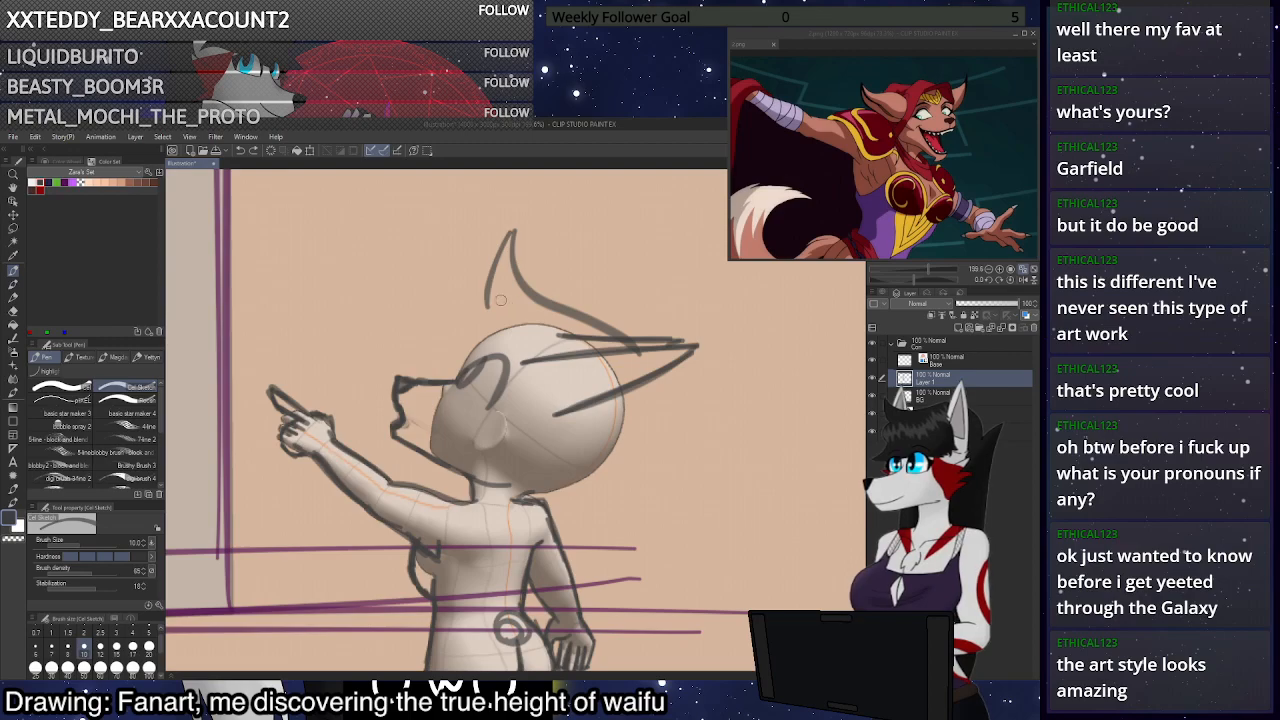
Rework the hair tuft's back curve and add a curled forelock over the forehead
{"action": "mouse_move", "coordinate": [494, 301]}
{"action": "left_mouse_down"}
{"action": "mouse_move", "coordinate": [460, 338]}
{"action": "mouse_move", "coordinate": [492, 301]}
{"action": "mouse_move", "coordinate": [435, 335]}
{"action": "mouse_move", "coordinate": [463, 362]}
{"action": "mouse_move", "coordinate": [556, 390]}
{"action": "mouse_move", "coordinate": [530, 406]}
{"action": "left_mouse_up"}
{"action": "key", "text": "ctrl+z"}
{"action": "key", "text": "ctrl+z"}
{"action": "mouse_move", "coordinate": [627, 347]}
{"action": "left_mouse_down"}
{"action": "mouse_move", "coordinate": [589, 399]}
{"action": "mouse_move", "coordinate": [498, 387]}
{"action": "mouse_move", "coordinate": [563, 396]}
{"action": "mouse_move", "coordinate": [505, 390]}
{"action": "mouse_move", "coordinate": [530, 408]}
{"action": "mouse_move", "coordinate": [543, 394]}
{"action": "mouse_move", "coordinate": [576, 405]}
{"action": "mouse_move", "coordinate": [624, 353]}
{"action": "left_mouse_up"}
{"action": "mouse_move", "coordinate": [538, 396]}
{"action": "left_mouse_down"}
{"action": "mouse_move", "coordinate": [440, 357]}
{"action": "mouse_move", "coordinate": [433, 333]}
{"action": "mouse_move", "coordinate": [463, 337]}
{"action": "mouse_move", "coordinate": [511, 242]}
{"action": "left_mouse_up"}
{"action": "key", "text": "ctrl+z"}
{"action": "mouse_move", "coordinate": [488, 303]}
{"action": "left_mouse_down"}
{"action": "mouse_move", "coordinate": [512, 228]}
{"action": "mouse_move", "coordinate": [530, 293]}
{"action": "mouse_move", "coordinate": [640, 346]}
{"action": "mouse_move", "coordinate": [550, 306]}
{"action": "mouse_move", "coordinate": [514, 229]}
{"action": "mouse_move", "coordinate": [527, 268]}
{"action": "left_mouse_up"}
Sketch the long hair falling from behind the ear across the back, with pointed ends around the legs
{"action": "mouse_move", "coordinate": [611, 318]}
{"action": "left_mouse_down"}
{"action": "mouse_move", "coordinate": [690, 364]}
{"action": "mouse_move", "coordinate": [722, 550]}
{"action": "mouse_move", "coordinate": [521, 499]}
{"action": "left_mouse_up"}
{"action": "scroll", "coordinate": [652, 364], "scroll_direction": "down", "scroll_amount": 7}
{"action": "scroll", "coordinate": [607, 383], "scroll_direction": "up", "scroll_amount": 4}
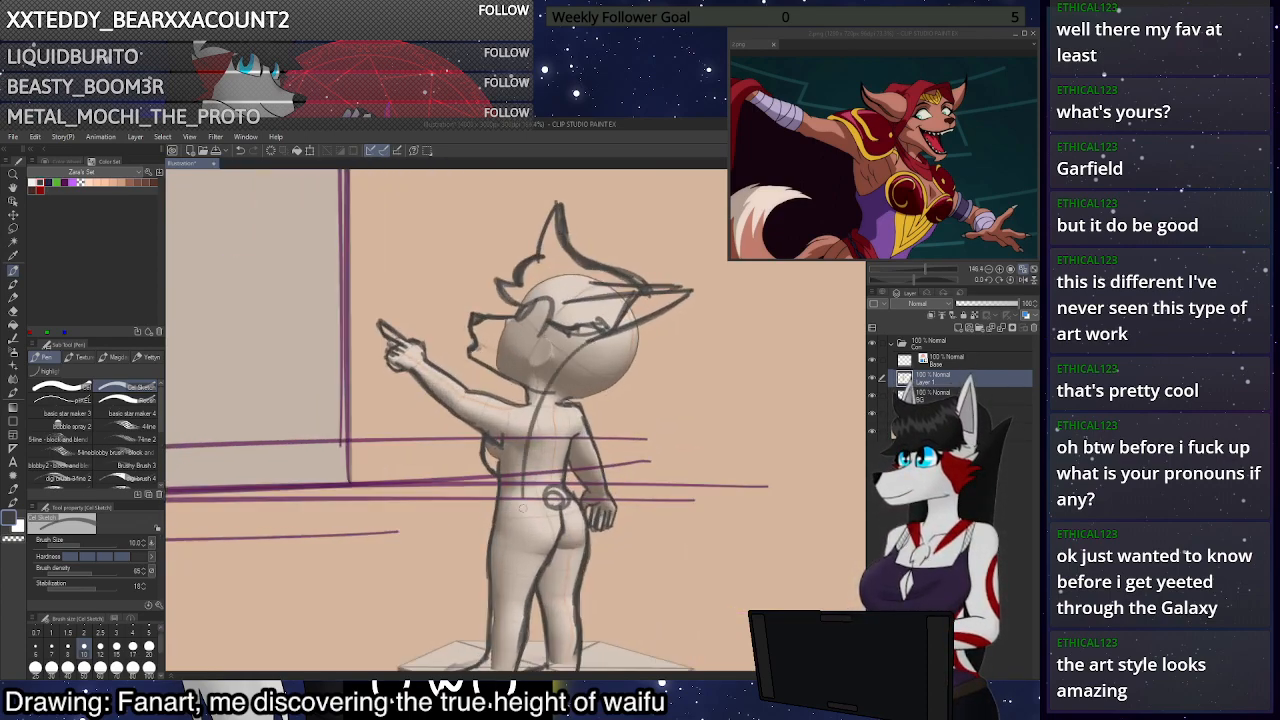
{"action": "left_click_drag", "start_coordinate": [577, 353], "coordinate": [531, 487]}
{"action": "key", "text": "ctrl+z"}
{"action": "key", "text": "ctrl+z"}
{"action": "mouse_move", "coordinate": [587, 343]}
{"action": "left_mouse_down"}
{"action": "mouse_move", "coordinate": [486, 549]}
{"action": "mouse_move", "coordinate": [476, 600]}
{"action": "left_mouse_up"}
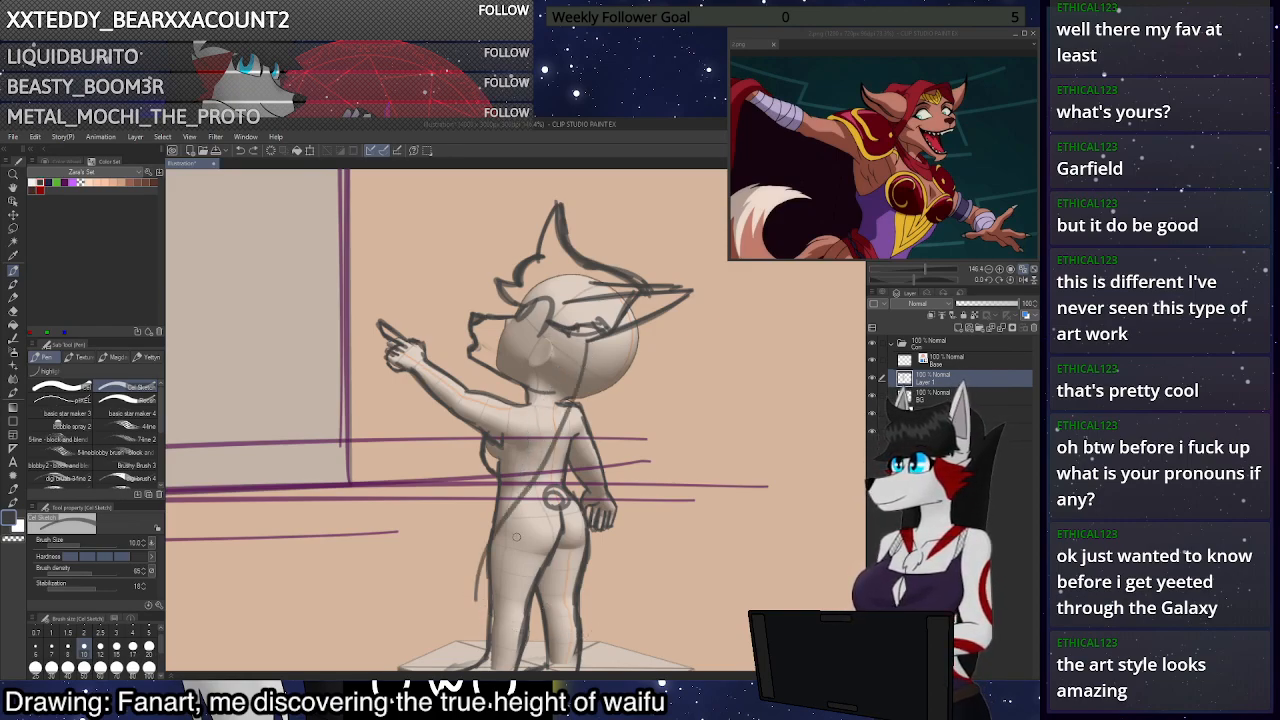
{"action": "mouse_move", "coordinate": [513, 508]}
{"action": "left_mouse_down"}
{"action": "mouse_move", "coordinate": [562, 615]}
{"action": "mouse_move", "coordinate": [553, 634]}
{"action": "left_mouse_up"}
{"action": "key", "text": "ctrl+z"}
{"action": "mouse_move", "coordinate": [551, 632]}
{"action": "left_mouse_down"}
{"action": "mouse_move", "coordinate": [612, 554]}
{"action": "mouse_move", "coordinate": [582, 591]}
{"action": "mouse_move", "coordinate": [606, 561]}
{"action": "mouse_move", "coordinate": [618, 451]}
{"action": "left_mouse_up"}
{"action": "left_click_drag", "start_coordinate": [650, 323], "coordinate": [600, 565]}
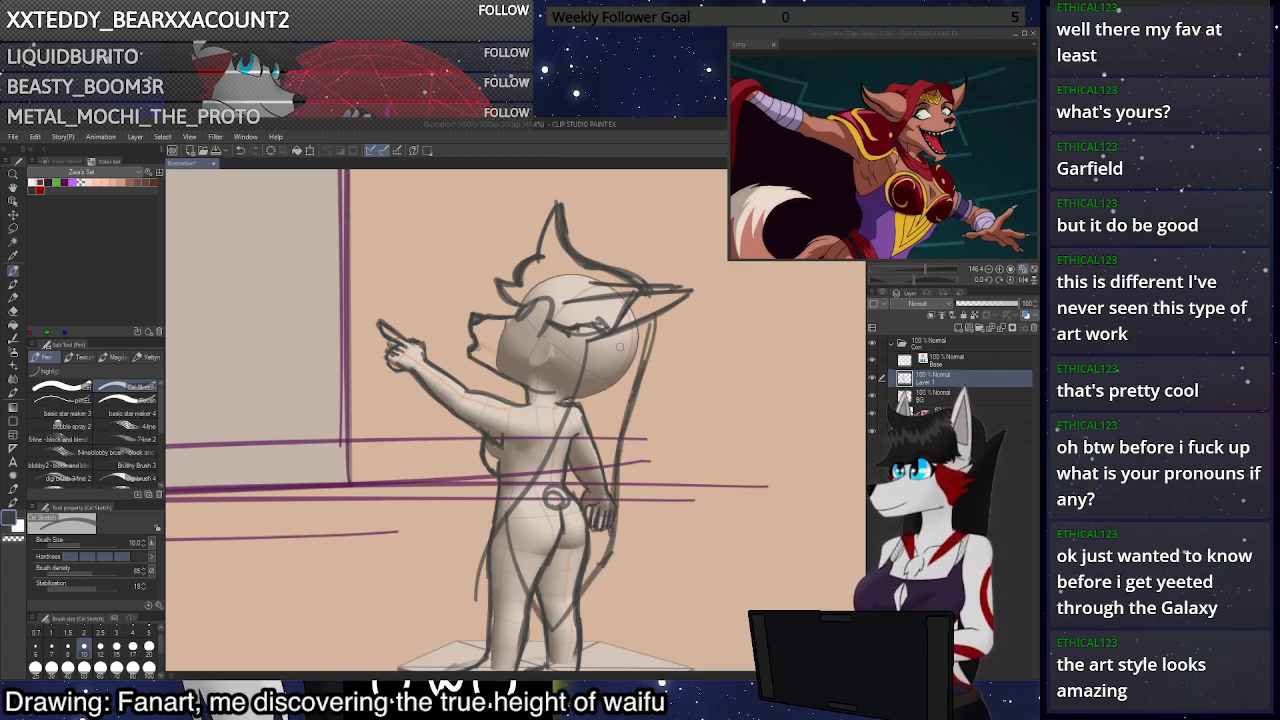
{"action": "left_click_drag", "start_coordinate": [655, 316], "coordinate": [621, 460]}
{"action": "key", "text": "ctrl+z"}
{"action": "left_click_drag", "start_coordinate": [655, 320], "coordinate": [610, 484]}
{"action": "key", "text": "ctrl+z"}
{"action": "mouse_move", "coordinate": [622, 349]}
{"action": "left_mouse_down"}
{"action": "mouse_move", "coordinate": [675, 337]}
{"action": "mouse_move", "coordinate": [655, 334]}
{"action": "mouse_move", "coordinate": [585, 450]}
{"action": "left_mouse_up"}
{"action": "key", "text": "ctrl+z"}
{"action": "key", "text": "ctrl+z"}
{"action": "left_click_drag", "start_coordinate": [652, 330], "coordinate": [585, 426]}
{"action": "key", "text": "ctrl+z"}
{"action": "left_click_drag", "start_coordinate": [659, 331], "coordinate": [591, 419]}
{"action": "key", "text": "ctrl+z"}
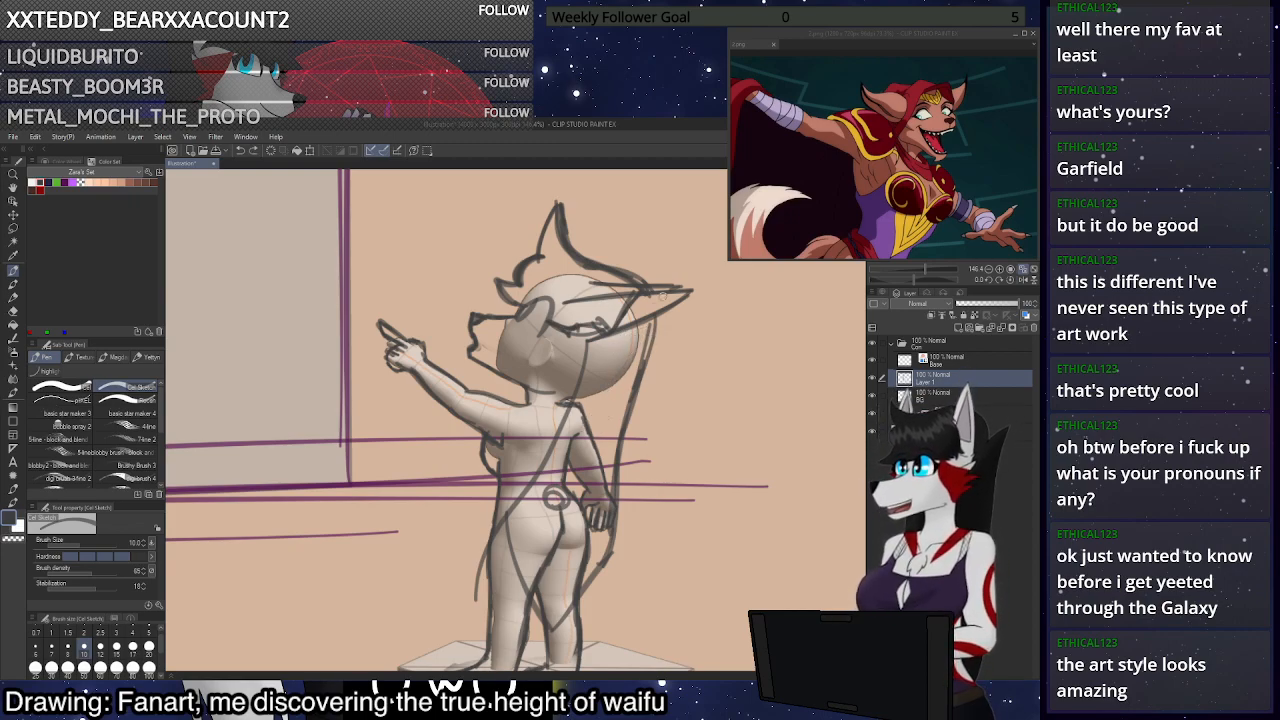
Extend the long hair's inner edge from the ear base past the shoulder and refine its lower tip beside the legs
{"action": "scroll", "coordinate": [606, 413], "scroll_direction": "up", "scroll_amount": 1}
{"action": "left_click_drag", "start_coordinate": [487, 542], "coordinate": [537, 661]}
{"action": "left_click_drag", "start_coordinate": [582, 344], "coordinate": [548, 452]}
{"action": "left_click_drag", "start_coordinate": [588, 337], "coordinate": [561, 414]}
{"action": "mouse_move", "coordinate": [628, 299]}
{"action": "left_mouse_down"}
{"action": "mouse_move", "coordinate": [666, 289]}
{"action": "mouse_move", "coordinate": [605, 329]}
{"action": "mouse_move", "coordinate": [638, 311]}
{"action": "mouse_move", "coordinate": [627, 295]}
{"action": "mouse_move", "coordinate": [653, 319]}
{"action": "mouse_move", "coordinate": [617, 418]}
{"action": "left_mouse_up"}
{"action": "key", "text": "ctrl+z"}
{"action": "key", "text": "ctrl+z"}
{"action": "key", "text": "ctrl+z"}
{"action": "mouse_move", "coordinate": [642, 351]}
{"action": "left_mouse_down"}
{"action": "mouse_move", "coordinate": [677, 352]}
{"action": "mouse_move", "coordinate": [624, 447]}
{"action": "mouse_move", "coordinate": [660, 346]}
{"action": "mouse_move", "coordinate": [617, 462]}
{"action": "left_mouse_up"}
{"action": "key", "text": "ctrl+z"}
{"action": "key", "text": "ctrl+z"}
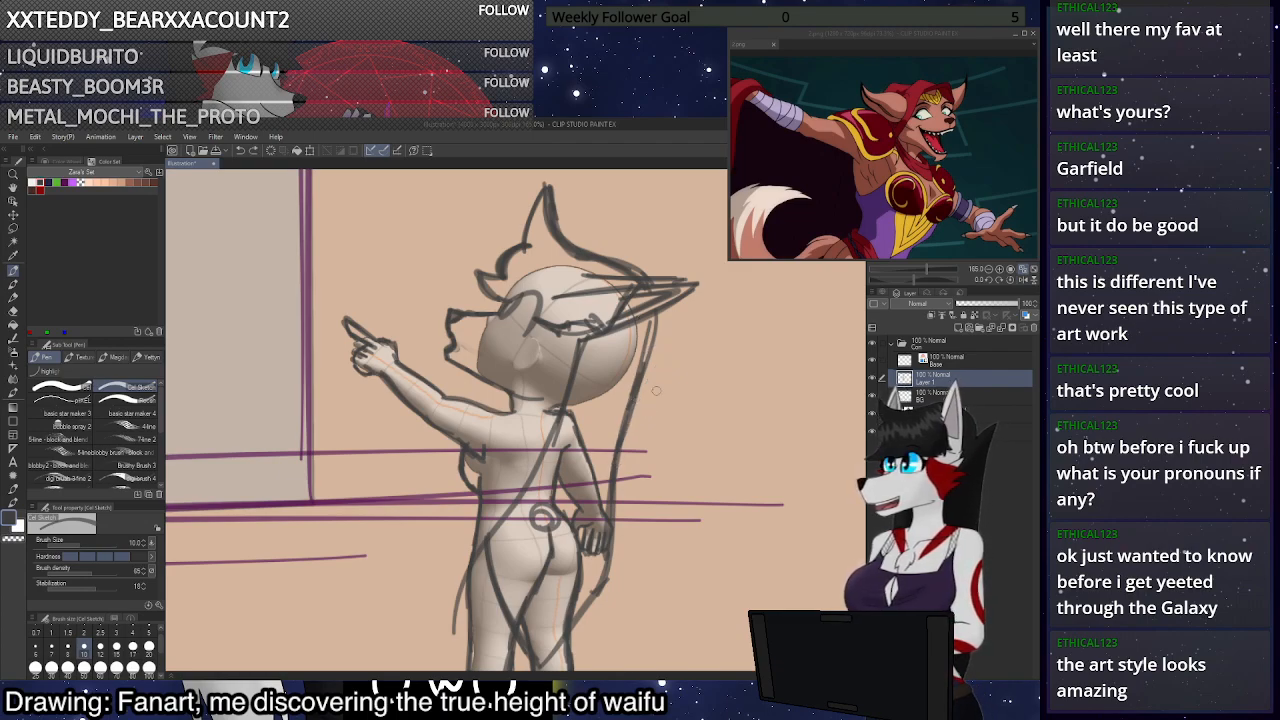
Add a pointed lock to the outer edge of the long hair behind the head and clean up the line beside it
{"action": "left_click_drag", "start_coordinate": [668, 355], "coordinate": [627, 421]}
{"action": "mouse_move", "coordinate": [614, 465]}
{"action": "left_mouse_down"}
{"action": "mouse_move", "coordinate": [676, 348]}
{"action": "mouse_move", "coordinate": [631, 373]}
{"action": "mouse_move", "coordinate": [612, 418]}
{"action": "mouse_move", "coordinate": [634, 392]}
{"action": "mouse_move", "coordinate": [611, 440]}
{"action": "mouse_move", "coordinate": [619, 428]}
{"action": "mouse_move", "coordinate": [595, 567]}
{"action": "left_mouse_up"}
{"action": "key", "text": "c"}
{"action": "left_click_drag", "start_coordinate": [650, 316], "coordinate": [645, 355]}
{"action": "key", "text": "c"}
{"action": "mouse_move", "coordinate": [656, 311]}
{"action": "left_mouse_down"}
{"action": "mouse_move", "coordinate": [648, 360]}
{"action": "mouse_move", "coordinate": [660, 345]}
{"action": "mouse_move", "coordinate": [594, 348]}
{"action": "mouse_move", "coordinate": [626, 352]}
{"action": "mouse_move", "coordinate": [618, 329]}
{"action": "mouse_move", "coordinate": [636, 333]}
{"action": "mouse_move", "coordinate": [577, 411]}
{"action": "left_mouse_up"}
{"action": "key", "text": "ctrl+z"}
{"action": "key", "text": "ctrl+z"}
{"action": "key", "text": "ctrl+z"}
{"action": "key", "text": "ctrl+z"}
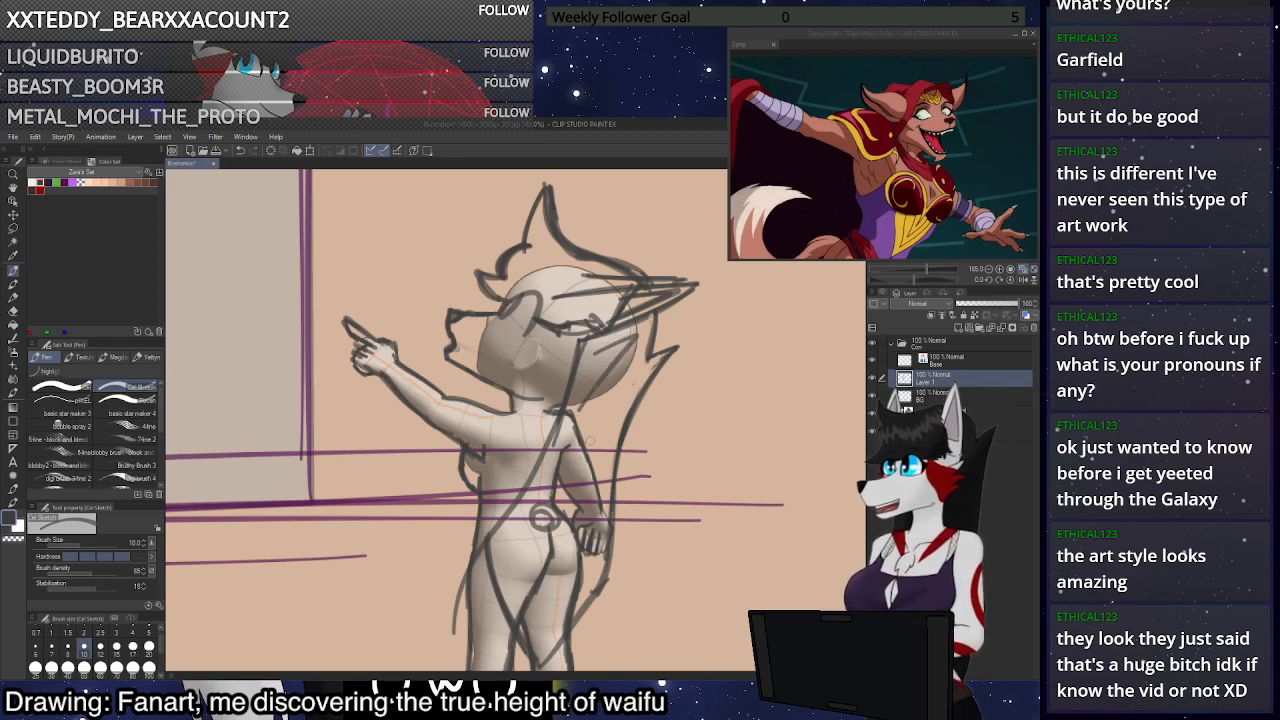
{"action": "key", "text": "ctrl+z"}
Redraw the inner hair strand running from behind the ear down toward the shoulder
{"action": "scroll", "coordinate": [722, 314], "scroll_direction": "down", "scroll_amount": 5}
{"action": "scroll", "coordinate": [736, 300], "scroll_direction": "up", "scroll_amount": 5}
{"action": "scroll", "coordinate": [690, 290], "scroll_direction": "up", "scroll_amount": 3}
{"action": "mouse_move", "coordinate": [555, 303]}
{"action": "left_mouse_down"}
{"action": "mouse_move", "coordinate": [607, 280]}
{"action": "mouse_move", "coordinate": [552, 357]}
{"action": "left_mouse_up"}
{"action": "key", "text": "ctrl+z"}
{"action": "key", "text": "ctrl+z"}
{"action": "key", "text": "ctrl+z"}
{"action": "mouse_move", "coordinate": [565, 301]}
{"action": "left_mouse_down"}
{"action": "mouse_move", "coordinate": [619, 284]}
{"action": "mouse_move", "coordinate": [557, 376]}
{"action": "mouse_move", "coordinate": [616, 291]}
{"action": "mouse_move", "coordinate": [565, 302]}
{"action": "mouse_move", "coordinate": [544, 416]}
{"action": "left_mouse_up"}
{"action": "scroll", "coordinate": [582, 382], "scroll_direction": "down", "scroll_amount": 2}
{"action": "scroll", "coordinate": [588, 376], "scroll_direction": "down", "scroll_amount": 1}
{"action": "mouse_move", "coordinate": [574, 364]}
{"action": "left_mouse_down"}
{"action": "mouse_move", "coordinate": [540, 460]}
{"action": "mouse_move", "coordinate": [545, 434]}
{"action": "left_mouse_up"}
{"action": "left_click_drag", "start_coordinate": [572, 371], "coordinate": [526, 474]}
{"action": "key", "text": "ctrl+z"}
{"action": "key", "text": "ctrl+z"}
Erase the small figure's body lines that lie beneath the long hair around the back, hips and upper legs
{"action": "key", "text": "c"}
{"action": "left_click_drag", "start_coordinate": [547, 420], "coordinate": [530, 502]}
{"action": "left_click_drag", "start_coordinate": [572, 368], "coordinate": [533, 505]}
{"action": "left_click_drag", "start_coordinate": [545, 385], "coordinate": [495, 610]}
{"action": "left_click_drag", "start_coordinate": [538, 572], "coordinate": [567, 462]}
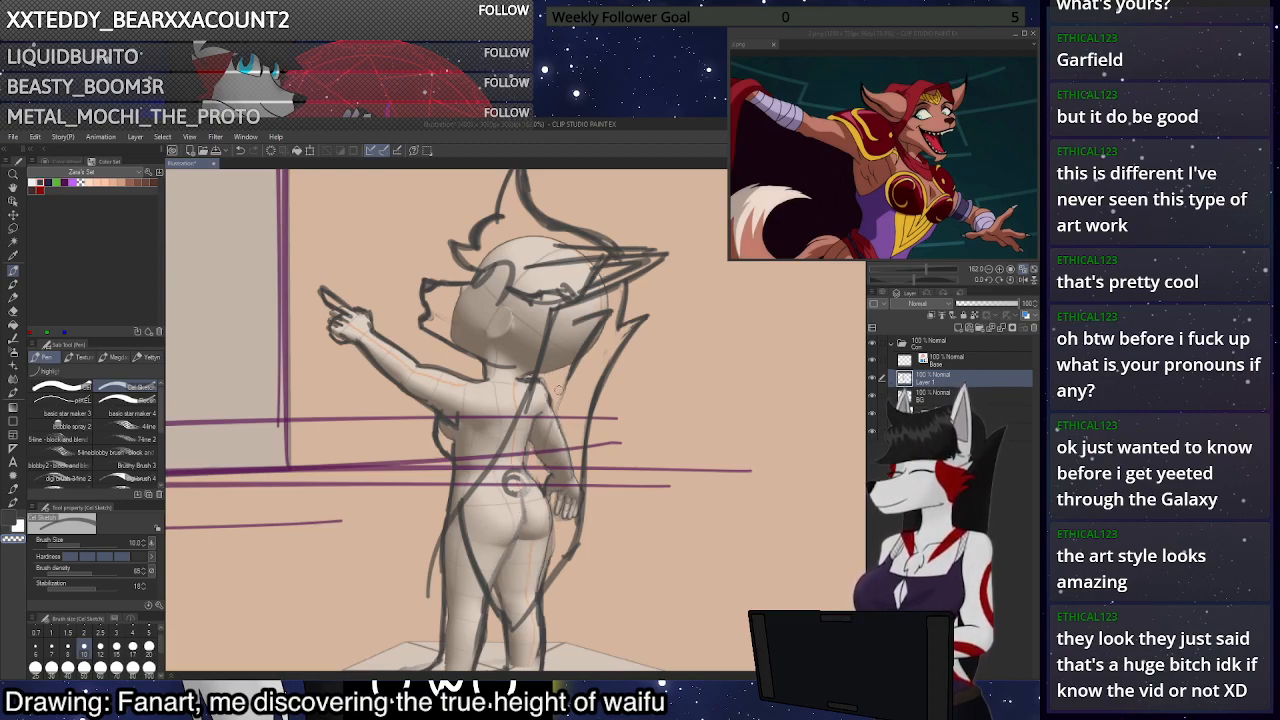
Erase the pointed lock on the outer side of the hair and redraw that edge as a smooth line
{"action": "left_click_drag", "start_coordinate": [644, 312], "coordinate": [612, 368]}
{"action": "key", "text": "c"}
{"action": "left_click_drag", "start_coordinate": [621, 324], "coordinate": [586, 425]}
{"action": "scroll", "coordinate": [624, 405], "scroll_direction": "down", "scroll_amount": 4}
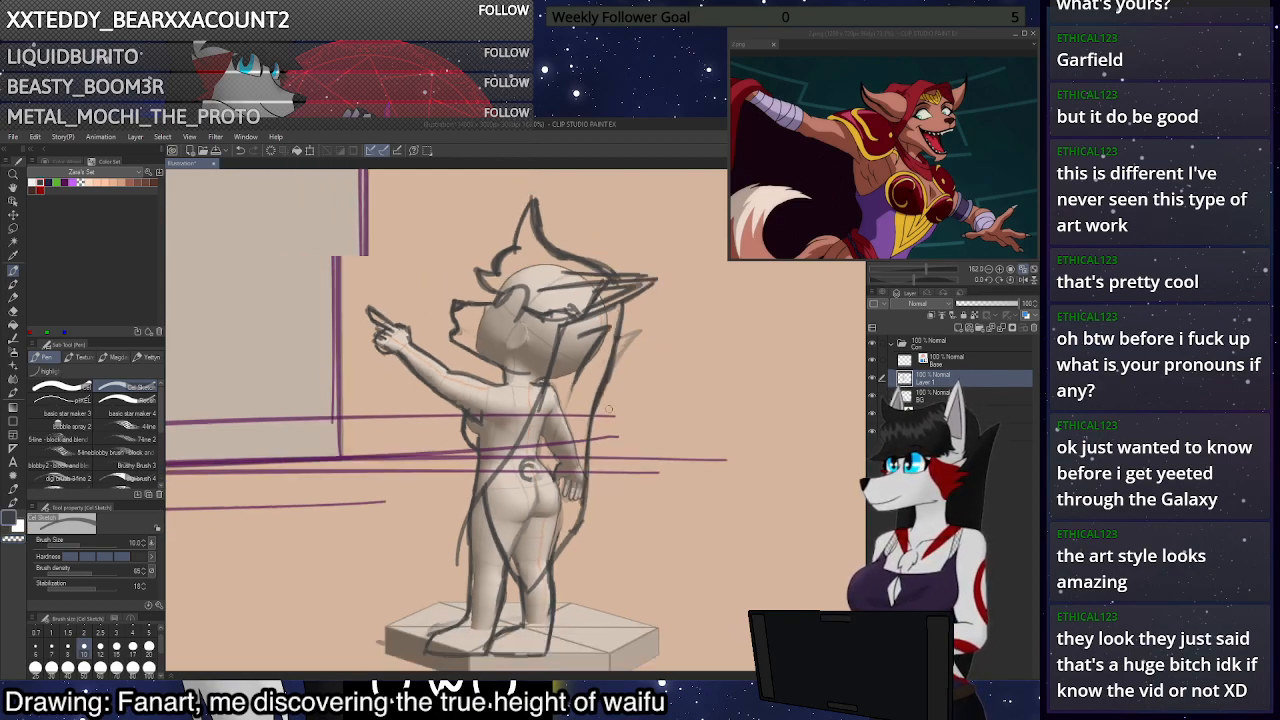
{"action": "mouse_move", "coordinate": [635, 354]}
{"action": "left_mouse_down"}
{"action": "mouse_move", "coordinate": [620, 403]}
{"action": "mouse_move", "coordinate": [621, 375]}
{"action": "left_mouse_up"}
{"action": "key", "text": "ctrl+z"}
{"action": "key", "text": "c"}
{"action": "scroll", "coordinate": [631, 418], "scroll_direction": "down", "scroll_amount": 5}
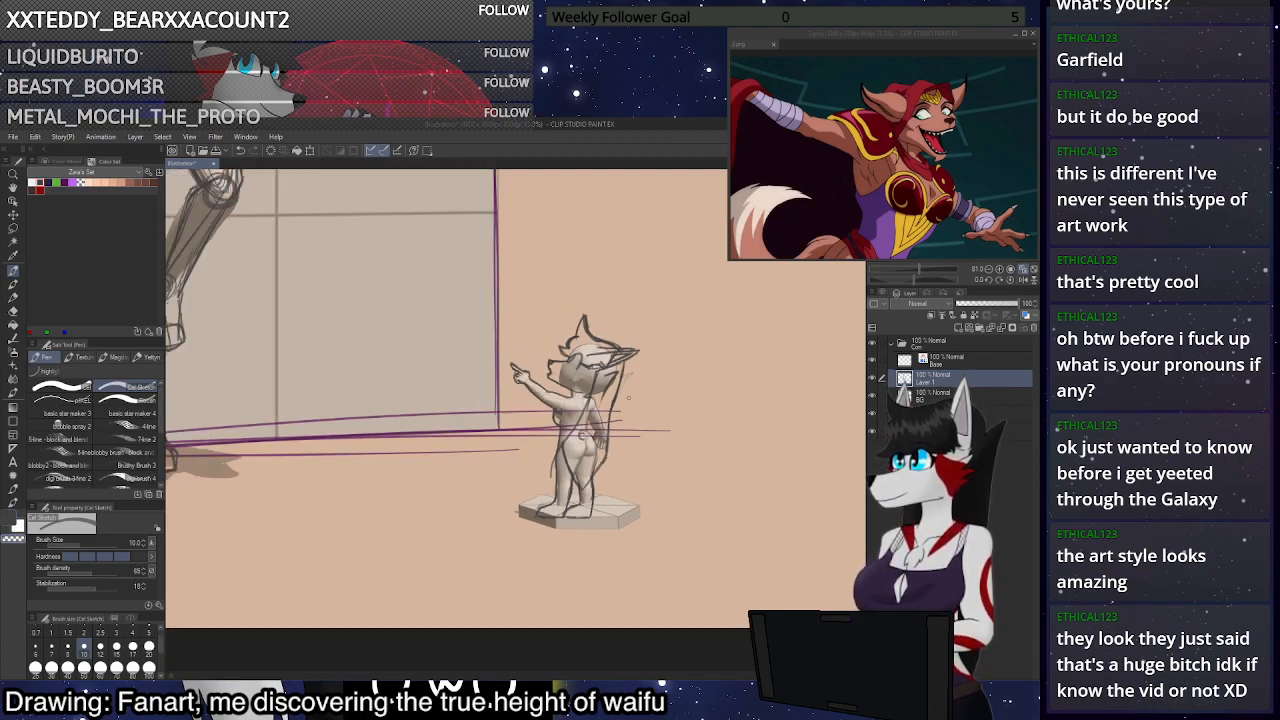
Touch up the inner hair strand near the small figure's ear and erase leftover body lines across its back and hips
{"action": "scroll", "coordinate": [631, 418], "scroll_direction": "up", "scroll_amount": 3}
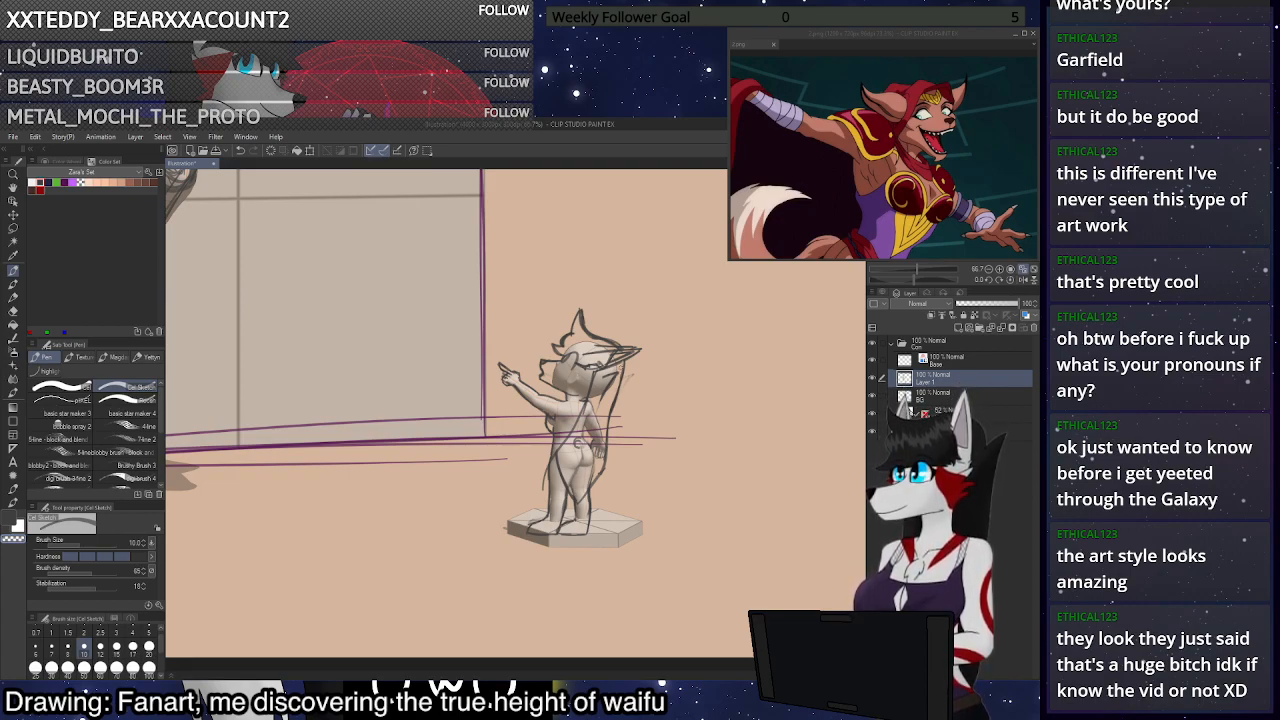
{"action": "scroll", "coordinate": [601, 400], "scroll_direction": "up", "scroll_amount": 5}
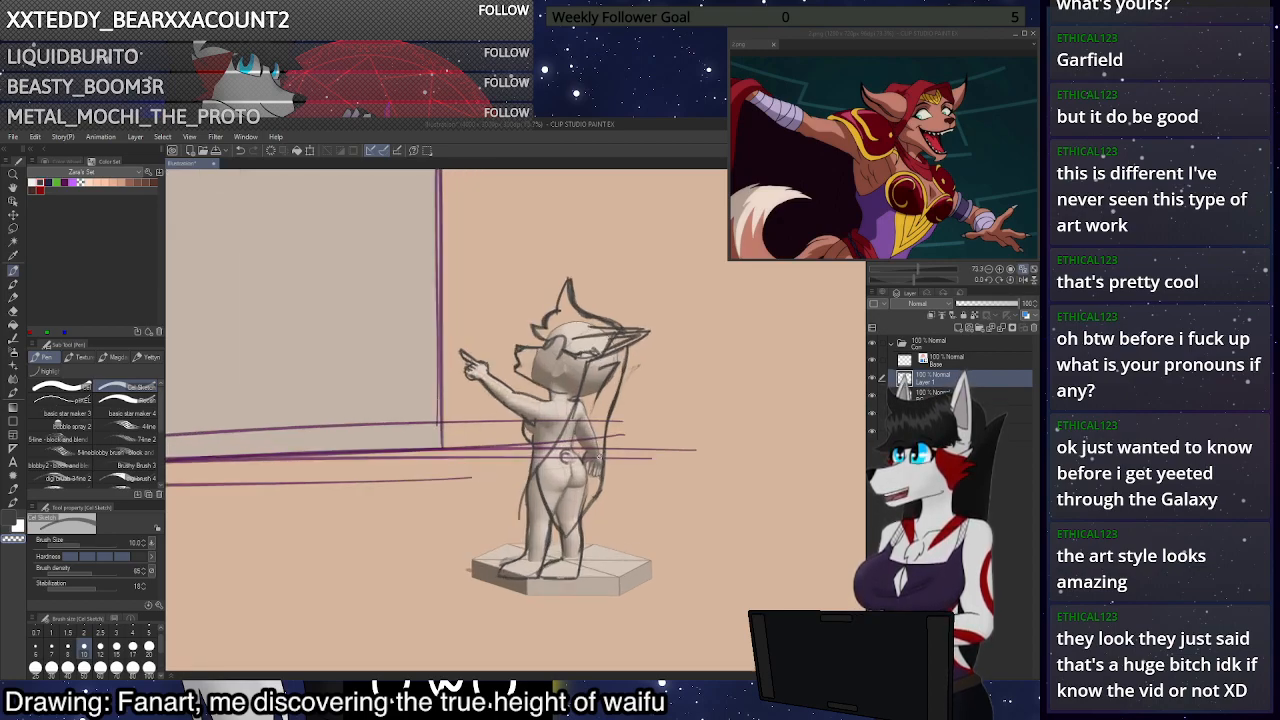
{"action": "mouse_move", "coordinate": [550, 443]}
{"action": "left_mouse_down"}
{"action": "mouse_move", "coordinate": [514, 491]}
{"action": "mouse_move", "coordinate": [587, 330]}
{"action": "mouse_move", "coordinate": [550, 411]}
{"action": "left_mouse_up"}
{"action": "key", "text": "c"}
{"action": "mouse_move", "coordinate": [584, 334]}
{"action": "left_mouse_down"}
{"action": "mouse_move", "coordinate": [527, 418]}
{"action": "mouse_move", "coordinate": [509, 486]}
{"action": "mouse_move", "coordinate": [589, 347]}
{"action": "left_mouse_up"}
{"action": "key", "text": "c"}
{"action": "mouse_move", "coordinate": [549, 410]}
{"action": "left_mouse_down"}
{"action": "mouse_move", "coordinate": [573, 367]}
{"action": "mouse_move", "coordinate": [538, 424]}
{"action": "left_mouse_up"}
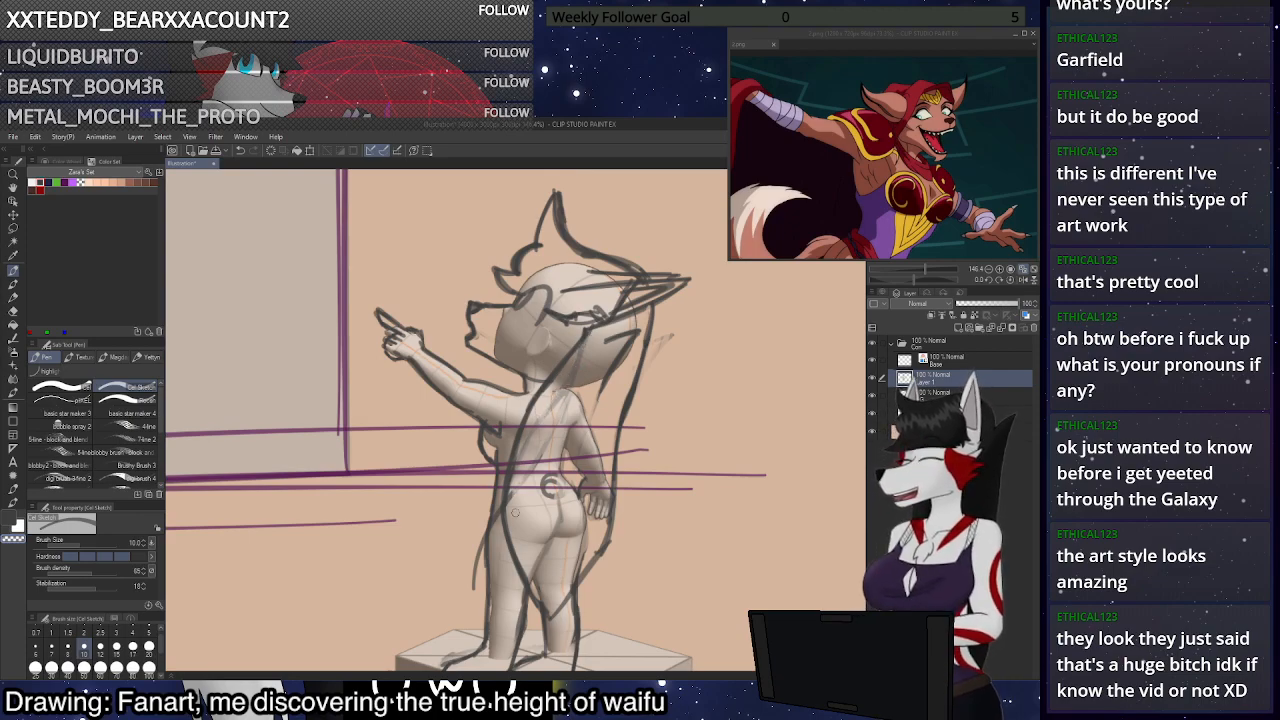
{"action": "left_click_drag", "start_coordinate": [547, 484], "coordinate": [522, 501]}
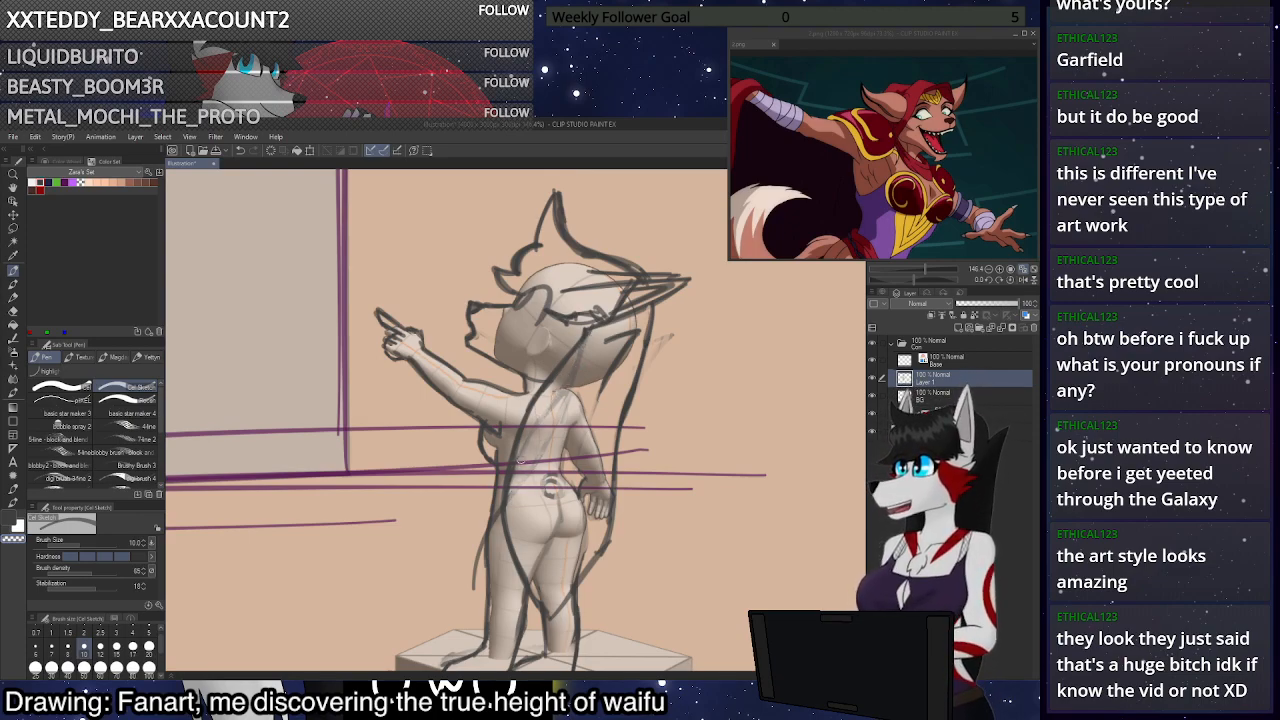
{"action": "mouse_move", "coordinate": [534, 411]}
{"action": "left_mouse_down"}
{"action": "mouse_move", "coordinate": [519, 527]}
{"action": "mouse_move", "coordinate": [580, 557]}
{"action": "mouse_move", "coordinate": [574, 577]}
{"action": "left_mouse_up"}
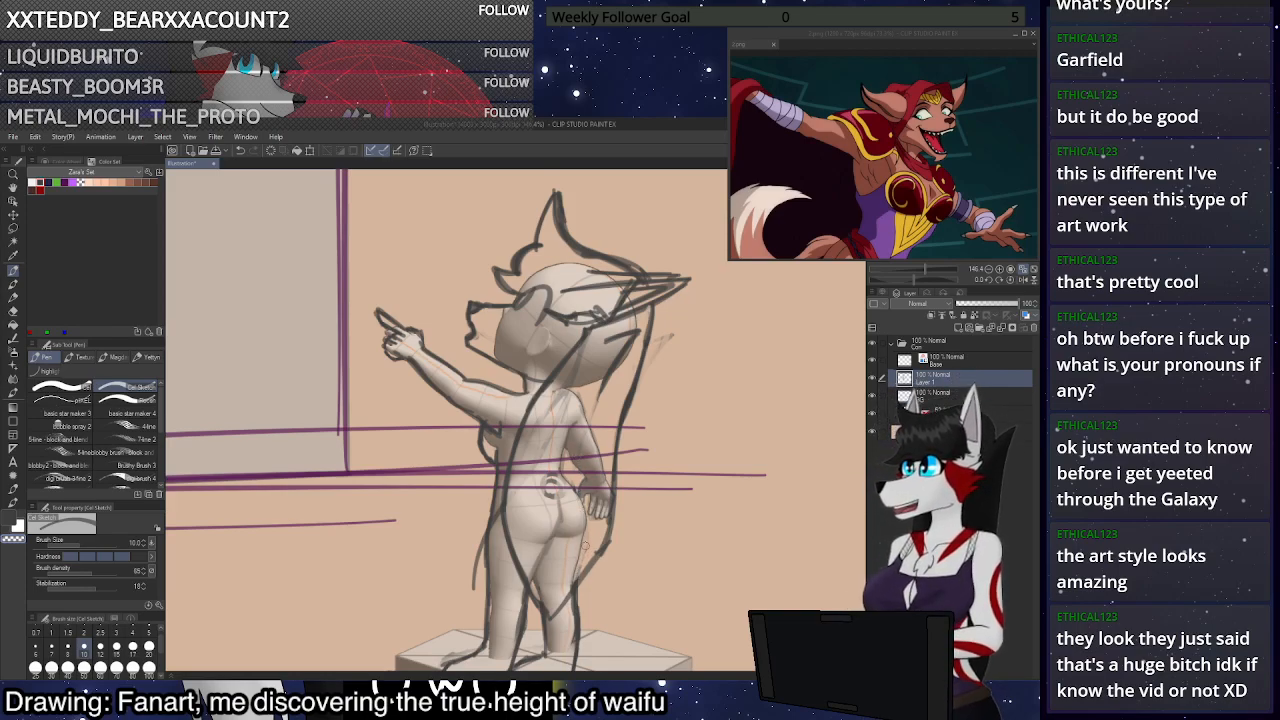
Redraw the short strand beneath the small figure's ear and add a pointed lock to the outer edge of the long hair
{"action": "scroll", "coordinate": [583, 379], "scroll_direction": "down", "scroll_amount": 2}
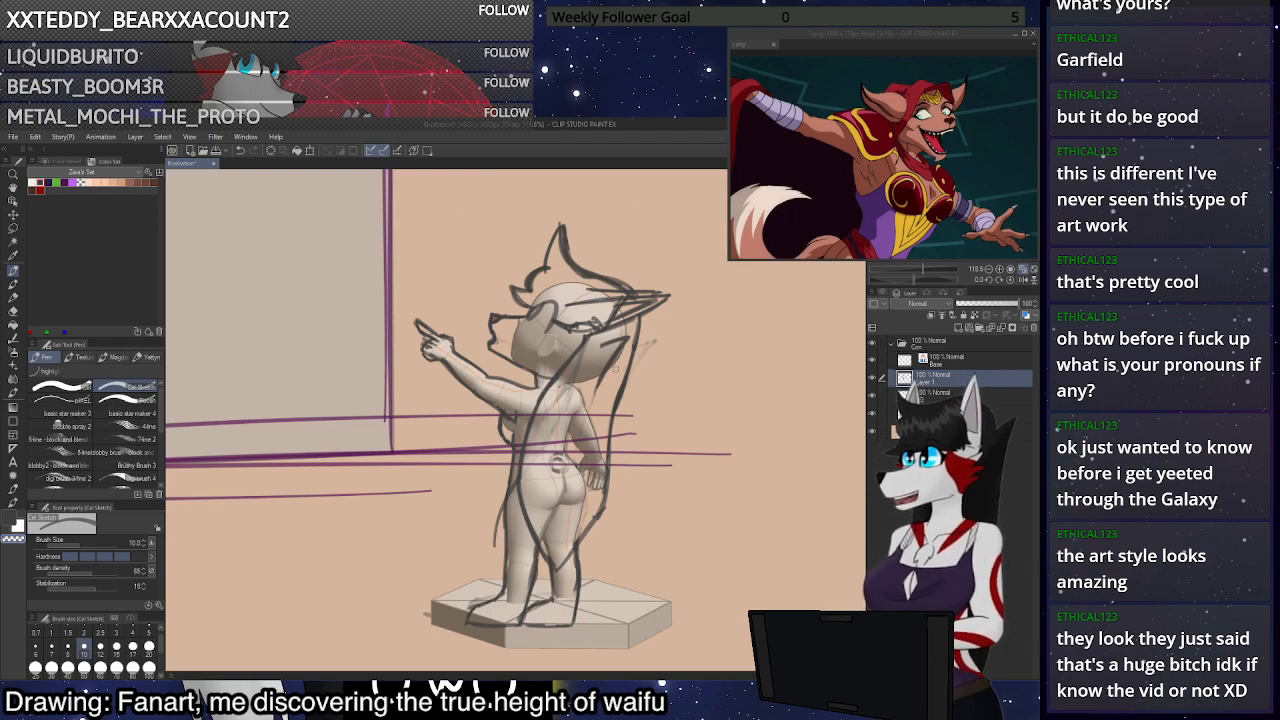
{"action": "scroll", "coordinate": [614, 370], "scroll_direction": "up", "scroll_amount": 3}
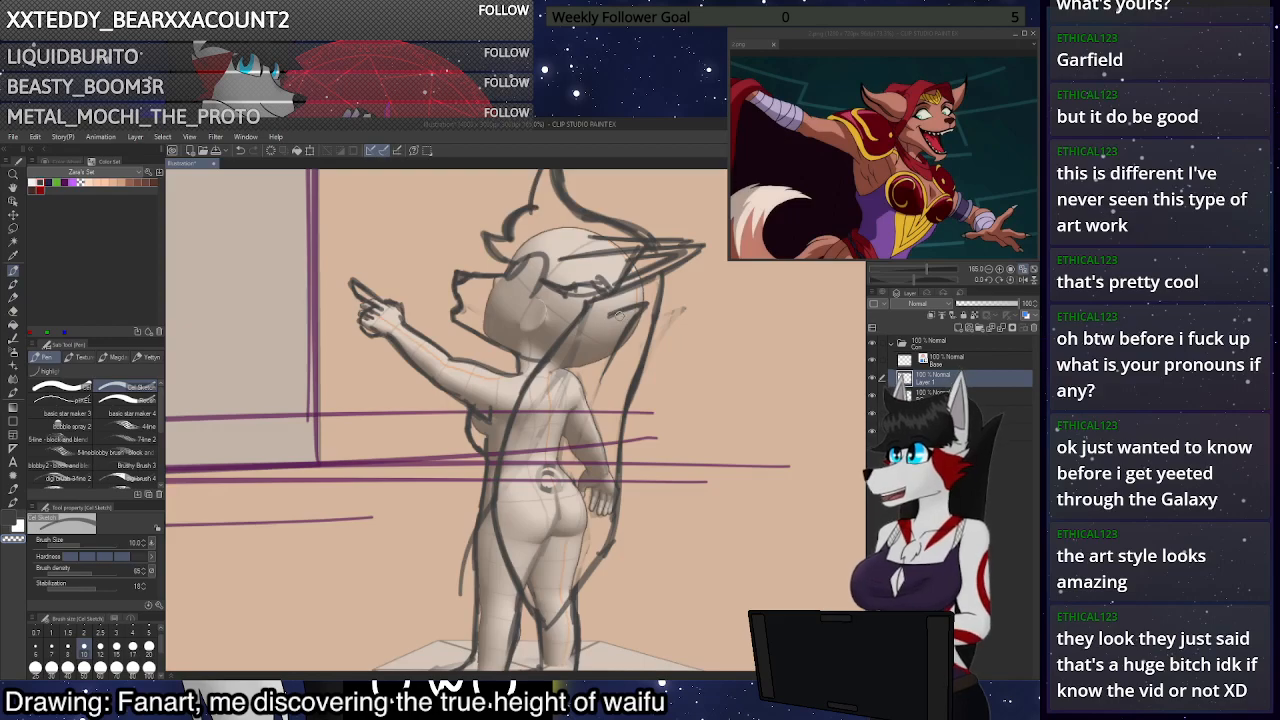
{"action": "scroll", "coordinate": [563, 347], "scroll_direction": "down", "scroll_amount": 2}
{"action": "scroll", "coordinate": [600, 330], "scroll_direction": "up", "scroll_amount": 1}
{"action": "left_click_drag", "start_coordinate": [642, 309], "coordinate": [601, 385]}
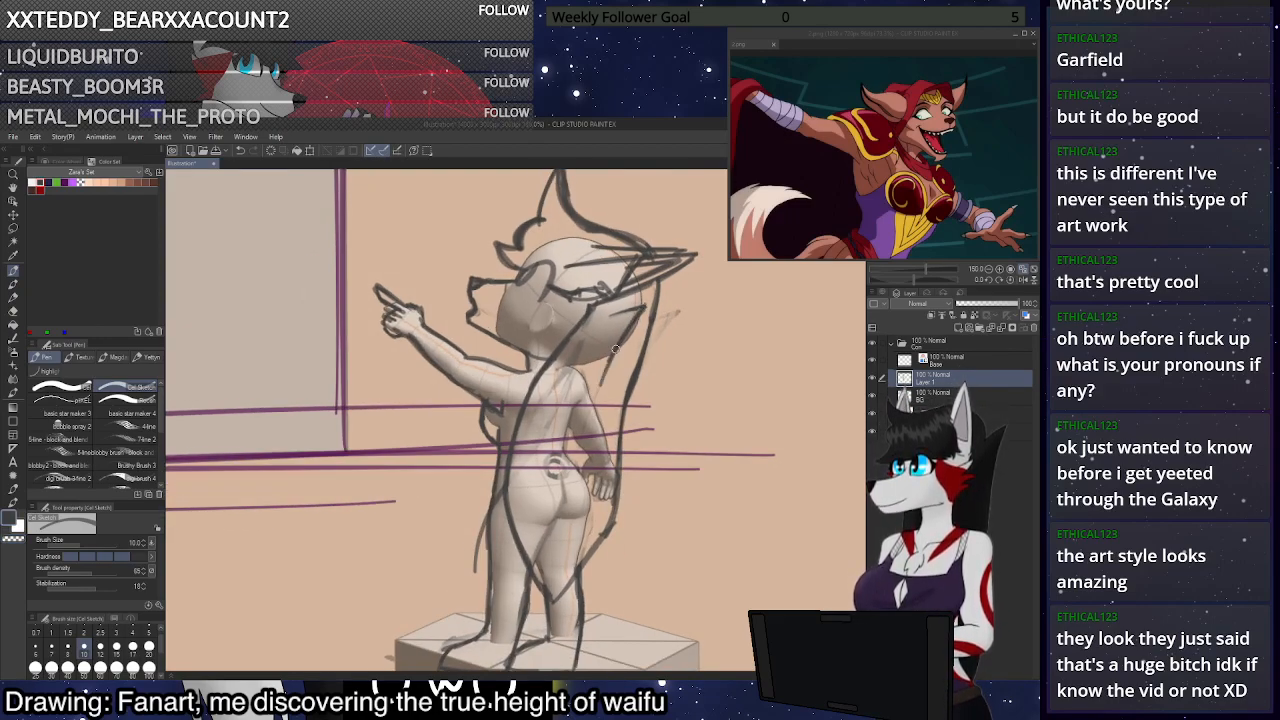
{"action": "left_click_drag", "start_coordinate": [671, 290], "coordinate": [647, 334]}
{"action": "mouse_move", "coordinate": [673, 287]}
{"action": "left_mouse_down"}
{"action": "mouse_move", "coordinate": [652, 300]}
{"action": "mouse_move", "coordinate": [674, 284]}
{"action": "left_mouse_up"}
{"action": "key", "text": "c"}
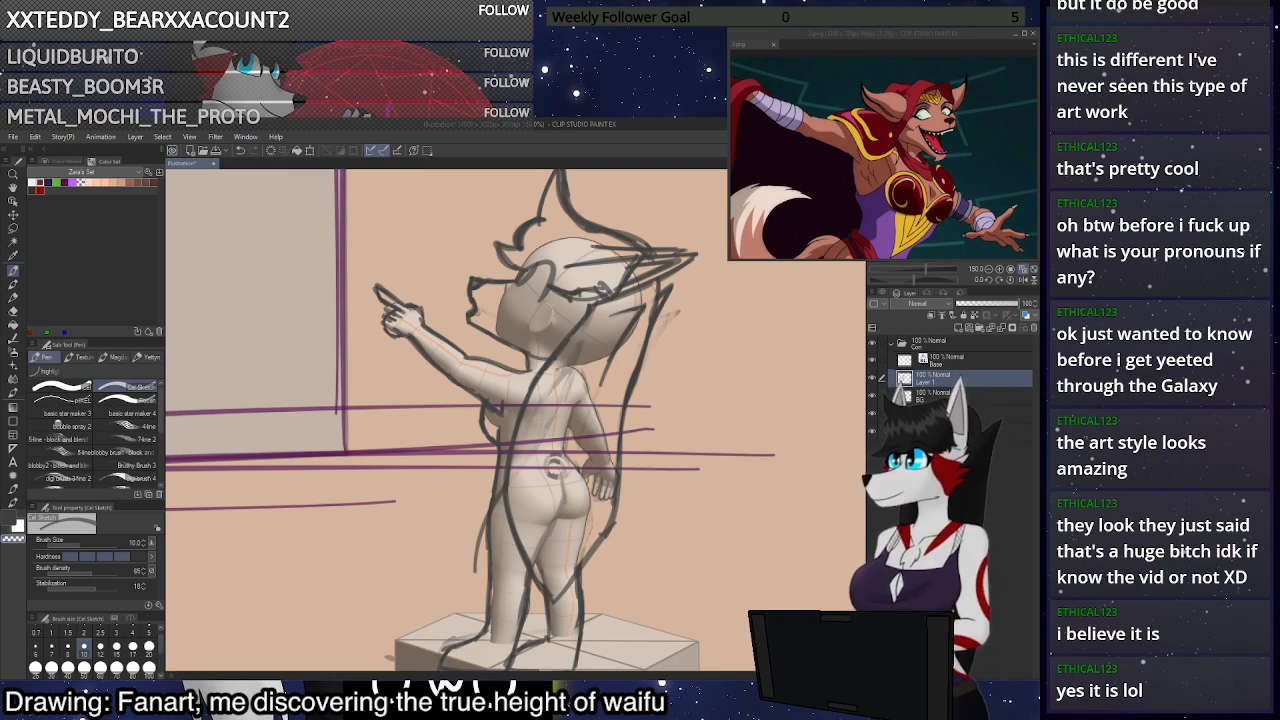
Clean up the small figure's chest line just below the raised arm
{"action": "scroll", "coordinate": [661, 295], "scroll_direction": "down", "scroll_amount": 3}
{"action": "scroll", "coordinate": [660, 310], "scroll_direction": "up", "scroll_amount": 2}
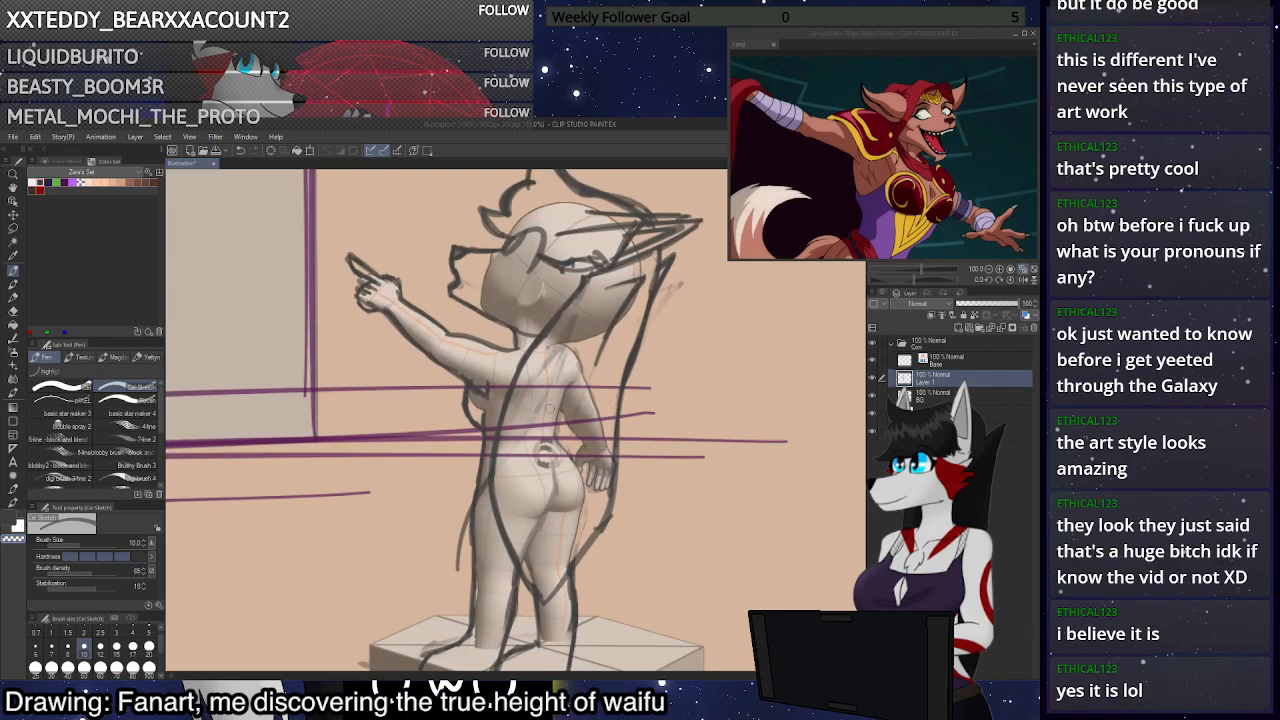
{"action": "mouse_move", "coordinate": [467, 407]}
{"action": "left_mouse_down"}
{"action": "mouse_move", "coordinate": [481, 431]}
{"action": "mouse_move", "coordinate": [477, 411]}
{"action": "left_mouse_up"}
{"action": "key", "text": "c"}
{"action": "key", "text": "c"}
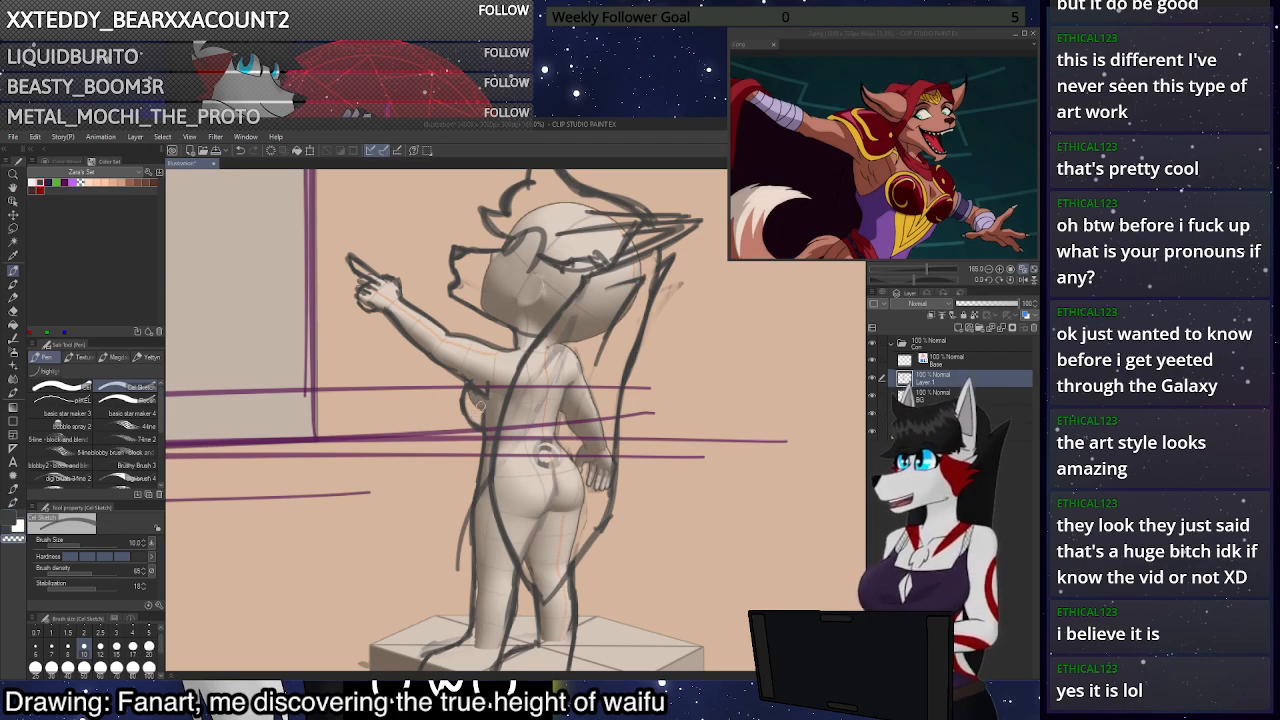
Examine the tall character's torso and the whole composition, and return to the small figure
{"action": "left_click", "coordinate": [1025, 272]}
{"action": "left_click_drag", "start_coordinate": [491, 318], "coordinate": [582, 367]}
{"action": "scroll", "coordinate": [582, 367], "scroll_direction": "up", "scroll_amount": 2}
{"action": "scroll", "coordinate": [579, 343], "scroll_direction": "up", "scroll_amount": 4}
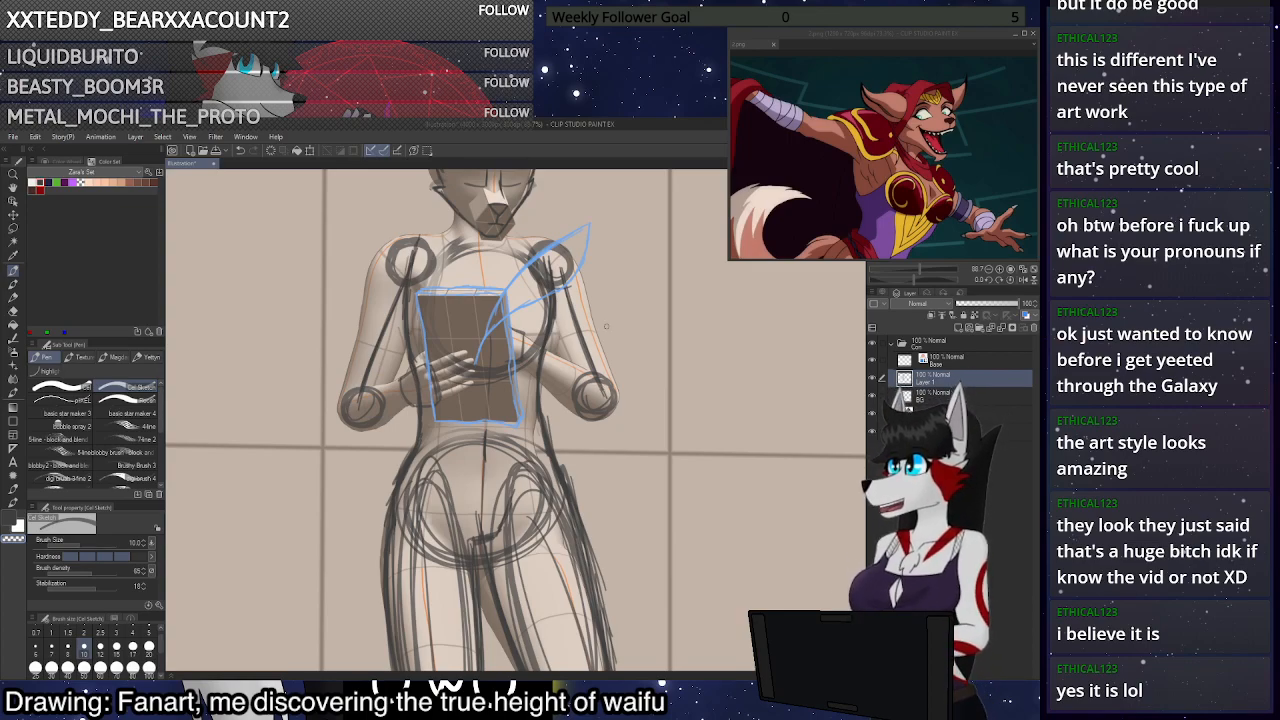
{"action": "left_click", "coordinate": [1023, 270]}
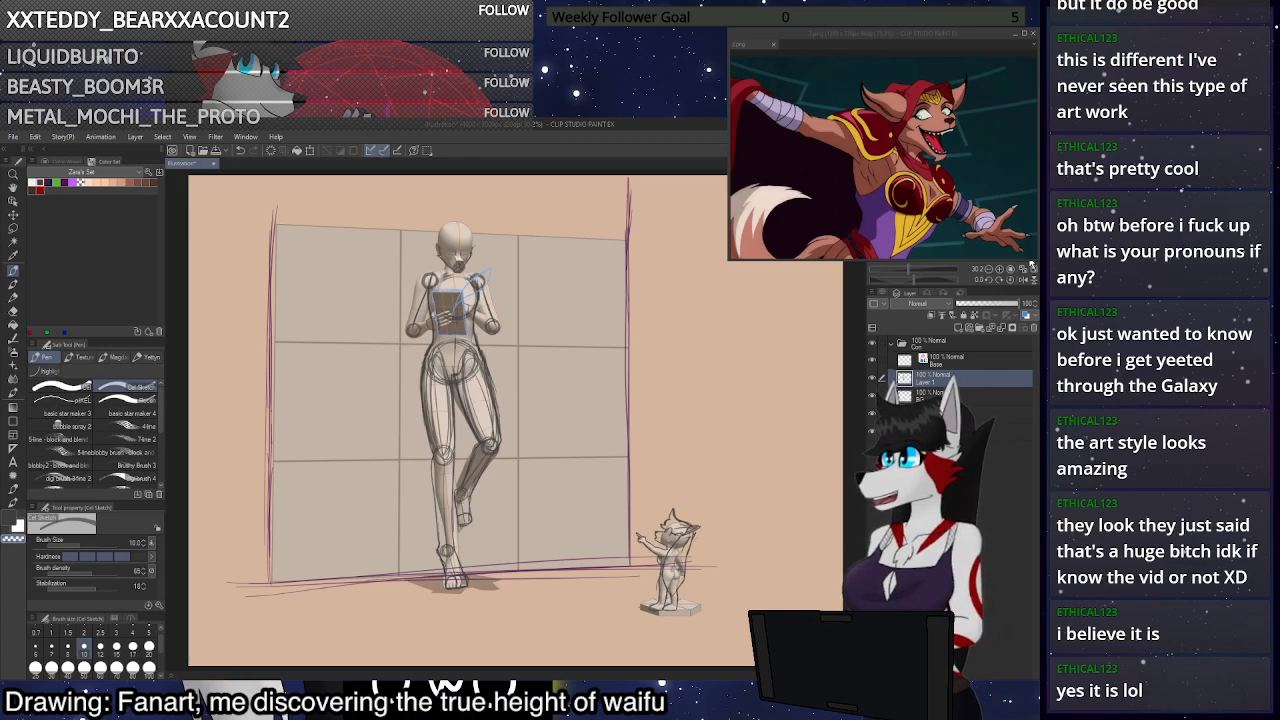
{"action": "left_click_drag", "start_coordinate": [704, 573], "coordinate": [668, 498]}
{"action": "scroll", "coordinate": [667, 500], "scroll_direction": "up", "scroll_amount": 5}
{"action": "scroll", "coordinate": [665, 517], "scroll_direction": "up", "scroll_amount": 10}
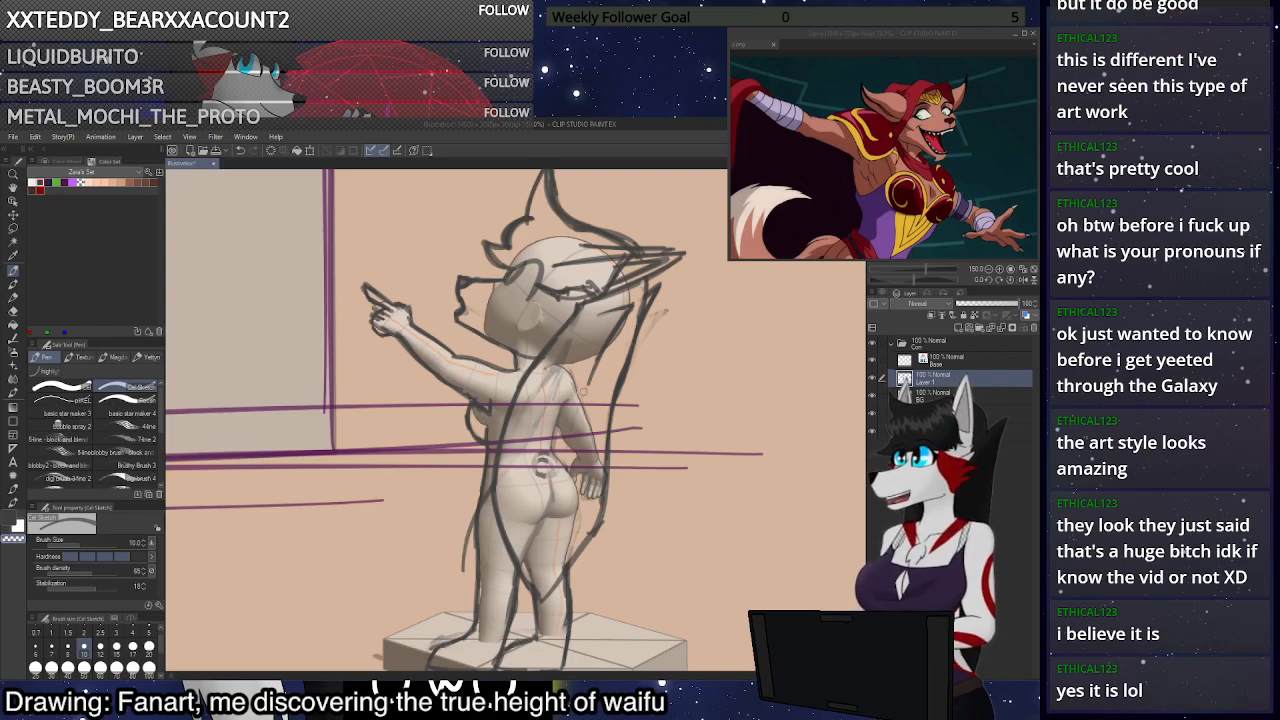
Erase the overlapping line along the front of the small figure's hip and thigh
{"action": "scroll", "coordinate": [525, 312], "scroll_direction": "up", "scroll_amount": 4}
{"action": "mouse_move", "coordinate": [472, 483]}
{"action": "left_mouse_down"}
{"action": "mouse_move", "coordinate": [468, 520]}
{"action": "mouse_move", "coordinate": [475, 476]}
{"action": "mouse_move", "coordinate": [469, 570]}
{"action": "left_mouse_up"}
{"action": "key", "text": "c"}
{"action": "key", "text": "c"}
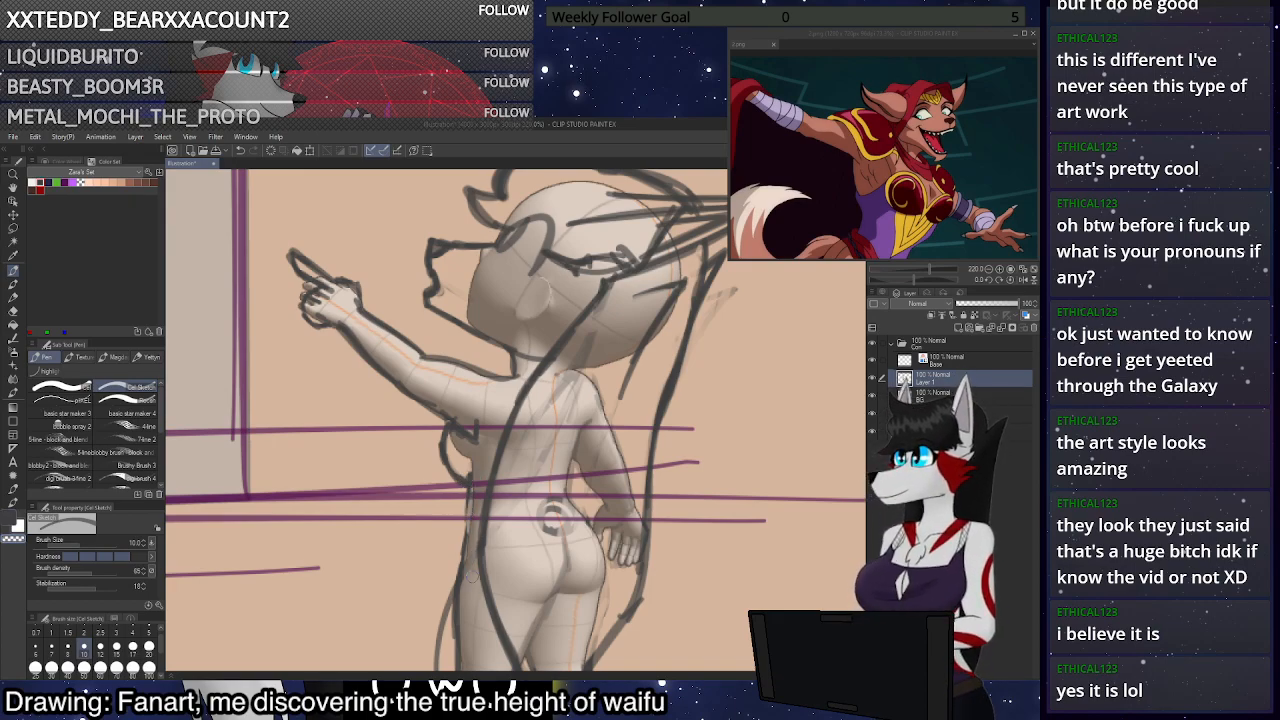
{"action": "scroll", "coordinate": [499, 450], "scroll_direction": "down", "scroll_amount": 5}
{"action": "scroll", "coordinate": [615, 550], "scroll_direction": "up", "scroll_amount": 2}
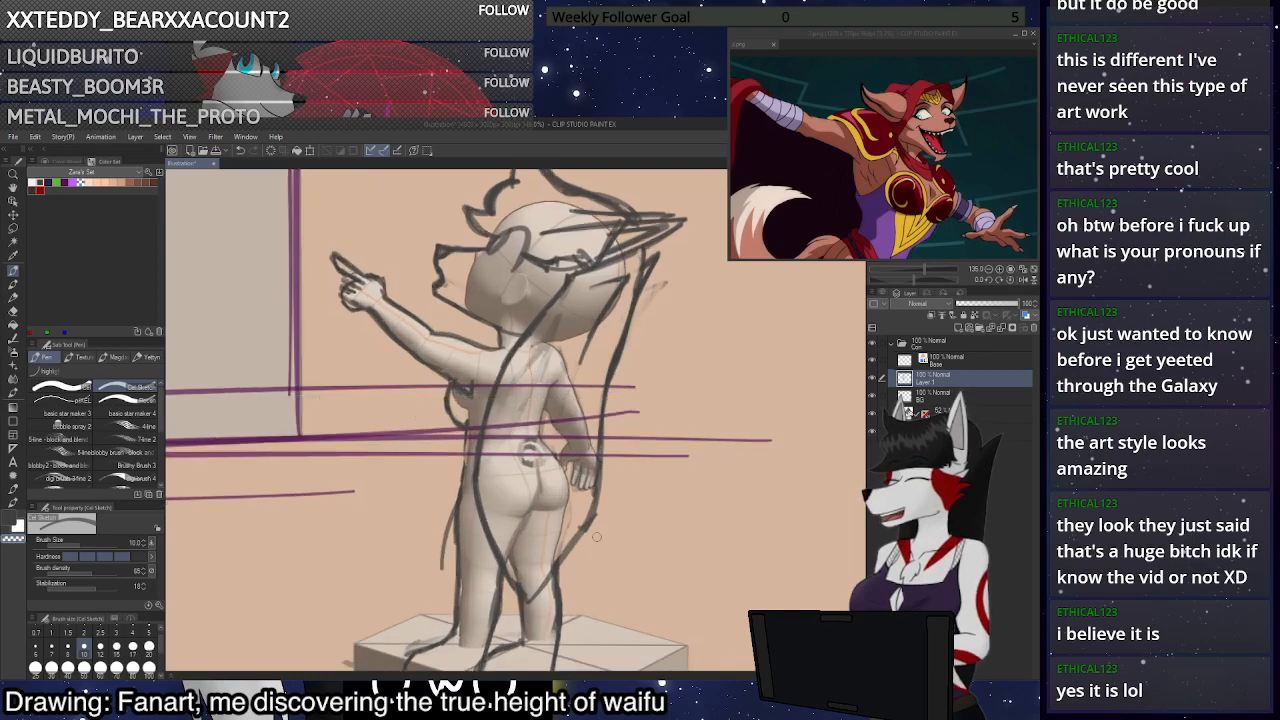
Erase the leftover inner hair lines running from below the ear across the small figure's shoulder and upper back
{"action": "key", "text": "c"}
{"action": "left_click_drag", "start_coordinate": [601, 262], "coordinate": [567, 356]}
{"action": "key", "text": "ctrl+z"}
{"action": "key", "text": "c"}
{"action": "left_click_drag", "start_coordinate": [596, 276], "coordinate": [566, 340]}
{"action": "left_click_drag", "start_coordinate": [606, 248], "coordinate": [560, 368]}
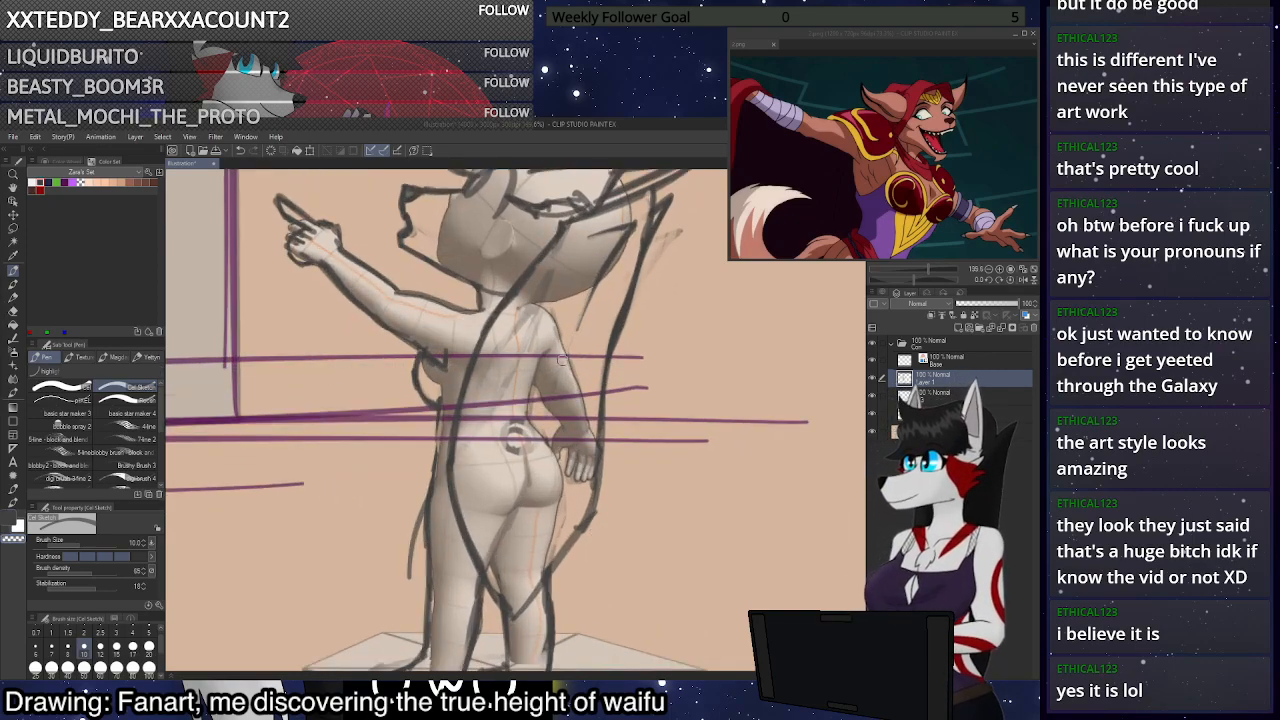
{"action": "left_click_drag", "start_coordinate": [550, 282], "coordinate": [514, 367]}
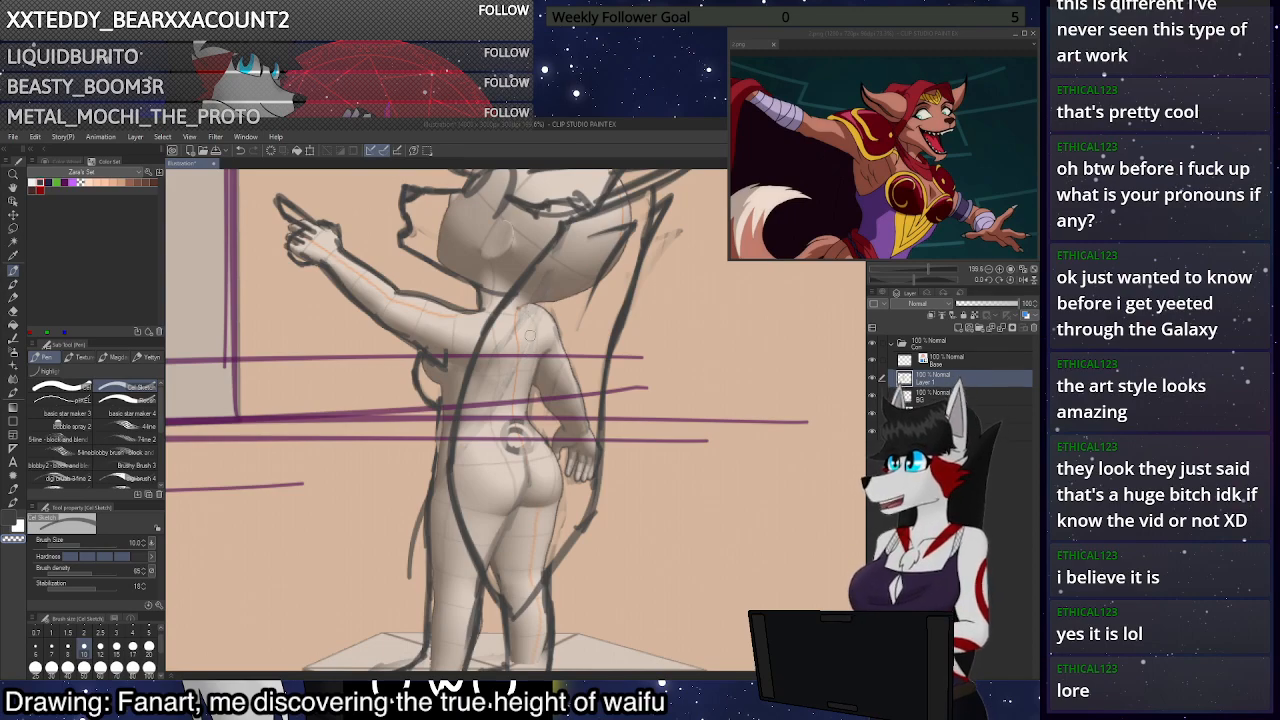
Check the small figure's size and silhouette against the tall character on the full canvas
{"action": "left_click", "coordinate": [1024, 273]}
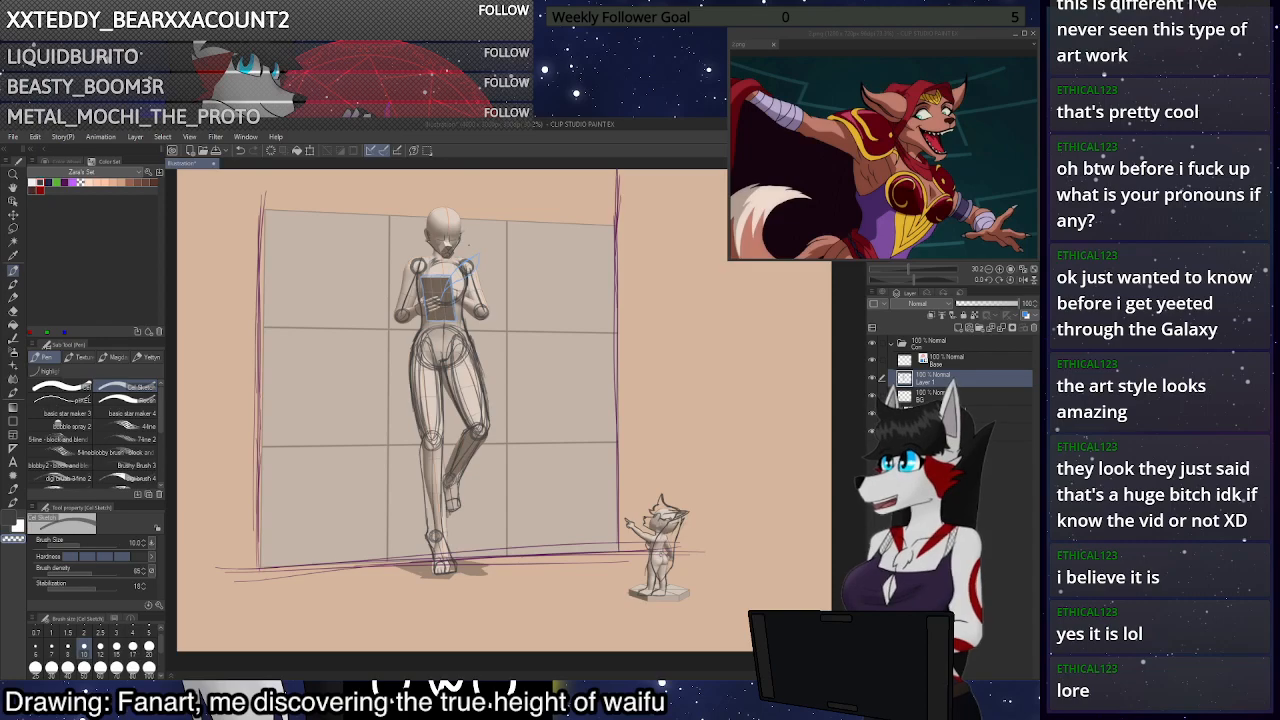
{"action": "left_click", "coordinate": [1025, 270]}
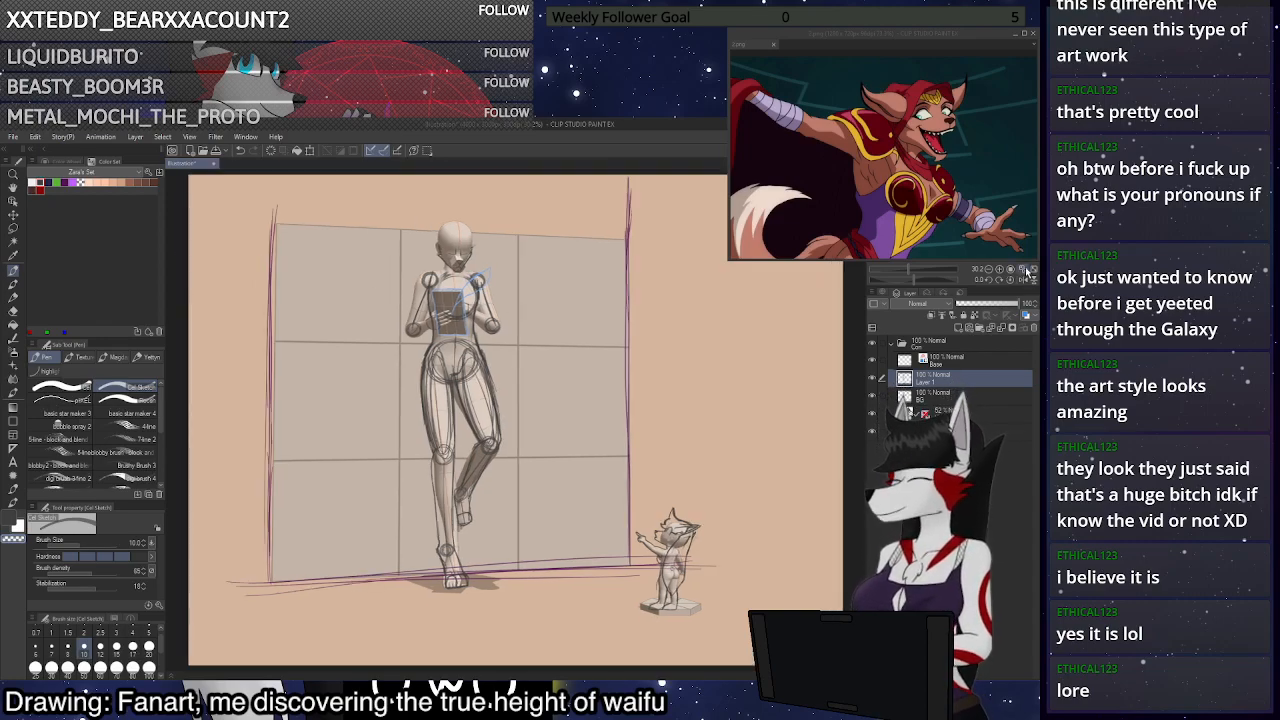
{"action": "left_click_drag", "start_coordinate": [742, 511], "coordinate": [746, 439]}
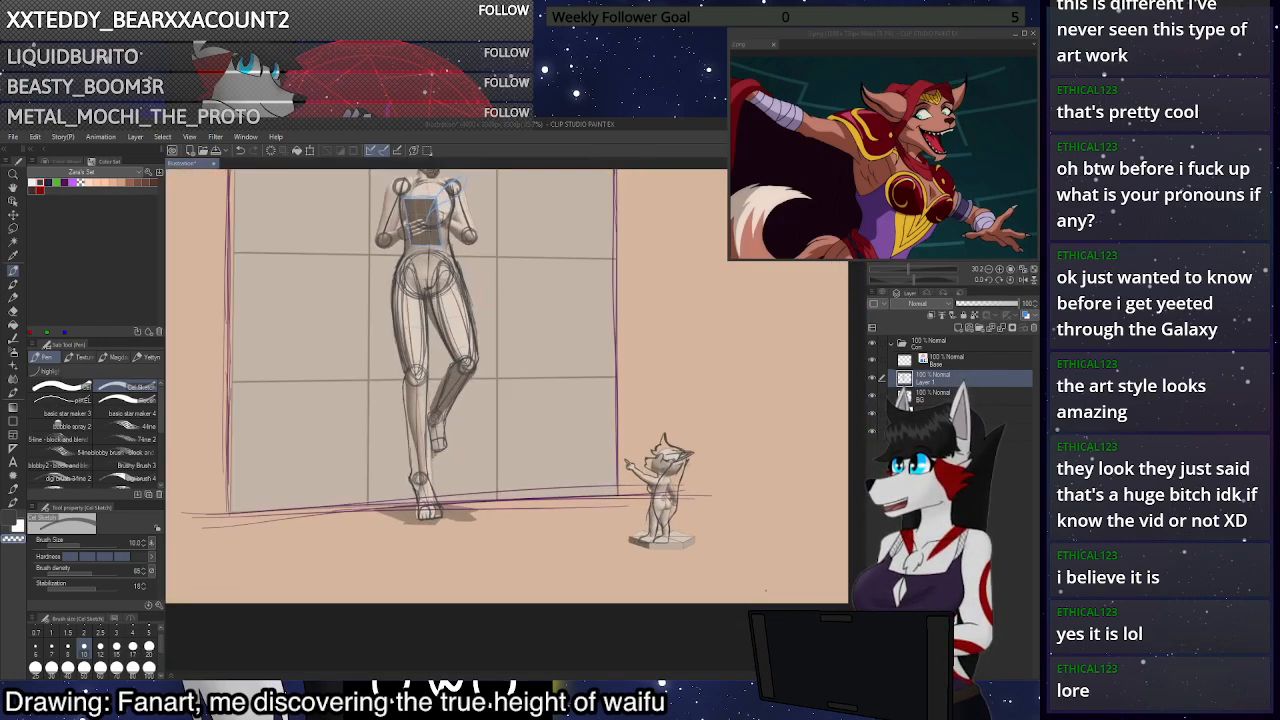
{"action": "scroll", "coordinate": [710, 514], "scroll_direction": "up", "scroll_amount": 4}
{"action": "scroll", "coordinate": [661, 522], "scroll_direction": "up", "scroll_amount": 3}
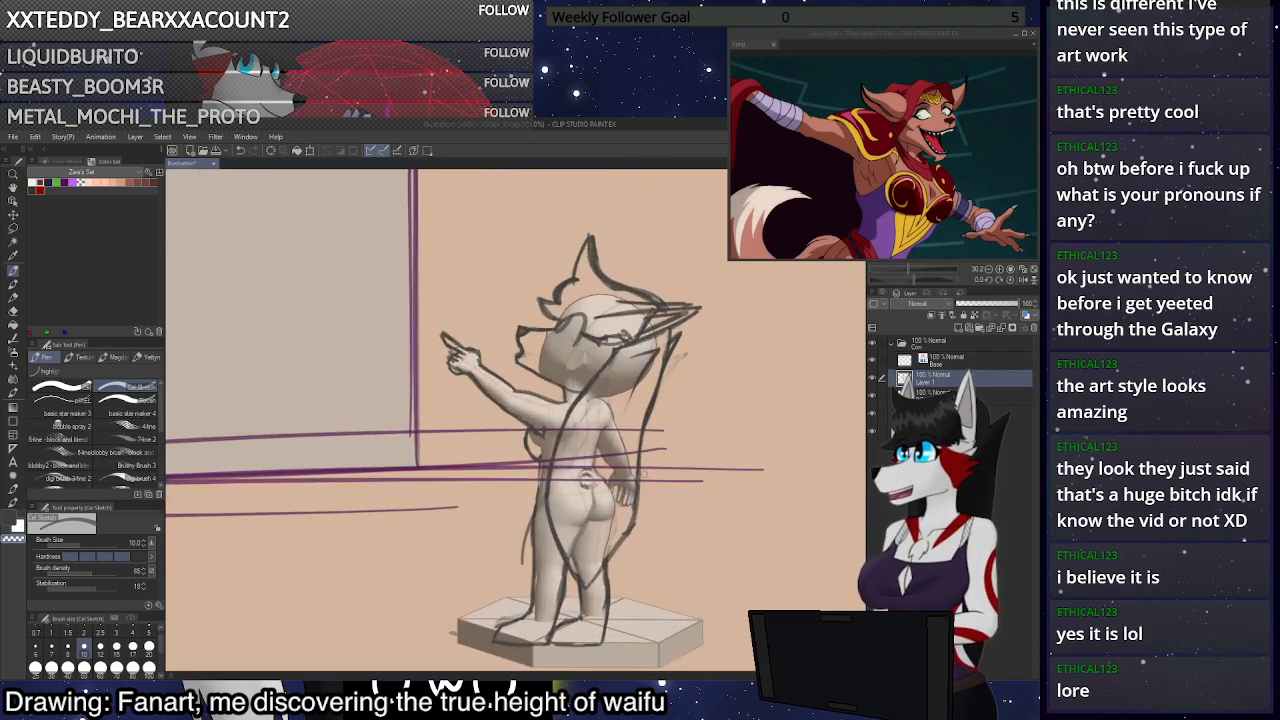
{"action": "scroll", "coordinate": [645, 427], "scroll_direction": "down", "scroll_amount": 2}
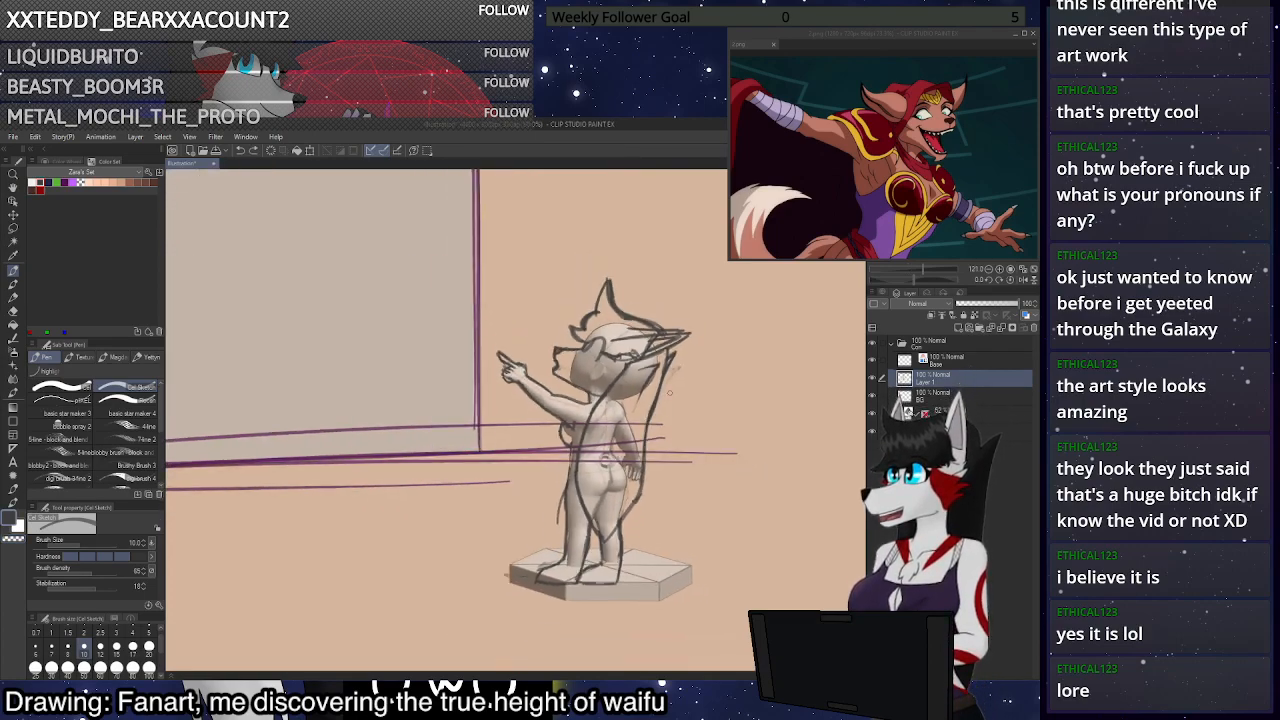
{"action": "scroll", "coordinate": [690, 595], "scroll_direction": "up", "scroll_amount": 3}
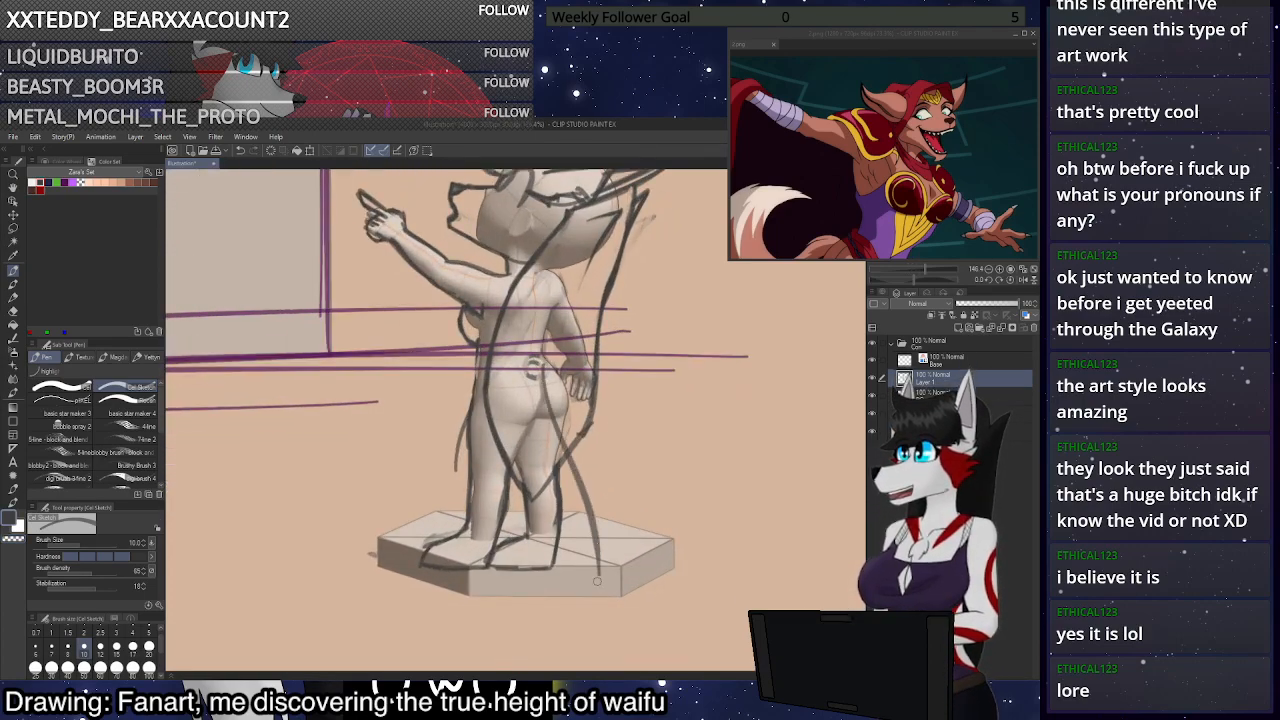
Try a long tail curving down from the small figure's lower back to the hexagonal base
{"action": "left_click_drag", "start_coordinate": [558, 372], "coordinate": [652, 565]}
{"action": "mouse_move", "coordinate": [612, 505]}
{"action": "left_mouse_down"}
{"action": "mouse_move", "coordinate": [591, 421]}
{"action": "mouse_move", "coordinate": [648, 544]}
{"action": "left_mouse_up"}
{"action": "left_click_drag", "start_coordinate": [615, 498], "coordinate": [660, 558]}
{"action": "key", "text": "ctrl+z"}
{"action": "key", "text": "ctrl+z"}
{"action": "key", "text": "ctrl+z"}
{"action": "key", "text": "ctrl+z"}
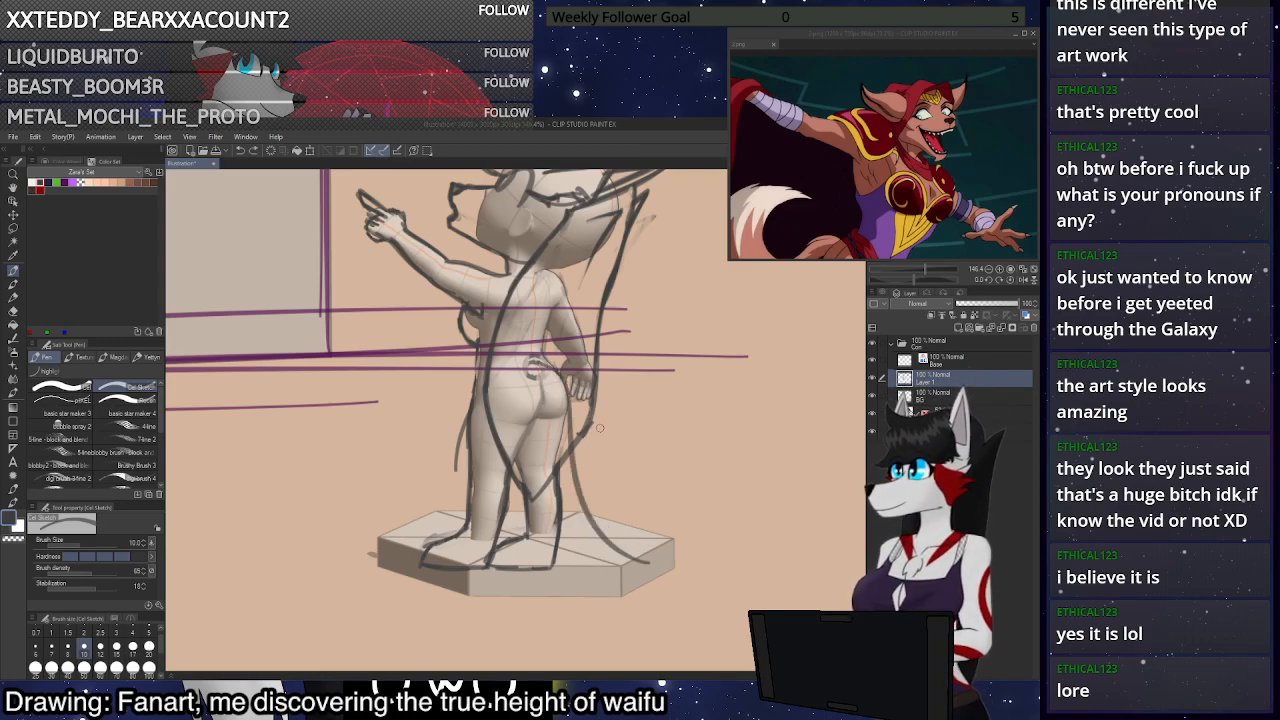
Draw a raised bushy tail with a pointed tip sweeping up and outward behind the small figure's long hair
{"action": "mouse_move", "coordinate": [545, 368]}
{"action": "left_mouse_down"}
{"action": "mouse_move", "coordinate": [704, 311]}
{"action": "mouse_move", "coordinate": [616, 397]}
{"action": "left_mouse_up"}
{"action": "left_click_drag", "start_coordinate": [706, 305], "coordinate": [637, 301]}
{"action": "mouse_move", "coordinate": [640, 297]}
{"action": "left_mouse_down"}
{"action": "mouse_move", "coordinate": [680, 284]}
{"action": "mouse_move", "coordinate": [622, 311]}
{"action": "mouse_move", "coordinate": [609, 297]}
{"action": "mouse_move", "coordinate": [684, 280]}
{"action": "mouse_move", "coordinate": [644, 299]}
{"action": "mouse_move", "coordinate": [735, 313]}
{"action": "left_mouse_up"}
{"action": "mouse_move", "coordinate": [735, 312]}
{"action": "left_mouse_down"}
{"action": "mouse_move", "coordinate": [678, 328]}
{"action": "mouse_move", "coordinate": [698, 323]}
{"action": "mouse_move", "coordinate": [672, 335]}
{"action": "mouse_move", "coordinate": [698, 343]}
{"action": "mouse_move", "coordinate": [601, 406]}
{"action": "mouse_move", "coordinate": [660, 375]}
{"action": "left_mouse_up"}
{"action": "key", "text": "ctrl+z"}
{"action": "key", "text": "ctrl+z"}
{"action": "mouse_move", "coordinate": [716, 320]}
{"action": "left_mouse_down"}
{"action": "mouse_move", "coordinate": [663, 367]}
{"action": "mouse_move", "coordinate": [599, 400]}
{"action": "mouse_move", "coordinate": [655, 375]}
{"action": "mouse_move", "coordinate": [710, 322]}
{"action": "mouse_move", "coordinate": [687, 322]}
{"action": "mouse_move", "coordinate": [713, 320]}
{"action": "mouse_move", "coordinate": [606, 405]}
{"action": "mouse_move", "coordinate": [640, 364]}
{"action": "mouse_move", "coordinate": [690, 281]}
{"action": "left_mouse_up"}
{"action": "key", "text": "ctrl+z"}
{"action": "left_click_drag", "start_coordinate": [690, 281], "coordinate": [609, 295]}
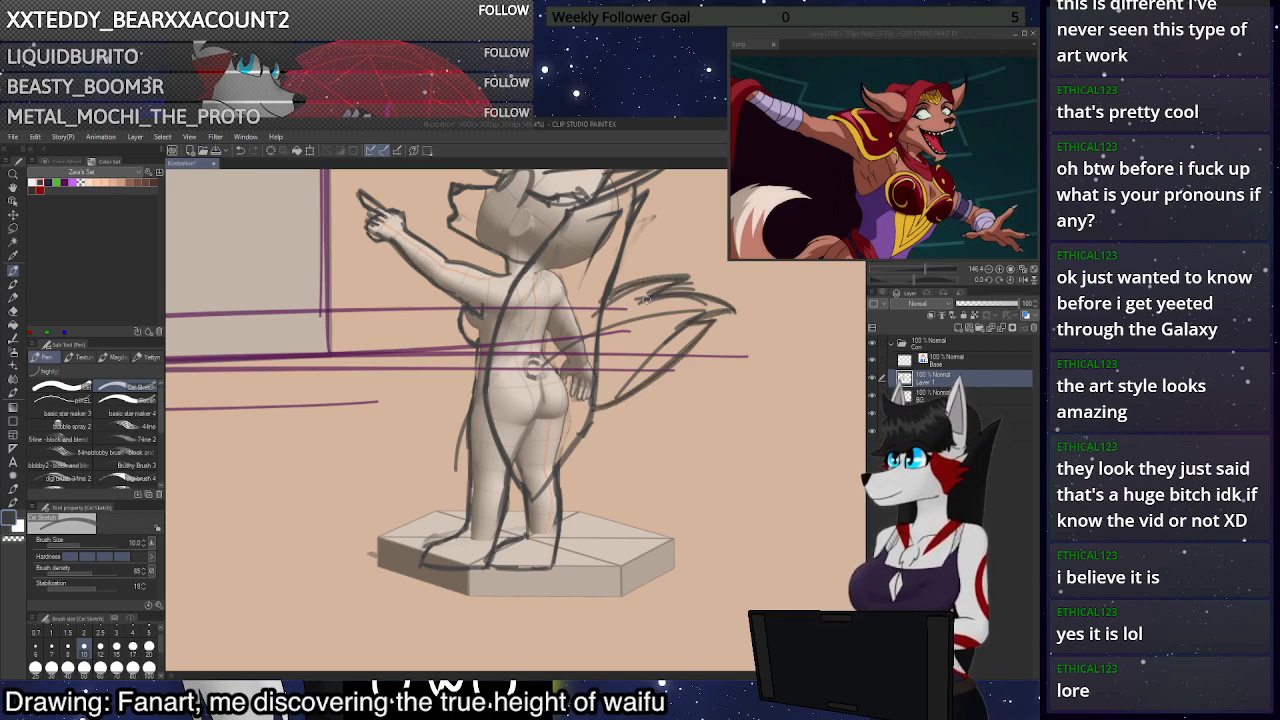
Add short curved motion lines above and below the small figure's tail
{"action": "scroll", "coordinate": [704, 357], "scroll_direction": "down", "scroll_amount": 2}
{"action": "scroll", "coordinate": [698, 400], "scroll_direction": "down", "scroll_amount": 1}
{"action": "mouse_move", "coordinate": [701, 366]}
{"action": "left_mouse_down"}
{"action": "mouse_move", "coordinate": [649, 410]}
{"action": "mouse_move", "coordinate": [668, 412]}
{"action": "left_mouse_up"}
{"action": "left_click_drag", "start_coordinate": [688, 296], "coordinate": [657, 301]}
Draw an arched iris on each of the tall character's eye lines
{"action": "scroll", "coordinate": [605, 420], "scroll_direction": "up", "scroll_amount": 8}
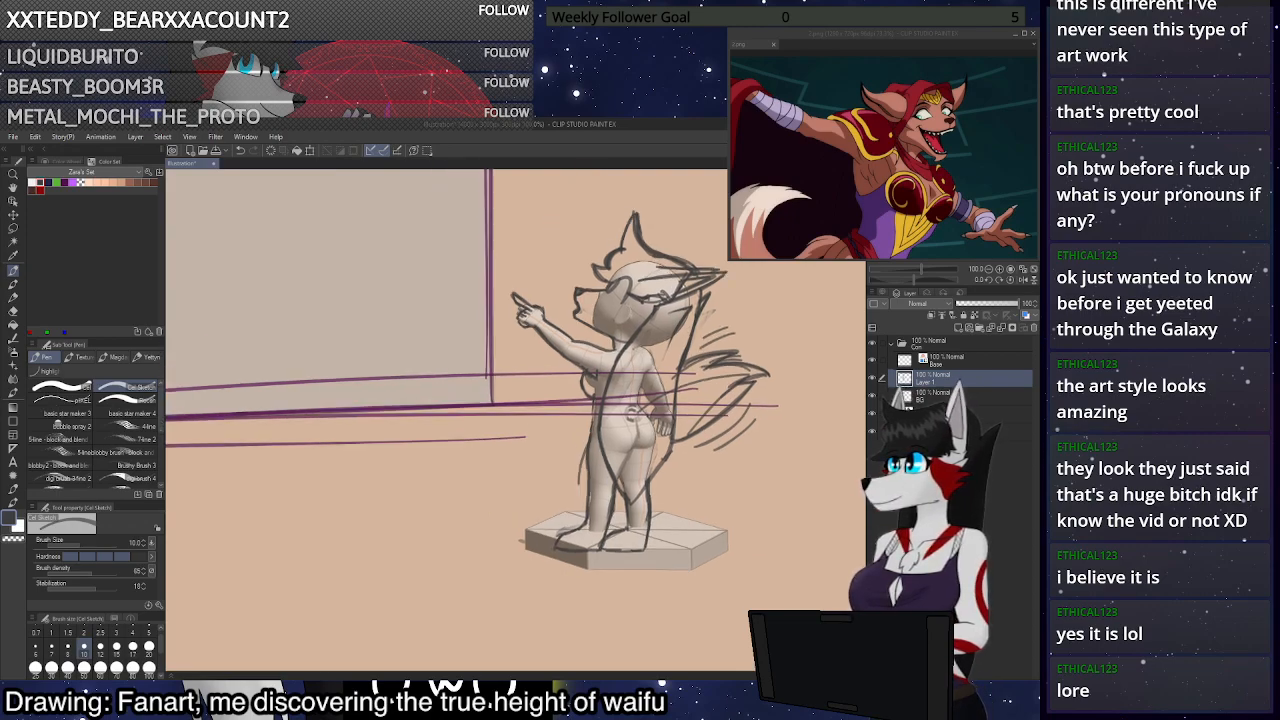
{"action": "left_click_drag", "start_coordinate": [520, 240], "coordinate": [584, 611]}
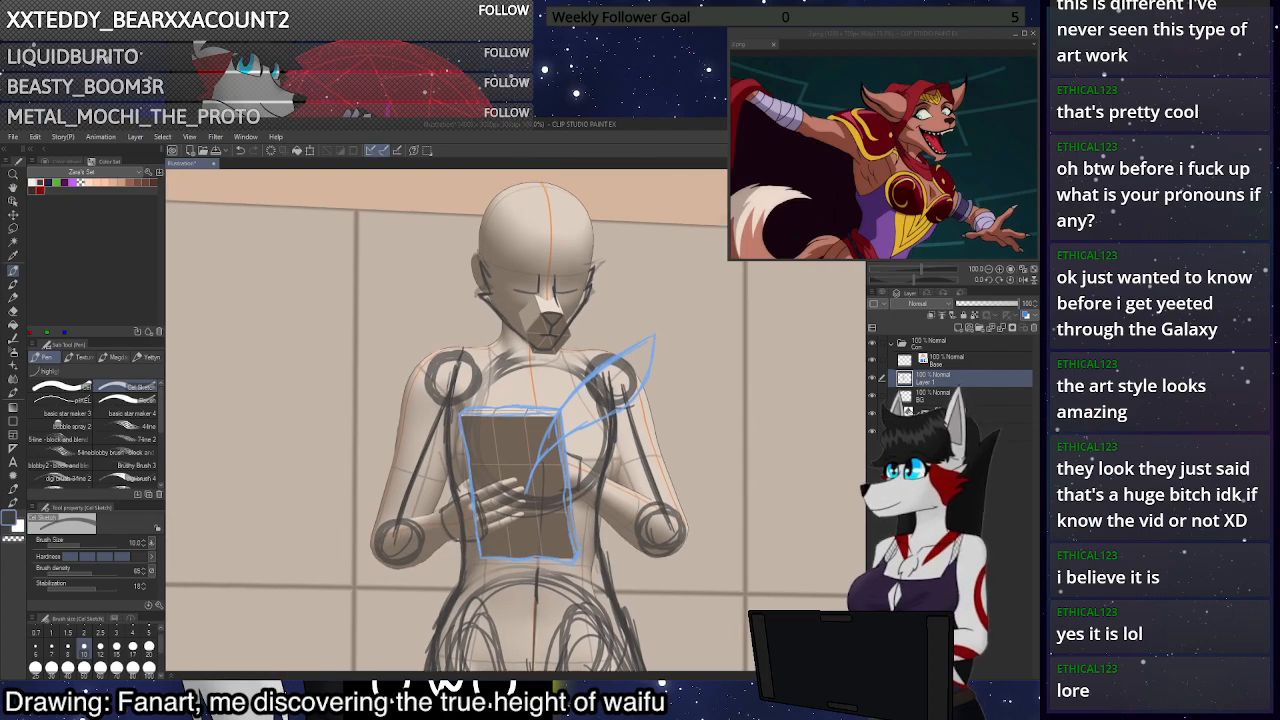
{"action": "scroll", "coordinate": [562, 285], "scroll_direction": "up", "scroll_amount": 5}
{"action": "mouse_move", "coordinate": [560, 338]}
{"action": "left_mouse_down"}
{"action": "mouse_move", "coordinate": [580, 304]}
{"action": "mouse_move", "coordinate": [588, 324]}
{"action": "mouse_move", "coordinate": [575, 293]}
{"action": "mouse_move", "coordinate": [588, 335]}
{"action": "mouse_move", "coordinate": [559, 338]}
{"action": "left_mouse_up"}
{"action": "key", "text": "ctrl+z"}
{"action": "mouse_move", "coordinate": [464, 337]}
{"action": "left_mouse_down"}
{"action": "mouse_move", "coordinate": [487, 324]}
{"action": "mouse_move", "coordinate": [491, 338]}
{"action": "mouse_move", "coordinate": [463, 343]}
{"action": "left_mouse_up"}
{"action": "scroll", "coordinate": [594, 276], "scroll_direction": "down", "scroll_amount": 6}
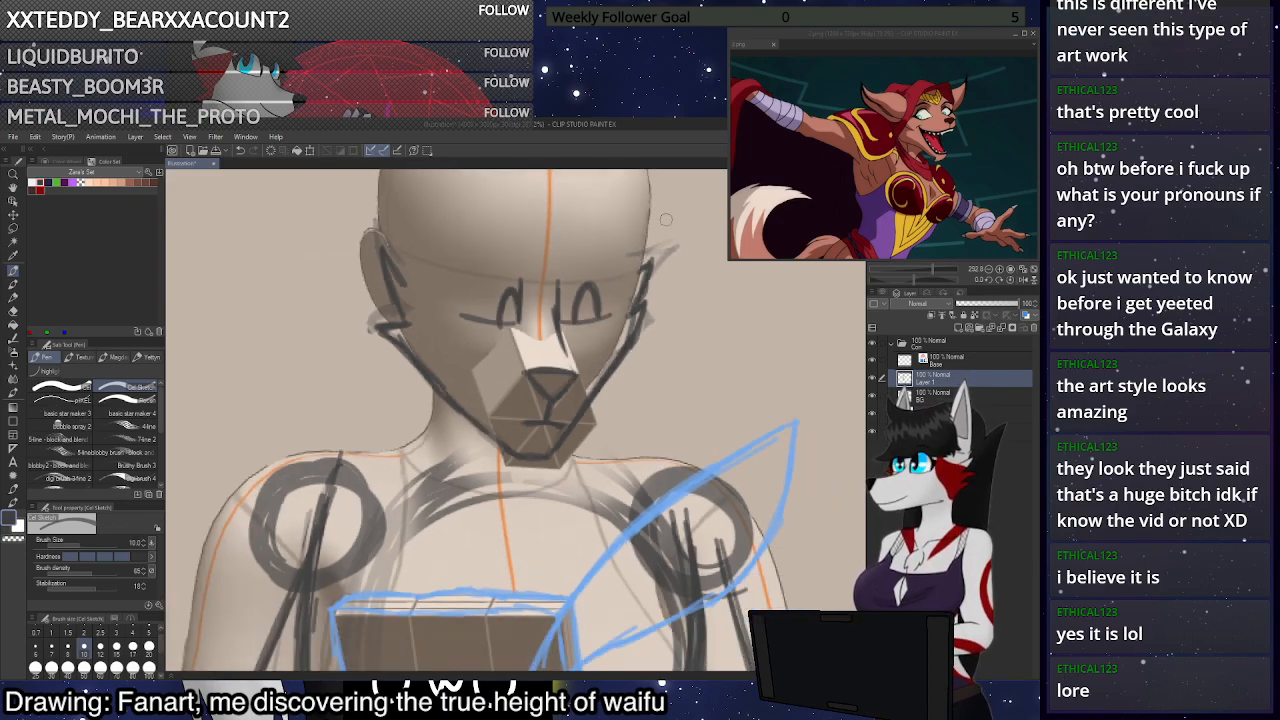
Draw rounded upper outlines around both of the tall character's irises to form open eyes
{"action": "scroll", "coordinate": [603, 258], "scroll_direction": "up", "scroll_amount": 5}
{"action": "scroll", "coordinate": [604, 260], "scroll_direction": "up", "scroll_amount": 3}
{"action": "mouse_move", "coordinate": [568, 318]}
{"action": "left_mouse_down"}
{"action": "mouse_move", "coordinate": [588, 258]}
{"action": "mouse_move", "coordinate": [655, 250]}
{"action": "mouse_move", "coordinate": [684, 282]}
{"action": "mouse_move", "coordinate": [672, 322]}
{"action": "left_mouse_up"}
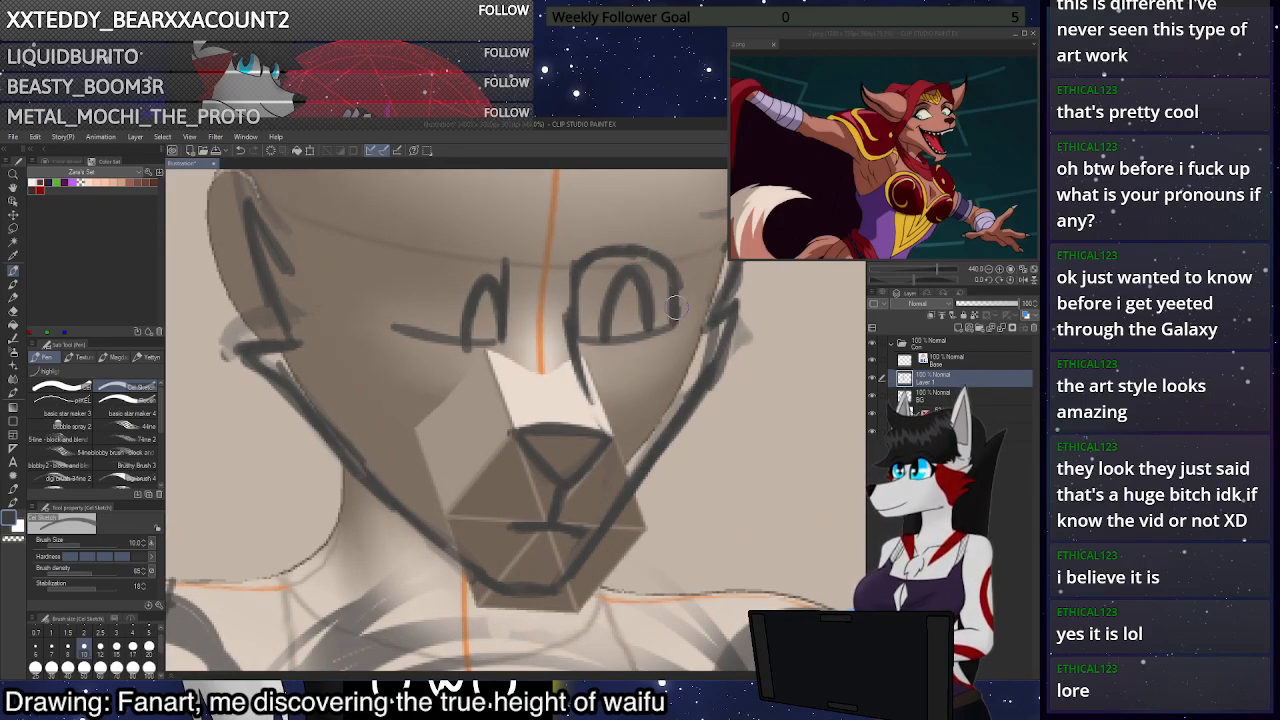
{"action": "mouse_move", "coordinate": [509, 277]}
{"action": "left_mouse_down"}
{"action": "mouse_move", "coordinate": [503, 256]}
{"action": "mouse_move", "coordinate": [472, 244]}
{"action": "mouse_move", "coordinate": [405, 279]}
{"action": "mouse_move", "coordinate": [395, 325]}
{"action": "left_mouse_up"}
{"action": "mouse_move", "coordinate": [494, 251]}
{"action": "left_mouse_down"}
{"action": "mouse_move", "coordinate": [522, 335]}
{"action": "mouse_move", "coordinate": [510, 333]}
{"action": "left_mouse_up"}
{"action": "mouse_move", "coordinate": [578, 264]}
{"action": "left_mouse_down"}
{"action": "mouse_move", "coordinate": [566, 325]}
{"action": "mouse_move", "coordinate": [587, 335]}
{"action": "left_mouse_up"}
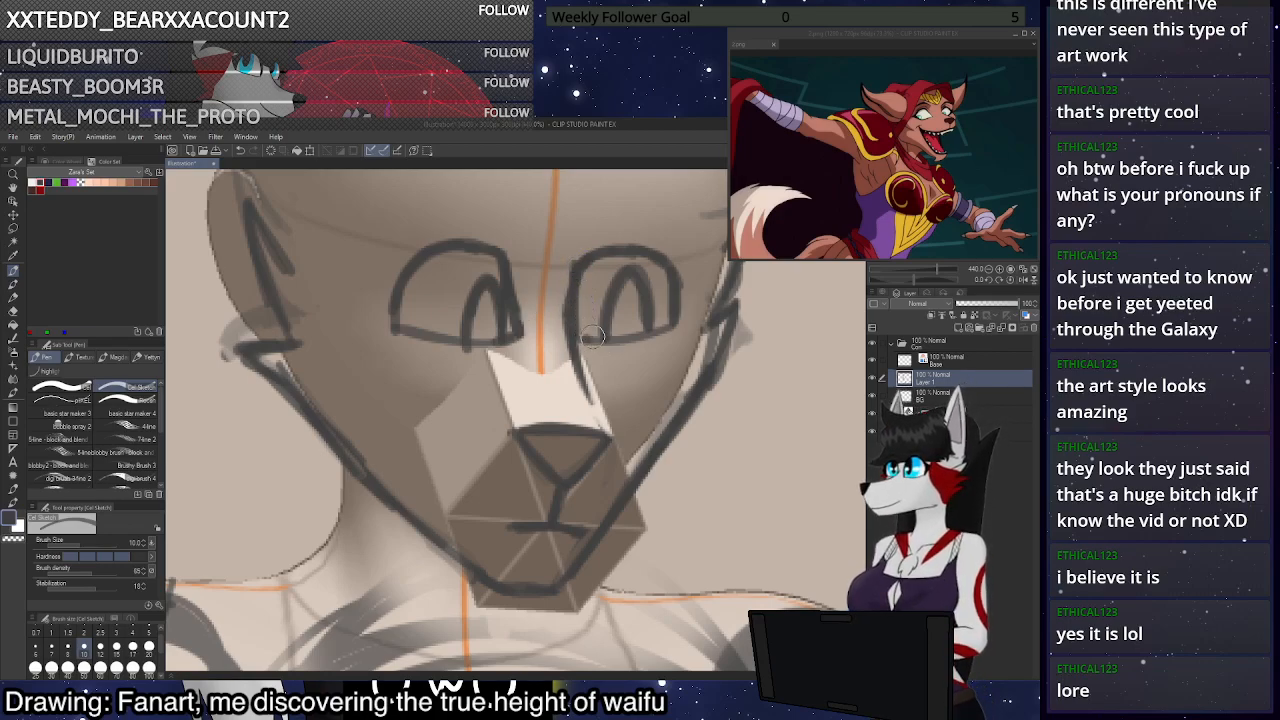
Reshape the inner edges of the tall character's eyes by erasing and redrawing the lines beside the nose bridge
{"action": "key", "text": "c"}
{"action": "left_click_drag", "start_coordinate": [498, 269], "coordinate": [511, 332]}
{"action": "key", "text": "c"}
{"action": "mouse_move", "coordinate": [505, 259]}
{"action": "left_mouse_down"}
{"action": "mouse_move", "coordinate": [521, 328]}
{"action": "mouse_move", "coordinate": [602, 252]}
{"action": "mouse_move", "coordinate": [568, 292]}
{"action": "mouse_move", "coordinate": [586, 304]}
{"action": "left_mouse_up"}
{"action": "key", "text": "c"}
{"action": "left_click_drag", "start_coordinate": [602, 260], "coordinate": [590, 313]}
{"action": "key", "text": "c"}
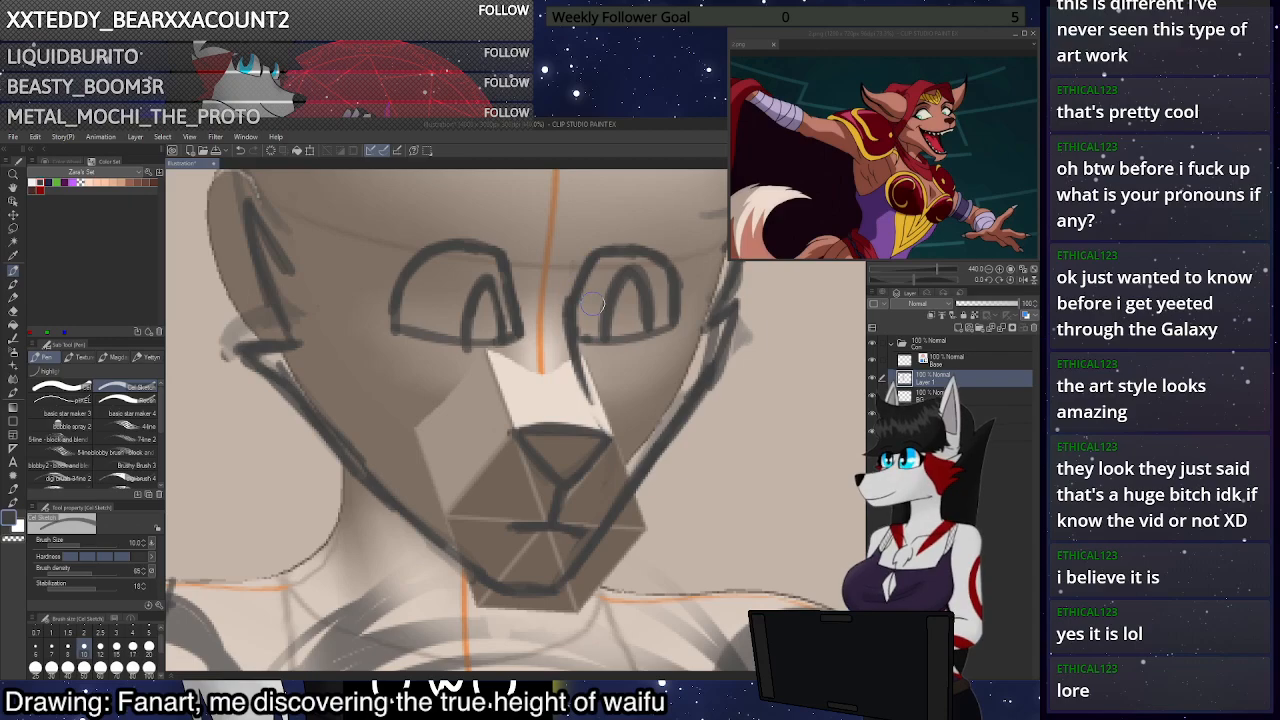
Review the tall character's open eyes up close, on the full canvas and with the upper body
{"action": "scroll", "coordinate": [645, 300], "scroll_direction": "down", "scroll_amount": 3}
{"action": "scroll", "coordinate": [651, 240], "scroll_direction": "up", "scroll_amount": 3}
{"action": "scroll", "coordinate": [570, 248], "scroll_direction": "down", "scroll_amount": 4}
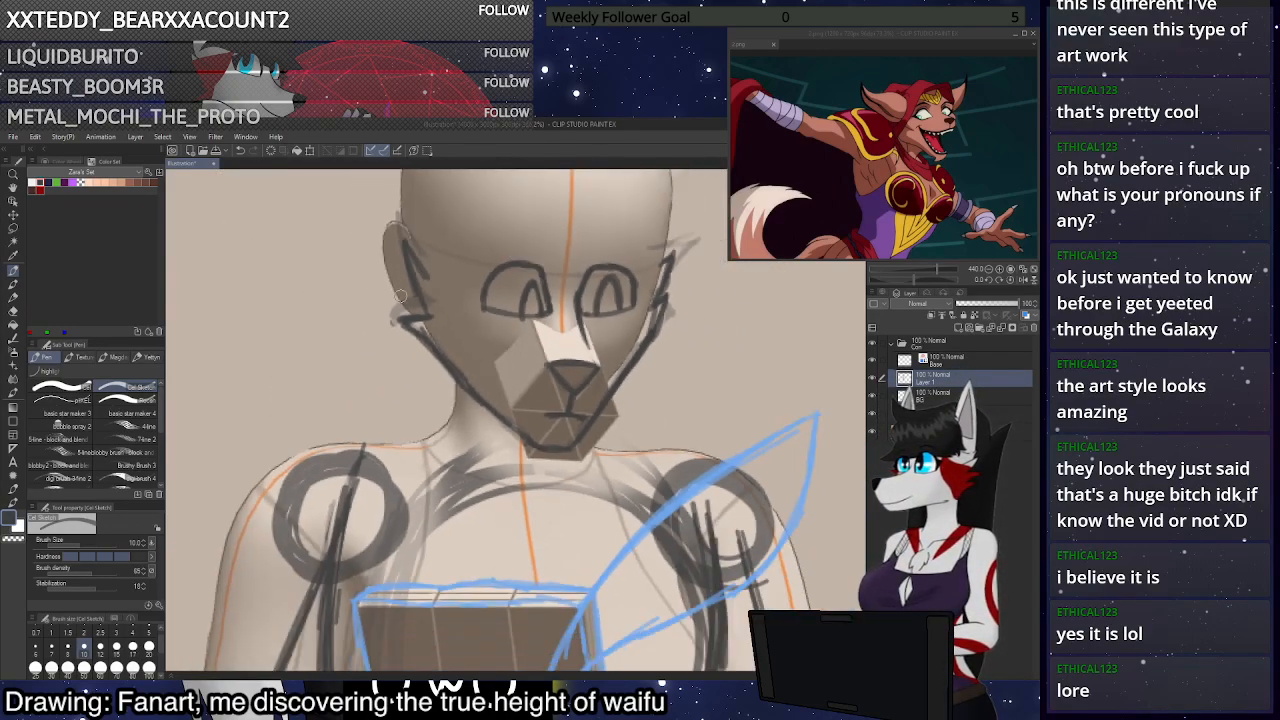
{"action": "left_click", "coordinate": [1024, 270]}
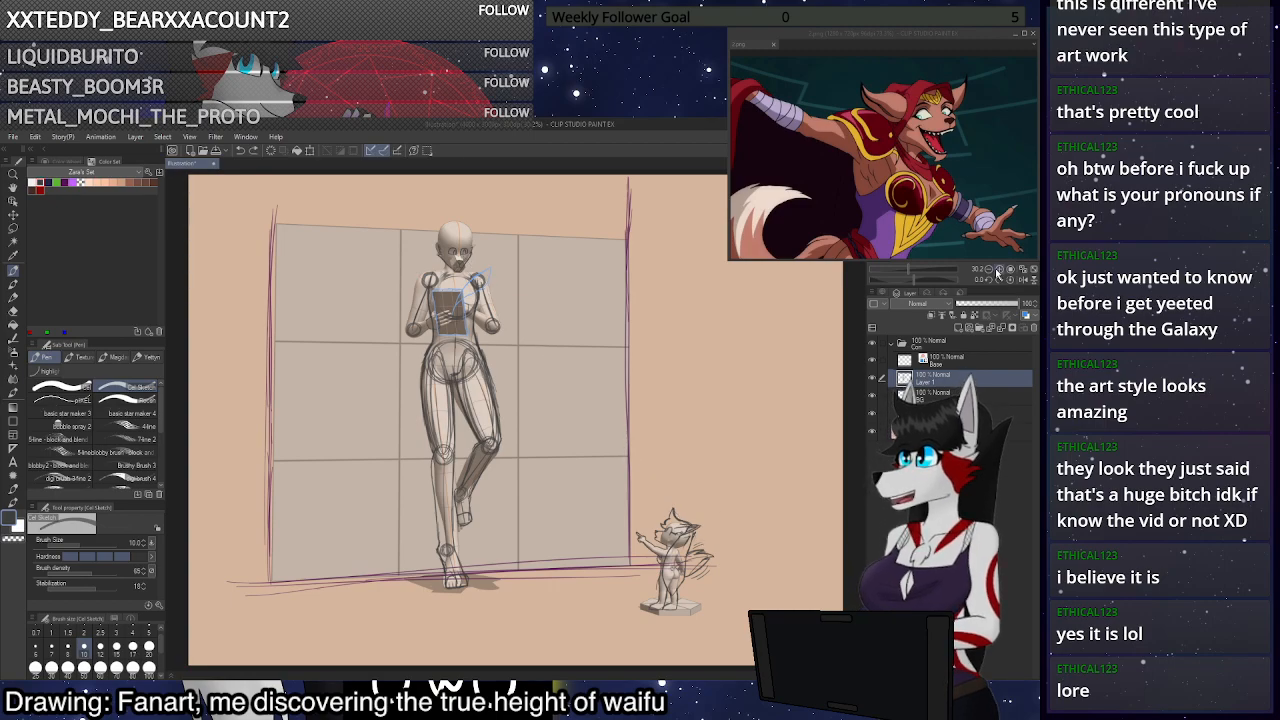
{"action": "left_click", "coordinate": [999, 271]}
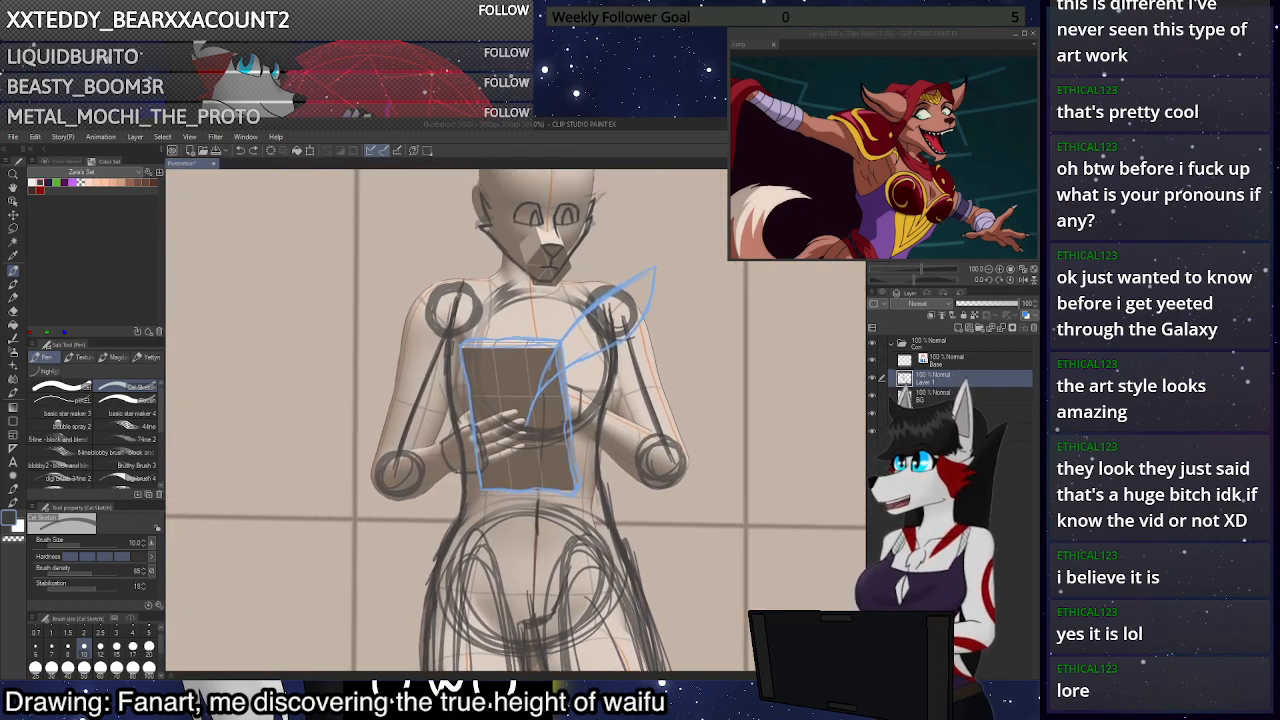
Draw a curved eyebrow above each of the tall character's eyes
{"action": "left_click_drag", "start_coordinate": [588, 215], "coordinate": [680, 460]}
{"action": "scroll", "coordinate": [680, 460], "scroll_direction": "up", "scroll_amount": 9}
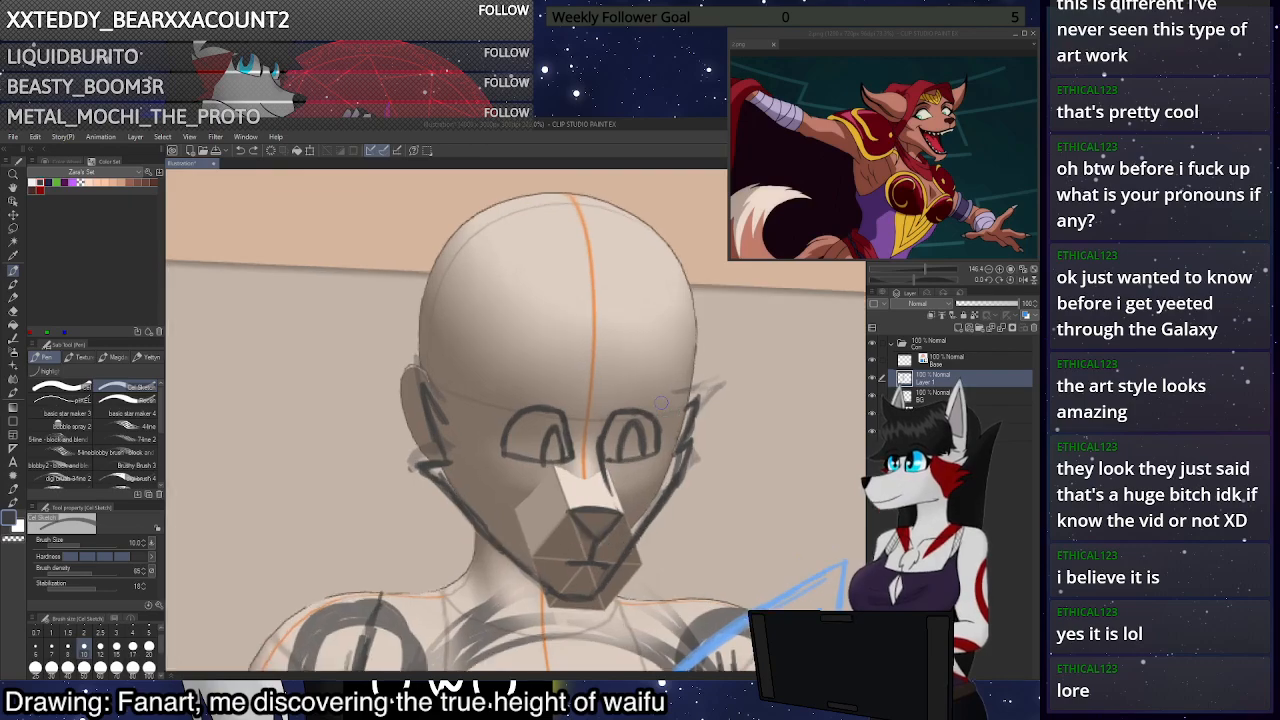
{"action": "scroll", "coordinate": [661, 403], "scroll_direction": "up", "scroll_amount": 6}
{"action": "left_click_drag", "start_coordinate": [428, 345], "coordinate": [551, 366]}
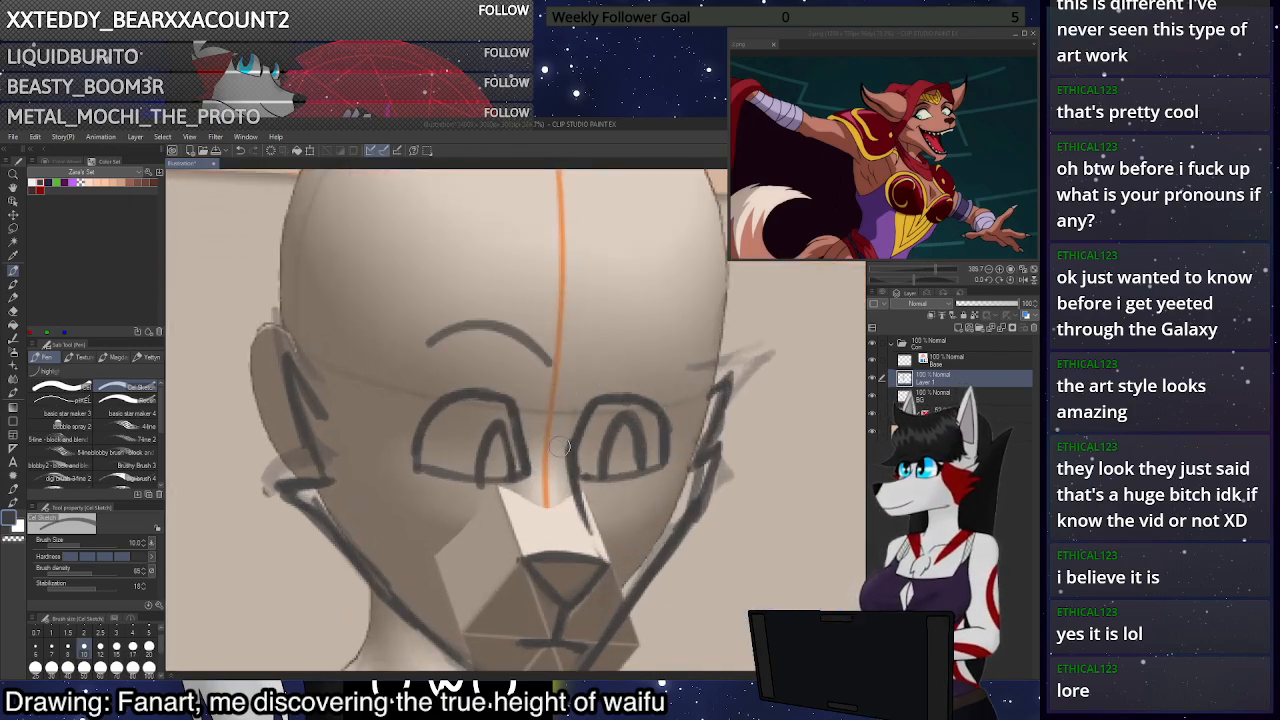
{"action": "key", "text": "ctrl+z"}
{"action": "left_click_drag", "start_coordinate": [420, 343], "coordinate": [528, 346]}
{"action": "key", "text": "ctrl+z"}
{"action": "left_click_drag", "start_coordinate": [409, 358], "coordinate": [672, 390]}
{"action": "key", "text": "ctrl+z"}
{"action": "mouse_move", "coordinate": [566, 392]}
{"action": "left_mouse_down"}
{"action": "mouse_move", "coordinate": [684, 388]}
{"action": "mouse_move", "coordinate": [664, 462]}
{"action": "mouse_move", "coordinate": [678, 426]}
{"action": "mouse_move", "coordinate": [616, 401]}
{"action": "left_mouse_up"}
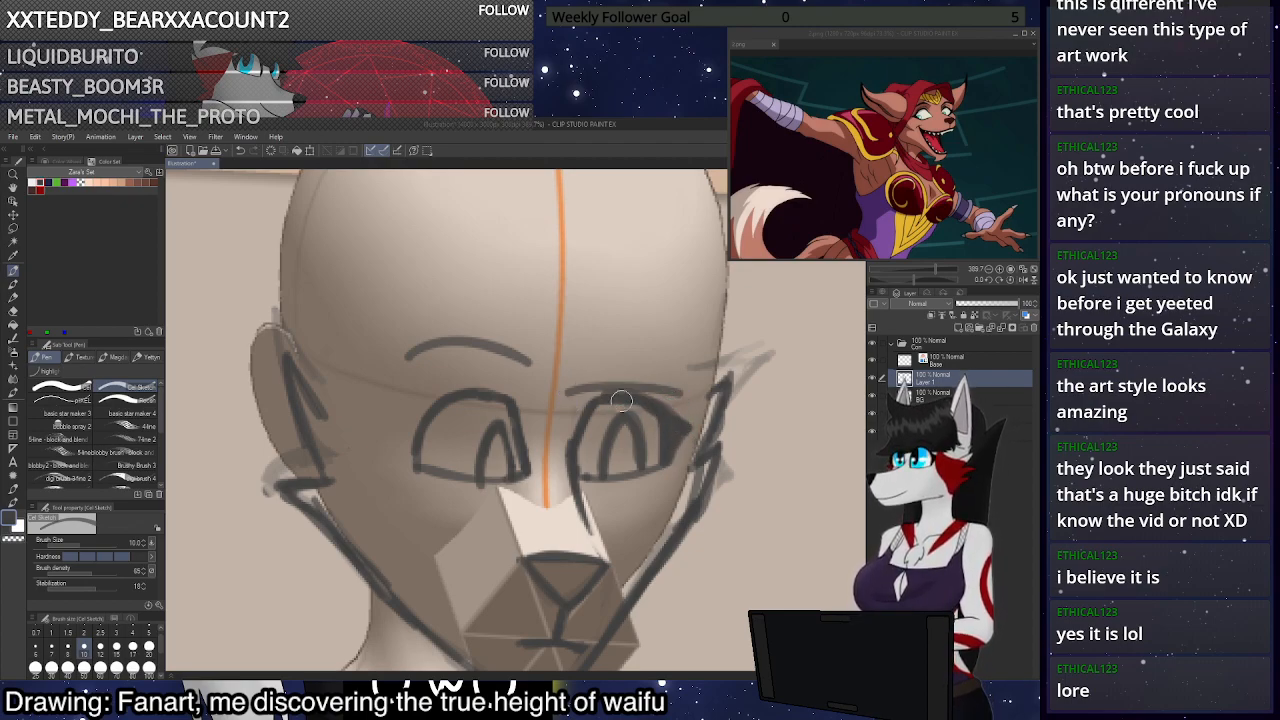
Thicken the tall character's upper eyelid and extend the outer corner into a pointed lash
{"action": "mouse_move", "coordinate": [512, 407]}
{"action": "left_mouse_down"}
{"action": "mouse_move", "coordinate": [451, 394]}
{"action": "mouse_move", "coordinate": [409, 447]}
{"action": "mouse_move", "coordinate": [451, 389]}
{"action": "mouse_move", "coordinate": [399, 439]}
{"action": "mouse_move", "coordinate": [415, 463]}
{"action": "mouse_move", "coordinate": [448, 397]}
{"action": "mouse_move", "coordinate": [484, 391]}
{"action": "mouse_move", "coordinate": [508, 403]}
{"action": "mouse_move", "coordinate": [524, 482]}
{"action": "left_mouse_up"}
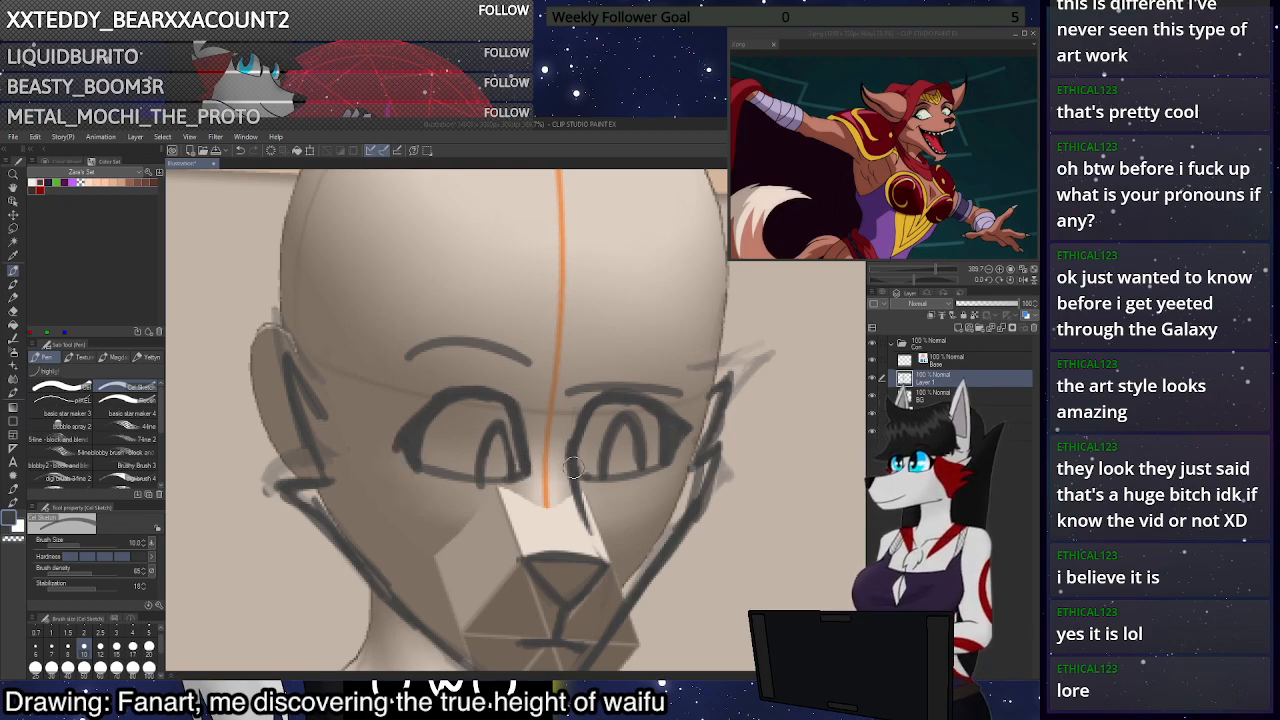
{"action": "scroll", "coordinate": [661, 327], "scroll_direction": "down", "scroll_amount": 8}
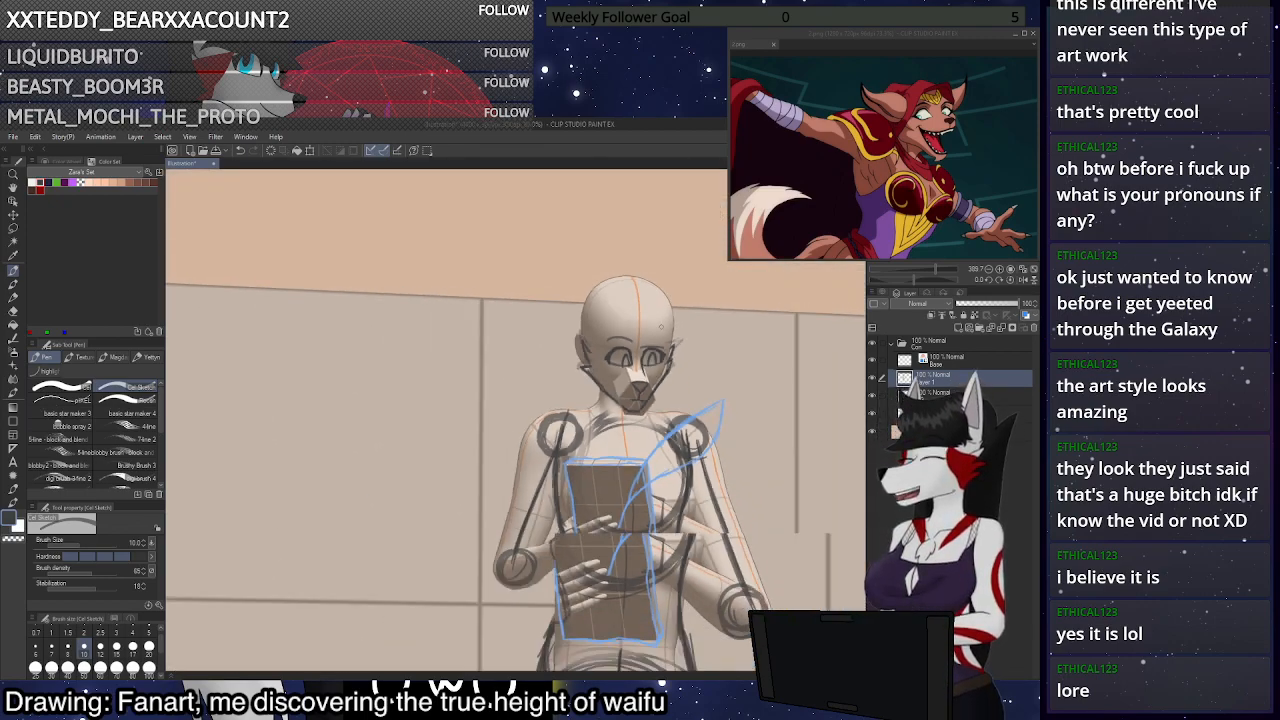
{"action": "scroll", "coordinate": [661, 327], "scroll_direction": "down", "scroll_amount": 2}
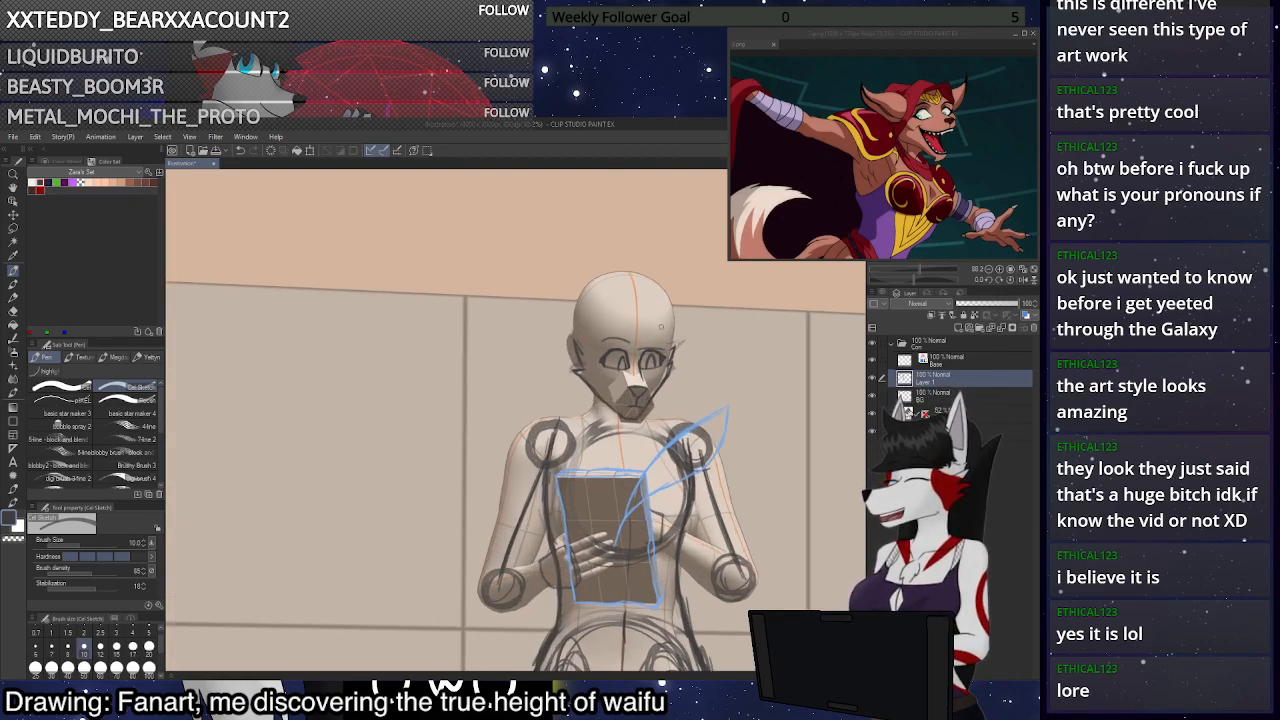
Rework the line beside the tall character's nose bridge, erasing the part between the eye and the nose
{"action": "scroll", "coordinate": [661, 327], "scroll_direction": "up", "scroll_amount": 8}
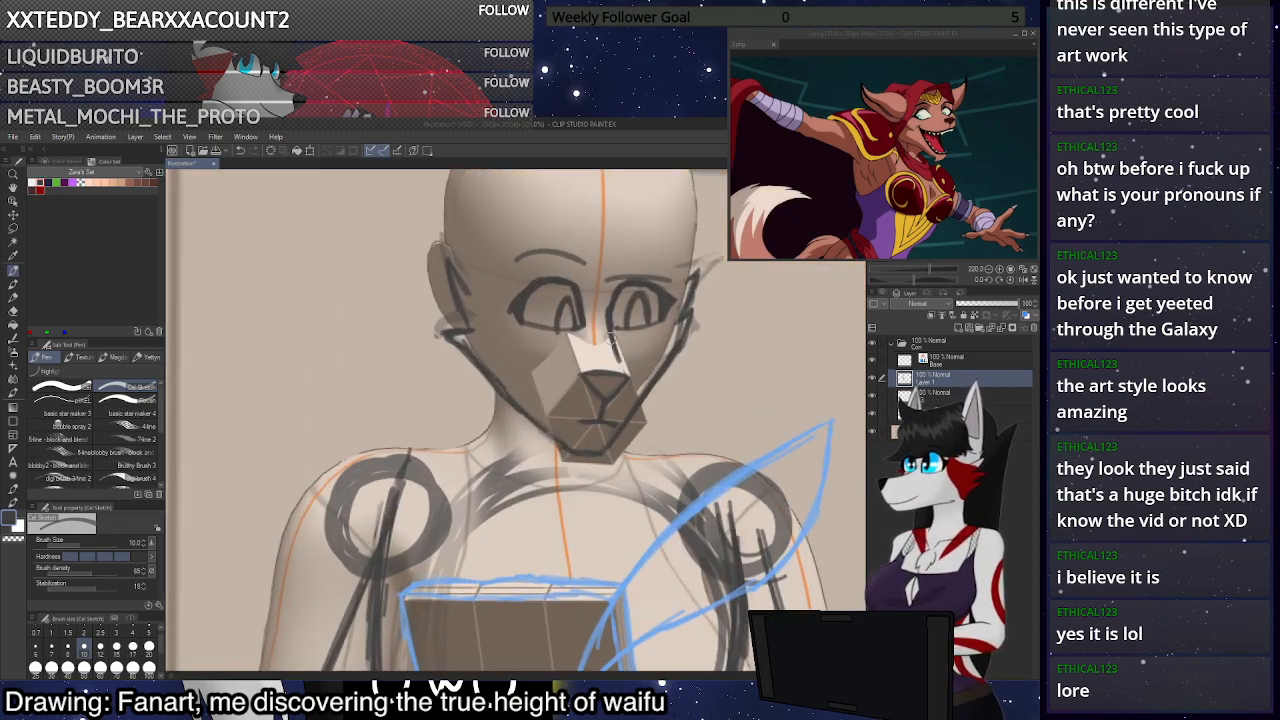
{"action": "key", "text": "ctrl+z"}
{"action": "left_click_drag", "start_coordinate": [610, 328], "coordinate": [620, 365]}
{"action": "key", "text": "ctrl+z"}
{"action": "key", "text": "c"}
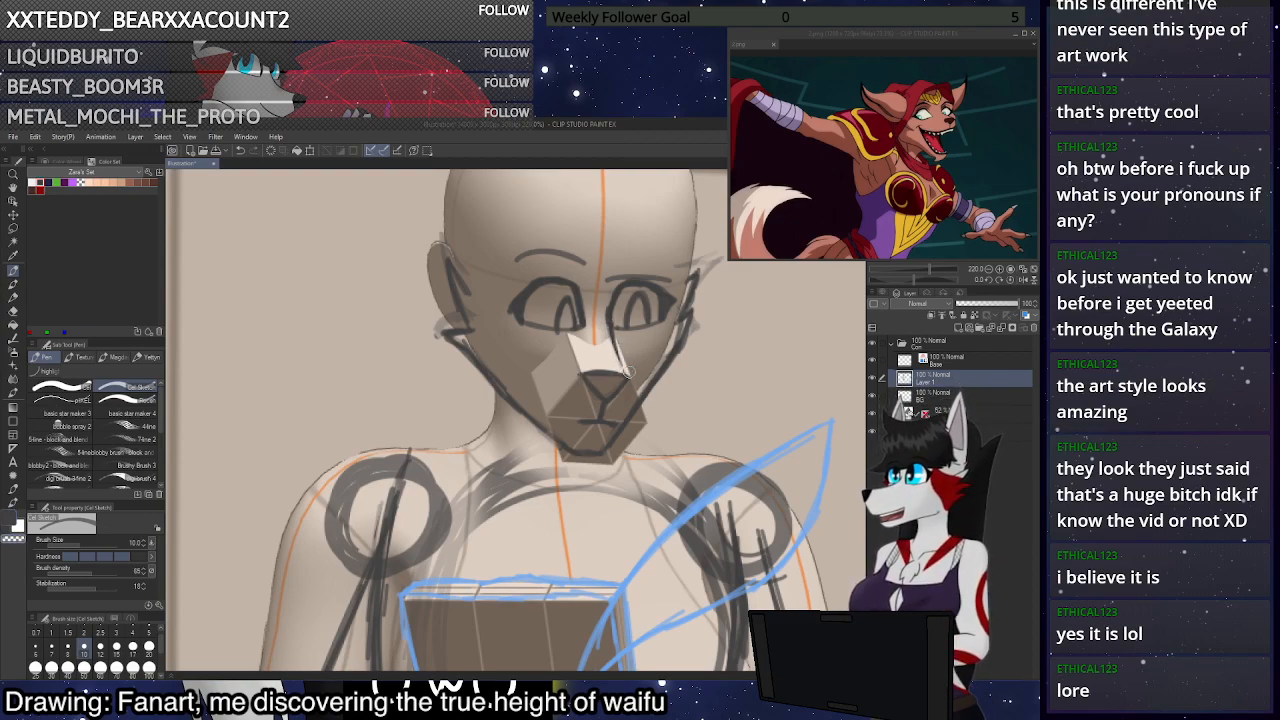
{"action": "scroll", "coordinate": [627, 330], "scroll_direction": "down", "scroll_amount": 2}
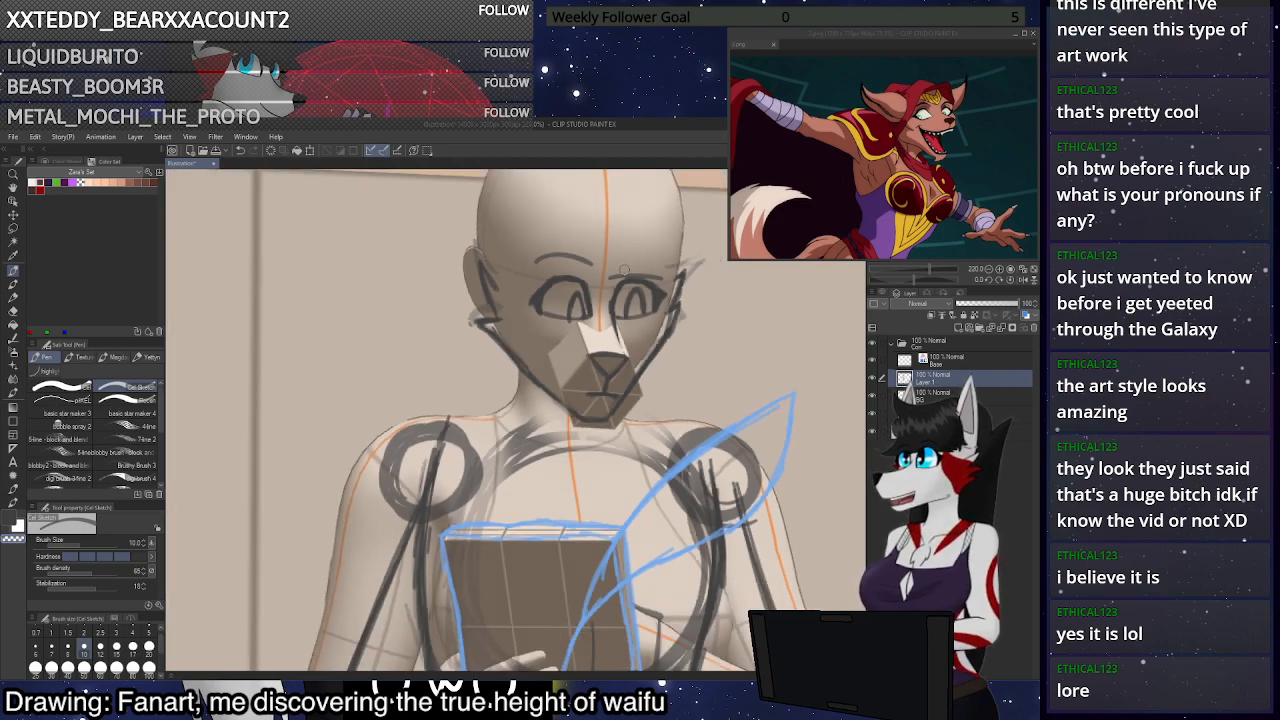
Try to redraw the tall character's right-hand jaw line from the cheek down to the chin
{"action": "scroll", "coordinate": [664, 372], "scroll_direction": "up", "scroll_amount": 4}
{"action": "scroll", "coordinate": [664, 372], "scroll_direction": "down", "scroll_amount": 5}
{"action": "scroll", "coordinate": [690, 287], "scroll_direction": "up", "scroll_amount": 4}
{"action": "key", "text": "c"}
{"action": "mouse_move", "coordinate": [676, 326]}
{"action": "left_mouse_down"}
{"action": "mouse_move", "coordinate": [641, 353]}
{"action": "mouse_move", "coordinate": [653, 333]}
{"action": "mouse_move", "coordinate": [624, 387]}
{"action": "left_mouse_up"}
{"action": "key", "text": "ctrl+z"}
{"action": "key", "text": "c"}
{"action": "left_click_drag", "start_coordinate": [652, 346], "coordinate": [587, 450]}
{"action": "key", "text": "c"}
{"action": "key", "text": "ctrl+z"}
{"action": "key", "text": "ctrl+z"}
{"action": "key", "text": "c"}
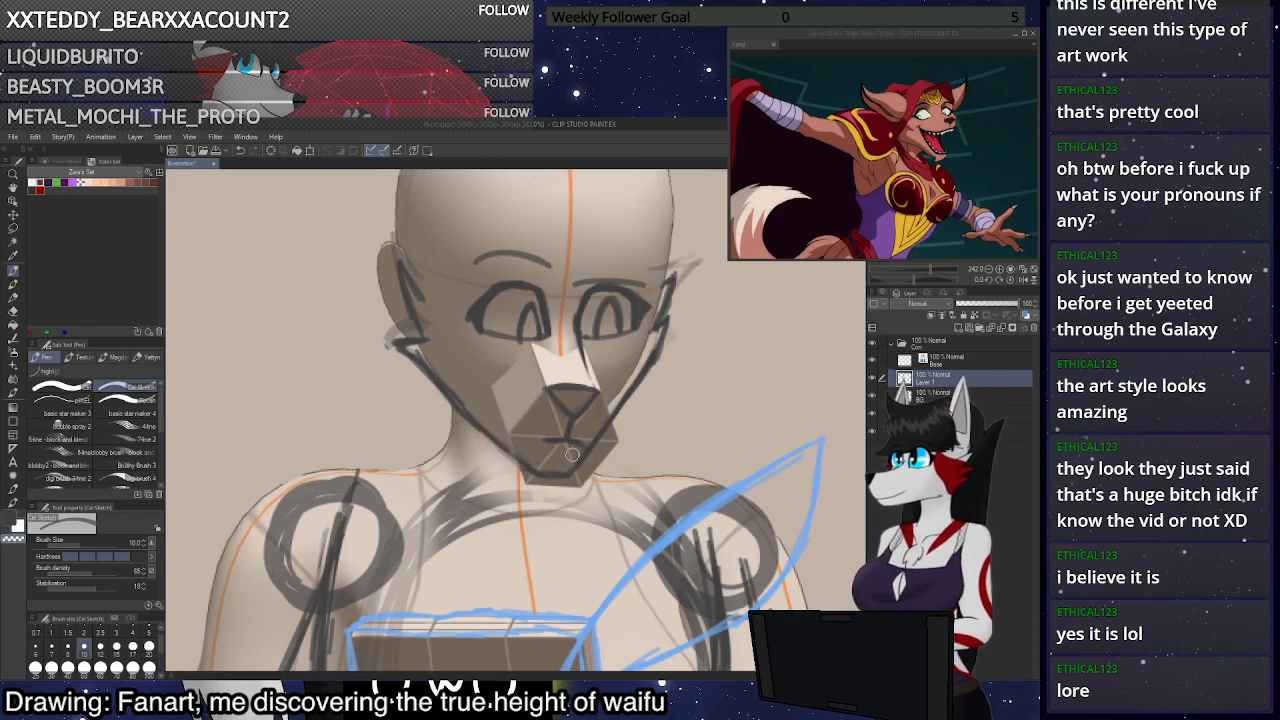
Refine the tall character's left-hand jaw line where it runs into the chin and check it on the full canvas
{"action": "key", "text": "c"}
{"action": "left_click_drag", "start_coordinate": [504, 449], "coordinate": [544, 468]}
{"action": "key", "text": "c"}
{"action": "key", "text": "c"}
{"action": "left_click_drag", "start_coordinate": [484, 426], "coordinate": [538, 468]}
{"action": "key", "text": "c"}
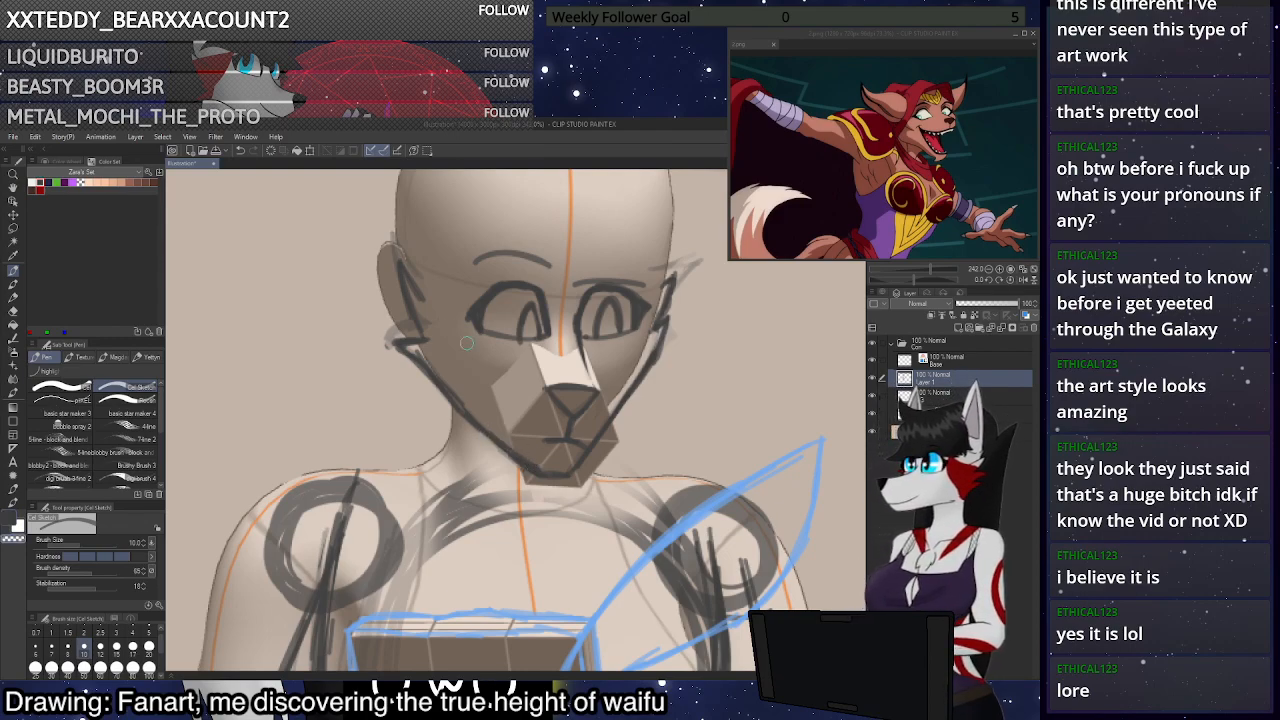
{"action": "scroll", "coordinate": [479, 330], "scroll_direction": "down", "scroll_amount": 6}
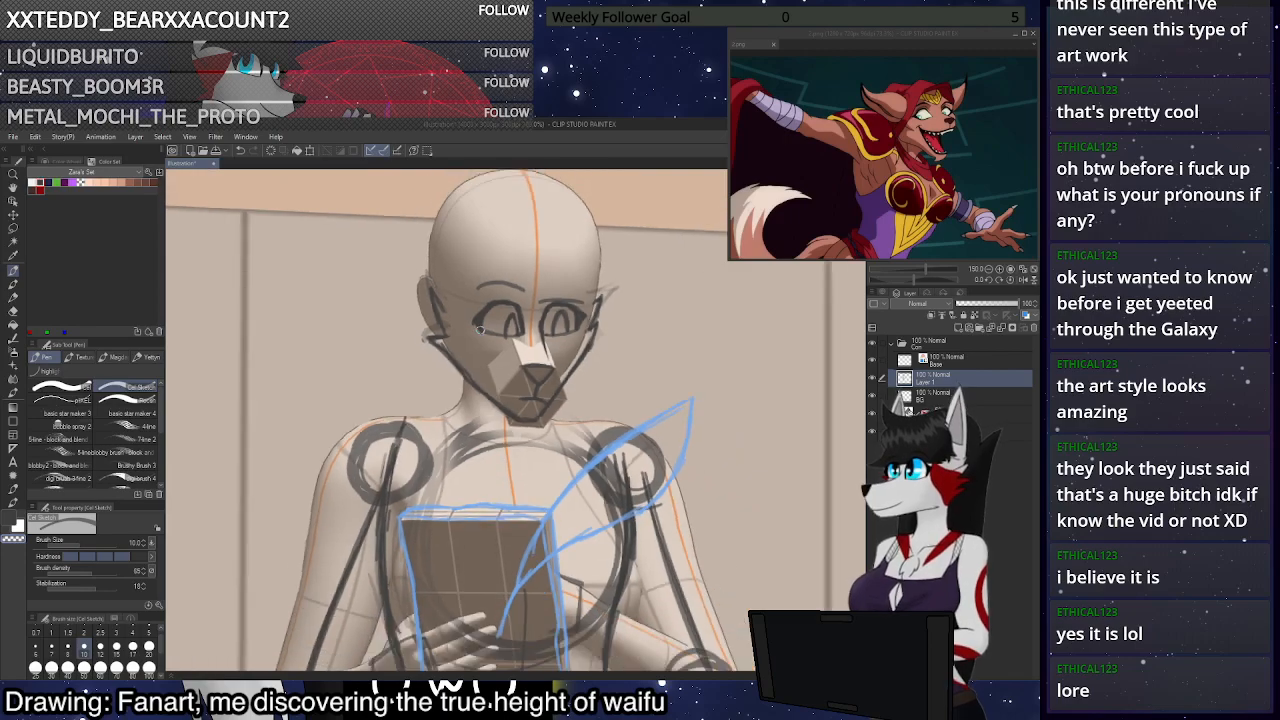
{"action": "left_click", "coordinate": [1032, 273]}
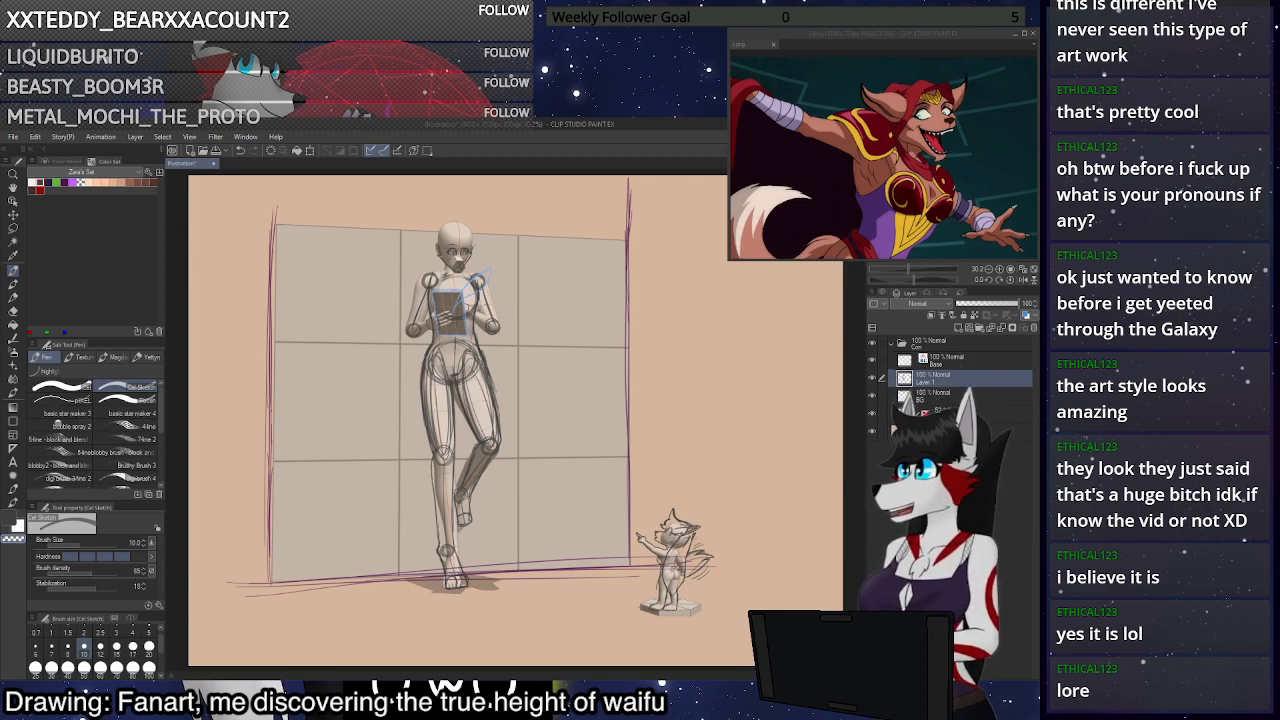
Hide the mannequin and sketch the tall character's neck, shoulders and the outer contour of the left-hand upper arm
{"action": "scroll", "coordinate": [420, 236], "scroll_direction": "up", "scroll_amount": 5}
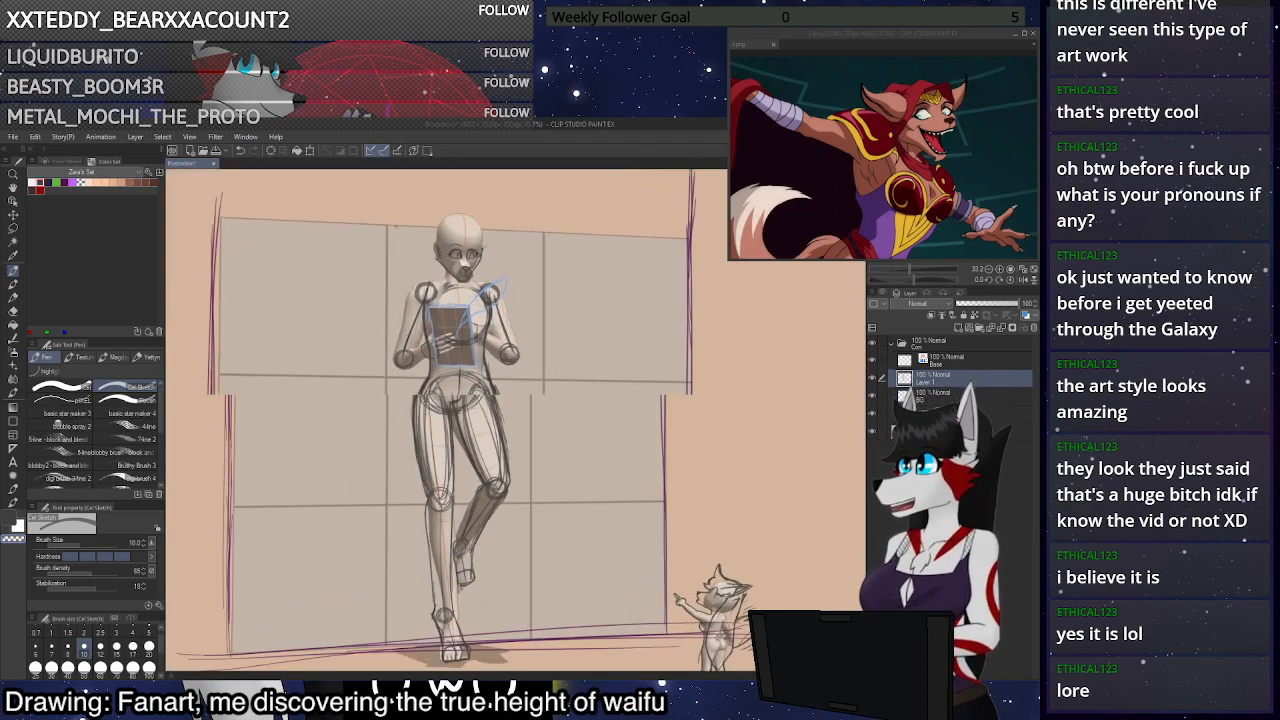
{"action": "scroll", "coordinate": [430, 280], "scroll_direction": "up", "scroll_amount": 4}
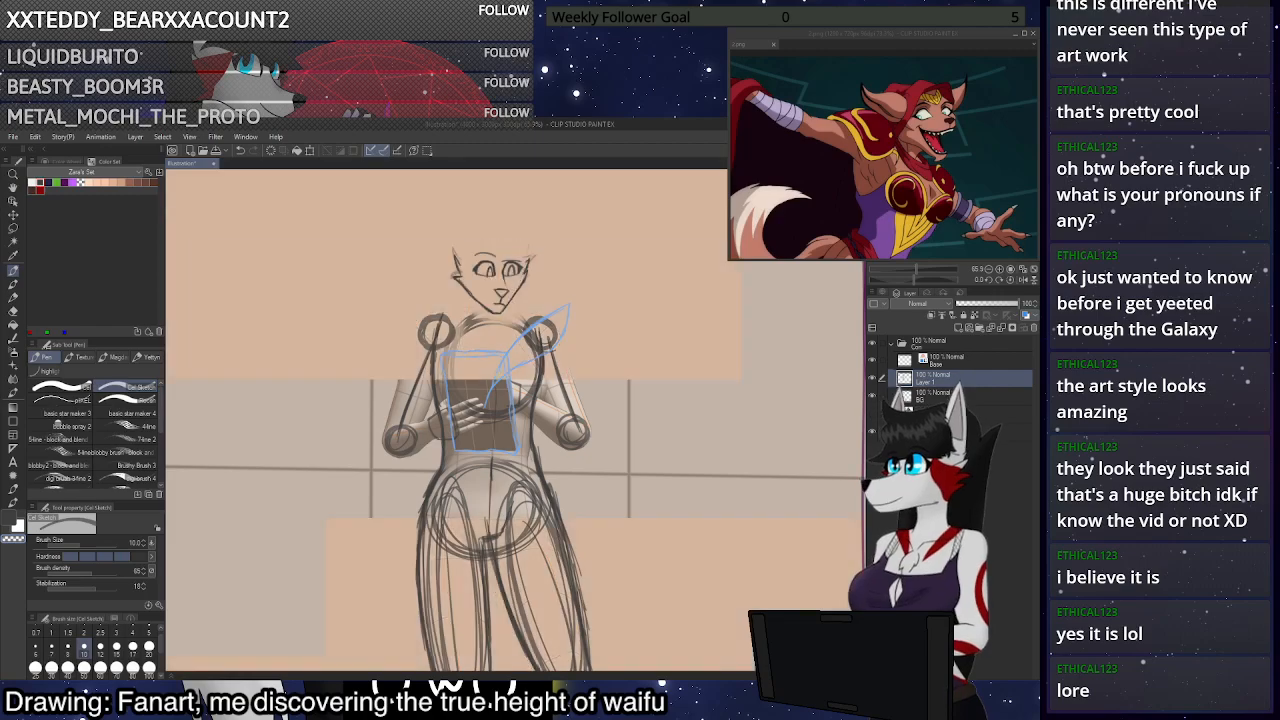
{"action": "key", "text": "c"}
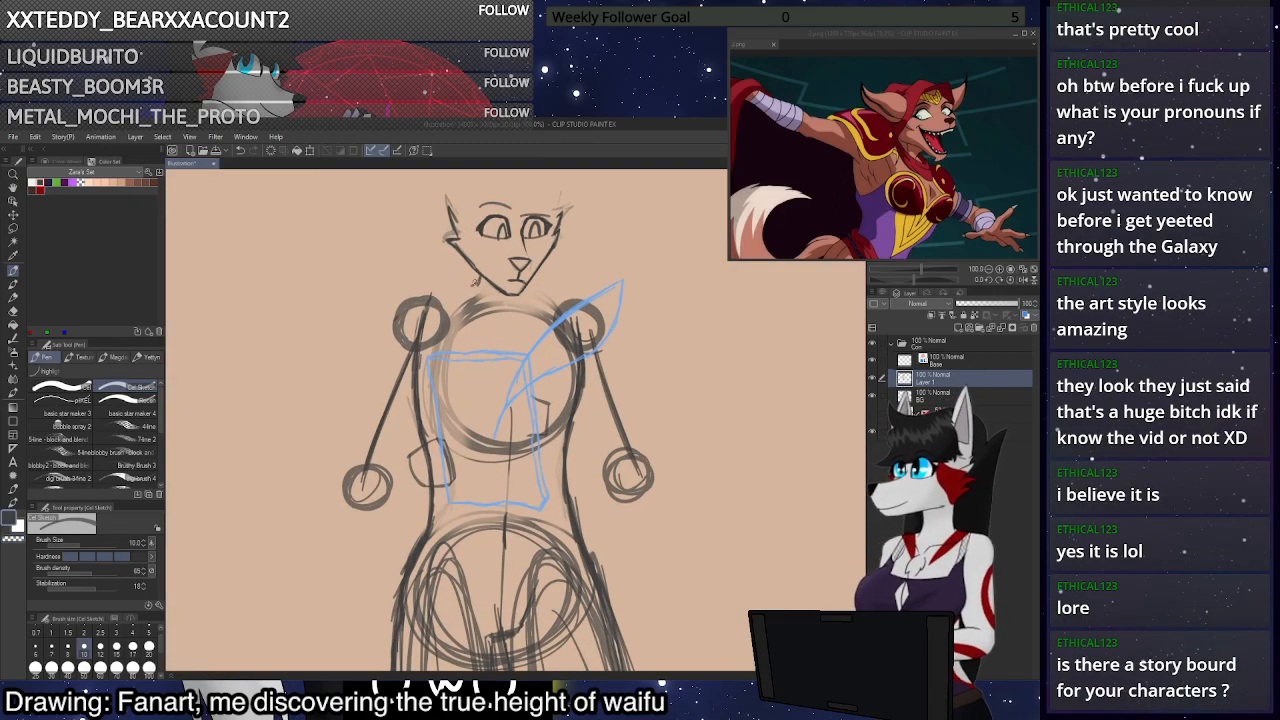
{"action": "mouse_move", "coordinate": [461, 287]}
{"action": "left_mouse_down"}
{"action": "mouse_move", "coordinate": [402, 307]}
{"action": "mouse_move", "coordinate": [378, 367]}
{"action": "mouse_move", "coordinate": [392, 332]}
{"action": "mouse_move", "coordinate": [382, 346]}
{"action": "mouse_move", "coordinate": [392, 337]}
{"action": "mouse_move", "coordinate": [354, 422]}
{"action": "mouse_move", "coordinate": [348, 493]}
{"action": "mouse_move", "coordinate": [358, 419]}
{"action": "mouse_move", "coordinate": [393, 336]}
{"action": "left_mouse_up"}
{"action": "key", "text": "ctrl+z"}
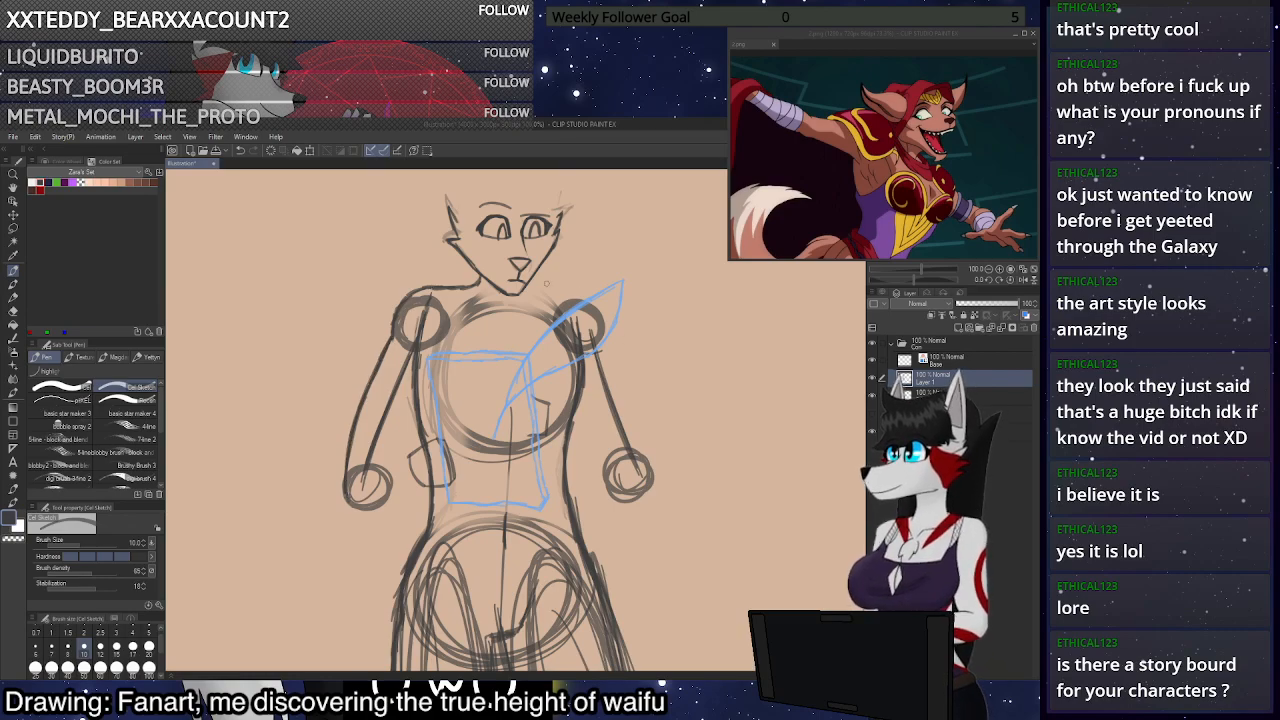
{"action": "left_click", "coordinate": [872, 416]}
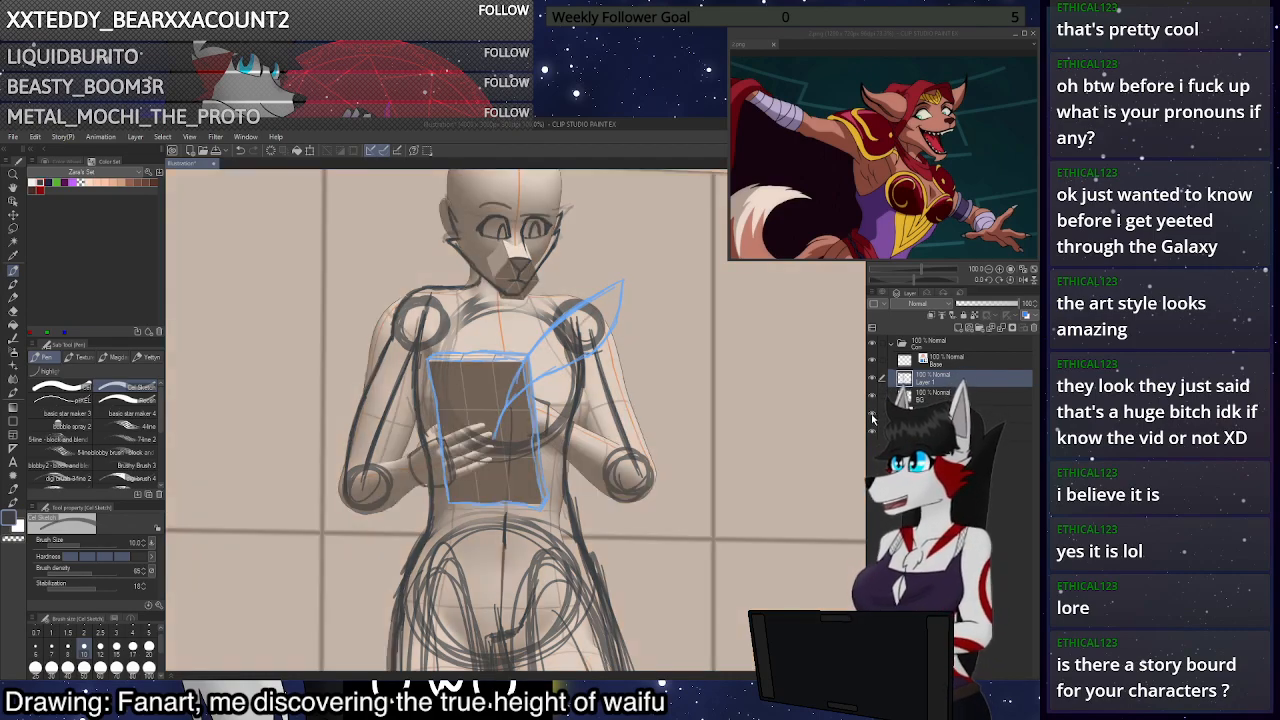
{"action": "left_click", "coordinate": [872, 416]}
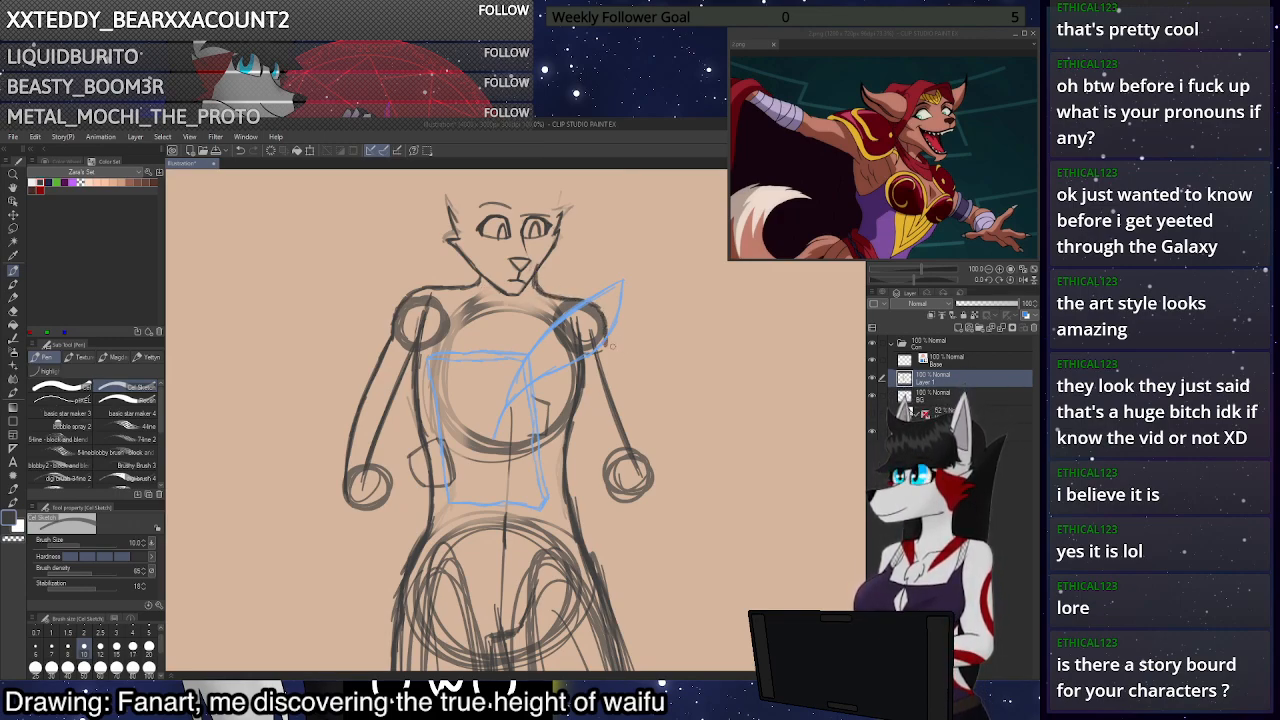
Sketch the upper forearm line and the outer upper-arm contour of the tall character's right-hand arm
{"action": "mouse_move", "coordinate": [604, 344]}
{"action": "left_mouse_down"}
{"action": "mouse_move", "coordinate": [645, 461]}
{"action": "mouse_move", "coordinate": [539, 416]}
{"action": "left_mouse_up"}
{"action": "key", "text": "ctrl+z"}
{"action": "left_click_drag", "start_coordinate": [636, 475], "coordinate": [541, 413]}
{"action": "scroll", "coordinate": [705, 546], "scroll_direction": "up", "scroll_amount": 2}
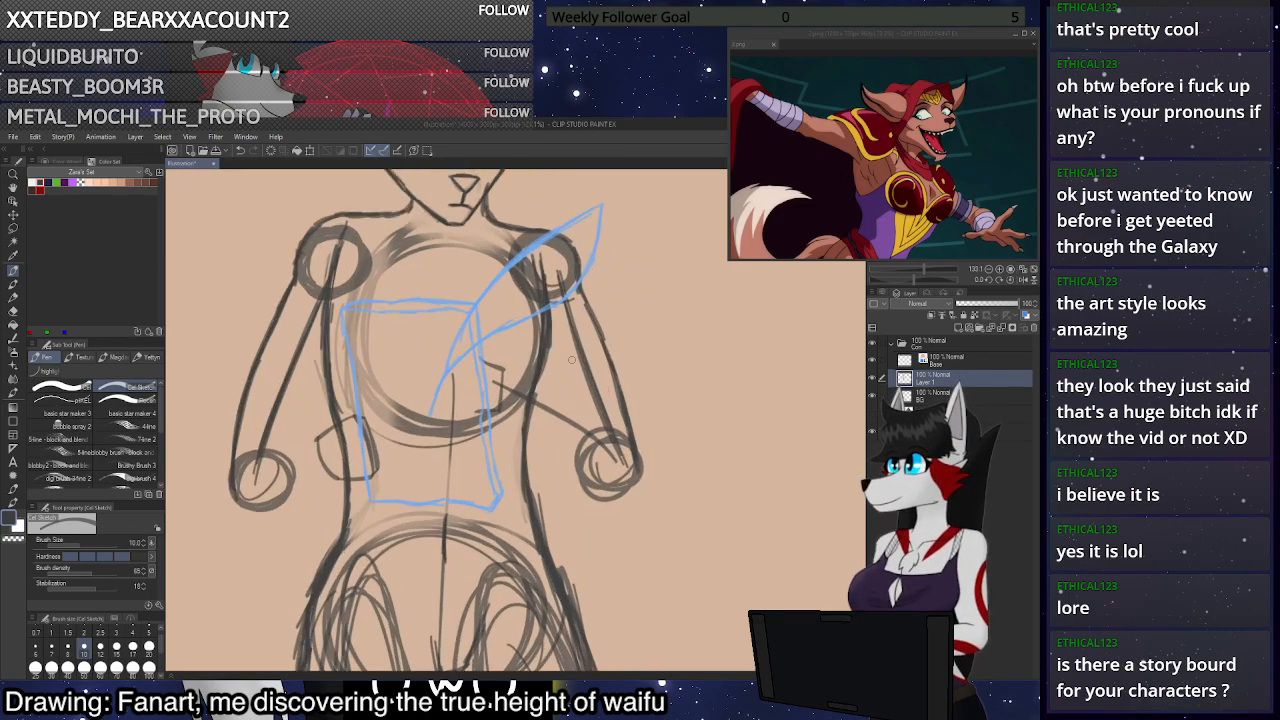
{"action": "left_click_drag", "start_coordinate": [547, 347], "coordinate": [569, 409]}
{"action": "key", "text": "ctrl+z"}
{"action": "left_click_drag", "start_coordinate": [547, 349], "coordinate": [593, 455]}
{"action": "left_click_drag", "start_coordinate": [554, 372], "coordinate": [597, 459]}
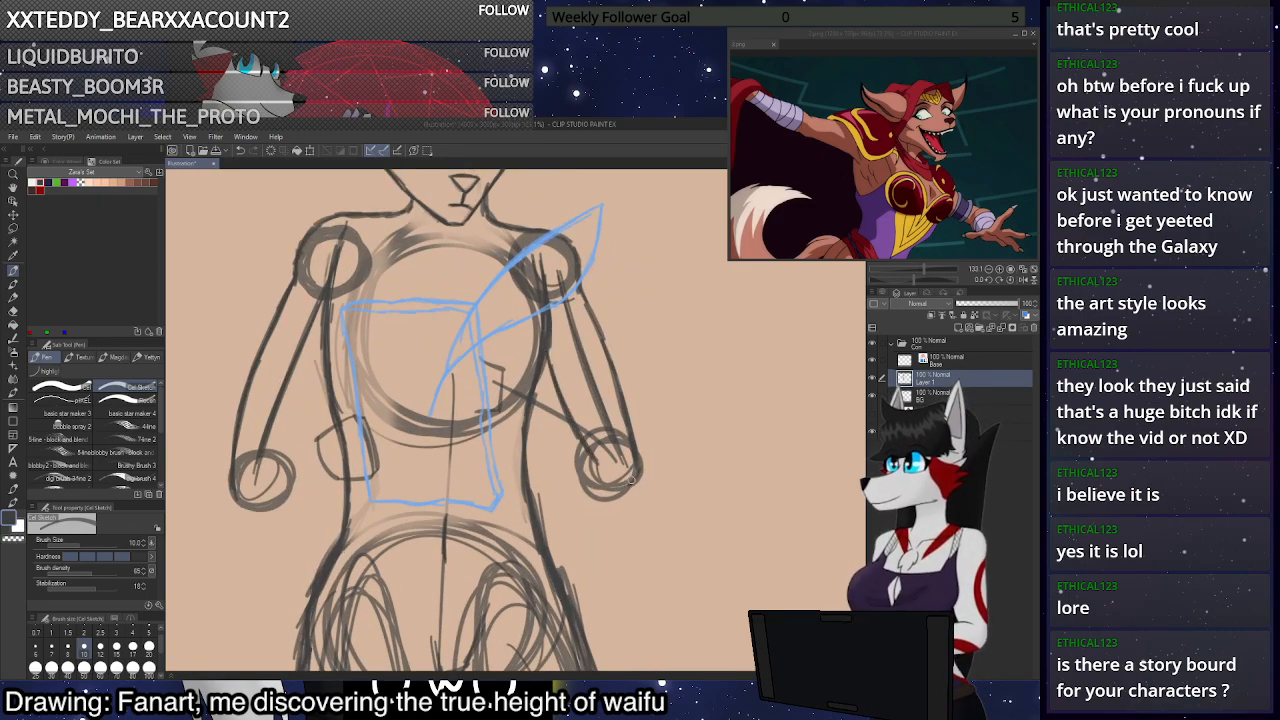
Outline the right-hand elbow and the underside of its forearm up to the wrist beside the book
{"action": "left_click_drag", "start_coordinate": [600, 427], "coordinate": [557, 410]}
{"action": "mouse_move", "coordinate": [507, 368]}
{"action": "left_mouse_down"}
{"action": "mouse_move", "coordinate": [610, 426]}
{"action": "mouse_move", "coordinate": [624, 455]}
{"action": "mouse_move", "coordinate": [556, 393]}
{"action": "mouse_move", "coordinate": [502, 370]}
{"action": "mouse_move", "coordinate": [557, 452]}
{"action": "mouse_move", "coordinate": [617, 493]}
{"action": "mouse_move", "coordinate": [501, 409]}
{"action": "left_mouse_up"}
{"action": "key", "text": "ctrl+z"}
{"action": "key", "text": "ctrl+z"}
{"action": "key", "text": "ctrl+z"}
{"action": "key", "text": "ctrl+z"}
{"action": "mouse_move", "coordinate": [503, 412]}
{"action": "left_mouse_down"}
{"action": "mouse_move", "coordinate": [562, 472]}
{"action": "mouse_move", "coordinate": [616, 493]}
{"action": "left_mouse_up"}
{"action": "key", "text": "ctrl+z"}
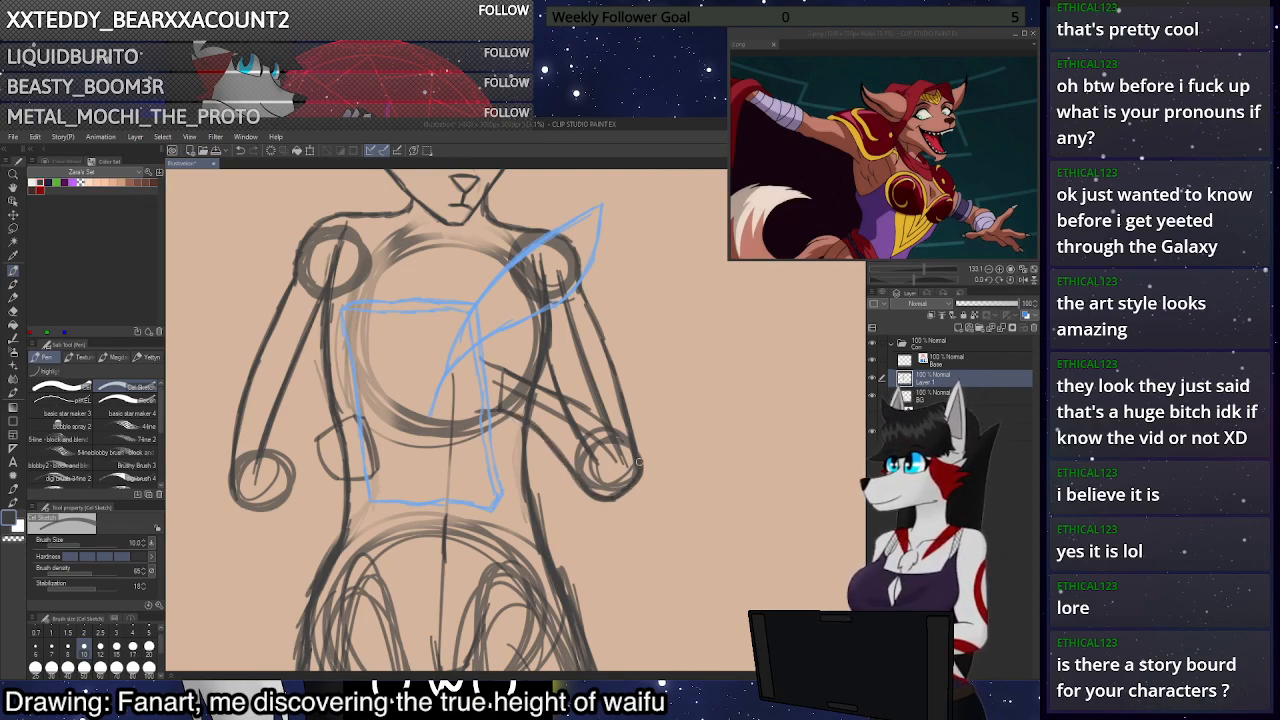
Fade the left-hand shoulder and outer arm contour with the transparent colour at brush size 20
{"action": "scroll", "coordinate": [678, 399], "scroll_direction": "down", "scroll_amount": 2}
{"action": "scroll", "coordinate": [678, 399], "scroll_direction": "down", "scroll_amount": 3}
{"action": "scroll", "coordinate": [578, 328], "scroll_direction": "up", "scroll_amount": 3}
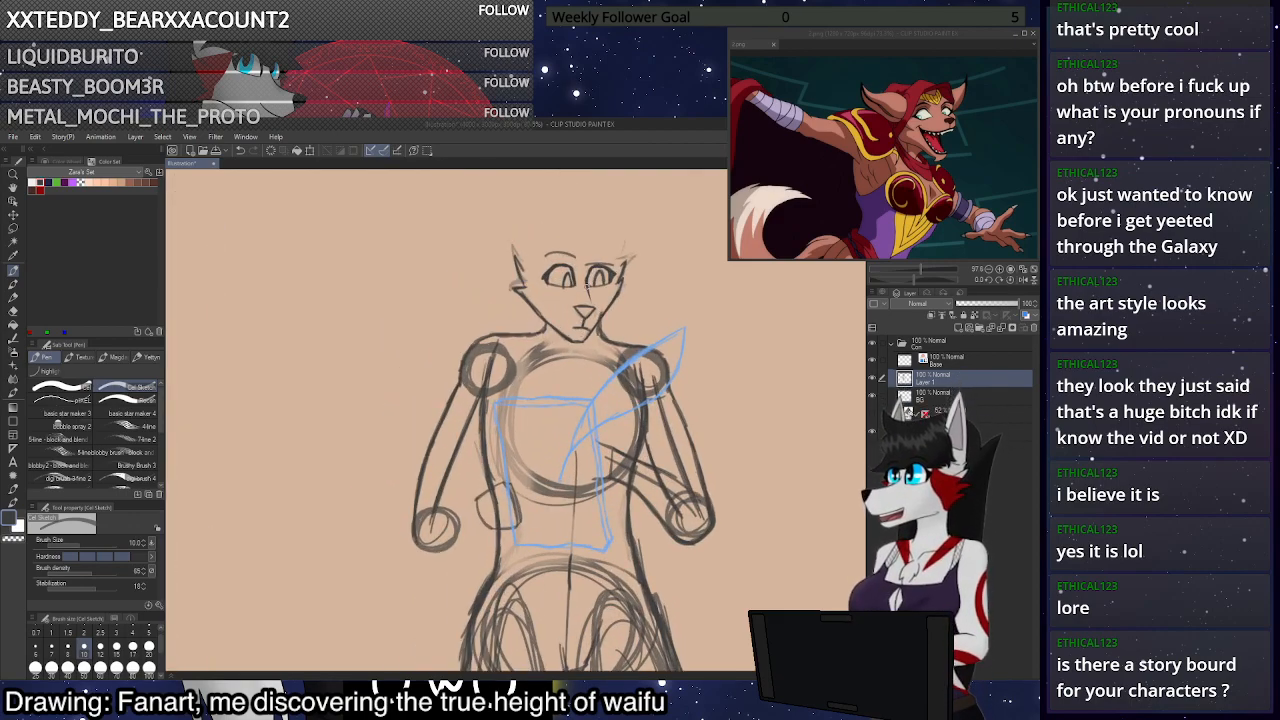
{"action": "left_click", "coordinate": [149, 648]}
{"action": "key", "text": "c"}
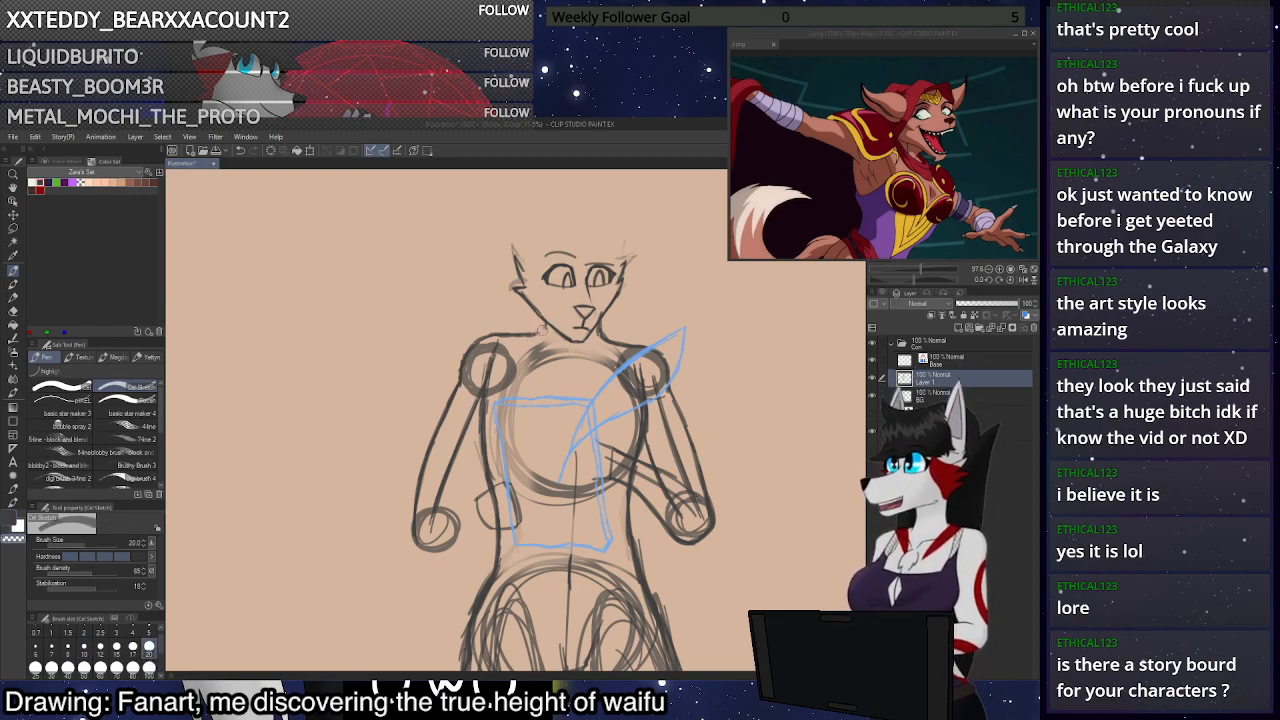
{"action": "mouse_move", "coordinate": [550, 334]}
{"action": "left_mouse_down"}
{"action": "mouse_move", "coordinate": [495, 330]}
{"action": "mouse_move", "coordinate": [463, 368]}
{"action": "mouse_move", "coordinate": [421, 512]}
{"action": "left_mouse_up"}
{"action": "left_click_drag", "start_coordinate": [443, 418], "coordinate": [436, 448]}
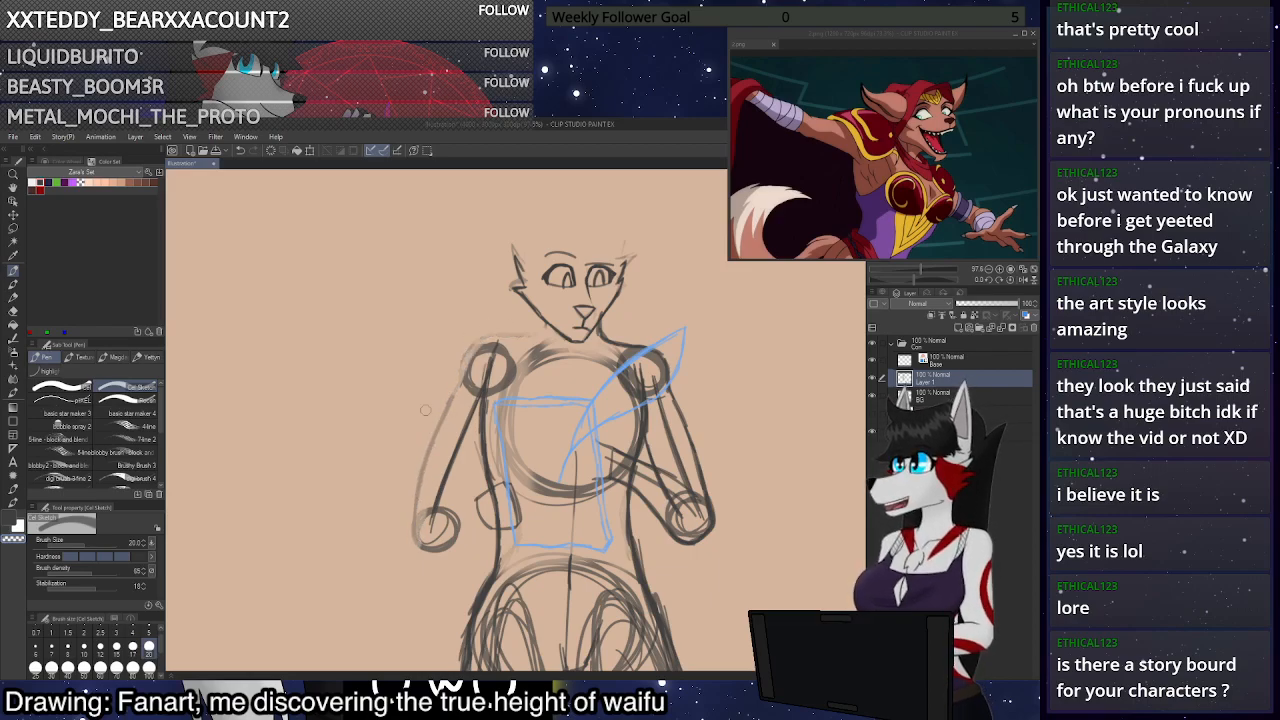
Redraw the left-hand neck, shoulder and outer arm contour in the dark colour at brush size 12
{"action": "left_click", "coordinate": [85, 649]}
{"action": "left_click", "coordinate": [100, 649]}
{"action": "key", "text": "c"}
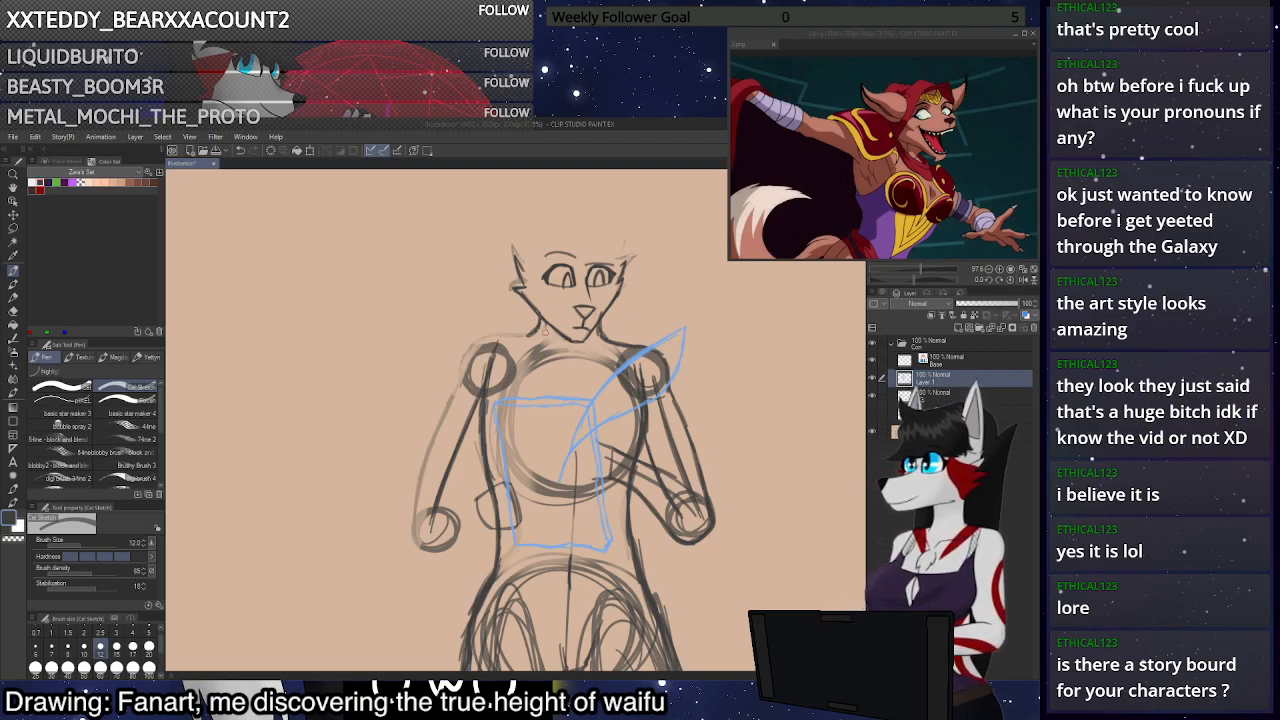
{"action": "left_click_drag", "start_coordinate": [528, 334], "coordinate": [466, 344]}
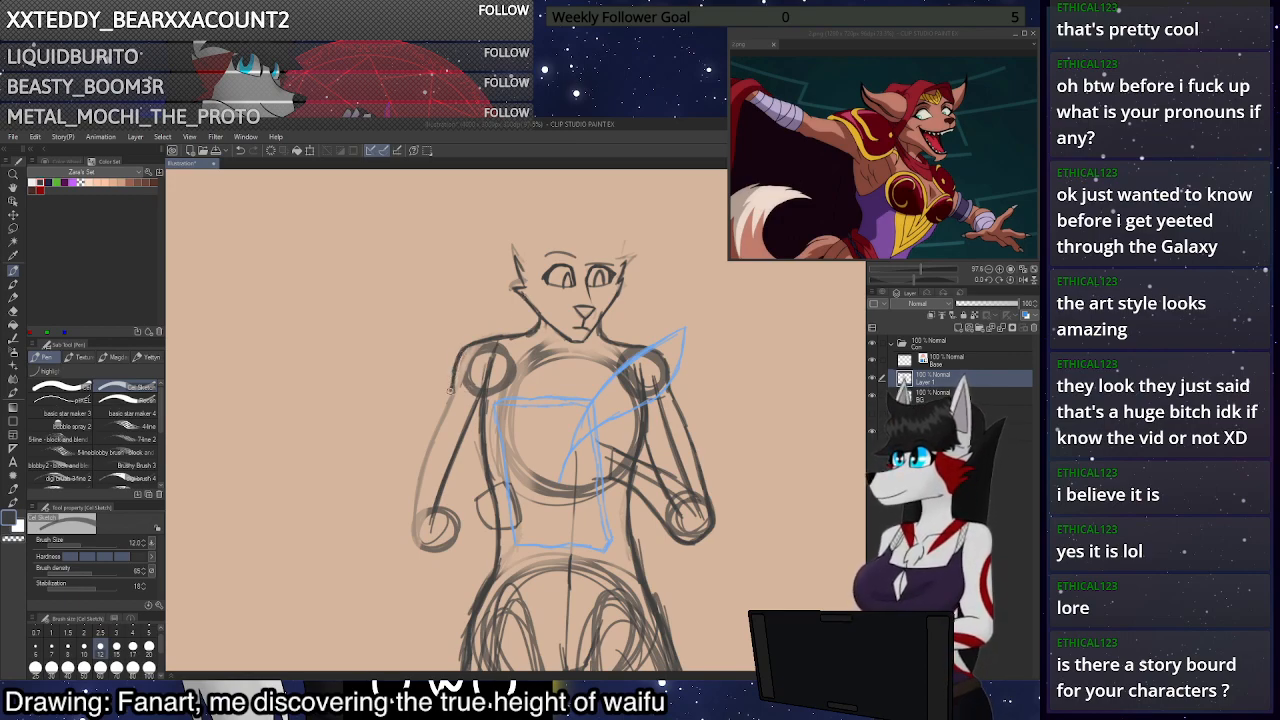
{"action": "mouse_move", "coordinate": [440, 408]}
{"action": "left_mouse_down"}
{"action": "mouse_move", "coordinate": [412, 540]}
{"action": "mouse_move", "coordinate": [412, 497]}
{"action": "mouse_move", "coordinate": [452, 391]}
{"action": "left_mouse_up"}
{"action": "key", "text": "ctrl+z"}
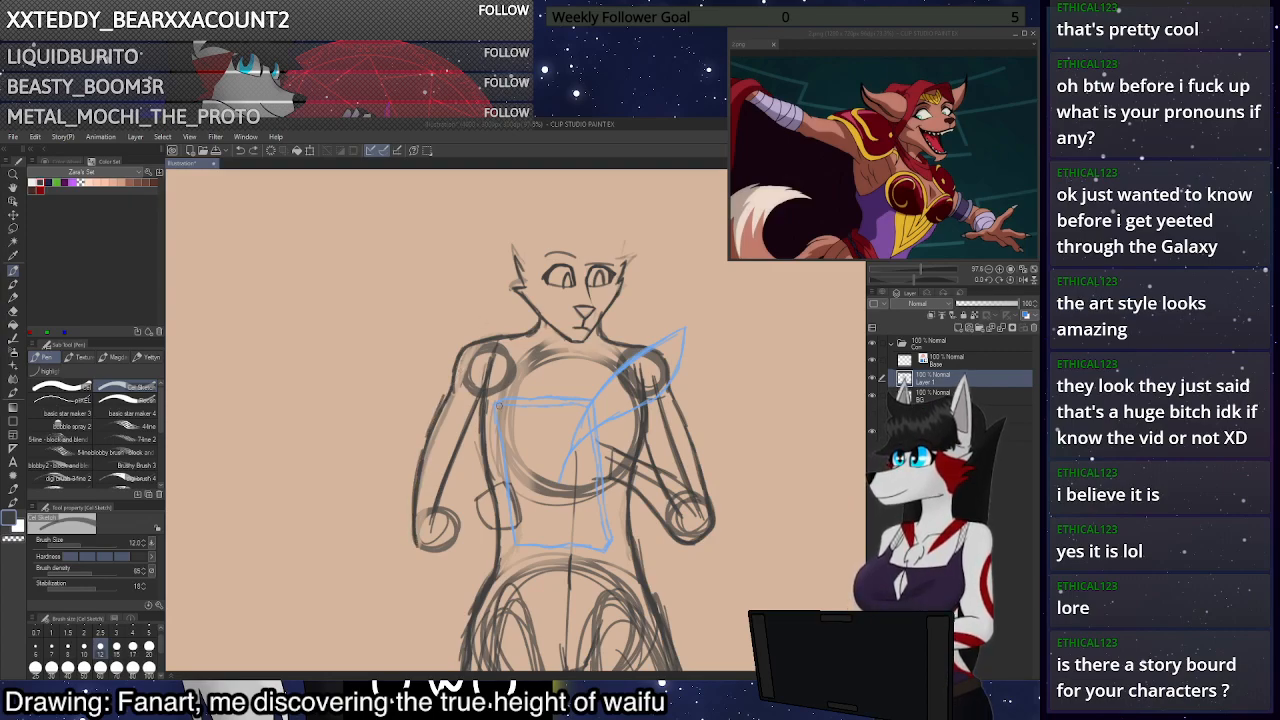
Sketch the left-hand forearm from the elbow circle to the wrist at the book's edge
{"action": "scroll", "coordinate": [544, 350], "scroll_direction": "down", "scroll_amount": 1}
{"action": "scroll", "coordinate": [509, 472], "scroll_direction": "up", "scroll_amount": 3}
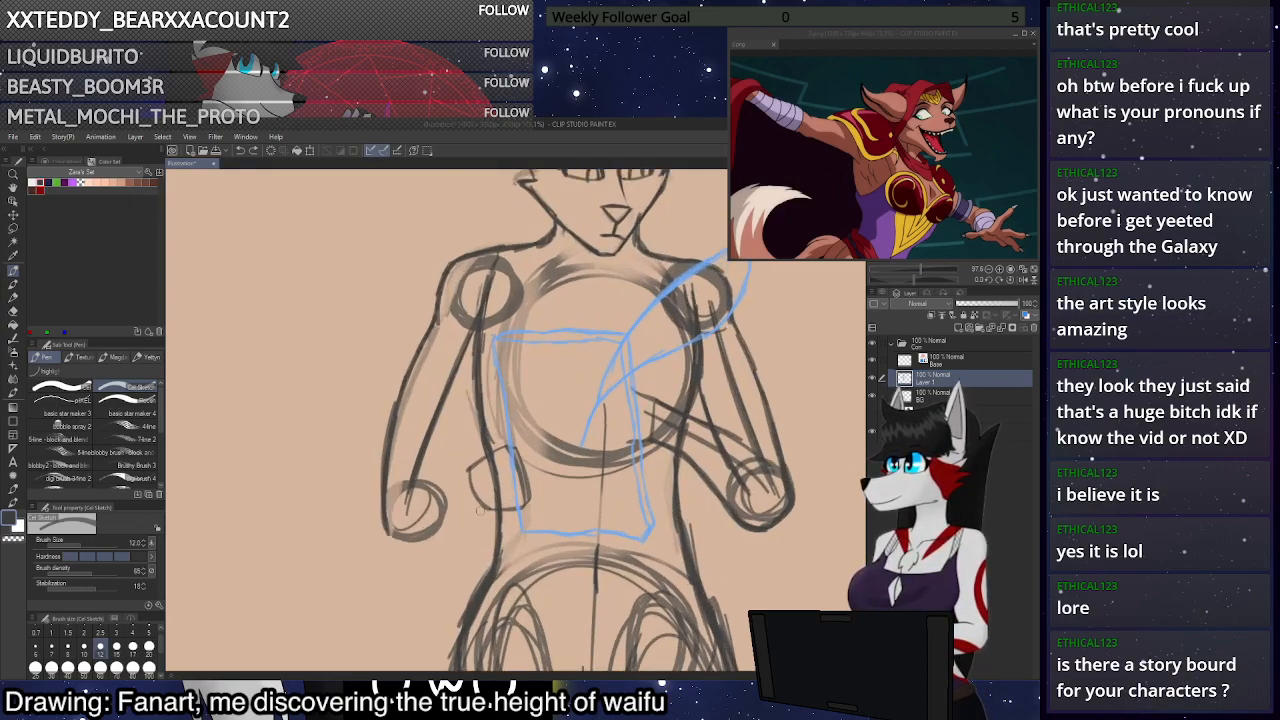
{"action": "mouse_move", "coordinate": [472, 461]}
{"action": "left_mouse_down"}
{"action": "mouse_move", "coordinate": [388, 485]}
{"action": "mouse_move", "coordinate": [376, 524]}
{"action": "mouse_move", "coordinate": [411, 543]}
{"action": "mouse_move", "coordinate": [506, 500]}
{"action": "left_mouse_up"}
{"action": "mouse_move", "coordinate": [483, 371]}
{"action": "left_mouse_down"}
{"action": "mouse_move", "coordinate": [451, 461]}
{"action": "mouse_move", "coordinate": [475, 372]}
{"action": "left_mouse_up"}
{"action": "key", "text": "ctrl+z"}
Draw the inner contour of the left-hand upper arm and erase the guide line crossing the shoulder circle
{"action": "mouse_move", "coordinate": [446, 463]}
{"action": "left_mouse_down"}
{"action": "mouse_move", "coordinate": [480, 356]}
{"action": "mouse_move", "coordinate": [442, 459]}
{"action": "mouse_move", "coordinate": [478, 378]}
{"action": "mouse_move", "coordinate": [480, 319]}
{"action": "left_mouse_up"}
{"action": "key", "text": "c"}
{"action": "mouse_move", "coordinate": [487, 254]}
{"action": "left_mouse_down"}
{"action": "mouse_move", "coordinate": [467, 335]}
{"action": "mouse_move", "coordinate": [495, 241]}
{"action": "mouse_move", "coordinate": [480, 354]}
{"action": "left_mouse_up"}
{"action": "key", "text": "c"}
{"action": "left_click_drag", "start_coordinate": [480, 354], "coordinate": [486, 282]}
{"action": "key", "text": "c"}
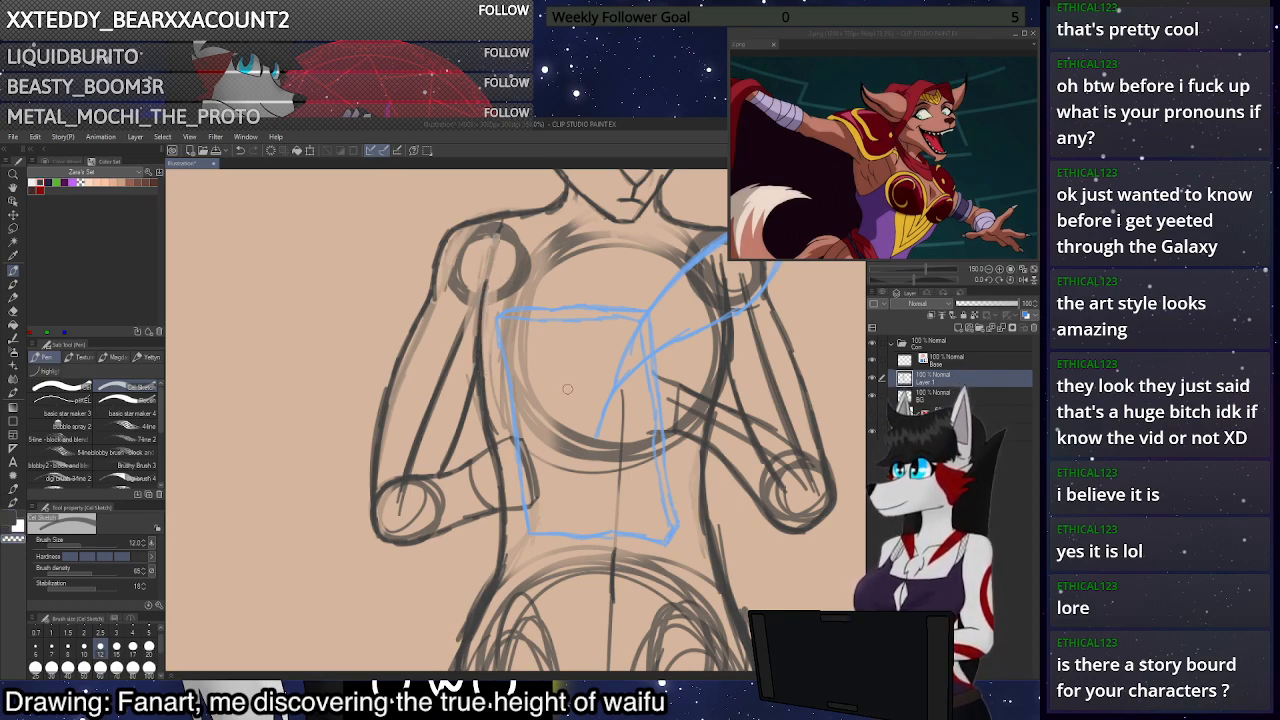
Try to sketch the left-hand arm's fingers across the book in the dark colour at brush size 12
{"action": "scroll", "coordinate": [625, 336], "scroll_direction": "down", "scroll_amount": 5}
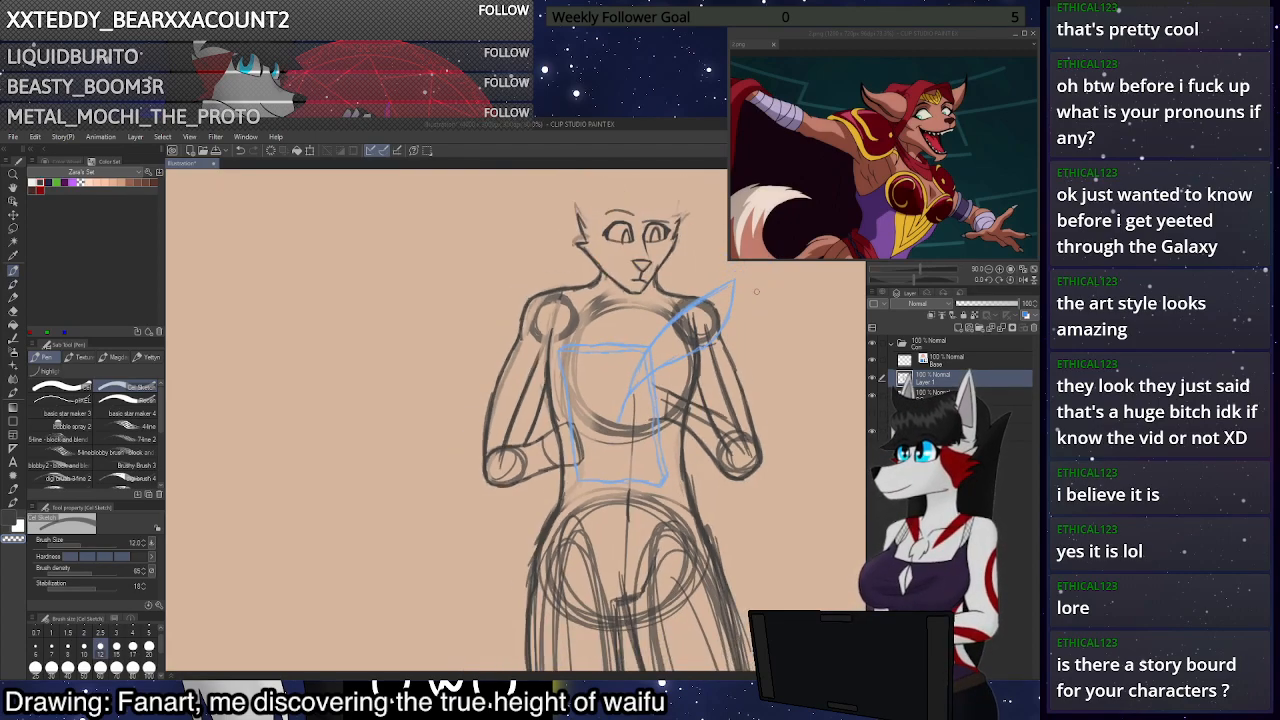
{"action": "left_click", "coordinate": [873, 414]}
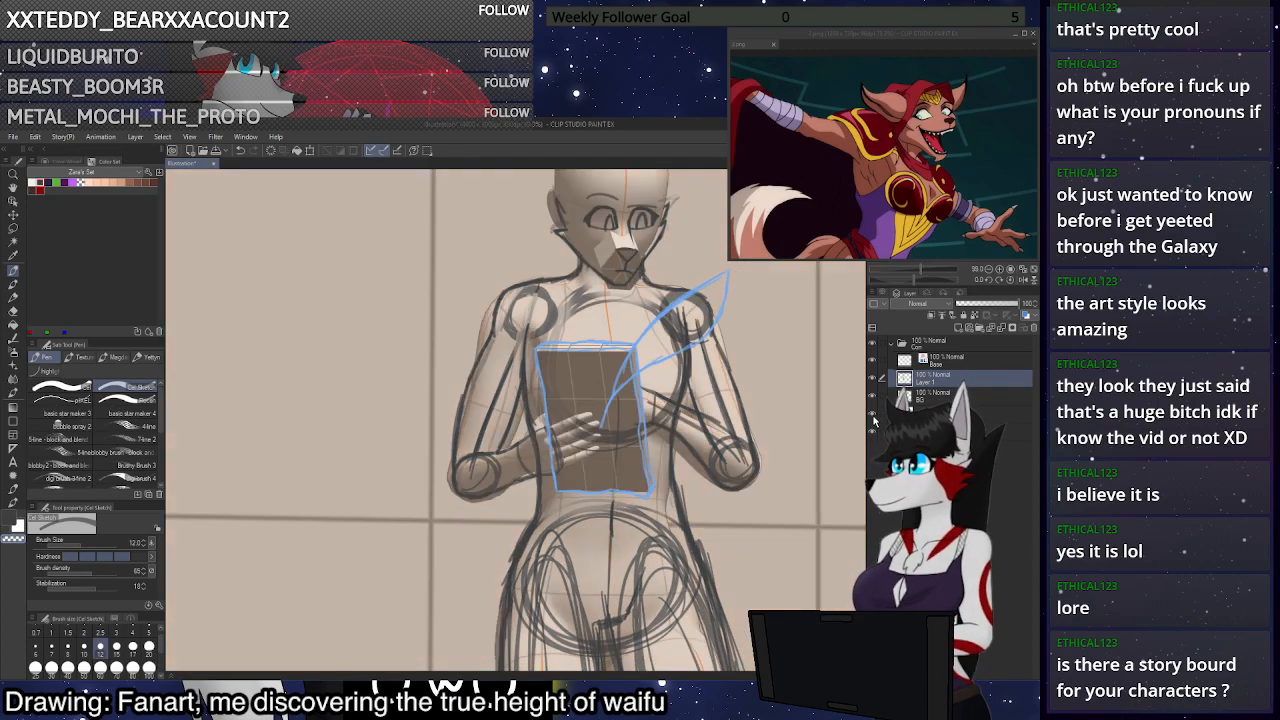
{"action": "left_click", "coordinate": [876, 414]}
{"action": "scroll", "coordinate": [777, 327], "scroll_direction": "down", "scroll_amount": 6}
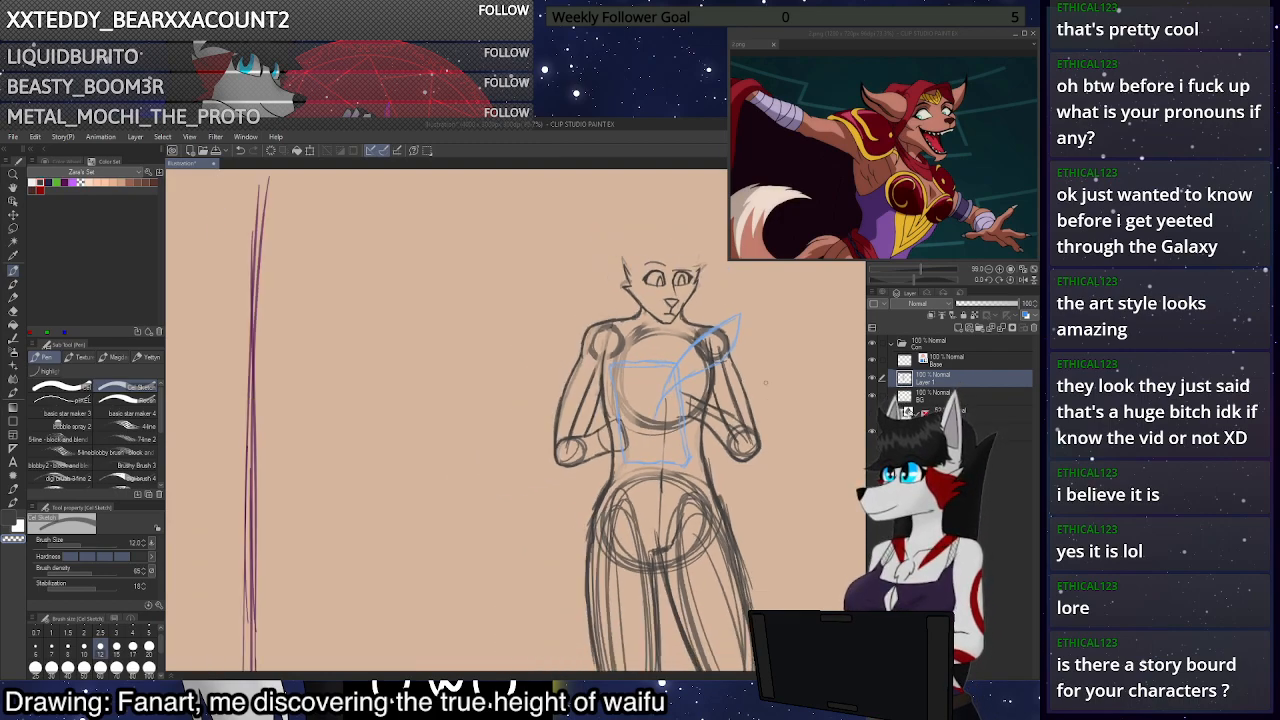
{"action": "scroll", "coordinate": [777, 327], "scroll_direction": "up", "scroll_amount": 8}
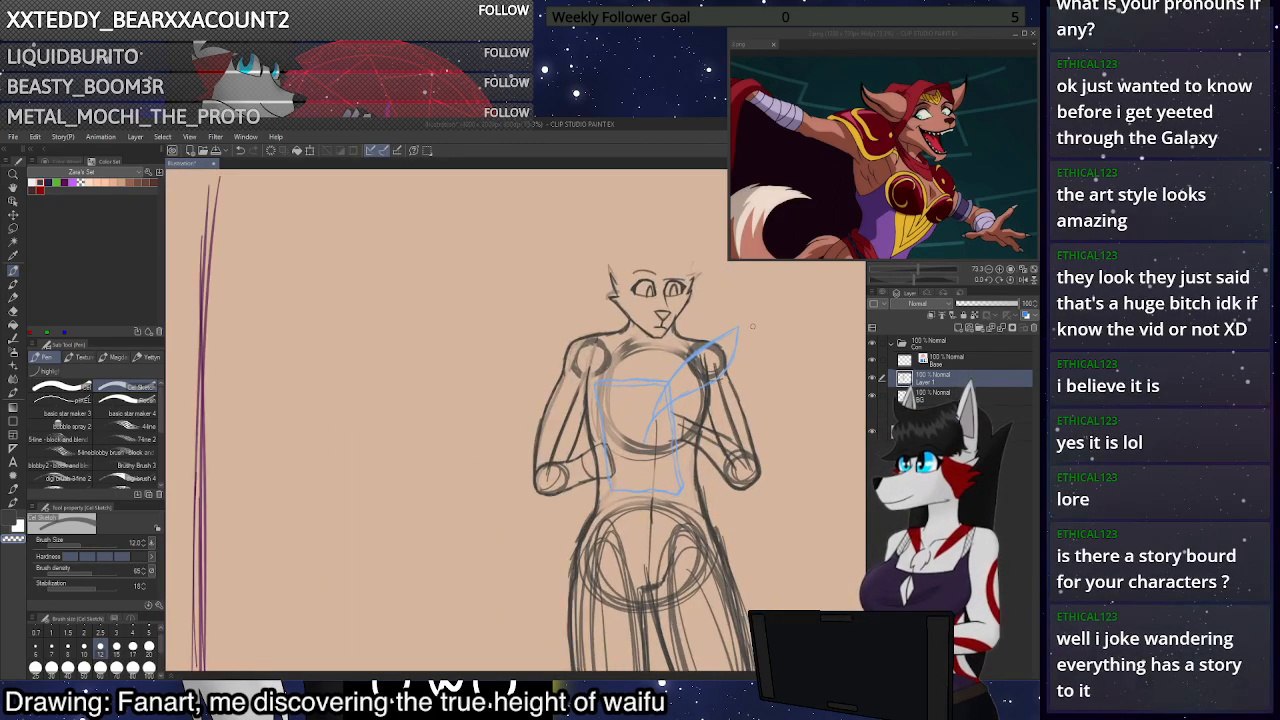
{"action": "scroll", "coordinate": [613, 457], "scroll_direction": "up", "scroll_amount": 2}
{"action": "key", "text": "c"}
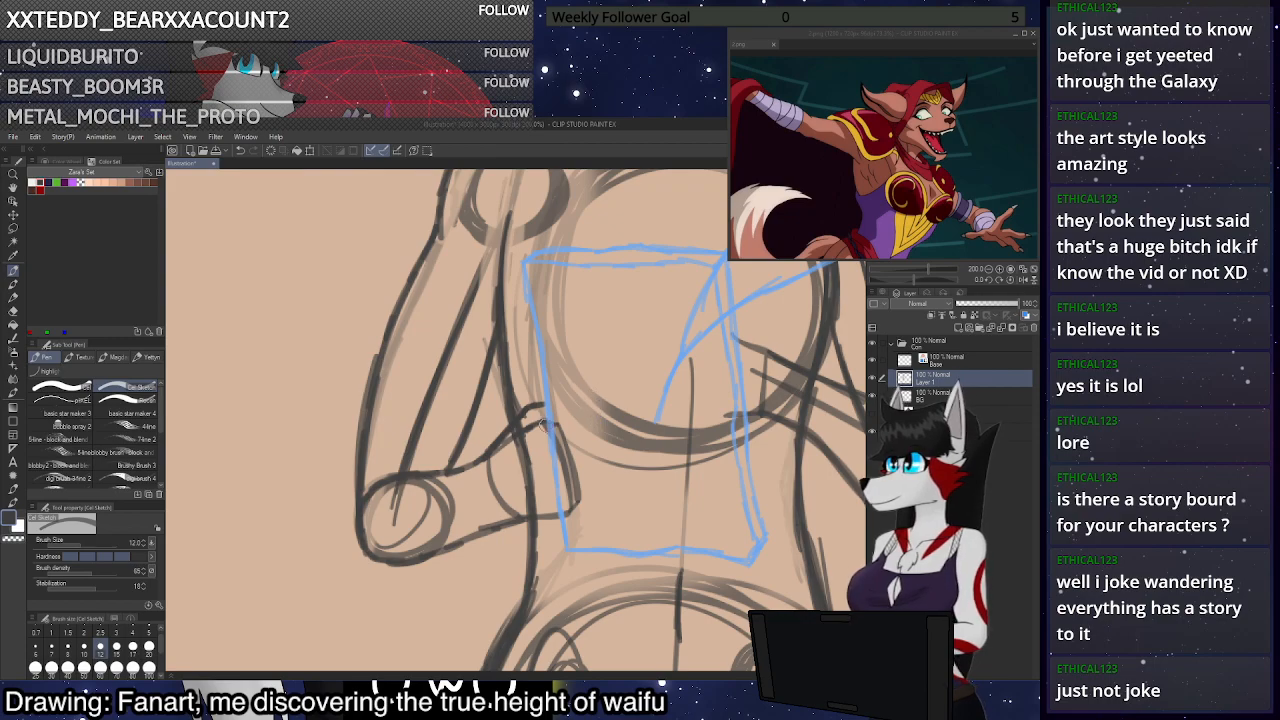
{"action": "mouse_move", "coordinate": [557, 412]}
{"action": "left_mouse_down"}
{"action": "mouse_move", "coordinate": [633, 410]}
{"action": "mouse_move", "coordinate": [553, 437]}
{"action": "left_mouse_up"}
{"action": "key", "text": "ctrl+z"}
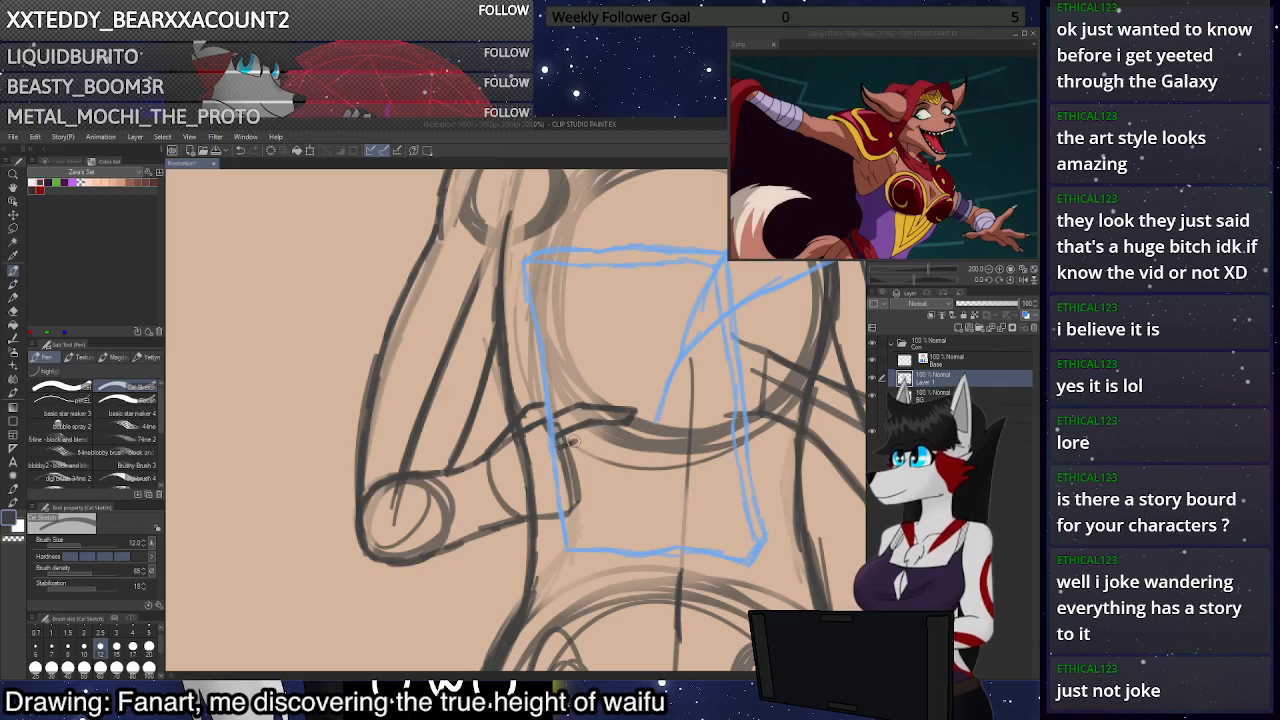
{"action": "left_click_drag", "start_coordinate": [593, 436], "coordinate": [640, 437]}
{"action": "key", "text": "ctrl+z"}
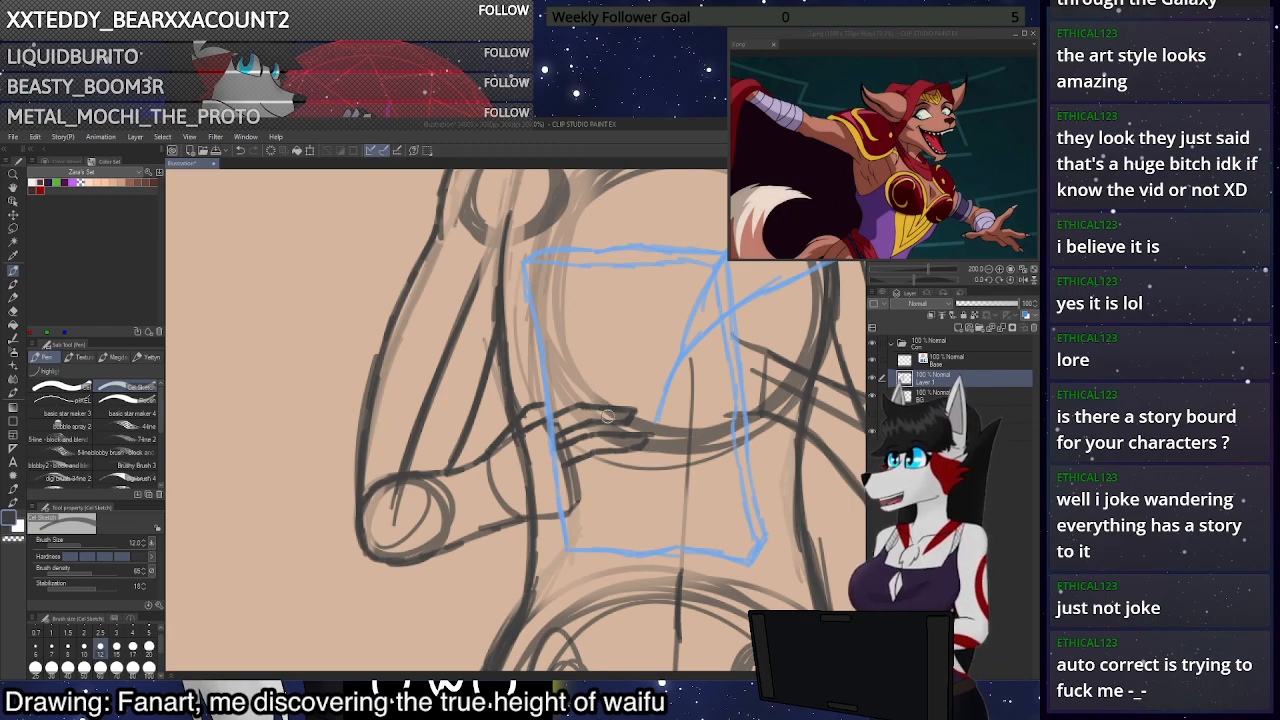
{"action": "scroll", "coordinate": [605, 411], "scroll_direction": "up", "scroll_amount": 2}
{"action": "mouse_move", "coordinate": [540, 480]}
{"action": "left_mouse_down"}
{"action": "mouse_move", "coordinate": [594, 456]}
{"action": "mouse_move", "coordinate": [647, 459]}
{"action": "left_mouse_up"}
{"action": "key", "text": "ctrl+z"}
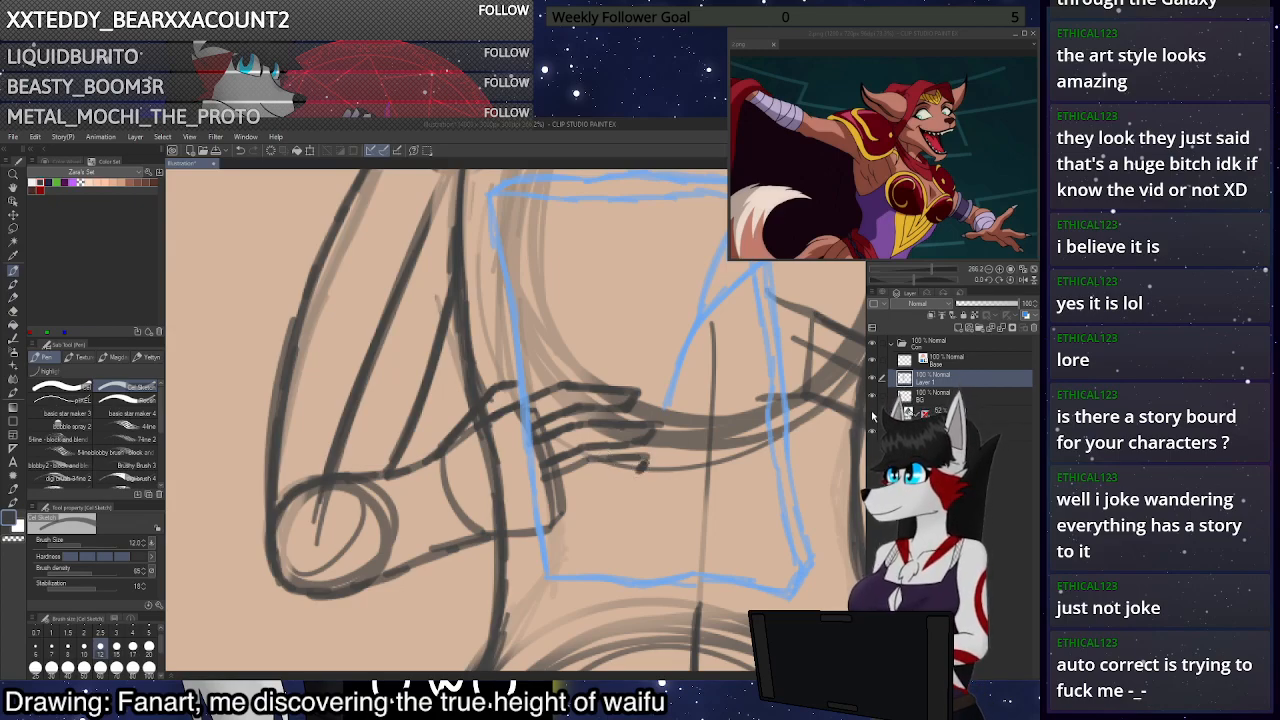
Undo the finger strokes drawn from the left-hand wrist across the book
{"action": "left_click", "coordinate": [871, 414]}
{"action": "left_click", "coordinate": [871, 413]}
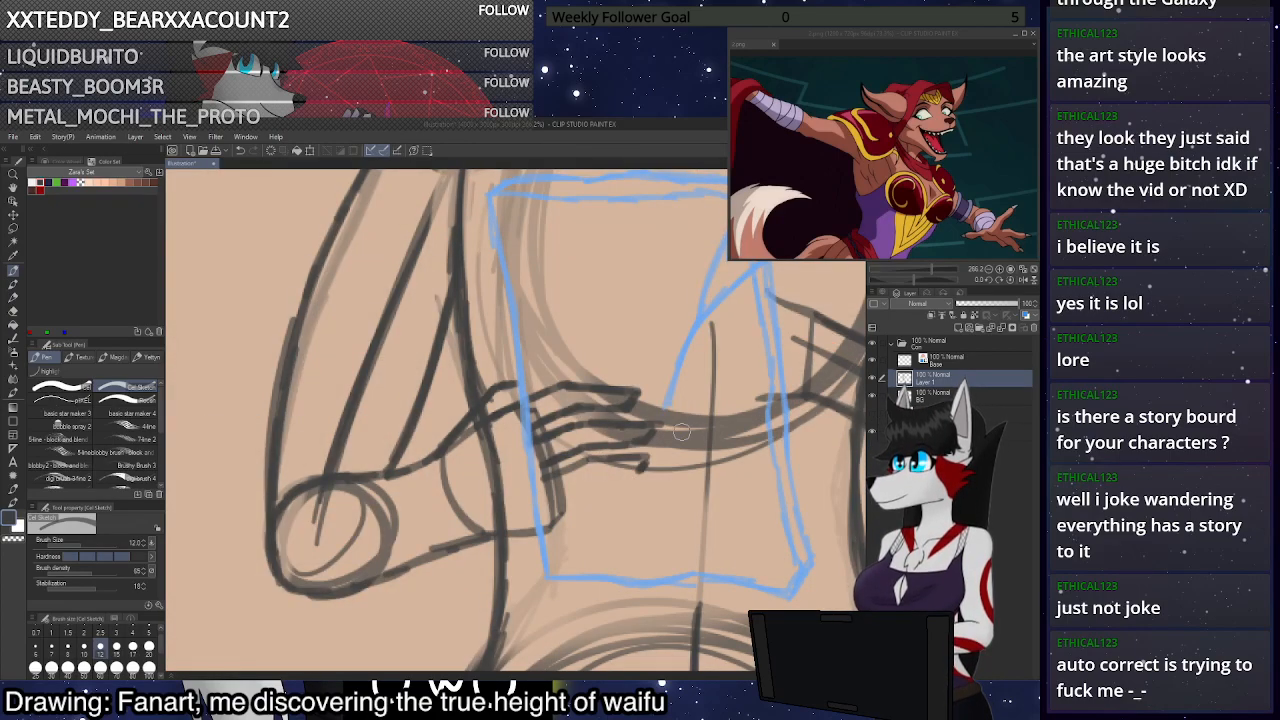
{"action": "scroll", "coordinate": [647, 462], "scroll_direction": "down", "scroll_amount": 4}
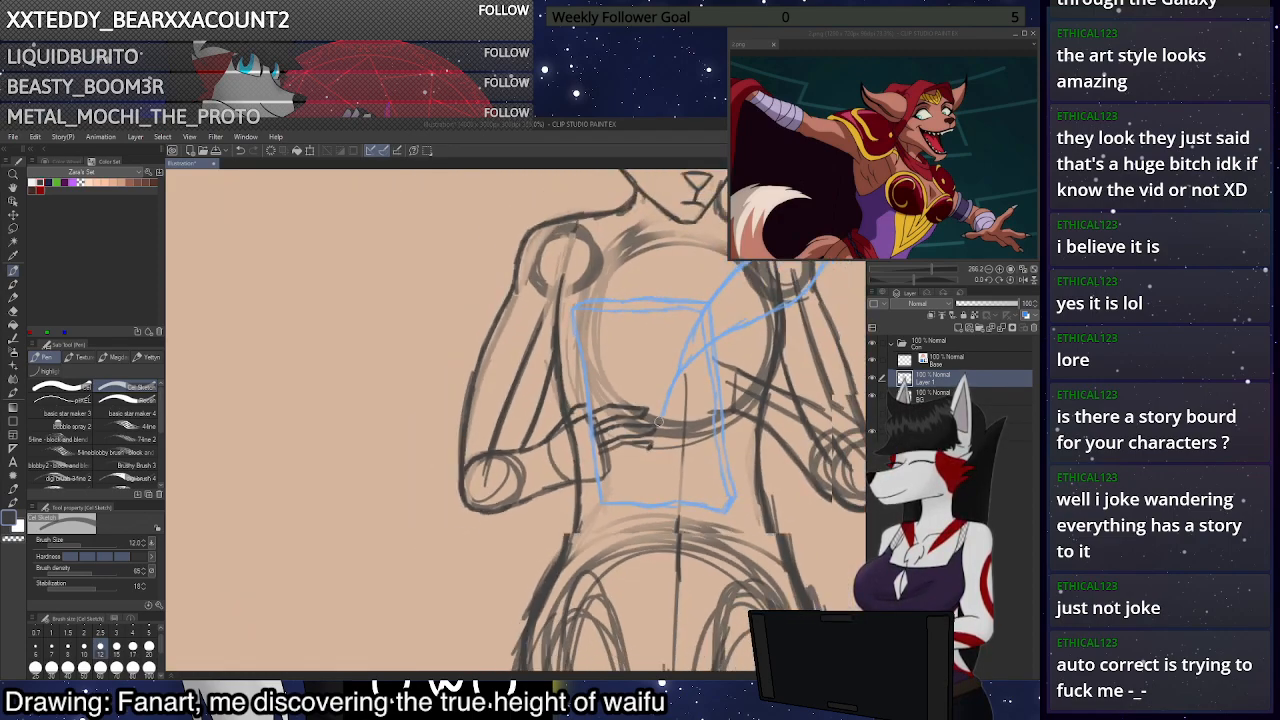
{"action": "scroll", "coordinate": [659, 421], "scroll_direction": "up", "scroll_amount": 2}
{"action": "key", "text": "c"}
{"action": "mouse_move", "coordinate": [562, 392]}
{"action": "left_mouse_down"}
{"action": "mouse_move", "coordinate": [601, 455]}
{"action": "mouse_move", "coordinate": [621, 463]}
{"action": "mouse_move", "coordinate": [652, 425]}
{"action": "left_mouse_up"}
{"action": "key", "text": "ctrl+z"}
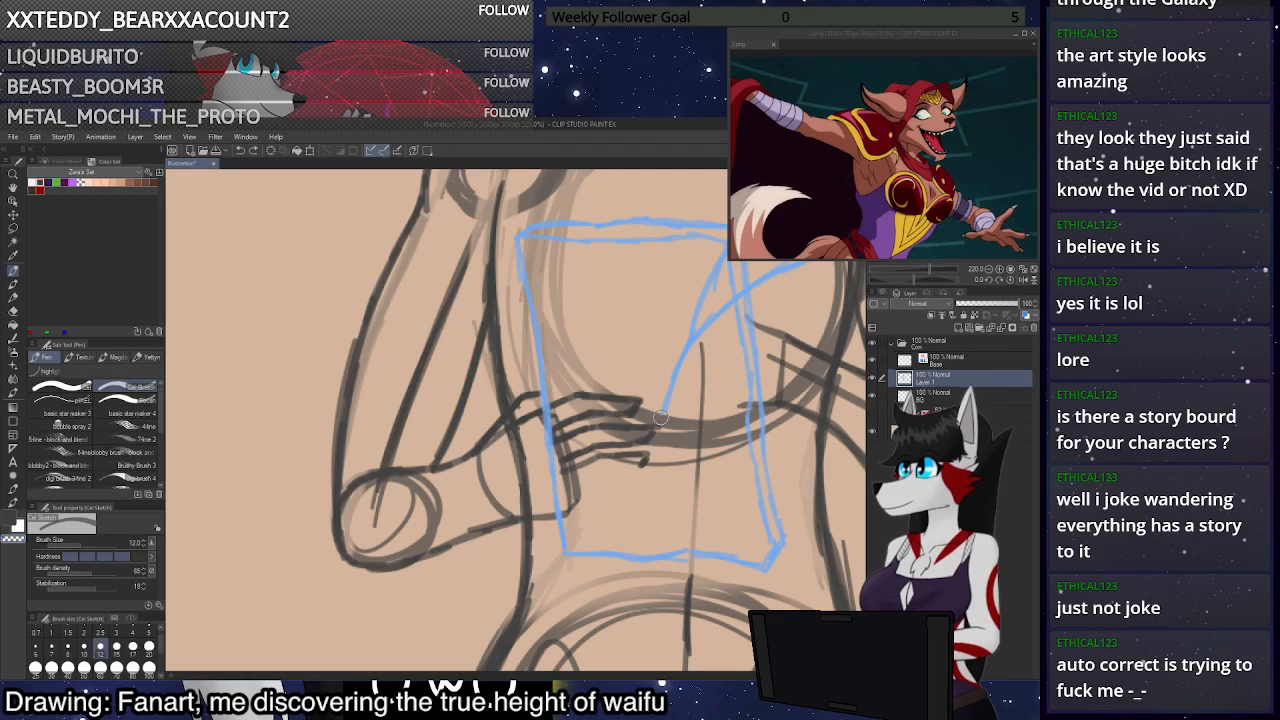
{"action": "key", "text": "ctrl+z"}
{"action": "key", "text": "ctrl+z"}
{"action": "key", "text": "ctrl+z"}
{"action": "key", "text": "ctrl+z"}
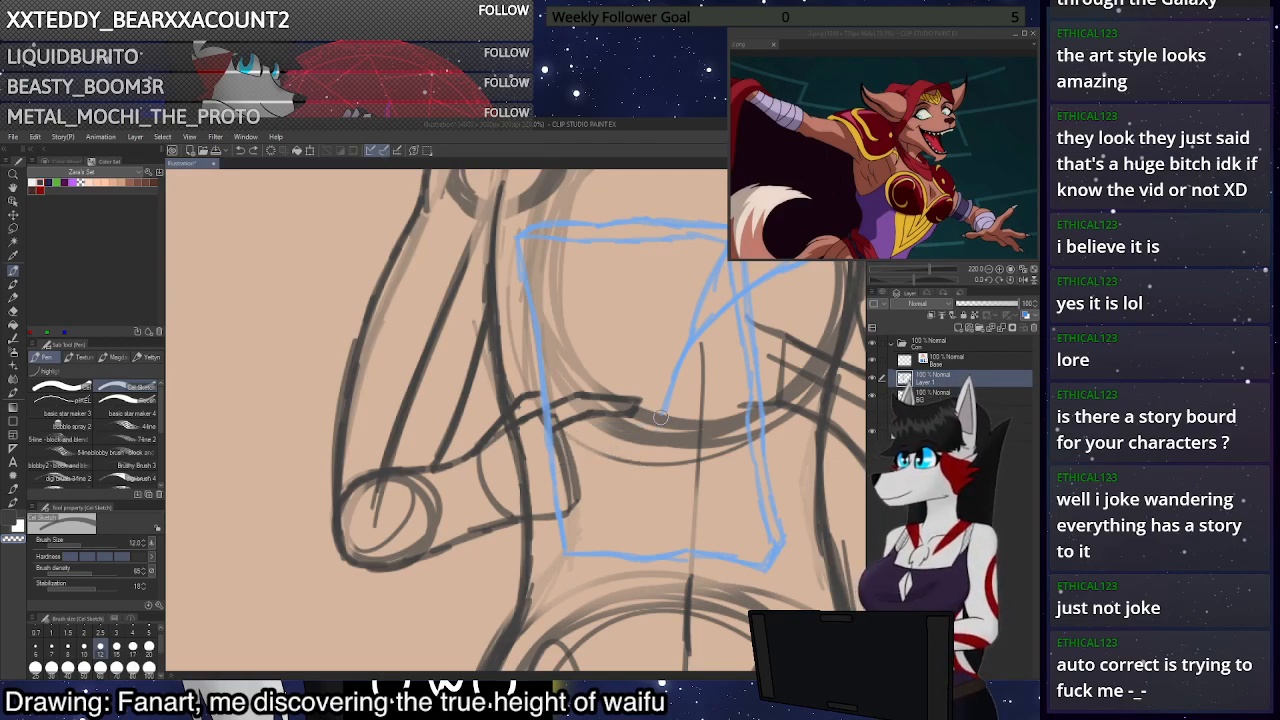
{"action": "key", "text": "ctrl+z"}
{"action": "key", "text": "ctrl+z"}
{"action": "key", "text": "ctrl+z"}
{"action": "key", "text": "ctrl+z"}
{"action": "key", "text": "ctrl+z"}
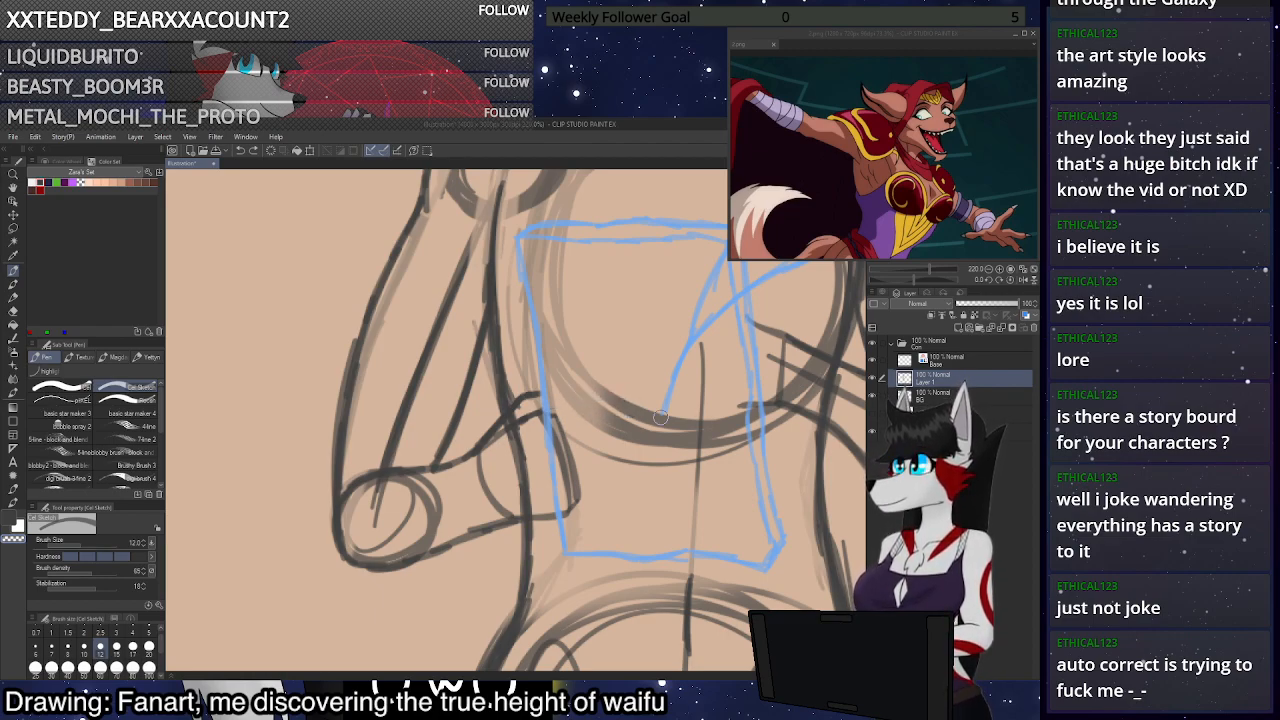
Try to sketch an upward-angled index finger from the left-hand wrist over the book
{"action": "key", "text": "c"}
{"action": "mouse_move", "coordinate": [542, 414]}
{"action": "left_mouse_down"}
{"action": "mouse_move", "coordinate": [621, 372]}
{"action": "mouse_move", "coordinate": [532, 420]}
{"action": "left_mouse_up"}
{"action": "key", "text": "ctrl+z"}
{"action": "key", "text": "ctrl+z"}
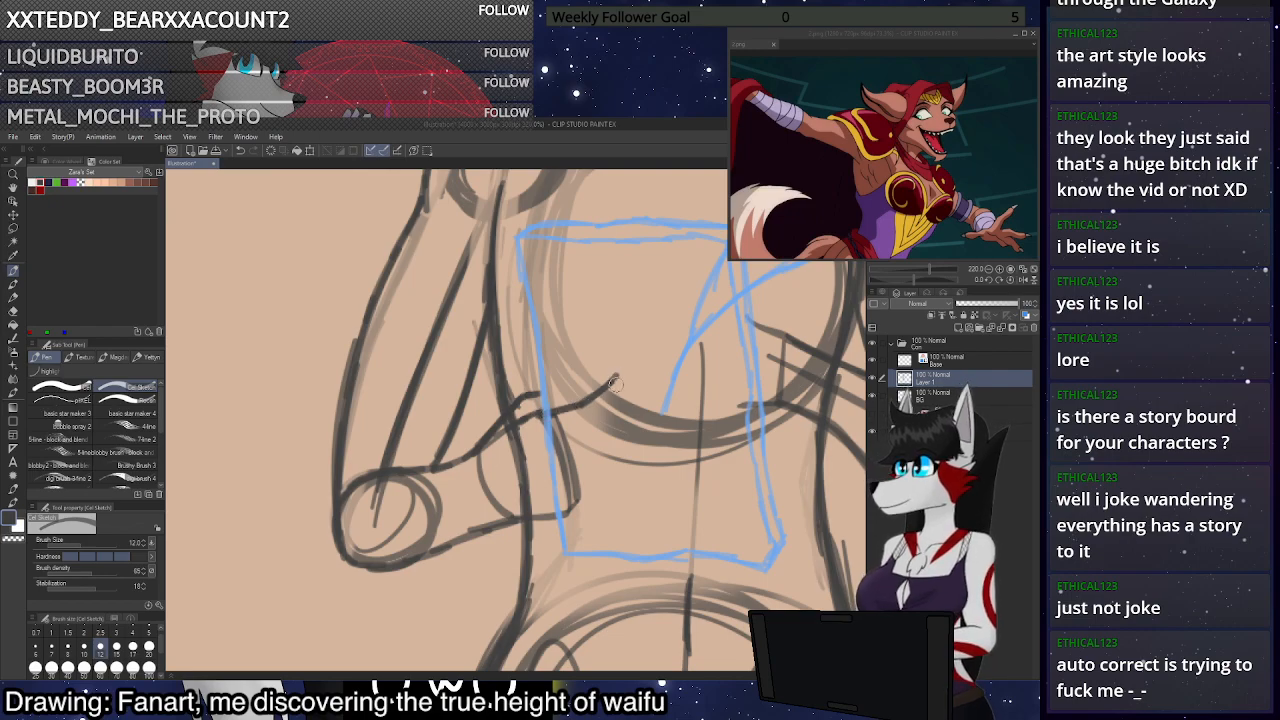
{"action": "mouse_move", "coordinate": [618, 378]}
{"action": "left_mouse_down"}
{"action": "mouse_move", "coordinate": [625, 387]}
{"action": "mouse_move", "coordinate": [595, 417]}
{"action": "left_mouse_up"}
{"action": "key", "text": "ctrl+z"}
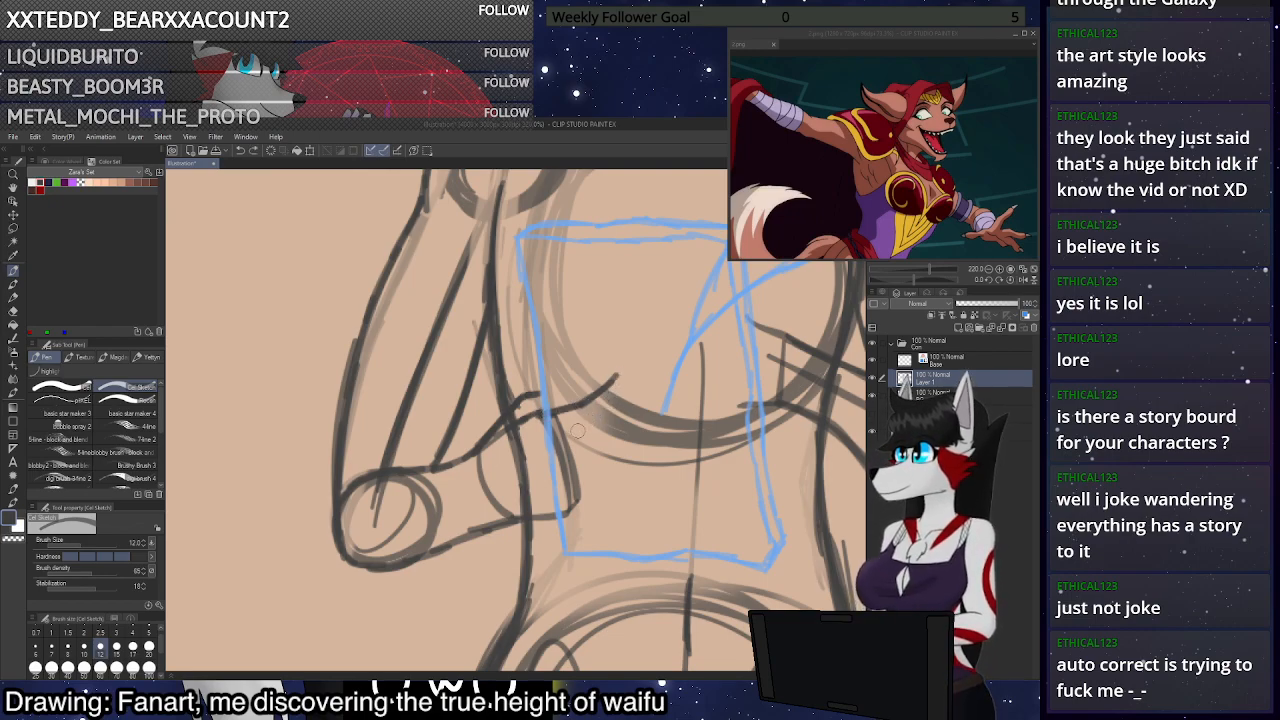
{"action": "key", "text": "ctrl+z"}
{"action": "key", "text": "ctrl+z"}
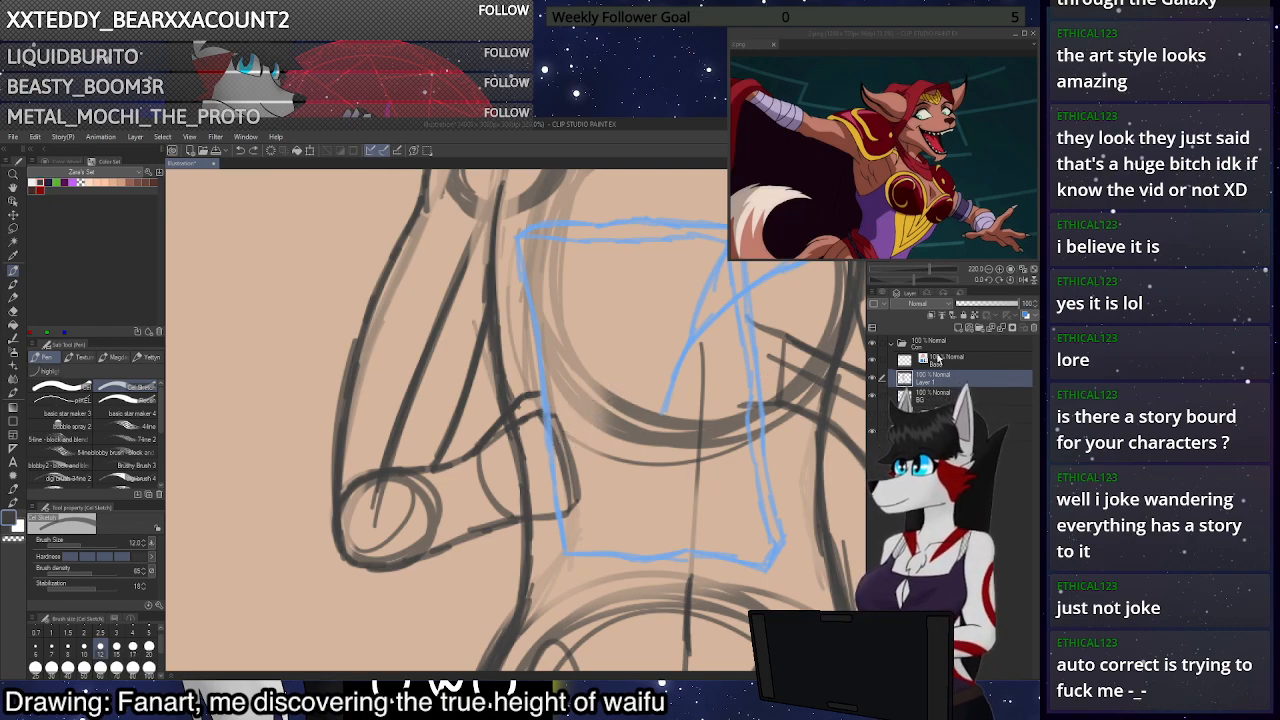
Trace four slanted finger guide lines for the left-hand arm over the temporarily shown mannequin
{"action": "left_click", "coordinate": [873, 415]}
{"action": "left_click_drag", "start_coordinate": [551, 420], "coordinate": [635, 380]}
{"action": "key", "text": "ctrl+z"}
{"action": "key", "text": "ctrl+z"}
{"action": "mouse_move", "coordinate": [551, 420]}
{"action": "left_mouse_down"}
{"action": "mouse_move", "coordinate": [618, 383]}
{"action": "mouse_move", "coordinate": [656, 381]}
{"action": "left_mouse_up"}
{"action": "key", "text": "ctrl+z"}
{"action": "mouse_move", "coordinate": [552, 421]}
{"action": "left_mouse_down"}
{"action": "mouse_move", "coordinate": [624, 386]}
{"action": "mouse_move", "coordinate": [664, 382]}
{"action": "left_mouse_up"}
{"action": "left_click_drag", "start_coordinate": [575, 440], "coordinate": [646, 405]}
{"action": "left_click_drag", "start_coordinate": [571, 471], "coordinate": [661, 431]}
{"action": "left_click_drag", "start_coordinate": [583, 495], "coordinate": [662, 455]}
{"action": "left_click", "coordinate": [873, 415]}
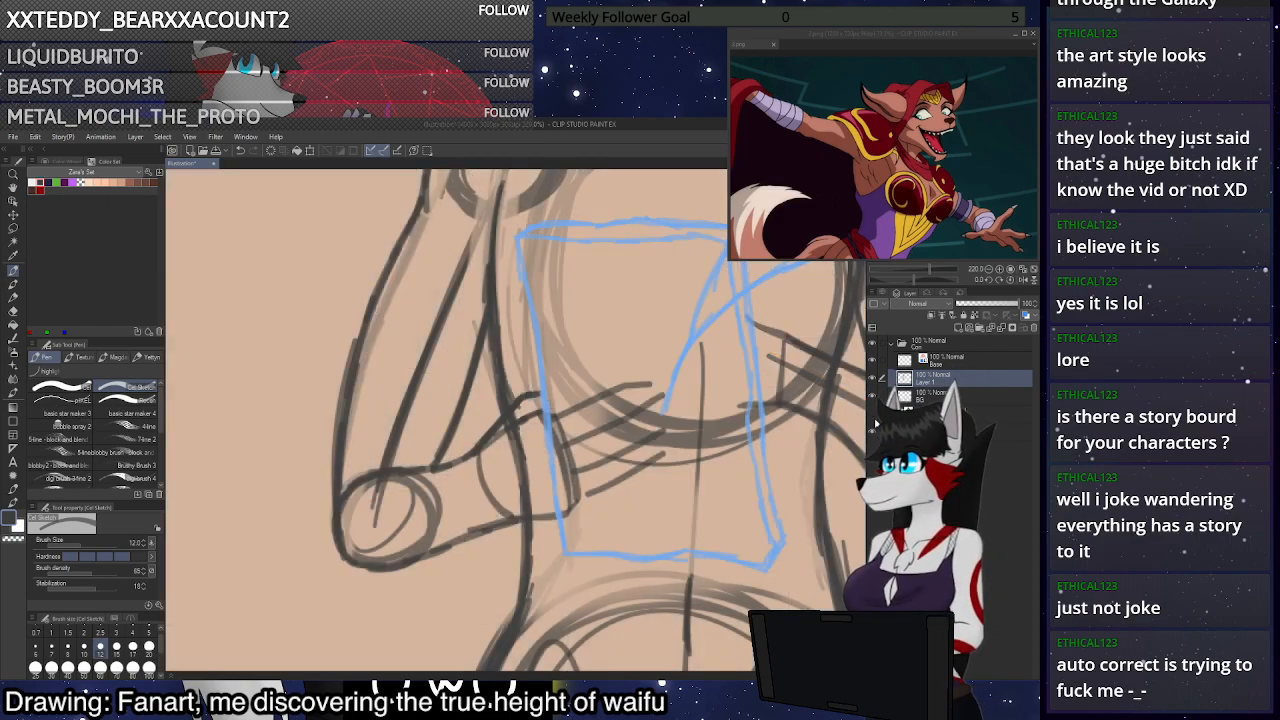
Outline the uppermost finger on the book, closing its tip and underside at brush size 8
{"action": "scroll", "coordinate": [659, 431], "scroll_direction": "up", "scroll_amount": 5}
{"action": "mouse_move", "coordinate": [651, 346]}
{"action": "left_mouse_down"}
{"action": "mouse_move", "coordinate": [590, 350]}
{"action": "mouse_move", "coordinate": [510, 383]}
{"action": "mouse_move", "coordinate": [600, 345]}
{"action": "mouse_move", "coordinate": [650, 350]}
{"action": "mouse_move", "coordinate": [620, 380]}
{"action": "left_mouse_up"}
{"action": "key", "text": "ctrl+z"}
{"action": "key", "text": "bracketleft"}
{"action": "key", "text": "bracketleft"}
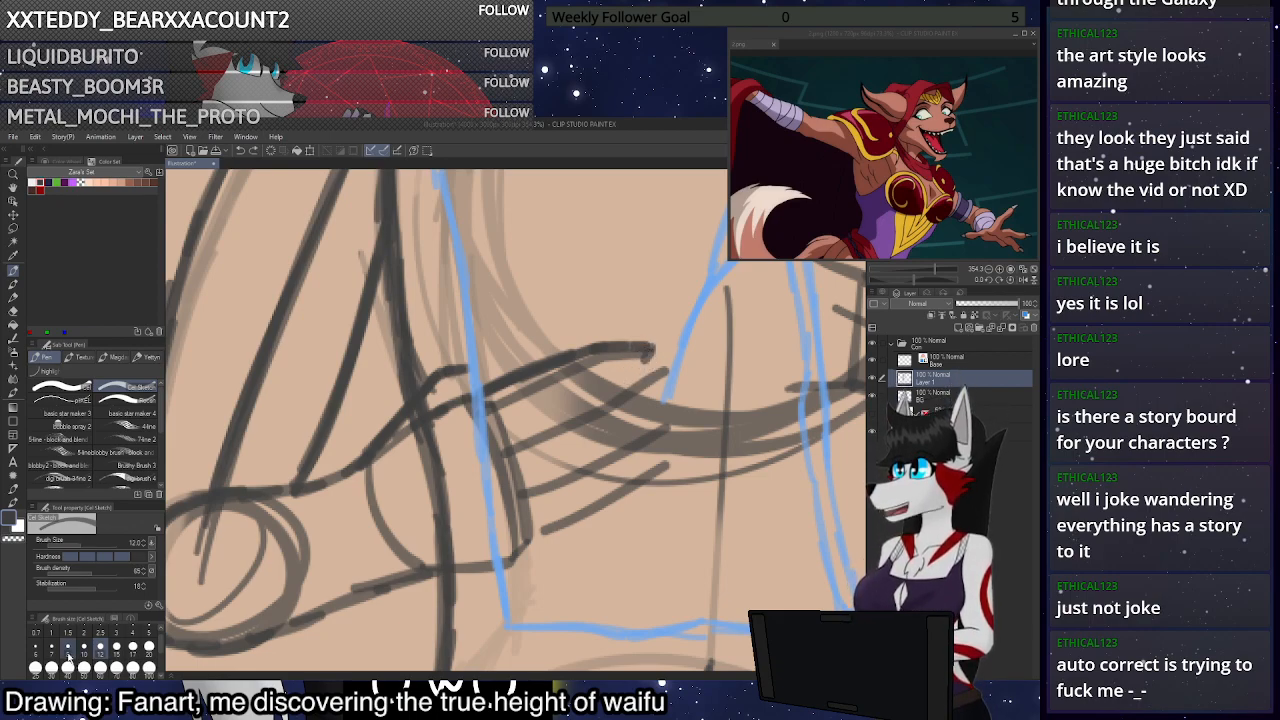
{"action": "mouse_move", "coordinate": [643, 366]}
{"action": "left_mouse_down"}
{"action": "mouse_move", "coordinate": [591, 372]}
{"action": "mouse_move", "coordinate": [625, 373]}
{"action": "mouse_move", "coordinate": [493, 428]}
{"action": "mouse_move", "coordinate": [635, 372]}
{"action": "mouse_move", "coordinate": [651, 403]}
{"action": "mouse_move", "coordinate": [626, 416]}
{"action": "left_mouse_up"}
{"action": "key", "text": "ctrl+z"}
{"action": "key", "text": "ctrl+z"}
{"action": "key", "text": "ctrl+z"}
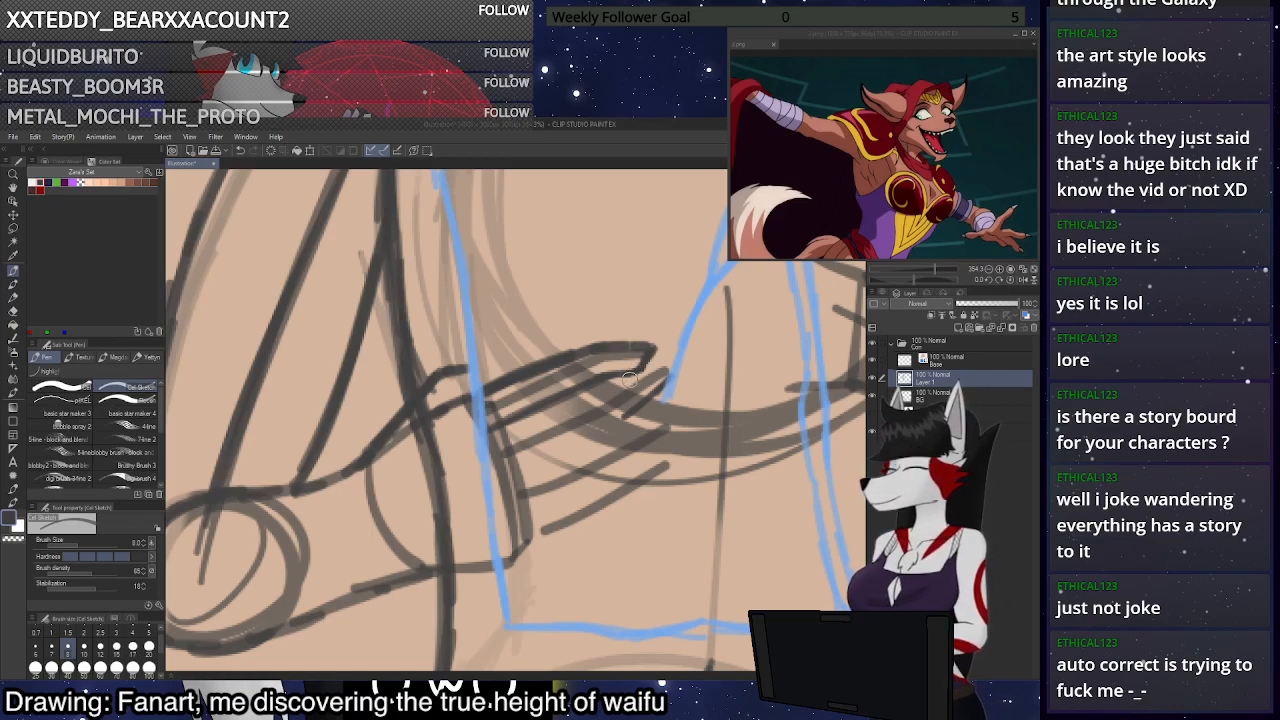
{"action": "scroll", "coordinate": [640, 362], "scroll_direction": "up", "scroll_amount": 1}
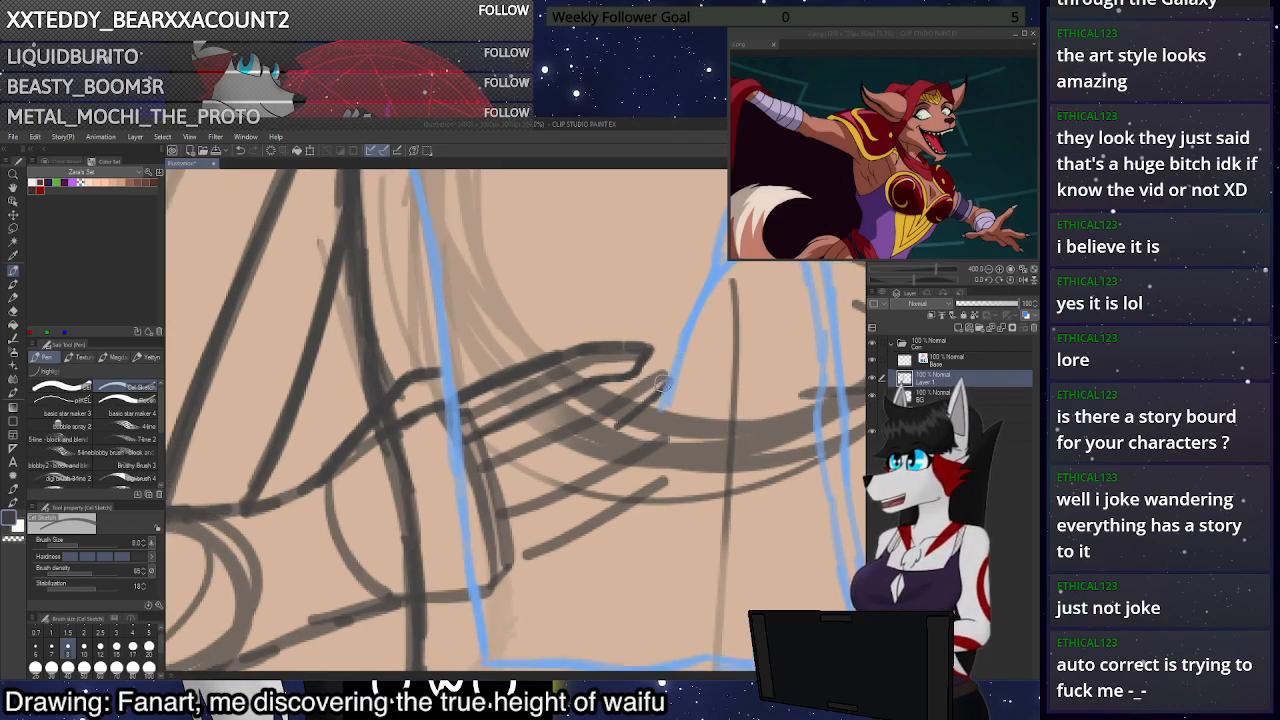
Outline the second finger beneath the uppermost one and start the upper edge of the third finger
{"action": "mouse_move", "coordinate": [666, 378]}
{"action": "left_mouse_down"}
{"action": "mouse_move", "coordinate": [674, 358]}
{"action": "mouse_move", "coordinate": [472, 458]}
{"action": "left_mouse_up"}
{"action": "mouse_move", "coordinate": [590, 400]}
{"action": "left_mouse_down"}
{"action": "mouse_move", "coordinate": [484, 456]}
{"action": "mouse_move", "coordinate": [670, 357]}
{"action": "mouse_move", "coordinate": [610, 430]}
{"action": "mouse_move", "coordinate": [510, 478]}
{"action": "mouse_move", "coordinate": [606, 430]}
{"action": "left_mouse_up"}
{"action": "key", "text": "ctrl+z"}
{"action": "key", "text": "ctrl+z"}
{"action": "left_click_drag", "start_coordinate": [484, 498], "coordinate": [602, 434]}
{"action": "key", "text": "ctrl+z"}
{"action": "key", "text": "ctrl+z"}
{"action": "left_click_drag", "start_coordinate": [487, 495], "coordinate": [628, 424]}
{"action": "left_click_drag", "start_coordinate": [531, 474], "coordinate": [610, 433]}
{"action": "left_click_drag", "start_coordinate": [487, 495], "coordinate": [626, 420]}
{"action": "scroll", "coordinate": [613, 368], "scroll_direction": "down", "scroll_amount": 3}
{"action": "scroll", "coordinate": [638, 430], "scroll_direction": "up", "scroll_amount": 5}
{"action": "left_click_drag", "start_coordinate": [414, 468], "coordinate": [520, 424]}
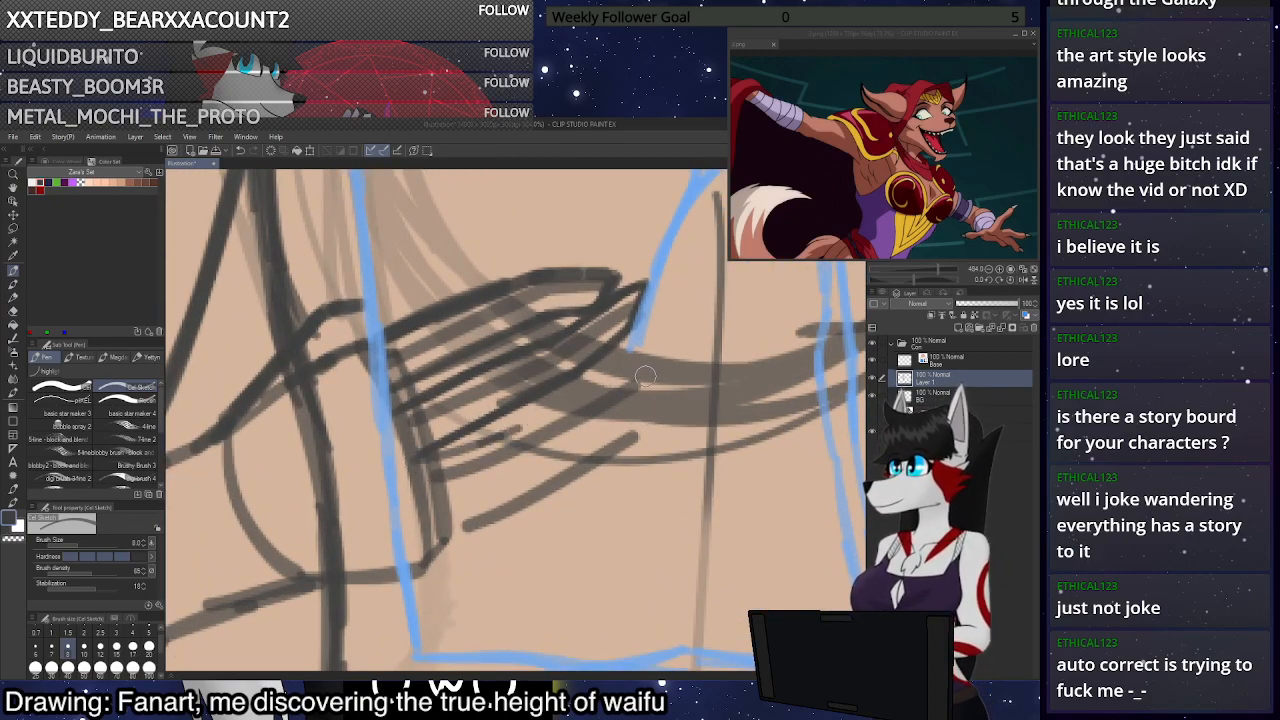
Reshape the uppermost finger's tip into a point, clearing its inner lines with the transparent colour
{"action": "key", "text": "c"}
{"action": "mouse_move", "coordinate": [614, 280]}
{"action": "left_mouse_down"}
{"action": "mouse_move", "coordinate": [597, 299]}
{"action": "mouse_move", "coordinate": [588, 272]}
{"action": "mouse_move", "coordinate": [552, 274]}
{"action": "mouse_move", "coordinate": [629, 265]}
{"action": "mouse_move", "coordinate": [583, 306]}
{"action": "left_mouse_up"}
{"action": "key", "text": "c"}
{"action": "mouse_move", "coordinate": [518, 277]}
{"action": "left_mouse_down"}
{"action": "mouse_move", "coordinate": [626, 266]}
{"action": "mouse_move", "coordinate": [535, 296]}
{"action": "left_mouse_up"}
{"action": "key", "text": "c"}
{"action": "left_click_drag", "start_coordinate": [532, 308], "coordinate": [453, 338]}
{"action": "key", "text": "c"}
{"action": "scroll", "coordinate": [706, 287], "scroll_direction": "down", "scroll_amount": 1}
{"action": "scroll", "coordinate": [652, 376], "scroll_direction": "up", "scroll_amount": 2}
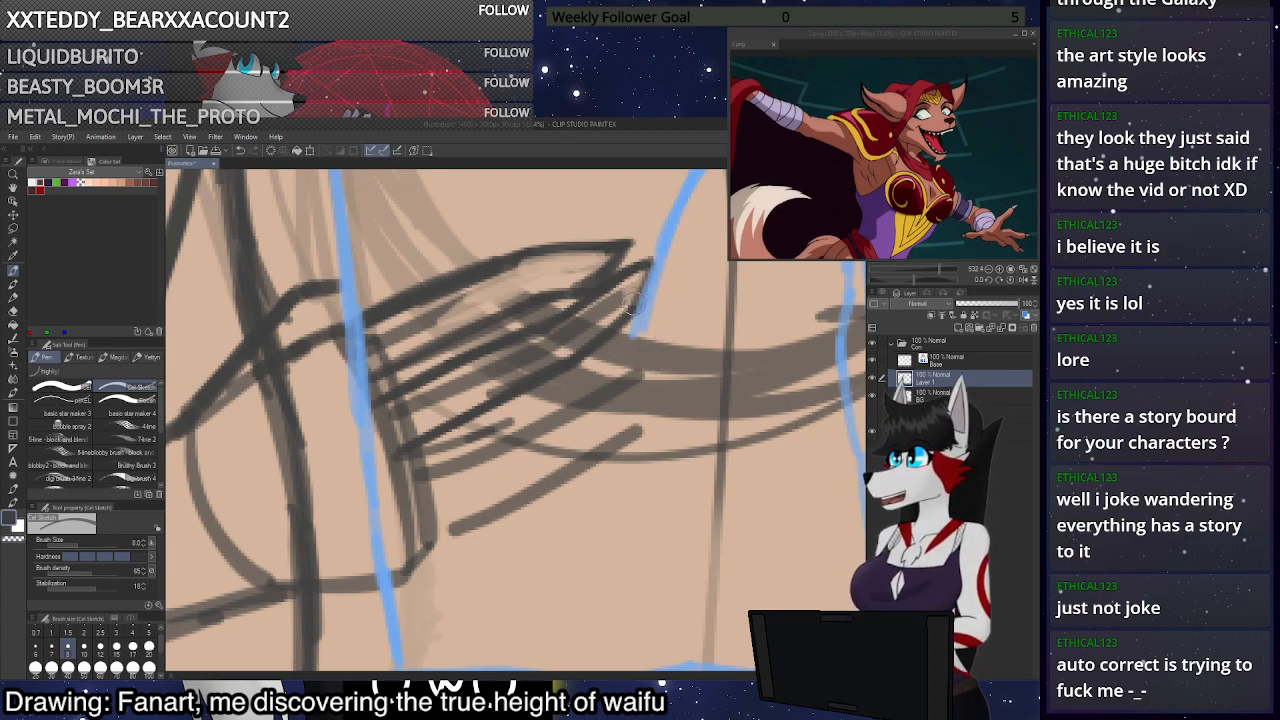
{"action": "scroll", "coordinate": [688, 350], "scroll_direction": "down", "scroll_amount": 6}
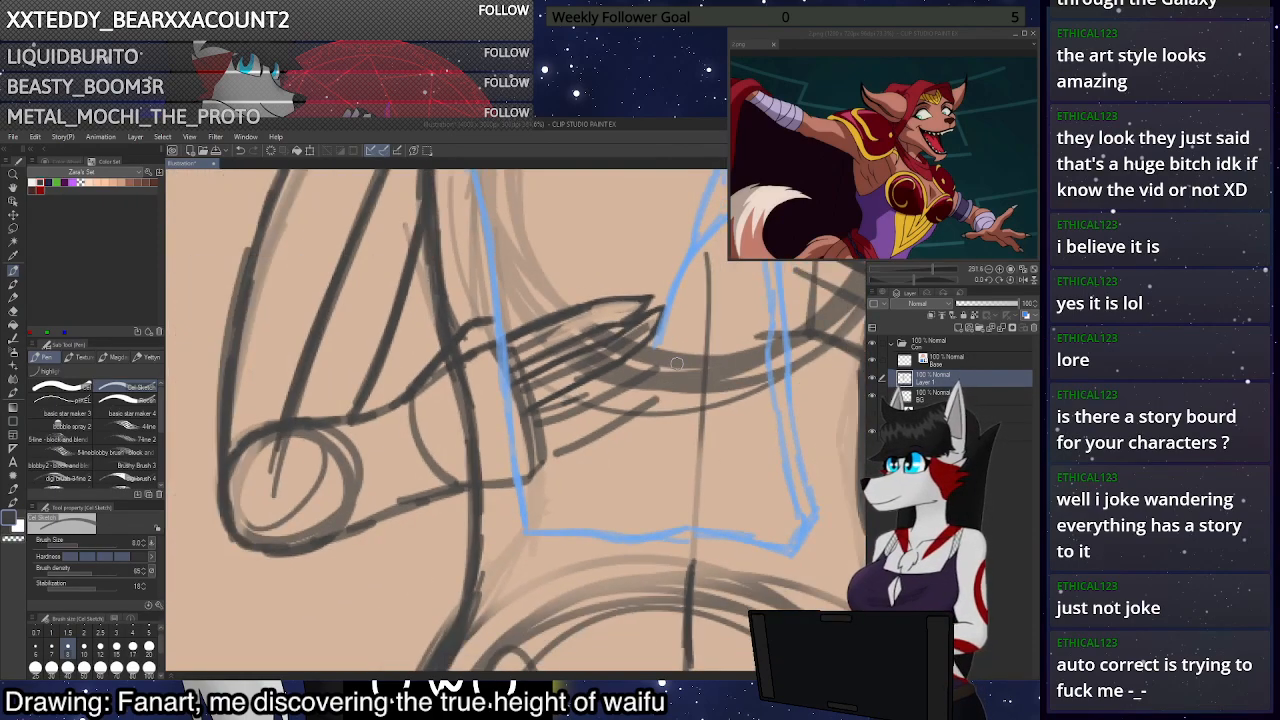
Outline the third finger with a closed tip and redraw the tip of the second finger
{"action": "scroll", "coordinate": [686, 363], "scroll_direction": "up", "scroll_amount": 5}
{"action": "mouse_move", "coordinate": [436, 442]}
{"action": "left_mouse_down"}
{"action": "mouse_move", "coordinate": [563, 405]}
{"action": "mouse_move", "coordinate": [632, 366]}
{"action": "mouse_move", "coordinate": [640, 385]}
{"action": "mouse_move", "coordinate": [610, 415]}
{"action": "mouse_move", "coordinate": [440, 495]}
{"action": "mouse_move", "coordinate": [610, 415]}
{"action": "mouse_move", "coordinate": [664, 367]}
{"action": "mouse_move", "coordinate": [588, 394]}
{"action": "left_mouse_up"}
{"action": "key", "text": "ctrl+z"}
{"action": "mouse_move", "coordinate": [668, 318]}
{"action": "left_mouse_down"}
{"action": "mouse_move", "coordinate": [654, 270]}
{"action": "mouse_move", "coordinate": [642, 305]}
{"action": "mouse_move", "coordinate": [662, 273]}
{"action": "mouse_move", "coordinate": [611, 297]}
{"action": "mouse_move", "coordinate": [677, 286]}
{"action": "mouse_move", "coordinate": [600, 347]}
{"action": "mouse_move", "coordinate": [678, 286]}
{"action": "mouse_move", "coordinate": [622, 320]}
{"action": "mouse_move", "coordinate": [629, 272]}
{"action": "left_mouse_up"}
{"action": "key", "text": "c"}
{"action": "key", "text": "c"}
{"action": "scroll", "coordinate": [648, 238], "scroll_direction": "down", "scroll_amount": 3}
{"action": "scroll", "coordinate": [654, 350], "scroll_direction": "up", "scroll_amount": 7}
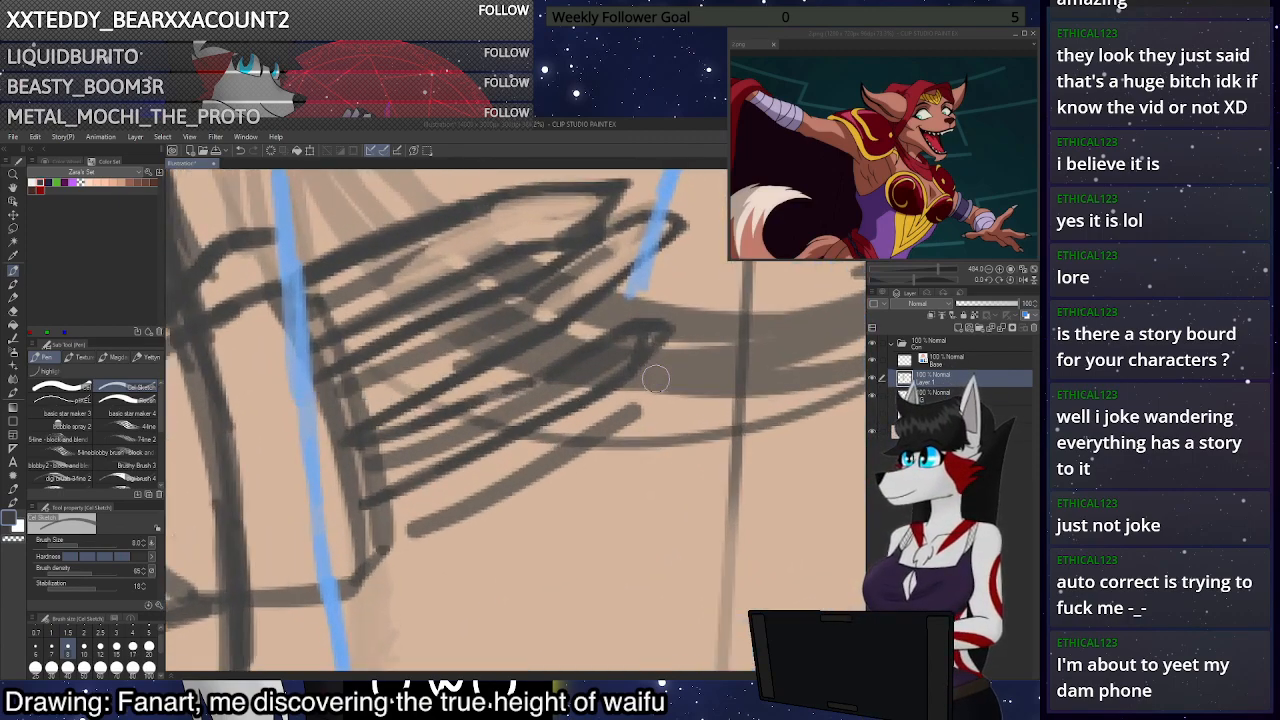
Erase the stray guide lines inside the upper three fingers with the transparent colour
{"action": "key", "text": "c"}
{"action": "left_click_drag", "start_coordinate": [648, 340], "coordinate": [354, 478]}
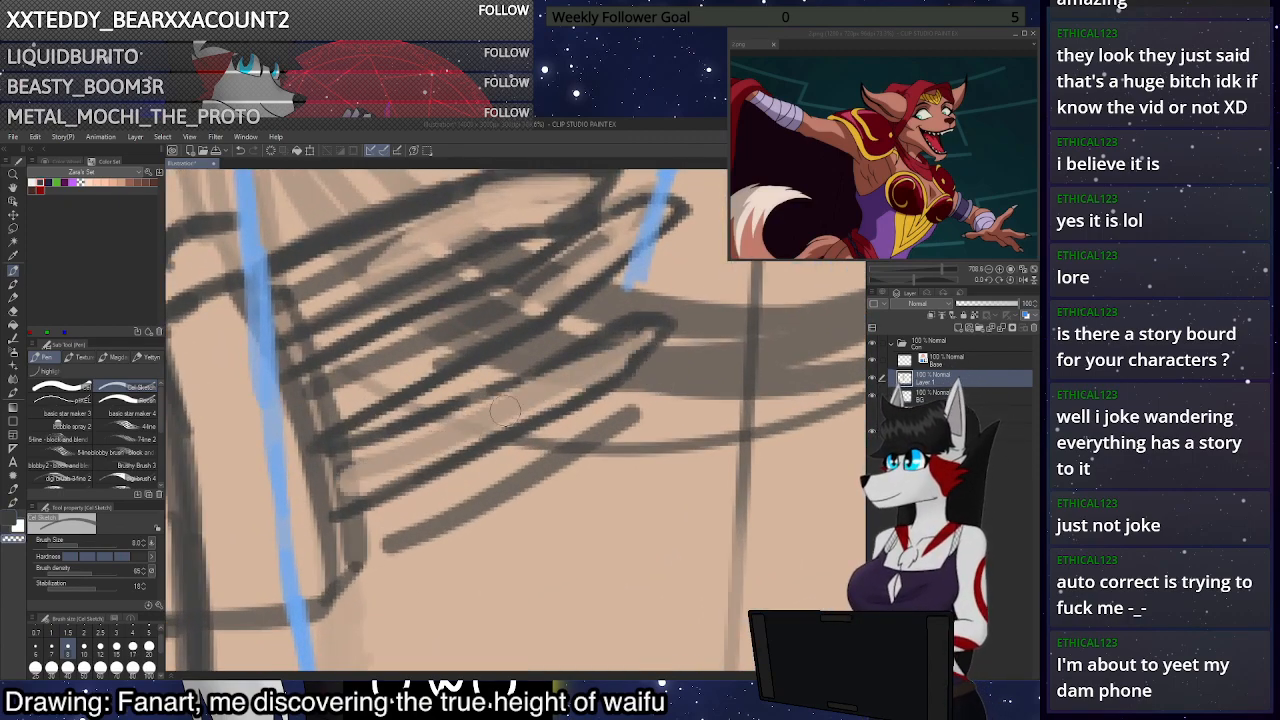
{"action": "left_click_drag", "start_coordinate": [634, 336], "coordinate": [535, 383]}
{"action": "scroll", "coordinate": [648, 342], "scroll_direction": "down", "scroll_amount": 5}
{"action": "scroll", "coordinate": [660, 290], "scroll_direction": "up", "scroll_amount": 2}
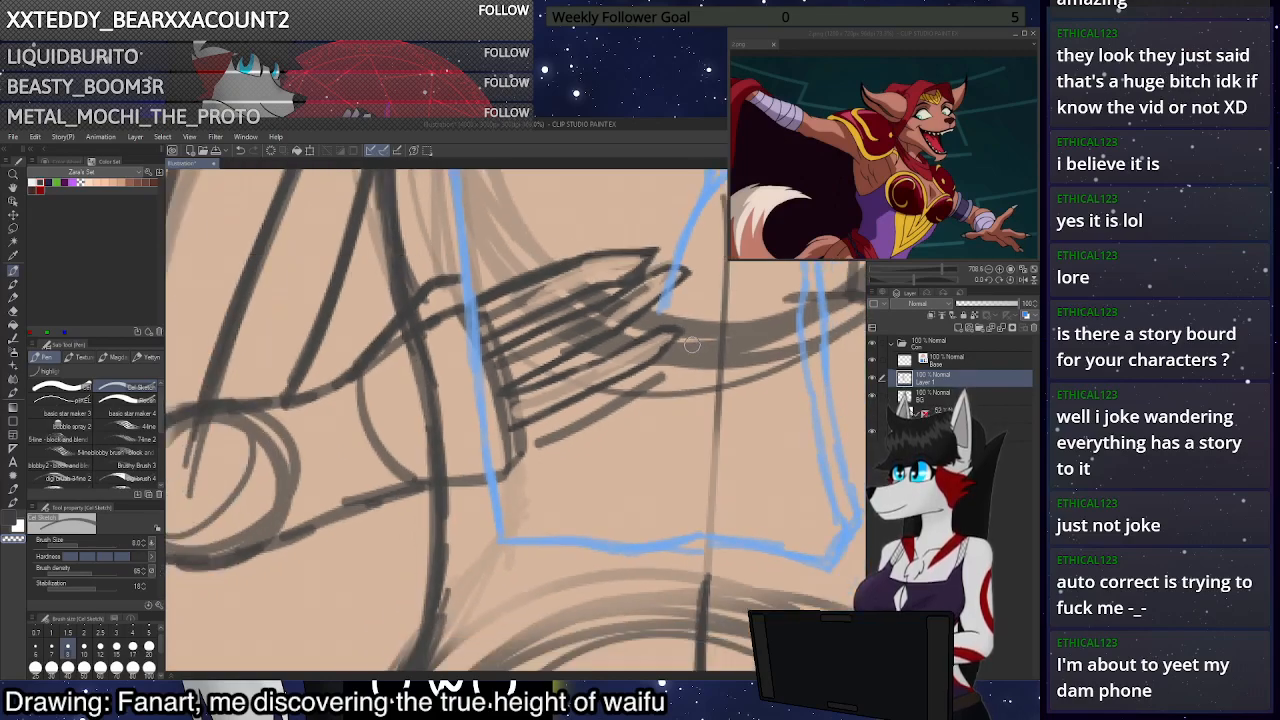
{"action": "scroll", "coordinate": [660, 288], "scroll_direction": "up", "scroll_amount": 2}
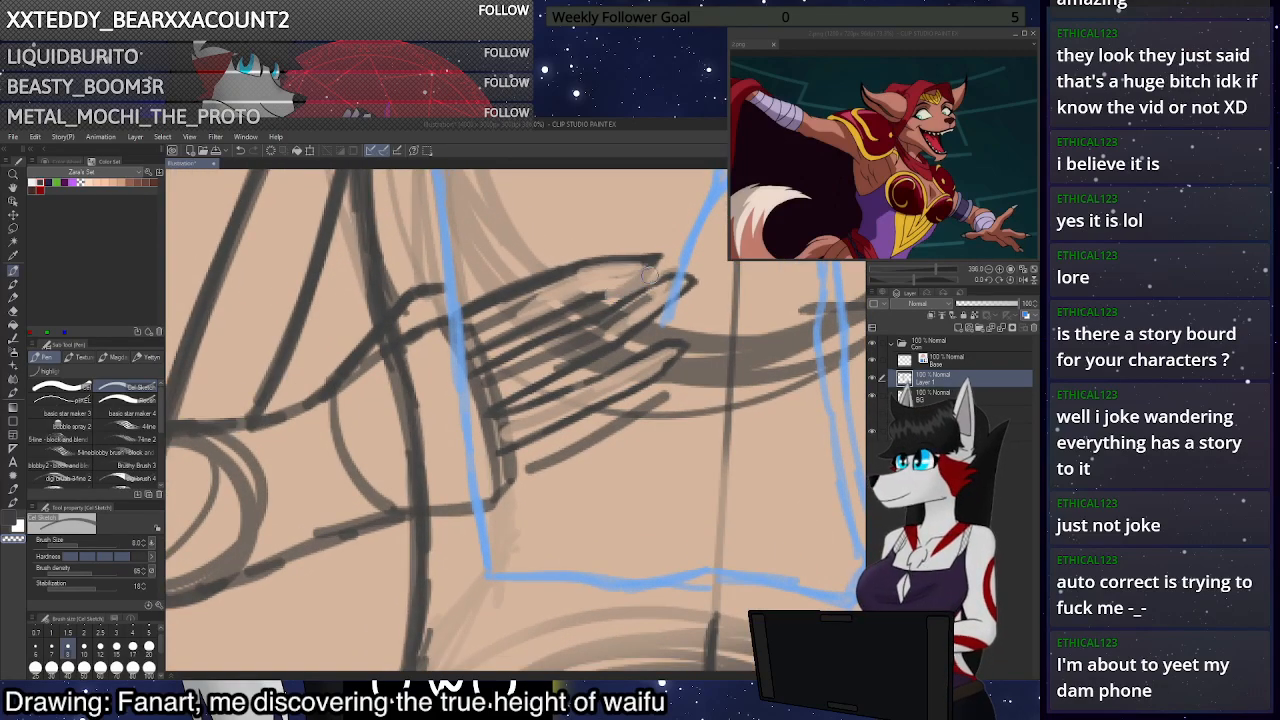
{"action": "mouse_move", "coordinate": [597, 294]}
{"action": "left_mouse_down"}
{"action": "mouse_move", "coordinate": [654, 260]}
{"action": "mouse_move", "coordinate": [592, 300]}
{"action": "left_mouse_up"}
Sketch the upper and lower edges of the little finger below the third finger, undoing unsuccessful strokes
{"action": "scroll", "coordinate": [655, 388], "scroll_direction": "up", "scroll_amount": 2}
{"action": "mouse_move", "coordinate": [672, 390]}
{"action": "left_mouse_down"}
{"action": "mouse_move", "coordinate": [655, 426]}
{"action": "mouse_move", "coordinate": [655, 392]}
{"action": "mouse_move", "coordinate": [490, 468]}
{"action": "left_mouse_up"}
{"action": "key", "text": "ctrl+z"}
{"action": "mouse_move", "coordinate": [573, 429]}
{"action": "left_mouse_down"}
{"action": "mouse_move", "coordinate": [445, 488]}
{"action": "mouse_move", "coordinate": [492, 510]}
{"action": "mouse_move", "coordinate": [538, 486]}
{"action": "left_mouse_up"}
{"action": "key", "text": "ctrl+z"}
{"action": "left_click_drag", "start_coordinate": [436, 539], "coordinate": [659, 431]}
{"action": "key", "text": "ctrl+z"}
{"action": "key", "text": "ctrl+z"}
{"action": "mouse_move", "coordinate": [440, 540]}
{"action": "left_mouse_down"}
{"action": "mouse_move", "coordinate": [712, 398]}
{"action": "mouse_move", "coordinate": [688, 387]}
{"action": "mouse_move", "coordinate": [668, 418]}
{"action": "left_mouse_up"}
{"action": "key", "text": "ctrl+z"}
{"action": "key", "text": "ctrl+z"}
{"action": "key", "text": "ctrl+z"}
{"action": "key", "text": "ctrl+z"}
{"action": "key", "text": "ctrl+z"}
{"action": "key", "text": "ctrl+z"}
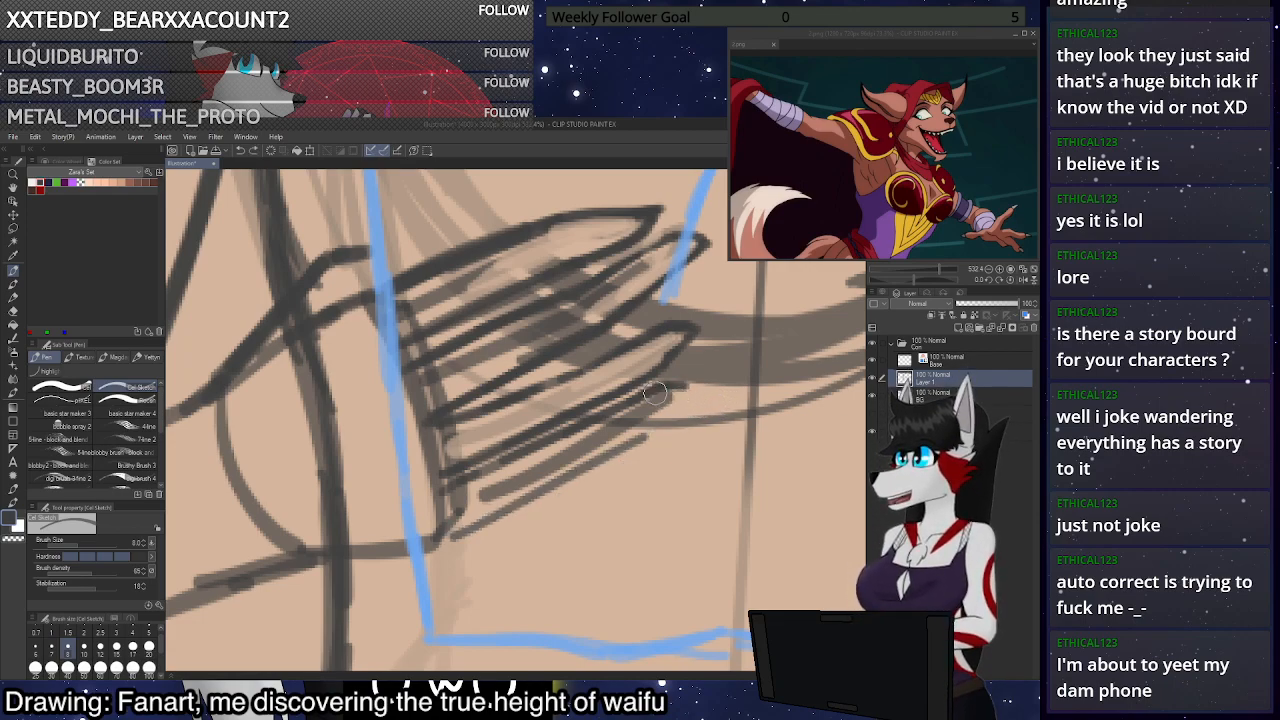
Close the little finger's tip and erase the guide line inside it with the transparent colour
{"action": "left_click_drag", "start_coordinate": [693, 403], "coordinate": [645, 437]}
{"action": "left_click_drag", "start_coordinate": [686, 414], "coordinate": [636, 443]}
{"action": "key", "text": "ctrl+z"}
{"action": "key", "text": "ctrl+z"}
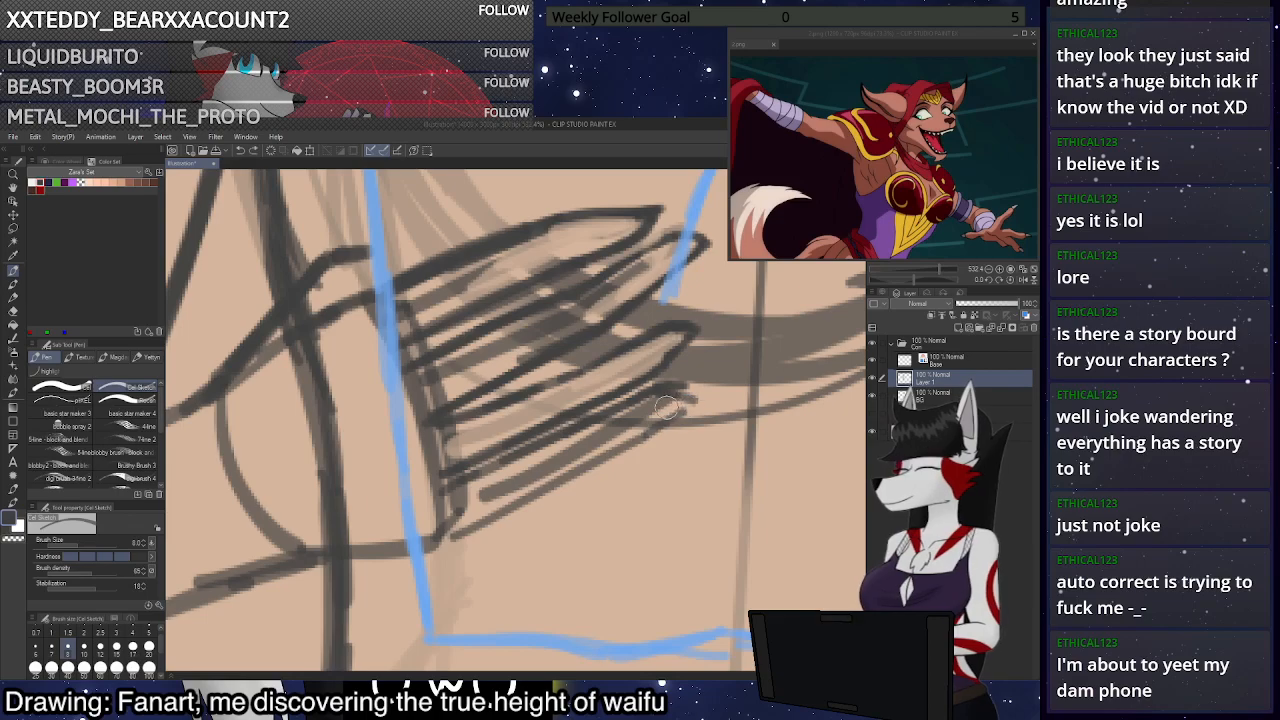
{"action": "key", "text": "c"}
{"action": "mouse_move", "coordinate": [647, 398]}
{"action": "left_mouse_down"}
{"action": "mouse_move", "coordinate": [683, 391]}
{"action": "mouse_move", "coordinate": [528, 452]}
{"action": "mouse_move", "coordinate": [616, 431]}
{"action": "mouse_move", "coordinate": [665, 402]}
{"action": "mouse_move", "coordinate": [685, 411]}
{"action": "mouse_move", "coordinate": [450, 535]}
{"action": "mouse_move", "coordinate": [588, 426]}
{"action": "mouse_move", "coordinate": [456, 479]}
{"action": "left_mouse_up"}
{"action": "key", "text": "c"}
{"action": "scroll", "coordinate": [592, 432], "scroll_direction": "down", "scroll_amount": 4}
{"action": "scroll", "coordinate": [488, 605], "scroll_direction": "down", "scroll_amount": 3}
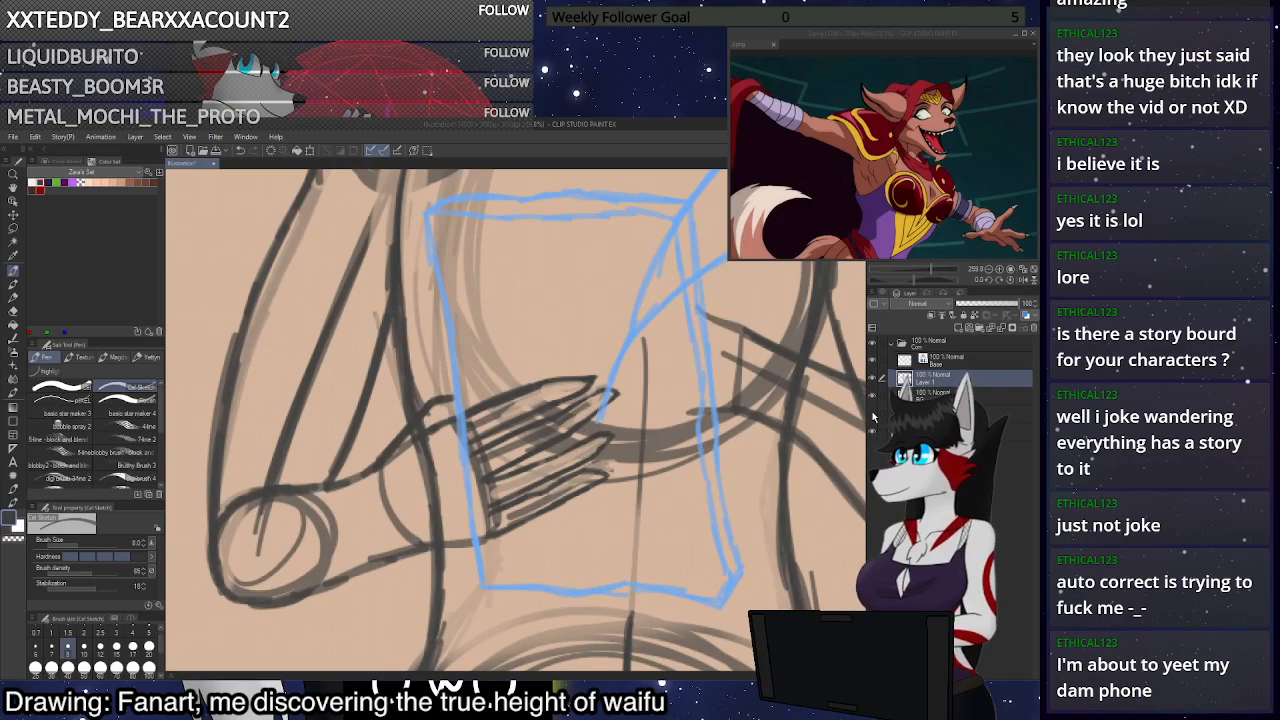
Show the mannequin layer to compare the sketched hand and whole figure with the pose, and hide it again
{"action": "left_click", "coordinate": [873, 416]}
{"action": "scroll", "coordinate": [651, 453], "scroll_direction": "down", "scroll_amount": 6}
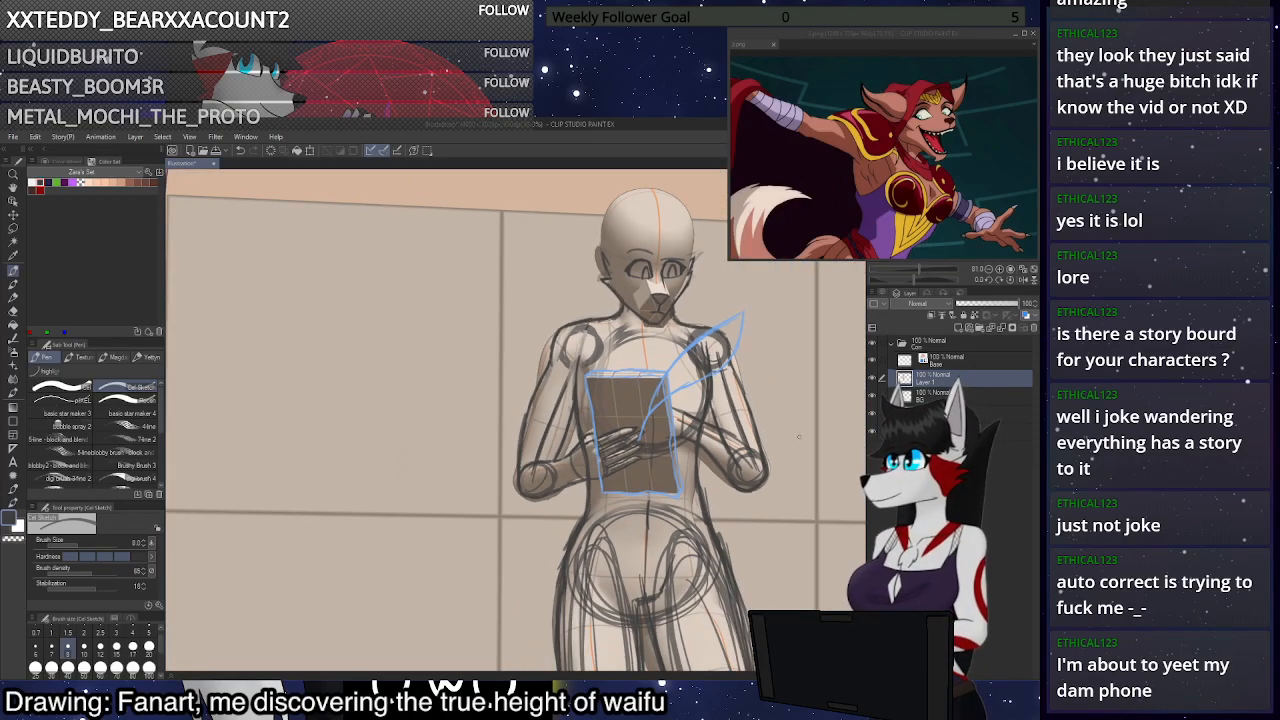
{"action": "scroll", "coordinate": [760, 370], "scroll_direction": "up", "scroll_amount": 4}
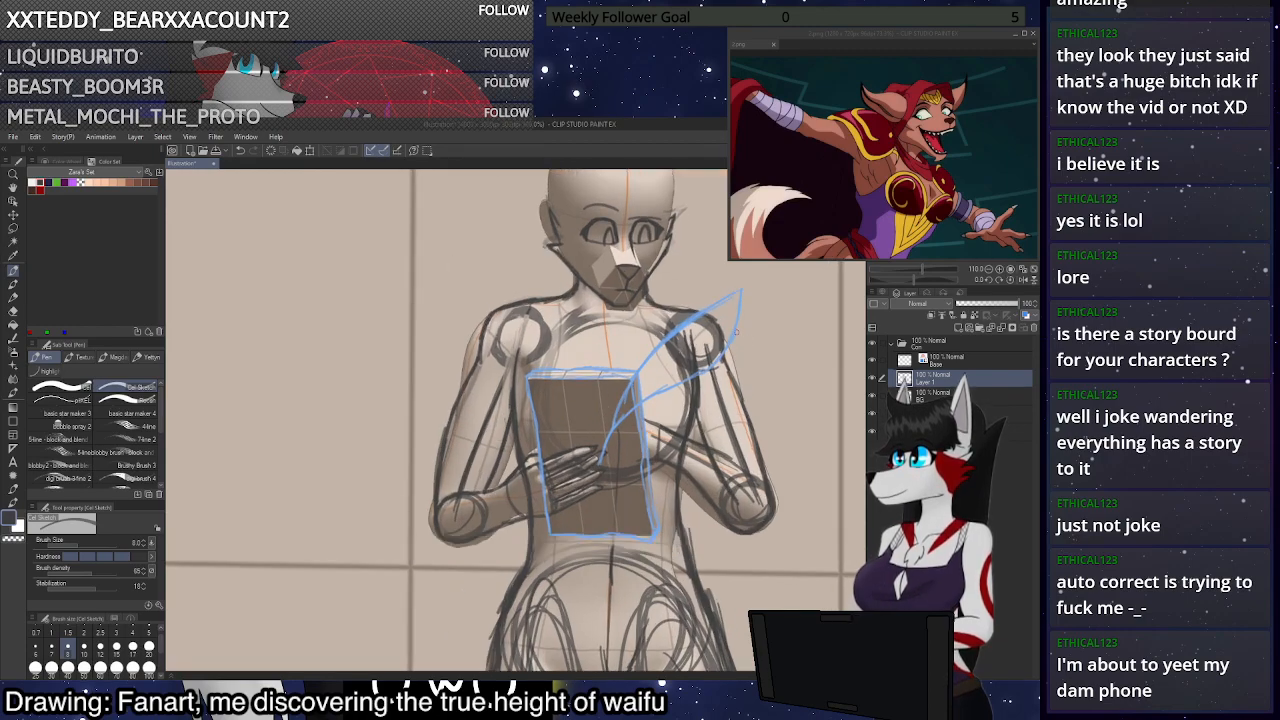
{"action": "scroll", "coordinate": [729, 374], "scroll_direction": "down", "scroll_amount": 4}
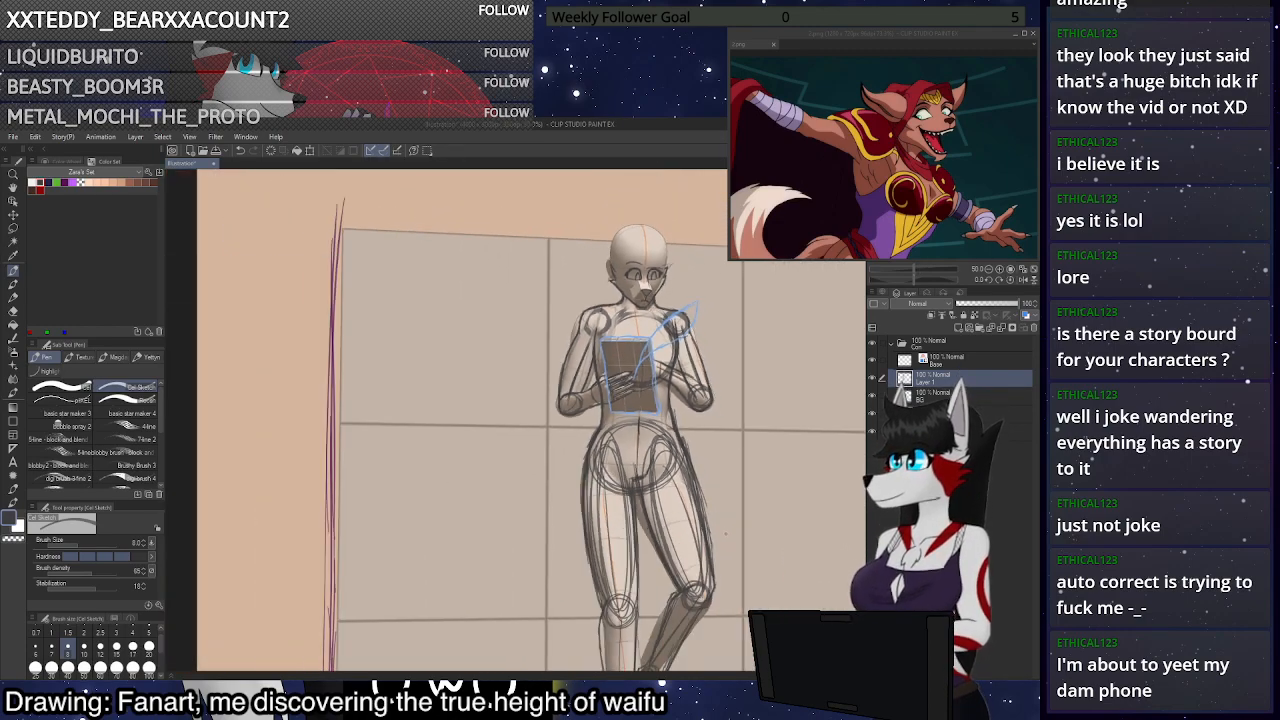
{"action": "scroll", "coordinate": [737, 480], "scroll_direction": "down", "scroll_amount": 5}
{"action": "scroll", "coordinate": [739, 479], "scroll_direction": "up", "scroll_amount": 2}
{"action": "scroll", "coordinate": [739, 479], "scroll_direction": "up", "scroll_amount": 3}
{"action": "left_click", "coordinate": [872, 413]}
{"action": "scroll", "coordinate": [742, 393], "scroll_direction": "down", "scroll_amount": 1}
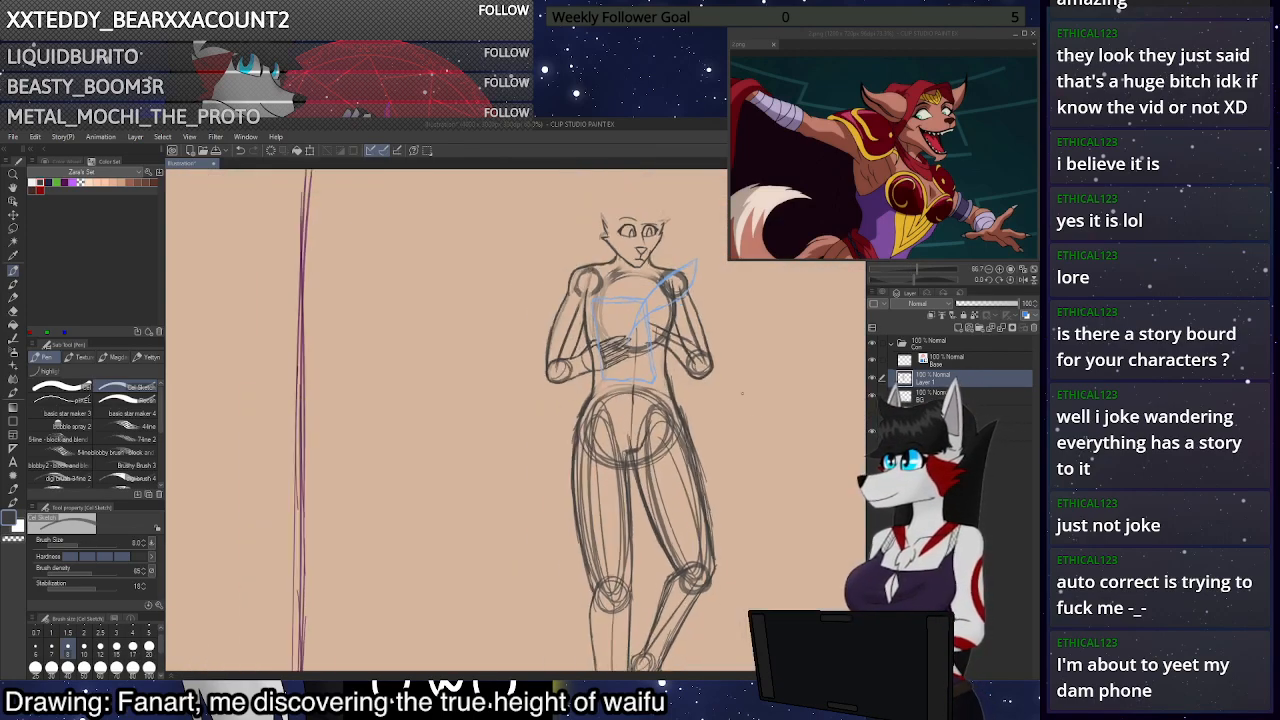
Fade the lower pelvis lines with a size 100 transparent brush and sketch the crotch curve with the brush at size 10
{"action": "scroll", "coordinate": [742, 393], "scroll_direction": "down", "scroll_amount": 3}
{"action": "scroll", "coordinate": [742, 393], "scroll_direction": "up", "scroll_amount": 4}
{"action": "scroll", "coordinate": [650, 400], "scroll_direction": "up", "scroll_amount": 3}
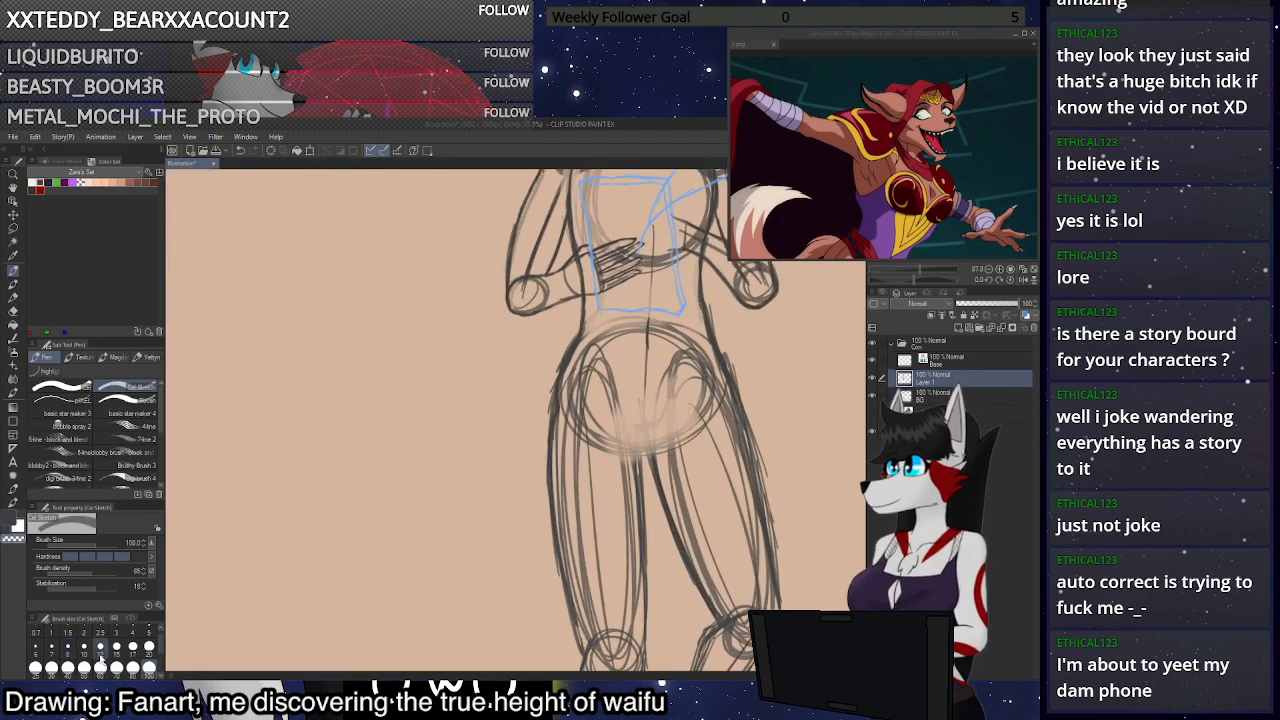
{"action": "left_click", "coordinate": [84, 647]}
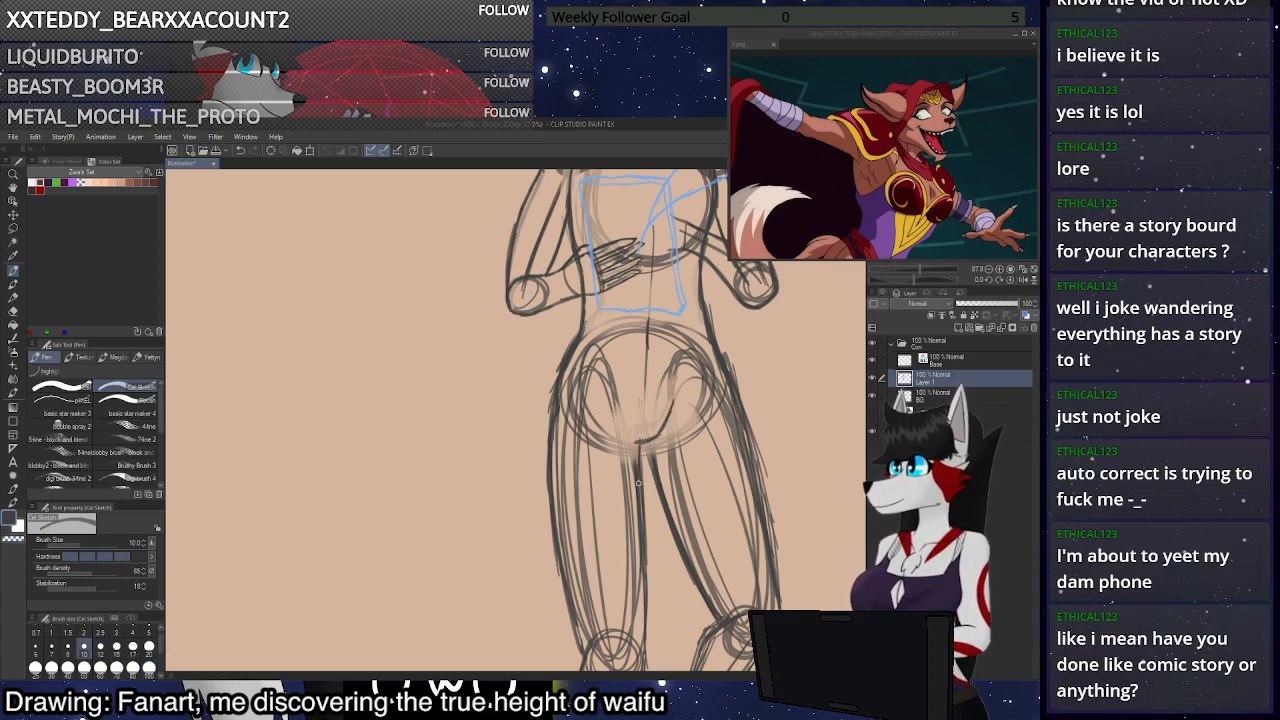
Sketch the toe divisions on the tall character's standing foot and clean up stray lines with the transparent colour
{"action": "scroll", "coordinate": [652, 455], "scroll_direction": "down", "scroll_amount": 1}
{"action": "scroll", "coordinate": [652, 455], "scroll_direction": "down", "scroll_amount": 3}
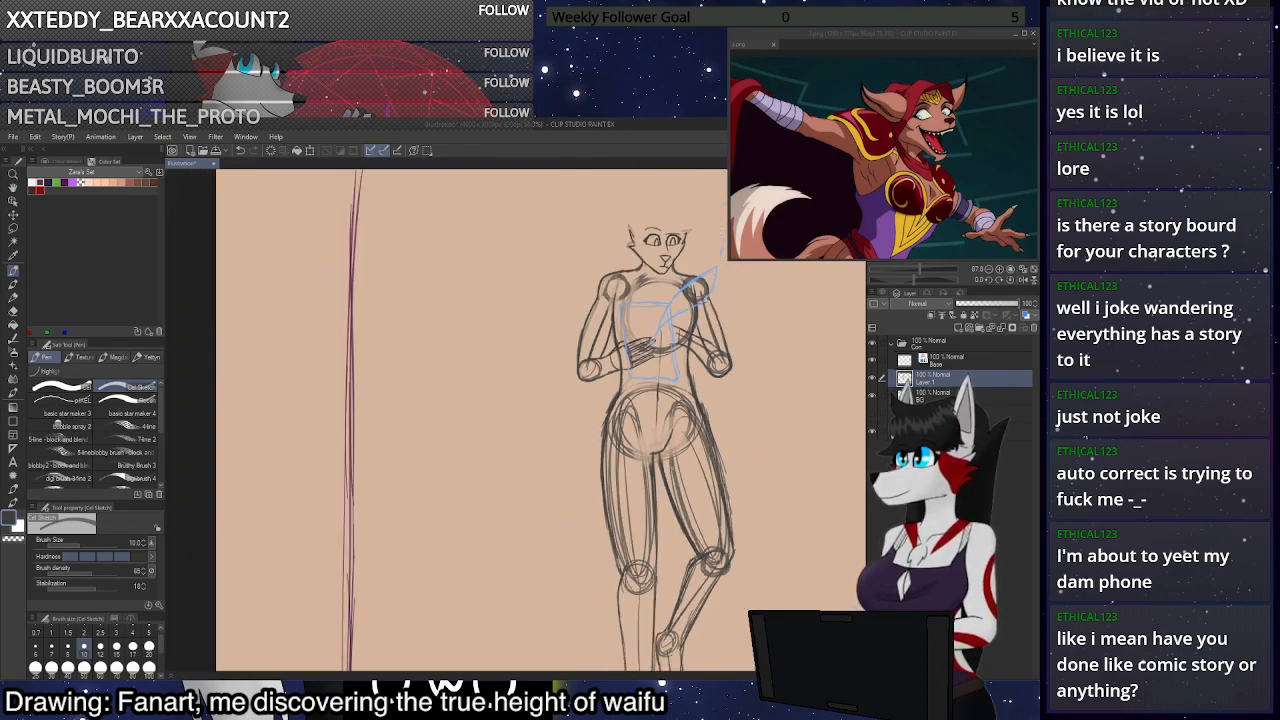
{"action": "scroll", "coordinate": [743, 605], "scroll_direction": "up", "scroll_amount": 1}
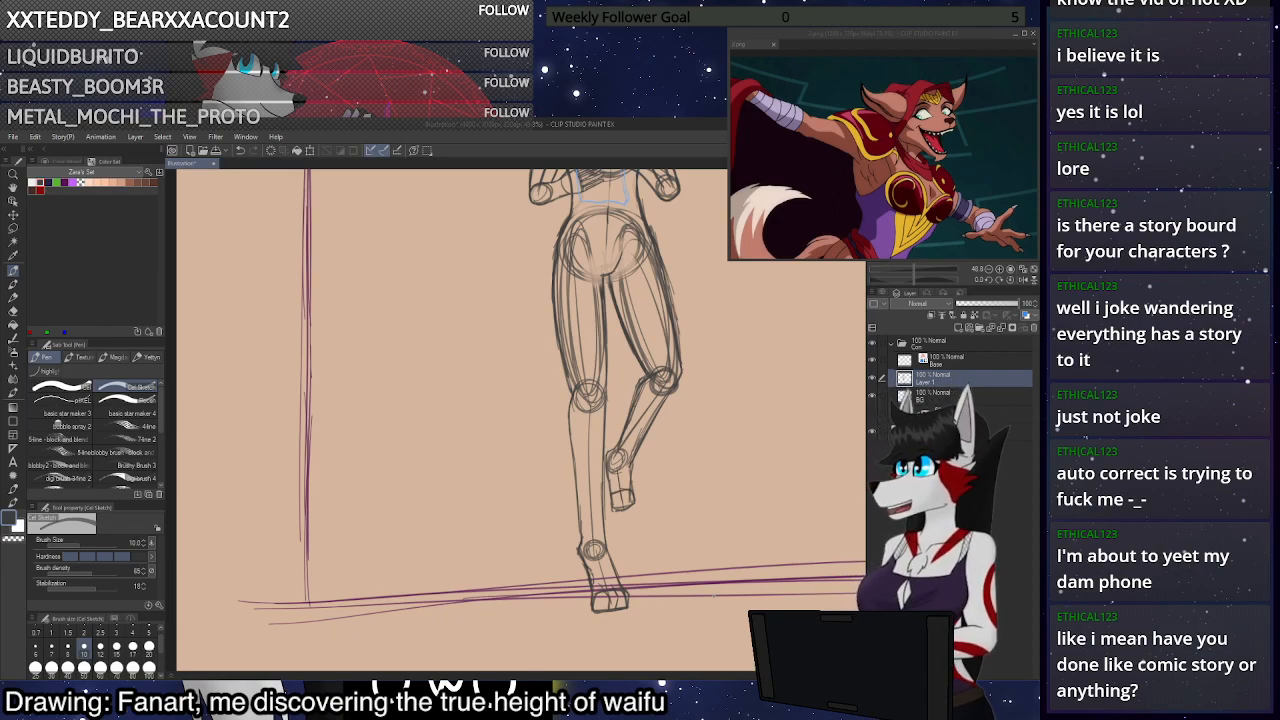
{"action": "scroll", "coordinate": [596, 590], "scroll_direction": "up", "scroll_amount": 5}
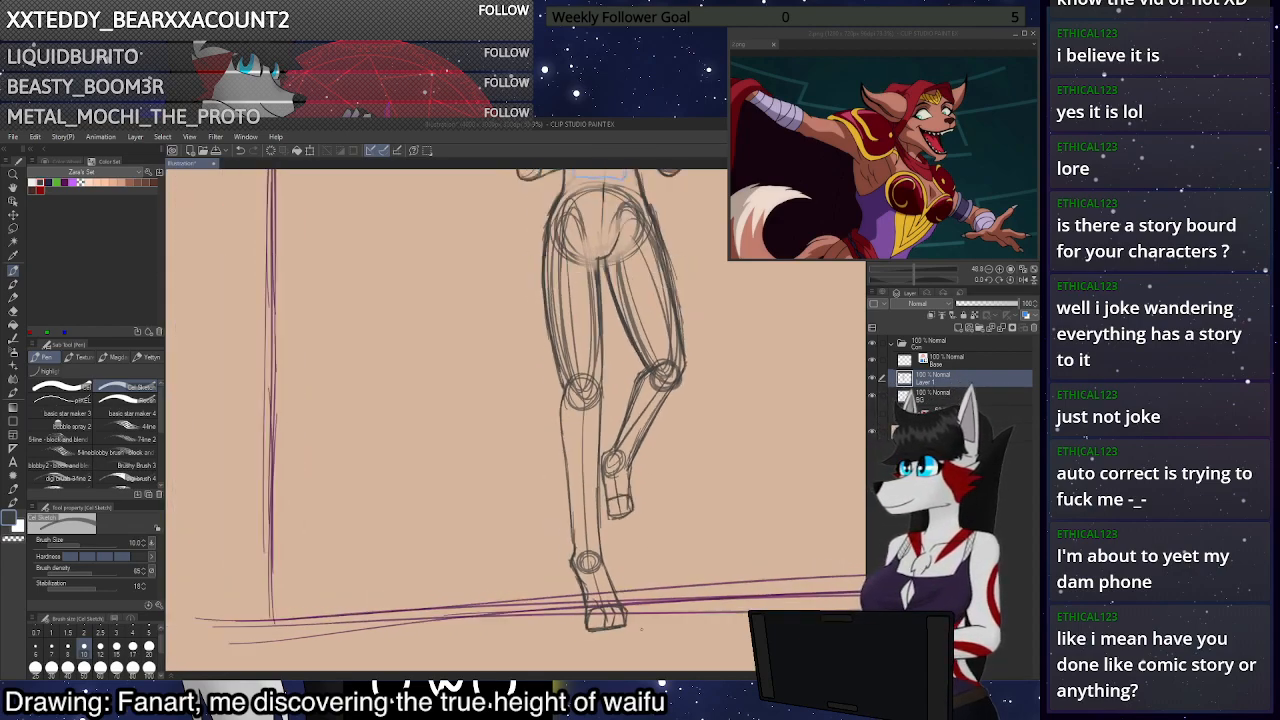
{"action": "scroll", "coordinate": [596, 590], "scroll_direction": "up", "scroll_amount": 1}
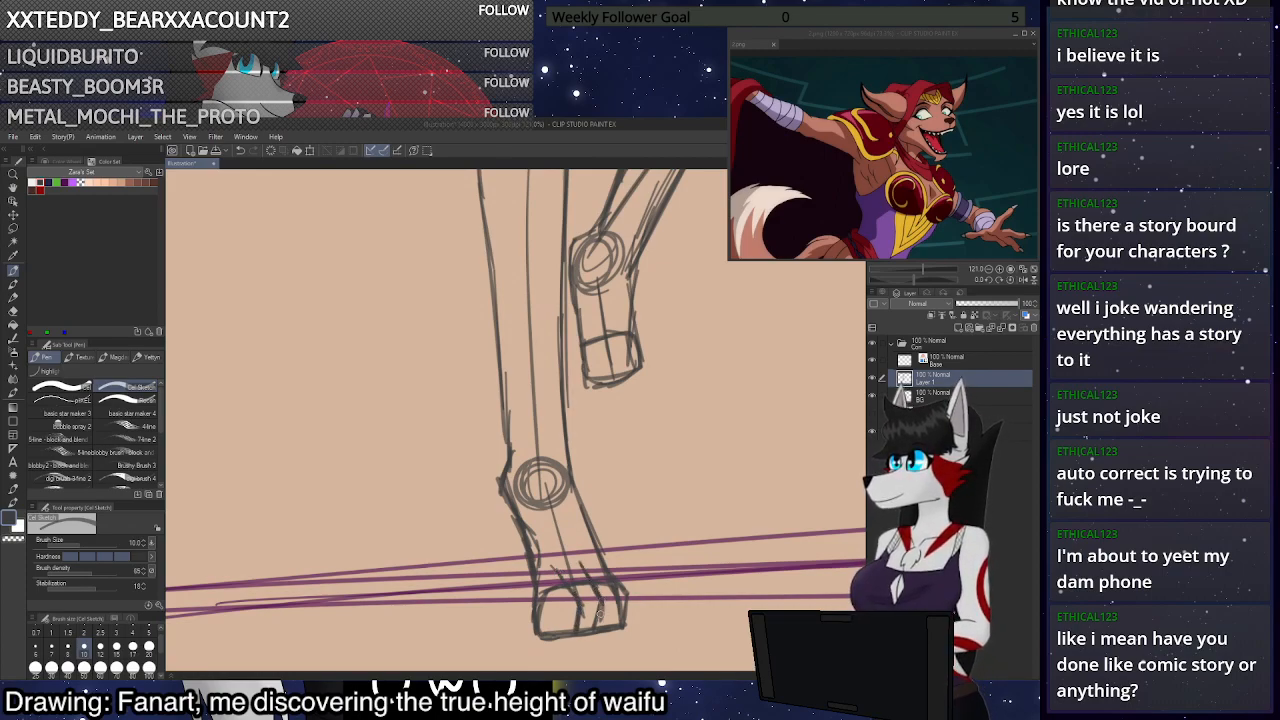
{"action": "mouse_move", "coordinate": [619, 582]}
{"action": "left_mouse_down"}
{"action": "mouse_move", "coordinate": [617, 616]}
{"action": "mouse_move", "coordinate": [616, 590]}
{"action": "mouse_move", "coordinate": [619, 604]}
{"action": "mouse_move", "coordinate": [582, 581]}
{"action": "mouse_move", "coordinate": [598, 616]}
{"action": "mouse_move", "coordinate": [568, 573]}
{"action": "mouse_move", "coordinate": [573, 584]}
{"action": "mouse_move", "coordinate": [543, 598]}
{"action": "mouse_move", "coordinate": [556, 580]}
{"action": "mouse_move", "coordinate": [523, 517]}
{"action": "mouse_move", "coordinate": [541, 585]}
{"action": "mouse_move", "coordinate": [575, 584]}
{"action": "mouse_move", "coordinate": [553, 588]}
{"action": "mouse_move", "coordinate": [573, 612]}
{"action": "mouse_move", "coordinate": [596, 576]}
{"action": "mouse_move", "coordinate": [602, 590]}
{"action": "mouse_move", "coordinate": [596, 578]}
{"action": "mouse_move", "coordinate": [576, 606]}
{"action": "left_mouse_up"}
{"action": "key", "text": "c"}
{"action": "key", "text": "c"}
{"action": "key", "text": "c"}
{"action": "scroll", "coordinate": [586, 566], "scroll_direction": "down", "scroll_amount": 4}
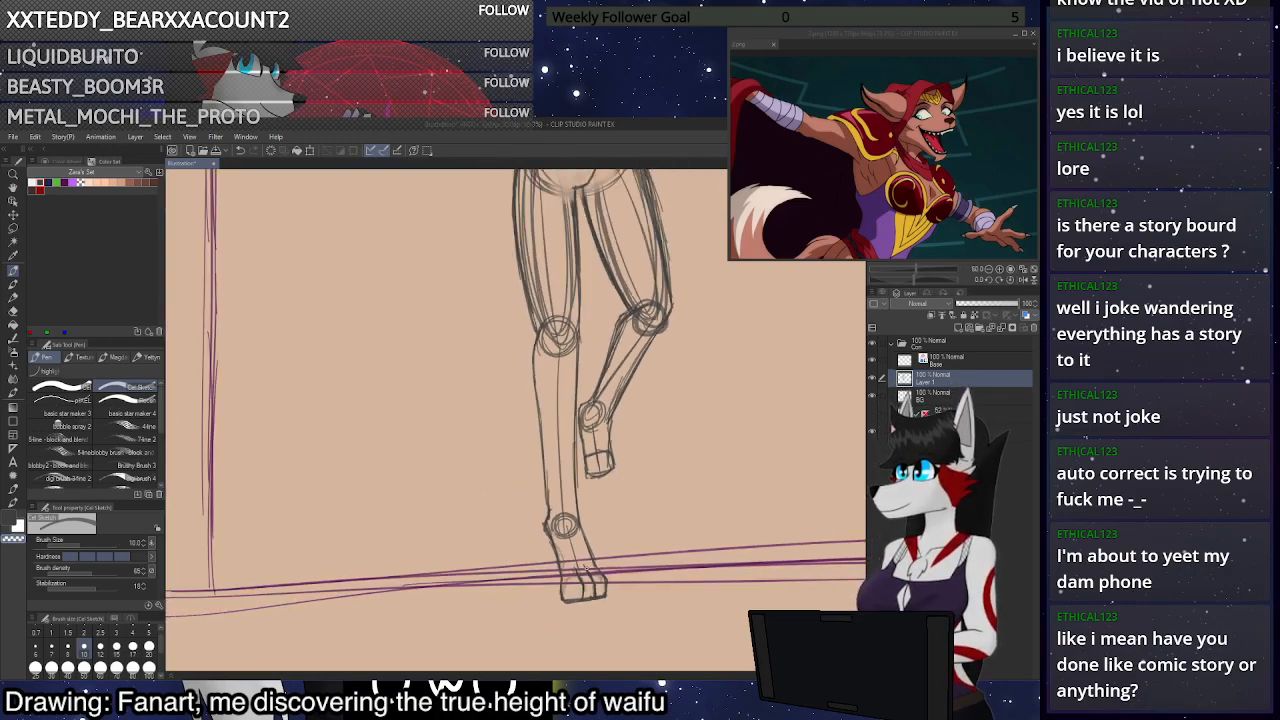
Sketch the toe divisions and rounded toe tips on the raised foot, undoing unsuccessful strokes
{"action": "scroll", "coordinate": [585, 568], "scroll_direction": "up", "scroll_amount": 5}
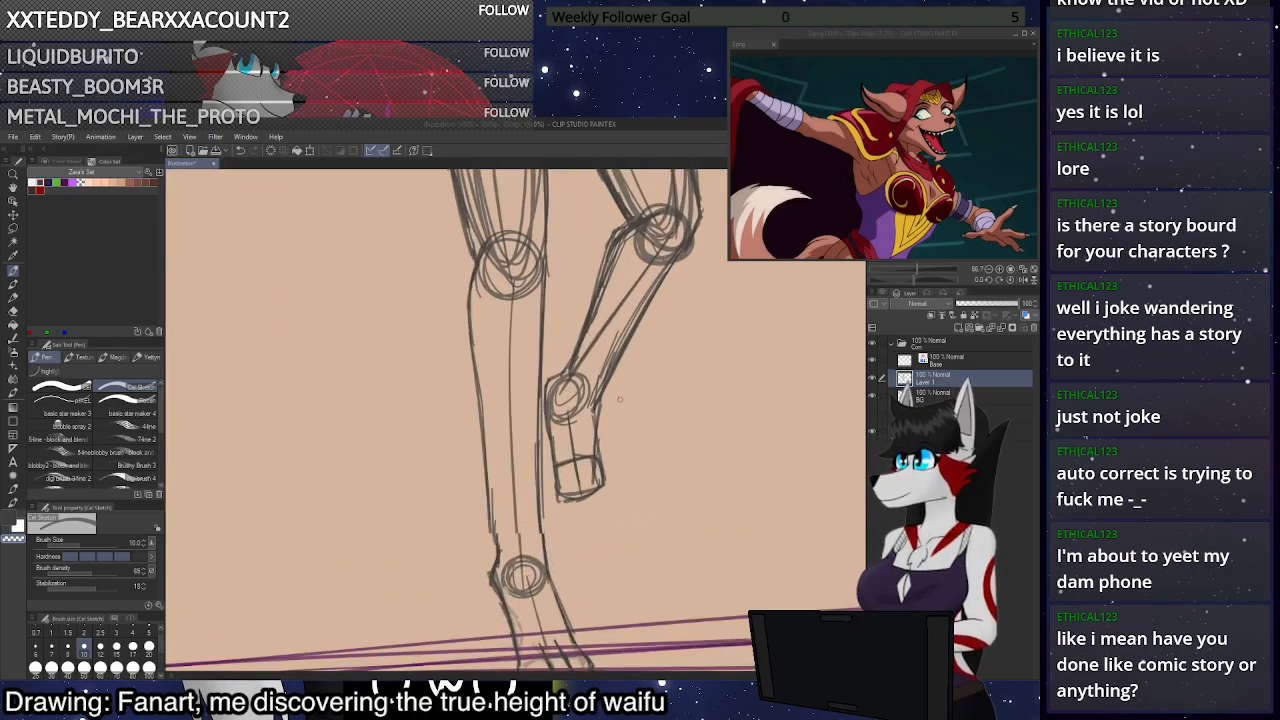
{"action": "key", "text": "c"}
{"action": "mouse_move", "coordinate": [560, 465]}
{"action": "left_mouse_down"}
{"action": "mouse_move", "coordinate": [563, 522]}
{"action": "mouse_move", "coordinate": [547, 531]}
{"action": "mouse_move", "coordinate": [536, 508]}
{"action": "mouse_move", "coordinate": [538, 525]}
{"action": "mouse_move", "coordinate": [580, 496]}
{"action": "mouse_move", "coordinate": [582, 533]}
{"action": "mouse_move", "coordinate": [558, 532]}
{"action": "mouse_move", "coordinate": [585, 530]}
{"action": "left_mouse_up"}
{"action": "left_click_drag", "start_coordinate": [599, 455], "coordinate": [608, 522]}
{"action": "key", "text": "ctrl+z"}
{"action": "key", "text": "ctrl+z"}
{"action": "mouse_move", "coordinate": [598, 461]}
{"action": "left_mouse_down"}
{"action": "mouse_move", "coordinate": [605, 515]}
{"action": "mouse_move", "coordinate": [582, 530]}
{"action": "left_mouse_up"}
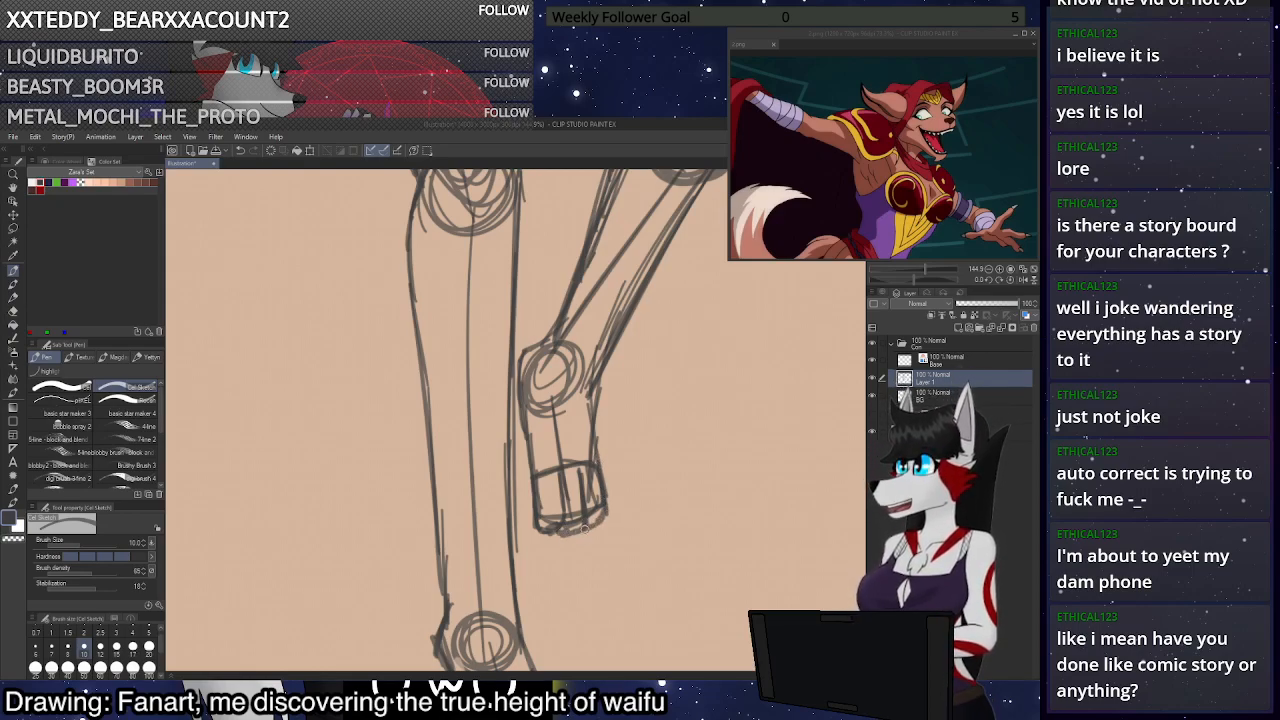
{"action": "left_click_drag", "start_coordinate": [583, 474], "coordinate": [587, 523]}
{"action": "mouse_move", "coordinate": [587, 524]}
{"action": "left_mouse_down"}
{"action": "mouse_move", "coordinate": [605, 516]}
{"action": "mouse_move", "coordinate": [556, 531]}
{"action": "left_mouse_up"}
{"action": "mouse_move", "coordinate": [561, 471]}
{"action": "left_mouse_down"}
{"action": "mouse_move", "coordinate": [565, 521]}
{"action": "mouse_move", "coordinate": [538, 528]}
{"action": "left_mouse_up"}
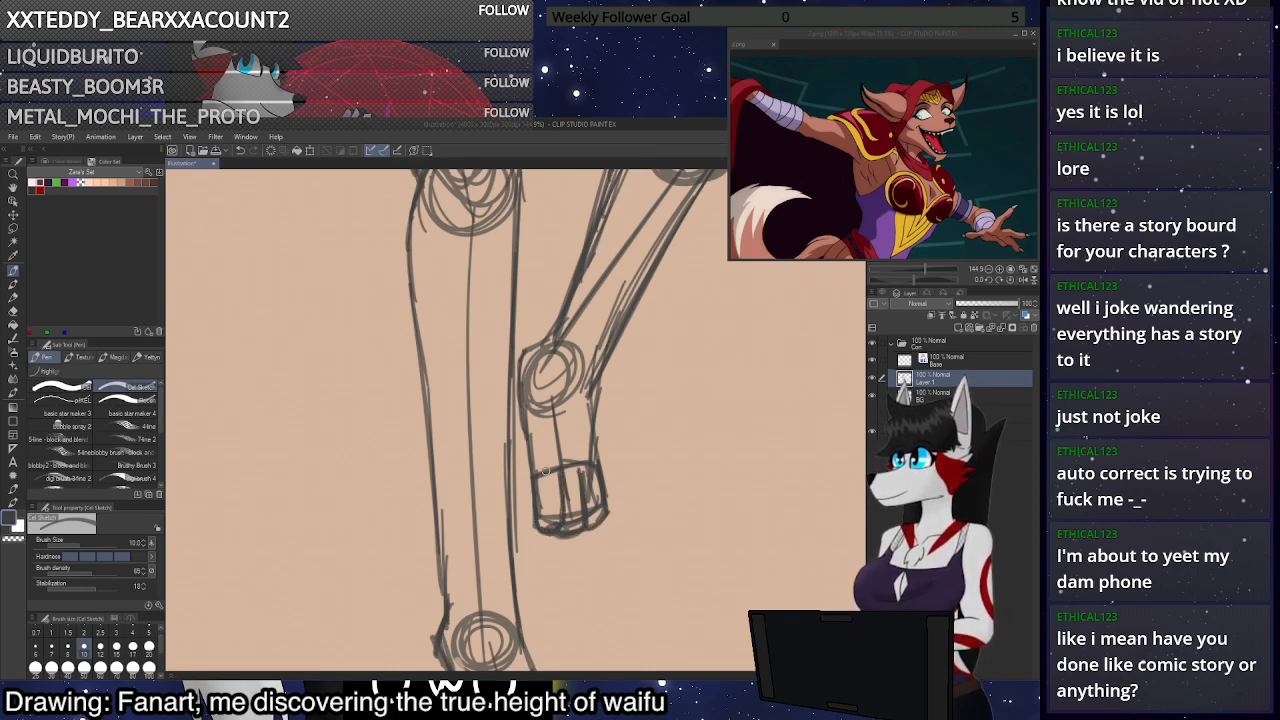
Erase the guide lines crossing the raised foot's toes with the transparent colour
{"action": "key", "text": "c"}
{"action": "mouse_move", "coordinate": [591, 467]}
{"action": "left_mouse_down"}
{"action": "mouse_move", "coordinate": [593, 510]}
{"action": "mouse_move", "coordinate": [590, 456]}
{"action": "left_mouse_up"}
{"action": "mouse_move", "coordinate": [569, 499]}
{"action": "left_mouse_down"}
{"action": "mouse_move", "coordinate": [571, 522]}
{"action": "mouse_move", "coordinate": [566, 460]}
{"action": "mouse_move", "coordinate": [542, 482]}
{"action": "mouse_move", "coordinate": [546, 524]}
{"action": "left_mouse_up"}
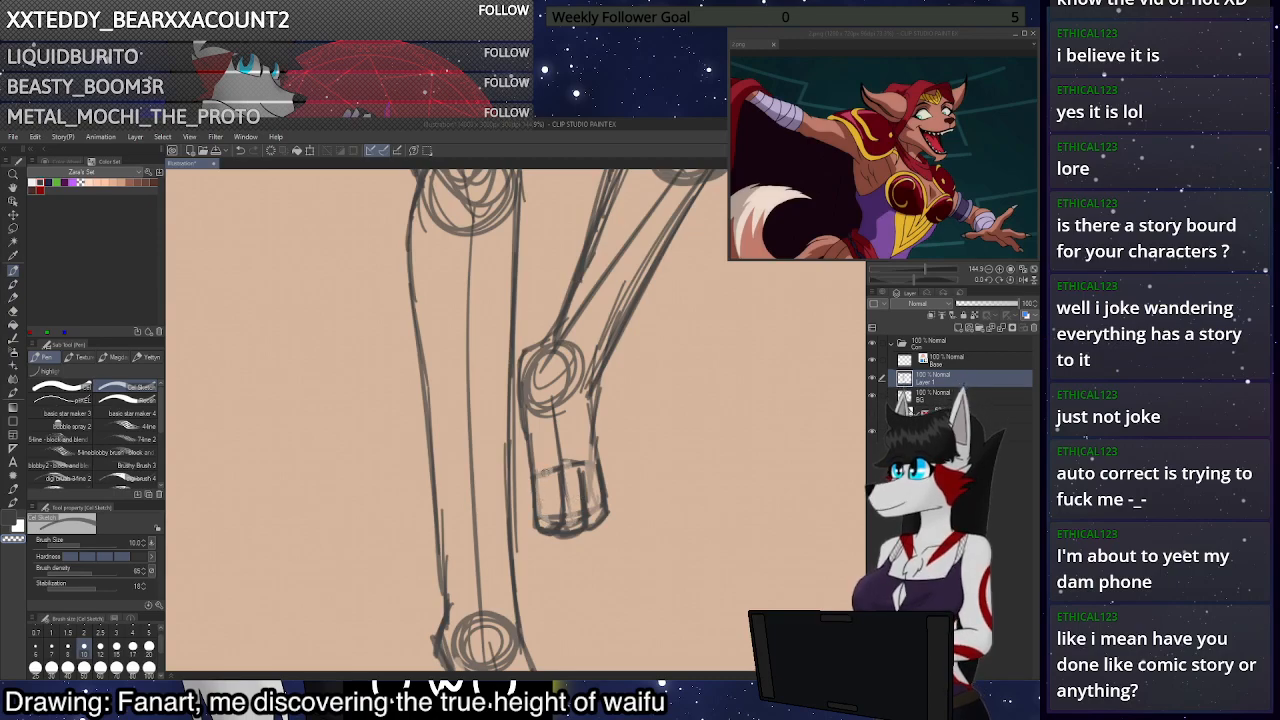
Open the reference image of the leaping caped character, return to the illustration and save it under a new name
{"action": "scroll", "coordinate": [576, 385], "scroll_direction": "down", "scroll_amount": 5}
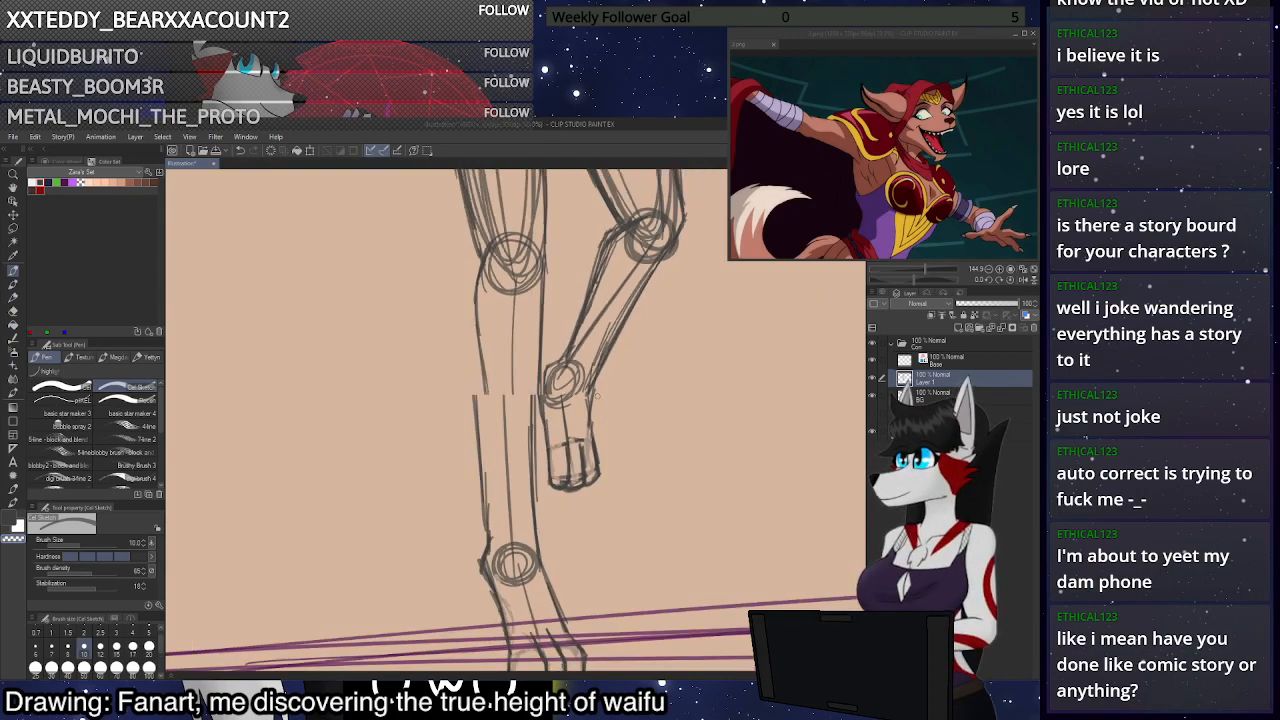
{"action": "scroll", "coordinate": [595, 395], "scroll_direction": "down", "scroll_amount": 3}
{"action": "scroll", "coordinate": [595, 395], "scroll_direction": "down", "scroll_amount": 1}
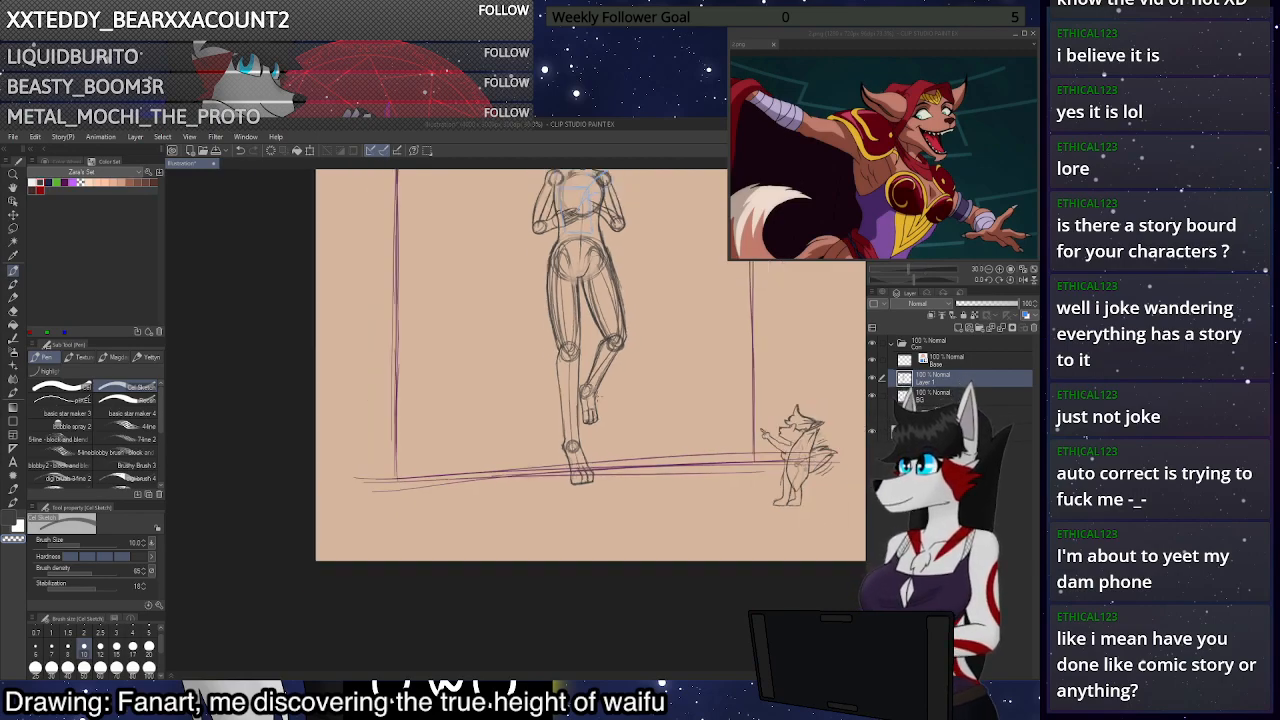
{"action": "scroll", "coordinate": [598, 398], "scroll_direction": "down", "scroll_amount": 4}
{"action": "scroll", "coordinate": [770, 291], "scroll_direction": "up", "scroll_amount": 5}
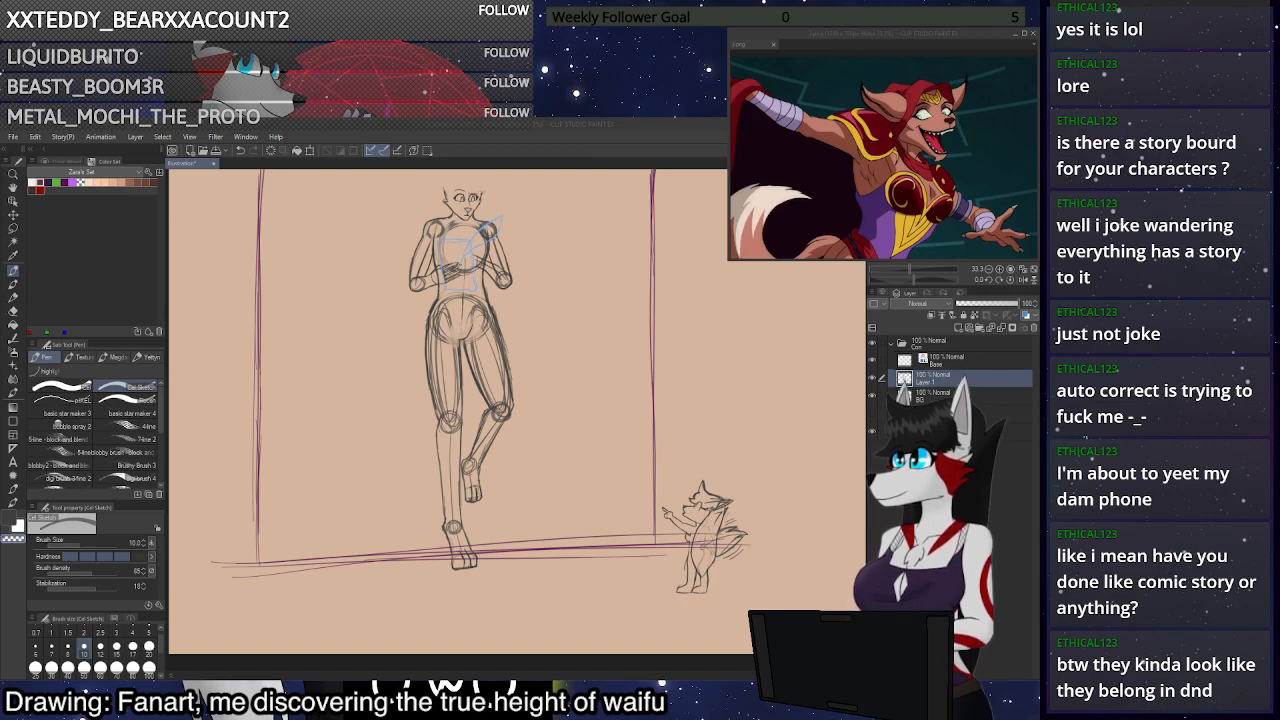
{"action": "double_click", "coordinate": [827, 105]}
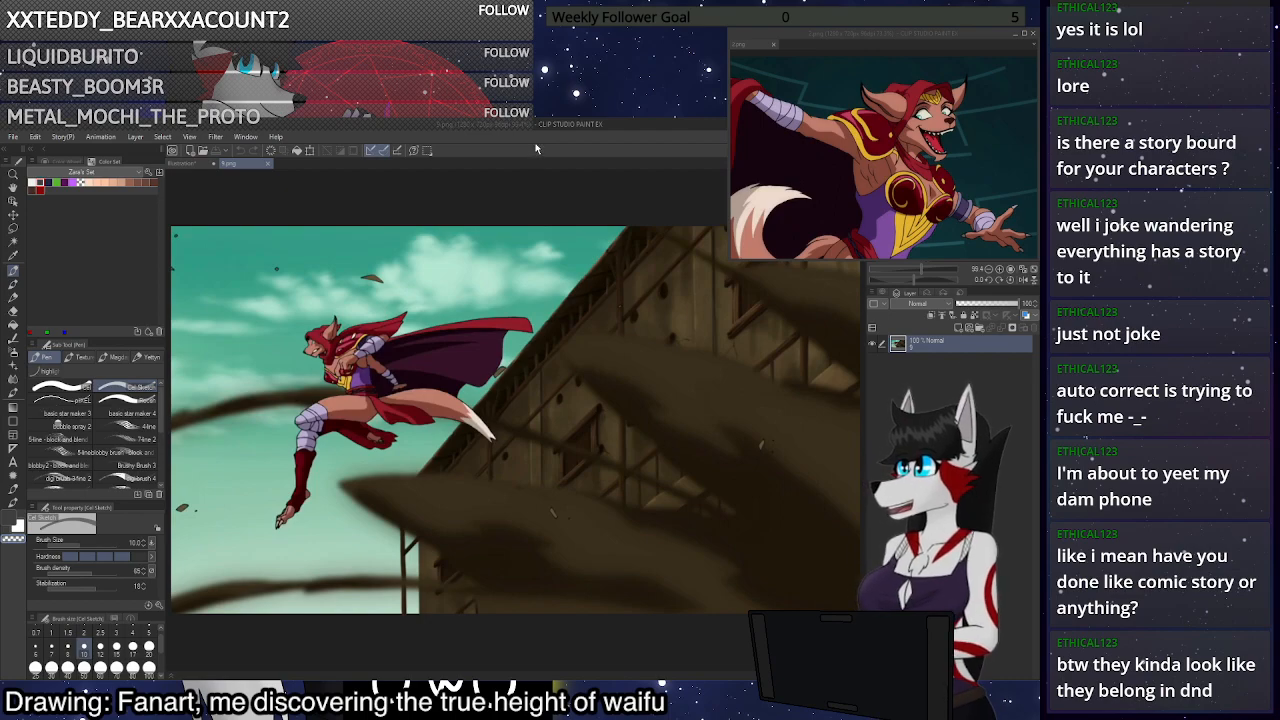
{"action": "left_click", "coordinate": [192, 163]}
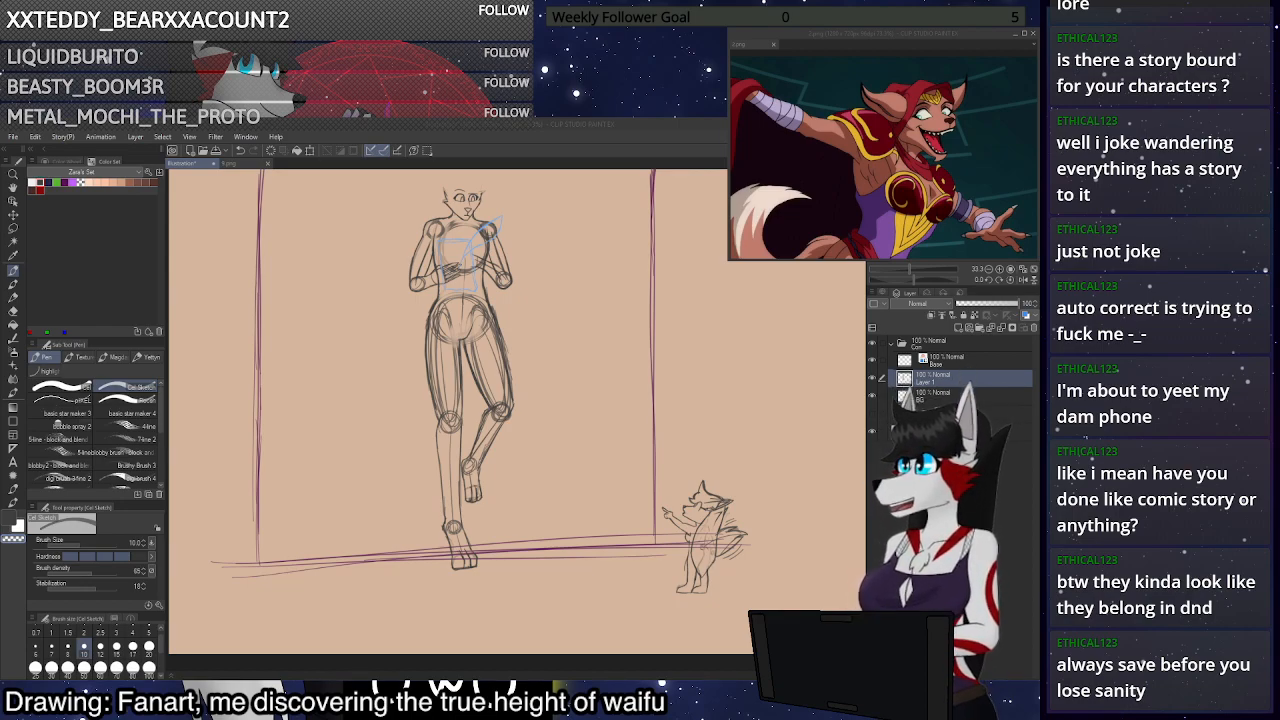
{"action": "key", "text": "Return"}
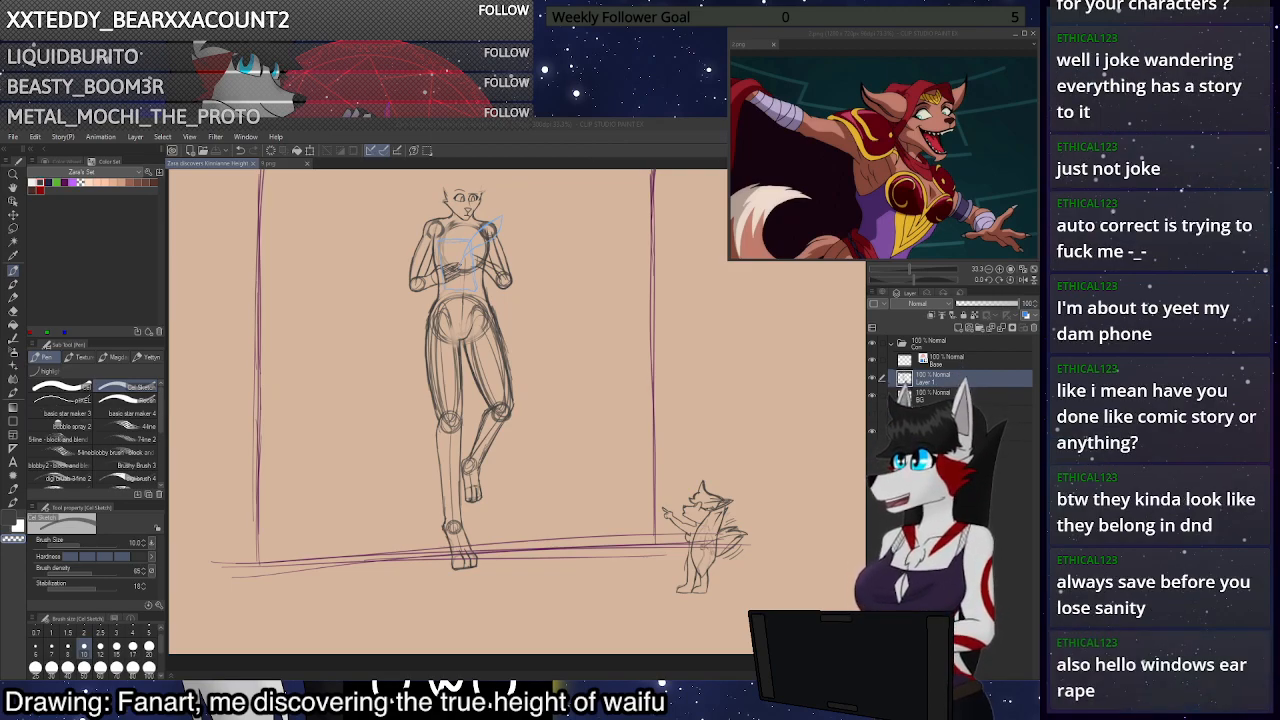
Examine the leaping character's outfit and legs in the reference image and close that image
{"action": "left_click", "coordinate": [1023, 269]}
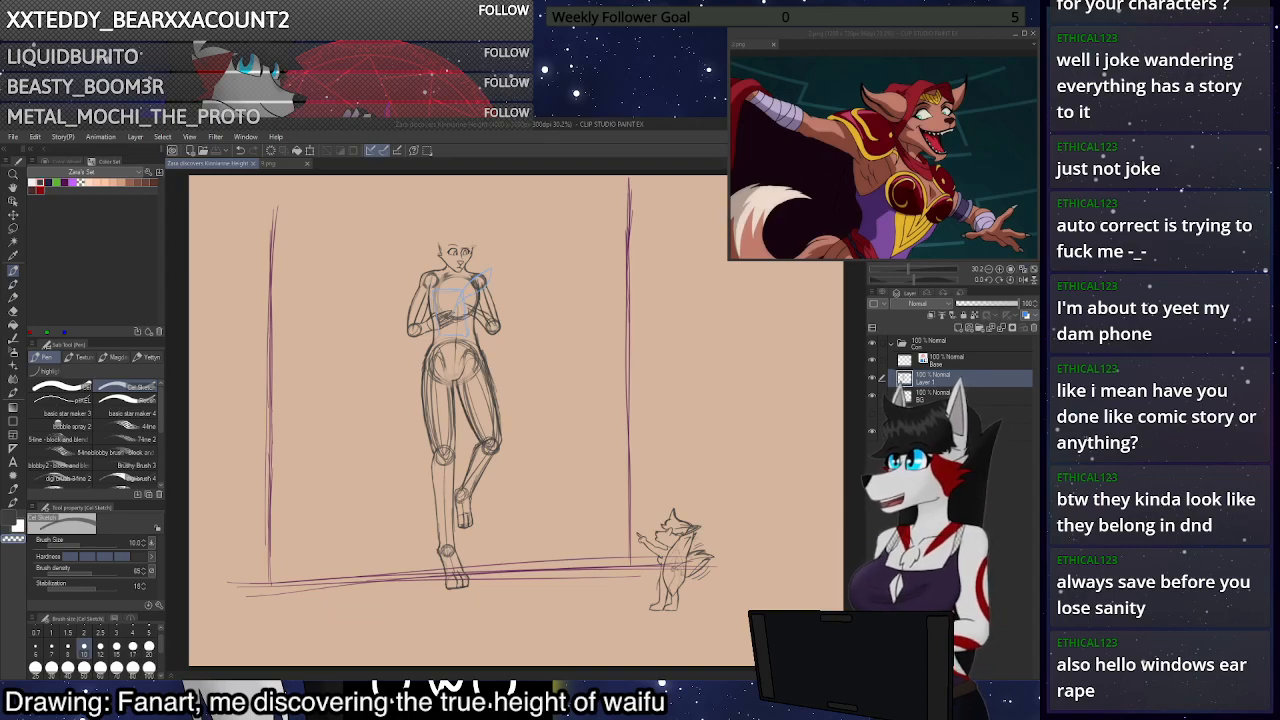
{"action": "left_click", "coordinate": [265, 164]}
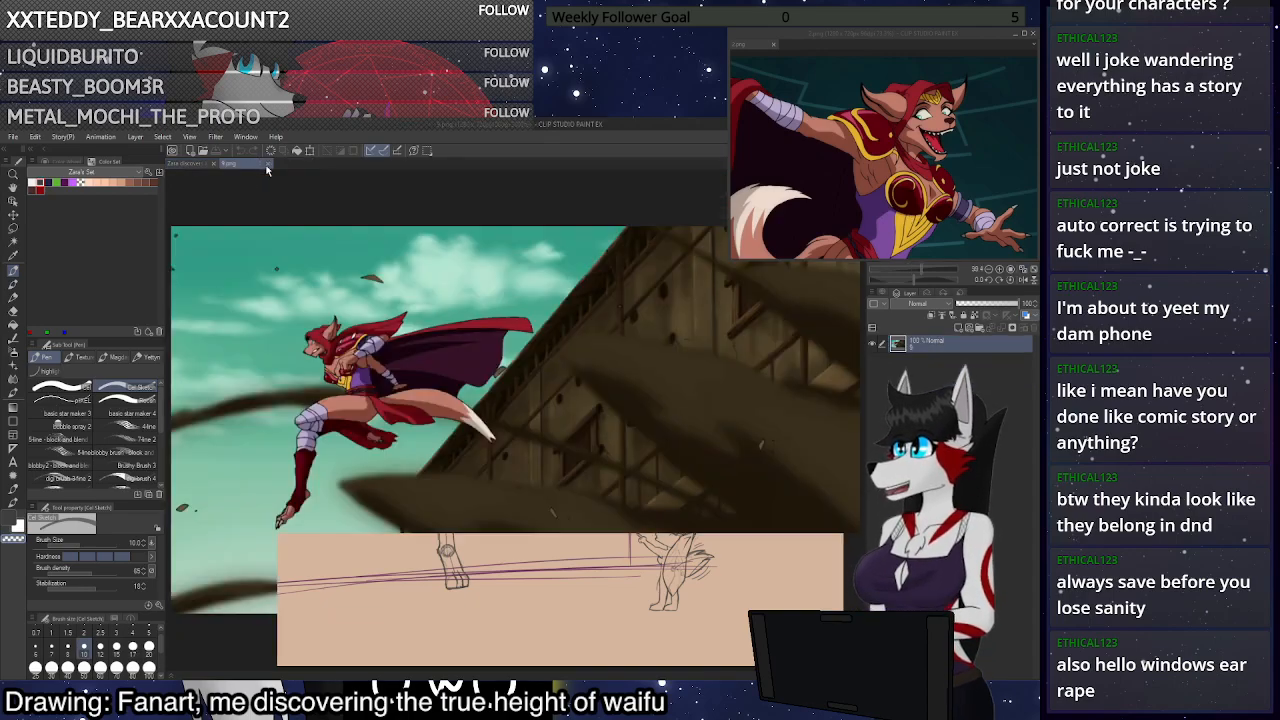
{"action": "scroll", "coordinate": [363, 458], "scroll_direction": "up", "scroll_amount": 4}
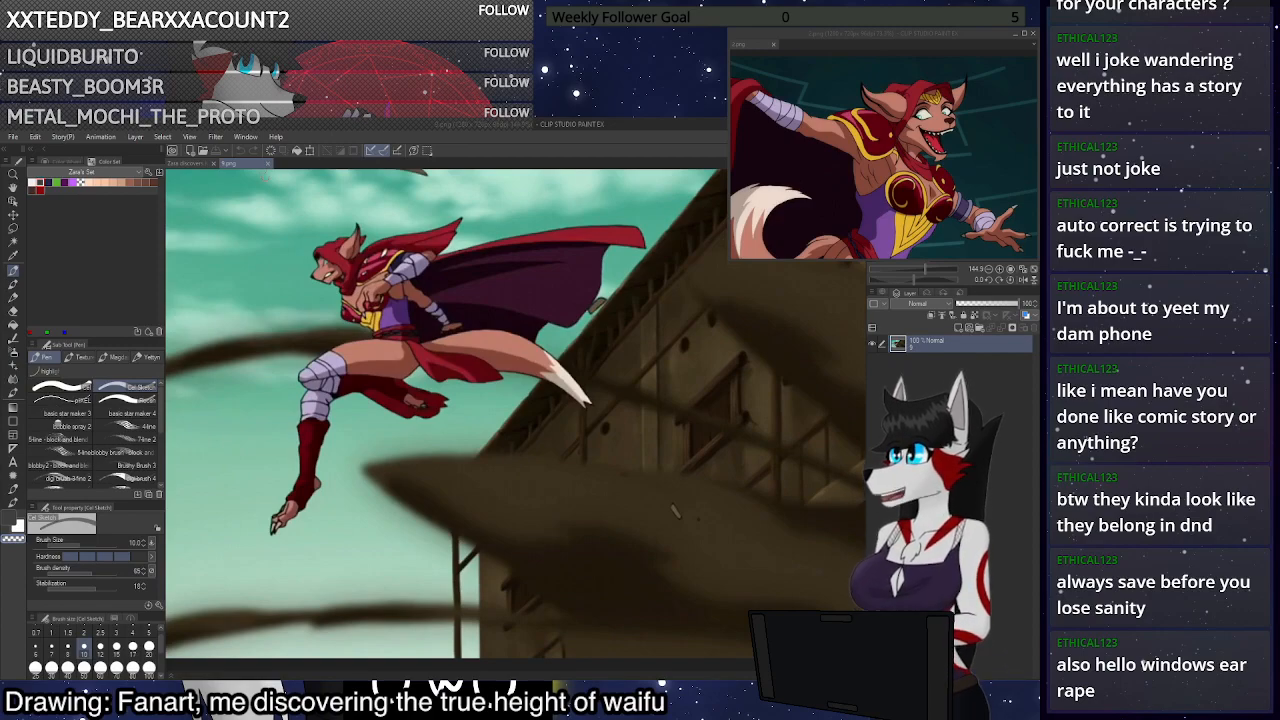
{"action": "left_click", "coordinate": [268, 164]}
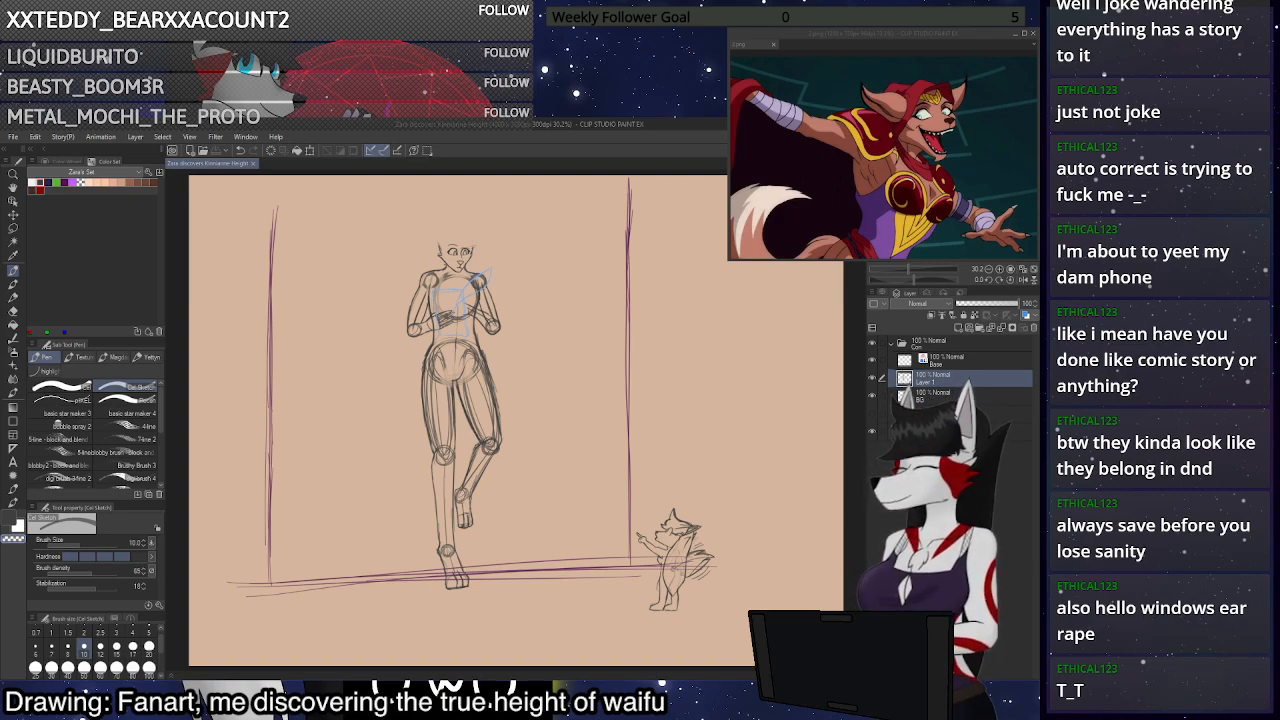
Fade the lines of the upper fingers on the hand over the book with the transparent colour
{"action": "left_click_drag", "start_coordinate": [520, 360], "coordinate": [584, 426]}
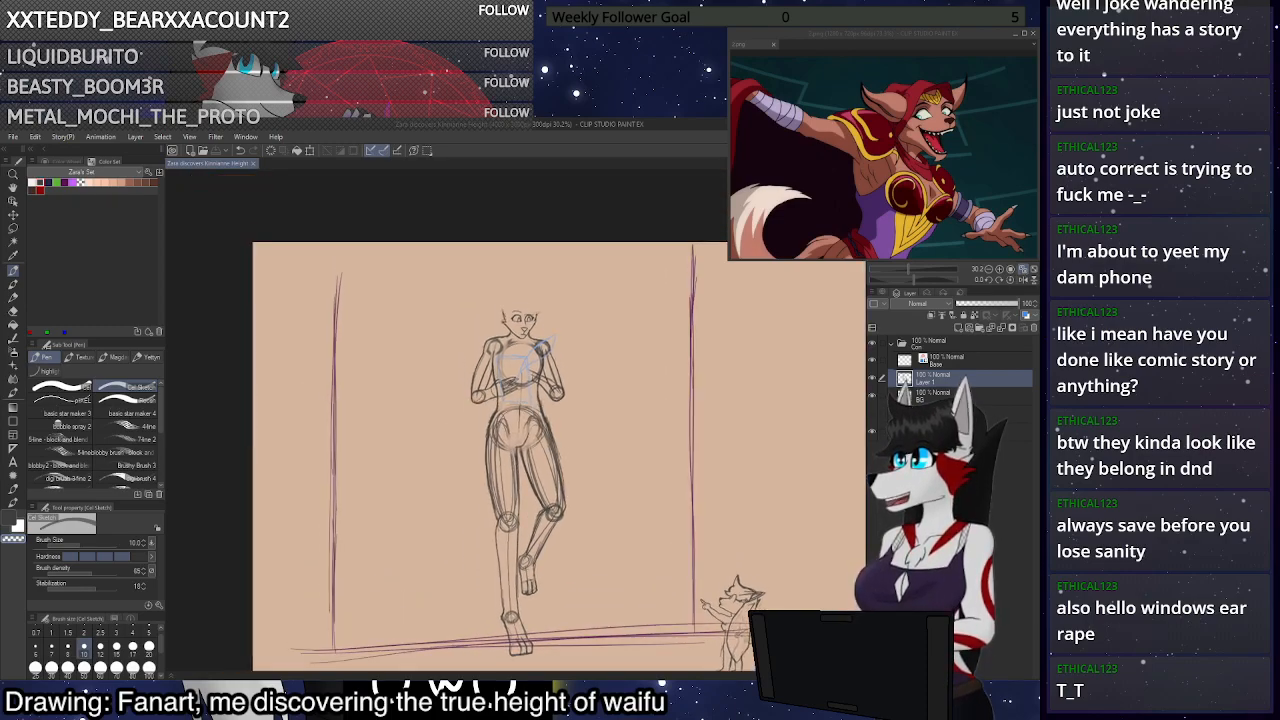
{"action": "left_click_drag", "start_coordinate": [517, 342], "coordinate": [602, 342]}
{"action": "scroll", "coordinate": [526, 321], "scroll_direction": "down", "scroll_amount": 3}
{"action": "scroll", "coordinate": [540, 340], "scroll_direction": "up", "scroll_amount": 4}
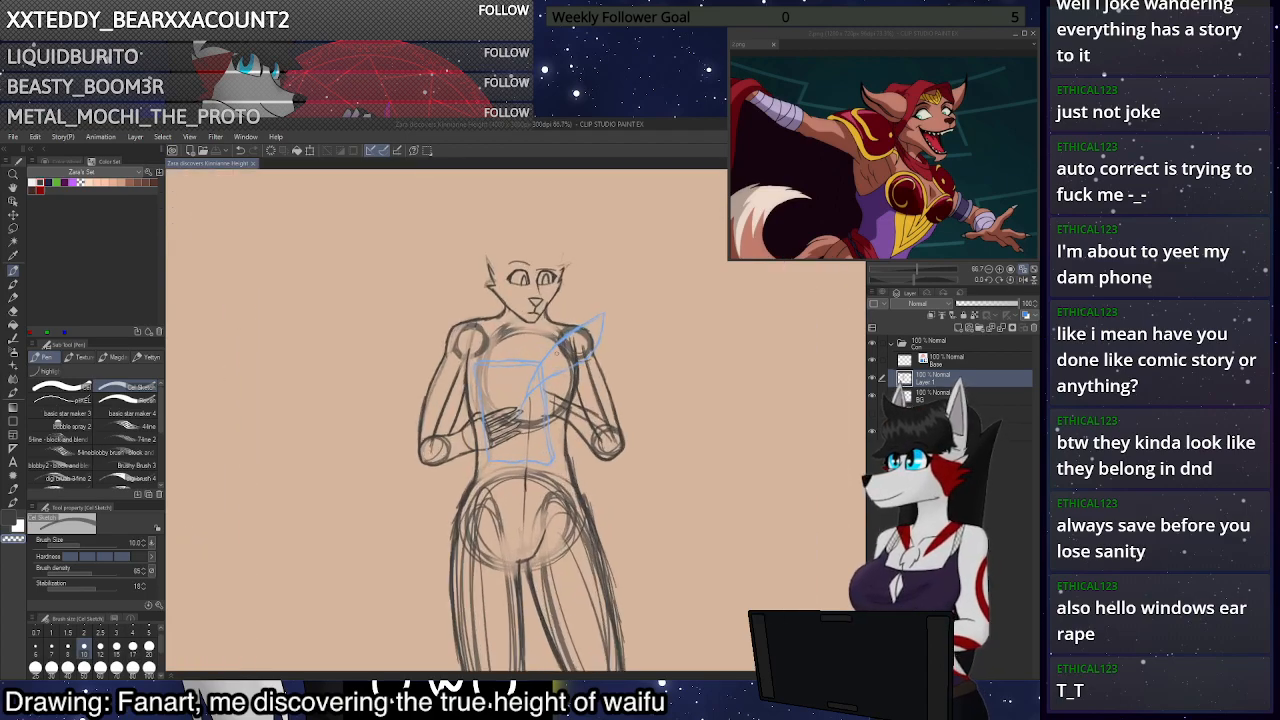
{"action": "scroll", "coordinate": [516, 420], "scroll_direction": "up", "scroll_amount": 8}
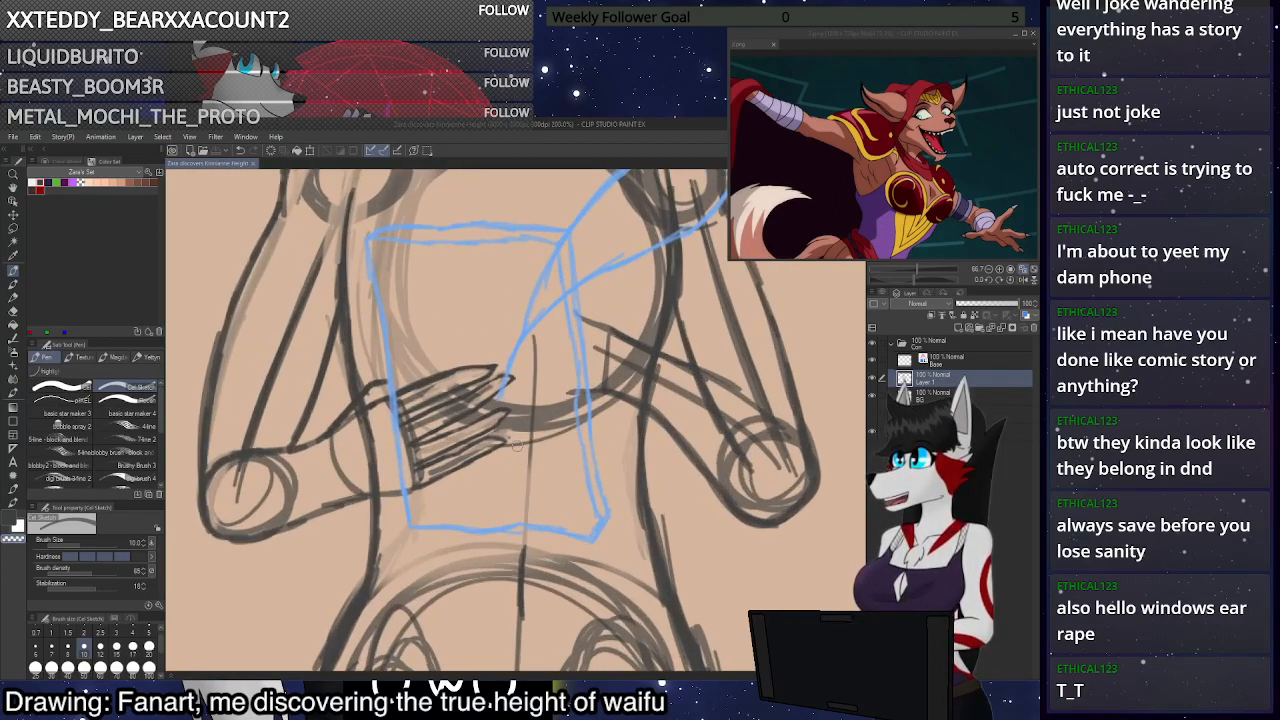
{"action": "left_click_drag", "start_coordinate": [505, 400], "coordinate": [430, 439]}
{"action": "key", "text": "ctrl+z"}
{"action": "key", "text": "c"}
{"action": "mouse_move", "coordinate": [505, 401]}
{"action": "left_mouse_down"}
{"action": "mouse_move", "coordinate": [436, 434]}
{"action": "mouse_move", "coordinate": [453, 427]}
{"action": "left_mouse_up"}
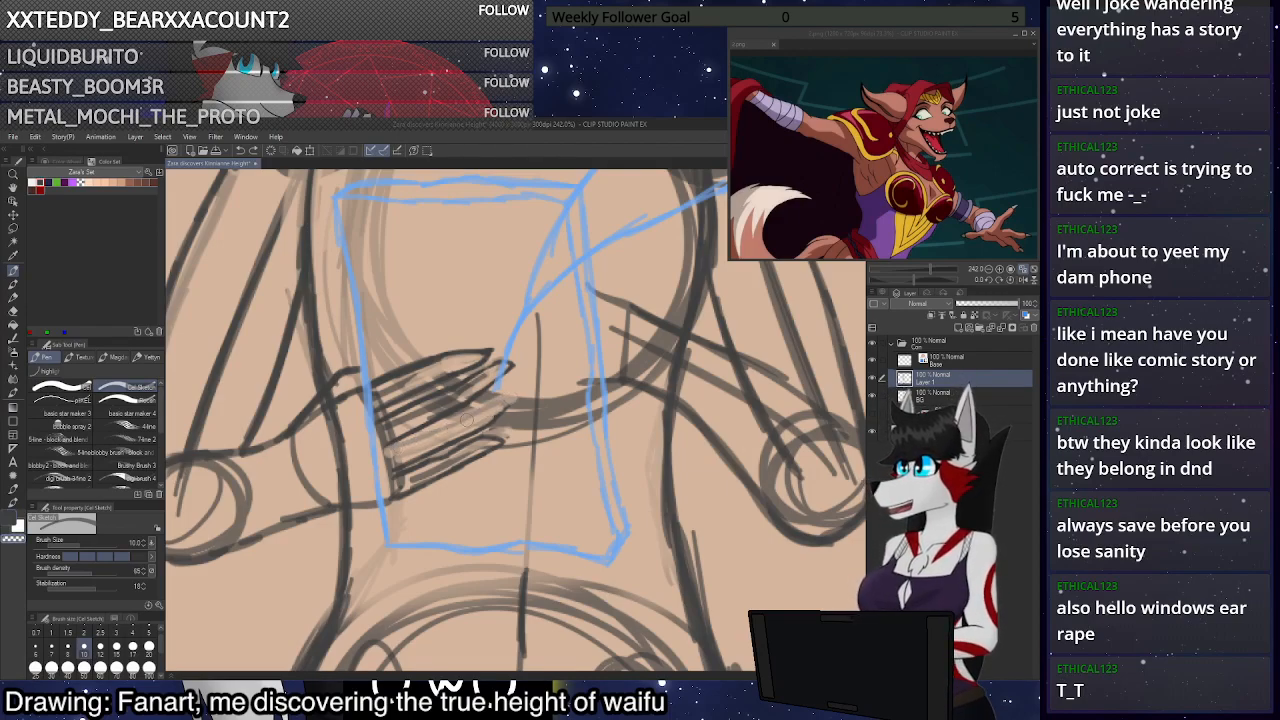
{"action": "mouse_move", "coordinate": [460, 383]}
{"action": "left_mouse_down"}
{"action": "mouse_move", "coordinate": [395, 420]}
{"action": "mouse_move", "coordinate": [420, 405]}
{"action": "left_mouse_up"}
{"action": "left_click_drag", "start_coordinate": [489, 358], "coordinate": [380, 406]}
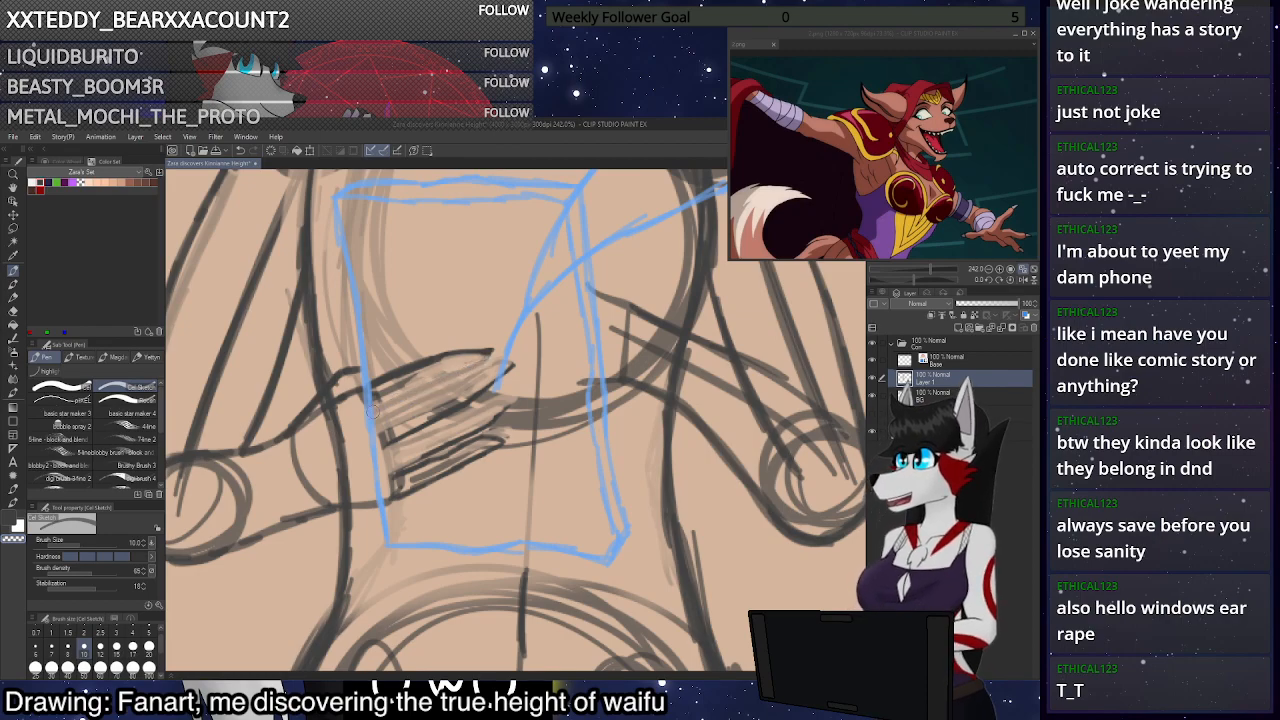
{"action": "scroll", "coordinate": [483, 335], "scroll_direction": "up", "scroll_amount": 4}
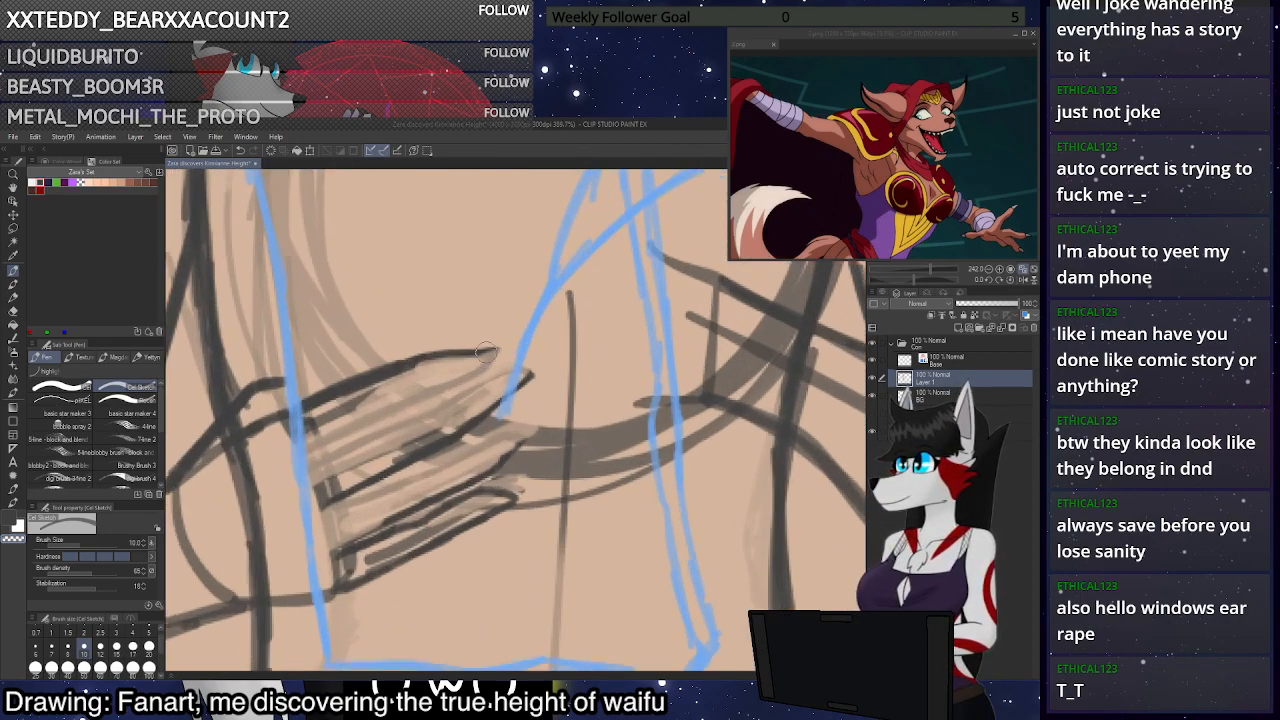
{"action": "mouse_move", "coordinate": [492, 355]}
{"action": "left_mouse_down"}
{"action": "mouse_move", "coordinate": [469, 387]}
{"action": "mouse_move", "coordinate": [484, 370]}
{"action": "left_mouse_up"}
{"action": "key", "text": "ctrl+z"}
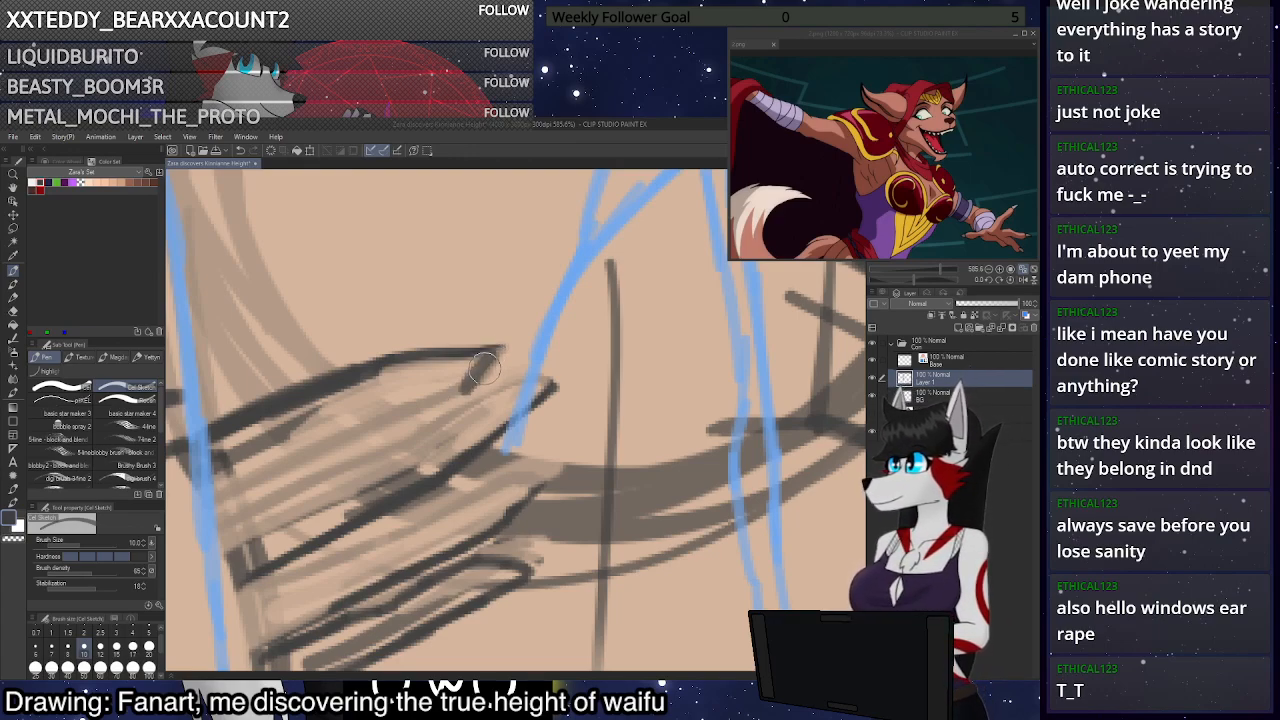
{"action": "mouse_move", "coordinate": [490, 360]}
{"action": "left_mouse_down"}
{"action": "mouse_move", "coordinate": [465, 396]}
{"action": "mouse_move", "coordinate": [218, 495]}
{"action": "mouse_move", "coordinate": [420, 404]}
{"action": "left_mouse_up"}
{"action": "key", "text": "ctrl+z"}
{"action": "key", "text": "ctrl+z"}
{"action": "key", "text": "ctrl+z"}
{"action": "key", "text": "ctrl+z"}
{"action": "key", "text": "ctrl+z"}
Redraw the top finger's upper edge and lighten the old lines inside it with the transparent colour
{"action": "left_click_drag", "start_coordinate": [243, 489], "coordinate": [446, 402]}
{"action": "key", "text": "c"}
{"action": "mouse_move", "coordinate": [394, 366]}
{"action": "left_mouse_down"}
{"action": "mouse_move", "coordinate": [227, 430]}
{"action": "mouse_move", "coordinate": [331, 381]}
{"action": "mouse_move", "coordinate": [246, 418]}
{"action": "left_mouse_up"}
{"action": "key", "text": "c"}
{"action": "left_click_drag", "start_coordinate": [184, 448], "coordinate": [358, 378]}
{"action": "mouse_move", "coordinate": [252, 416]}
{"action": "left_mouse_down"}
{"action": "mouse_move", "coordinate": [416, 358]}
{"action": "mouse_move", "coordinate": [401, 358]}
{"action": "mouse_move", "coordinate": [531, 348]}
{"action": "mouse_move", "coordinate": [464, 405]}
{"action": "left_mouse_up"}
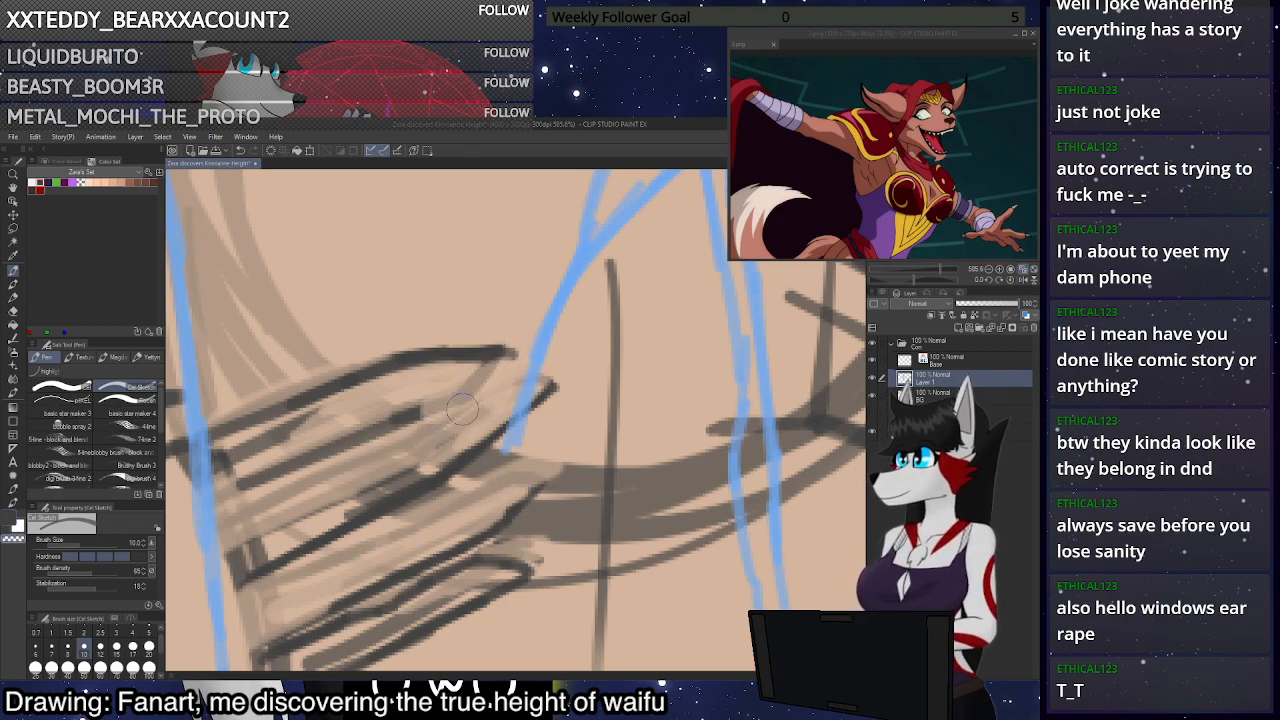
Sketch the top finger's lower edge back from its pointed tip and erase the stray lines beneath it
{"action": "mouse_move", "coordinate": [491, 398]}
{"action": "left_mouse_down"}
{"action": "mouse_move", "coordinate": [401, 415]}
{"action": "mouse_move", "coordinate": [458, 400]}
{"action": "mouse_move", "coordinate": [332, 446]}
{"action": "mouse_move", "coordinate": [404, 419]}
{"action": "mouse_move", "coordinate": [353, 450]}
{"action": "mouse_move", "coordinate": [251, 476]}
{"action": "mouse_move", "coordinate": [310, 454]}
{"action": "mouse_move", "coordinate": [316, 435]}
{"action": "mouse_move", "coordinate": [204, 467]}
{"action": "mouse_move", "coordinate": [397, 390]}
{"action": "mouse_move", "coordinate": [210, 465]}
{"action": "left_mouse_up"}
{"action": "key", "text": "c"}
{"action": "mouse_move", "coordinate": [502, 354]}
{"action": "left_mouse_down"}
{"action": "mouse_move", "coordinate": [468, 398]}
{"action": "mouse_move", "coordinate": [245, 485]}
{"action": "mouse_move", "coordinate": [362, 430]}
{"action": "mouse_move", "coordinate": [228, 496]}
{"action": "left_mouse_up"}
{"action": "key", "text": "c"}
{"action": "left_click_drag", "start_coordinate": [392, 409], "coordinate": [260, 451]}
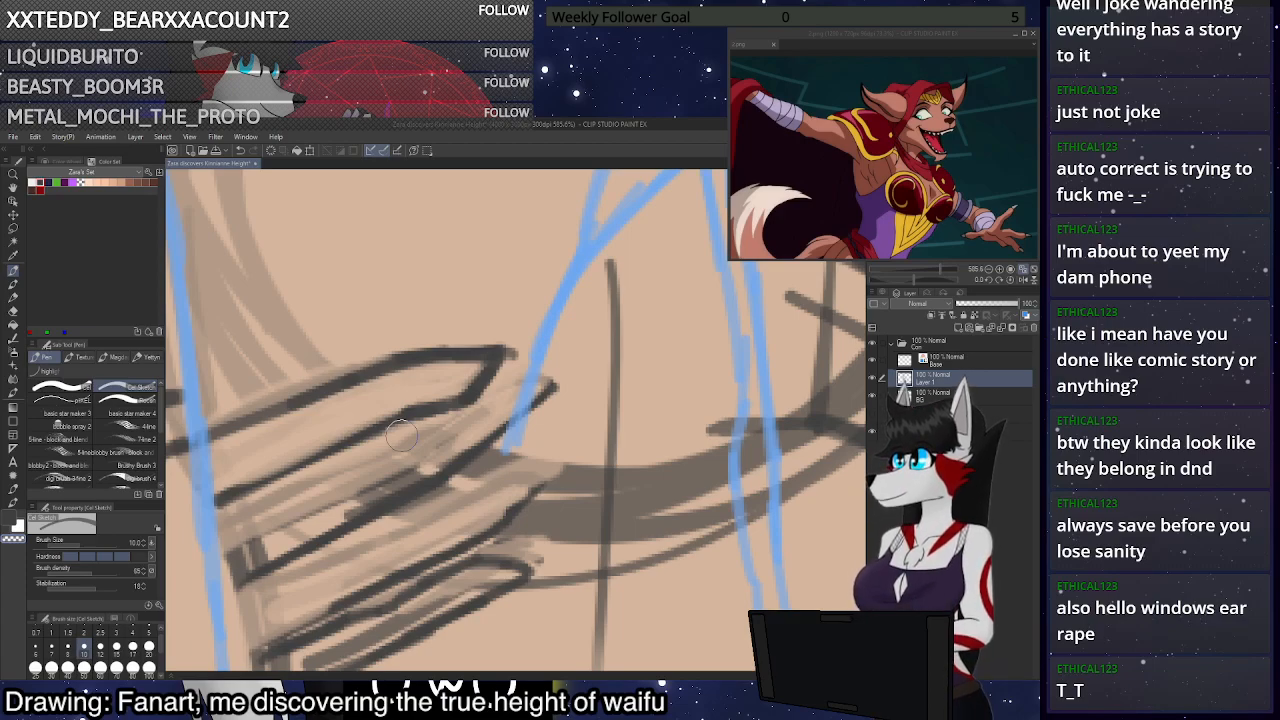
Rework the top finger's tip, undoing unsuccessful strokes and joining its lower edge to the upper edge
{"action": "key", "text": "c"}
{"action": "scroll", "coordinate": [540, 400], "scroll_direction": "down", "scroll_amount": 5}
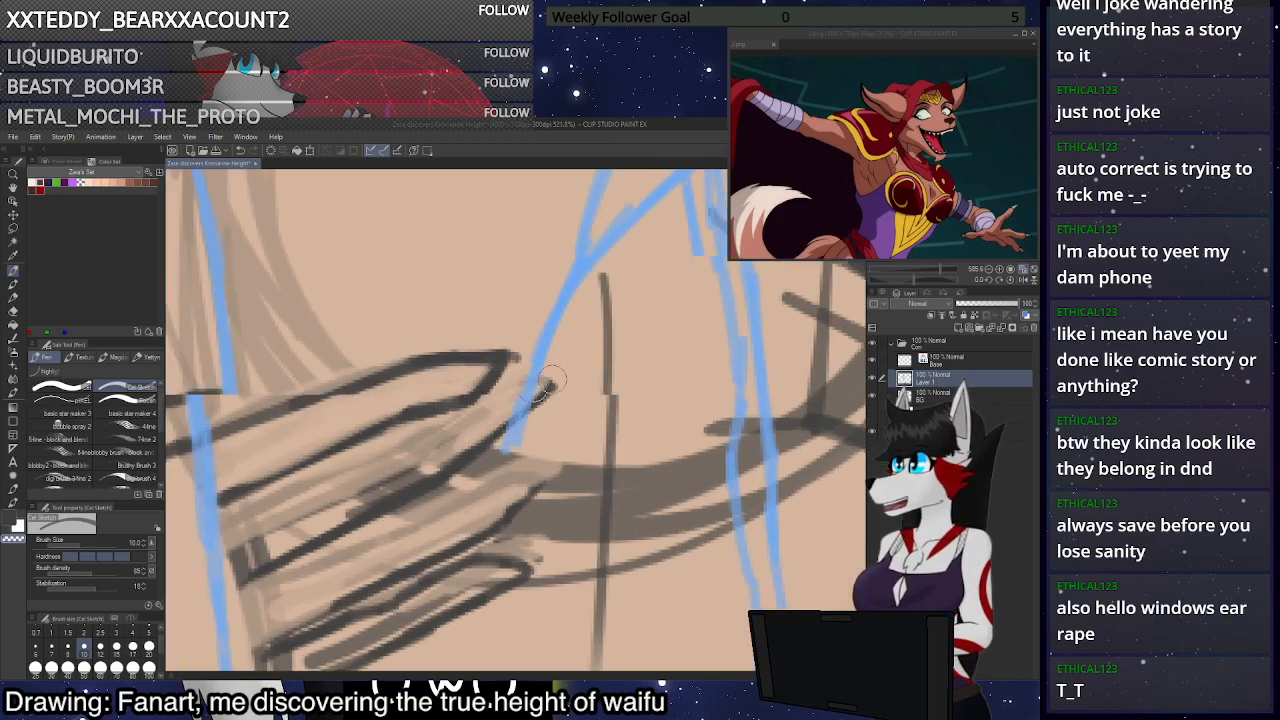
{"action": "scroll", "coordinate": [528, 402], "scroll_direction": "up", "scroll_amount": 3}
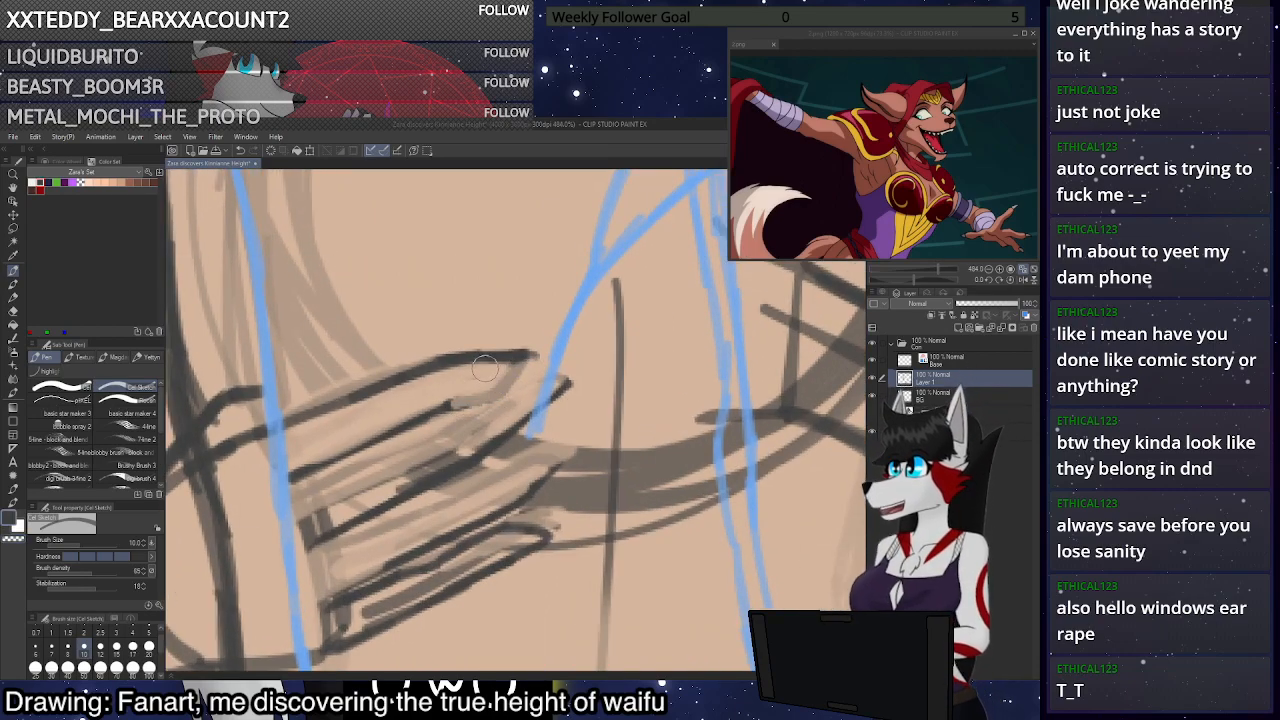
{"action": "mouse_move", "coordinate": [524, 360]}
{"action": "left_mouse_down"}
{"action": "mouse_move", "coordinate": [459, 405]}
{"action": "mouse_move", "coordinate": [532, 380]}
{"action": "mouse_move", "coordinate": [459, 405]}
{"action": "mouse_move", "coordinate": [522, 391]}
{"action": "left_mouse_up"}
{"action": "key", "text": "ctrl+z"}
{"action": "key", "text": "ctrl+z"}
{"action": "key", "text": "ctrl+z"}
{"action": "key", "text": "ctrl+z"}
{"action": "mouse_move", "coordinate": [448, 406]}
{"action": "left_mouse_down"}
{"action": "mouse_move", "coordinate": [522, 388]}
{"action": "mouse_move", "coordinate": [547, 356]}
{"action": "left_mouse_up"}
{"action": "key", "text": "c"}
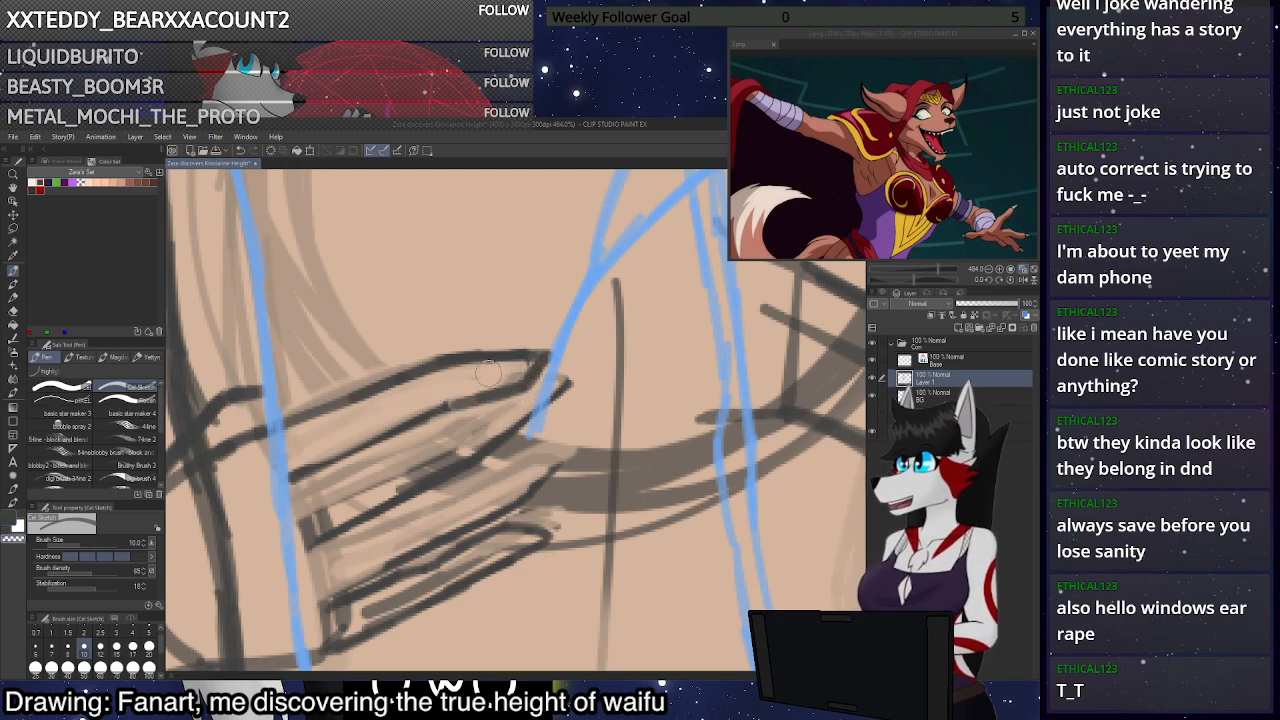
Redraw the second finger's lower edge from the knuckle to its tip, undoing the first stroke
{"action": "scroll", "coordinate": [566, 289], "scroll_direction": "down", "scroll_amount": 5}
{"action": "scroll", "coordinate": [583, 400], "scroll_direction": "up", "scroll_amount": 4}
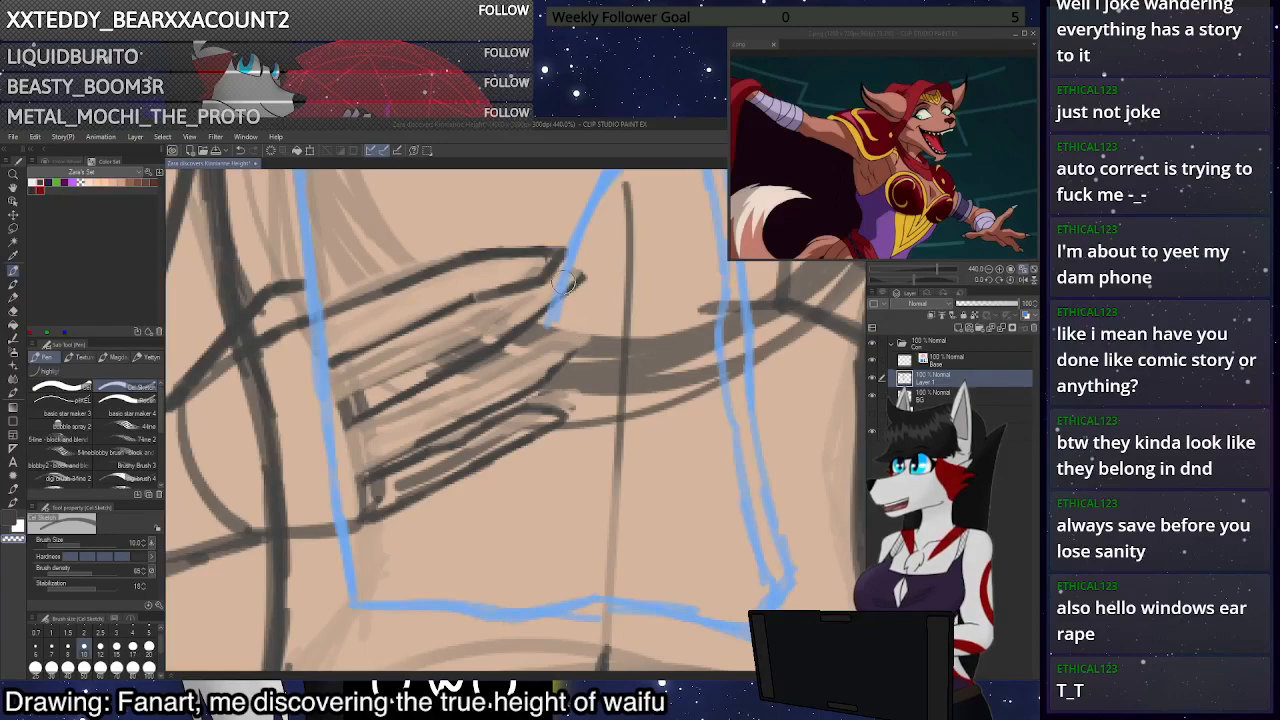
{"action": "scroll", "coordinate": [565, 283], "scroll_direction": "up", "scroll_amount": 1}
{"action": "mouse_move", "coordinate": [355, 424]}
{"action": "left_mouse_down"}
{"action": "mouse_move", "coordinate": [522, 347]}
{"action": "mouse_move", "coordinate": [583, 279]}
{"action": "mouse_move", "coordinate": [412, 370]}
{"action": "mouse_move", "coordinate": [346, 425]}
{"action": "mouse_move", "coordinate": [489, 366]}
{"action": "left_mouse_up"}
{"action": "key", "text": "c"}
{"action": "key", "text": "ctrl+z"}
{"action": "mouse_move", "coordinate": [352, 432]}
{"action": "left_mouse_down"}
{"action": "mouse_move", "coordinate": [508, 348]}
{"action": "mouse_move", "coordinate": [582, 277]}
{"action": "mouse_move", "coordinate": [554, 274]}
{"action": "mouse_move", "coordinate": [478, 322]}
{"action": "mouse_move", "coordinate": [515, 298]}
{"action": "mouse_move", "coordinate": [506, 314]}
{"action": "mouse_move", "coordinate": [318, 383]}
{"action": "mouse_move", "coordinate": [480, 320]}
{"action": "mouse_move", "coordinate": [580, 276]}
{"action": "left_mouse_up"}
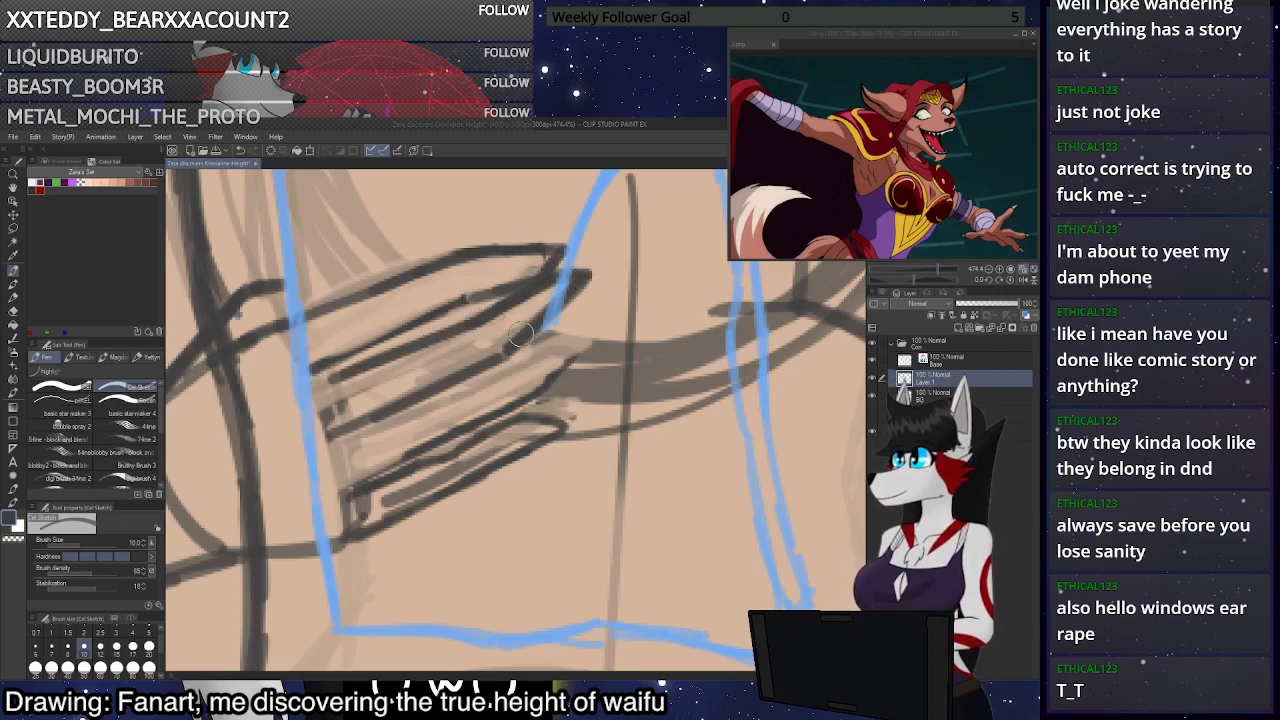
Extend the second finger's lower edge toward the knuckle and lighten the old lines beneath it with the transparent colour
{"action": "left_click_drag", "start_coordinate": [370, 358], "coordinate": [320, 378]}
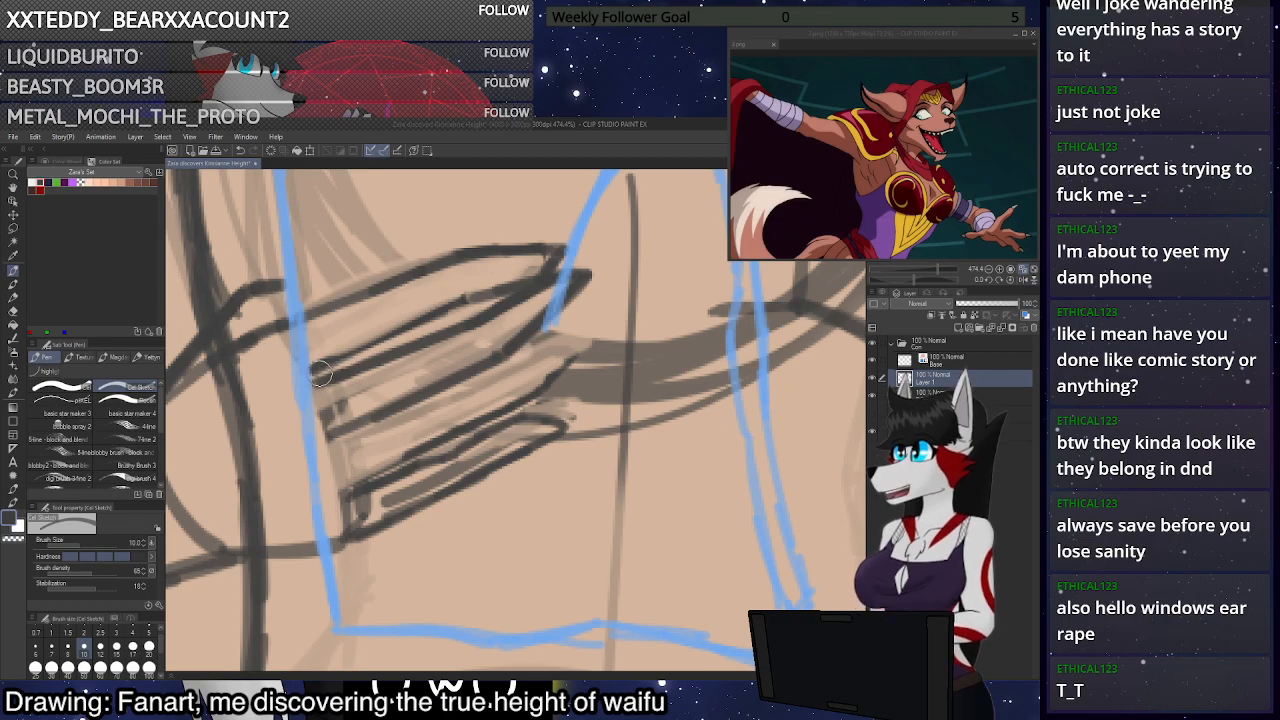
{"action": "scroll", "coordinate": [356, 345], "scroll_direction": "down", "scroll_amount": 1}
{"action": "scroll", "coordinate": [516, 400], "scroll_direction": "up", "scroll_amount": 3}
{"action": "key", "text": "c"}
{"action": "mouse_move", "coordinate": [545, 325]}
{"action": "left_mouse_down"}
{"action": "mouse_move", "coordinate": [518, 362]}
{"action": "mouse_move", "coordinate": [470, 386]}
{"action": "mouse_move", "coordinate": [515, 365]}
{"action": "left_mouse_up"}
{"action": "left_click_drag", "start_coordinate": [311, 475], "coordinate": [555, 359]}
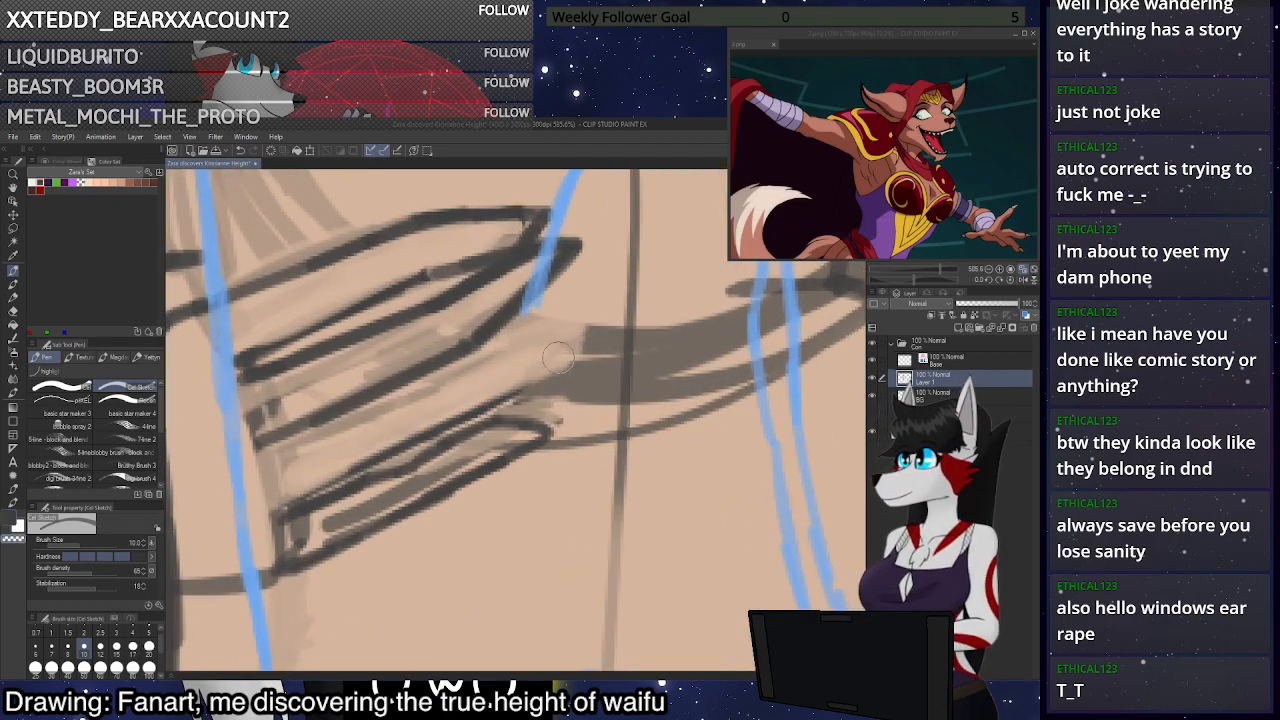
{"action": "scroll", "coordinate": [460, 357], "scroll_direction": "down", "scroll_amount": 3}
{"action": "scroll", "coordinate": [497, 385], "scroll_direction": "up", "scroll_amount": 3}
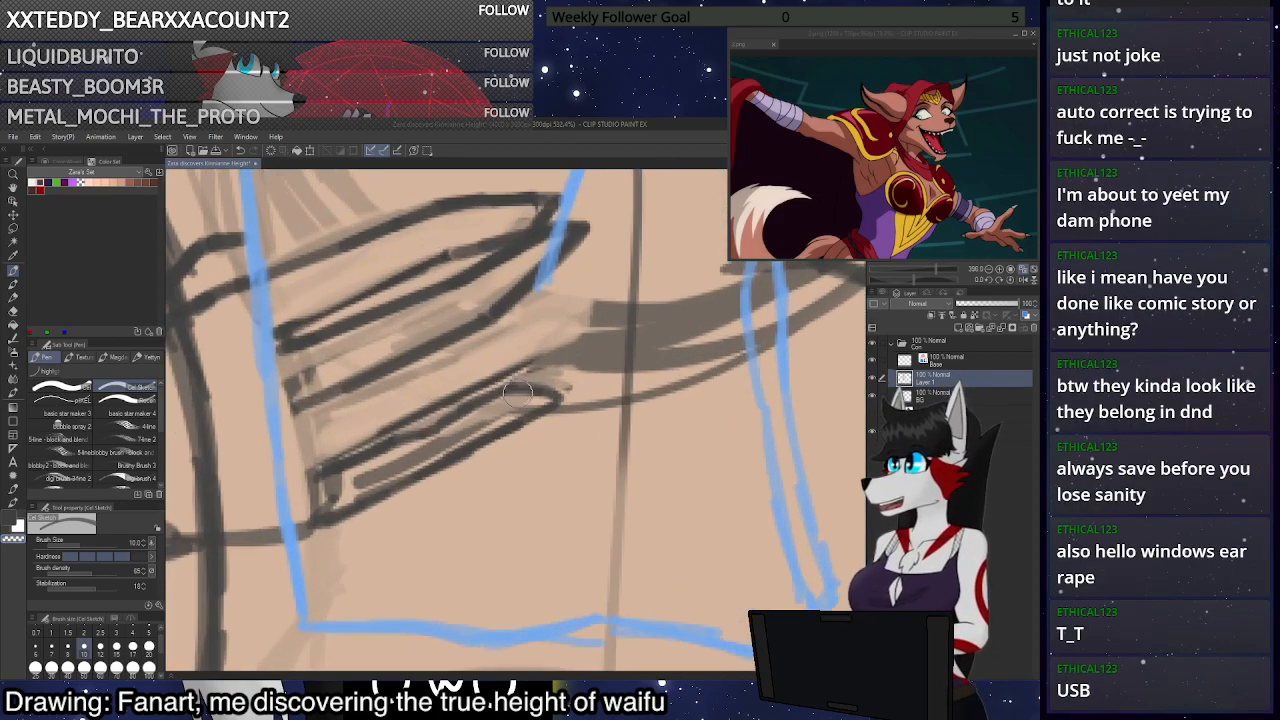
{"action": "scroll", "coordinate": [512, 378], "scroll_direction": "down", "scroll_amount": 3}
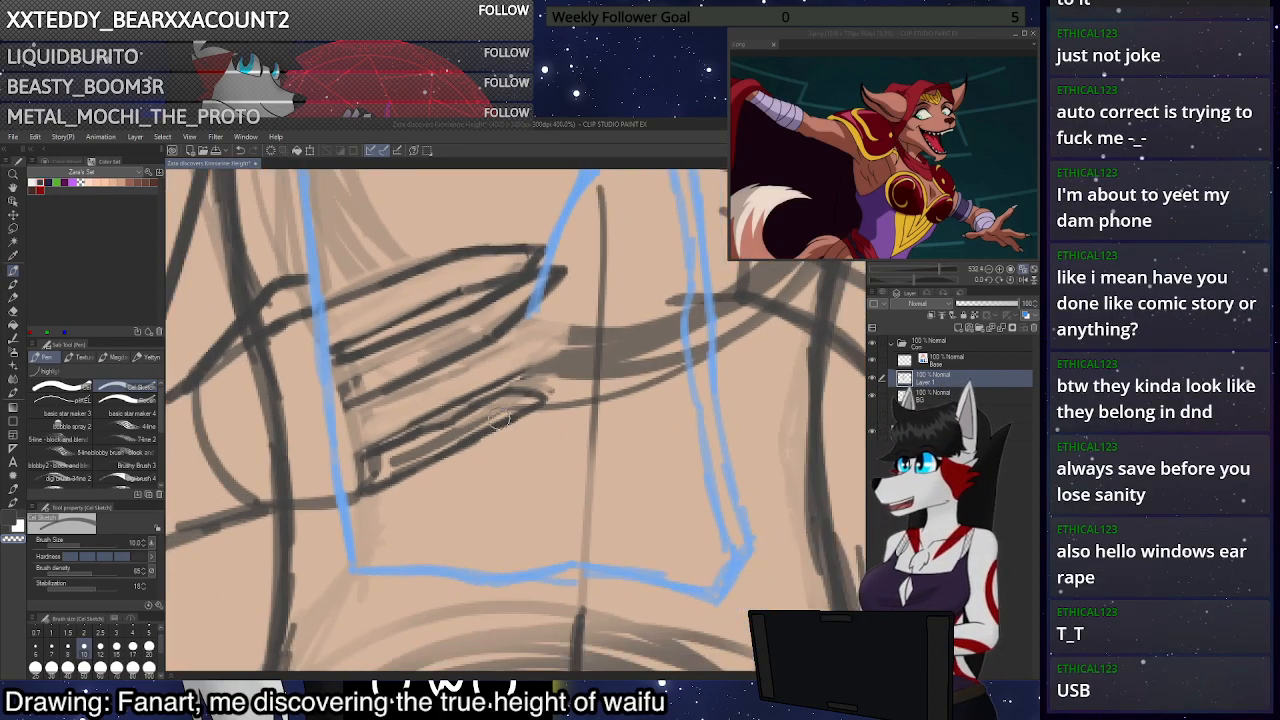
Redraw the third finger's lower edge from the knuckle and try a slanted stroke for its tip, undoing unsuccessful strokes
{"action": "scroll", "coordinate": [320, 492], "scroll_direction": "up", "scroll_amount": 3}
{"action": "key", "text": "ctrl+z"}
{"action": "left_click_drag", "start_coordinate": [321, 492], "coordinate": [594, 363]}
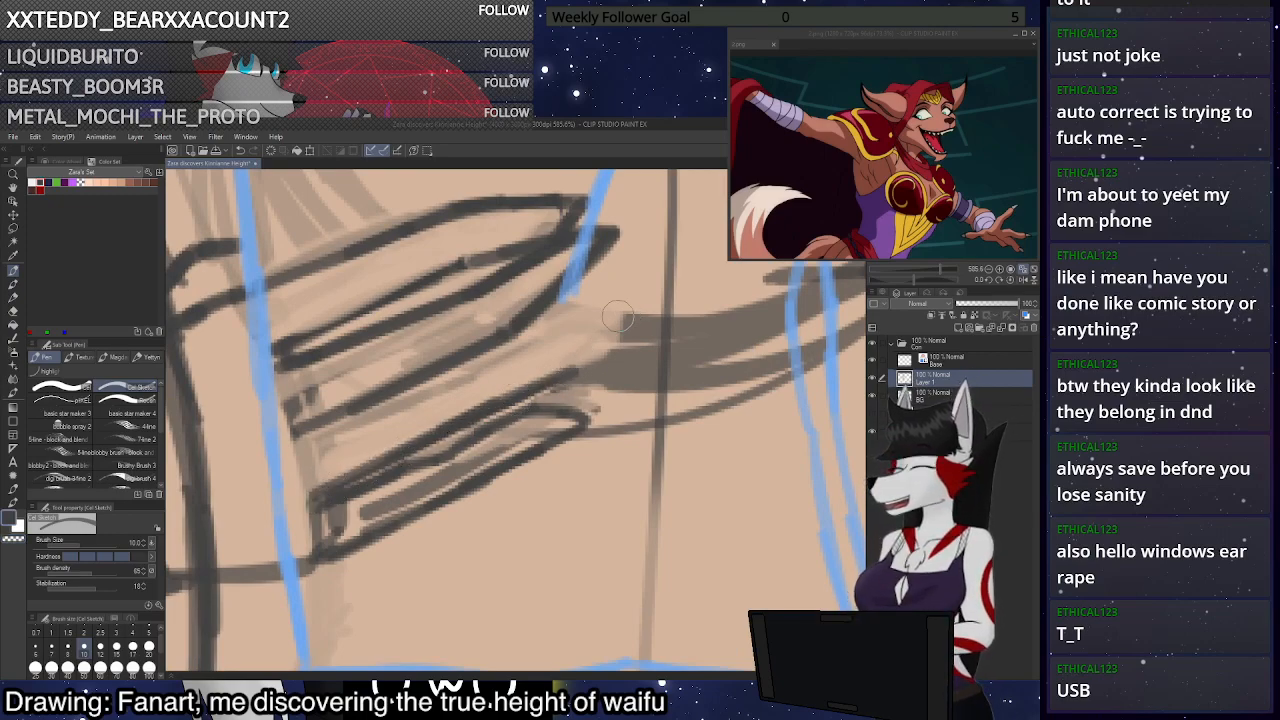
{"action": "key", "text": "ctrl+z"}
{"action": "mouse_move", "coordinate": [617, 290]}
{"action": "left_mouse_down"}
{"action": "mouse_move", "coordinate": [573, 370]}
{"action": "mouse_move", "coordinate": [319, 493]}
{"action": "mouse_move", "coordinate": [430, 437]}
{"action": "left_mouse_up"}
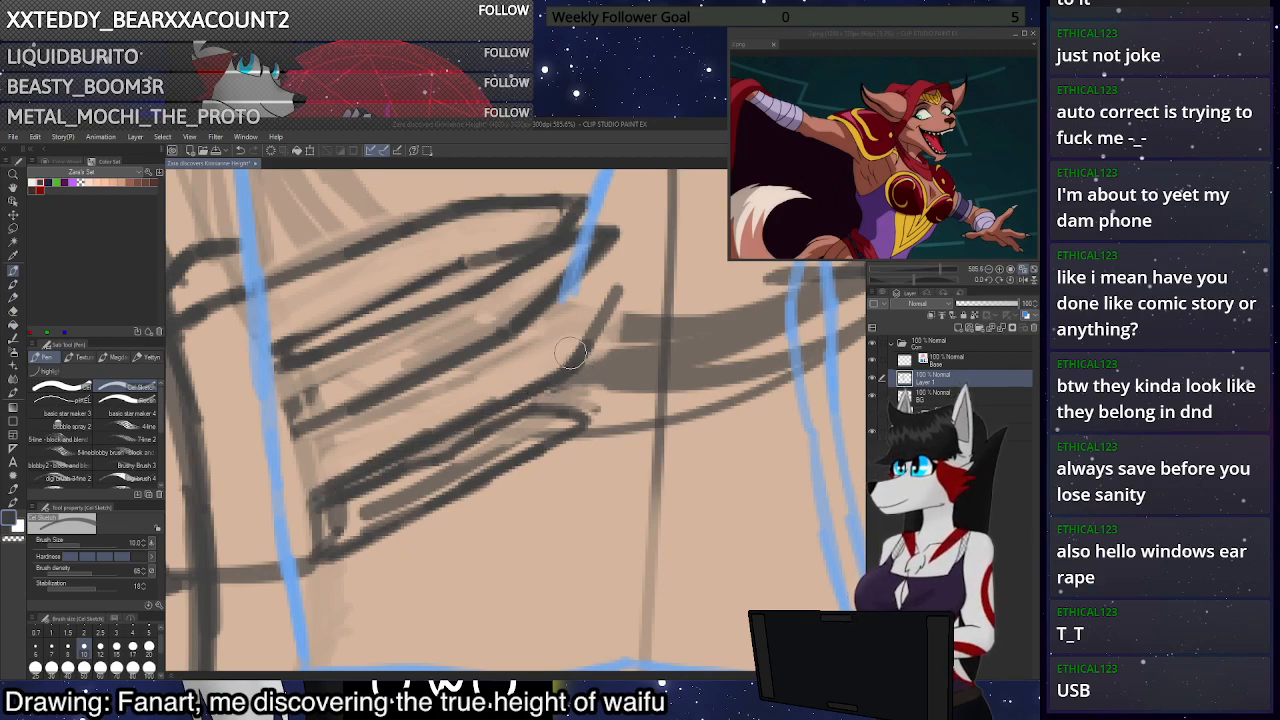
{"action": "key", "text": "ctrl+z"}
Sketch the third finger's pointed tip and join it to the upper edge, undoing misplaced strokes
{"action": "mouse_move", "coordinate": [580, 366]}
{"action": "left_mouse_down"}
{"action": "mouse_move", "coordinate": [625, 277]}
{"action": "mouse_move", "coordinate": [556, 315]}
{"action": "mouse_move", "coordinate": [586, 292]}
{"action": "mouse_move", "coordinate": [615, 292]}
{"action": "mouse_move", "coordinate": [572, 357]}
{"action": "mouse_move", "coordinate": [604, 318]}
{"action": "mouse_move", "coordinate": [594, 345]}
{"action": "mouse_move", "coordinate": [560, 375]}
{"action": "left_mouse_up"}
{"action": "mouse_move", "coordinate": [388, 442]}
{"action": "left_mouse_down"}
{"action": "mouse_move", "coordinate": [344, 479]}
{"action": "mouse_move", "coordinate": [564, 380]}
{"action": "mouse_move", "coordinate": [616, 302]}
{"action": "left_mouse_up"}
{"action": "key", "text": "c"}
{"action": "key", "text": "ctrl+z"}
{"action": "mouse_move", "coordinate": [570, 367]}
{"action": "left_mouse_down"}
{"action": "mouse_move", "coordinate": [615, 286]}
{"action": "mouse_move", "coordinate": [570, 296]}
{"action": "mouse_move", "coordinate": [523, 337]}
{"action": "left_mouse_up"}
{"action": "key", "text": "ctrl+z"}
{"action": "key", "text": "ctrl+z"}
{"action": "left_click_drag", "start_coordinate": [576, 291], "coordinate": [540, 325]}
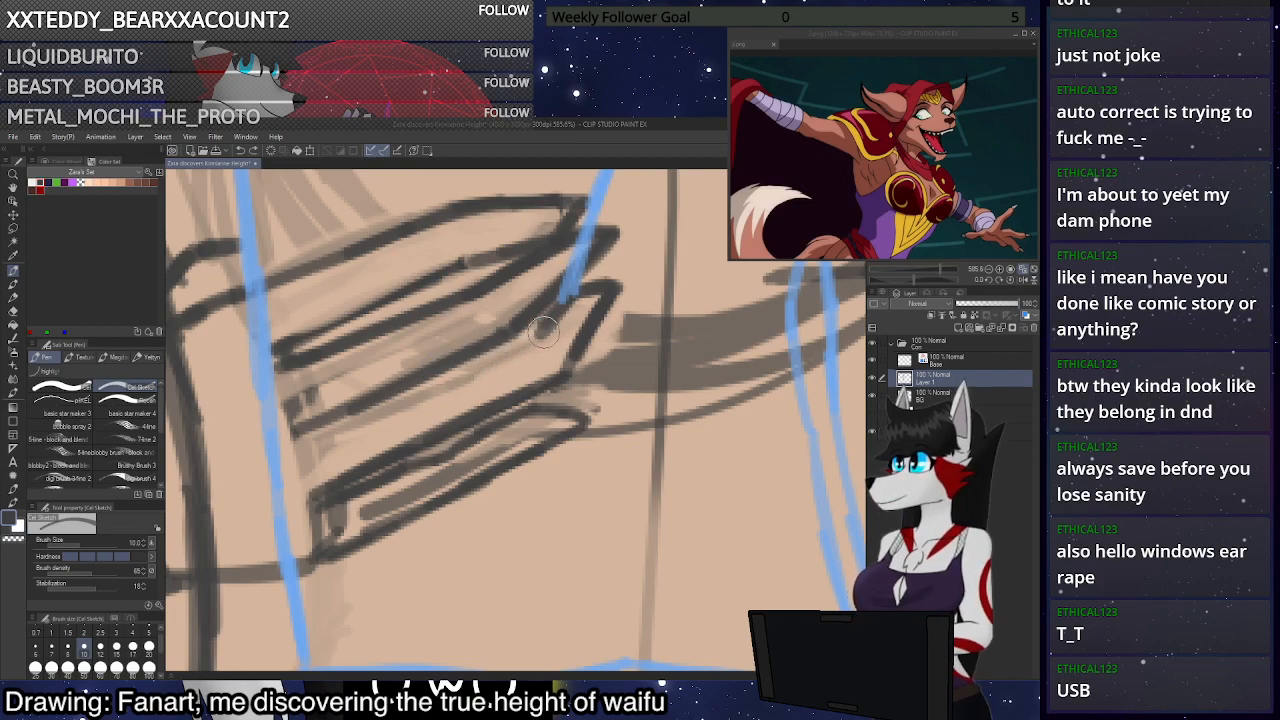
{"action": "mouse_move", "coordinate": [528, 336]}
{"action": "left_mouse_down"}
{"action": "mouse_move", "coordinate": [415, 385]}
{"action": "mouse_move", "coordinate": [480, 371]}
{"action": "mouse_move", "coordinate": [375, 410]}
{"action": "left_mouse_up"}
{"action": "key", "text": "c"}
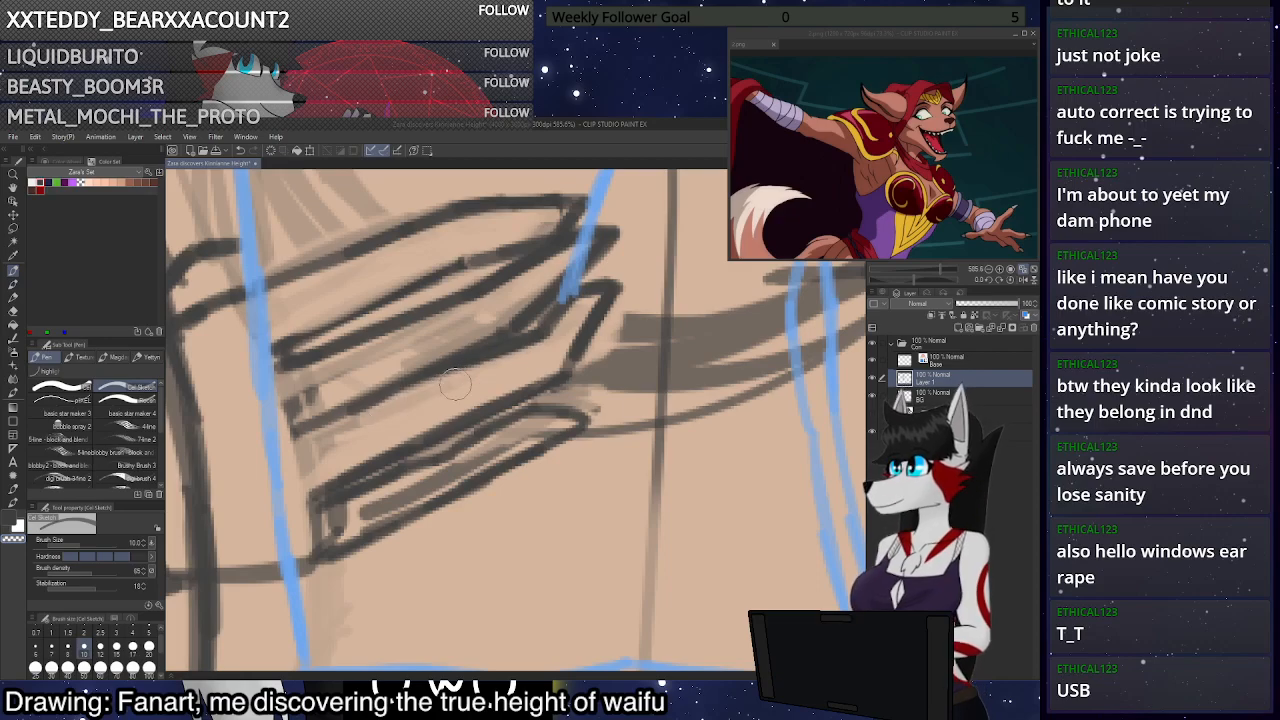
Strengthen the slanted edge of the third finger's tip, undoing the erased patch below it
{"action": "scroll", "coordinate": [558, 339], "scroll_direction": "down", "scroll_amount": 3}
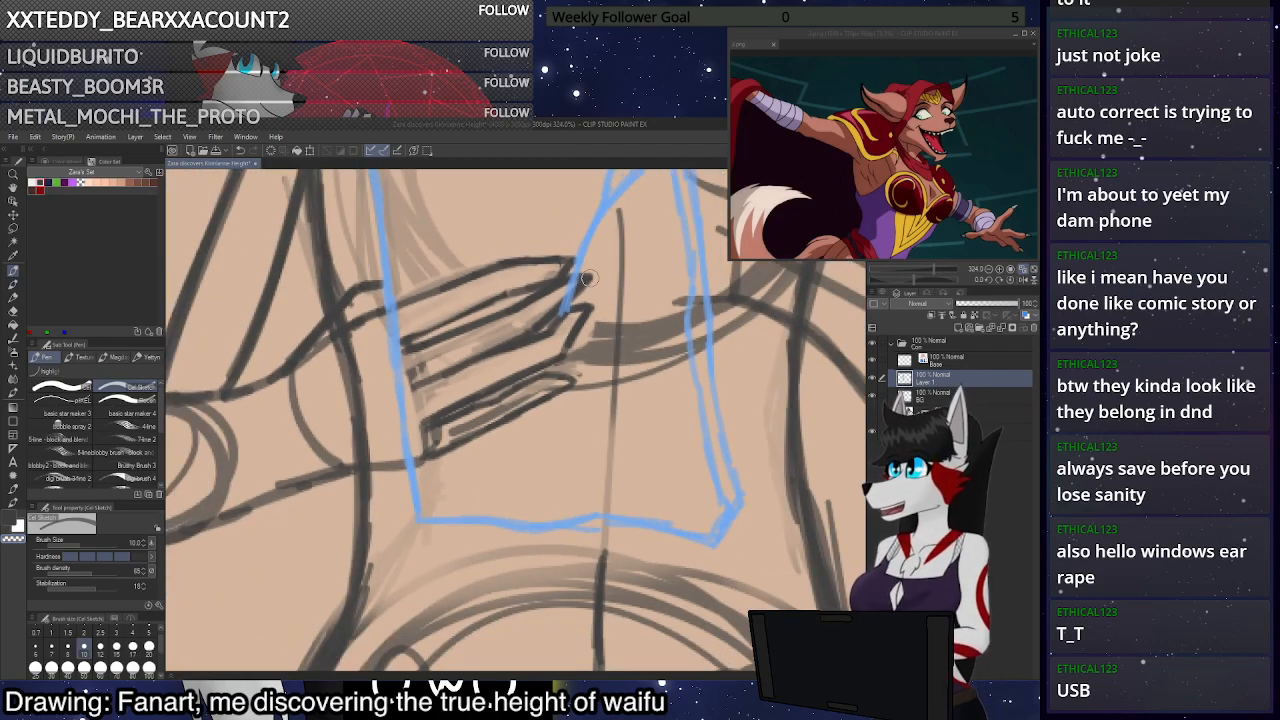
{"action": "scroll", "coordinate": [588, 278], "scroll_direction": "up", "scroll_amount": 3}
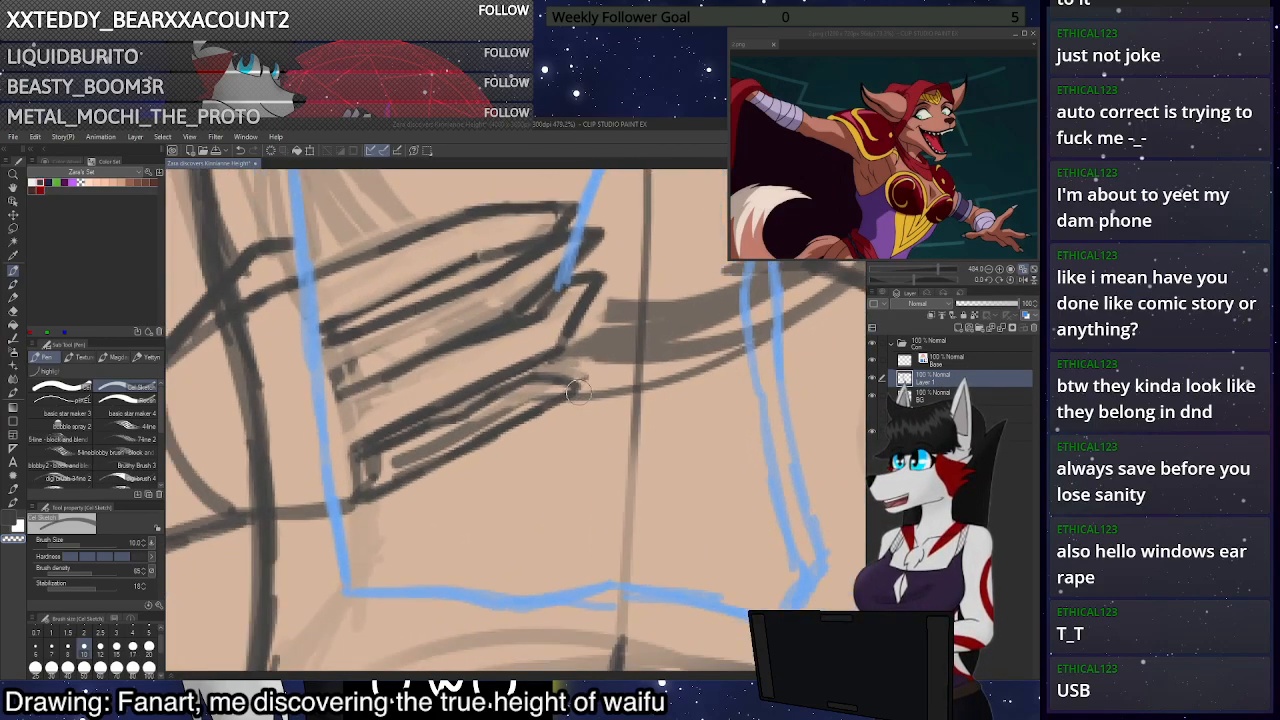
{"action": "scroll", "coordinate": [584, 319], "scroll_direction": "up", "scroll_amount": 1}
{"action": "mouse_move", "coordinate": [578, 355]}
{"action": "left_mouse_down"}
{"action": "mouse_move", "coordinate": [538, 376]}
{"action": "mouse_move", "coordinate": [540, 388]}
{"action": "left_mouse_up"}
{"action": "key", "text": "c"}
{"action": "key", "text": "ctrl+z"}
{"action": "key", "text": "c"}
{"action": "key", "text": "c"}
{"action": "mouse_move", "coordinate": [580, 320]}
{"action": "left_mouse_down"}
{"action": "mouse_move", "coordinate": [537, 380]}
{"action": "mouse_move", "coordinate": [552, 360]}
{"action": "mouse_move", "coordinate": [493, 396]}
{"action": "mouse_move", "coordinate": [547, 368]}
{"action": "mouse_move", "coordinate": [596, 280]}
{"action": "left_mouse_up"}
{"action": "scroll", "coordinate": [594, 278], "scroll_direction": "down", "scroll_amount": 1}
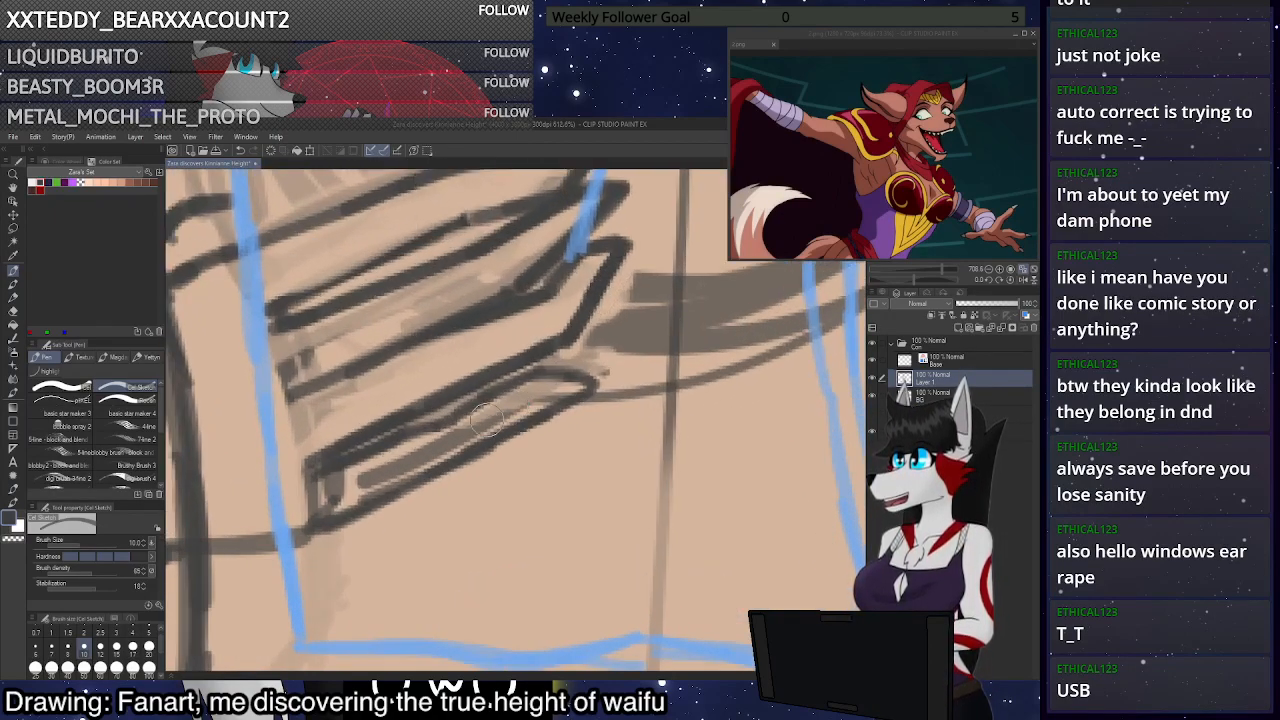
Clear the old lines inside the fourth finger and redraw its edges and pointed tip
{"action": "mouse_move", "coordinate": [484, 404]}
{"action": "left_mouse_down"}
{"action": "mouse_move", "coordinate": [597, 369]}
{"action": "mouse_move", "coordinate": [578, 375]}
{"action": "mouse_move", "coordinate": [606, 352]}
{"action": "mouse_move", "coordinate": [570, 402]}
{"action": "mouse_move", "coordinate": [607, 340]}
{"action": "mouse_move", "coordinate": [539, 430]}
{"action": "mouse_move", "coordinate": [367, 502]}
{"action": "left_mouse_up"}
{"action": "key", "text": "c"}
{"action": "key", "text": "c"}
{"action": "mouse_move", "coordinate": [527, 403]}
{"action": "left_mouse_down"}
{"action": "mouse_move", "coordinate": [293, 511]}
{"action": "mouse_move", "coordinate": [536, 389]}
{"action": "mouse_move", "coordinate": [461, 417]}
{"action": "mouse_move", "coordinate": [549, 395]}
{"action": "mouse_move", "coordinate": [615, 317]}
{"action": "mouse_move", "coordinate": [573, 368]}
{"action": "mouse_move", "coordinate": [567, 380]}
{"action": "mouse_move", "coordinate": [610, 334]}
{"action": "mouse_move", "coordinate": [559, 420]}
{"action": "mouse_move", "coordinate": [625, 321]}
{"action": "mouse_move", "coordinate": [592, 323]}
{"action": "mouse_move", "coordinate": [512, 378]}
{"action": "mouse_move", "coordinate": [565, 346]}
{"action": "mouse_move", "coordinate": [562, 361]}
{"action": "mouse_move", "coordinate": [502, 389]}
{"action": "mouse_move", "coordinate": [521, 382]}
{"action": "mouse_move", "coordinate": [384, 426]}
{"action": "left_mouse_up"}
{"action": "left_click_drag", "start_coordinate": [459, 405], "coordinate": [375, 440]}
{"action": "key", "text": "c"}
{"action": "left_click_drag", "start_coordinate": [362, 362], "coordinate": [285, 385]}
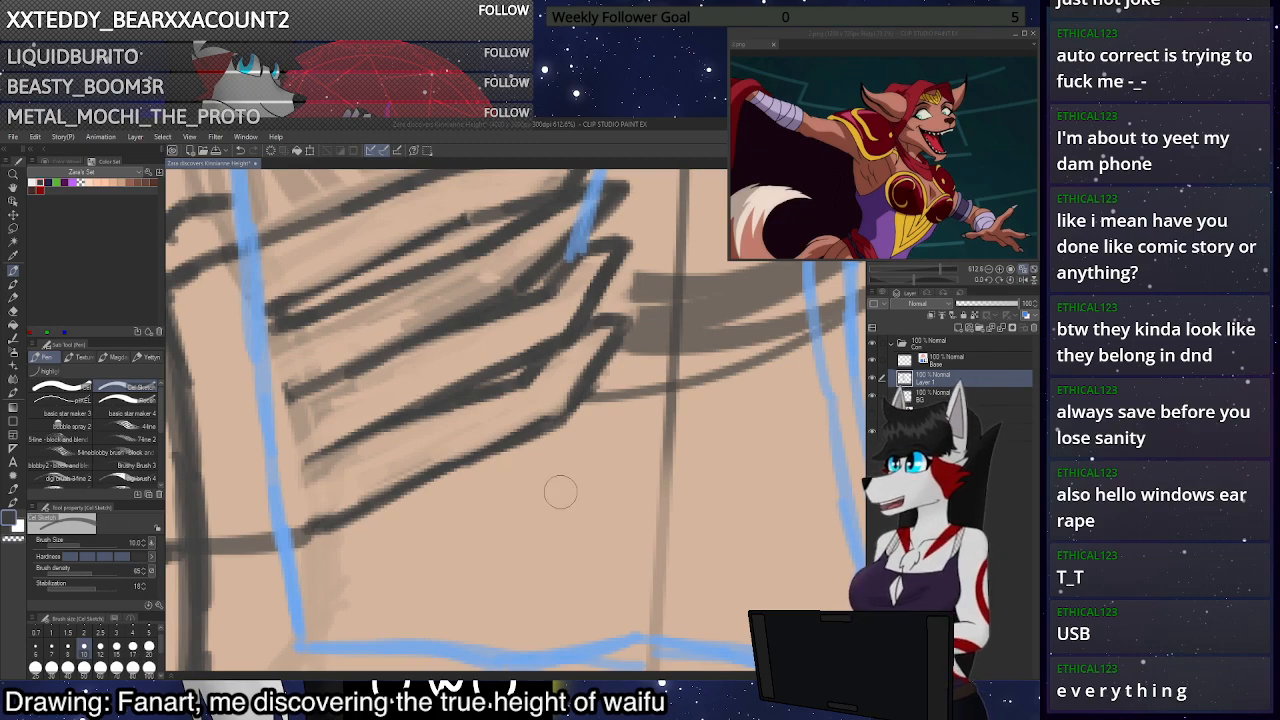
Clean up the third finger's knuckle end and retouch its upper line, undoing misplaced strokes
{"action": "scroll", "coordinate": [408, 415], "scroll_direction": "down", "scroll_amount": 2}
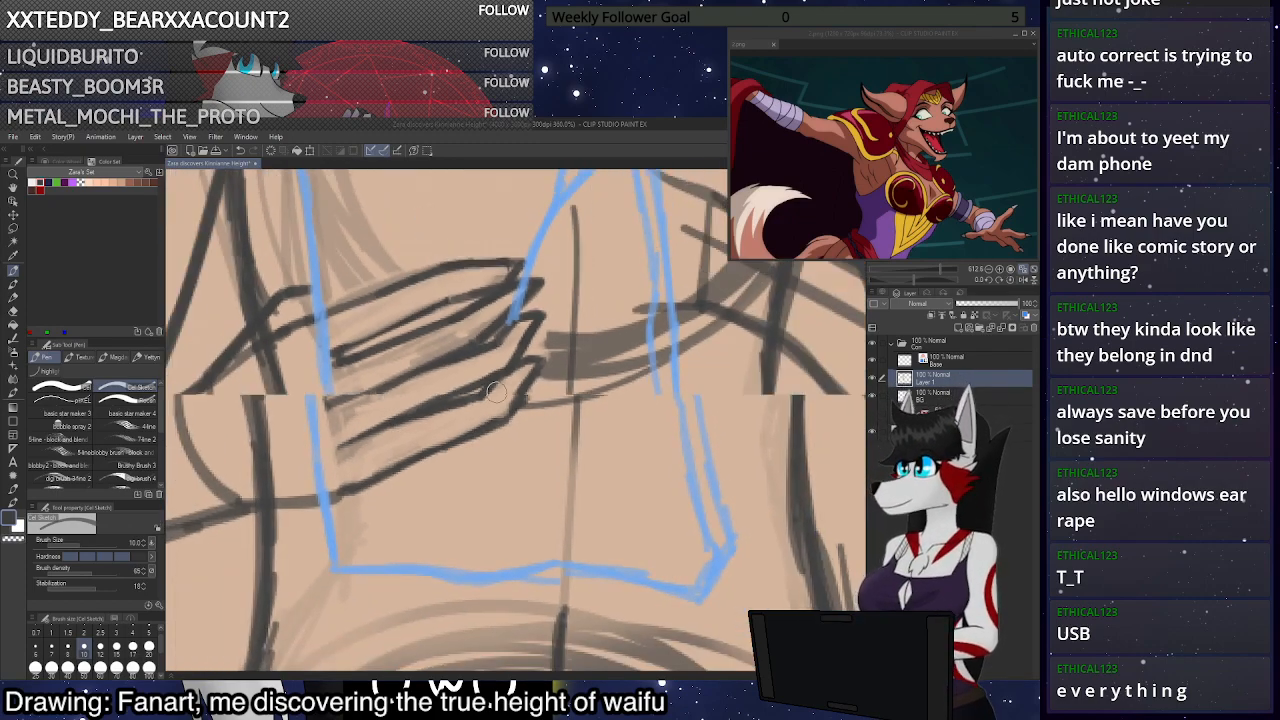
{"action": "mouse_move", "coordinate": [388, 438]}
{"action": "left_mouse_down"}
{"action": "mouse_move", "coordinate": [323, 470]}
{"action": "mouse_move", "coordinate": [449, 433]}
{"action": "mouse_move", "coordinate": [384, 442]}
{"action": "left_mouse_up"}
{"action": "key", "text": "ctrl+z"}
{"action": "key", "text": "c"}
{"action": "key", "text": "c"}
{"action": "key", "text": "c"}
{"action": "mouse_move", "coordinate": [406, 389]}
{"action": "left_mouse_down"}
{"action": "mouse_move", "coordinate": [337, 414]}
{"action": "mouse_move", "coordinate": [416, 375]}
{"action": "left_mouse_up"}
{"action": "key", "text": "c"}
{"action": "key", "text": "ctrl+z"}
{"action": "left_click_drag", "start_coordinate": [332, 407], "coordinate": [402, 385]}
{"action": "key", "text": "ctrl+z"}
{"action": "mouse_move", "coordinate": [330, 404]}
{"action": "left_mouse_down"}
{"action": "mouse_move", "coordinate": [392, 380]}
{"action": "mouse_move", "coordinate": [334, 403]}
{"action": "left_mouse_up"}
{"action": "key", "text": "c"}
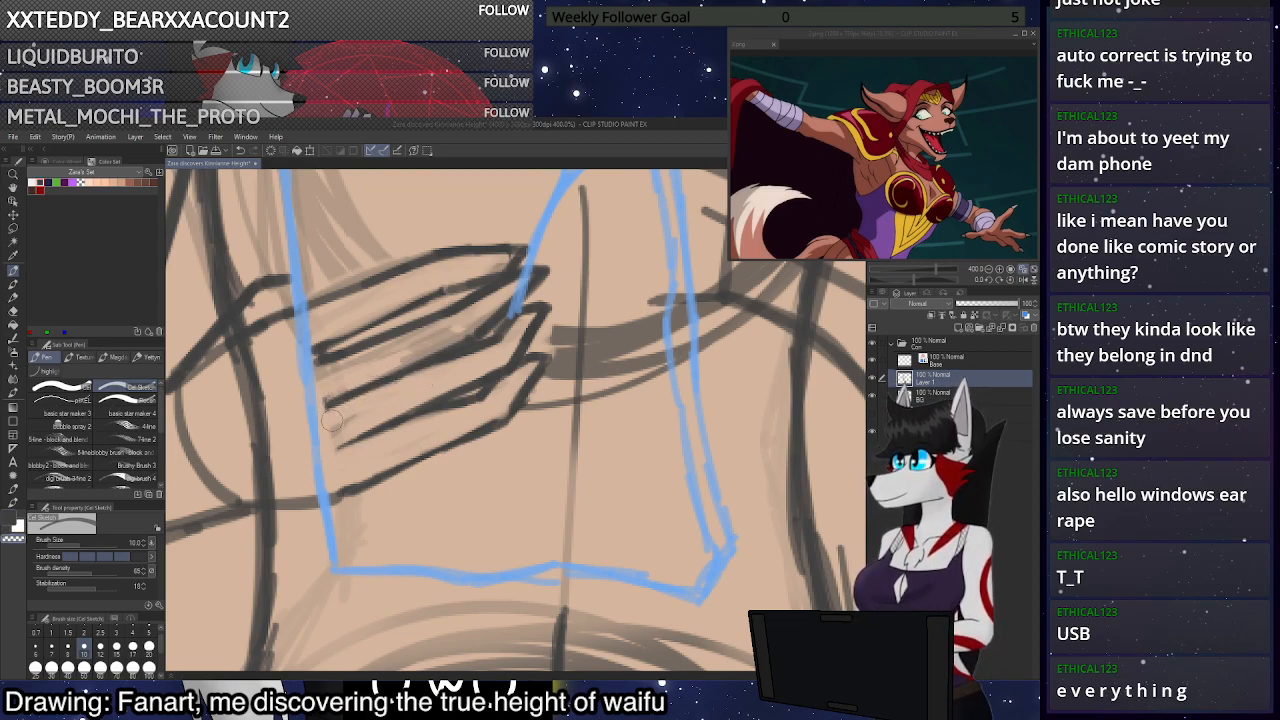
Erase the leftover lines inside the second finger and redraw its upper edge back to the knuckle
{"action": "left_click_drag", "start_coordinate": [432, 337], "coordinate": [356, 377]}
{"action": "mouse_move", "coordinate": [470, 321]}
{"action": "left_mouse_down"}
{"action": "mouse_move", "coordinate": [359, 376]}
{"action": "mouse_move", "coordinate": [326, 374]}
{"action": "left_mouse_up"}
{"action": "left_click_drag", "start_coordinate": [348, 323], "coordinate": [311, 344]}
{"action": "key", "text": "c"}
{"action": "left_click_drag", "start_coordinate": [444, 290], "coordinate": [322, 352]}
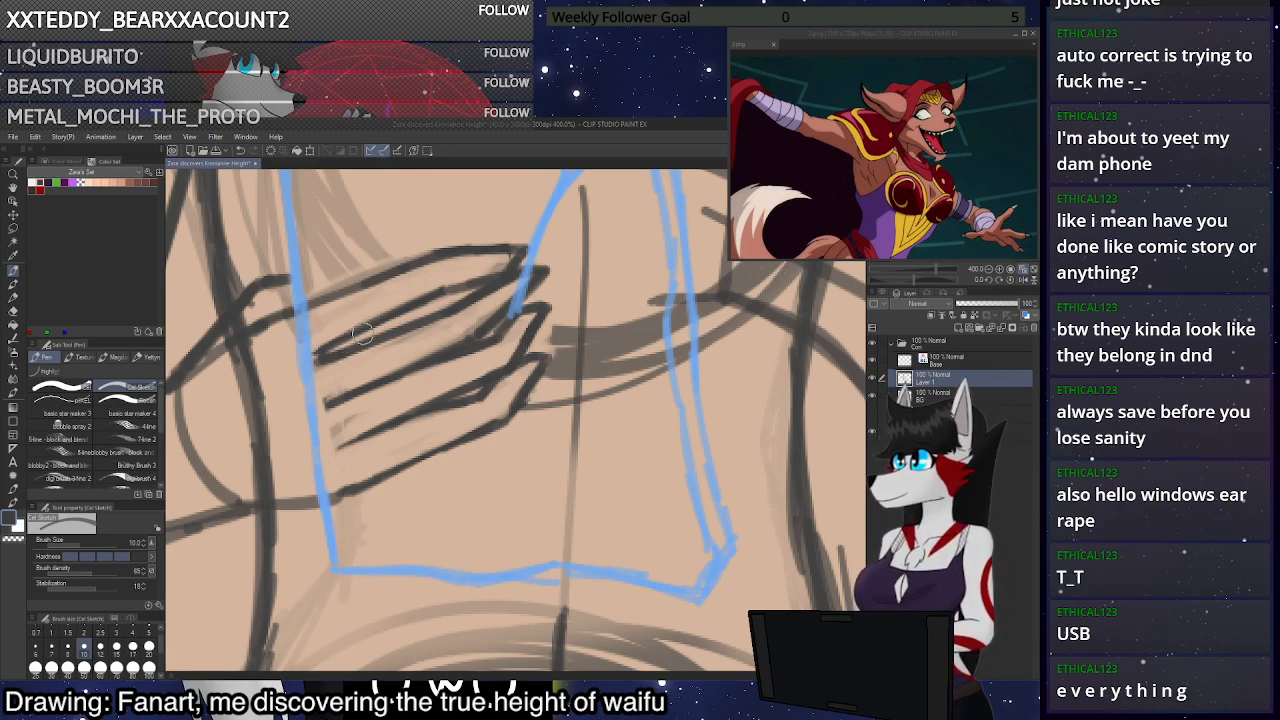
Lasso the fingers over the book, adjust them slightly with a Scale/Rotate transform and clear the selection
{"action": "scroll", "coordinate": [730, 420], "scroll_direction": "down", "scroll_amount": 5}
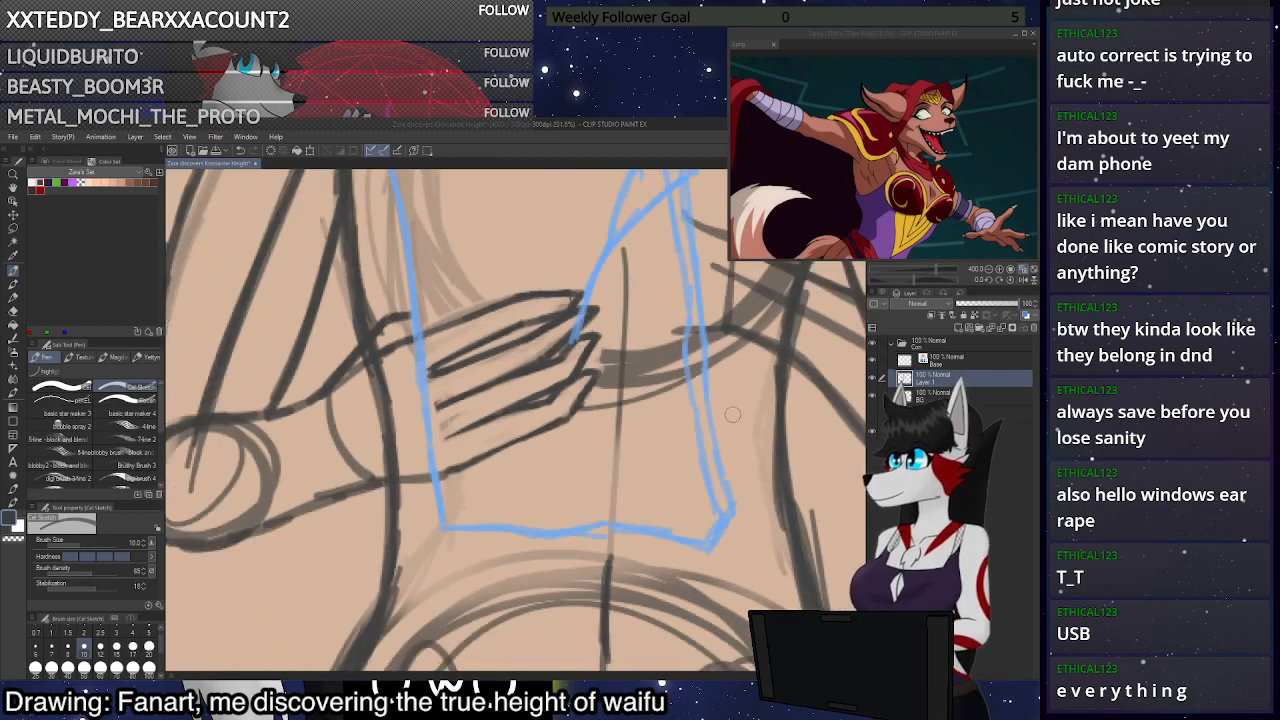
{"action": "scroll", "coordinate": [610, 450], "scroll_direction": "up", "scroll_amount": 1}
{"action": "scroll", "coordinate": [580, 445], "scroll_direction": "down", "scroll_amount": 5}
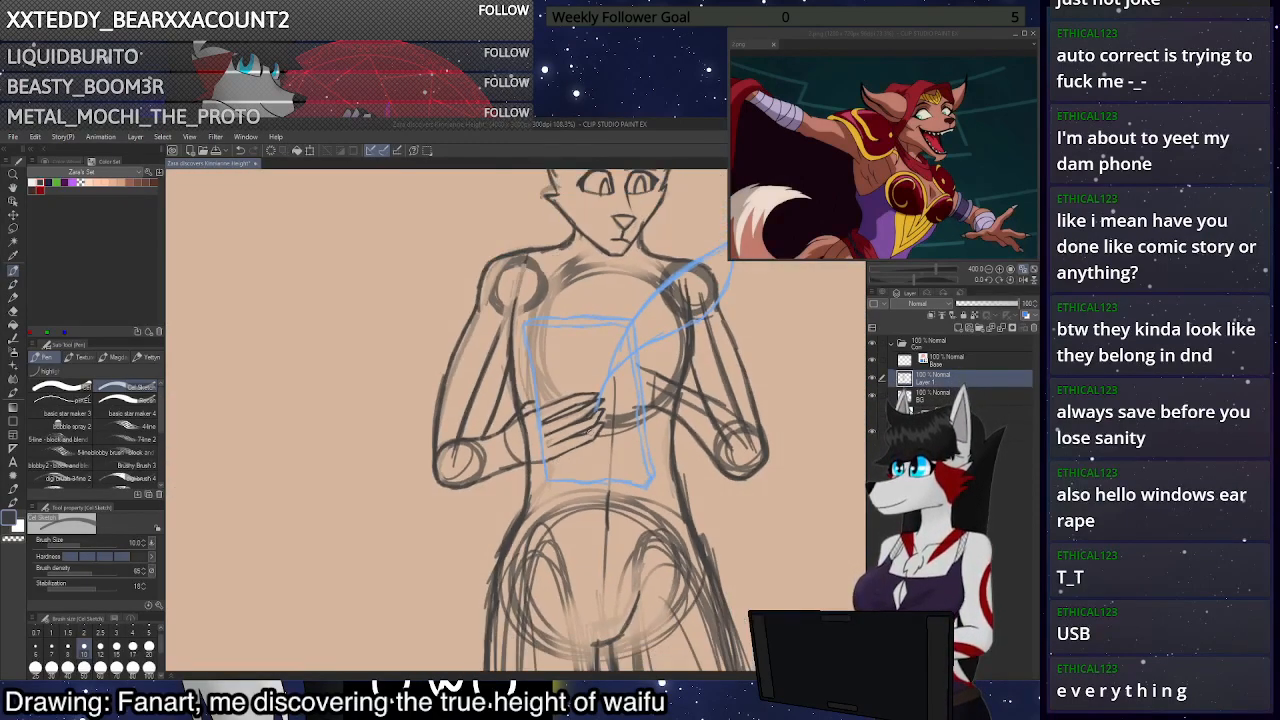
{"action": "scroll", "coordinate": [643, 401], "scroll_direction": "up", "scroll_amount": 4}
{"action": "scroll", "coordinate": [641, 401], "scroll_direction": "up", "scroll_amount": 2}
{"action": "key", "text": "m"}
{"action": "left_click_drag", "start_coordinate": [607, 370], "coordinate": [540, 305]}
{"action": "key", "text": "ctrl+t"}
{"action": "left_click_drag", "start_coordinate": [585, 444], "coordinate": [586, 447]}
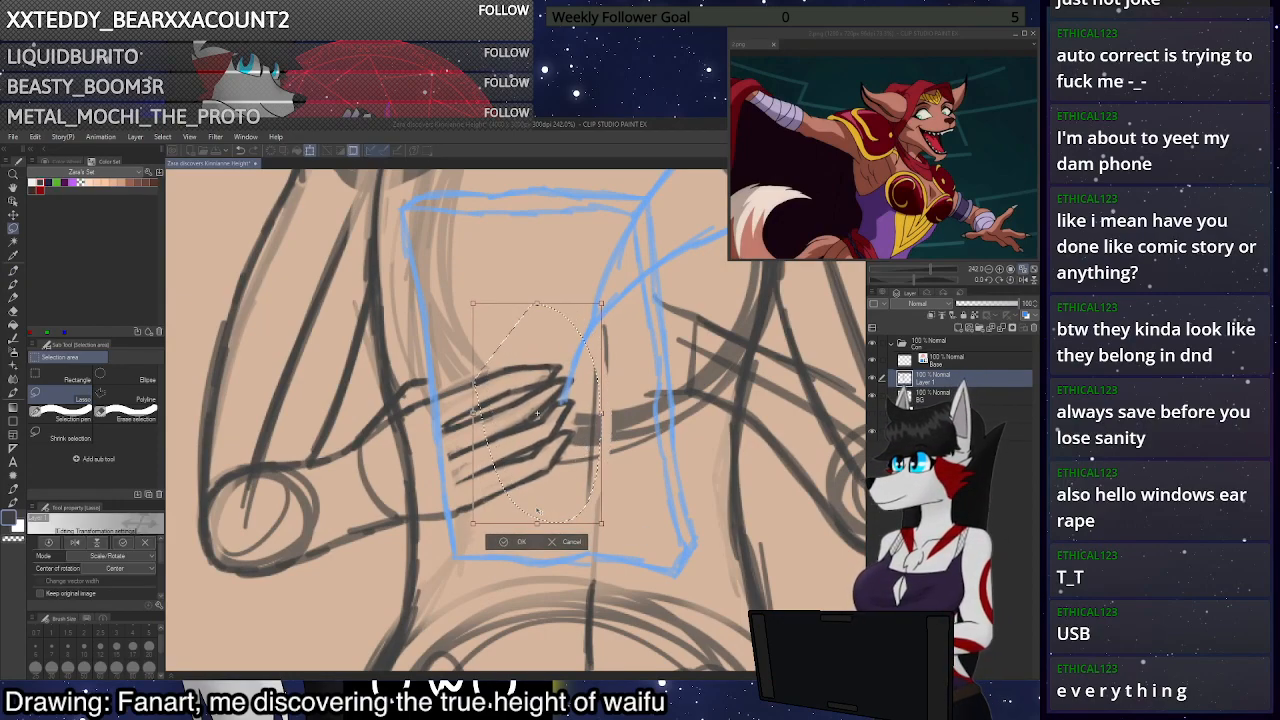
{"action": "key", "text": "Return"}
{"action": "key", "text": "ctrl+d"}
Touch up the brow and eye lines on the tall character's face with the sketch pen
{"action": "scroll", "coordinate": [630, 431], "scroll_direction": "down", "scroll_amount": 10}
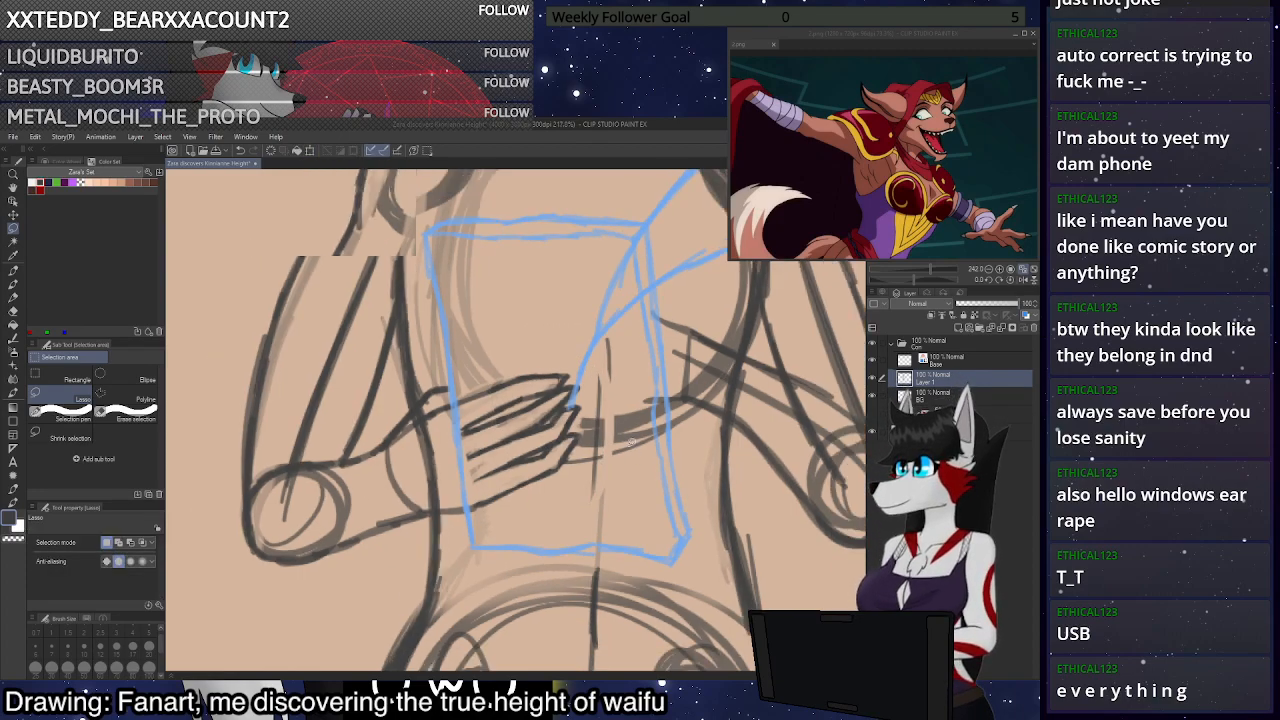
{"action": "key", "text": "p"}
{"action": "scroll", "coordinate": [628, 430], "scroll_direction": "down", "scroll_amount": 4}
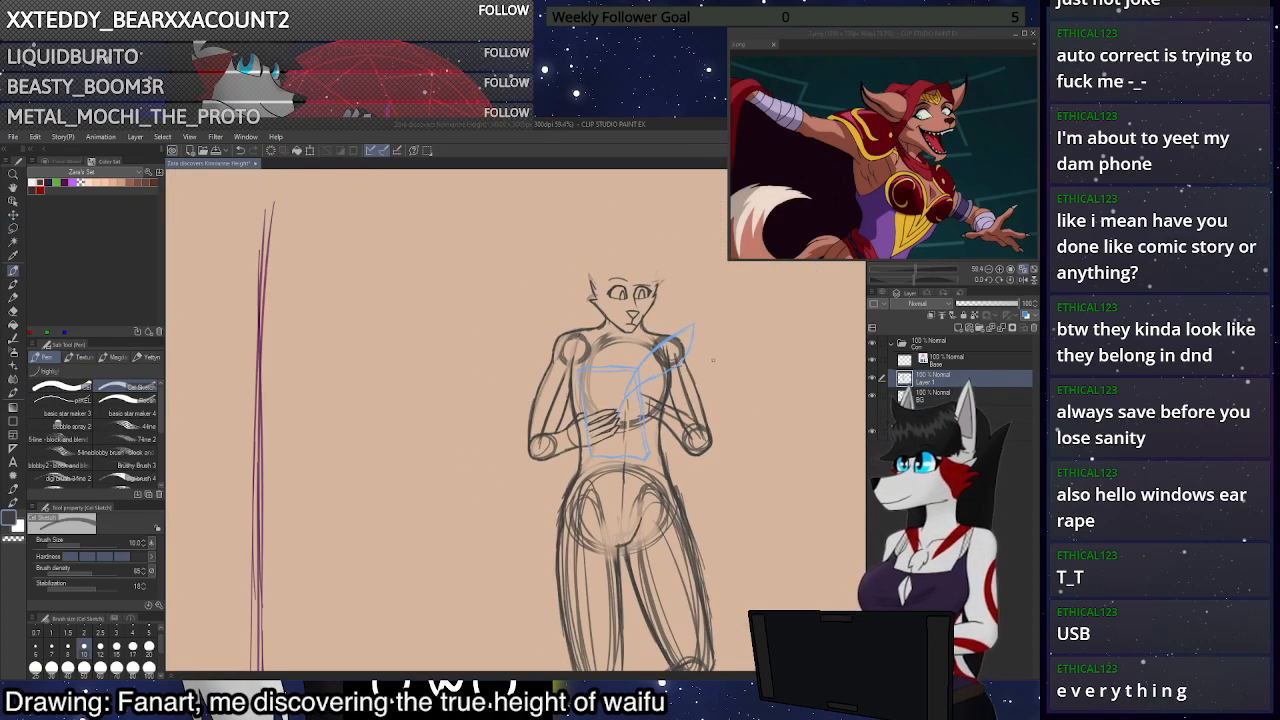
{"action": "scroll", "coordinate": [714, 409], "scroll_direction": "up", "scroll_amount": 2}
{"action": "scroll", "coordinate": [714, 409], "scroll_direction": "up", "scroll_amount": 2}
{"action": "scroll", "coordinate": [655, 314], "scroll_direction": "down", "scroll_amount": 3}
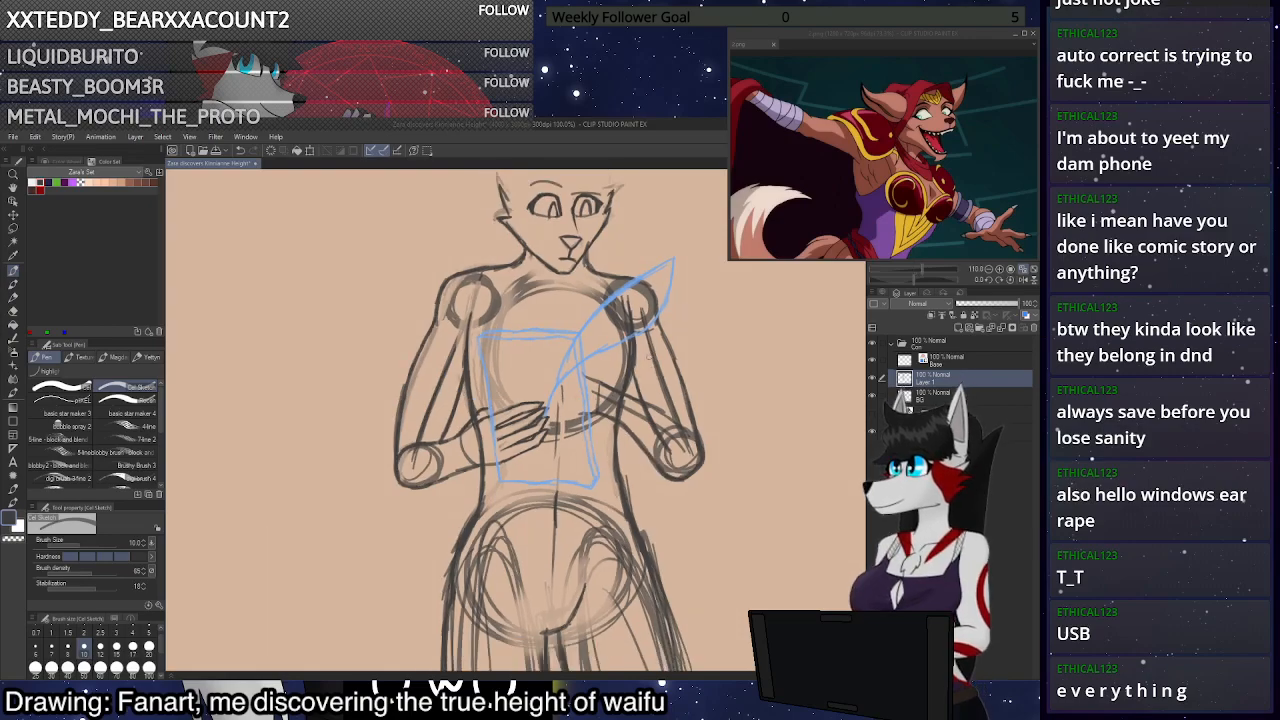
{"action": "scroll", "coordinate": [647, 300], "scroll_direction": "down", "scroll_amount": 4}
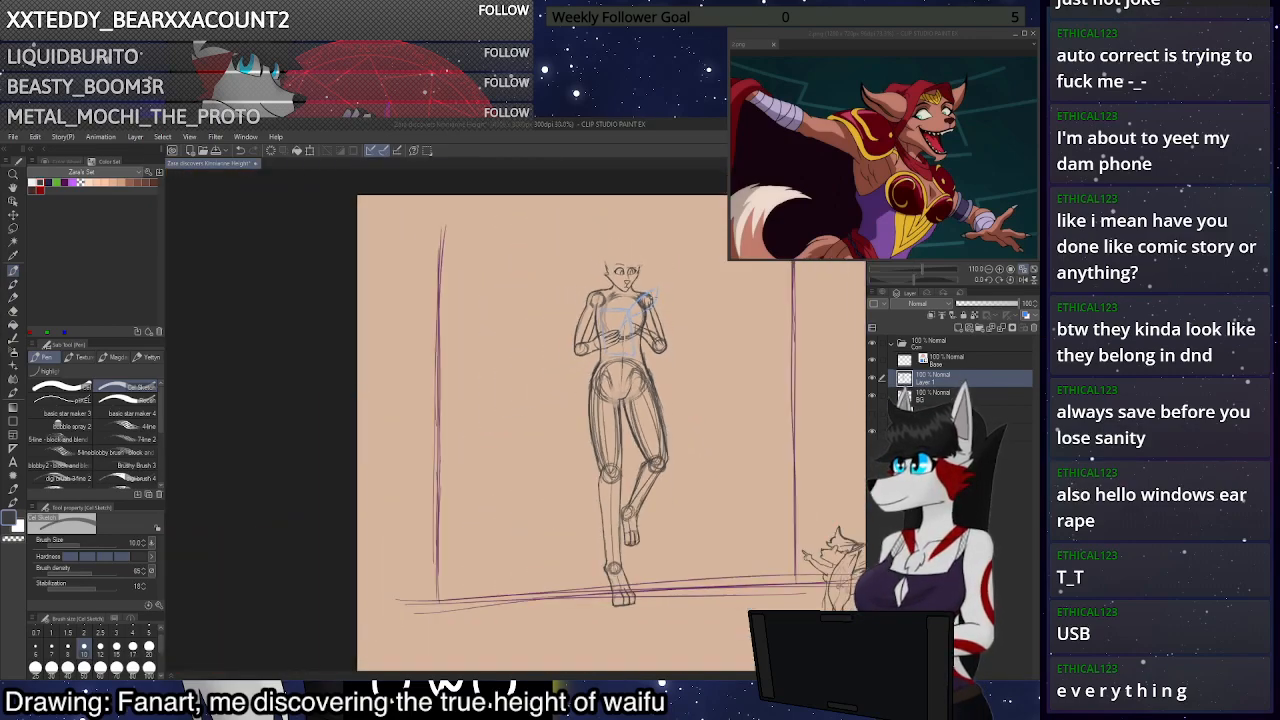
{"action": "scroll", "coordinate": [609, 362], "scroll_direction": "up", "scroll_amount": 8}
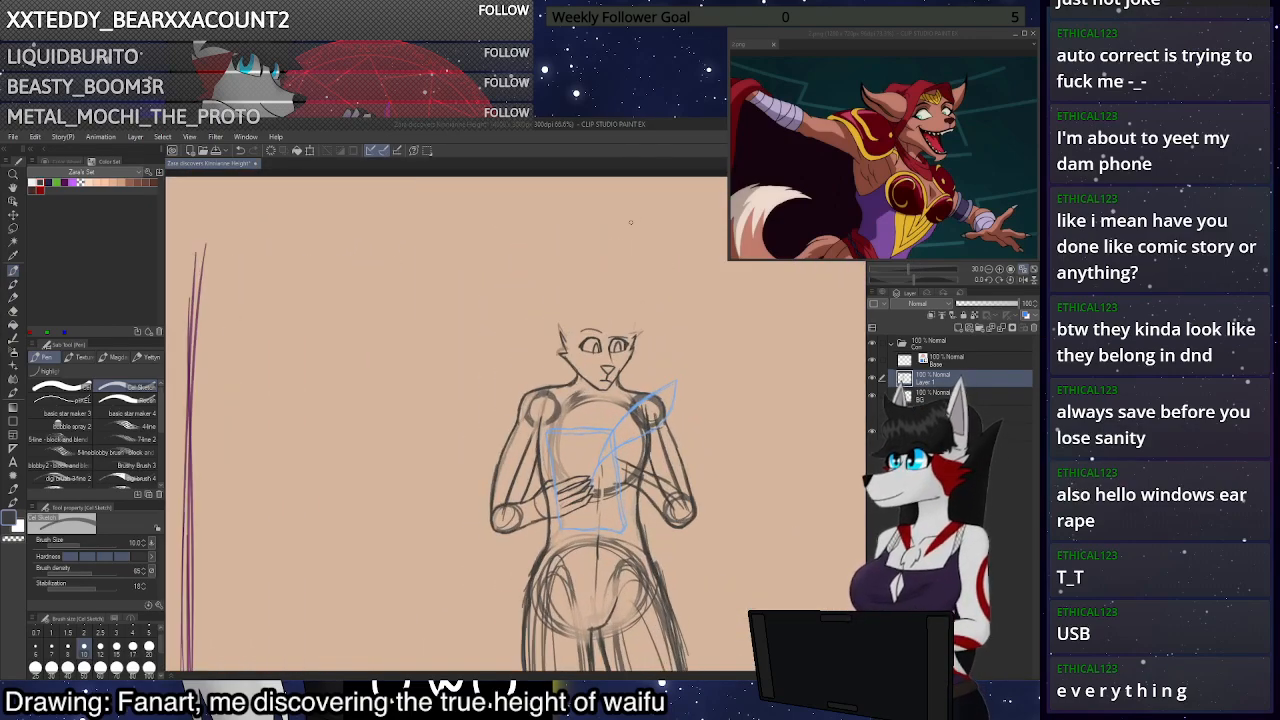
{"action": "scroll", "coordinate": [609, 362], "scroll_direction": "up", "scroll_amount": 6}
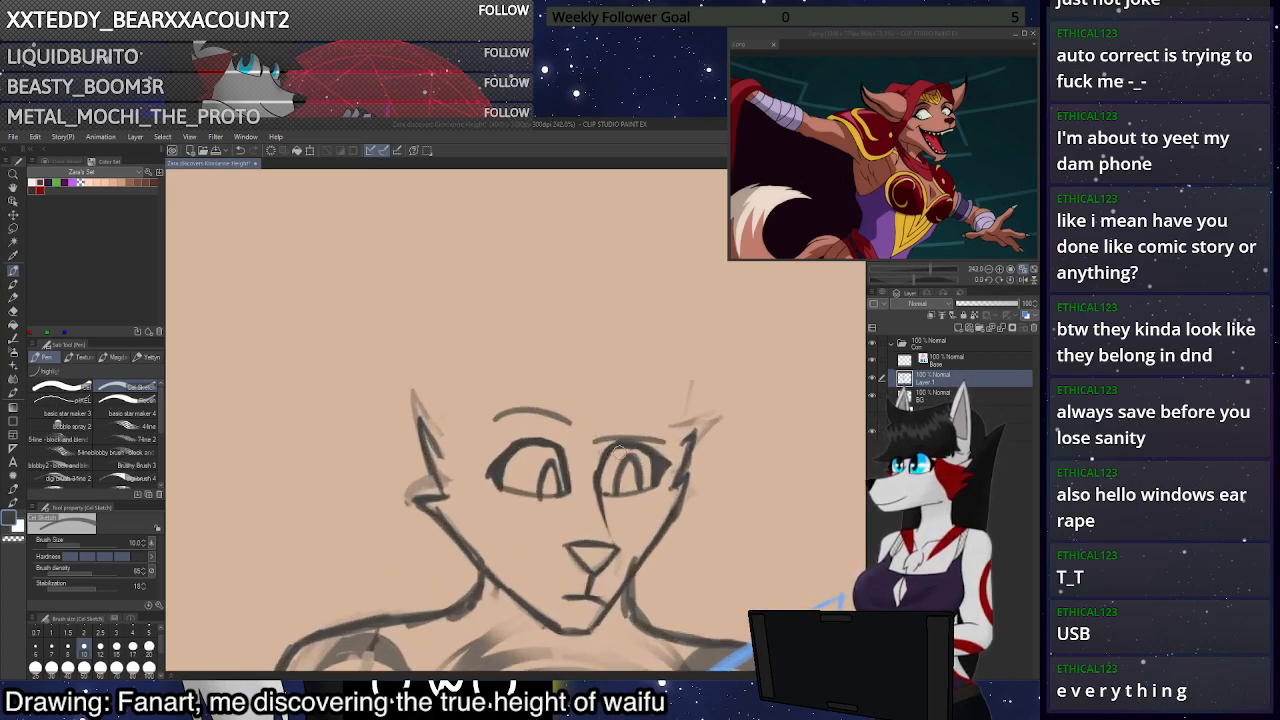
{"action": "mouse_move", "coordinate": [561, 425]}
{"action": "left_mouse_down"}
{"action": "mouse_move", "coordinate": [502, 401]}
{"action": "mouse_move", "coordinate": [440, 420]}
{"action": "mouse_move", "coordinate": [529, 406]}
{"action": "mouse_move", "coordinate": [567, 429]}
{"action": "left_mouse_up"}
{"action": "mouse_move", "coordinate": [636, 467]}
{"action": "left_mouse_down"}
{"action": "mouse_move", "coordinate": [602, 456]}
{"action": "mouse_move", "coordinate": [722, 456]}
{"action": "mouse_move", "coordinate": [600, 456]}
{"action": "mouse_move", "coordinate": [718, 458]}
{"action": "mouse_move", "coordinate": [624, 456]}
{"action": "left_mouse_up"}
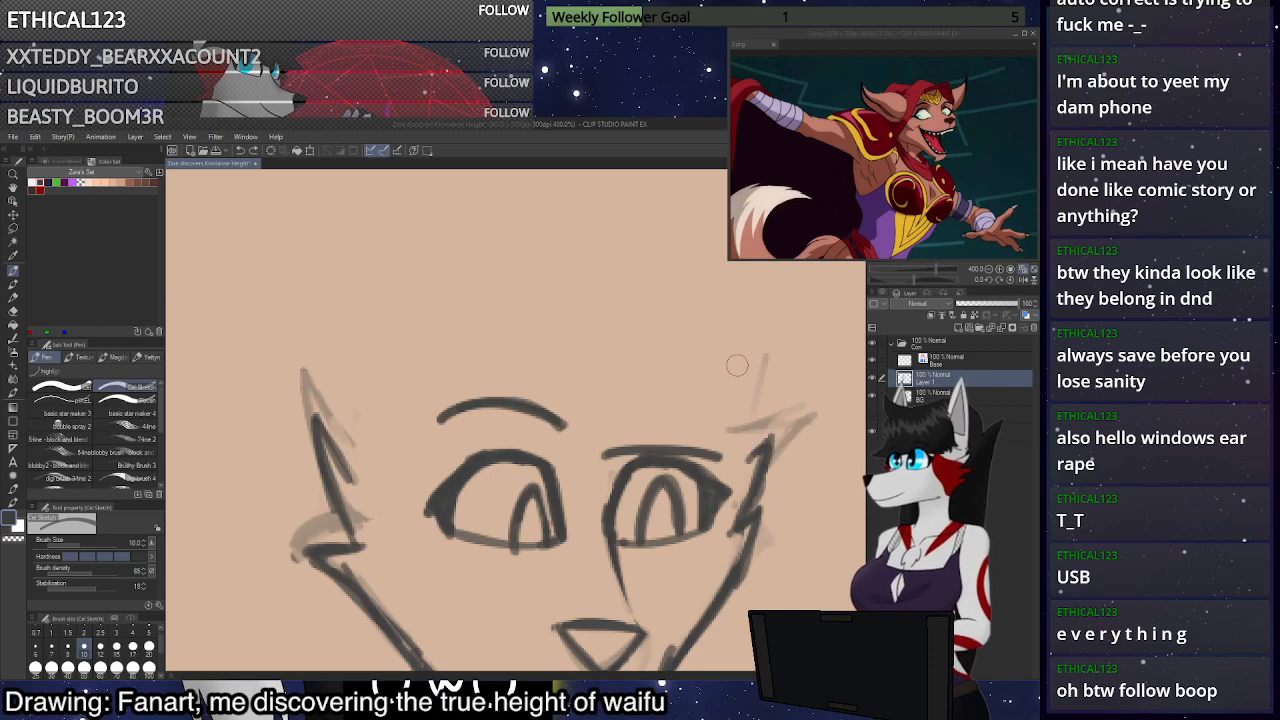
Check the figure's upper body and briefly show the 3D mannequins to compare the arms and book with the sketch
{"action": "scroll", "coordinate": [734, 362], "scroll_direction": "down", "scroll_amount": 7}
{"action": "scroll", "coordinate": [744, 384], "scroll_direction": "up", "scroll_amount": 4}
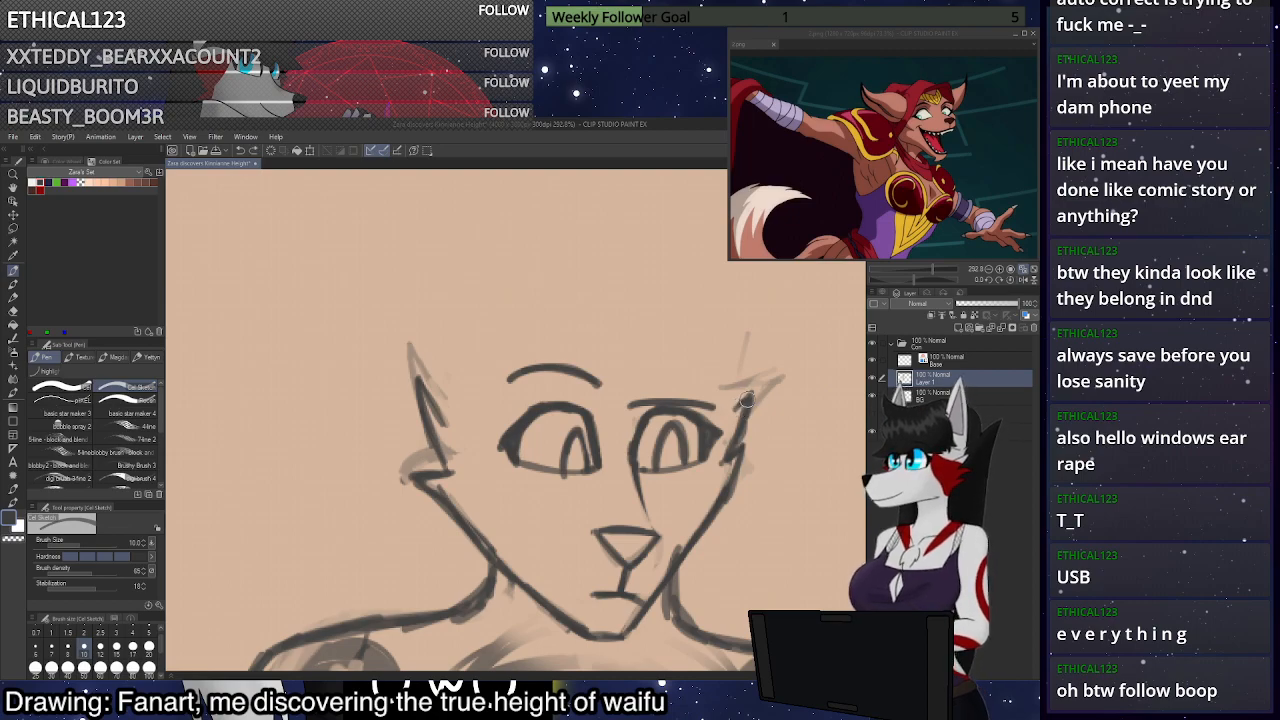
{"action": "scroll", "coordinate": [775, 355], "scroll_direction": "down", "scroll_amount": 4}
{"action": "scroll", "coordinate": [655, 278], "scroll_direction": "down", "scroll_amount": 15}
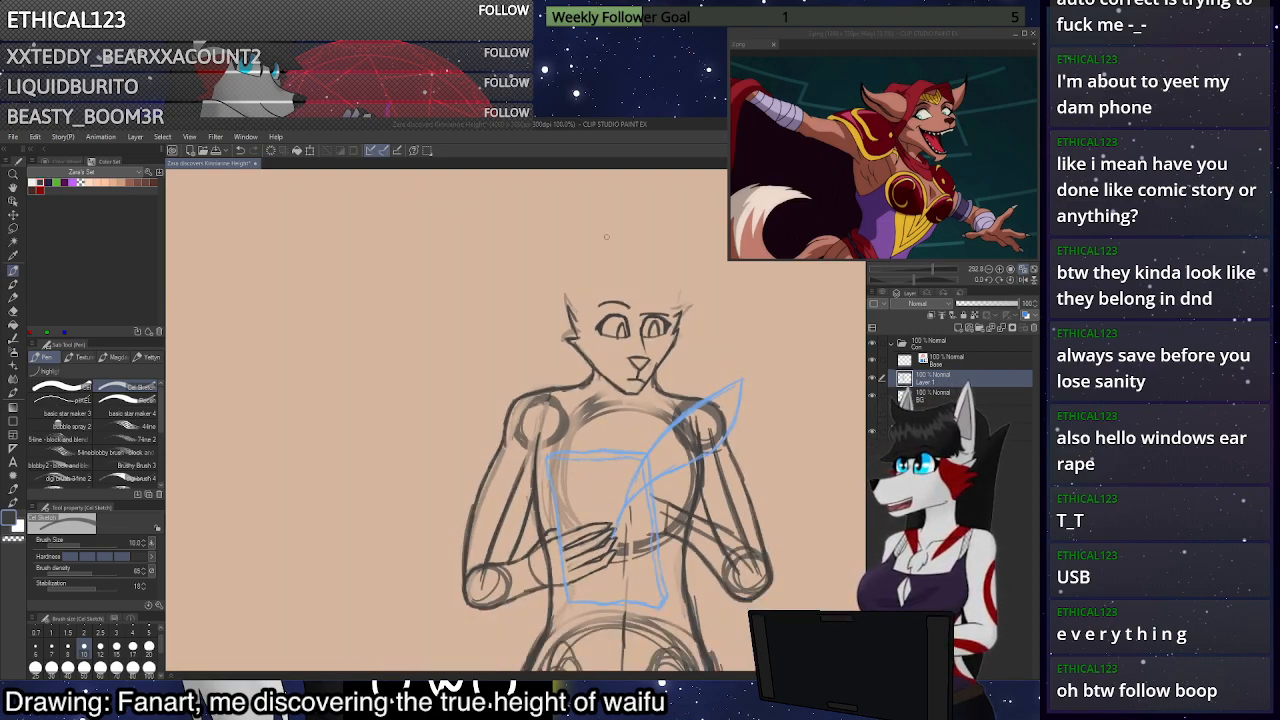
{"action": "scroll", "coordinate": [720, 398], "scroll_direction": "up", "scroll_amount": 10}
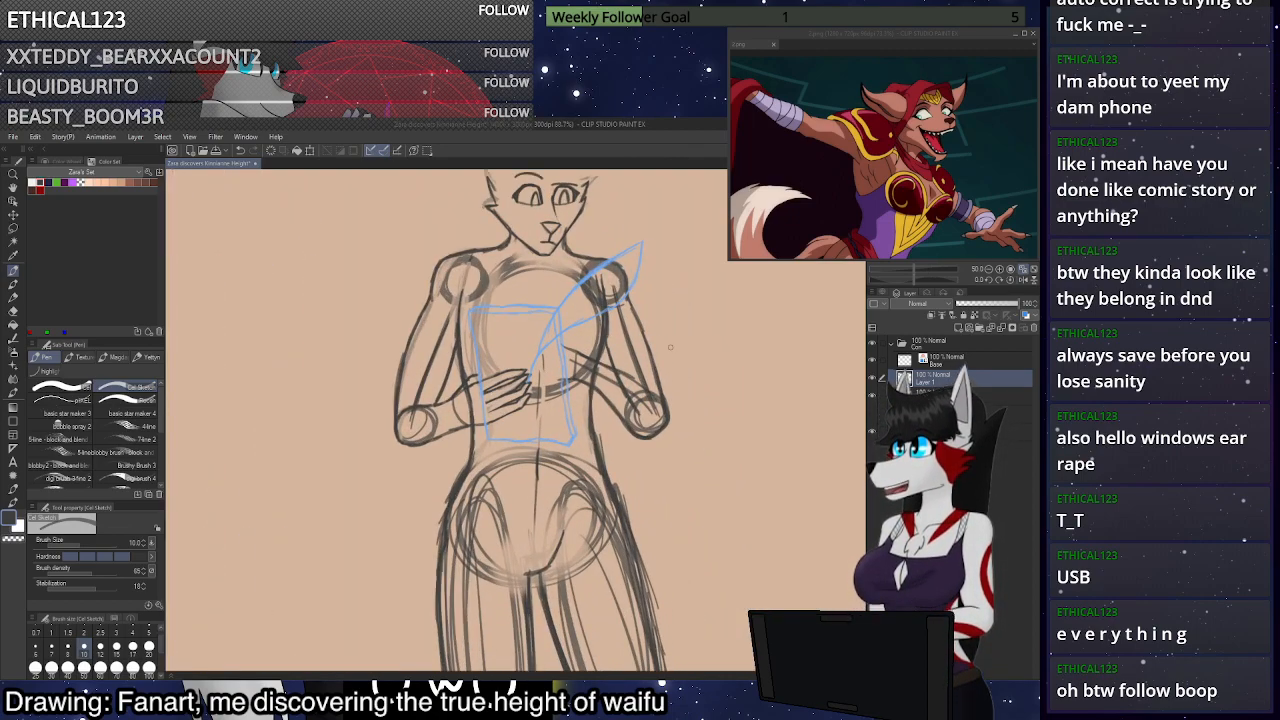
{"action": "left_click", "coordinate": [873, 415]}
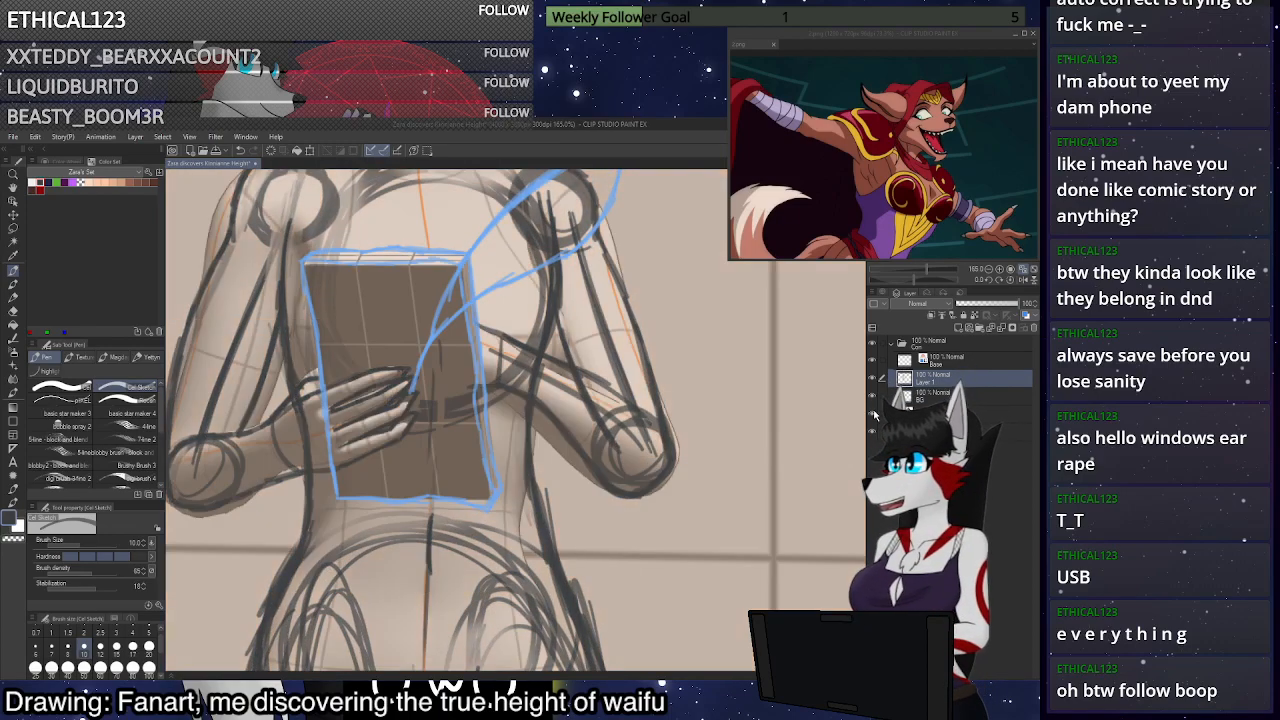
{"action": "left_click", "coordinate": [876, 415]}
Try to erase and redraw the lower edge of the forearm beside the book
{"action": "key", "text": "x"}
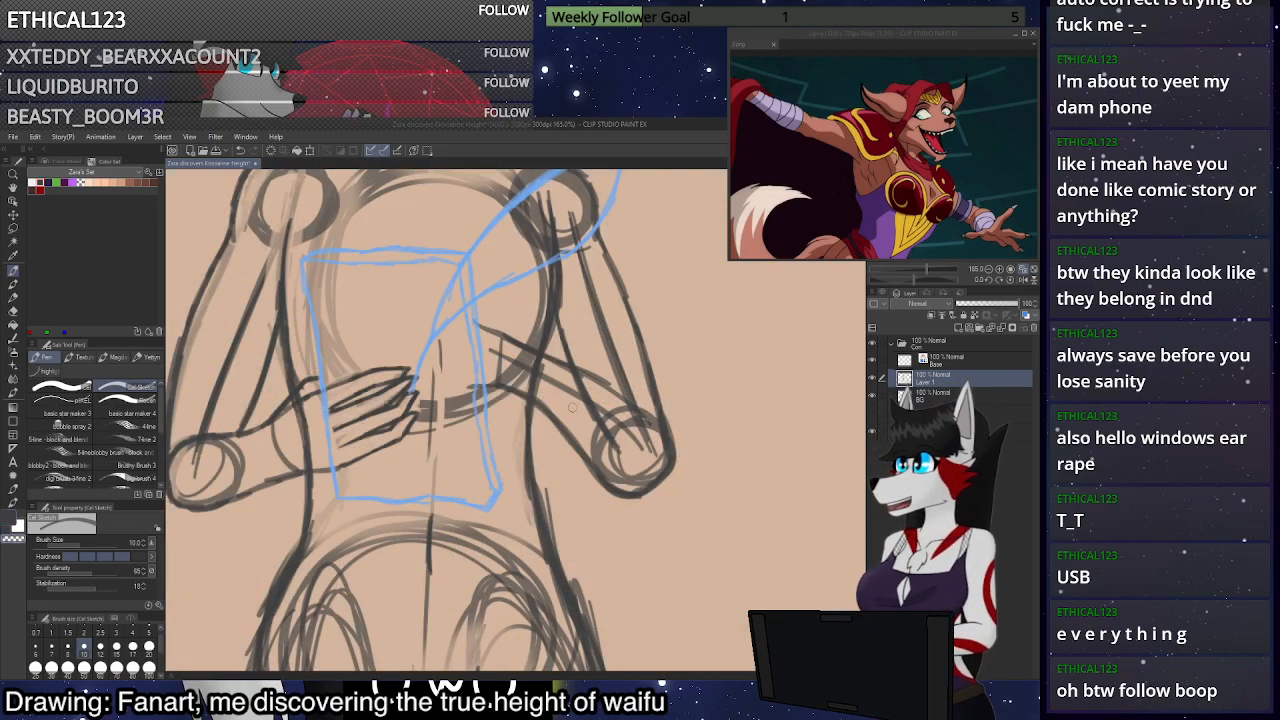
{"action": "left_click_drag", "start_coordinate": [527, 408], "coordinate": [610, 490]}
{"action": "mouse_move", "coordinate": [530, 386]}
{"action": "left_mouse_down"}
{"action": "mouse_move", "coordinate": [617, 410]}
{"action": "mouse_move", "coordinate": [622, 393]}
{"action": "mouse_move", "coordinate": [516, 341]}
{"action": "left_mouse_up"}
{"action": "key", "text": "c"}
{"action": "key", "text": "ctrl+z"}
{"action": "left_click_drag", "start_coordinate": [498, 383], "coordinate": [575, 459]}
{"action": "left_click_drag", "start_coordinate": [519, 404], "coordinate": [607, 480]}
{"action": "left_click_drag", "start_coordinate": [544, 432], "coordinate": [608, 487]}
{"action": "left_click_drag", "start_coordinate": [562, 448], "coordinate": [613, 490]}
{"action": "key", "text": "ctrl+z"}
{"action": "key", "text": "ctrl+z"}
{"action": "key", "text": "ctrl+z"}
{"action": "key", "text": "ctrl+z"}
{"action": "key", "text": "ctrl+z"}
{"action": "key", "text": "ctrl+z"}
Retouch the wrist and redraw the upper edge of the forearm beside the book, undoing misplaced strokes
{"action": "left_click_drag", "start_coordinate": [498, 387], "coordinate": [532, 430]}
{"action": "key", "text": "ctrl+z"}
{"action": "key", "text": "ctrl+z"}
{"action": "mouse_move", "coordinate": [499, 388]}
{"action": "left_mouse_down"}
{"action": "mouse_move", "coordinate": [618, 492]}
{"action": "mouse_move", "coordinate": [501, 387]}
{"action": "left_mouse_up"}
{"action": "left_click_drag", "start_coordinate": [507, 341], "coordinate": [615, 412]}
{"action": "key", "text": "ctrl+z"}
{"action": "key", "text": "ctrl+z"}
{"action": "left_click_drag", "start_coordinate": [503, 337], "coordinate": [620, 408]}
{"action": "mouse_move", "coordinate": [516, 340]}
{"action": "left_mouse_down"}
{"action": "mouse_move", "coordinate": [649, 432]}
{"action": "mouse_move", "coordinate": [512, 338]}
{"action": "left_mouse_up"}
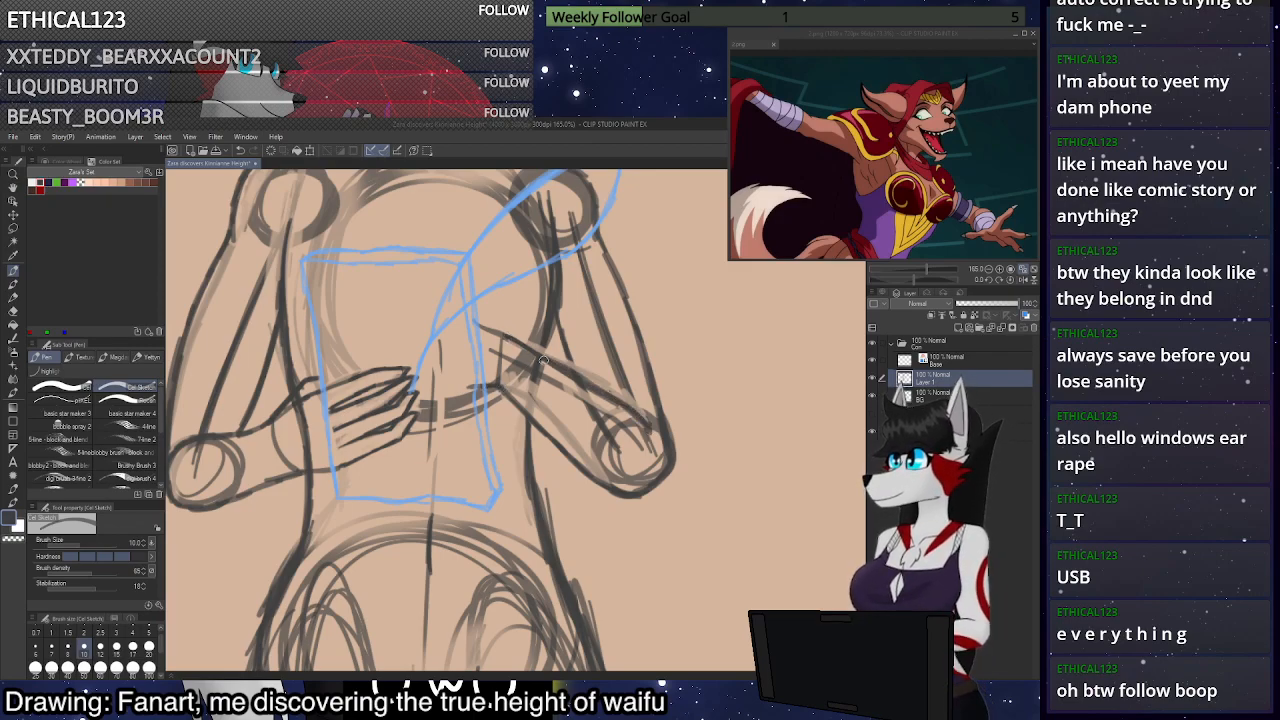
Add a new layer and place it above the Base layer in the character's folder
{"action": "scroll", "coordinate": [697, 420], "scroll_direction": "down", "scroll_amount": 4}
{"action": "scroll", "coordinate": [697, 420], "scroll_direction": "down", "scroll_amount": 5}
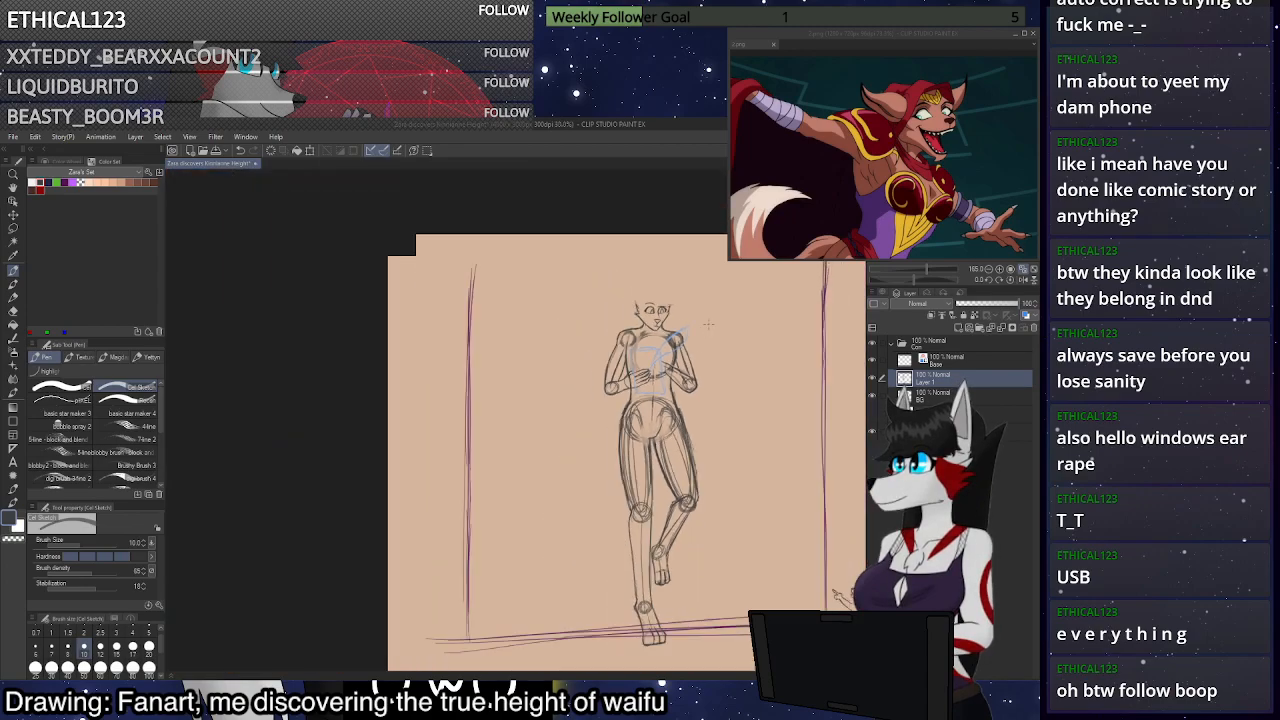
{"action": "scroll", "coordinate": [705, 523], "scroll_direction": "down", "scroll_amount": 1}
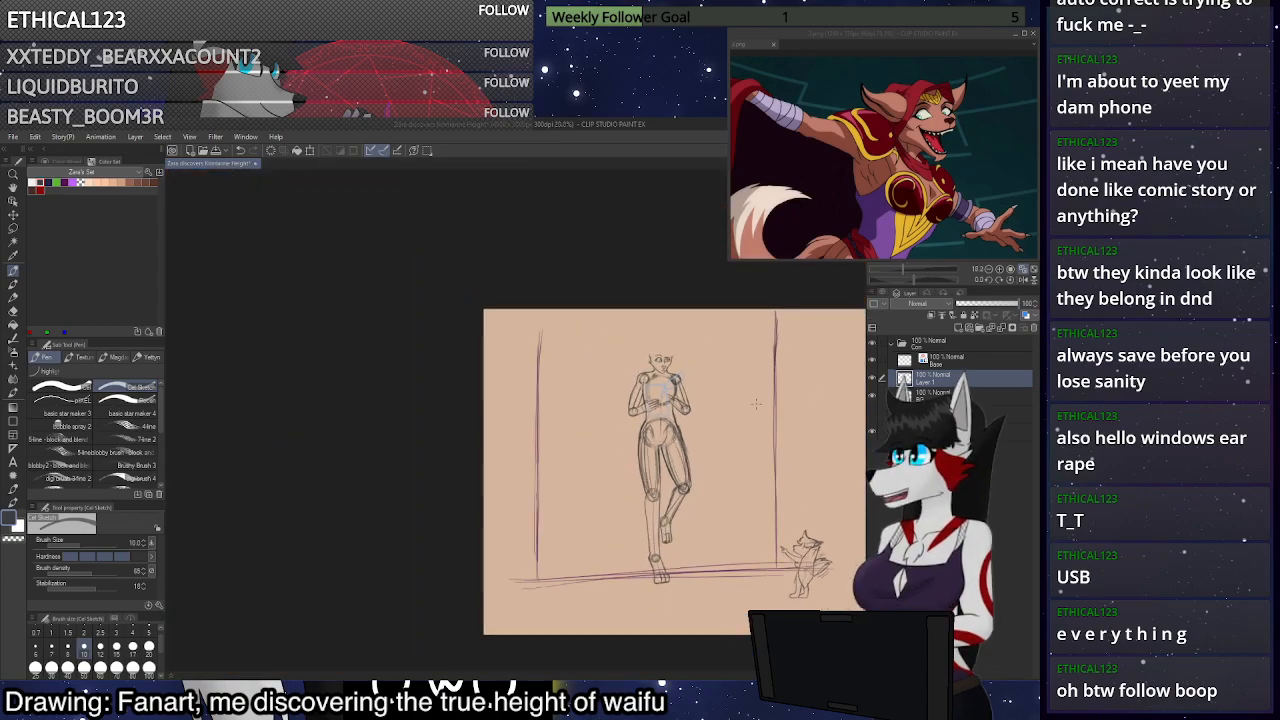
{"action": "left_click", "coordinate": [1029, 271]}
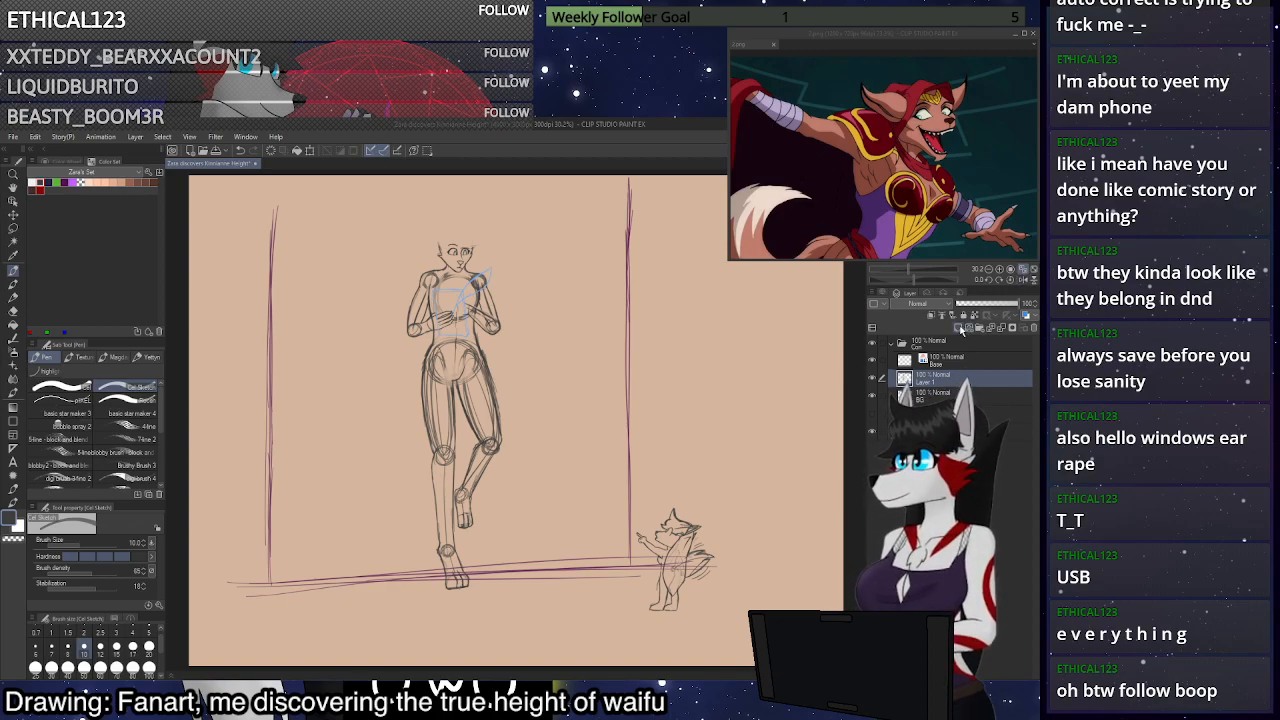
{"action": "left_click_drag", "start_coordinate": [955, 380], "coordinate": [979, 345]}
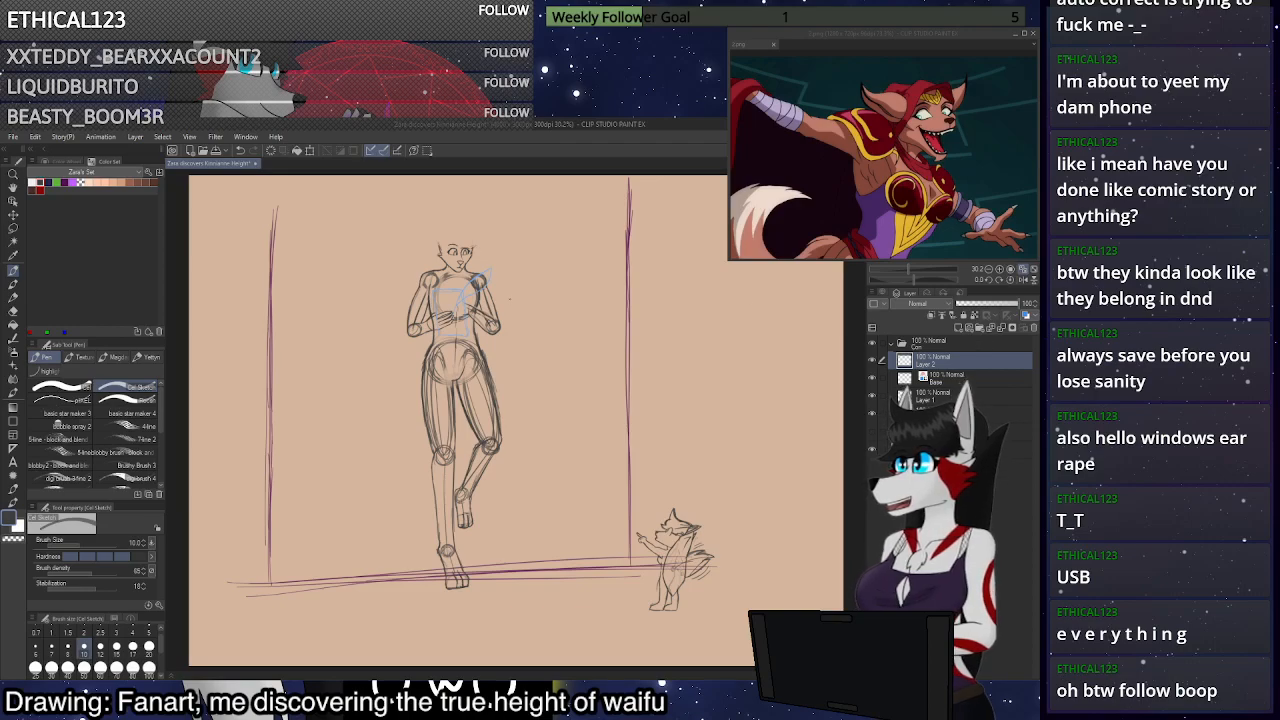
Choose green for drawing, rename Layer 2 to Clothing, the old Base layer to Props and Layer 1 to Base, and make Clothing active
{"action": "left_click", "coordinate": [72, 178]}
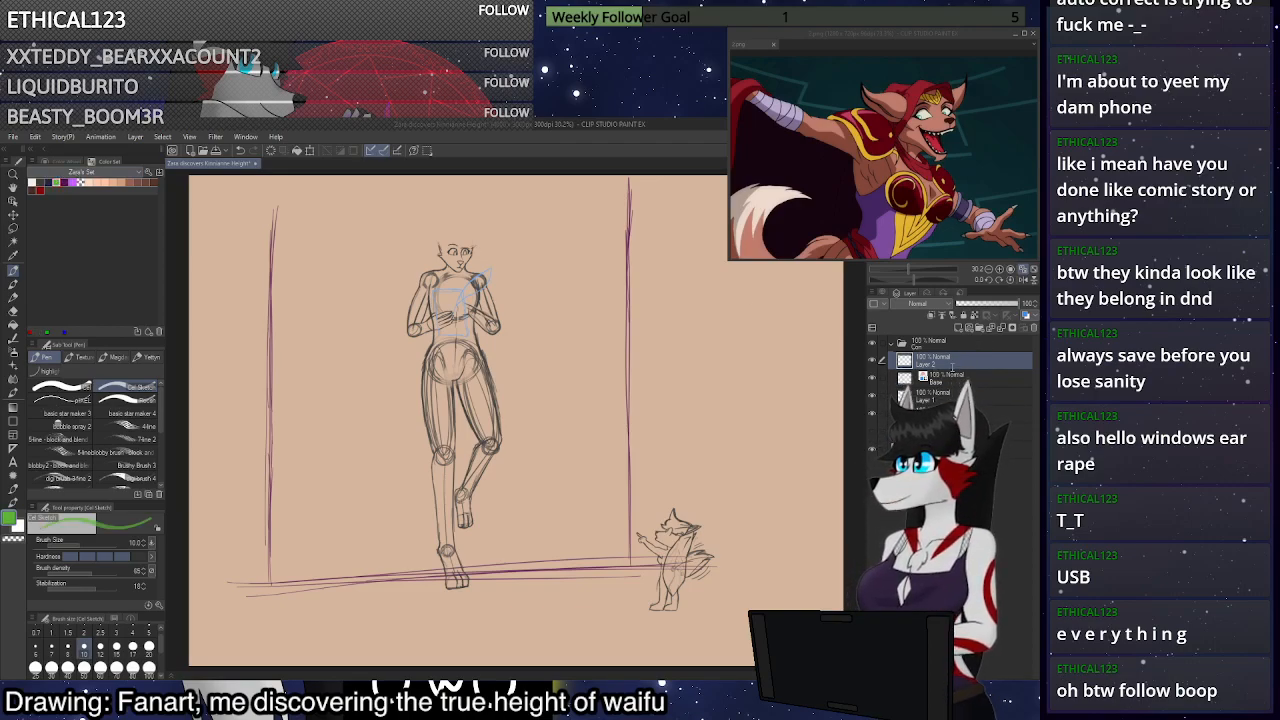
{"action": "left_click", "coordinate": [928, 396]}
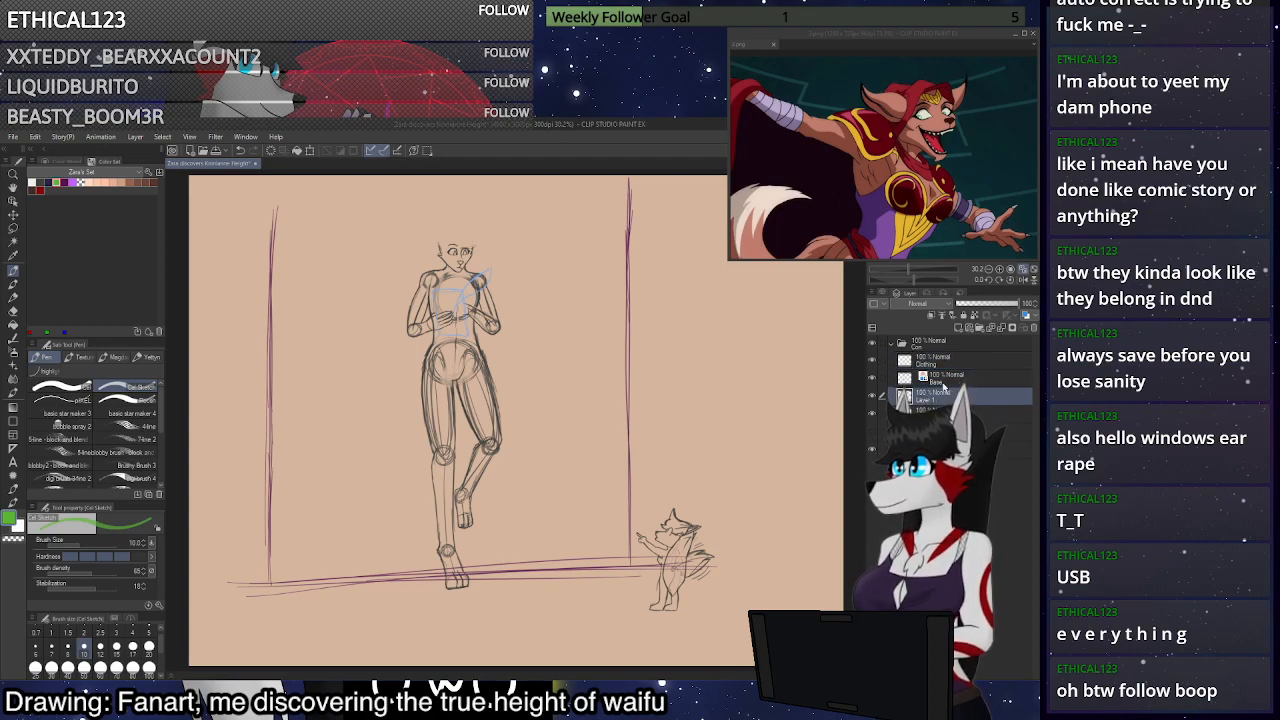
{"action": "left_click", "coordinate": [941, 384]}
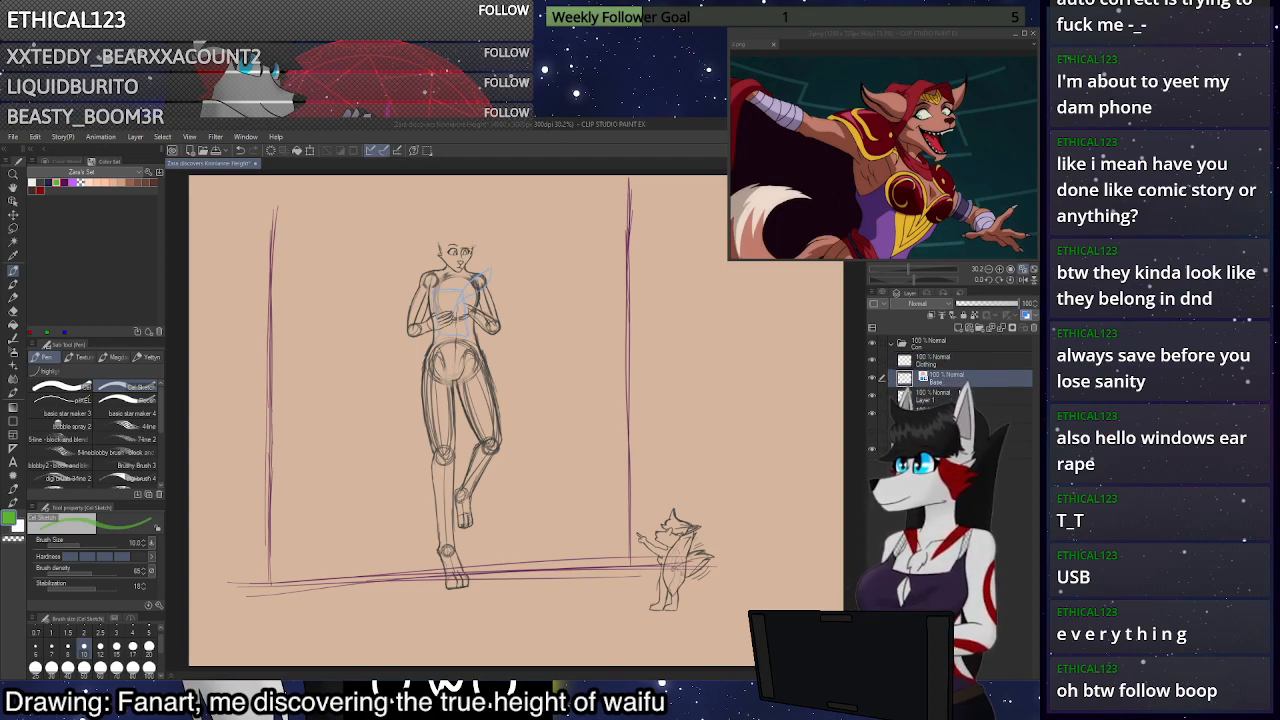
{"action": "left_click", "coordinate": [931, 398]}
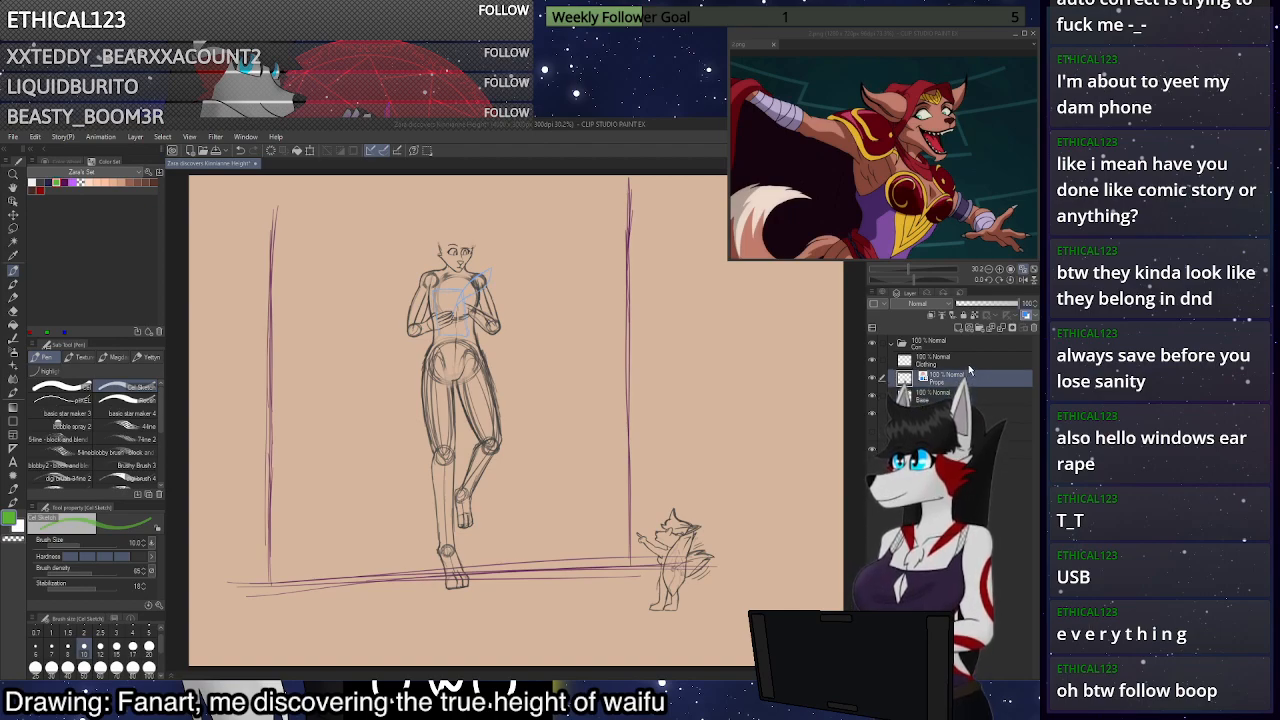
{"action": "left_click", "coordinate": [928, 356]}
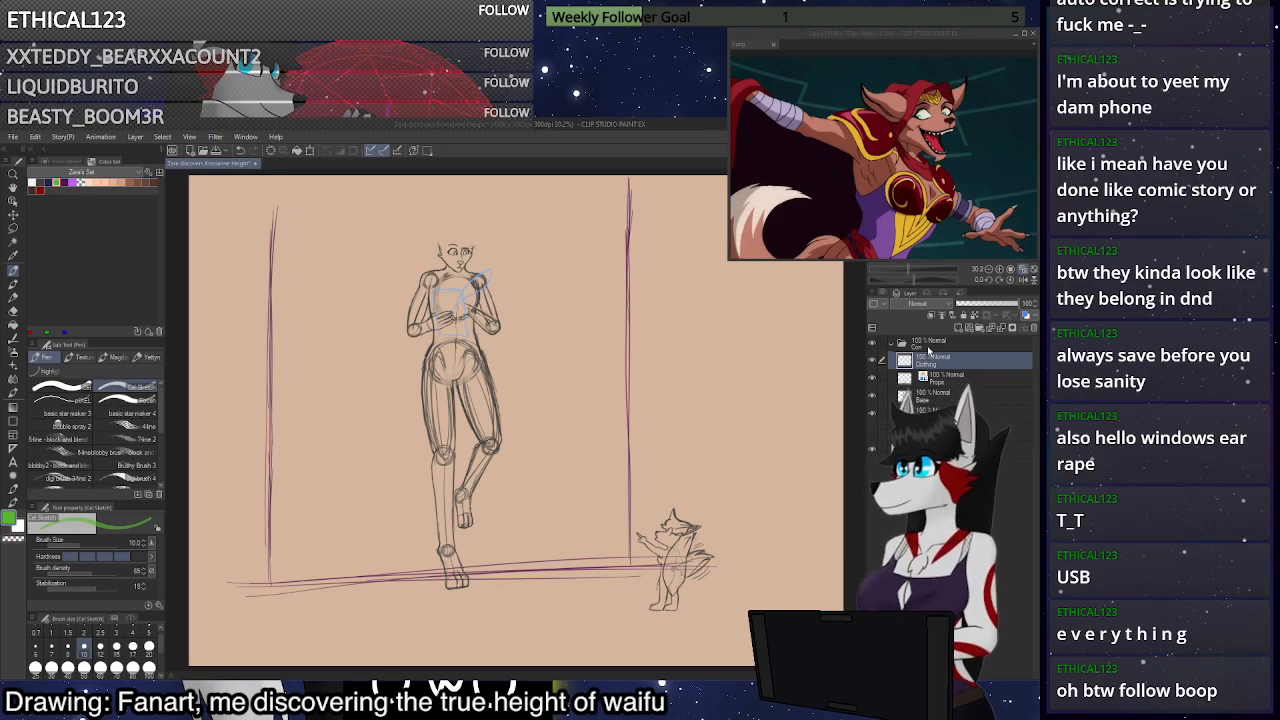
Examine the tall figure's overall pose and its upper body within the scene before sketching the clothing
{"action": "scroll", "coordinate": [632, 370], "scroll_direction": "up", "scroll_amount": 1}
{"action": "scroll", "coordinate": [632, 370], "scroll_direction": "down", "scroll_amount": 1}
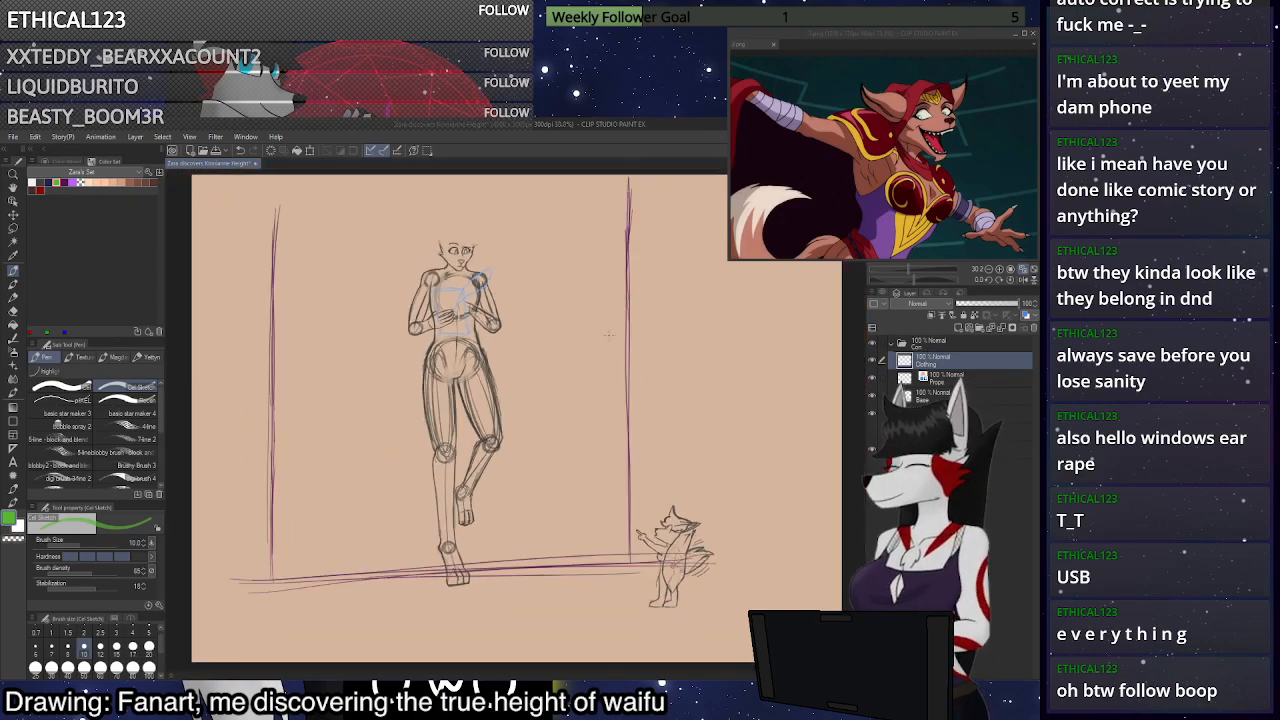
{"action": "scroll", "coordinate": [787, 316], "scroll_direction": "down", "scroll_amount": 2}
{"action": "scroll", "coordinate": [787, 316], "scroll_direction": "up", "scroll_amount": 1}
{"action": "scroll", "coordinate": [787, 316], "scroll_direction": "down", "scroll_amount": 1}
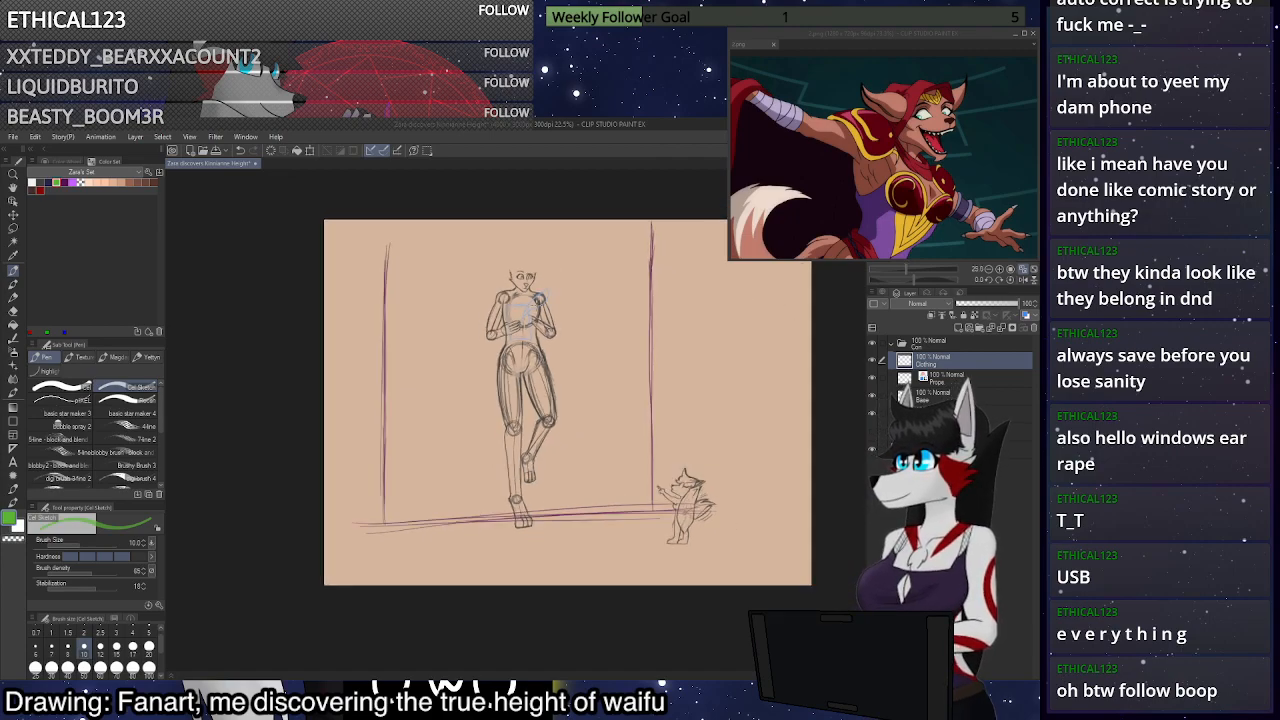
{"action": "scroll", "coordinate": [787, 316], "scroll_direction": "up", "scroll_amount": 2}
{"action": "scroll", "coordinate": [516, 267], "scroll_direction": "up", "scroll_amount": 2}
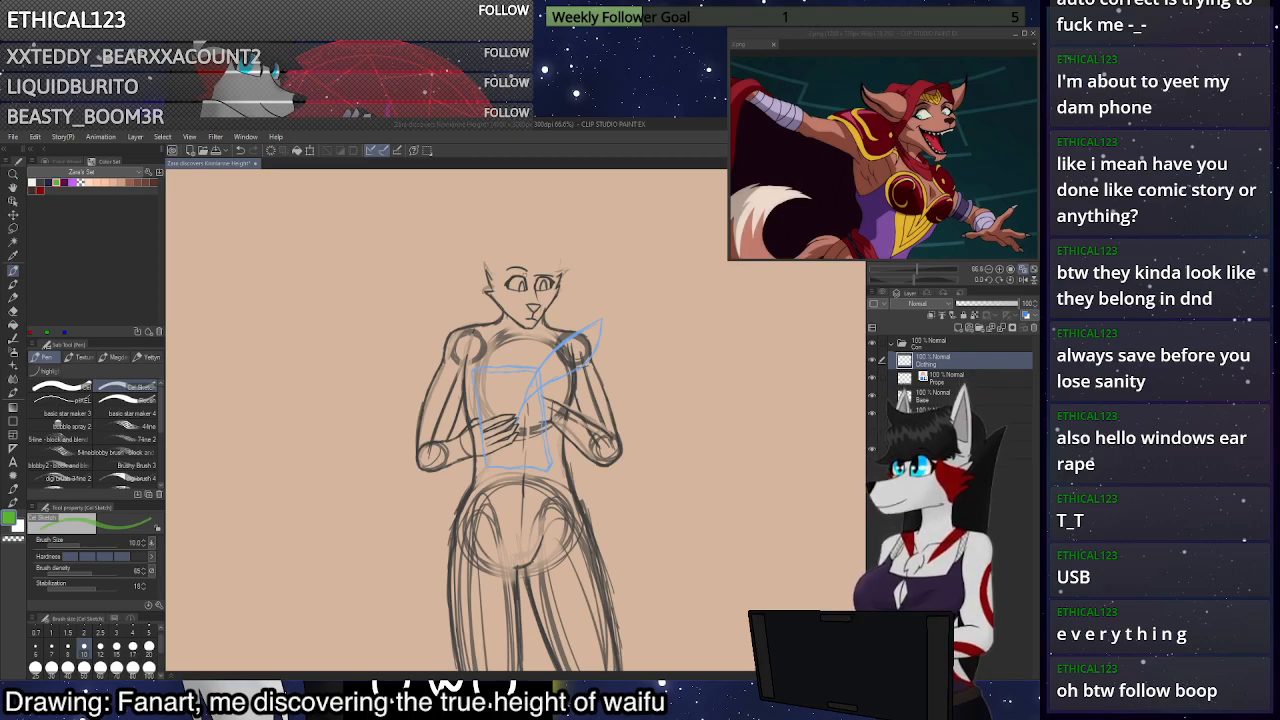
{"action": "scroll", "coordinate": [528, 290], "scroll_direction": "down", "scroll_amount": 3}
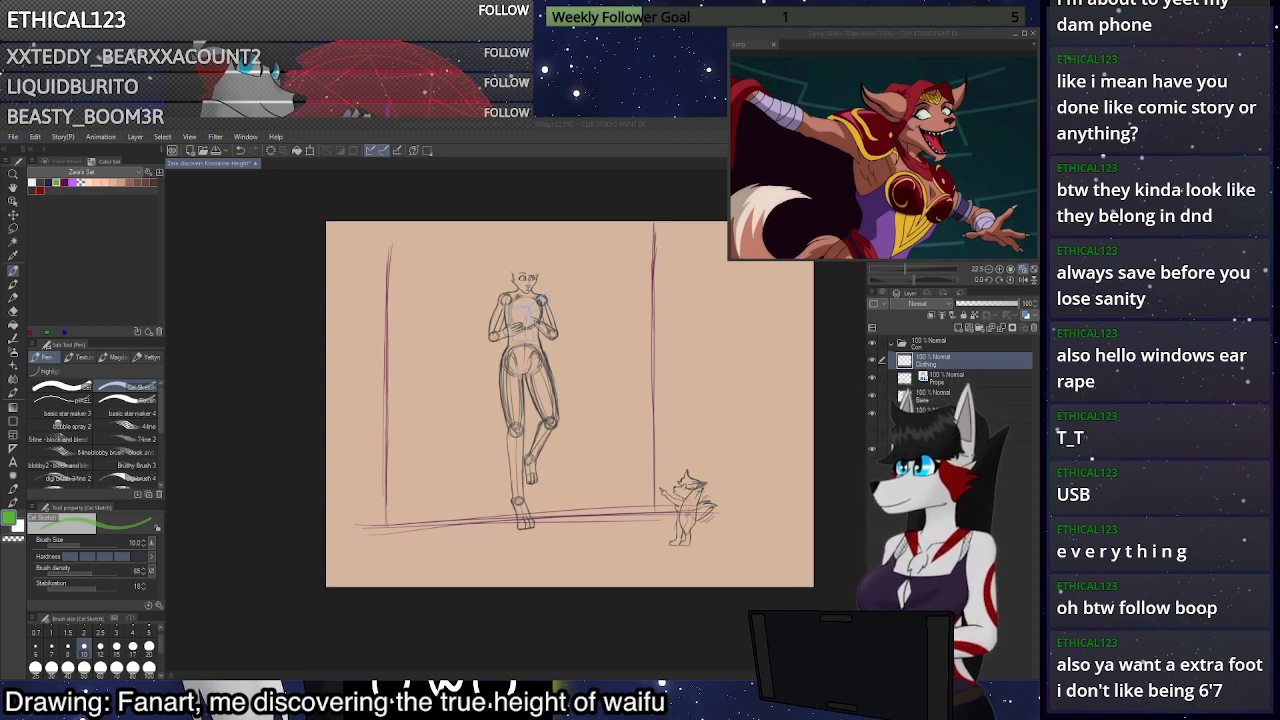
Create a separate illustration from the copied image of the red horned character, inspect it enlarged, and close that document
{"action": "left_click", "coordinate": [14, 136]}
{"action": "left_click", "coordinate": [41, 164]}
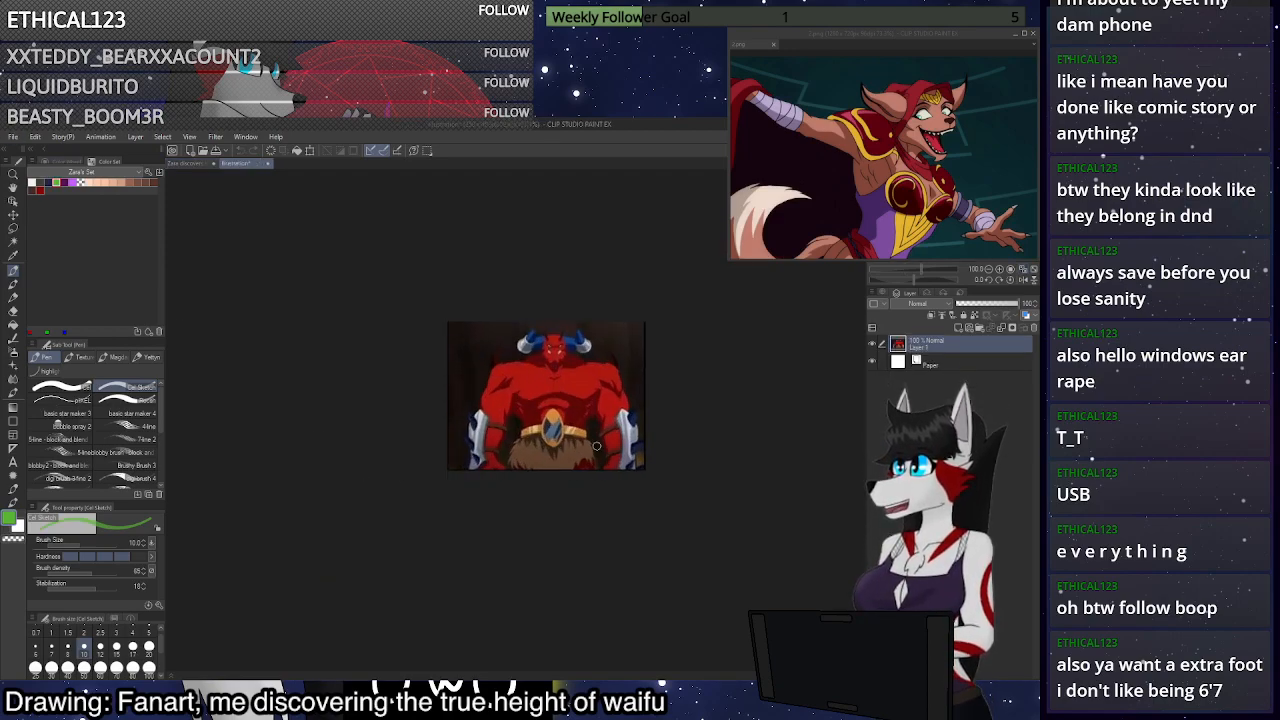
{"action": "scroll", "coordinate": [585, 452], "scroll_direction": "up", "scroll_amount": 5}
{"action": "scroll", "coordinate": [492, 467], "scroll_direction": "up", "scroll_amount": 3}
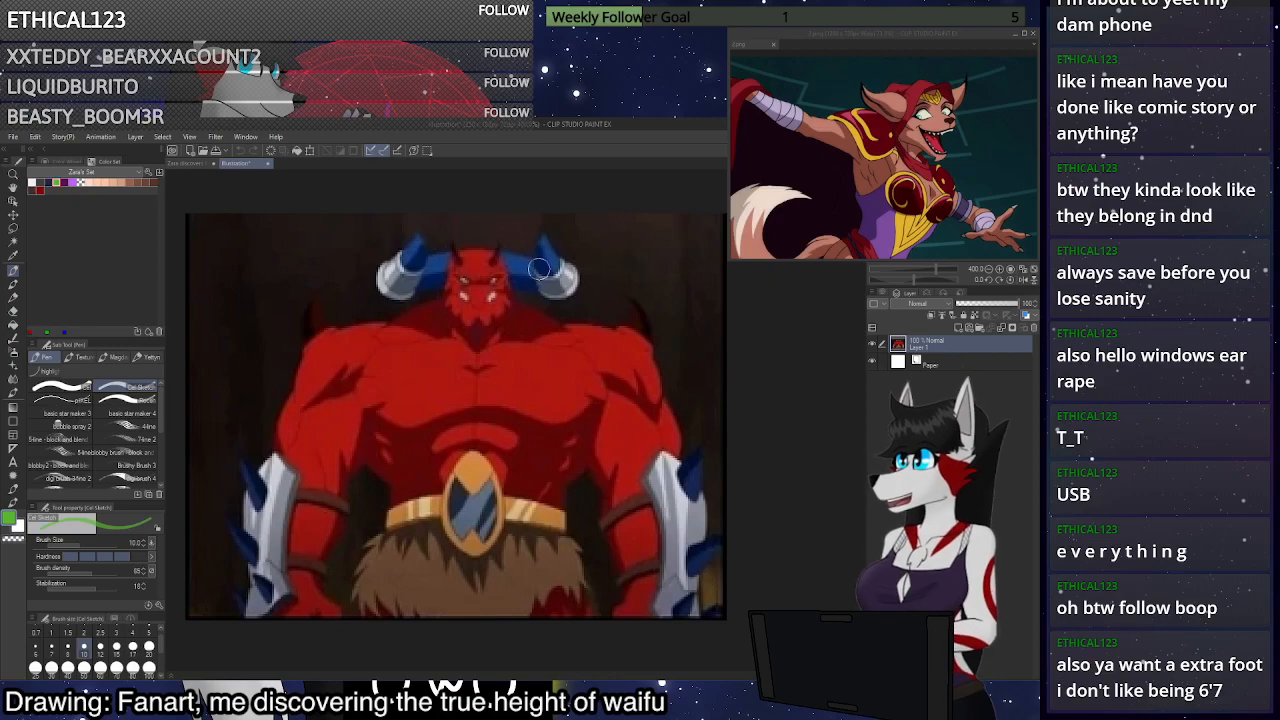
{"action": "left_click", "coordinate": [268, 165]}
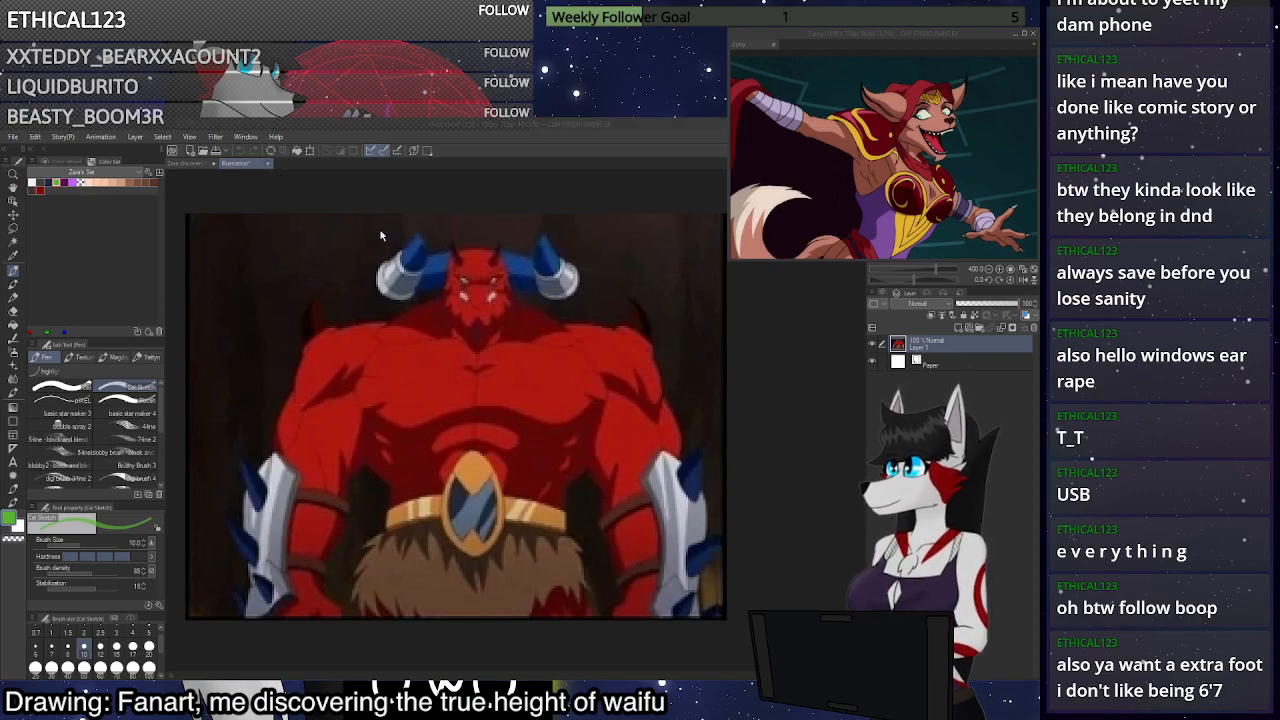
{"action": "left_click", "coordinate": [529, 330]}
Sketch a green curved clothing line from the tall figure's neck across the shoulder to the upper arm, undoing the misplaced attempts
{"action": "scroll", "coordinate": [550, 290], "scroll_direction": "up", "scroll_amount": 5}
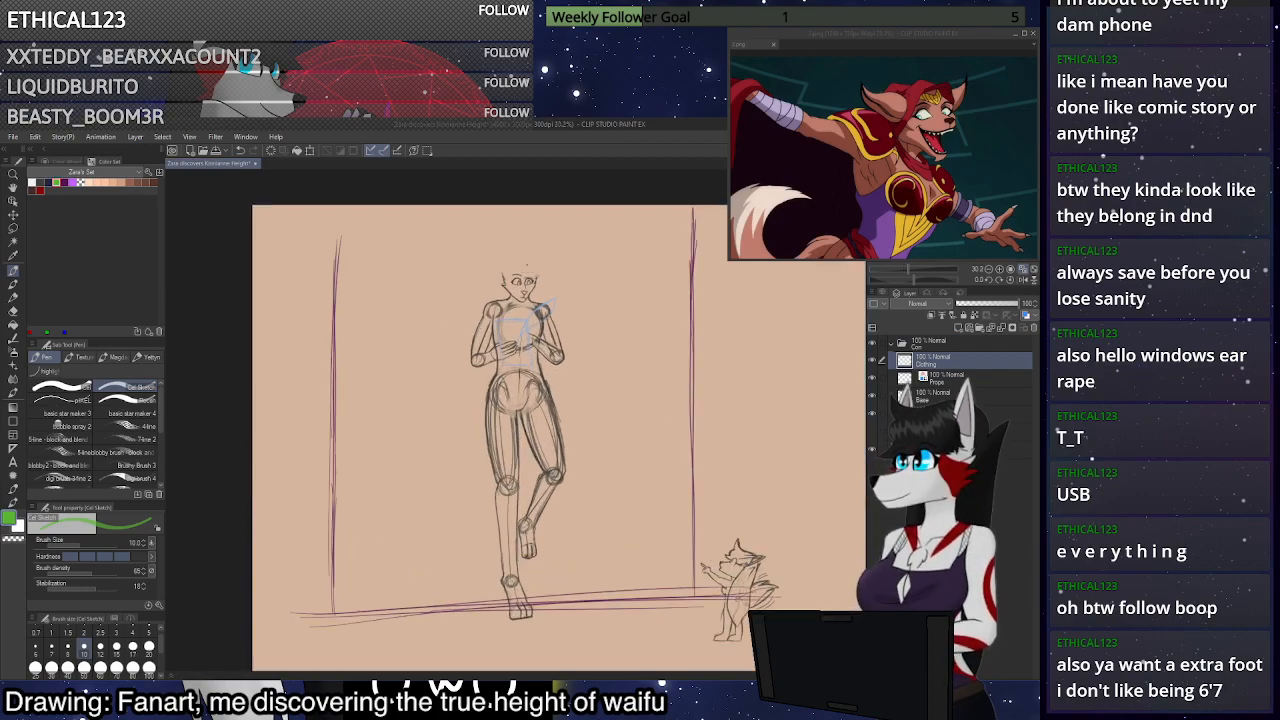
{"action": "scroll", "coordinate": [527, 263], "scroll_direction": "up", "scroll_amount": 8}
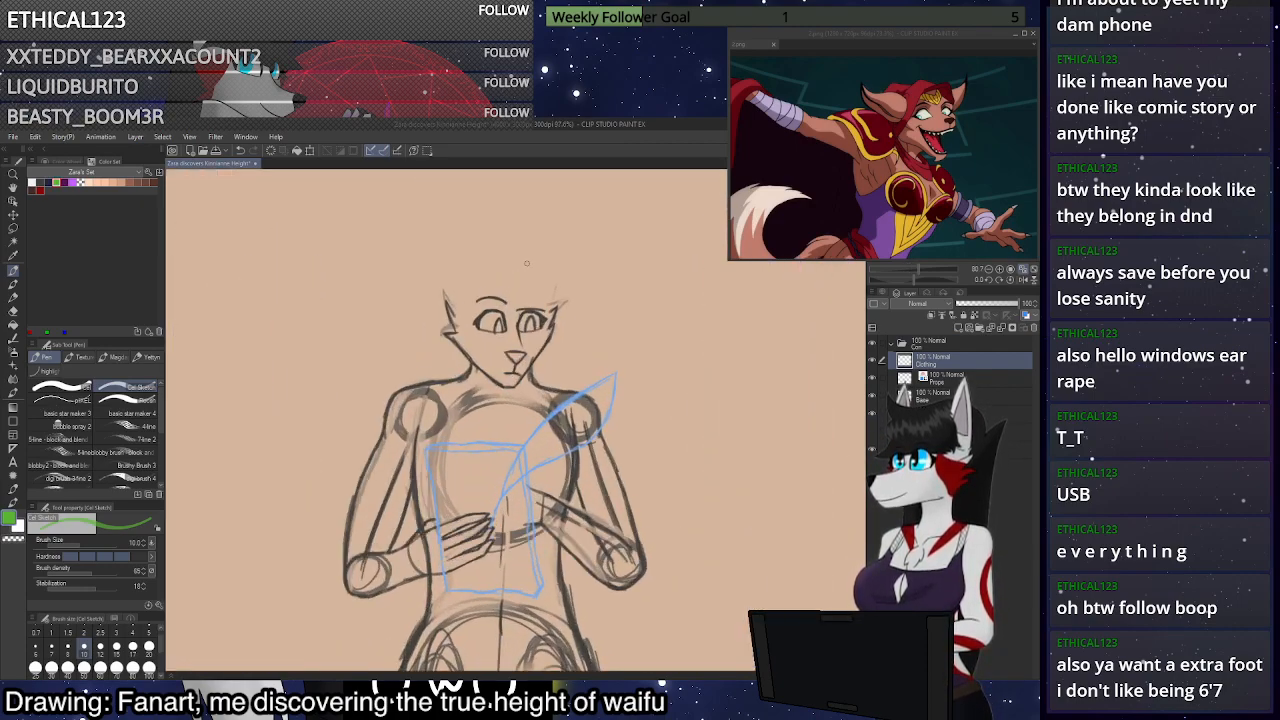
{"action": "scroll", "coordinate": [527, 263], "scroll_direction": "down", "scroll_amount": 3}
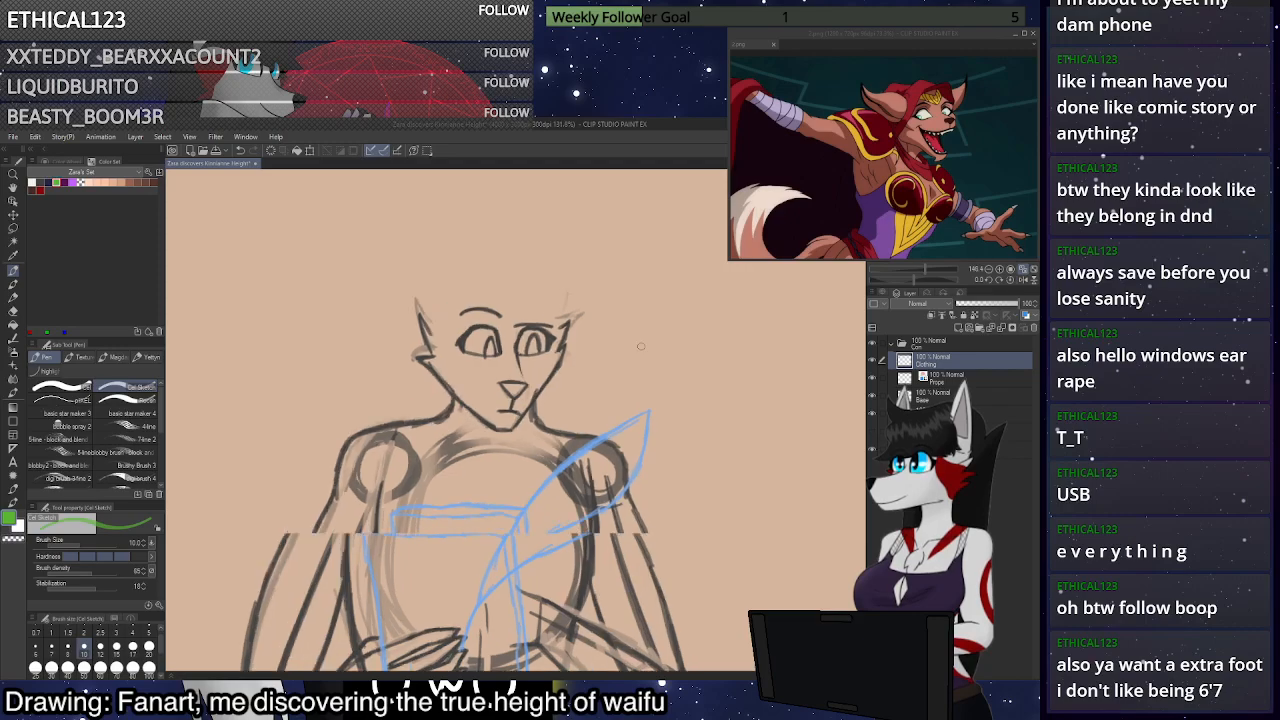
{"action": "scroll", "coordinate": [568, 521], "scroll_direction": "up", "scroll_amount": 2}
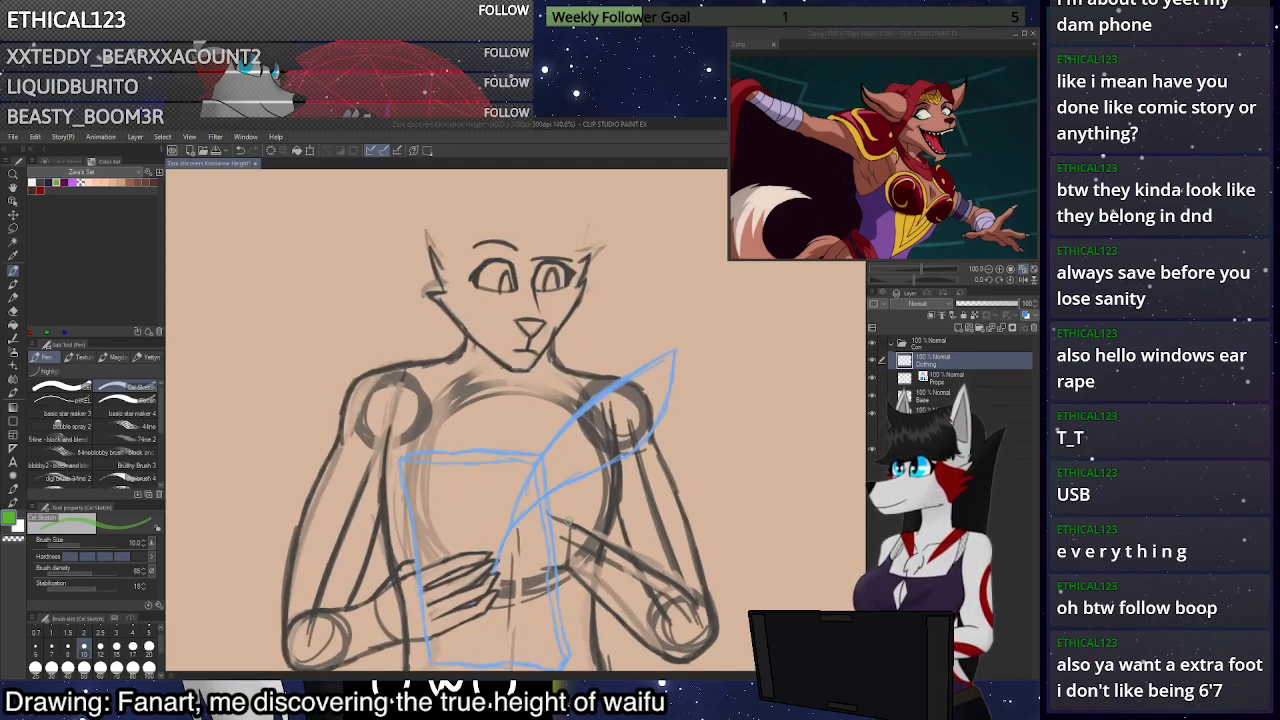
{"action": "scroll", "coordinate": [577, 525], "scroll_direction": "down", "scroll_amount": 3}
{"action": "scroll", "coordinate": [614, 488], "scroll_direction": "down", "scroll_amount": 1}
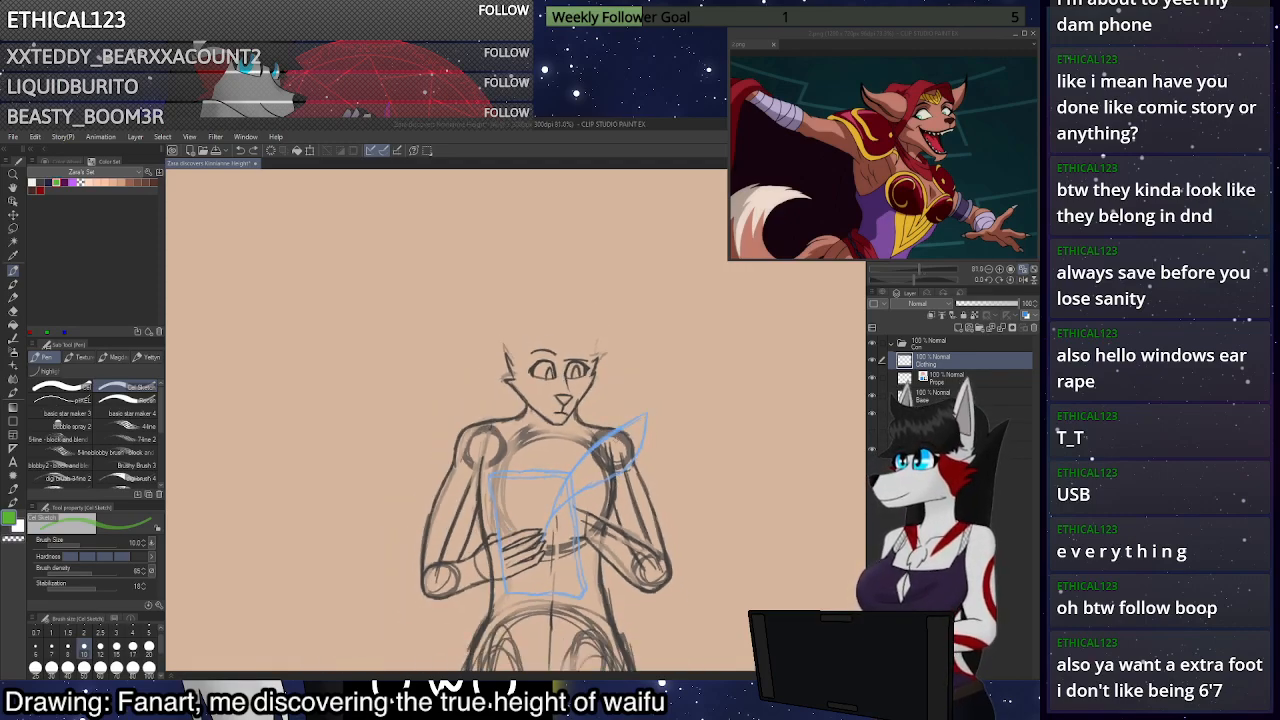
{"action": "scroll", "coordinate": [663, 385], "scroll_direction": "up", "scroll_amount": 2}
{"action": "mouse_move", "coordinate": [454, 402]}
{"action": "left_mouse_down"}
{"action": "mouse_move", "coordinate": [382, 439]}
{"action": "mouse_move", "coordinate": [353, 507]}
{"action": "left_mouse_up"}
{"action": "key", "text": "ctrl+z"}
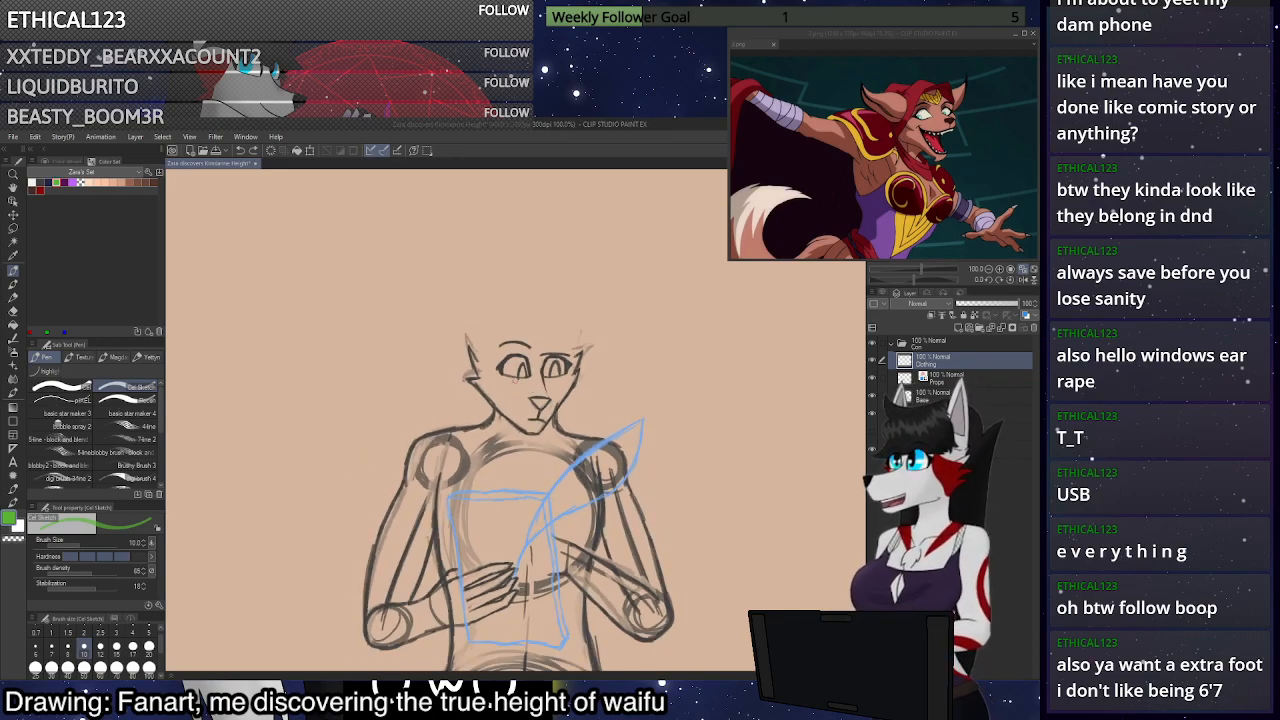
{"action": "left_click_drag", "start_coordinate": [459, 410], "coordinate": [374, 497]}
{"action": "key", "text": "ctrl+z"}
{"action": "mouse_move", "coordinate": [472, 420]}
{"action": "left_mouse_down"}
{"action": "mouse_move", "coordinate": [445, 462]}
{"action": "mouse_move", "coordinate": [376, 512]}
{"action": "left_mouse_up"}
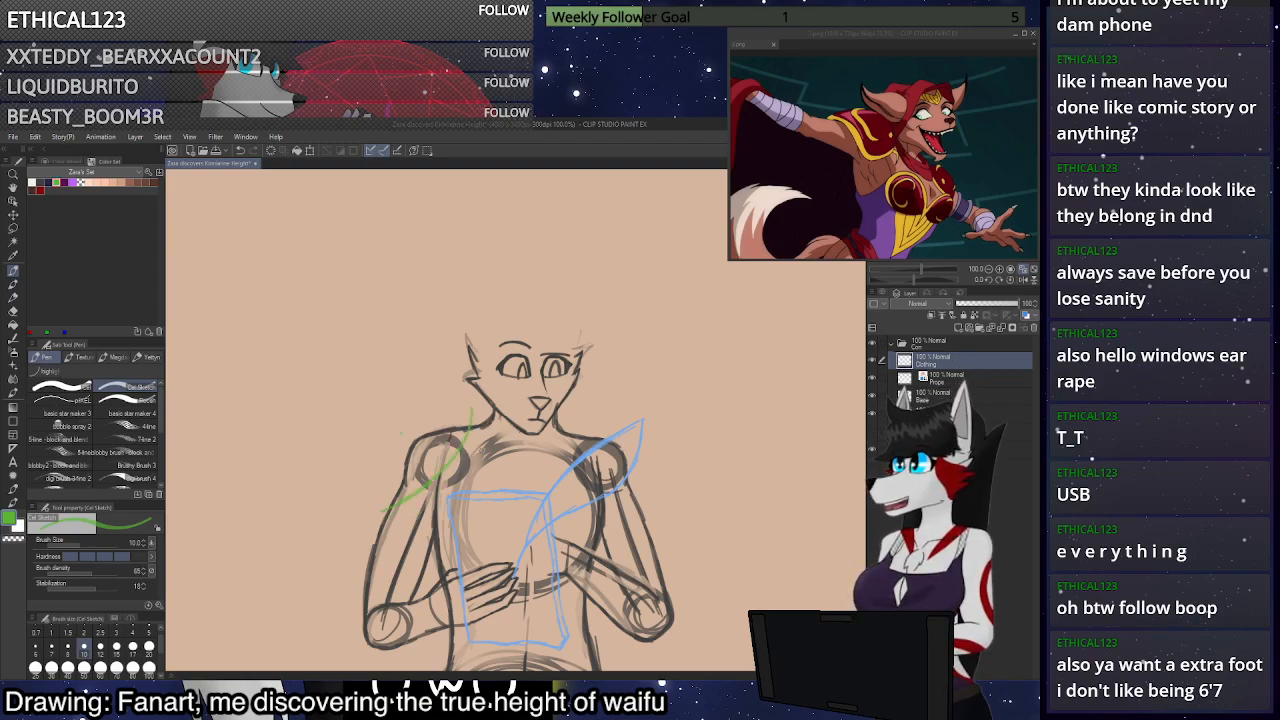
Undo the green clothing strokes over the tall figure's shoulder
{"action": "scroll", "coordinate": [537, 380], "scroll_direction": "down", "scroll_amount": 4}
{"action": "scroll", "coordinate": [495, 414], "scroll_direction": "up", "scroll_amount": 6}
{"action": "key", "text": "ctrl+z"}
{"action": "mouse_move", "coordinate": [483, 408]}
{"action": "left_mouse_down"}
{"action": "mouse_move", "coordinate": [419, 485]}
{"action": "mouse_move", "coordinate": [467, 439]}
{"action": "mouse_move", "coordinate": [399, 505]}
{"action": "left_mouse_up"}
{"action": "key", "text": "ctrl+z"}
{"action": "key", "text": "ctrl+z"}
{"action": "scroll", "coordinate": [661, 270], "scroll_direction": "down", "scroll_amount": 2}
{"action": "scroll", "coordinate": [640, 270], "scroll_direction": "down", "scroll_amount": 2}
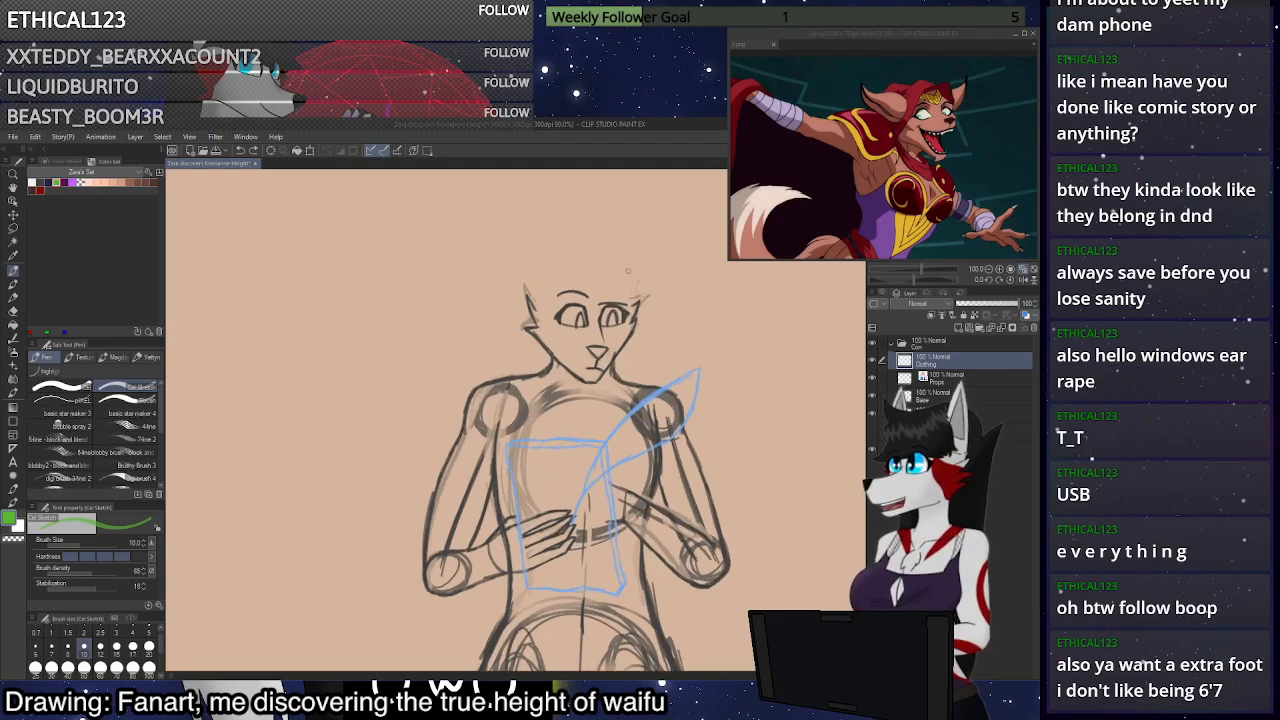
{"action": "scroll", "coordinate": [628, 270], "scroll_direction": "down", "scroll_amount": 1}
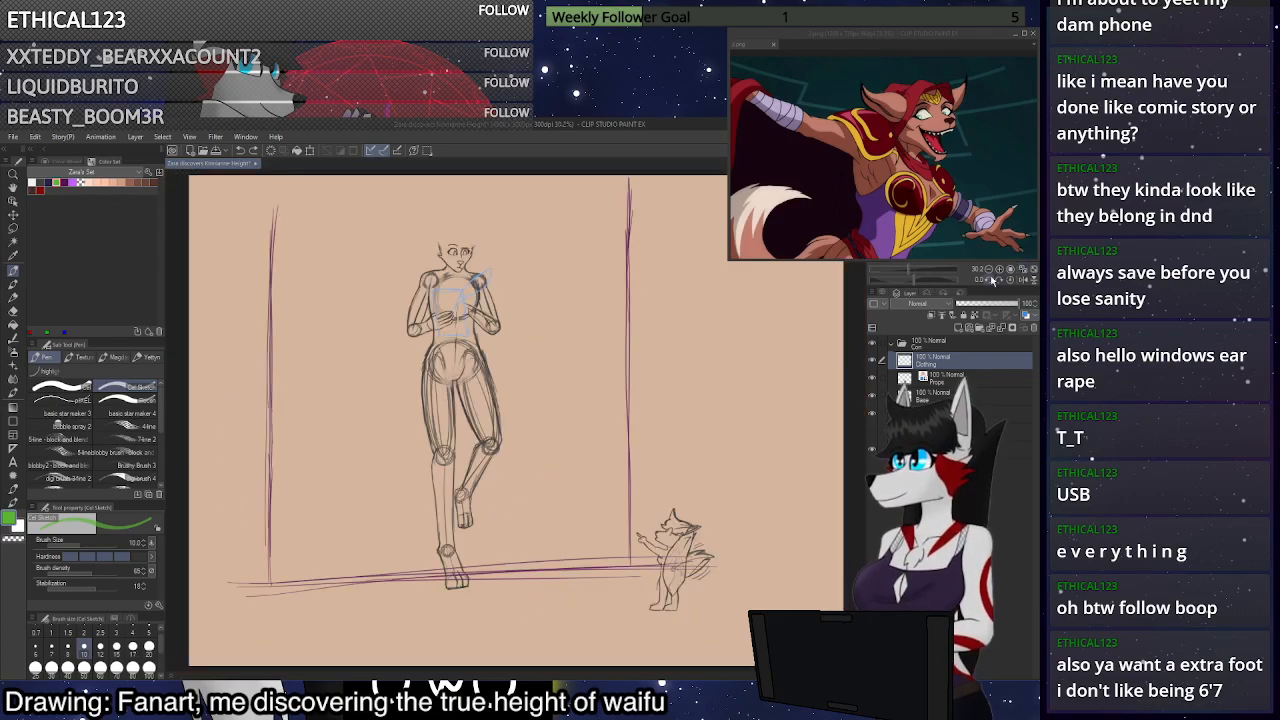
{"action": "left_click", "coordinate": [999, 269]}
{"action": "left_click", "coordinate": [999, 269]}
{"action": "left_click", "coordinate": [999, 269]}
{"action": "left_click", "coordinate": [999, 269]}
{"action": "left_click_drag", "start_coordinate": [952, 217], "coordinate": [942, 193]}
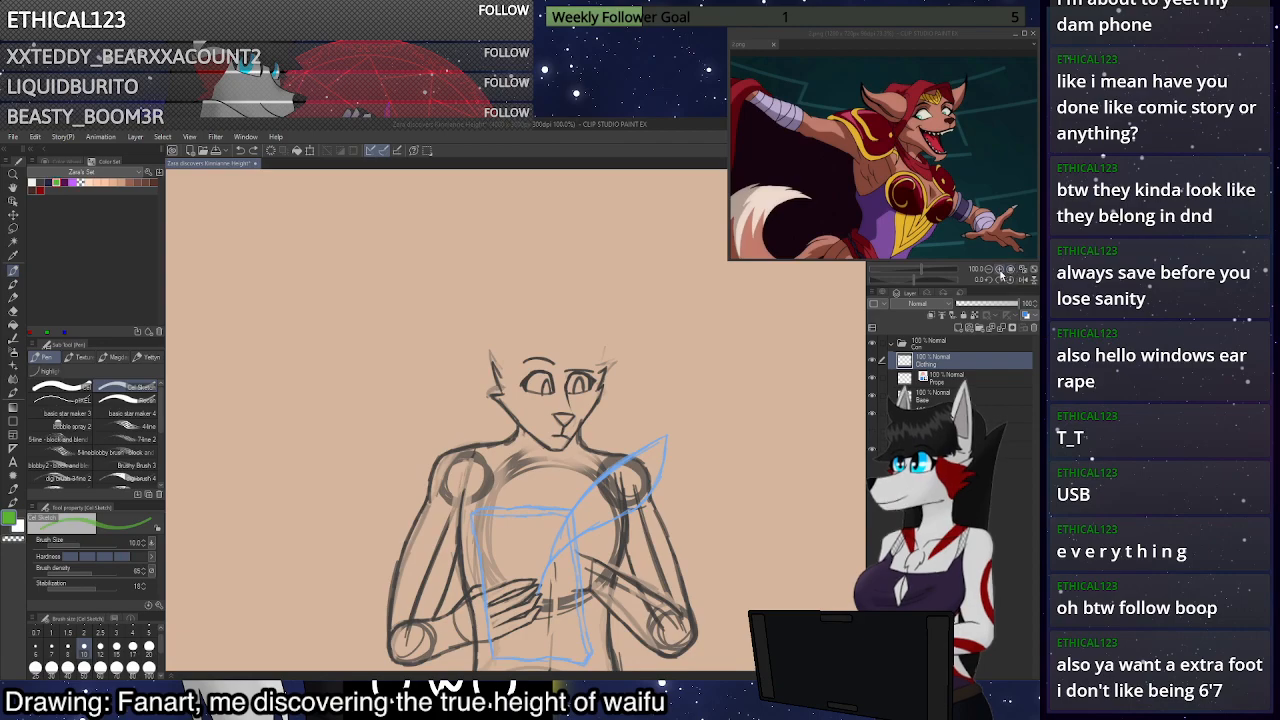
{"action": "left_click", "coordinate": [1000, 270]}
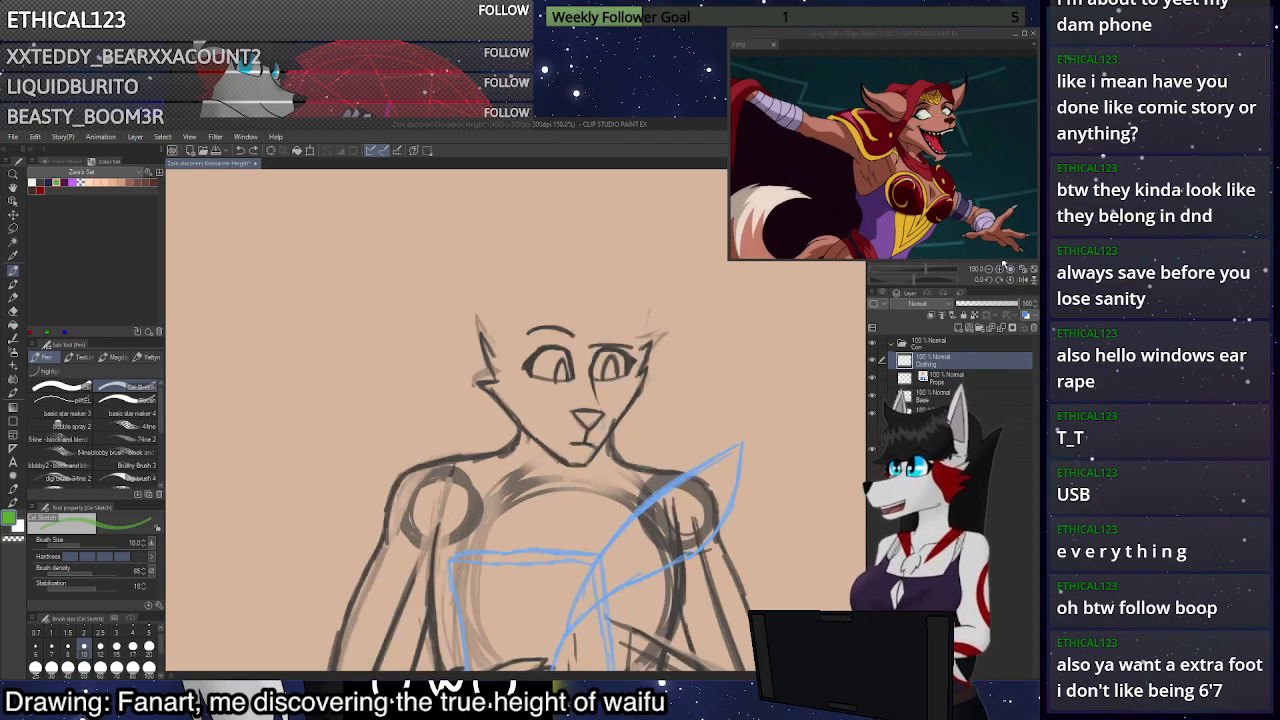
{"action": "left_click", "coordinate": [1000, 269]}
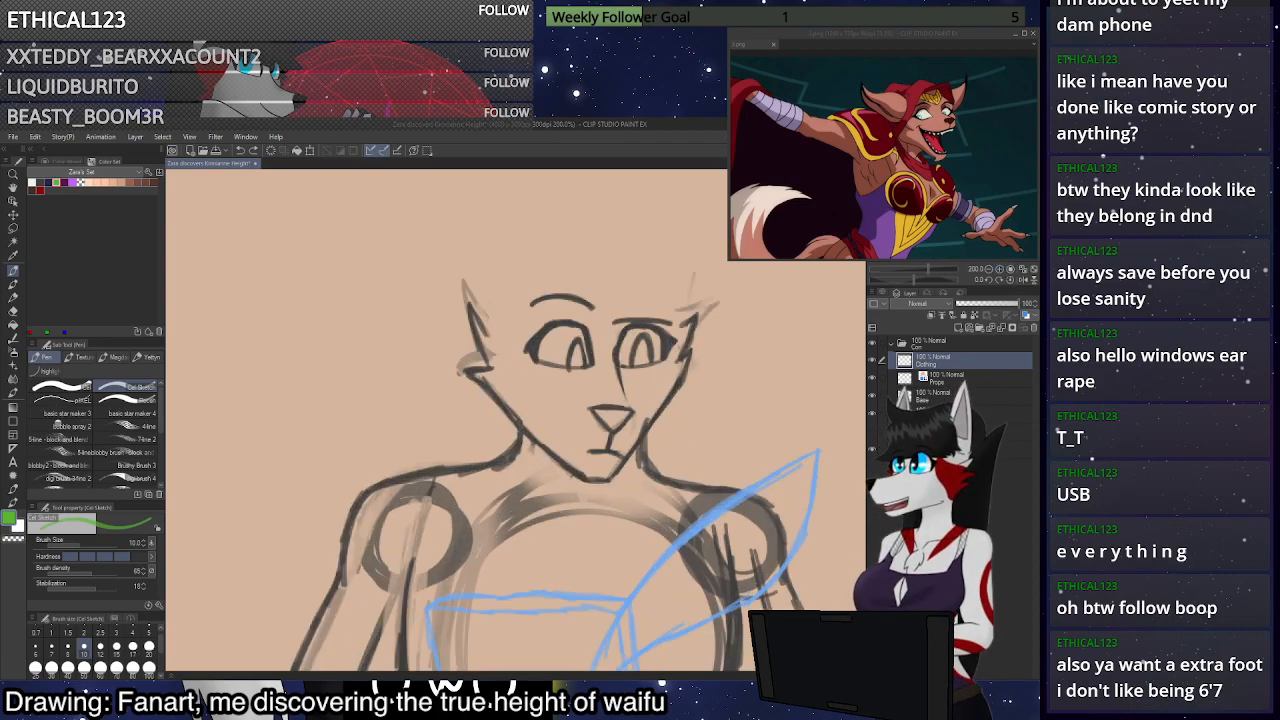
{"action": "mouse_move", "coordinate": [600, 400]}
{"action": "left_mouse_down"}
{"action": "mouse_move", "coordinate": [360, 380]}
{"action": "mouse_move", "coordinate": [563, 567]}
{"action": "left_mouse_up"}
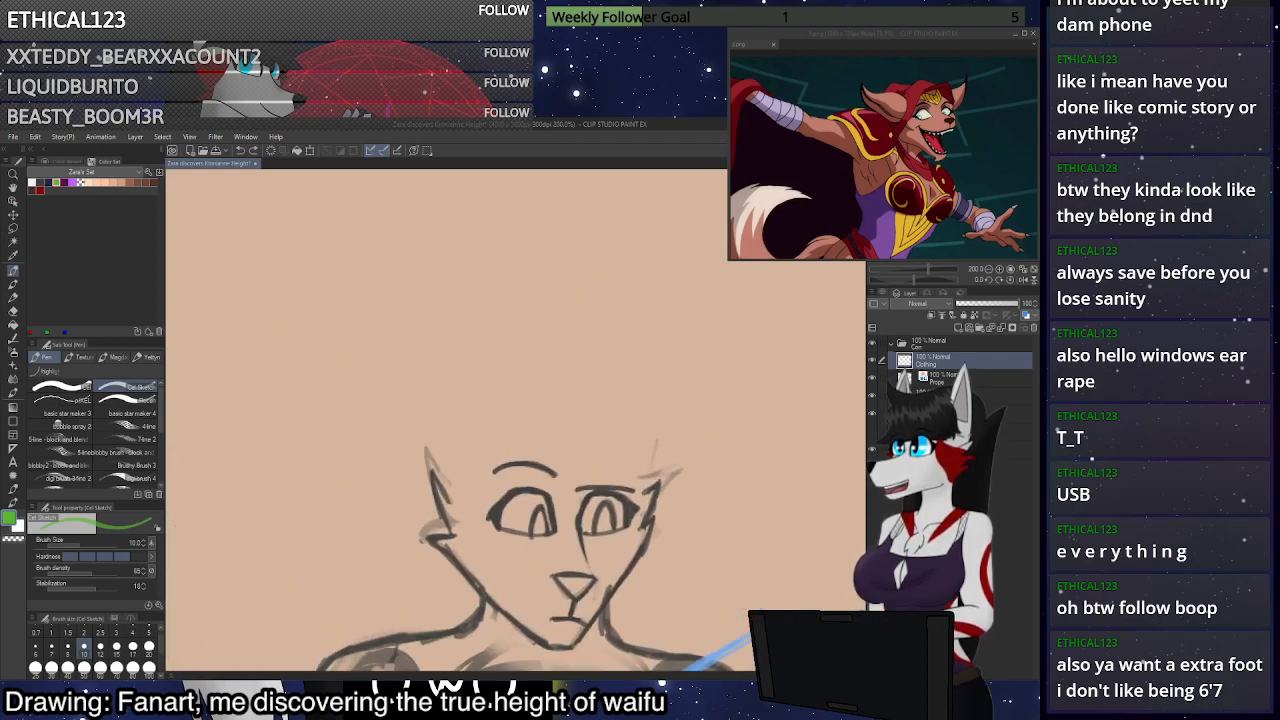
{"action": "scroll", "coordinate": [730, 352], "scroll_direction": "down", "scroll_amount": 3}
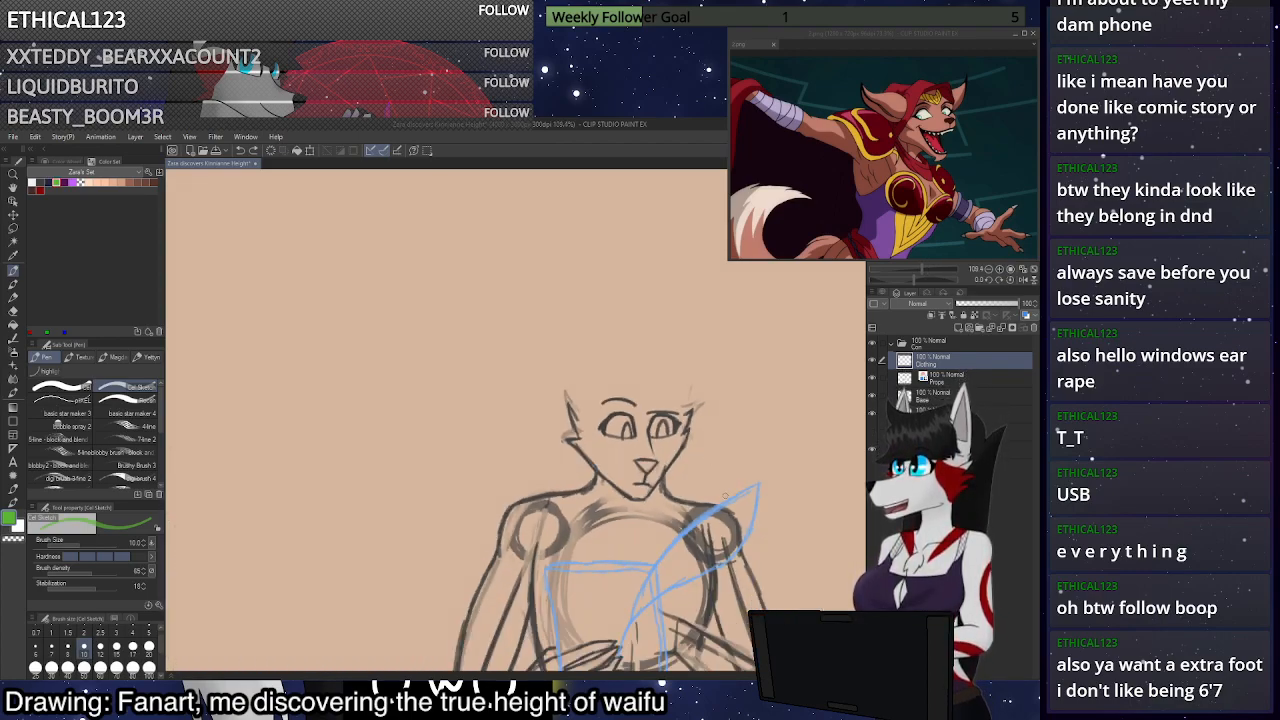
{"action": "scroll", "coordinate": [714, 430], "scroll_direction": "up", "scroll_amount": 2}
{"action": "left_click_drag", "start_coordinate": [666, 357], "coordinate": [677, 290]}
{"action": "key", "text": "ctrl+z"}
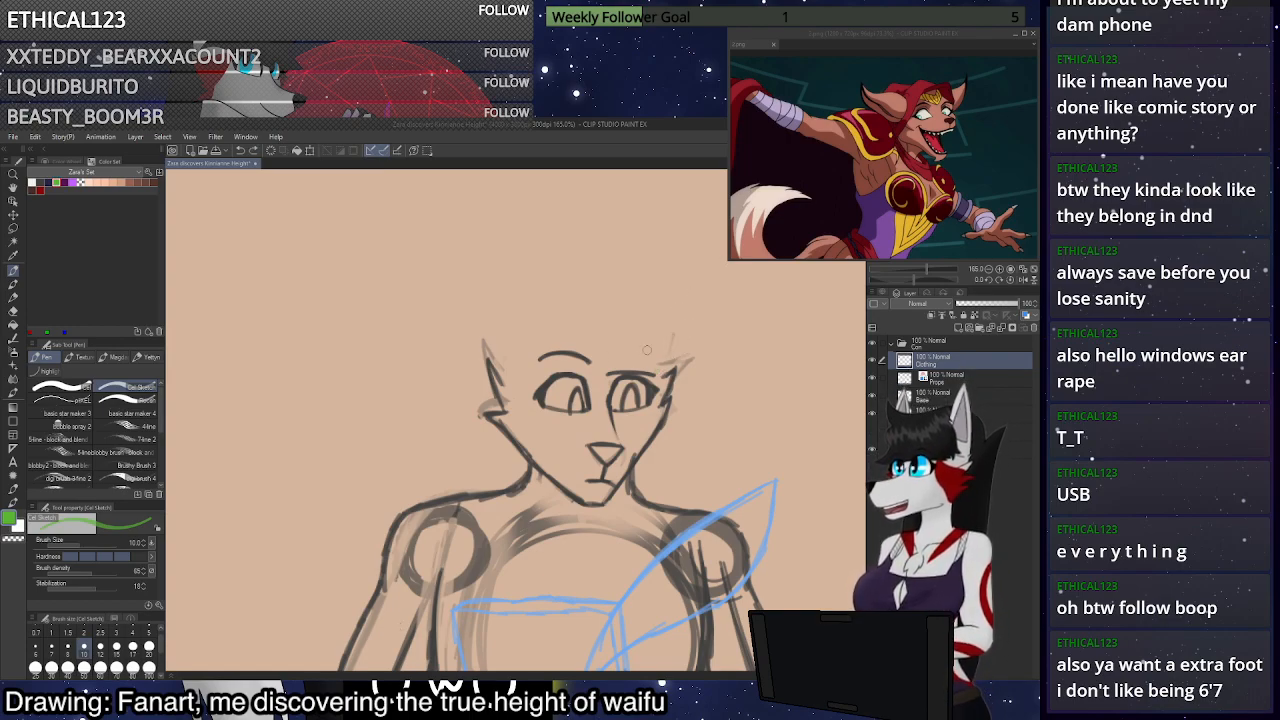
Try a green pointed hood opening around the tall figure's face on the Clothing layer
{"action": "left_click_drag", "start_coordinate": [592, 292], "coordinate": [655, 440]}
{"action": "key", "text": "ctrl+z"}
{"action": "mouse_move", "coordinate": [593, 318]}
{"action": "left_mouse_down"}
{"action": "mouse_move", "coordinate": [671, 441]}
{"action": "mouse_move", "coordinate": [639, 359]}
{"action": "mouse_move", "coordinate": [673, 449]}
{"action": "mouse_move", "coordinate": [645, 338]}
{"action": "mouse_move", "coordinate": [656, 480]}
{"action": "mouse_move", "coordinate": [675, 438]}
{"action": "mouse_move", "coordinate": [652, 525]}
{"action": "mouse_move", "coordinate": [577, 343]}
{"action": "mouse_move", "coordinate": [472, 500]}
{"action": "left_mouse_up"}
{"action": "key", "text": "ctrl+z"}
{"action": "key", "text": "ctrl+z"}
{"action": "key", "text": "ctrl+z"}
{"action": "key", "text": "ctrl+z"}
{"action": "mouse_move", "coordinate": [587, 302]}
{"action": "left_mouse_down"}
{"action": "mouse_move", "coordinate": [522, 377]}
{"action": "mouse_move", "coordinate": [498, 498]}
{"action": "mouse_move", "coordinate": [583, 518]}
{"action": "mouse_move", "coordinate": [669, 496]}
{"action": "mouse_move", "coordinate": [594, 525]}
{"action": "left_mouse_up"}
{"action": "key", "text": "ctrl+z"}
{"action": "key", "text": "ctrl+z"}
{"action": "mouse_move", "coordinate": [678, 484]}
{"action": "left_mouse_down"}
{"action": "mouse_move", "coordinate": [594, 541]}
{"action": "mouse_move", "coordinate": [500, 498]}
{"action": "left_mouse_up"}
{"action": "left_click_drag", "start_coordinate": [702, 492], "coordinate": [708, 520]}
Try a wide green collar curving from shoulder to shoulder across the chest below the hood
{"action": "scroll", "coordinate": [742, 355], "scroll_direction": "down", "scroll_amount": 4}
{"action": "scroll", "coordinate": [742, 355], "scroll_direction": "up", "scroll_amount": 2}
{"action": "scroll", "coordinate": [697, 422], "scroll_direction": "down", "scroll_amount": 1}
{"action": "left_click_drag", "start_coordinate": [683, 397], "coordinate": [697, 421]}
{"action": "mouse_move", "coordinate": [580, 511]}
{"action": "left_mouse_down"}
{"action": "mouse_move", "coordinate": [652, 467]}
{"action": "mouse_move", "coordinate": [617, 514]}
{"action": "mouse_move", "coordinate": [698, 436]}
{"action": "mouse_move", "coordinate": [594, 528]}
{"action": "left_mouse_up"}
{"action": "key", "text": "ctrl+z"}
{"action": "key", "text": "ctrl+z"}
{"action": "key", "text": "ctrl+z"}
{"action": "left_click_drag", "start_coordinate": [691, 446], "coordinate": [576, 543]}
{"action": "left_click_drag", "start_coordinate": [522, 398], "coordinate": [453, 411]}
{"action": "mouse_move", "coordinate": [468, 412]}
{"action": "left_mouse_down"}
{"action": "mouse_move", "coordinate": [523, 492]}
{"action": "mouse_move", "coordinate": [616, 524]}
{"action": "mouse_move", "coordinate": [585, 495]}
{"action": "mouse_move", "coordinate": [481, 459]}
{"action": "mouse_move", "coordinate": [583, 553]}
{"action": "left_mouse_up"}
{"action": "key", "text": "ctrl+z"}
{"action": "key", "text": "ctrl+z"}
{"action": "mouse_move", "coordinate": [468, 412]}
{"action": "left_mouse_down"}
{"action": "mouse_move", "coordinate": [581, 532]}
{"action": "mouse_move", "coordinate": [685, 452]}
{"action": "left_mouse_up"}
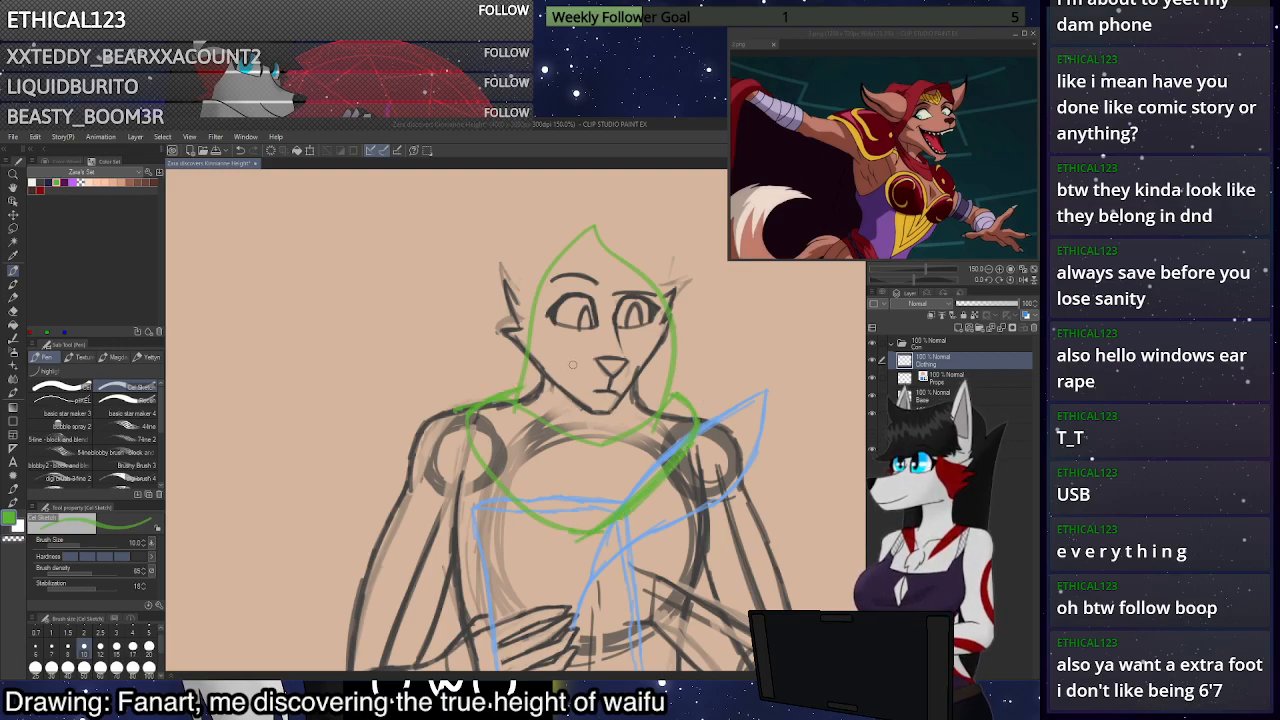
Clear the green hood and collar sketch from the Clothing layer
{"action": "scroll", "coordinate": [573, 365], "scroll_direction": "down", "scroll_amount": 3}
{"action": "scroll", "coordinate": [655, 275], "scroll_direction": "up", "scroll_amount": 3}
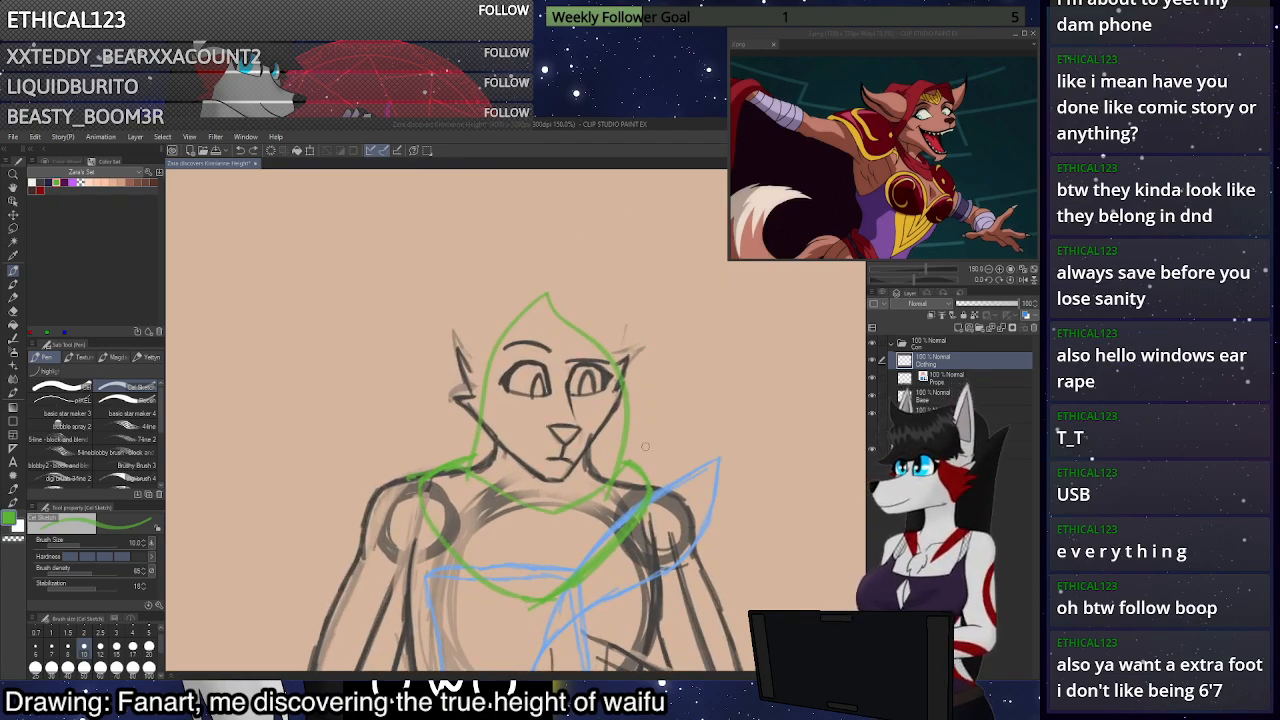
{"action": "left_click", "coordinate": [272, 151]}
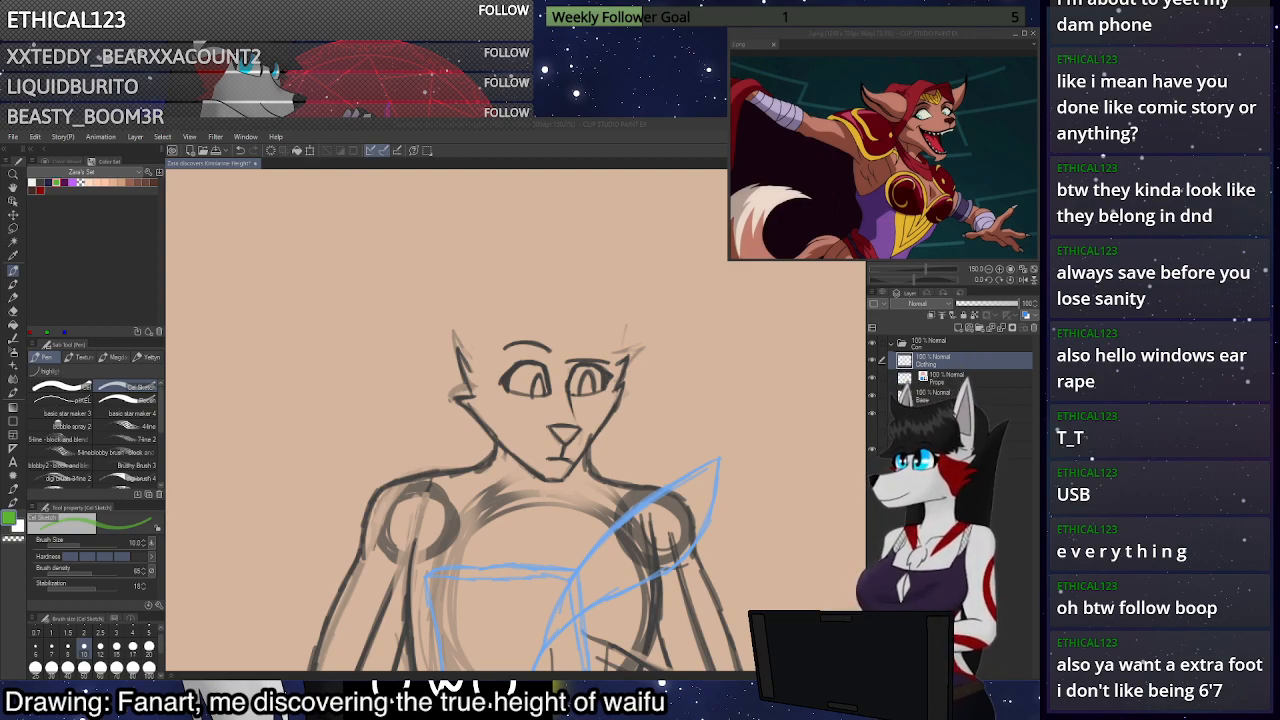
Try a green hood stroke beside the chin and look over the outfit in the reference image
{"action": "scroll", "coordinate": [602, 511], "scroll_direction": "up", "scroll_amount": 2}
{"action": "mouse_move", "coordinate": [538, 519]}
{"action": "left_mouse_down"}
{"action": "mouse_move", "coordinate": [608, 473]}
{"action": "mouse_move", "coordinate": [580, 489]}
{"action": "mouse_move", "coordinate": [620, 434]}
{"action": "left_mouse_up"}
{"action": "key", "text": "ctrl+z"}
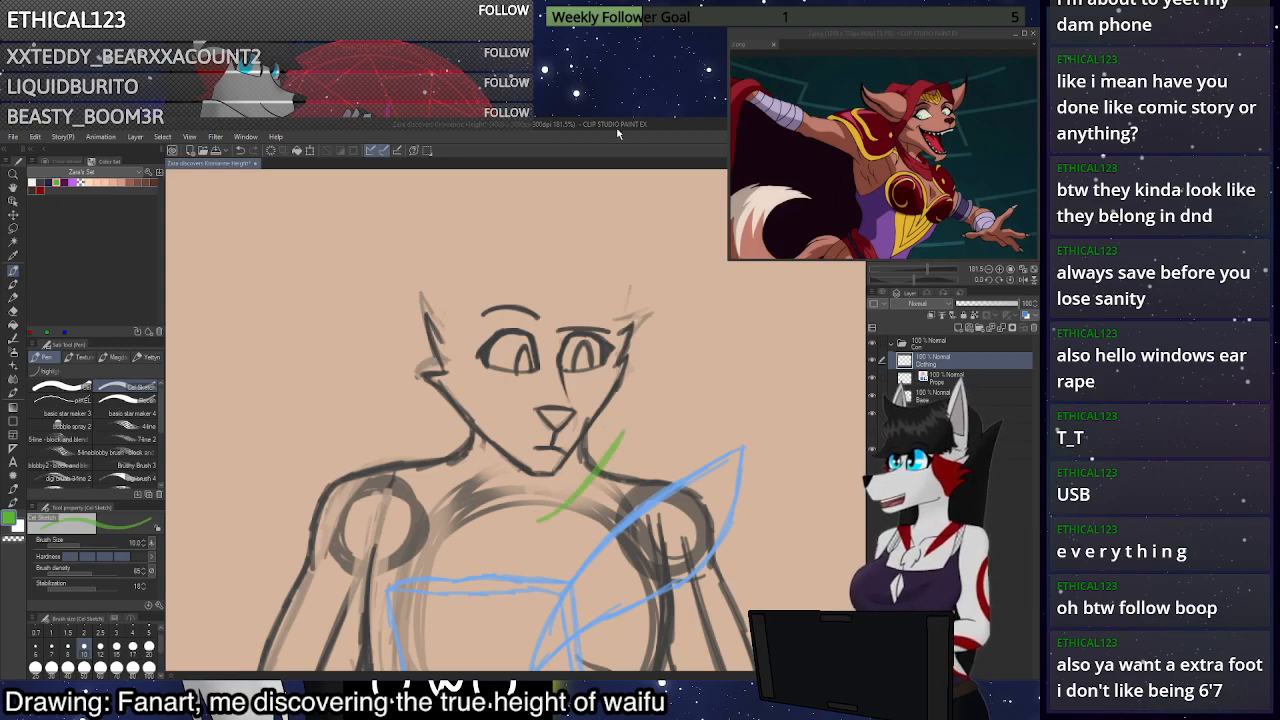
{"action": "left_click", "coordinate": [950, 41]}
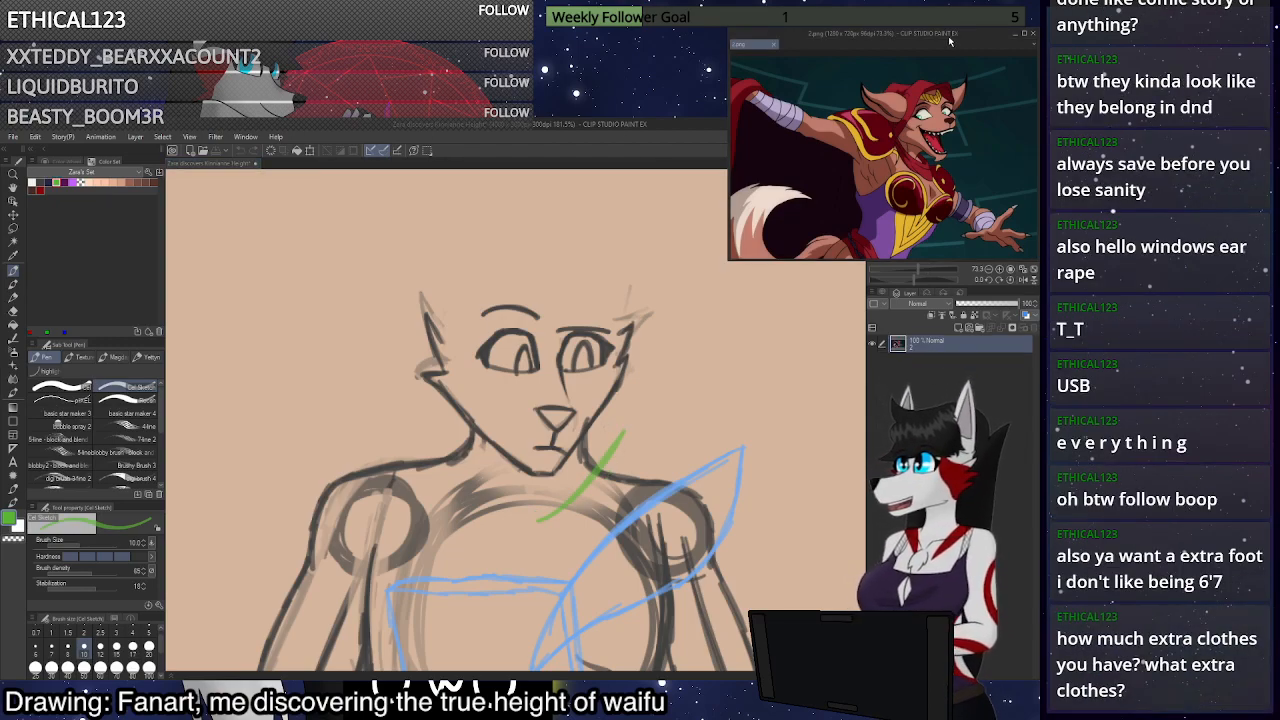
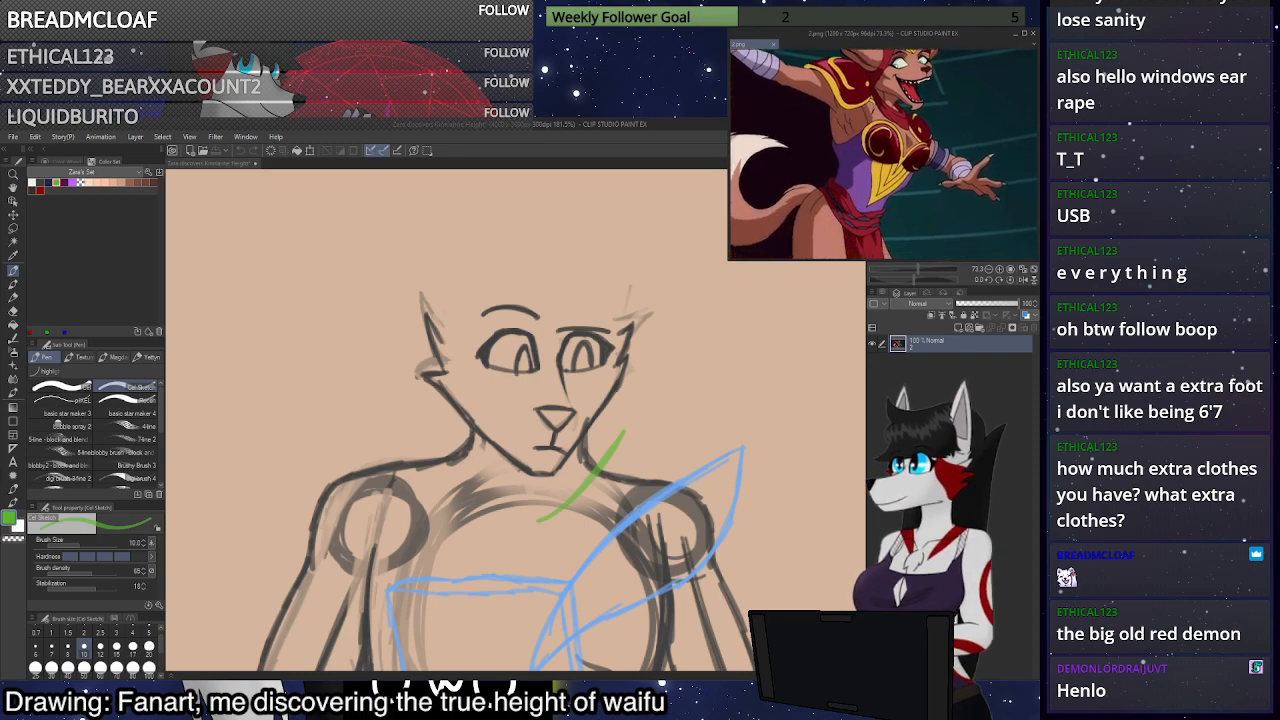
{"action": "left_click", "coordinate": [787, 363]}
{"action": "scroll", "coordinate": [618, 408], "scroll_direction": "up", "scroll_amount": 1}
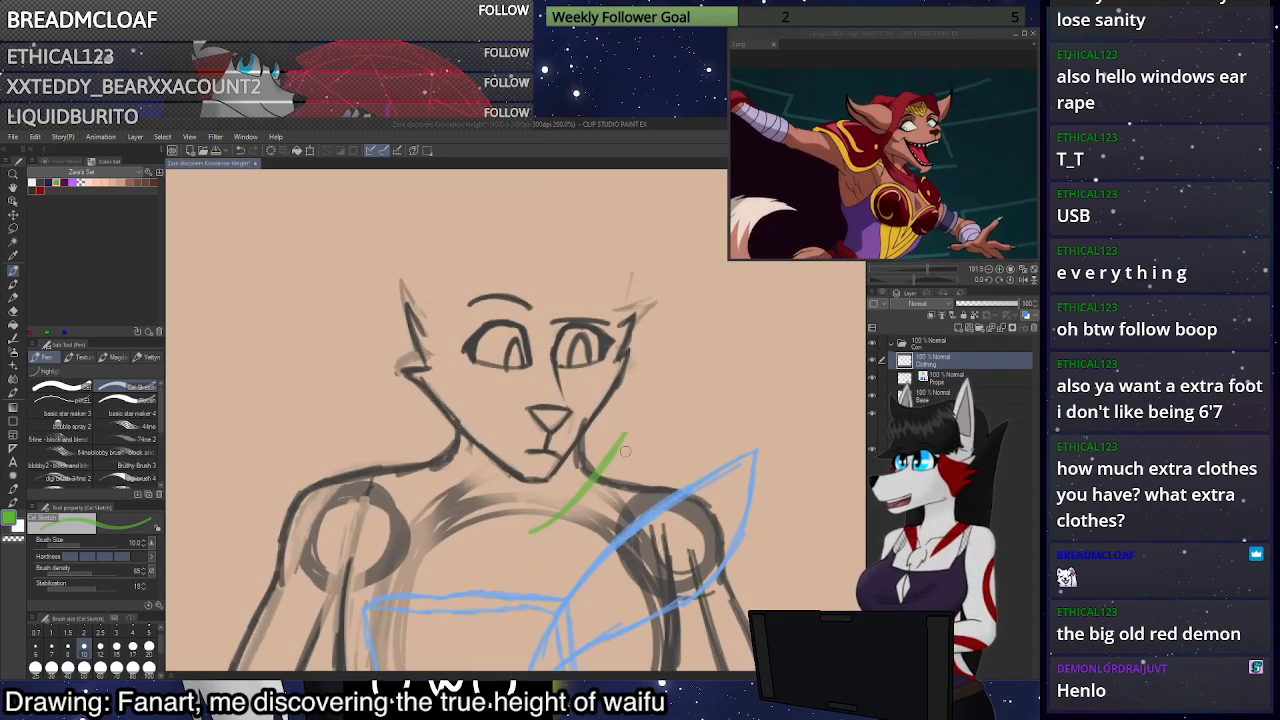
Try a V-shaped lower hood edge beneath the chin, comparing it with the hood in the reference image
{"action": "key", "text": "ctrl+z"}
{"action": "left_click_drag", "start_coordinate": [656, 422], "coordinate": [541, 521]}
{"action": "key", "text": "ctrl+z"}
{"action": "mouse_move", "coordinate": [628, 435]}
{"action": "left_mouse_down"}
{"action": "mouse_move", "coordinate": [541, 523]}
{"action": "mouse_move", "coordinate": [550, 517]}
{"action": "left_mouse_up"}
{"action": "key", "text": "ctrl+z"}
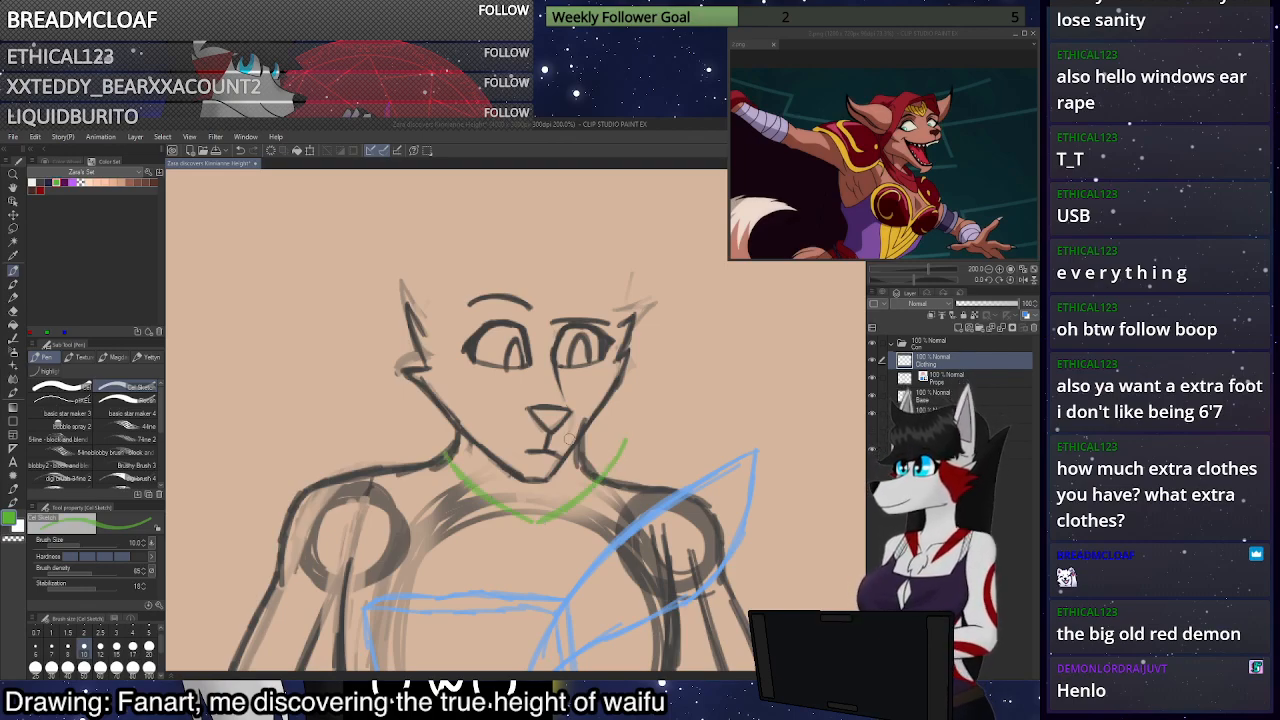
{"action": "left_click", "coordinate": [943, 34]}
{"action": "key", "text": "alt+Tab"}
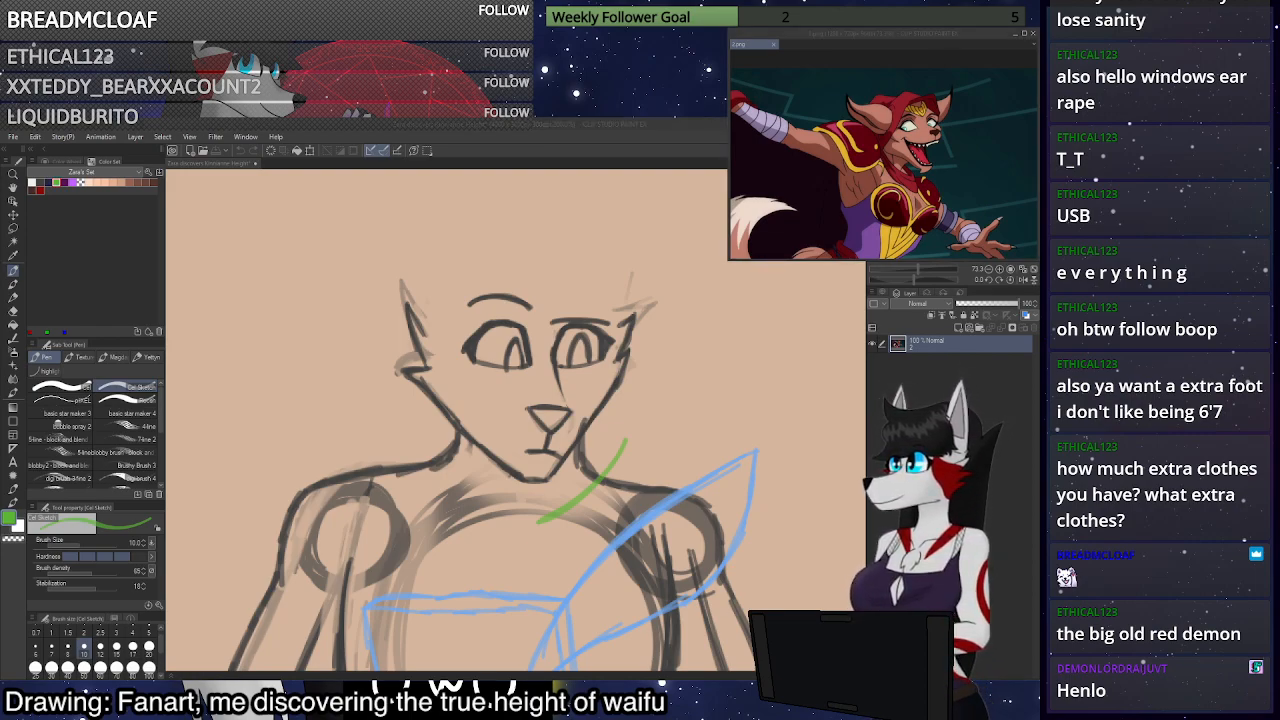
{"action": "key", "text": "alt+Tab"}
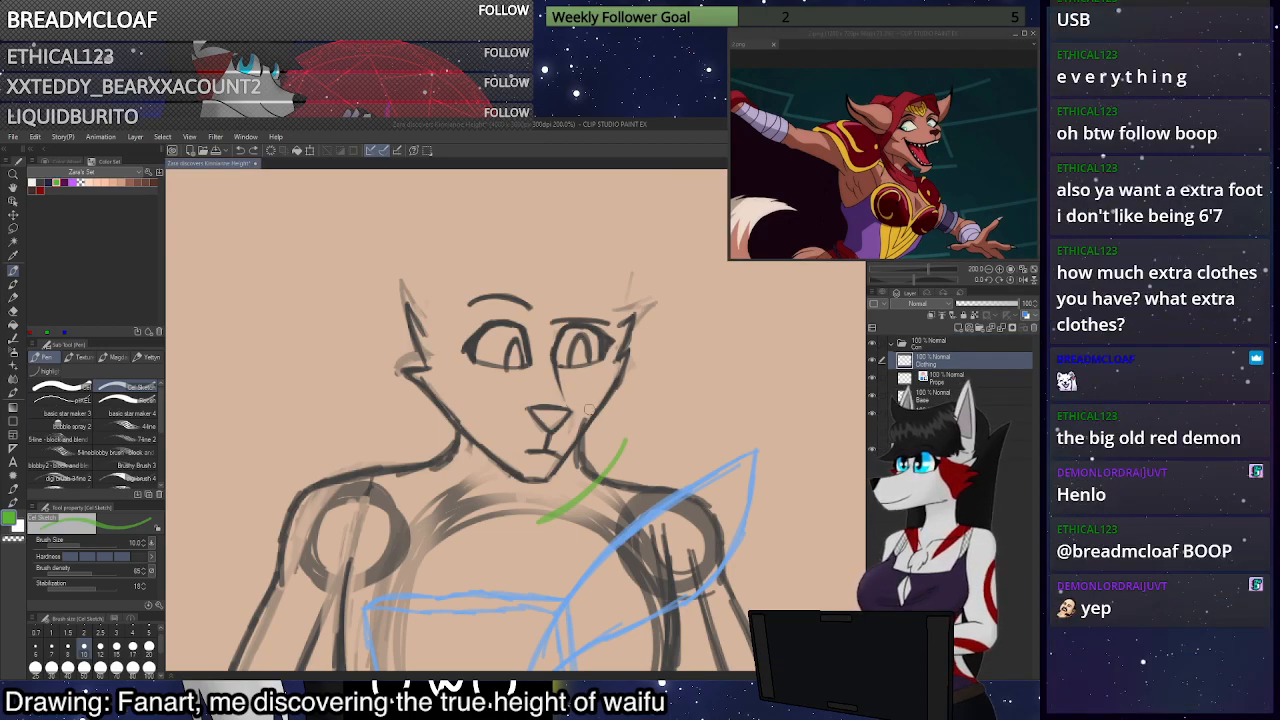
Undo the remaining hood stroke and try longer green curves up the right side of the face
{"action": "scroll", "coordinate": [588, 400], "scroll_direction": "up", "scroll_amount": 1}
{"action": "key", "text": "ctrl+z"}
{"action": "left_click_drag", "start_coordinate": [532, 532], "coordinate": [605, 495]}
{"action": "key", "text": "ctrl+z"}
{"action": "mouse_move", "coordinate": [518, 563]}
{"action": "left_mouse_down"}
{"action": "mouse_move", "coordinate": [648, 466]}
{"action": "mouse_move", "coordinate": [588, 501]}
{"action": "mouse_move", "coordinate": [652, 447]}
{"action": "left_mouse_up"}
{"action": "key", "text": "ctrl+z"}
{"action": "key", "text": "ctrl+z"}
{"action": "key", "text": "ctrl+z"}
{"action": "mouse_move", "coordinate": [533, 550]}
{"action": "left_mouse_down"}
{"action": "mouse_move", "coordinate": [624, 484]}
{"action": "mouse_move", "coordinate": [664, 362]}
{"action": "left_mouse_up"}
{"action": "key", "text": "ctrl+z"}
{"action": "scroll", "coordinate": [590, 452], "scroll_direction": "down", "scroll_amount": 1}
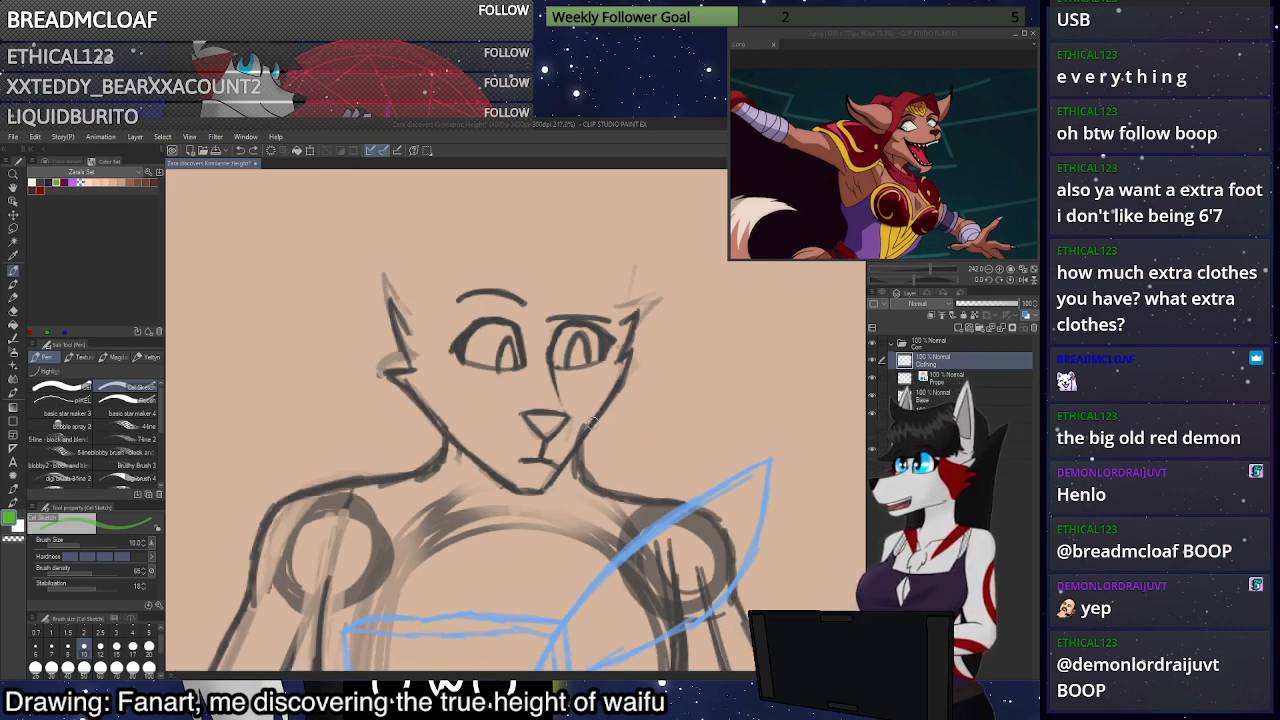
{"action": "scroll", "coordinate": [640, 268], "scroll_direction": "up", "scroll_amount": 3}
{"action": "mouse_move", "coordinate": [592, 227]}
{"action": "left_mouse_down"}
{"action": "mouse_move", "coordinate": [614, 296]}
{"action": "mouse_move", "coordinate": [606, 527]}
{"action": "left_mouse_up"}
{"action": "key", "text": "ctrl+z"}
{"action": "scroll", "coordinate": [672, 272], "scroll_direction": "down", "scroll_amount": 2}
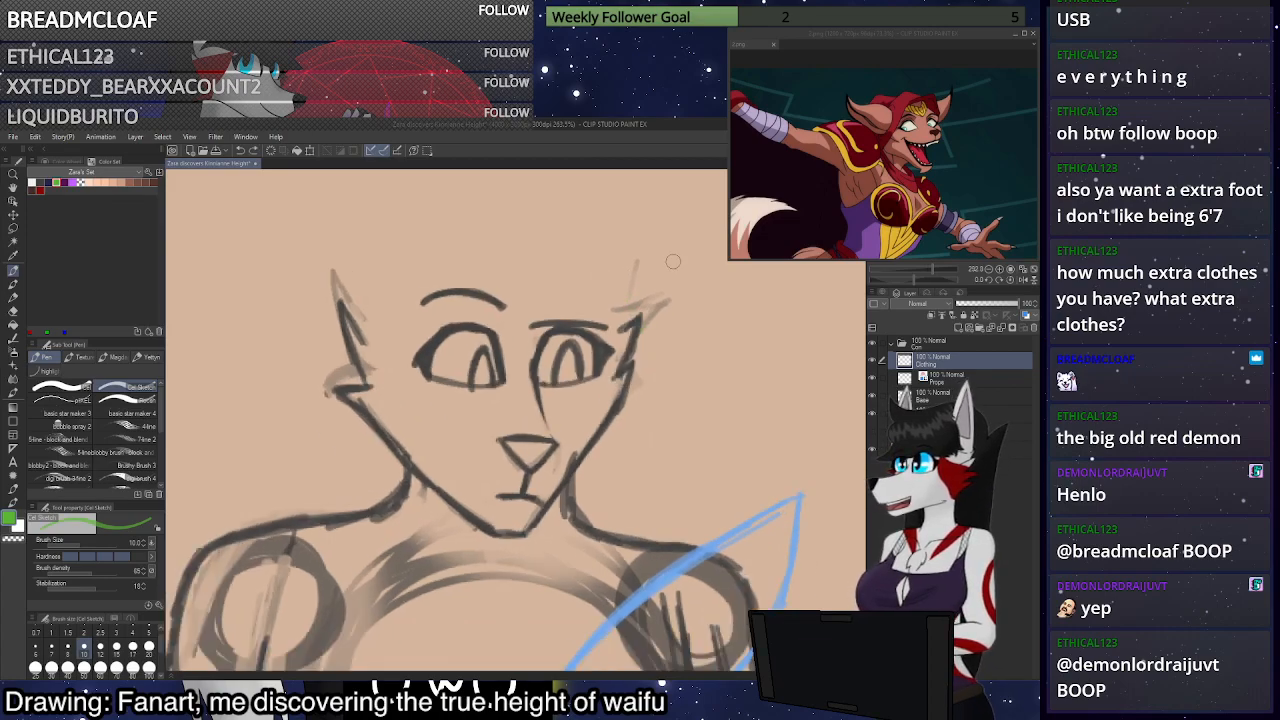
Sketch the hood opening's right side and its V-shaped lower edge beneath the chin in green
{"action": "mouse_move", "coordinate": [625, 238]}
{"action": "left_mouse_down"}
{"action": "mouse_move", "coordinate": [658, 383]}
{"action": "mouse_move", "coordinate": [606, 478]}
{"action": "mouse_move", "coordinate": [607, 244]}
{"action": "mouse_move", "coordinate": [662, 354]}
{"action": "mouse_move", "coordinate": [597, 492]}
{"action": "mouse_move", "coordinate": [540, 539]}
{"action": "left_mouse_up"}
{"action": "key", "text": "ctrl+z"}
{"action": "left_click_drag", "start_coordinate": [625, 476], "coordinate": [539, 540]}
{"action": "mouse_move", "coordinate": [539, 540]}
{"action": "left_mouse_down"}
{"action": "mouse_move", "coordinate": [502, 530]}
{"action": "mouse_move", "coordinate": [397, 436]}
{"action": "left_mouse_up"}
{"action": "key", "text": "ctrl+z"}
{"action": "left_click_drag", "start_coordinate": [535, 545], "coordinate": [397, 416]}
{"action": "scroll", "coordinate": [557, 553], "scroll_direction": "down", "scroll_amount": 2}
{"action": "scroll", "coordinate": [567, 470], "scroll_direction": "up", "scroll_amount": 1}
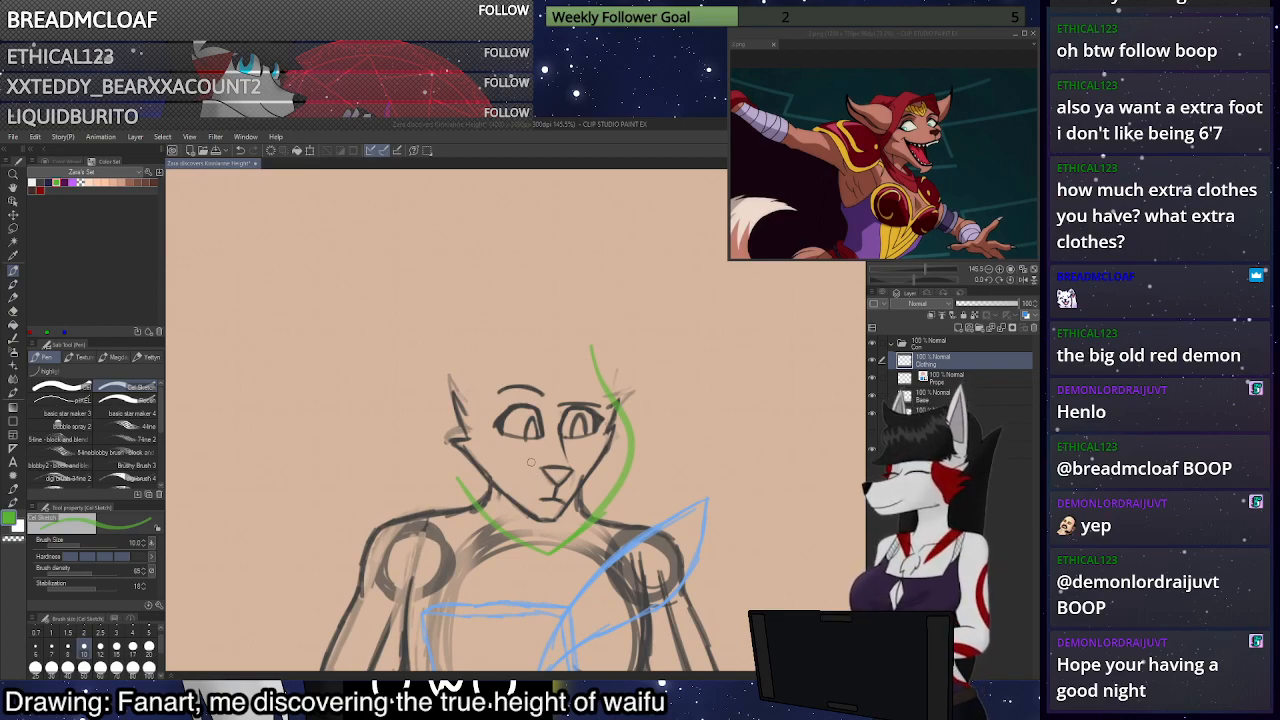
Close the hood opening with green lines meeting in a point above the forehead, and erase the overshoot at the tip
{"action": "left_click_drag", "start_coordinate": [547, 290], "coordinate": [459, 483]}
{"action": "left_click_drag", "start_coordinate": [548, 312], "coordinate": [600, 366]}
{"action": "key", "text": "ctrl+z"}
{"action": "left_click_drag", "start_coordinate": [545, 312], "coordinate": [594, 368]}
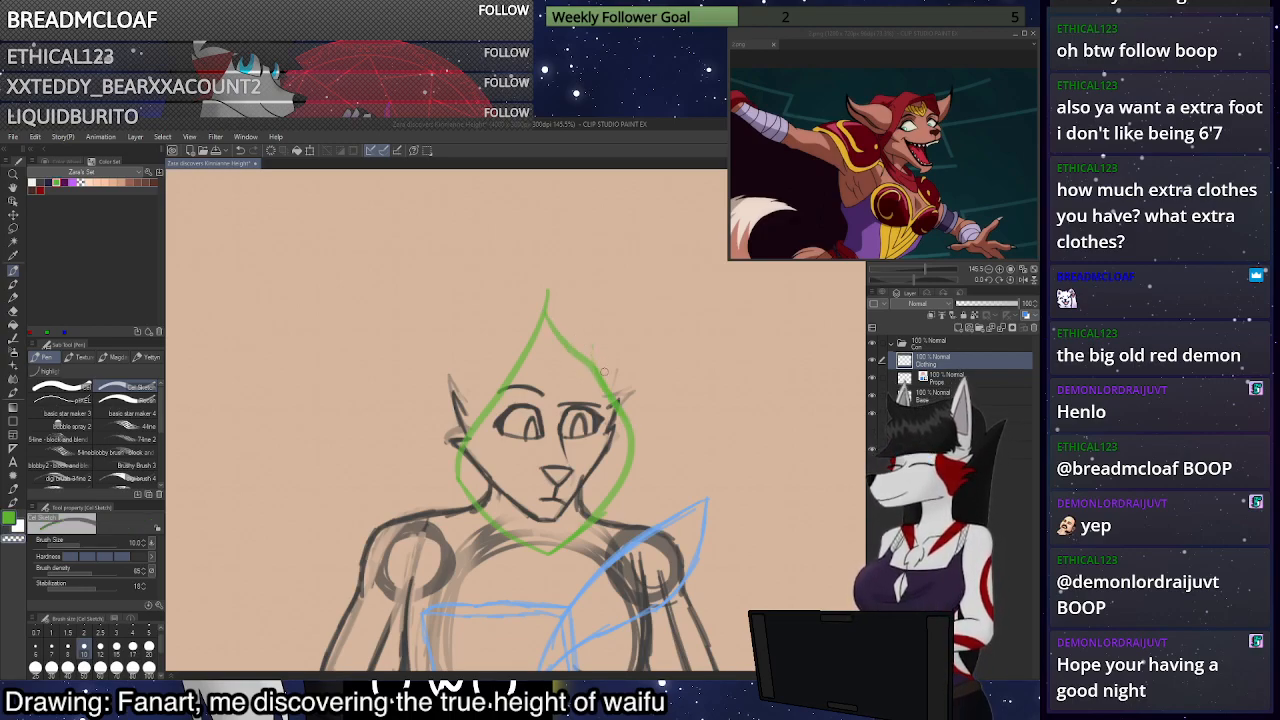
{"action": "scroll", "coordinate": [583, 233], "scroll_direction": "down", "scroll_amount": 3}
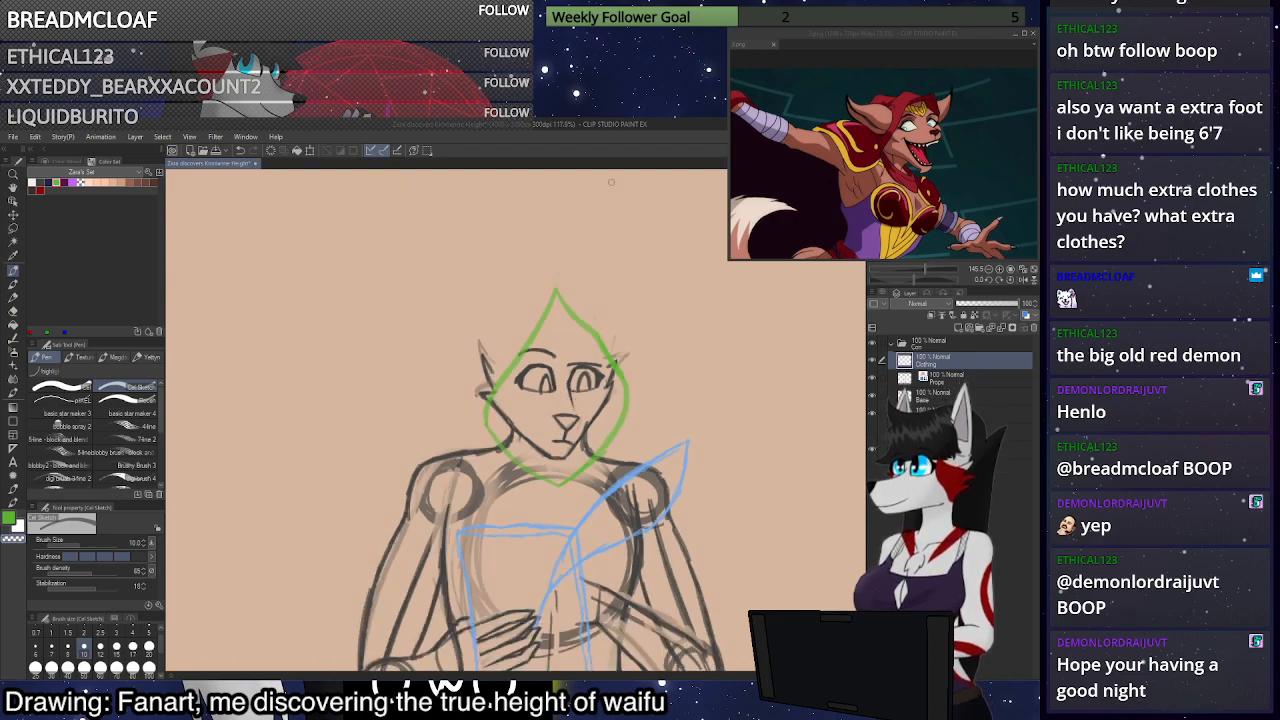
{"action": "scroll", "coordinate": [658, 373], "scroll_direction": "up", "scroll_amount": 3}
{"action": "scroll", "coordinate": [658, 373], "scroll_direction": "down", "scroll_amount": 3}
{"action": "scroll", "coordinate": [608, 268], "scroll_direction": "up", "scroll_amount": 2}
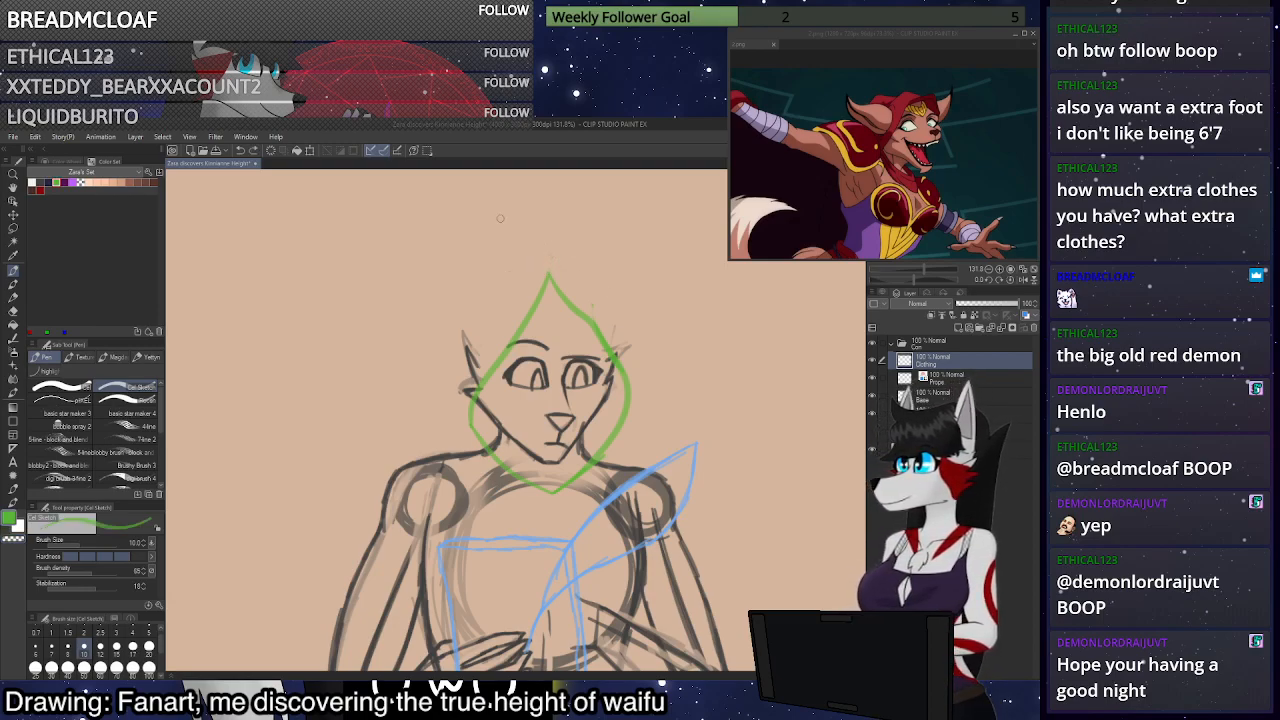
Show the 3D mannequin reference and sketch the hood's outer outline over the top and left side of the head
{"action": "left_click", "coordinate": [873, 433]}
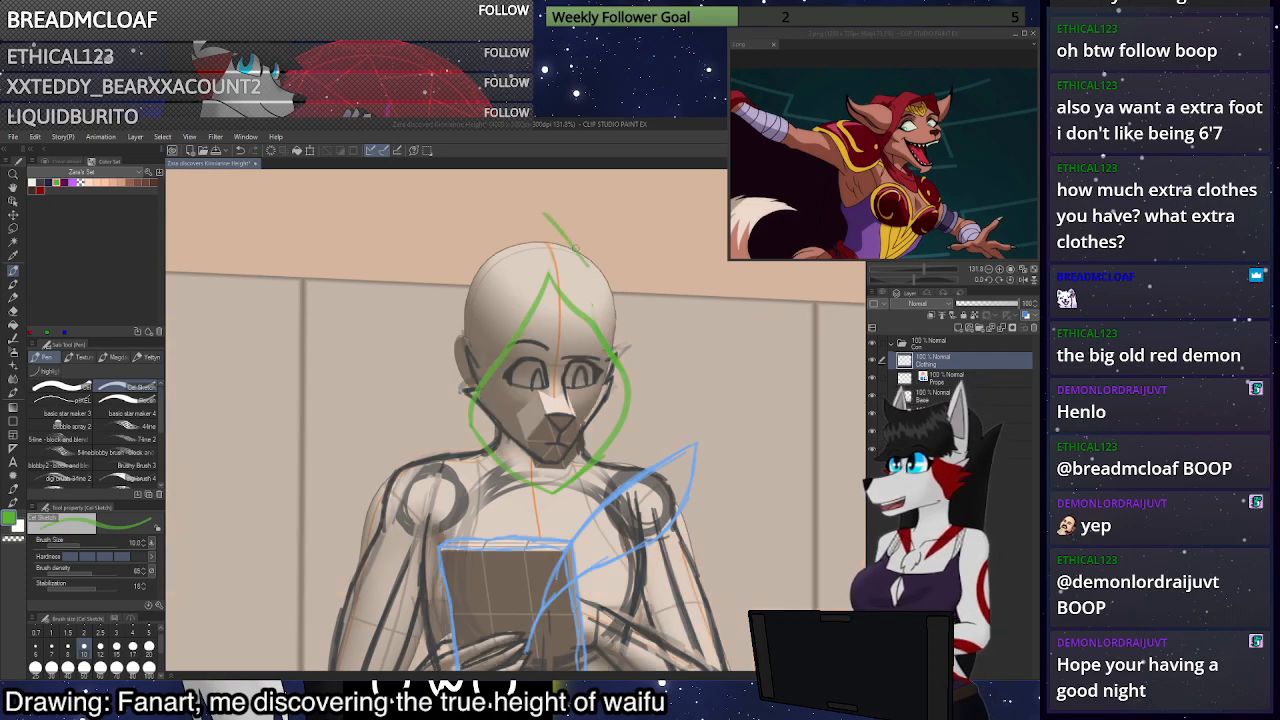
{"action": "mouse_move", "coordinate": [608, 266]}
{"action": "left_mouse_down"}
{"action": "mouse_move", "coordinate": [512, 217]}
{"action": "mouse_move", "coordinate": [463, 250]}
{"action": "mouse_move", "coordinate": [478, 268]}
{"action": "mouse_move", "coordinate": [456, 286]}
{"action": "mouse_move", "coordinate": [449, 331]}
{"action": "mouse_move", "coordinate": [462, 372]}
{"action": "left_mouse_up"}
{"action": "key", "text": "ctrl+z"}
{"action": "key", "text": "ctrl+z"}
{"action": "left_click_drag", "start_coordinate": [446, 296], "coordinate": [435, 448]}
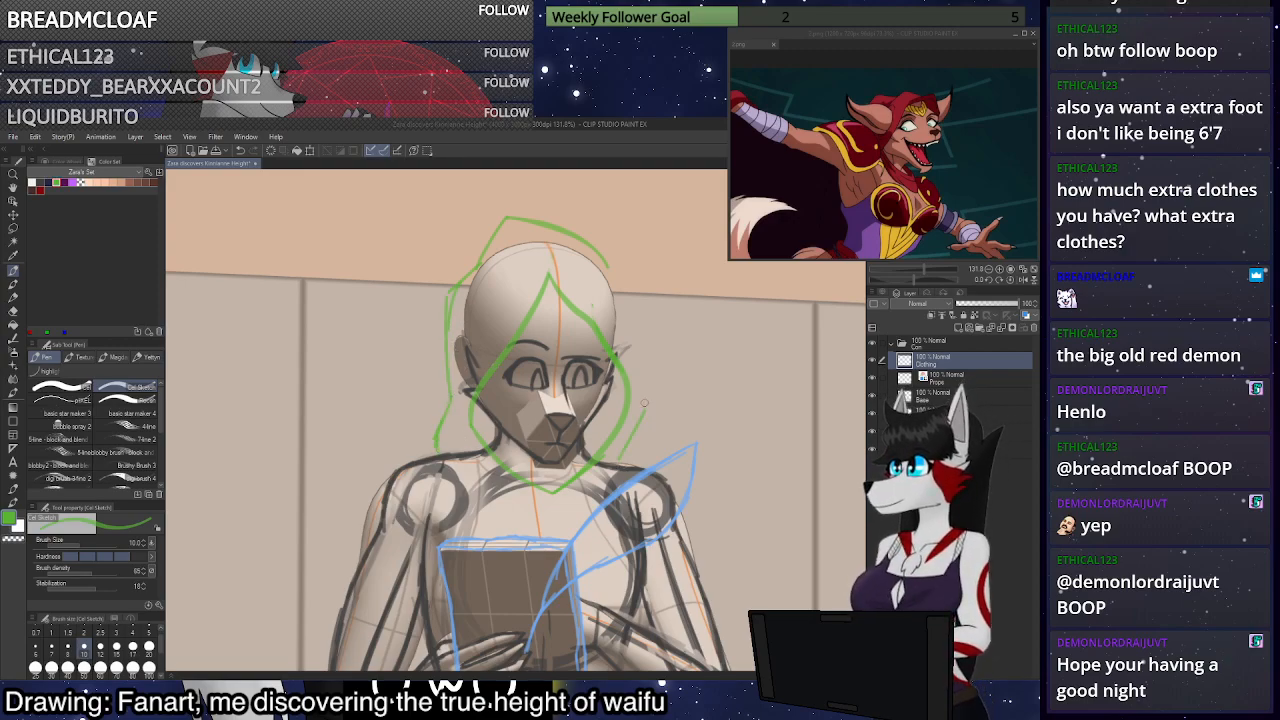
Sketch the hood's outer outline down the right side of the head in green
{"action": "mouse_move", "coordinate": [607, 265]}
{"action": "left_mouse_down"}
{"action": "mouse_move", "coordinate": [653, 368]}
{"action": "mouse_move", "coordinate": [636, 430]}
{"action": "left_mouse_up"}
{"action": "key", "text": "ctrl+z"}
{"action": "mouse_move", "coordinate": [608, 266]}
{"action": "left_mouse_down"}
{"action": "mouse_move", "coordinate": [650, 372]}
{"action": "mouse_move", "coordinate": [640, 455]}
{"action": "left_mouse_up"}
{"action": "key", "text": "ctrl+z"}
Extend the outer hood outline from both sides into a pointed green collar meeting on the chest above the book
{"action": "mouse_move", "coordinate": [648, 391]}
{"action": "left_mouse_down"}
{"action": "mouse_move", "coordinate": [640, 450]}
{"action": "mouse_move", "coordinate": [554, 540]}
{"action": "mouse_move", "coordinate": [580, 524]}
{"action": "left_mouse_up"}
{"action": "key", "text": "ctrl+z"}
{"action": "key", "text": "ctrl+z"}
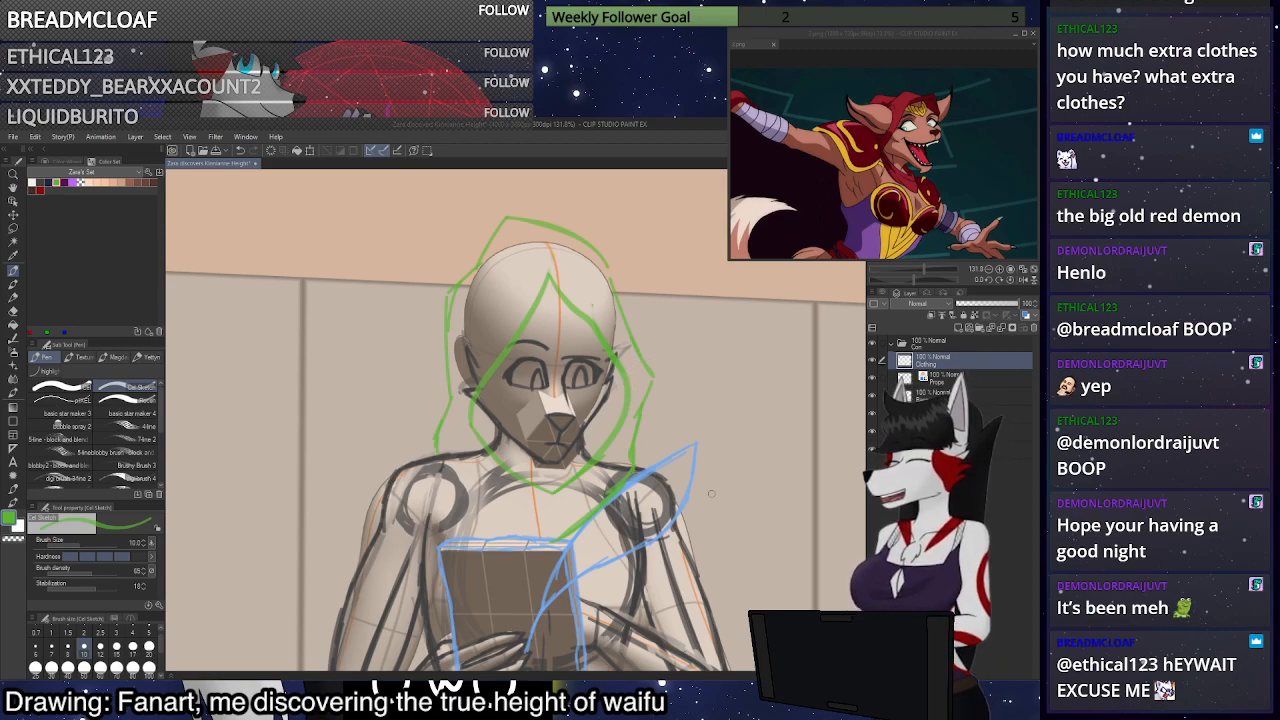
{"action": "scroll", "coordinate": [711, 493], "scroll_direction": "up", "scroll_amount": 2}
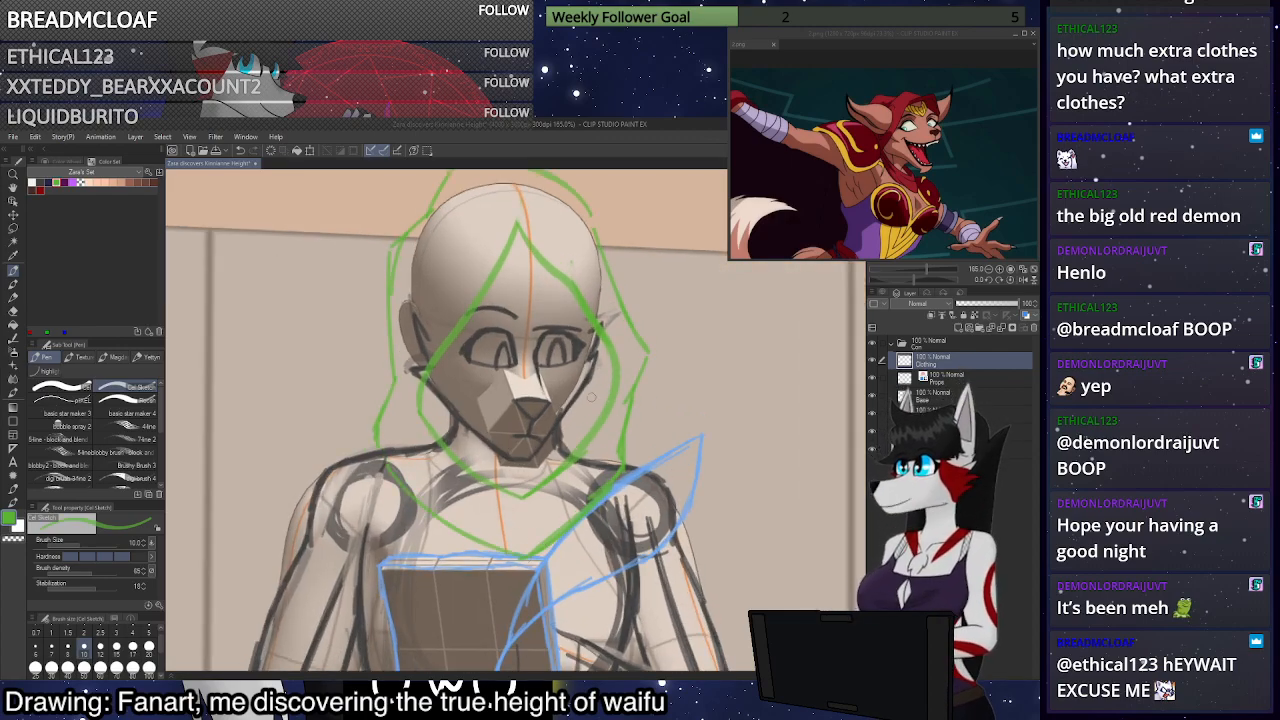
{"action": "scroll", "coordinate": [588, 409], "scroll_direction": "down", "scroll_amount": 1}
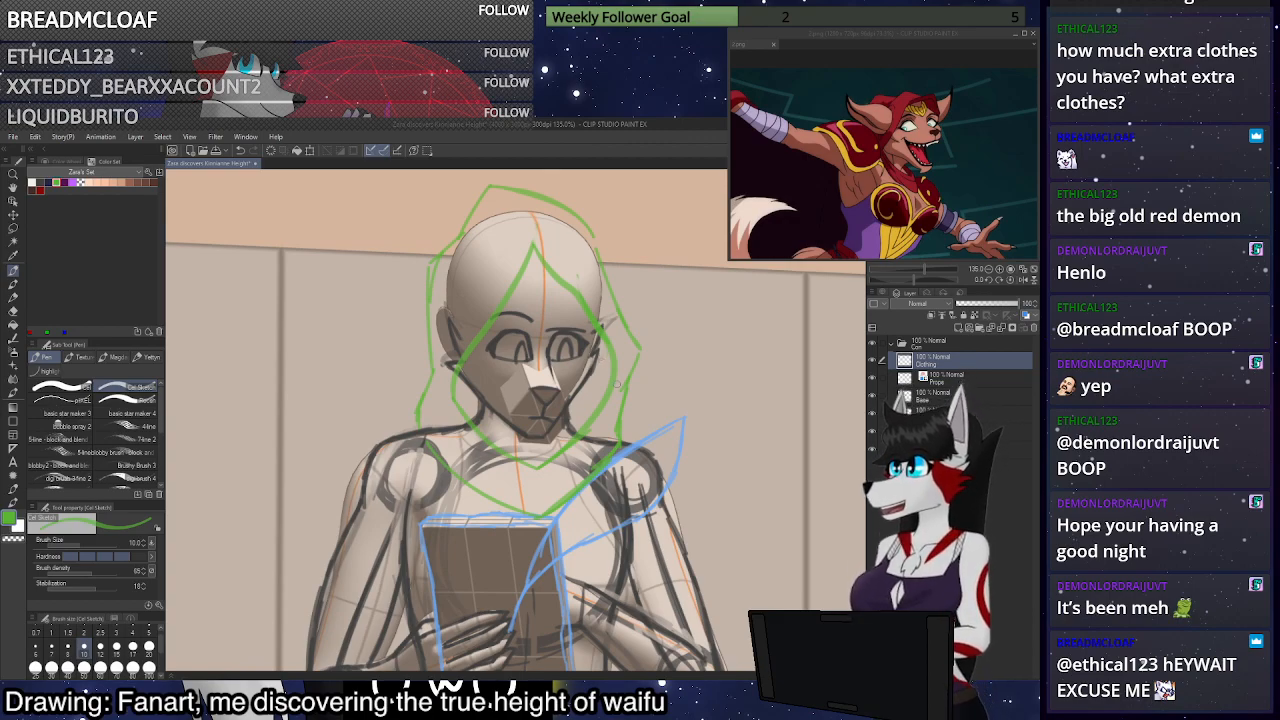
{"action": "scroll", "coordinate": [650, 445], "scroll_direction": "up", "scroll_amount": 1}
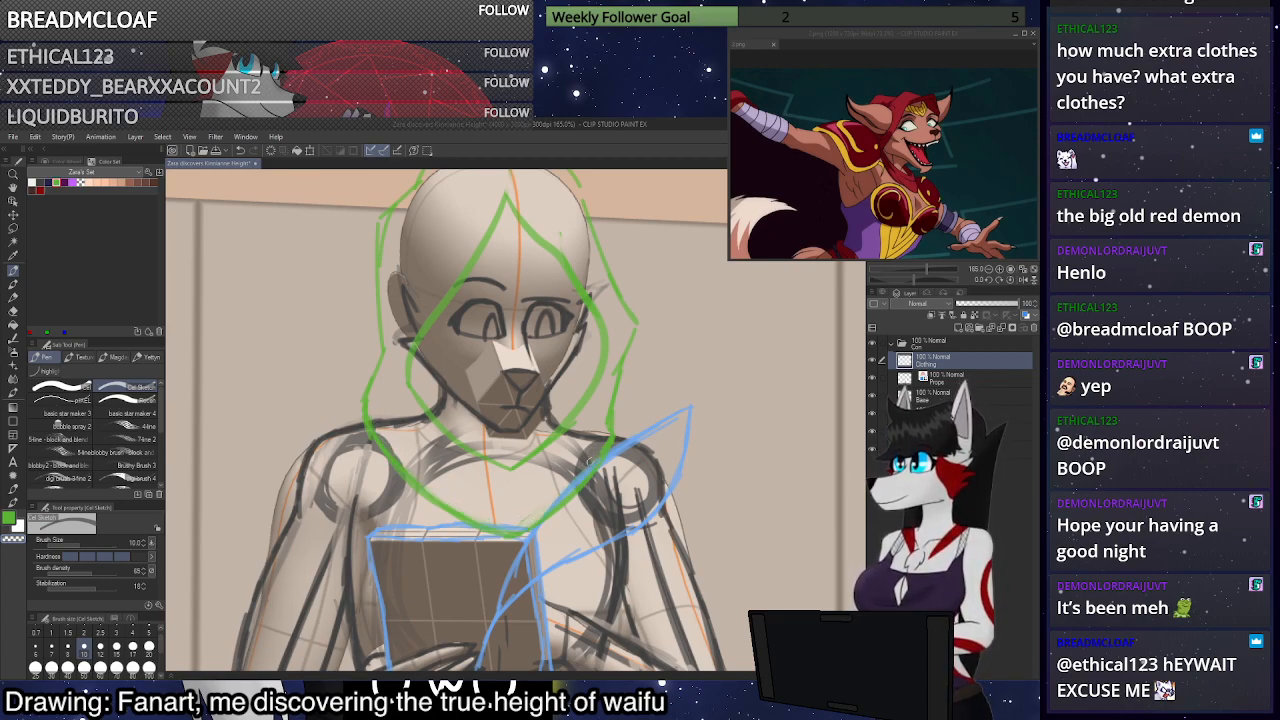
{"action": "scroll", "coordinate": [590, 461], "scroll_direction": "down", "scroll_amount": 4}
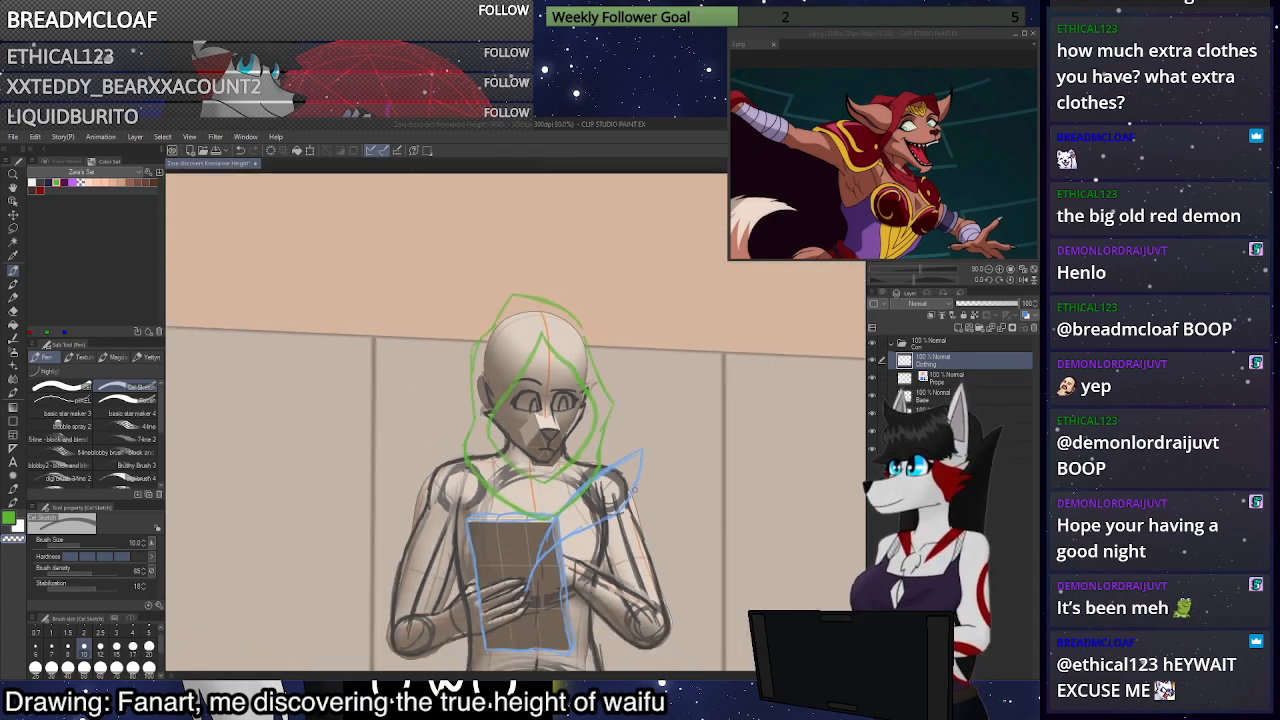
{"action": "scroll", "coordinate": [633, 489], "scroll_direction": "up", "scroll_amount": 3}
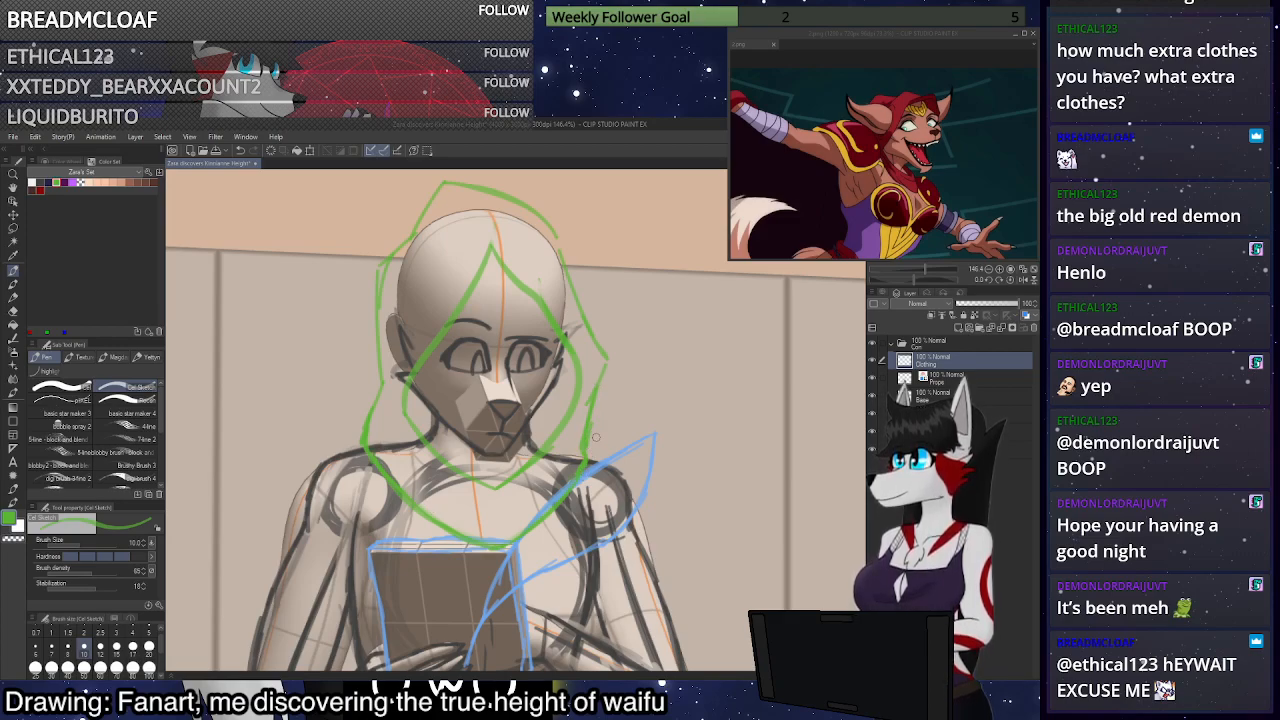
{"action": "scroll", "coordinate": [595, 437], "scroll_direction": "down", "scroll_amount": 2}
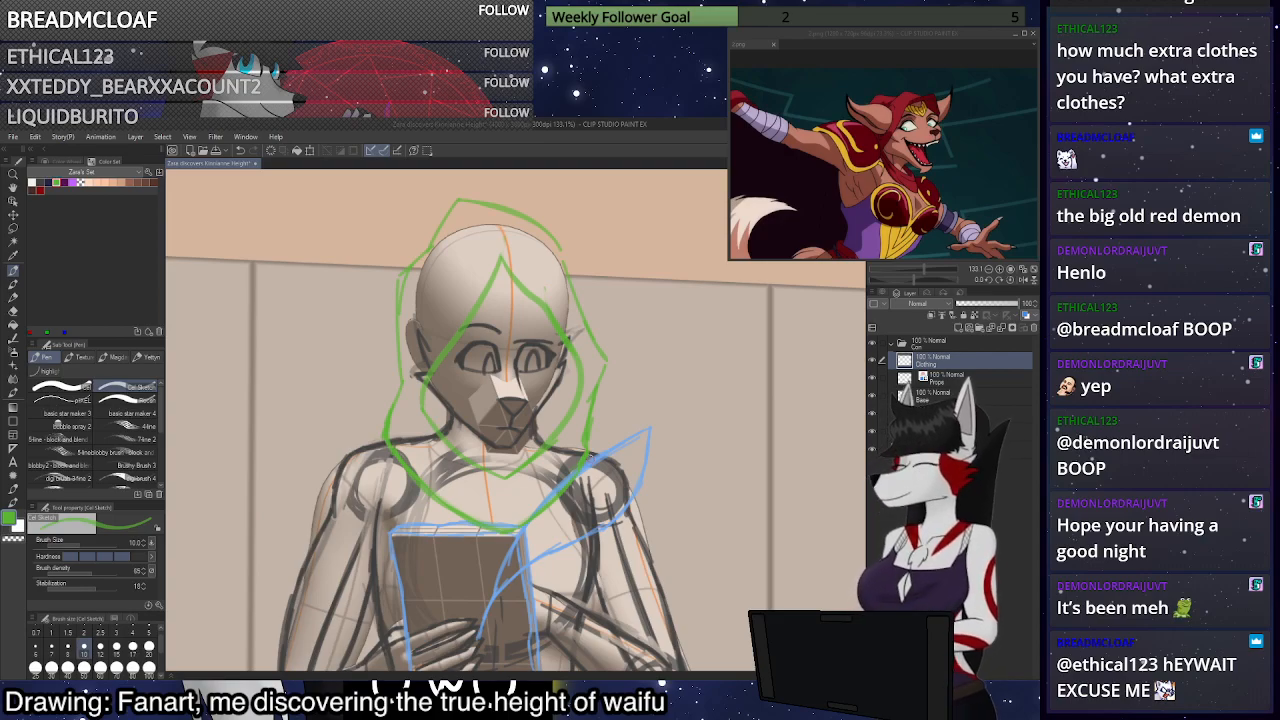
{"action": "scroll", "coordinate": [600, 395], "scroll_direction": "up", "scroll_amount": 2}
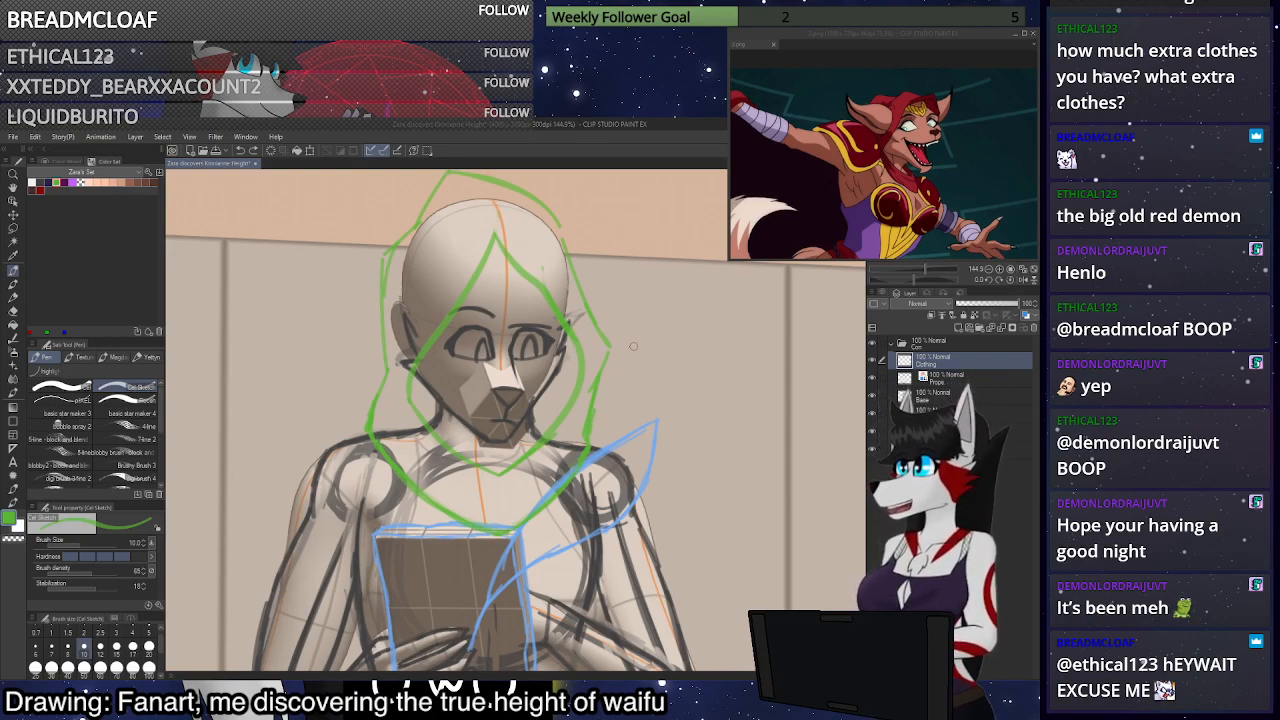
{"action": "scroll", "coordinate": [598, 432], "scroll_direction": "down", "scroll_amount": 4}
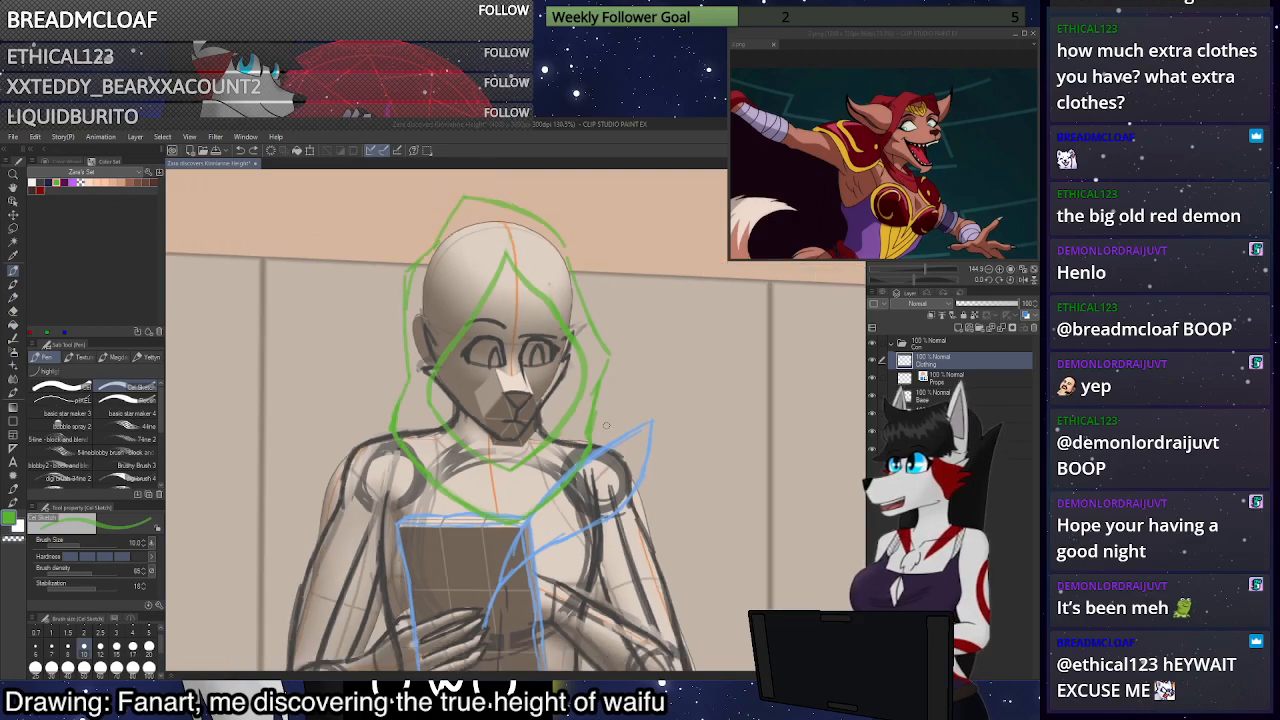
Sketch the cape's left edge in green, flaring from the arm to the shin, and rough in a curved hem across the lower legs
{"action": "scroll", "coordinate": [625, 409], "scroll_direction": "up", "scroll_amount": 2}
{"action": "scroll", "coordinate": [630, 315], "scroll_direction": "down", "scroll_amount": 4}
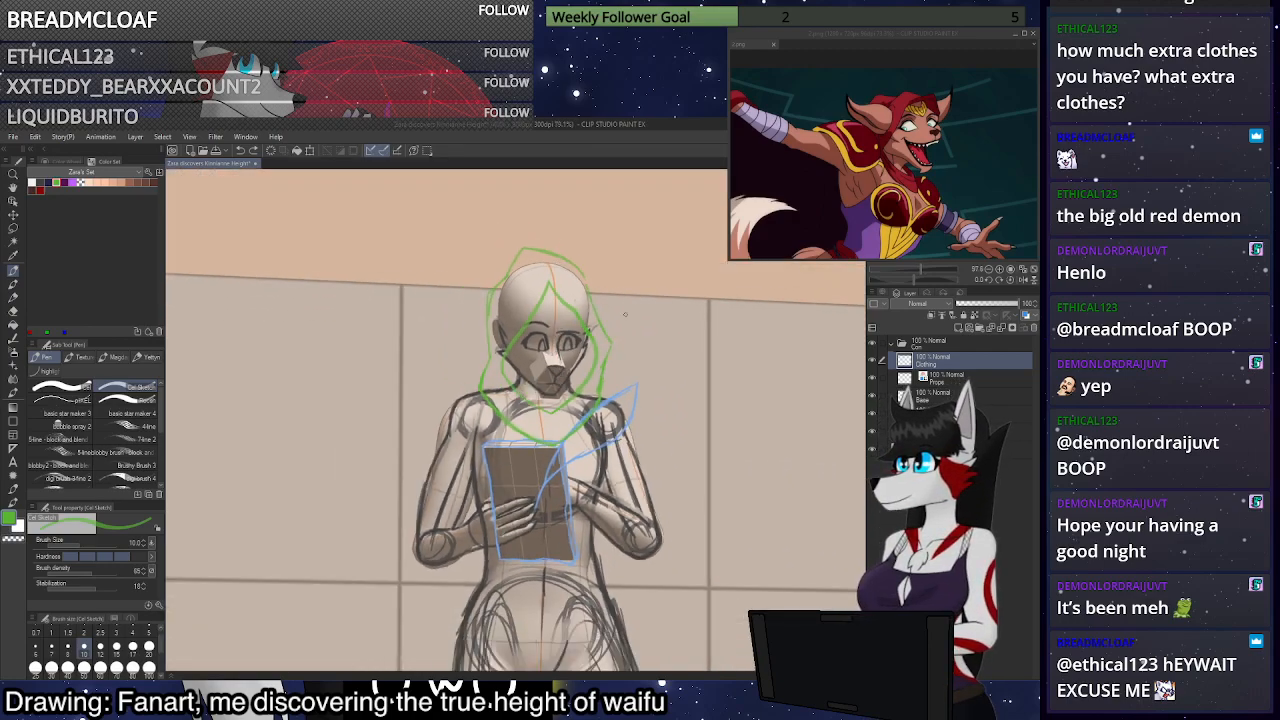
{"action": "scroll", "coordinate": [736, 407], "scroll_direction": "down", "scroll_amount": 1}
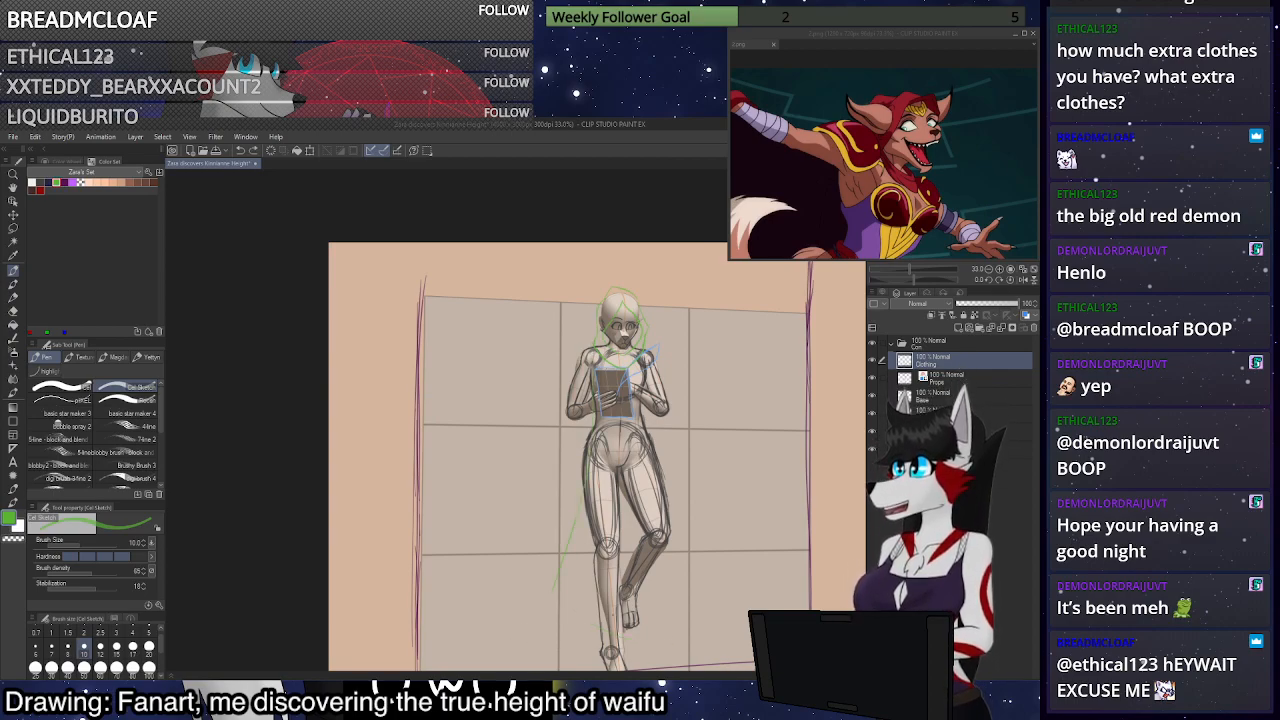
{"action": "left_click_drag", "start_coordinate": [686, 611], "coordinate": [692, 607]}
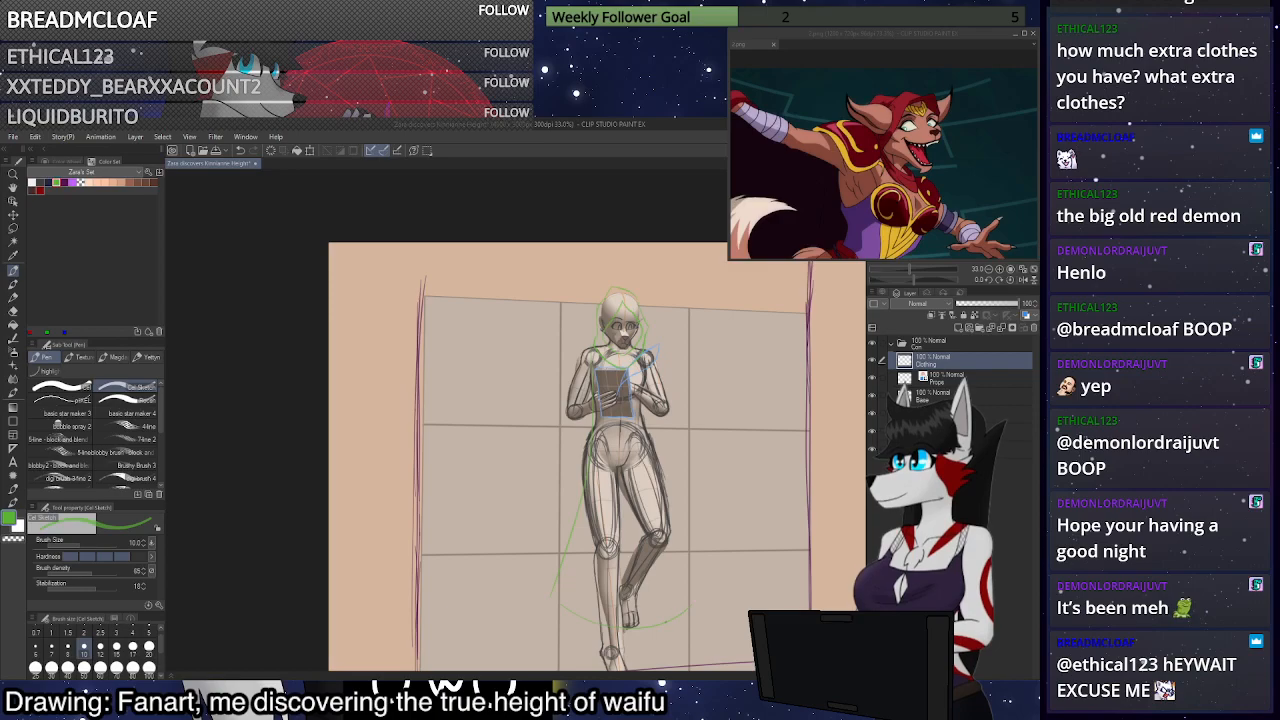
Undo the rough hem curve and sketch the cape's right edge from the shoulder past the hip, turning in toward the raised foot
{"action": "scroll", "coordinate": [664, 345], "scroll_direction": "down", "scroll_amount": 3}
{"action": "scroll", "coordinate": [704, 480], "scroll_direction": "up", "scroll_amount": 6}
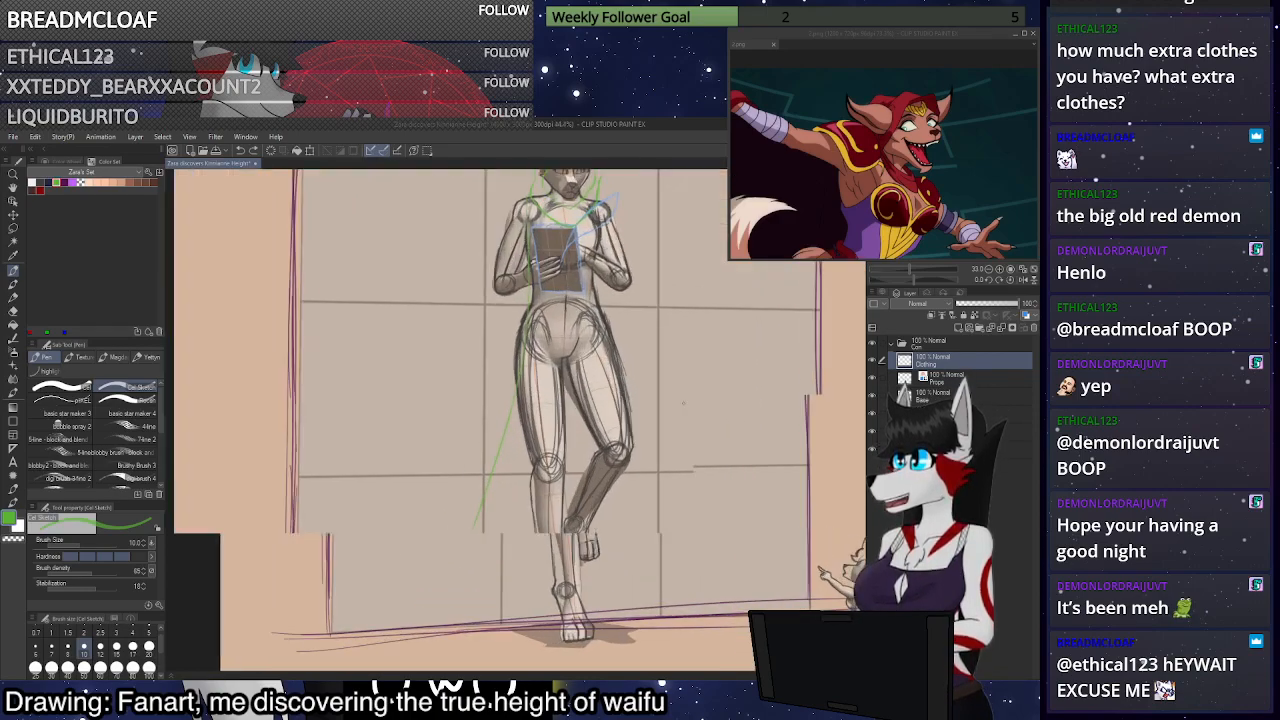
{"action": "mouse_move", "coordinate": [603, 230]}
{"action": "left_mouse_down"}
{"action": "mouse_move", "coordinate": [665, 474]}
{"action": "mouse_move", "coordinate": [594, 577]}
{"action": "left_mouse_up"}
{"action": "key", "text": "ctrl+z"}
{"action": "key", "text": "ctrl+z"}
{"action": "key", "text": "ctrl+z"}
{"action": "mouse_move", "coordinate": [658, 517]}
{"action": "left_mouse_down"}
{"action": "mouse_move", "coordinate": [591, 576]}
{"action": "mouse_move", "coordinate": [599, 563]}
{"action": "left_mouse_up"}
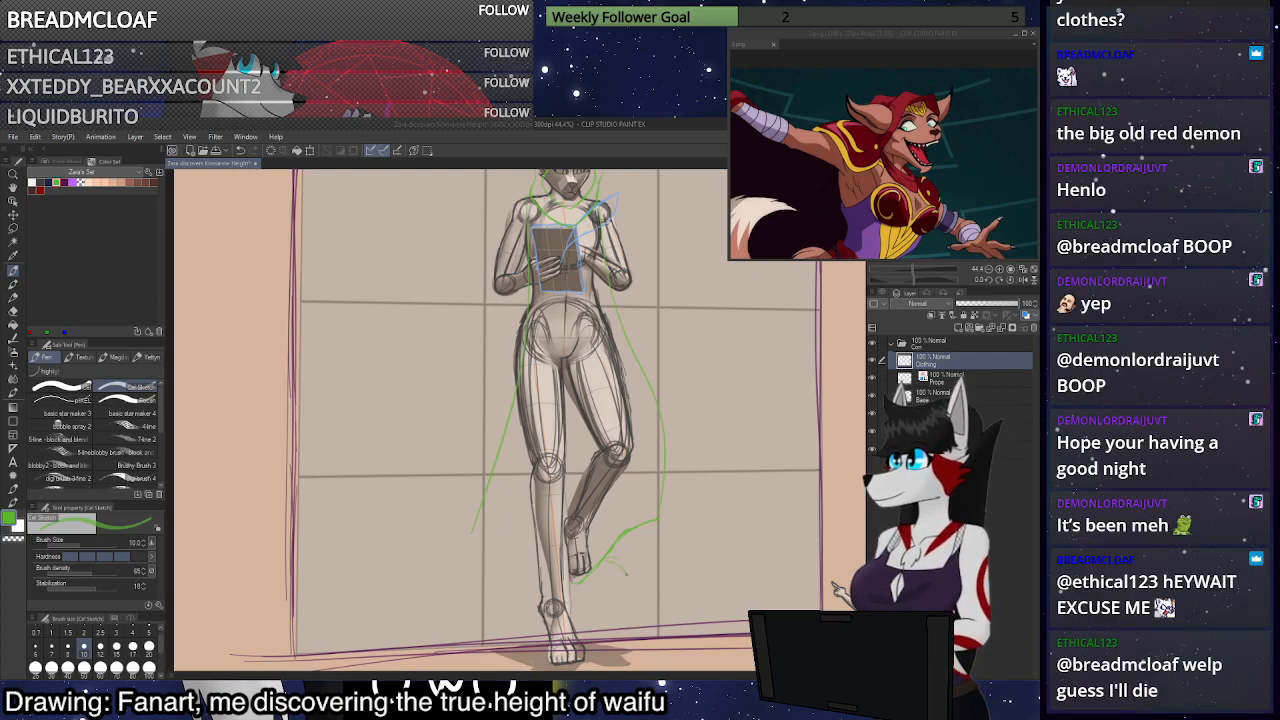
Redraw the cape's lower right corner as a pointed fold hanging below the raised foot
{"action": "key", "text": "ctrl+z"}
{"action": "left_click_drag", "start_coordinate": [606, 566], "coordinate": [646, 604]}
{"action": "left_click_drag", "start_coordinate": [656, 550], "coordinate": [656, 600]}
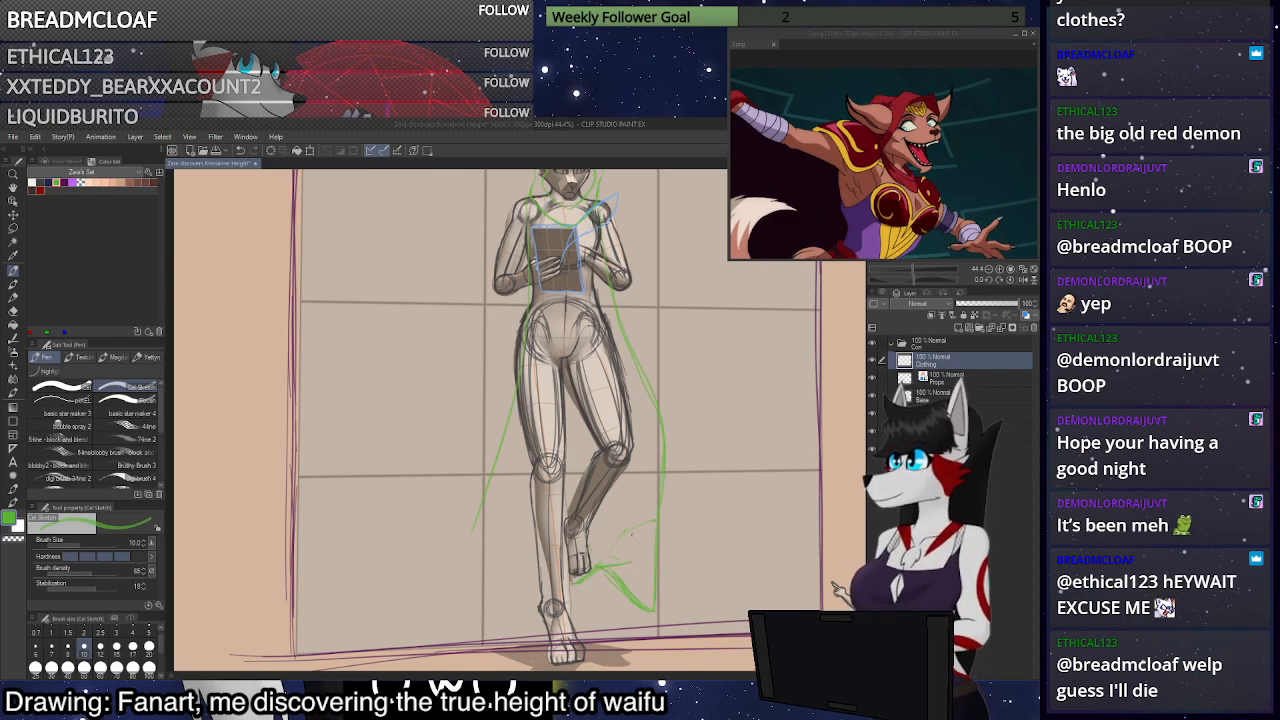
Sketch a fuller left cape edge from the hip down to a rounded corner beside the ankle
{"action": "scroll", "coordinate": [659, 447], "scroll_direction": "down", "scroll_amount": 1}
{"action": "scroll", "coordinate": [659, 437], "scroll_direction": "up", "scroll_amount": 2}
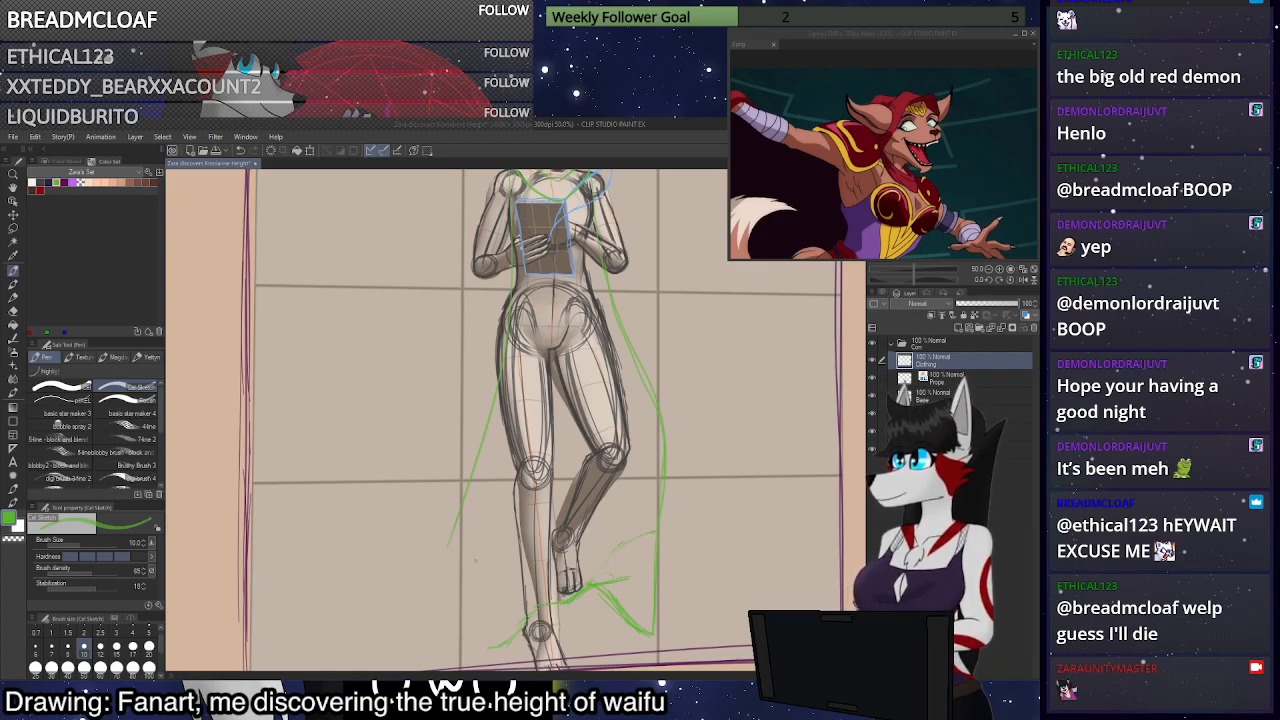
{"action": "left_click_drag", "start_coordinate": [473, 470], "coordinate": [469, 633]}
{"action": "left_click_drag", "start_coordinate": [463, 585], "coordinate": [476, 638]}
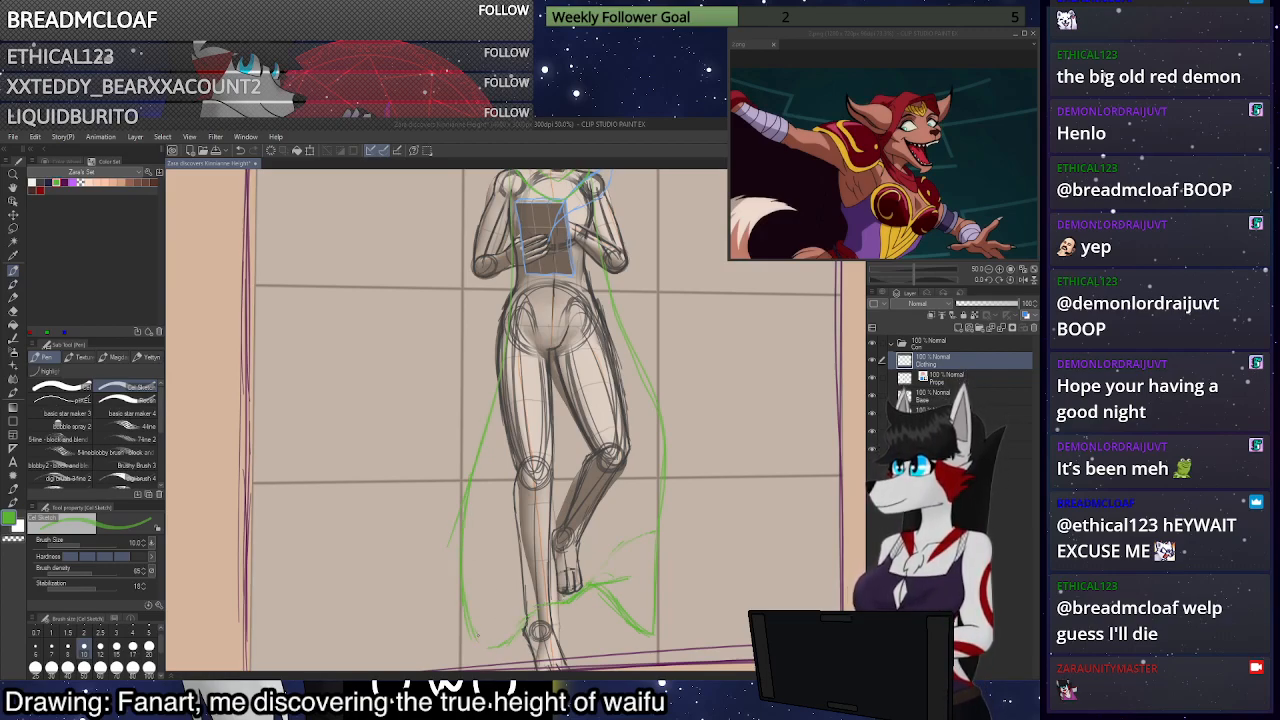
{"action": "scroll", "coordinate": [579, 601], "scroll_direction": "down", "scroll_amount": 2}
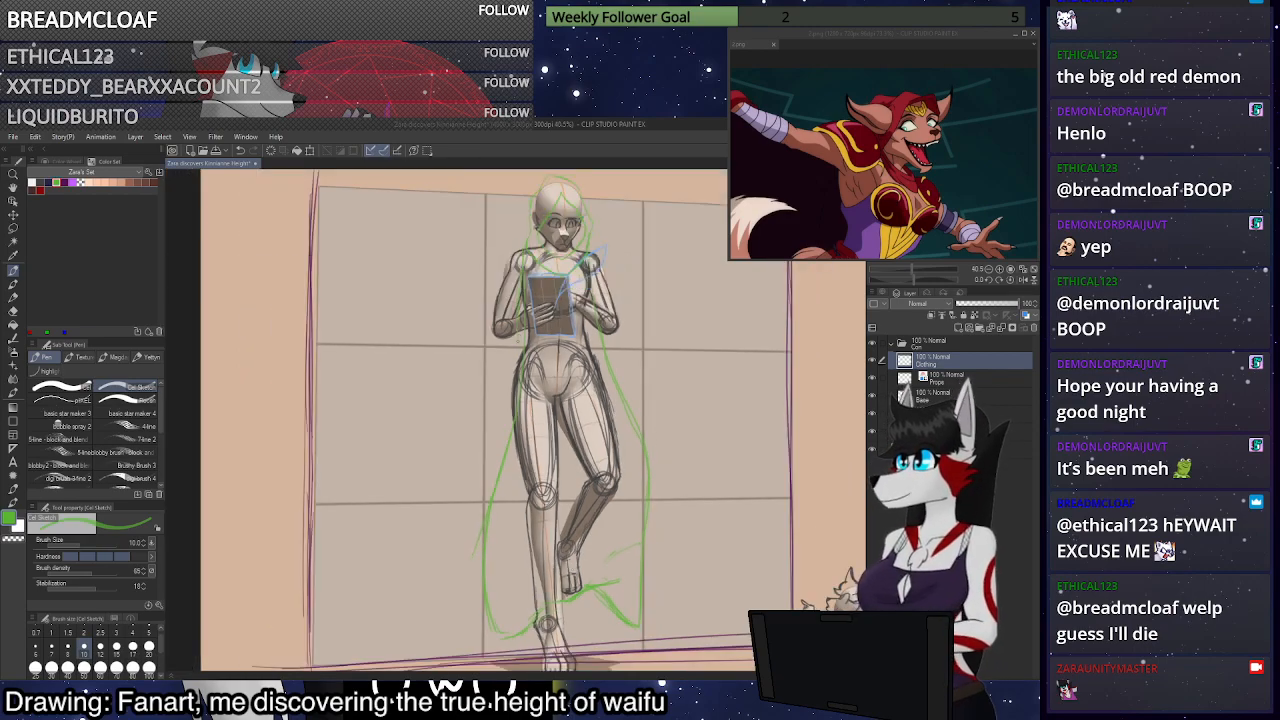
{"action": "left_click_drag", "start_coordinate": [515, 370], "coordinate": [501, 446]}
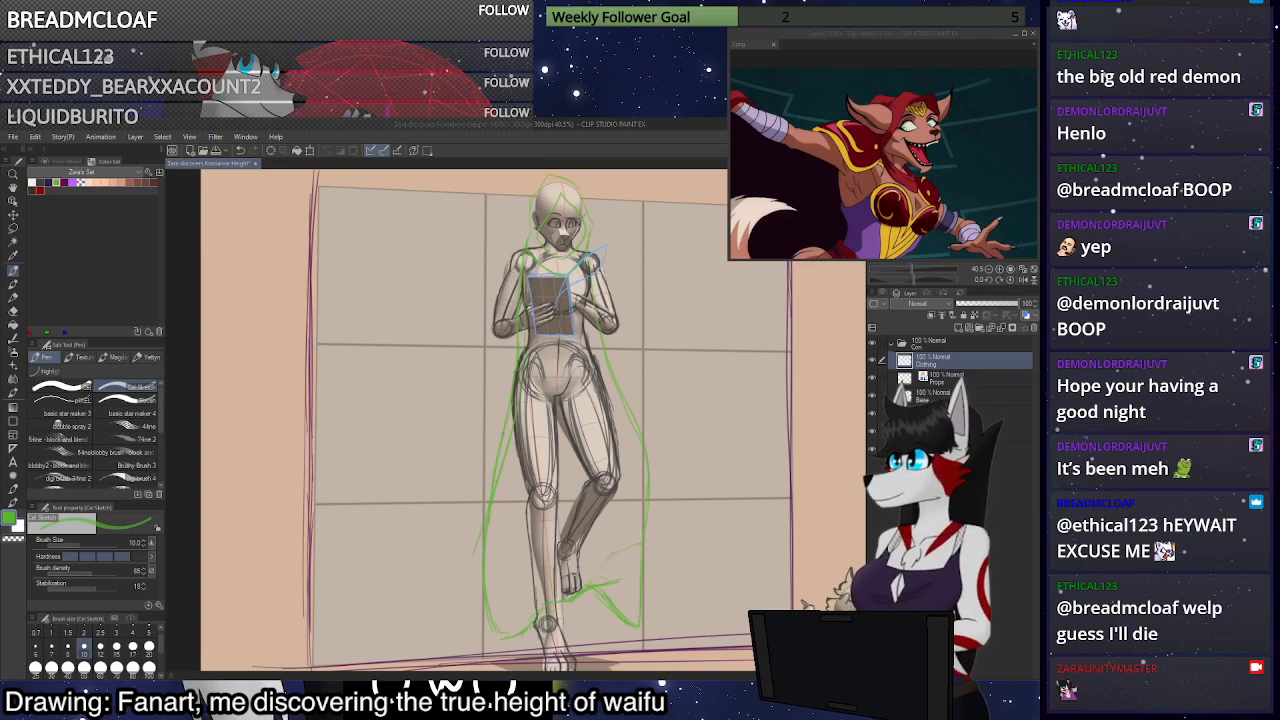
Switch to the transparent color at brush size 100 and examine the cape and hood lines over the figure
{"action": "left_click", "coordinate": [149, 668]}
{"action": "key", "text": "c"}
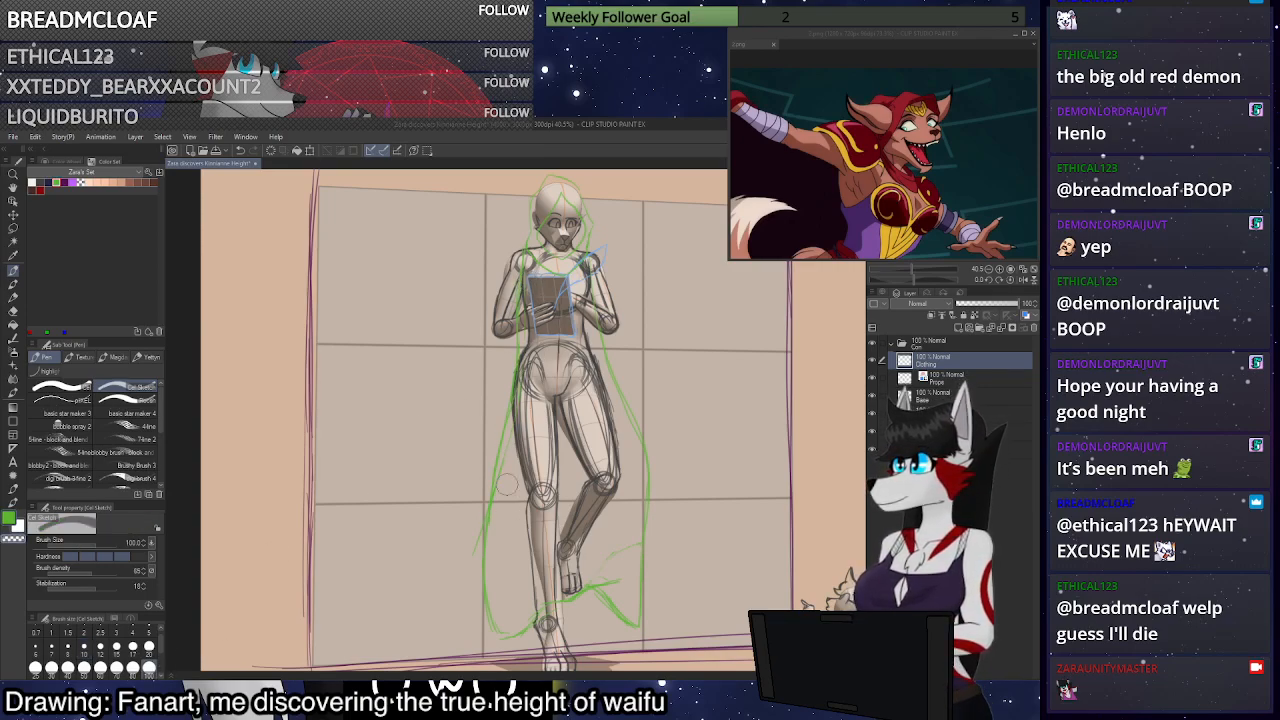
{"action": "scroll", "coordinate": [645, 440], "scroll_direction": "down", "scroll_amount": 1}
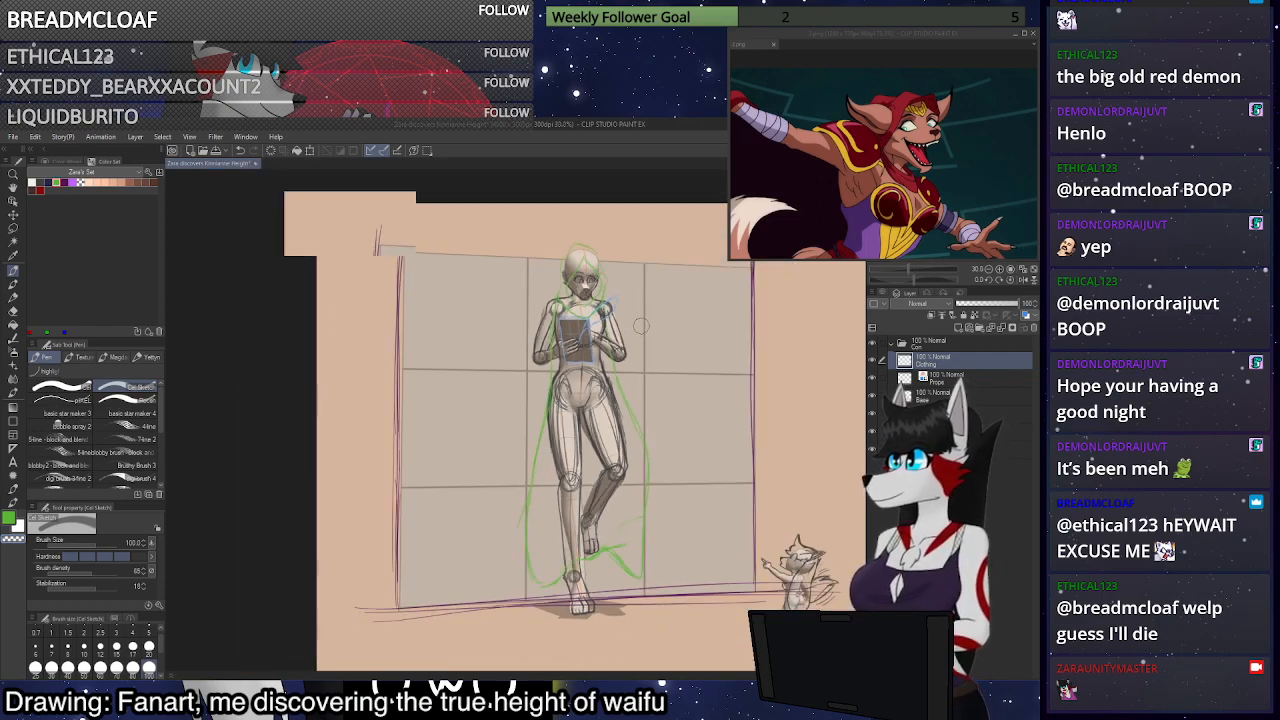
{"action": "scroll", "coordinate": [605, 305], "scroll_direction": "up", "scroll_amount": 3}
{"action": "scroll", "coordinate": [606, 301], "scroll_direction": "up", "scroll_amount": 2}
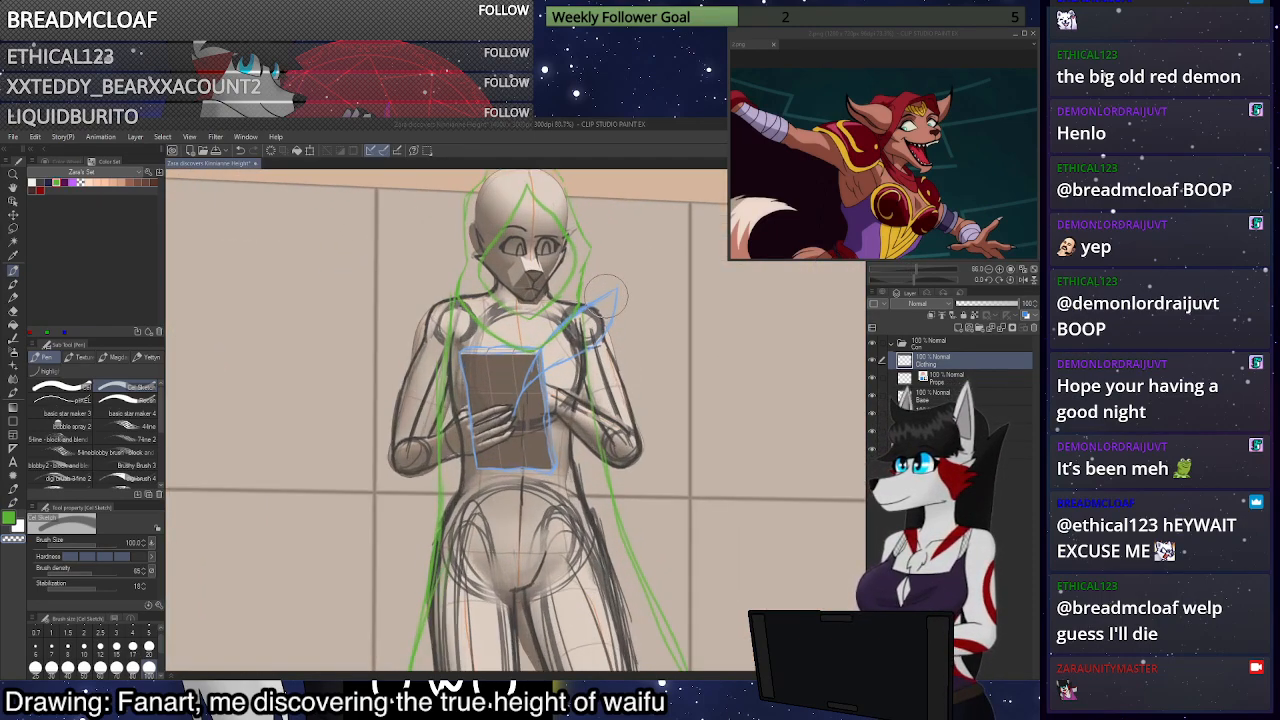
{"action": "scroll", "coordinate": [641, 291], "scroll_direction": "up", "scroll_amount": 2}
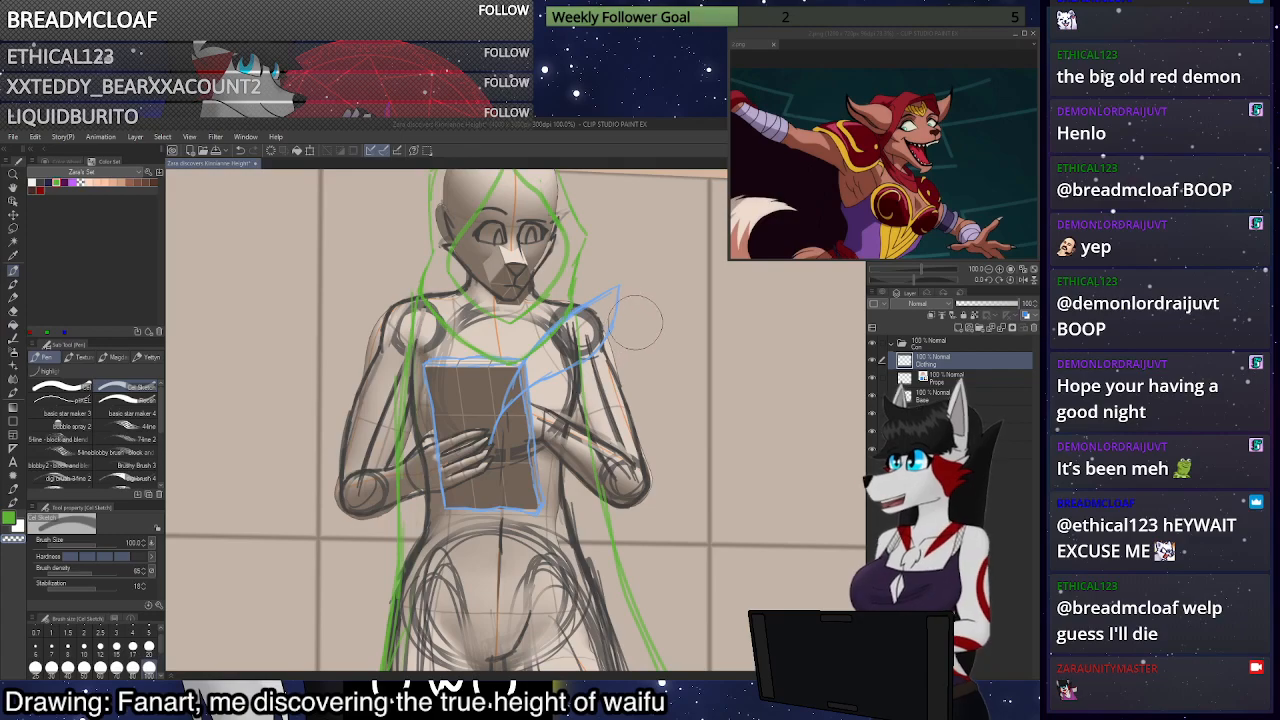
{"action": "scroll", "coordinate": [640, 325], "scroll_direction": "up", "scroll_amount": 2}
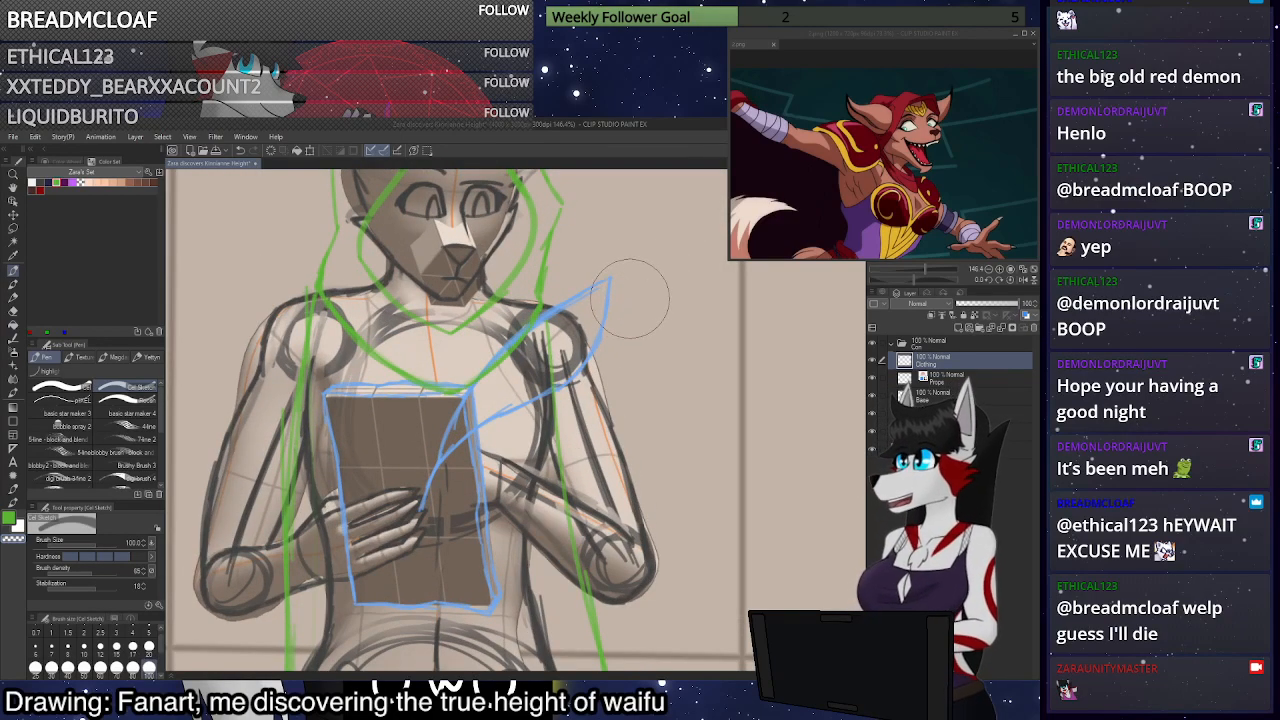
{"action": "scroll", "coordinate": [625, 290], "scroll_direction": "down", "scroll_amount": 3}
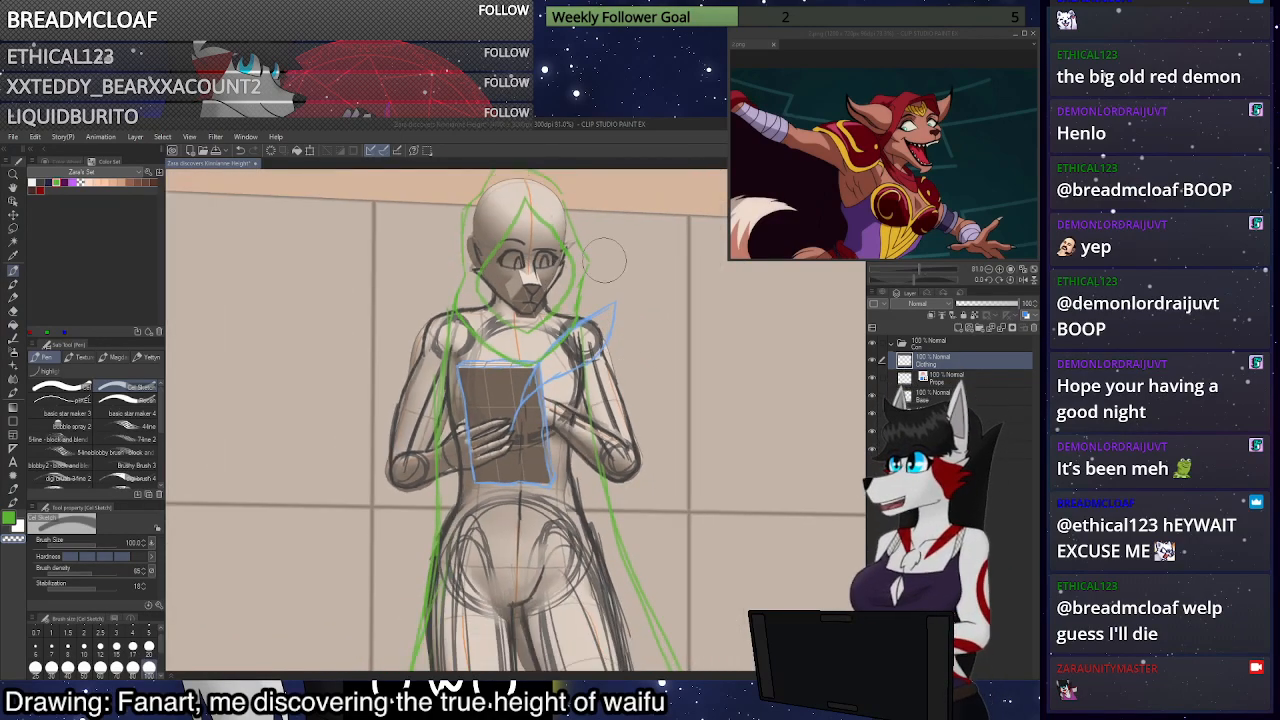
{"action": "scroll", "coordinate": [605, 263], "scroll_direction": "up", "scroll_amount": 5}
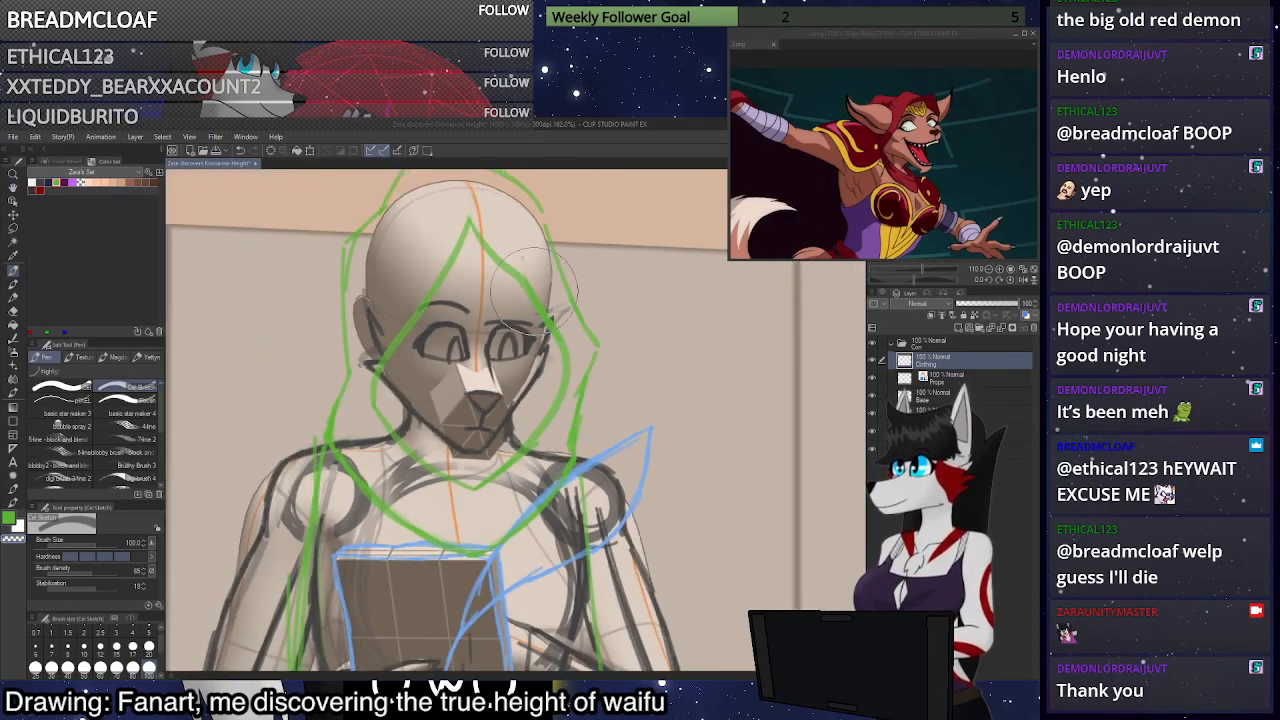
Sketch a segmented green headpiece on the forehead inside the hood's pointed opening, using brush size 10
{"action": "scroll", "coordinate": [533, 289], "scroll_direction": "up", "scroll_amount": 2}
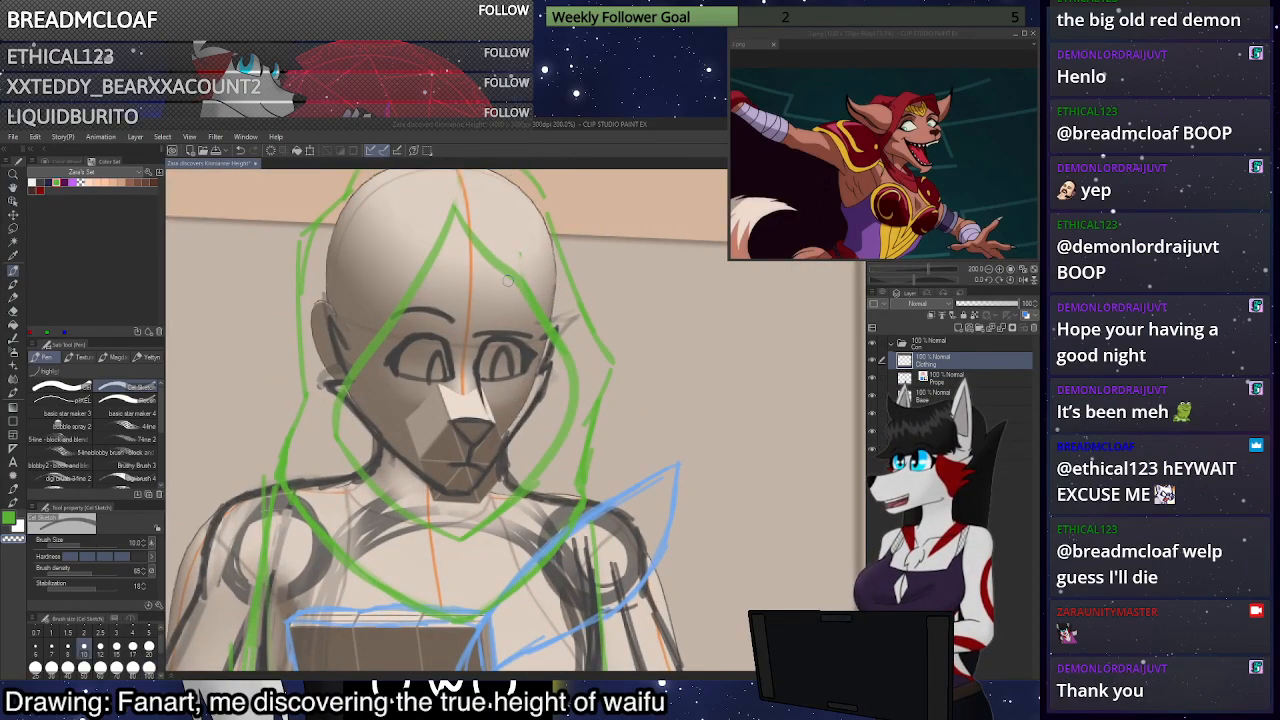
{"action": "key", "text": "c"}
{"action": "mouse_move", "coordinate": [515, 280]}
{"action": "left_mouse_down"}
{"action": "mouse_move", "coordinate": [484, 312]}
{"action": "mouse_move", "coordinate": [419, 291]}
{"action": "mouse_move", "coordinate": [483, 284]}
{"action": "mouse_move", "coordinate": [498, 265]}
{"action": "mouse_move", "coordinate": [465, 303]}
{"action": "left_mouse_up"}
{"action": "left_click_drag", "start_coordinate": [481, 286], "coordinate": [486, 309]}
{"action": "mouse_move", "coordinate": [500, 271]}
{"action": "left_mouse_down"}
{"action": "mouse_move", "coordinate": [507, 293]}
{"action": "mouse_move", "coordinate": [449, 302]}
{"action": "mouse_move", "coordinate": [431, 285]}
{"action": "left_mouse_up"}
{"action": "scroll", "coordinate": [606, 345], "scroll_direction": "down", "scroll_amount": 2}
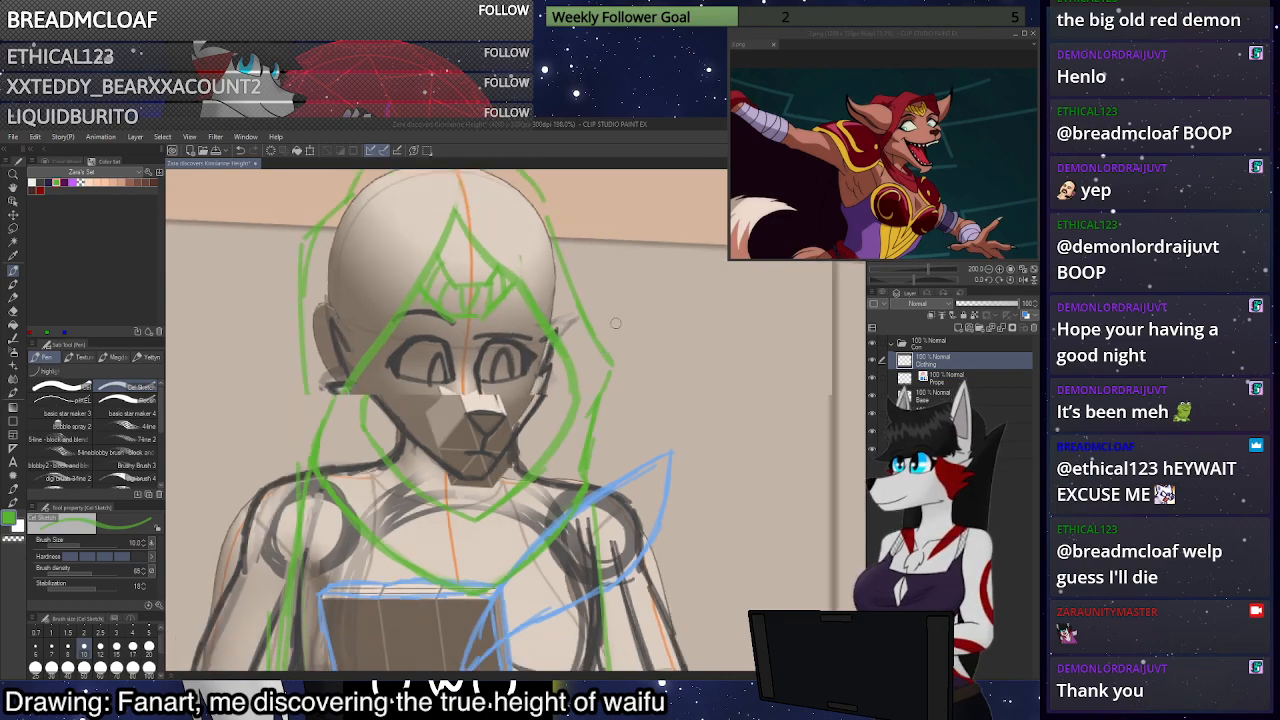
{"action": "scroll", "coordinate": [606, 345], "scroll_direction": "down", "scroll_amount": 4}
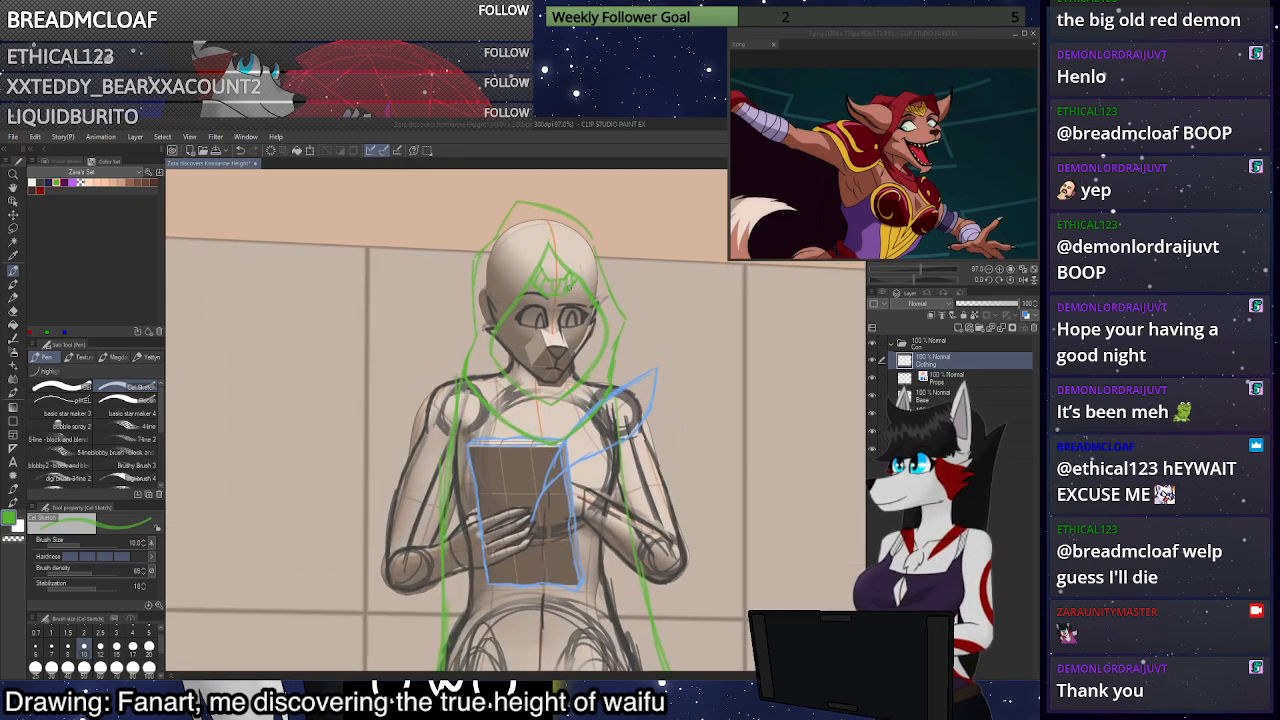
Dock the reference image 2.png in the main canvas area, circle the armband on the outstretched arm in green, and undo the circle
{"action": "left_click", "coordinate": [756, 45]}
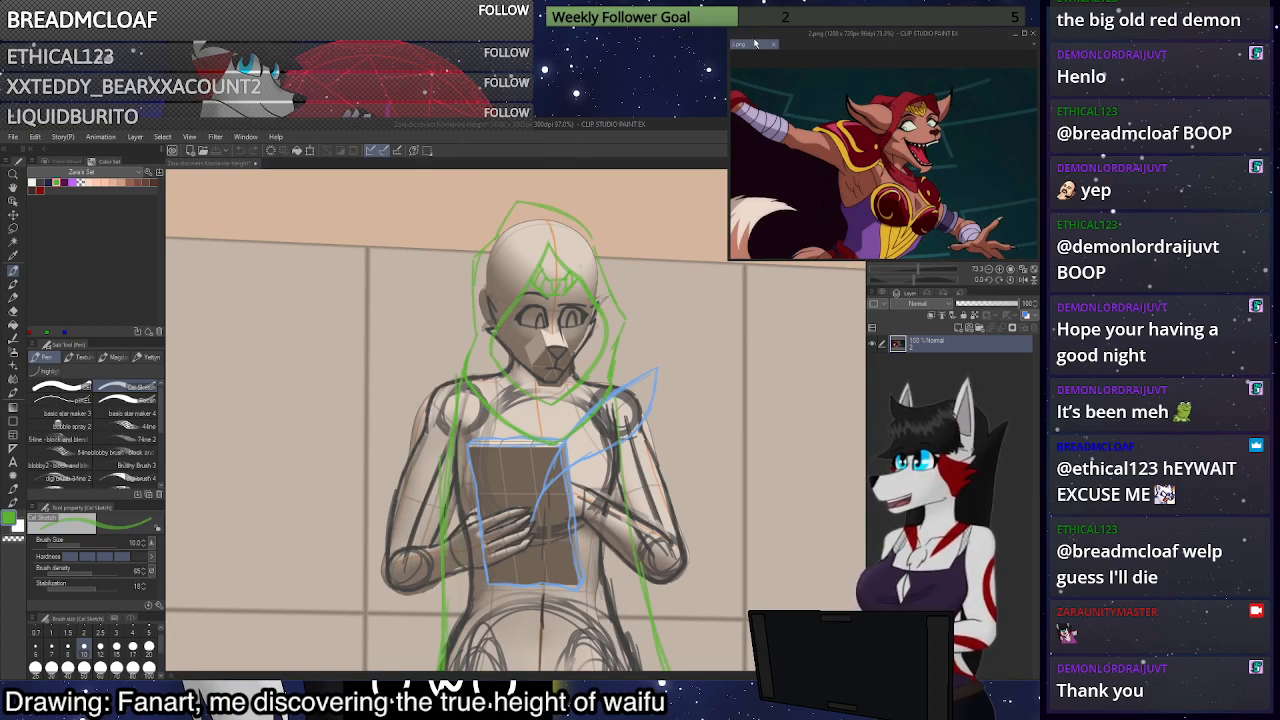
{"action": "left_click_drag", "start_coordinate": [426, 221], "coordinate": [306, 165]}
{"action": "scroll", "coordinate": [605, 475], "scroll_direction": "up", "scroll_amount": 6}
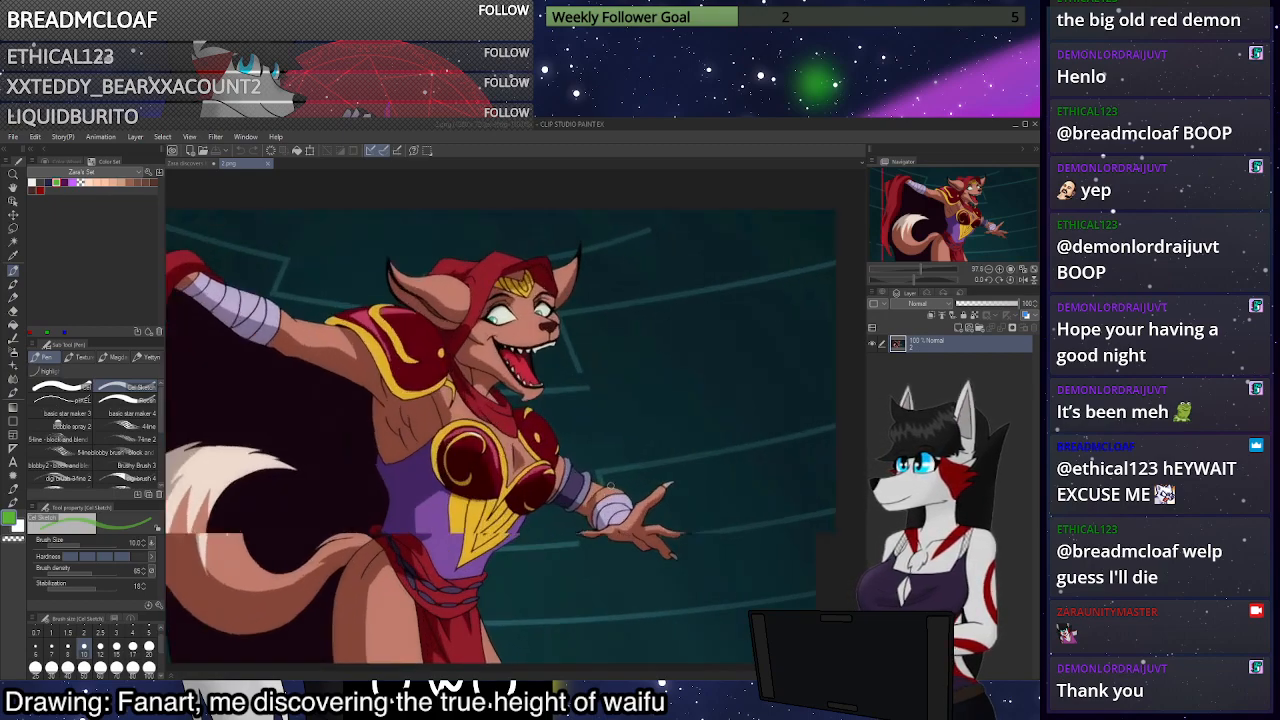
{"action": "mouse_move", "coordinate": [533, 441]}
{"action": "left_mouse_down"}
{"action": "mouse_move", "coordinate": [590, 490]}
{"action": "mouse_move", "coordinate": [500, 405]}
{"action": "left_mouse_up"}
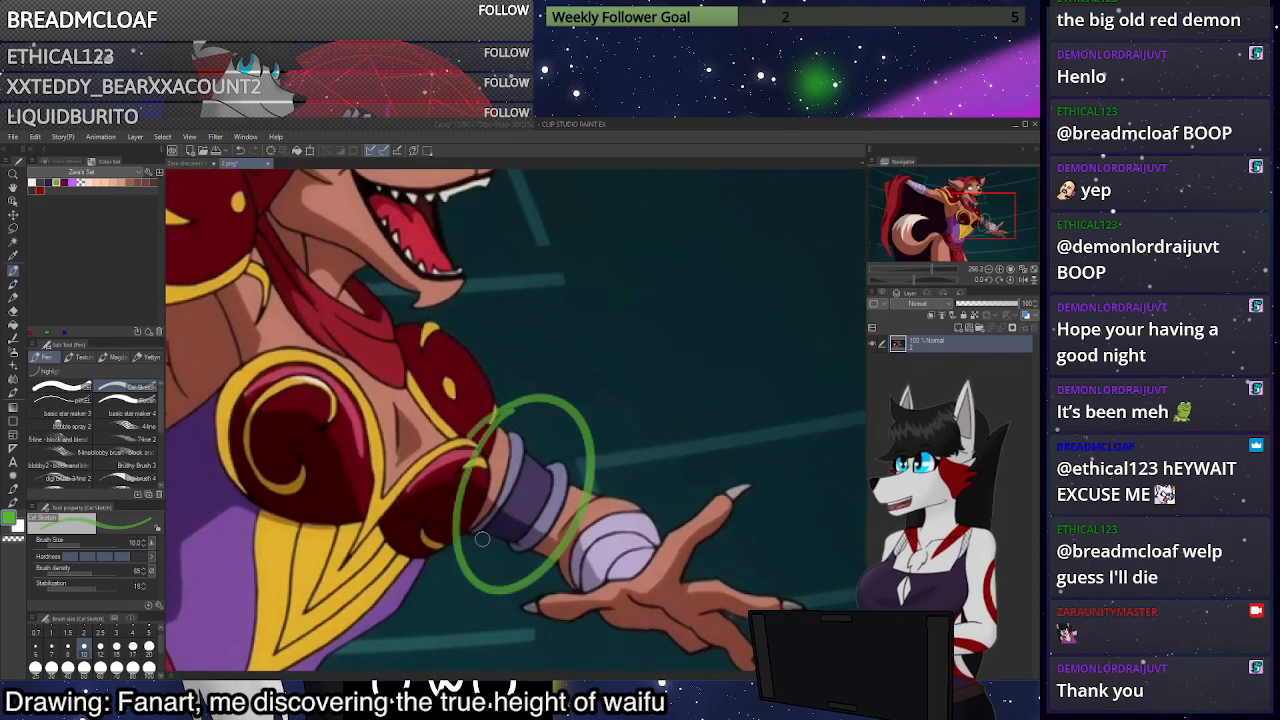
{"action": "key", "text": "ctrl+z"}
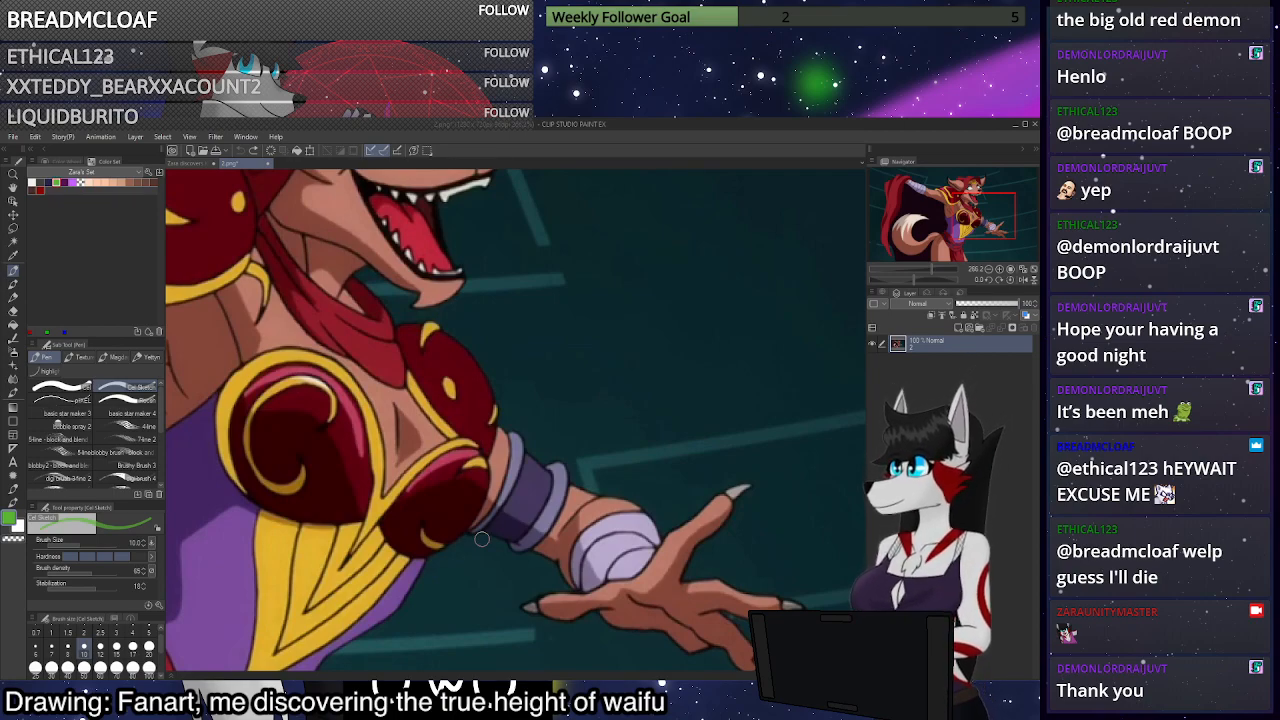
Mark the outstretched arm's band in the reference again with green strokes and undo them
{"action": "left_click_drag", "start_coordinate": [1008, 215], "coordinate": [996, 215]}
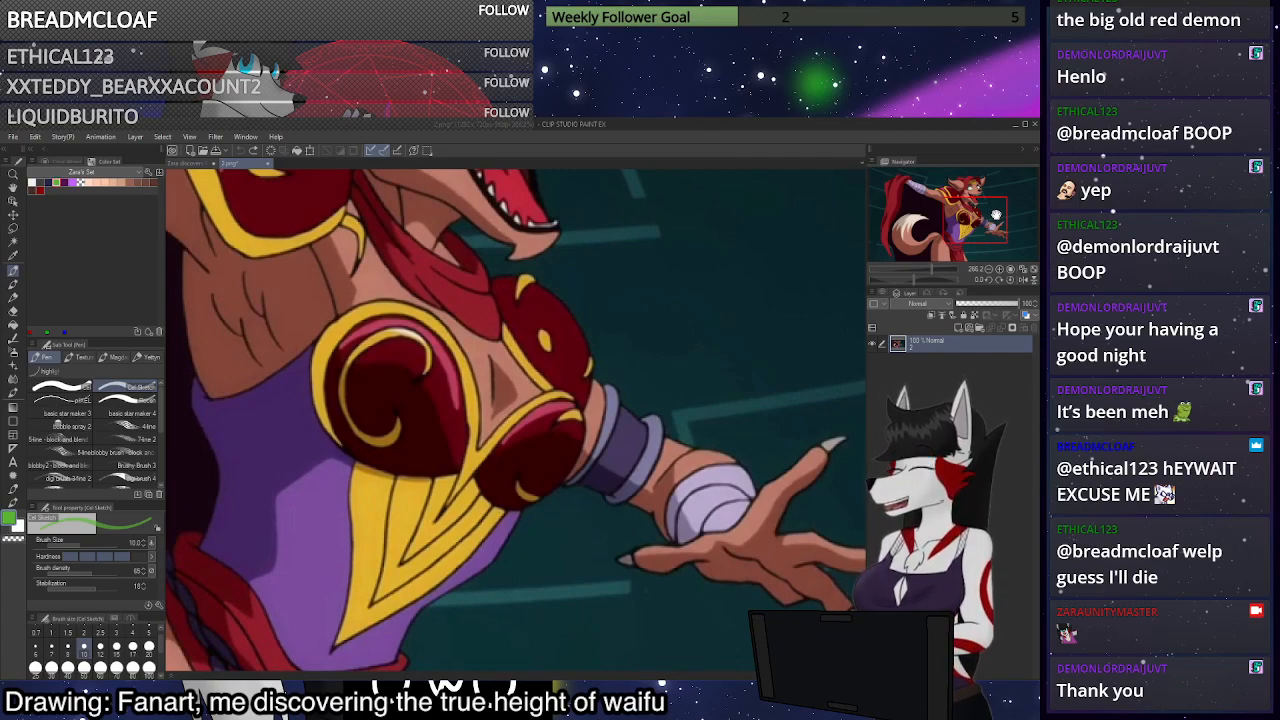
{"action": "mouse_move", "coordinate": [610, 400]}
{"action": "left_mouse_down"}
{"action": "mouse_move", "coordinate": [590, 500]}
{"action": "mouse_move", "coordinate": [665, 400]}
{"action": "mouse_move", "coordinate": [602, 488]}
{"action": "mouse_move", "coordinate": [675, 408]}
{"action": "left_mouse_up"}
{"action": "key", "text": "ctrl+z"}
{"action": "key", "text": "ctrl+z"}
{"action": "scroll", "coordinate": [684, 418], "scroll_direction": "down", "scroll_amount": 4}
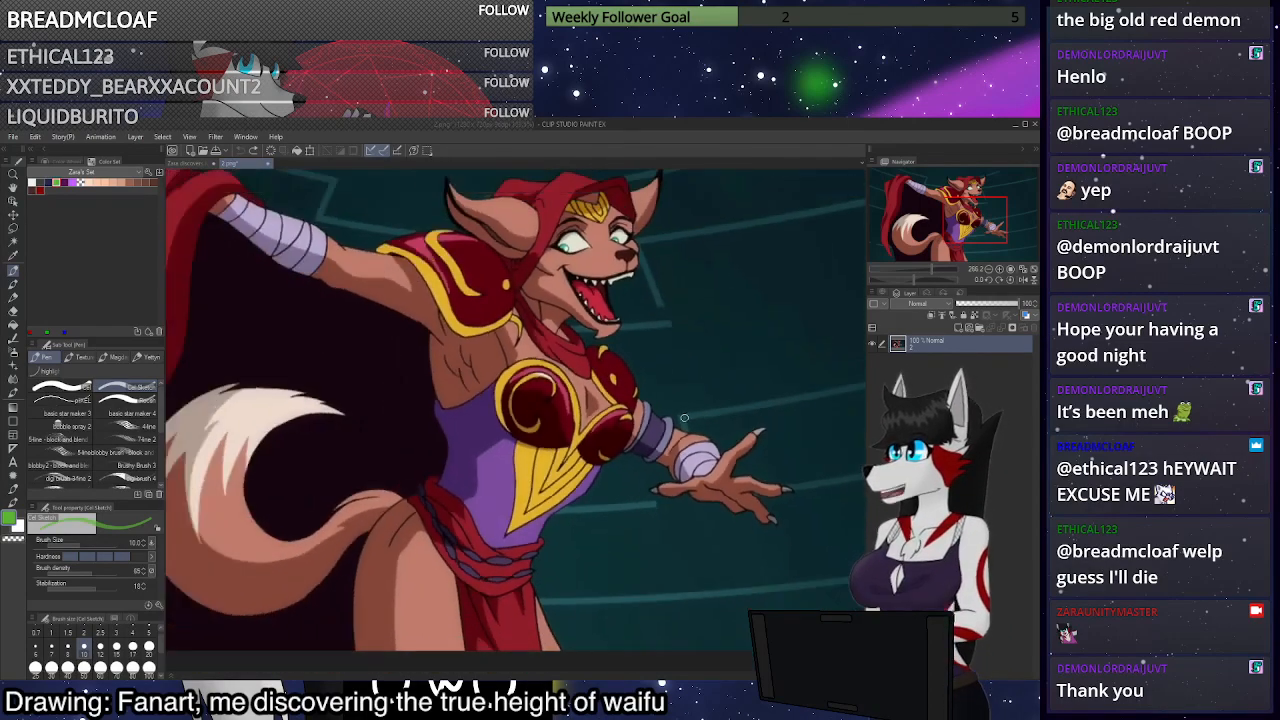
Sketch a matching green armband below the shoulder pad on the cape-side arm of the reference, and undo the circle around the pad
{"action": "scroll", "coordinate": [460, 370], "scroll_direction": "up", "scroll_amount": 5}
{"action": "mouse_move", "coordinate": [468, 359]}
{"action": "left_mouse_down"}
{"action": "mouse_move", "coordinate": [448, 390]}
{"action": "mouse_move", "coordinate": [428, 382]}
{"action": "mouse_move", "coordinate": [448, 396]}
{"action": "mouse_move", "coordinate": [479, 381]}
{"action": "left_mouse_up"}
{"action": "mouse_move", "coordinate": [430, 297]}
{"action": "left_mouse_down"}
{"action": "mouse_move", "coordinate": [421, 332]}
{"action": "mouse_move", "coordinate": [380, 365]}
{"action": "left_mouse_up"}
{"action": "mouse_move", "coordinate": [380, 366]}
{"action": "left_mouse_down"}
{"action": "mouse_move", "coordinate": [416, 371]}
{"action": "mouse_move", "coordinate": [444, 304]}
{"action": "left_mouse_up"}
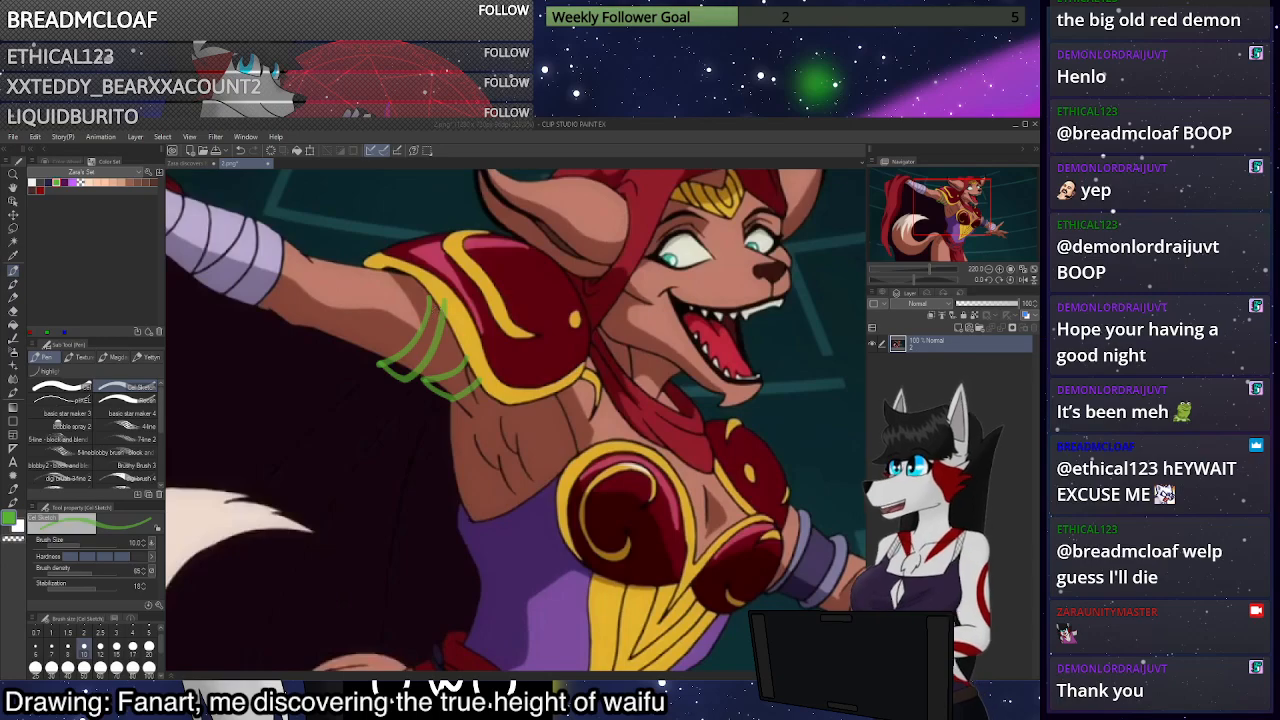
{"action": "mouse_move", "coordinate": [383, 217]}
{"action": "left_mouse_down"}
{"action": "mouse_move", "coordinate": [547, 425]}
{"action": "mouse_move", "coordinate": [524, 206]}
{"action": "mouse_move", "coordinate": [373, 296]}
{"action": "left_mouse_up"}
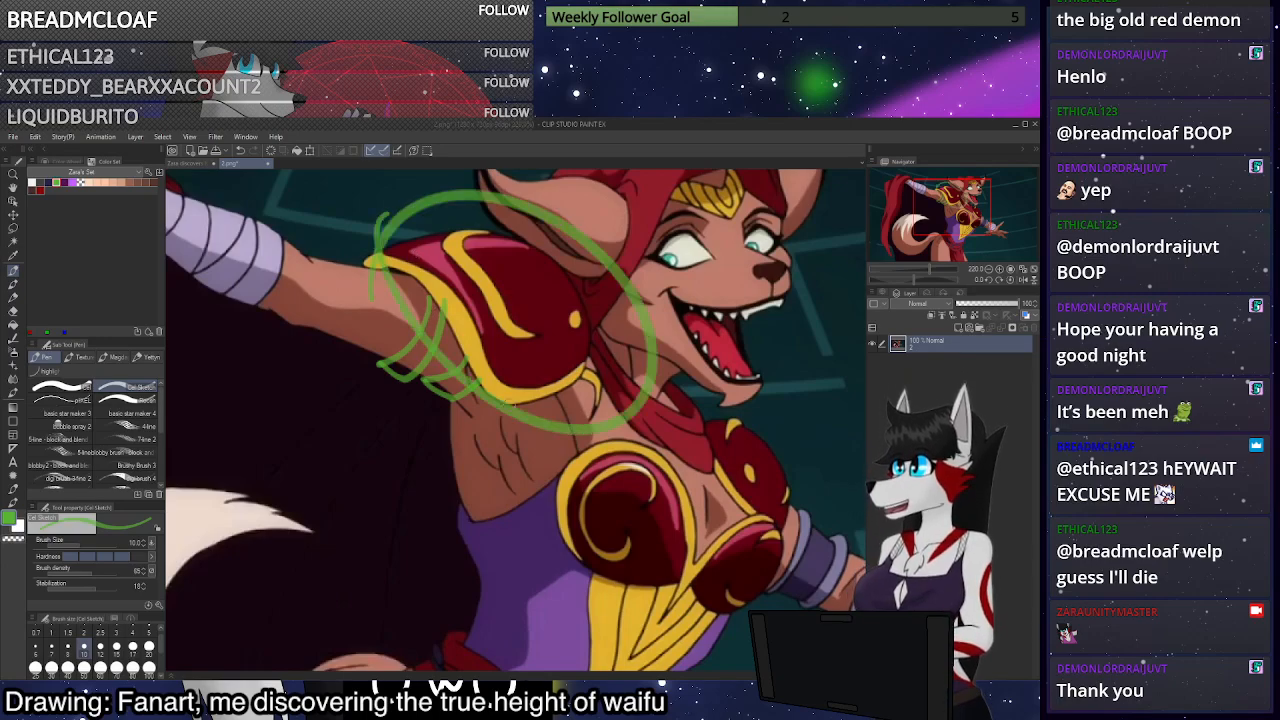
{"action": "key", "text": "ctrl+z"}
{"action": "scroll", "coordinate": [509, 405], "scroll_direction": "down", "scroll_amount": 5}
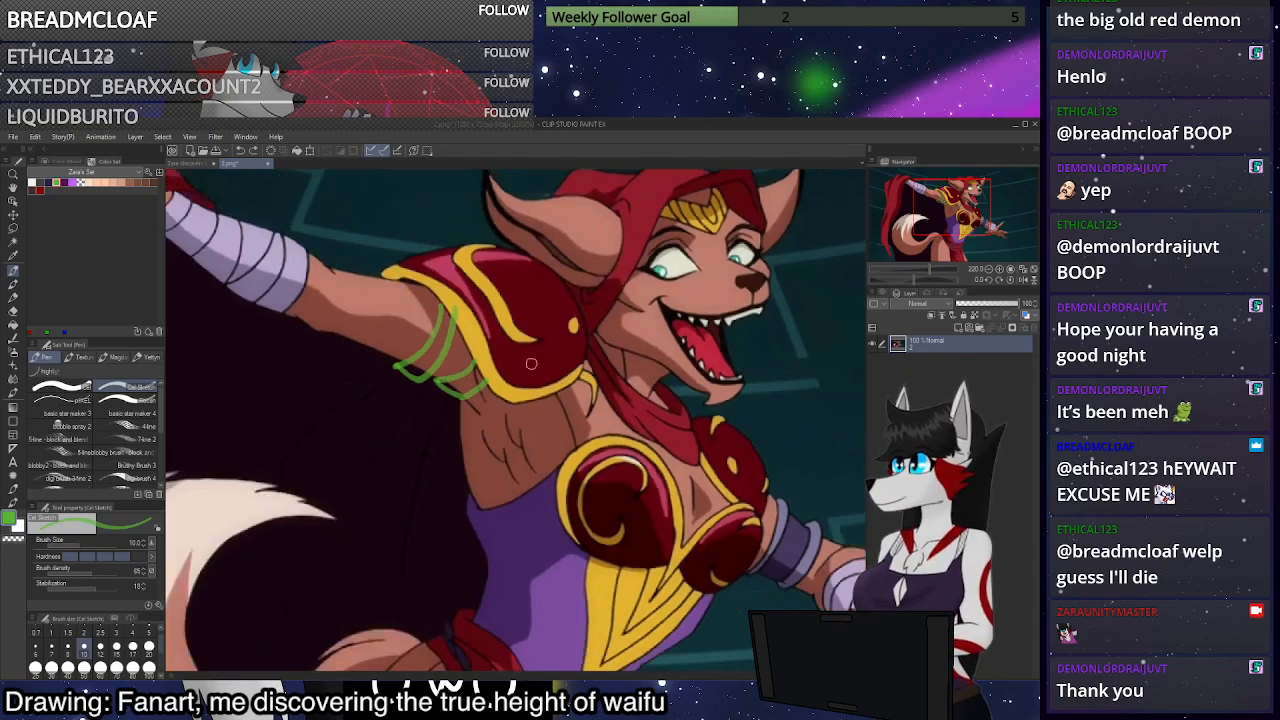
Scribble green marks over the reference's existing armband and the shoulder pad area, undoing each one
{"action": "scroll", "coordinate": [680, 460], "scroll_direction": "up", "scroll_amount": 5}
{"action": "scroll", "coordinate": [656, 444], "scroll_direction": "up", "scroll_amount": 1}
{"action": "mouse_move", "coordinate": [628, 440]}
{"action": "left_mouse_down"}
{"action": "mouse_move", "coordinate": [584, 512]}
{"action": "mouse_move", "coordinate": [656, 437]}
{"action": "mouse_move", "coordinate": [726, 405]}
{"action": "left_mouse_up"}
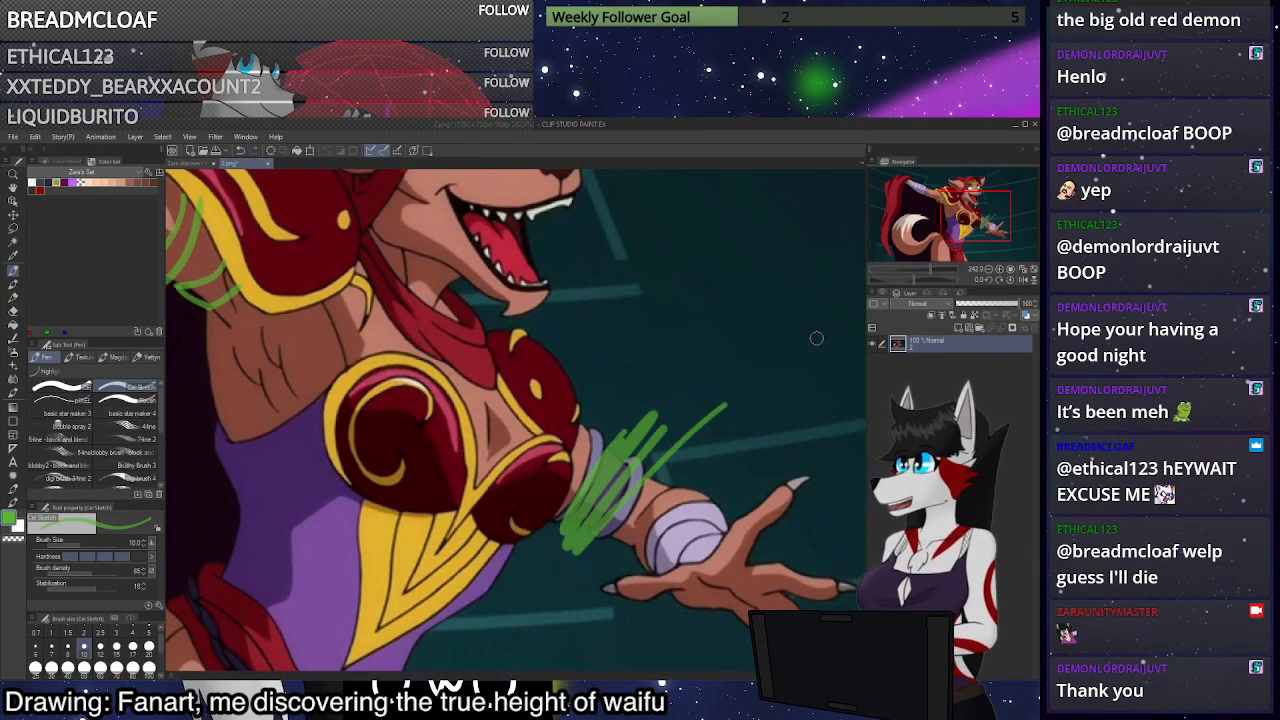
{"action": "key", "text": "ctrl+z"}
{"action": "scroll", "coordinate": [710, 400], "scroll_direction": "down", "scroll_amount": 2}
{"action": "mouse_move", "coordinate": [345, 290]}
{"action": "left_mouse_down"}
{"action": "mouse_move", "coordinate": [420, 300]}
{"action": "mouse_move", "coordinate": [445, 356]}
{"action": "left_mouse_up"}
{"action": "scroll", "coordinate": [566, 420], "scroll_direction": "down", "scroll_amount": 3}
{"action": "scroll", "coordinate": [640, 275], "scroll_direction": "up", "scroll_amount": 3}
{"action": "key", "text": "ctrl+z"}
{"action": "mouse_move", "coordinate": [397, 362]}
{"action": "left_mouse_down"}
{"action": "mouse_move", "coordinate": [467, 465]}
{"action": "mouse_move", "coordinate": [342, 438]}
{"action": "mouse_move", "coordinate": [470, 471]}
{"action": "mouse_move", "coordinate": [500, 465]}
{"action": "left_mouse_up"}
{"action": "key", "text": "ctrl+z"}
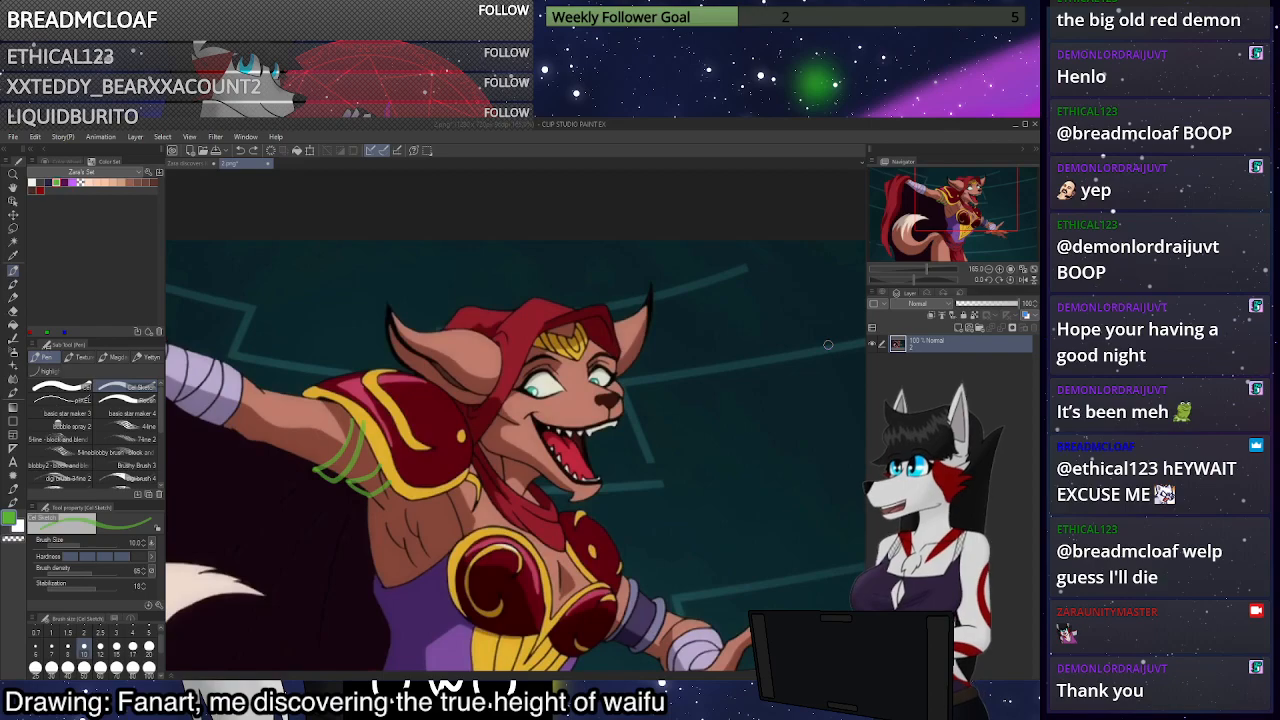
Float the annotated reference image in its own window beside the figure drawing, framed on the character's upper body
{"action": "scroll", "coordinate": [752, 280], "scroll_direction": "down", "scroll_amount": 2}
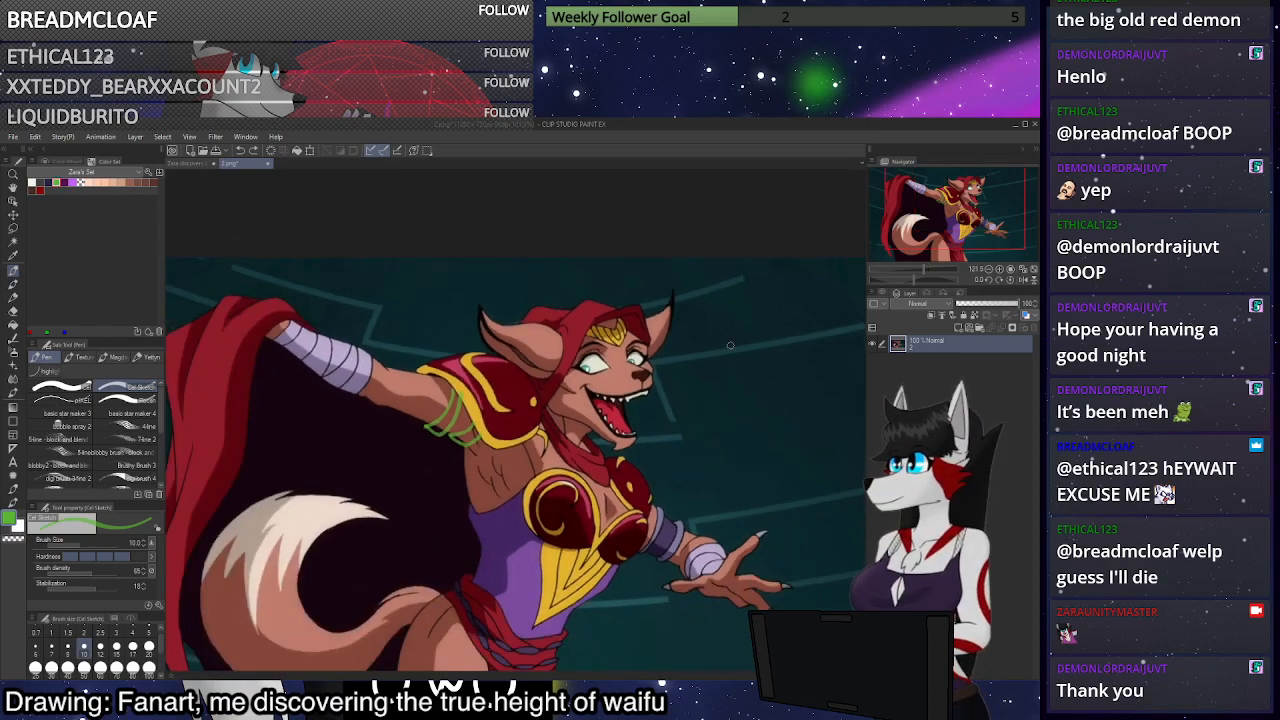
{"action": "left_click", "coordinate": [250, 163]}
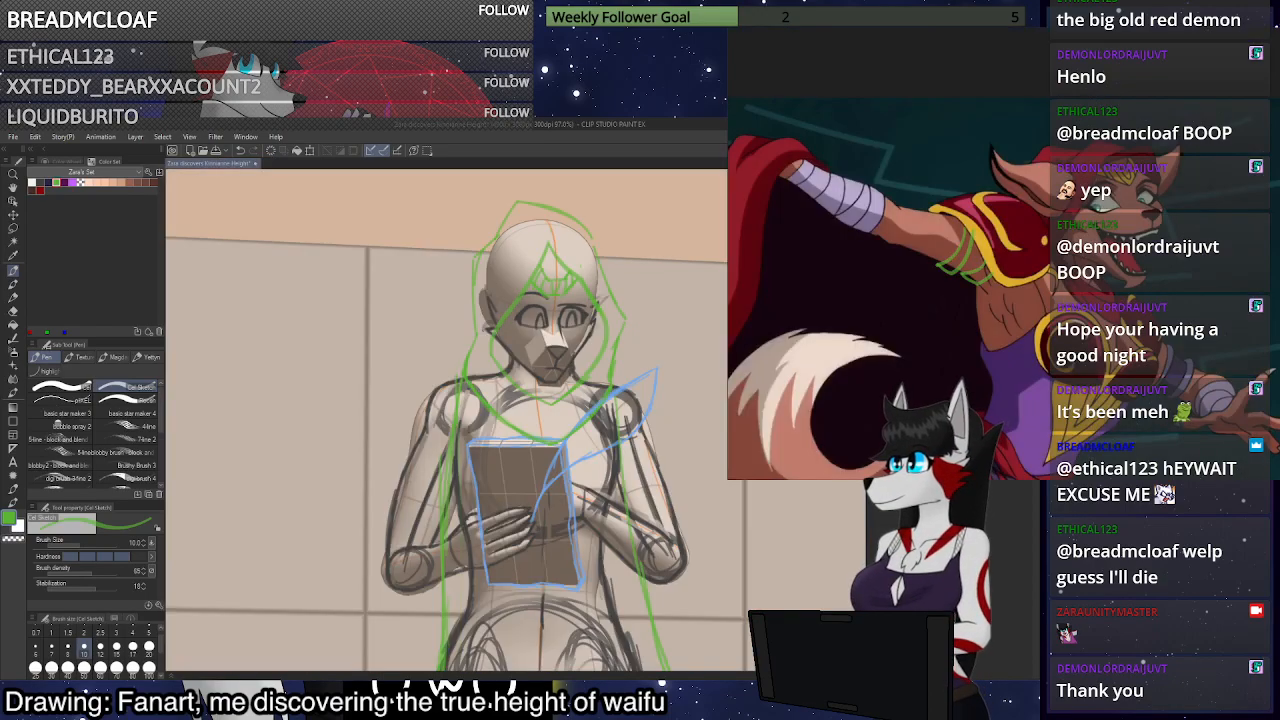
{"action": "left_click_drag", "start_coordinate": [507, 323], "coordinate": [883, 33]}
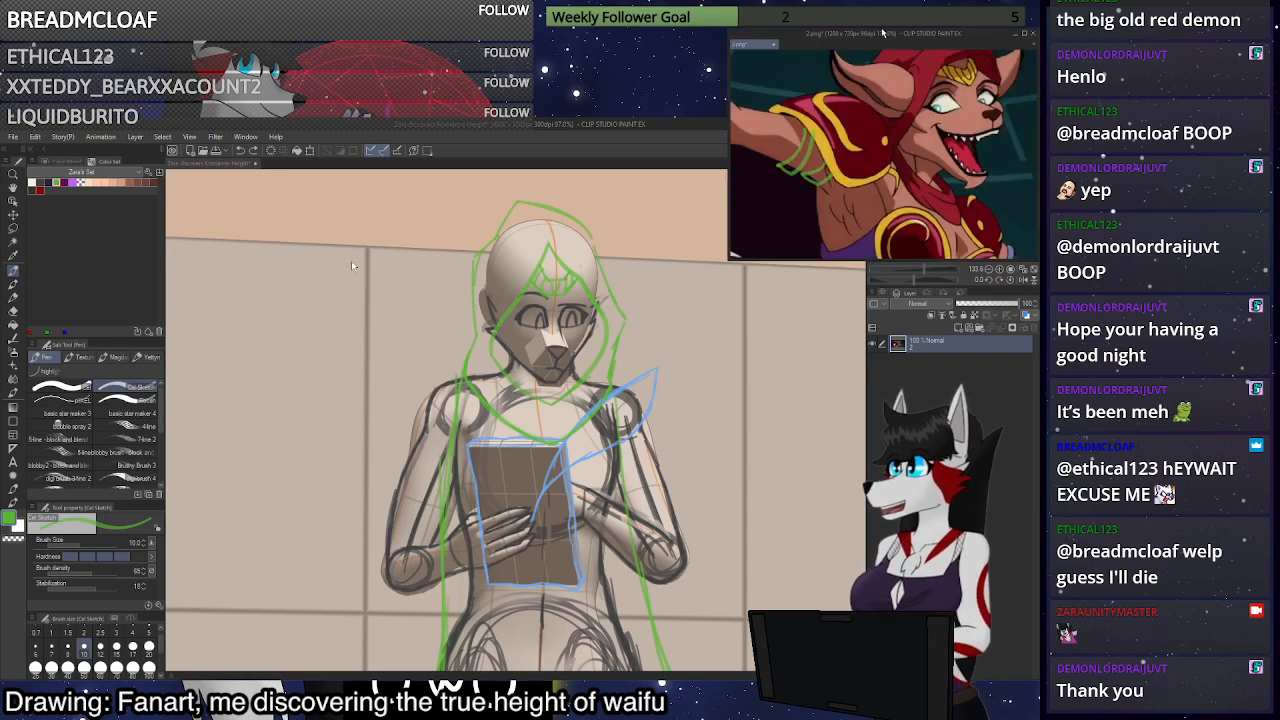
{"action": "scroll", "coordinate": [906, 90], "scroll_direction": "down", "scroll_amount": 2}
{"action": "scroll", "coordinate": [883, 155], "scroll_direction": "down", "scroll_amount": 2}
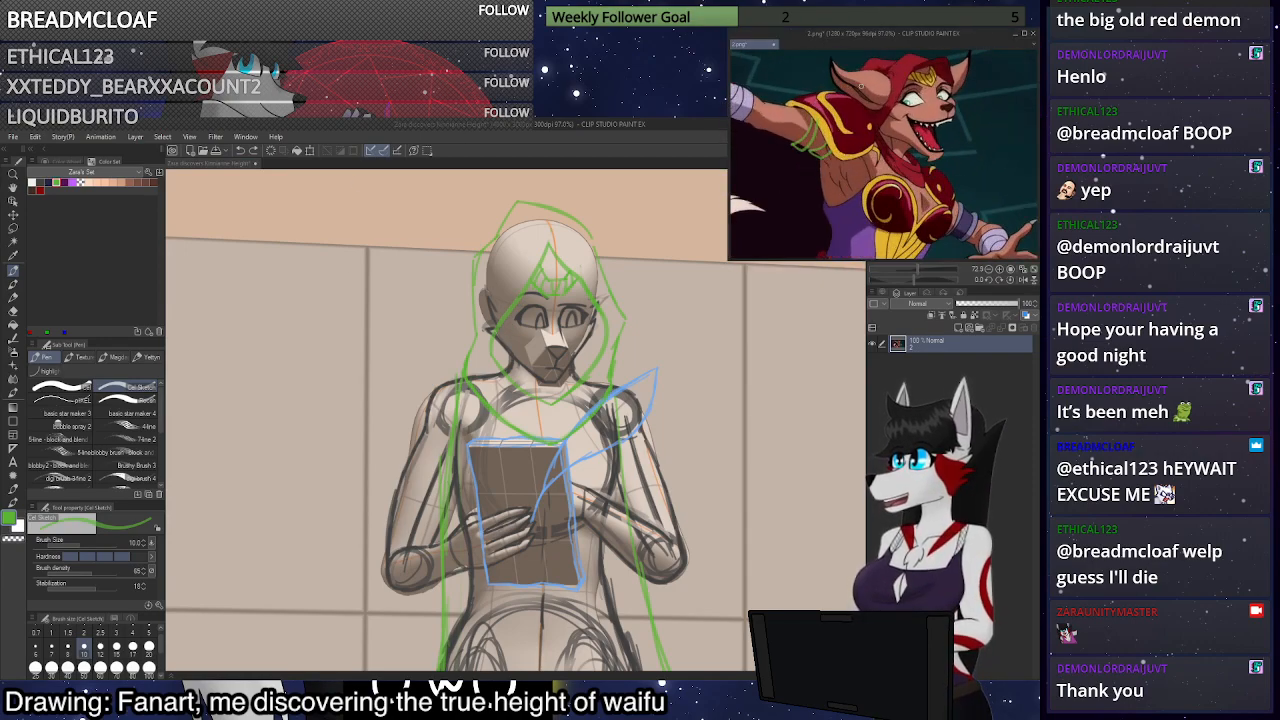
Sketch a curved green shoulder pad over the figure's shoulder on the supporting-hand side of the book, following the enlarged reference
{"action": "scroll", "coordinate": [843, 72], "scroll_direction": "up", "scroll_amount": 3}
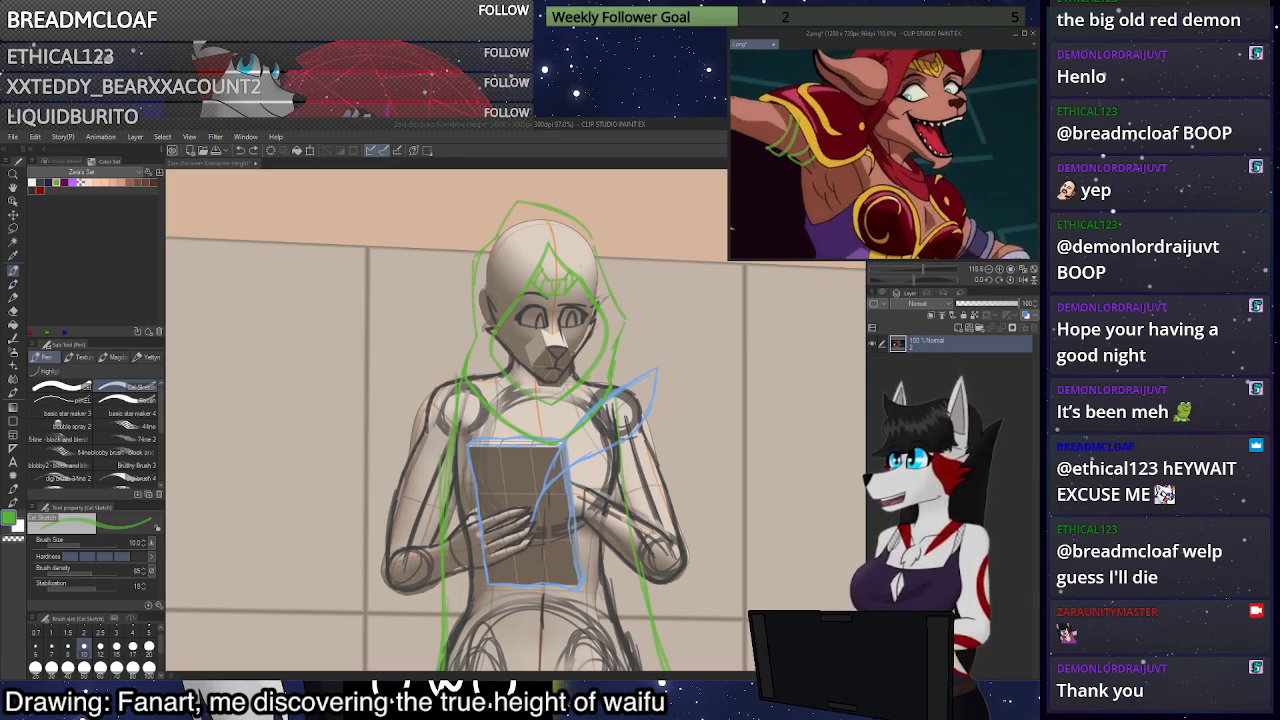
{"action": "left_click", "coordinate": [466, 372]}
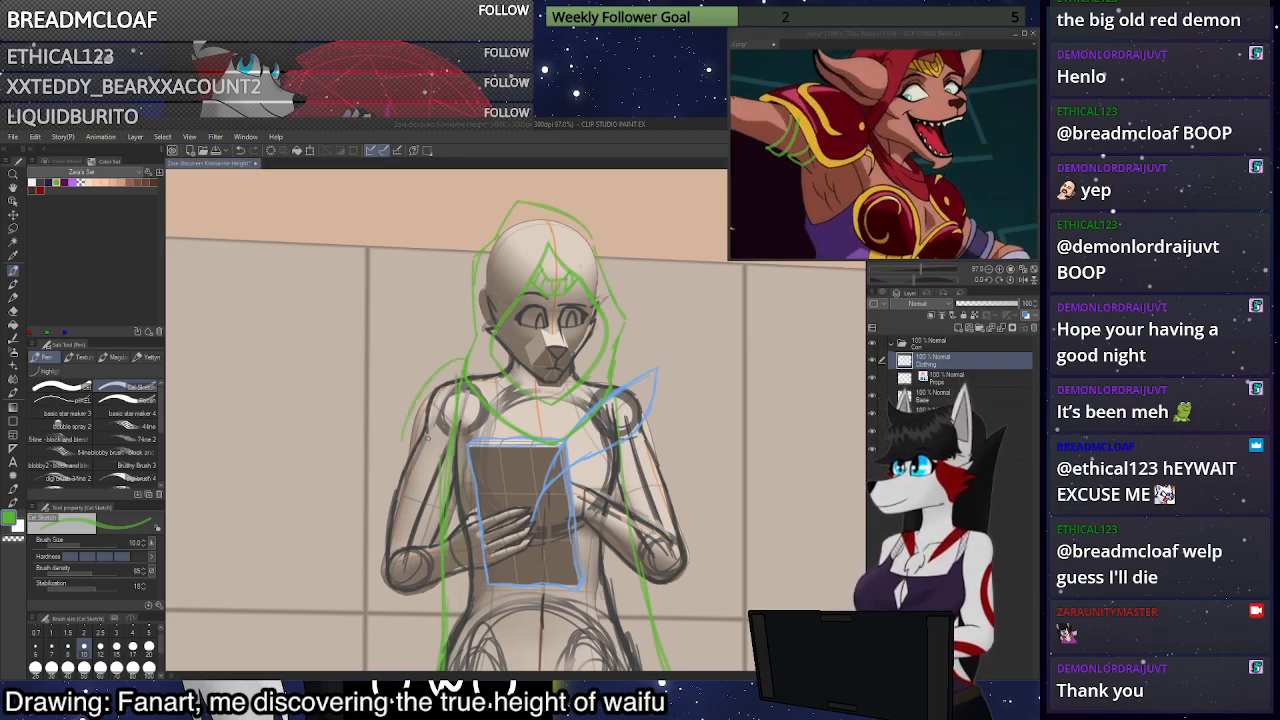
{"action": "mouse_move", "coordinate": [462, 356]}
{"action": "left_mouse_down"}
{"action": "mouse_move", "coordinate": [410, 418]}
{"action": "mouse_move", "coordinate": [408, 448]}
{"action": "left_mouse_up"}
{"action": "mouse_move", "coordinate": [455, 356]}
{"action": "left_mouse_down"}
{"action": "mouse_move", "coordinate": [411, 448]}
{"action": "mouse_move", "coordinate": [413, 402]}
{"action": "left_mouse_up"}
{"action": "key", "text": "ctrl+z"}
{"action": "mouse_move", "coordinate": [413, 452]}
{"action": "left_mouse_down"}
{"action": "mouse_move", "coordinate": [469, 428]}
{"action": "mouse_move", "coordinate": [474, 363]}
{"action": "left_mouse_up"}
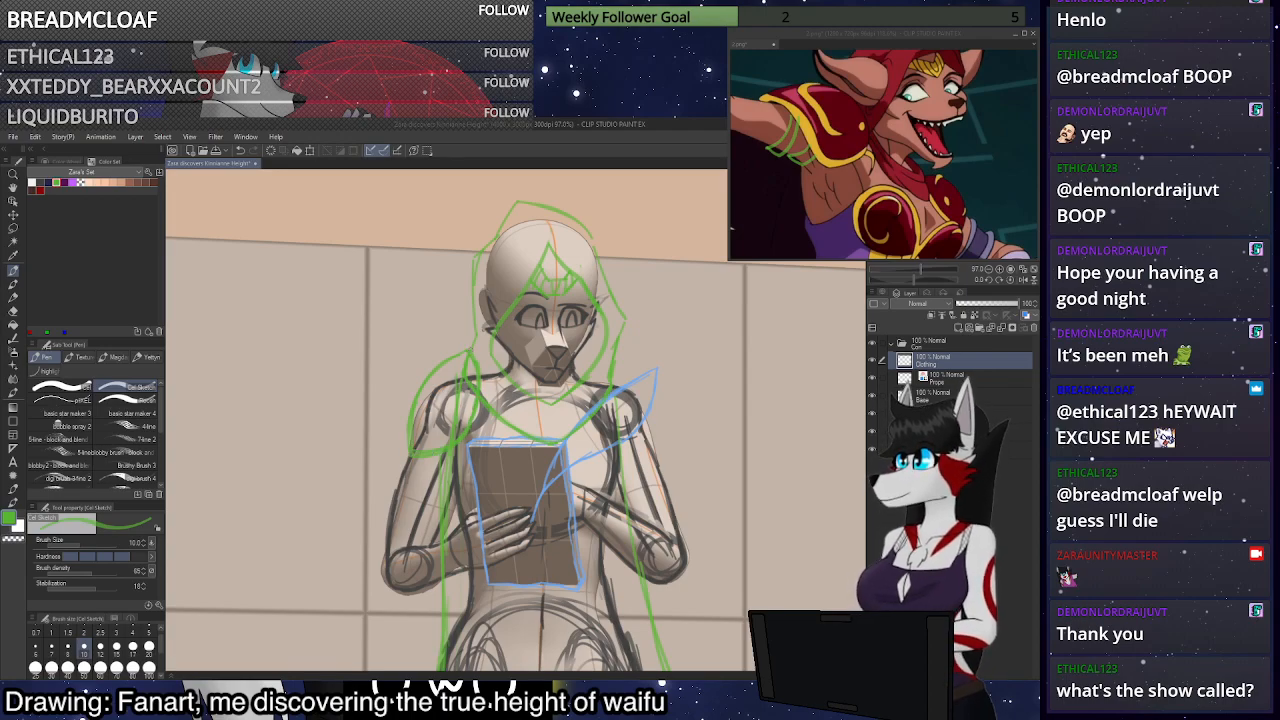
{"action": "scroll", "coordinate": [500, 390], "scroll_direction": "up", "scroll_amount": 5}
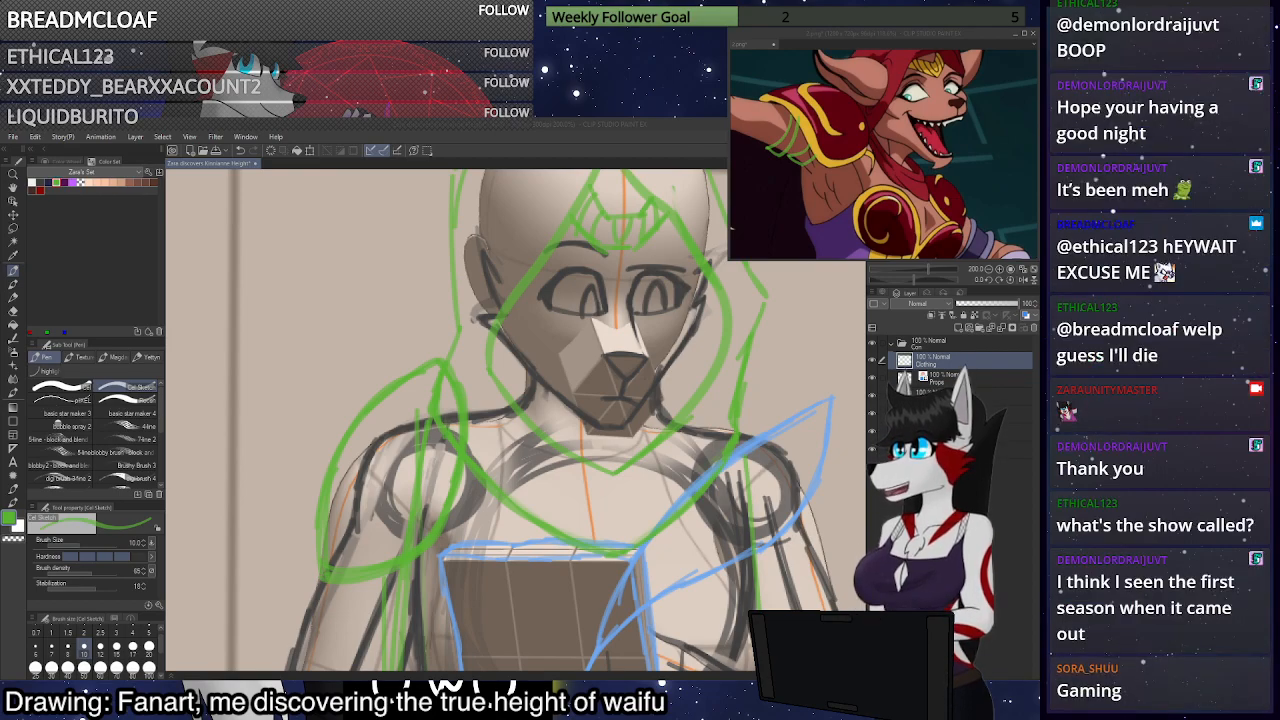
Sketch the hood's inner opening line over the crown of the head, sloping down both sides from the centre line
{"action": "left_click_drag", "start_coordinate": [560, 600], "coordinate": [618, 600]}
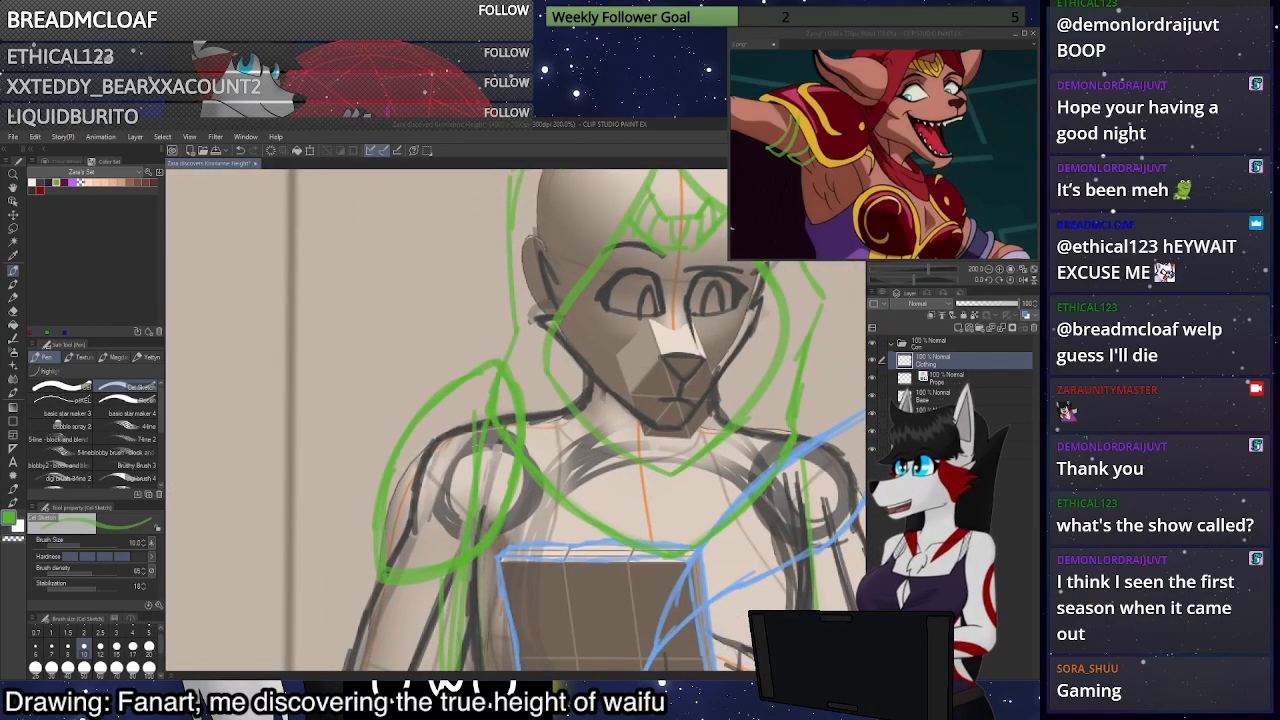
{"action": "mouse_move", "coordinate": [580, 350]}
{"action": "left_mouse_down"}
{"action": "mouse_move", "coordinate": [668, 370]}
{"action": "mouse_move", "coordinate": [524, 573]}
{"action": "left_mouse_up"}
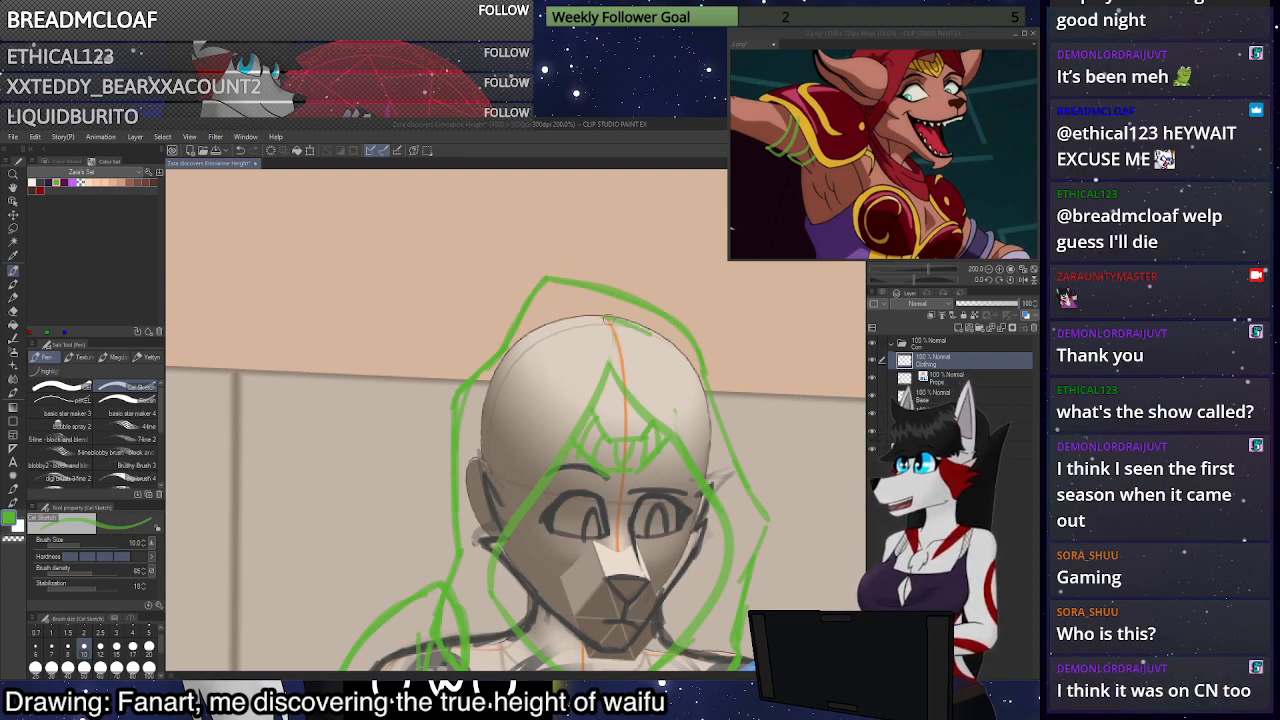
{"action": "left_click_drag", "start_coordinate": [580, 328], "coordinate": [545, 355]}
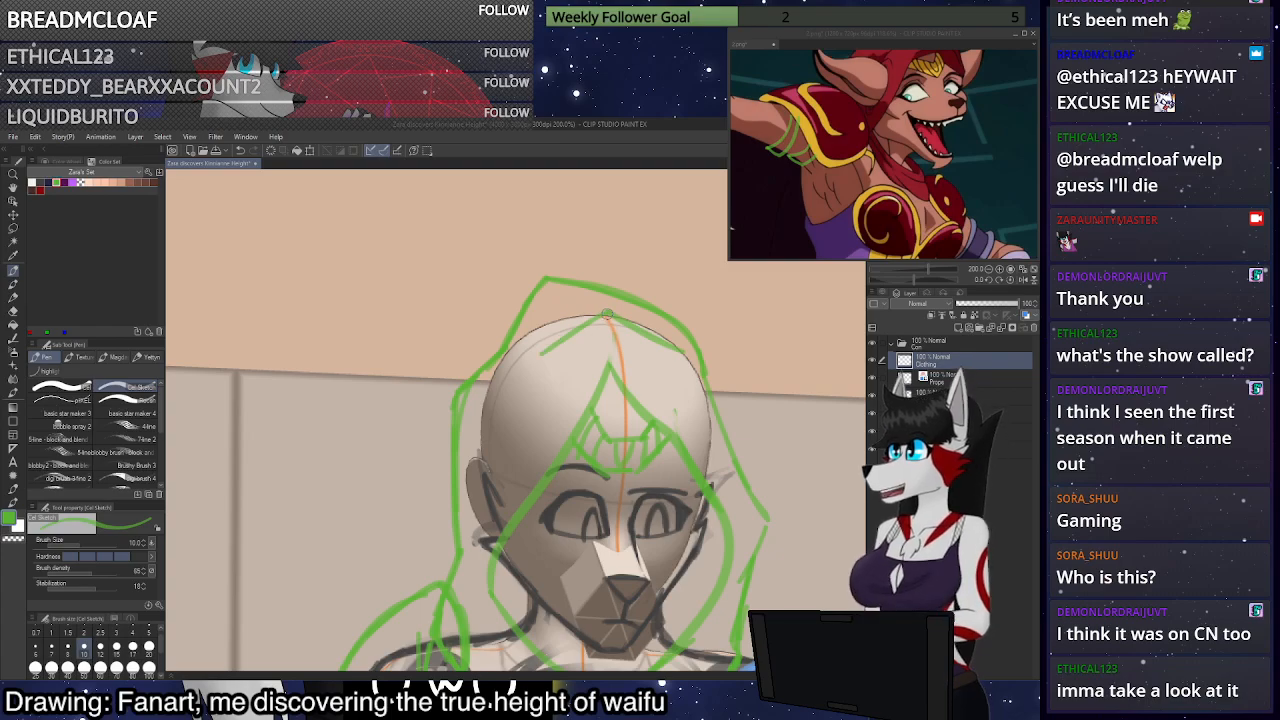
{"action": "key", "text": "ctrl+z"}
{"action": "left_click_drag", "start_coordinate": [609, 311], "coordinate": [545, 361]}
{"action": "left_click_drag", "start_coordinate": [608, 311], "coordinate": [681, 351]}
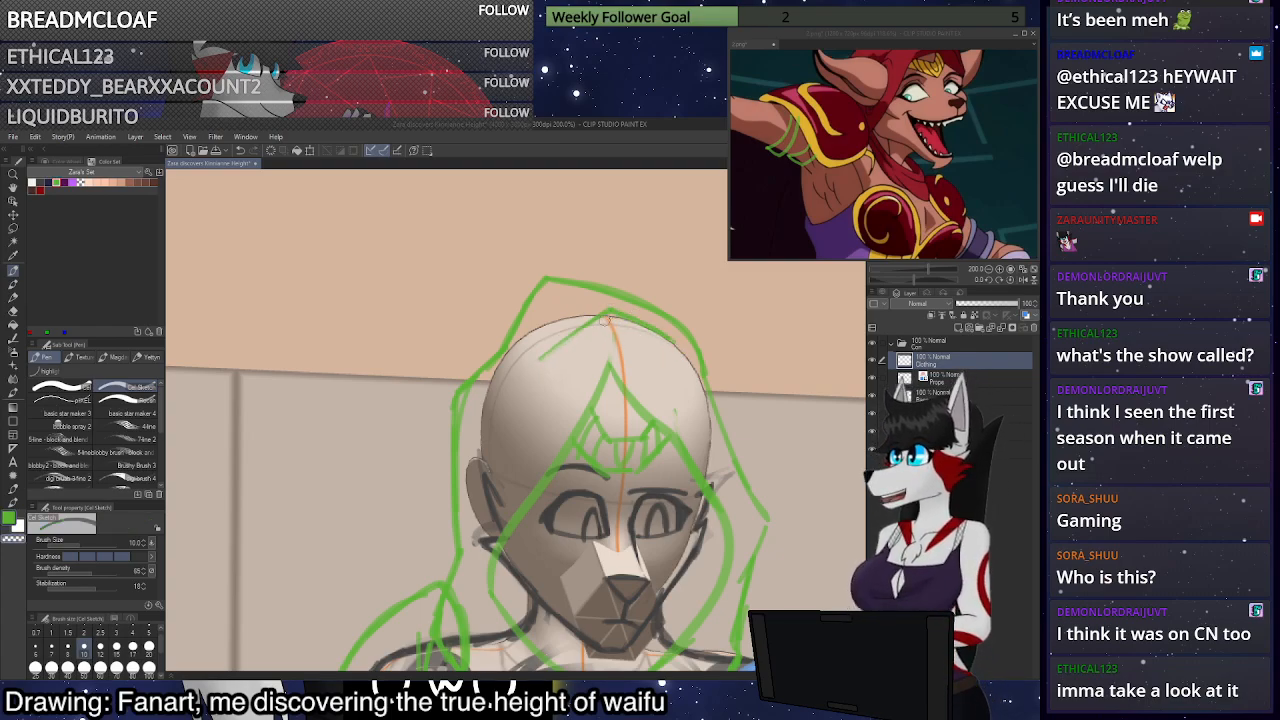
{"action": "scroll", "coordinate": [642, 293], "scroll_direction": "down", "scroll_amount": 2}
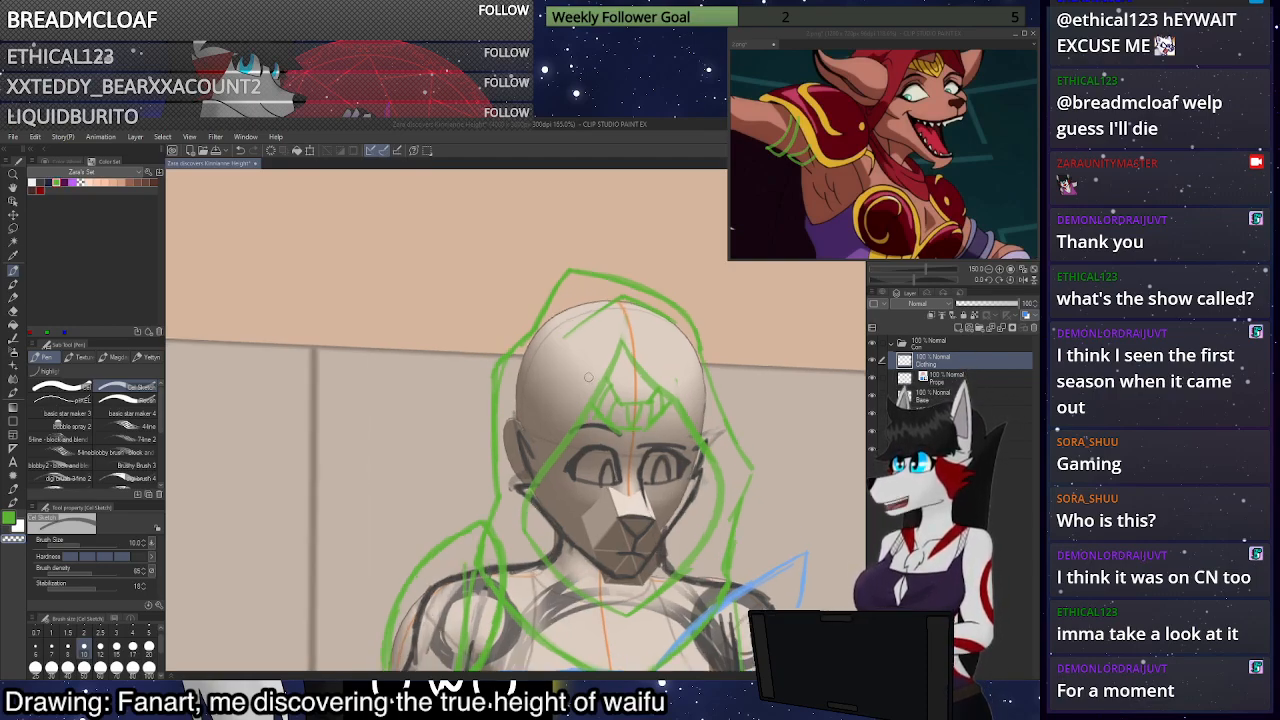
{"action": "scroll", "coordinate": [576, 337], "scroll_direction": "up", "scroll_amount": 1}
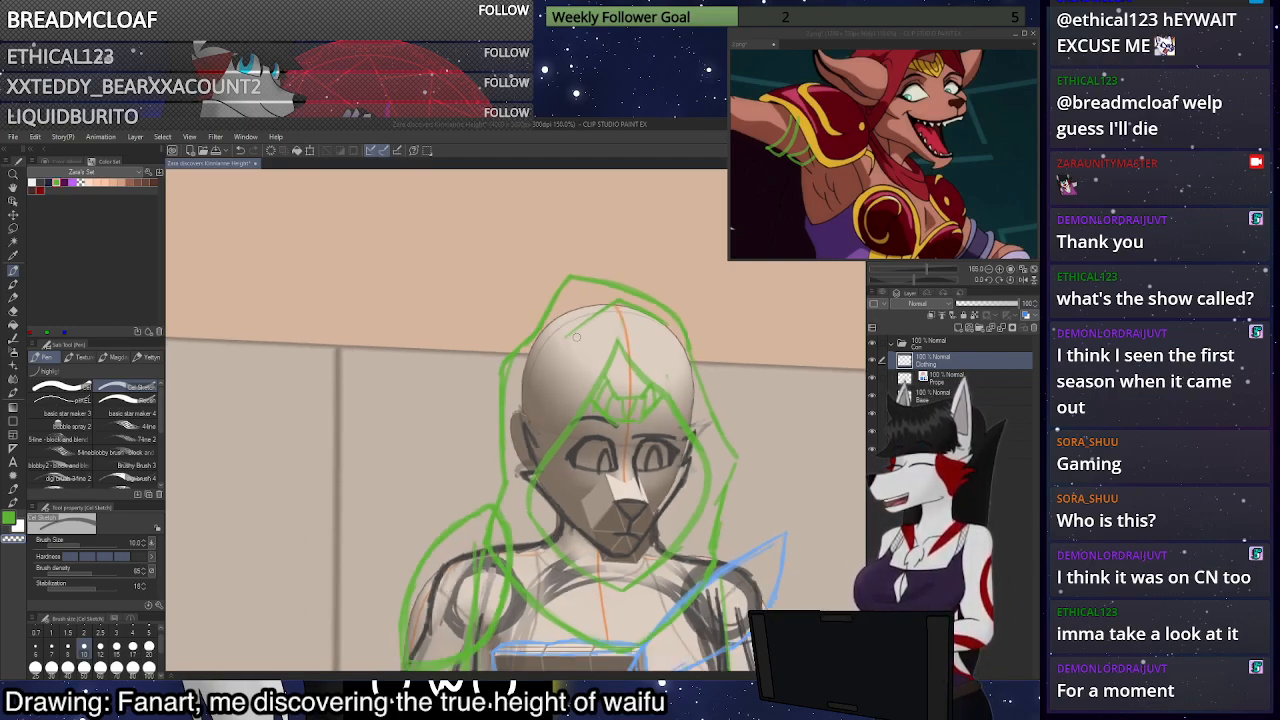
{"action": "scroll", "coordinate": [576, 337], "scroll_direction": "down", "scroll_amount": 5}
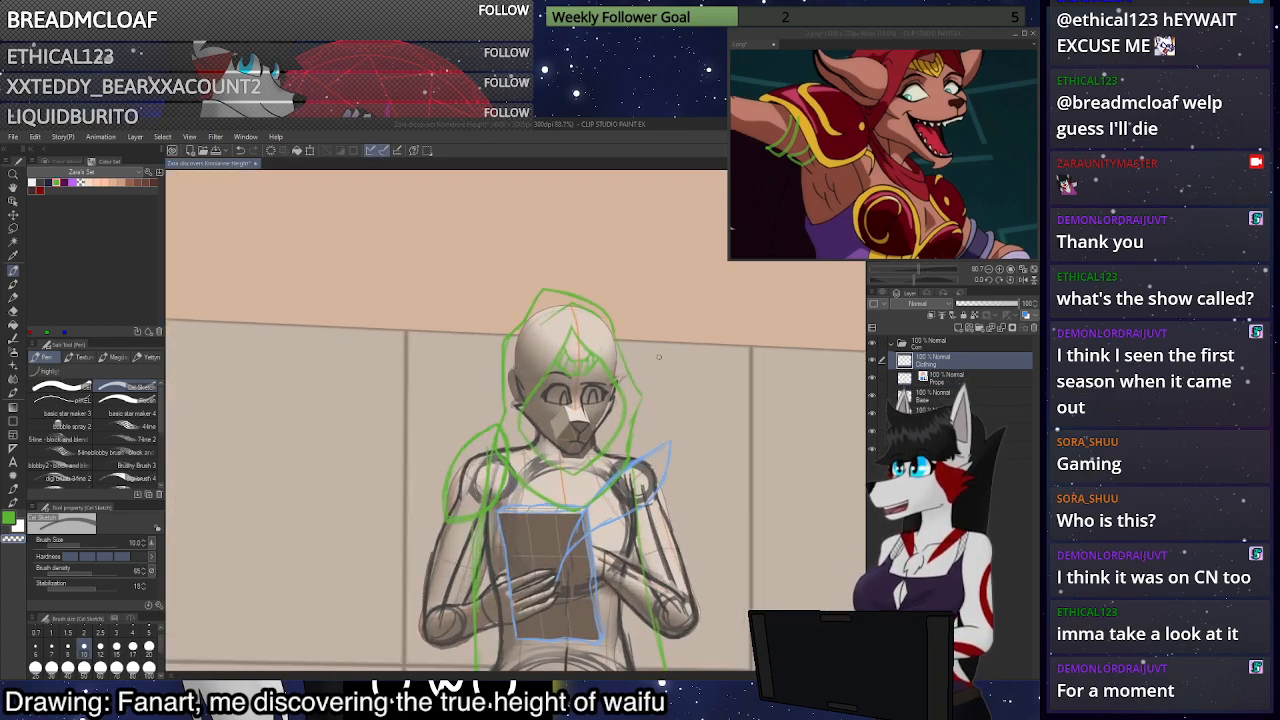
{"action": "scroll", "coordinate": [658, 356], "scroll_direction": "up", "scroll_amount": 1}
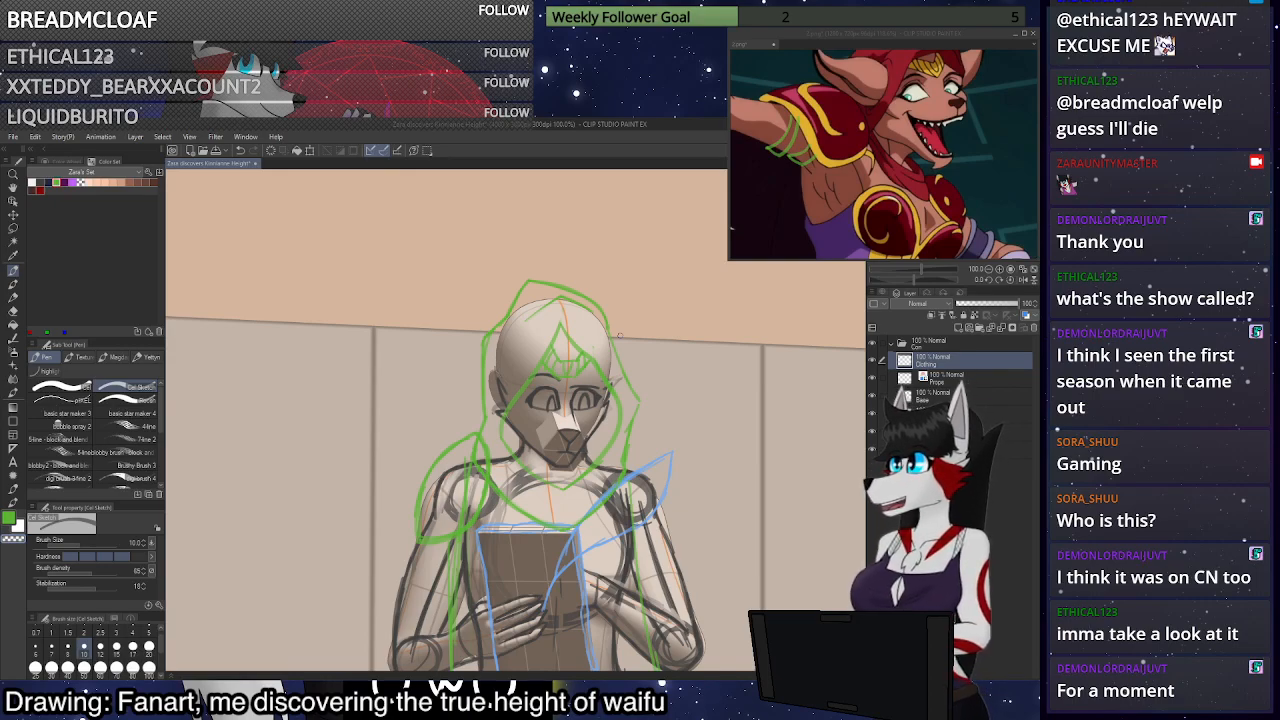
{"action": "left_click_drag", "start_coordinate": [570, 540], "coordinate": [575, 351]}
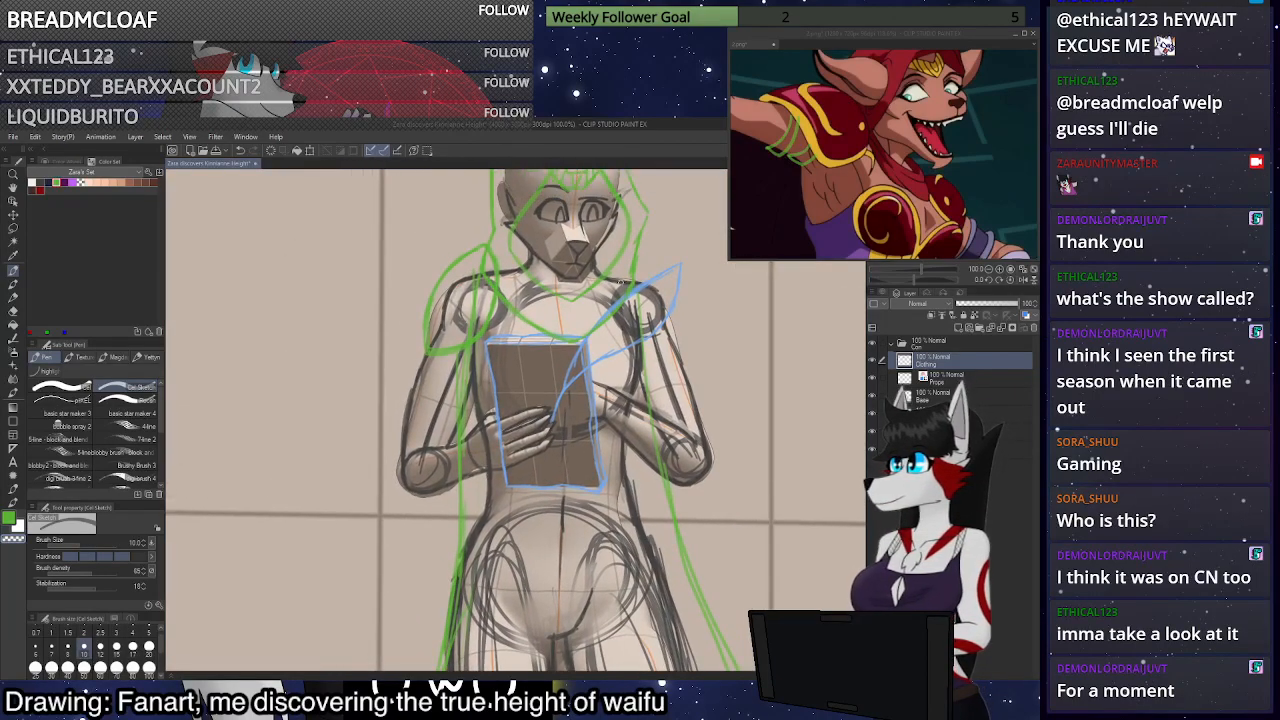
{"action": "scroll", "coordinate": [572, 325], "scroll_direction": "up", "scroll_amount": 3}
{"action": "key", "text": "c"}
{"action": "left_click_drag", "start_coordinate": [433, 377], "coordinate": [401, 400]}
{"action": "key", "text": "c"}
{"action": "key", "text": "ctrl+z"}
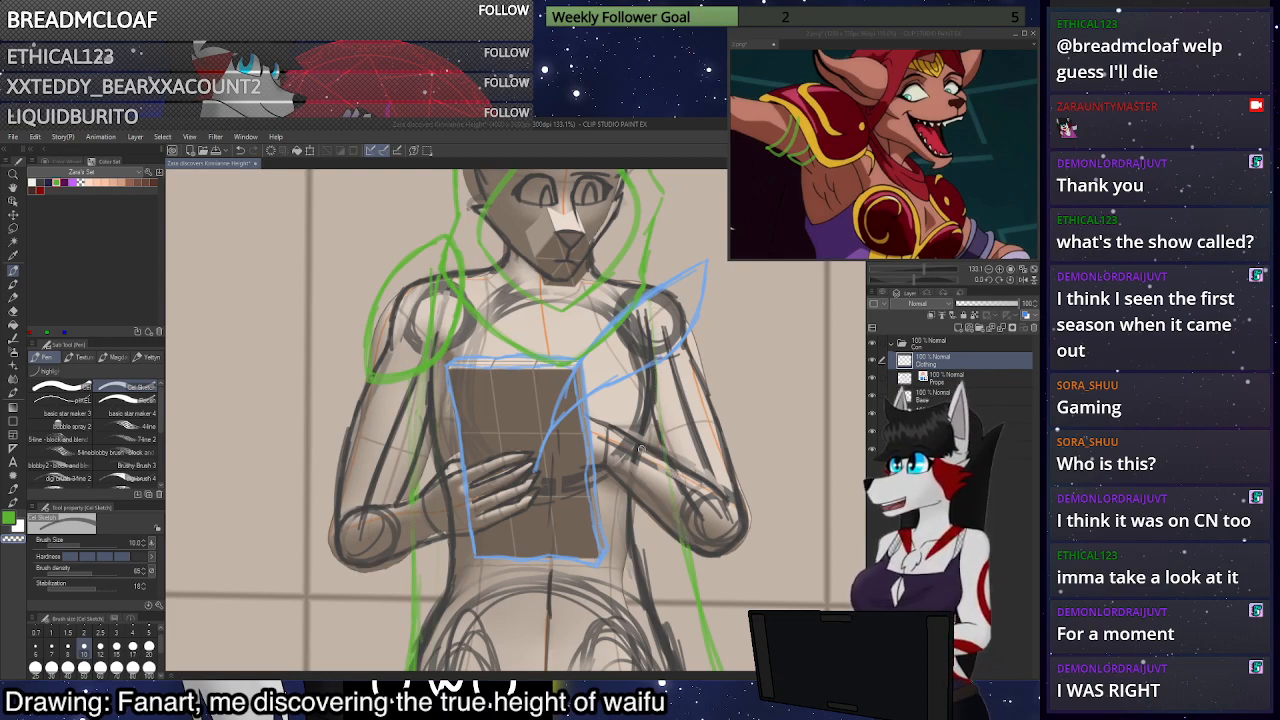
Try several outline strokes for a shoulder pad on the quill-side shoulder, undoing them
{"action": "scroll", "coordinate": [620, 460], "scroll_direction": "down", "scroll_amount": 5}
{"action": "scroll", "coordinate": [712, 362], "scroll_direction": "up", "scroll_amount": 5}
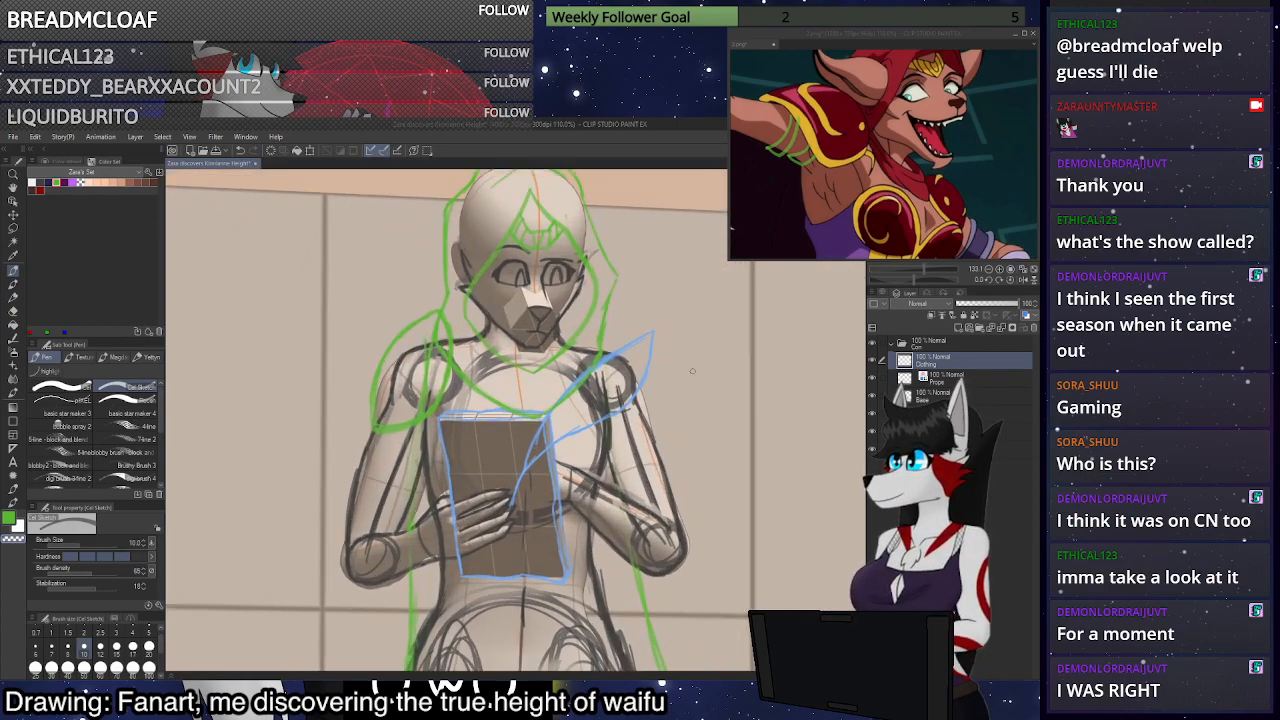
{"action": "left_click_drag", "start_coordinate": [611, 367], "coordinate": [617, 425]}
{"action": "key", "text": "ctrl+z"}
{"action": "mouse_move", "coordinate": [583, 370]}
{"action": "left_mouse_down"}
{"action": "mouse_move", "coordinate": [633, 440]}
{"action": "mouse_move", "coordinate": [639, 377]}
{"action": "left_mouse_up"}
{"action": "key", "text": "ctrl+z"}
{"action": "mouse_move", "coordinate": [632, 434]}
{"action": "left_mouse_down"}
{"action": "mouse_move", "coordinate": [623, 330]}
{"action": "mouse_move", "coordinate": [591, 313]}
{"action": "mouse_move", "coordinate": [648, 376]}
{"action": "left_mouse_up"}
{"action": "key", "text": "ctrl+z"}
{"action": "key", "text": "ctrl+z"}
{"action": "mouse_move", "coordinate": [587, 308]}
{"action": "left_mouse_down"}
{"action": "mouse_move", "coordinate": [649, 384]}
{"action": "mouse_move", "coordinate": [643, 424]}
{"action": "left_mouse_up"}
{"action": "key", "text": "ctrl+z"}
Sketch the quill-side shoulder pad with a top curve, an outer edge and a slanted lower edge, matching the opposite pad
{"action": "mouse_move", "coordinate": [650, 347]}
{"action": "left_mouse_down"}
{"action": "mouse_move", "coordinate": [638, 447]}
{"action": "mouse_move", "coordinate": [650, 402]}
{"action": "left_mouse_up"}
{"action": "left_click_drag", "start_coordinate": [589, 307], "coordinate": [645, 340]}
{"action": "left_click_drag", "start_coordinate": [618, 432], "coordinate": [648, 451]}
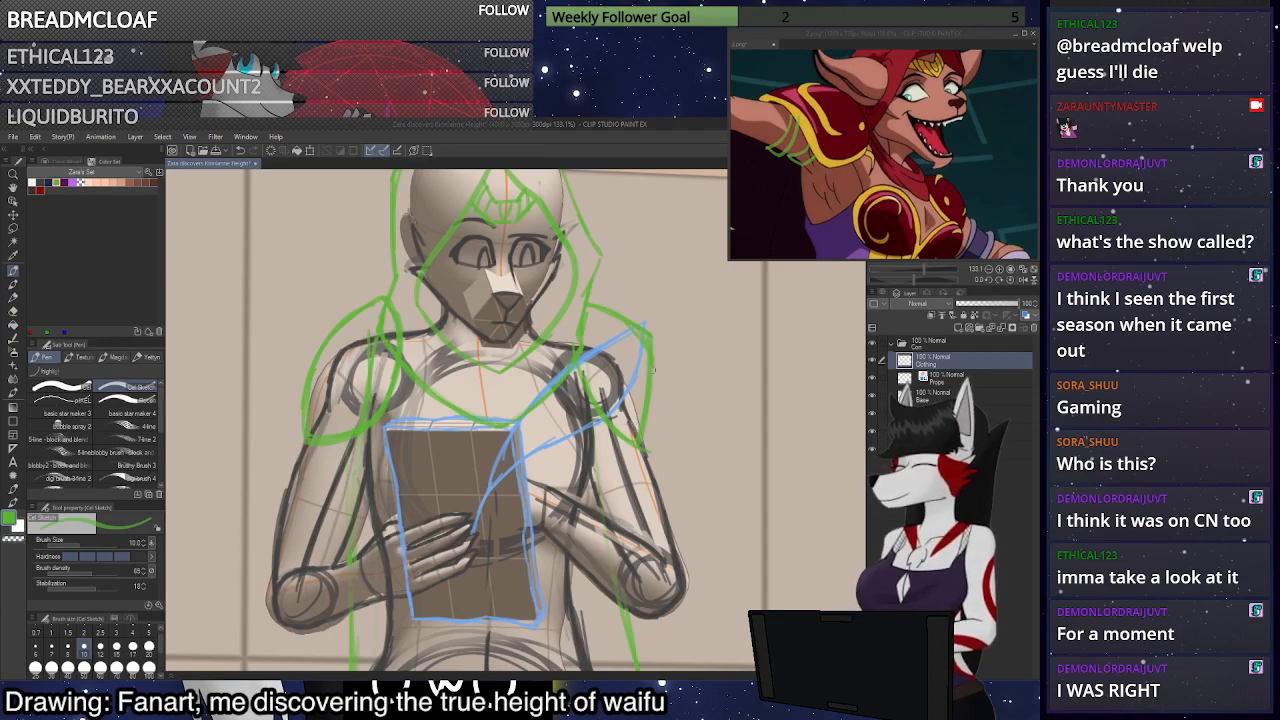
{"action": "left_click_drag", "start_coordinate": [644, 328], "coordinate": [646, 347]}
{"action": "key", "text": "c"}
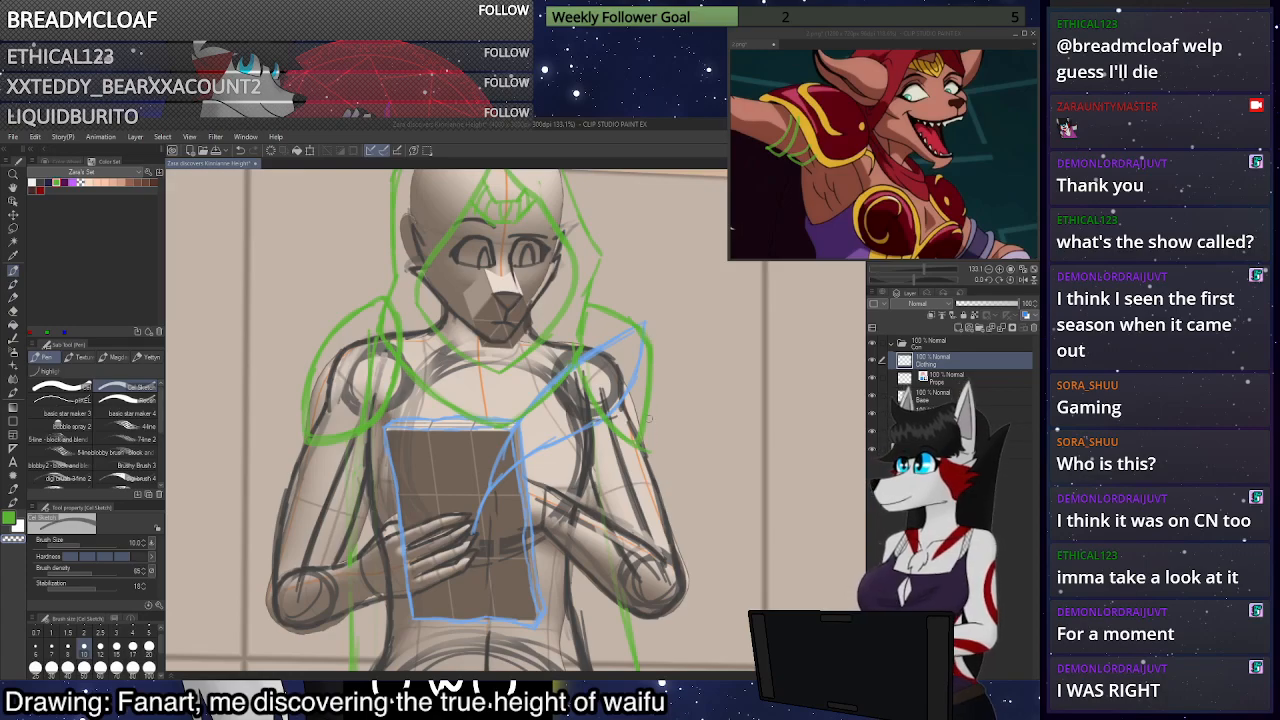
{"action": "scroll", "coordinate": [650, 444], "scroll_direction": "down", "scroll_amount": 6}
{"action": "scroll", "coordinate": [645, 370], "scroll_direction": "up", "scroll_amount": 7}
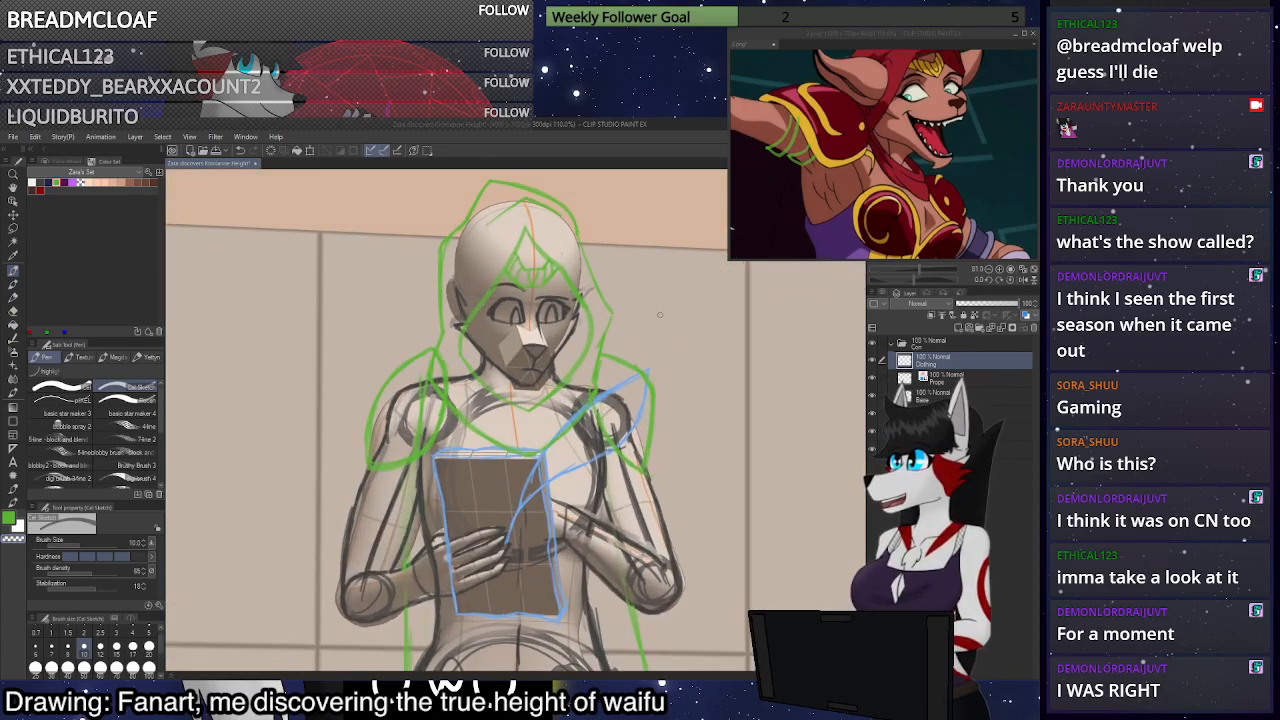
Lasso the quill-side shoulder pad, enlarge it slightly, rotate it counterclockwise over the upper arm, and deselect it
{"action": "key", "text": "m"}
{"action": "mouse_move", "coordinate": [586, 353]}
{"action": "left_mouse_down"}
{"action": "mouse_move", "coordinate": [577, 490]}
{"action": "mouse_move", "coordinate": [643, 536]}
{"action": "mouse_move", "coordinate": [666, 350]}
{"action": "left_mouse_up"}
{"action": "key", "text": "ctrl+t"}
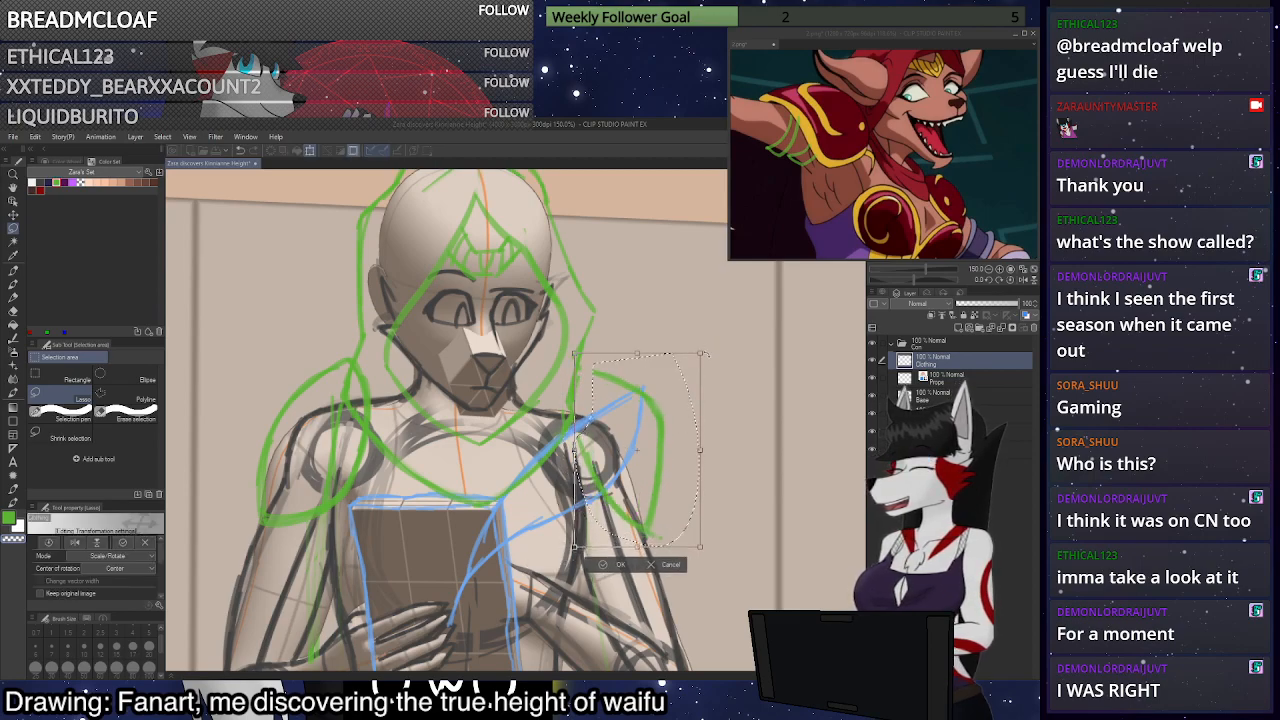
{"action": "mouse_move", "coordinate": [668, 400]}
{"action": "left_mouse_down"}
{"action": "mouse_move", "coordinate": [654, 413]}
{"action": "mouse_move", "coordinate": [664, 405]}
{"action": "left_mouse_up"}
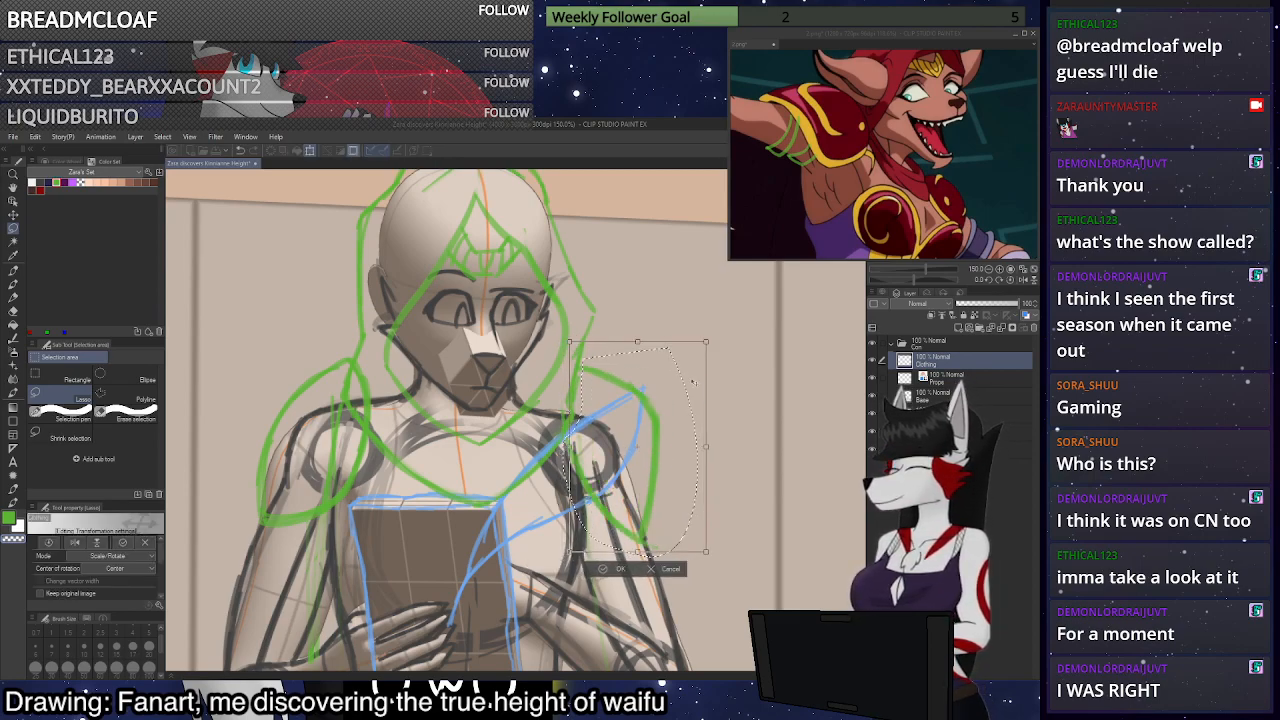
{"action": "left_click_drag", "start_coordinate": [772, 366], "coordinate": [762, 350]}
{"action": "left_click_drag", "start_coordinate": [662, 408], "coordinate": [661, 406]}
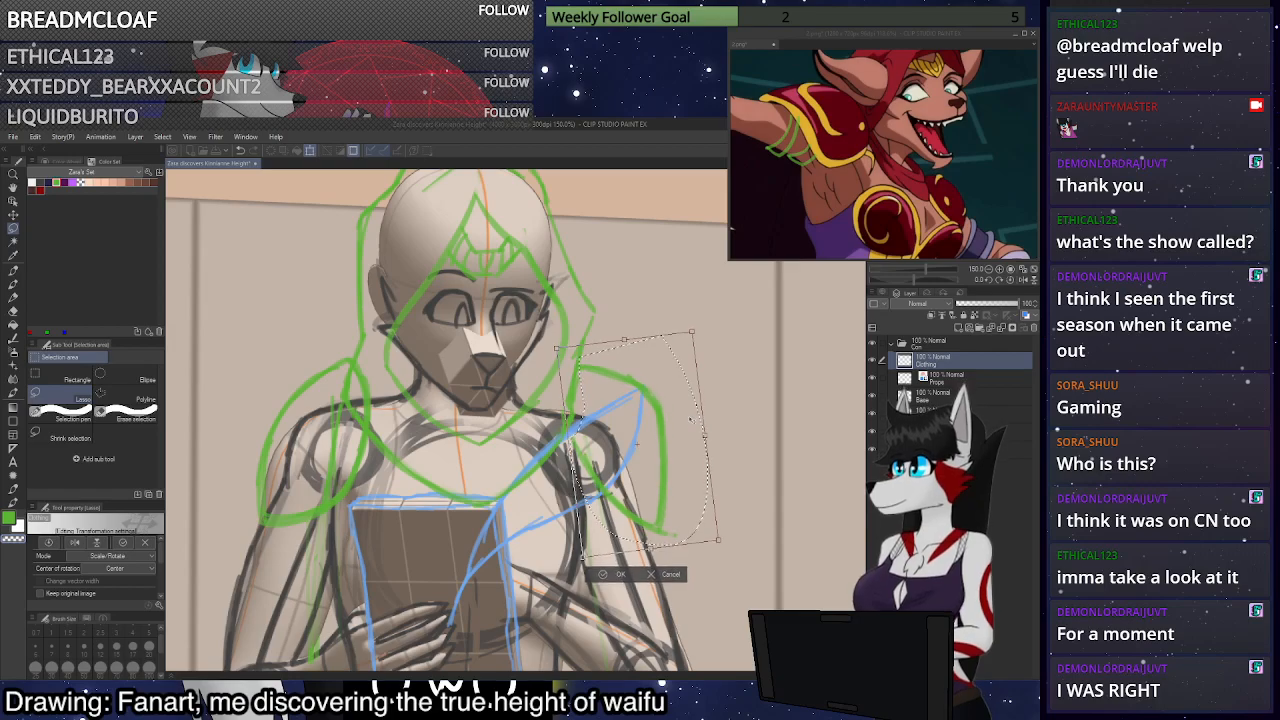
{"action": "key", "text": "Return"}
{"action": "key", "text": "ctrl+d"}
Lasso the opposite shoulder pad, rotate it slightly clockwise, shift it outward from the neck, and deselect it
{"action": "left_click_drag", "start_coordinate": [746, 413], "coordinate": [652, 363]}
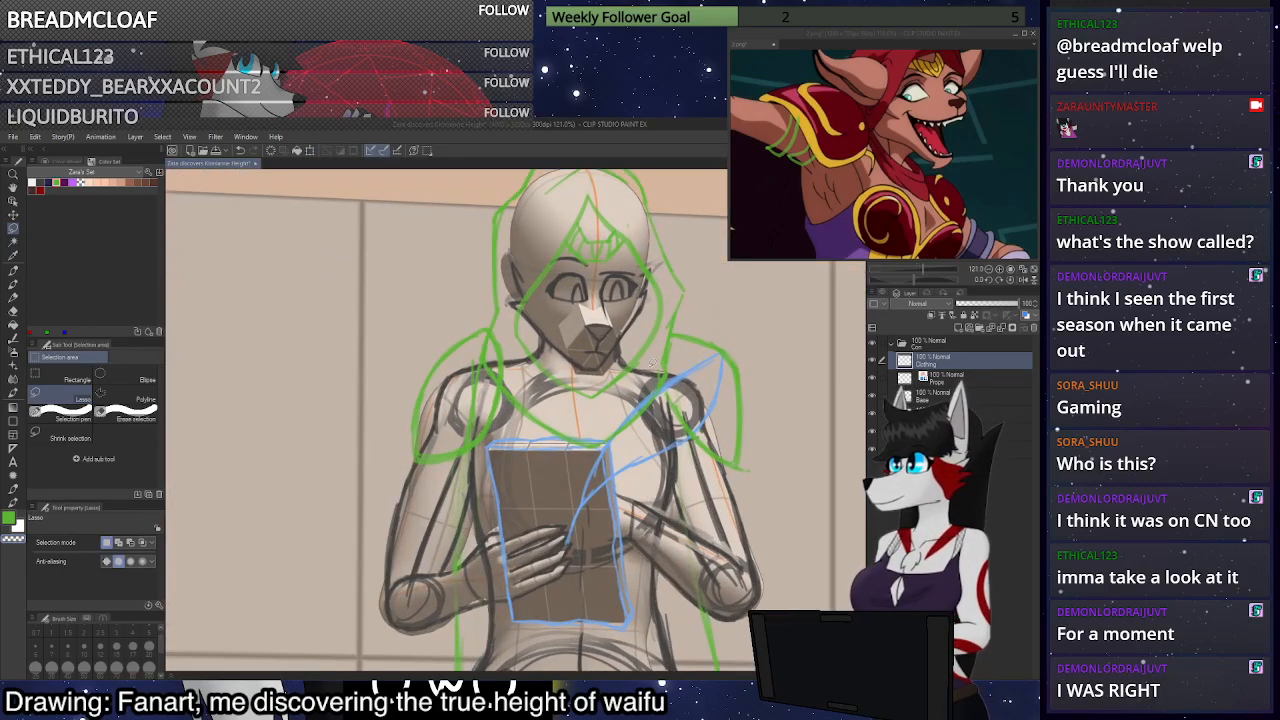
{"action": "mouse_move", "coordinate": [508, 336]}
{"action": "left_mouse_down"}
{"action": "mouse_move", "coordinate": [429, 348]}
{"action": "mouse_move", "coordinate": [421, 475]}
{"action": "mouse_move", "coordinate": [484, 440]}
{"action": "left_mouse_up"}
{"action": "key", "text": "ctrl+t"}
{"action": "mouse_move", "coordinate": [507, 483]}
{"action": "left_mouse_down"}
{"action": "mouse_move", "coordinate": [520, 504]}
{"action": "mouse_move", "coordinate": [499, 451]}
{"action": "mouse_move", "coordinate": [507, 503]}
{"action": "mouse_move", "coordinate": [501, 490]}
{"action": "left_mouse_up"}
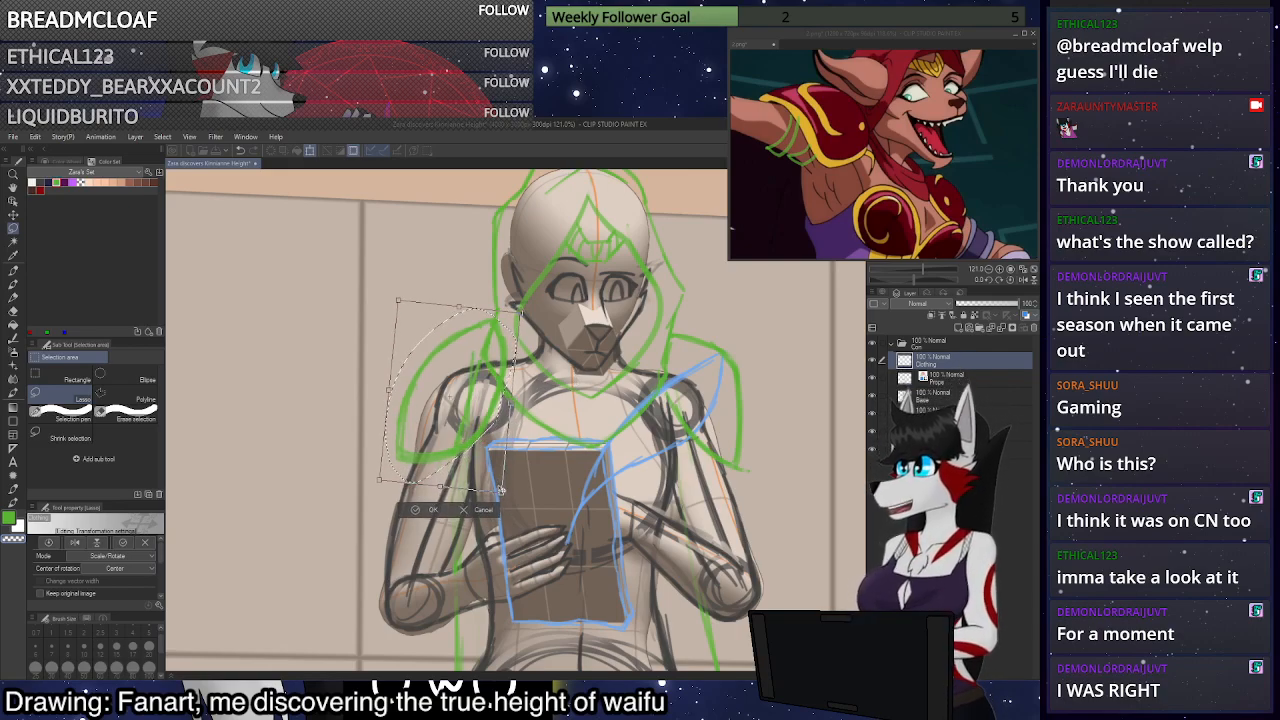
{"action": "left_click_drag", "start_coordinate": [483, 446], "coordinate": [486, 446]}
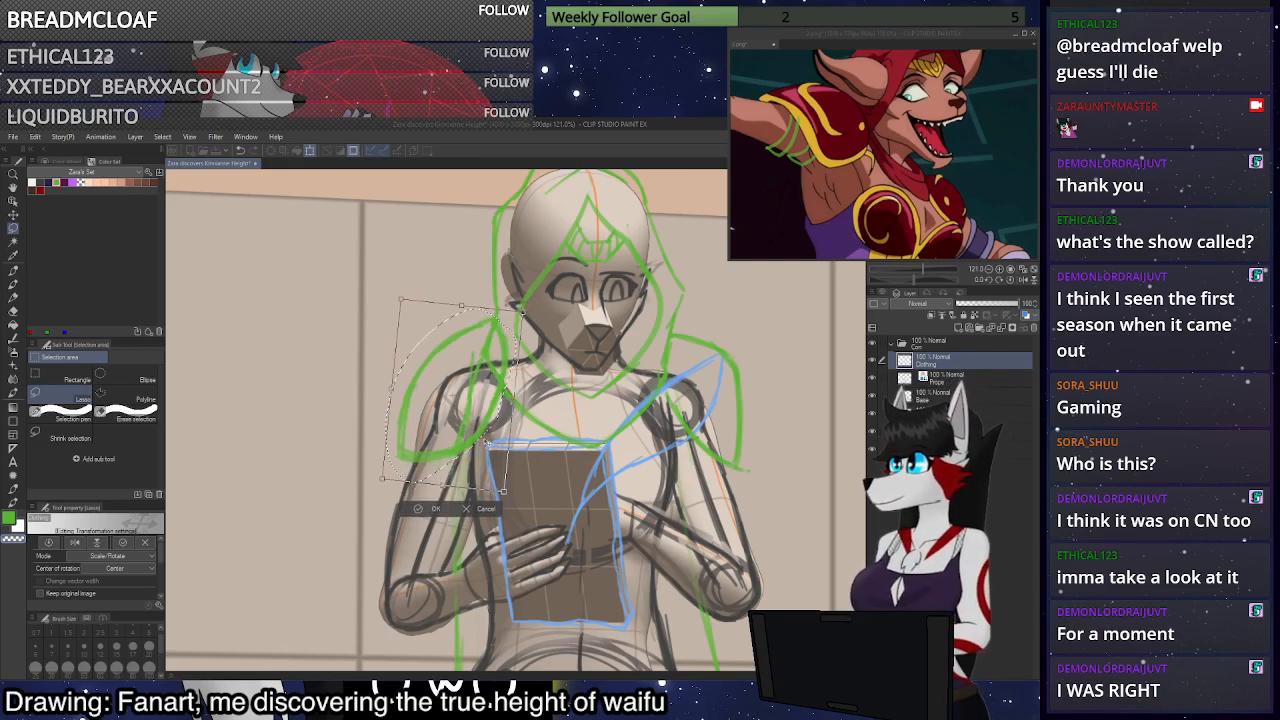
{"action": "left_click", "coordinate": [435, 512]}
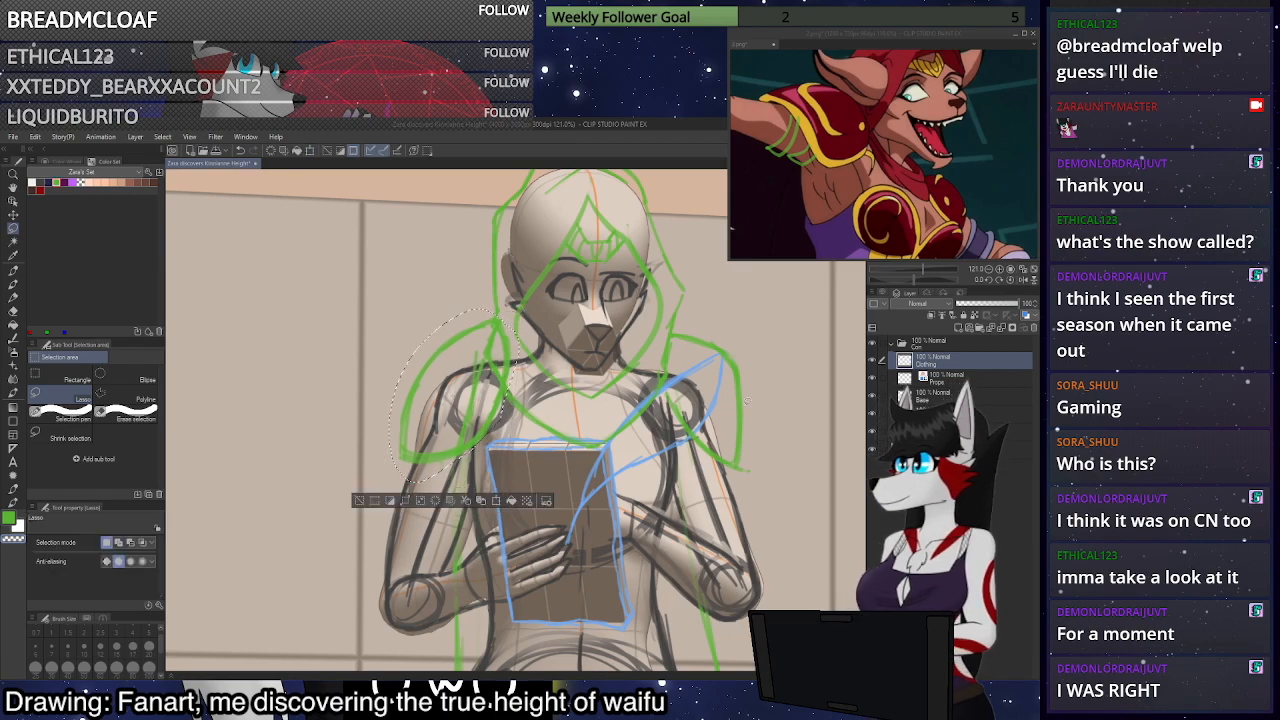
{"action": "key", "text": "b"}
{"action": "key", "text": "ctrl+minus"}
Sketch a green bracer outline around the quill-side forearm, from the wrist to just before the elbow
{"action": "scroll", "coordinate": [789, 540], "scroll_direction": "up", "scroll_amount": 4}
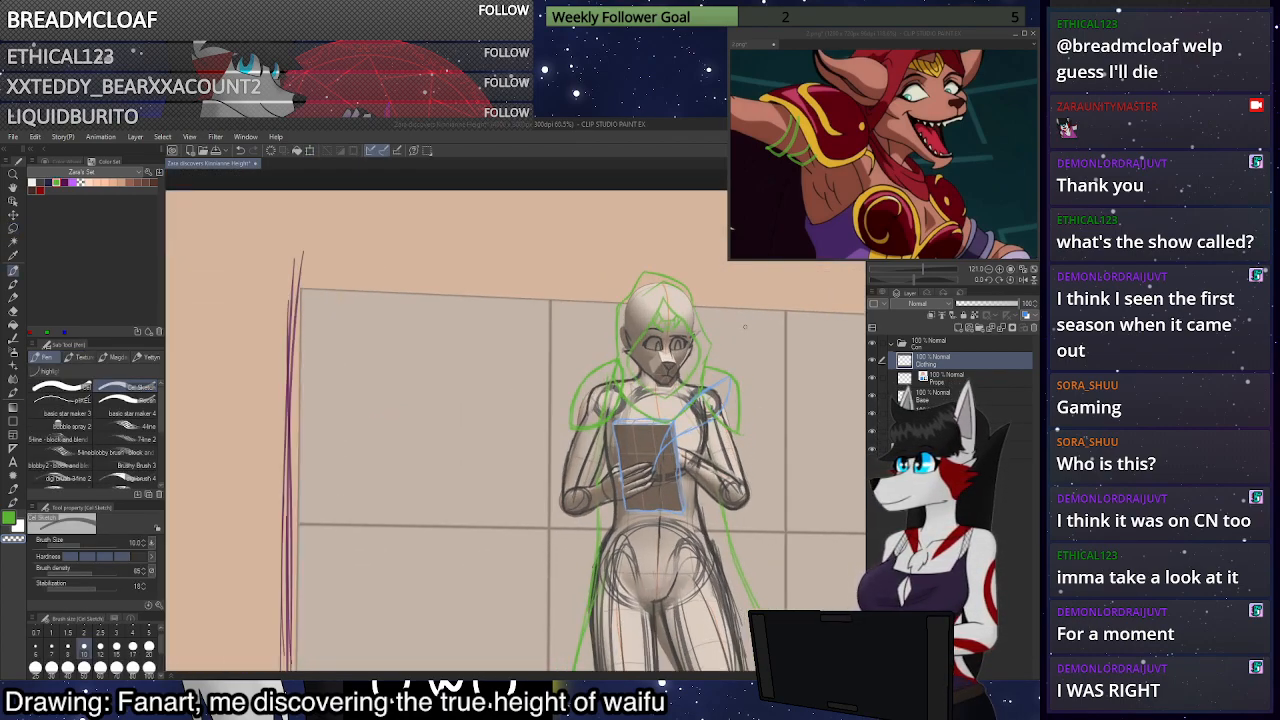
{"action": "scroll", "coordinate": [787, 535], "scroll_direction": "up", "scroll_amount": 3}
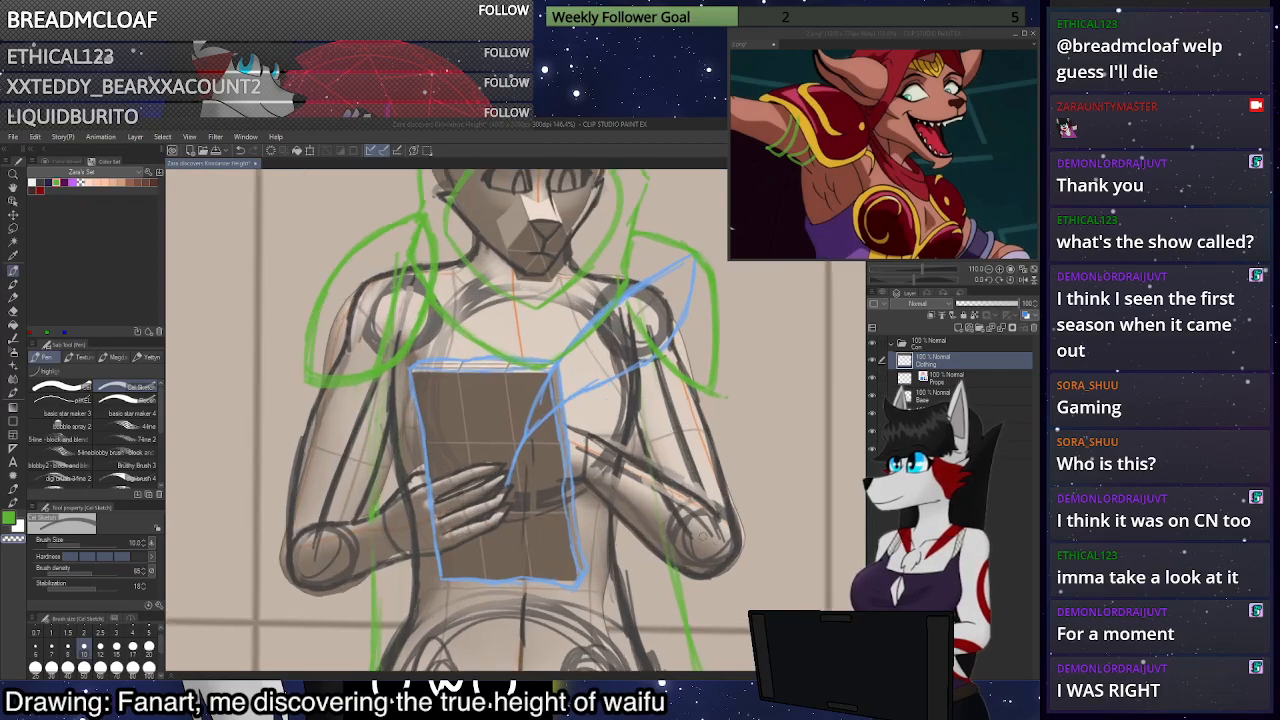
{"action": "key", "text": "ctrl+z"}
{"action": "key", "text": "c"}
{"action": "mouse_move", "coordinate": [590, 433]}
{"action": "left_mouse_down"}
{"action": "mouse_move", "coordinate": [585, 480]}
{"action": "mouse_move", "coordinate": [646, 544]}
{"action": "left_mouse_up"}
{"action": "key", "text": "ctrl+z"}
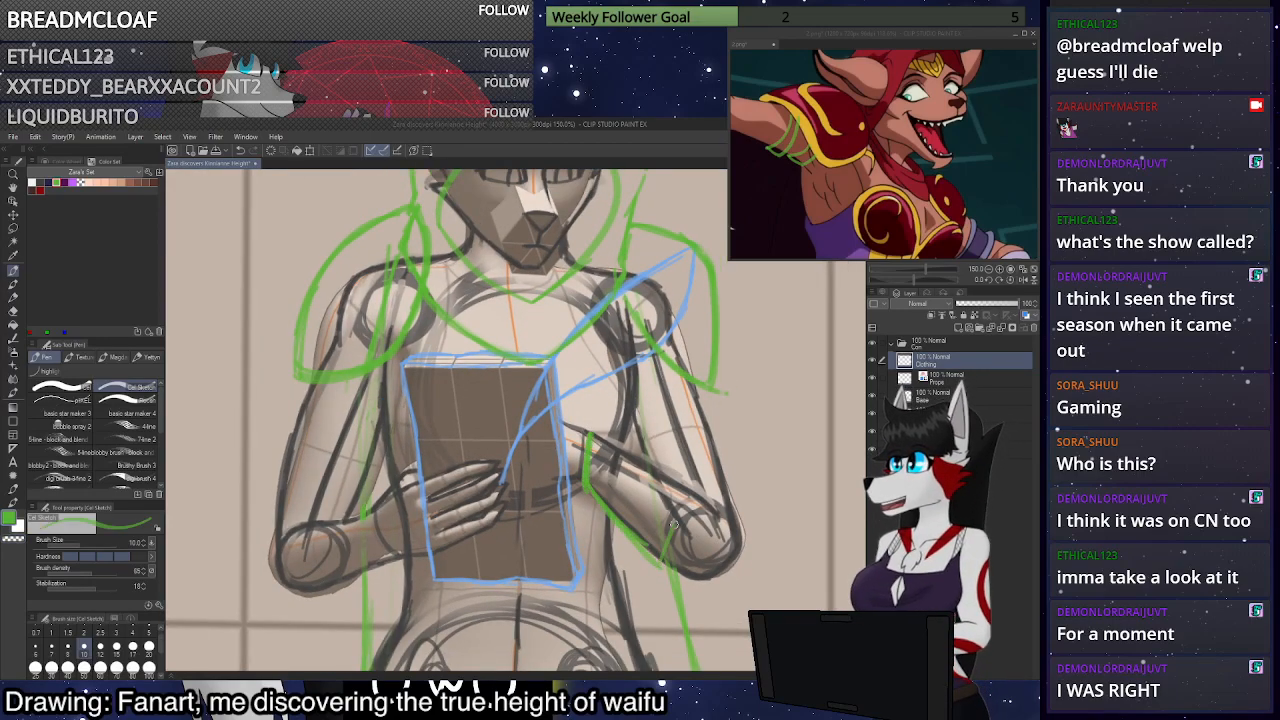
{"action": "left_click_drag", "start_coordinate": [589, 486], "coordinate": [690, 571]}
{"action": "mouse_move", "coordinate": [690, 571]}
{"action": "left_mouse_down"}
{"action": "mouse_move", "coordinate": [703, 500]}
{"action": "mouse_move", "coordinate": [598, 431]}
{"action": "left_mouse_up"}
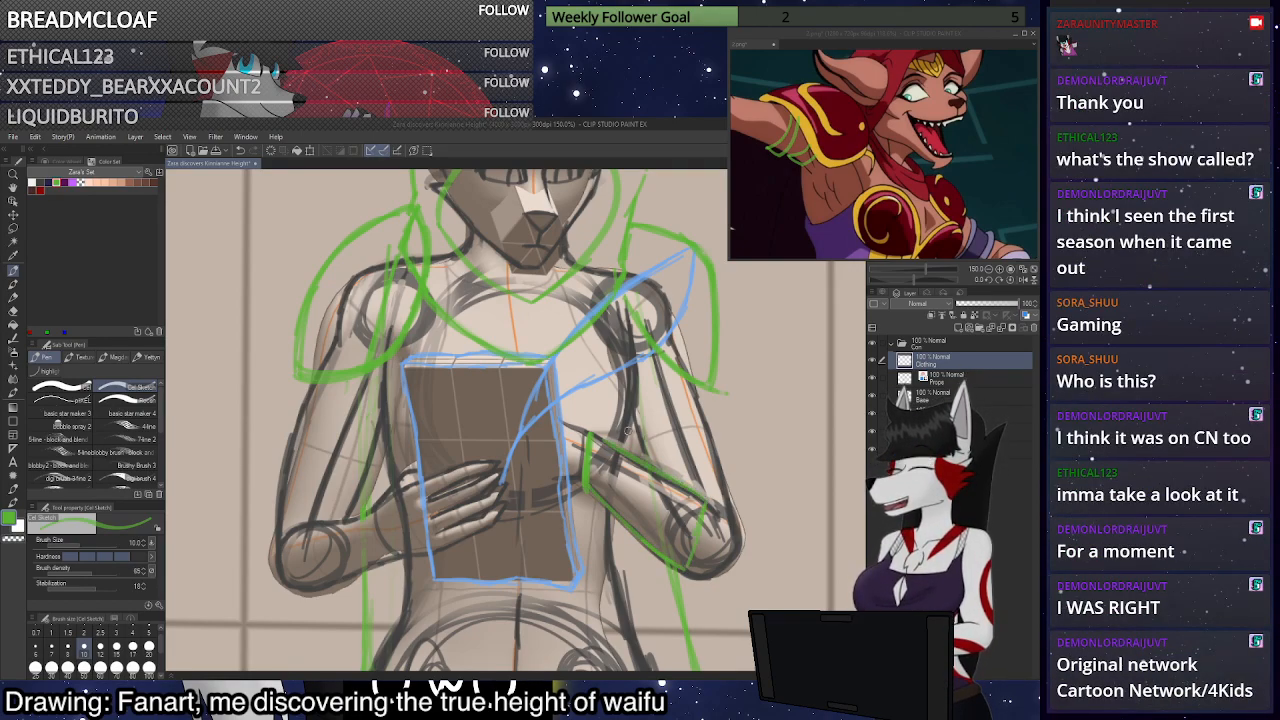
{"action": "scroll", "coordinate": [731, 367], "scroll_direction": "down", "scroll_amount": 1}
{"action": "scroll", "coordinate": [690, 400], "scroll_direction": "up", "scroll_amount": 1}
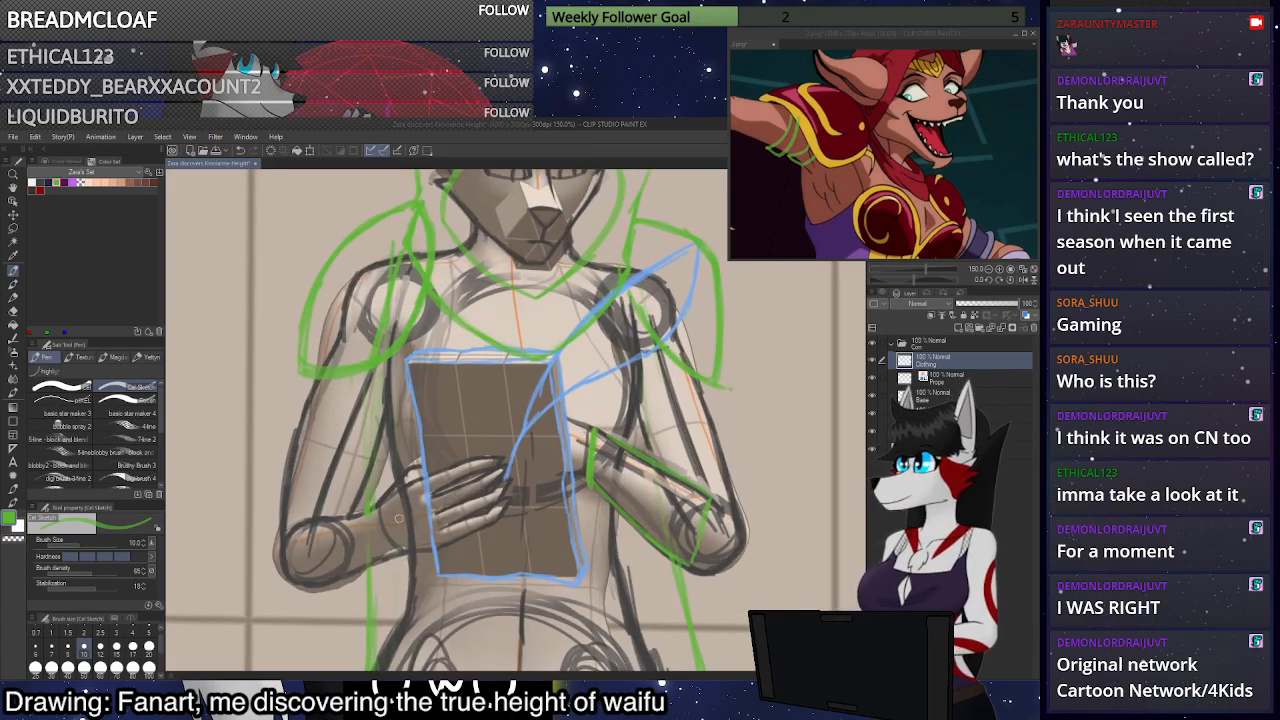
Sketch a matching green bracer around the other forearm, from the wrist of the hand supporting the book to the elbow
{"action": "left_click_drag", "start_coordinate": [379, 513], "coordinate": [391, 552]}
{"action": "key", "text": "ctrl+z"}
{"action": "left_click_drag", "start_coordinate": [377, 506], "coordinate": [397, 552]}
{"action": "mouse_move", "coordinate": [378, 502]}
{"action": "left_mouse_down"}
{"action": "mouse_move", "coordinate": [300, 523]}
{"action": "mouse_move", "coordinate": [300, 582]}
{"action": "mouse_move", "coordinate": [340, 583]}
{"action": "mouse_move", "coordinate": [384, 556]}
{"action": "mouse_move", "coordinate": [308, 586]}
{"action": "mouse_move", "coordinate": [297, 527]}
{"action": "left_mouse_up"}
{"action": "left_click_drag", "start_coordinate": [377, 501], "coordinate": [396, 551]}
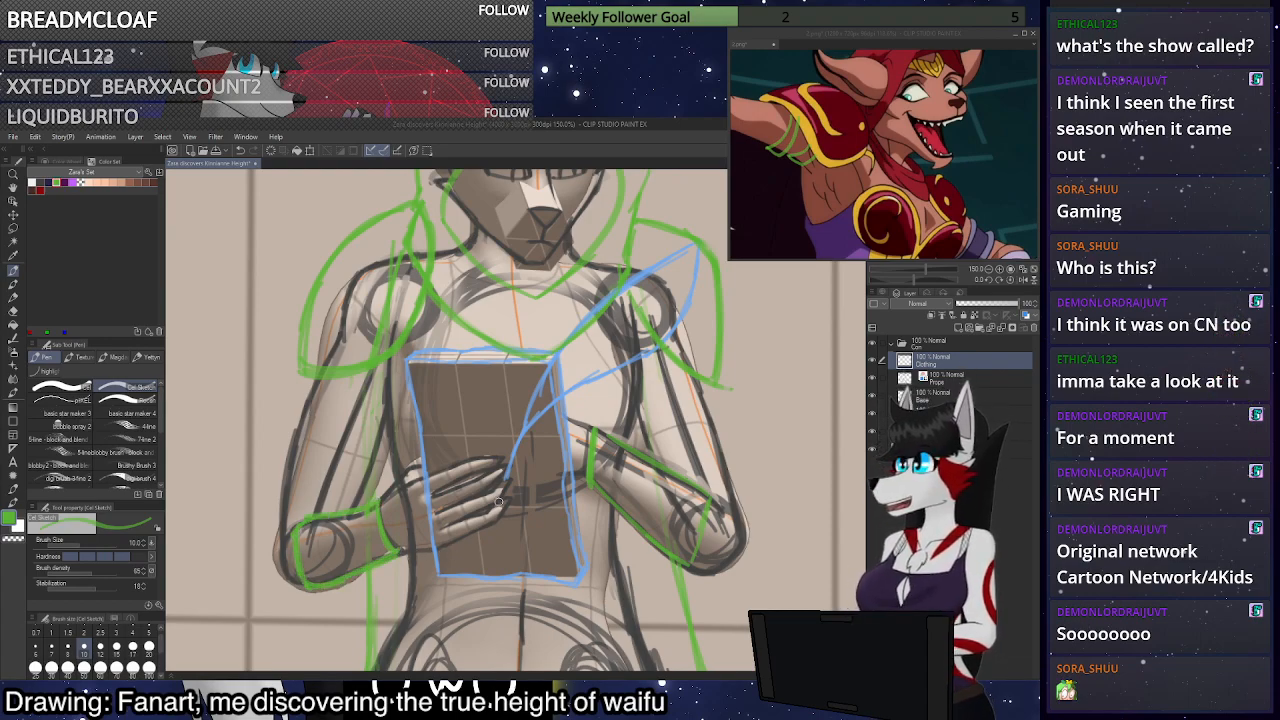
{"action": "scroll", "coordinate": [488, 383], "scroll_direction": "down", "scroll_amount": 2}
{"action": "scroll", "coordinate": [566, 382], "scroll_direction": "down", "scroll_amount": 4}
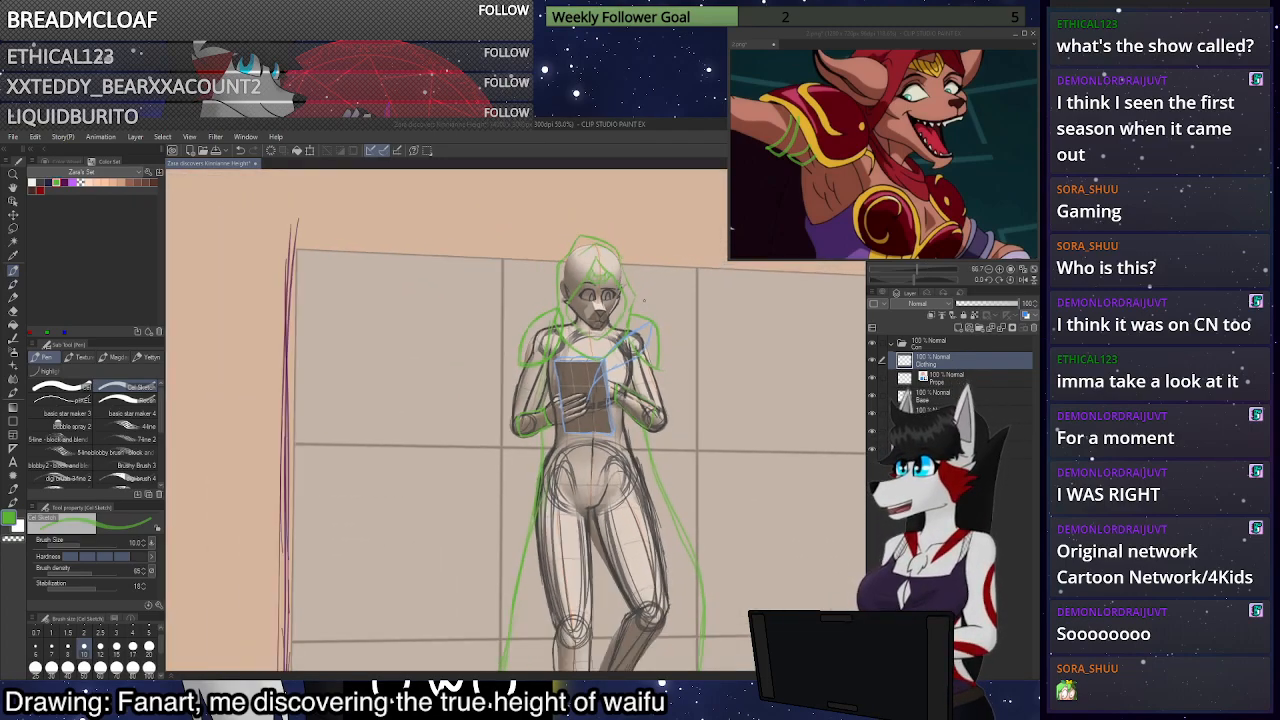
{"action": "scroll", "coordinate": [644, 300], "scroll_direction": "down", "scroll_amount": 2}
{"action": "scroll", "coordinate": [655, 430], "scroll_direction": "up", "scroll_amount": 4}
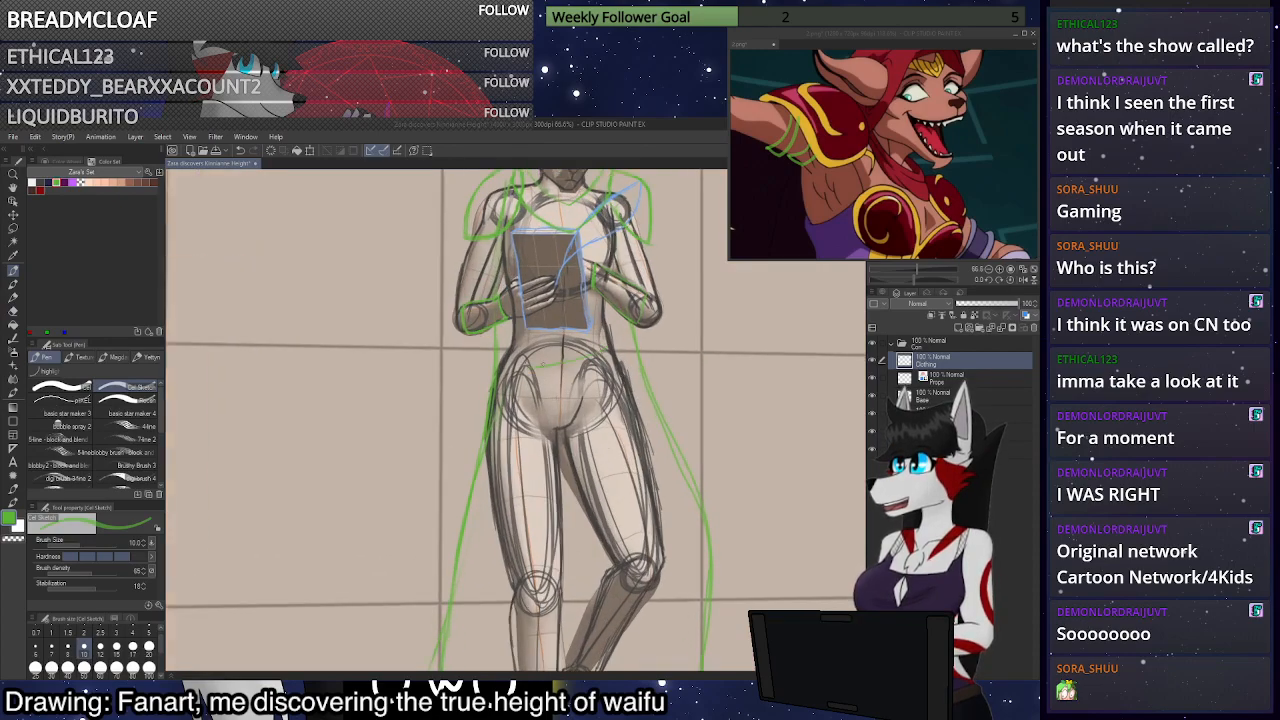
{"action": "scroll", "coordinate": [623, 342], "scroll_direction": "down", "scroll_amount": 3}
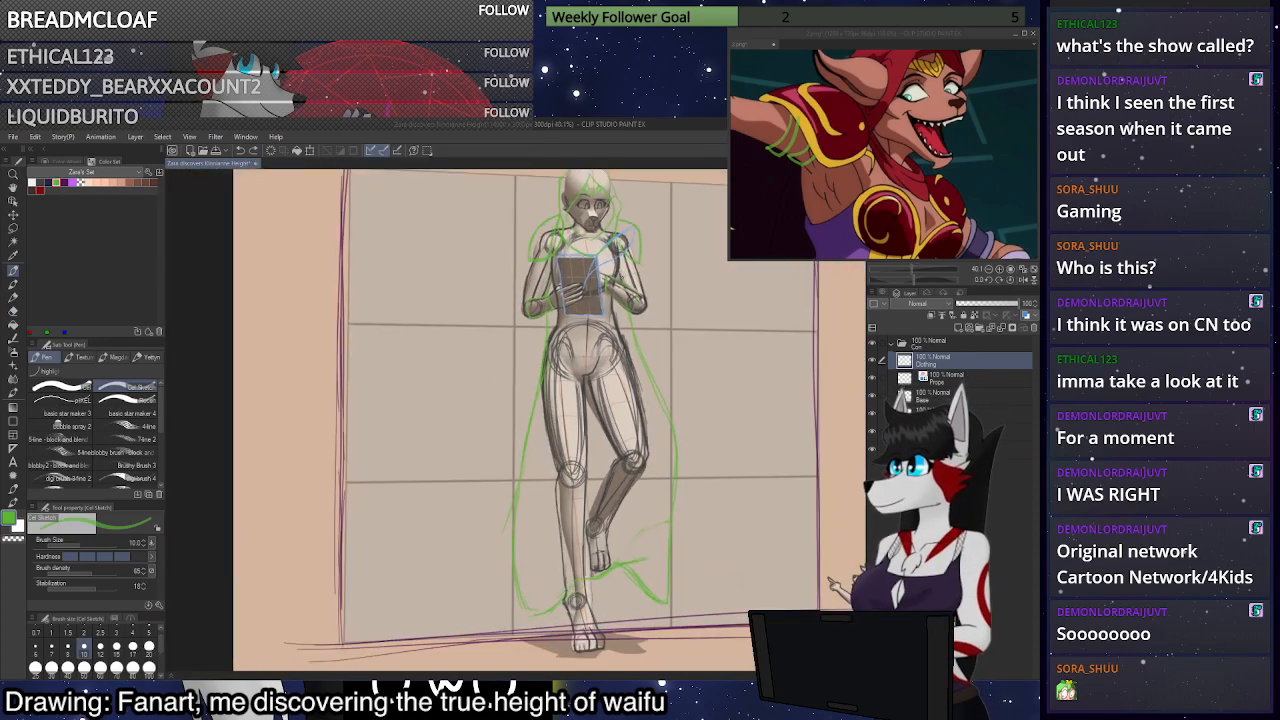
{"action": "scroll", "coordinate": [620, 330], "scroll_direction": "up", "scroll_amount": 1}
{"action": "scroll", "coordinate": [620, 330], "scroll_direction": "up", "scroll_amount": 2}
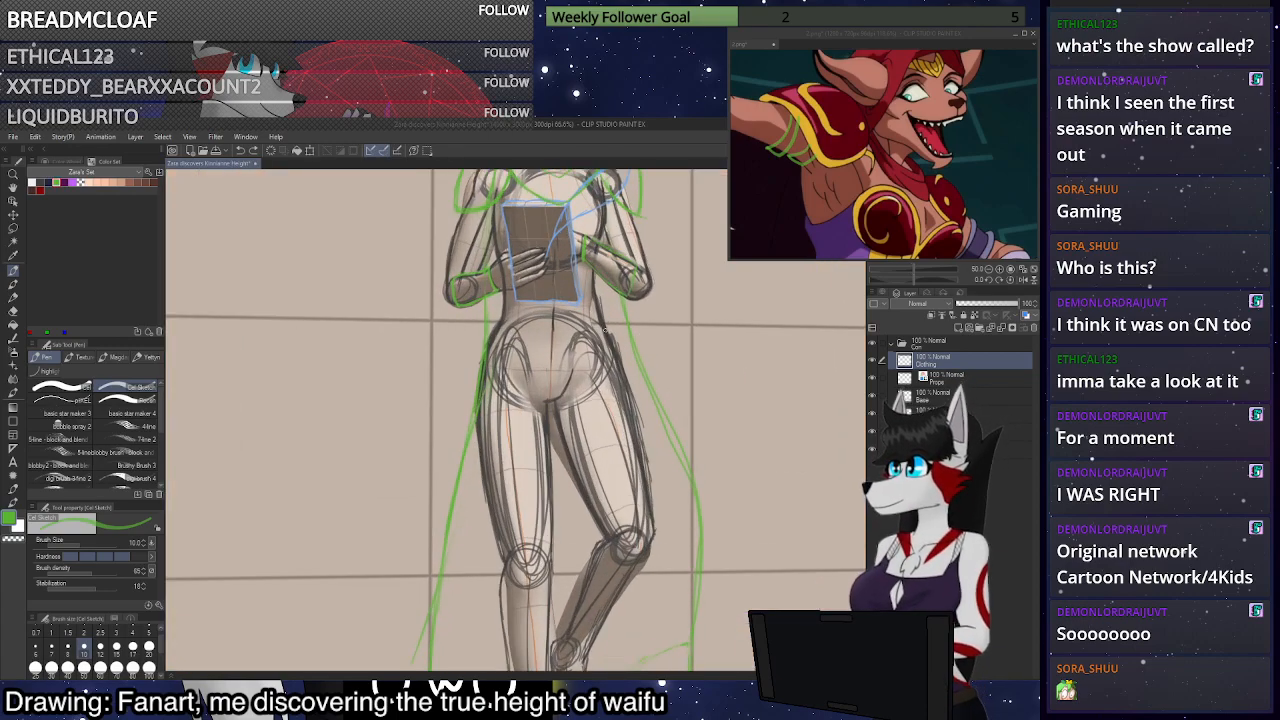
Sketch a green waist line across the hips and try a wrap outline reaching down to the upper thighs
{"action": "scroll", "coordinate": [600, 323], "scroll_direction": "up", "scroll_amount": 3}
{"action": "mouse_move", "coordinate": [602, 345]}
{"action": "left_mouse_down"}
{"action": "mouse_move", "coordinate": [506, 362]}
{"action": "mouse_move", "coordinate": [562, 360]}
{"action": "mouse_move", "coordinate": [422, 358]}
{"action": "left_mouse_up"}
{"action": "key", "text": "ctrl+z"}
{"action": "key", "text": "ctrl+z"}
{"action": "mouse_move", "coordinate": [610, 335]}
{"action": "left_mouse_down"}
{"action": "mouse_move", "coordinate": [406, 346]}
{"action": "mouse_move", "coordinate": [556, 358]}
{"action": "mouse_move", "coordinate": [626, 346]}
{"action": "mouse_move", "coordinate": [406, 350]}
{"action": "left_mouse_up"}
{"action": "key", "text": "ctrl+z"}
{"action": "key", "text": "ctrl+z"}
{"action": "mouse_move", "coordinate": [374, 473]}
{"action": "left_mouse_down"}
{"action": "mouse_move", "coordinate": [378, 530]}
{"action": "mouse_move", "coordinate": [655, 503]}
{"action": "mouse_move", "coordinate": [645, 412]}
{"action": "mouse_move", "coordinate": [612, 335]}
{"action": "left_mouse_up"}
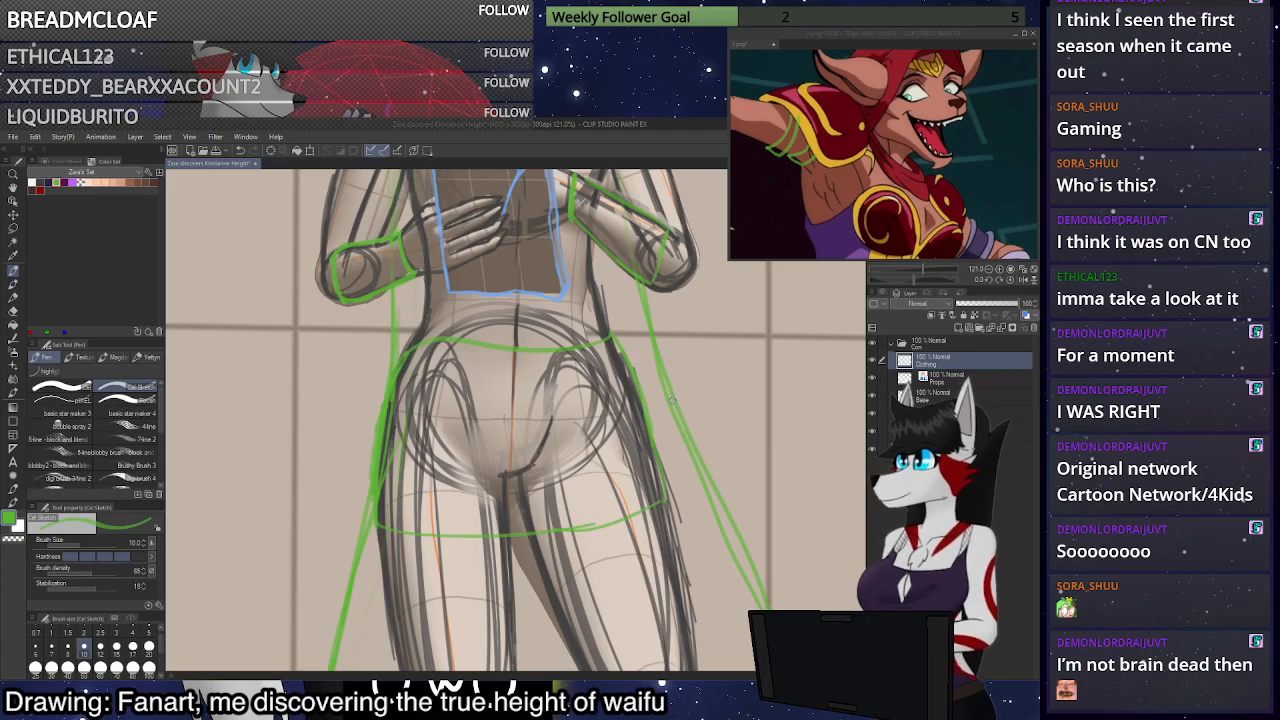
{"action": "scroll", "coordinate": [672, 400], "scroll_direction": "down", "scroll_amount": 3}
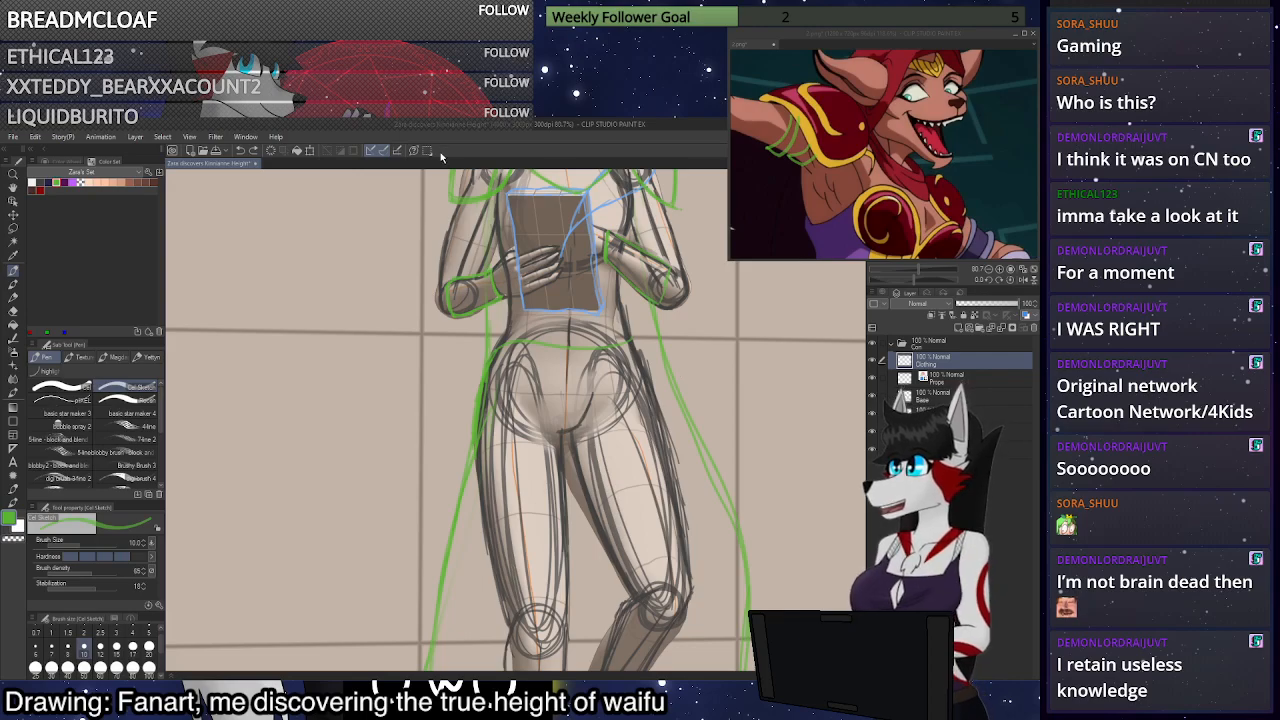
Examine the red sash, its chain and the hanging cloth around the hips in the reference image
{"action": "left_click", "coordinate": [877, 148]}
{"action": "left_click_drag", "start_coordinate": [884, 225], "coordinate": [930, 120]}
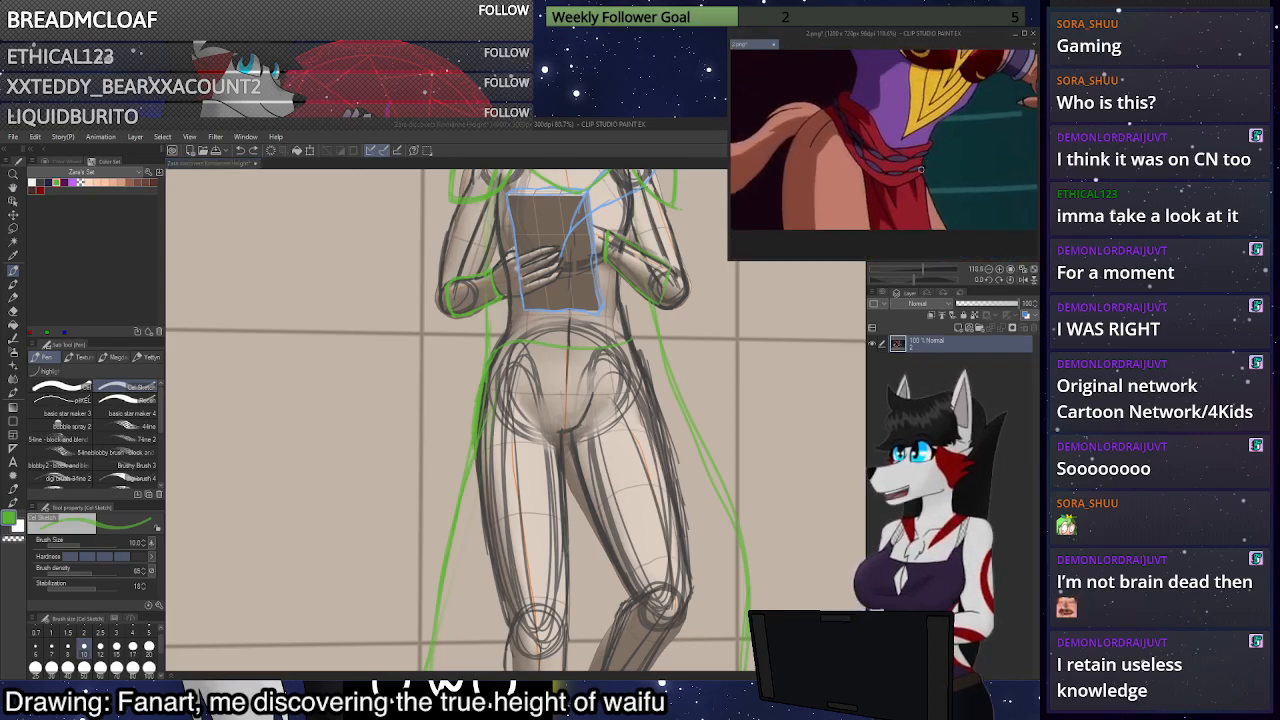
{"action": "scroll", "coordinate": [918, 175], "scroll_direction": "up", "scroll_amount": 1}
{"action": "scroll", "coordinate": [918, 175], "scroll_direction": "up", "scroll_amount": 2}
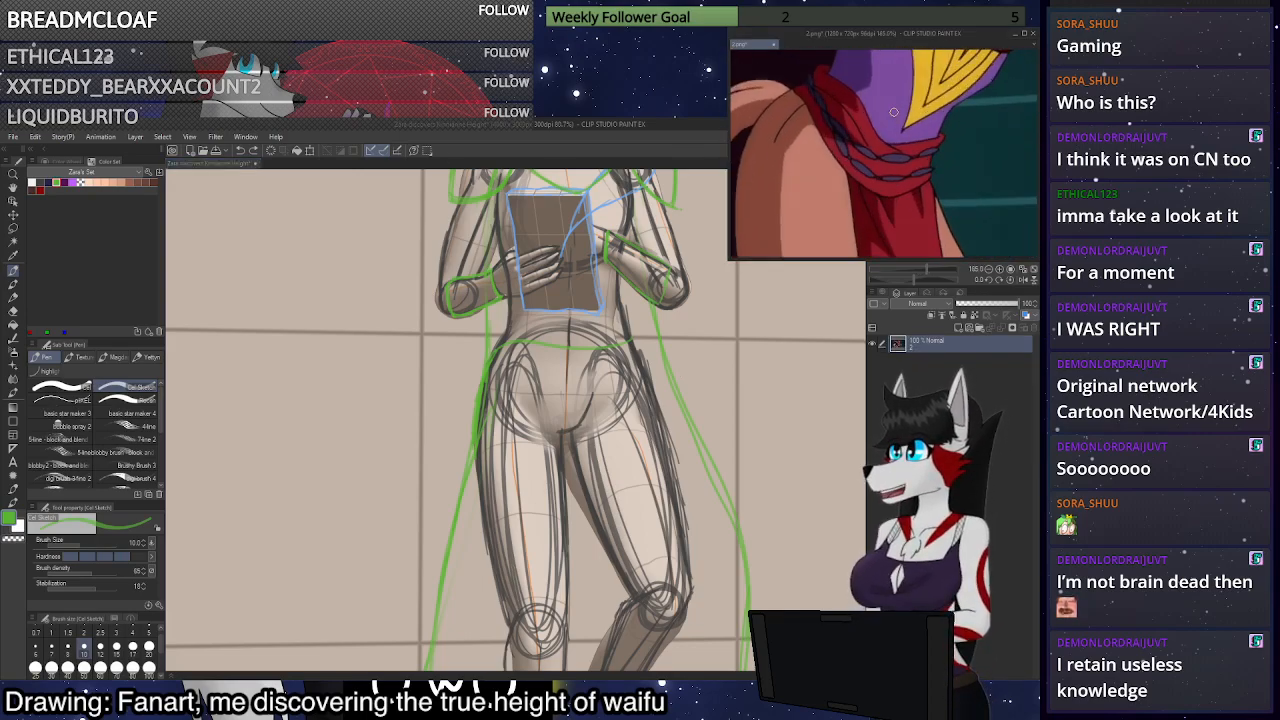
{"action": "scroll", "coordinate": [910, 150], "scroll_direction": "down", "scroll_amount": 3}
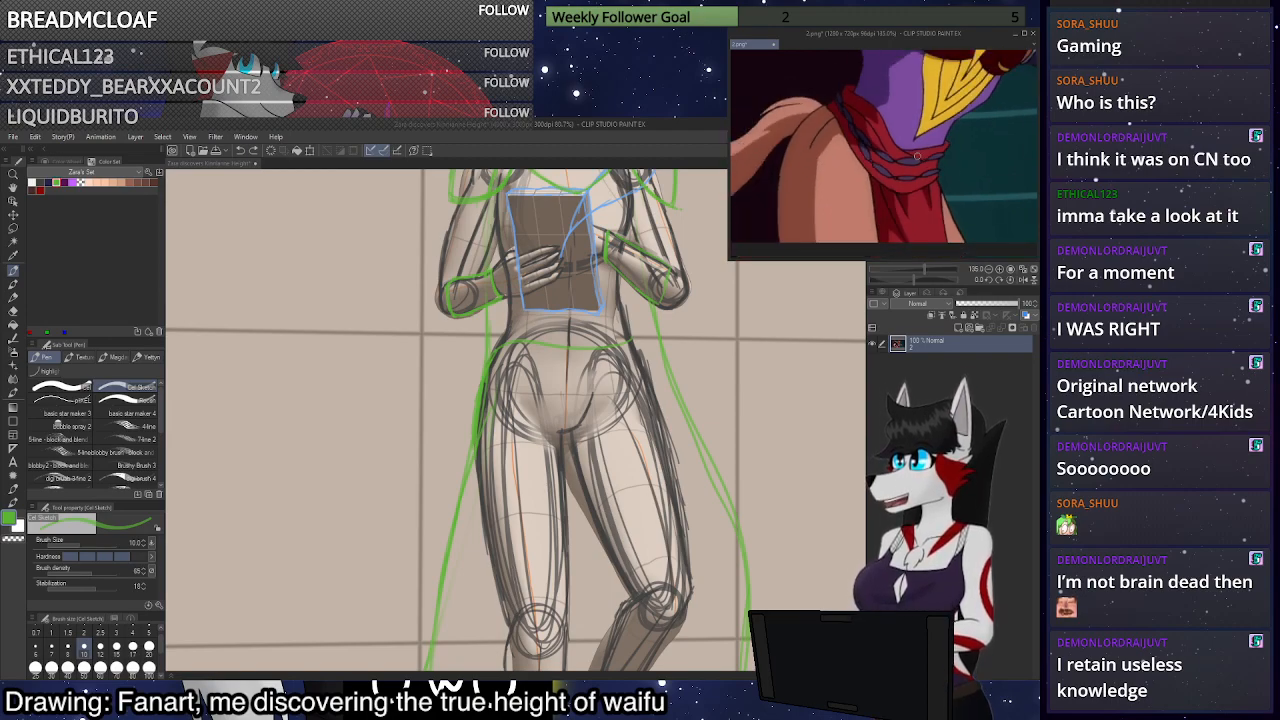
{"action": "scroll", "coordinate": [1011, 97], "scroll_direction": "up", "scroll_amount": 2}
{"action": "scroll", "coordinate": [976, 123], "scroll_direction": "down", "scroll_amount": 2}
{"action": "scroll", "coordinate": [945, 180], "scroll_direction": "up", "scroll_amount": 2}
{"action": "scroll", "coordinate": [925, 215], "scroll_direction": "down", "scroll_amount": 2}
{"action": "scroll", "coordinate": [912, 240], "scroll_direction": "up", "scroll_amount": 2}
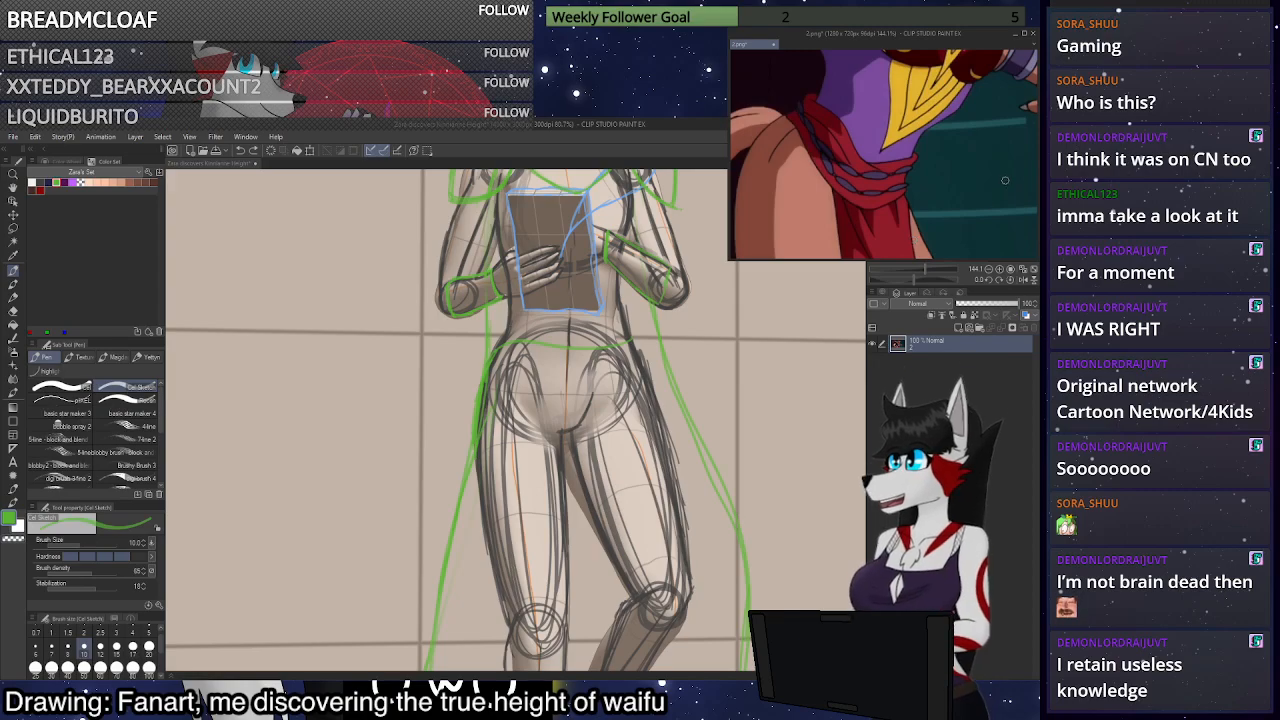
{"action": "scroll", "coordinate": [1005, 180], "scroll_direction": "up", "scroll_amount": 2}
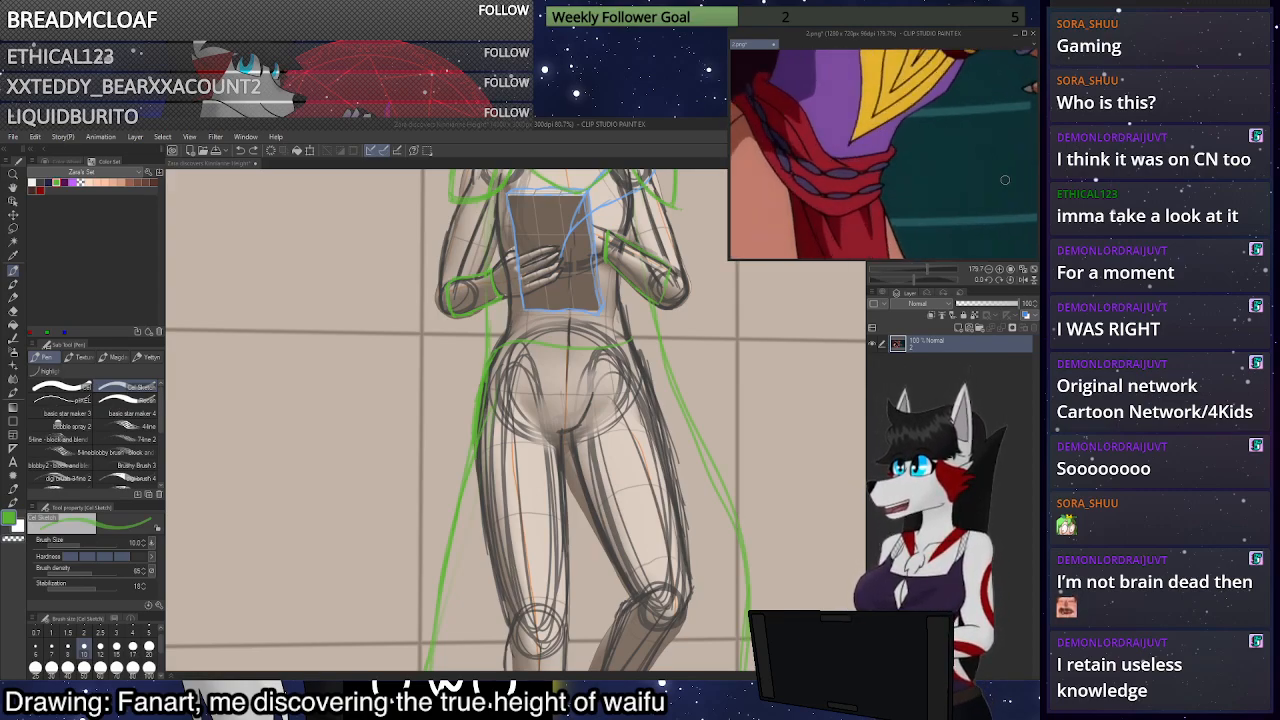
{"action": "scroll", "coordinate": [1002, 181], "scroll_direction": "down", "scroll_amount": 5}
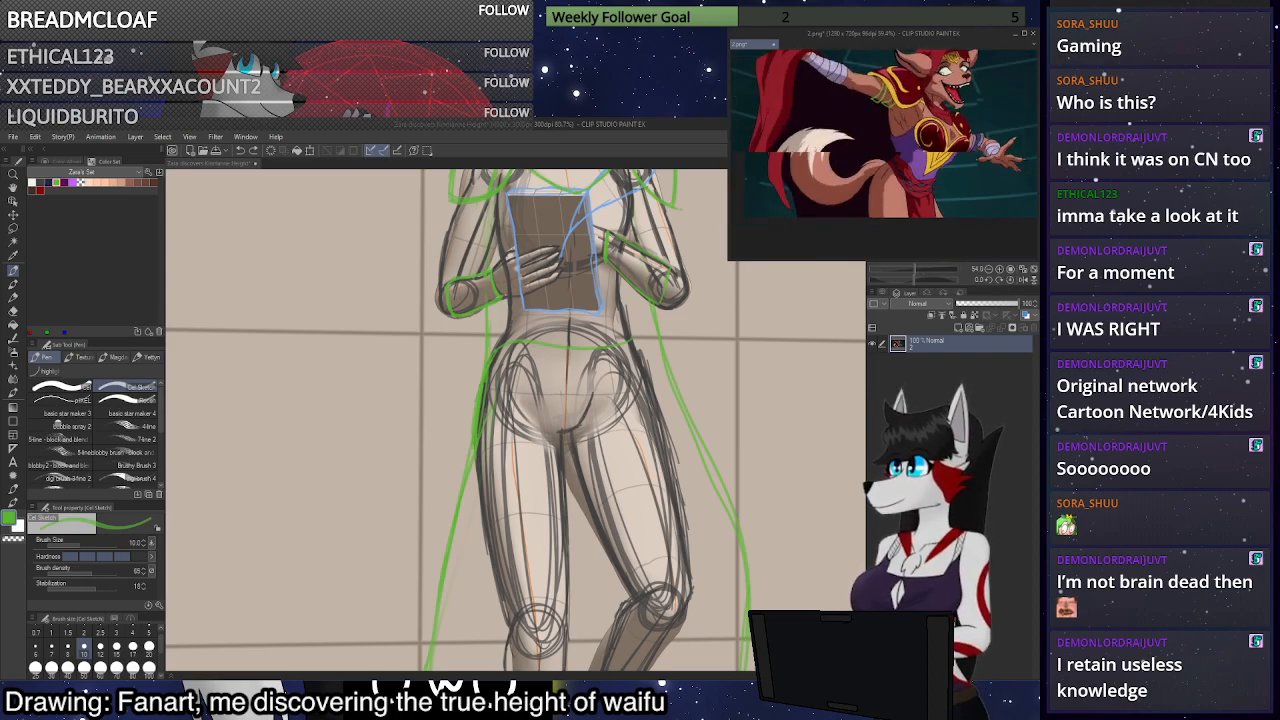
{"action": "scroll", "coordinate": [987, 84], "scroll_direction": "up", "scroll_amount": 3}
{"action": "scroll", "coordinate": [987, 84], "scroll_direction": "up", "scroll_amount": 2}
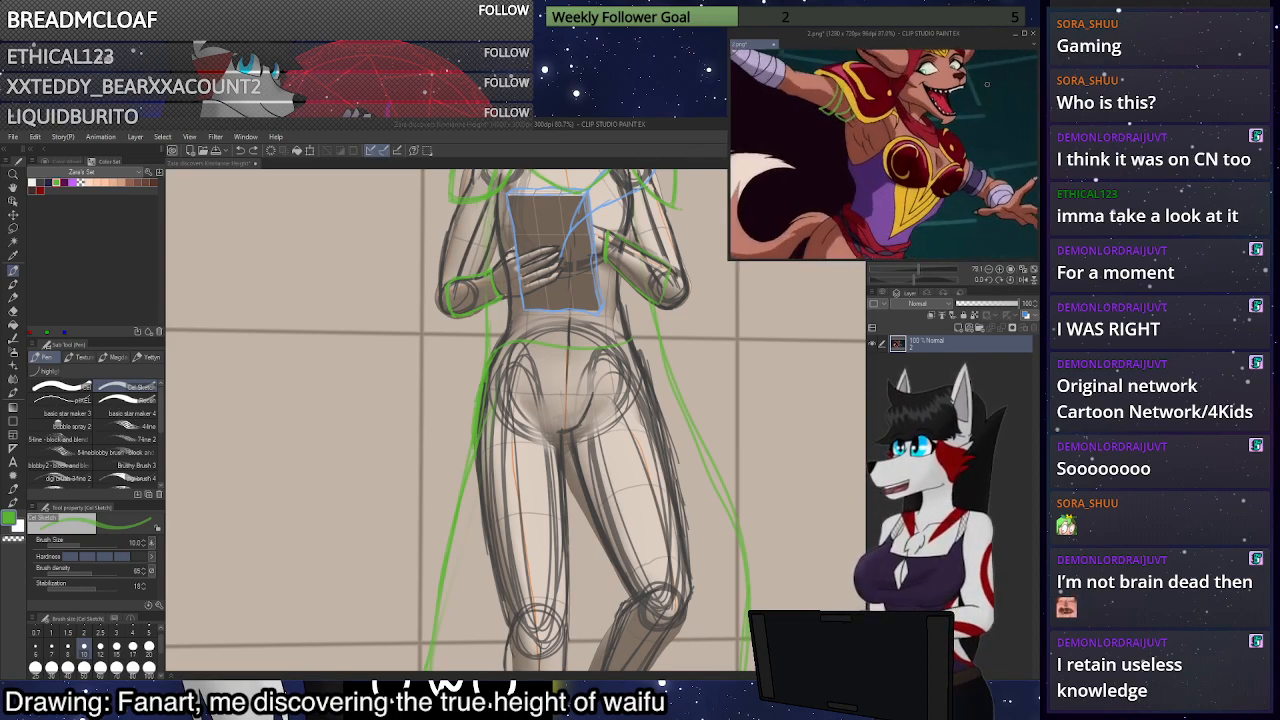
{"action": "scroll", "coordinate": [985, 132], "scroll_direction": "down", "scroll_amount": 3}
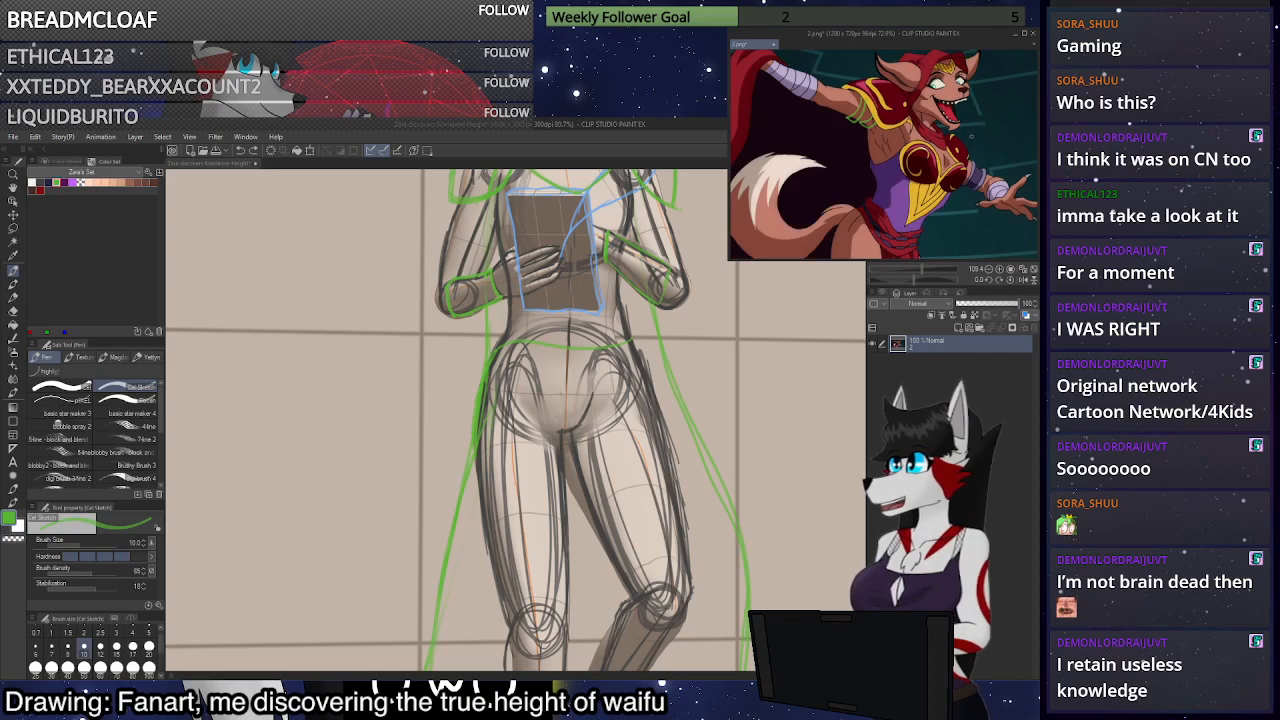
{"action": "scroll", "coordinate": [980, 203], "scroll_direction": "up", "scroll_amount": 5}
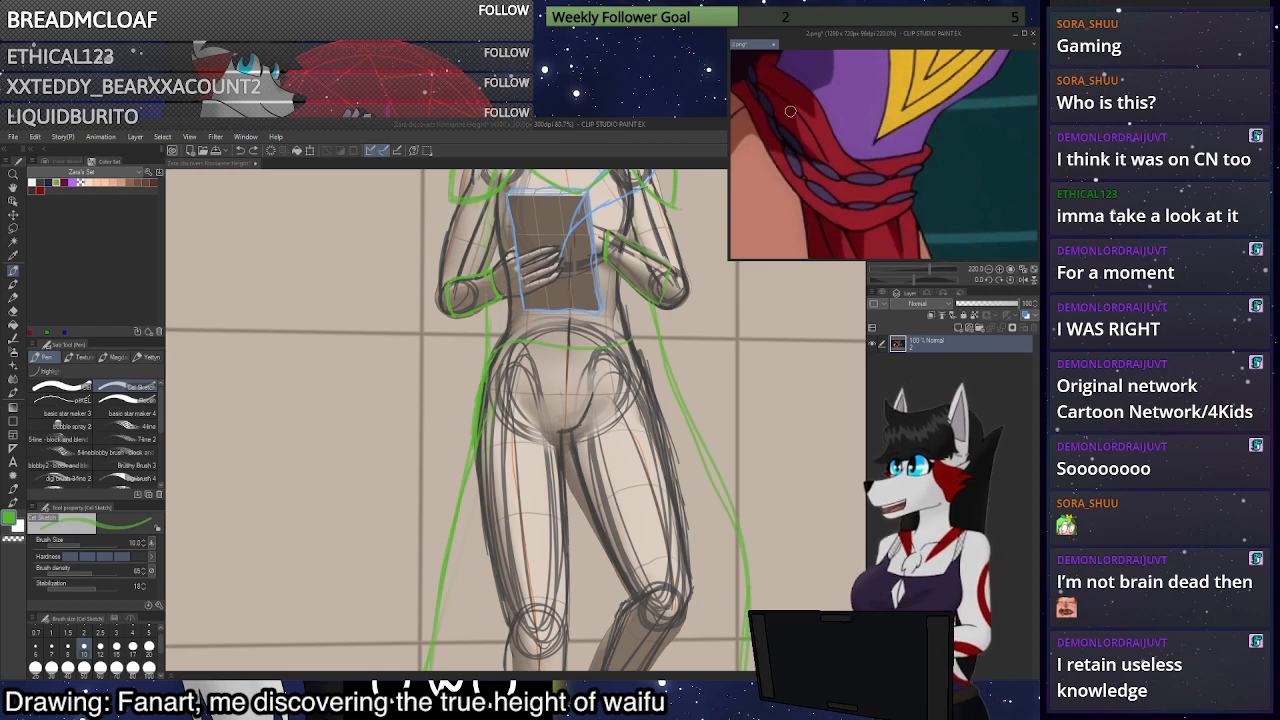
Sketch the hip sash's sides and its curved lower edge at crotch height, closing the outline around the hips
{"action": "left_click", "coordinate": [634, 348]}
{"action": "scroll", "coordinate": [634, 348], "scroll_direction": "up", "scroll_amount": 1}
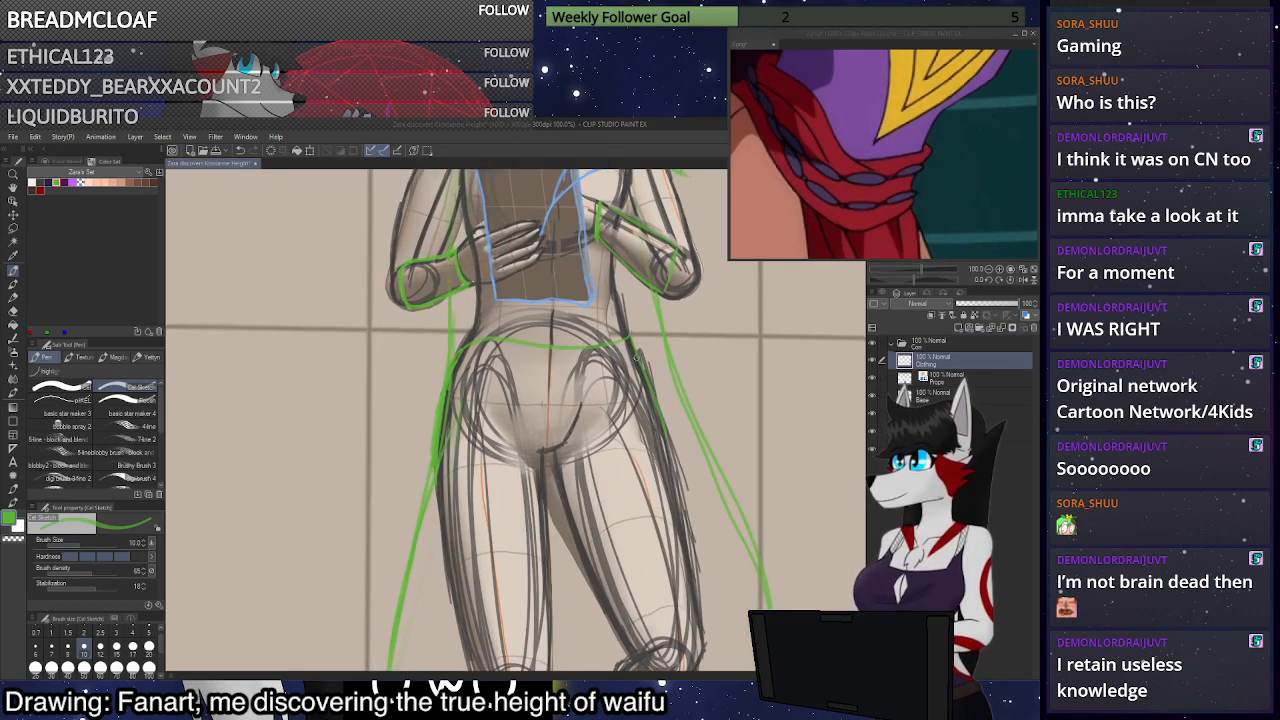
{"action": "key", "text": "ctrl+z"}
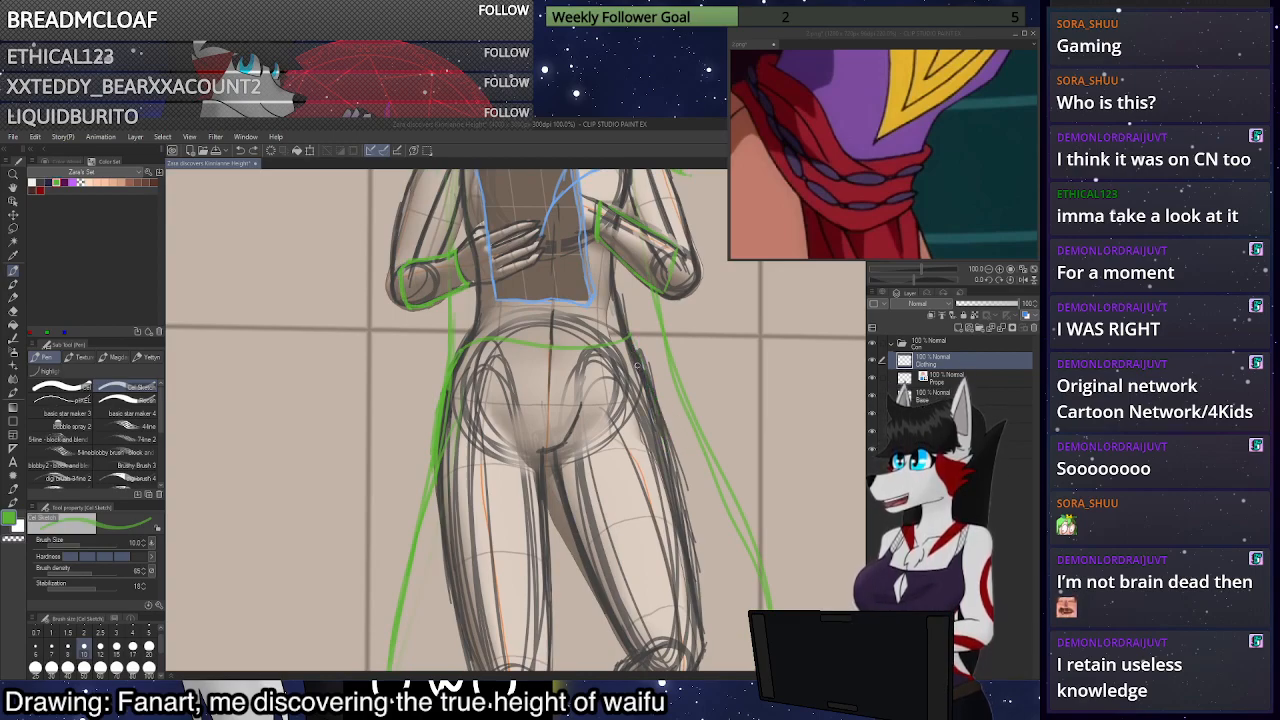
{"action": "left_click_drag", "start_coordinate": [706, 414], "coordinate": [506, 430]}
{"action": "key", "text": "ctrl+z"}
{"action": "left_click_drag", "start_coordinate": [468, 345], "coordinate": [438, 448]}
{"action": "mouse_move", "coordinate": [438, 446]}
{"action": "left_mouse_down"}
{"action": "mouse_move", "coordinate": [558, 464]}
{"action": "mouse_move", "coordinate": [670, 430]}
{"action": "left_mouse_up"}
{"action": "key", "text": "ctrl+z"}
{"action": "mouse_move", "coordinate": [665, 418]}
{"action": "left_mouse_down"}
{"action": "mouse_move", "coordinate": [641, 368]}
{"action": "mouse_move", "coordinate": [665, 431]}
{"action": "mouse_move", "coordinate": [632, 340]}
{"action": "left_mouse_up"}
{"action": "key", "text": "ctrl+z"}
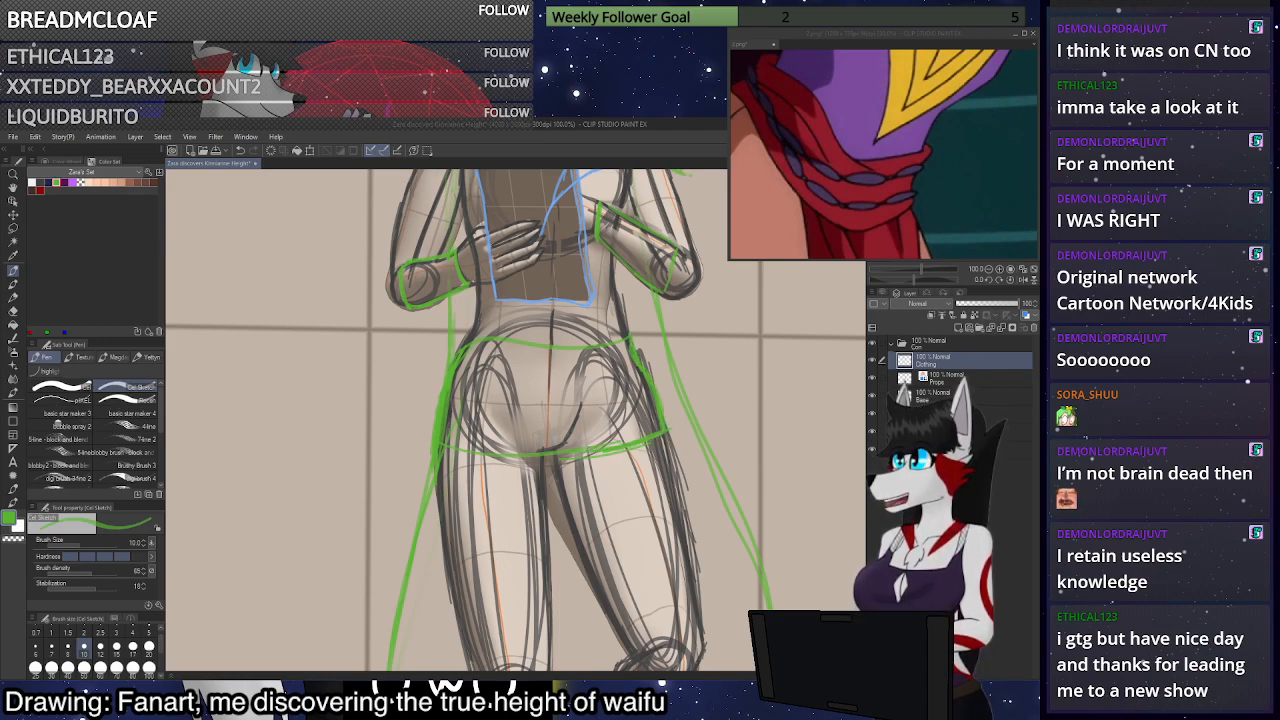
Reinforce the hip sash's outer and lower edges and sketch a curved fold line across its middle
{"action": "mouse_move", "coordinate": [451, 412]}
{"action": "left_mouse_down"}
{"action": "mouse_move", "coordinate": [421, 429]}
{"action": "mouse_move", "coordinate": [476, 346]}
{"action": "mouse_move", "coordinate": [428, 403]}
{"action": "mouse_move", "coordinate": [452, 393]}
{"action": "mouse_move", "coordinate": [456, 370]}
{"action": "mouse_move", "coordinate": [432, 422]}
{"action": "mouse_move", "coordinate": [465, 345]}
{"action": "mouse_move", "coordinate": [441, 430]}
{"action": "left_mouse_up"}
{"action": "key", "text": "c"}
{"action": "left_click_drag", "start_coordinate": [446, 390], "coordinate": [436, 432]}
{"action": "key", "text": "ctrl+z"}
{"action": "key", "text": "ctrl+z"}
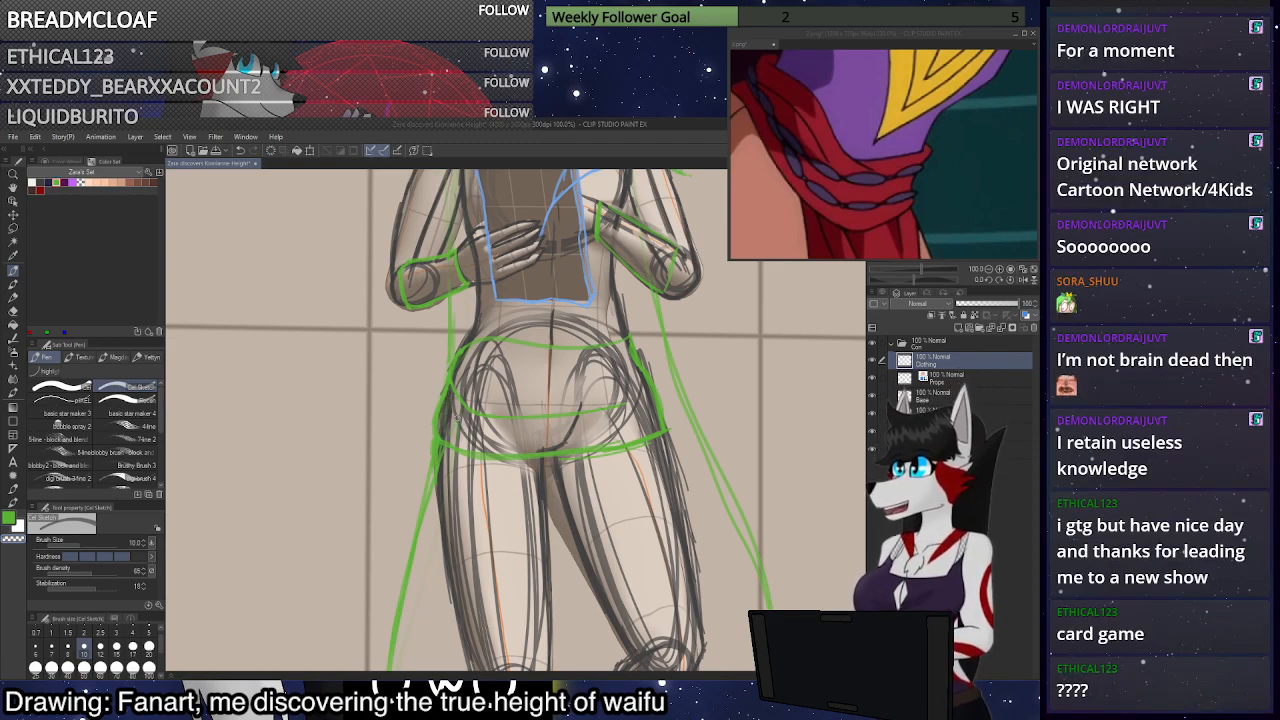
Sketch a second fold from the bent-leg hip toward the sash's centre and refine the sash outline beside it
{"action": "scroll", "coordinate": [458, 419], "scroll_direction": "down", "scroll_amount": 3}
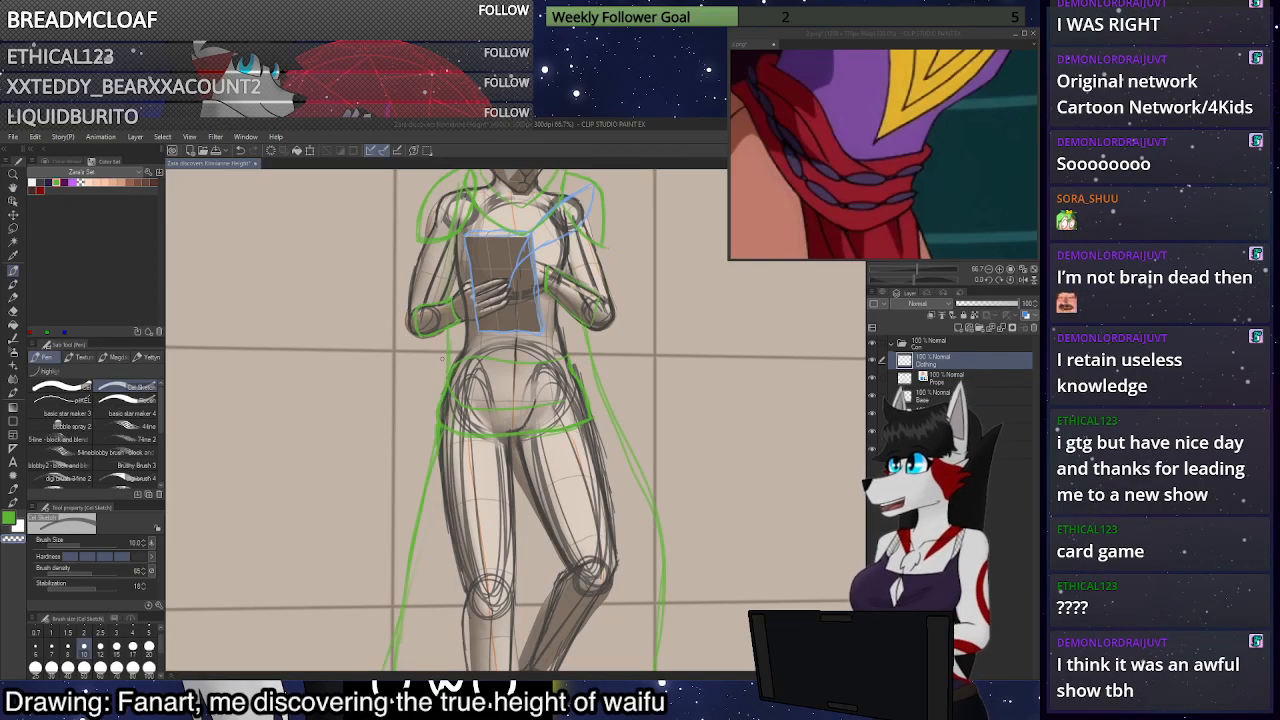
{"action": "scroll", "coordinate": [442, 358], "scroll_direction": "up", "scroll_amount": 5}
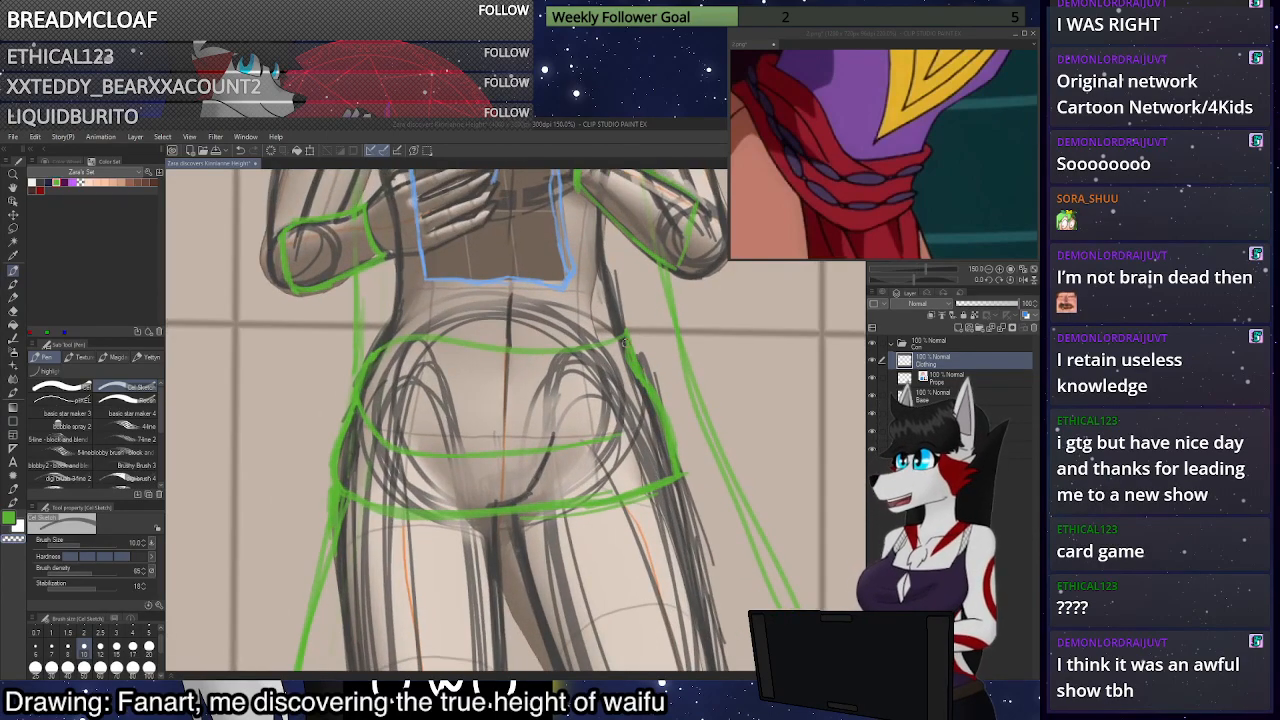
{"action": "mouse_move", "coordinate": [627, 347]}
{"action": "left_mouse_down"}
{"action": "mouse_move", "coordinate": [648, 384]}
{"action": "mouse_move", "coordinate": [505, 426]}
{"action": "mouse_move", "coordinate": [647, 389]}
{"action": "left_mouse_up"}
{"action": "key", "text": "c"}
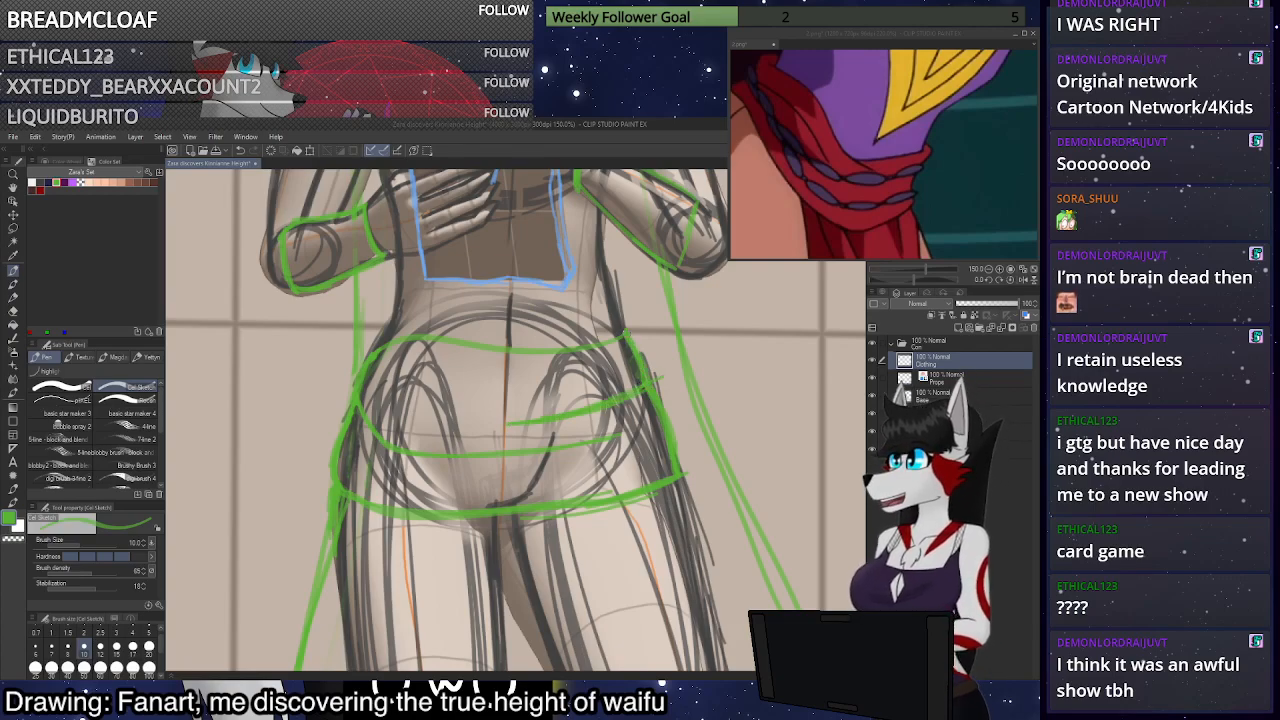
{"action": "left_click_drag", "start_coordinate": [630, 322], "coordinate": [641, 375]}
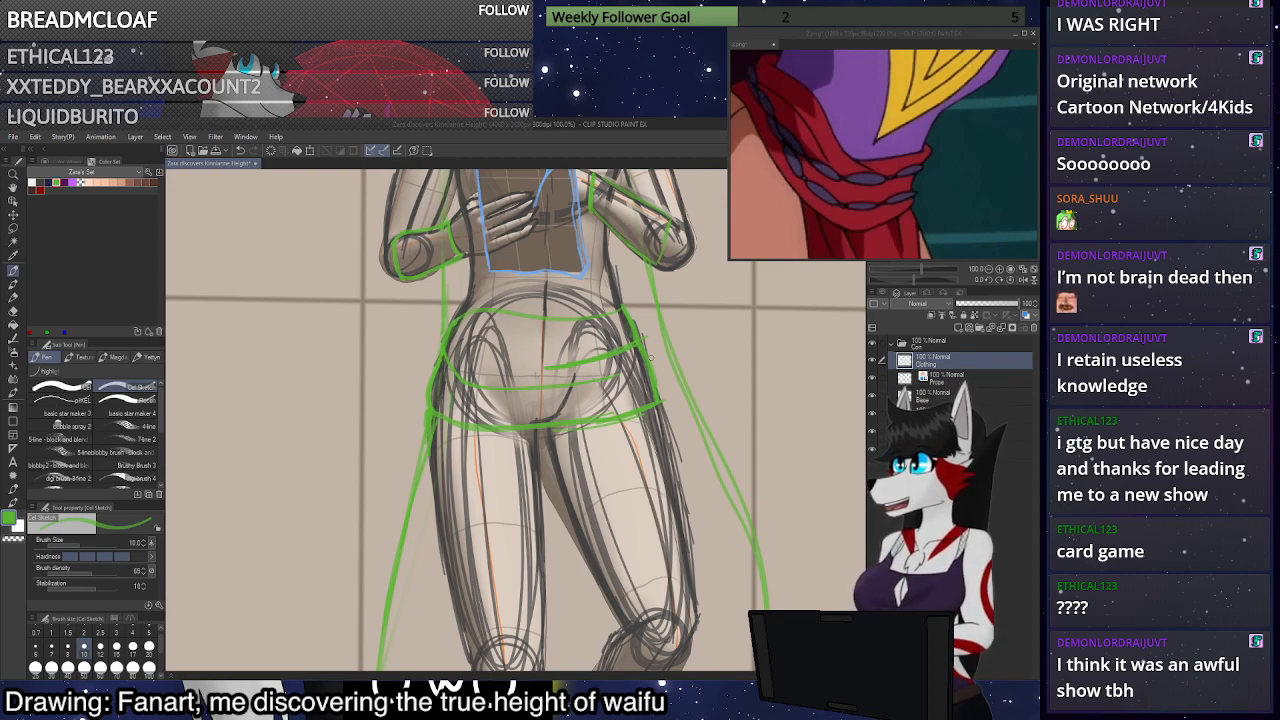
{"action": "left_click_drag", "start_coordinate": [606, 359], "coordinate": [575, 370]}
{"action": "key", "text": "ctrl+z"}
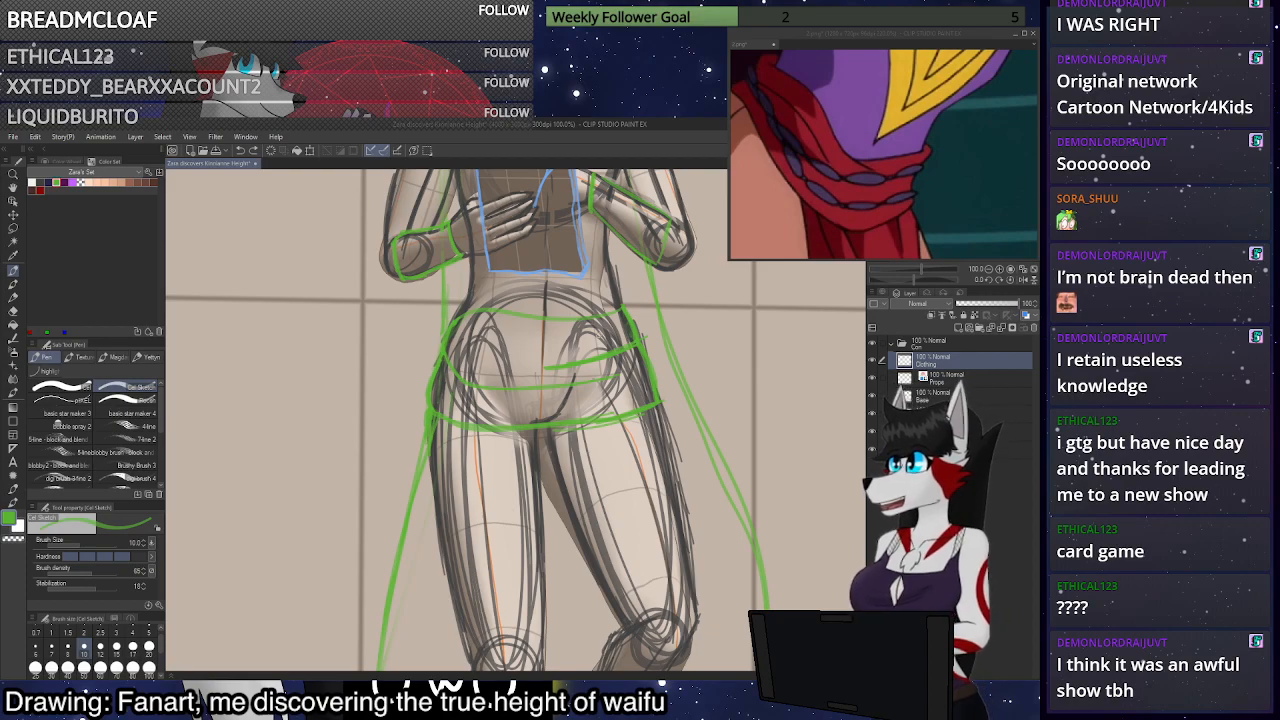
Sketch the two long side edges of the front cloth panel, hanging from the sash over the thighs toward the feet
{"action": "scroll", "coordinate": [603, 340], "scroll_direction": "up", "scroll_amount": 2}
{"action": "scroll", "coordinate": [603, 340], "scroll_direction": "down", "scroll_amount": 3}
{"action": "scroll", "coordinate": [838, 600], "scroll_direction": "down", "scroll_amount": 4}
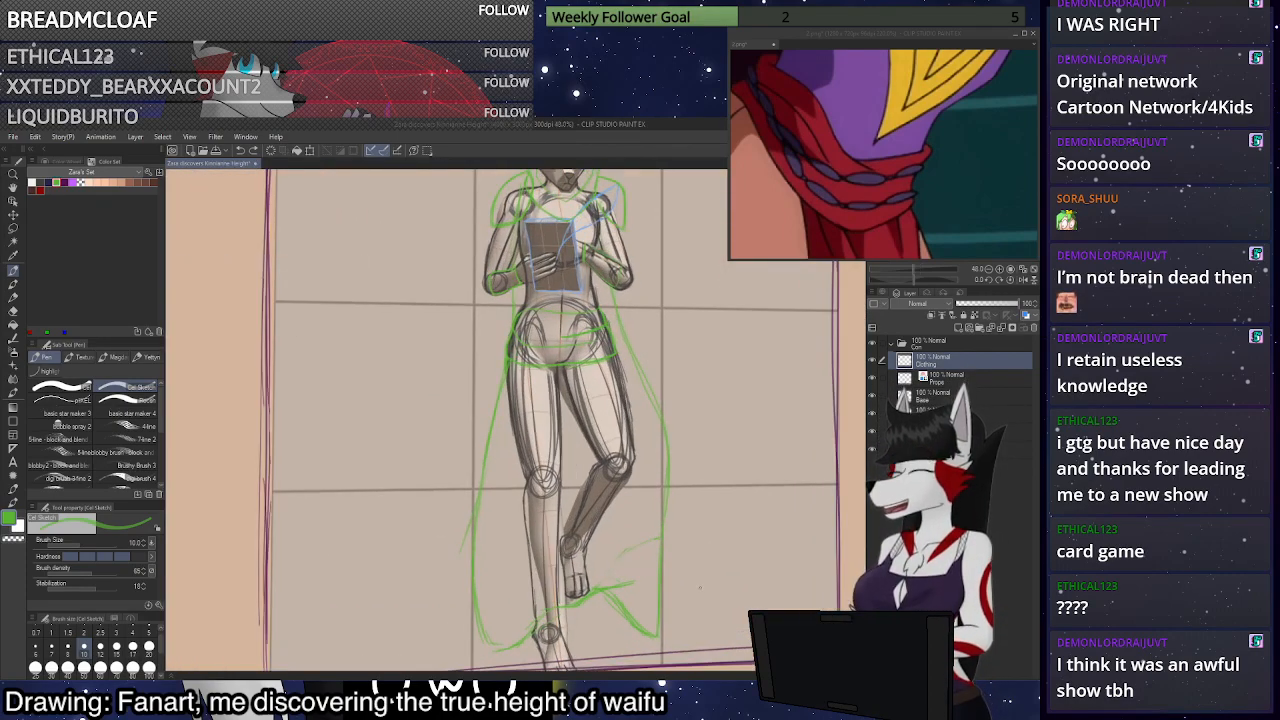
{"action": "scroll", "coordinate": [673, 490], "scroll_direction": "down", "scroll_amount": 3}
{"action": "scroll", "coordinate": [705, 551], "scroll_direction": "up", "scroll_amount": 3}
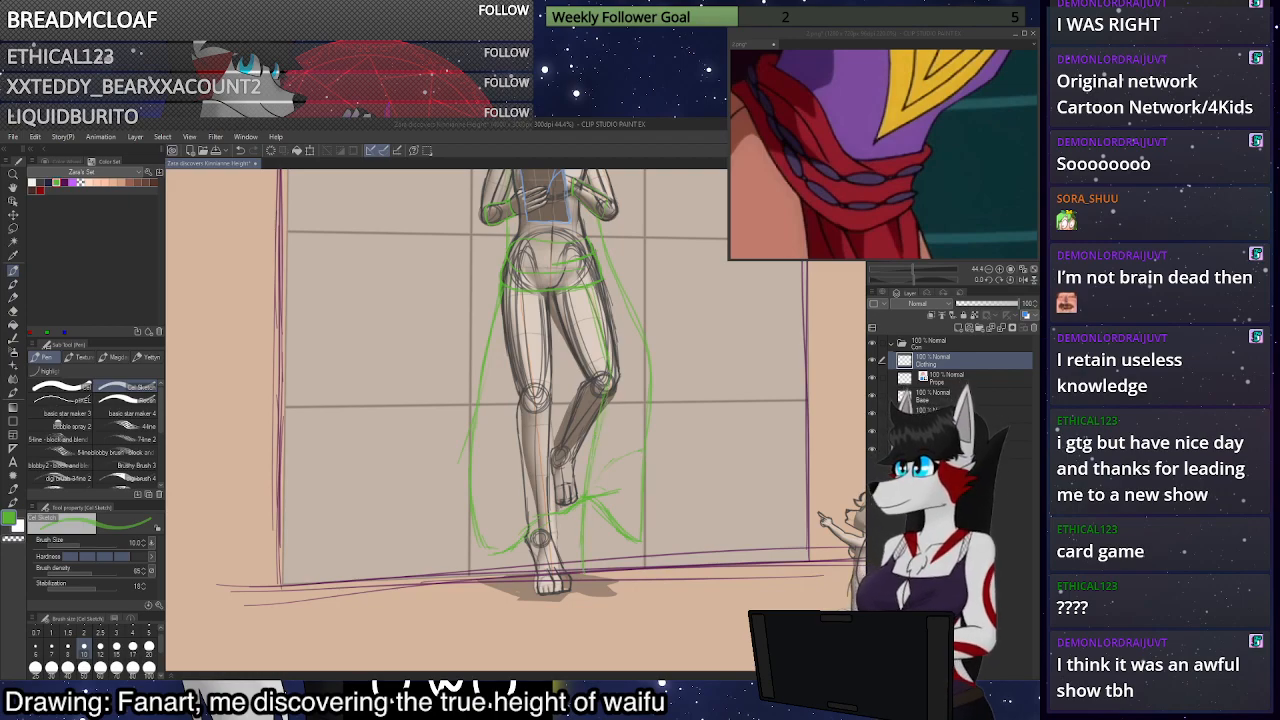
{"action": "left_click_drag", "start_coordinate": [589, 303], "coordinate": [601, 343]}
{"action": "left_click_drag", "start_coordinate": [525, 302], "coordinate": [531, 372]}
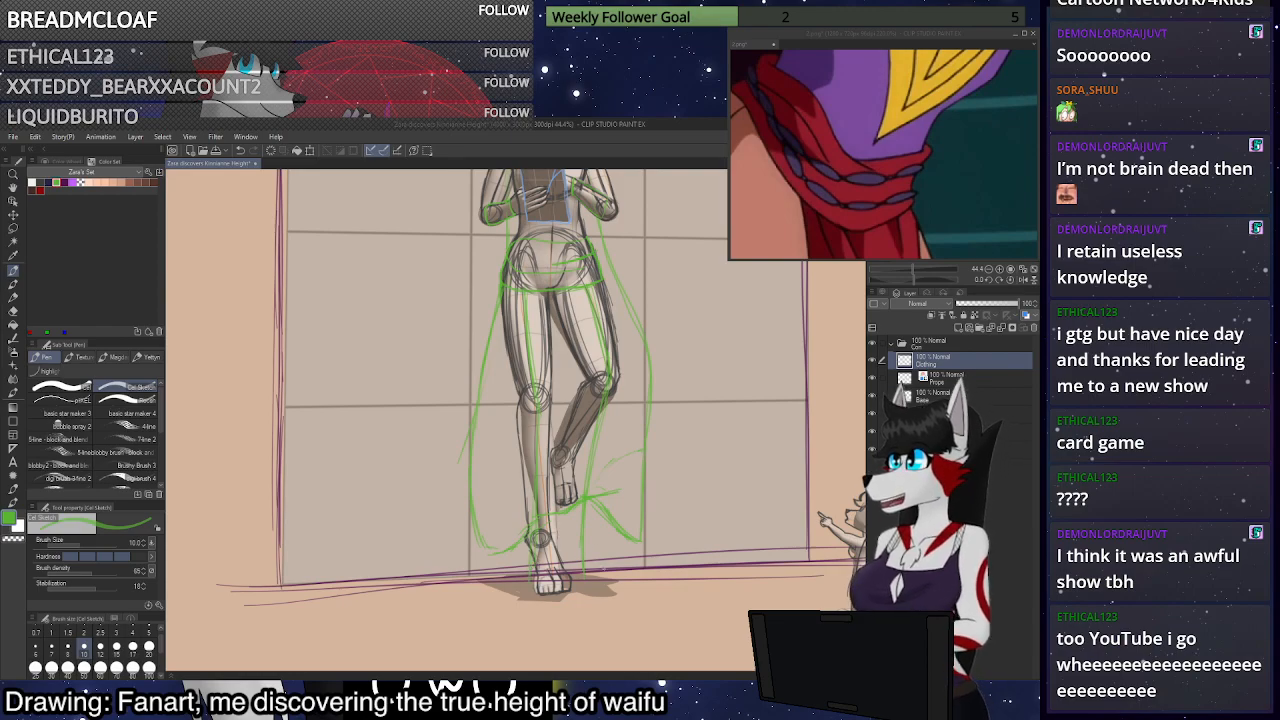
Redraw the lower side edge of the front cloth panel and sketch its hem across the standing foot
{"action": "scroll", "coordinate": [609, 572], "scroll_direction": "up", "scroll_amount": 3}
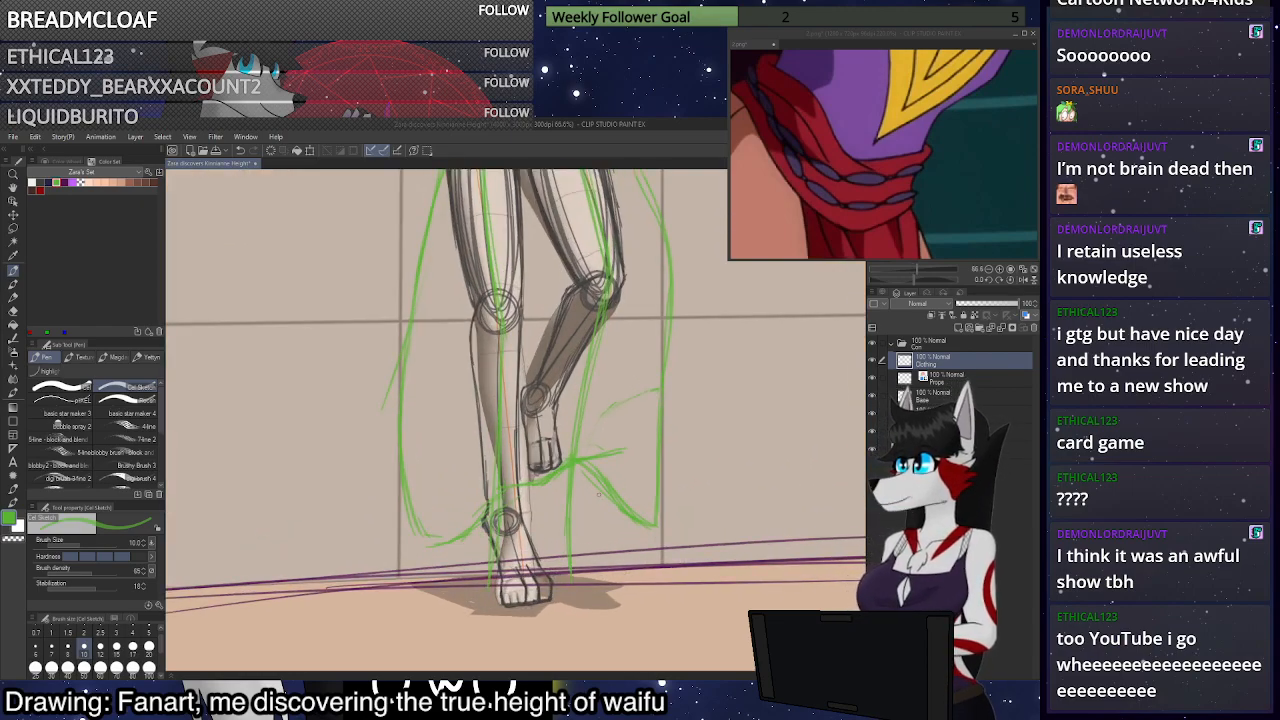
{"action": "scroll", "coordinate": [598, 494], "scroll_direction": "up", "scroll_amount": 1}
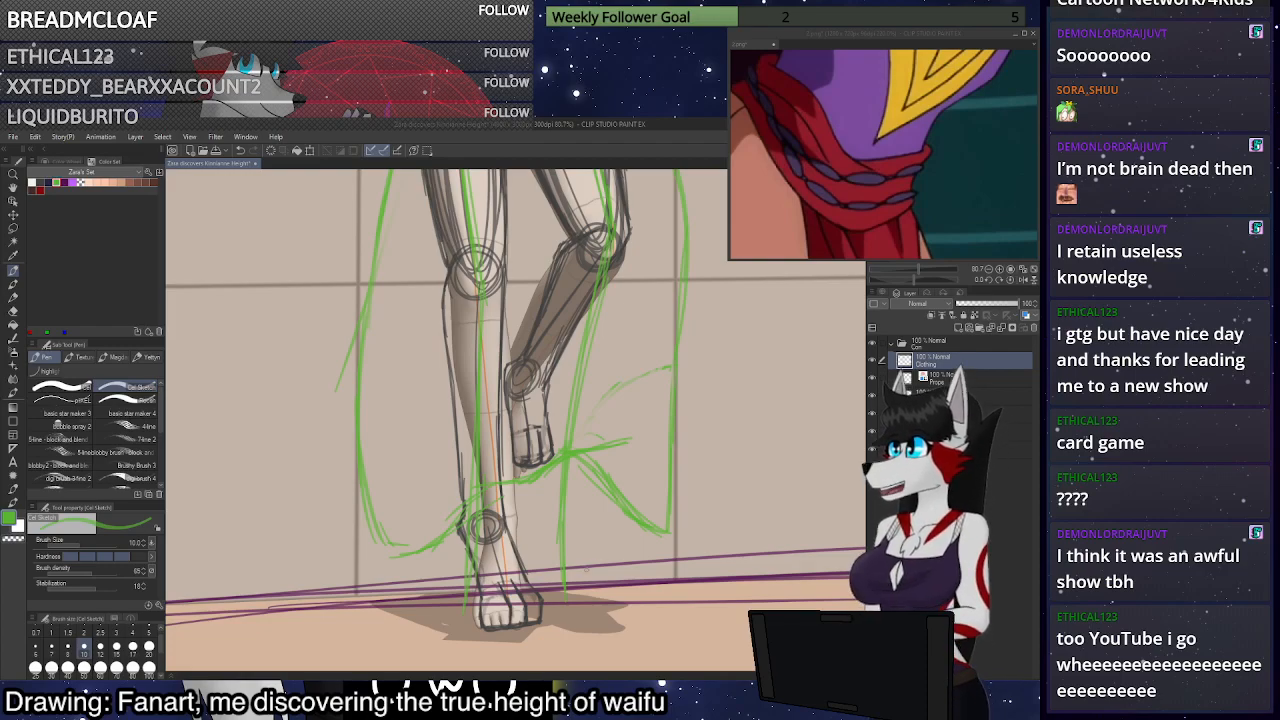
{"action": "scroll", "coordinate": [560, 604], "scroll_direction": "down", "scroll_amount": 2}
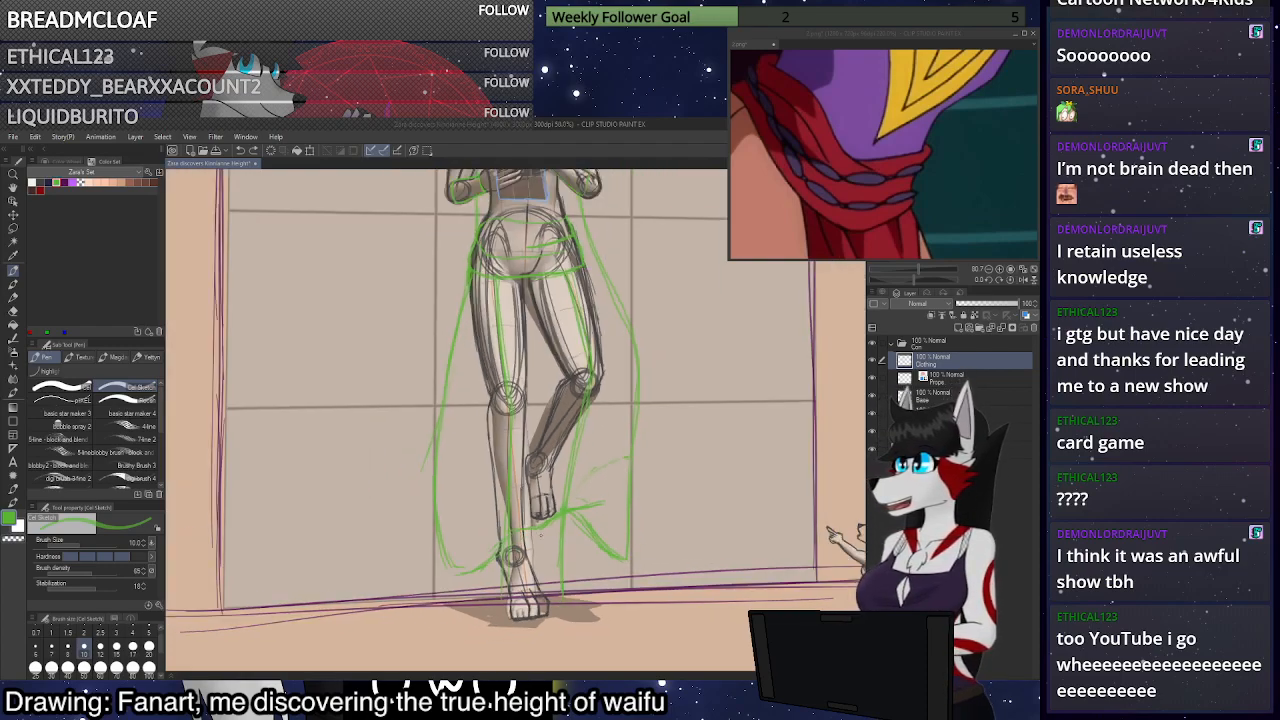
{"action": "key", "text": "c"}
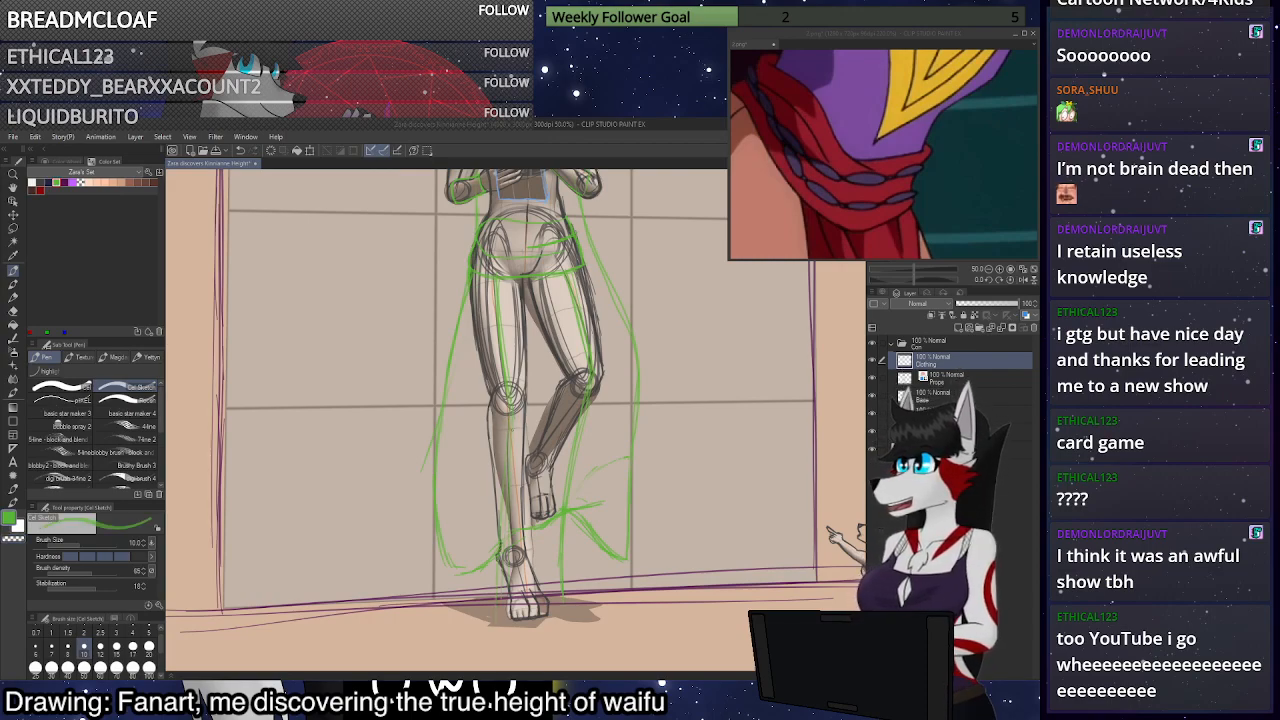
{"action": "left_click_drag", "start_coordinate": [583, 434], "coordinate": [565, 598]}
{"action": "key", "text": "ctrl+z"}
{"action": "left_click_drag", "start_coordinate": [580, 450], "coordinate": [565, 603]}
{"action": "left_click_drag", "start_coordinate": [456, 604], "coordinate": [554, 595]}
{"action": "key", "text": "c"}
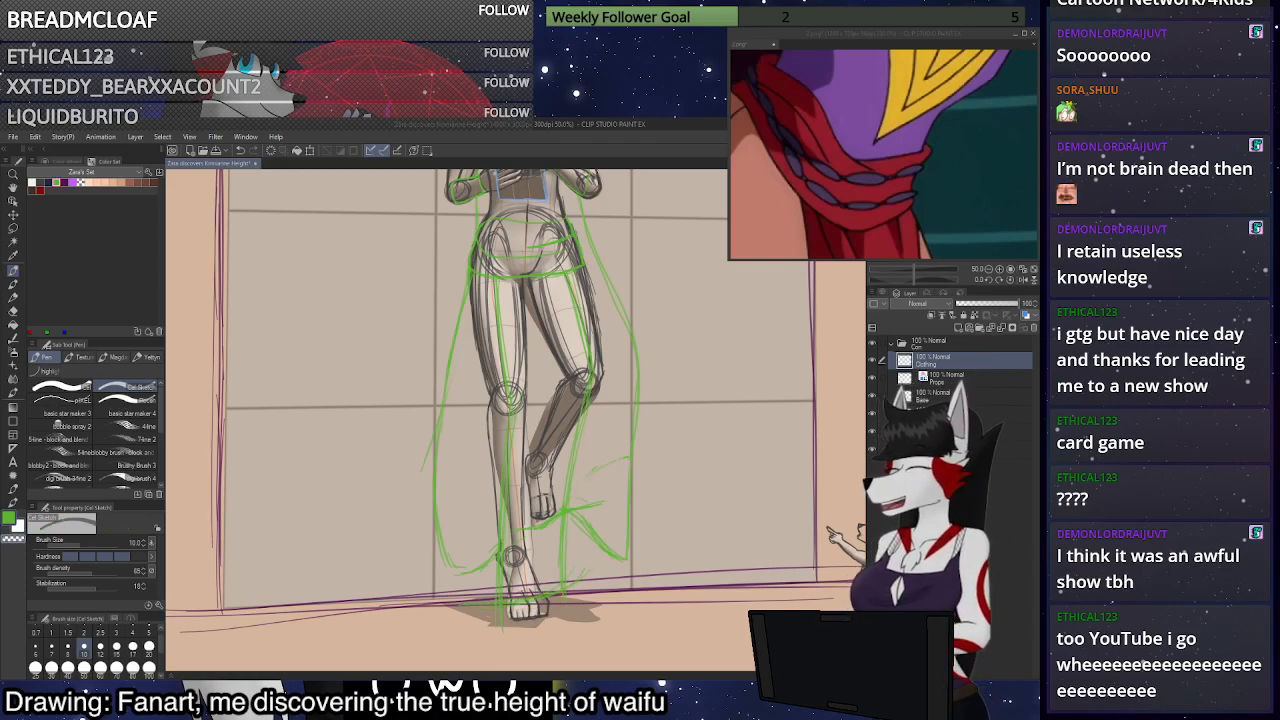
{"action": "scroll", "coordinate": [590, 500], "scroll_direction": "down", "scroll_amount": 4}
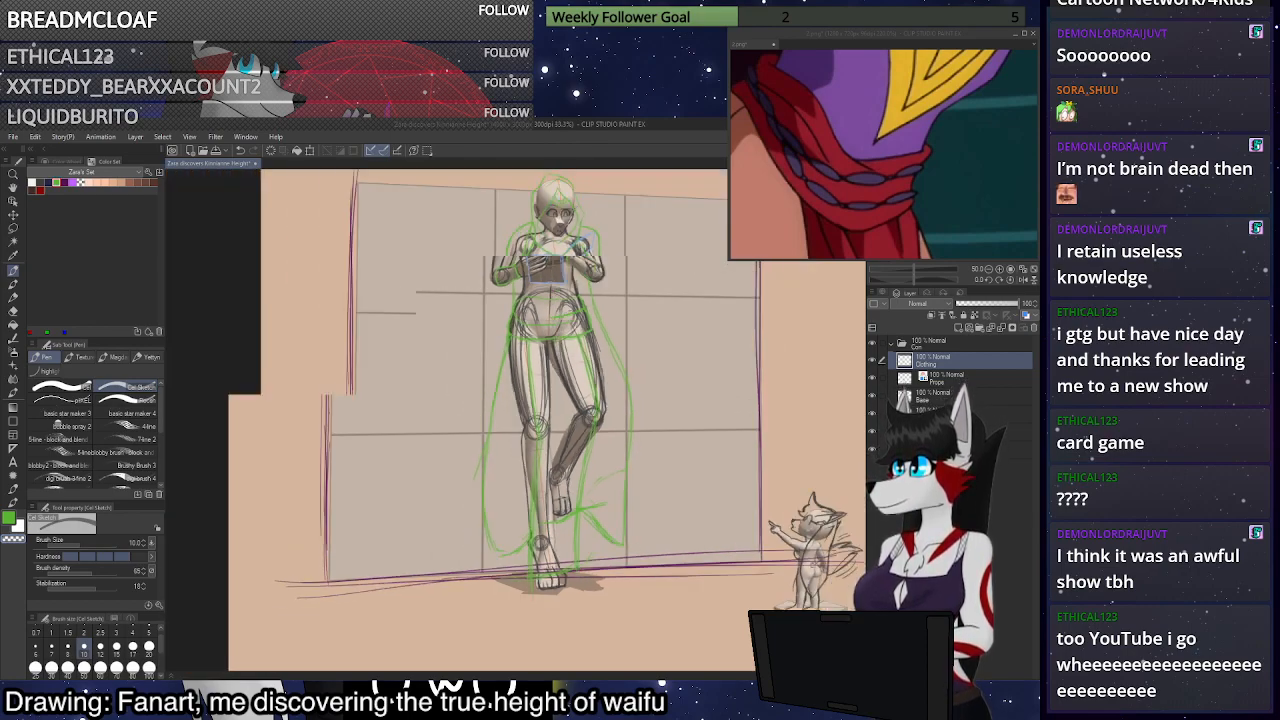
{"action": "scroll", "coordinate": [573, 385], "scroll_direction": "up", "scroll_amount": 5}
{"action": "key", "text": "c"}
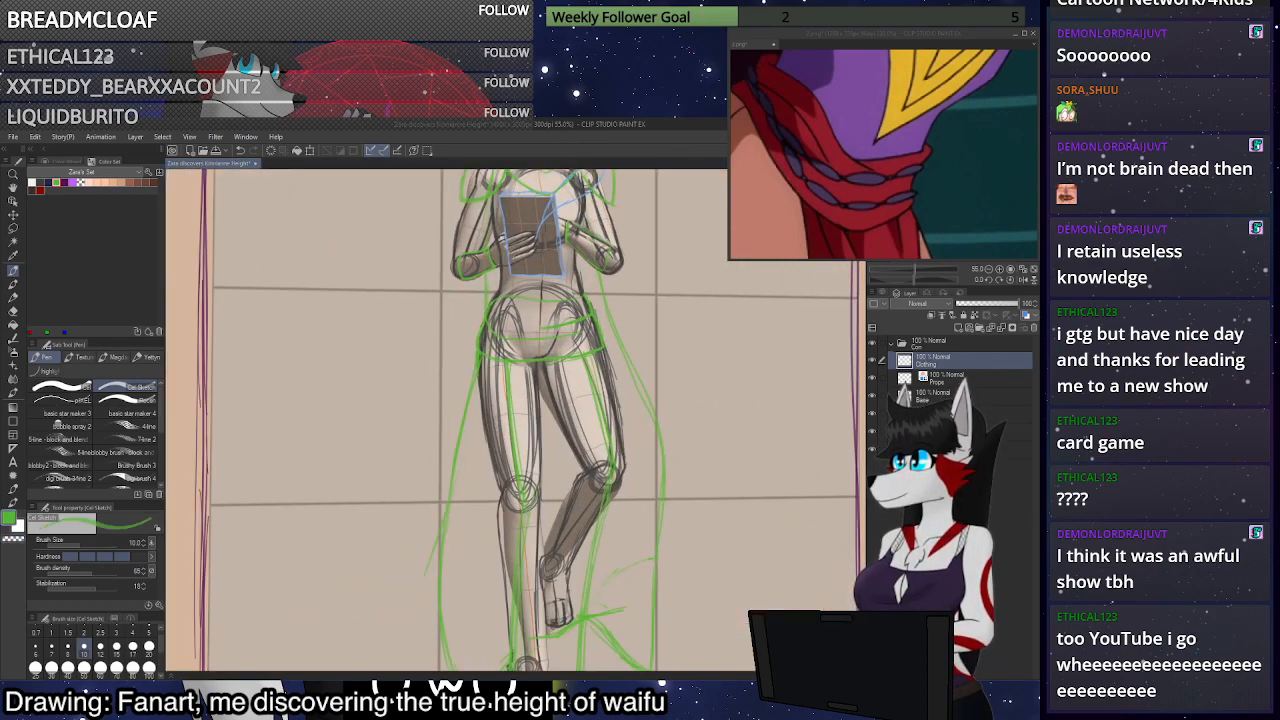
Sketch cloth folds along the bent leg's inner thigh and from its knee across toward the standing leg
{"action": "scroll", "coordinate": [584, 324], "scroll_direction": "down", "scroll_amount": 2}
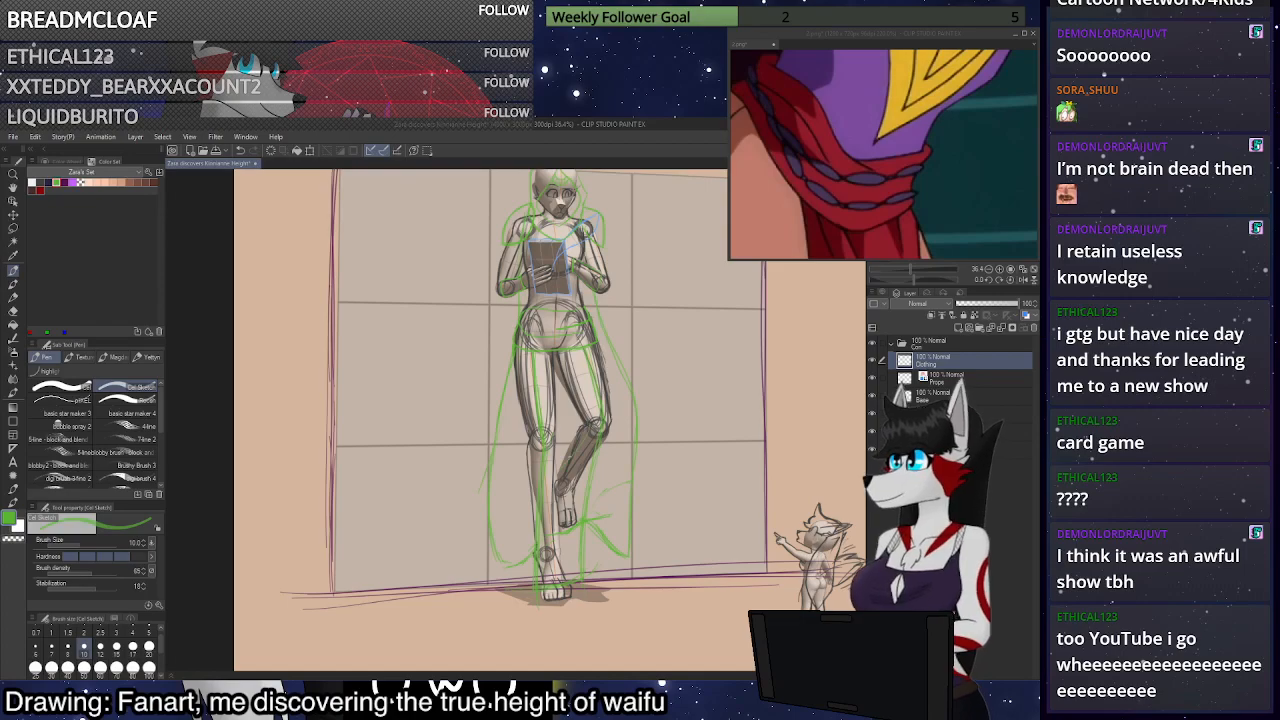
{"action": "scroll", "coordinate": [589, 412], "scroll_direction": "up", "scroll_amount": 4}
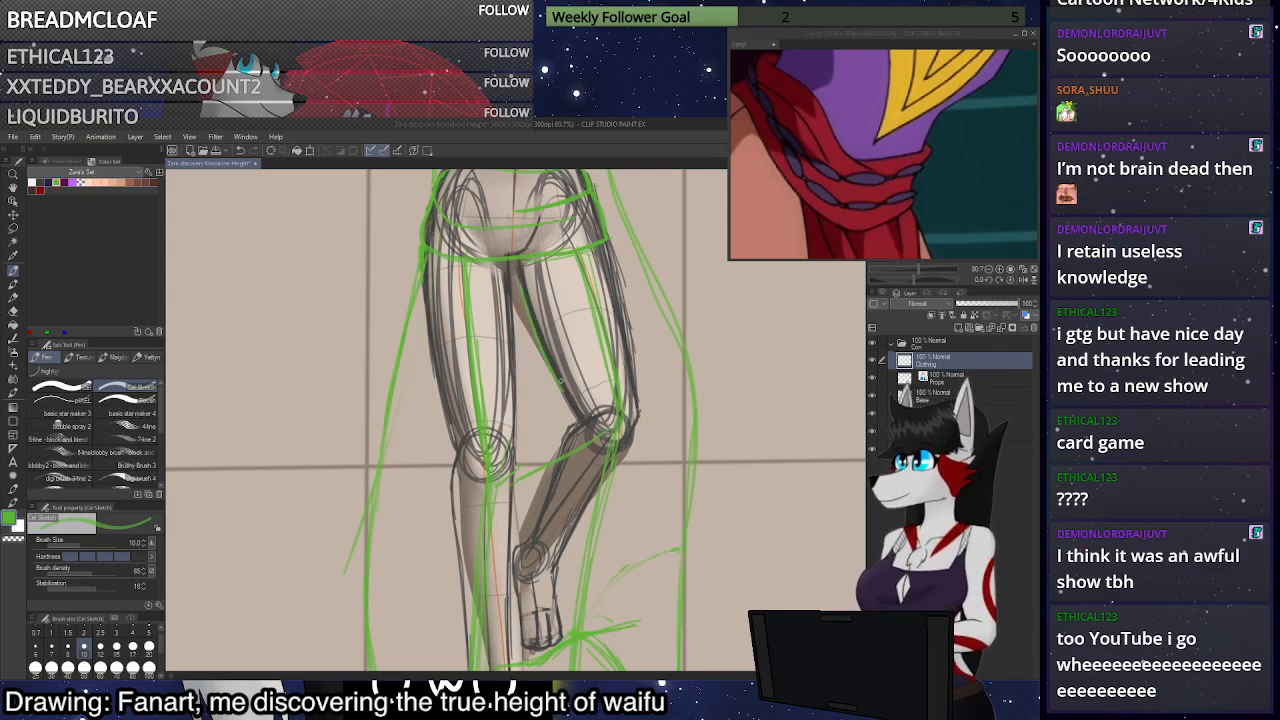
{"action": "scroll", "coordinate": [586, 330], "scroll_direction": "down", "scroll_amount": 1}
{"action": "scroll", "coordinate": [586, 370], "scroll_direction": "up", "scroll_amount": 2}
{"action": "left_click_drag", "start_coordinate": [557, 395], "coordinate": [575, 415]}
{"action": "scroll", "coordinate": [575, 415], "scroll_direction": "down", "scroll_amount": 2}
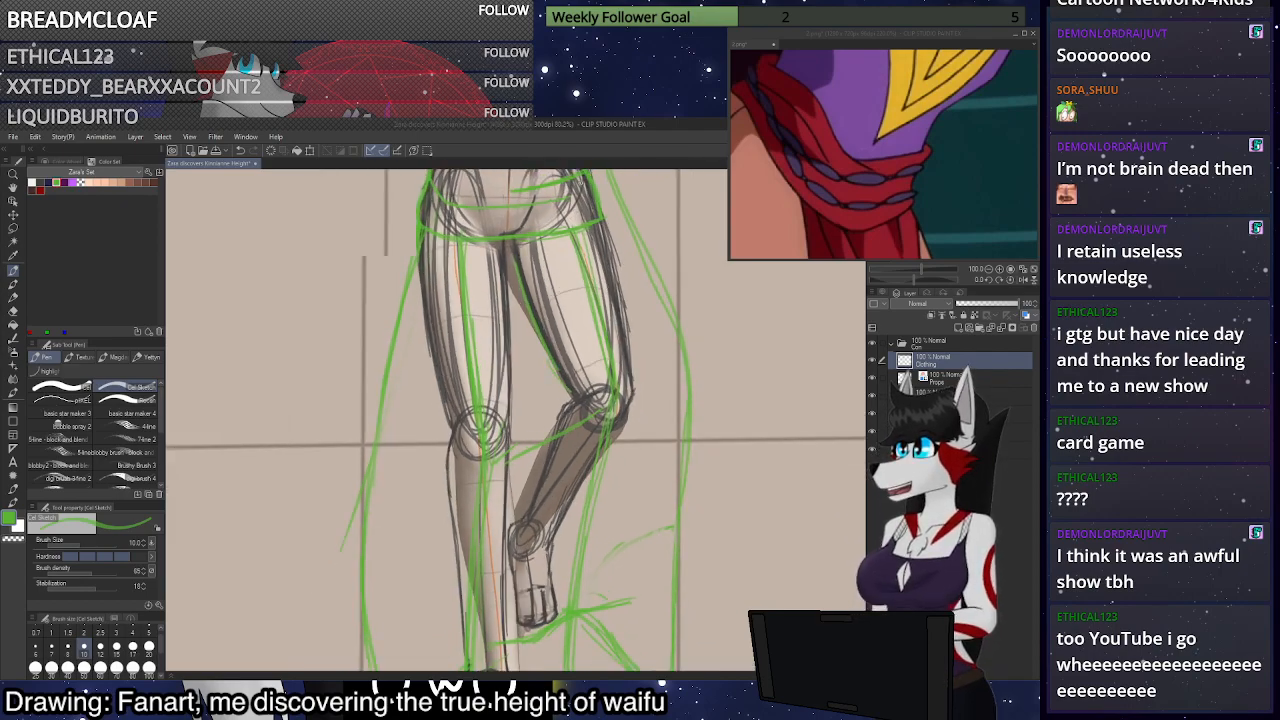
{"action": "scroll", "coordinate": [580, 550], "scroll_direction": "down", "scroll_amount": 1}
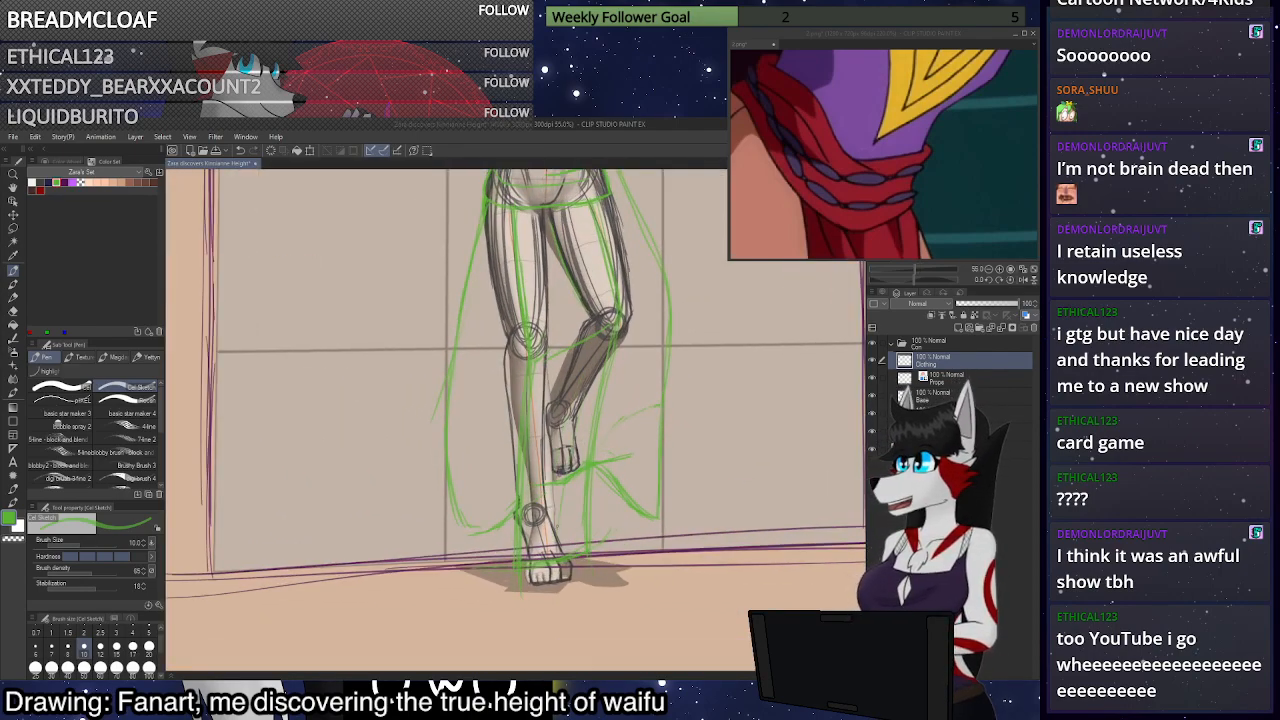
{"action": "scroll", "coordinate": [600, 307], "scroll_direction": "up", "scroll_amount": 3}
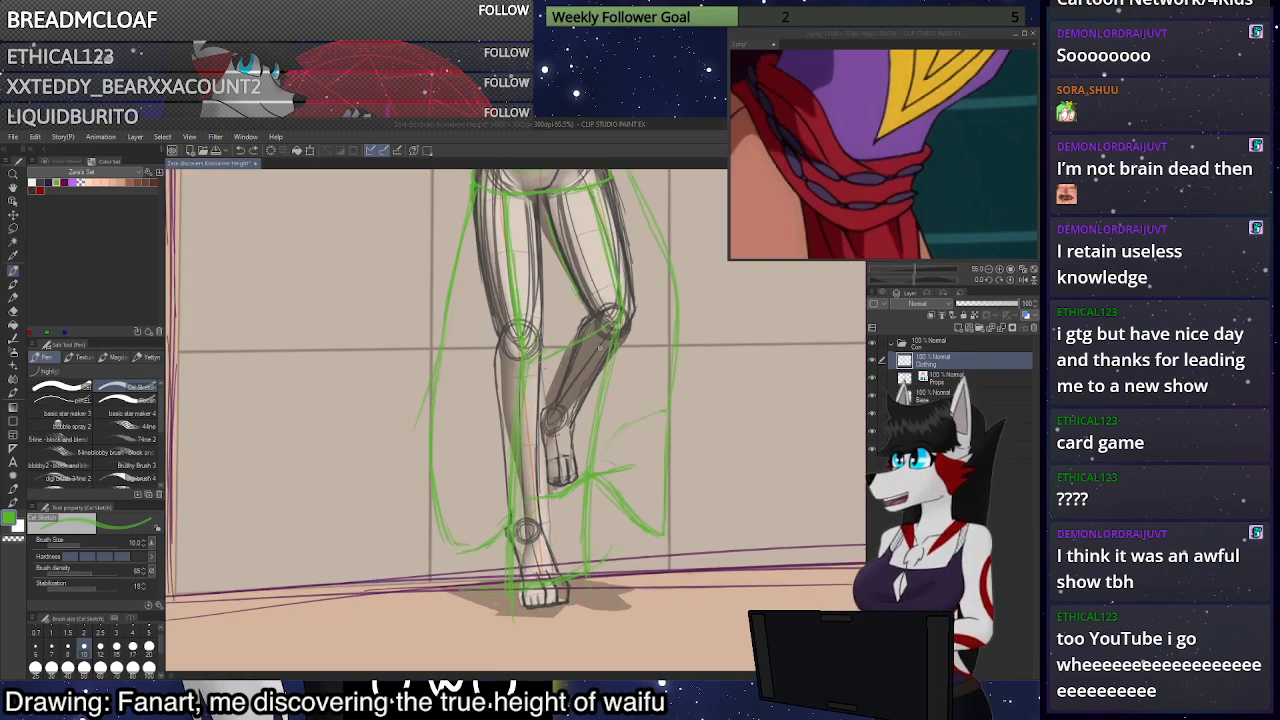
Remove the fold lines along the bent leg's inner thigh and from its knee across to the standing leg
{"action": "key", "text": "m"}
{"action": "scroll", "coordinate": [596, 306], "scroll_direction": "down", "scroll_amount": 4}
{"action": "scroll", "coordinate": [567, 238], "scroll_direction": "up", "scroll_amount": 4}
{"action": "mouse_move", "coordinate": [552, 227]}
{"action": "left_mouse_down"}
{"action": "mouse_move", "coordinate": [523, 300]}
{"action": "mouse_move", "coordinate": [523, 430]}
{"action": "mouse_move", "coordinate": [591, 433]}
{"action": "mouse_move", "coordinate": [630, 382]}
{"action": "left_mouse_up"}
{"action": "key", "text": "ctrl+d"}
{"action": "key", "text": "p"}
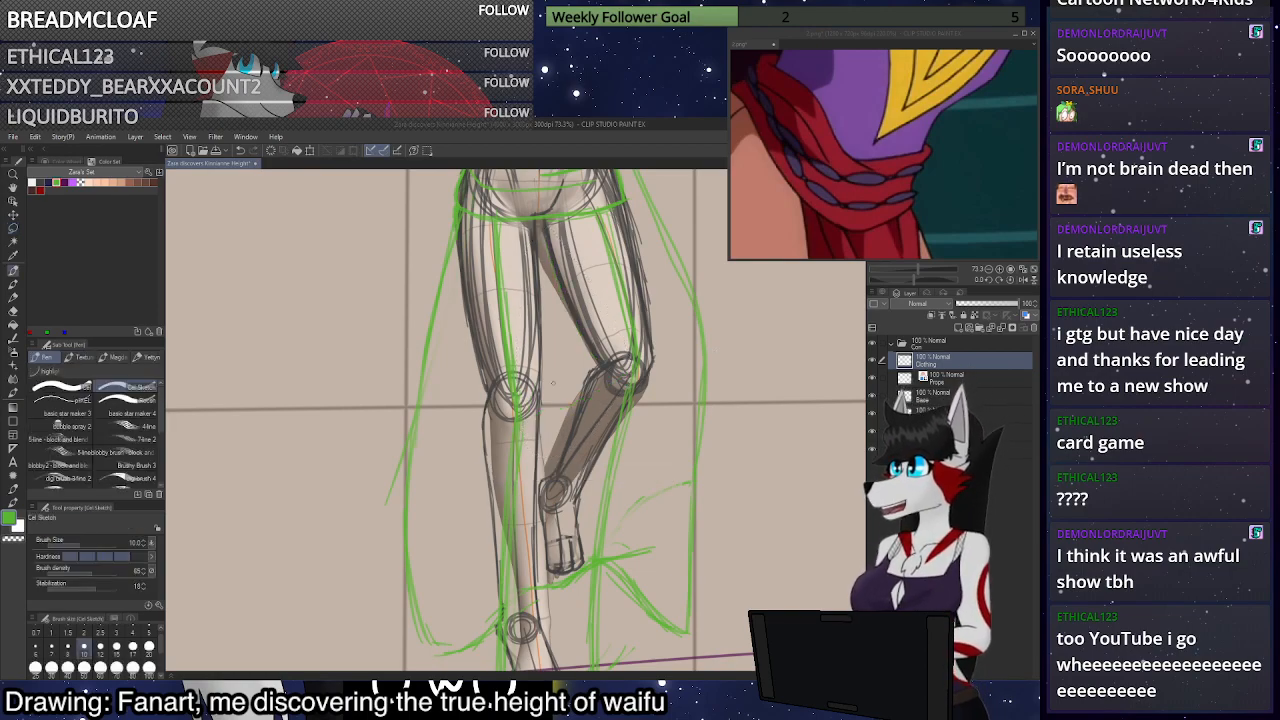
Sketch a vertical cloth fold between the thighs, running down from the sash's lower edge, redrawing it as needed
{"action": "key", "text": "ctrl+z"}
{"action": "left_click_drag", "start_coordinate": [537, 238], "coordinate": [541, 392]}
{"action": "key", "text": "ctrl+z"}
{"action": "key", "text": "ctrl+z"}
{"action": "left_click_drag", "start_coordinate": [535, 240], "coordinate": [542, 441]}
{"action": "key", "text": "ctrl+z"}
{"action": "key", "text": "ctrl+z"}
{"action": "key", "text": "ctrl+y"}
{"action": "left_click_drag", "start_coordinate": [537, 243], "coordinate": [539, 378]}
{"action": "key", "text": "ctrl+z"}
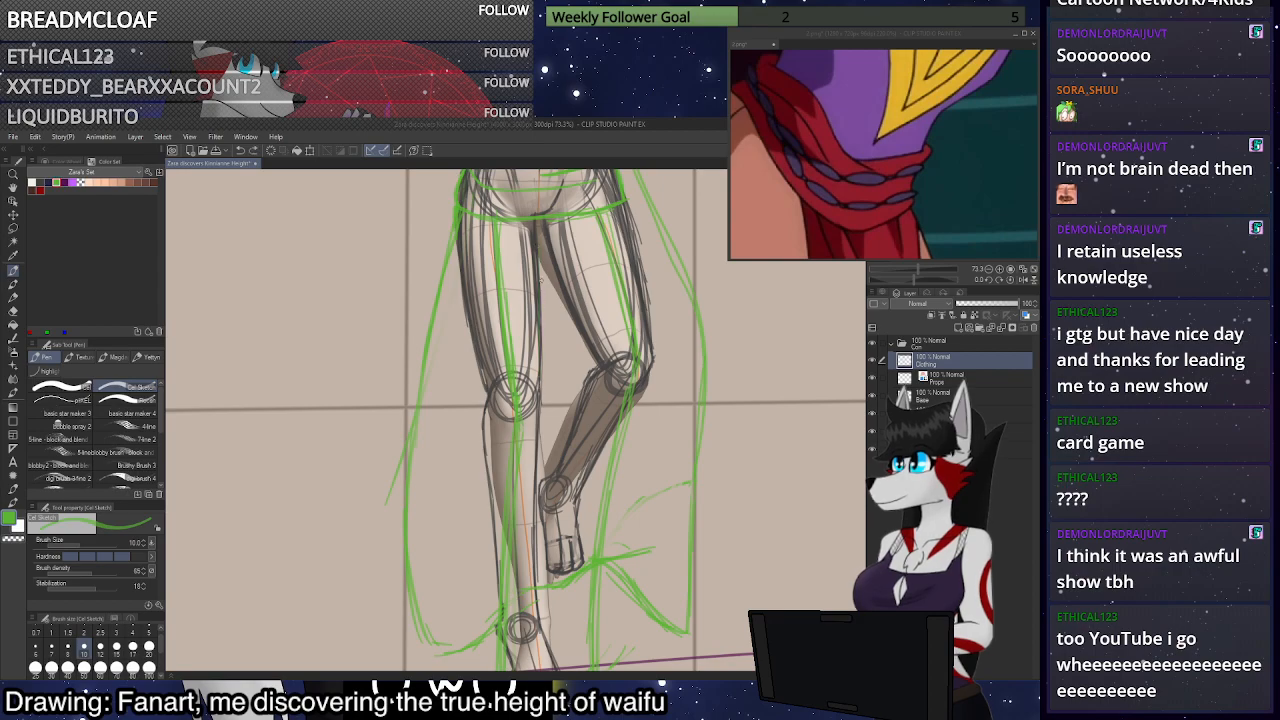
{"action": "mouse_move", "coordinate": [541, 241]}
{"action": "left_mouse_down"}
{"action": "mouse_move", "coordinate": [560, 451]}
{"action": "mouse_move", "coordinate": [548, 514]}
{"action": "left_mouse_up"}
{"action": "key", "text": "ctrl+z"}
{"action": "left_click_drag", "start_coordinate": [557, 470], "coordinate": [553, 513]}
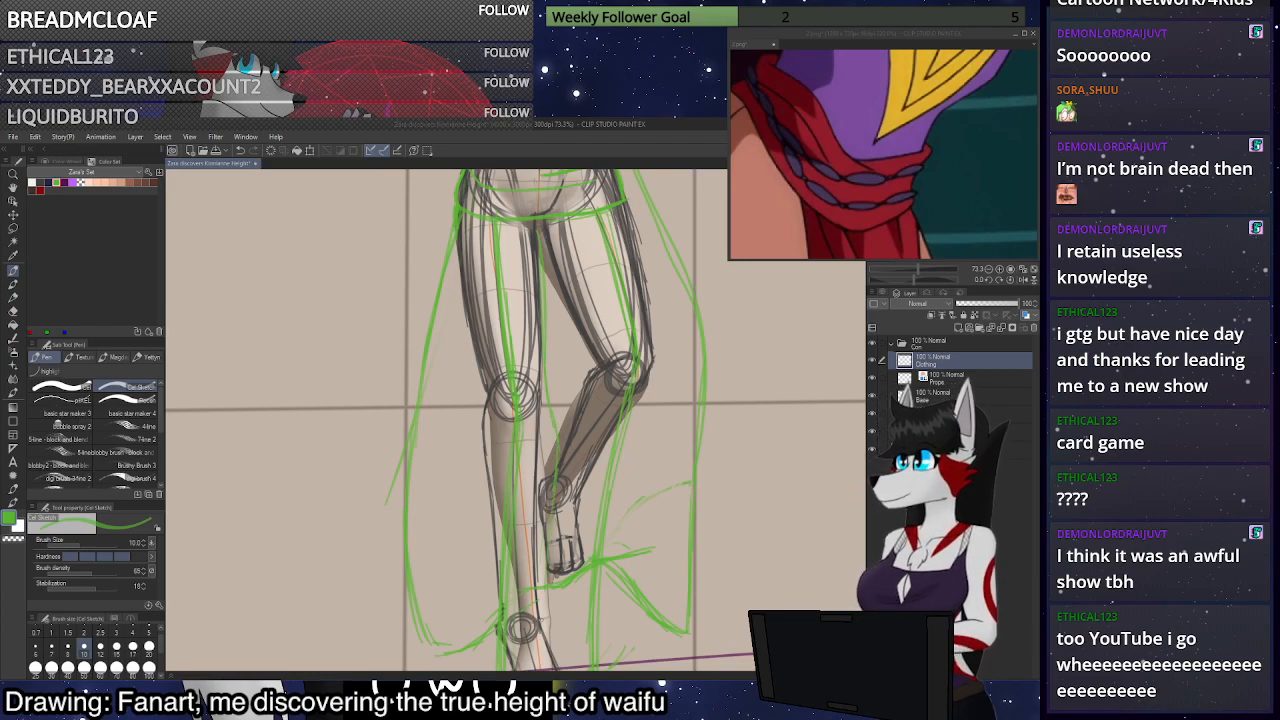
Erase the front cloth's hem and lower side edge around the feet at brush size 100, and set the brush size to 12
{"action": "scroll", "coordinate": [599, 457], "scroll_direction": "down", "scroll_amount": 5}
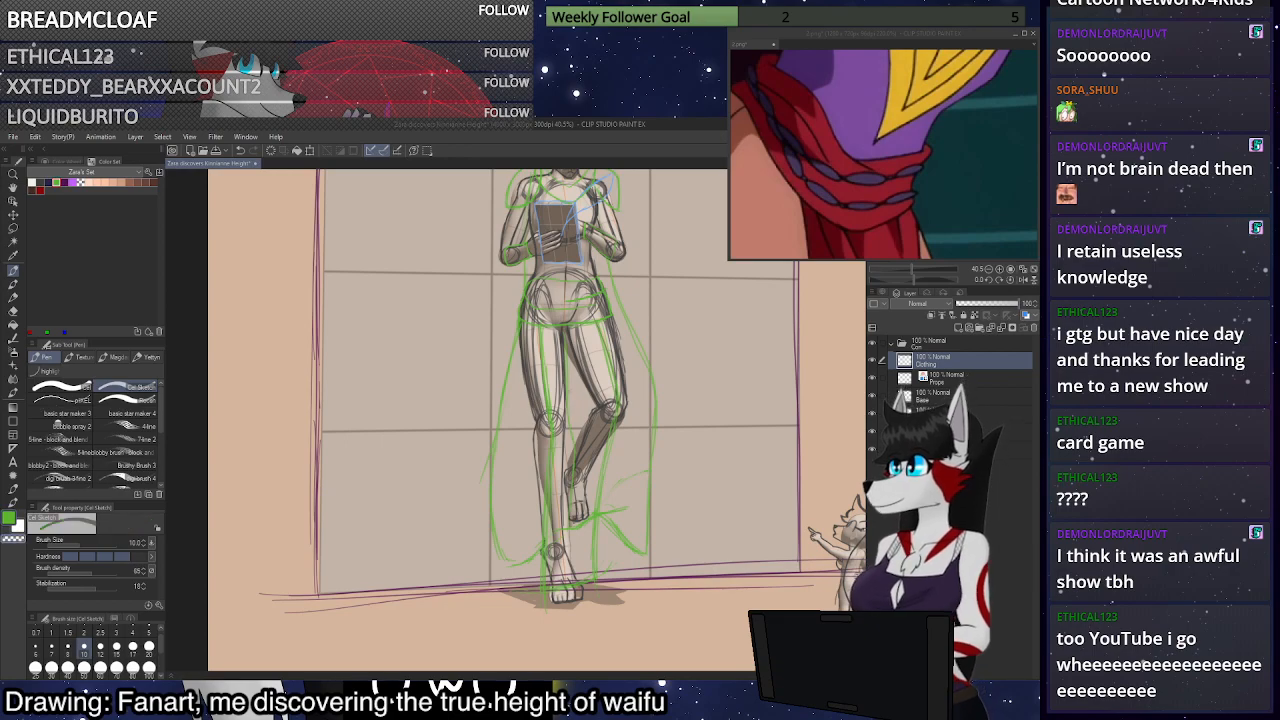
{"action": "scroll", "coordinate": [557, 395], "scroll_direction": "up", "scroll_amount": 2}
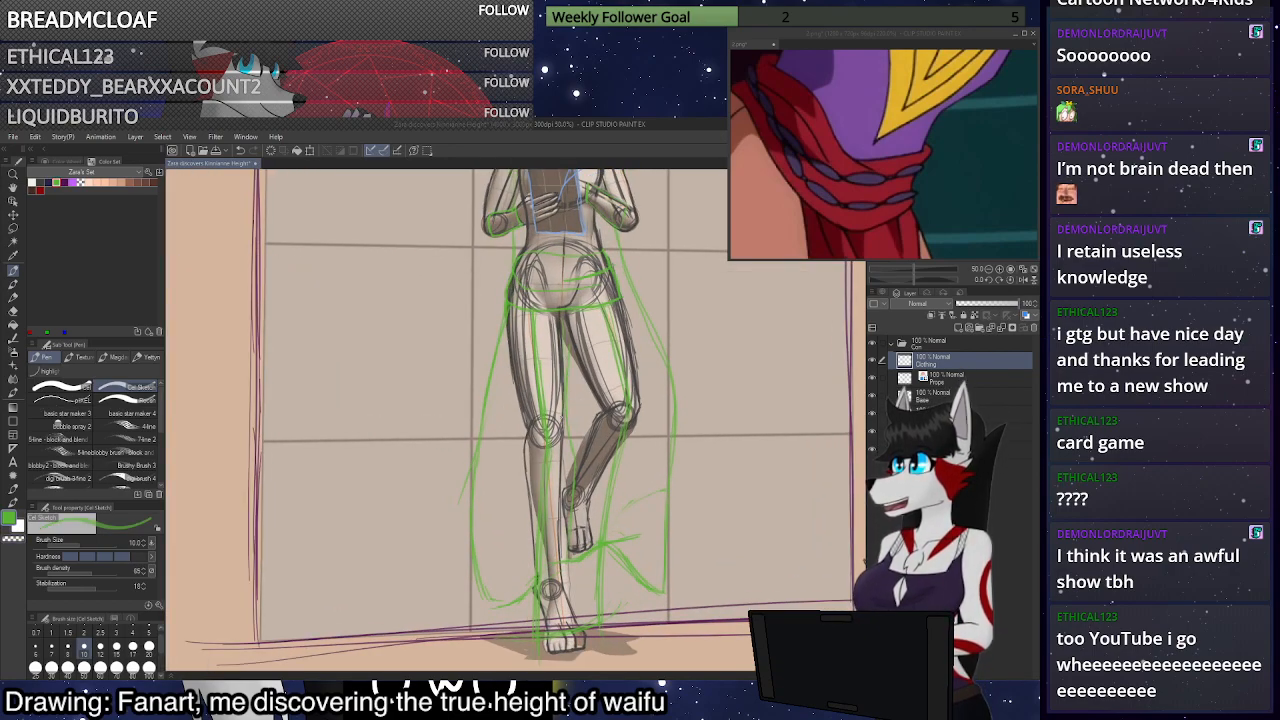
{"action": "scroll", "coordinate": [640, 410], "scroll_direction": "up", "scroll_amount": 3}
{"action": "scroll", "coordinate": [645, 308], "scroll_direction": "down", "scroll_amount": 2}
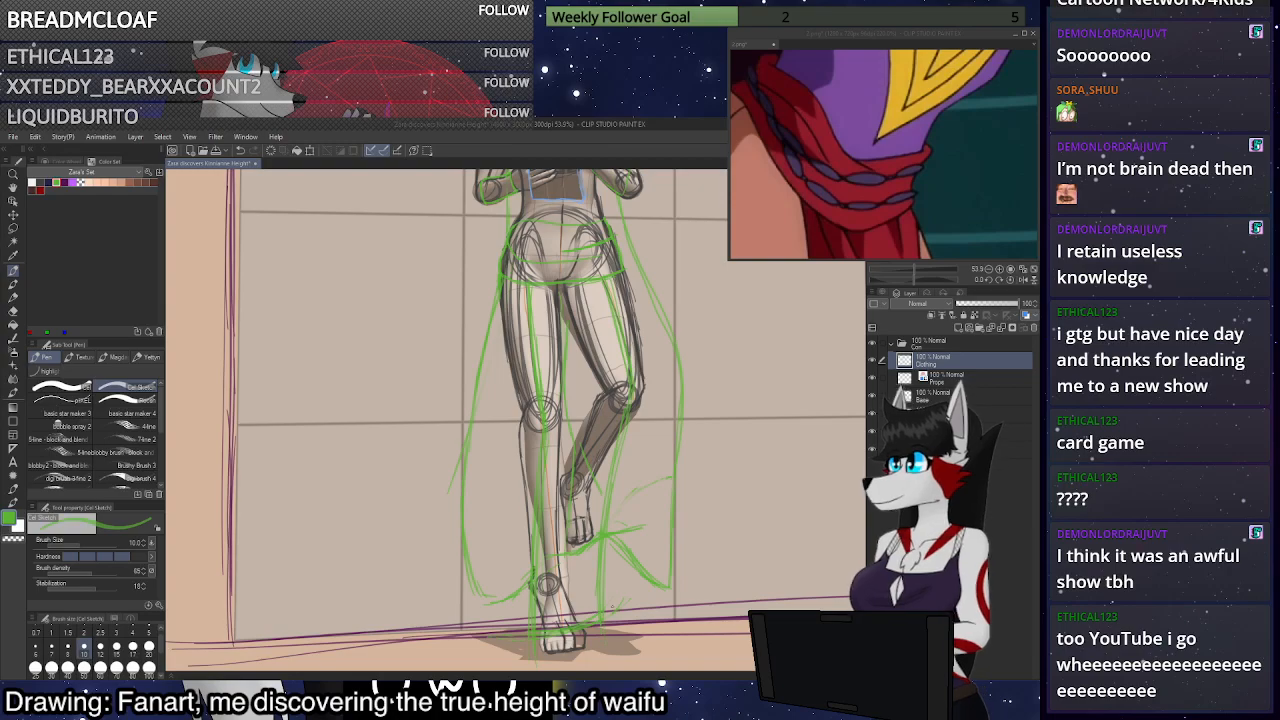
{"action": "scroll", "coordinate": [500, 410], "scroll_direction": "down", "scroll_amount": 2}
{"action": "scroll", "coordinate": [500, 410], "scroll_direction": "down", "scroll_amount": 2}
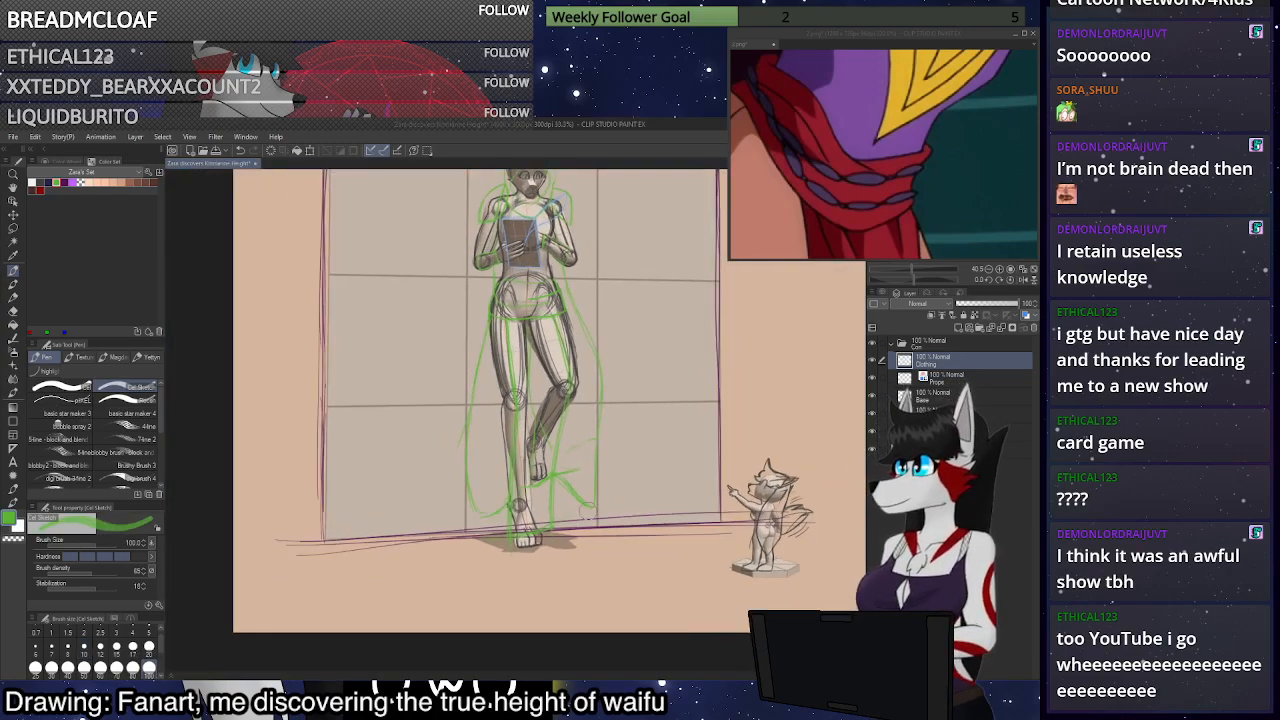
{"action": "scroll", "coordinate": [565, 448], "scroll_direction": "up", "scroll_amount": 1}
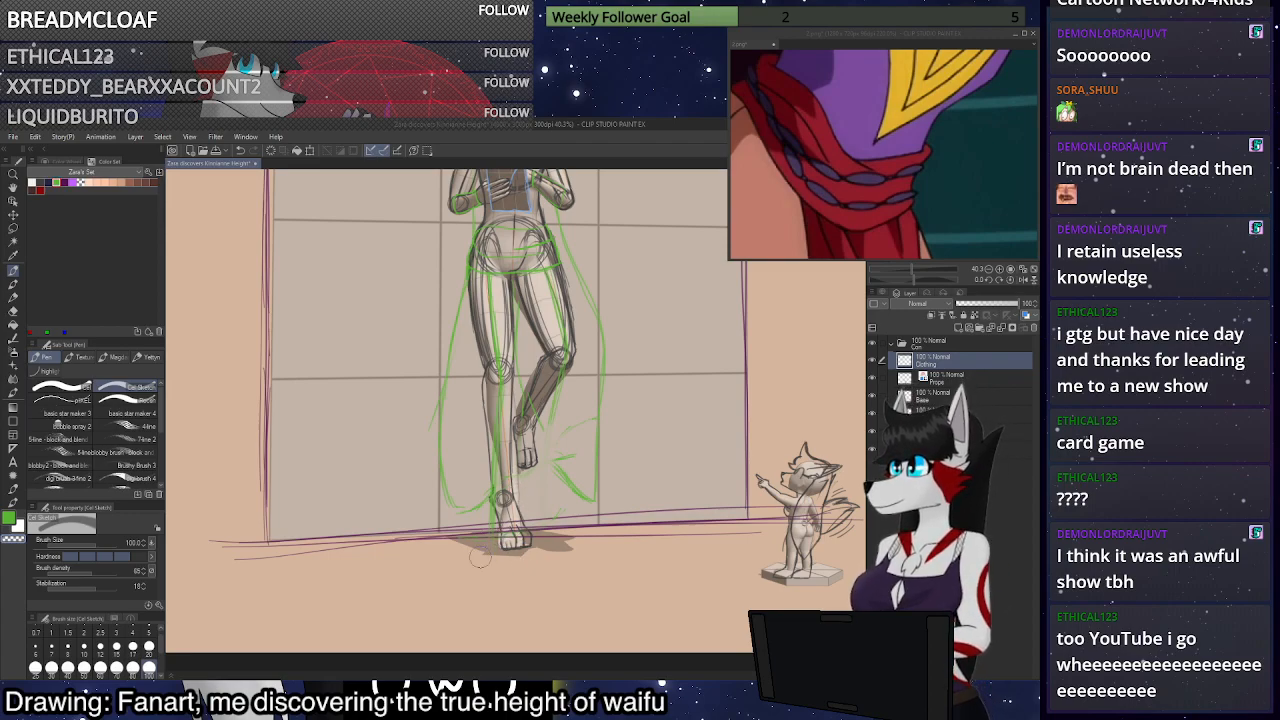
{"action": "left_click", "coordinate": [100, 646]}
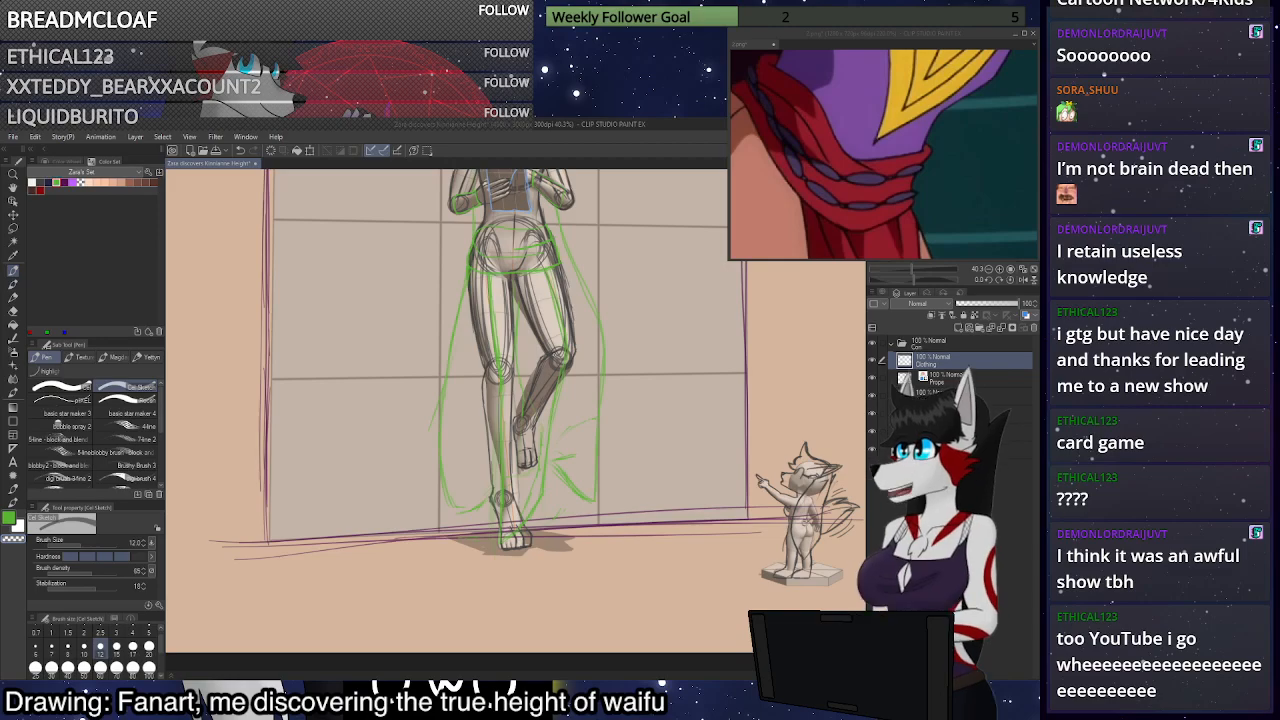
Redraw the front cloth's lower edge on the bent-leg side, tapering it inward to the standing foot
{"action": "scroll", "coordinate": [556, 268], "scroll_direction": "up", "scroll_amount": 1}
{"action": "scroll", "coordinate": [556, 268], "scroll_direction": "down", "scroll_amount": 2}
{"action": "scroll", "coordinate": [556, 268], "scroll_direction": "up", "scroll_amount": 5}
{"action": "scroll", "coordinate": [550, 346], "scroll_direction": "down", "scroll_amount": 3}
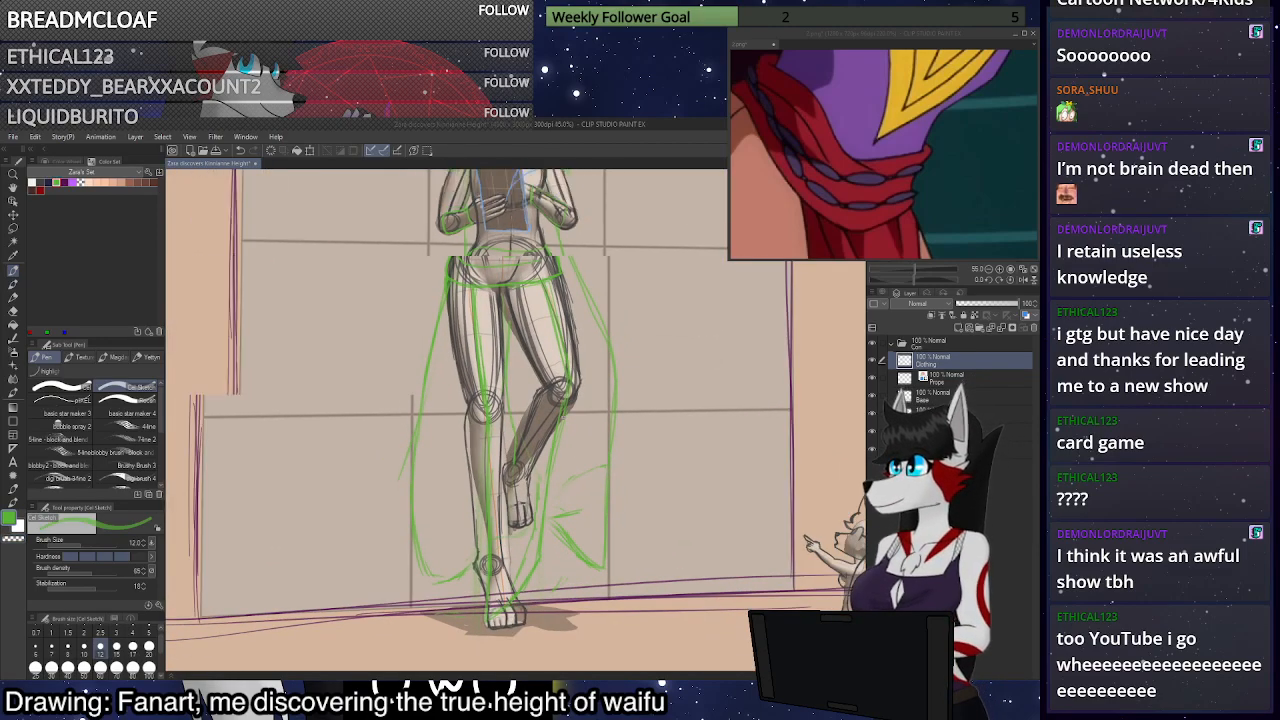
{"action": "scroll", "coordinate": [522, 215], "scroll_direction": "up", "scroll_amount": 3}
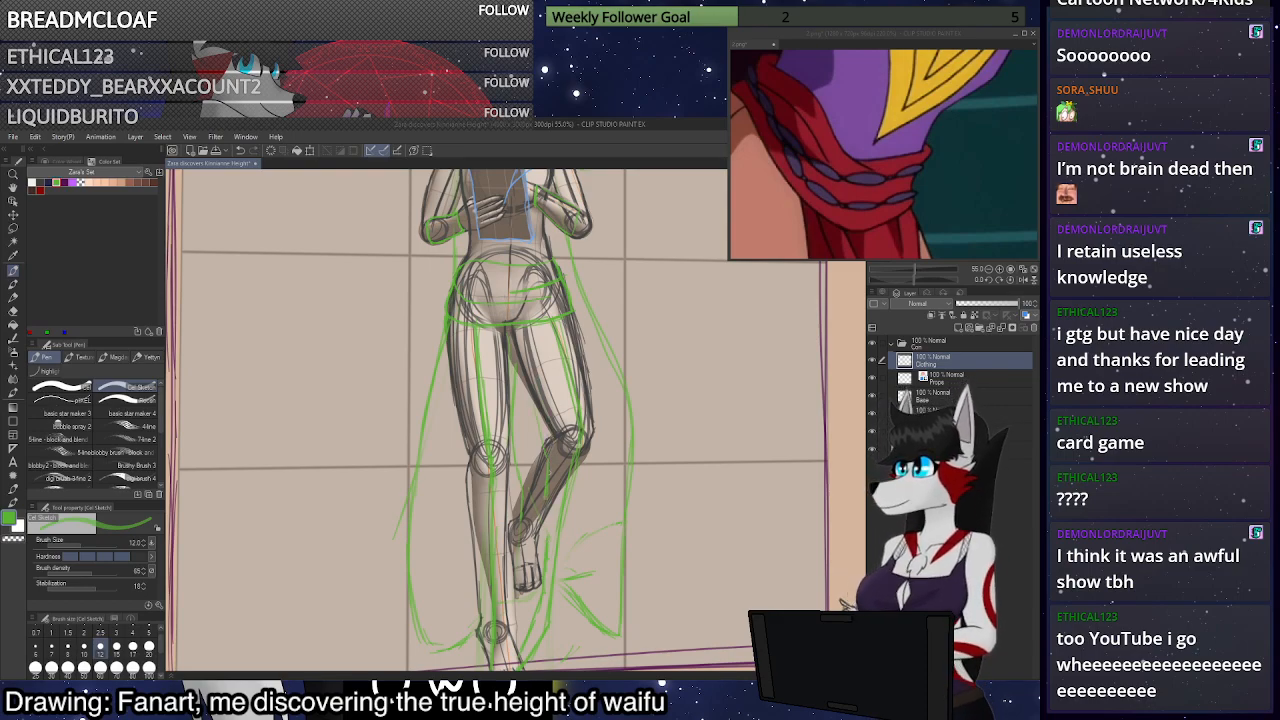
Examine the clothing sketch over the whole figure, from the hood to the tapered front cloth at the feet
{"action": "scroll", "coordinate": [581, 414], "scroll_direction": "down", "scroll_amount": 5}
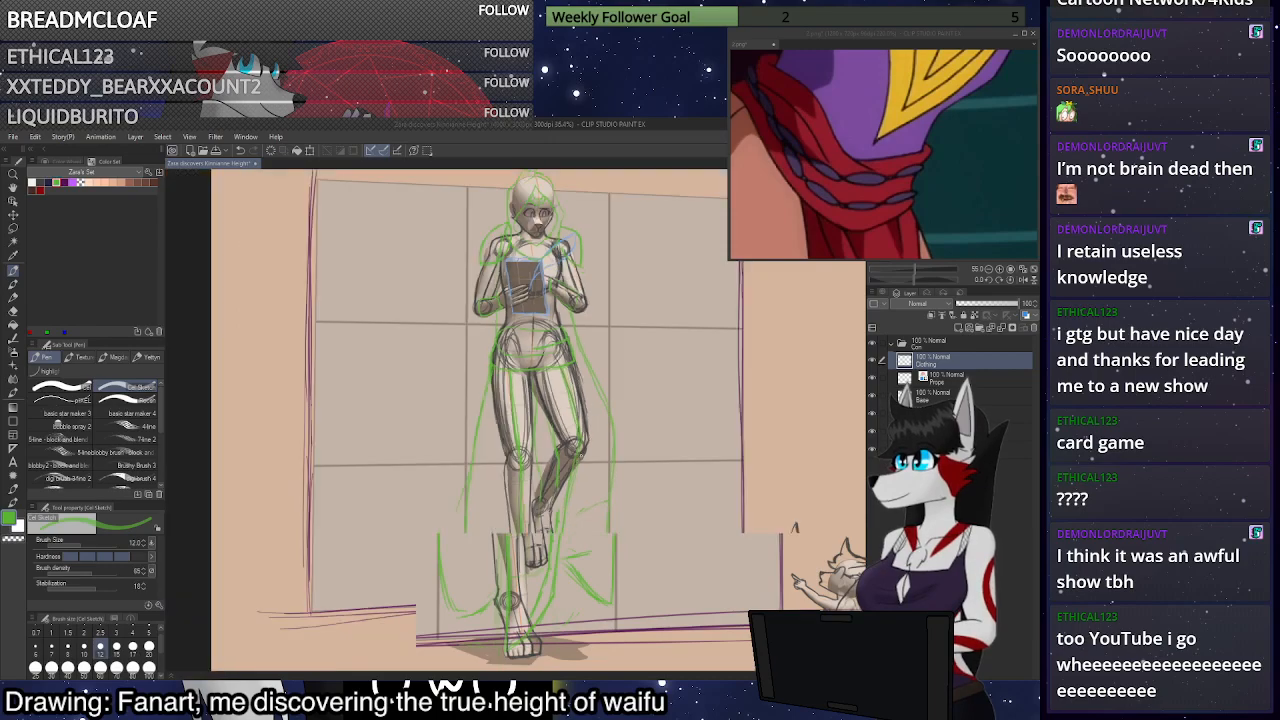
{"action": "scroll", "coordinate": [605, 303], "scroll_direction": "up", "scroll_amount": 1}
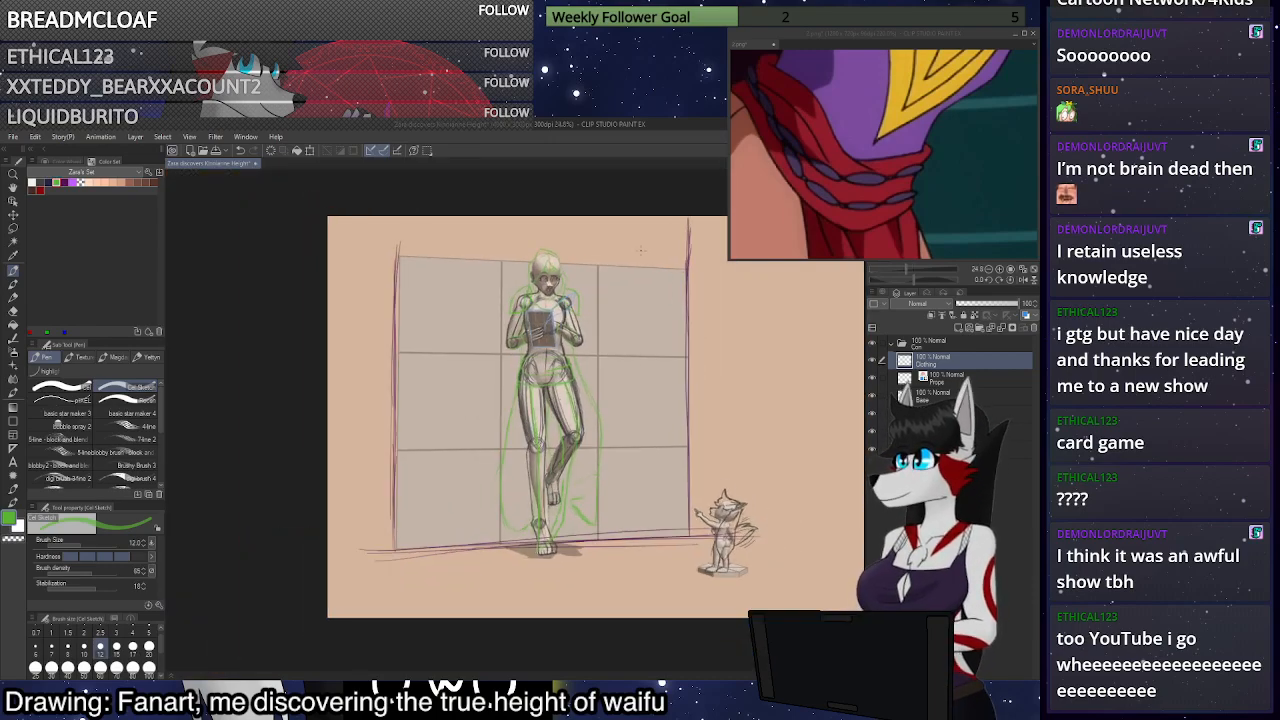
{"action": "scroll", "coordinate": [615, 290], "scroll_direction": "up", "scroll_amount": 3}
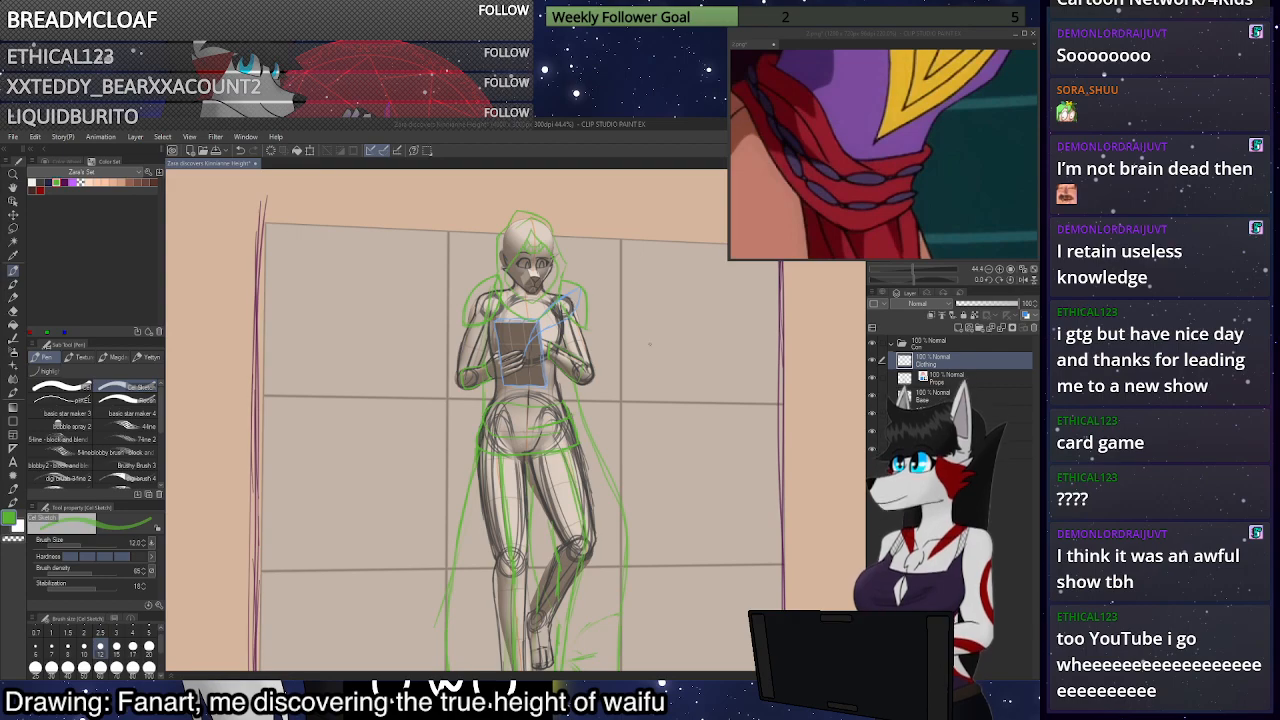
{"action": "scroll", "coordinate": [650, 344], "scroll_direction": "up", "scroll_amount": 1}
{"action": "scroll", "coordinate": [650, 344], "scroll_direction": "down", "scroll_amount": 6}
{"action": "scroll", "coordinate": [622, 341], "scroll_direction": "up", "scroll_amount": 3}
{"action": "scroll", "coordinate": [606, 235], "scroll_direction": "down", "scroll_amount": 2}
{"action": "scroll", "coordinate": [610, 486], "scroll_direction": "up", "scroll_amount": 5}
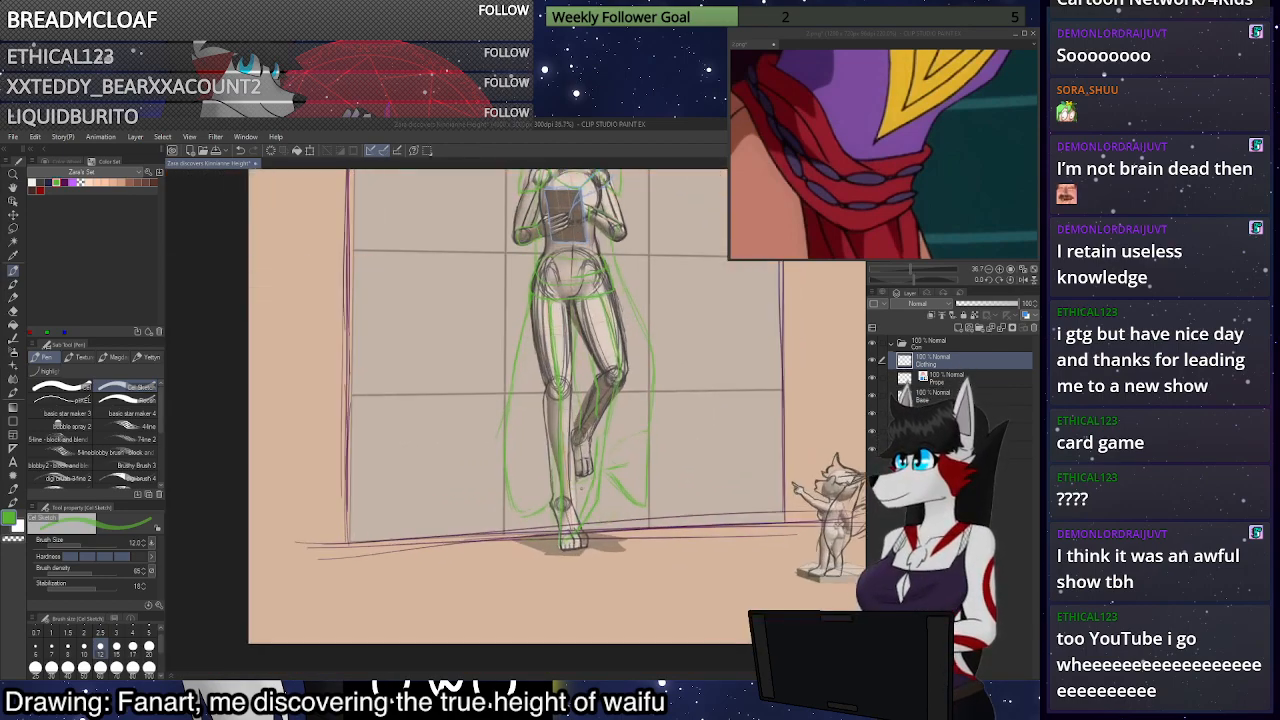
Redraw the front cloth's other side edge along the outer shin of the standing leg, down from the knee to the foot
{"action": "scroll", "coordinate": [565, 570], "scroll_direction": "up", "scroll_amount": 1}
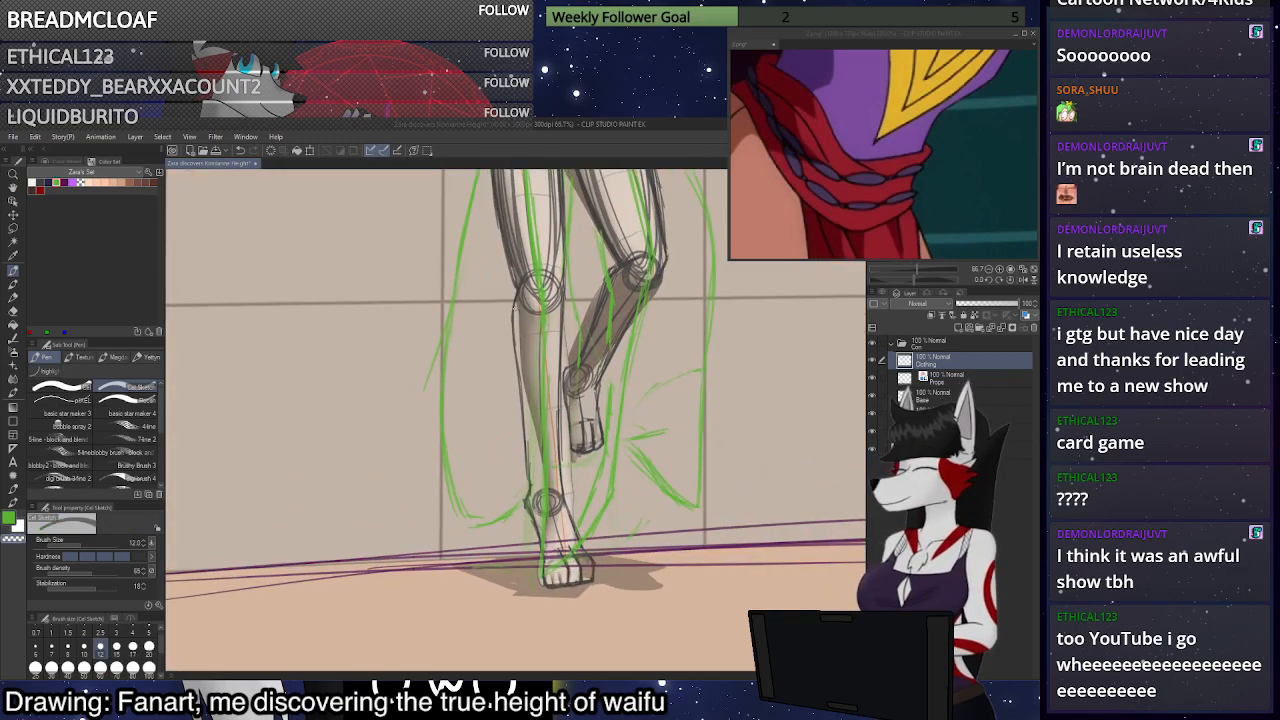
{"action": "key", "text": "c"}
{"action": "left_click_drag", "start_coordinate": [519, 298], "coordinate": [528, 480]}
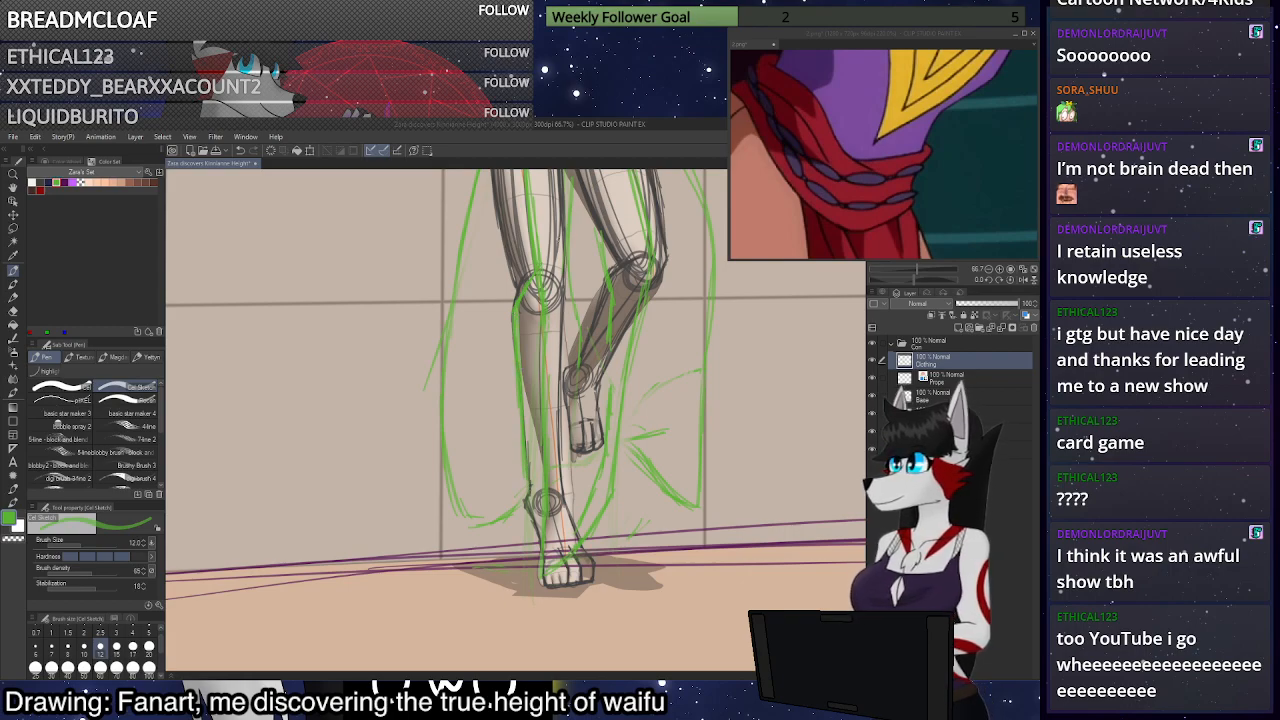
{"action": "scroll", "coordinate": [547, 330], "scroll_direction": "down", "scroll_amount": 4}
{"action": "scroll", "coordinate": [555, 428], "scroll_direction": "up", "scroll_amount": 6}
{"action": "scroll", "coordinate": [543, 423], "scroll_direction": "down", "scroll_amount": 3}
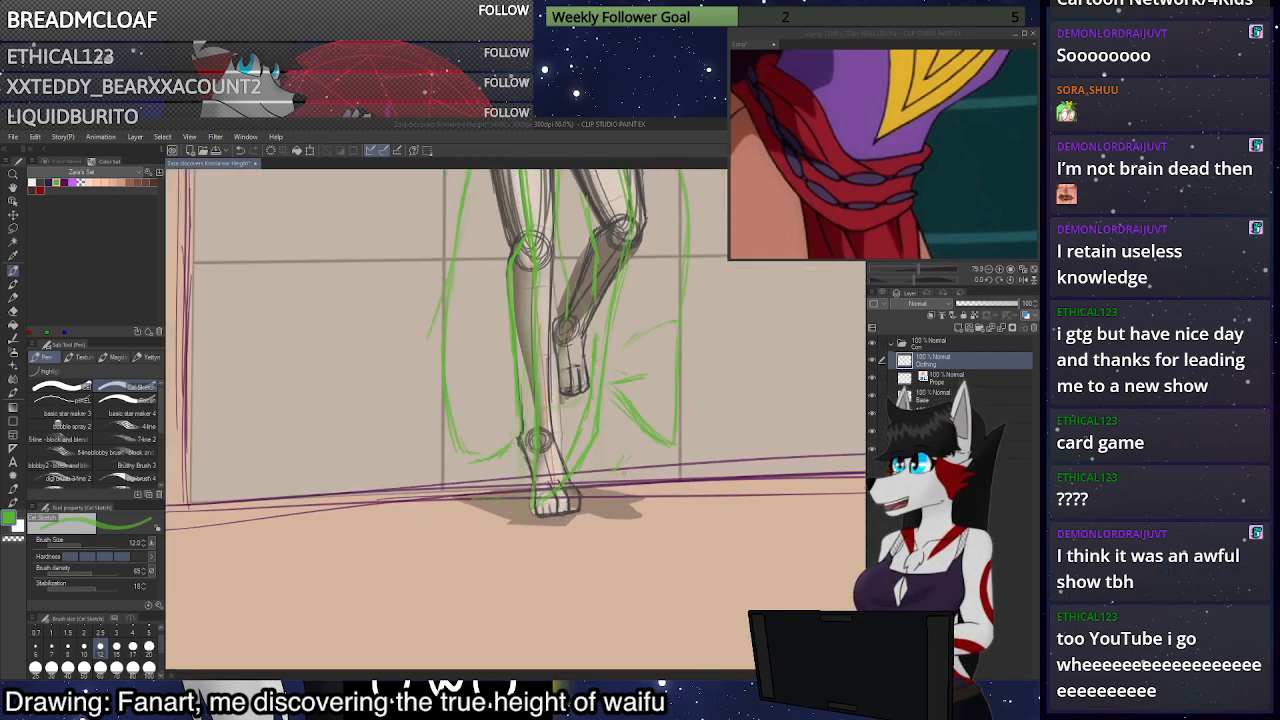
{"action": "scroll", "coordinate": [627, 488], "scroll_direction": "up", "scroll_amount": 3}
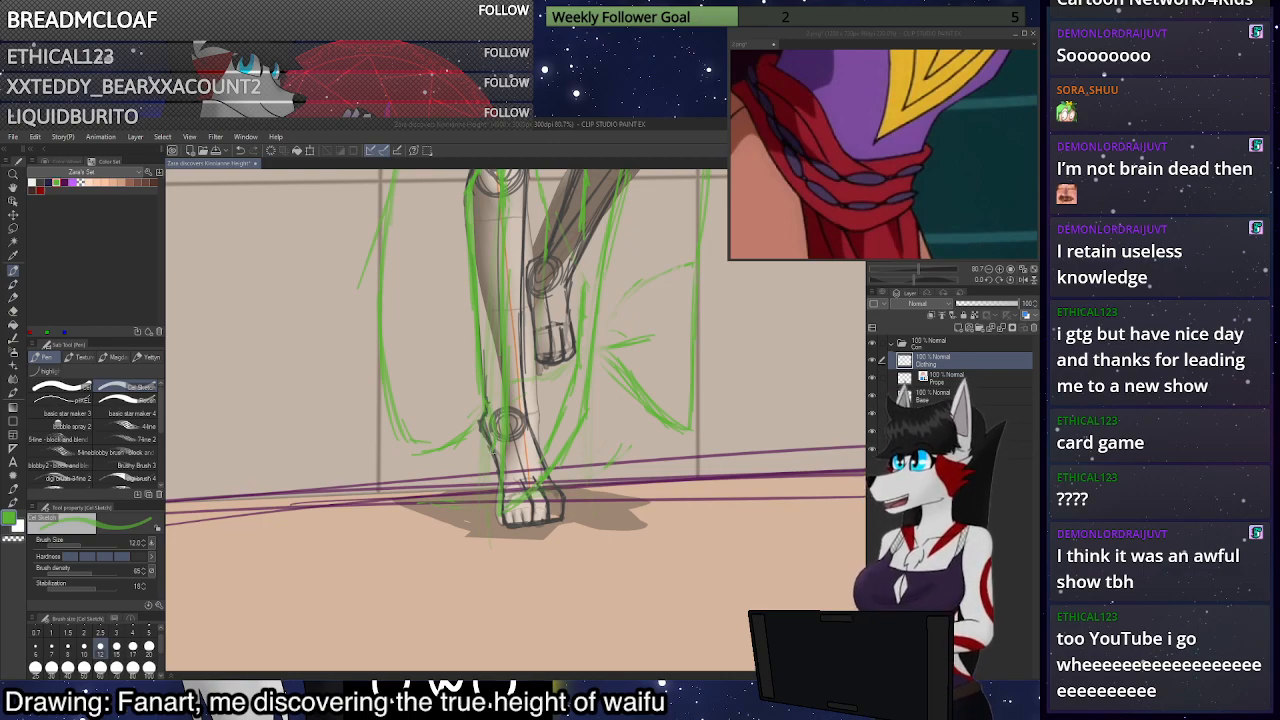
{"action": "scroll", "coordinate": [578, 436], "scroll_direction": "up", "scroll_amount": 2}
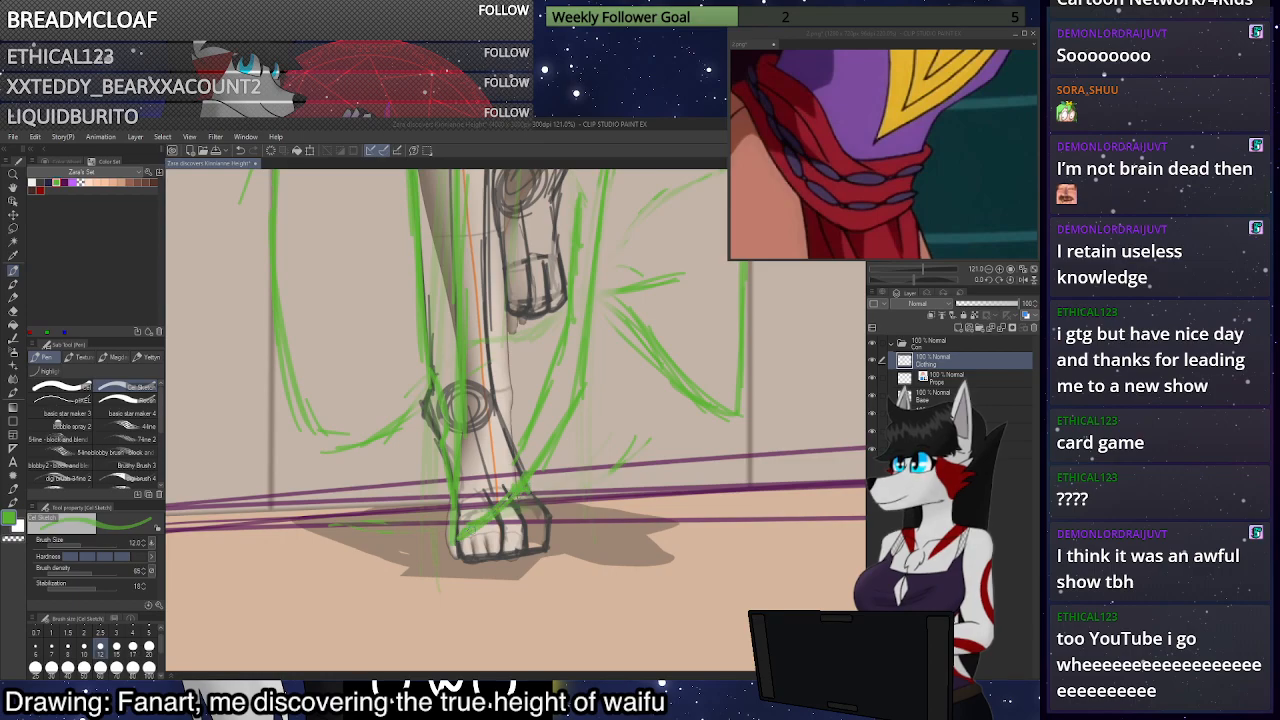
Switch the reference window to the close-up of the red and gold shoulder armour
{"action": "scroll", "coordinate": [515, 495], "scroll_direction": "down", "scroll_amount": 2}
{"action": "scroll", "coordinate": [600, 385], "scroll_direction": "down", "scroll_amount": 3}
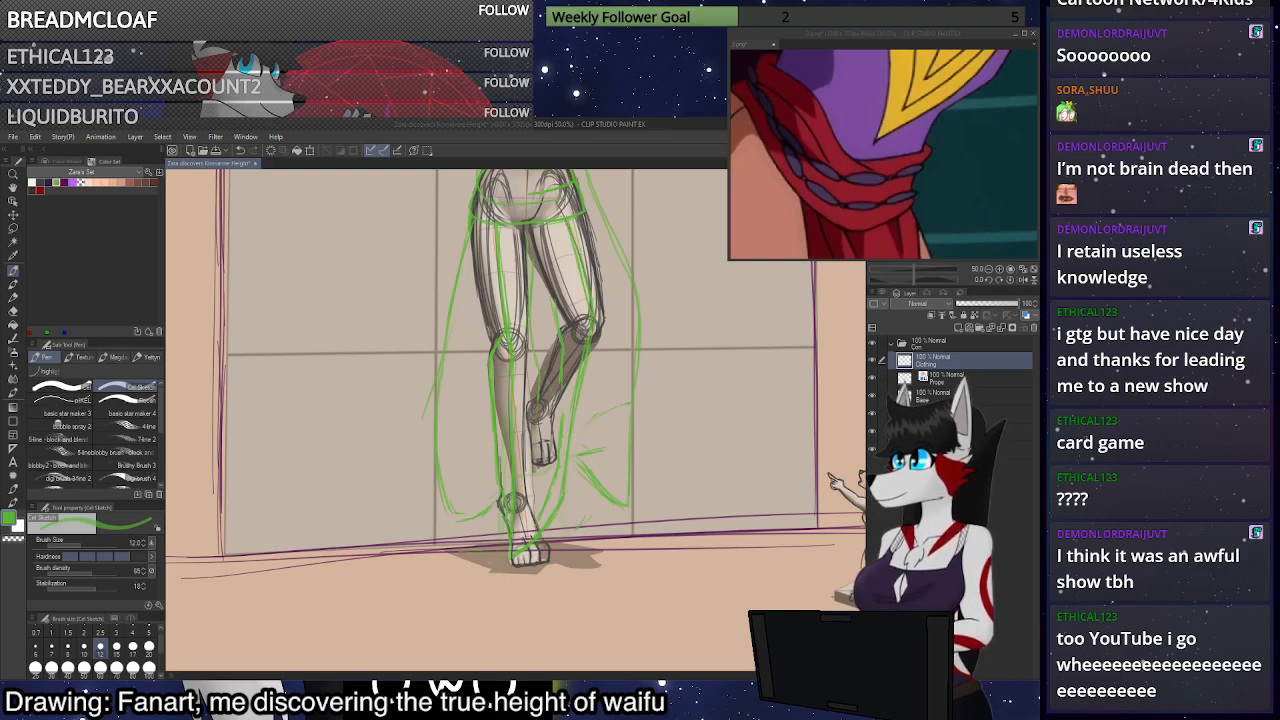
{"action": "scroll", "coordinate": [563, 533], "scroll_direction": "down", "scroll_amount": 3}
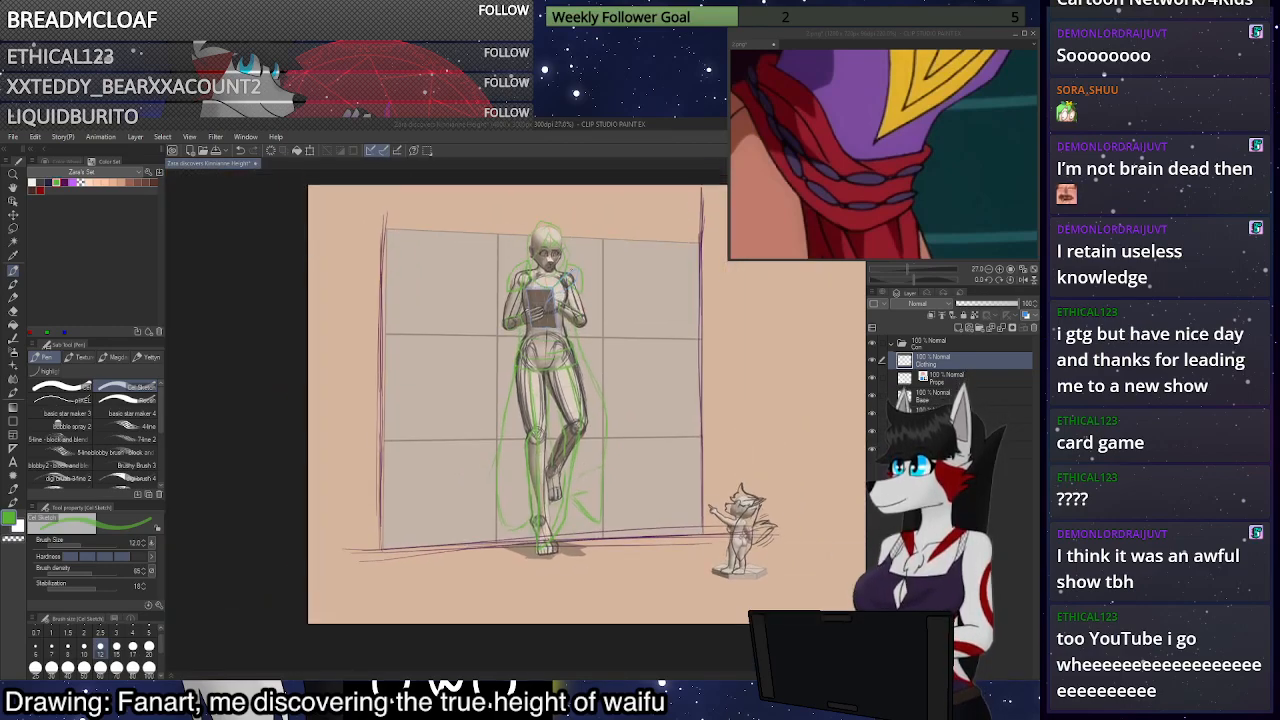
{"action": "scroll", "coordinate": [537, 260], "scroll_direction": "up", "scroll_amount": 3}
{"action": "left_click", "coordinate": [881, 60]}
{"action": "mouse_move", "coordinate": [881, 64]}
{"action": "left_mouse_down"}
{"action": "mouse_move", "coordinate": [887, 192]}
{"action": "mouse_move", "coordinate": [827, 155]}
{"action": "left_mouse_up"}
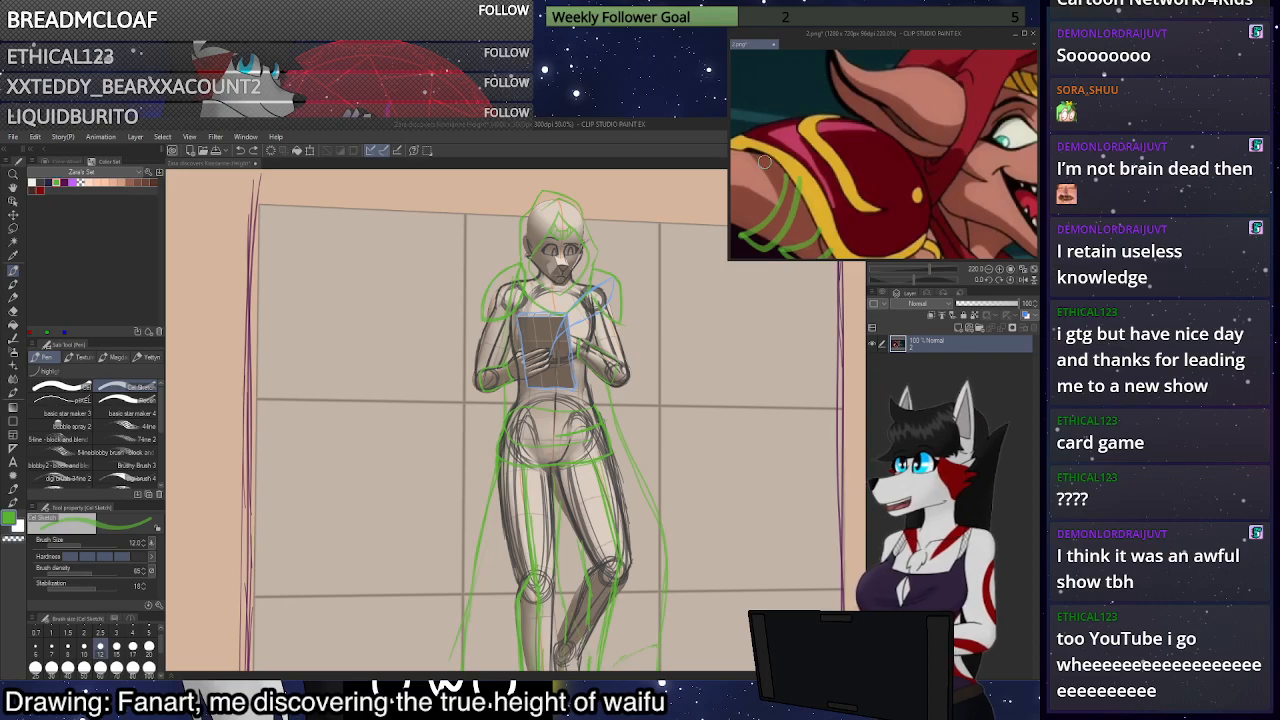
Return to the main drawing and examine the clothing sketch around the hip sash, cape and front cloth
{"action": "left_click", "coordinate": [682, 332]}
{"action": "scroll", "coordinate": [688, 293], "scroll_direction": "down", "scroll_amount": 2}
{"action": "scroll", "coordinate": [688, 293], "scroll_direction": "up", "scroll_amount": 2}
{"action": "left_click_drag", "start_coordinate": [645, 305], "coordinate": [642, 285]}
{"action": "scroll", "coordinate": [645, 286], "scroll_direction": "down", "scroll_amount": 2}
{"action": "scroll", "coordinate": [620, 450], "scroll_direction": "up", "scroll_amount": 4}
{"action": "scroll", "coordinate": [610, 445], "scroll_direction": "down", "scroll_amount": 2}
{"action": "left_click_drag", "start_coordinate": [610, 445], "coordinate": [617, 467]}
{"action": "scroll", "coordinate": [605, 250], "scroll_direction": "up", "scroll_amount": 1}
{"action": "scroll", "coordinate": [591, 278], "scroll_direction": "down", "scroll_amount": 4}
{"action": "scroll", "coordinate": [620, 330], "scroll_direction": "up", "scroll_amount": 4}
{"action": "scroll", "coordinate": [652, 287], "scroll_direction": "down", "scroll_amount": 3}
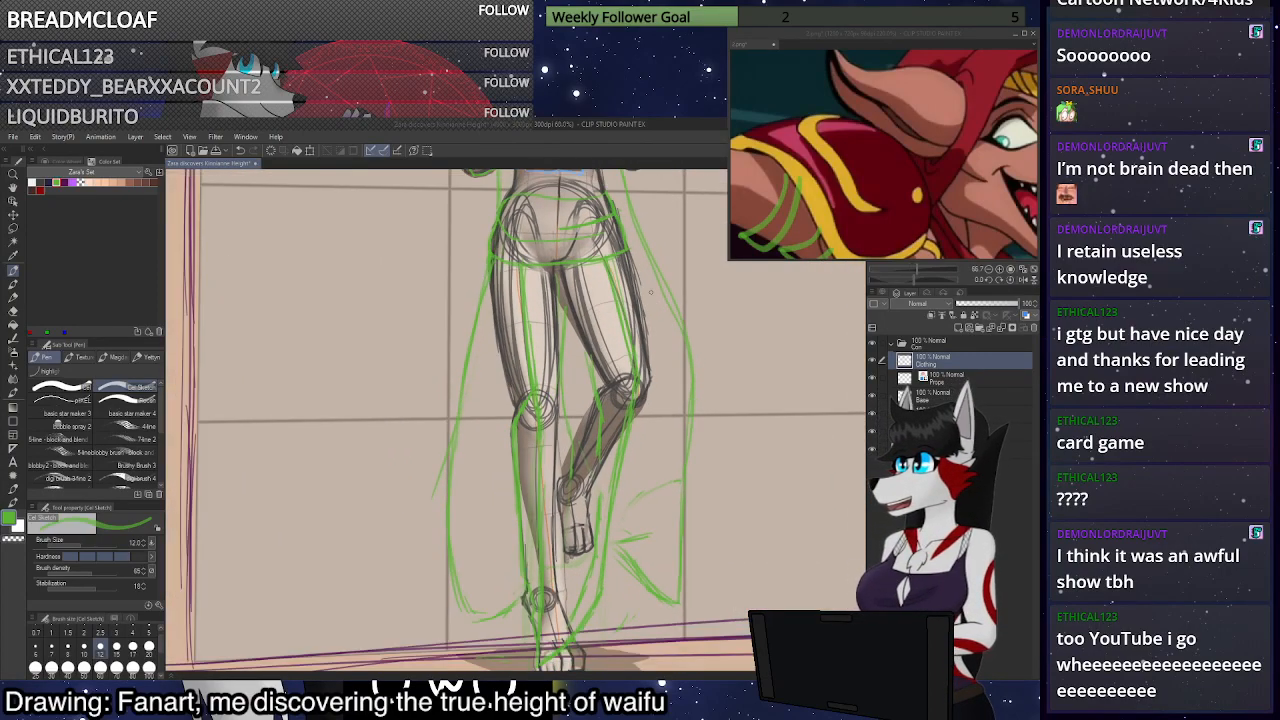
Sketch a chain of braided loops along the sash's upper fold, from its centre to the standing-leg hip
{"action": "scroll", "coordinate": [652, 287], "scroll_direction": "up", "scroll_amount": 4}
{"action": "scroll", "coordinate": [607, 287], "scroll_direction": "down", "scroll_amount": 1}
{"action": "scroll", "coordinate": [607, 287], "scroll_direction": "up", "scroll_amount": 4}
{"action": "scroll", "coordinate": [608, 287], "scroll_direction": "up", "scroll_amount": 1}
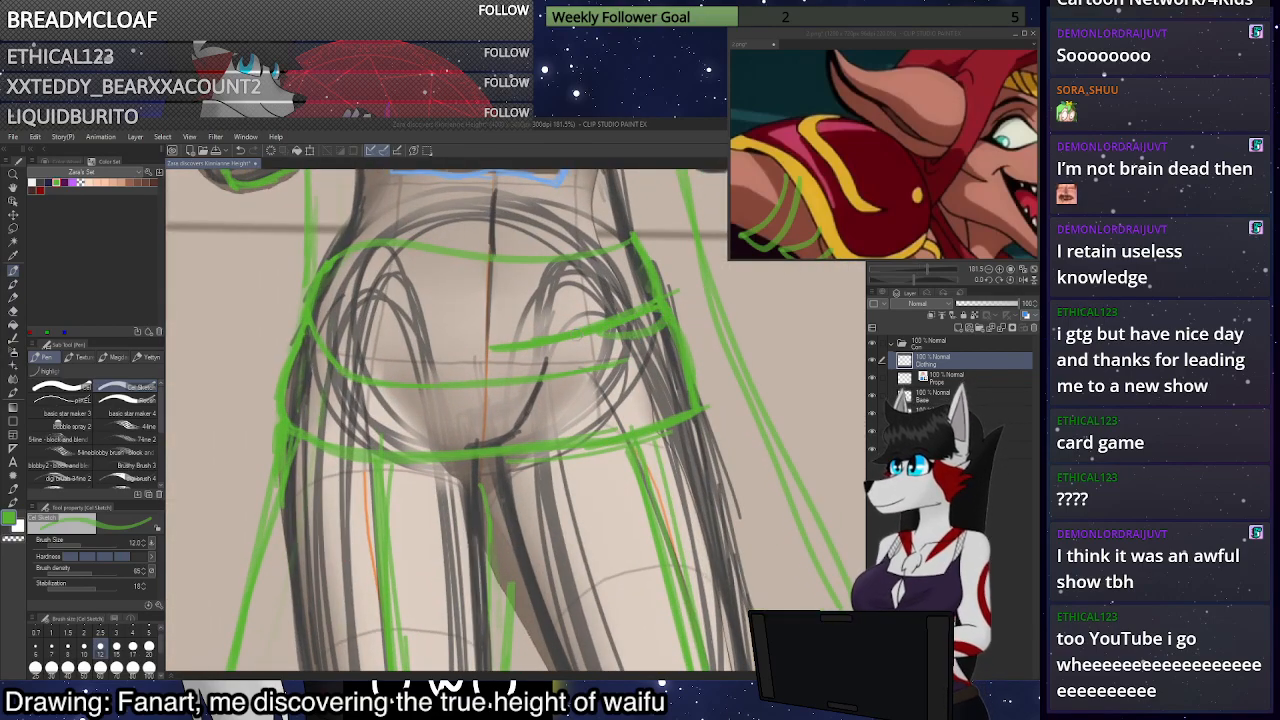
{"action": "mouse_move", "coordinate": [505, 357]}
{"action": "left_mouse_down"}
{"action": "mouse_move", "coordinate": [378, 334]}
{"action": "mouse_move", "coordinate": [416, 346]}
{"action": "left_mouse_up"}
{"action": "left_click_drag", "start_coordinate": [416, 340], "coordinate": [330, 317]}
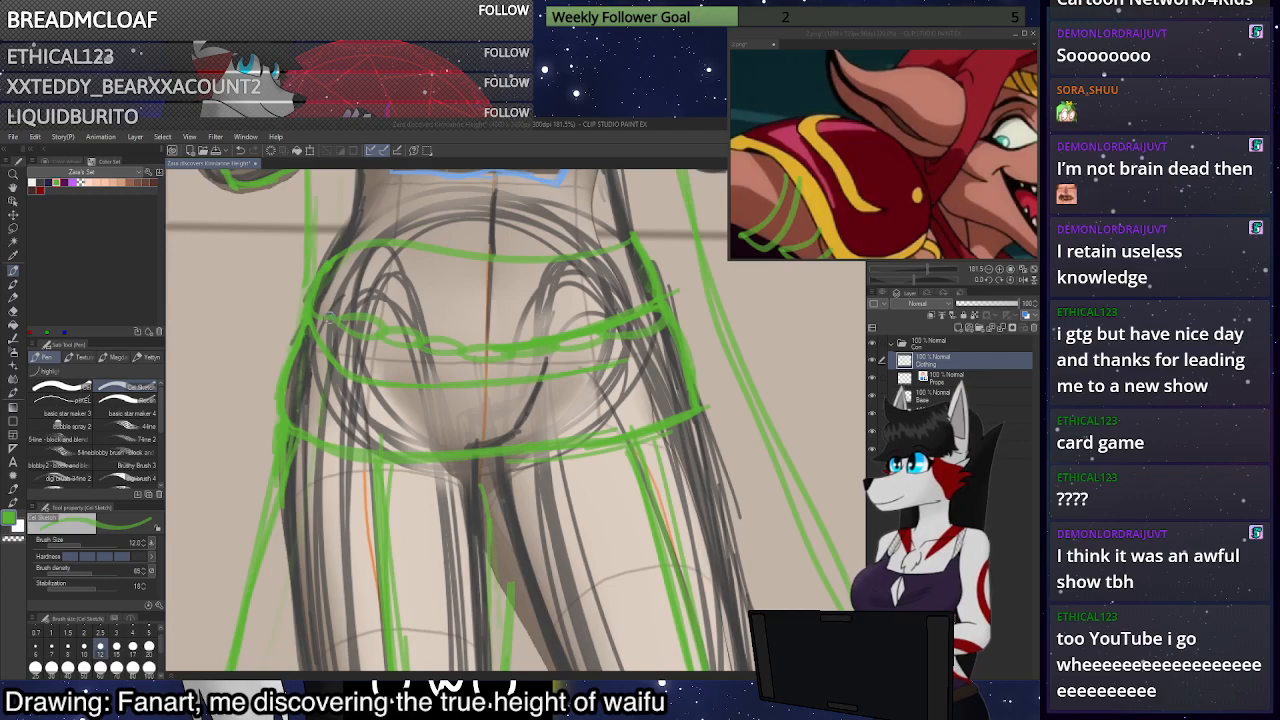
Sketch another braided loop at the standing-leg hip, along the sash's lower fold
{"action": "scroll", "coordinate": [634, 415], "scroll_direction": "down", "scroll_amount": 4}
{"action": "scroll", "coordinate": [618, 379], "scroll_direction": "up", "scroll_amount": 6}
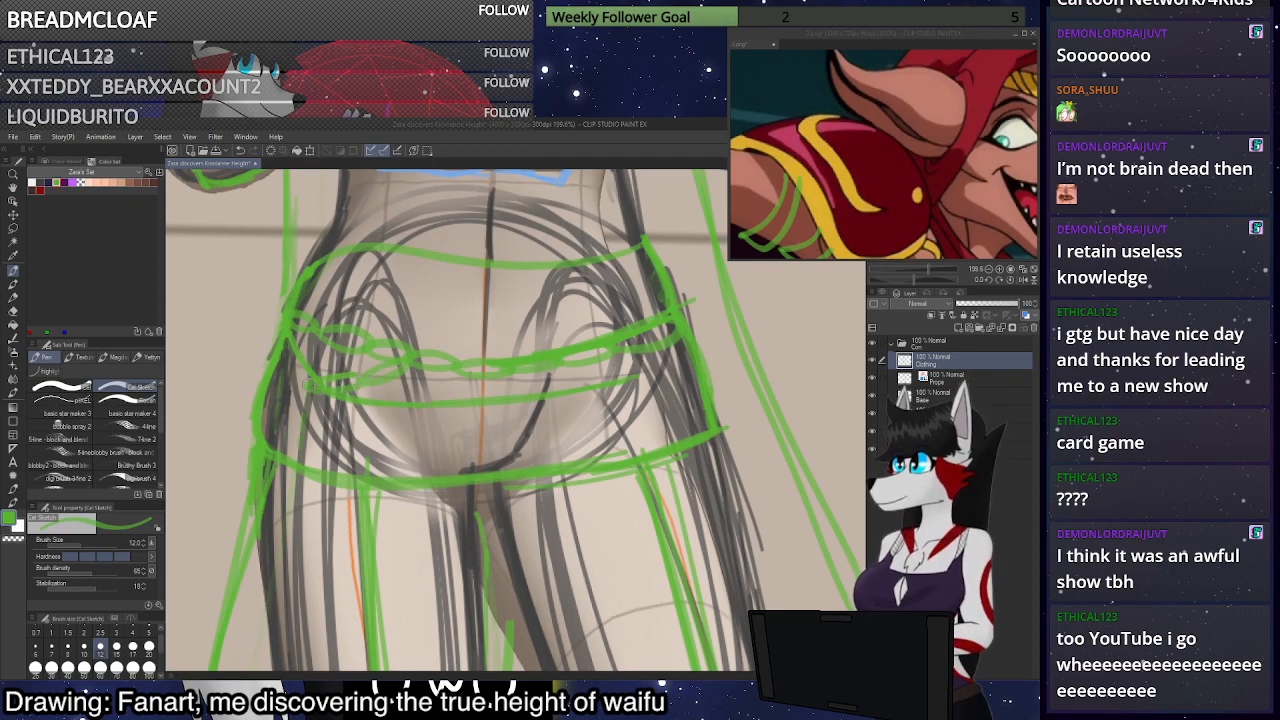
{"action": "scroll", "coordinate": [532, 414], "scroll_direction": "down", "scroll_amount": 6}
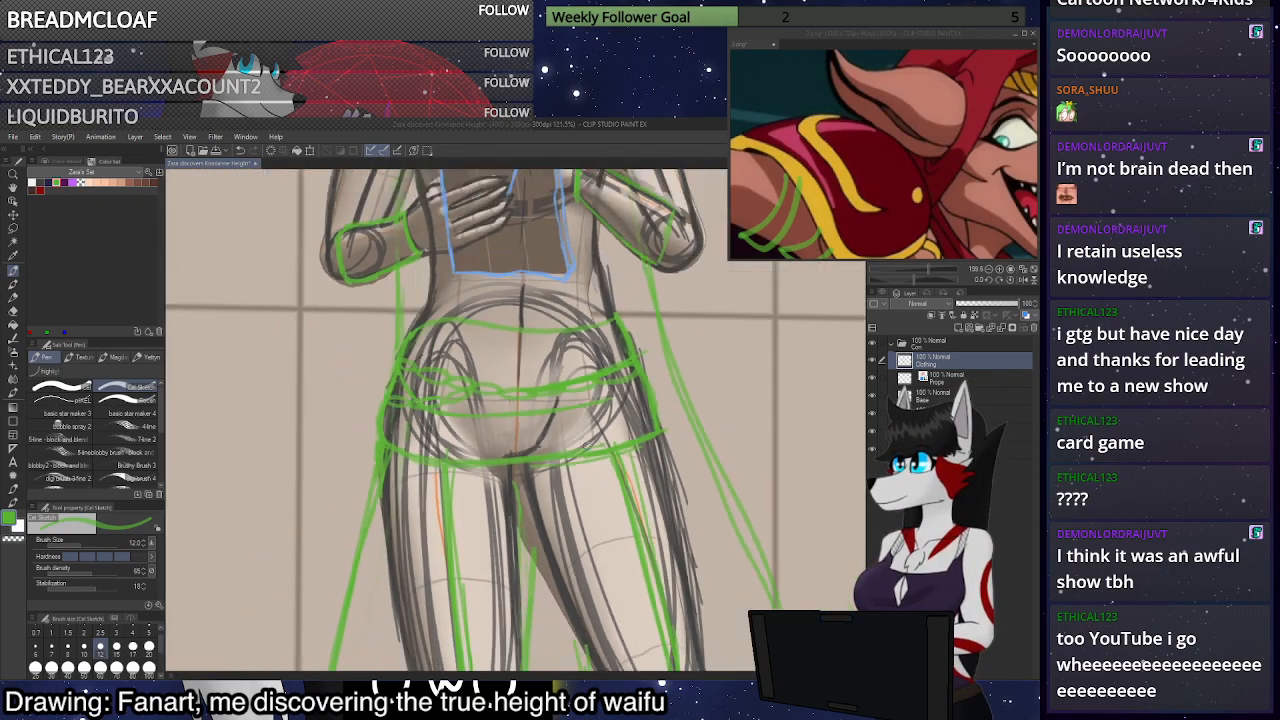
Sketch an inner rim, curling ornament and small round studs on the shoulder pad of the character's right shoulder
{"action": "scroll", "coordinate": [479, 233], "scroll_direction": "up", "scroll_amount": 7}
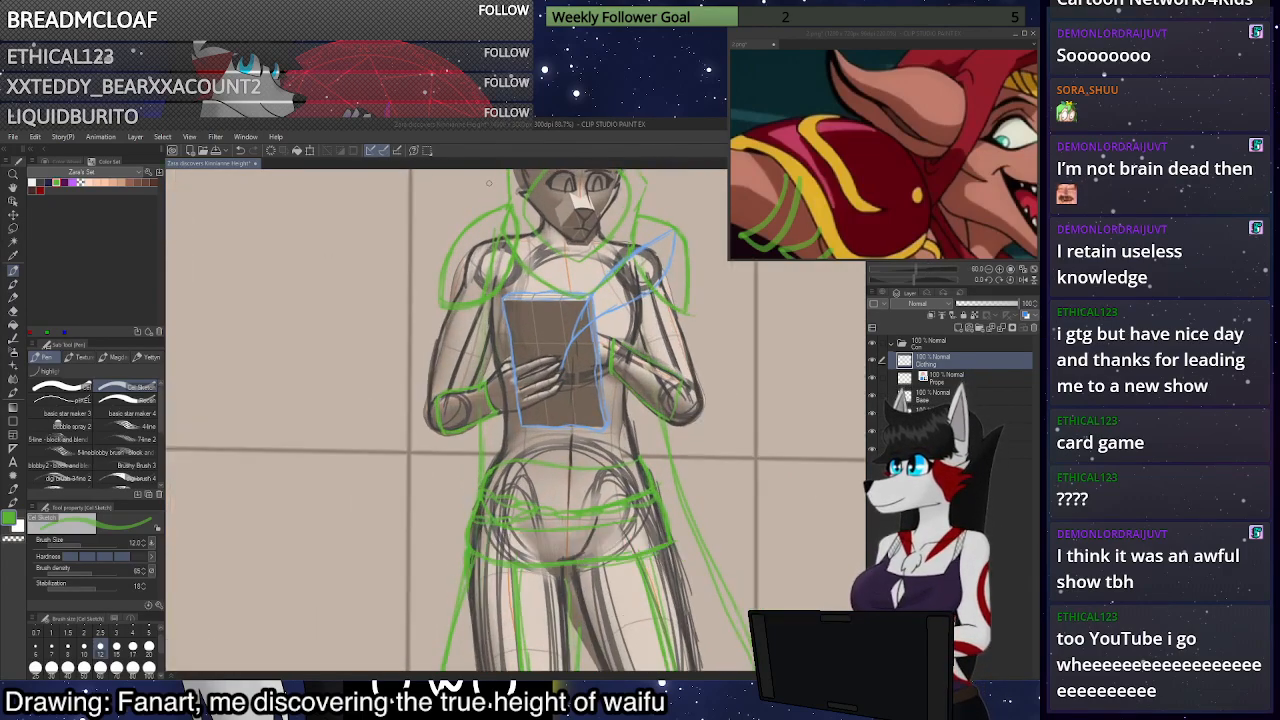
{"action": "mouse_move", "coordinate": [493, 223]}
{"action": "left_mouse_down"}
{"action": "mouse_move", "coordinate": [432, 253]}
{"action": "mouse_move", "coordinate": [441, 242]}
{"action": "mouse_move", "coordinate": [397, 344]}
{"action": "left_mouse_up"}
{"action": "mouse_move", "coordinate": [421, 403]}
{"action": "left_mouse_down"}
{"action": "mouse_move", "coordinate": [407, 344]}
{"action": "mouse_move", "coordinate": [415, 326]}
{"action": "mouse_move", "coordinate": [447, 318]}
{"action": "mouse_move", "coordinate": [451, 260]}
{"action": "mouse_move", "coordinate": [495, 233]}
{"action": "left_mouse_up"}
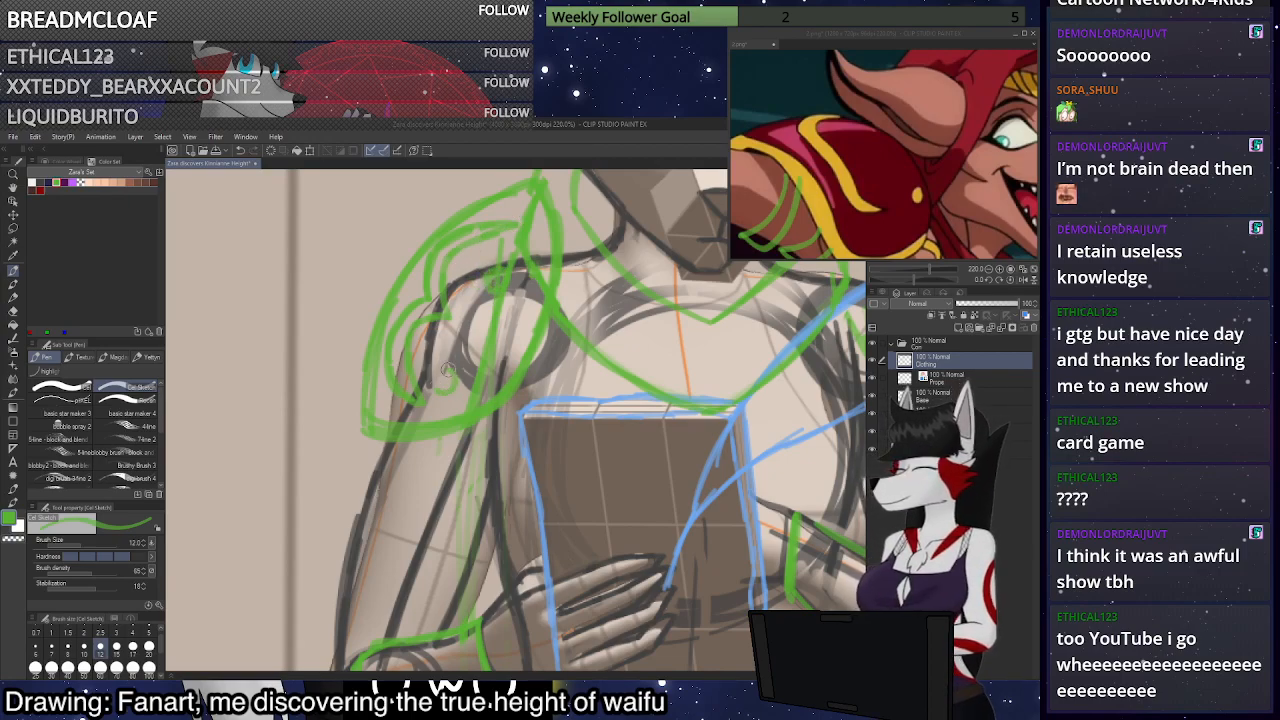
{"action": "left_click_drag", "start_coordinate": [465, 373], "coordinate": [455, 367]}
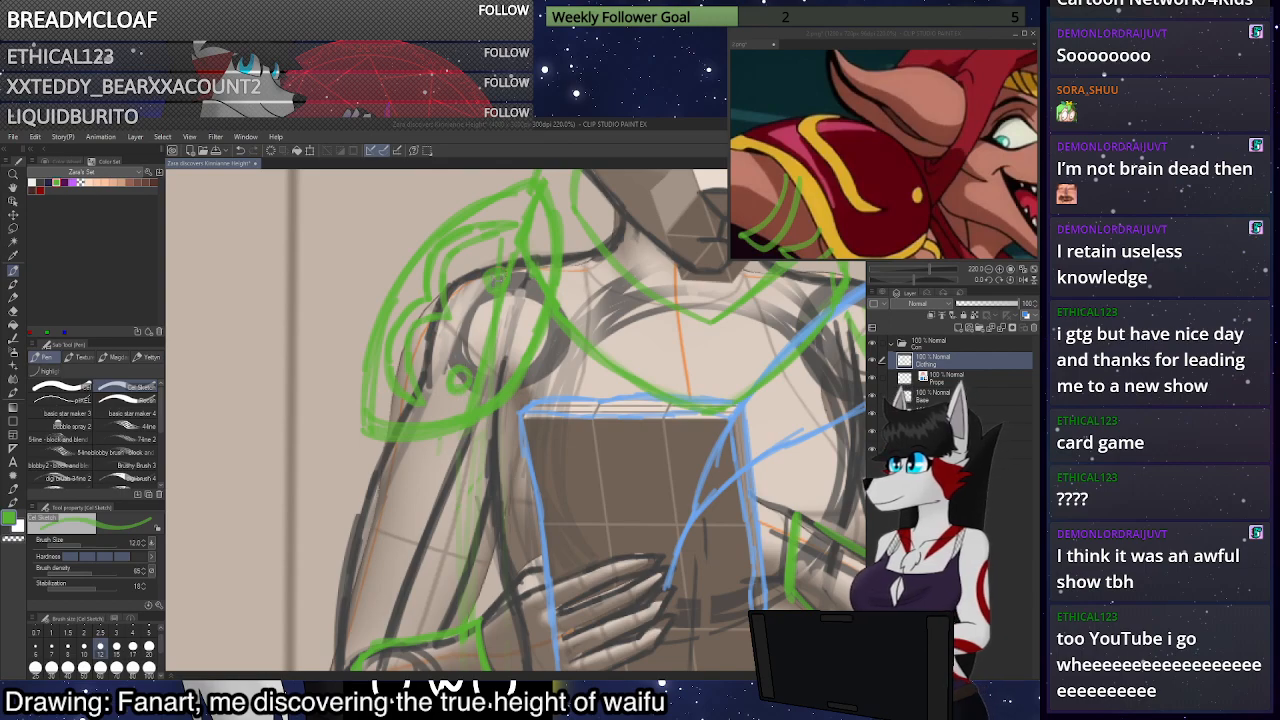
Sketch small pointed trim shapes along the rim and two round studs on the character's left shoulder pad
{"action": "scroll", "coordinate": [440, 390], "scroll_direction": "down", "scroll_amount": 5}
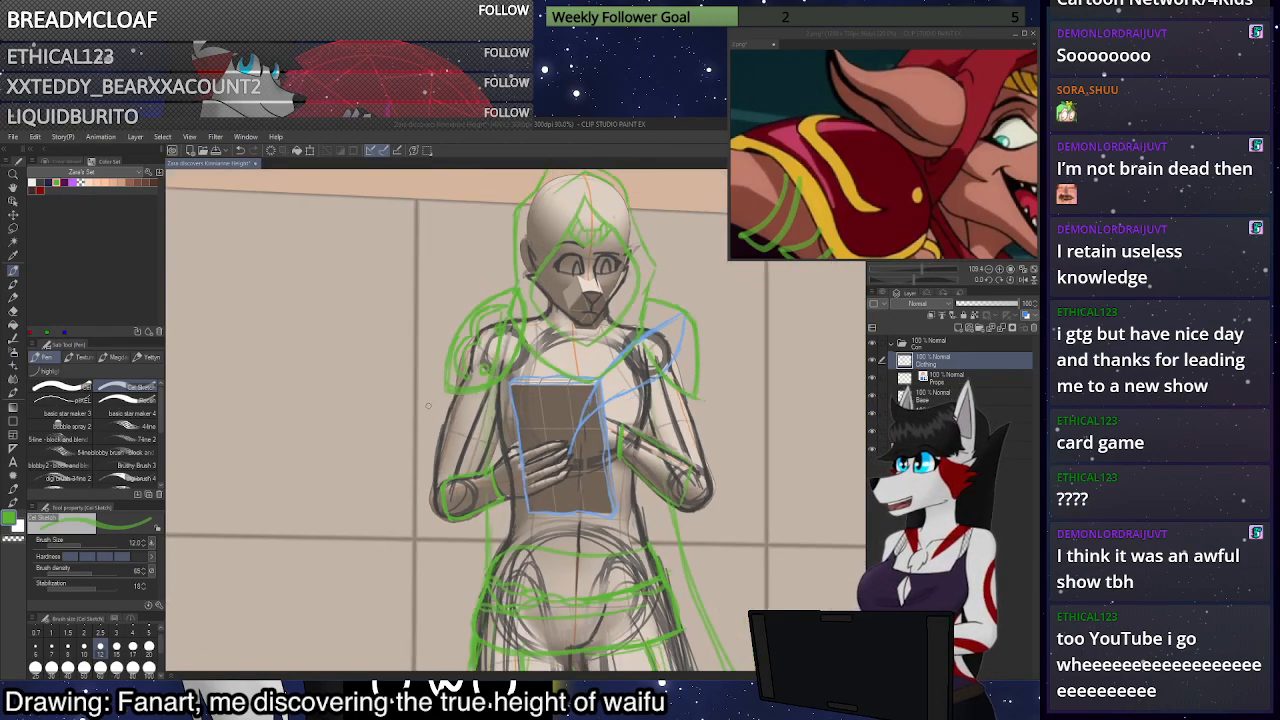
{"action": "scroll", "coordinate": [428, 405], "scroll_direction": "up", "scroll_amount": 3}
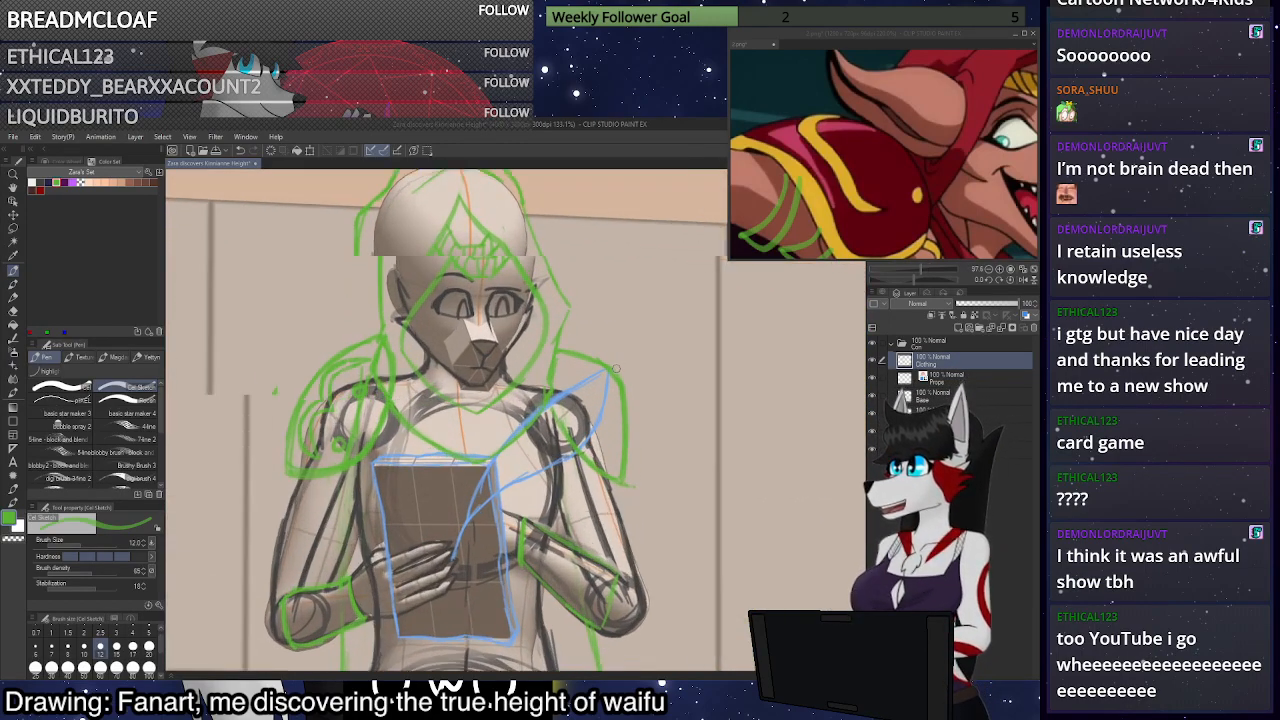
{"action": "scroll", "coordinate": [616, 369], "scroll_direction": "up", "scroll_amount": 3}
{"action": "mouse_move", "coordinate": [557, 388]}
{"action": "left_mouse_down"}
{"action": "mouse_move", "coordinate": [558, 406]}
{"action": "mouse_move", "coordinate": [558, 392]}
{"action": "left_mouse_up"}
{"action": "left_click_drag", "start_coordinate": [588, 471], "coordinate": [590, 466]}
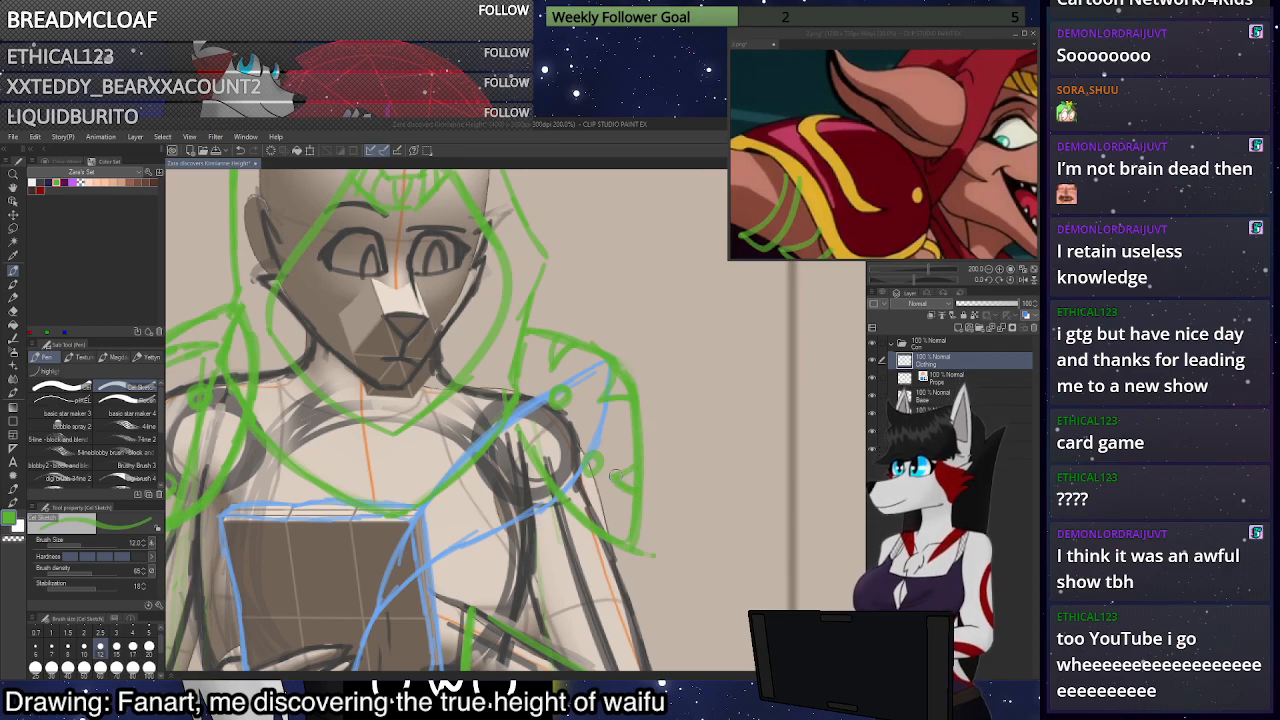
{"action": "scroll", "coordinate": [669, 366], "scroll_direction": "down", "scroll_amount": 6}
{"action": "scroll", "coordinate": [425, 342], "scroll_direction": "up", "scroll_amount": 5}
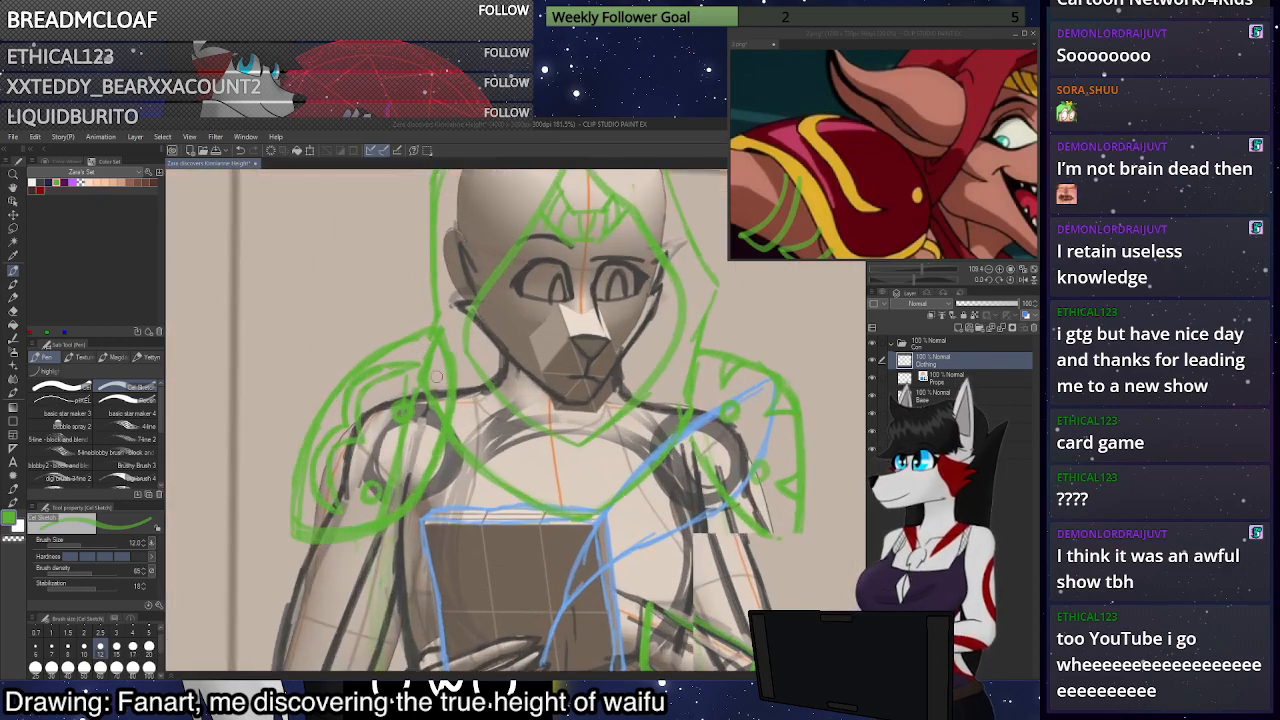
Extend the shoulder pad on the character's right with a flared double lower rim and an inner band rising to a point beside the hood
{"action": "mouse_move", "coordinate": [290, 505]}
{"action": "left_mouse_down"}
{"action": "mouse_move", "coordinate": [273, 548]}
{"action": "mouse_move", "coordinate": [356, 546]}
{"action": "left_mouse_up"}
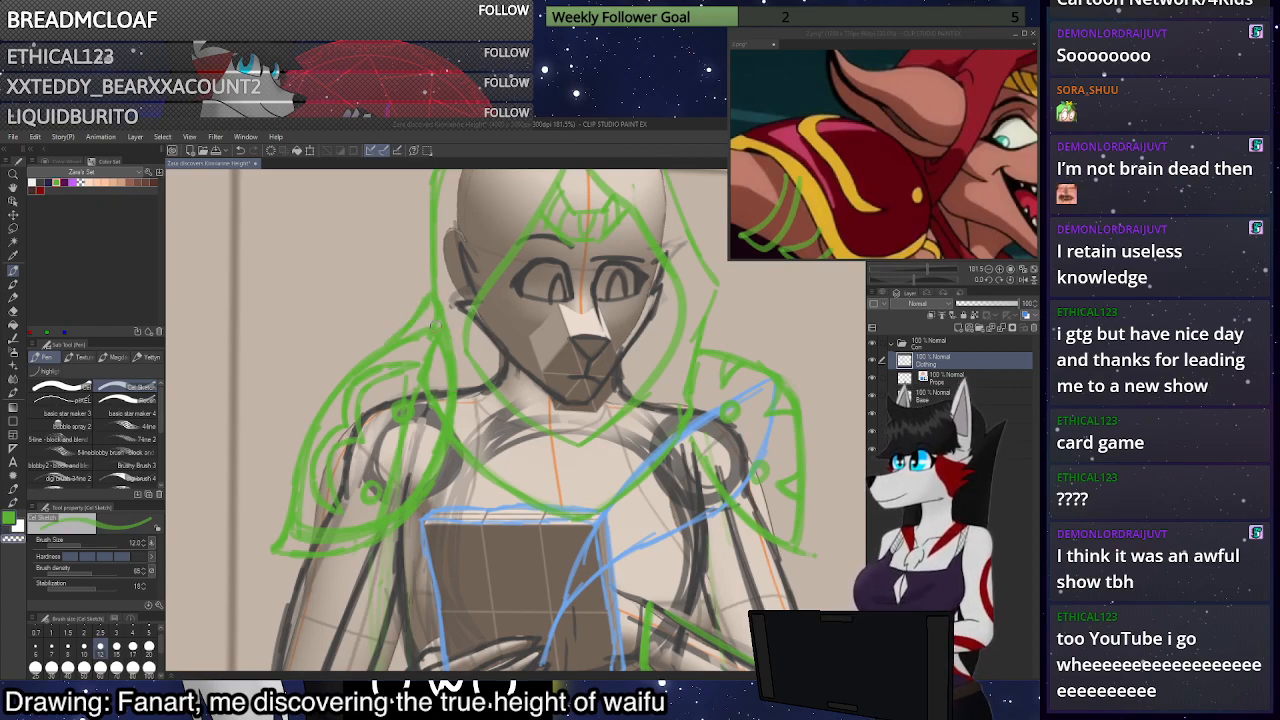
{"action": "left_click_drag", "start_coordinate": [390, 487], "coordinate": [402, 428]}
{"action": "key", "text": "c"}
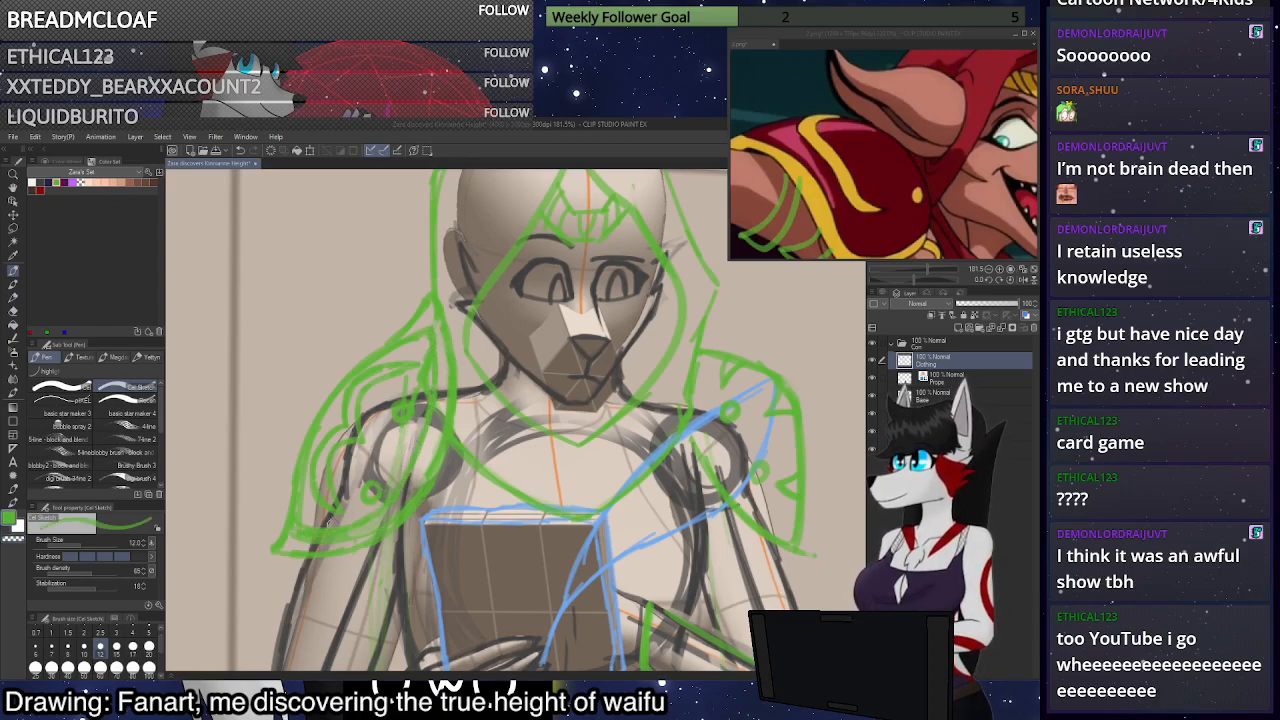
{"action": "mouse_move", "coordinate": [288, 568]}
{"action": "left_mouse_down"}
{"action": "mouse_move", "coordinate": [378, 552]}
{"action": "mouse_move", "coordinate": [438, 494]}
{"action": "mouse_move", "coordinate": [462, 420]}
{"action": "mouse_move", "coordinate": [446, 296]}
{"action": "left_mouse_up"}
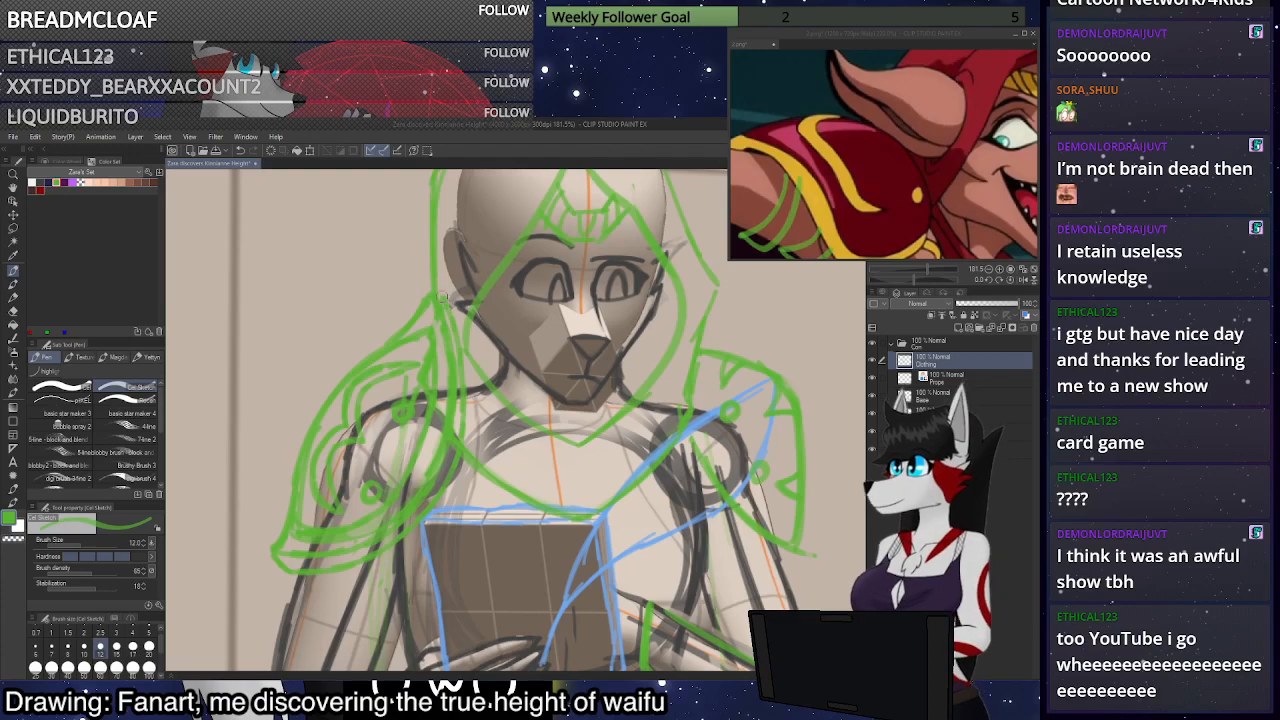
Lasso the shoulder pad on the character's right and transform it to sit slightly farther out from the neck
{"action": "scroll", "coordinate": [453, 260], "scroll_direction": "down", "scroll_amount": 10}
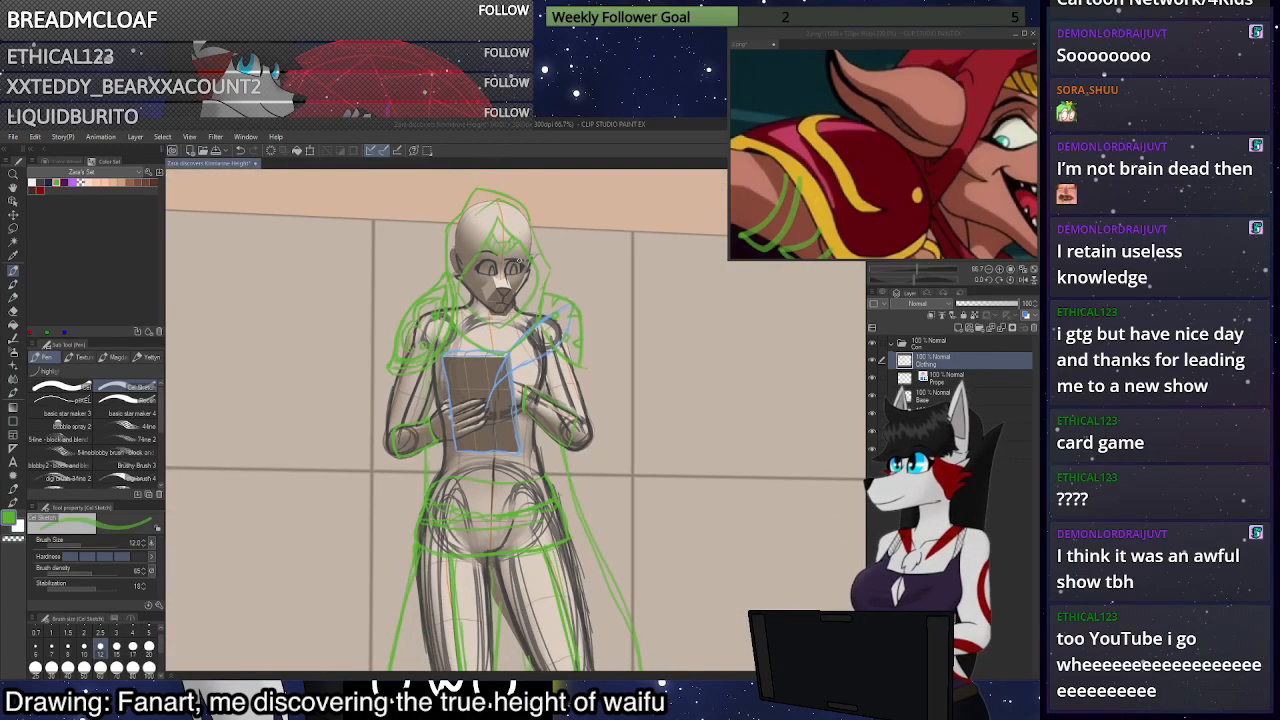
{"action": "scroll", "coordinate": [453, 265], "scroll_direction": "up", "scroll_amount": 5}
{"action": "scroll", "coordinate": [453, 284], "scroll_direction": "up", "scroll_amount": 1}
{"action": "key", "text": "m"}
{"action": "mouse_move", "coordinate": [300, 441]}
{"action": "left_mouse_down"}
{"action": "mouse_move", "coordinate": [353, 476]}
{"action": "mouse_move", "coordinate": [401, 456]}
{"action": "mouse_move", "coordinate": [447, 400]}
{"action": "left_mouse_up"}
{"action": "left_click_drag", "start_coordinate": [433, 267], "coordinate": [436, 266]}
{"action": "key", "text": "ctrl+t"}
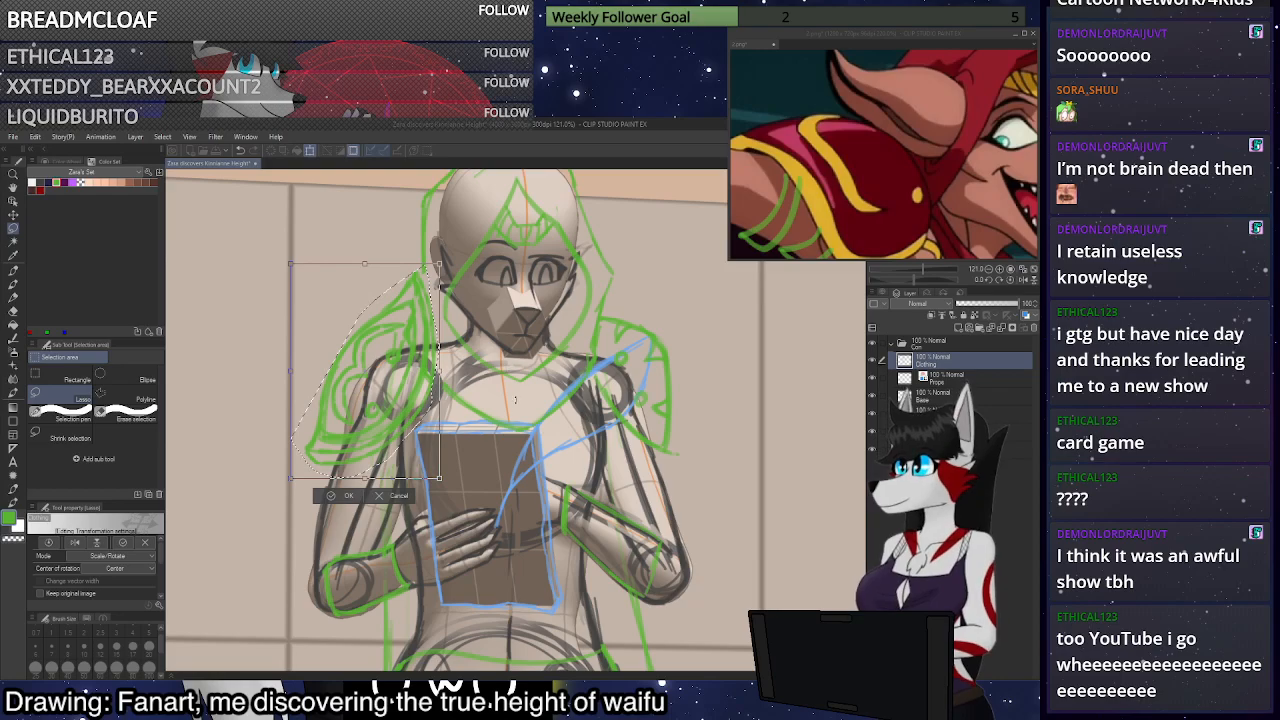
{"action": "key", "text": "Return"}
{"action": "key", "text": "ctrl+d"}
{"action": "scroll", "coordinate": [496, 398], "scroll_direction": "up", "scroll_amount": 3}
{"action": "key", "text": "p"}
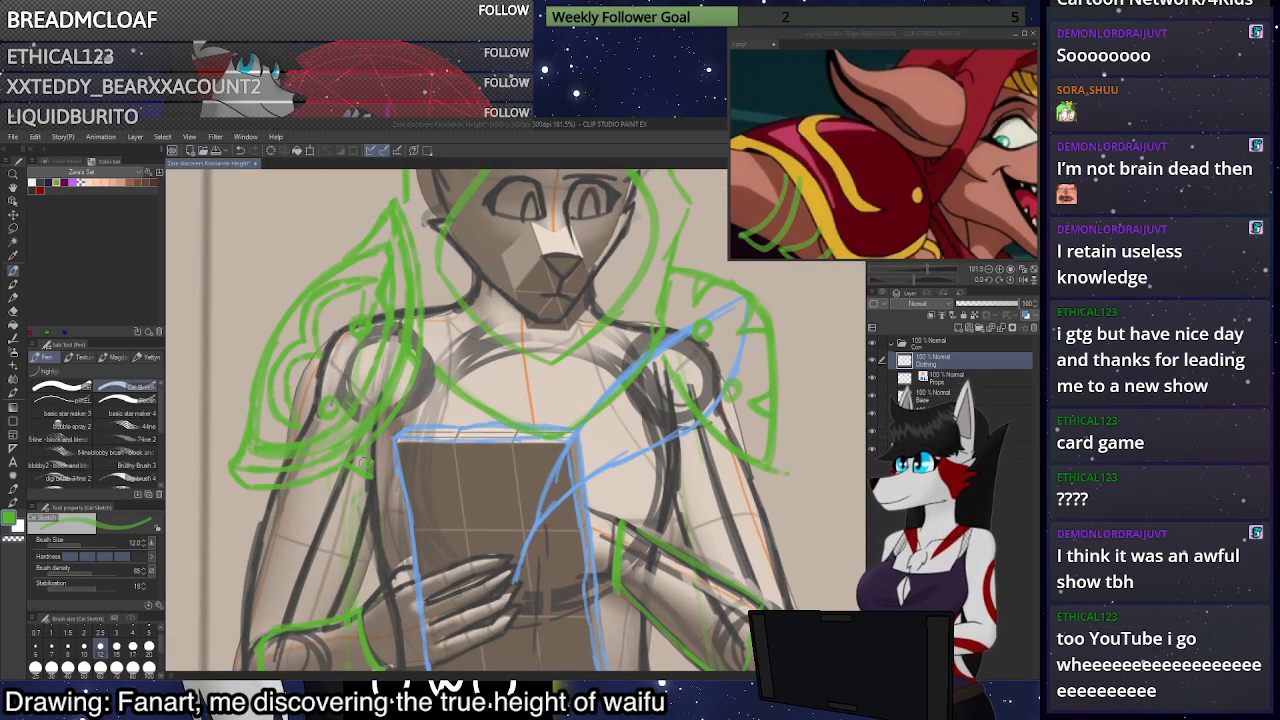
Add a double inner rim and a flared lower corner to the shoulder pad on the character's left
{"action": "scroll", "coordinate": [347, 427], "scroll_direction": "down", "scroll_amount": 5}
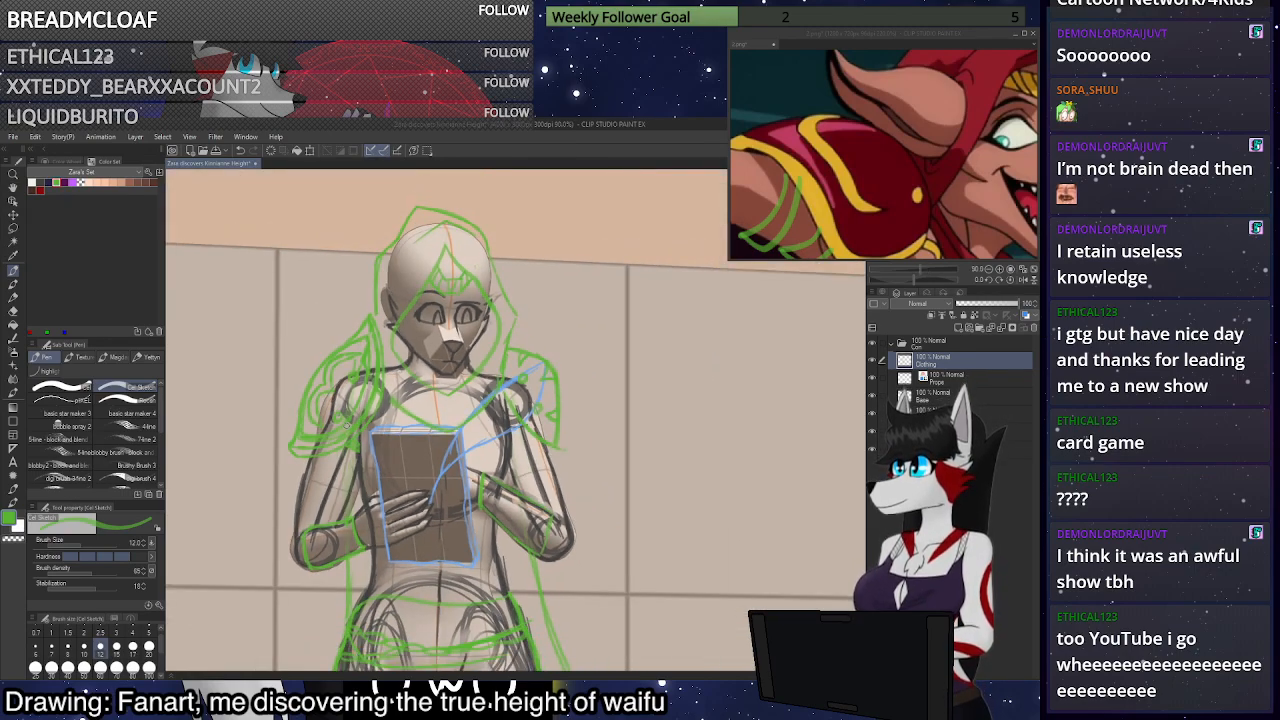
{"action": "scroll", "coordinate": [612, 415], "scroll_direction": "up", "scroll_amount": 4}
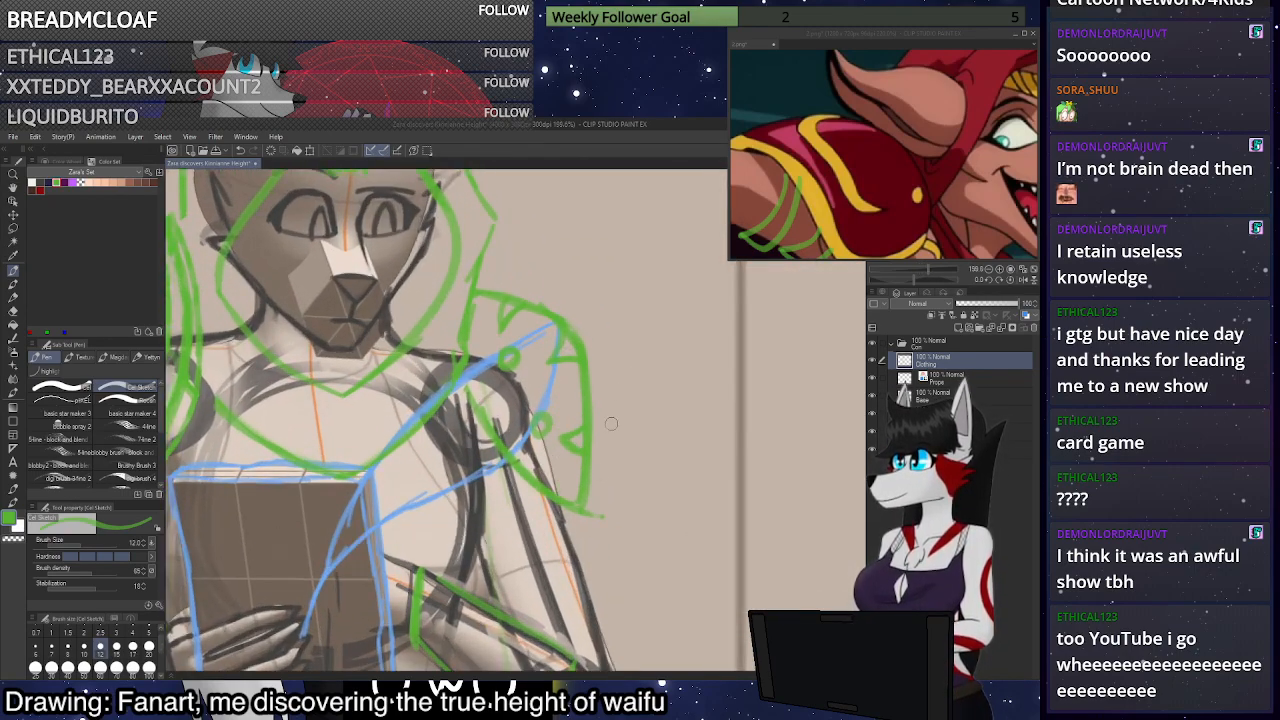
{"action": "mouse_move", "coordinate": [590, 480]}
{"action": "left_mouse_down"}
{"action": "mouse_move", "coordinate": [605, 523]}
{"action": "mouse_move", "coordinate": [580, 516]}
{"action": "mouse_move", "coordinate": [573, 495]}
{"action": "mouse_move", "coordinate": [597, 518]}
{"action": "mouse_move", "coordinate": [554, 508]}
{"action": "mouse_move", "coordinate": [507, 463]}
{"action": "left_mouse_up"}
{"action": "mouse_move", "coordinate": [580, 518]}
{"action": "left_mouse_down"}
{"action": "mouse_move", "coordinate": [503, 451]}
{"action": "mouse_move", "coordinate": [467, 392]}
{"action": "mouse_move", "coordinate": [484, 437]}
{"action": "mouse_move", "coordinate": [603, 523]}
{"action": "left_mouse_up"}
{"action": "mouse_move", "coordinate": [560, 487]}
{"action": "left_mouse_down"}
{"action": "mouse_move", "coordinate": [488, 411]}
{"action": "mouse_move", "coordinate": [463, 346]}
{"action": "mouse_move", "coordinate": [508, 440]}
{"action": "mouse_move", "coordinate": [575, 496]}
{"action": "mouse_move", "coordinate": [544, 481]}
{"action": "mouse_move", "coordinate": [530, 387]}
{"action": "mouse_move", "coordinate": [608, 534]}
{"action": "mouse_move", "coordinate": [572, 527]}
{"action": "left_mouse_up"}
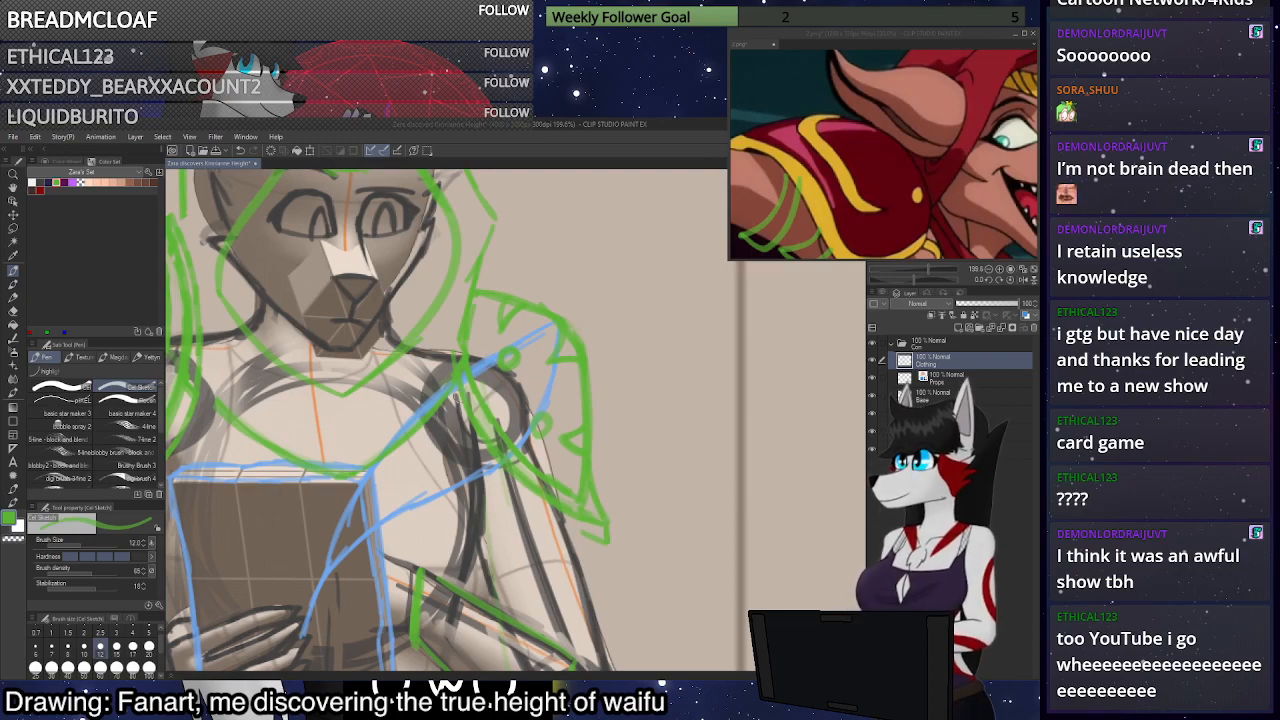
{"action": "left_click_drag", "start_coordinate": [492, 475], "coordinate": [600, 541]}
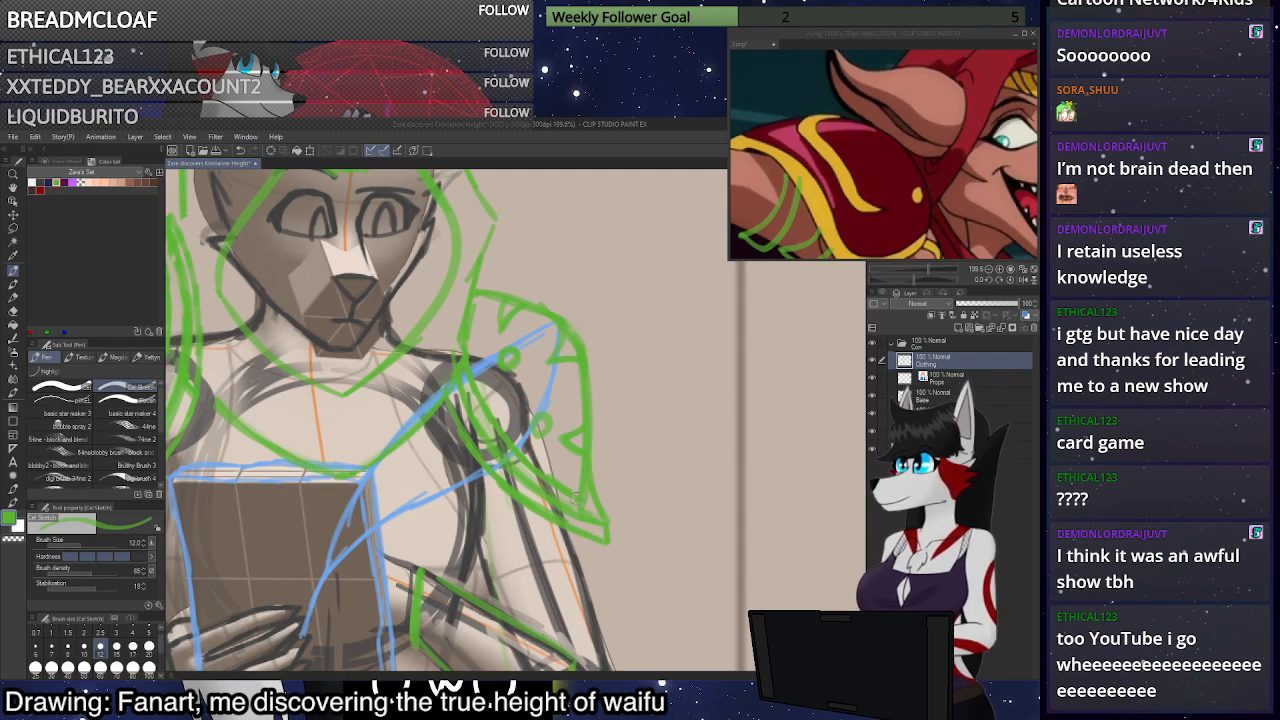
{"action": "scroll", "coordinate": [550, 408], "scroll_direction": "down", "scroll_amount": 1}
{"action": "scroll", "coordinate": [508, 312], "scroll_direction": "up", "scroll_amount": 2}
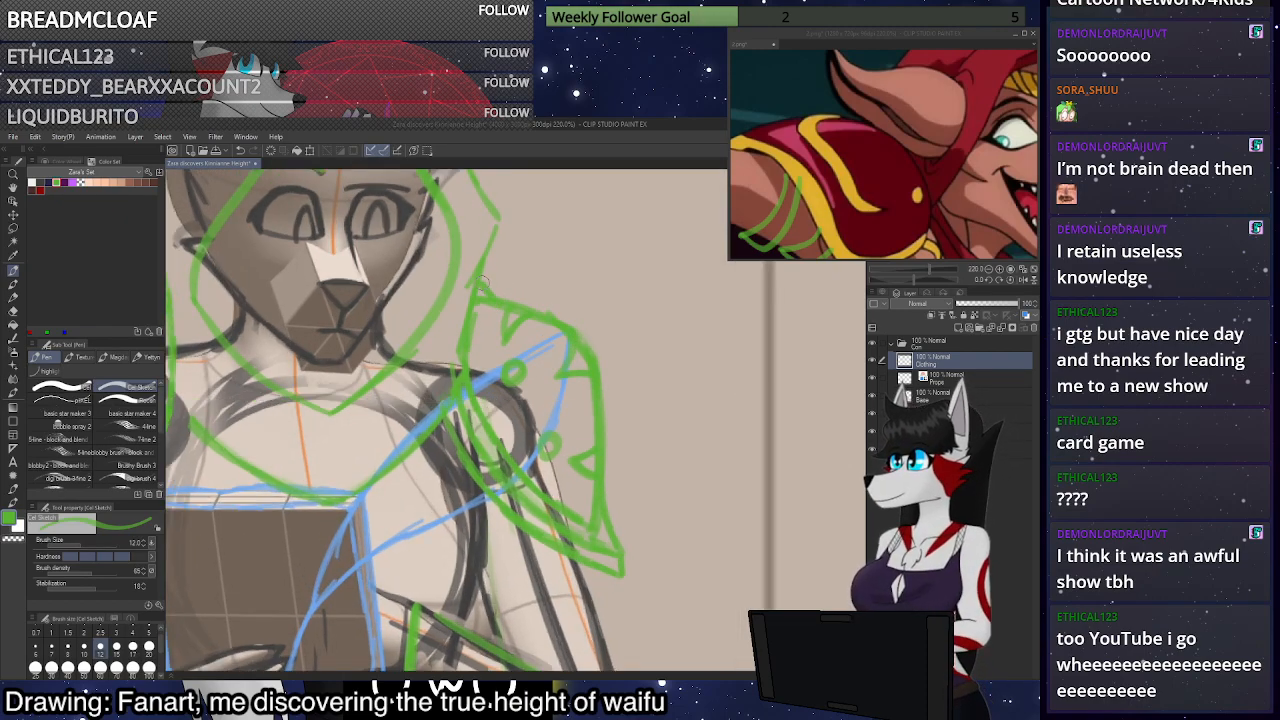
Sketch a short band edge across the standing leg's thigh and hide the layer with the grid wall and shaded mannequin
{"action": "scroll", "coordinate": [563, 329], "scroll_direction": "down", "scroll_amount": 8}
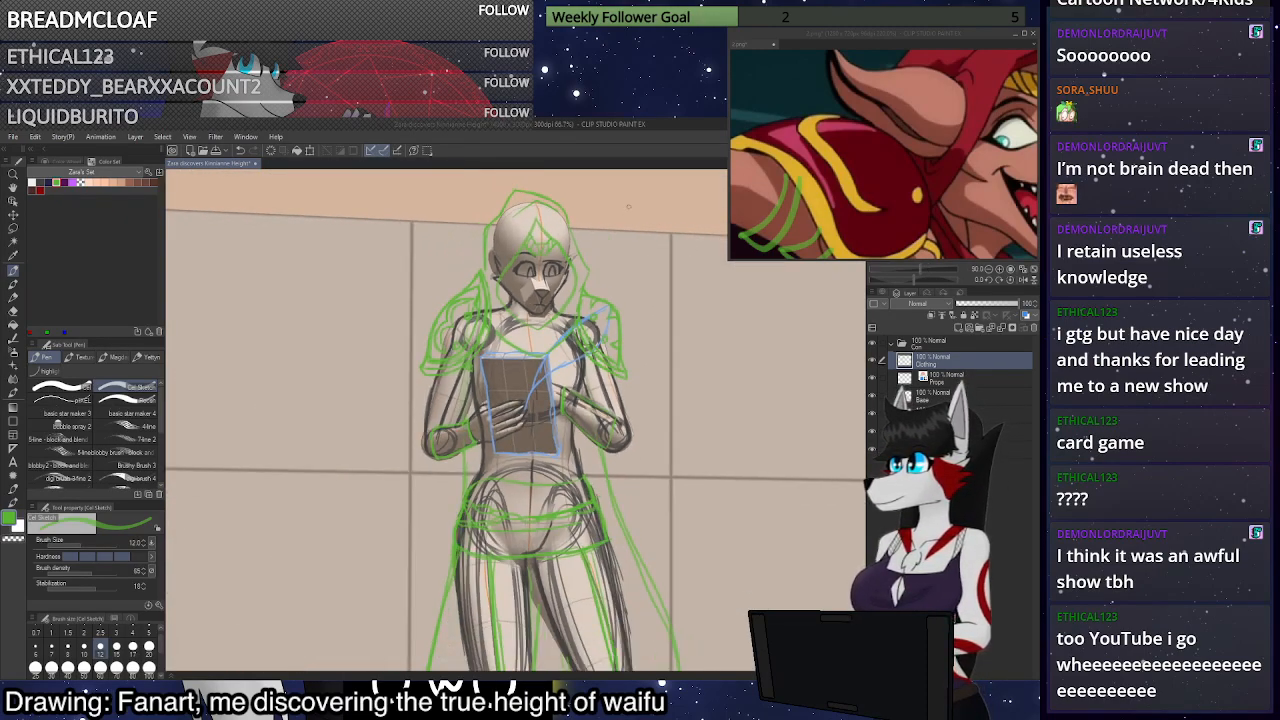
{"action": "scroll", "coordinate": [666, 277], "scroll_direction": "down", "scroll_amount": 2}
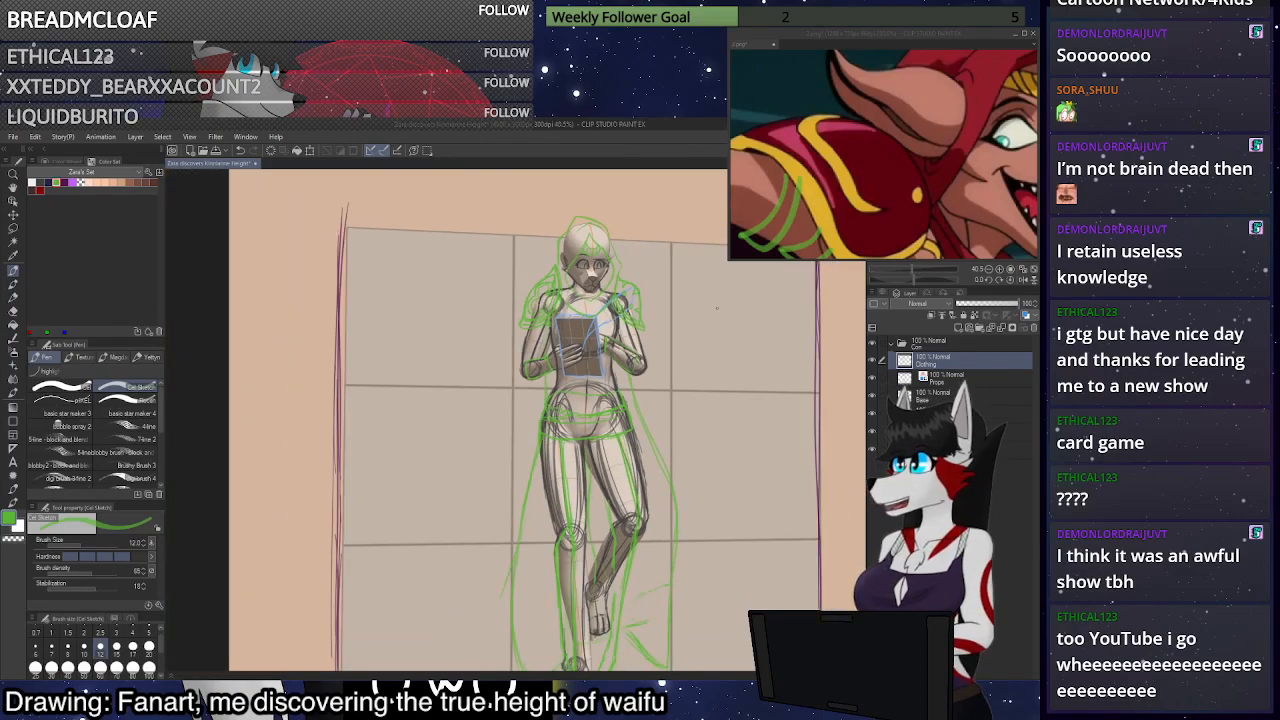
{"action": "left_click_drag", "start_coordinate": [600, 330], "coordinate": [596, 345]}
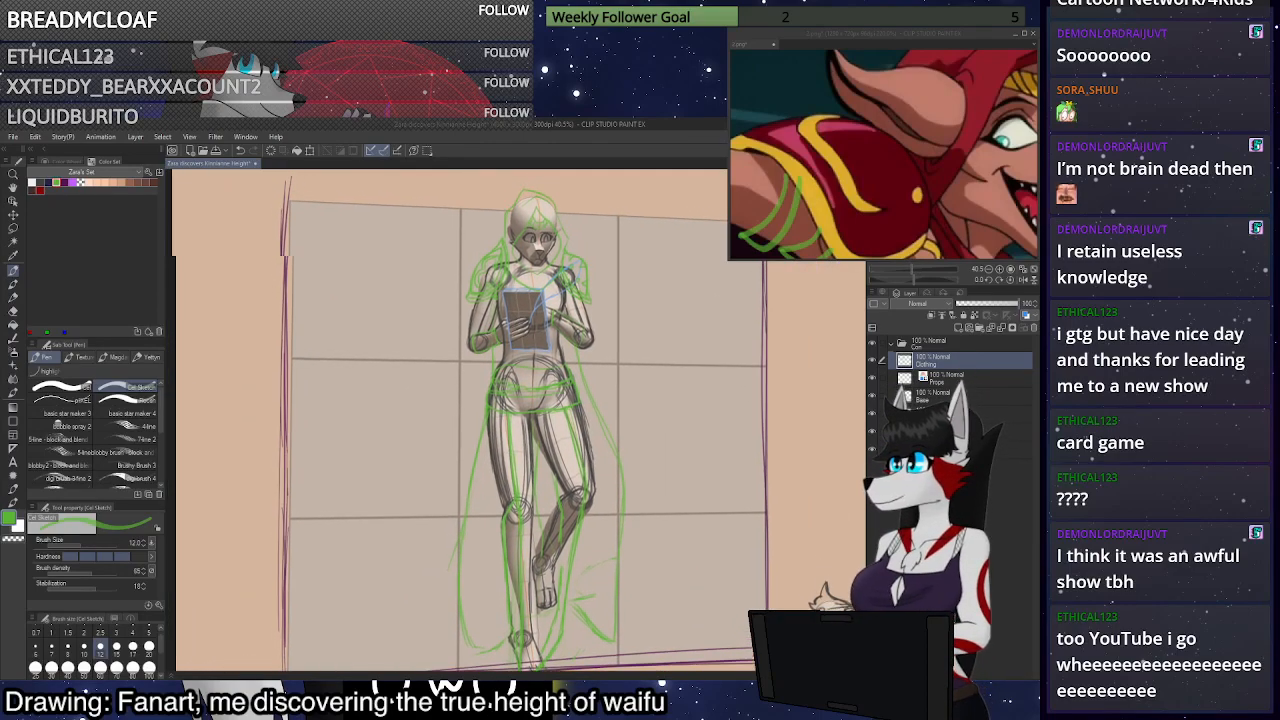
{"action": "left_click_drag", "start_coordinate": [896, 270], "coordinate": [914, 269]}
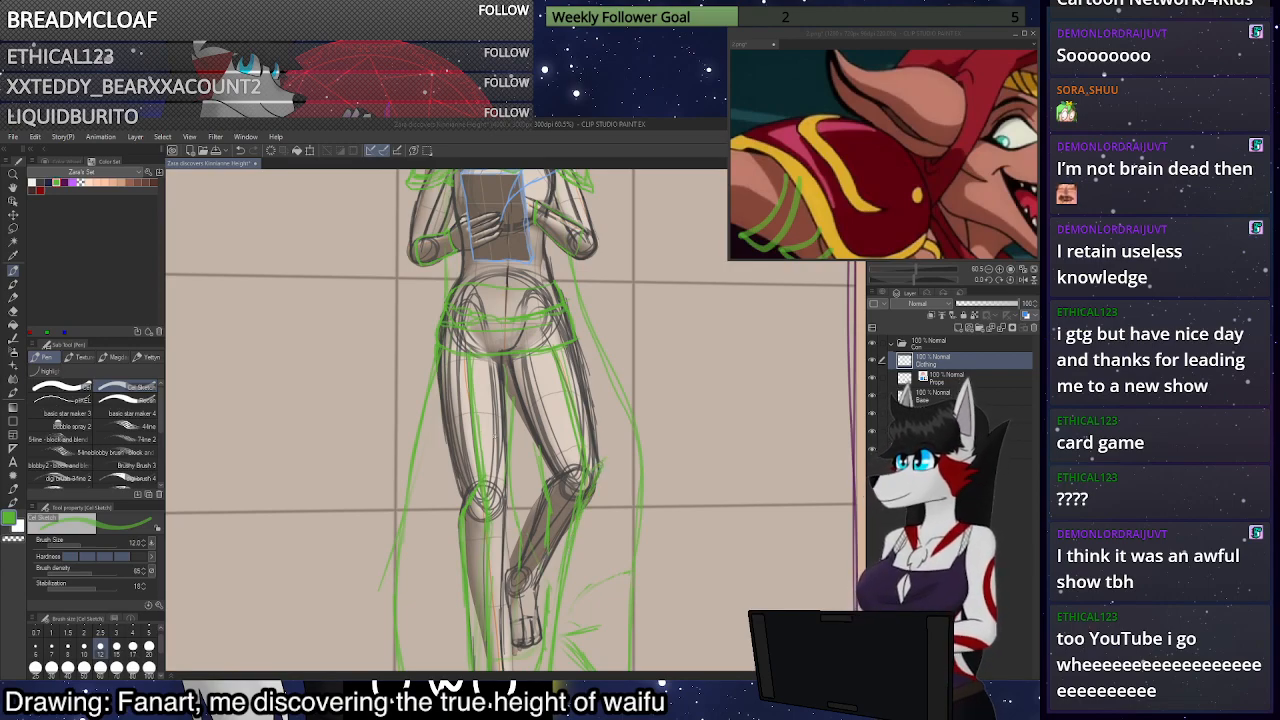
{"action": "left_click_drag", "start_coordinate": [444, 418], "coordinate": [462, 498]}
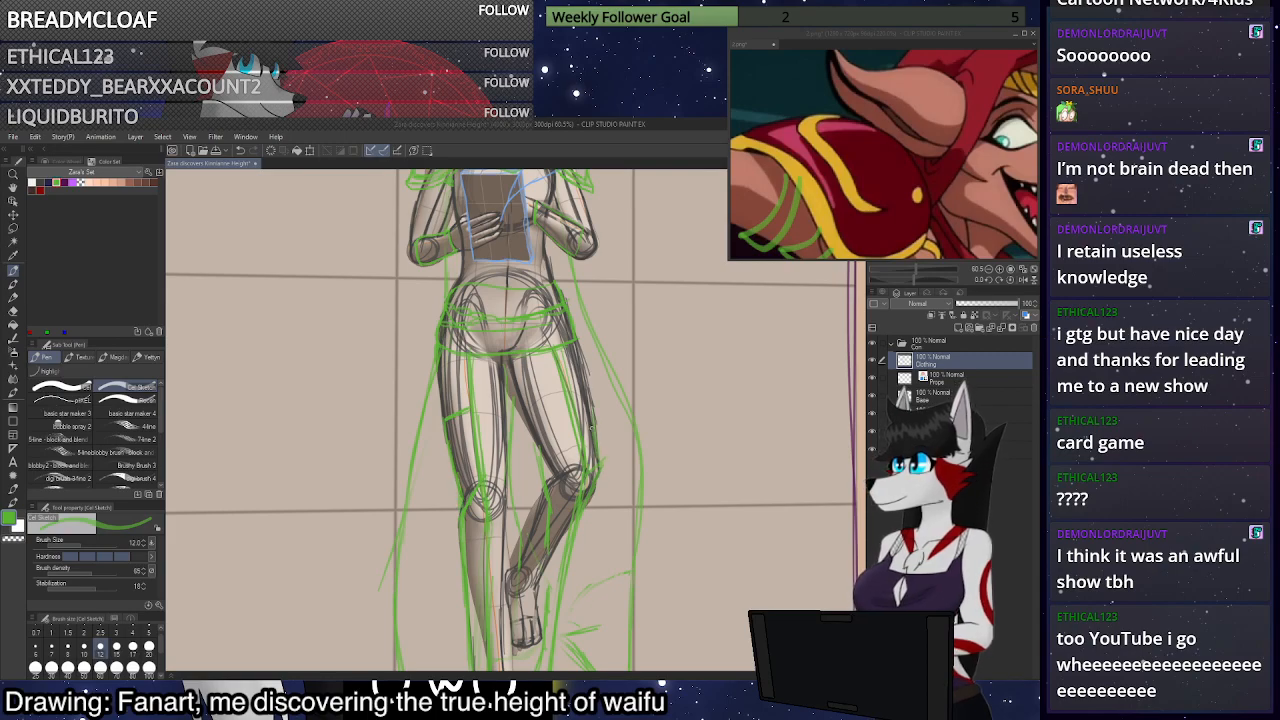
{"action": "left_click", "coordinate": [872, 431]}
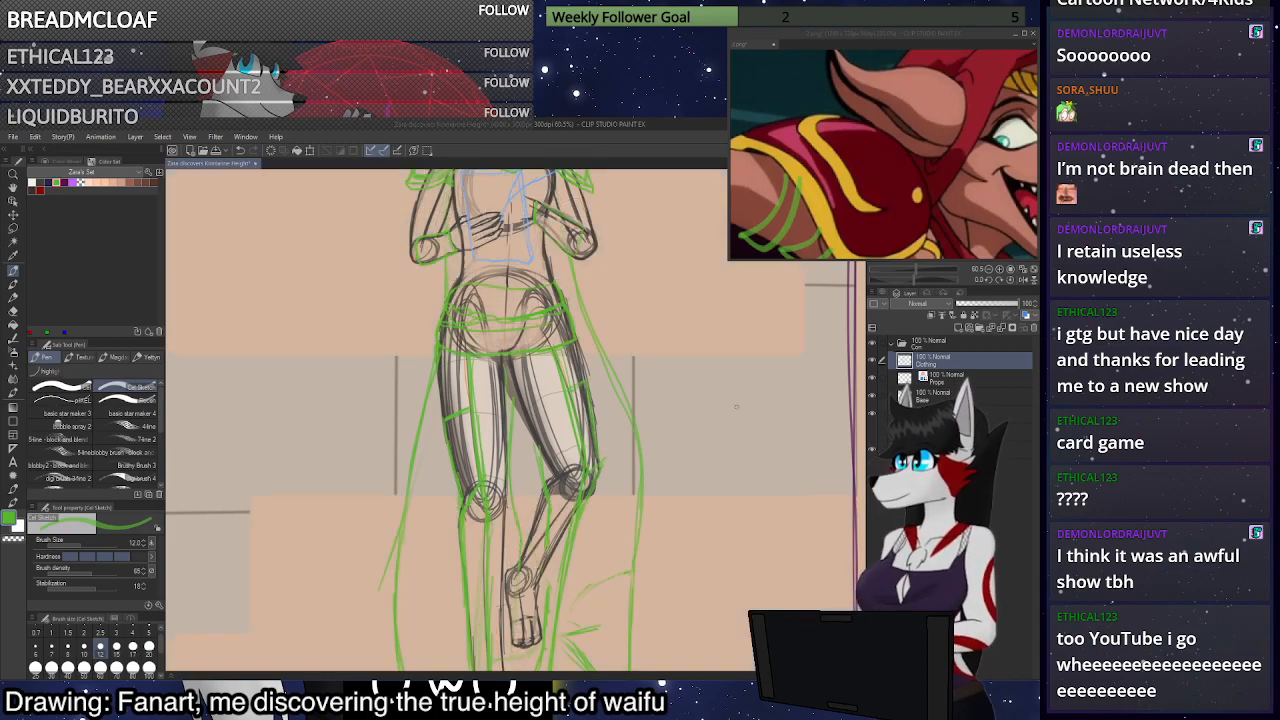
{"action": "scroll", "coordinate": [680, 386], "scroll_direction": "down", "scroll_amount": 5}
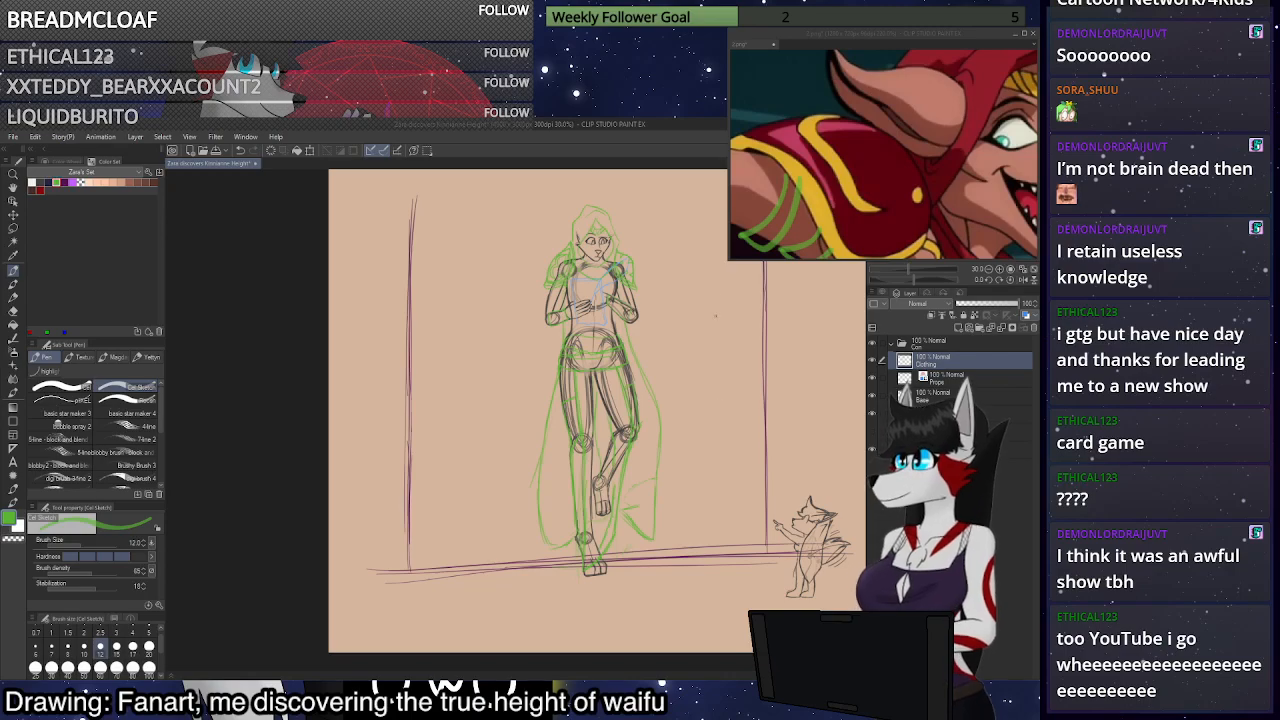
{"action": "scroll", "coordinate": [715, 238], "scroll_direction": "up", "scroll_amount": 2}
Examine the hood, headpiece and shoulder pad in the finished shield-bearer reference drawing, then close it
{"action": "scroll", "coordinate": [683, 260], "scroll_direction": "up", "scroll_amount": 5}
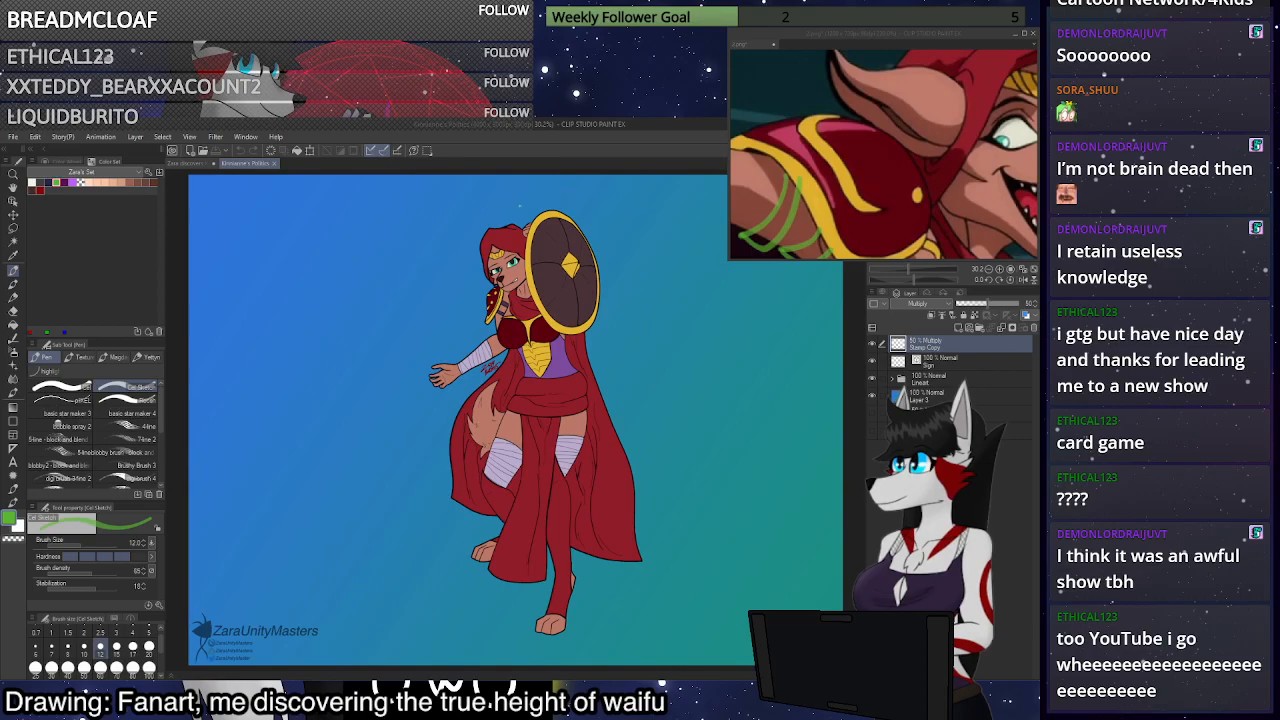
{"action": "scroll", "coordinate": [512, 210], "scroll_direction": "up", "scroll_amount": 5}
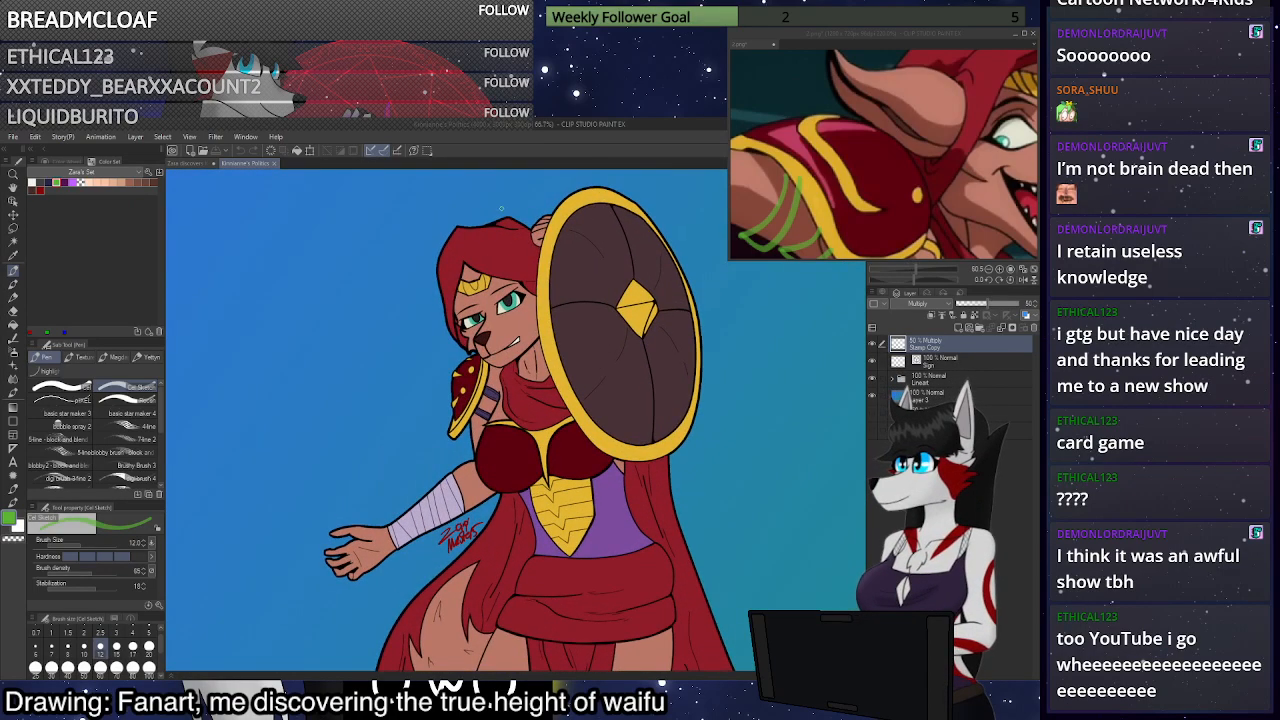
{"action": "scroll", "coordinate": [501, 209], "scroll_direction": "up", "scroll_amount": 5}
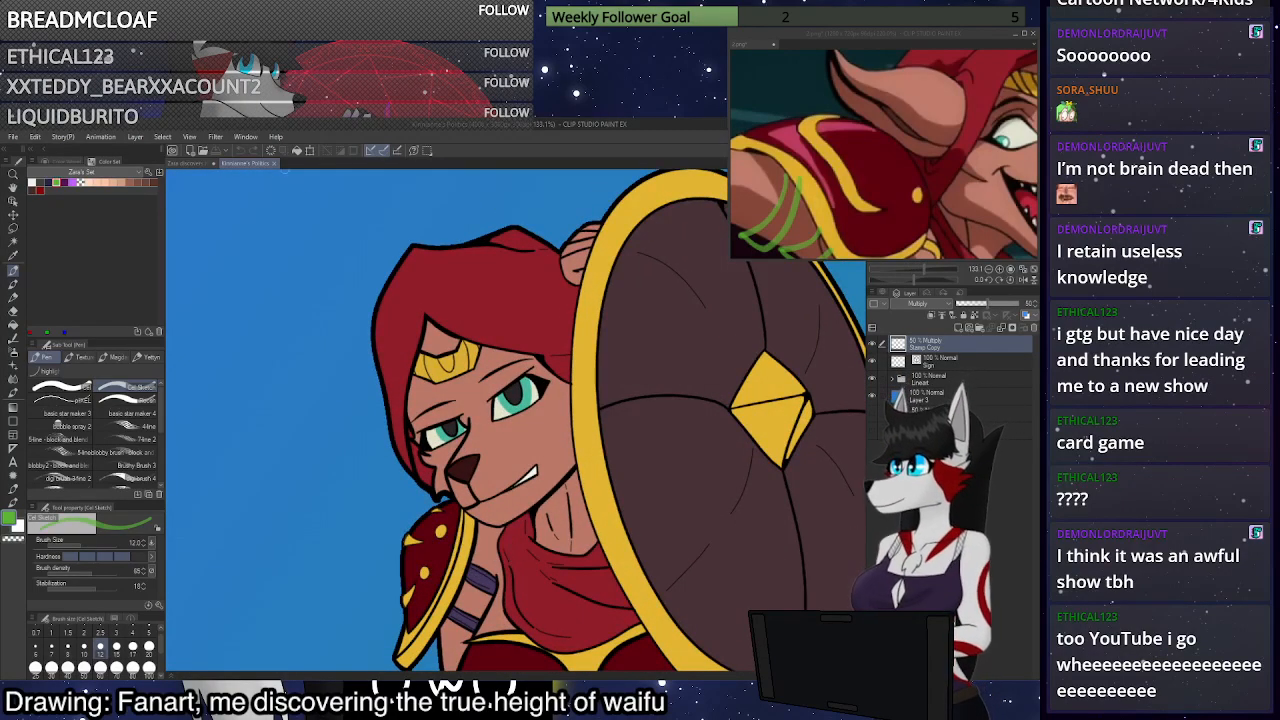
{"action": "left_click", "coordinate": [273, 163]}
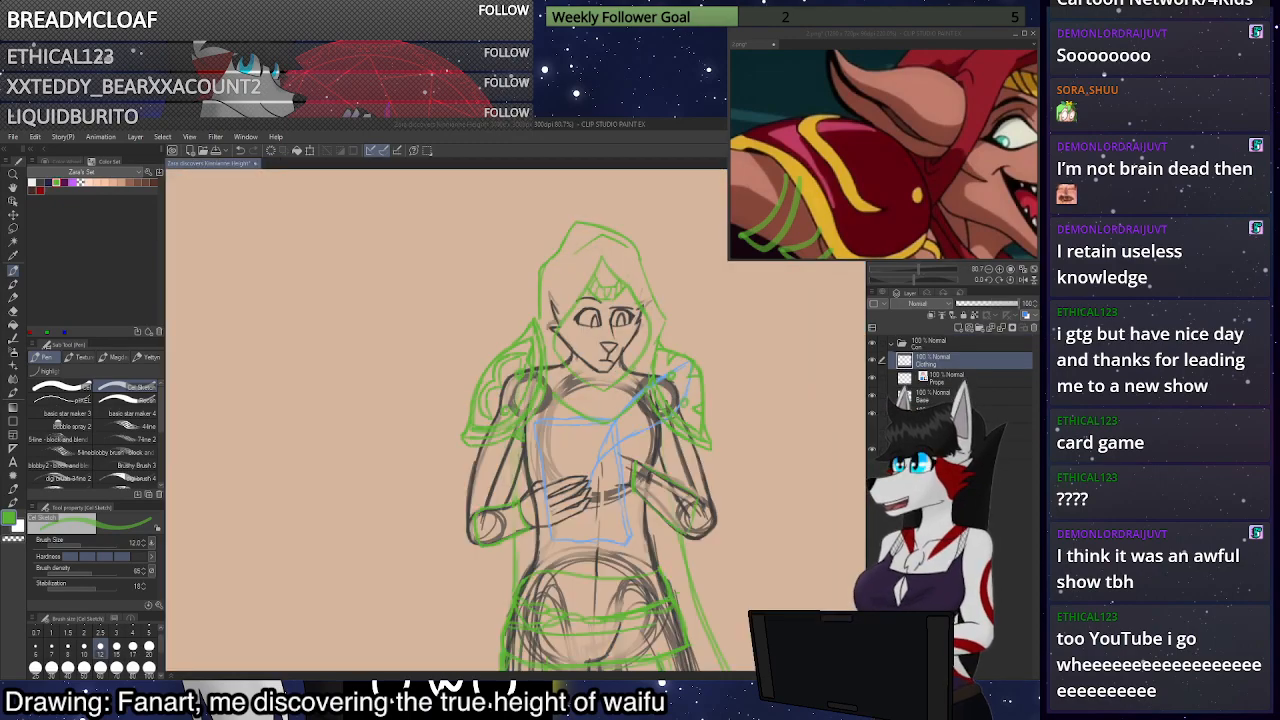
{"action": "scroll", "coordinate": [445, 420], "scroll_direction": "up", "scroll_amount": 2}
{"action": "scroll", "coordinate": [526, 388], "scroll_direction": "up", "scroll_amount": 5}
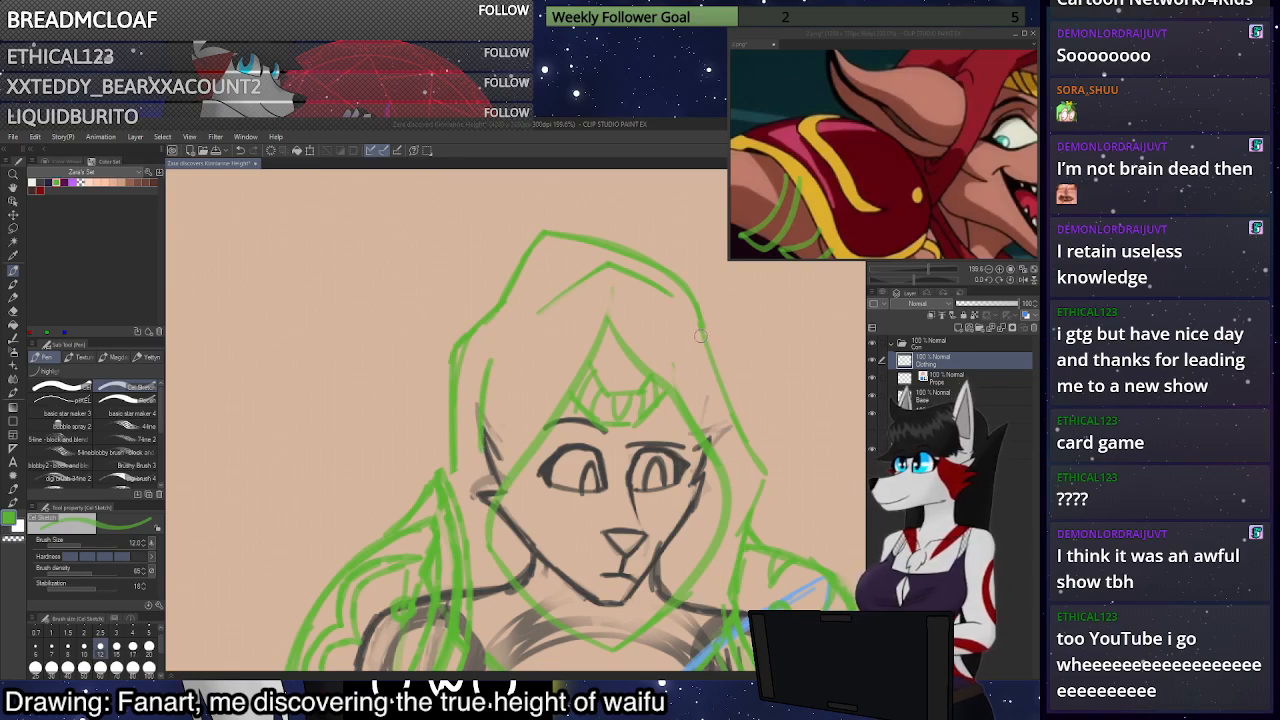
{"action": "left_click_drag", "start_coordinate": [705, 340], "coordinate": [860, 340]}
{"action": "scroll", "coordinate": [634, 381], "scroll_direction": "down", "scroll_amount": 5}
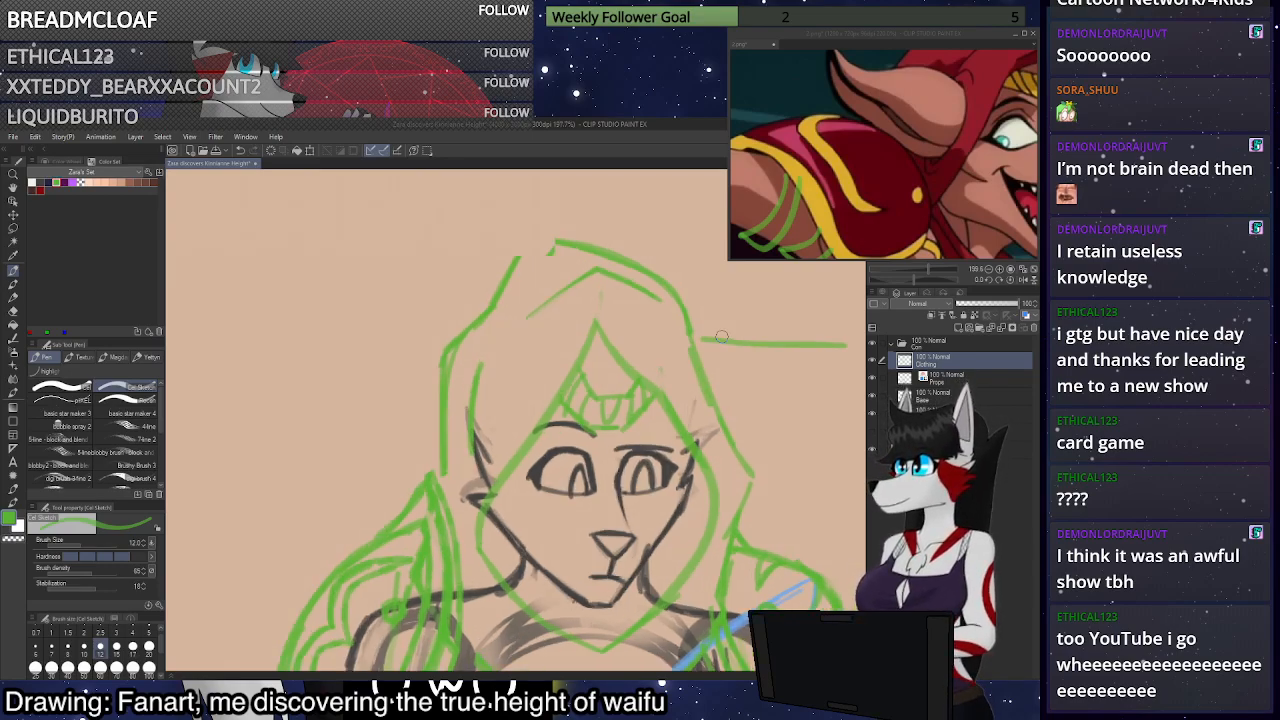
{"action": "scroll", "coordinate": [801, 369], "scroll_direction": "up", "scroll_amount": 3}
{"action": "key", "text": "ctrl+z"}
{"action": "left_click_drag", "start_coordinate": [662, 368], "coordinate": [768, 390]}
{"action": "key", "text": "ctrl+z"}
{"action": "mouse_move", "coordinate": [664, 381]}
{"action": "left_mouse_down"}
{"action": "mouse_move", "coordinate": [712, 380]}
{"action": "mouse_move", "coordinate": [720, 396]}
{"action": "mouse_move", "coordinate": [760, 405]}
{"action": "left_mouse_up"}
{"action": "key", "text": "ctrl+z"}
{"action": "key", "text": "ctrl+z"}
Sketch a long pointed ear sticking out from each side of the hood
{"action": "mouse_move", "coordinate": [665, 380]}
{"action": "left_mouse_down"}
{"action": "mouse_move", "coordinate": [785, 405]}
{"action": "mouse_move", "coordinate": [680, 427]}
{"action": "left_mouse_up"}
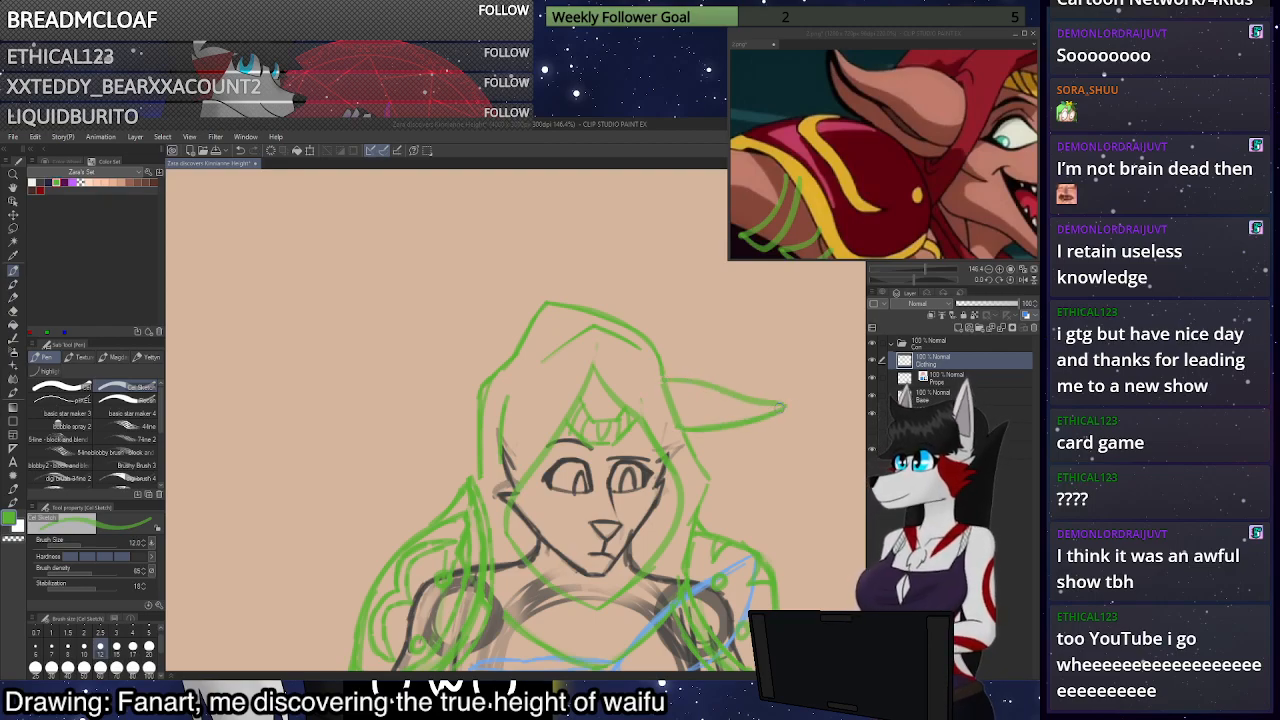
{"action": "mouse_move", "coordinate": [478, 393]}
{"action": "left_mouse_down"}
{"action": "mouse_move", "coordinate": [358, 447]}
{"action": "mouse_move", "coordinate": [384, 462]}
{"action": "mouse_move", "coordinate": [501, 458]}
{"action": "mouse_move", "coordinate": [362, 452]}
{"action": "left_mouse_up"}
{"action": "scroll", "coordinate": [560, 474], "scroll_direction": "down", "scroll_amount": 1}
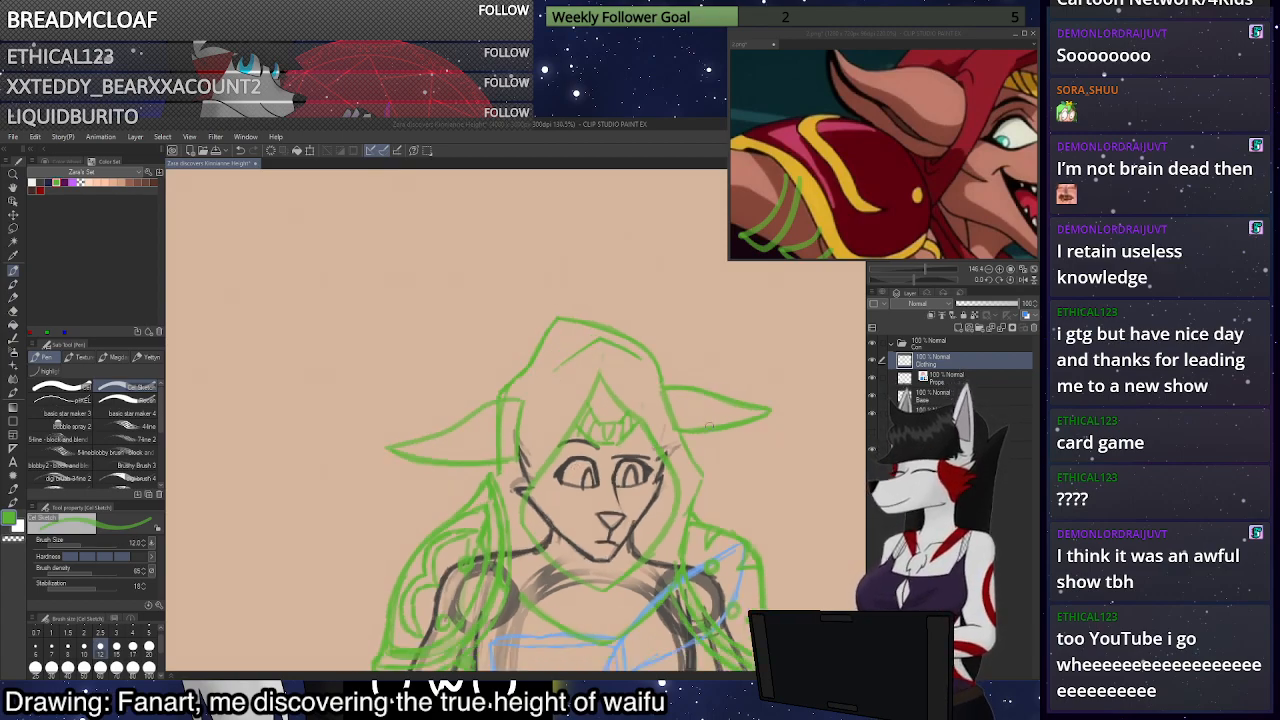
{"action": "scroll", "coordinate": [645, 445], "scroll_direction": "down", "scroll_amount": 7}
{"action": "scroll", "coordinate": [556, 460], "scroll_direction": "up", "scroll_amount": 8}
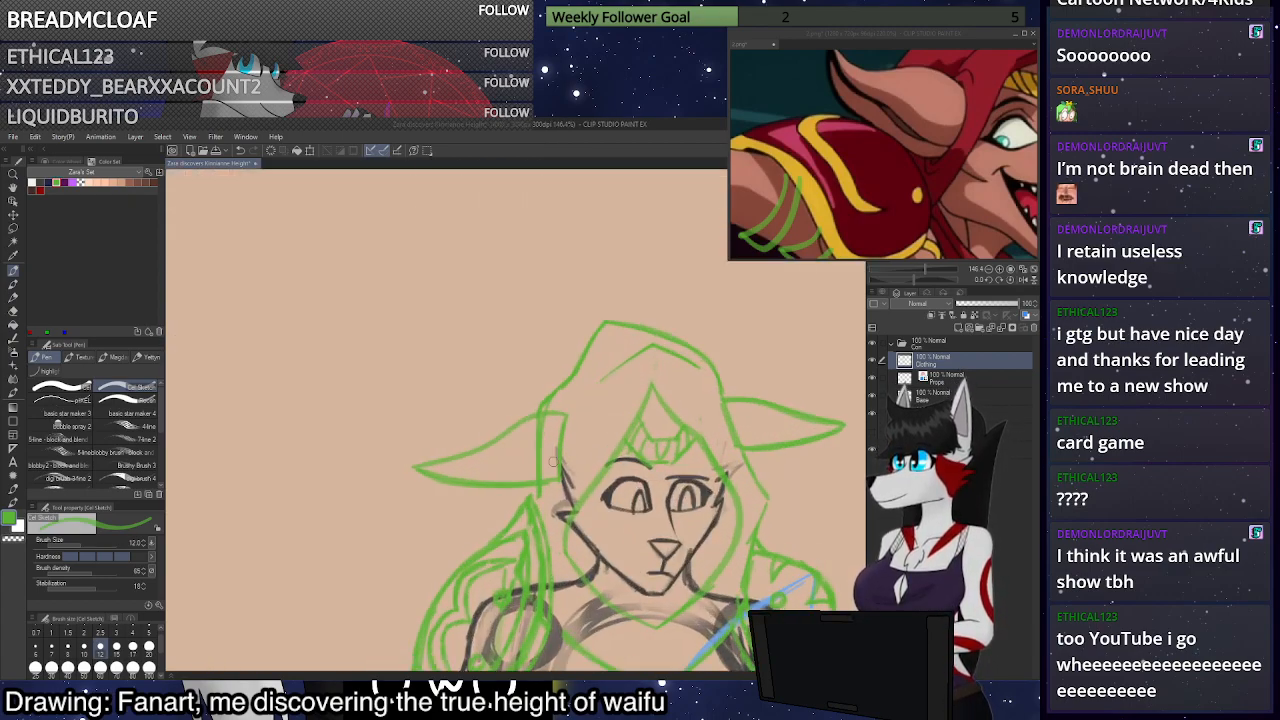
{"action": "scroll", "coordinate": [554, 461], "scroll_direction": "up", "scroll_amount": 3}
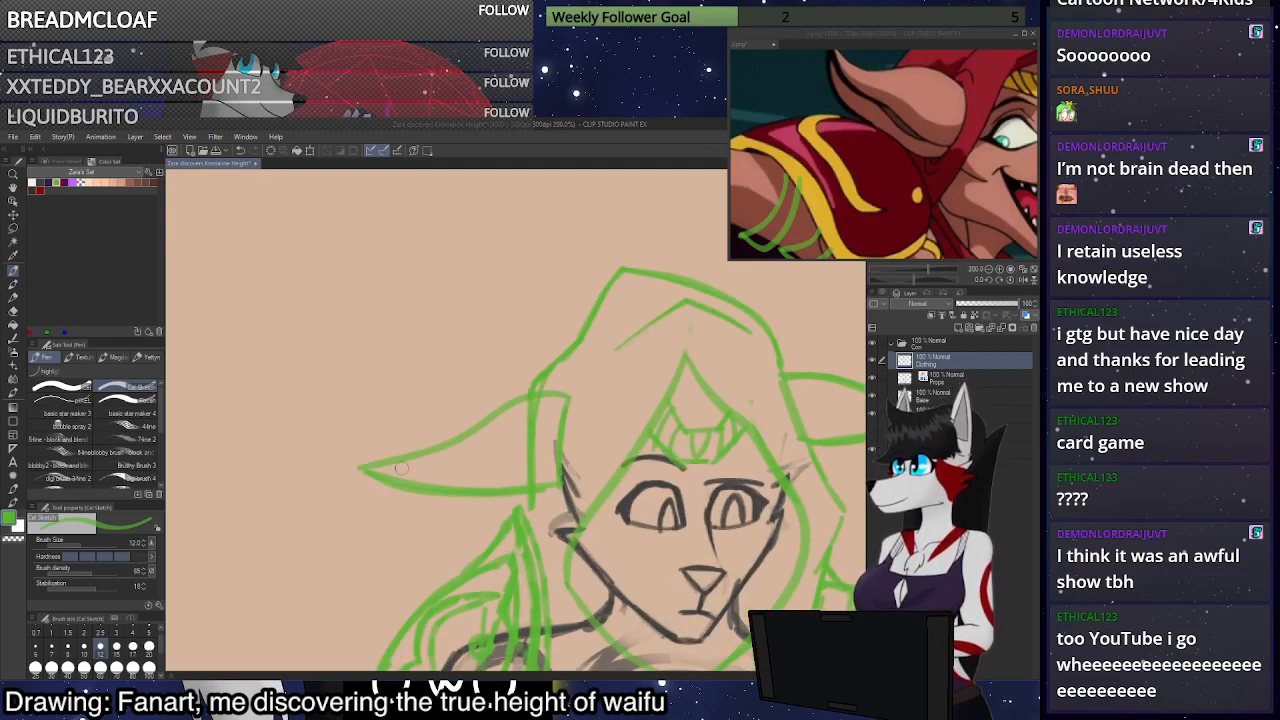
Add an inner fold line along the lower edge of both pointed ears
{"action": "mouse_move", "coordinate": [378, 466]}
{"action": "left_mouse_down"}
{"action": "mouse_move", "coordinate": [563, 468]}
{"action": "mouse_move", "coordinate": [422, 480]}
{"action": "mouse_move", "coordinate": [366, 468]}
{"action": "left_mouse_up"}
{"action": "scroll", "coordinate": [531, 512], "scroll_direction": "down", "scroll_amount": 4}
{"action": "scroll", "coordinate": [785, 458], "scroll_direction": "up", "scroll_amount": 4}
{"action": "mouse_move", "coordinate": [785, 458]}
{"action": "left_mouse_down"}
{"action": "mouse_move", "coordinate": [633, 474]}
{"action": "mouse_move", "coordinate": [765, 463]}
{"action": "left_mouse_up"}
{"action": "scroll", "coordinate": [788, 460], "scroll_direction": "down", "scroll_amount": 5}
{"action": "scroll", "coordinate": [803, 396], "scroll_direction": "up", "scroll_amount": 3}
{"action": "scroll", "coordinate": [810, 515], "scroll_direction": "up", "scroll_amount": 2}
Lasso the ear on the character's left, rotate it so its tip points lower and reposition it against the hood
{"action": "key", "text": "m"}
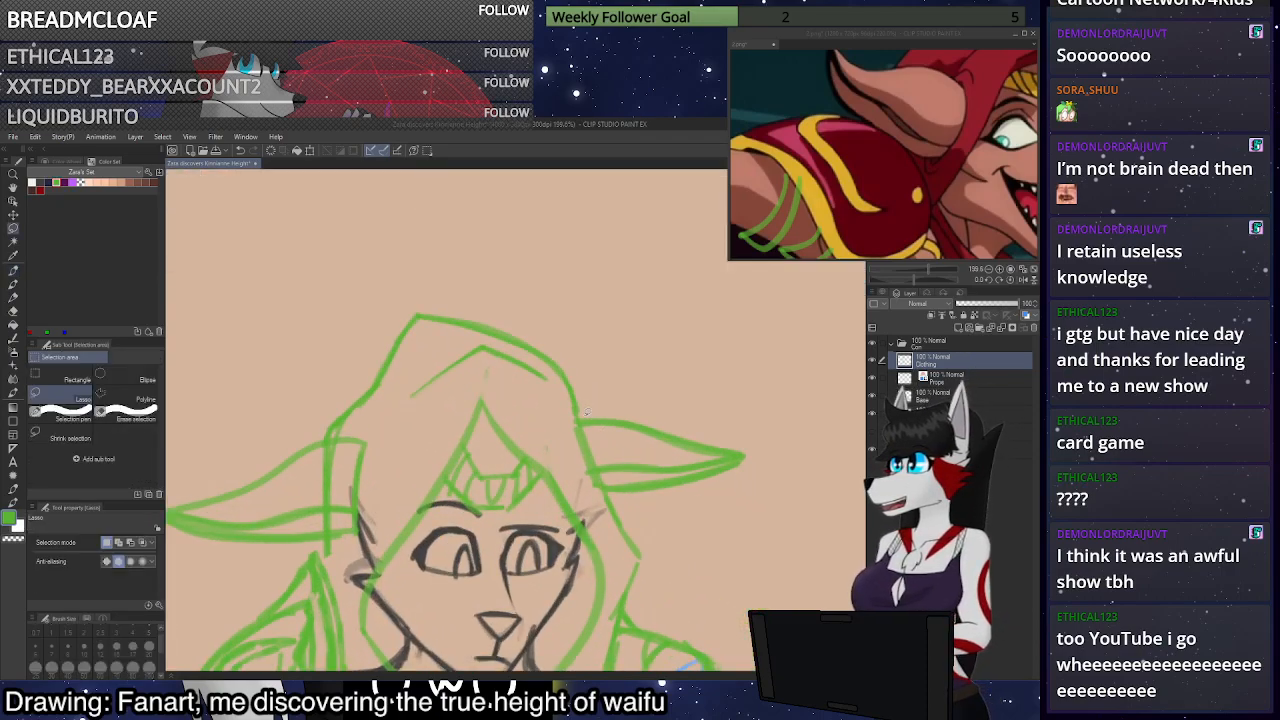
{"action": "mouse_move", "coordinate": [588, 435]}
{"action": "left_mouse_down"}
{"action": "mouse_move", "coordinate": [678, 505]}
{"action": "mouse_move", "coordinate": [582, 418]}
{"action": "left_mouse_up"}
{"action": "key", "text": "ctrl+t"}
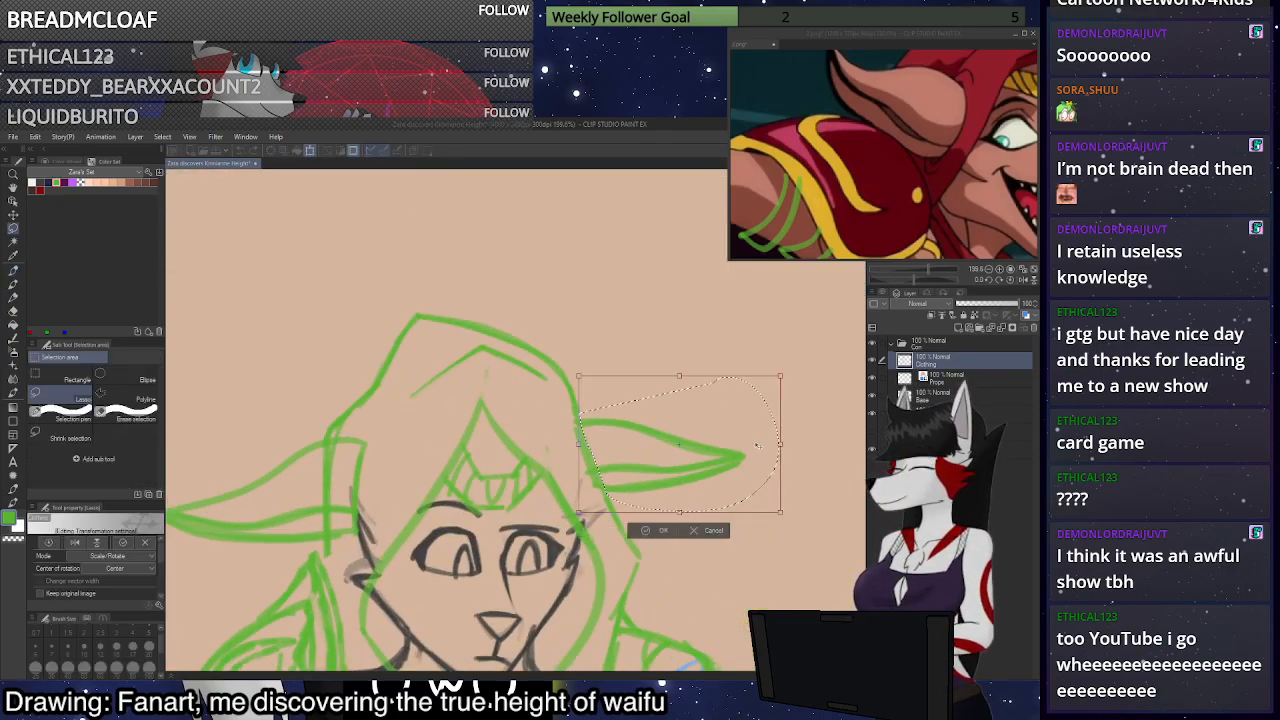
{"action": "left_click_drag", "start_coordinate": [679, 444], "coordinate": [590, 462]}
{"action": "left_click_drag", "start_coordinate": [818, 351], "coordinate": [841, 425]}
{"action": "left_click_drag", "start_coordinate": [688, 470], "coordinate": [690, 479]}
{"action": "left_click", "coordinate": [660, 596]}
{"action": "key", "text": "p"}
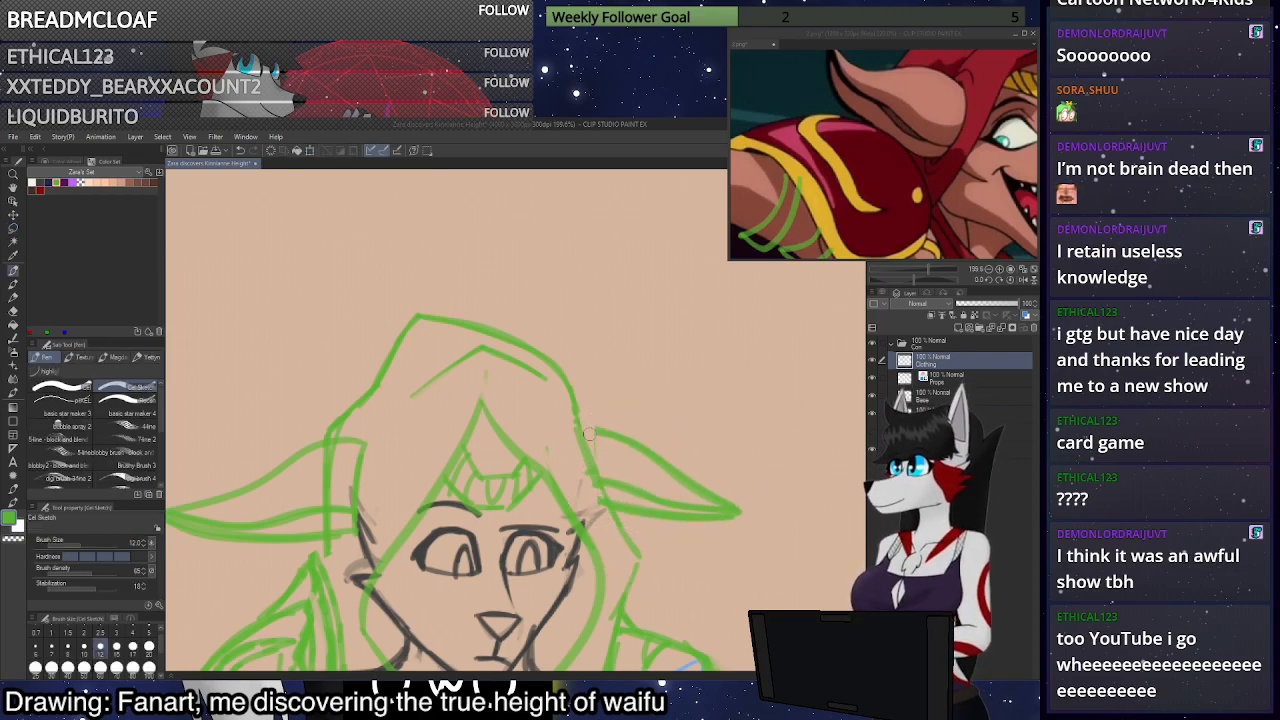
Clean up the sketch lines where the ear on the character's left meets the hood
{"action": "scroll", "coordinate": [620, 409], "scroll_direction": "down", "scroll_amount": 4}
{"action": "scroll", "coordinate": [600, 430], "scroll_direction": "up", "scroll_amount": 2}
{"action": "key", "text": "x"}
{"action": "left_click_drag", "start_coordinate": [592, 428], "coordinate": [613, 482]}
{"action": "key", "text": "x"}
{"action": "key", "text": "x"}
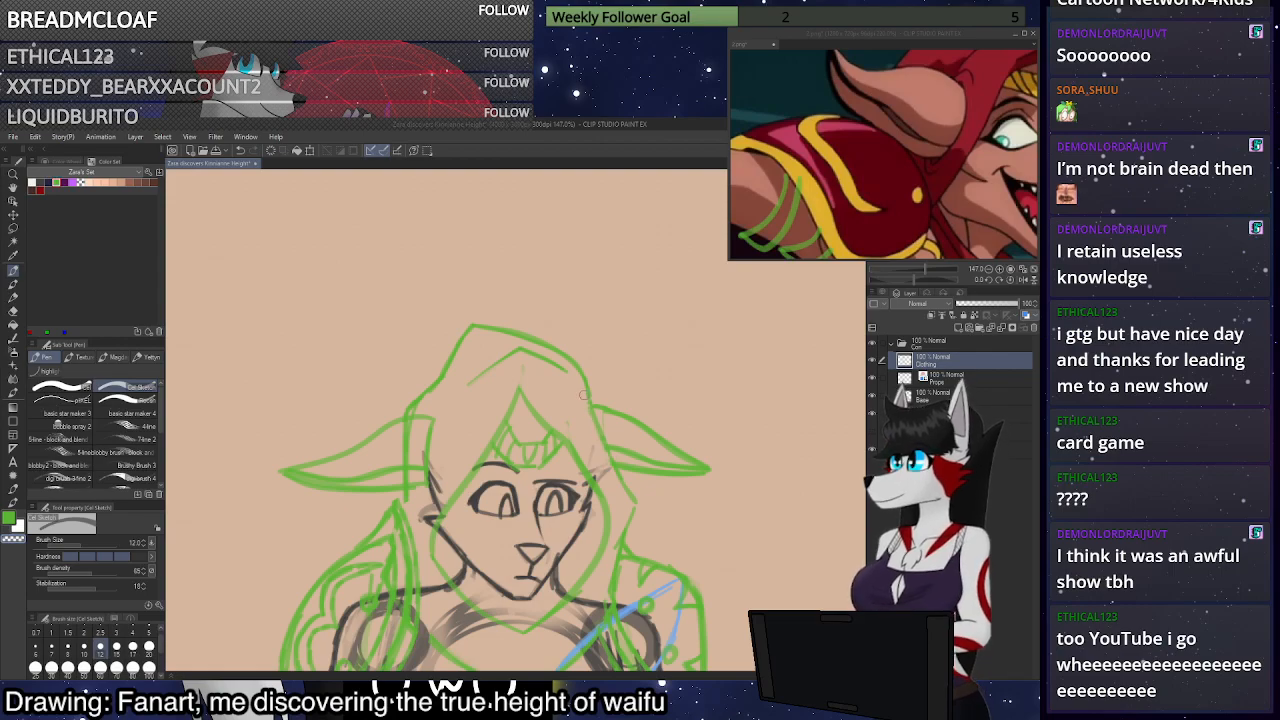
{"action": "scroll", "coordinate": [600, 435], "scroll_direction": "down", "scroll_amount": 1}
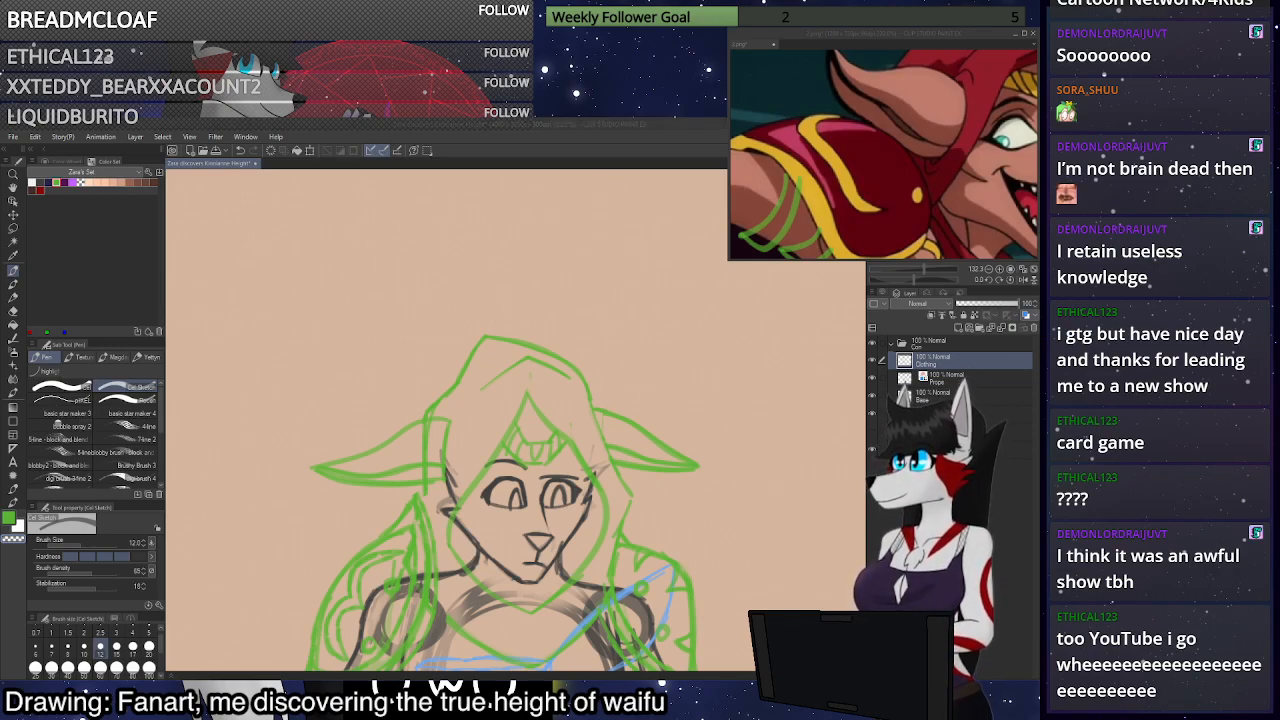
{"action": "scroll", "coordinate": [594, 250], "scroll_direction": "down", "scroll_amount": 8}
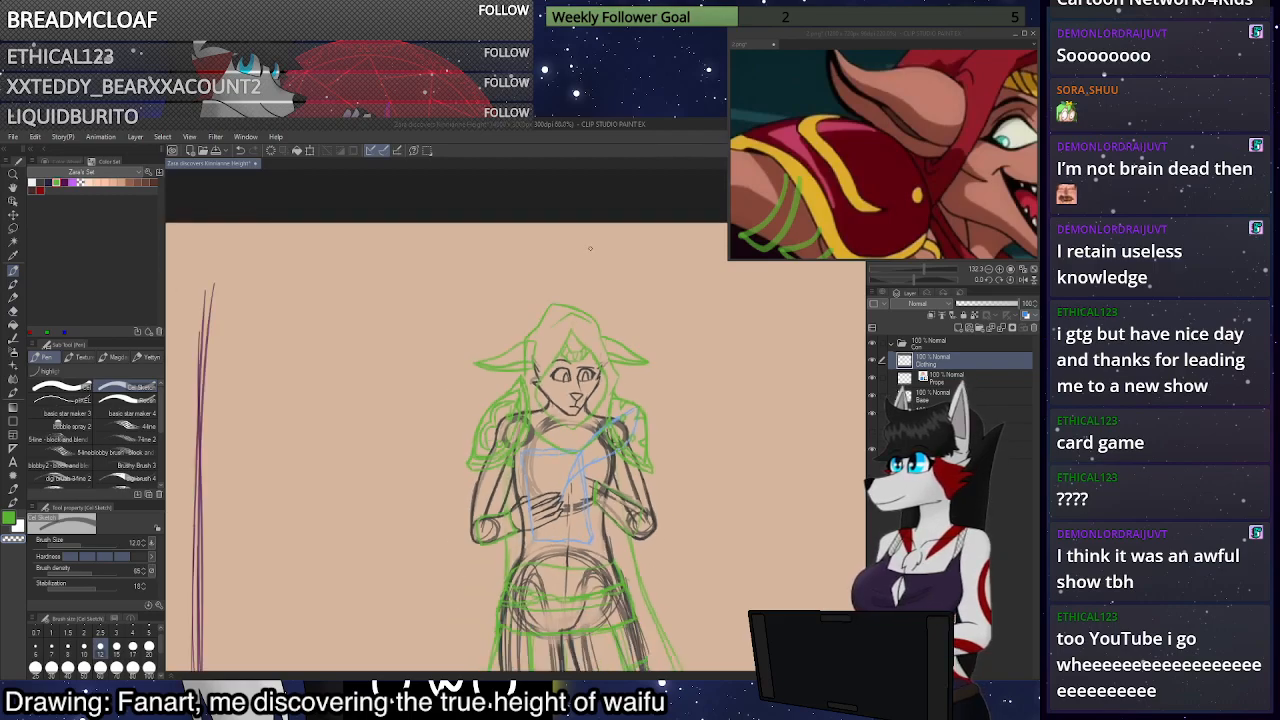
{"action": "scroll", "coordinate": [591, 240], "scroll_direction": "down", "scroll_amount": 2}
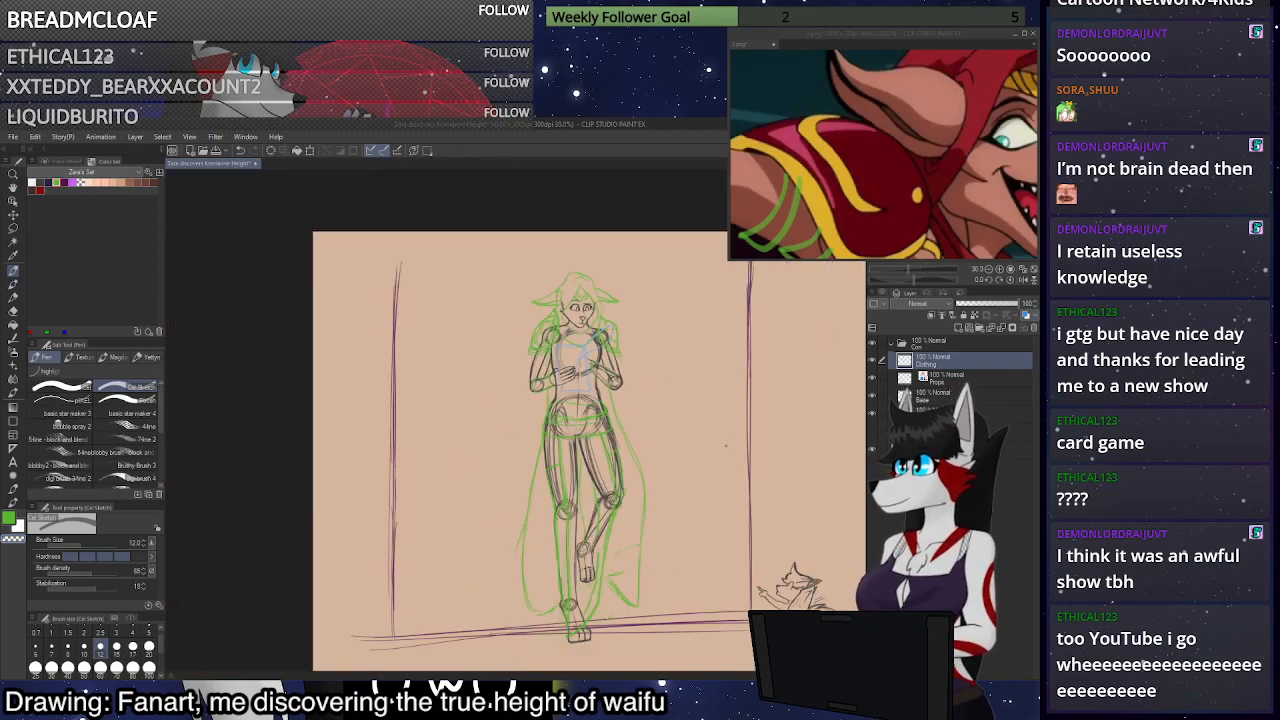
Compare the whole figure in normal and mirrored views to check the balance of the ears and hood
{"action": "scroll", "coordinate": [722, 438], "scroll_direction": "down", "scroll_amount": 8}
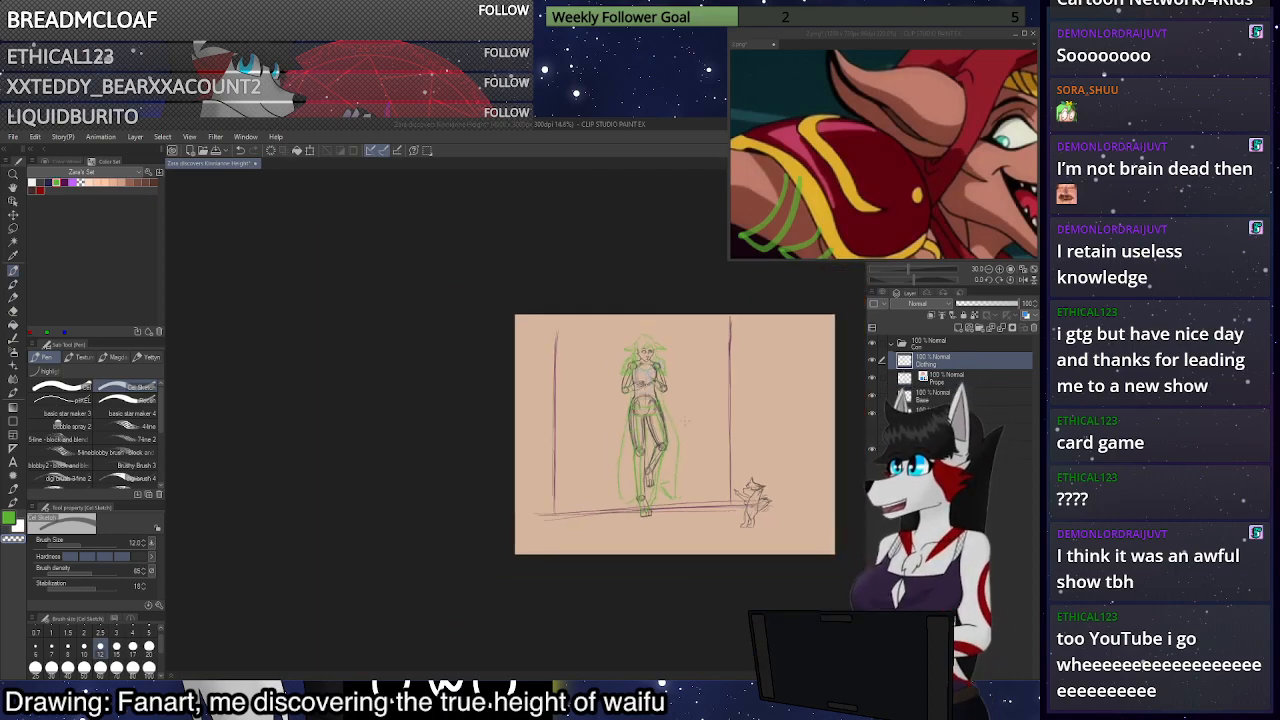
{"action": "scroll", "coordinate": [817, 365], "scroll_direction": "up", "scroll_amount": 5}
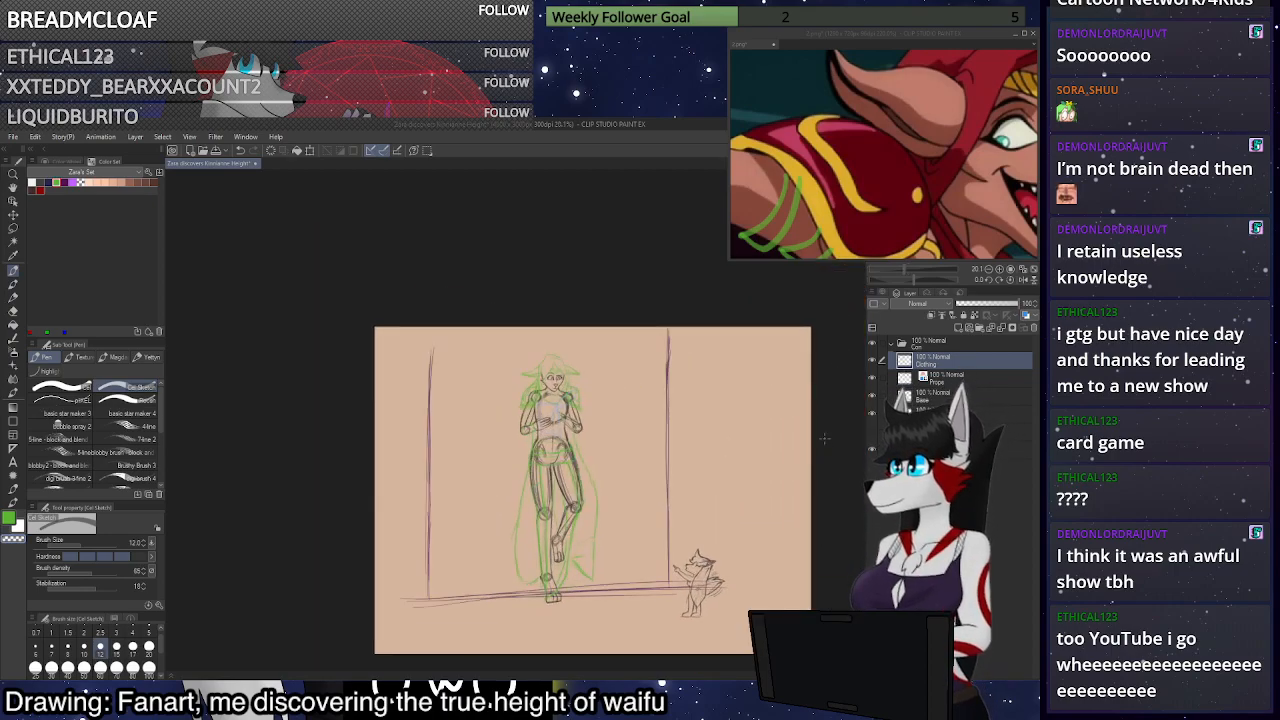
{"action": "scroll", "coordinate": [825, 444], "scroll_direction": "down", "scroll_amount": 1}
{"action": "scroll", "coordinate": [830, 425], "scroll_direction": "up", "scroll_amount": 3}
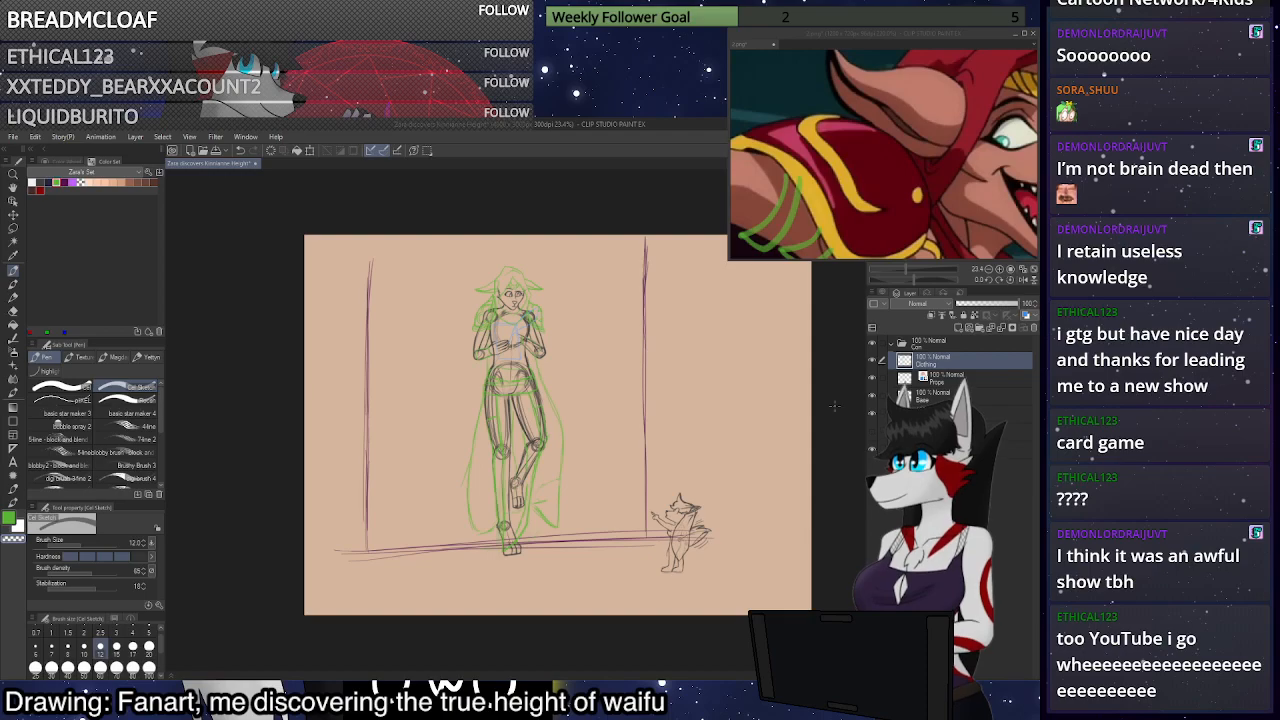
{"action": "left_click", "coordinate": [1025, 272]}
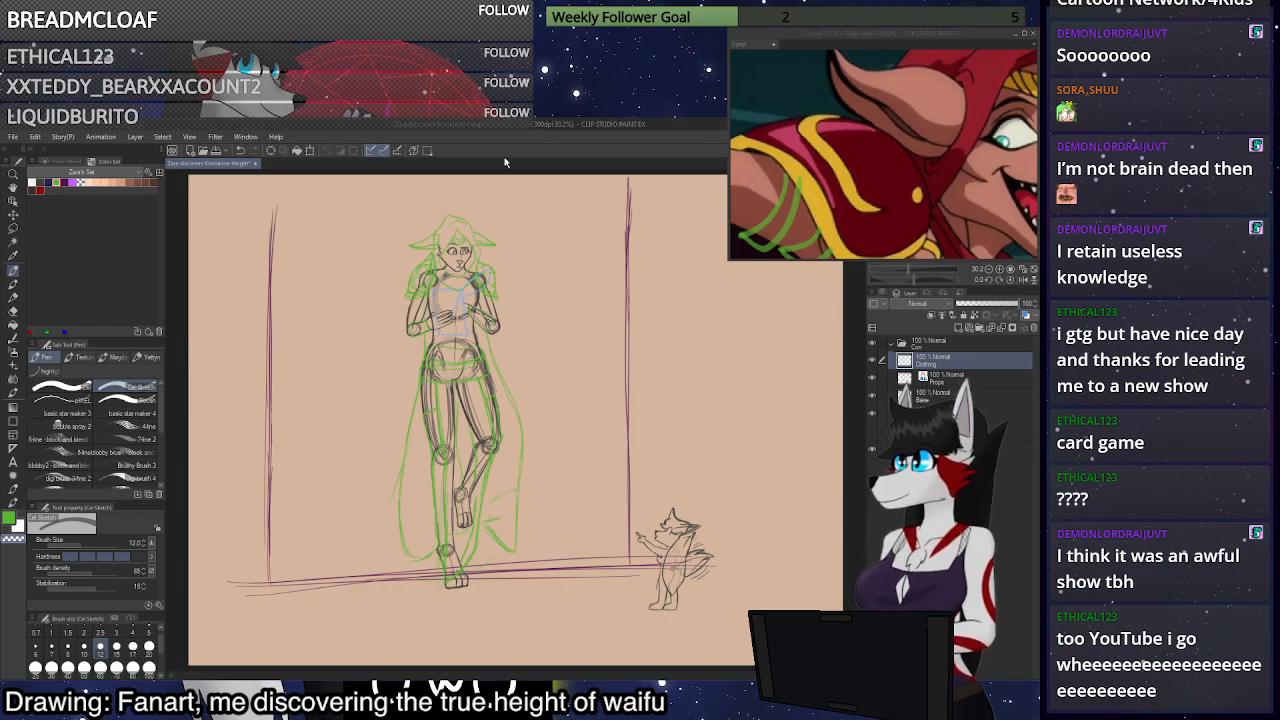
{"action": "left_click", "coordinate": [1024, 282]}
{"action": "left_click", "coordinate": [1025, 283]}
{"action": "left_click", "coordinate": [1025, 283]}
{"action": "left_click", "coordinate": [1026, 283]}
{"action": "left_click", "coordinate": [1025, 283]}
{"action": "left_click", "coordinate": [1025, 283]}
{"action": "left_click", "coordinate": [1025, 283]}
{"action": "left_click", "coordinate": [1025, 283]}
{"action": "left_click", "coordinate": [1025, 283]}
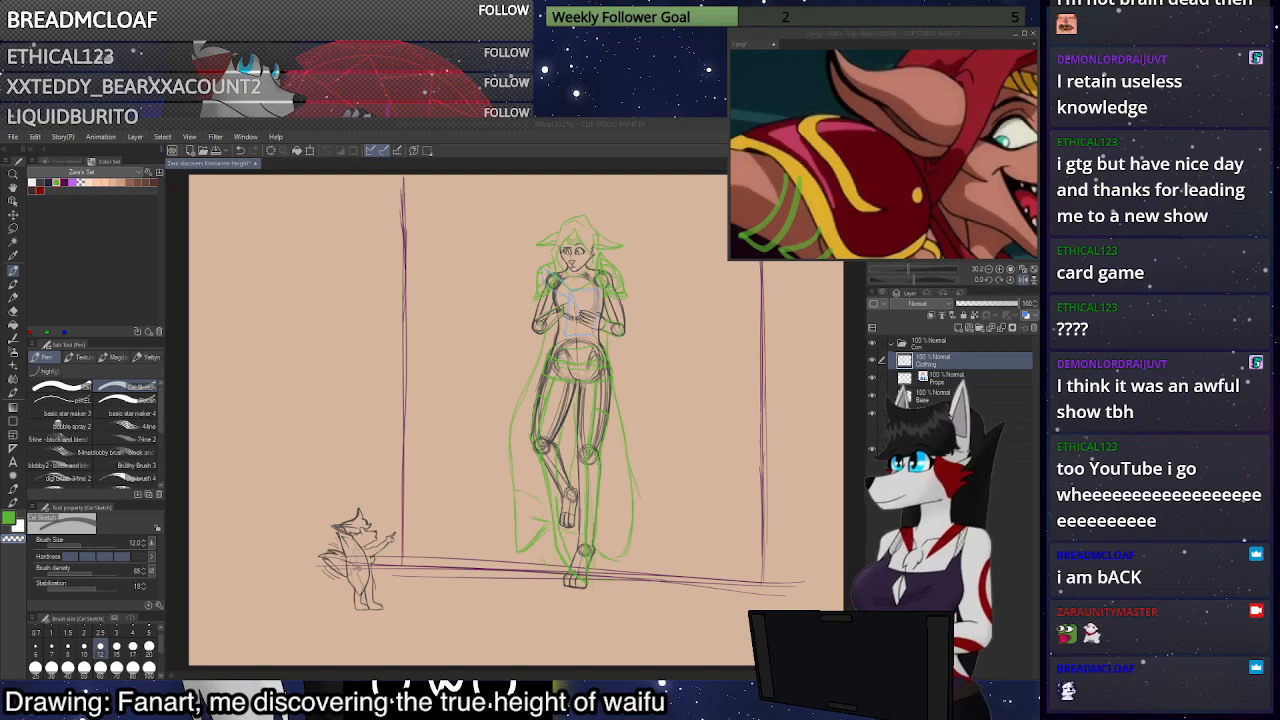
{"action": "scroll", "coordinate": [560, 400], "scroll_direction": "down", "scroll_amount": 4}
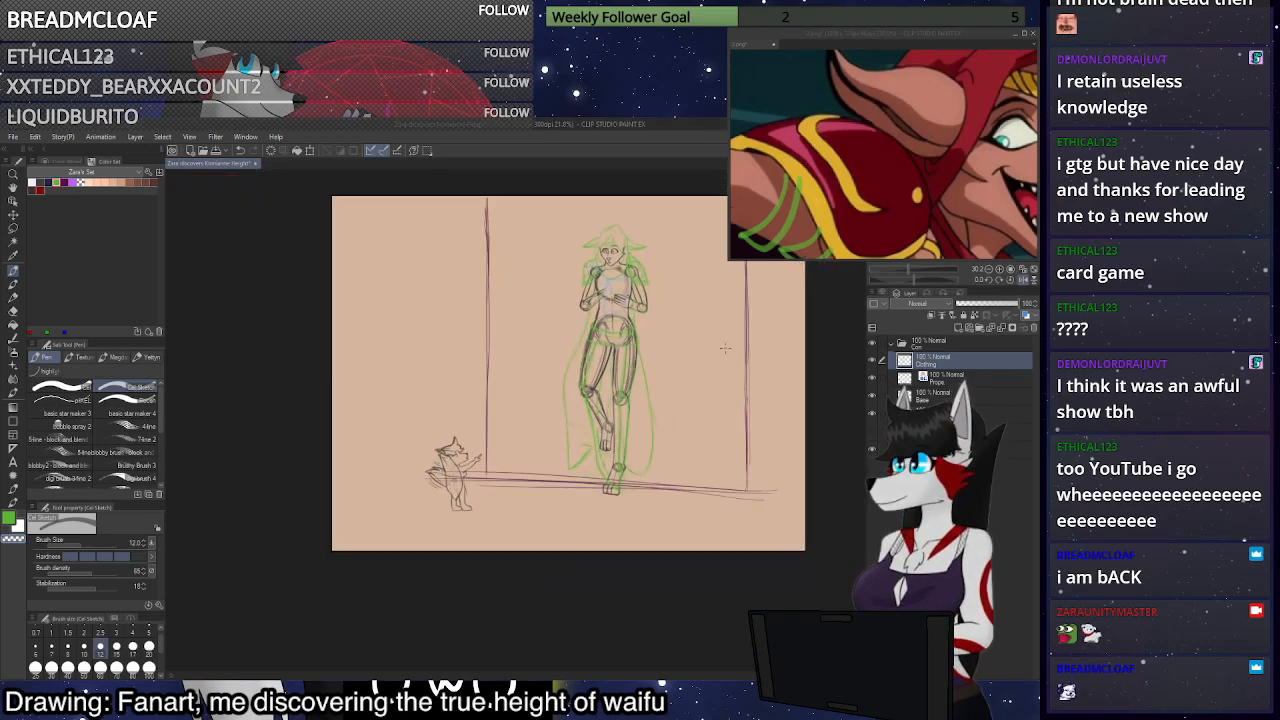
{"action": "scroll", "coordinate": [560, 400], "scroll_direction": "up", "scroll_amount": 3}
{"action": "left_click", "coordinate": [1024, 283]}
{"action": "left_click", "coordinate": [1024, 283]}
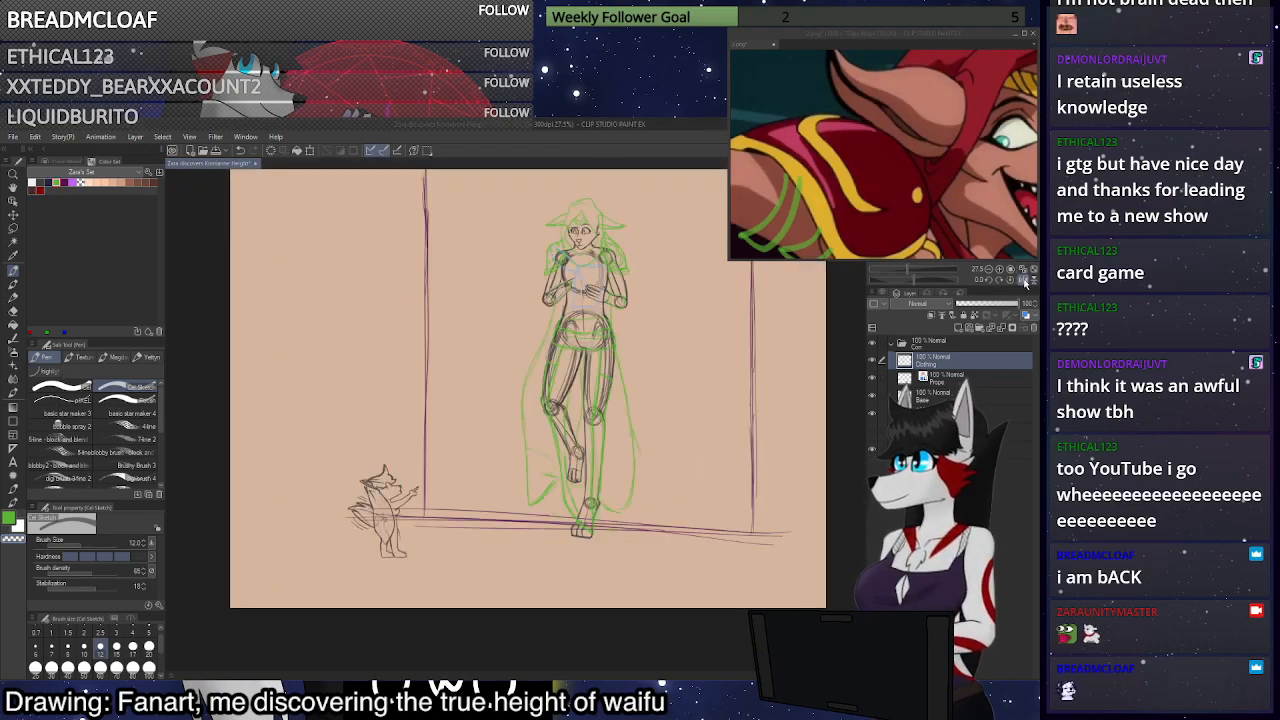
{"action": "left_click", "coordinate": [1025, 283]}
{"action": "left_click", "coordinate": [1025, 283]}
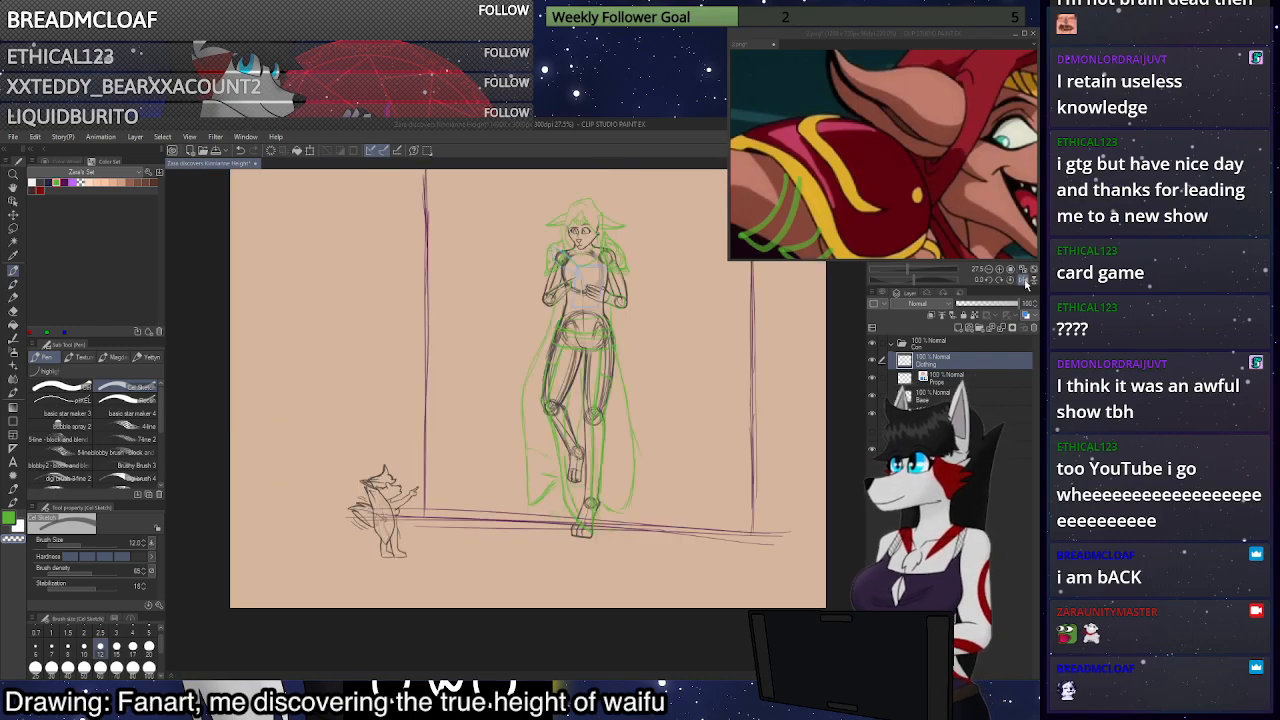
Lasso the ear on the small fox's side, rotate it slightly and move it lower against the hood
{"action": "scroll", "coordinate": [594, 173], "scroll_direction": "up", "scroll_amount": 4}
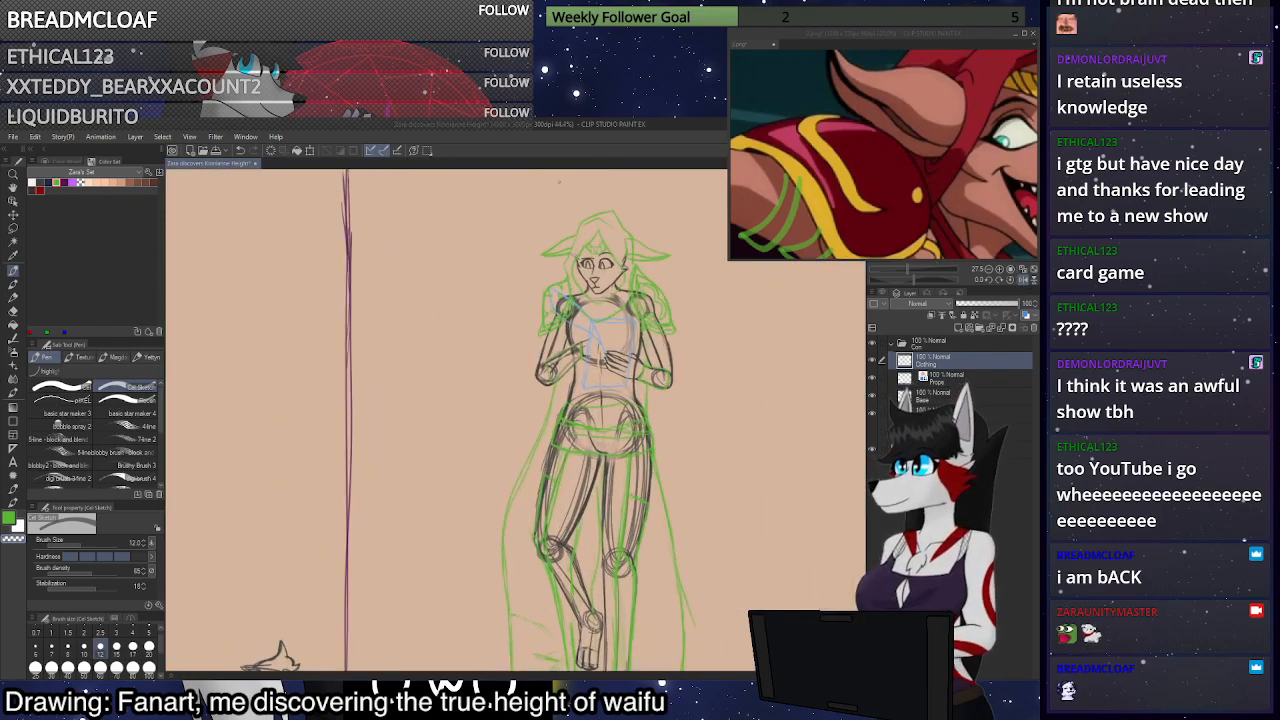
{"action": "scroll", "coordinate": [594, 173], "scroll_direction": "up", "scroll_amount": 3}
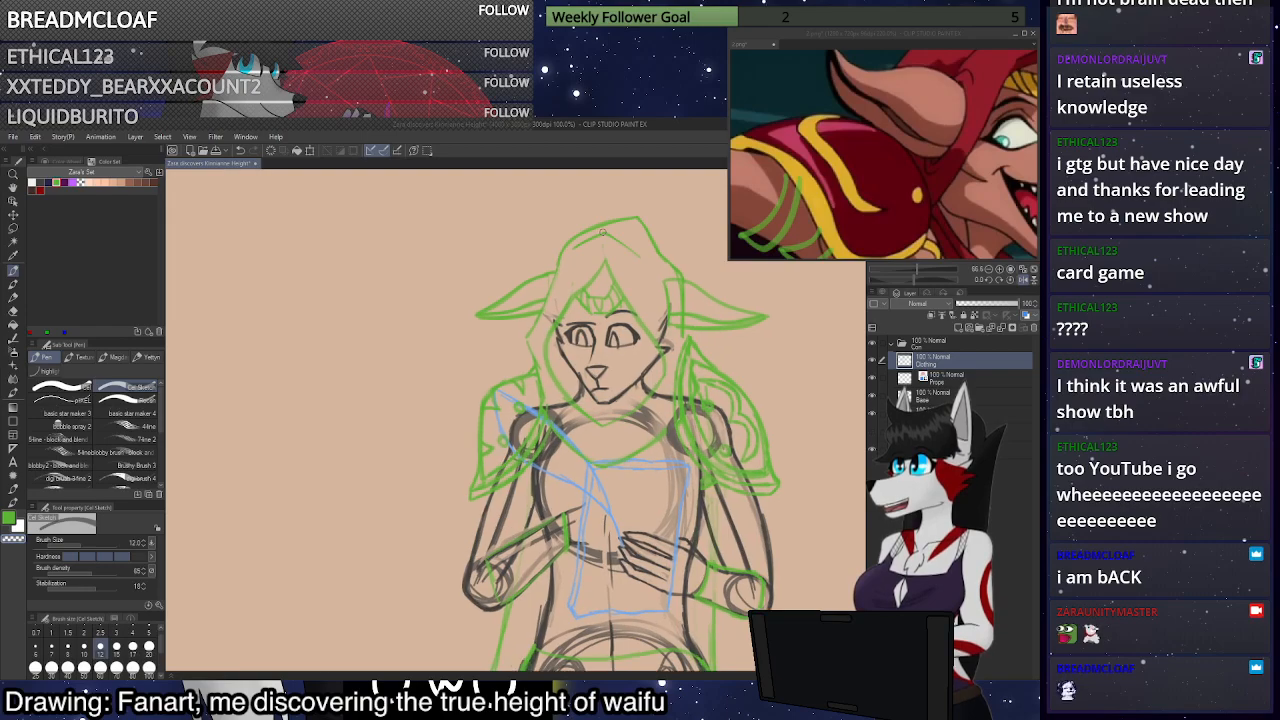
{"action": "scroll", "coordinate": [517, 283], "scroll_direction": "up", "scroll_amount": 3}
{"action": "key", "text": "m"}
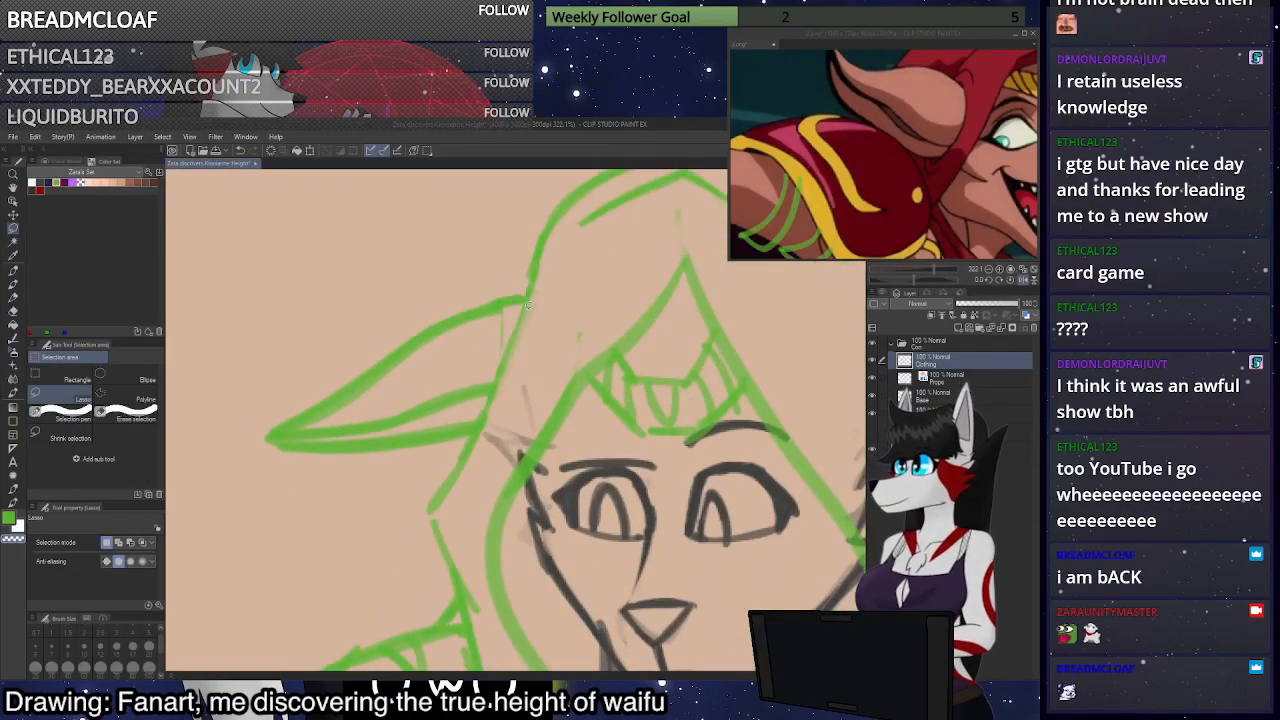
{"action": "mouse_move", "coordinate": [481, 421]}
{"action": "left_mouse_down"}
{"action": "mouse_move", "coordinate": [236, 350]}
{"action": "mouse_move", "coordinate": [420, 221]}
{"action": "left_mouse_up"}
{"action": "key", "text": "ctrl+t"}
{"action": "left_click_drag", "start_coordinate": [369, 357], "coordinate": [502, 368]}
{"action": "left_click_drag", "start_coordinate": [526, 422], "coordinate": [518, 463]}
{"action": "left_click_drag", "start_coordinate": [598, 385], "coordinate": [597, 381]}
{"action": "scroll", "coordinate": [580, 297], "scroll_direction": "down", "scroll_amount": 6}
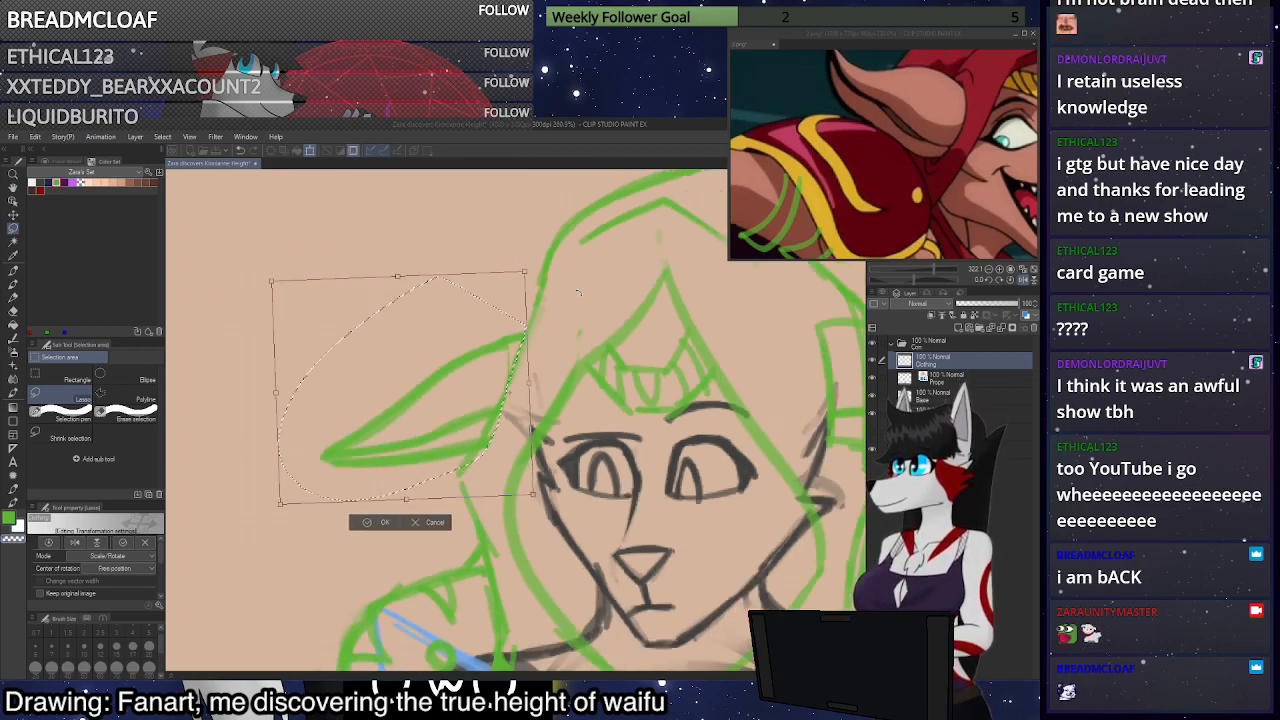
{"action": "left_click_drag", "start_coordinate": [454, 381], "coordinate": [464, 372]}
{"action": "left_click_drag", "start_coordinate": [545, 360], "coordinate": [549, 361]}
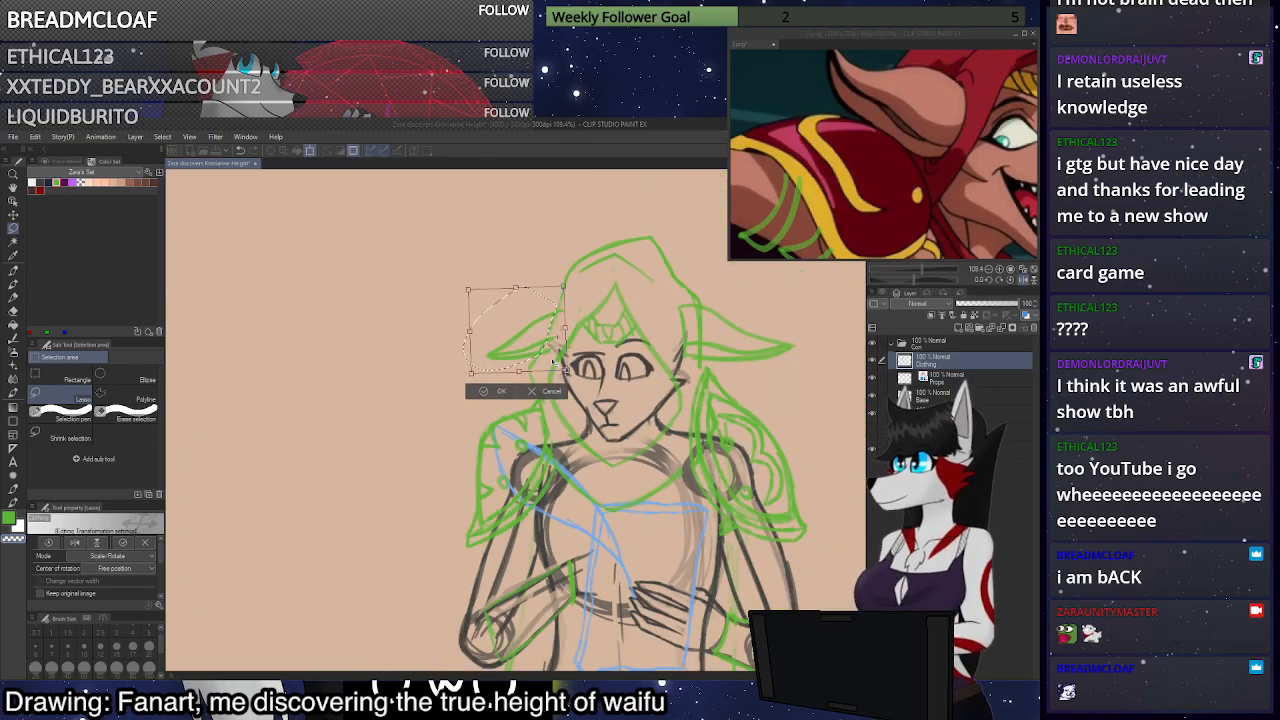
Check the repositioned ear on the whole figure by switching between normal and mirrored views
{"action": "left_click", "coordinate": [1030, 281]}
{"action": "left_click", "coordinate": [1025, 270]}
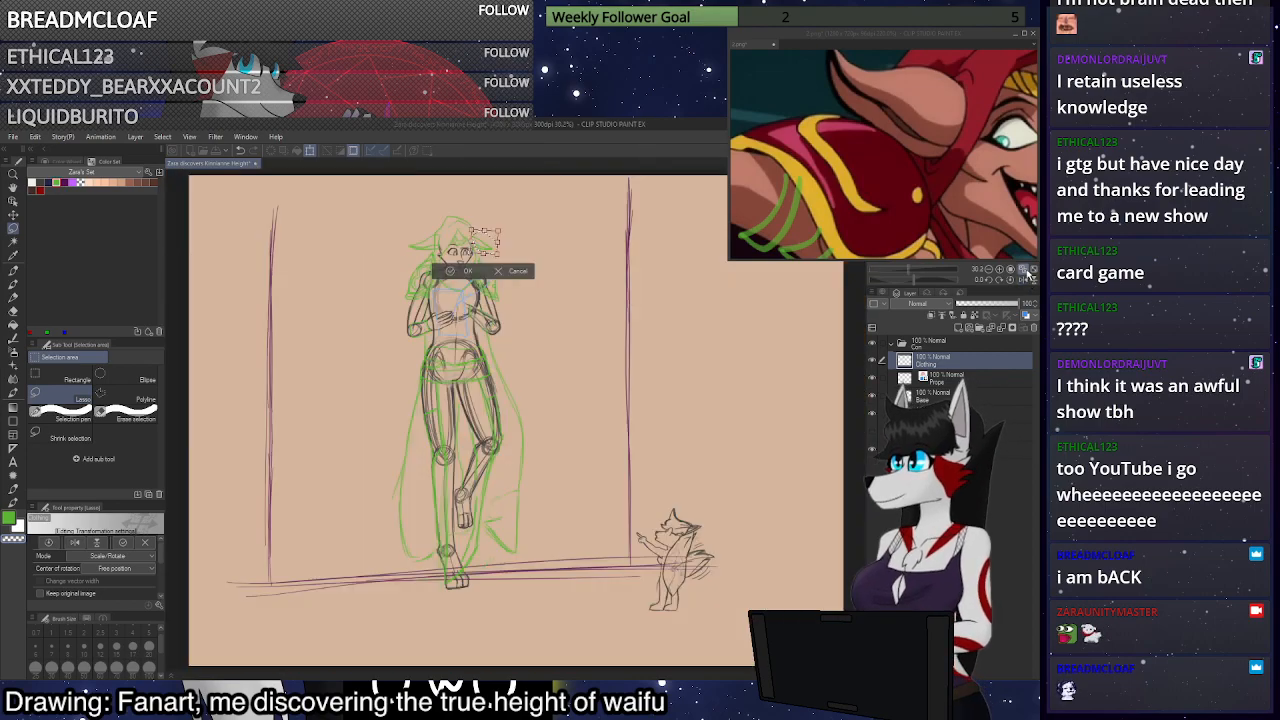
{"action": "left_click", "coordinate": [1027, 281]}
{"action": "left_click", "coordinate": [1029, 281]}
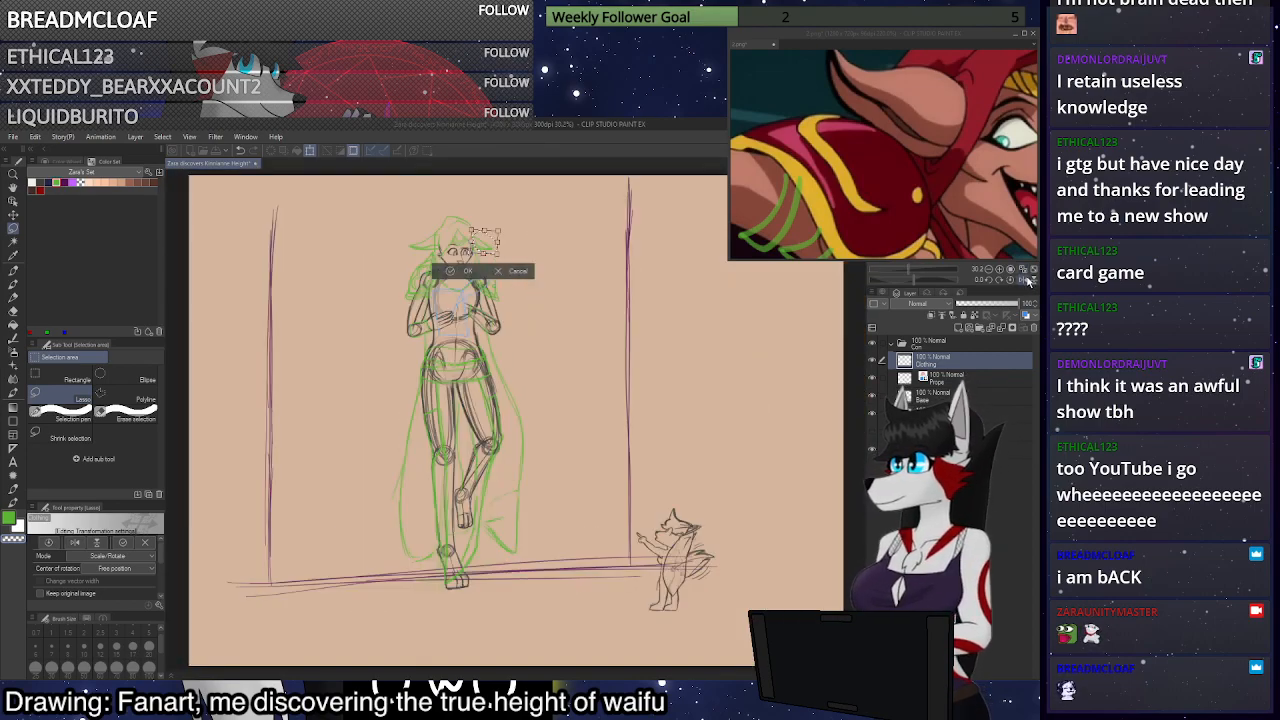
{"action": "left_click", "coordinate": [1030, 281]}
{"action": "left_click", "coordinate": [1030, 281]}
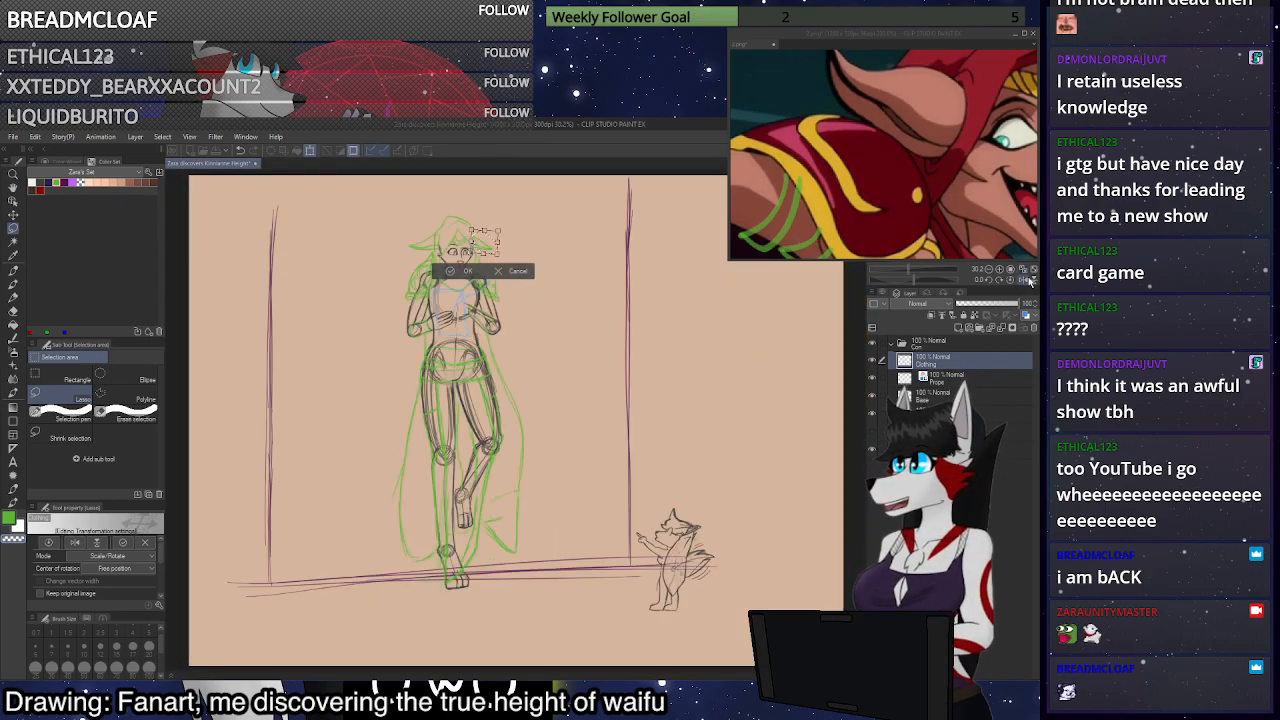
{"action": "left_click", "coordinate": [1030, 281]}
{"action": "left_click", "coordinate": [1030, 281]}
{"action": "left_click", "coordinate": [1026, 283]}
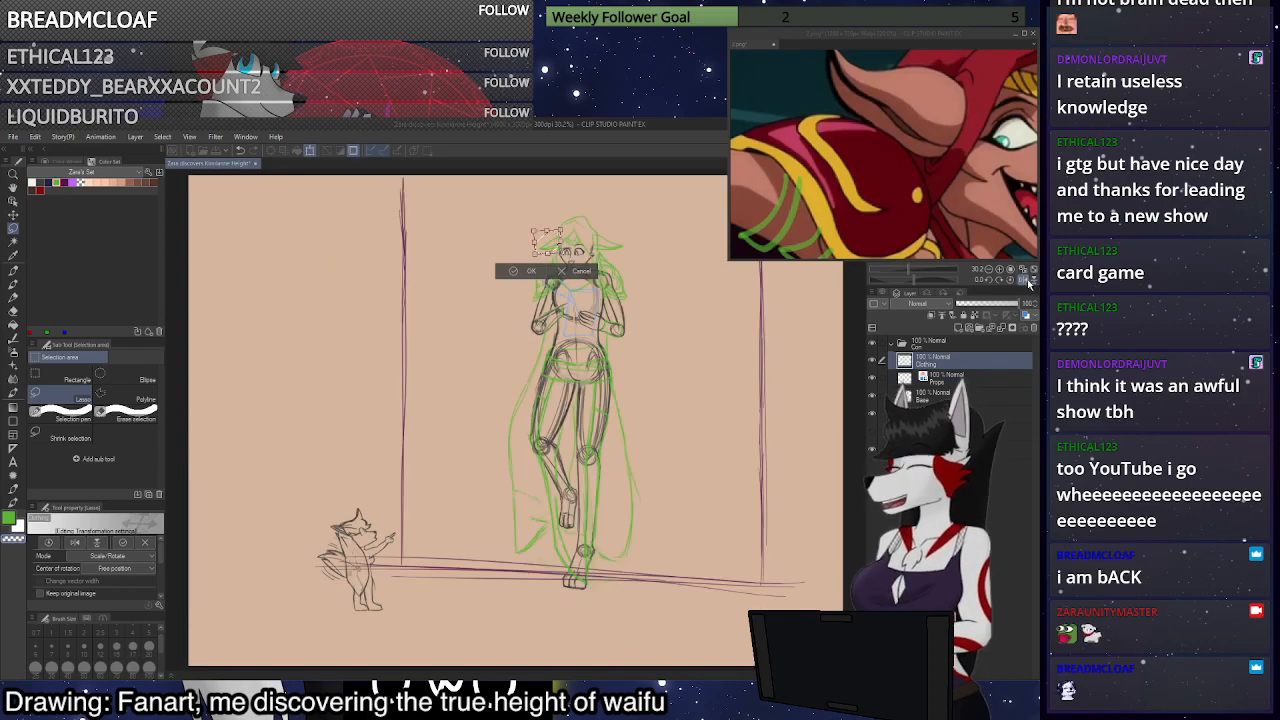
{"action": "left_click", "coordinate": [1029, 283]}
{"action": "left_click", "coordinate": [1028, 283]}
{"action": "left_click", "coordinate": [1028, 283]}
{"action": "left_click", "coordinate": [1028, 283]}
{"action": "left_click", "coordinate": [1028, 283]}
{"action": "left_click", "coordinate": [1028, 283]}
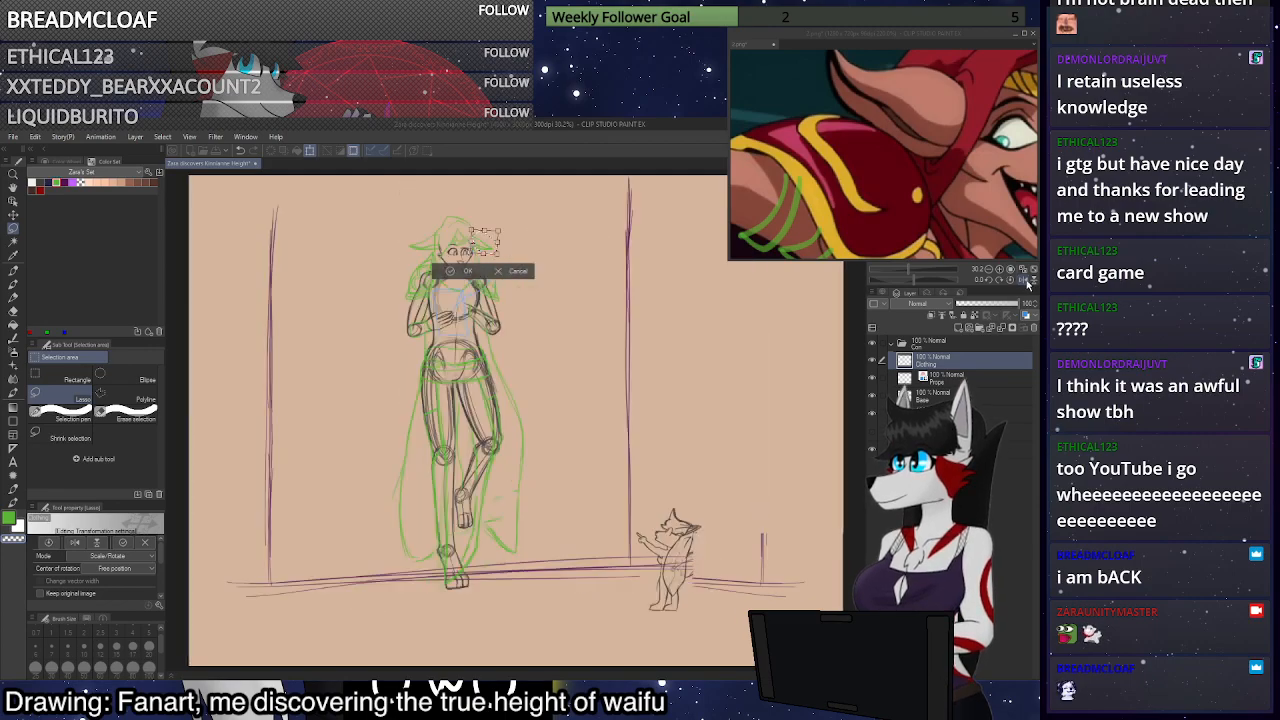
{"action": "left_click", "coordinate": [1028, 283]}
{"action": "left_click", "coordinate": [1028, 283]}
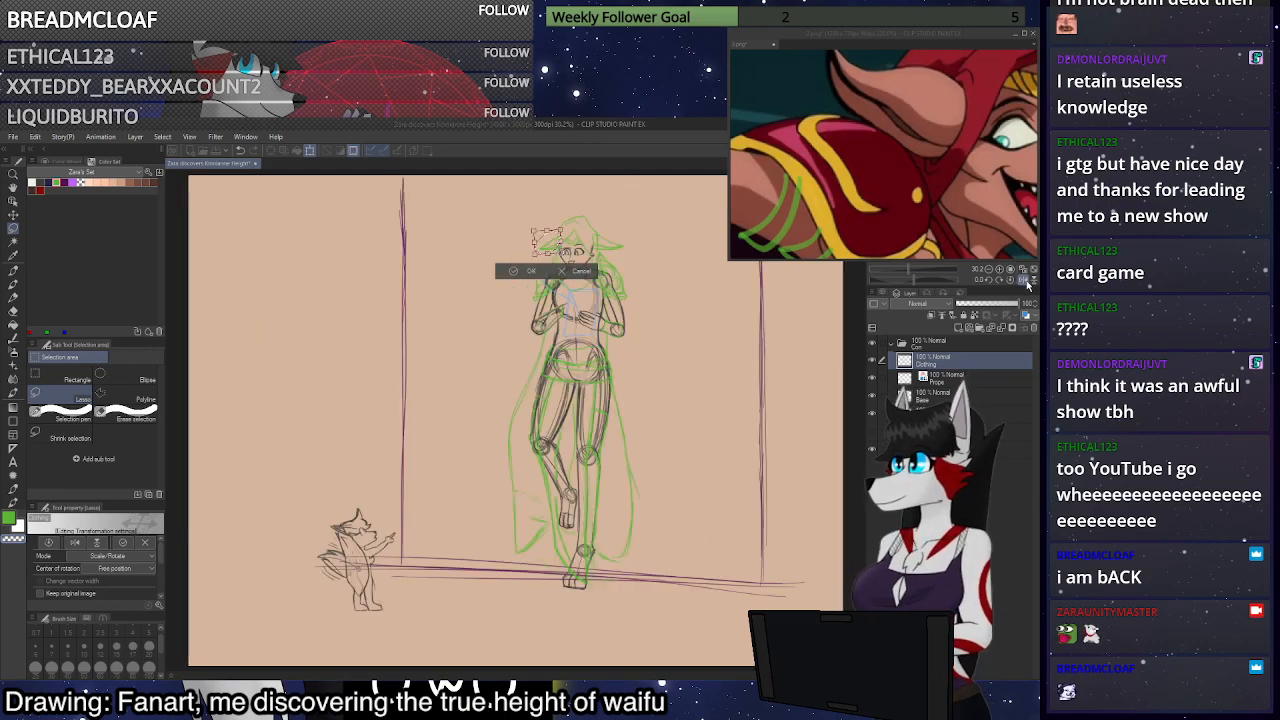
{"action": "left_click", "coordinate": [1028, 283]}
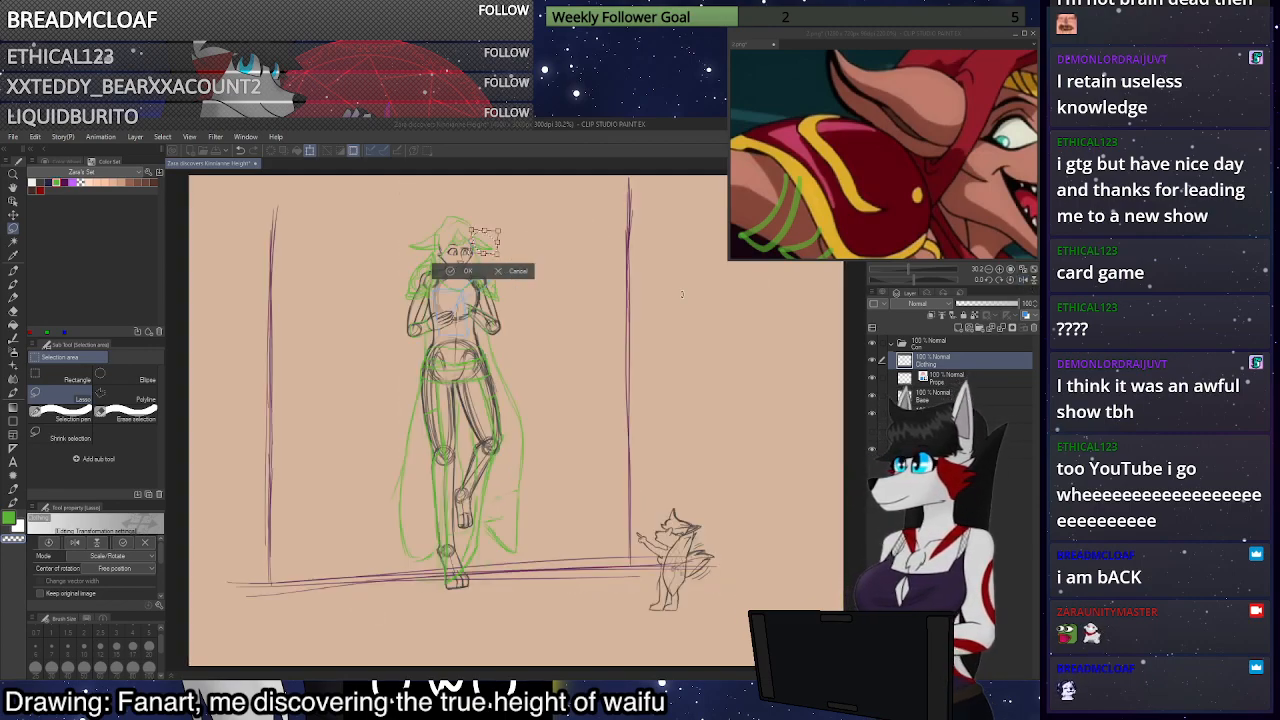
Apply the transform of the ear on the small fox's side and clear the selection
{"action": "left_click", "coordinate": [472, 271]}
{"action": "key", "text": "ctrl+d"}
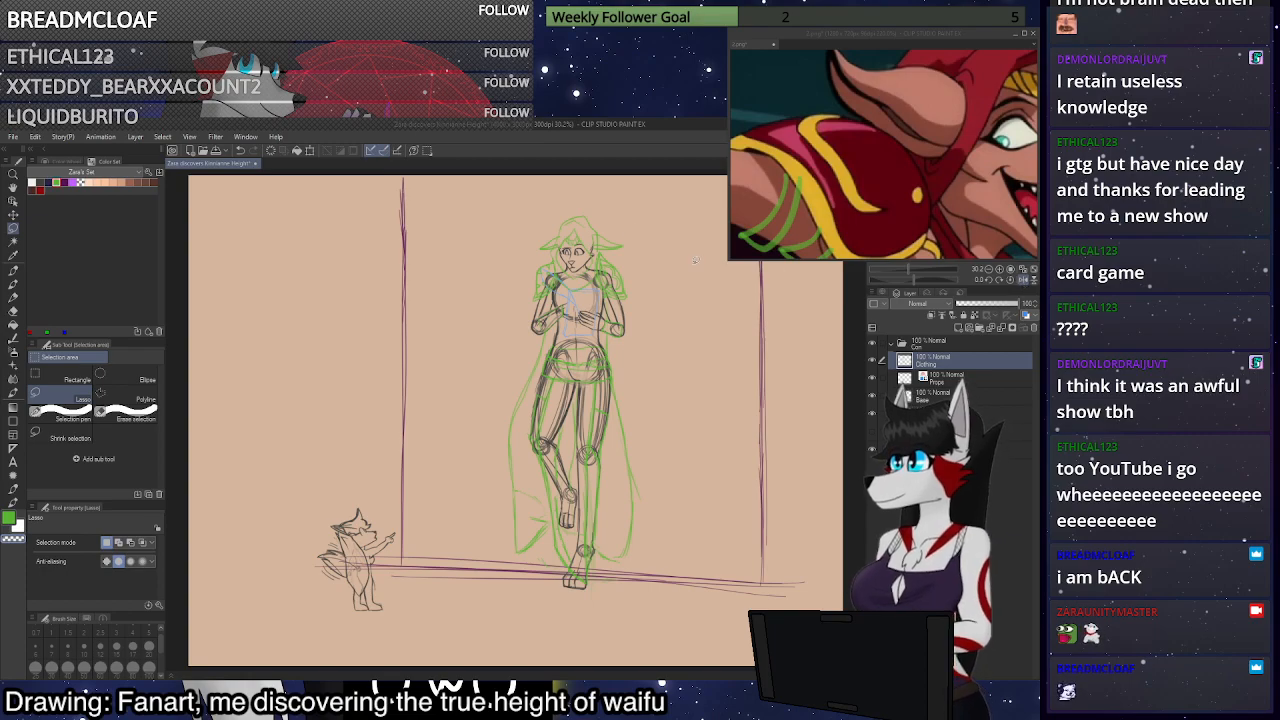
{"action": "scroll", "coordinate": [562, 236], "scroll_direction": "down", "scroll_amount": 1}
{"action": "scroll", "coordinate": [562, 236], "scroll_direction": "up", "scroll_amount": 10}
{"action": "key", "text": "p"}
{"action": "scroll", "coordinate": [563, 237], "scroll_direction": "up", "scroll_amount": 6}
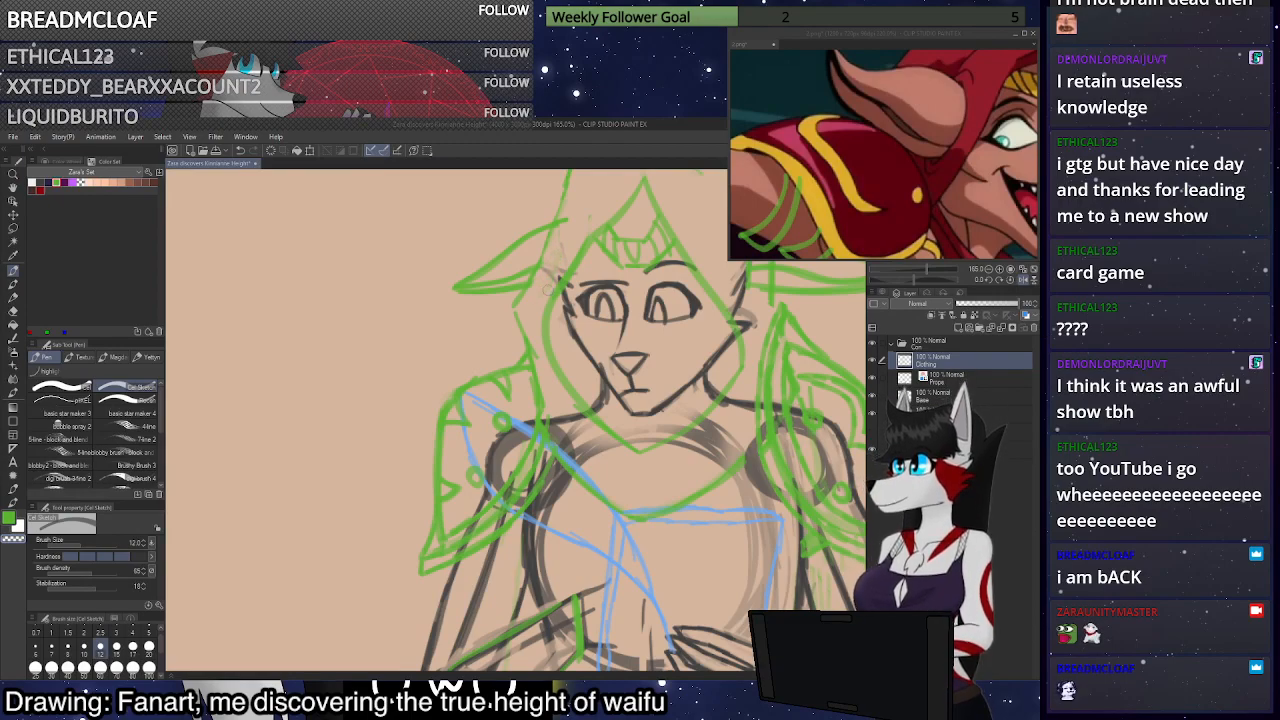
Lasso the ear on the side away from the fox, move it higher against the hood and erase the stray vertical line across its base
{"action": "scroll", "coordinate": [563, 221], "scroll_direction": "down", "scroll_amount": 3}
{"action": "scroll", "coordinate": [563, 221], "scroll_direction": "down", "scroll_amount": 5}
{"action": "left_click", "coordinate": [1023, 270]}
{"action": "left_click", "coordinate": [1023, 280]}
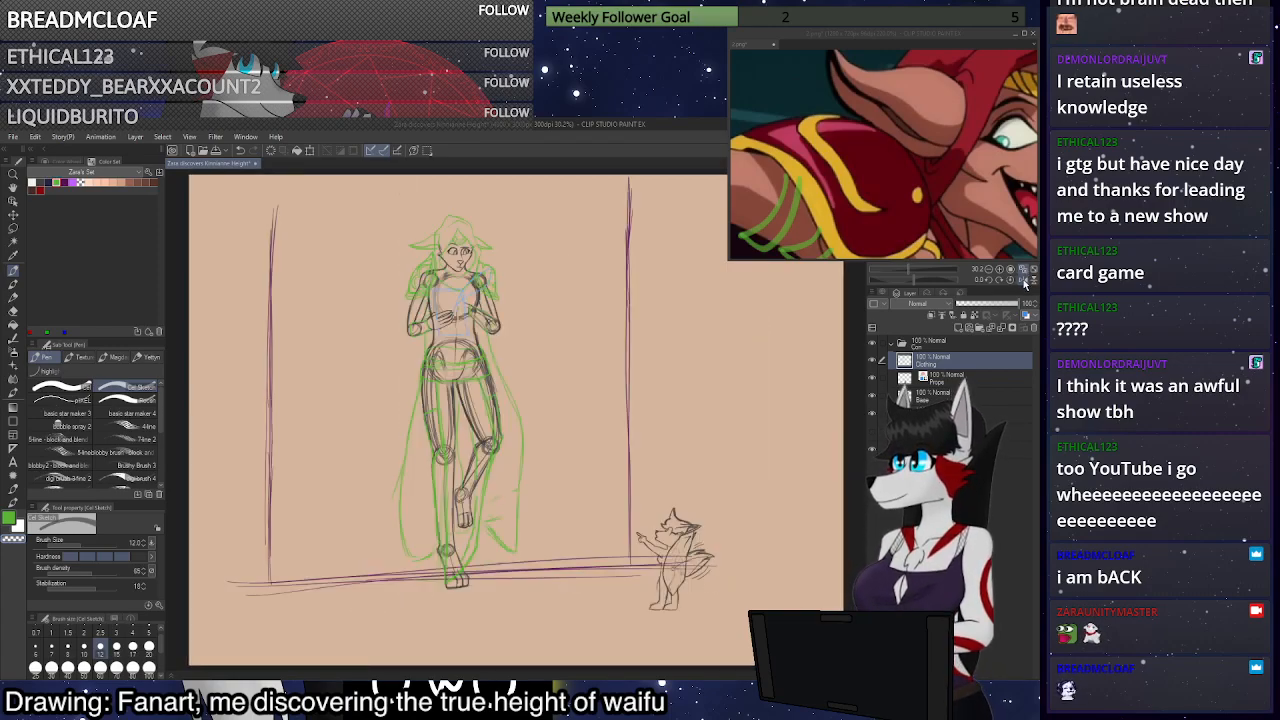
{"action": "left_click_drag", "start_coordinate": [455, 300], "coordinate": [562, 419]}
{"action": "scroll", "coordinate": [522, 399], "scroll_direction": "up", "scroll_amount": 10}
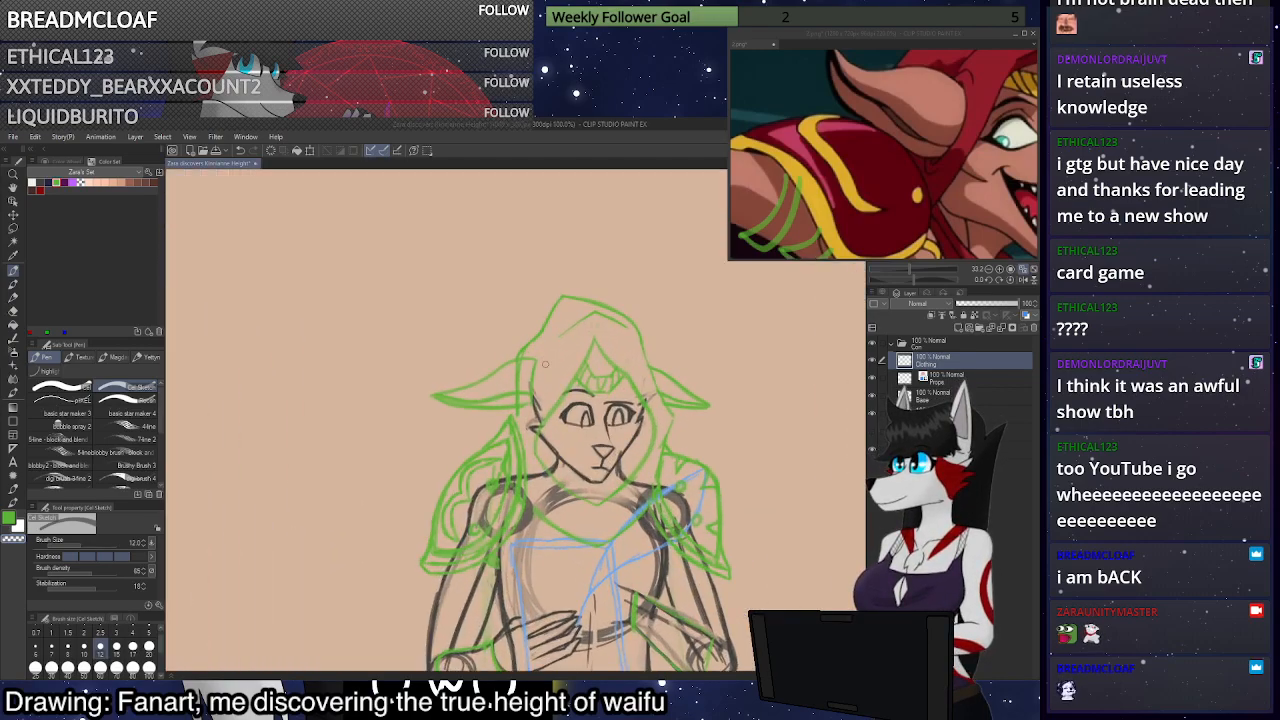
{"action": "scroll", "coordinate": [525, 399], "scroll_direction": "up", "scroll_amount": 2}
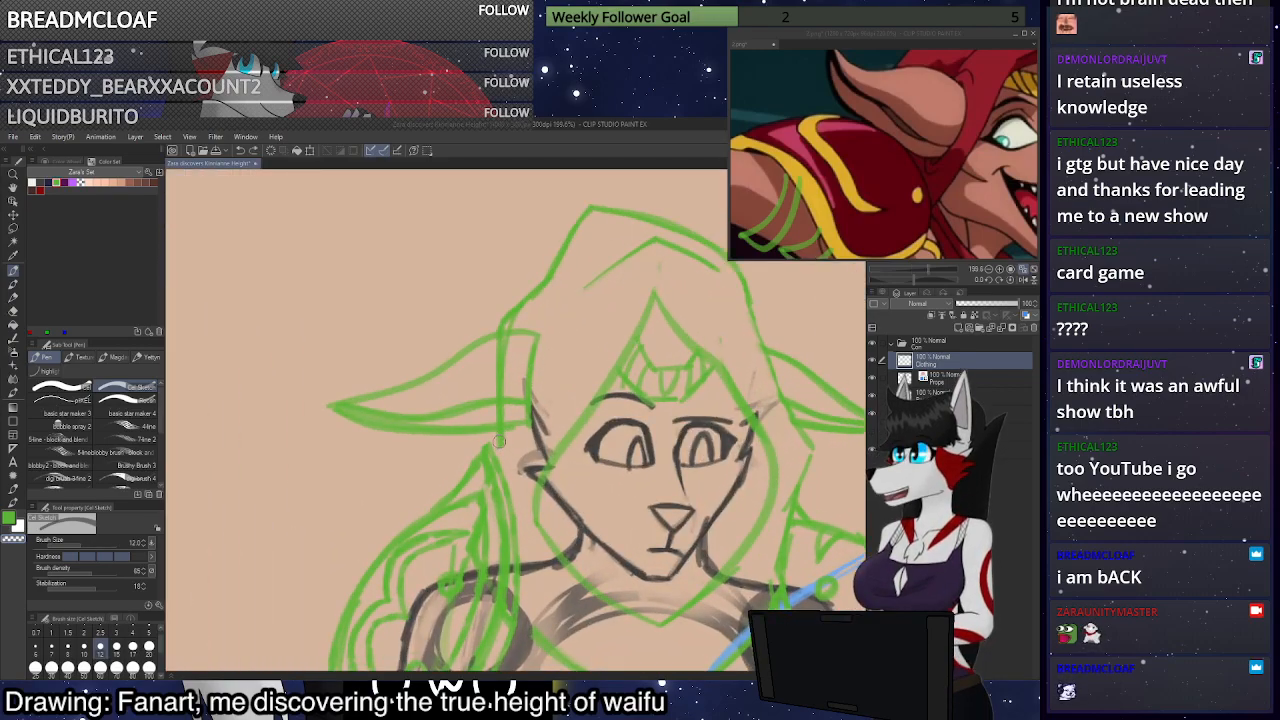
{"action": "key", "text": "m"}
{"action": "mouse_move", "coordinate": [520, 424]}
{"action": "left_mouse_down"}
{"action": "mouse_move", "coordinate": [446, 437]}
{"action": "mouse_move", "coordinate": [312, 403]}
{"action": "mouse_move", "coordinate": [388, 357]}
{"action": "mouse_move", "coordinate": [546, 324]}
{"action": "mouse_move", "coordinate": [542, 417]}
{"action": "mouse_move", "coordinate": [531, 368]}
{"action": "left_mouse_up"}
{"action": "key", "text": "ctrl+t"}
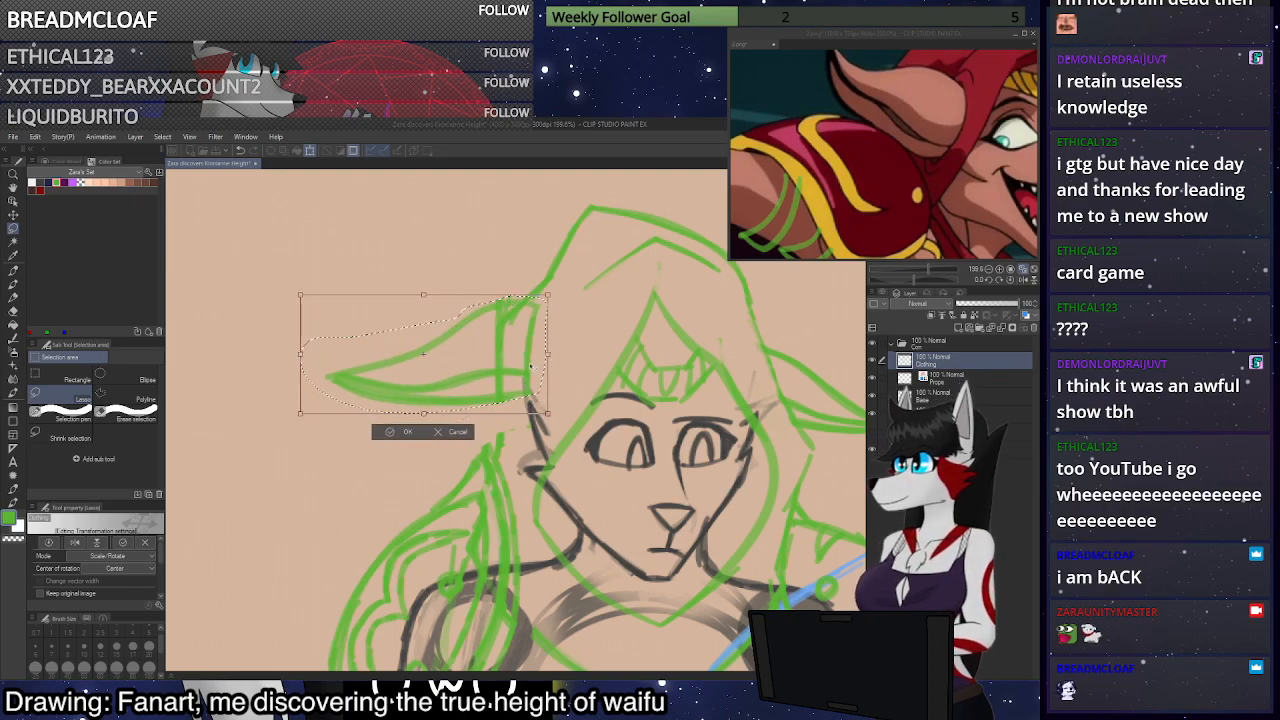
{"action": "left_click", "coordinate": [409, 432]}
{"action": "key", "text": "ctrl+d"}
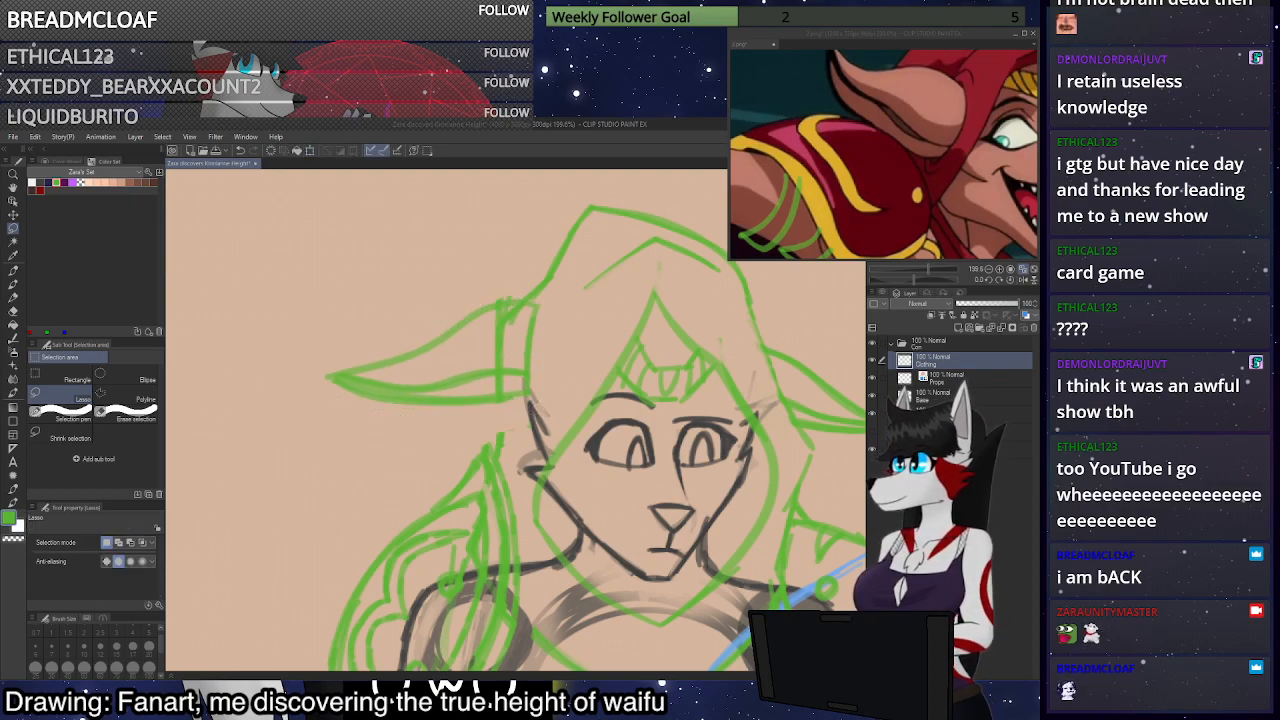
{"action": "key", "text": "p"}
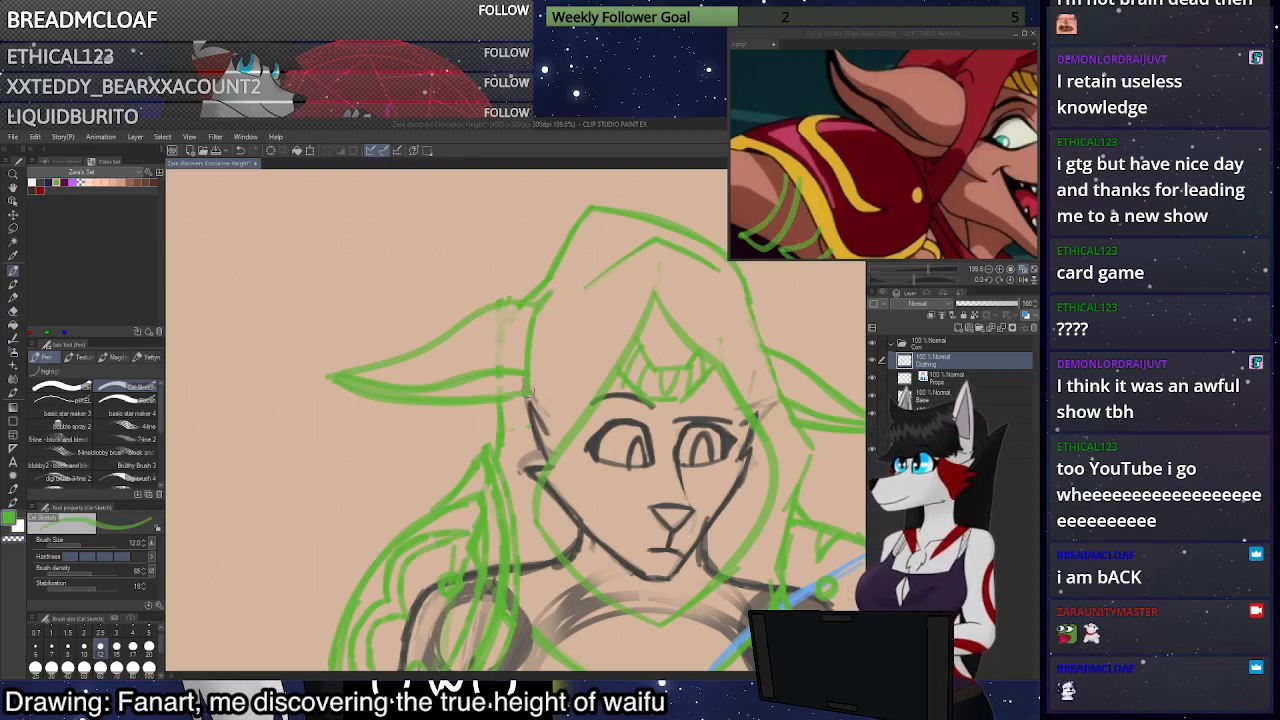
Examine the placement of both ears on the full figure in normal and mirrored views
{"action": "scroll", "coordinate": [520, 407], "scroll_direction": "down", "scroll_amount": 3}
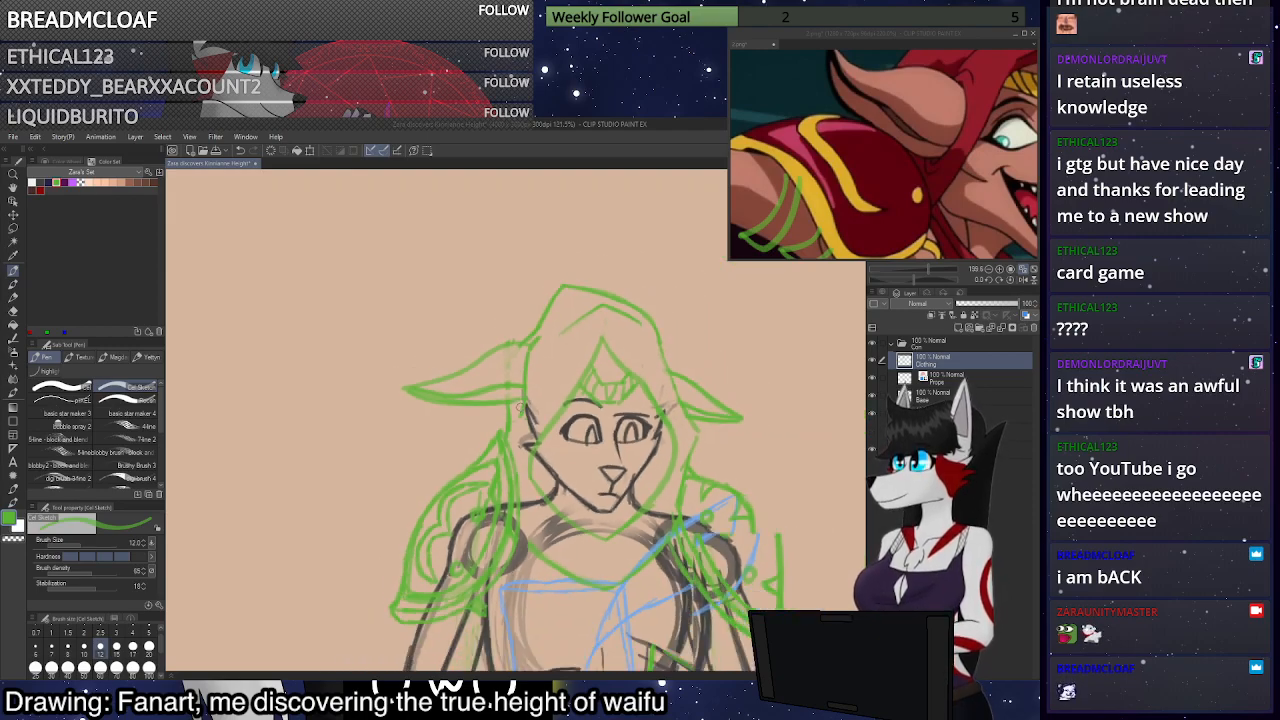
{"action": "left_click", "coordinate": [1023, 269]}
{"action": "left_click", "coordinate": [1023, 281]}
{"action": "left_click", "coordinate": [1023, 281]}
{"action": "left_click", "coordinate": [1023, 281]}
{"action": "left_click", "coordinate": [1024, 282]}
{"action": "left_click", "coordinate": [1025, 283]}
{"action": "left_click", "coordinate": [1025, 282]}
{"action": "left_click", "coordinate": [1025, 282]}
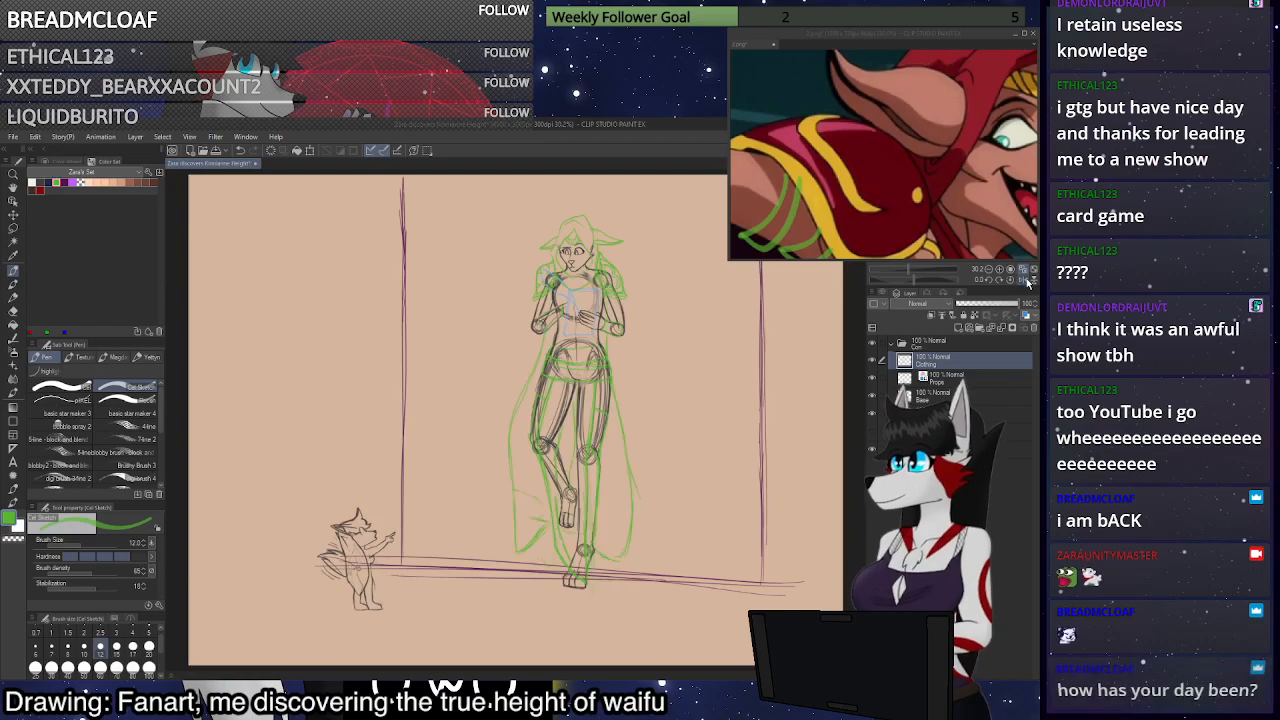
{"action": "left_click", "coordinate": [1025, 282]}
{"action": "left_click", "coordinate": [1025, 282]}
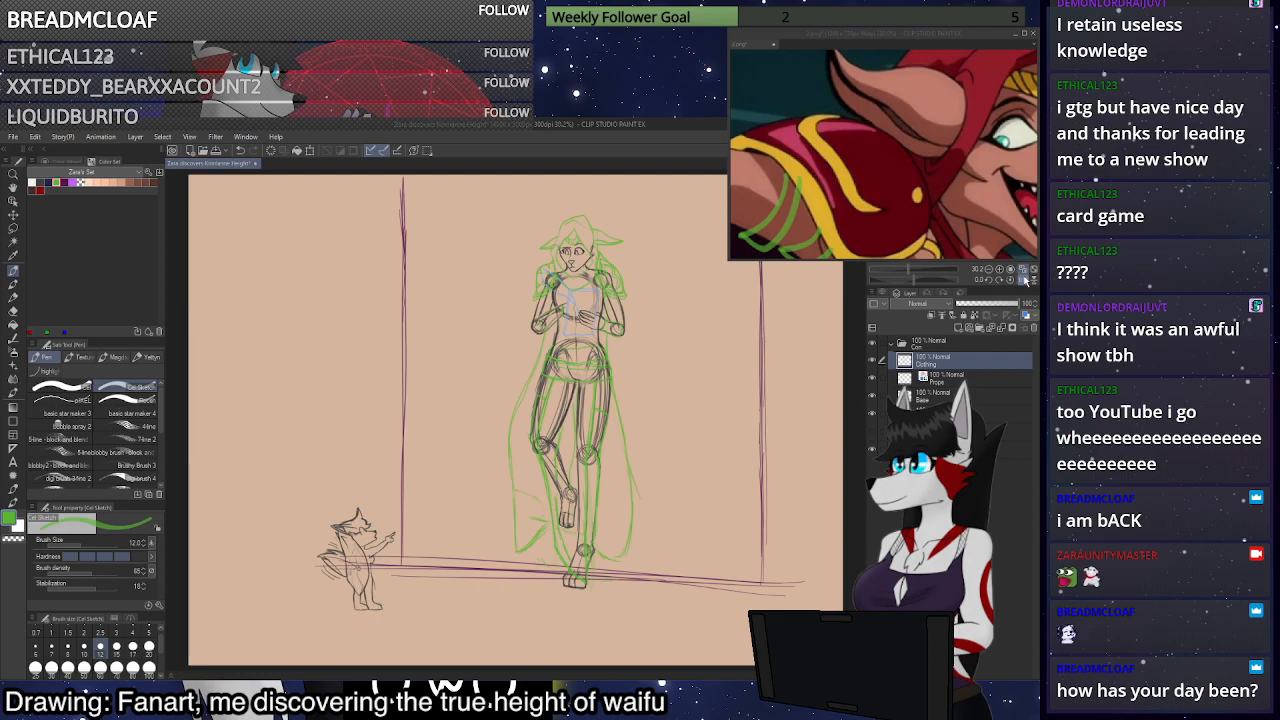
{"action": "left_click", "coordinate": [1025, 282]}
{"action": "left_click", "coordinate": [1025, 282]}
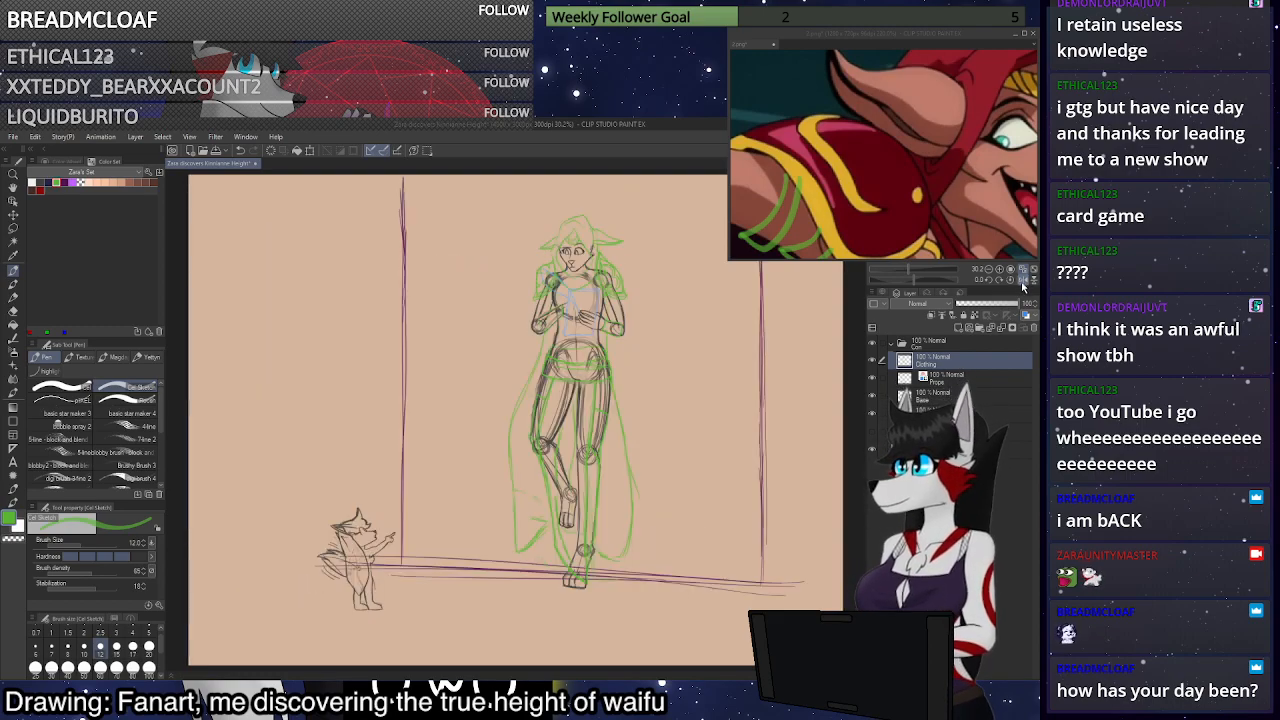
Lasso the ear on the side away from the fox, move it inward against the hood and clear the selection
{"action": "scroll", "coordinate": [606, 221], "scroll_direction": "up", "scroll_amount": 15}
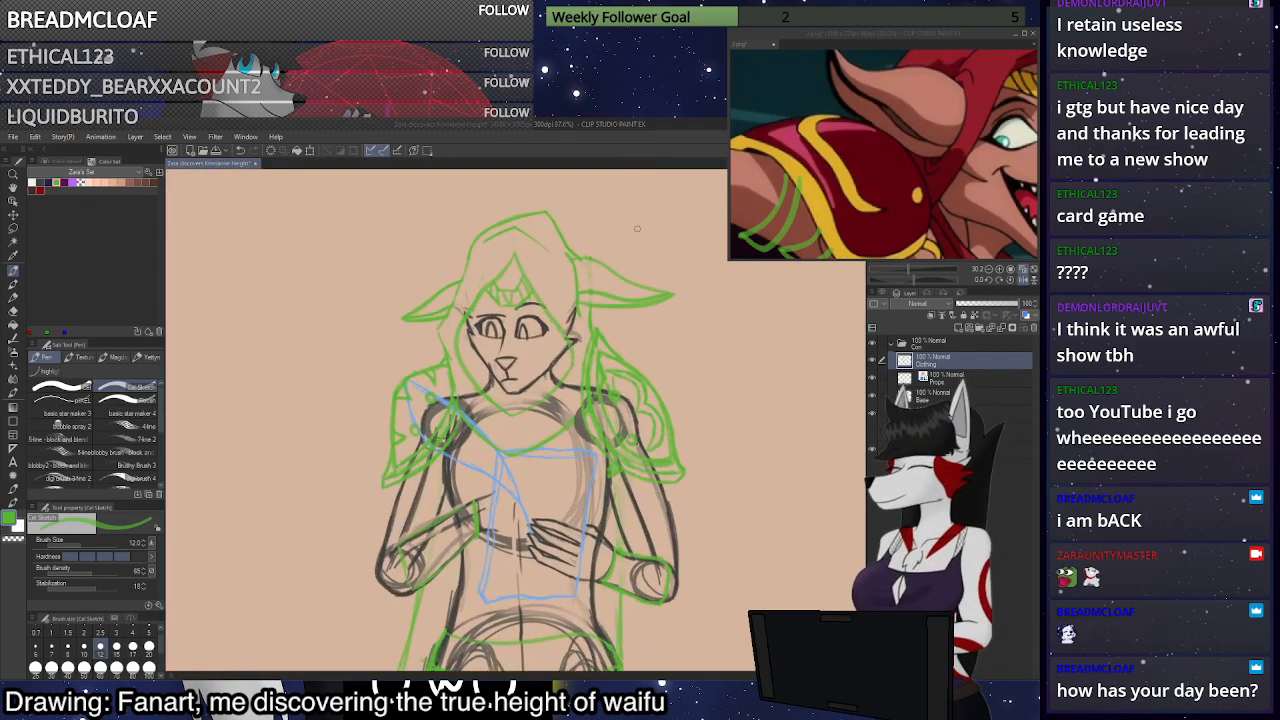
{"action": "scroll", "coordinate": [635, 233], "scroll_direction": "up", "scroll_amount": 1}
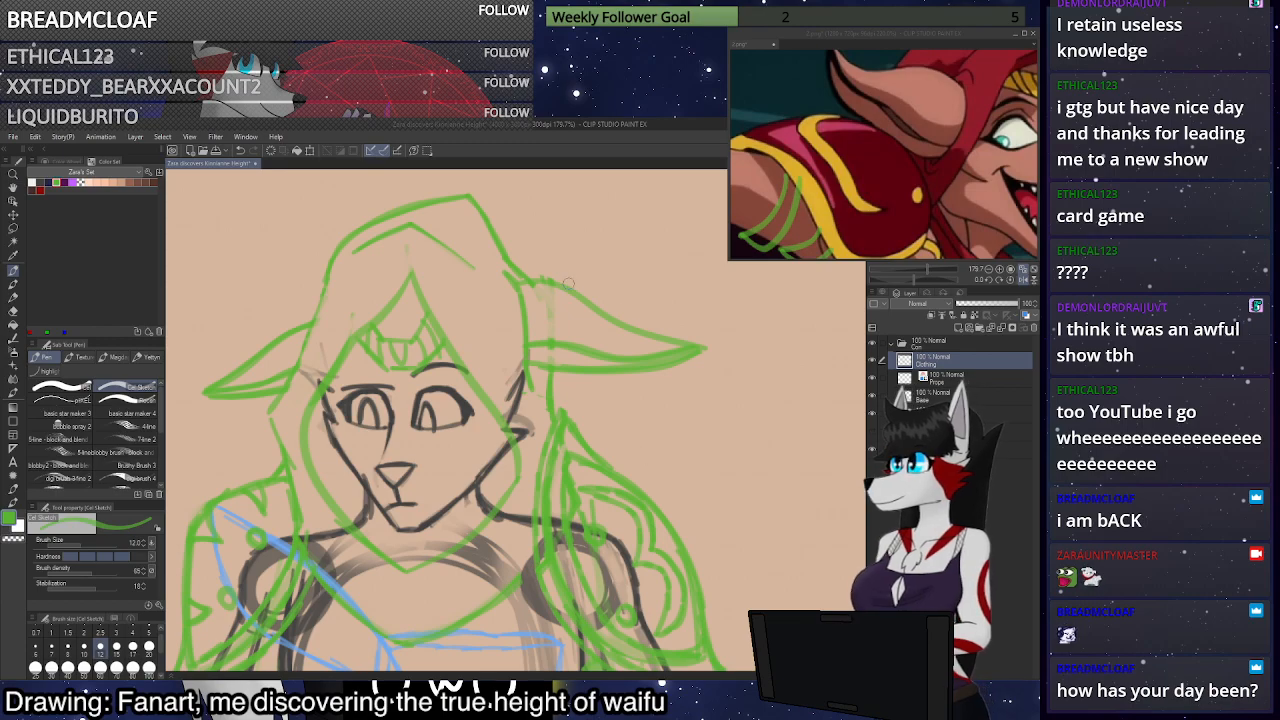
{"action": "key", "text": "m"}
{"action": "scroll", "coordinate": [643, 297], "scroll_direction": "up", "scroll_amount": 4}
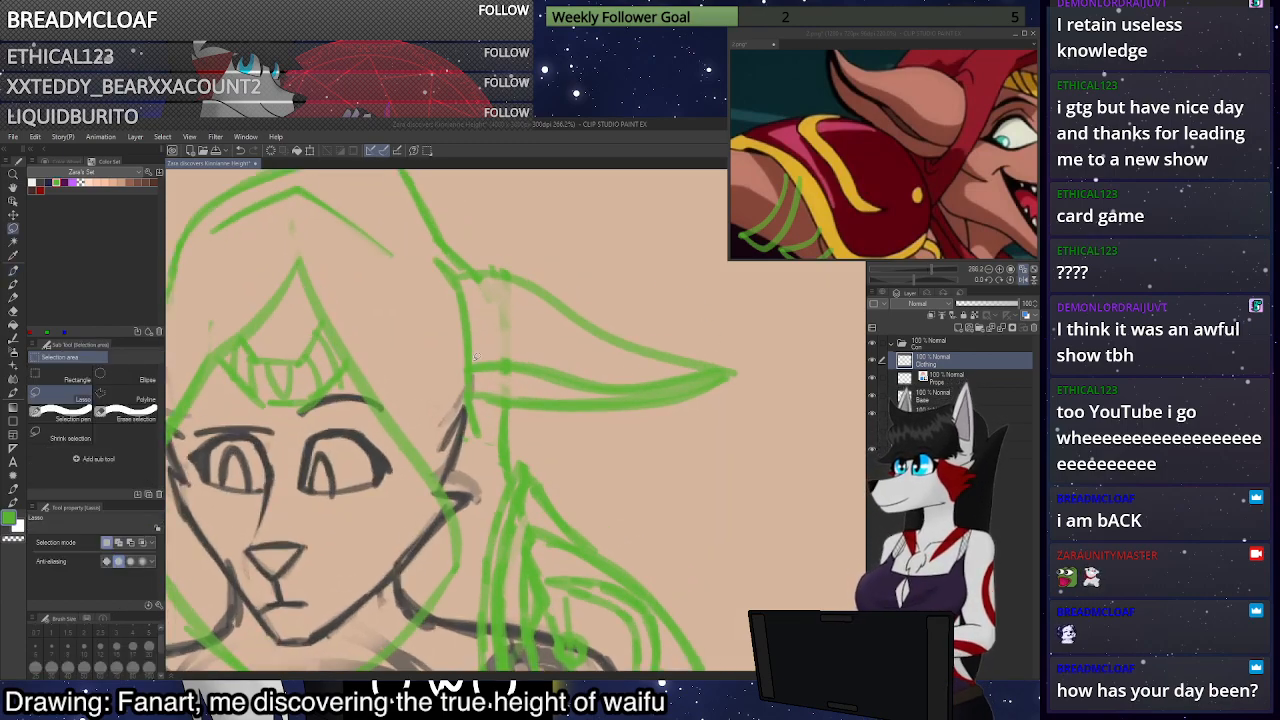
{"action": "mouse_move", "coordinate": [475, 395]}
{"action": "left_mouse_down"}
{"action": "mouse_move", "coordinate": [597, 425]}
{"action": "mouse_move", "coordinate": [737, 424]}
{"action": "mouse_move", "coordinate": [705, 280]}
{"action": "mouse_move", "coordinate": [517, 239]}
{"action": "mouse_move", "coordinate": [458, 269]}
{"action": "mouse_move", "coordinate": [480, 362]}
{"action": "left_mouse_up"}
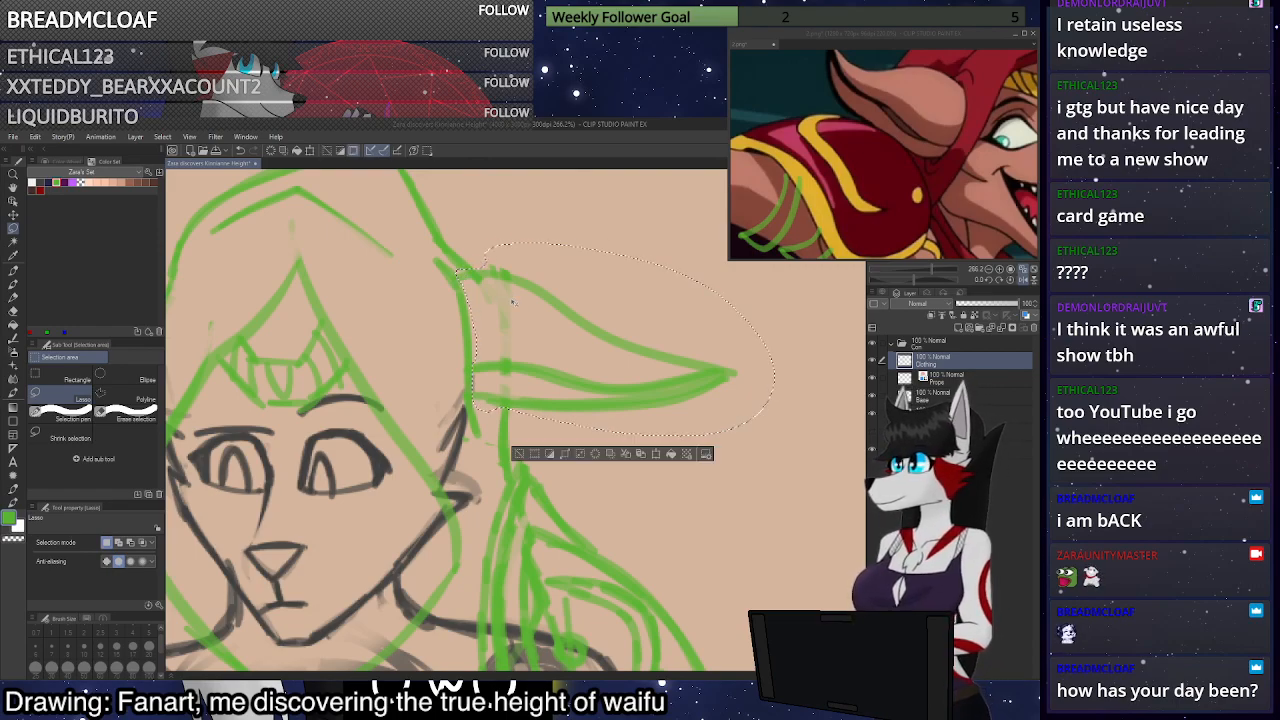
{"action": "key", "text": "ctrl+t"}
{"action": "left_click_drag", "start_coordinate": [734, 385], "coordinate": [694, 378]}
{"action": "key", "text": "Return"}
{"action": "key", "text": "ctrl+d"}
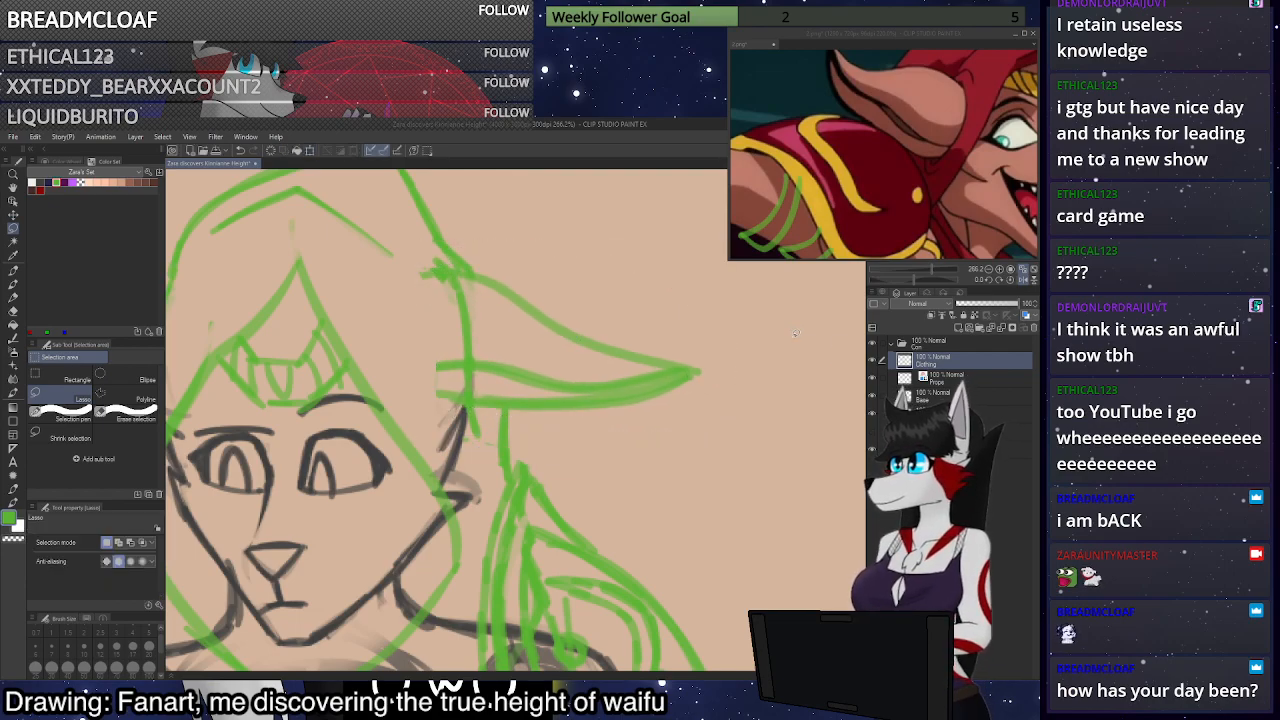
Erase the moved ear's base lines where they overlap the inside of the hood
{"action": "key", "text": "p"}
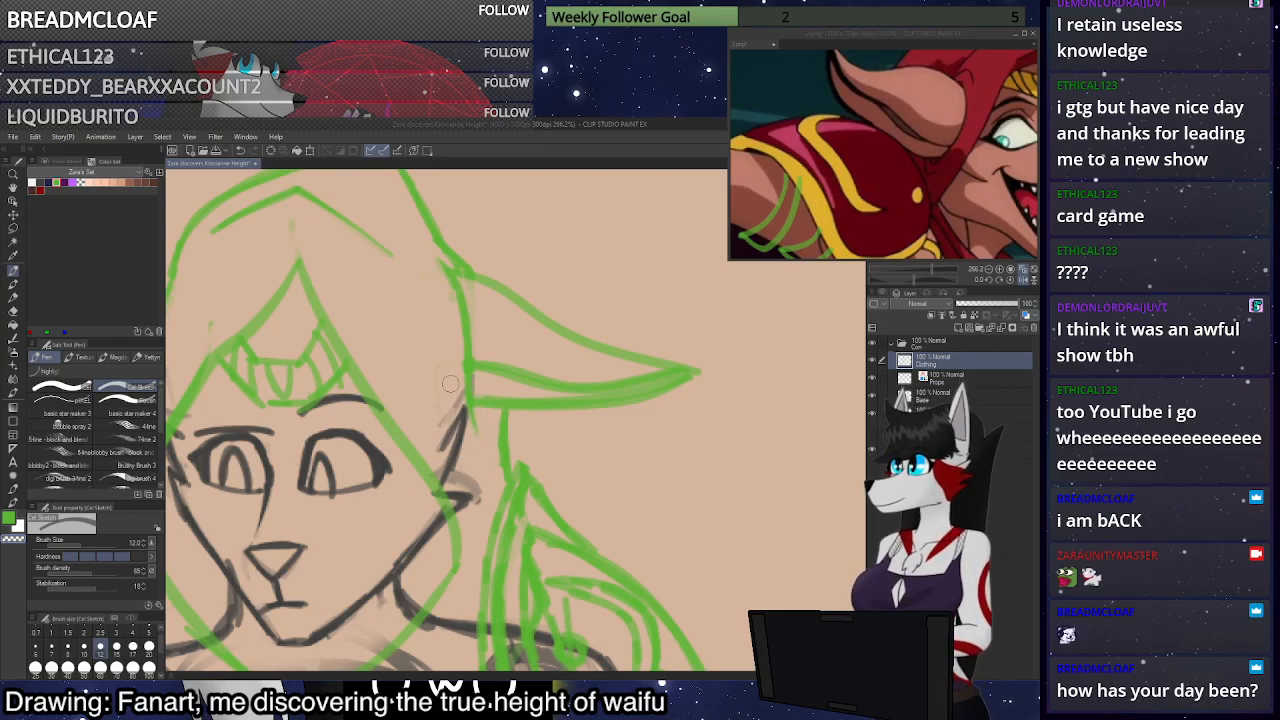
{"action": "scroll", "coordinate": [450, 383], "scroll_direction": "down", "scroll_amount": 1}
{"action": "scroll", "coordinate": [450, 383], "scroll_direction": "down", "scroll_amount": 4}
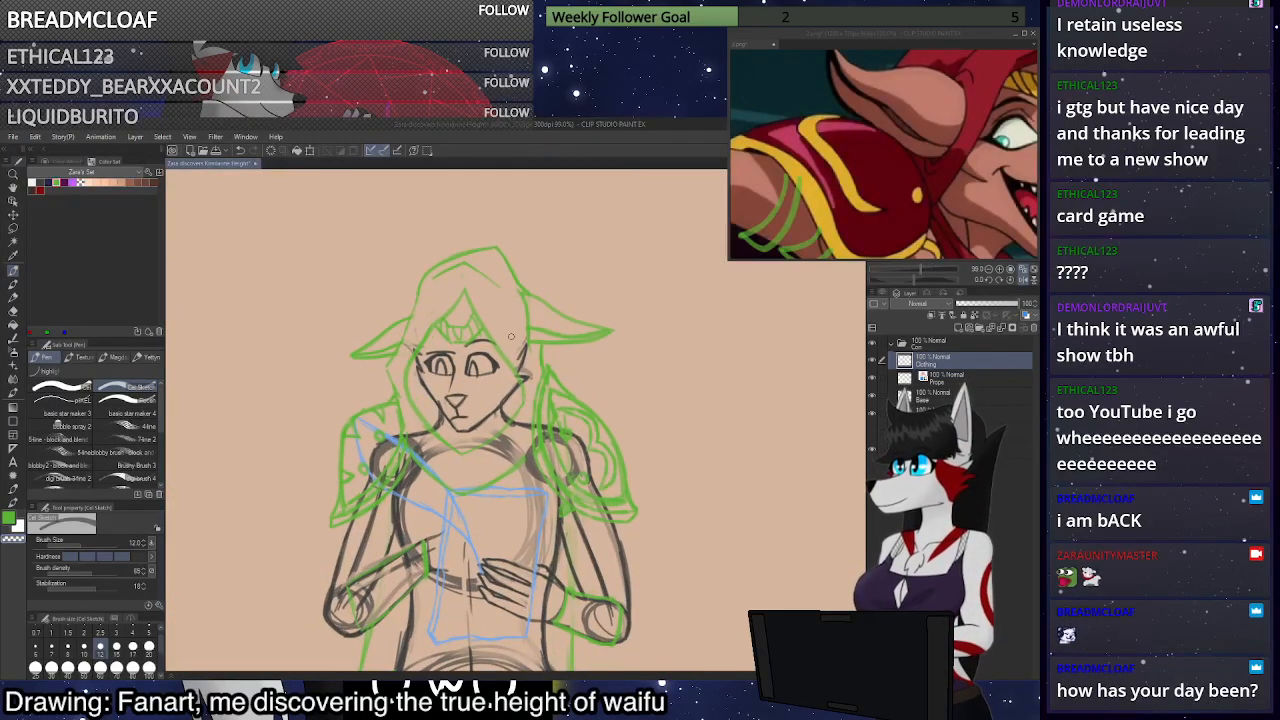
Shade the inside of the hood in green on both sides of the face and rework the shading's upper end on the fox's side
{"action": "scroll", "coordinate": [516, 381], "scroll_direction": "up", "scroll_amount": 2}
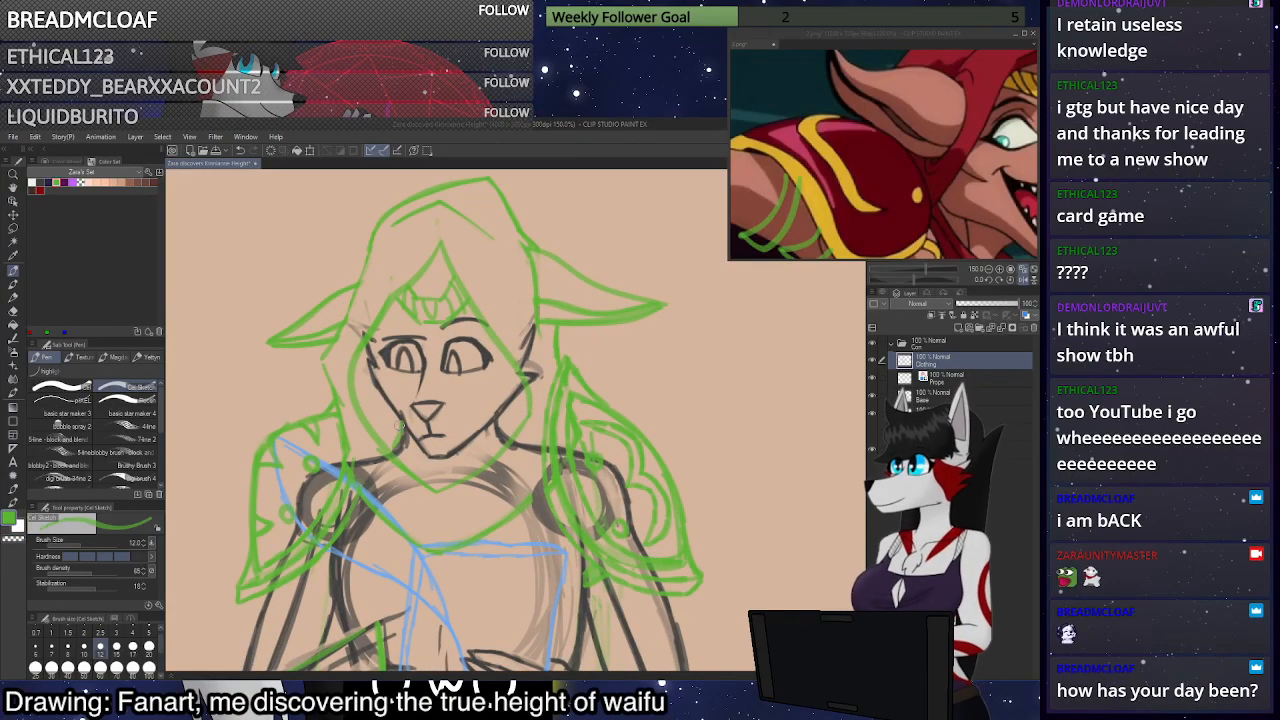
{"action": "left_click_drag", "start_coordinate": [395, 420], "coordinate": [362, 360]}
{"action": "mouse_move", "coordinate": [508, 398]}
{"action": "left_mouse_down"}
{"action": "mouse_move", "coordinate": [502, 418]}
{"action": "mouse_move", "coordinate": [521, 394]}
{"action": "mouse_move", "coordinate": [516, 426]}
{"action": "mouse_move", "coordinate": [540, 377]}
{"action": "left_mouse_up"}
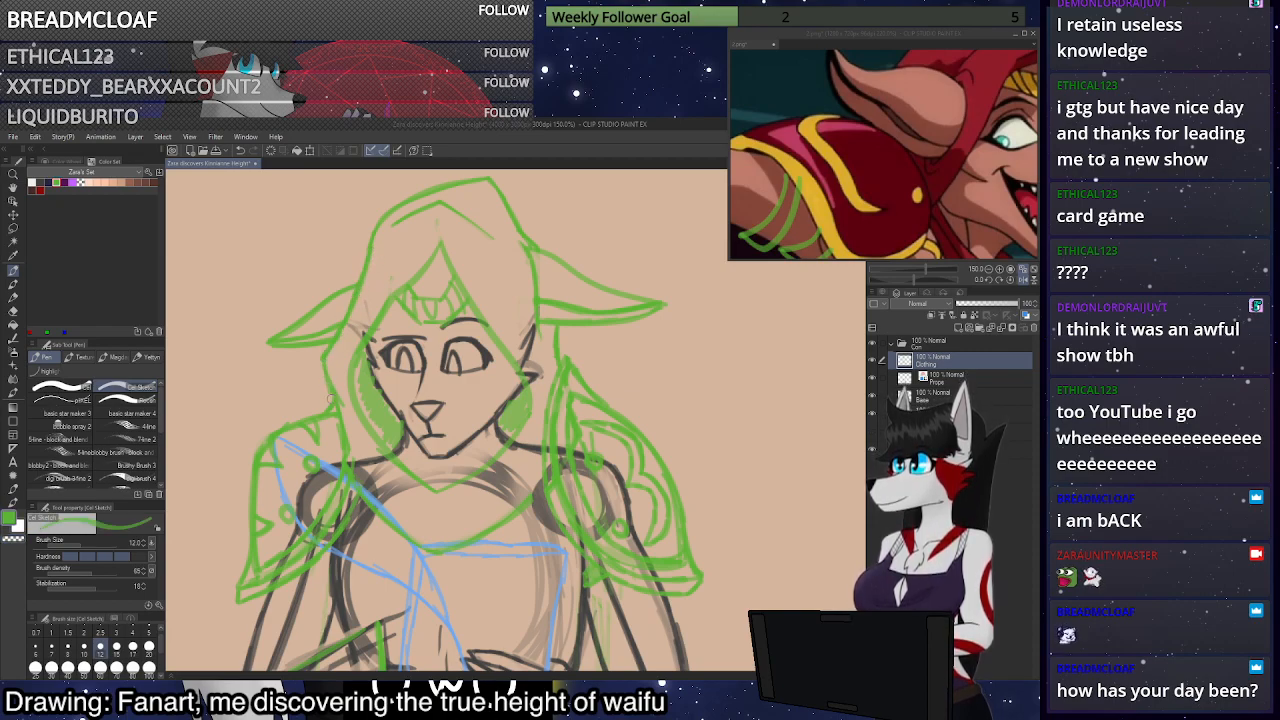
{"action": "key", "text": "ctrl+z"}
{"action": "key", "text": "c"}
{"action": "left_click_drag", "start_coordinate": [363, 338], "coordinate": [351, 390]}
{"action": "key", "text": "c"}
{"action": "left_click_drag", "start_coordinate": [370, 336], "coordinate": [357, 385]}
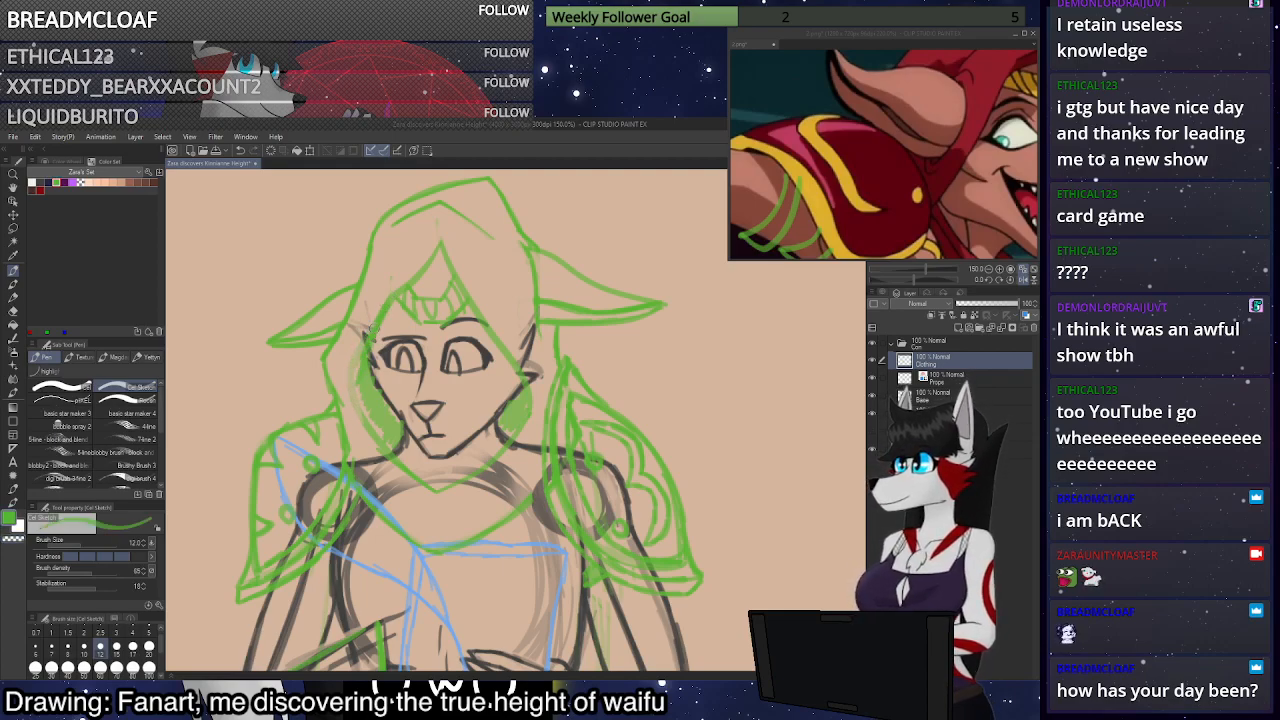
Clean up the hood's inner shading along the face and fill it more solidly beside the jaw
{"action": "key", "text": "c"}
{"action": "key", "text": "c"}
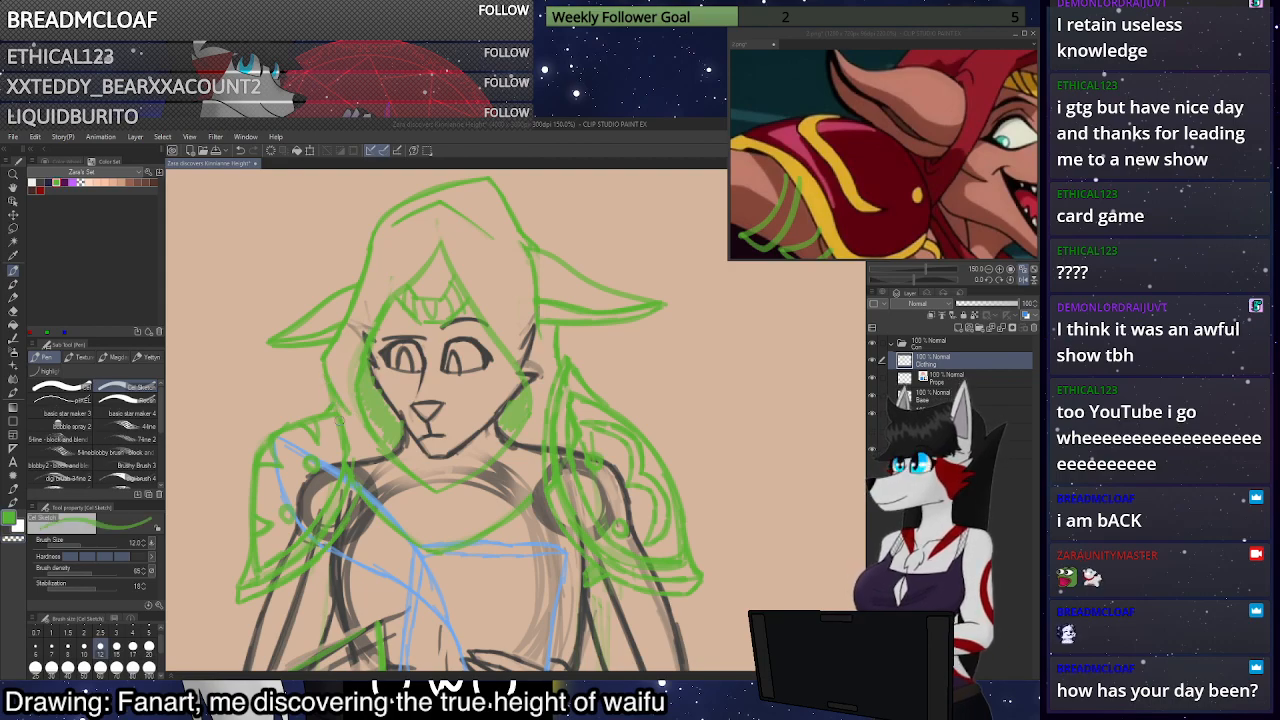
{"action": "key", "text": "c"}
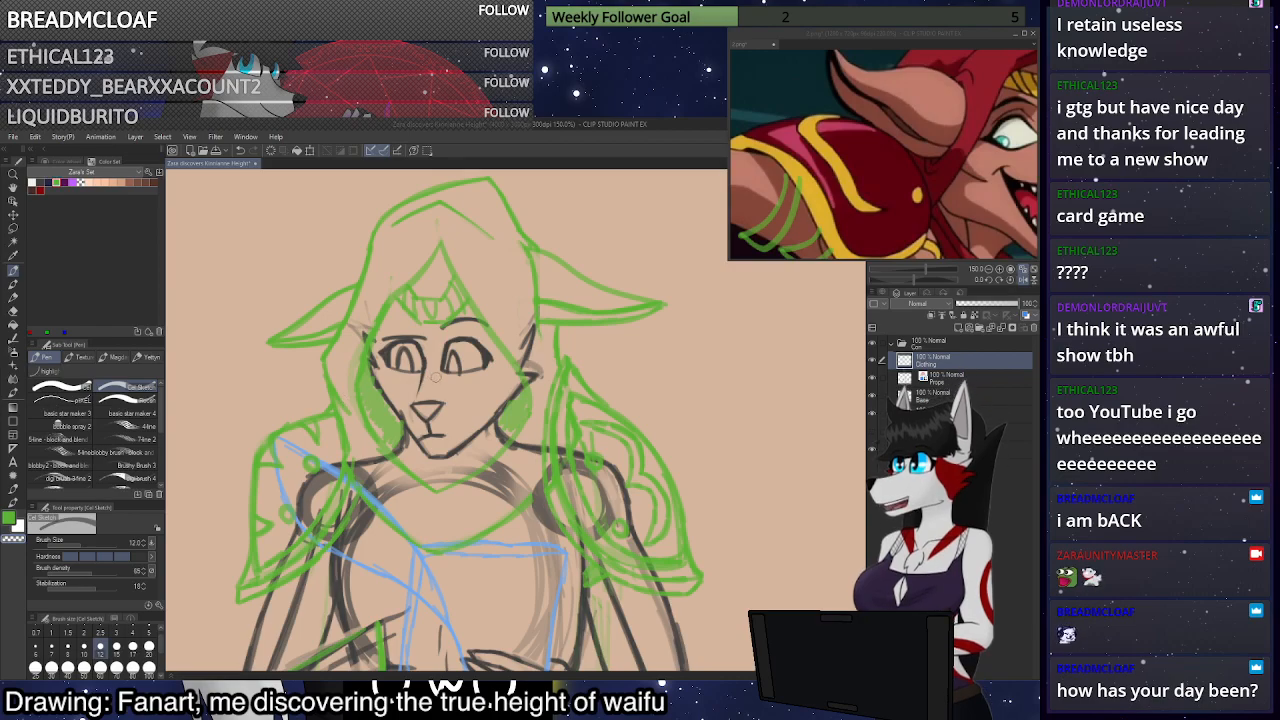
{"action": "key", "text": "c"}
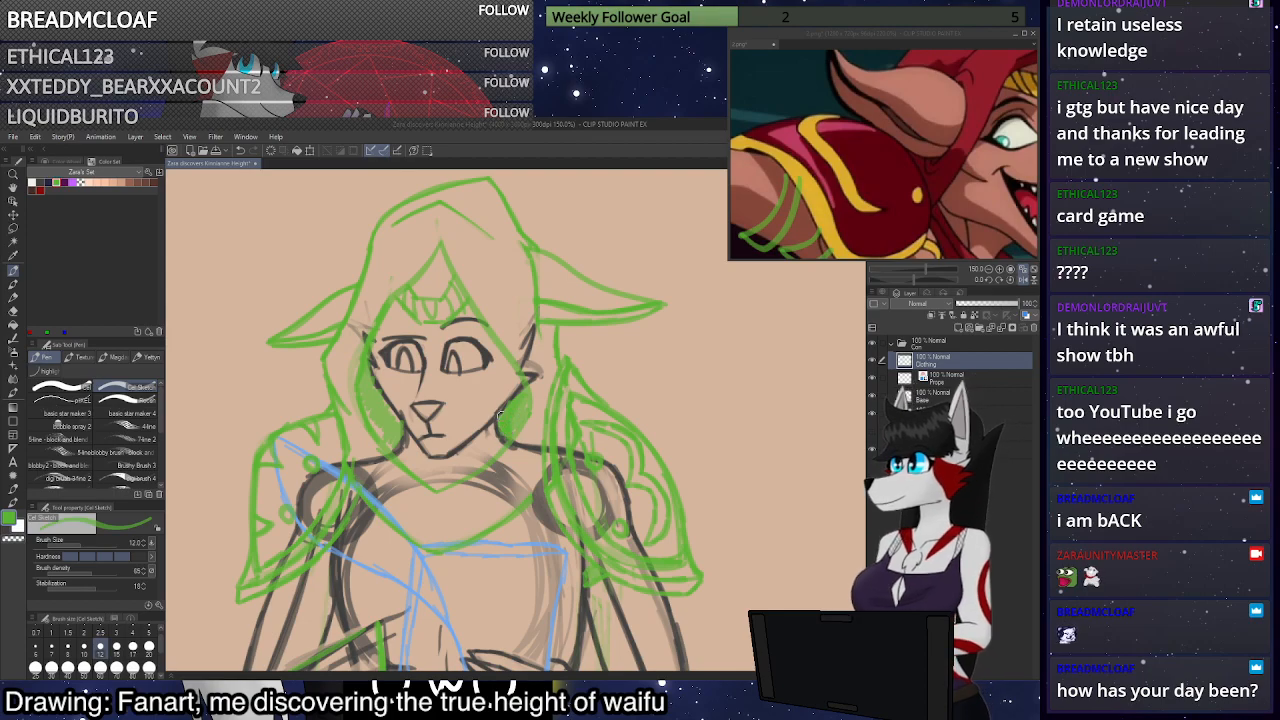
{"action": "left_click_drag", "start_coordinate": [371, 404], "coordinate": [379, 436]}
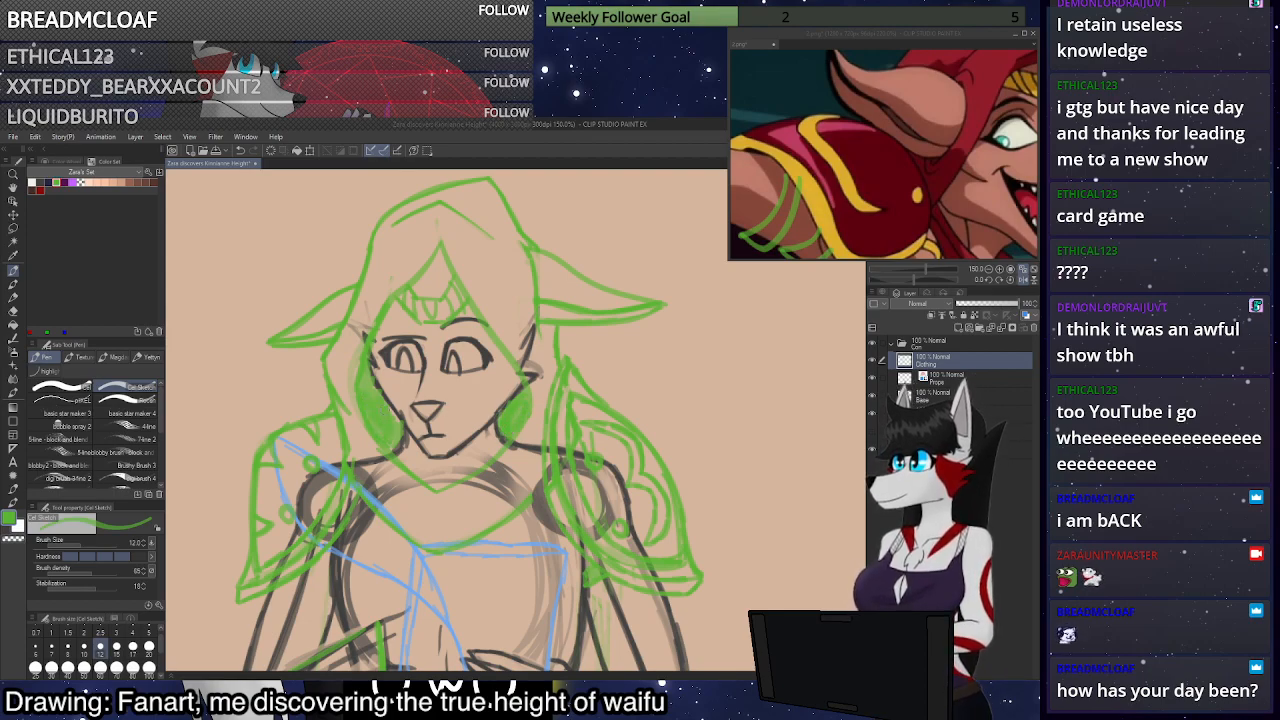
{"action": "key", "text": "c"}
Sketch a curved inner neckline across the upper chest, following the hood's lower edge
{"action": "scroll", "coordinate": [582, 230], "scroll_direction": "down", "scroll_amount": 5}
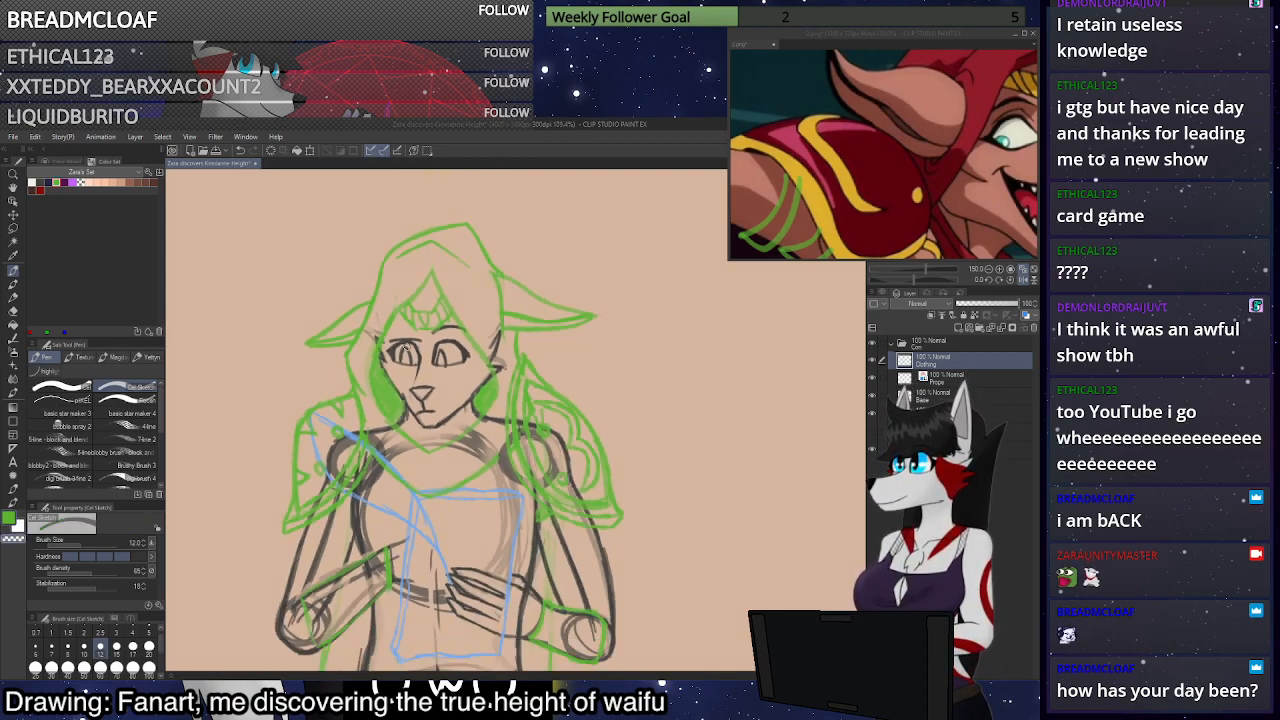
{"action": "scroll", "coordinate": [615, 205], "scroll_direction": "down", "scroll_amount": 1}
{"action": "scroll", "coordinate": [606, 222], "scroll_direction": "up", "scroll_amount": 4}
{"action": "scroll", "coordinate": [555, 315], "scroll_direction": "up", "scroll_amount": 4}
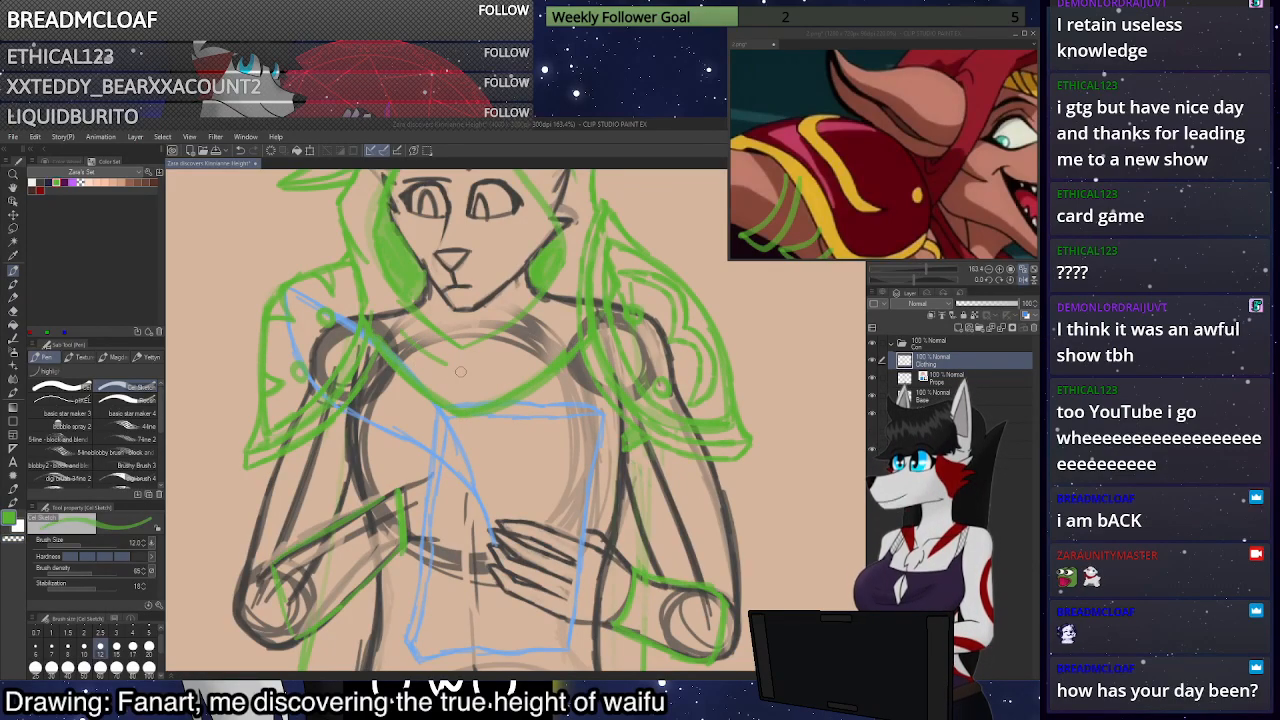
{"action": "mouse_move", "coordinate": [422, 348]}
{"action": "left_mouse_down"}
{"action": "mouse_move", "coordinate": [474, 364]}
{"action": "mouse_move", "coordinate": [560, 325]}
{"action": "left_mouse_up"}
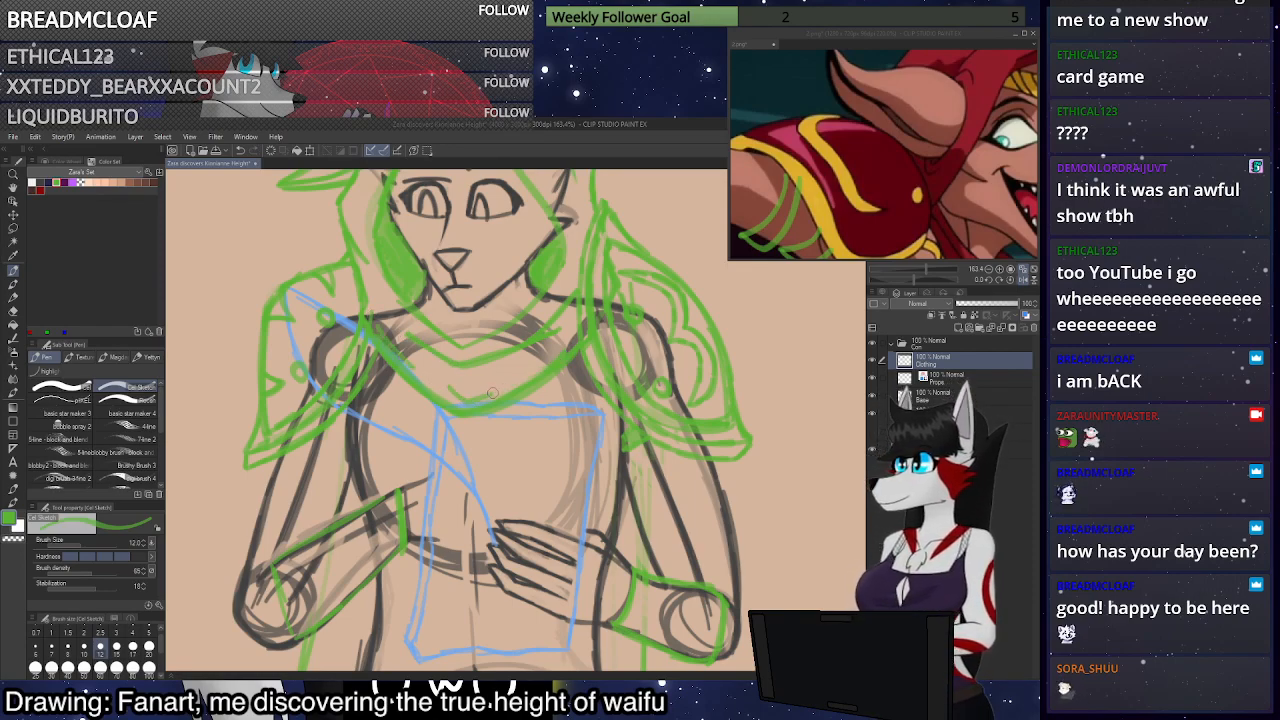
{"action": "scroll", "coordinate": [602, 412], "scroll_direction": "down", "scroll_amount": 5}
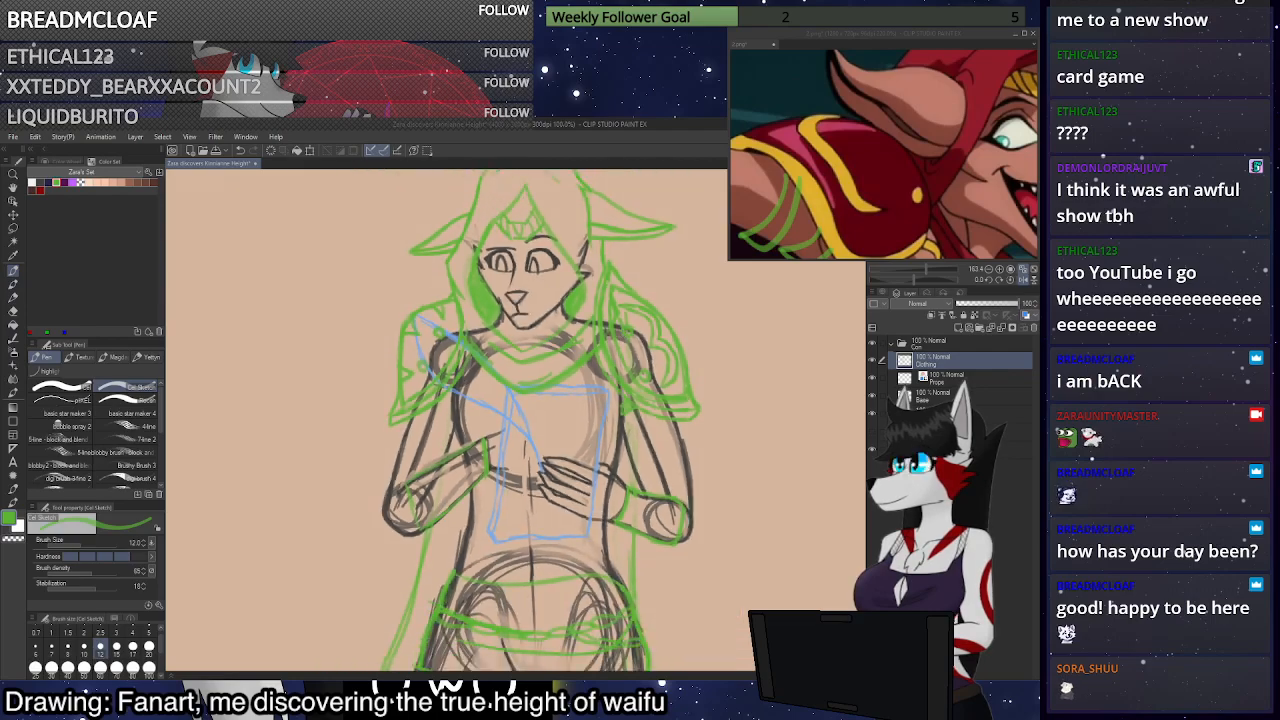
{"action": "scroll", "coordinate": [584, 390], "scroll_direction": "down", "scroll_amount": 2}
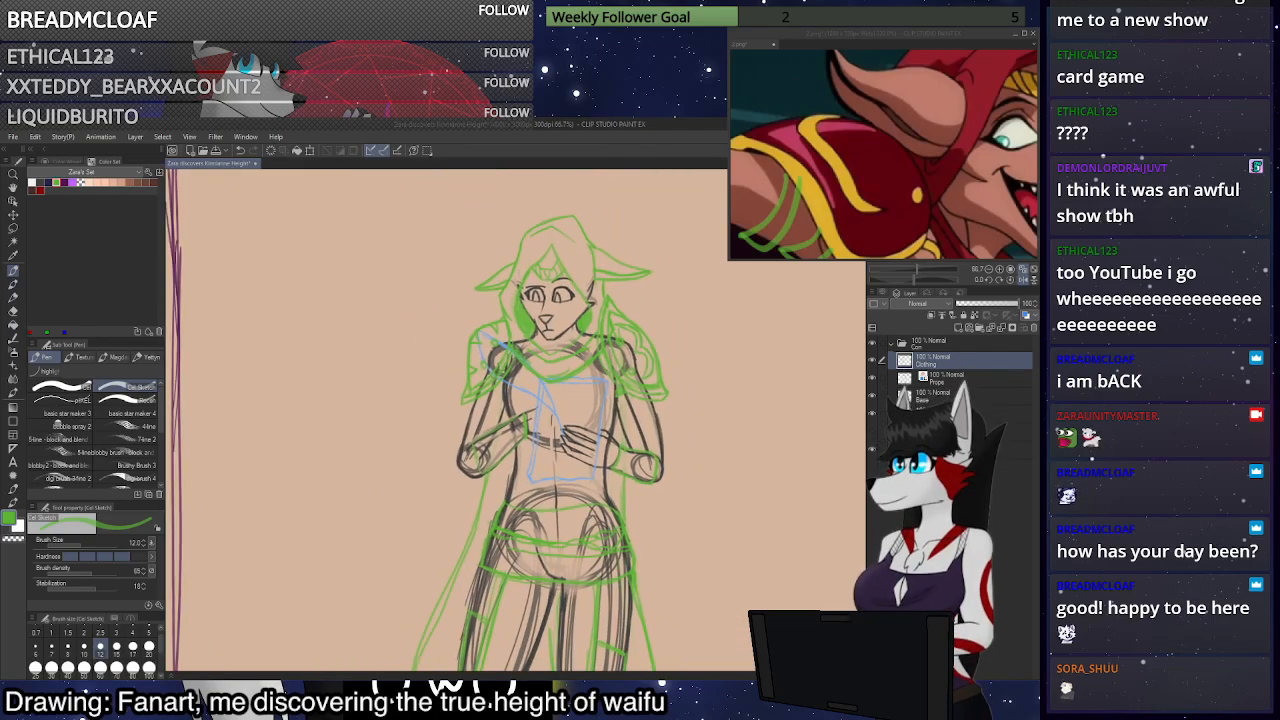
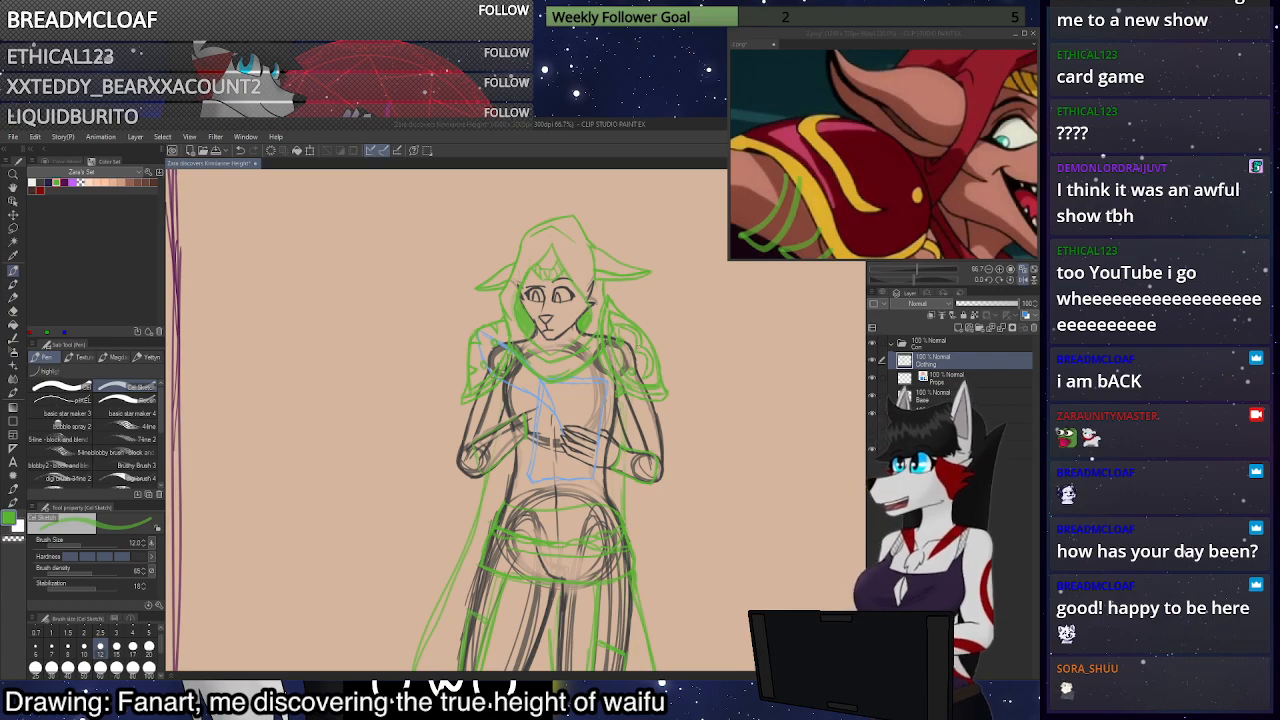
Examine the clothing on the upper body and the whole figure in normal and mirrored views
{"action": "scroll", "coordinate": [662, 486], "scroll_direction": "down", "scroll_amount": 2}
{"action": "scroll", "coordinate": [662, 486], "scroll_direction": "up", "scroll_amount": 2}
{"action": "scroll", "coordinate": [662, 486], "scroll_direction": "down", "scroll_amount": 1}
{"action": "scroll", "coordinate": [662, 486], "scroll_direction": "up", "scroll_amount": 4}
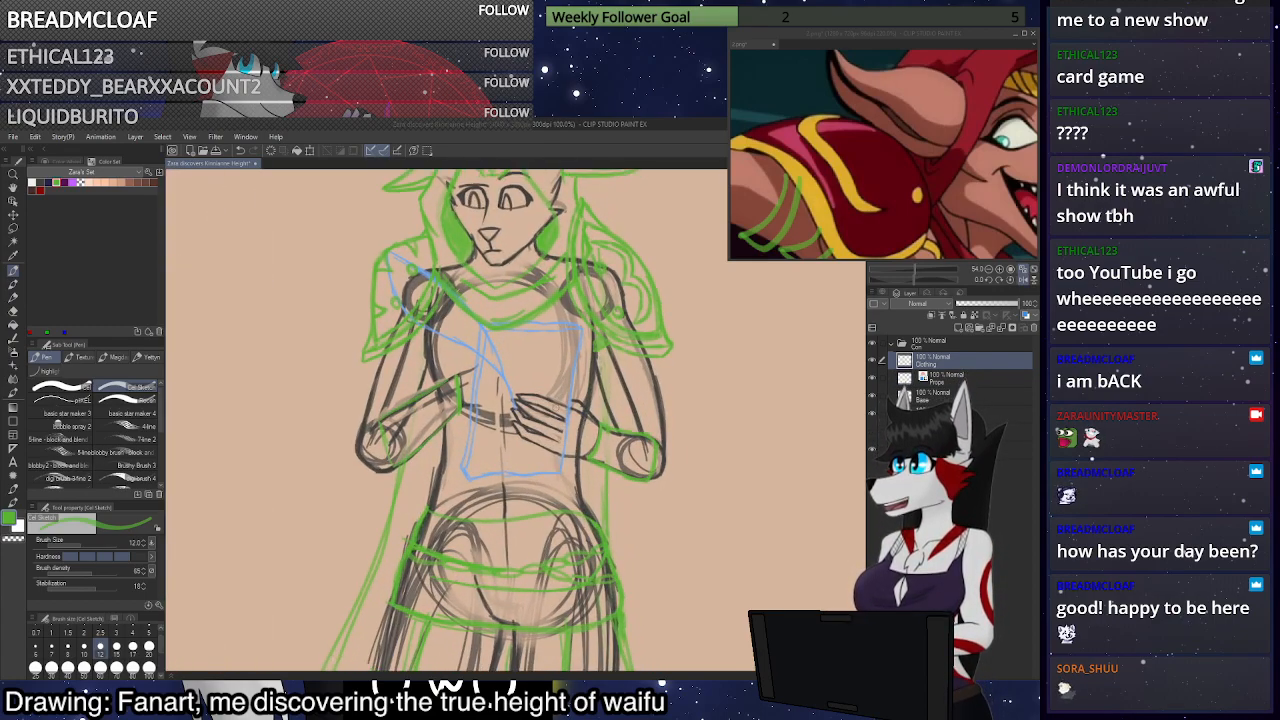
{"action": "scroll", "coordinate": [537, 330], "scroll_direction": "up", "scroll_amount": 1}
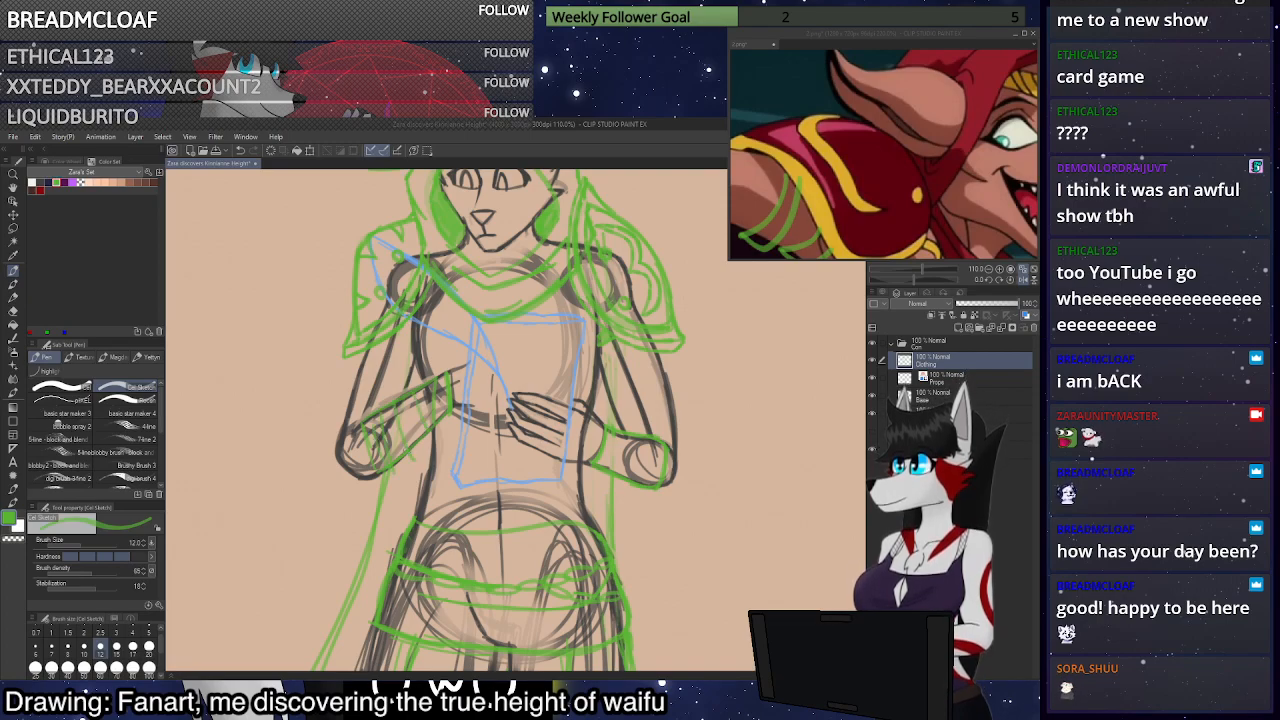
{"action": "left_click", "coordinate": [1023, 281]}
{"action": "left_click", "coordinate": [1023, 281]}
{"action": "left_click", "coordinate": [1023, 270]}
{"action": "left_click", "coordinate": [1025, 280]}
{"action": "left_click", "coordinate": [1025, 280]}
{"action": "left_click", "coordinate": [1025, 281]}
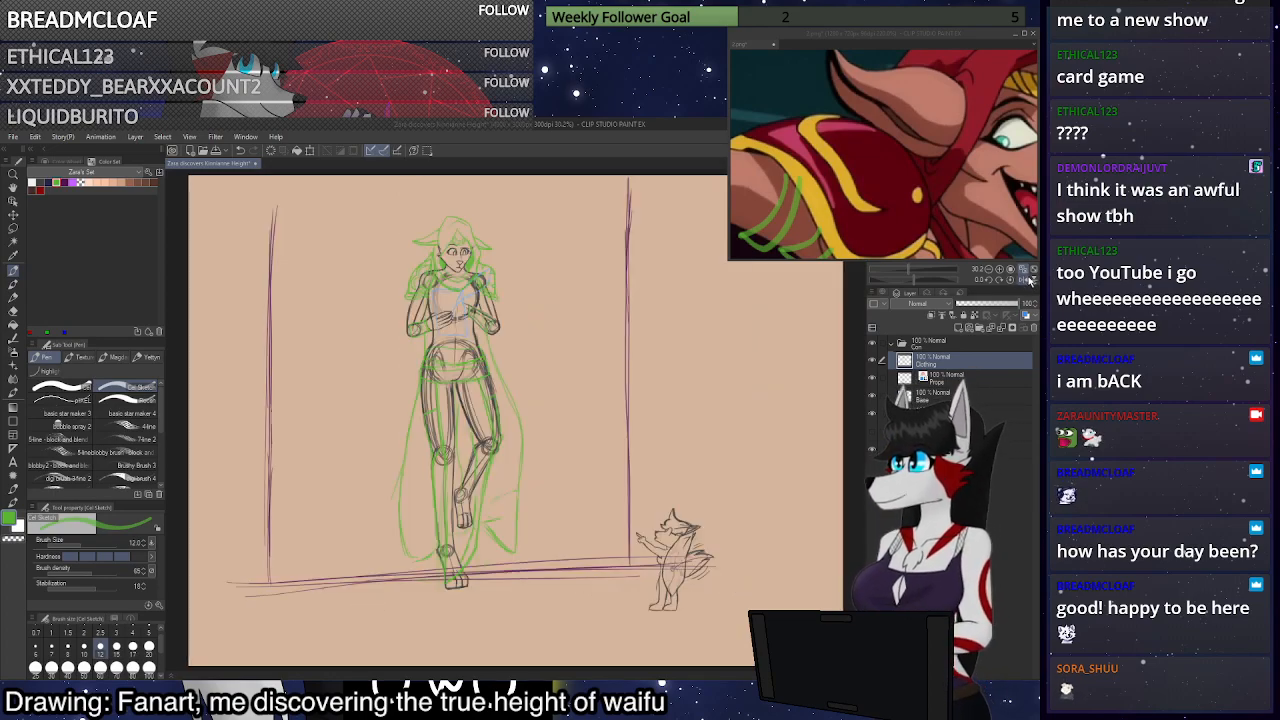
Undo the last stroke, redraw a fold line in the lower cape away from the fox, and fit the whole canvas in view
{"action": "scroll", "coordinate": [520, 467], "scroll_direction": "up", "scroll_amount": 4}
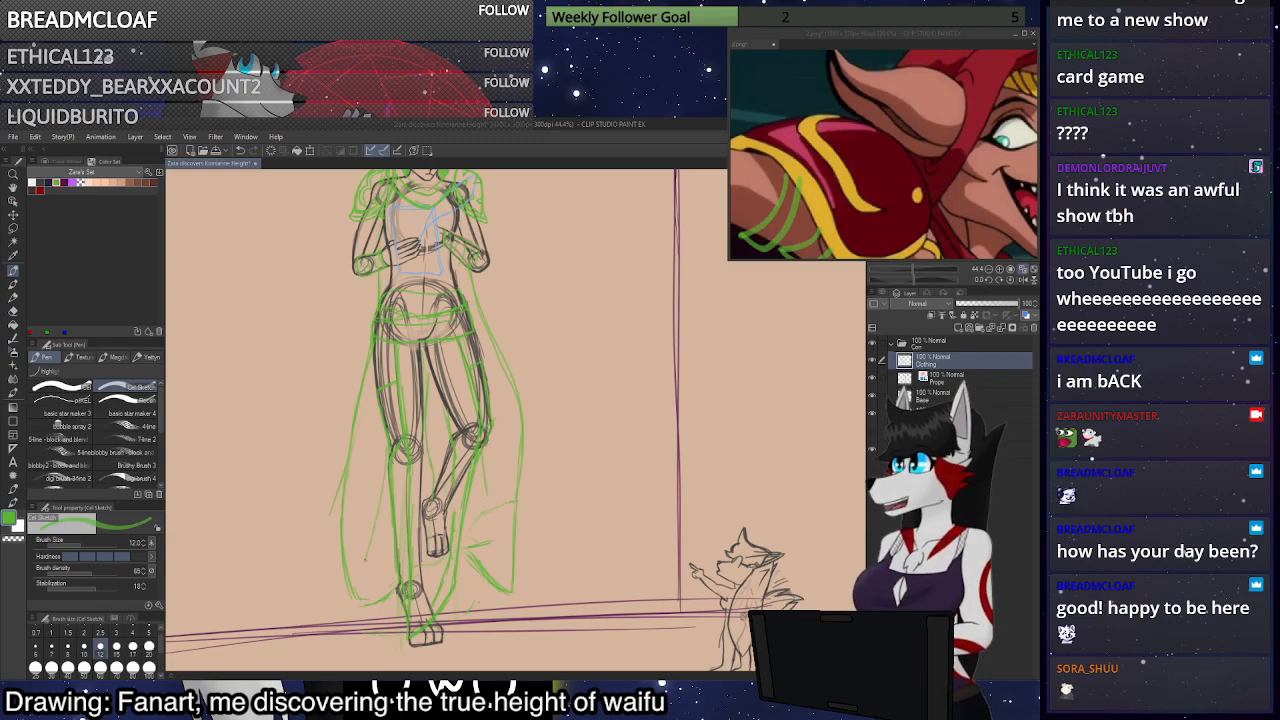
{"action": "key", "text": "ctrl+z"}
{"action": "left_click_drag", "start_coordinate": [371, 475], "coordinate": [379, 562]}
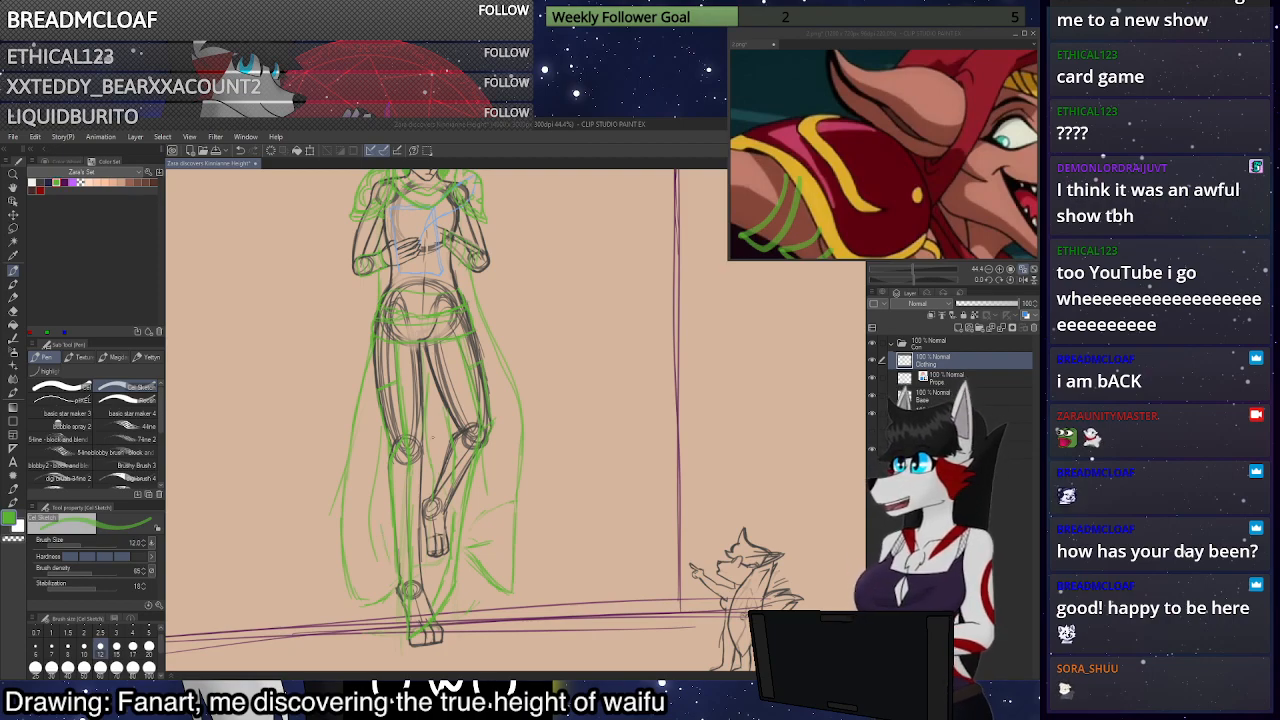
{"action": "left_click", "coordinate": [1024, 270]}
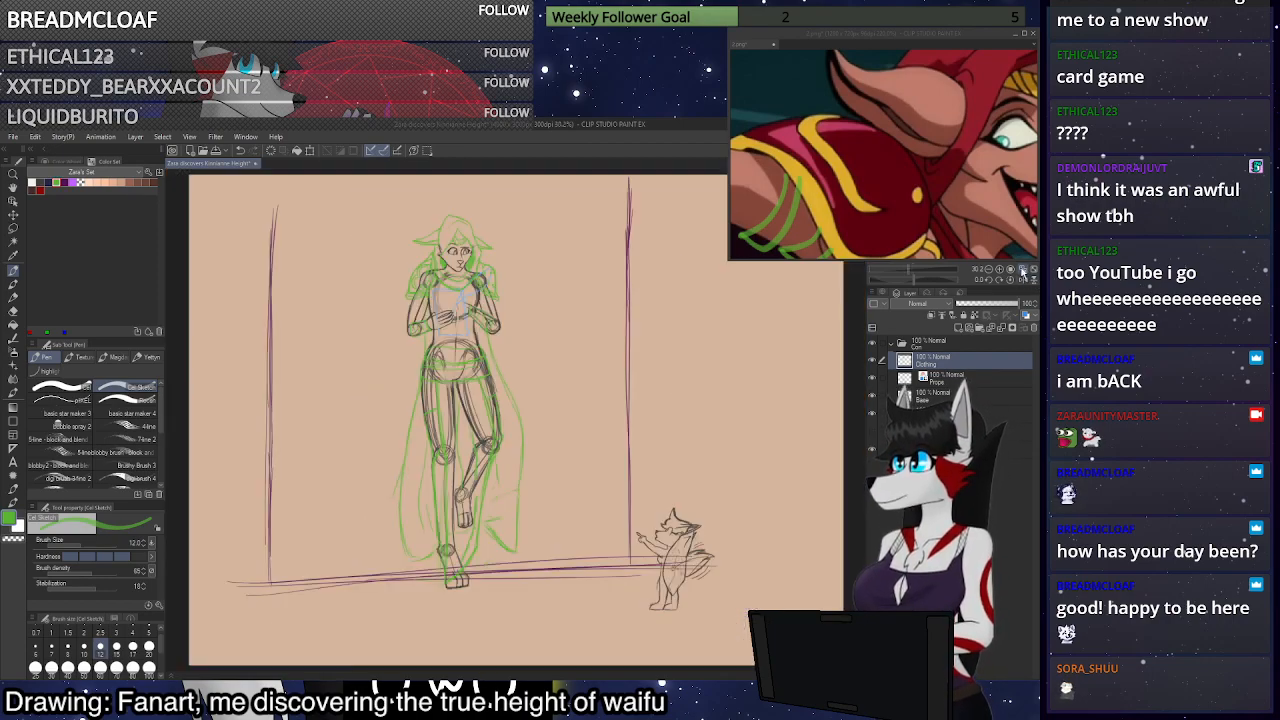
Create a layer folder named Lil Zara above the collapsed Con folder and add a vector layer named Line inside it
{"action": "left_click", "coordinate": [900, 344]}
{"action": "left_click", "coordinate": [980, 328]}
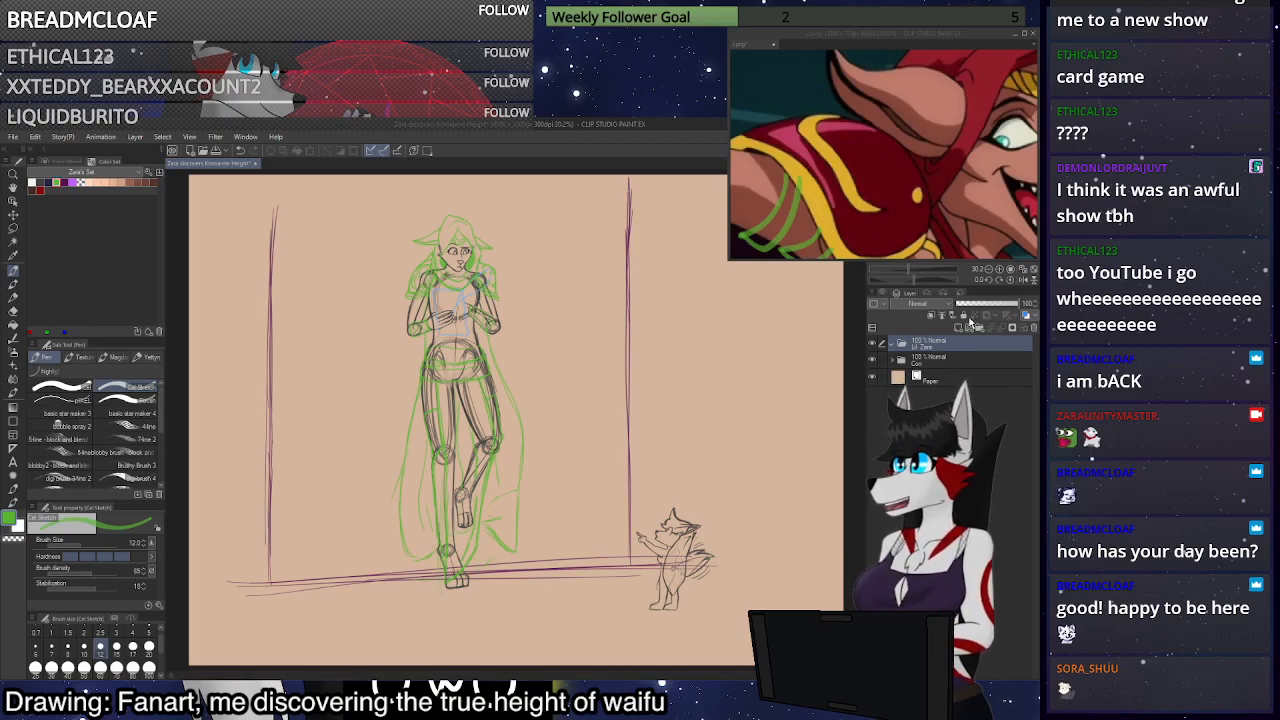
{"action": "left_click", "coordinate": [1003, 274]}
{"action": "left_click", "coordinate": [1003, 274]}
{"action": "left_click", "coordinate": [970, 329]}
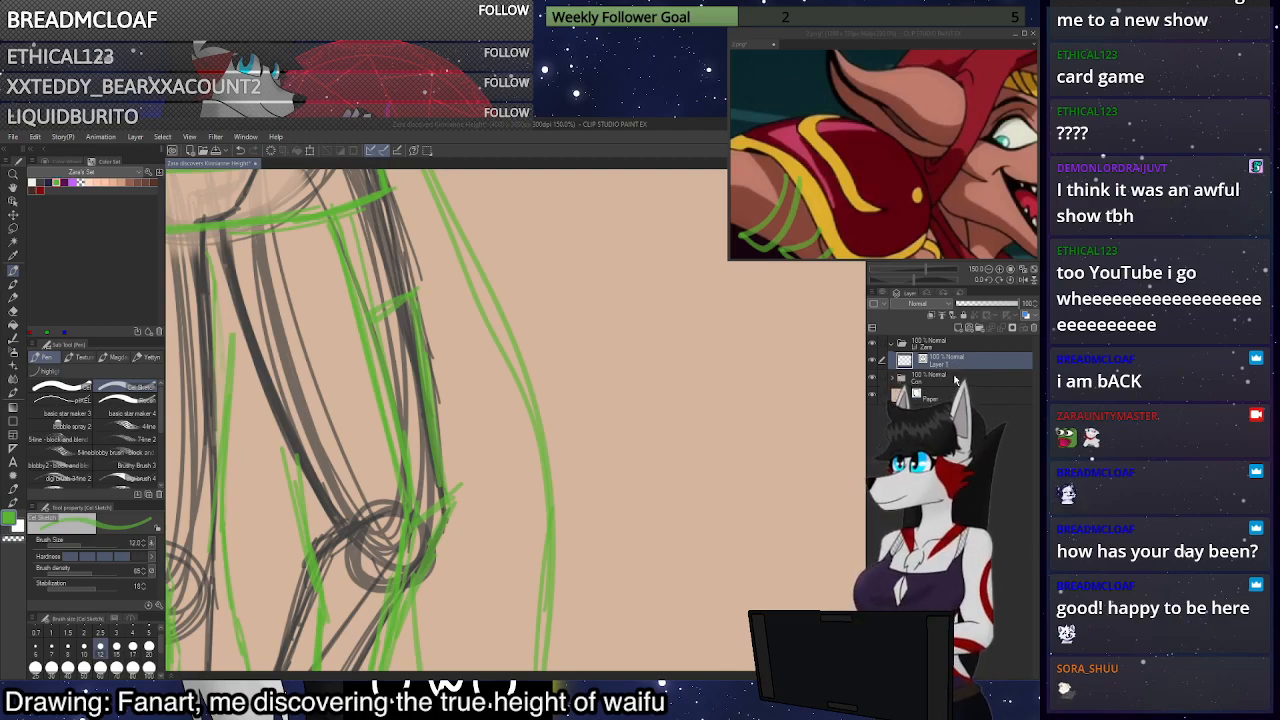
{"action": "left_click_drag", "start_coordinate": [700, 600], "coordinate": [350, 320]}
{"action": "left_click_drag", "start_coordinate": [650, 480], "coordinate": [215, 287]}
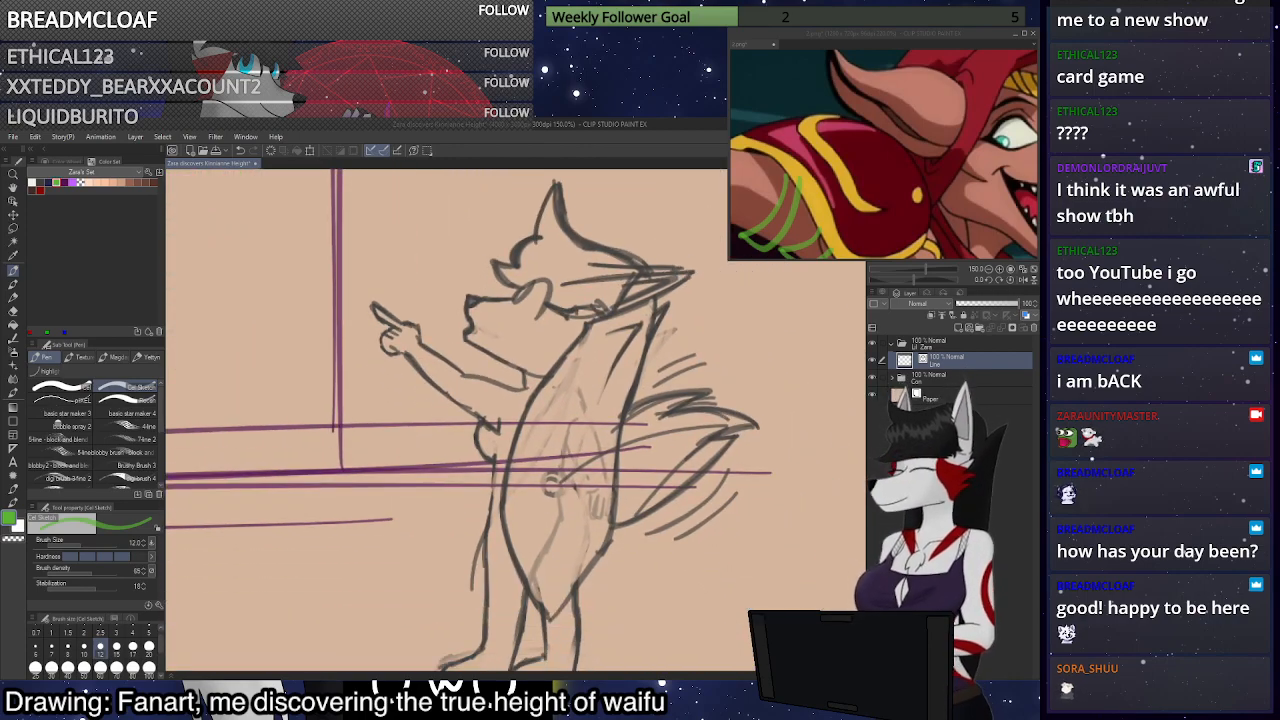
{"action": "left_click", "coordinate": [924, 33]}
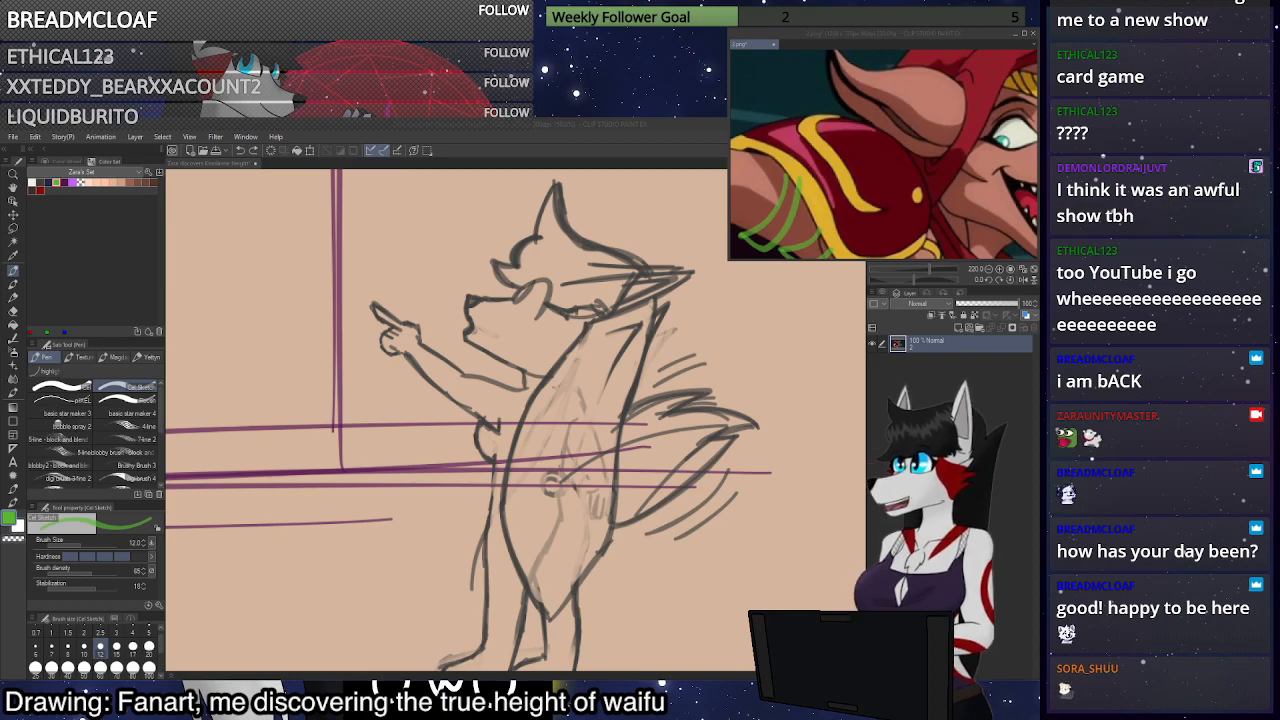
{"action": "left_click", "coordinate": [729, 453]}
{"action": "scroll", "coordinate": [775, 466], "scroll_direction": "down", "scroll_amount": 4}
{"action": "scroll", "coordinate": [783, 505], "scroll_direction": "up", "scroll_amount": 3}
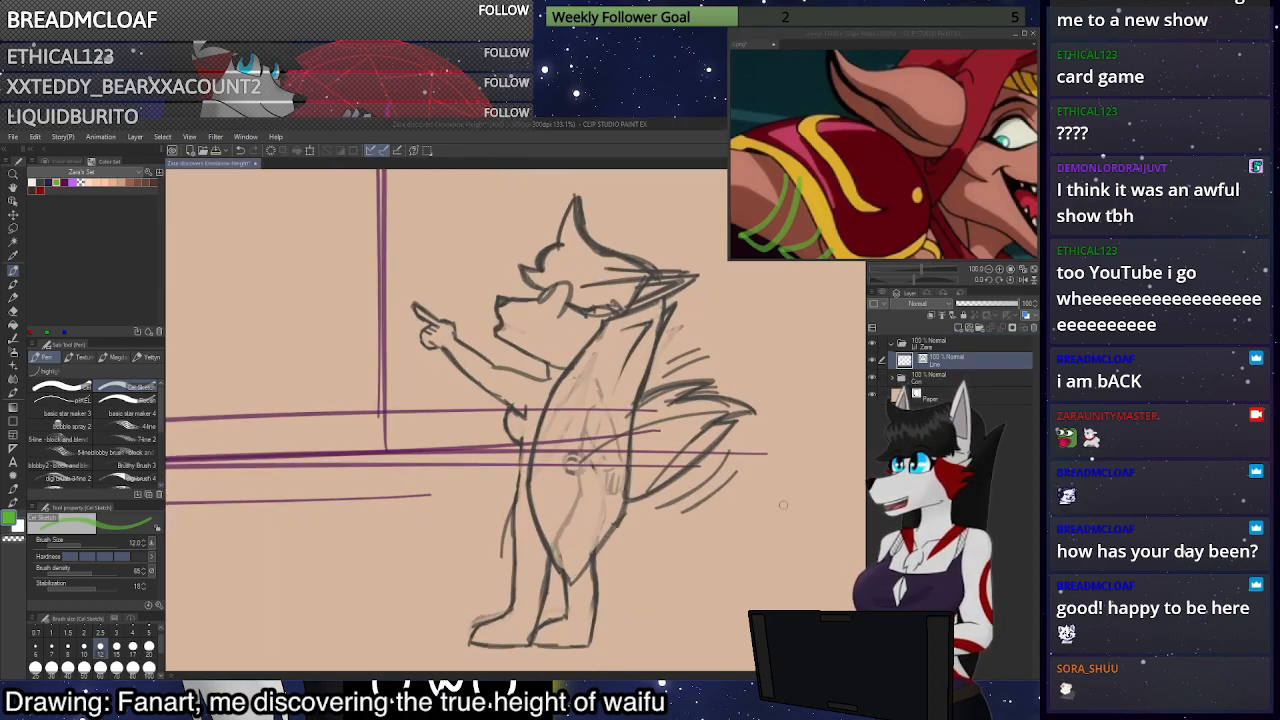
Set the drawing colour to near-black and the sketch brush size to 5
{"action": "left_click", "coordinate": [62, 161]}
{"action": "left_click", "coordinate": [57, 284]}
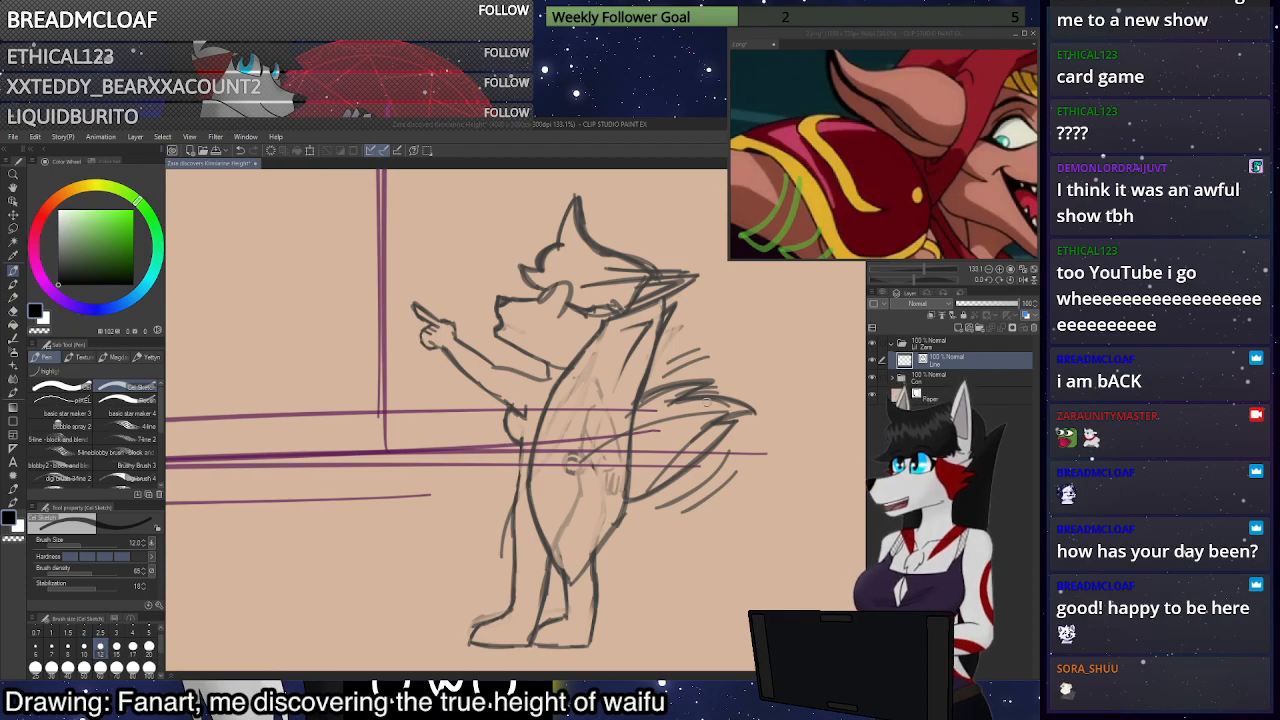
{"action": "scroll", "coordinate": [713, 418], "scroll_direction": "up", "scroll_amount": 4}
{"action": "left_click", "coordinate": [149, 632]}
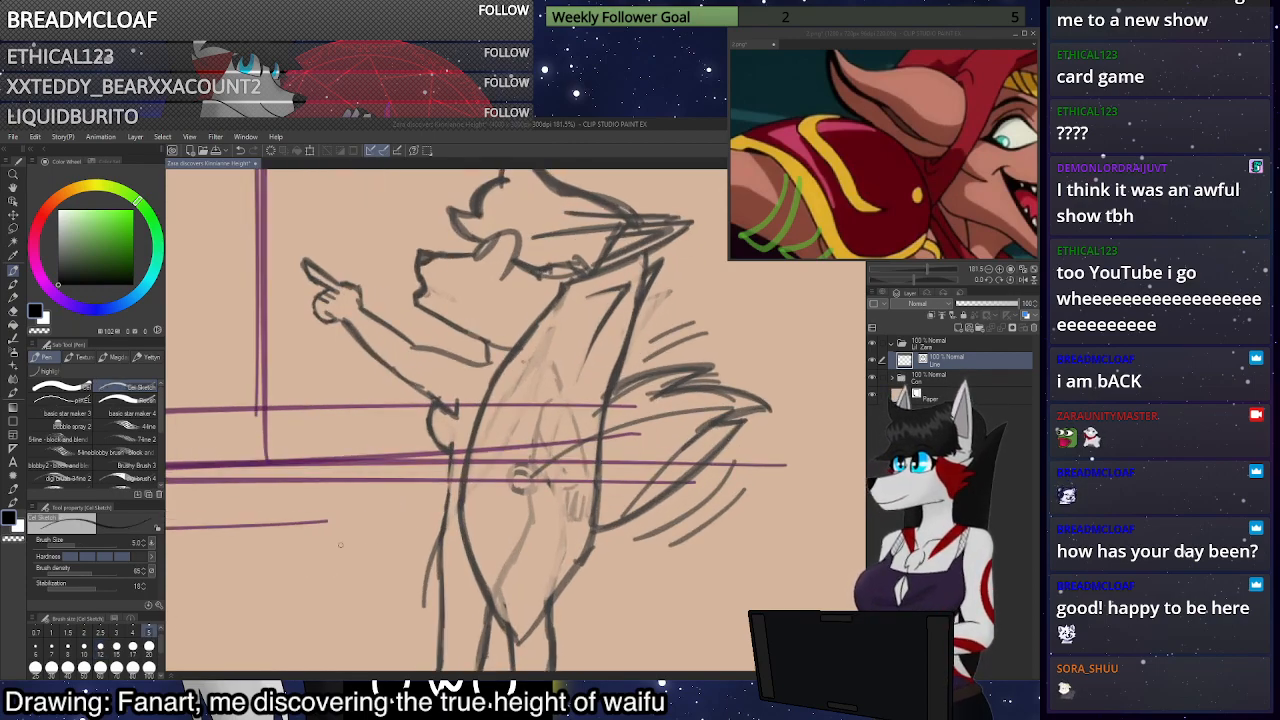
{"action": "scroll", "coordinate": [230, 420], "scroll_direction": "down", "scroll_amount": 2}
Lower the Con folder's opacity to fade the rough sketch and make the Line layer active again
{"action": "left_click", "coordinate": [940, 377]}
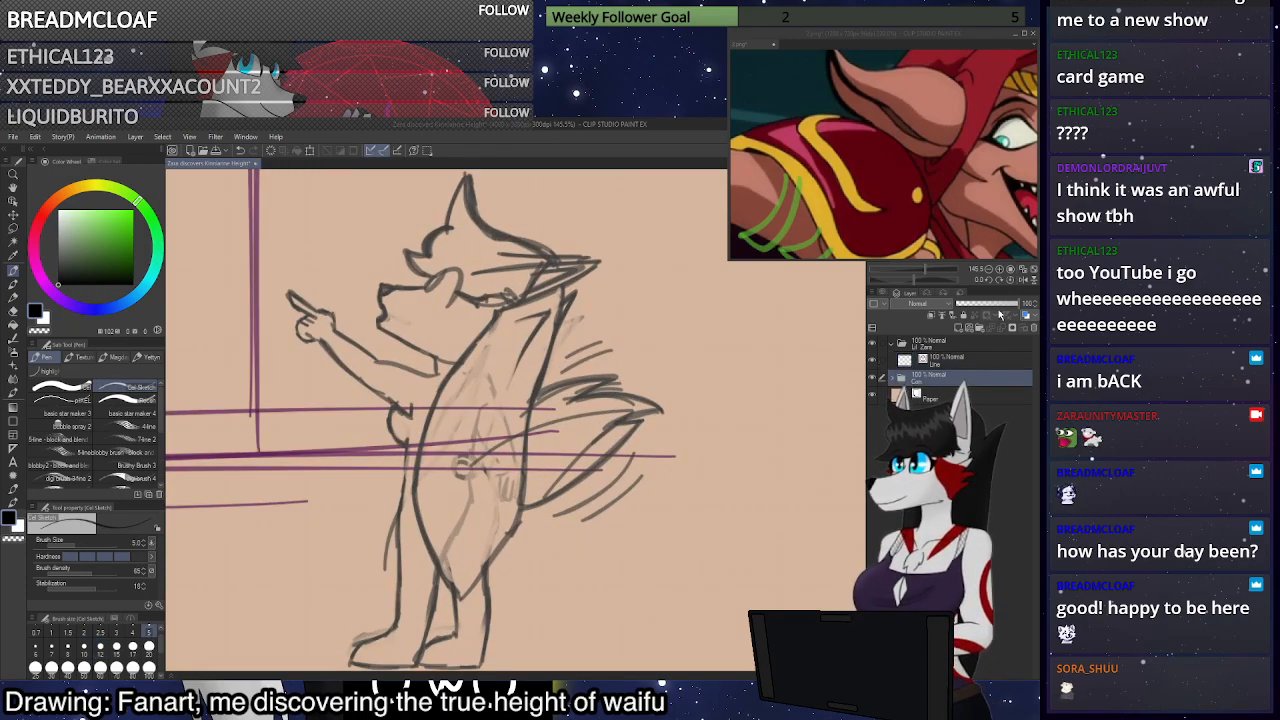
{"action": "left_click", "coordinate": [997, 302]}
{"action": "left_click", "coordinate": [978, 358]}
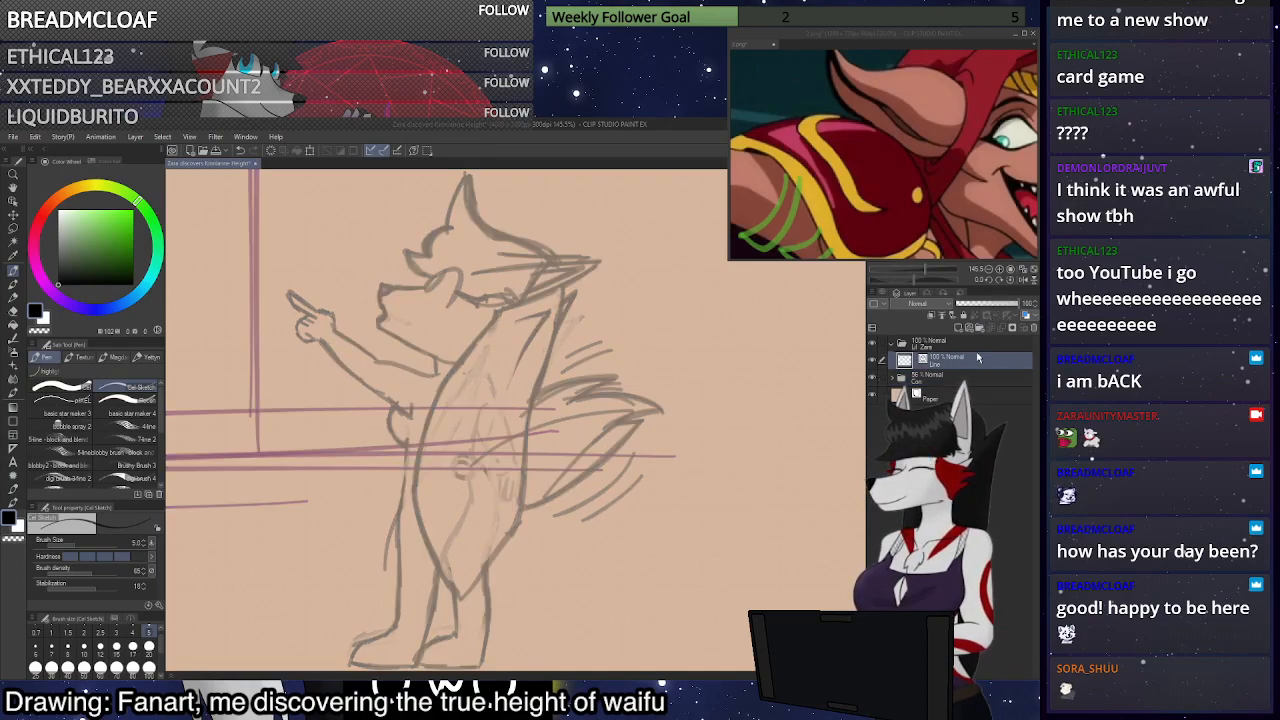
Replace the sketch brush with the smooth inking pen at brush size 5 for the fox's line art
{"action": "left_click_drag", "start_coordinate": [503, 308], "coordinate": [466, 358]}
{"action": "key", "text": "ctrl+z"}
{"action": "left_click", "coordinate": [62, 387]}
{"action": "left_click", "coordinate": [148, 632]}
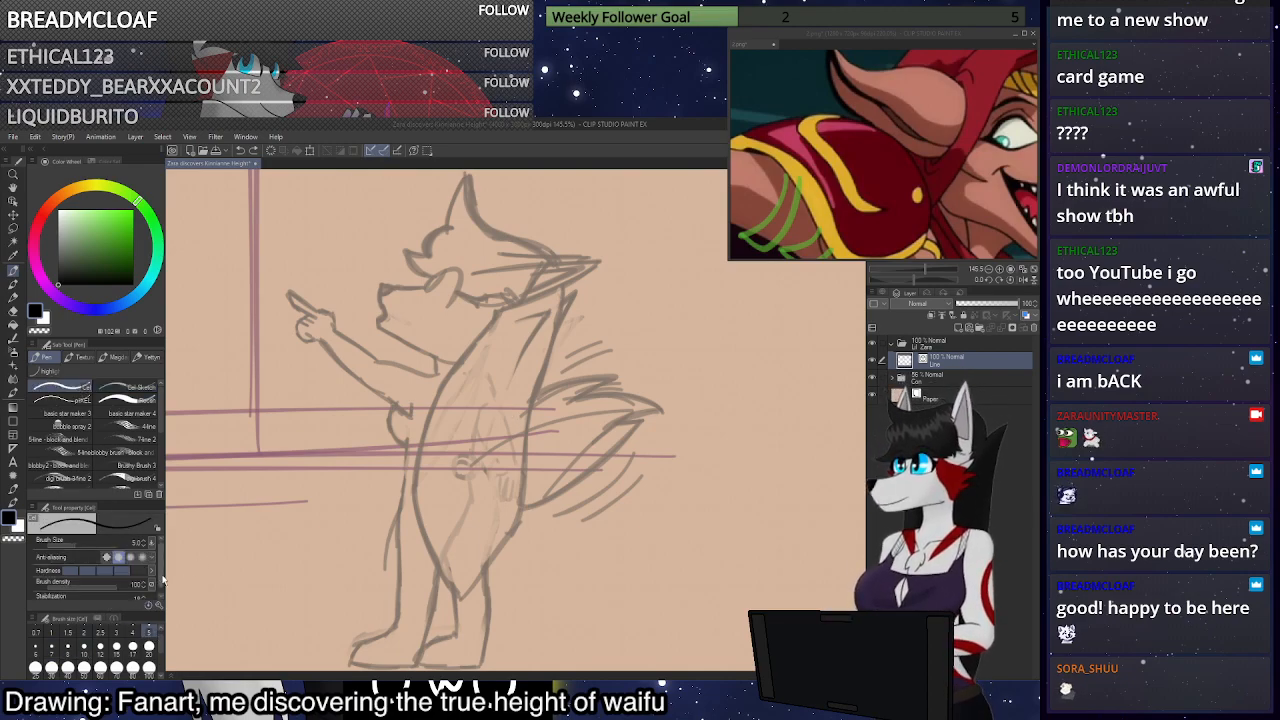
{"action": "left_click_drag", "start_coordinate": [163, 581], "coordinate": [162, 599]}
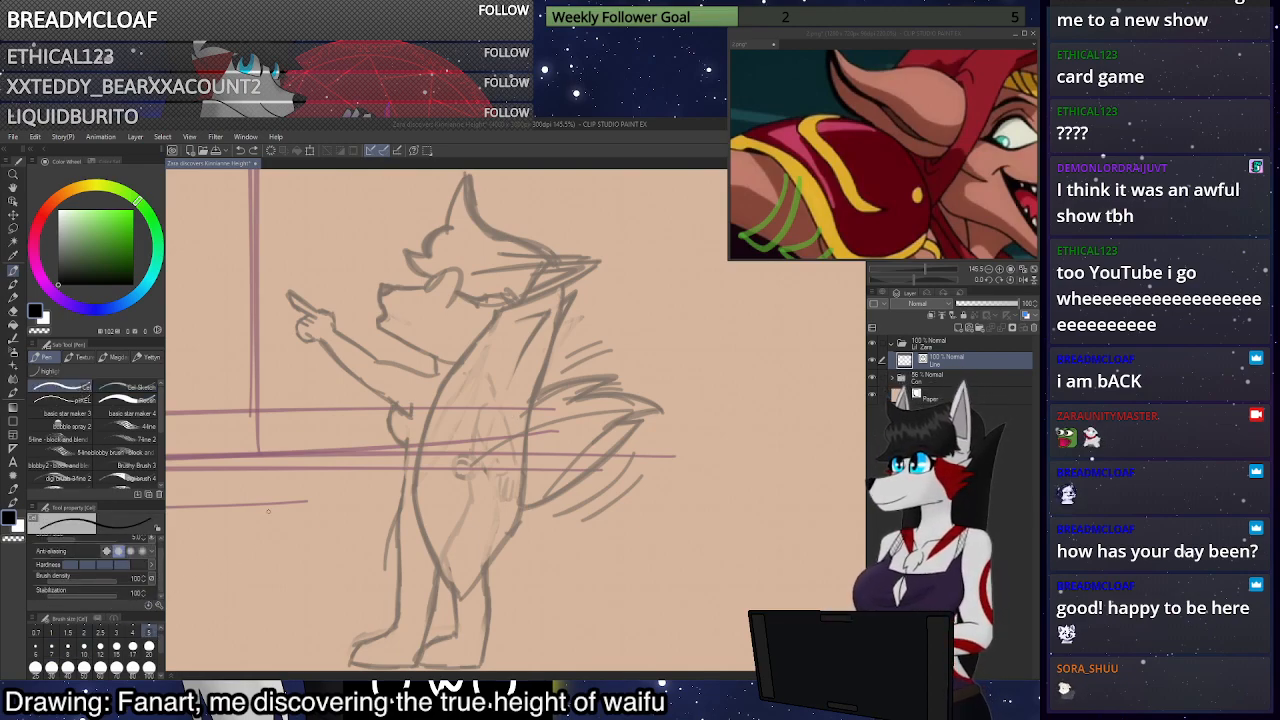
Ink both long curved edges of the pointed shape over the fox's torso and the folded points near its neck
{"action": "mouse_move", "coordinate": [503, 310]}
{"action": "left_mouse_down"}
{"action": "mouse_move", "coordinate": [437, 393]}
{"action": "mouse_move", "coordinate": [415, 497]}
{"action": "mouse_move", "coordinate": [441, 568]}
{"action": "mouse_move", "coordinate": [488, 628]}
{"action": "left_mouse_up"}
{"action": "key", "text": "ctrl+z"}
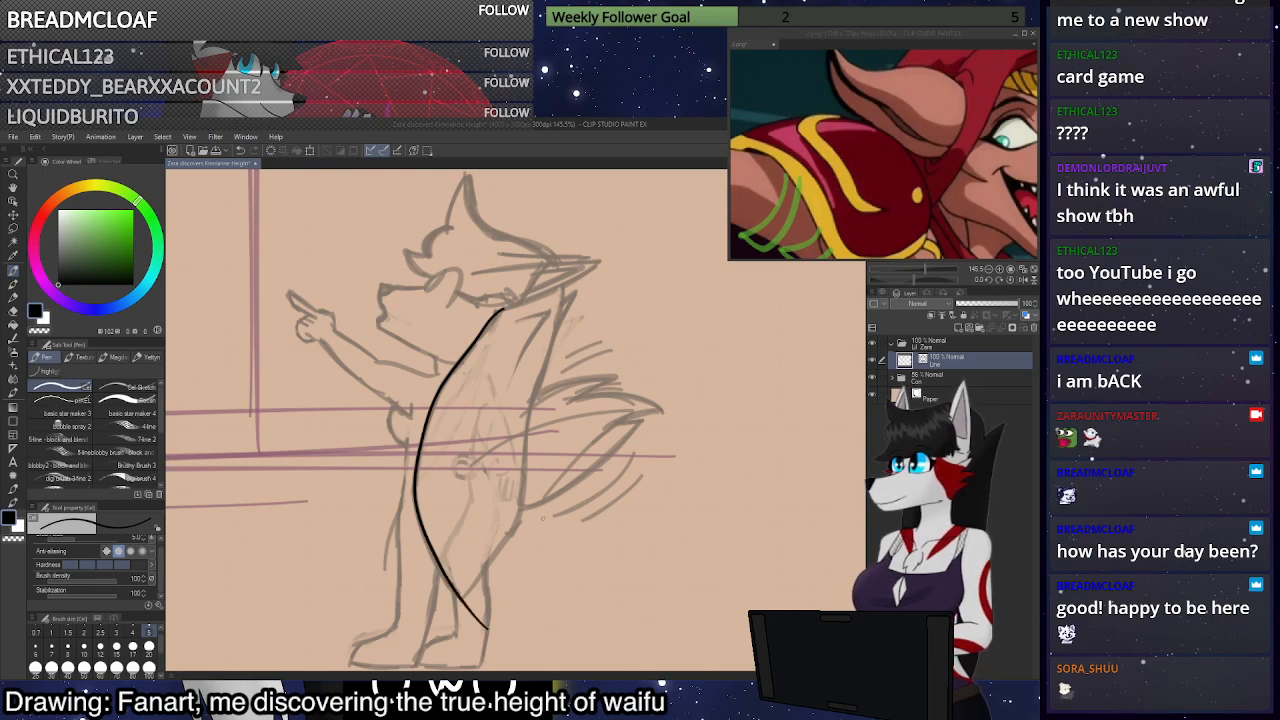
{"action": "mouse_move", "coordinate": [577, 290]}
{"action": "left_mouse_down"}
{"action": "mouse_move", "coordinate": [534, 392]}
{"action": "mouse_move", "coordinate": [500, 550]}
{"action": "mouse_move", "coordinate": [425, 642]}
{"action": "left_mouse_up"}
{"action": "key", "text": "ctrl+z"}
{"action": "mouse_move", "coordinate": [556, 332]}
{"action": "left_mouse_down"}
{"action": "mouse_move", "coordinate": [523, 317]}
{"action": "mouse_move", "coordinate": [548, 308]}
{"action": "mouse_move", "coordinate": [507, 393]}
{"action": "left_mouse_up"}
{"action": "key", "text": "ctrl+z"}
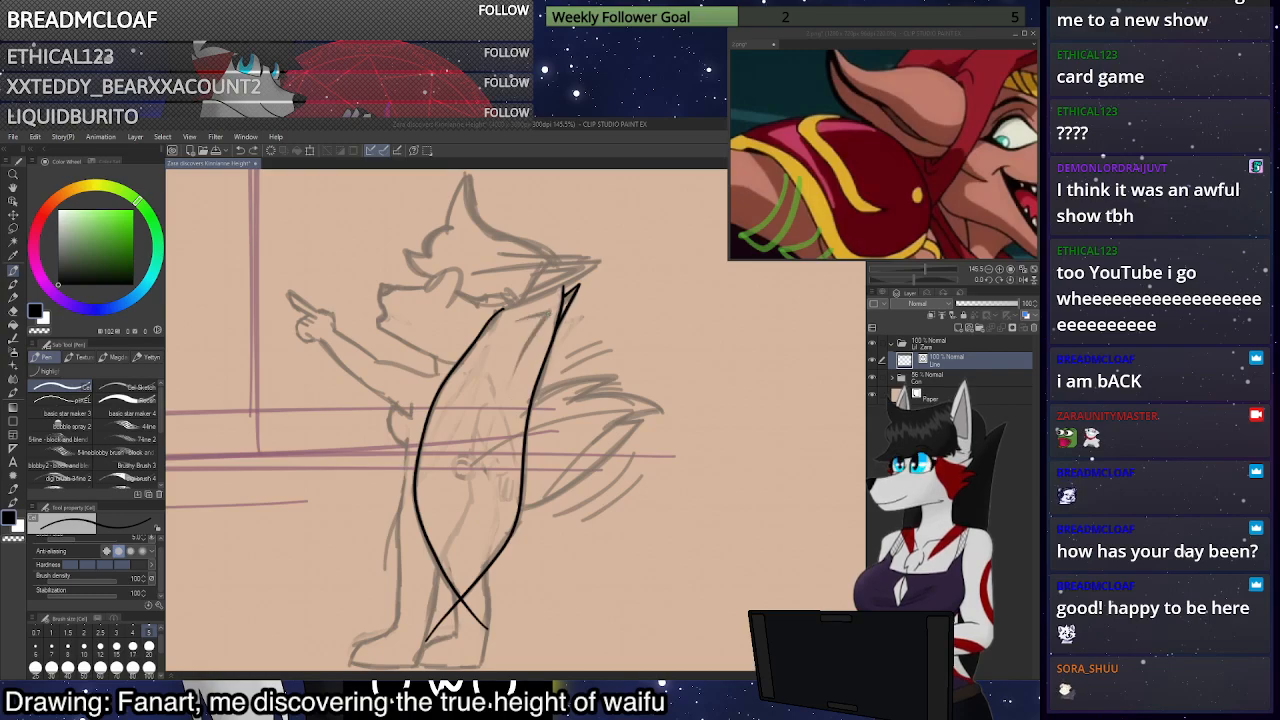
{"action": "mouse_move", "coordinate": [516, 320]}
{"action": "left_mouse_down"}
{"action": "mouse_move", "coordinate": [548, 307]}
{"action": "mouse_move", "coordinate": [513, 367]}
{"action": "left_mouse_up"}
Erase the crossing line ends below the torso shape's lower tip with the Hard eraser
{"action": "scroll", "coordinate": [610, 205], "scroll_direction": "down", "scroll_amount": 2}
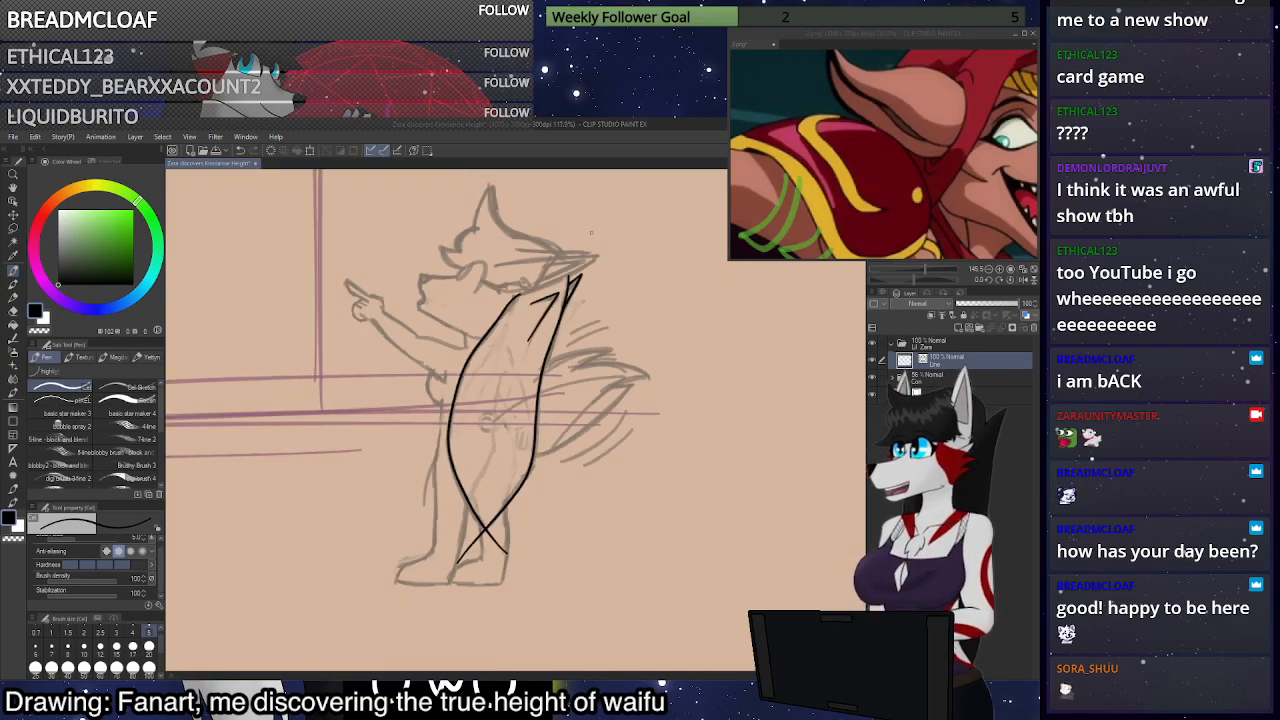
{"action": "scroll", "coordinate": [604, 285], "scroll_direction": "up", "scroll_amount": 1}
{"action": "scroll", "coordinate": [634, 363], "scroll_direction": "up", "scroll_amount": 1}
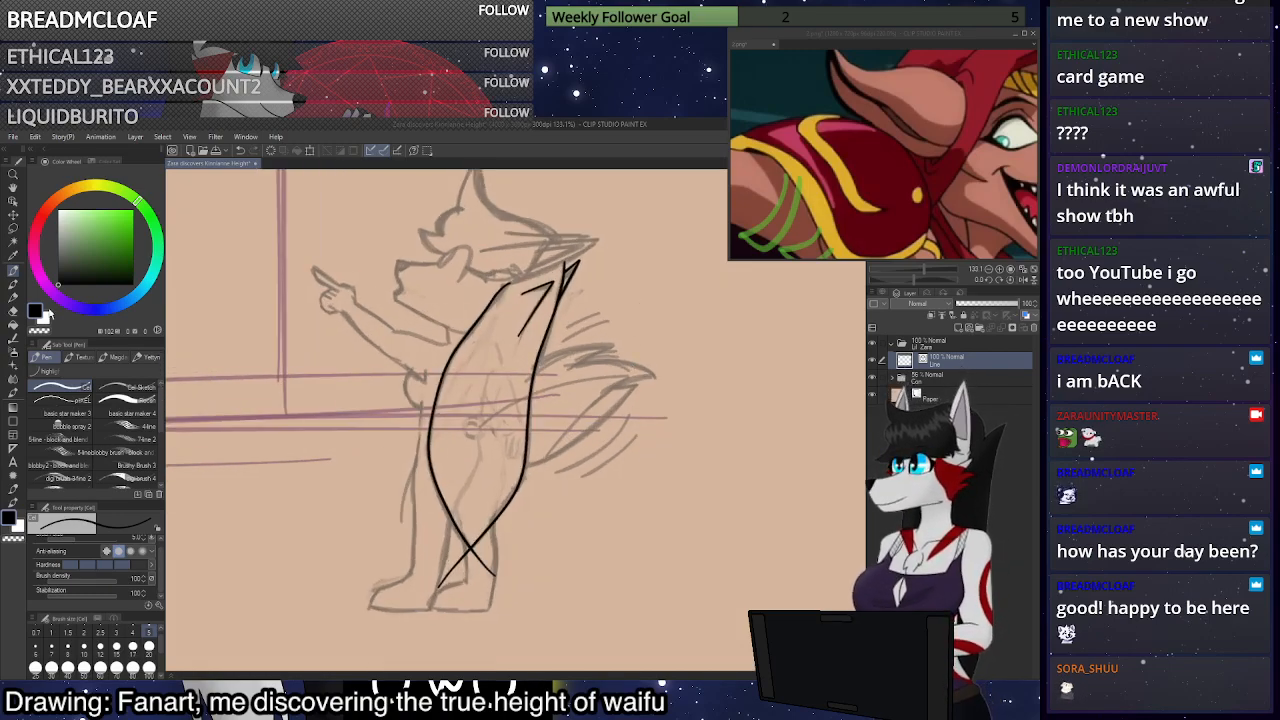
{"action": "left_click", "coordinate": [14, 312]}
{"action": "left_click_drag", "start_coordinate": [504, 568], "coordinate": [445, 576]}
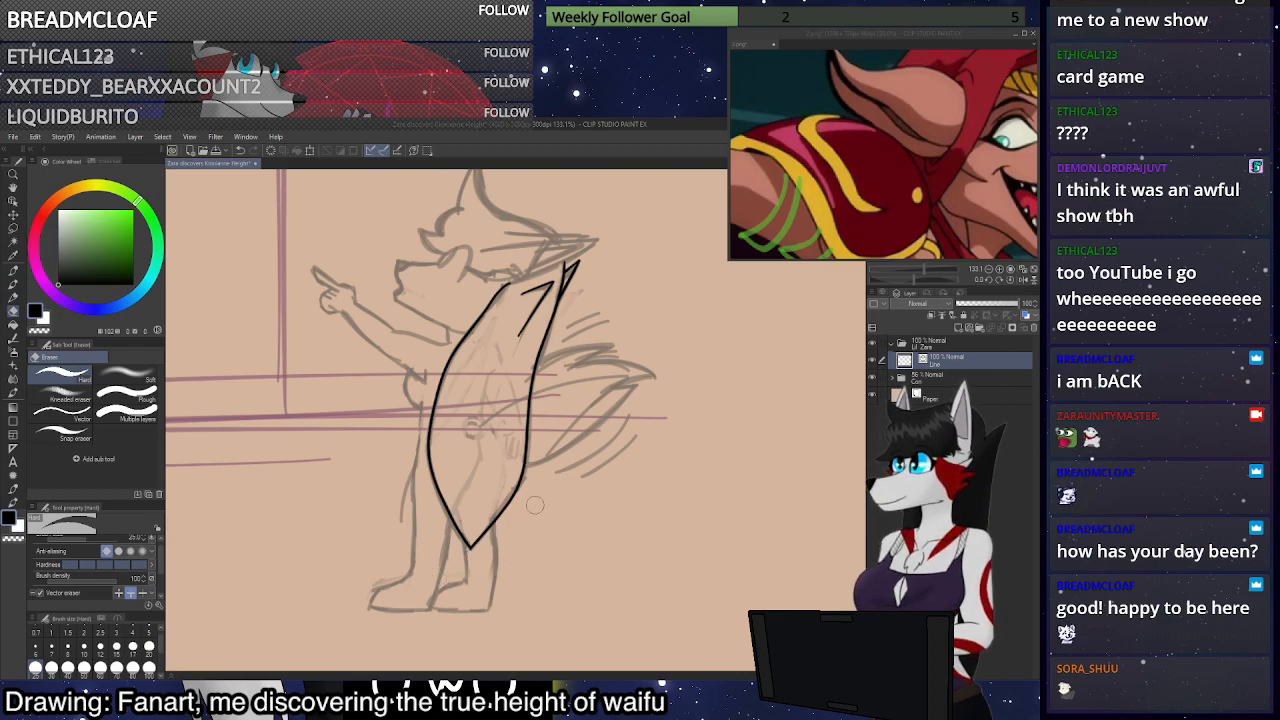
Ink the fox's bushy tail with its pointed tufts and add short motion lines above and below it
{"action": "key", "text": "p"}
{"action": "scroll", "coordinate": [463, 528], "scroll_direction": "up", "scroll_amount": 5}
{"action": "mouse_move", "coordinate": [436, 538]}
{"action": "left_mouse_down"}
{"action": "mouse_move", "coordinate": [496, 511]}
{"action": "mouse_move", "coordinate": [636, 386]}
{"action": "mouse_move", "coordinate": [588, 388]}
{"action": "mouse_move", "coordinate": [682, 363]}
{"action": "mouse_move", "coordinate": [578, 343]}
{"action": "mouse_move", "coordinate": [532, 349]}
{"action": "mouse_move", "coordinate": [610, 310]}
{"action": "left_mouse_up"}
{"action": "key", "text": "ctrl+z"}
{"action": "mouse_move", "coordinate": [531, 350]}
{"action": "left_mouse_down"}
{"action": "mouse_move", "coordinate": [607, 307]}
{"action": "mouse_move", "coordinate": [463, 348]}
{"action": "left_mouse_up"}
{"action": "mouse_move", "coordinate": [572, 300]}
{"action": "left_mouse_down"}
{"action": "mouse_move", "coordinate": [499, 318]}
{"action": "mouse_move", "coordinate": [554, 302]}
{"action": "mouse_move", "coordinate": [512, 298]}
{"action": "mouse_move", "coordinate": [562, 296]}
{"action": "left_mouse_up"}
{"action": "key", "text": "ctrl+z"}
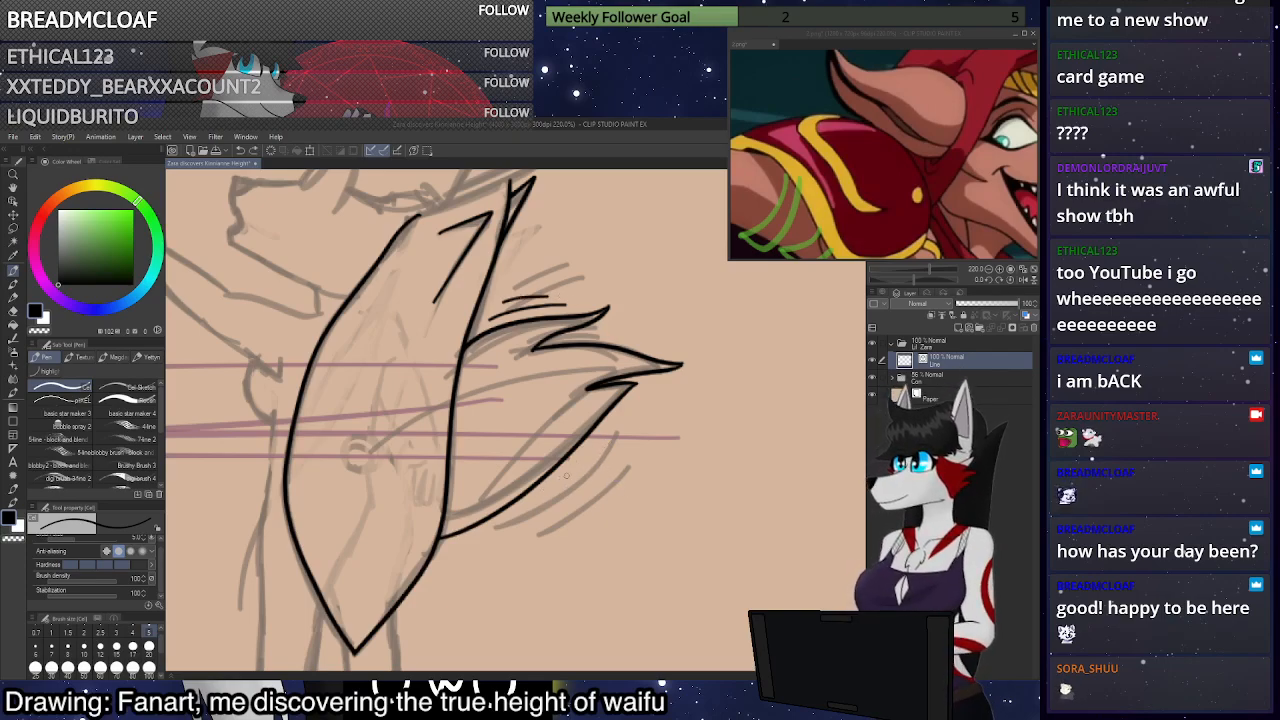
{"action": "mouse_move", "coordinate": [578, 461]}
{"action": "left_mouse_down"}
{"action": "mouse_move", "coordinate": [530, 507]}
{"action": "mouse_move", "coordinate": [559, 502]}
{"action": "left_mouse_up"}
{"action": "scroll", "coordinate": [608, 482], "scroll_direction": "down", "scroll_amount": 9}
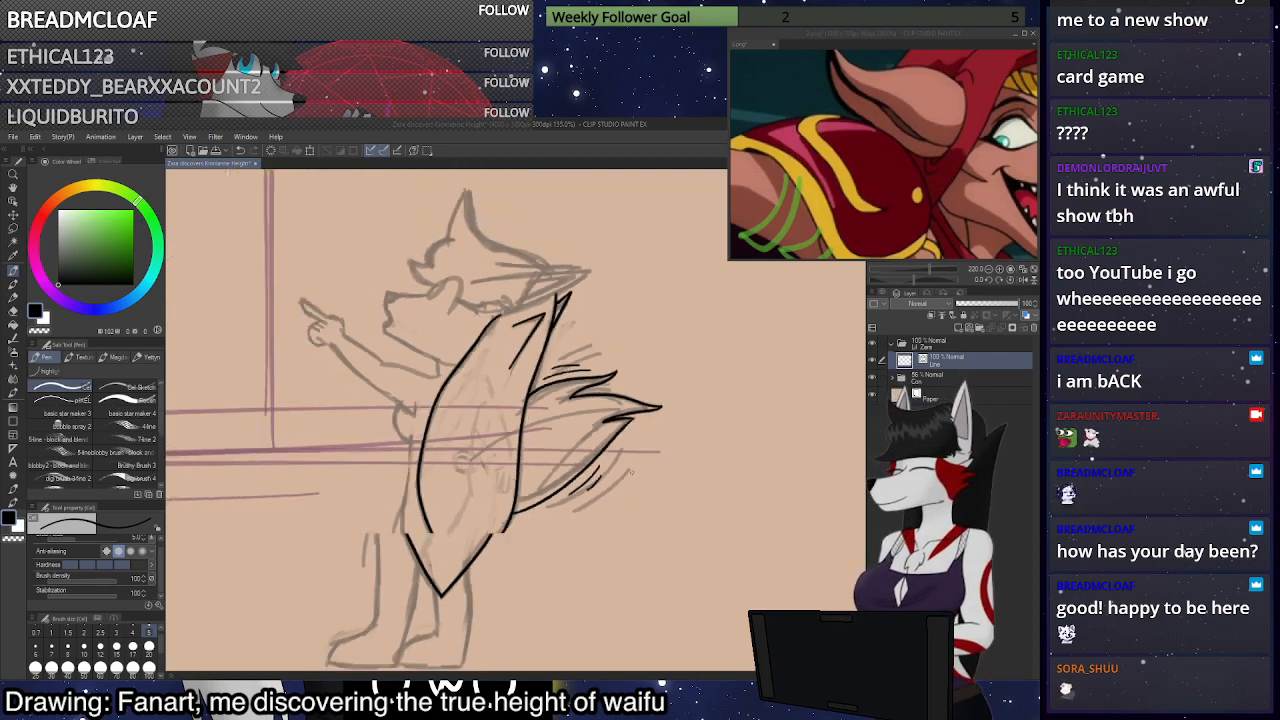
Ink the outline of the backward-pointing ear from the back of the head down to the neck
{"action": "scroll", "coordinate": [584, 299], "scroll_direction": "up", "scroll_amount": 4}
{"action": "scroll", "coordinate": [580, 298], "scroll_direction": "up", "scroll_amount": 5}
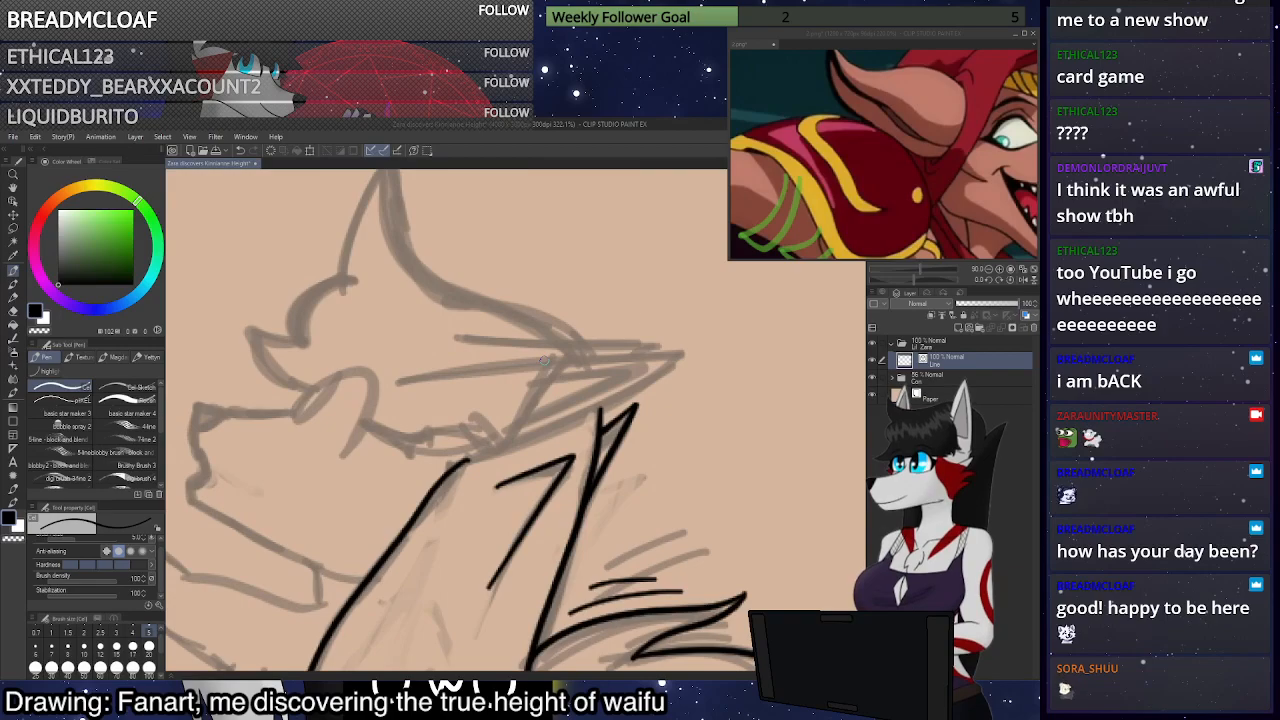
{"action": "left_click_drag", "start_coordinate": [561, 357], "coordinate": [714, 341]}
{"action": "key", "text": "ctrl+z"}
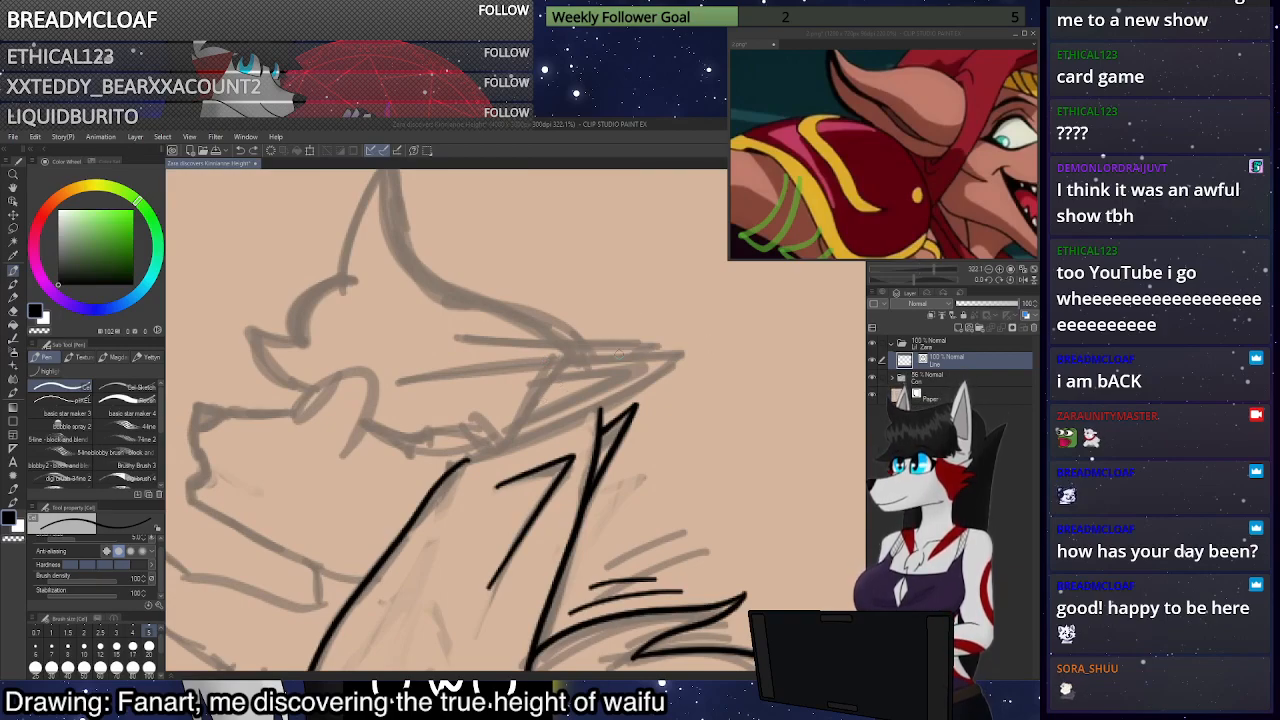
{"action": "mouse_move", "coordinate": [562, 356]}
{"action": "left_mouse_down"}
{"action": "mouse_move", "coordinate": [681, 353]}
{"action": "mouse_move", "coordinate": [586, 412]}
{"action": "mouse_move", "coordinate": [464, 462]}
{"action": "left_mouse_up"}
{"action": "key", "text": "ctrl+z"}
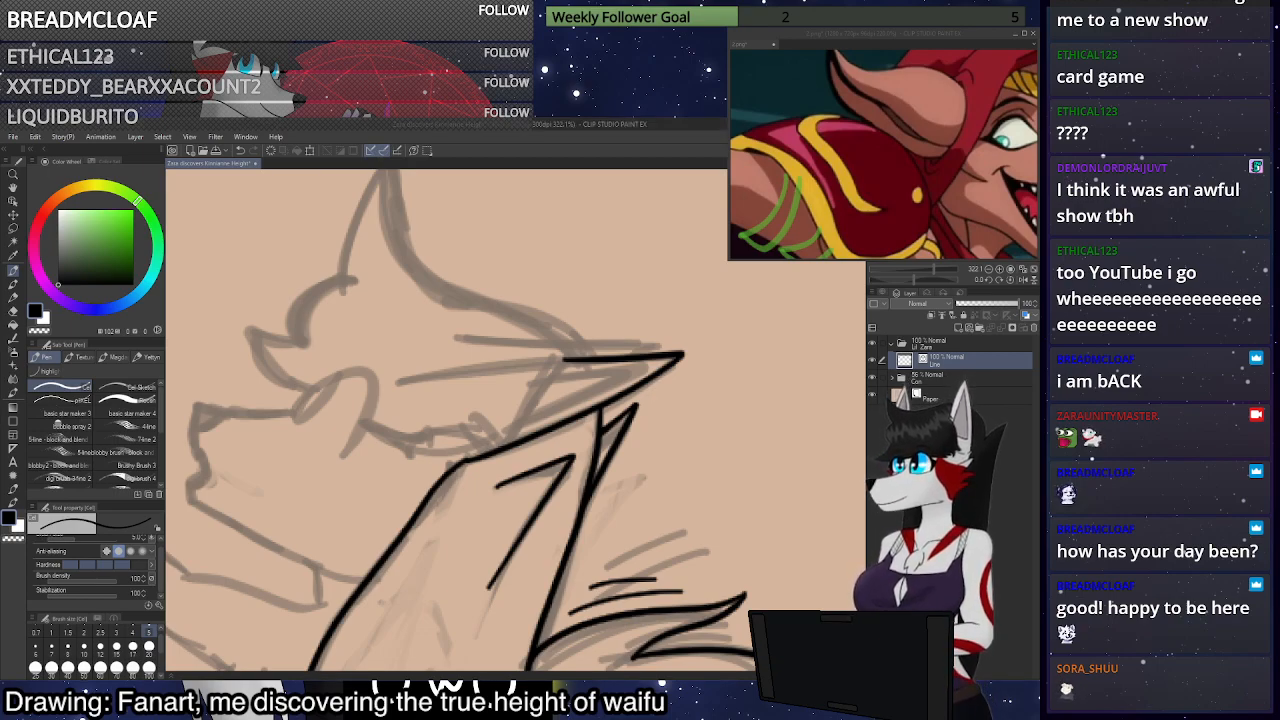
Ink the inner ear lines and the jagged fur edge running forward beneath the ear
{"action": "mouse_move", "coordinate": [548, 379]}
{"action": "left_mouse_down"}
{"action": "mouse_move", "coordinate": [652, 362]}
{"action": "mouse_move", "coordinate": [528, 423]}
{"action": "mouse_move", "coordinate": [504, 456]}
{"action": "mouse_move", "coordinate": [515, 438]}
{"action": "mouse_move", "coordinate": [509, 449]}
{"action": "mouse_move", "coordinate": [489, 425]}
{"action": "mouse_move", "coordinate": [478, 439]}
{"action": "mouse_move", "coordinate": [393, 432]}
{"action": "mouse_move", "coordinate": [410, 454]}
{"action": "mouse_move", "coordinate": [425, 446]}
{"action": "mouse_move", "coordinate": [414, 458]}
{"action": "mouse_move", "coordinate": [447, 435]}
{"action": "mouse_move", "coordinate": [460, 447]}
{"action": "mouse_move", "coordinate": [492, 422]}
{"action": "left_mouse_up"}
{"action": "key", "text": "ctrl+z"}
{"action": "key", "text": "ctrl+z"}
{"action": "key", "text": "ctrl+z"}
{"action": "key", "text": "ctrl+z"}
{"action": "key", "text": "ctrl+z"}
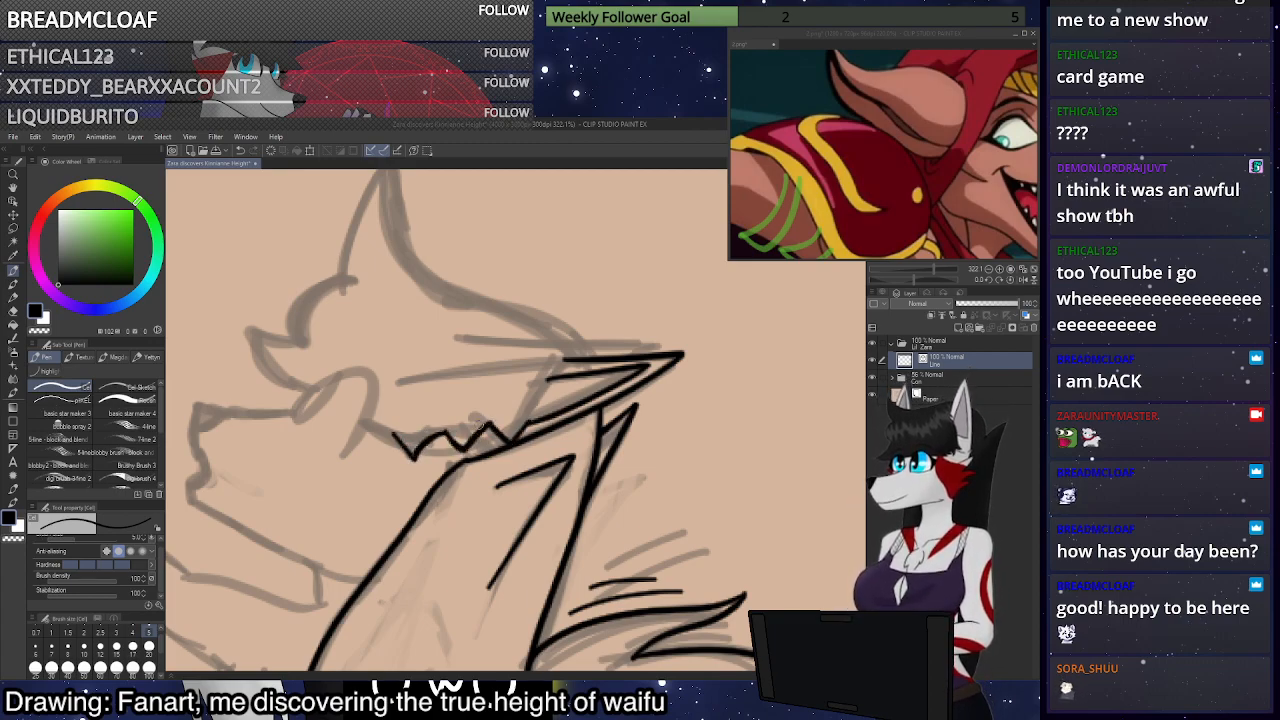
Extend the jagged fur edge forward and ink the tall pointed crest and rounded hair on the head
{"action": "left_click_drag", "start_coordinate": [398, 437], "coordinate": [368, 424]}
{"action": "mouse_move", "coordinate": [528, 425]}
{"action": "left_mouse_down"}
{"action": "mouse_move", "coordinate": [569, 328]}
{"action": "mouse_move", "coordinate": [456, 283]}
{"action": "mouse_move", "coordinate": [391, 152]}
{"action": "mouse_move", "coordinate": [377, 314]}
{"action": "mouse_move", "coordinate": [336, 325]}
{"action": "mouse_move", "coordinate": [318, 386]}
{"action": "left_mouse_up"}
{"action": "scroll", "coordinate": [484, 413], "scroll_direction": "down", "scroll_amount": 3}
{"action": "scroll", "coordinate": [435, 330], "scroll_direction": "up", "scroll_amount": 3}
{"action": "scroll", "coordinate": [520, 290], "scroll_direction": "down", "scroll_amount": 9}
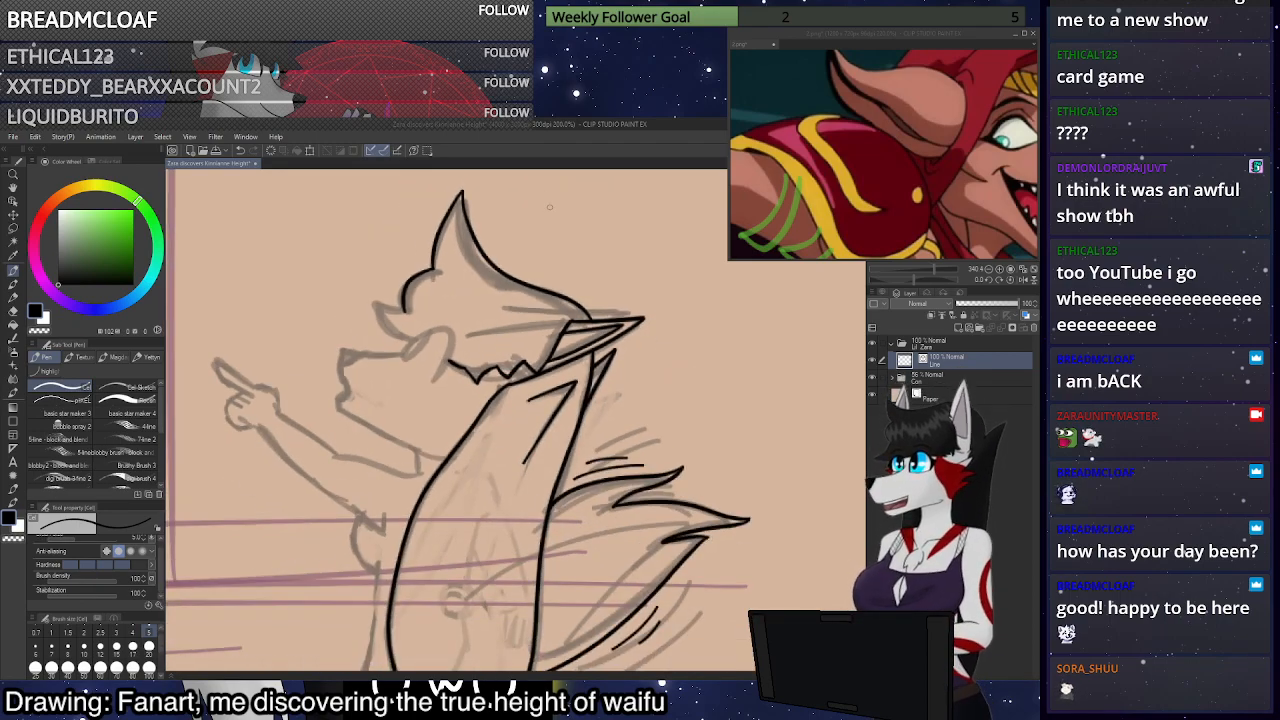
Ink the upper and lower edges of the small hair tuft above the fox's muzzle
{"action": "scroll", "coordinate": [528, 312], "scroll_direction": "up", "scroll_amount": 8}
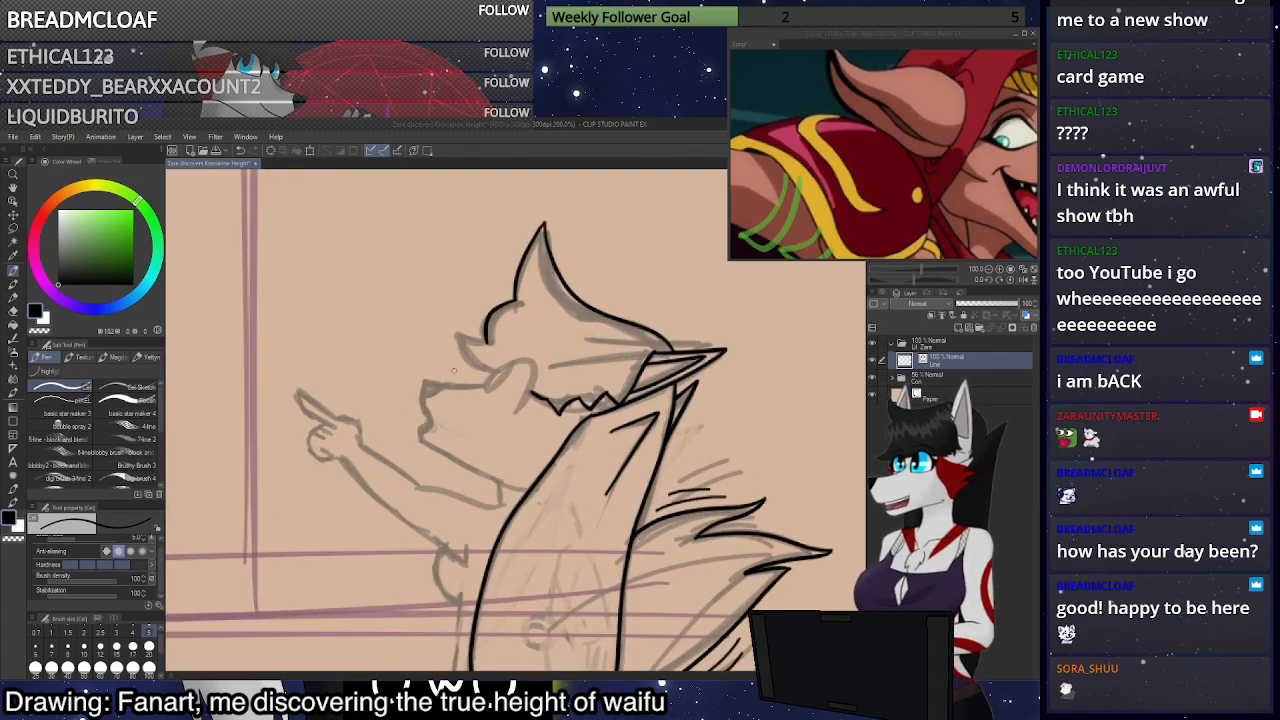
{"action": "scroll", "coordinate": [520, 396], "scroll_direction": "down", "scroll_amount": 8}
{"action": "scroll", "coordinate": [505, 309], "scroll_direction": "up", "scroll_amount": 8}
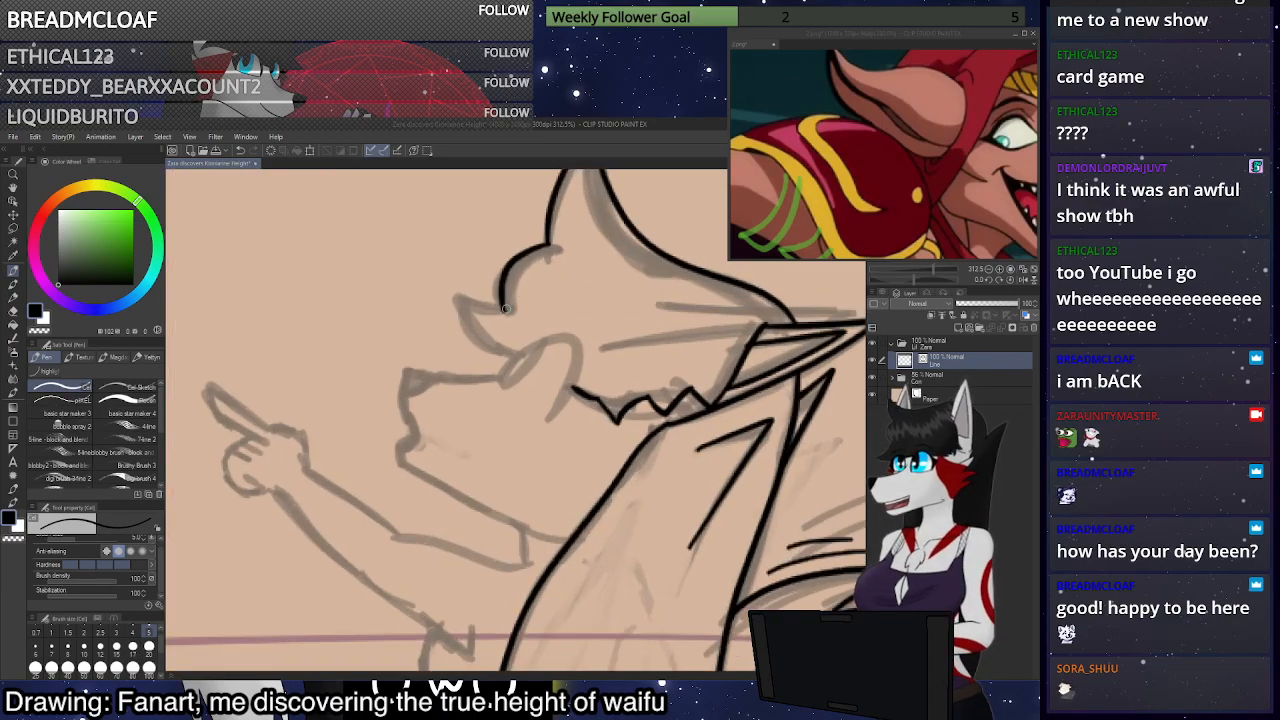
{"action": "left_click_drag", "start_coordinate": [504, 309], "coordinate": [458, 299]}
{"action": "key", "text": "ctrl+z"}
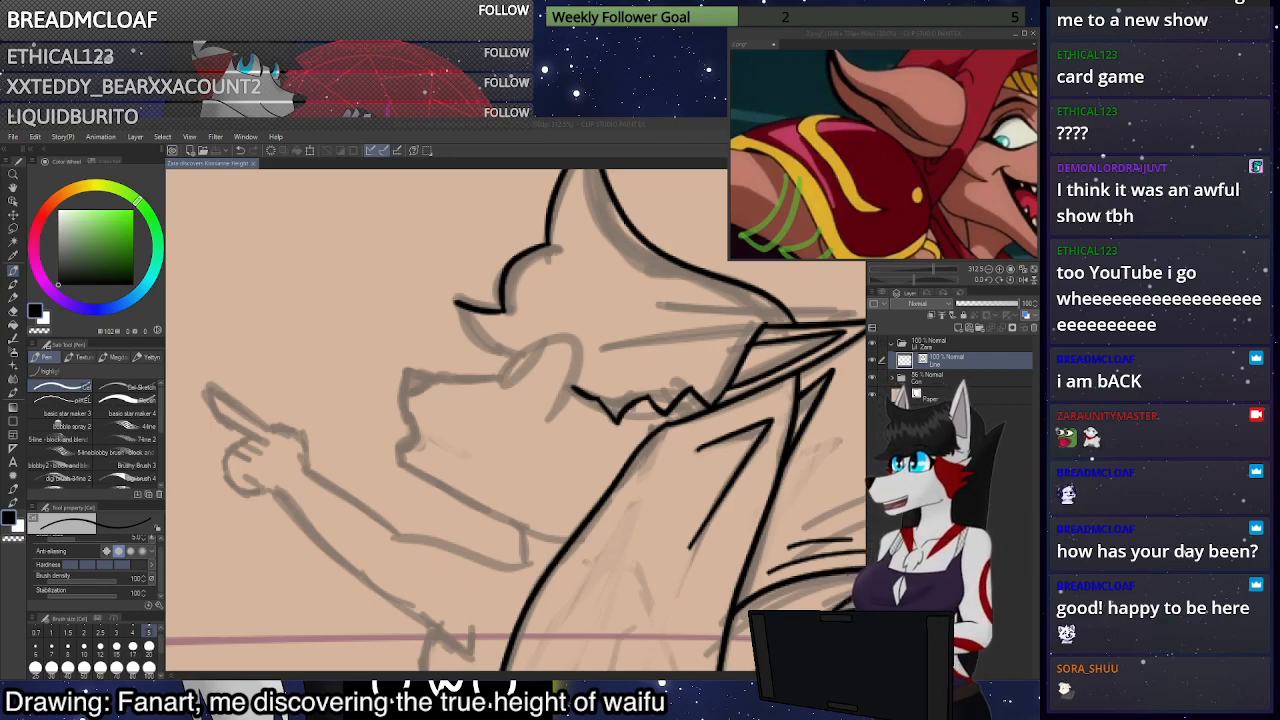
{"action": "left_click", "coordinate": [817, 37]}
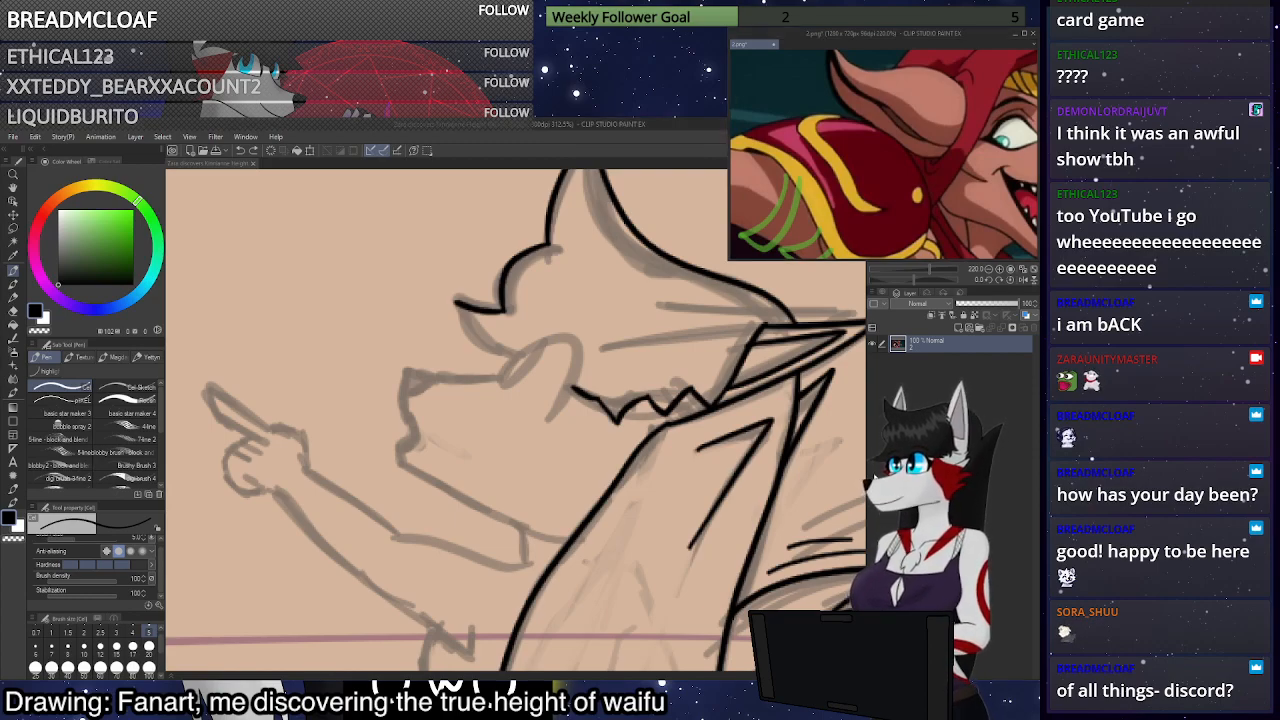
{"action": "left_click", "coordinate": [460, 310]}
{"action": "mouse_move", "coordinate": [458, 302]}
{"action": "left_mouse_down"}
{"action": "mouse_move", "coordinate": [531, 359]}
{"action": "mouse_move", "coordinate": [486, 347]}
{"action": "mouse_move", "coordinate": [512, 362]}
{"action": "left_mouse_up"}
{"action": "key", "text": "ctrl+z"}
{"action": "key", "text": "ctrl+z"}
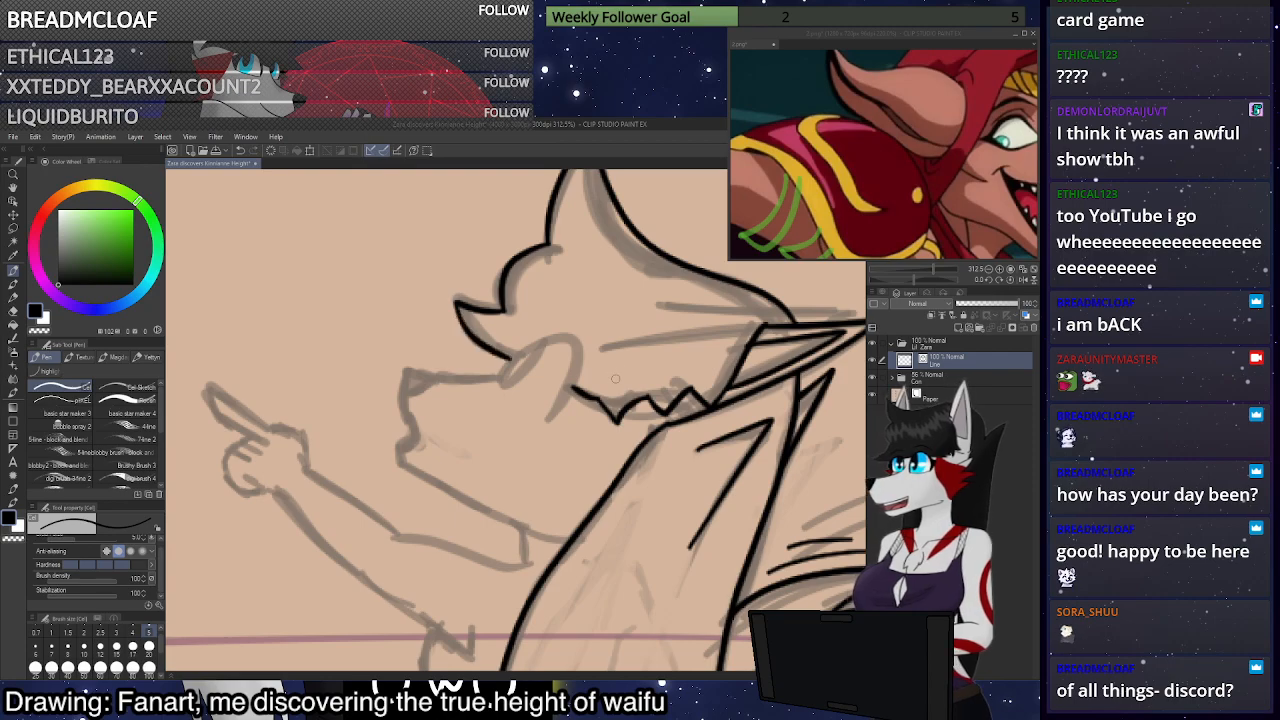
Ink the arched upper outline of the eye and fill its pointed rear corner with black
{"action": "scroll", "coordinate": [612, 378], "scroll_direction": "up", "scroll_amount": 4}
{"action": "scroll", "coordinate": [604, 378], "scroll_direction": "up", "scroll_amount": 2}
{"action": "mouse_move", "coordinate": [330, 432]}
{"action": "left_mouse_down"}
{"action": "mouse_move", "coordinate": [363, 376]}
{"action": "mouse_move", "coordinate": [443, 324]}
{"action": "mouse_move", "coordinate": [515, 323]}
{"action": "mouse_move", "coordinate": [577, 447]}
{"action": "mouse_move", "coordinate": [466, 512]}
{"action": "mouse_move", "coordinate": [521, 431]}
{"action": "mouse_move", "coordinate": [537, 356]}
{"action": "mouse_move", "coordinate": [552, 402]}
{"action": "mouse_move", "coordinate": [499, 486]}
{"action": "mouse_move", "coordinate": [564, 440]}
{"action": "mouse_move", "coordinate": [559, 417]}
{"action": "mouse_move", "coordinate": [545, 417]}
{"action": "mouse_move", "coordinate": [533, 456]}
{"action": "mouse_move", "coordinate": [550, 397]}
{"action": "mouse_move", "coordinate": [567, 442]}
{"action": "left_mouse_up"}
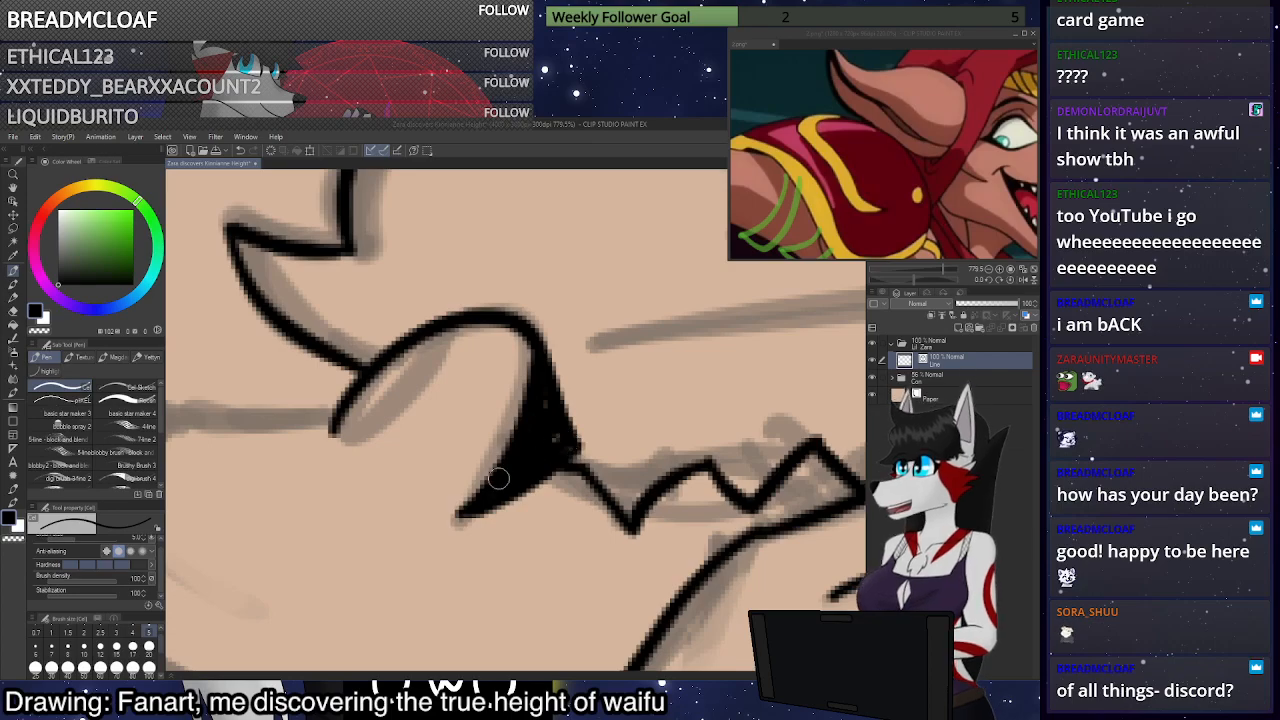
{"action": "scroll", "coordinate": [545, 350], "scroll_direction": "down", "scroll_amount": 3}
{"action": "scroll", "coordinate": [448, 355], "scroll_direction": "up", "scroll_amount": 4}
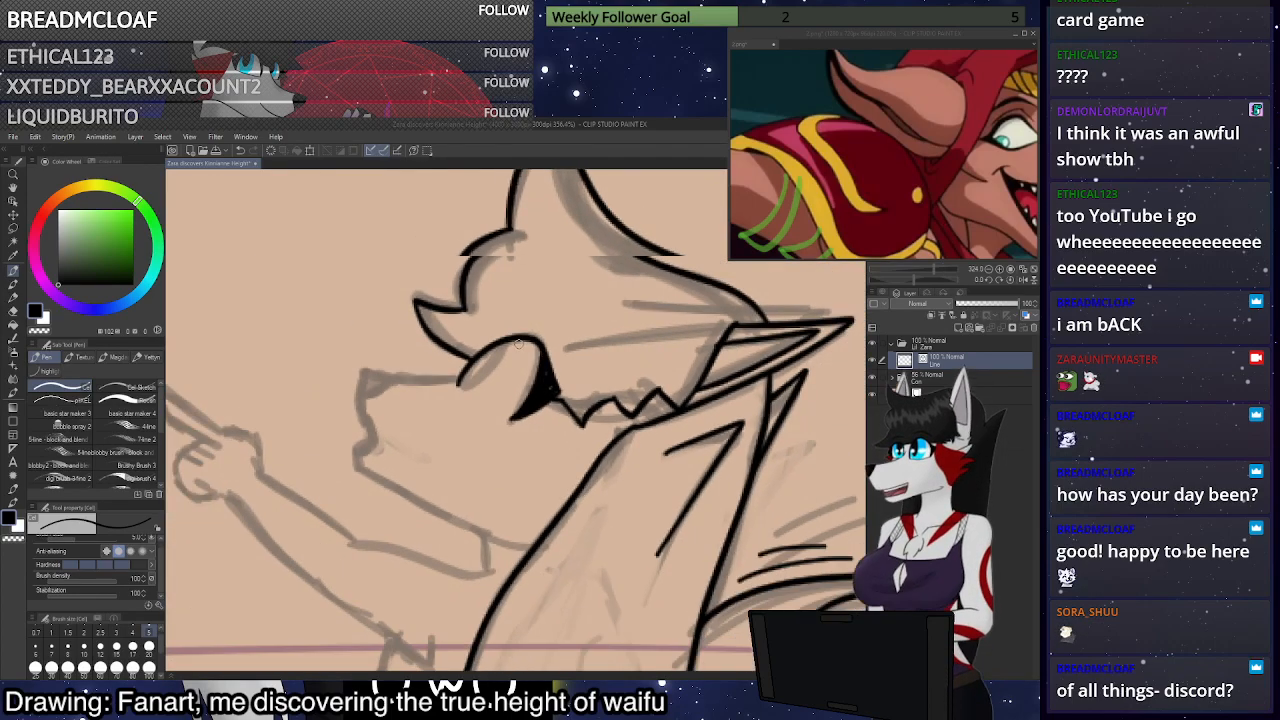
Ink the small oval at the eye's front, the top of the muzzle, the nose and the front of the mouth
{"action": "mouse_move", "coordinate": [412, 425]}
{"action": "left_mouse_down"}
{"action": "mouse_move", "coordinate": [488, 423]}
{"action": "mouse_move", "coordinate": [550, 318]}
{"action": "left_mouse_up"}
{"action": "scroll", "coordinate": [630, 318], "scroll_direction": "down", "scroll_amount": 4}
{"action": "scroll", "coordinate": [664, 311], "scroll_direction": "up", "scroll_amount": 2}
{"action": "mouse_move", "coordinate": [538, 372]}
{"action": "left_mouse_down"}
{"action": "mouse_move", "coordinate": [421, 357]}
{"action": "mouse_move", "coordinate": [358, 392]}
{"action": "left_mouse_up"}
{"action": "mouse_move", "coordinate": [424, 350]}
{"action": "left_mouse_down"}
{"action": "mouse_move", "coordinate": [362, 350]}
{"action": "mouse_move", "coordinate": [382, 466]}
{"action": "mouse_move", "coordinate": [350, 487]}
{"action": "left_mouse_up"}
{"action": "scroll", "coordinate": [350, 487], "scroll_direction": "down", "scroll_amount": 2}
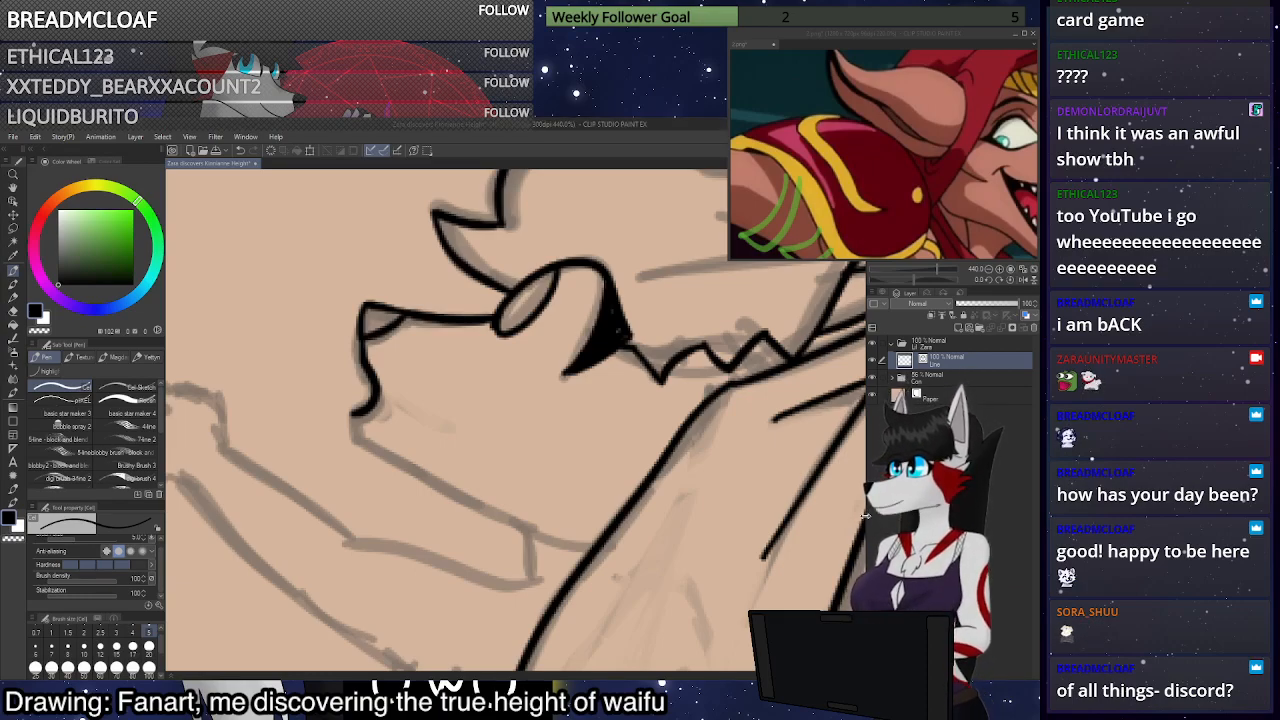
Ink the chin and the lower jaw line back to the edge of the torso shape
{"action": "mouse_move", "coordinate": [352, 412]}
{"action": "left_mouse_down"}
{"action": "mouse_move", "coordinate": [356, 442]}
{"action": "mouse_move", "coordinate": [536, 531]}
{"action": "left_mouse_up"}
{"action": "key", "text": "ctrl+z"}
{"action": "mouse_move", "coordinate": [356, 444]}
{"action": "left_mouse_down"}
{"action": "mouse_move", "coordinate": [554, 544]}
{"action": "mouse_move", "coordinate": [348, 450]}
{"action": "left_mouse_up"}
{"action": "key", "text": "ctrl+z"}
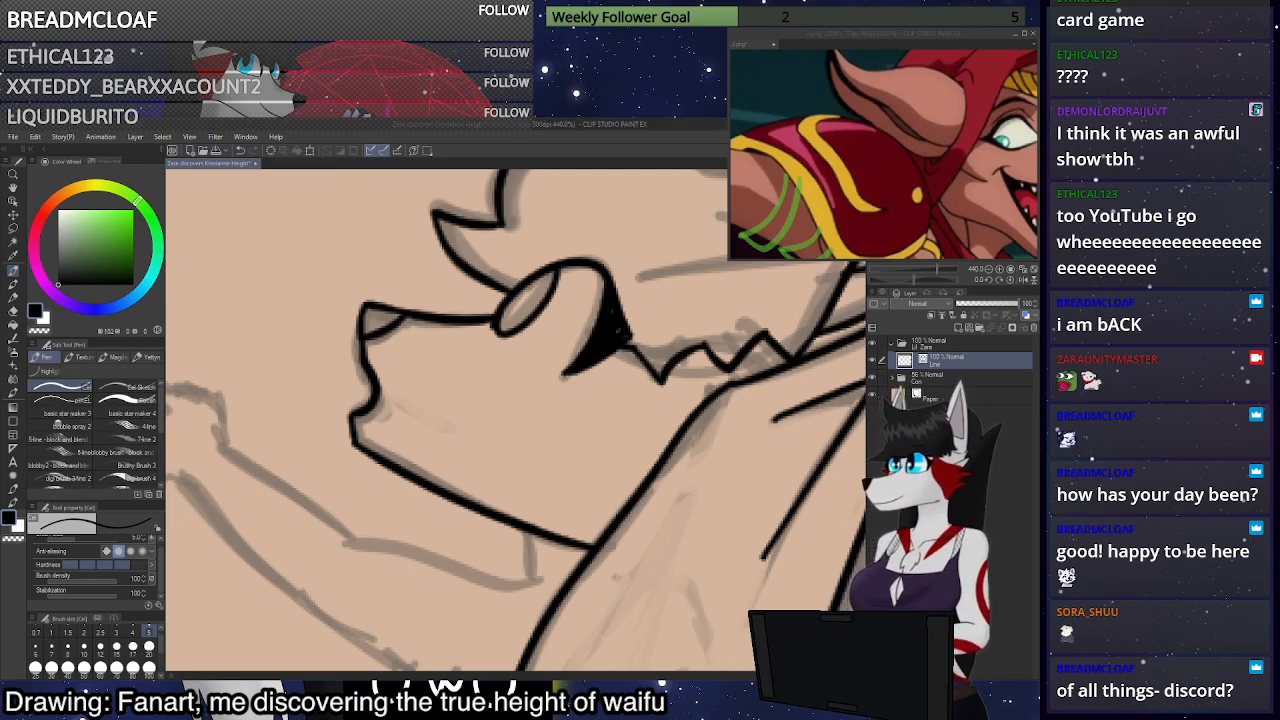
{"action": "scroll", "coordinate": [602, 284], "scroll_direction": "down", "scroll_amount": 5}
{"action": "scroll", "coordinate": [602, 284], "scroll_direction": "up", "scroll_amount": 5}
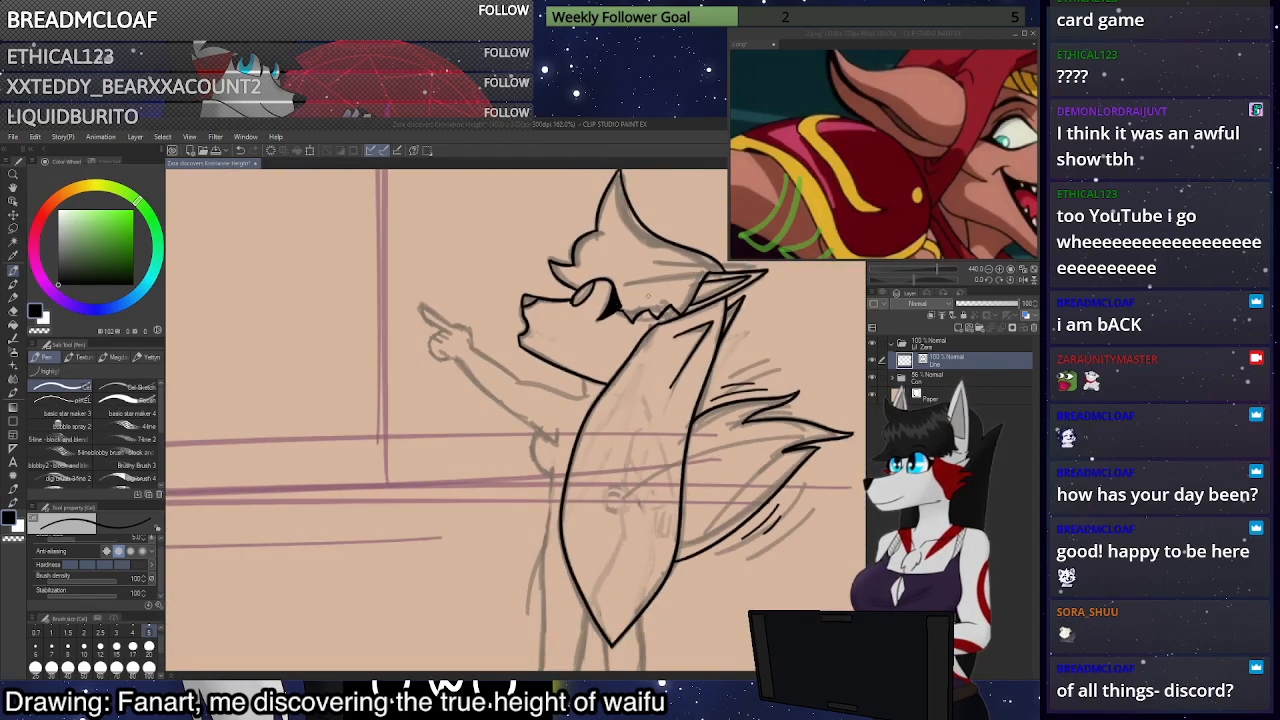
Ink the raised arm and the outline of the hand with its pointing finger
{"action": "mouse_move", "coordinate": [592, 356]}
{"action": "left_mouse_down"}
{"action": "mouse_move", "coordinate": [588, 400]}
{"action": "mouse_move", "coordinate": [404, 342]}
{"action": "mouse_move", "coordinate": [318, 280]}
{"action": "mouse_move", "coordinate": [316, 248]}
{"action": "mouse_move", "coordinate": [201, 173]}
{"action": "mouse_move", "coordinate": [224, 224]}
{"action": "mouse_move", "coordinate": [268, 242]}
{"action": "mouse_move", "coordinate": [222, 252]}
{"action": "mouse_move", "coordinate": [214, 290]}
{"action": "mouse_move", "coordinate": [263, 306]}
{"action": "left_mouse_up"}
{"action": "key", "text": "ctrl+z"}
{"action": "mouse_move", "coordinate": [240, 284]}
{"action": "left_mouse_down"}
{"action": "mouse_move", "coordinate": [450, 470]}
{"action": "mouse_move", "coordinate": [520, 510]}
{"action": "mouse_move", "coordinate": [524, 482]}
{"action": "left_mouse_up"}
{"action": "scroll", "coordinate": [524, 482], "scroll_direction": "down", "scroll_amount": 5}
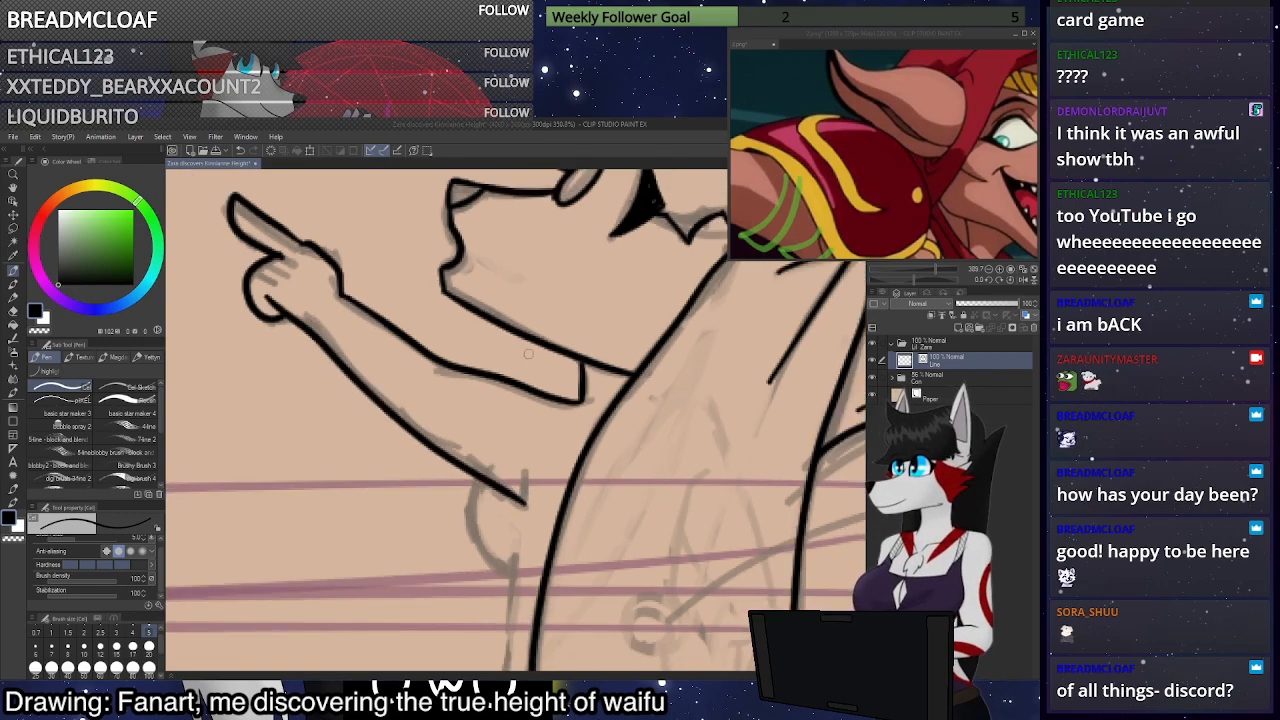
Ink the chest curve below the arm and both legs and feet down to the ground
{"action": "scroll", "coordinate": [683, 626], "scroll_direction": "up", "scroll_amount": 3}
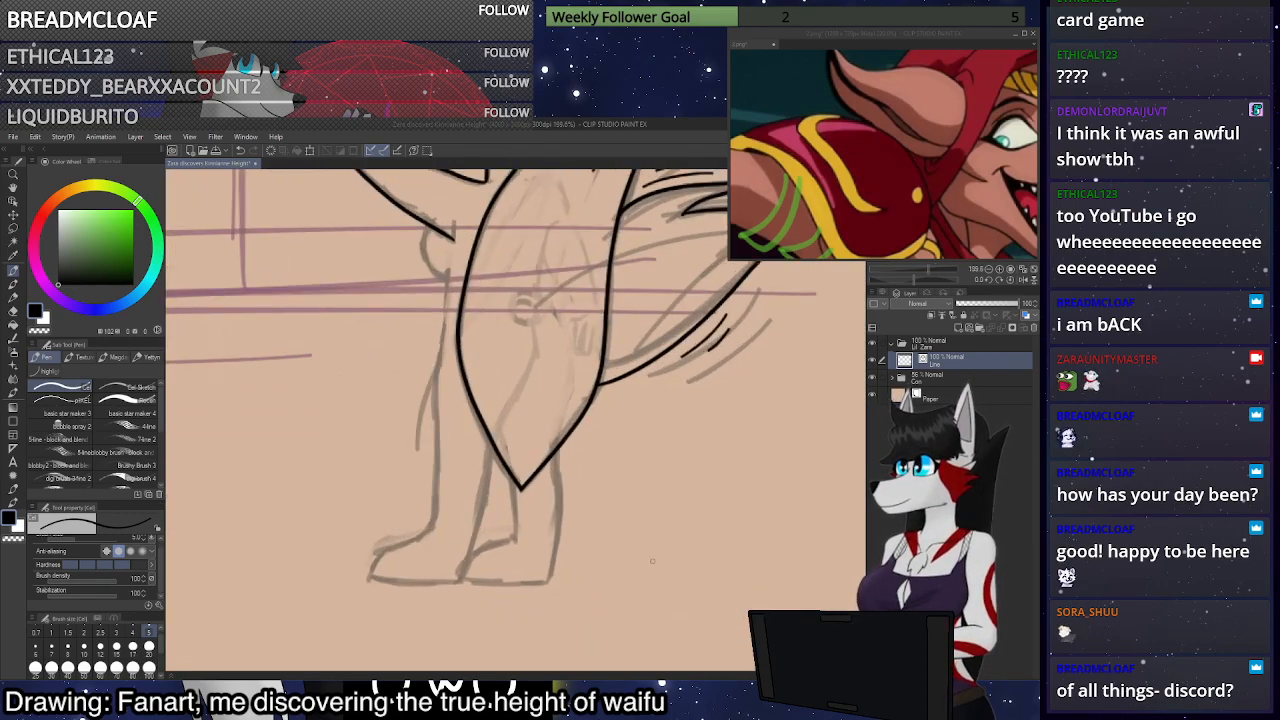
{"action": "mouse_move", "coordinate": [451, 266]}
{"action": "left_mouse_down"}
{"action": "mouse_move", "coordinate": [452, 305]}
{"action": "mouse_move", "coordinate": [466, 314]}
{"action": "mouse_move", "coordinate": [452, 562]}
{"action": "mouse_move", "coordinate": [392, 610]}
{"action": "mouse_move", "coordinate": [486, 617]}
{"action": "mouse_move", "coordinate": [515, 482]}
{"action": "left_mouse_up"}
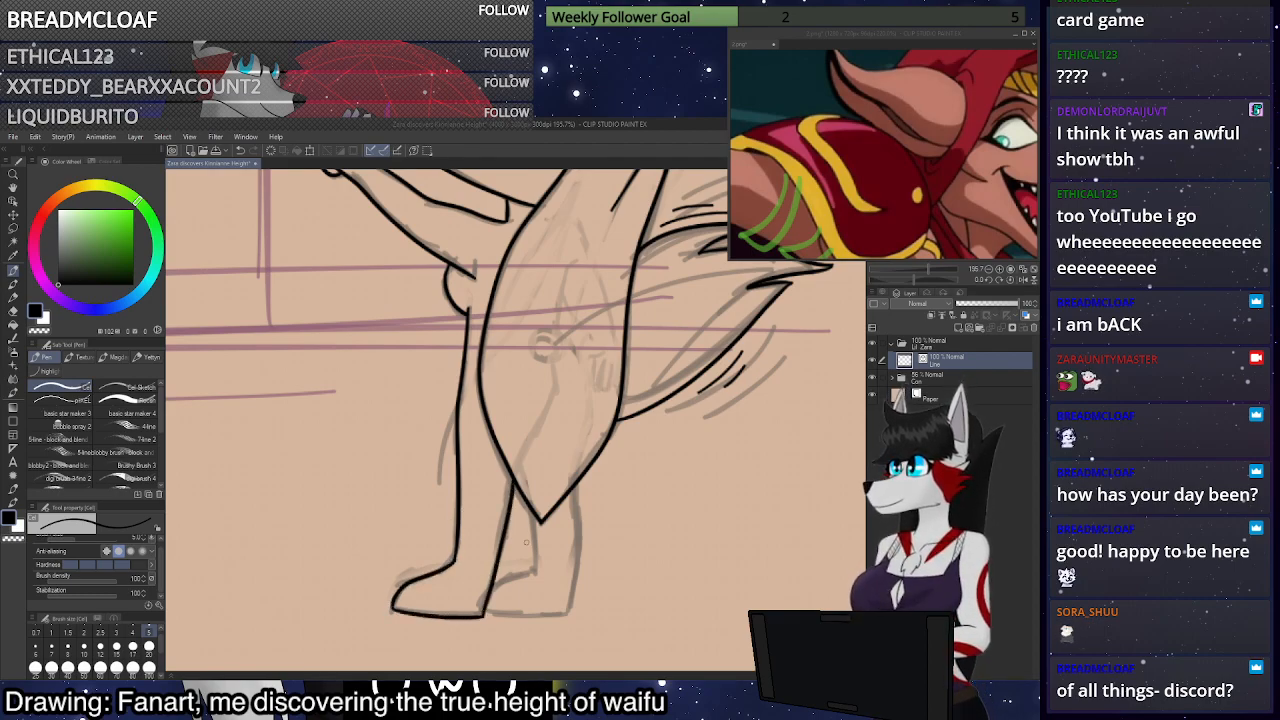
{"action": "mouse_move", "coordinate": [484, 615]}
{"action": "left_mouse_down"}
{"action": "mouse_move", "coordinate": [567, 612]}
{"action": "mouse_move", "coordinate": [575, 485]}
{"action": "mouse_move", "coordinate": [534, 527]}
{"action": "mouse_move", "coordinate": [534, 569]}
{"action": "mouse_move", "coordinate": [494, 589]}
{"action": "left_mouse_up"}
{"action": "scroll", "coordinate": [579, 547], "scroll_direction": "down", "scroll_amount": 9}
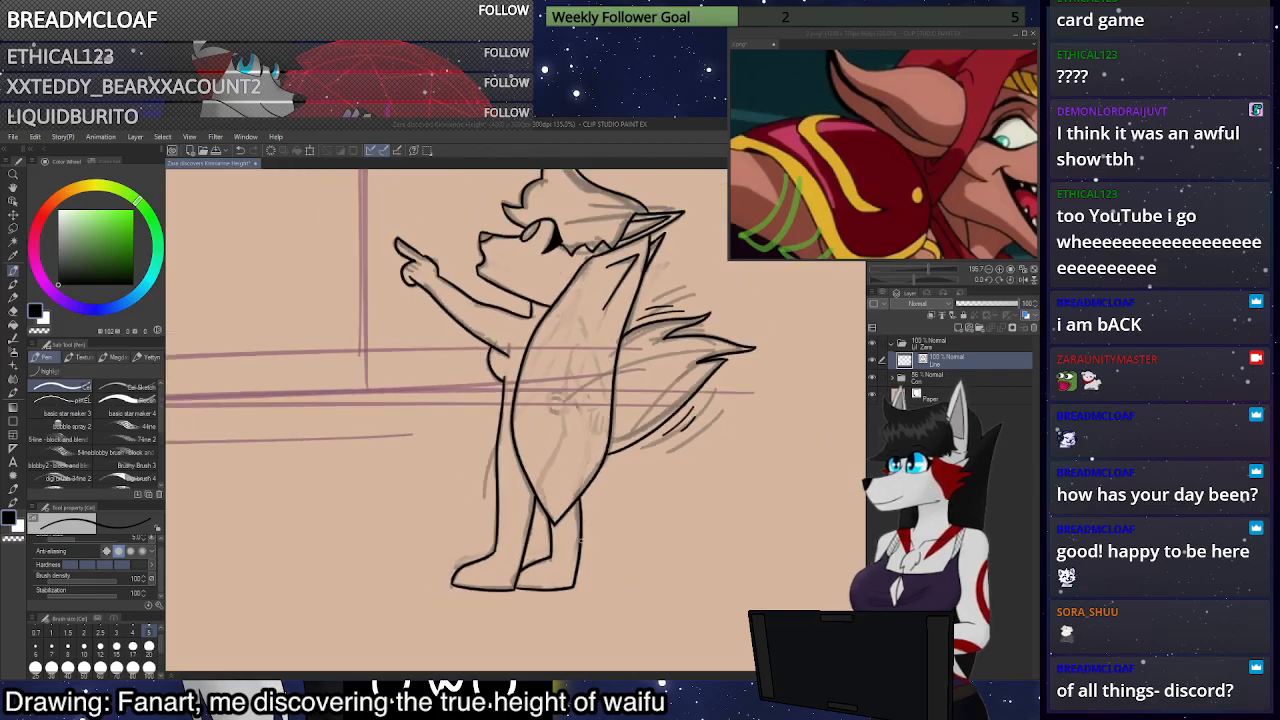
Ink the curled fingers inside the fox's pointing hand
{"action": "scroll", "coordinate": [550, 448], "scroll_direction": "up", "scroll_amount": 2}
{"action": "scroll", "coordinate": [493, 360], "scroll_direction": "up", "scroll_amount": 10}
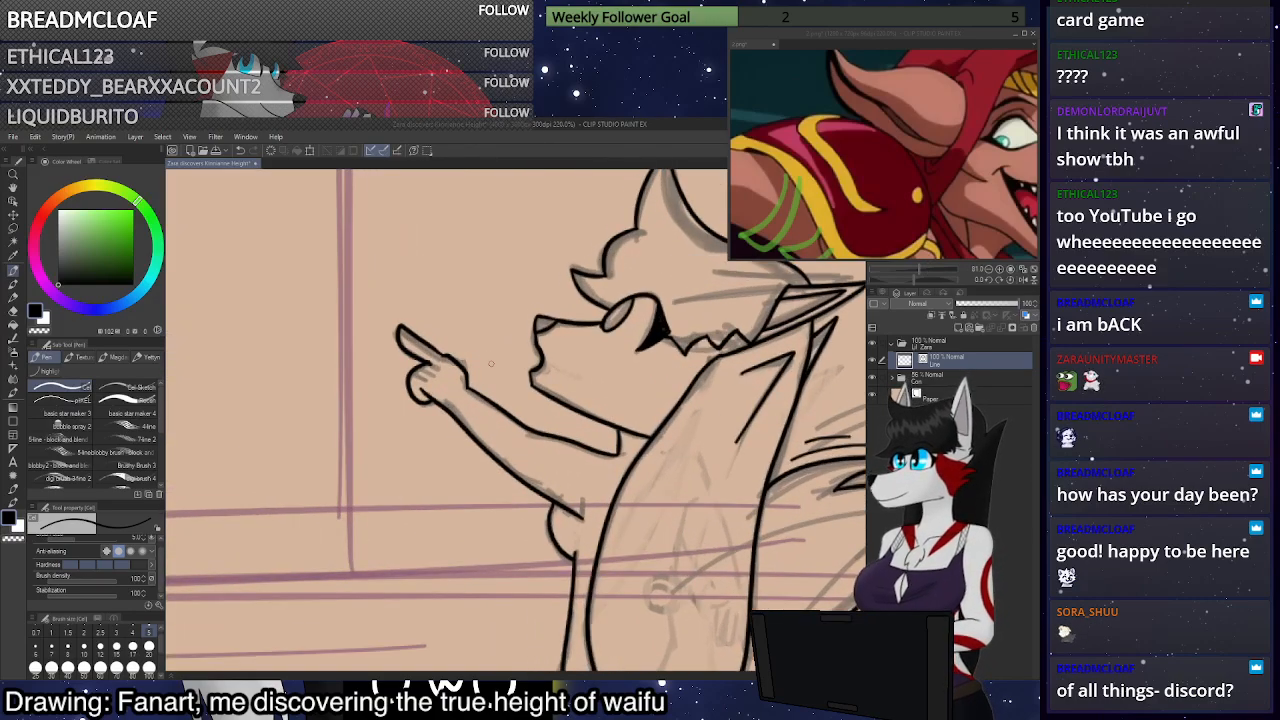
{"action": "mouse_move", "coordinate": [333, 389]}
{"action": "left_mouse_down"}
{"action": "mouse_move", "coordinate": [352, 402]}
{"action": "mouse_move", "coordinate": [380, 392]}
{"action": "mouse_move", "coordinate": [368, 368]}
{"action": "mouse_move", "coordinate": [395, 381]}
{"action": "left_mouse_up"}
{"action": "scroll", "coordinate": [485, 351], "scroll_direction": "down", "scroll_amount": 4}
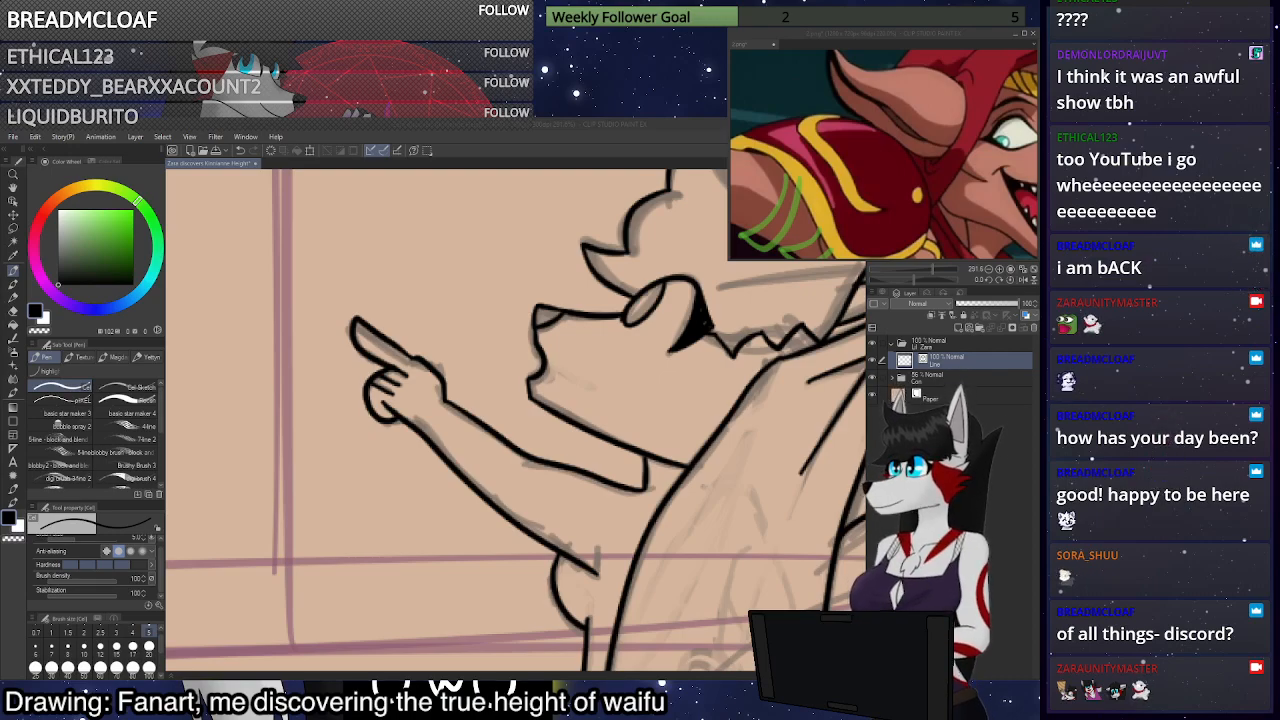
Close the lower outline of the fox's eye from the front oval to the black rear corner
{"action": "scroll", "coordinate": [656, 302], "scroll_direction": "down", "scroll_amount": 11}
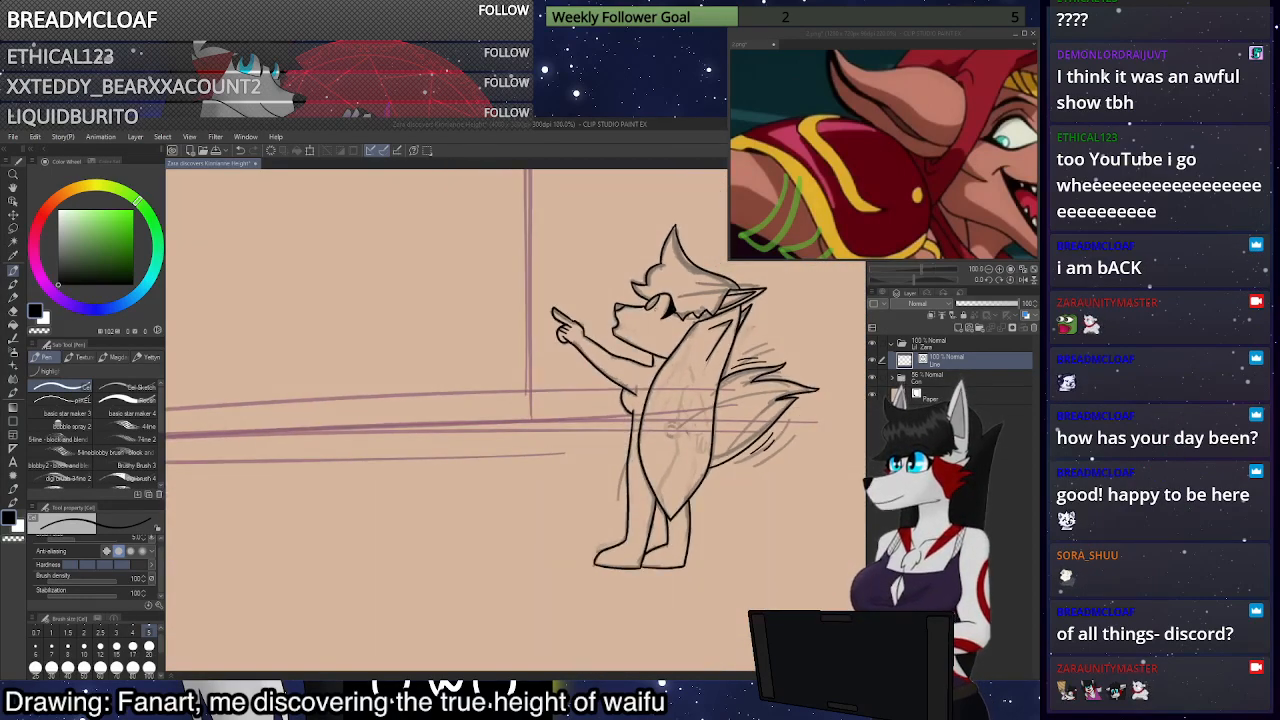
{"action": "scroll", "coordinate": [655, 330], "scroll_direction": "up", "scroll_amount": 1}
{"action": "scroll", "coordinate": [704, 324], "scroll_direction": "down", "scroll_amount": 3}
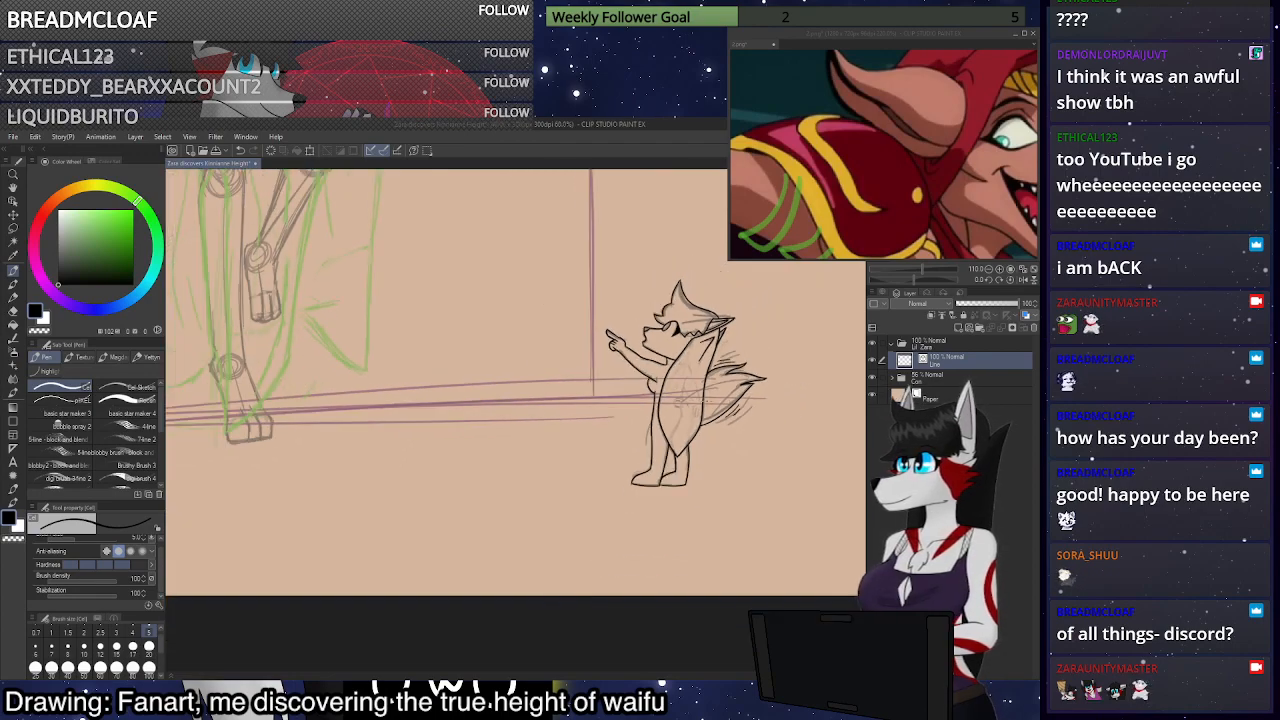
{"action": "scroll", "coordinate": [705, 305], "scroll_direction": "up", "scroll_amount": 2}
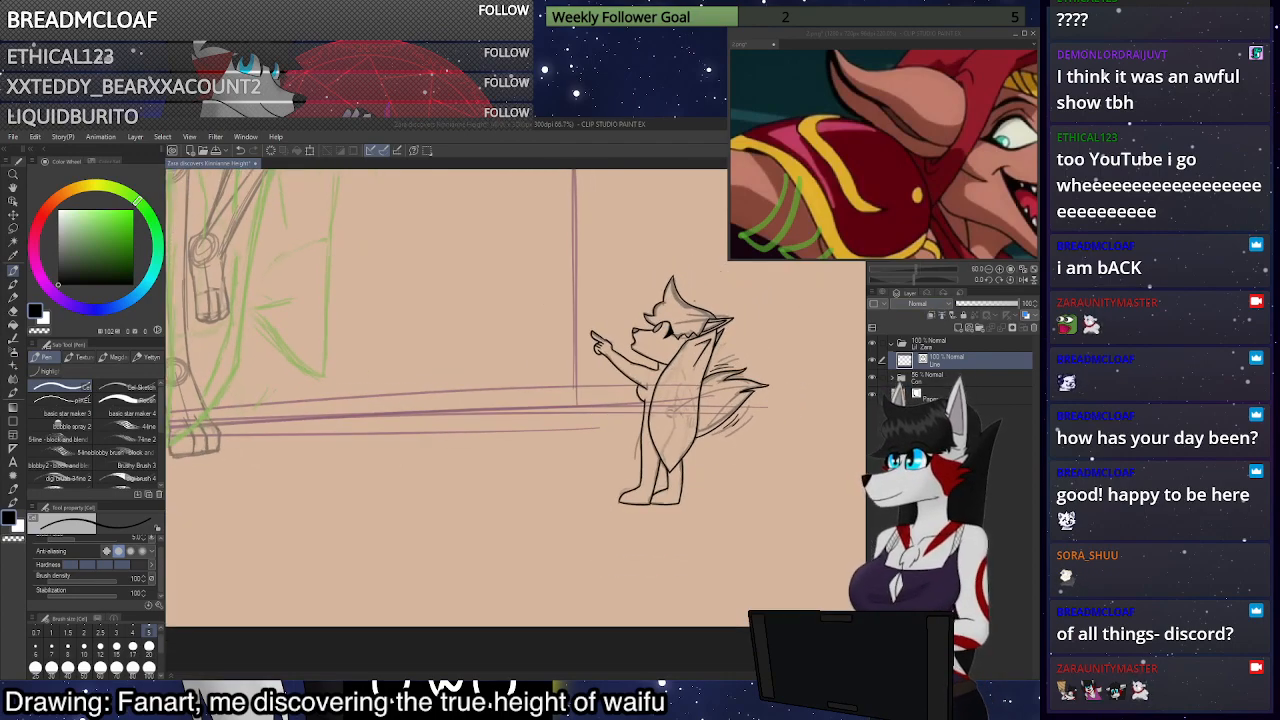
{"action": "scroll", "coordinate": [640, 340], "scroll_direction": "up", "scroll_amount": 6}
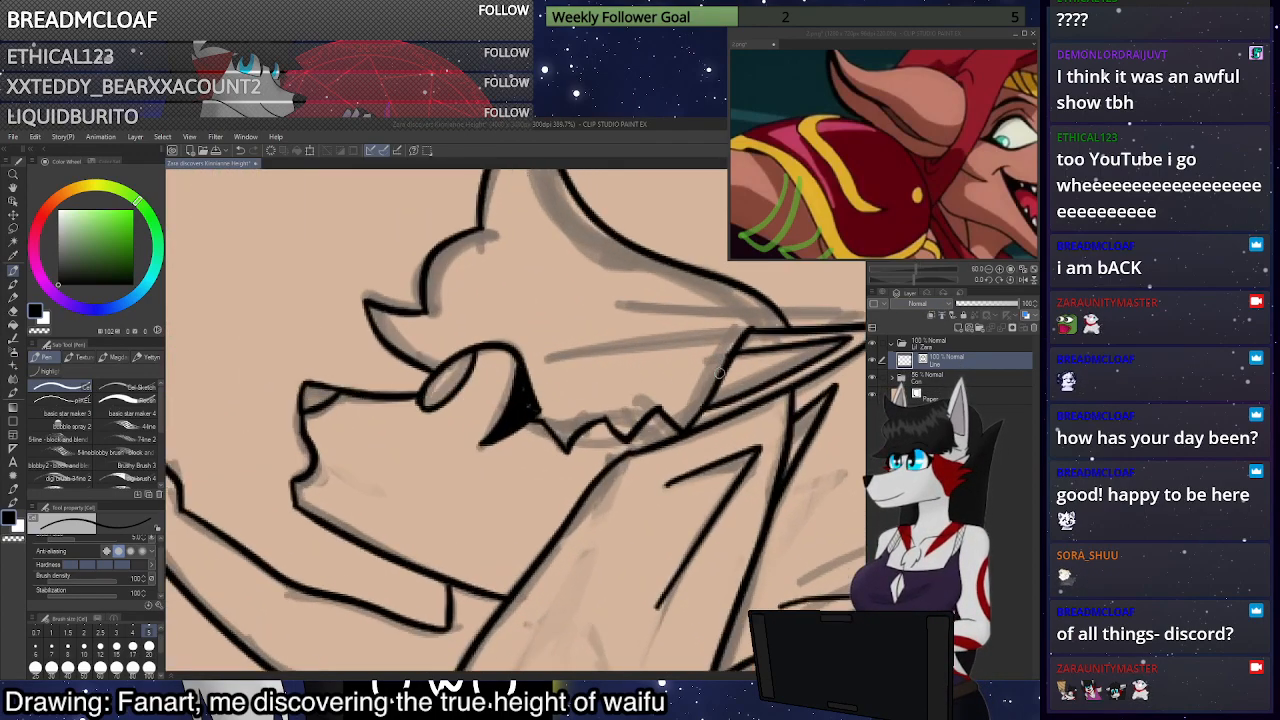
{"action": "mouse_move", "coordinate": [372, 403]}
{"action": "left_mouse_down"}
{"action": "mouse_move", "coordinate": [430, 440]}
{"action": "mouse_move", "coordinate": [460, 442]}
{"action": "left_mouse_up"}
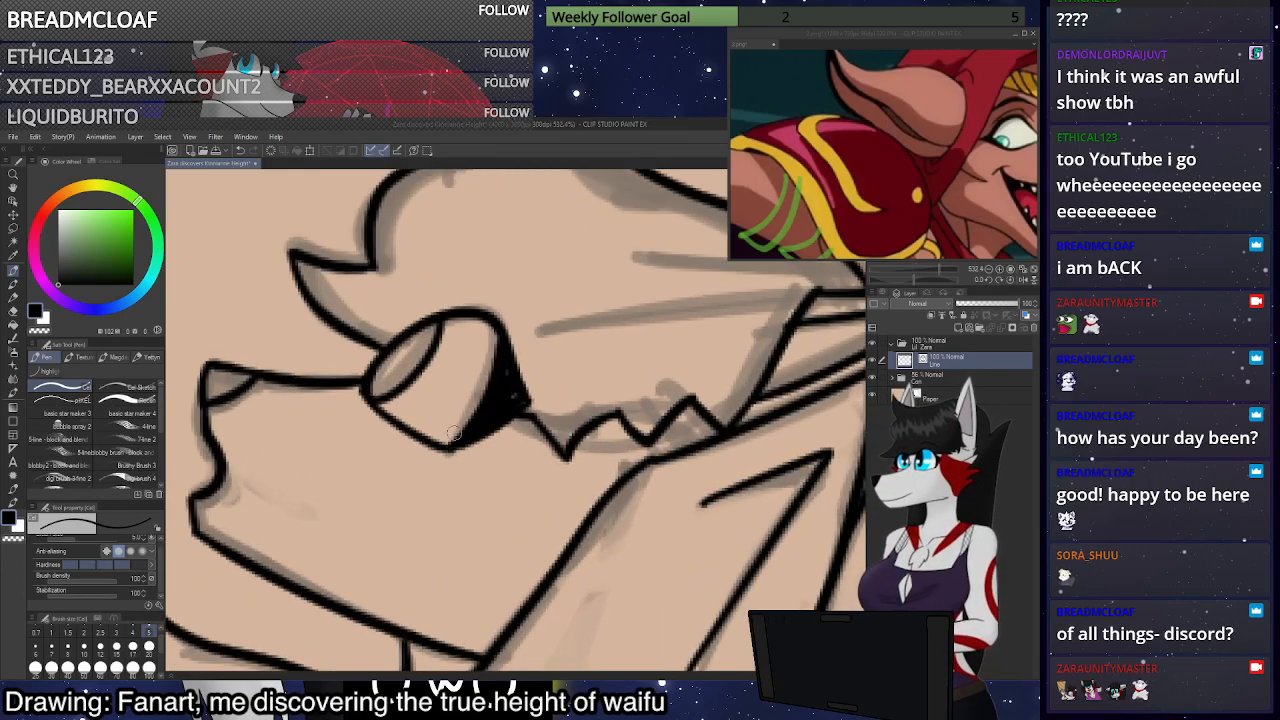
Collapse the finished Lil Zara folder and create a new layer folder above it for the tall hooded figure
{"action": "scroll", "coordinate": [508, 362], "scroll_direction": "down", "scroll_amount": 4}
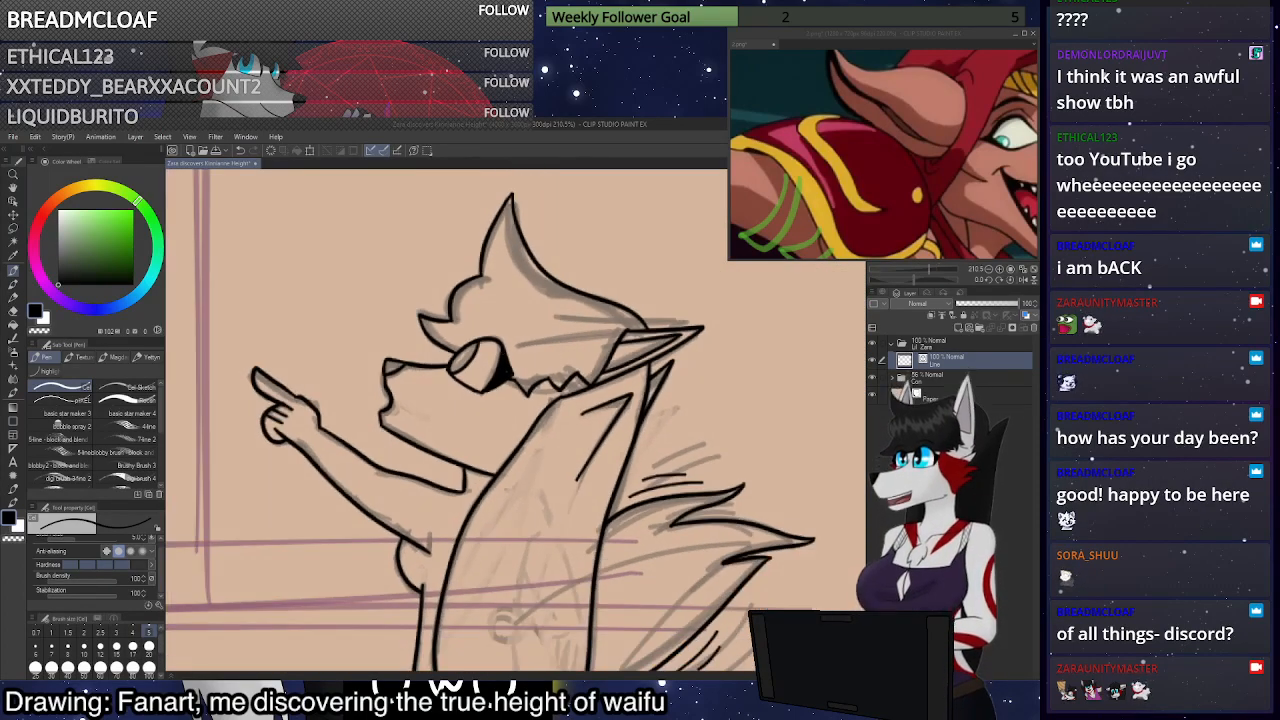
{"action": "left_click", "coordinate": [1025, 271]}
{"action": "left_click", "coordinate": [892, 343]}
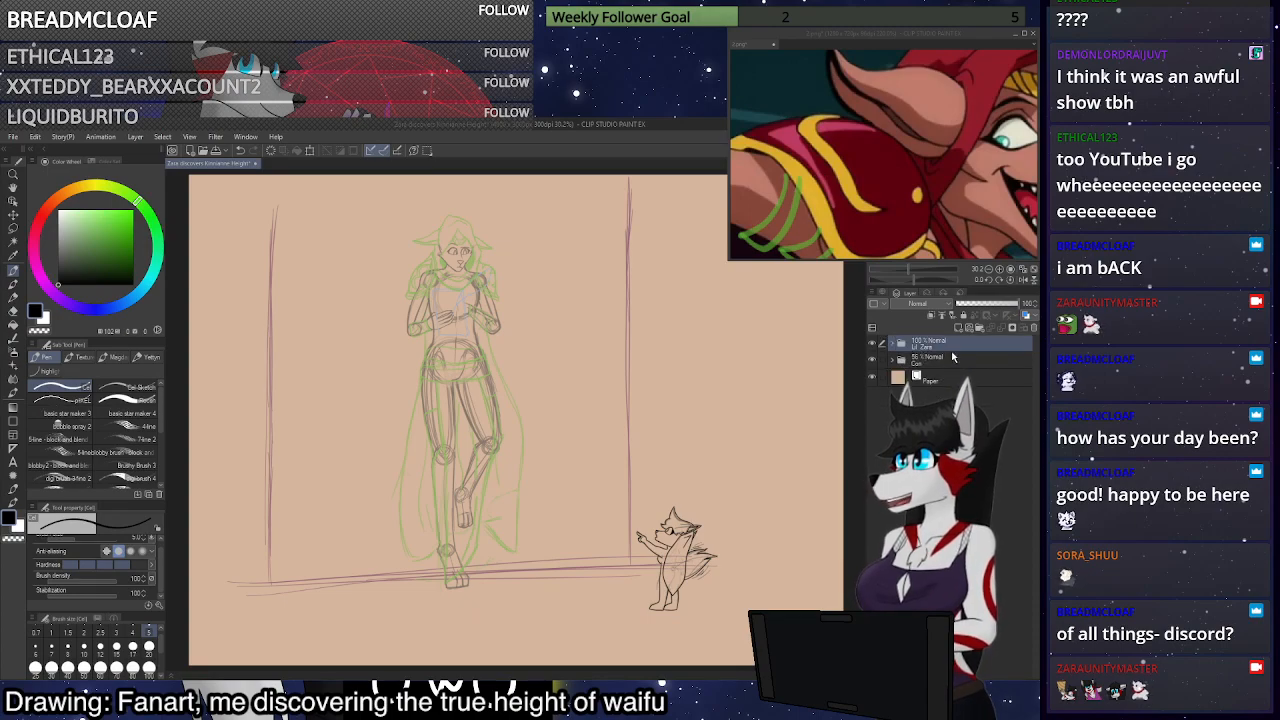
{"action": "left_click", "coordinate": [981, 329]}
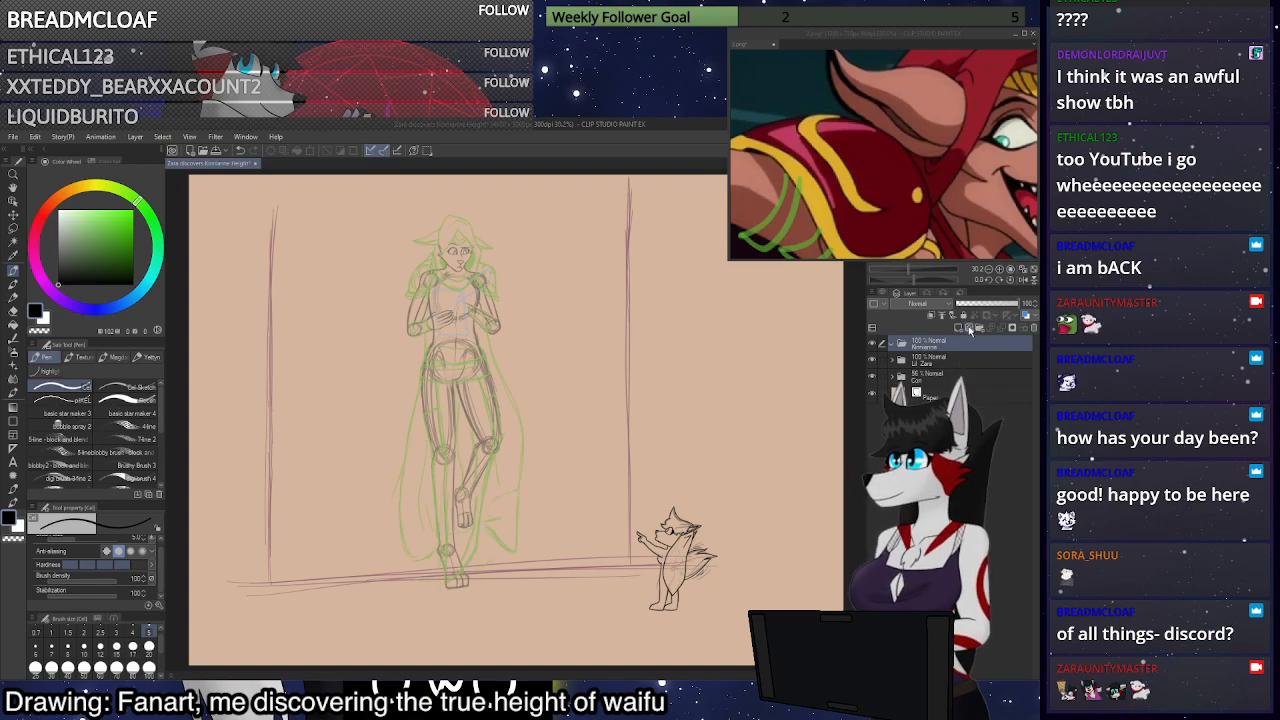
Add a vector layer named Lineart inside the tall figure's folder
{"action": "left_click", "coordinate": [969, 328]}
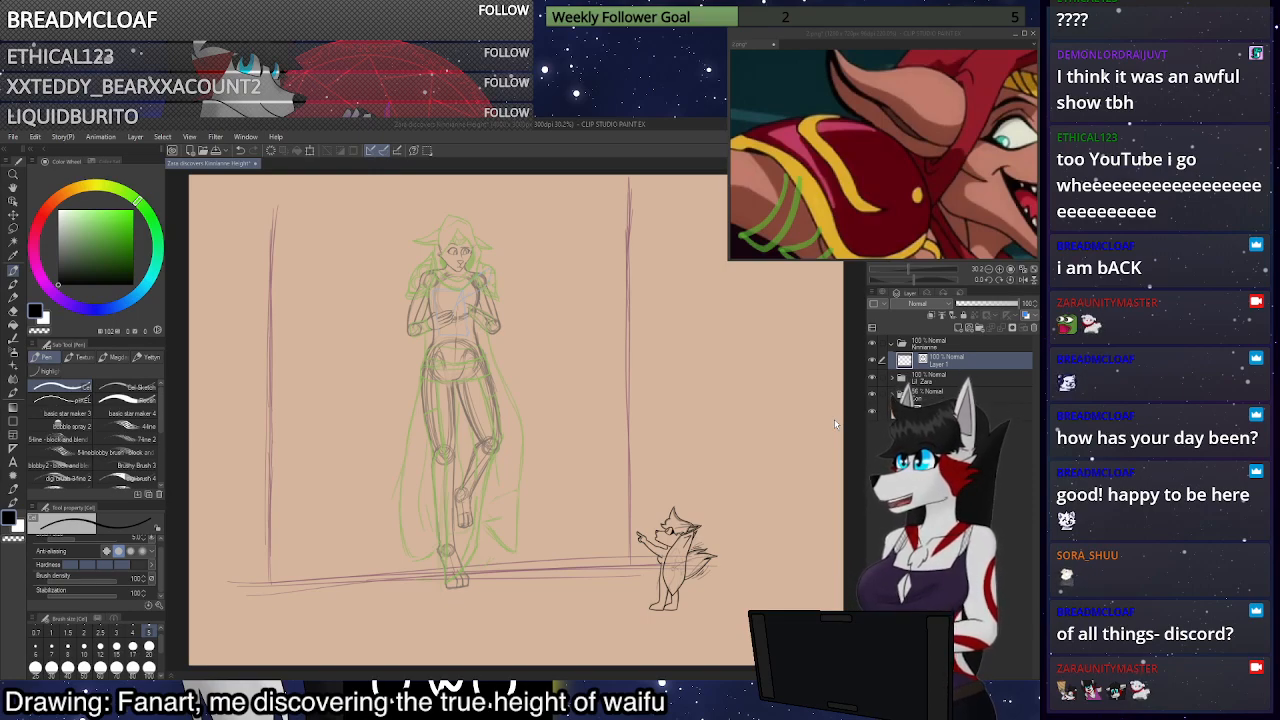
{"action": "type", "text": "Lineart"}
{"action": "key", "text": "Return"}
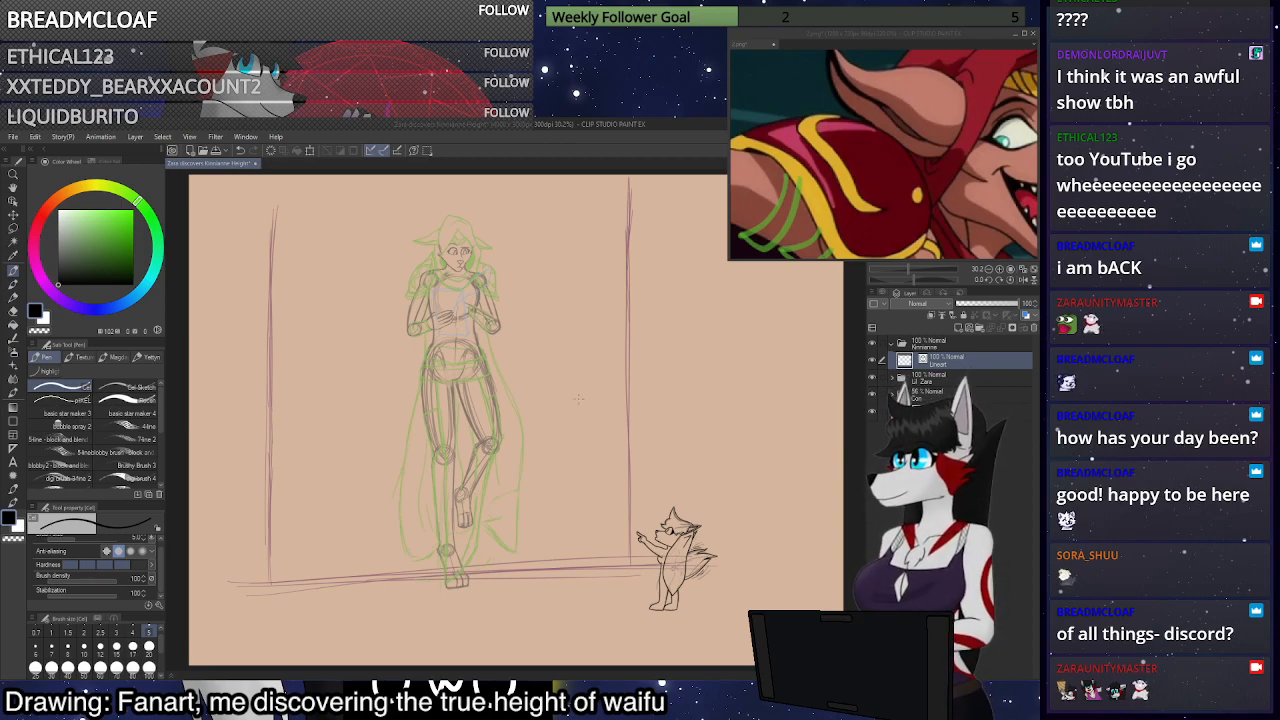
Ink the pointed, teardrop-shaped hood opening around the tall figure's face over the green sketch
{"action": "scroll", "coordinate": [582, 396], "scroll_direction": "down", "scroll_amount": 2}
{"action": "scroll", "coordinate": [492, 275], "scroll_direction": "up", "scroll_amount": 2}
{"action": "scroll", "coordinate": [528, 295], "scroll_direction": "up", "scroll_amount": 5}
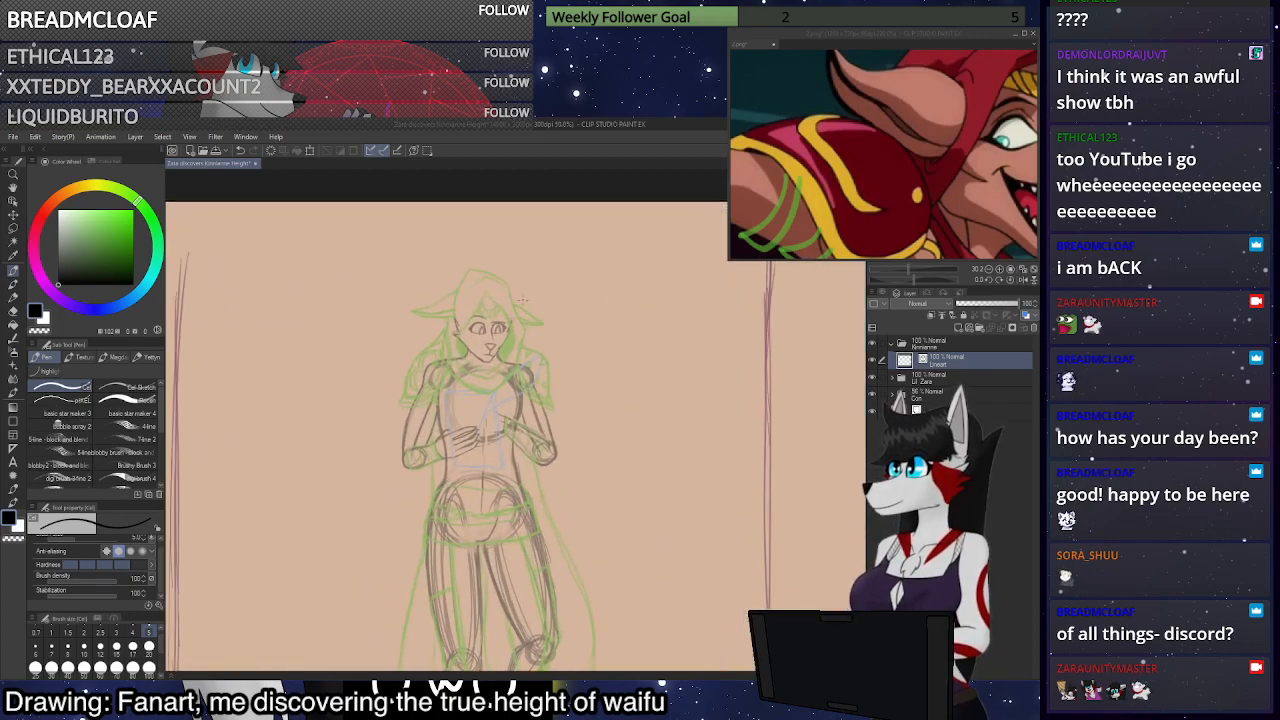
{"action": "scroll", "coordinate": [517, 301], "scroll_direction": "up", "scroll_amount": 4}
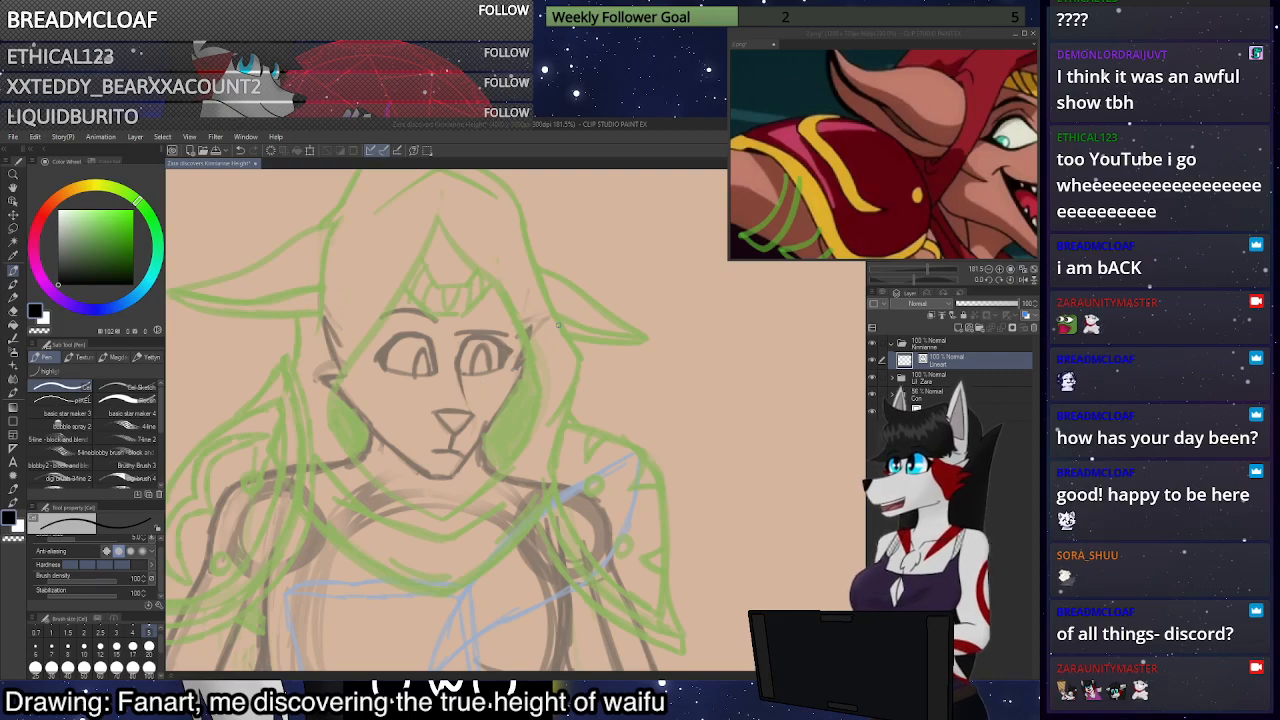
{"action": "scroll", "coordinate": [520, 438], "scroll_direction": "down", "scroll_amount": 3}
{"action": "scroll", "coordinate": [521, 437], "scroll_direction": "up", "scroll_amount": 4}
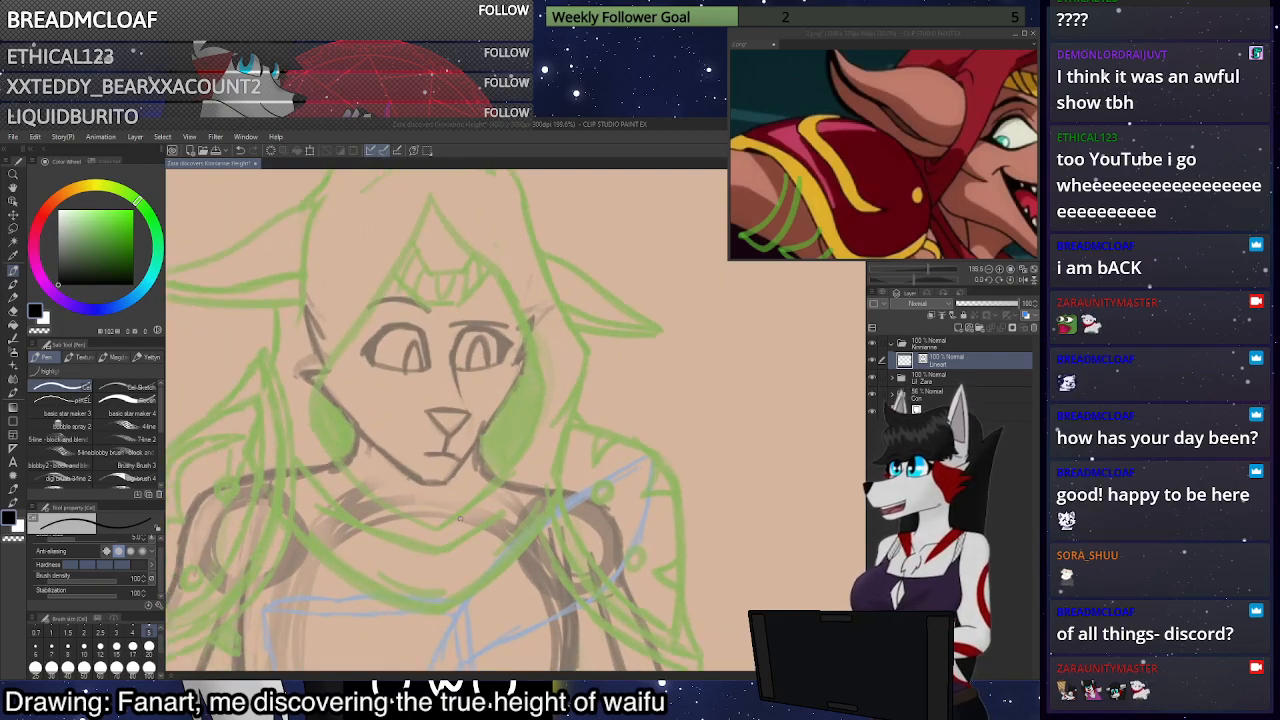
{"action": "mouse_move", "coordinate": [437, 530]}
{"action": "left_mouse_down"}
{"action": "mouse_move", "coordinate": [505, 471]}
{"action": "mouse_move", "coordinate": [542, 396]}
{"action": "left_mouse_up"}
{"action": "key", "text": "ctrl+z"}
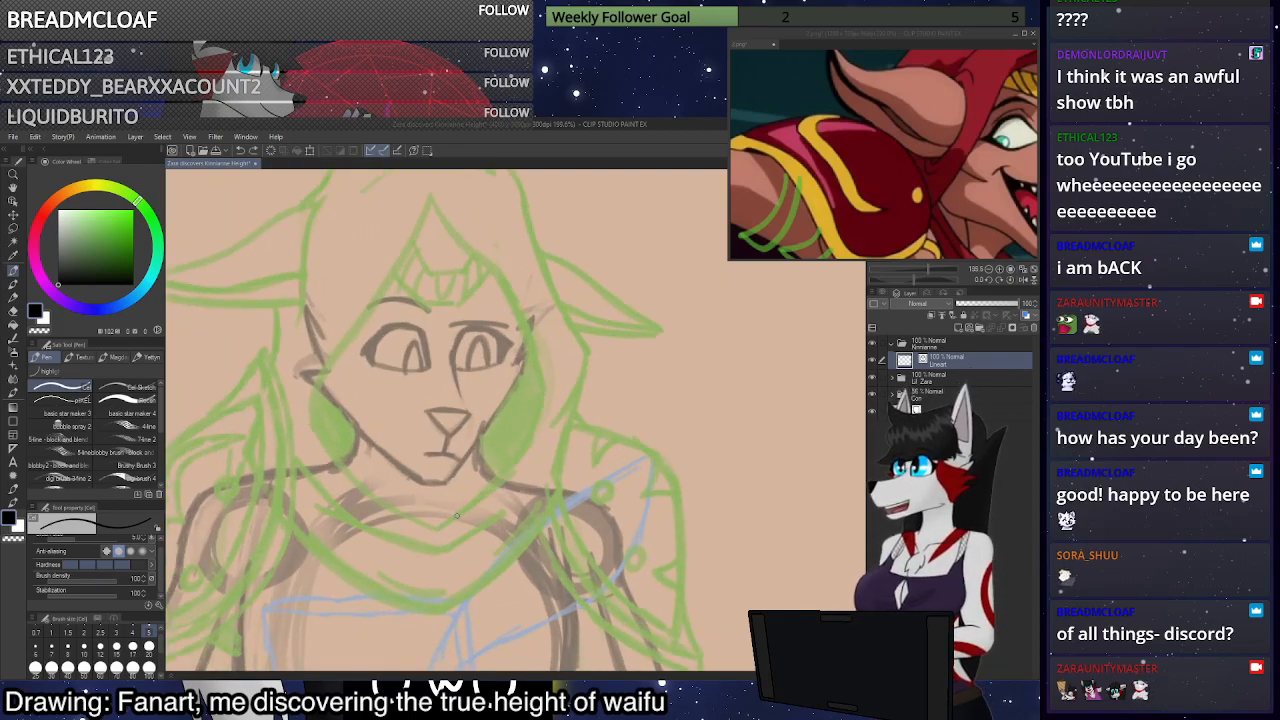
{"action": "mouse_move", "coordinate": [421, 537]}
{"action": "left_mouse_down"}
{"action": "mouse_move", "coordinate": [522, 455]}
{"action": "mouse_move", "coordinate": [541, 385]}
{"action": "mouse_move", "coordinate": [510, 296]}
{"action": "mouse_move", "coordinate": [444, 220]}
{"action": "mouse_move", "coordinate": [422, 168]}
{"action": "mouse_move", "coordinate": [420, 225]}
{"action": "mouse_move", "coordinate": [312, 400]}
{"action": "mouse_move", "coordinate": [338, 467]}
{"action": "mouse_move", "coordinate": [424, 532]}
{"action": "left_mouse_up"}
{"action": "key", "text": "ctrl+z"}
{"action": "mouse_move", "coordinate": [432, 180]}
{"action": "left_mouse_down"}
{"action": "mouse_move", "coordinate": [314, 413]}
{"action": "mouse_move", "coordinate": [329, 449]}
{"action": "mouse_move", "coordinate": [391, 507]}
{"action": "mouse_move", "coordinate": [435, 523]}
{"action": "mouse_move", "coordinate": [481, 526]}
{"action": "left_mouse_up"}
Erase the overshooting line ends at the upper tip of the hood opening
{"action": "left_click", "coordinate": [14, 312]}
{"action": "scroll", "coordinate": [507, 511], "scroll_direction": "down", "scroll_amount": 4}
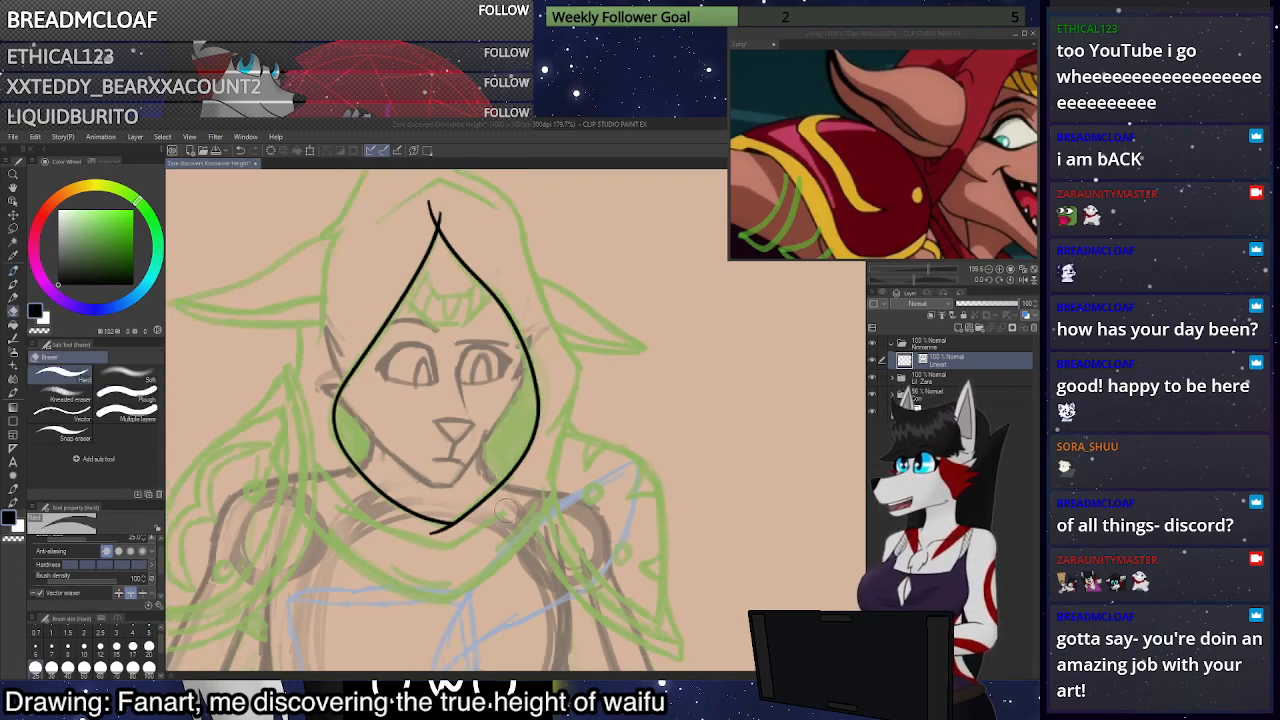
{"action": "scroll", "coordinate": [505, 510], "scroll_direction": "up", "scroll_amount": 4}
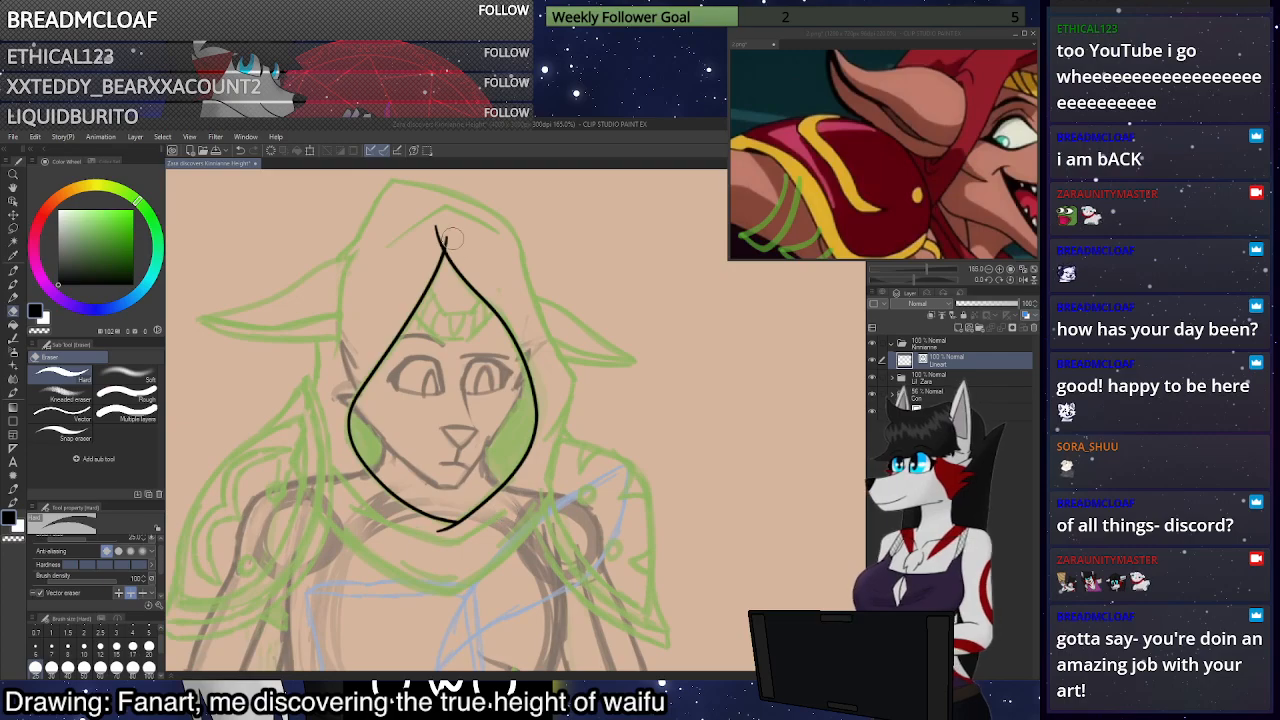
{"action": "scroll", "coordinate": [557, 364], "scroll_direction": "down", "scroll_amount": 2}
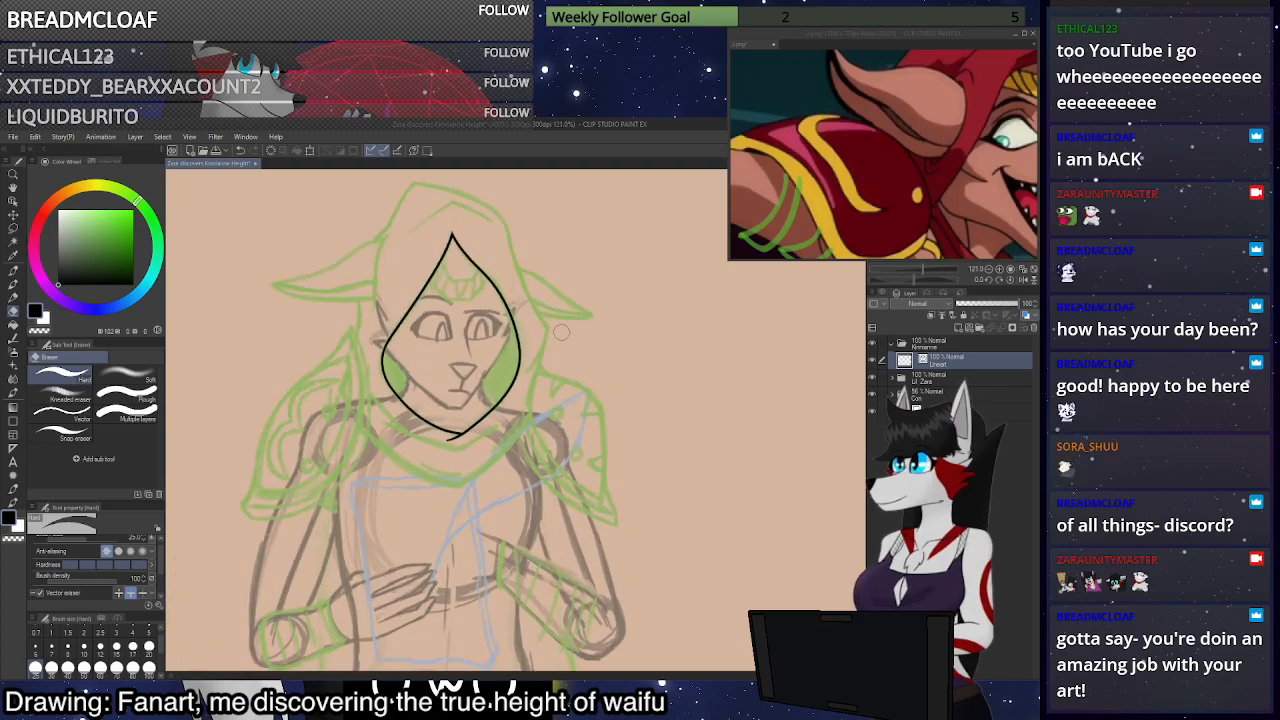
Ink the hood's outer edge from its peak down the right-hand side past the ear toward the shoulder
{"action": "scroll", "coordinate": [557, 364], "scroll_direction": "up", "scroll_amount": 2}
{"action": "key", "text": "p"}
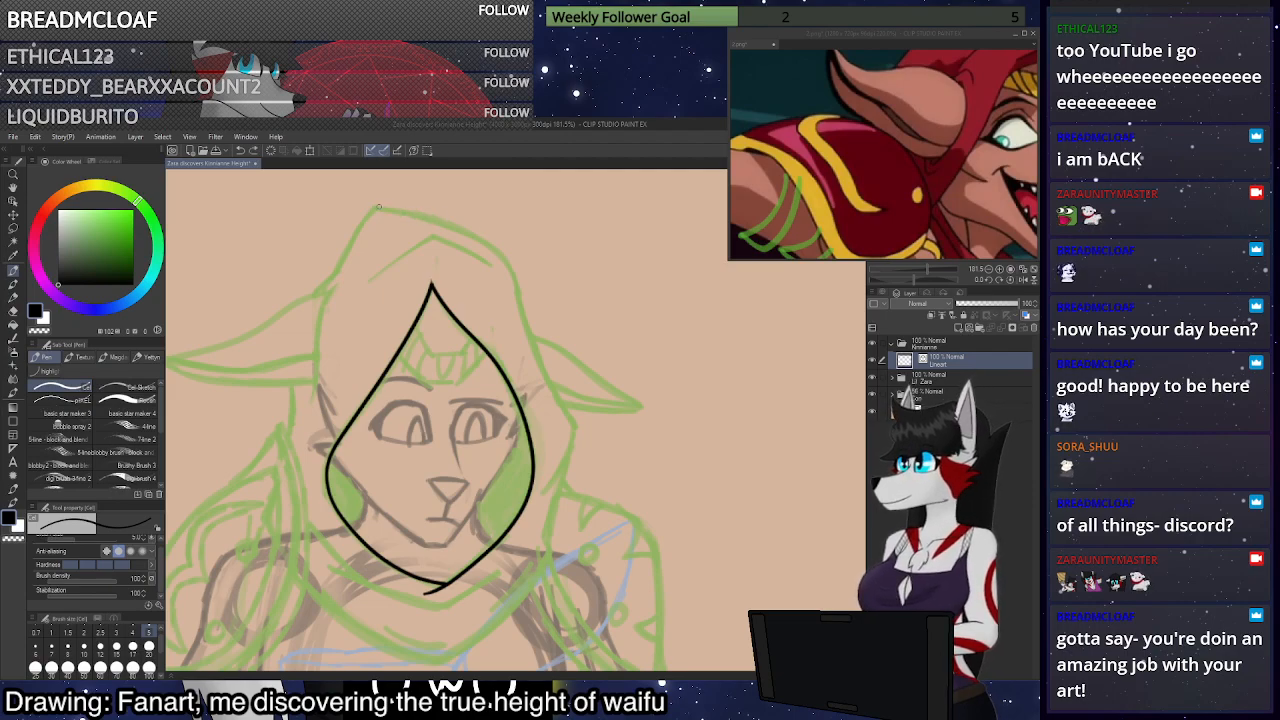
{"action": "left_click_drag", "start_coordinate": [366, 204], "coordinate": [482, 239]}
{"action": "key", "text": "ctrl+z"}
{"action": "mouse_move", "coordinate": [317, 197]}
{"action": "left_mouse_down"}
{"action": "mouse_move", "coordinate": [440, 223]}
{"action": "mouse_move", "coordinate": [505, 255]}
{"action": "mouse_move", "coordinate": [557, 398]}
{"action": "mouse_move", "coordinate": [602, 456]}
{"action": "mouse_move", "coordinate": [618, 506]}
{"action": "left_mouse_up"}
{"action": "scroll", "coordinate": [617, 505], "scroll_direction": "down", "scroll_amount": 2}
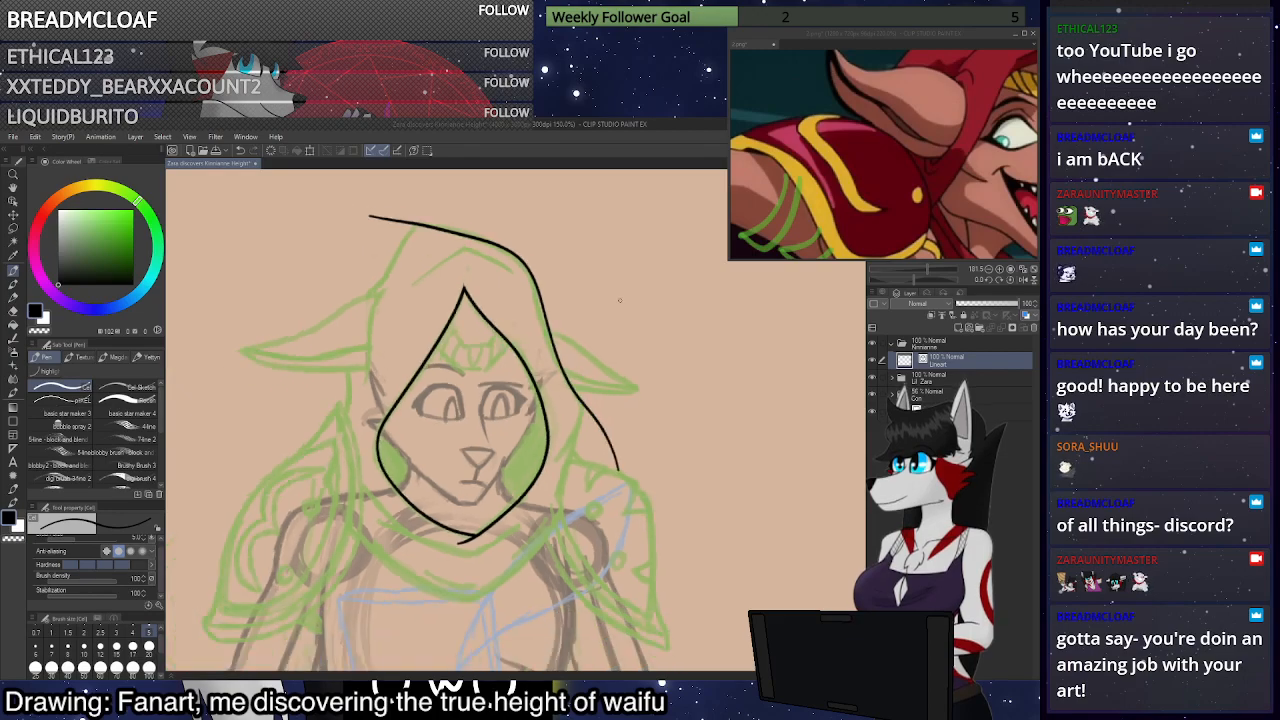
{"action": "scroll", "coordinate": [617, 505], "scroll_direction": "up", "scroll_amount": 2}
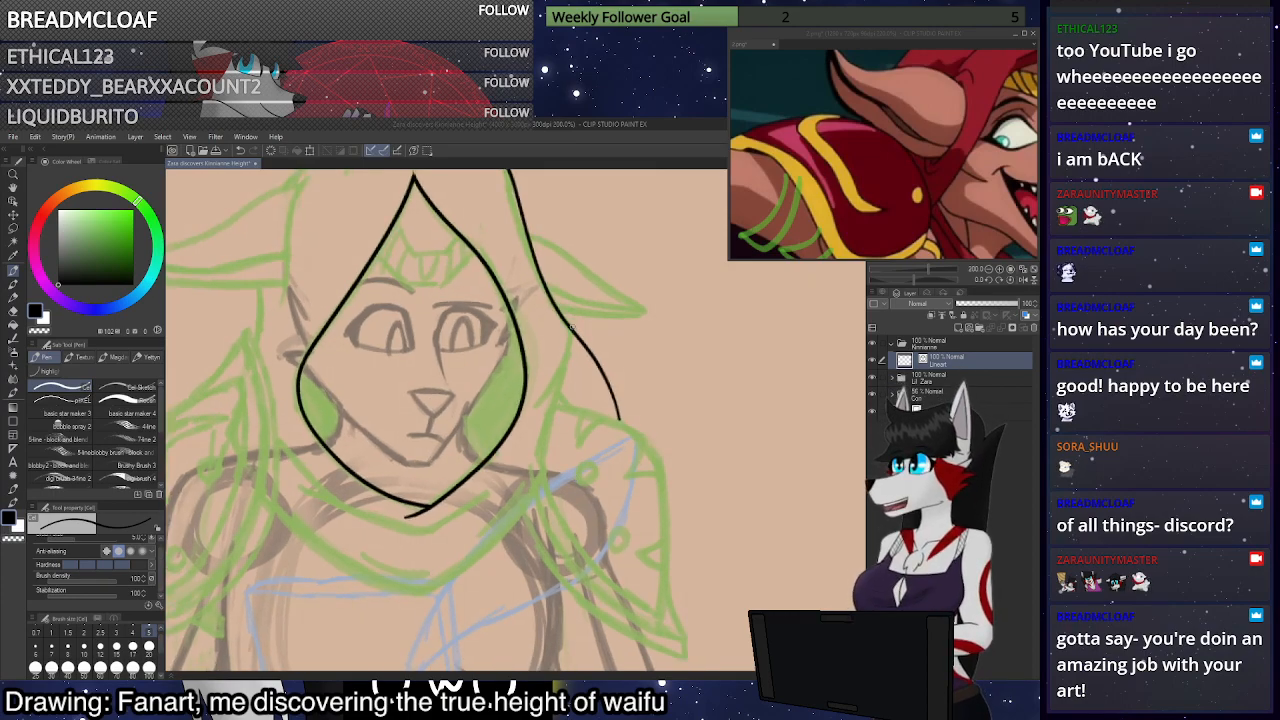
Ink the hood's inward-curving fold below the right-hand ear and the short line branching from it
{"action": "mouse_move", "coordinate": [571, 348]}
{"action": "left_mouse_down"}
{"action": "mouse_move", "coordinate": [535, 408]}
{"action": "mouse_move", "coordinate": [572, 320]}
{"action": "left_mouse_up"}
{"action": "key", "text": "ctrl+z"}
{"action": "key", "text": "ctrl+z"}
{"action": "mouse_move", "coordinate": [536, 406]}
{"action": "left_mouse_down"}
{"action": "mouse_move", "coordinate": [564, 368]}
{"action": "mouse_move", "coordinate": [572, 286]}
{"action": "left_mouse_up"}
{"action": "key", "text": "ctrl+z"}
{"action": "mouse_move", "coordinate": [536, 406]}
{"action": "left_mouse_down"}
{"action": "mouse_move", "coordinate": [574, 324]}
{"action": "mouse_move", "coordinate": [572, 288]}
{"action": "left_mouse_up"}
{"action": "scroll", "coordinate": [571, 290], "scroll_direction": "down", "scroll_amount": 4}
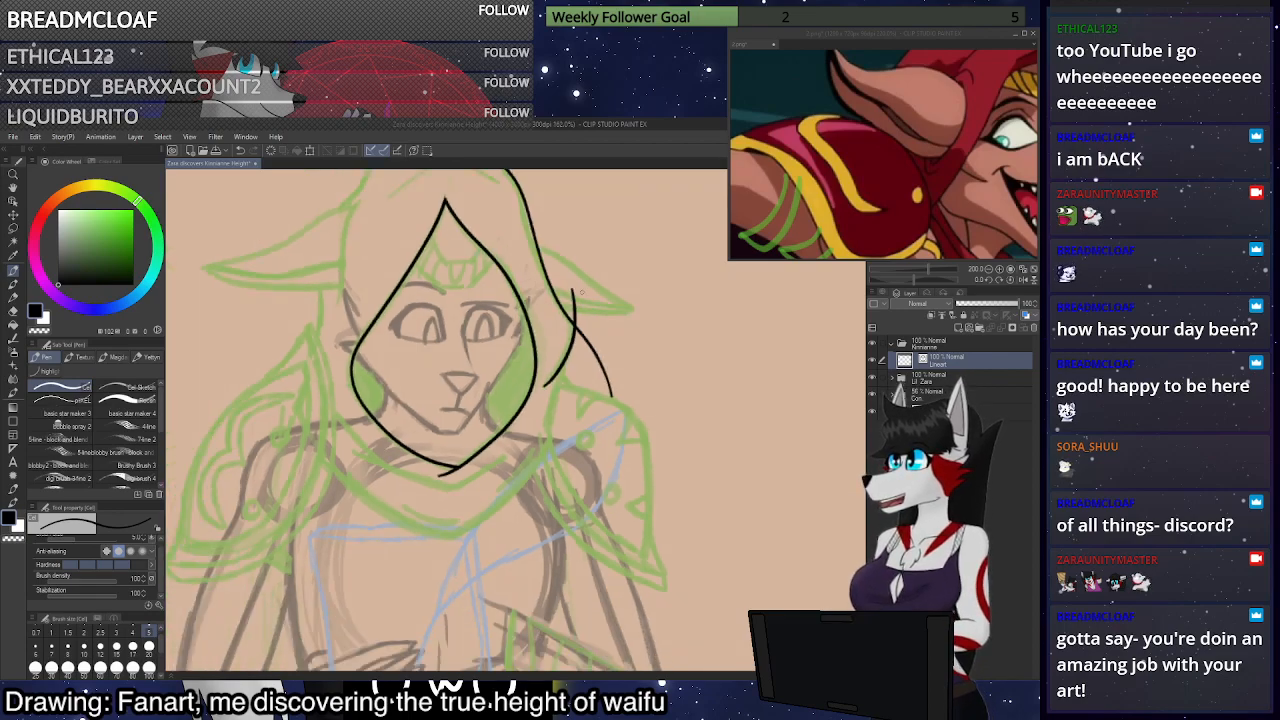
{"action": "scroll", "coordinate": [616, 352], "scroll_direction": "up", "scroll_amount": 5}
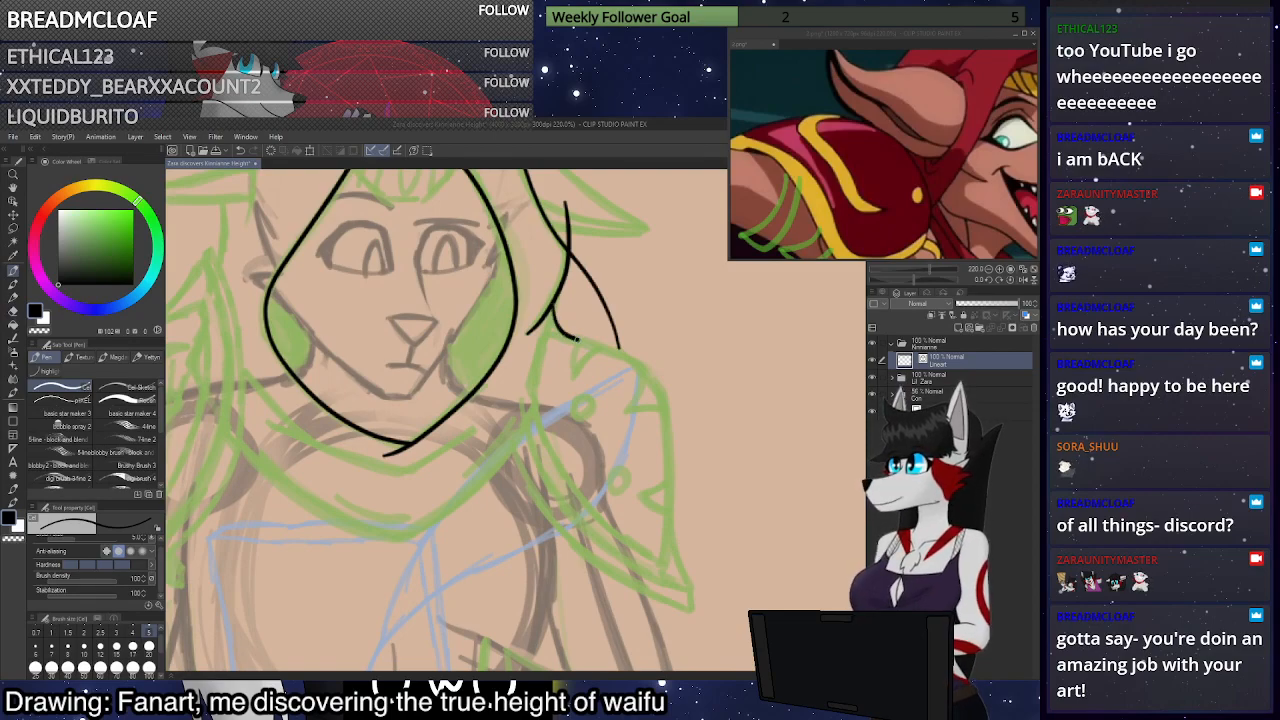
{"action": "key", "text": "ctrl+z"}
{"action": "key", "text": "ctrl+z"}
{"action": "mouse_move", "coordinate": [564, 331]}
{"action": "left_mouse_down"}
{"action": "mouse_move", "coordinate": [605, 342]}
{"action": "mouse_move", "coordinate": [590, 380]}
{"action": "mouse_move", "coordinate": [534, 416]}
{"action": "left_mouse_up"}
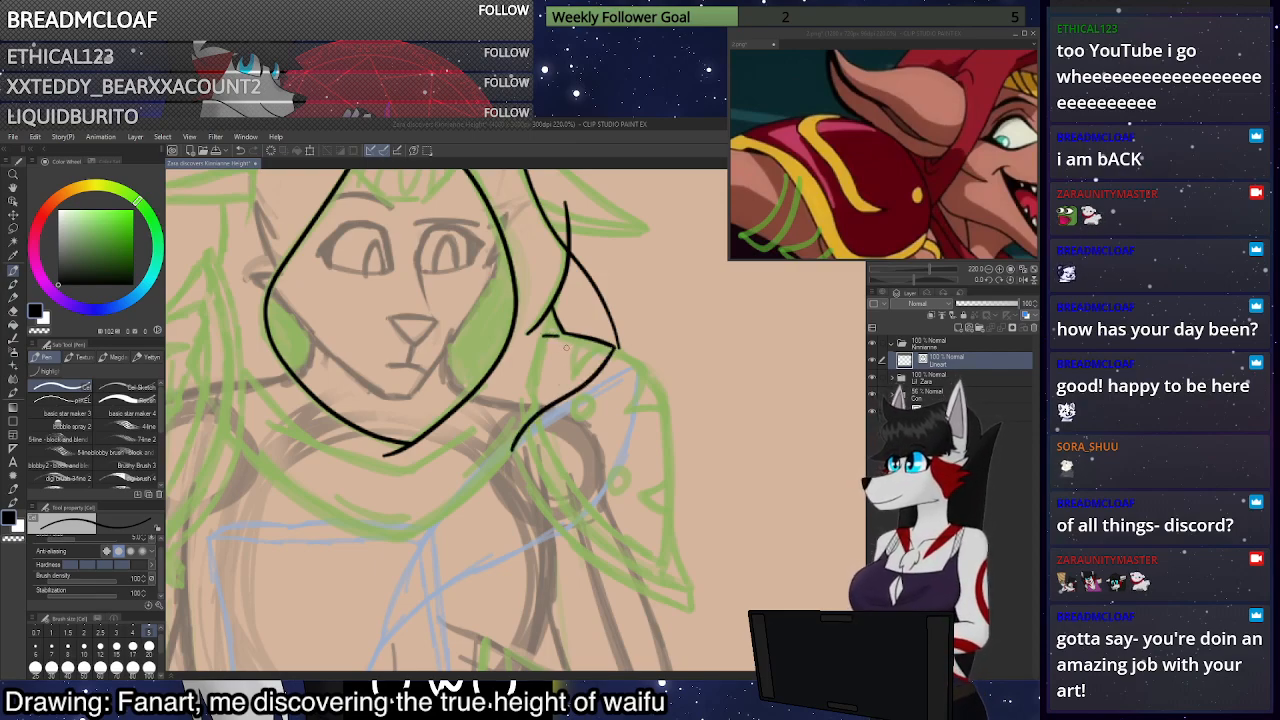
{"action": "scroll", "coordinate": [586, 340], "scroll_direction": "down", "scroll_amount": 7}
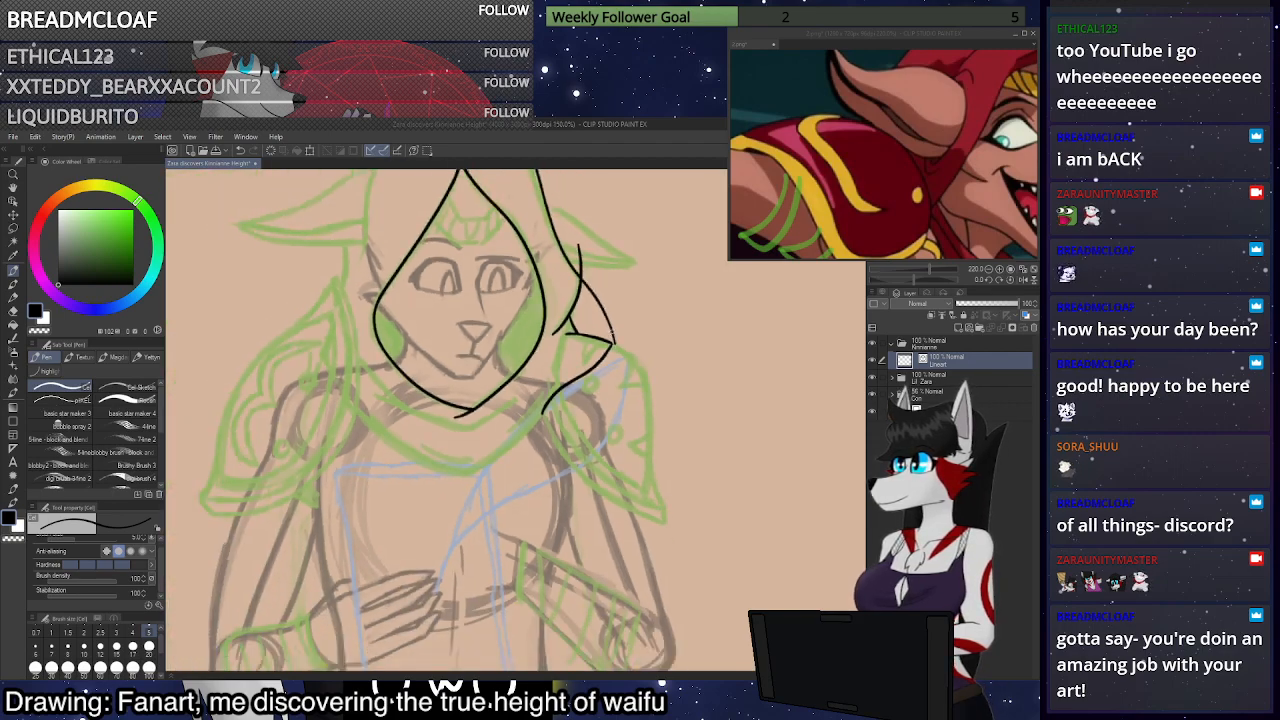
{"action": "scroll", "coordinate": [540, 252], "scroll_direction": "up", "scroll_amount": 4}
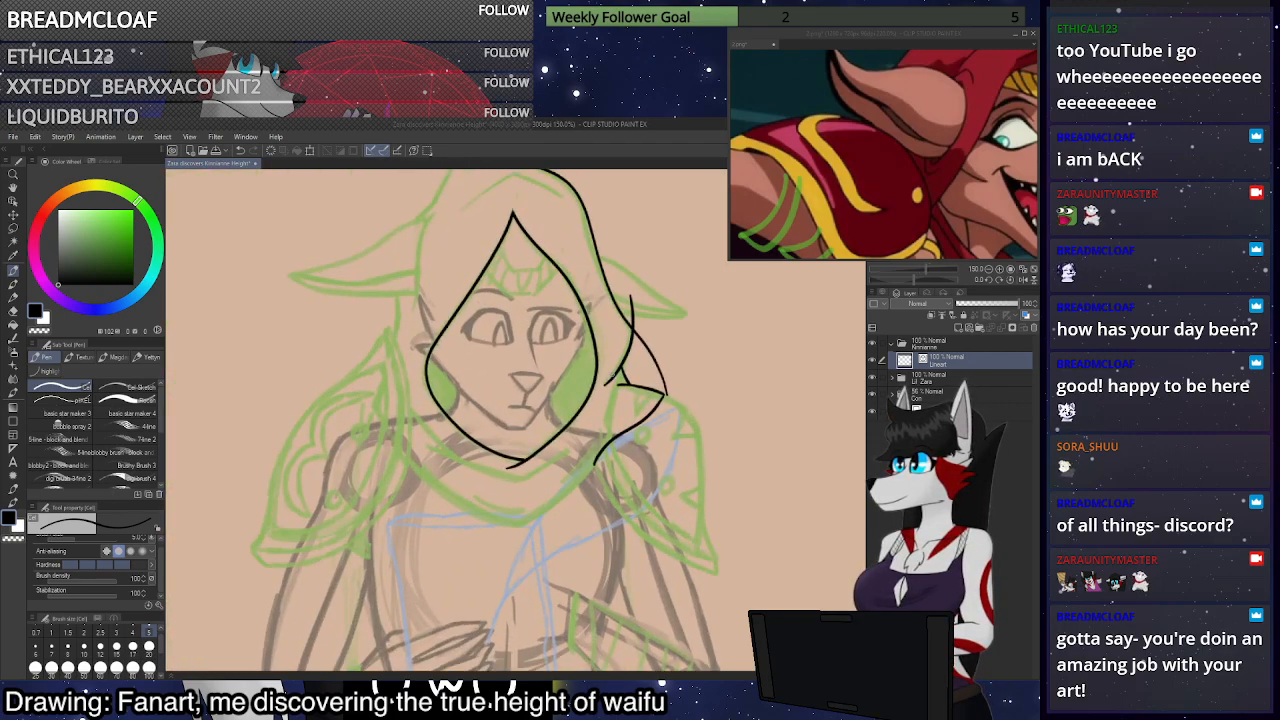
{"action": "key", "text": "ctrl+z"}
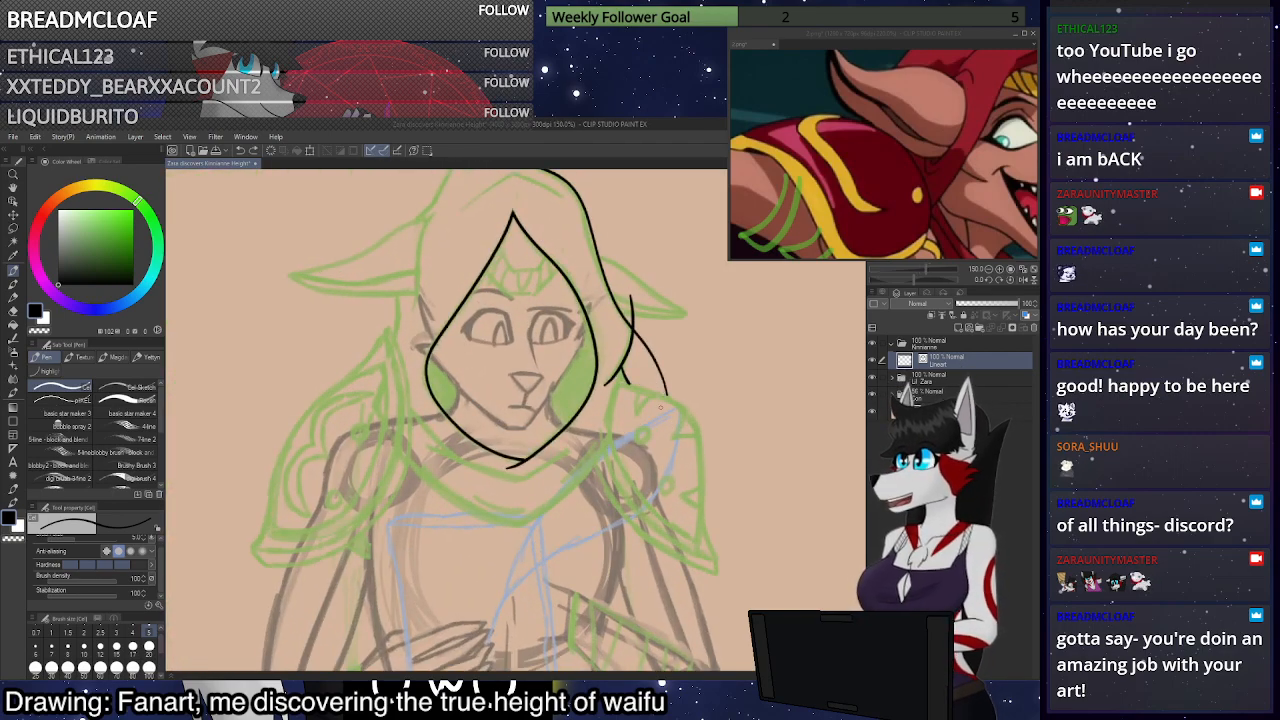
Erase the excess lines extending beyond the hood's fold on the right-hand side
{"action": "left_click", "coordinate": [12, 303]}
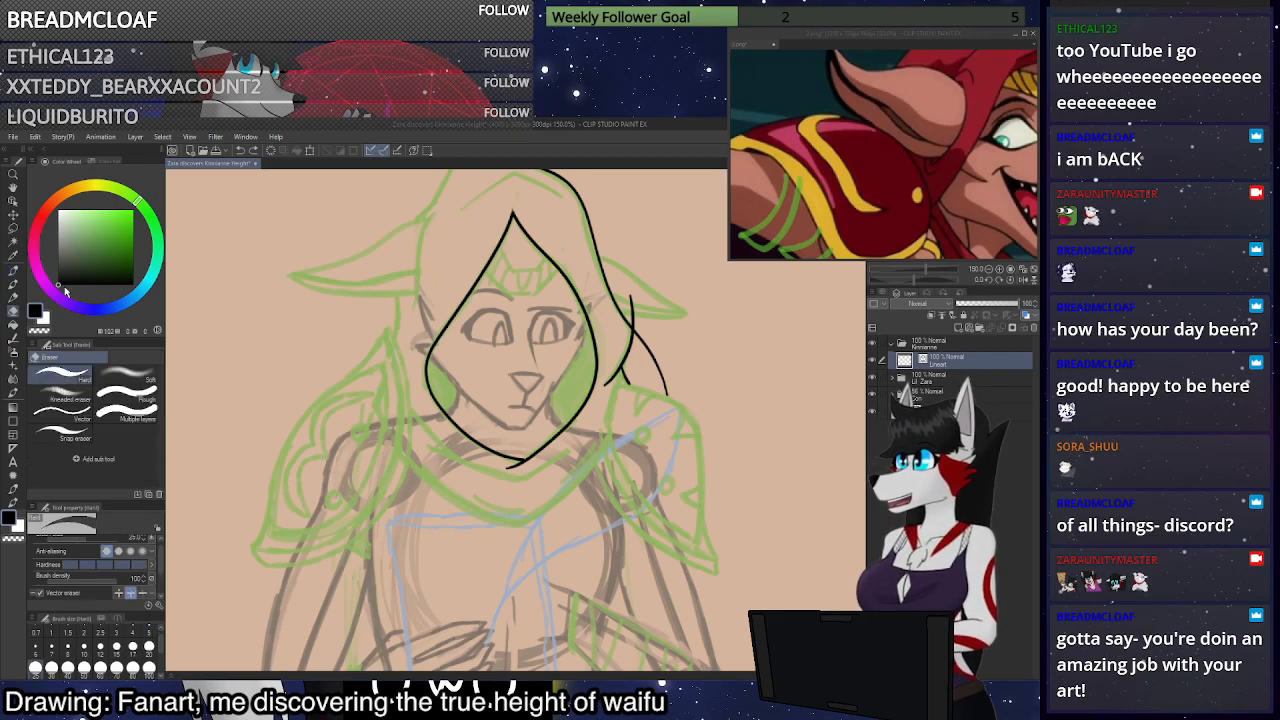
{"action": "left_click_drag", "start_coordinate": [650, 333], "coordinate": [667, 397]}
{"action": "scroll", "coordinate": [614, 401], "scroll_direction": "up", "scroll_amount": 3}
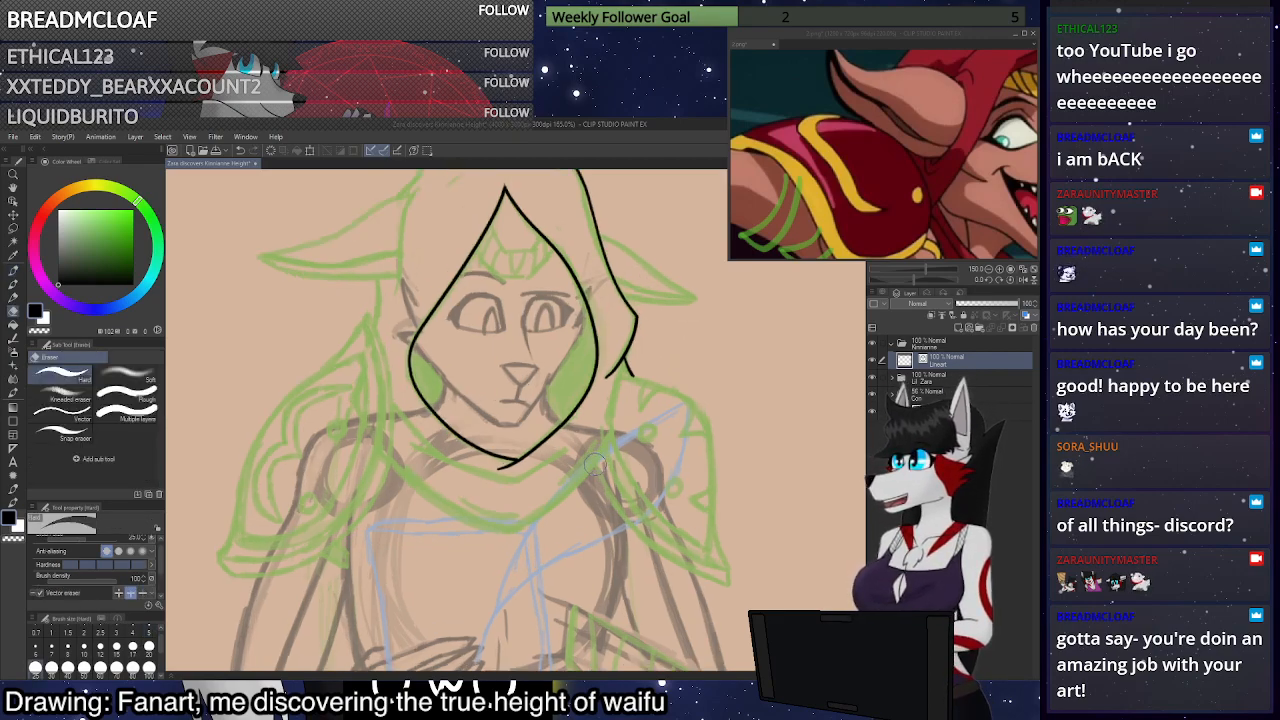
Ink the right-hand shoulder armour's curved inner edge and notched outer edge on a new vector layer
{"action": "key", "text": "p"}
{"action": "scroll", "coordinate": [716, 410], "scroll_direction": "down", "scroll_amount": 3}
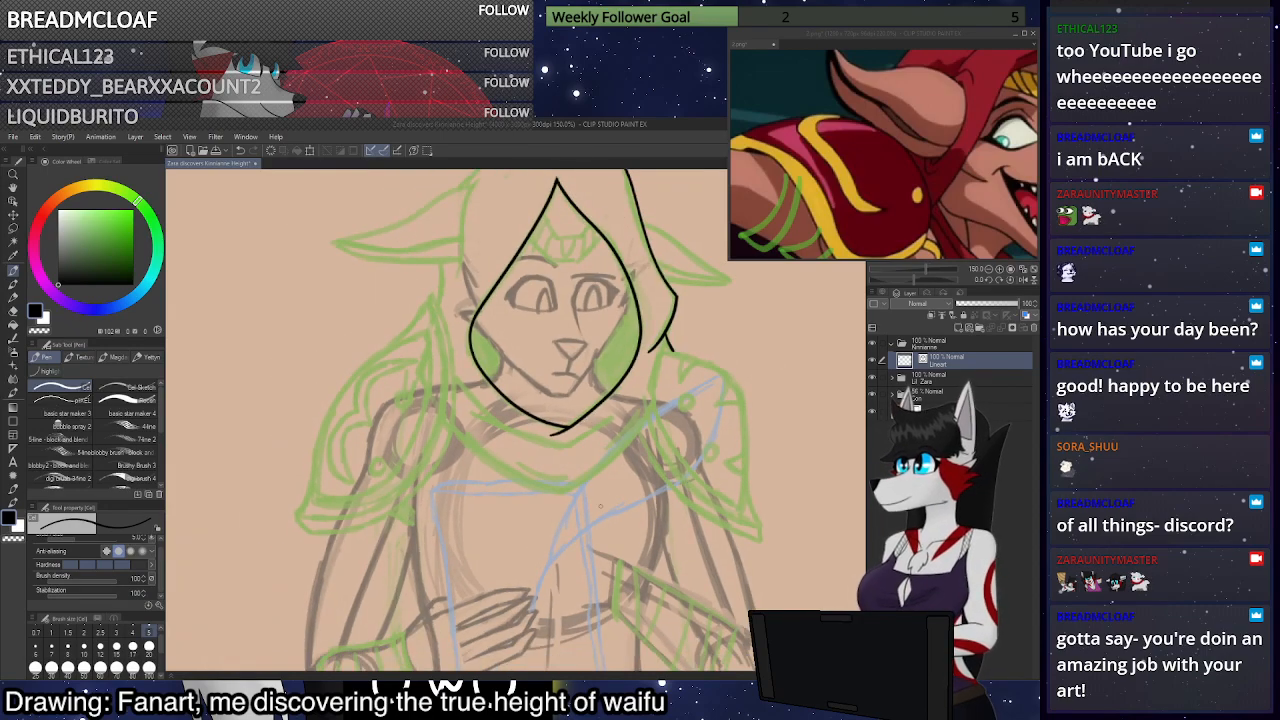
{"action": "scroll", "coordinate": [735, 510], "scroll_direction": "up", "scroll_amount": 4}
{"action": "scroll", "coordinate": [620, 491], "scroll_direction": "up", "scroll_amount": 2}
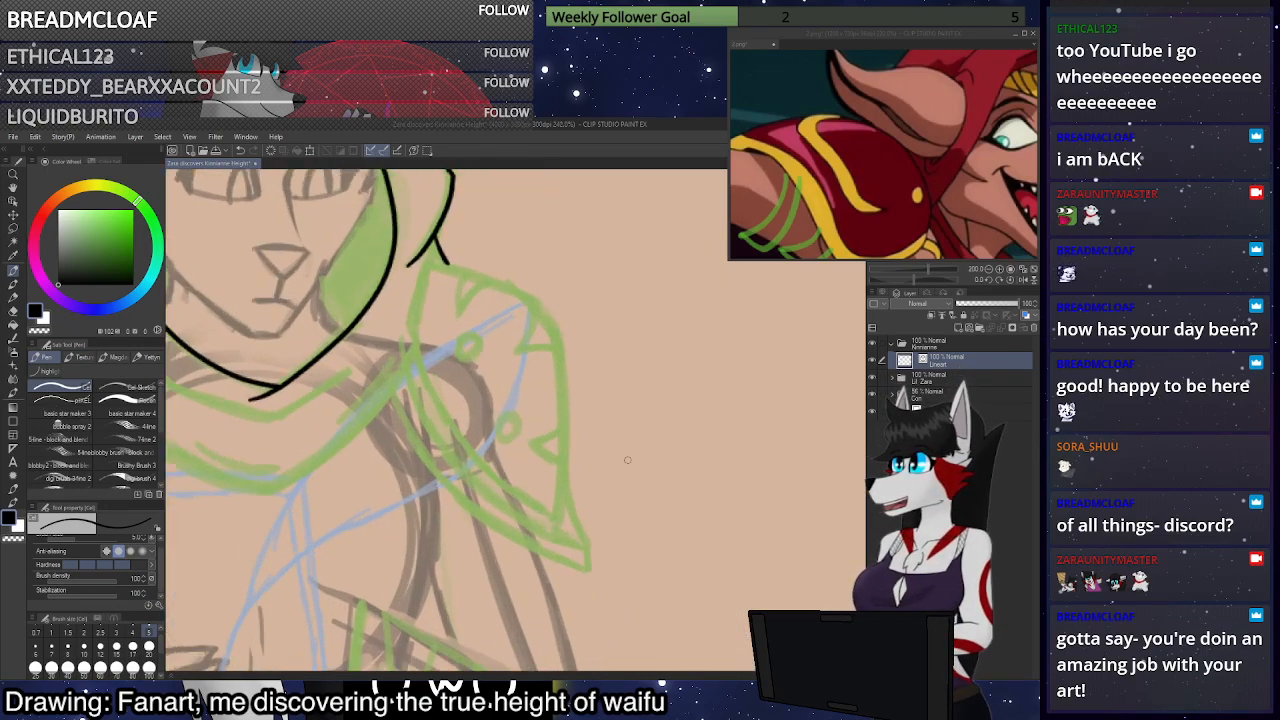
{"action": "scroll", "coordinate": [500, 247], "scroll_direction": "down", "scroll_amount": 5}
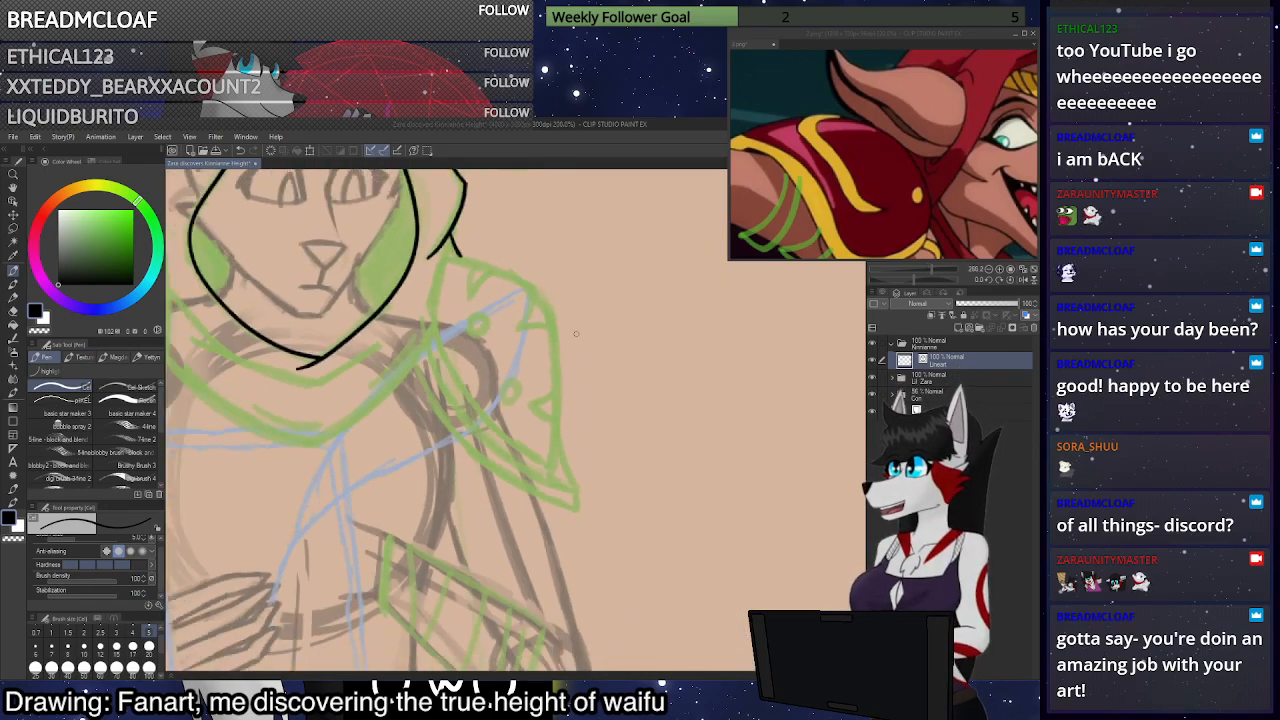
{"action": "scroll", "coordinate": [677, 384], "scroll_direction": "up", "scroll_amount": 2}
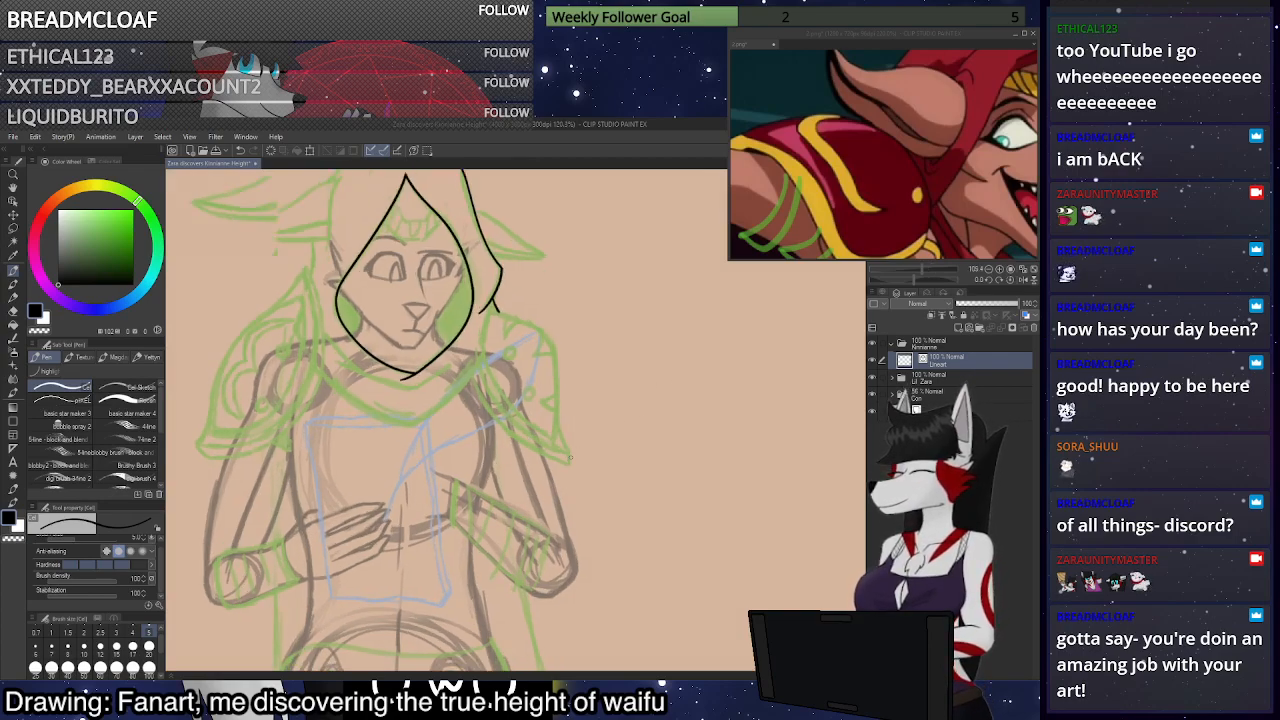
{"action": "scroll", "coordinate": [597, 450], "scroll_direction": "down", "scroll_amount": 1}
{"action": "scroll", "coordinate": [592, 441], "scroll_direction": "up", "scroll_amount": 2}
{"action": "scroll", "coordinate": [592, 438], "scroll_direction": "down", "scroll_amount": 2}
{"action": "scroll", "coordinate": [573, 370], "scroll_direction": "up", "scroll_amount": 2}
{"action": "mouse_move", "coordinate": [431, 263]}
{"action": "left_mouse_down"}
{"action": "mouse_move", "coordinate": [418, 341]}
{"action": "mouse_move", "coordinate": [435, 385]}
{"action": "mouse_move", "coordinate": [460, 425]}
{"action": "mouse_move", "coordinate": [535, 478]}
{"action": "left_mouse_up"}
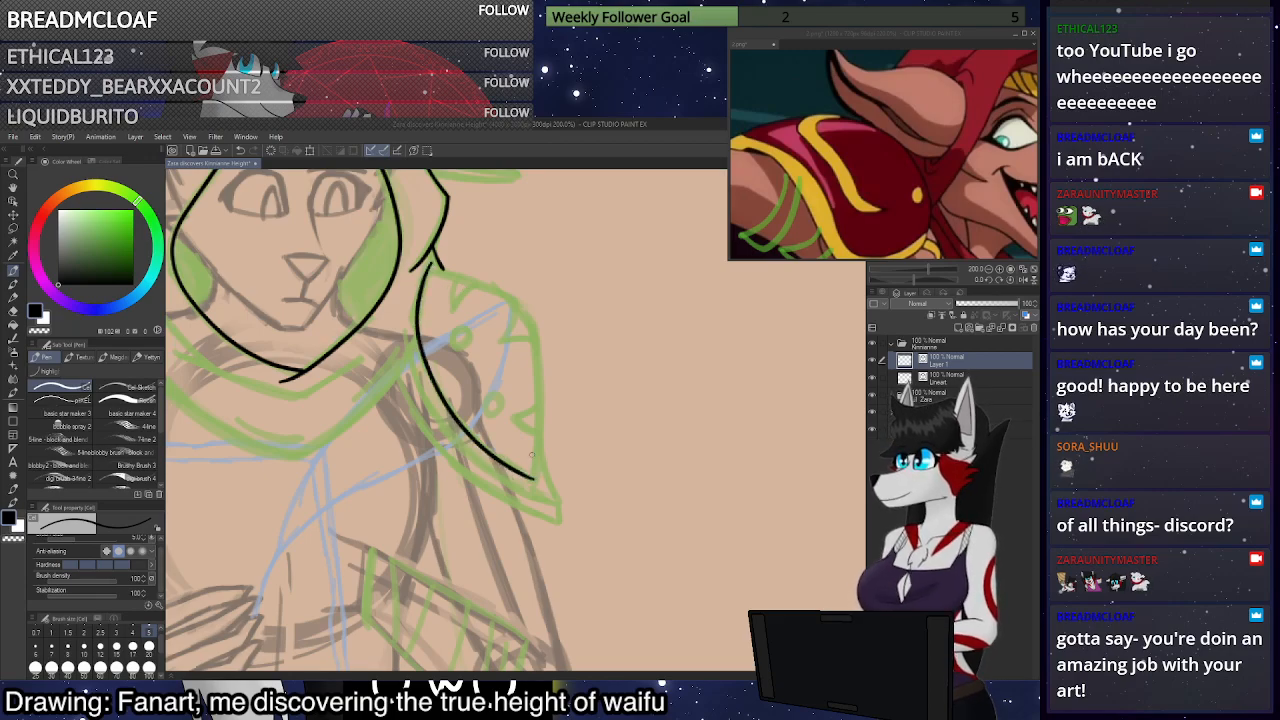
{"action": "key", "text": "ctrl+z"}
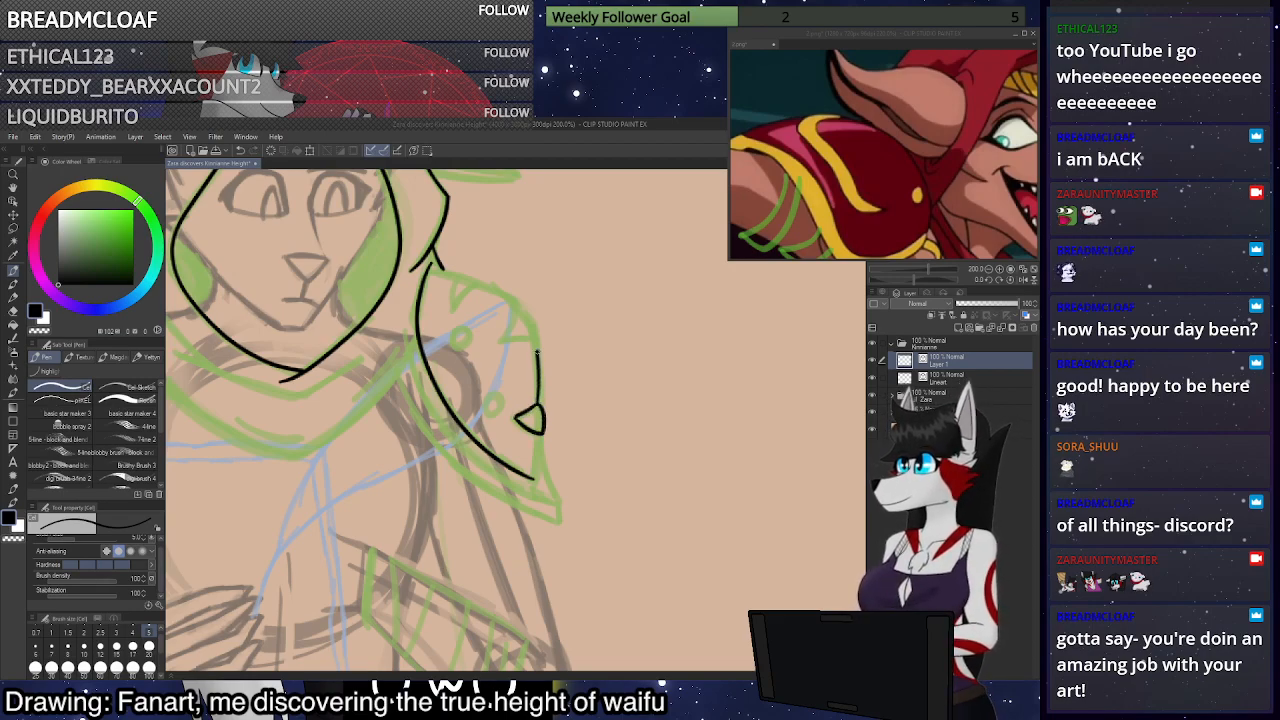
{"action": "key", "text": "ctrl+z"}
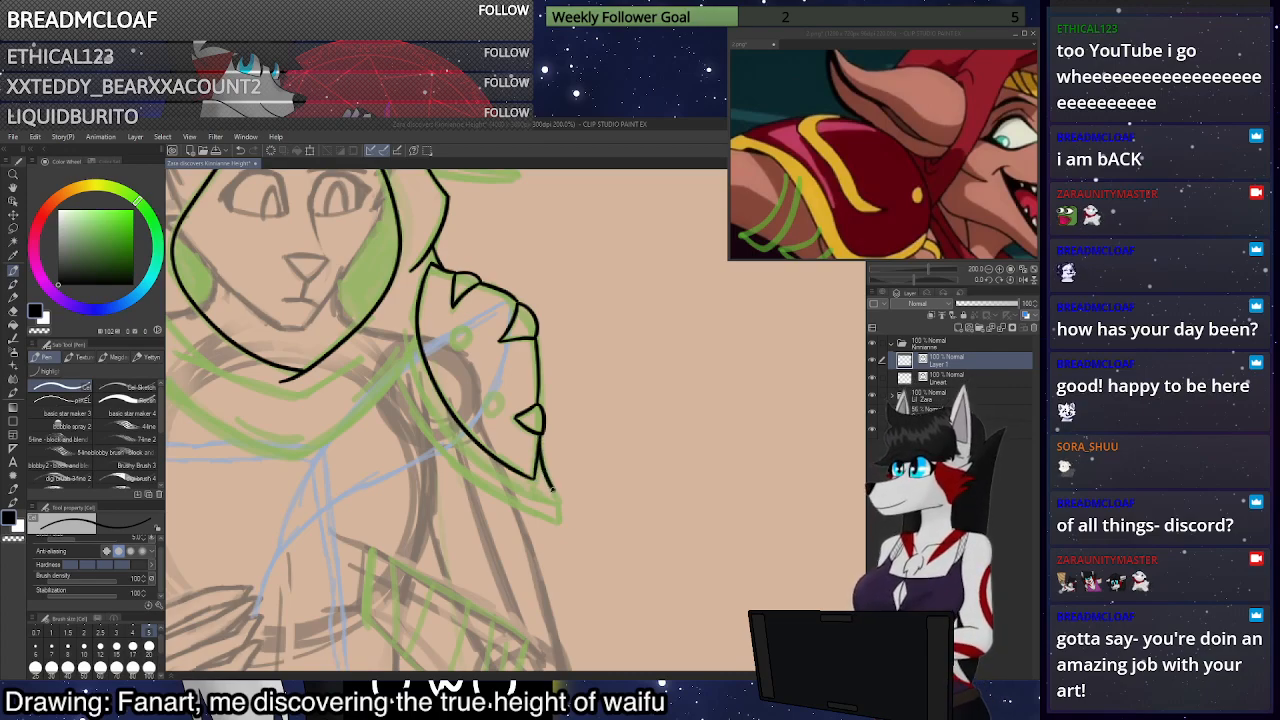
Ink the pointed double rim along the shoulder armour's inner side and two small round studs on its plate
{"action": "mouse_move", "coordinate": [558, 518]}
{"action": "left_mouse_down"}
{"action": "mouse_move", "coordinate": [469, 470]}
{"action": "mouse_move", "coordinate": [408, 404]}
{"action": "mouse_move", "coordinate": [396, 322]}
{"action": "mouse_move", "coordinate": [434, 226]}
{"action": "left_mouse_up"}
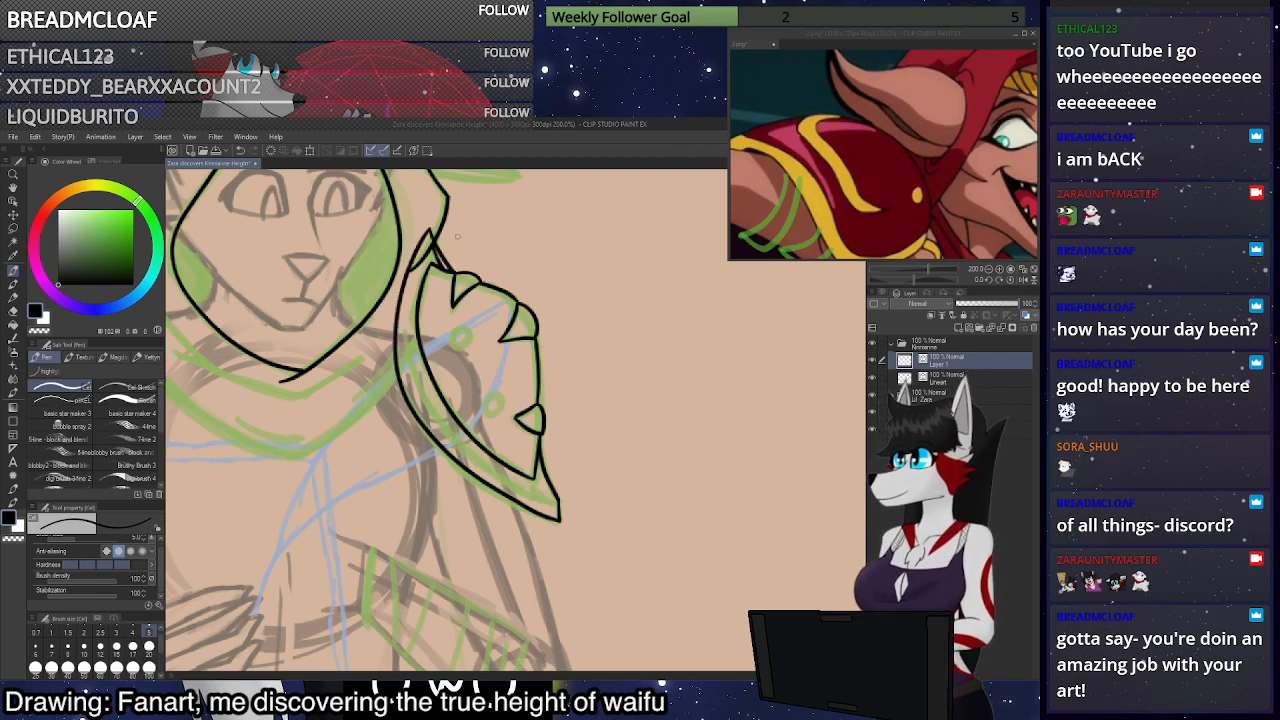
{"action": "left_click_drag", "start_coordinate": [505, 476], "coordinate": [413, 384]}
{"action": "left_click_drag", "start_coordinate": [408, 338], "coordinate": [418, 268]}
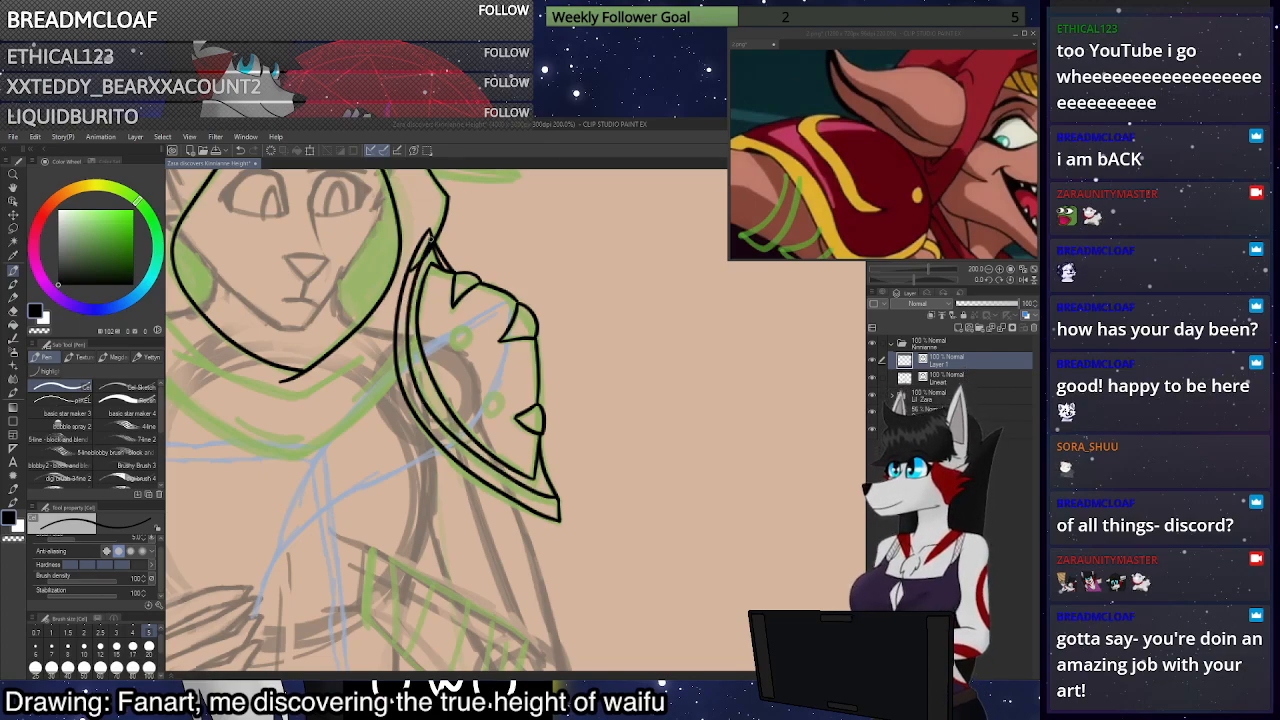
{"action": "scroll", "coordinate": [455, 208], "scroll_direction": "down", "scroll_amount": 3}
{"action": "scroll", "coordinate": [480, 256], "scroll_direction": "up", "scroll_amount": 3}
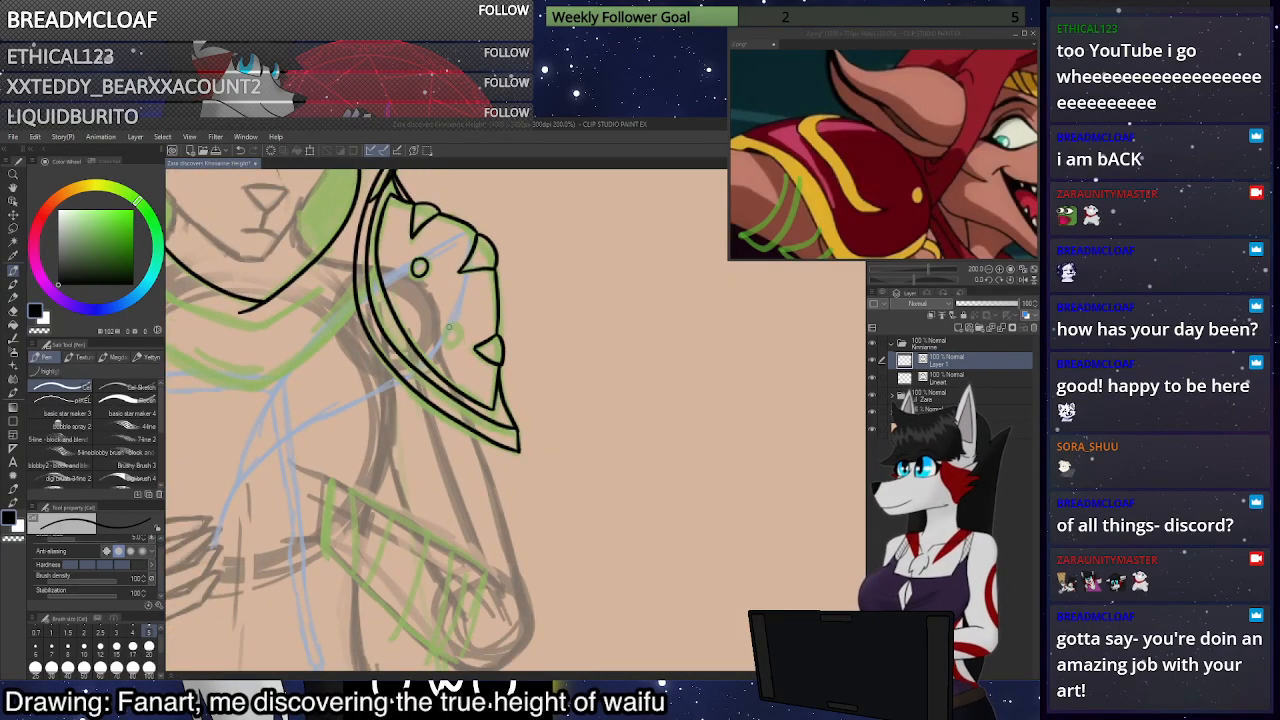
{"action": "scroll", "coordinate": [483, 314], "scroll_direction": "down", "scroll_amount": 4}
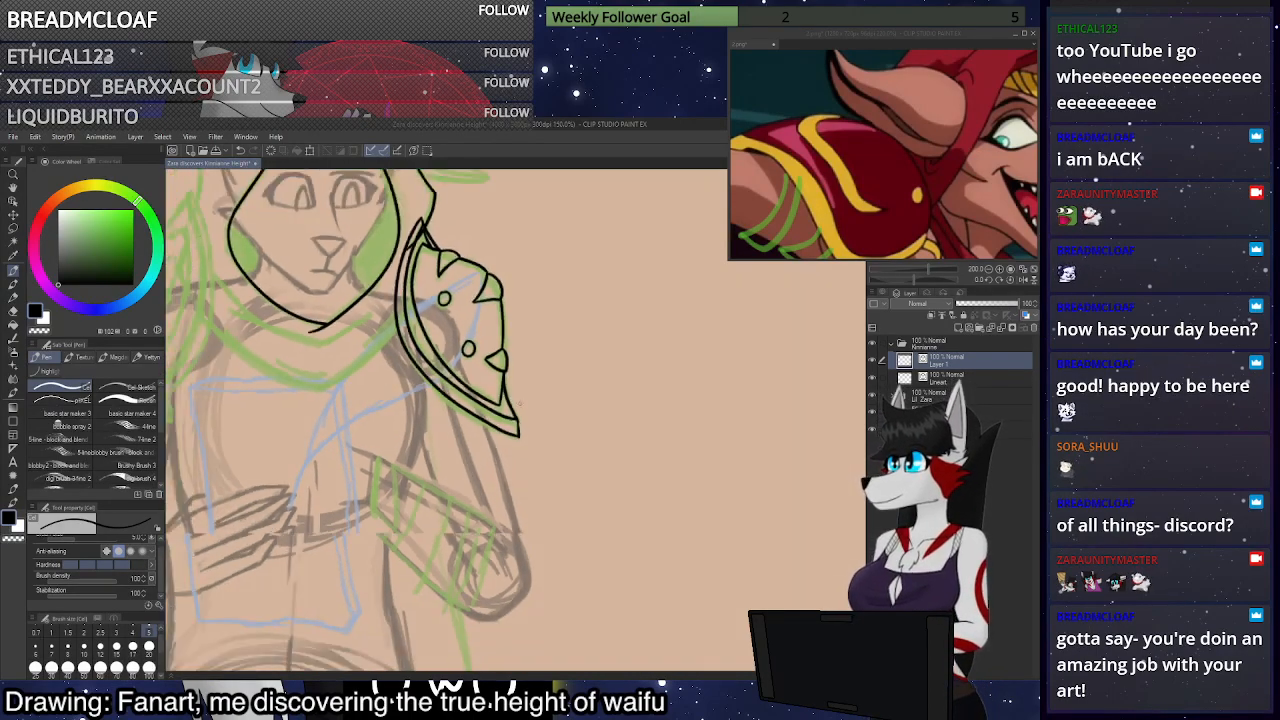
Reposition the right-hand shoulder armour against the hood and rotate it slightly clockwise
{"action": "key", "text": "ctrl+t"}
{"action": "left_click_drag", "start_coordinate": [502, 357], "coordinate": [513, 350]}
{"action": "mouse_move", "coordinate": [575, 300]}
{"action": "left_mouse_down"}
{"action": "mouse_move", "coordinate": [579, 316]}
{"action": "mouse_move", "coordinate": [498, 347]}
{"action": "mouse_move", "coordinate": [564, 313]}
{"action": "left_mouse_up"}
{"action": "left_click_drag", "start_coordinate": [513, 346], "coordinate": [506, 342]}
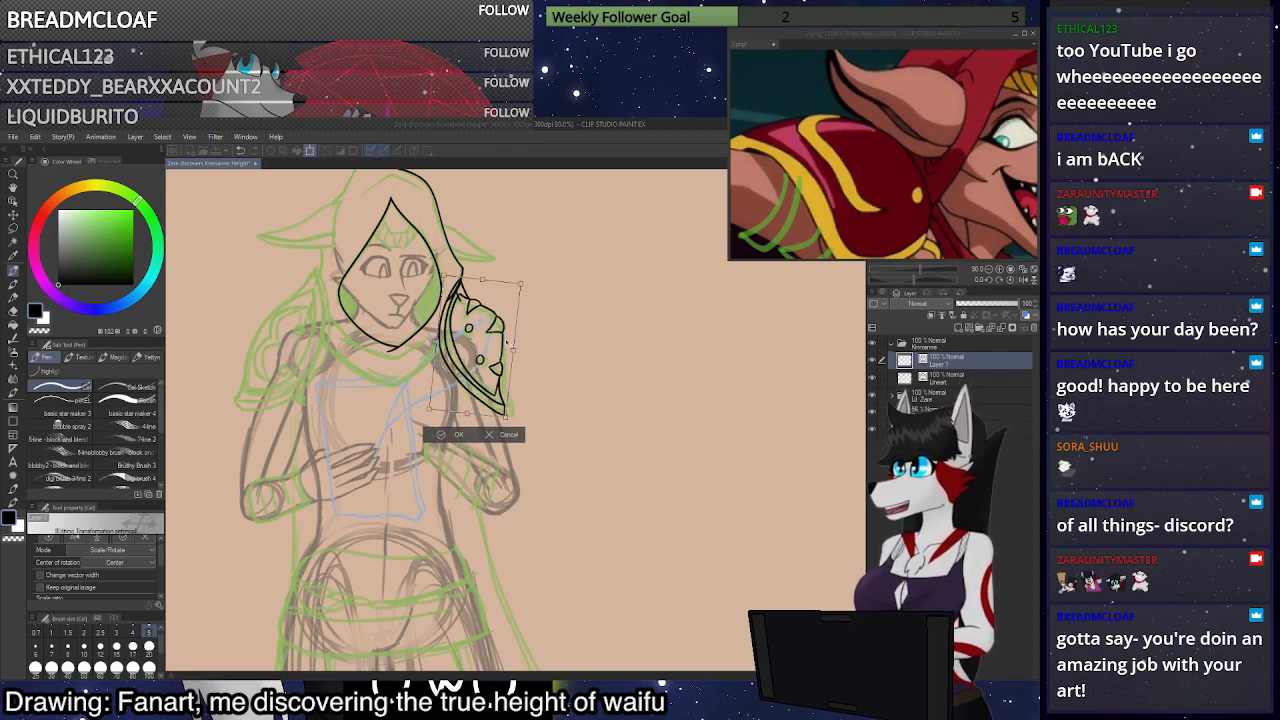
{"action": "scroll", "coordinate": [508, 341], "scroll_direction": "down", "scroll_amount": 3}
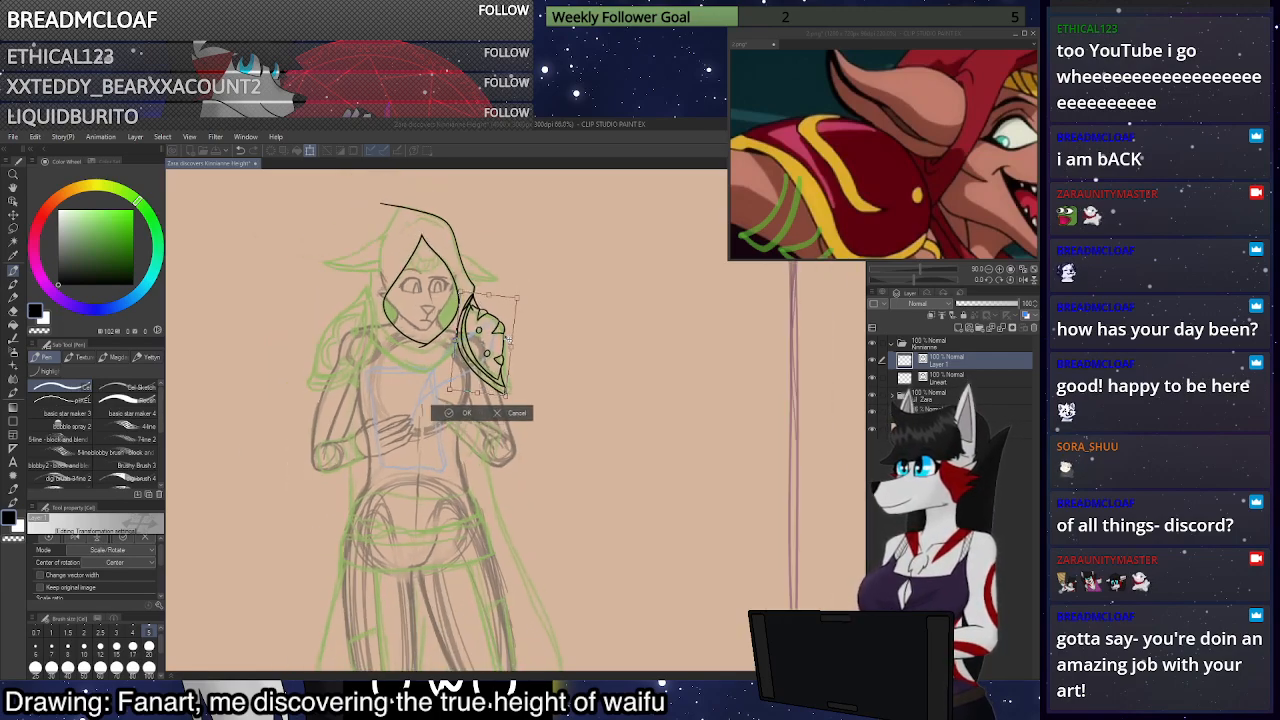
{"action": "scroll", "coordinate": [508, 341], "scroll_direction": "up", "scroll_amount": 4}
{"action": "scroll", "coordinate": [395, 205], "scroll_direction": "up", "scroll_amount": 2}
{"action": "scroll", "coordinate": [393, 204], "scroll_direction": "up", "scroll_amount": 1}
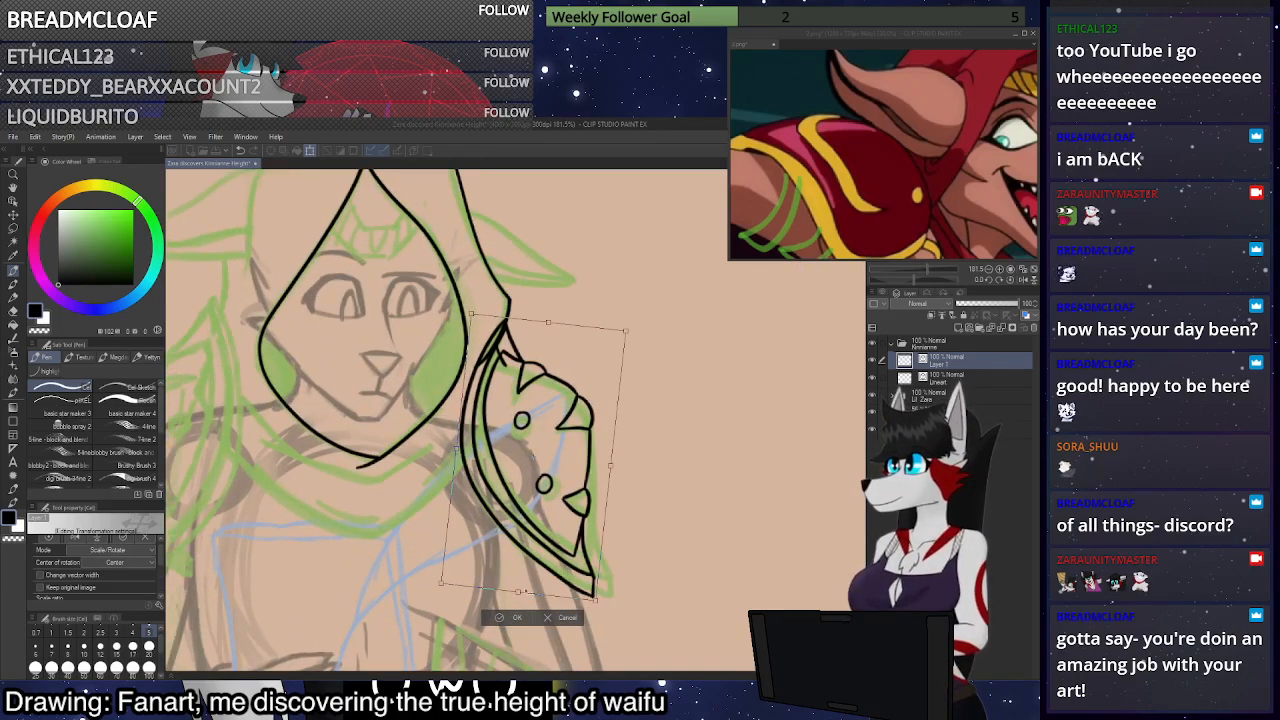
{"action": "left_click", "coordinate": [516, 619]}
{"action": "scroll", "coordinate": [560, 480], "scroll_direction": "down", "scroll_amount": 2}
{"action": "scroll", "coordinate": [600, 428], "scroll_direction": "up", "scroll_amount": 2}
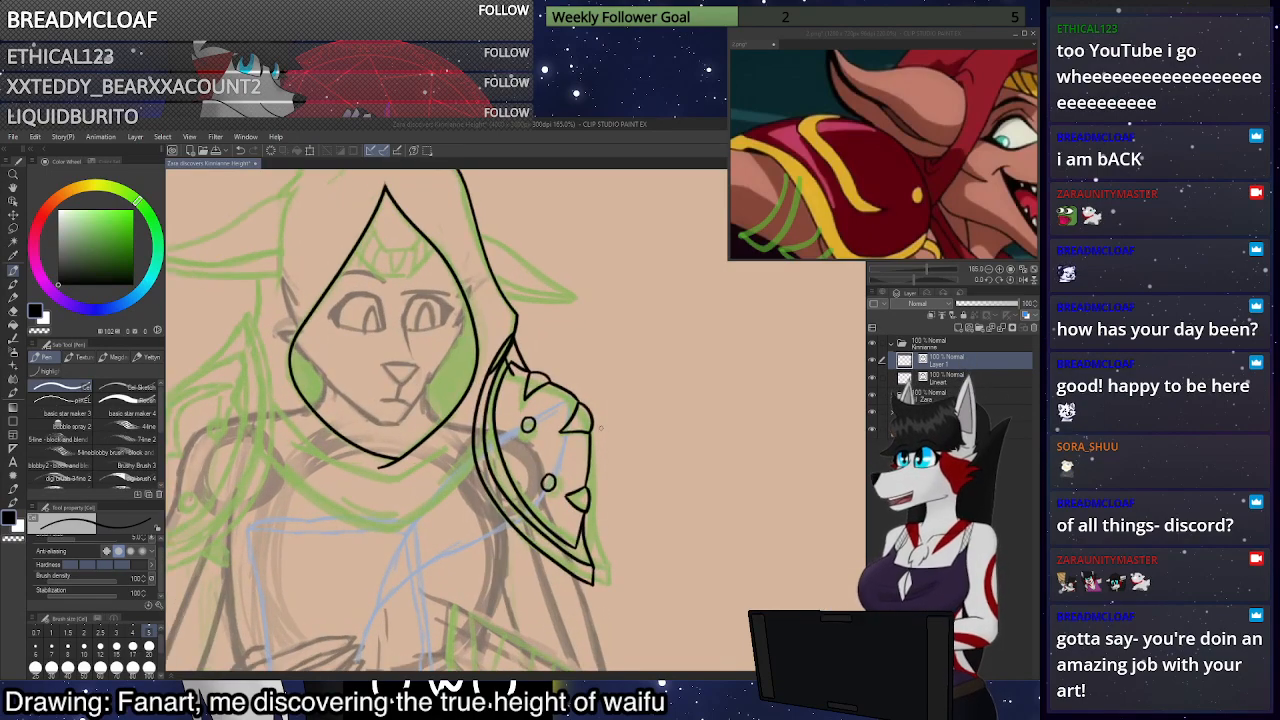
Shift the shoulder armour slightly outward and tilt it a little further clockwise so its tip clears the hood's lower edge
{"action": "key", "text": "ctrl+t"}
{"action": "left_click_drag", "start_coordinate": [545, 455], "coordinate": [555, 451]}
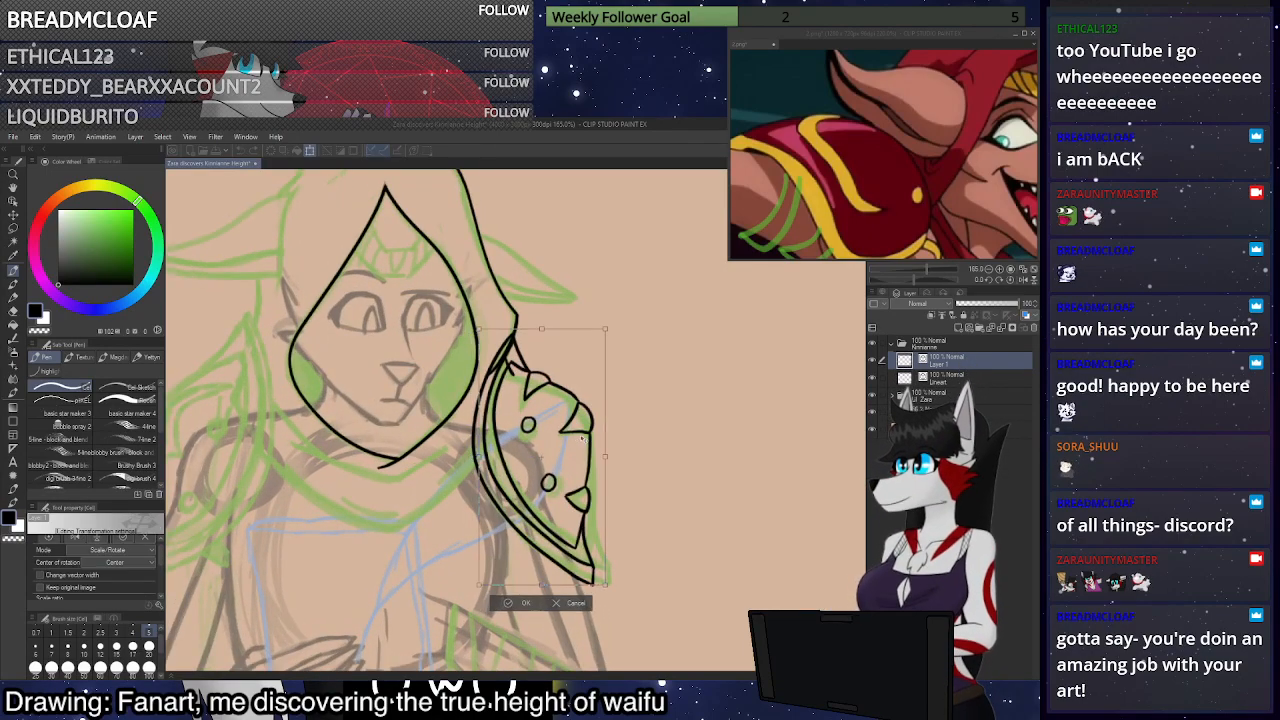
{"action": "left_click_drag", "start_coordinate": [692, 400], "coordinate": [681, 423]}
{"action": "left_click_drag", "start_coordinate": [599, 420], "coordinate": [597, 419]}
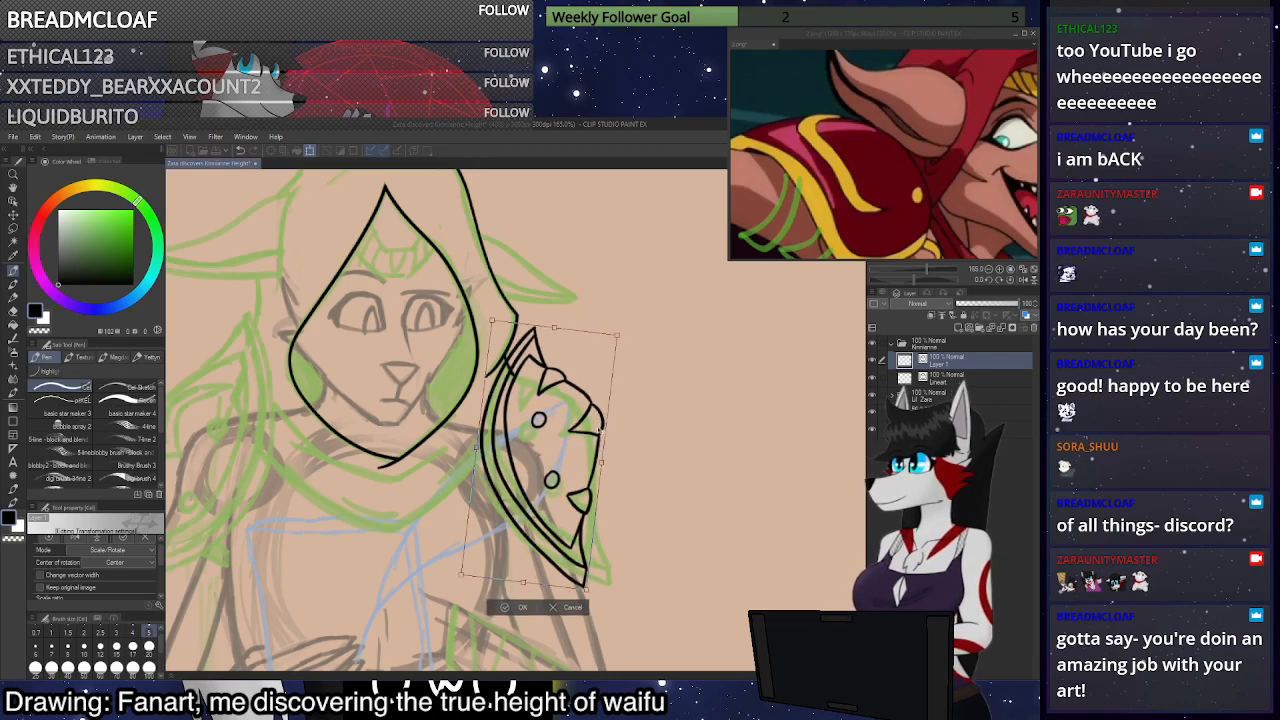
{"action": "left_click", "coordinate": [508, 609]}
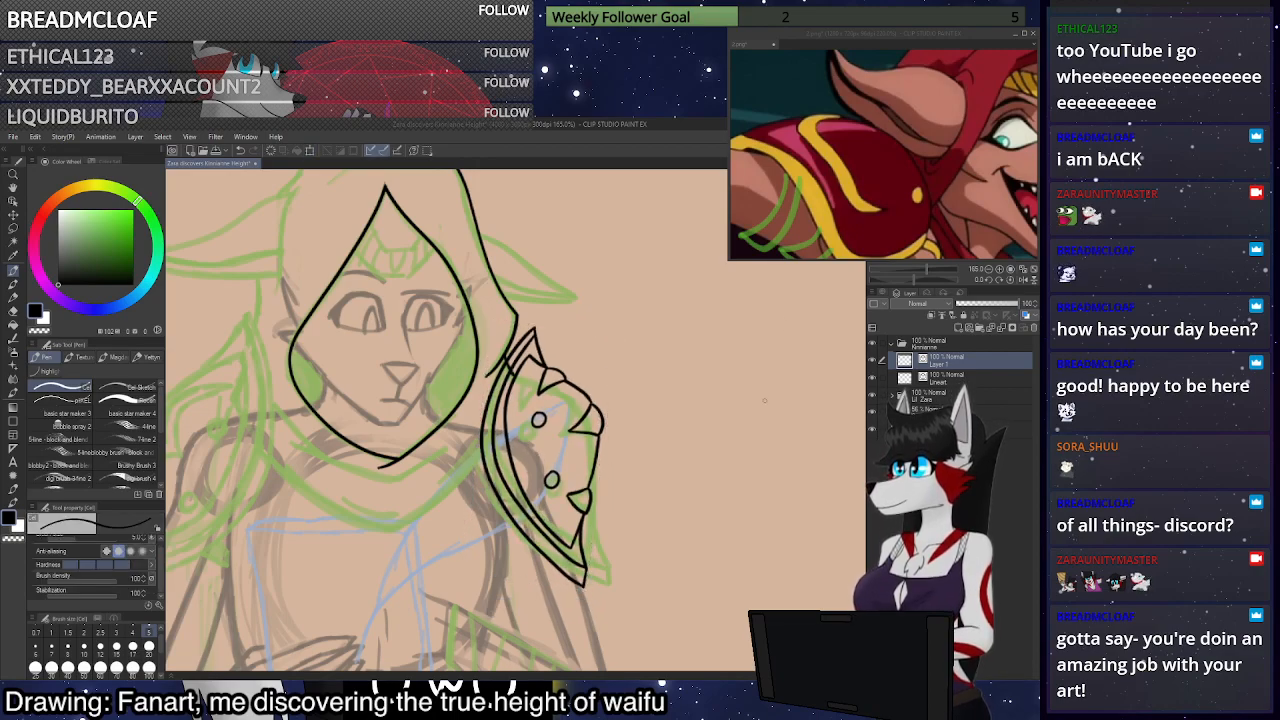
Ink the V-shaped lower edge of the hood's collar across the chest on the Lineart layer
{"action": "left_click", "coordinate": [976, 381]}
{"action": "scroll", "coordinate": [568, 355], "scroll_direction": "down", "scroll_amount": 5}
{"action": "scroll", "coordinate": [400, 392], "scroll_direction": "up", "scroll_amount": 4}
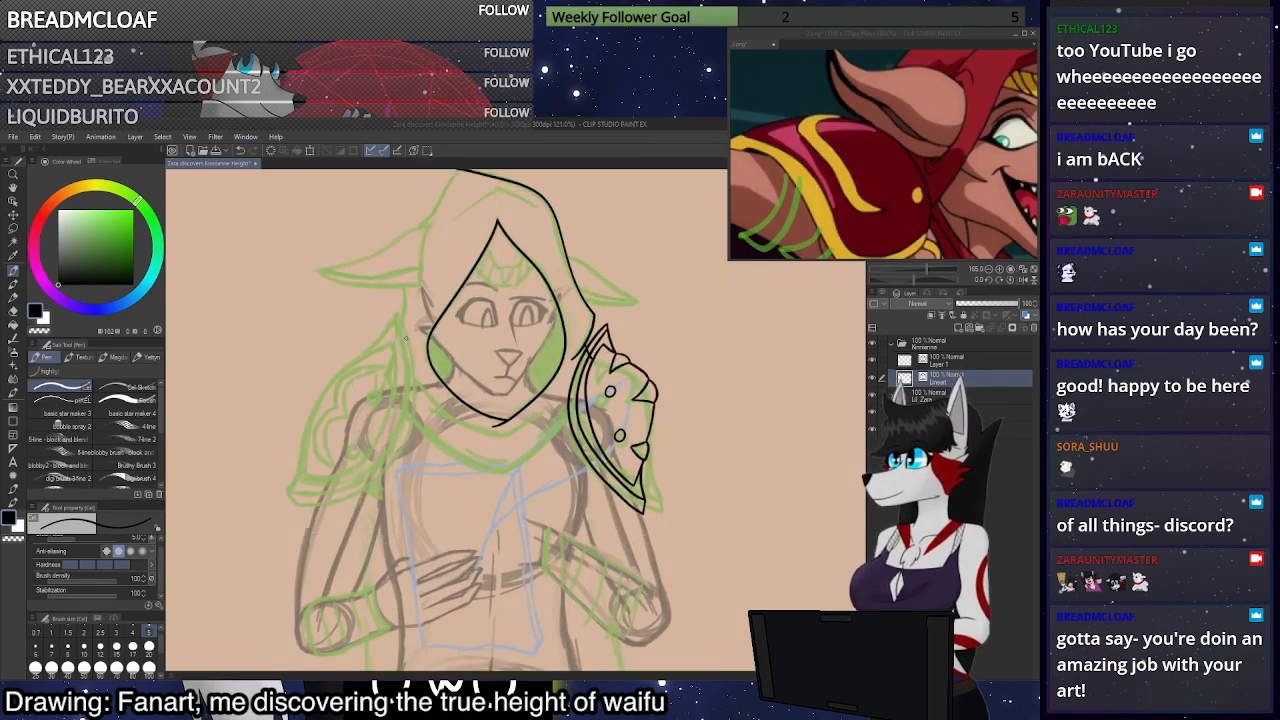
{"action": "scroll", "coordinate": [570, 437], "scroll_direction": "up", "scroll_amount": 2}
{"action": "mouse_move", "coordinate": [575, 432]}
{"action": "left_mouse_down"}
{"action": "mouse_move", "coordinate": [476, 509]}
{"action": "mouse_move", "coordinate": [411, 488]}
{"action": "mouse_move", "coordinate": [329, 432]}
{"action": "mouse_move", "coordinate": [462, 513]}
{"action": "mouse_move", "coordinate": [481, 513]}
{"action": "mouse_move", "coordinate": [594, 427]}
{"action": "left_mouse_up"}
{"action": "key", "text": "ctrl+z"}
Try to trim the collar line beside the right-hand shoulder armour with the vector eraser
{"action": "key", "text": "e"}
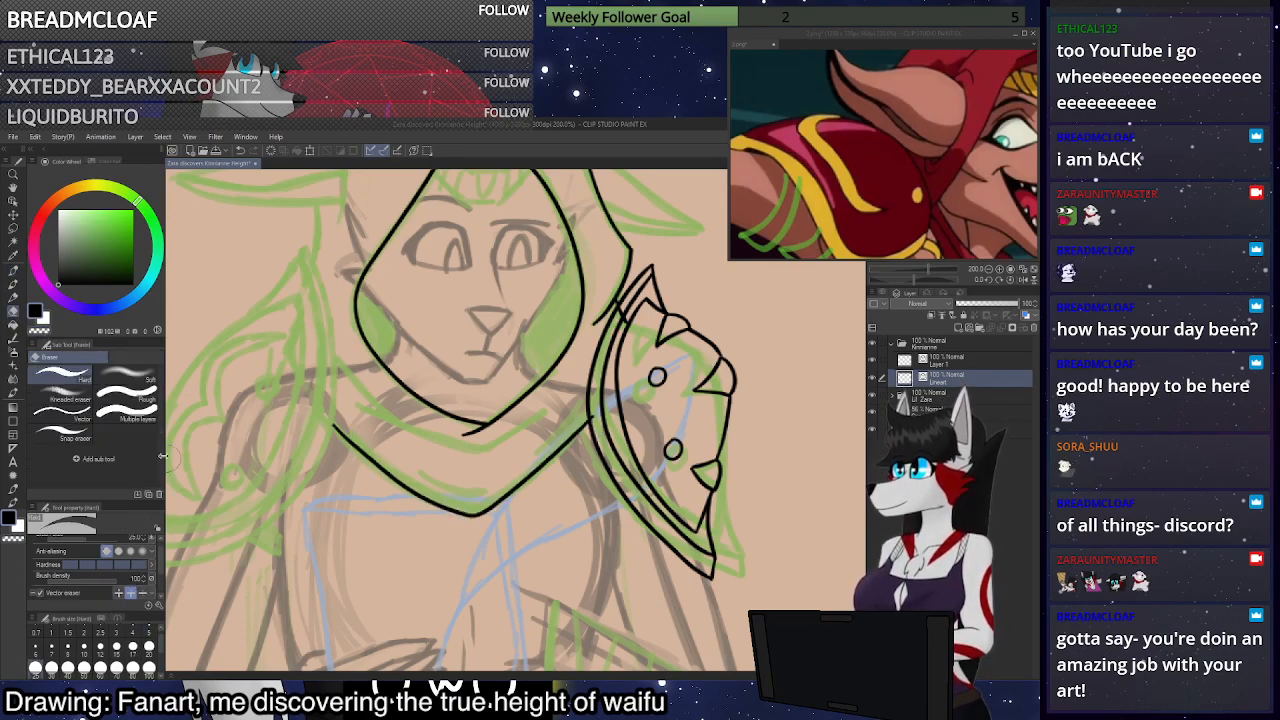
{"action": "scroll", "coordinate": [160, 565], "scroll_direction": "down", "scroll_amount": 3}
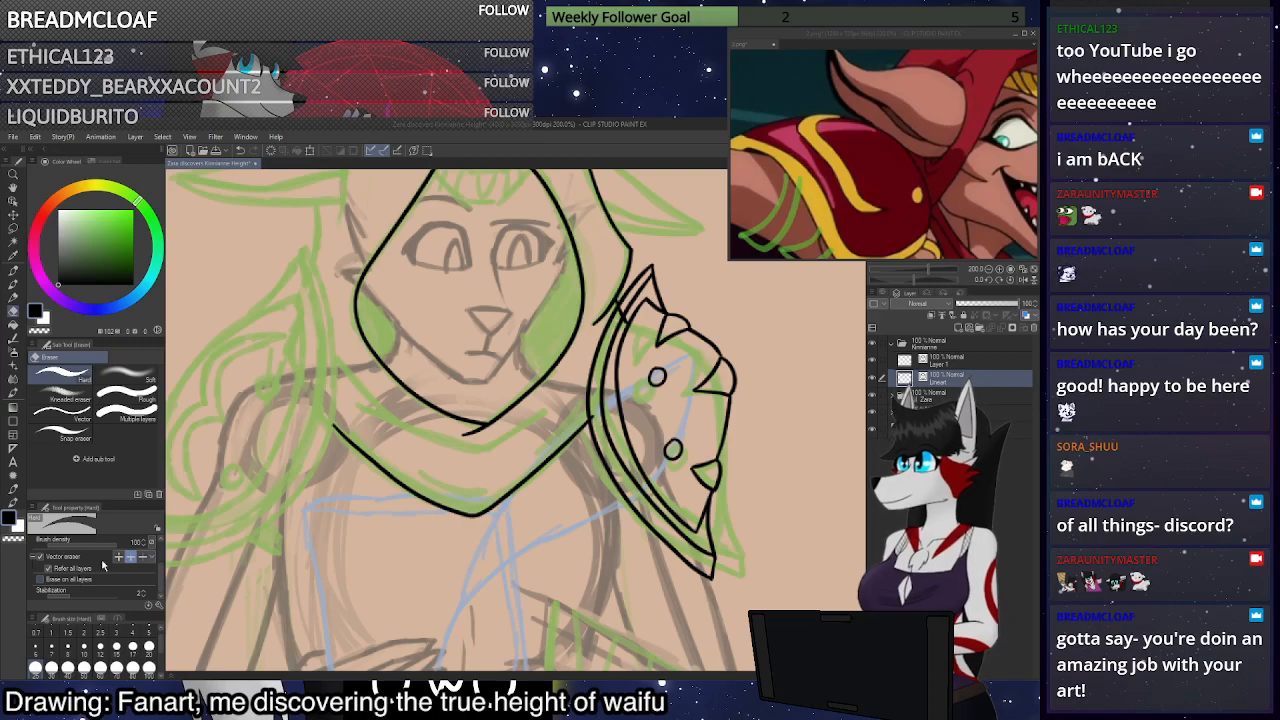
{"action": "left_click_drag", "start_coordinate": [597, 416], "coordinate": [615, 416]}
{"action": "key", "text": "ctrl+z"}
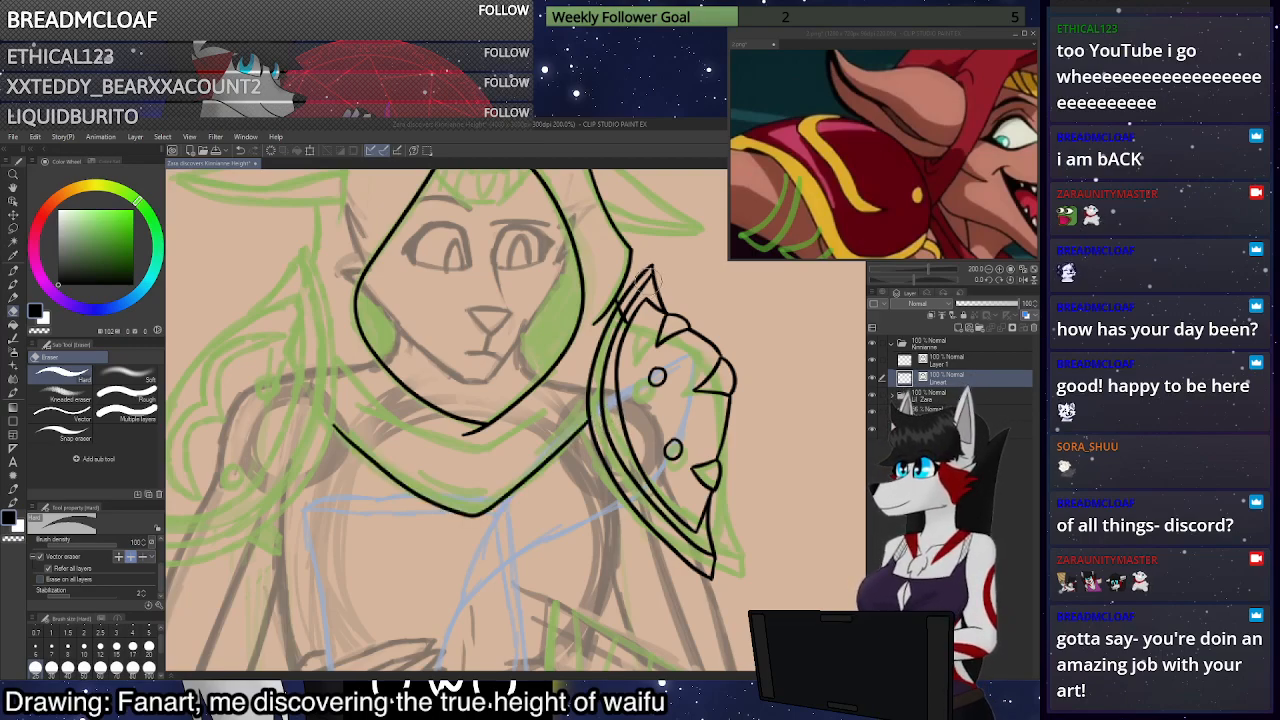
Ink the collar's V-shaped upper fold under the chin and the slanted line running up from its left-hand end
{"action": "scroll", "coordinate": [642, 303], "scroll_direction": "down", "scroll_amount": 5}
{"action": "scroll", "coordinate": [640, 318], "scroll_direction": "down", "scroll_amount": 3}
{"action": "scroll", "coordinate": [640, 318], "scroll_direction": "down", "scroll_amount": 3}
{"action": "scroll", "coordinate": [598, 322], "scroll_direction": "up", "scroll_amount": 6}
{"action": "key", "text": "p"}
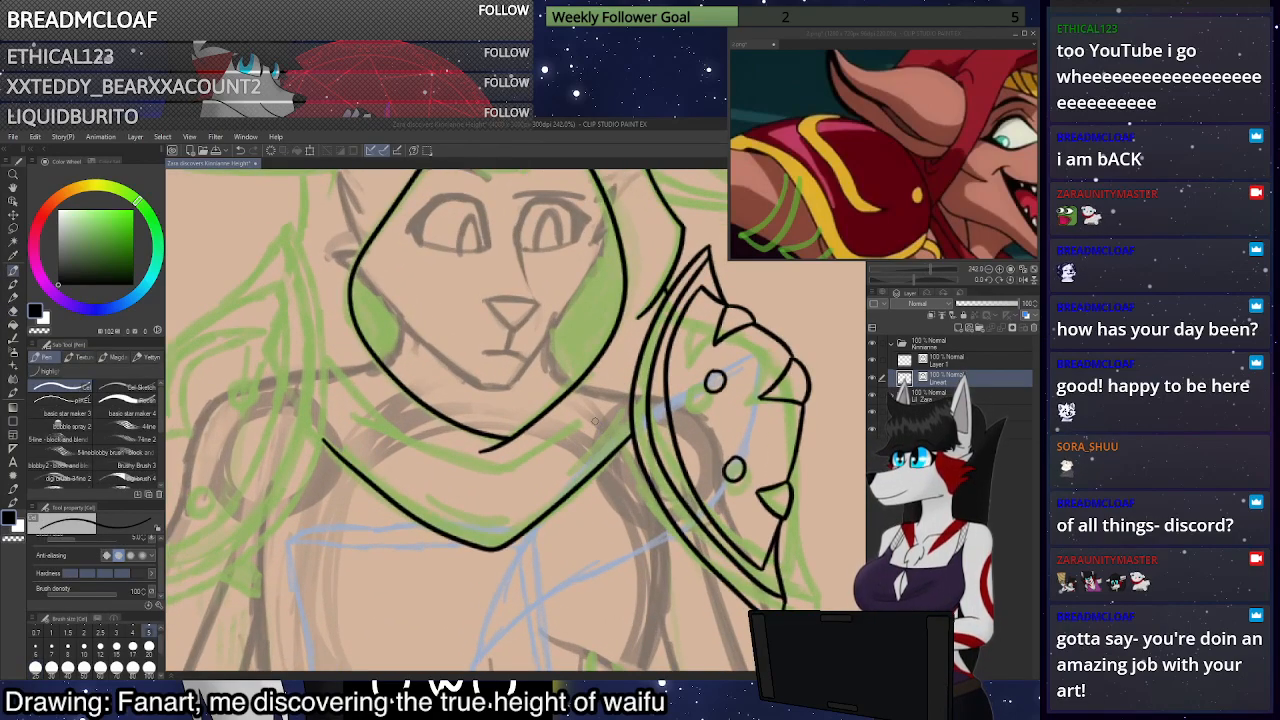
{"action": "mouse_move", "coordinate": [354, 417]}
{"action": "left_mouse_down"}
{"action": "mouse_move", "coordinate": [472, 468]}
{"action": "mouse_move", "coordinate": [502, 463]}
{"action": "mouse_move", "coordinate": [392, 436]}
{"action": "mouse_move", "coordinate": [506, 468]}
{"action": "mouse_move", "coordinate": [591, 421]}
{"action": "left_mouse_up"}
{"action": "key", "text": "ctrl+z"}
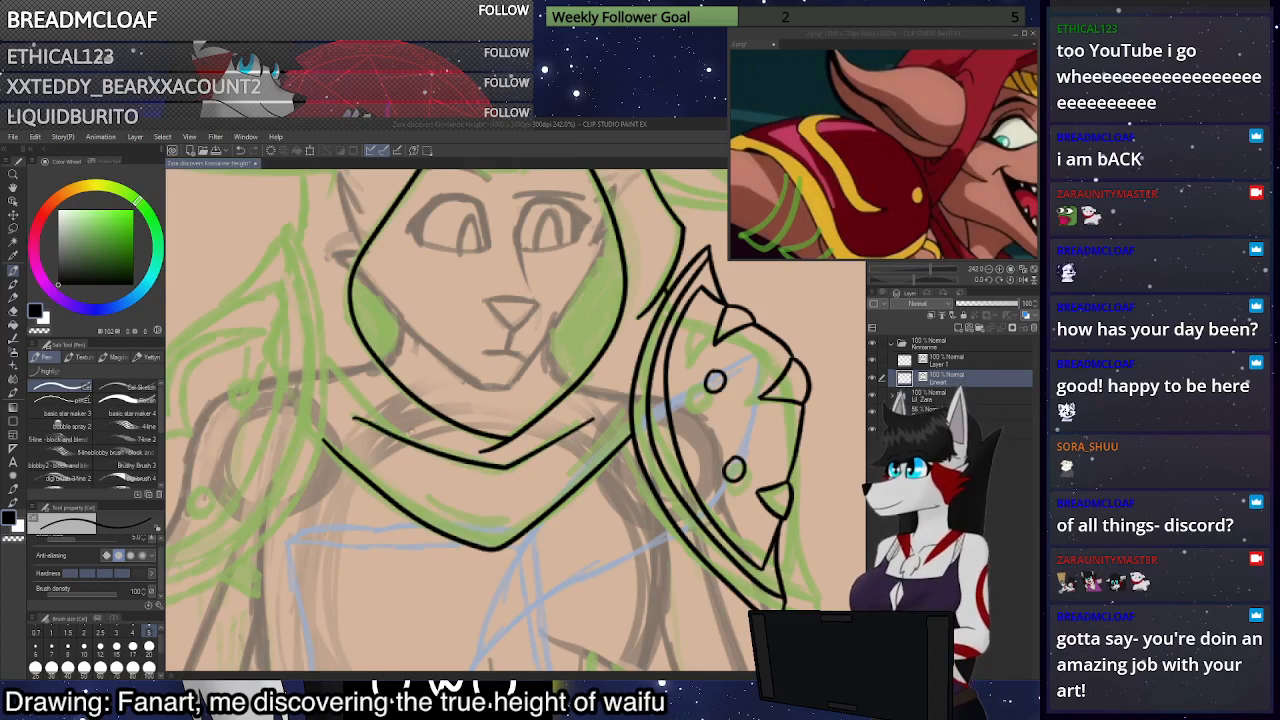
{"action": "left_click_drag", "start_coordinate": [403, 442], "coordinate": [336, 365]}
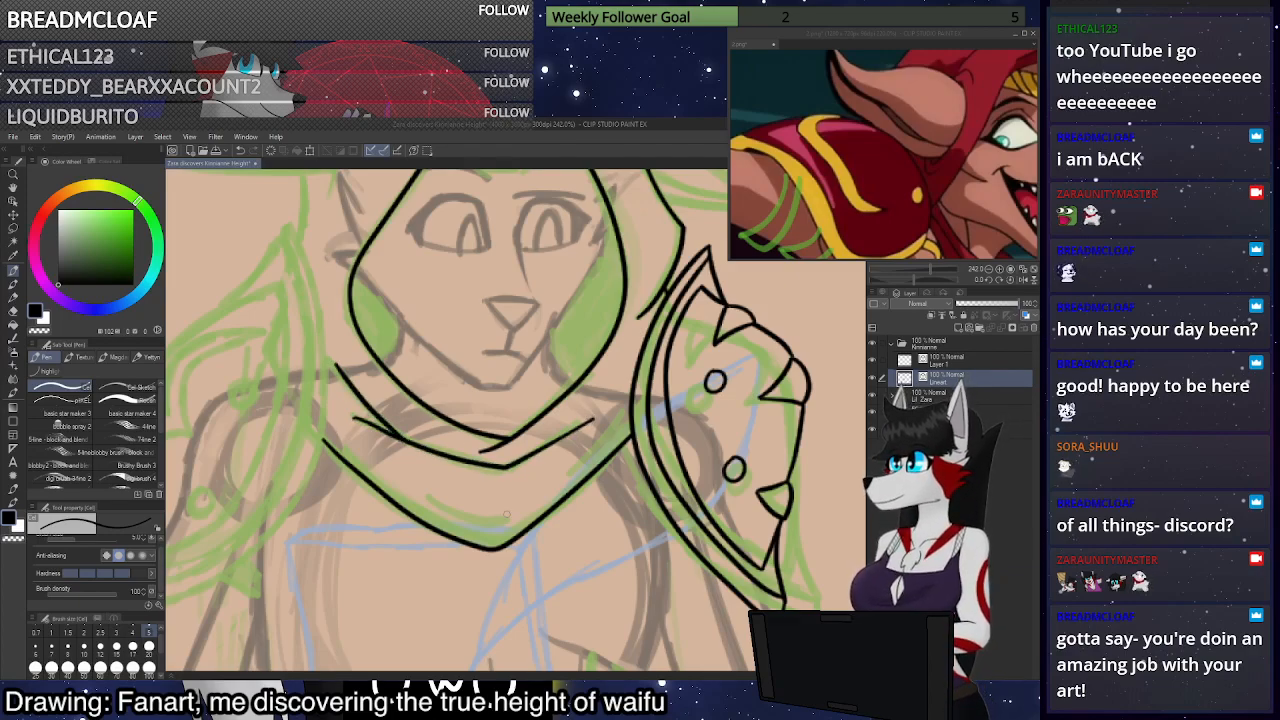
Ink short crease lines inside the collar's lower point and along its side next to the right-hand shoulder armour
{"action": "mouse_move", "coordinate": [425, 497]}
{"action": "left_mouse_down"}
{"action": "mouse_move", "coordinate": [509, 524]}
{"action": "mouse_move", "coordinate": [545, 492]}
{"action": "left_mouse_up"}
{"action": "key", "text": "ctrl+z"}
{"action": "left_click_drag", "start_coordinate": [486, 523], "coordinate": [548, 498]}
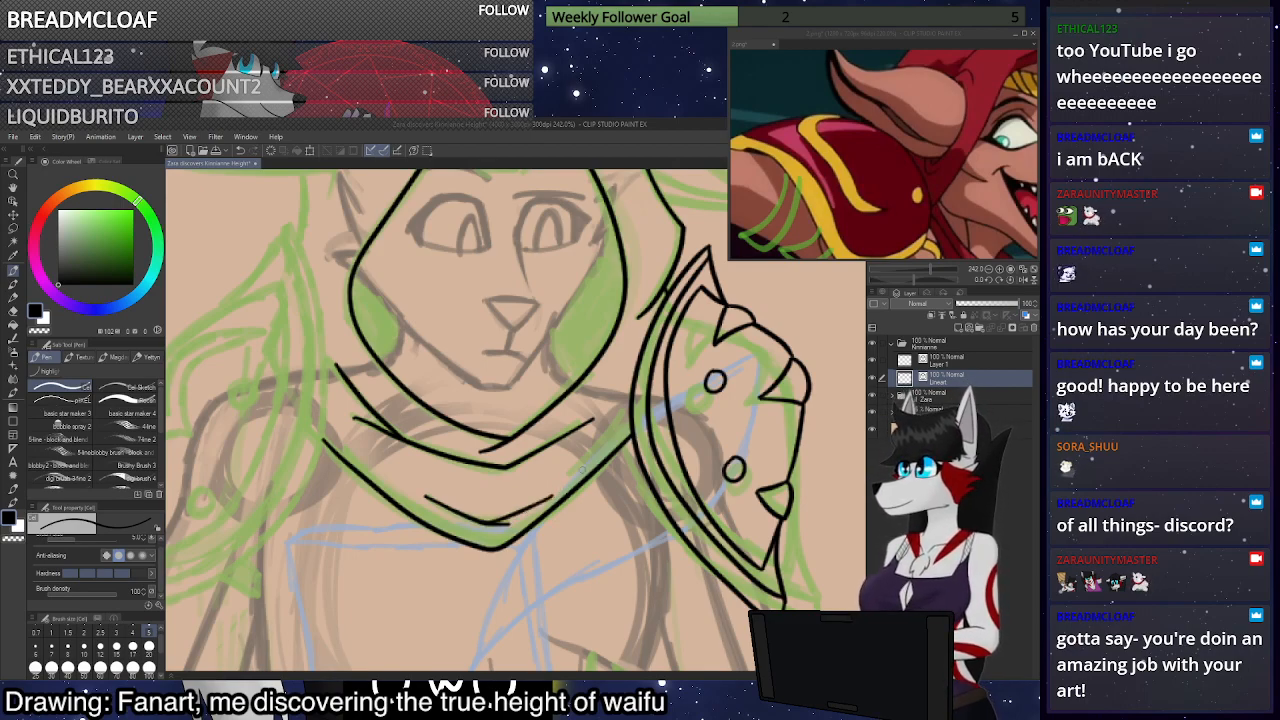
{"action": "left_click_drag", "start_coordinate": [625, 420], "coordinate": [561, 465]}
{"action": "key", "text": "ctrl+z"}
{"action": "key", "text": "ctrl+z"}
{"action": "key", "text": "ctrl+z"}
{"action": "scroll", "coordinate": [664, 409], "scroll_direction": "down", "scroll_amount": 4}
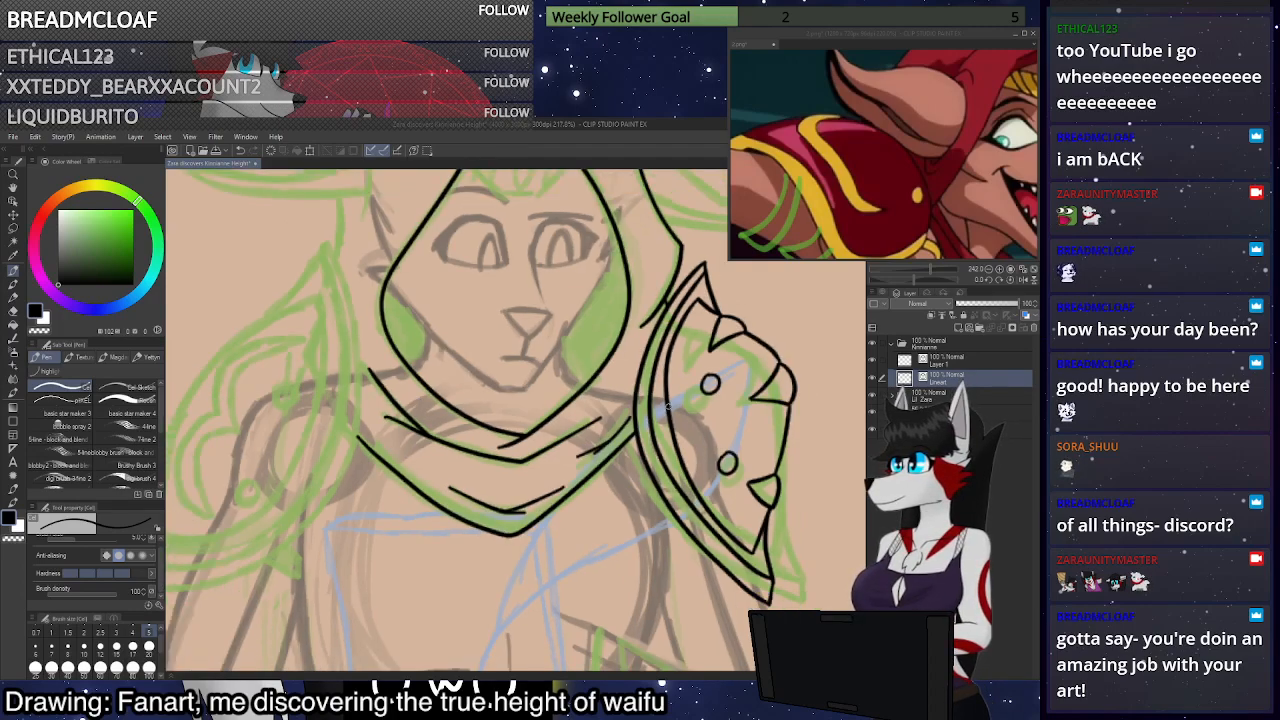
{"action": "scroll", "coordinate": [664, 409], "scroll_direction": "down", "scroll_amount": 4}
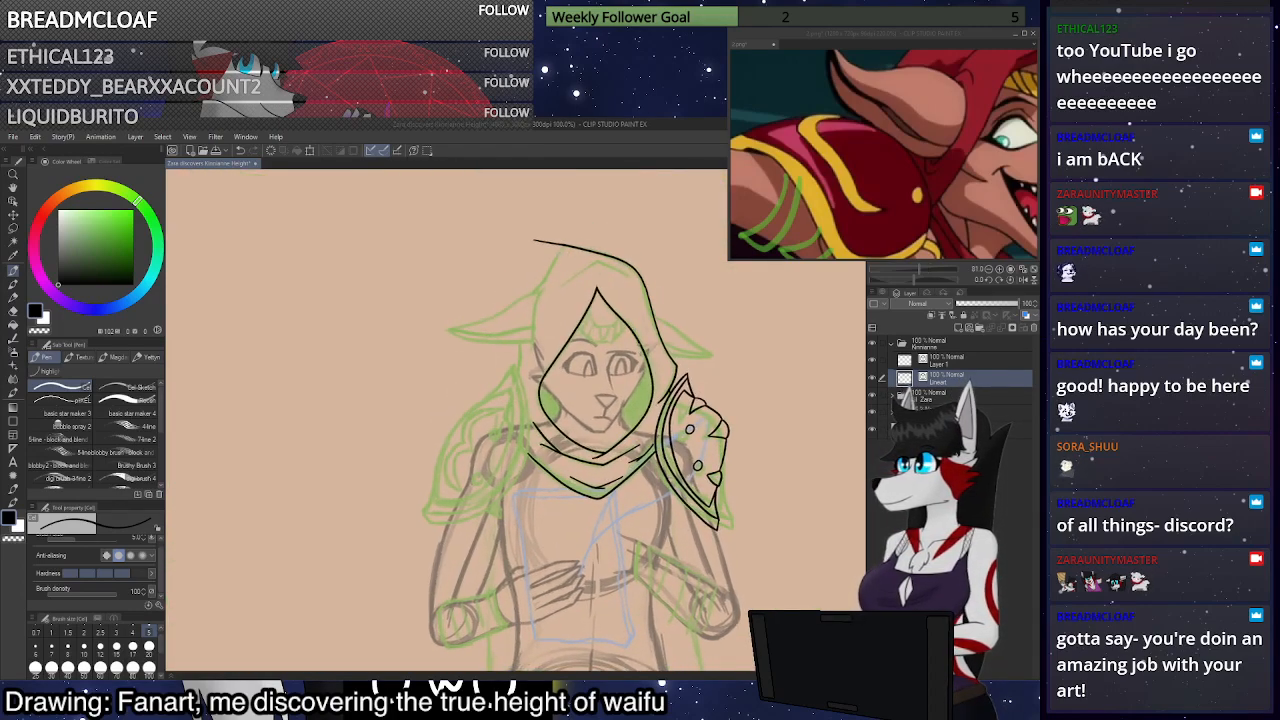
{"action": "scroll", "coordinate": [638, 419], "scroll_direction": "up", "scroll_amount": 3}
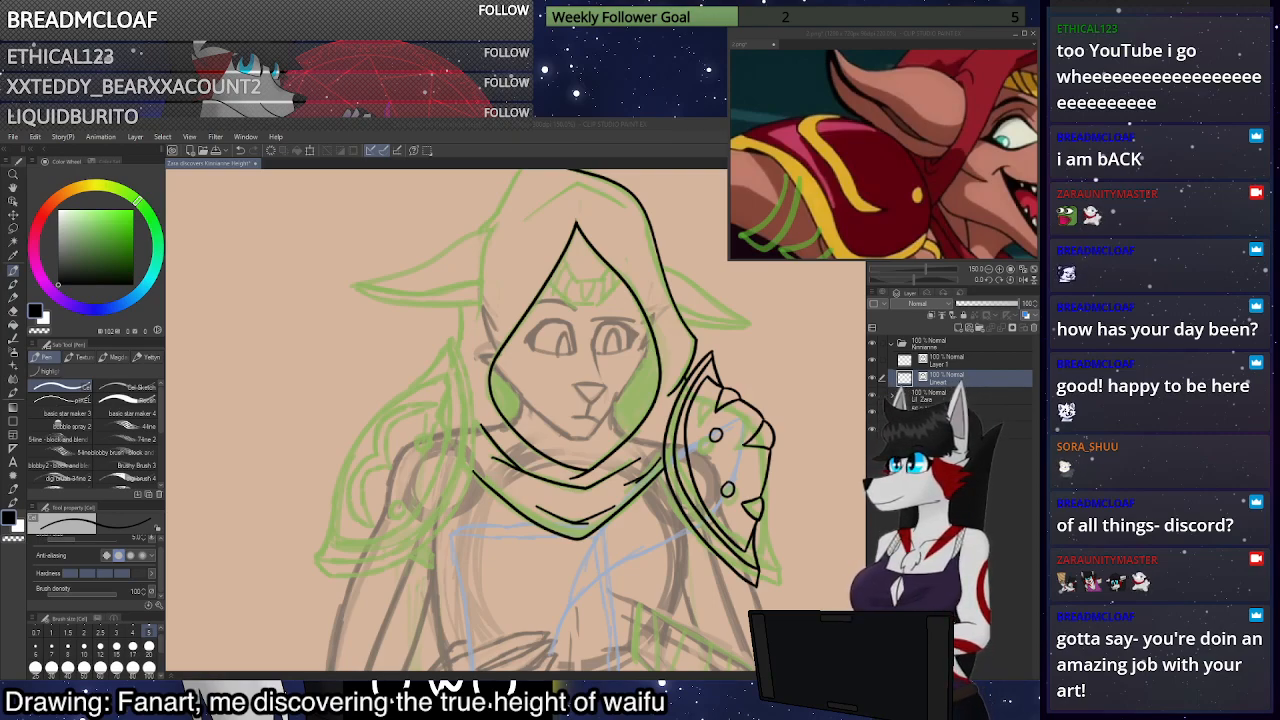
Ink the closed, pointed-oval inner plate of the shoulder pad that is still in green sketch, following the sketch lines
{"action": "scroll", "coordinate": [745, 450], "scroll_direction": "down", "scroll_amount": 3}
{"action": "scroll", "coordinate": [548, 498], "scroll_direction": "up", "scroll_amount": 3}
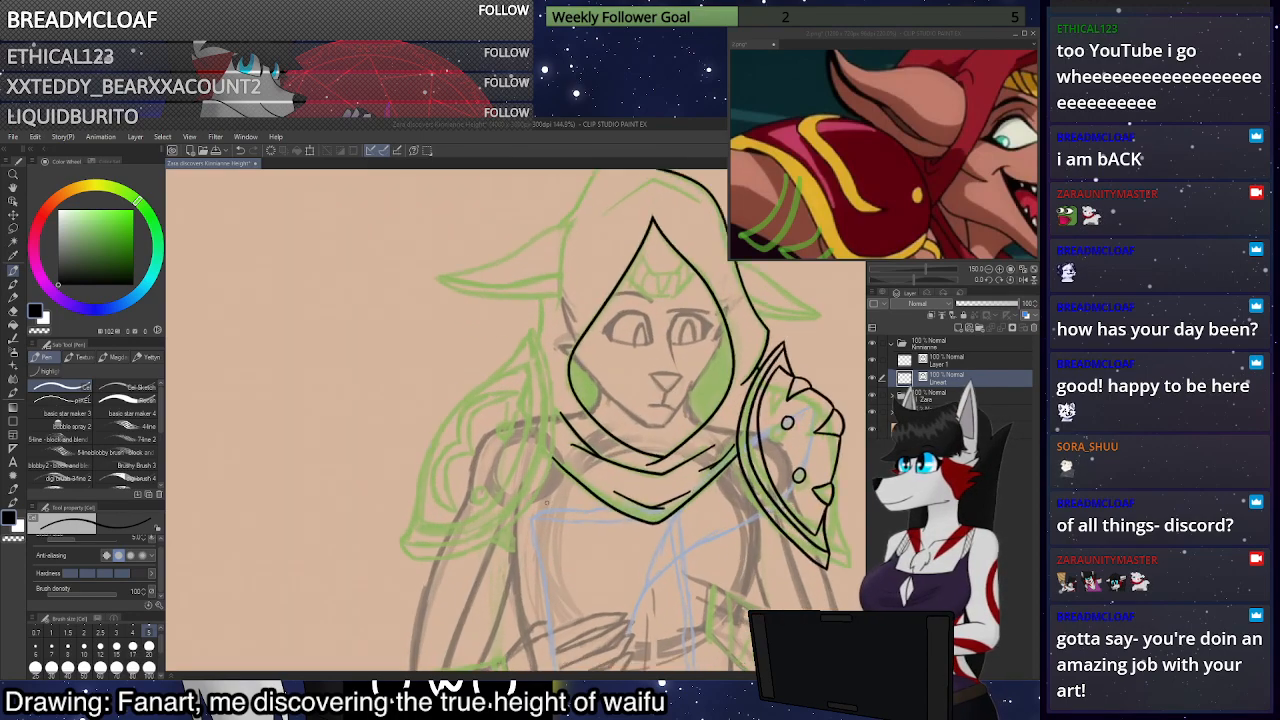
{"action": "scroll", "coordinate": [545, 502], "scroll_direction": "up", "scroll_amount": 2}
{"action": "mouse_move", "coordinate": [519, 314]}
{"action": "left_mouse_down"}
{"action": "mouse_move", "coordinate": [481, 327]}
{"action": "mouse_move", "coordinate": [405, 391]}
{"action": "left_mouse_up"}
{"action": "key", "text": "ctrl+z"}
{"action": "mouse_move", "coordinate": [519, 313]}
{"action": "left_mouse_down"}
{"action": "mouse_move", "coordinate": [446, 344]}
{"action": "mouse_move", "coordinate": [413, 377]}
{"action": "mouse_move", "coordinate": [384, 425]}
{"action": "mouse_move", "coordinate": [366, 534]}
{"action": "left_mouse_up"}
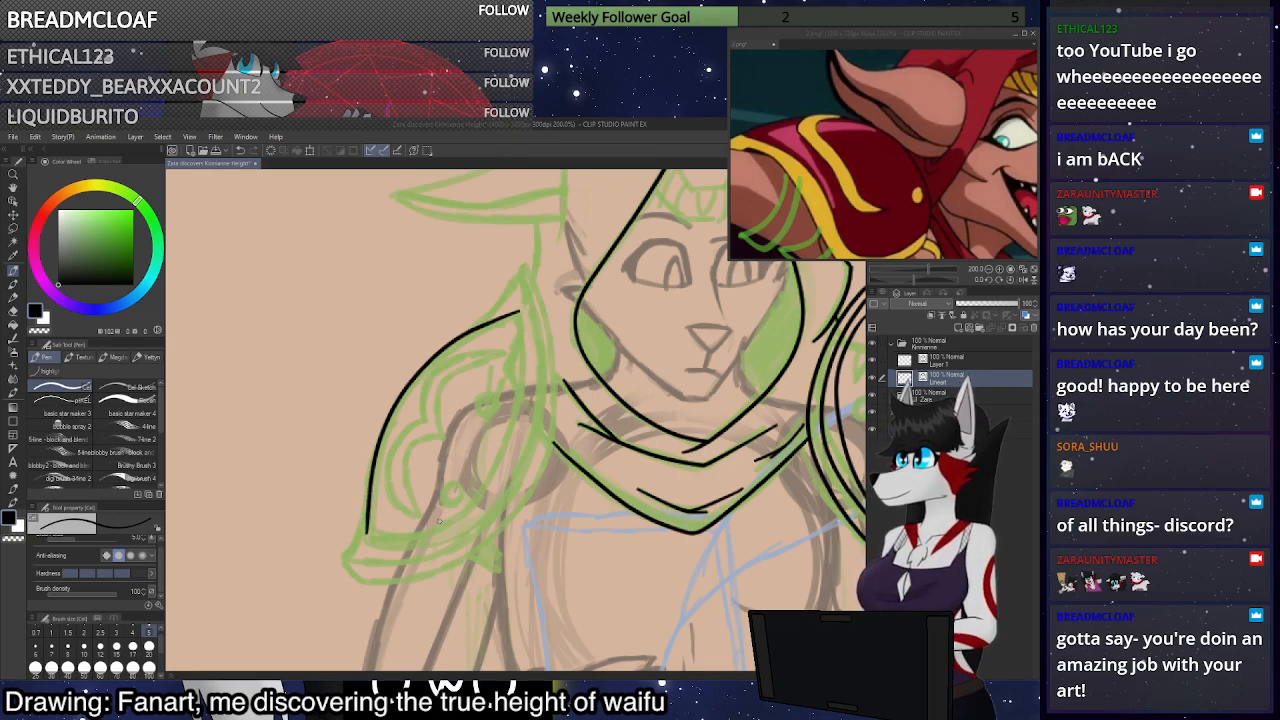
{"action": "mouse_move", "coordinate": [368, 536]}
{"action": "left_mouse_down"}
{"action": "mouse_move", "coordinate": [434, 530]}
{"action": "mouse_move", "coordinate": [494, 467]}
{"action": "mouse_move", "coordinate": [520, 311]}
{"action": "left_mouse_up"}
{"action": "scroll", "coordinate": [590, 300], "scroll_direction": "down", "scroll_amount": 1}
{"action": "scroll", "coordinate": [560, 450], "scroll_direction": "up", "scroll_amount": 3}
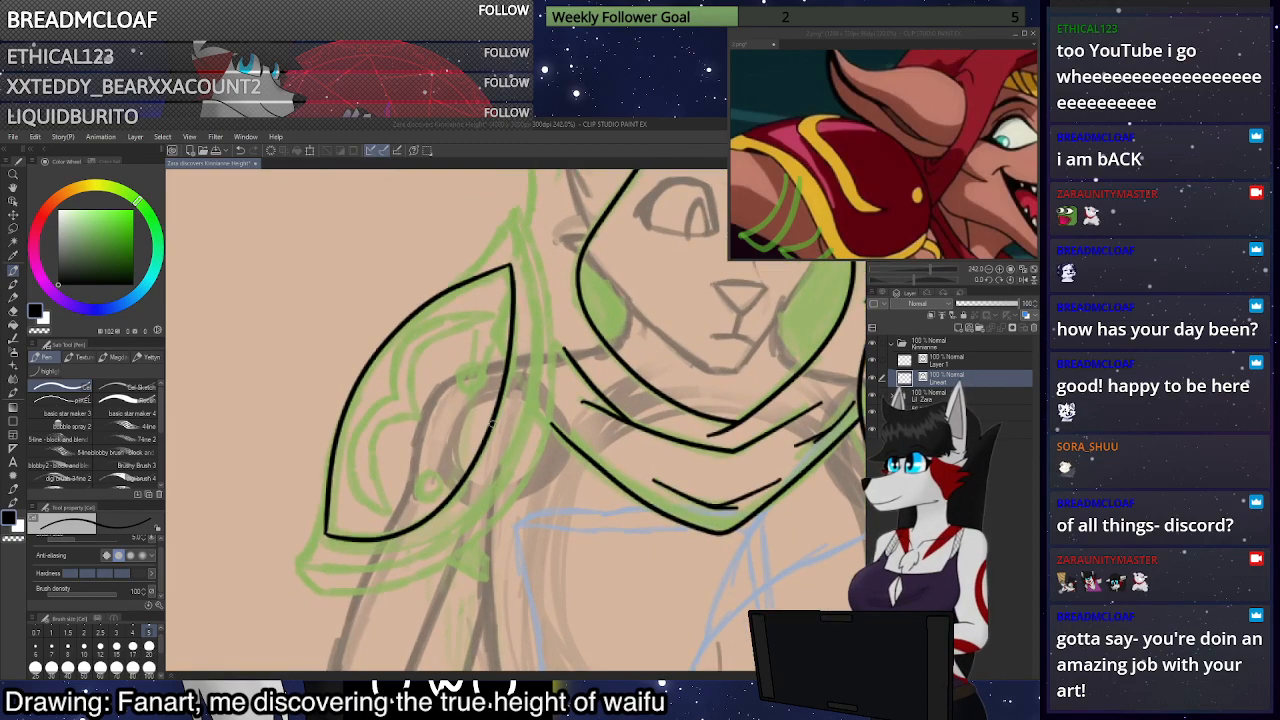
Ink the scalloped crescent ornament inside the newly outlined shoulder plate
{"action": "mouse_move", "coordinate": [391, 508]}
{"action": "left_mouse_down"}
{"action": "mouse_move", "coordinate": [375, 436]}
{"action": "mouse_move", "coordinate": [420, 418]}
{"action": "mouse_move", "coordinate": [413, 356]}
{"action": "mouse_move", "coordinate": [488, 324]}
{"action": "mouse_move", "coordinate": [445, 321]}
{"action": "mouse_move", "coordinate": [391, 360]}
{"action": "mouse_move", "coordinate": [399, 404]}
{"action": "mouse_move", "coordinate": [361, 420]}
{"action": "mouse_move", "coordinate": [348, 445]}
{"action": "mouse_move", "coordinate": [392, 510]}
{"action": "left_mouse_up"}
{"action": "key", "text": "ctrl+z"}
{"action": "mouse_move", "coordinate": [400, 405]}
{"action": "left_mouse_down"}
{"action": "mouse_move", "coordinate": [362, 426]}
{"action": "mouse_move", "coordinate": [355, 463]}
{"action": "mouse_move", "coordinate": [392, 512]}
{"action": "left_mouse_up"}
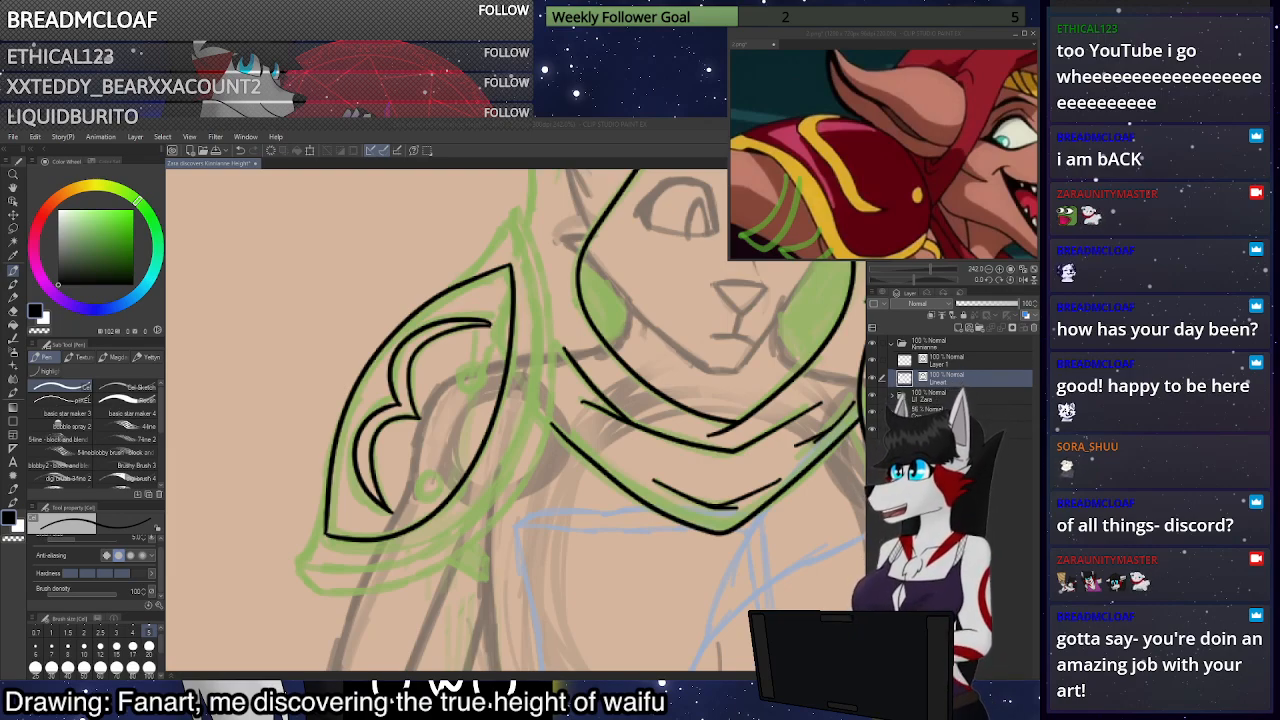
Open the full-body reference picture of the hooded character on black as a new canvas and inspect the whole figure
{"action": "left_click", "coordinate": [12, 137]}
{"action": "left_click", "coordinate": [64, 164]}
{"action": "scroll", "coordinate": [455, 458], "scroll_direction": "up", "scroll_amount": 4}
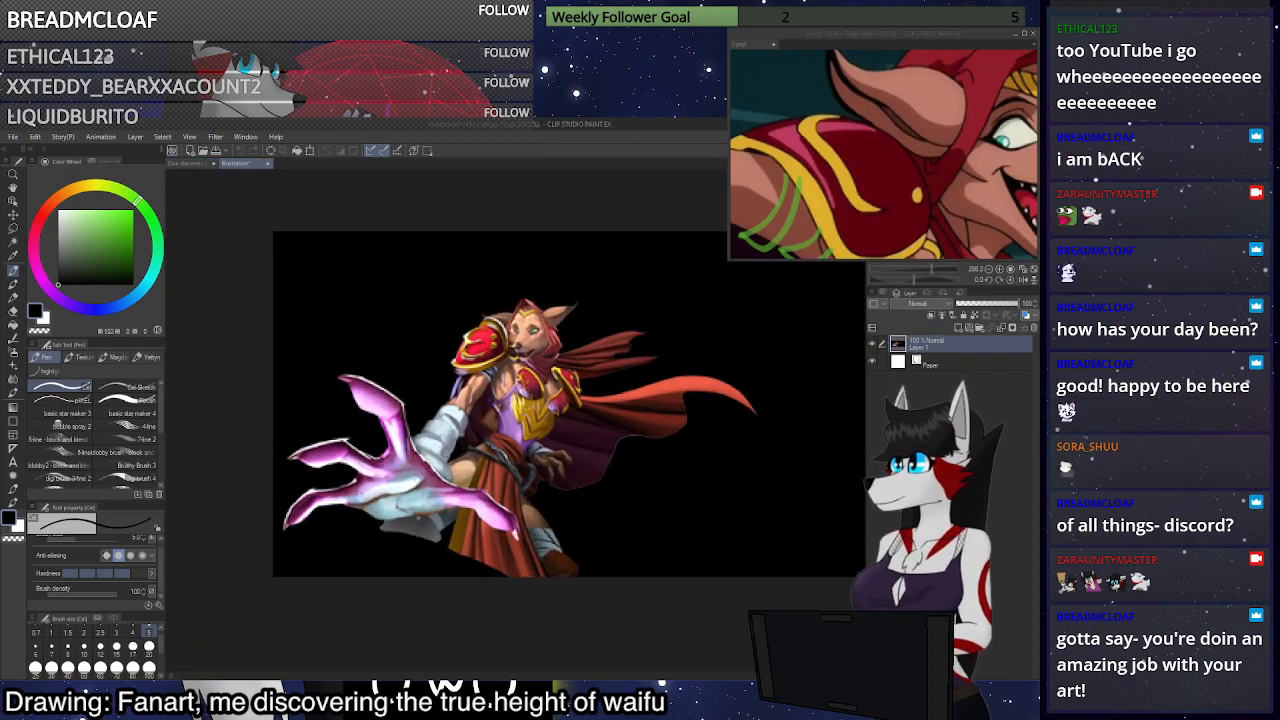
{"action": "scroll", "coordinate": [407, 431], "scroll_direction": "up", "scroll_amount": 1}
{"action": "scroll", "coordinate": [407, 431], "scroll_direction": "up", "scroll_amount": 1}
{"action": "scroll", "coordinate": [590, 310], "scroll_direction": "up", "scroll_amount": 2}
{"action": "scroll", "coordinate": [590, 310], "scroll_direction": "down", "scroll_amount": 3}
{"action": "scroll", "coordinate": [589, 324], "scroll_direction": "up", "scroll_amount": 1}
{"action": "scroll", "coordinate": [589, 324], "scroll_direction": "up", "scroll_amount": 1}
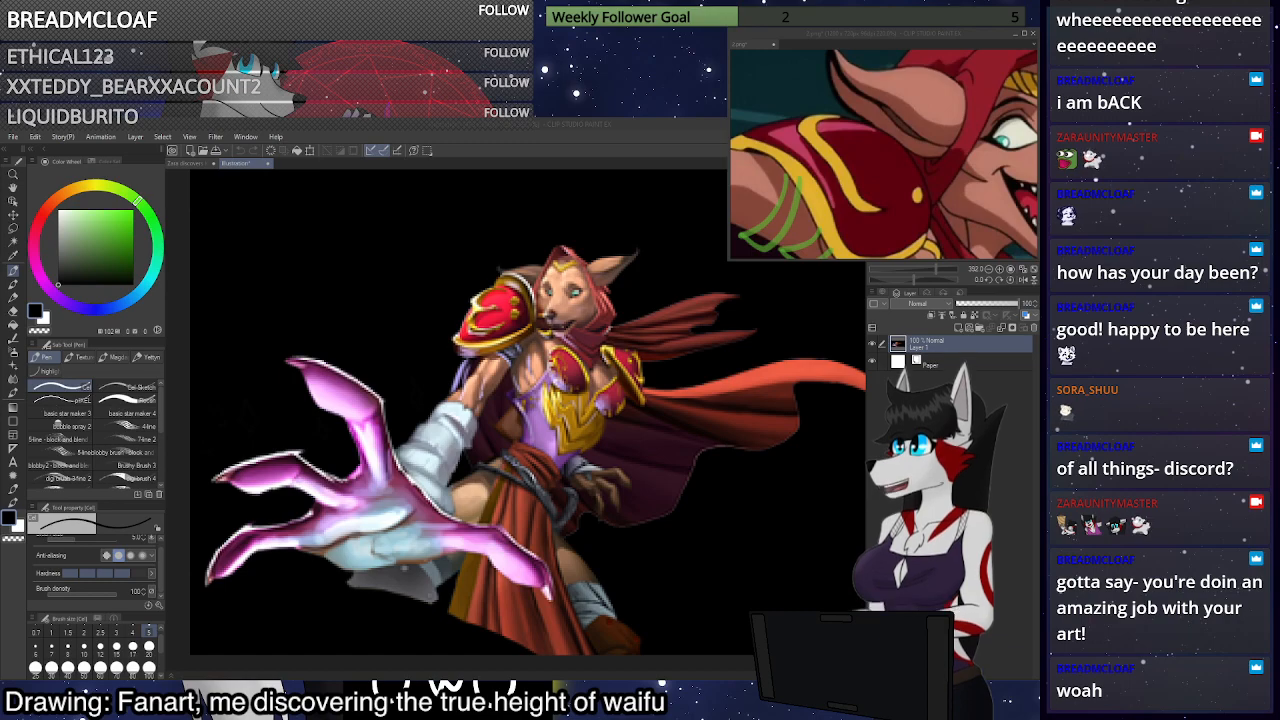
Mirror the reference canvas view horizontally and check the flipped figure up close
{"action": "left_click", "coordinate": [1025, 280]}
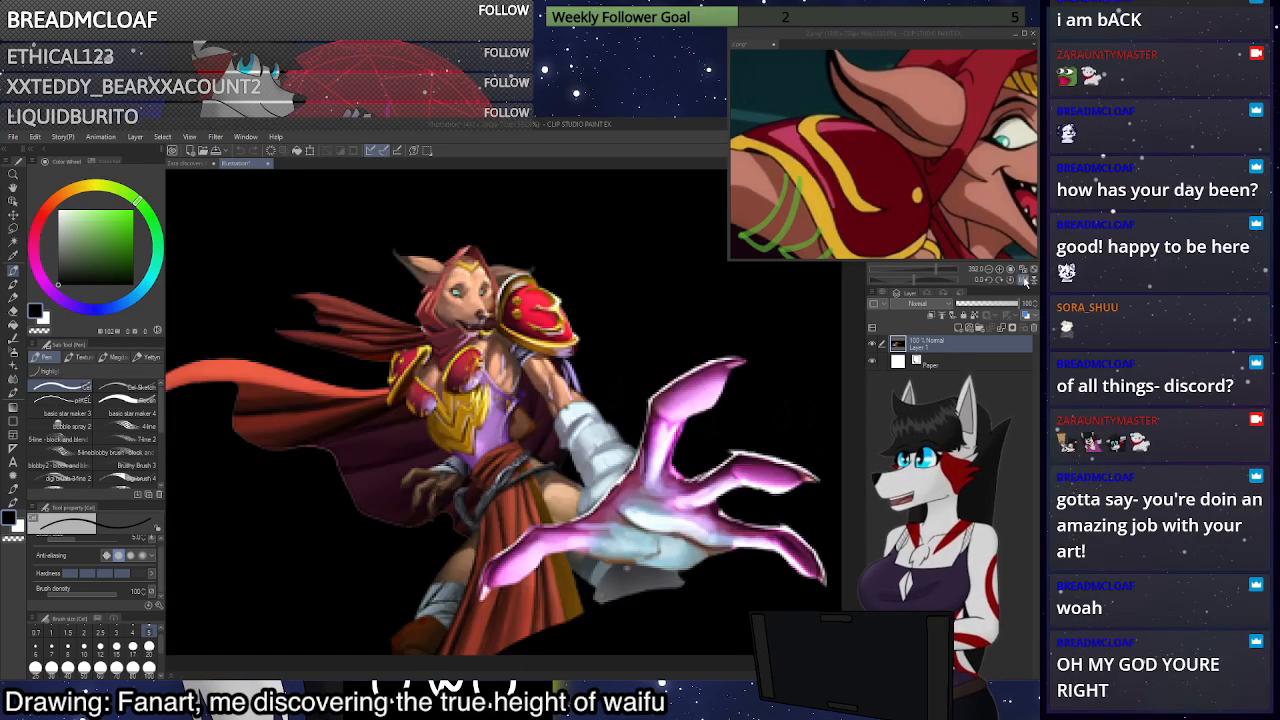
{"action": "scroll", "coordinate": [668, 341], "scroll_direction": "down", "scroll_amount": 3}
{"action": "scroll", "coordinate": [671, 253], "scroll_direction": "up", "scroll_amount": 1}
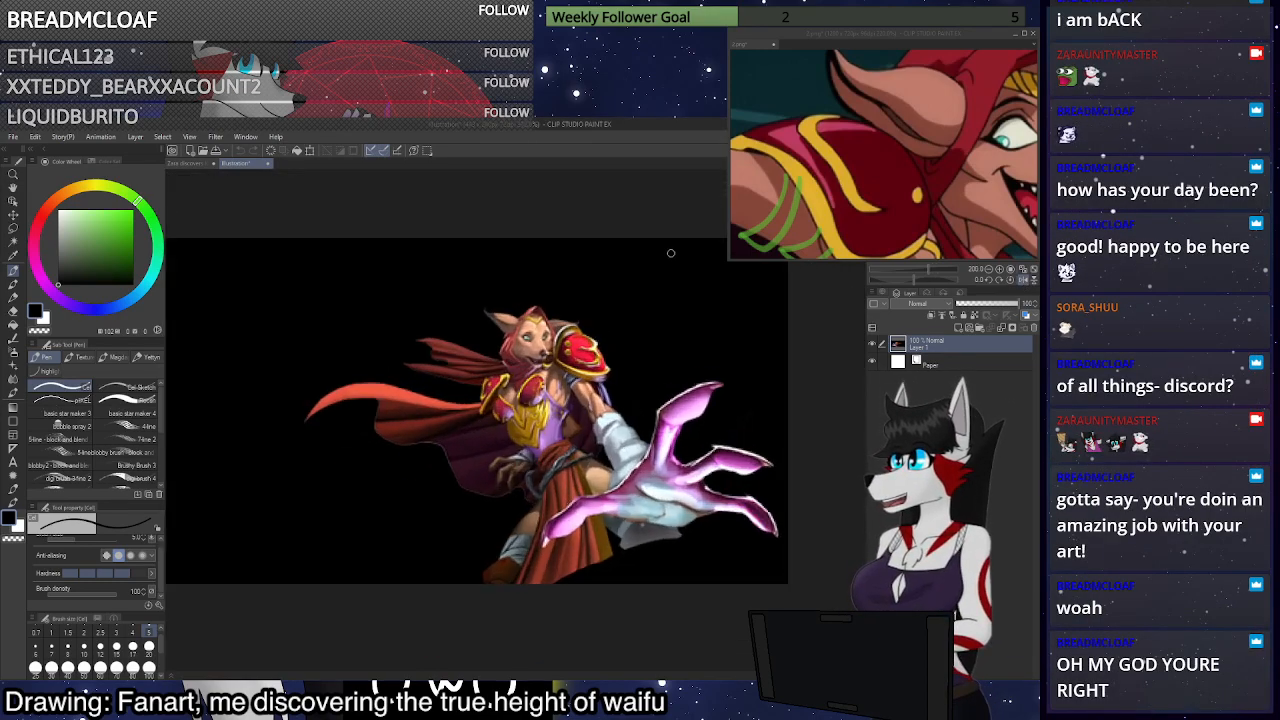
{"action": "scroll", "coordinate": [603, 277], "scroll_direction": "up", "scroll_amount": 5}
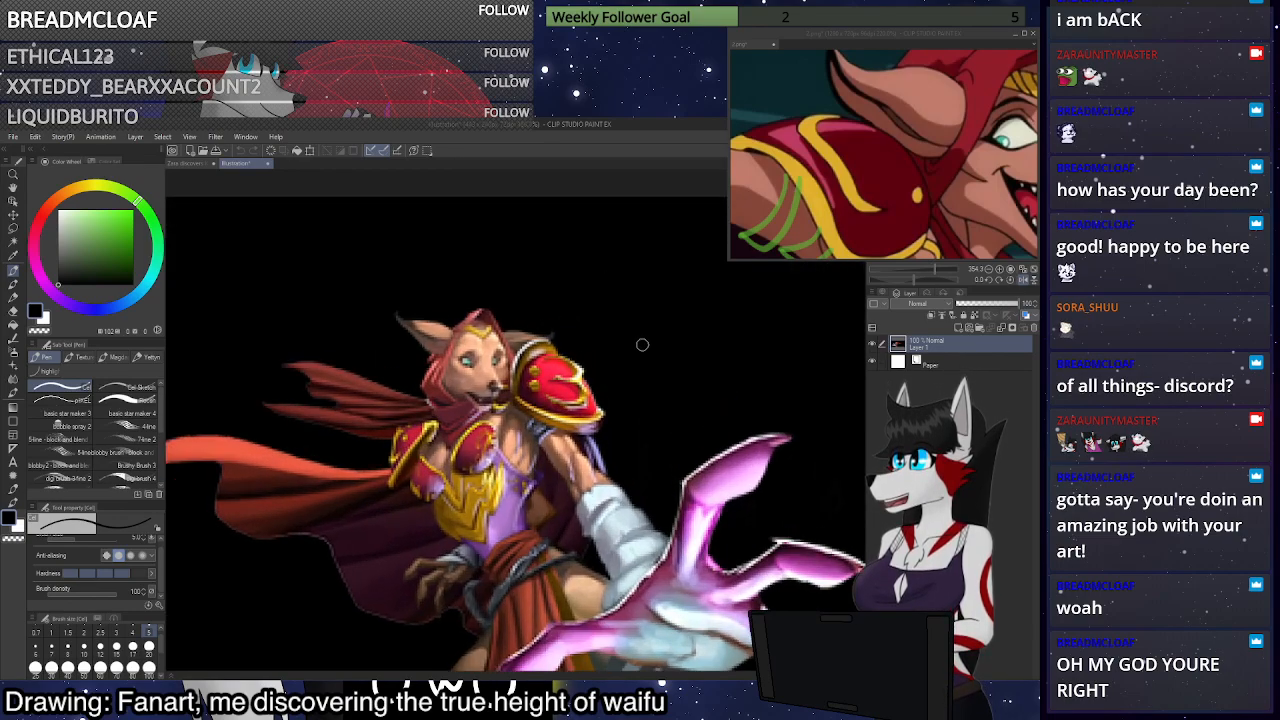
{"action": "scroll", "coordinate": [520, 376], "scroll_direction": "up", "scroll_amount": 3}
{"action": "scroll", "coordinate": [647, 335], "scroll_direction": "down", "scroll_amount": 2}
{"action": "scroll", "coordinate": [647, 335], "scroll_direction": "down", "scroll_amount": 3}
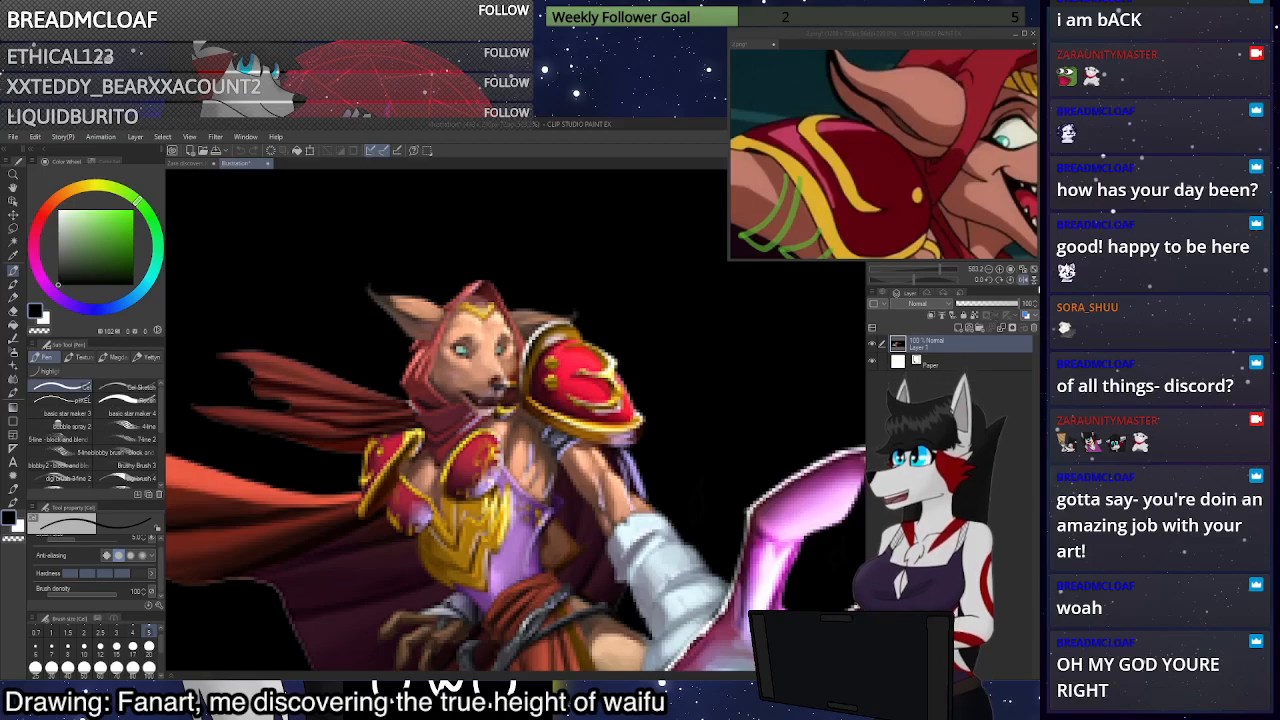
Examine the mirrored reference's shoulder armour, hood, chest plate, cape and waist rope in detail
{"action": "left_click", "coordinate": [1022, 270]}
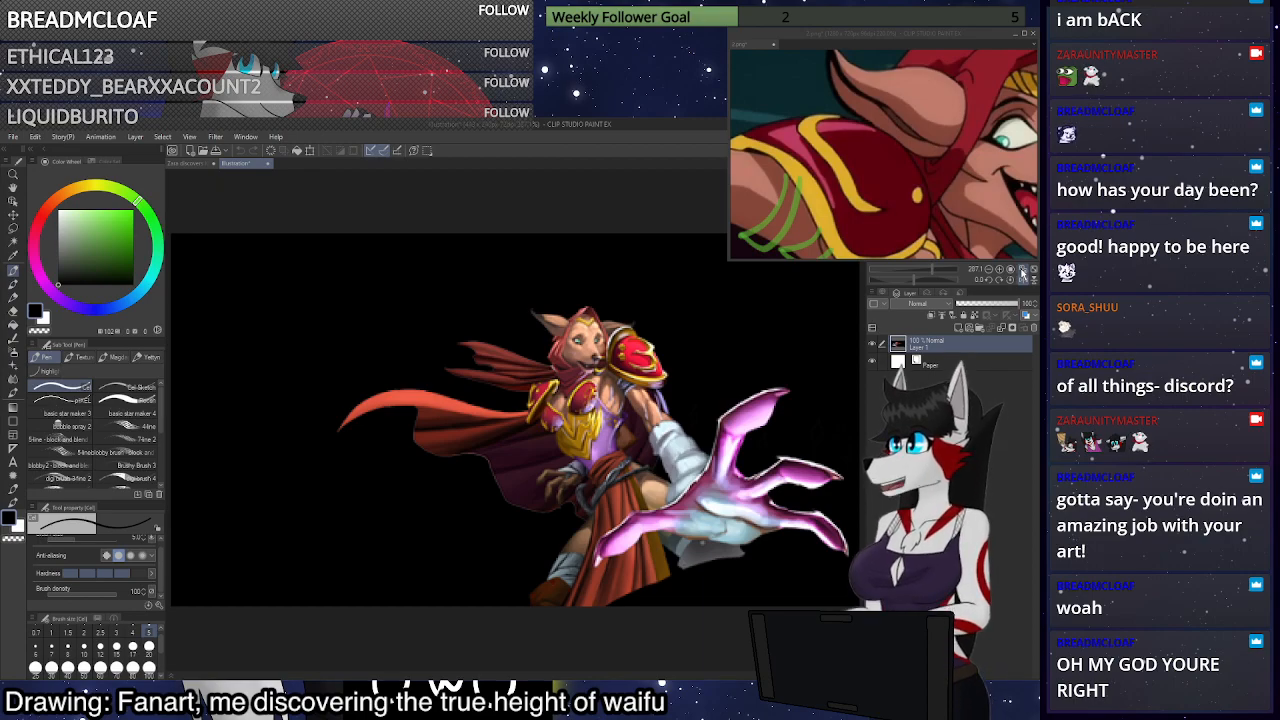
{"action": "scroll", "coordinate": [788, 356], "scroll_direction": "up", "scroll_amount": 3}
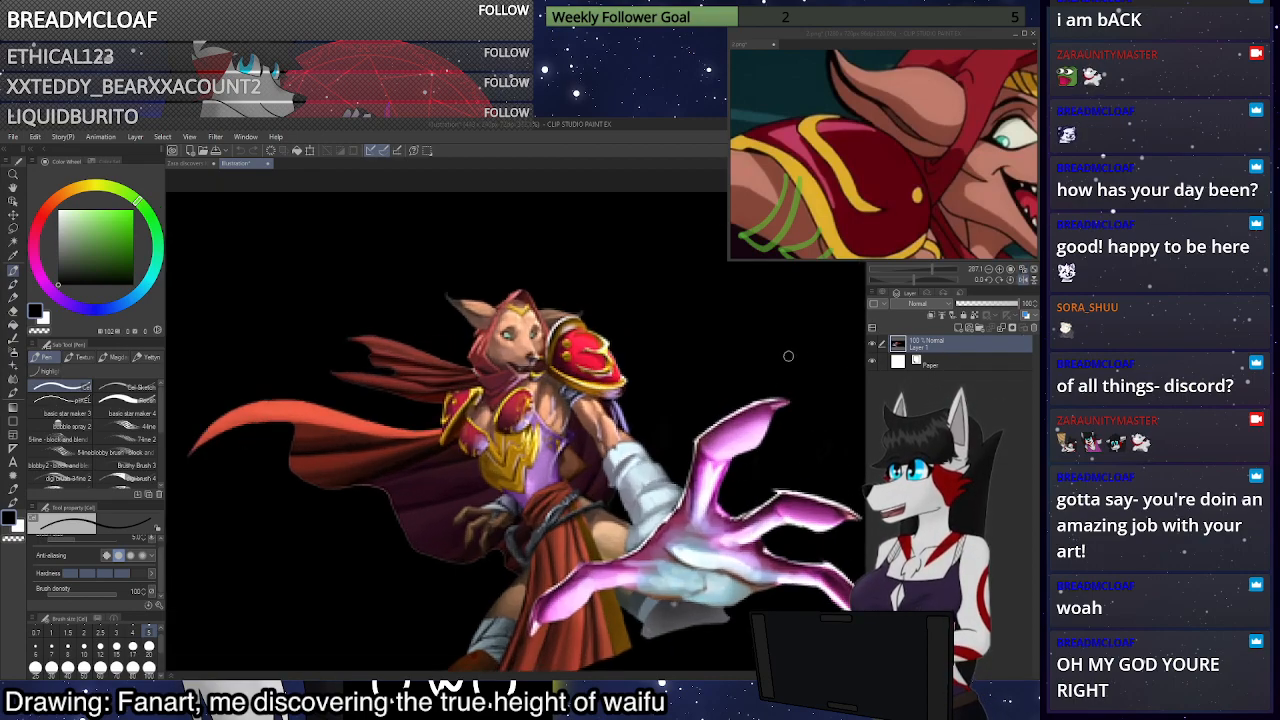
{"action": "scroll", "coordinate": [790, 356], "scroll_direction": "down", "scroll_amount": 3}
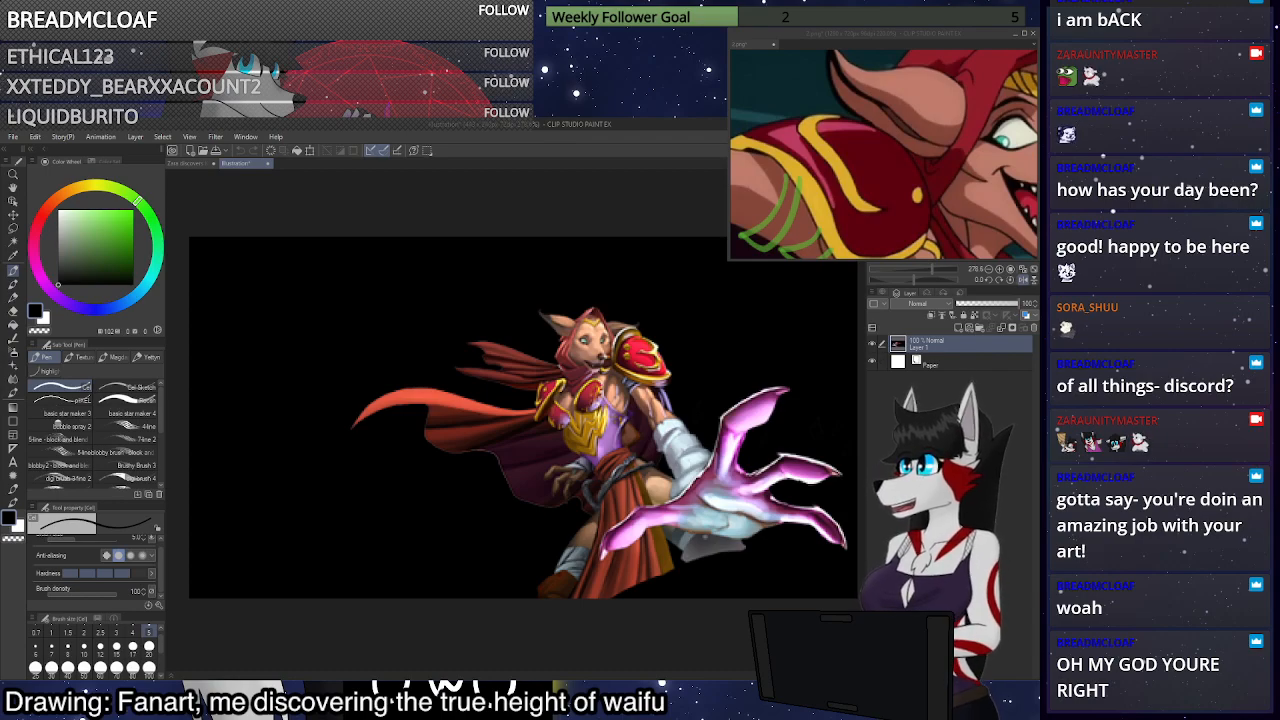
{"action": "scroll", "coordinate": [660, 350], "scroll_direction": "up", "scroll_amount": 5}
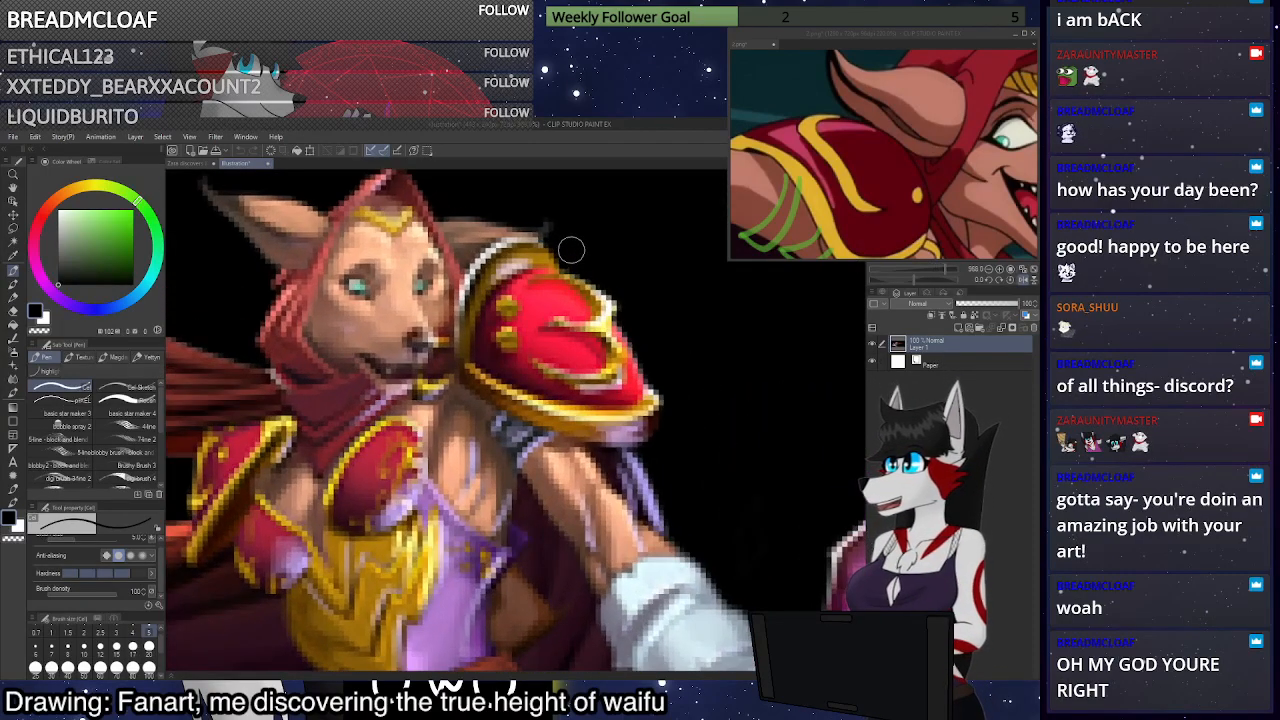
{"action": "scroll", "coordinate": [620, 290], "scroll_direction": "up", "scroll_amount": 3}
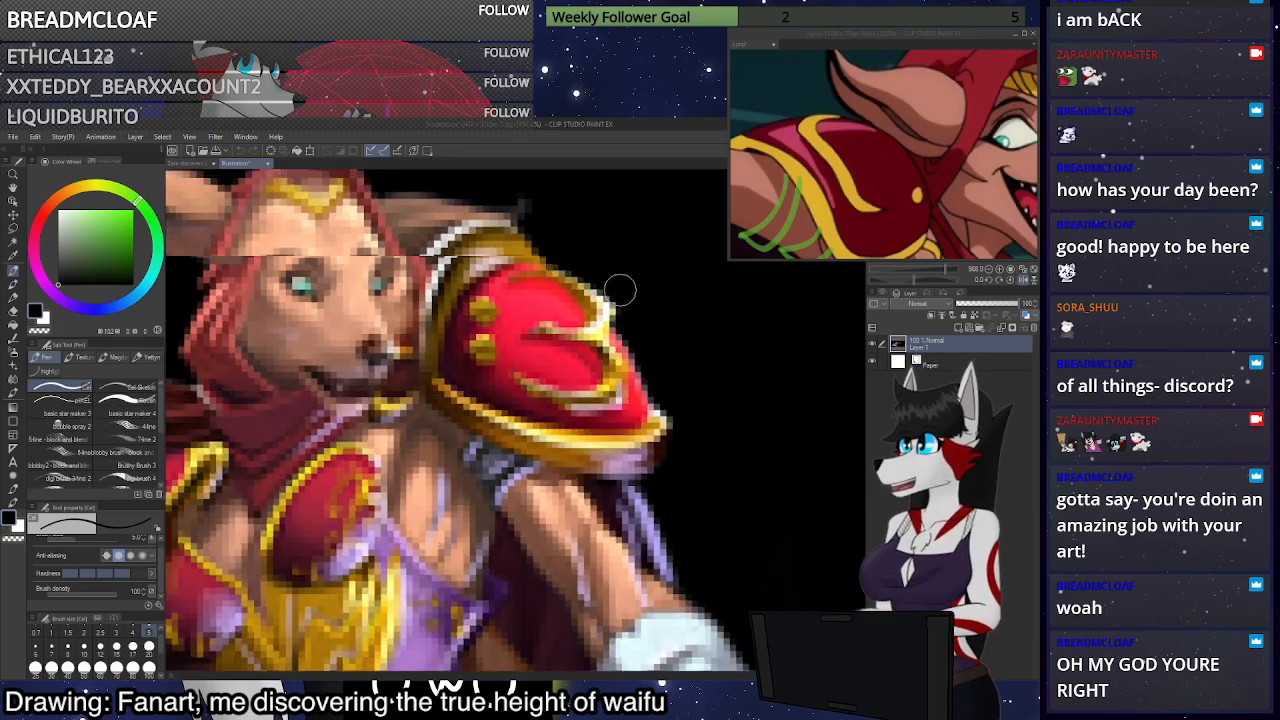
{"action": "scroll", "coordinate": [620, 290], "scroll_direction": "down", "scroll_amount": 6}
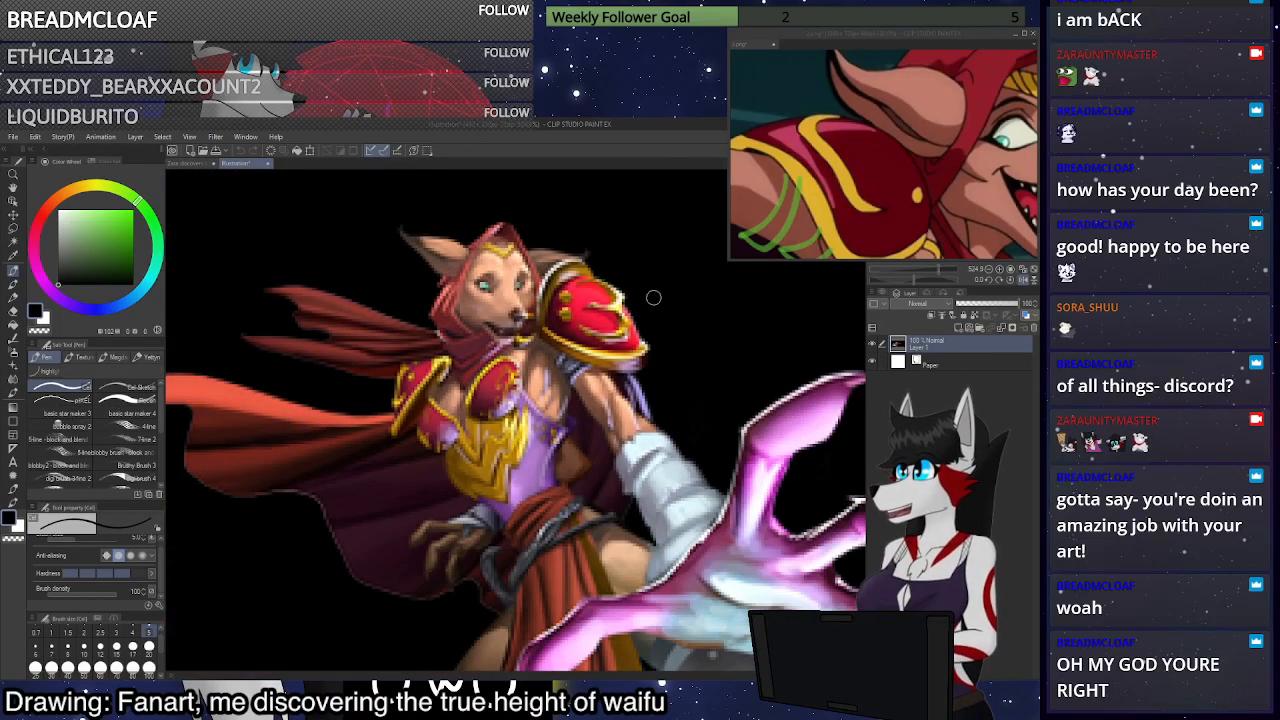
{"action": "scroll", "coordinate": [664, 356], "scroll_direction": "down", "scroll_amount": 3}
{"action": "scroll", "coordinate": [682, 320], "scroll_direction": "up", "scroll_amount": 1}
{"action": "scroll", "coordinate": [620, 490], "scroll_direction": "up", "scroll_amount": 5}
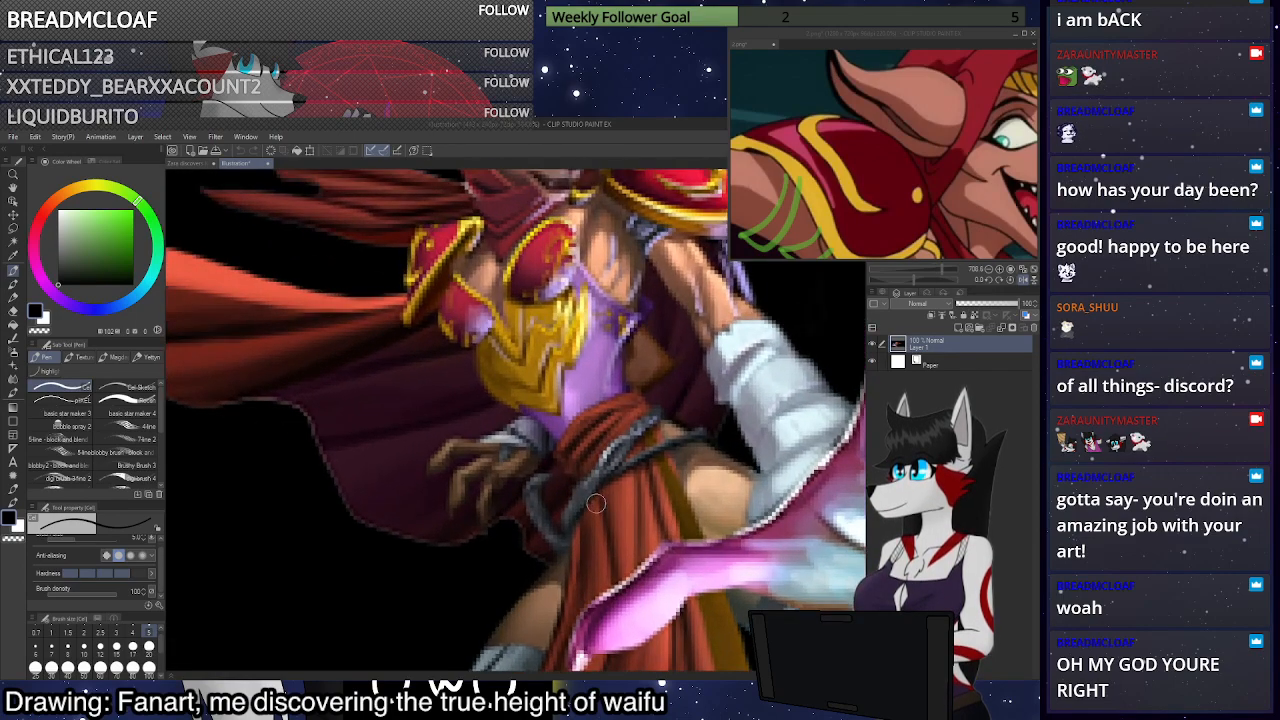
{"action": "scroll", "coordinate": [596, 503], "scroll_direction": "up", "scroll_amount": 4}
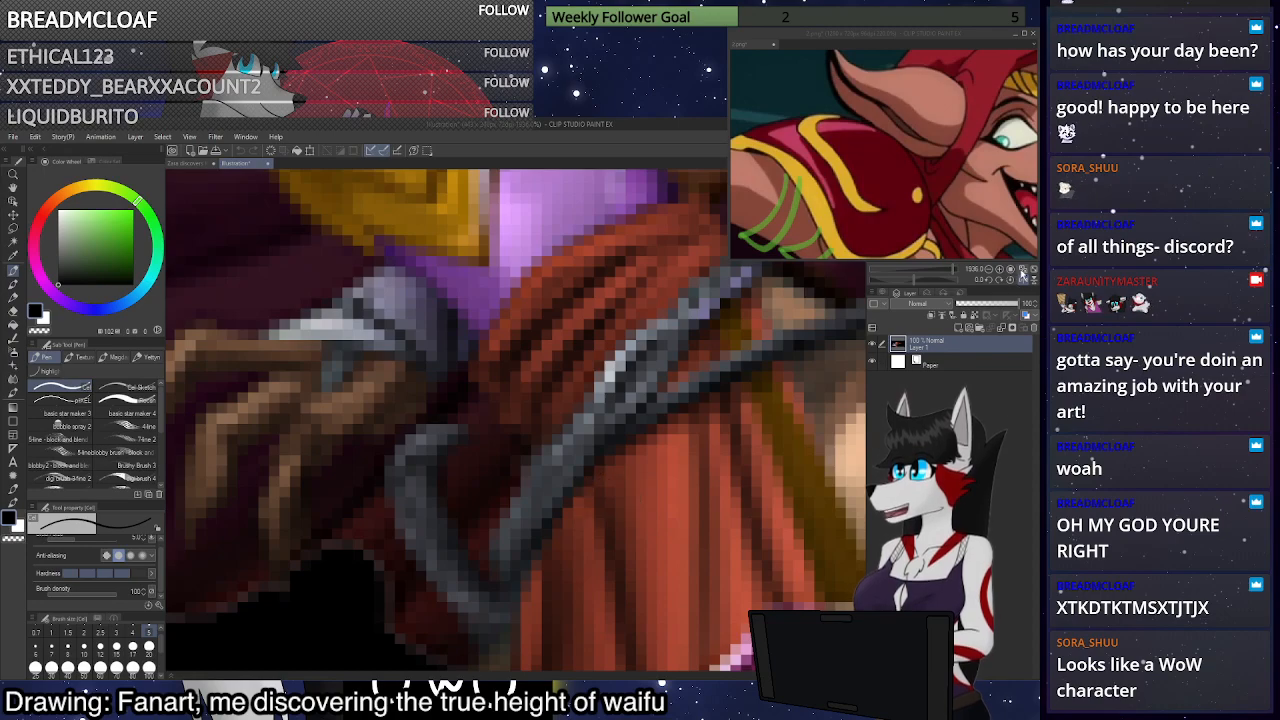
{"action": "key", "text": "ctrl+0"}
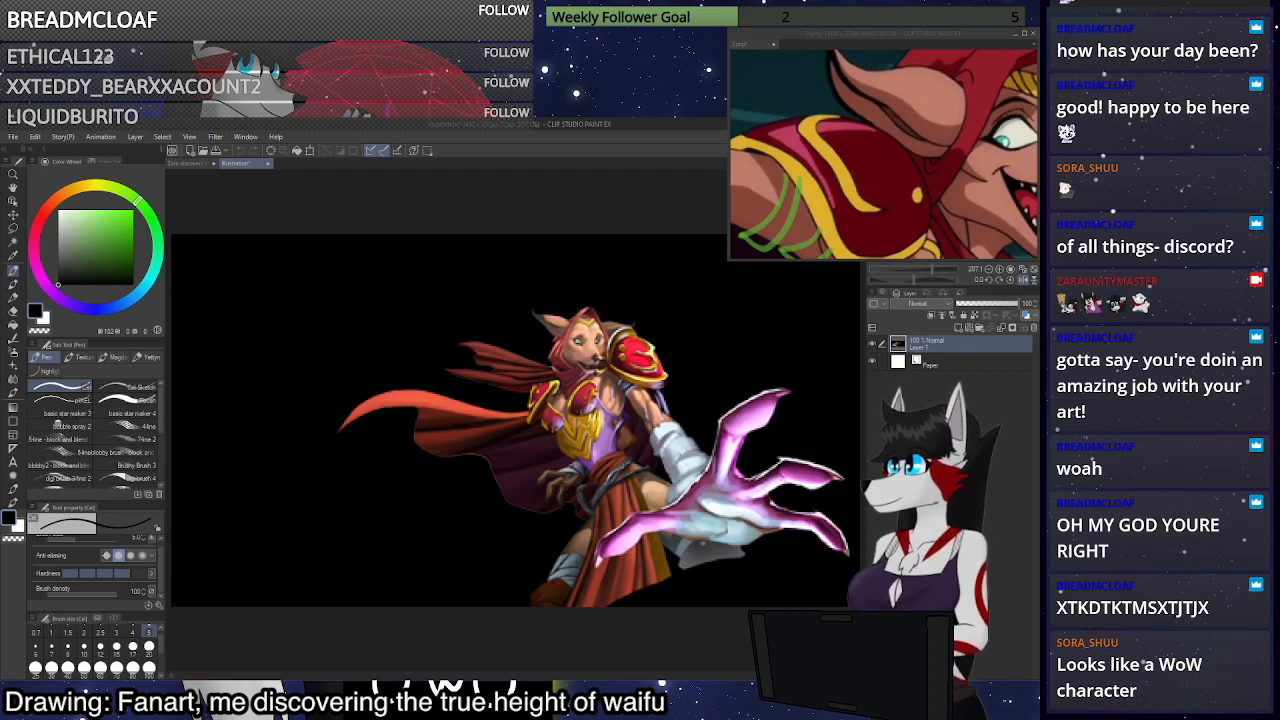
Examine the reference's skirt, leg wraps and boot up close, and the whole pose from farther away
{"action": "scroll", "coordinate": [533, 622], "scroll_direction": "up", "scroll_amount": 6}
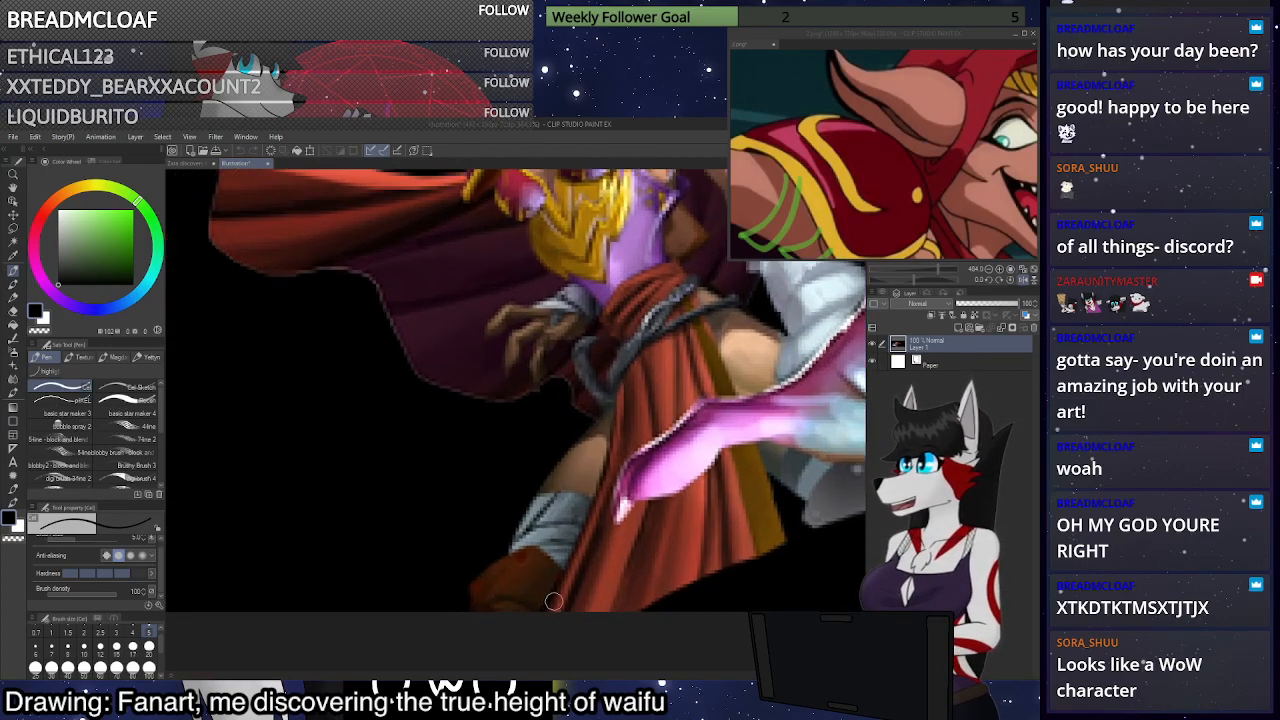
{"action": "left_click_drag", "start_coordinate": [558, 588], "coordinate": [543, 543]}
{"action": "key", "text": "ctrl+z"}
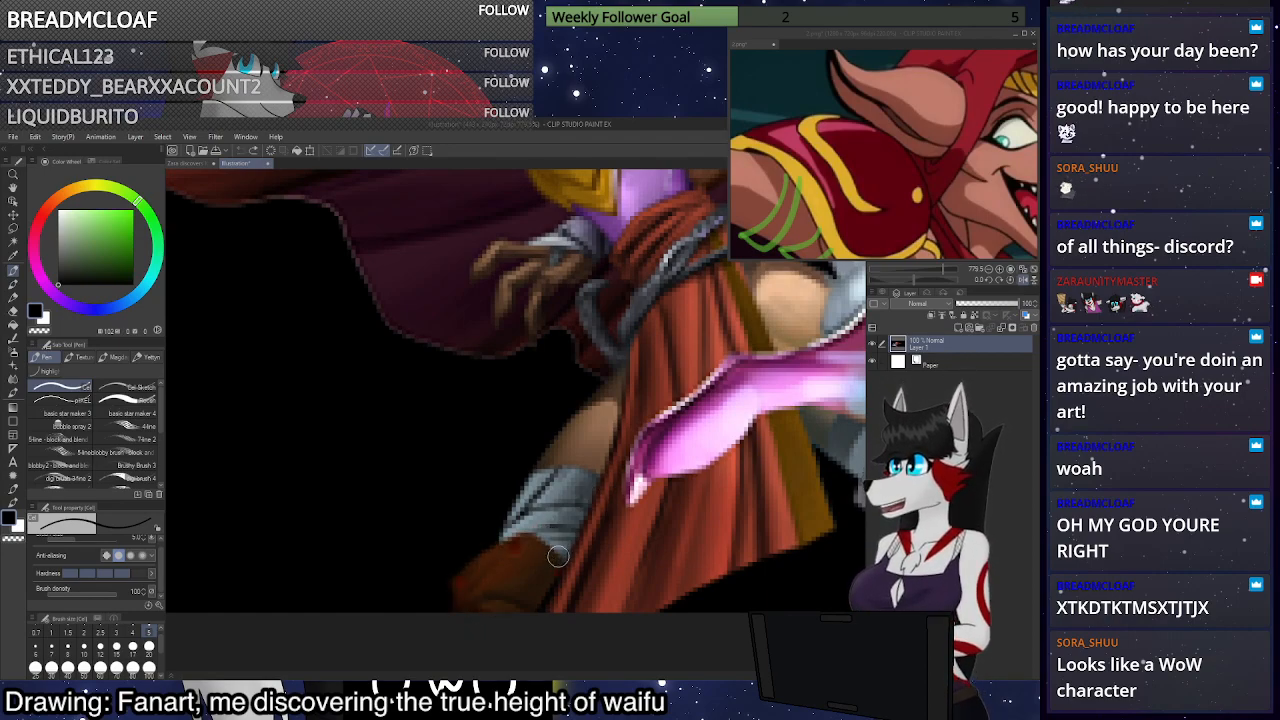
{"action": "key", "text": "ctrl+0"}
{"action": "scroll", "coordinate": [582, 608], "scroll_direction": "down", "scroll_amount": 4}
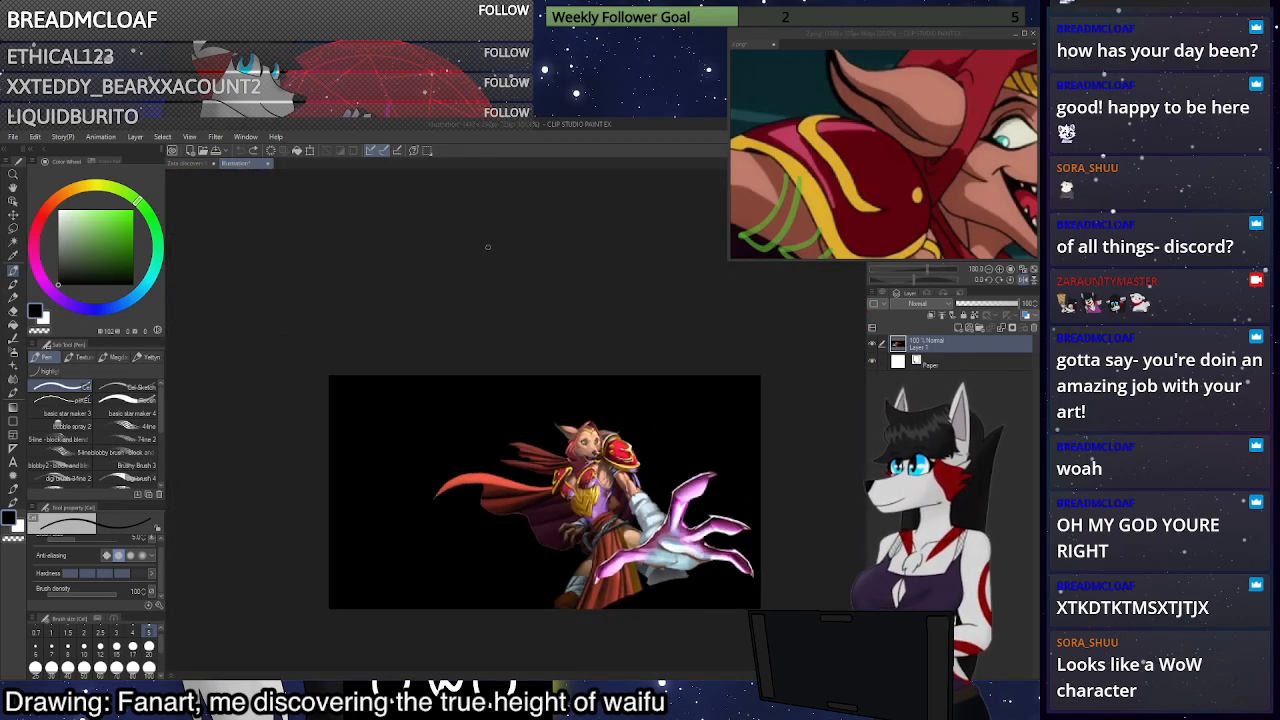
{"action": "scroll", "coordinate": [476, 275], "scroll_direction": "down", "scroll_amount": 5}
{"action": "scroll", "coordinate": [551, 277], "scroll_direction": "up", "scroll_amount": 2}
{"action": "scroll", "coordinate": [566, 289], "scroll_direction": "down", "scroll_amount": 2}
{"action": "scroll", "coordinate": [637, 369], "scroll_direction": "up", "scroll_amount": 4}
{"action": "scroll", "coordinate": [637, 369], "scroll_direction": "up", "scroll_amount": 5}
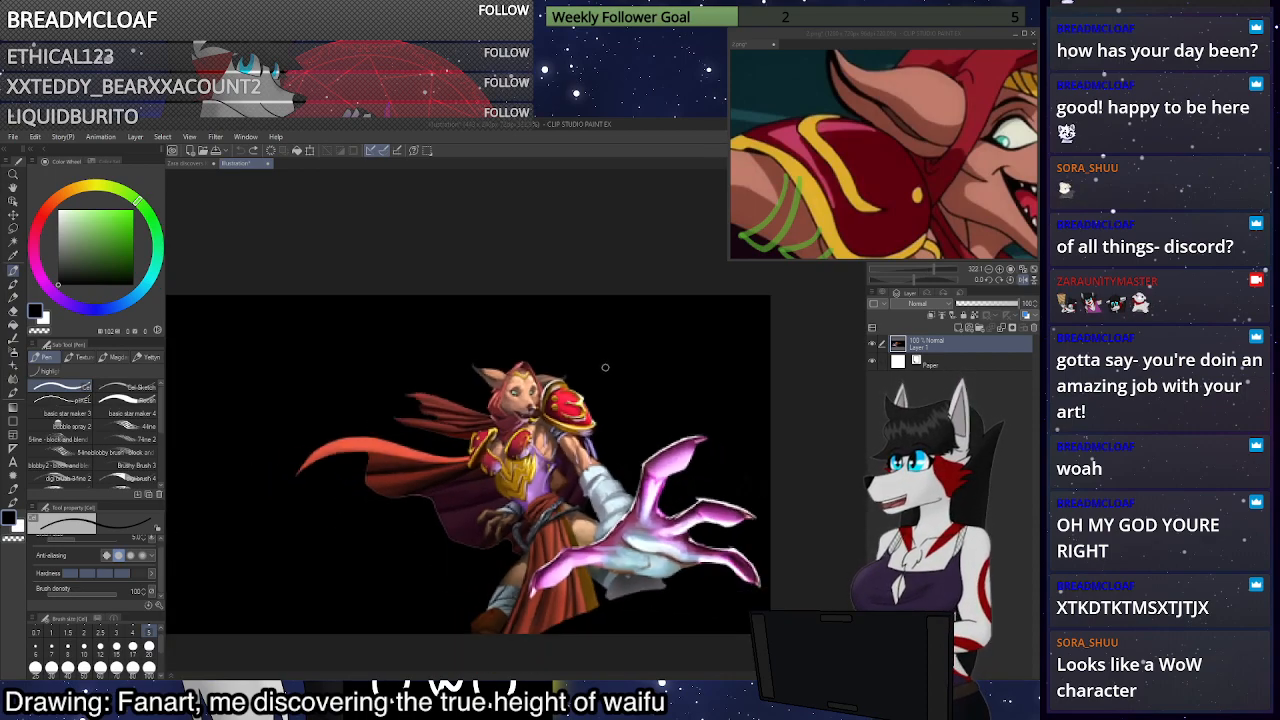
{"action": "scroll", "coordinate": [605, 367], "scroll_direction": "up", "scroll_amount": 2}
{"action": "scroll", "coordinate": [566, 434], "scroll_direction": "down", "scroll_amount": 2}
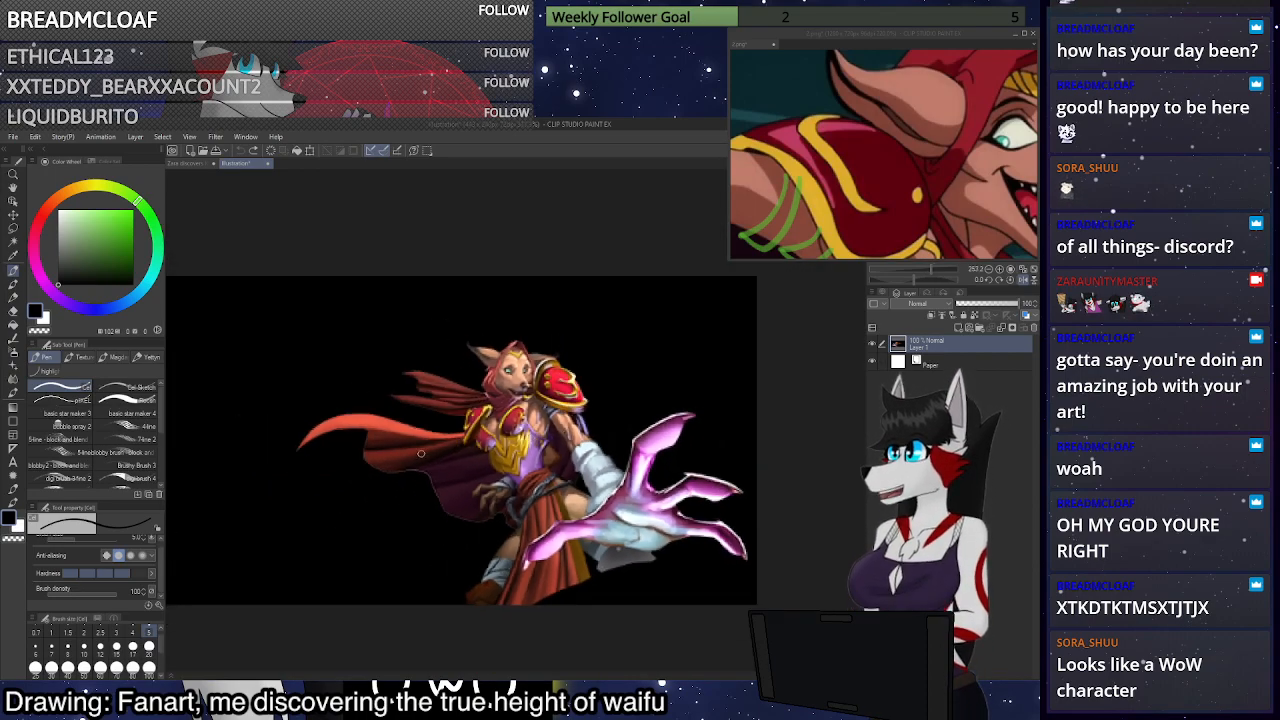
{"action": "scroll", "coordinate": [505, 460], "scroll_direction": "up", "scroll_amount": 3}
{"action": "scroll", "coordinate": [440, 430], "scroll_direction": "down", "scroll_amount": 1}
{"action": "scroll", "coordinate": [495, 416], "scroll_direction": "up", "scroll_amount": 2}
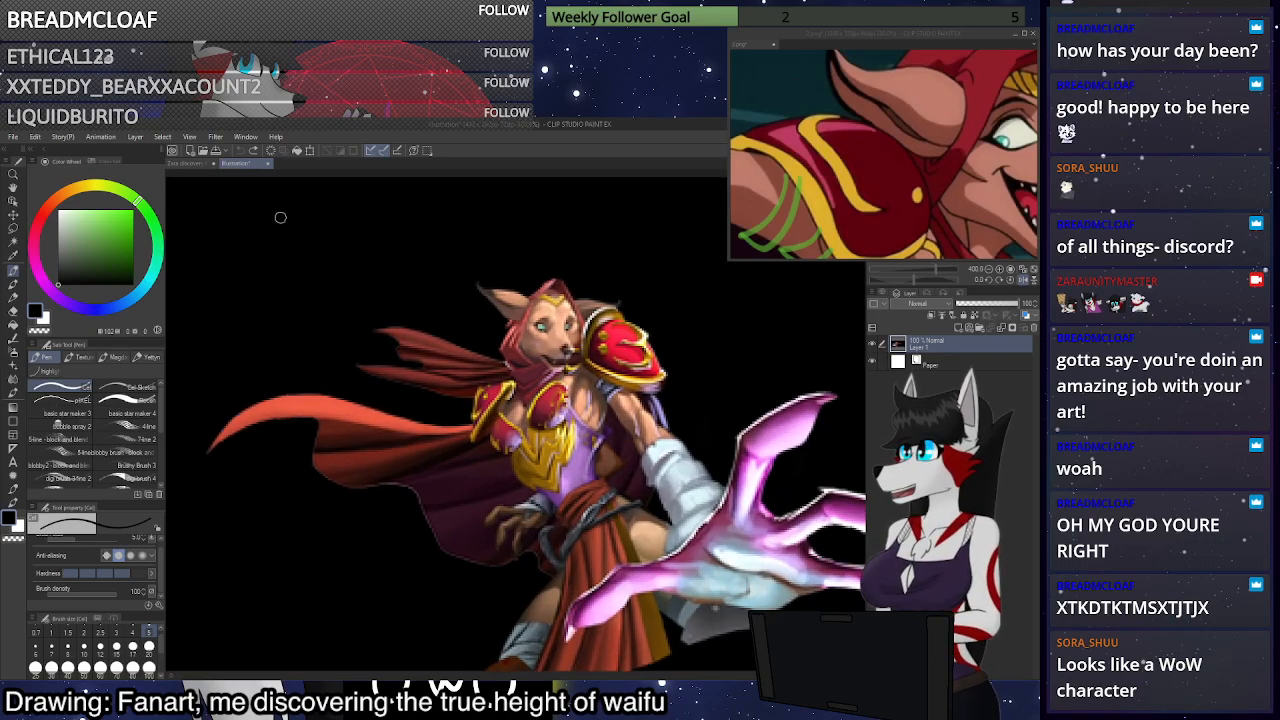
Compare the line art's shoulder pad with the reference picture's hood, scarf and chest armour
{"action": "left_click", "coordinate": [190, 162]}
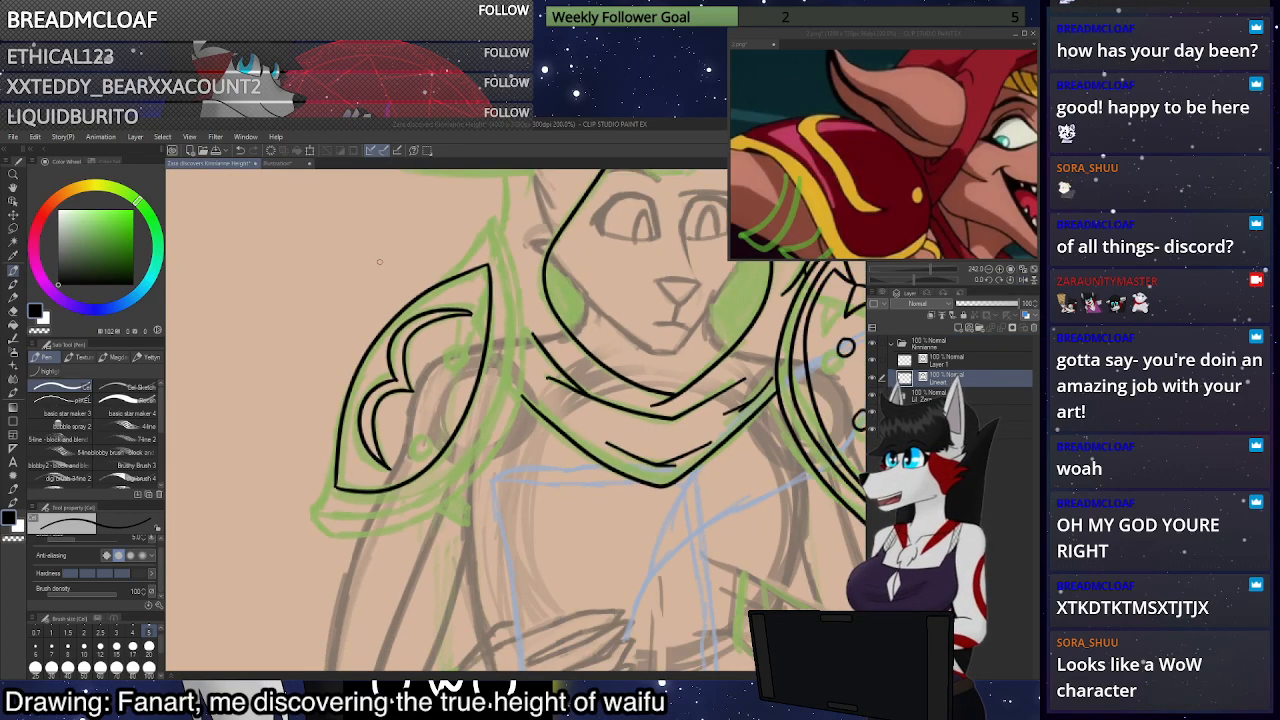
{"action": "left_click", "coordinate": [286, 164]}
{"action": "scroll", "coordinate": [449, 262], "scroll_direction": "up", "scroll_amount": 1}
{"action": "scroll", "coordinate": [590, 393], "scroll_direction": "up", "scroll_amount": 1}
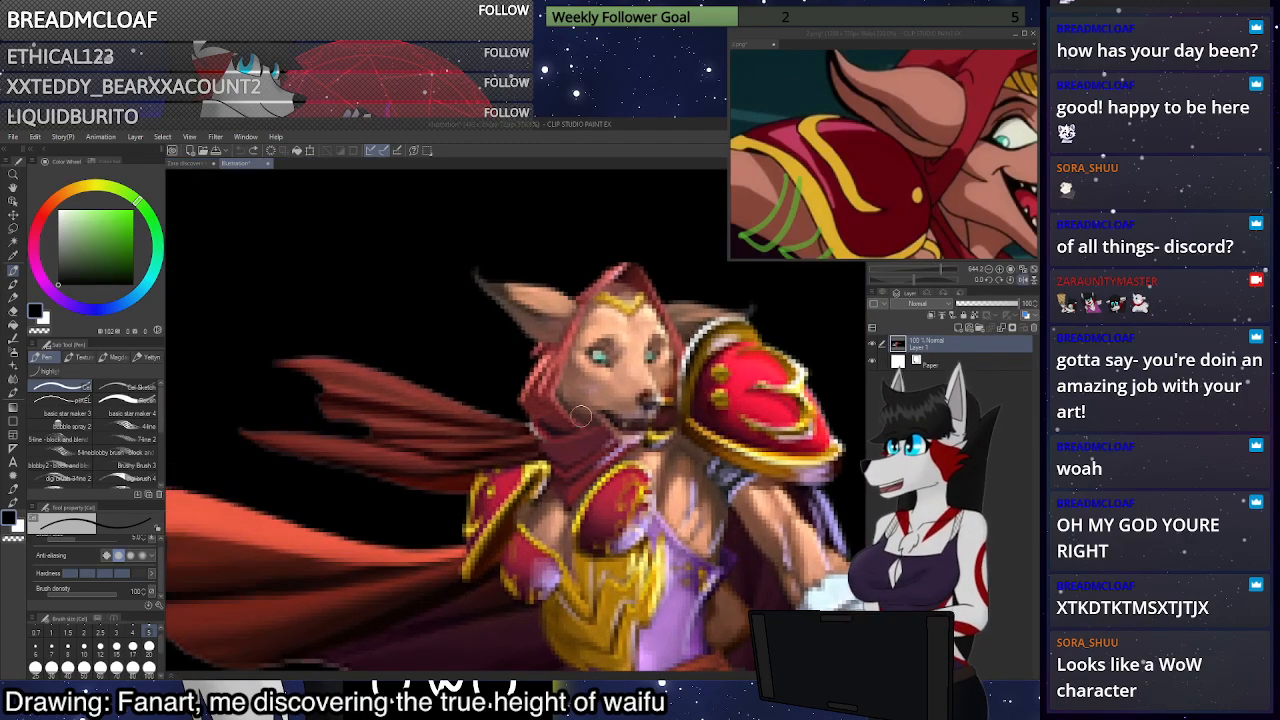
{"action": "scroll", "coordinate": [568, 460], "scroll_direction": "up", "scroll_amount": 1}
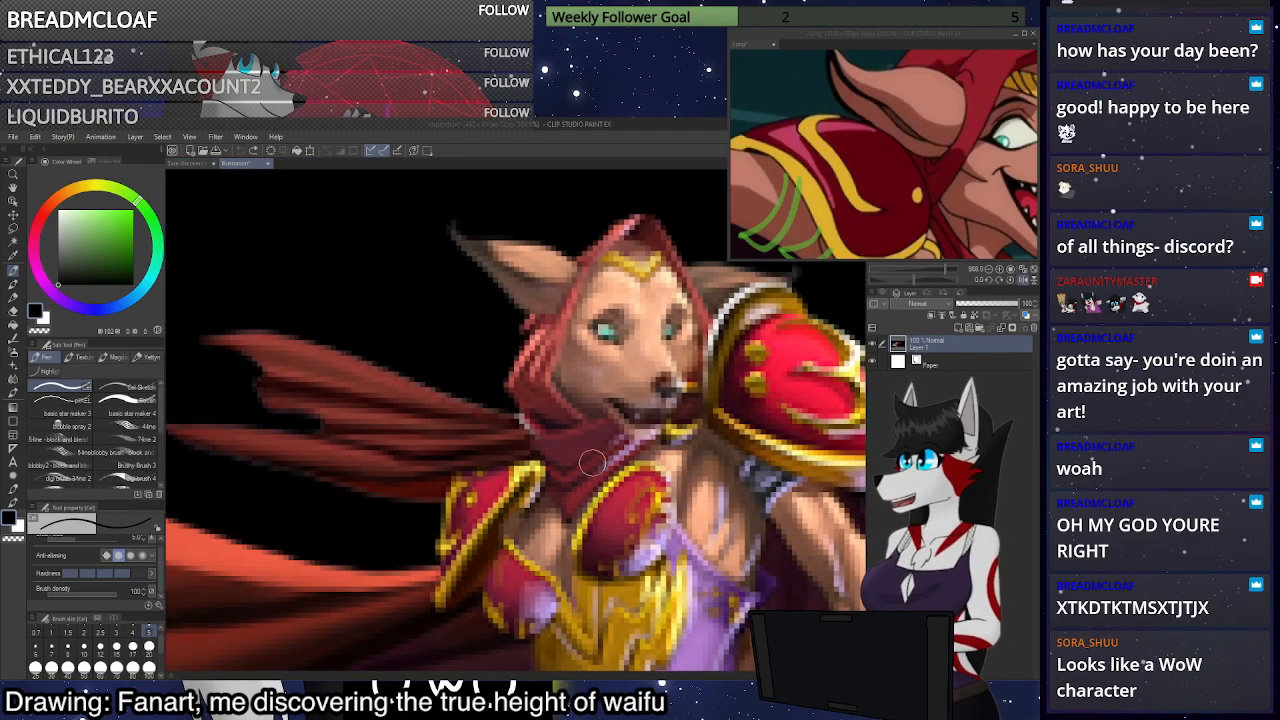
{"action": "scroll", "coordinate": [592, 461], "scroll_direction": "down", "scroll_amount": 4}
{"action": "scroll", "coordinate": [512, 371], "scroll_direction": "up", "scroll_amount": 2}
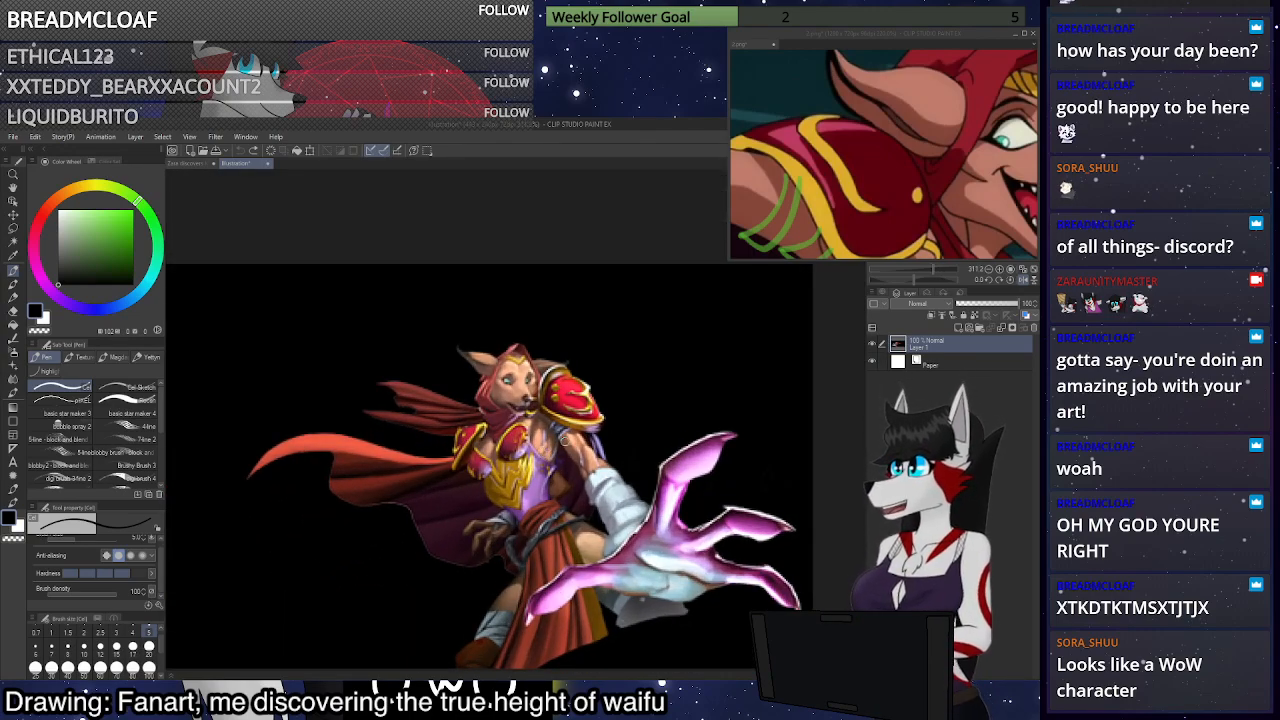
Bring the character's red and gold breastplate into view in the separate cartoon reference window
{"action": "left_click", "coordinate": [856, 140]}
{"action": "scroll", "coordinate": [856, 140], "scroll_direction": "down", "scroll_amount": 5}
{"action": "scroll", "coordinate": [772, 182], "scroll_direction": "up", "scroll_amount": 5}
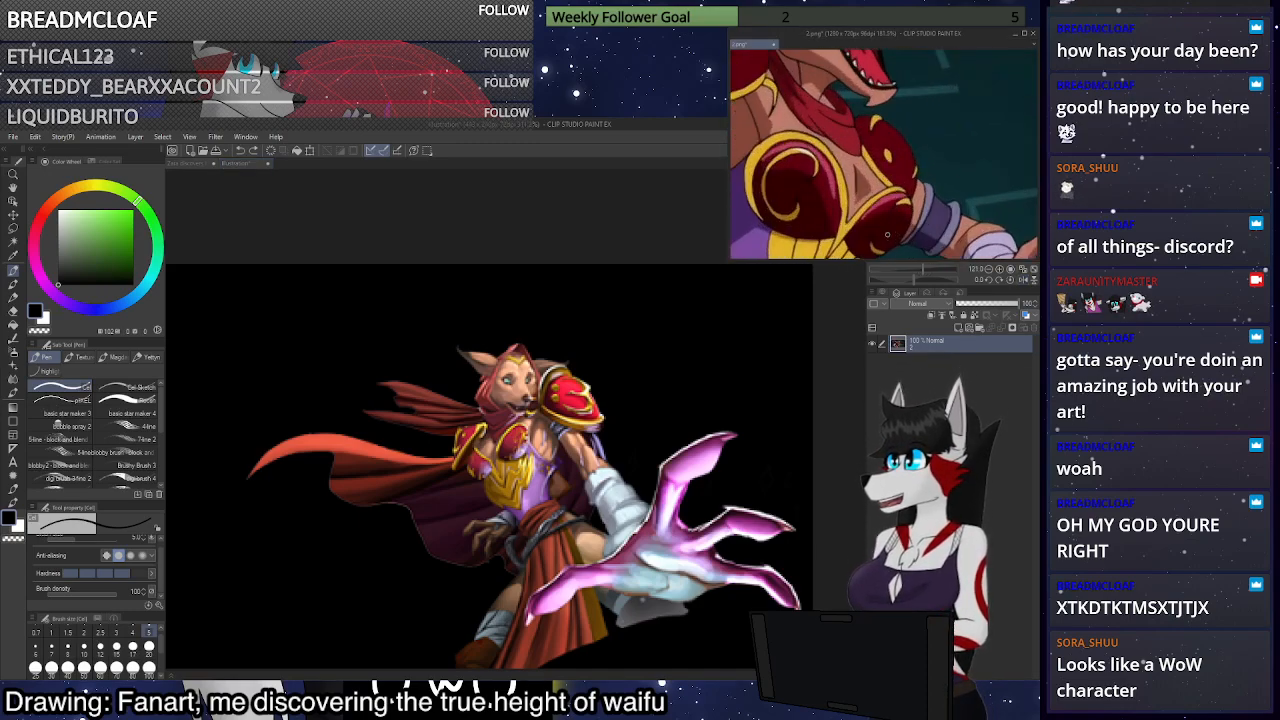
{"action": "scroll", "coordinate": [790, 182], "scroll_direction": "up", "scroll_amount": 3}
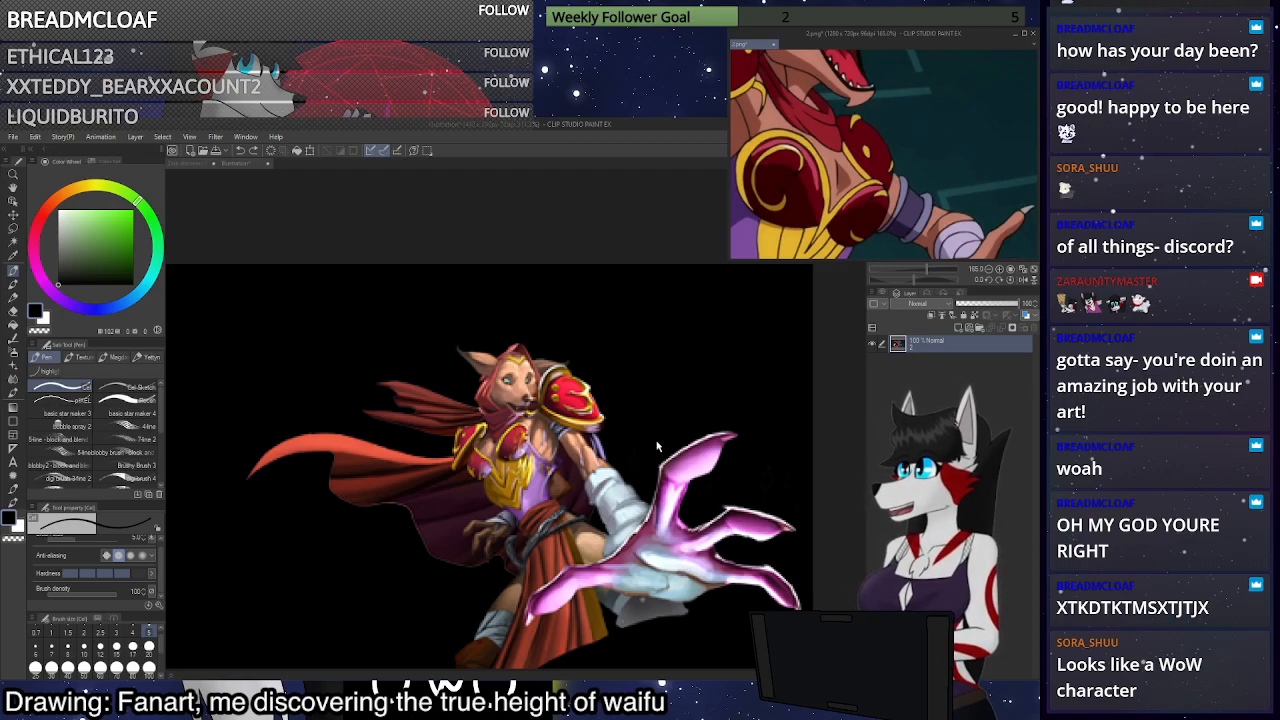
Try a pen stroke over the torso armour in the full-body reference and undo it
{"action": "left_click", "coordinate": [790, 457]}
{"action": "scroll", "coordinate": [700, 456], "scroll_direction": "up", "scroll_amount": 5}
{"action": "scroll", "coordinate": [484, 456], "scroll_direction": "up", "scroll_amount": 4}
{"action": "mouse_move", "coordinate": [436, 390]}
{"action": "left_mouse_down"}
{"action": "mouse_move", "coordinate": [478, 524]}
{"action": "mouse_move", "coordinate": [411, 420]}
{"action": "left_mouse_up"}
{"action": "key", "text": "ctrl+z"}
{"action": "scroll", "coordinate": [461, 462], "scroll_direction": "down", "scroll_amount": 1}
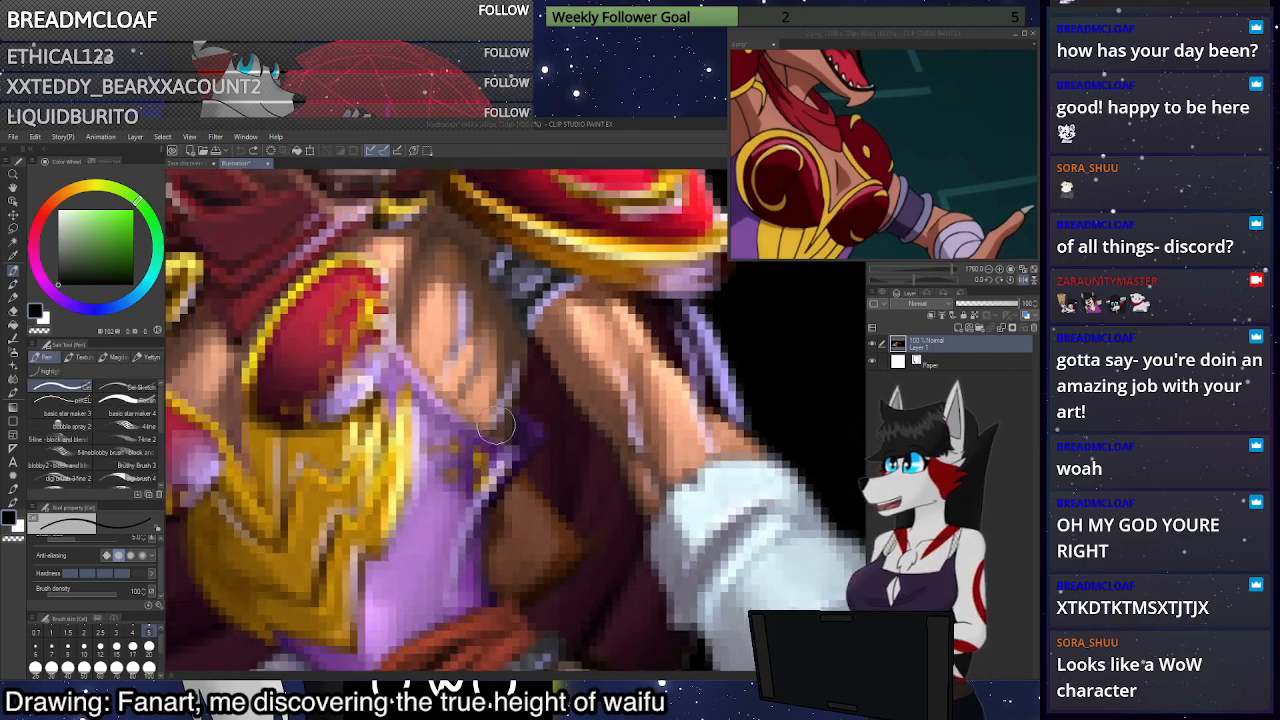
{"action": "scroll", "coordinate": [496, 428], "scroll_direction": "down", "scroll_amount": 4}
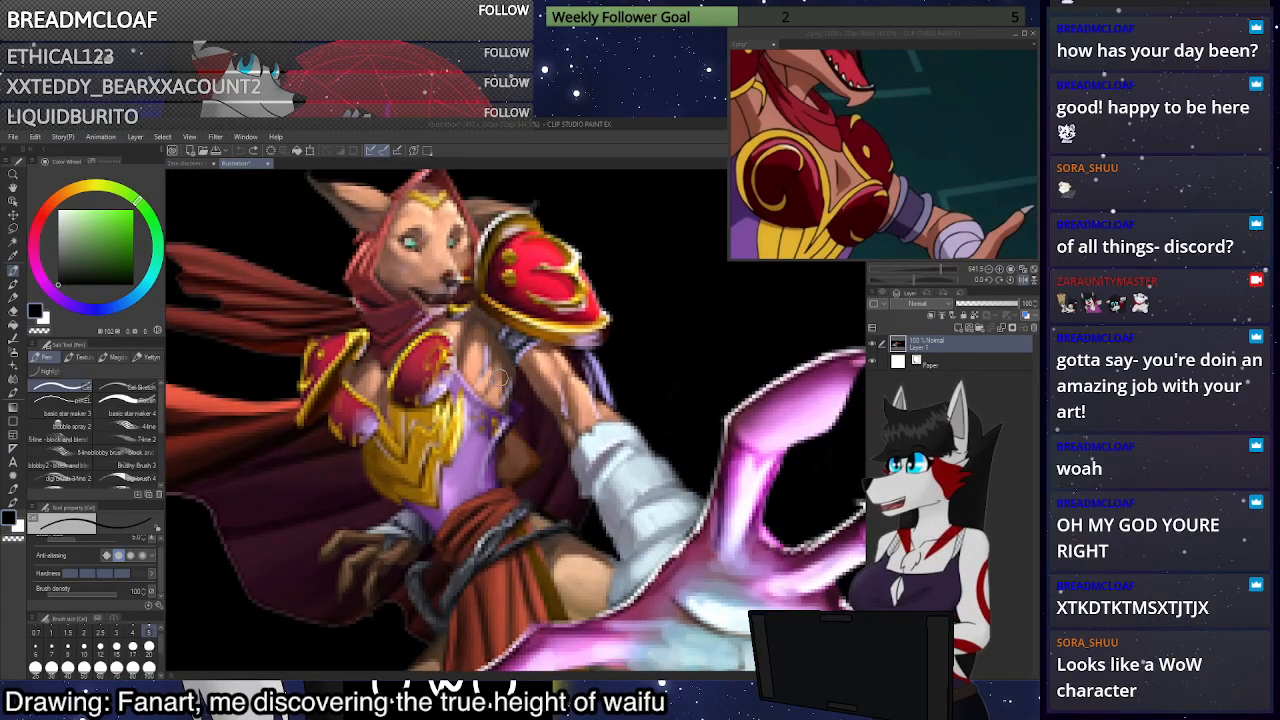
Try outlining the waist armour in black pen strokes over the full-body reference and undo the strokes
{"action": "mouse_move", "coordinate": [462, 390]}
{"action": "left_mouse_down"}
{"action": "mouse_move", "coordinate": [437, 508]}
{"action": "mouse_move", "coordinate": [372, 482]}
{"action": "mouse_move", "coordinate": [362, 430]}
{"action": "mouse_move", "coordinate": [462, 396]}
{"action": "mouse_move", "coordinate": [520, 432]}
{"action": "mouse_move", "coordinate": [500, 545]}
{"action": "mouse_move", "coordinate": [390, 592]}
{"action": "mouse_move", "coordinate": [322, 518]}
{"action": "left_mouse_up"}
{"action": "scroll", "coordinate": [514, 436], "scroll_direction": "up", "scroll_amount": 3}
{"action": "key", "text": "ctrl+z"}
{"action": "key", "text": "ctrl+z"}
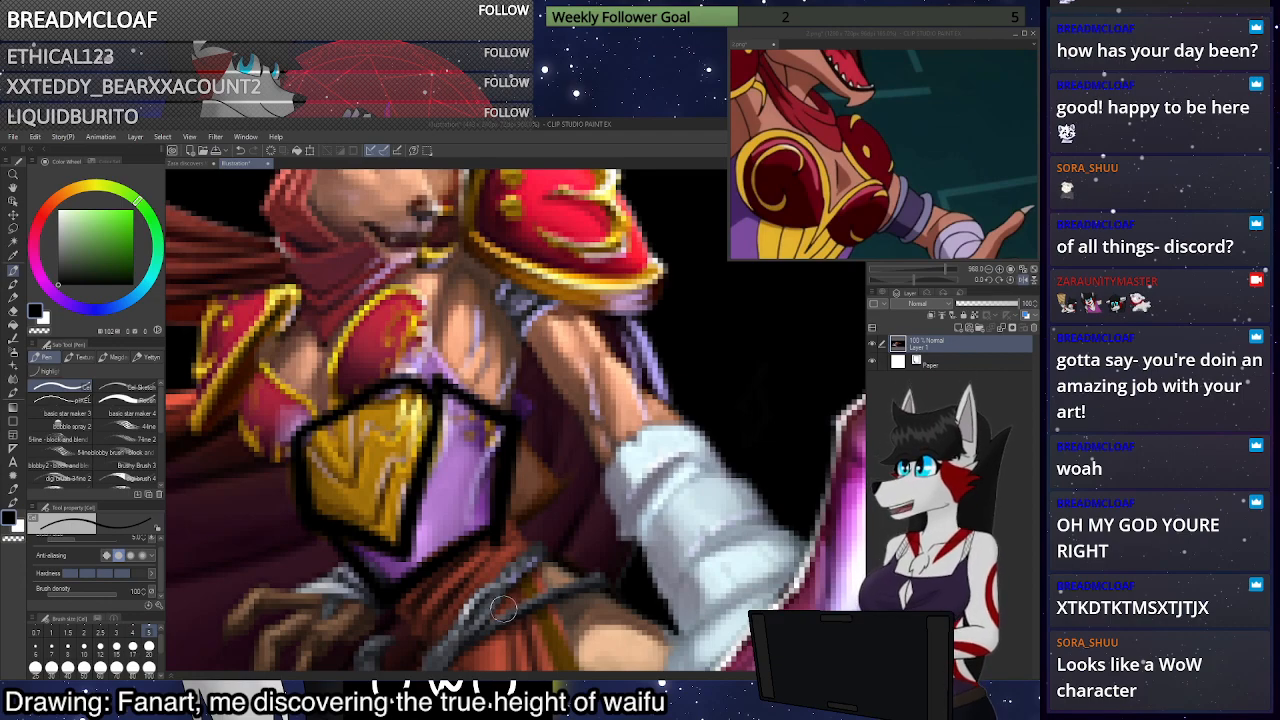
{"action": "key", "text": "ctrl+z"}
{"action": "key", "text": "ctrl+z"}
{"action": "key", "text": "ctrl+z"}
{"action": "key", "text": "ctrl+z"}
{"action": "key", "text": "ctrl+z"}
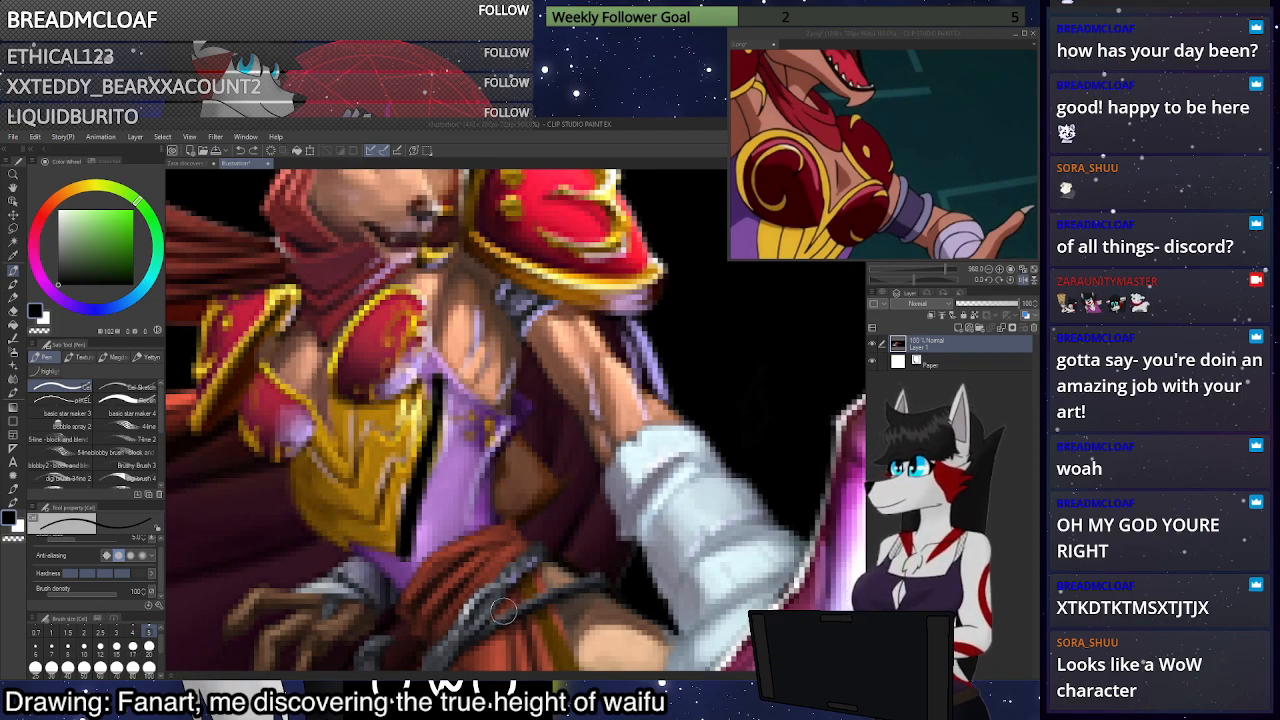
Return to the line art document and ink the bottom edge of the blue rectangle sketched over the torso
{"action": "scroll", "coordinate": [532, 473], "scroll_direction": "down", "scroll_amount": 10}
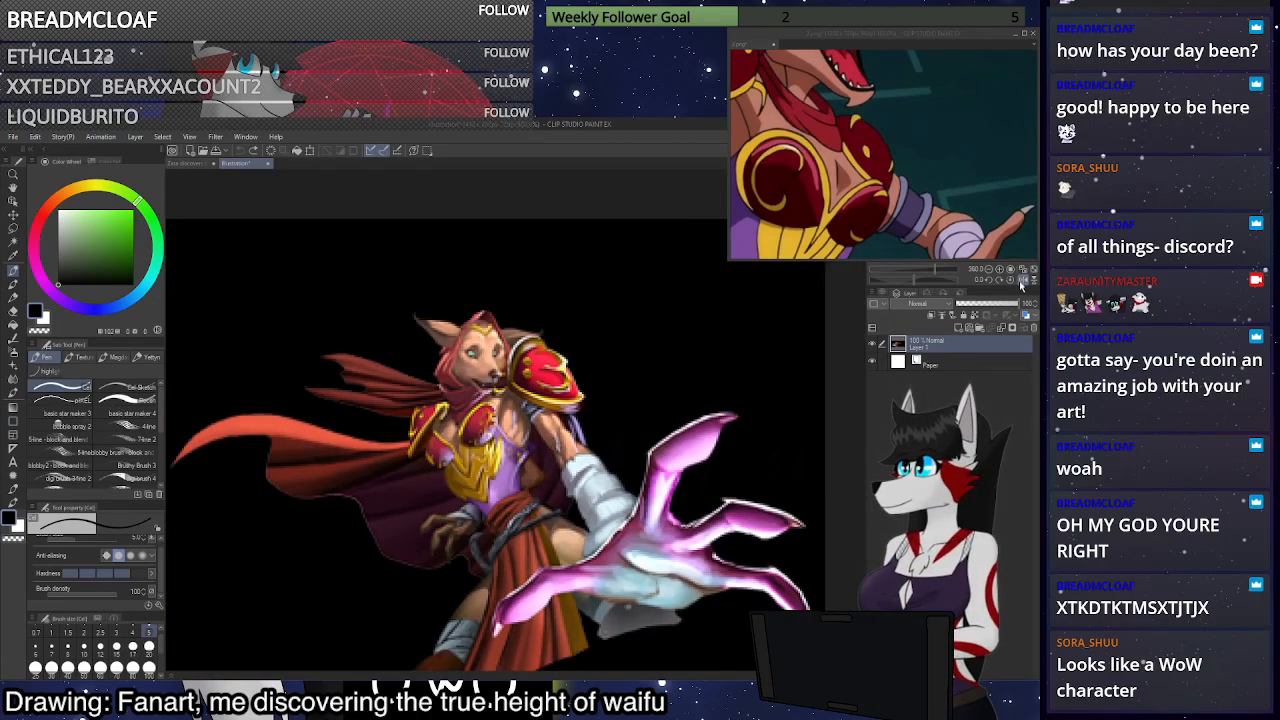
{"action": "left_click", "coordinate": [1030, 271]}
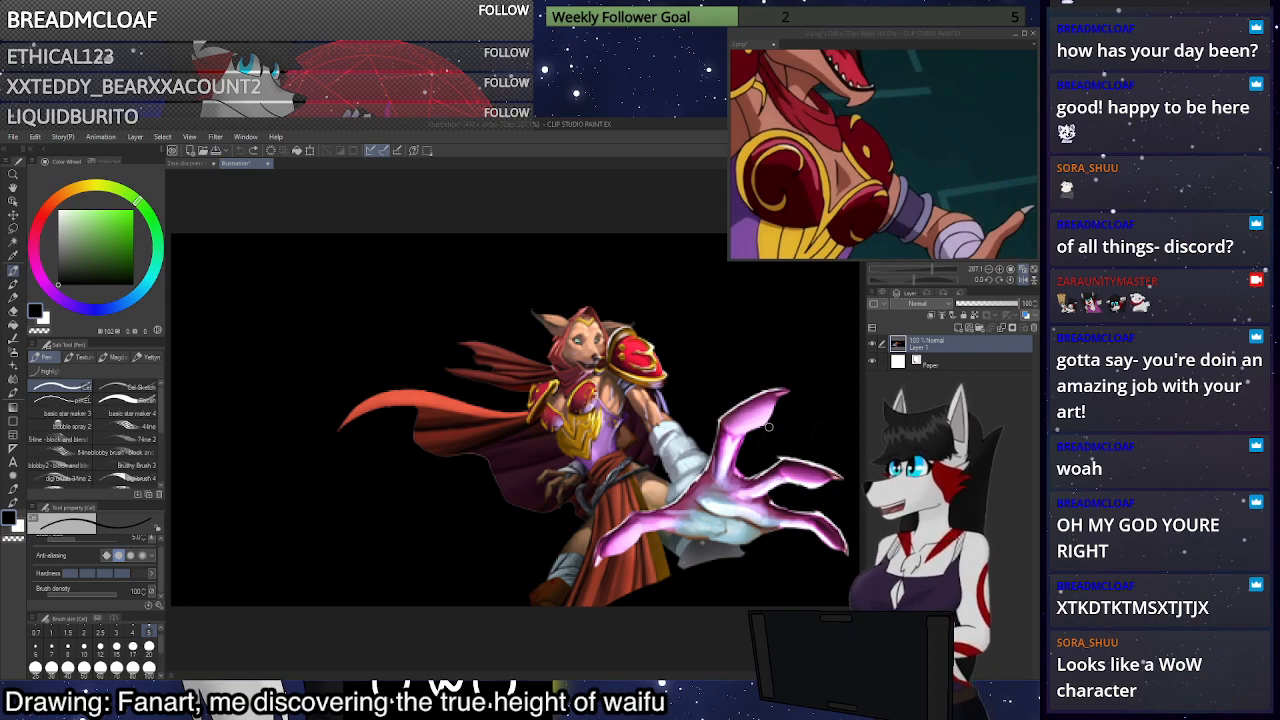
{"action": "left_click", "coordinate": [200, 163]}
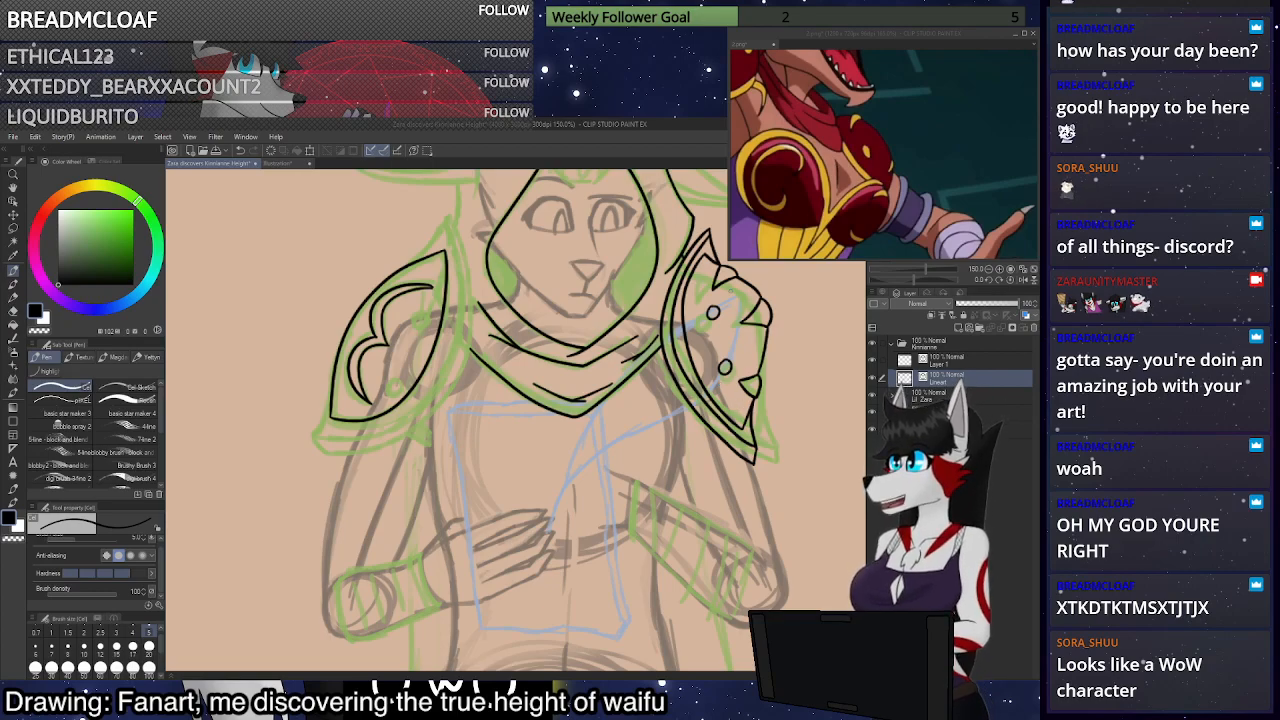
{"action": "scroll", "coordinate": [731, 290], "scroll_direction": "down", "scroll_amount": 4}
{"action": "scroll", "coordinate": [701, 551], "scroll_direction": "up", "scroll_amount": 1}
{"action": "scroll", "coordinate": [701, 551], "scroll_direction": "up", "scroll_amount": 1}
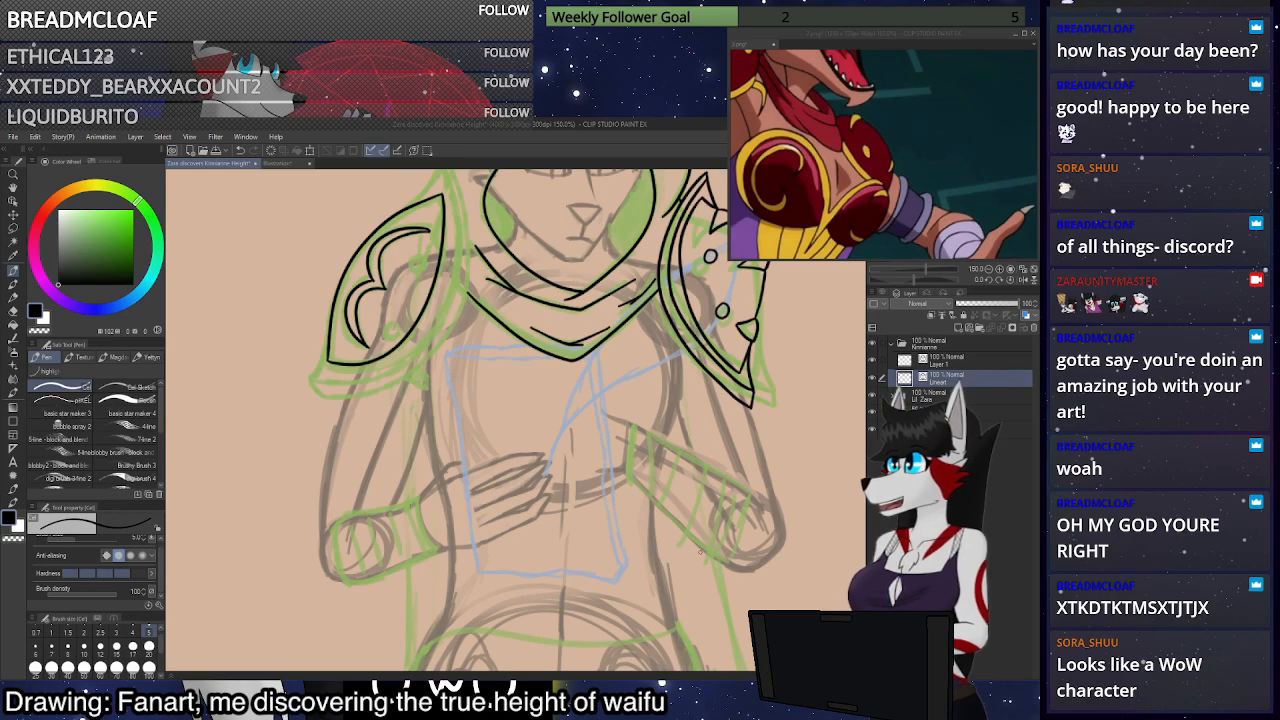
{"action": "scroll", "coordinate": [656, 530], "scroll_direction": "down", "scroll_amount": 2}
{"action": "scroll", "coordinate": [668, 524], "scroll_direction": "up", "scroll_amount": 3}
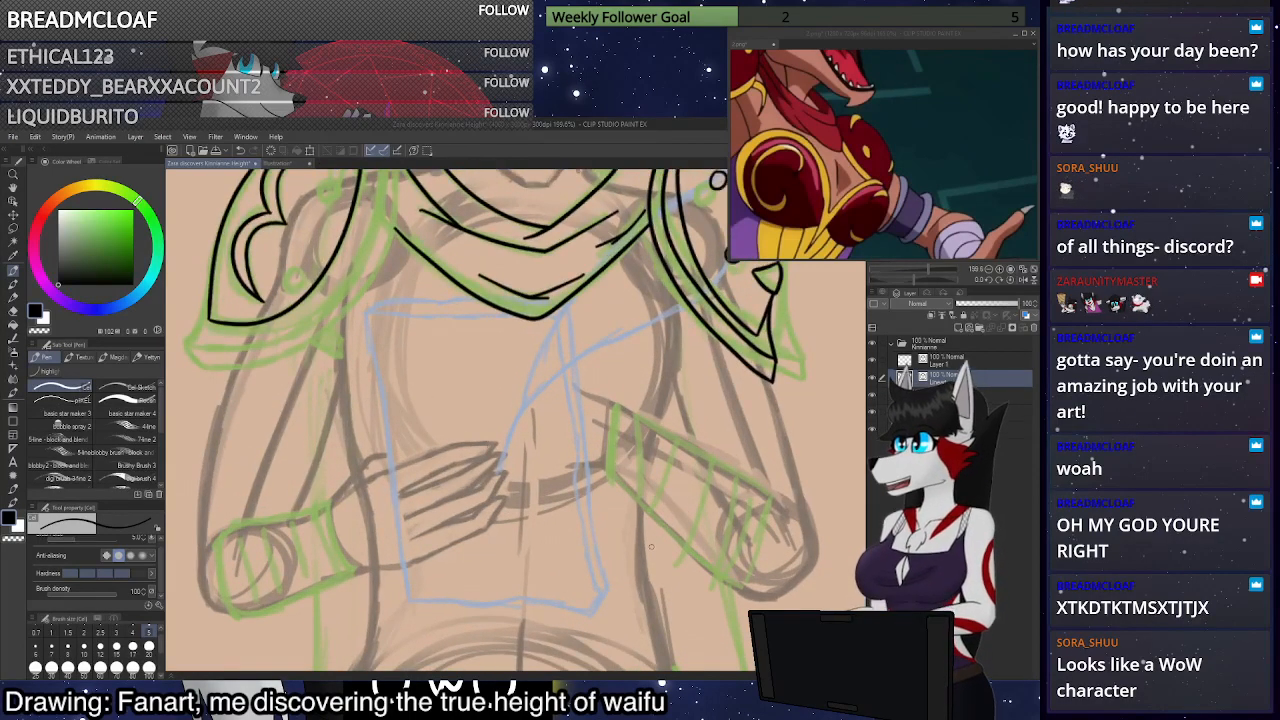
{"action": "left_click_drag", "start_coordinate": [584, 610], "coordinate": [406, 598]}
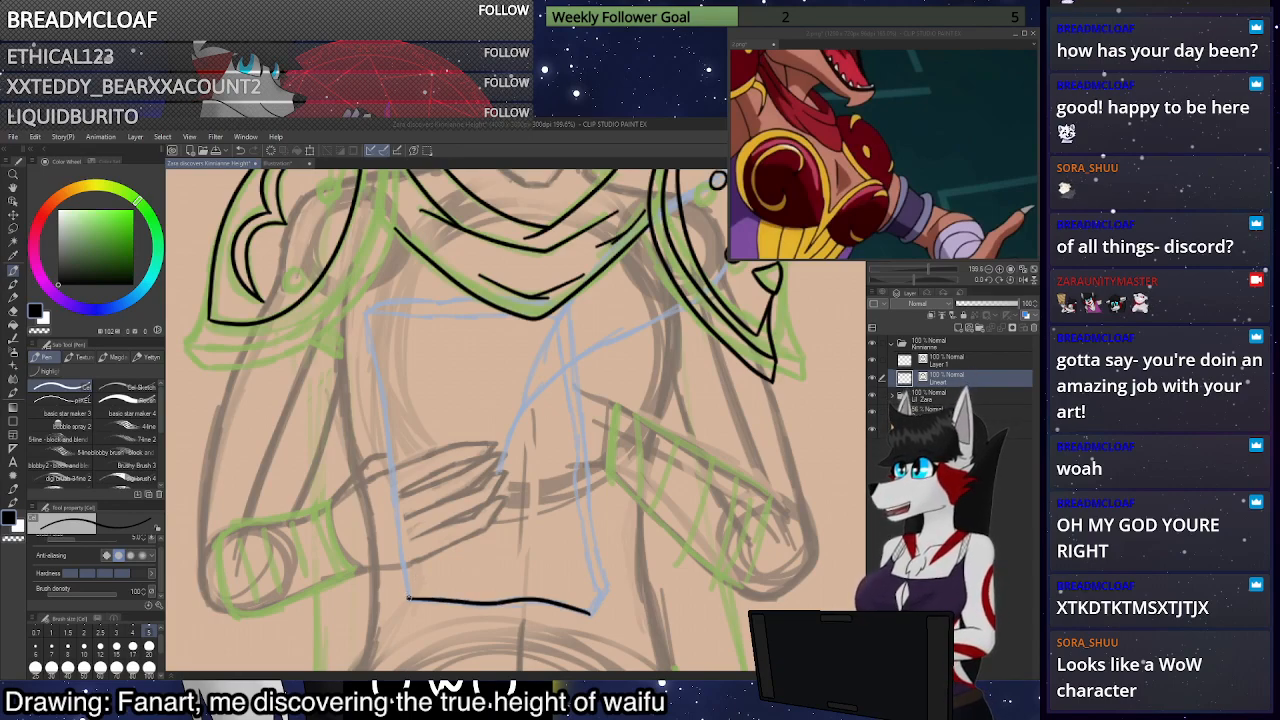
{"action": "scroll", "coordinate": [510, 492], "scroll_direction": "down", "scroll_amount": 3}
Ink the back of the hand resting on the torso and the top edge of its uppermost finger
{"action": "scroll", "coordinate": [510, 460], "scroll_direction": "up", "scroll_amount": 6}
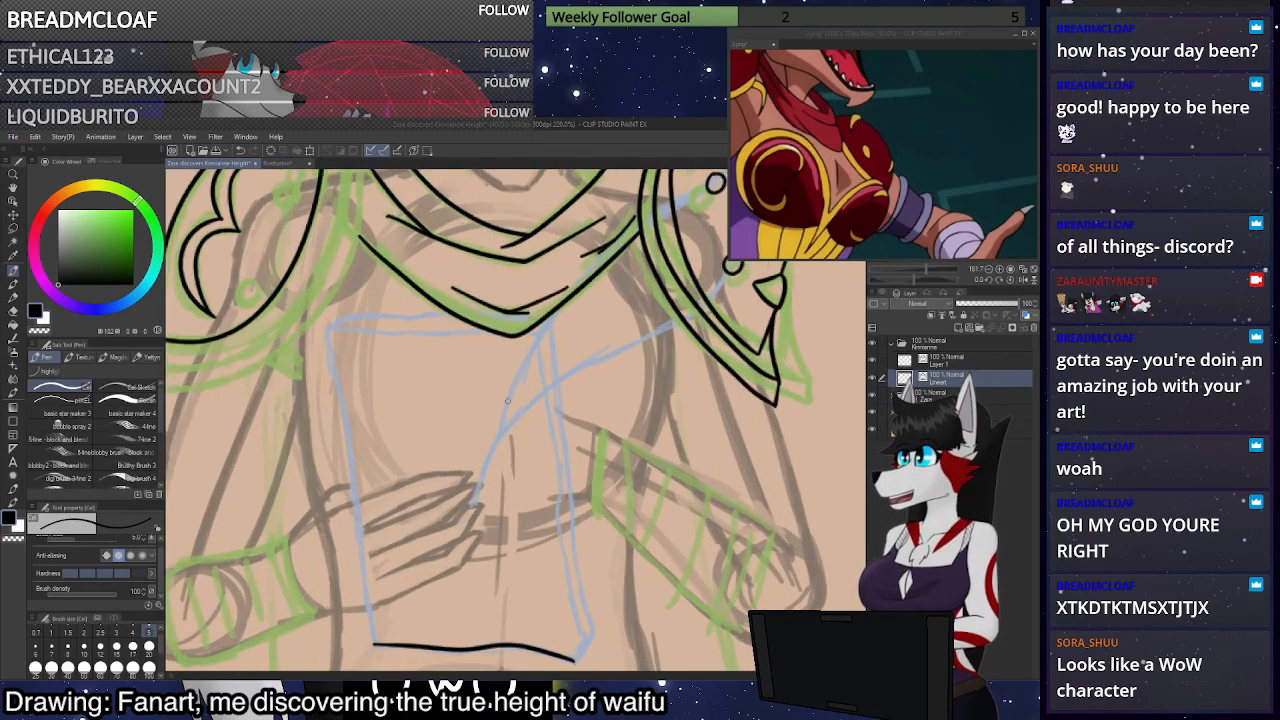
{"action": "scroll", "coordinate": [501, 418], "scroll_direction": "down", "scroll_amount": 6}
{"action": "scroll", "coordinate": [501, 418], "scroll_direction": "up", "scroll_amount": 5}
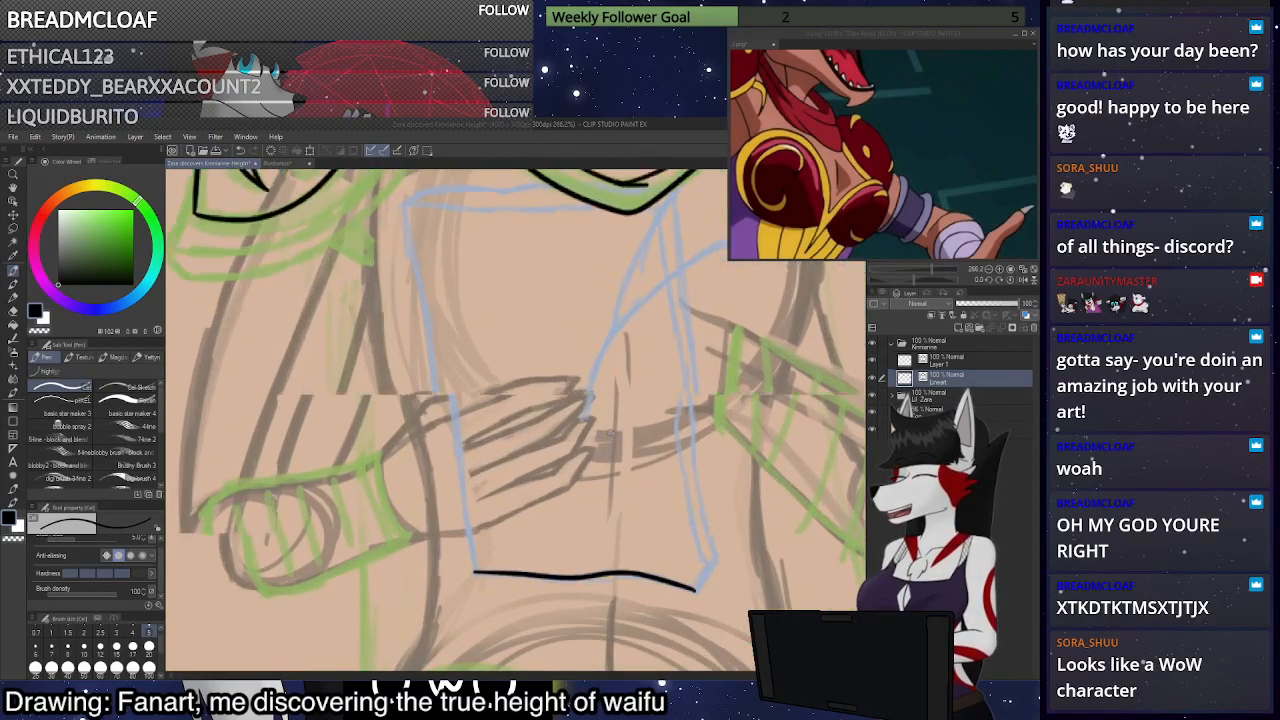
{"action": "mouse_move", "coordinate": [265, 467]}
{"action": "left_mouse_down"}
{"action": "mouse_move", "coordinate": [338, 389]}
{"action": "mouse_move", "coordinate": [373, 378]}
{"action": "left_mouse_up"}
{"action": "left_click_drag", "start_coordinate": [312, 442], "coordinate": [366, 408]}
{"action": "key", "text": "ctrl+z"}
{"action": "mouse_move", "coordinate": [303, 452]}
{"action": "left_mouse_down"}
{"action": "mouse_move", "coordinate": [362, 410]}
{"action": "mouse_move", "coordinate": [487, 362]}
{"action": "mouse_move", "coordinate": [560, 358]}
{"action": "mouse_move", "coordinate": [550, 379]}
{"action": "left_mouse_up"}
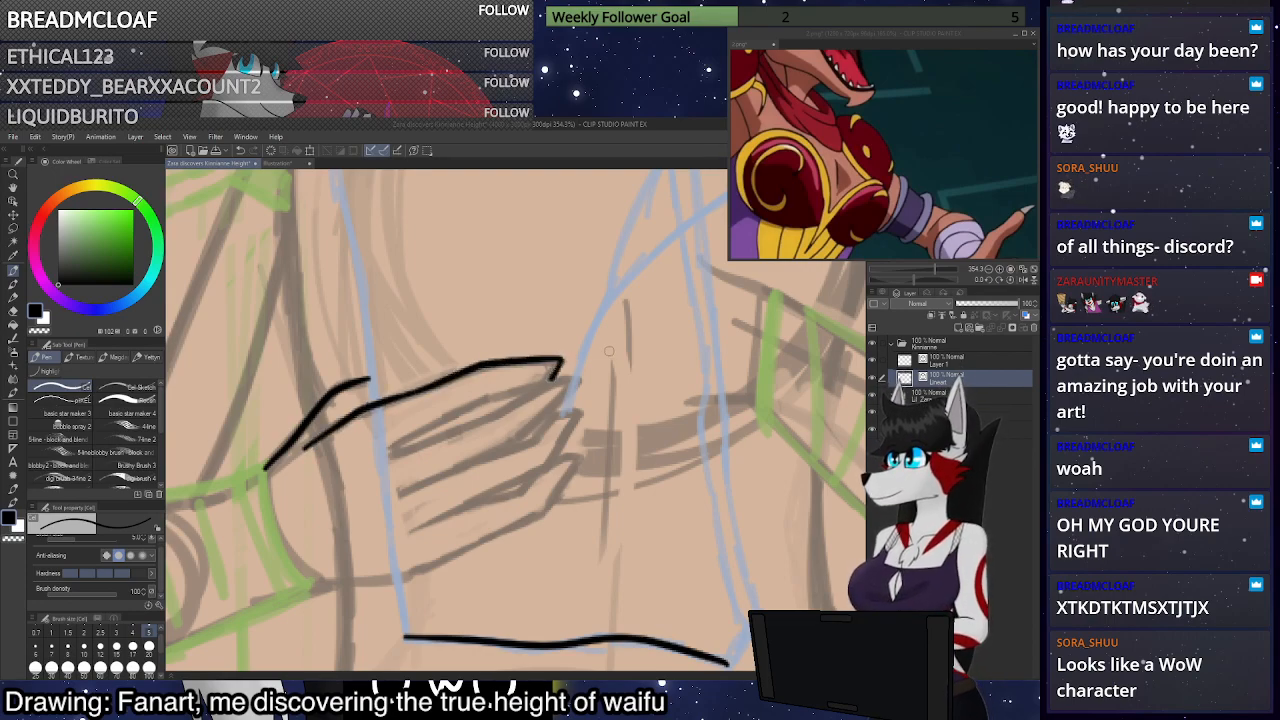
{"action": "scroll", "coordinate": [571, 460], "scroll_direction": "up", "scroll_amount": 2}
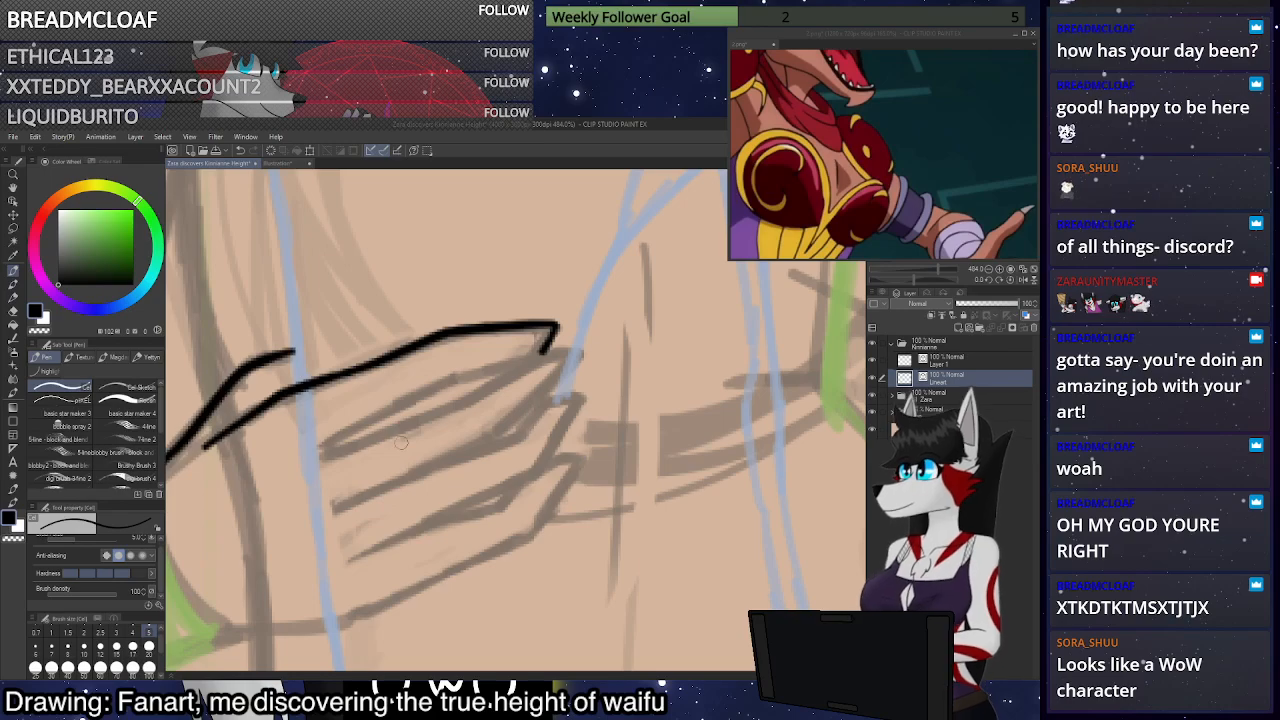
Ink the underside of the uppermost finger and the pointed outline of the second finger, redoing strokes until they fit the sketch
{"action": "mouse_move", "coordinate": [322, 455]}
{"action": "left_mouse_down"}
{"action": "mouse_move", "coordinate": [476, 396]}
{"action": "mouse_move", "coordinate": [332, 449]}
{"action": "mouse_move", "coordinate": [459, 408]}
{"action": "mouse_move", "coordinate": [552, 346]}
{"action": "left_mouse_up"}
{"action": "key", "text": "ctrl+z"}
{"action": "key", "text": "ctrl+z"}
{"action": "key", "text": "ctrl+z"}
{"action": "mouse_move", "coordinate": [455, 408]}
{"action": "left_mouse_down"}
{"action": "mouse_move", "coordinate": [558, 346]}
{"action": "mouse_move", "coordinate": [582, 357]}
{"action": "left_mouse_up"}
{"action": "key", "text": "ctrl+z"}
{"action": "key", "text": "ctrl+z"}
{"action": "mouse_move", "coordinate": [455, 408]}
{"action": "left_mouse_down"}
{"action": "mouse_move", "coordinate": [538, 358]}
{"action": "mouse_move", "coordinate": [579, 353]}
{"action": "mouse_move", "coordinate": [507, 434]}
{"action": "left_mouse_up"}
{"action": "key", "text": "ctrl+z"}
{"action": "mouse_move", "coordinate": [580, 353]}
{"action": "left_mouse_down"}
{"action": "mouse_move", "coordinate": [509, 428]}
{"action": "mouse_move", "coordinate": [340, 507]}
{"action": "left_mouse_up"}
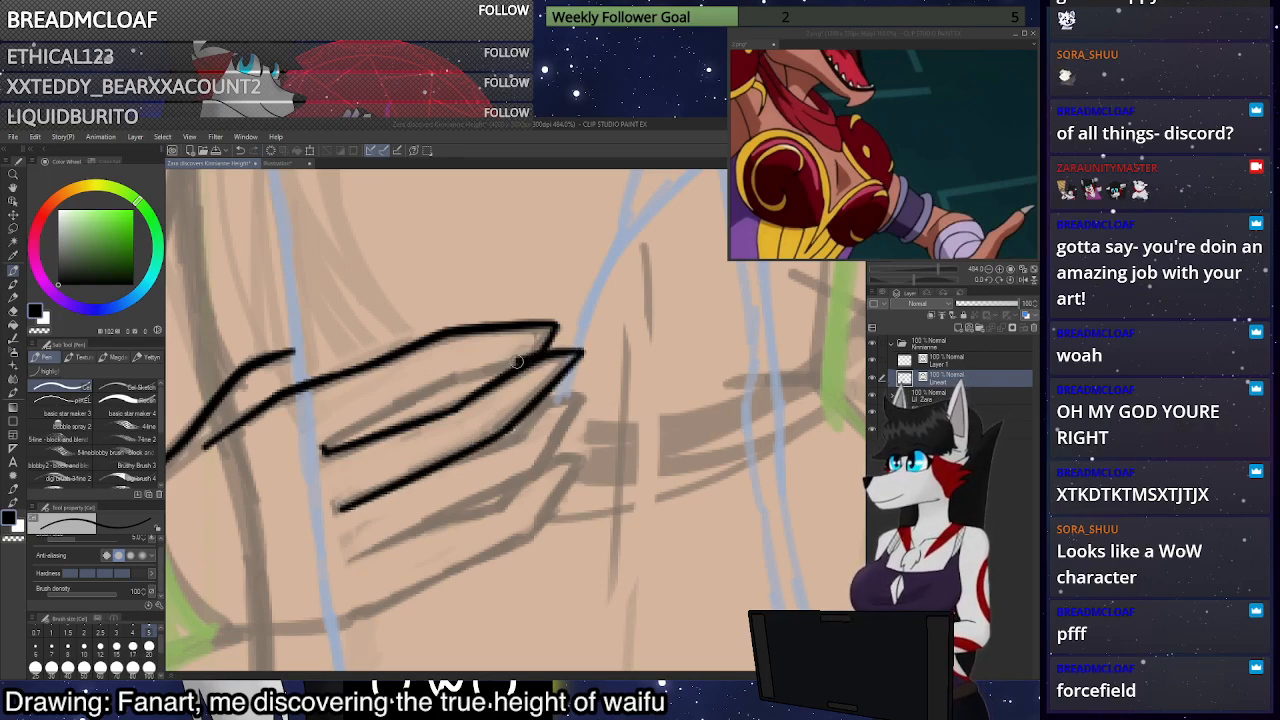
{"action": "left_click_drag", "start_coordinate": [463, 376], "coordinate": [322, 450]}
{"action": "scroll", "coordinate": [587, 393], "scroll_direction": "down", "scroll_amount": 1}
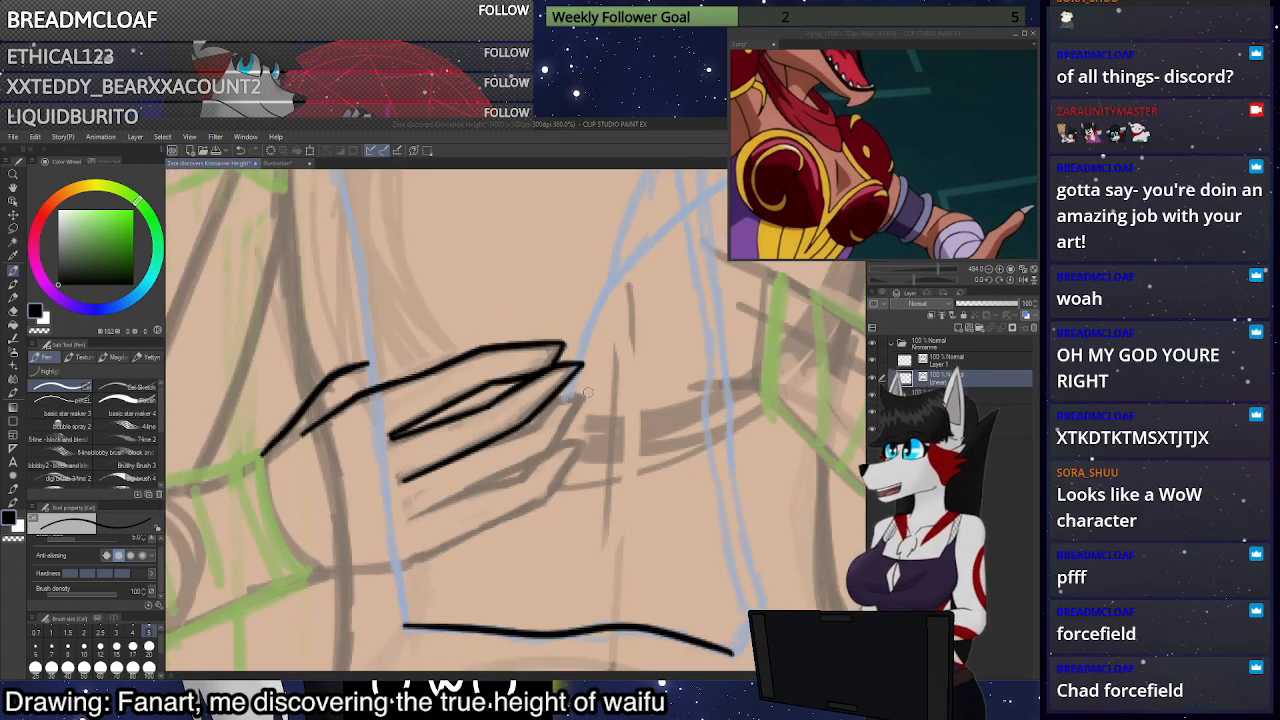
Ink the third finger's lower edge and pointed tip, redoing the long stroke until it follows the sketch
{"action": "scroll", "coordinate": [590, 382], "scroll_direction": "down", "scroll_amount": 2}
{"action": "scroll", "coordinate": [621, 412], "scroll_direction": "up", "scroll_amount": 3}
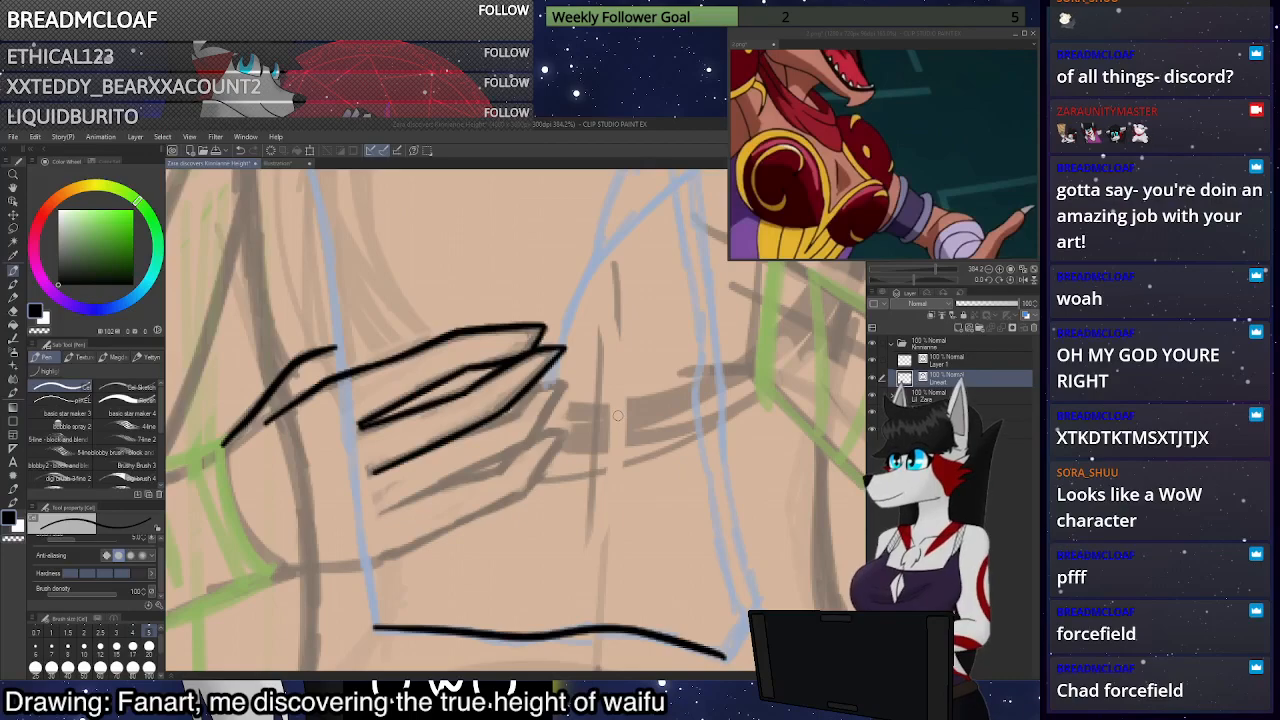
{"action": "scroll", "coordinate": [617, 417], "scroll_direction": "down", "scroll_amount": 3}
{"action": "scroll", "coordinate": [605, 428], "scroll_direction": "up", "scroll_amount": 2}
{"action": "scroll", "coordinate": [599, 432], "scroll_direction": "up", "scroll_amount": 4}
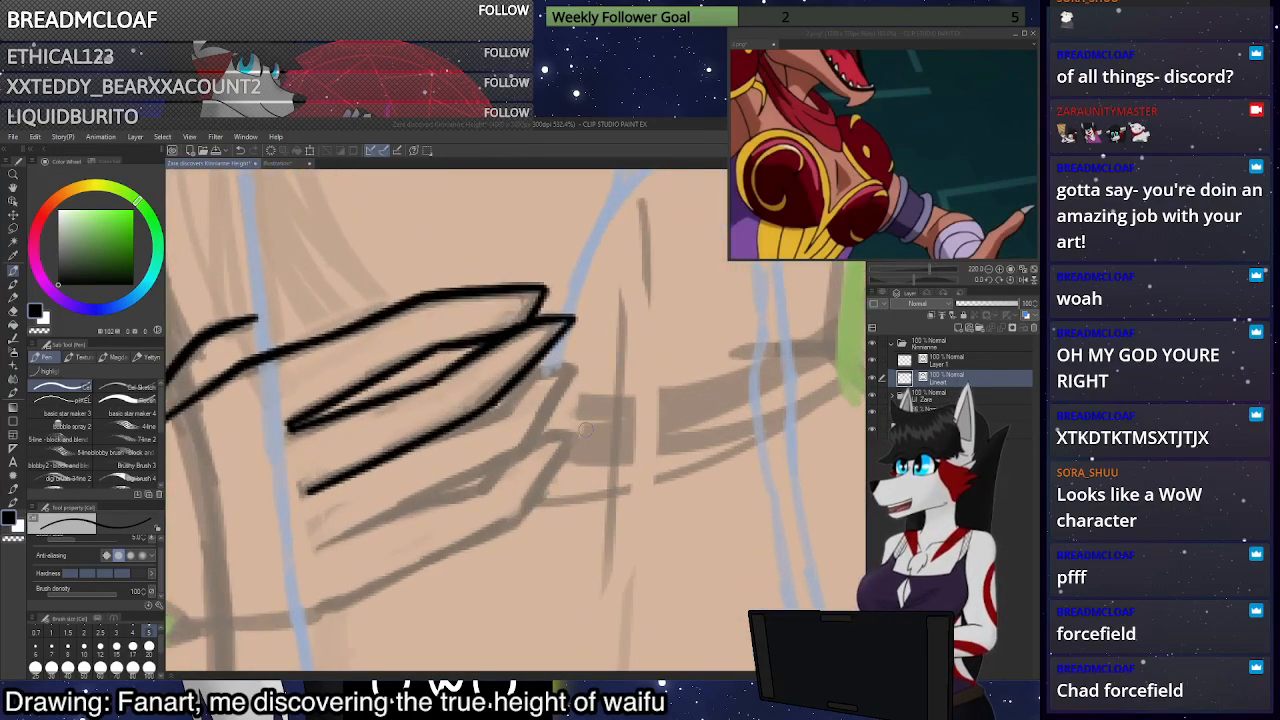
{"action": "left_click_drag", "start_coordinate": [285, 562], "coordinate": [520, 452]}
{"action": "key", "text": "ctrl+z"}
{"action": "left_click_drag", "start_coordinate": [285, 563], "coordinate": [533, 446]}
{"action": "key", "text": "ctrl+z"}
{"action": "left_click_drag", "start_coordinate": [284, 566], "coordinate": [535, 446]}
{"action": "key", "text": "ctrl+z"}
{"action": "key", "text": "ctrl+z"}
{"action": "key", "text": "ctrl+z"}
{"action": "mouse_move", "coordinate": [283, 565]}
{"action": "left_mouse_down"}
{"action": "mouse_move", "coordinate": [530, 449]}
{"action": "mouse_move", "coordinate": [592, 346]}
{"action": "left_mouse_up"}
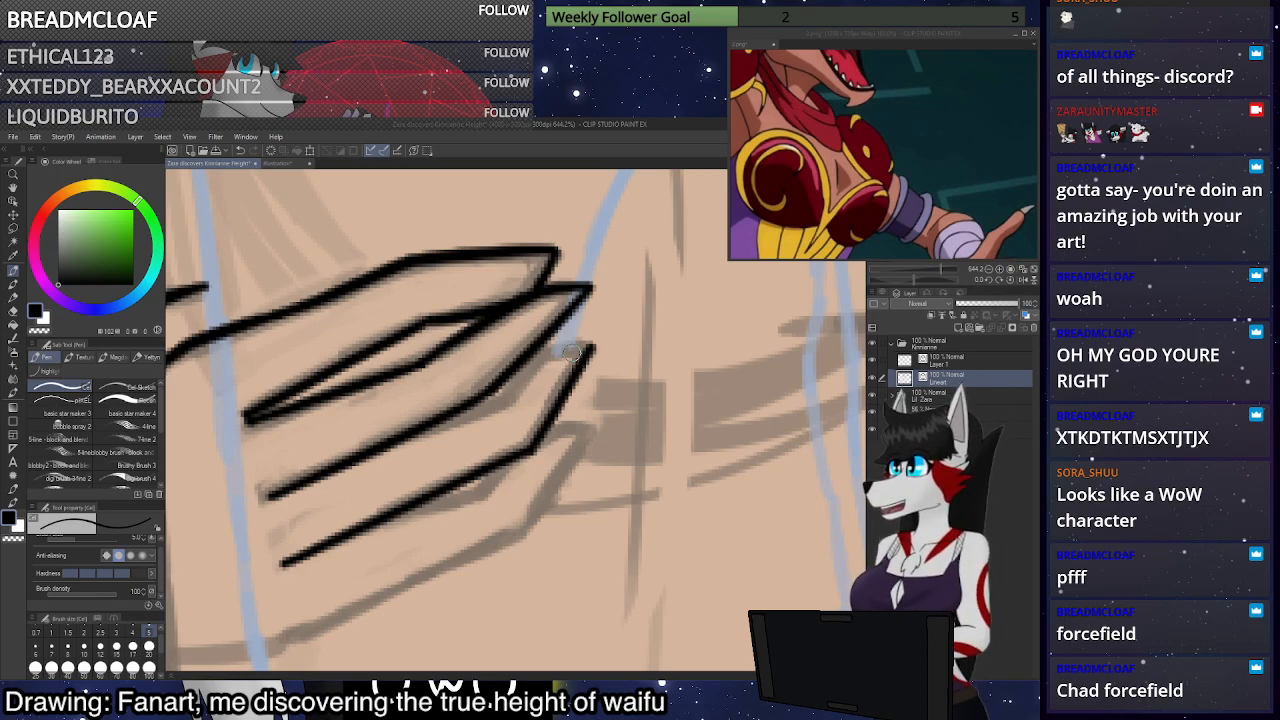
{"action": "scroll", "coordinate": [572, 350], "scroll_direction": "up", "scroll_amount": 2}
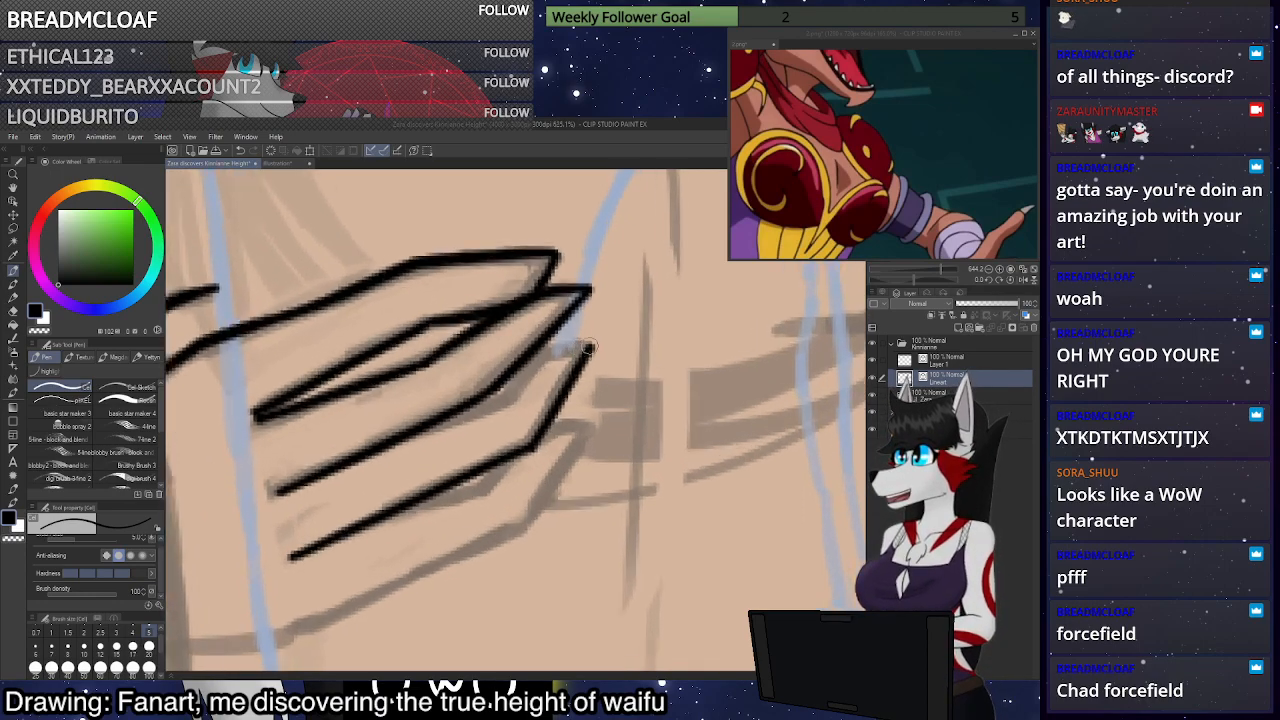
{"action": "mouse_move", "coordinate": [580, 347]}
{"action": "left_mouse_down"}
{"action": "mouse_move", "coordinate": [536, 354]}
{"action": "mouse_move", "coordinate": [500, 405]}
{"action": "left_mouse_up"}
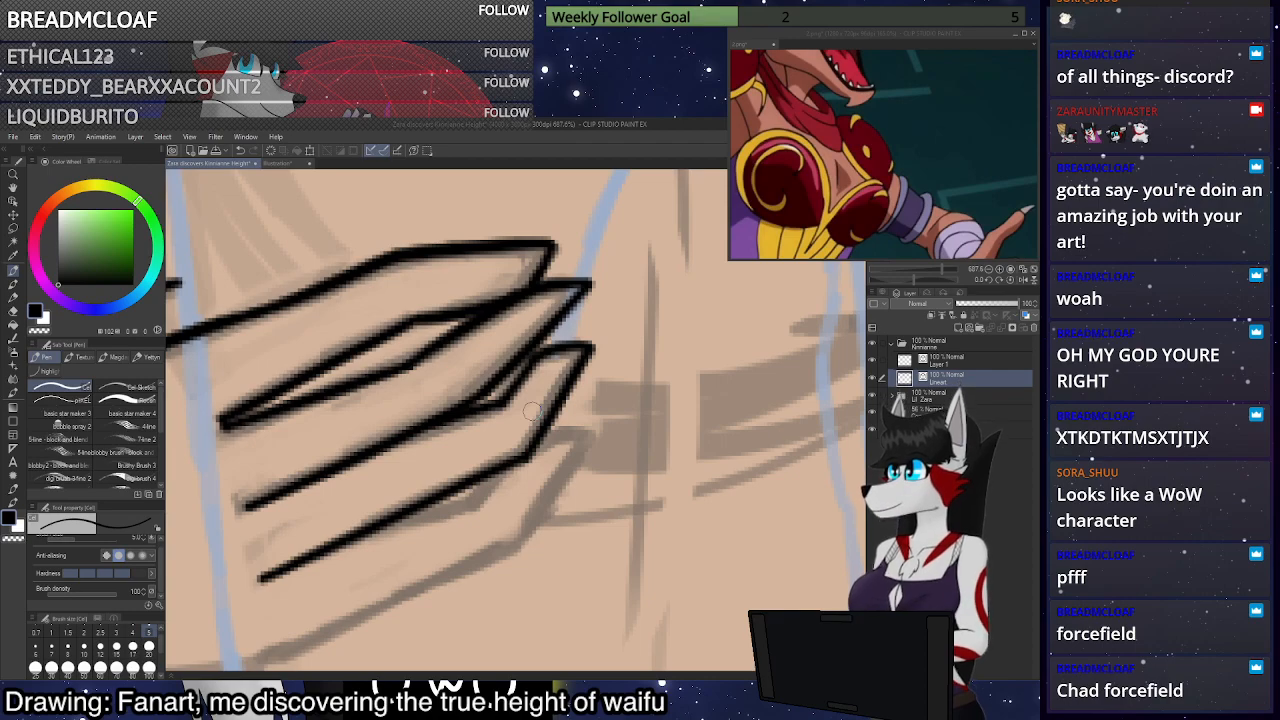
Ink the fourth finger's pointed outline beneath the third finger, redoing strokes that miss the sketch
{"action": "scroll", "coordinate": [619, 371], "scroll_direction": "up", "scroll_amount": 1}
{"action": "scroll", "coordinate": [619, 371], "scroll_direction": "down", "scroll_amount": 5}
{"action": "scroll", "coordinate": [537, 457], "scroll_direction": "up", "scroll_amount": 2}
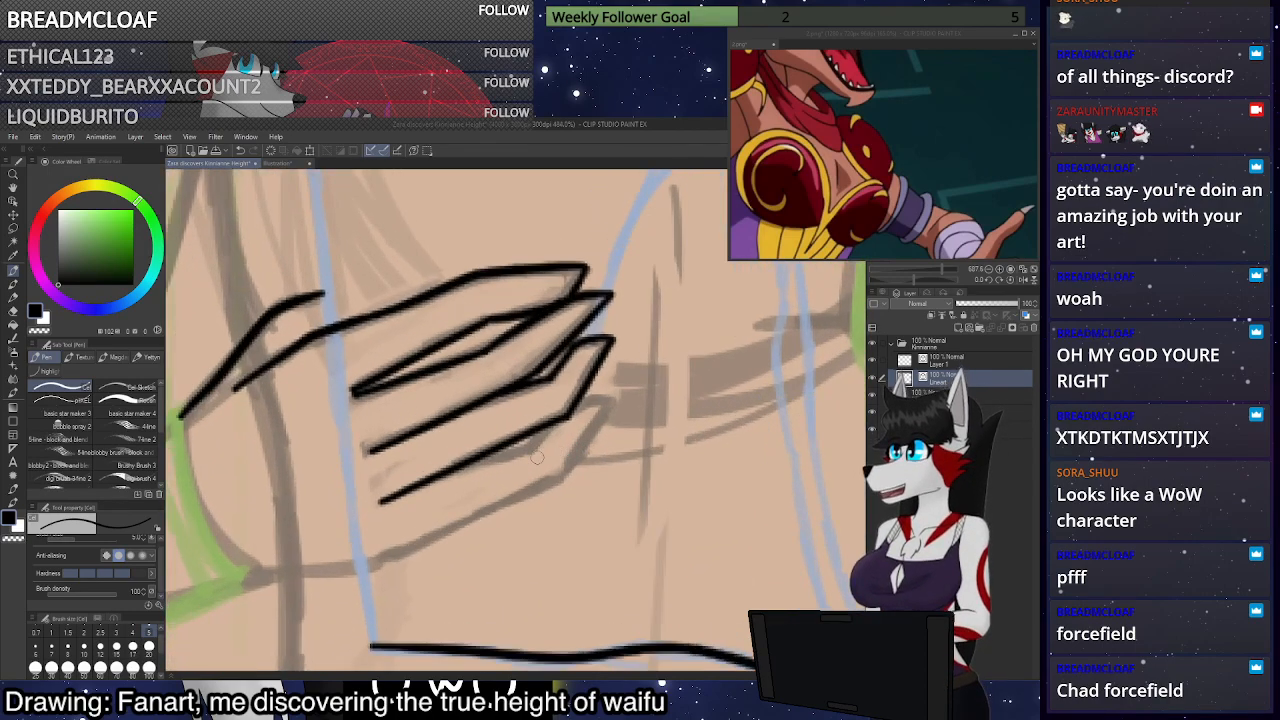
{"action": "scroll", "coordinate": [533, 453], "scroll_direction": "down", "scroll_amount": 1}
{"action": "key", "text": "ctrl+z"}
{"action": "mouse_move", "coordinate": [530, 449]}
{"action": "left_mouse_down"}
{"action": "mouse_move", "coordinate": [478, 457]}
{"action": "mouse_move", "coordinate": [547, 429]}
{"action": "mouse_move", "coordinate": [529, 449]}
{"action": "mouse_move", "coordinate": [478, 460]}
{"action": "left_mouse_up"}
{"action": "key", "text": "ctrl+z"}
{"action": "key", "text": "ctrl+z"}
{"action": "mouse_move", "coordinate": [571, 412]}
{"action": "left_mouse_down"}
{"action": "mouse_move", "coordinate": [603, 404]}
{"action": "mouse_move", "coordinate": [558, 478]}
{"action": "mouse_move", "coordinate": [565, 460]}
{"action": "mouse_move", "coordinate": [392, 552]}
{"action": "left_mouse_up"}
{"action": "key", "text": "ctrl+z"}
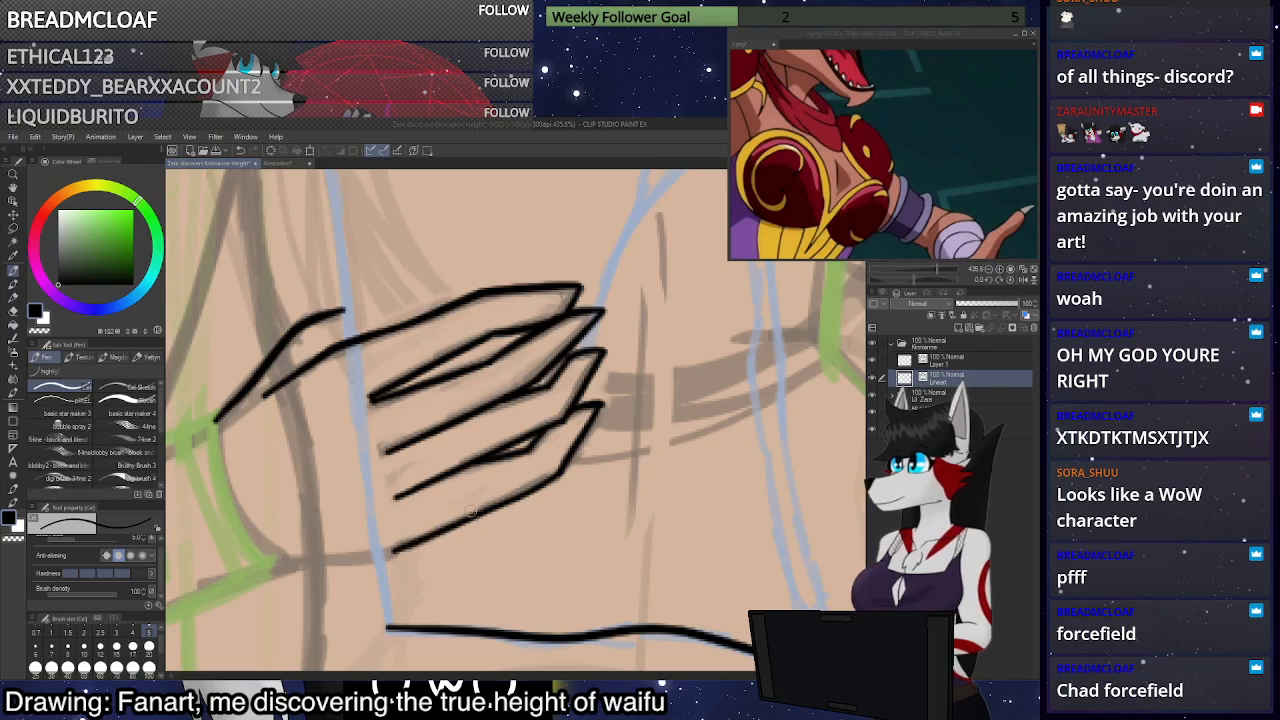
Ink the lower edge of the hand from the fourth finger back to the wrist cuff
{"action": "scroll", "coordinate": [620, 432], "scroll_direction": "down", "scroll_amount": 5}
{"action": "scroll", "coordinate": [532, 379], "scroll_direction": "up", "scroll_amount": 7}
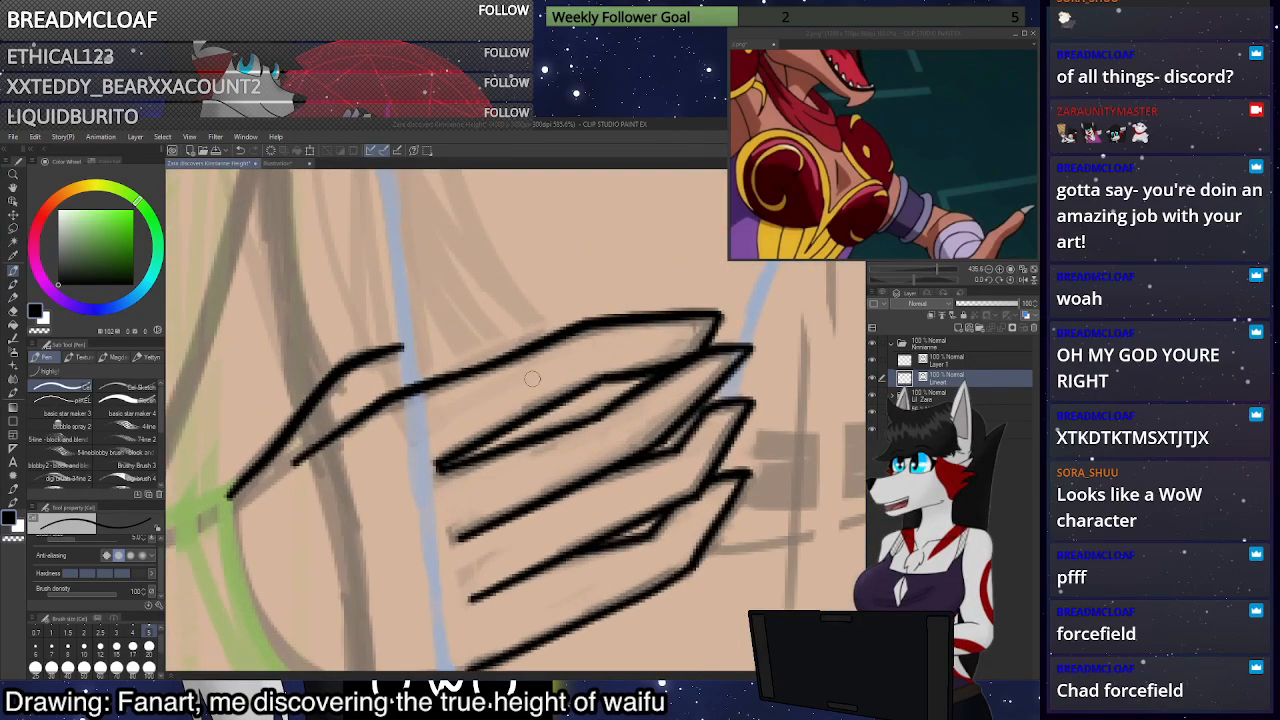
{"action": "scroll", "coordinate": [575, 362], "scroll_direction": "down", "scroll_amount": 4}
{"action": "scroll", "coordinate": [529, 361], "scroll_direction": "up", "scroll_amount": 5}
{"action": "scroll", "coordinate": [497, 318], "scroll_direction": "down", "scroll_amount": 5}
{"action": "scroll", "coordinate": [500, 500], "scroll_direction": "up", "scroll_amount": 5}
{"action": "left_click_drag", "start_coordinate": [508, 528], "coordinate": [340, 548]}
{"action": "scroll", "coordinate": [450, 555], "scroll_direction": "down", "scroll_amount": 6}
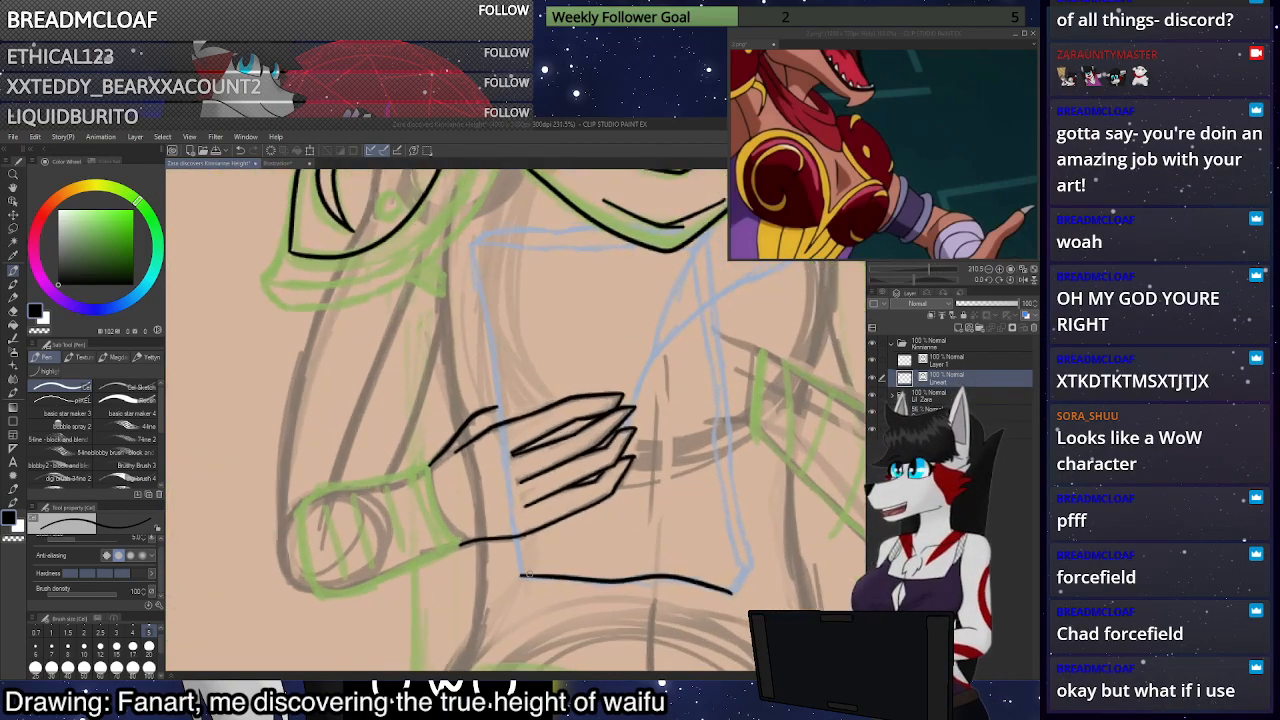
Ink the left edge of the blue rectangle below and above the hand, leaving the hand in front
{"action": "scroll", "coordinate": [528, 574], "scroll_direction": "up", "scroll_amount": 3}
{"action": "left_click_drag", "start_coordinate": [507, 531], "coordinate": [512, 577]}
{"action": "scroll", "coordinate": [520, 575], "scroll_direction": "down", "scroll_amount": 1}
{"action": "scroll", "coordinate": [520, 573], "scroll_direction": "down", "scroll_amount": 3}
{"action": "scroll", "coordinate": [489, 542], "scroll_direction": "up", "scroll_amount": 4}
{"action": "left_click_drag", "start_coordinate": [489, 542], "coordinate": [451, 327]}
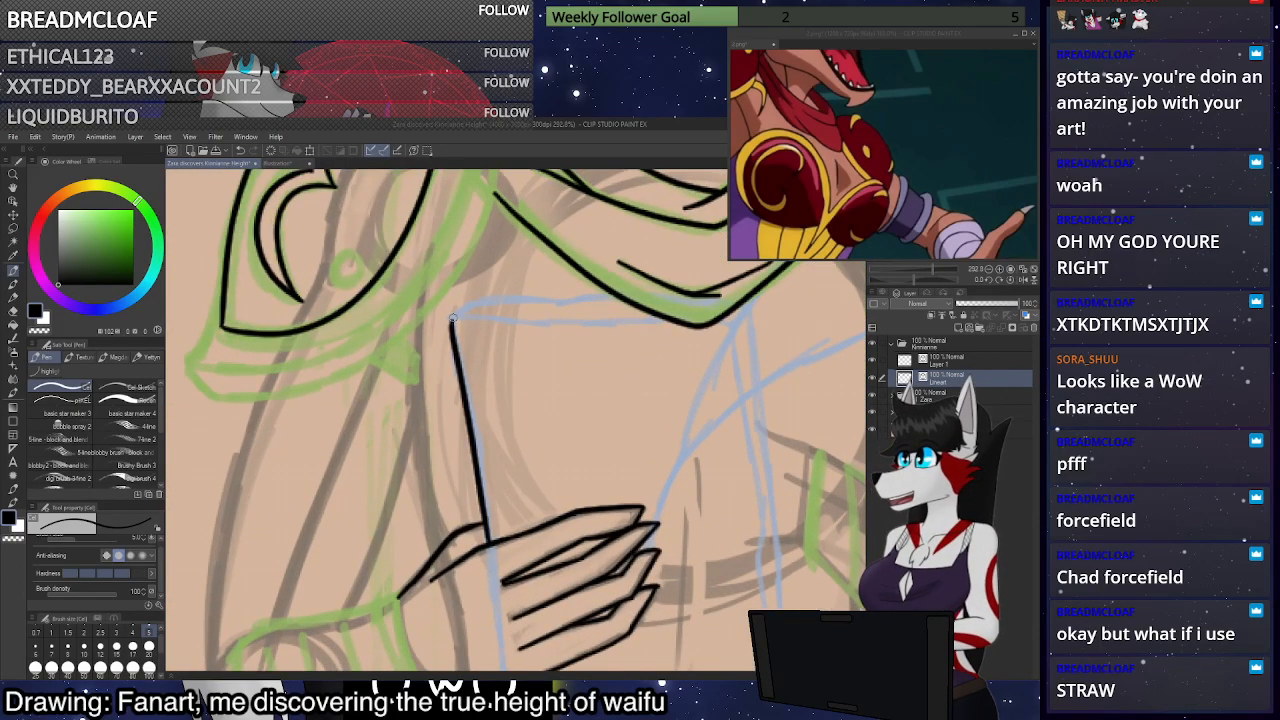
{"action": "scroll", "coordinate": [533, 248], "scroll_direction": "up", "scroll_amount": 3}
{"action": "scroll", "coordinate": [571, 302], "scroll_direction": "down", "scroll_amount": 2}
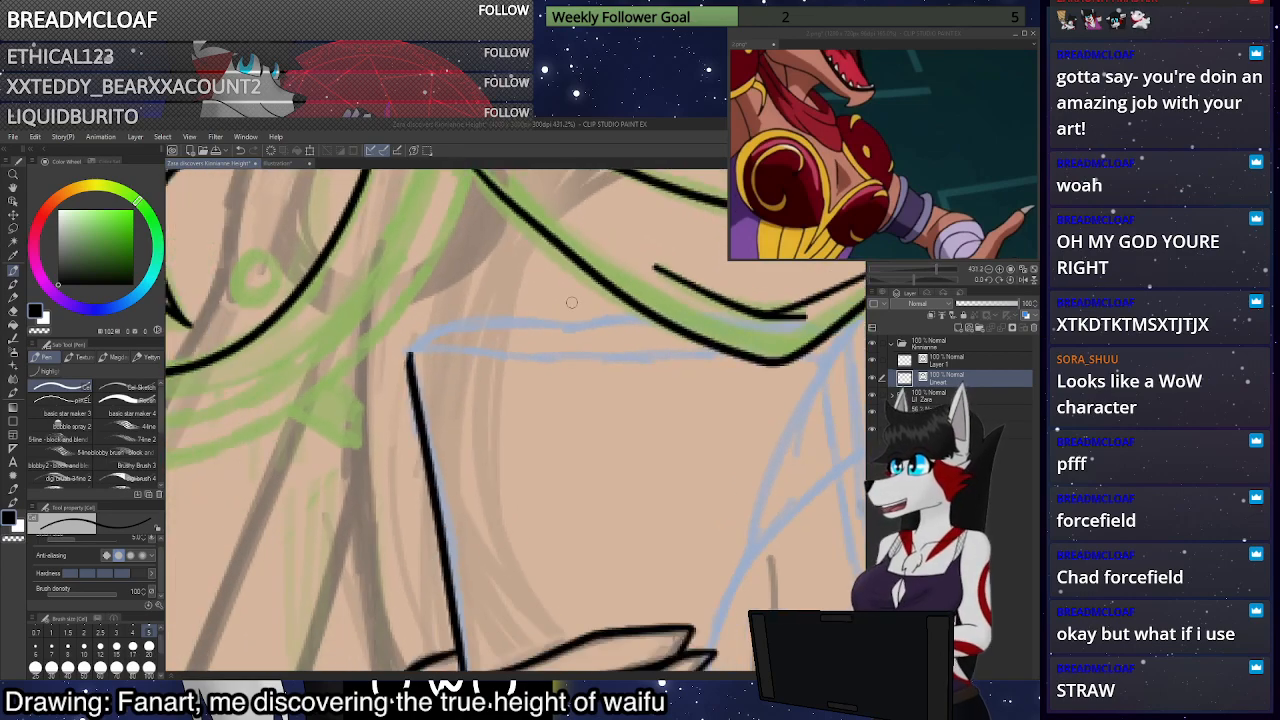
{"action": "scroll", "coordinate": [571, 302], "scroll_direction": "down", "scroll_amount": 1}
{"action": "scroll", "coordinate": [571, 302], "scroll_direction": "up", "scroll_amount": 1}
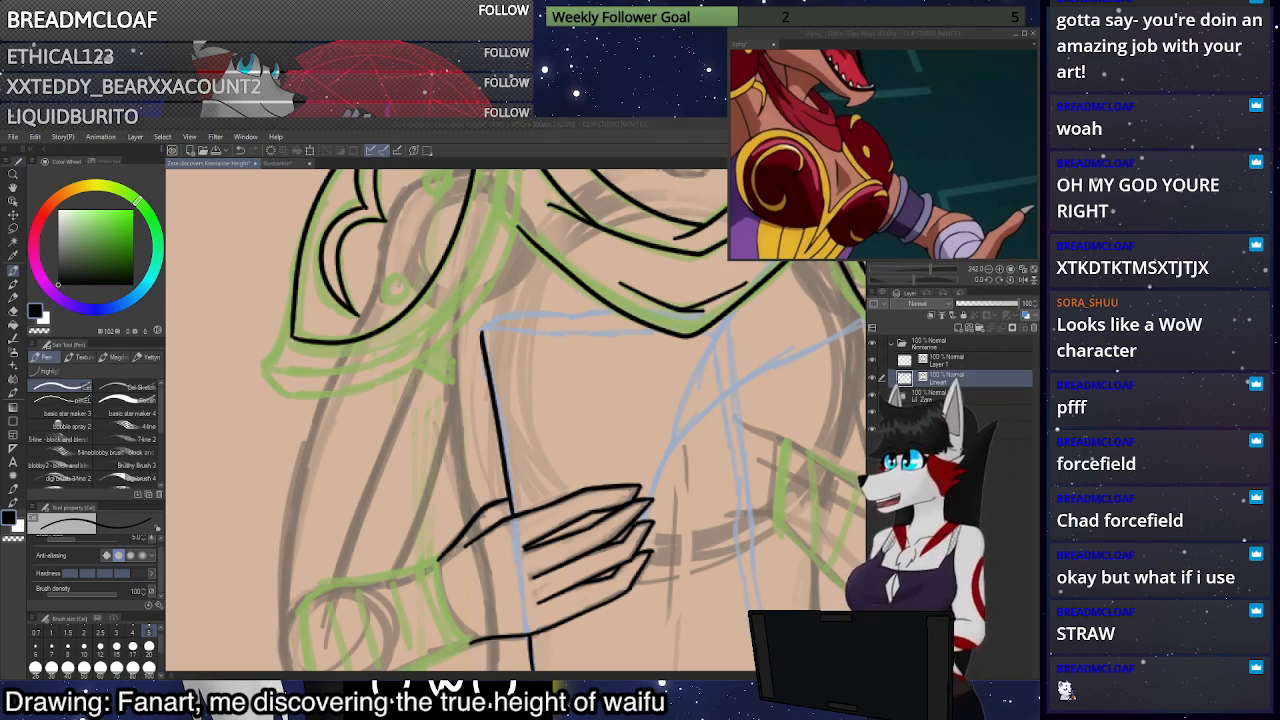
Examine the picture of the glowing blue shield blocking meteors in its own document, and return to the line art
{"action": "left_click", "coordinate": [68, 168]}
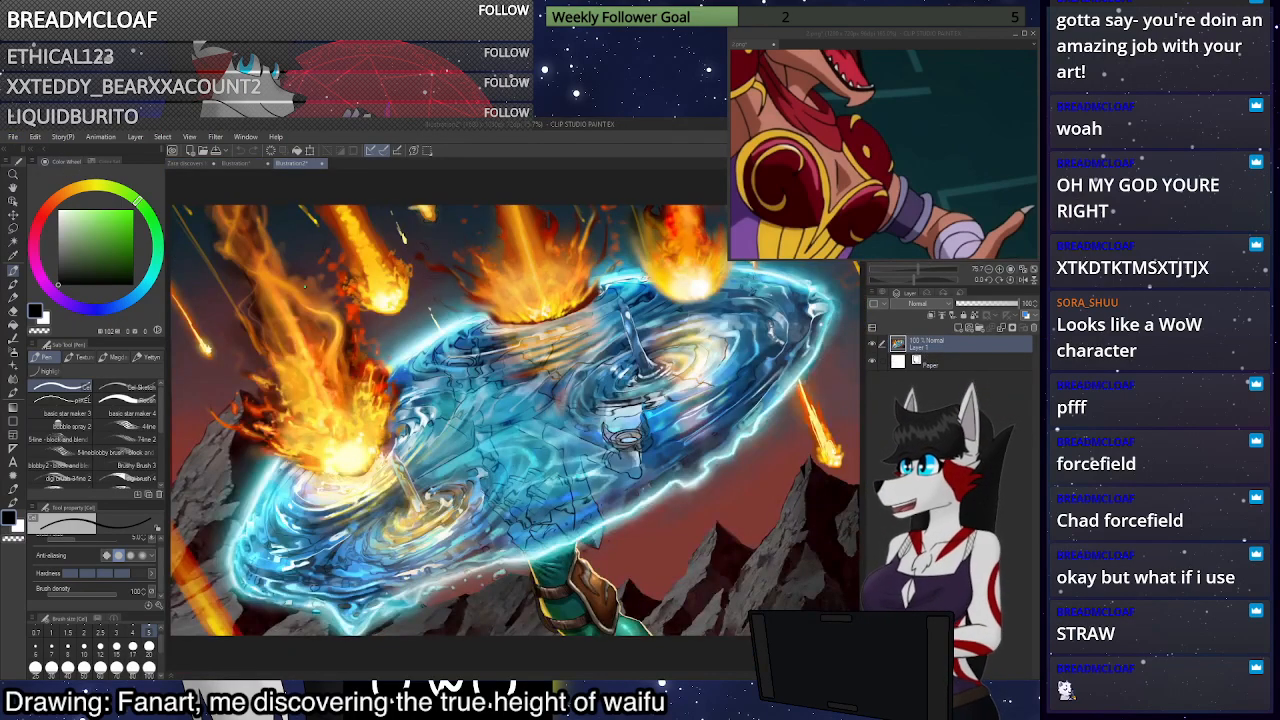
{"action": "scroll", "coordinate": [394, 354], "scroll_direction": "down", "scroll_amount": 3}
{"action": "scroll", "coordinate": [378, 340], "scroll_direction": "up", "scroll_amount": 1}
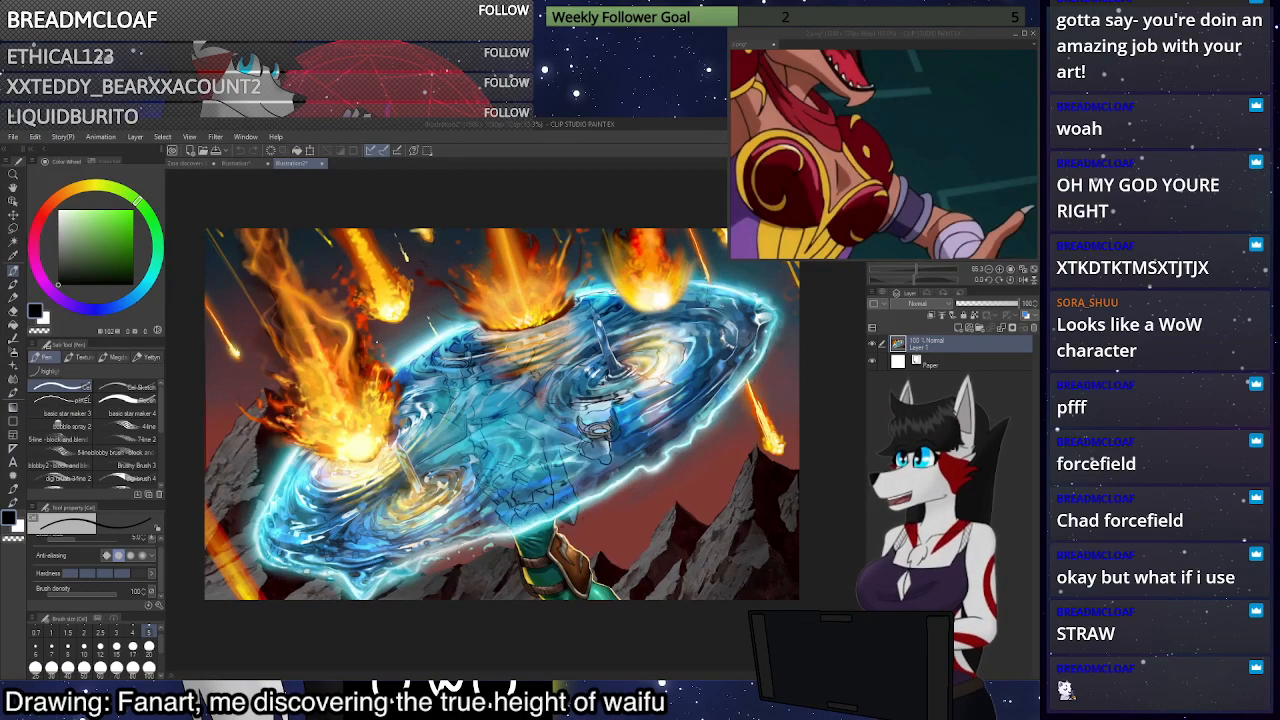
{"action": "scroll", "coordinate": [376, 342], "scroll_direction": "up", "scroll_amount": 1}
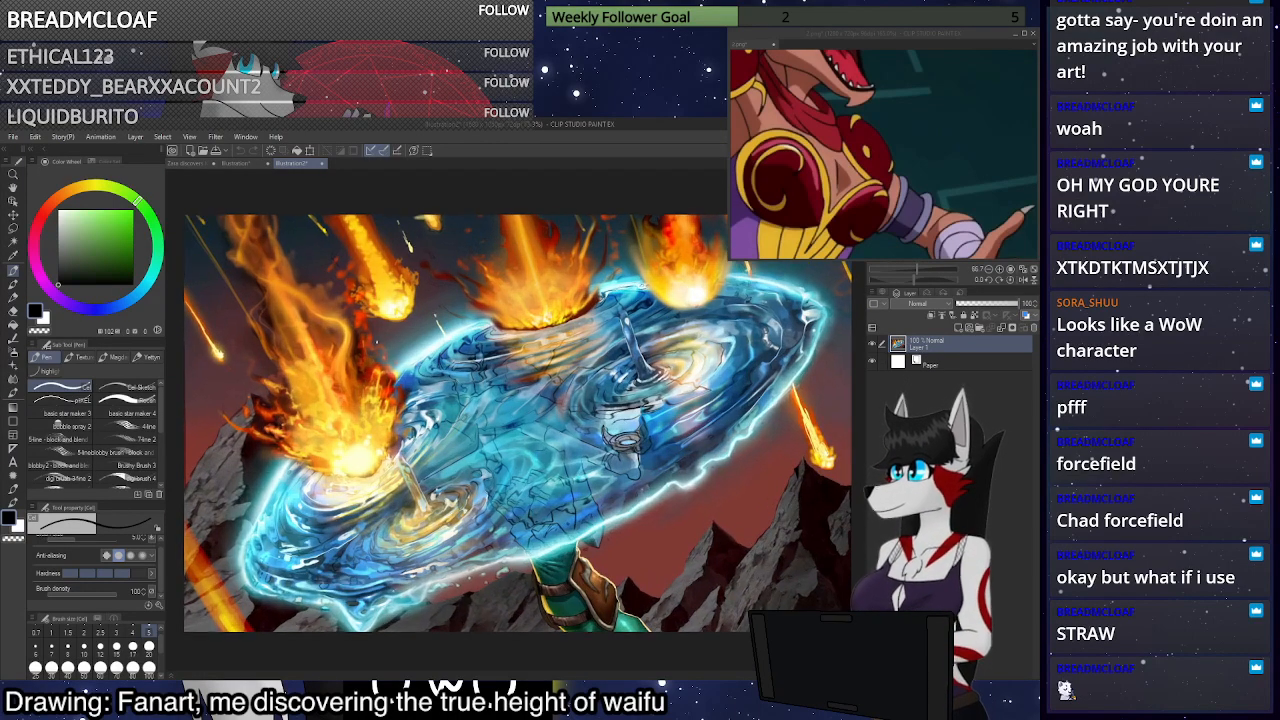
{"action": "scroll", "coordinate": [377, 343], "scroll_direction": "down", "scroll_amount": 1}
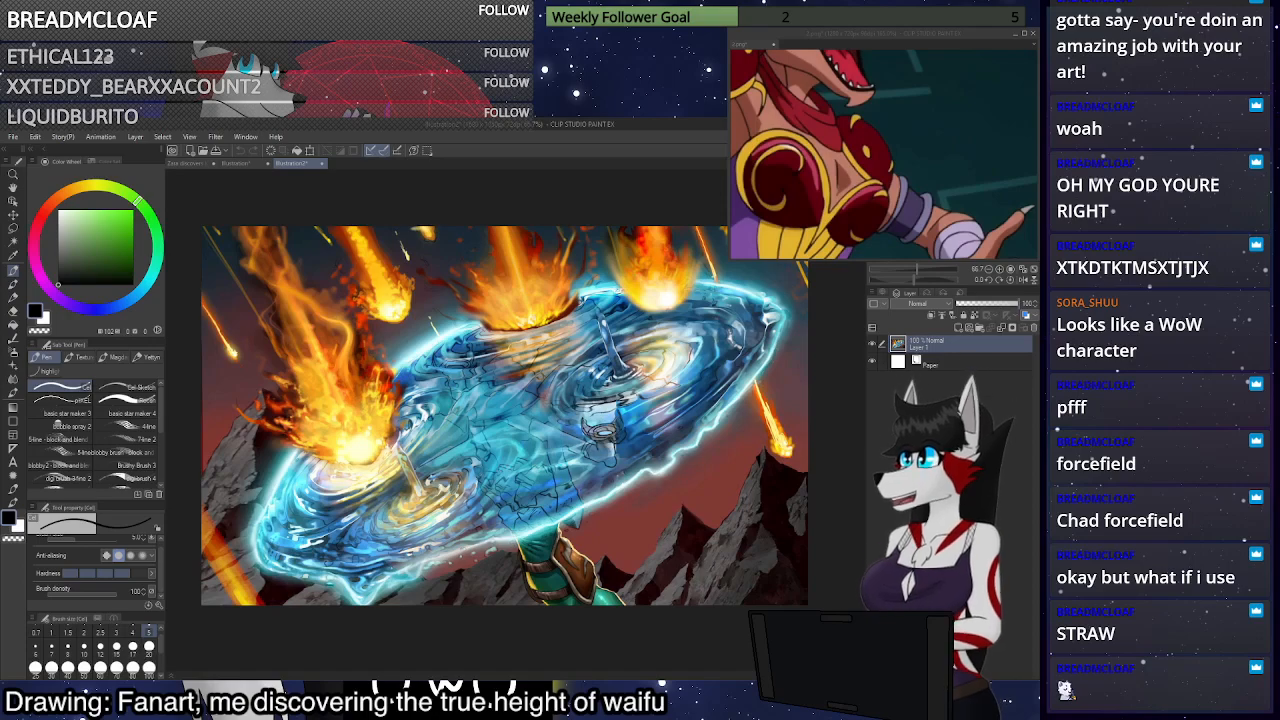
{"action": "scroll", "coordinate": [592, 610], "scroll_direction": "up", "scroll_amount": 2}
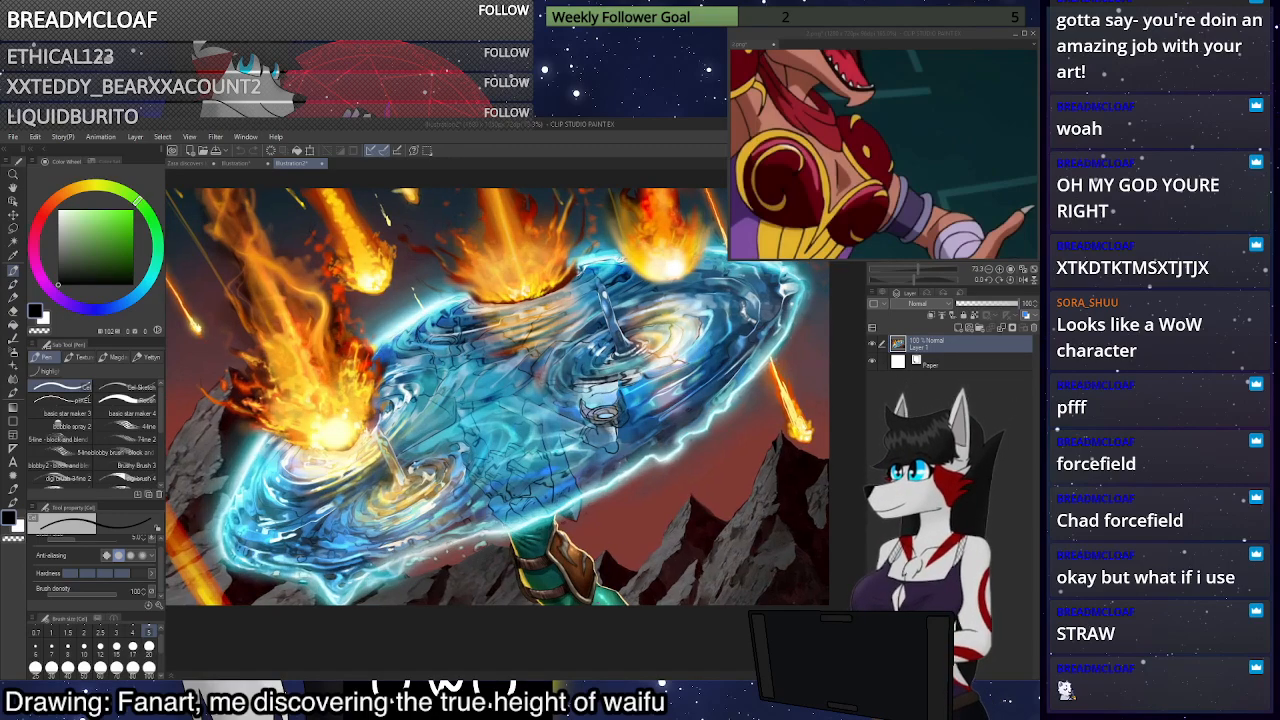
{"action": "scroll", "coordinate": [590, 605], "scroll_direction": "down", "scroll_amount": 3}
{"action": "scroll", "coordinate": [625, 505], "scroll_direction": "up", "scroll_amount": 2}
{"action": "scroll", "coordinate": [624, 482], "scroll_direction": "down", "scroll_amount": 2}
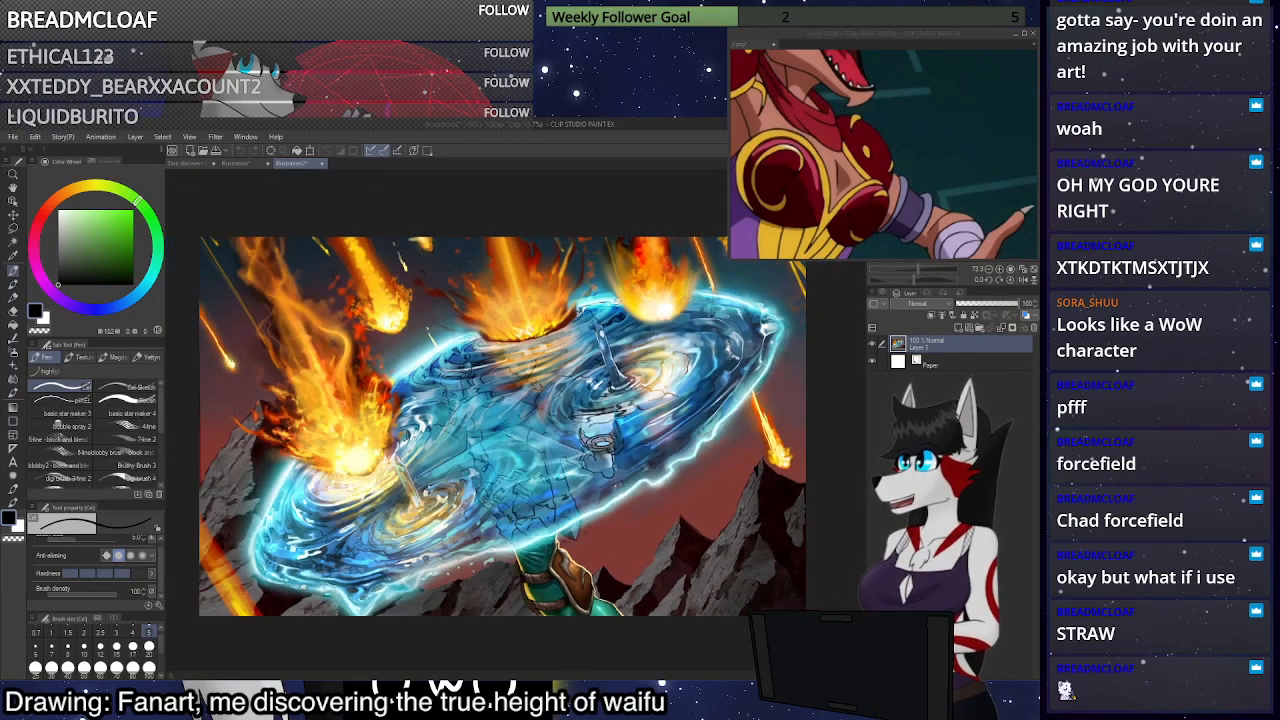
{"action": "scroll", "coordinate": [380, 408], "scroll_direction": "up", "scroll_amount": 6}
{"action": "scroll", "coordinate": [510, 395], "scroll_direction": "down", "scroll_amount": 3}
{"action": "scroll", "coordinate": [418, 420], "scroll_direction": "up", "scroll_amount": 2}
{"action": "scroll", "coordinate": [430, 440], "scroll_direction": "down", "scroll_amount": 3}
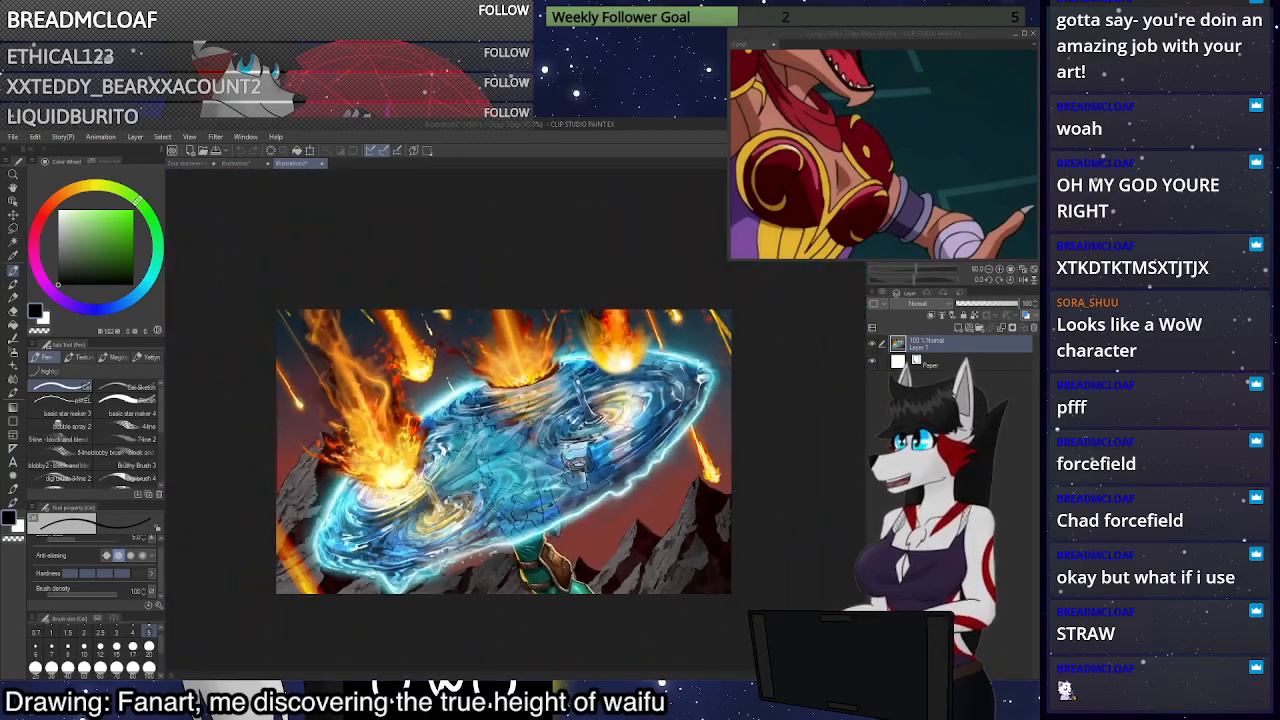
{"action": "scroll", "coordinate": [430, 440], "scroll_direction": "up", "scroll_amount": 1}
{"action": "scroll", "coordinate": [330, 322], "scroll_direction": "up", "scroll_amount": 1}
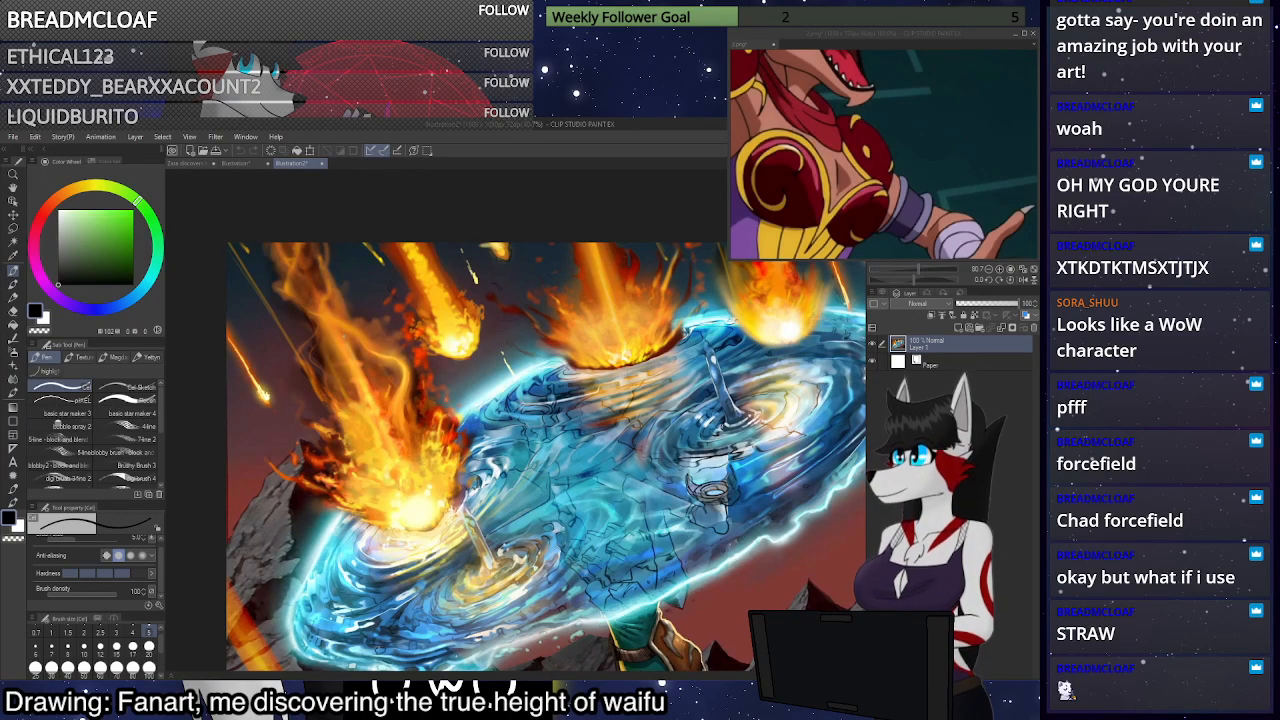
{"action": "left_click", "coordinate": [195, 164]}
{"action": "scroll", "coordinate": [640, 427], "scroll_direction": "down", "scroll_amount": 4}
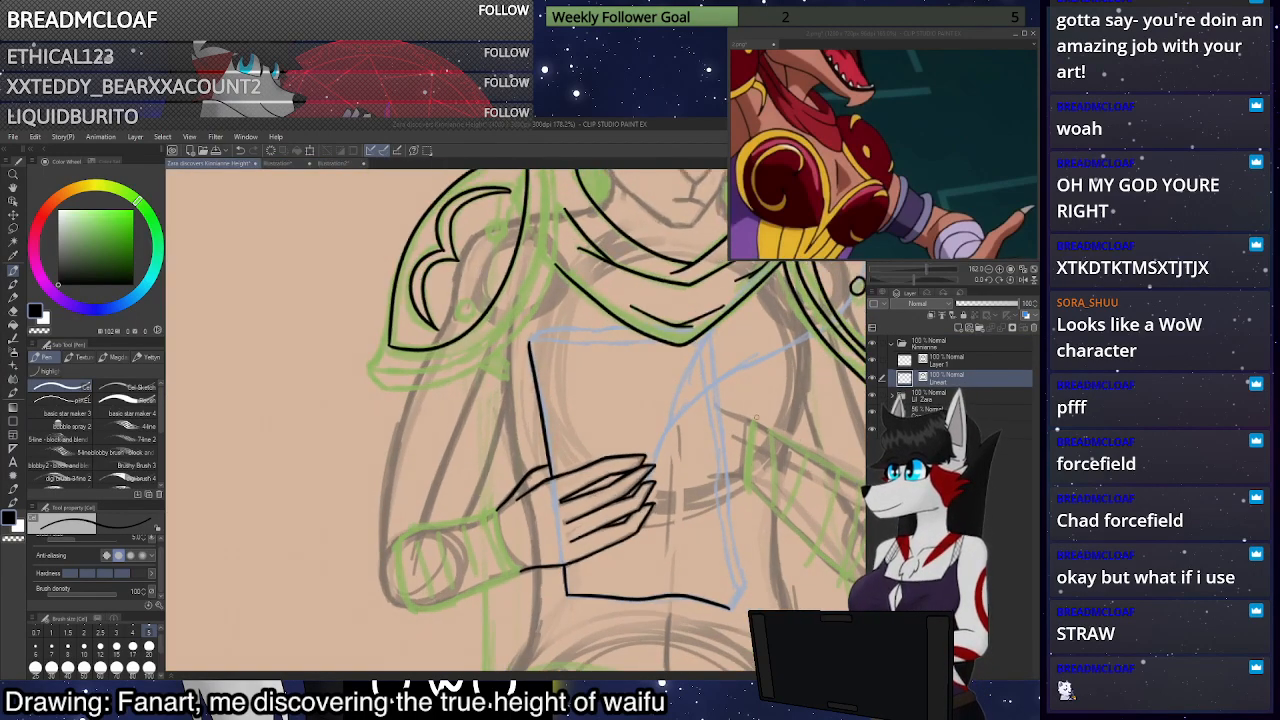
Ink the blue rectangle's front right edge and the two long lines and corner of its top side
{"action": "scroll", "coordinate": [742, 554], "scroll_direction": "up", "scroll_amount": 2}
{"action": "mouse_move", "coordinate": [723, 634]}
{"action": "left_mouse_down"}
{"action": "mouse_move", "coordinate": [741, 607]}
{"action": "mouse_move", "coordinate": [714, 532]}
{"action": "mouse_move", "coordinate": [688, 302]}
{"action": "left_mouse_up"}
{"action": "scroll", "coordinate": [690, 305], "scroll_direction": "down", "scroll_amount": 3}
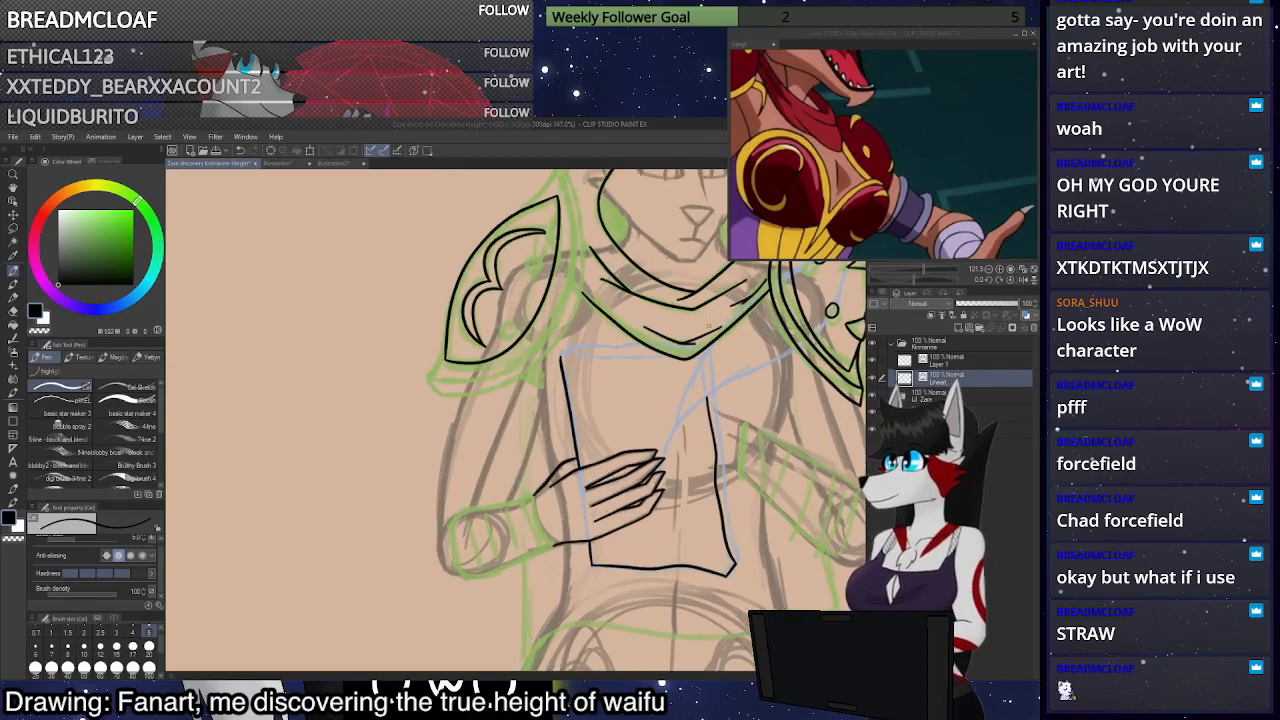
{"action": "scroll", "coordinate": [702, 410], "scroll_direction": "up", "scroll_amount": 3}
{"action": "mouse_move", "coordinate": [707, 424]}
{"action": "left_mouse_down"}
{"action": "mouse_move", "coordinate": [694, 336]}
{"action": "mouse_move", "coordinate": [511, 335]}
{"action": "mouse_move", "coordinate": [415, 333]}
{"action": "left_mouse_up"}
{"action": "mouse_move", "coordinate": [700, 335]}
{"action": "left_mouse_down"}
{"action": "mouse_move", "coordinate": [710, 312]}
{"action": "mouse_move", "coordinate": [430, 311]}
{"action": "mouse_move", "coordinate": [415, 333]}
{"action": "left_mouse_up"}
{"action": "scroll", "coordinate": [440, 320], "scroll_direction": "down", "scroll_amount": 4}
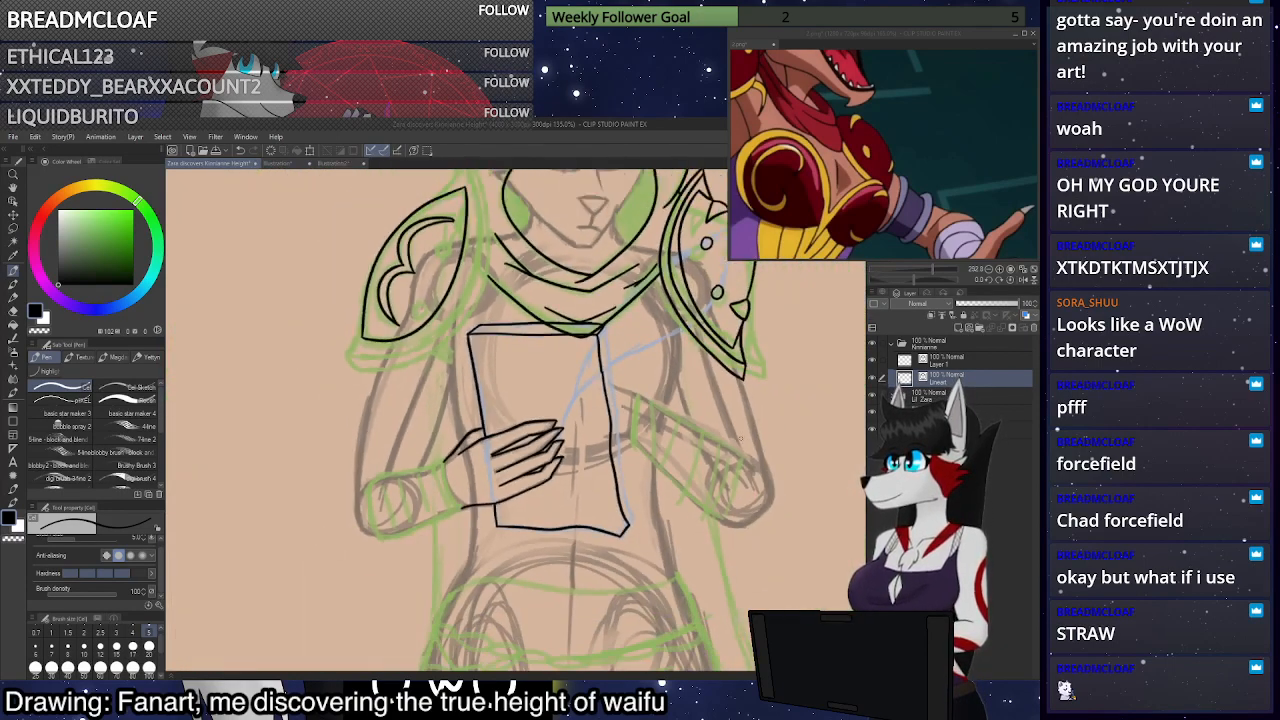
Ink the rectangle's outer right edge from the bottom corner up to the scarf, giving the object thickness
{"action": "scroll", "coordinate": [628, 530], "scroll_direction": "up", "scroll_amount": 4}
{"action": "mouse_move", "coordinate": [628, 528]}
{"action": "left_mouse_down"}
{"action": "mouse_move", "coordinate": [640, 518]}
{"action": "mouse_move", "coordinate": [582, 172]}
{"action": "left_mouse_up"}
{"action": "scroll", "coordinate": [582, 180], "scroll_direction": "down", "scroll_amount": 4}
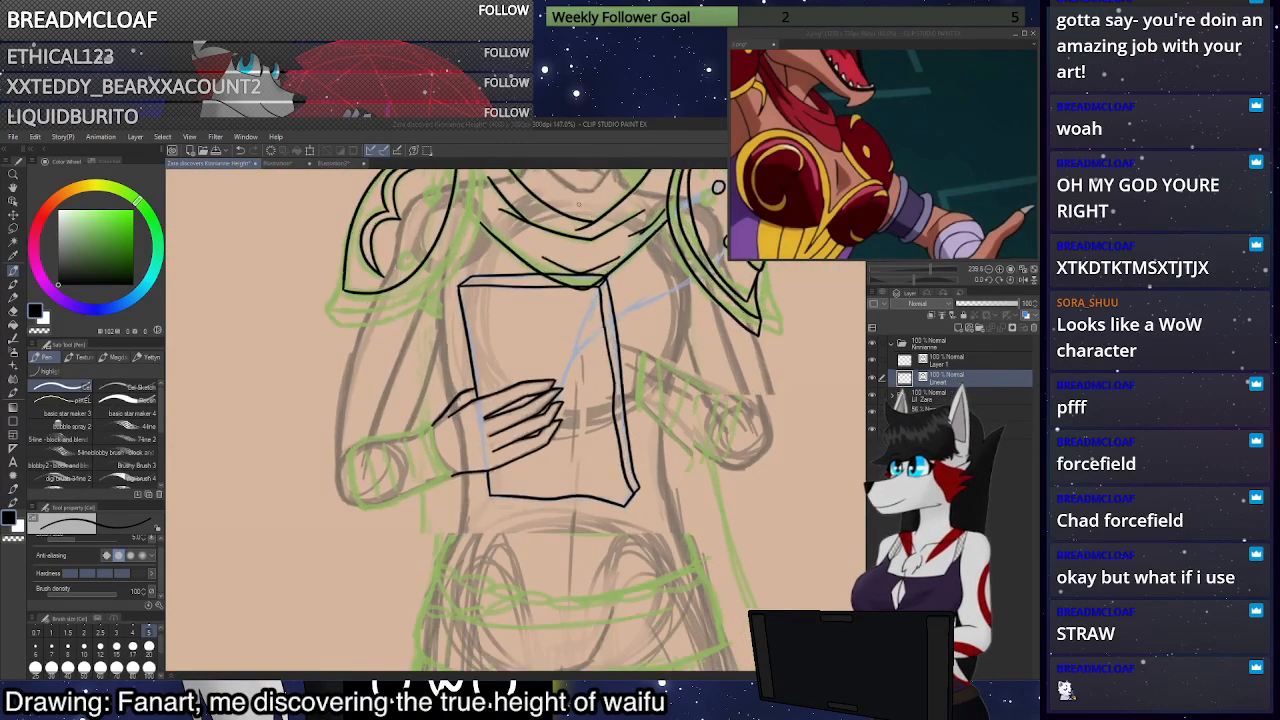
Erase the scarf's lower tip where it overlaps the rectangle's top side with the hard vector eraser
{"action": "scroll", "coordinate": [580, 225], "scroll_direction": "up", "scroll_amount": 5}
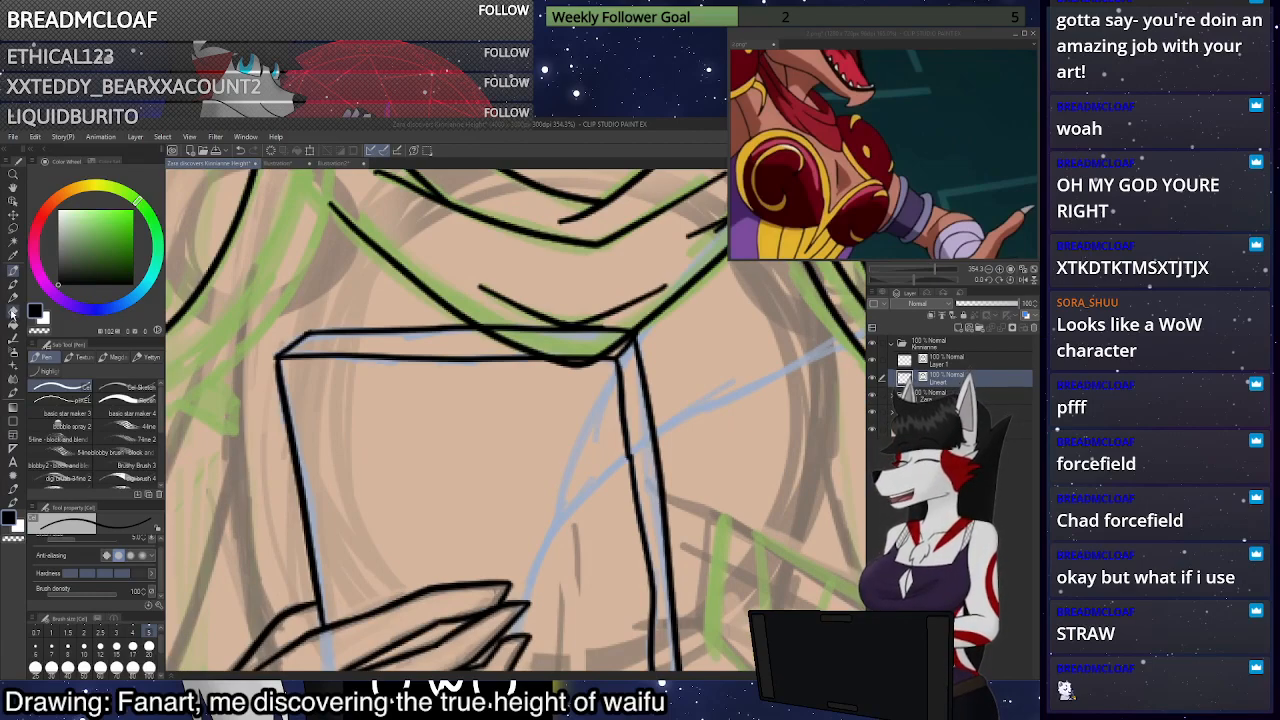
{"action": "left_click", "coordinate": [13, 313]}
{"action": "left_click", "coordinate": [147, 636]}
{"action": "scroll", "coordinate": [610, 335], "scroll_direction": "down", "scroll_amount": 6}
{"action": "scroll", "coordinate": [612, 336], "scroll_direction": "up", "scroll_amount": 3}
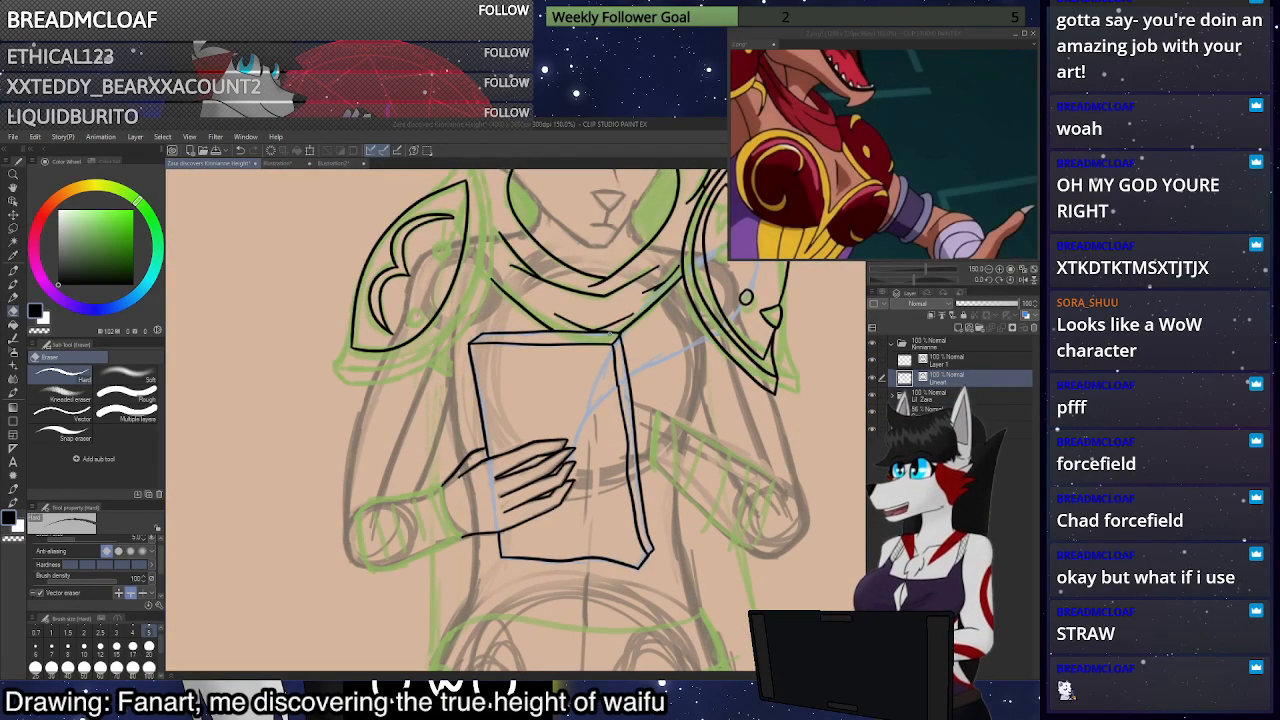
{"action": "scroll", "coordinate": [615, 337], "scroll_direction": "up", "scroll_amount": 2}
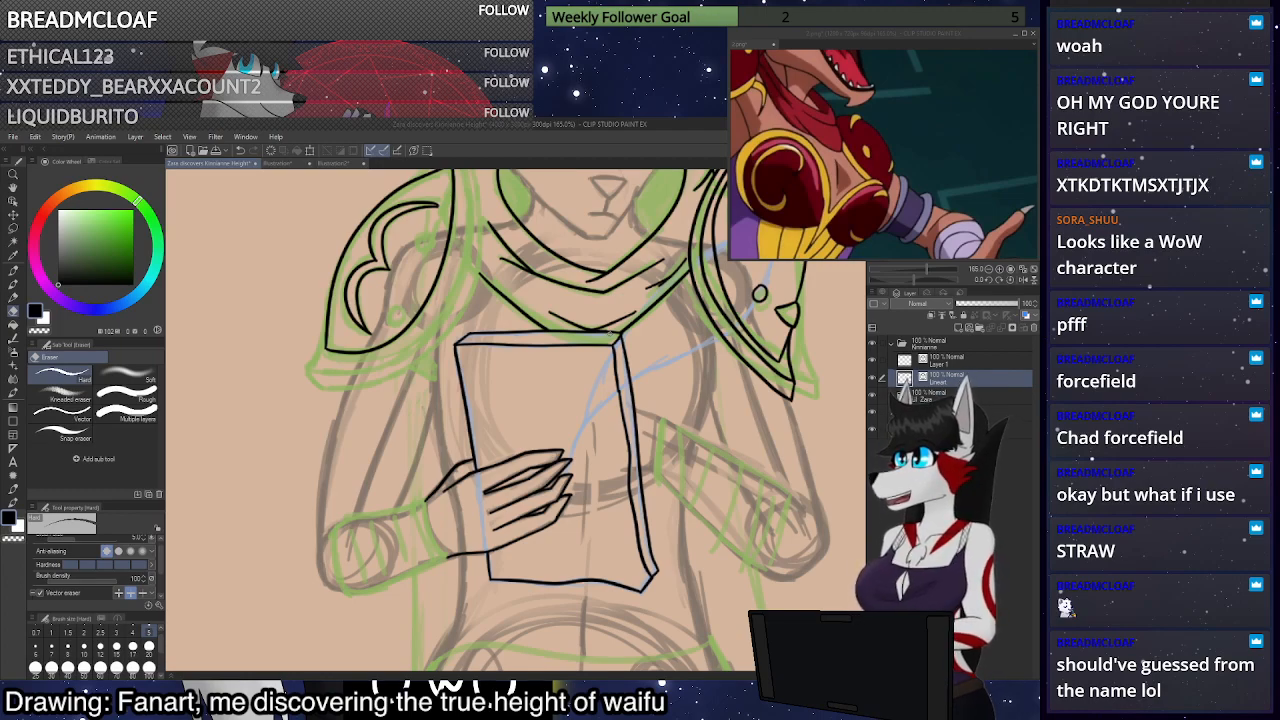
{"action": "scroll", "coordinate": [627, 358], "scroll_direction": "up", "scroll_amount": 1}
{"action": "scroll", "coordinate": [600, 420], "scroll_direction": "down", "scroll_amount": 1}
{"action": "scroll", "coordinate": [627, 360], "scroll_direction": "up", "scroll_amount": 1}
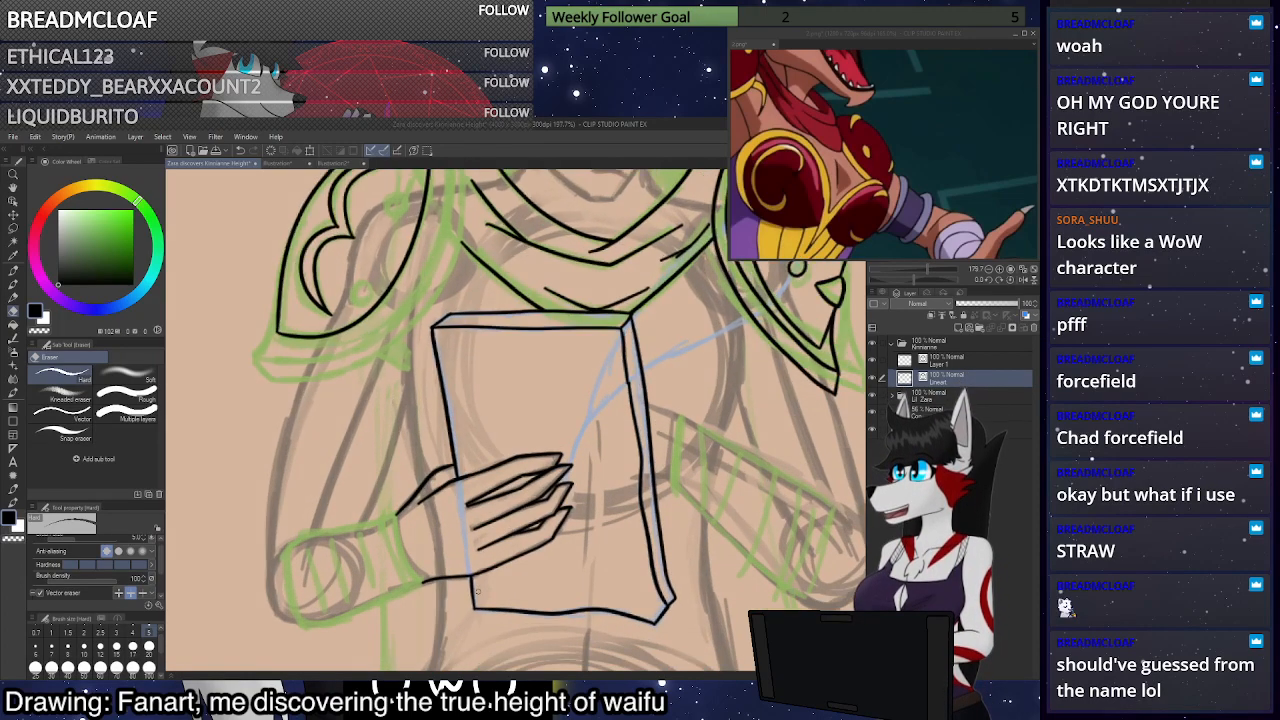
{"action": "scroll", "coordinate": [571, 491], "scroll_direction": "down", "scroll_amount": 1}
{"action": "scroll", "coordinate": [620, 412], "scroll_direction": "down", "scroll_amount": 3}
{"action": "scroll", "coordinate": [442, 526], "scroll_direction": "up", "scroll_amount": 3}
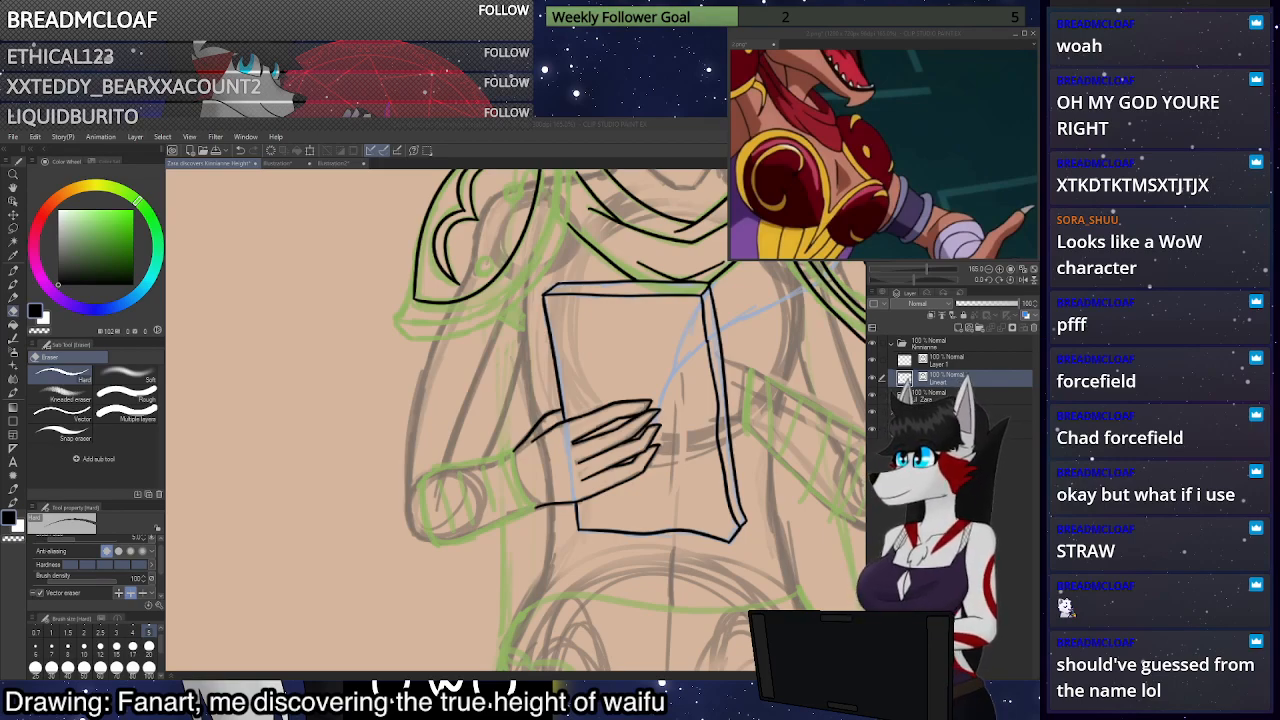
Create a new document holding the Magmon Retalliator card picture
{"action": "left_click", "coordinate": [13, 137]}
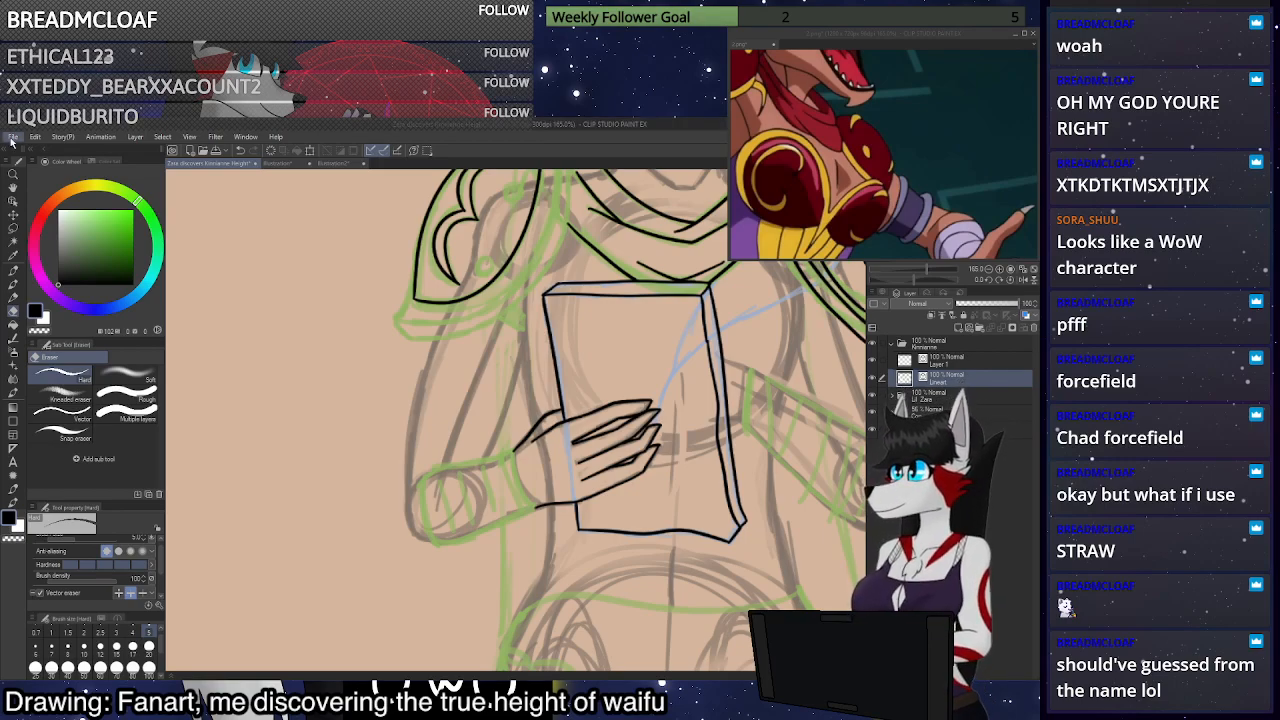
{"action": "left_click", "coordinate": [46, 163]}
{"action": "scroll", "coordinate": [521, 376], "scroll_direction": "up", "scroll_amount": 6}
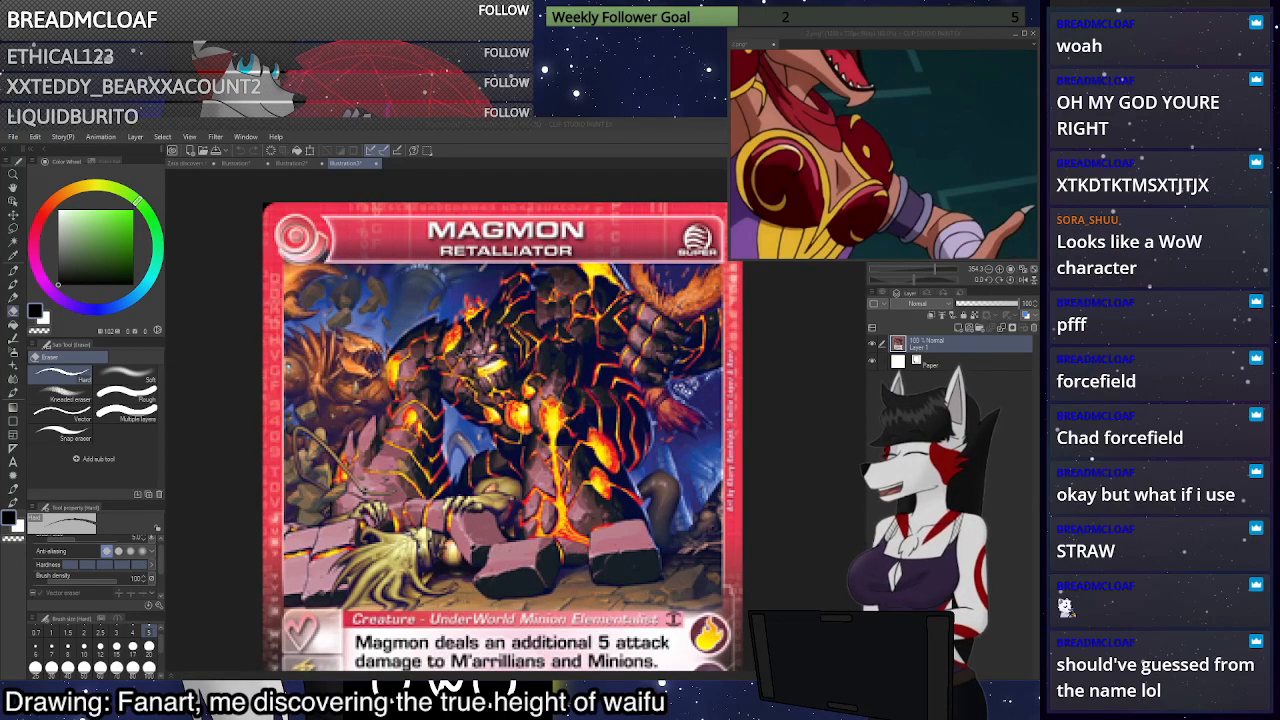
Examine the Magmon card's lava creature artwork and its text, and return to the line art
{"action": "scroll", "coordinate": [522, 378], "scroll_direction": "up", "scroll_amount": 1}
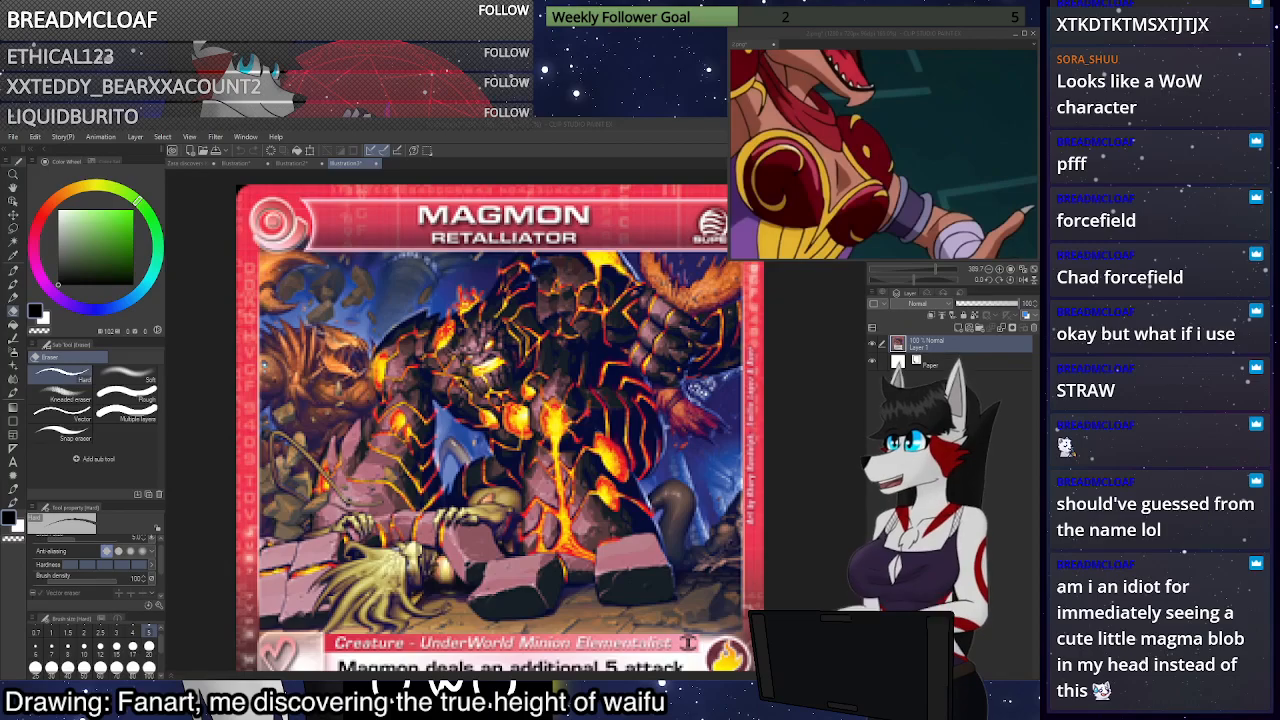
{"action": "scroll", "coordinate": [535, 335], "scroll_direction": "down", "scroll_amount": 3}
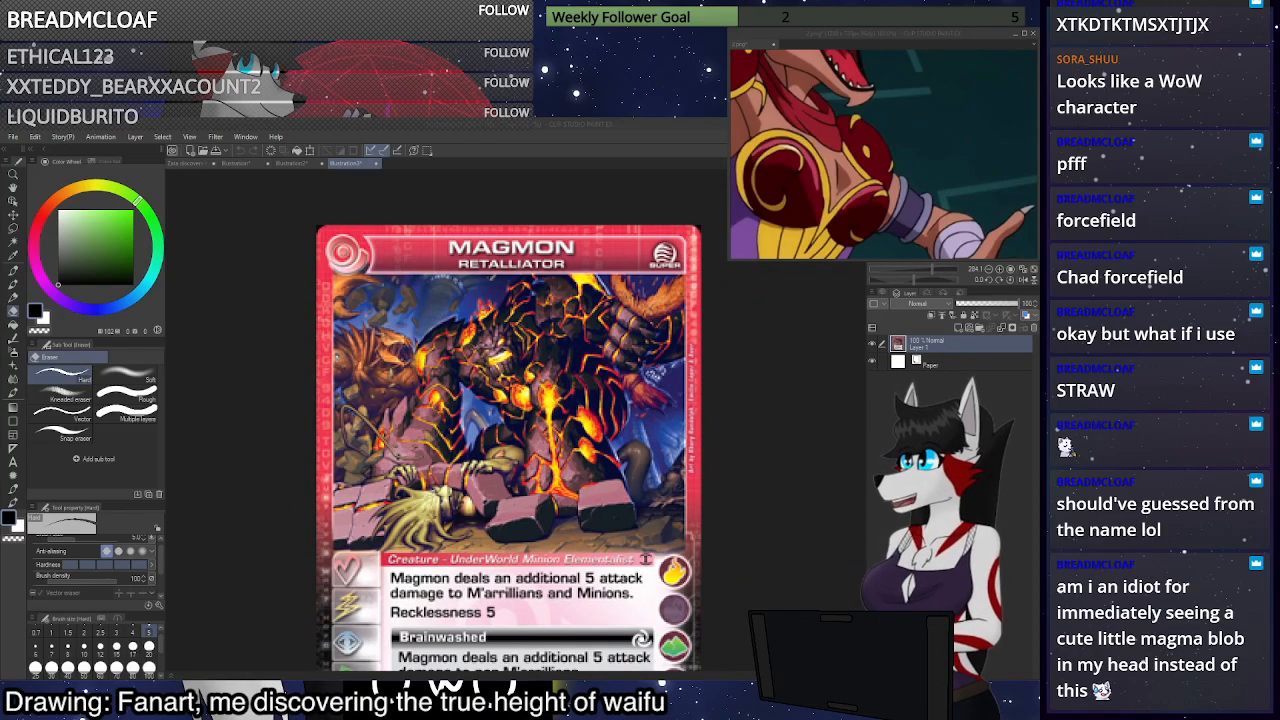
{"action": "scroll", "coordinate": [499, 338], "scroll_direction": "up", "scroll_amount": 2}
{"action": "scroll", "coordinate": [480, 335], "scroll_direction": "up", "scroll_amount": 4}
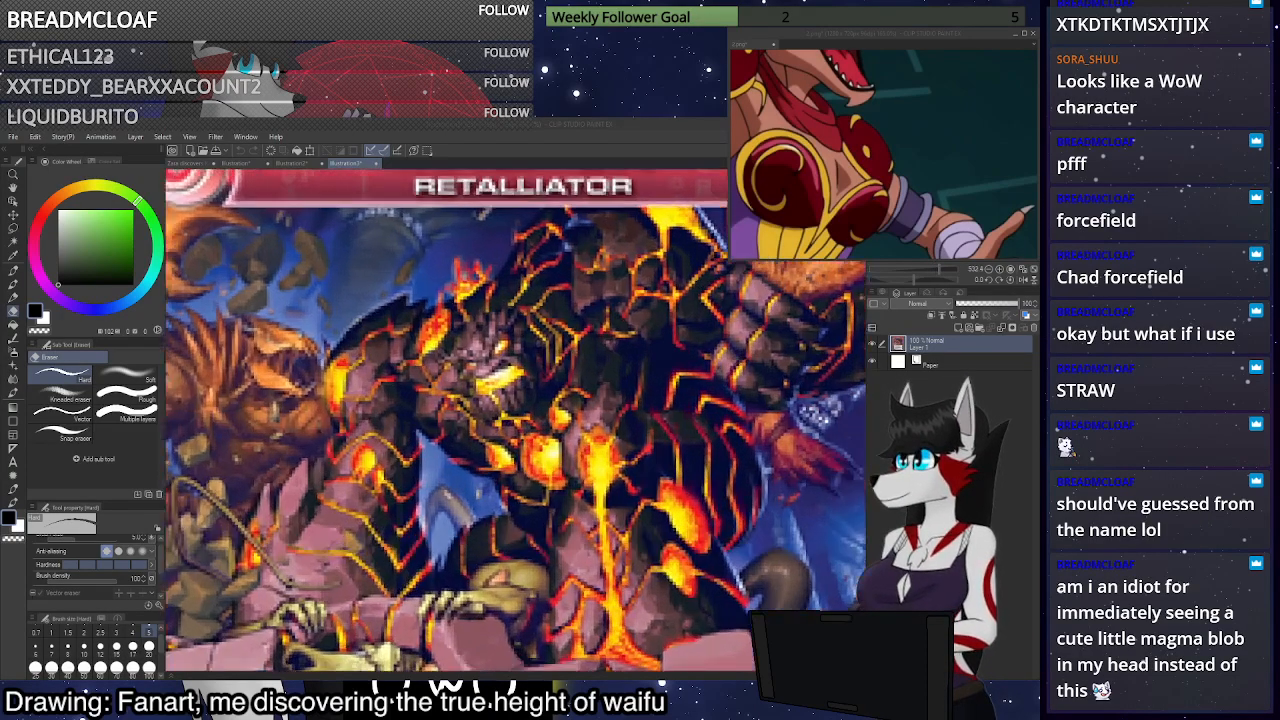
{"action": "scroll", "coordinate": [480, 335], "scroll_direction": "down", "scroll_amount": 3}
{"action": "scroll", "coordinate": [490, 340], "scroll_direction": "down", "scroll_amount": 3}
{"action": "scroll", "coordinate": [490, 340], "scroll_direction": "up", "scroll_amount": 2}
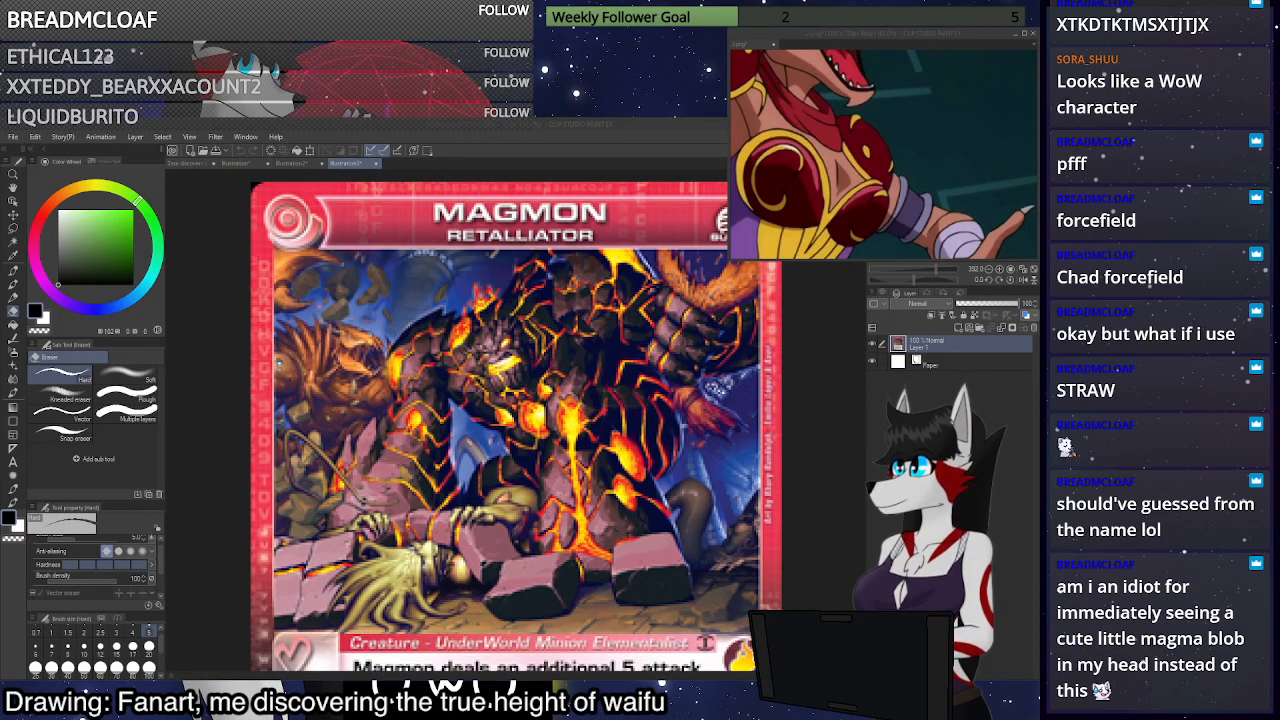
{"action": "scroll", "coordinate": [539, 400], "scroll_direction": "down", "scroll_amount": 4}
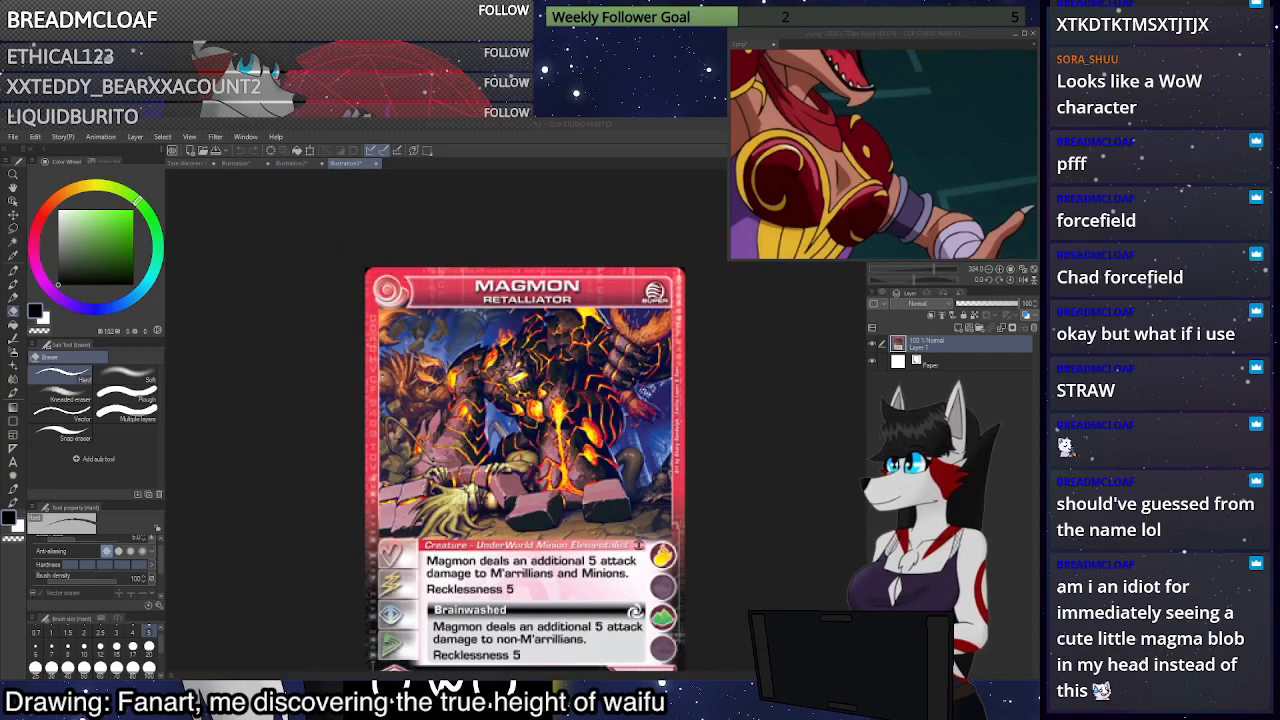
{"action": "scroll", "coordinate": [589, 479], "scroll_direction": "up", "scroll_amount": 2}
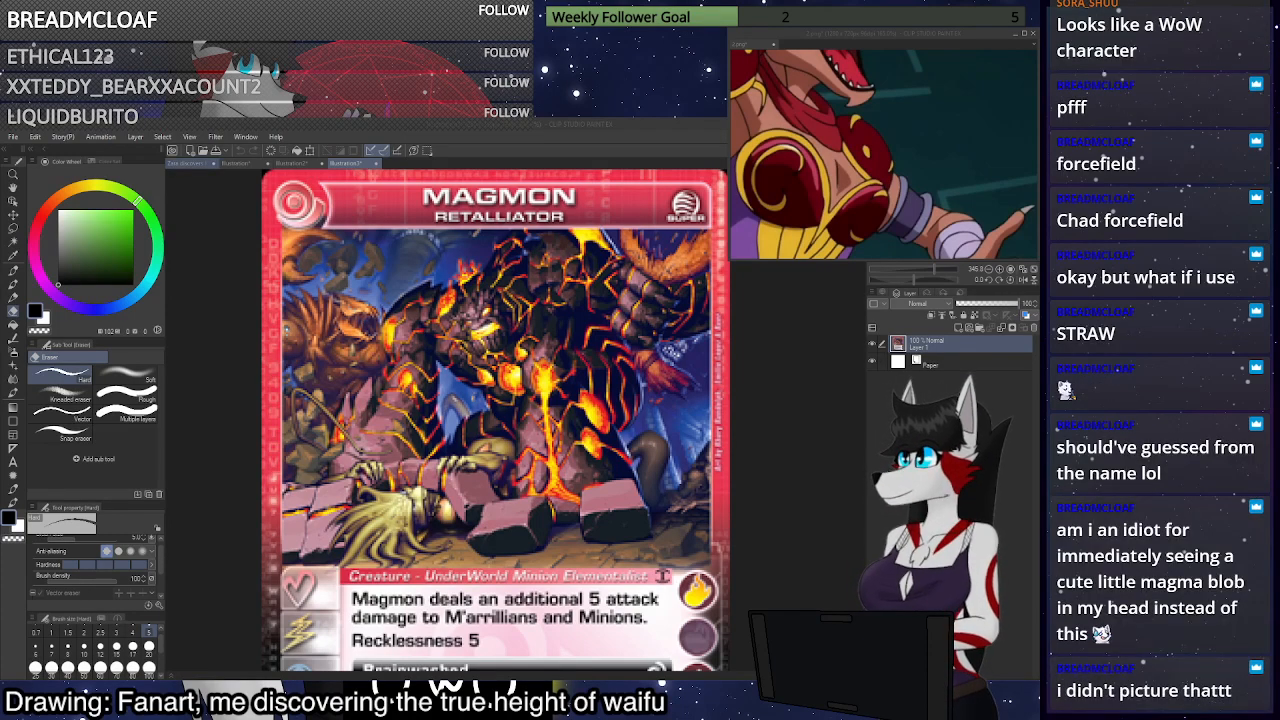
{"action": "left_click", "coordinate": [184, 163]}
{"action": "scroll", "coordinate": [352, 303], "scroll_direction": "down", "scroll_amount": 2}
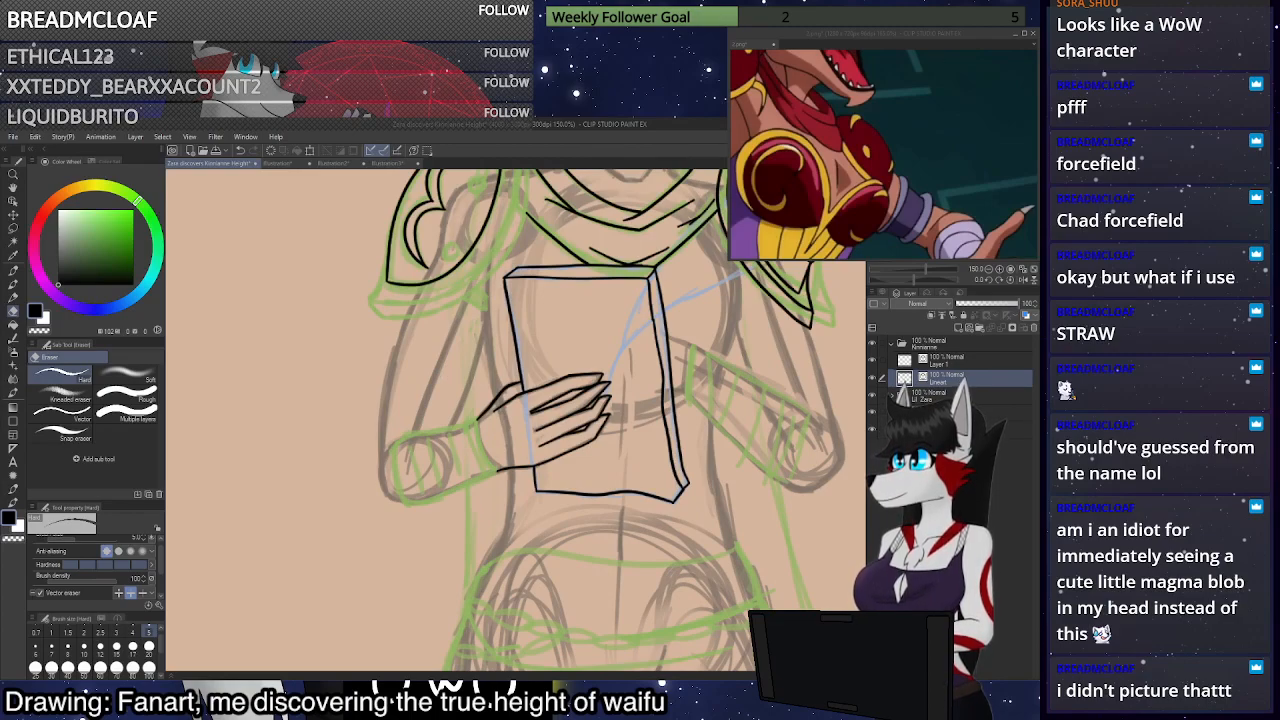
{"action": "left_click", "coordinate": [883, 35]}
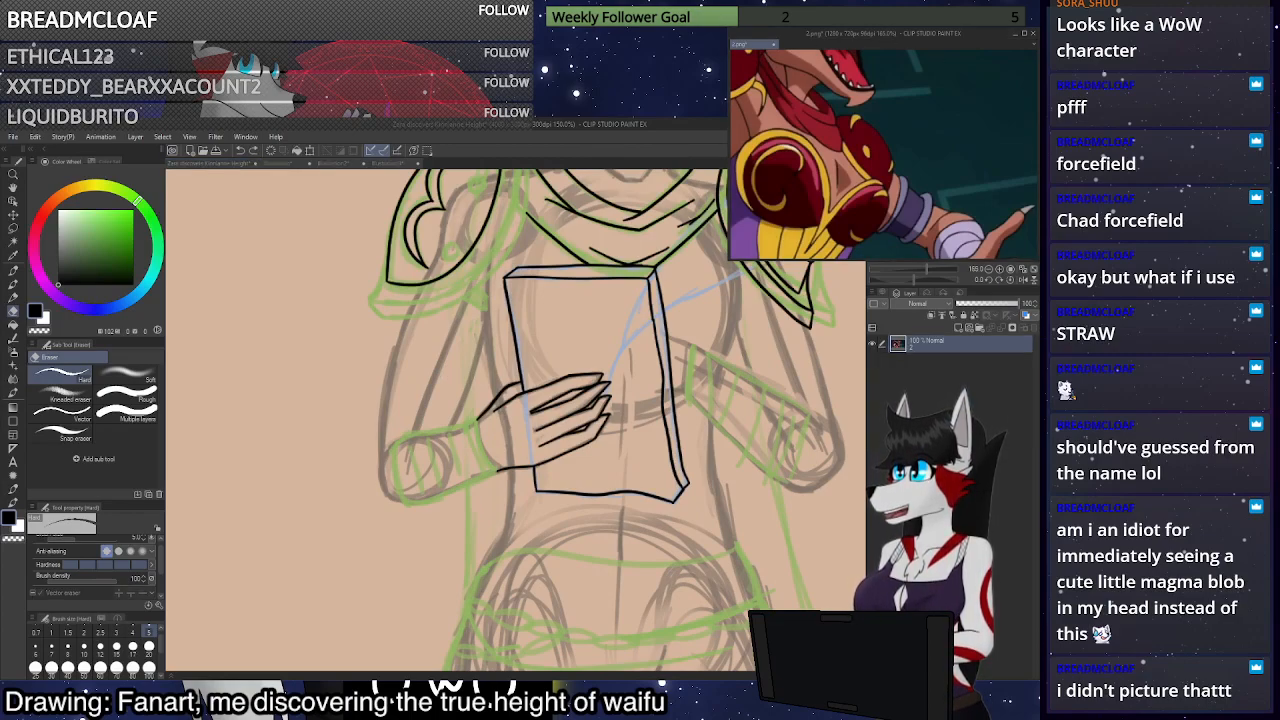
{"action": "left_click", "coordinate": [495, 337]}
{"action": "scroll", "coordinate": [505, 355], "scroll_direction": "down", "scroll_amount": 7}
{"action": "scroll", "coordinate": [513, 207], "scroll_direction": "up", "scroll_amount": 6}
{"action": "scroll", "coordinate": [512, 207], "scroll_direction": "up", "scroll_amount": 4}
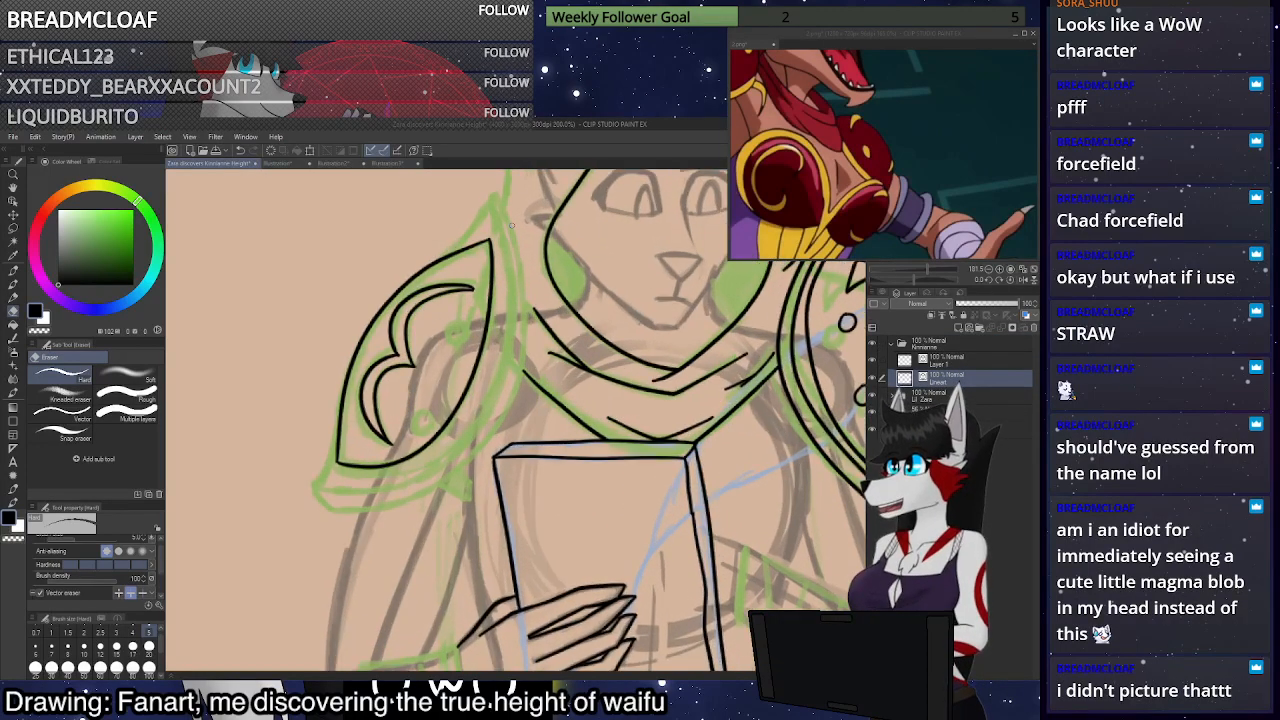
{"action": "scroll", "coordinate": [542, 415], "scroll_direction": "down", "scroll_amount": 2}
{"action": "scroll", "coordinate": [458, 492], "scroll_direction": "up", "scroll_amount": 6}
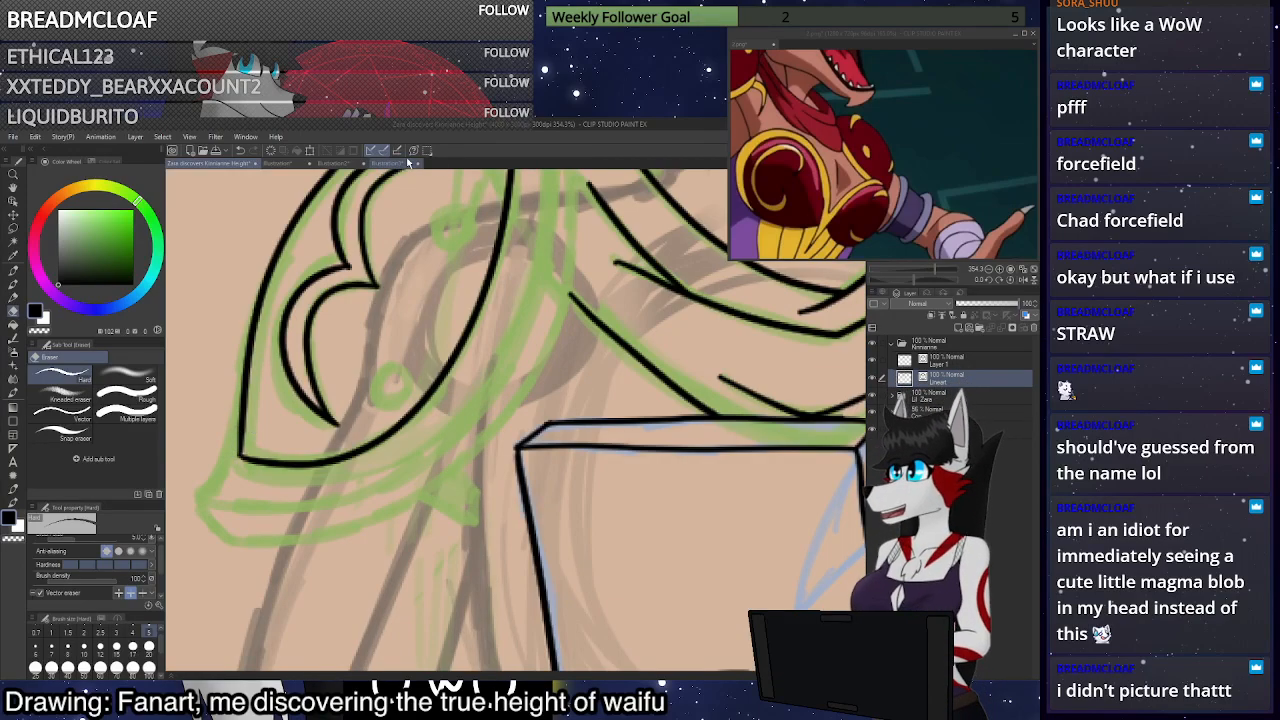
Look over the Magmon Retalliator card once more and go back to the character's line art document
{"action": "left_click", "coordinate": [407, 162]}
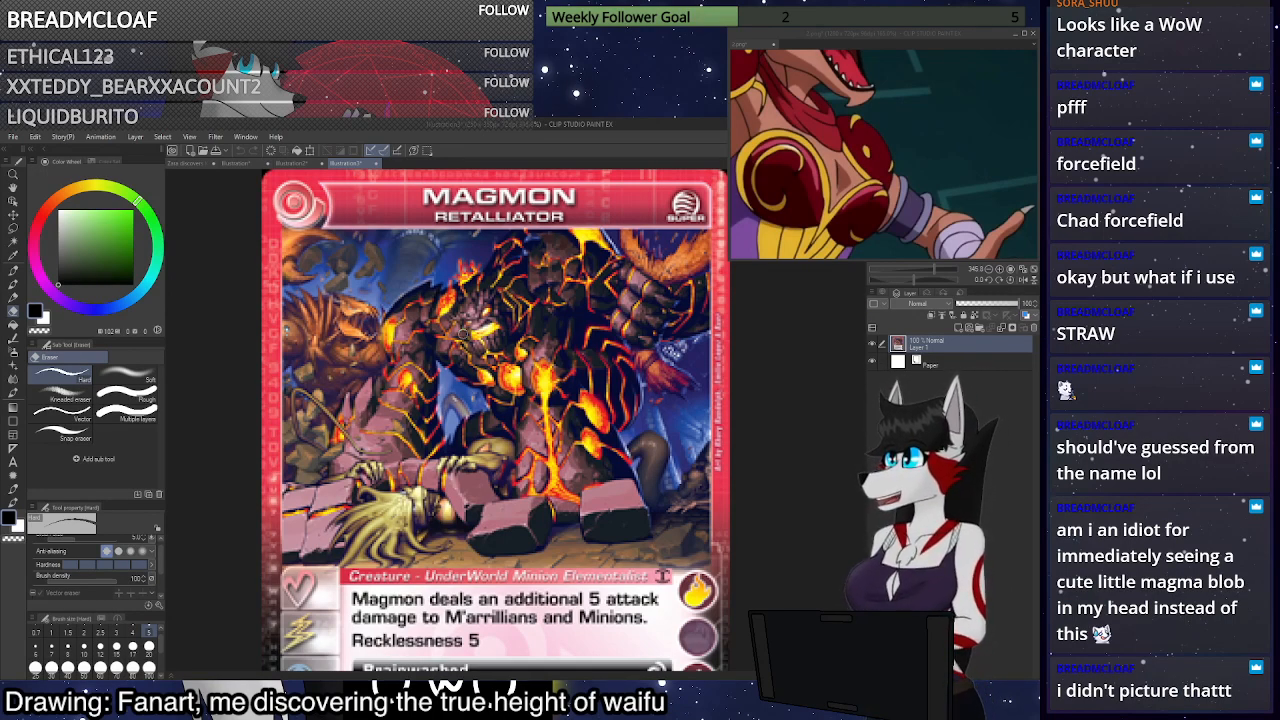
{"action": "scroll", "coordinate": [828, 455], "scroll_direction": "down", "scroll_amount": 2}
{"action": "scroll", "coordinate": [826, 436], "scroll_direction": "up", "scroll_amount": 2}
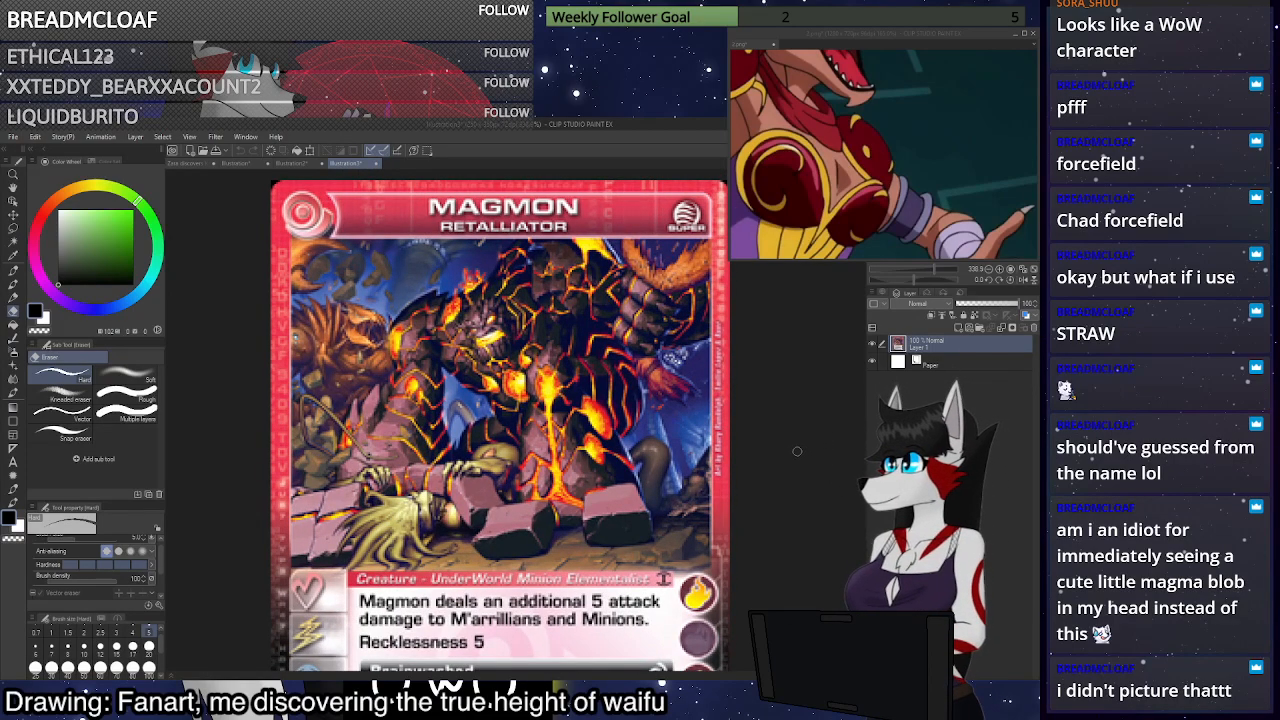
{"action": "scroll", "coordinate": [736, 300], "scroll_direction": "up", "scroll_amount": 1}
{"action": "scroll", "coordinate": [720, 292], "scroll_direction": "up", "scroll_amount": 2}
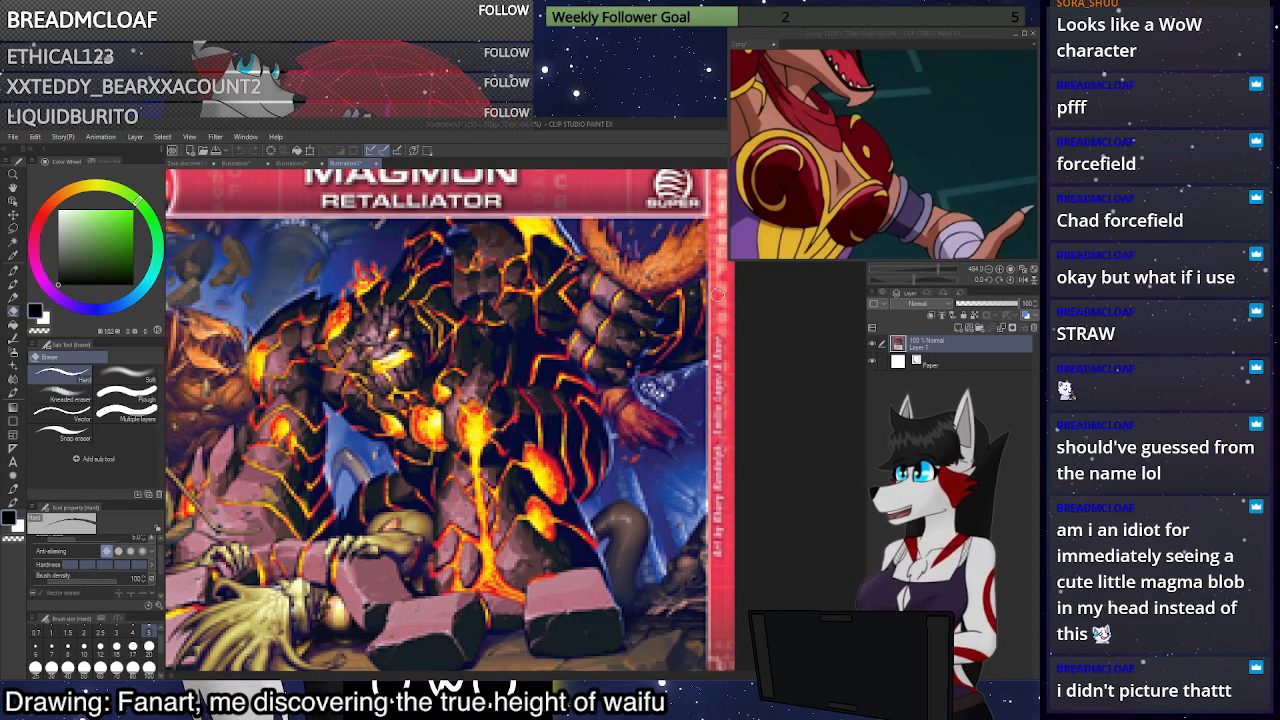
{"action": "scroll", "coordinate": [716, 295], "scroll_direction": "down", "scroll_amount": 4}
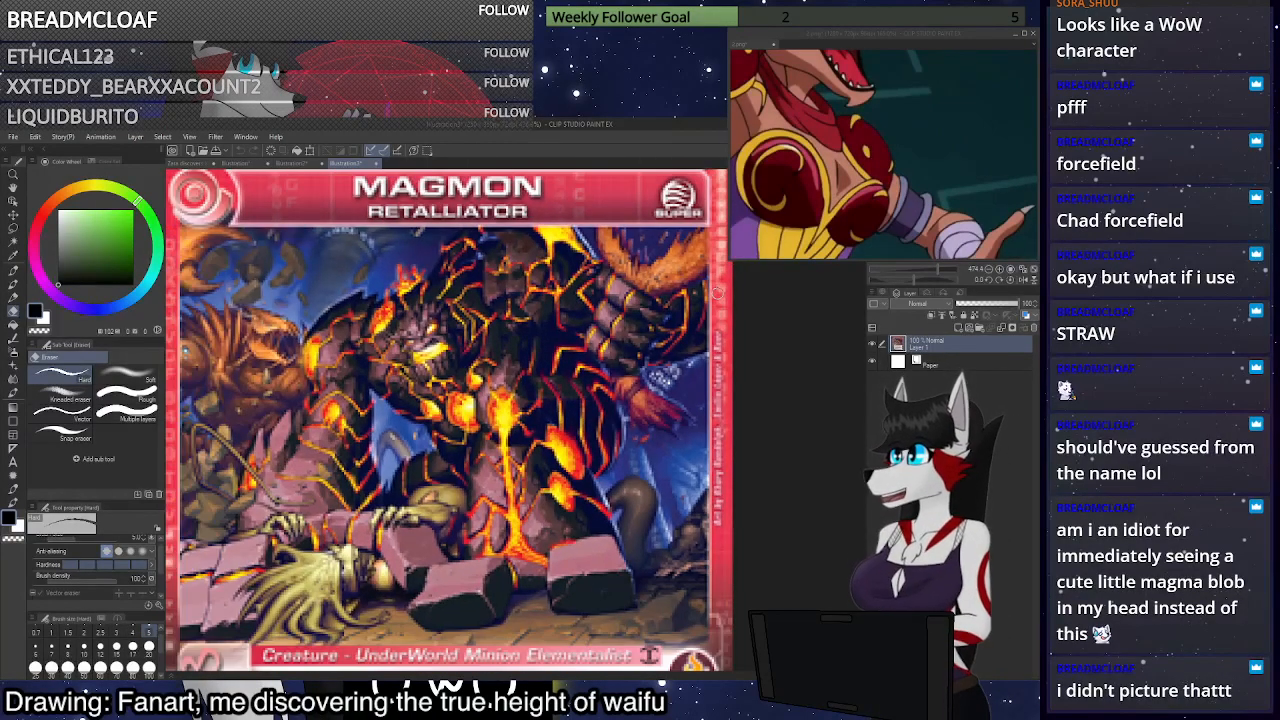
{"action": "scroll", "coordinate": [716, 293], "scroll_direction": "down", "scroll_amount": 3}
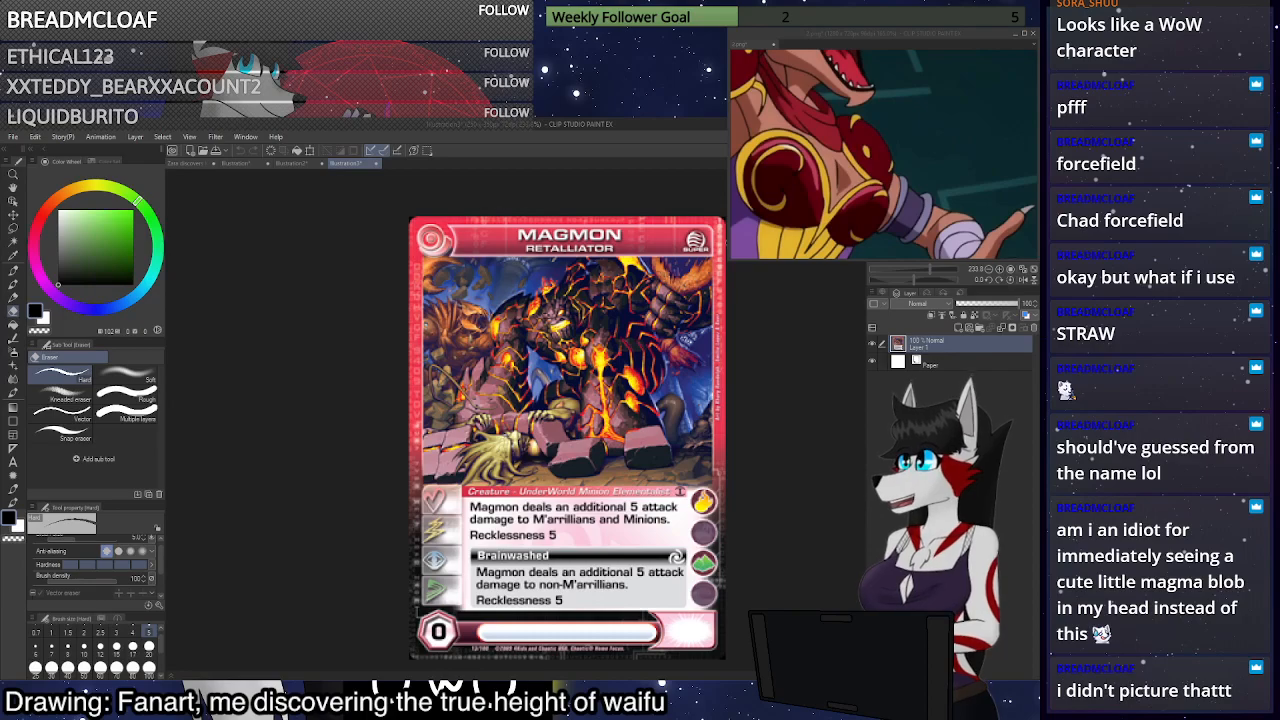
{"action": "left_click", "coordinate": [192, 163]}
{"action": "scroll", "coordinate": [588, 262], "scroll_direction": "down", "scroll_amount": 4}
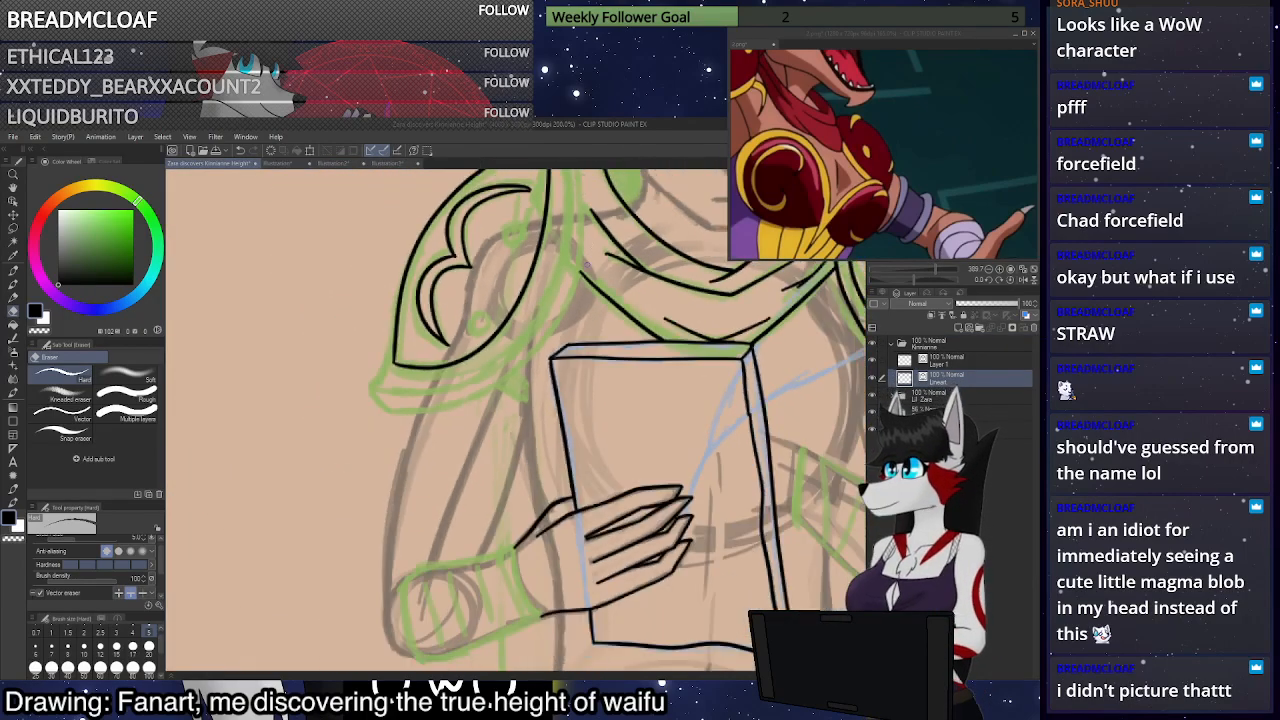
Ink the outward flare from the lower corner of the left shoulder pad with the pen, redoing strokes that miss the sketch
{"action": "scroll", "coordinate": [585, 266], "scroll_direction": "down", "scroll_amount": 4}
{"action": "scroll", "coordinate": [565, 264], "scroll_direction": "up", "scroll_amount": 4}
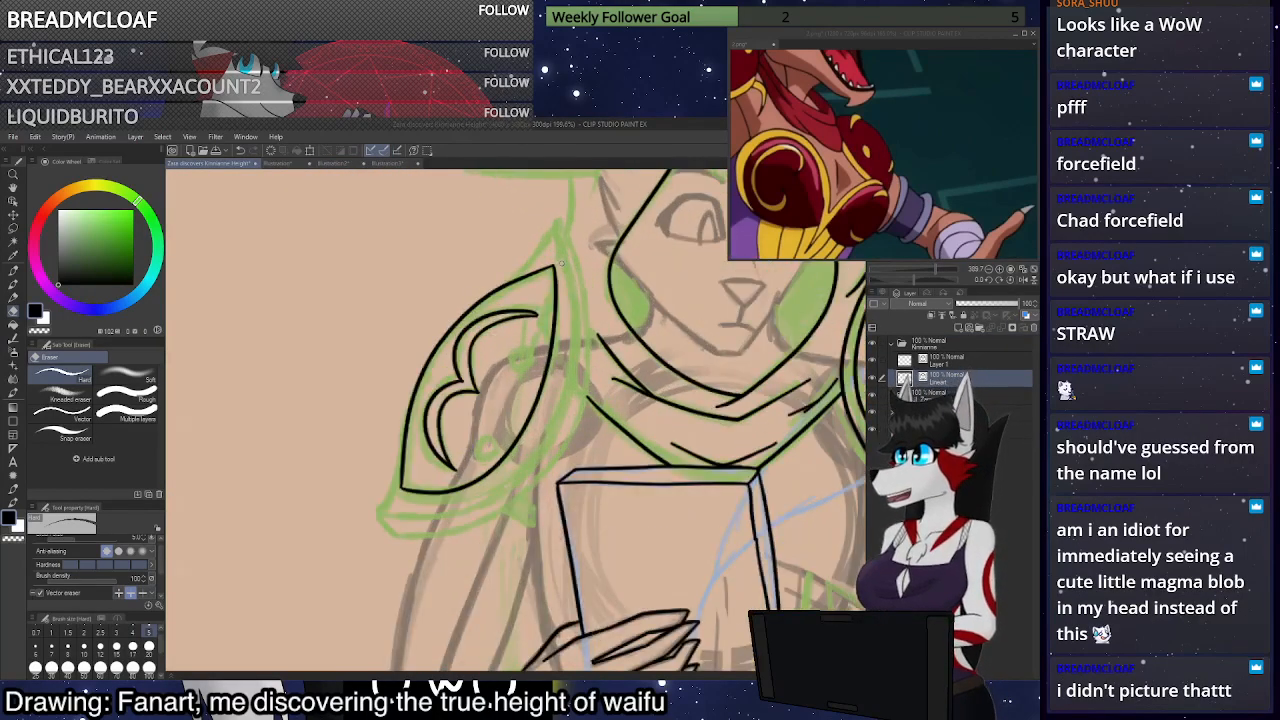
{"action": "scroll", "coordinate": [563, 528], "scroll_direction": "up", "scroll_amount": 2}
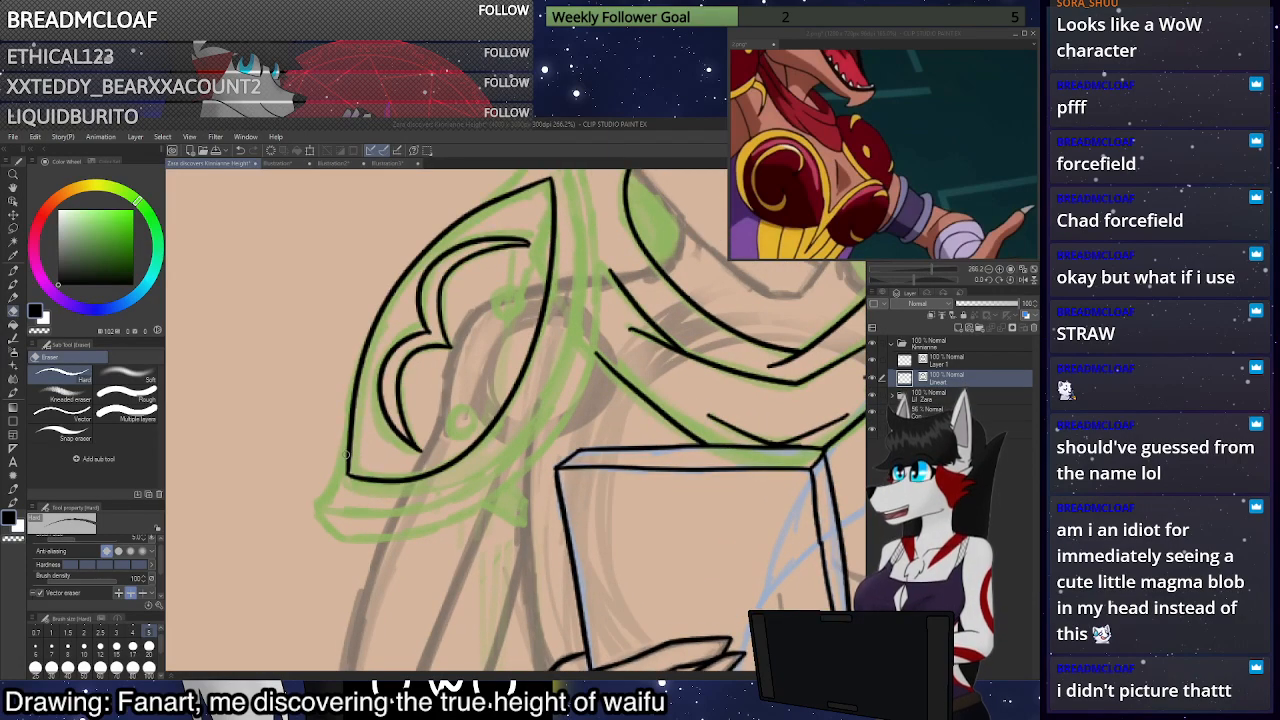
{"action": "key", "text": "p"}
{"action": "left_click_drag", "start_coordinate": [349, 441], "coordinate": [312, 514]}
{"action": "key", "text": "ctrl+z"}
{"action": "left_click_drag", "start_coordinate": [349, 441], "coordinate": [313, 513]}
{"action": "key", "text": "ctrl+z"}
{"action": "left_click_drag", "start_coordinate": [349, 441], "coordinate": [304, 527]}
{"action": "key", "text": "ctrl+z"}
{"action": "left_click_drag", "start_coordinate": [351, 430], "coordinate": [302, 533]}
{"action": "key", "text": "ctrl+z"}
{"action": "left_click_drag", "start_coordinate": [349, 441], "coordinate": [296, 521]}
{"action": "scroll", "coordinate": [507, 495], "scroll_direction": "down", "scroll_amount": 9}
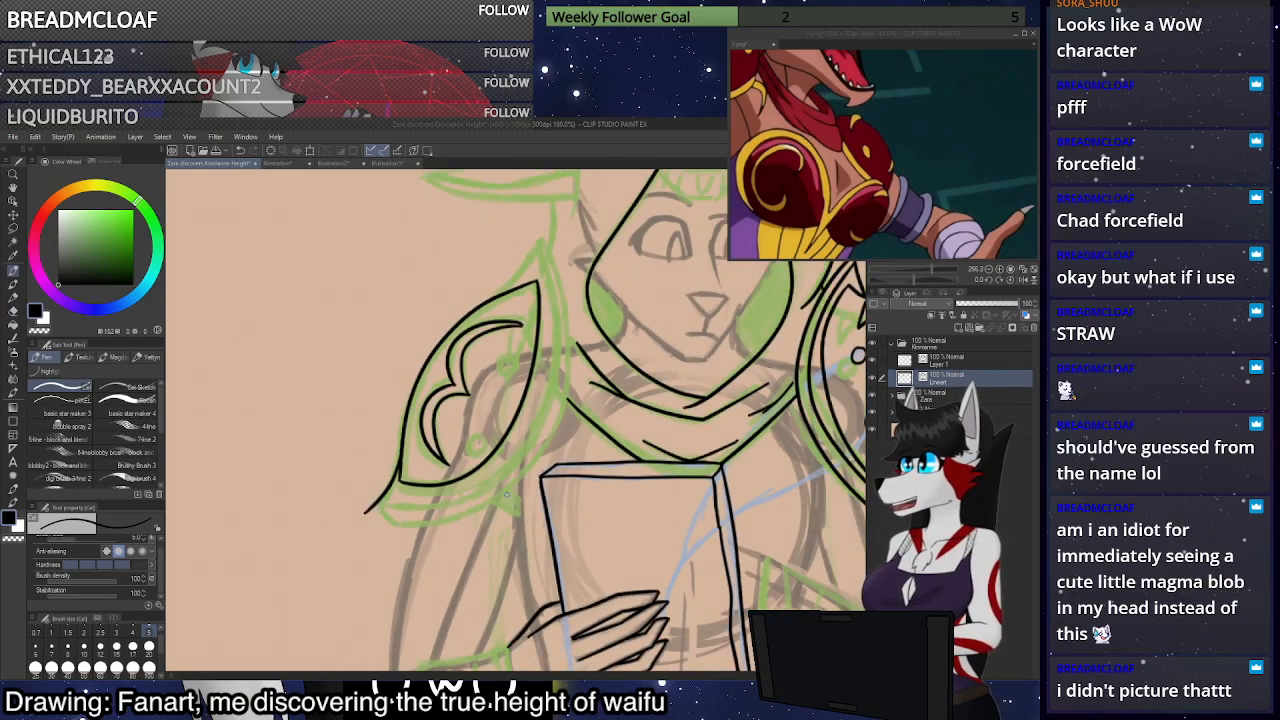
Ink the left shoulder pad's outer rim as one curve from the flared lower corner up past the pad's tip, redoing poor strokes
{"action": "scroll", "coordinate": [507, 495], "scroll_direction": "up", "scroll_amount": 4}
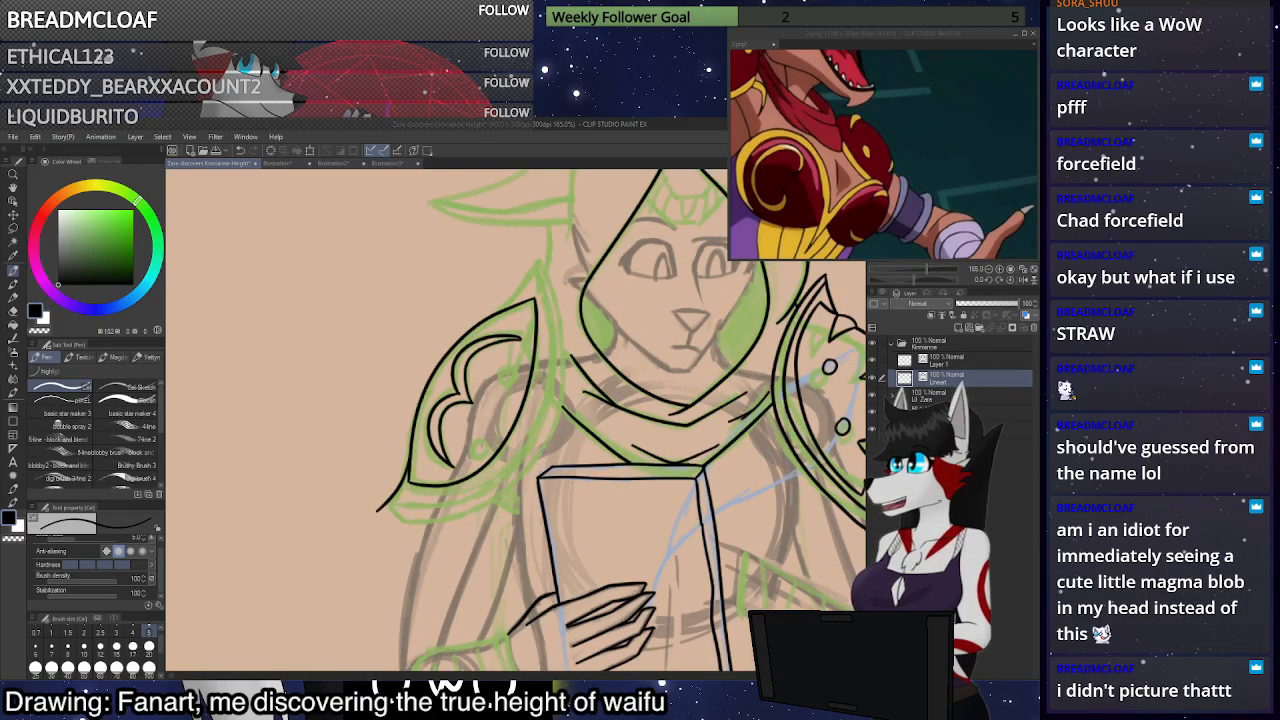
{"action": "scroll", "coordinate": [477, 452], "scroll_direction": "up", "scroll_amount": 5}
{"action": "mouse_move", "coordinate": [300, 552]}
{"action": "left_mouse_down"}
{"action": "mouse_move", "coordinate": [470, 528]}
{"action": "mouse_move", "coordinate": [560, 478]}
{"action": "left_mouse_up"}
{"action": "key", "text": "ctrl+z"}
{"action": "mouse_move", "coordinate": [300, 552]}
{"action": "left_mouse_down"}
{"action": "mouse_move", "coordinate": [432, 544]}
{"action": "mouse_move", "coordinate": [534, 506]}
{"action": "left_mouse_up"}
{"action": "key", "text": "ctrl+z"}
{"action": "mouse_move", "coordinate": [298, 549]}
{"action": "left_mouse_down"}
{"action": "mouse_move", "coordinate": [431, 540]}
{"action": "mouse_move", "coordinate": [494, 516]}
{"action": "left_mouse_up"}
{"action": "key", "text": "ctrl+z"}
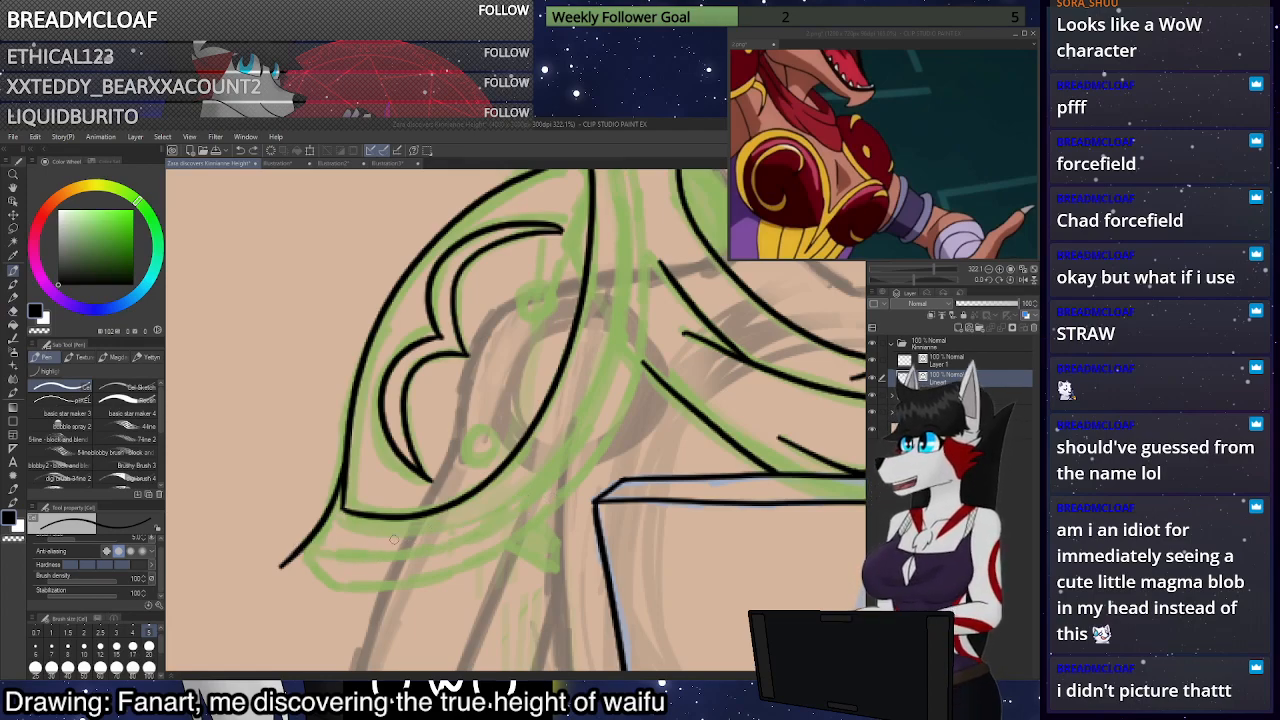
{"action": "left_click_drag", "start_coordinate": [298, 550], "coordinate": [438, 537]}
{"action": "key", "text": "ctrl+z"}
{"action": "left_click_drag", "start_coordinate": [295, 553], "coordinate": [434, 542]}
{"action": "key", "text": "ctrl+z"}
{"action": "scroll", "coordinate": [433, 568], "scroll_direction": "down", "scroll_amount": 6}
{"action": "scroll", "coordinate": [548, 429], "scroll_direction": "up", "scroll_amount": 4}
{"action": "mouse_move", "coordinate": [265, 632]}
{"action": "left_mouse_down"}
{"action": "mouse_move", "coordinate": [371, 628]}
{"action": "mouse_move", "coordinate": [435, 597]}
{"action": "mouse_move", "coordinate": [510, 497]}
{"action": "mouse_move", "coordinate": [530, 348]}
{"action": "mouse_move", "coordinate": [480, 186]}
{"action": "left_mouse_up"}
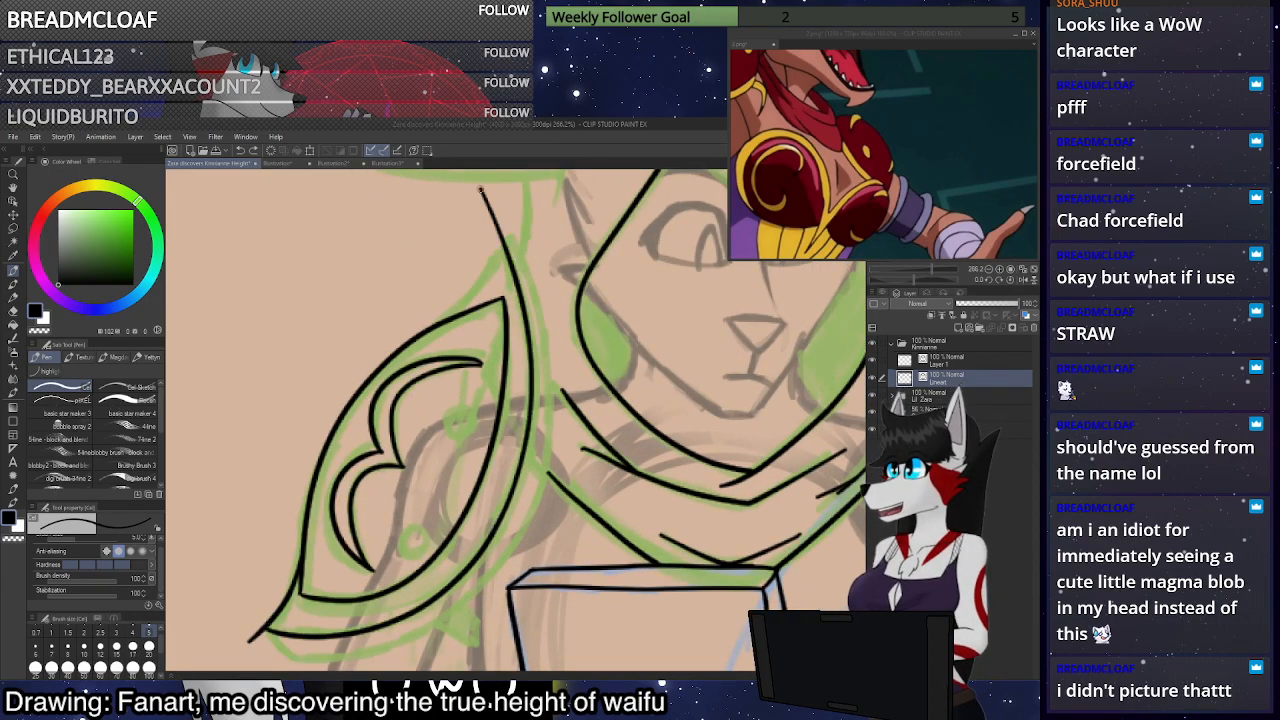
Ink the short curve joining the rim's upper point to the pad's upper outer edge, undoing strokes that miss
{"action": "mouse_move", "coordinate": [505, 243]}
{"action": "left_mouse_down"}
{"action": "mouse_move", "coordinate": [447, 318]}
{"action": "mouse_move", "coordinate": [505, 243]}
{"action": "mouse_move", "coordinate": [478, 296]}
{"action": "mouse_move", "coordinate": [460, 314]}
{"action": "mouse_move", "coordinate": [505, 240]}
{"action": "left_mouse_up"}
{"action": "key", "text": "ctrl+z"}
{"action": "key", "text": "ctrl+z"}
{"action": "key", "text": "ctrl+z"}
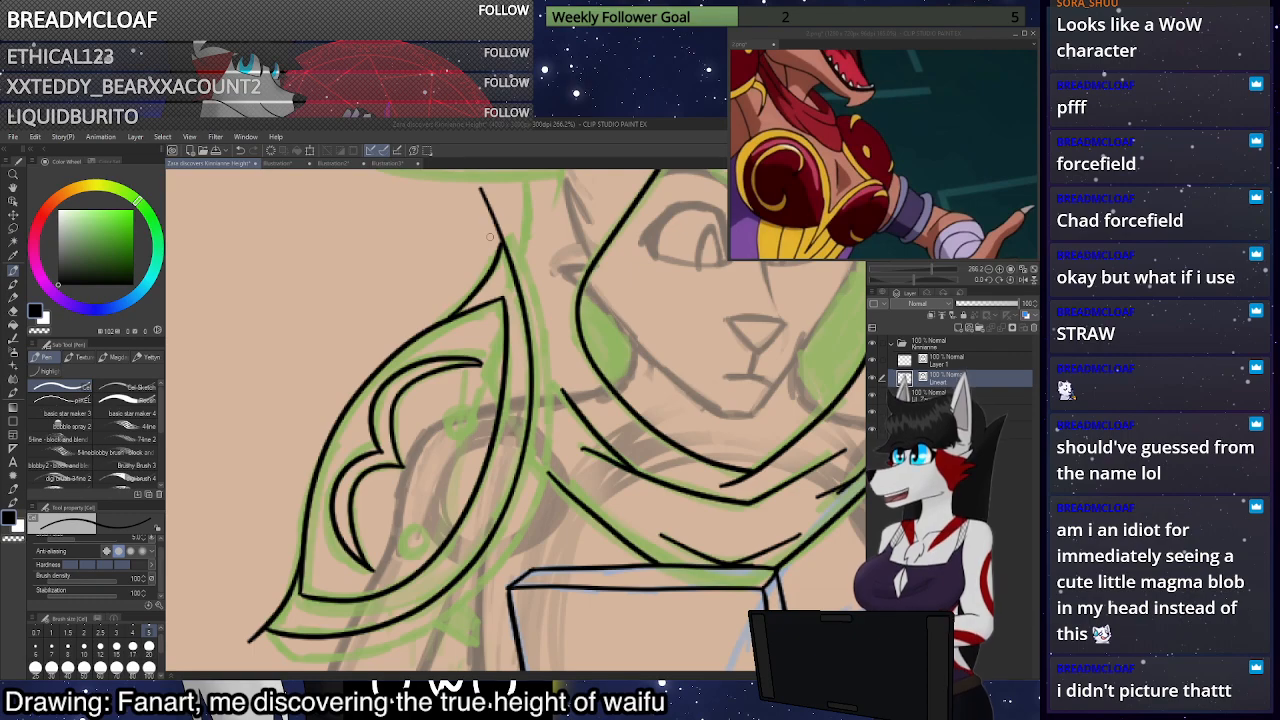
Ink the left shoulder pad's second rim line from the flared lower corner up past the tip, redoing strokes that miss the sketch
{"action": "scroll", "coordinate": [490, 240], "scroll_direction": "down", "scroll_amount": 6}
{"action": "scroll", "coordinate": [480, 470], "scroll_direction": "up", "scroll_amount": 7}
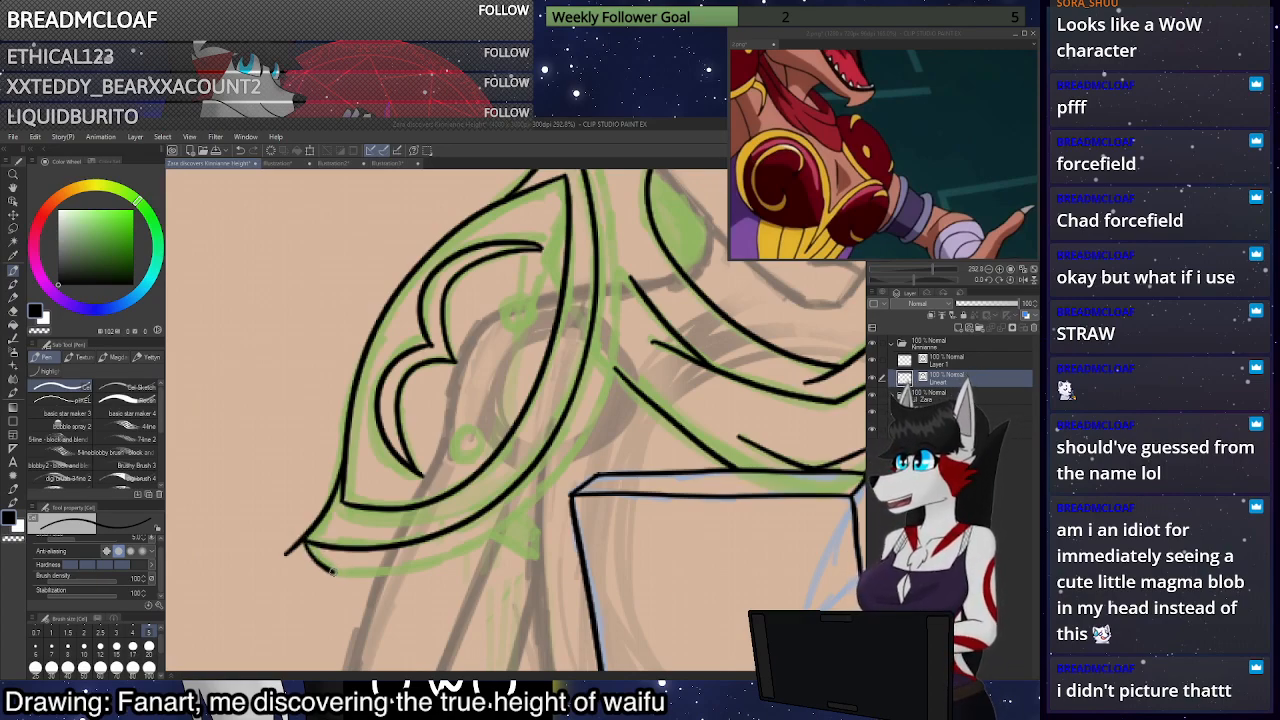
{"action": "mouse_move", "coordinate": [333, 574]}
{"action": "left_mouse_down"}
{"action": "mouse_move", "coordinate": [418, 564]}
{"action": "mouse_move", "coordinate": [479, 538]}
{"action": "left_mouse_up"}
{"action": "key", "text": "ctrl+z"}
{"action": "mouse_move", "coordinate": [332, 573]}
{"action": "left_mouse_down"}
{"action": "mouse_move", "coordinate": [416, 562]}
{"action": "mouse_move", "coordinate": [544, 497]}
{"action": "left_mouse_up"}
{"action": "key", "text": "ctrl+z"}
{"action": "left_click_drag", "start_coordinate": [332, 573], "coordinate": [466, 544]}
{"action": "key", "text": "ctrl+z"}
{"action": "scroll", "coordinate": [563, 517], "scroll_direction": "down", "scroll_amount": 6}
{"action": "scroll", "coordinate": [598, 405], "scroll_direction": "up", "scroll_amount": 4}
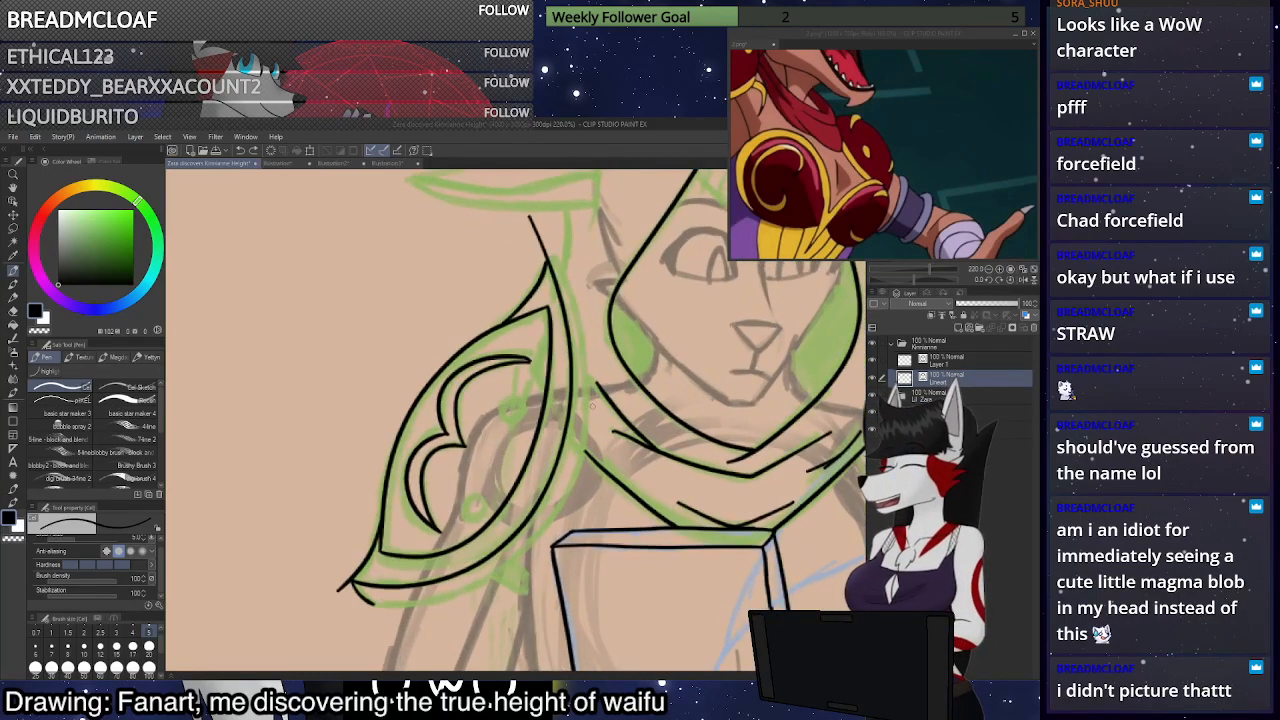
{"action": "mouse_move", "coordinate": [353, 619]}
{"action": "left_mouse_down"}
{"action": "mouse_move", "coordinate": [409, 618]}
{"action": "mouse_move", "coordinate": [393, 620]}
{"action": "mouse_move", "coordinate": [429, 610]}
{"action": "mouse_move", "coordinate": [389, 620]}
{"action": "mouse_move", "coordinate": [495, 578]}
{"action": "mouse_move", "coordinate": [566, 497]}
{"action": "mouse_move", "coordinate": [588, 385]}
{"action": "mouse_move", "coordinate": [546, 235]}
{"action": "left_mouse_up"}
{"action": "key", "text": "ctrl+z"}
{"action": "key", "text": "ctrl+z"}
{"action": "key", "text": "ctrl+z"}
{"action": "mouse_move", "coordinate": [351, 619]}
{"action": "left_mouse_down"}
{"action": "mouse_move", "coordinate": [417, 614]}
{"action": "mouse_move", "coordinate": [497, 574]}
{"action": "mouse_move", "coordinate": [536, 537]}
{"action": "mouse_move", "coordinate": [583, 452]}
{"action": "mouse_move", "coordinate": [586, 342]}
{"action": "mouse_move", "coordinate": [532, 188]}
{"action": "left_mouse_up"}
{"action": "key", "text": "ctrl+z"}
Close the left shoulder pad's tip with a short stroke and erase the overshooting lines at the tip and lower corner
{"action": "left_click_drag", "start_coordinate": [543, 242], "coordinate": [580, 214]}
{"action": "key", "text": "e"}
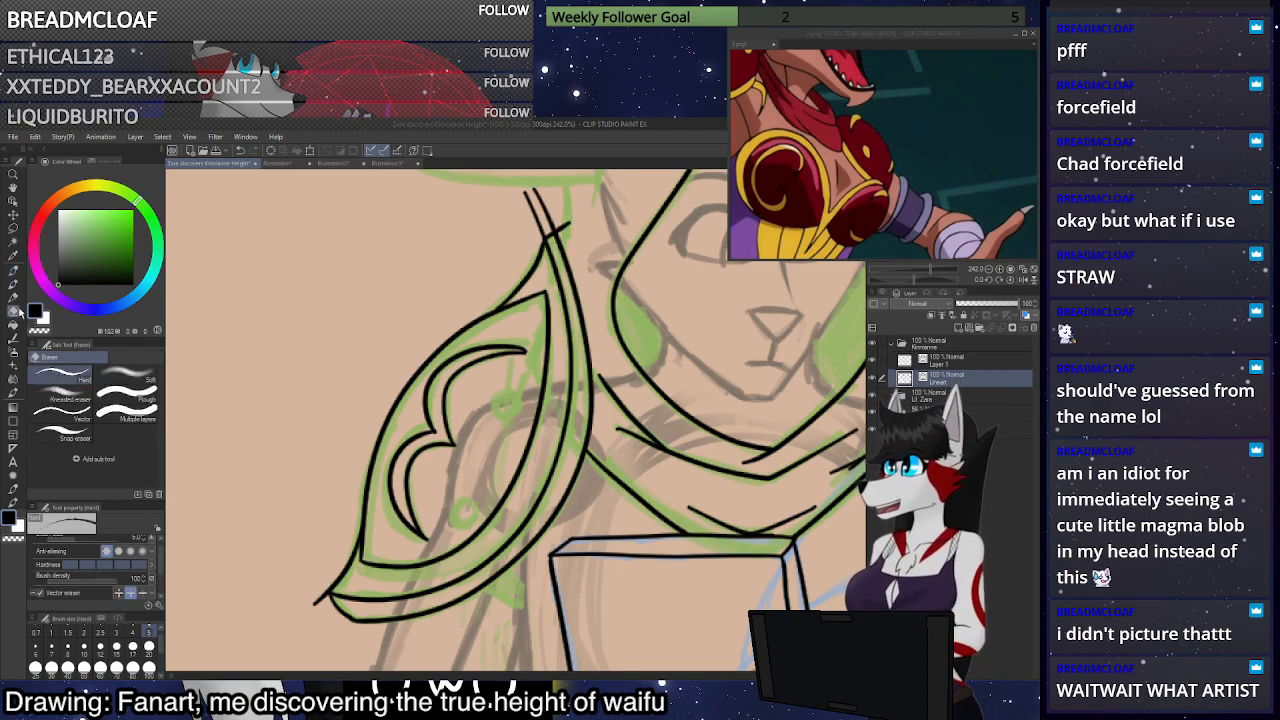
{"action": "mouse_move", "coordinate": [574, 226]}
{"action": "left_mouse_down"}
{"action": "mouse_move", "coordinate": [550, 220]}
{"action": "mouse_move", "coordinate": [532, 192]}
{"action": "left_mouse_up"}
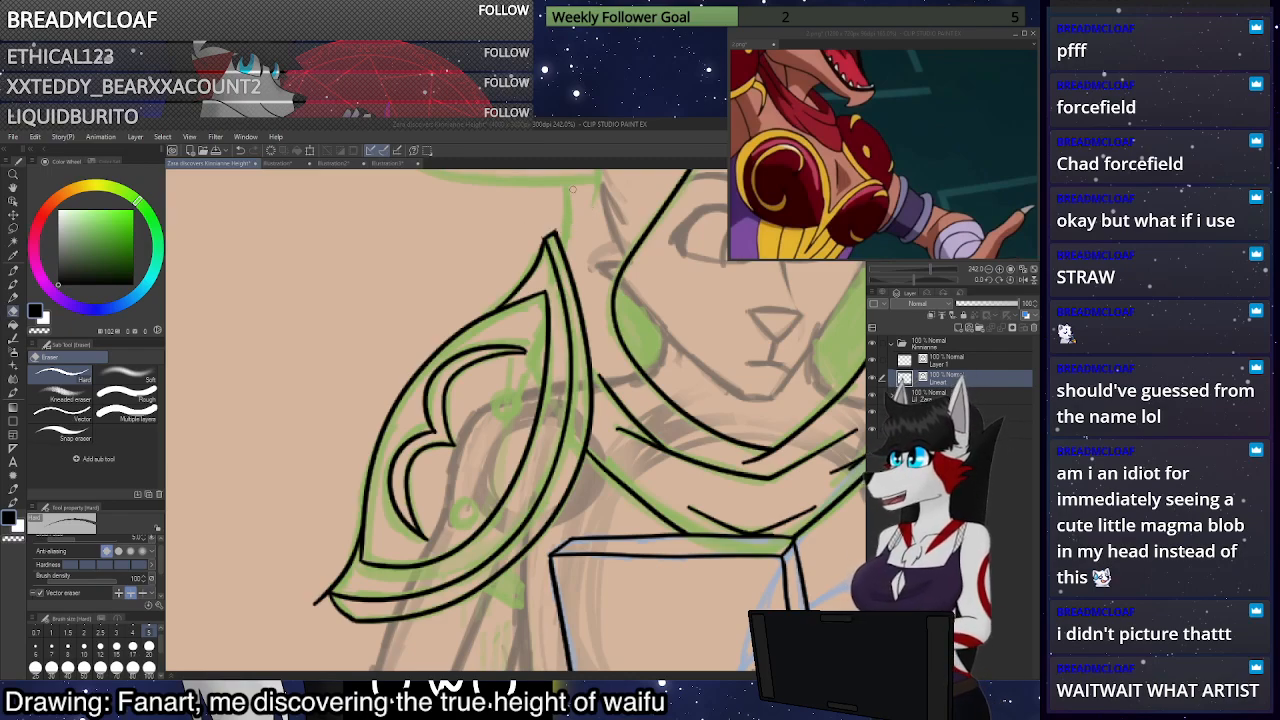
{"action": "left_click_drag", "start_coordinate": [319, 590], "coordinate": [322, 604]}
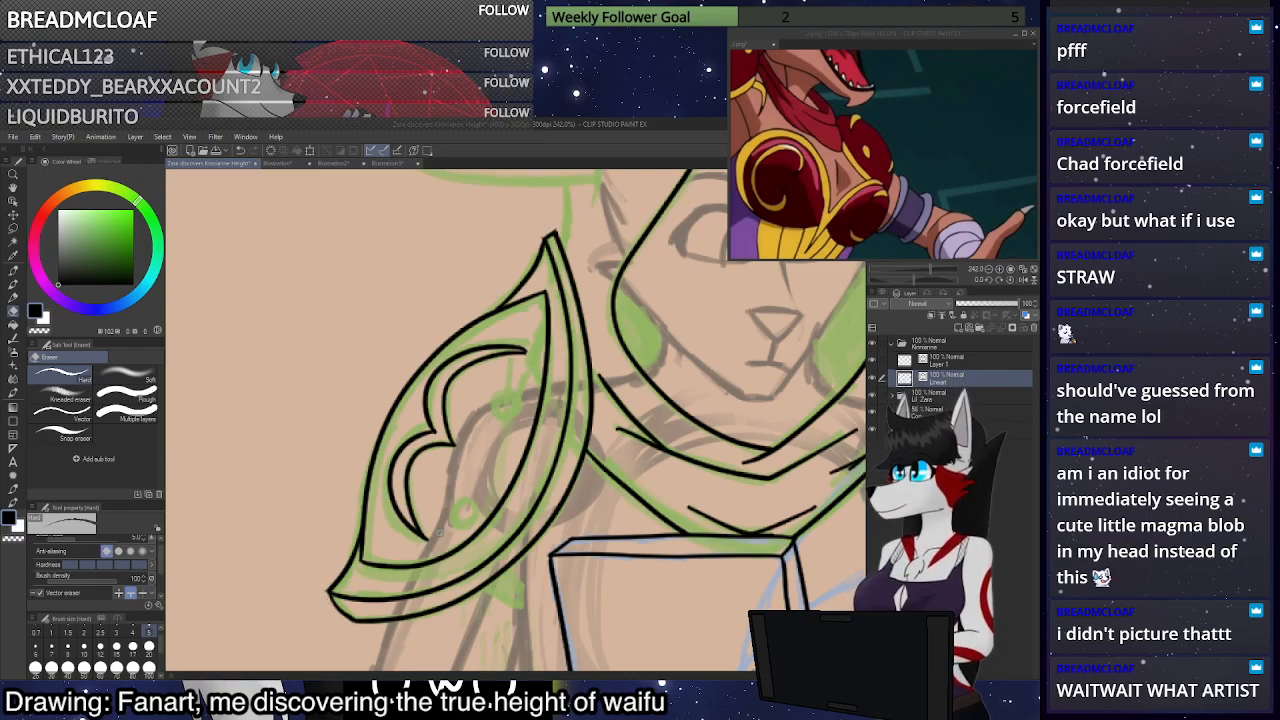
Examine the left shoulder pad's line art against the hood, the held object and the opposite pad
{"action": "scroll", "coordinate": [555, 525], "scroll_direction": "down", "scroll_amount": 2}
{"action": "scroll", "coordinate": [527, 495], "scroll_direction": "down", "scroll_amount": 3}
{"action": "scroll", "coordinate": [525, 484], "scroll_direction": "up", "scroll_amount": 5}
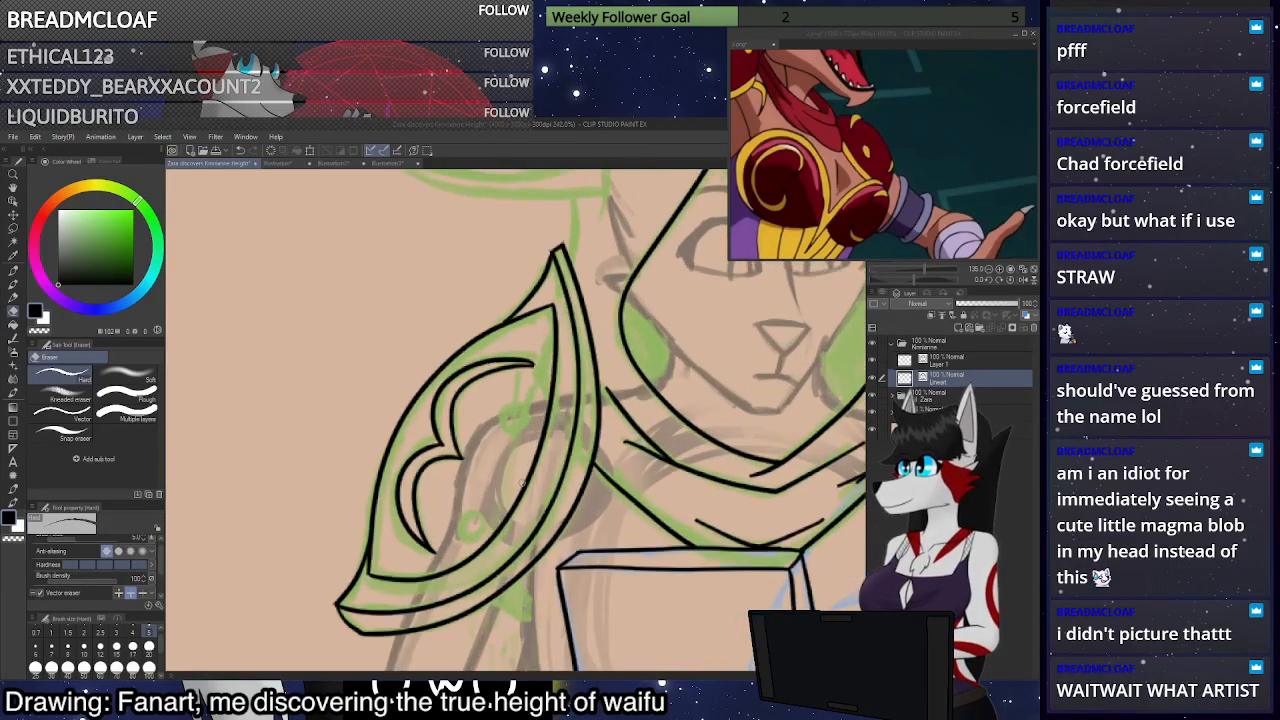
{"action": "scroll", "coordinate": [548, 405], "scroll_direction": "down", "scroll_amount": 2}
{"action": "scroll", "coordinate": [546, 404], "scroll_direction": "down", "scroll_amount": 2}
{"action": "scroll", "coordinate": [543, 405], "scroll_direction": "up", "scroll_amount": 2}
{"action": "scroll", "coordinate": [541, 406], "scroll_direction": "down", "scroll_amount": 1}
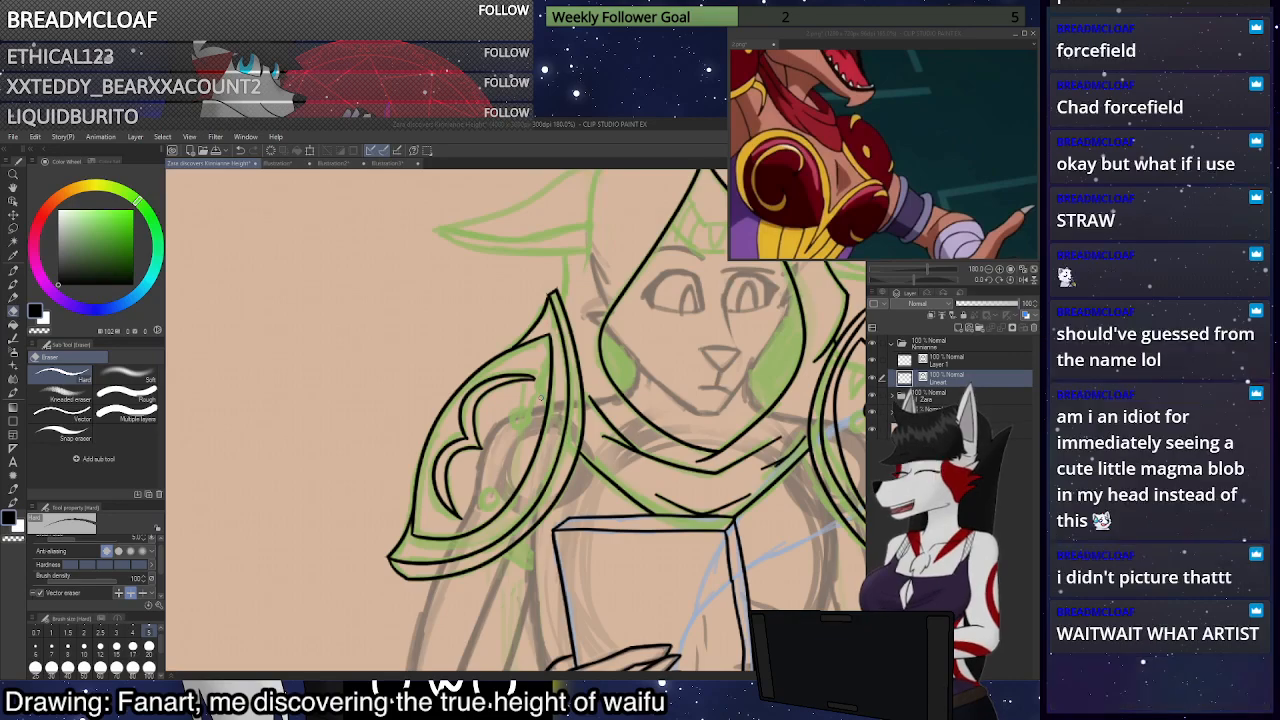
{"action": "scroll", "coordinate": [541, 398], "scroll_direction": "down", "scroll_amount": 2}
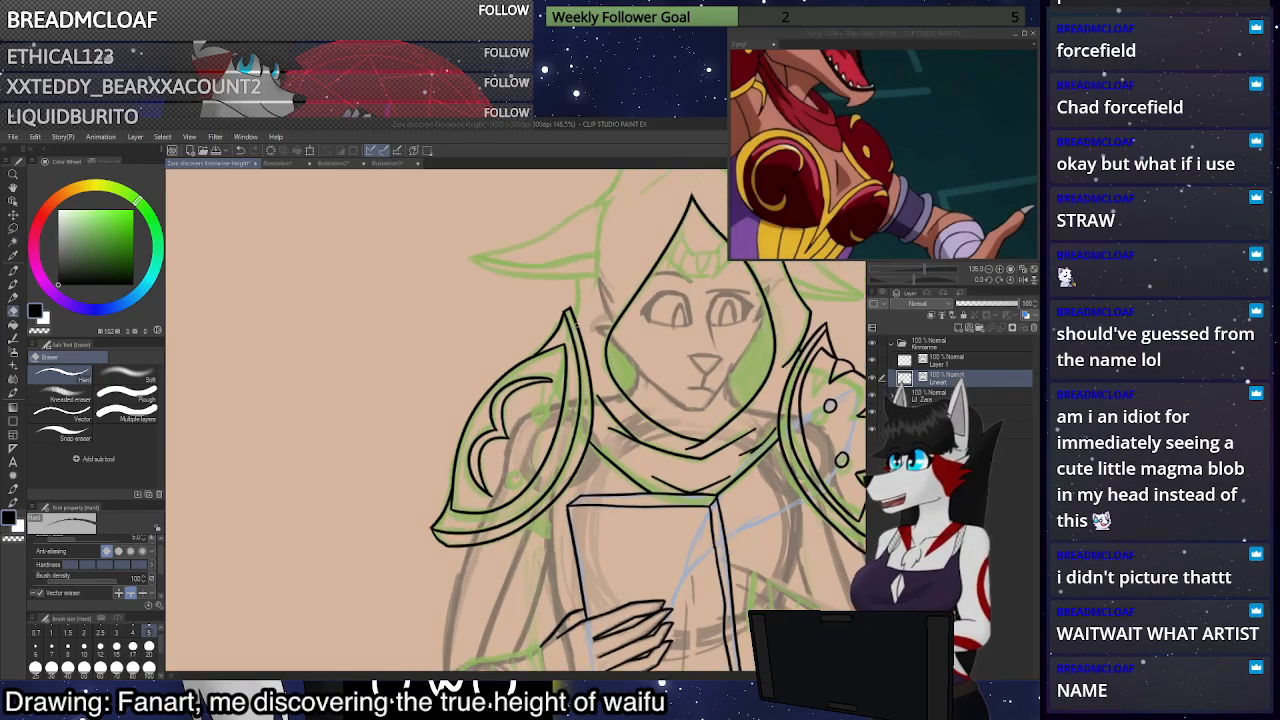
Ink the two small oval studs inside the left shoulder pad with the pen
{"action": "scroll", "coordinate": [546, 398], "scroll_direction": "up", "scroll_amount": 3}
{"action": "scroll", "coordinate": [552, 398], "scroll_direction": "down", "scroll_amount": 1}
{"action": "scroll", "coordinate": [552, 398], "scroll_direction": "up", "scroll_amount": 4}
{"action": "key", "text": "p"}
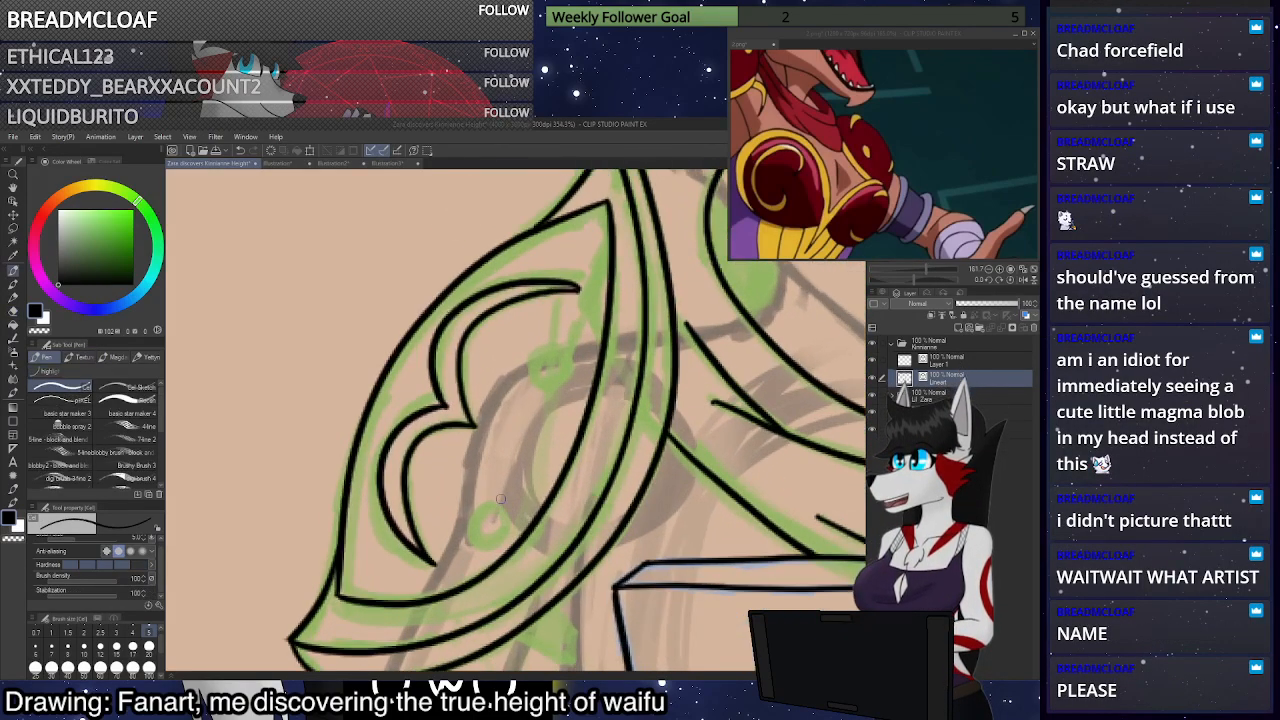
{"action": "left_click_drag", "start_coordinate": [470, 505], "coordinate": [489, 497]}
{"action": "mouse_move", "coordinate": [560, 342]}
{"action": "left_mouse_down"}
{"action": "mouse_move", "coordinate": [552, 379]}
{"action": "mouse_move", "coordinate": [566, 338]}
{"action": "left_mouse_up"}
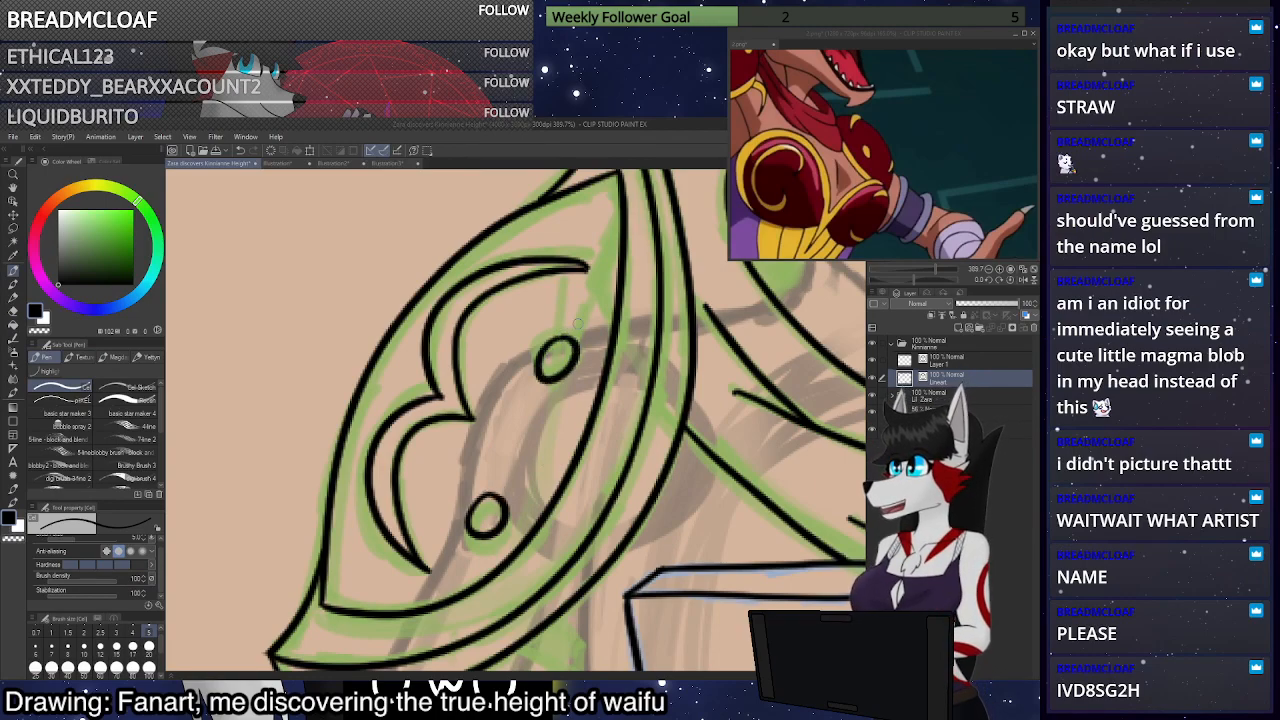
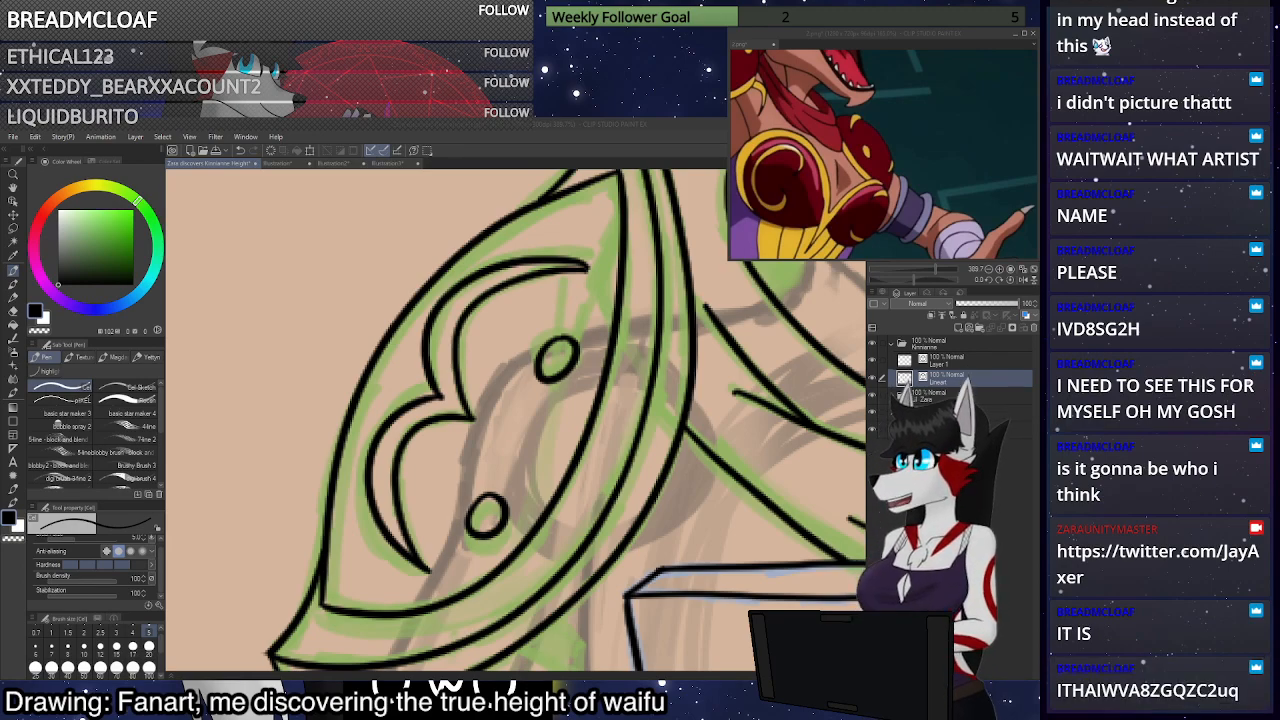
Ink the outline of the wrist cuff behind the hand that holds the rectangular object
{"action": "scroll", "coordinate": [660, 305], "scroll_direction": "down", "scroll_amount": 5}
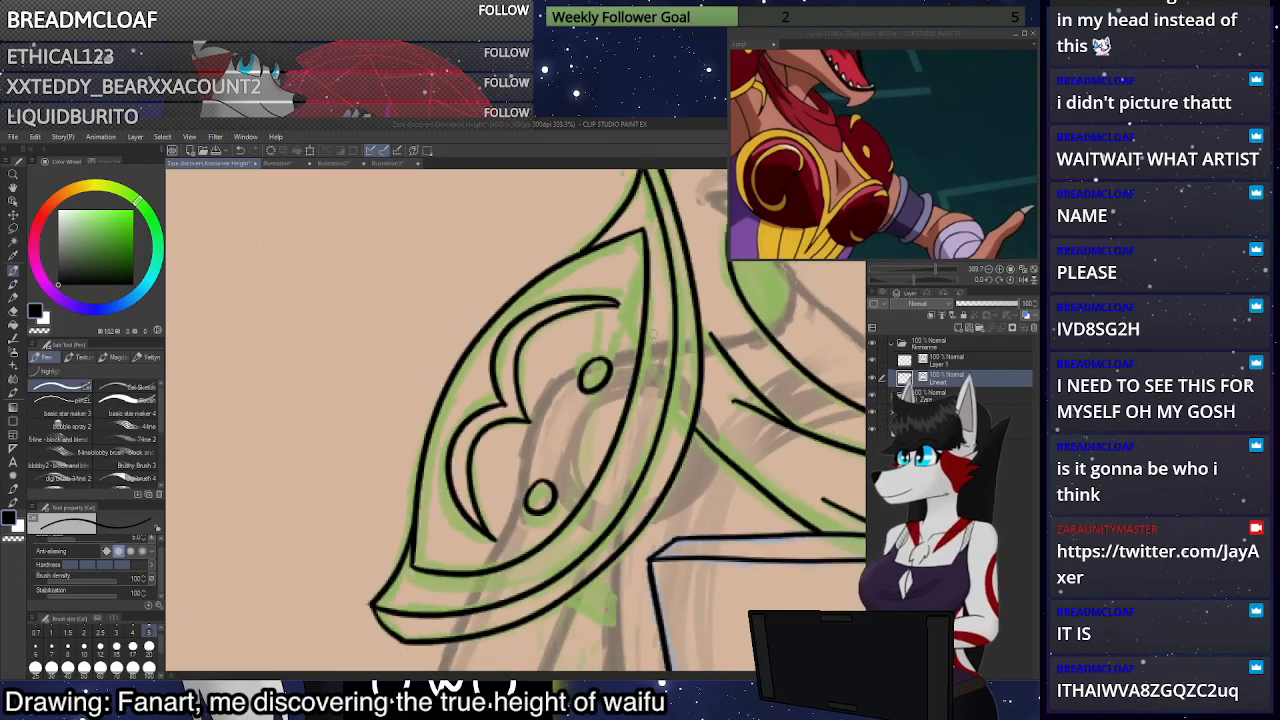
{"action": "scroll", "coordinate": [658, 300], "scroll_direction": "down", "scroll_amount": 2}
{"action": "scroll", "coordinate": [674, 568], "scroll_direction": "up", "scroll_amount": 3}
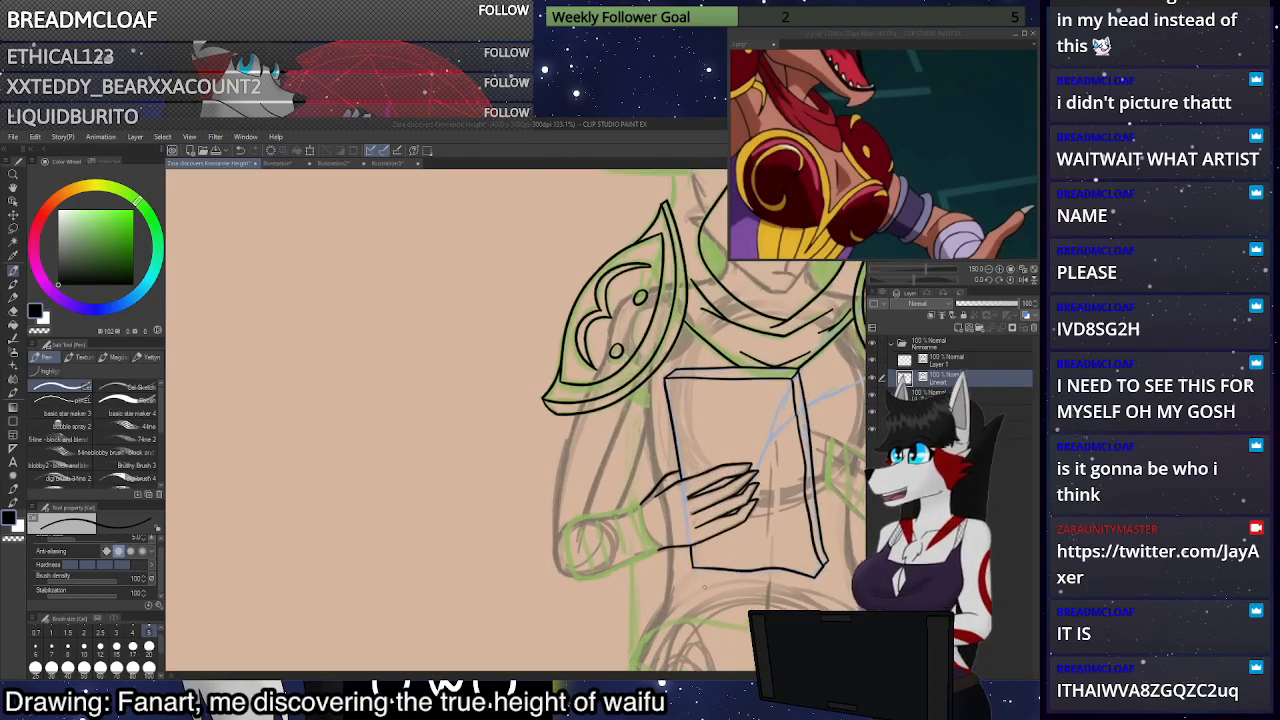
{"action": "scroll", "coordinate": [676, 568], "scroll_direction": "up", "scroll_amount": 4}
{"action": "mouse_move", "coordinate": [612, 500]}
{"action": "left_mouse_down"}
{"action": "mouse_move", "coordinate": [572, 448]}
{"action": "mouse_move", "coordinate": [542, 313]}
{"action": "mouse_move", "coordinate": [466, 346]}
{"action": "mouse_move", "coordinate": [322, 371]}
{"action": "mouse_move", "coordinate": [254, 404]}
{"action": "mouse_move", "coordinate": [260, 528]}
{"action": "mouse_move", "coordinate": [282, 584]}
{"action": "mouse_move", "coordinate": [320, 611]}
{"action": "mouse_move", "coordinate": [433, 585]}
{"action": "mouse_move", "coordinate": [614, 497]}
{"action": "left_mouse_up"}
Ink the left arm's outer contour from under the shoulder pad down around the elbow to the cuff, redoing the first stroke
{"action": "scroll", "coordinate": [682, 440], "scroll_direction": "down", "scroll_amount": 8}
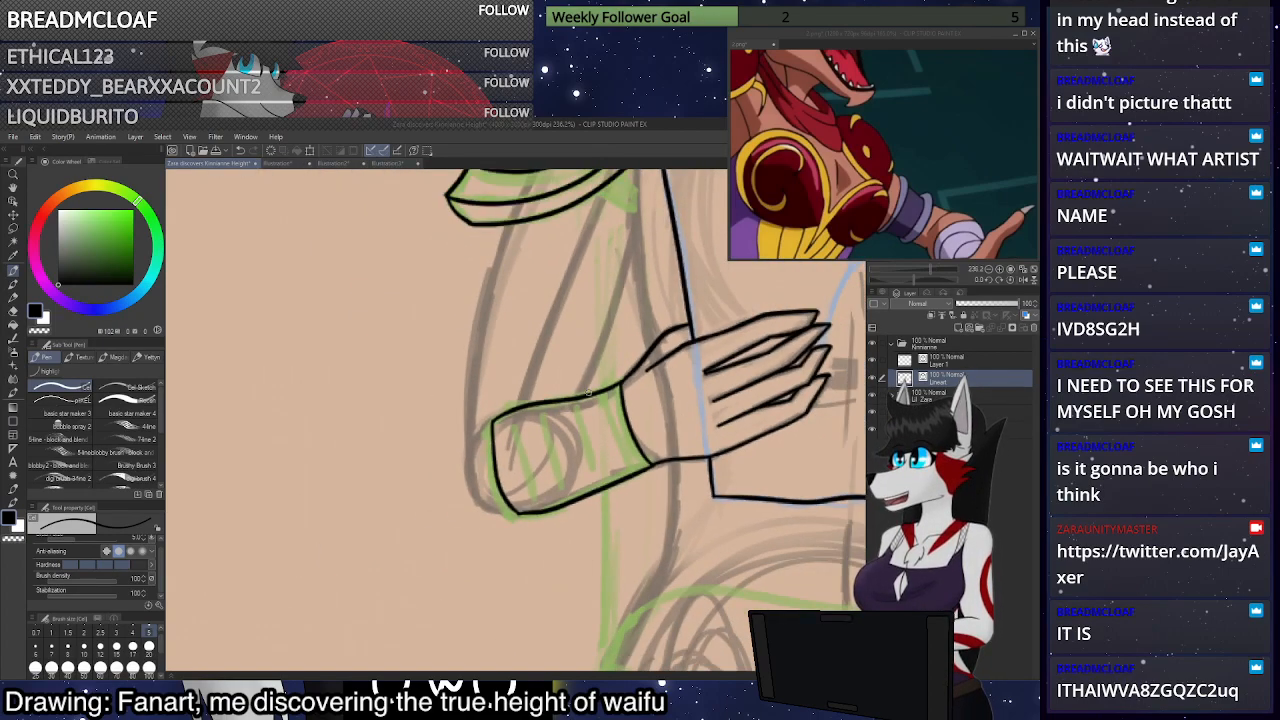
{"action": "left_click_drag", "start_coordinate": [508, 224], "coordinate": [484, 292]}
{"action": "key", "text": "ctrl+z"}
{"action": "mouse_move", "coordinate": [510, 222]}
{"action": "left_mouse_down"}
{"action": "mouse_move", "coordinate": [476, 336]}
{"action": "mouse_move", "coordinate": [466, 478]}
{"action": "mouse_move", "coordinate": [481, 507]}
{"action": "mouse_move", "coordinate": [517, 513]}
{"action": "left_mouse_up"}
{"action": "scroll", "coordinate": [600, 370], "scroll_direction": "down", "scroll_amount": 5}
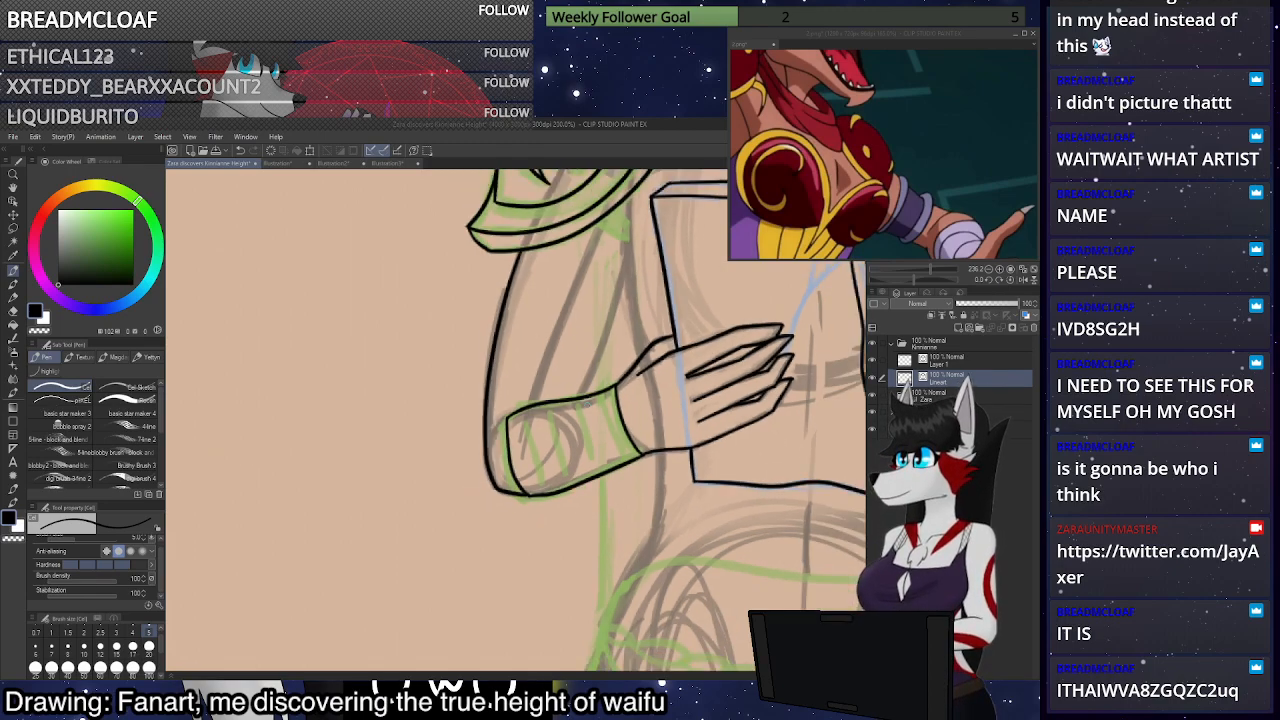
Try to ink the left arm's inner line upward from the wrist cuff
{"action": "scroll", "coordinate": [645, 270], "scroll_direction": "up", "scroll_amount": 4}
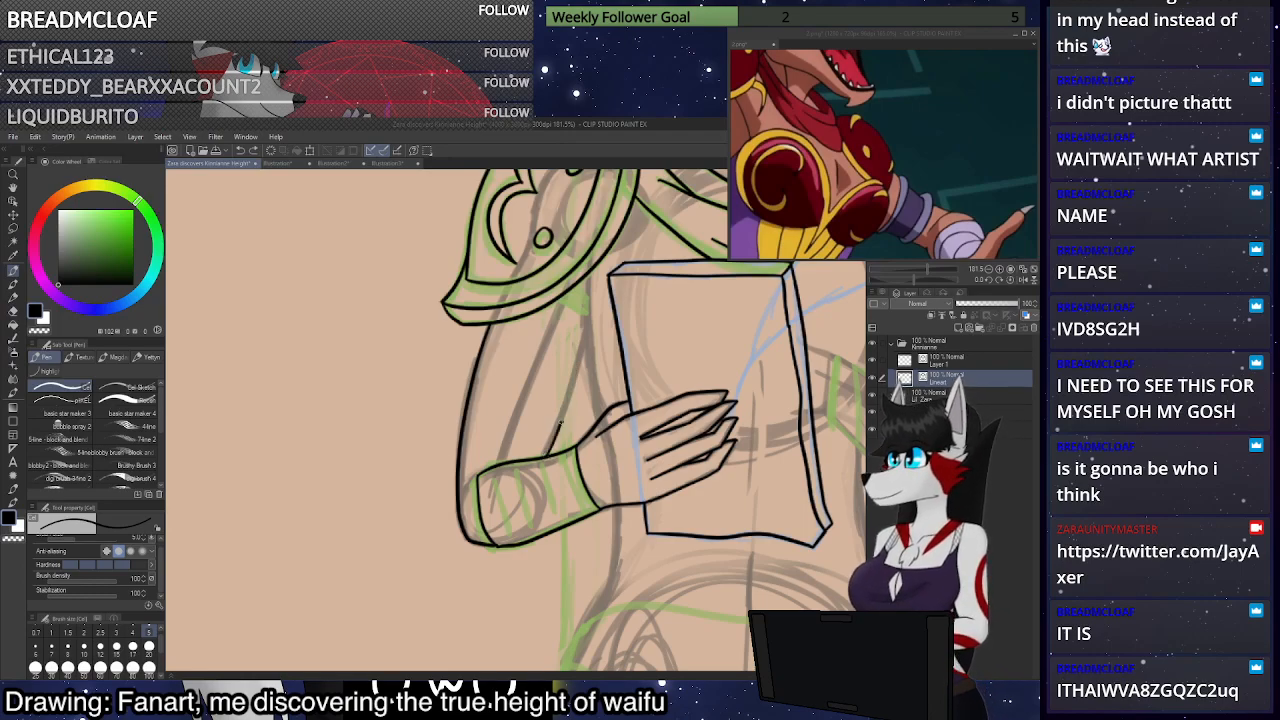
{"action": "scroll", "coordinate": [585, 355], "scroll_direction": "down", "scroll_amount": 3}
{"action": "scroll", "coordinate": [732, 460], "scroll_direction": "down", "scroll_amount": 2}
{"action": "scroll", "coordinate": [828, 340], "scroll_direction": "up", "scroll_amount": 3}
{"action": "key", "text": "ctrl+z"}
{"action": "scroll", "coordinate": [796, 424], "scroll_direction": "up", "scroll_amount": 3}
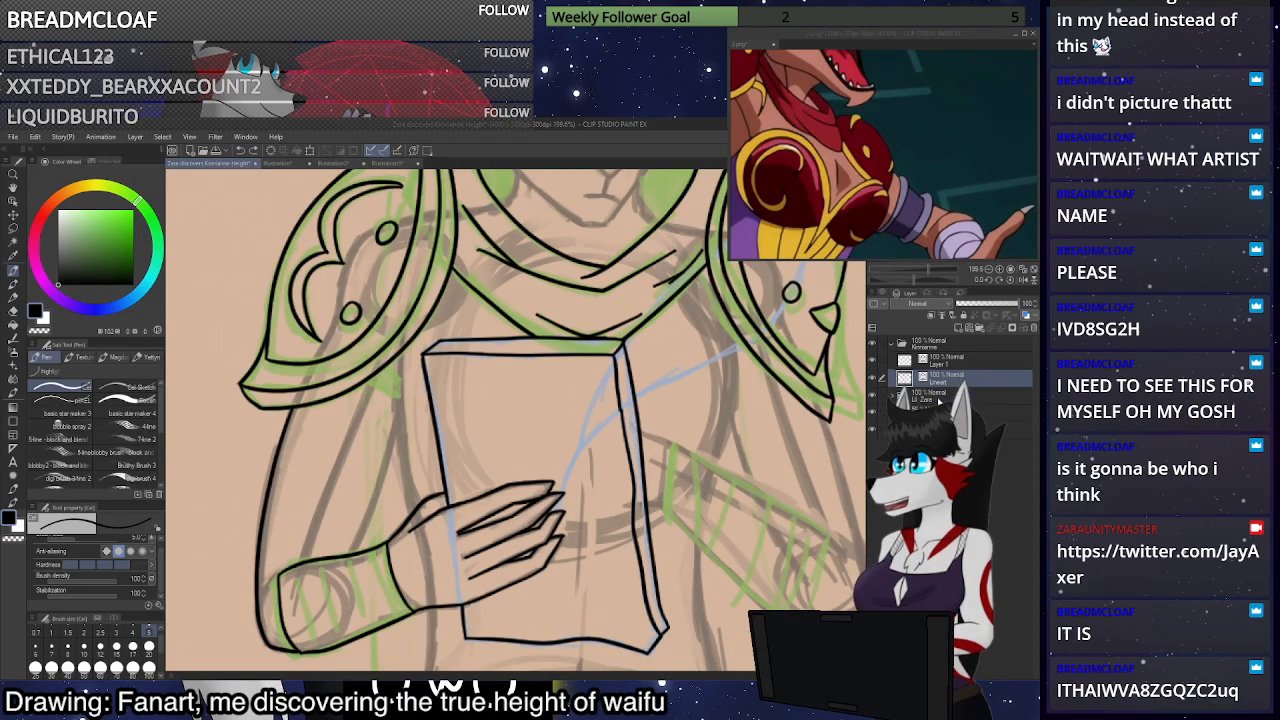
Rough in the rounded chest mass behind the held object on a sketch layer, using the sketch pen in green at size 100
{"action": "left_click", "coordinate": [985, 412]}
{"action": "left_click", "coordinate": [985, 430]}
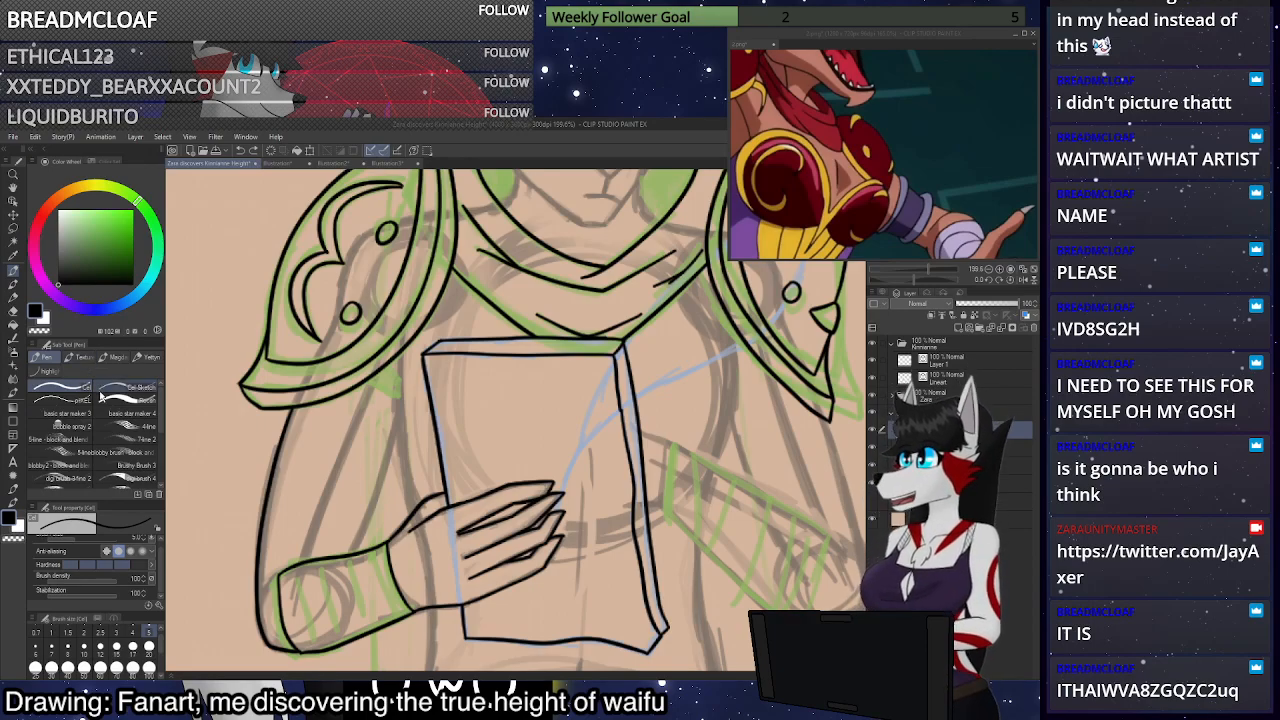
{"action": "left_click", "coordinate": [130, 392]}
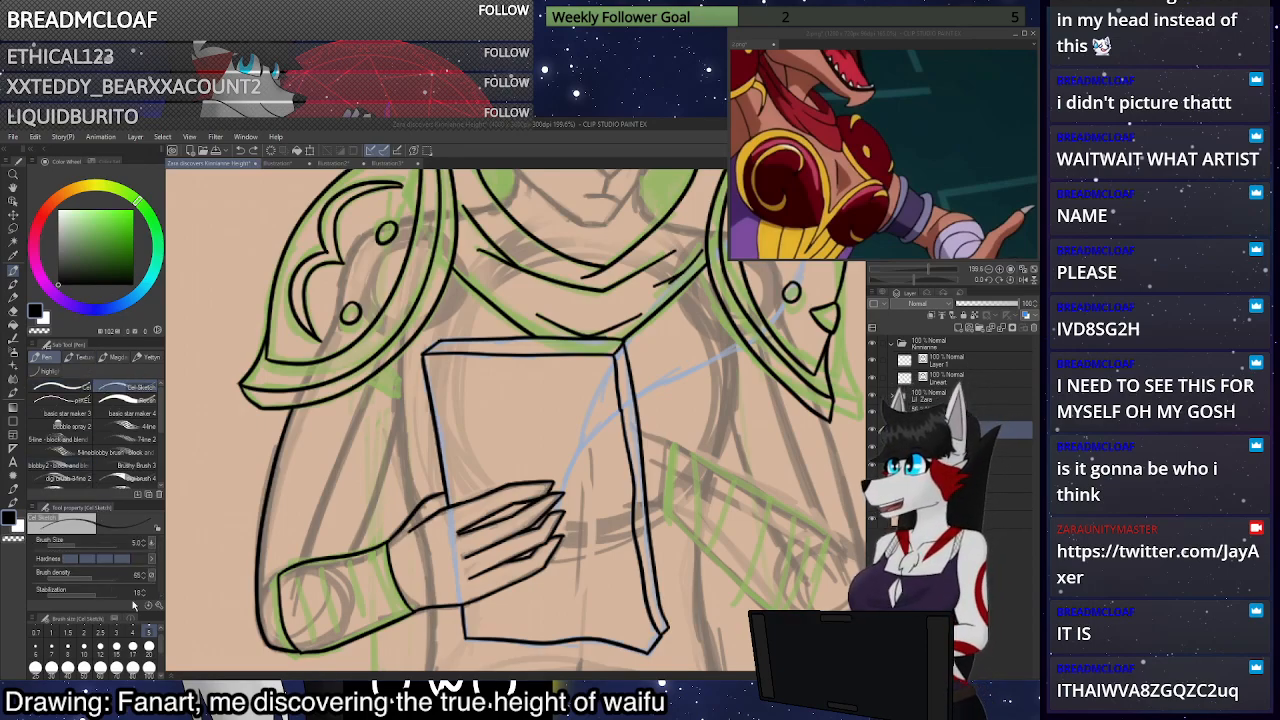
{"action": "left_click", "coordinate": [103, 162]}
{"action": "left_click", "coordinate": [57, 181]}
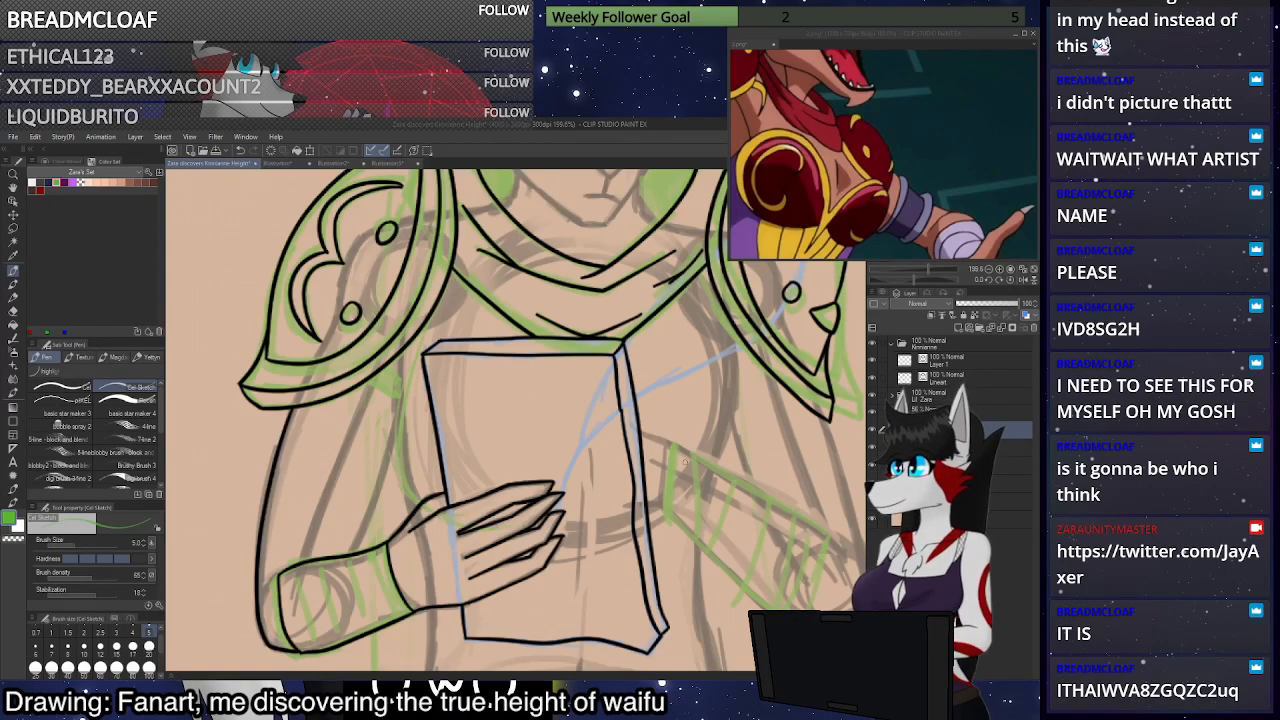
{"action": "scroll", "coordinate": [588, 457], "scroll_direction": "down", "scroll_amount": 3}
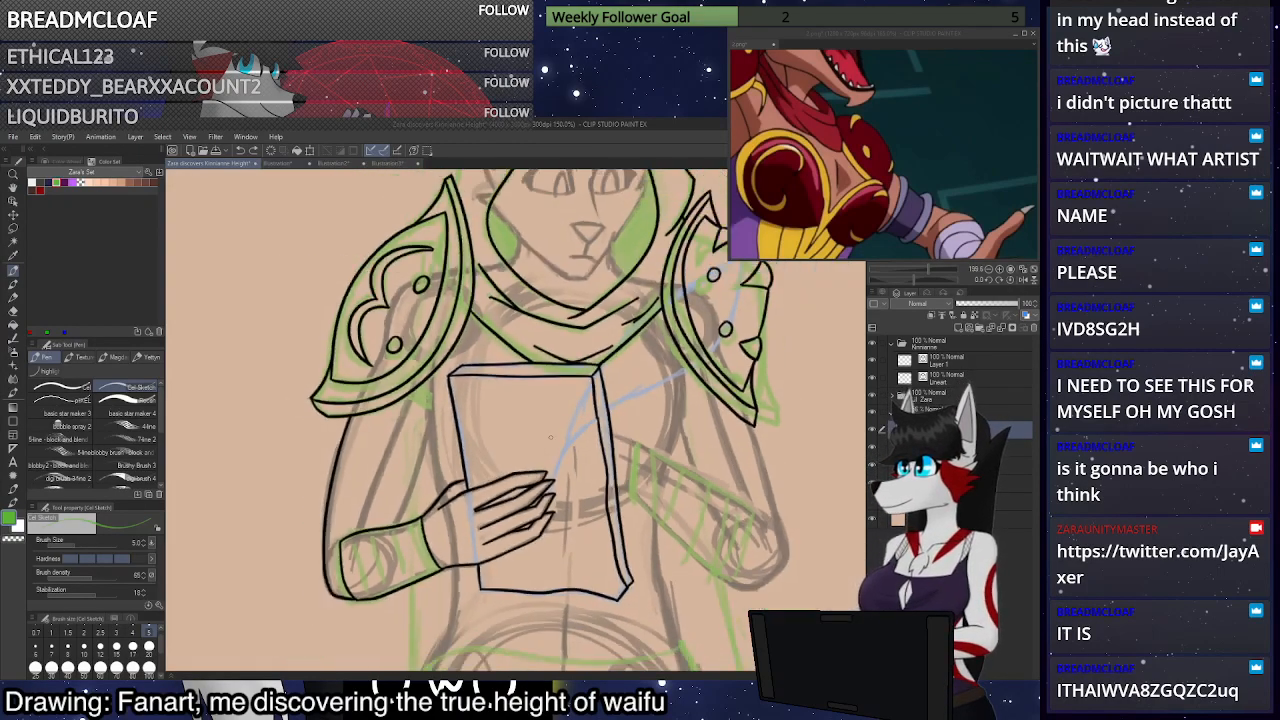
{"action": "scroll", "coordinate": [790, 405], "scroll_direction": "up", "scroll_amount": 2}
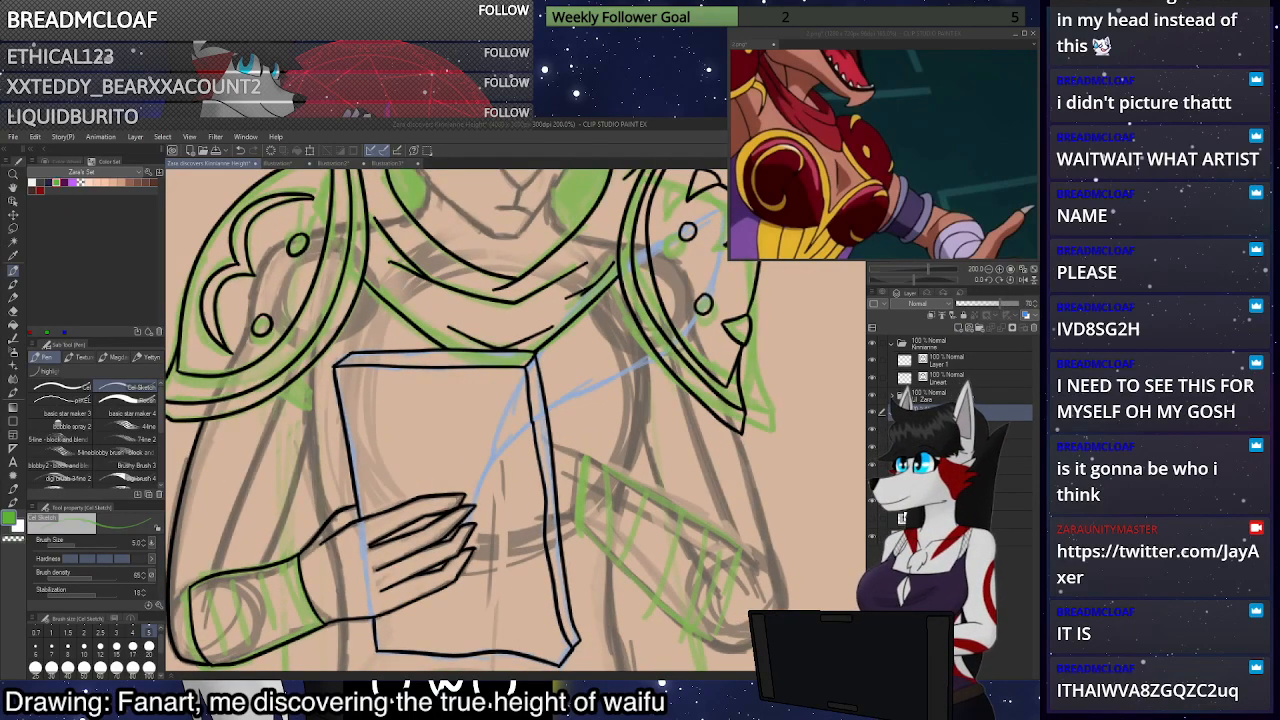
{"action": "left_click", "coordinate": [148, 669]}
{"action": "mouse_move", "coordinate": [376, 424]}
{"action": "left_mouse_down"}
{"action": "mouse_move", "coordinate": [362, 458]}
{"action": "mouse_move", "coordinate": [347, 423]}
{"action": "mouse_move", "coordinate": [404, 430]}
{"action": "mouse_move", "coordinate": [392, 473]}
{"action": "mouse_move", "coordinate": [378, 396]}
{"action": "mouse_move", "coordinate": [414, 453]}
{"action": "mouse_move", "coordinate": [350, 408]}
{"action": "mouse_move", "coordinate": [420, 438]}
{"action": "mouse_move", "coordinate": [362, 368]}
{"action": "mouse_move", "coordinate": [397, 330]}
{"action": "mouse_move", "coordinate": [369, 423]}
{"action": "mouse_move", "coordinate": [356, 366]}
{"action": "left_mouse_up"}
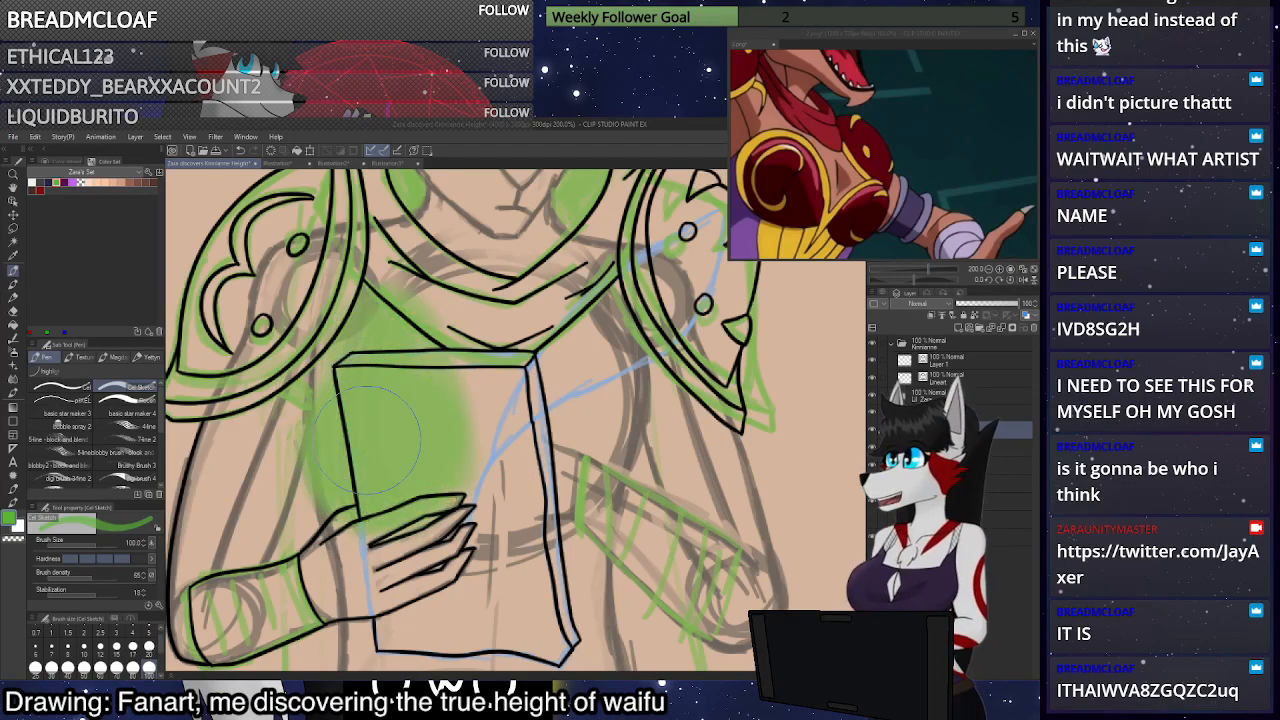
{"action": "mouse_move", "coordinate": [584, 418]}
{"action": "left_mouse_down"}
{"action": "mouse_move", "coordinate": [508, 480]}
{"action": "mouse_move", "coordinate": [596, 409]}
{"action": "mouse_move", "coordinate": [564, 506]}
{"action": "mouse_move", "coordinate": [541, 416]}
{"action": "mouse_move", "coordinate": [598, 432]}
{"action": "mouse_move", "coordinate": [583, 434]}
{"action": "mouse_move", "coordinate": [555, 329]}
{"action": "mouse_move", "coordinate": [538, 417]}
{"action": "mouse_move", "coordinate": [591, 437]}
{"action": "mouse_move", "coordinate": [580, 310]}
{"action": "mouse_move", "coordinate": [532, 411]}
{"action": "mouse_move", "coordinate": [479, 465]}
{"action": "mouse_move", "coordinate": [520, 362]}
{"action": "mouse_move", "coordinate": [487, 331]}
{"action": "mouse_move", "coordinate": [397, 471]}
{"action": "mouse_move", "coordinate": [440, 342]}
{"action": "mouse_move", "coordinate": [397, 480]}
{"action": "mouse_move", "coordinate": [441, 351]}
{"action": "mouse_move", "coordinate": [393, 414]}
{"action": "mouse_move", "coordinate": [460, 360]}
{"action": "mouse_move", "coordinate": [402, 461]}
{"action": "mouse_move", "coordinate": [417, 340]}
{"action": "mouse_move", "coordinate": [433, 415]}
{"action": "mouse_move", "coordinate": [509, 344]}
{"action": "mouse_move", "coordinate": [525, 481]}
{"action": "mouse_move", "coordinate": [548, 372]}
{"action": "mouse_move", "coordinate": [555, 464]}
{"action": "mouse_move", "coordinate": [579, 352]}
{"action": "mouse_move", "coordinate": [557, 412]}
{"action": "mouse_move", "coordinate": [569, 288]}
{"action": "mouse_move", "coordinate": [573, 461]}
{"action": "mouse_move", "coordinate": [600, 428]}
{"action": "mouse_move", "coordinate": [560, 477]}
{"action": "mouse_move", "coordinate": [479, 470]}
{"action": "mouse_move", "coordinate": [399, 425]}
{"action": "mouse_move", "coordinate": [402, 371]}
{"action": "mouse_move", "coordinate": [474, 402]}
{"action": "left_mouse_up"}
{"action": "key", "text": "ctrl+z"}
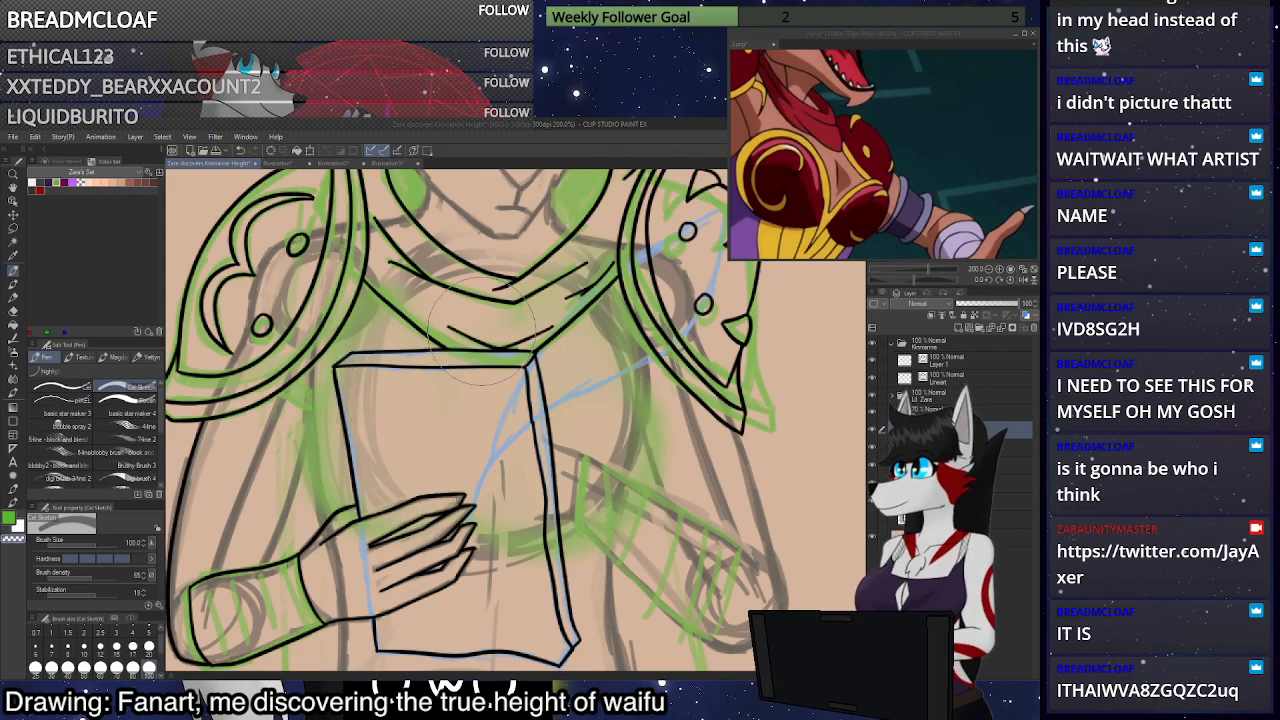
{"action": "key", "text": "ctrl+z"}
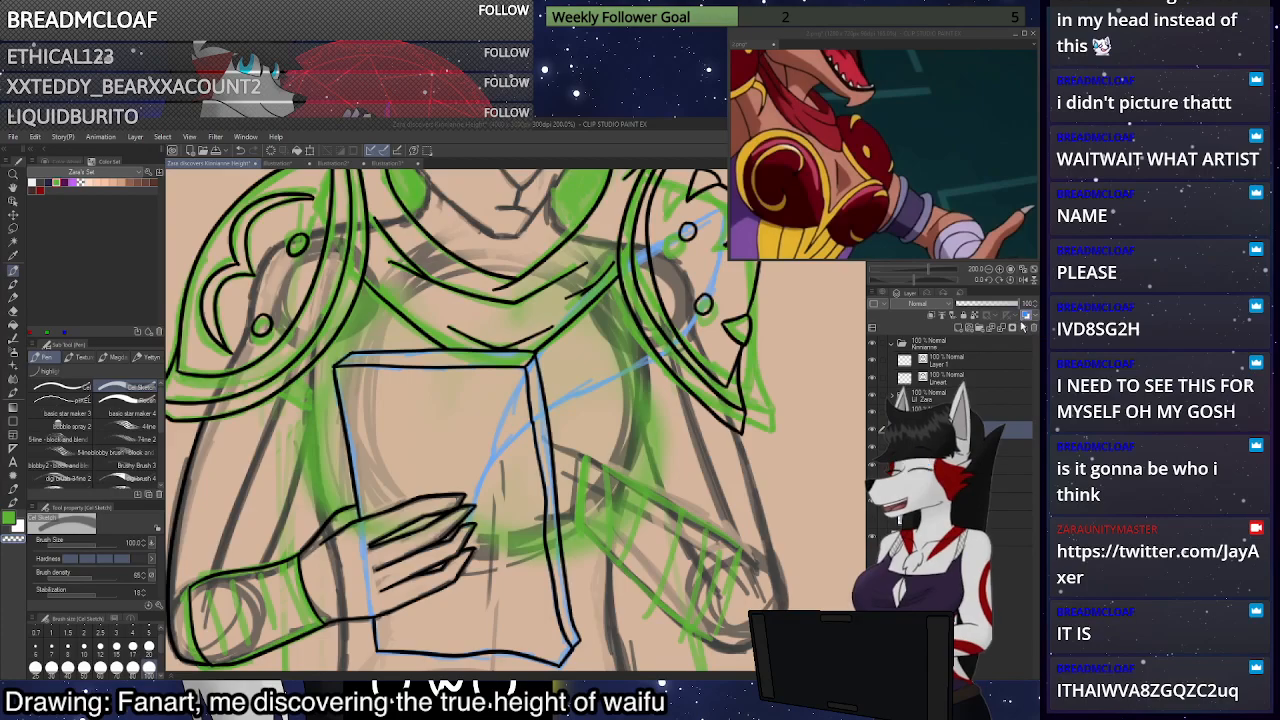
Display the rough chest layer in blue and sketch the chest's outer side curves in green at brush size 10 on another layer
{"action": "left_click", "coordinate": [1027, 315]}
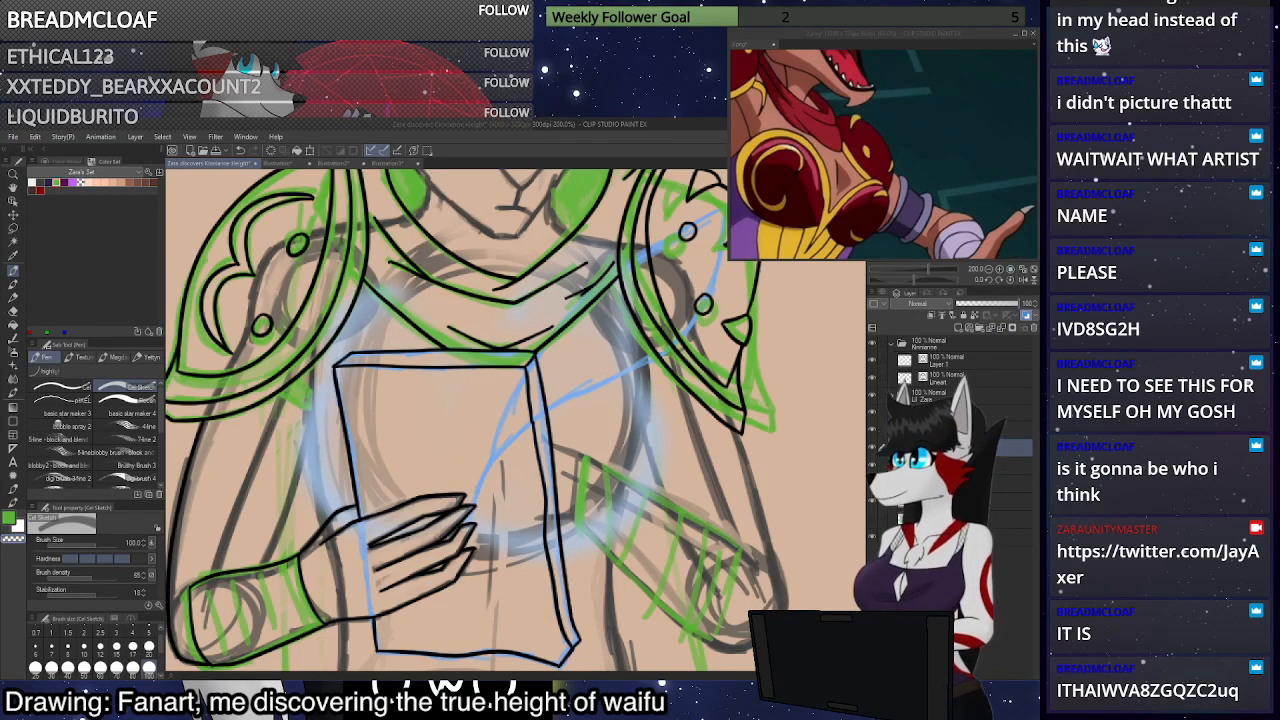
{"action": "left_click", "coordinate": [945, 430]}
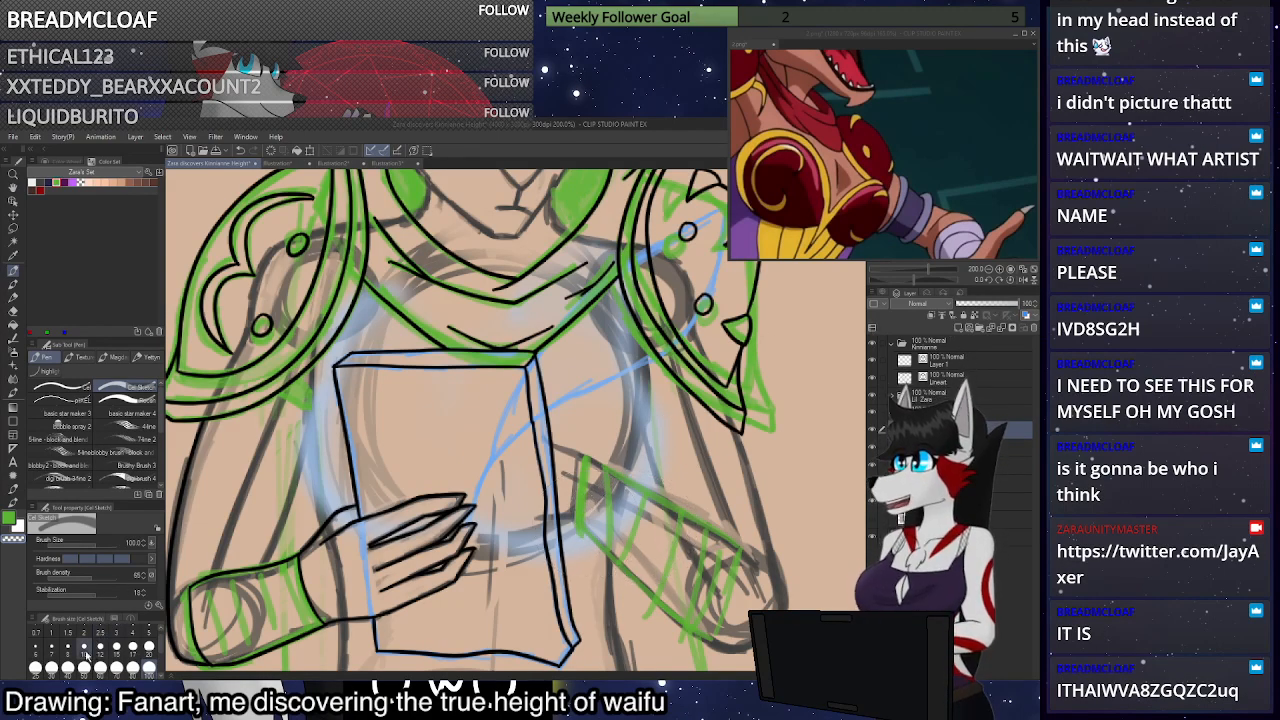
{"action": "left_click", "coordinate": [85, 655]}
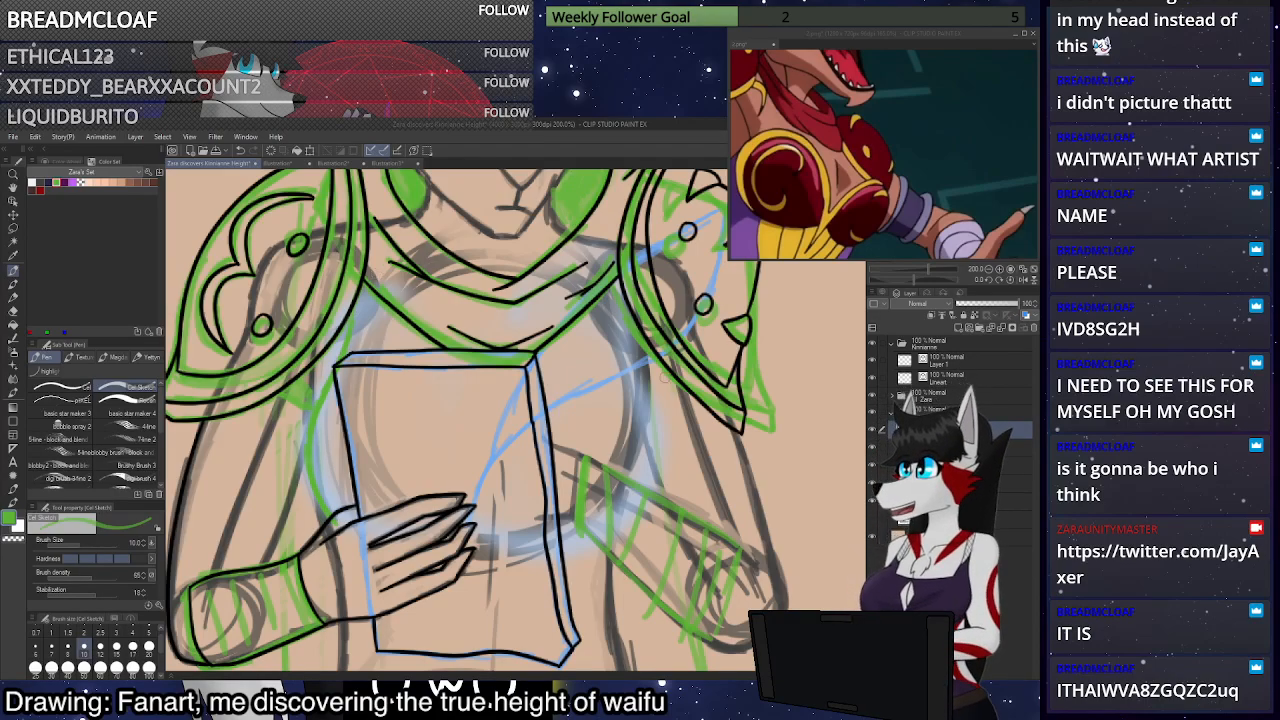
{"action": "left_click_drag", "start_coordinate": [642, 368], "coordinate": [655, 451]}
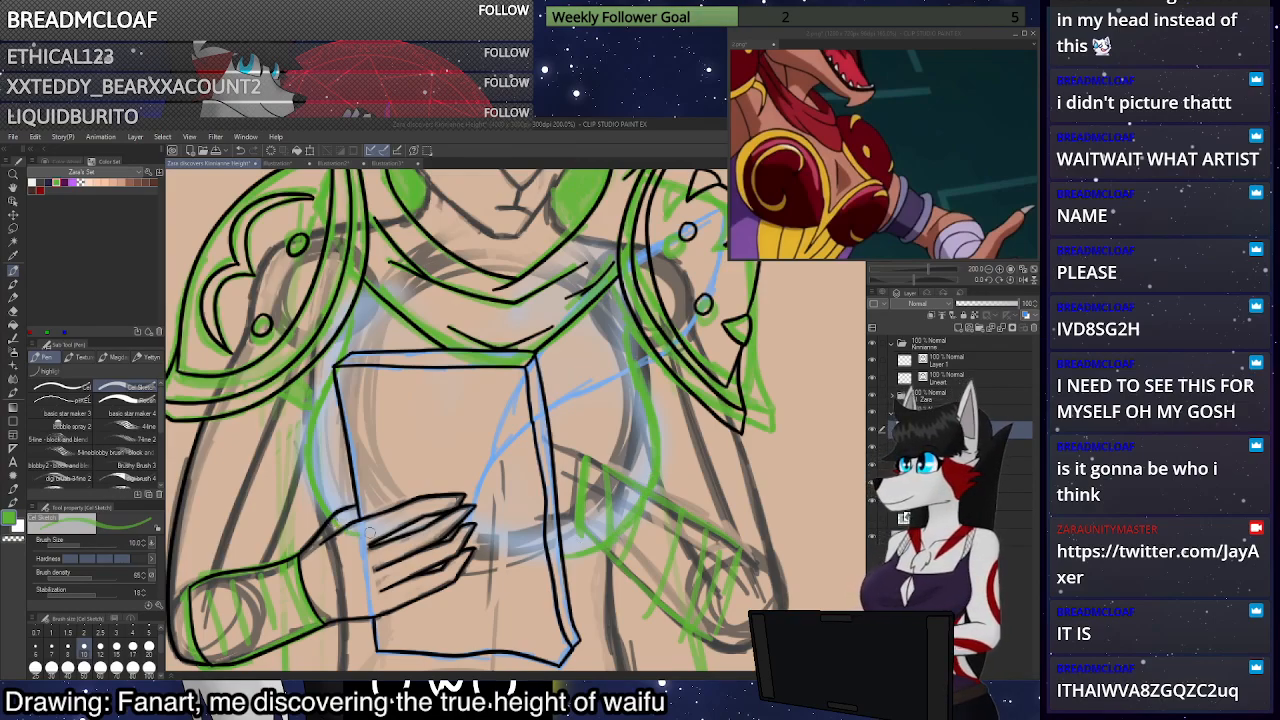
Sketch the two arched upper curves of the chest armour in green across the held object, redoing strokes on the right side
{"action": "mouse_move", "coordinate": [635, 382]}
{"action": "left_mouse_down"}
{"action": "mouse_move", "coordinate": [539, 423]}
{"action": "mouse_move", "coordinate": [624, 389]}
{"action": "left_mouse_up"}
{"action": "key", "text": "ctrl+z"}
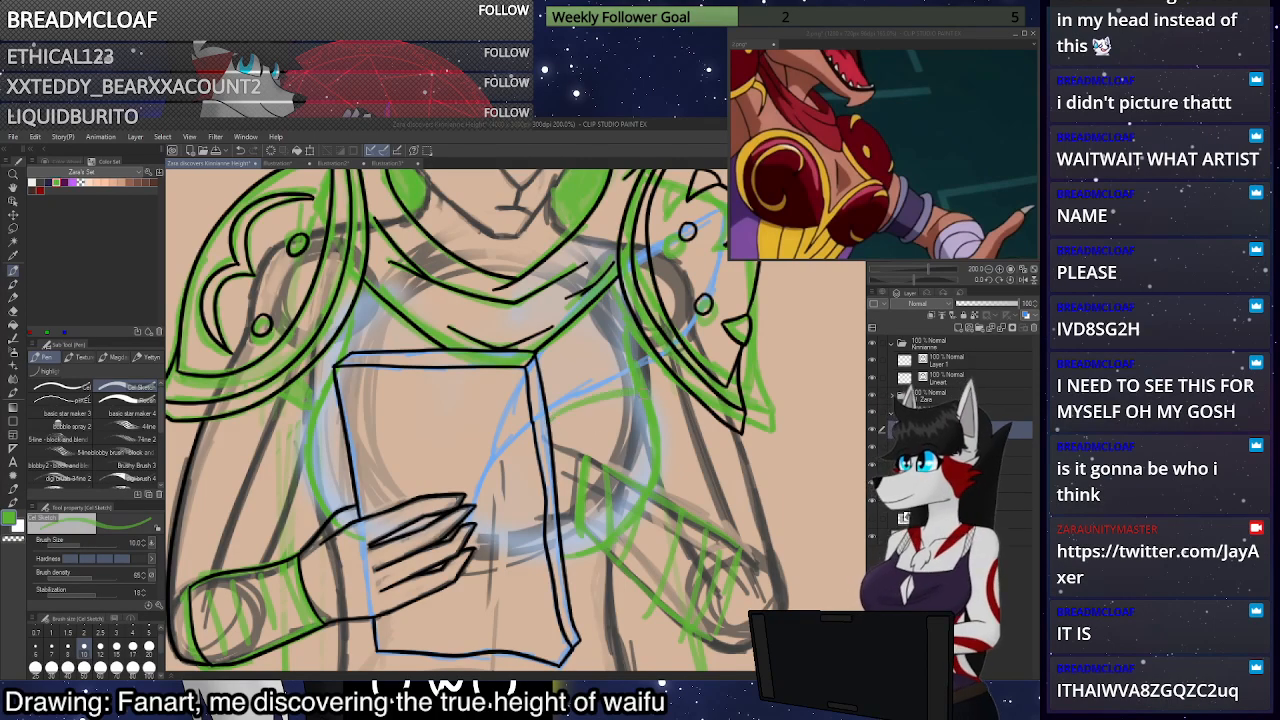
{"action": "mouse_move", "coordinate": [548, 419]}
{"action": "left_mouse_down"}
{"action": "mouse_move", "coordinate": [602, 383]}
{"action": "mouse_move", "coordinate": [562, 401]}
{"action": "mouse_move", "coordinate": [630, 381]}
{"action": "left_mouse_up"}
{"action": "key", "text": "ctrl+z"}
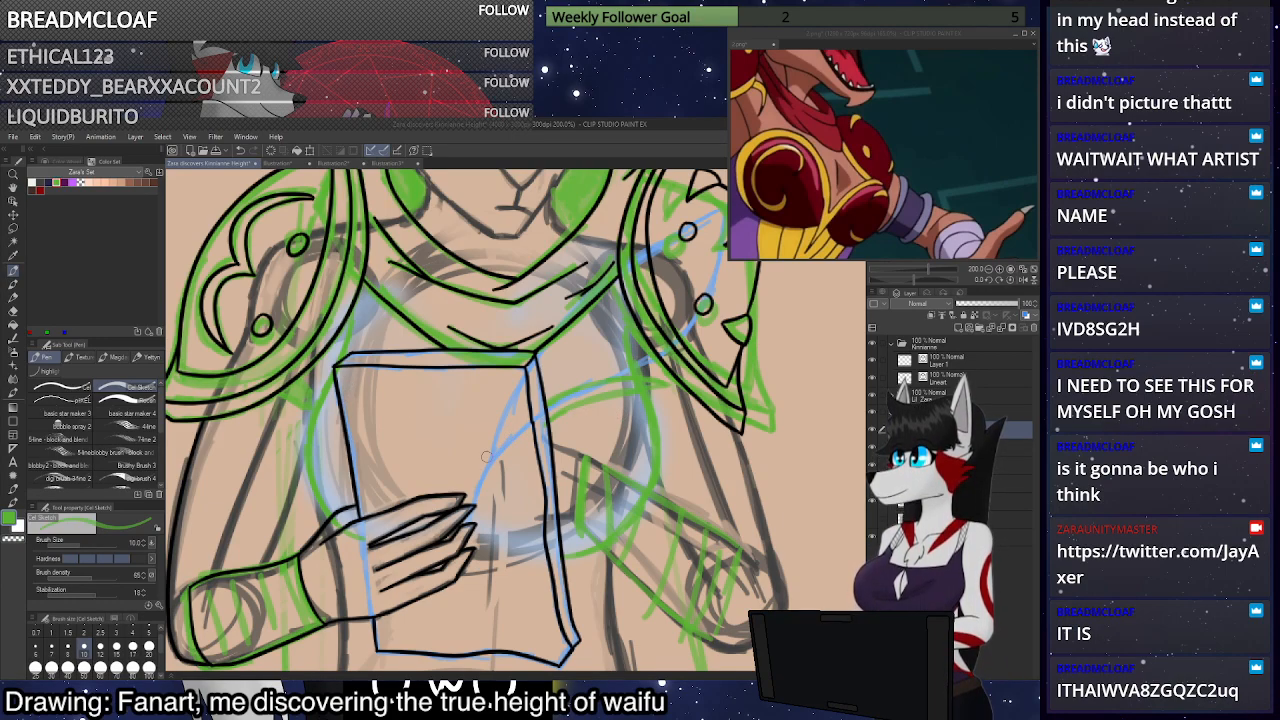
{"action": "mouse_move", "coordinate": [476, 453]}
{"action": "left_mouse_down"}
{"action": "mouse_move", "coordinate": [427, 406]}
{"action": "mouse_move", "coordinate": [338, 381]}
{"action": "left_mouse_up"}
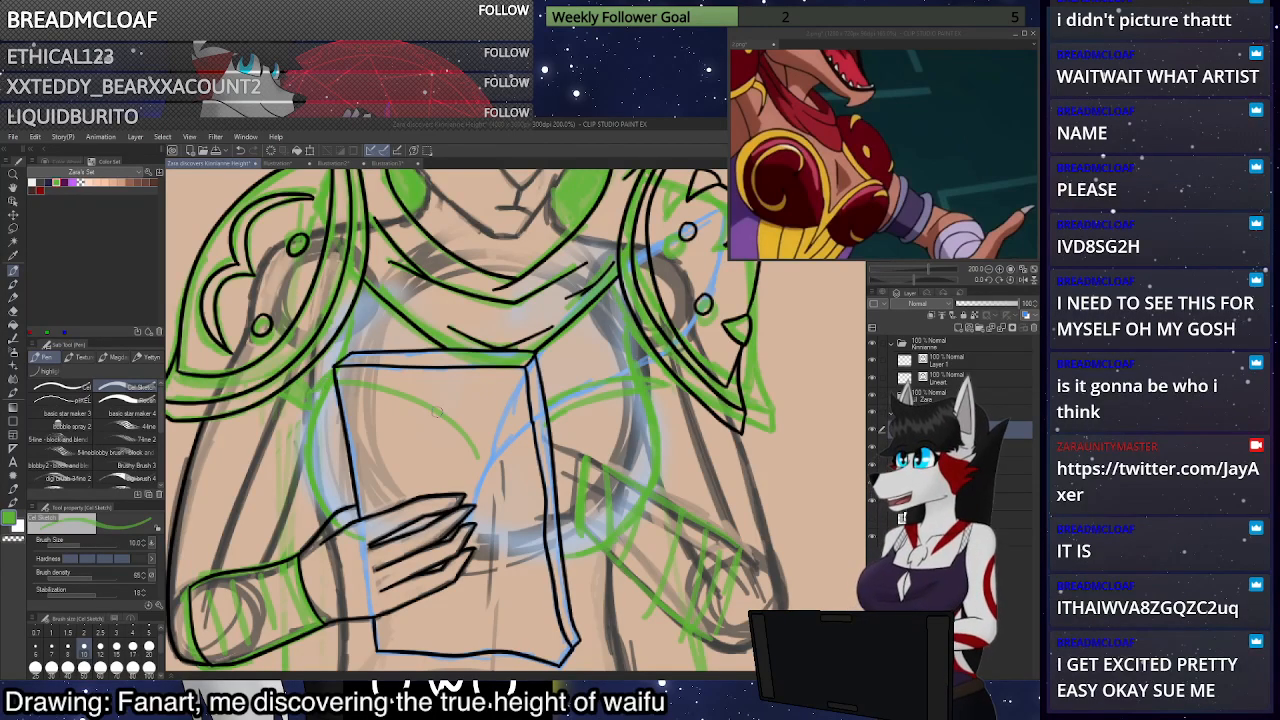
Sketch the V-shaped lower edge of the torso armour and the curves along both sides of the waist in green
{"action": "scroll", "coordinate": [705, 422], "scroll_direction": "down", "scroll_amount": 8}
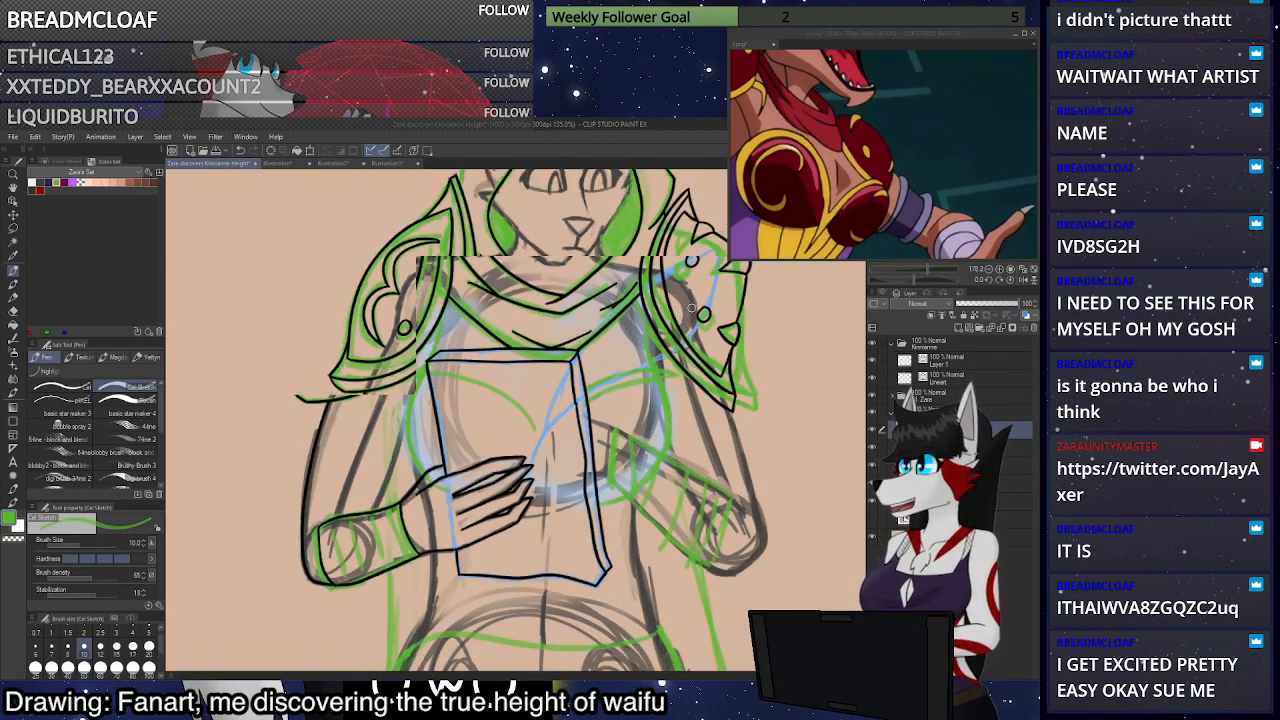
{"action": "scroll", "coordinate": [665, 493], "scroll_direction": "up", "scroll_amount": 5}
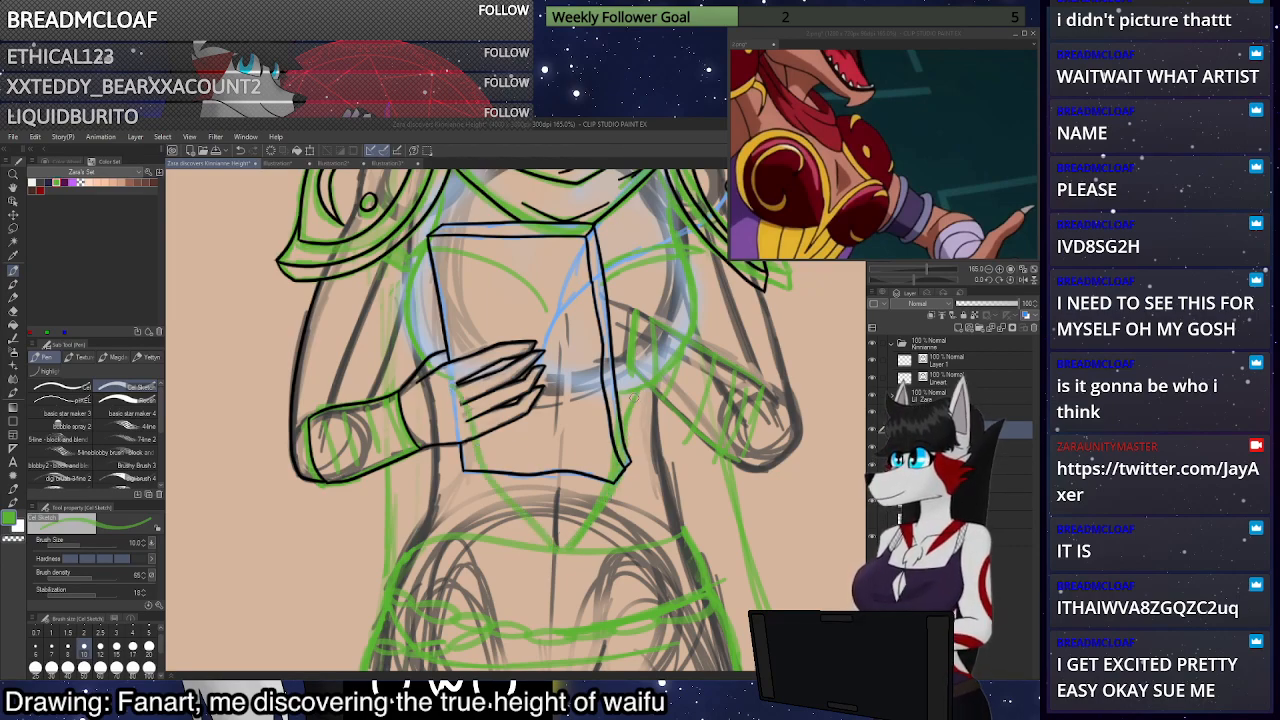
{"action": "left_click_drag", "start_coordinate": [654, 398], "coordinate": [676, 533]}
{"action": "left_click_drag", "start_coordinate": [437, 446], "coordinate": [422, 543]}
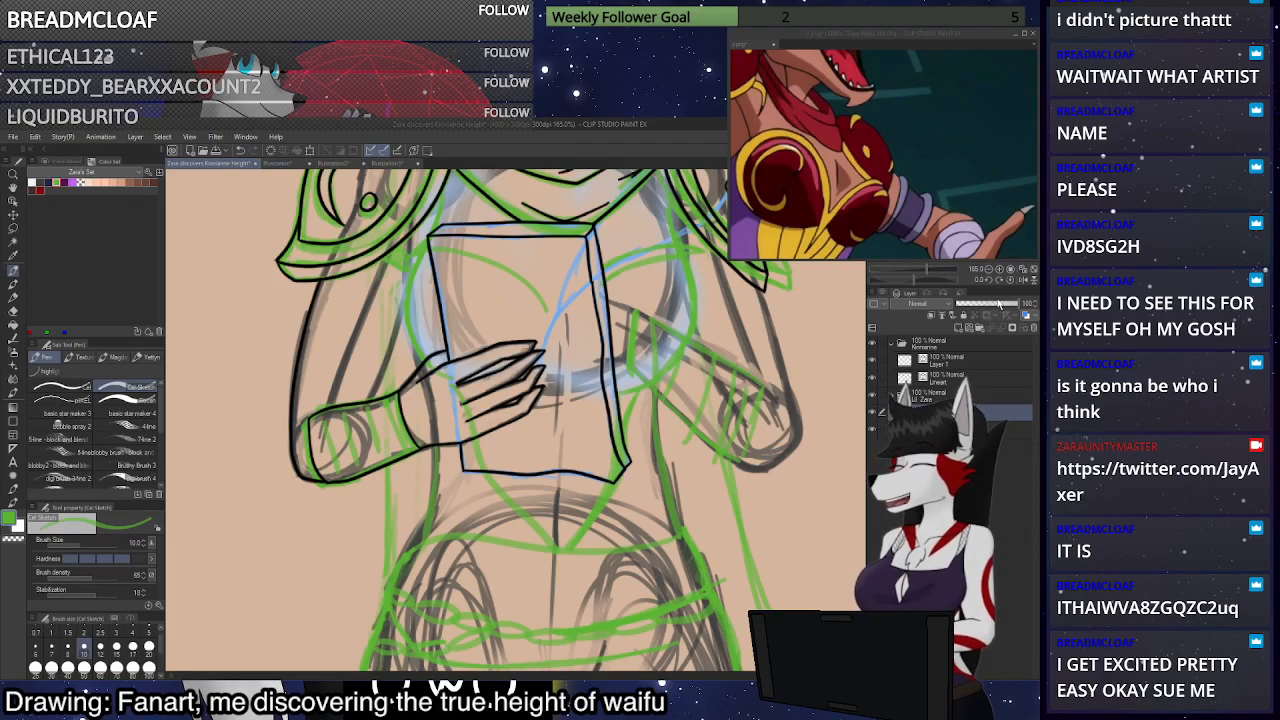
Fade the green armour sketch layer, then make the Lineart layer active with the inking pen at size 5 in black
{"action": "left_click_drag", "start_coordinate": [998, 304], "coordinate": [987, 305]}
{"action": "left_click", "coordinate": [955, 377]}
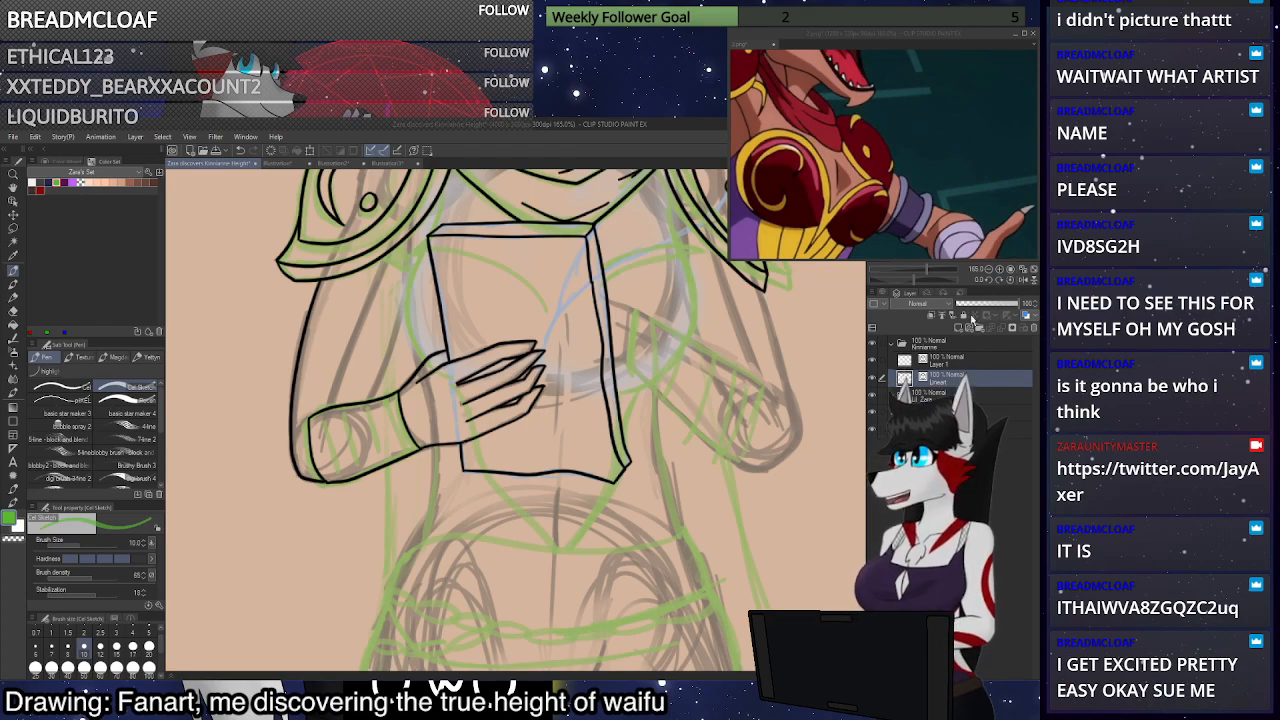
{"action": "left_click", "coordinate": [64, 162]}
{"action": "key", "text": "x"}
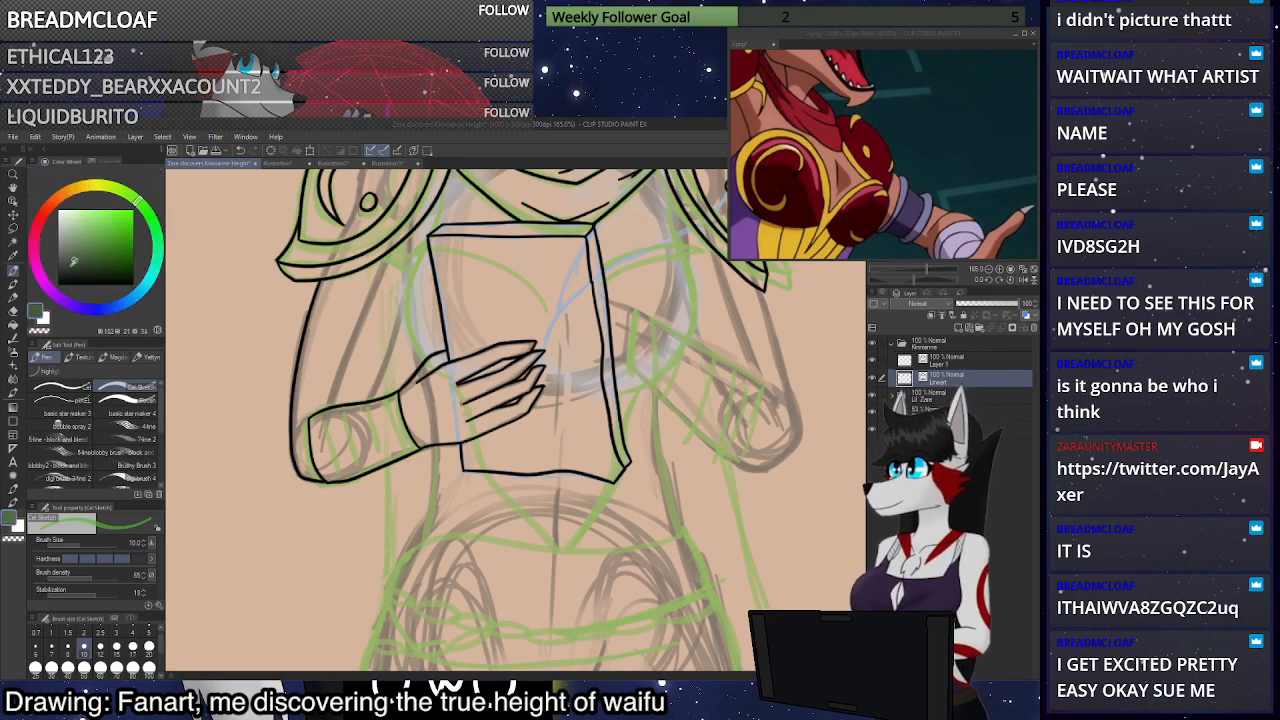
{"action": "left_click", "coordinate": [78, 386]}
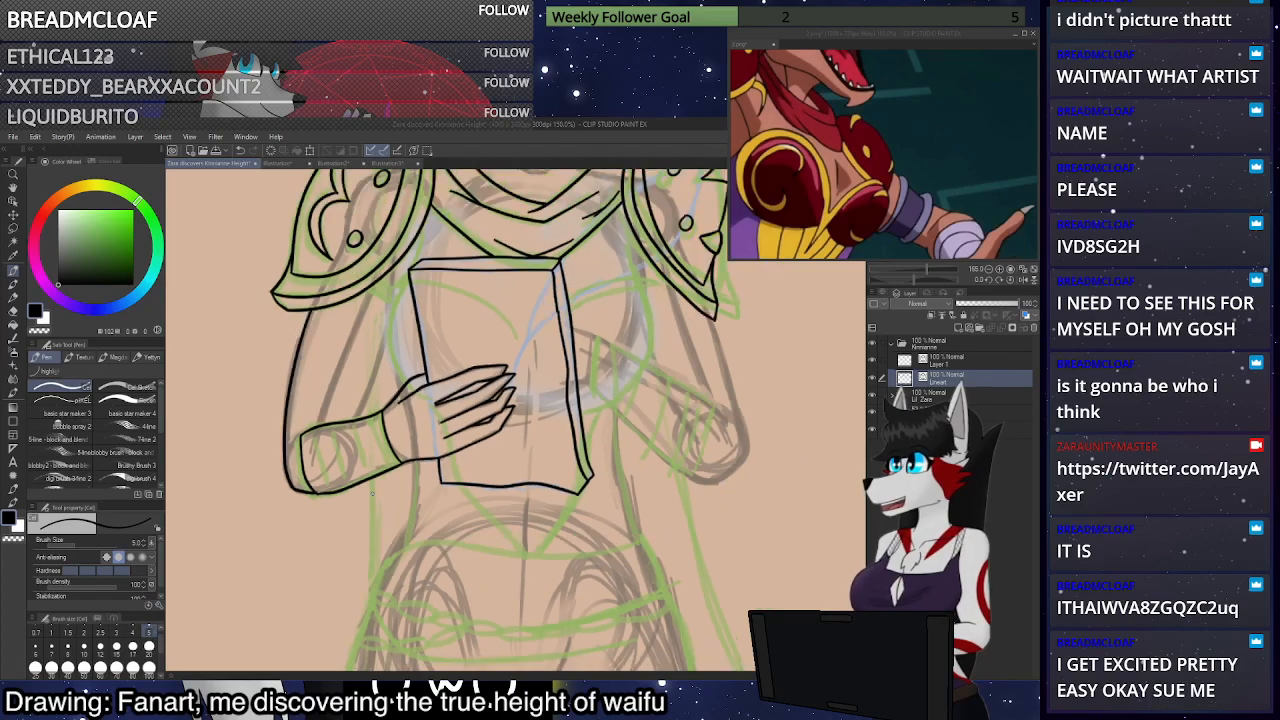
Ink the chest's outer curve left of the held object and the short armour edges joining it to the left shoulder pad
{"action": "scroll", "coordinate": [410, 322], "scroll_direction": "up", "scroll_amount": 3}
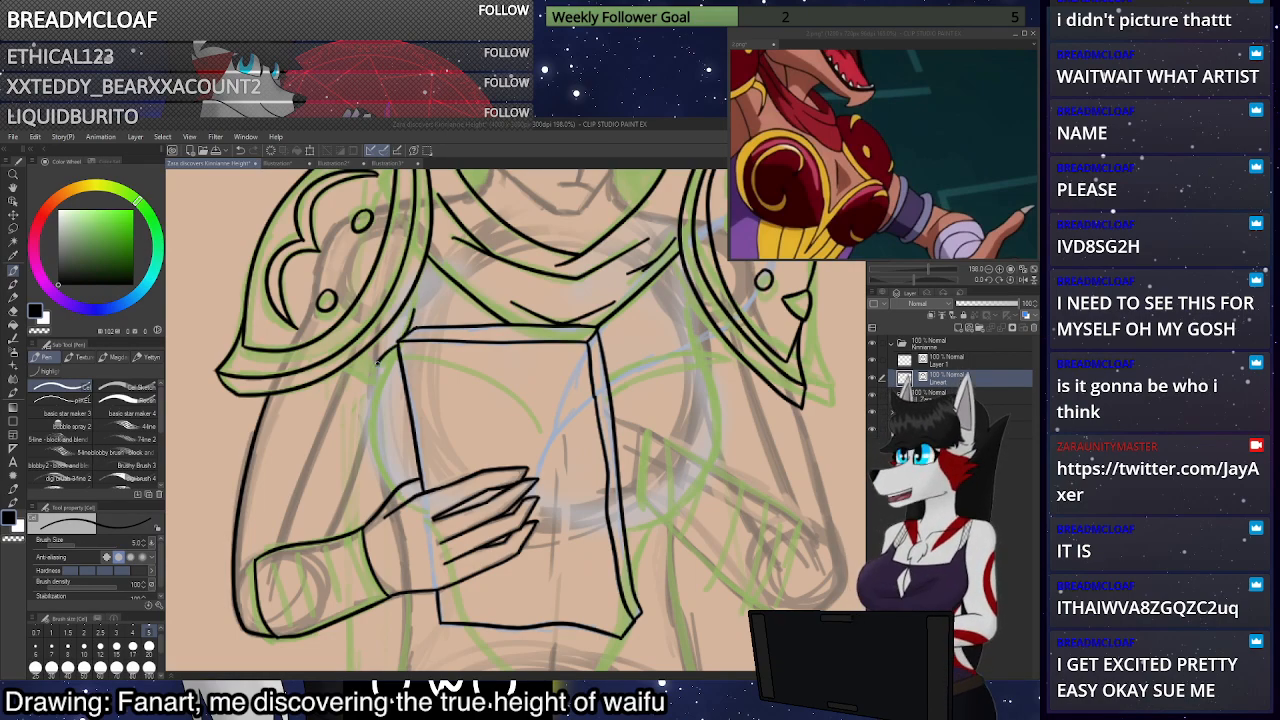
{"action": "mouse_move", "coordinate": [392, 358]}
{"action": "left_mouse_down"}
{"action": "mouse_move", "coordinate": [371, 450]}
{"action": "mouse_move", "coordinate": [395, 492]}
{"action": "mouse_move", "coordinate": [374, 415]}
{"action": "mouse_move", "coordinate": [401, 357]}
{"action": "mouse_move", "coordinate": [380, 383]}
{"action": "mouse_move", "coordinate": [371, 456]}
{"action": "mouse_move", "coordinate": [390, 488]}
{"action": "left_mouse_up"}
{"action": "key", "text": "ctrl+z"}
{"action": "key", "text": "ctrl+z"}
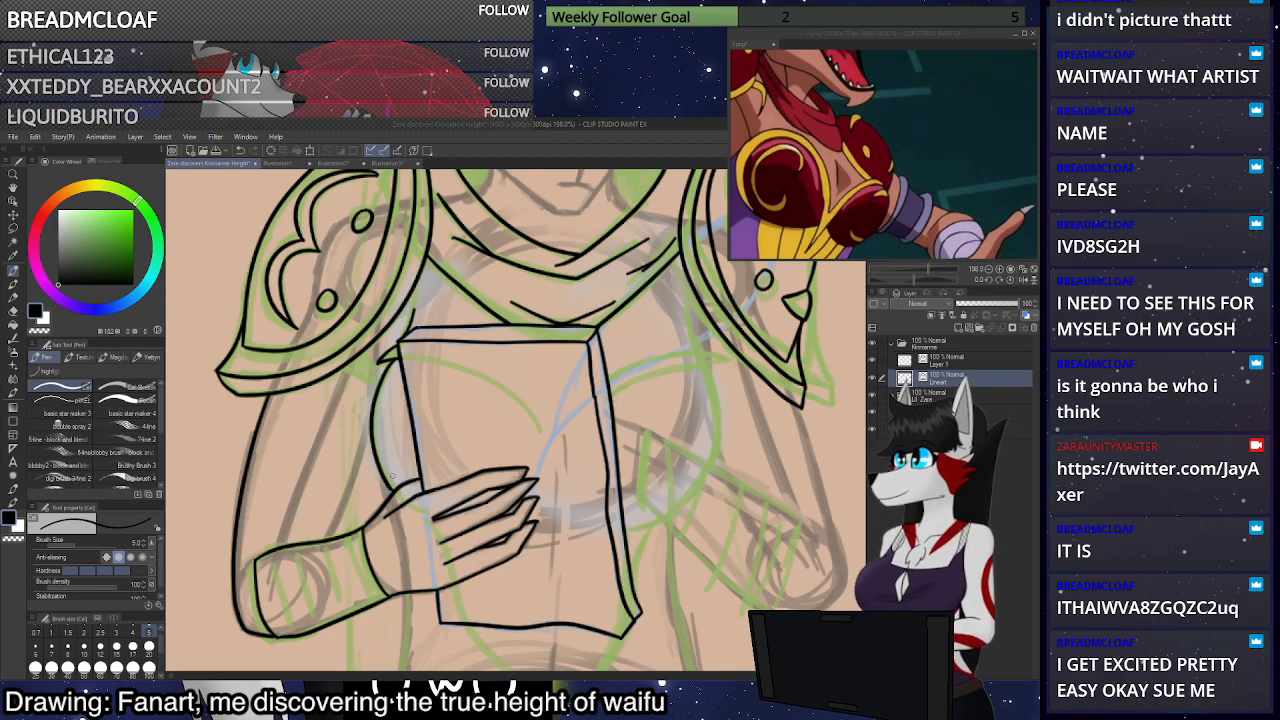
{"action": "scroll", "coordinate": [656, 525], "scroll_direction": "down", "scroll_amount": 4}
{"action": "scroll", "coordinate": [645, 550], "scroll_direction": "up", "scroll_amount": 3}
{"action": "scroll", "coordinate": [440, 384], "scroll_direction": "up", "scroll_amount": 2}
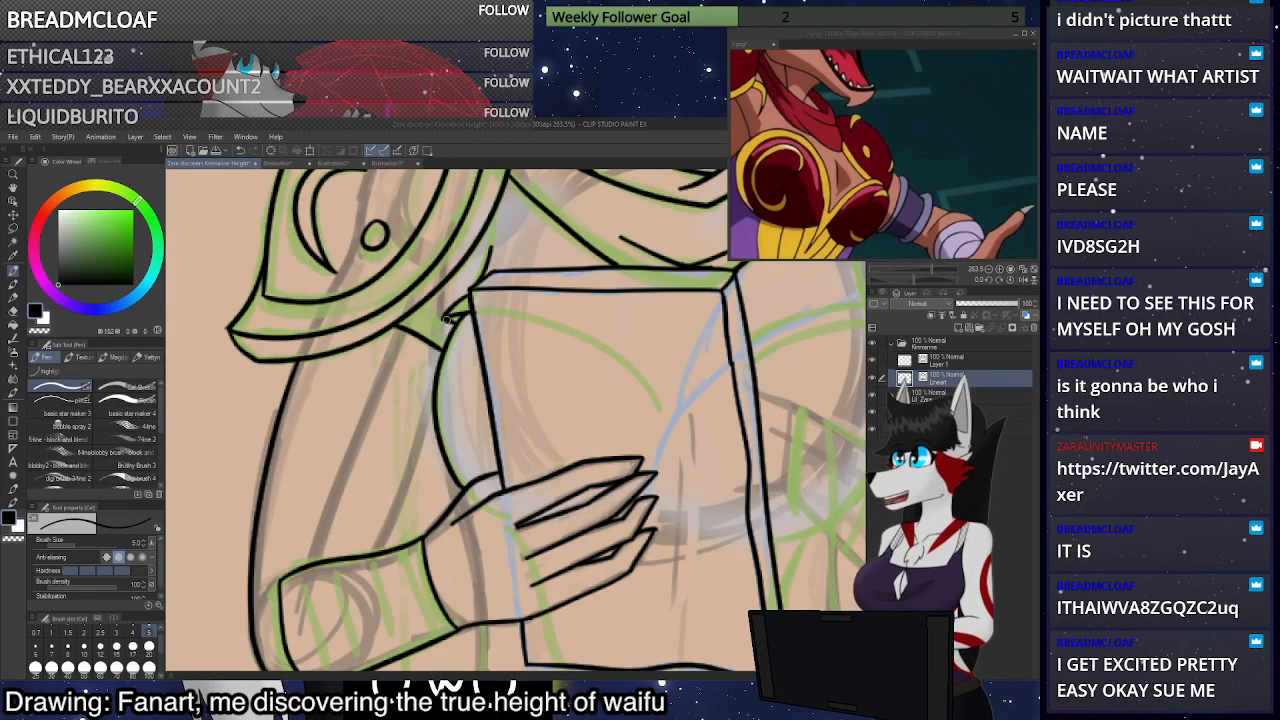
{"action": "left_click_drag", "start_coordinate": [443, 317], "coordinate": [420, 304]}
{"action": "scroll", "coordinate": [466, 370], "scroll_direction": "down", "scroll_amount": 3}
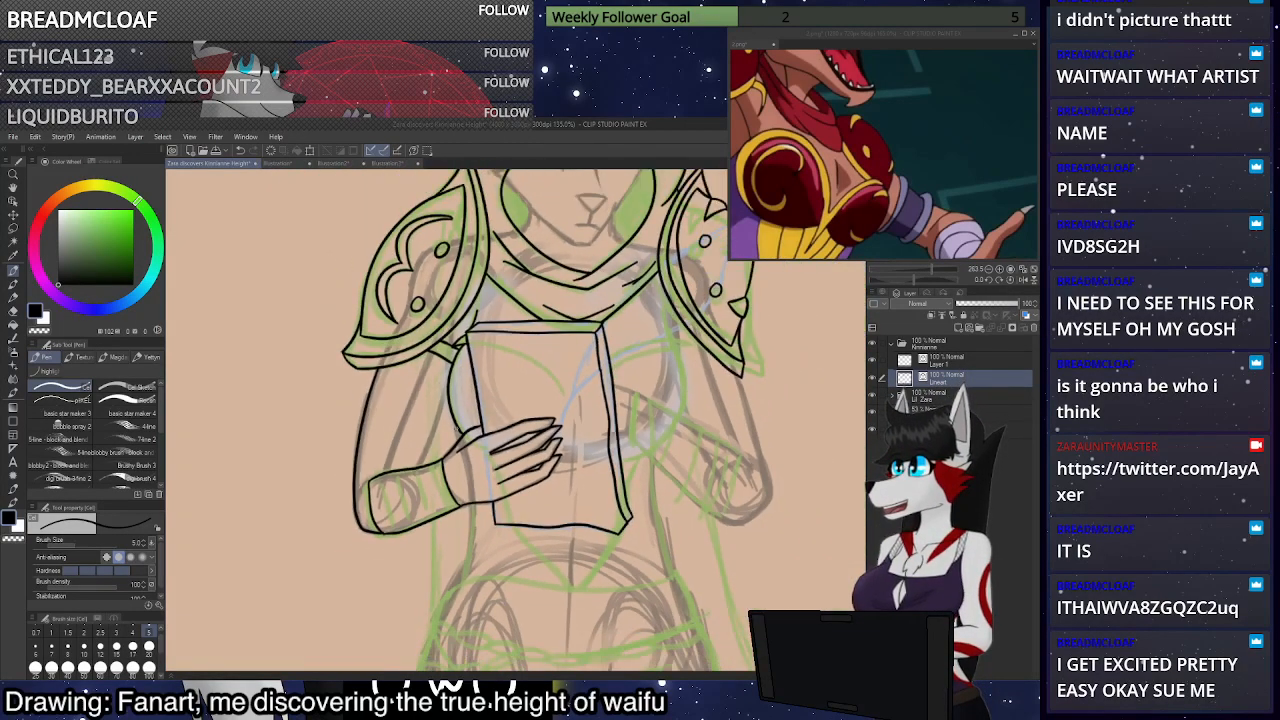
Ink the inner contour of the left upper arm, from the forearm up to the chest armour
{"action": "scroll", "coordinate": [445, 420], "scroll_direction": "up", "scroll_amount": 2}
{"action": "scroll", "coordinate": [428, 444], "scroll_direction": "up", "scroll_amount": 2}
{"action": "mouse_move", "coordinate": [404, 494]}
{"action": "left_mouse_down"}
{"action": "mouse_move", "coordinate": [437, 432]}
{"action": "mouse_move", "coordinate": [468, 314]}
{"action": "left_mouse_up"}
{"action": "scroll", "coordinate": [466, 342], "scroll_direction": "down", "scroll_amount": 5}
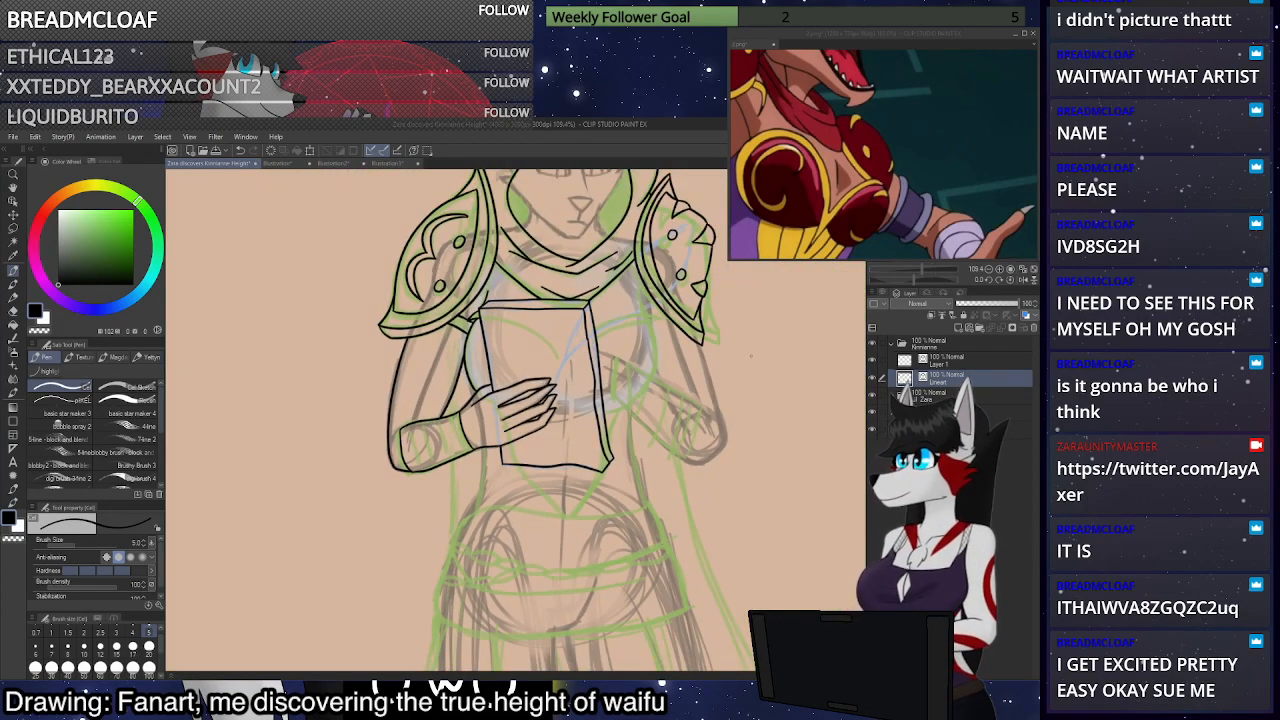
Ink the arched upper edge and outer curve of the chest armour to the right of the held object
{"action": "scroll", "coordinate": [745, 357], "scroll_direction": "up", "scroll_amount": 5}
{"action": "scroll", "coordinate": [738, 405], "scroll_direction": "down", "scroll_amount": 3}
{"action": "scroll", "coordinate": [655, 285], "scroll_direction": "up", "scroll_amount": 3}
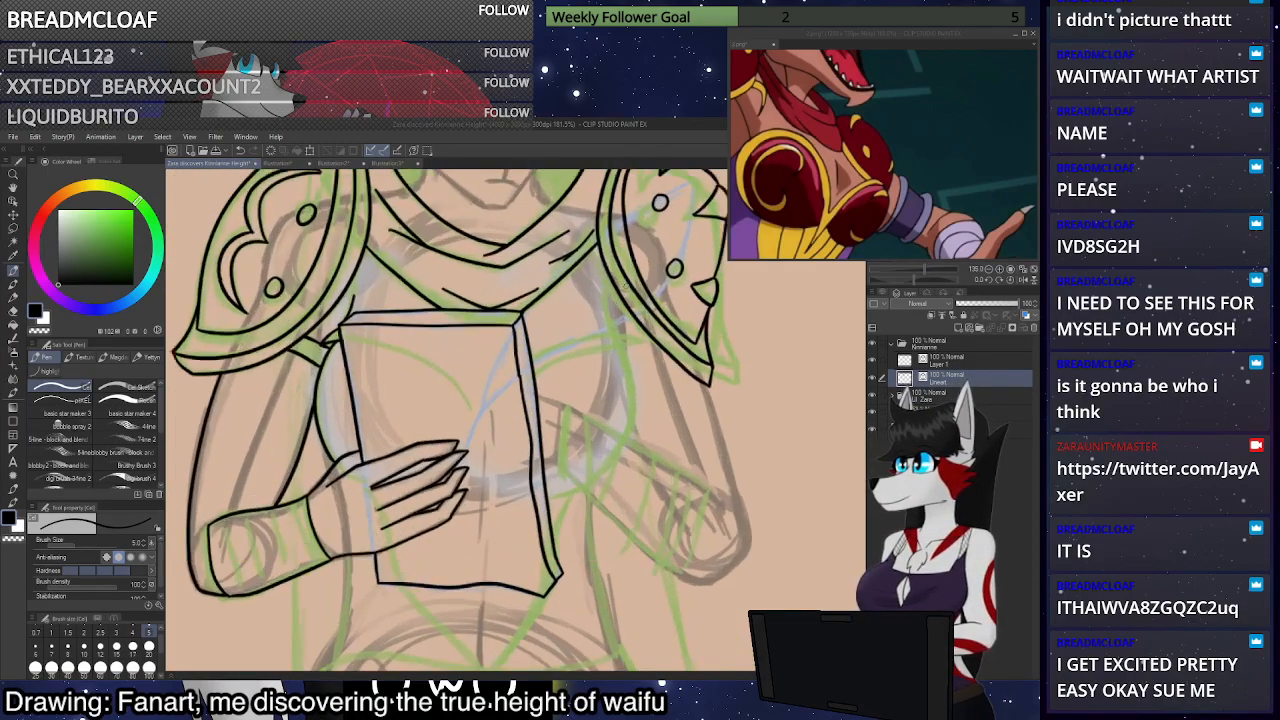
{"action": "scroll", "coordinate": [624, 286], "scroll_direction": "up", "scroll_amount": 2}
{"action": "mouse_move", "coordinate": [603, 298]}
{"action": "left_mouse_down"}
{"action": "mouse_move", "coordinate": [613, 341]}
{"action": "mouse_move", "coordinate": [534, 360]}
{"action": "mouse_move", "coordinate": [518, 391]}
{"action": "mouse_move", "coordinate": [648, 350]}
{"action": "mouse_move", "coordinate": [516, 392]}
{"action": "left_mouse_up"}
{"action": "key", "text": "ctrl+z"}
{"action": "mouse_move", "coordinate": [621, 352]}
{"action": "left_mouse_down"}
{"action": "mouse_move", "coordinate": [636, 428]}
{"action": "mouse_move", "coordinate": [625, 466]}
{"action": "mouse_move", "coordinate": [637, 389]}
{"action": "mouse_move", "coordinate": [621, 352]}
{"action": "left_mouse_up"}
{"action": "key", "text": "ctrl+z"}
{"action": "scroll", "coordinate": [653, 277], "scroll_direction": "down", "scroll_amount": 4}
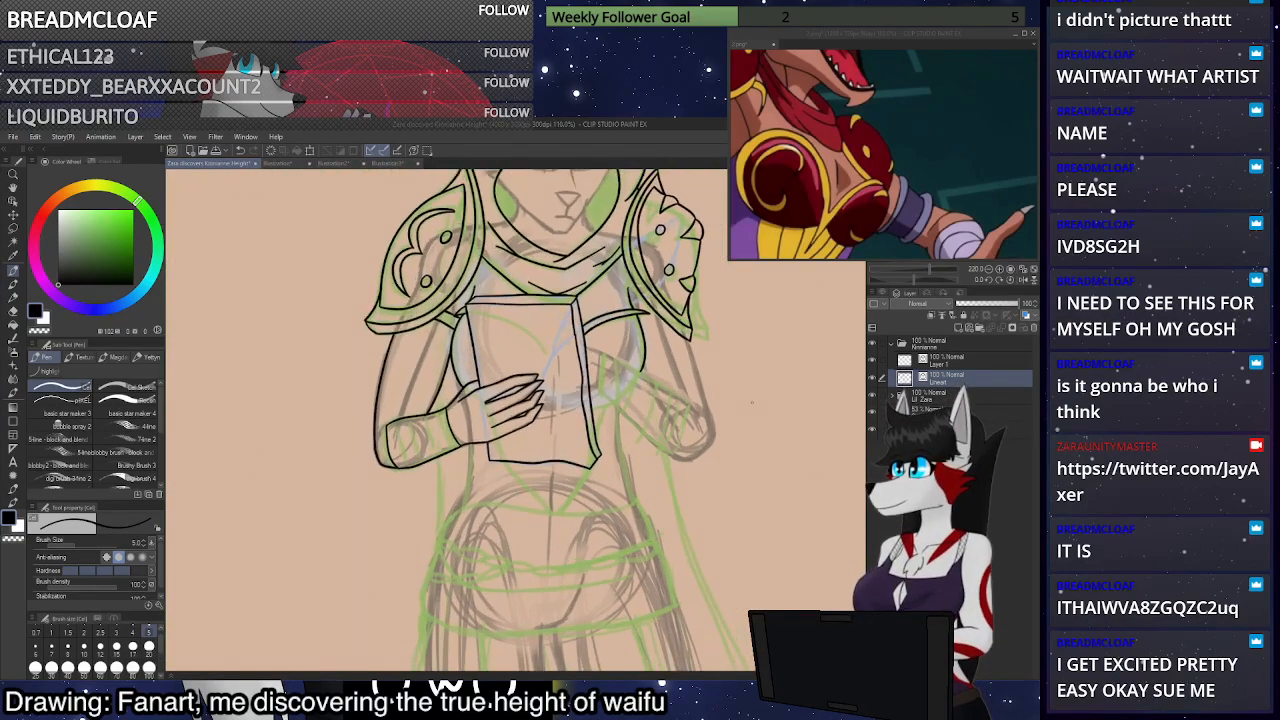
{"action": "scroll", "coordinate": [752, 402], "scroll_direction": "up", "scroll_amount": 4}
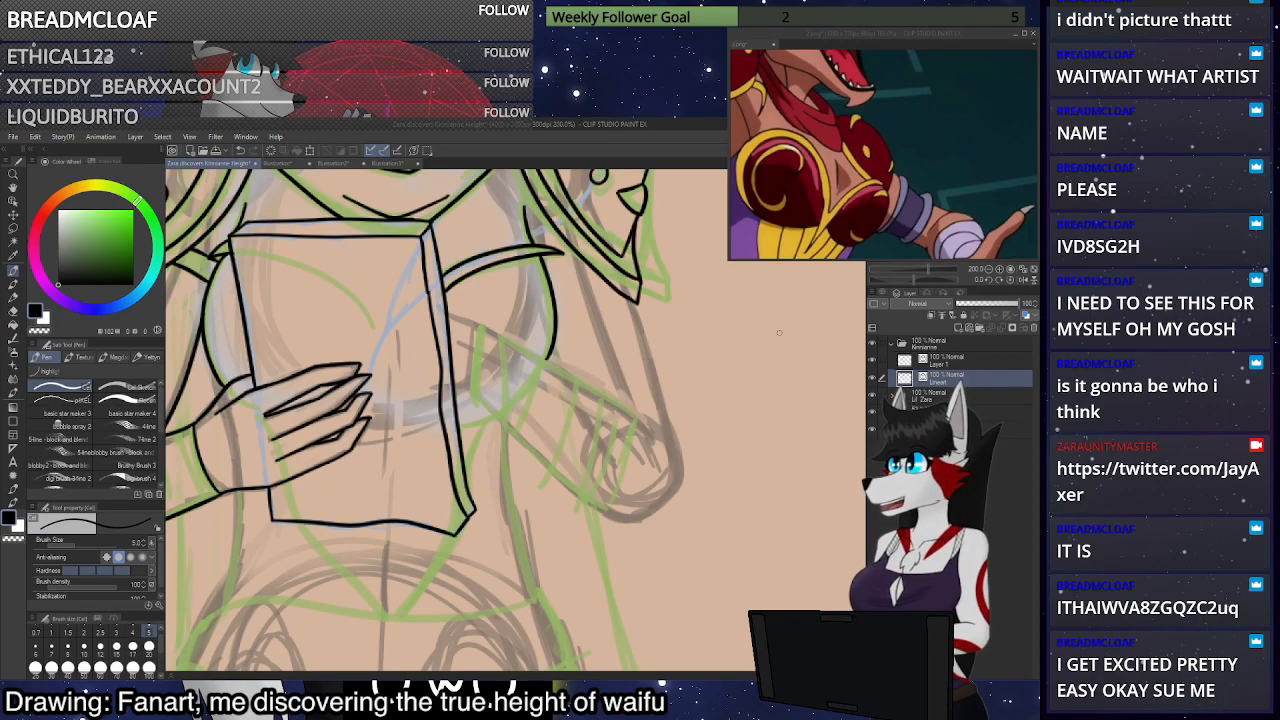
Ink the outer contour of the right arm from beneath the shoulder pad around the elbow
{"action": "scroll", "coordinate": [654, 322], "scroll_direction": "down", "scroll_amount": 3}
{"action": "scroll", "coordinate": [654, 322], "scroll_direction": "up", "scroll_amount": 3}
{"action": "scroll", "coordinate": [656, 325], "scroll_direction": "down", "scroll_amount": 1}
{"action": "mouse_move", "coordinate": [636, 304]}
{"action": "left_mouse_down"}
{"action": "mouse_move", "coordinate": [678, 461]}
{"action": "mouse_move", "coordinate": [645, 496]}
{"action": "mouse_move", "coordinate": [606, 493]}
{"action": "left_mouse_up"}
{"action": "key", "text": "ctrl+z"}
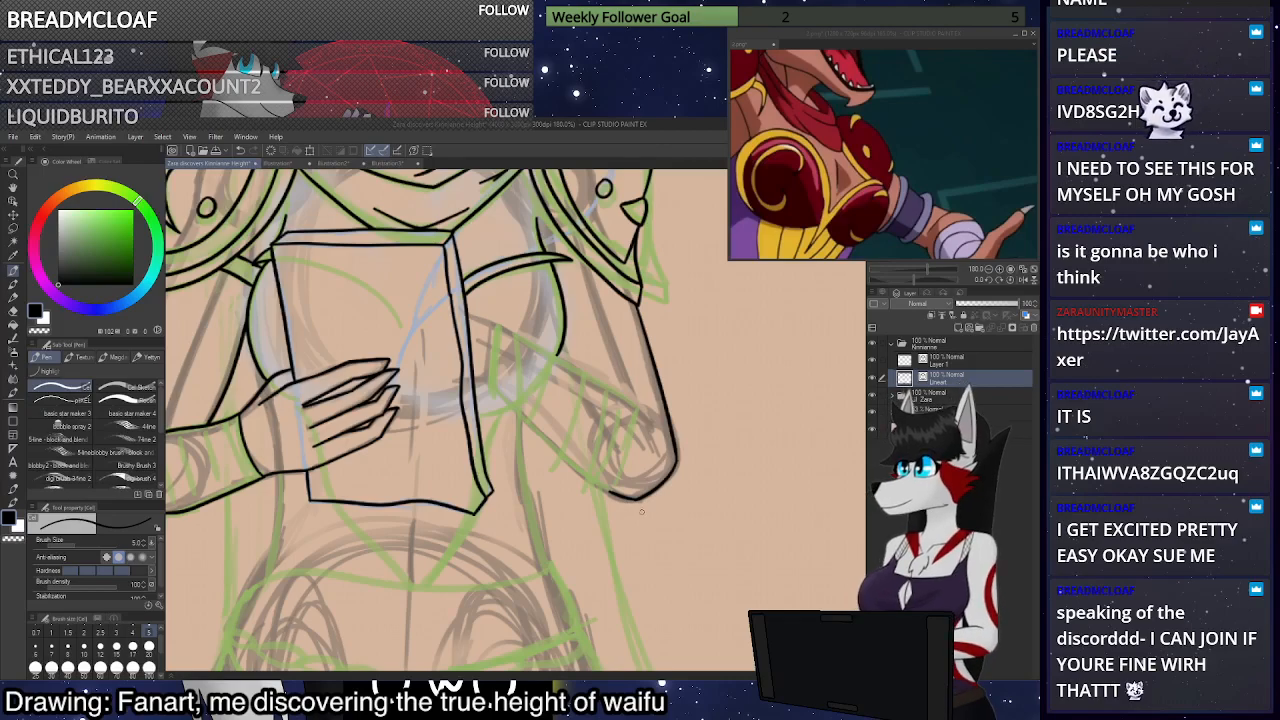
Ink the upper and lower edges of the right forearm wrap and its closing line near the elbow, redoing the lower edge
{"action": "scroll", "coordinate": [641, 511], "scroll_direction": "up", "scroll_amount": 3}
{"action": "mouse_move", "coordinate": [587, 526]}
{"action": "left_mouse_down"}
{"action": "mouse_move", "coordinate": [620, 541]}
{"action": "mouse_move", "coordinate": [493, 470]}
{"action": "mouse_move", "coordinate": [371, 337]}
{"action": "left_mouse_up"}
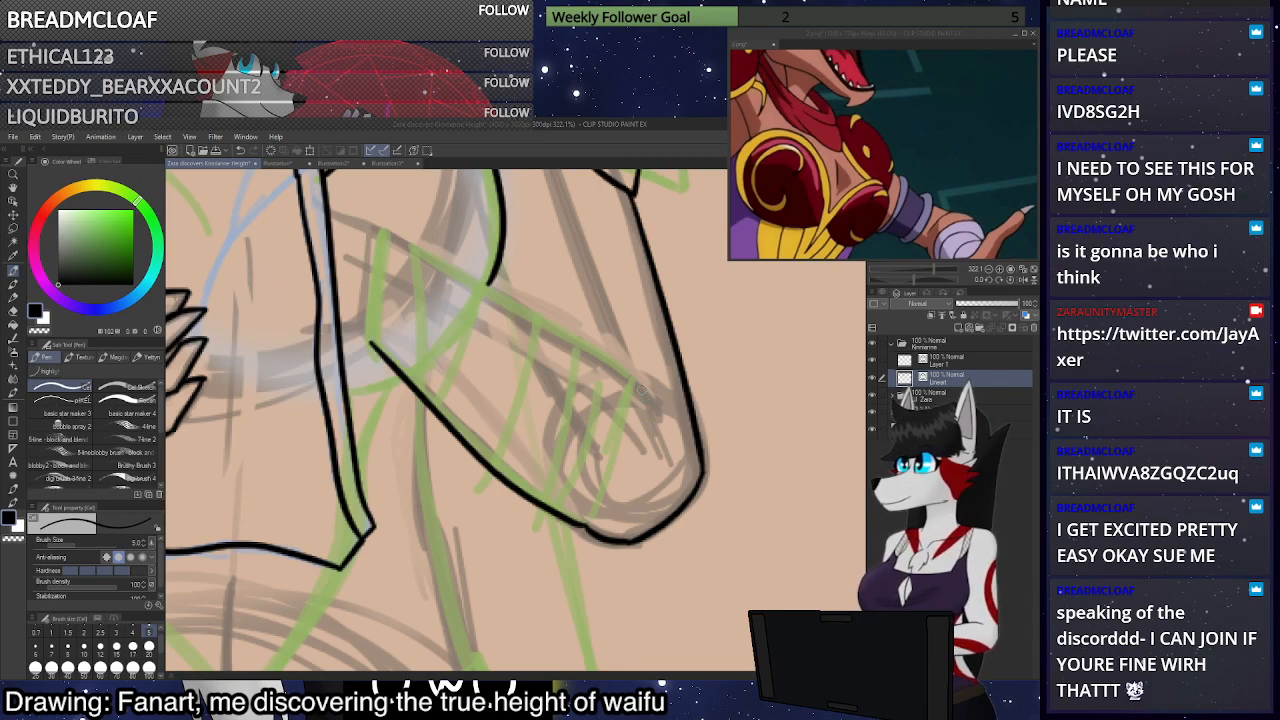
{"action": "key", "text": "ctrl+z"}
{"action": "mouse_move", "coordinate": [585, 525]}
{"action": "left_mouse_down"}
{"action": "mouse_move", "coordinate": [415, 377]}
{"action": "mouse_move", "coordinate": [370, 333]}
{"action": "left_mouse_up"}
{"action": "mouse_move", "coordinate": [589, 519]}
{"action": "left_mouse_down"}
{"action": "mouse_move", "coordinate": [628, 377]}
{"action": "mouse_move", "coordinate": [578, 333]}
{"action": "mouse_move", "coordinate": [381, 227]}
{"action": "left_mouse_up"}
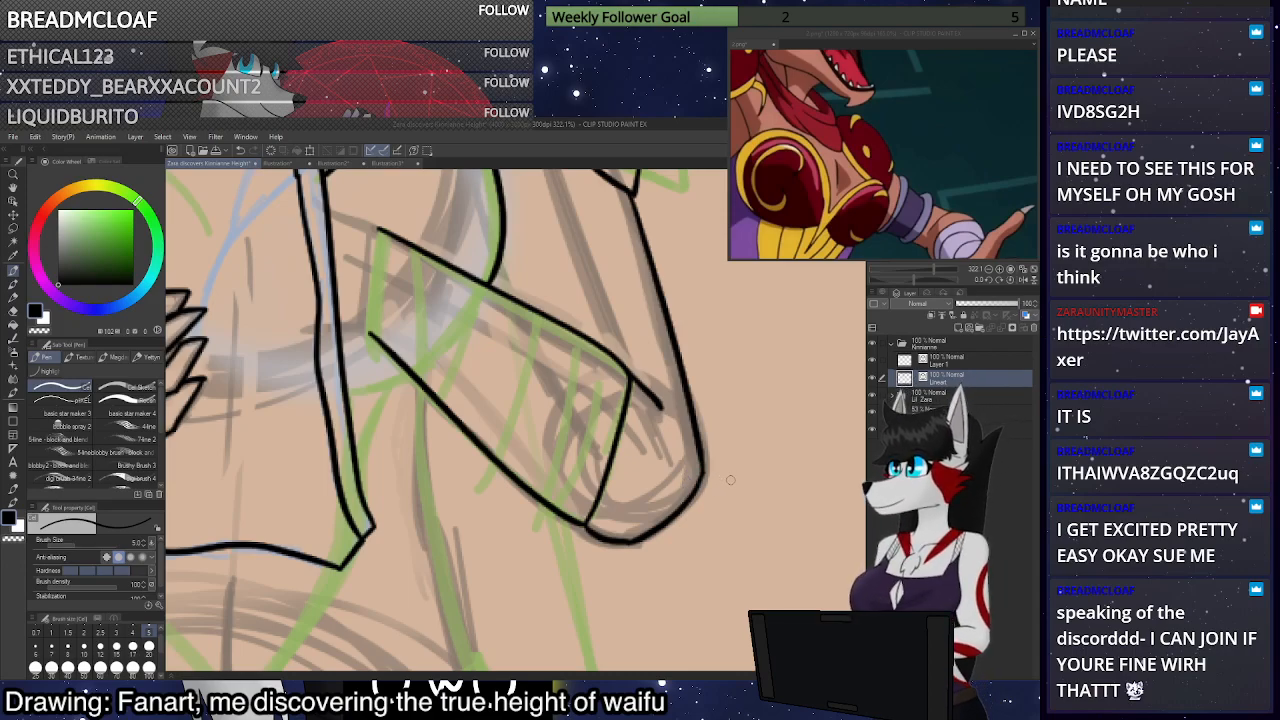
{"action": "scroll", "coordinate": [605, 375], "scroll_direction": "down", "scroll_amount": 8}
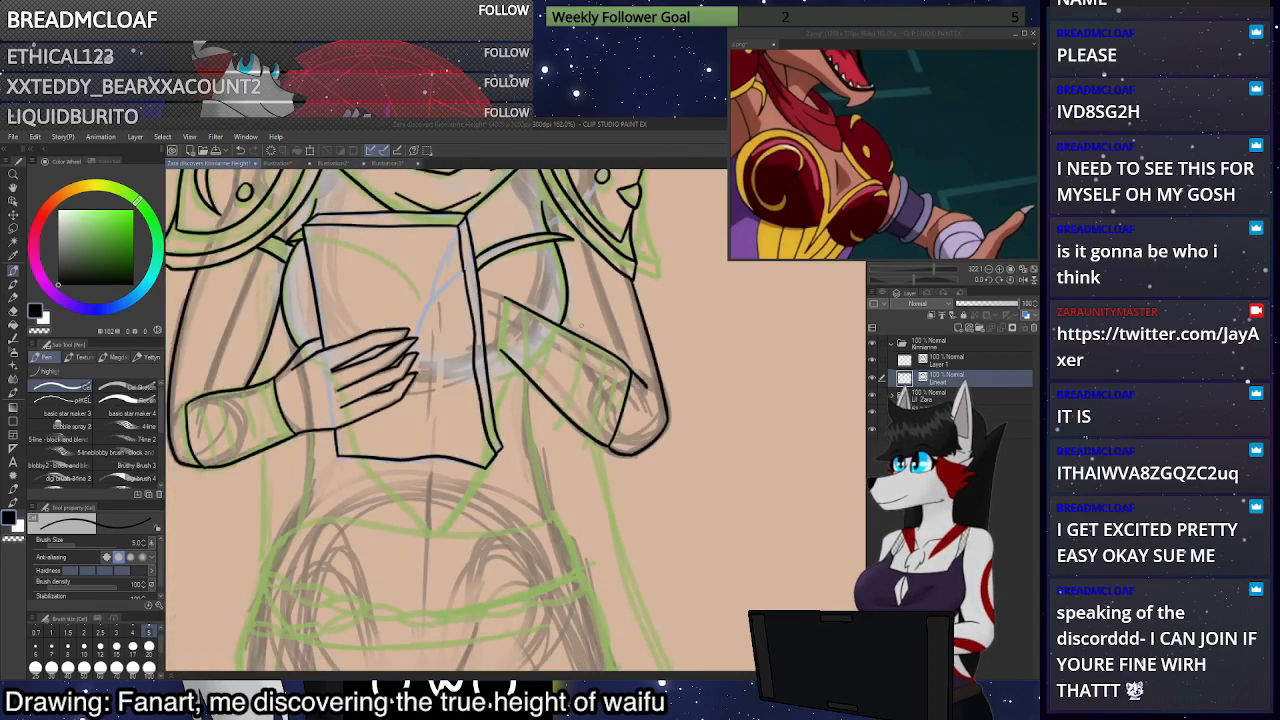
Ink the curved wrist end of the right forearm wrap and the short hand lines running behind the held object
{"action": "scroll", "coordinate": [500, 305], "scroll_direction": "up", "scroll_amount": 9}
{"action": "scroll", "coordinate": [526, 326], "scroll_direction": "up", "scroll_amount": 3}
{"action": "mouse_move", "coordinate": [508, 310]}
{"action": "left_mouse_down"}
{"action": "mouse_move", "coordinate": [495, 342]}
{"action": "mouse_move", "coordinate": [496, 464]}
{"action": "mouse_move", "coordinate": [490, 332]}
{"action": "mouse_move", "coordinate": [510, 300]}
{"action": "mouse_move", "coordinate": [434, 278]}
{"action": "left_mouse_up"}
{"action": "key", "text": "ctrl+z"}
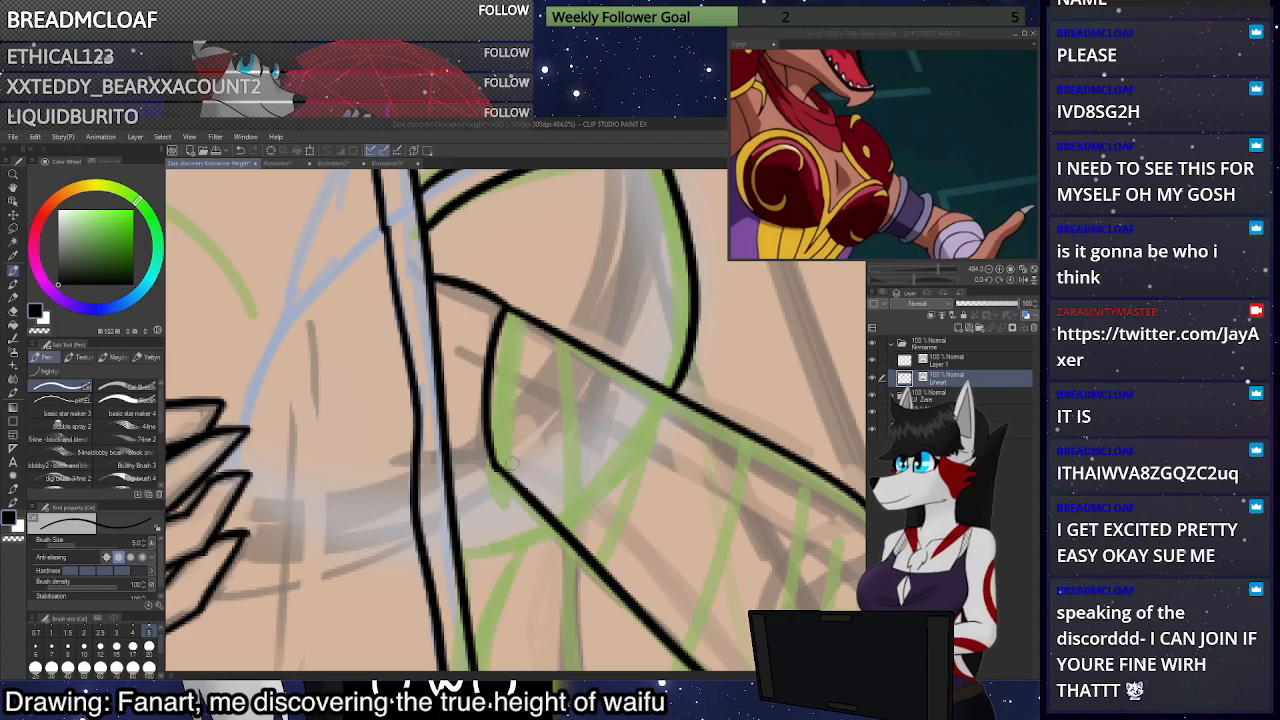
{"action": "left_click_drag", "start_coordinate": [500, 470], "coordinate": [455, 463]}
{"action": "scroll", "coordinate": [455, 463], "scroll_direction": "down", "scroll_amount": 6}
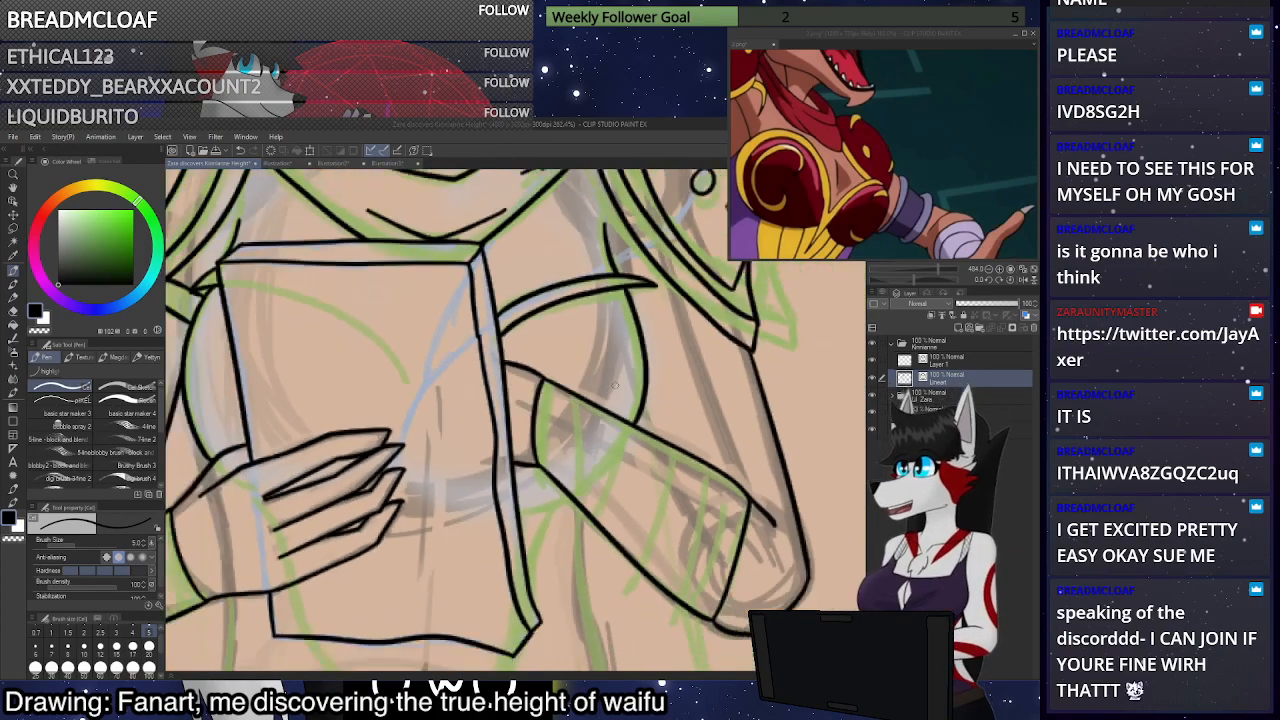
{"action": "scroll", "coordinate": [614, 372], "scroll_direction": "down", "scroll_amount": 1}
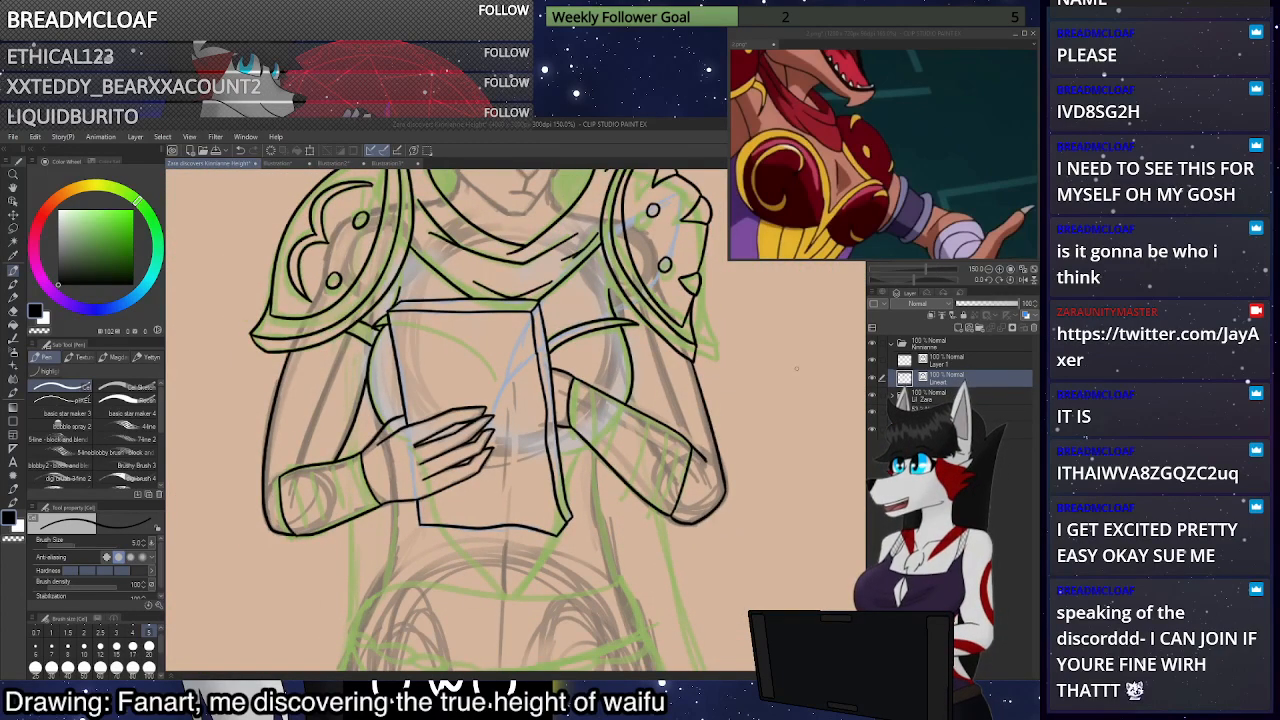
{"action": "scroll", "coordinate": [733, 423], "scroll_direction": "up", "scroll_amount": 1}
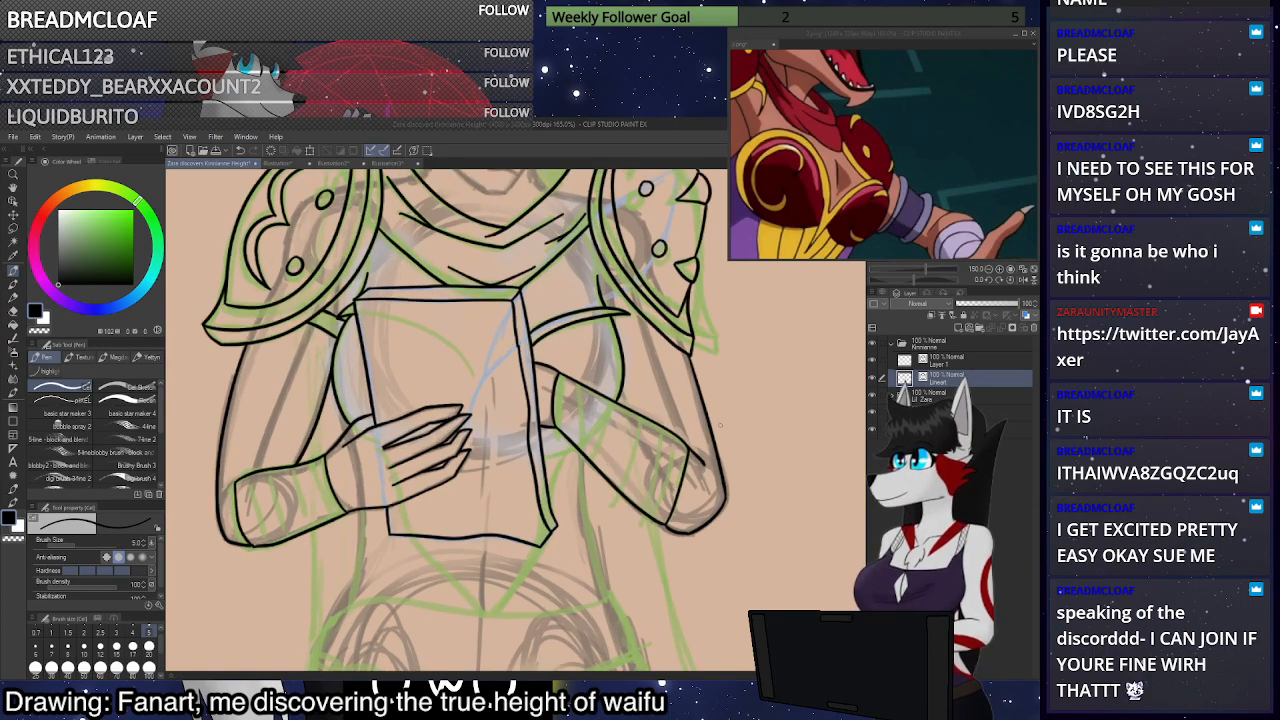
{"action": "scroll", "coordinate": [725, 440], "scroll_direction": "down", "scroll_amount": 3}
{"action": "scroll", "coordinate": [645, 410], "scroll_direction": "up", "scroll_amount": 2}
{"action": "scroll", "coordinate": [515, 393], "scroll_direction": "down", "scroll_amount": 1}
{"action": "scroll", "coordinate": [515, 393], "scroll_direction": "up", "scroll_amount": 3}
{"action": "scroll", "coordinate": [640, 430], "scroll_direction": "down", "scroll_amount": 3}
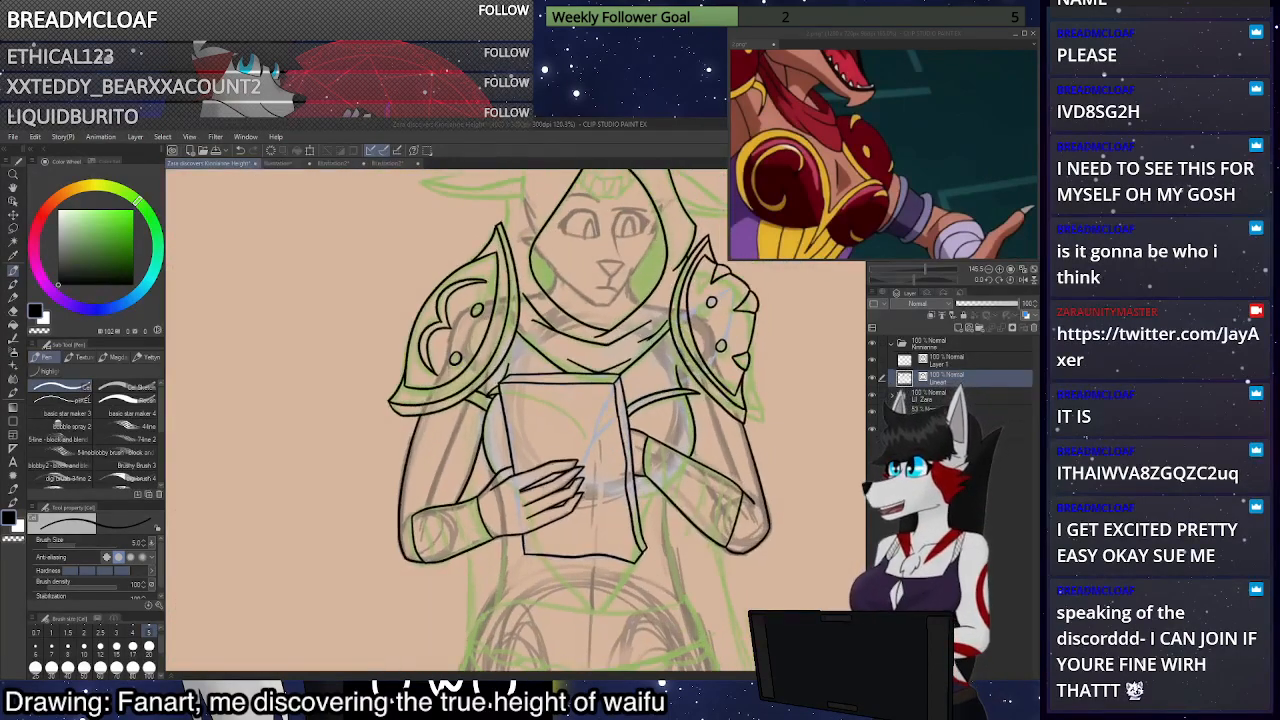
Ink a curve from the right chest armour up across the shoulder pad and a line from the pad along the scarf edge
{"action": "scroll", "coordinate": [715, 265], "scroll_direction": "up", "scroll_amount": 6}
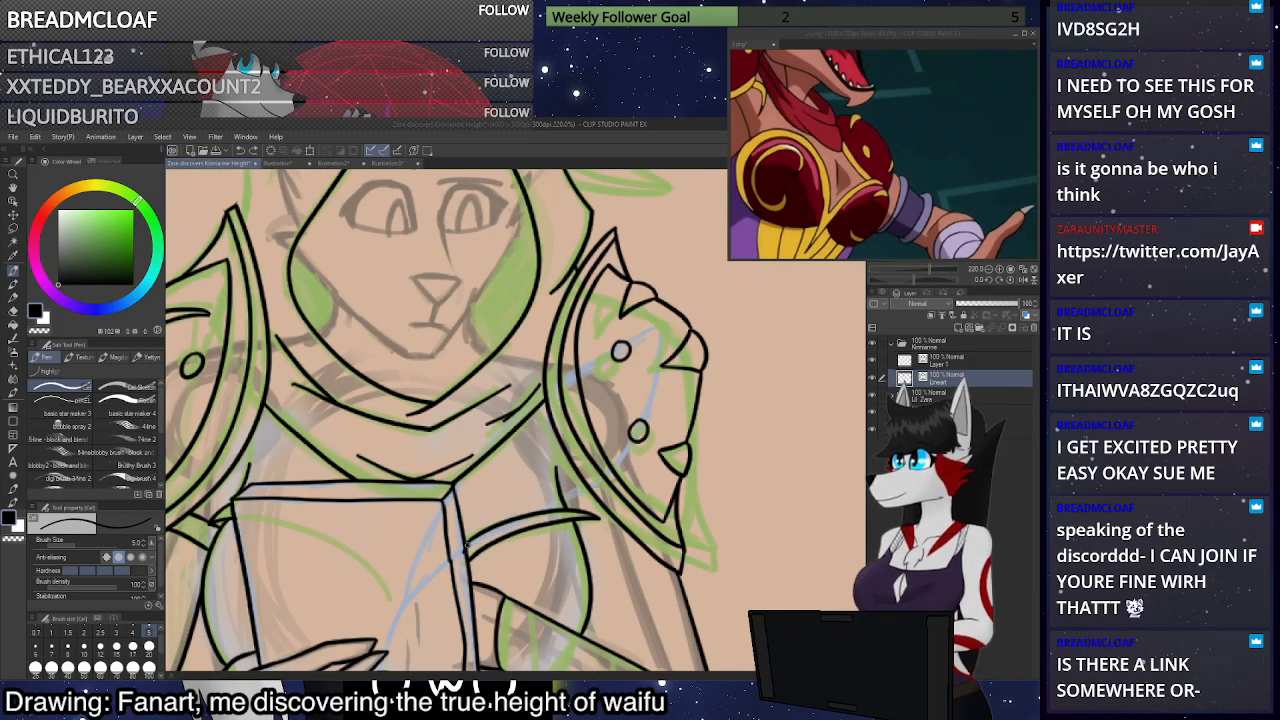
{"action": "mouse_move", "coordinate": [560, 505]}
{"action": "left_mouse_down"}
{"action": "mouse_move", "coordinate": [608, 473]}
{"action": "mouse_move", "coordinate": [638, 428]}
{"action": "mouse_move", "coordinate": [656, 316]}
{"action": "left_mouse_up"}
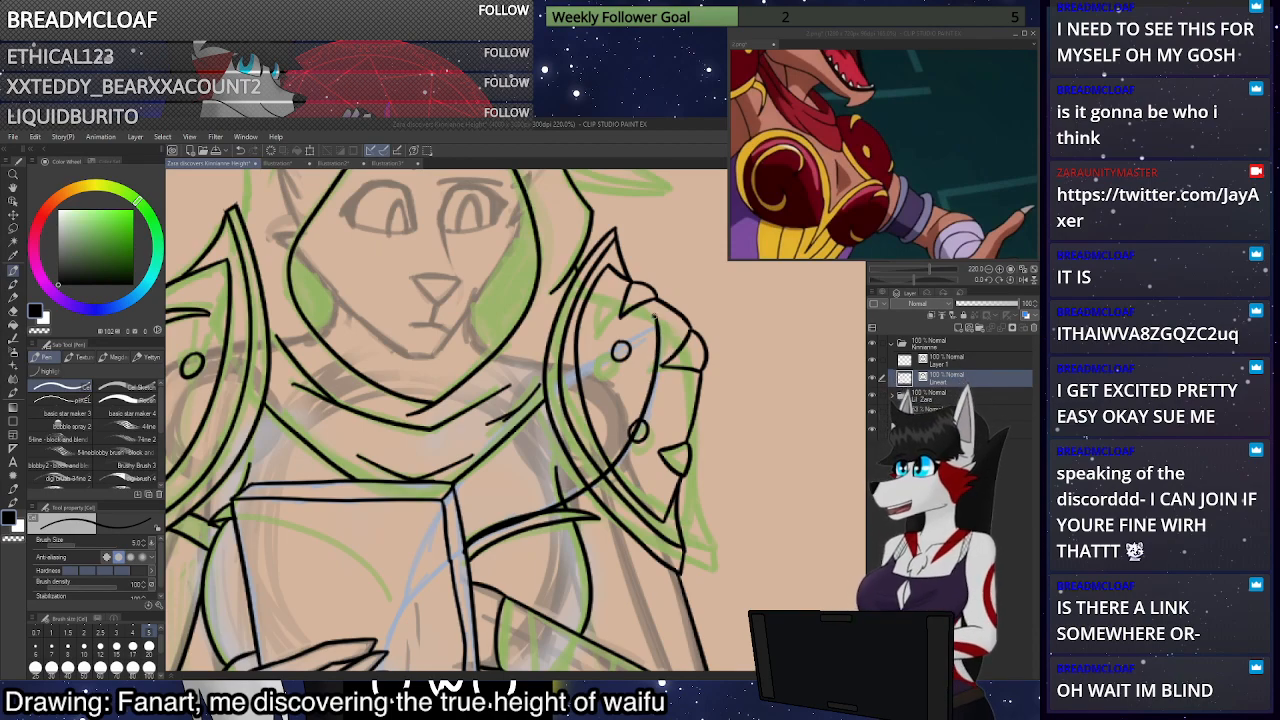
{"action": "left_click_drag", "start_coordinate": [540, 388], "coordinate": [447, 484]}
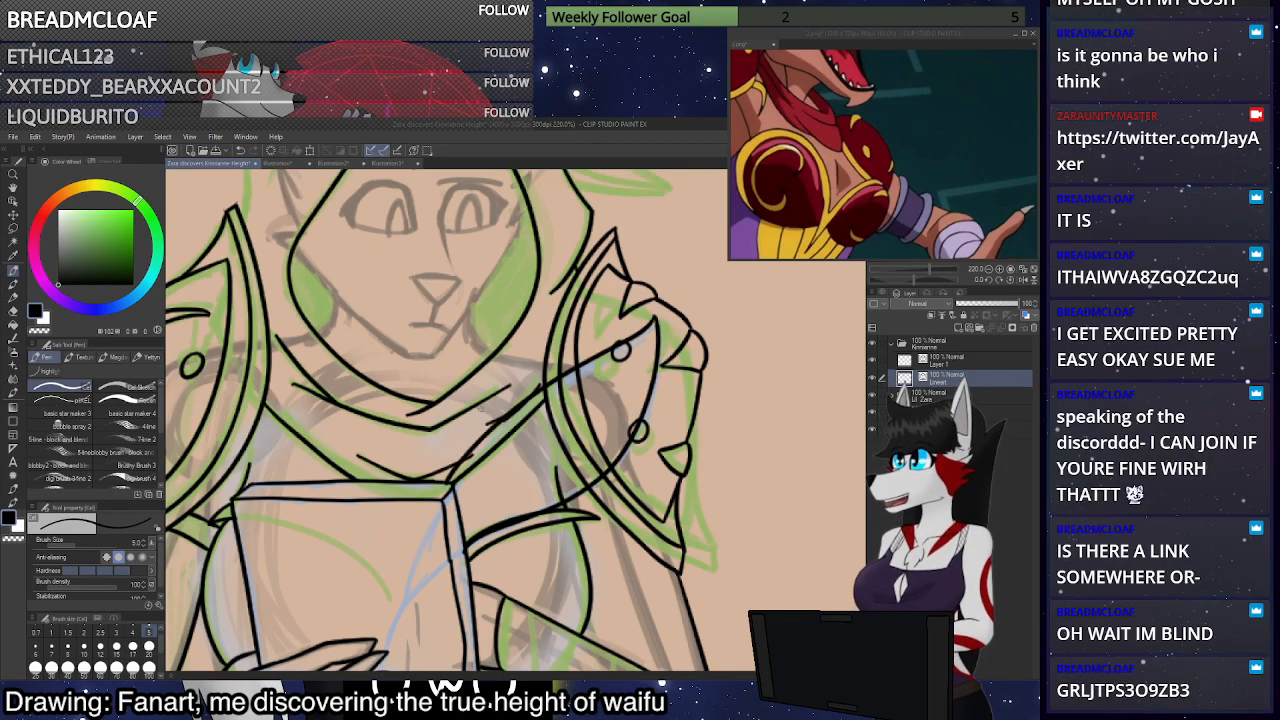
Try to erase the overlapping ink along the scarf's right edge and beside the held object on the Lineart layer
{"action": "key", "text": "e"}
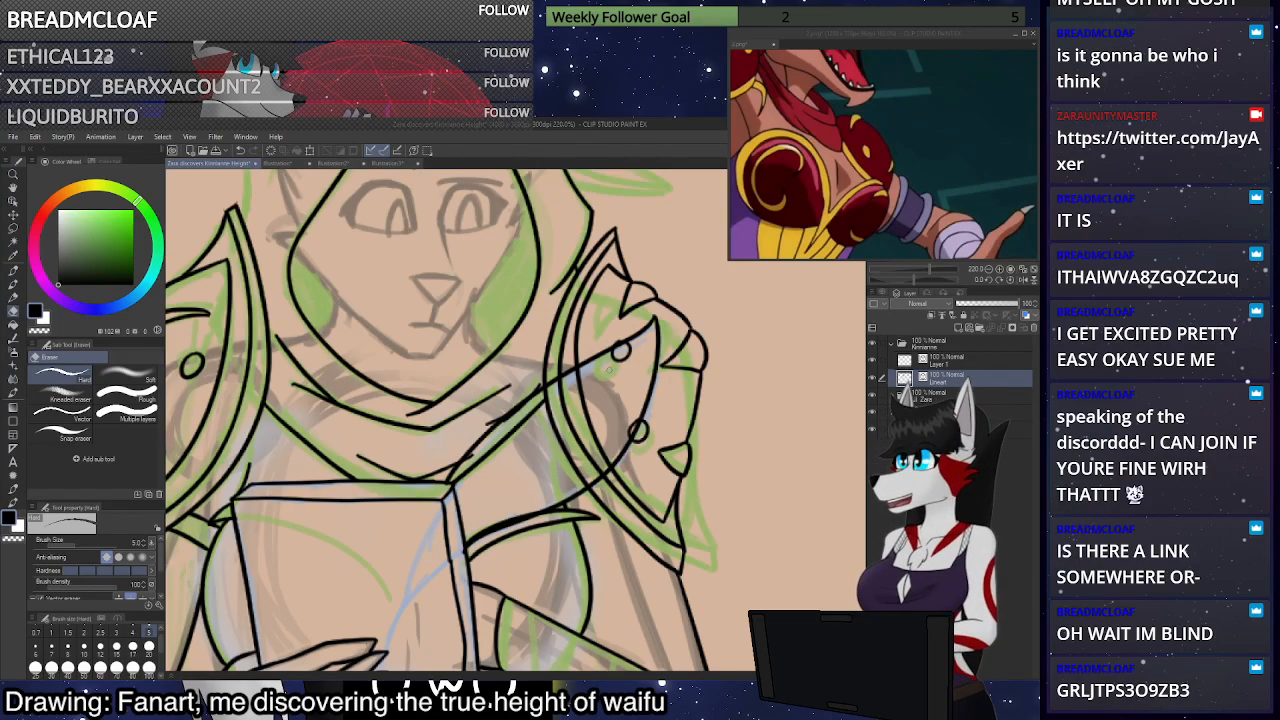
{"action": "mouse_move", "coordinate": [546, 404]}
{"action": "left_mouse_down"}
{"action": "mouse_move", "coordinate": [490, 450]}
{"action": "mouse_move", "coordinate": [528, 416]}
{"action": "mouse_move", "coordinate": [505, 424]}
{"action": "mouse_move", "coordinate": [453, 488]}
{"action": "left_mouse_up"}
{"action": "key", "text": "ctrl+z"}
{"action": "key", "text": "ctrl+z"}
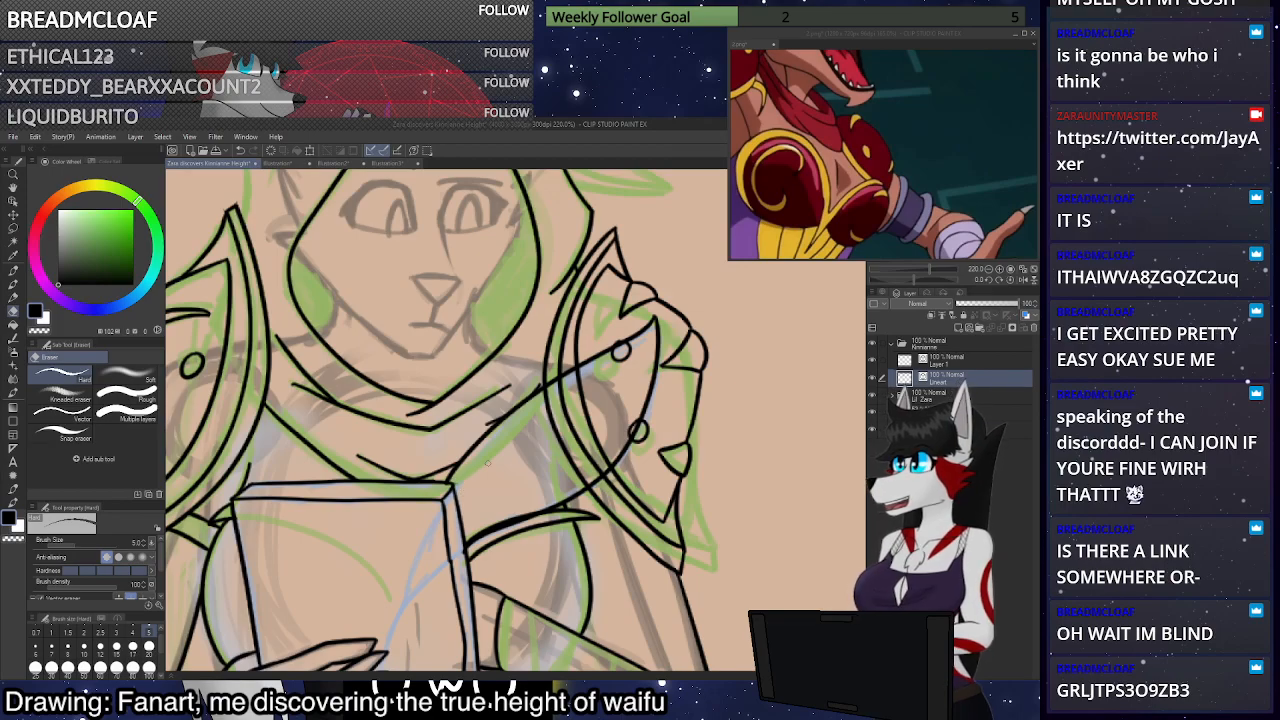
{"action": "scroll", "coordinate": [460, 484], "scroll_direction": "down", "scroll_amount": 2}
{"action": "scroll", "coordinate": [476, 535], "scroll_direction": "up", "scroll_amount": 3}
{"action": "mouse_move", "coordinate": [478, 522]}
{"action": "left_mouse_down"}
{"action": "mouse_move", "coordinate": [538, 498]}
{"action": "mouse_move", "coordinate": [465, 534]}
{"action": "left_mouse_up"}
{"action": "key", "text": "ctrl+z"}
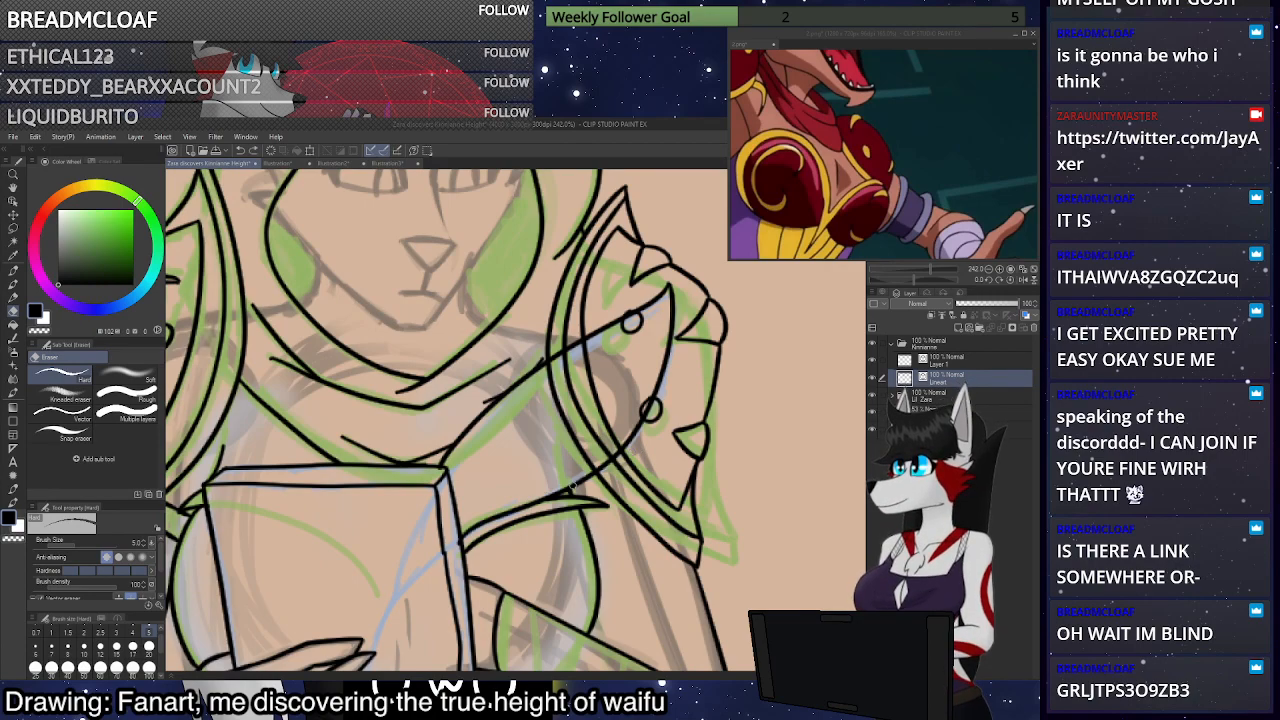
Make Layer 1 active and try to erase the lines crossing the right shoulder pad
{"action": "left_click", "coordinate": [948, 366]}
{"action": "mouse_move", "coordinate": [642, 402]}
{"action": "left_mouse_down"}
{"action": "mouse_move", "coordinate": [584, 445]}
{"action": "mouse_move", "coordinate": [594, 389]}
{"action": "mouse_move", "coordinate": [623, 345]}
{"action": "mouse_move", "coordinate": [556, 389]}
{"action": "mouse_move", "coordinate": [634, 326]}
{"action": "left_mouse_up"}
{"action": "key", "text": "ctrl+z"}
{"action": "key", "text": "ctrl+z"}
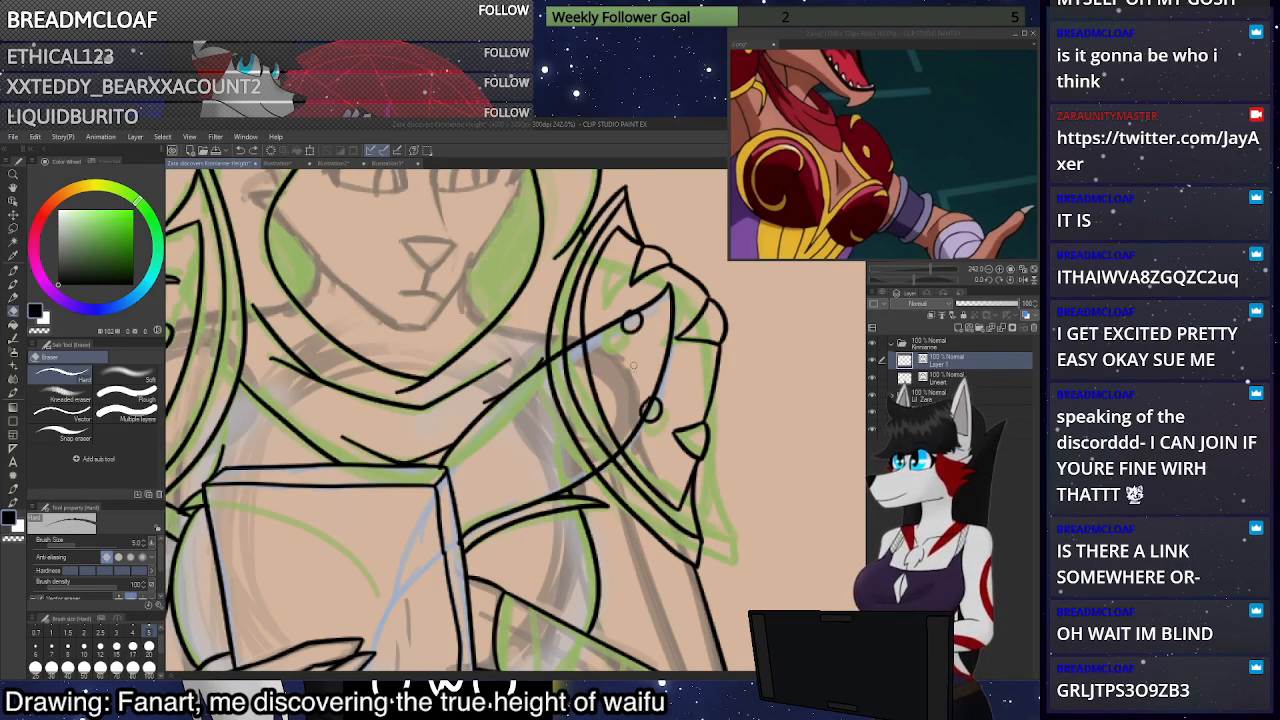
{"action": "scroll", "coordinate": [648, 312], "scroll_direction": "down", "scroll_amount": 2}
{"action": "scroll", "coordinate": [647, 311], "scroll_direction": "down", "scroll_amount": 1}
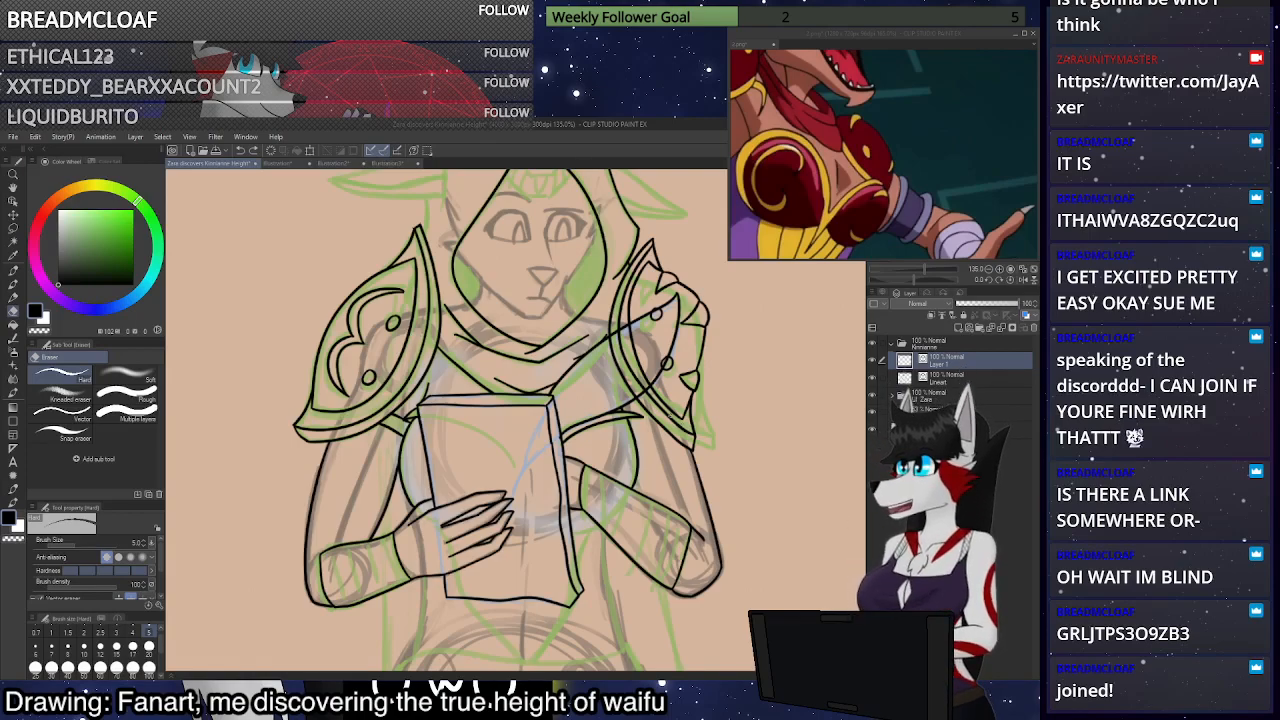
{"action": "scroll", "coordinate": [655, 440], "scroll_direction": "down", "scroll_amount": 7}
{"action": "scroll", "coordinate": [648, 480], "scroll_direction": "up", "scroll_amount": 5}
{"action": "scroll", "coordinate": [600, 420], "scroll_direction": "down", "scroll_amount": 4}
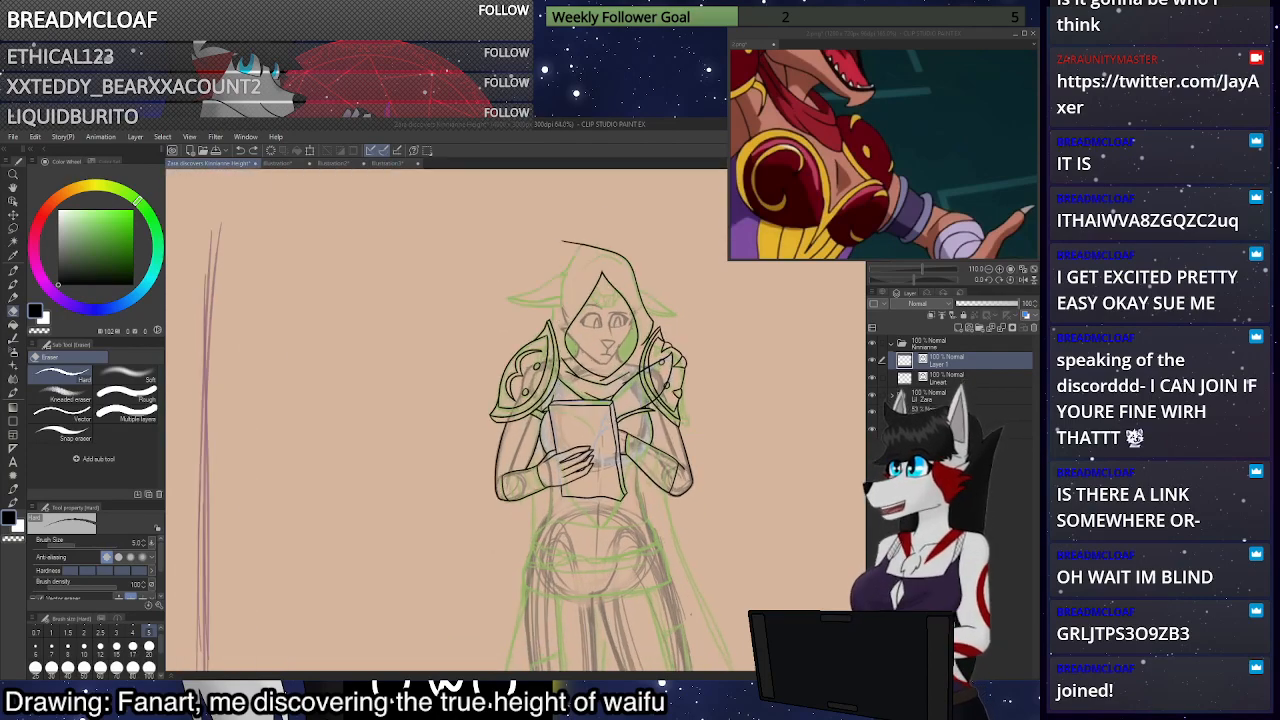
Ink both side curves of the waist down to the hip line in black on Layer 1, redoing the right one
{"action": "scroll", "coordinate": [660, 600], "scroll_direction": "up", "scroll_amount": 6}
{"action": "key", "text": "p"}
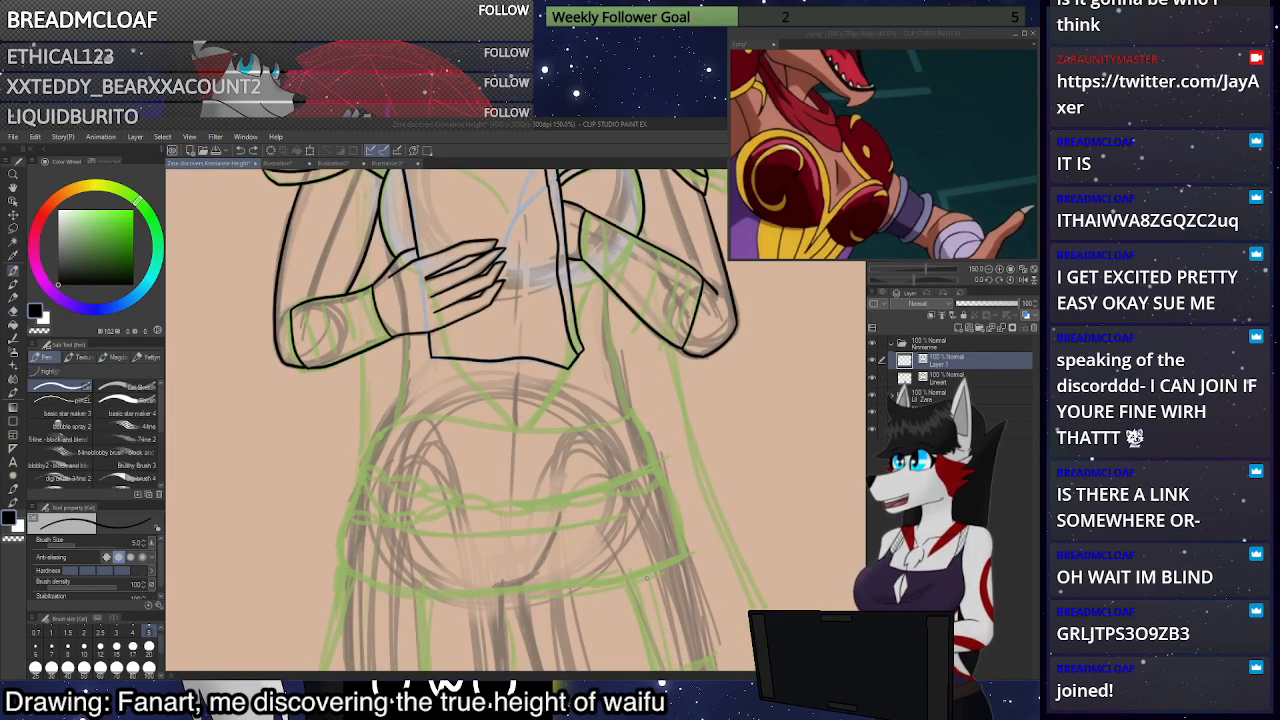
{"action": "scroll", "coordinate": [646, 577], "scroll_direction": "up", "scroll_amount": 2}
{"action": "scroll", "coordinate": [639, 504], "scroll_direction": "down", "scroll_amount": 3}
{"action": "scroll", "coordinate": [388, 294], "scroll_direction": "up", "scroll_amount": 3}
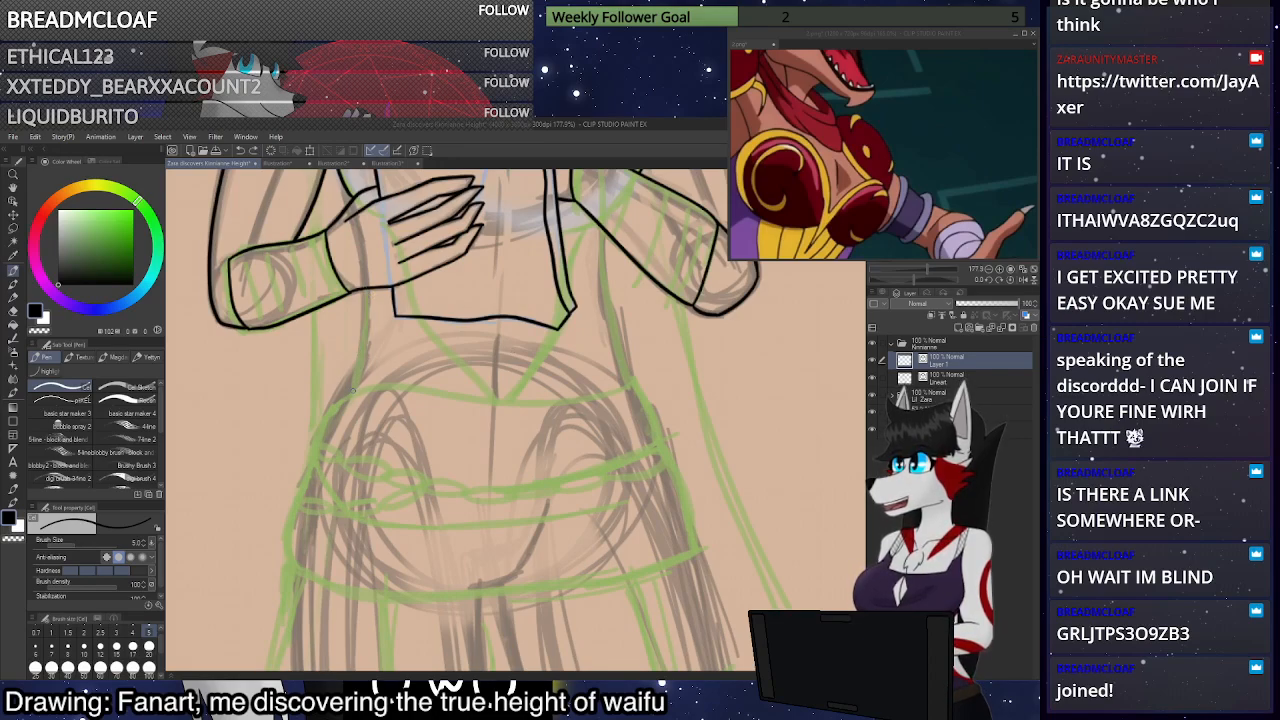
{"action": "left_click_drag", "start_coordinate": [365, 294], "coordinate": [355, 392]}
{"action": "left_click_drag", "start_coordinate": [630, 381], "coordinate": [604, 252]}
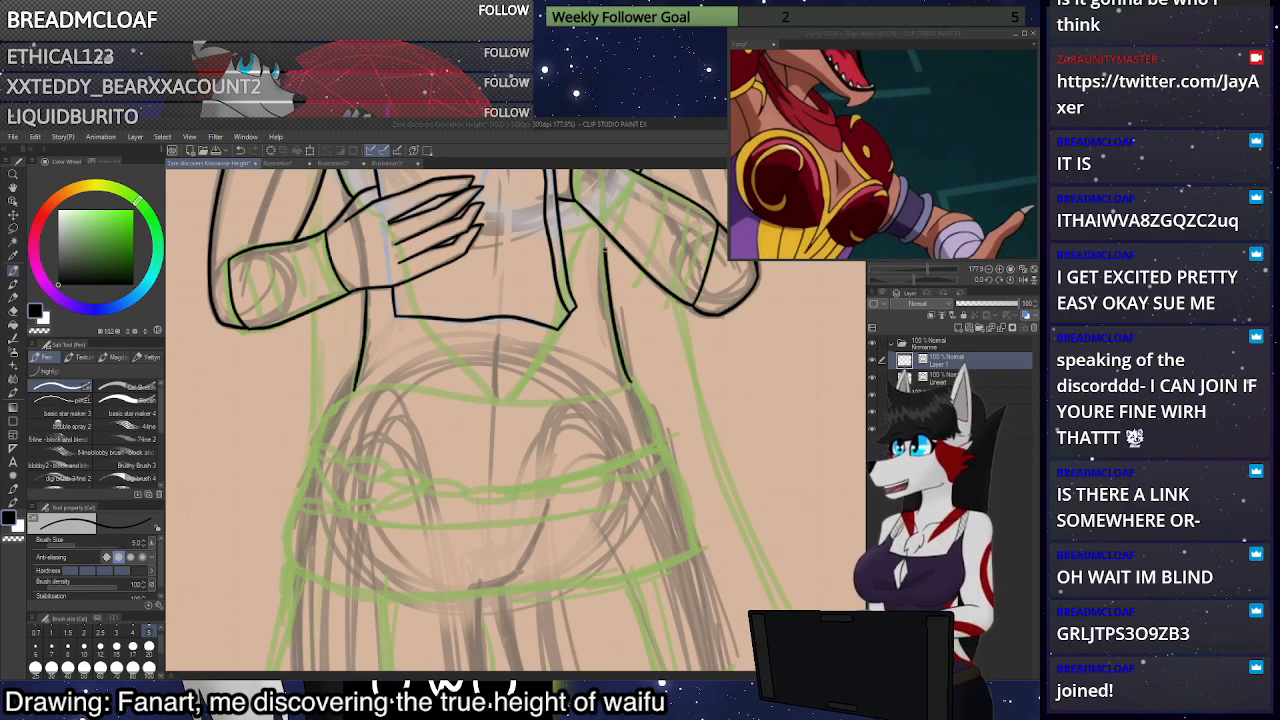
{"action": "key", "text": "ctrl+z"}
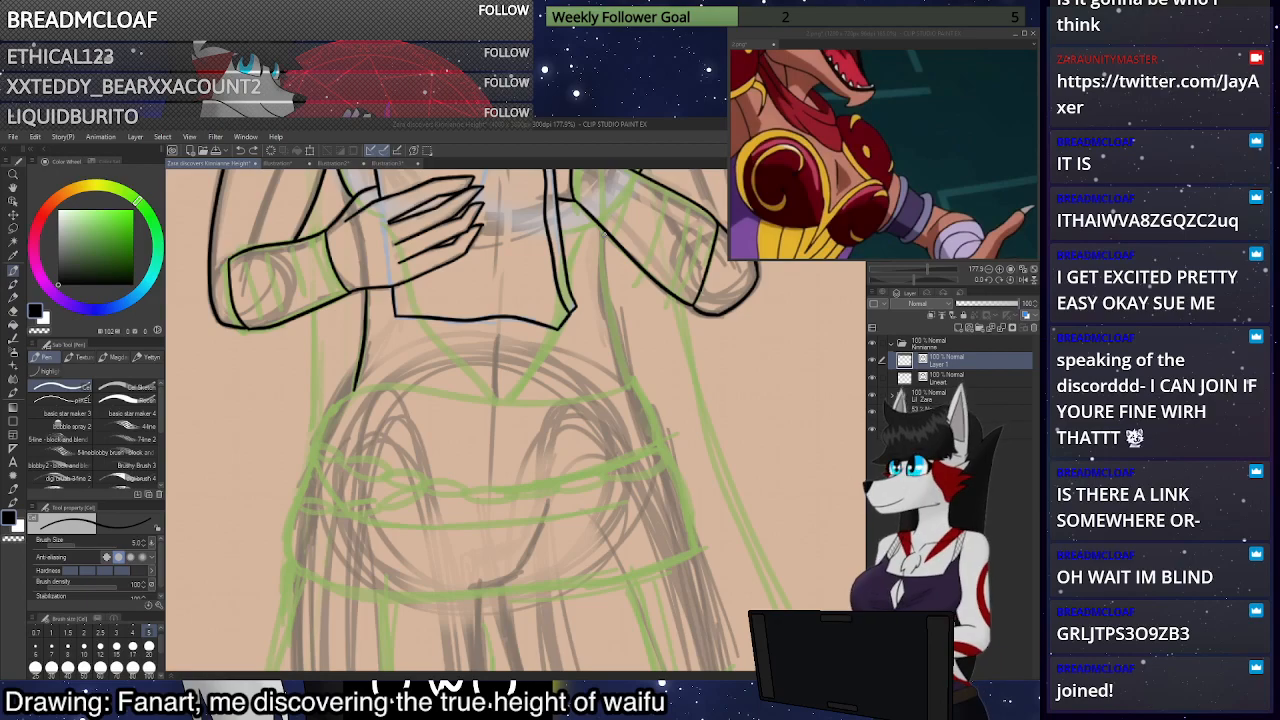
{"action": "left_click_drag", "start_coordinate": [603, 236], "coordinate": [630, 384]}
{"action": "scroll", "coordinate": [610, 268], "scroll_direction": "down", "scroll_amount": 3}
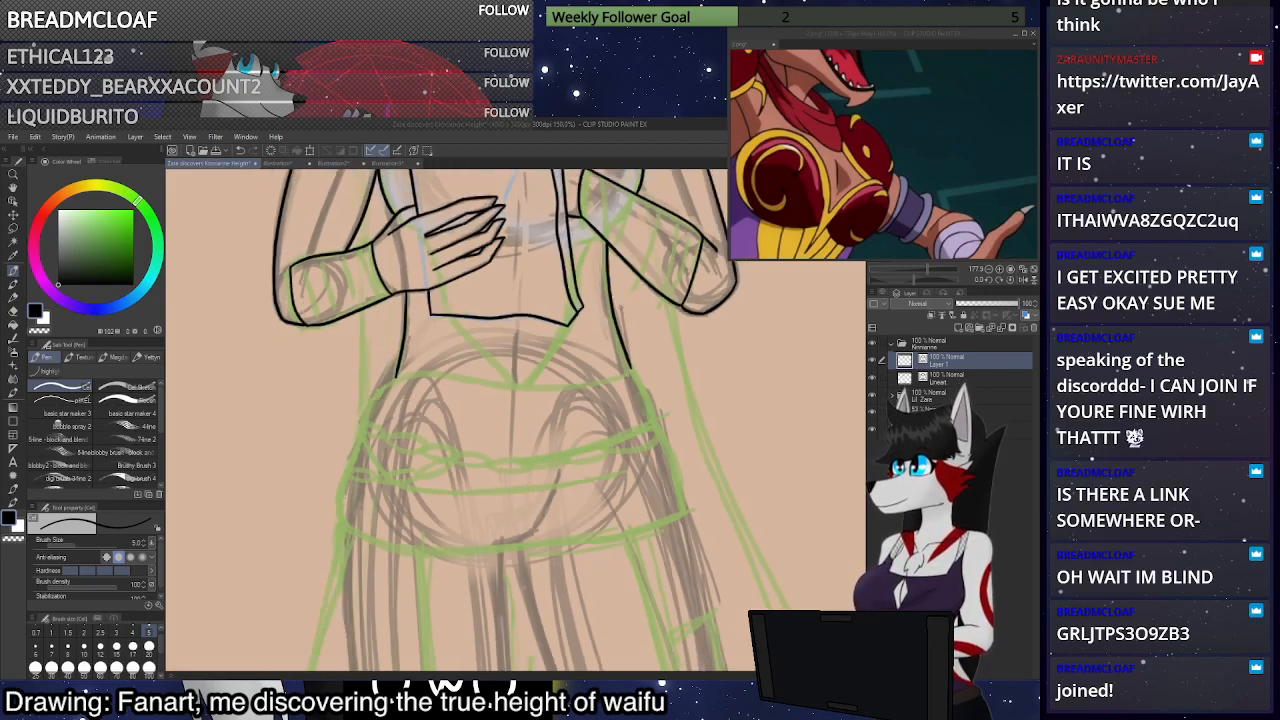
{"action": "scroll", "coordinate": [598, 254], "scroll_direction": "up", "scroll_amount": 4}
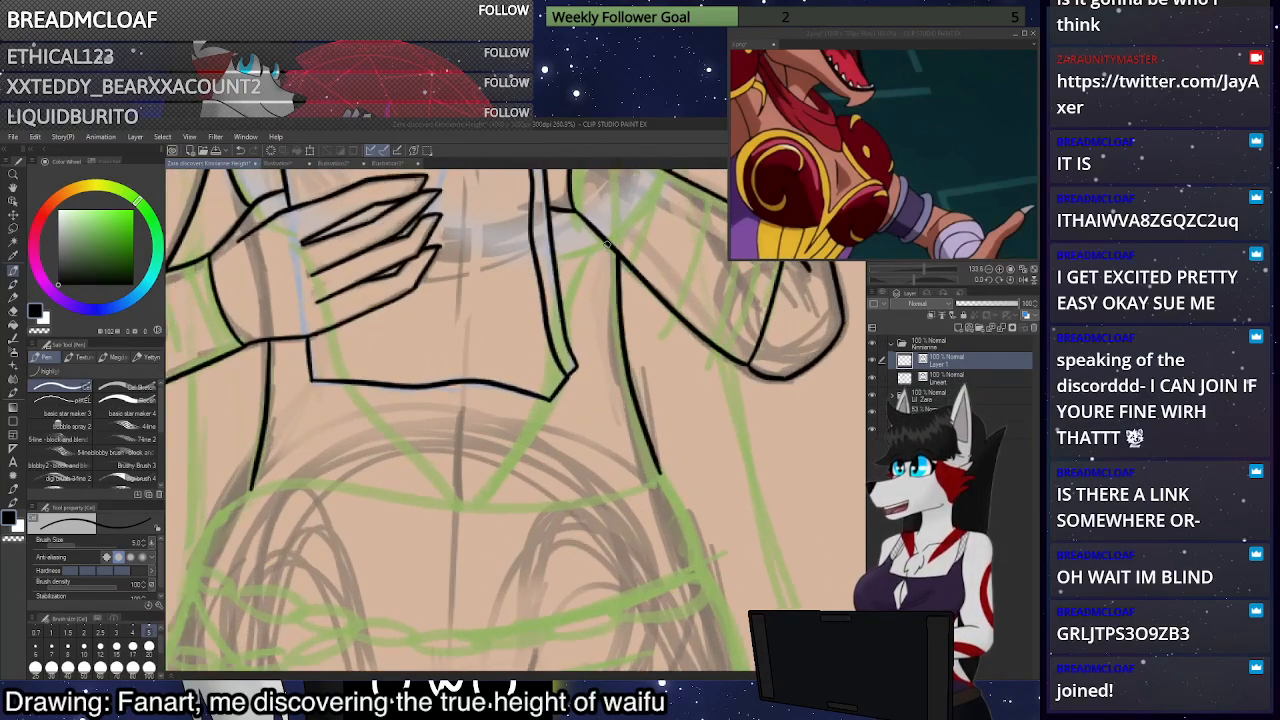
Ink the short line beside the held object and the pointed V-shaped edge of the top beneath it
{"action": "left_click_drag", "start_coordinate": [591, 250], "coordinate": [556, 259]}
{"action": "key", "text": "ctrl+z"}
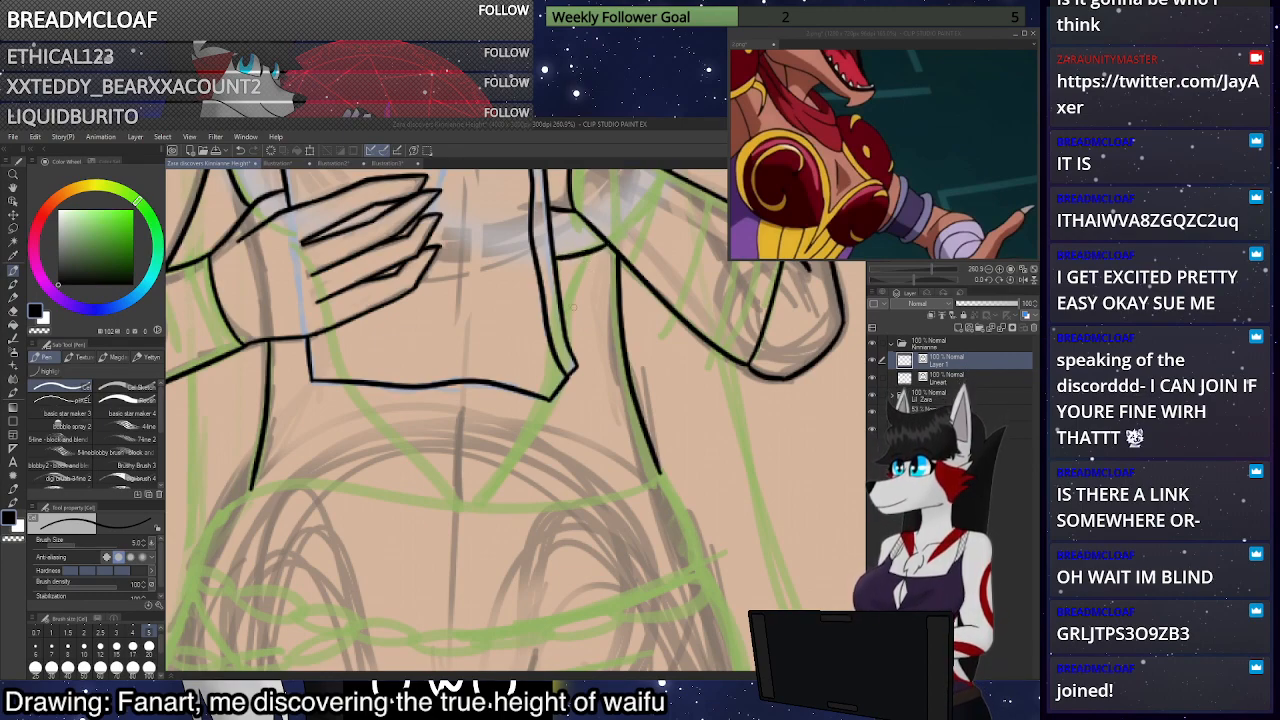
{"action": "mouse_move", "coordinate": [570, 345]}
{"action": "left_mouse_down"}
{"action": "mouse_move", "coordinate": [592, 250]}
{"action": "mouse_move", "coordinate": [566, 339]}
{"action": "left_mouse_up"}
{"action": "key", "text": "ctrl+z"}
{"action": "mouse_move", "coordinate": [548, 400]}
{"action": "left_mouse_down"}
{"action": "mouse_move", "coordinate": [474, 500]}
{"action": "mouse_move", "coordinate": [450, 494]}
{"action": "mouse_move", "coordinate": [346, 384]}
{"action": "left_mouse_up"}
{"action": "scroll", "coordinate": [600, 399], "scroll_direction": "down", "scroll_amount": 6}
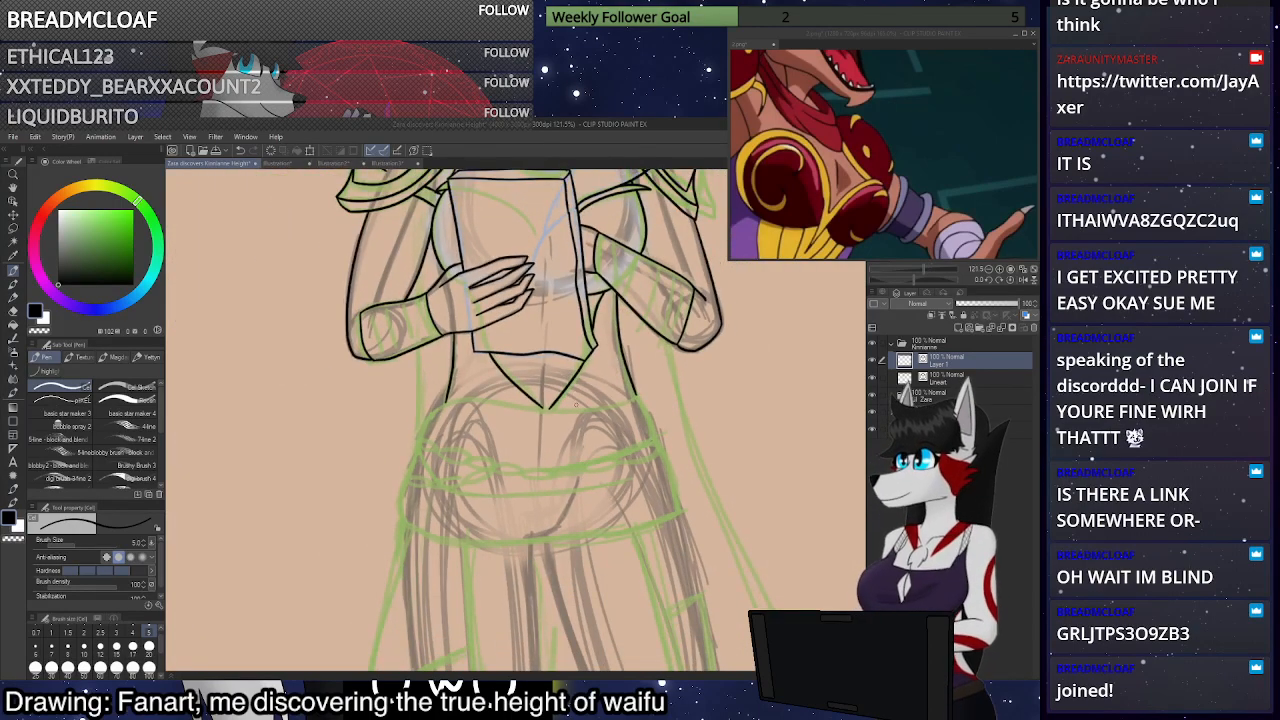
{"action": "scroll", "coordinate": [635, 505], "scroll_direction": "up", "scroll_amount": 5}
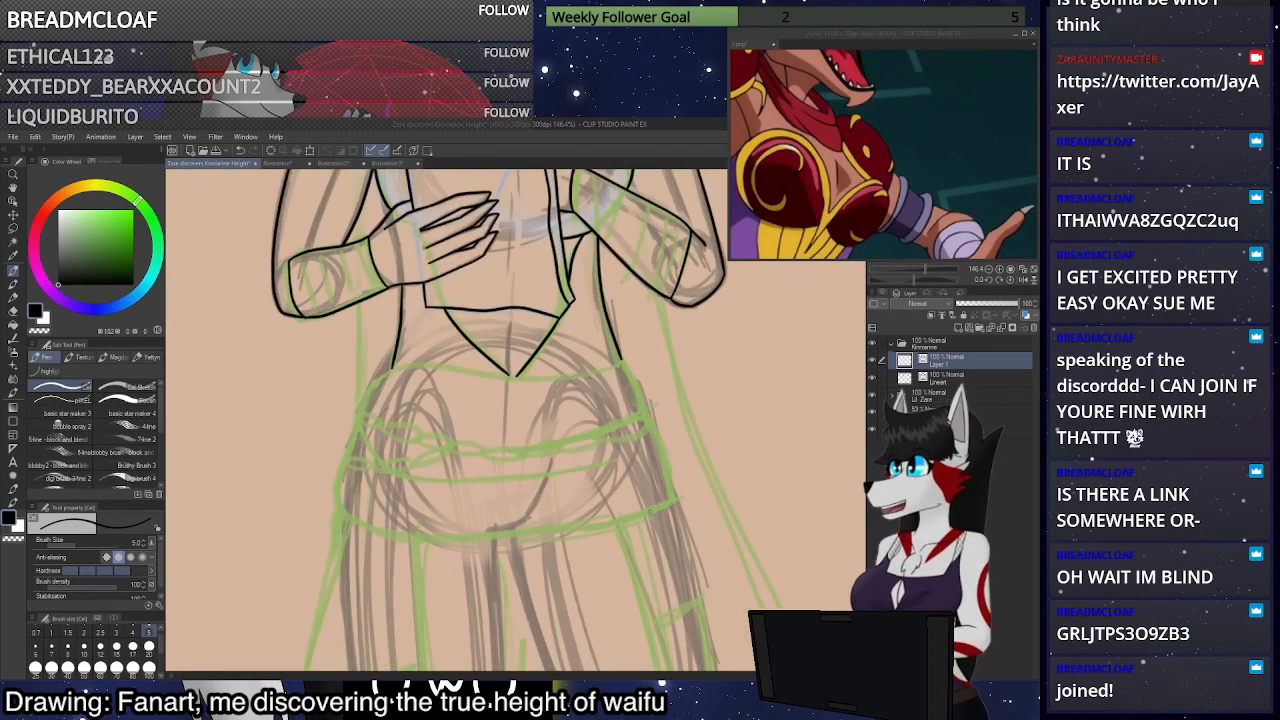
{"action": "scroll", "coordinate": [638, 513], "scroll_direction": "down", "scroll_amount": 3}
{"action": "scroll", "coordinate": [630, 495], "scroll_direction": "up", "scroll_amount": 3}
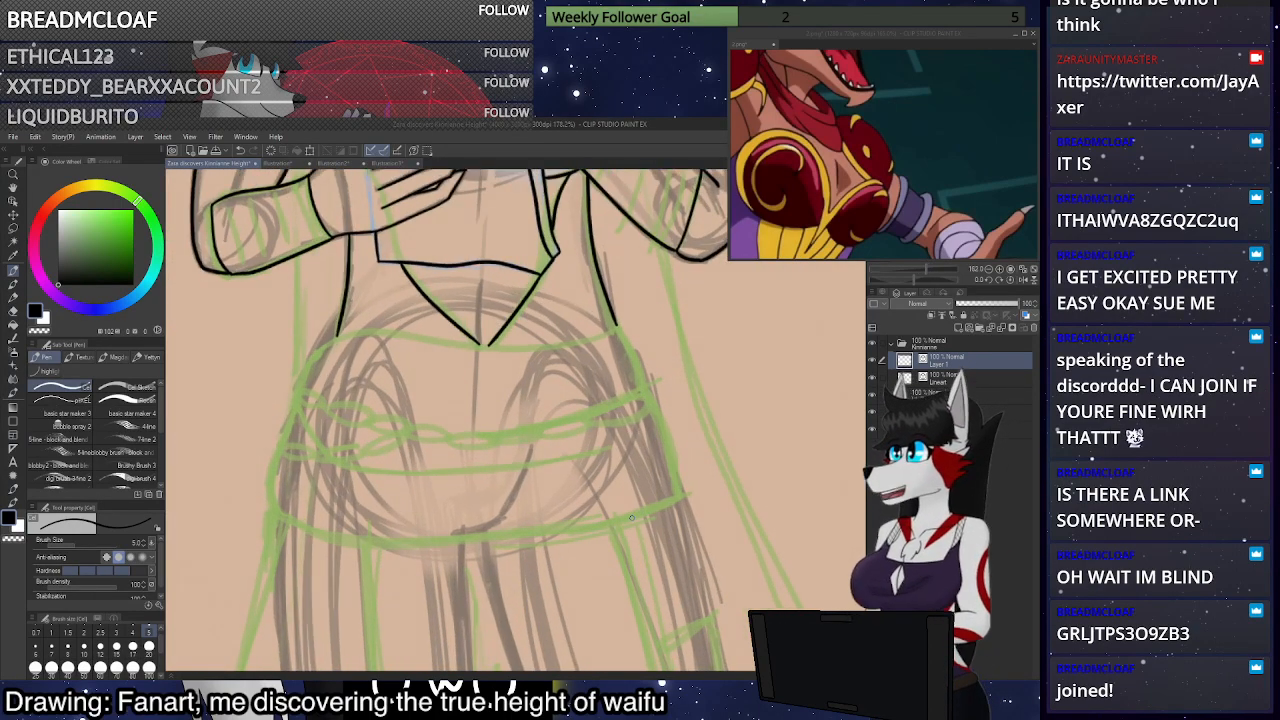
{"action": "scroll", "coordinate": [628, 488], "scroll_direction": "up", "scroll_amount": 1}
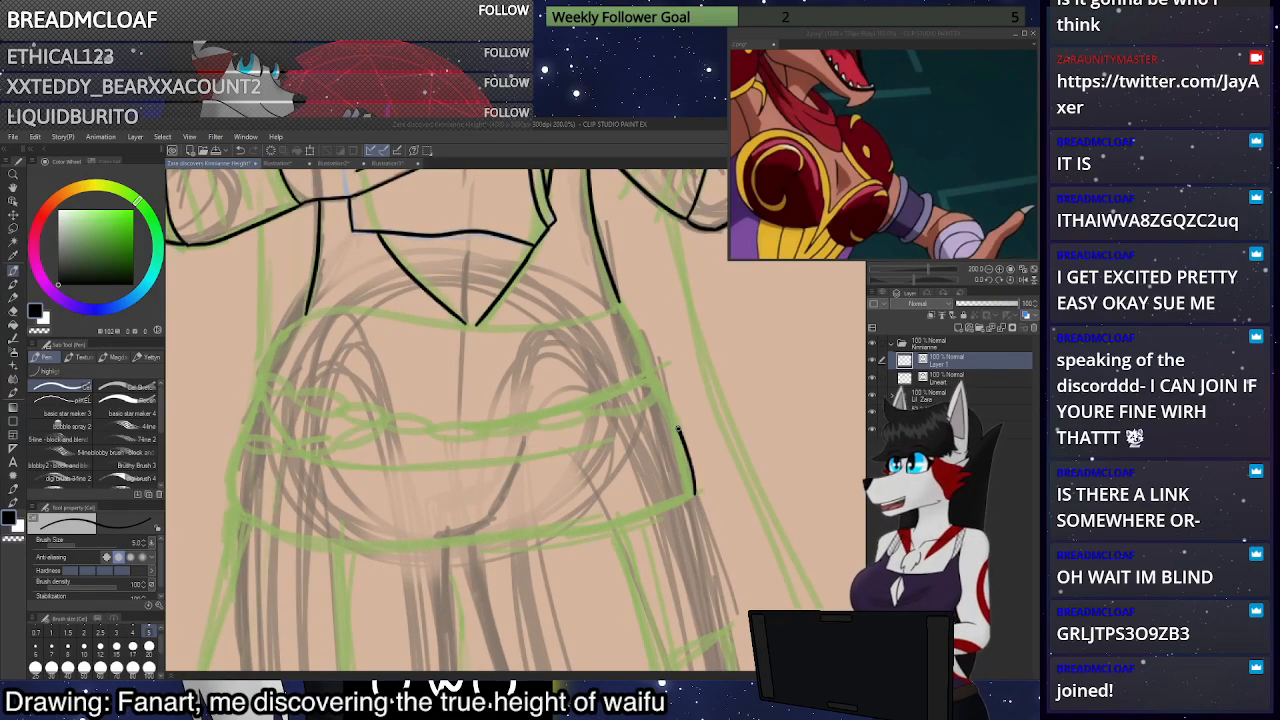
{"action": "left_click_drag", "start_coordinate": [695, 493], "coordinate": [662, 401]}
{"action": "key", "text": "ctrl+z"}
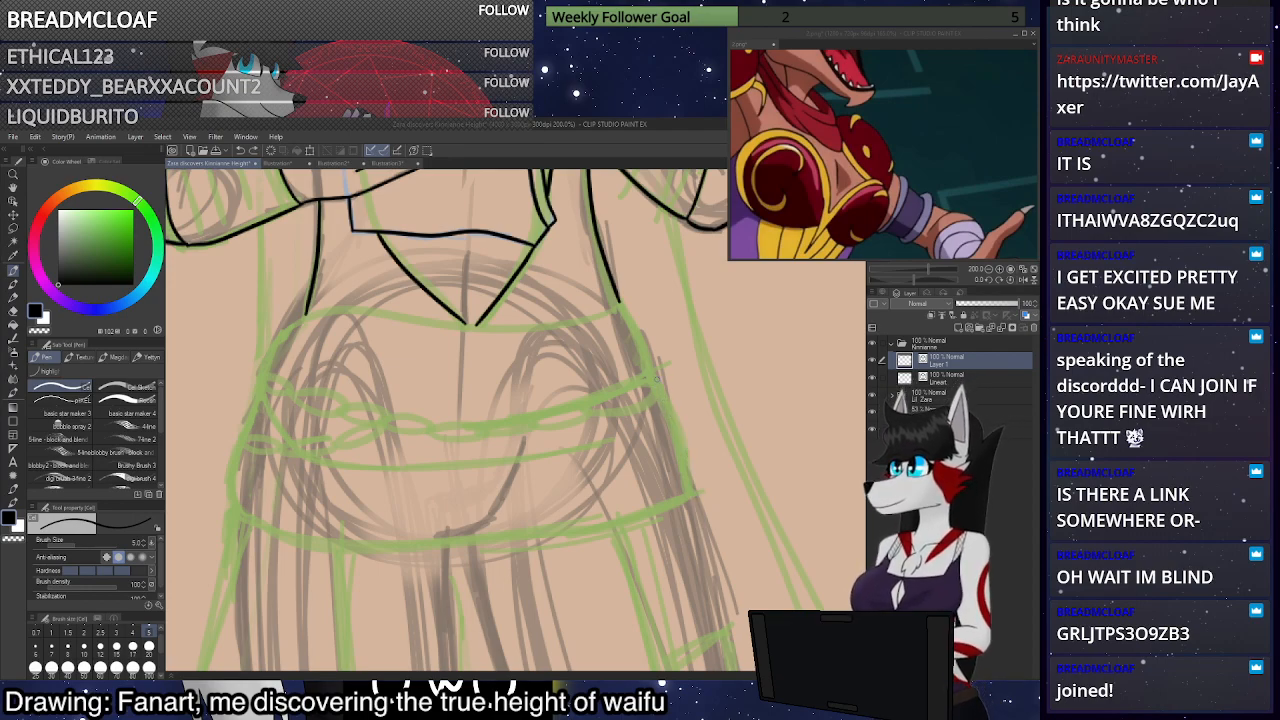
Ink the twisted rope belt across the hips, with two strands on the left joined at a small round knot
{"action": "scroll", "coordinate": [620, 388], "scroll_direction": "up", "scroll_amount": 2}
{"action": "mouse_move", "coordinate": [716, 368]}
{"action": "left_mouse_down"}
{"action": "mouse_move", "coordinate": [642, 392]}
{"action": "mouse_move", "coordinate": [708, 406]}
{"action": "mouse_move", "coordinate": [668, 376]}
{"action": "mouse_move", "coordinate": [508, 420]}
{"action": "mouse_move", "coordinate": [404, 410]}
{"action": "mouse_move", "coordinate": [524, 421]}
{"action": "mouse_move", "coordinate": [708, 367]}
{"action": "mouse_move", "coordinate": [729, 380]}
{"action": "mouse_move", "coordinate": [706, 404]}
{"action": "mouse_move", "coordinate": [616, 424]}
{"action": "mouse_move", "coordinate": [490, 440]}
{"action": "mouse_move", "coordinate": [396, 425]}
{"action": "mouse_move", "coordinate": [396, 404]}
{"action": "mouse_move", "coordinate": [380, 417]}
{"action": "mouse_move", "coordinate": [399, 423]}
{"action": "left_mouse_up"}
{"action": "key", "text": "ctrl+z"}
{"action": "key", "text": "ctrl+z"}
{"action": "key", "text": "ctrl+z"}
{"action": "scroll", "coordinate": [455, 344], "scroll_direction": "down", "scroll_amount": 2}
{"action": "scroll", "coordinate": [316, 390], "scroll_direction": "up", "scroll_amount": 3}
{"action": "mouse_move", "coordinate": [476, 393]}
{"action": "left_mouse_down"}
{"action": "mouse_move", "coordinate": [432, 414]}
{"action": "mouse_move", "coordinate": [276, 420]}
{"action": "mouse_move", "coordinate": [288, 436]}
{"action": "mouse_move", "coordinate": [384, 443]}
{"action": "mouse_move", "coordinate": [451, 431]}
{"action": "mouse_move", "coordinate": [492, 381]}
{"action": "left_mouse_up"}
{"action": "mouse_move", "coordinate": [455, 365]}
{"action": "left_mouse_down"}
{"action": "mouse_move", "coordinate": [306, 323]}
{"action": "mouse_move", "coordinate": [314, 352]}
{"action": "mouse_move", "coordinate": [456, 398]}
{"action": "mouse_move", "coordinate": [480, 392]}
{"action": "left_mouse_up"}
{"action": "scroll", "coordinate": [505, 358], "scroll_direction": "down", "scroll_amount": 6}
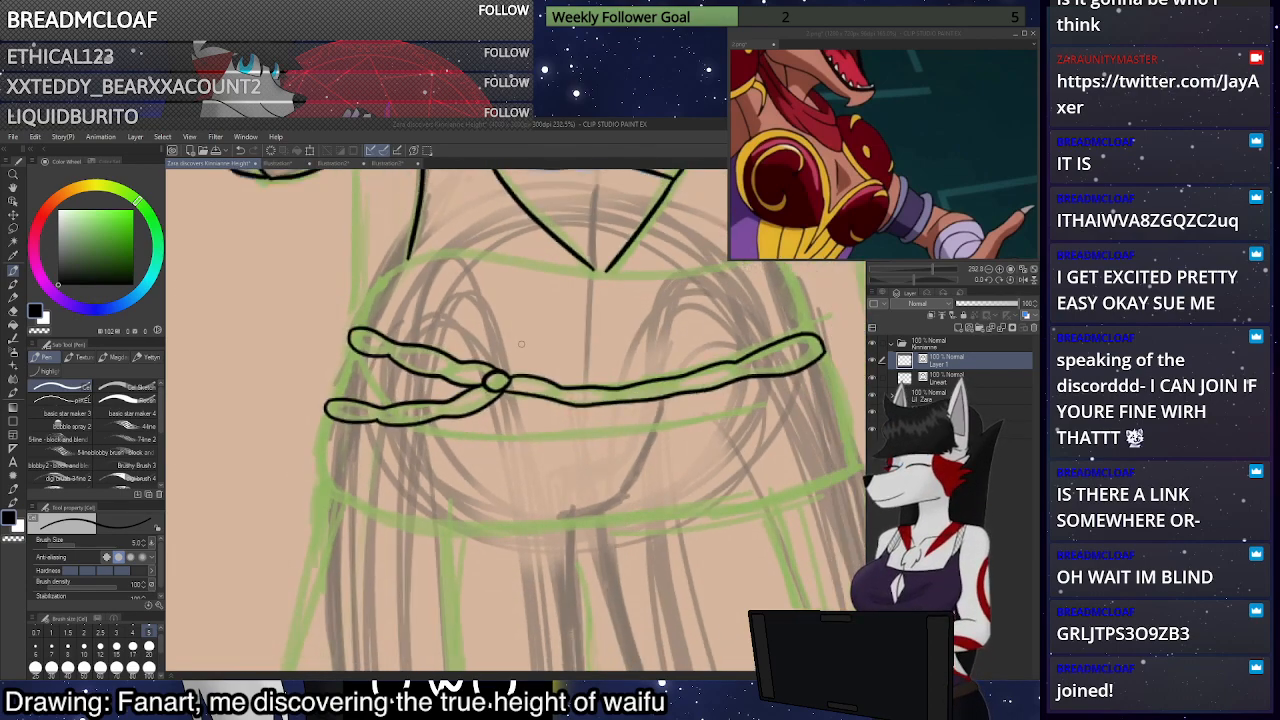
Ink the hip cloth's top edge between both waist curves, the left curve to the belt and the short line between its strands
{"action": "scroll", "coordinate": [690, 430], "scroll_direction": "up", "scroll_amount": 2}
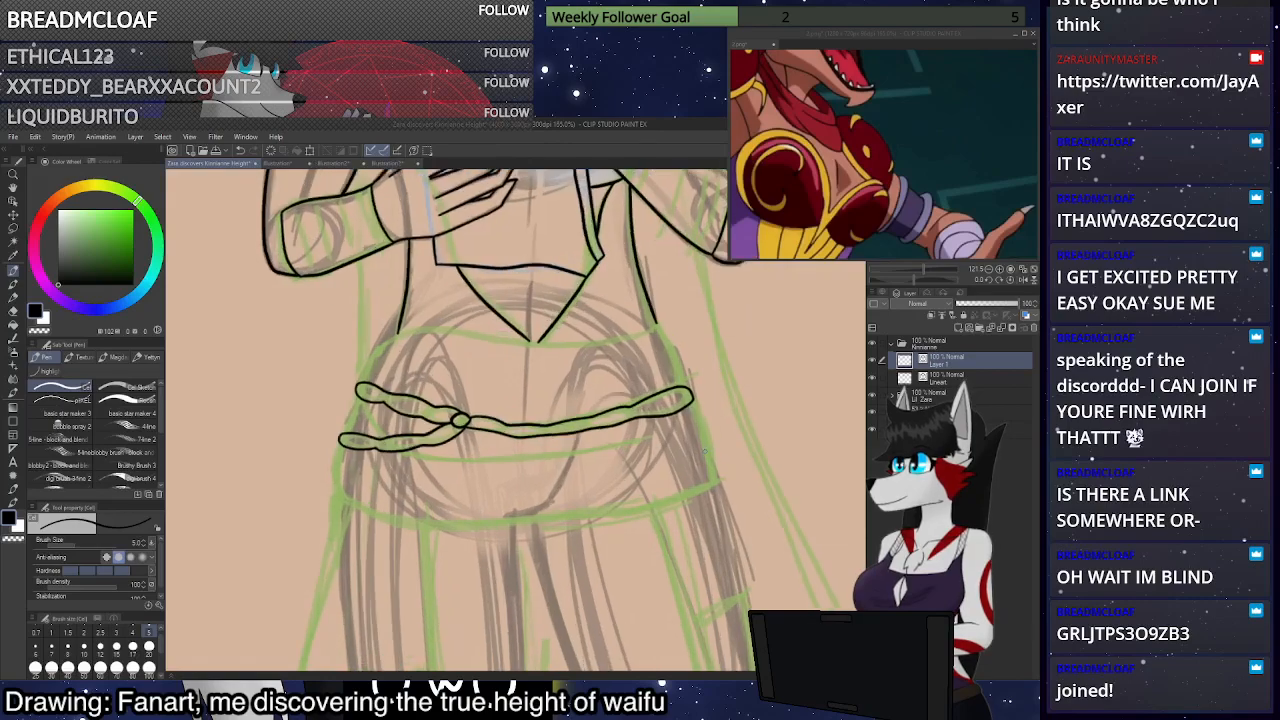
{"action": "scroll", "coordinate": [690, 430], "scroll_direction": "up", "scroll_amount": 2}
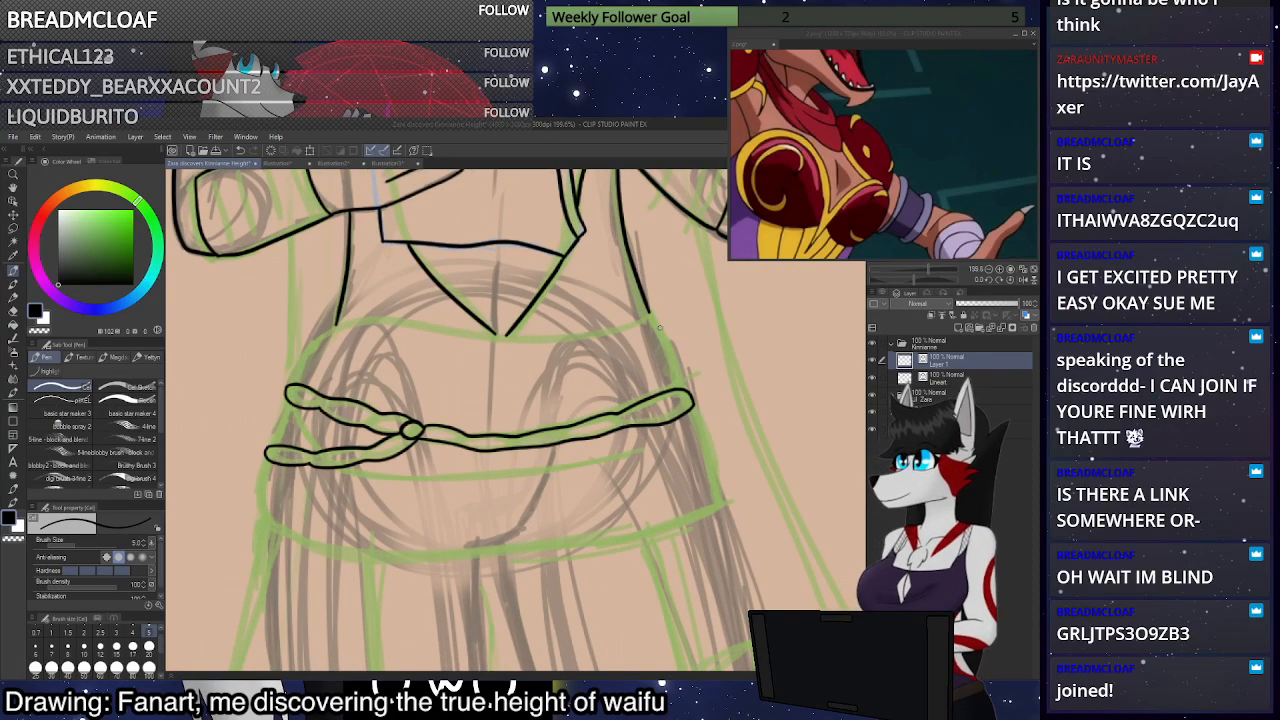
{"action": "mouse_move", "coordinate": [652, 310]}
{"action": "left_mouse_down"}
{"action": "mouse_move", "coordinate": [540, 336]}
{"action": "mouse_move", "coordinate": [330, 326]}
{"action": "left_mouse_up"}
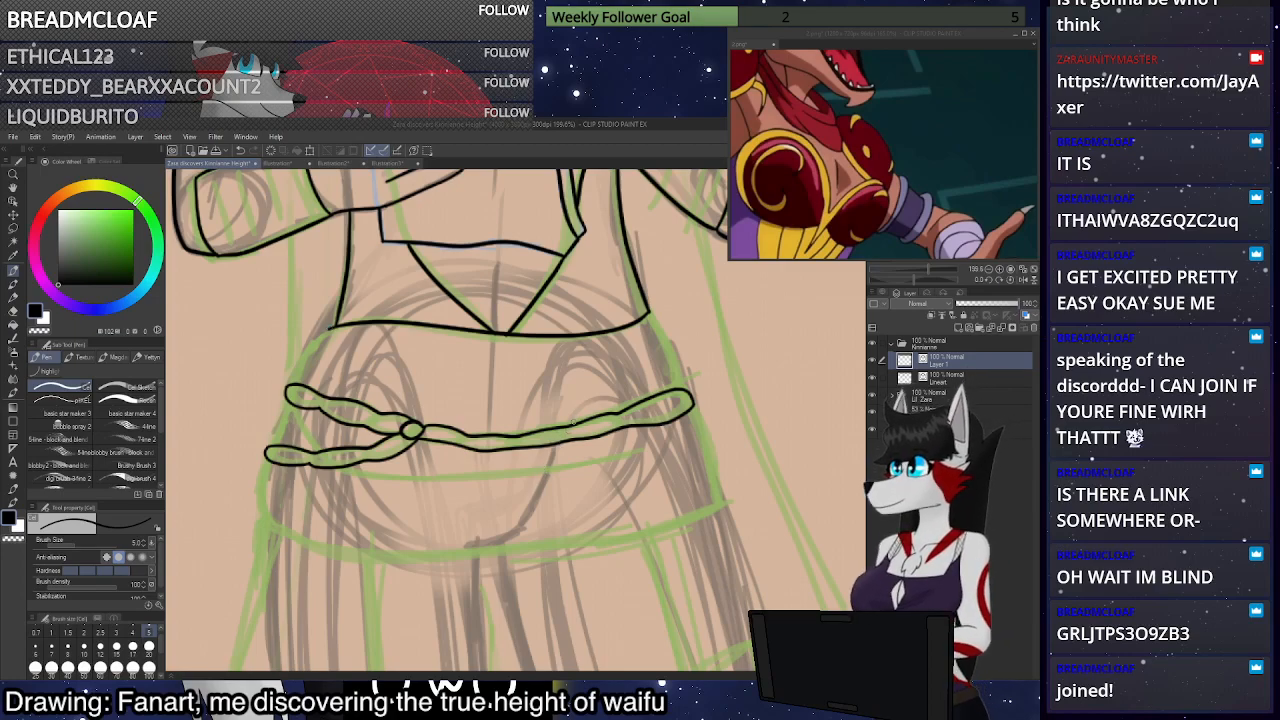
{"action": "scroll", "coordinate": [333, 333], "scroll_direction": "up", "scroll_amount": 5}
{"action": "mouse_move", "coordinate": [331, 323]}
{"action": "left_mouse_down"}
{"action": "mouse_move", "coordinate": [273, 412]}
{"action": "mouse_move", "coordinate": [329, 325]}
{"action": "left_mouse_up"}
{"action": "key", "text": "ctrl+z"}
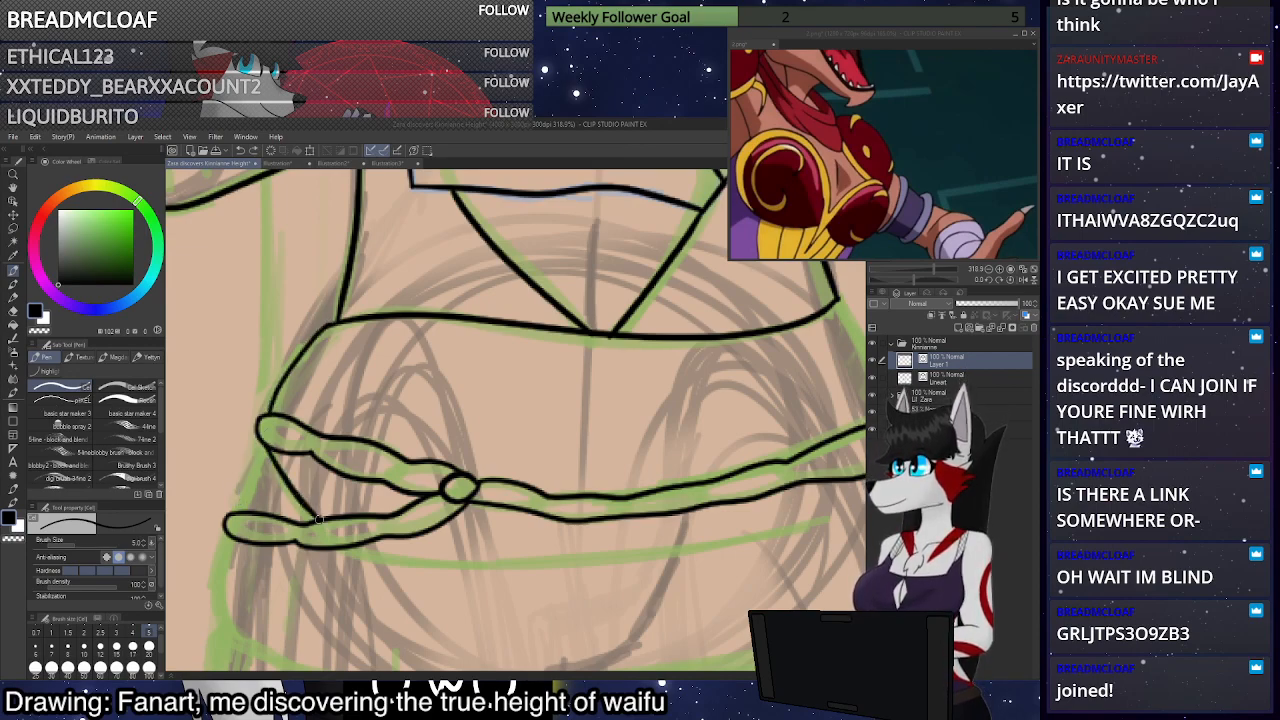
{"action": "mouse_move", "coordinate": [315, 520]}
{"action": "left_mouse_down"}
{"action": "mouse_move", "coordinate": [262, 446]}
{"action": "mouse_move", "coordinate": [240, 512]}
{"action": "left_mouse_up"}
{"action": "scroll", "coordinate": [280, 375], "scroll_direction": "down", "scroll_amount": 5}
Ink the long fold line under the rope belt and short crease strokes branching off near both of its ends
{"action": "left_click_drag", "start_coordinate": [495, 528], "coordinate": [448, 494]}
{"action": "scroll", "coordinate": [446, 493], "scroll_direction": "up", "scroll_amount": 3}
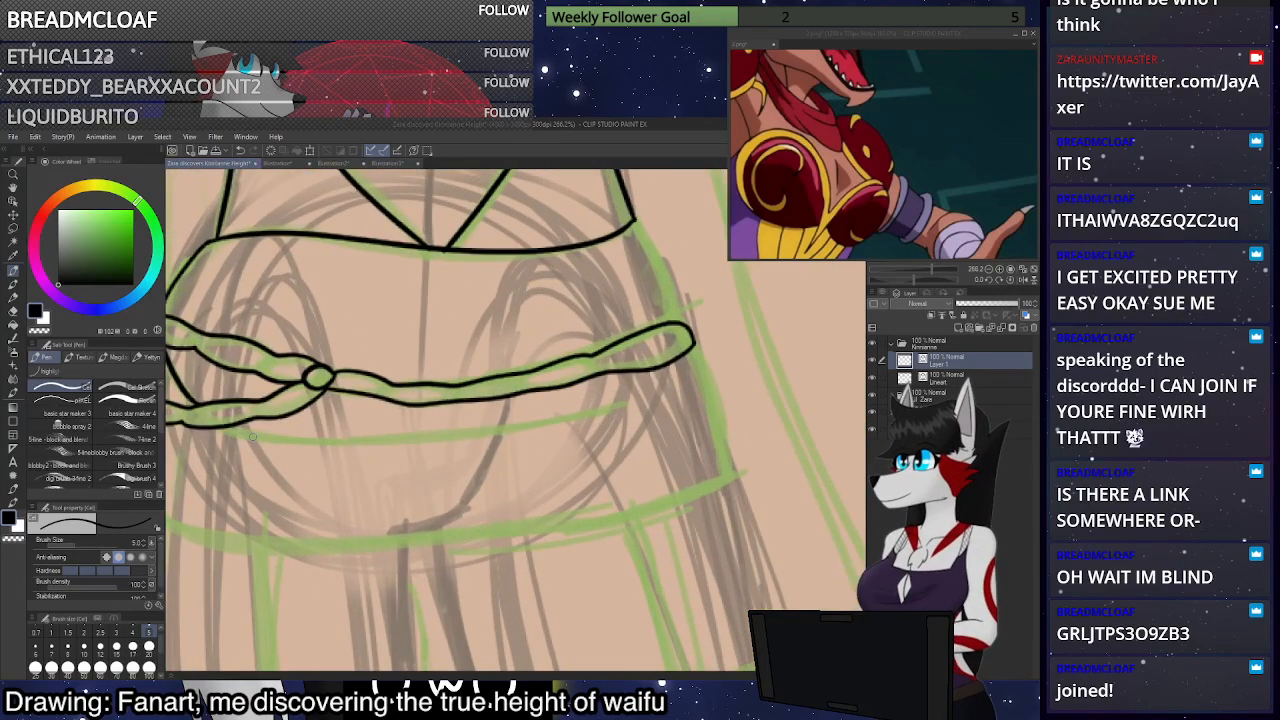
{"action": "mouse_move", "coordinate": [233, 428]}
{"action": "left_mouse_down"}
{"action": "mouse_move", "coordinate": [425, 435]}
{"action": "mouse_move", "coordinate": [541, 405]}
{"action": "mouse_move", "coordinate": [466, 432]}
{"action": "left_mouse_up"}
{"action": "key", "text": "ctrl+z"}
{"action": "key", "text": "ctrl+z"}
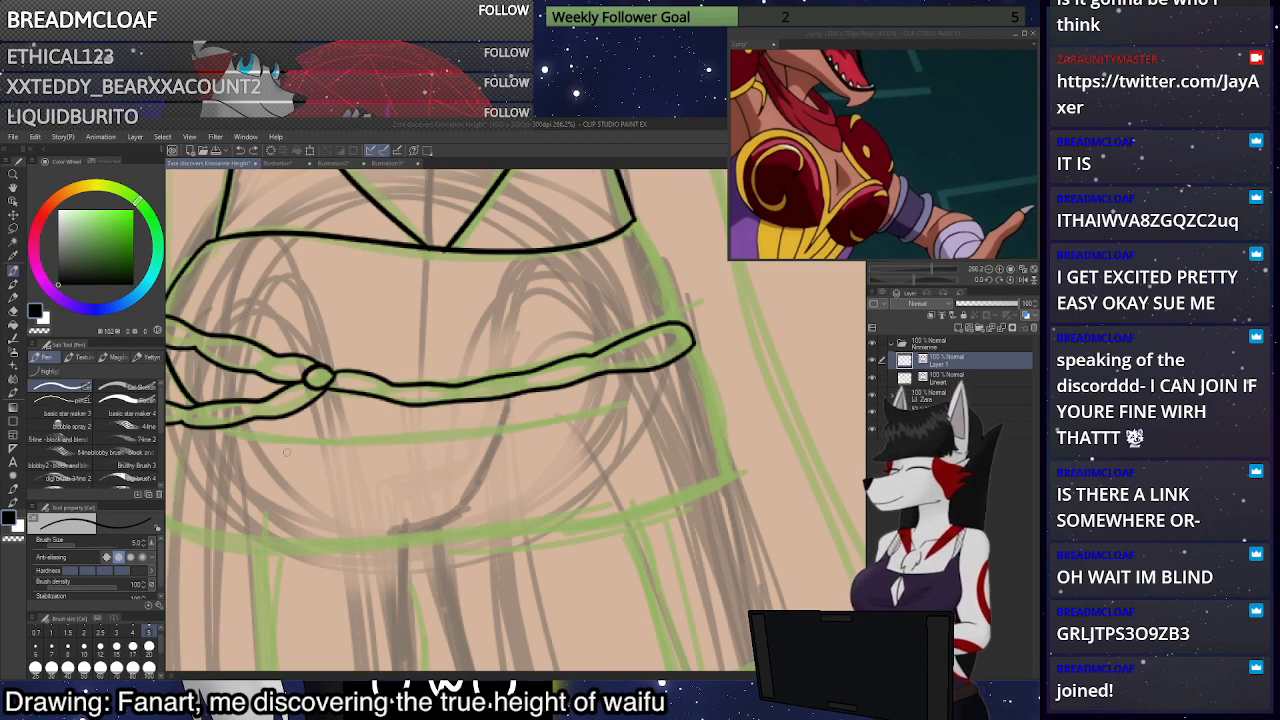
{"action": "mouse_move", "coordinate": [222, 428]}
{"action": "left_mouse_down"}
{"action": "mouse_move", "coordinate": [384, 438]}
{"action": "mouse_move", "coordinate": [628, 402]}
{"action": "left_mouse_up"}
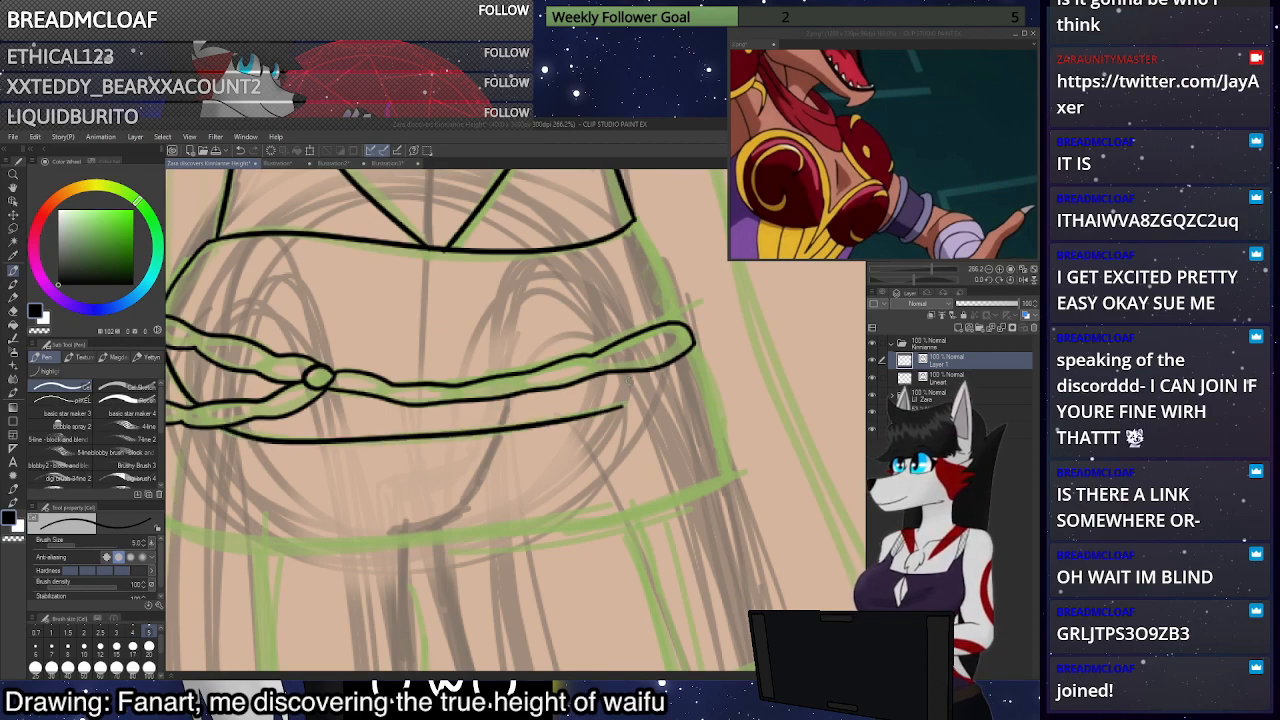
{"action": "left_click_drag", "start_coordinate": [285, 440], "coordinate": [391, 463]}
{"action": "key", "text": "ctrl+z"}
{"action": "left_click_drag", "start_coordinate": [292, 441], "coordinate": [410, 457]}
{"action": "key", "text": "ctrl+z"}
{"action": "left_click_drag", "start_coordinate": [294, 440], "coordinate": [431, 462]}
{"action": "left_click_drag", "start_coordinate": [552, 426], "coordinate": [630, 421]}
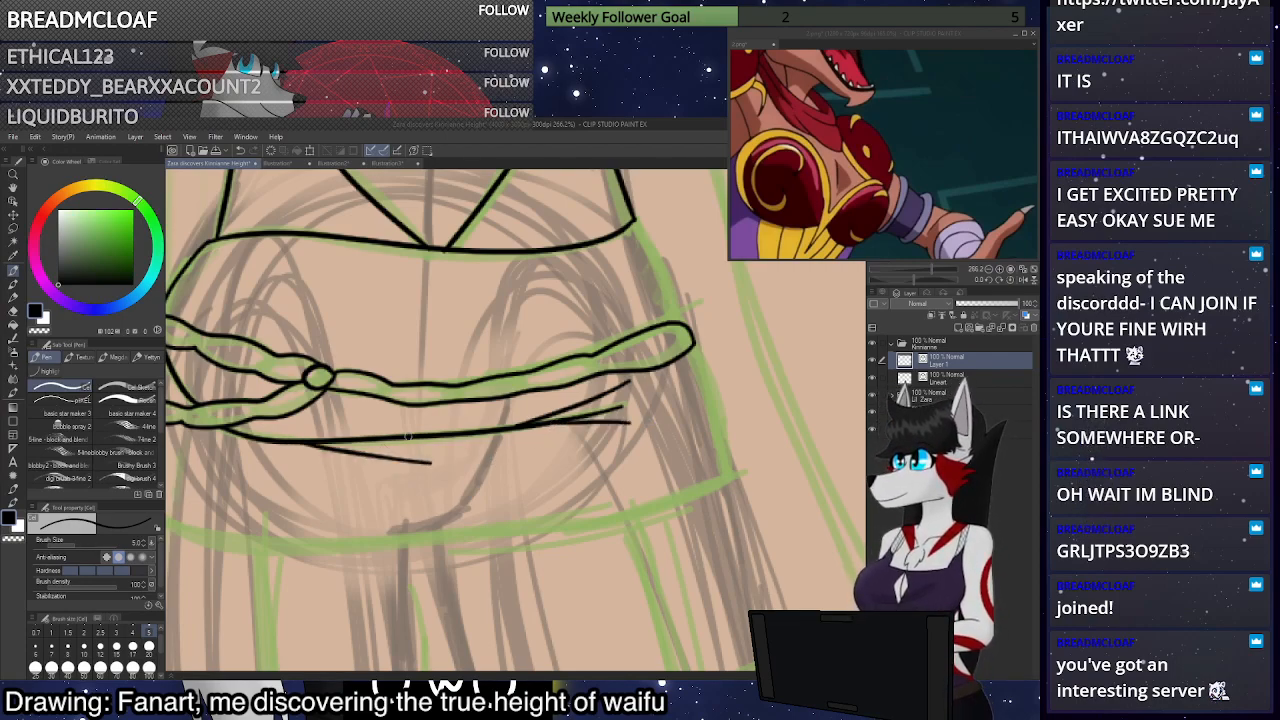
Ink the right hip curve and the curved bottom edge of the hip cloth, closing its outline from the left strand
{"action": "scroll", "coordinate": [566, 327], "scroll_direction": "down", "scroll_amount": 3}
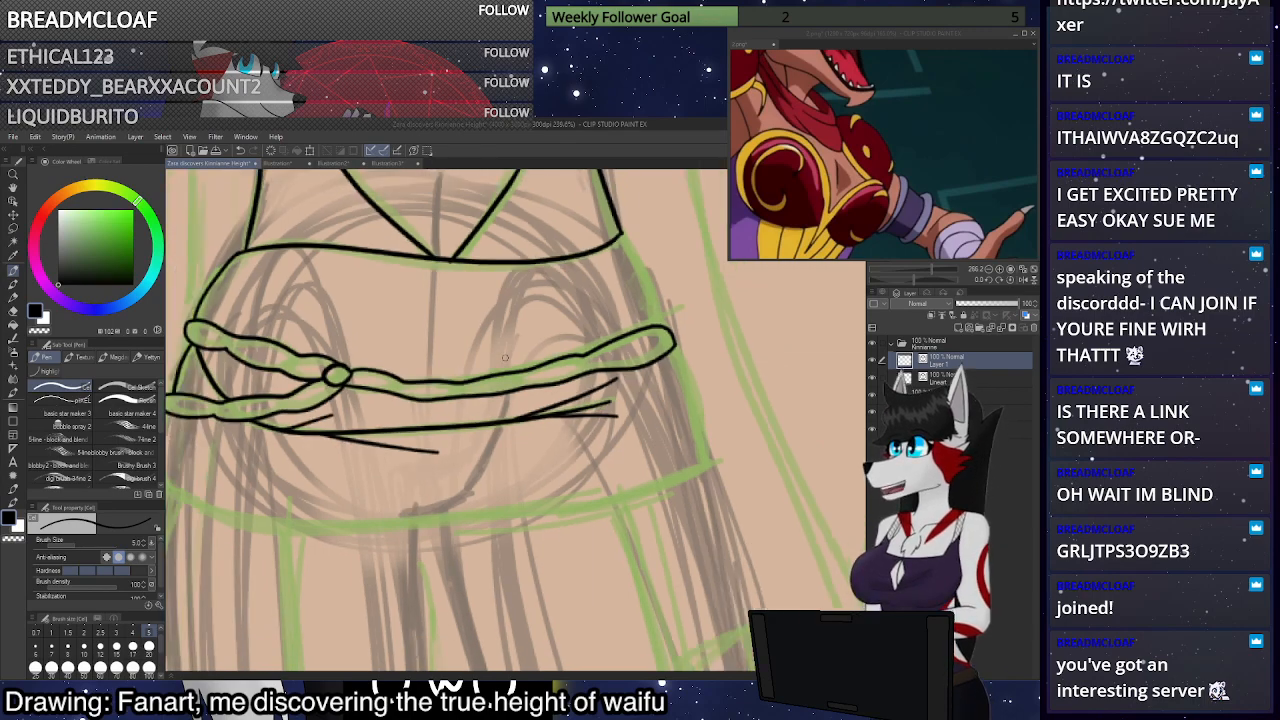
{"action": "scroll", "coordinate": [511, 389], "scroll_direction": "up", "scroll_amount": 1}
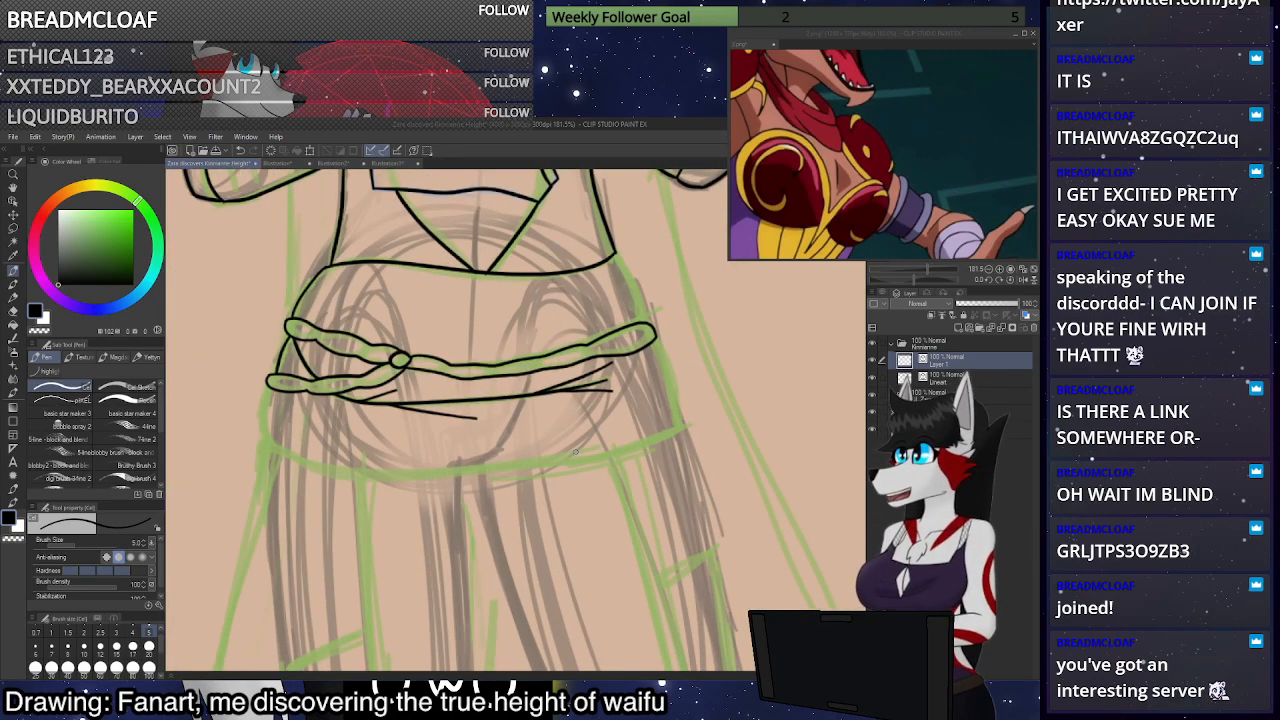
{"action": "left_click_drag", "start_coordinate": [650, 322], "coordinate": [614, 252]}
{"action": "mouse_move", "coordinate": [655, 336]}
{"action": "left_mouse_down"}
{"action": "mouse_move", "coordinate": [678, 430]}
{"action": "mouse_move", "coordinate": [643, 450]}
{"action": "mouse_move", "coordinate": [503, 467]}
{"action": "left_mouse_up"}
{"action": "key", "text": "ctrl+z"}
{"action": "mouse_move", "coordinate": [272, 386]}
{"action": "left_mouse_down"}
{"action": "mouse_move", "coordinate": [276, 445]}
{"action": "mouse_move", "coordinate": [366, 474]}
{"action": "mouse_move", "coordinate": [454, 470]}
{"action": "mouse_move", "coordinate": [596, 428]}
{"action": "left_mouse_up"}
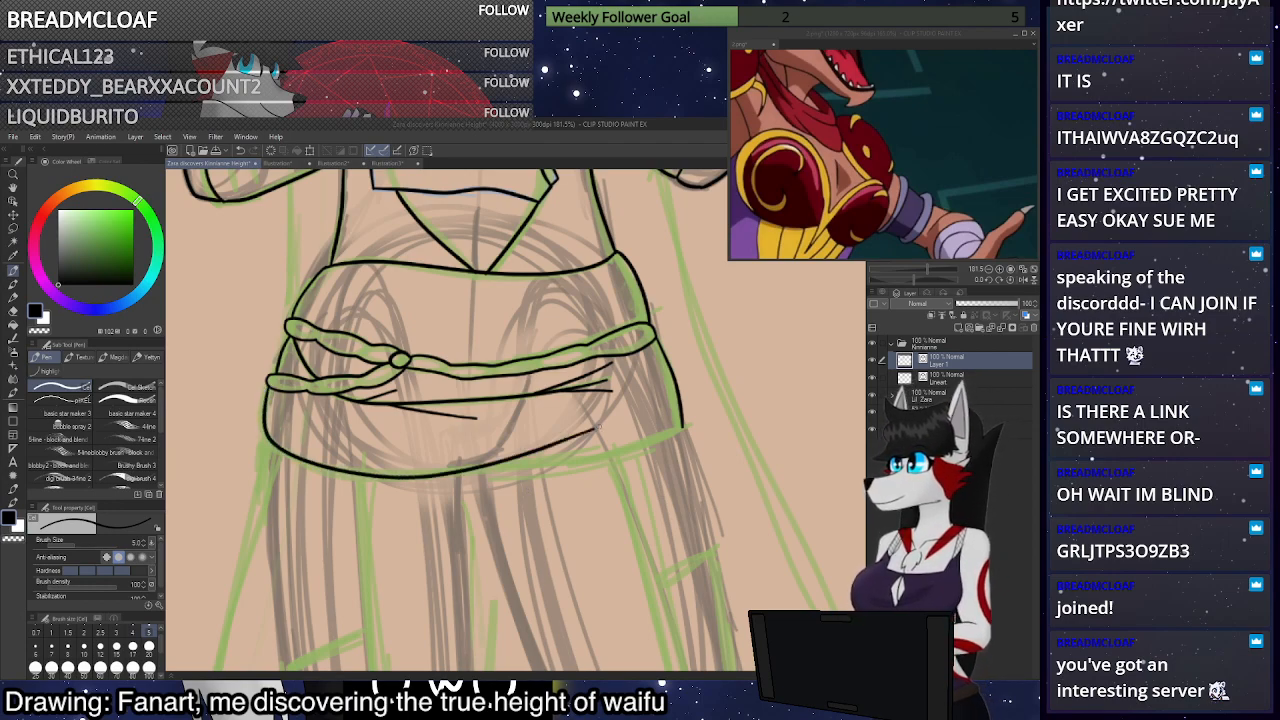
{"action": "mouse_move", "coordinate": [465, 471]}
{"action": "left_mouse_down"}
{"action": "mouse_move", "coordinate": [599, 460]}
{"action": "mouse_move", "coordinate": [686, 424]}
{"action": "left_mouse_up"}
Ink the long front cloth panel with two side lines from the hip cloth to the foot and a slanted hem
{"action": "scroll", "coordinate": [702, 350], "scroll_direction": "down", "scroll_amount": 2}
{"action": "scroll", "coordinate": [702, 350], "scroll_direction": "down", "scroll_amount": 4}
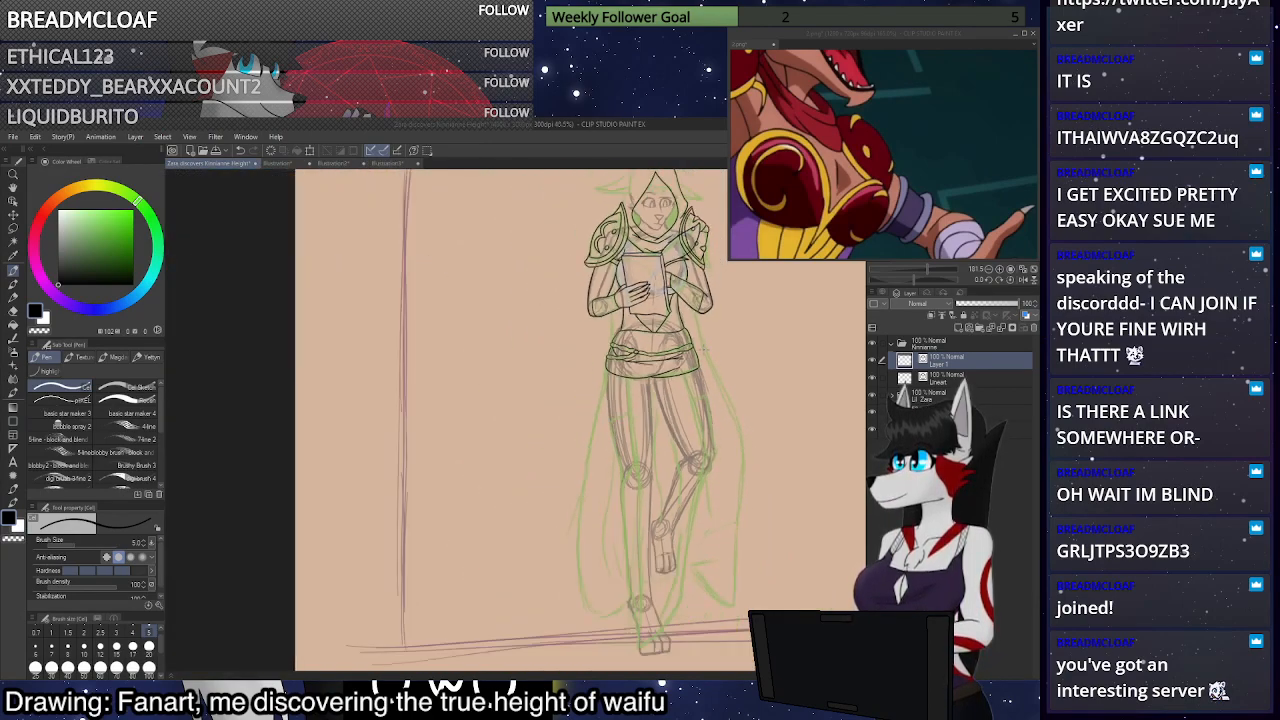
{"action": "scroll", "coordinate": [767, 455], "scroll_direction": "up", "scroll_amount": 1}
{"action": "scroll", "coordinate": [767, 480], "scroll_direction": "down", "scroll_amount": 2}
{"action": "scroll", "coordinate": [765, 570], "scroll_direction": "up", "scroll_amount": 3}
{"action": "mouse_move", "coordinate": [612, 228]}
{"action": "left_mouse_down"}
{"action": "mouse_move", "coordinate": [644, 352]}
{"action": "mouse_move", "coordinate": [600, 668]}
{"action": "left_mouse_up"}
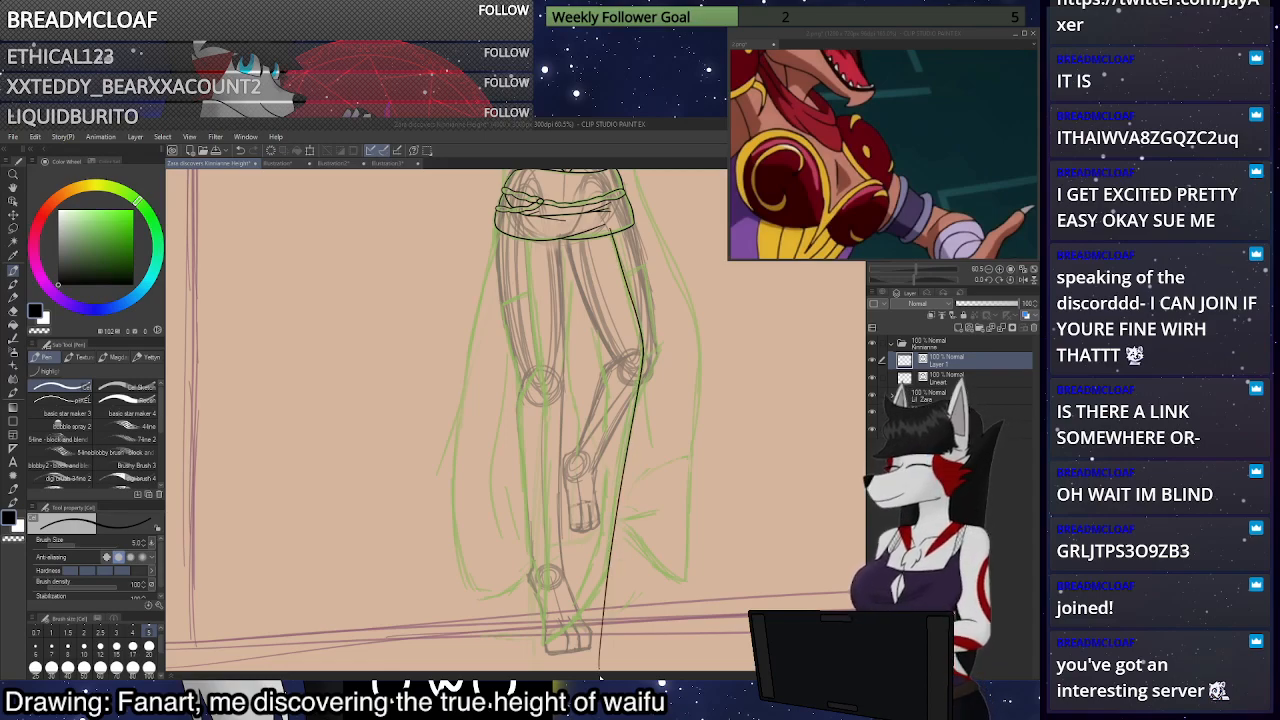
{"action": "left_click_drag", "start_coordinate": [526, 228], "coordinate": [548, 638]}
{"action": "mouse_move", "coordinate": [630, 528]}
{"action": "left_mouse_down"}
{"action": "mouse_move", "coordinate": [596, 594]}
{"action": "mouse_move", "coordinate": [527, 659]}
{"action": "left_mouse_up"}
{"action": "scroll", "coordinate": [667, 300], "scroll_direction": "down", "scroll_amount": 1}
{"action": "scroll", "coordinate": [667, 300], "scroll_direction": "down", "scroll_amount": 1}
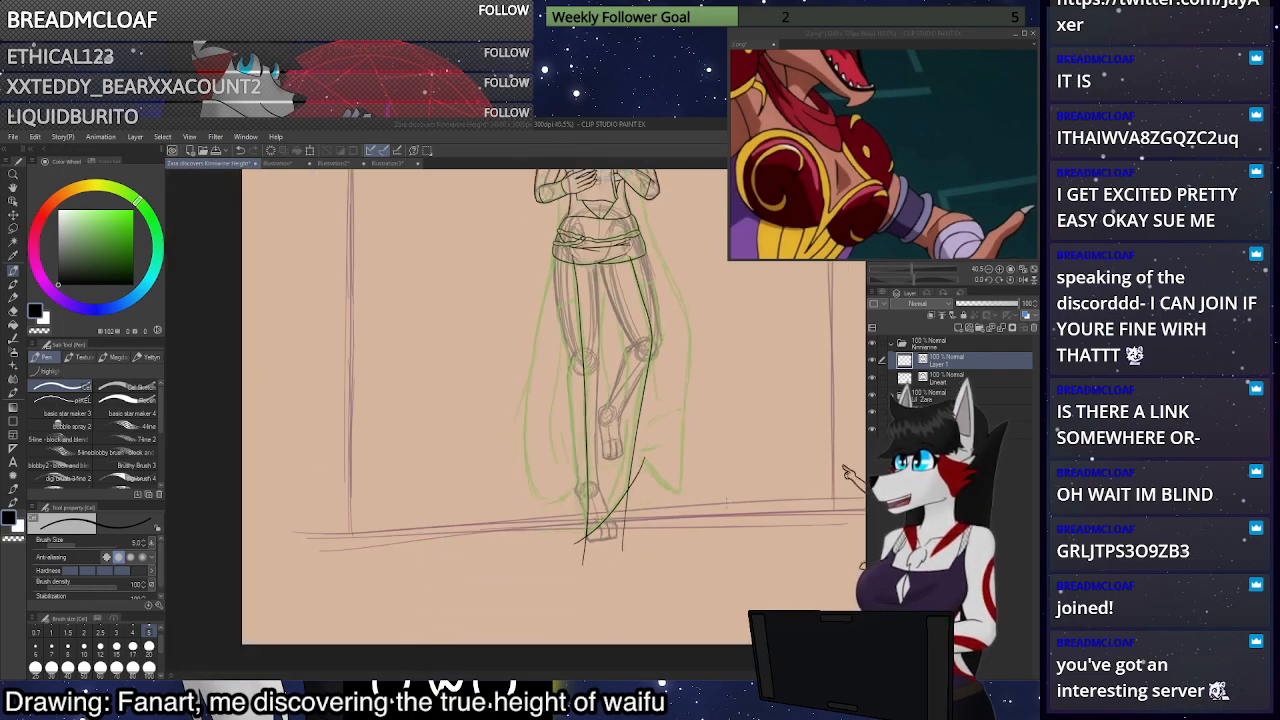
Erase the overshooting line ends around the hem and tip of the front cloth panel
{"action": "key", "text": "e"}
{"action": "left_click_drag", "start_coordinate": [616, 545], "coordinate": [576, 542]}
{"action": "scroll", "coordinate": [595, 550], "scroll_direction": "down", "scroll_amount": 3}
{"action": "scroll", "coordinate": [653, 319], "scroll_direction": "up", "scroll_amount": 5}
{"action": "scroll", "coordinate": [656, 345], "scroll_direction": "up", "scroll_amount": 3}
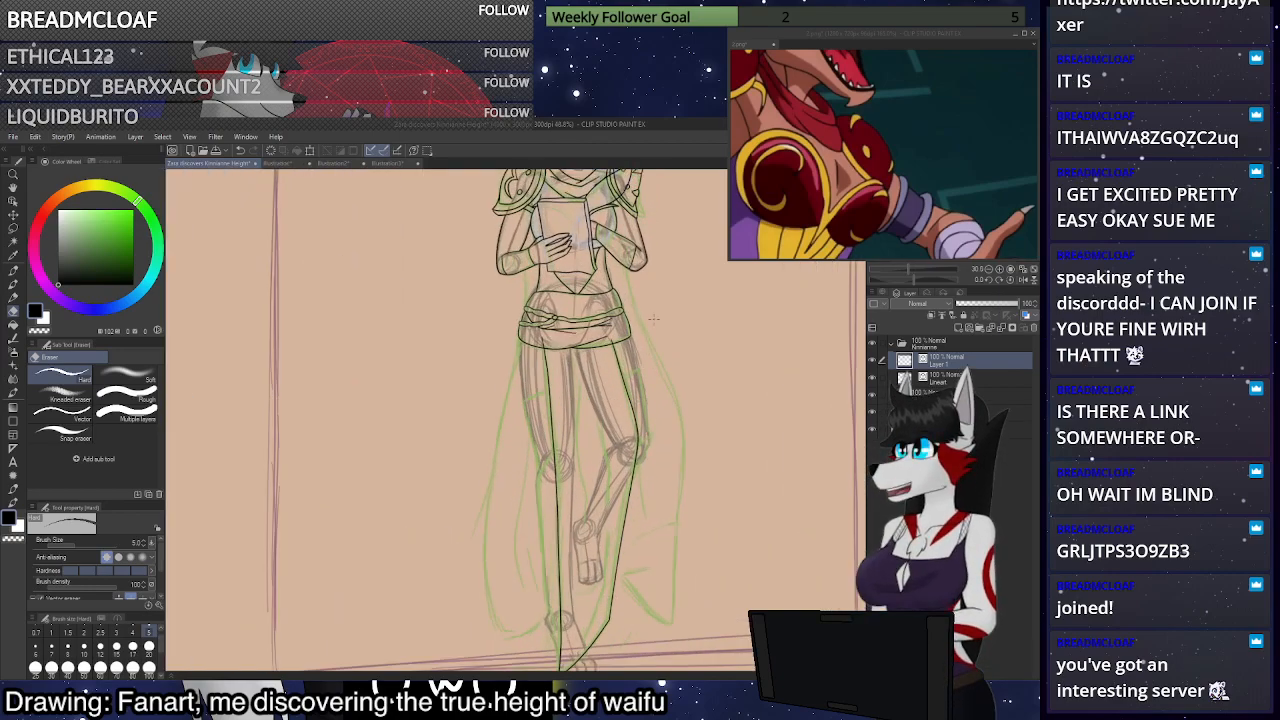
Ink a long wavy fold line down the middle of the front panel to the raised foot's ankle, redoing it as needed
{"action": "key", "text": "p"}
{"action": "scroll", "coordinate": [677, 479], "scroll_direction": "down", "scroll_amount": 3}
{"action": "scroll", "coordinate": [675, 440], "scroll_direction": "up", "scroll_amount": 1}
{"action": "left_click_drag", "start_coordinate": [581, 334], "coordinate": [586, 480]}
{"action": "key", "text": "ctrl+z"}
{"action": "left_click_drag", "start_coordinate": [581, 337], "coordinate": [585, 486]}
{"action": "key", "text": "ctrl+z"}
{"action": "left_click_drag", "start_coordinate": [703, 461], "coordinate": [697, 453]}
{"action": "scroll", "coordinate": [697, 453], "scroll_direction": "up", "scroll_amount": 1}
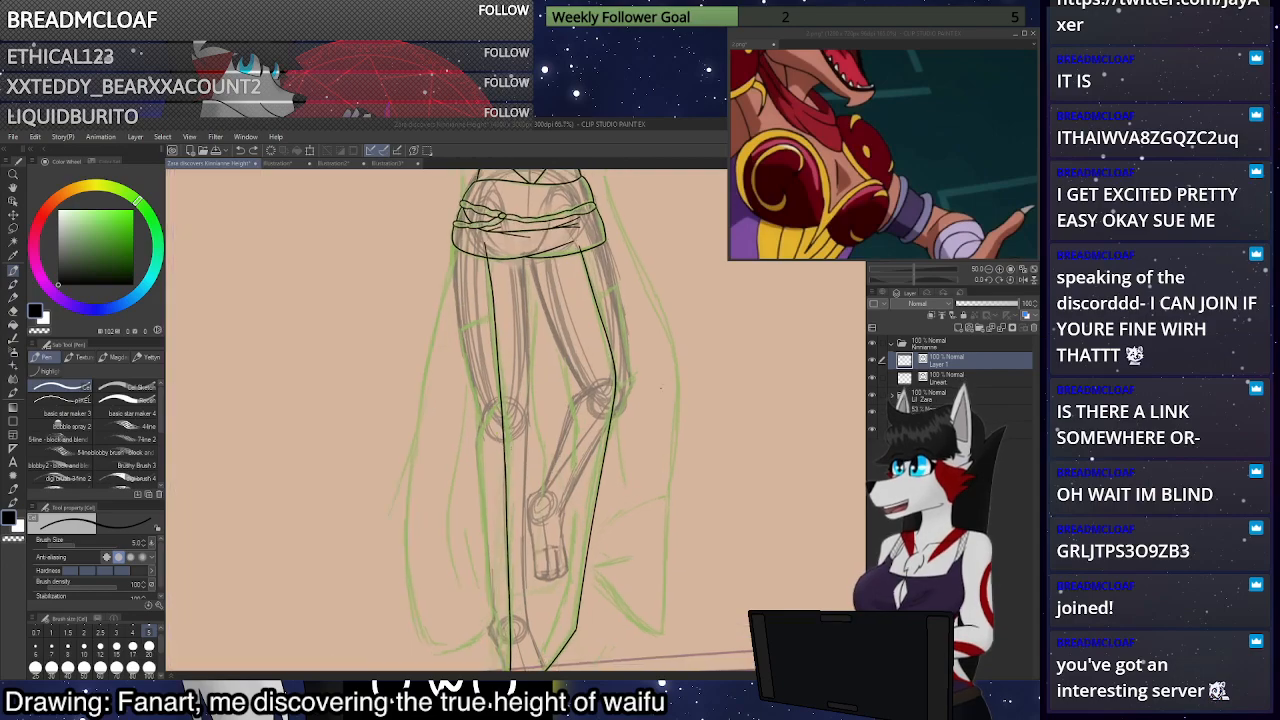
{"action": "left_click_drag", "start_coordinate": [537, 303], "coordinate": [532, 430]}
{"action": "key", "text": "ctrl+z"}
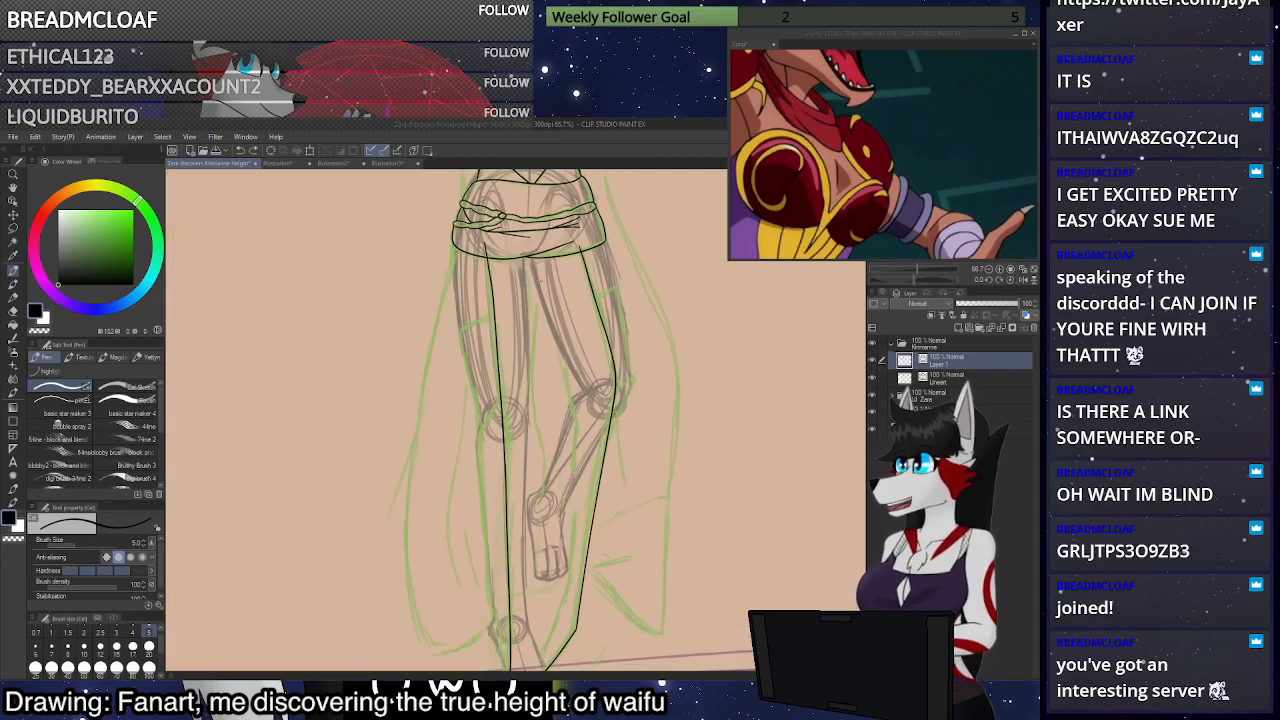
{"action": "left_click_drag", "start_coordinate": [535, 302], "coordinate": [540, 508]}
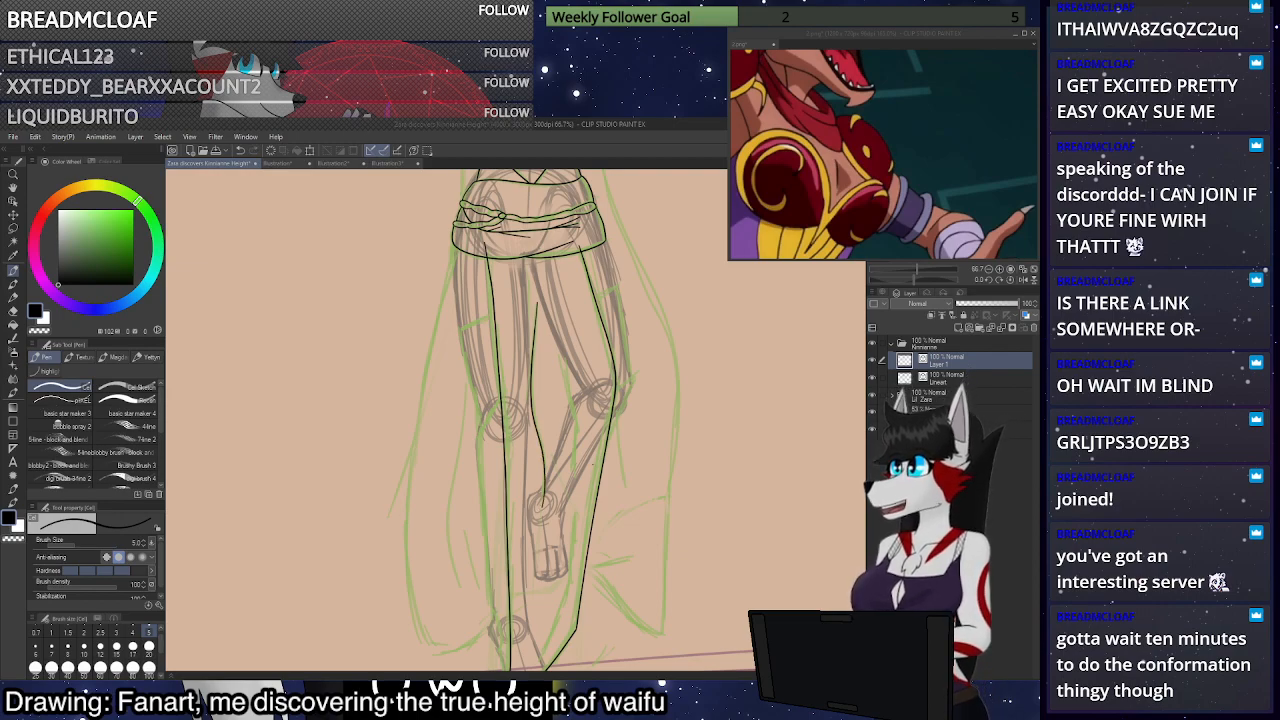
{"action": "key", "text": "ctrl+z"}
{"action": "left_click_drag", "start_coordinate": [534, 304], "coordinate": [540, 498]}
Ink a second, shorter wavy fold line to the right of the middle one, beside the bent knee
{"action": "left_click_drag", "start_coordinate": [564, 360], "coordinate": [579, 478]}
{"action": "key", "text": "ctrl+z"}
{"action": "left_click_drag", "start_coordinate": [561, 357], "coordinate": [577, 471]}
{"action": "scroll", "coordinate": [610, 340], "scroll_direction": "down", "scroll_amount": 2}
{"action": "scroll", "coordinate": [611, 559], "scroll_direction": "up", "scroll_amount": 1}
{"action": "scroll", "coordinate": [611, 560], "scroll_direction": "up", "scroll_amount": 2}
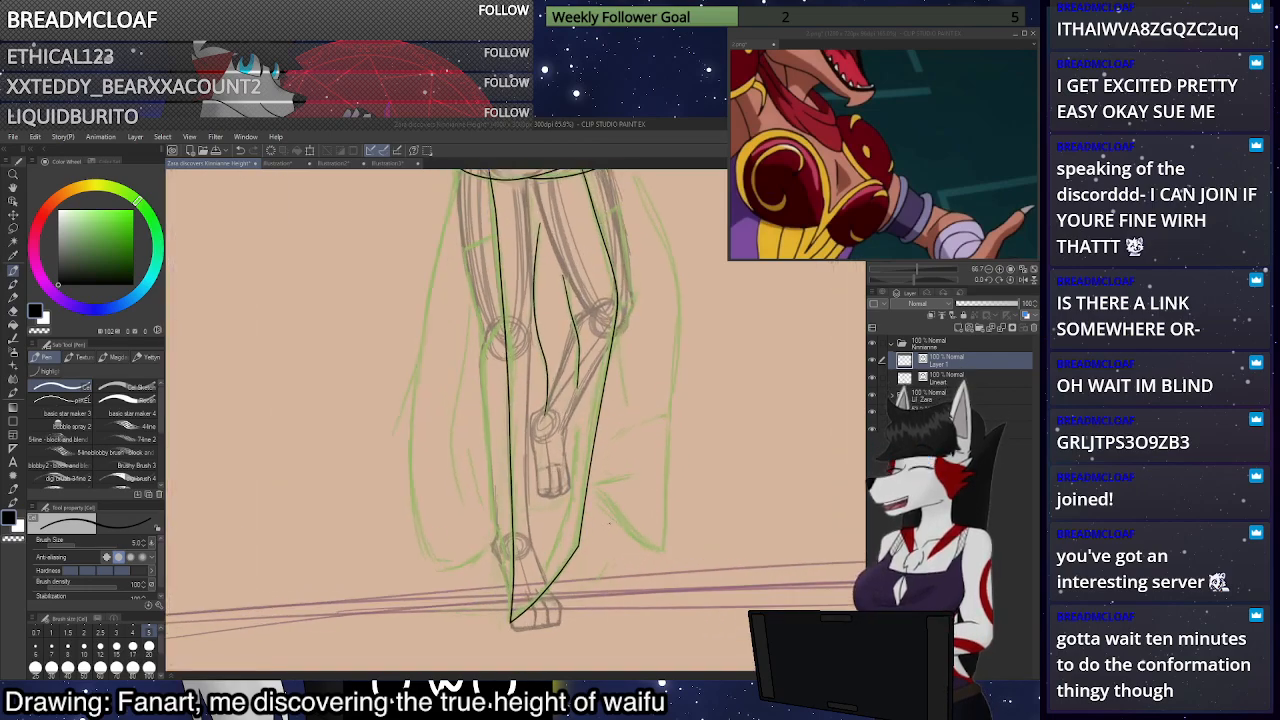
Ink a curved fold line on the lower front panel from beside the raised foot down toward the hem, redoing it as needed
{"action": "scroll", "coordinate": [615, 552], "scroll_direction": "down", "scroll_amount": 1}
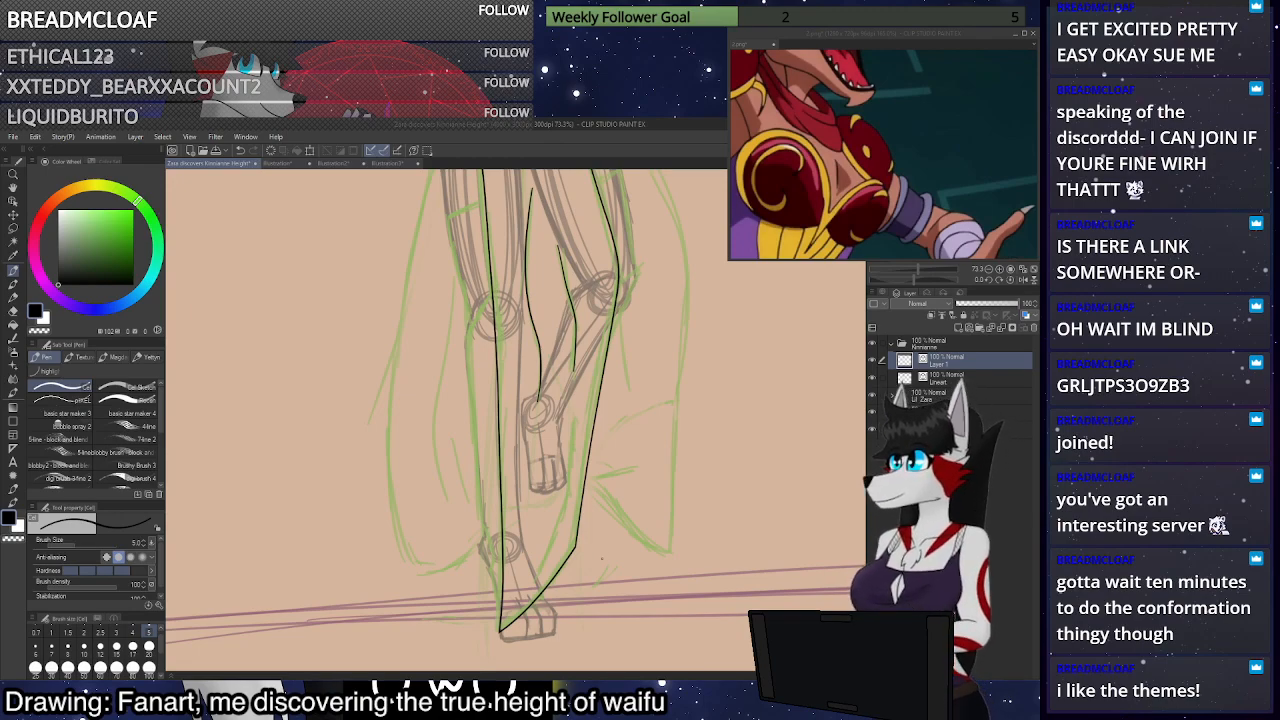
{"action": "scroll", "coordinate": [602, 559], "scroll_direction": "down", "scroll_amount": 4}
{"action": "scroll", "coordinate": [616, 540], "scroll_direction": "up", "scroll_amount": 5}
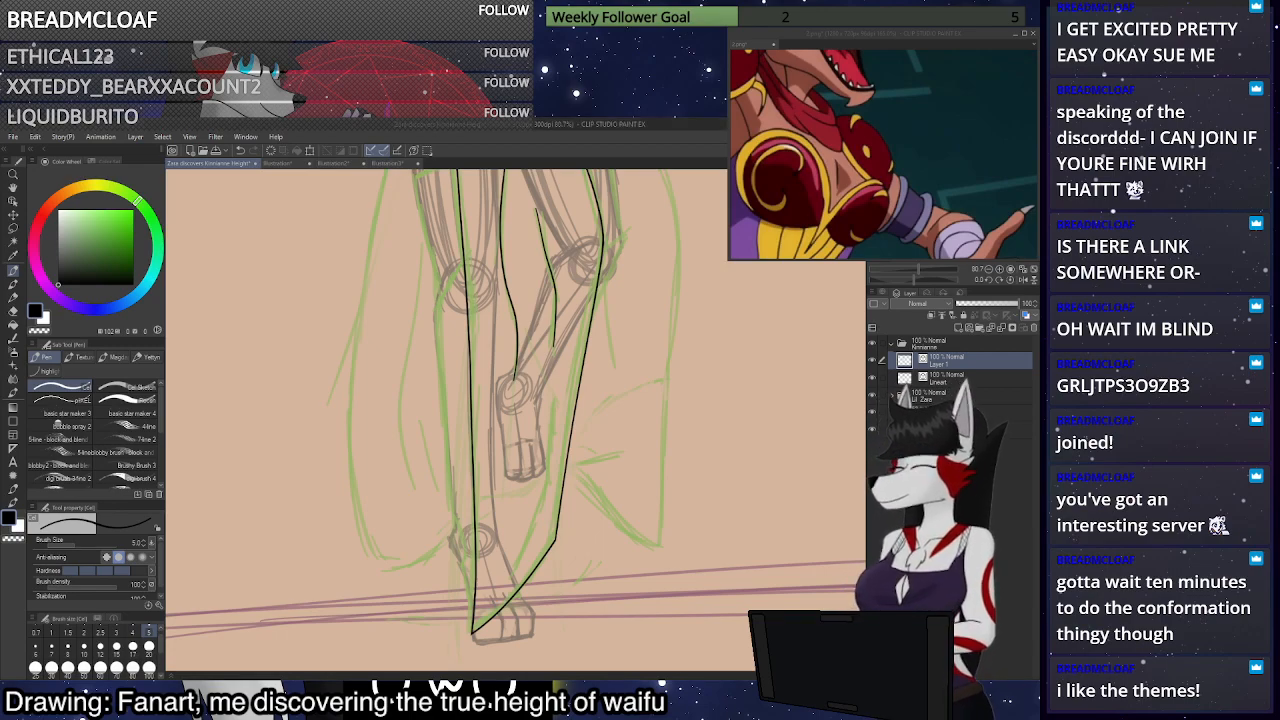
{"action": "scroll", "coordinate": [596, 538], "scroll_direction": "up", "scroll_amount": 4}
{"action": "mouse_move", "coordinate": [531, 325]}
{"action": "left_mouse_down"}
{"action": "mouse_move", "coordinate": [524, 447]}
{"action": "mouse_move", "coordinate": [470, 594]}
{"action": "left_mouse_up"}
{"action": "key", "text": "ctrl+z"}
{"action": "mouse_move", "coordinate": [531, 330]}
{"action": "left_mouse_down"}
{"action": "mouse_move", "coordinate": [529, 476]}
{"action": "mouse_move", "coordinate": [470, 594]}
{"action": "left_mouse_up"}
{"action": "key", "text": "ctrl+z"}
{"action": "mouse_move", "coordinate": [531, 325]}
{"action": "left_mouse_down"}
{"action": "mouse_move", "coordinate": [526, 403]}
{"action": "mouse_move", "coordinate": [472, 594]}
{"action": "left_mouse_up"}
{"action": "mouse_move", "coordinate": [507, 445]}
{"action": "left_mouse_down"}
{"action": "mouse_move", "coordinate": [503, 520]}
{"action": "mouse_move", "coordinate": [460, 596]}
{"action": "left_mouse_up"}
{"action": "key", "text": "ctrl+z"}
{"action": "key", "text": "ctrl+z"}
{"action": "mouse_move", "coordinate": [491, 545]}
{"action": "left_mouse_down"}
{"action": "mouse_move", "coordinate": [469, 581]}
{"action": "mouse_move", "coordinate": [500, 516]}
{"action": "mouse_move", "coordinate": [472, 573]}
{"action": "left_mouse_up"}
{"action": "key", "text": "ctrl+z"}
{"action": "key", "text": "ctrl+z"}
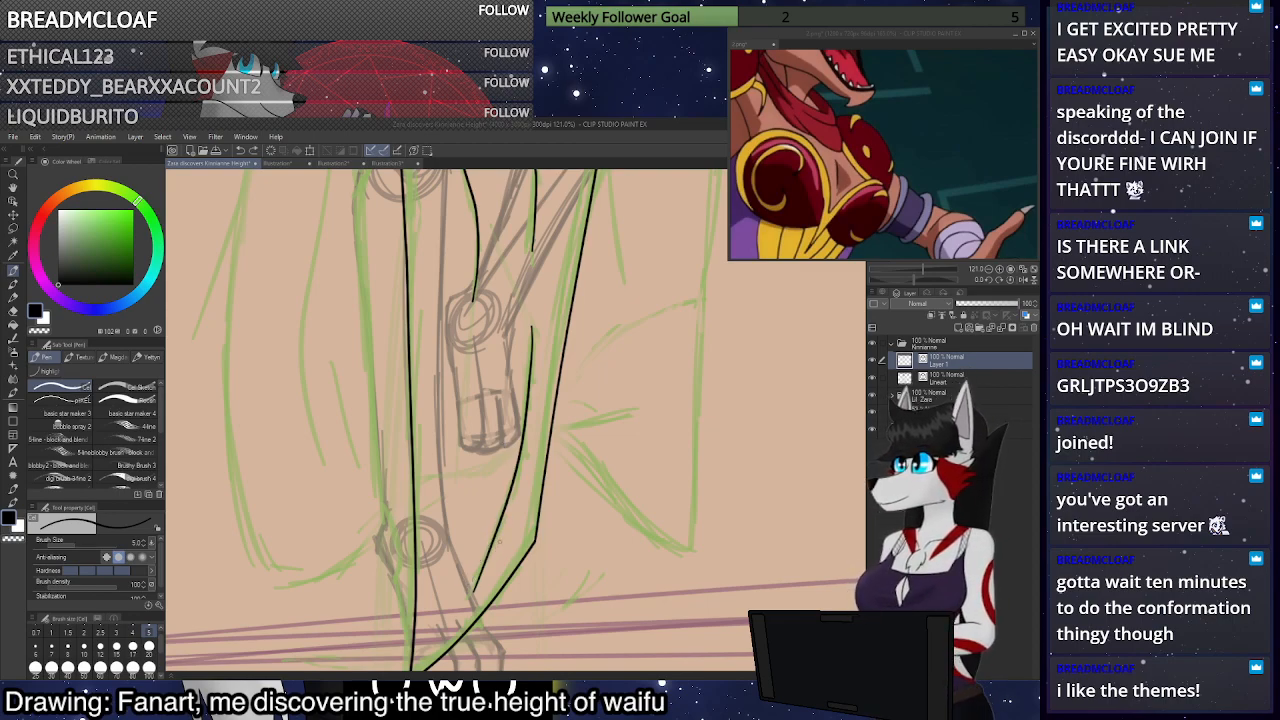
Reduce the pen size to 3 and add thin crease strokes at both ends of the lower fold line
{"action": "key", "text": "bracketleft"}
{"action": "key", "text": "bracketleft"}
{"action": "left_click_drag", "start_coordinate": [496, 530], "coordinate": [464, 586]}
{"action": "left_click_drag", "start_coordinate": [510, 495], "coordinate": [490, 580]}
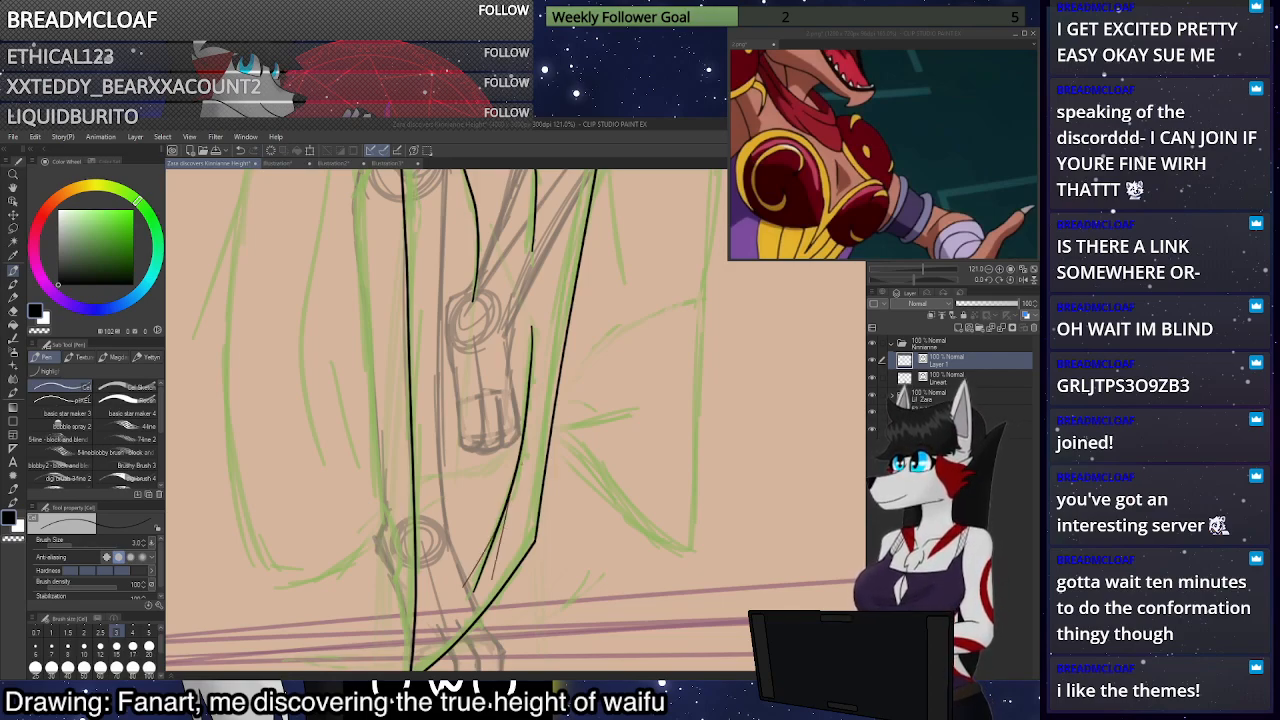
{"action": "left_click_drag", "start_coordinate": [521, 319], "coordinate": [529, 391]}
{"action": "left_click_drag", "start_coordinate": [541, 289], "coordinate": [531, 352]}
{"action": "left_click_drag", "start_coordinate": [554, 271], "coordinate": [541, 308]}
Add thin crease strokes along the shorter fold line beside the bent knee, at its upper end, bend and lower end
{"action": "scroll", "coordinate": [556, 395], "scroll_direction": "down", "scroll_amount": 5}
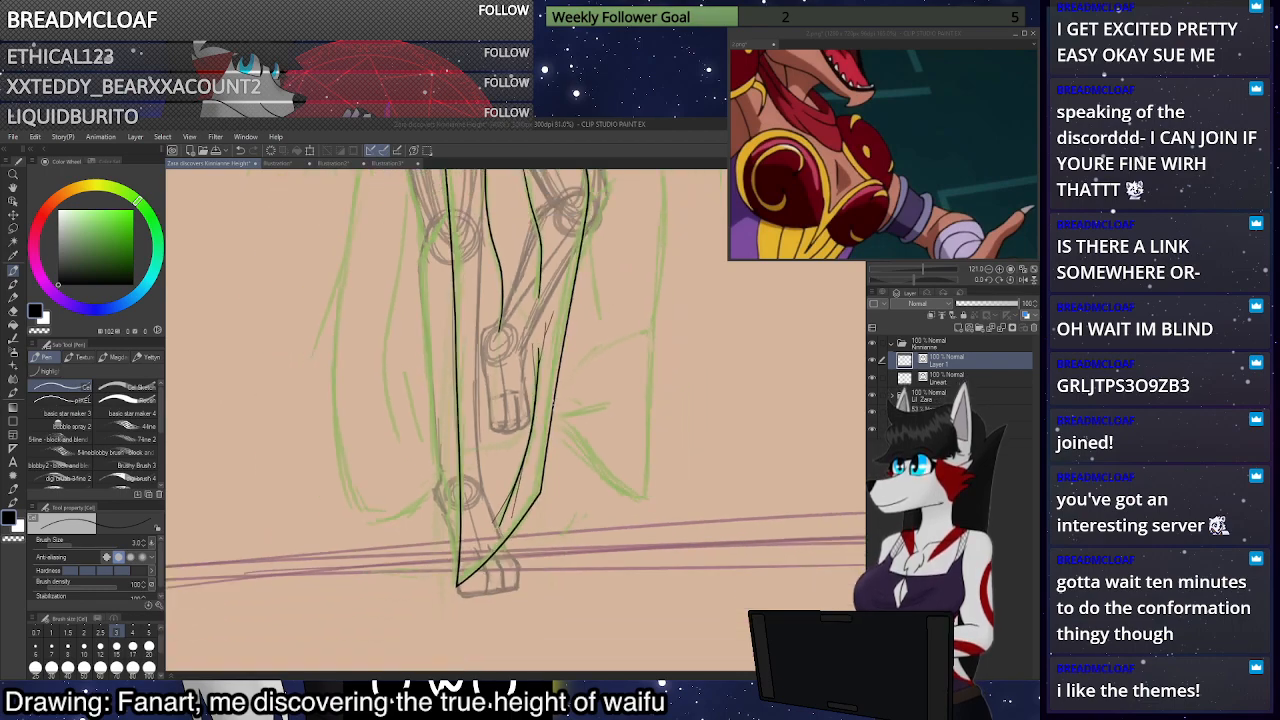
{"action": "scroll", "coordinate": [552, 266], "scroll_direction": "up", "scroll_amount": 3}
{"action": "scroll", "coordinate": [522, 217], "scroll_direction": "up", "scroll_amount": 3}
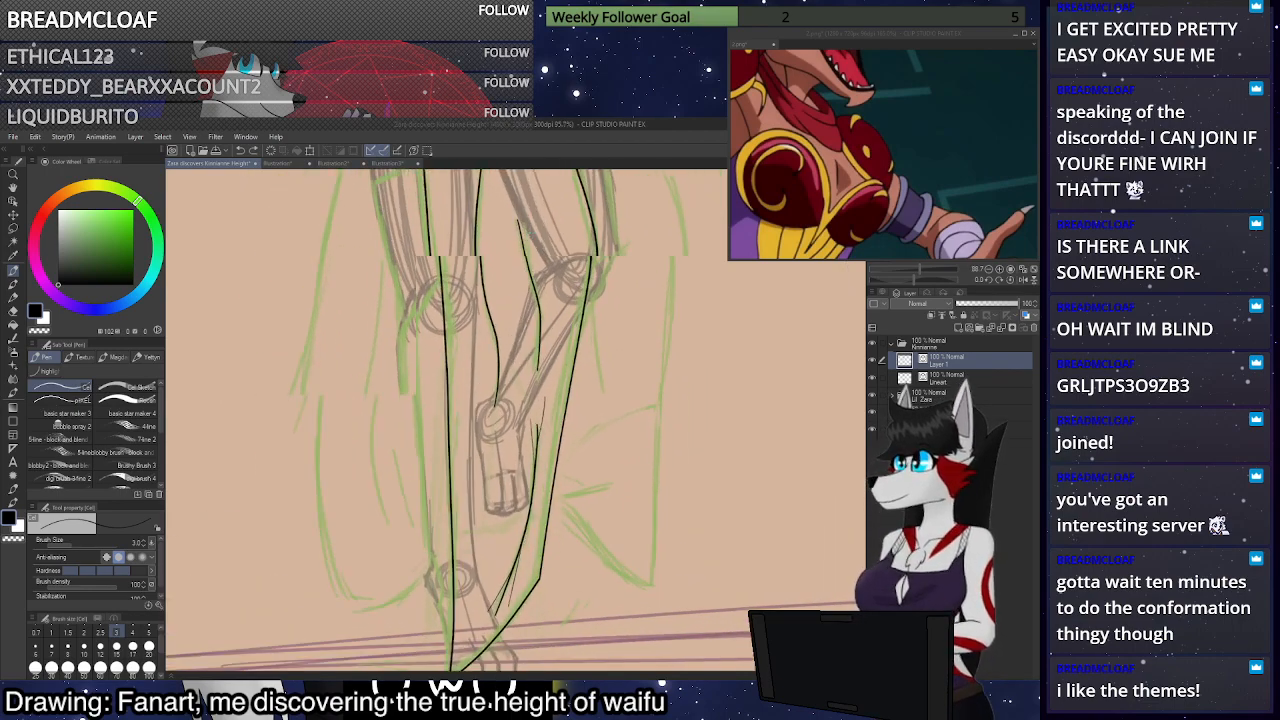
{"action": "left_click_drag", "start_coordinate": [542, 384], "coordinate": [531, 468]}
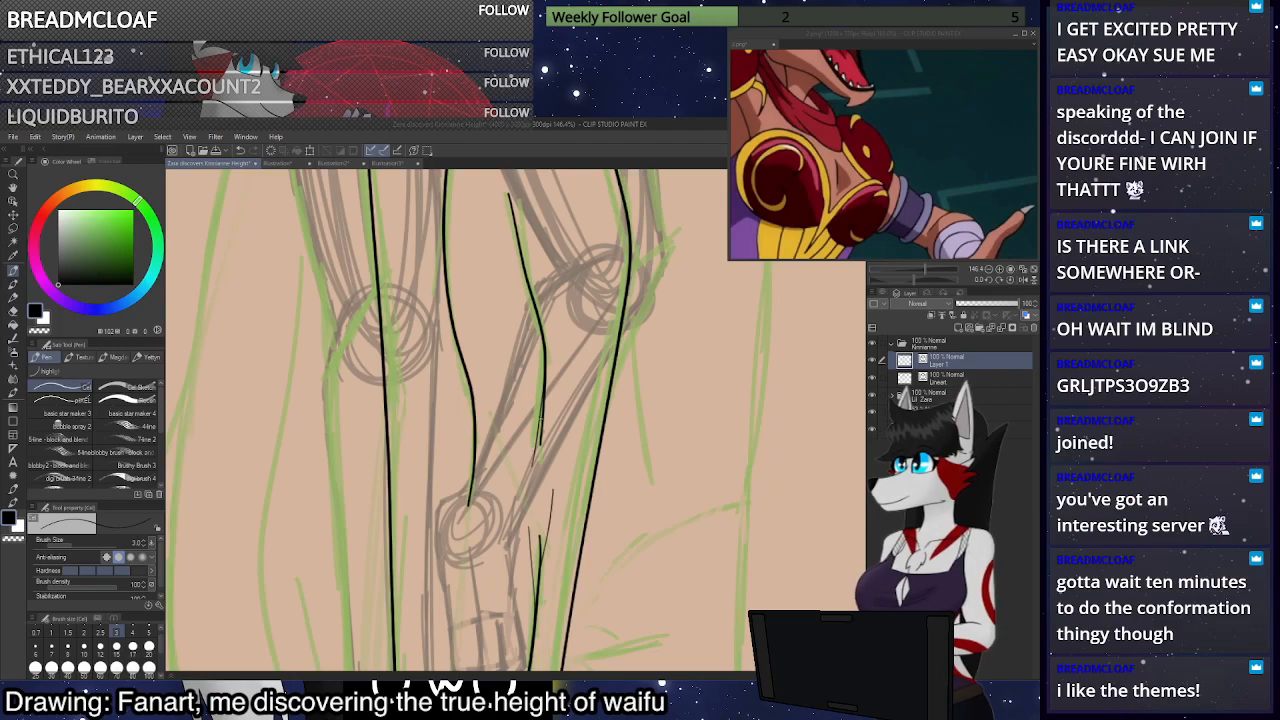
{"action": "left_click_drag", "start_coordinate": [546, 351], "coordinate": [553, 438]}
{"action": "key", "text": "ctrl+z"}
{"action": "left_click_drag", "start_coordinate": [547, 357], "coordinate": [558, 437]}
{"action": "key", "text": "ctrl+z"}
{"action": "left_click_drag", "start_coordinate": [547, 349], "coordinate": [556, 400]}
{"action": "left_click_drag", "start_coordinate": [520, 174], "coordinate": [516, 236]}
Add a thin crease stroke branching off the lower part of the front panel's middle fold line, redoing it as needed
{"action": "left_click_drag", "start_coordinate": [472, 405], "coordinate": [465, 492]}
{"action": "key", "text": "ctrl+z"}
{"action": "left_click_drag", "start_coordinate": [473, 426], "coordinate": [462, 507]}
{"action": "key", "text": "ctrl+z"}
{"action": "left_click_drag", "start_coordinate": [474, 426], "coordinate": [467, 505]}
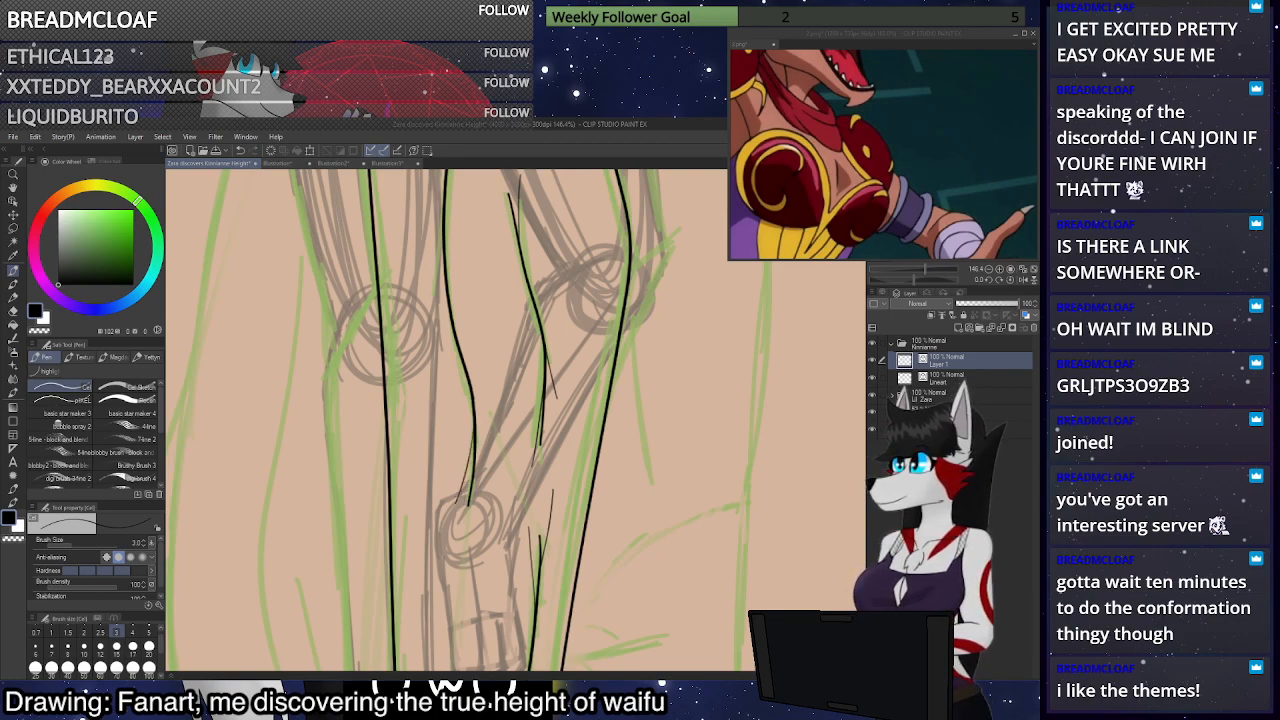
{"action": "key", "text": "ctrl+z"}
{"action": "left_click_drag", "start_coordinate": [471, 386], "coordinate": [490, 451]}
{"action": "scroll", "coordinate": [495, 496], "scroll_direction": "down", "scroll_amount": 3}
{"action": "scroll", "coordinate": [430, 300], "scroll_direction": "up", "scroll_amount": 2}
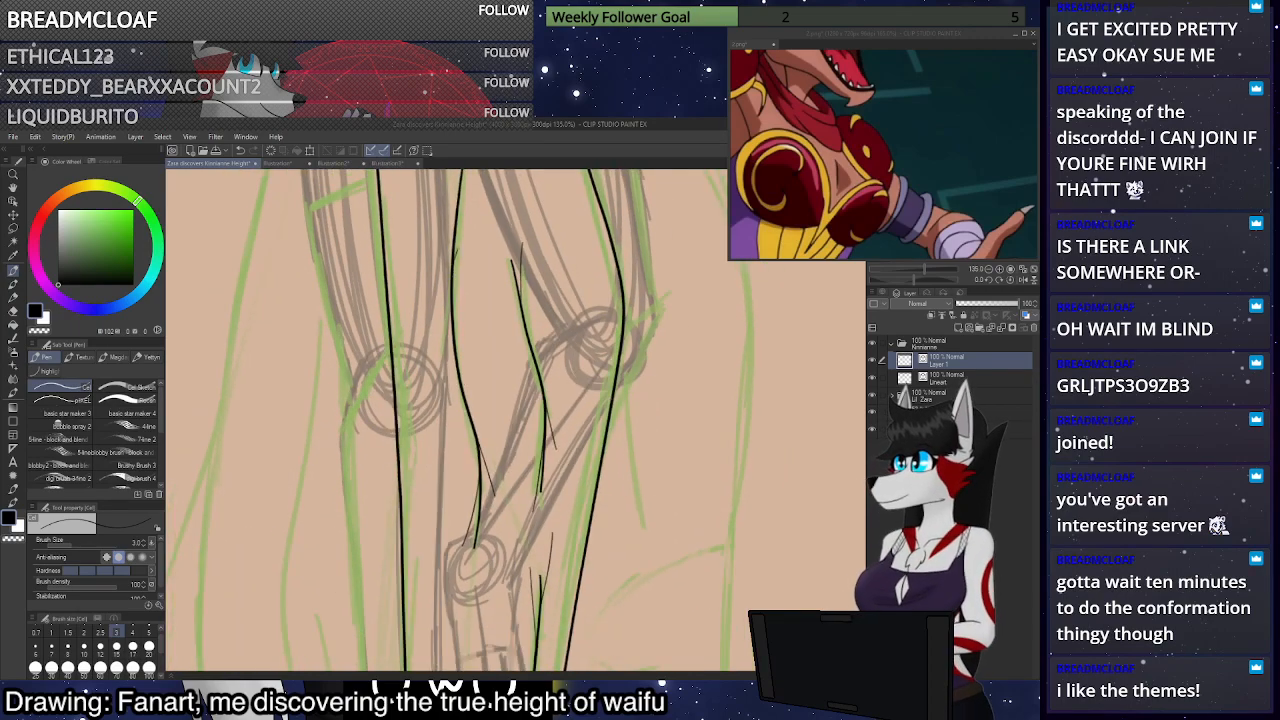
Add a thin crease stroke branching off the upper part of the front panel's long inner fold line, redoing it once
{"action": "mouse_move", "coordinate": [482, 197]}
{"action": "left_mouse_down"}
{"action": "mouse_move", "coordinate": [458, 292]}
{"action": "mouse_move", "coordinate": [444, 240]}
{"action": "left_mouse_up"}
{"action": "key", "text": "ctrl+z"}
{"action": "left_click_drag", "start_coordinate": [494, 200], "coordinate": [467, 248]}
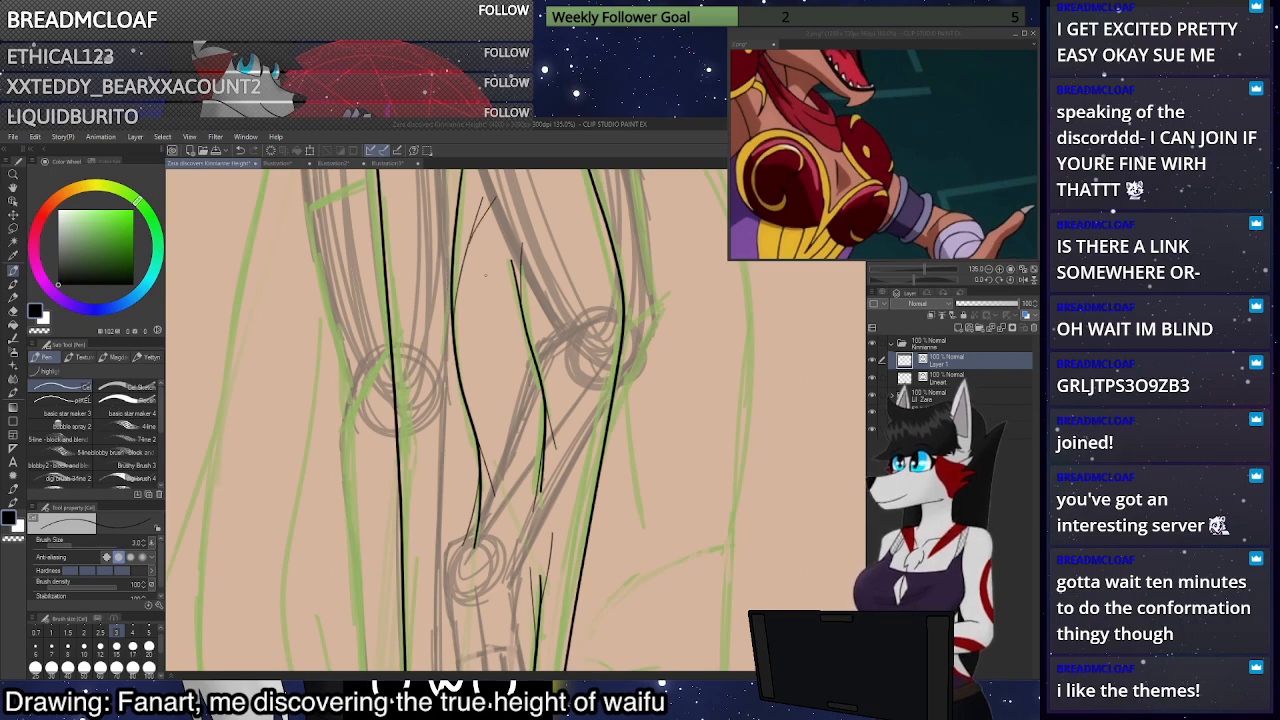
Erase the upper ends of the front panel's side lines where they overlap the hip cloth
{"action": "scroll", "coordinate": [493, 370], "scroll_direction": "down", "scroll_amount": 3}
{"action": "scroll", "coordinate": [495, 419], "scroll_direction": "down", "scroll_amount": 4}
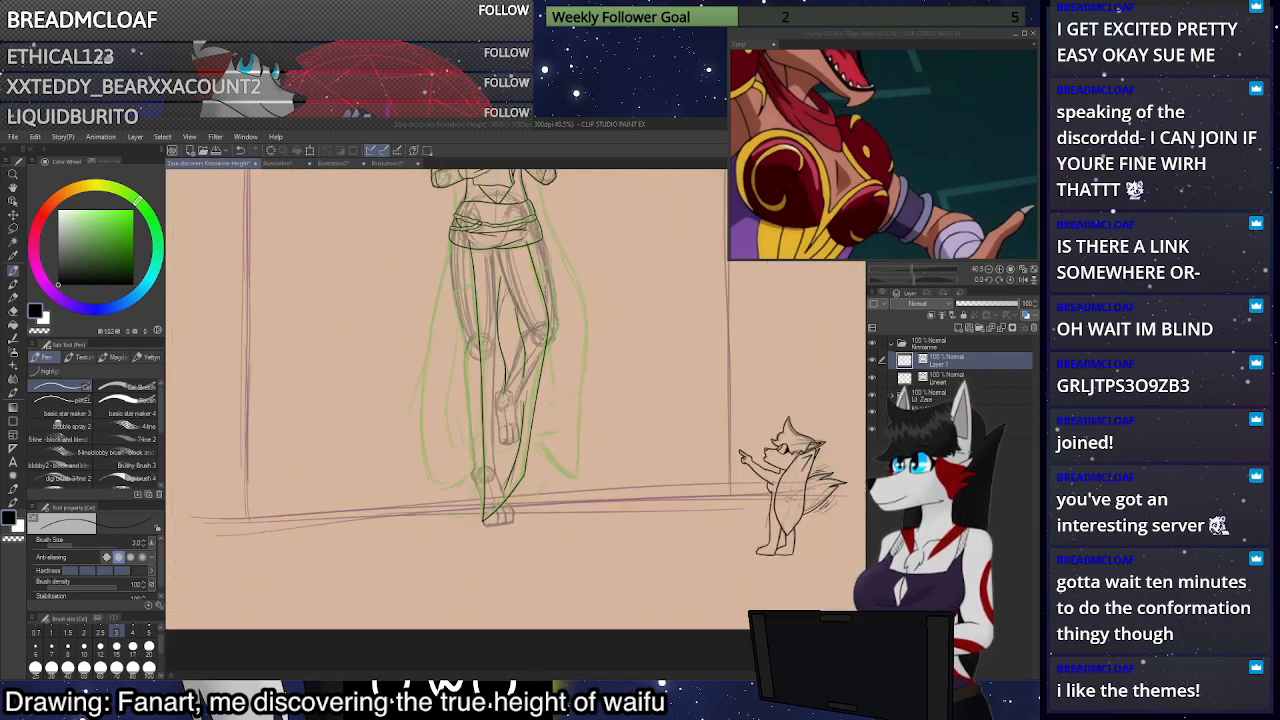
{"action": "scroll", "coordinate": [540, 530], "scroll_direction": "up", "scroll_amount": 1}
{"action": "scroll", "coordinate": [535, 495], "scroll_direction": "down", "scroll_amount": 4}
{"action": "scroll", "coordinate": [575, 280], "scroll_direction": "up", "scroll_amount": 4}
{"action": "scroll", "coordinate": [592, 330], "scroll_direction": "up", "scroll_amount": 4}
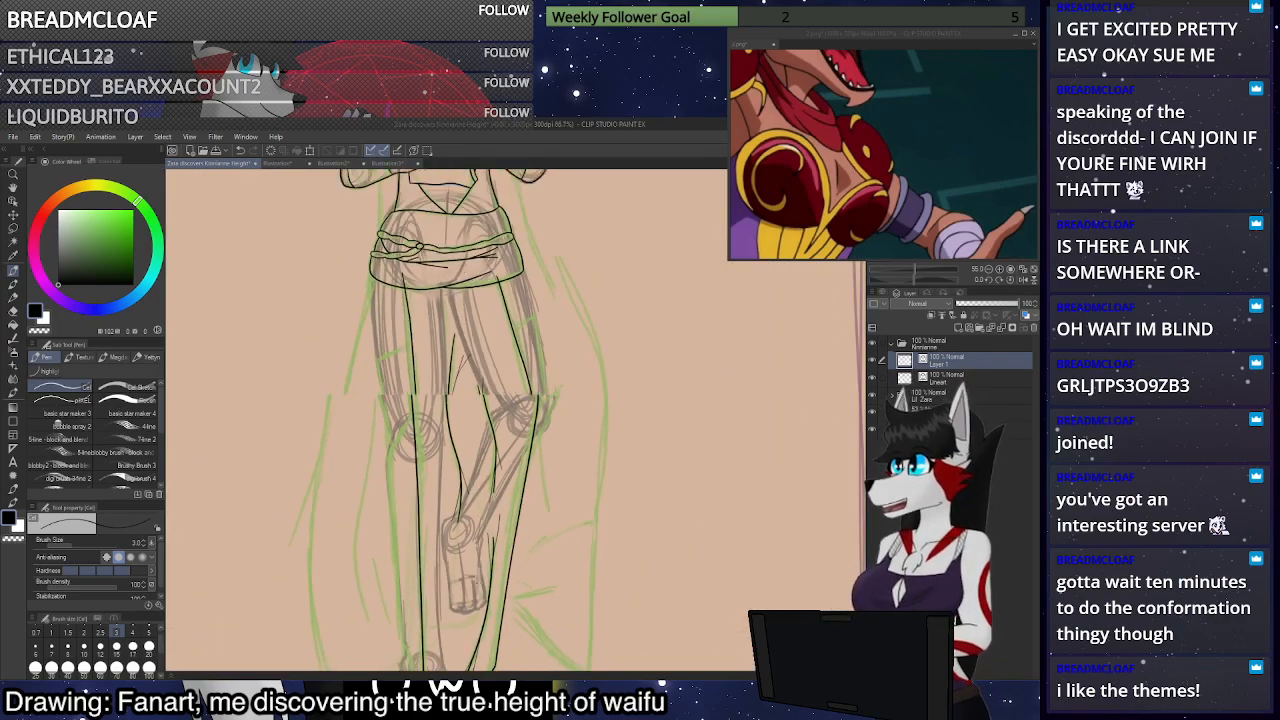
{"action": "scroll", "coordinate": [592, 330], "scroll_direction": "up", "scroll_amount": 3}
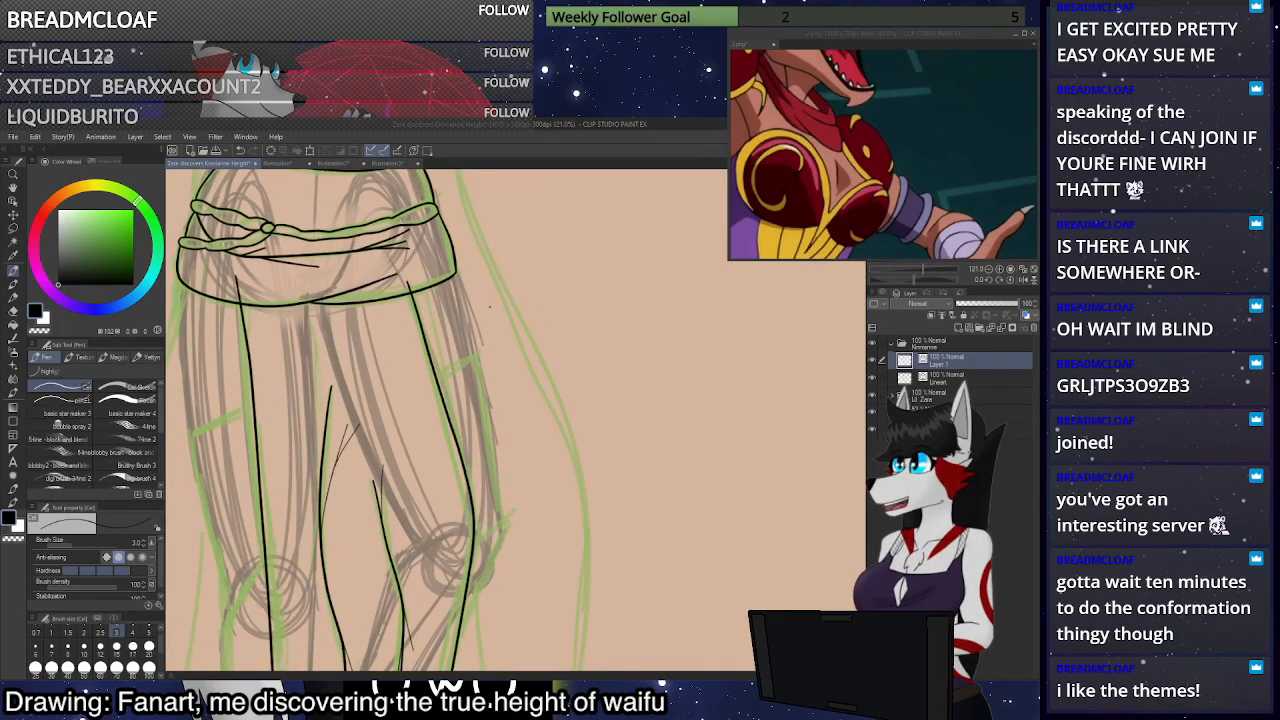
{"action": "key", "text": "e"}
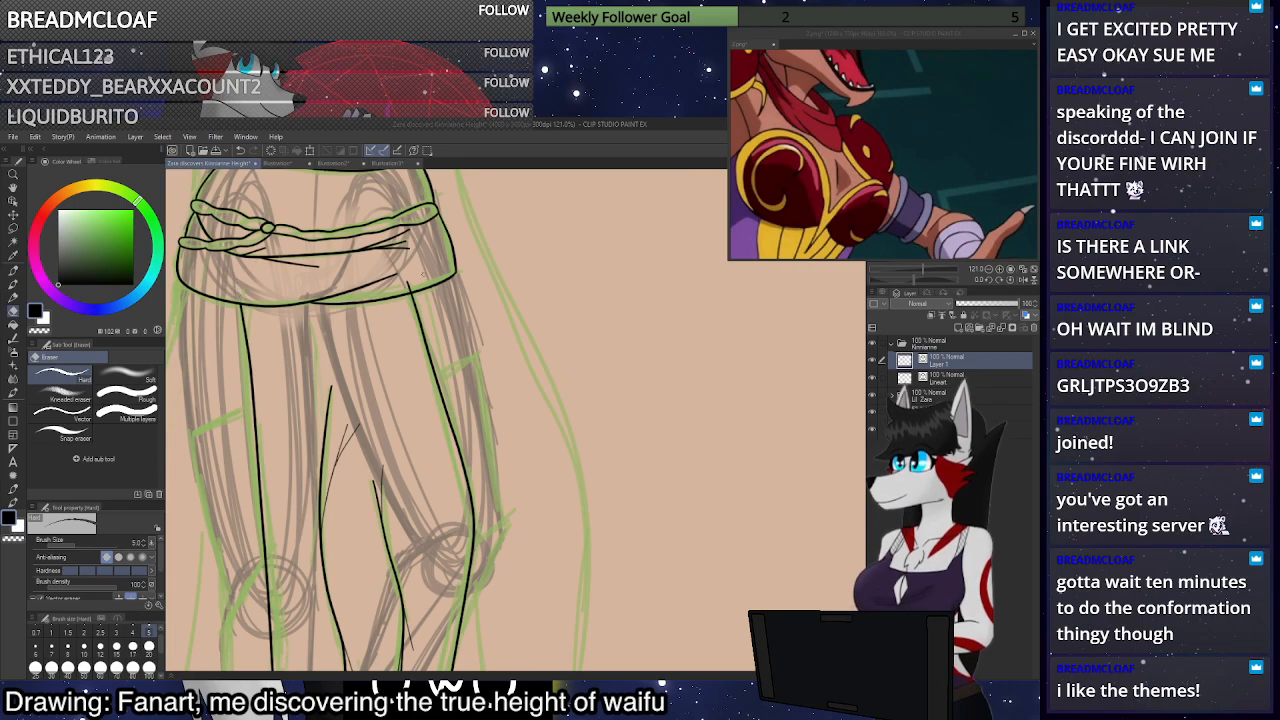
Bring the red hip cloth's hanging folds into view in the reference image and set the pen size to 5
{"action": "scroll", "coordinate": [592, 330], "scroll_direction": "up", "scroll_amount": 1}
{"action": "scroll", "coordinate": [592, 330], "scroll_direction": "up", "scroll_amount": 1}
{"action": "key", "text": "p"}
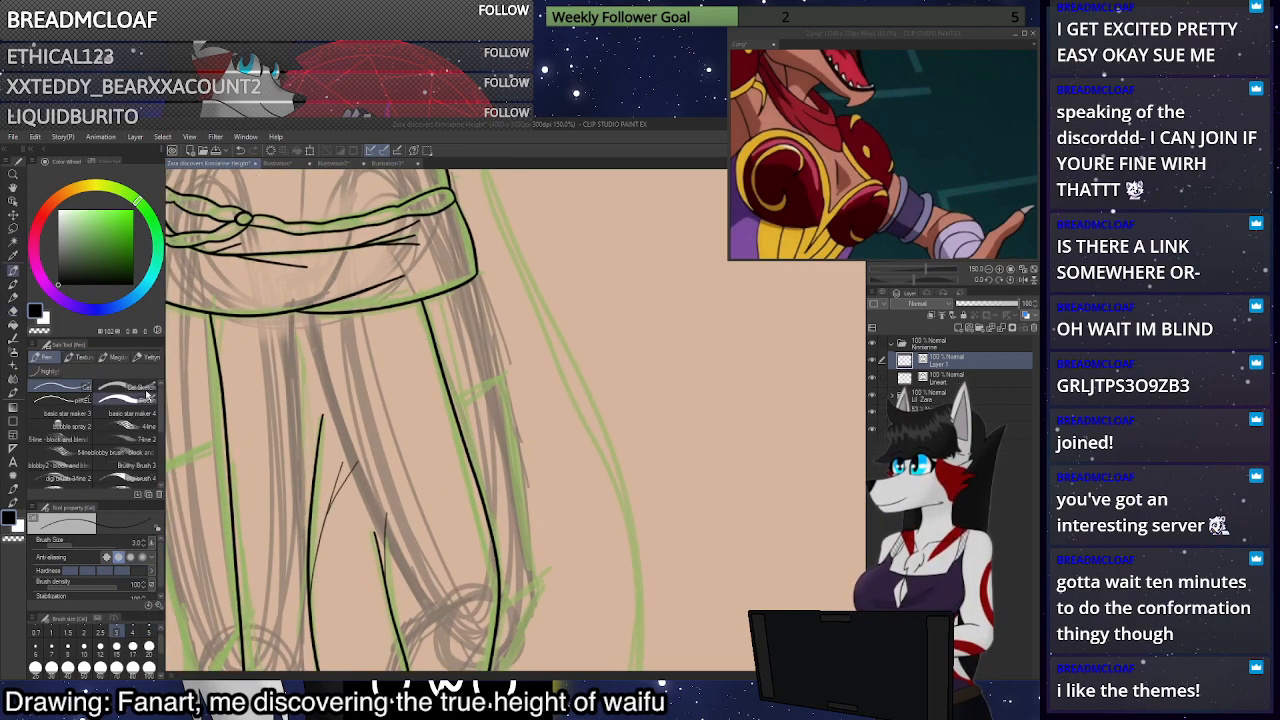
{"action": "left_click_drag", "start_coordinate": [891, 186], "coordinate": [856, 89]}
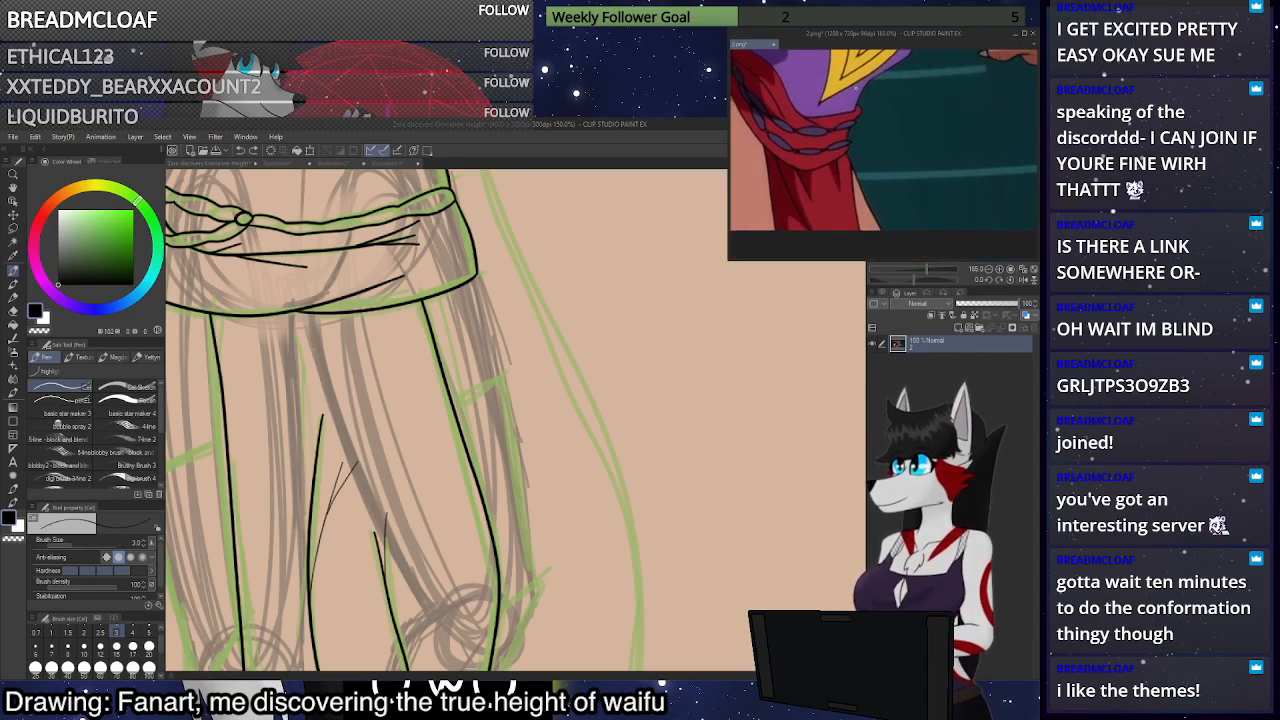
{"action": "left_click", "coordinate": [149, 632]}
{"action": "left_click", "coordinate": [291, 325]}
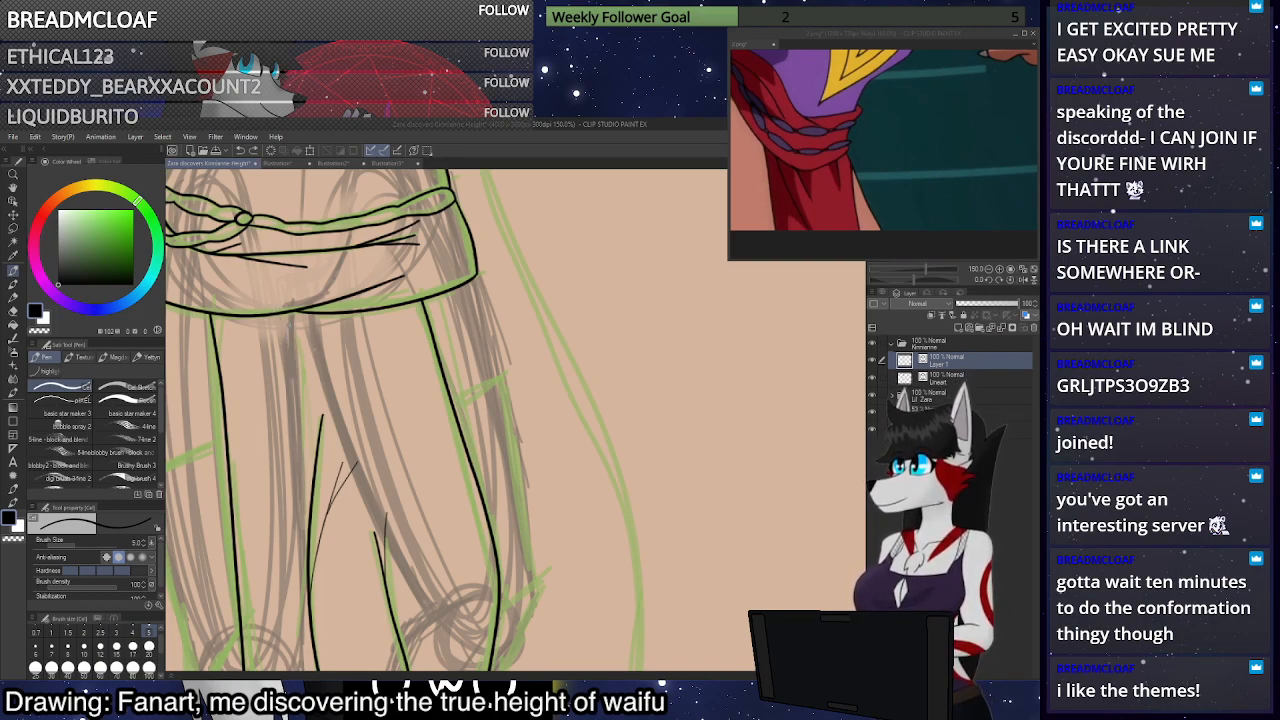
Ink two short curved fold lines running diagonally down from the hip cloth's hem onto the front panel, redoing them as needed
{"action": "left_click_drag", "start_coordinate": [262, 317], "coordinate": [321, 400]}
{"action": "left_click_drag", "start_coordinate": [305, 313], "coordinate": [340, 380]}
{"action": "key", "text": "ctrl+z"}
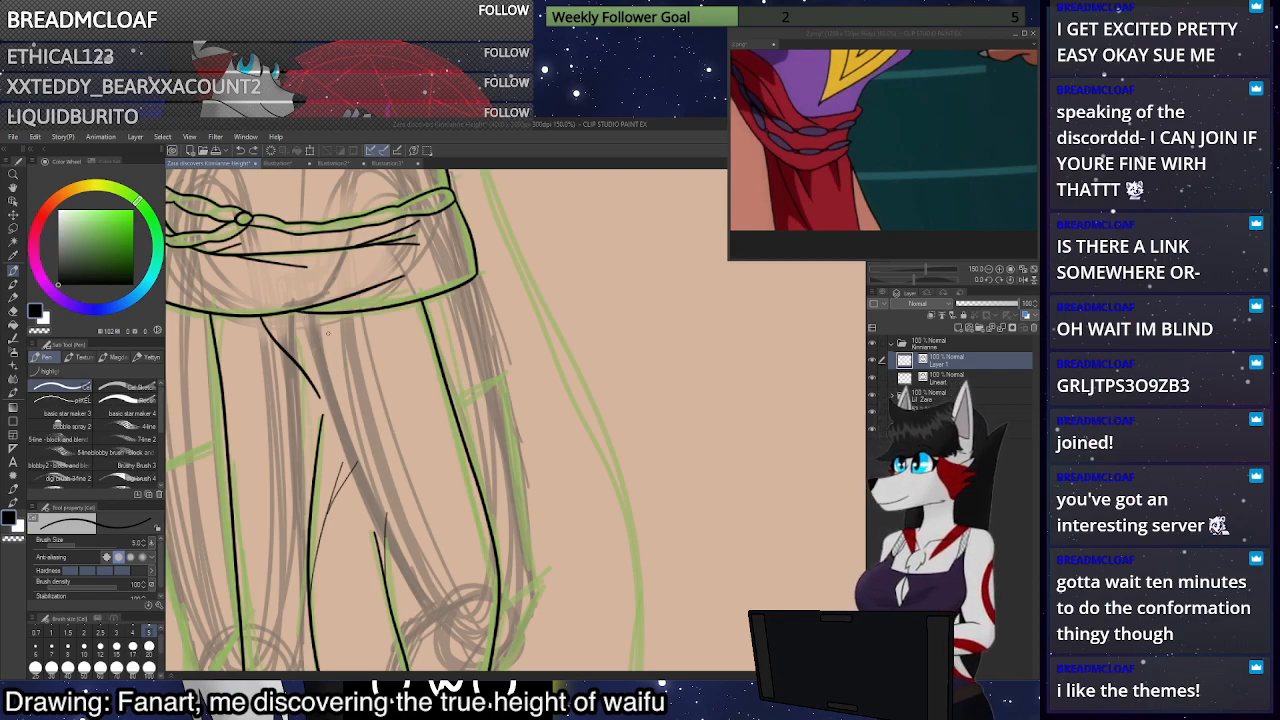
{"action": "mouse_move", "coordinate": [297, 312]}
{"action": "left_mouse_down"}
{"action": "mouse_move", "coordinate": [338, 344]}
{"action": "mouse_move", "coordinate": [312, 350]}
{"action": "mouse_move", "coordinate": [340, 385]}
{"action": "left_mouse_up"}
{"action": "key", "text": "ctrl+z"}
{"action": "key", "text": "ctrl+z"}
{"action": "left_click_drag", "start_coordinate": [297, 310], "coordinate": [338, 378]}
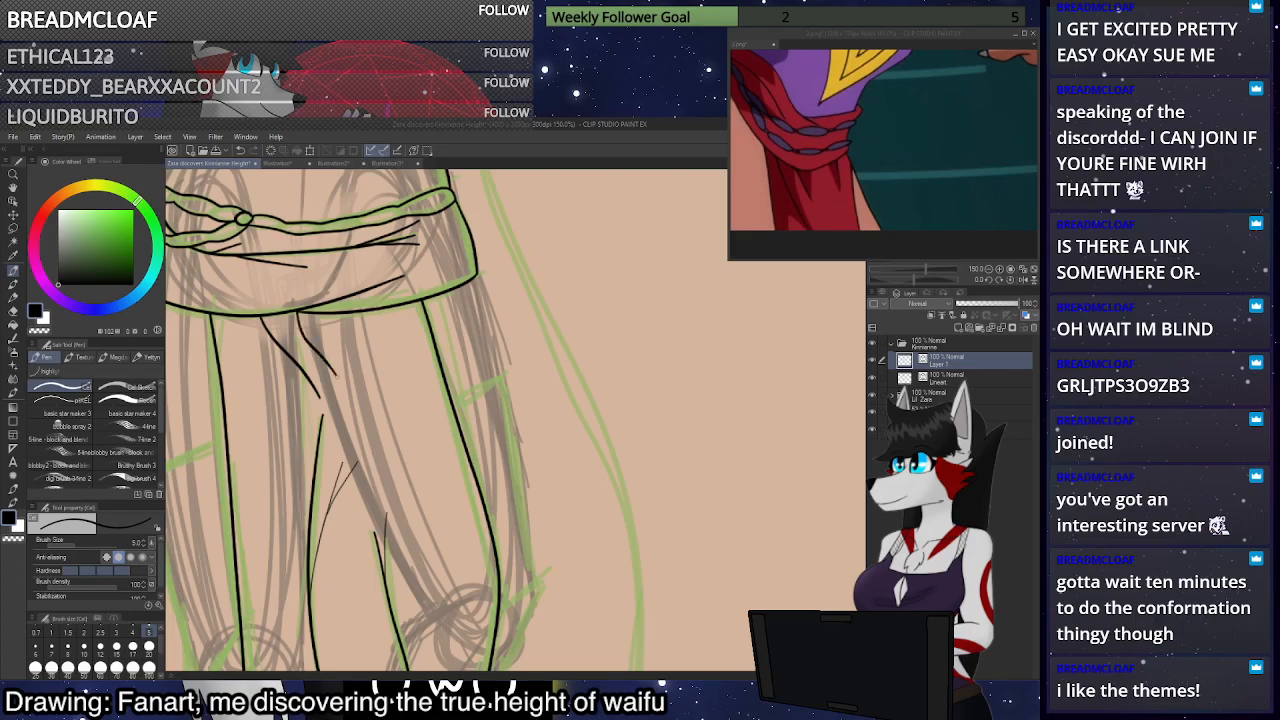
Ink a short vertical fold line under the hem near the panel's side edge, and add thin size 3 creases beside and below it
{"action": "left_click_drag", "start_coordinate": [396, 306], "coordinate": [392, 364]}
{"action": "key", "text": "ctrl+z"}
{"action": "left_click_drag", "start_coordinate": [396, 306], "coordinate": [393, 376]}
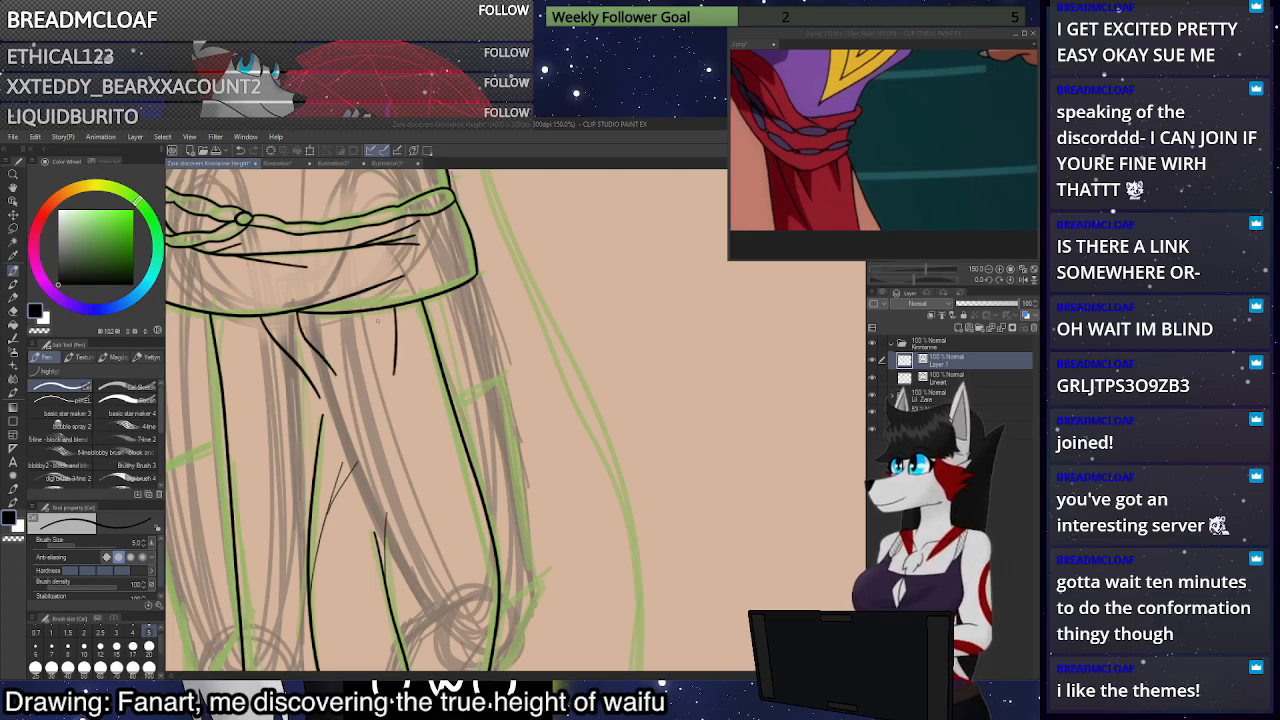
{"action": "left_click", "coordinate": [117, 633]}
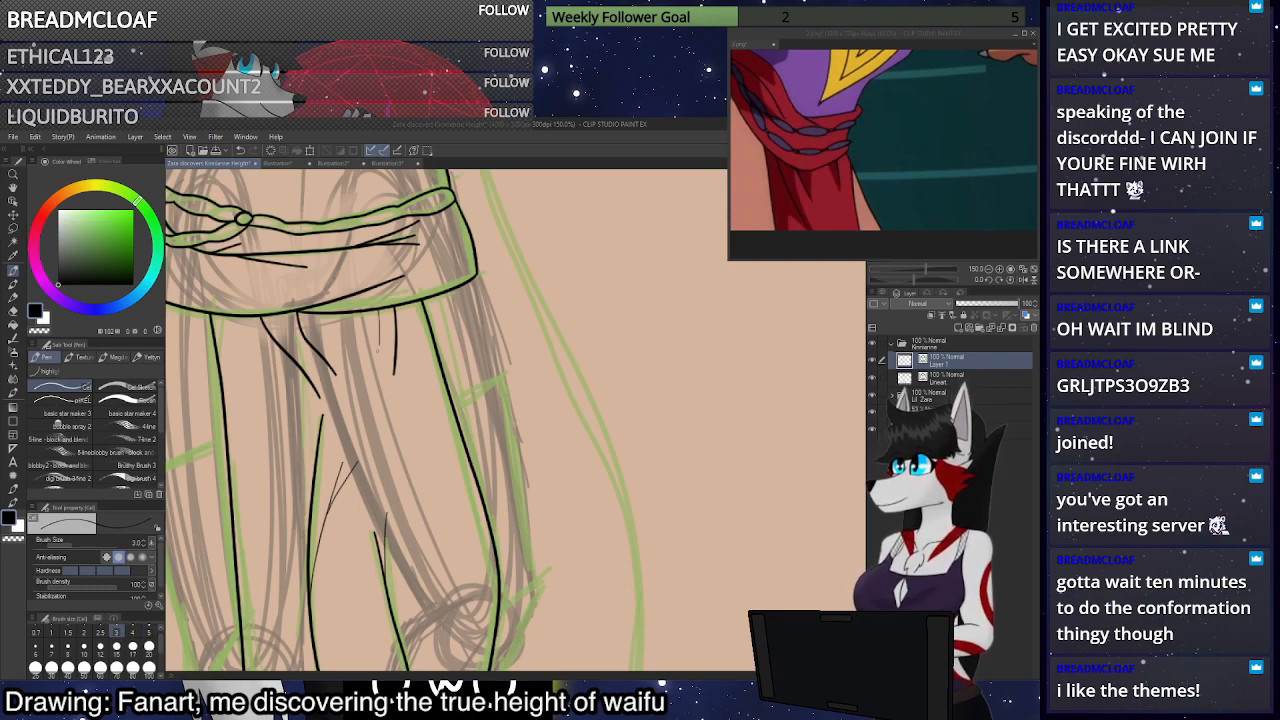
{"action": "left_click_drag", "start_coordinate": [378, 364], "coordinate": [397, 484]}
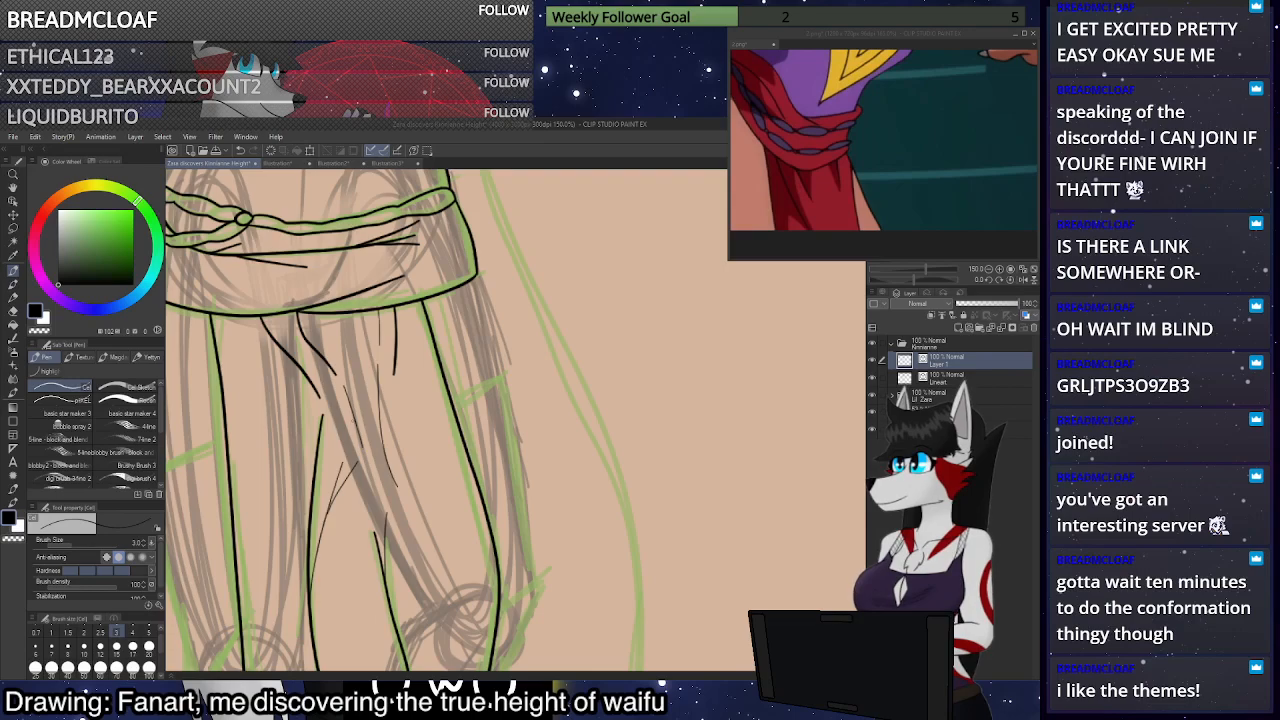
Examine the new front panel folds against the whole figure, from the legs up to the hood
{"action": "scroll", "coordinate": [385, 301], "scroll_direction": "down", "scroll_amount": 2}
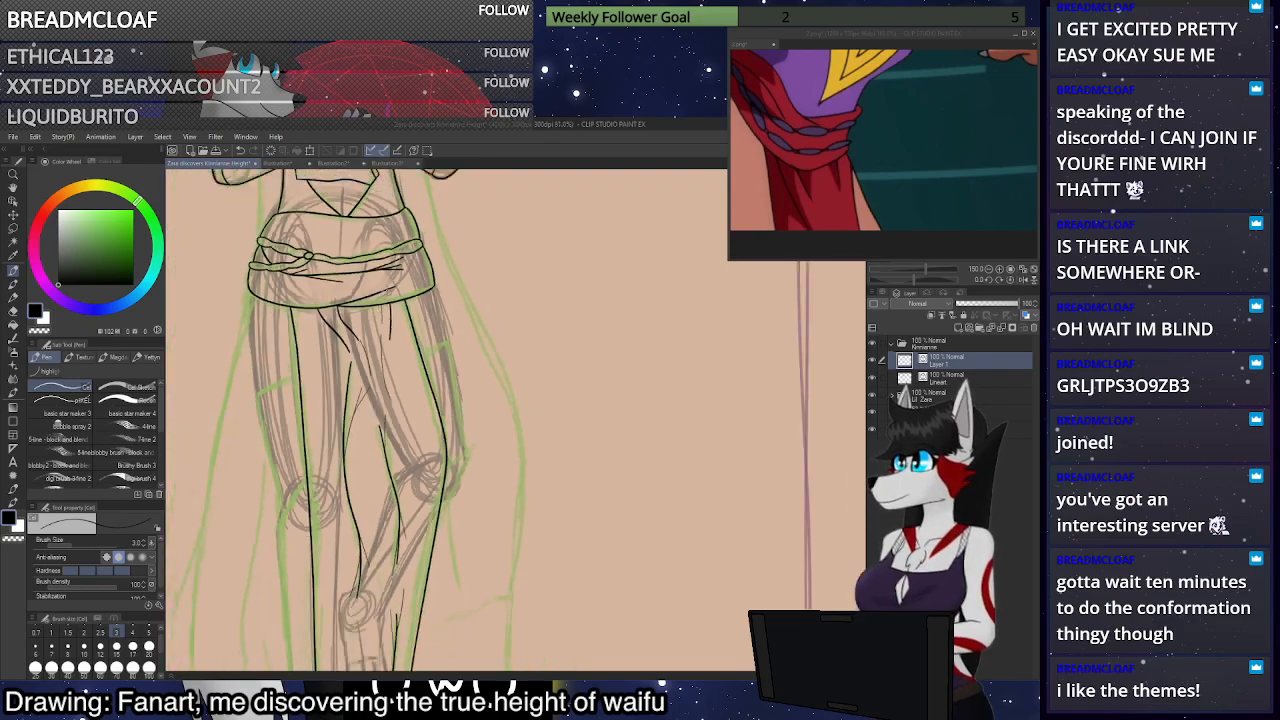
{"action": "scroll", "coordinate": [440, 314], "scroll_direction": "up", "scroll_amount": 2}
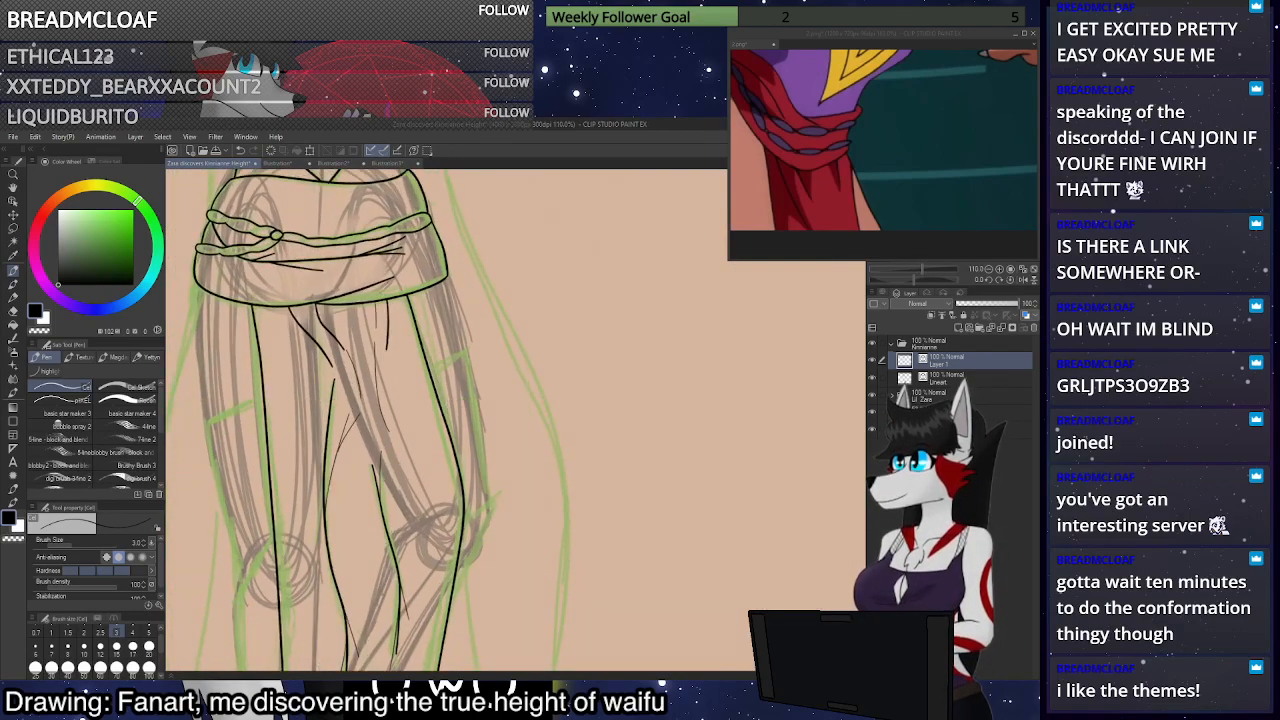
{"action": "scroll", "coordinate": [542, 388], "scroll_direction": "down", "scroll_amount": 3}
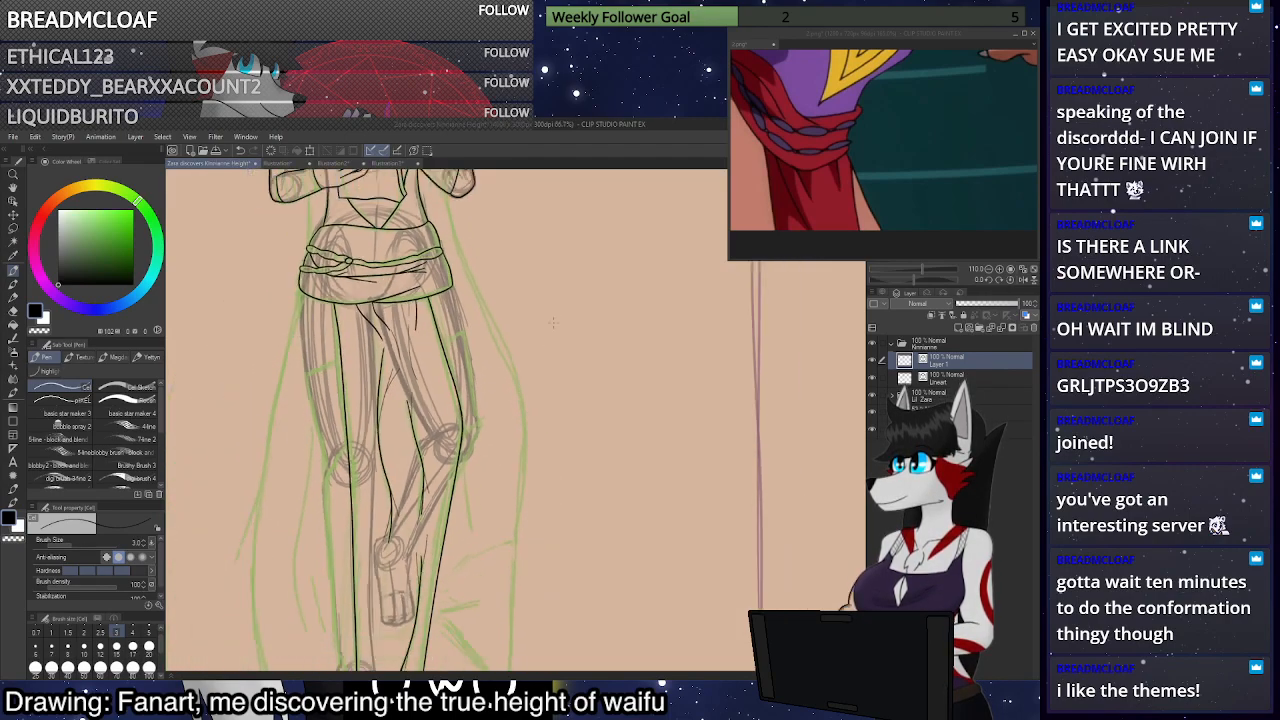
{"action": "scroll", "coordinate": [540, 385], "scroll_direction": "up", "scroll_amount": 2}
{"action": "scroll", "coordinate": [540, 385], "scroll_direction": "down", "scroll_amount": 2}
{"action": "scroll", "coordinate": [540, 385], "scroll_direction": "up", "scroll_amount": 1}
{"action": "scroll", "coordinate": [482, 310], "scroll_direction": "up", "scroll_amount": 3}
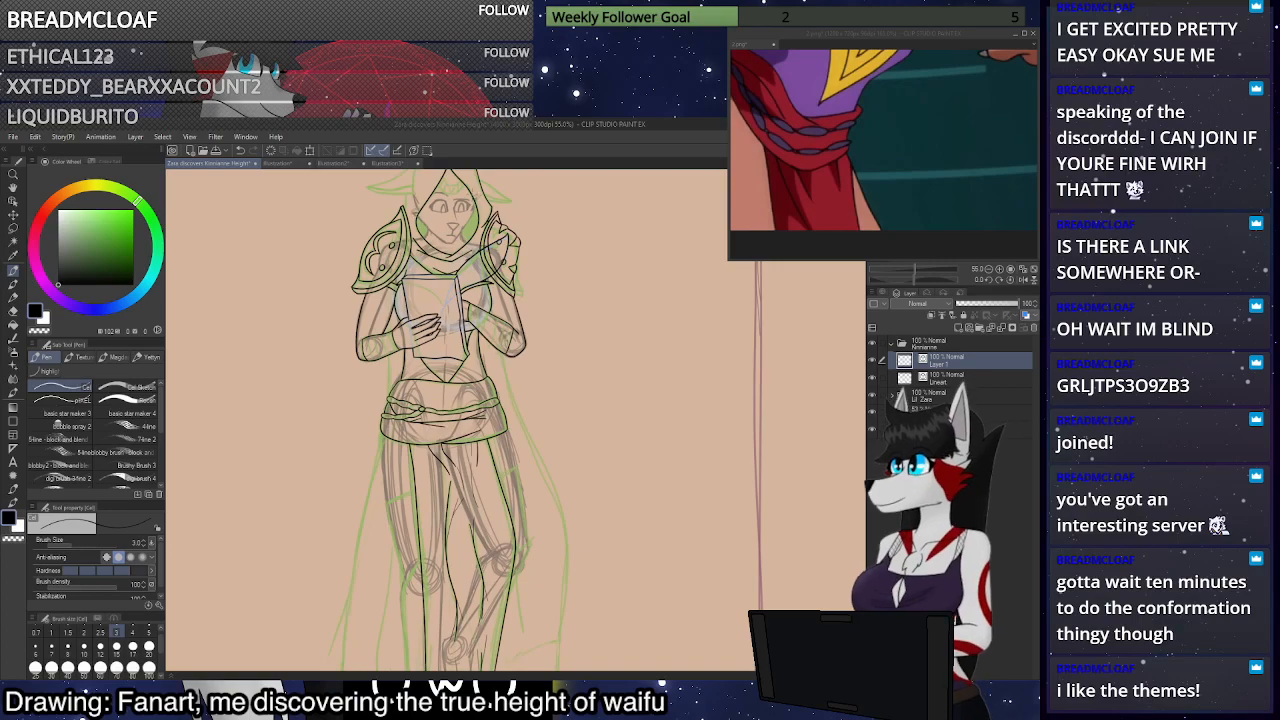
{"action": "scroll", "coordinate": [488, 425], "scroll_direction": "down", "scroll_amount": 2}
{"action": "scroll", "coordinate": [466, 185], "scroll_direction": "up", "scroll_amount": 4}
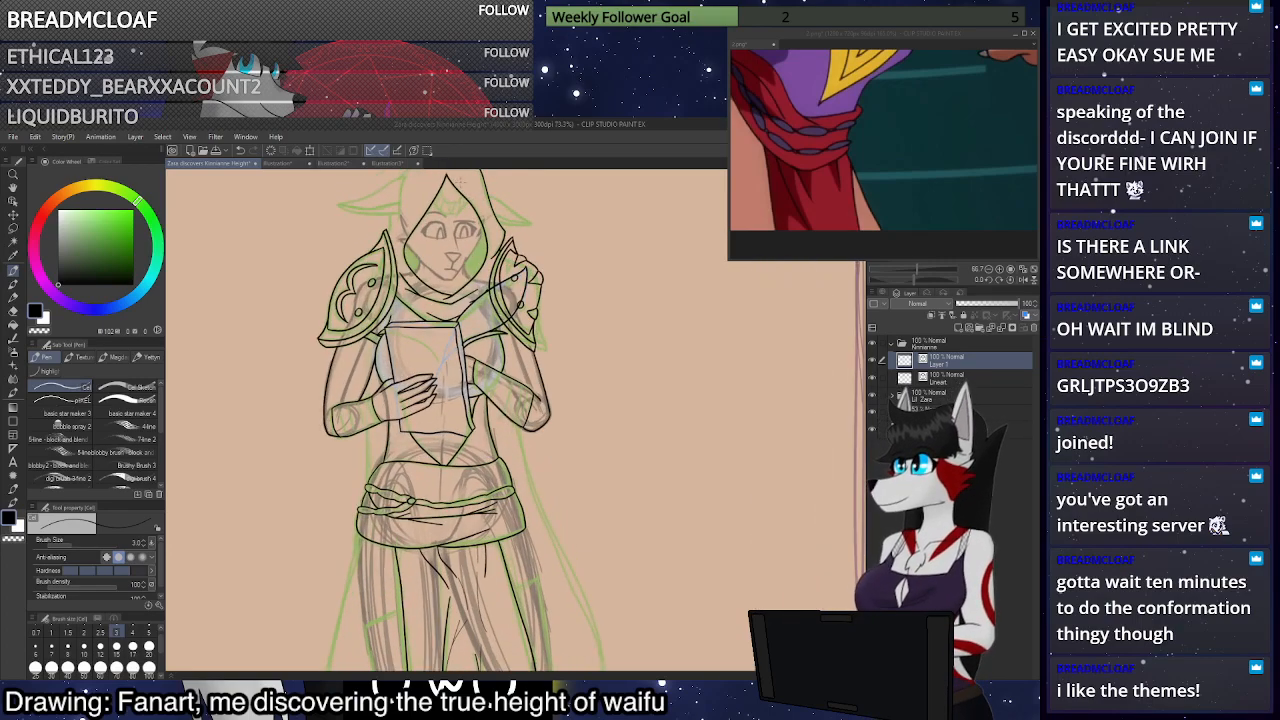
Set the pen size to 5 and ink the hood's unfinished side from its peak to the ear base and down beside the face
{"action": "scroll", "coordinate": [466, 185], "scroll_direction": "up", "scroll_amount": 4}
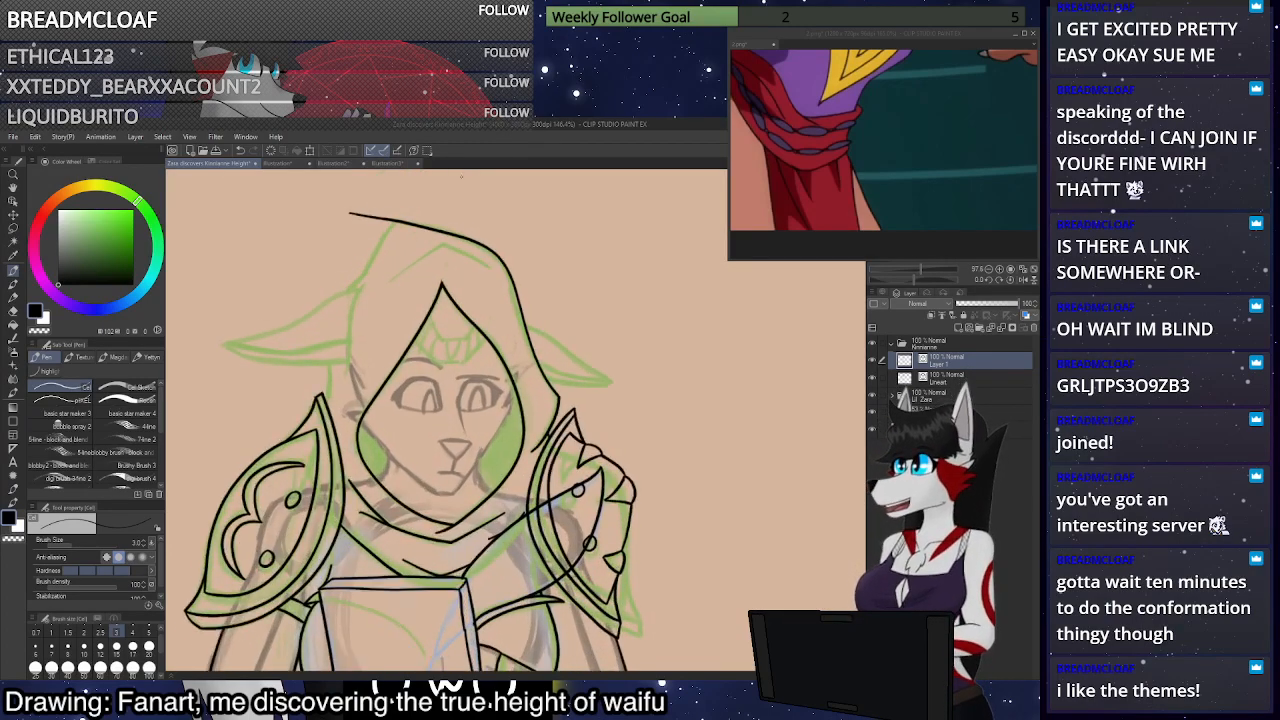
{"action": "left_click", "coordinate": [149, 633]}
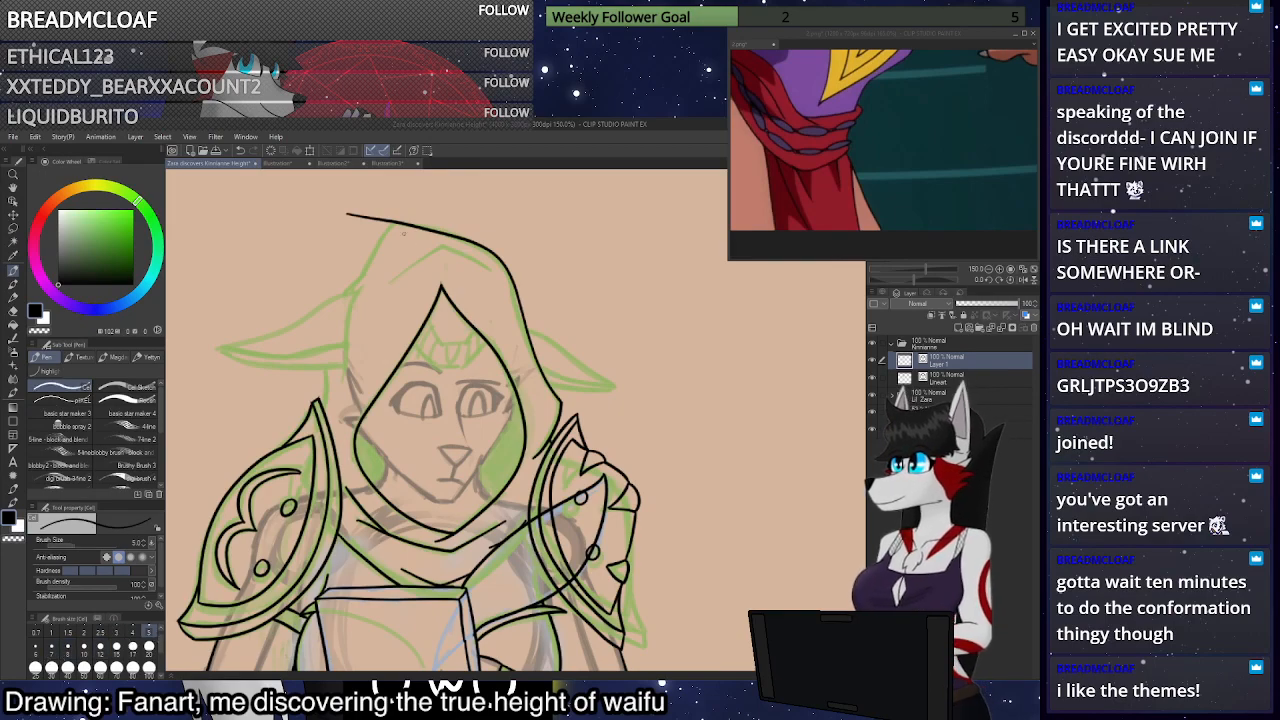
{"action": "left_click_drag", "start_coordinate": [402, 211], "coordinate": [359, 276]}
{"action": "key", "text": "ctrl+z"}
{"action": "left_click_drag", "start_coordinate": [480, 291], "coordinate": [519, 296]}
{"action": "scroll", "coordinate": [519, 296], "scroll_direction": "up", "scroll_amount": 4}
{"action": "scroll", "coordinate": [505, 192], "scroll_direction": "down", "scroll_amount": 2}
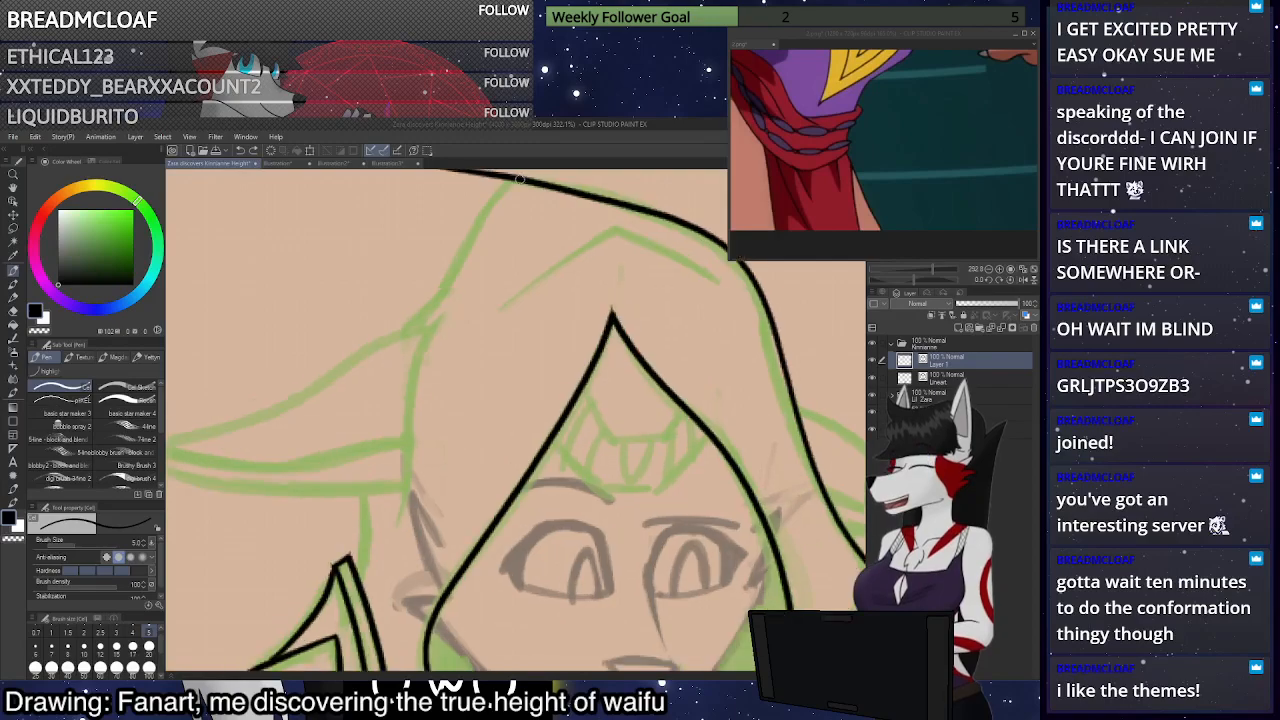
{"action": "scroll", "coordinate": [505, 192], "scroll_direction": "up", "scroll_amount": 2}
{"action": "mouse_move", "coordinate": [519, 190]}
{"action": "left_mouse_down"}
{"action": "mouse_move", "coordinate": [410, 338]}
{"action": "mouse_move", "coordinate": [421, 378]}
{"action": "mouse_move", "coordinate": [401, 507]}
{"action": "mouse_move", "coordinate": [413, 412]}
{"action": "mouse_move", "coordinate": [450, 320]}
{"action": "left_mouse_up"}
{"action": "key", "text": "ctrl+z"}
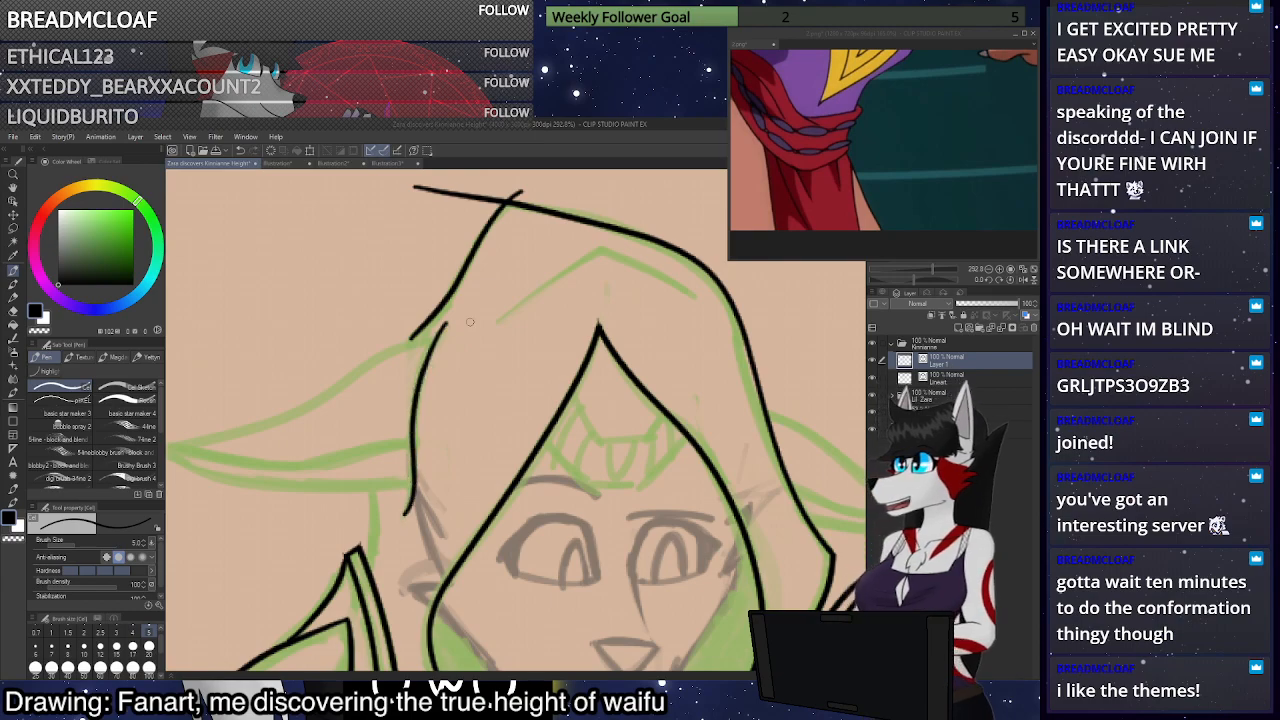
Ink the longer pointed ear on the hood's newly outlined side, including its inner line, redoing strokes as needed
{"action": "scroll", "coordinate": [503, 281], "scroll_direction": "down", "scroll_amount": 2}
{"action": "scroll", "coordinate": [503, 281], "scroll_direction": "up", "scroll_amount": 3}
{"action": "mouse_move", "coordinate": [572, 268]}
{"action": "left_mouse_down"}
{"action": "mouse_move", "coordinate": [418, 345]}
{"action": "mouse_move", "coordinate": [321, 371]}
{"action": "mouse_move", "coordinate": [420, 399]}
{"action": "left_mouse_up"}
{"action": "key", "text": "ctrl+z"}
{"action": "mouse_move", "coordinate": [322, 370]}
{"action": "left_mouse_down"}
{"action": "mouse_move", "coordinate": [311, 375]}
{"action": "mouse_move", "coordinate": [450, 388]}
{"action": "mouse_move", "coordinate": [545, 367]}
{"action": "mouse_move", "coordinate": [510, 410]}
{"action": "mouse_move", "coordinate": [410, 410]}
{"action": "mouse_move", "coordinate": [312, 377]}
{"action": "left_mouse_up"}
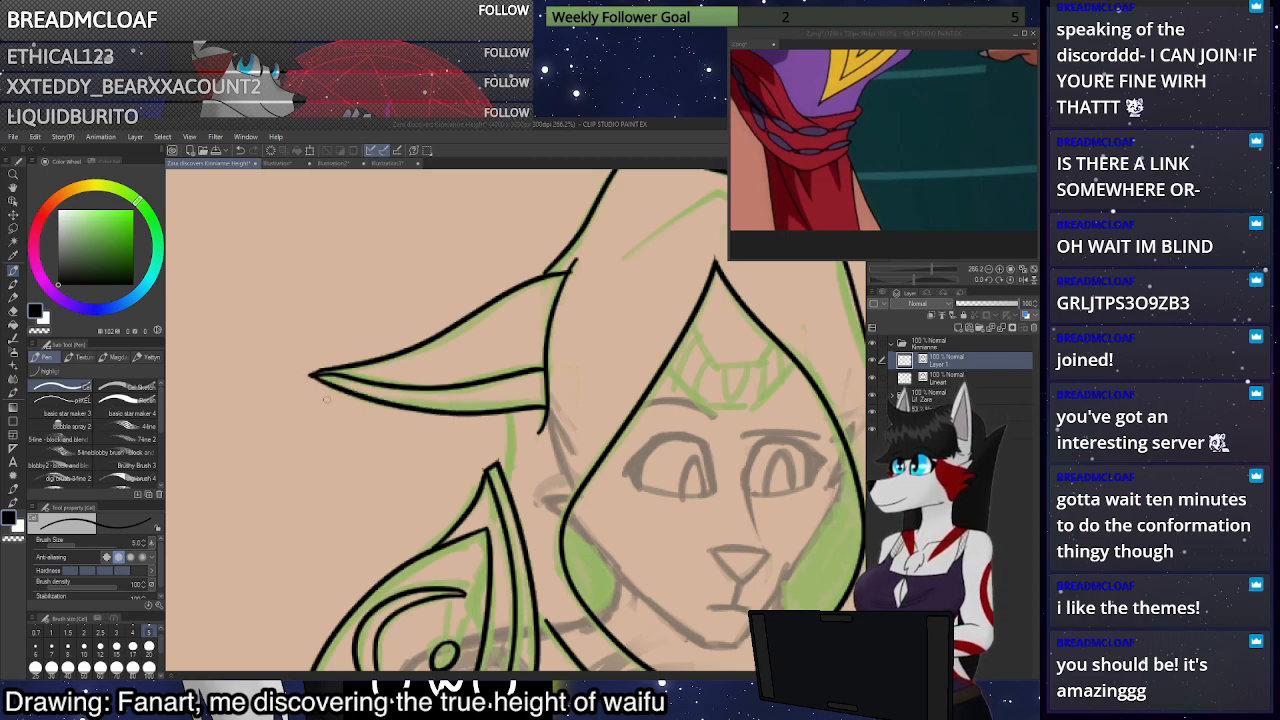
Ink the short line from the underside of the longer ear down to the tip of the shoulder armour
{"action": "scroll", "coordinate": [544, 374], "scroll_direction": "down", "scroll_amount": 1}
{"action": "scroll", "coordinate": [545, 374], "scroll_direction": "down", "scroll_amount": 4}
{"action": "scroll", "coordinate": [722, 508], "scroll_direction": "up", "scroll_amount": 6}
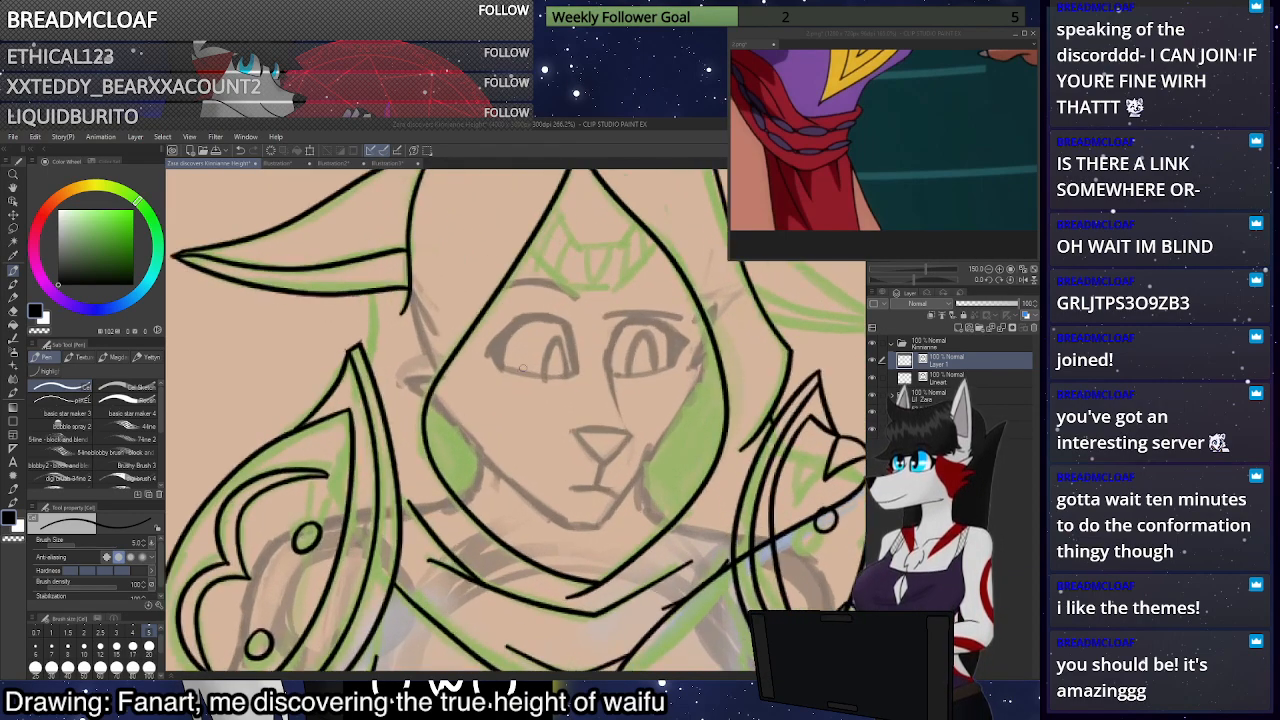
{"action": "left_click_drag", "start_coordinate": [374, 298], "coordinate": [366, 354]}
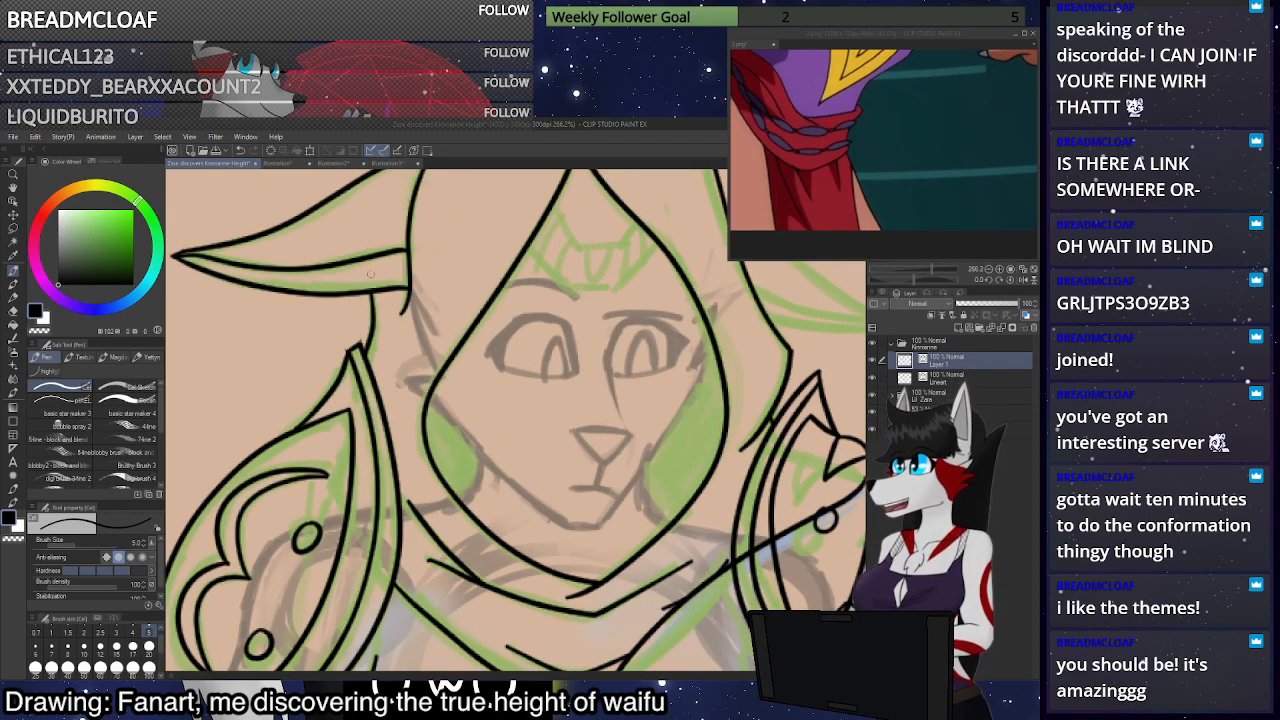
Ink the opposite, shorter pointed ear with its upper and lower edges and the inner line from its tip to the hood
{"action": "scroll", "coordinate": [382, 444], "scroll_direction": "down", "scroll_amount": 4}
{"action": "scroll", "coordinate": [409, 221], "scroll_direction": "up", "scroll_amount": 5}
{"action": "mouse_move", "coordinate": [409, 221]}
{"action": "left_mouse_down"}
{"action": "mouse_move", "coordinate": [570, 360]}
{"action": "mouse_move", "coordinate": [662, 418]}
{"action": "mouse_move", "coordinate": [492, 424]}
{"action": "left_mouse_up"}
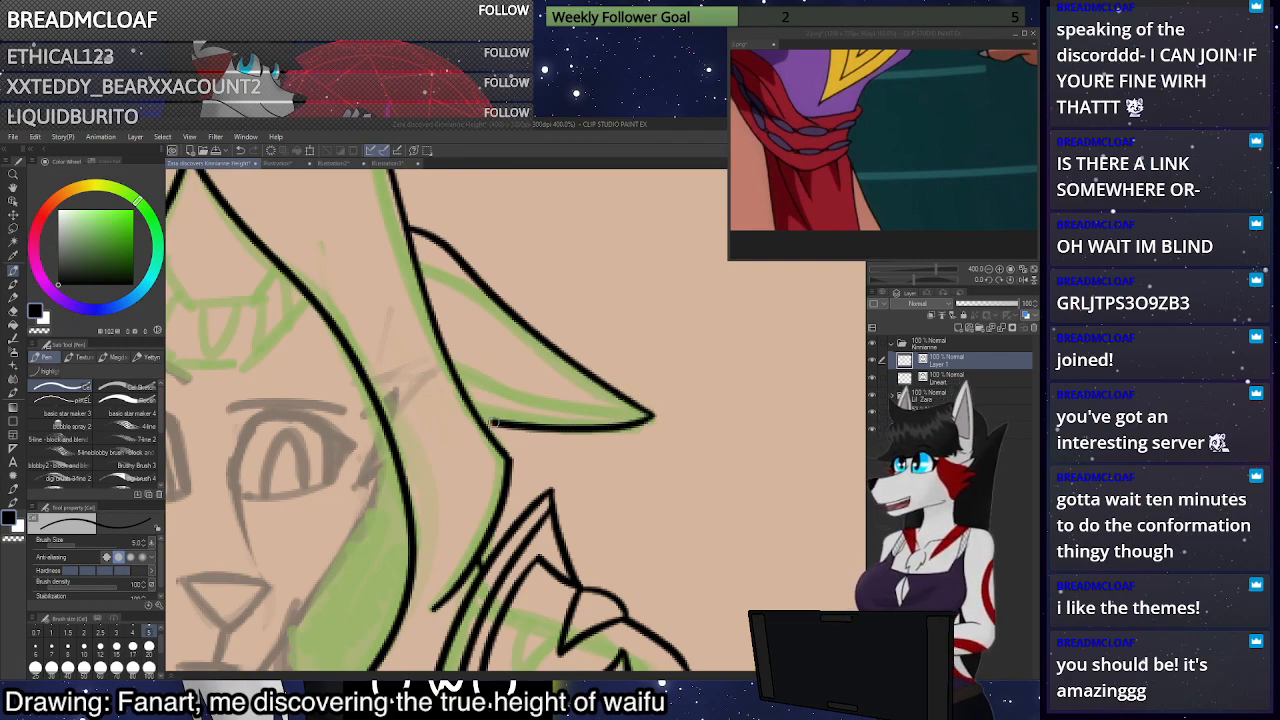
{"action": "mouse_move", "coordinate": [652, 416]}
{"action": "left_mouse_down"}
{"action": "mouse_move", "coordinate": [540, 402]}
{"action": "mouse_move", "coordinate": [473, 358]}
{"action": "left_mouse_up"}
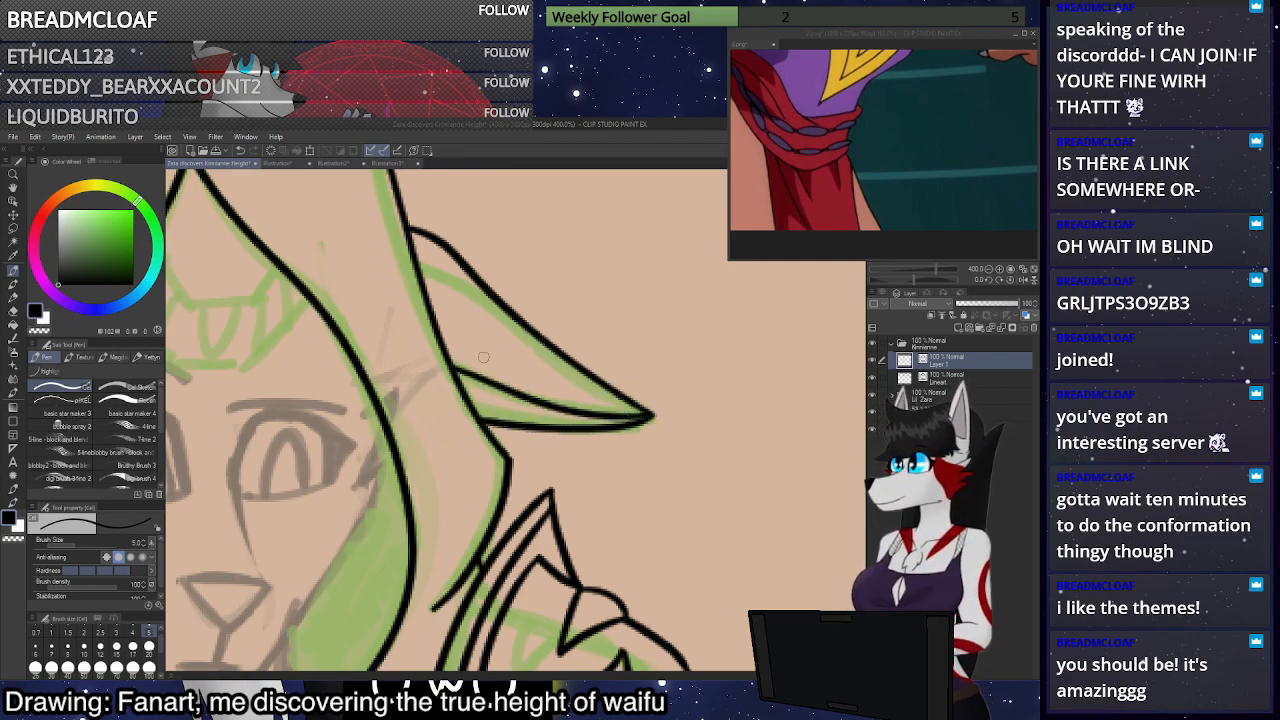
Erase the overshooting line ends at the hood's peak on Layer 1 and on the Lineart layer, and return to Layer 1
{"action": "scroll", "coordinate": [473, 358], "scroll_direction": "down", "scroll_amount": 4}
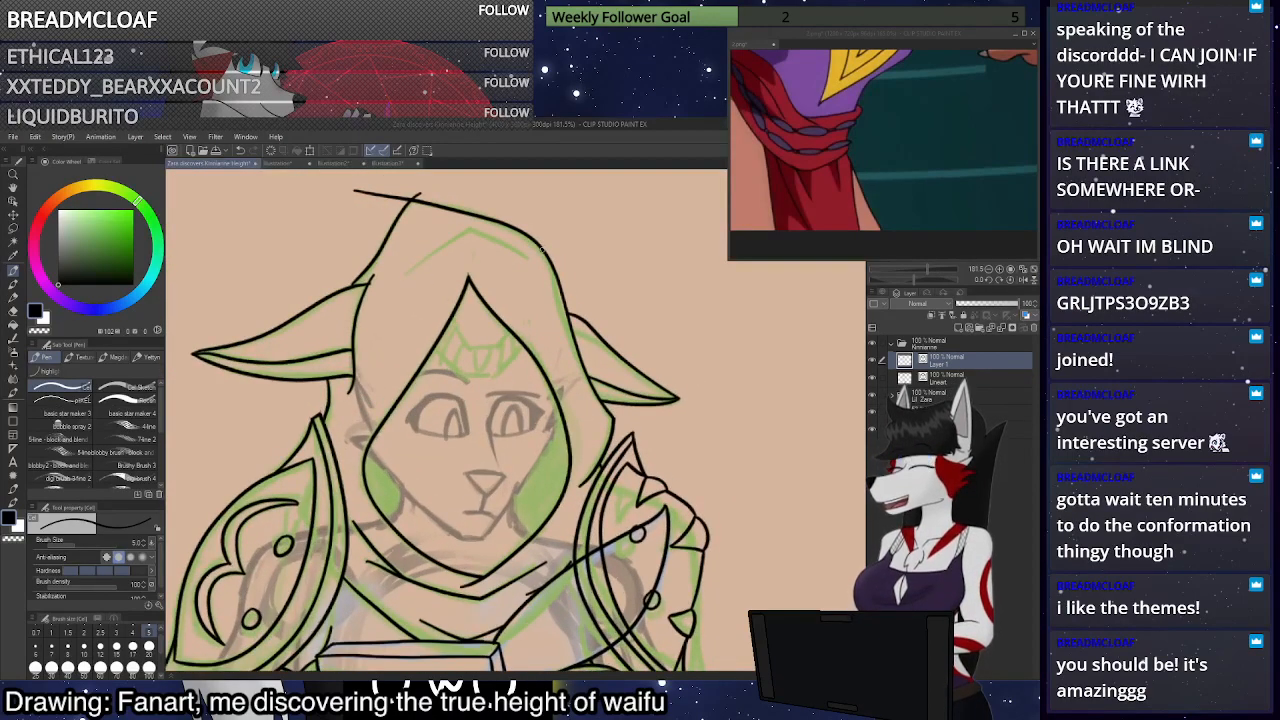
{"action": "key", "text": "e"}
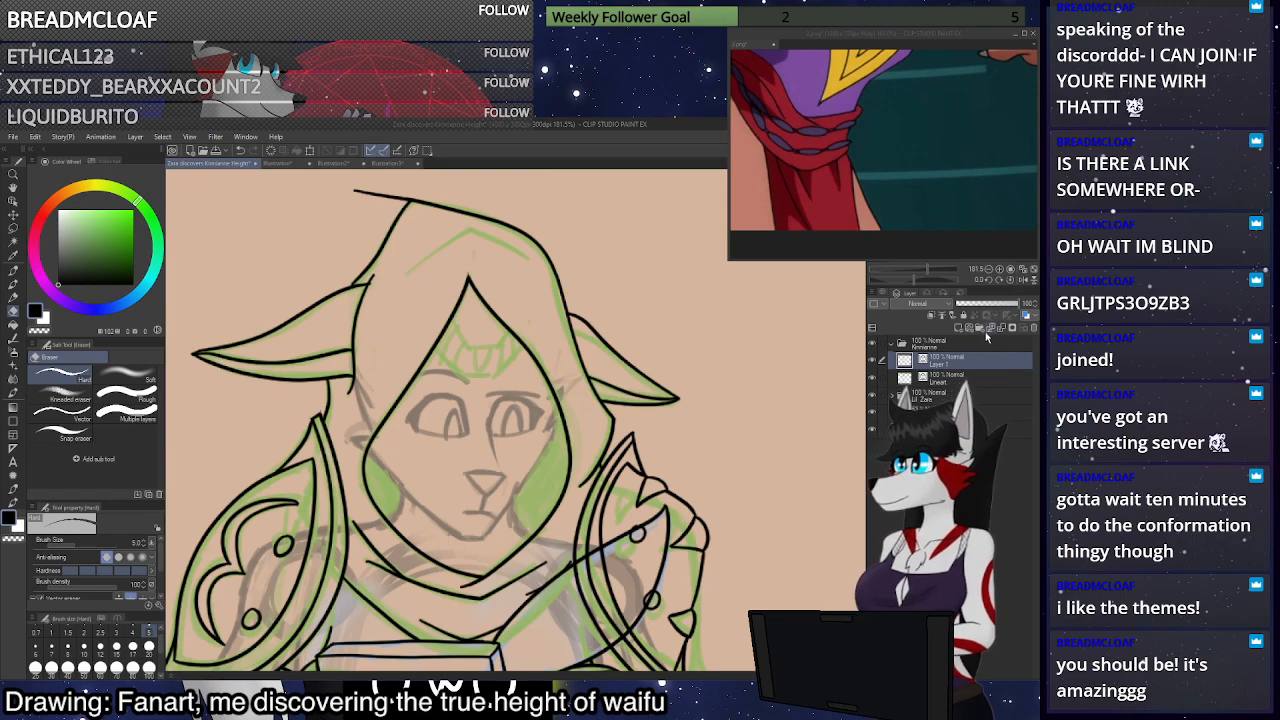
{"action": "left_click", "coordinate": [975, 376]}
{"action": "left_click_drag", "start_coordinate": [380, 197], "coordinate": [382, 201]}
{"action": "left_click", "coordinate": [958, 363]}
Try to erase the shoulder armour lines that cross the diagonal scarf fold, and undo the erasing
{"action": "scroll", "coordinate": [780, 390], "scroll_direction": "down", "scroll_amount": 4}
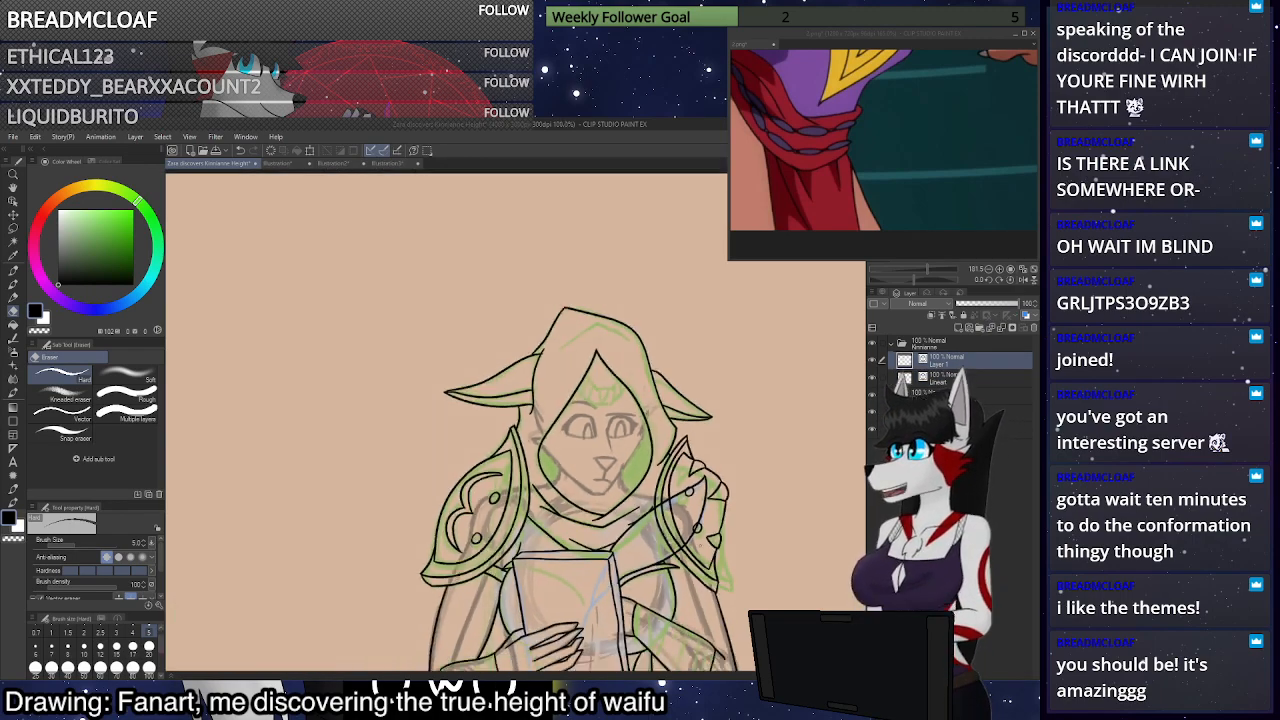
{"action": "scroll", "coordinate": [760, 400], "scroll_direction": "up", "scroll_amount": 1}
{"action": "scroll", "coordinate": [697, 531], "scroll_direction": "up", "scroll_amount": 5}
{"action": "mouse_move", "coordinate": [638, 568]}
{"action": "left_mouse_down"}
{"action": "mouse_move", "coordinate": [671, 545]}
{"action": "mouse_move", "coordinate": [668, 470]}
{"action": "left_mouse_up"}
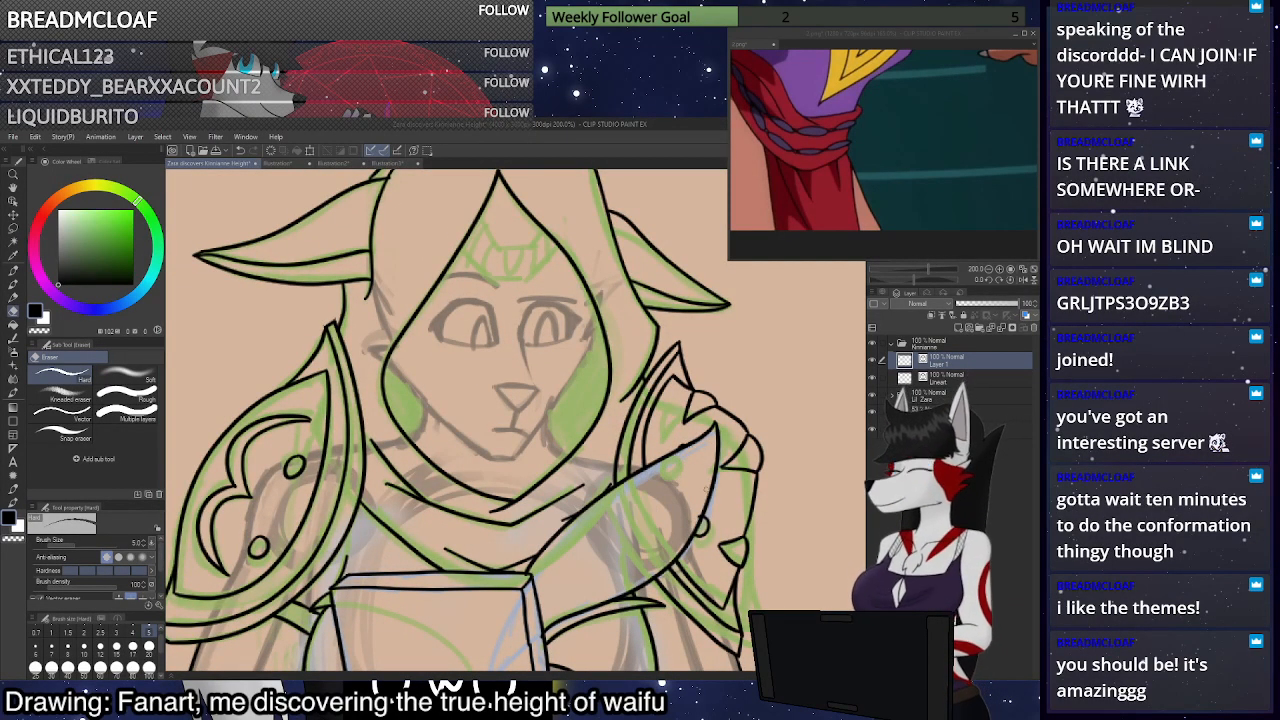
{"action": "scroll", "coordinate": [697, 508], "scroll_direction": "down", "scroll_amount": 6}
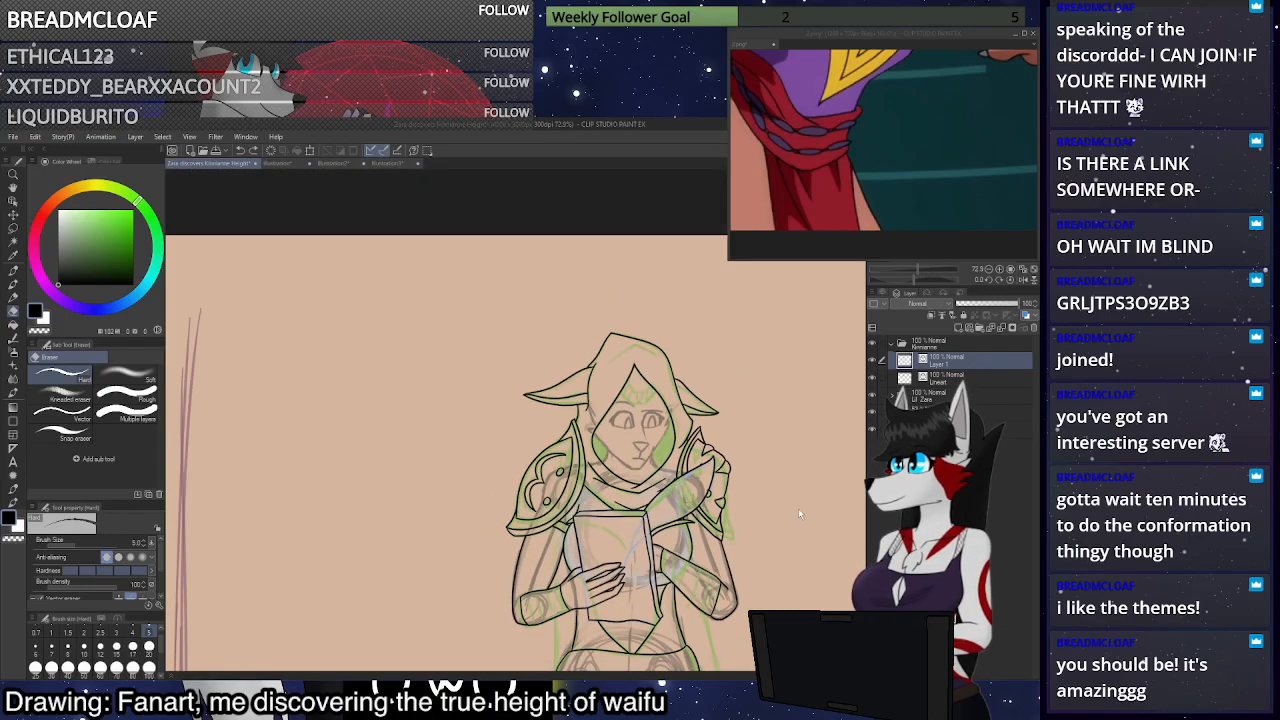
{"action": "key", "text": "ctrl+z"}
{"action": "key", "text": "ctrl+z"}
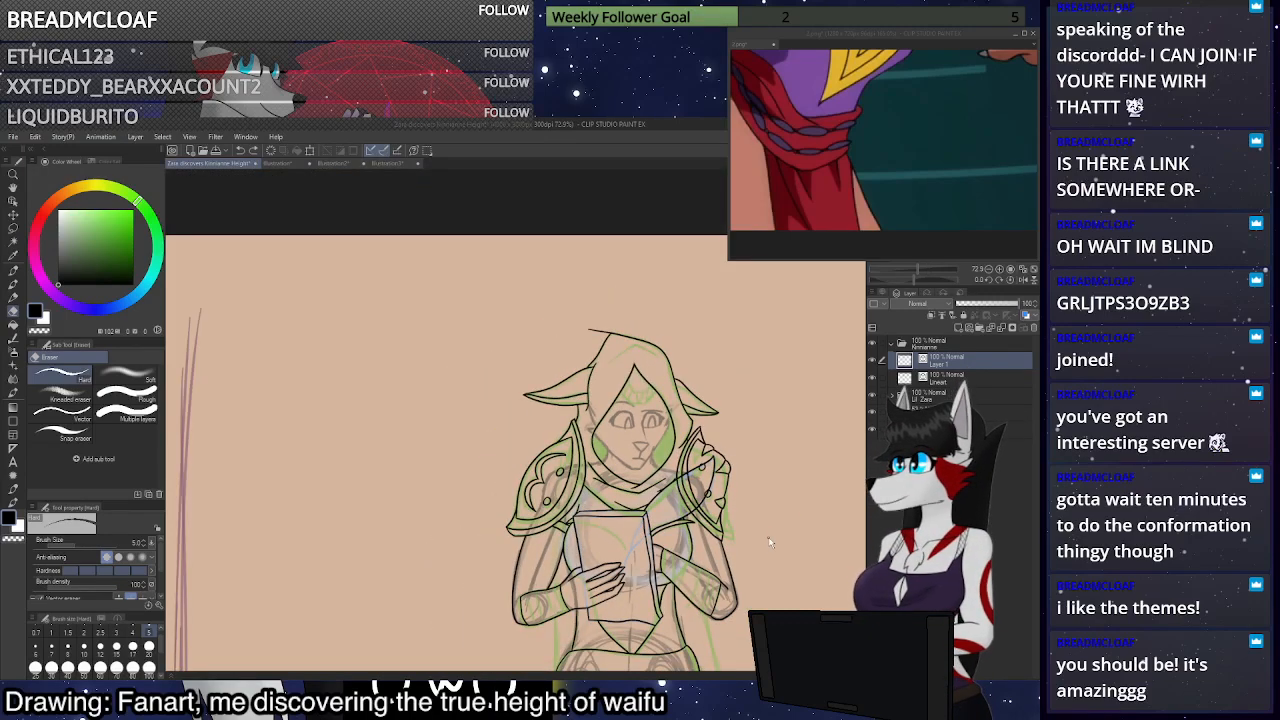
{"action": "scroll", "coordinate": [769, 543], "scroll_direction": "up", "scroll_amount": 3}
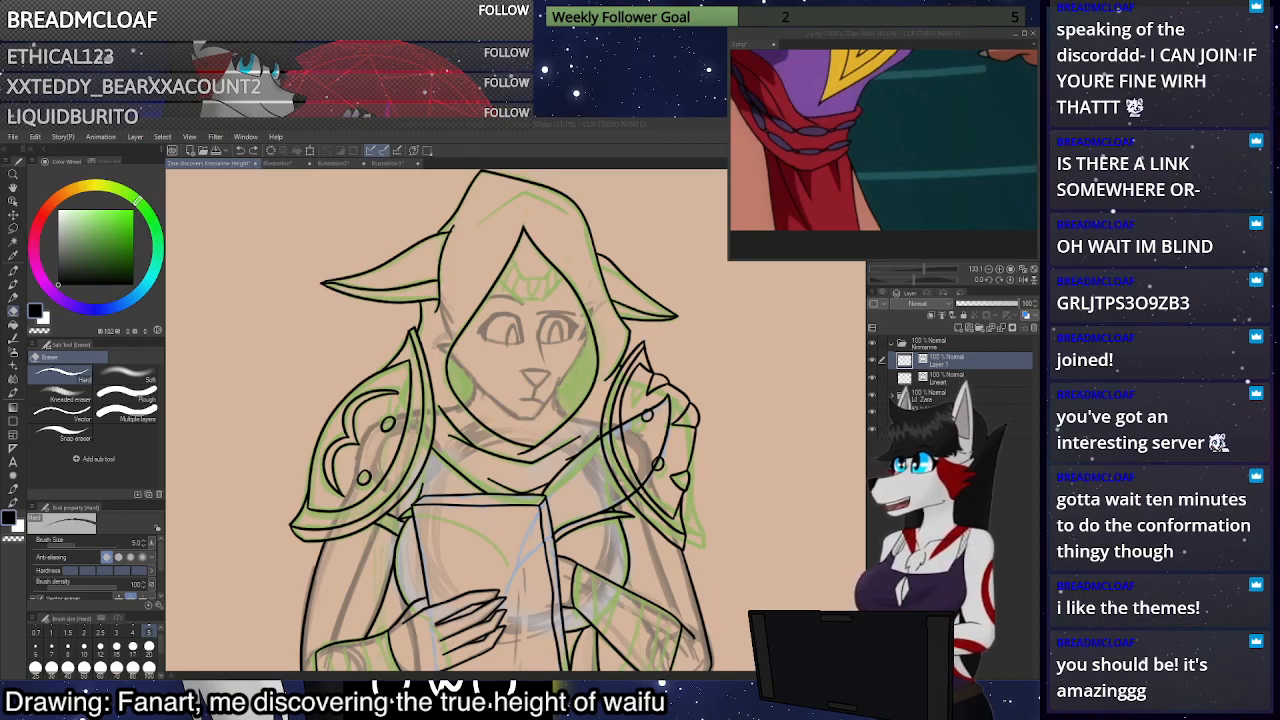
{"action": "scroll", "coordinate": [653, 352], "scroll_direction": "down", "scroll_amount": 6}
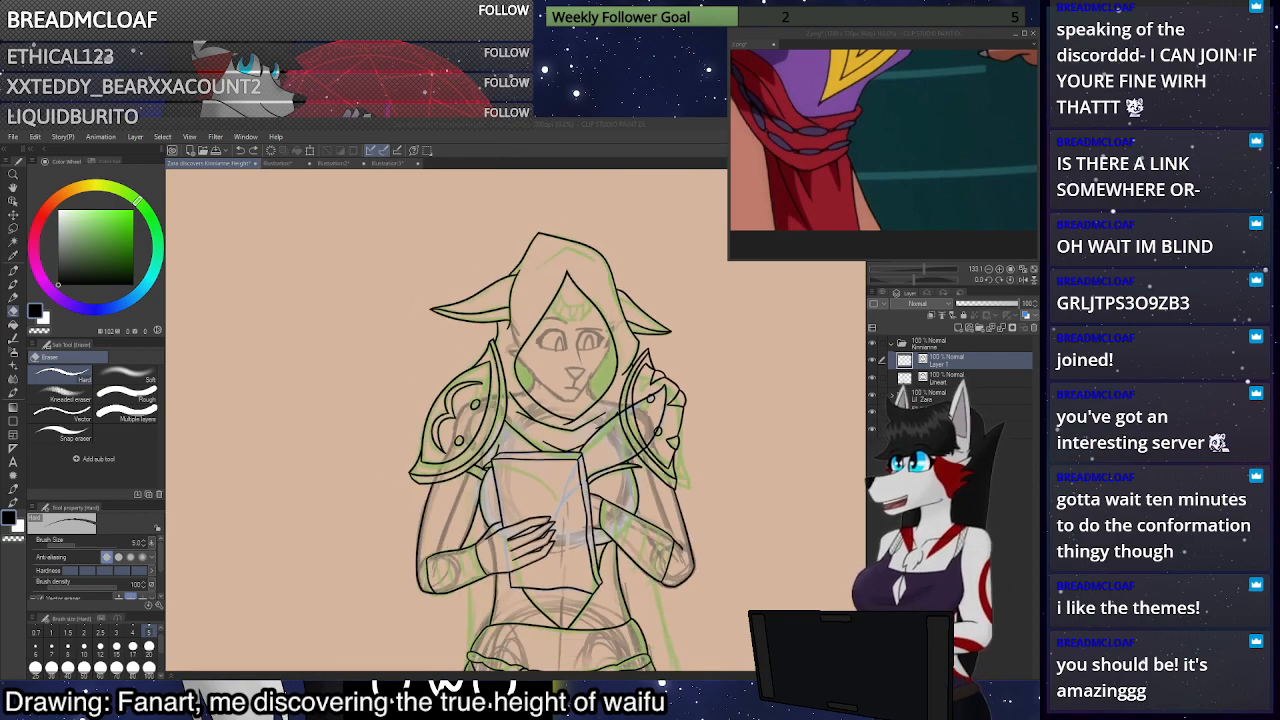
Try to ink small curved tear notches along the outer and lower edge of the diagonal scarf end on the Lineart layer
{"action": "scroll", "coordinate": [695, 468], "scroll_direction": "up", "scroll_amount": 5}
{"action": "scroll", "coordinate": [640, 380], "scroll_direction": "up", "scroll_amount": 8}
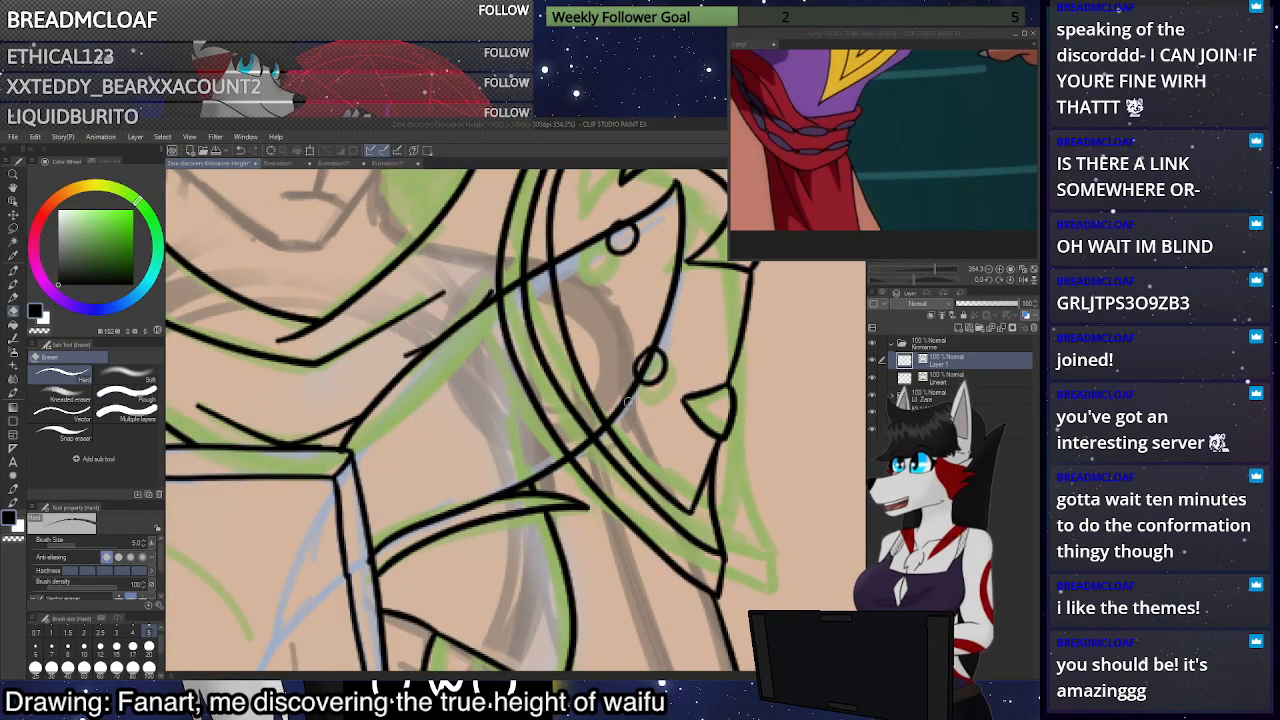
{"action": "left_click", "coordinate": [958, 38]}
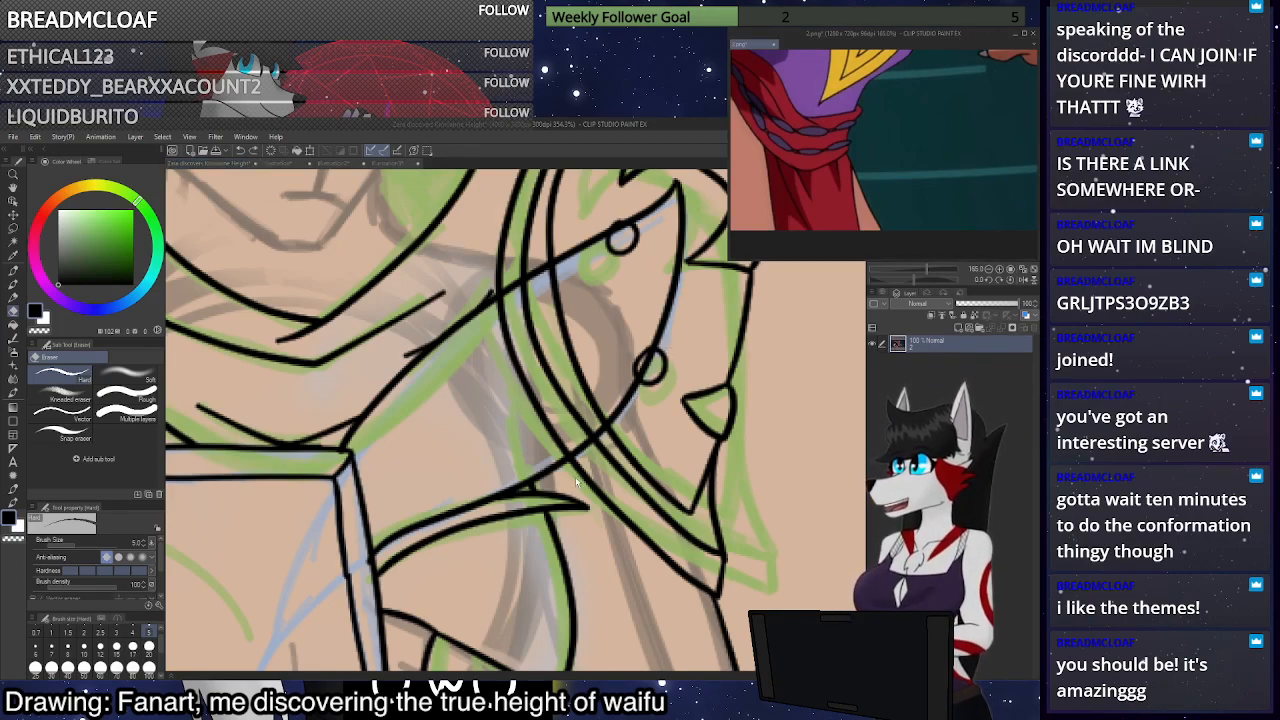
{"action": "left_click", "coordinate": [615, 358]}
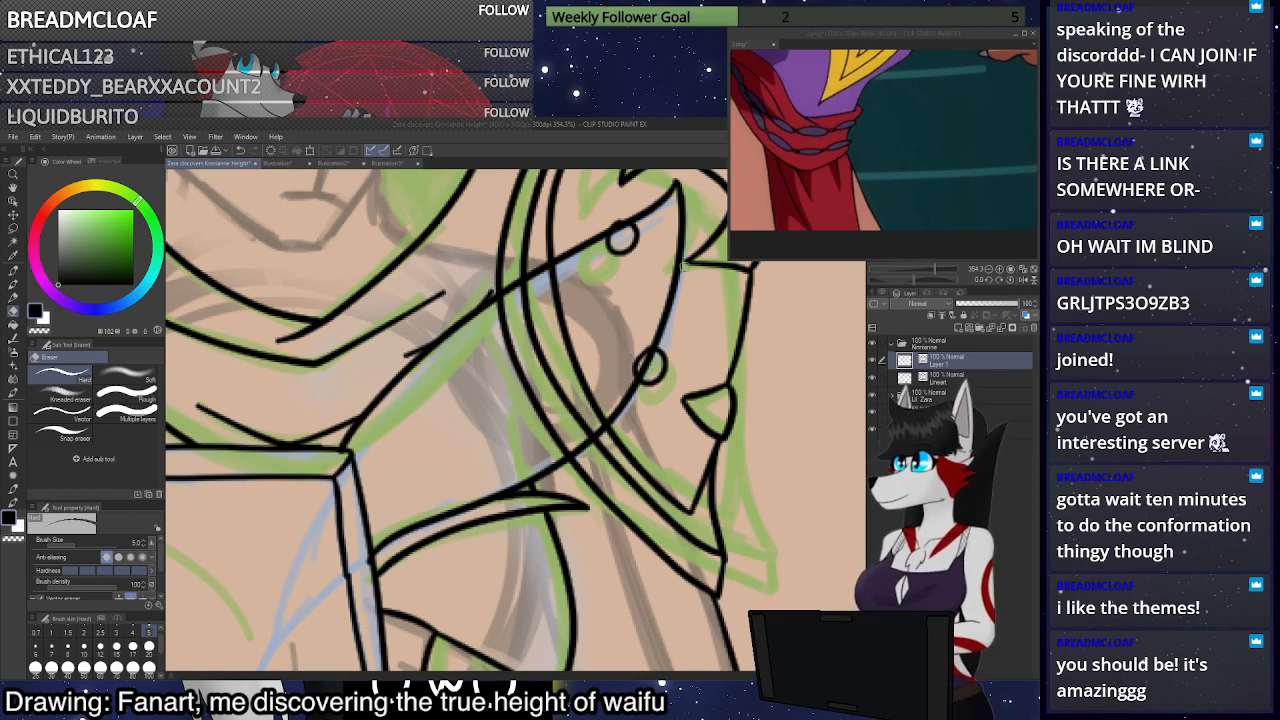
{"action": "left_click", "coordinate": [950, 379]}
{"action": "key", "text": "p"}
{"action": "mouse_move", "coordinate": [671, 301]}
{"action": "left_mouse_down"}
{"action": "mouse_move", "coordinate": [628, 340]}
{"action": "mouse_move", "coordinate": [650, 354]}
{"action": "left_mouse_up"}
{"action": "key", "text": "ctrl+z"}
{"action": "key", "text": "ctrl+z"}
{"action": "mouse_move", "coordinate": [669, 311]}
{"action": "left_mouse_down"}
{"action": "mouse_move", "coordinate": [621, 345]}
{"action": "mouse_move", "coordinate": [666, 318]}
{"action": "mouse_move", "coordinate": [620, 345]}
{"action": "mouse_move", "coordinate": [658, 343]}
{"action": "left_mouse_up"}
{"action": "key", "text": "ctrl+z"}
{"action": "key", "text": "ctrl+z"}
{"action": "left_click_drag", "start_coordinate": [632, 392], "coordinate": [578, 393]}
{"action": "mouse_move", "coordinate": [565, 457]}
{"action": "left_mouse_down"}
{"action": "mouse_move", "coordinate": [505, 462]}
{"action": "mouse_move", "coordinate": [541, 480]}
{"action": "left_mouse_up"}
{"action": "scroll", "coordinate": [600, 458], "scroll_direction": "down", "scroll_amount": 5}
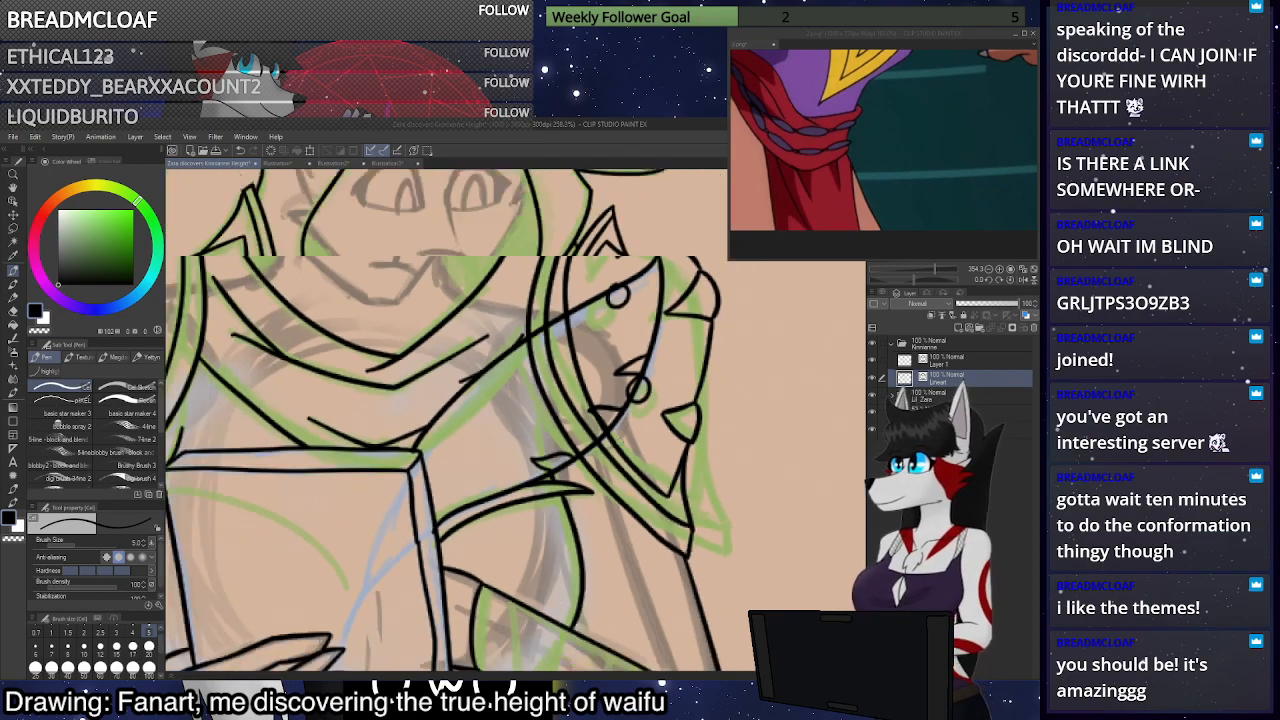
{"action": "scroll", "coordinate": [578, 455], "scroll_direction": "up", "scroll_amount": 5}
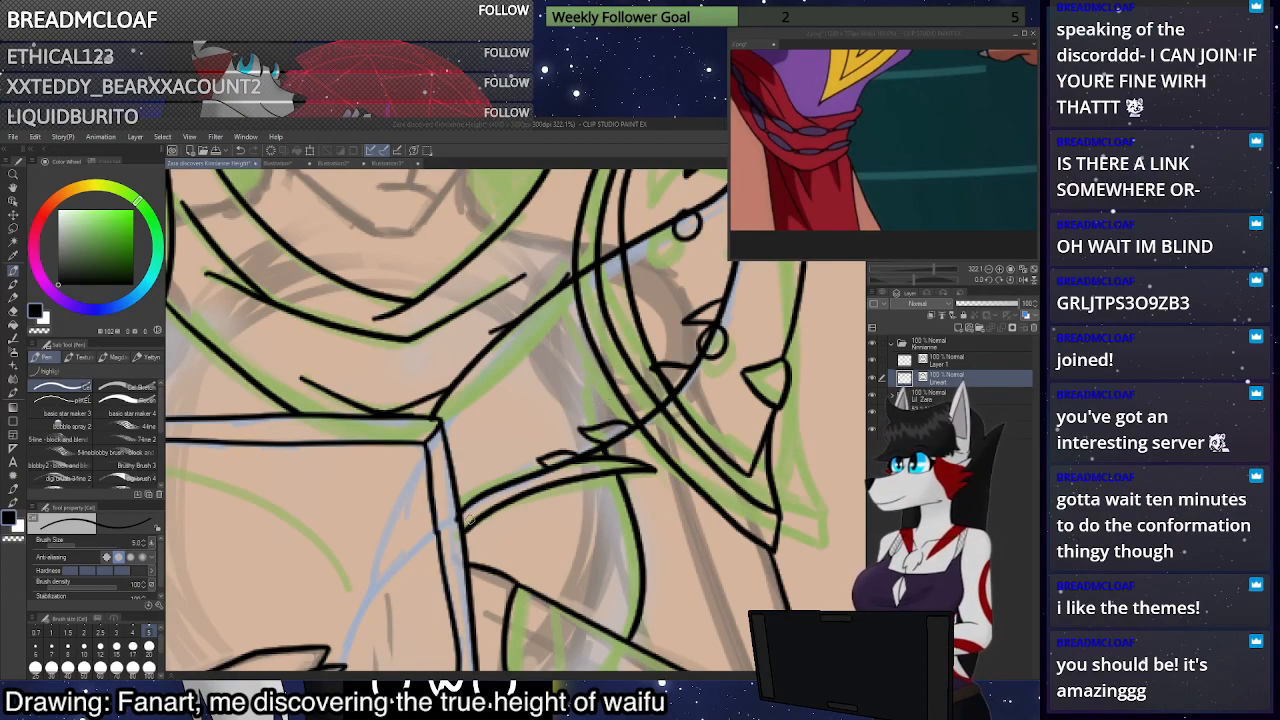
{"action": "left_click_drag", "start_coordinate": [462, 516], "coordinate": [507, 490]}
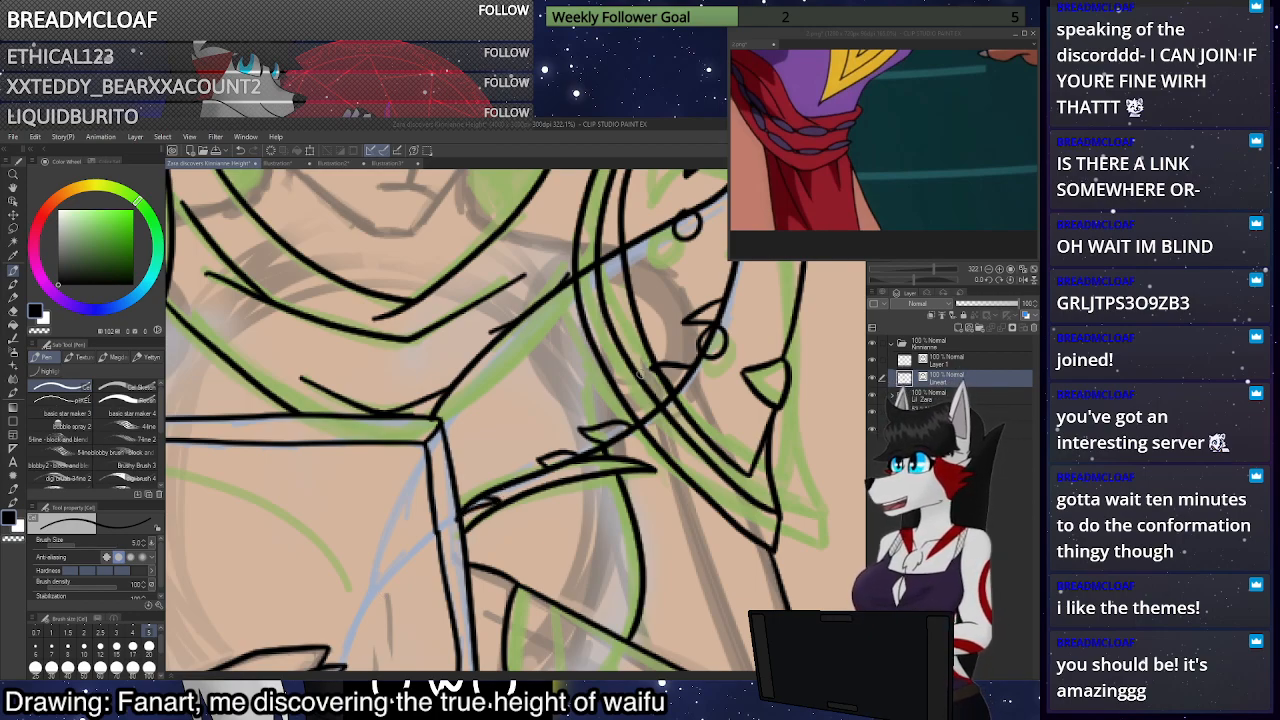
{"action": "scroll", "coordinate": [601, 438], "scroll_direction": "down", "scroll_amount": 3}
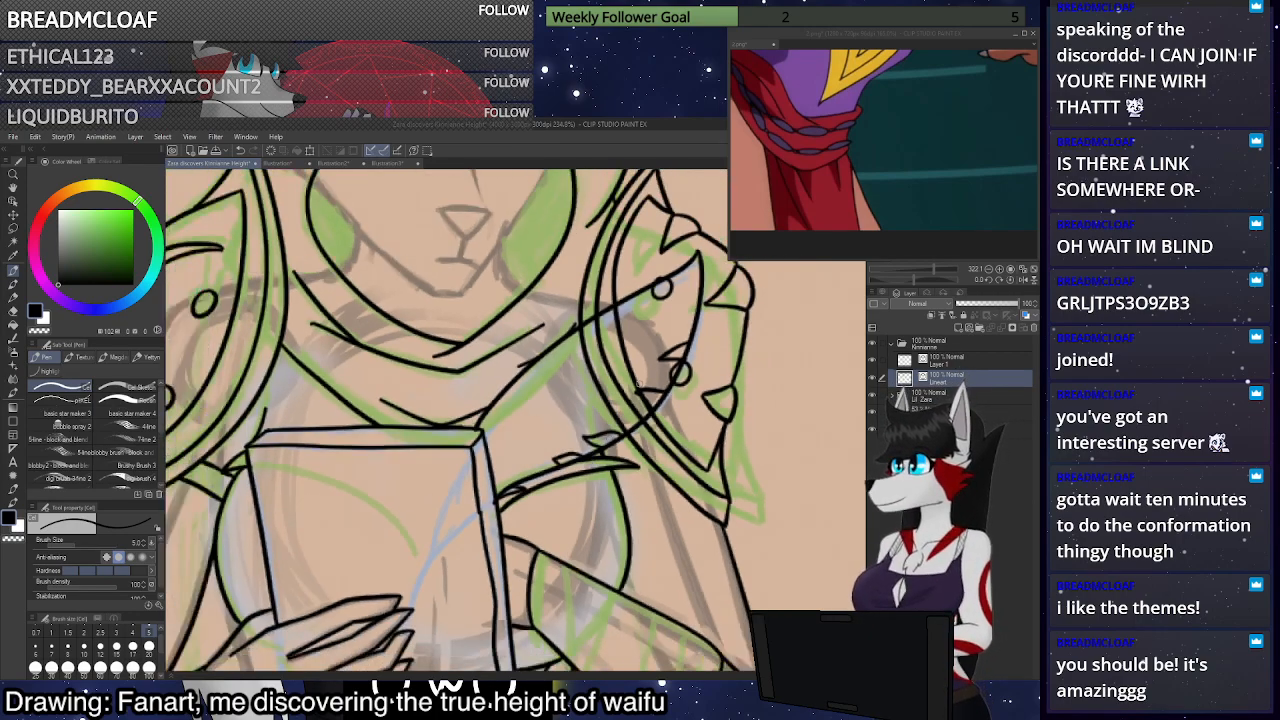
Try another tear notch near the scarf end's tip, and undo all the curved notches
{"action": "scroll", "coordinate": [684, 345], "scroll_direction": "up", "scroll_amount": 4}
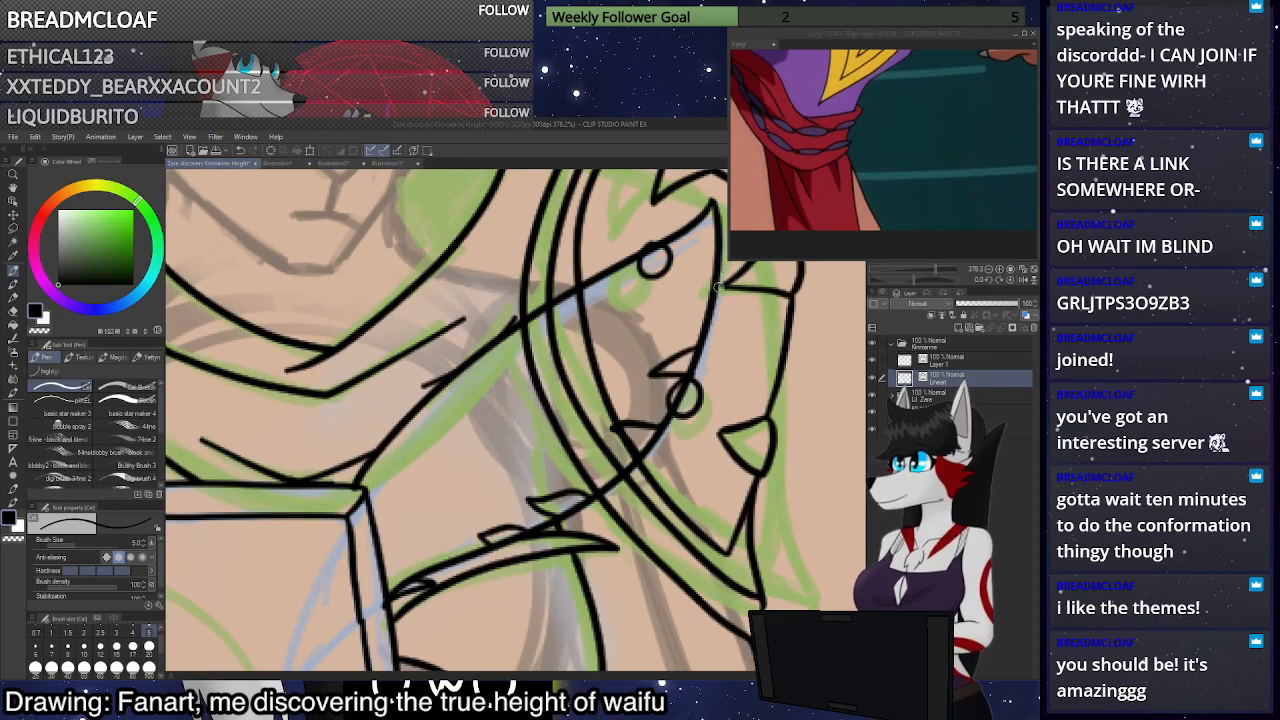
{"action": "mouse_move", "coordinate": [698, 194]}
{"action": "left_mouse_down"}
{"action": "mouse_move", "coordinate": [720, 267]}
{"action": "mouse_move", "coordinate": [718, 247]}
{"action": "mouse_move", "coordinate": [676, 312]}
{"action": "left_mouse_up"}
{"action": "key", "text": "ctrl+z"}
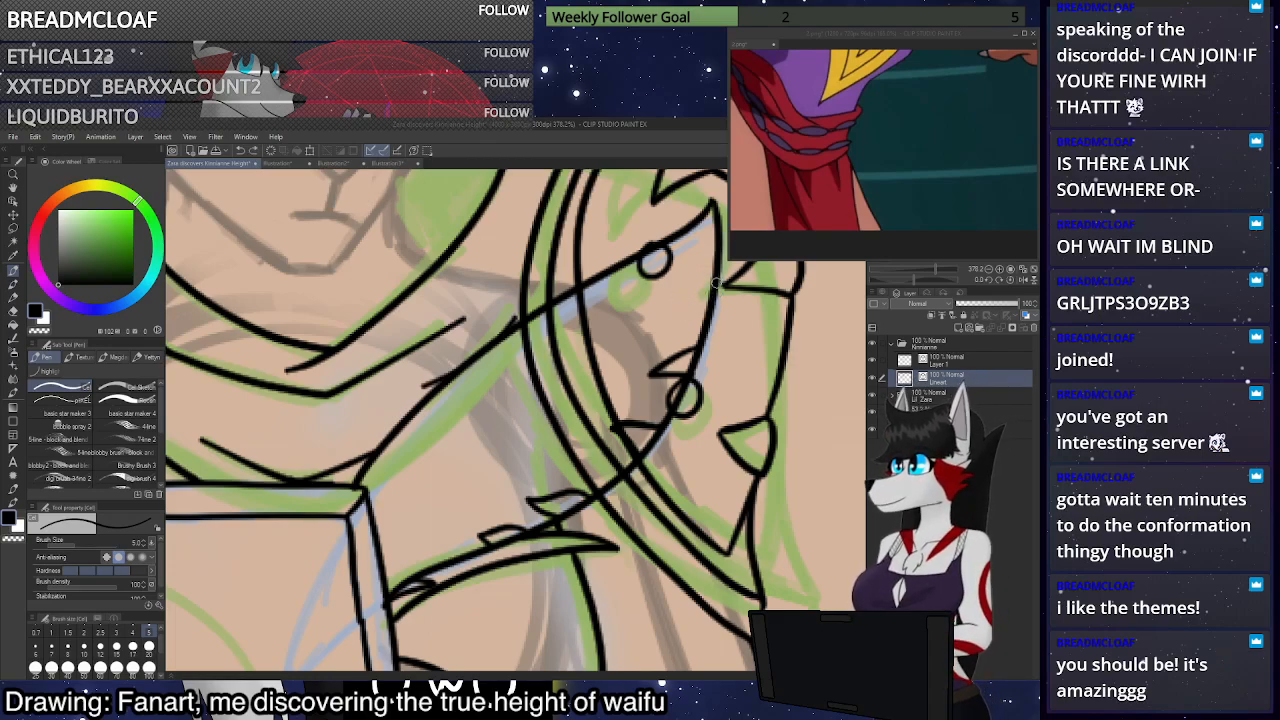
{"action": "mouse_move", "coordinate": [716, 260]}
{"action": "left_mouse_down"}
{"action": "mouse_move", "coordinate": [675, 299]}
{"action": "mouse_move", "coordinate": [720, 298]}
{"action": "left_mouse_up"}
{"action": "scroll", "coordinate": [717, 252], "scroll_direction": "down", "scroll_amount": 7}
{"action": "scroll", "coordinate": [722, 275], "scroll_direction": "up", "scroll_amount": 4}
{"action": "scroll", "coordinate": [740, 245], "scroll_direction": "up", "scroll_amount": 2}
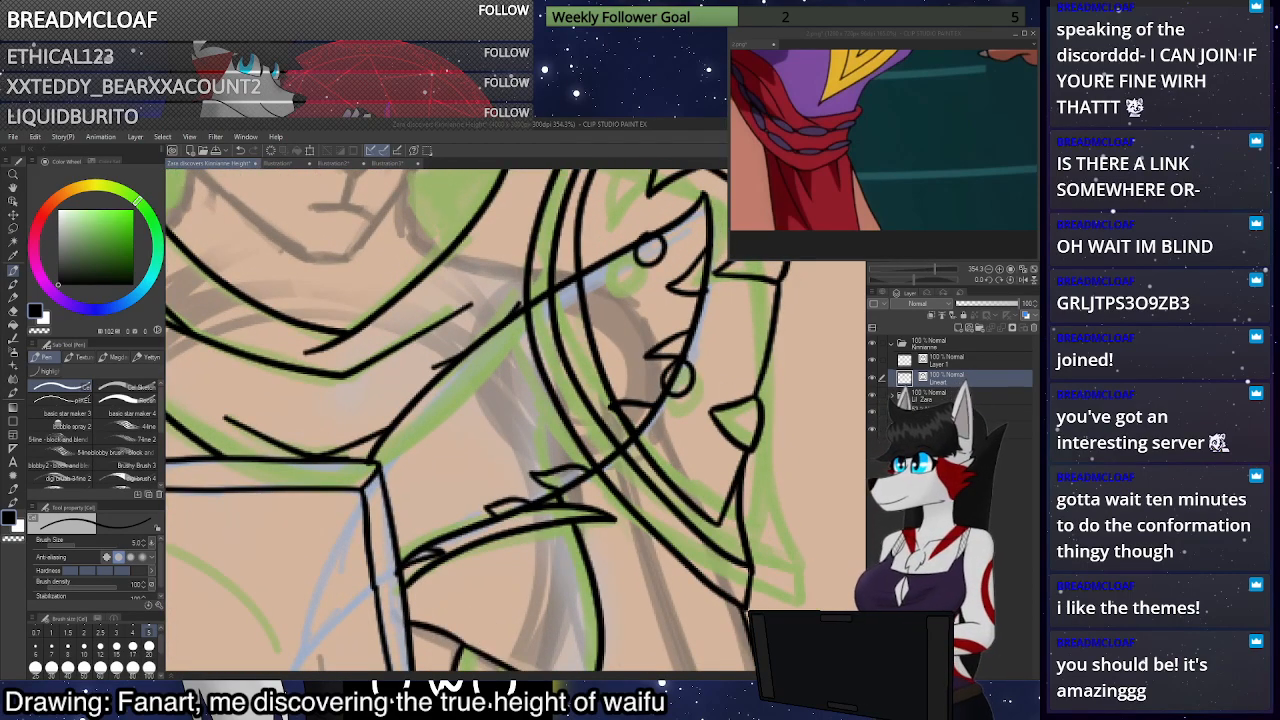
{"action": "key", "text": "ctrl+z"}
{"action": "key", "text": "ctrl+z"}
{"action": "key", "text": "ctrl+z"}
{"action": "key", "text": "ctrl+z"}
{"action": "key", "text": "ctrl+z"}
{"action": "key", "text": "ctrl+z"}
{"action": "key", "text": "ctrl+z"}
{"action": "key", "text": "ctrl+z"}
{"action": "key", "text": "ctrl+z"}
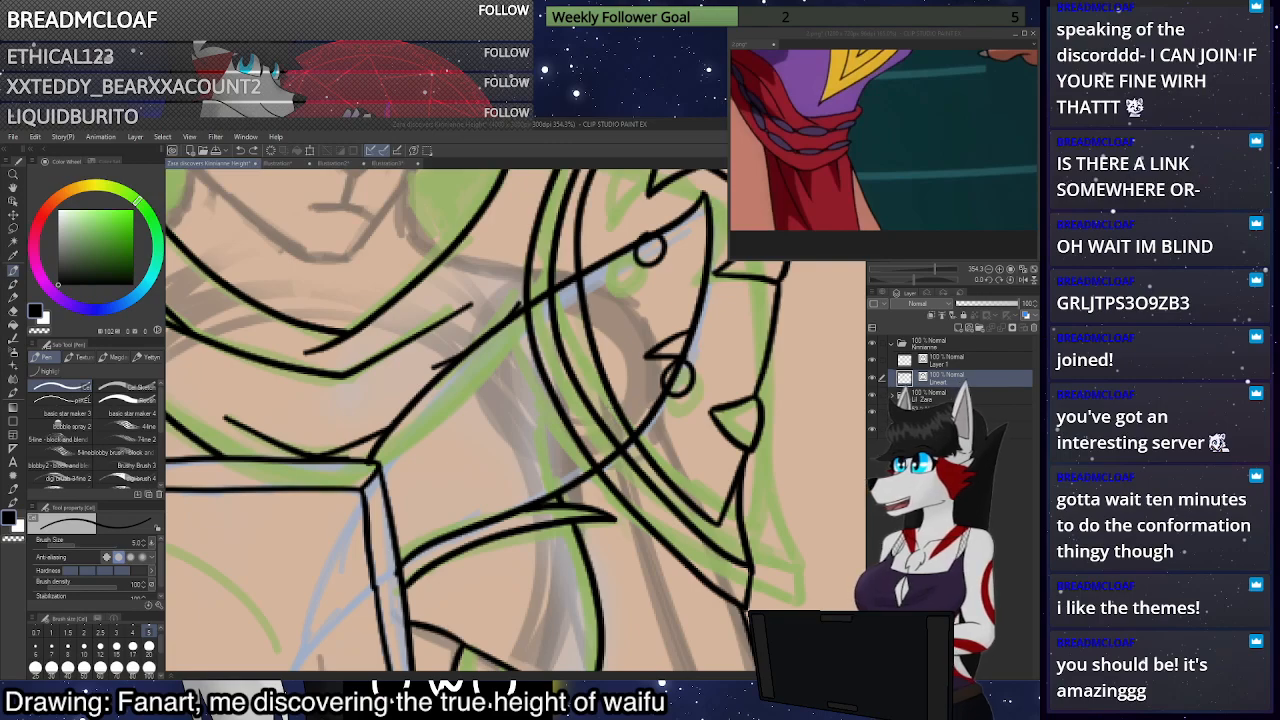
{"action": "key", "text": "ctrl+z"}
Ink pointed tear notches along the scarf end's outer and lower edge, plus a long fold line from the book's corner toward the tip
{"action": "left_click_drag", "start_coordinate": [400, 565], "coordinate": [452, 543]}
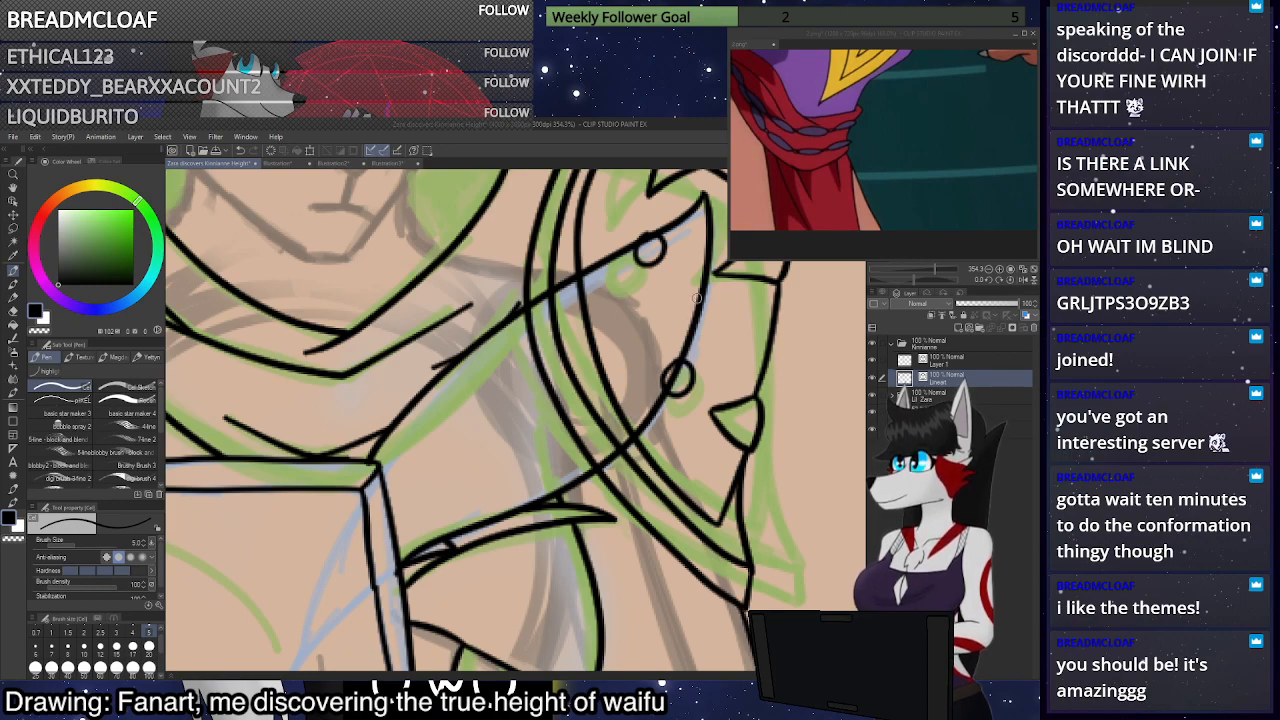
{"action": "mouse_move", "coordinate": [694, 320]}
{"action": "left_mouse_down"}
{"action": "mouse_move", "coordinate": [651, 336]}
{"action": "mouse_move", "coordinate": [690, 344]}
{"action": "mouse_move", "coordinate": [653, 311]}
{"action": "mouse_move", "coordinate": [644, 320]}
{"action": "mouse_move", "coordinate": [689, 337]}
{"action": "mouse_move", "coordinate": [647, 324]}
{"action": "mouse_move", "coordinate": [688, 349]}
{"action": "left_mouse_up"}
{"action": "key", "text": "ctrl+z"}
{"action": "key", "text": "ctrl+z"}
{"action": "mouse_move", "coordinate": [652, 410]}
{"action": "left_mouse_down"}
{"action": "mouse_move", "coordinate": [608, 395]}
{"action": "mouse_move", "coordinate": [600, 405]}
{"action": "mouse_move", "coordinate": [630, 432]}
{"action": "mouse_move", "coordinate": [657, 412]}
{"action": "left_mouse_up"}
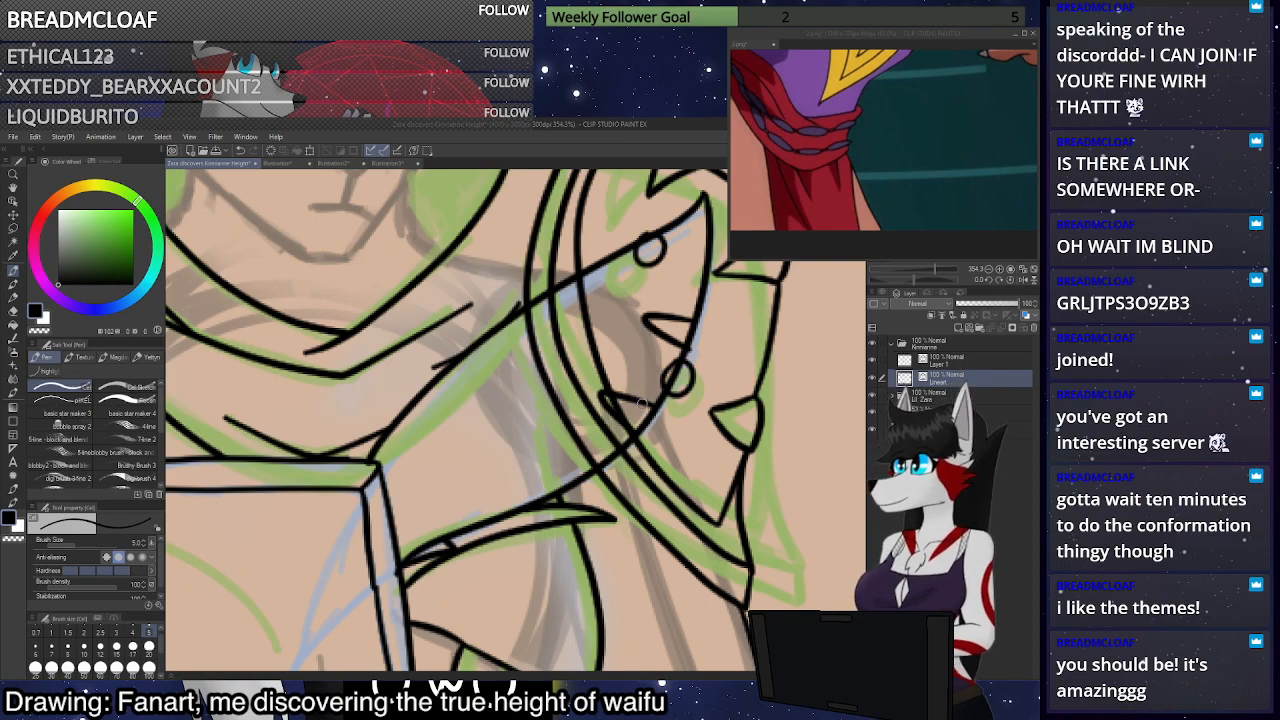
{"action": "scroll", "coordinate": [649, 407], "scroll_direction": "down", "scroll_amount": 2}
{"action": "mouse_move", "coordinate": [440, 488]}
{"action": "left_mouse_down"}
{"action": "mouse_move", "coordinate": [534, 378]}
{"action": "mouse_move", "coordinate": [660, 284]}
{"action": "left_mouse_up"}
Show Layer 1 in blue and erase the scarf edge segments that cross the notch openings on the Lineart layer
{"action": "scroll", "coordinate": [678, 285], "scroll_direction": "up", "scroll_amount": 3}
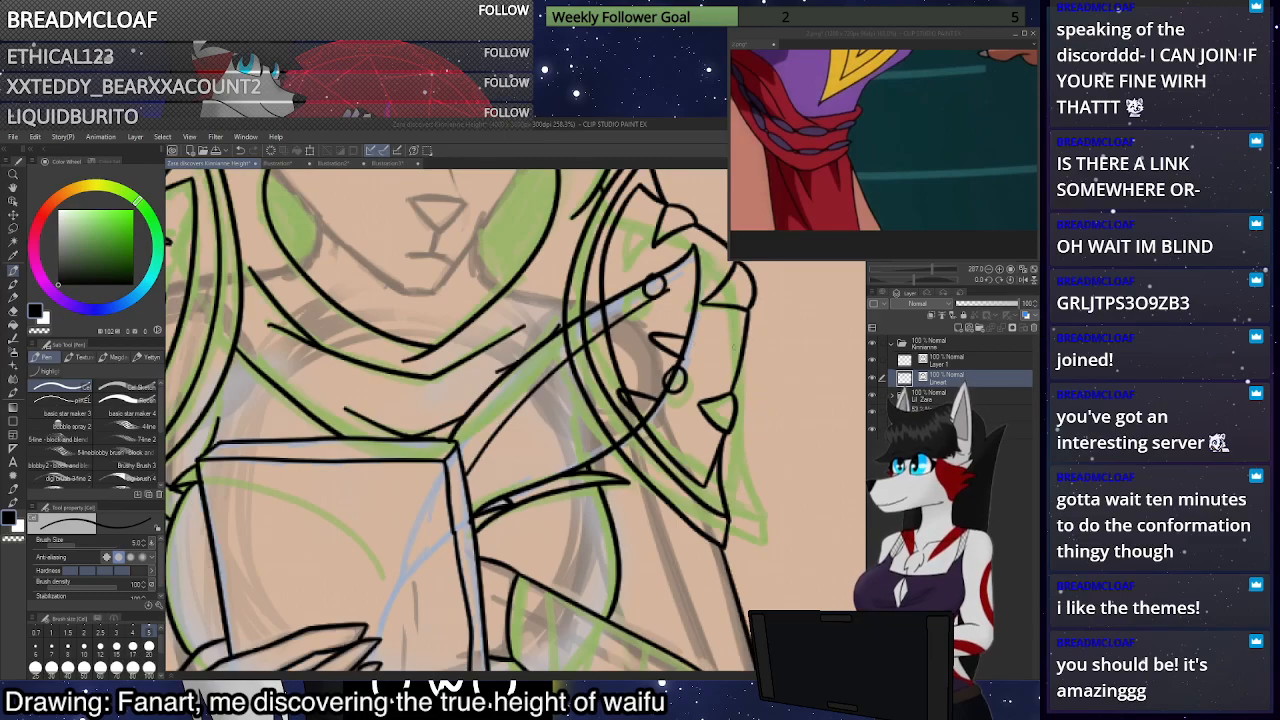
{"action": "left_click", "coordinate": [13, 311]}
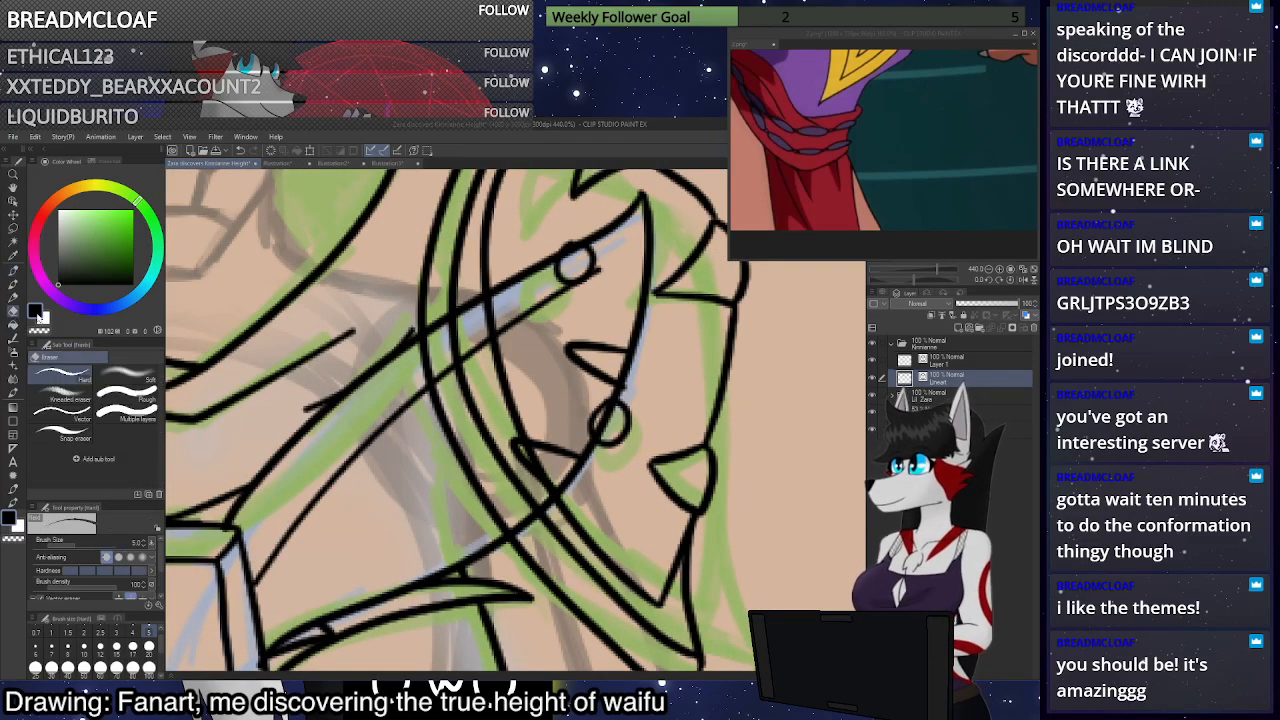
{"action": "left_click", "coordinate": [973, 360]}
{"action": "left_click", "coordinate": [1026, 315]}
{"action": "left_click", "coordinate": [977, 380]}
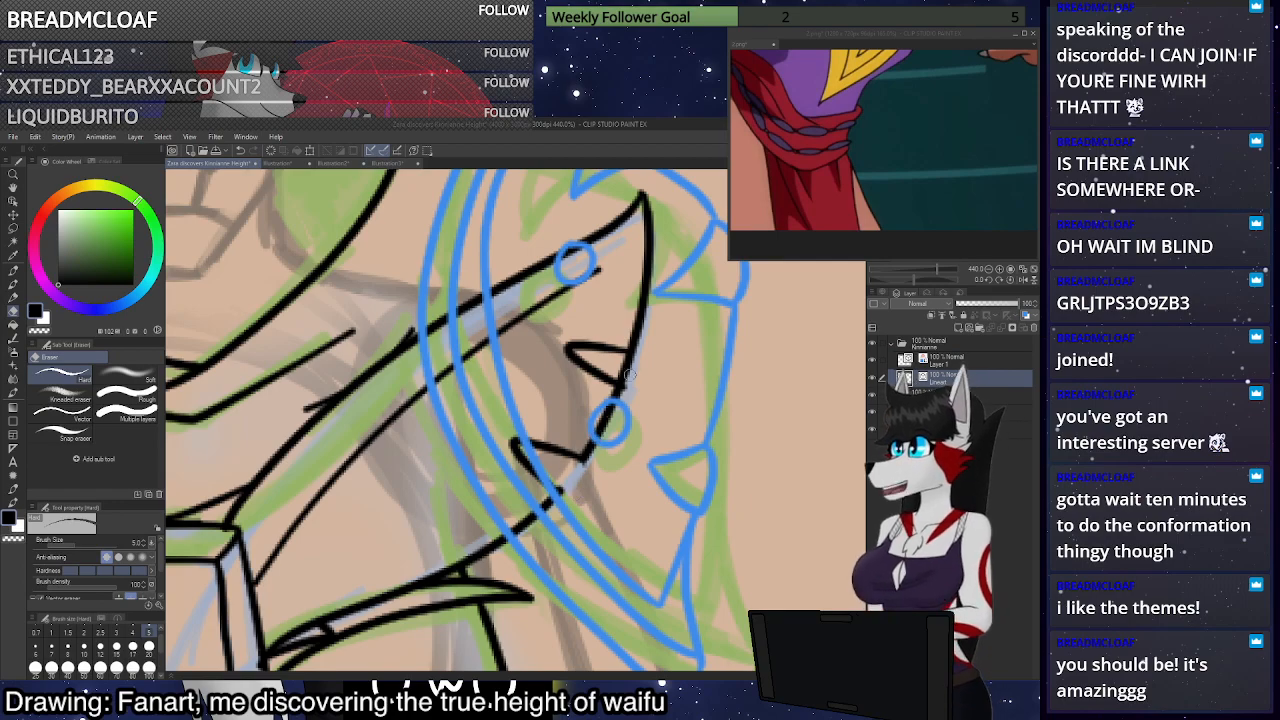
{"action": "scroll", "coordinate": [572, 494], "scroll_direction": "down", "scroll_amount": 2}
{"action": "scroll", "coordinate": [373, 560], "scroll_direction": "down", "scroll_amount": 1}
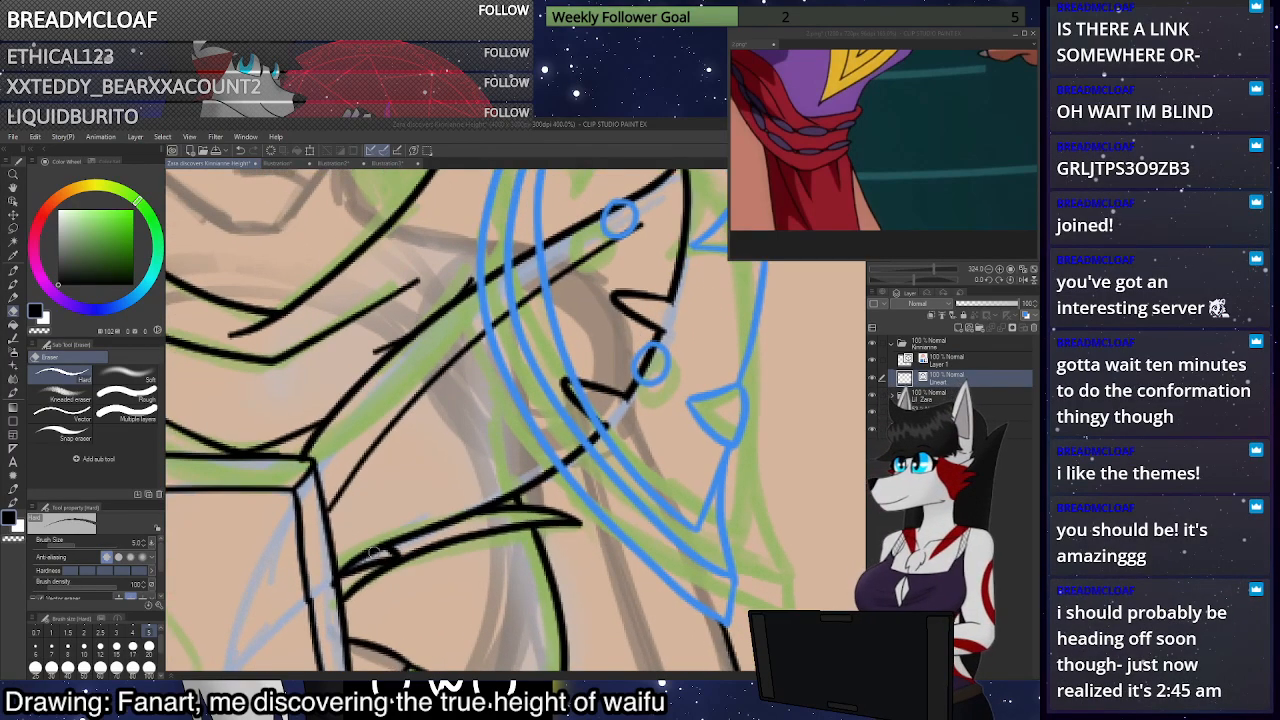
{"action": "scroll", "coordinate": [373, 560], "scroll_direction": "down", "scroll_amount": 1}
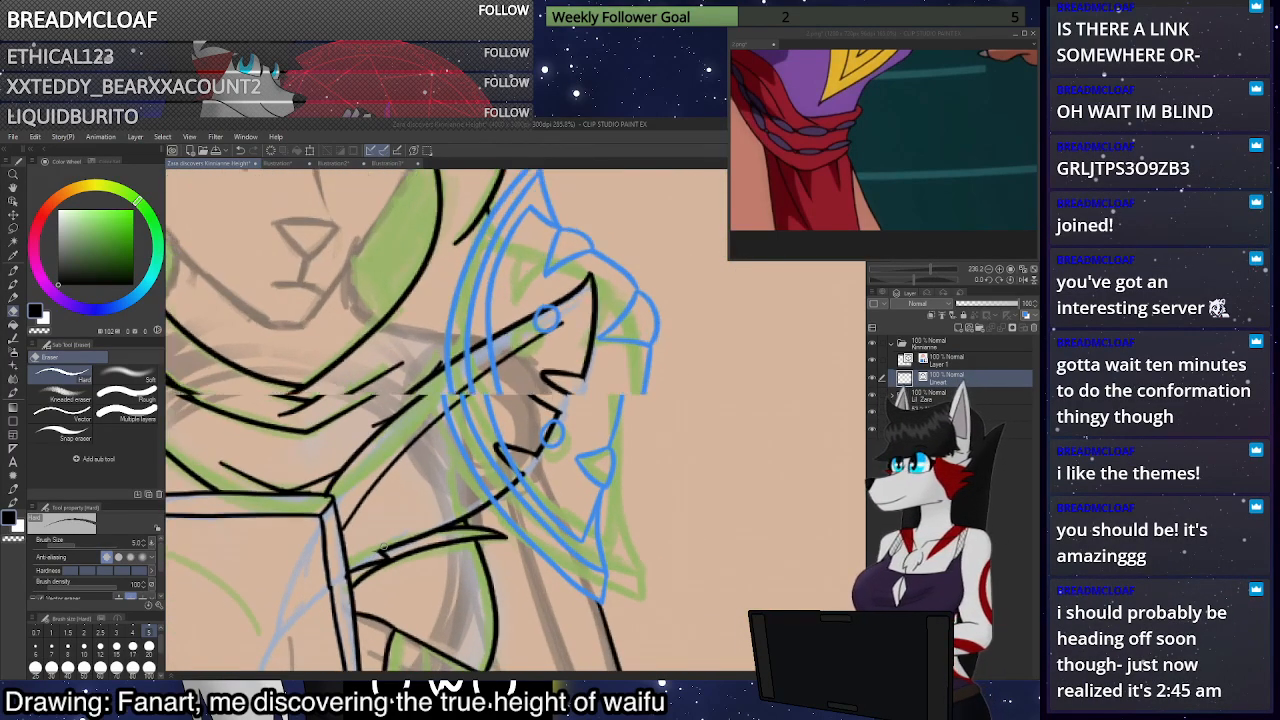
{"action": "scroll", "coordinate": [418, 490], "scroll_direction": "up", "scroll_amount": 1}
Erase the shoulder armour lines that pass across the diagonal scarf end on Layer 1
{"action": "left_click", "coordinate": [970, 361]}
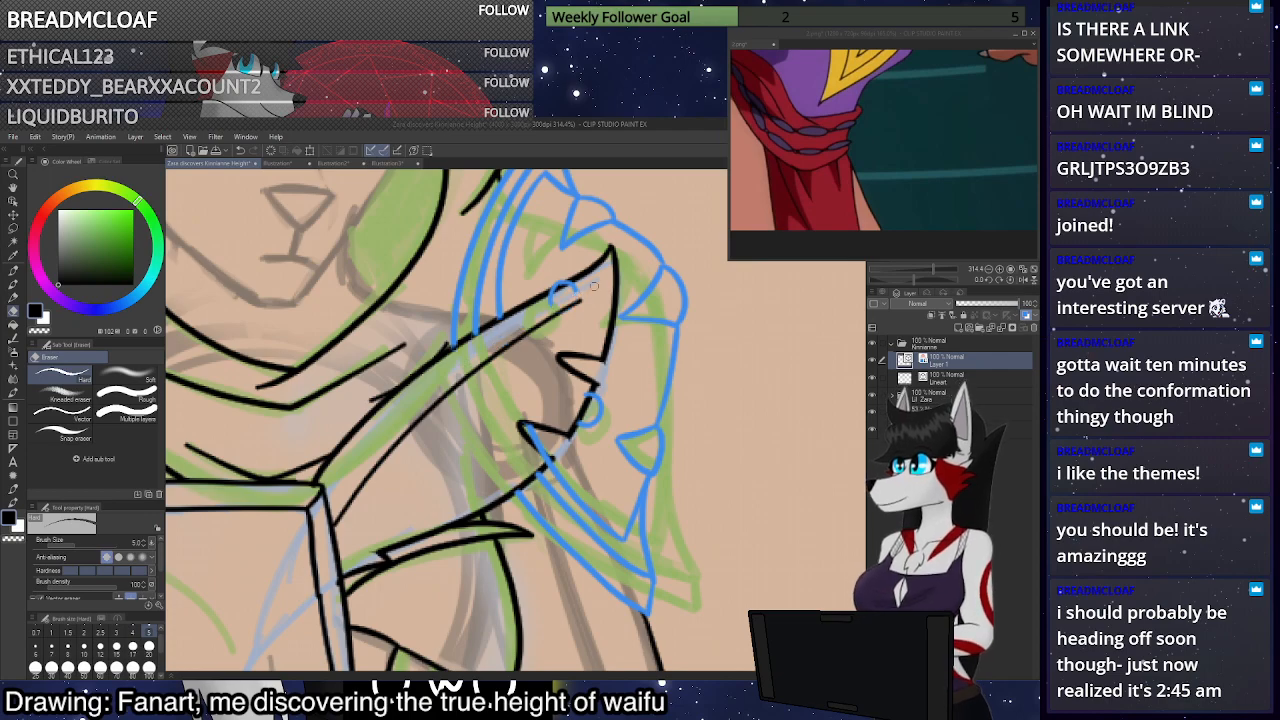
{"action": "scroll", "coordinate": [594, 275], "scroll_direction": "down", "scroll_amount": 3}
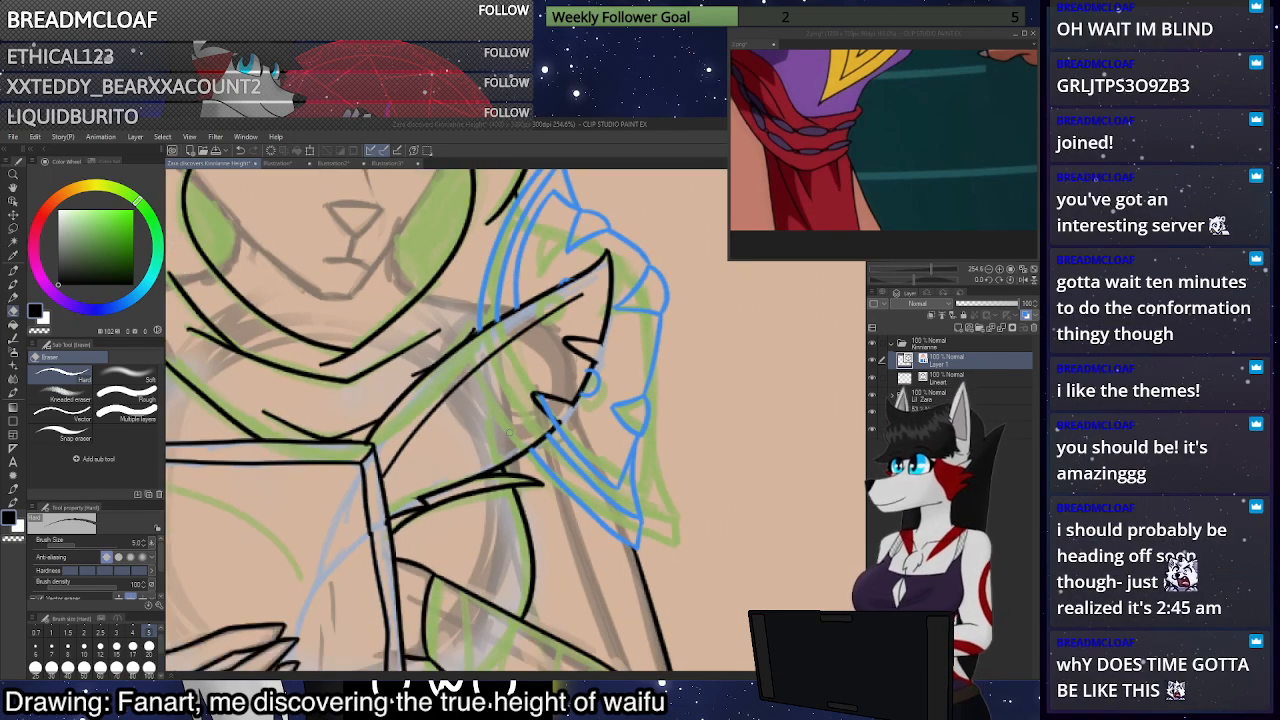
{"action": "scroll", "coordinate": [438, 507], "scroll_direction": "up", "scroll_amount": 4}
{"action": "scroll", "coordinate": [436, 523], "scroll_direction": "down", "scroll_amount": 3}
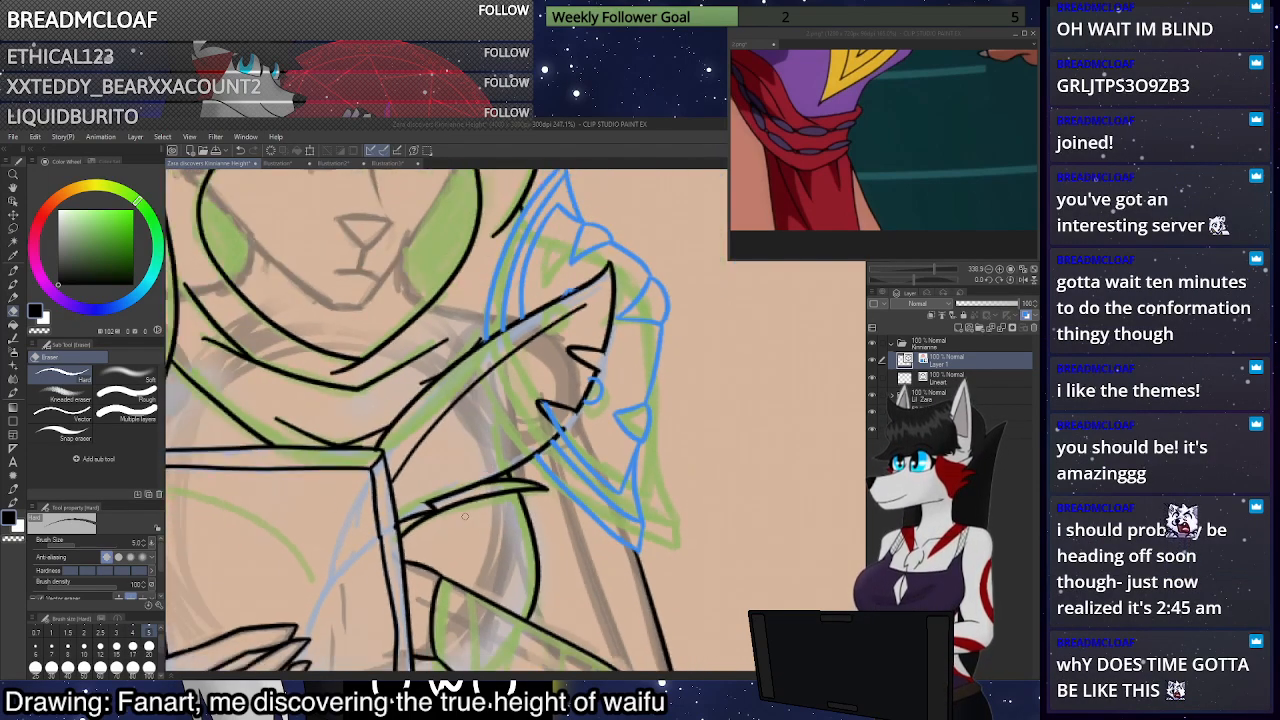
Turn off Layer 1's blue display colour and merge the layer into the Lineart layer
{"action": "left_click", "coordinate": [1000, 331]}
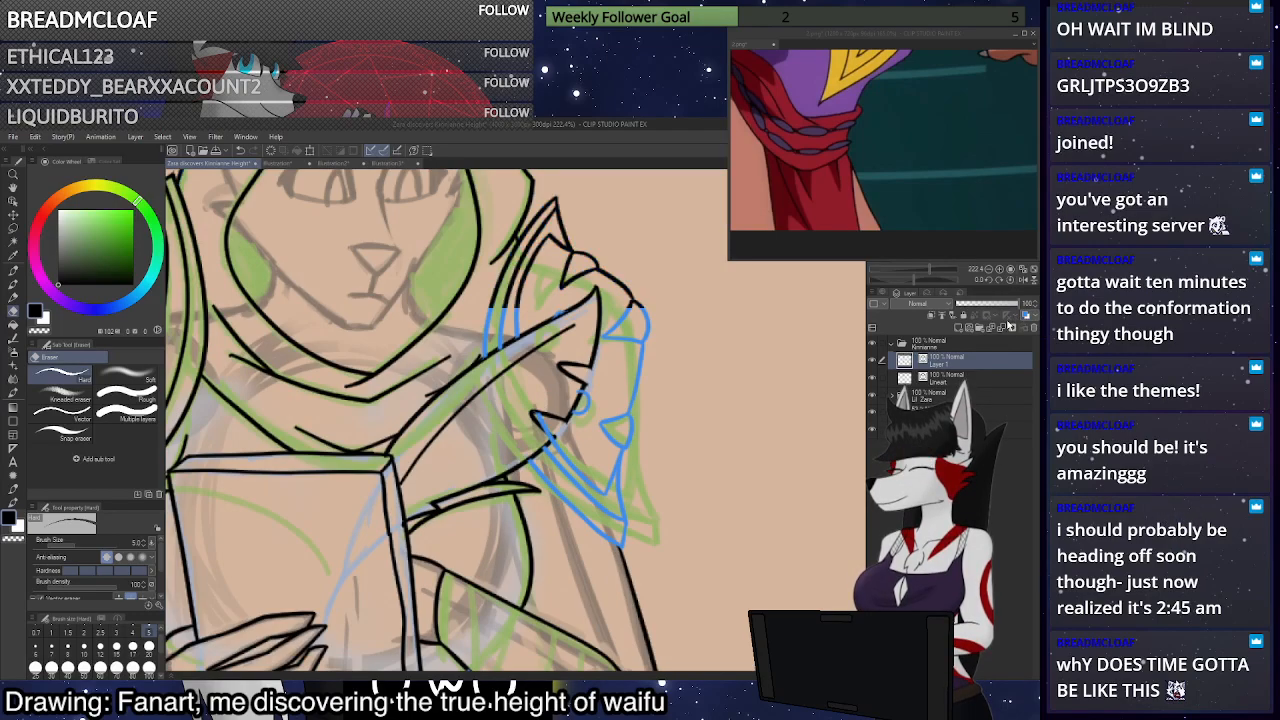
{"action": "scroll", "coordinate": [705, 408], "scroll_direction": "down", "scroll_amount": 8}
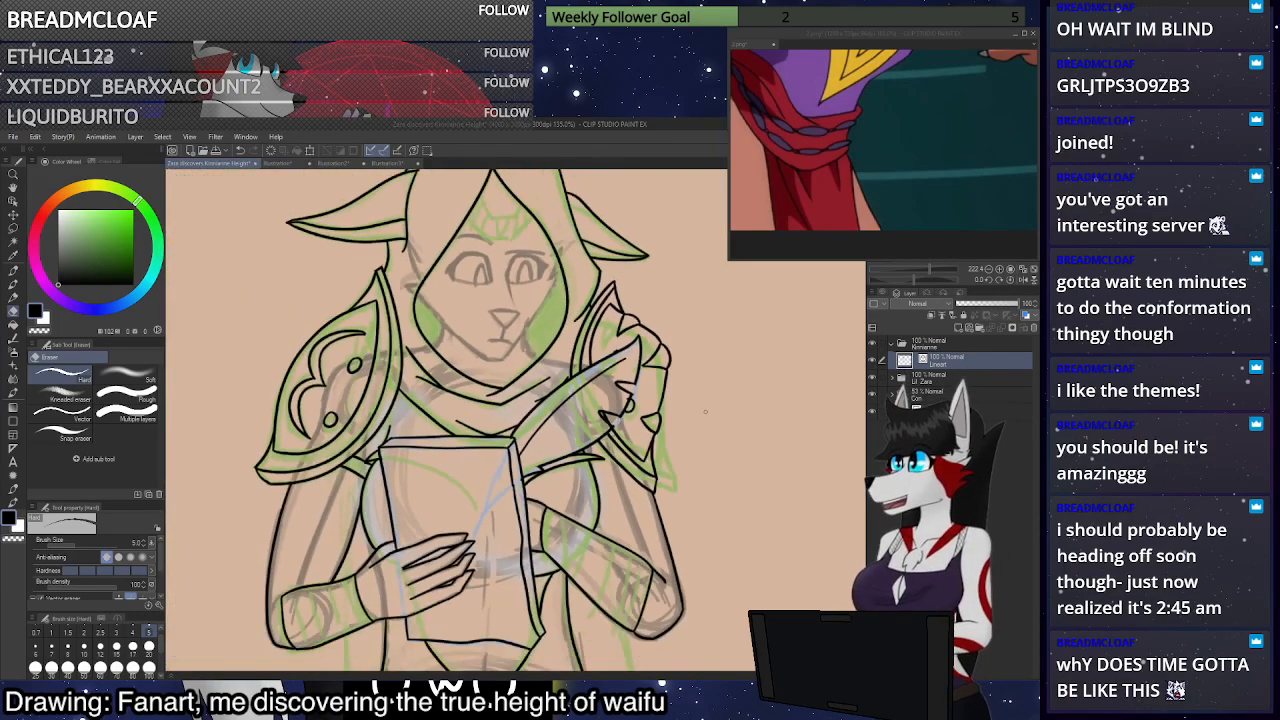
{"action": "scroll", "coordinate": [707, 402], "scroll_direction": "down", "scroll_amount": 1}
{"action": "scroll", "coordinate": [602, 360], "scroll_direction": "up", "scroll_amount": 2}
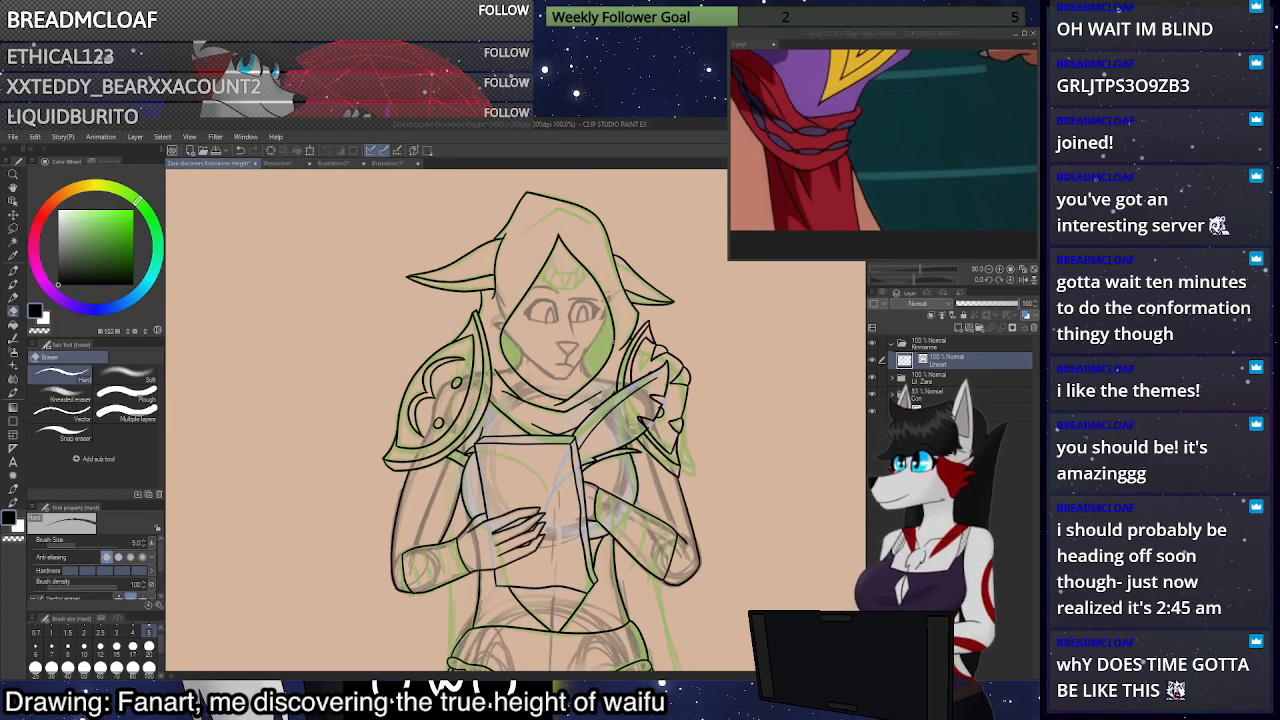
{"action": "scroll", "coordinate": [602, 360], "scroll_direction": "down", "scroll_amount": 2}
Ink the chin and one side of the jaw up to the pointed cheek tuft inside the hood opening
{"action": "scroll", "coordinate": [582, 354], "scroll_direction": "up", "scroll_amount": 10}
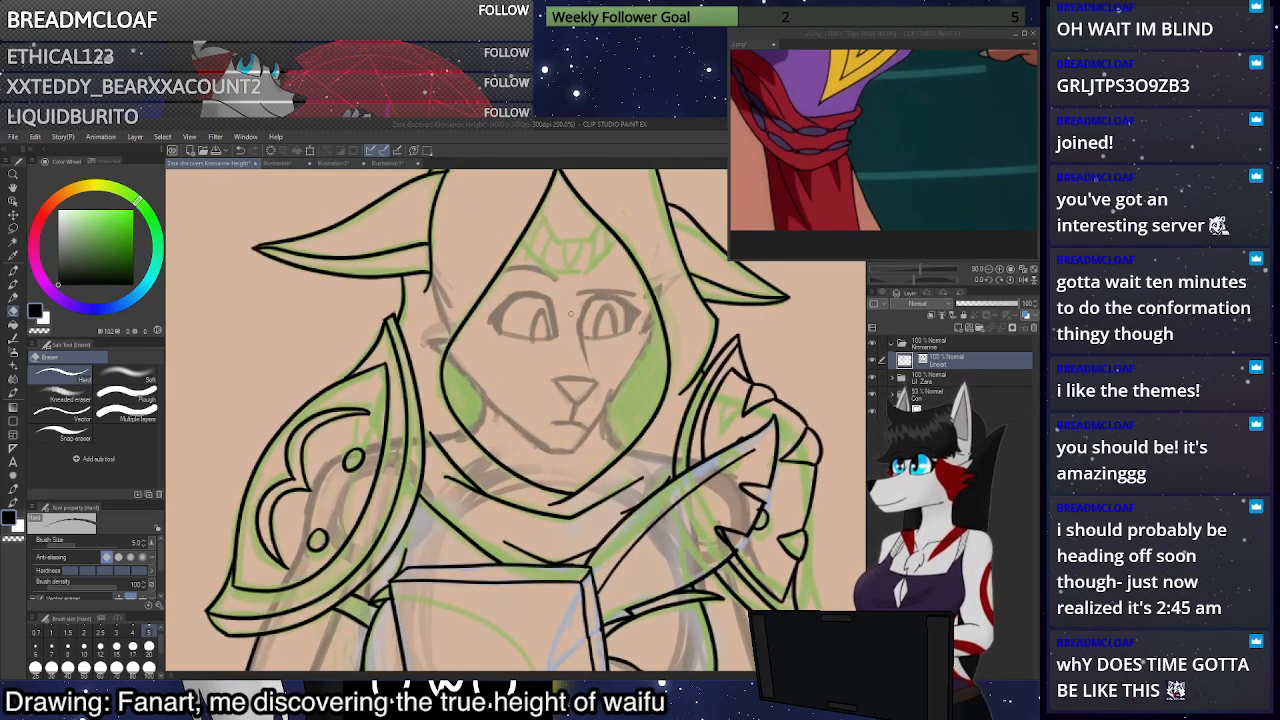
{"action": "scroll", "coordinate": [583, 360], "scroll_direction": "down", "scroll_amount": 2}
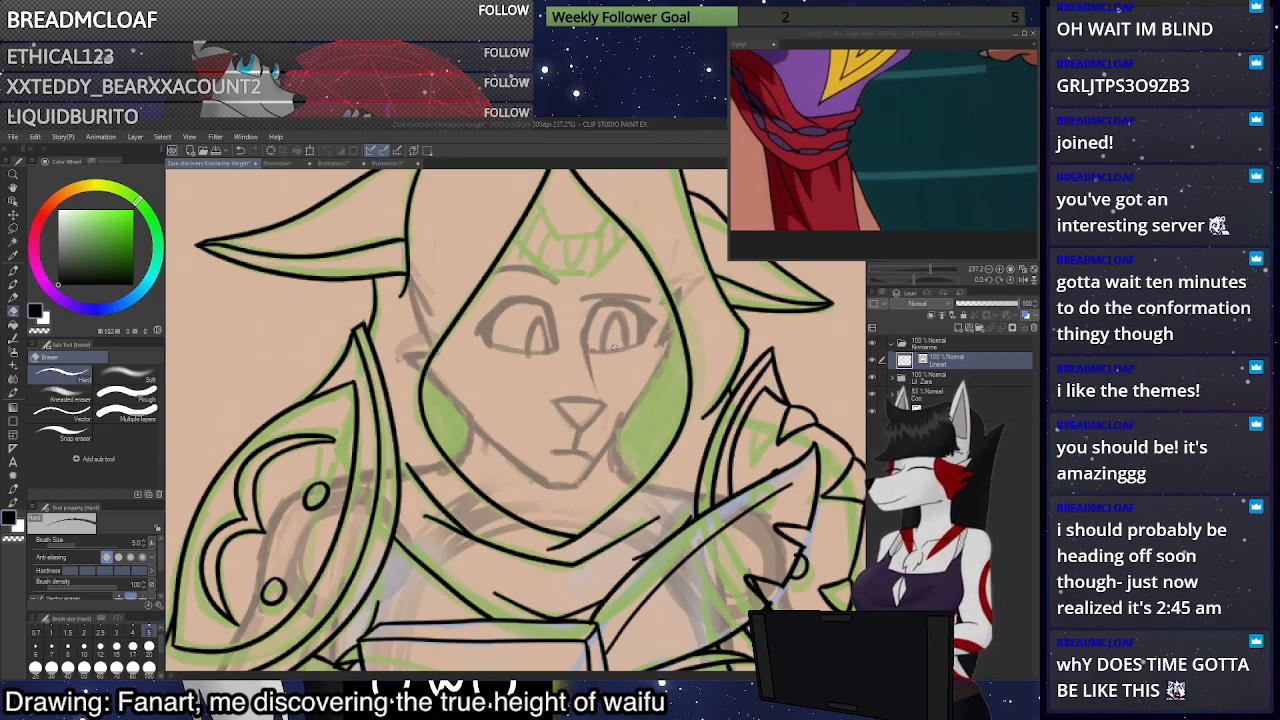
{"action": "left_click", "coordinate": [901, 41]}
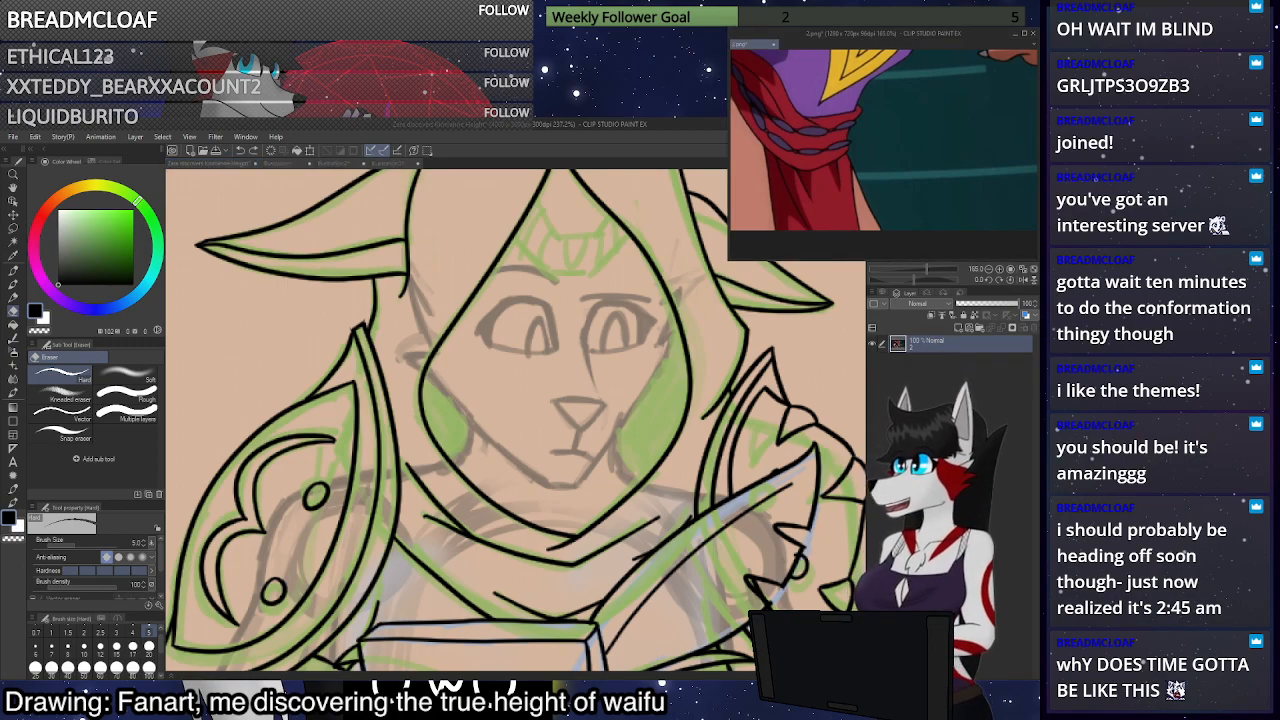
{"action": "left_click", "coordinate": [660, 358]}
{"action": "scroll", "coordinate": [660, 358], "scroll_direction": "up", "scroll_amount": 3}
{"action": "key", "text": "p"}
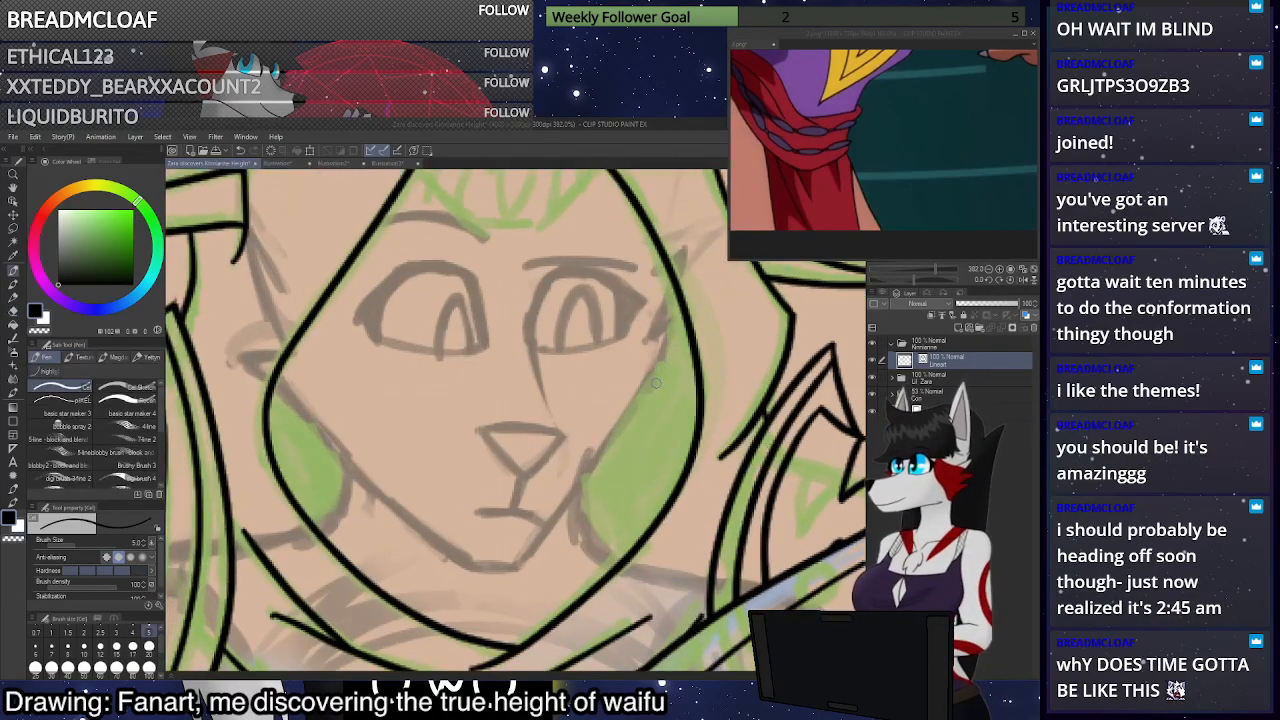
{"action": "mouse_move", "coordinate": [472, 562]}
{"action": "left_mouse_down"}
{"action": "mouse_move", "coordinate": [527, 561]}
{"action": "mouse_move", "coordinate": [664, 359]}
{"action": "mouse_move", "coordinate": [676, 316]}
{"action": "mouse_move", "coordinate": [645, 338]}
{"action": "mouse_move", "coordinate": [674, 294]}
{"action": "mouse_move", "coordinate": [666, 263]}
{"action": "left_mouse_up"}
{"action": "key", "text": "ctrl+z"}
{"action": "key", "text": "ctrl+z"}
{"action": "key", "text": "ctrl+z"}
Ink the short curve from the jaw to the hood's edge and the opposite side of the jaw down to the chin
{"action": "scroll", "coordinate": [607, 537], "scroll_direction": "up", "scroll_amount": 2}
{"action": "mouse_move", "coordinate": [575, 479]}
{"action": "left_mouse_down"}
{"action": "mouse_move", "coordinate": [574, 523]}
{"action": "mouse_move", "coordinate": [624, 568]}
{"action": "left_mouse_up"}
{"action": "scroll", "coordinate": [520, 375], "scroll_direction": "down", "scroll_amount": 2}
{"action": "scroll", "coordinate": [473, 492], "scroll_direction": "up", "scroll_amount": 2}
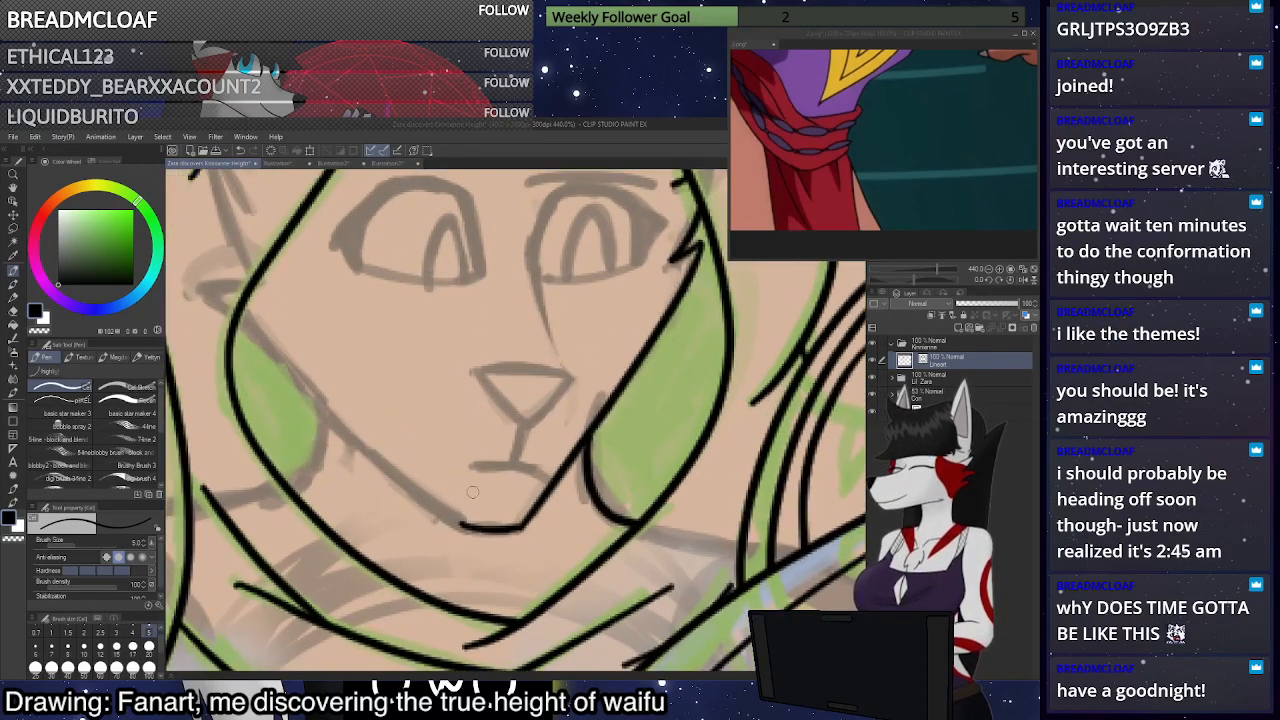
{"action": "mouse_move", "coordinate": [240, 320]}
{"action": "left_mouse_down"}
{"action": "mouse_move", "coordinate": [420, 497]}
{"action": "mouse_move", "coordinate": [476, 527]}
{"action": "left_mouse_up"}
{"action": "scroll", "coordinate": [570, 525], "scroll_direction": "down", "scroll_amount": 2}
{"action": "scroll", "coordinate": [570, 525], "scroll_direction": "up", "scroll_amount": 1}
{"action": "mouse_move", "coordinate": [437, 481]}
{"action": "left_mouse_down"}
{"action": "mouse_move", "coordinate": [453, 536]}
{"action": "mouse_move", "coordinate": [476, 569]}
{"action": "left_mouse_up"}
{"action": "left_click_drag", "start_coordinate": [560, 481], "coordinate": [552, 545]}
{"action": "key", "text": "ctrl+z"}
{"action": "key", "text": "ctrl+z"}
Set the brush size to 3 and ink the two thin neck lines beneath the chin
{"action": "left_click", "coordinate": [118, 633]}
{"action": "left_click_drag", "start_coordinate": [432, 502], "coordinate": [468, 572]}
{"action": "key", "text": "ctrl+z"}
{"action": "mouse_move", "coordinate": [437, 482]}
{"action": "left_mouse_down"}
{"action": "mouse_move", "coordinate": [449, 532]}
{"action": "mouse_move", "coordinate": [478, 568]}
{"action": "left_mouse_up"}
{"action": "left_click_drag", "start_coordinate": [562, 481], "coordinate": [550, 548]}
{"action": "scroll", "coordinate": [592, 534], "scroll_direction": "down", "scroll_amount": 8}
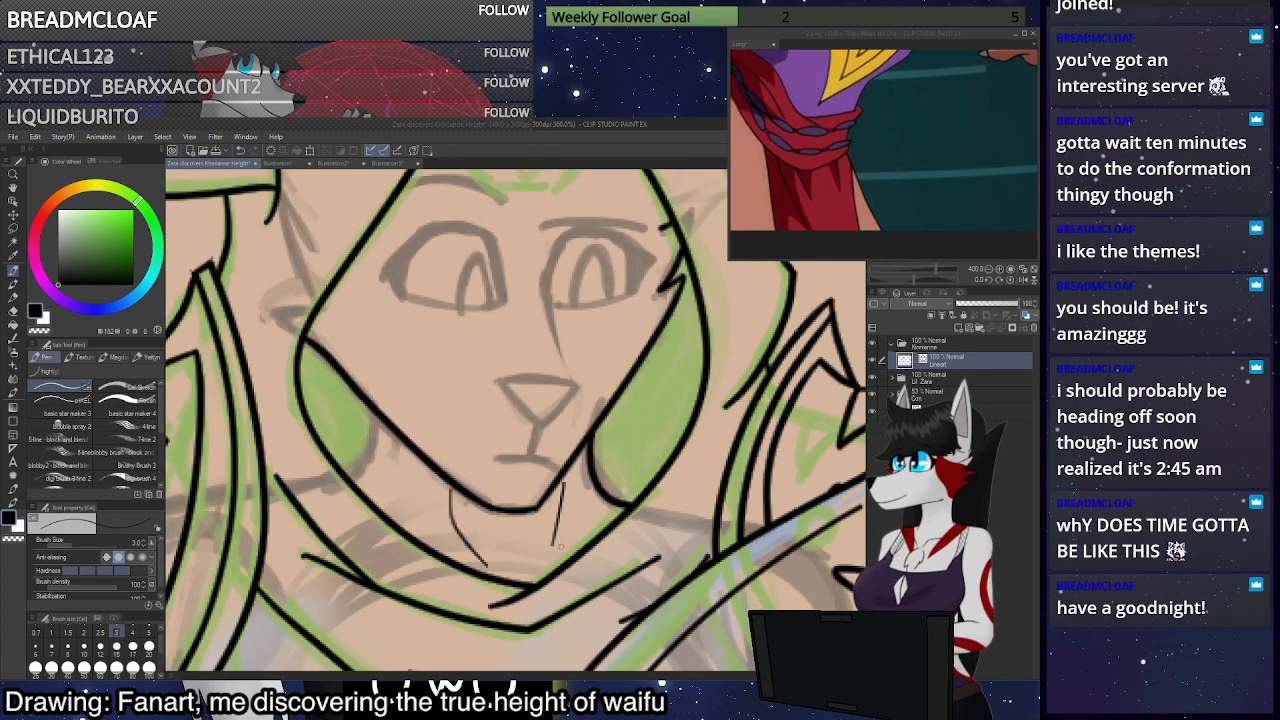
Set the brush size to 5 and ink the matching short curve from the opposite jaw side to the hood's edge
{"action": "scroll", "coordinate": [519, 484], "scroll_direction": "up", "scroll_amount": 8}
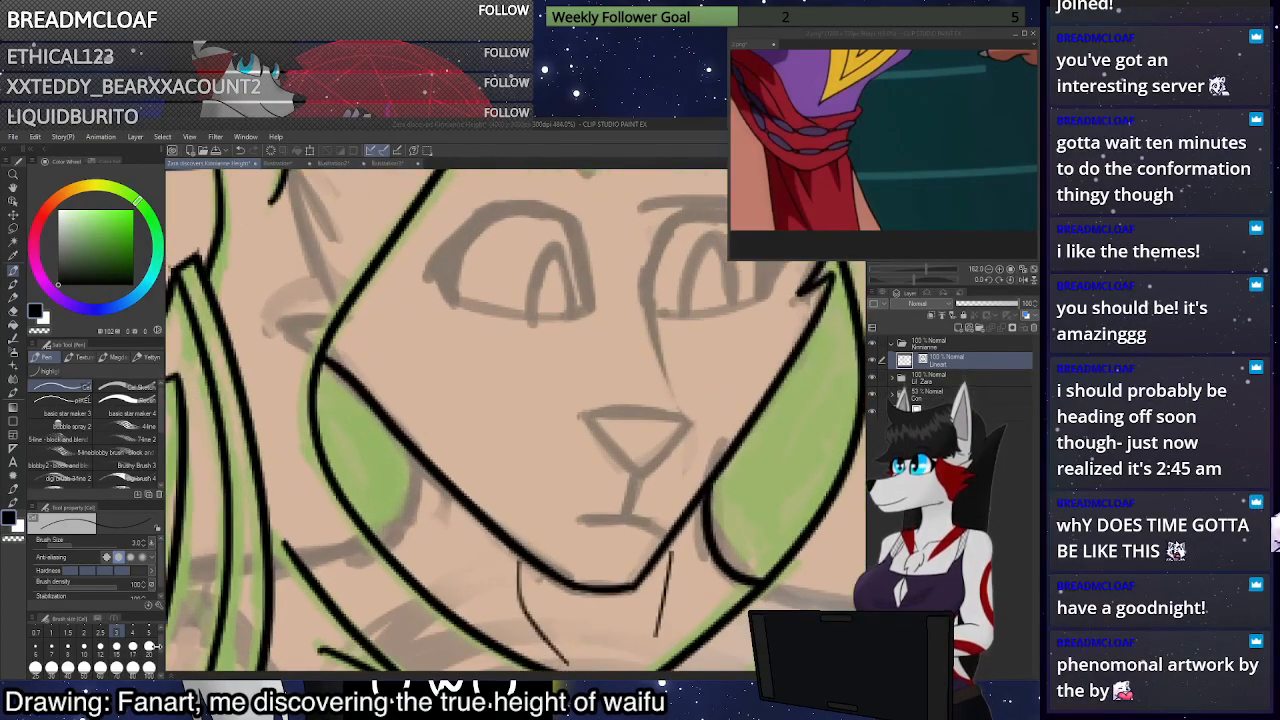
{"action": "left_click", "coordinate": [150, 634]}
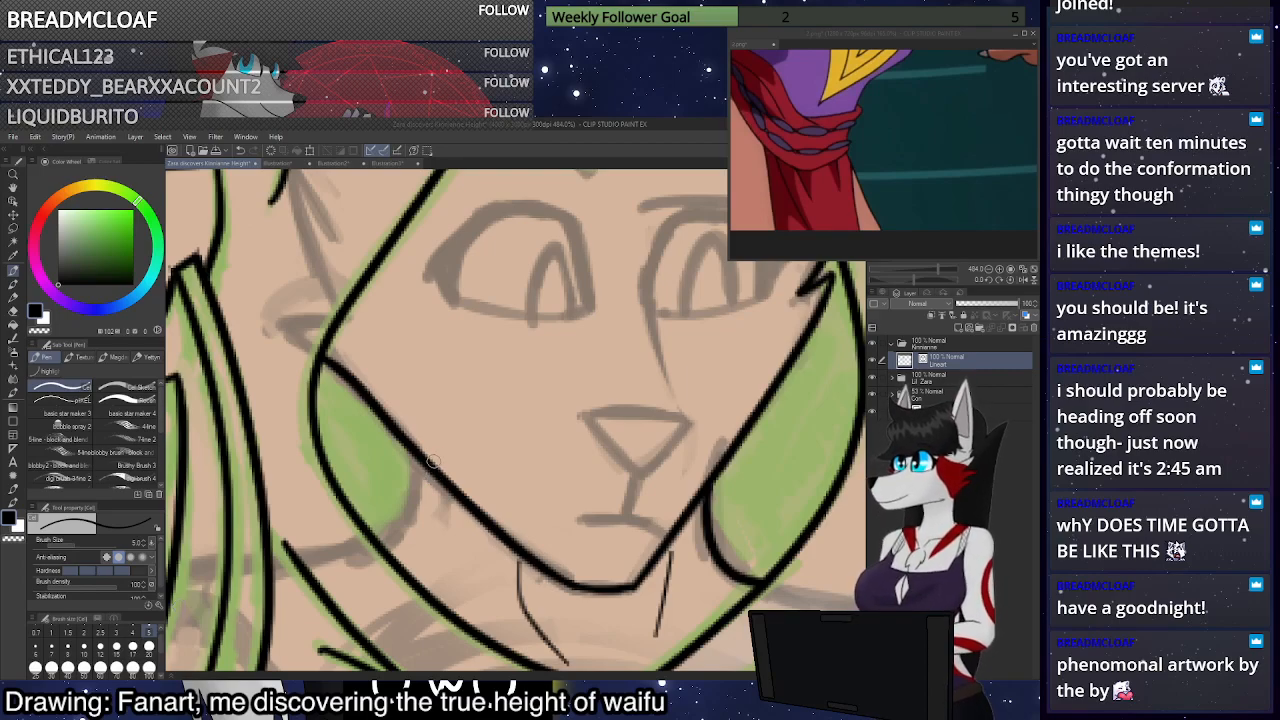
{"action": "mouse_move", "coordinate": [414, 461]}
{"action": "left_mouse_down"}
{"action": "mouse_move", "coordinate": [378, 536]}
{"action": "mouse_move", "coordinate": [409, 513]}
{"action": "mouse_move", "coordinate": [415, 478]}
{"action": "left_mouse_up"}
{"action": "key", "text": "ctrl+z"}
{"action": "scroll", "coordinate": [415, 478], "scroll_direction": "down", "scroll_amount": 5}
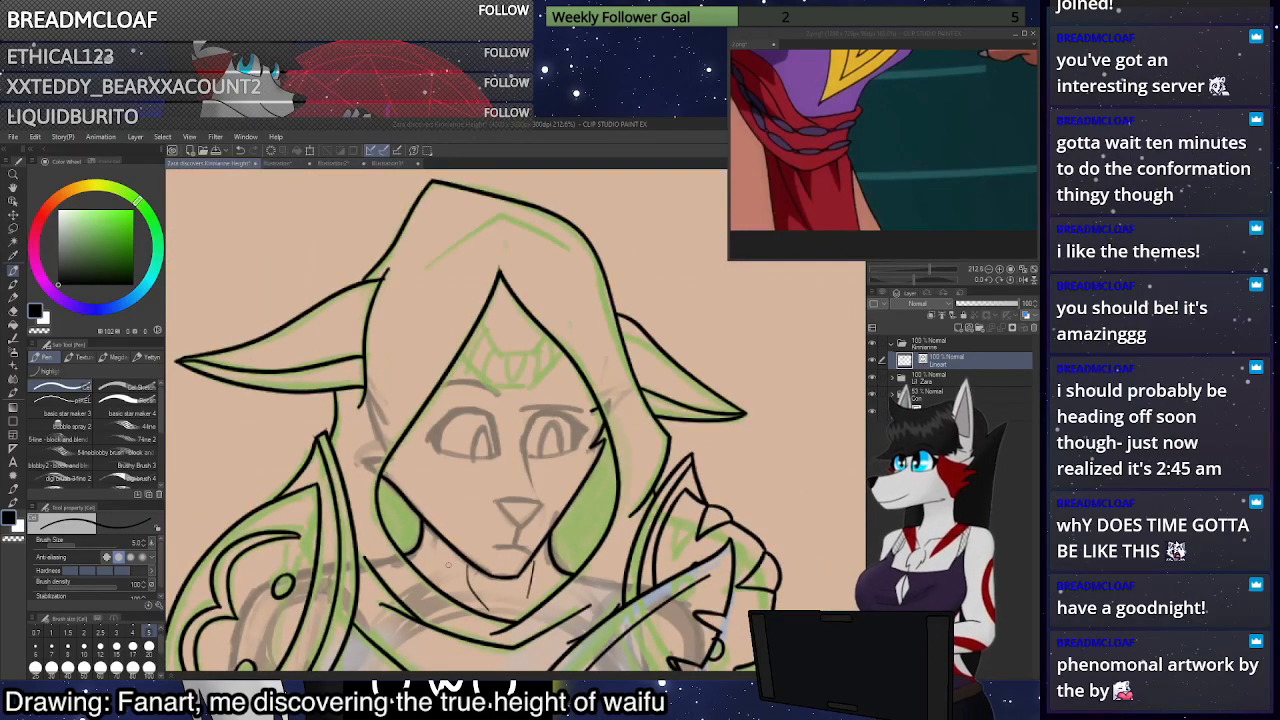
Ink the peaked fold line across the hood above the face opening
{"action": "scroll", "coordinate": [448, 565], "scroll_direction": "down", "scroll_amount": 3}
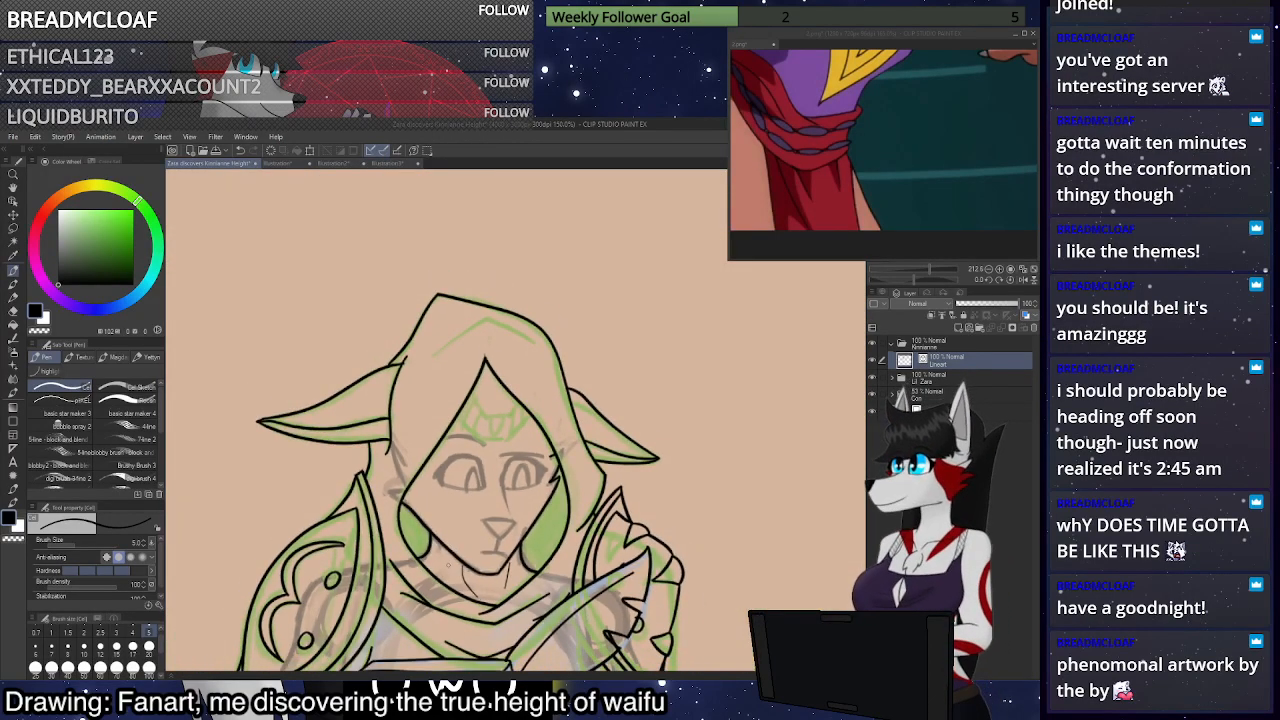
{"action": "scroll", "coordinate": [469, 408], "scroll_direction": "up", "scroll_amount": 3}
{"action": "mouse_move", "coordinate": [404, 310]}
{"action": "left_mouse_down"}
{"action": "mouse_move", "coordinate": [508, 241]}
{"action": "mouse_move", "coordinate": [600, 287]}
{"action": "mouse_move", "coordinate": [505, 243]}
{"action": "mouse_move", "coordinate": [403, 308]}
{"action": "left_mouse_up"}
{"action": "key", "text": "ctrl+z"}
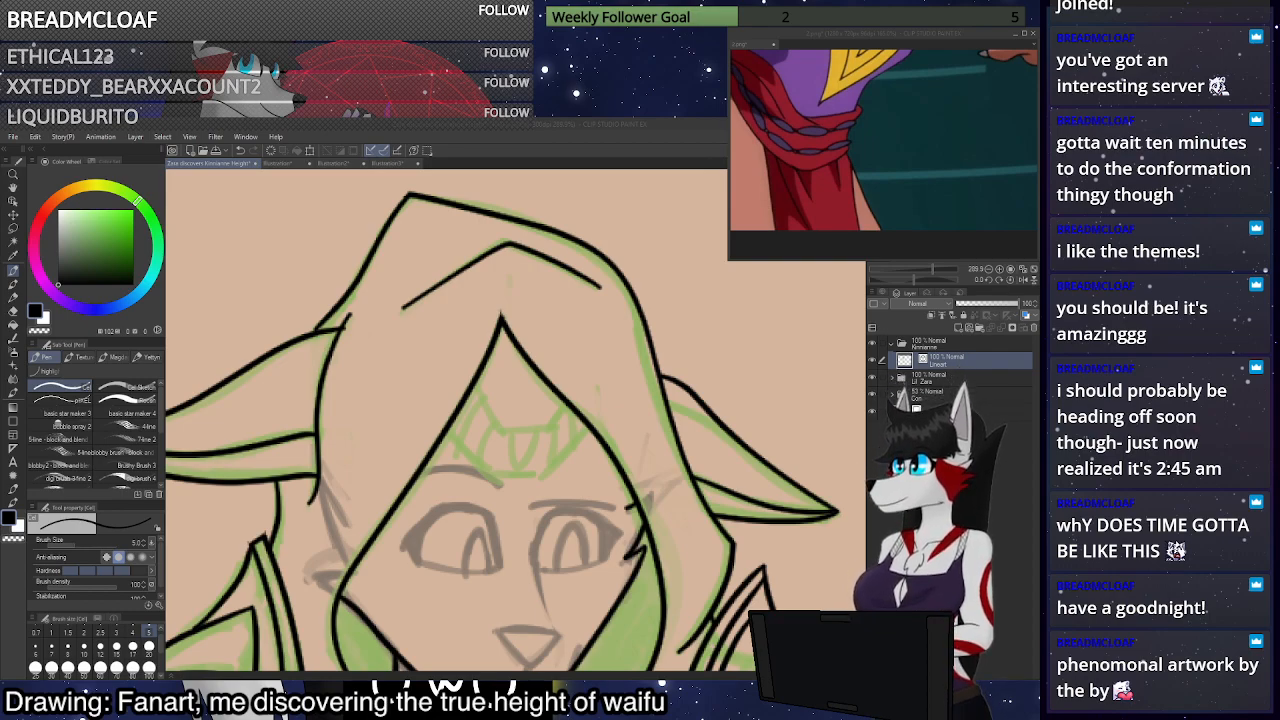
Ink the forehead ornament's angular lower edge and its notched upper edge, both ending on the hood opening's sides
{"action": "scroll", "coordinate": [552, 475], "scroll_direction": "up", "scroll_amount": 5}
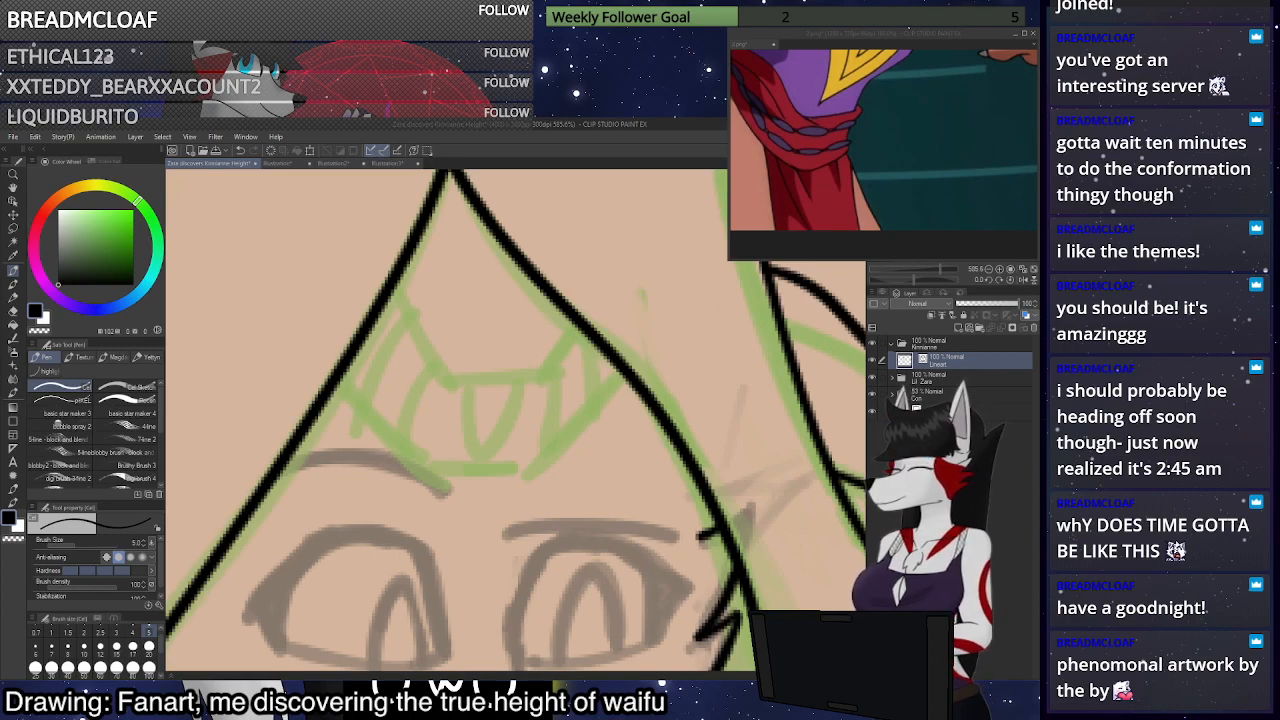
{"action": "left_click", "coordinate": [979, 57]}
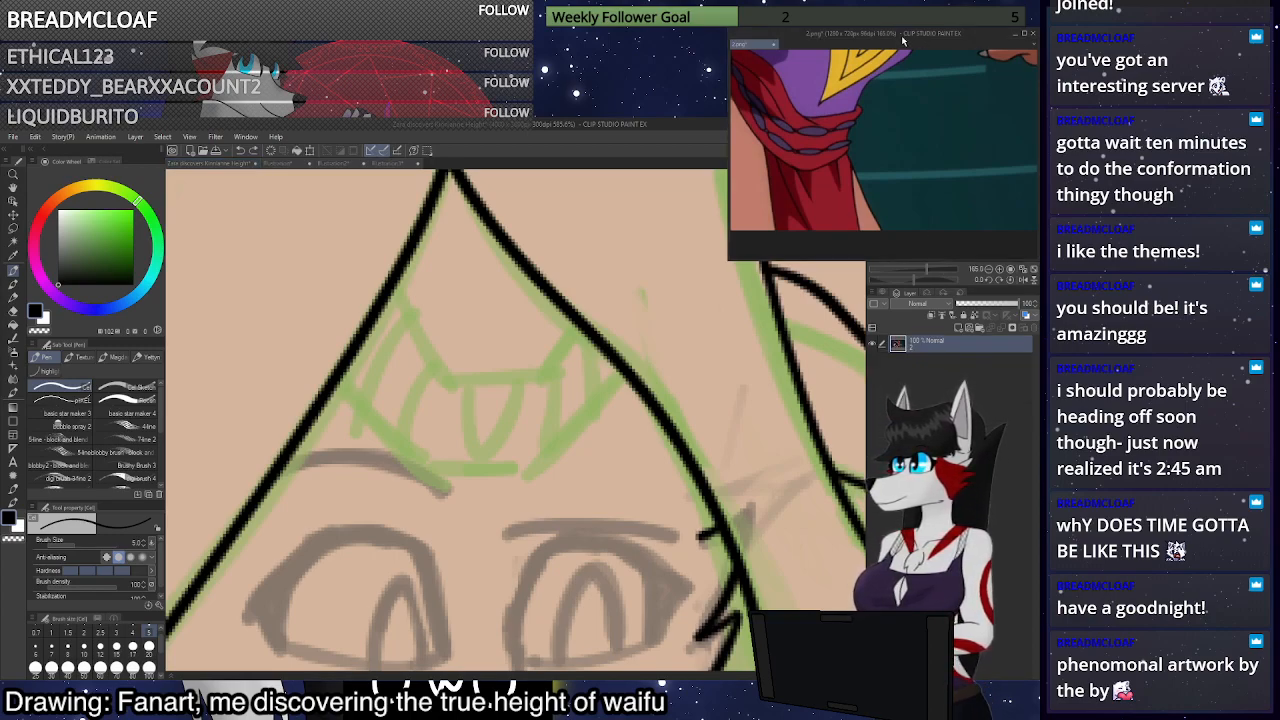
{"action": "left_click", "coordinate": [420, 479]}
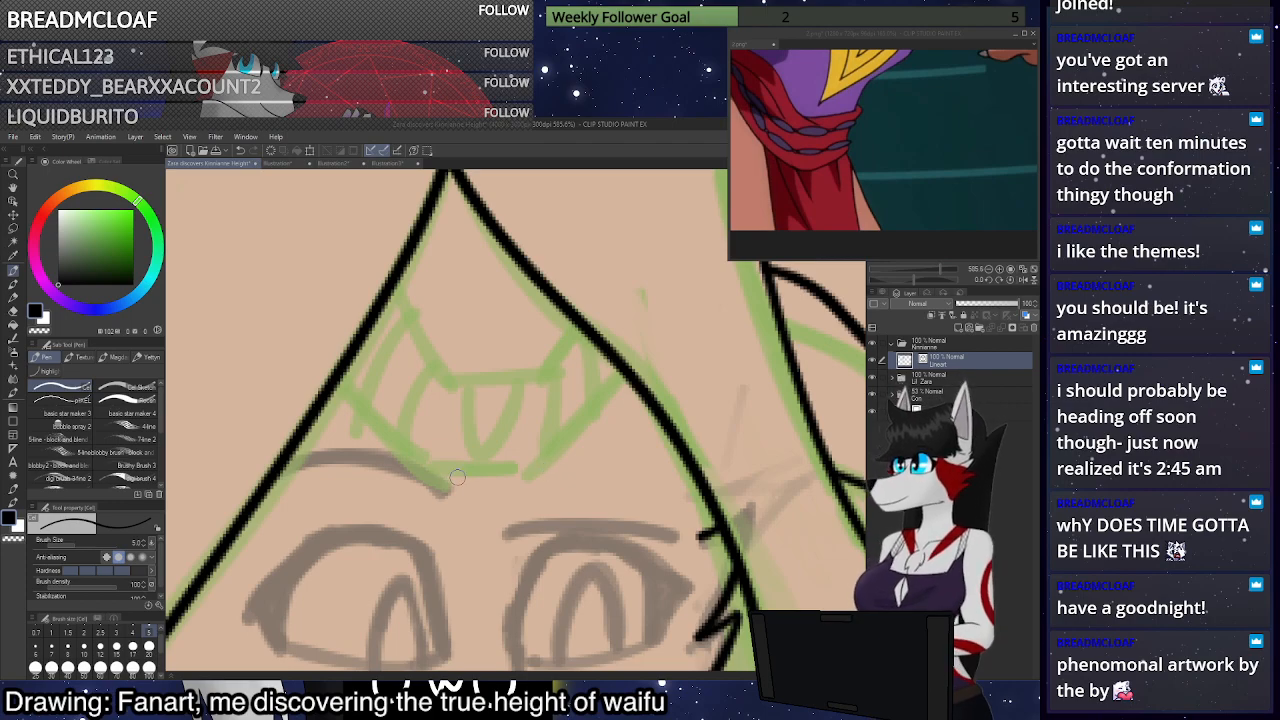
{"action": "left_click_drag", "start_coordinate": [422, 472], "coordinate": [542, 474]}
{"action": "key", "text": "ctrl+z"}
{"action": "mouse_move", "coordinate": [422, 472]}
{"action": "left_mouse_down"}
{"action": "mouse_move", "coordinate": [537, 471]}
{"action": "mouse_move", "coordinate": [630, 375]}
{"action": "left_mouse_up"}
{"action": "left_click_drag", "start_coordinate": [432, 472], "coordinate": [336, 383]}
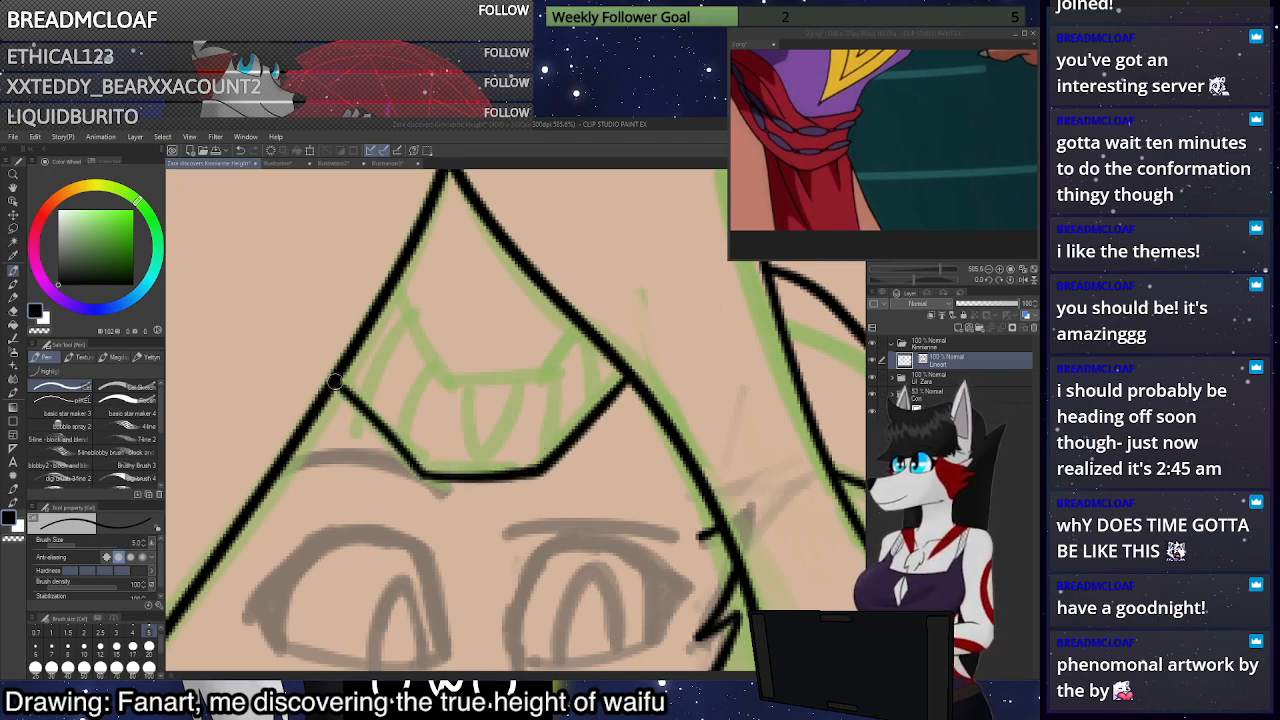
{"action": "mouse_move", "coordinate": [395, 288]}
{"action": "left_mouse_down"}
{"action": "mouse_move", "coordinate": [452, 384]}
{"action": "mouse_move", "coordinate": [547, 375]}
{"action": "mouse_move", "coordinate": [568, 322]}
{"action": "left_mouse_up"}
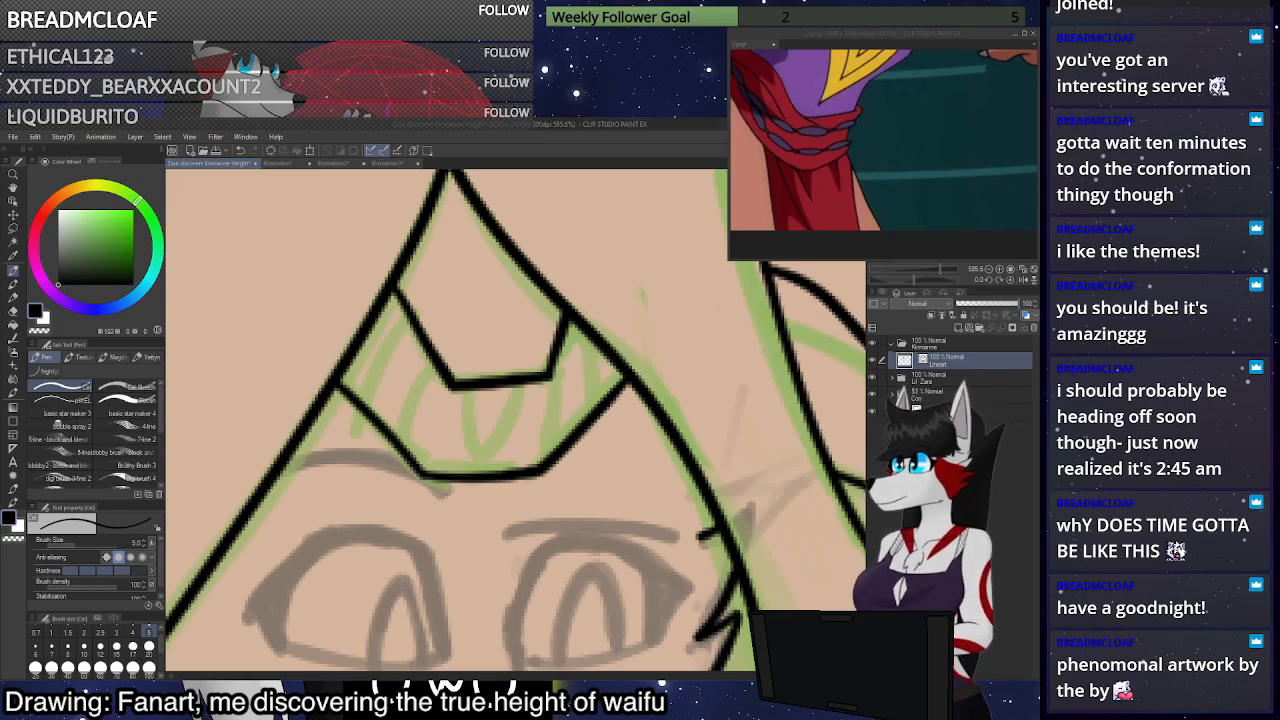
Set the brush size to 3 and ink the forehead ornament's inner details: the central U-shaped gem and the curved dividing lines beside it
{"action": "scroll", "coordinate": [660, 370], "scroll_direction": "down", "scroll_amount": 4}
{"action": "scroll", "coordinate": [522, 372], "scroll_direction": "up", "scroll_amount": 5}
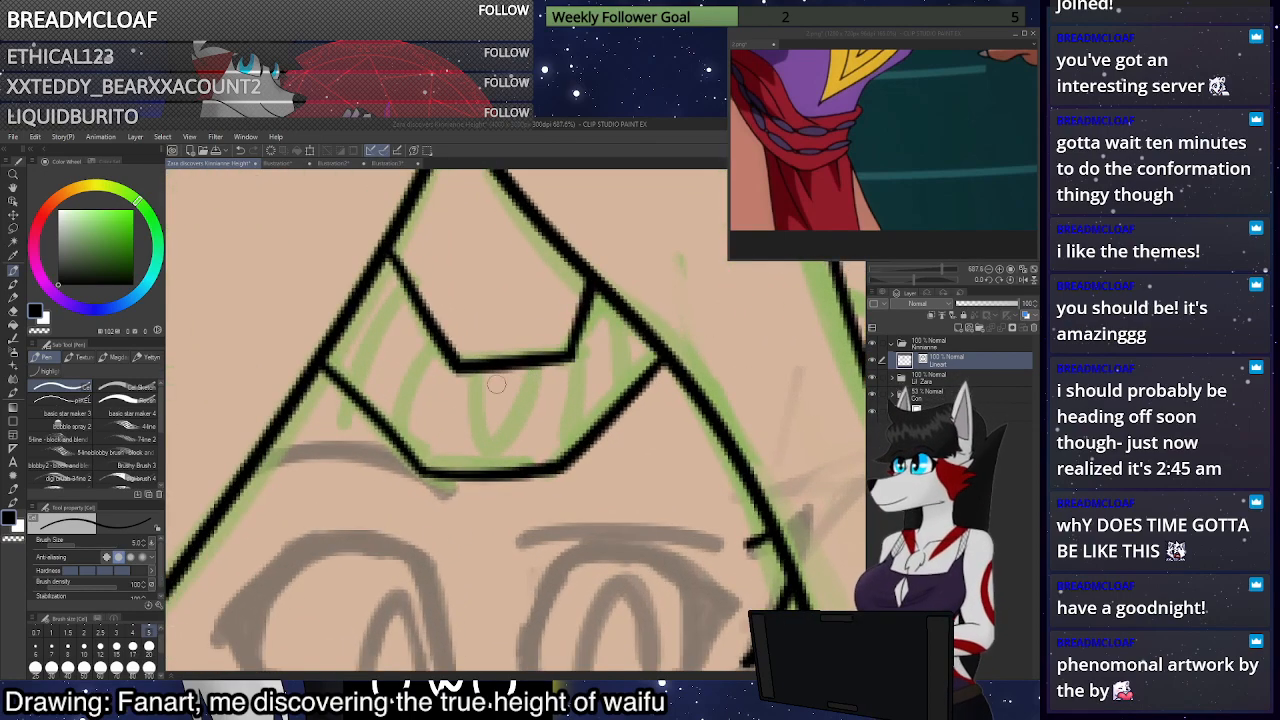
{"action": "left_click", "coordinate": [117, 647]}
{"action": "mouse_move", "coordinate": [472, 370]}
{"action": "left_mouse_down"}
{"action": "mouse_move", "coordinate": [490, 443]}
{"action": "mouse_move", "coordinate": [518, 418]}
{"action": "mouse_move", "coordinate": [530, 361]}
{"action": "mouse_move", "coordinate": [575, 384]}
{"action": "mouse_move", "coordinate": [563, 458]}
{"action": "left_mouse_up"}
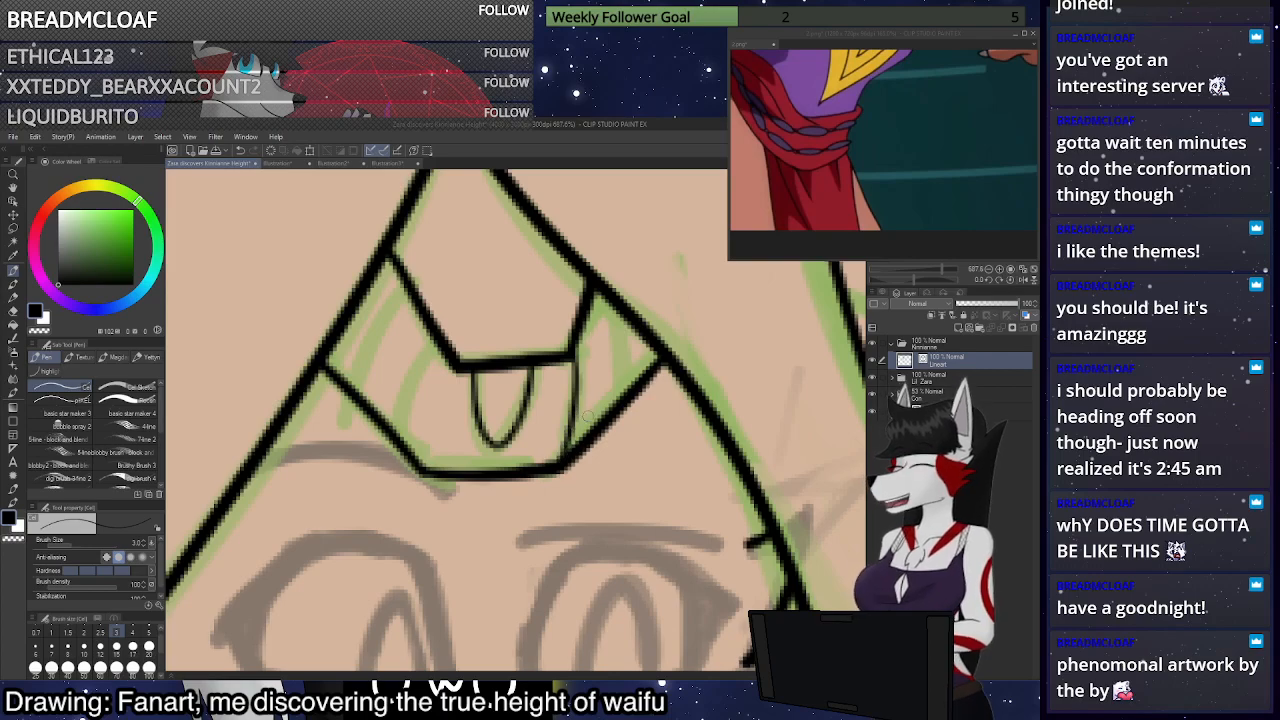
{"action": "left_click_drag", "start_coordinate": [632, 388], "coordinate": [612, 305]}
{"action": "mouse_move", "coordinate": [435, 338]}
{"action": "left_mouse_down"}
{"action": "mouse_move", "coordinate": [410, 370]}
{"action": "mouse_move", "coordinate": [408, 462]}
{"action": "left_mouse_up"}
{"action": "key", "text": "ctrl+z"}
{"action": "mouse_move", "coordinate": [436, 342]}
{"action": "left_mouse_down"}
{"action": "mouse_move", "coordinate": [414, 414]}
{"action": "mouse_move", "coordinate": [419, 466]}
{"action": "mouse_move", "coordinate": [409, 428]}
{"action": "mouse_move", "coordinate": [425, 321]}
{"action": "mouse_move", "coordinate": [412, 418]}
{"action": "mouse_move", "coordinate": [427, 470]}
{"action": "mouse_move", "coordinate": [443, 321]}
{"action": "mouse_move", "coordinate": [413, 396]}
{"action": "mouse_move", "coordinate": [427, 468]}
{"action": "left_mouse_up"}
{"action": "key", "text": "ctrl+z"}
{"action": "key", "text": "ctrl+z"}
{"action": "key", "text": "ctrl+z"}
{"action": "key", "text": "ctrl+z"}
{"action": "left_click_drag", "start_coordinate": [403, 279], "coordinate": [348, 390]}
{"action": "scroll", "coordinate": [348, 390], "scroll_direction": "down", "scroll_amount": 4}
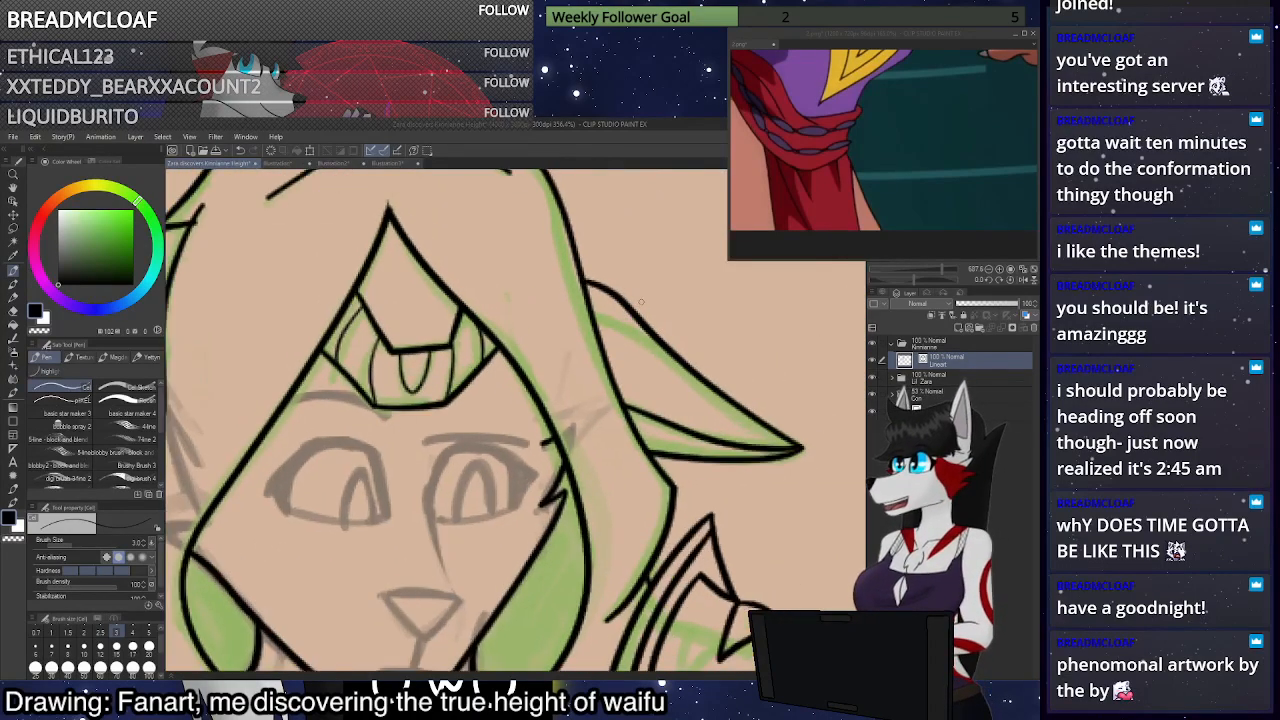
Switch to a tapered pen at brush size 5 and ink both eyebrows over the sketch
{"action": "scroll", "coordinate": [545, 380], "scroll_direction": "up", "scroll_amount": 4}
{"action": "left_click", "coordinate": [149, 633]}
{"action": "scroll", "coordinate": [440, 435], "scroll_direction": "down", "scroll_amount": 3}
{"action": "scroll", "coordinate": [573, 361], "scroll_direction": "down", "scroll_amount": 1}
{"action": "scroll", "coordinate": [409, 425], "scroll_direction": "up", "scroll_amount": 4}
{"action": "left_click", "coordinate": [128, 387]}
{"action": "left_click", "coordinate": [128, 400]}
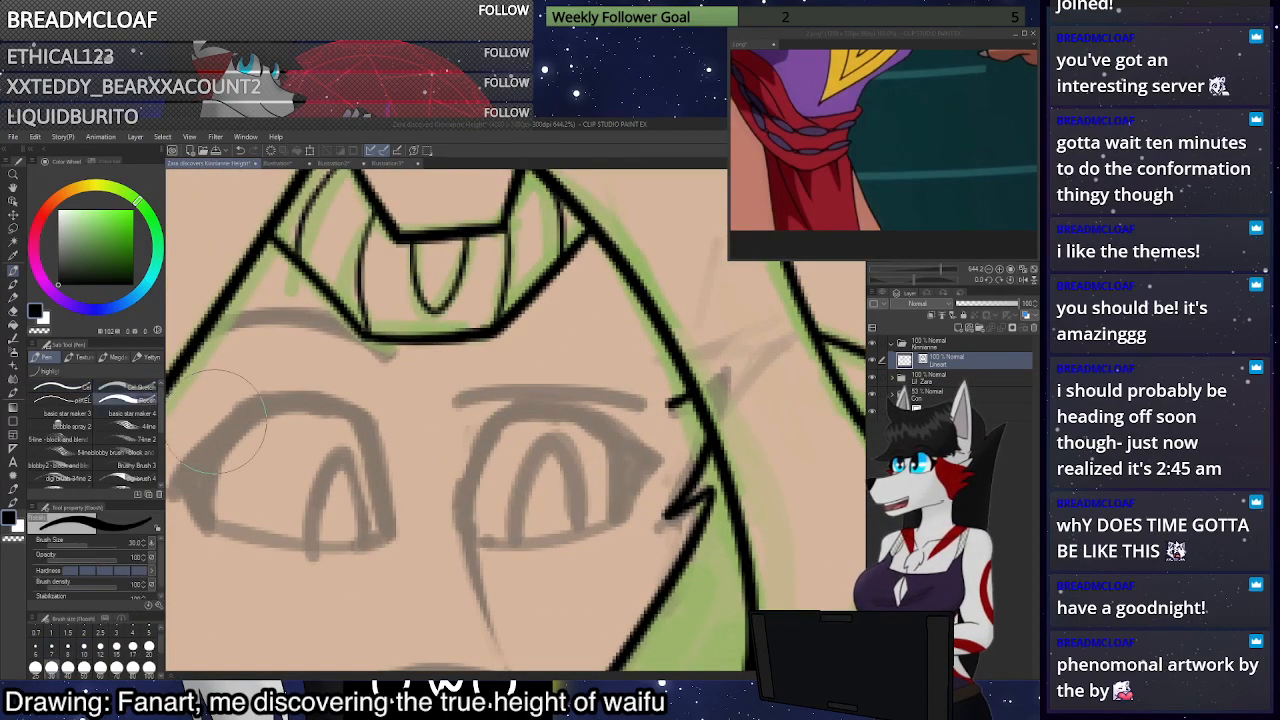
{"action": "left_click", "coordinate": [149, 633]}
{"action": "mouse_move", "coordinate": [459, 402]}
{"action": "left_mouse_down"}
{"action": "mouse_move", "coordinate": [660, 409]}
{"action": "mouse_move", "coordinate": [612, 395]}
{"action": "mouse_move", "coordinate": [451, 404]}
{"action": "left_mouse_up"}
{"action": "key", "text": "ctrl+z"}
{"action": "key", "text": "ctrl+z"}
{"action": "mouse_move", "coordinate": [645, 404]}
{"action": "left_mouse_down"}
{"action": "mouse_move", "coordinate": [608, 393]}
{"action": "mouse_move", "coordinate": [456, 403]}
{"action": "left_mouse_up"}
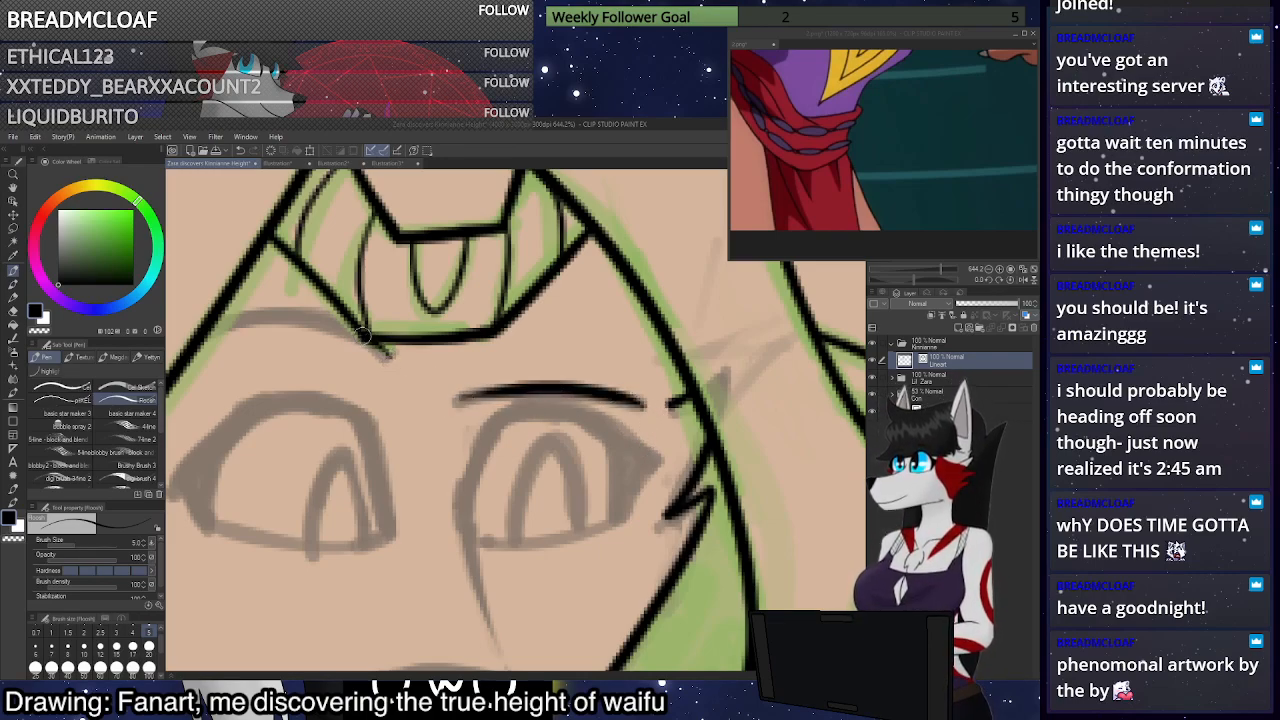
{"action": "scroll", "coordinate": [578, 372], "scroll_direction": "down", "scroll_amount": 4}
{"action": "scroll", "coordinate": [578, 372], "scroll_direction": "up", "scroll_amount": 4}
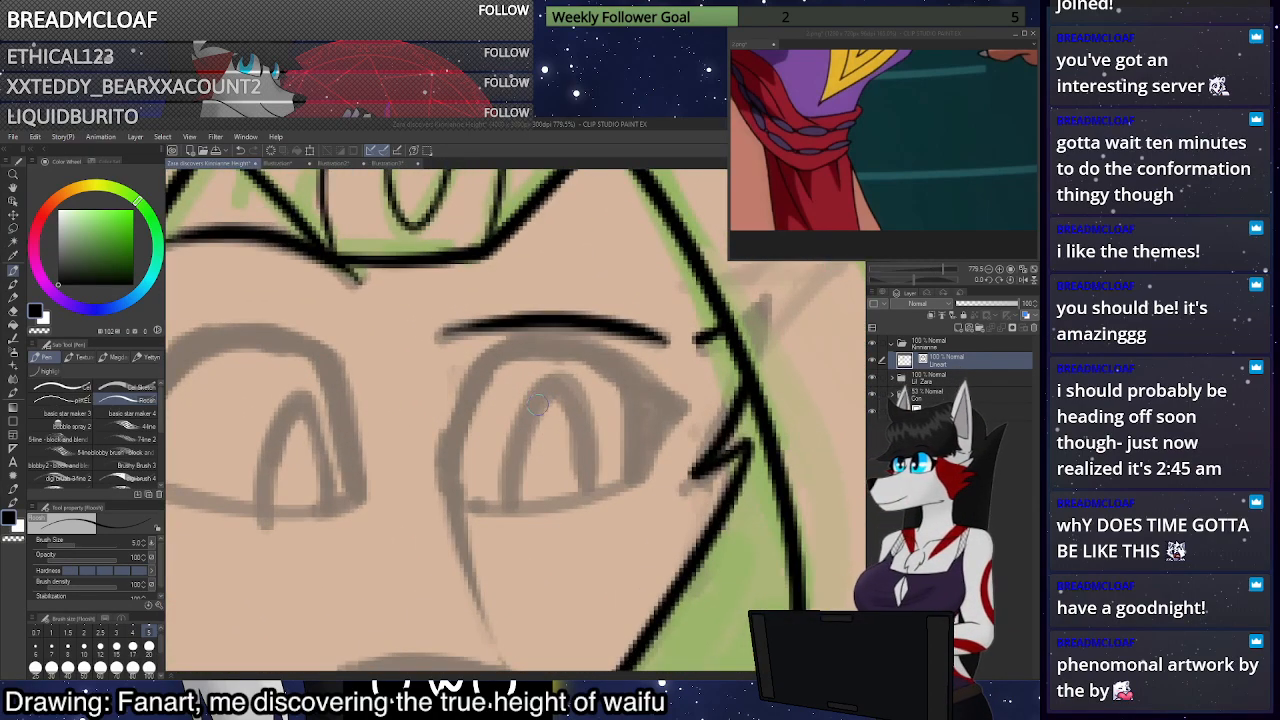
{"action": "scroll", "coordinate": [537, 402], "scroll_direction": "up", "scroll_amount": 2}
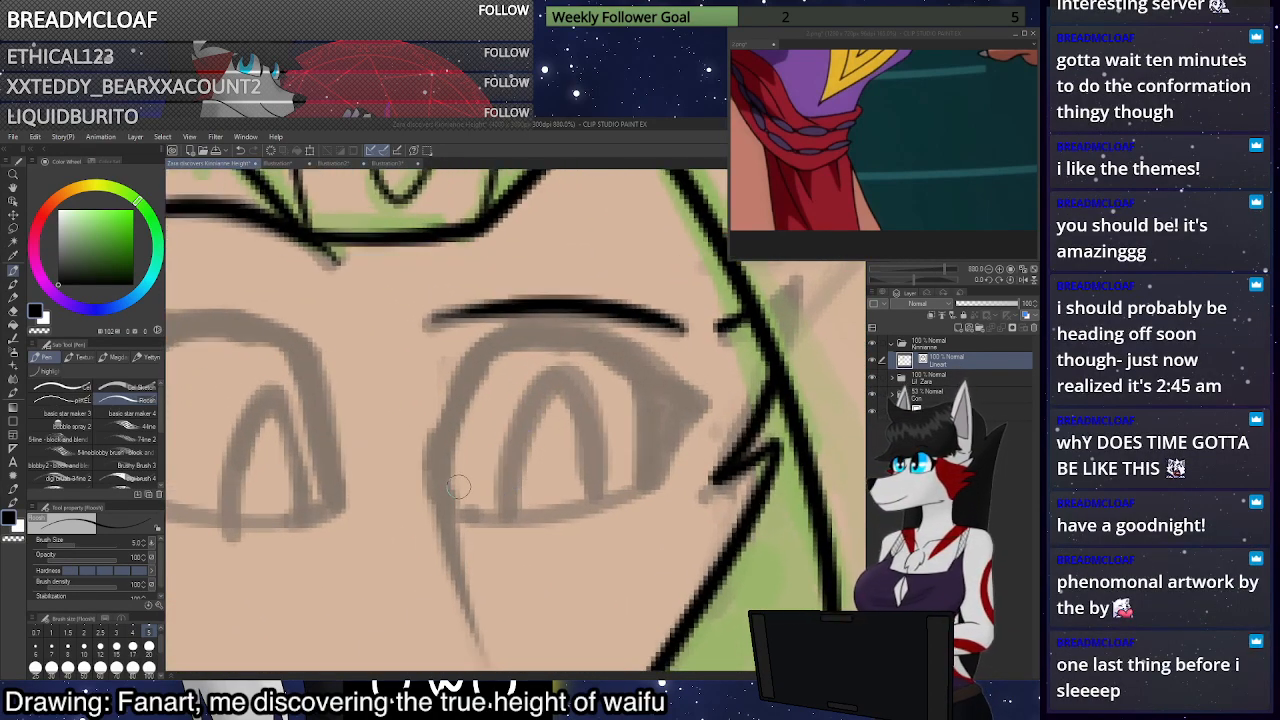
{"action": "mouse_move", "coordinate": [437, 464]}
{"action": "left_mouse_down"}
{"action": "mouse_move", "coordinate": [508, 337]}
{"action": "mouse_move", "coordinate": [543, 321]}
{"action": "mouse_move", "coordinate": [512, 328]}
{"action": "mouse_move", "coordinate": [448, 440]}
{"action": "left_mouse_up"}
{"action": "key", "text": "ctrl+z"}
{"action": "key", "text": "ctrl+z"}
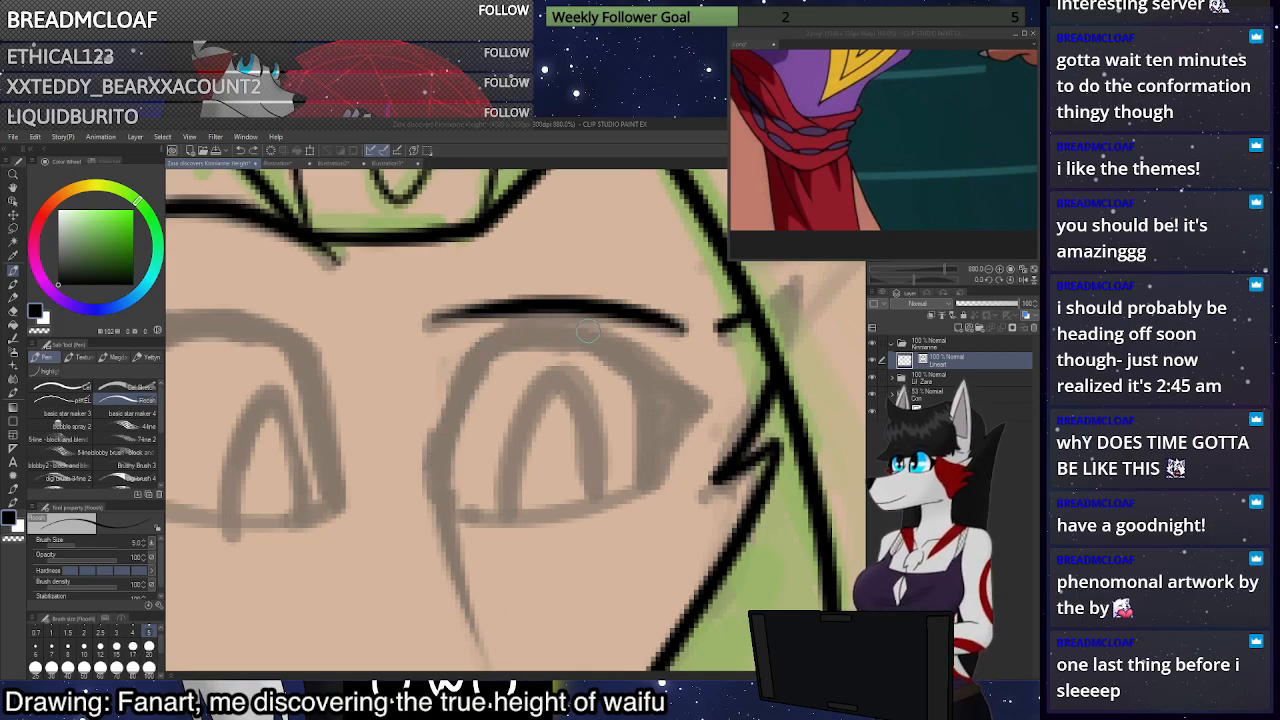
{"action": "scroll", "coordinate": [455, 430], "scroll_direction": "down", "scroll_amount": 3}
{"action": "scroll", "coordinate": [455, 430], "scroll_direction": "up", "scroll_amount": 3}
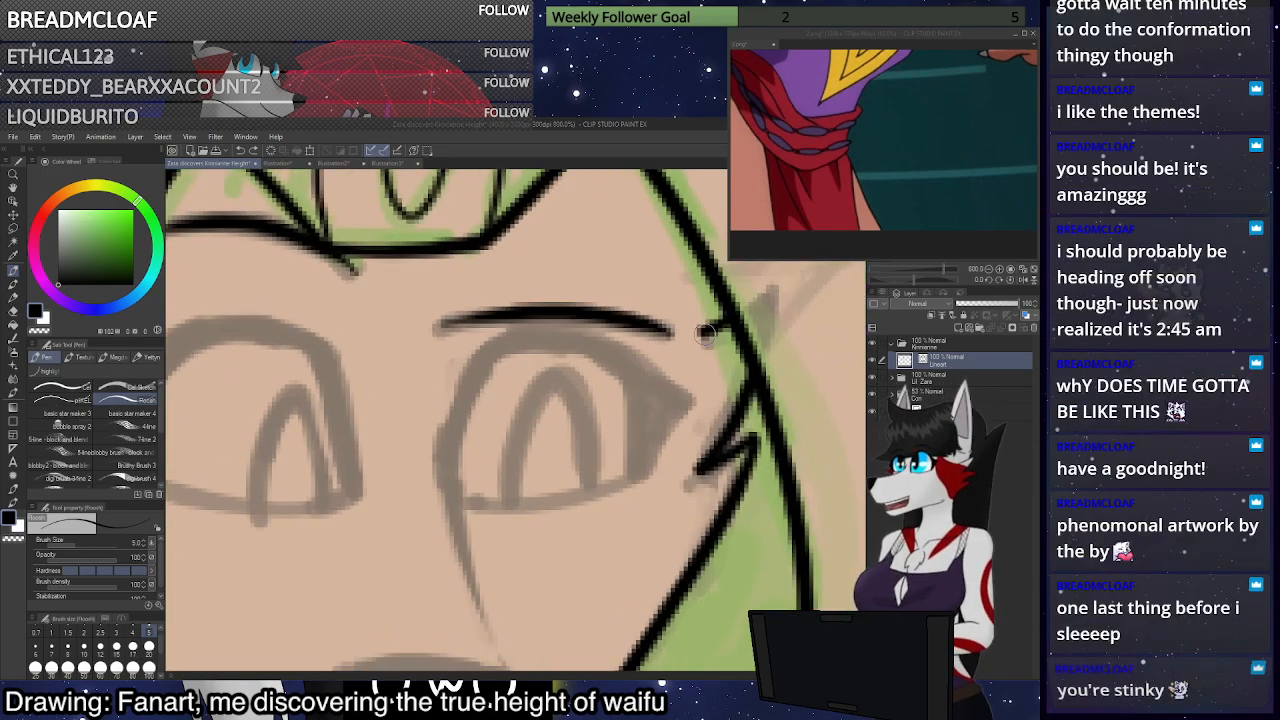
Shift the reference image so that the character's face and hood are shown
{"action": "left_click", "coordinate": [872, 148]}
{"action": "left_click_drag", "start_coordinate": [872, 148], "coordinate": [874, 258]}
{"action": "left_click_drag", "start_coordinate": [914, 150], "coordinate": [914, 255]}
{"action": "left_click_drag", "start_coordinate": [930, 120], "coordinate": [904, 145]}
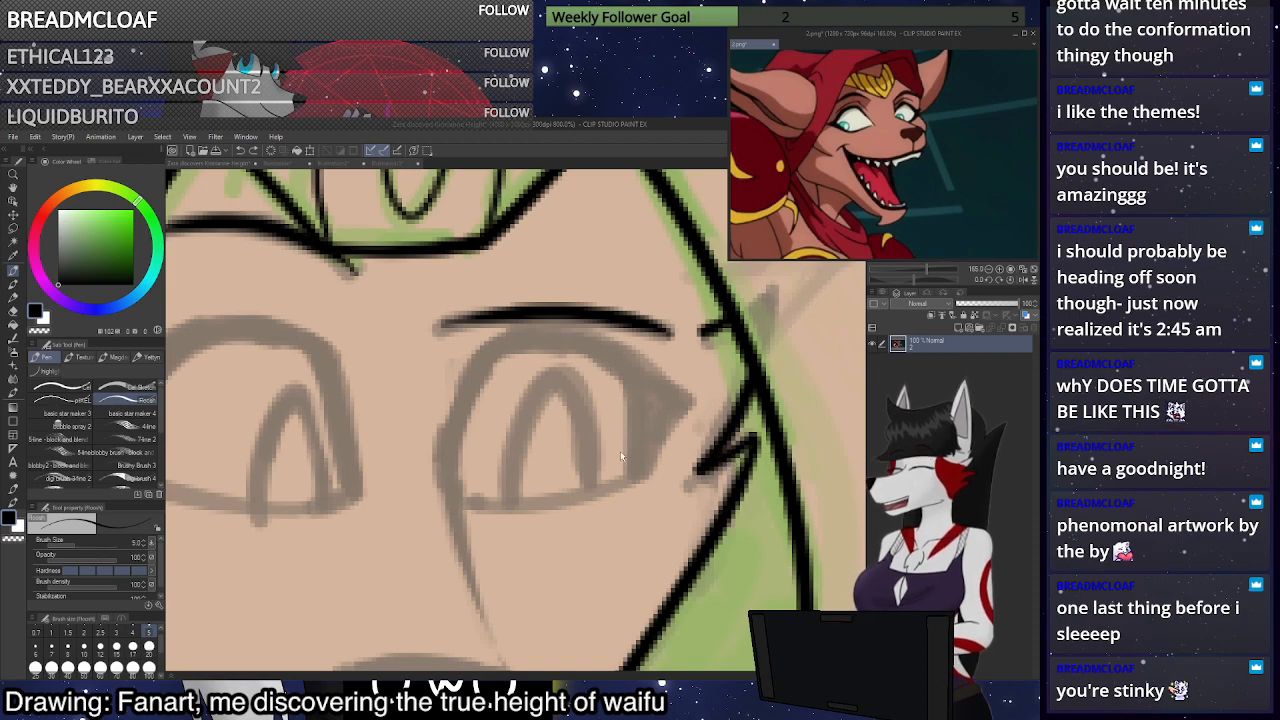
Return to the regular line pen at size 5 and ink the nose as a rounded triangle
{"action": "scroll", "coordinate": [700, 438], "scroll_direction": "down", "scroll_amount": 4}
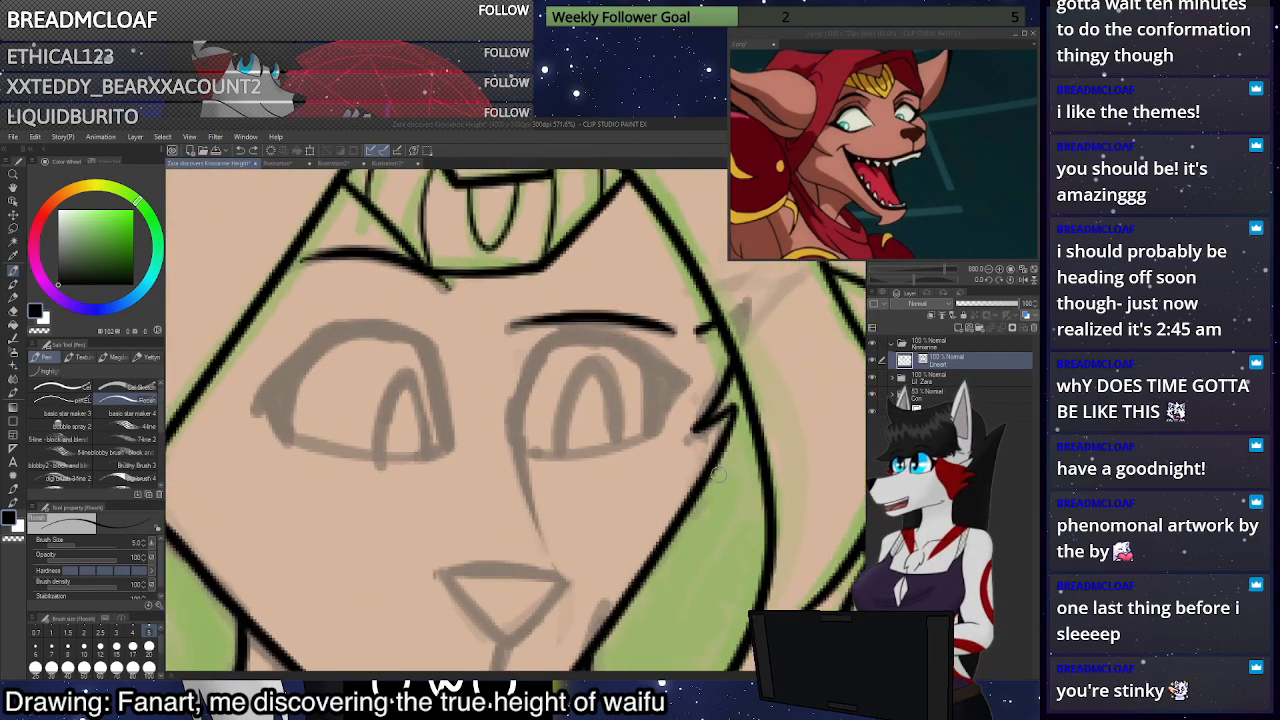
{"action": "scroll", "coordinate": [700, 415], "scroll_direction": "down", "scroll_amount": 5}
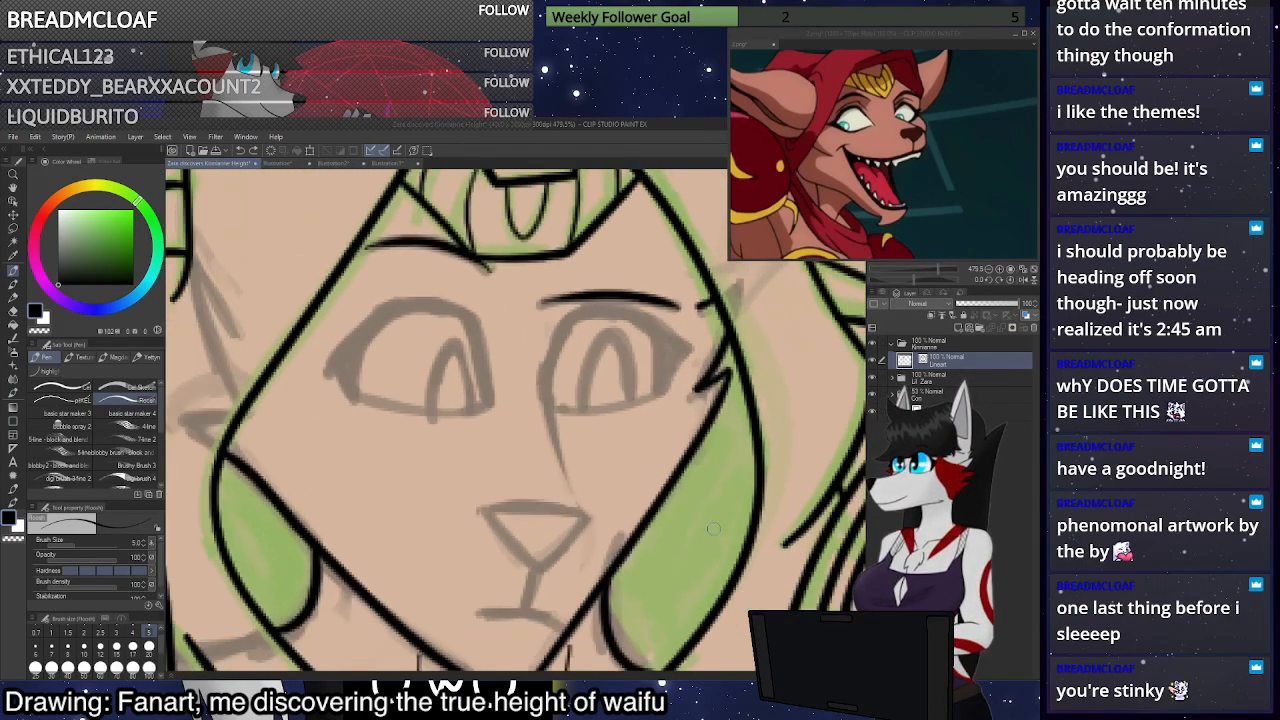
{"action": "scroll", "coordinate": [691, 452], "scroll_direction": "up", "scroll_amount": 3}
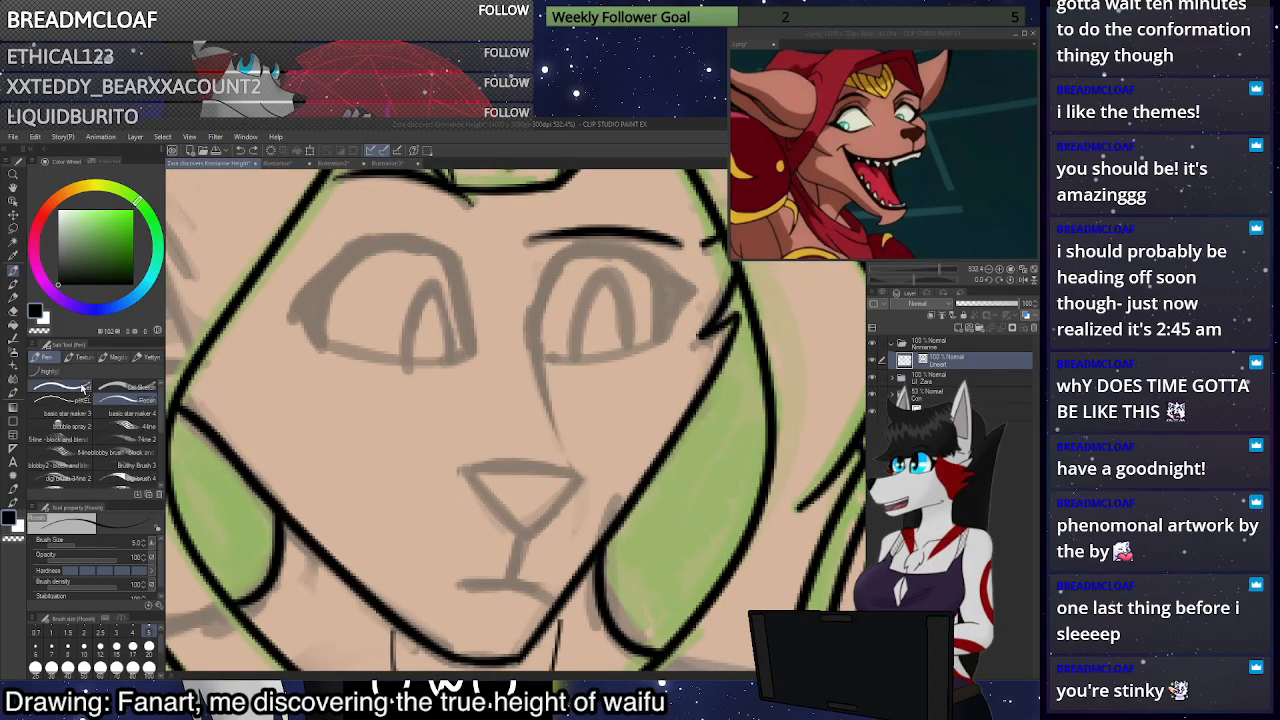
{"action": "scroll", "coordinate": [580, 572], "scroll_direction": "up", "scroll_amount": 2}
{"action": "left_click_drag", "start_coordinate": [490, 512], "coordinate": [577, 425]}
{"action": "key", "text": "ctrl+z"}
{"action": "mouse_move", "coordinate": [492, 511]}
{"action": "left_mouse_down"}
{"action": "mouse_move", "coordinate": [583, 421]}
{"action": "mouse_move", "coordinate": [493, 400]}
{"action": "mouse_move", "coordinate": [406, 408]}
{"action": "mouse_move", "coordinate": [496, 508]}
{"action": "mouse_move", "coordinate": [571, 426]}
{"action": "mouse_move", "coordinate": [492, 506]}
{"action": "left_mouse_up"}
{"action": "key", "text": "ctrl+z"}
{"action": "key", "text": "ctrl+z"}
{"action": "mouse_move", "coordinate": [575, 425]}
{"action": "left_mouse_down"}
{"action": "mouse_move", "coordinate": [516, 395]}
{"action": "mouse_move", "coordinate": [418, 400]}
{"action": "mouse_move", "coordinate": [406, 424]}
{"action": "mouse_move", "coordinate": [436, 440]}
{"action": "left_mouse_up"}
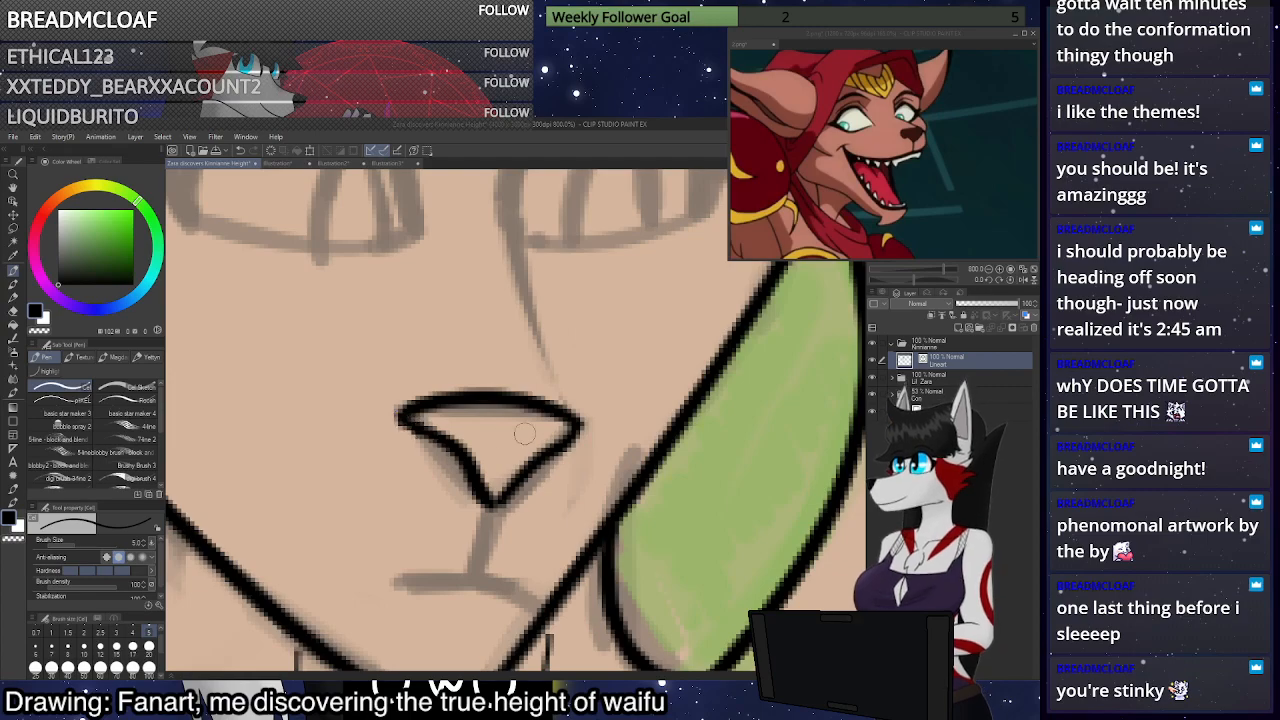
Ink the line down from the nose tip and the short horizontal mouth line
{"action": "scroll", "coordinate": [525, 434], "scroll_direction": "down", "scroll_amount": 3}
{"action": "scroll", "coordinate": [525, 434], "scroll_direction": "up", "scroll_amount": 3}
{"action": "mouse_move", "coordinate": [516, 464]}
{"action": "left_mouse_down"}
{"action": "mouse_move", "coordinate": [502, 536]}
{"action": "mouse_move", "coordinate": [420, 542]}
{"action": "left_mouse_up"}
{"action": "scroll", "coordinate": [551, 561], "scroll_direction": "down", "scroll_amount": 6}
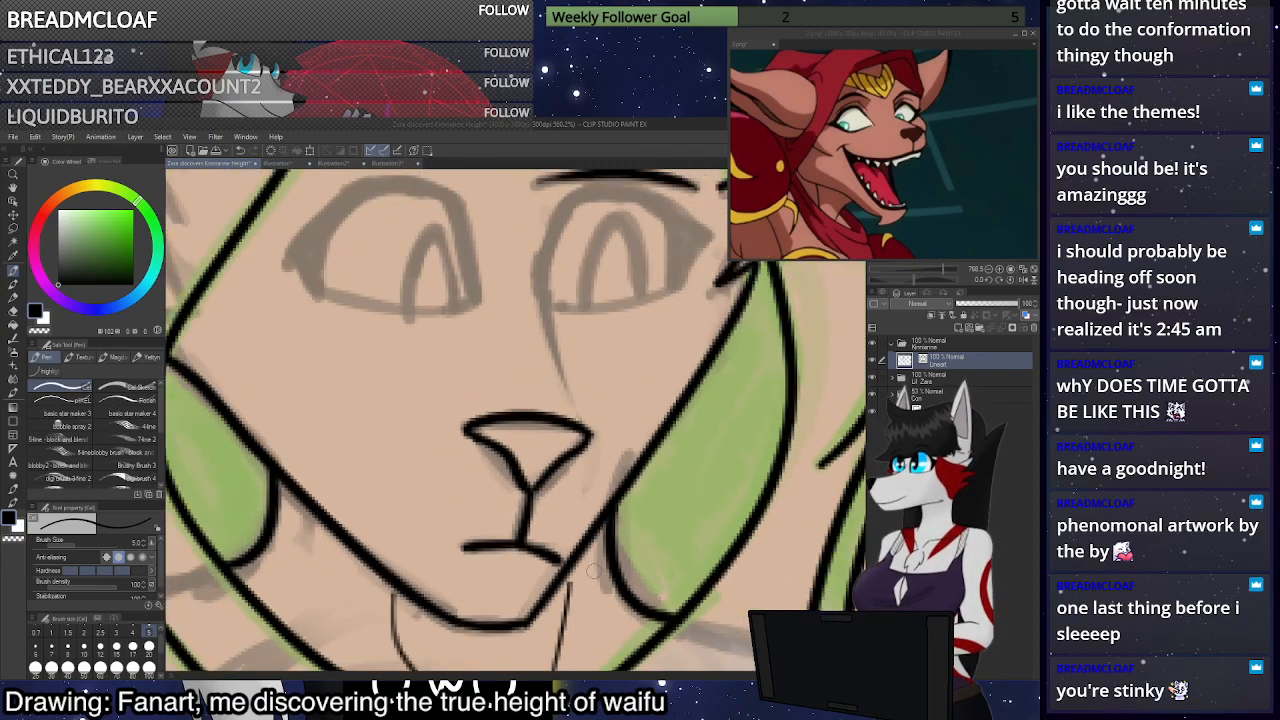
{"action": "scroll", "coordinate": [598, 581], "scroll_direction": "up", "scroll_amount": 5}
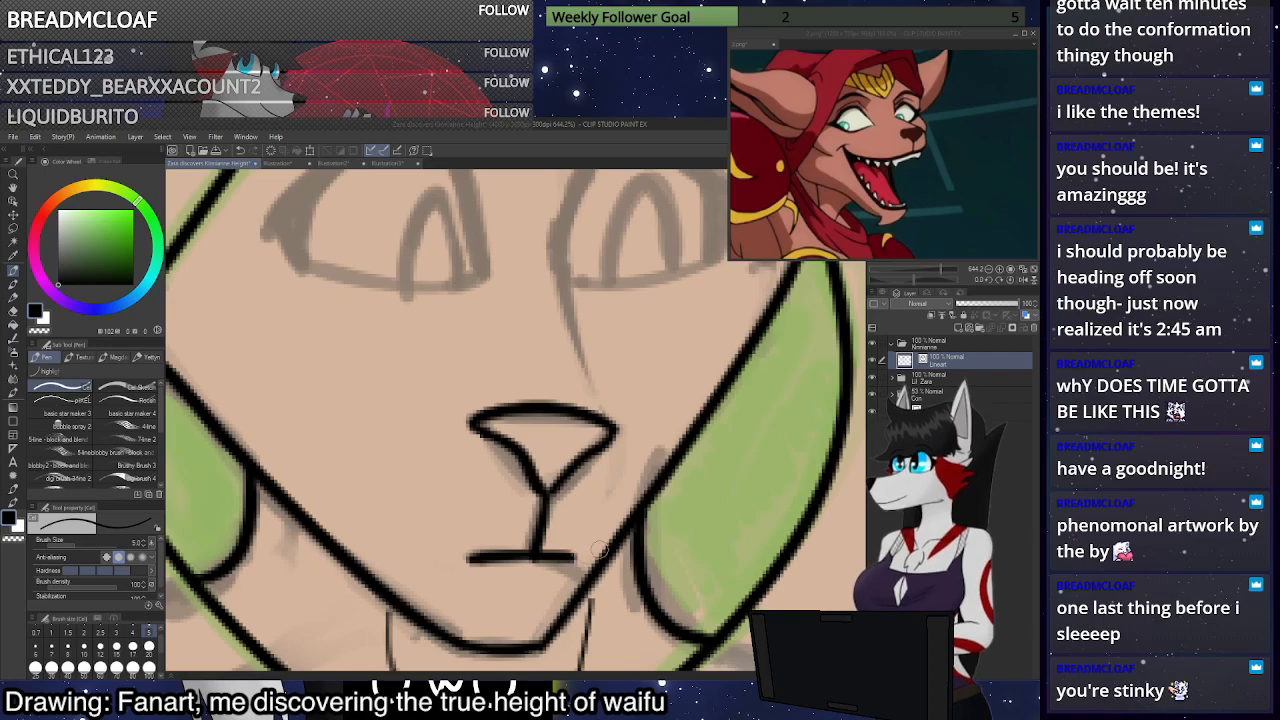
Ink the curved nose bridge line running down from the inner corner of the eye toward the nose
{"action": "scroll", "coordinate": [585, 556], "scroll_direction": "down", "scroll_amount": 7}
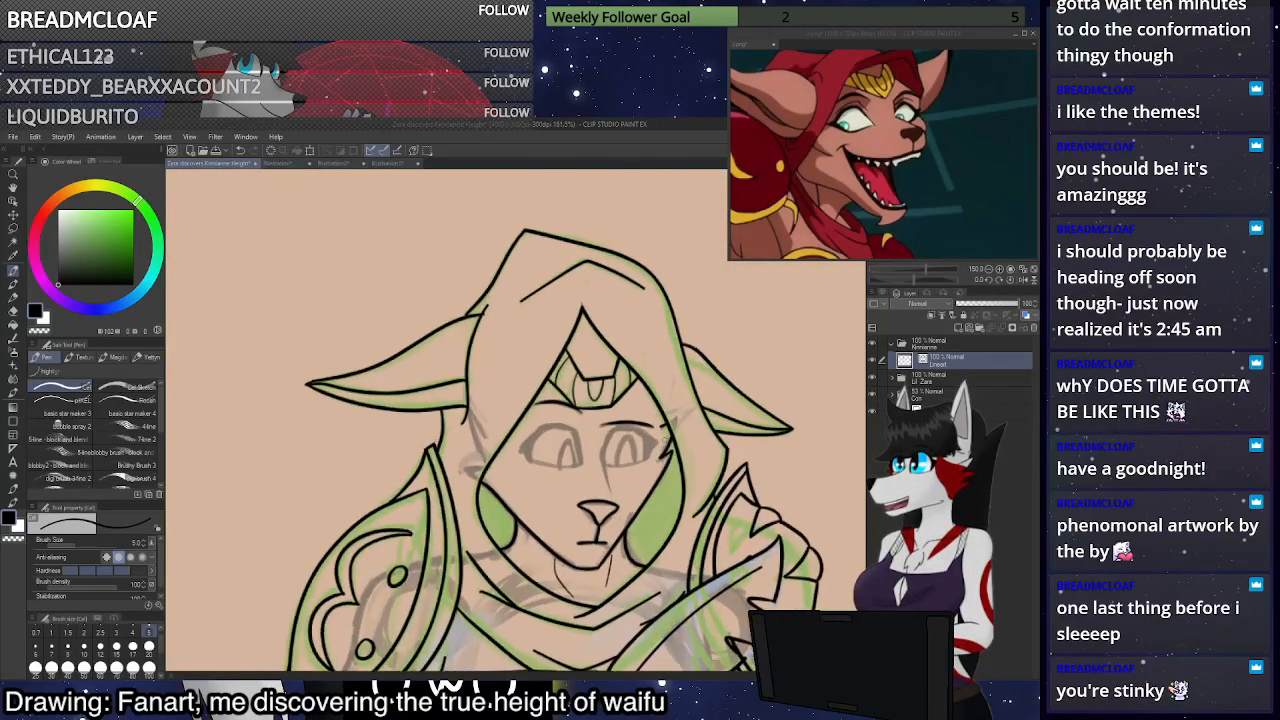
{"action": "scroll", "coordinate": [665, 439], "scroll_direction": "up", "scroll_amount": 5}
{"action": "mouse_move", "coordinate": [532, 400]}
{"action": "left_mouse_down"}
{"action": "mouse_move", "coordinate": [562, 538]}
{"action": "mouse_move", "coordinate": [535, 396]}
{"action": "mouse_move", "coordinate": [546, 512]}
{"action": "left_mouse_up"}
{"action": "key", "text": "ctrl+z"}
{"action": "key", "text": "ctrl+z"}
{"action": "scroll", "coordinate": [556, 525], "scroll_direction": "down", "scroll_amount": 3}
{"action": "scroll", "coordinate": [655, 372], "scroll_direction": "up", "scroll_amount": 3}
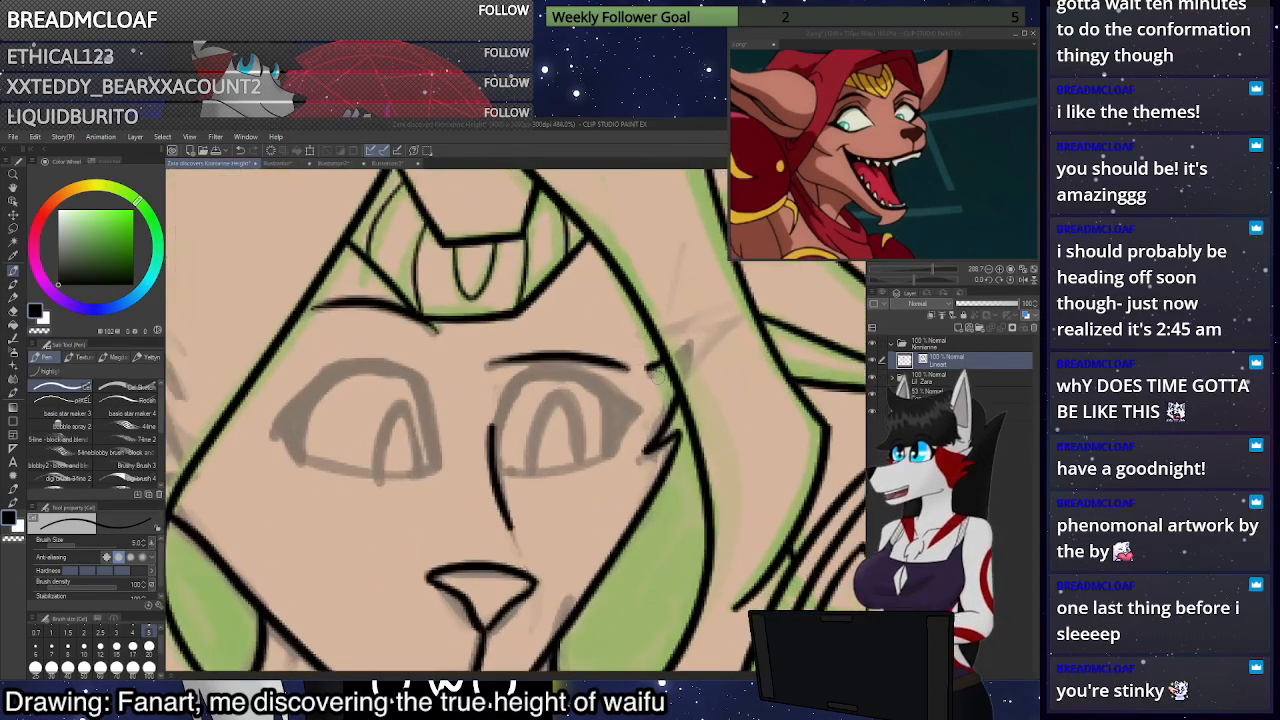
Ink the upper lid arch and pointed outer corner of the eye next to the nose bridge line
{"action": "scroll", "coordinate": [660, 400], "scroll_direction": "up", "scroll_amount": 2}
{"action": "mouse_move", "coordinate": [426, 488]}
{"action": "left_mouse_down"}
{"action": "mouse_move", "coordinate": [420, 458]}
{"action": "mouse_move", "coordinate": [470, 365]}
{"action": "mouse_move", "coordinate": [560, 362]}
{"action": "mouse_move", "coordinate": [645, 405]}
{"action": "left_mouse_up"}
{"action": "key", "text": "ctrl+z"}
{"action": "mouse_move", "coordinate": [422, 472]}
{"action": "left_mouse_down"}
{"action": "mouse_move", "coordinate": [433, 408]}
{"action": "mouse_move", "coordinate": [465, 366]}
{"action": "mouse_move", "coordinate": [510, 362]}
{"action": "mouse_move", "coordinate": [644, 409]}
{"action": "mouse_move", "coordinate": [593, 485]}
{"action": "mouse_move", "coordinate": [579, 398]}
{"action": "mouse_move", "coordinate": [535, 378]}
{"action": "left_mouse_up"}
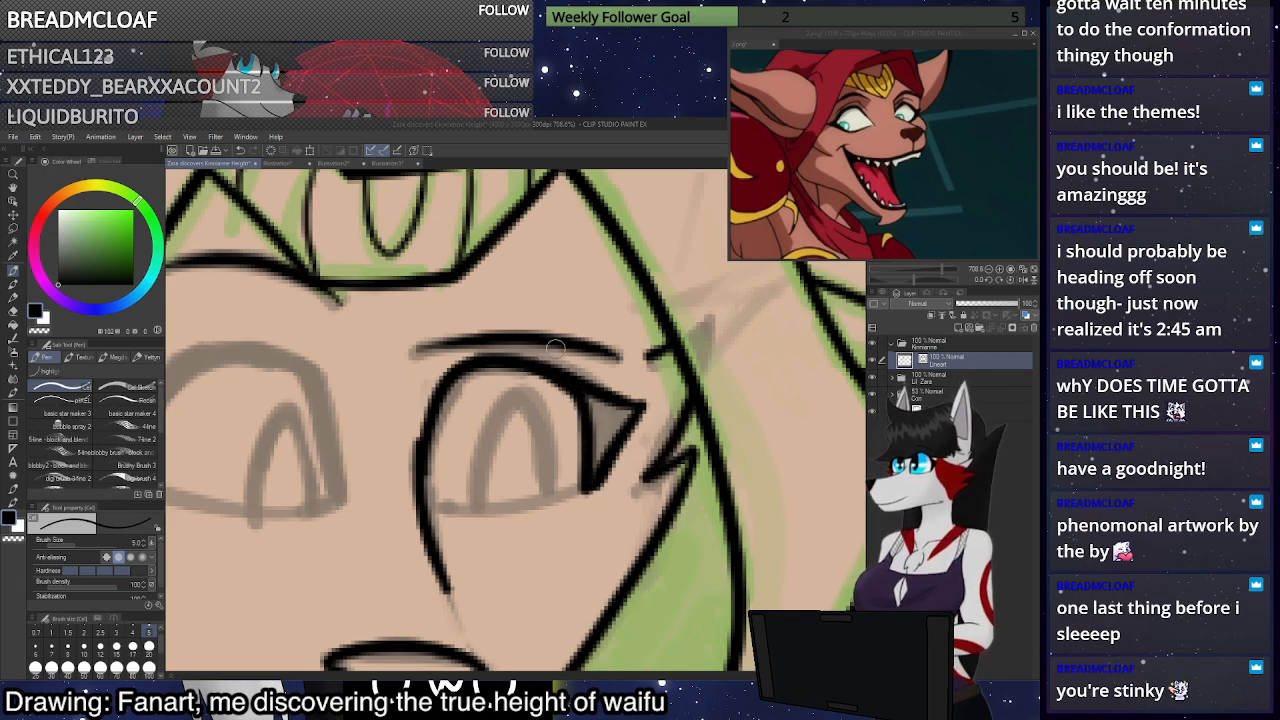
Ink this eye's lower lid at brush size 3 and its iris arch at size 5
{"action": "mouse_move", "coordinate": [424, 505]}
{"action": "left_mouse_down"}
{"action": "mouse_move", "coordinate": [533, 510]}
{"action": "mouse_move", "coordinate": [601, 482]}
{"action": "left_mouse_up"}
{"action": "mouse_move", "coordinate": [480, 506]}
{"action": "left_mouse_down"}
{"action": "mouse_move", "coordinate": [504, 400]}
{"action": "mouse_move", "coordinate": [536, 404]}
{"action": "mouse_move", "coordinate": [554, 488]}
{"action": "left_mouse_up"}
{"action": "key", "text": "ctrl+z"}
{"action": "left_click", "coordinate": [116, 632]}
{"action": "key", "text": "ctrl+z"}
{"action": "mouse_move", "coordinate": [424, 503]}
{"action": "left_mouse_down"}
{"action": "mouse_move", "coordinate": [494, 513]}
{"action": "mouse_move", "coordinate": [590, 487]}
{"action": "left_mouse_up"}
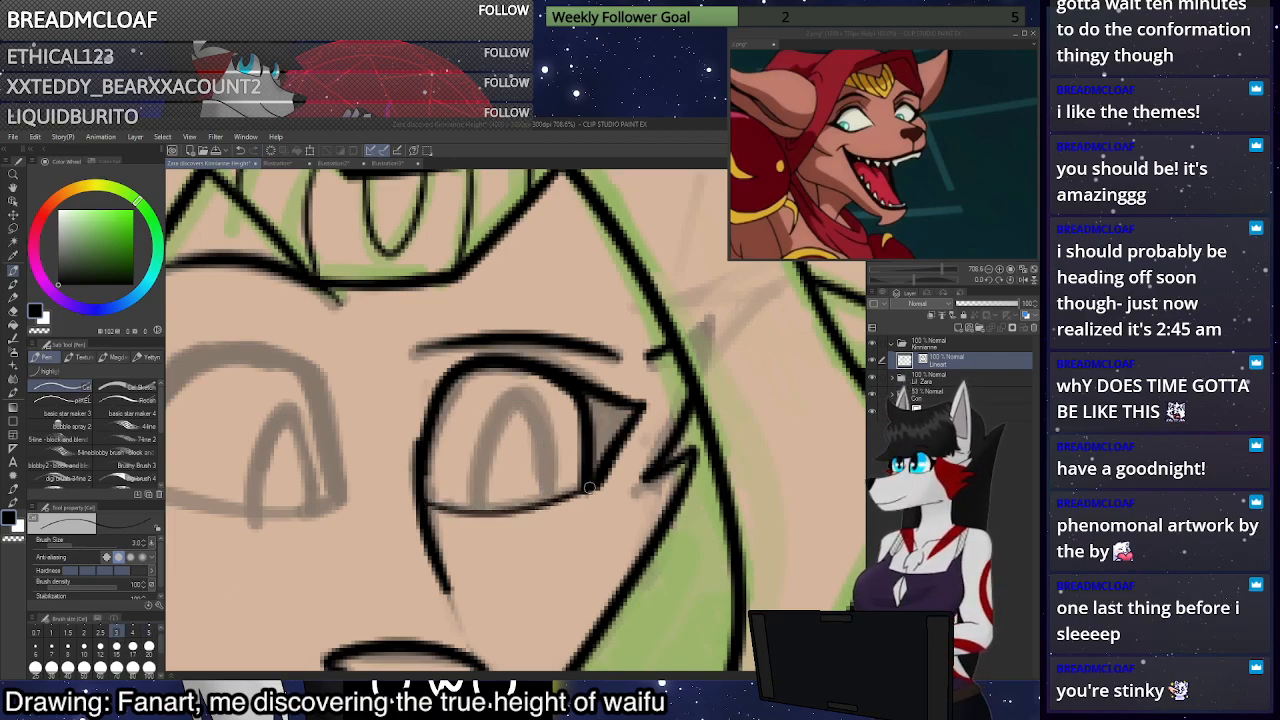
{"action": "left_click", "coordinate": [148, 632]}
{"action": "mouse_move", "coordinate": [480, 508]}
{"action": "left_mouse_down"}
{"action": "mouse_move", "coordinate": [490, 427]}
{"action": "mouse_move", "coordinate": [510, 400]}
{"action": "mouse_move", "coordinate": [530, 409]}
{"action": "mouse_move", "coordinate": [546, 478]}
{"action": "left_mouse_up"}
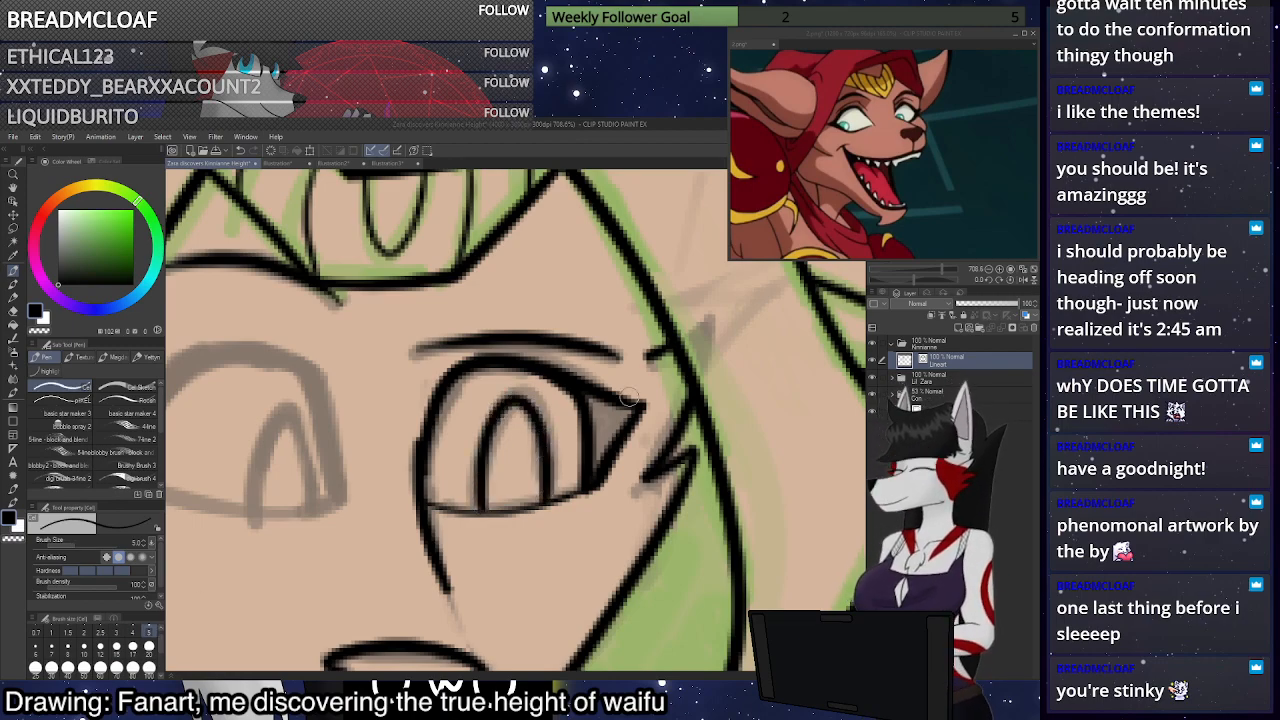
Ink the opposite eye's upper lid and pointed outer corner, and thicken the upper lids of both eyes
{"action": "scroll", "coordinate": [628, 354], "scroll_direction": "down", "scroll_amount": 4}
{"action": "scroll", "coordinate": [450, 420], "scroll_direction": "up", "scroll_amount": 4}
{"action": "mouse_move", "coordinate": [500, 462]}
{"action": "left_mouse_down"}
{"action": "mouse_move", "coordinate": [462, 328]}
{"action": "mouse_move", "coordinate": [429, 304]}
{"action": "mouse_move", "coordinate": [378, 295]}
{"action": "mouse_move", "coordinate": [319, 313]}
{"action": "mouse_move", "coordinate": [221, 408]}
{"action": "mouse_move", "coordinate": [270, 459]}
{"action": "mouse_move", "coordinate": [297, 356]}
{"action": "mouse_move", "coordinate": [332, 321]}
{"action": "mouse_move", "coordinate": [376, 308]}
{"action": "mouse_move", "coordinate": [444, 336]}
{"action": "mouse_move", "coordinate": [495, 458]}
{"action": "left_mouse_up"}
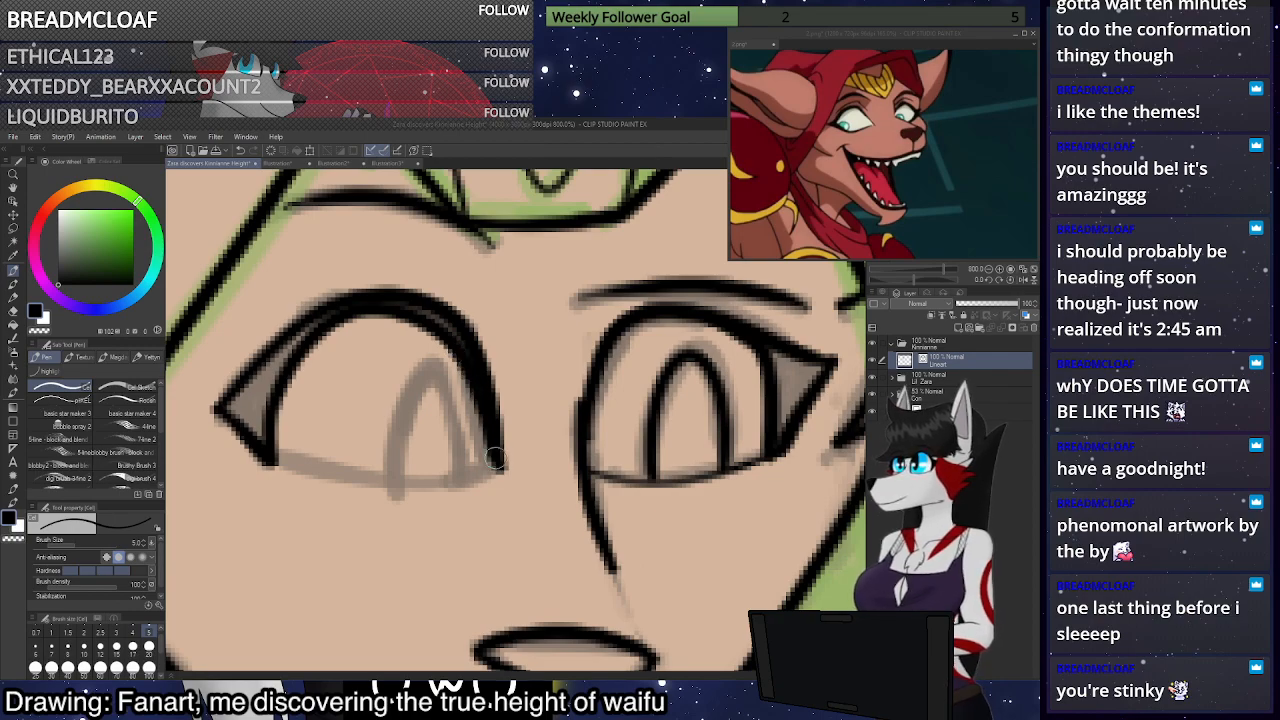
{"action": "key", "text": "ctrl+z"}
{"action": "mouse_move", "coordinate": [270, 458]}
{"action": "left_mouse_down"}
{"action": "mouse_move", "coordinate": [292, 358]}
{"action": "mouse_move", "coordinate": [330, 317]}
{"action": "mouse_move", "coordinate": [369, 302]}
{"action": "mouse_move", "coordinate": [438, 321]}
{"action": "mouse_move", "coordinate": [461, 350]}
{"action": "mouse_move", "coordinate": [501, 468]}
{"action": "left_mouse_up"}
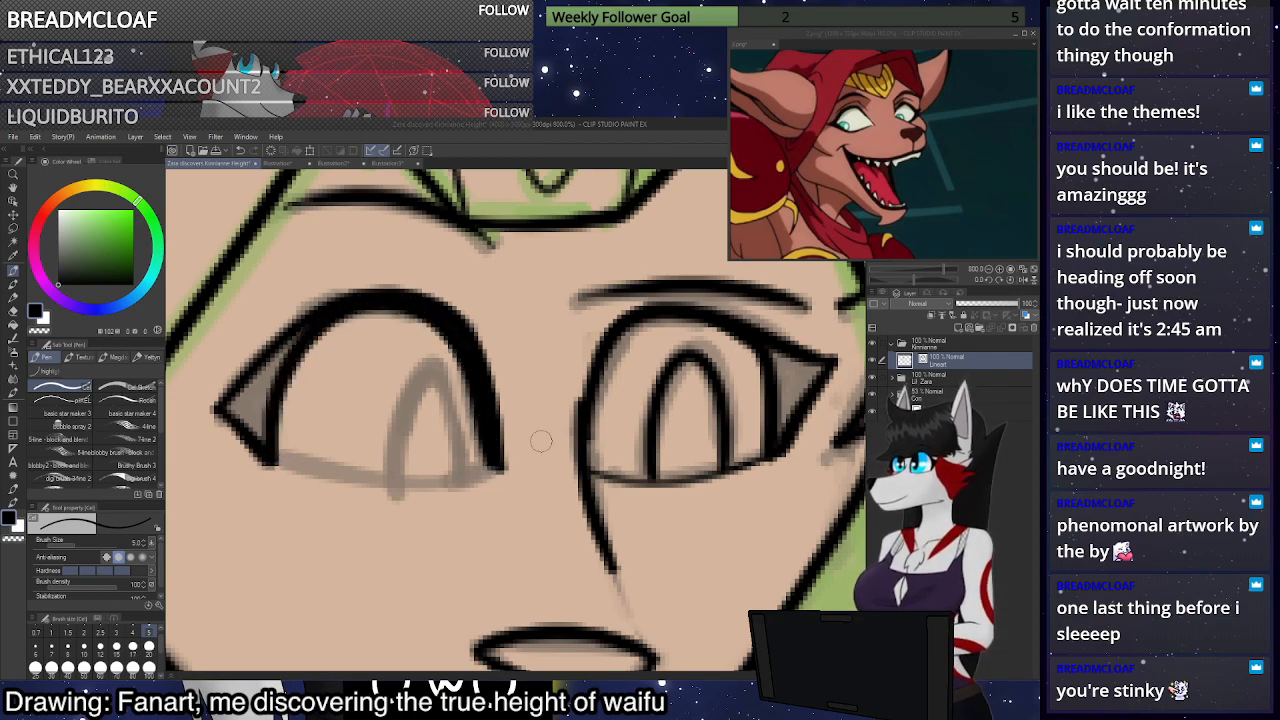
{"action": "mouse_move", "coordinate": [593, 467]}
{"action": "left_mouse_down"}
{"action": "mouse_move", "coordinate": [617, 344]}
{"action": "mouse_move", "coordinate": [652, 318]}
{"action": "mouse_move", "coordinate": [724, 326]}
{"action": "mouse_move", "coordinate": [775, 372]}
{"action": "left_mouse_up"}
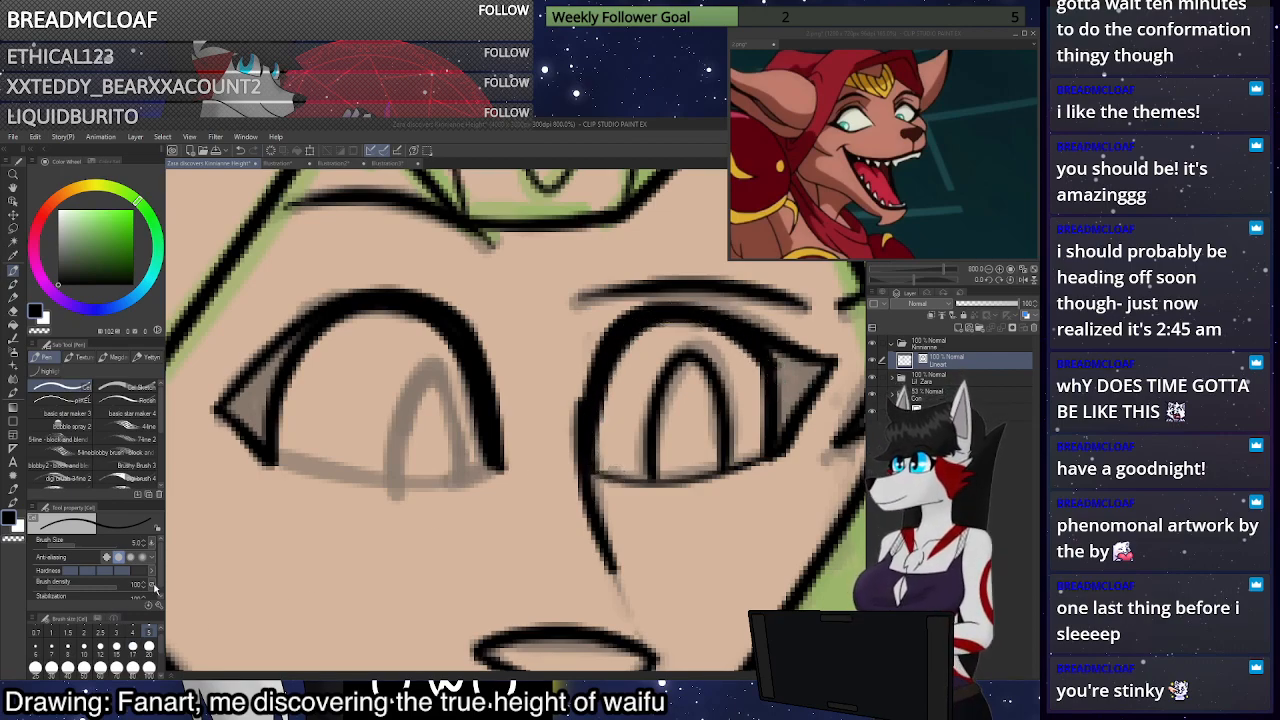
Lower the pen's stabilization to 20 and fill the outer corner triangles of both eyes with black
{"action": "scroll", "coordinate": [152, 592], "scroll_direction": "down", "scroll_amount": 1}
{"action": "mouse_move", "coordinate": [294, 365]}
{"action": "left_mouse_down"}
{"action": "mouse_move", "coordinate": [266, 383]}
{"action": "mouse_move", "coordinate": [257, 443]}
{"action": "mouse_move", "coordinate": [263, 380]}
{"action": "mouse_move", "coordinate": [253, 385]}
{"action": "left_mouse_up"}
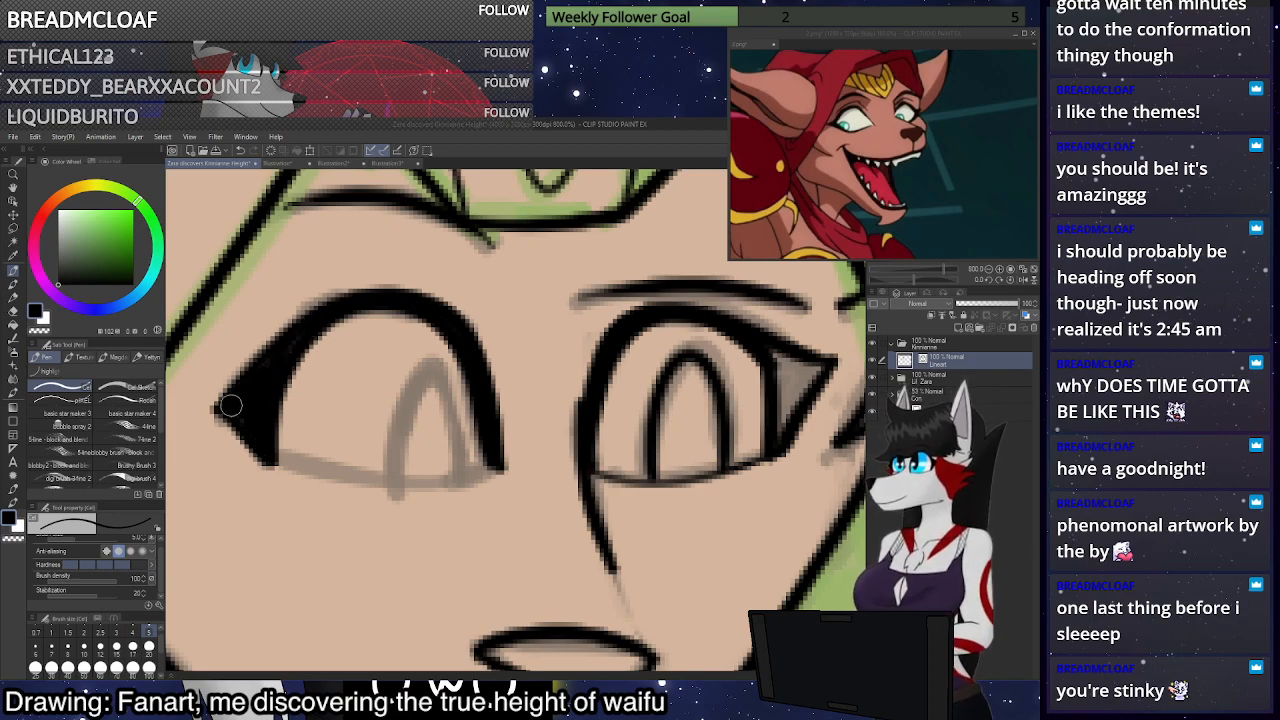
{"action": "mouse_move", "coordinate": [798, 356]}
{"action": "left_mouse_down"}
{"action": "mouse_move", "coordinate": [772, 362]}
{"action": "mouse_move", "coordinate": [806, 378]}
{"action": "mouse_move", "coordinate": [788, 360]}
{"action": "left_mouse_up"}
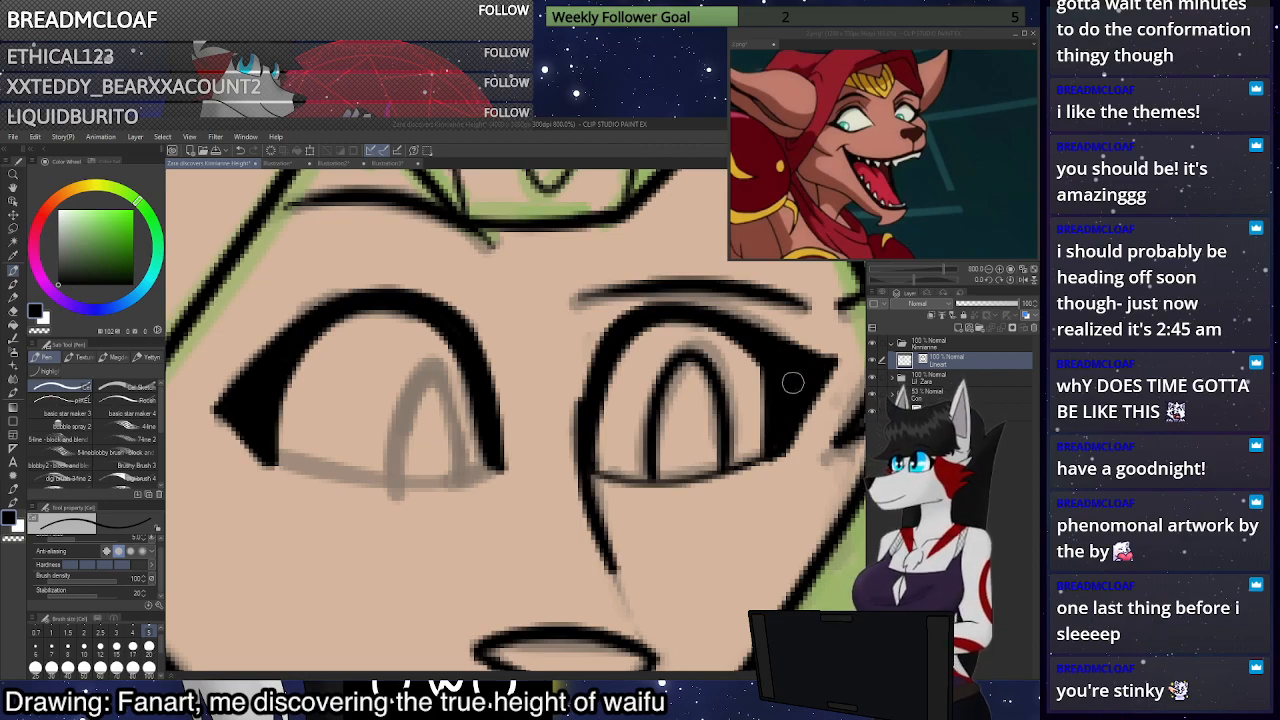
Ink the opposite eye's lower lid at brush size 3 and its iris arch at size 5
{"action": "scroll", "coordinate": [762, 358], "scroll_direction": "down", "scroll_amount": 1}
{"action": "scroll", "coordinate": [580, 452], "scroll_direction": "up", "scroll_amount": 2}
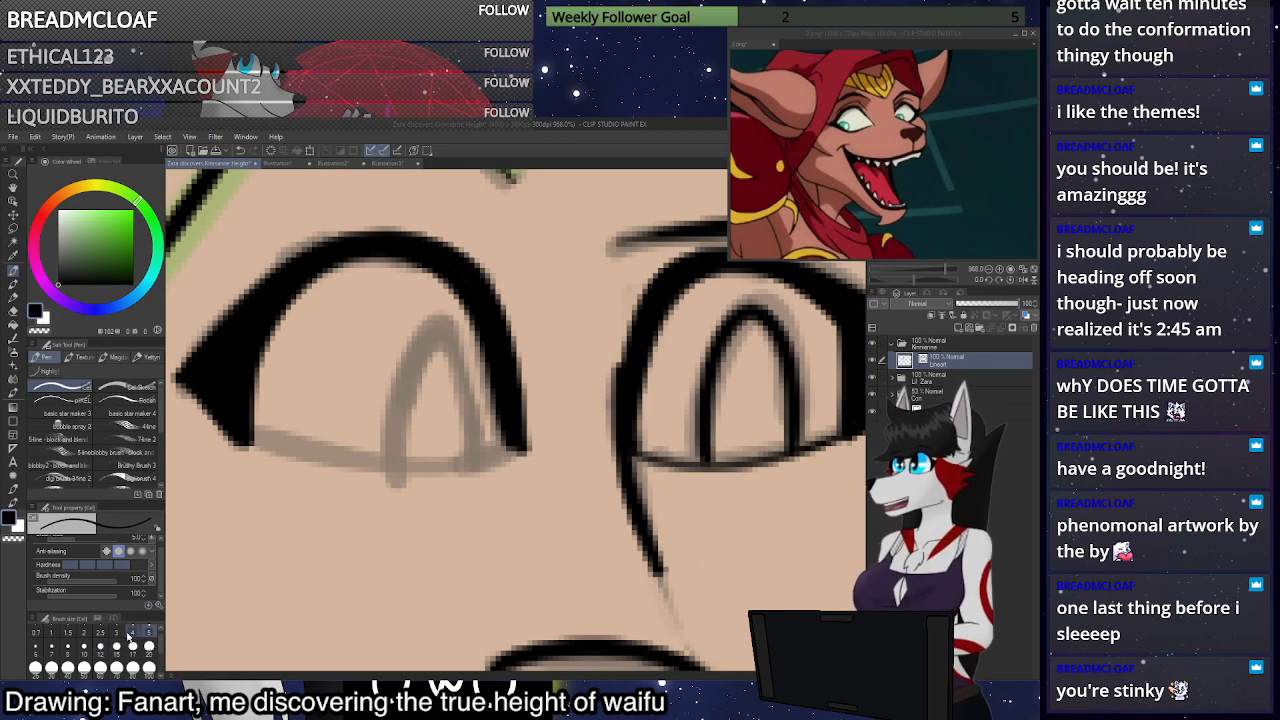
{"action": "left_click", "coordinate": [116, 633]}
{"action": "mouse_move", "coordinate": [516, 450]}
{"action": "left_mouse_down"}
{"action": "mouse_move", "coordinate": [349, 467]}
{"action": "mouse_move", "coordinate": [250, 444]}
{"action": "left_mouse_up"}
{"action": "left_click", "coordinate": [149, 632]}
{"action": "mouse_move", "coordinate": [400, 448]}
{"action": "left_mouse_down"}
{"action": "mouse_move", "coordinate": [412, 356]}
{"action": "mouse_move", "coordinate": [470, 368]}
{"action": "mouse_move", "coordinate": [484, 452]}
{"action": "mouse_move", "coordinate": [455, 336]}
{"action": "mouse_move", "coordinate": [410, 325]}
{"action": "mouse_move", "coordinate": [384, 405]}
{"action": "mouse_move", "coordinate": [392, 464]}
{"action": "left_mouse_up"}
{"action": "key", "text": "ctrl+z"}
{"action": "scroll", "coordinate": [400, 410], "scroll_direction": "down", "scroll_amount": 8}
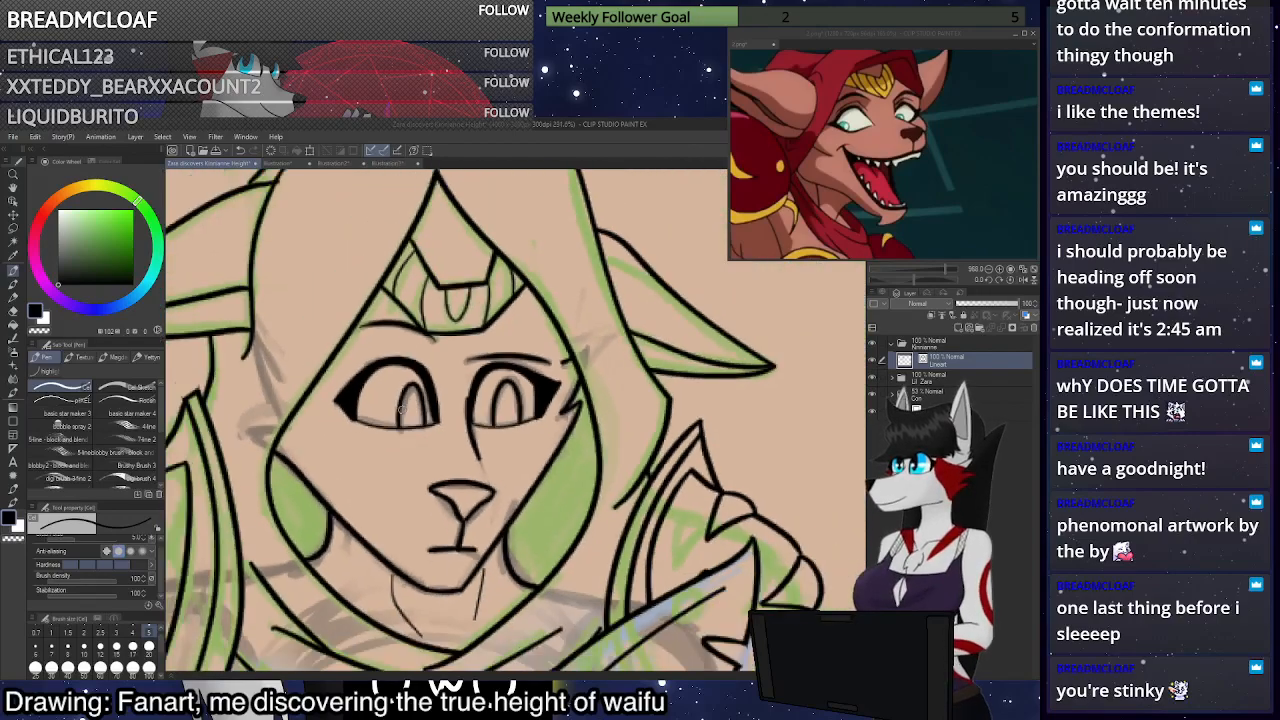
{"action": "scroll", "coordinate": [400, 410], "scroll_direction": "down", "scroll_amount": 5}
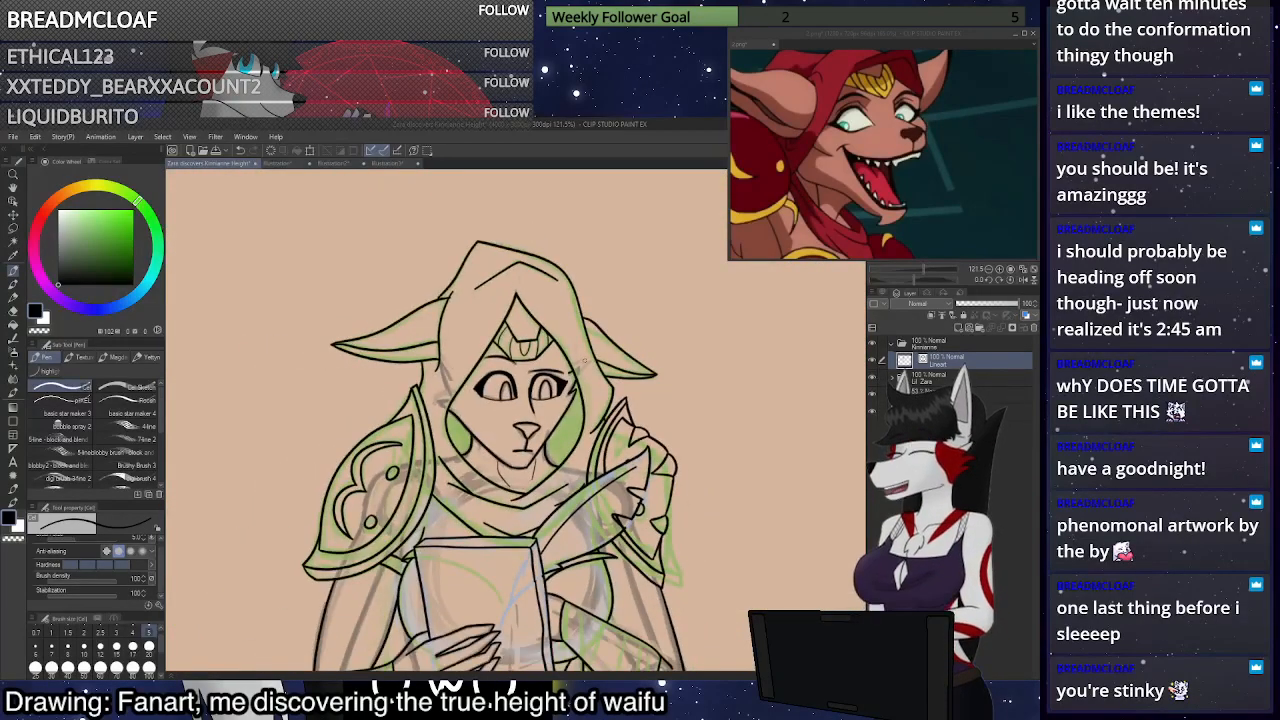
{"action": "scroll", "coordinate": [530, 415], "scroll_direction": "up", "scroll_amount": 9}
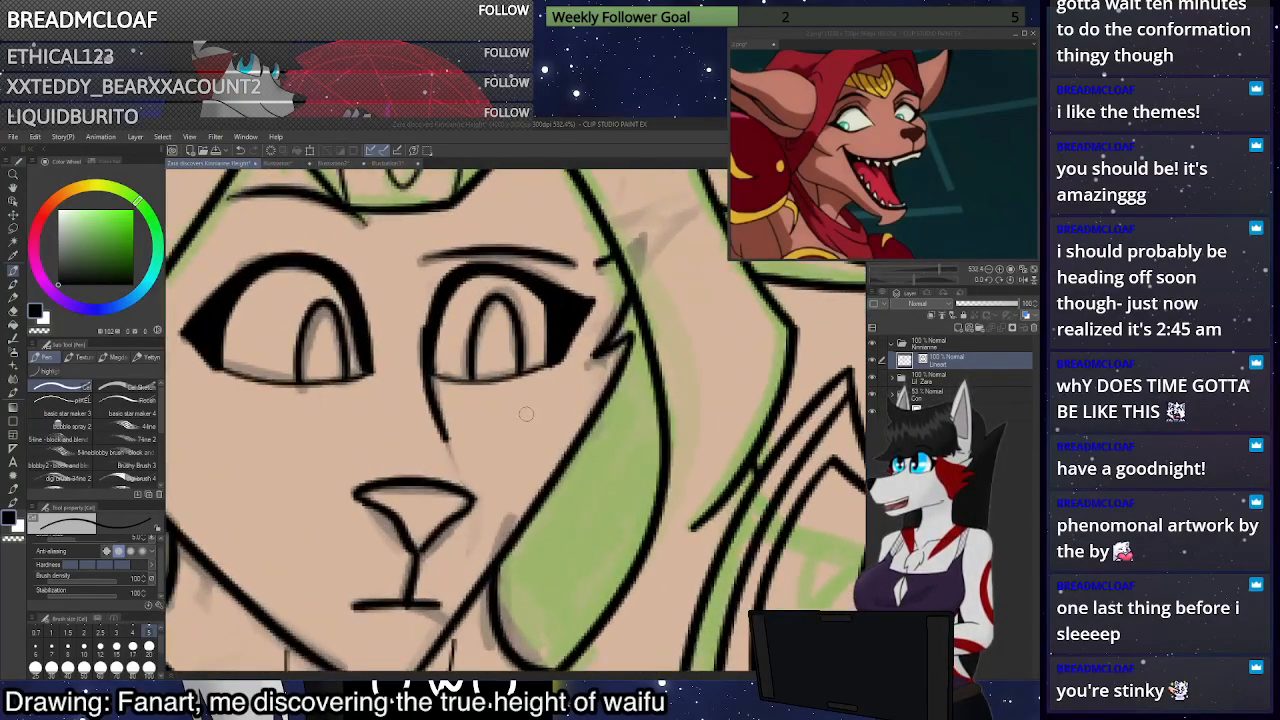
Taper the lower end of the nose bridge line using the line-width correction tool's Narrow option at brush size 20
{"action": "left_click", "coordinate": [16, 348]}
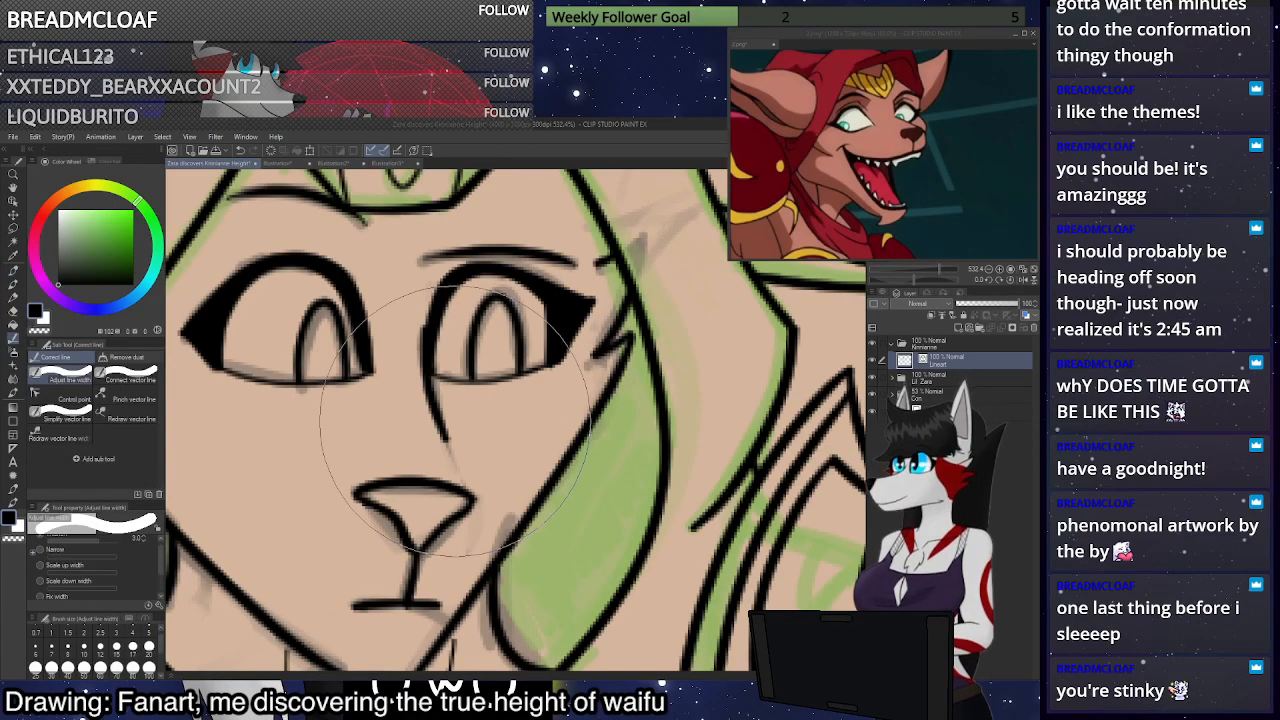
{"action": "left_click", "coordinate": [150, 647]}
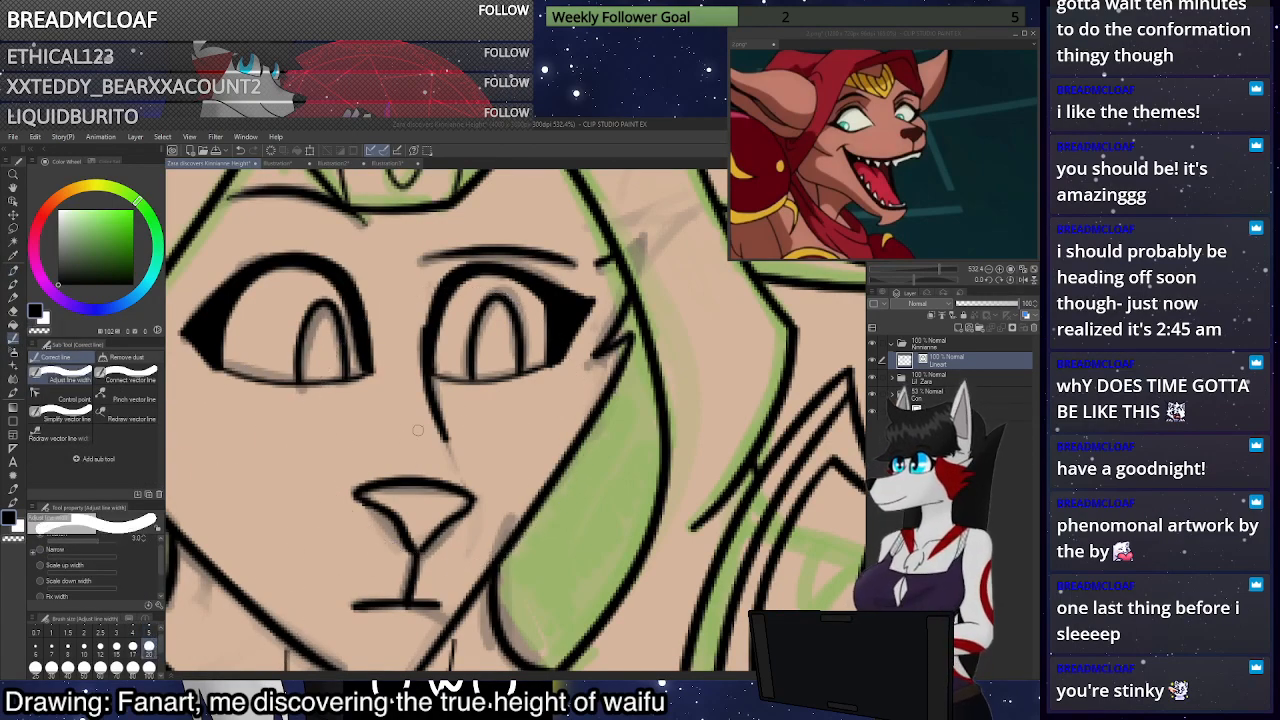
{"action": "left_click", "coordinate": [47, 553]}
{"action": "left_click_drag", "start_coordinate": [440, 410], "coordinate": [451, 450]}
{"action": "left_click_drag", "start_coordinate": [445, 420], "coordinate": [458, 464]}
{"action": "scroll", "coordinate": [543, 350], "scroll_direction": "down", "scroll_amount": 14}
{"action": "scroll", "coordinate": [538, 356], "scroll_direction": "up", "scroll_amount": 9}
{"action": "scroll", "coordinate": [536, 354], "scroll_direction": "up", "scroll_amount": 3}
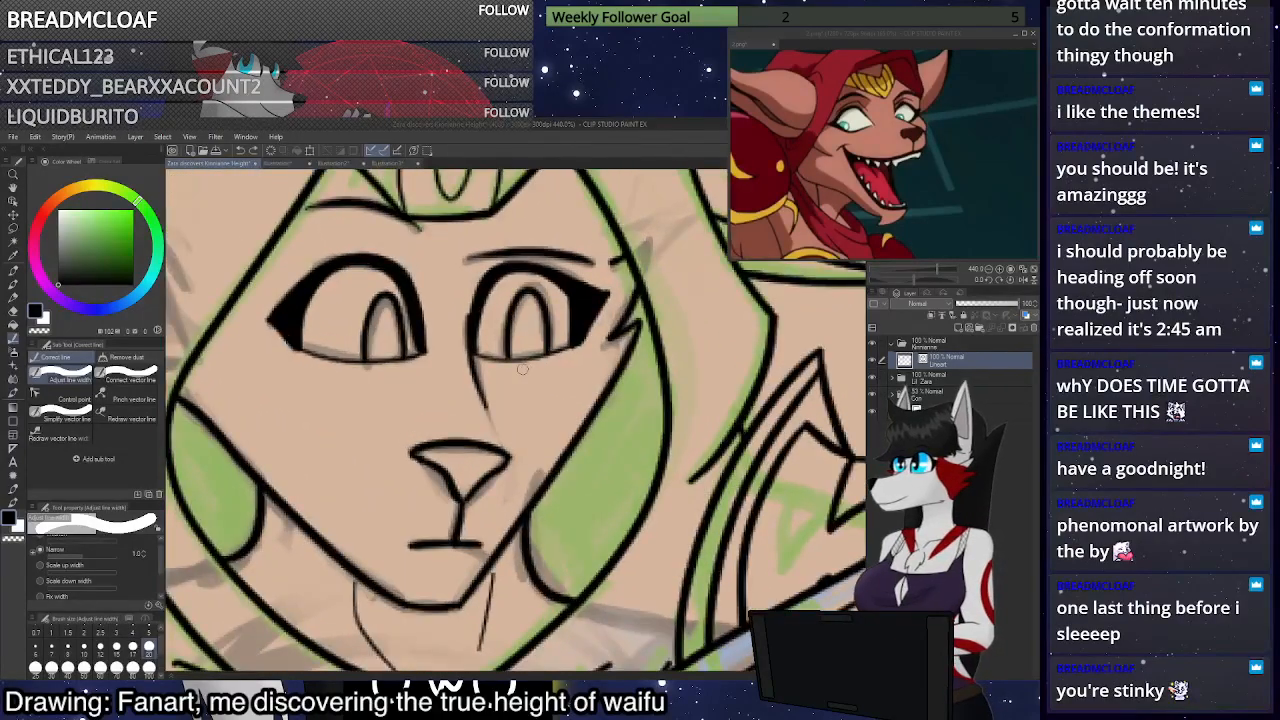
{"action": "scroll", "coordinate": [505, 395], "scroll_direction": "down", "scroll_amount": 6}
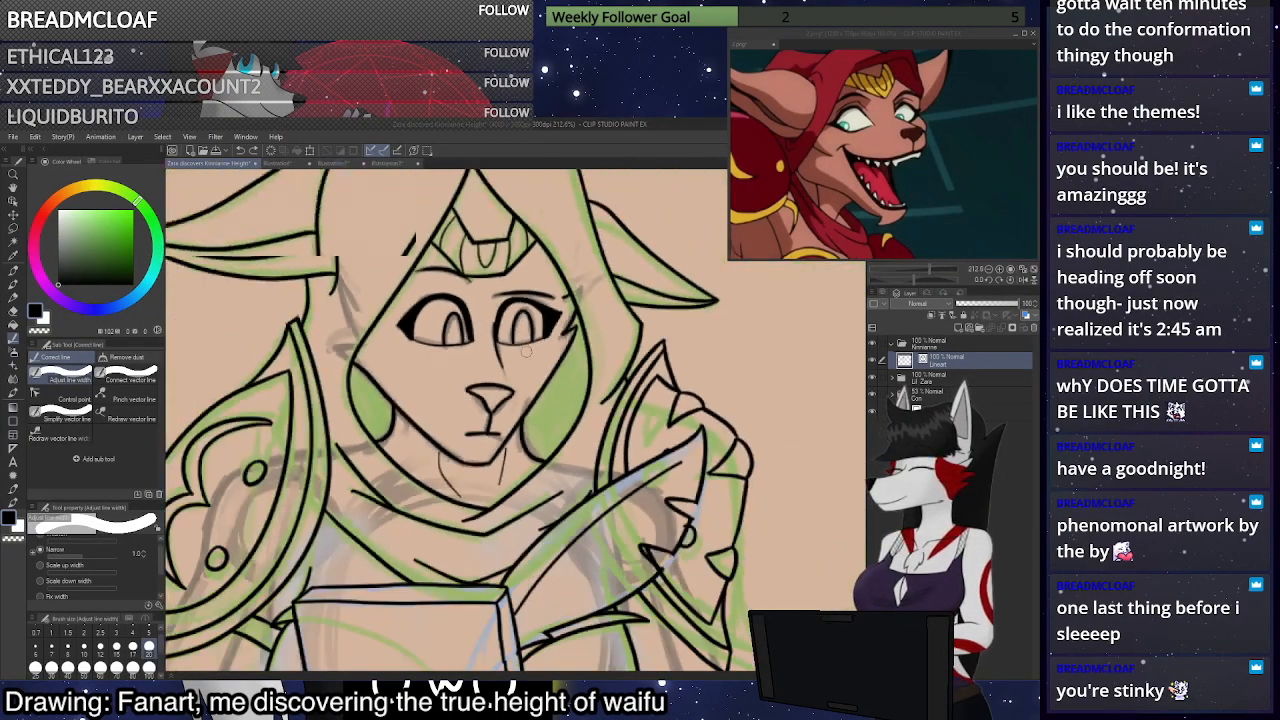
{"action": "scroll", "coordinate": [495, 390], "scroll_direction": "up", "scroll_amount": 8}
{"action": "key", "text": "b"}
{"action": "scroll", "coordinate": [485, 383], "scroll_direction": "up", "scroll_amount": 1}
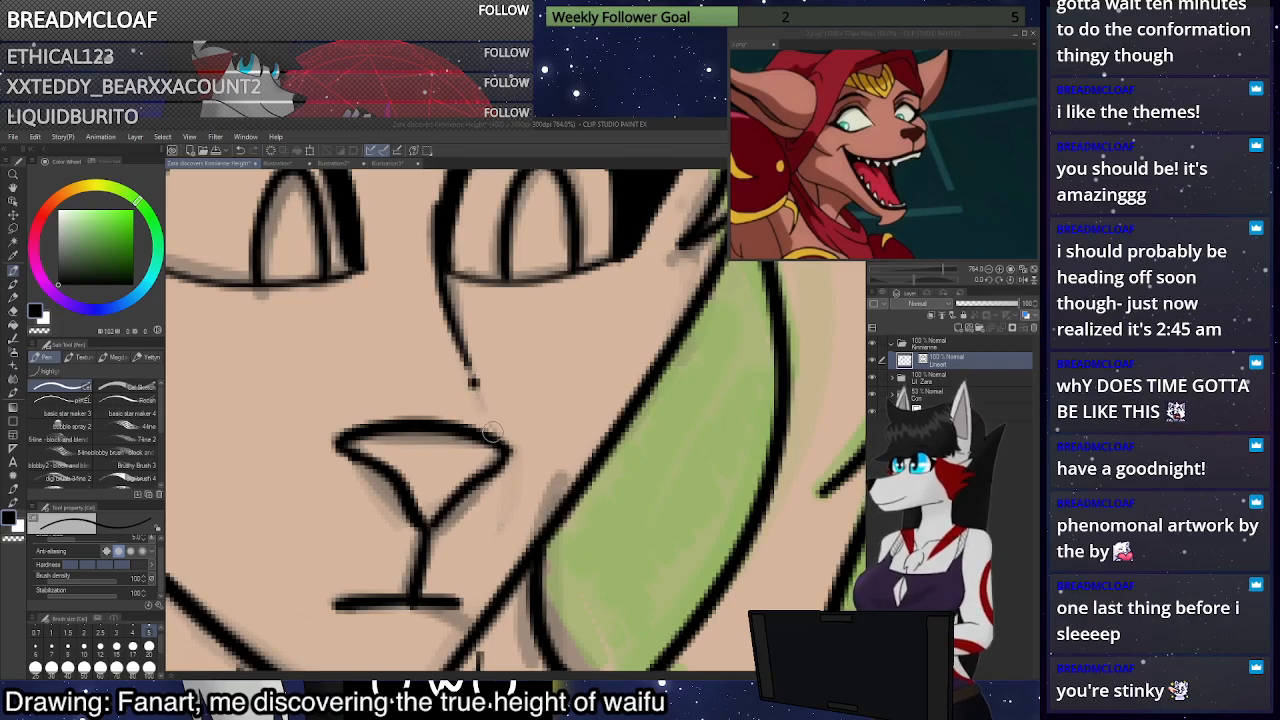
Examine the line art of the whole figure from the hood down to the feet
{"action": "scroll", "coordinate": [510, 455], "scroll_direction": "down", "scroll_amount": 5}
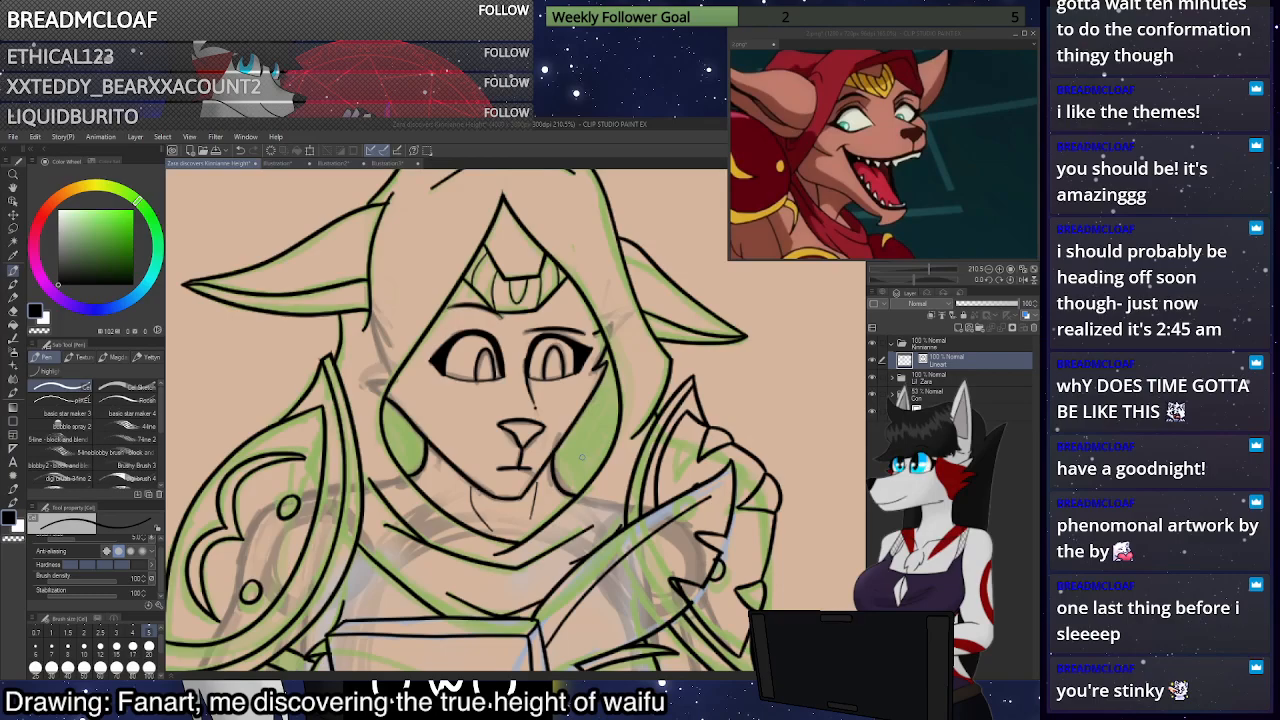
{"action": "scroll", "coordinate": [581, 457], "scroll_direction": "down", "scroll_amount": 6}
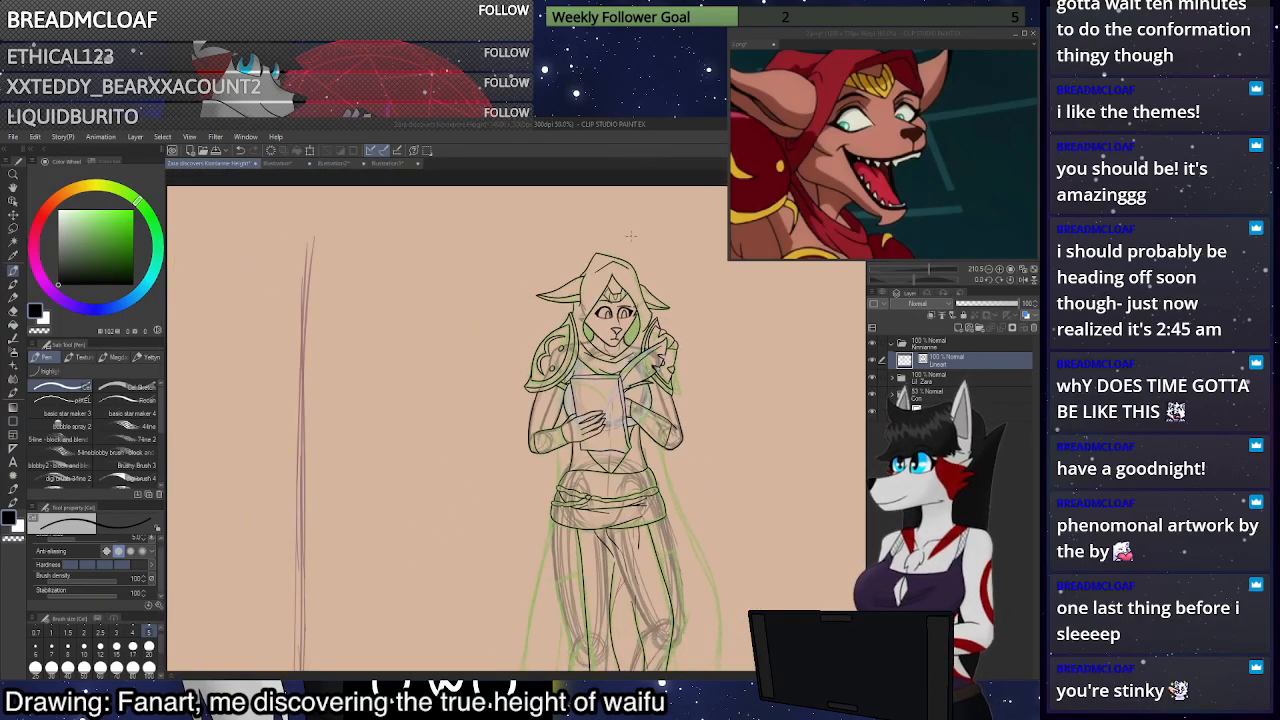
{"action": "scroll", "coordinate": [631, 236], "scroll_direction": "down", "scroll_amount": 2}
{"action": "scroll", "coordinate": [683, 480], "scroll_direction": "up", "scroll_amount": 2}
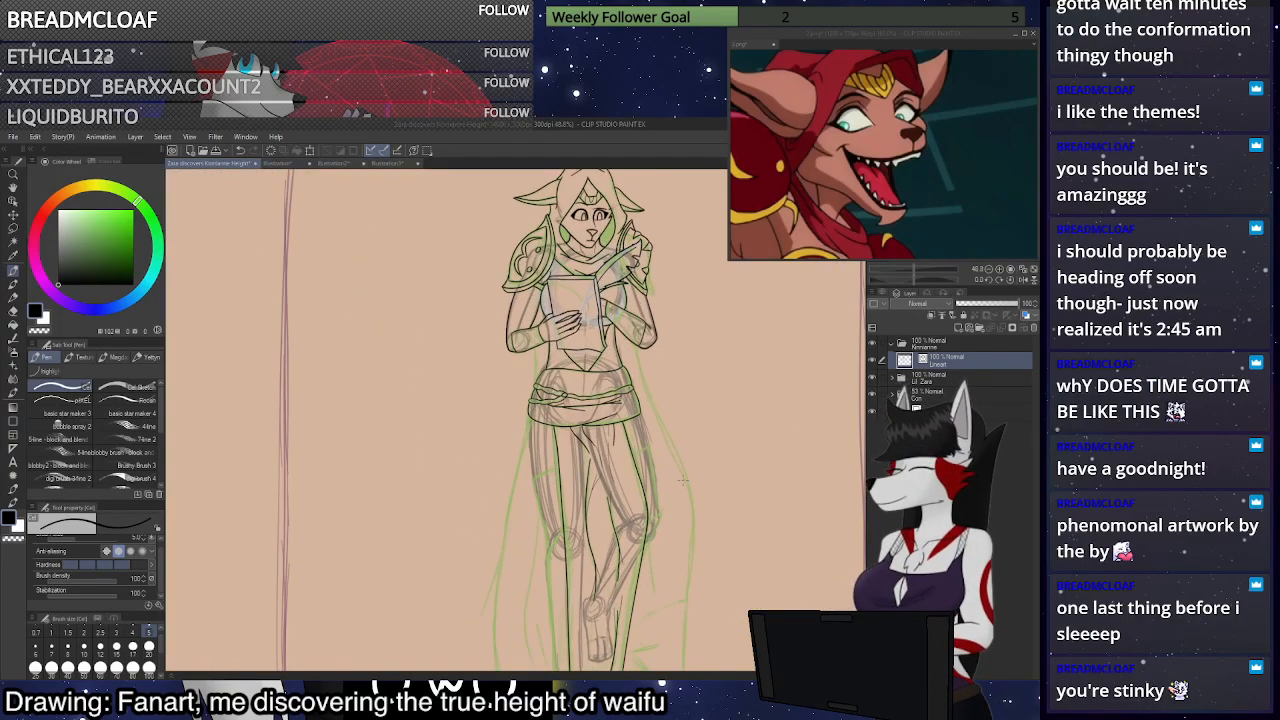
{"action": "scroll", "coordinate": [683, 480], "scroll_direction": "up", "scroll_amount": 2}
{"action": "scroll", "coordinate": [683, 480], "scroll_direction": "down", "scroll_amount": 4}
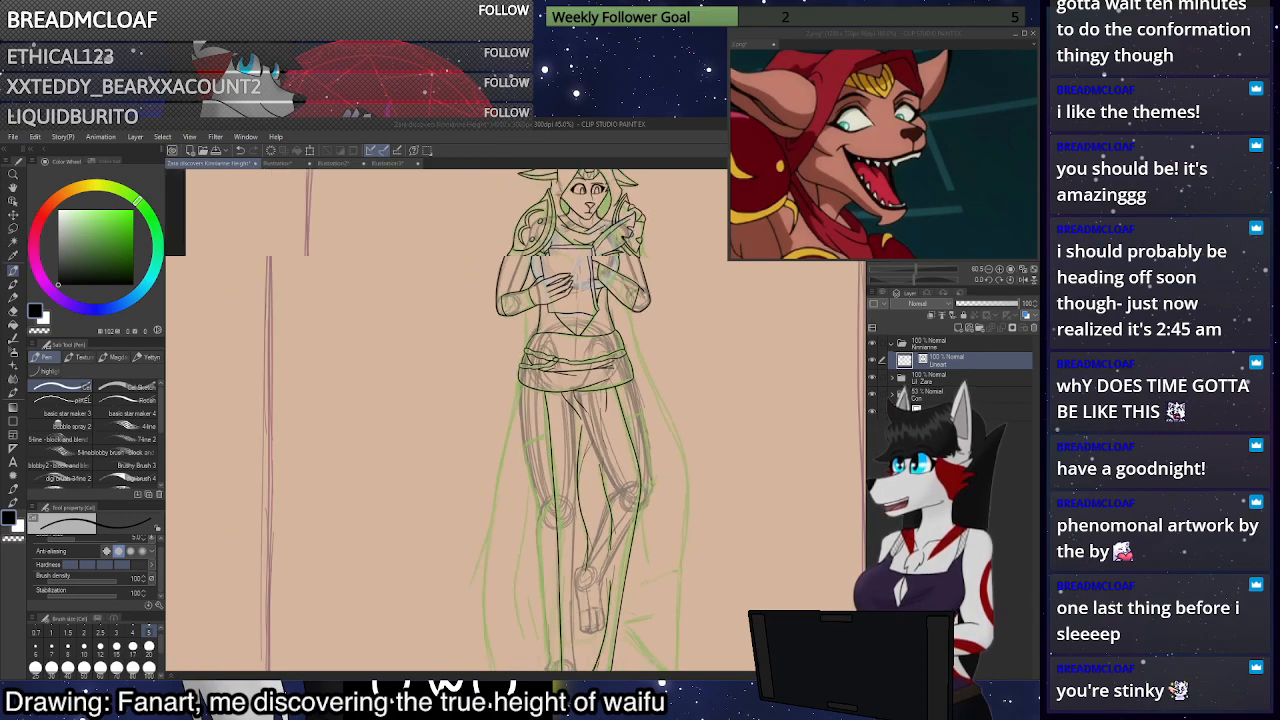
{"action": "scroll", "coordinate": [683, 480], "scroll_direction": "up", "scroll_amount": 3}
{"action": "scroll", "coordinate": [683, 472], "scroll_direction": "up", "scroll_amount": 1}
{"action": "scroll", "coordinate": [683, 472], "scroll_direction": "down", "scroll_amount": 3}
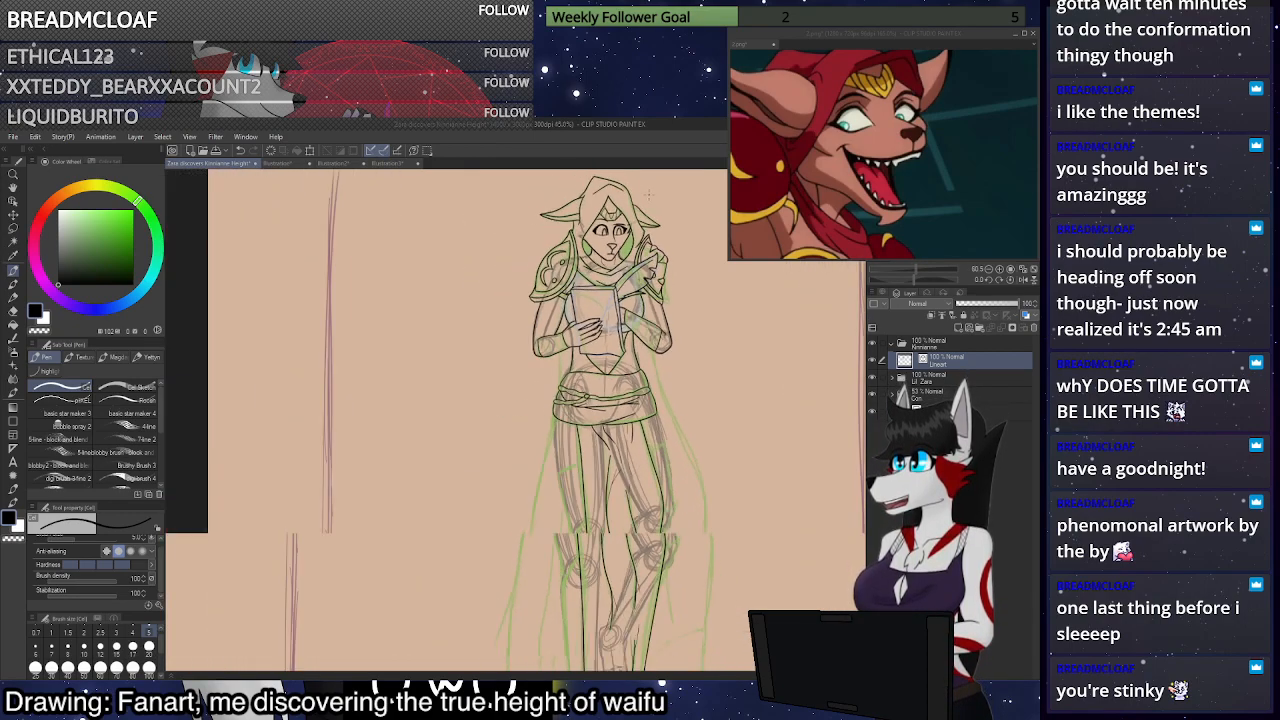
{"action": "scroll", "coordinate": [683, 472], "scroll_direction": "up", "scroll_amount": 1}
{"action": "scroll", "coordinate": [682, 472], "scroll_direction": "up", "scroll_amount": 3}
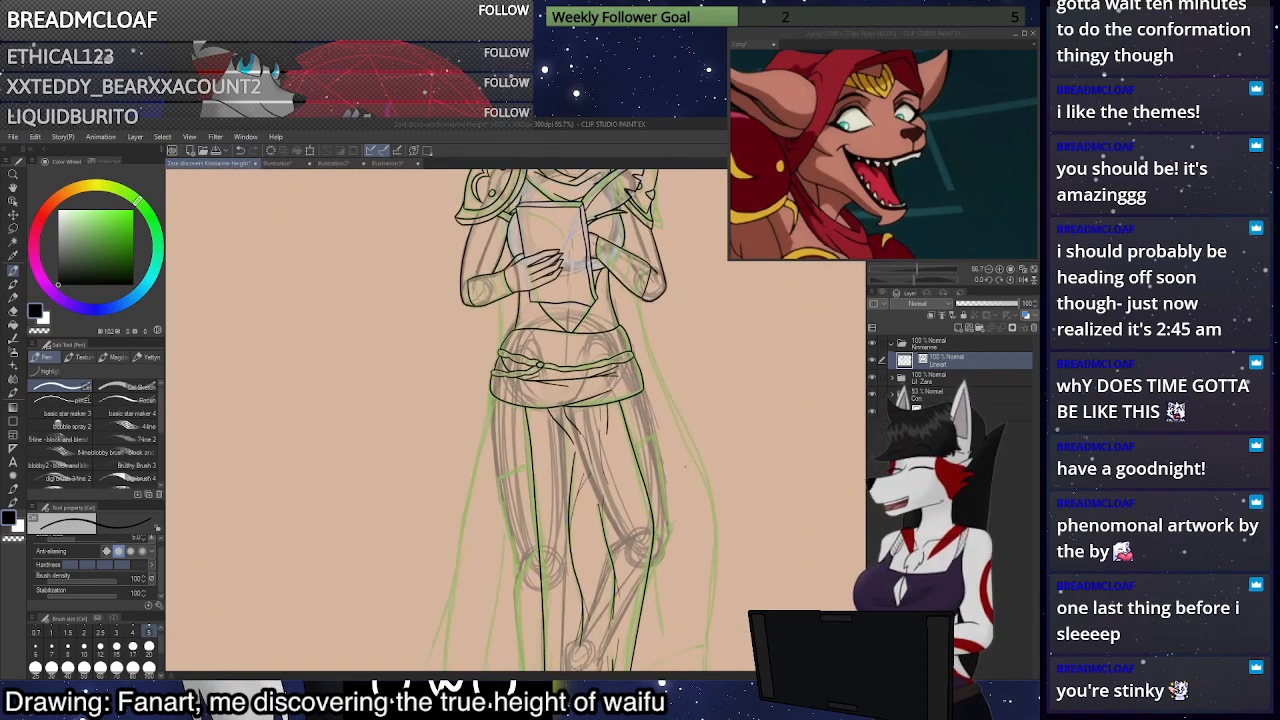
{"action": "scroll", "coordinate": [683, 468], "scroll_direction": "down", "scroll_amount": 3}
{"action": "scroll", "coordinate": [557, 233], "scroll_direction": "up", "scroll_amount": 3}
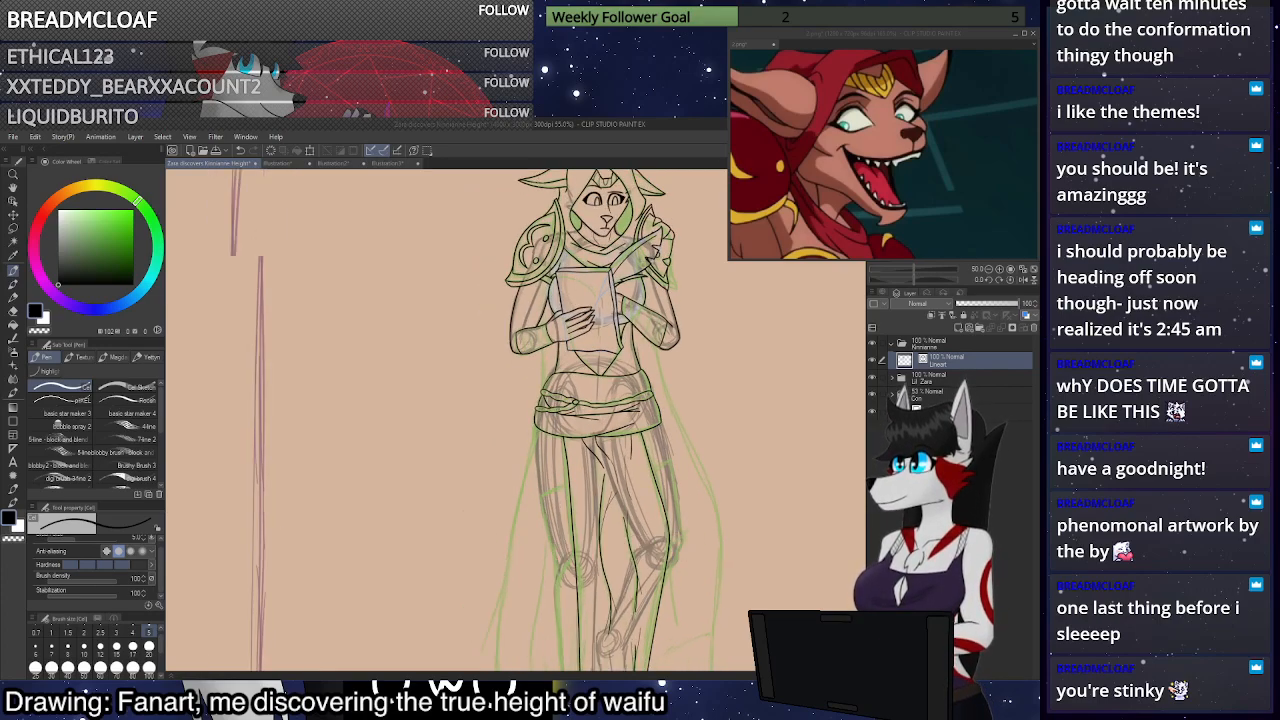
Ink an inner rim line along the lower edge of both pointed ears with the pen
{"action": "left_click_drag", "start_coordinate": [569, 187], "coordinate": [704, 415]}
{"action": "scroll", "coordinate": [704, 415], "scroll_direction": "up", "scroll_amount": 10}
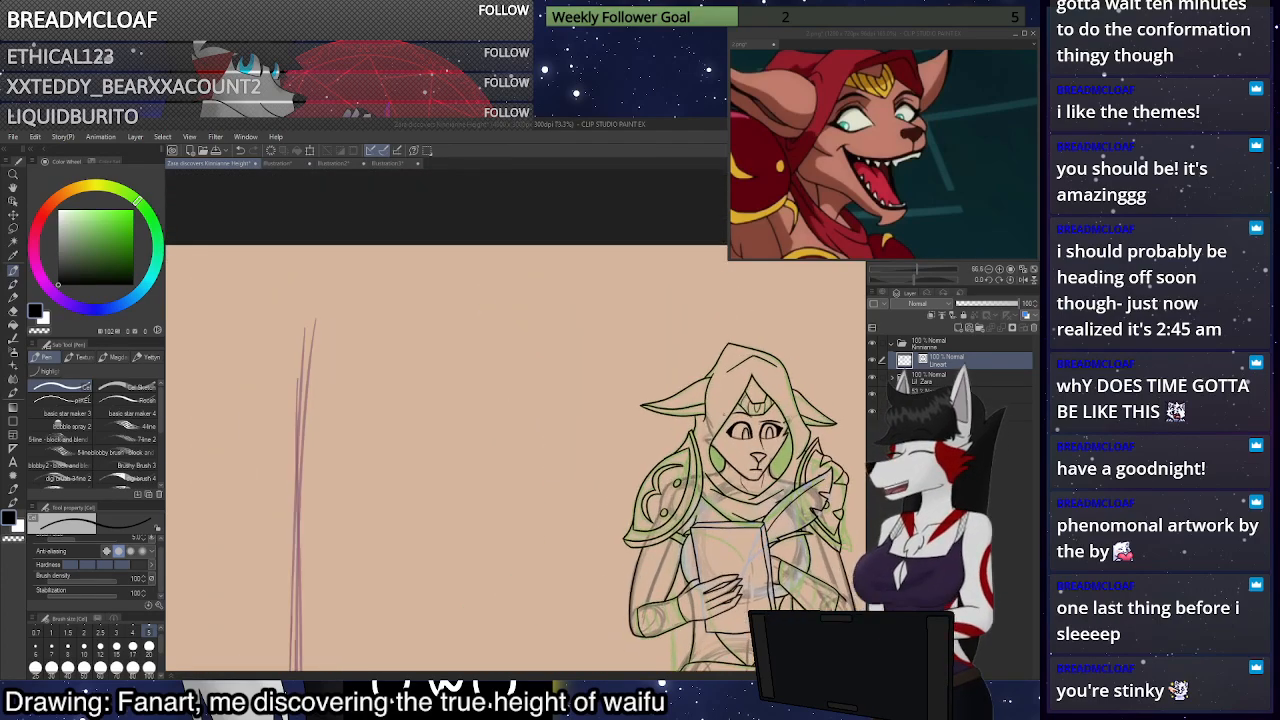
{"action": "scroll", "coordinate": [704, 415], "scroll_direction": "up", "scroll_amount": 9}
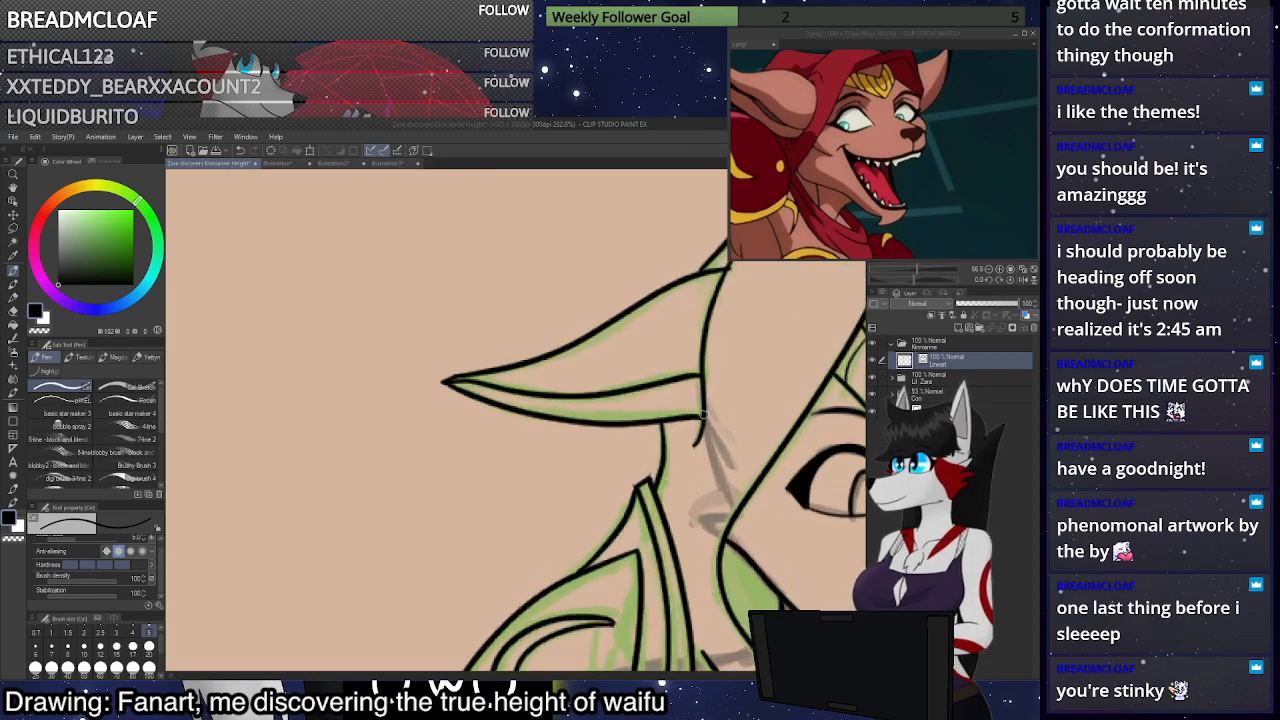
{"action": "left_click_drag", "start_coordinate": [610, 413], "coordinate": [372, 377]}
{"action": "scroll", "coordinate": [662, 509], "scroll_direction": "down", "scroll_amount": 1}
{"action": "scroll", "coordinate": [662, 509], "scroll_direction": "down", "scroll_amount": 12}
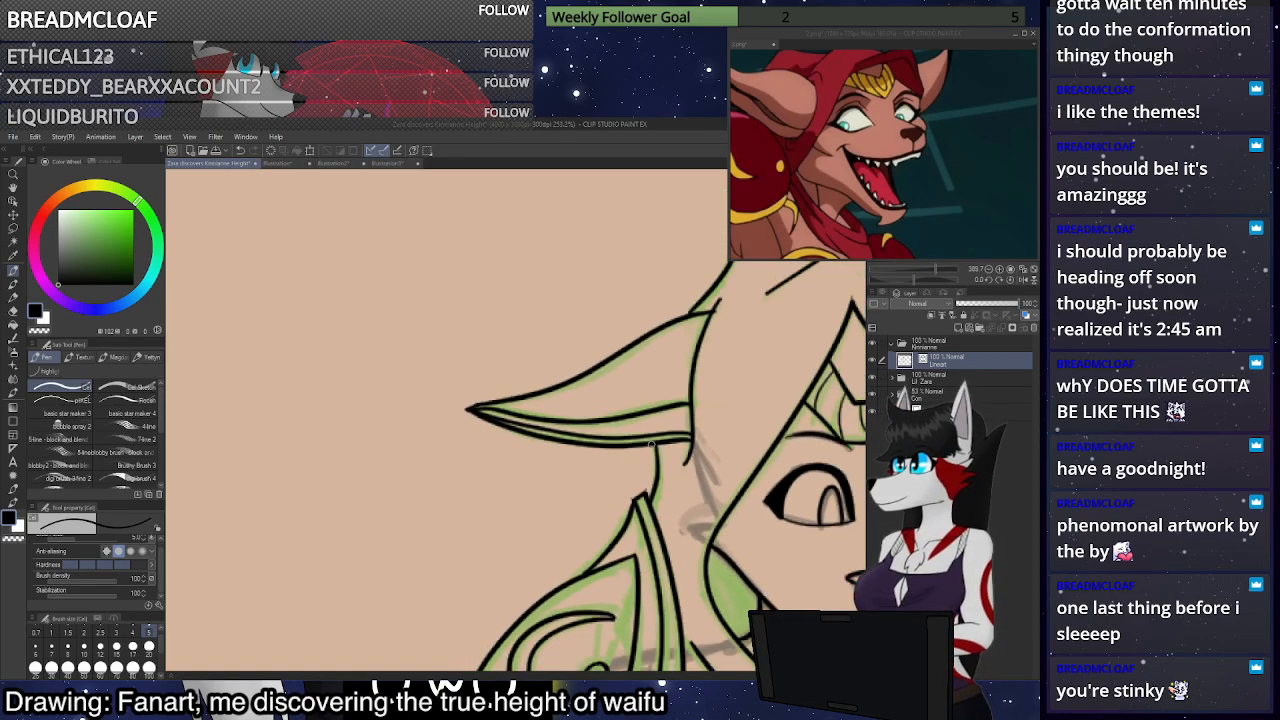
{"action": "scroll", "coordinate": [584, 461], "scroll_direction": "up", "scroll_amount": 12}
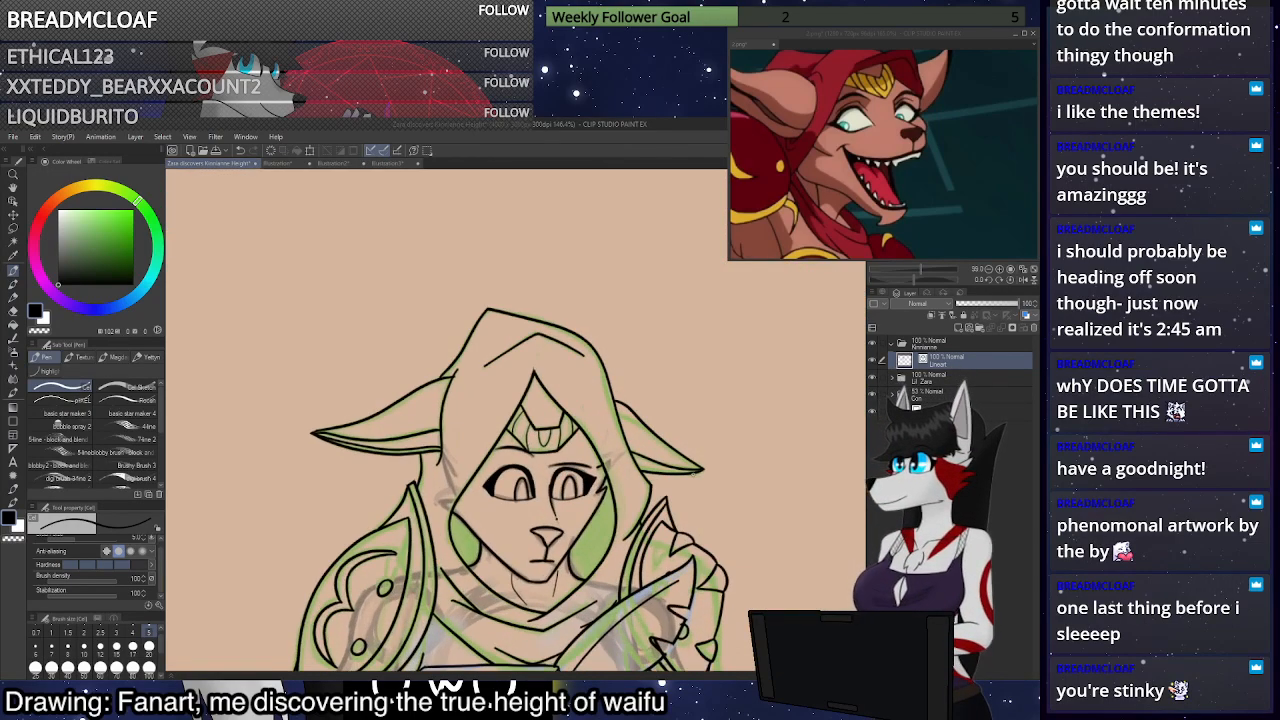
{"action": "scroll", "coordinate": [584, 461], "scroll_direction": "up", "scroll_amount": 2}
{"action": "left_click_drag", "start_coordinate": [584, 462], "coordinate": [809, 466]}
{"action": "scroll", "coordinate": [809, 466], "scroll_direction": "down", "scroll_amount": 12}
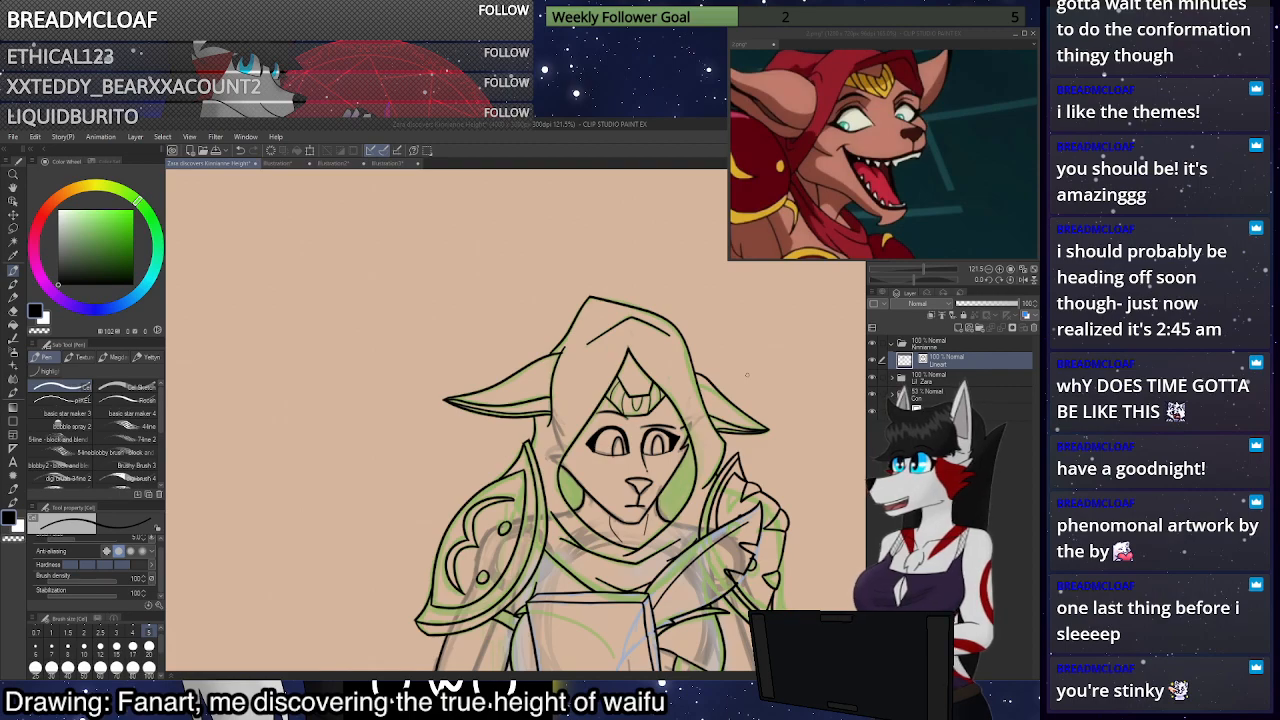
Try to ink the outer thigh line from the hip wrap's lower edge down to the diagonal green sketch line
{"action": "scroll", "coordinate": [677, 358], "scroll_direction": "down", "scroll_amount": 8}
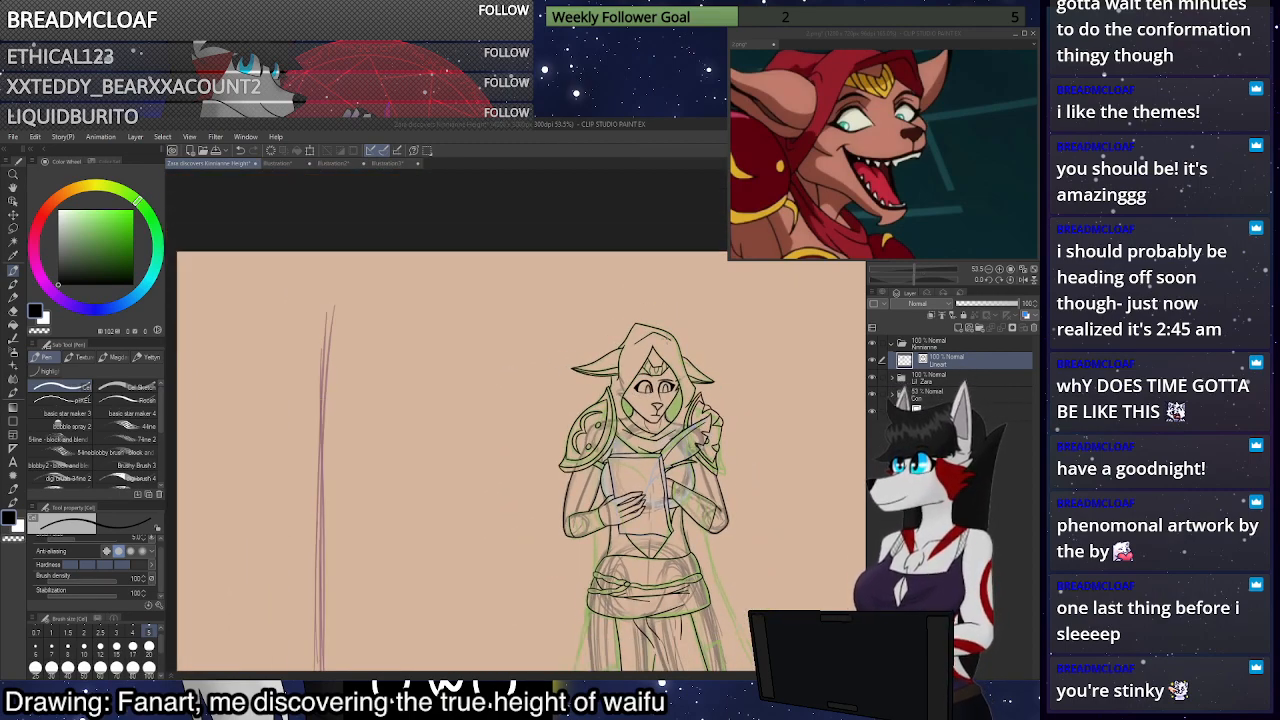
{"action": "scroll", "coordinate": [756, 533], "scroll_direction": "down", "scroll_amount": 4}
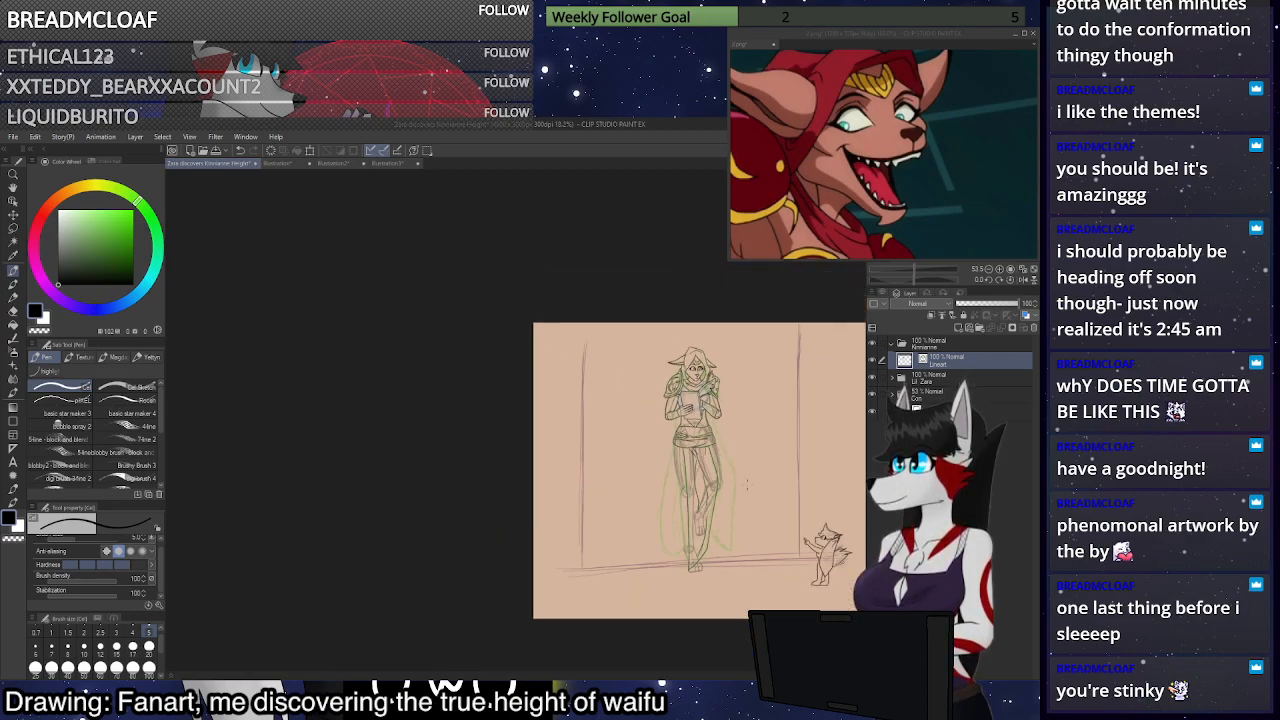
{"action": "scroll", "coordinate": [756, 533], "scroll_direction": "up", "scroll_amount": 2}
{"action": "scroll", "coordinate": [686, 457], "scroll_direction": "up", "scroll_amount": 8}
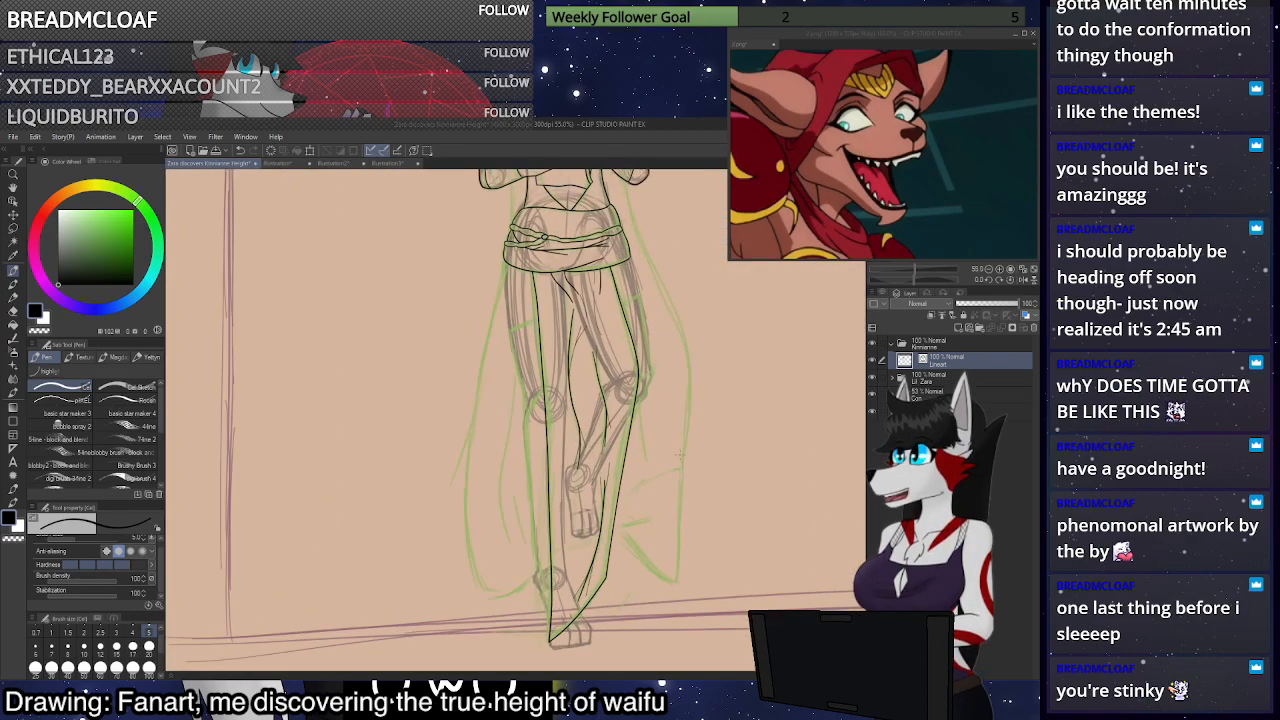
{"action": "scroll", "coordinate": [590, 300], "scroll_direction": "up", "scroll_amount": 6}
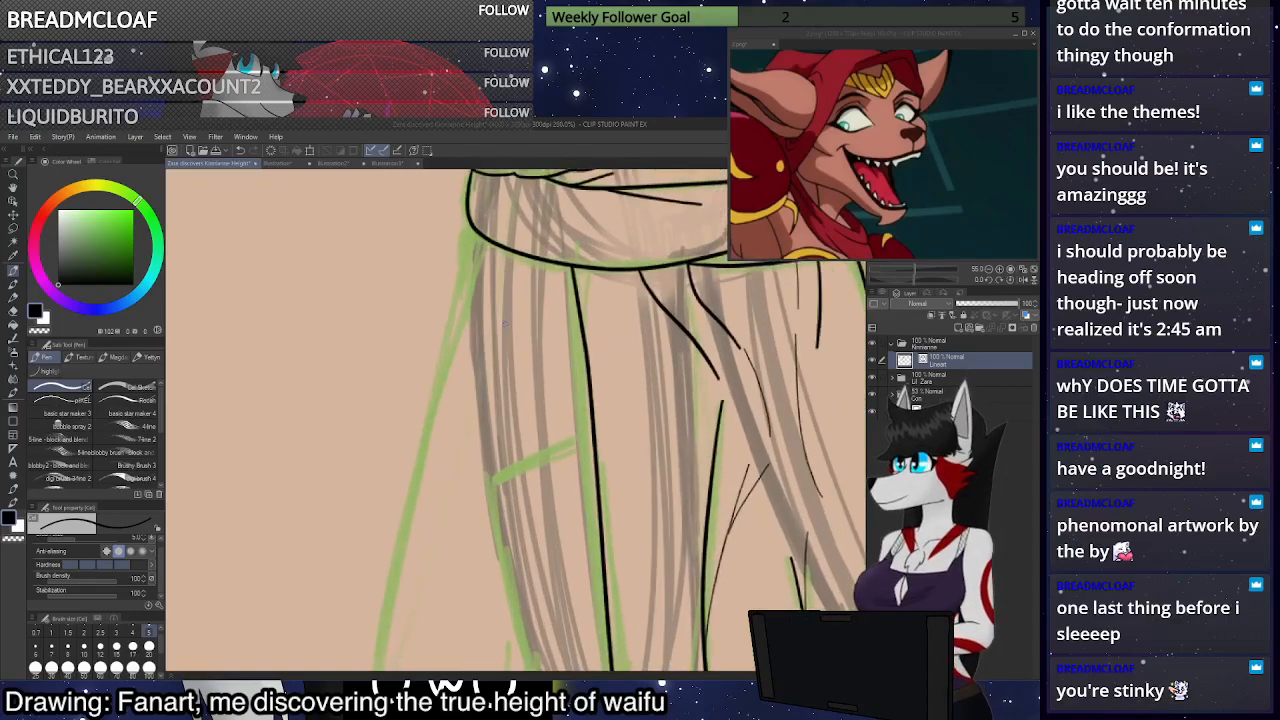
{"action": "left_click_drag", "start_coordinate": [475, 434], "coordinate": [459, 217]}
{"action": "key", "text": "ctrl+z"}
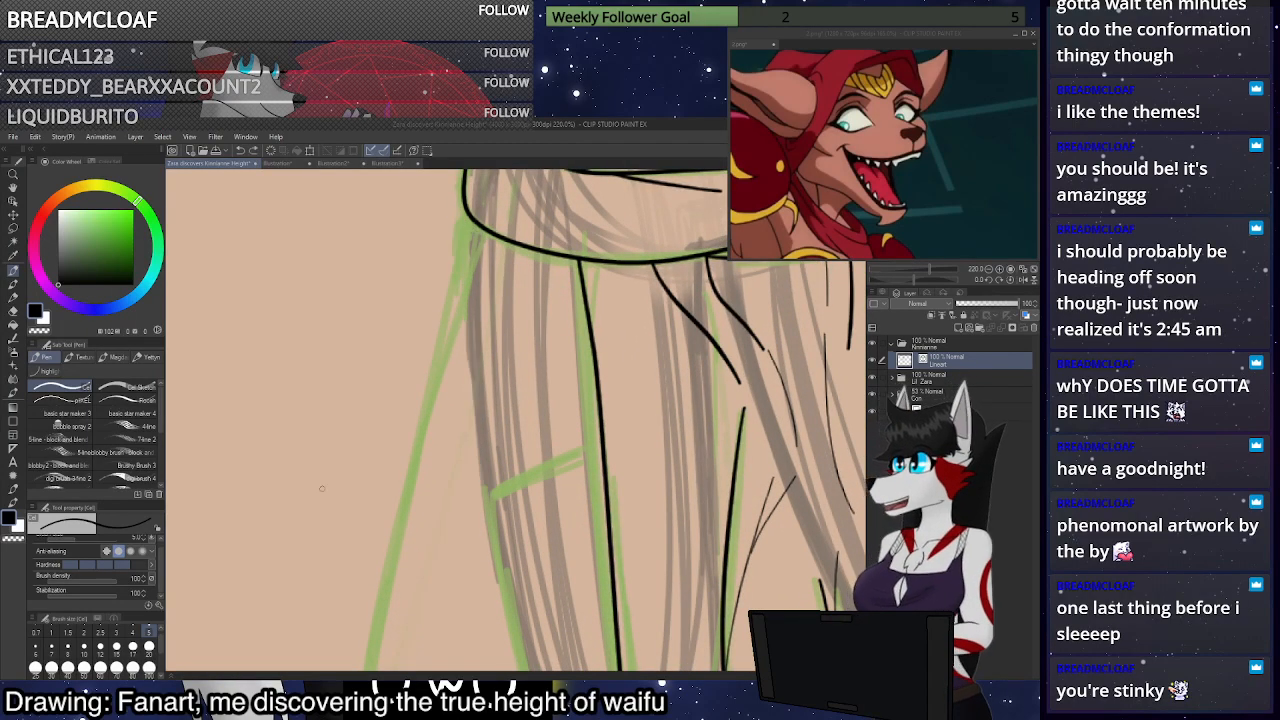
{"action": "scroll", "coordinate": [299, 617], "scroll_direction": "down", "scroll_amount": 3}
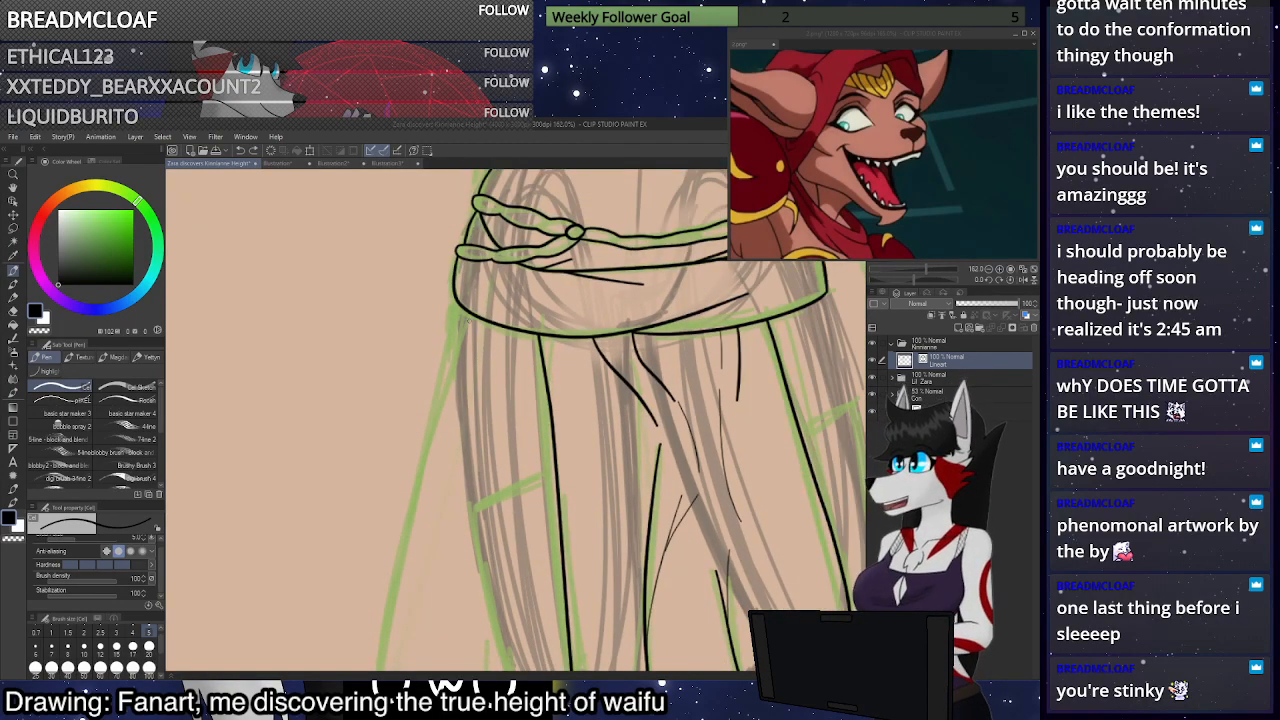
{"action": "left_click_drag", "start_coordinate": [460, 311], "coordinate": [470, 464]}
{"action": "key", "text": "ctrl+z"}
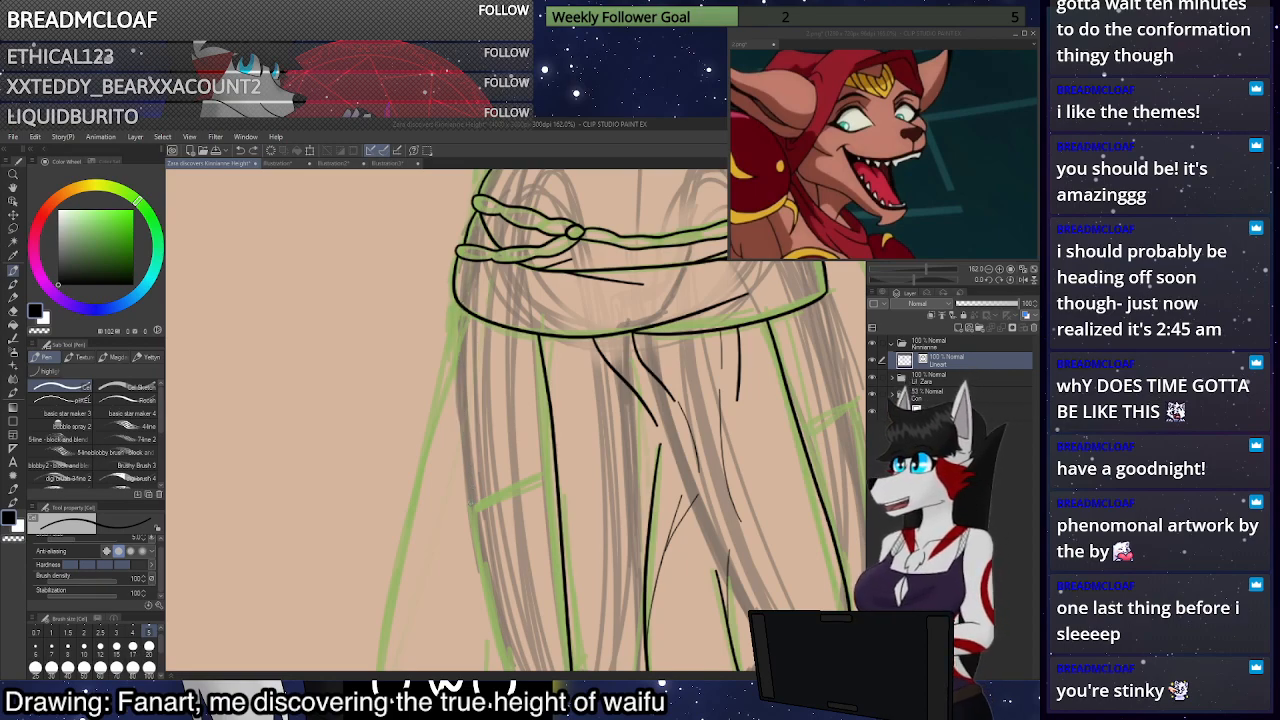
{"action": "key", "text": "ctrl+z"}
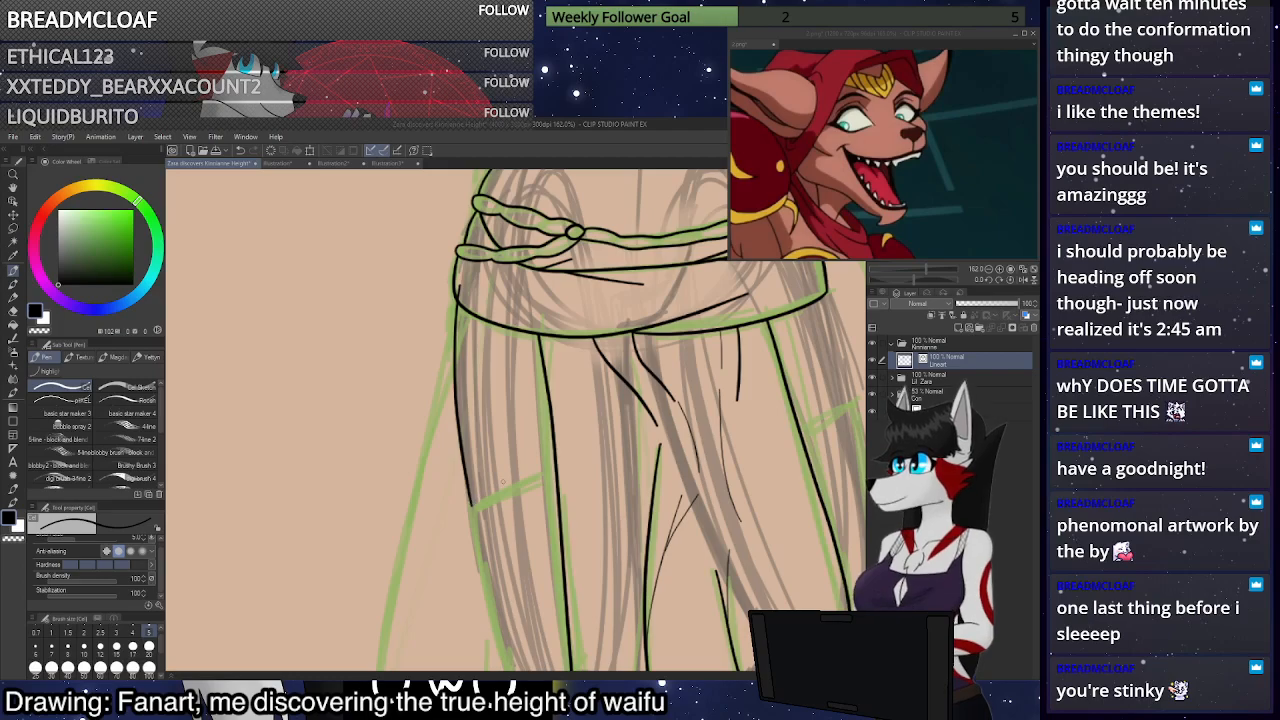
Trim the thigh line's overlap at the hip wrap's lower edge with the vector eraser
{"action": "scroll", "coordinate": [503, 482], "scroll_direction": "down", "scroll_amount": 2}
{"action": "scroll", "coordinate": [488, 415], "scroll_direction": "up", "scroll_amount": 3}
{"action": "left_click", "coordinate": [13, 311]}
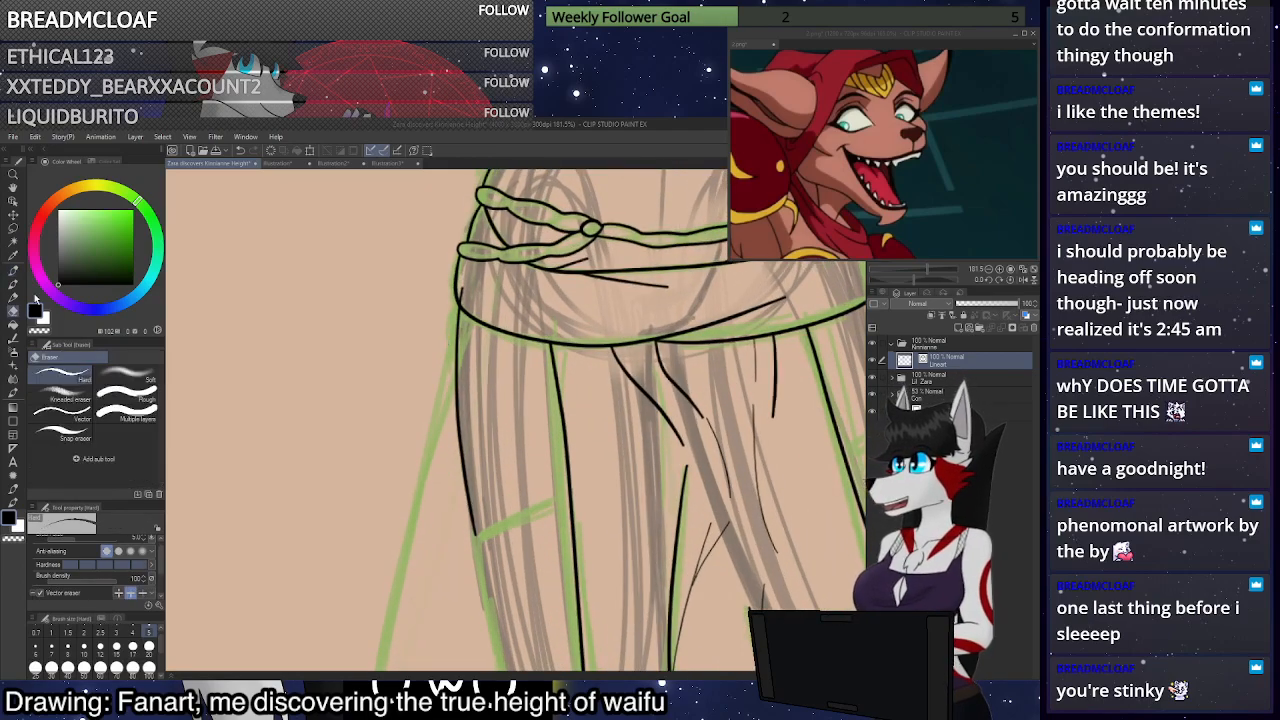
{"action": "scroll", "coordinate": [500, 260], "scroll_direction": "down", "scroll_amount": 7}
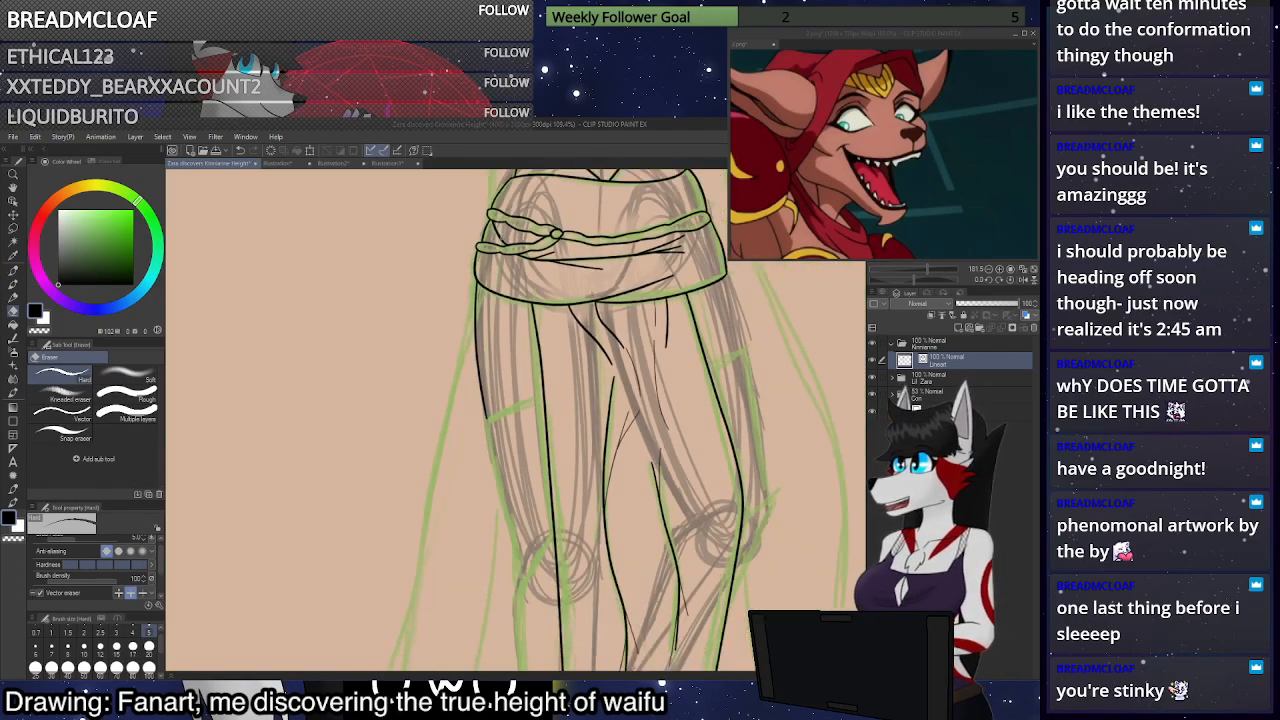
Try to ink the diagonal line across the thigh and the leg's outer contour just below it
{"action": "scroll", "coordinate": [536, 505], "scroll_direction": "up", "scroll_amount": 5}
{"action": "key", "text": "p"}
{"action": "scroll", "coordinate": [544, 407], "scroll_direction": "up", "scroll_amount": 10}
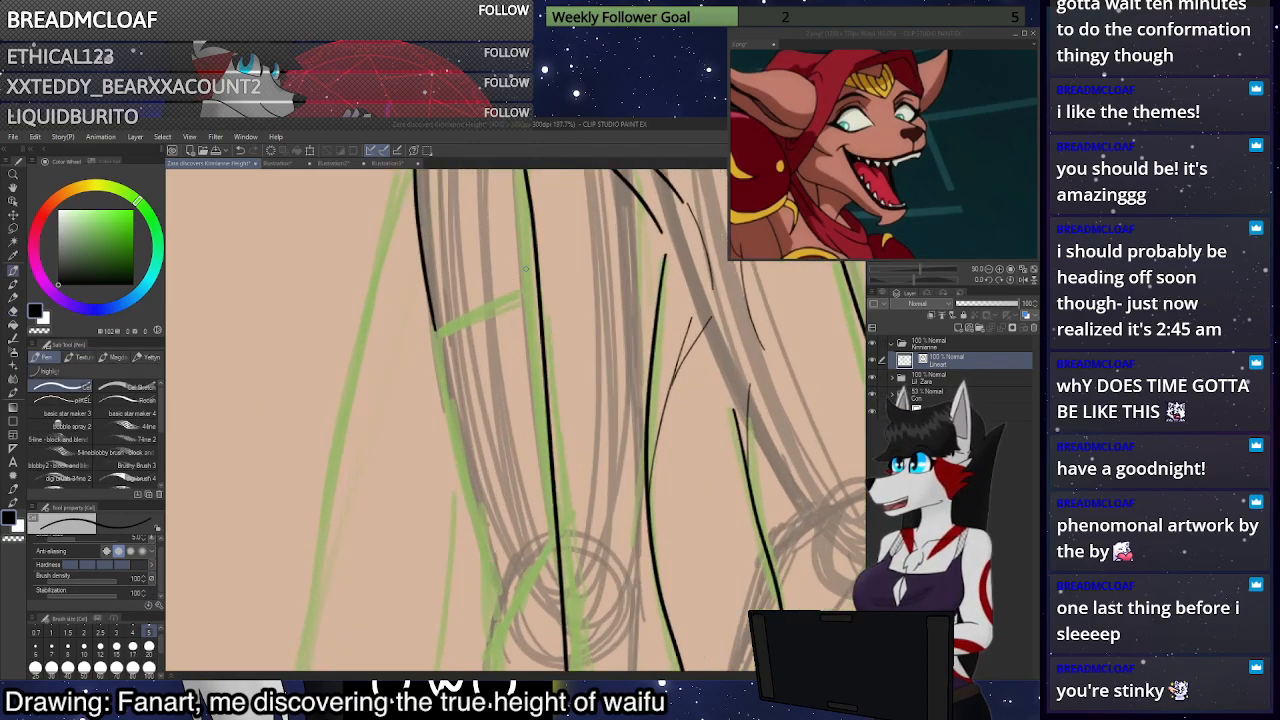
{"action": "left_click_drag", "start_coordinate": [535, 284], "coordinate": [453, 320]}
{"action": "key", "text": "ctrl+z"}
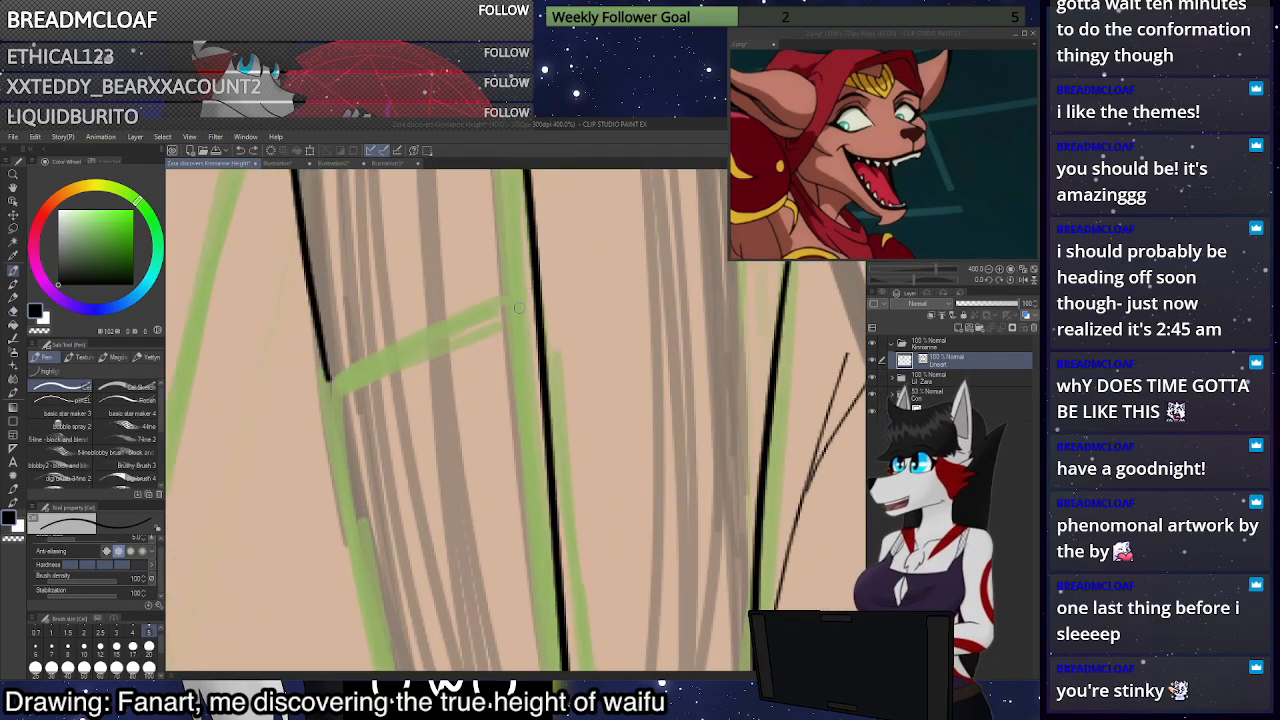
{"action": "left_click_drag", "start_coordinate": [536, 287], "coordinate": [318, 392]}
{"action": "key", "text": "ctrl+z"}
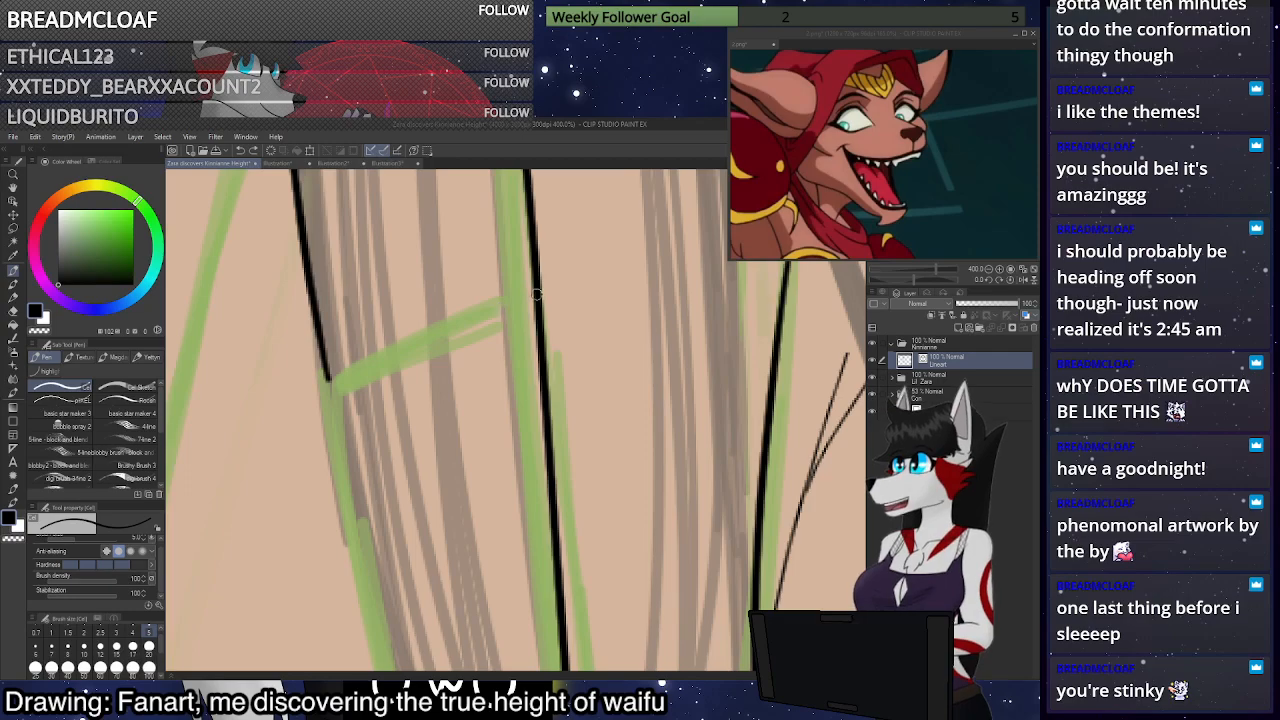
{"action": "left_click_drag", "start_coordinate": [531, 289], "coordinate": [322, 390]}
{"action": "scroll", "coordinate": [476, 212], "scroll_direction": "down", "scroll_amount": 5}
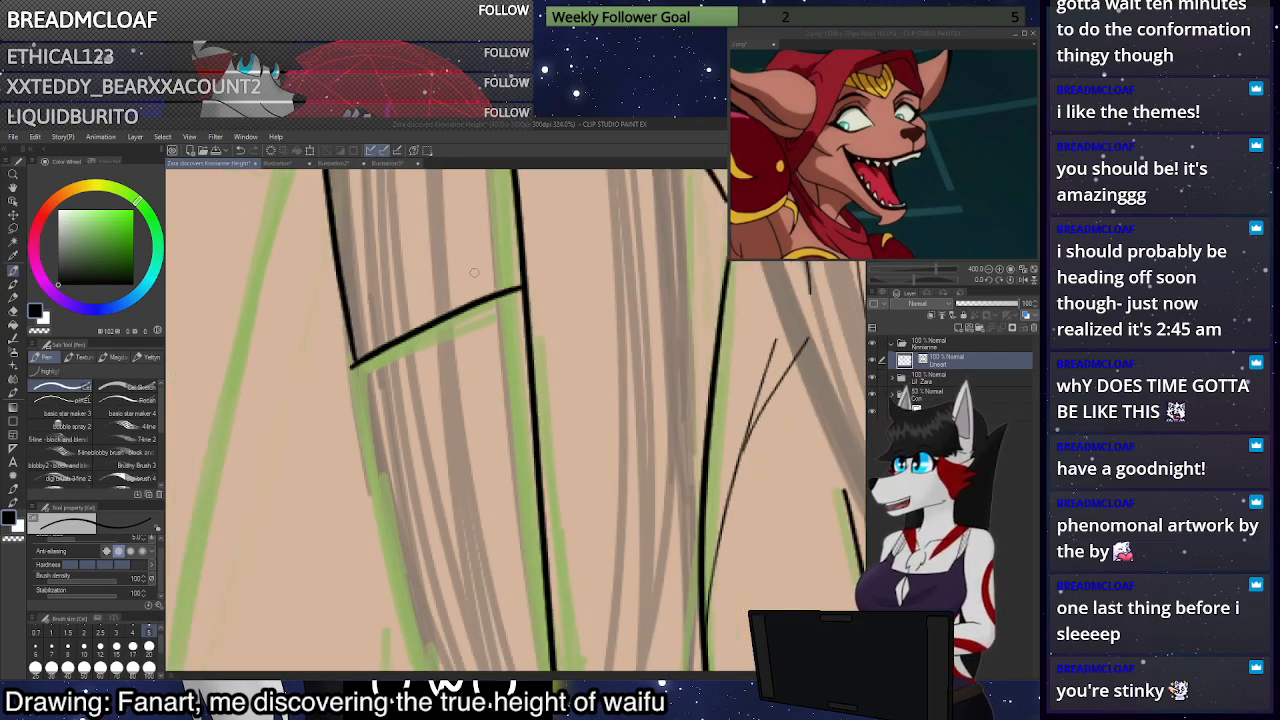
{"action": "scroll", "coordinate": [478, 216], "scroll_direction": "down", "scroll_amount": 2}
{"action": "scroll", "coordinate": [540, 390], "scroll_direction": "up", "scroll_amount": 1}
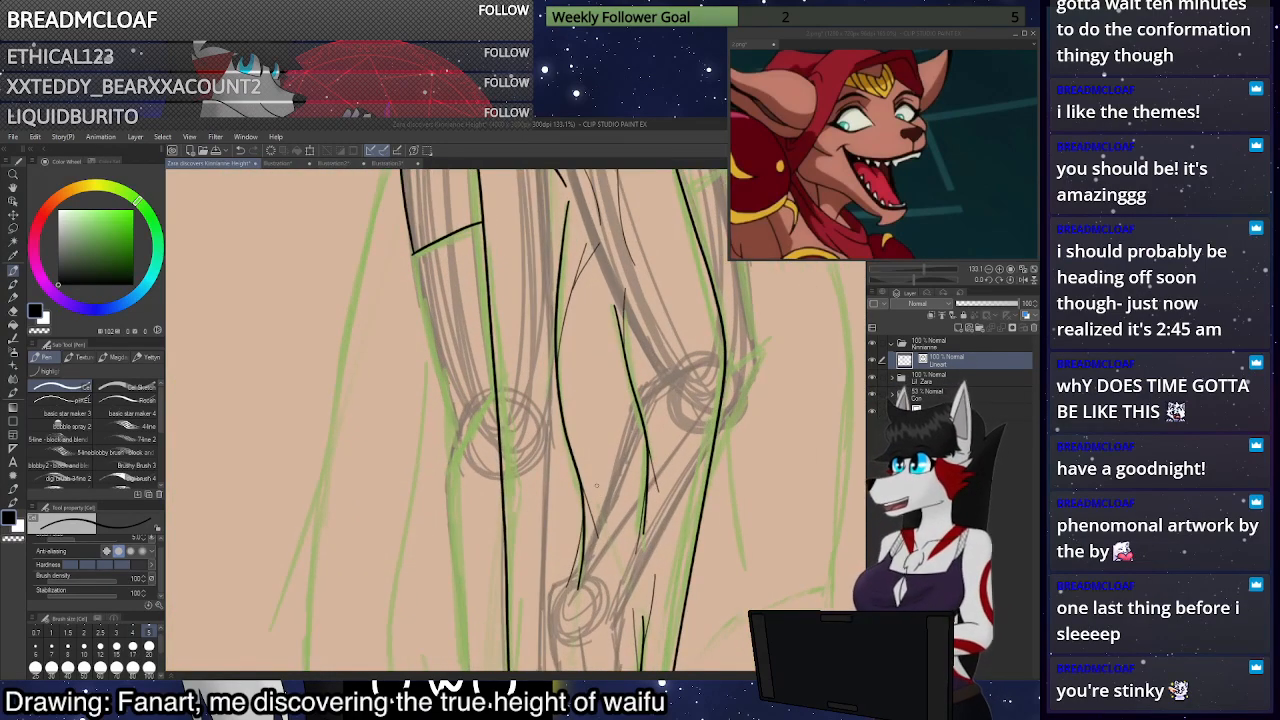
{"action": "scroll", "coordinate": [390, 235], "scroll_direction": "up", "scroll_amount": 1}
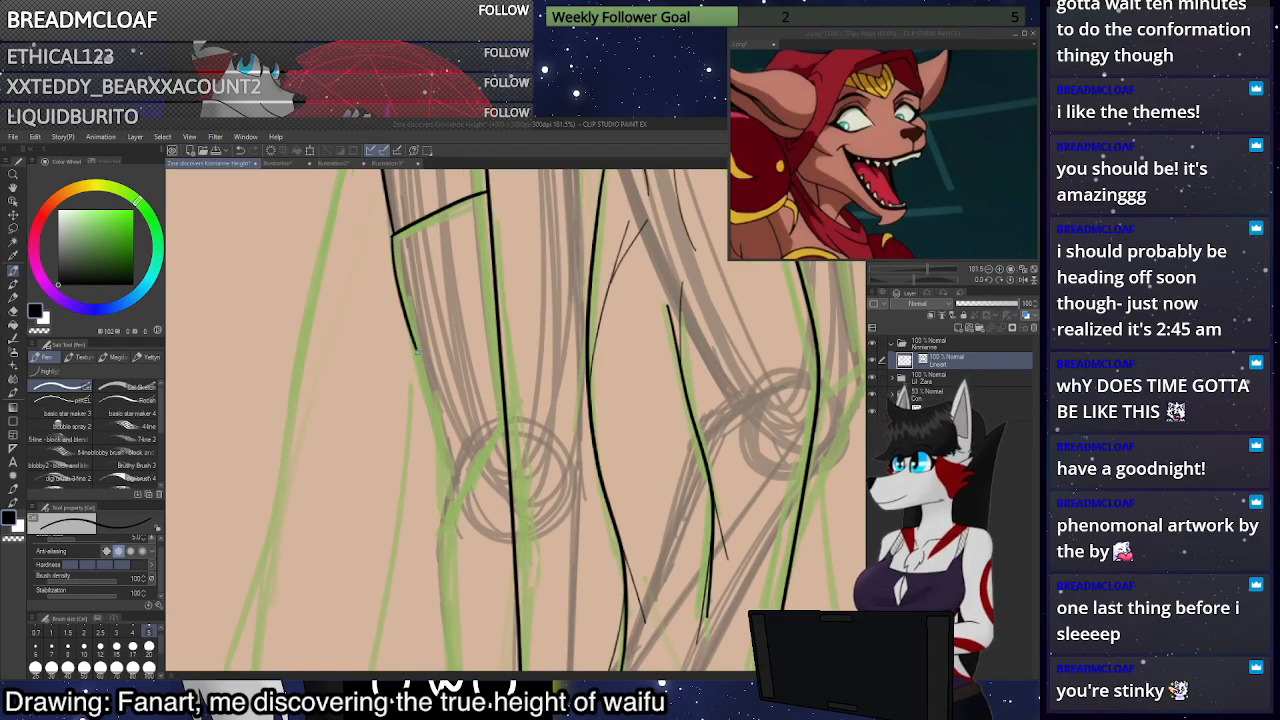
Remove the diagonal thigh line, the contour below it and the outer thigh line
{"action": "scroll", "coordinate": [392, 236], "scroll_direction": "down", "scroll_amount": 2}
{"action": "scroll", "coordinate": [470, 433], "scroll_direction": "down", "scroll_amount": 3}
{"action": "scroll", "coordinate": [440, 236], "scroll_direction": "up", "scroll_amount": 4}
{"action": "scroll", "coordinate": [499, 386], "scroll_direction": "up", "scroll_amount": 1}
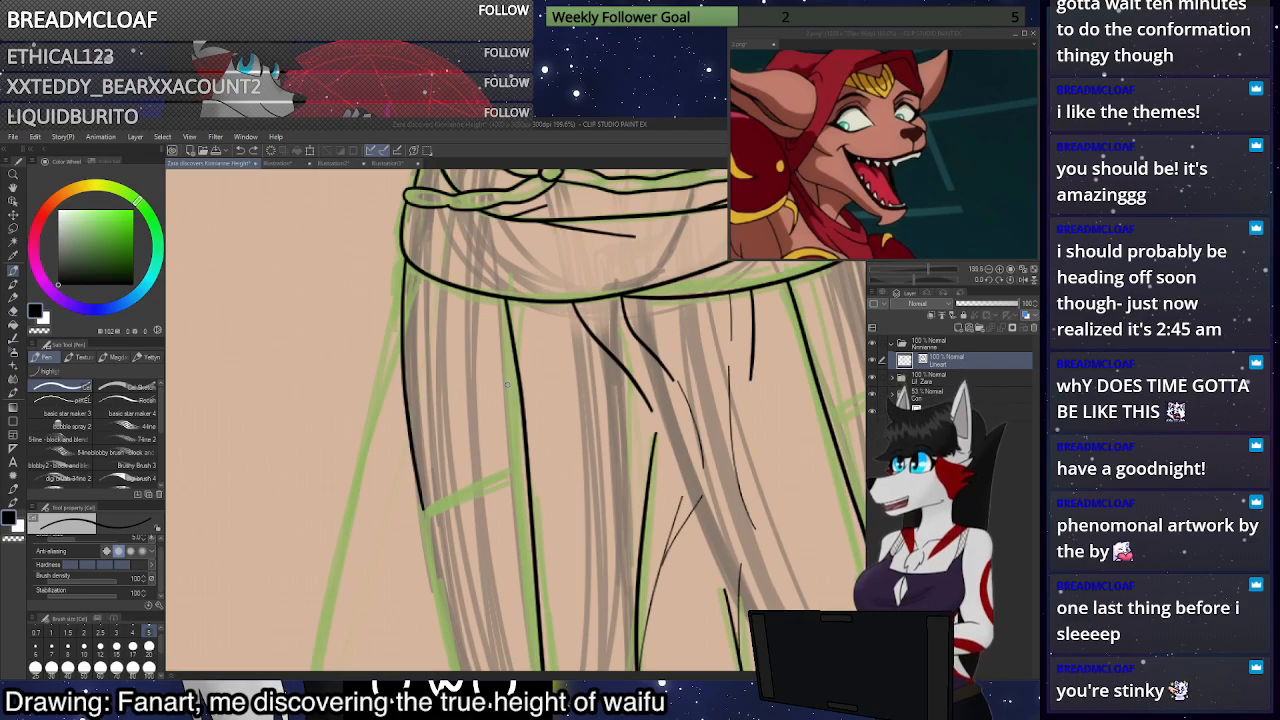
{"action": "key", "text": "e"}
{"action": "mouse_move", "coordinate": [418, 450]}
{"action": "left_mouse_down"}
{"action": "mouse_move", "coordinate": [406, 280]}
{"action": "mouse_move", "coordinate": [404, 402]}
{"action": "mouse_move", "coordinate": [404, 257]}
{"action": "left_mouse_up"}
{"action": "key", "text": "p"}
{"action": "key", "text": "ctrl+z"}
{"action": "key", "text": "ctrl+z"}
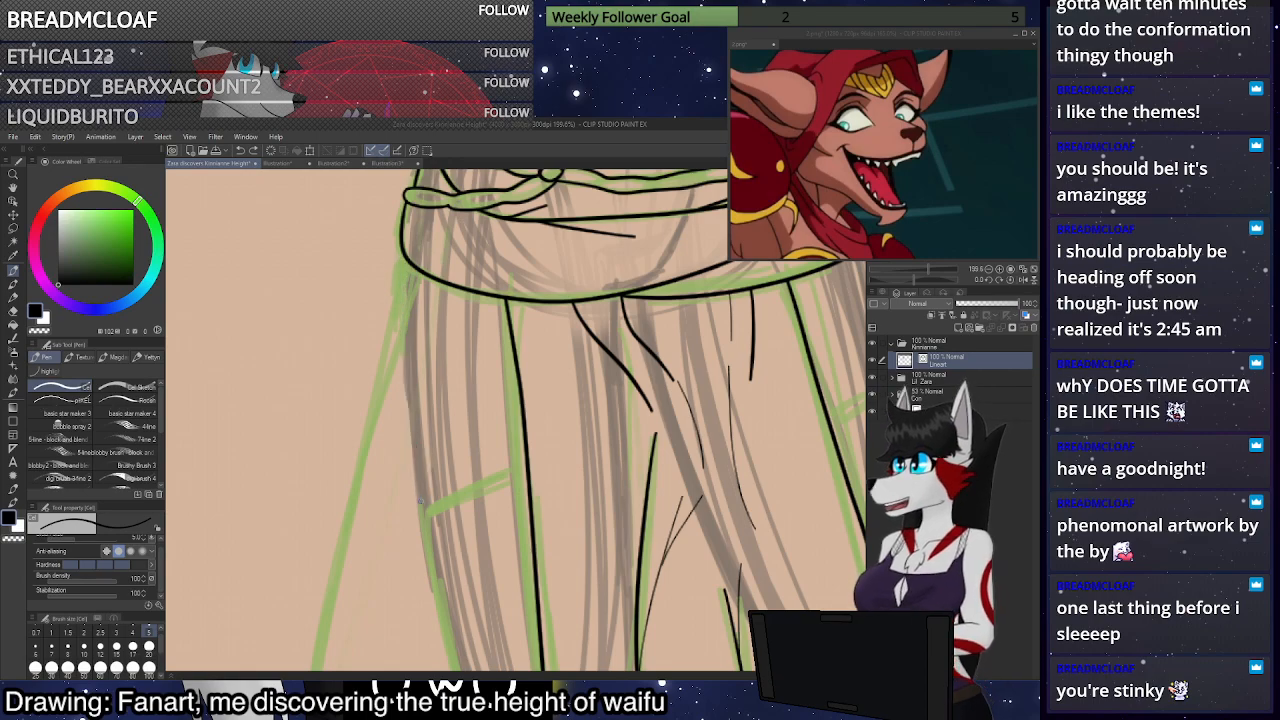
Ink the outer thigh line from the hip wrap's lower edge down to the diagonal green sketch line
{"action": "left_click_drag", "start_coordinate": [416, 456], "coordinate": [405, 255]}
{"action": "key", "text": "ctrl+z"}
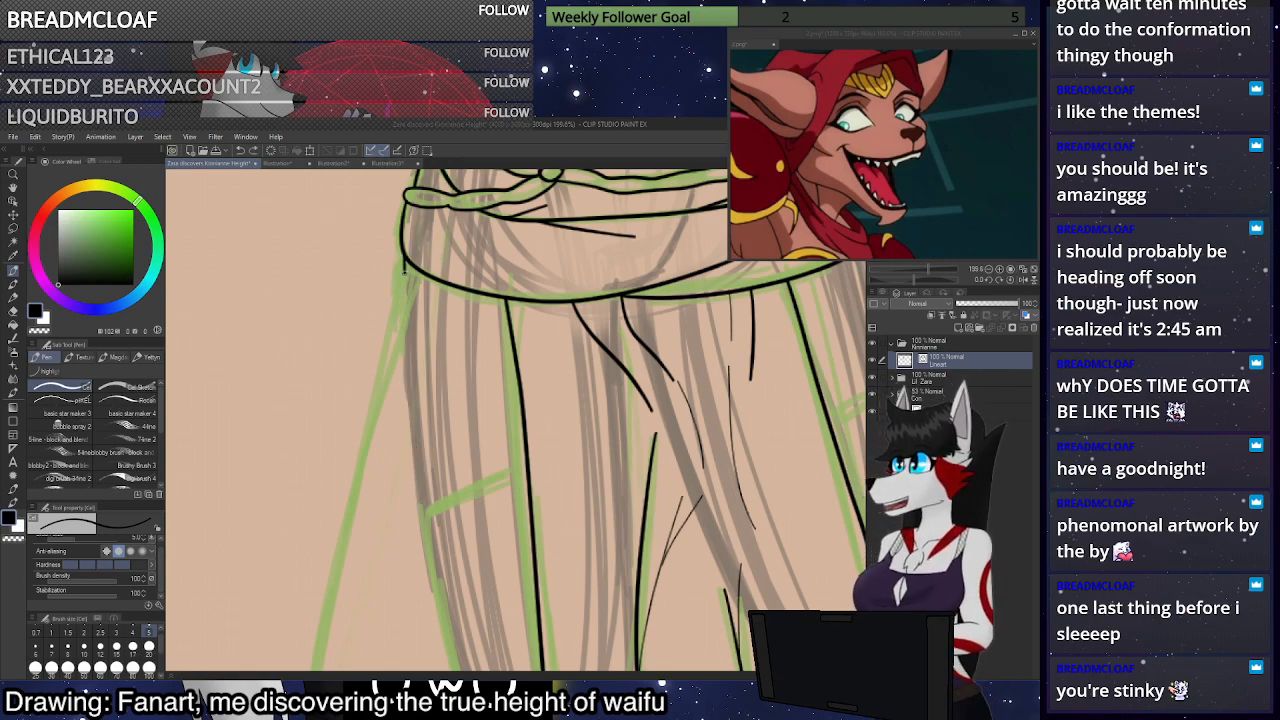
{"action": "scroll", "coordinate": [480, 405], "scroll_direction": "down", "scroll_amount": 7}
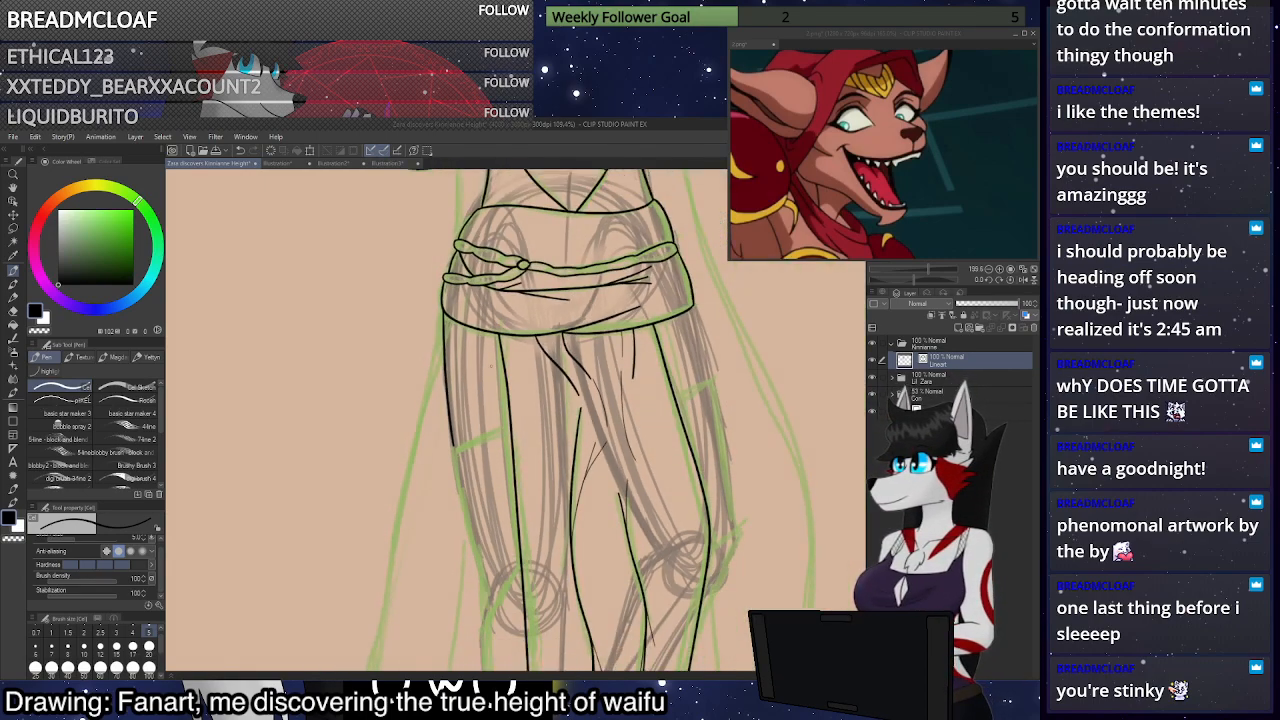
Ink the diagonal line across the thigh, joining the outer thigh line's lower end to the inner vertical line
{"action": "scroll", "coordinate": [495, 512], "scroll_direction": "up", "scroll_amount": 6}
{"action": "scroll", "coordinate": [512, 406], "scroll_direction": "down", "scroll_amount": 3}
{"action": "scroll", "coordinate": [514, 538], "scroll_direction": "up", "scroll_amount": 4}
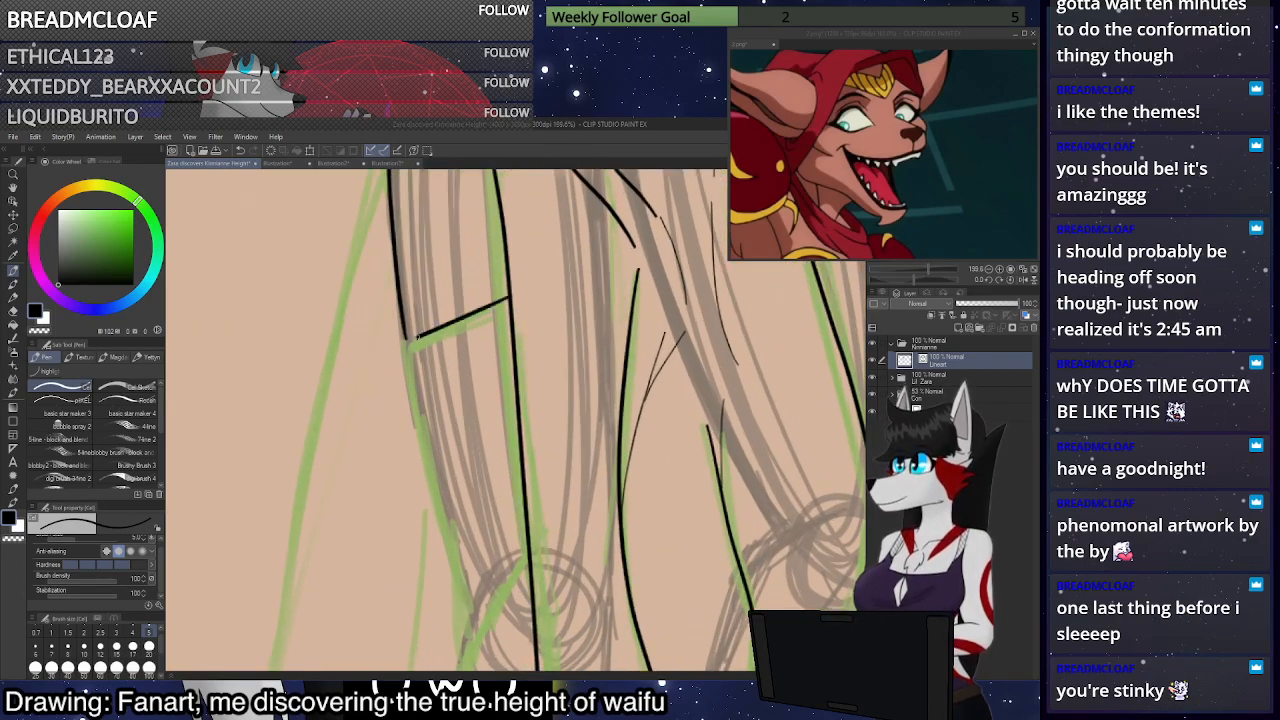
{"action": "key", "text": "ctrl+z"}
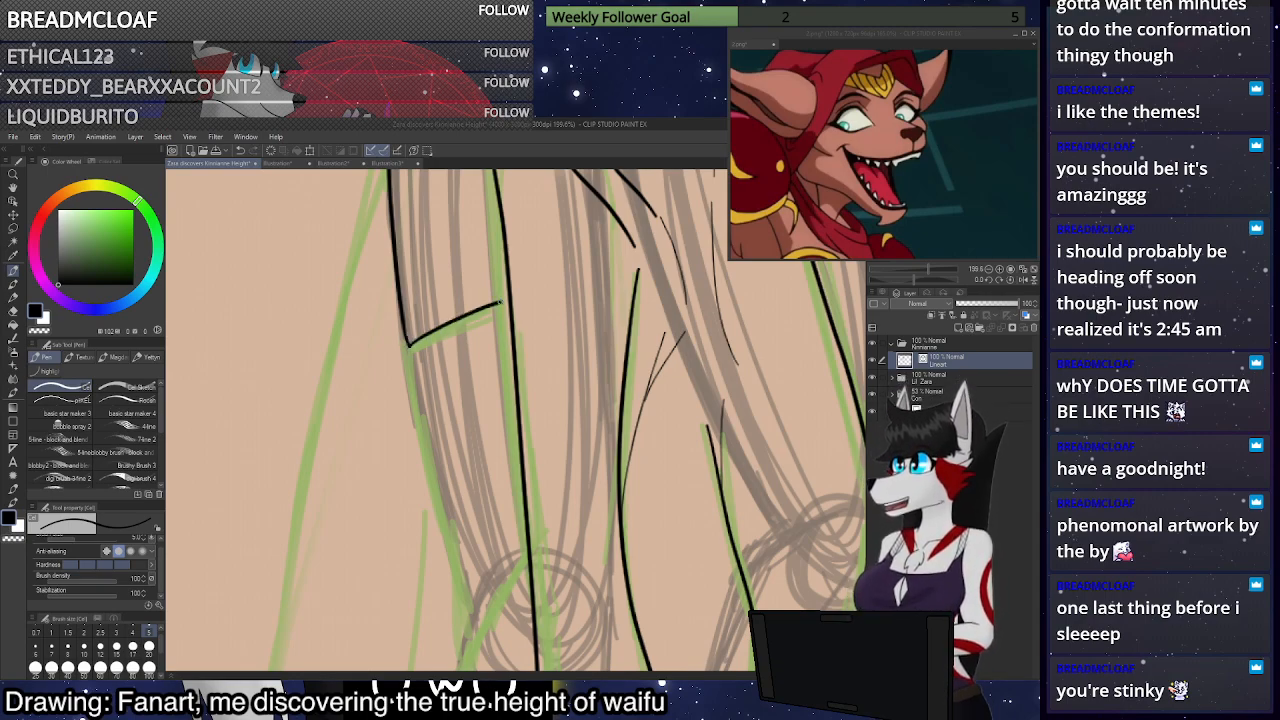
Try to ink the leg's outer contour just below the thigh diagonal
{"action": "left_click_drag", "start_coordinate": [409, 346], "coordinate": [434, 491]}
{"action": "key", "text": "ctrl+z"}
{"action": "scroll", "coordinate": [462, 574], "scroll_direction": "down", "scroll_amount": 3}
{"action": "scroll", "coordinate": [568, 462], "scroll_direction": "up", "scroll_amount": 2}
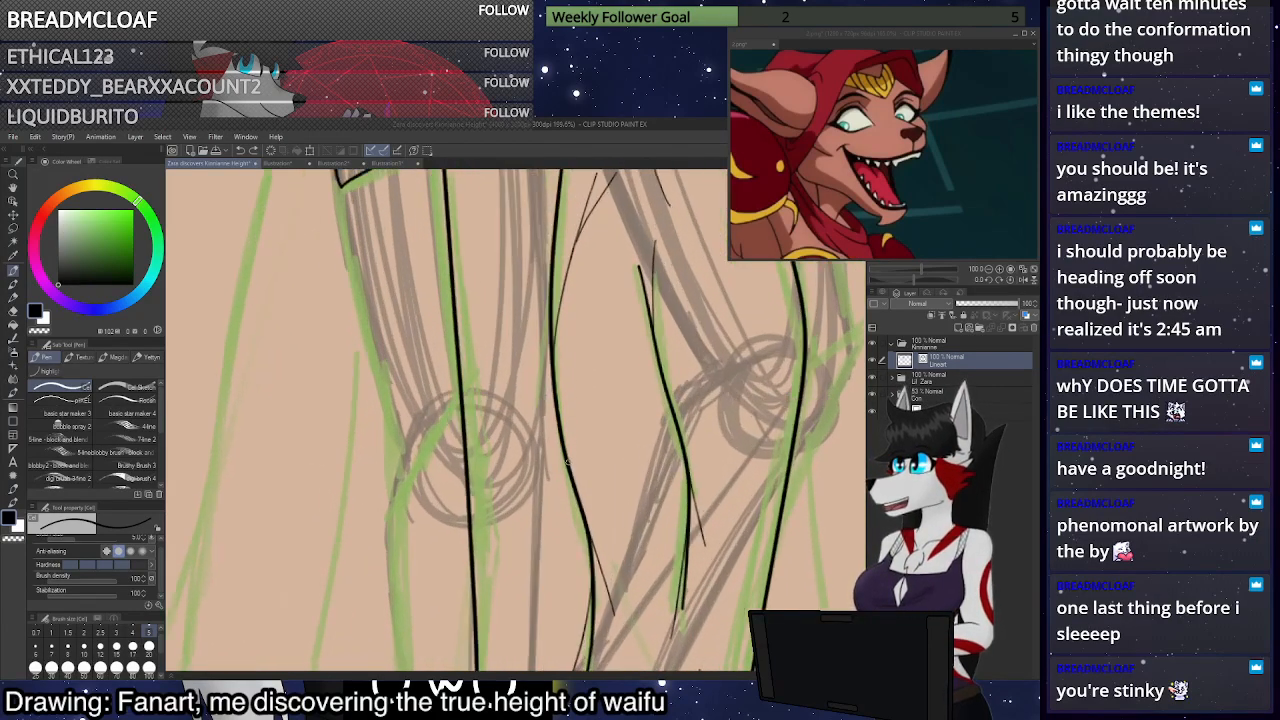
{"action": "scroll", "coordinate": [566, 465], "scroll_direction": "up", "scroll_amount": 2}
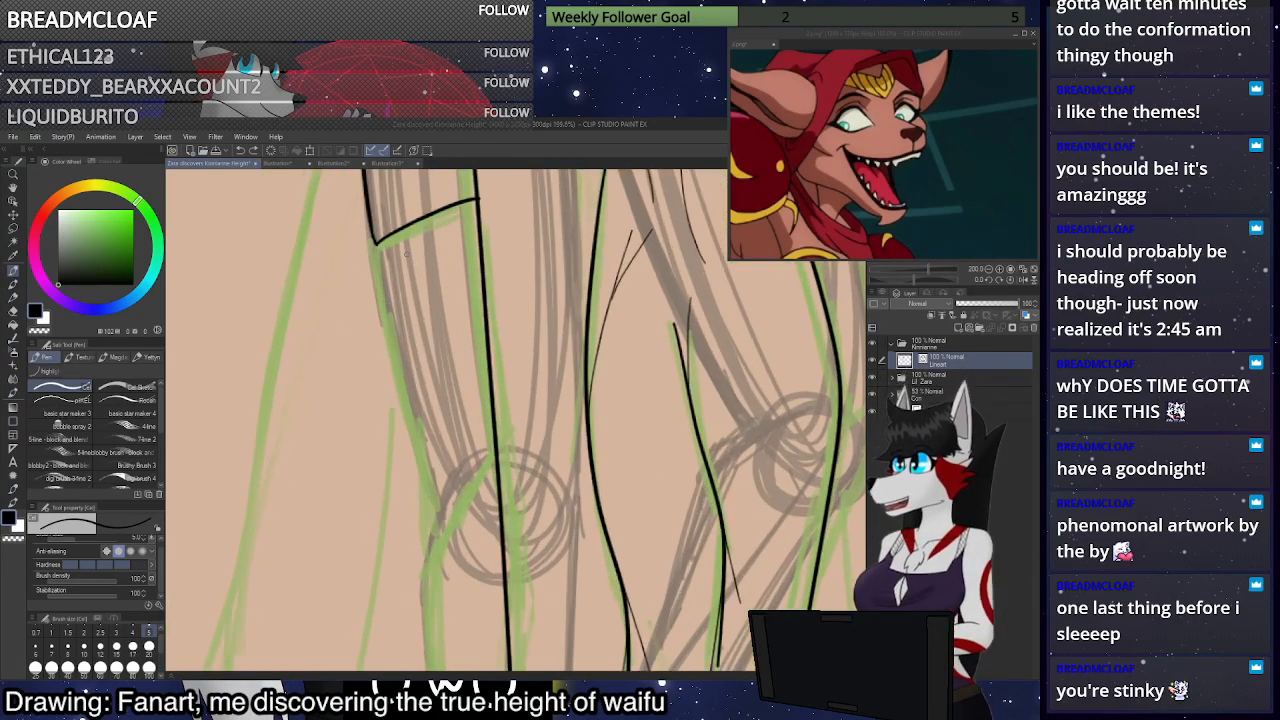
Ink the leg's outer contour from the outer end of the thigh diagonal down to the sketched knee
{"action": "left_click_drag", "start_coordinate": [379, 252], "coordinate": [428, 492]}
{"action": "scroll", "coordinate": [523, 352], "scroll_direction": "up", "scroll_amount": 2}
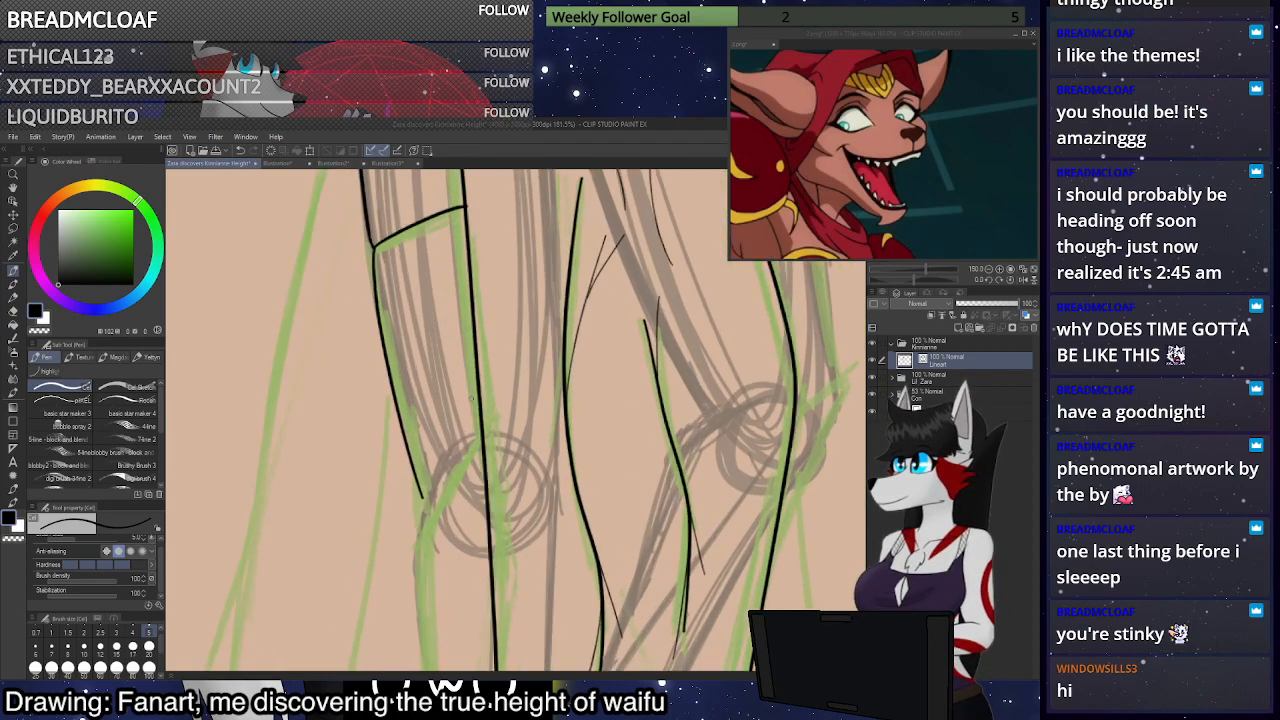
{"action": "key", "text": "ctrl+z"}
{"action": "mouse_move", "coordinate": [370, 285]}
{"action": "left_mouse_down"}
{"action": "mouse_move", "coordinate": [426, 478]}
{"action": "mouse_move", "coordinate": [411, 472]}
{"action": "mouse_move", "coordinate": [375, 355]}
{"action": "mouse_move", "coordinate": [364, 247]}
{"action": "mouse_move", "coordinate": [425, 492]}
{"action": "mouse_move", "coordinate": [362, 230]}
{"action": "left_mouse_up"}
{"action": "key", "text": "ctrl+z"}
{"action": "key", "text": "ctrl+z"}
{"action": "key", "text": "ctrl+z"}
{"action": "scroll", "coordinate": [452, 330], "scroll_direction": "down", "scroll_amount": 4}
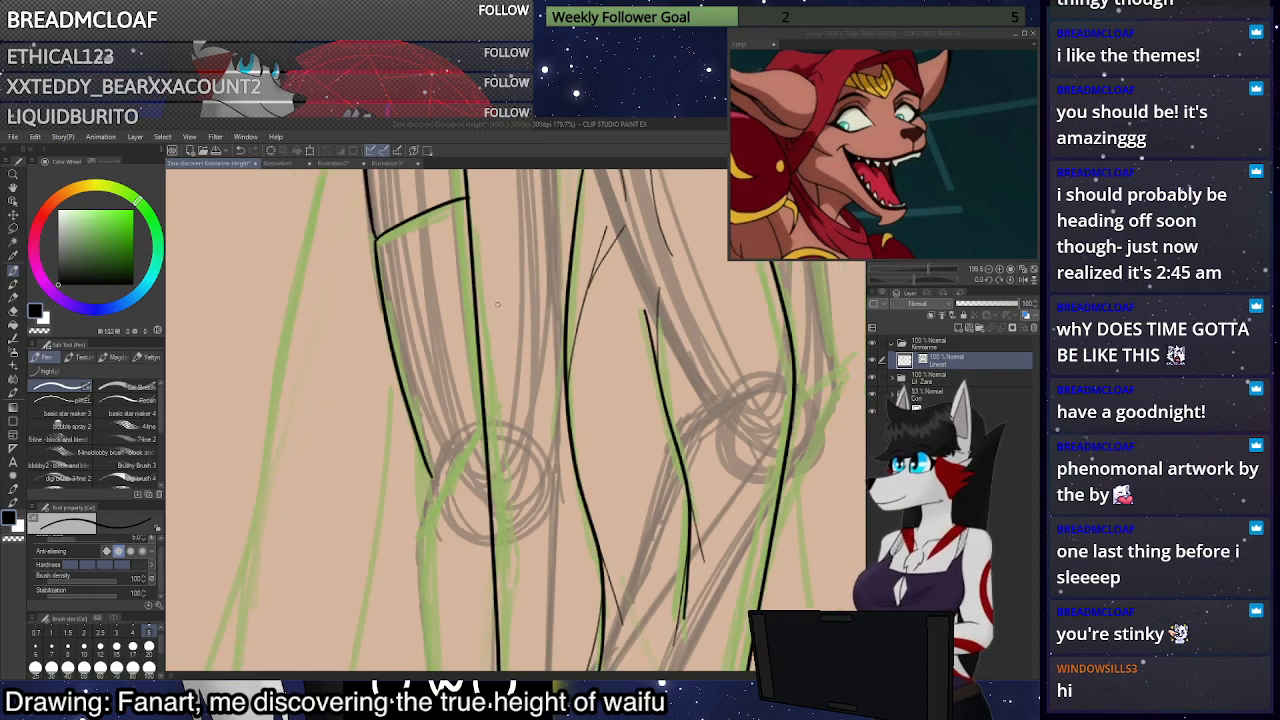
Ink the slanted line across the knee into the upper shin and join it to the thigh contour with a short line
{"action": "scroll", "coordinate": [400, 370], "scroll_direction": "up", "scroll_amount": 4}
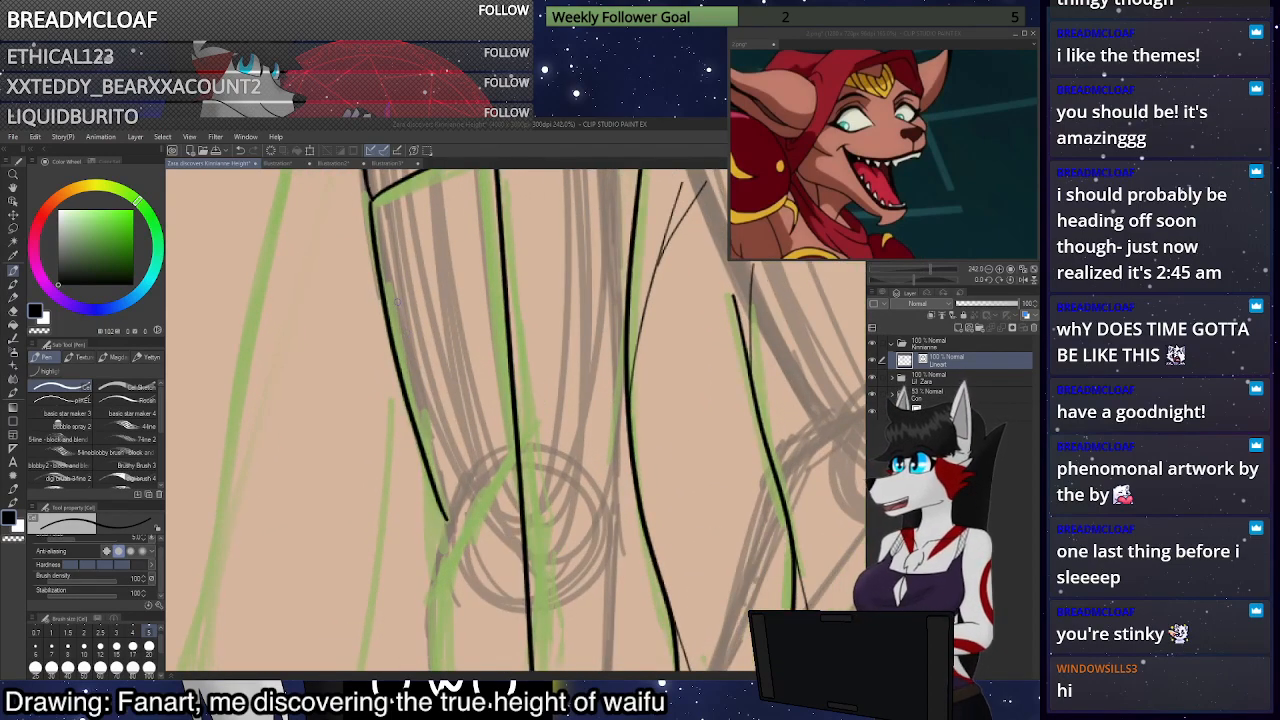
{"action": "scroll", "coordinate": [400, 320], "scroll_direction": "down", "scroll_amount": 2}
{"action": "scroll", "coordinate": [450, 340], "scroll_direction": "up", "scroll_amount": 3}
{"action": "scroll", "coordinate": [520, 350], "scroll_direction": "down", "scroll_amount": 1}
{"action": "scroll", "coordinate": [528, 352], "scroll_direction": "down", "scroll_amount": 2}
{"action": "scroll", "coordinate": [527, 370], "scroll_direction": "up", "scroll_amount": 3}
{"action": "mouse_move", "coordinate": [530, 378]}
{"action": "left_mouse_down"}
{"action": "mouse_move", "coordinate": [440, 554]}
{"action": "mouse_move", "coordinate": [442, 590]}
{"action": "left_mouse_up"}
{"action": "left_click_drag", "start_coordinate": [462, 450], "coordinate": [446, 517]}
{"action": "key", "text": "ctrl+z"}
{"action": "left_click_drag", "start_coordinate": [461, 453], "coordinate": [449, 510]}
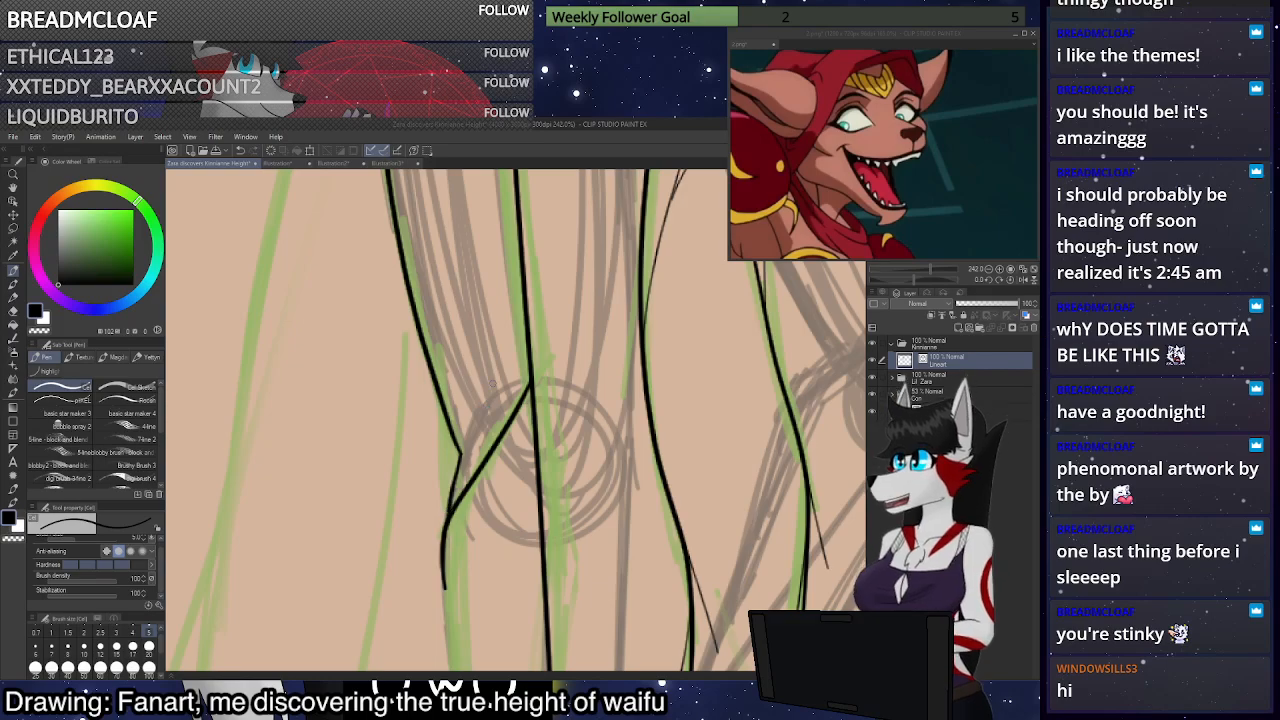
Try to ink the lower leg's outer contour from below the knee down to the ankle
{"action": "scroll", "coordinate": [488, 404], "scroll_direction": "down", "scroll_amount": 6}
{"action": "scroll", "coordinate": [545, 518], "scroll_direction": "up", "scroll_amount": 3}
{"action": "scroll", "coordinate": [524, 415], "scroll_direction": "down", "scroll_amount": 3}
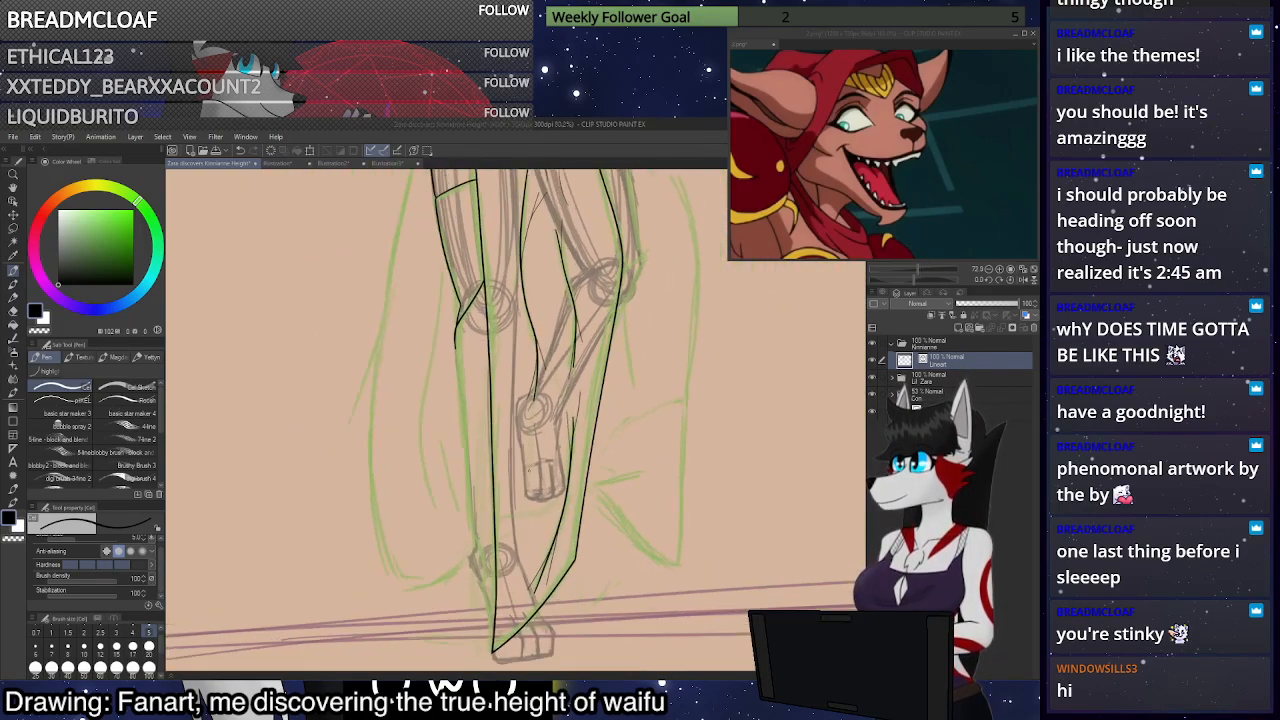
{"action": "scroll", "coordinate": [512, 466], "scroll_direction": "up", "scroll_amount": 1}
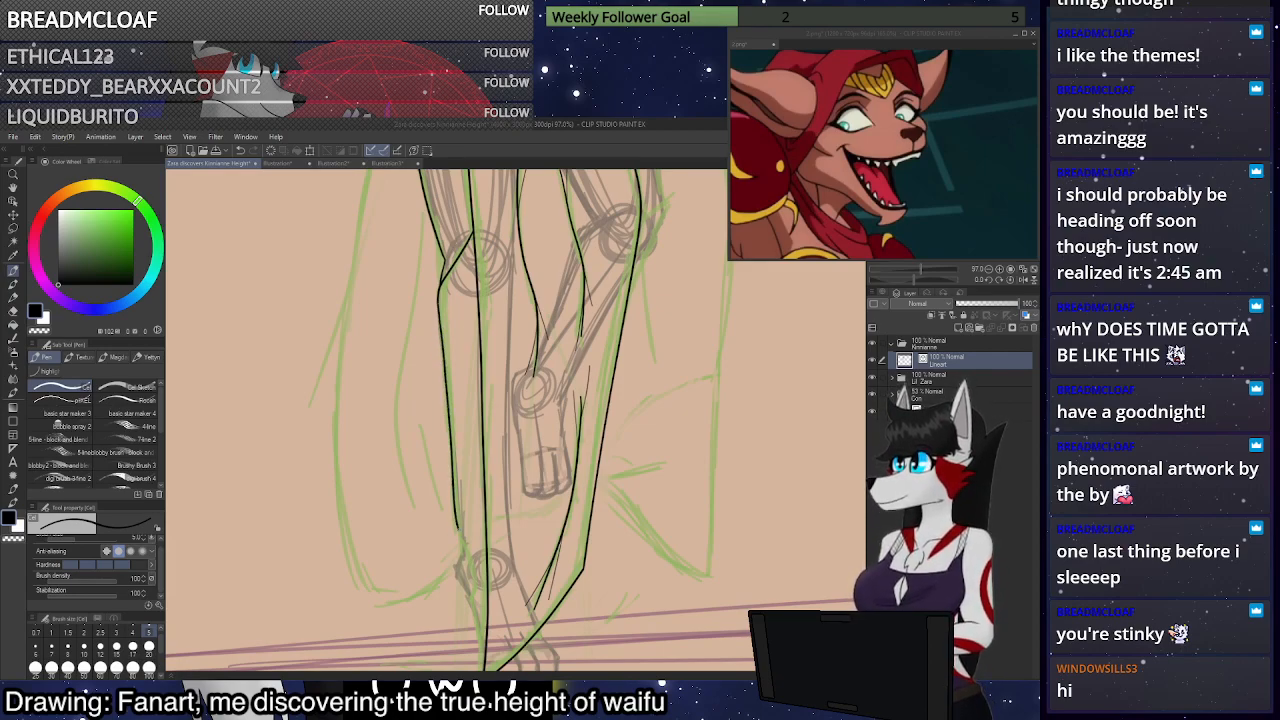
{"action": "scroll", "coordinate": [490, 465], "scroll_direction": "down", "scroll_amount": 3}
{"action": "scroll", "coordinate": [501, 535], "scroll_direction": "up", "scroll_amount": 3}
{"action": "key", "text": "ctrl+z"}
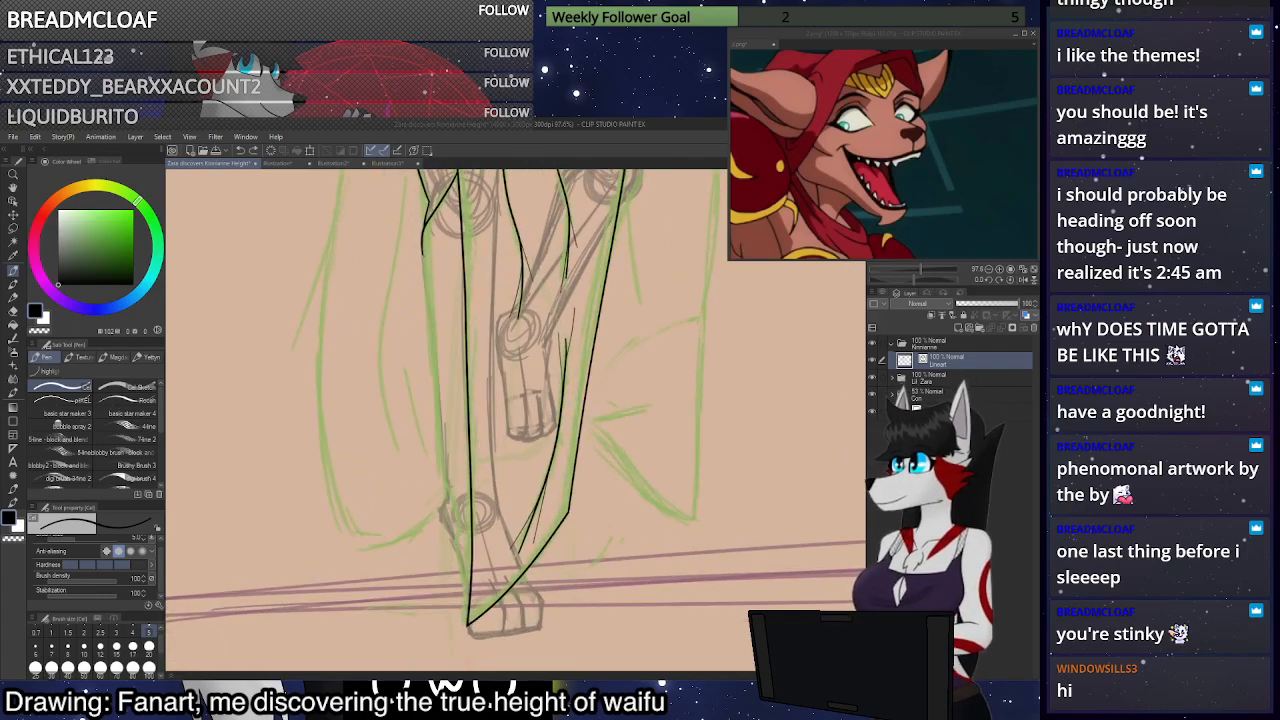
Try to ink the shin's outer contour again, curving it inward at the ankle circle, and remove the stroke
{"action": "left_click_drag", "start_coordinate": [428, 284], "coordinate": [442, 470]}
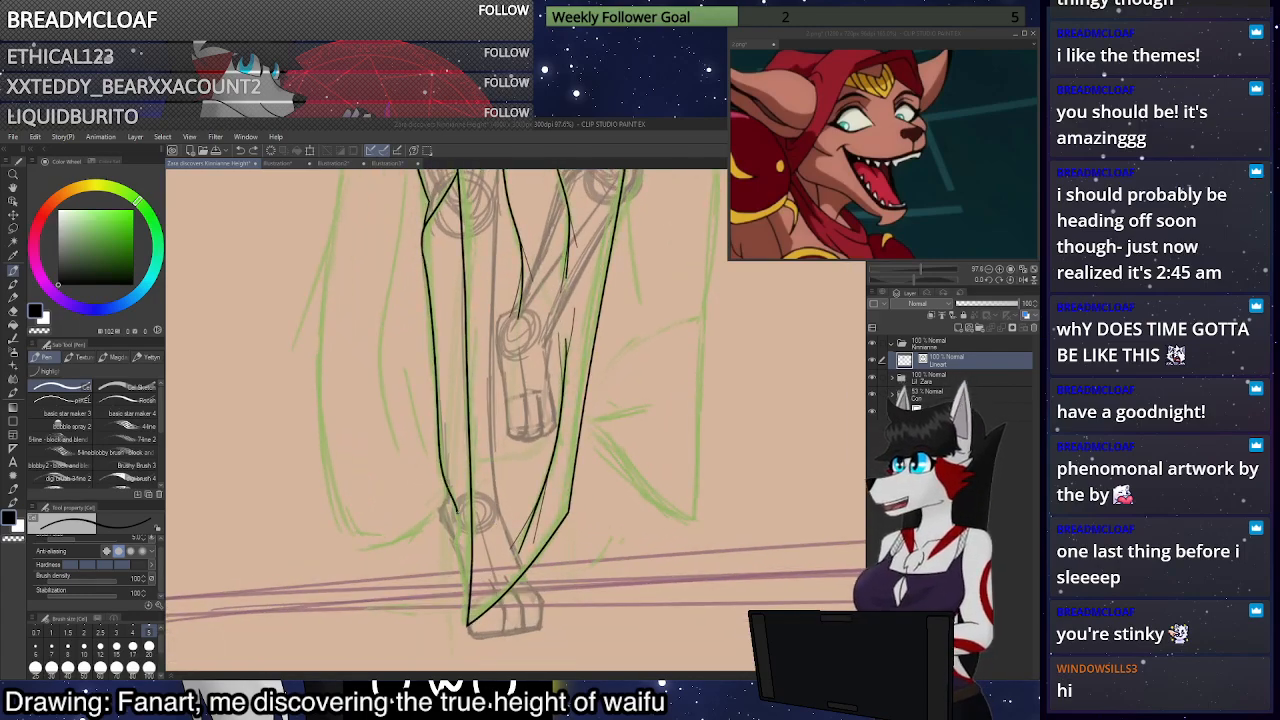
{"action": "scroll", "coordinate": [501, 564], "scroll_direction": "up", "scroll_amount": 4}
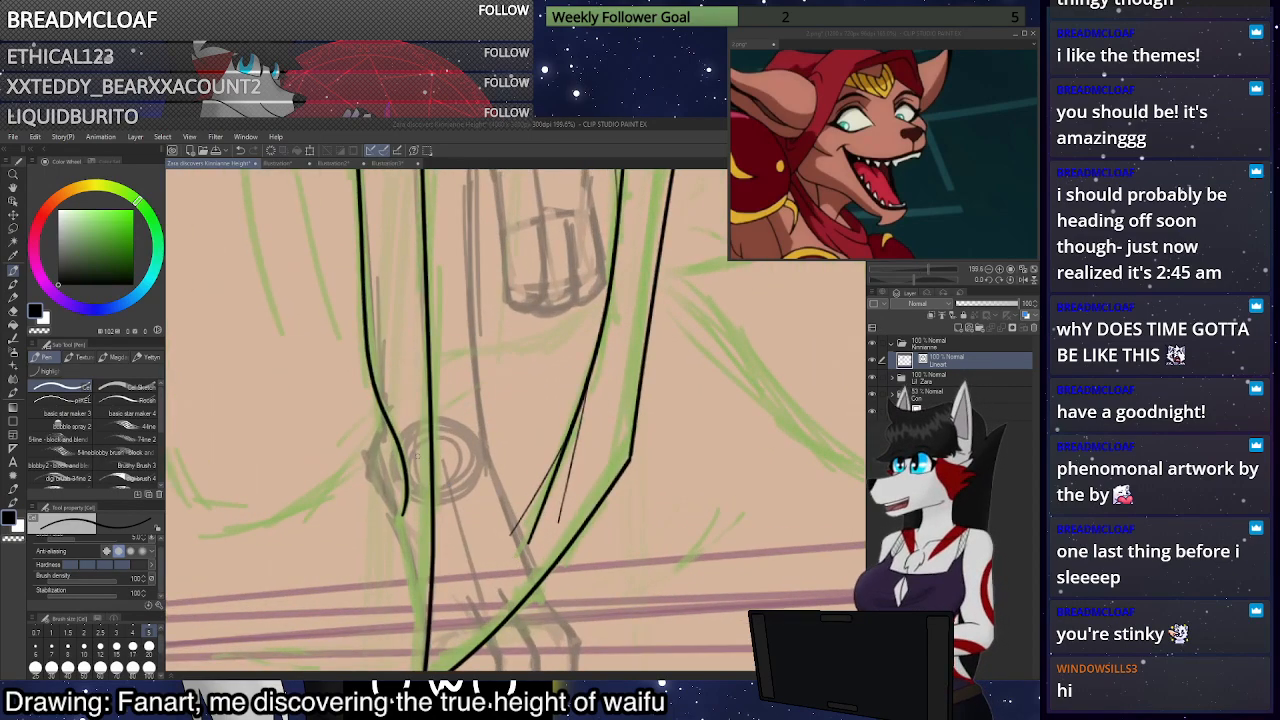
{"action": "key", "text": "ctrl+z"}
{"action": "scroll", "coordinate": [378, 422], "scroll_direction": "down", "scroll_amount": 3}
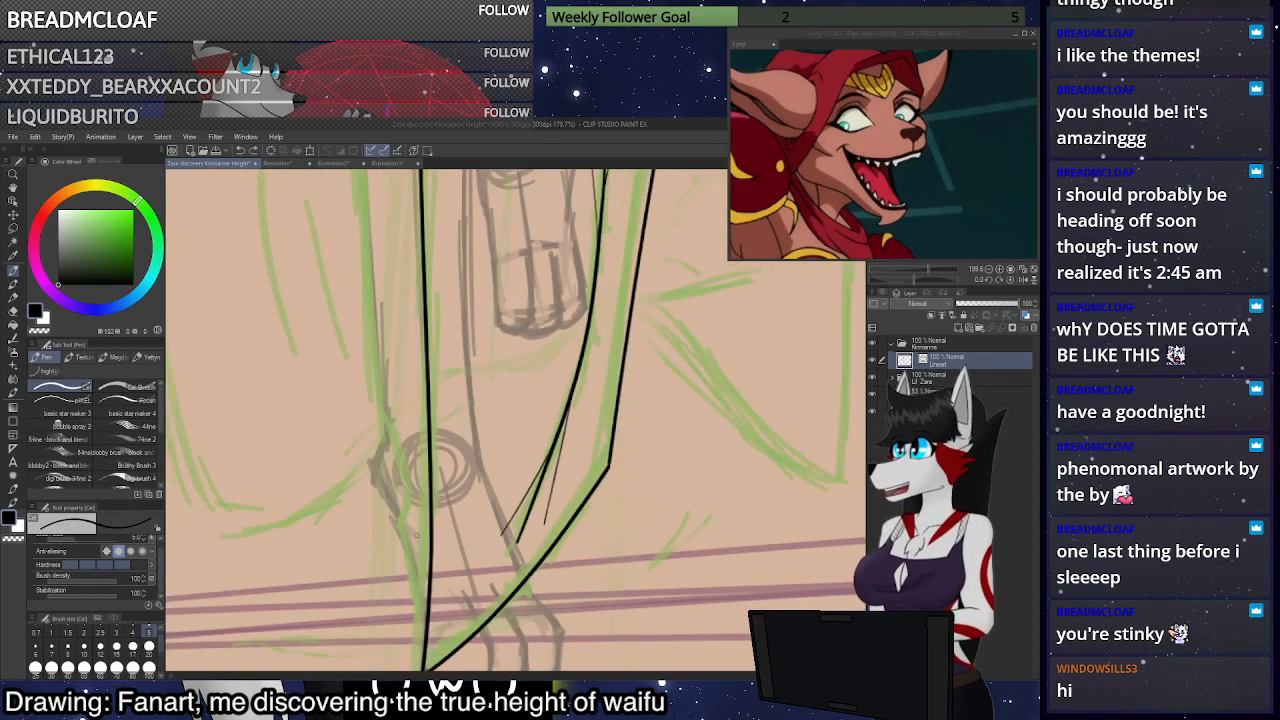
{"action": "scroll", "coordinate": [392, 205], "scroll_direction": "up", "scroll_amount": 1}
{"action": "scroll", "coordinate": [392, 205], "scroll_direction": "down", "scroll_amount": 3}
{"action": "scroll", "coordinate": [392, 205], "scroll_direction": "up", "scroll_amount": 2}
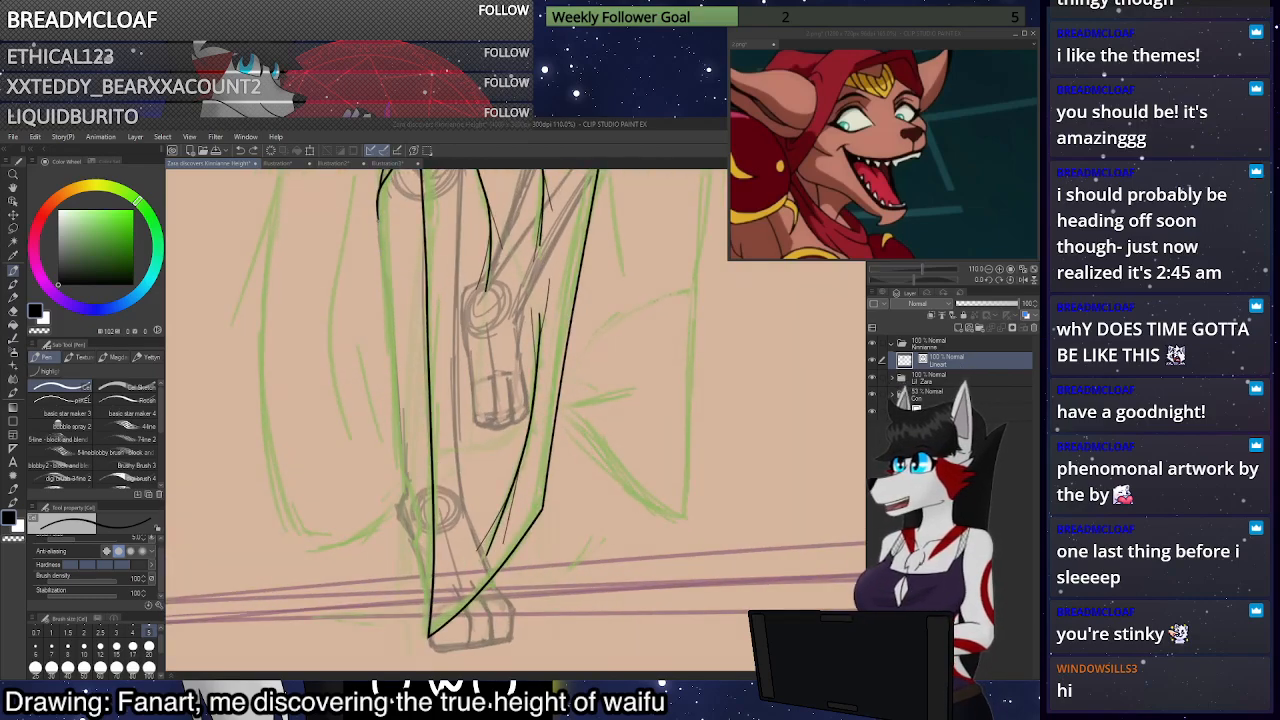
Ink the outer contour of the straight leg's lower part from below the knee down to the ankle, following the green sketch
{"action": "left_click_drag", "start_coordinate": [377, 222], "coordinate": [400, 462]}
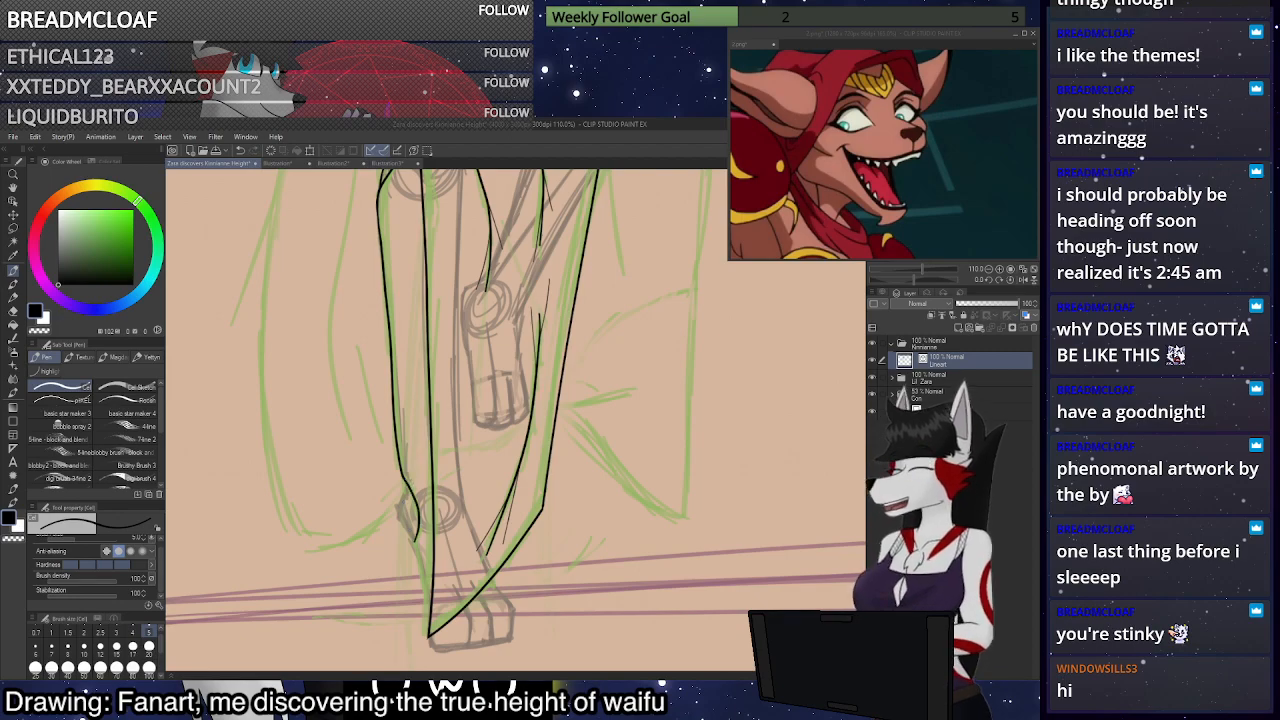
{"action": "scroll", "coordinate": [495, 540], "scroll_direction": "up", "scroll_amount": 4}
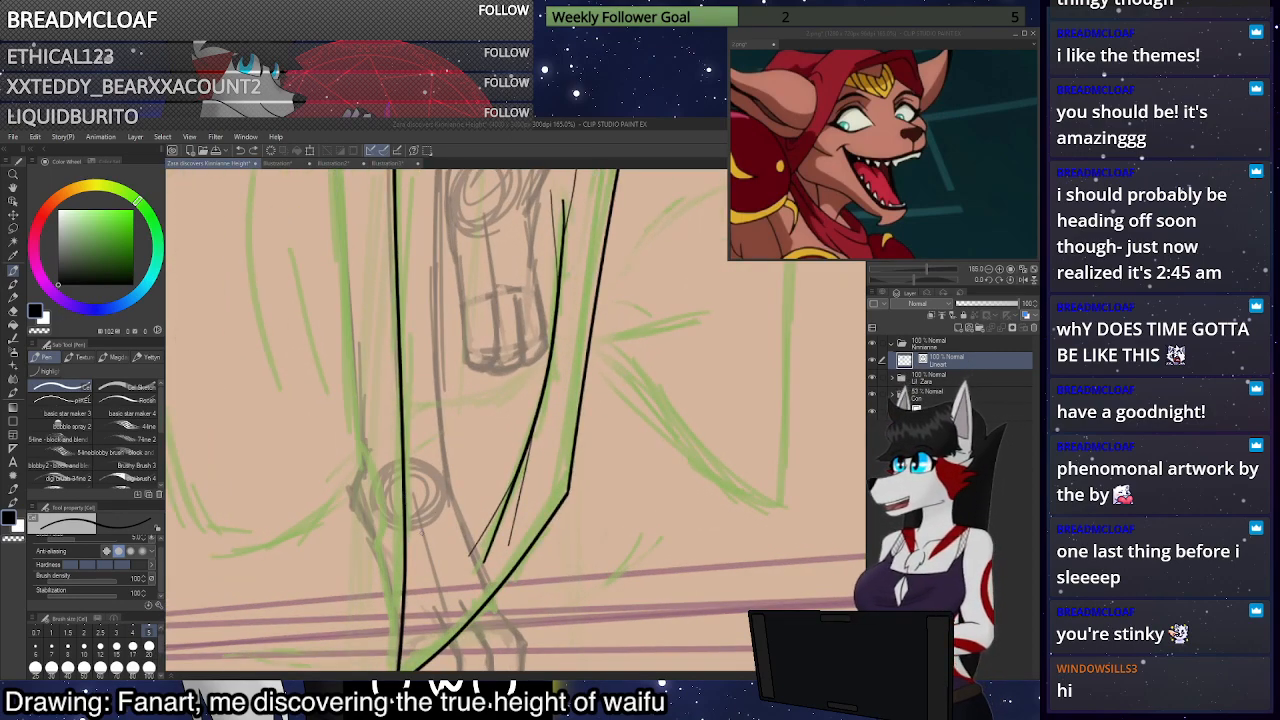
{"action": "scroll", "coordinate": [495, 420], "scroll_direction": "down", "scroll_amount": 3}
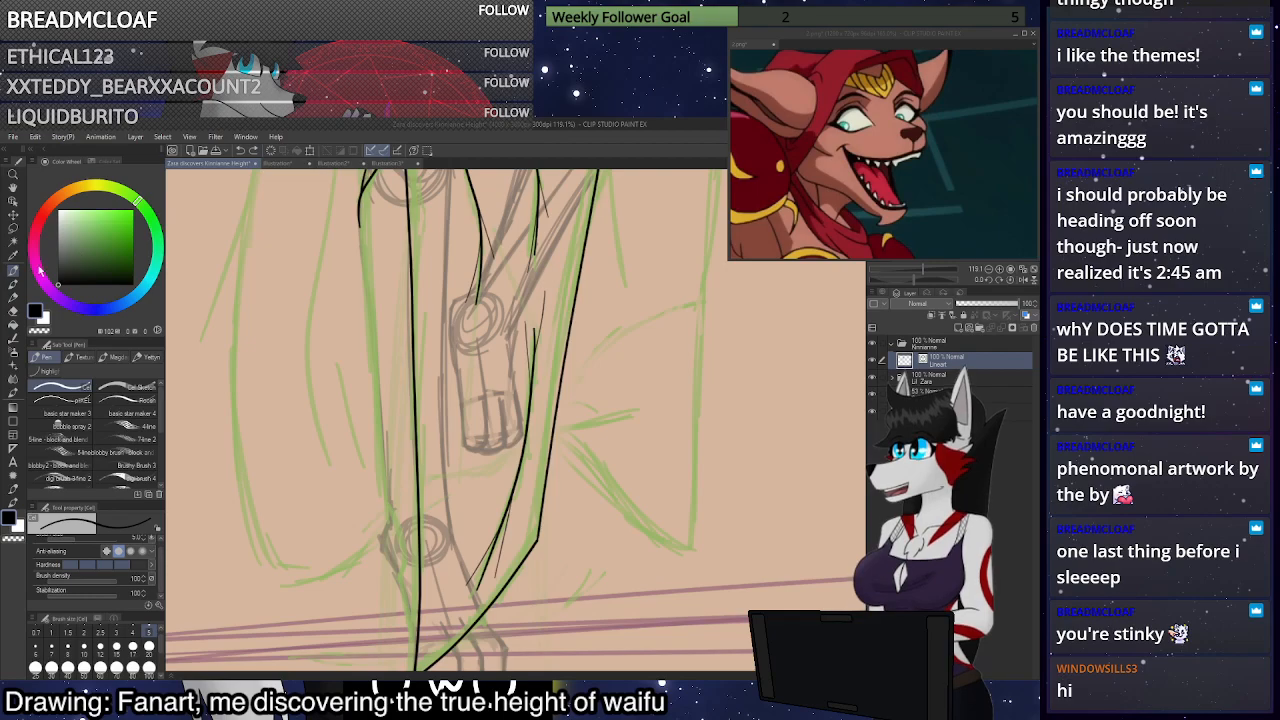
{"action": "left_click", "coordinate": [13, 322]}
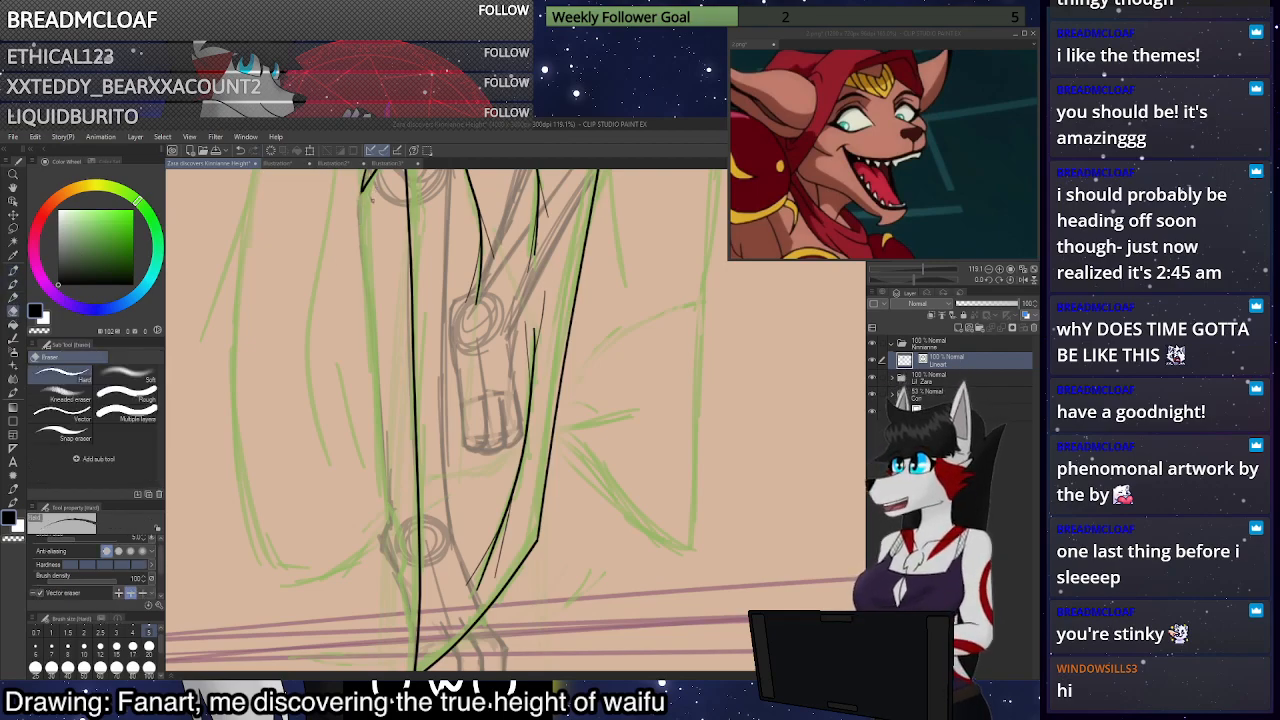
{"action": "key", "text": "p"}
{"action": "left_click_drag", "start_coordinate": [364, 190], "coordinate": [362, 270]}
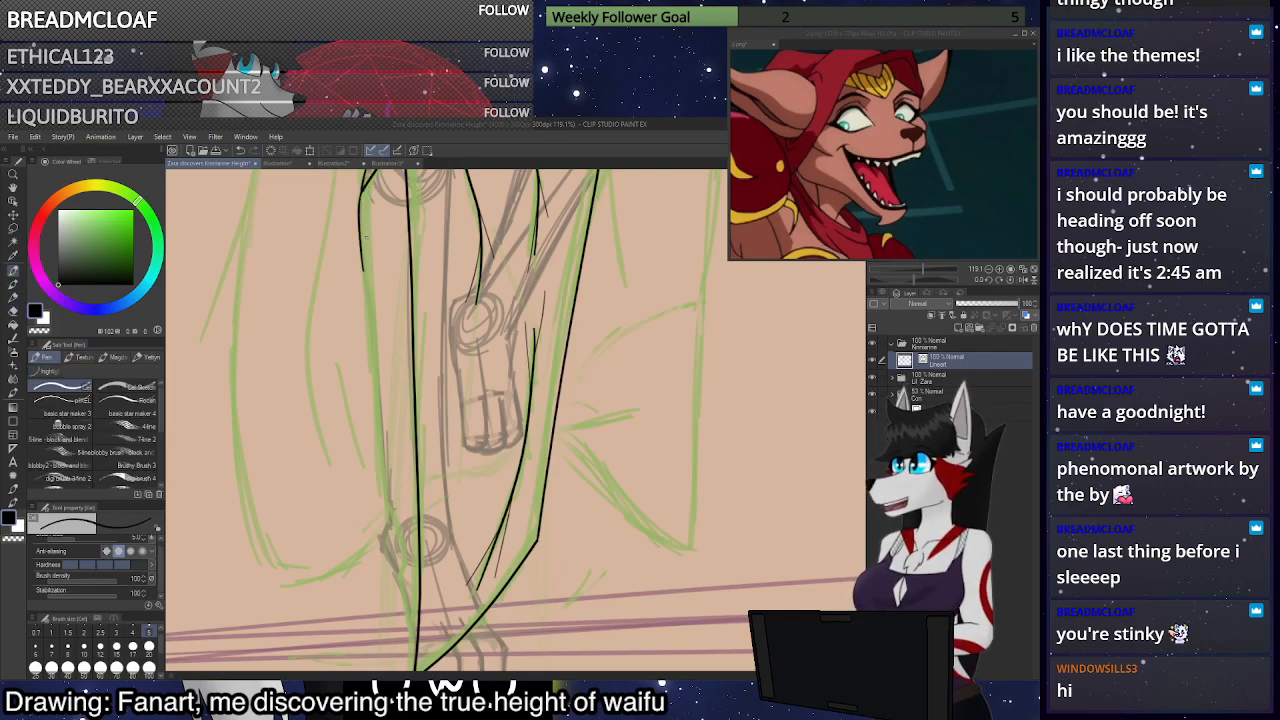
{"action": "key", "text": "ctrl+z"}
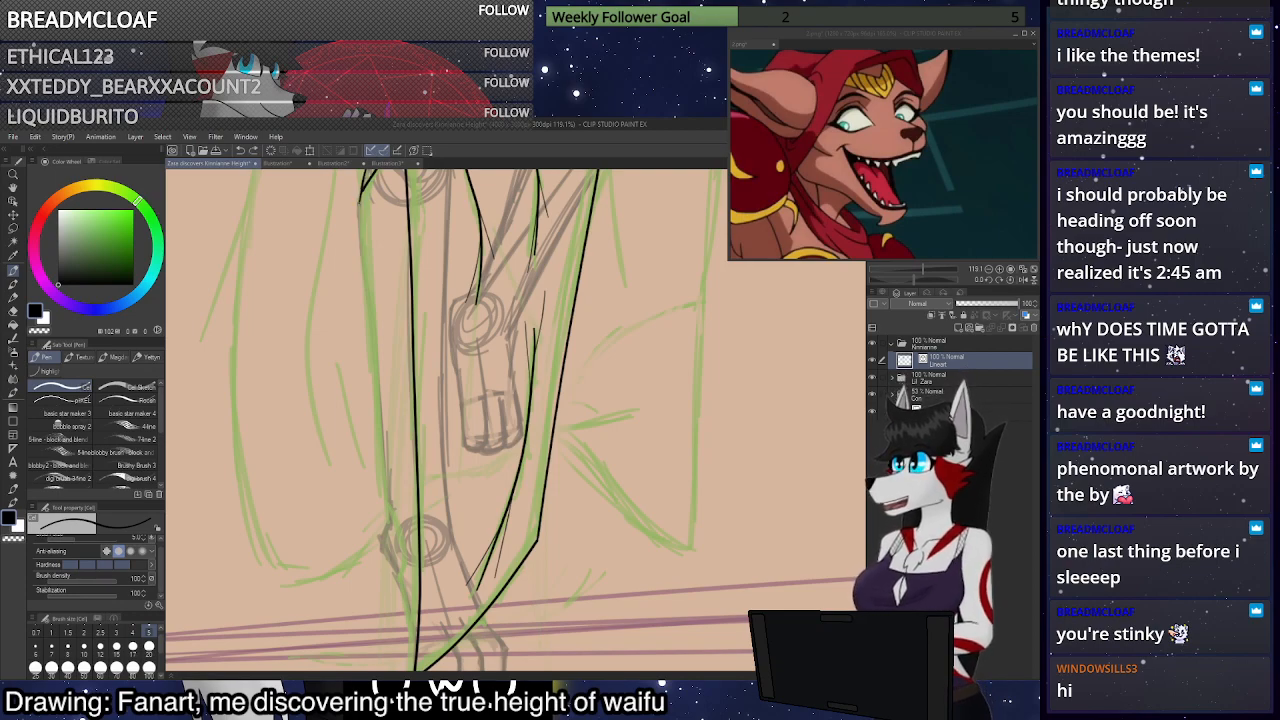
{"action": "left_click_drag", "start_coordinate": [371, 338], "coordinate": [389, 504]}
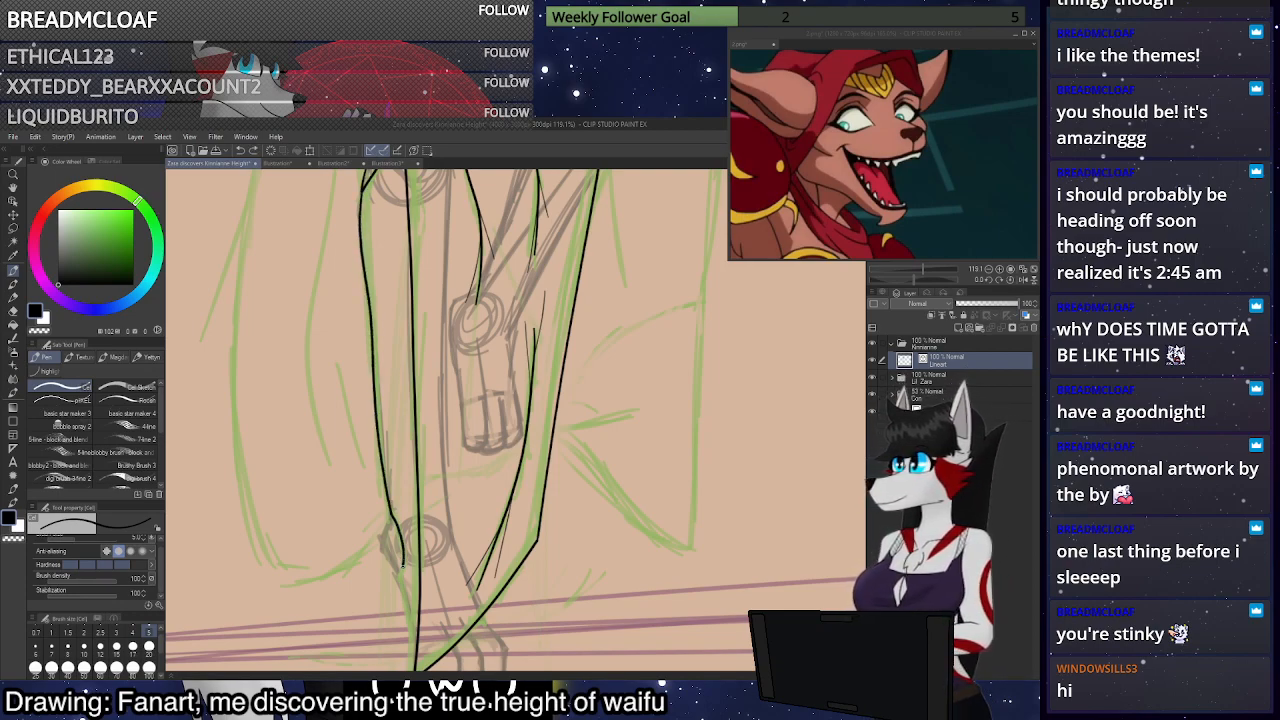
Ink the angular outward bump at the outer side of the ankle joint
{"action": "scroll", "coordinate": [408, 379], "scroll_direction": "down", "scroll_amount": 3}
{"action": "scroll", "coordinate": [458, 555], "scroll_direction": "up", "scroll_amount": 4}
{"action": "scroll", "coordinate": [328, 324], "scroll_direction": "up", "scroll_amount": 3}
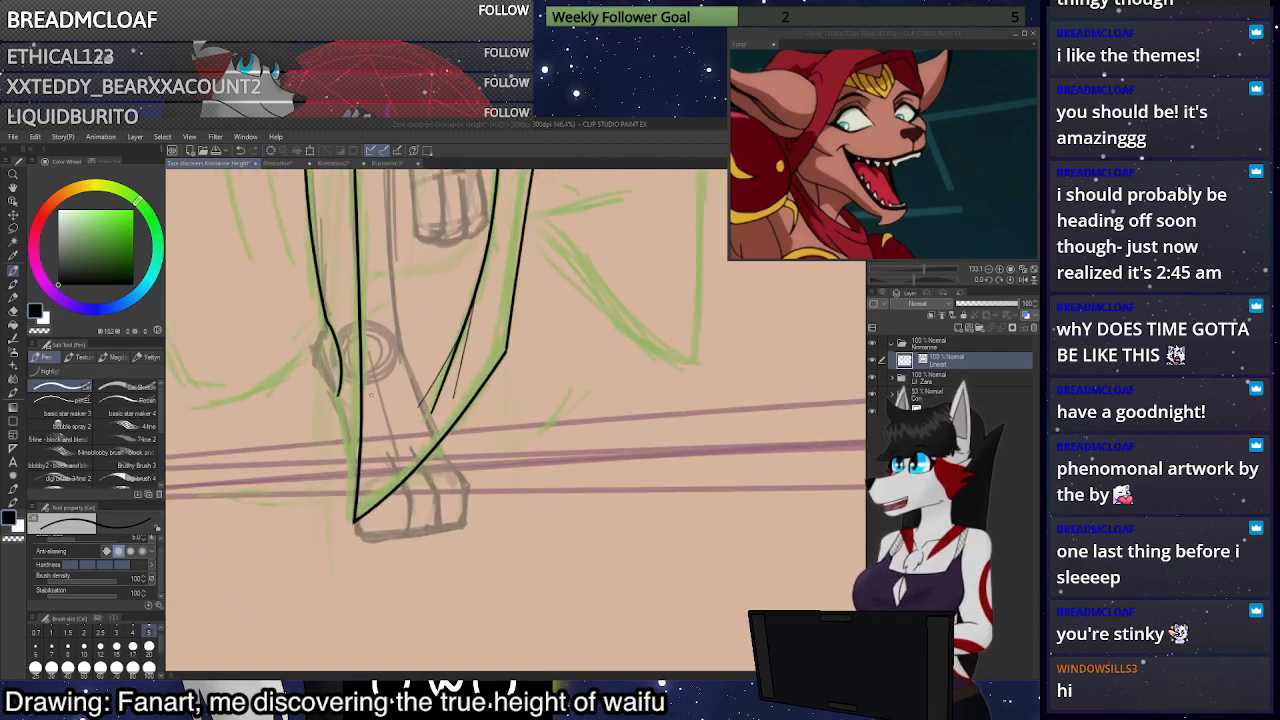
{"action": "scroll", "coordinate": [327, 324], "scroll_direction": "up", "scroll_amount": 5}
{"action": "mouse_move", "coordinate": [325, 312]}
{"action": "left_mouse_down"}
{"action": "mouse_move", "coordinate": [300, 391]}
{"action": "mouse_move", "coordinate": [352, 485]}
{"action": "left_mouse_up"}
{"action": "scroll", "coordinate": [352, 485], "scroll_direction": "down", "scroll_amount": 5}
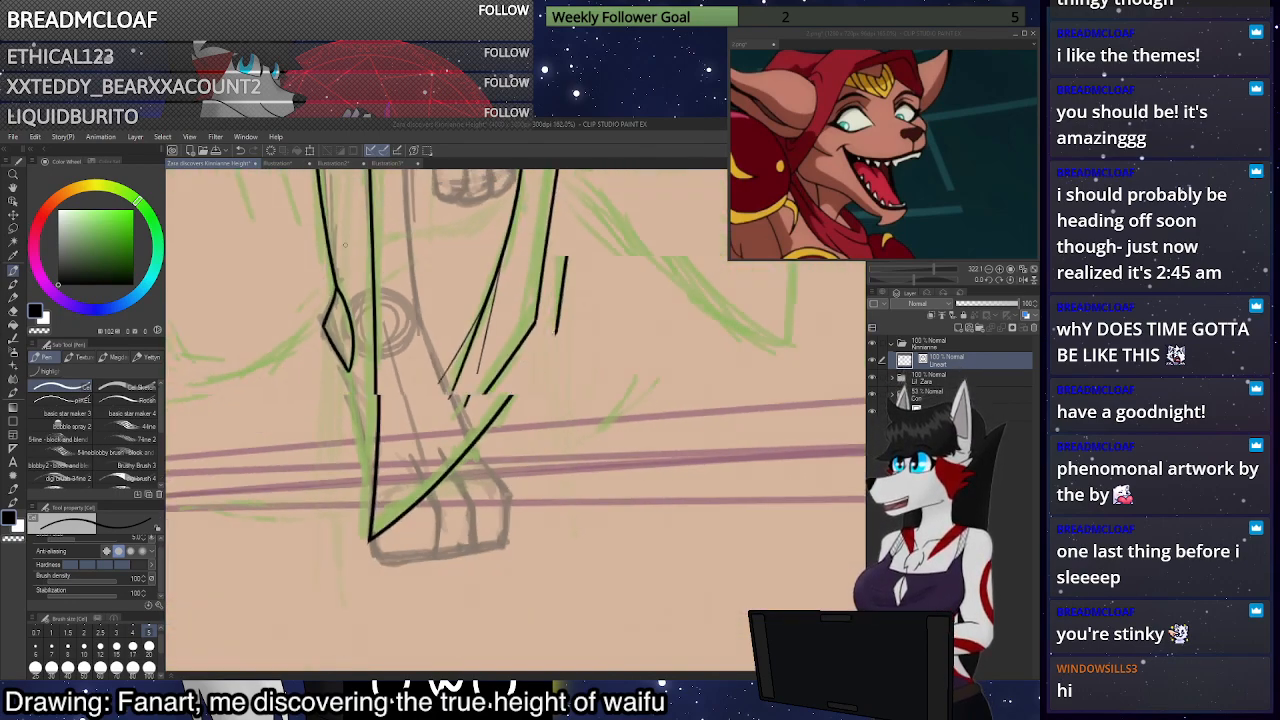
Ink the line running from the ankle bump down to the pointed lower tip of the leg covering
{"action": "scroll", "coordinate": [449, 509], "scroll_direction": "up", "scroll_amount": 3}
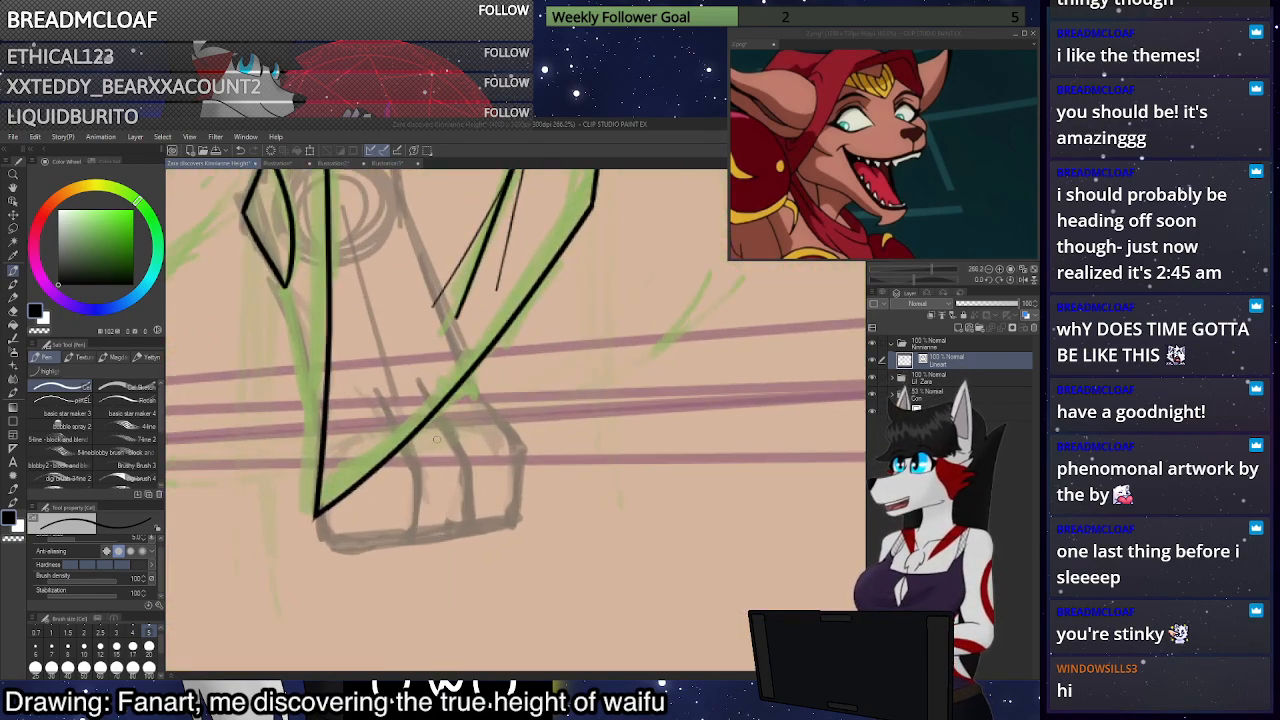
{"action": "left_click_drag", "start_coordinate": [288, 290], "coordinate": [318, 488]}
{"action": "key", "text": "ctrl+z"}
{"action": "key", "text": "ctrl+z"}
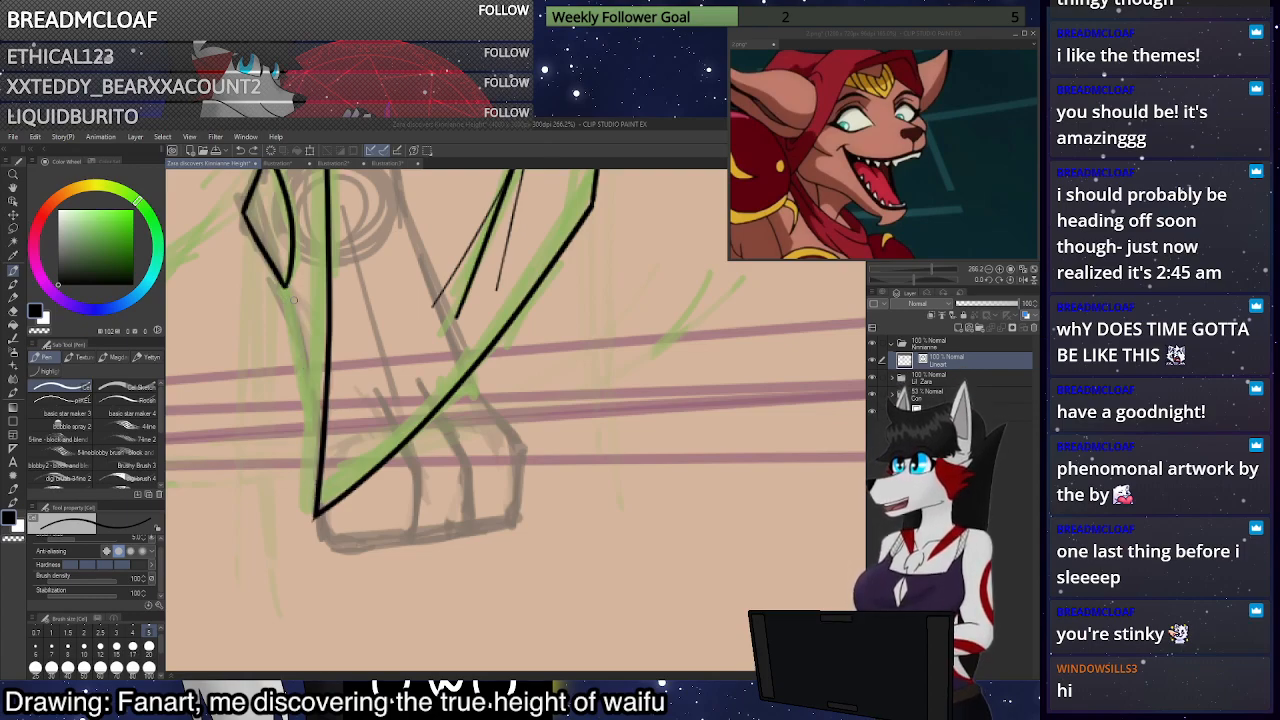
{"action": "left_click_drag", "start_coordinate": [285, 283], "coordinate": [320, 420]}
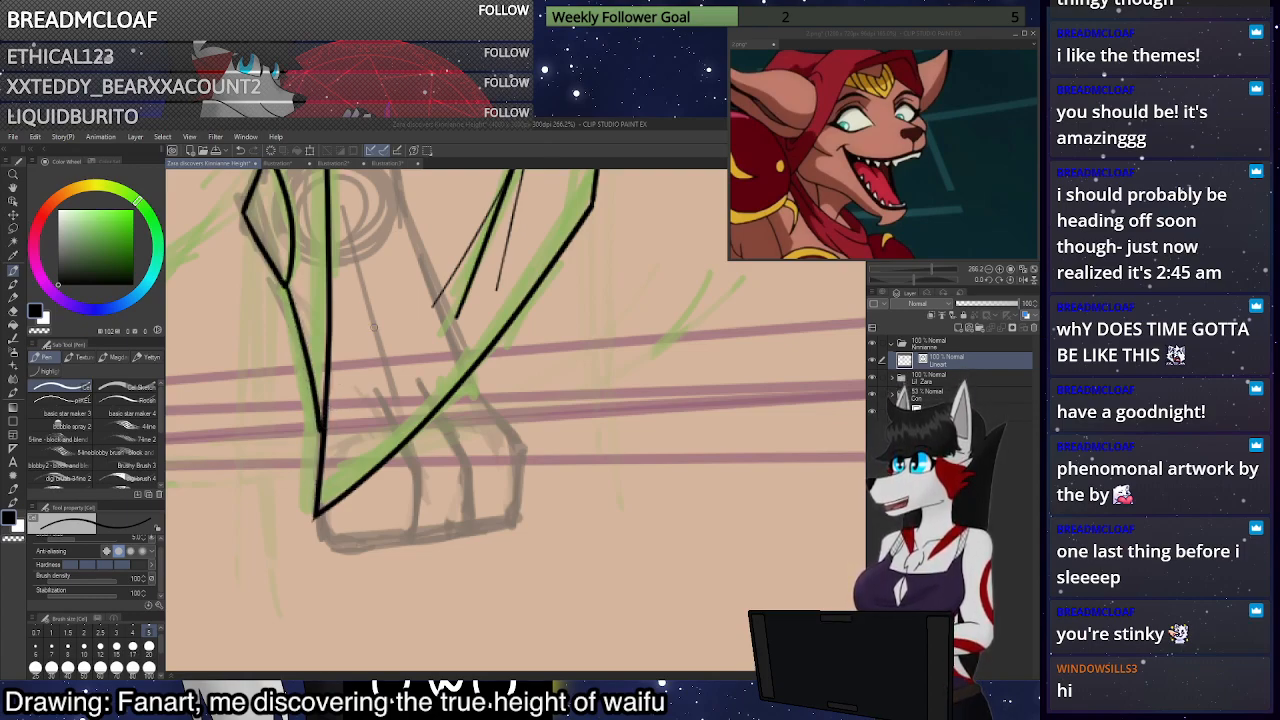
Ink the first, leftmost toe of the foot as a rounded outline emerging beneath the slanted edge of the leg covering
{"action": "scroll", "coordinate": [376, 328], "scroll_direction": "down", "scroll_amount": 4}
{"action": "scroll", "coordinate": [481, 404], "scroll_direction": "up", "scroll_amount": 6}
{"action": "mouse_move", "coordinate": [233, 506]}
{"action": "left_mouse_down"}
{"action": "mouse_move", "coordinate": [251, 532]}
{"action": "mouse_move", "coordinate": [327, 534]}
{"action": "left_mouse_up"}
{"action": "key", "text": "ctrl+z"}
{"action": "mouse_move", "coordinate": [231, 498]}
{"action": "left_mouse_down"}
{"action": "mouse_move", "coordinate": [288, 538]}
{"action": "mouse_move", "coordinate": [337, 532]}
{"action": "mouse_move", "coordinate": [352, 508]}
{"action": "mouse_move", "coordinate": [353, 438]}
{"action": "left_mouse_up"}
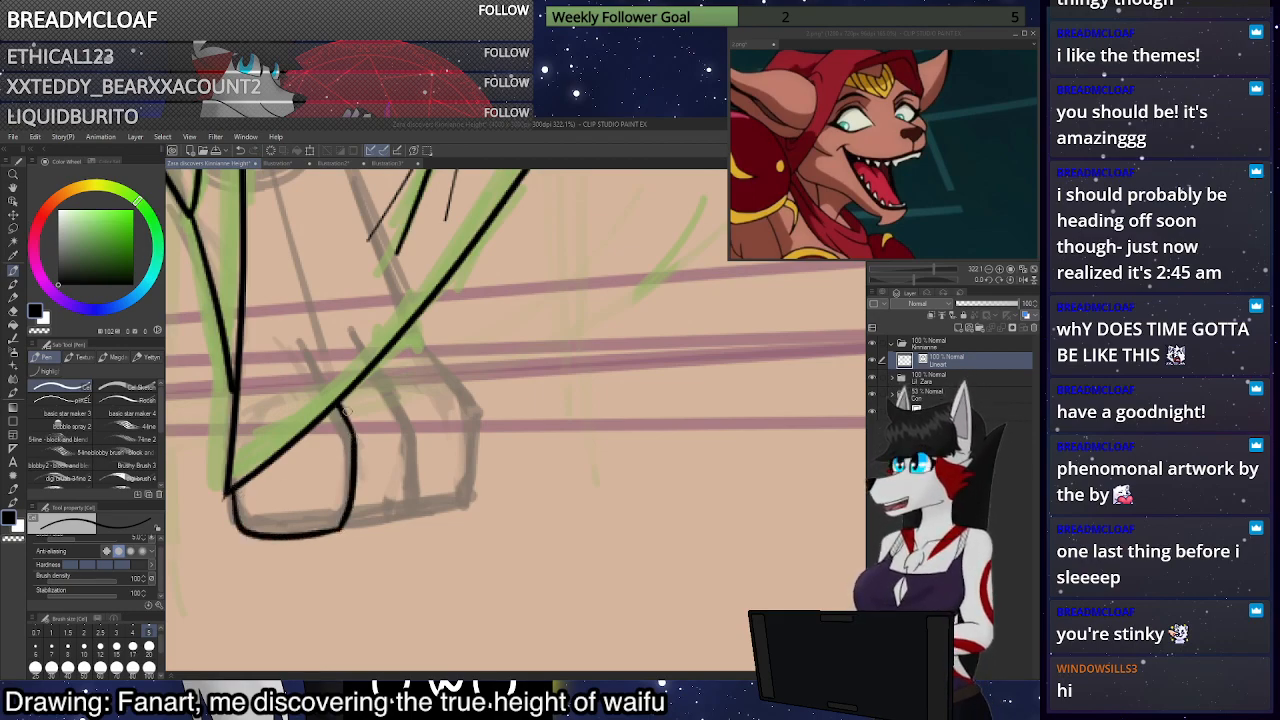
{"action": "key", "text": "ctrl+z"}
{"action": "scroll", "coordinate": [424, 370], "scroll_direction": "down", "scroll_amount": 2}
{"action": "scroll", "coordinate": [424, 370], "scroll_direction": "up", "scroll_amount": 1}
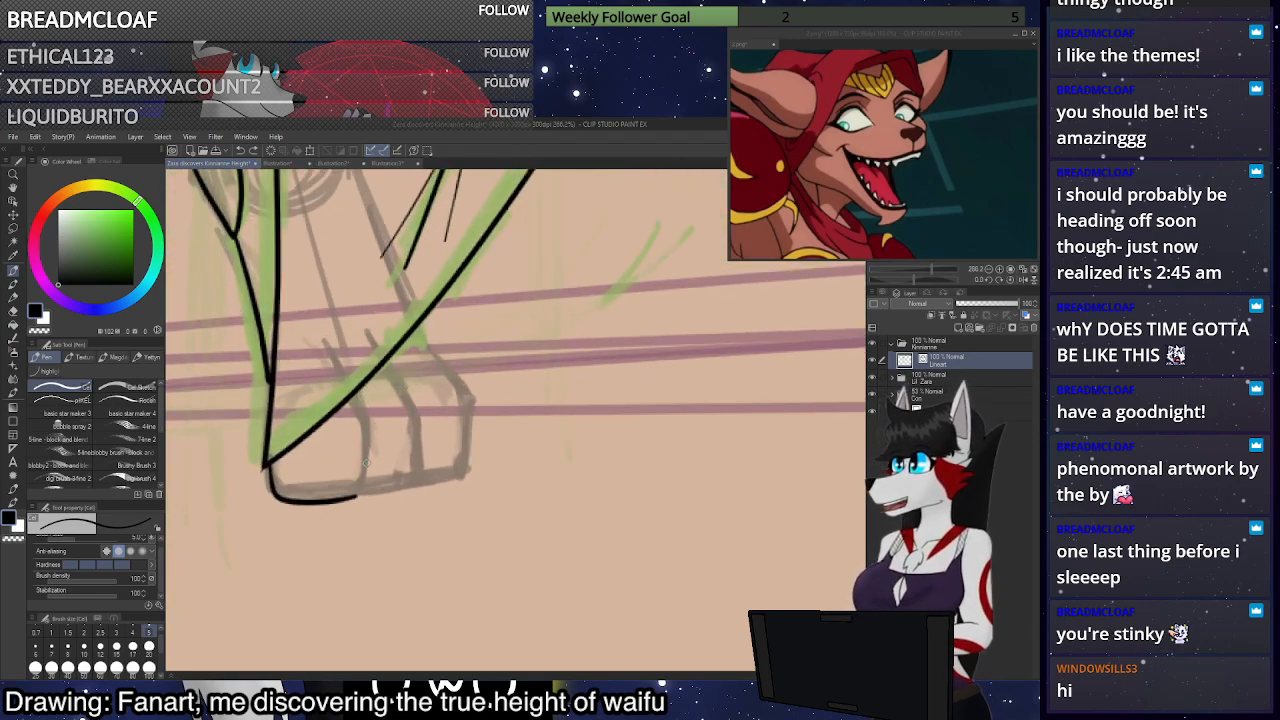
{"action": "scroll", "coordinate": [366, 466], "scroll_direction": "up", "scroll_amount": 4}
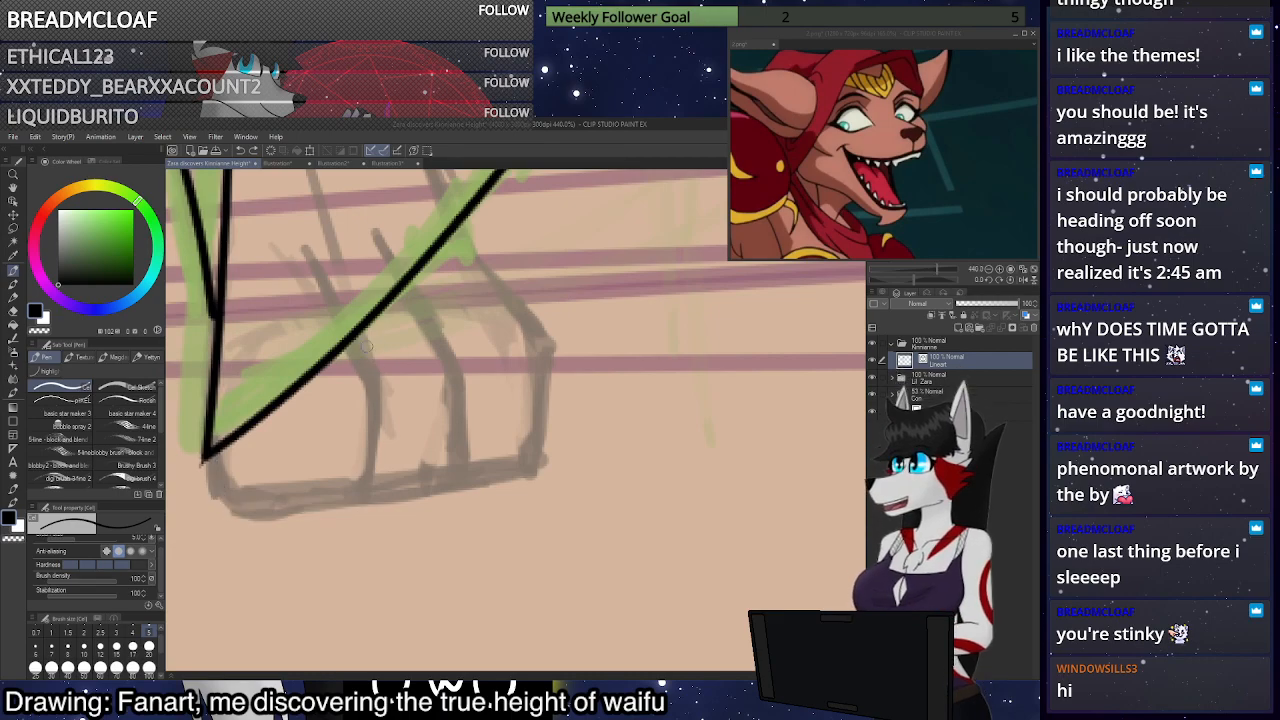
{"action": "mouse_move", "coordinate": [362, 350]}
{"action": "left_mouse_down"}
{"action": "mouse_move", "coordinate": [378, 413]}
{"action": "mouse_move", "coordinate": [369, 495]}
{"action": "mouse_move", "coordinate": [270, 513]}
{"action": "mouse_move", "coordinate": [232, 498]}
{"action": "mouse_move", "coordinate": [212, 456]}
{"action": "mouse_move", "coordinate": [232, 506]}
{"action": "left_mouse_up"}
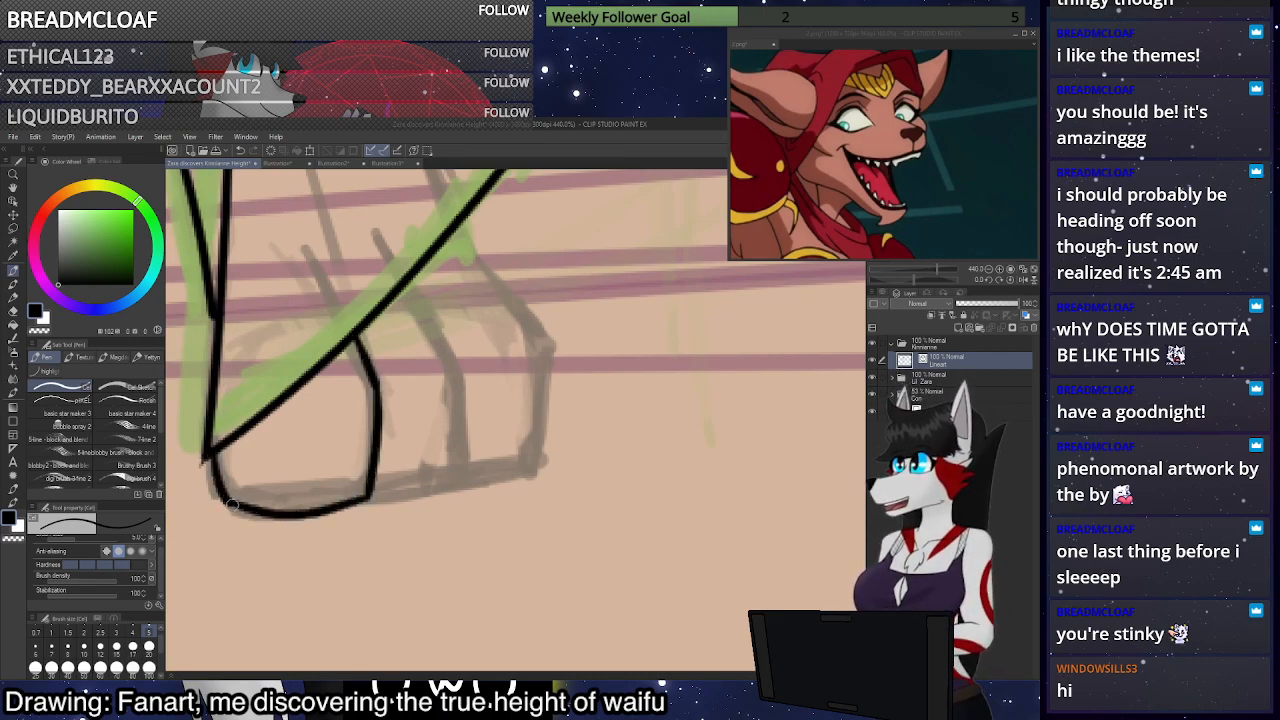
Ink the middle toe beside the first one, from the slanted edge down to the sole
{"action": "scroll", "coordinate": [445, 500], "scroll_direction": "down", "scroll_amount": 3}
{"action": "scroll", "coordinate": [460, 412], "scroll_direction": "up", "scroll_amount": 2}
{"action": "scroll", "coordinate": [460, 408], "scroll_direction": "down", "scroll_amount": 2}
{"action": "scroll", "coordinate": [470, 367], "scroll_direction": "up", "scroll_amount": 2}
{"action": "scroll", "coordinate": [470, 367], "scroll_direction": "up", "scroll_amount": 1}
{"action": "mouse_move", "coordinate": [413, 335]}
{"action": "left_mouse_down"}
{"action": "mouse_move", "coordinate": [463, 433]}
{"action": "mouse_move", "coordinate": [463, 535]}
{"action": "mouse_move", "coordinate": [372, 550]}
{"action": "left_mouse_up"}
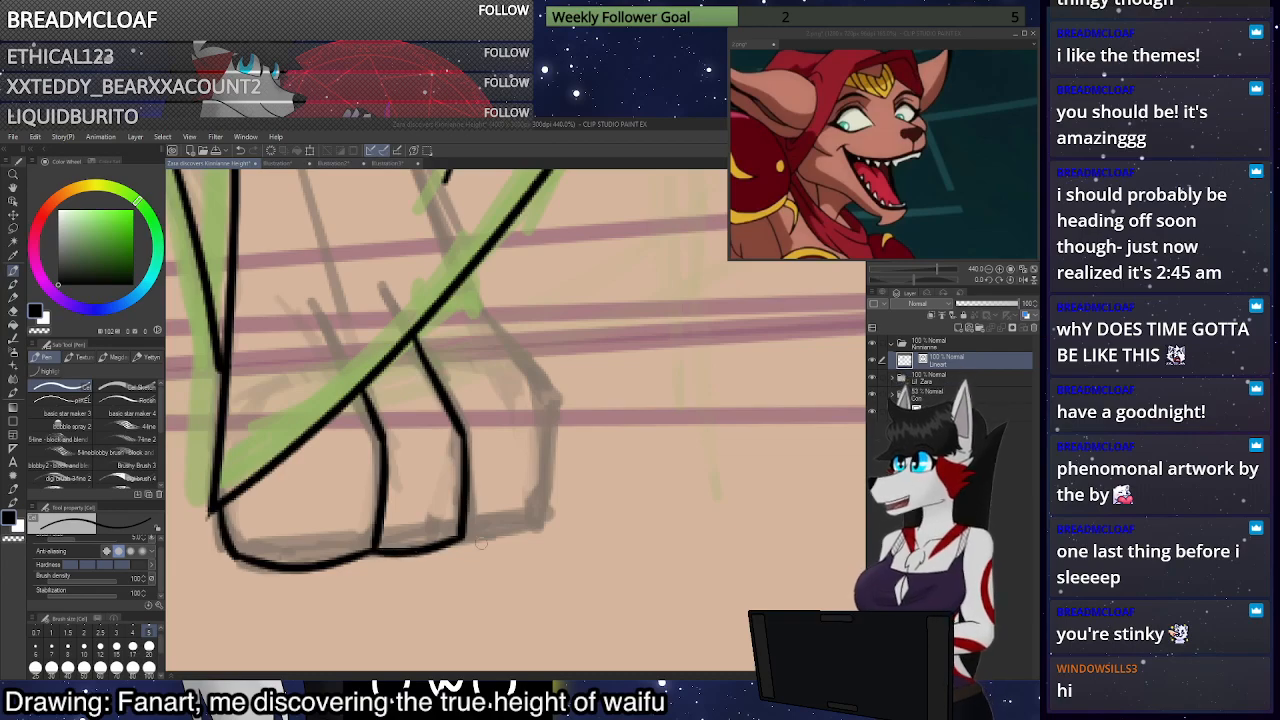
Ink the outer toe and the short instep line above it to complete the foot's outline
{"action": "mouse_move", "coordinate": [465, 538]}
{"action": "left_mouse_down"}
{"action": "mouse_move", "coordinate": [548, 520]}
{"action": "mouse_move", "coordinate": [552, 456]}
{"action": "mouse_move", "coordinate": [552, 392]}
{"action": "mouse_move", "coordinate": [464, 271]}
{"action": "left_mouse_up"}
{"action": "scroll", "coordinate": [558, 395], "scroll_direction": "down", "scroll_amount": 2}
{"action": "scroll", "coordinate": [525, 337], "scroll_direction": "up", "scroll_amount": 3}
{"action": "key", "text": "ctrl+z"}
{"action": "mouse_move", "coordinate": [413, 345]}
{"action": "left_mouse_down"}
{"action": "mouse_move", "coordinate": [492, 328]}
{"action": "mouse_move", "coordinate": [478, 285]}
{"action": "left_mouse_up"}
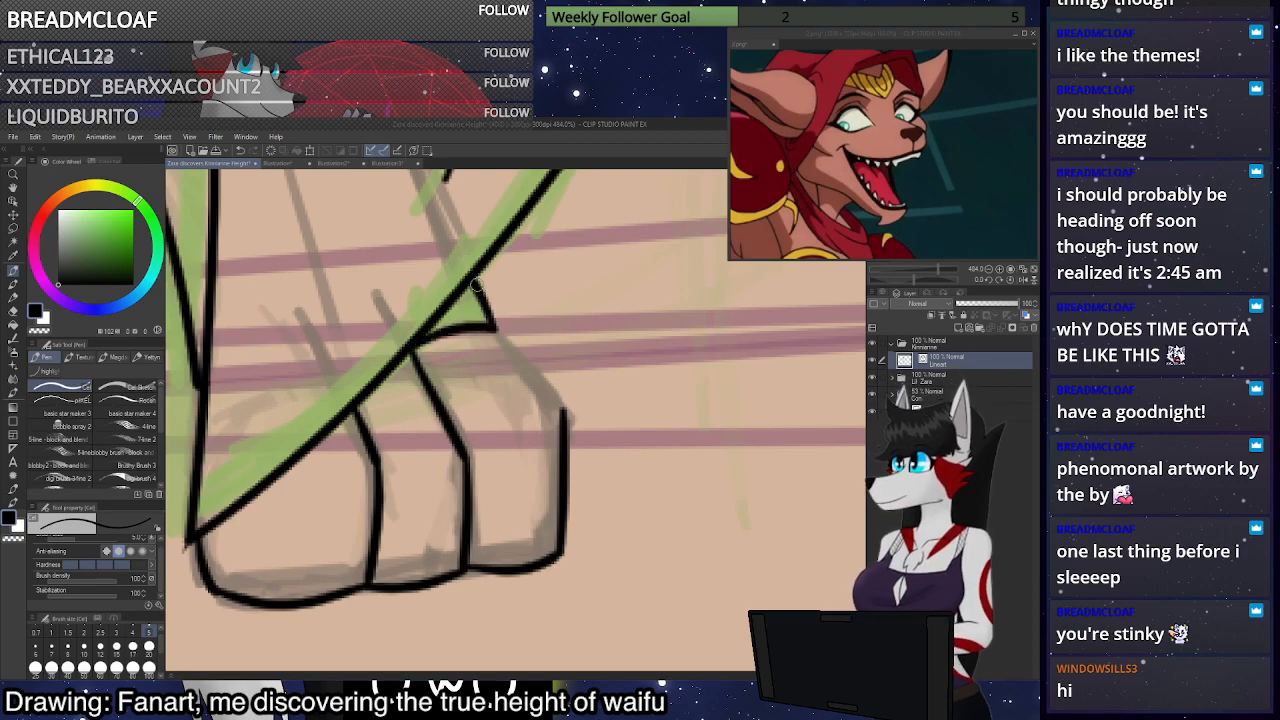
{"action": "left_click_drag", "start_coordinate": [493, 328], "coordinate": [572, 420]}
{"action": "scroll", "coordinate": [575, 425], "scroll_direction": "down", "scroll_amount": 4}
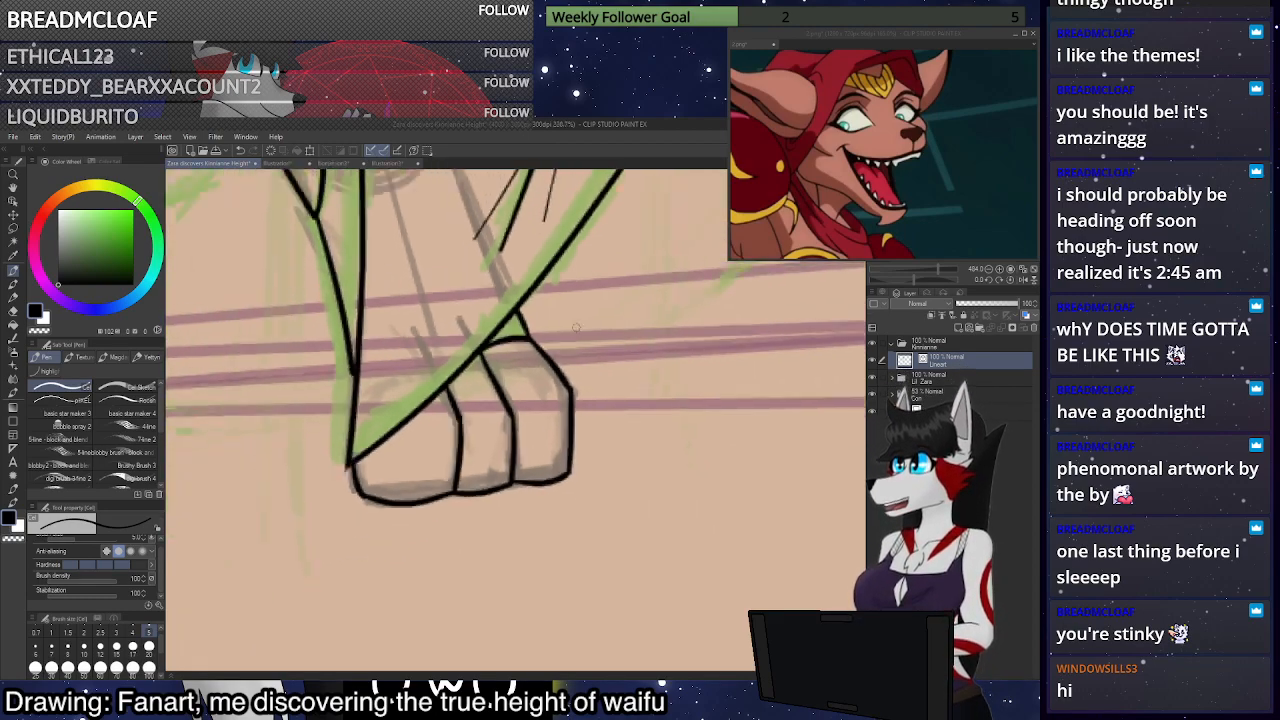
Ink the bent leg's outer thigh line below the waist cloth and the crosswise band line that meets it
{"action": "scroll", "coordinate": [565, 455], "scroll_direction": "down", "scroll_amount": 5}
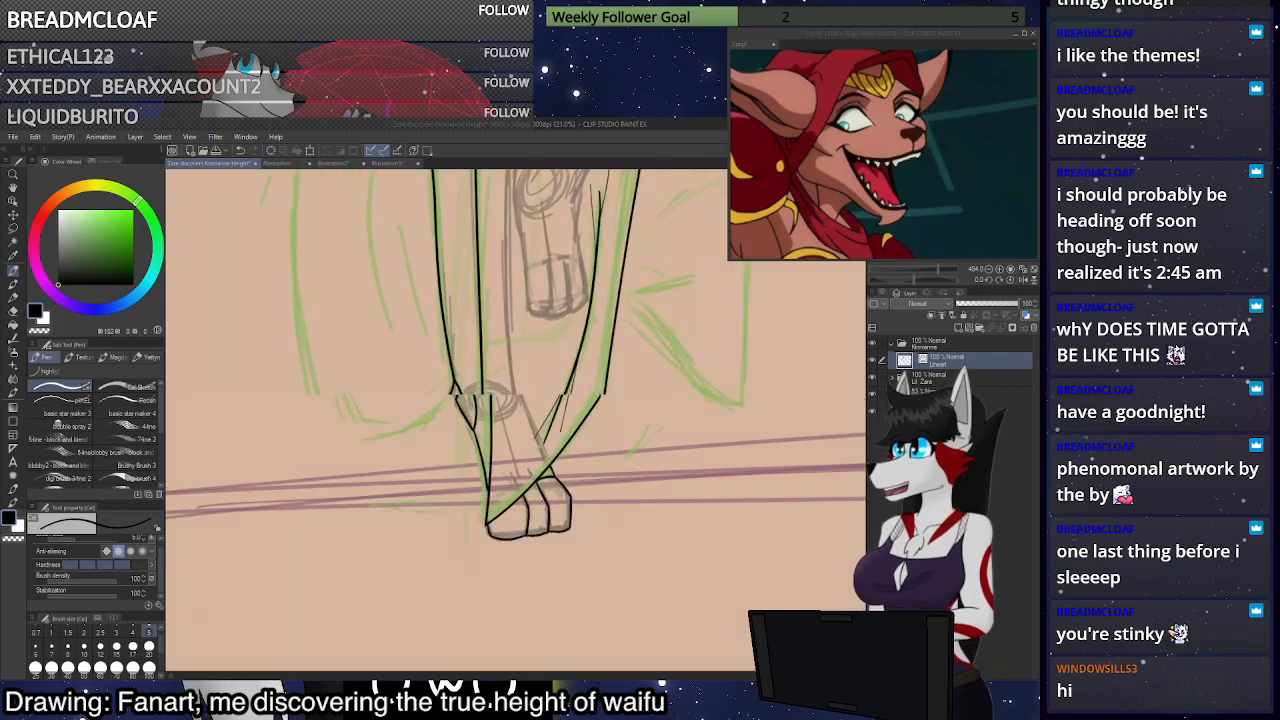
{"action": "scroll", "coordinate": [577, 453], "scroll_direction": "down", "scroll_amount": 2}
{"action": "scroll", "coordinate": [572, 390], "scroll_direction": "up", "scroll_amount": 2}
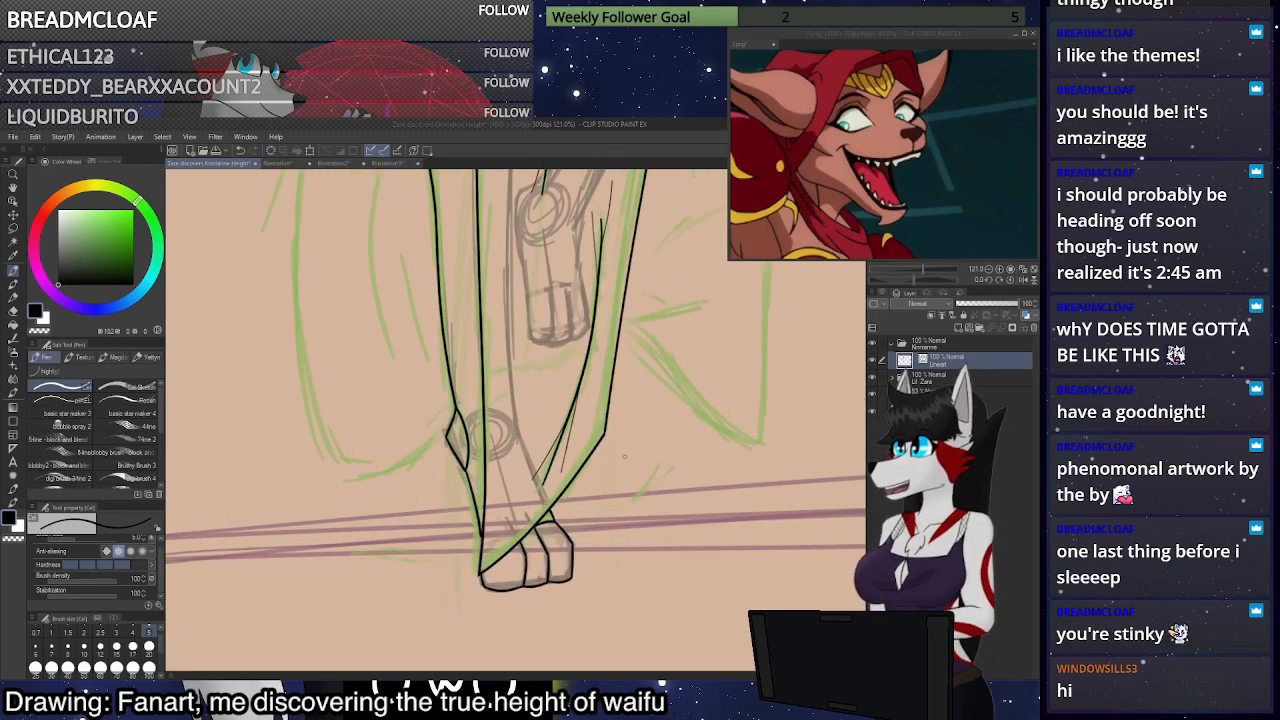
{"action": "scroll", "coordinate": [625, 457], "scroll_direction": "down", "scroll_amount": 8}
{"action": "scroll", "coordinate": [664, 206], "scroll_direction": "up", "scroll_amount": 4}
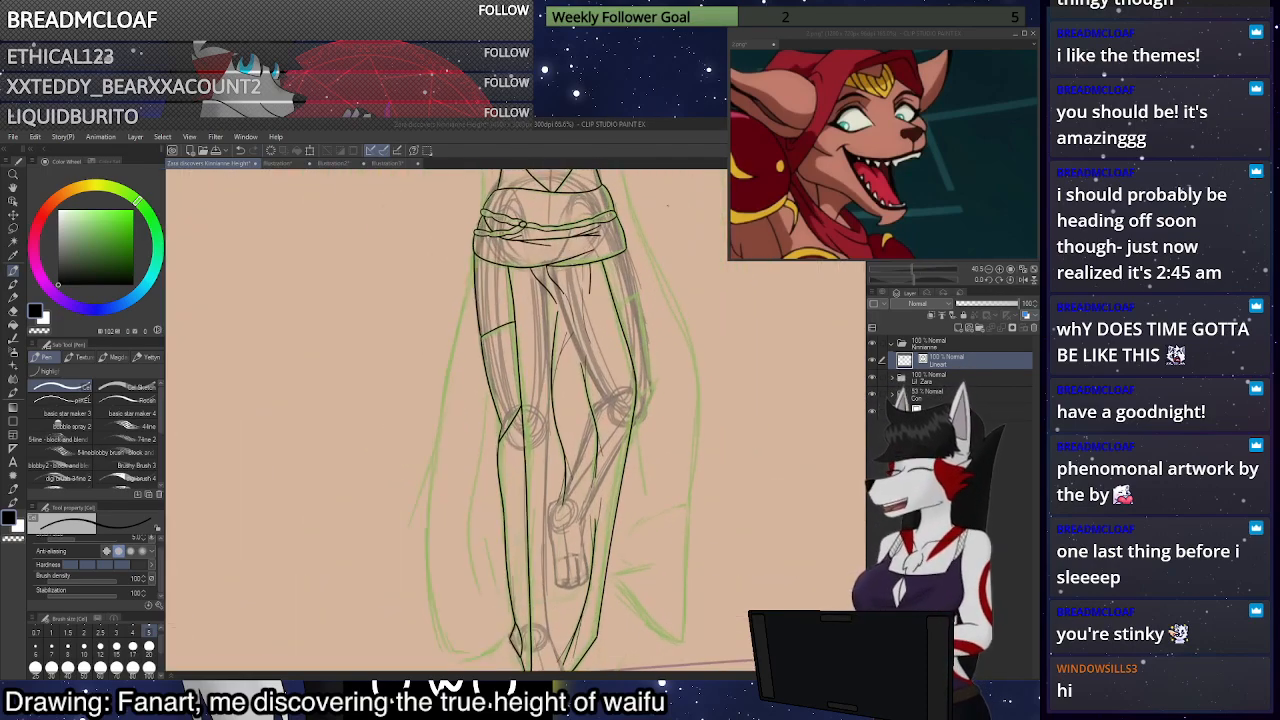
{"action": "scroll", "coordinate": [667, 205], "scroll_direction": "up", "scroll_amount": 2}
{"action": "scroll", "coordinate": [681, 396], "scroll_direction": "up", "scroll_amount": 2}
{"action": "scroll", "coordinate": [681, 380], "scroll_direction": "down", "scroll_amount": 2}
{"action": "scroll", "coordinate": [680, 360], "scroll_direction": "up", "scroll_amount": 4}
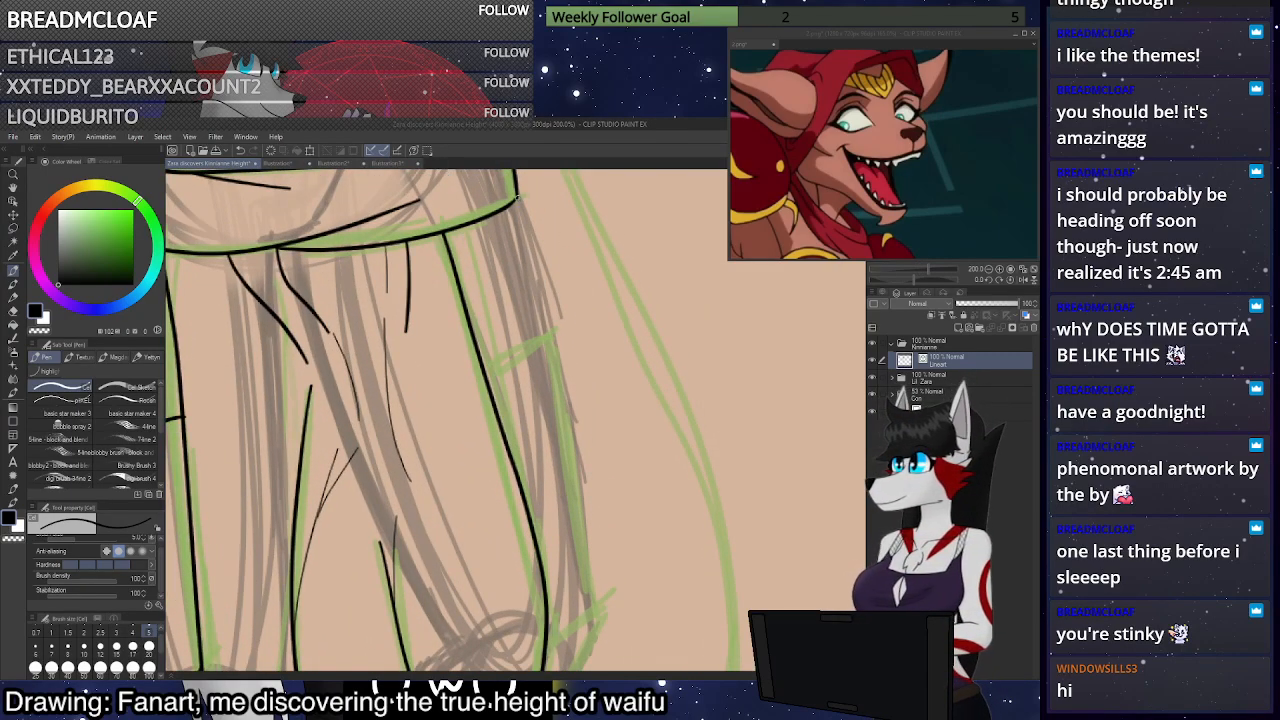
{"action": "left_click_drag", "start_coordinate": [548, 322], "coordinate": [517, 196]}
{"action": "left_click_drag", "start_coordinate": [551, 335], "coordinate": [564, 392]}
{"action": "scroll", "coordinate": [530, 290], "scroll_direction": "down", "scroll_amount": 2}
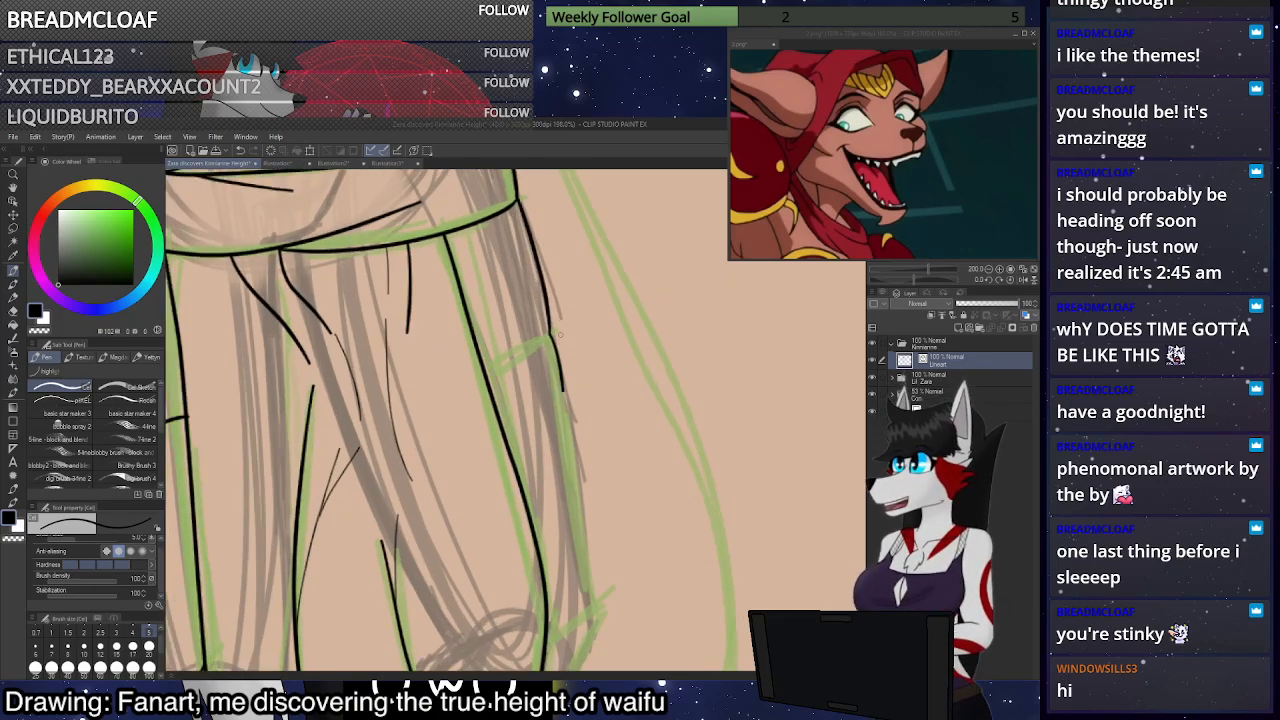
{"action": "scroll", "coordinate": [608, 516], "scroll_direction": "up", "scroll_amount": 2}
{"action": "key", "text": "ctrl+z"}
{"action": "mouse_move", "coordinate": [520, 254]}
{"action": "left_mouse_down"}
{"action": "mouse_move", "coordinate": [475, 277]}
{"action": "mouse_move", "coordinate": [512, 262]}
{"action": "mouse_move", "coordinate": [533, 298]}
{"action": "mouse_move", "coordinate": [541, 367]}
{"action": "left_mouse_up"}
{"action": "key", "text": "ctrl+z"}
{"action": "key", "text": "ctrl+z"}
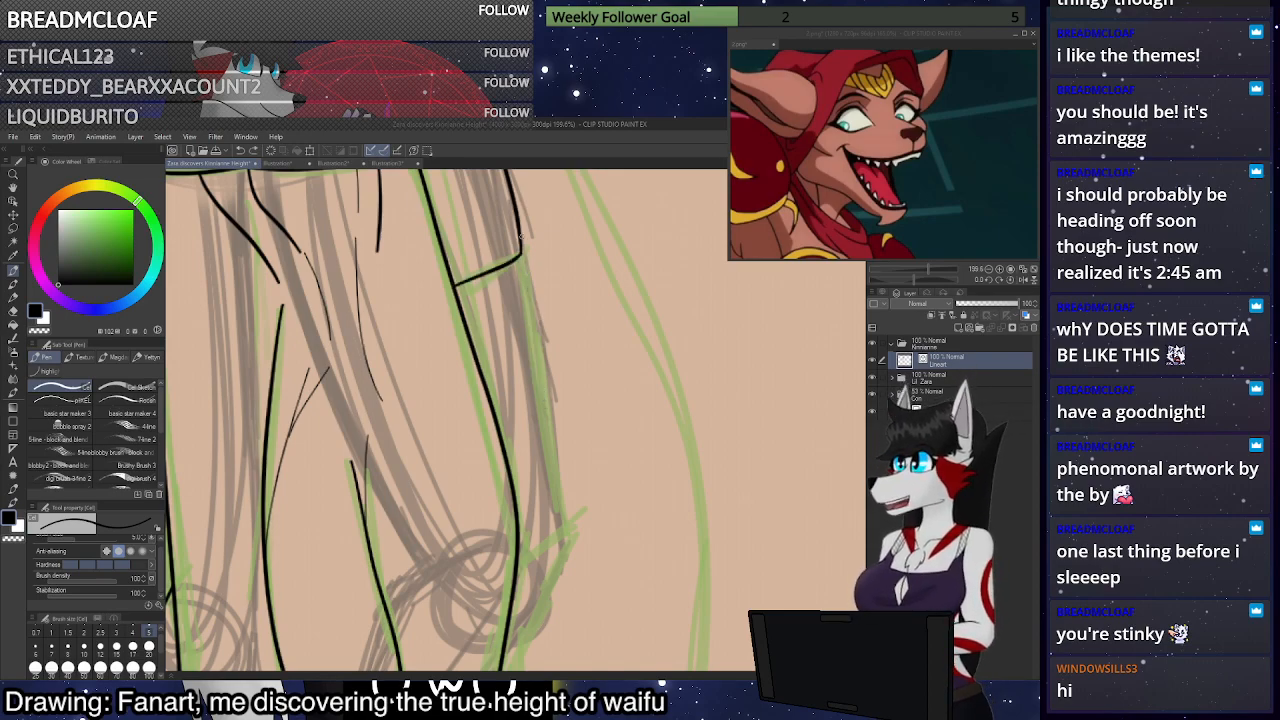
Ink the bent leg's outer thigh contour from the crosswise band down to just above the knee
{"action": "scroll", "coordinate": [597, 372], "scroll_direction": "down", "scroll_amount": 2}
{"action": "scroll", "coordinate": [651, 452], "scroll_direction": "up", "scroll_amount": 2}
{"action": "left_click_drag", "start_coordinate": [487, 205], "coordinate": [515, 345]}
{"action": "key", "text": "ctrl+z"}
{"action": "left_click_drag", "start_coordinate": [487, 205], "coordinate": [522, 437]}
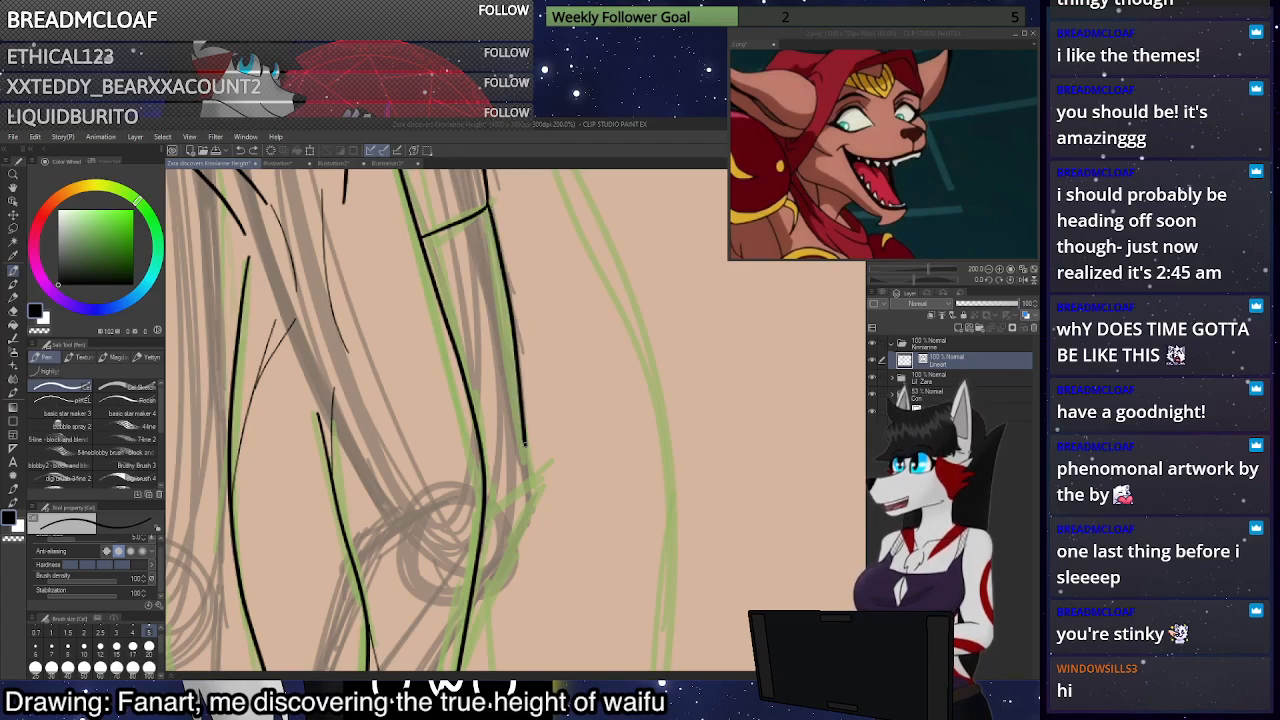
Ink the pointed flare beside the bent leg's knee and erase the line ends that overshoot it
{"action": "scroll", "coordinate": [522, 437], "scroll_direction": "down", "scroll_amount": 2}
{"action": "scroll", "coordinate": [497, 429], "scroll_direction": "up", "scroll_amount": 2}
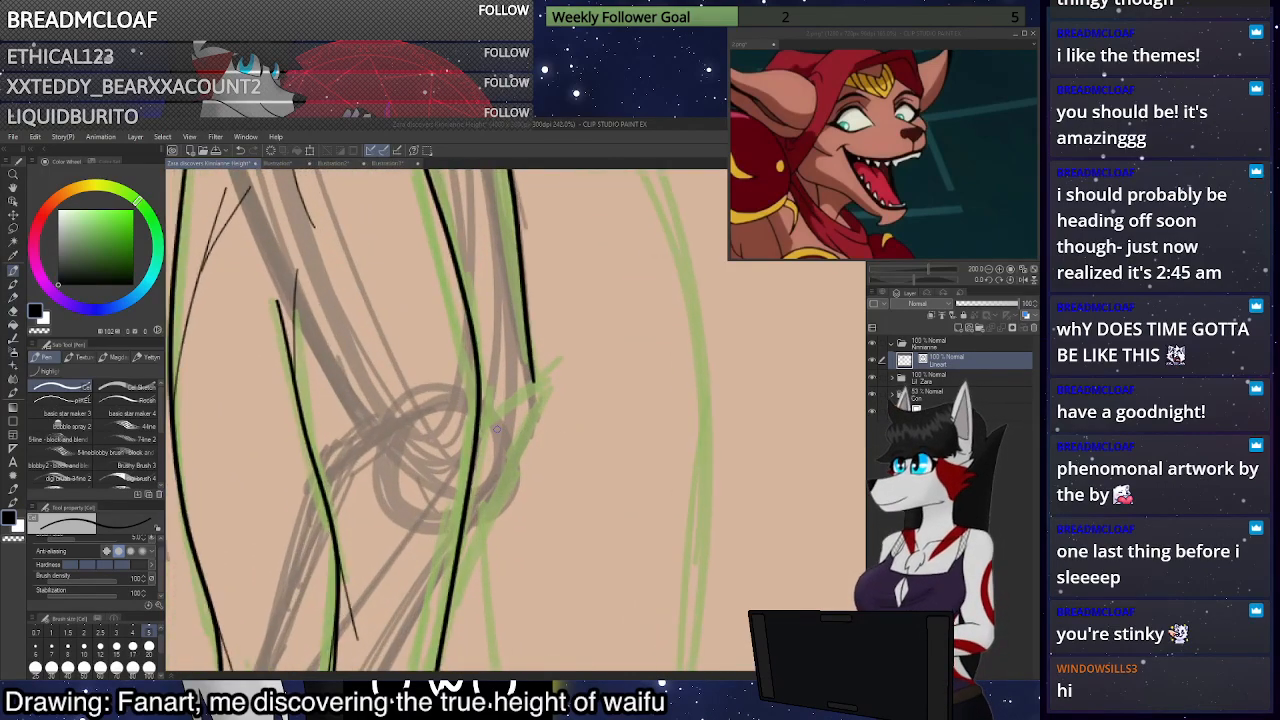
{"action": "scroll", "coordinate": [497, 429], "scroll_direction": "up", "scroll_amount": 1}
{"action": "left_click_drag", "start_coordinate": [478, 428], "coordinate": [580, 357]}
{"action": "scroll", "coordinate": [597, 324], "scroll_direction": "down", "scroll_amount": 2}
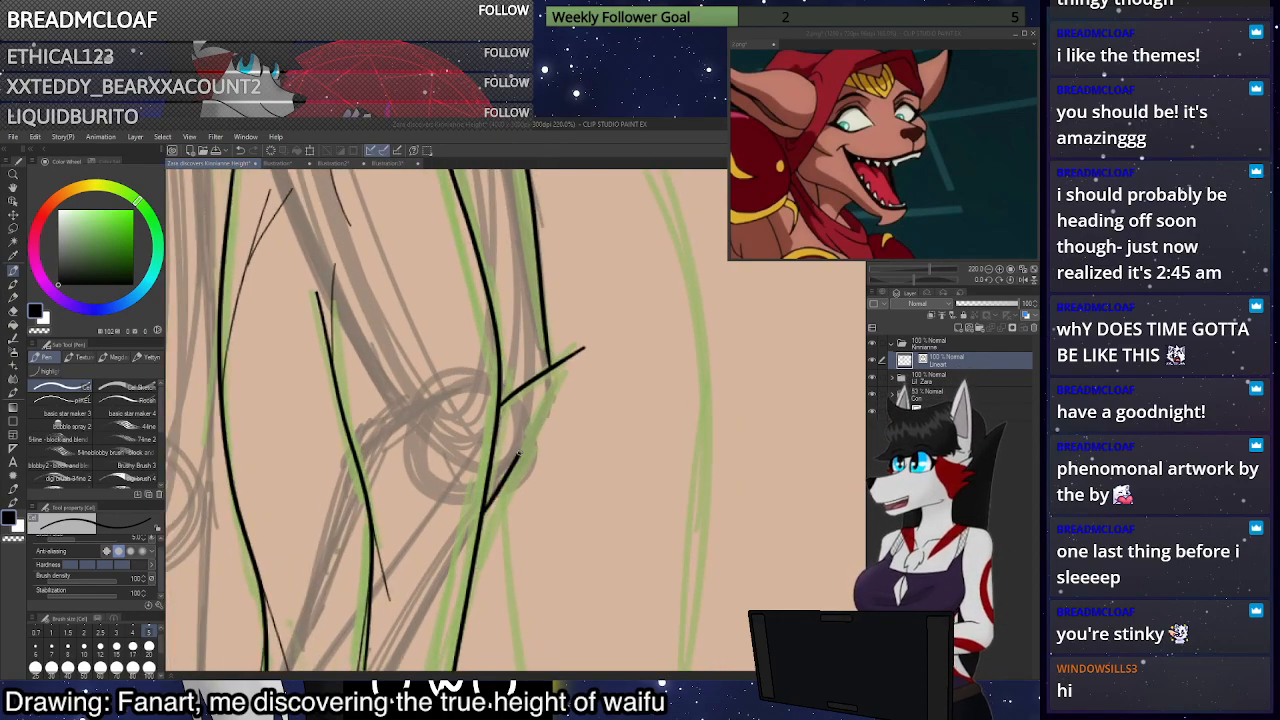
{"action": "scroll", "coordinate": [605, 300], "scroll_direction": "down", "scroll_amount": 4}
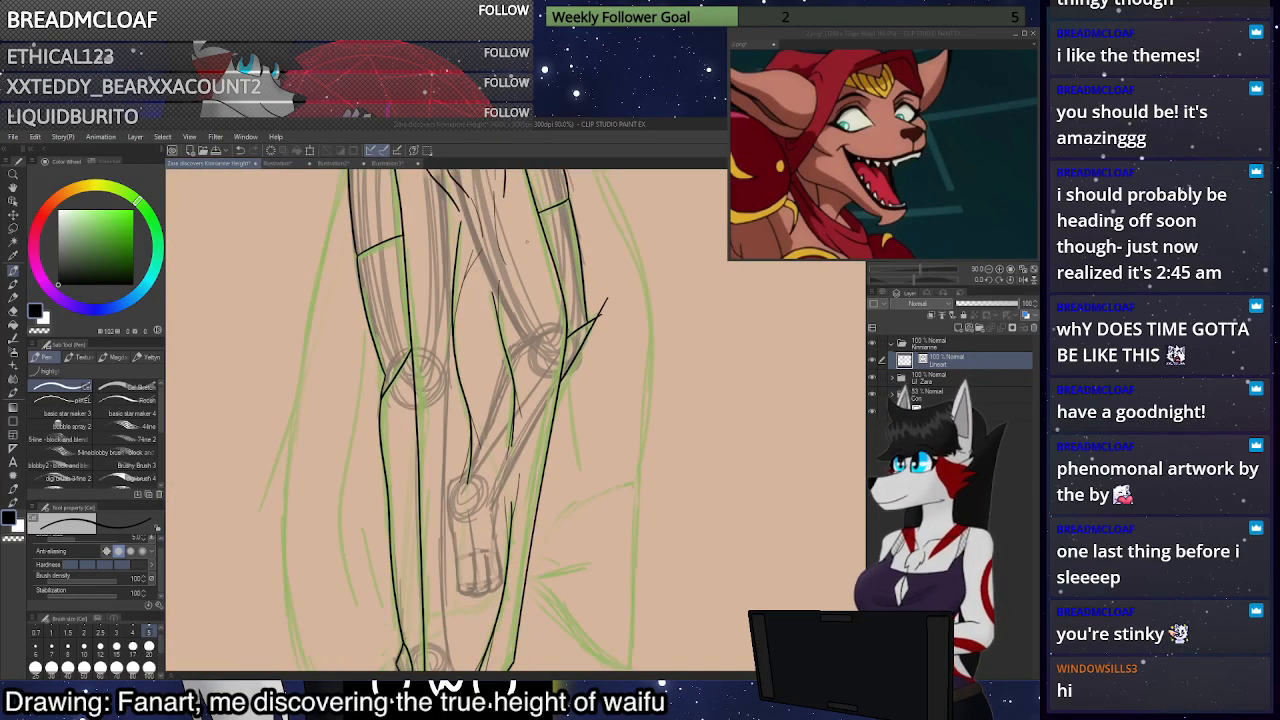
{"action": "left_click", "coordinate": [13, 312]}
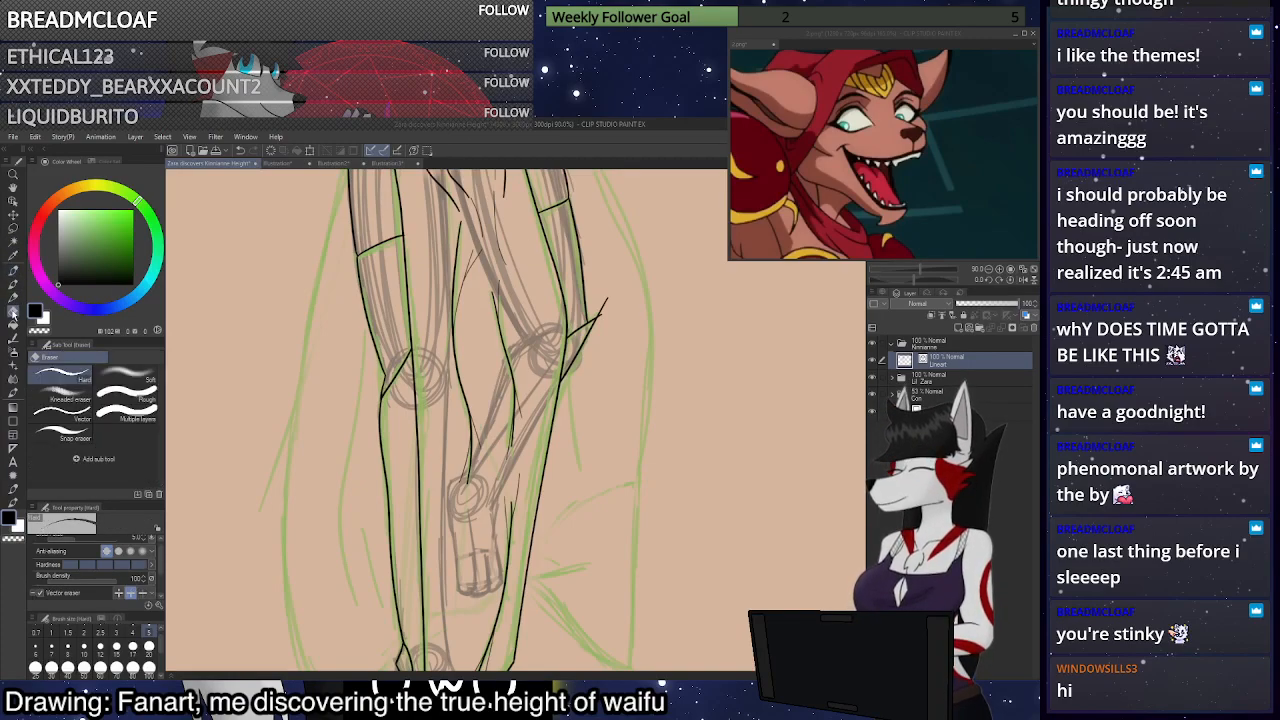
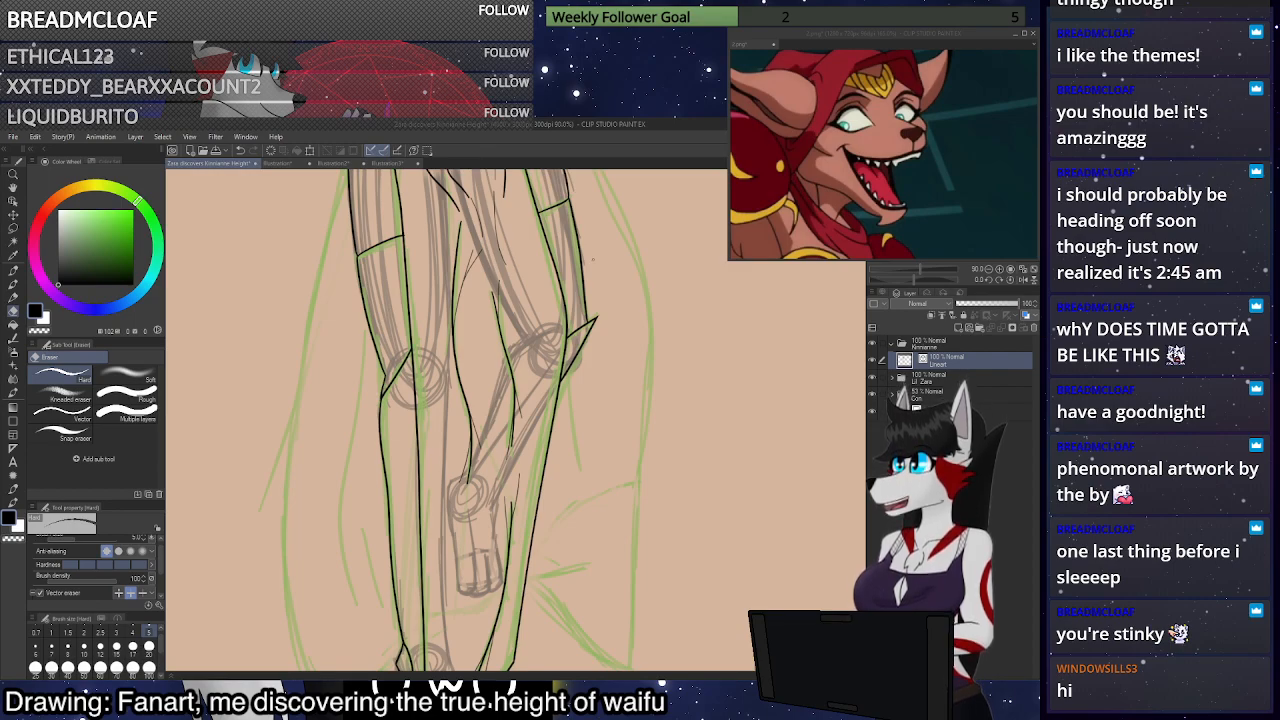
Examine the inked figure from the feet up to the waist and hands
{"action": "scroll", "coordinate": [597, 385], "scroll_direction": "down", "scroll_amount": 2}
{"action": "scroll", "coordinate": [597, 385], "scroll_direction": "up", "scroll_amount": 1}
{"action": "scroll", "coordinate": [597, 385], "scroll_direction": "down", "scroll_amount": 6}
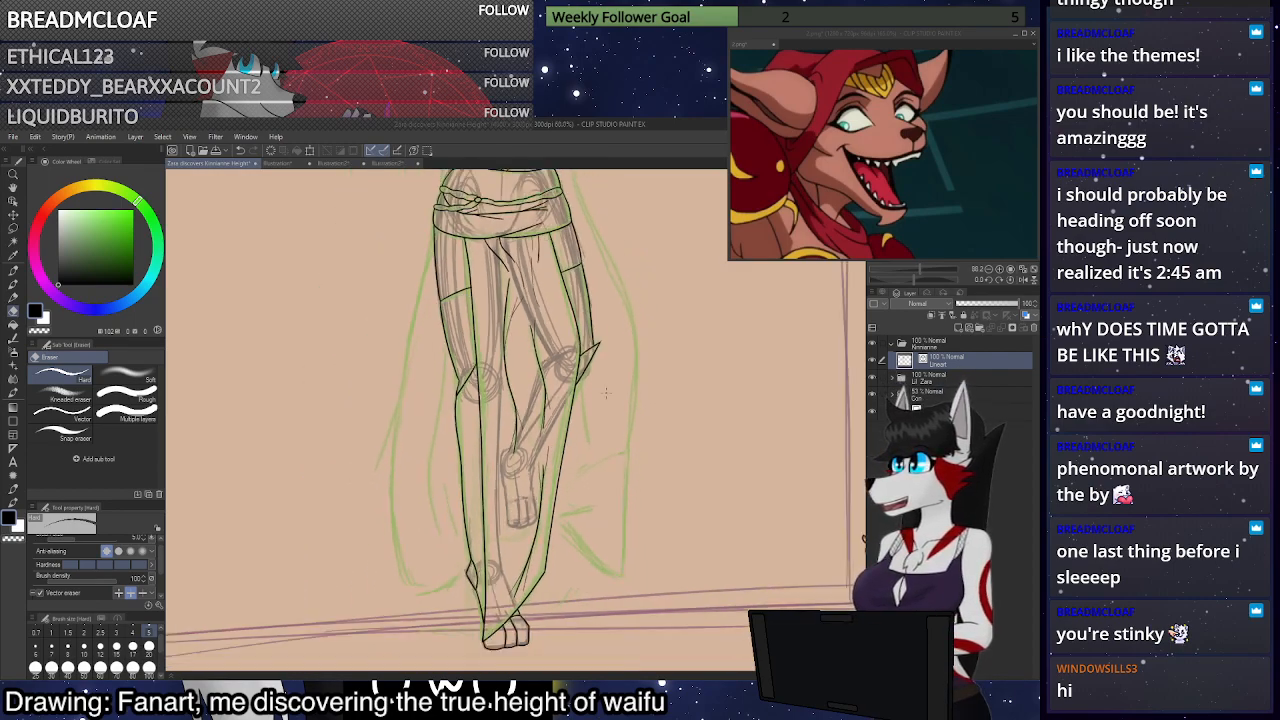
{"action": "scroll", "coordinate": [573, 312], "scroll_direction": "down", "scroll_amount": 2}
{"action": "scroll", "coordinate": [571, 230], "scroll_direction": "up", "scroll_amount": 6}
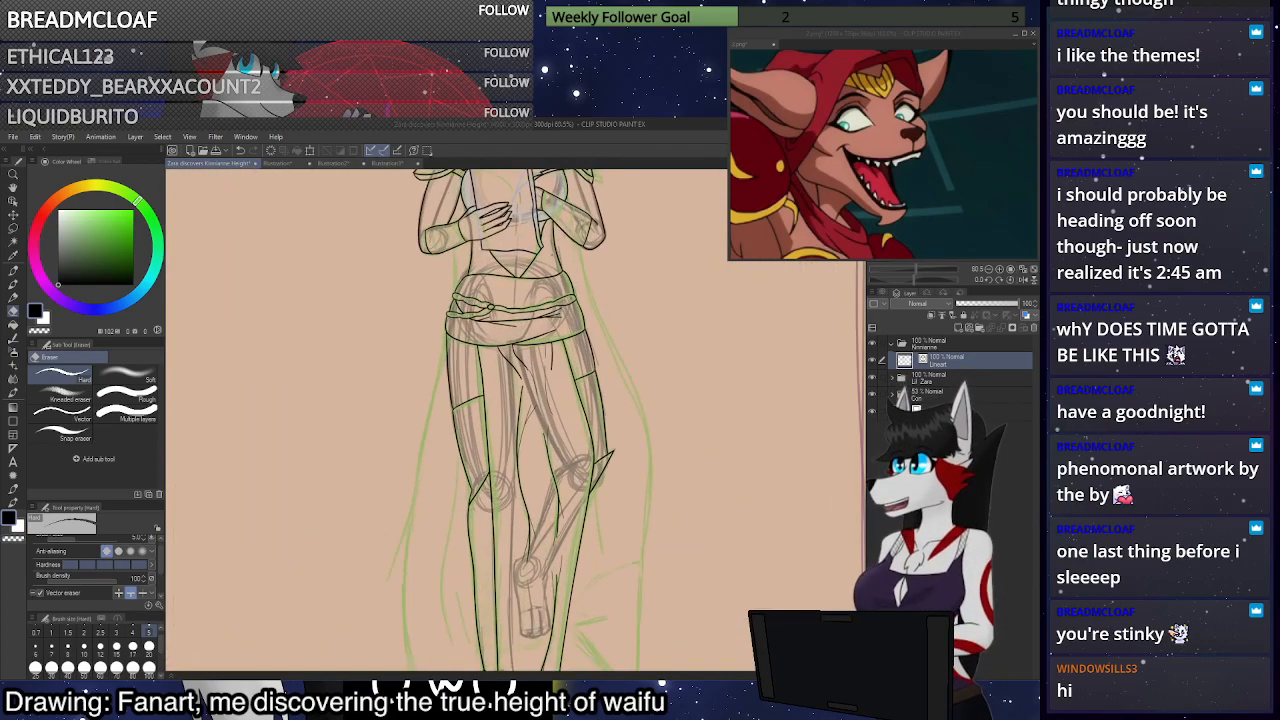
{"action": "scroll", "coordinate": [500, 420], "scroll_direction": "down", "scroll_amount": 4}
{"action": "scroll", "coordinate": [500, 420], "scroll_direction": "up", "scroll_amount": 3}
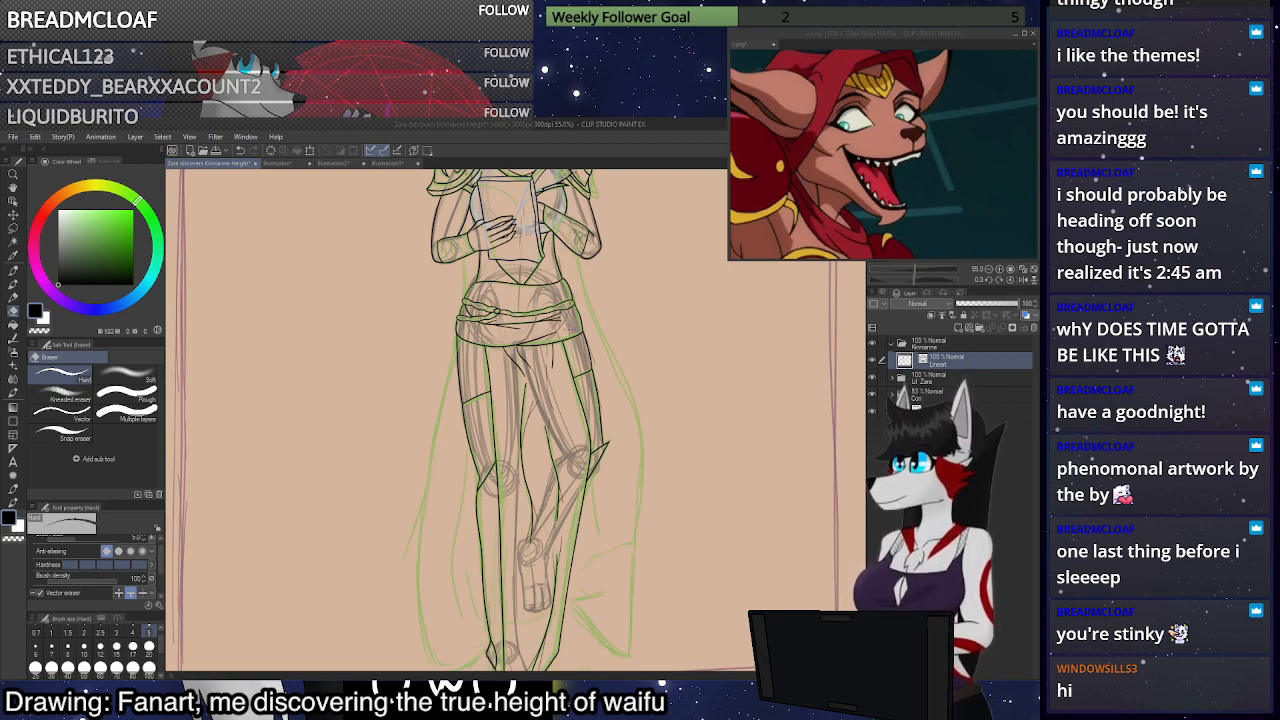
{"action": "scroll", "coordinate": [462, 222], "scroll_direction": "up", "scroll_amount": 13}
{"action": "key", "text": "p"}
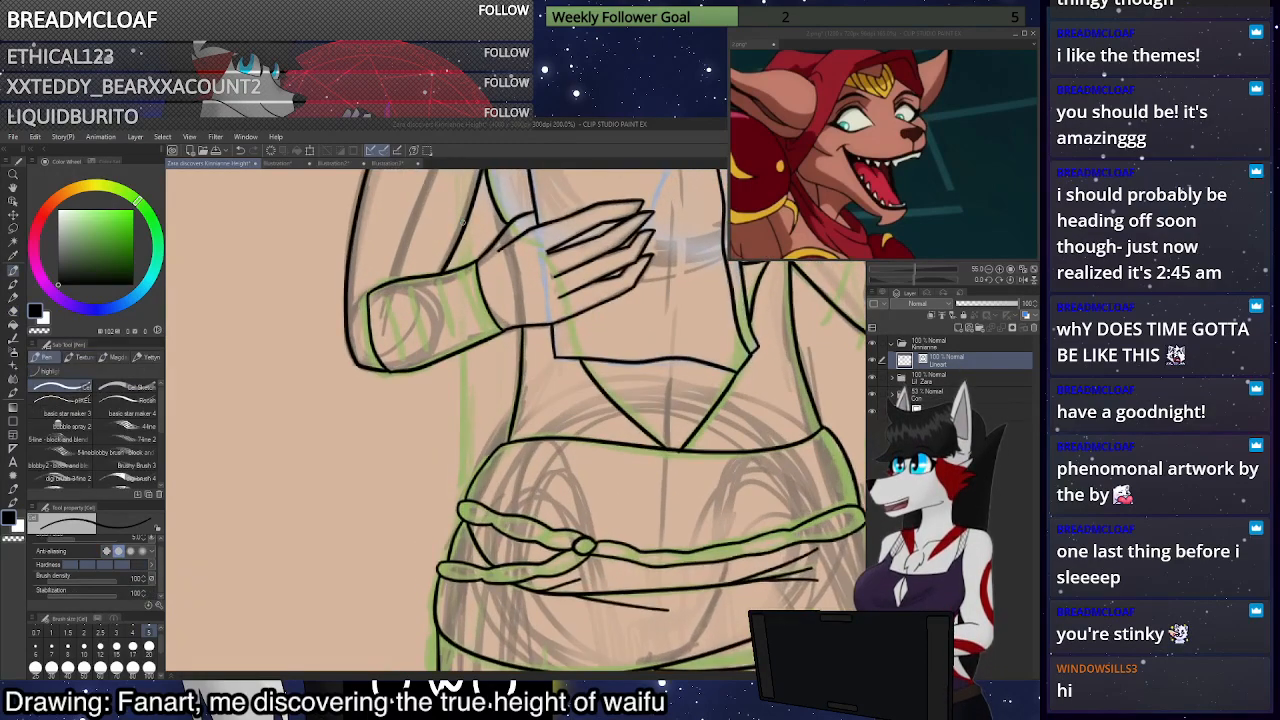
Ink the short stretch of cape edge that shows between the forearm wrap and the knotted waist sash
{"action": "scroll", "coordinate": [462, 222], "scroll_direction": "up", "scroll_amount": 5}
{"action": "scroll", "coordinate": [470, 200], "scroll_direction": "down", "scroll_amount": 2}
{"action": "scroll", "coordinate": [478, 172], "scroll_direction": "down", "scroll_amount": 2}
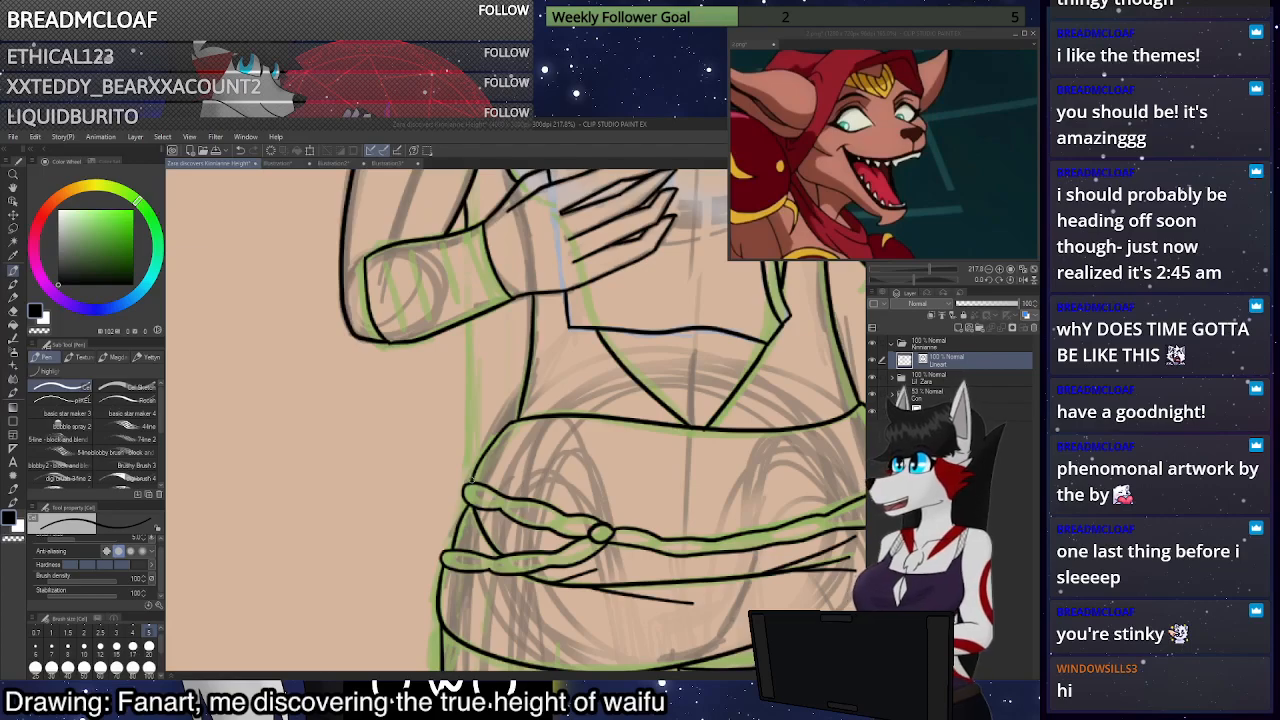
{"action": "left_click_drag", "start_coordinate": [470, 483], "coordinate": [470, 326]}
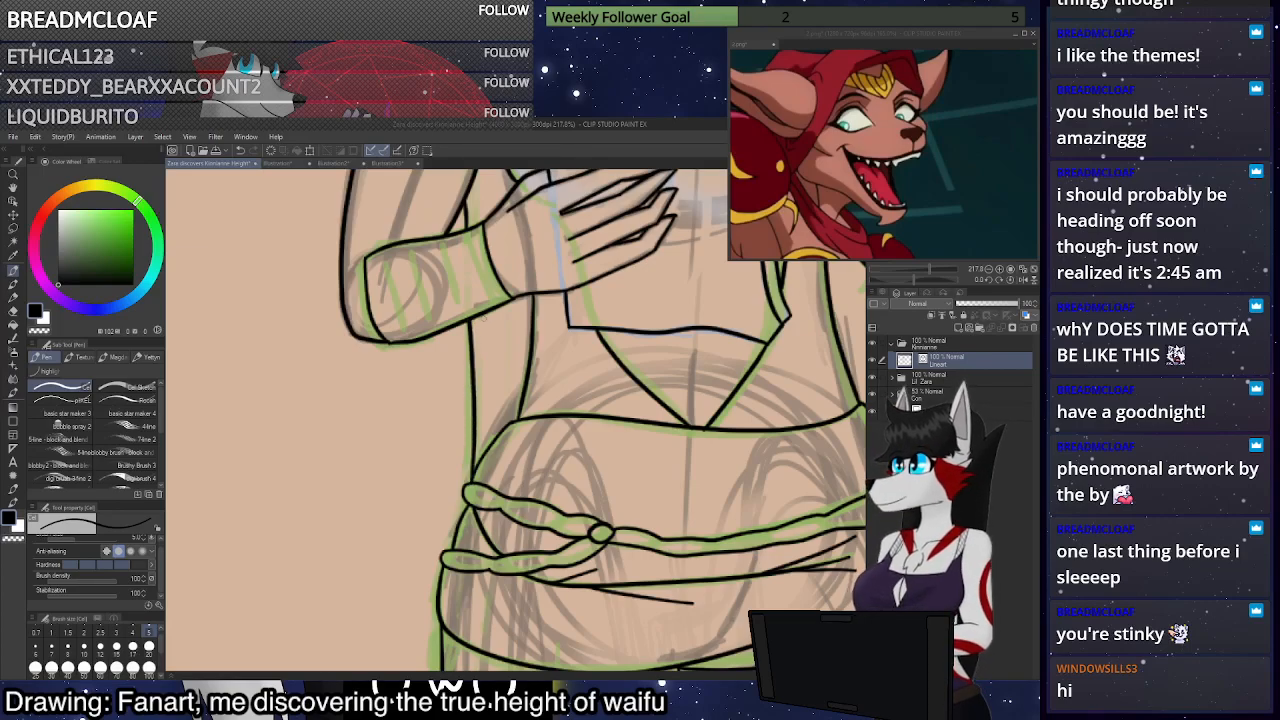
{"action": "scroll", "coordinate": [495, 295], "scroll_direction": "down", "scroll_amount": 7}
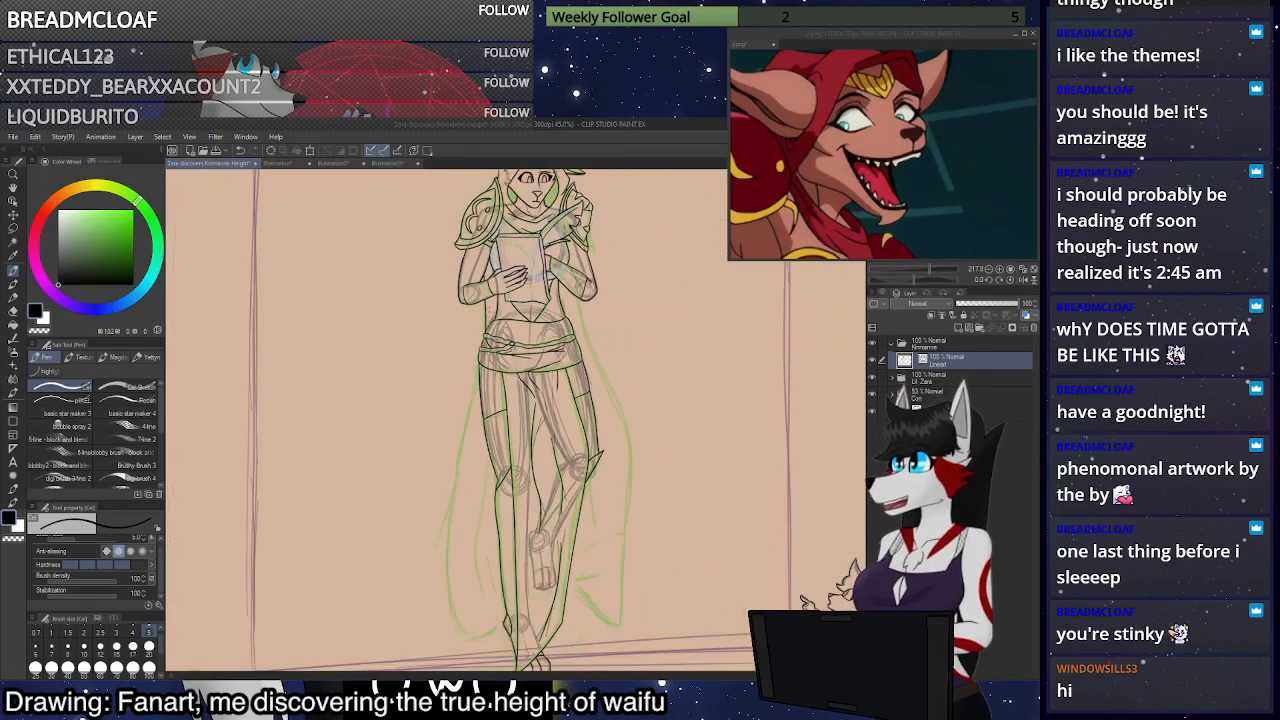
Ink the cape's long outer edge on the straight leg's side, from the waist cloth down to the hem corner
{"action": "scroll", "coordinate": [492, 366], "scroll_direction": "down", "scroll_amount": 3}
{"action": "scroll", "coordinate": [567, 428], "scroll_direction": "up", "scroll_amount": 3}
{"action": "scroll", "coordinate": [566, 428], "scroll_direction": "up", "scroll_amount": 2}
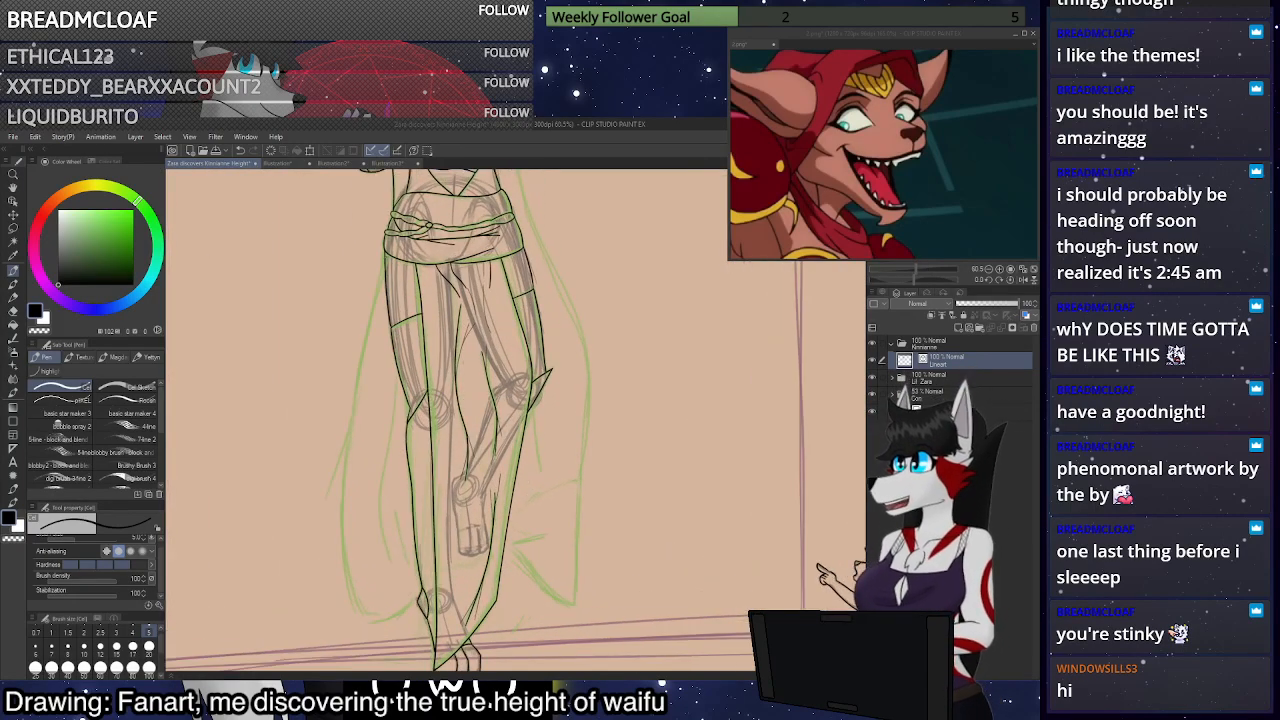
{"action": "mouse_move", "coordinate": [357, 358]}
{"action": "left_mouse_down"}
{"action": "mouse_move", "coordinate": [344, 486]}
{"action": "mouse_move", "coordinate": [360, 615]}
{"action": "left_mouse_up"}
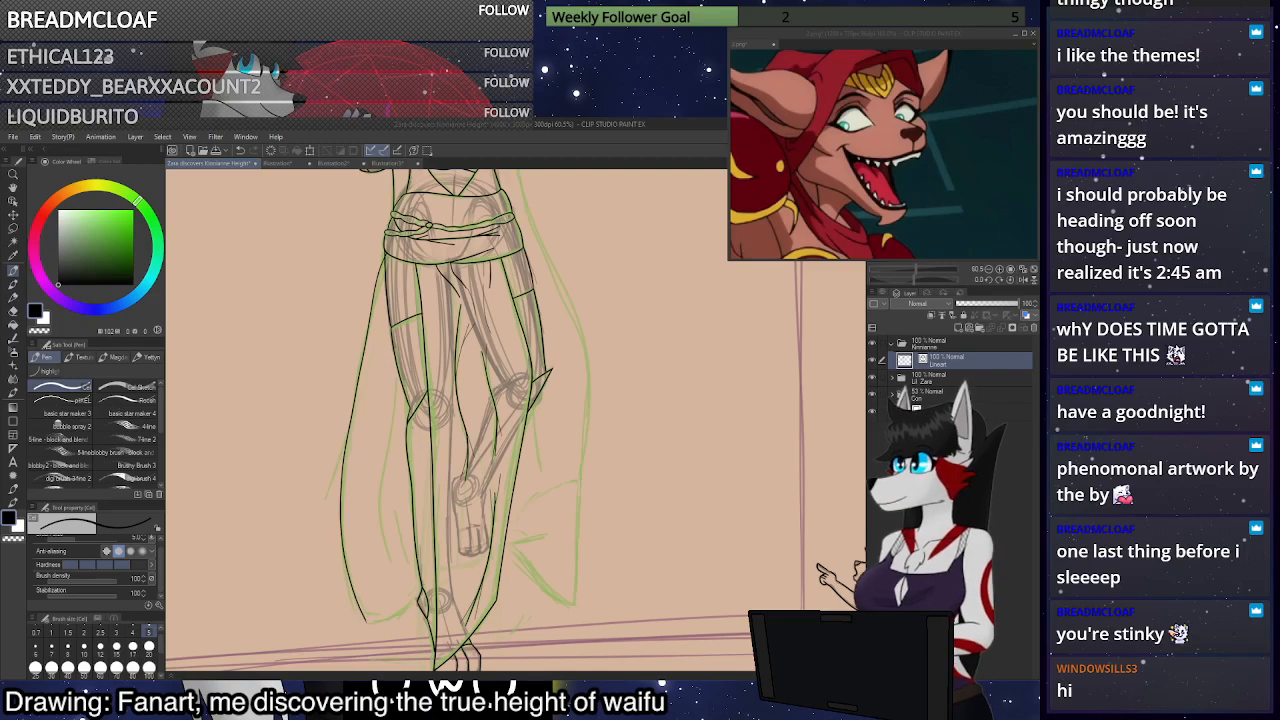
Ink the cape's hem from its outer corner to the straight leg's ankle and switch to erasing for line cleanup
{"action": "scroll", "coordinate": [456, 582], "scroll_direction": "down", "scroll_amount": 2}
{"action": "scroll", "coordinate": [465, 605], "scroll_direction": "up", "scroll_amount": 3}
{"action": "mouse_move", "coordinate": [432, 583]}
{"action": "left_mouse_down"}
{"action": "mouse_move", "coordinate": [406, 601]}
{"action": "mouse_move", "coordinate": [329, 604]}
{"action": "mouse_move", "coordinate": [388, 636]}
{"action": "left_mouse_up"}
{"action": "key", "text": "e"}
{"action": "scroll", "coordinate": [440, 590], "scroll_direction": "down", "scroll_amount": 1}
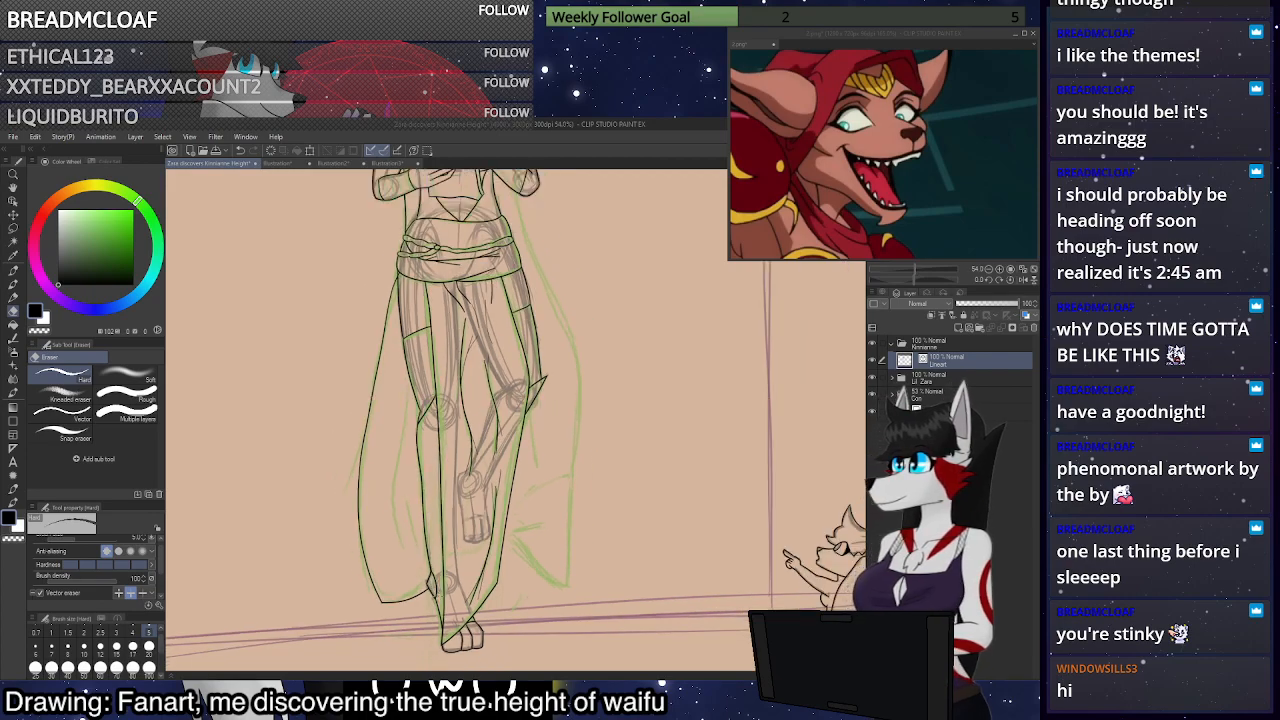
{"action": "scroll", "coordinate": [420, 280], "scroll_direction": "up", "scroll_amount": 3}
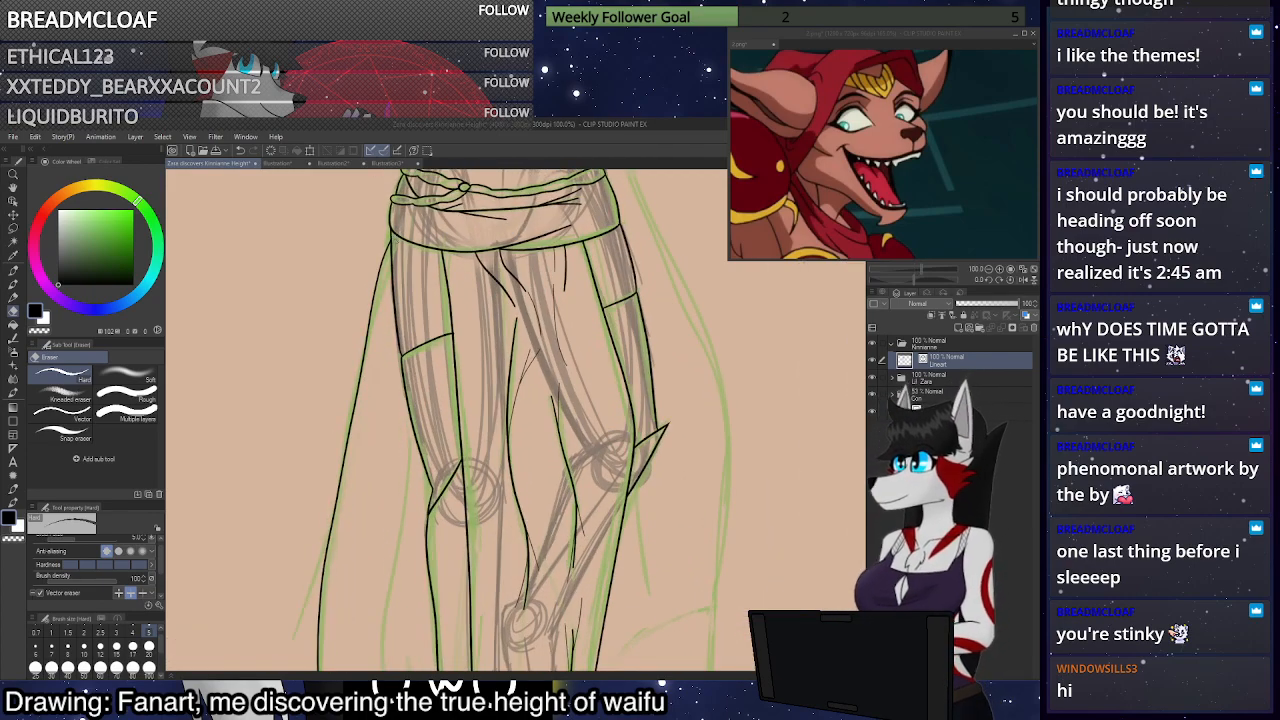
{"action": "scroll", "coordinate": [590, 409], "scroll_direction": "down", "scroll_amount": 3}
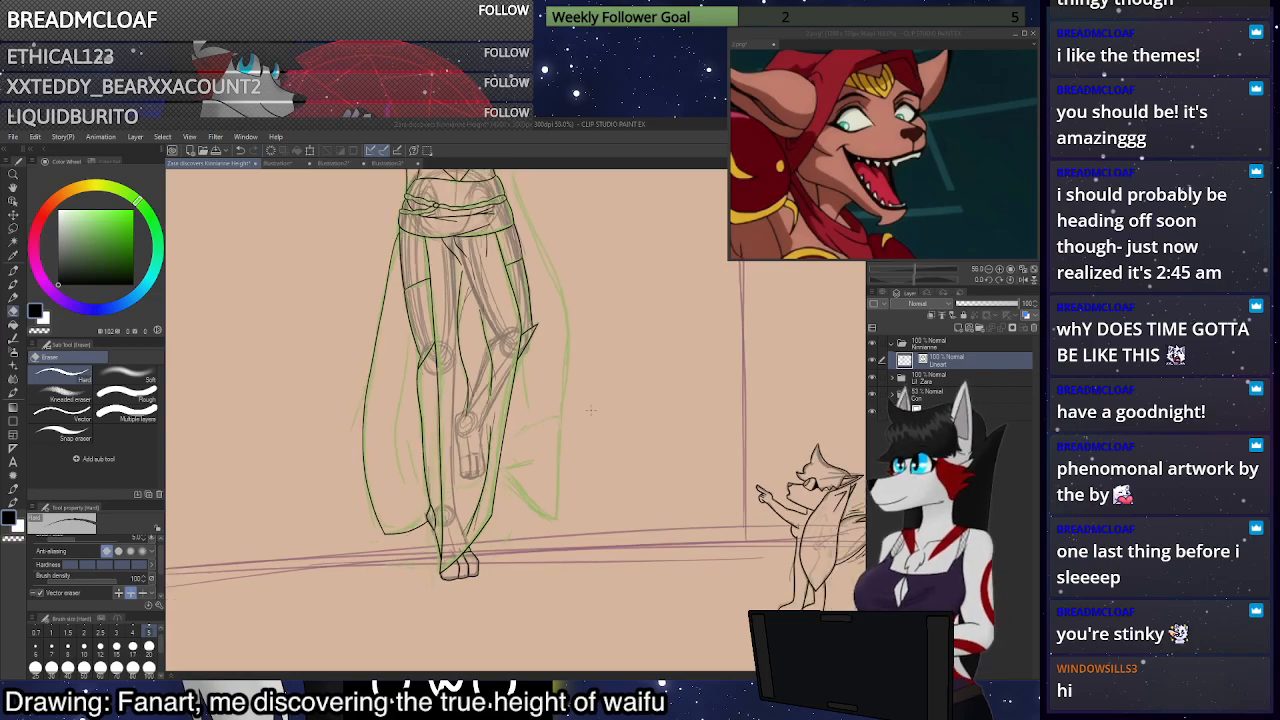
Ink the cape's curved hem on the bent leg's side, running outward from the shin and redoing the unwanted stroke
{"action": "scroll", "coordinate": [591, 410], "scroll_direction": "down", "scroll_amount": 1}
{"action": "scroll", "coordinate": [601, 260], "scroll_direction": "up", "scroll_amount": 2}
{"action": "key", "text": "p"}
{"action": "scroll", "coordinate": [606, 324], "scroll_direction": "down", "scroll_amount": 1}
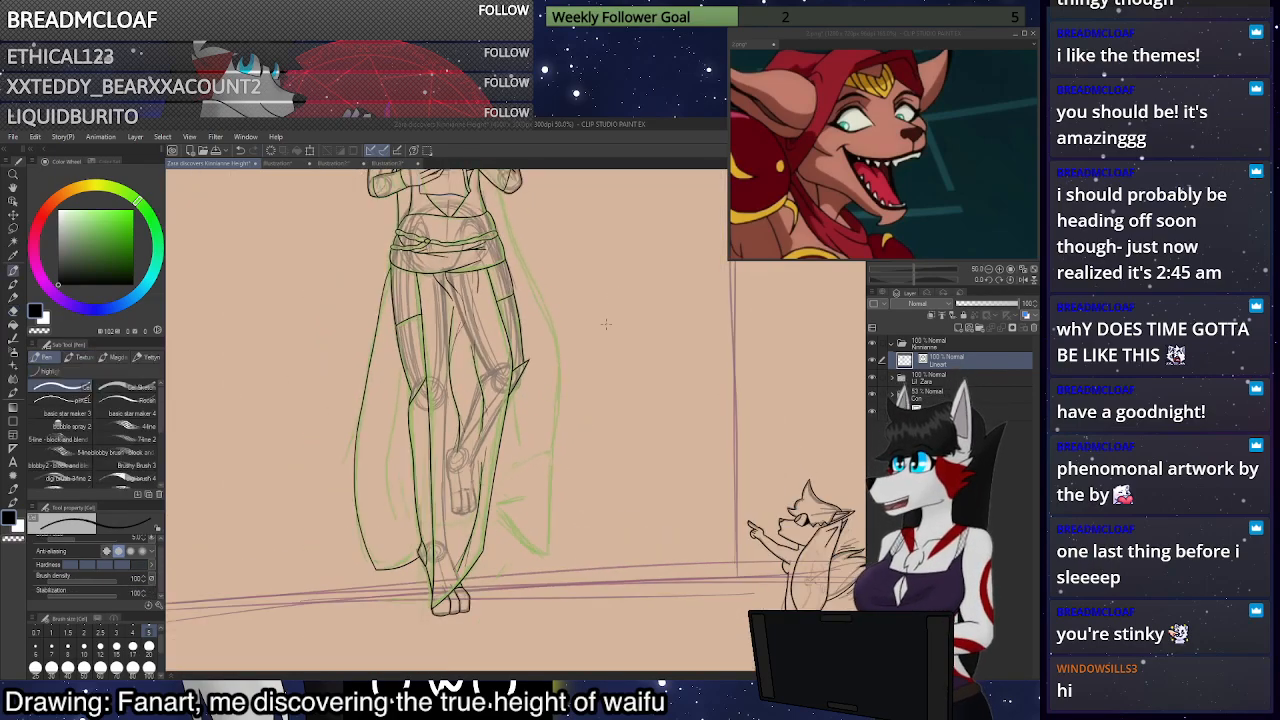
{"action": "scroll", "coordinate": [590, 400], "scroll_direction": "up", "scroll_amount": 1}
{"action": "key", "text": "ctrl+z"}
{"action": "scroll", "coordinate": [545, 580], "scroll_direction": "down", "scroll_amount": 3}
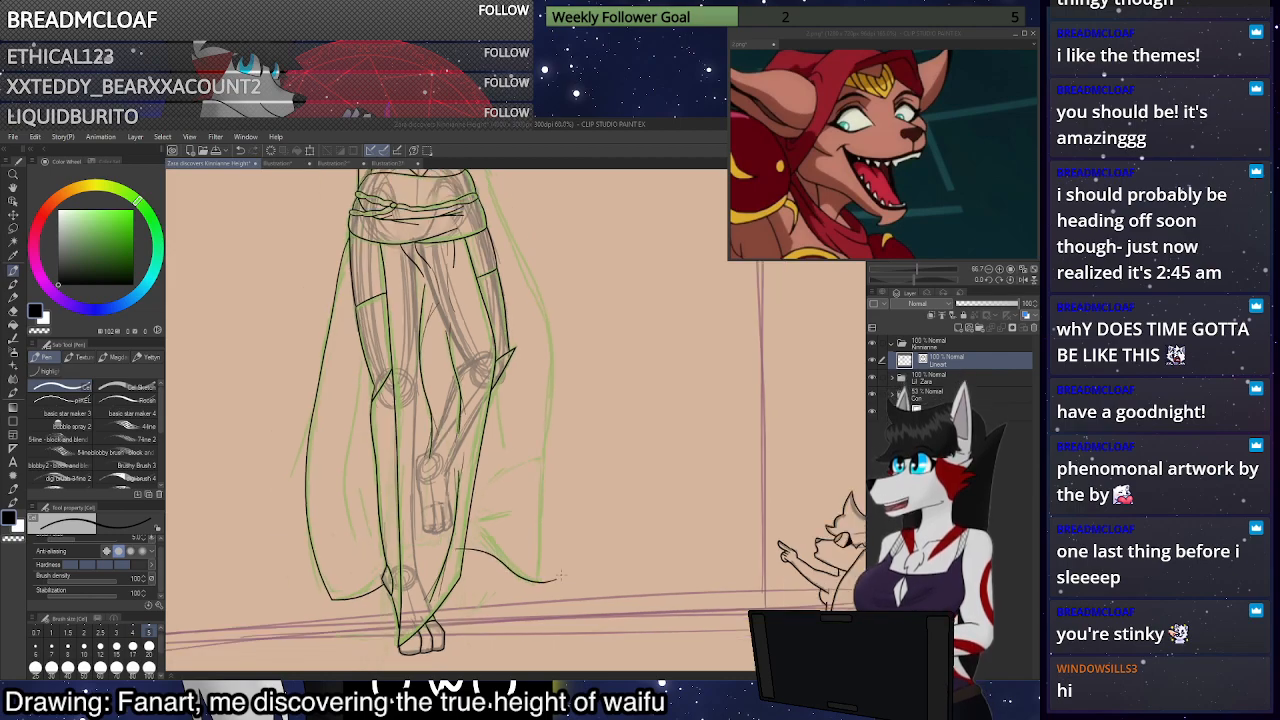
{"action": "scroll", "coordinate": [555, 330], "scroll_direction": "down", "scroll_amount": 1}
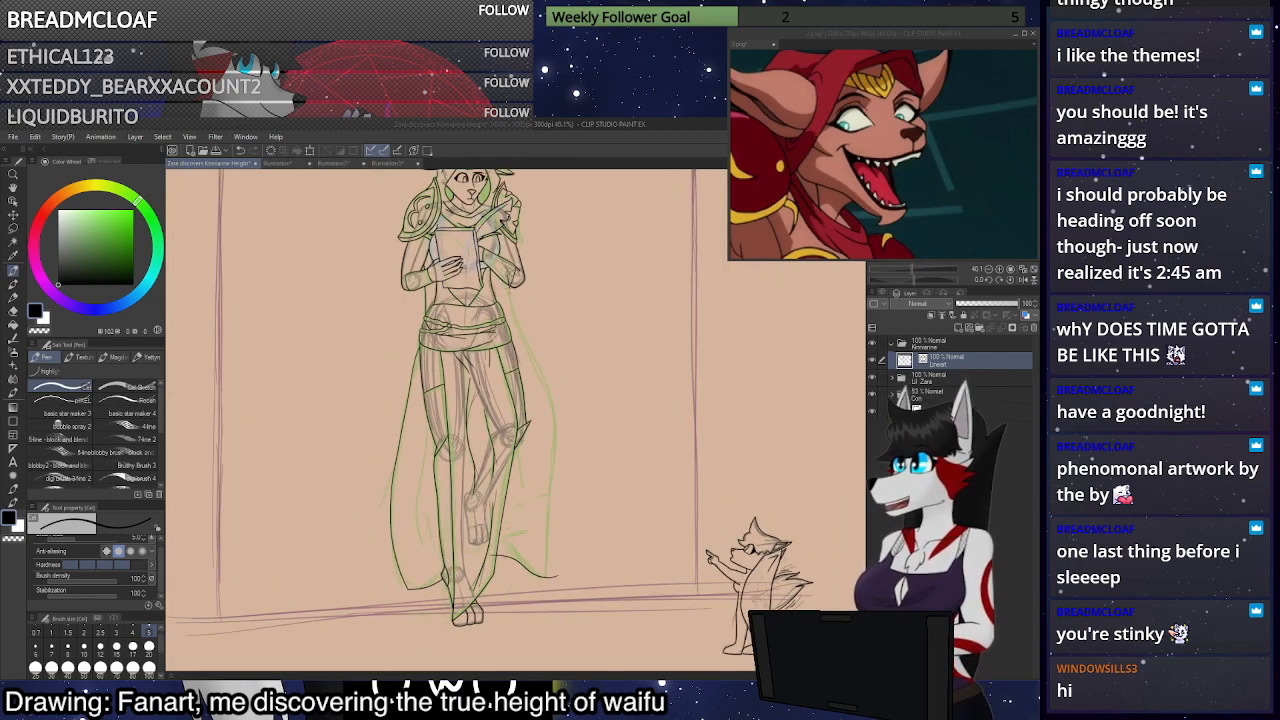
Ink the cape's outer edge on the bent leg's side down to the hem and erase the overshooting ends at the corner
{"action": "left_click_drag", "start_coordinate": [549, 499], "coordinate": [540, 598]}
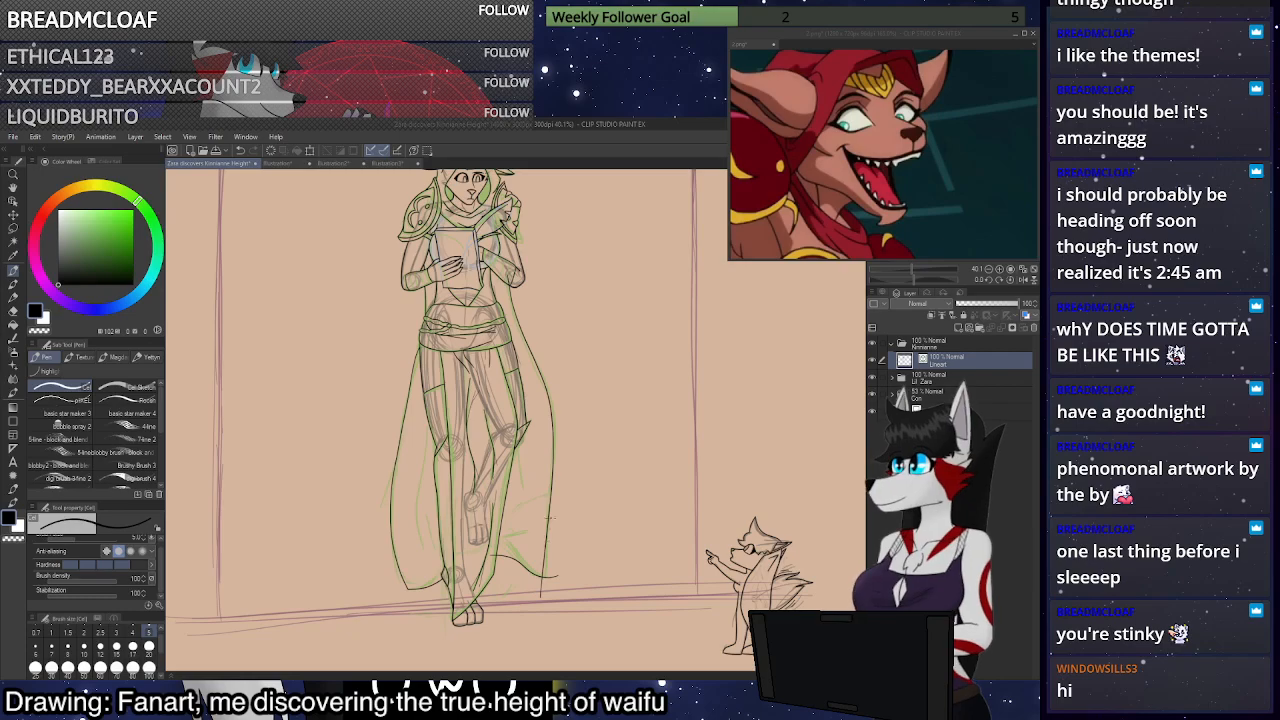
{"action": "key", "text": "e"}
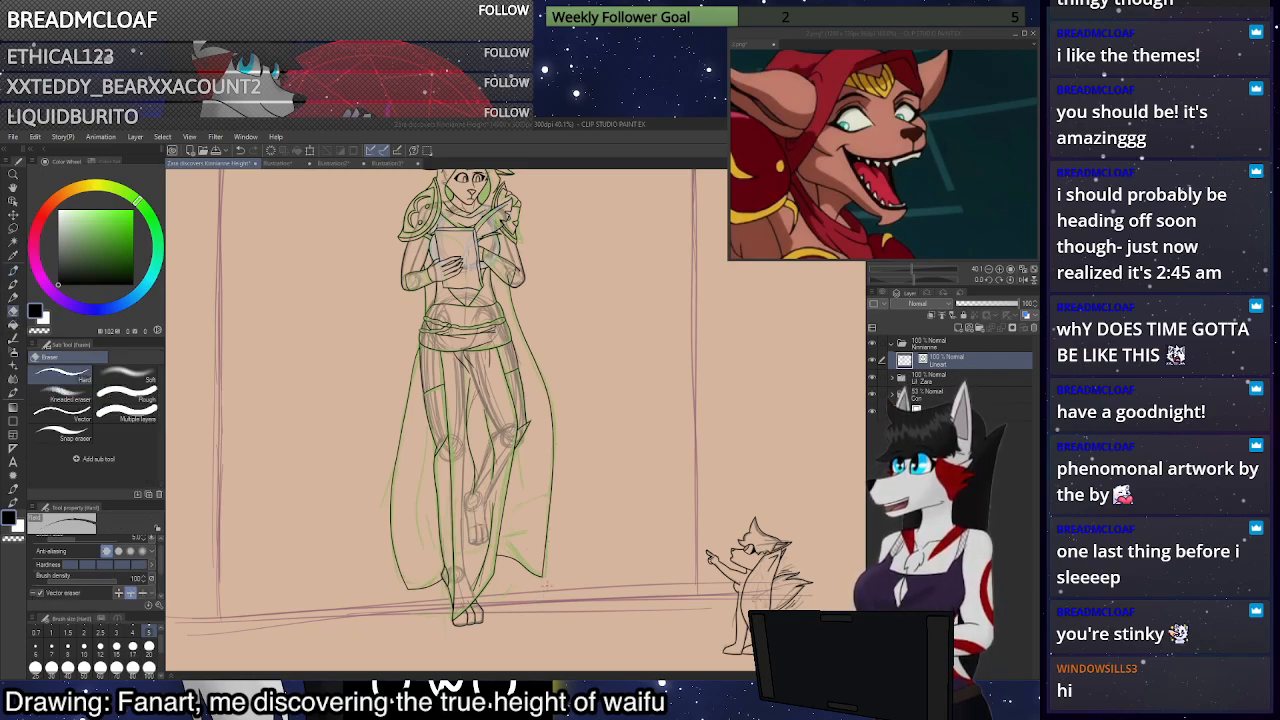
{"action": "scroll", "coordinate": [503, 360], "scroll_direction": "up", "scroll_amount": 2}
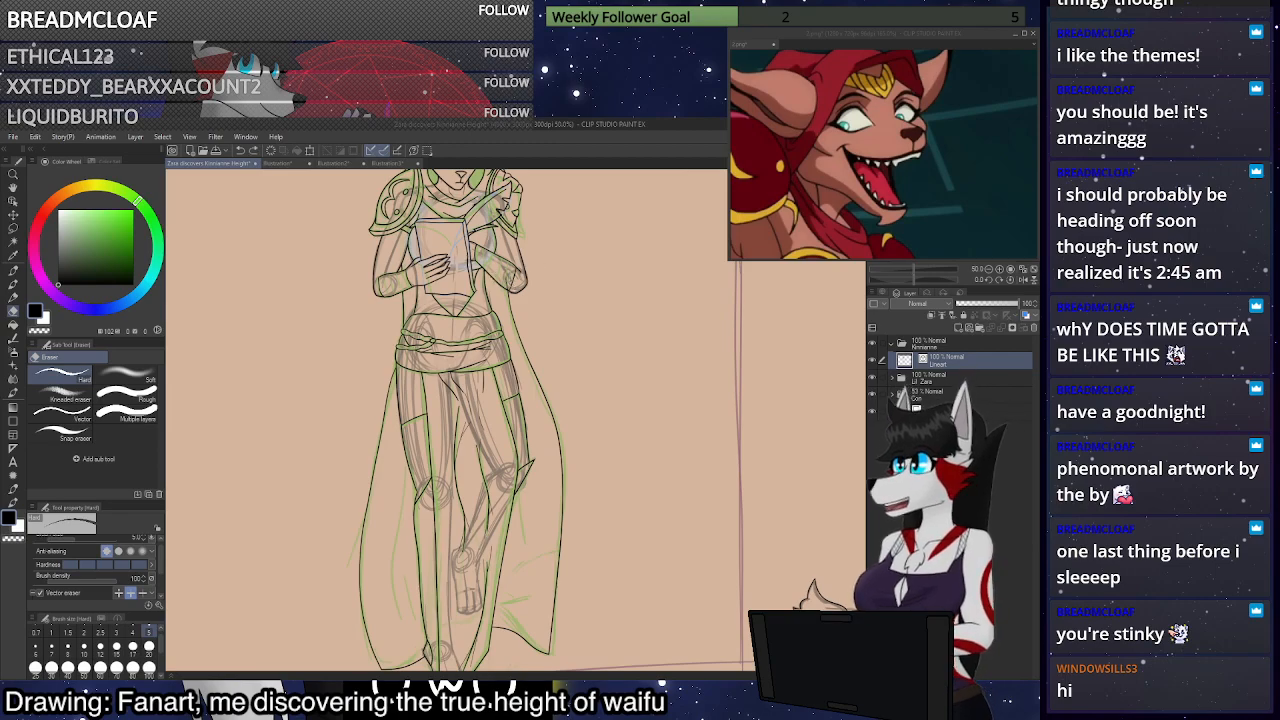
Select the enclosed areas of both forearm wraps with Auto select, referring to all layers
{"action": "scroll", "coordinate": [527, 265], "scroll_direction": "down", "scroll_amount": 3}
{"action": "scroll", "coordinate": [499, 223], "scroll_direction": "up", "scroll_amount": 7}
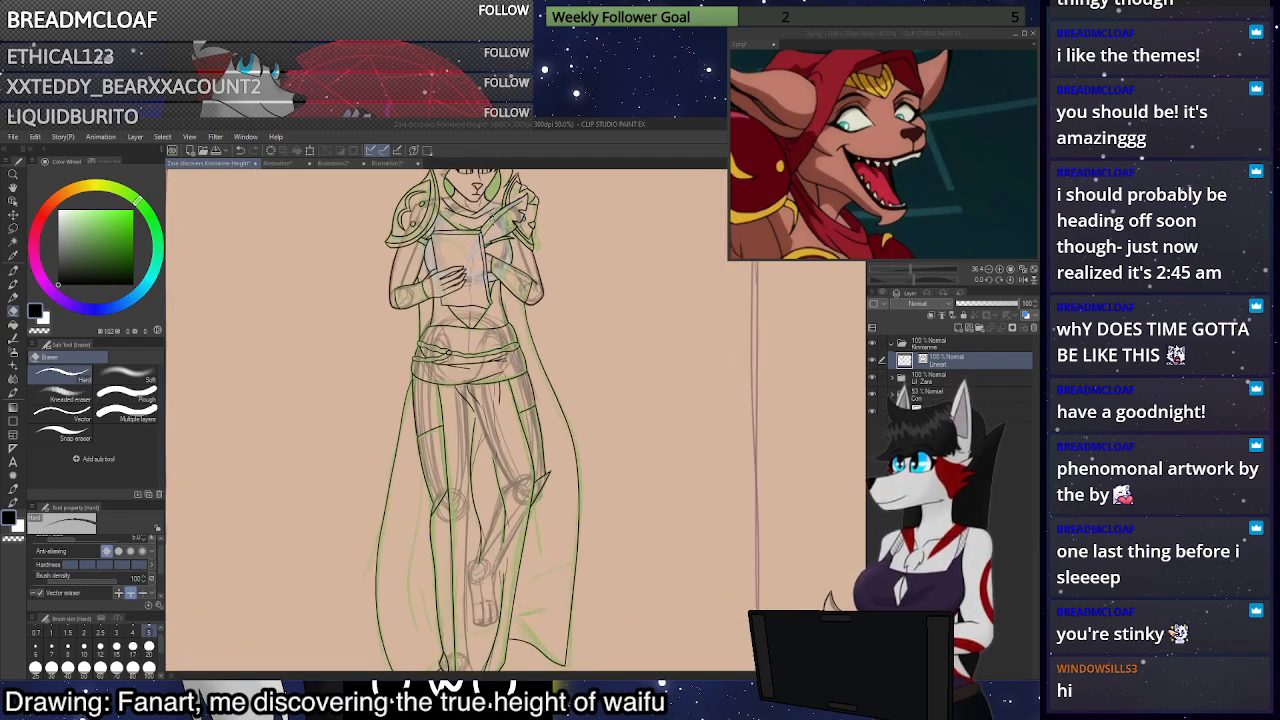
{"action": "scroll", "coordinate": [543, 224], "scroll_direction": "up", "scroll_amount": 5}
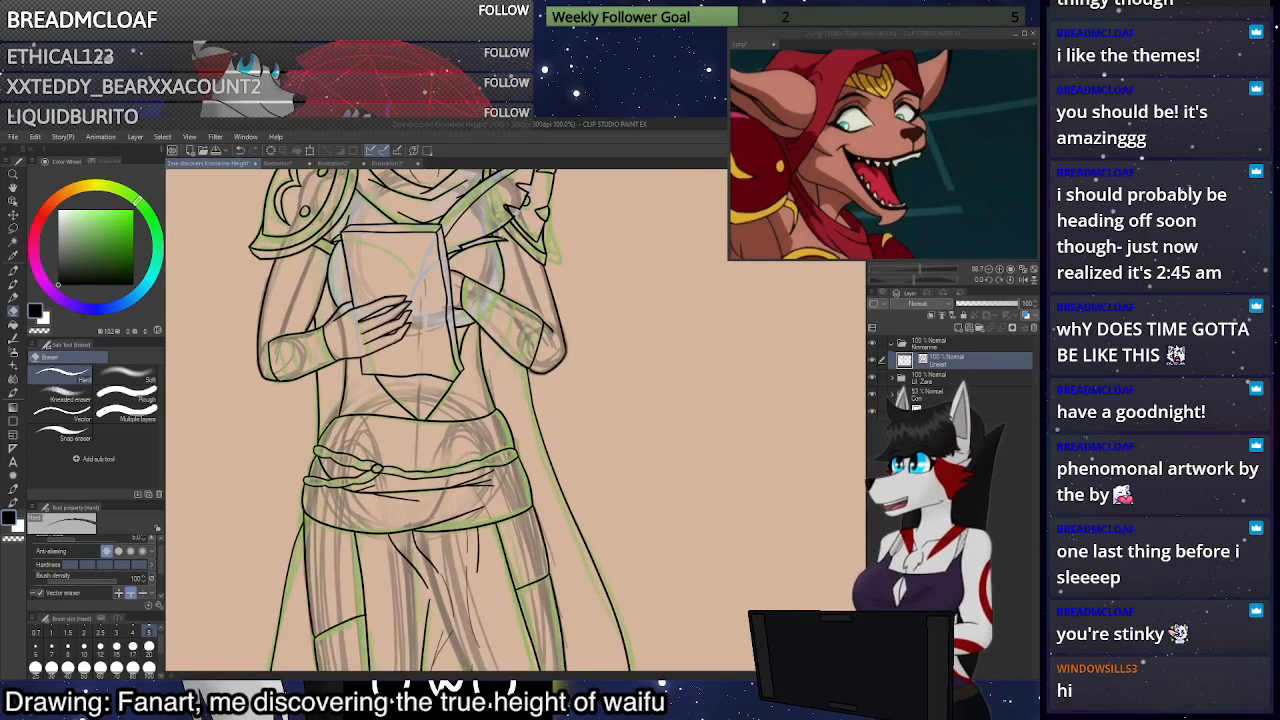
{"action": "scroll", "coordinate": [450, 420], "scroll_direction": "down", "scroll_amount": 3}
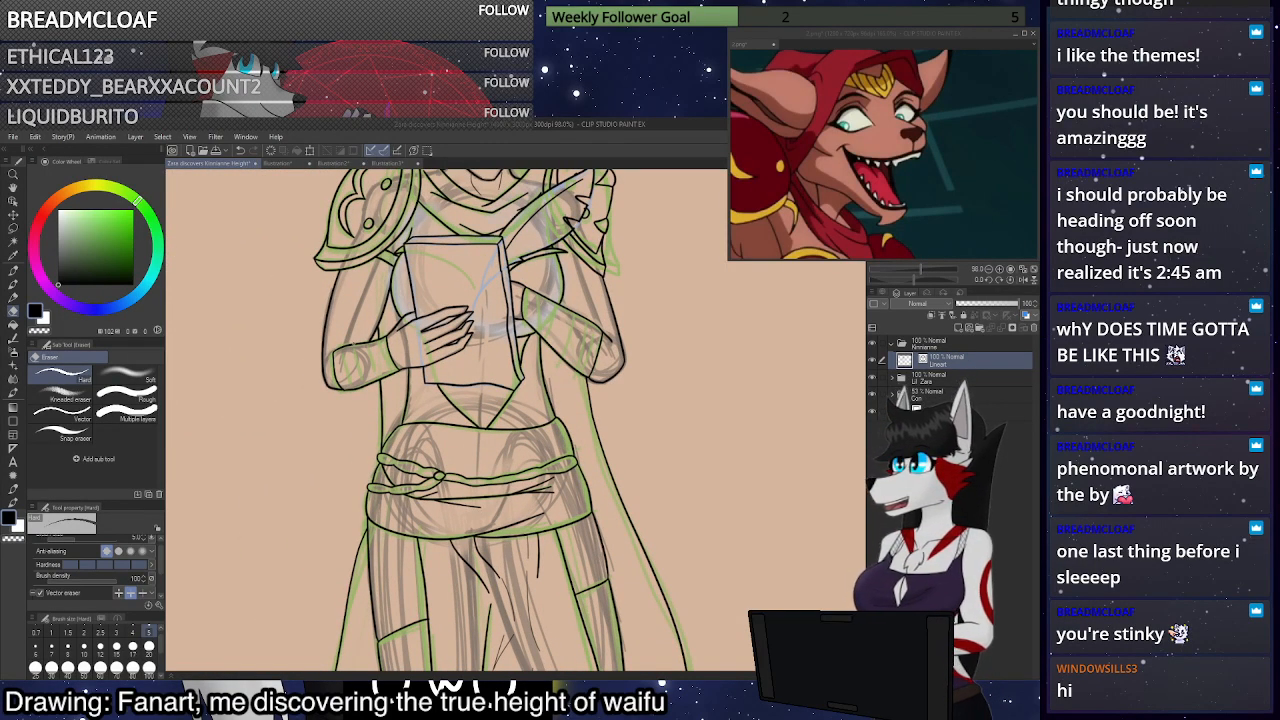
{"action": "scroll", "coordinate": [378, 304], "scroll_direction": "up", "scroll_amount": 2}
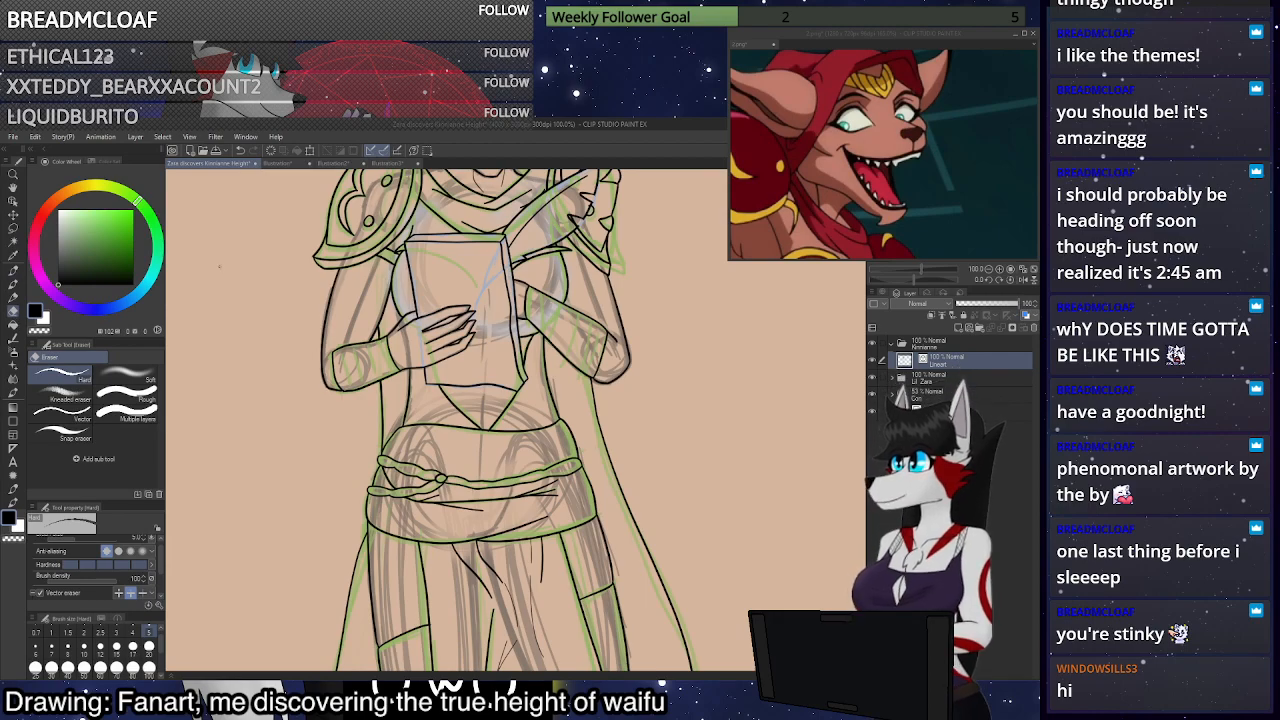
{"action": "scroll", "coordinate": [378, 304], "scroll_direction": "up", "scroll_amount": 2}
{"action": "scroll", "coordinate": [378, 304], "scroll_direction": "up", "scroll_amount": 1}
{"action": "key", "text": "w"}
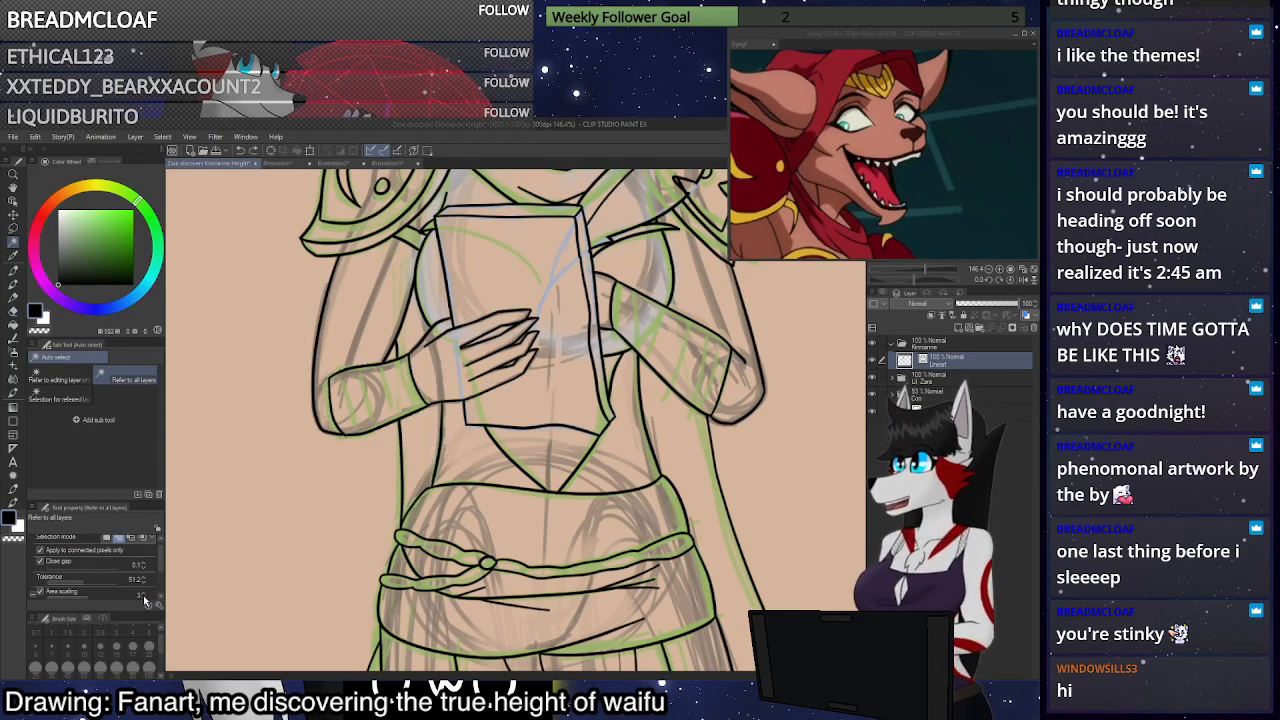
{"action": "left_click", "coordinate": [378, 396]}
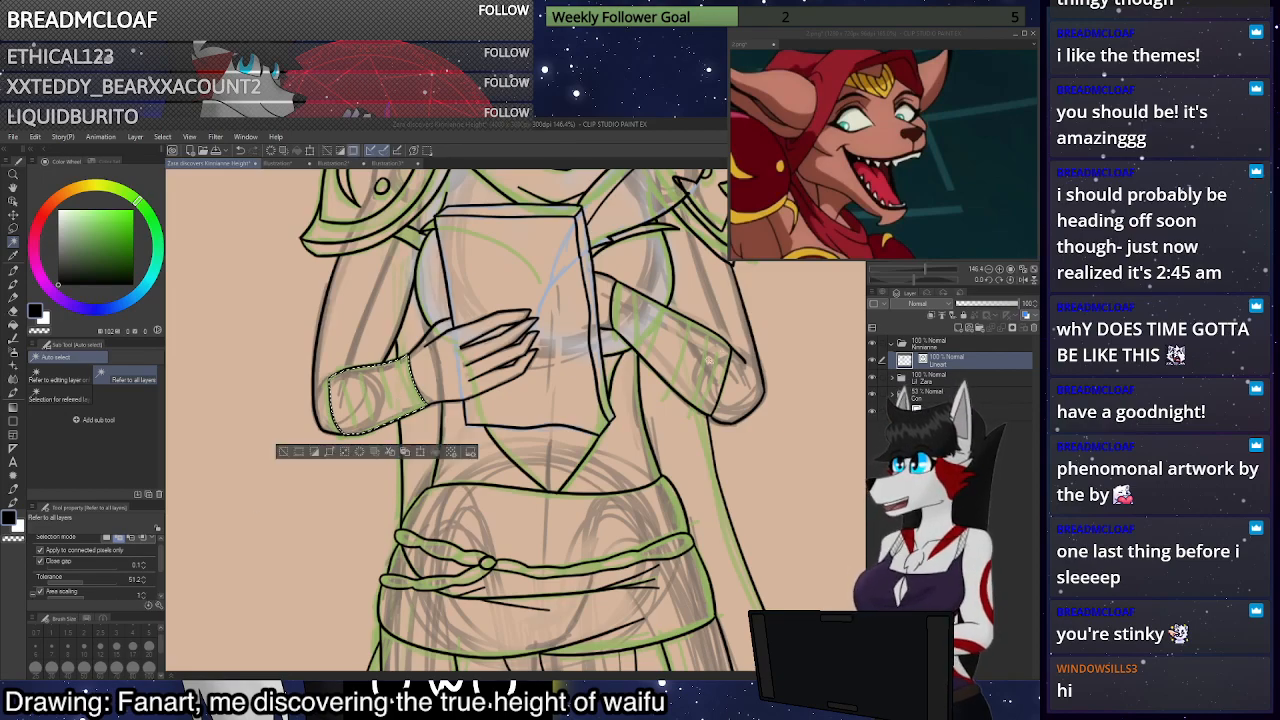
{"action": "left_click", "coordinate": [672, 348]}
{"action": "key", "text": "p"}
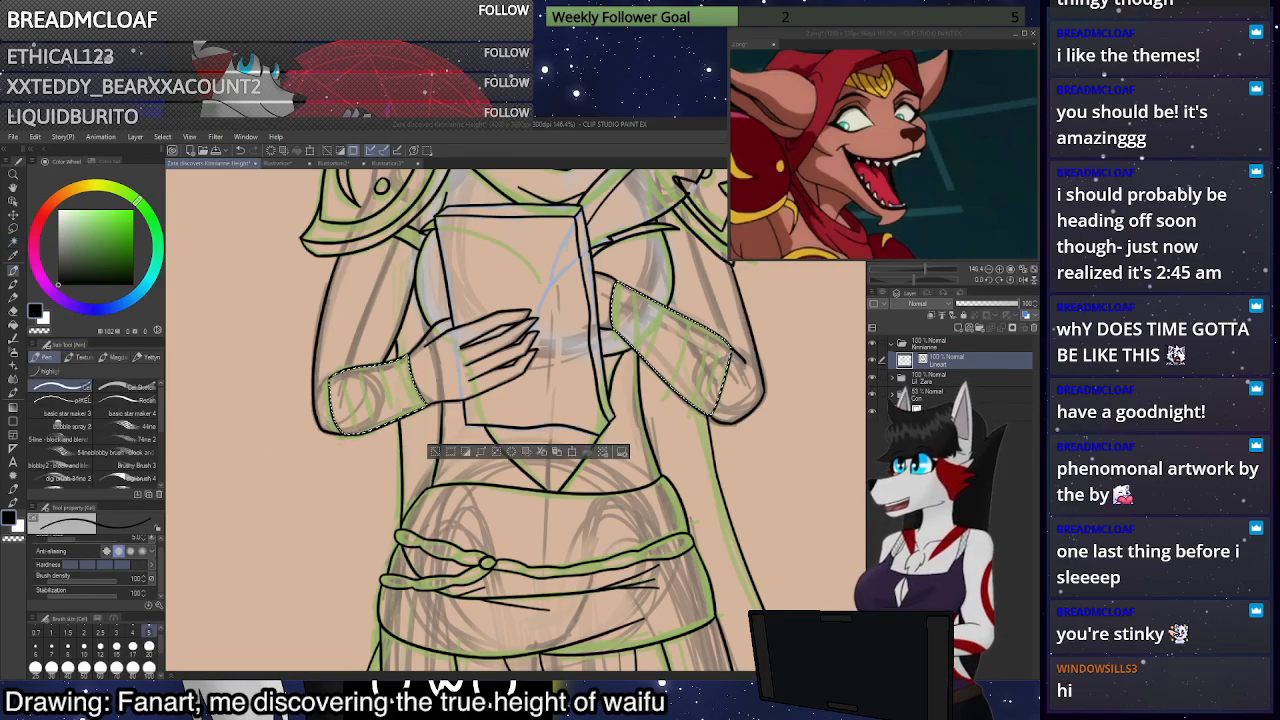
Set the pen's brush size to 3 and ink the first crosswise wrap lines nearest the wrist on the raised-hand forearm
{"action": "scroll", "coordinate": [772, 286], "scroll_direction": "down", "scroll_amount": 6}
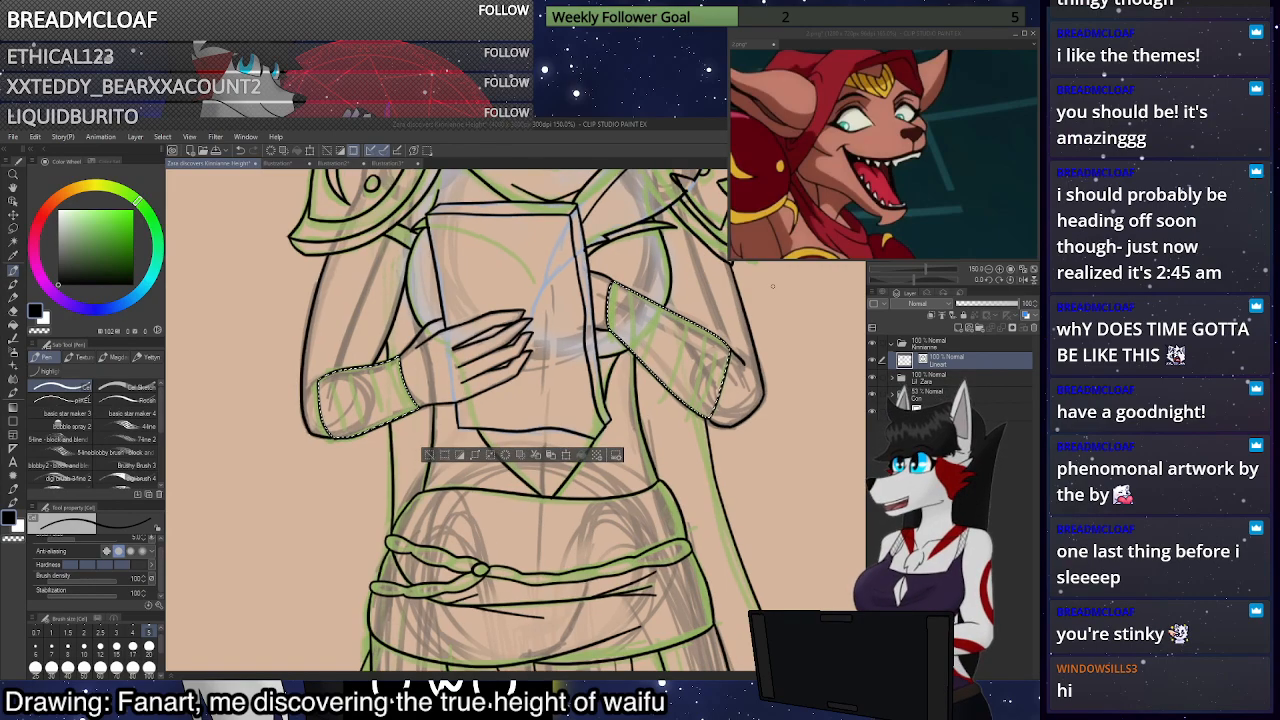
{"action": "scroll", "coordinate": [772, 286], "scroll_direction": "up", "scroll_amount": 8}
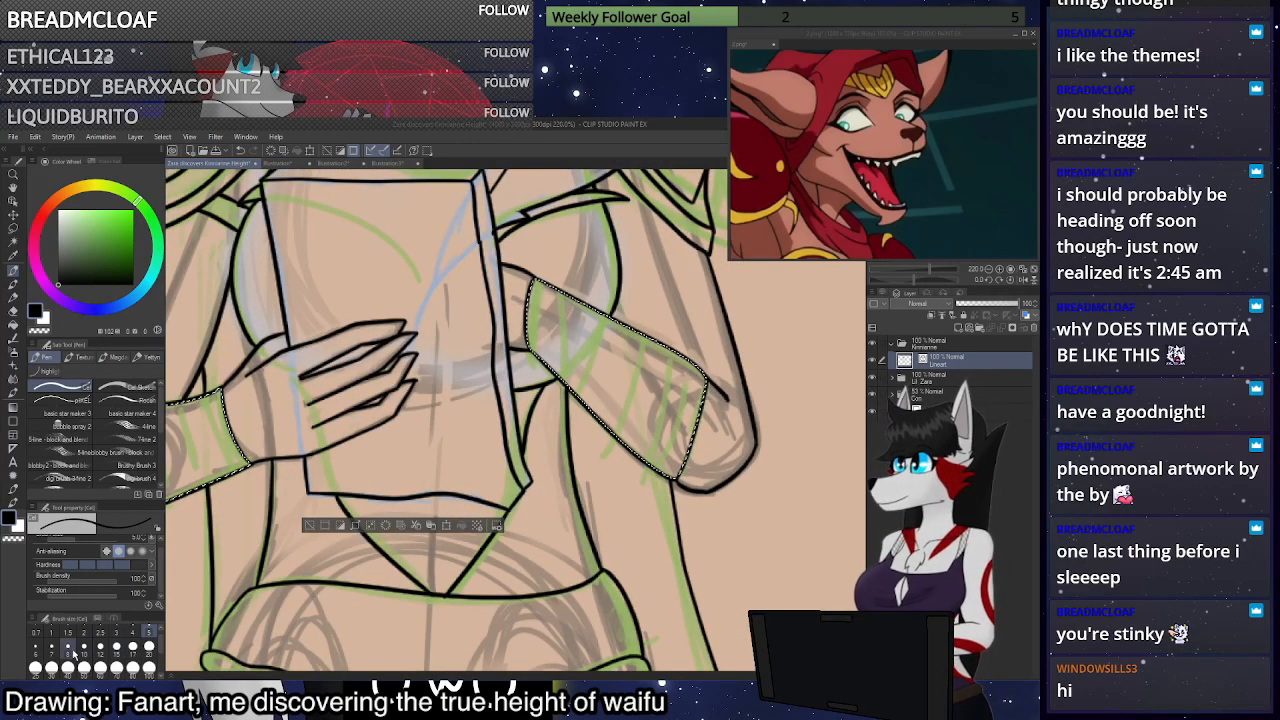
{"action": "left_click", "coordinate": [116, 638]}
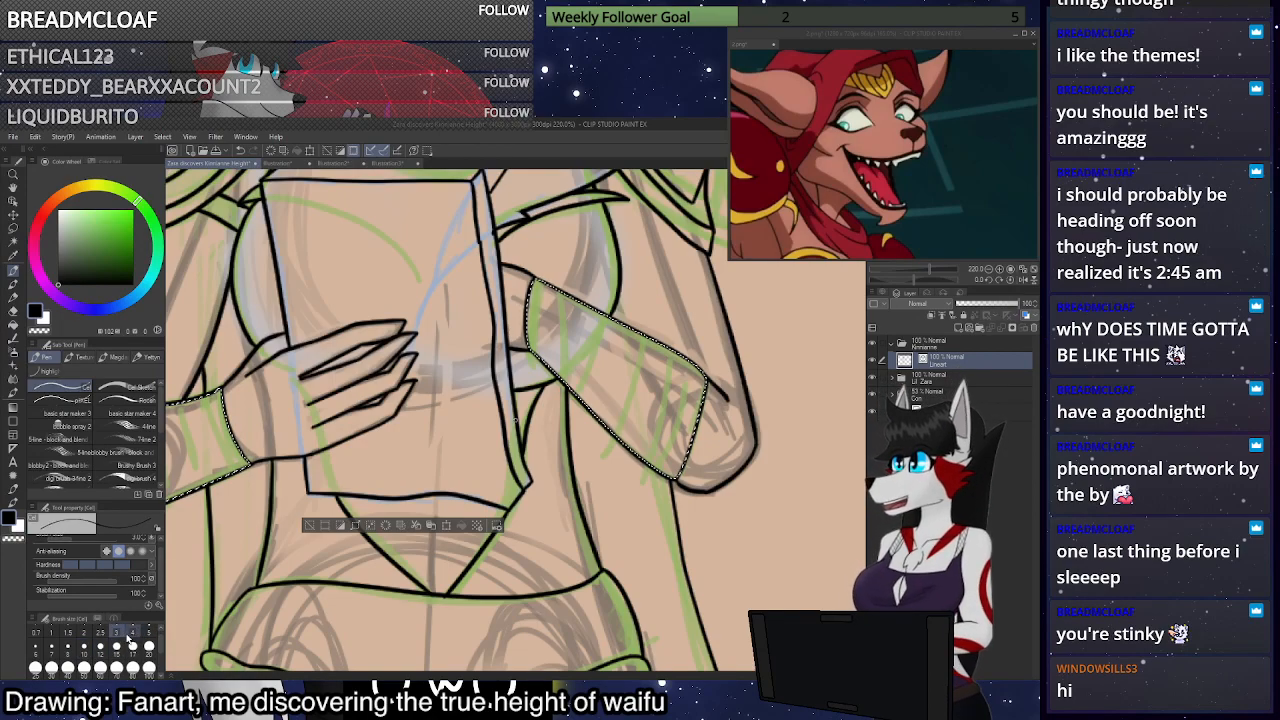
{"action": "key", "text": "ctrl+z"}
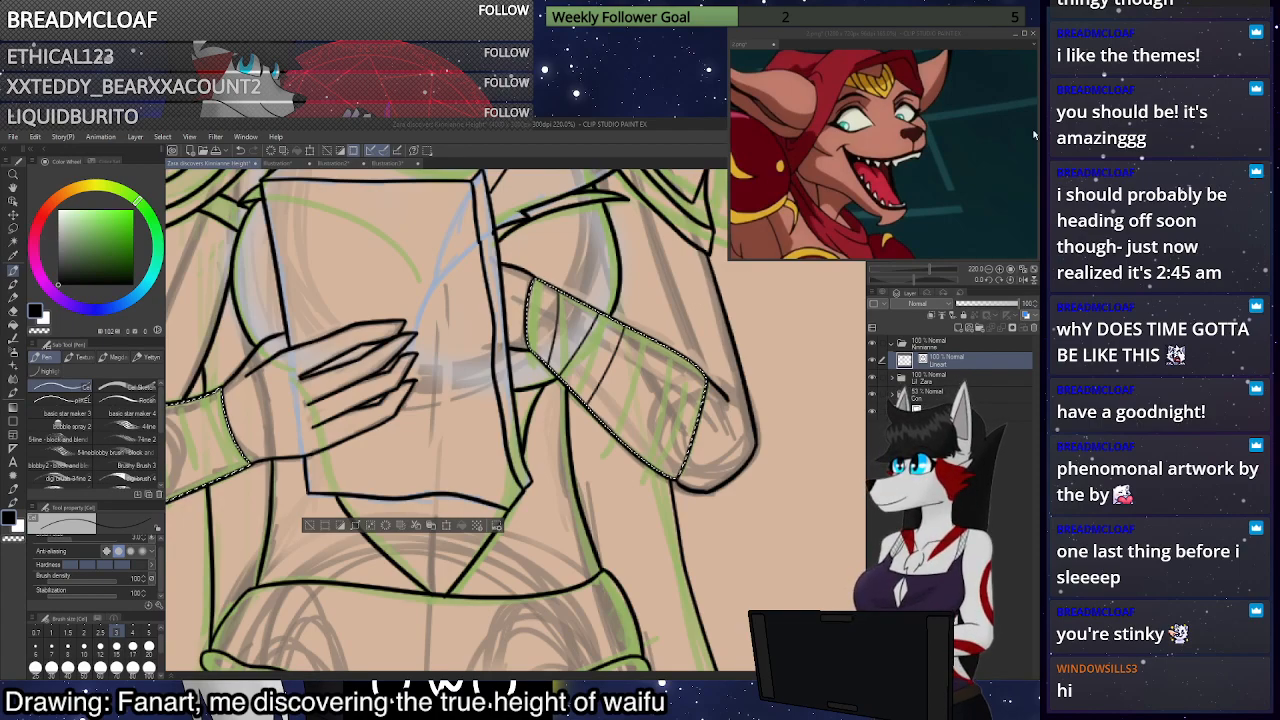
Ink the remaining crosswise wrap lines toward the elbow on the same forearm
{"action": "left_click", "coordinate": [911, 37]}
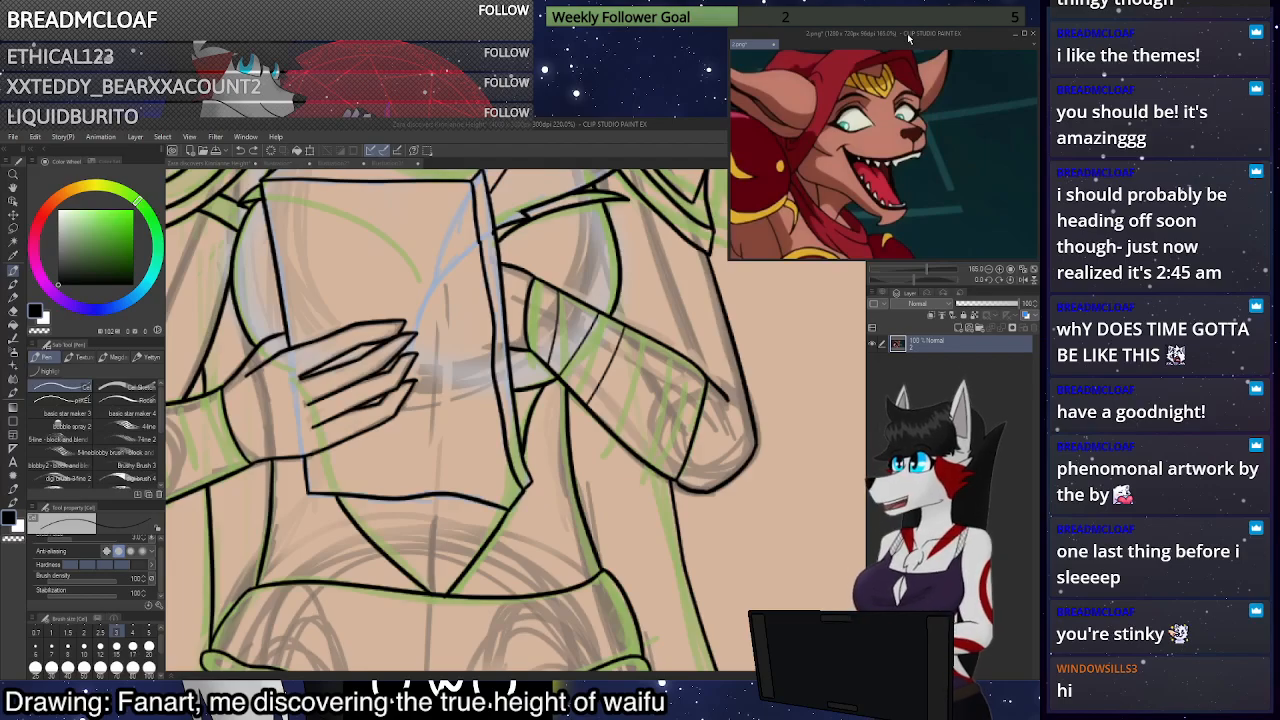
{"action": "left_click", "coordinate": [648, 316]}
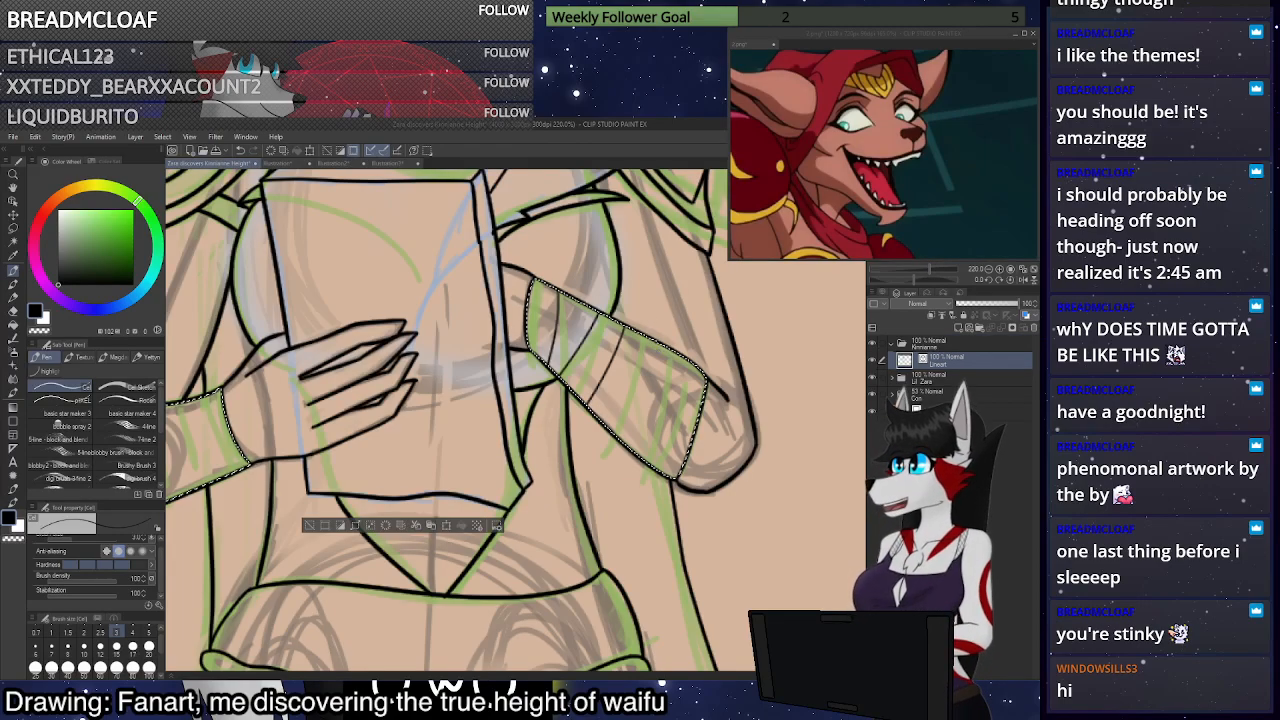
{"action": "left_click_drag", "start_coordinate": [645, 350], "coordinate": [609, 427]}
{"action": "mouse_move", "coordinate": [672, 364]}
{"action": "left_mouse_down"}
{"action": "mouse_move", "coordinate": [632, 450]}
{"action": "mouse_move", "coordinate": [667, 458]}
{"action": "mouse_move", "coordinate": [659, 470]}
{"action": "left_mouse_up"}
{"action": "scroll", "coordinate": [704, 392], "scroll_direction": "down", "scroll_amount": 4}
{"action": "scroll", "coordinate": [456, 388], "scroll_direction": "up", "scroll_amount": 4}
Ink evenly spaced crosswise wrap lines from wrist to elbow on the book-holding forearm, redoing the uneven strokes
{"action": "left_click_drag", "start_coordinate": [335, 404], "coordinate": [364, 476]}
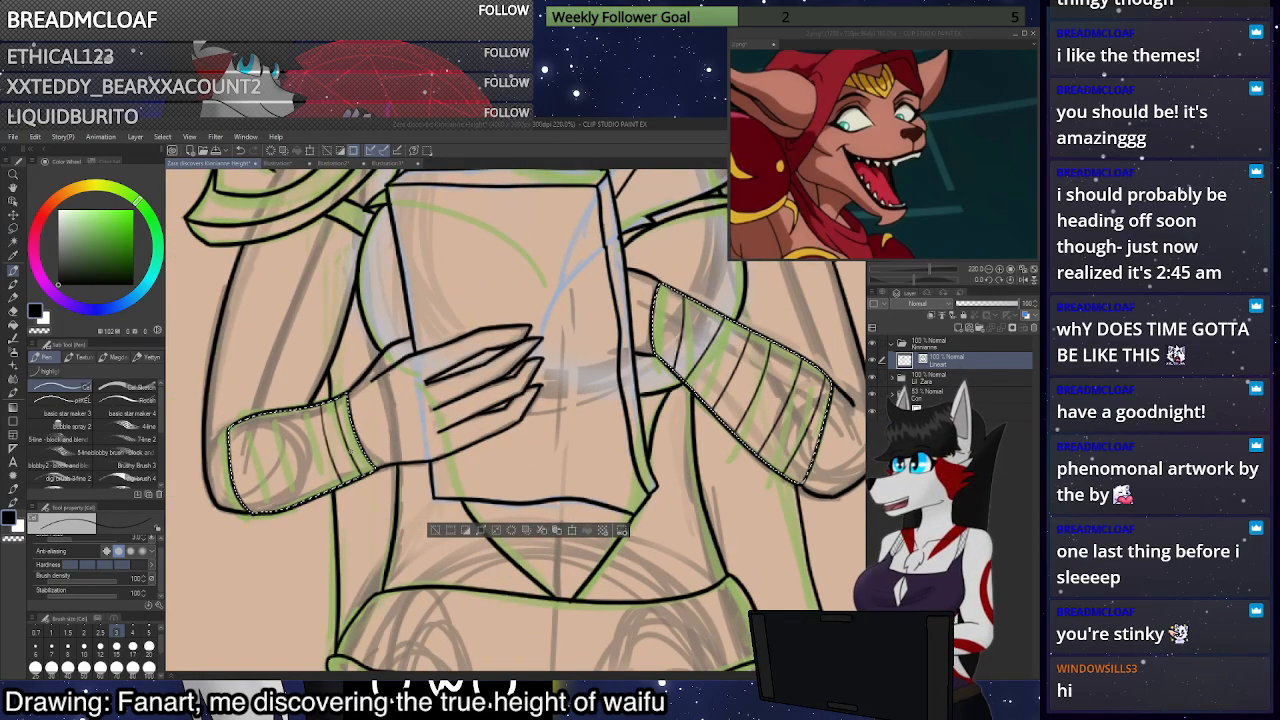
{"action": "left_click_drag", "start_coordinate": [306, 410], "coordinate": [345, 481]}
{"action": "mouse_move", "coordinate": [298, 410]}
{"action": "left_mouse_down"}
{"action": "mouse_move", "coordinate": [318, 493]}
{"action": "mouse_move", "coordinate": [272, 413]}
{"action": "left_mouse_up"}
{"action": "key", "text": "ctrl+z"}
{"action": "left_click_drag", "start_coordinate": [298, 499], "coordinate": [274, 413]}
{"action": "key", "text": "ctrl+z"}
{"action": "mouse_move", "coordinate": [279, 508]}
{"action": "left_mouse_down"}
{"action": "mouse_move", "coordinate": [254, 417]}
{"action": "mouse_move", "coordinate": [276, 508]}
{"action": "left_mouse_up"}
{"action": "key", "text": "ctrl+z"}
{"action": "left_click_drag", "start_coordinate": [240, 423], "coordinate": [268, 511]}
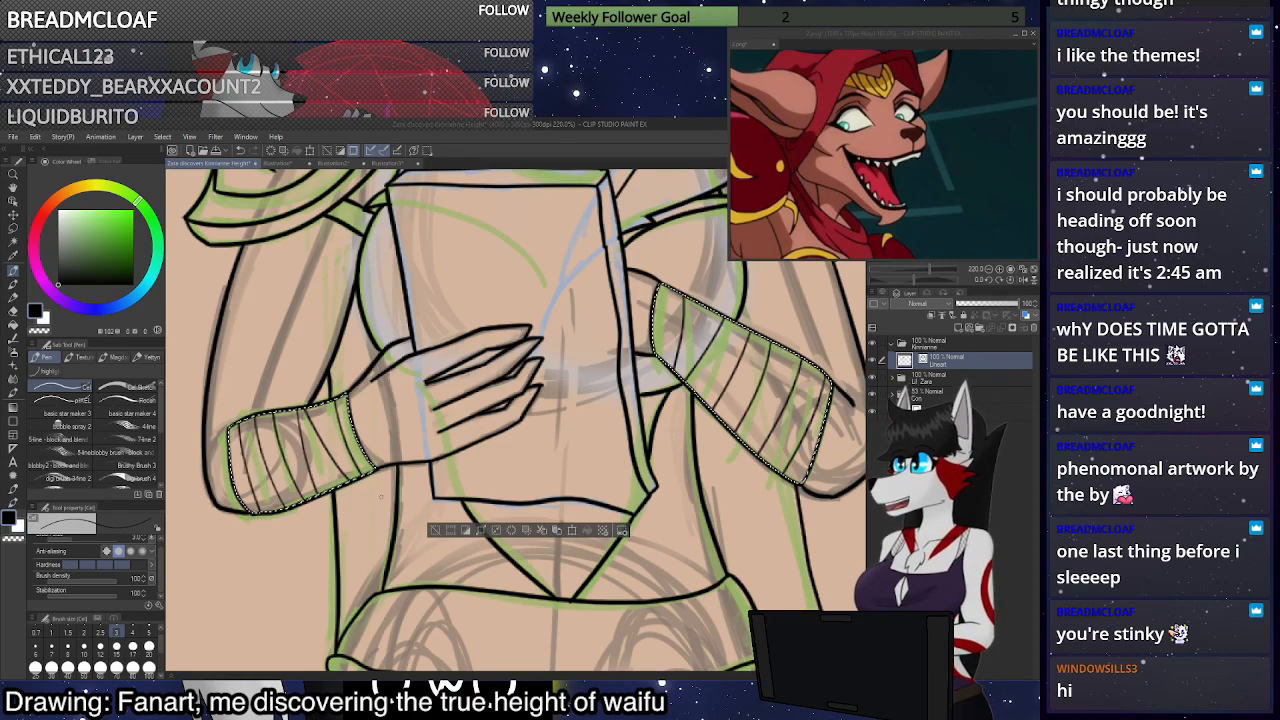
Clear the selection around the two finished forearm wraps
{"action": "scroll", "coordinate": [528, 411], "scroll_direction": "down", "scroll_amount": 4}
{"action": "scroll", "coordinate": [528, 411], "scroll_direction": "down", "scroll_amount": 5}
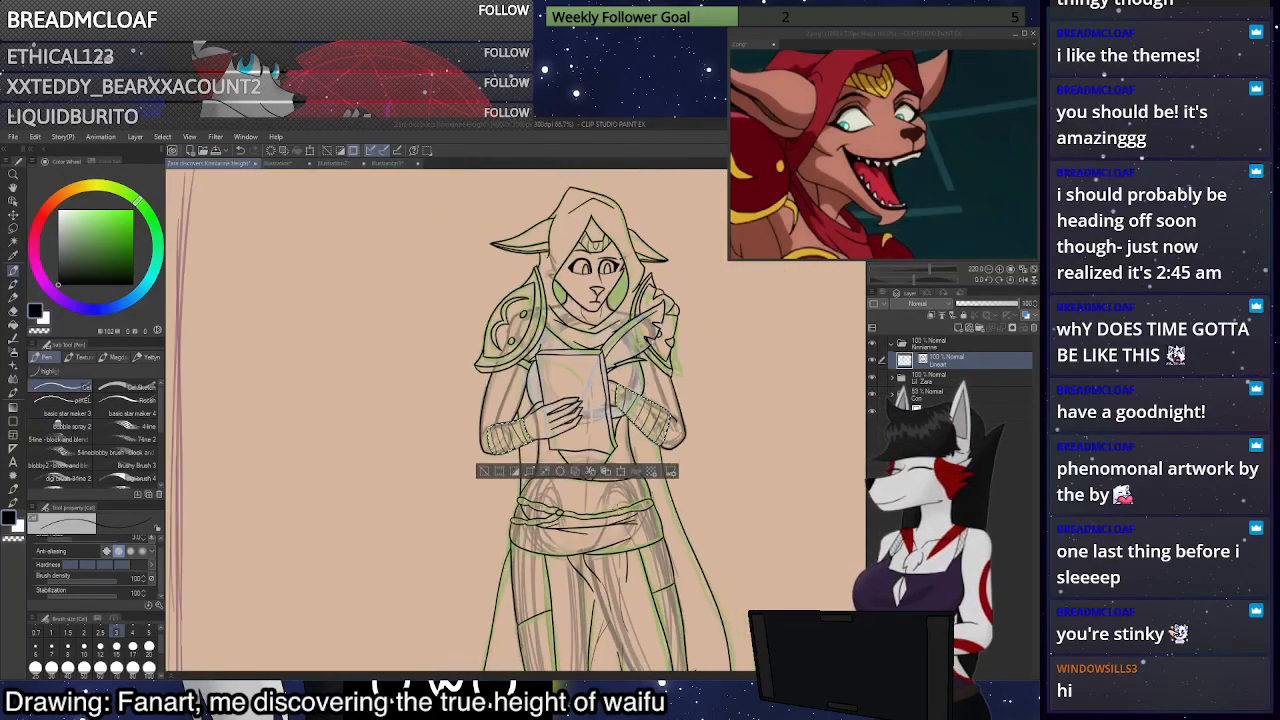
{"action": "scroll", "coordinate": [630, 275], "scroll_direction": "down", "scroll_amount": 5}
{"action": "scroll", "coordinate": [660, 520], "scroll_direction": "up", "scroll_amount": 3}
{"action": "scroll", "coordinate": [625, 400], "scroll_direction": "down", "scroll_amount": 1}
{"action": "left_click", "coordinate": [472, 344]}
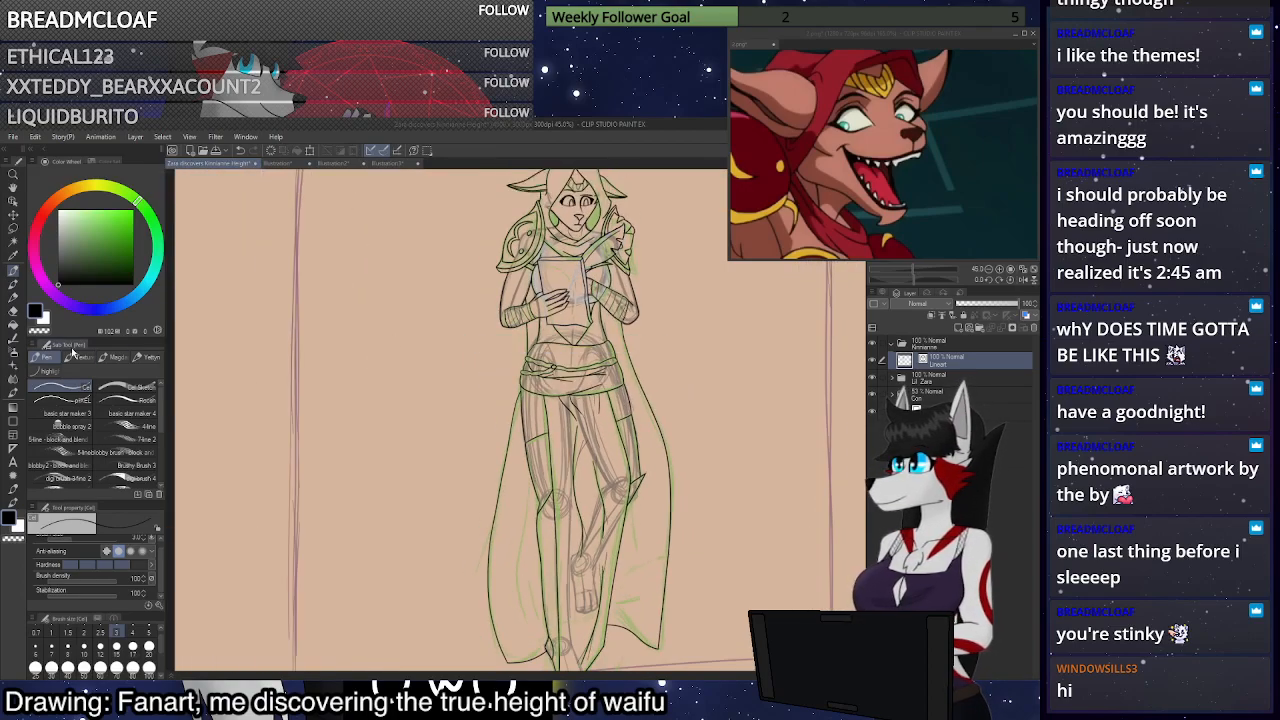
Select the outer thigh panels of both legs between the crosswise band and the knee, and switch back to the pen
{"action": "left_click", "coordinate": [13, 243]}
{"action": "scroll", "coordinate": [679, 408], "scroll_direction": "up", "scroll_amount": 4}
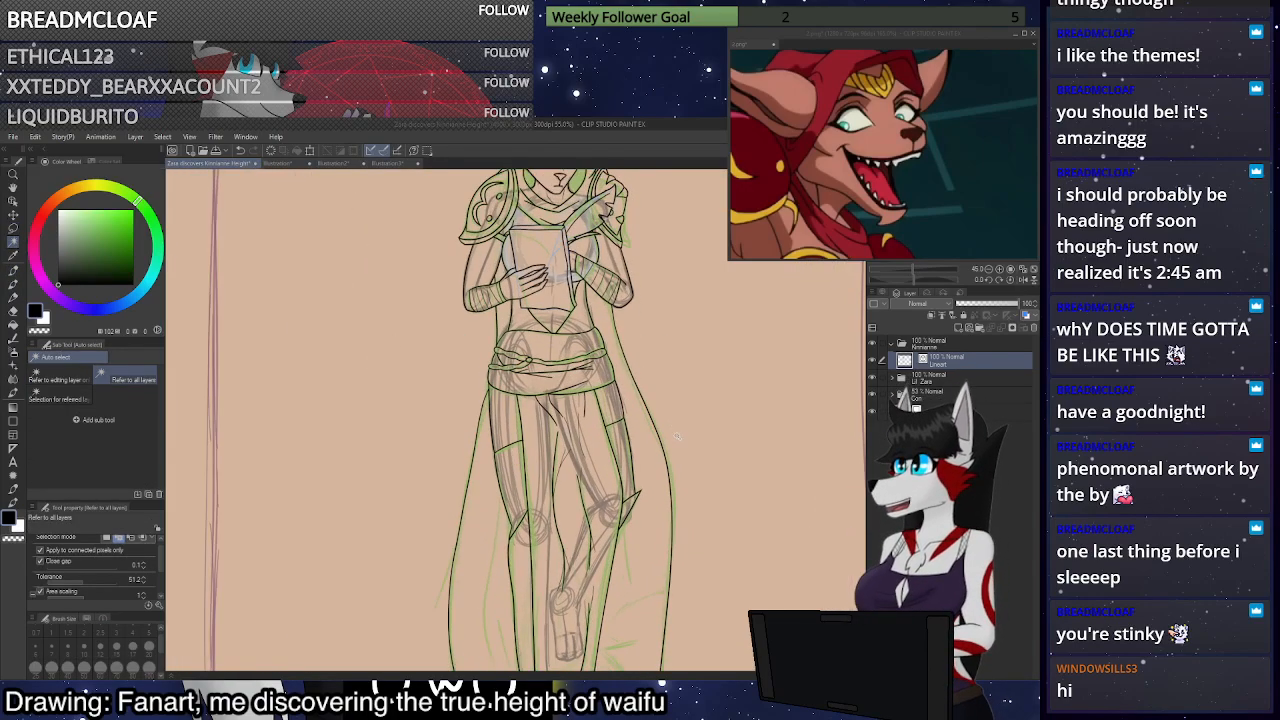
{"action": "left_click", "coordinate": [601, 482]}
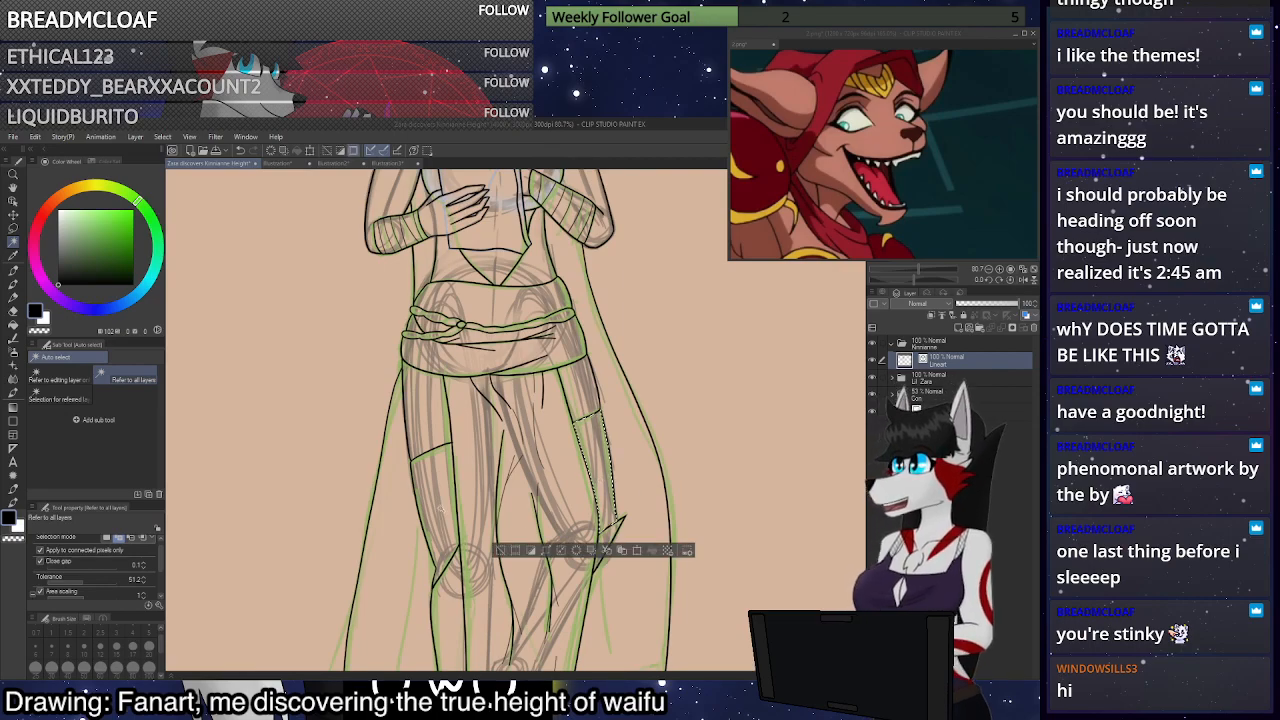
{"action": "left_click", "coordinate": [438, 522]}
{"action": "scroll", "coordinate": [464, 558], "scroll_direction": "up", "scroll_amount": 3}
{"action": "key", "text": "p"}
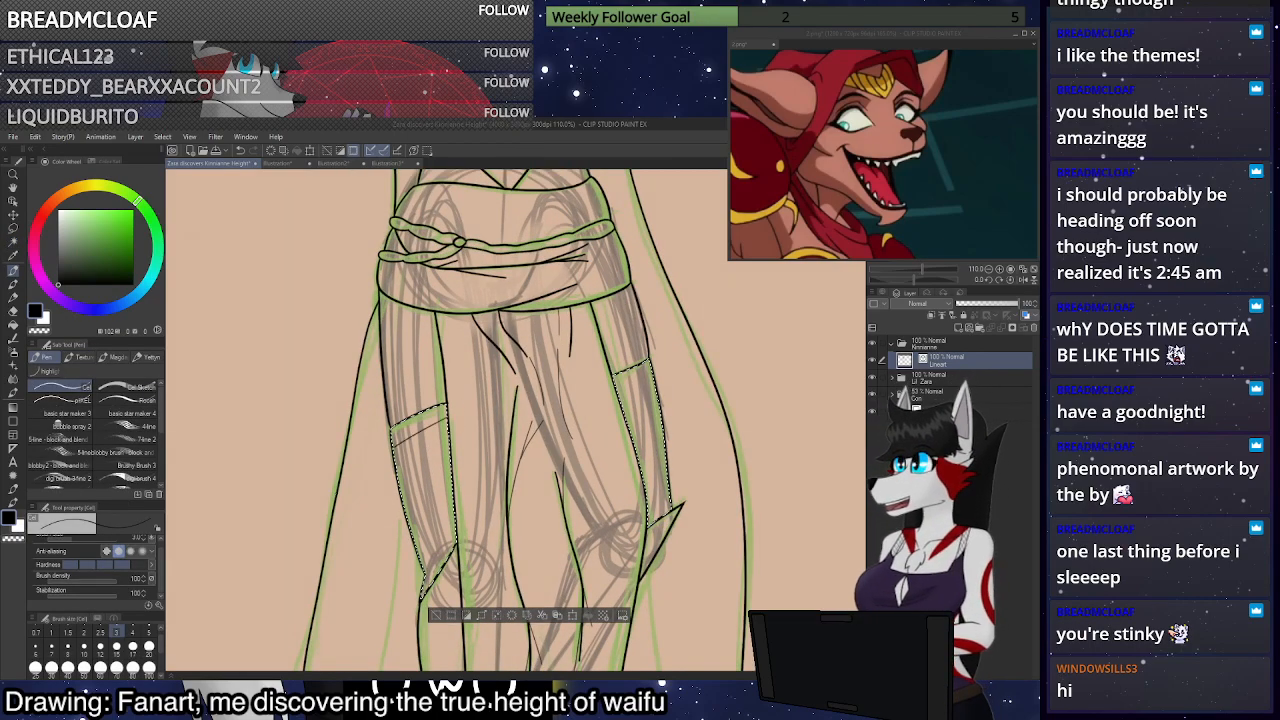
{"action": "scroll", "coordinate": [521, 571], "scroll_direction": "up", "scroll_amount": 2}
{"action": "scroll", "coordinate": [521, 571], "scroll_direction": "up", "scroll_amount": 1}
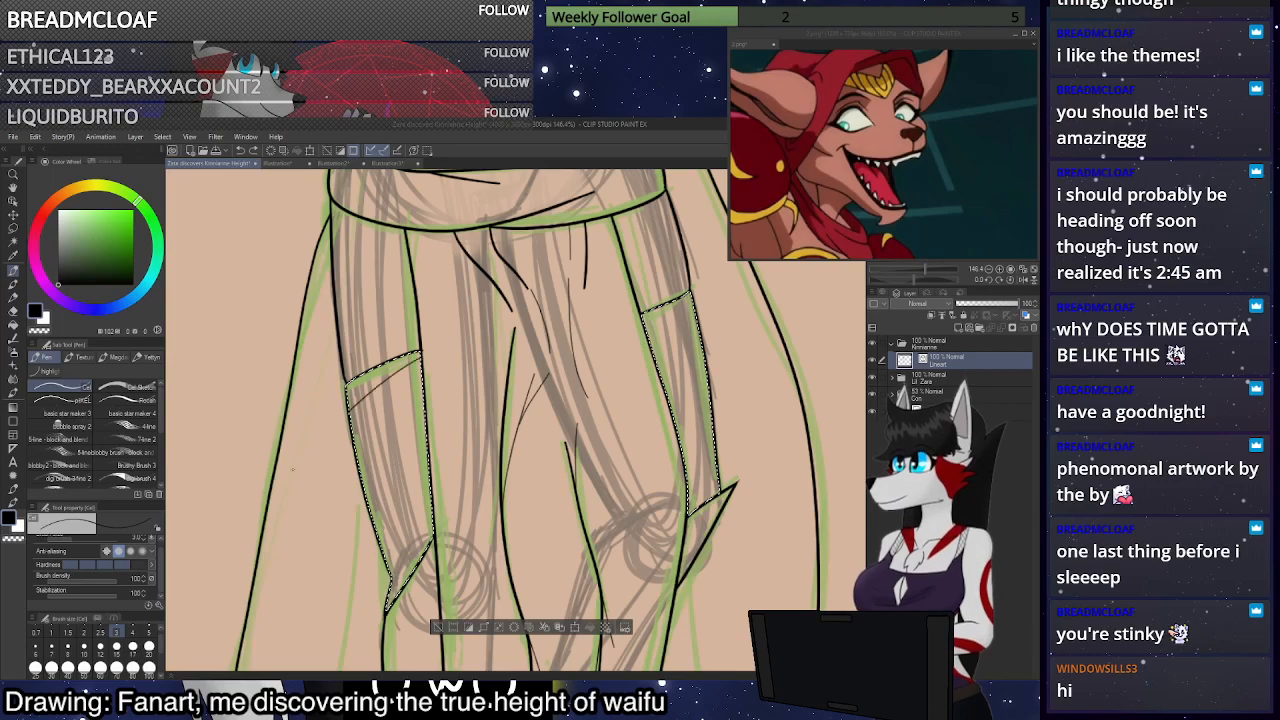
Ink crosswise wrap lines down the selected outer thigh panel of the straight standing leg, redoing the uneven strokes
{"action": "key", "text": "ctrl+z"}
{"action": "key", "text": "ctrl+z"}
{"action": "left_click_drag", "start_coordinate": [347, 396], "coordinate": [420, 358]}
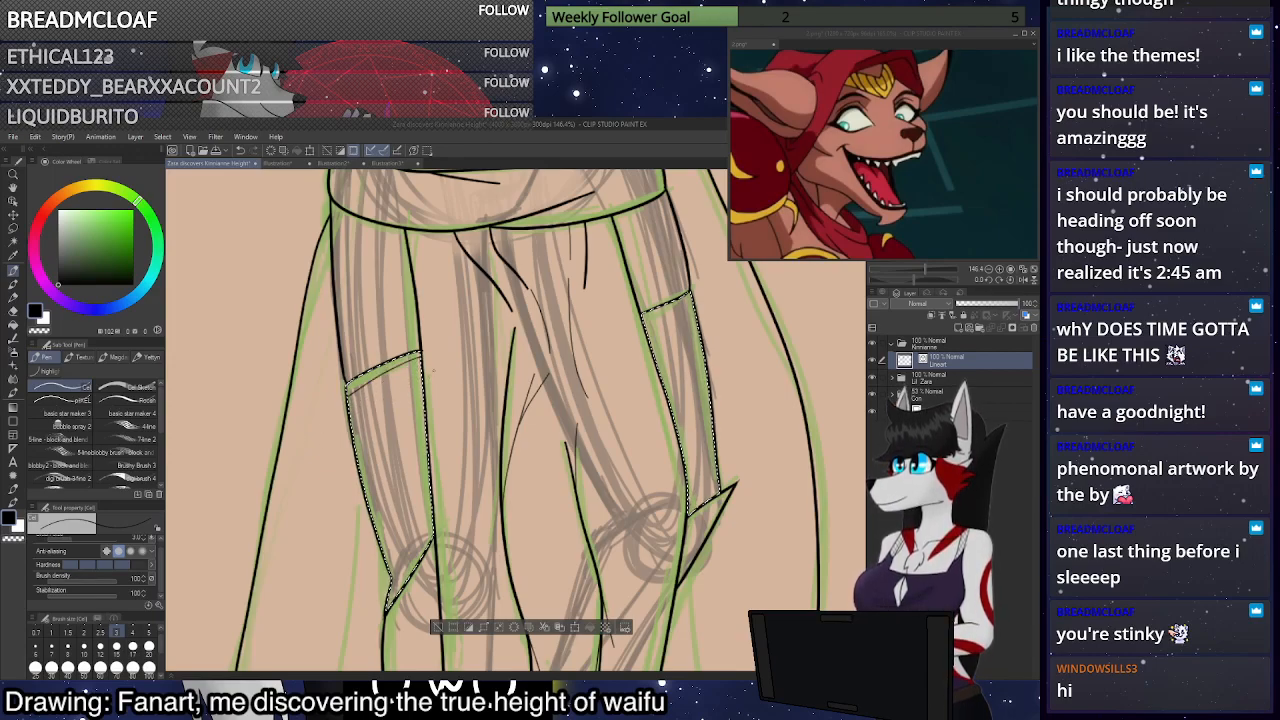
{"action": "mouse_move", "coordinate": [348, 406]}
{"action": "left_mouse_down"}
{"action": "mouse_move", "coordinate": [424, 393]}
{"action": "mouse_move", "coordinate": [352, 430]}
{"action": "left_mouse_up"}
{"action": "key", "text": "ctrl+z"}
{"action": "mouse_move", "coordinate": [424, 411]}
{"action": "left_mouse_down"}
{"action": "mouse_move", "coordinate": [354, 438]}
{"action": "mouse_move", "coordinate": [358, 463]}
{"action": "mouse_move", "coordinate": [384, 477]}
{"action": "mouse_move", "coordinate": [364, 490]}
{"action": "mouse_move", "coordinate": [388, 521]}
{"action": "mouse_move", "coordinate": [375, 527]}
{"action": "left_mouse_up"}
{"action": "key", "text": "ctrl+z"}
{"action": "key", "text": "ctrl+z"}
{"action": "key", "text": "ctrl+z"}
{"action": "mouse_move", "coordinate": [432, 492]}
{"action": "left_mouse_down"}
{"action": "mouse_move", "coordinate": [374, 526]}
{"action": "mouse_move", "coordinate": [417, 525]}
{"action": "mouse_move", "coordinate": [383, 550]}
{"action": "mouse_move", "coordinate": [388, 598]}
{"action": "left_mouse_up"}
{"action": "scroll", "coordinate": [686, 374], "scroll_direction": "down", "scroll_amount": 2}
{"action": "scroll", "coordinate": [600, 365], "scroll_direction": "up", "scroll_amount": 2}
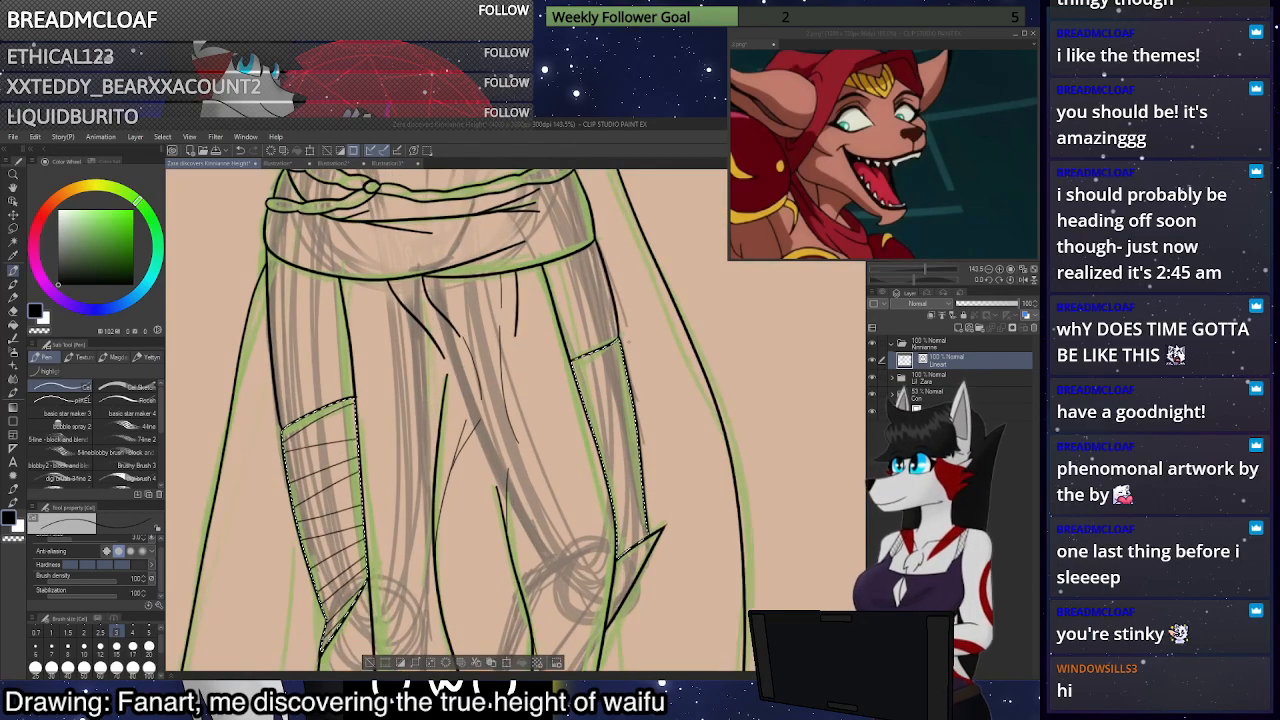
Ink matching crosswise wrap lines down the selected outer thigh panel of the bent leg
{"action": "mouse_move", "coordinate": [622, 362]}
{"action": "left_mouse_down"}
{"action": "mouse_move", "coordinate": [582, 399]}
{"action": "mouse_move", "coordinate": [618, 543]}
{"action": "left_mouse_up"}
{"action": "left_click_drag", "start_coordinate": [642, 493], "coordinate": [611, 507]}
{"action": "scroll", "coordinate": [550, 525], "scroll_direction": "down", "scroll_amount": 3}
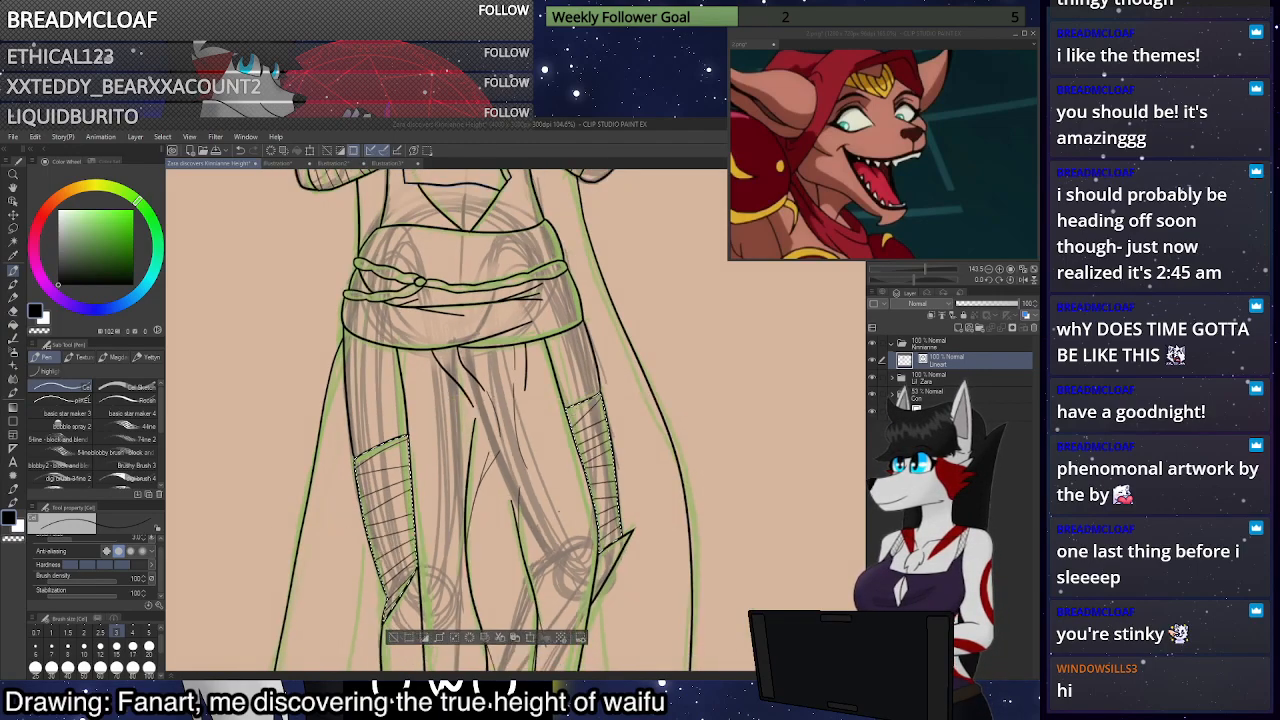
Clear the selection around the finished thigh wraps and switch back to the pen
{"action": "key", "text": "m"}
{"action": "left_click", "coordinate": [614, 416]}
{"action": "scroll", "coordinate": [614, 418], "scroll_direction": "down", "scroll_amount": 1}
{"action": "scroll", "coordinate": [614, 416], "scroll_direction": "down", "scroll_amount": 3}
{"action": "key", "text": "p"}
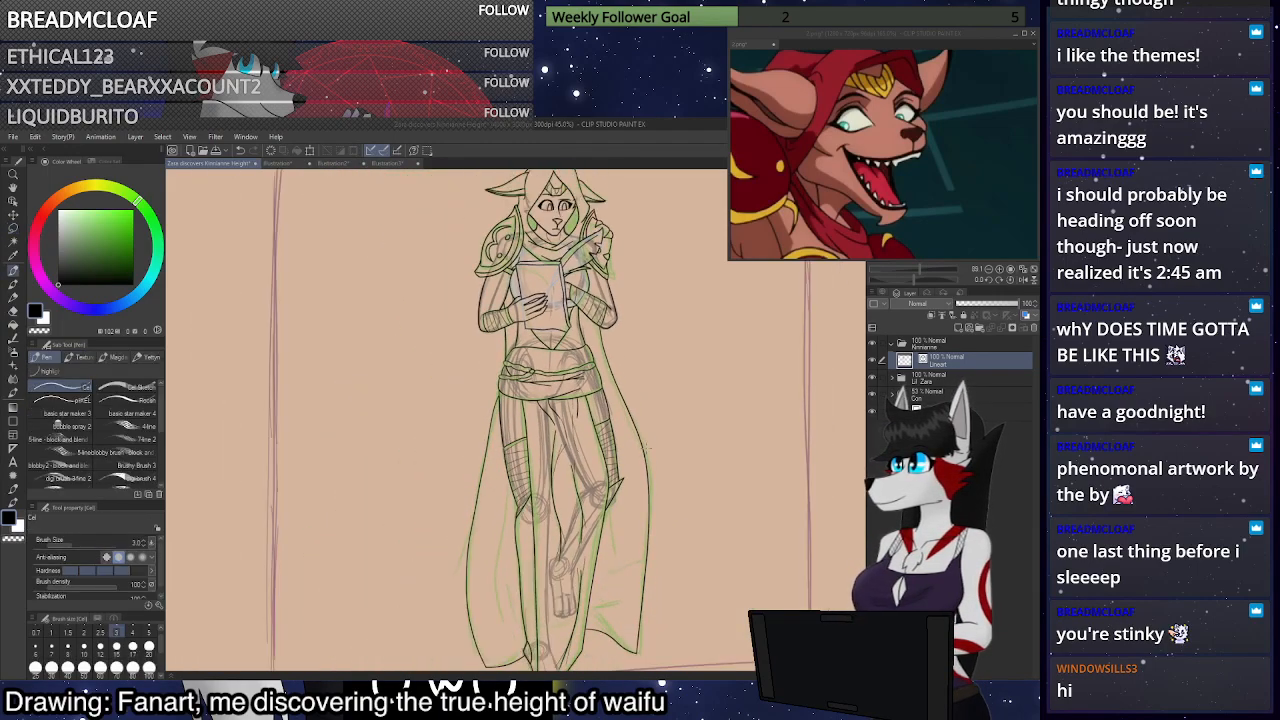
Hide and show the rough sketch folder repeatedly to compare the clean lineart with and without it
{"action": "left_click", "coordinate": [874, 397]}
{"action": "left_click", "coordinate": [874, 397]}
{"action": "left_click", "coordinate": [875, 397]}
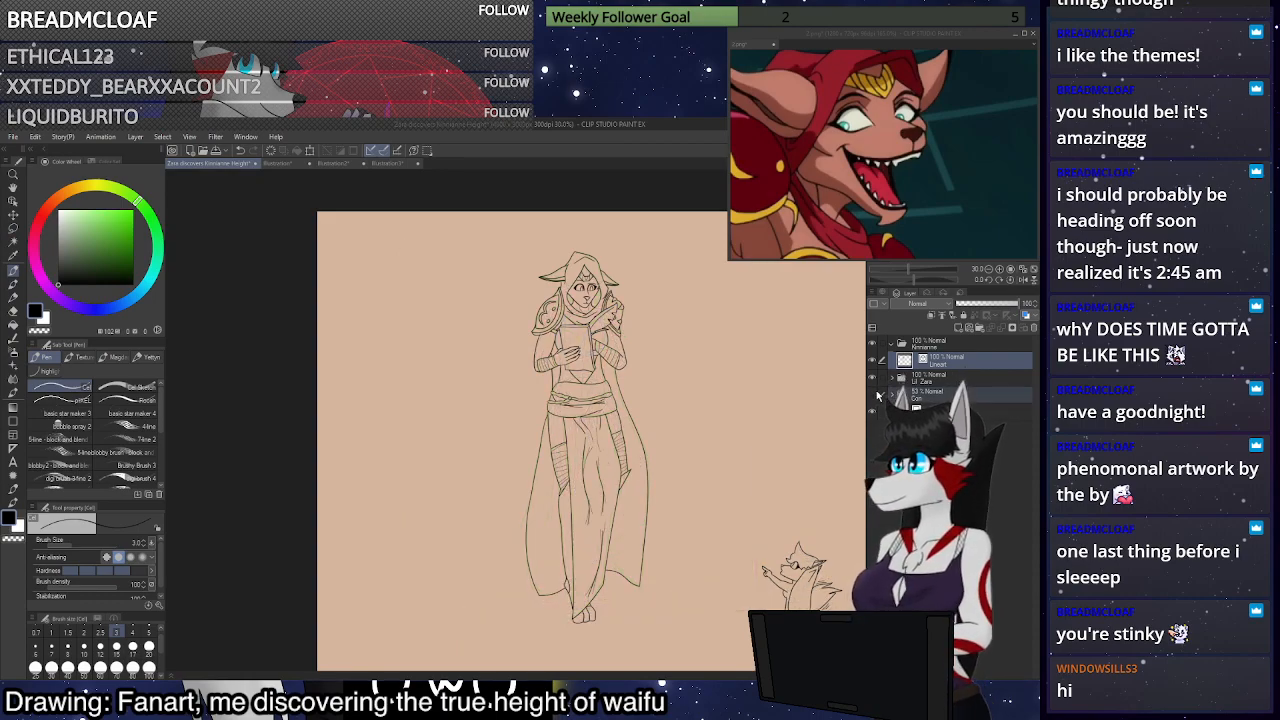
{"action": "left_click", "coordinate": [913, 398]}
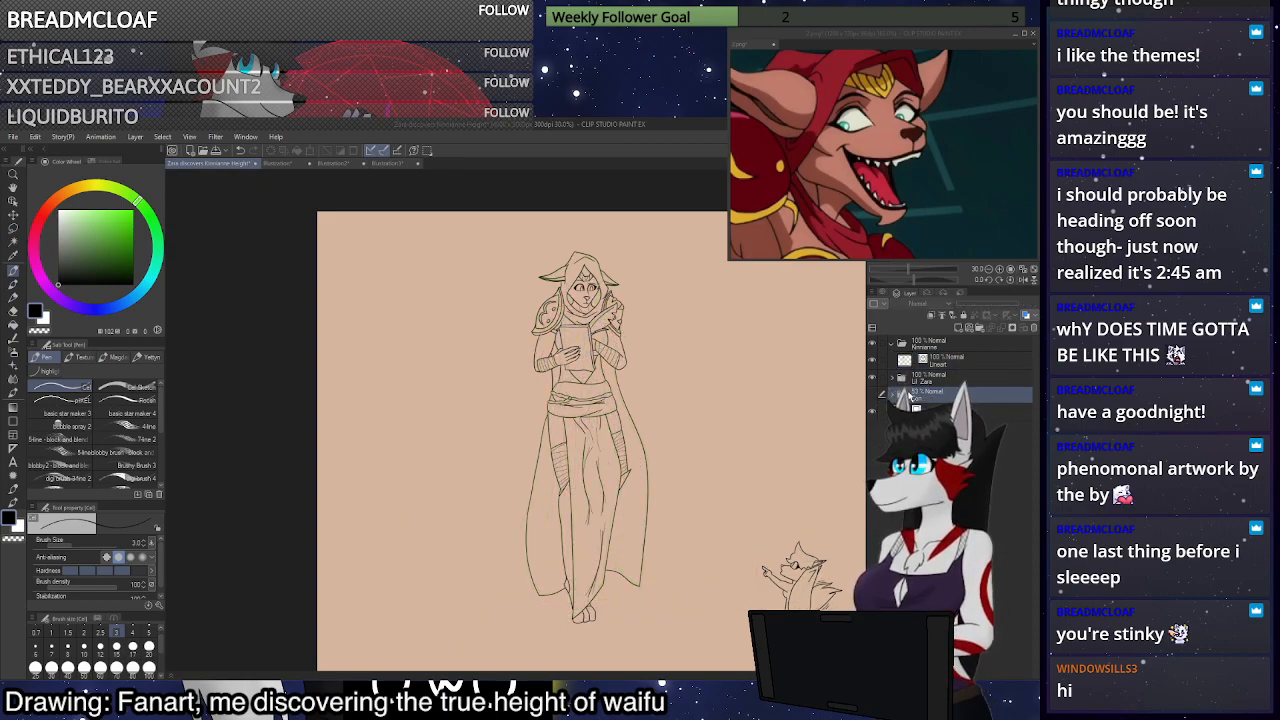
{"action": "left_click", "coordinate": [874, 397]}
{"action": "left_click", "coordinate": [874, 397]}
{"action": "left_click", "coordinate": [875, 396]}
{"action": "left_click", "coordinate": [875, 395]}
{"action": "left_click", "coordinate": [875, 395]}
{"action": "left_click", "coordinate": [875, 395]}
{"action": "left_click", "coordinate": [875, 395]}
{"action": "left_click", "coordinate": [876, 394]}
{"action": "left_click", "coordinate": [876, 394]}
{"action": "left_click", "coordinate": [876, 394]}
{"action": "left_click", "coordinate": [876, 394]}
{"action": "left_click", "coordinate": [876, 394]}
{"action": "left_click", "coordinate": [876, 394]}
{"action": "left_click", "coordinate": [876, 393]}
{"action": "left_click", "coordinate": [876, 393]}
{"action": "left_click", "coordinate": [876, 393]}
{"action": "left_click", "coordinate": [876, 393]}
{"action": "scroll", "coordinate": [634, 523], "scroll_direction": "up", "scroll_amount": 3}
{"action": "scroll", "coordinate": [634, 523], "scroll_direction": "up", "scroll_amount": 4}
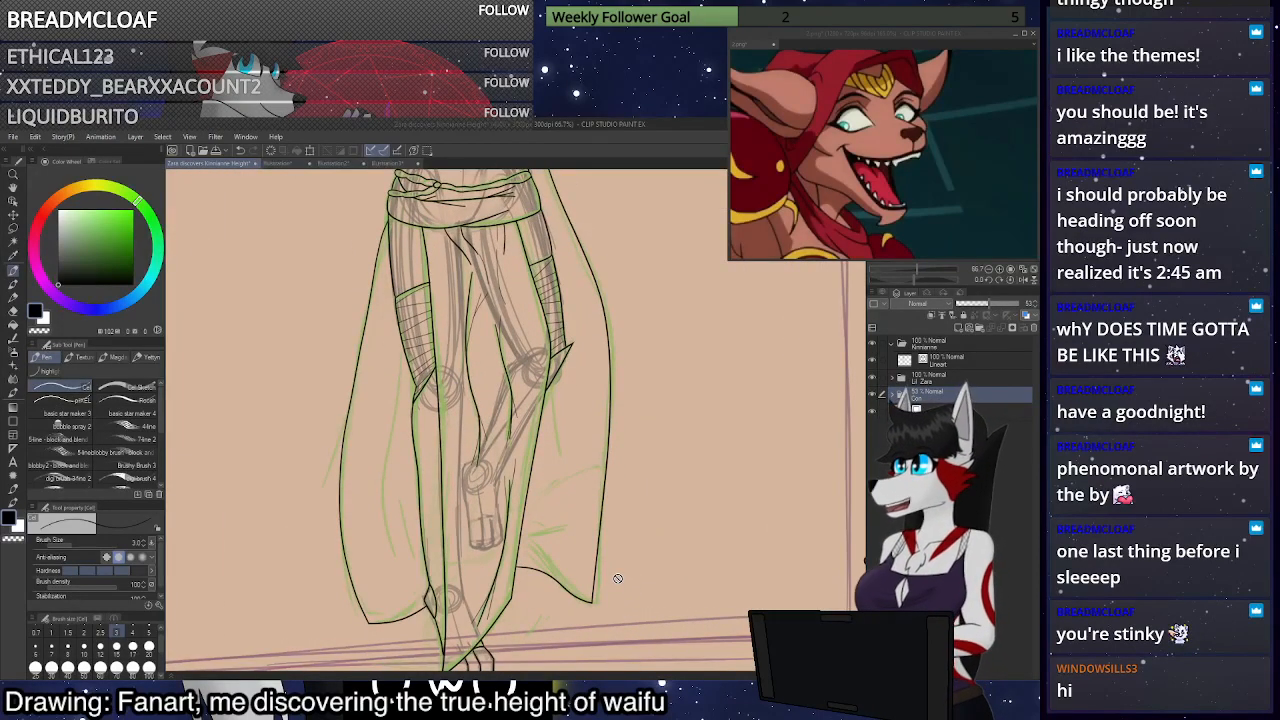
Set the pen size to 5 and ink a long cape fold below the bent knee on the Lineart layer
{"action": "left_click", "coordinate": [150, 632]}
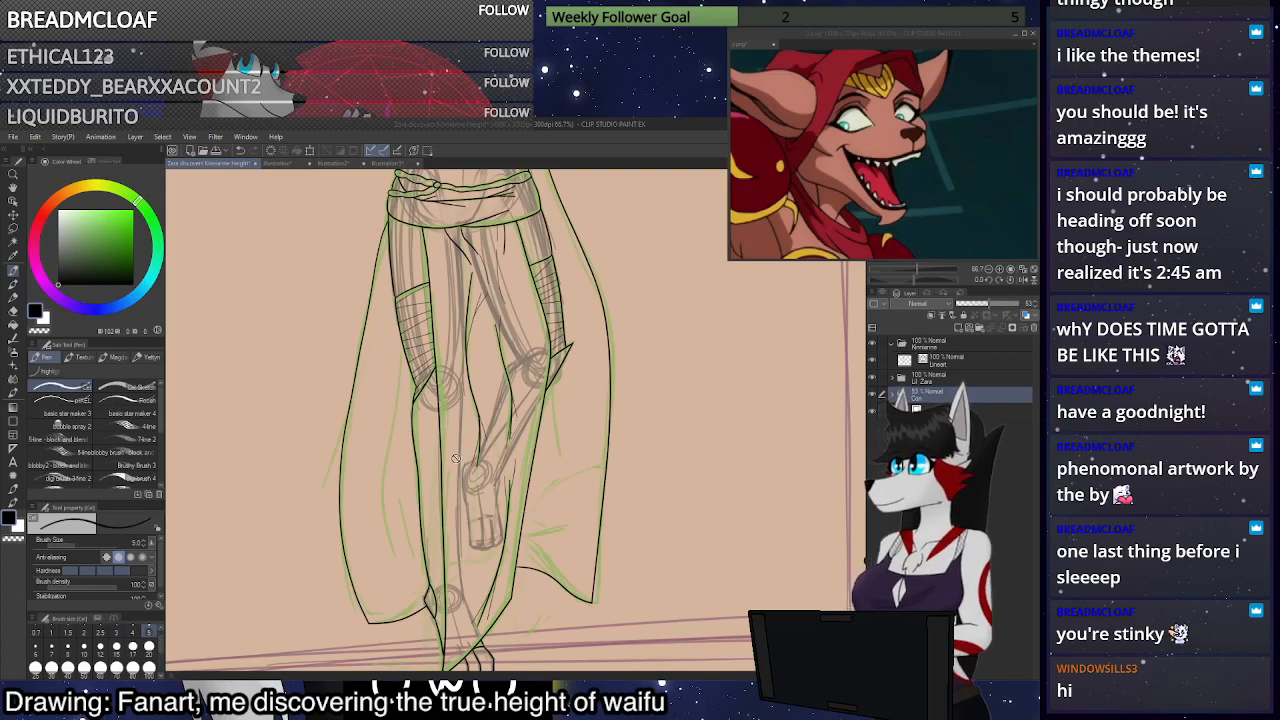
{"action": "left_click", "coordinate": [928, 357]}
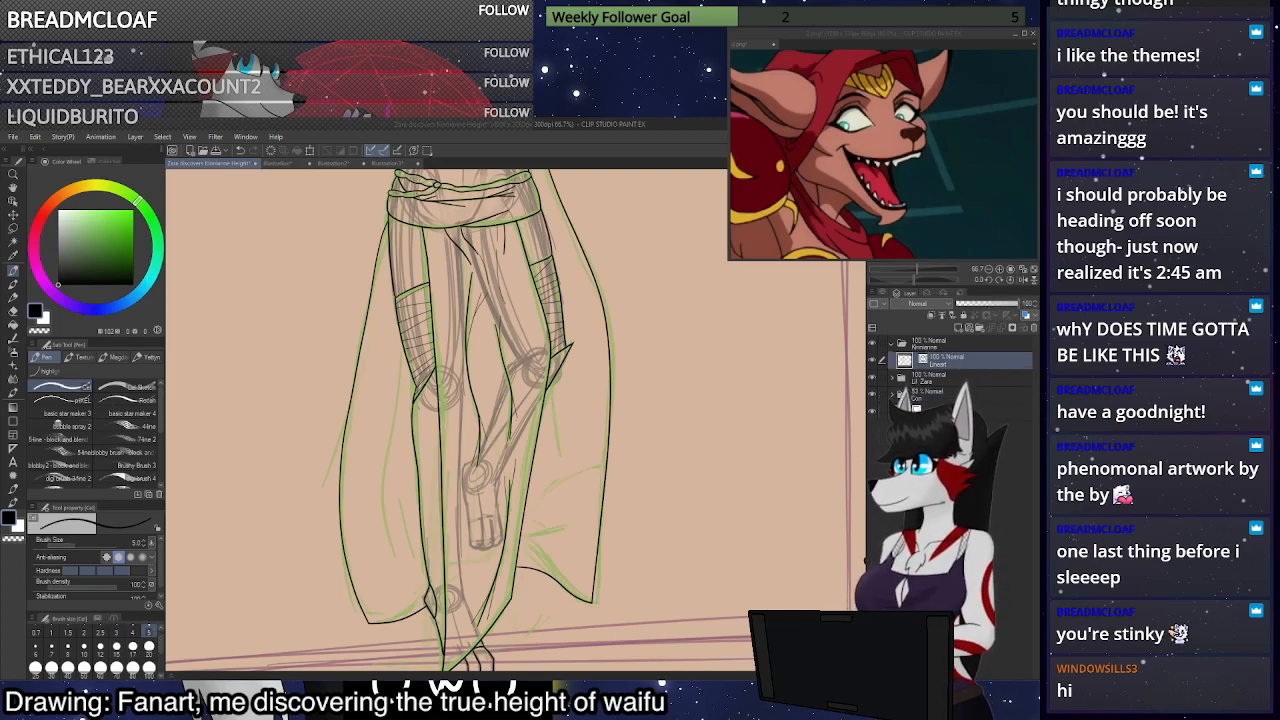
{"action": "left_click_drag", "start_coordinate": [553, 406], "coordinate": [559, 462]}
{"action": "key", "text": "ctrl+z"}
{"action": "left_click_drag", "start_coordinate": [550, 389], "coordinate": [558, 463]}
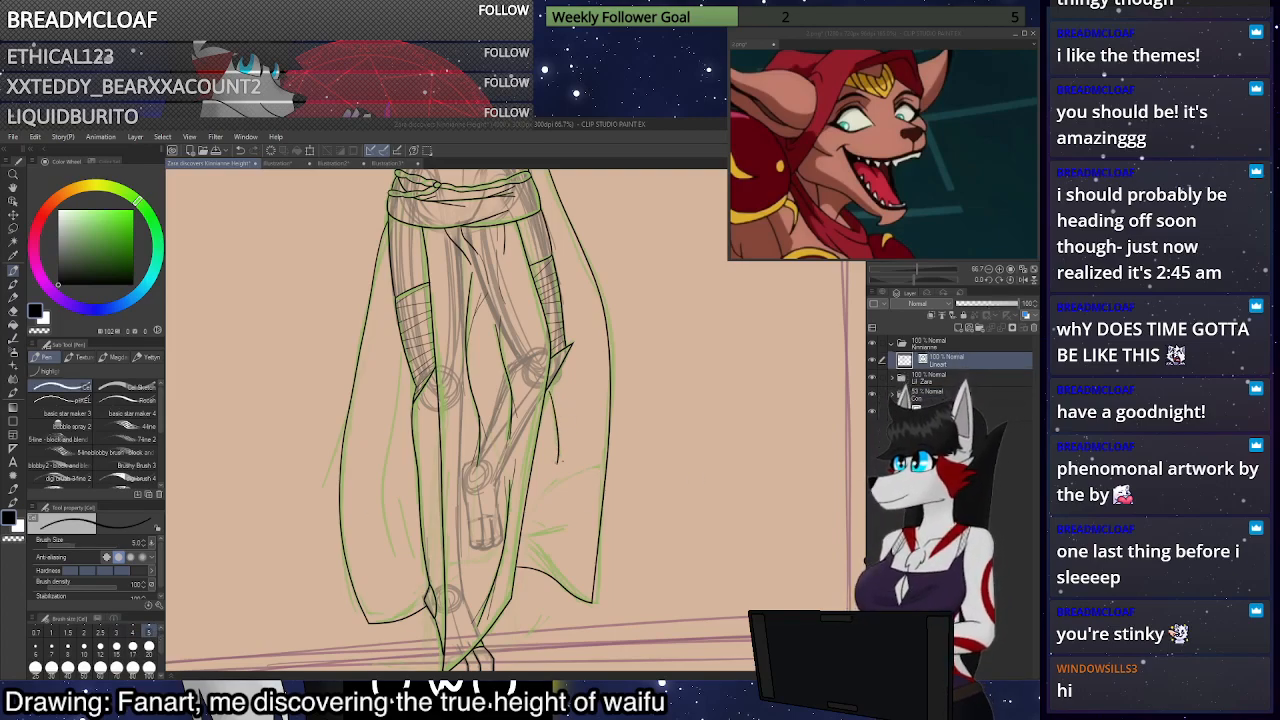
{"action": "key", "text": "ctrl+z"}
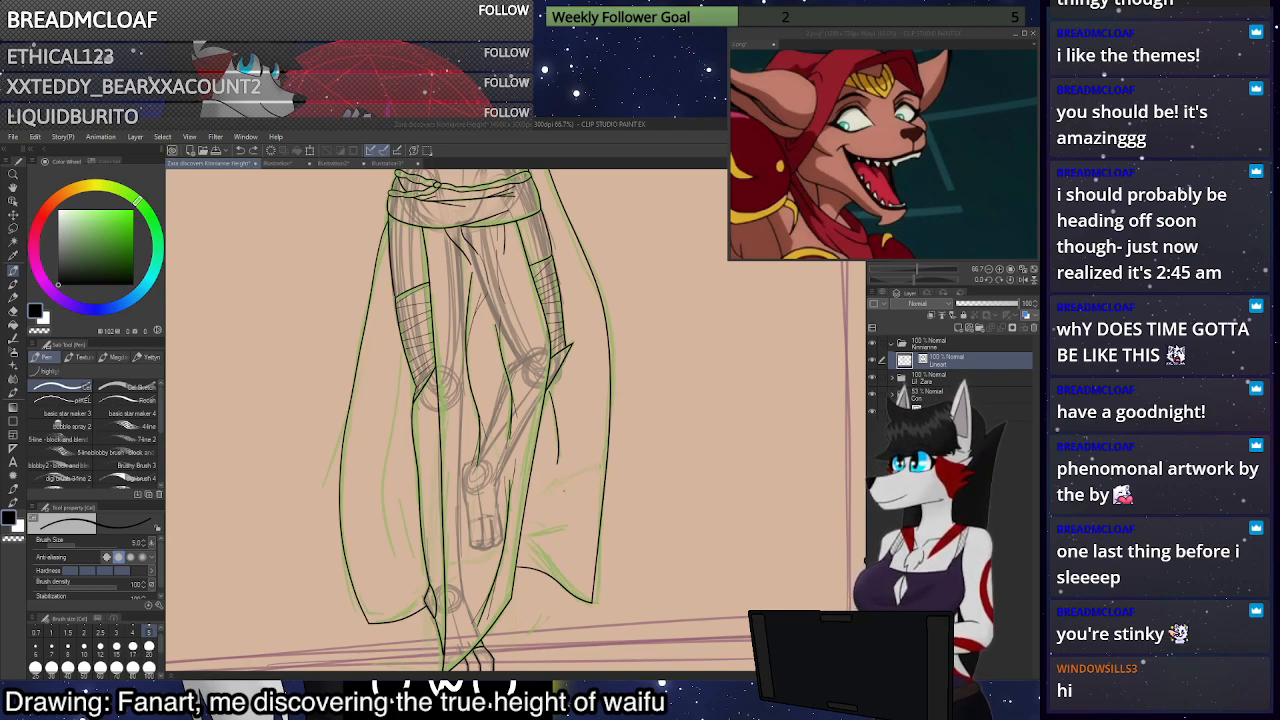
{"action": "key", "text": "ctrl+z"}
Ink short branching folds in the lower cape corner behind the bent leg, plus a short line beside the knee fold
{"action": "mouse_move", "coordinate": [561, 480]}
{"action": "left_mouse_down"}
{"action": "mouse_move", "coordinate": [535, 511]}
{"action": "mouse_move", "coordinate": [587, 469]}
{"action": "left_mouse_up"}
{"action": "key", "text": "ctrl+z"}
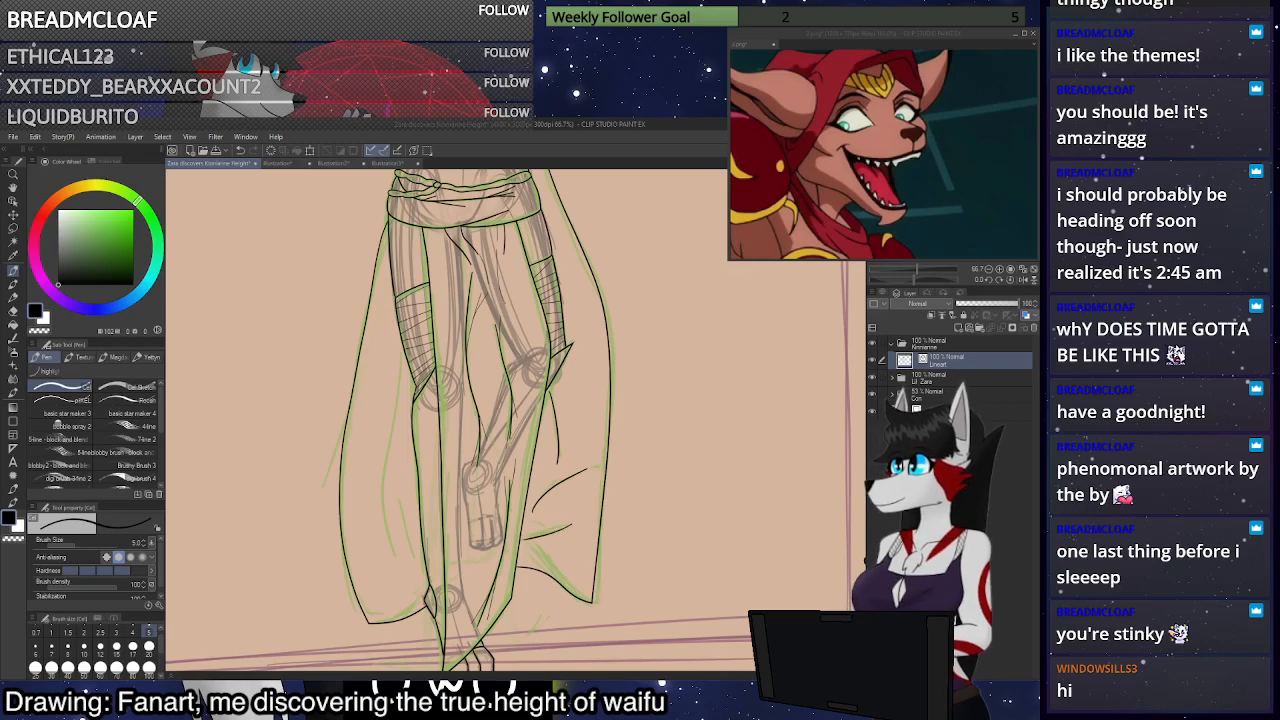
{"action": "key", "text": "ctrl+z"}
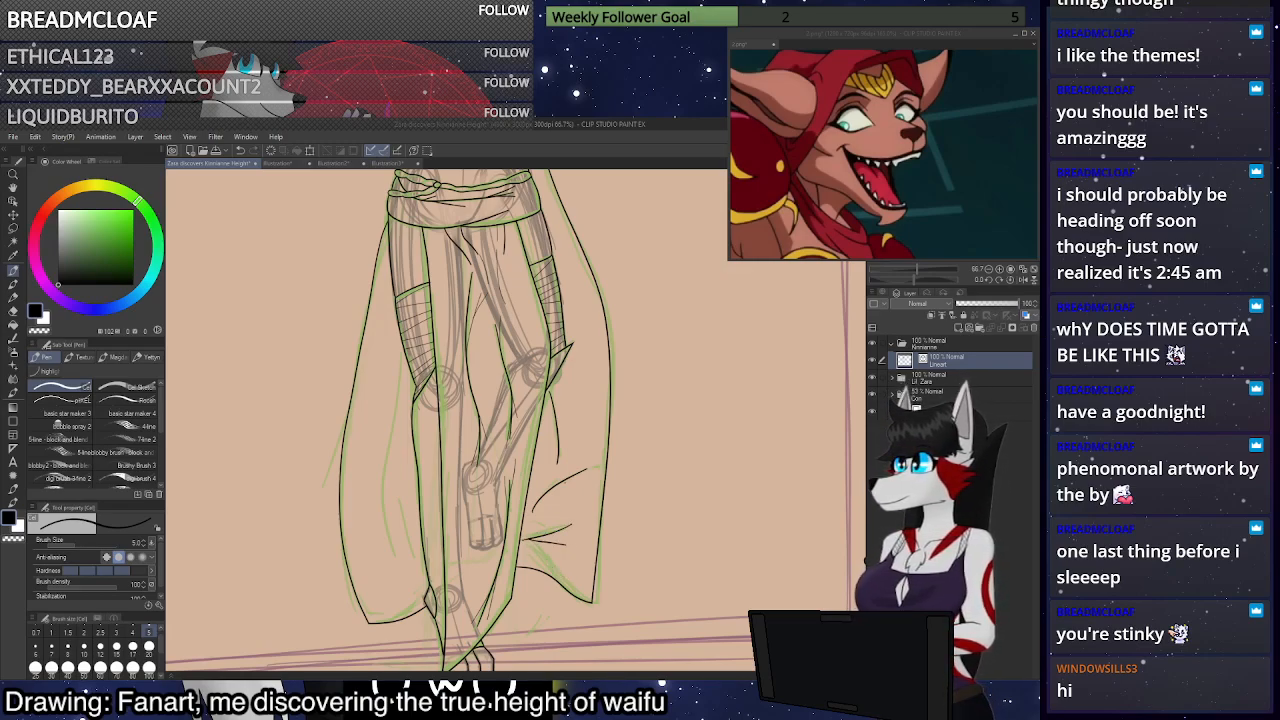
{"action": "key", "text": "ctrl+z"}
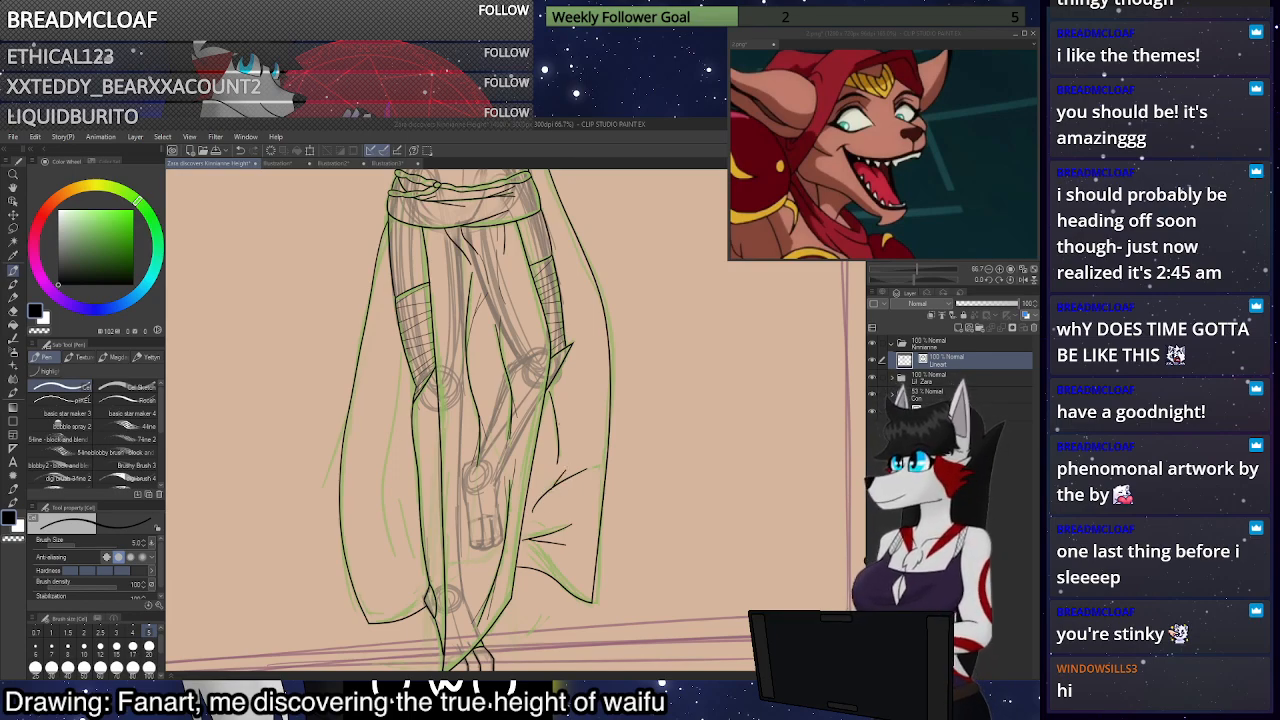
{"action": "scroll", "coordinate": [584, 424], "scroll_direction": "down", "scroll_amount": 3}
{"action": "scroll", "coordinate": [594, 505], "scroll_direction": "up", "scroll_amount": 3}
{"action": "key", "text": "ctrl+z"}
{"action": "scroll", "coordinate": [606, 514], "scroll_direction": "up", "scroll_amount": 2}
{"action": "scroll", "coordinate": [605, 514], "scroll_direction": "up", "scroll_amount": 2}
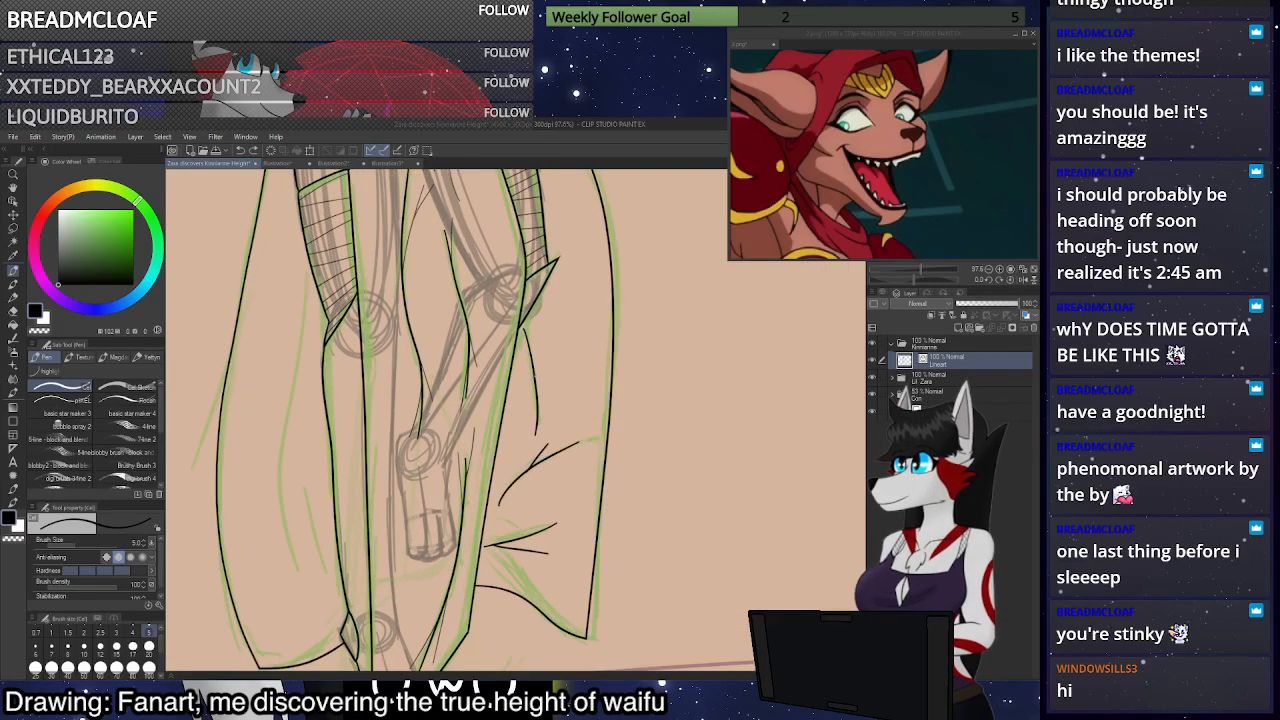
{"action": "left_click_drag", "start_coordinate": [538, 360], "coordinate": [543, 347]}
Ink a long curved fold and shorter folds inside the cape beside the standing leg, from the thigh wrap toward the hem
{"action": "scroll", "coordinate": [558, 306], "scroll_direction": "down", "scroll_amount": 5}
{"action": "scroll", "coordinate": [558, 306], "scroll_direction": "up", "scroll_amount": 3}
{"action": "key", "text": "ctrl+z"}
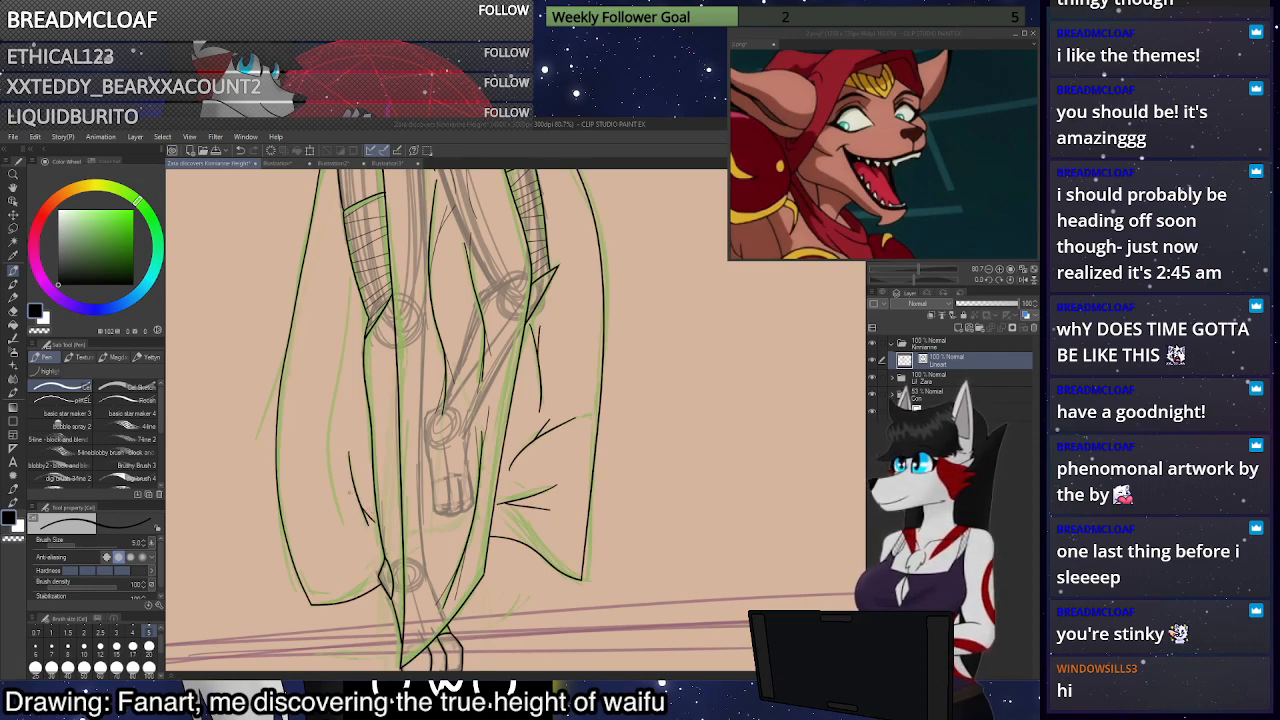
{"action": "left_click_drag", "start_coordinate": [345, 523], "coordinate": [331, 449]}
{"action": "key", "text": "ctrl+z"}
{"action": "mouse_move", "coordinate": [348, 282]}
{"action": "left_mouse_down"}
{"action": "mouse_move", "coordinate": [329, 466]}
{"action": "mouse_move", "coordinate": [346, 534]}
{"action": "left_mouse_up"}
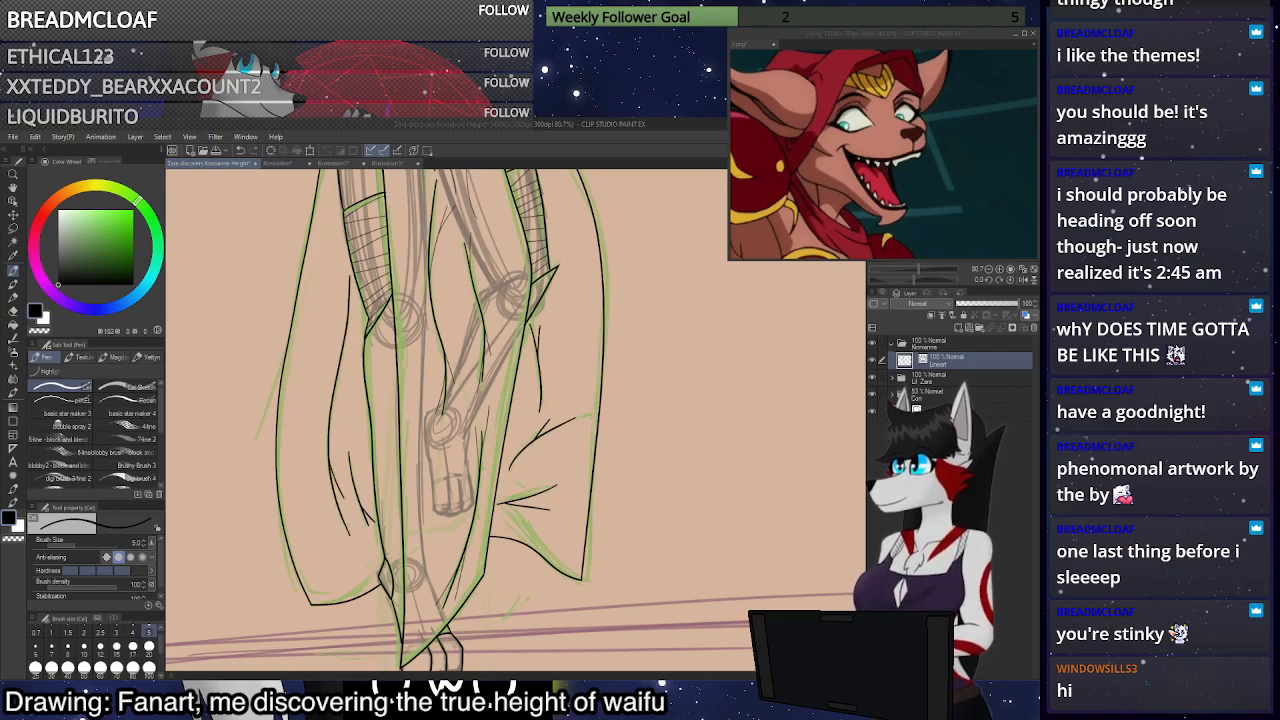
{"action": "key", "text": "ctrl+z"}
{"action": "left_click_drag", "start_coordinate": [331, 461], "coordinate": [348, 513]}
{"action": "key", "text": "ctrl+z"}
{"action": "key", "text": "ctrl+z"}
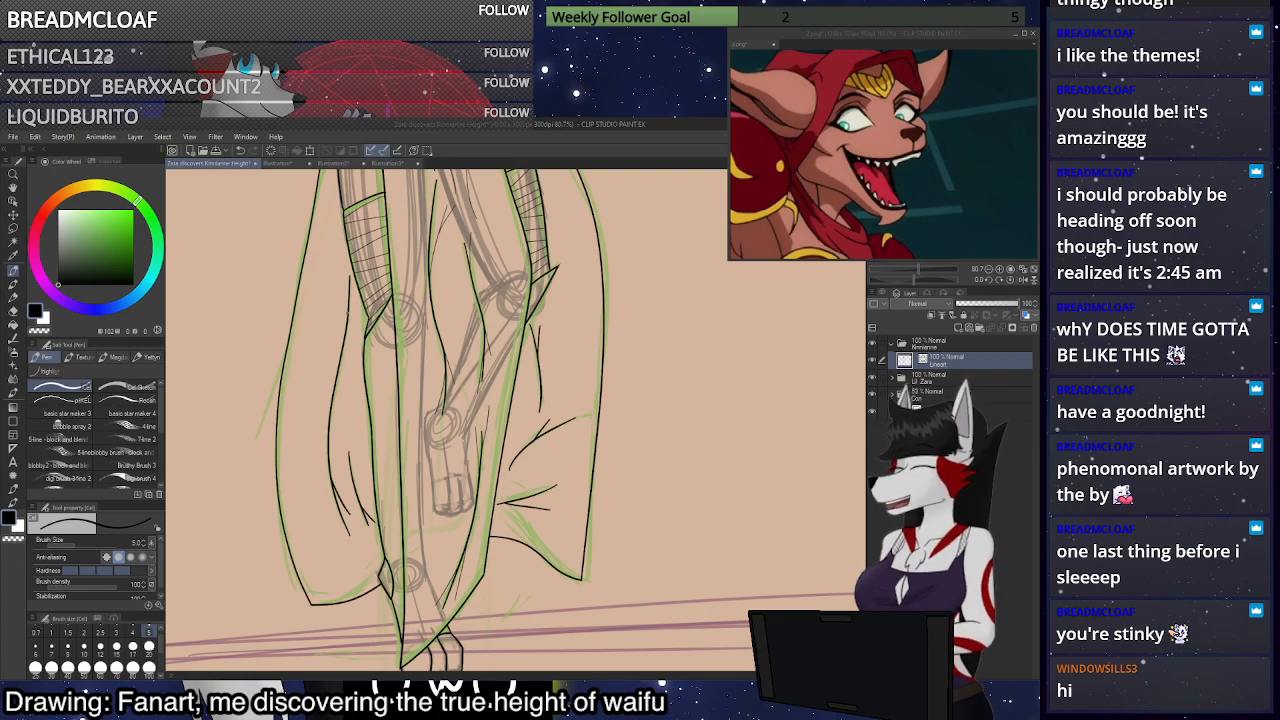
{"action": "key", "text": "ctrl+z"}
{"action": "key", "text": "ctrl+y"}
{"action": "key", "text": "ctrl+z"}
{"action": "key", "text": "ctrl+y"}
Refine the lower cape folds on both sides with thinner pen strokes at size 3, redoing the uneven ones
{"action": "scroll", "coordinate": [500, 345], "scroll_direction": "down", "scroll_amount": 9}
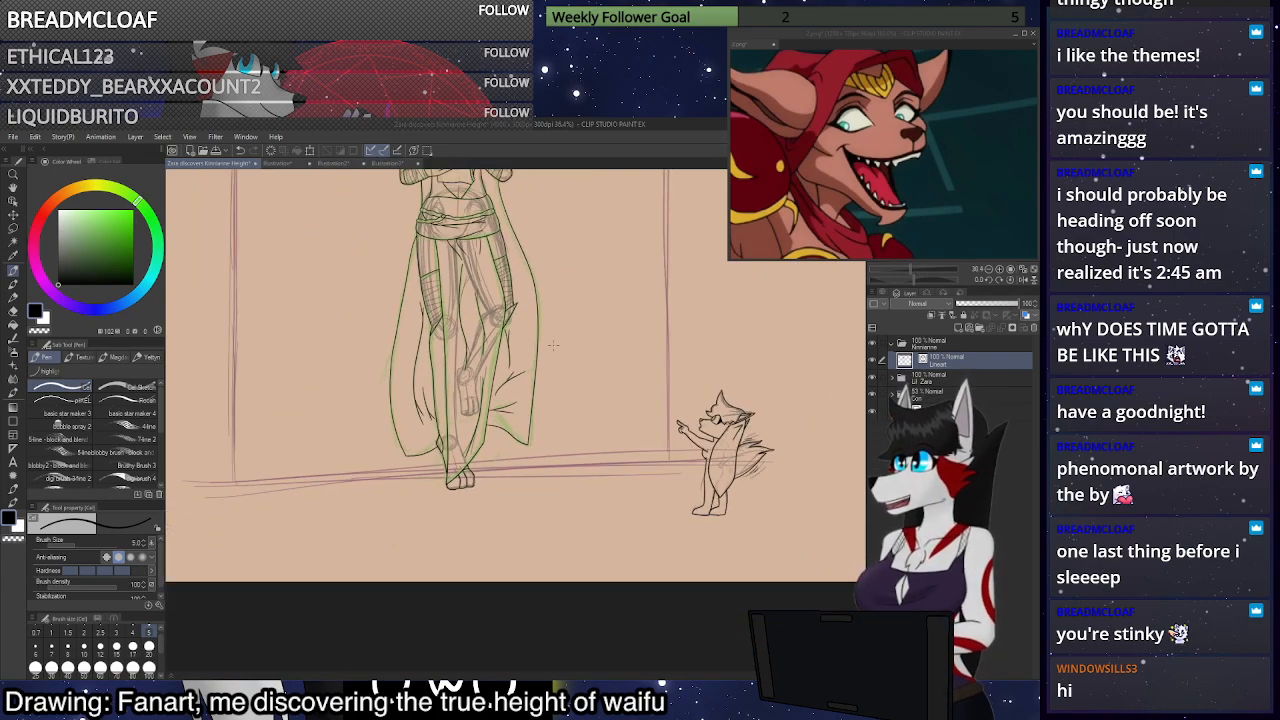
{"action": "scroll", "coordinate": [553, 344], "scroll_direction": "up", "scroll_amount": 4}
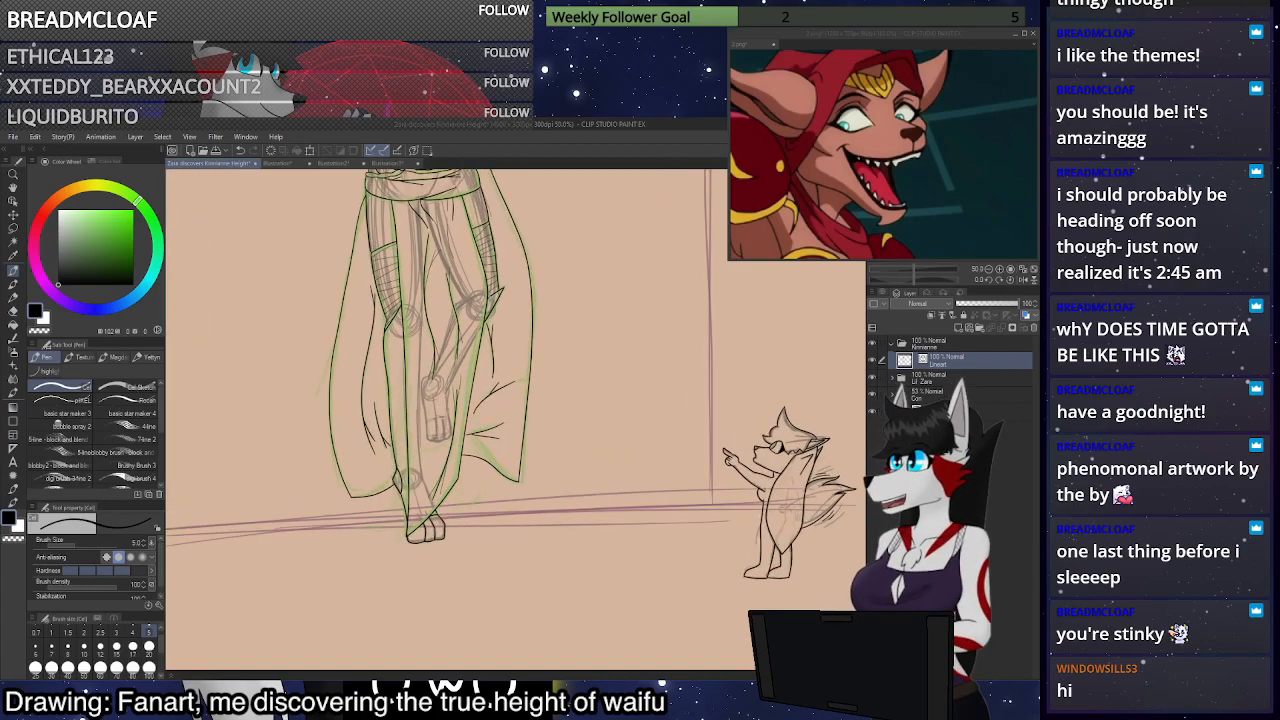
{"action": "scroll", "coordinate": [496, 318], "scroll_direction": "up", "scroll_amount": 4}
{"action": "scroll", "coordinate": [490, 323], "scroll_direction": "down", "scroll_amount": 6}
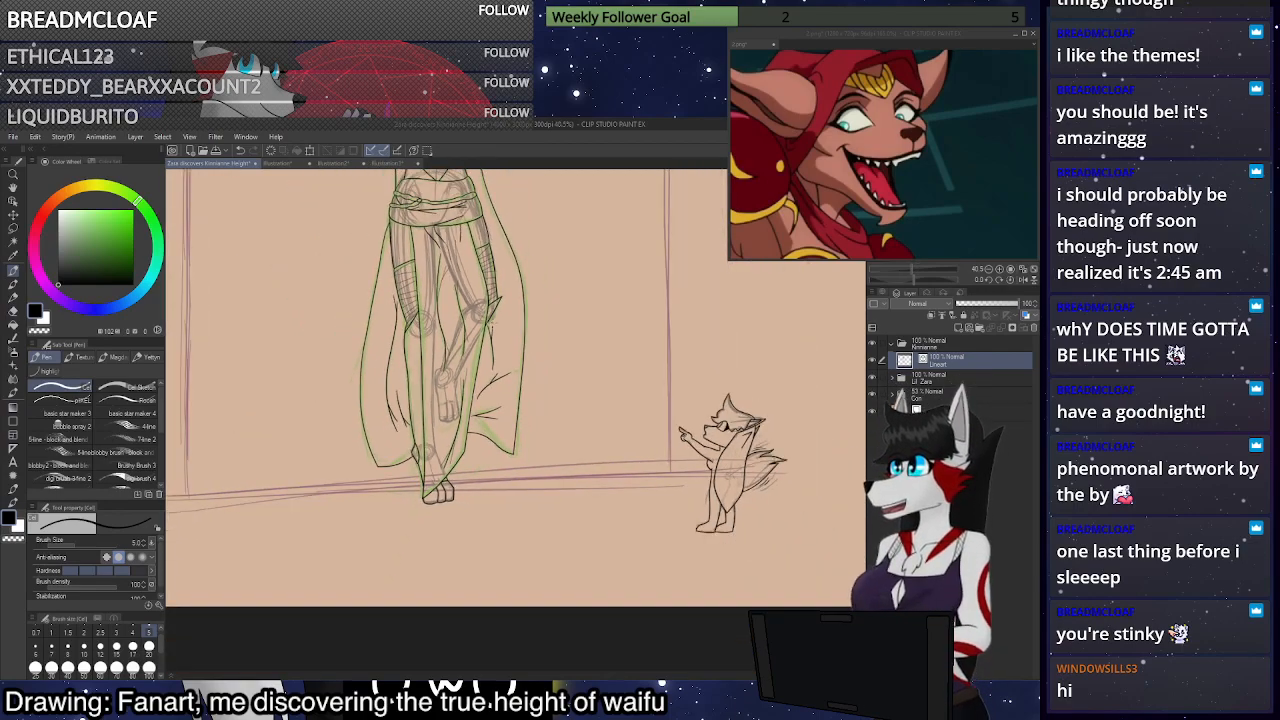
{"action": "scroll", "coordinate": [513, 424], "scroll_direction": "up", "scroll_amount": 7}
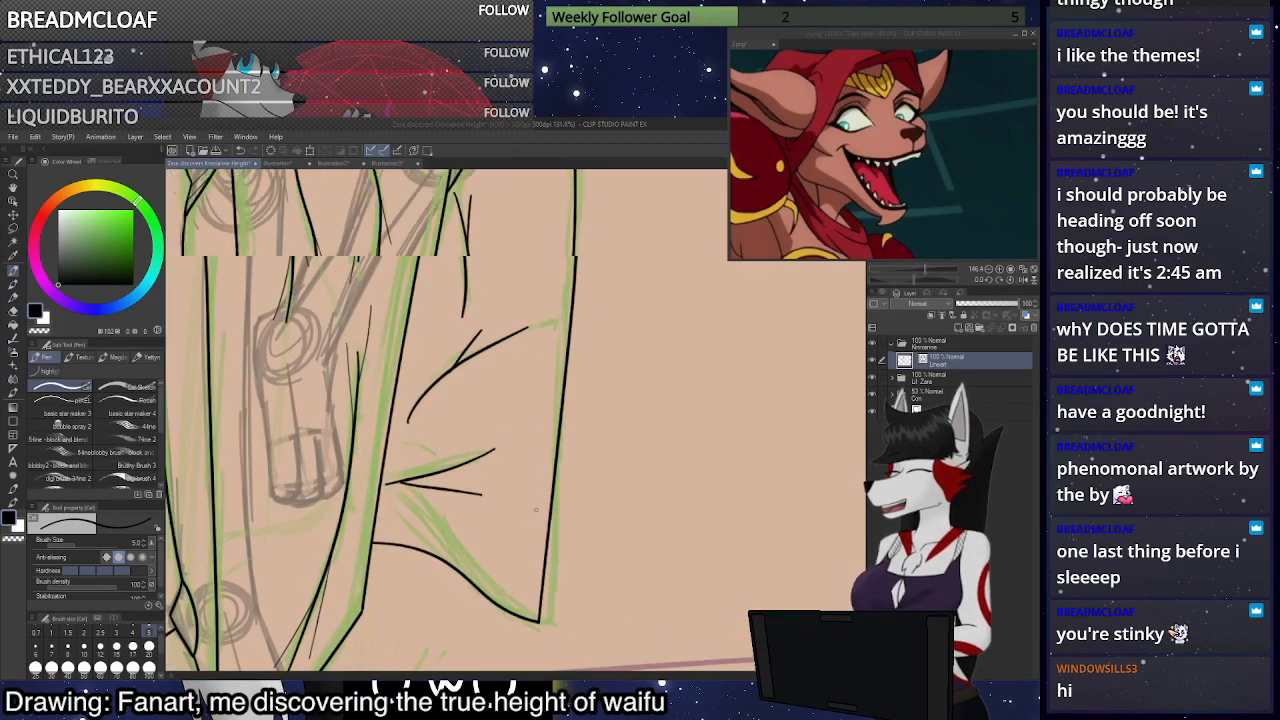
{"action": "scroll", "coordinate": [535, 510], "scroll_direction": "down", "scroll_amount": 3}
{"action": "scroll", "coordinate": [535, 510], "scroll_direction": "down", "scroll_amount": 1}
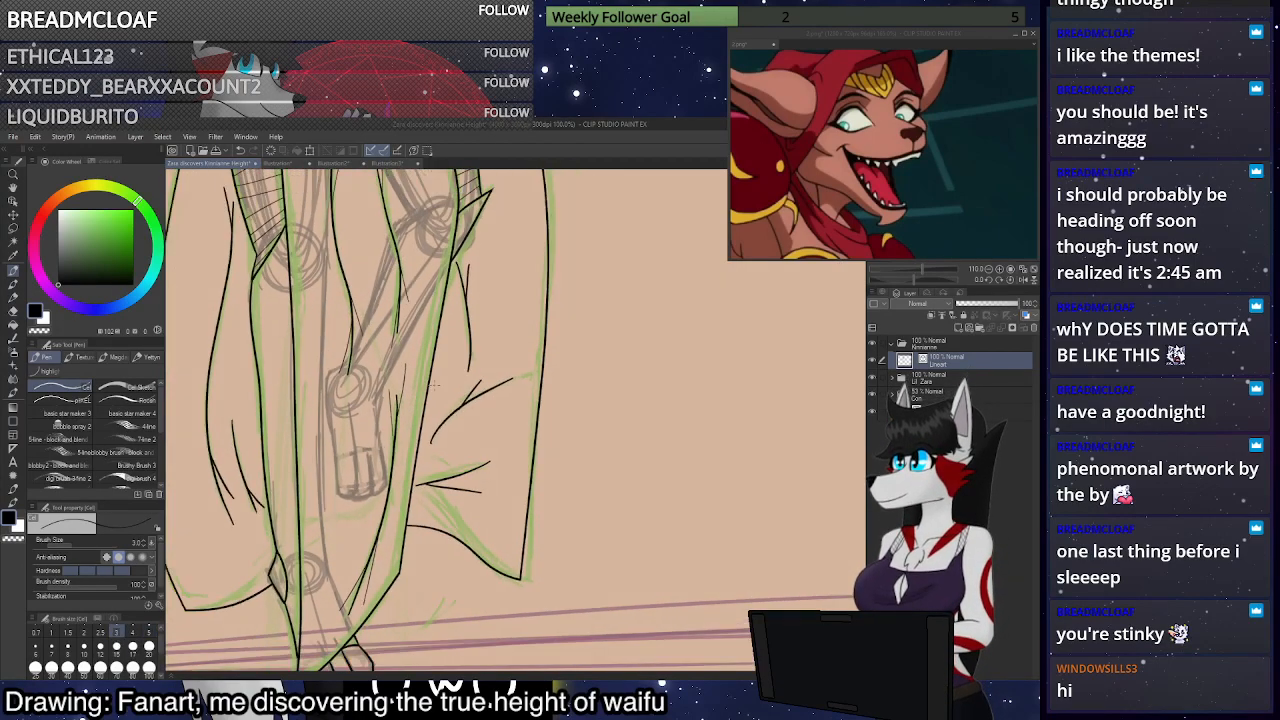
{"action": "scroll", "coordinate": [445, 420], "scroll_direction": "down", "scroll_amount": 3}
{"action": "scroll", "coordinate": [445, 420], "scroll_direction": "up", "scroll_amount": 4}
{"action": "key", "text": "ctrl+z"}
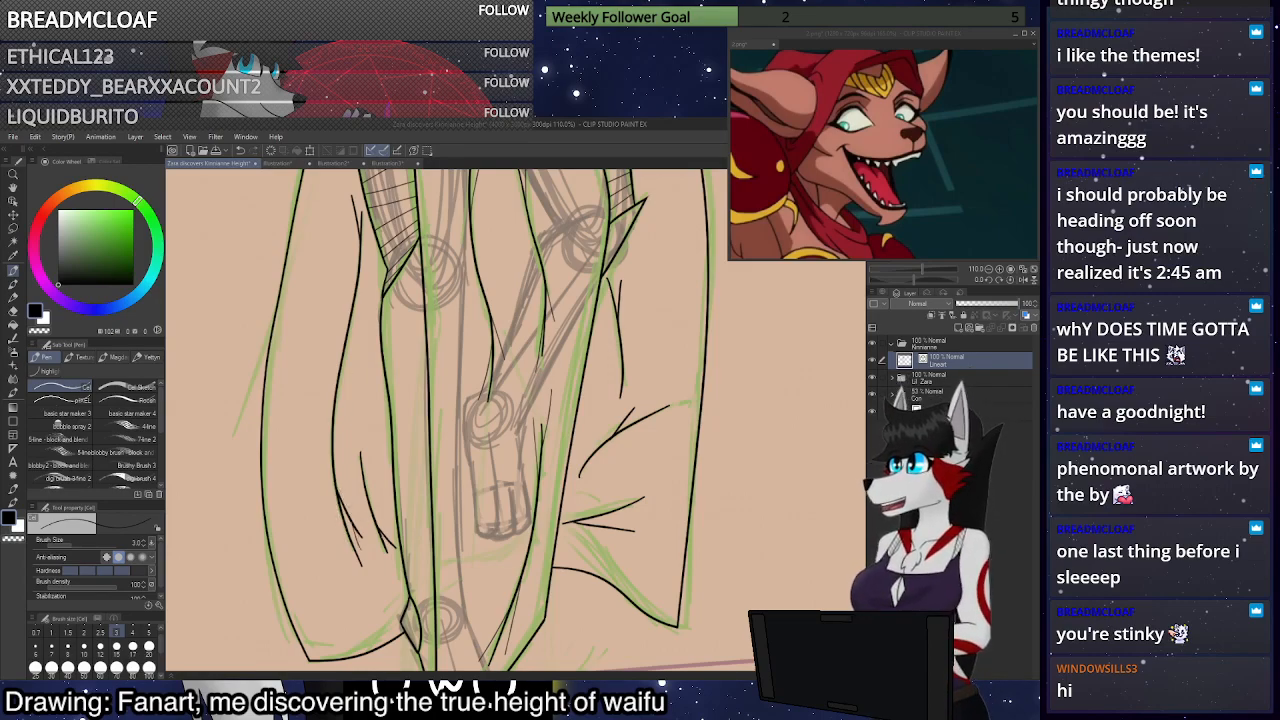
{"action": "left_click_drag", "start_coordinate": [365, 490], "coordinate": [348, 432]}
{"action": "key", "text": "ctrl+z"}
{"action": "mouse_move", "coordinate": [363, 475]}
{"action": "left_mouse_down"}
{"action": "mouse_move", "coordinate": [352, 404]}
{"action": "mouse_move", "coordinate": [355, 437]}
{"action": "left_mouse_up"}
{"action": "key", "text": "ctrl+z"}
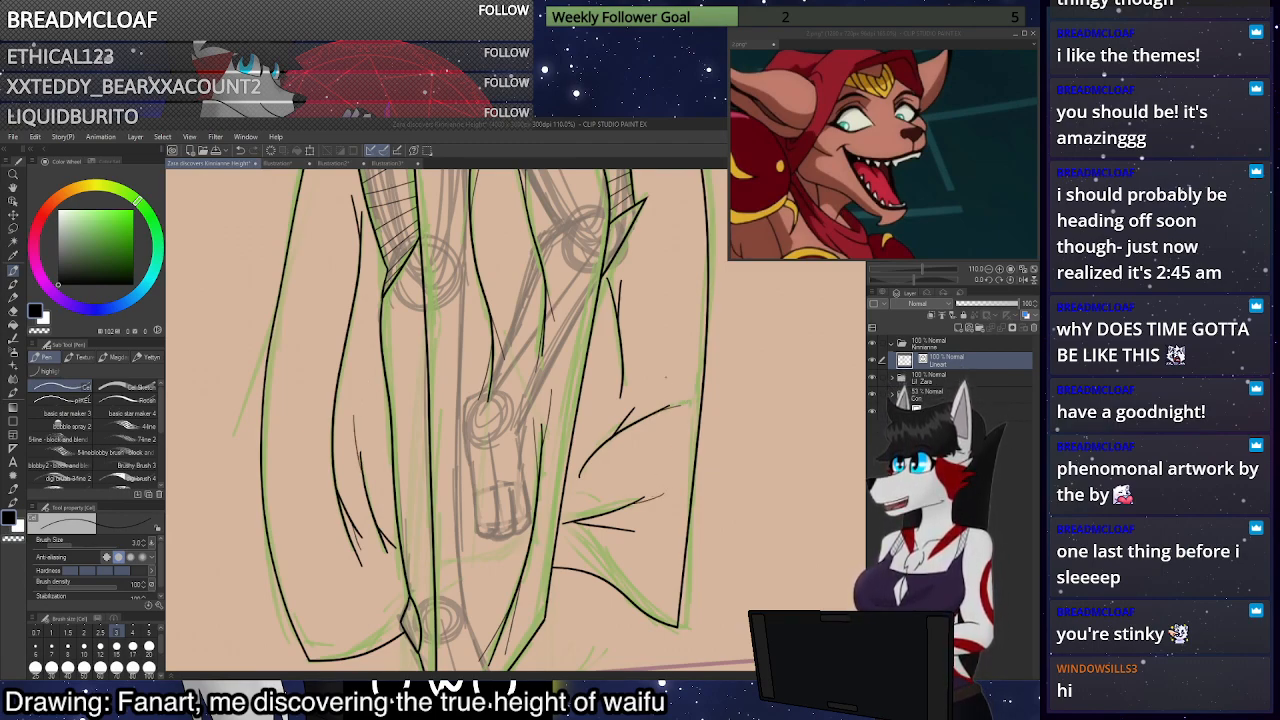
{"action": "scroll", "coordinate": [624, 380], "scroll_direction": "down", "scroll_amount": 5}
{"action": "key", "text": "ctrl+z"}
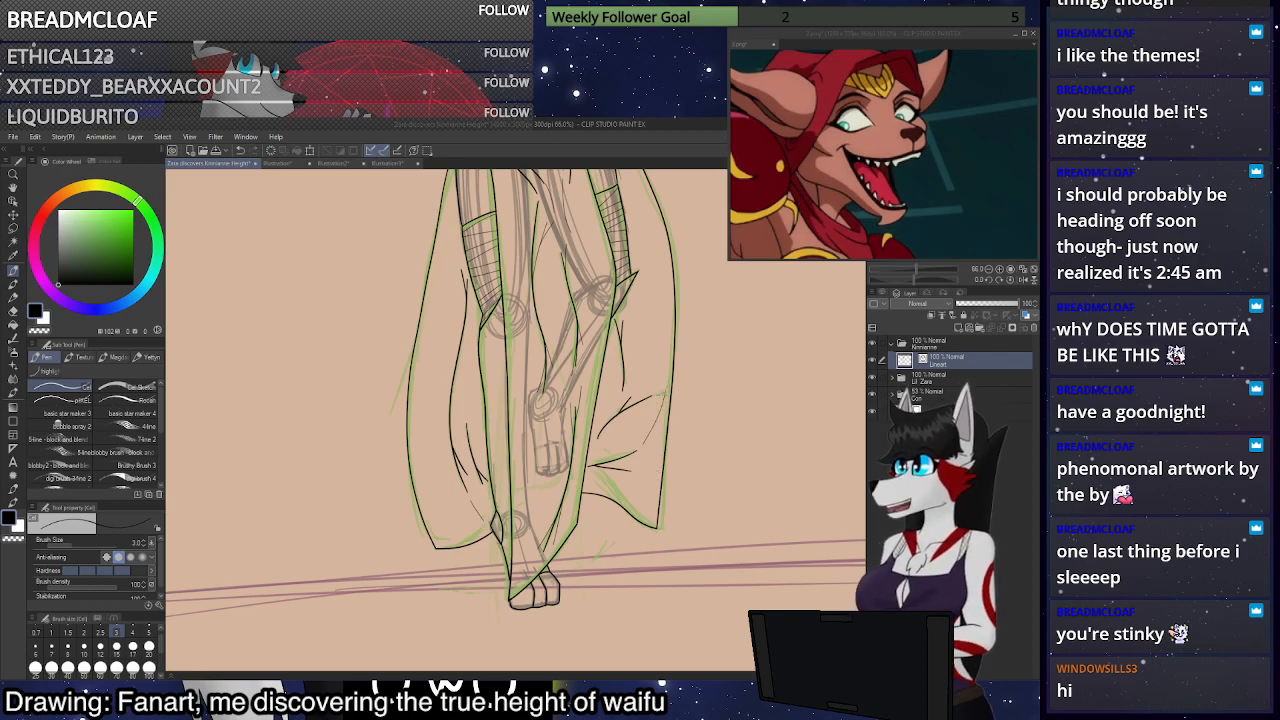
Ink light fold lines in the upper cape beside both thighs
{"action": "scroll", "coordinate": [650, 440], "scroll_direction": "down", "scroll_amount": 3}
{"action": "scroll", "coordinate": [587, 335], "scroll_direction": "up", "scroll_amount": 3}
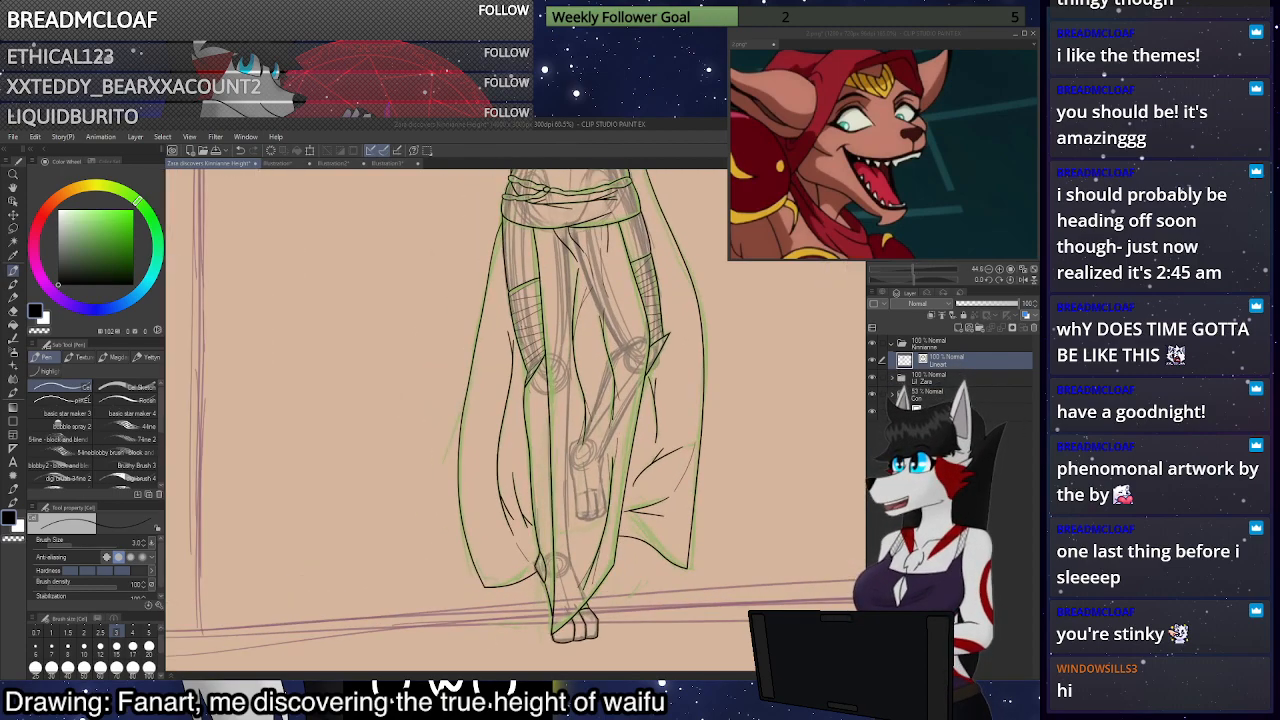
{"action": "left_click_drag", "start_coordinate": [504, 323], "coordinate": [500, 256]}
{"action": "key", "text": "ctrl+z"}
{"action": "left_click_drag", "start_coordinate": [673, 378], "coordinate": [689, 289]}
{"action": "left_click_drag", "start_coordinate": [501, 318], "coordinate": [499, 260]}
{"action": "scroll", "coordinate": [600, 430], "scroll_direction": "down", "scroll_amount": 3}
{"action": "scroll", "coordinate": [641, 243], "scroll_direction": "up", "scroll_amount": 2}
{"action": "scroll", "coordinate": [660, 372], "scroll_direction": "up", "scroll_amount": 4}
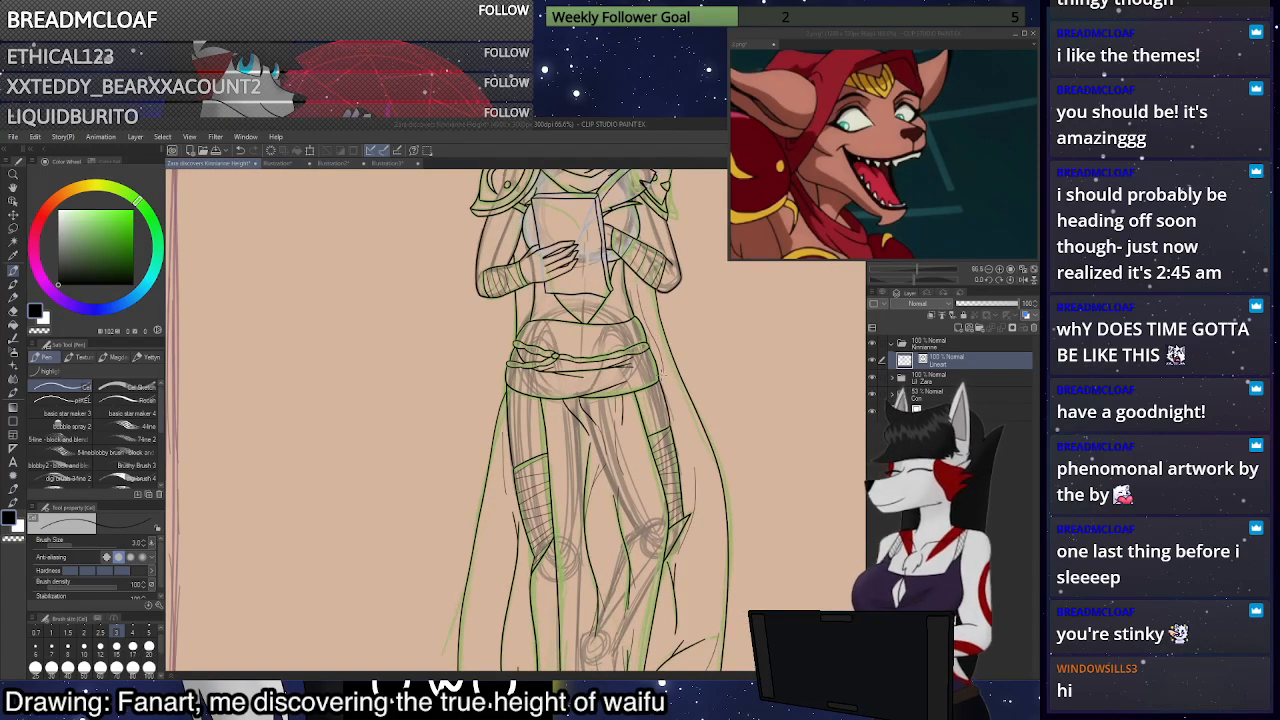
Examine the inked figure as a whole, including the cape folds, head, shoulder armor and book-holding arms
{"action": "scroll", "coordinate": [465, 540], "scroll_direction": "down", "scroll_amount": 4}
{"action": "scroll", "coordinate": [465, 540], "scroll_direction": "up", "scroll_amount": 3}
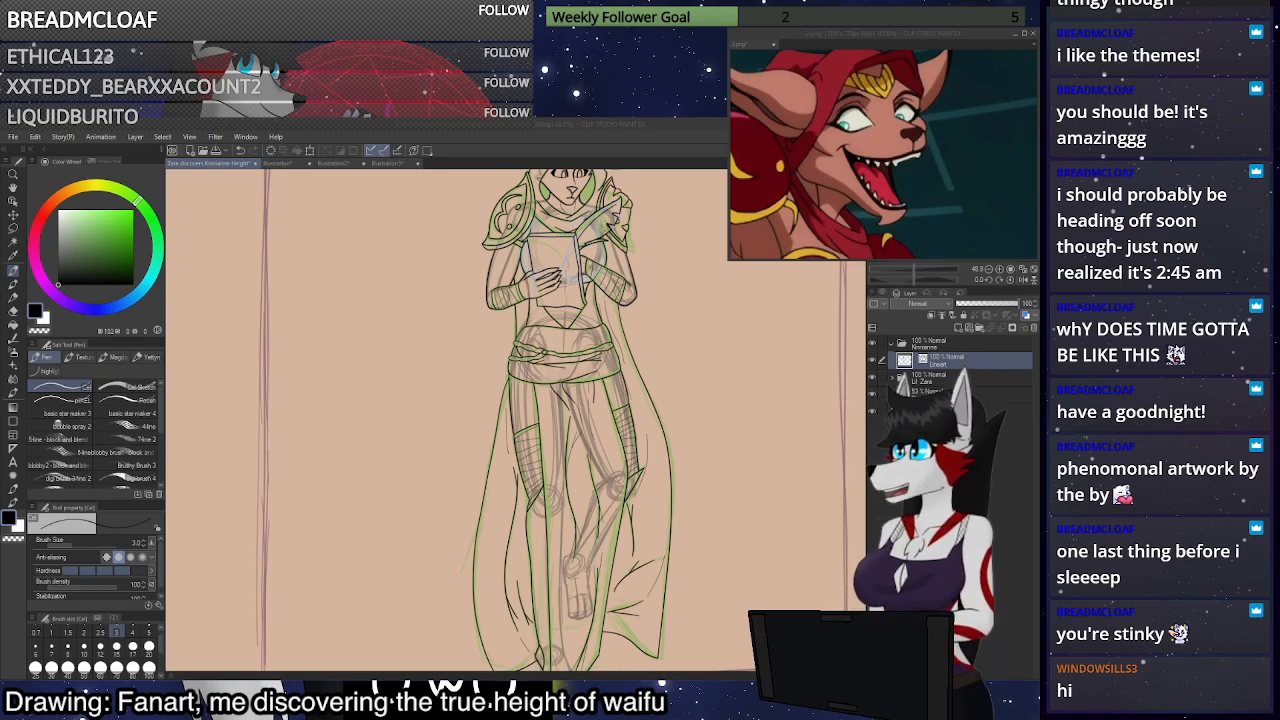
{"action": "scroll", "coordinate": [620, 251], "scroll_direction": "up", "scroll_amount": 2}
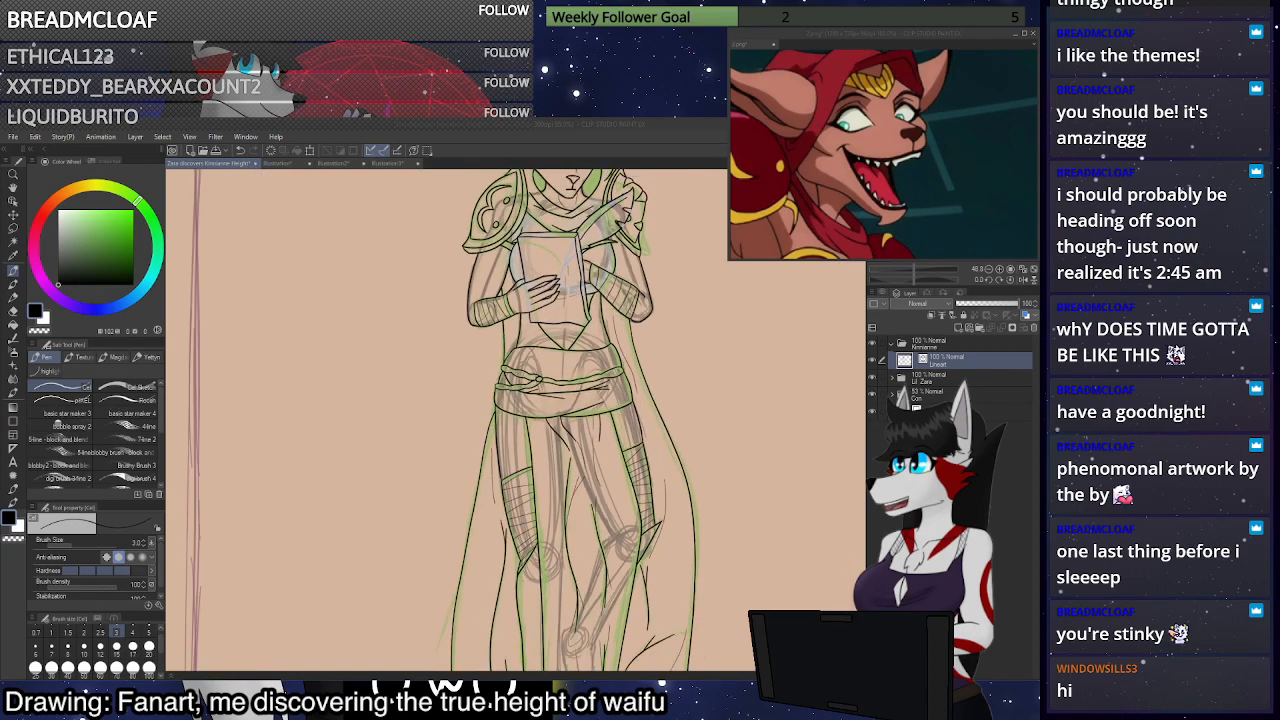
{"action": "scroll", "coordinate": [620, 251], "scroll_direction": "down", "scroll_amount": 4}
{"action": "scroll", "coordinate": [570, 300], "scroll_direction": "up", "scroll_amount": 4}
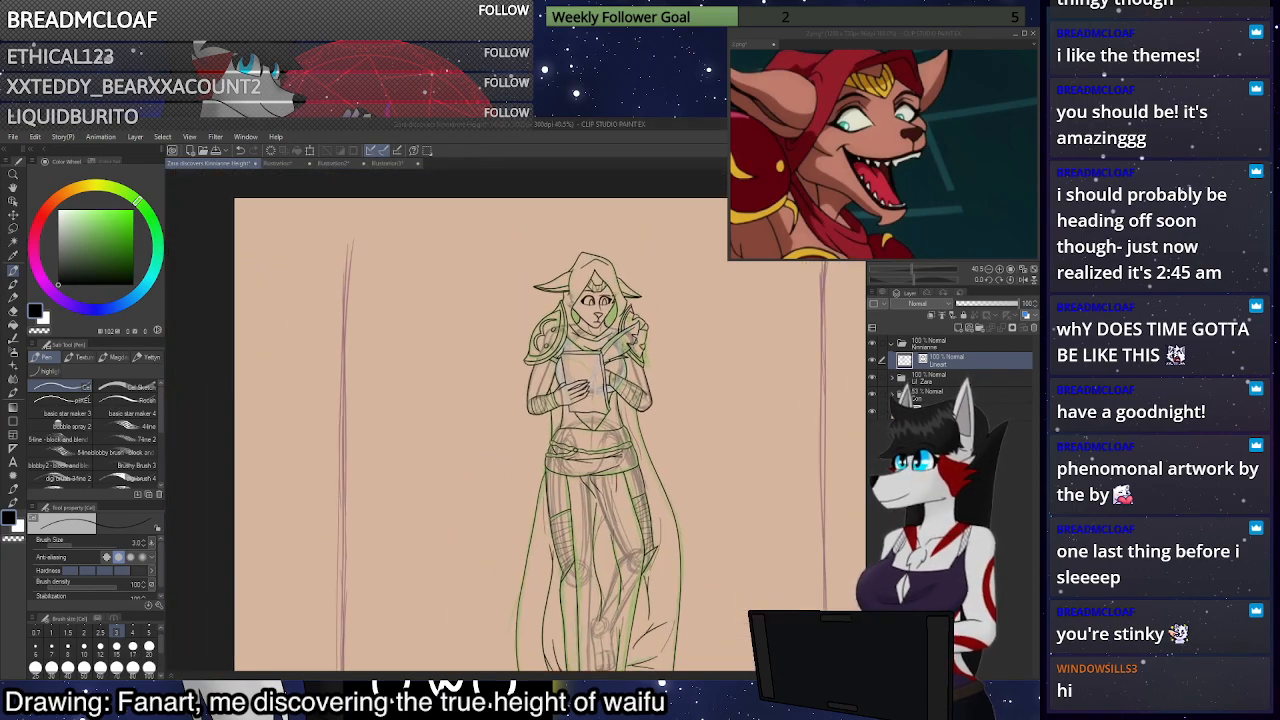
{"action": "scroll", "coordinate": [570, 300], "scroll_direction": "down", "scroll_amount": 5}
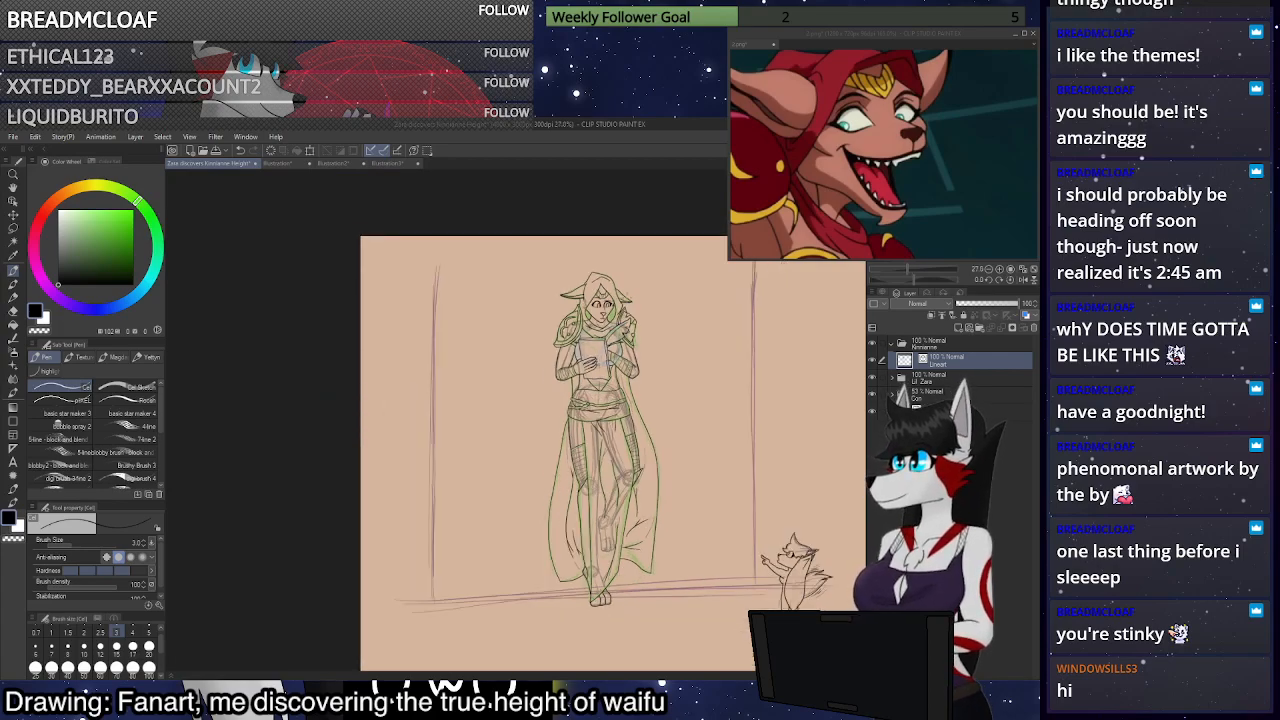
{"action": "scroll", "coordinate": [648, 241], "scroll_direction": "up", "scroll_amount": 5}
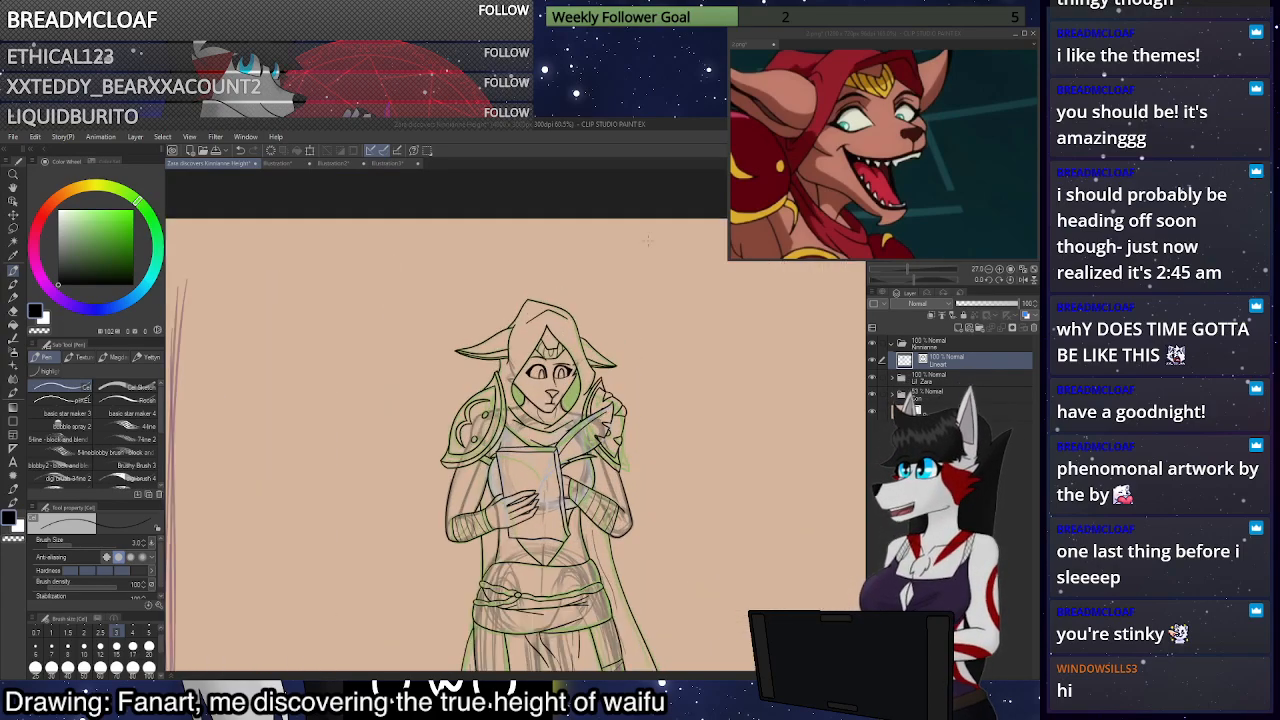
{"action": "scroll", "coordinate": [648, 241], "scroll_direction": "up", "scroll_amount": 1}
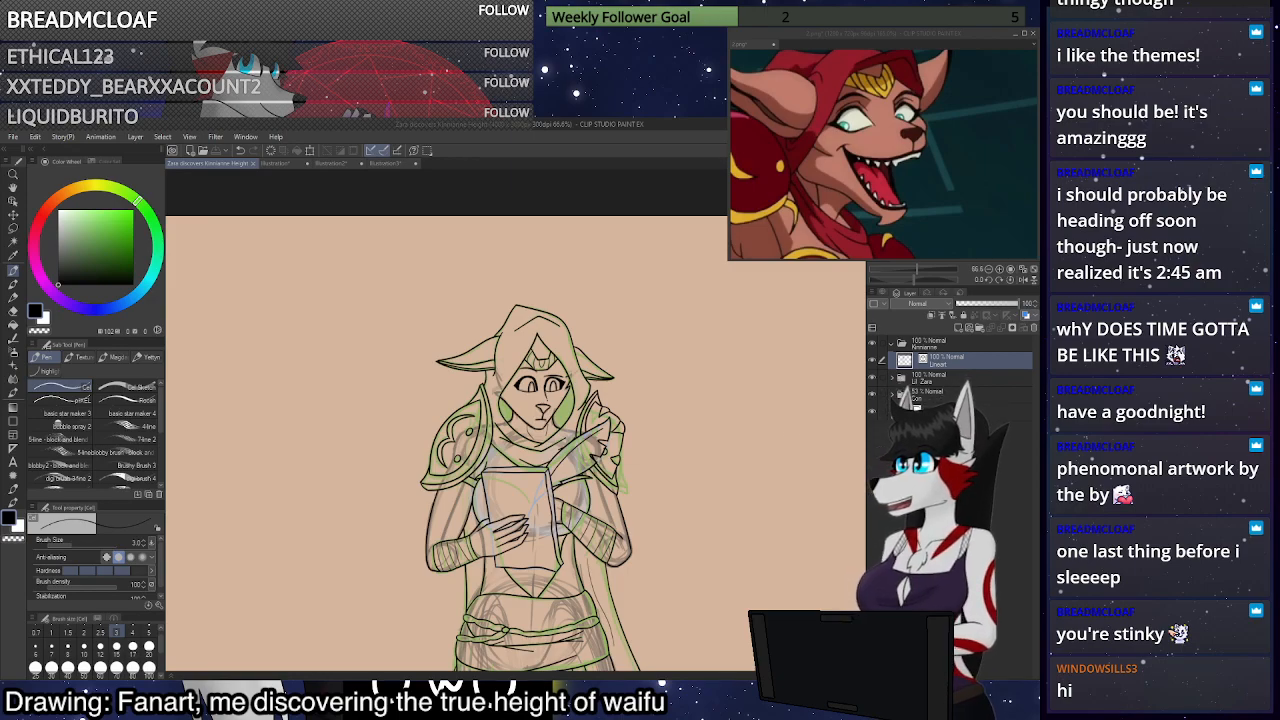
{"action": "scroll", "coordinate": [590, 415], "scroll_direction": "up", "scroll_amount": 5}
{"action": "scroll", "coordinate": [663, 370], "scroll_direction": "down", "scroll_amount": 4}
{"action": "scroll", "coordinate": [655, 495], "scroll_direction": "up", "scroll_amount": 3}
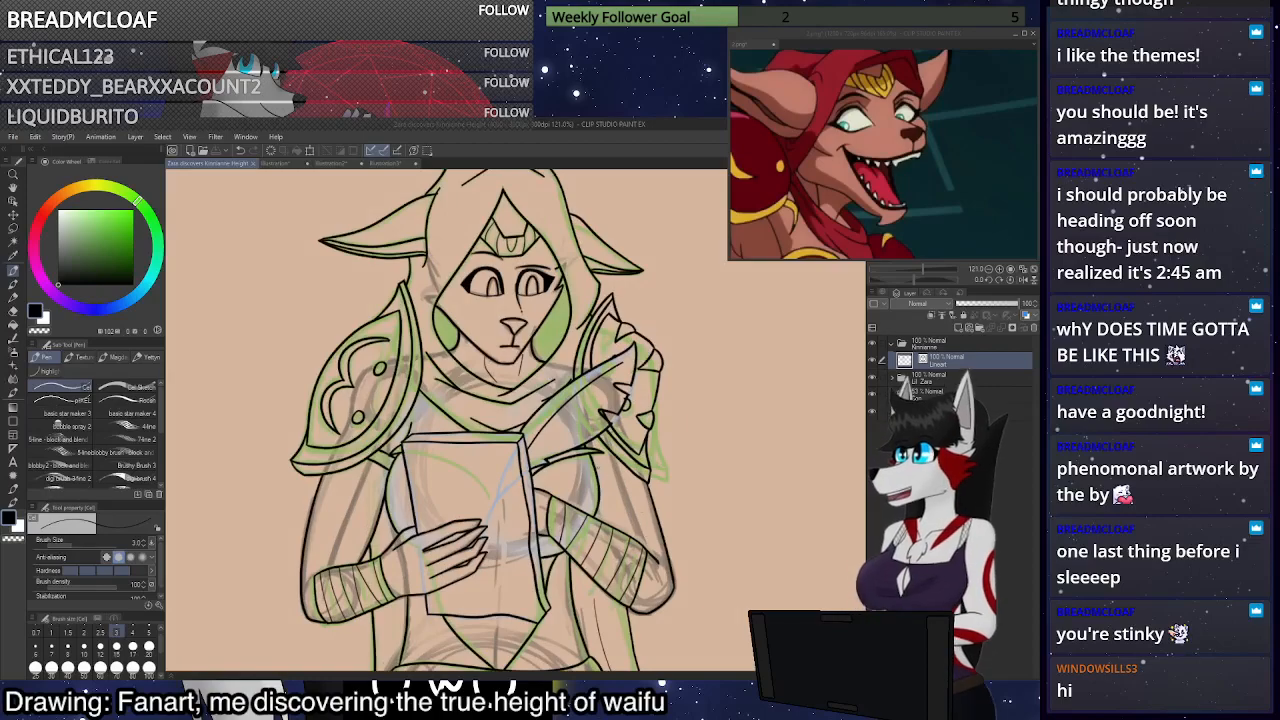
Set the pen size to 5 and add a broken, dotted tail to the open elbow line beyond the bandaged forearm behind the book
{"action": "left_click", "coordinate": [148, 632]}
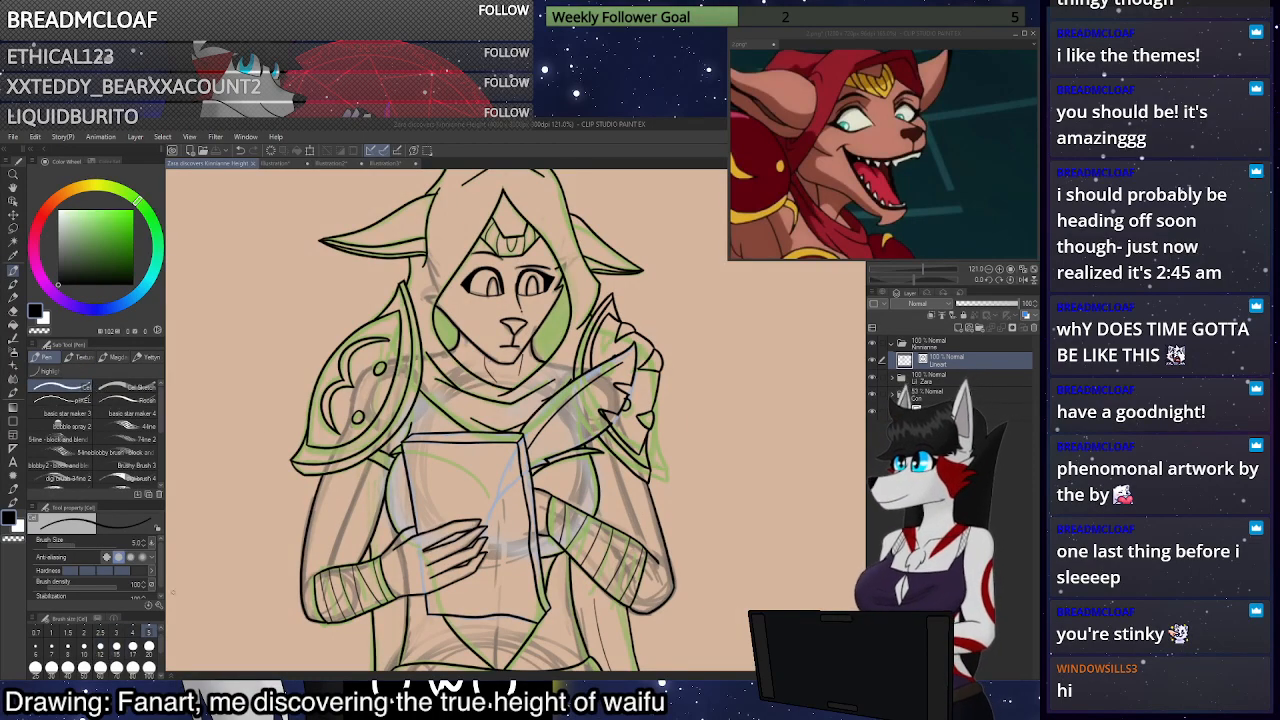
{"action": "scroll", "coordinate": [668, 428], "scroll_direction": "up", "scroll_amount": 6}
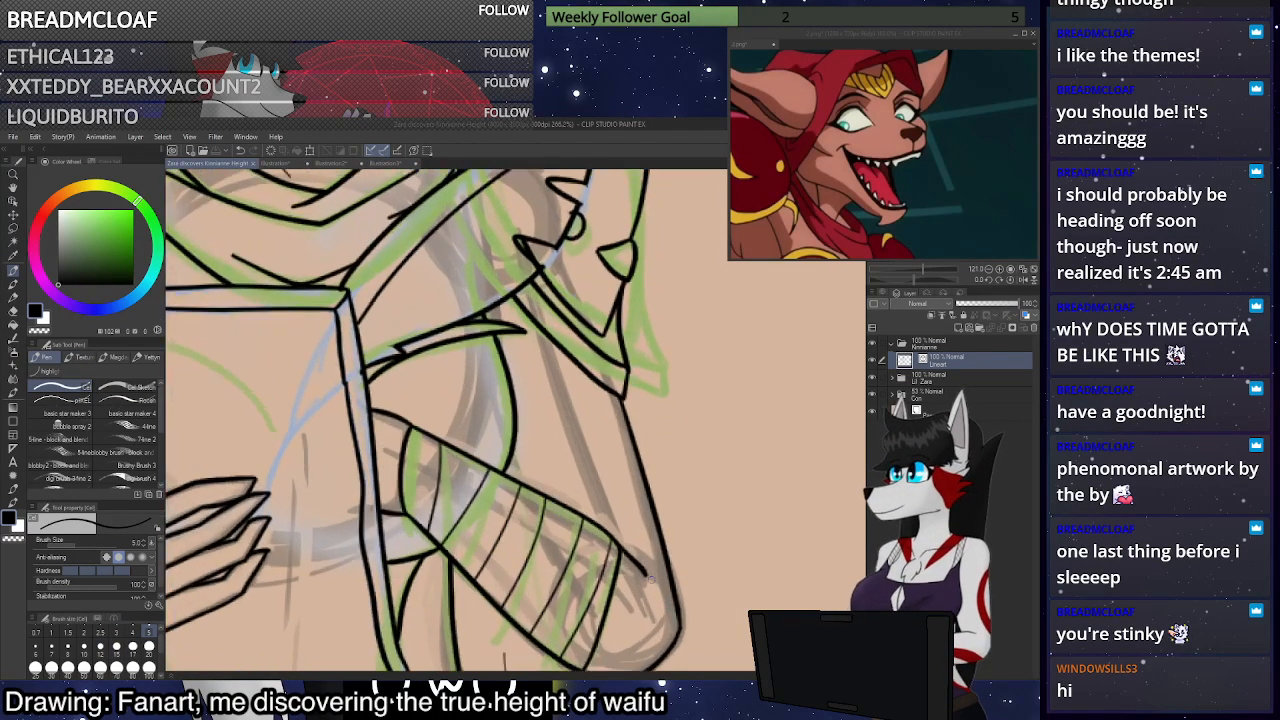
{"action": "scroll", "coordinate": [648, 576], "scroll_direction": "down", "scroll_amount": 1}
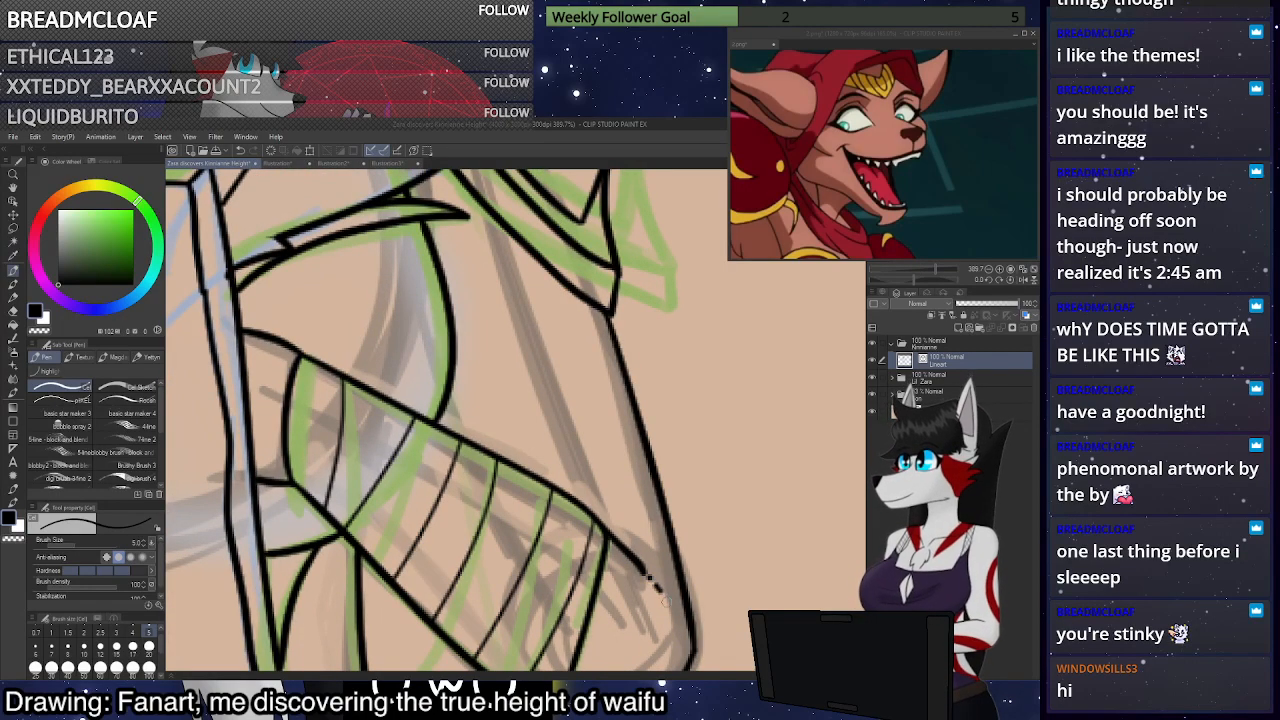
{"action": "scroll", "coordinate": [665, 600], "scroll_direction": "down", "scroll_amount": 1}
{"action": "scroll", "coordinate": [684, 585], "scroll_direction": "down", "scroll_amount": 2}
{"action": "scroll", "coordinate": [684, 585], "scroll_direction": "up", "scroll_amount": 2}
{"action": "scroll", "coordinate": [684, 585], "scroll_direction": "down", "scroll_amount": 1}
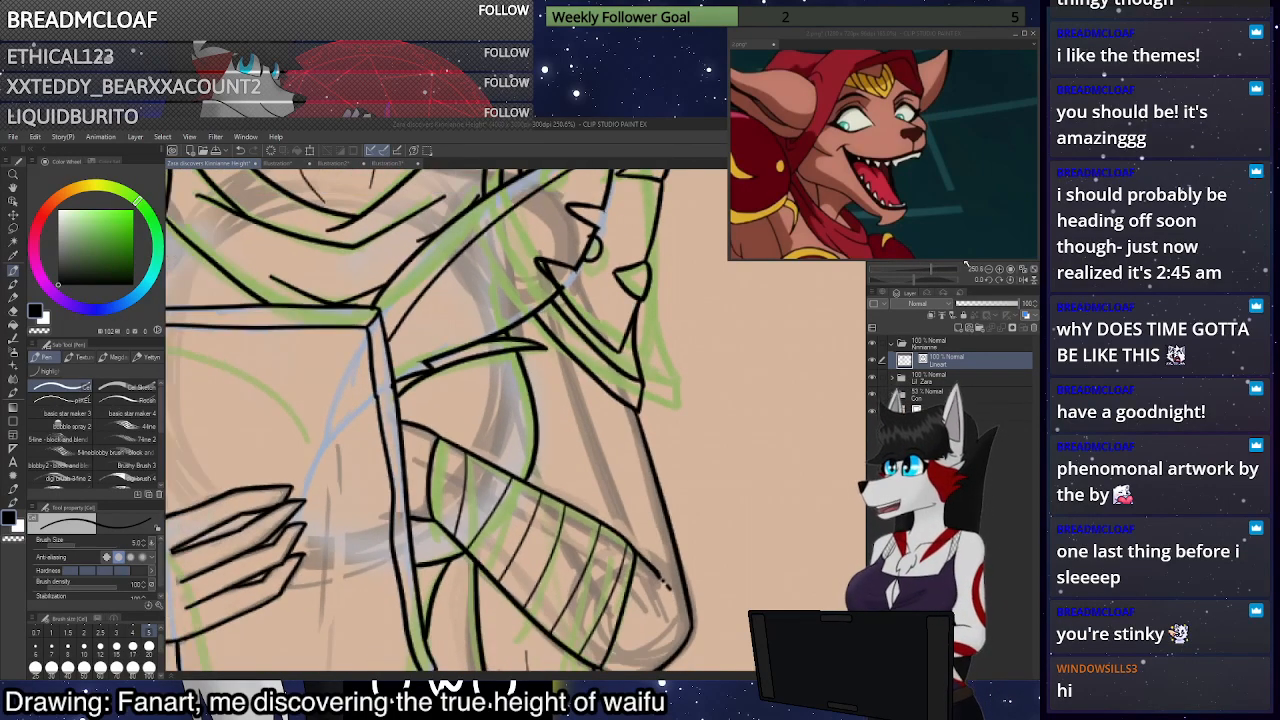
Undo the heavy mark at the other bandaged elbow and redo the open line's tail with pen size 4
{"action": "mouse_move", "coordinate": [480, 450]}
{"action": "left_mouse_down"}
{"action": "mouse_move", "coordinate": [637, 477]}
{"action": "mouse_move", "coordinate": [702, 440]}
{"action": "mouse_move", "coordinate": [736, 383]}
{"action": "left_mouse_up"}
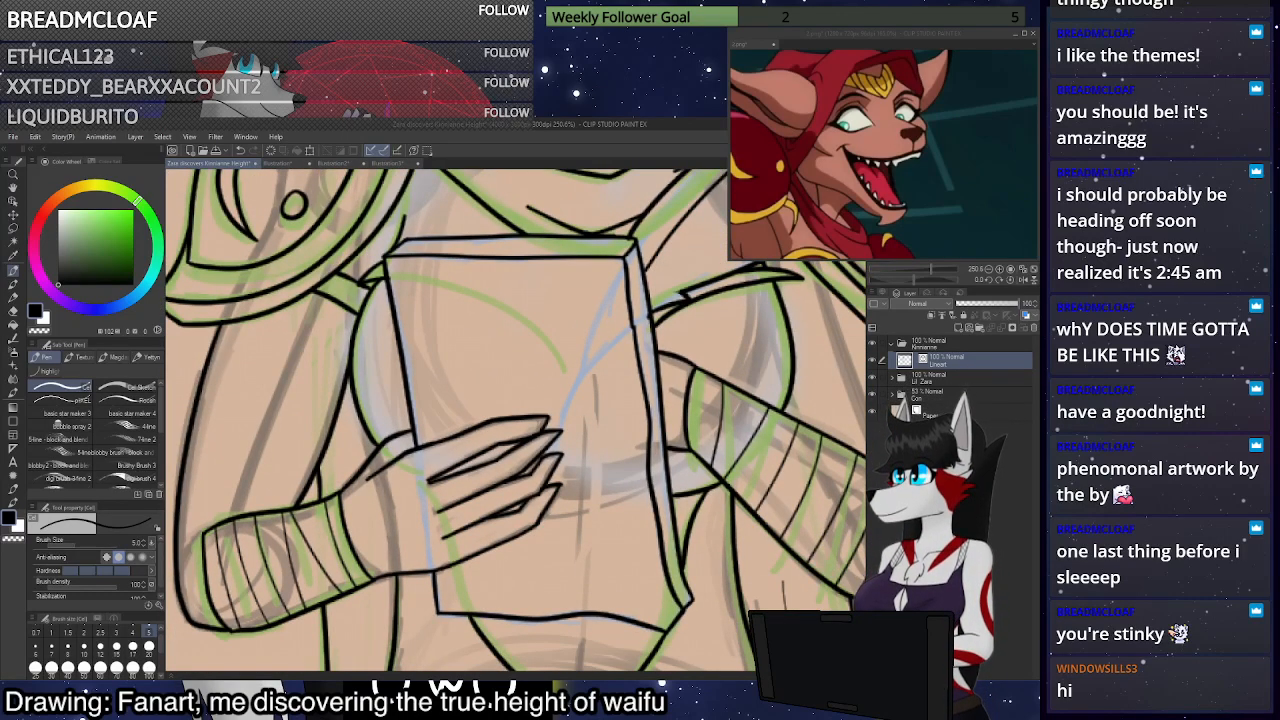
{"action": "scroll", "coordinate": [639, 475], "scroll_direction": "down", "scroll_amount": 1}
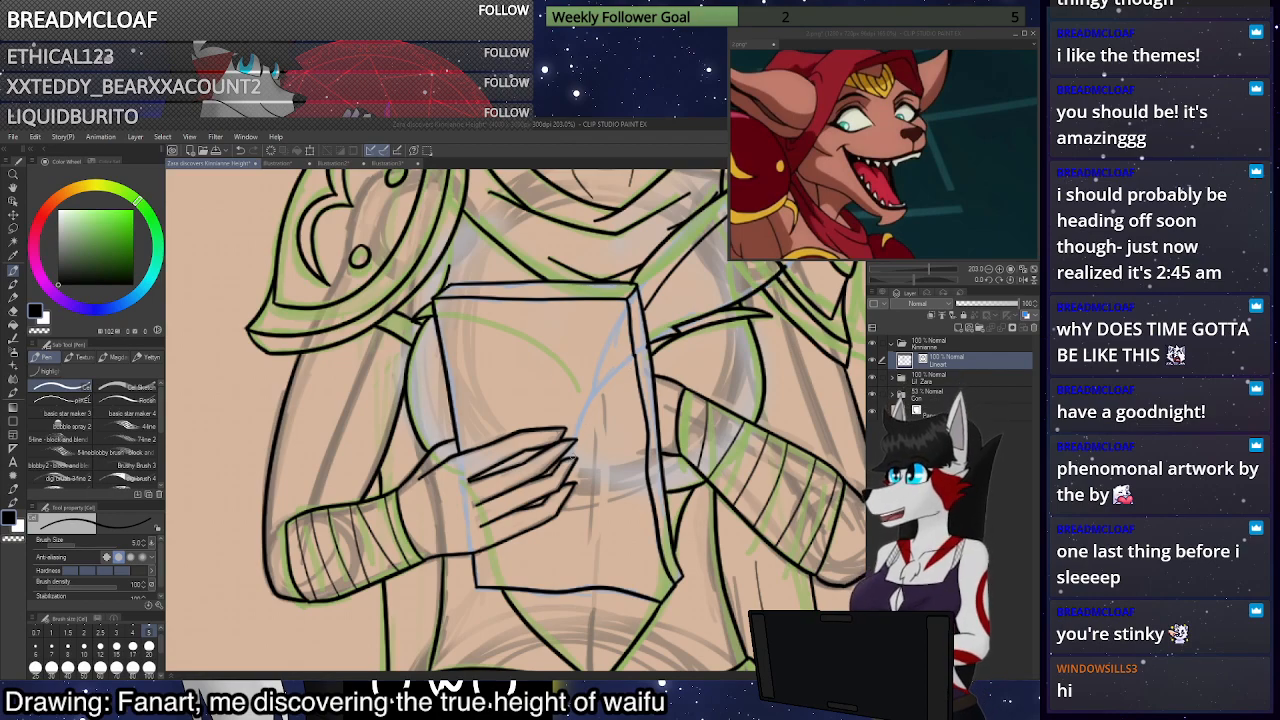
{"action": "scroll", "coordinate": [582, 447], "scroll_direction": "up", "scroll_amount": 1}
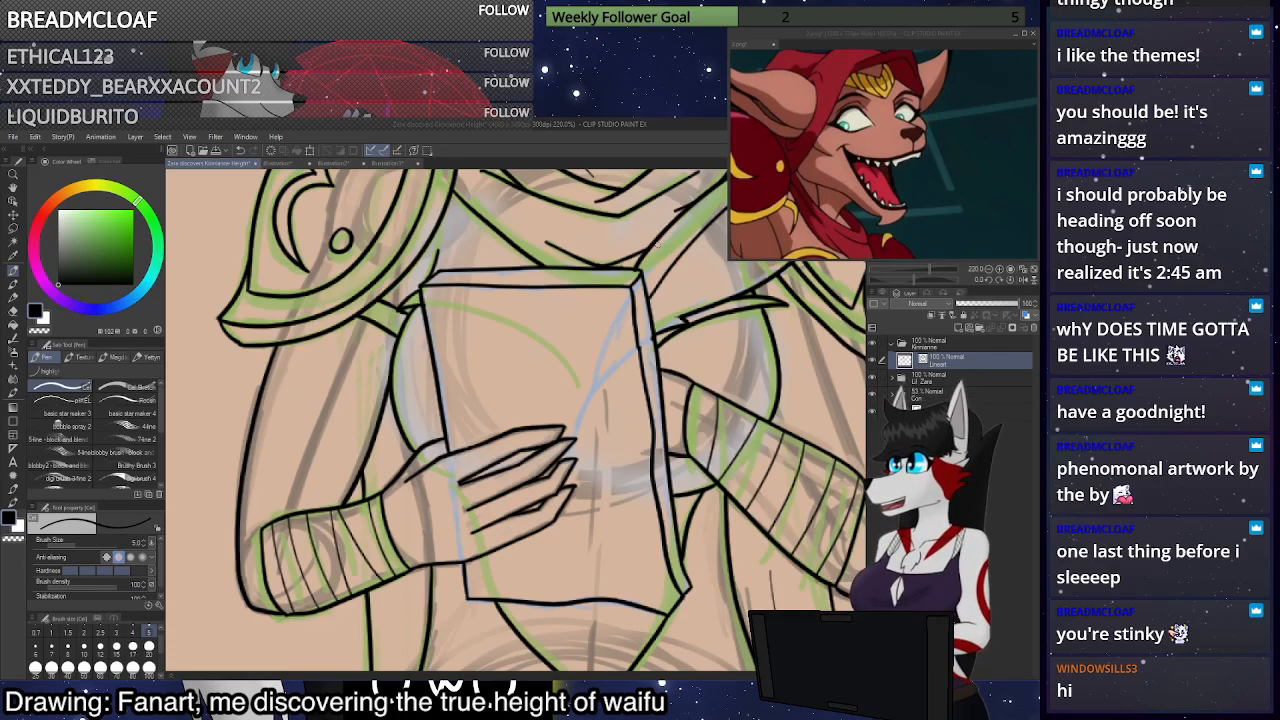
{"action": "scroll", "coordinate": [656, 244], "scroll_direction": "down", "scroll_amount": 3}
{"action": "scroll", "coordinate": [518, 355], "scroll_direction": "up", "scroll_amount": 2}
{"action": "scroll", "coordinate": [330, 481], "scroll_direction": "up", "scroll_amount": 4}
{"action": "scroll", "coordinate": [330, 481], "scroll_direction": "up", "scroll_amount": 1}
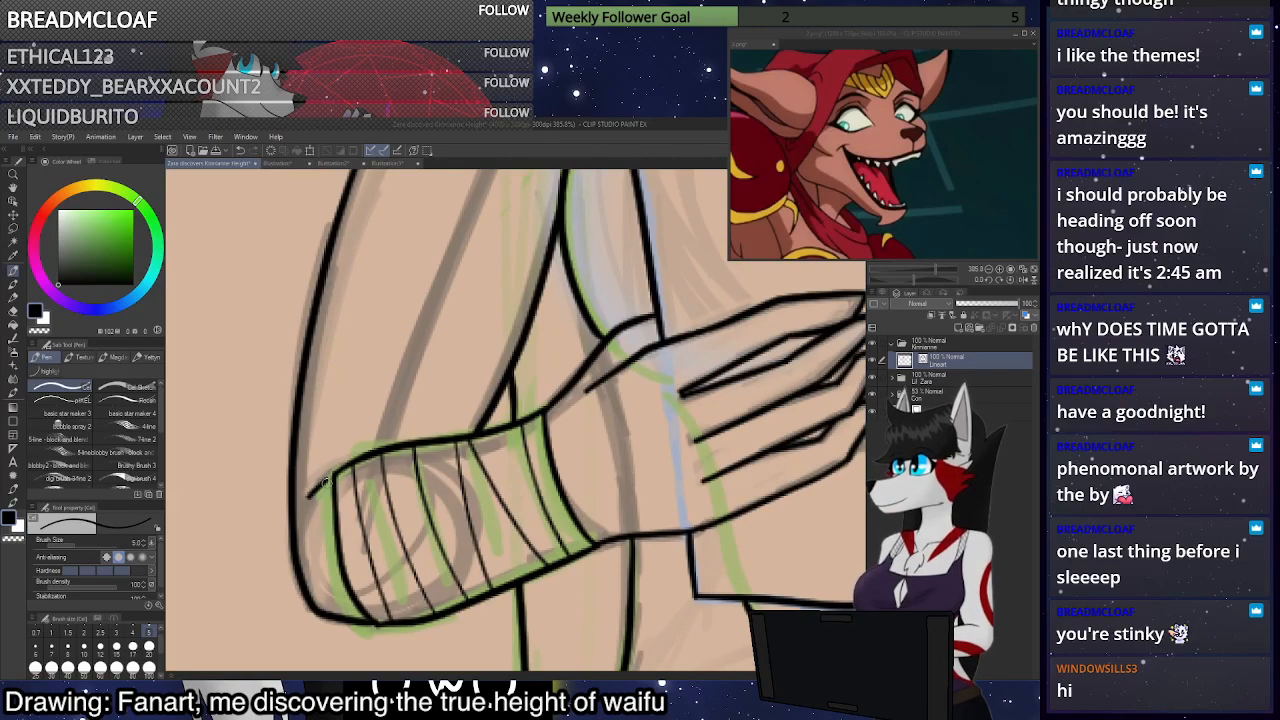
{"action": "scroll", "coordinate": [306, 500], "scroll_direction": "down", "scroll_amount": 4}
{"action": "scroll", "coordinate": [320, 490], "scroll_direction": "up", "scroll_amount": 4}
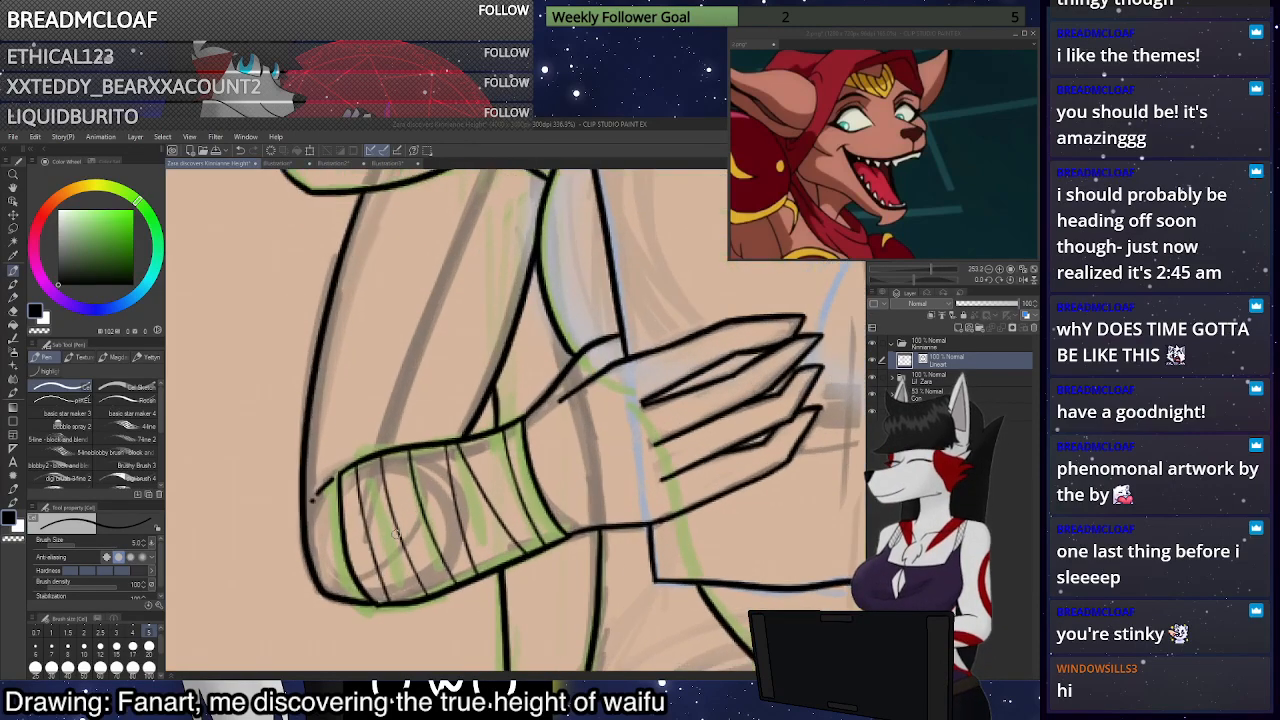
{"action": "key", "text": "ctrl+z"}
{"action": "left_click", "coordinate": [133, 632]}
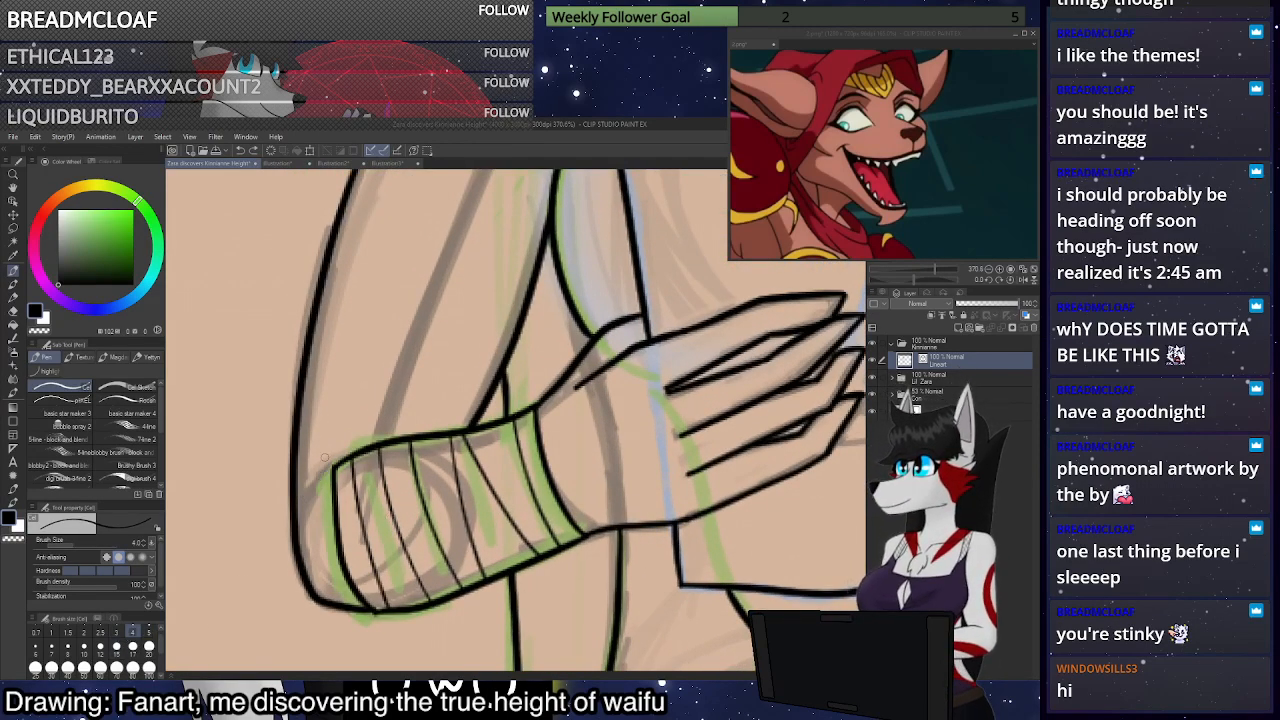
{"action": "scroll", "coordinate": [322, 478], "scroll_direction": "down", "scroll_amount": 5}
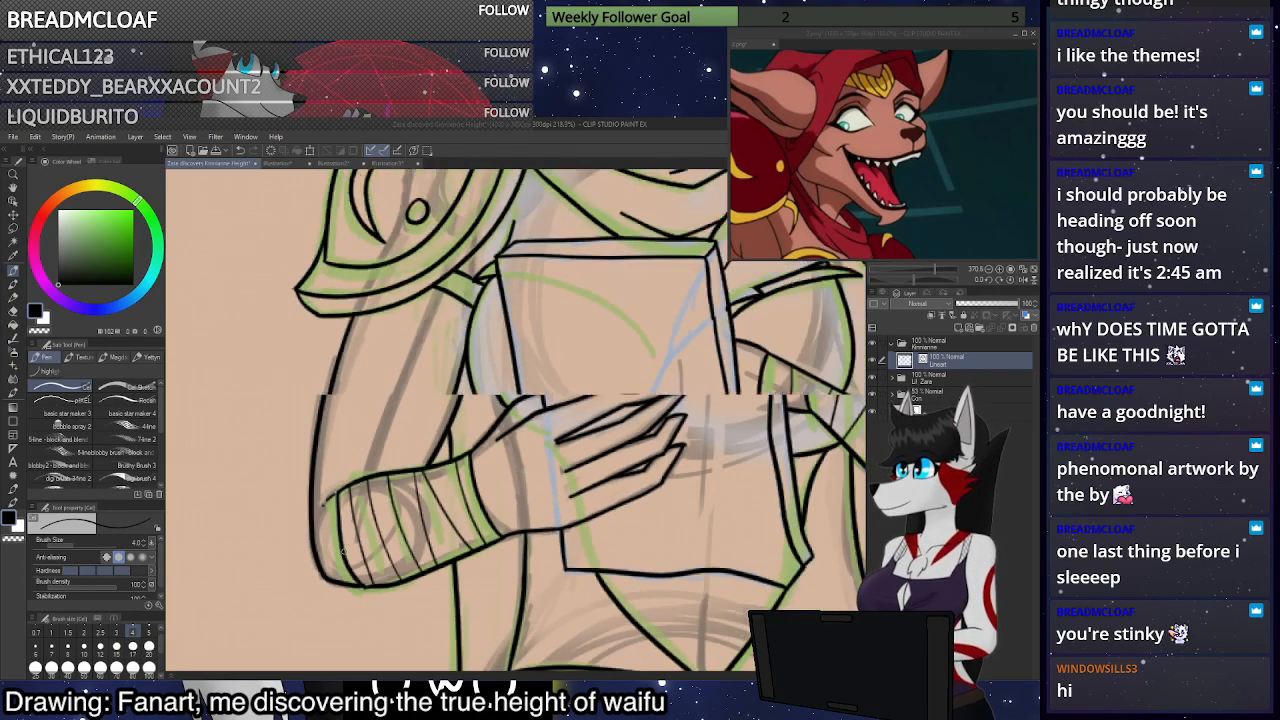
Add dotted tails to the short line above the book's corner and the lowest scarf fold
{"action": "scroll", "coordinate": [316, 575], "scroll_direction": "down", "scroll_amount": 2}
{"action": "scroll", "coordinate": [440, 350], "scroll_direction": "up", "scroll_amount": 7}
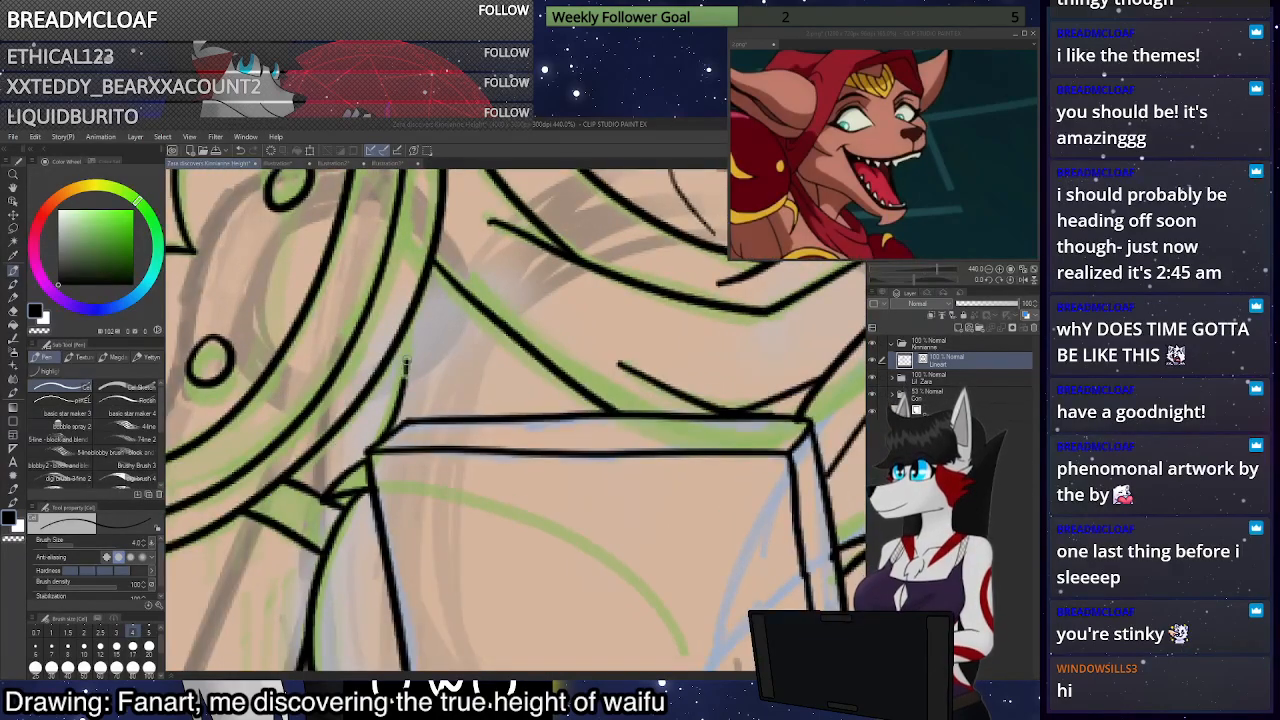
{"action": "scroll", "coordinate": [408, 368], "scroll_direction": "down", "scroll_amount": 3}
{"action": "scroll", "coordinate": [383, 322], "scroll_direction": "up", "scroll_amount": 5}
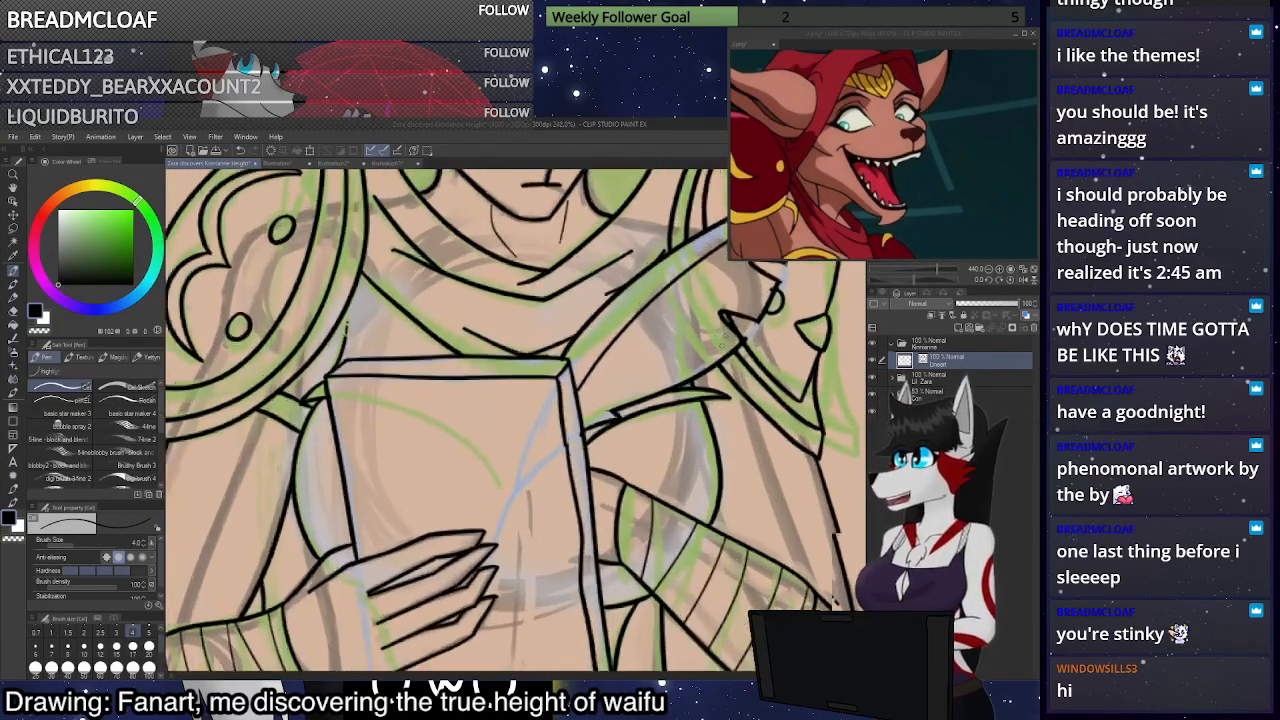
{"action": "scroll", "coordinate": [384, 322], "scroll_direction": "up", "scroll_amount": 2}
{"action": "left_click", "coordinate": [386, 328]}
{"action": "left_click", "coordinate": [377, 322]}
{"action": "left_click", "coordinate": [371, 317]}
{"action": "scroll", "coordinate": [470, 332], "scroll_direction": "down", "scroll_amount": 3}
{"action": "scroll", "coordinate": [607, 404], "scroll_direction": "down", "scroll_amount": 2}
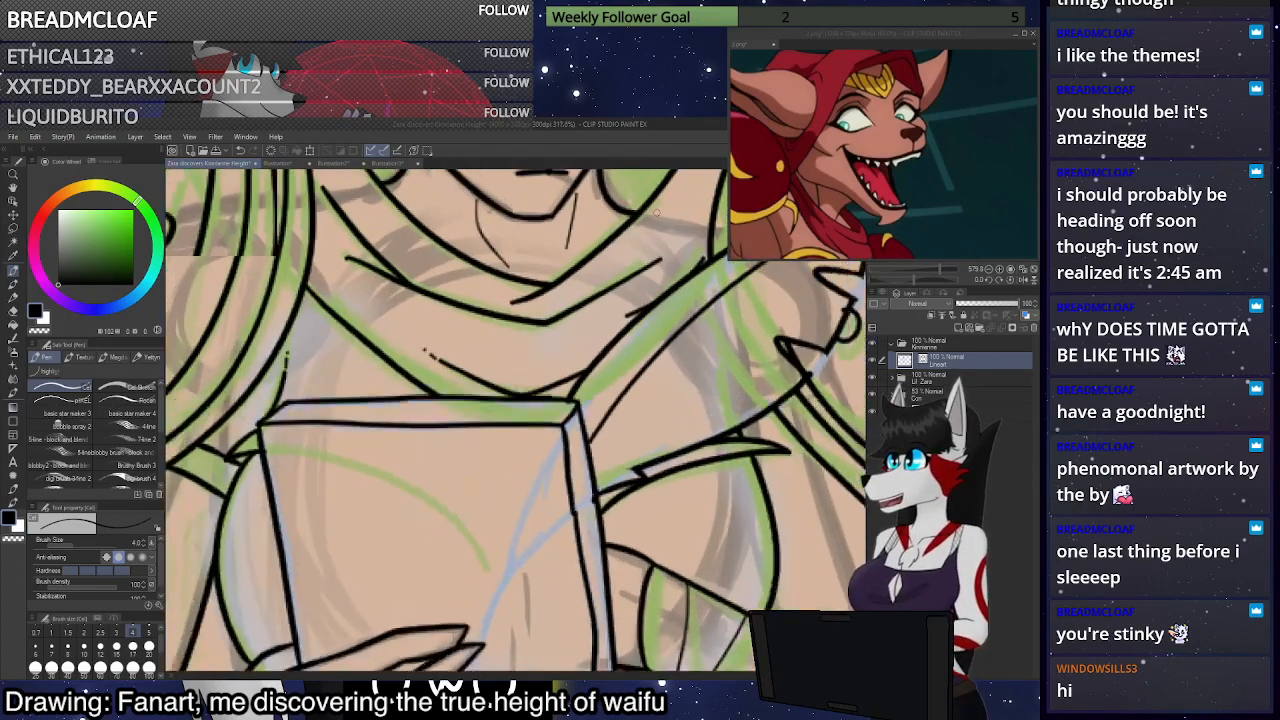
Break up the open ends of the upper scarf folds on both sides of the neck with small dashes and dots
{"action": "scroll", "coordinate": [663, 268], "scroll_direction": "up", "scroll_amount": 3}
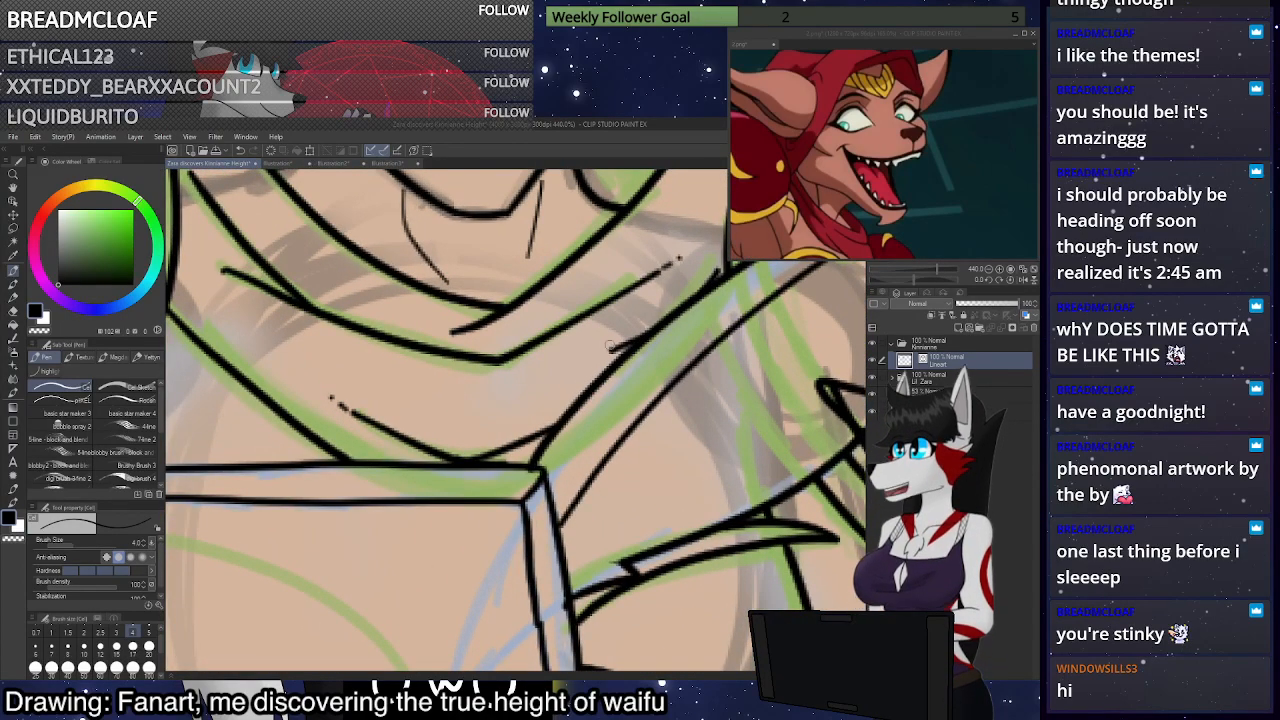
{"action": "left_click", "coordinate": [216, 265]}
{"action": "left_click", "coordinate": [204, 255]}
{"action": "left_click", "coordinate": [194, 248]}
{"action": "scroll", "coordinate": [252, 262], "scroll_direction": "down", "scroll_amount": 1}
{"action": "scroll", "coordinate": [252, 262], "scroll_direction": "down", "scroll_amount": 6}
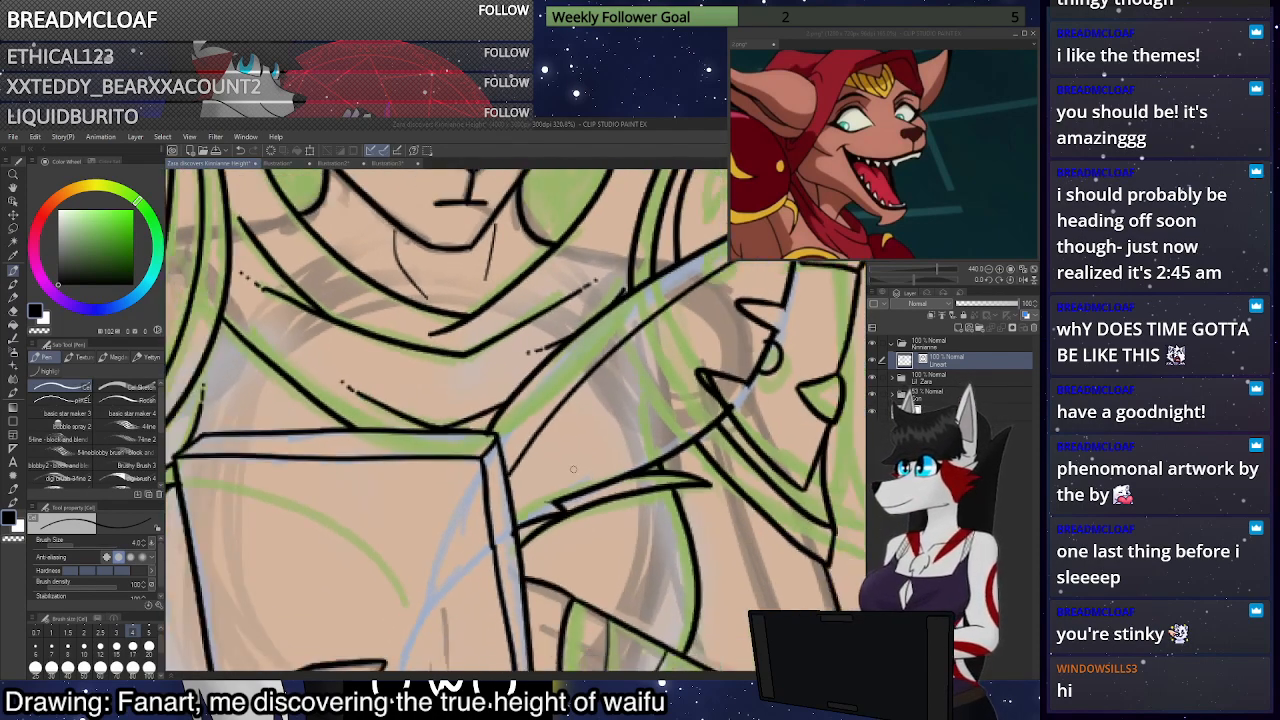
Dot the scarf line's end by the hood edge and the hood fold's end beside the raised-hand shoulder armor
{"action": "scroll", "coordinate": [324, 282], "scroll_direction": "up", "scroll_amount": 5}
{"action": "scroll", "coordinate": [324, 282], "scroll_direction": "down", "scroll_amount": 1}
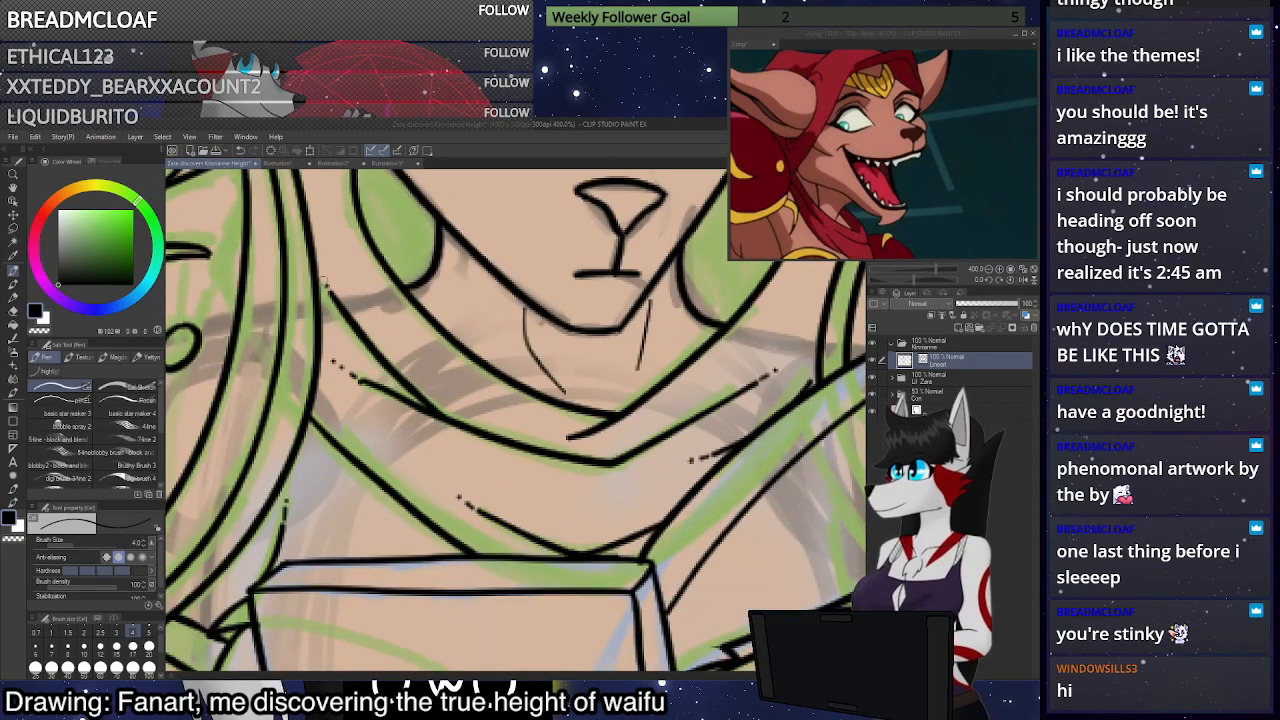
{"action": "scroll", "coordinate": [324, 282], "scroll_direction": "down", "scroll_amount": 3}
{"action": "scroll", "coordinate": [662, 266], "scroll_direction": "up", "scroll_amount": 6}
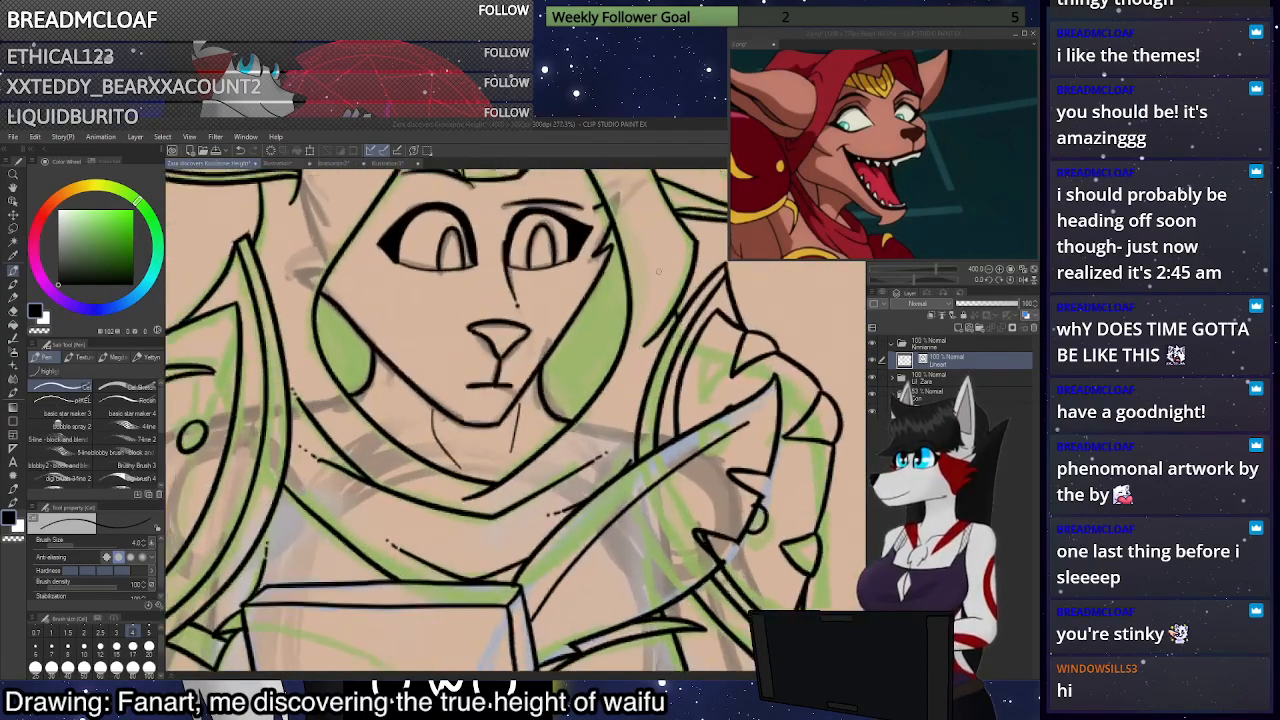
{"action": "scroll", "coordinate": [662, 266], "scroll_direction": "down", "scroll_amount": 2}
{"action": "left_click", "coordinate": [638, 360]}
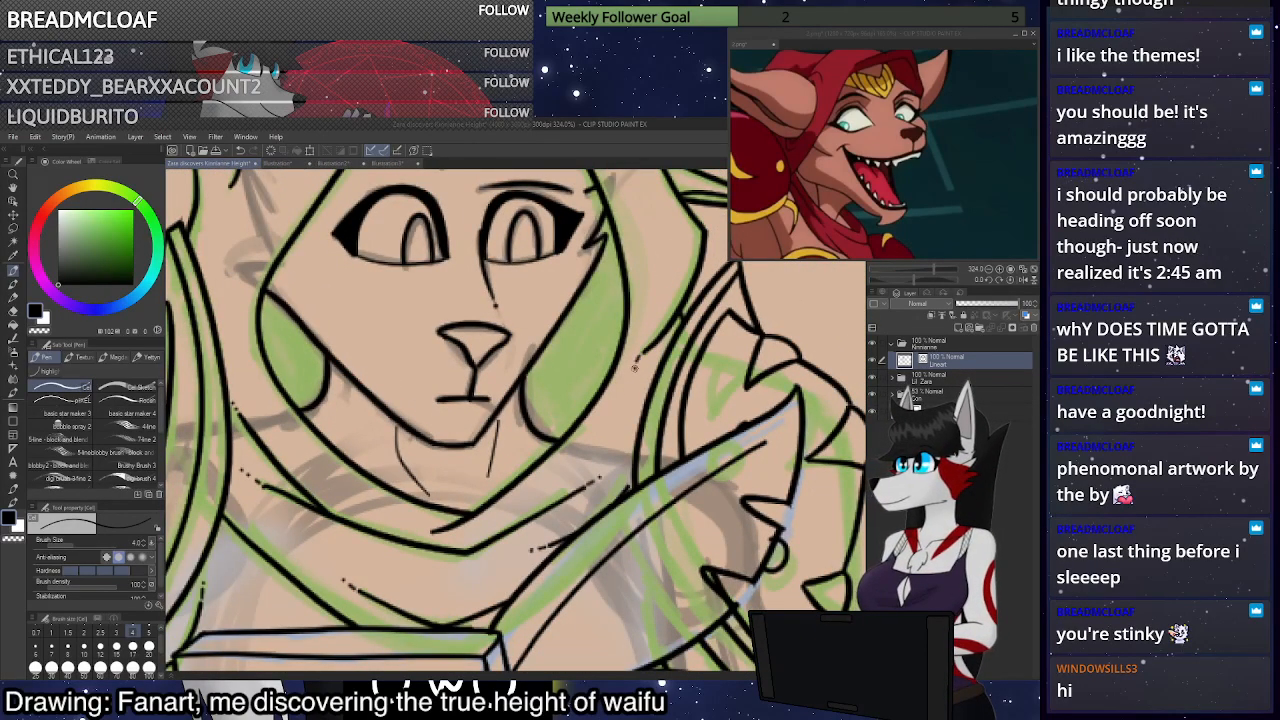
{"action": "scroll", "coordinate": [634, 378], "scroll_direction": "down", "scroll_amount": 2}
{"action": "scroll", "coordinate": [643, 477], "scroll_direction": "up", "scroll_amount": 3}
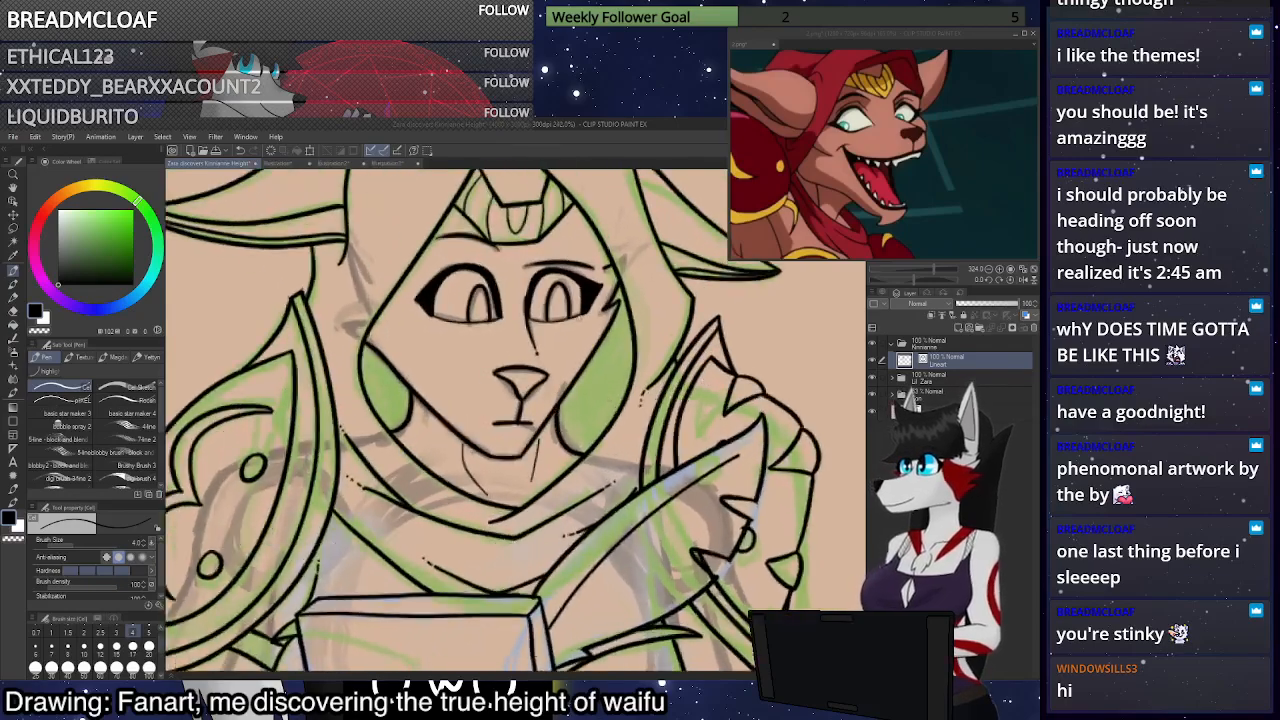
Extend the hood line below the ear with a broken, dotted tail, redoing the first attempt
{"action": "scroll", "coordinate": [533, 377], "scroll_direction": "up", "scroll_amount": 1}
{"action": "left_click_drag", "start_coordinate": [533, 377], "coordinate": [769, 454]}
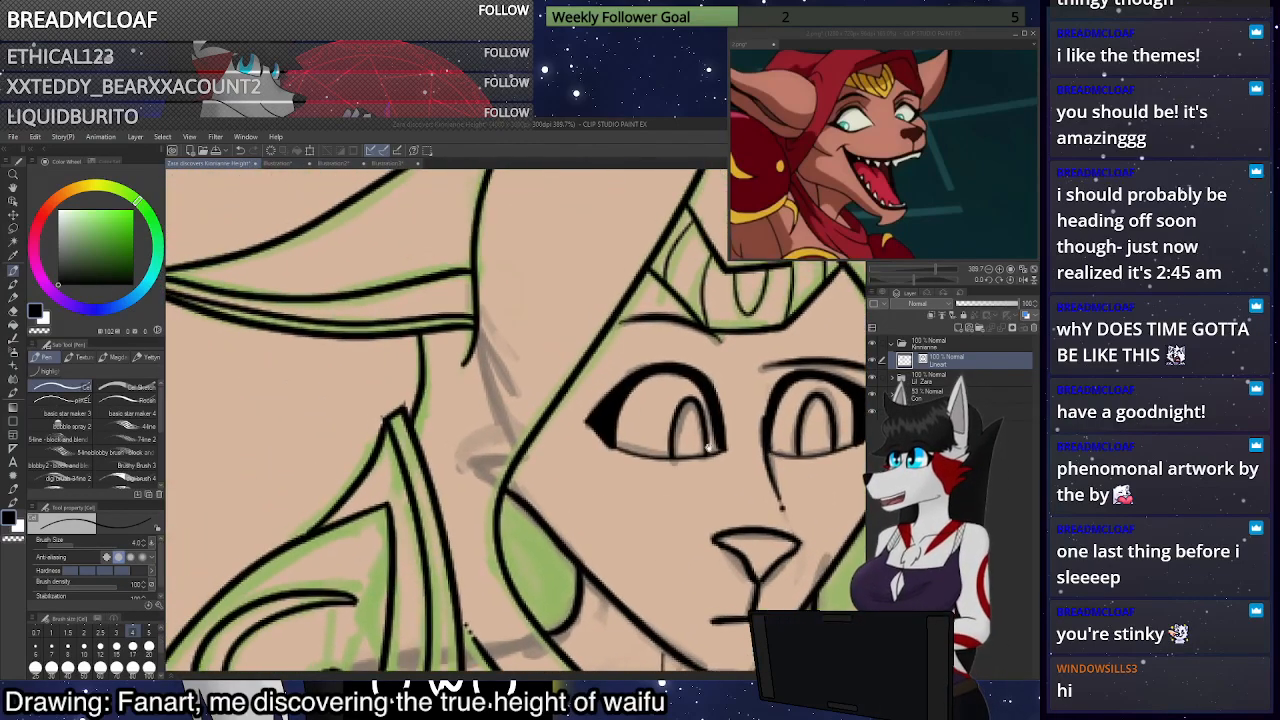
{"action": "key", "text": "ctrl+z"}
{"action": "left_click_drag", "start_coordinate": [458, 368], "coordinate": [434, 404]}
Add dashed, dotted tails to both ends of the hood's crown fold and to the line above the ear
{"action": "left_click_drag", "start_coordinate": [539, 341], "coordinate": [340, 520]}
{"action": "mouse_move", "coordinate": [763, 330]}
{"action": "left_mouse_down"}
{"action": "mouse_move", "coordinate": [614, 322]}
{"action": "mouse_move", "coordinate": [560, 230]}
{"action": "mouse_move", "coordinate": [667, 386]}
{"action": "mouse_move", "coordinate": [798, 431]}
{"action": "mouse_move", "coordinate": [896, 409]}
{"action": "left_mouse_up"}
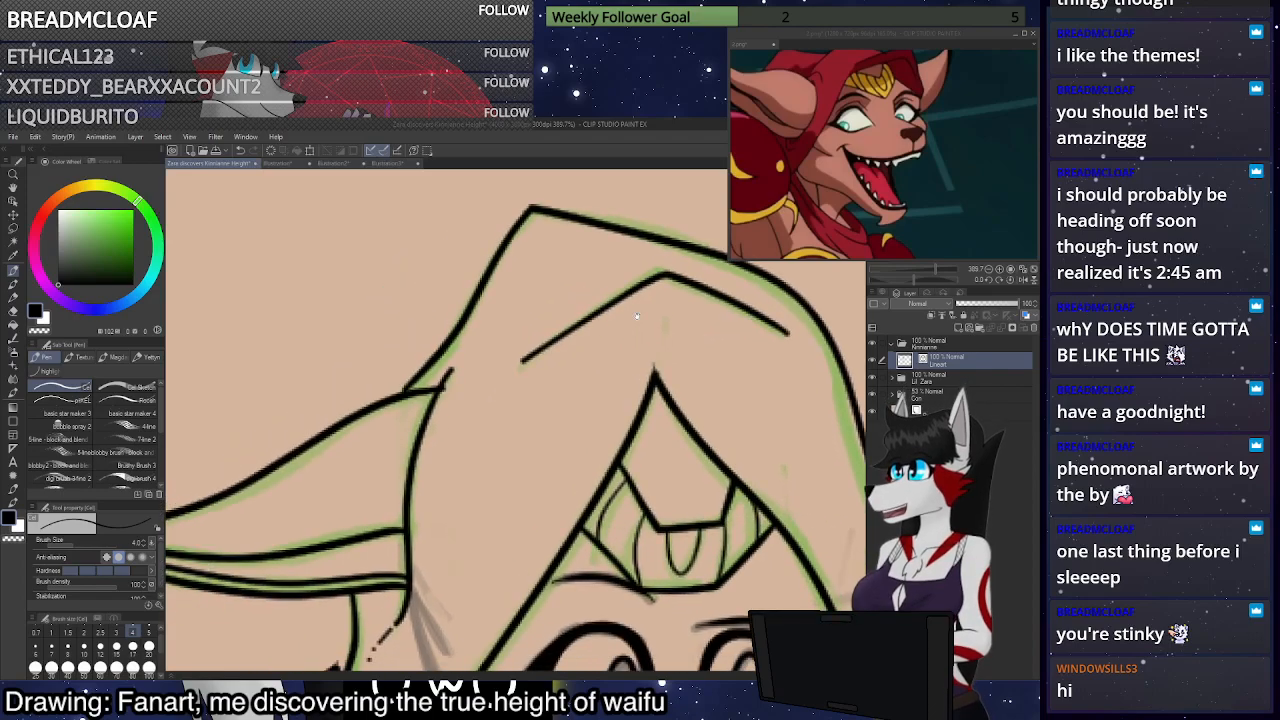
{"action": "left_click_drag", "start_coordinate": [520, 363], "coordinate": [492, 381]}
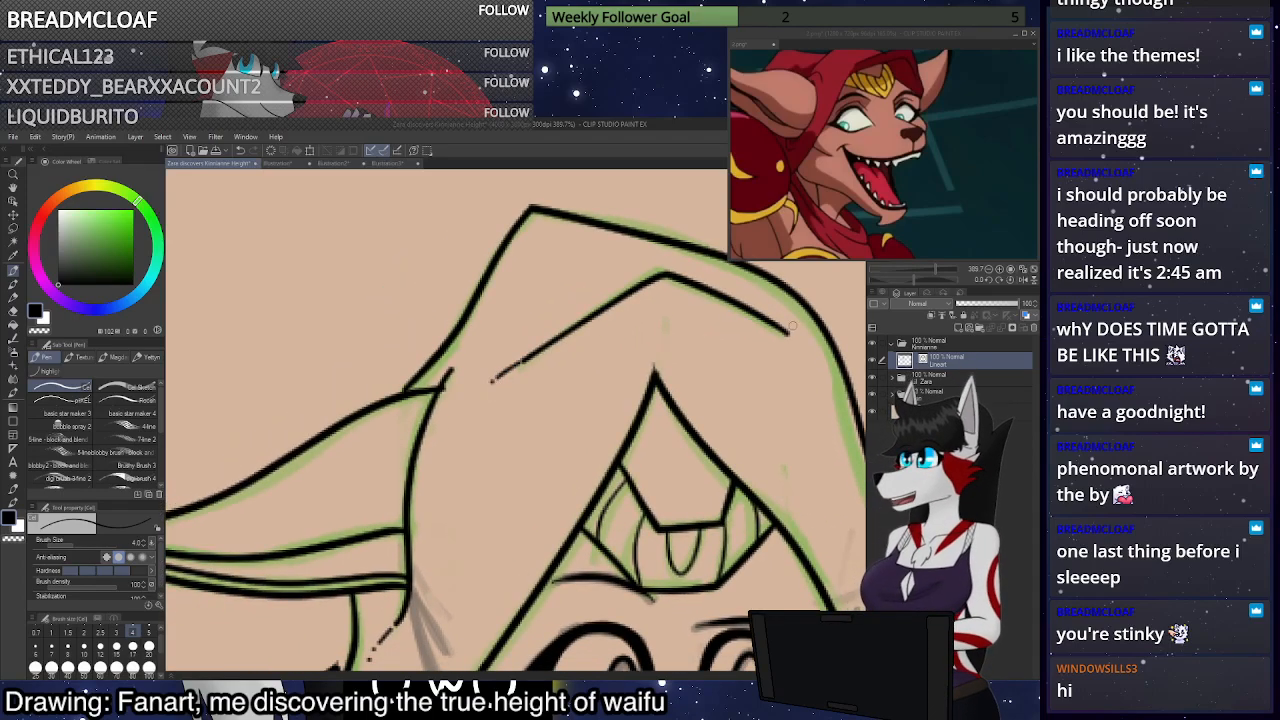
{"action": "left_click_drag", "start_coordinate": [791, 335], "coordinate": [811, 348]}
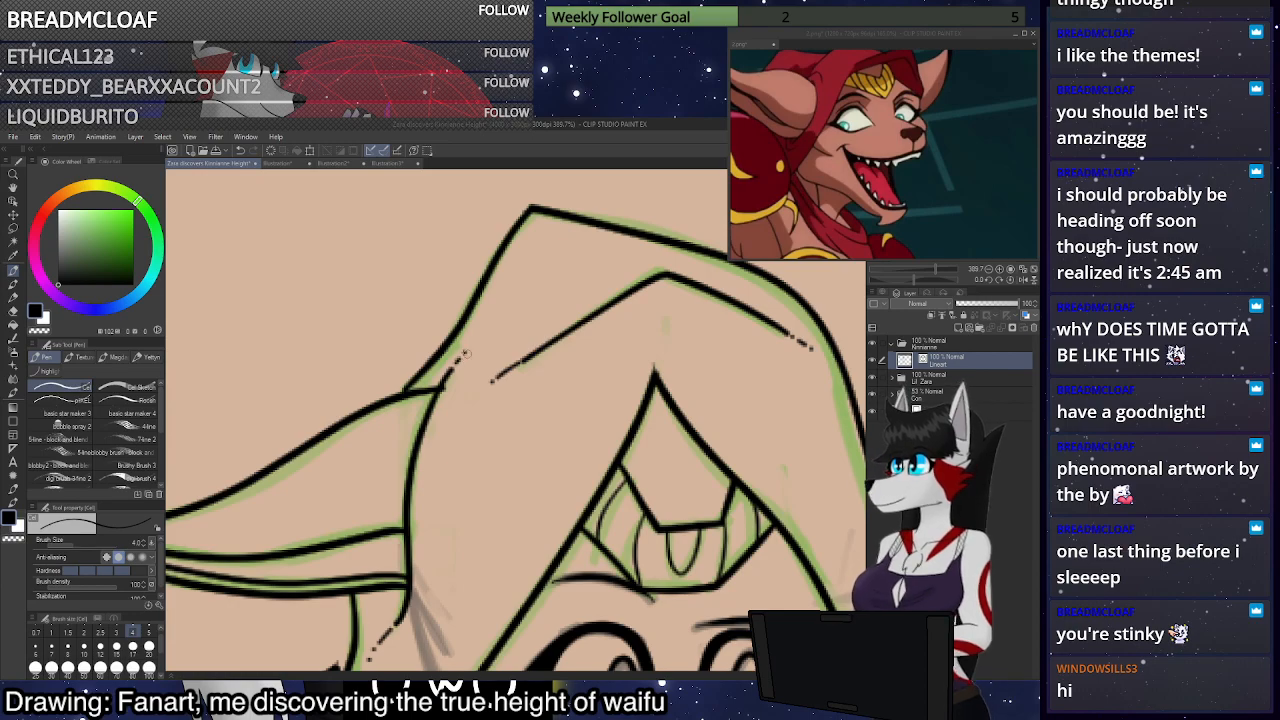
{"action": "left_click_drag", "start_coordinate": [466, 351], "coordinate": [474, 345]}
Add small dots to the open ends of the eyebrow, mouth and nearby hood lines, undoing the last mark
{"action": "mouse_move", "coordinate": [812, 668]}
{"action": "left_mouse_down"}
{"action": "mouse_move", "coordinate": [729, 640]}
{"action": "mouse_move", "coordinate": [704, 498]}
{"action": "left_mouse_up"}
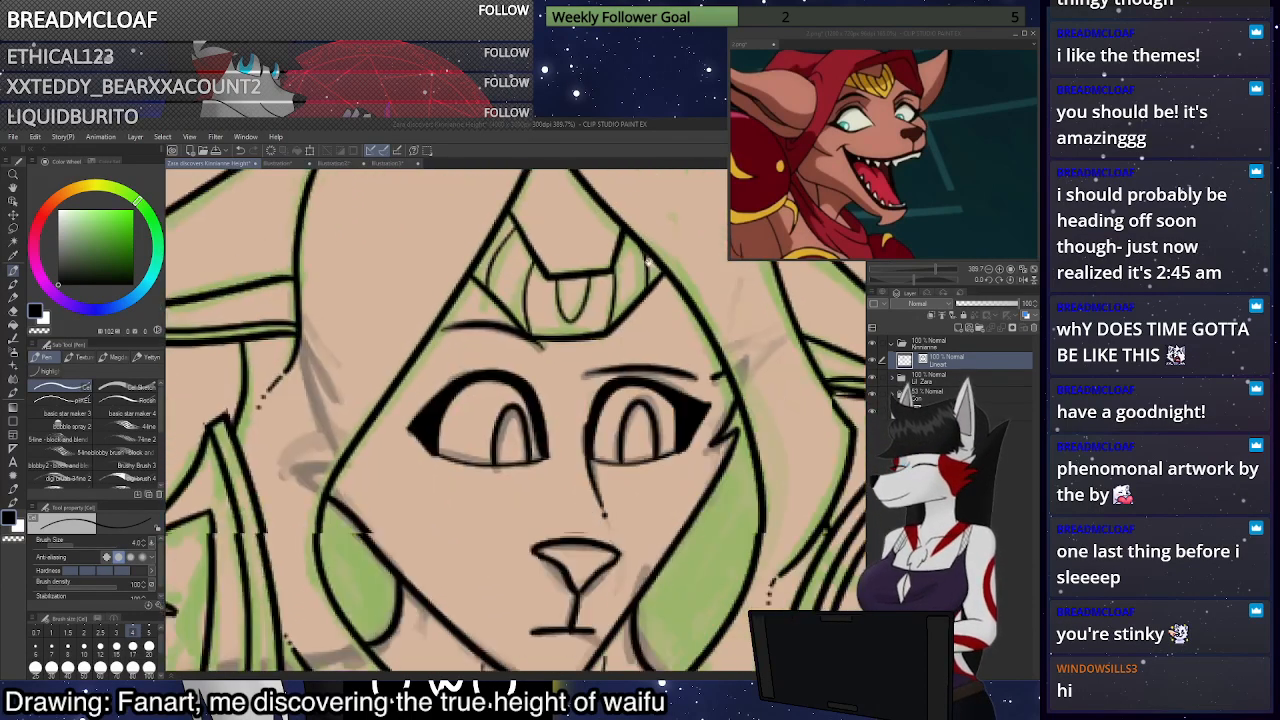
{"action": "left_click_drag", "start_coordinate": [779, 333], "coordinate": [757, 264]}
{"action": "mouse_move", "coordinate": [734, 504]}
{"action": "left_mouse_down"}
{"action": "mouse_move", "coordinate": [608, 514]}
{"action": "mouse_move", "coordinate": [574, 444]}
{"action": "mouse_move", "coordinate": [522, 180]}
{"action": "mouse_move", "coordinate": [545, 420]}
{"action": "mouse_move", "coordinate": [723, 527]}
{"action": "mouse_move", "coordinate": [759, 573]}
{"action": "left_mouse_up"}
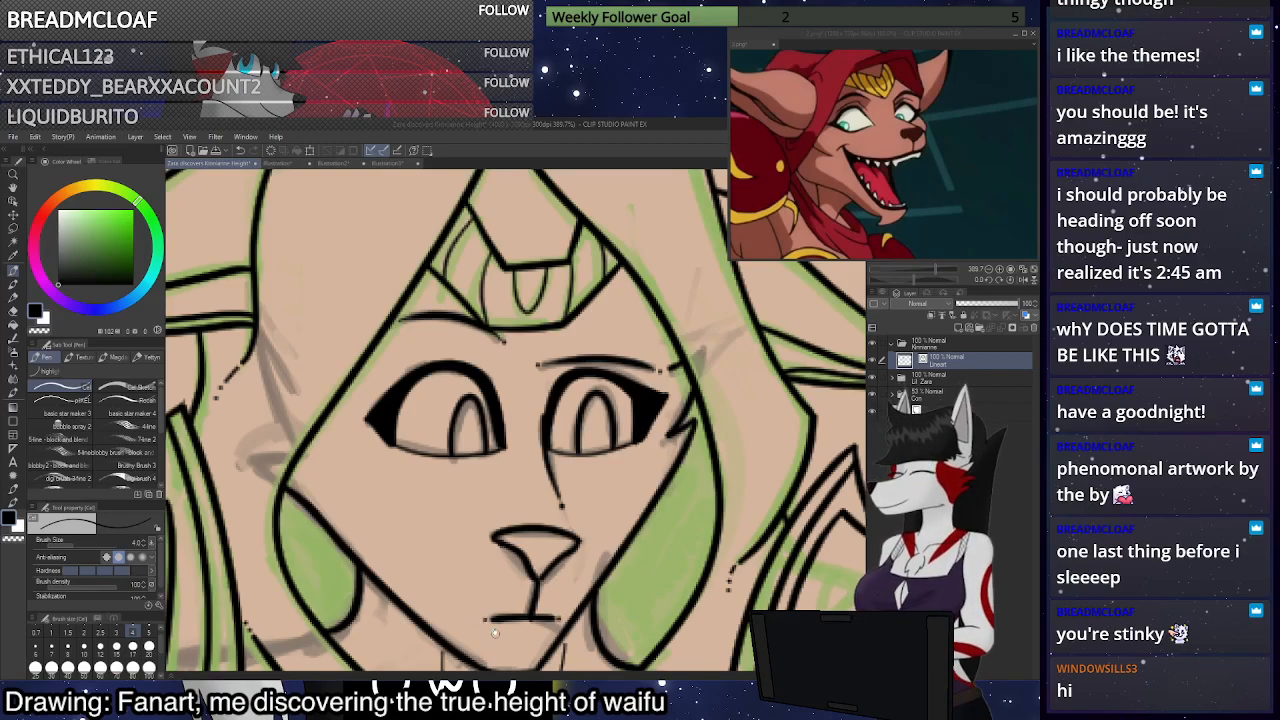
{"action": "left_click_drag", "start_coordinate": [575, 572], "coordinate": [552, 452]}
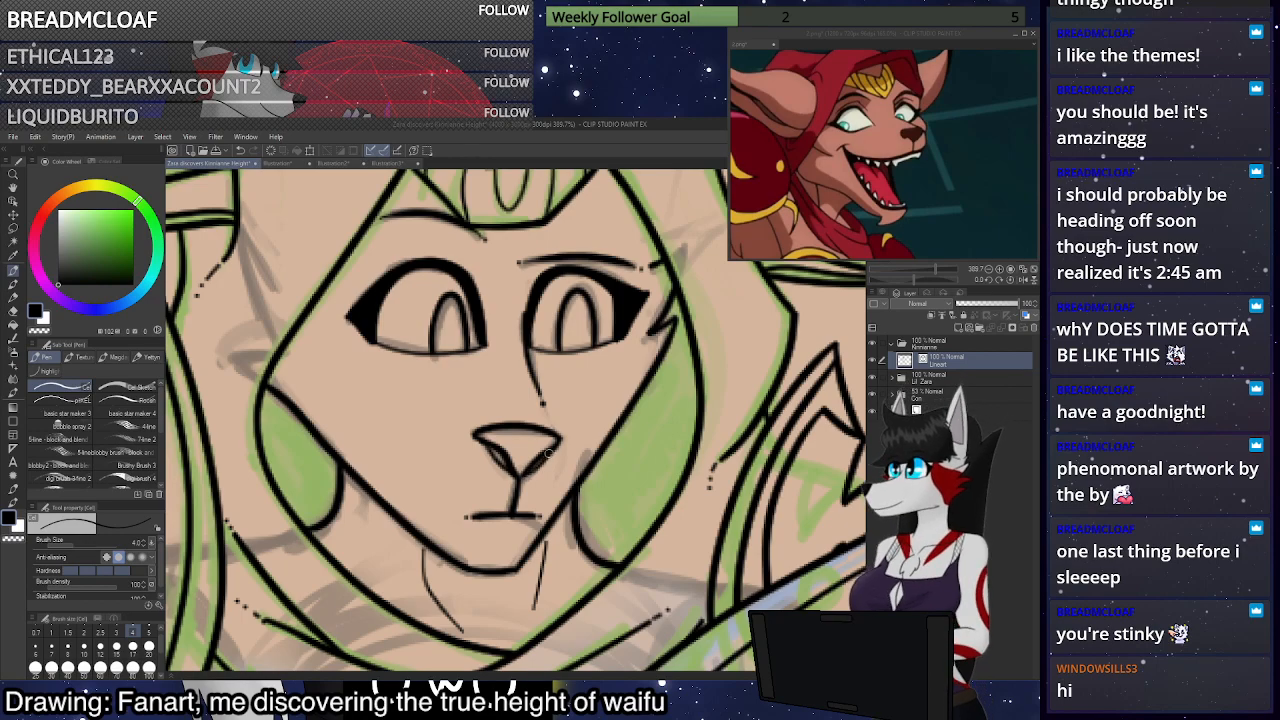
{"action": "key", "text": "ctrl+z"}
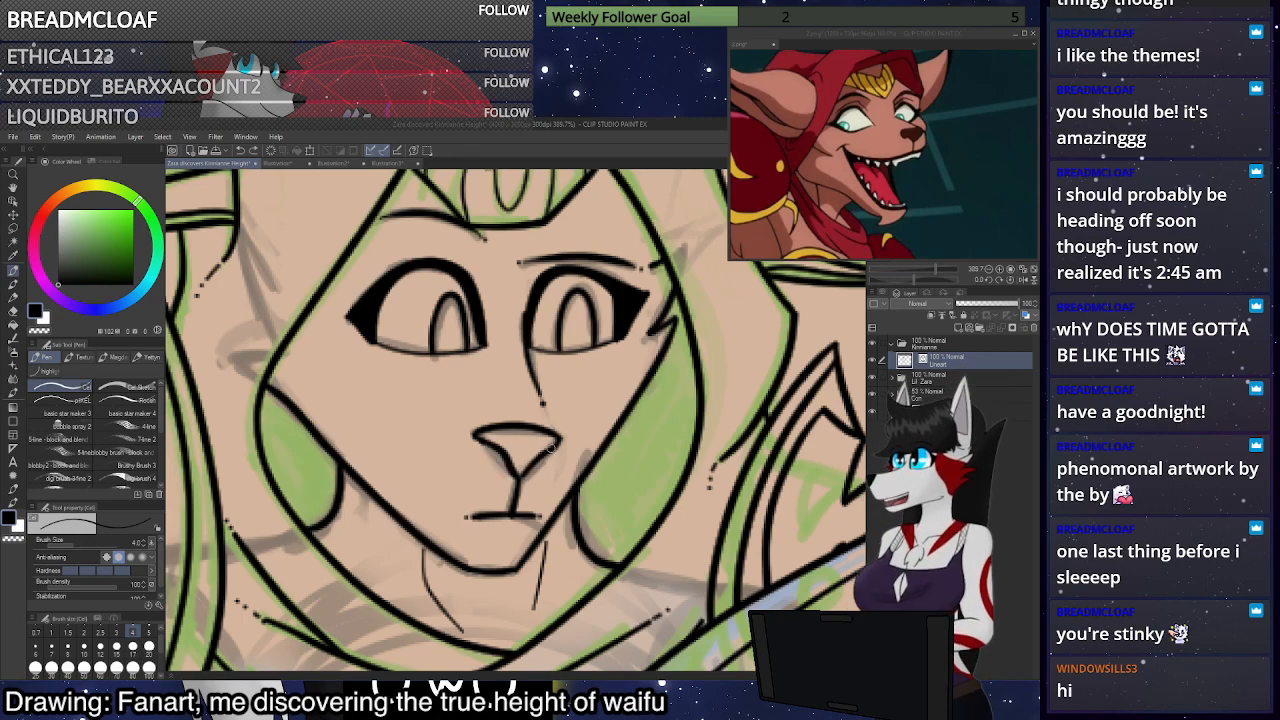
{"action": "scroll", "coordinate": [690, 426], "scroll_direction": "down", "scroll_amount": 1}
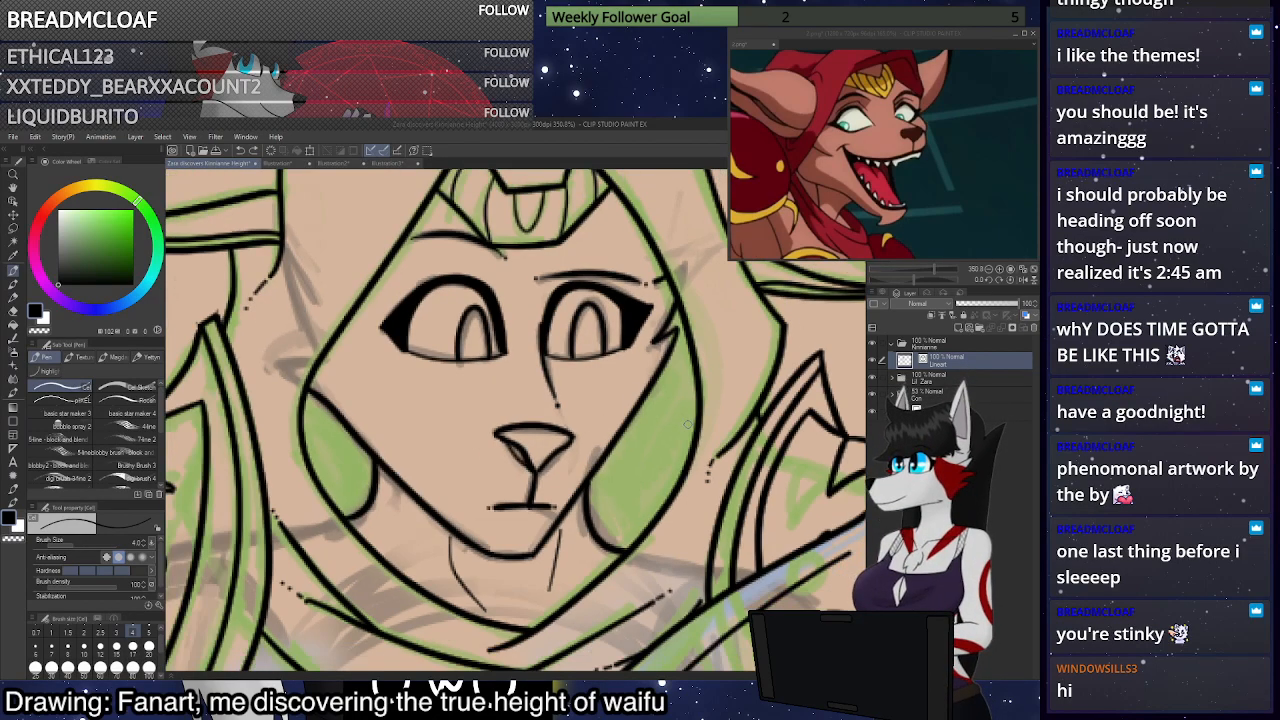
{"action": "left_click_drag", "start_coordinate": [696, 396], "coordinate": [565, 452]}
{"action": "left_click_drag", "start_coordinate": [642, 416], "coordinate": [777, 391]}
{"action": "left_click_drag", "start_coordinate": [624, 390], "coordinate": [612, 283]}
{"action": "left_click_drag", "start_coordinate": [656, 557], "coordinate": [651, 320]}
{"action": "left_click_drag", "start_coordinate": [688, 451], "coordinate": [533, 611]}
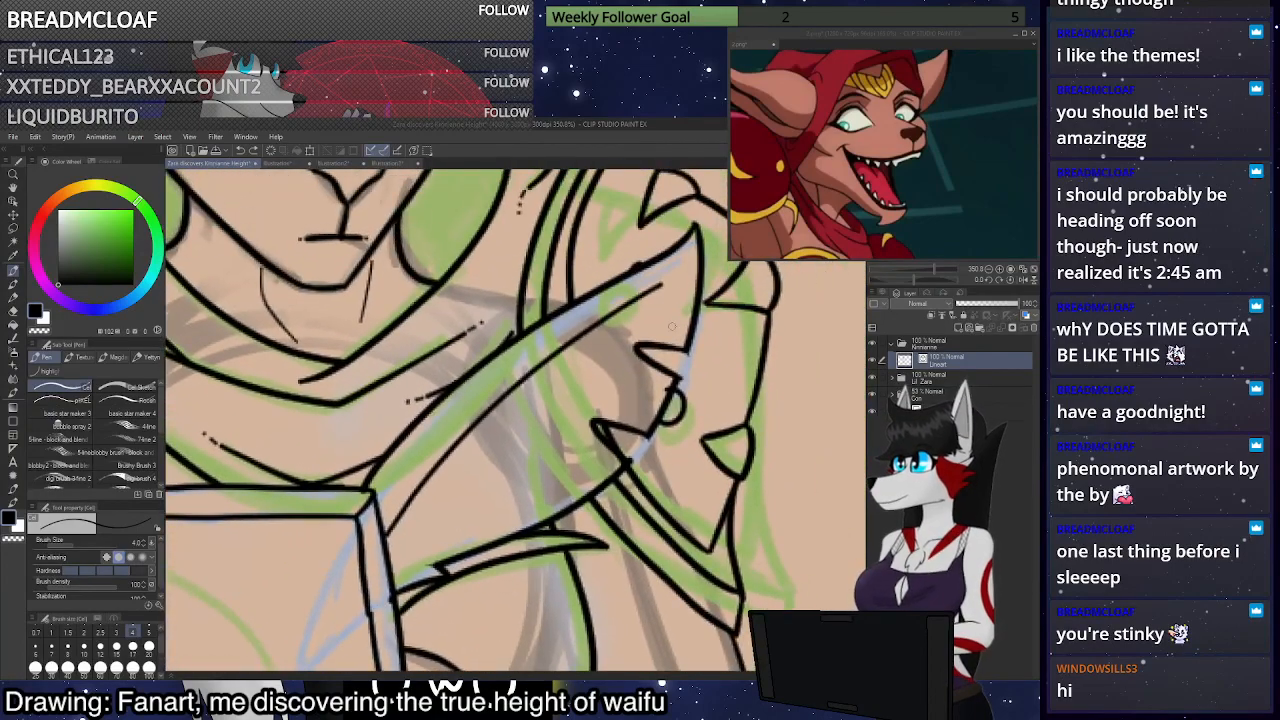
{"action": "left_click_drag", "start_coordinate": [738, 409], "coordinate": [746, 384]}
{"action": "key", "text": "ctrl+z"}
{"action": "mouse_move", "coordinate": [683, 265]}
{"action": "left_mouse_down"}
{"action": "mouse_move", "coordinate": [558, 512]}
{"action": "mouse_move", "coordinate": [754, 284]}
{"action": "mouse_move", "coordinate": [693, 421]}
{"action": "mouse_move", "coordinate": [808, 274]}
{"action": "left_mouse_up"}
{"action": "key", "text": "ctrl+z"}
{"action": "key", "text": "ctrl+z"}
Add dotted tails to the open ends of the cloth folds below the braided waist cord
{"action": "left_click_drag", "start_coordinate": [545, 570], "coordinate": [676, 413]}
{"action": "left_click_drag", "start_coordinate": [436, 666], "coordinate": [535, 262]}
{"action": "left_click_drag", "start_coordinate": [724, 615], "coordinate": [619, 385]}
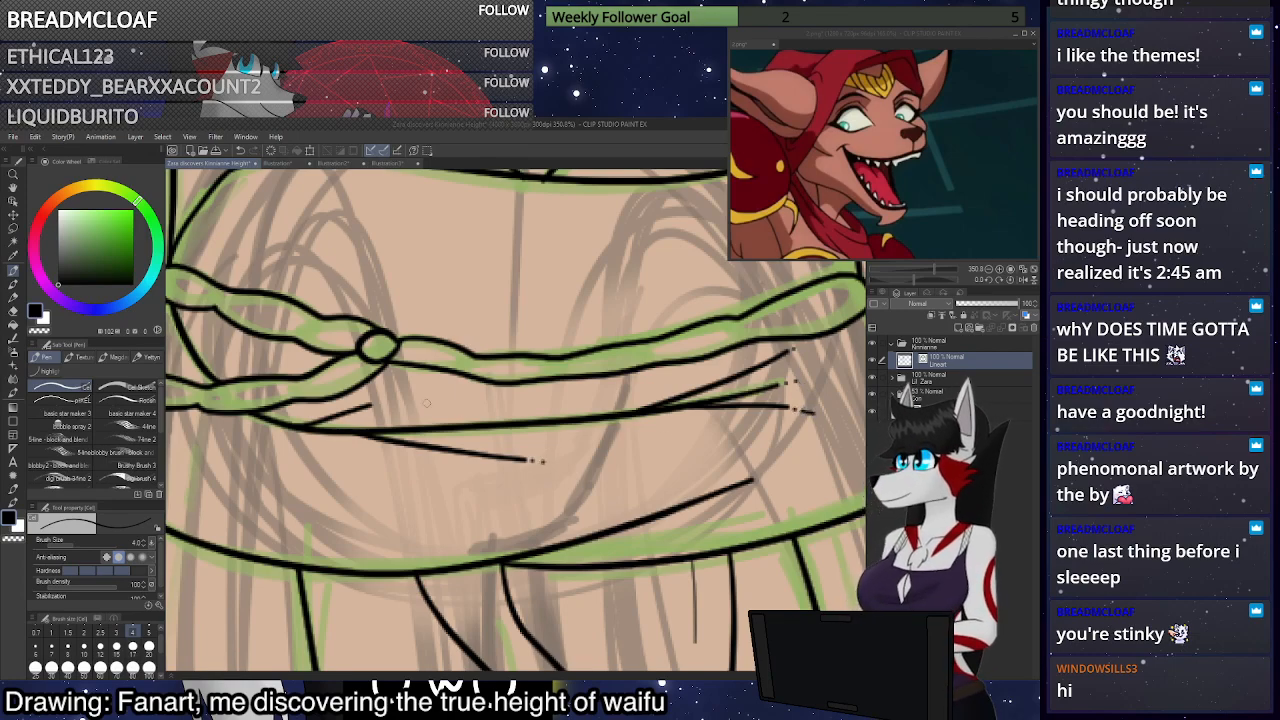
{"action": "left_click", "coordinate": [392, 396]}
{"action": "scroll", "coordinate": [515, 340], "scroll_direction": "down", "scroll_amount": 9}
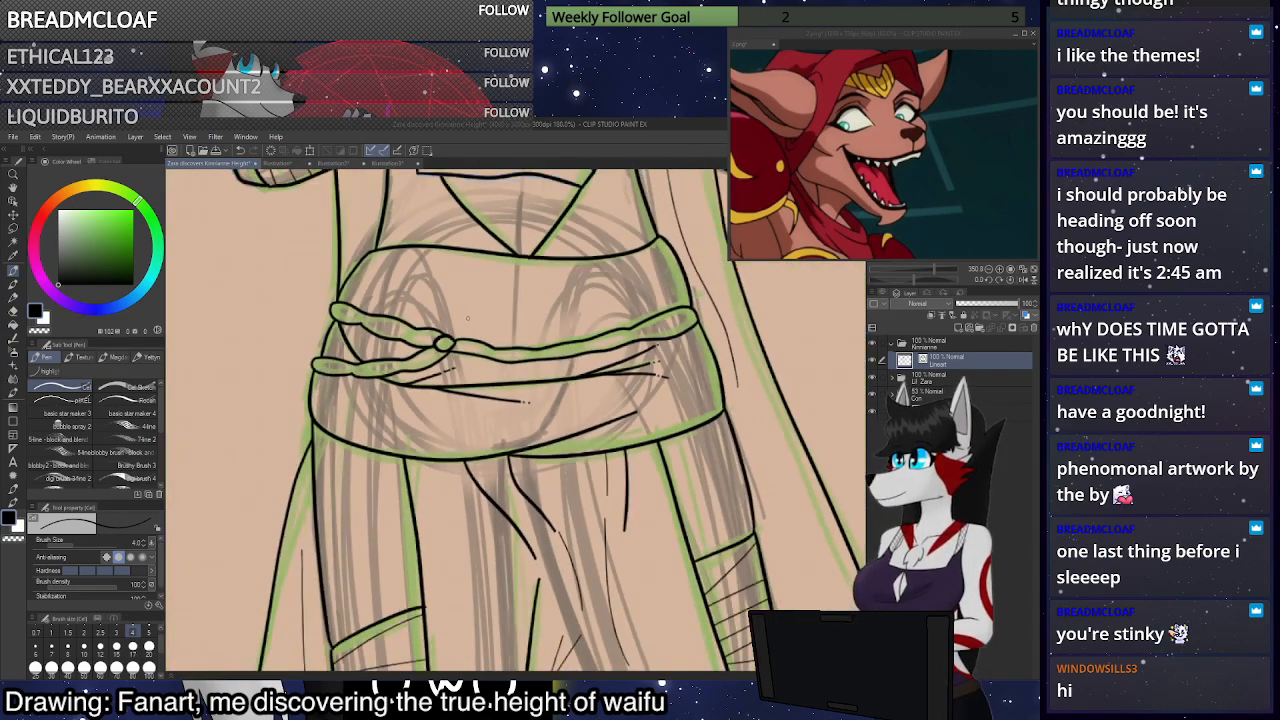
Add broken, dotted tails to the lower ends of the three cloth folds hanging below the waist wrap
{"action": "scroll", "coordinate": [510, 378], "scroll_direction": "up", "scroll_amount": 8}
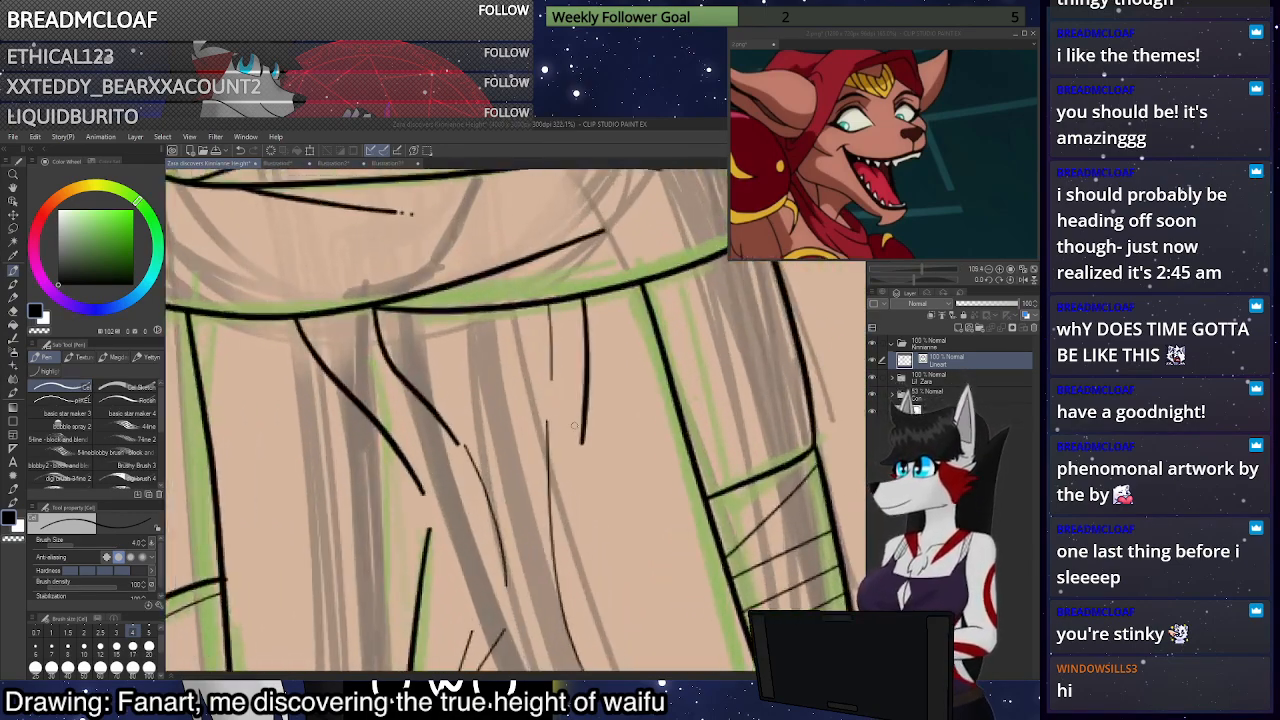
{"action": "scroll", "coordinate": [580, 449], "scroll_direction": "up", "scroll_amount": 1}
{"action": "left_click_drag", "start_coordinate": [583, 447], "coordinate": [581, 465]}
{"action": "left_click", "coordinate": [581, 475]}
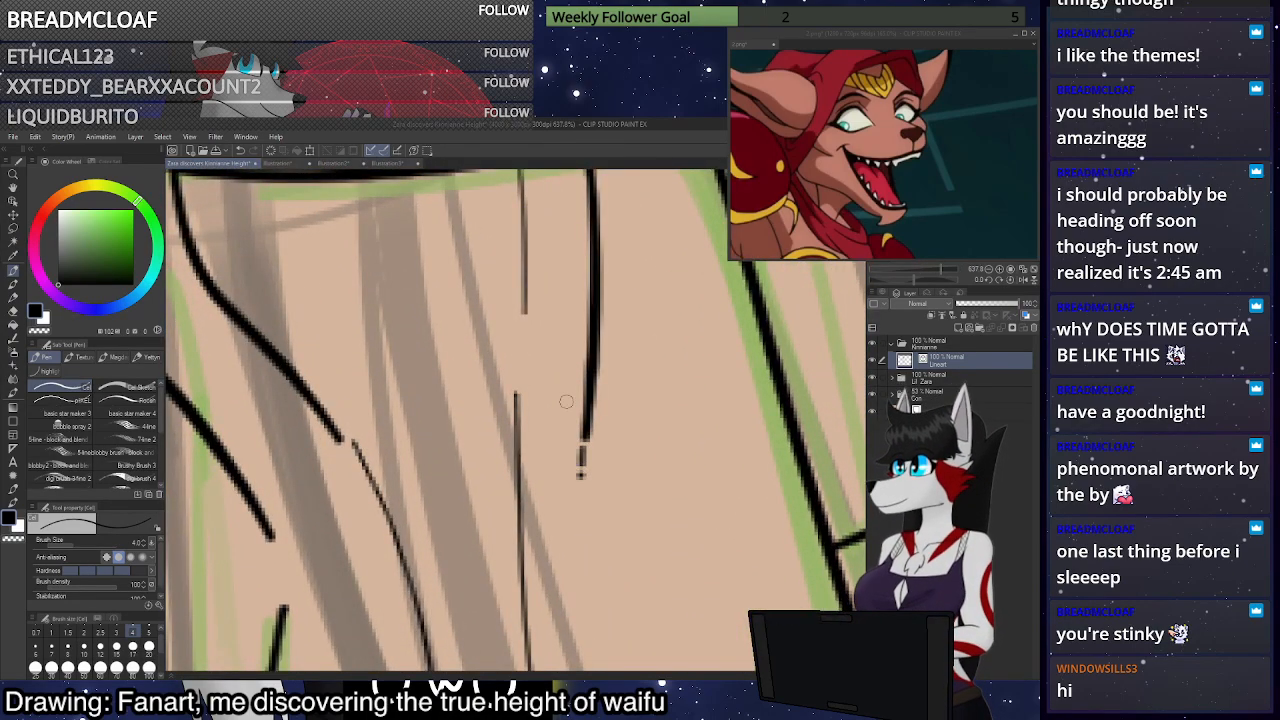
{"action": "left_click", "coordinate": [347, 448]}
{"action": "left_click_drag", "start_coordinate": [276, 548], "coordinate": [281, 567]}
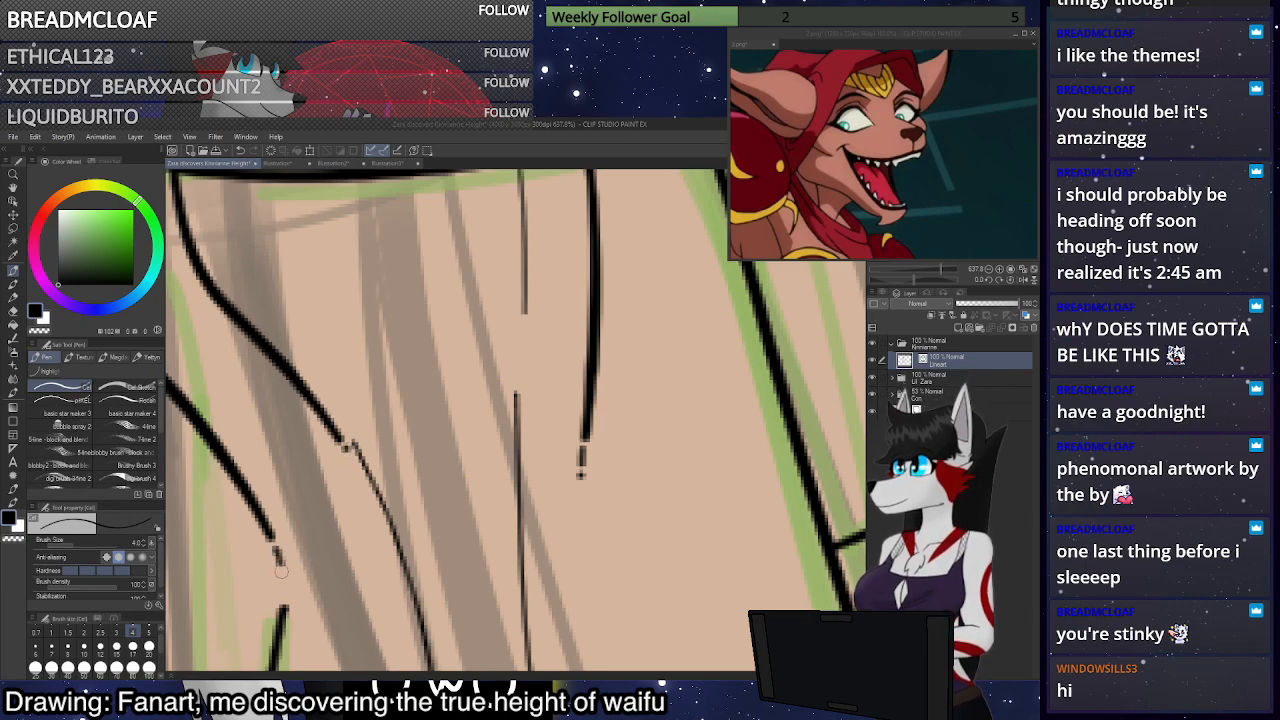
Add a dotted tail to the upper open end of the inner leg line above the knee
{"action": "scroll", "coordinate": [281, 567], "scroll_direction": "down", "scroll_amount": 8}
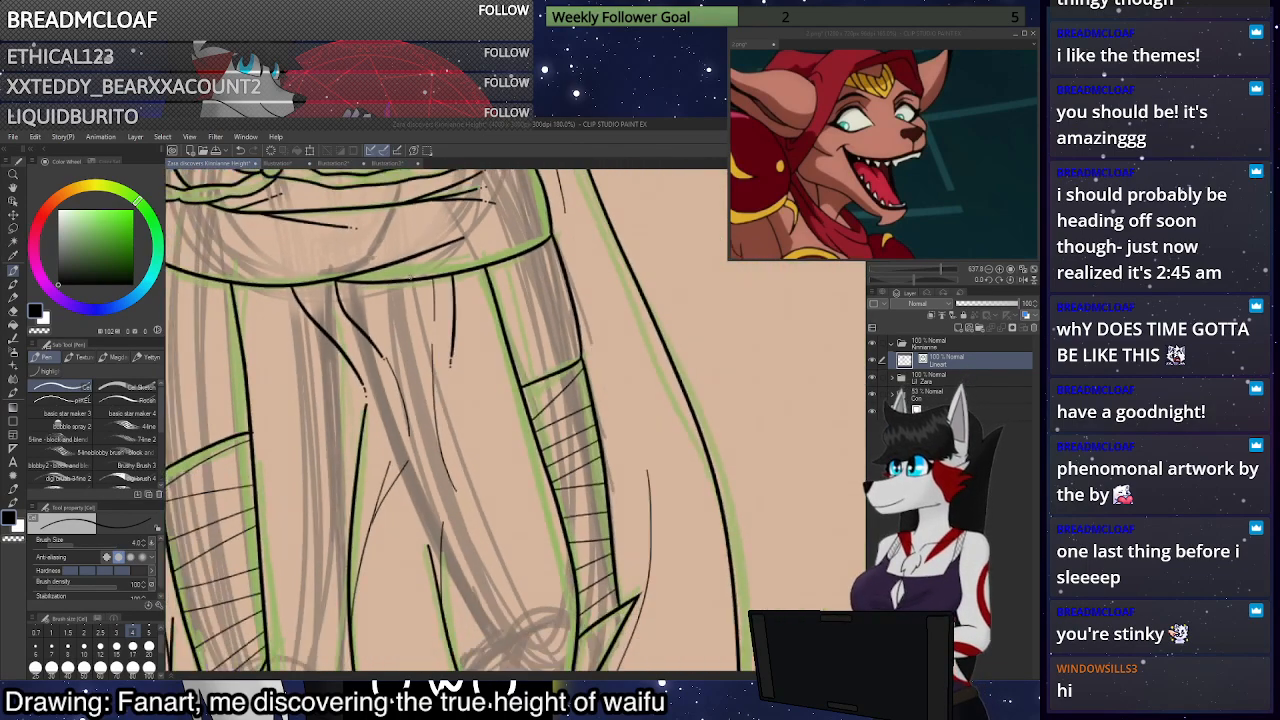
{"action": "scroll", "coordinate": [410, 277], "scroll_direction": "down", "scroll_amount": 1}
{"action": "left_click_drag", "start_coordinate": [424, 499], "coordinate": [421, 405]}
{"action": "scroll", "coordinate": [421, 405], "scroll_direction": "down", "scroll_amount": 1}
{"action": "scroll", "coordinate": [421, 405], "scroll_direction": "up", "scroll_amount": 2}
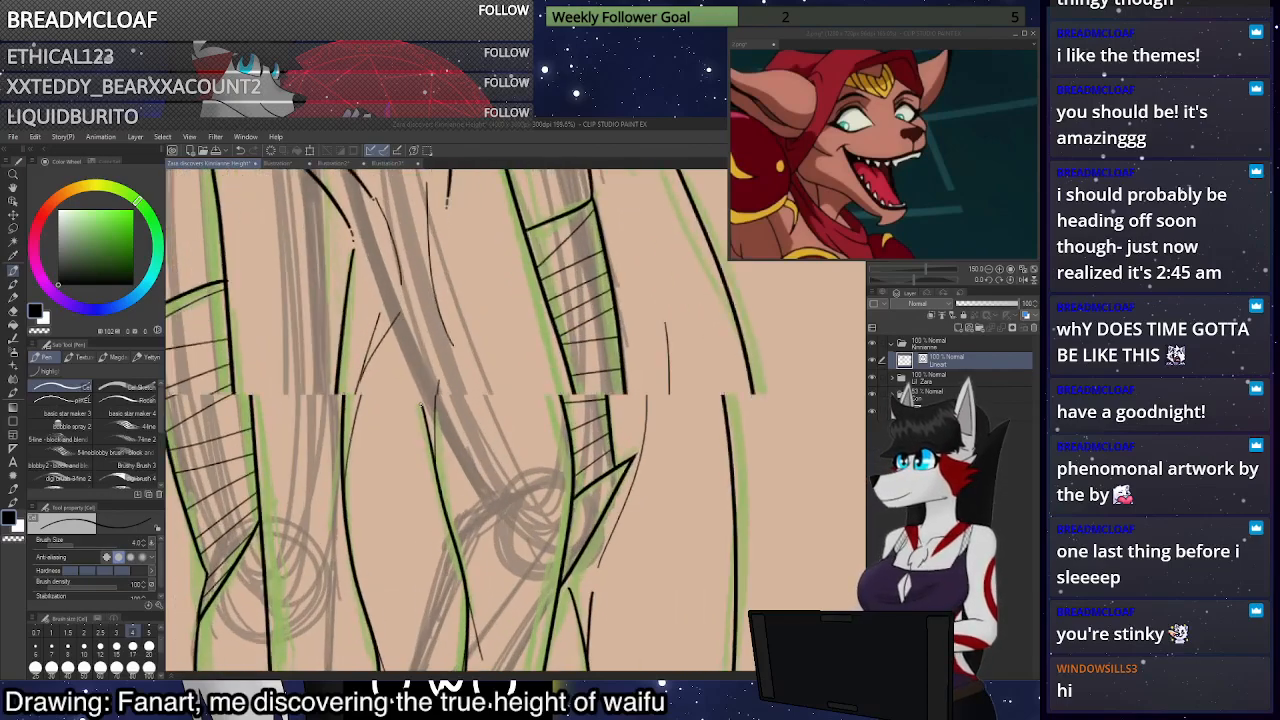
{"action": "scroll", "coordinate": [421, 405], "scroll_direction": "up", "scroll_amount": 3}
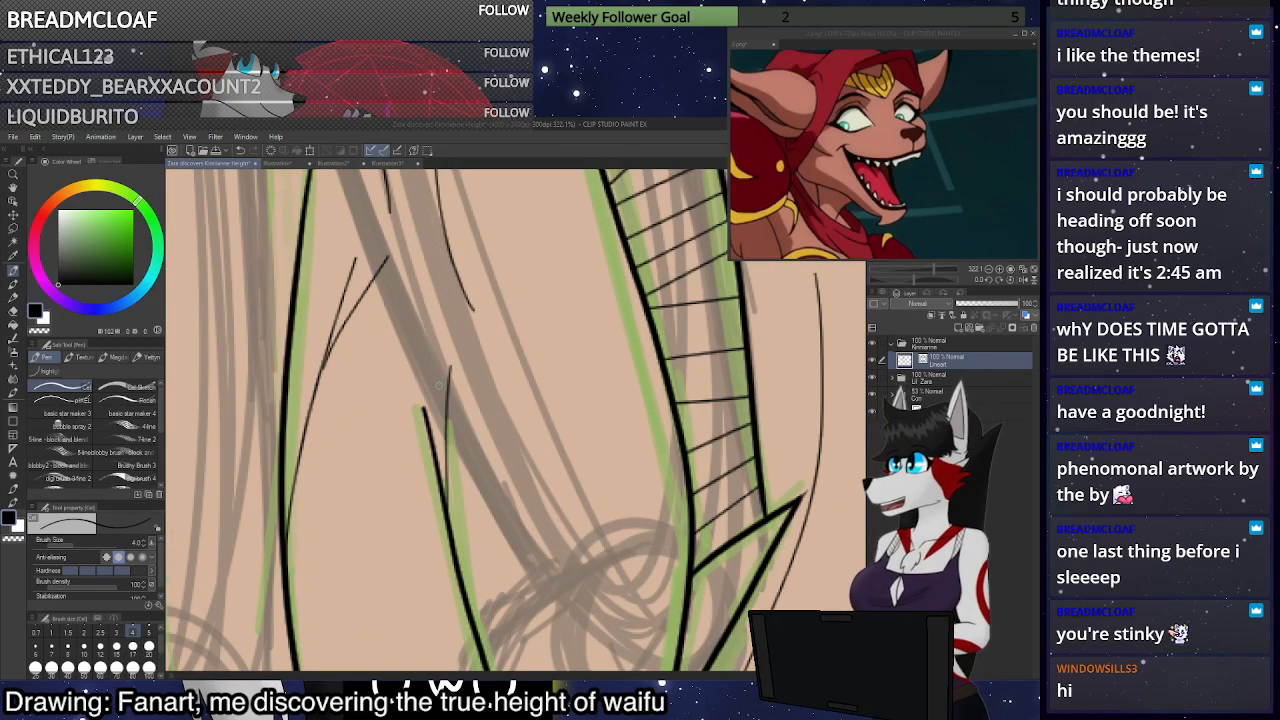
{"action": "left_click_drag", "start_coordinate": [477, 457], "coordinate": [480, 271]}
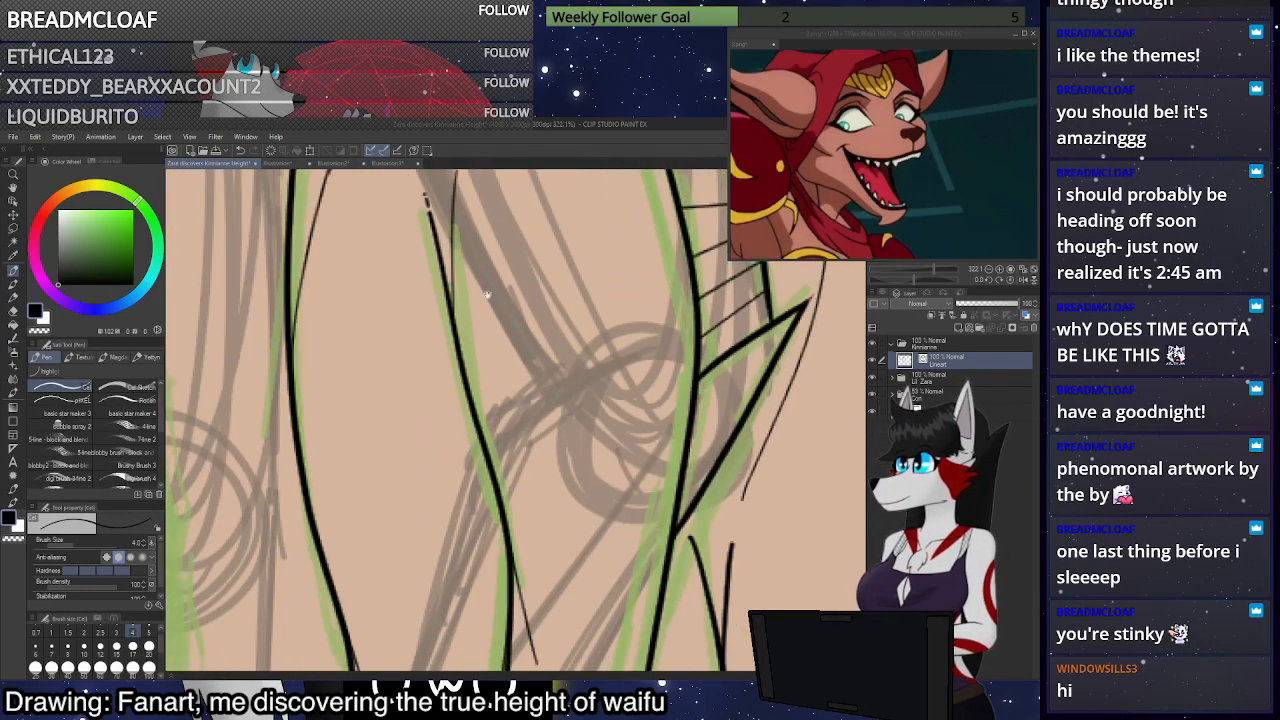
Add dotted tails to the open lower-leg lines and the cloth line ending above the foot
{"action": "left_click_drag", "start_coordinate": [490, 510], "coordinate": [517, 325]}
{"action": "left_click_drag", "start_coordinate": [539, 570], "coordinate": [551, 408]}
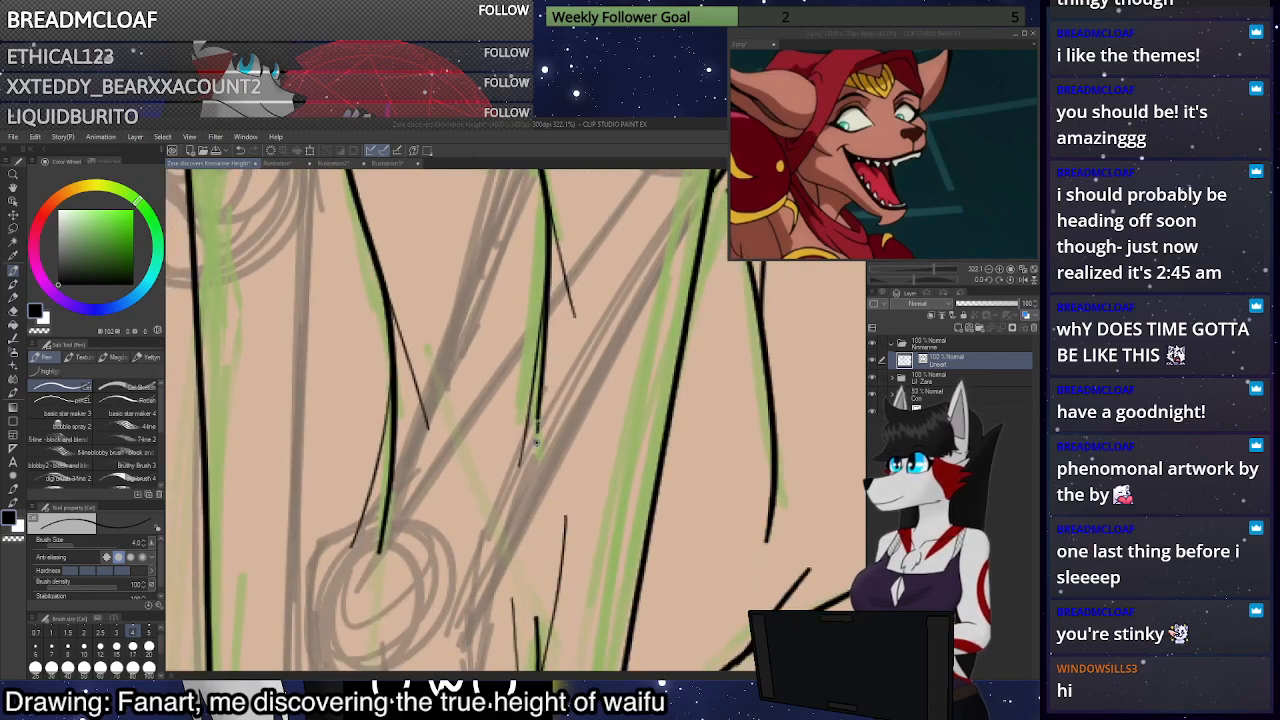
{"action": "mouse_move", "coordinate": [371, 576]}
{"action": "left_mouse_down"}
{"action": "mouse_move", "coordinate": [445, 466]}
{"action": "mouse_move", "coordinate": [425, 352]}
{"action": "left_mouse_up"}
{"action": "left_click_drag", "start_coordinate": [588, 432], "coordinate": [610, 230]}
{"action": "left_click_drag", "start_coordinate": [540, 520], "coordinate": [560, 310]}
{"action": "left_click_drag", "start_coordinate": [540, 547], "coordinate": [585, 343]}
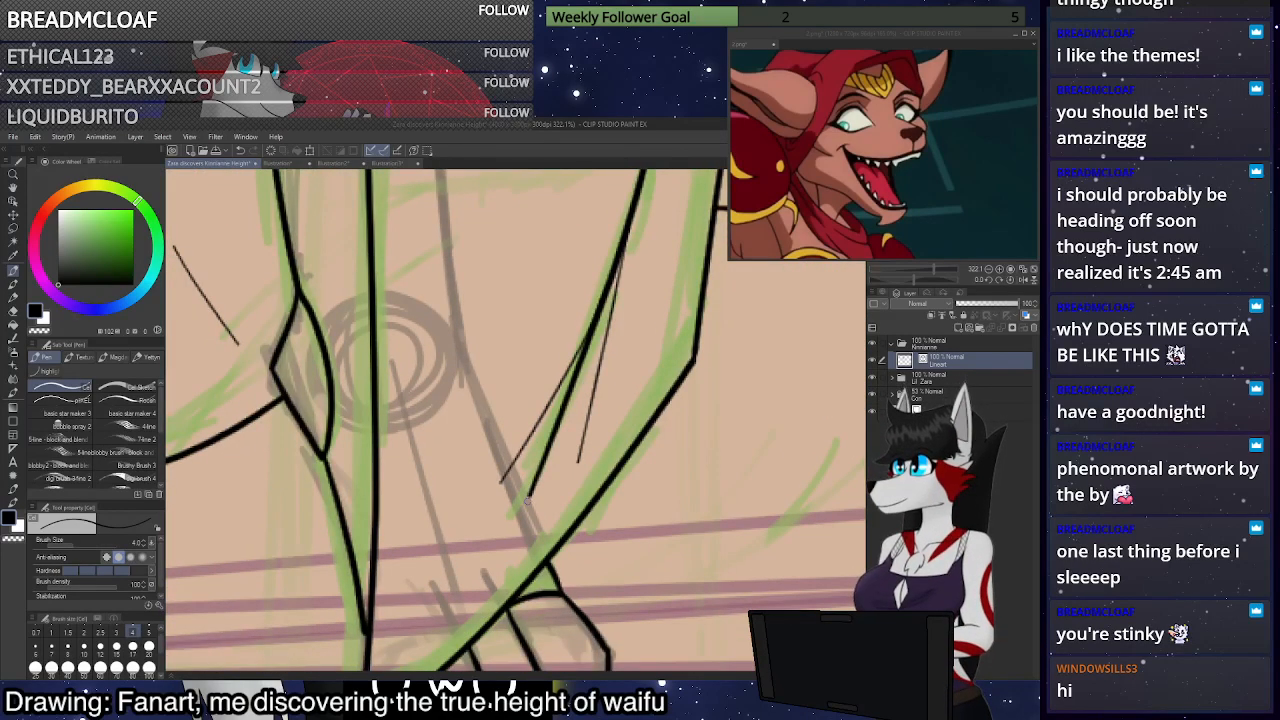
{"action": "scroll", "coordinate": [547, 493], "scroll_direction": "down", "scroll_amount": 5}
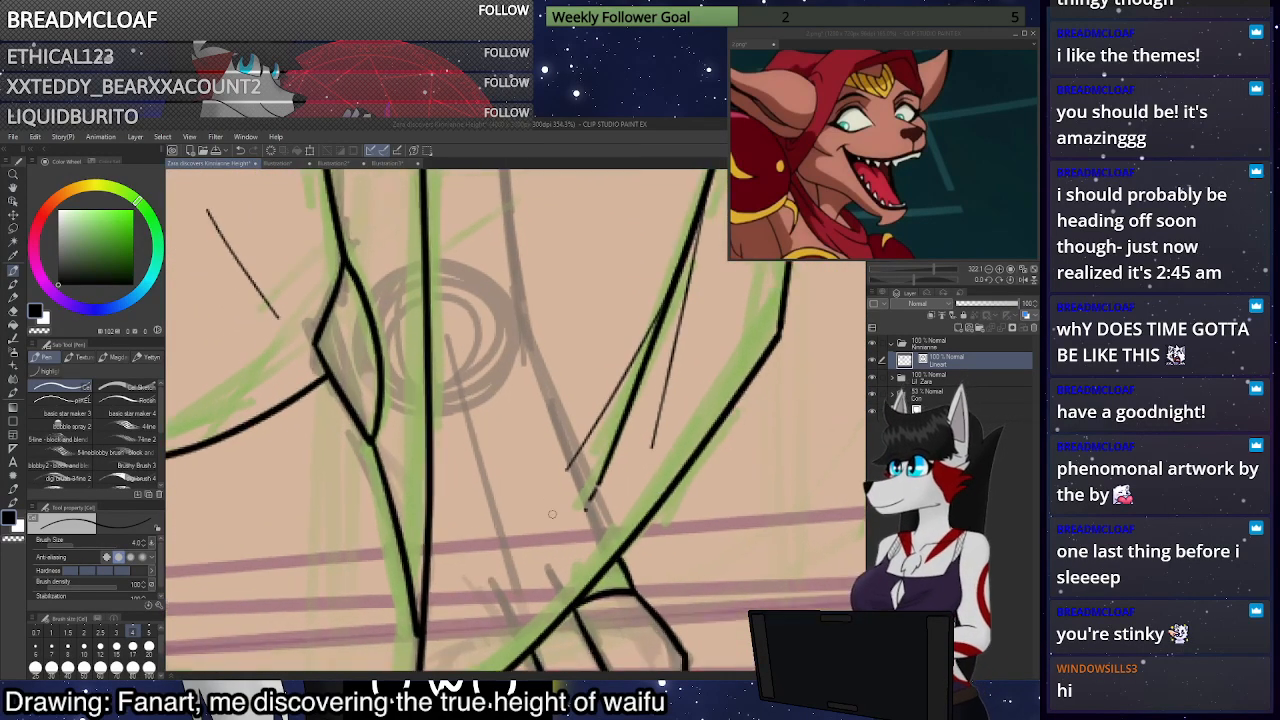
Add dotted tails to the open ends of the fold lines in the cape's right side beside the lower legs
{"action": "scroll", "coordinate": [547, 493], "scroll_direction": "down", "scroll_amount": 6}
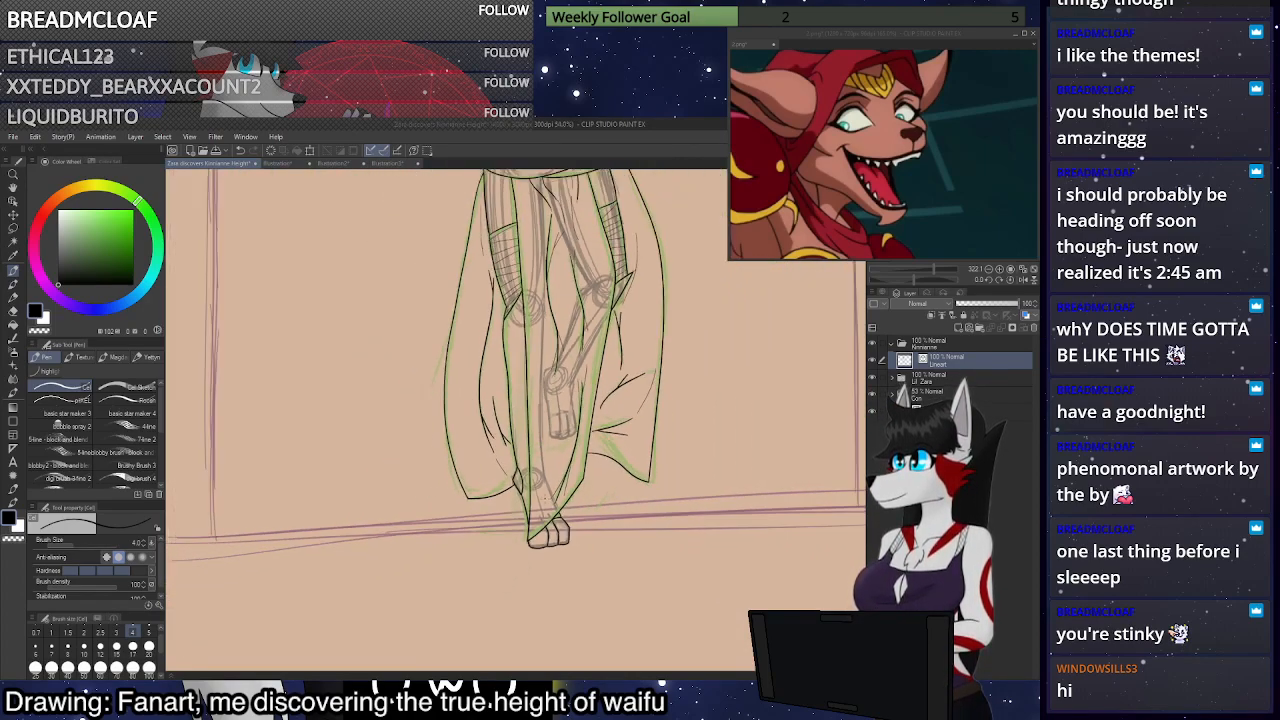
{"action": "scroll", "coordinate": [605, 428], "scroll_direction": "up", "scroll_amount": 4}
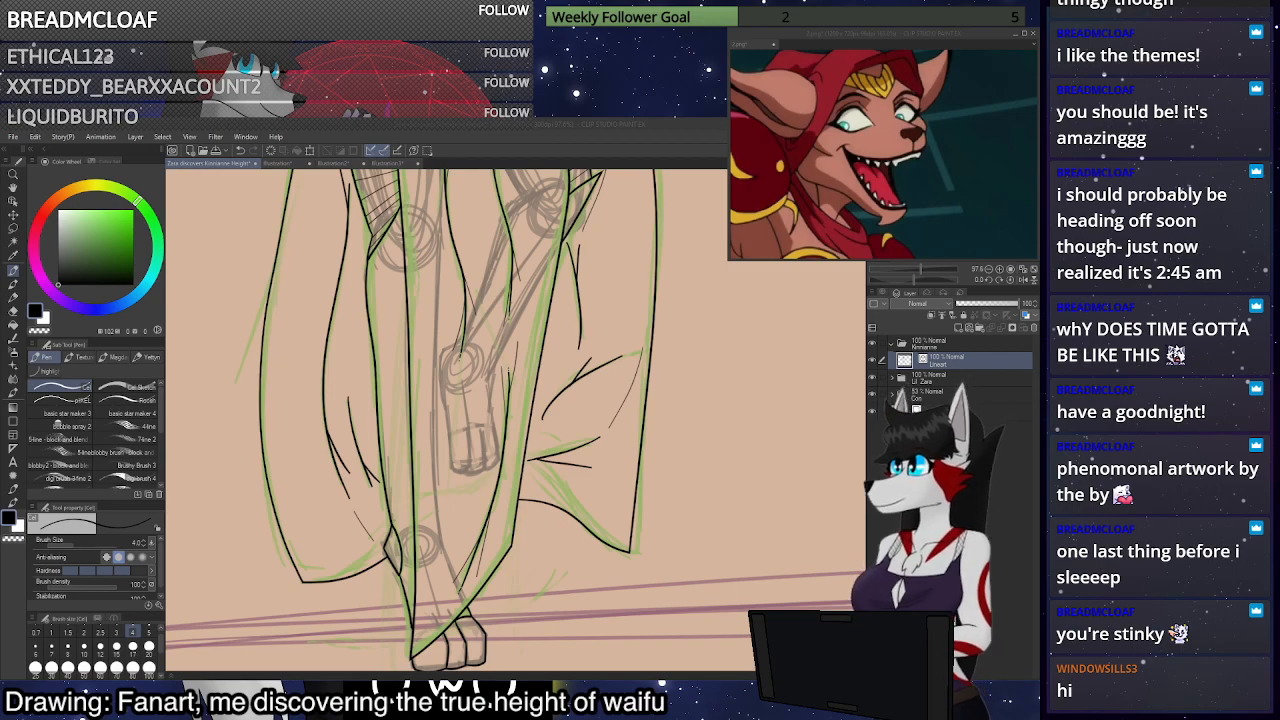
{"action": "scroll", "coordinate": [606, 443], "scroll_direction": "up", "scroll_amount": 7}
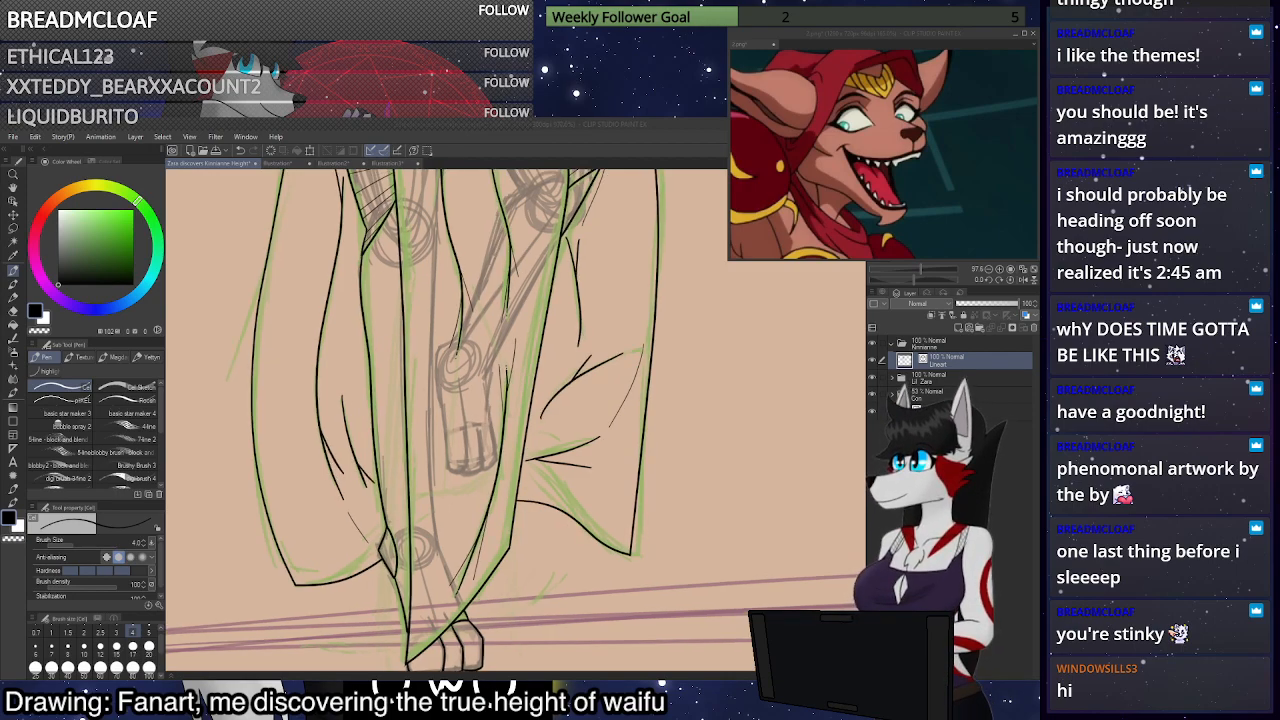
{"action": "scroll", "coordinate": [600, 423], "scroll_direction": "up", "scroll_amount": 4}
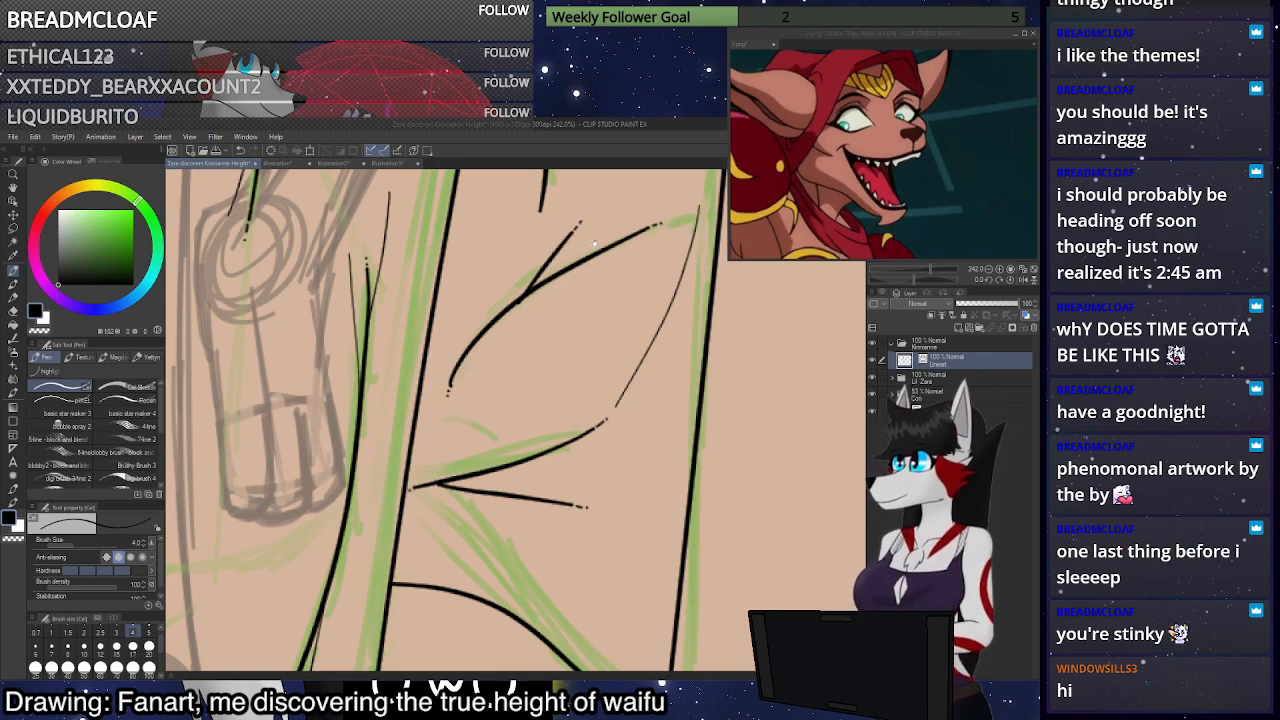
{"action": "left_click_drag", "start_coordinate": [594, 243], "coordinate": [509, 413]}
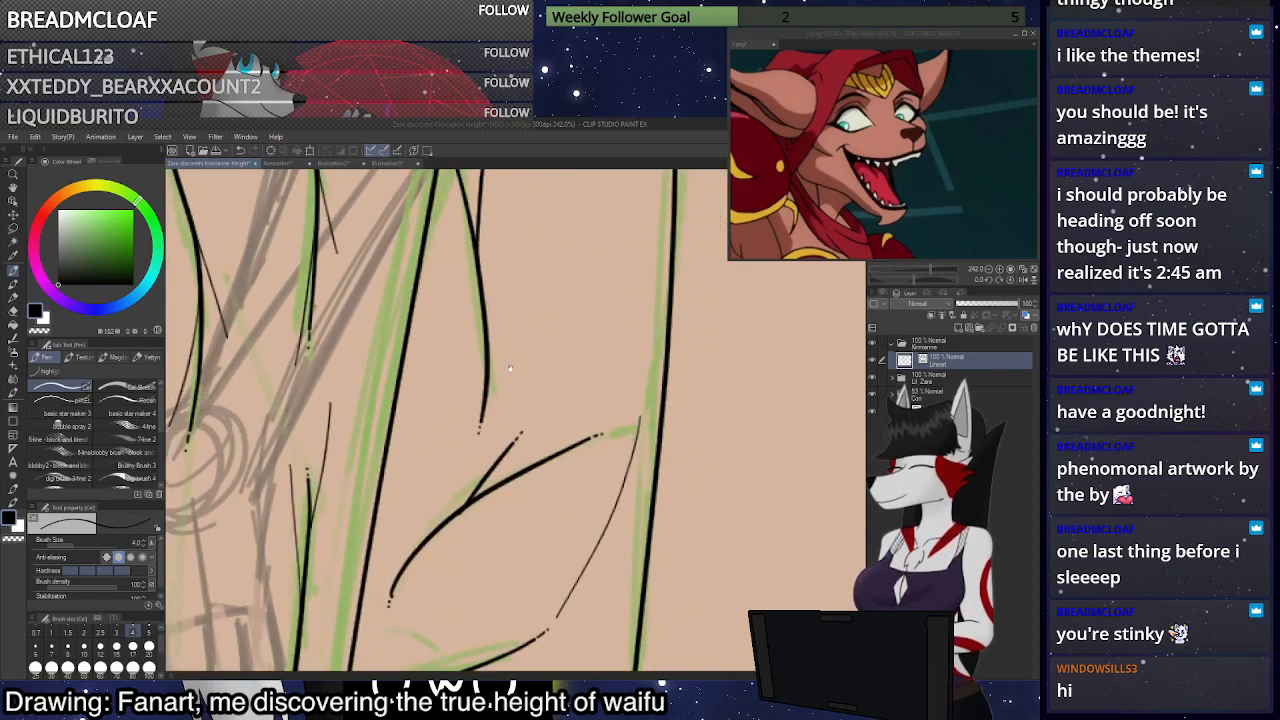
Add a dotted tail to the upper end of the cape fold beside the left hatched thigh wrap
{"action": "left_click_drag", "start_coordinate": [526, 217], "coordinate": [496, 412]}
{"action": "left_click_drag", "start_coordinate": [514, 208], "coordinate": [476, 478]}
{"action": "mouse_move", "coordinate": [505, 250]}
{"action": "left_mouse_down"}
{"action": "mouse_move", "coordinate": [482, 421]}
{"action": "mouse_move", "coordinate": [558, 523]}
{"action": "mouse_move", "coordinate": [600, 622]}
{"action": "left_mouse_up"}
{"action": "left_click_drag", "start_coordinate": [500, 300], "coordinate": [563, 420]}
{"action": "left_click_drag", "start_coordinate": [440, 600], "coordinate": [560, 260]}
{"action": "left_click_drag", "start_coordinate": [464, 531], "coordinate": [630, 209]}
{"action": "mouse_move", "coordinate": [497, 443]}
{"action": "left_mouse_down"}
{"action": "mouse_move", "coordinate": [591, 246]}
{"action": "mouse_move", "coordinate": [632, 503]}
{"action": "mouse_move", "coordinate": [632, 484]}
{"action": "left_mouse_up"}
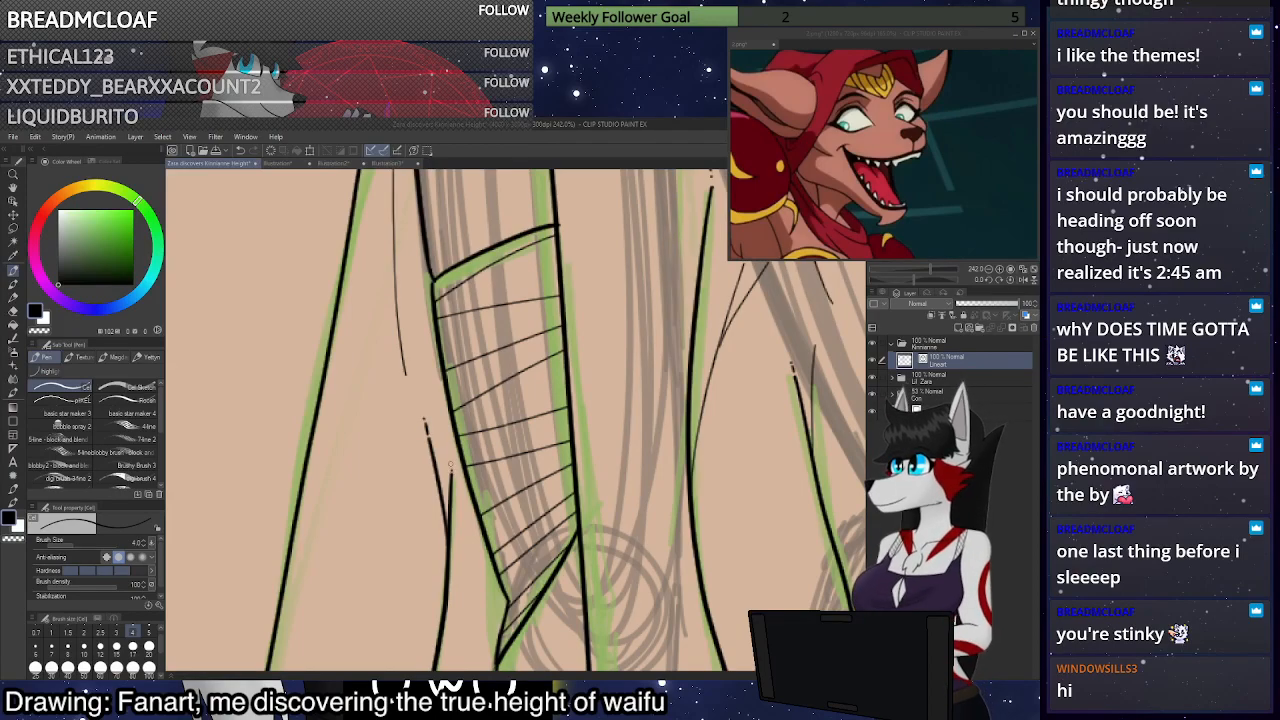
Add broken, dotted tails to the branching fold lines in the lower left part of the cape
{"action": "left_click_drag", "start_coordinate": [452, 463], "coordinate": [492, 344]}
{"action": "mouse_move", "coordinate": [480, 490]}
{"action": "left_mouse_down"}
{"action": "mouse_move", "coordinate": [493, 305]}
{"action": "mouse_move", "coordinate": [523, 308]}
{"action": "left_mouse_up"}
{"action": "left_click_drag", "start_coordinate": [525, 472], "coordinate": [509, 295]}
{"action": "left_click_drag", "start_coordinate": [549, 428], "coordinate": [515, 358]}
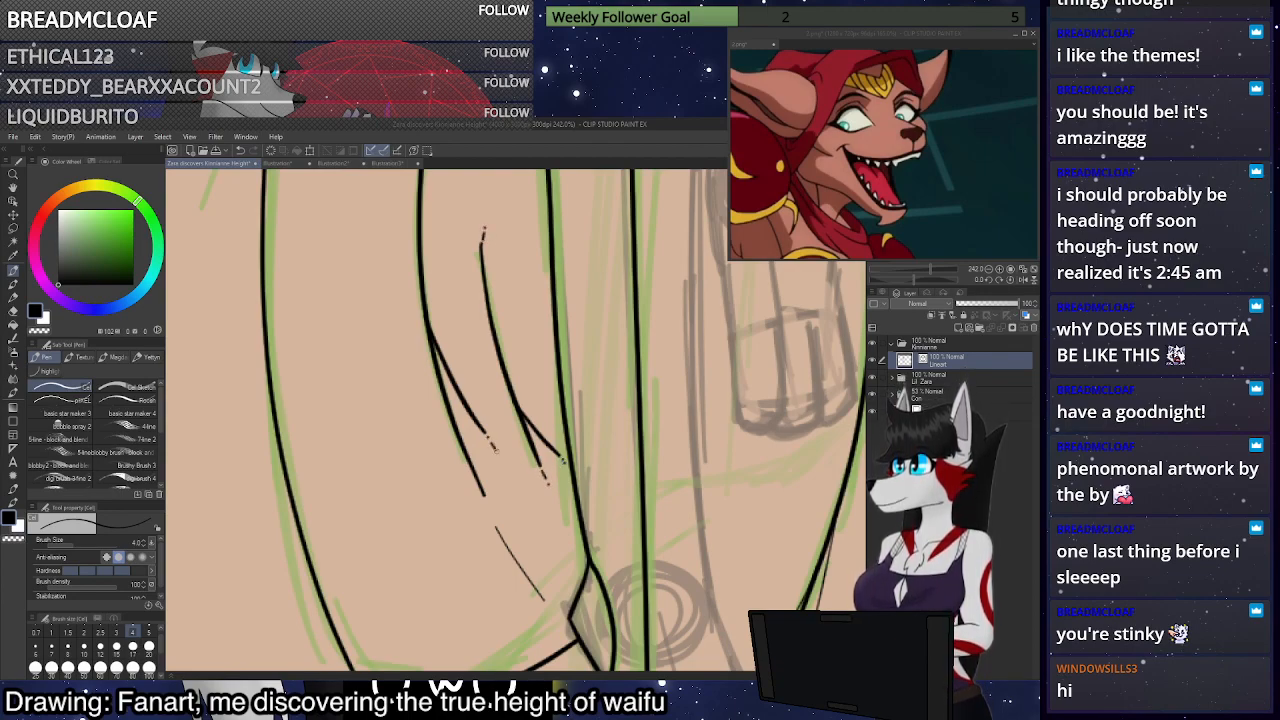
{"action": "left_click_drag", "start_coordinate": [518, 479], "coordinate": [343, 482]}
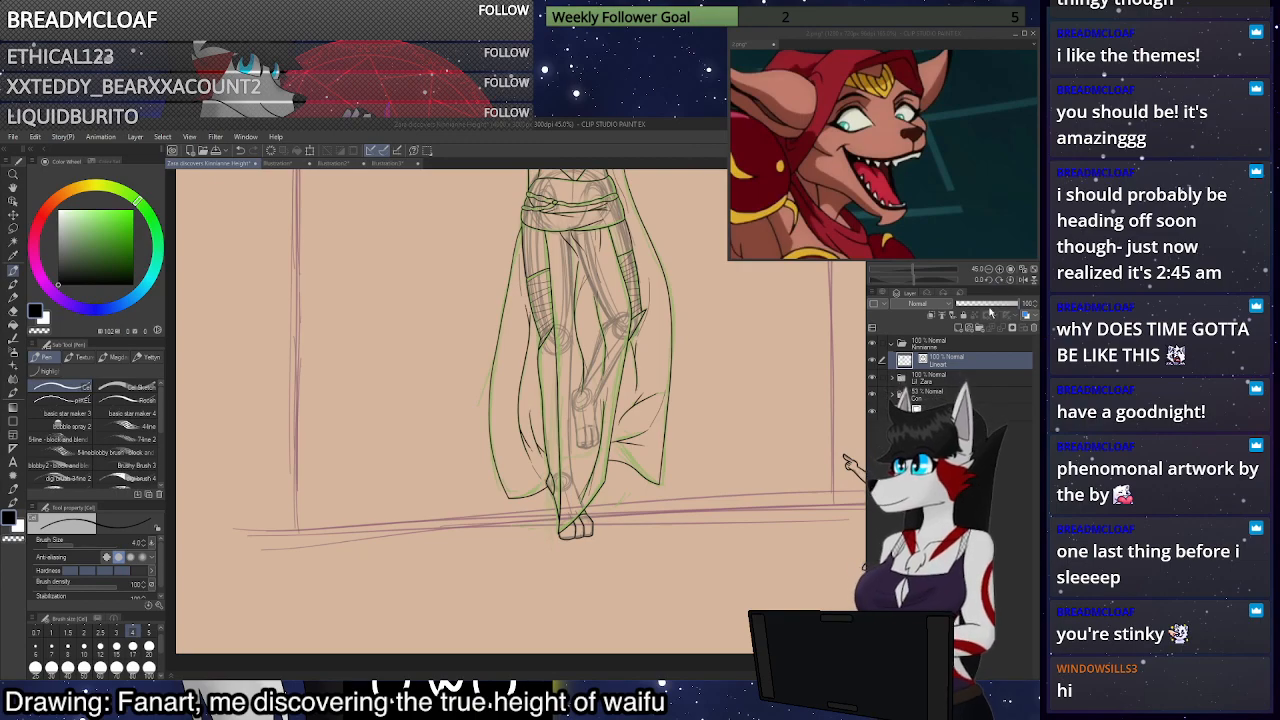
Hide the rough sketch so only the black lines show, keeping the Lineart layer active
{"action": "left_click", "coordinate": [1024, 272]}
{"action": "left_click_drag", "start_coordinate": [440, 206], "coordinate": [536, 210]}
{"action": "left_click", "coordinate": [412, 228]}
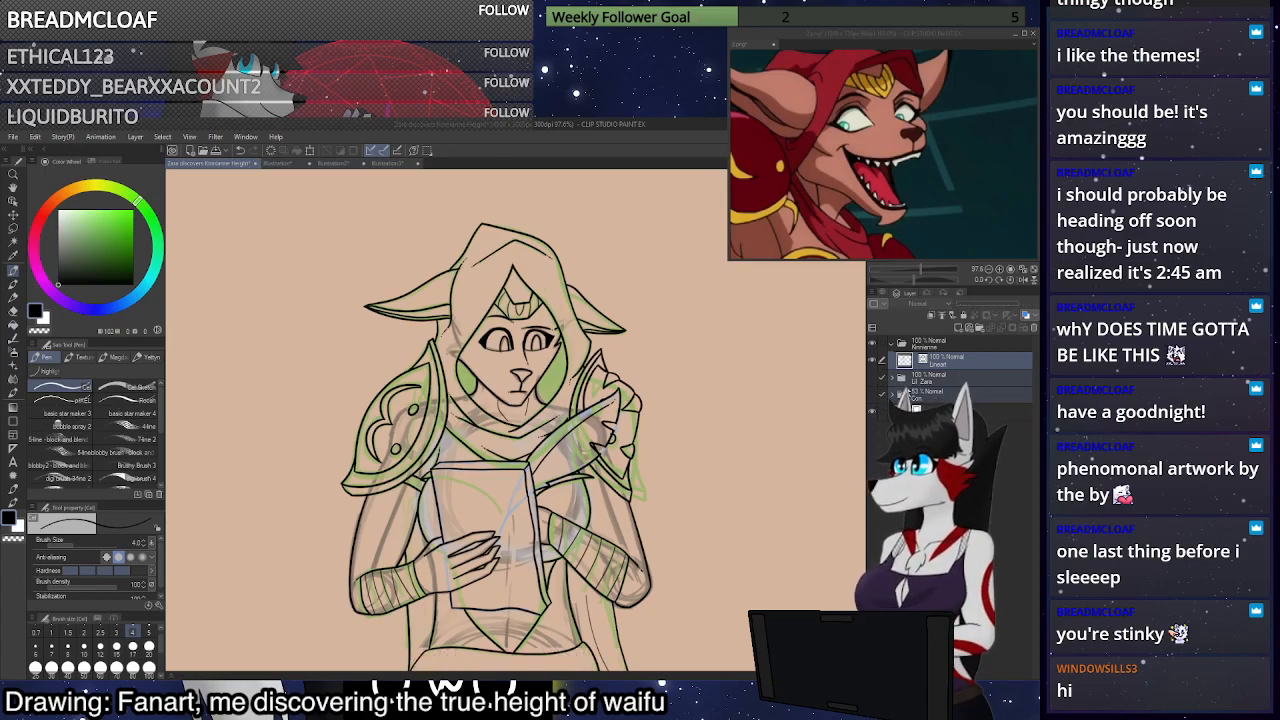
{"action": "left_click", "coordinate": [942, 378]}
{"action": "left_click", "coordinate": [944, 360]}
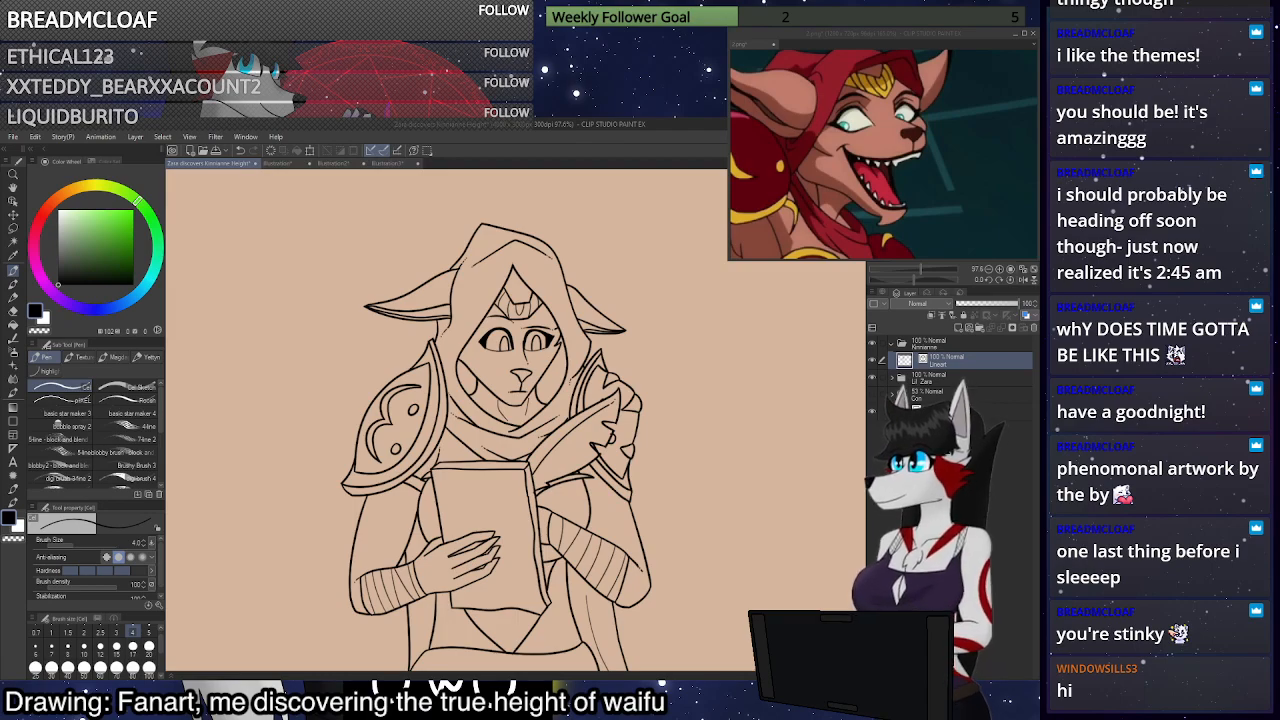
Thicken the corner where the left ear meets the hood, using brush size 4
{"action": "scroll", "coordinate": [557, 330], "scroll_direction": "up", "scroll_amount": 1}
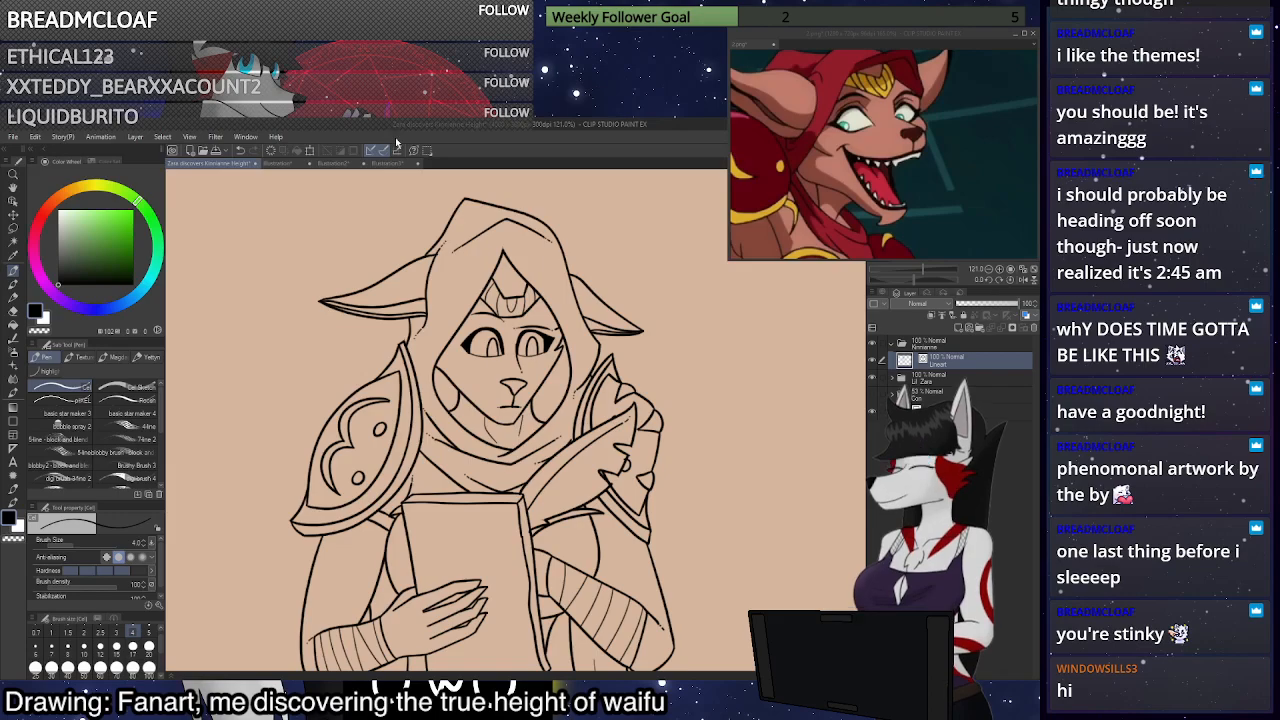
{"action": "scroll", "coordinate": [641, 425], "scroll_direction": "down", "scroll_amount": 2}
{"action": "scroll", "coordinate": [614, 308], "scroll_direction": "up", "scroll_amount": 5}
{"action": "scroll", "coordinate": [614, 308], "scroll_direction": "down", "scroll_amount": 3}
{"action": "scroll", "coordinate": [614, 308], "scroll_direction": "up", "scroll_amount": 4}
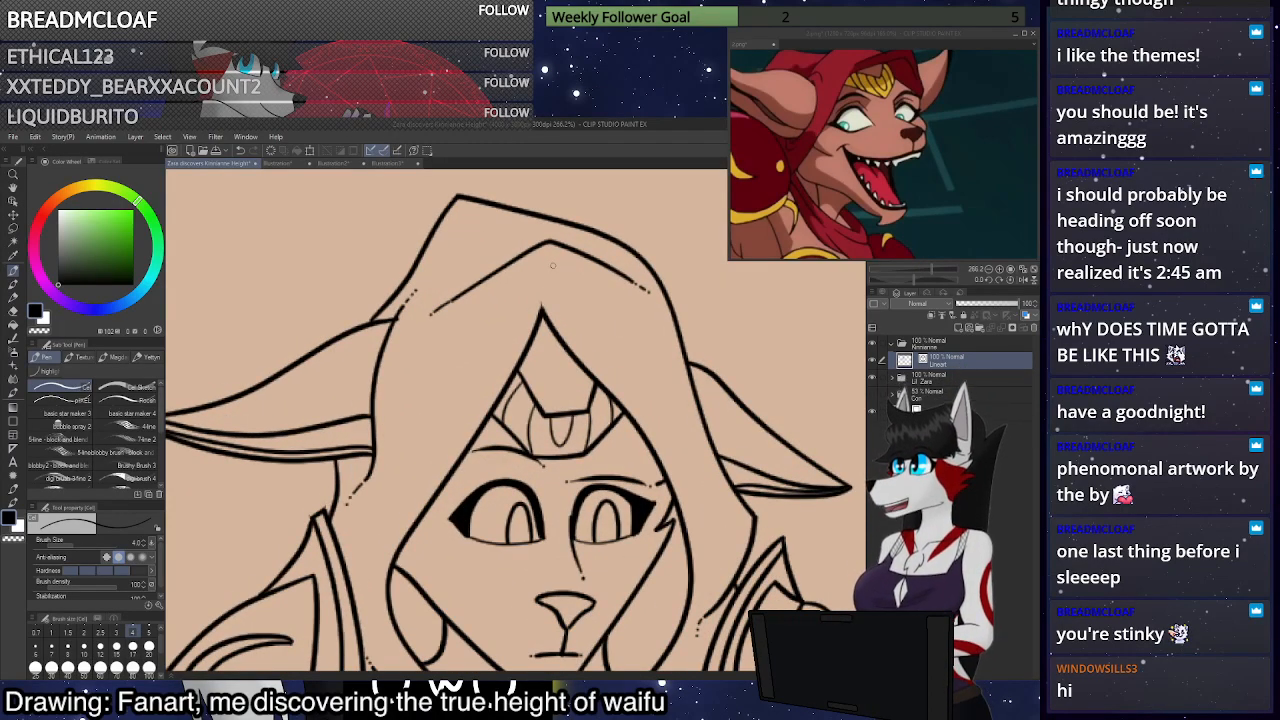
{"action": "left_click", "coordinate": [146, 630]}
{"action": "scroll", "coordinate": [519, 228], "scroll_direction": "up", "scroll_amount": 2}
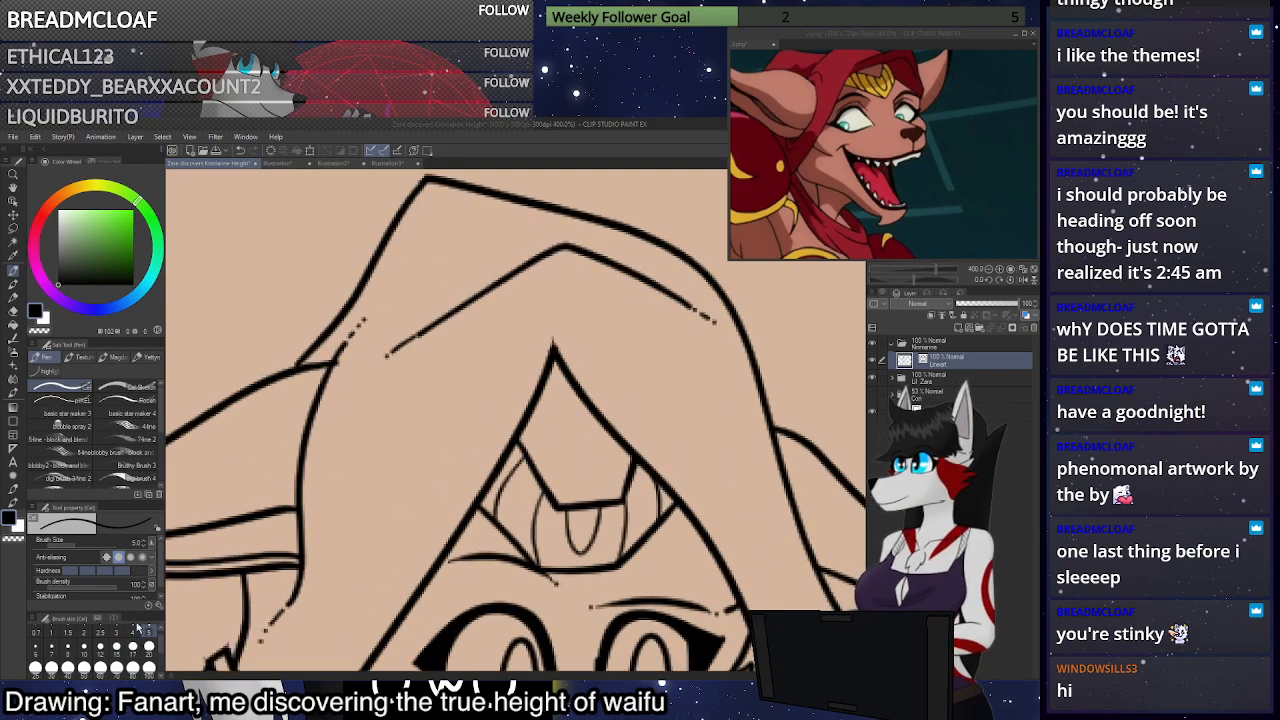
{"action": "left_click", "coordinate": [134, 631]}
{"action": "scroll", "coordinate": [520, 300], "scroll_direction": "up", "scroll_amount": 1}
{"action": "scroll", "coordinate": [520, 300], "scroll_direction": "down", "scroll_amount": 2}
{"action": "scroll", "coordinate": [535, 250], "scroll_direction": "up", "scroll_amount": 4}
{"action": "scroll", "coordinate": [532, 318], "scroll_direction": "down", "scroll_amount": 2}
{"action": "scroll", "coordinate": [532, 324], "scroll_direction": "down", "scroll_amount": 2}
{"action": "scroll", "coordinate": [330, 396], "scroll_direction": "up", "scroll_amount": 3}
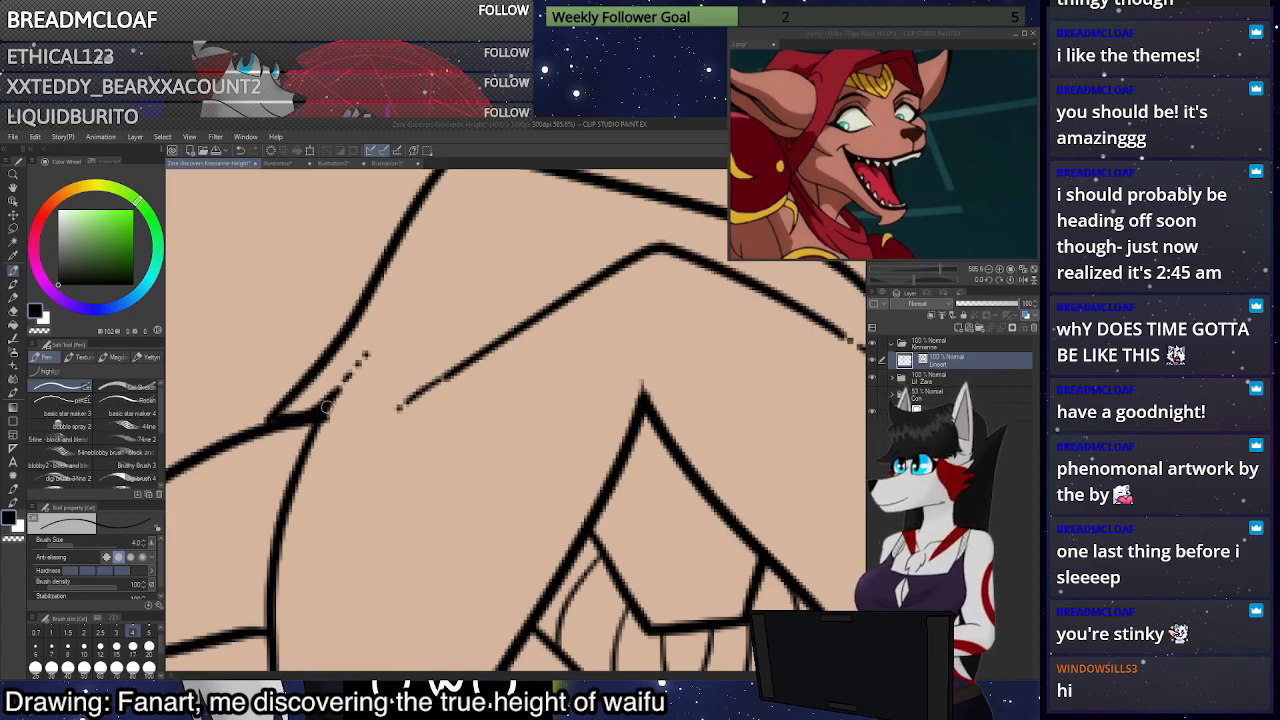
{"action": "scroll", "coordinate": [385, 368], "scroll_direction": "down", "scroll_amount": 1}
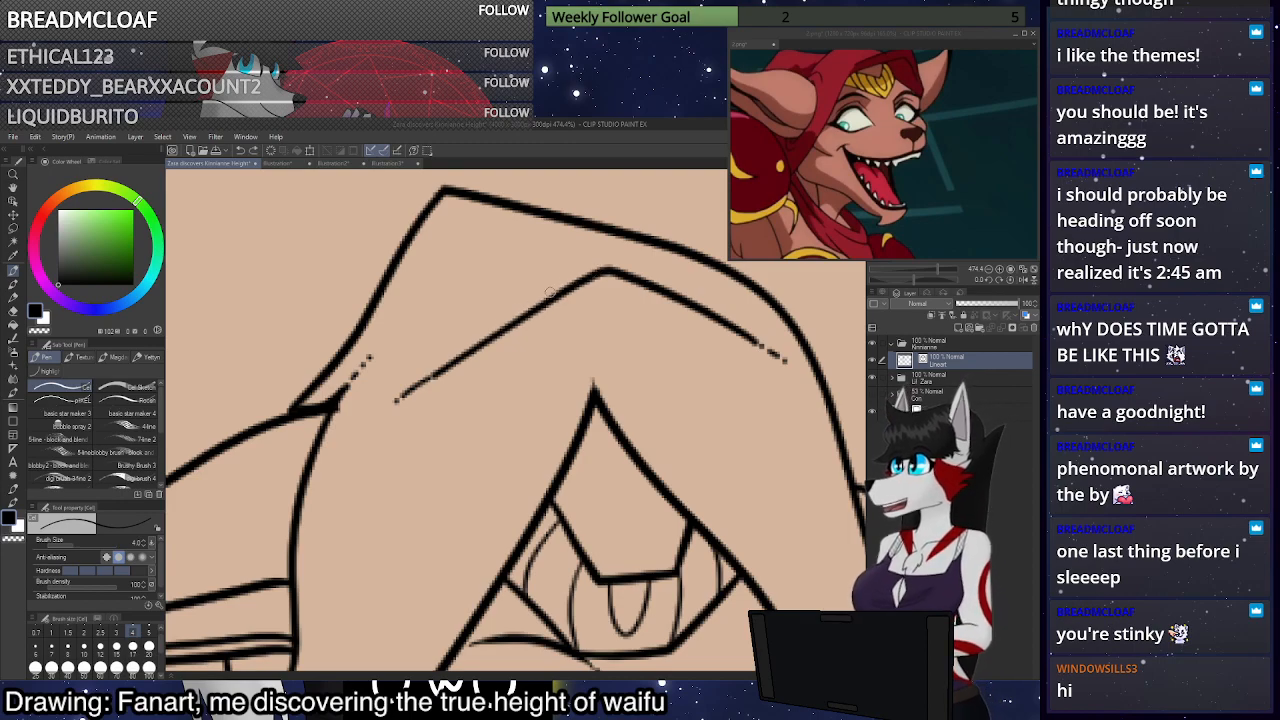
Thicken the left half of the hood's crown fold line, undoing the first stroke and redrawing it
{"action": "mouse_move", "coordinate": [572, 281]}
{"action": "left_mouse_down"}
{"action": "mouse_move", "coordinate": [434, 371]}
{"action": "mouse_move", "coordinate": [590, 273]}
{"action": "left_mouse_up"}
{"action": "key", "text": "ctrl+z"}
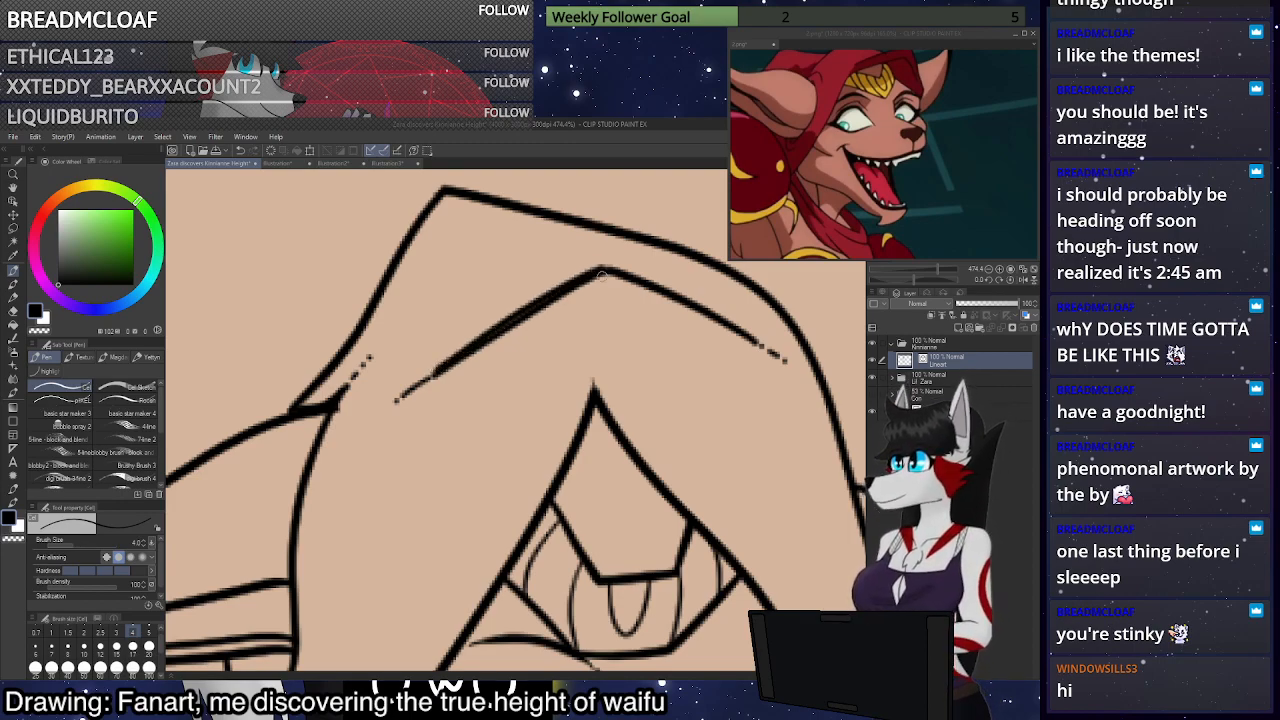
{"action": "scroll", "coordinate": [600, 290], "scroll_direction": "down", "scroll_amount": 3}
{"action": "scroll", "coordinate": [492, 338], "scroll_direction": "up", "scroll_amount": 4}
{"action": "scroll", "coordinate": [490, 338], "scroll_direction": "up", "scroll_amount": 1}
{"action": "left_click_drag", "start_coordinate": [473, 352], "coordinate": [635, 250]}
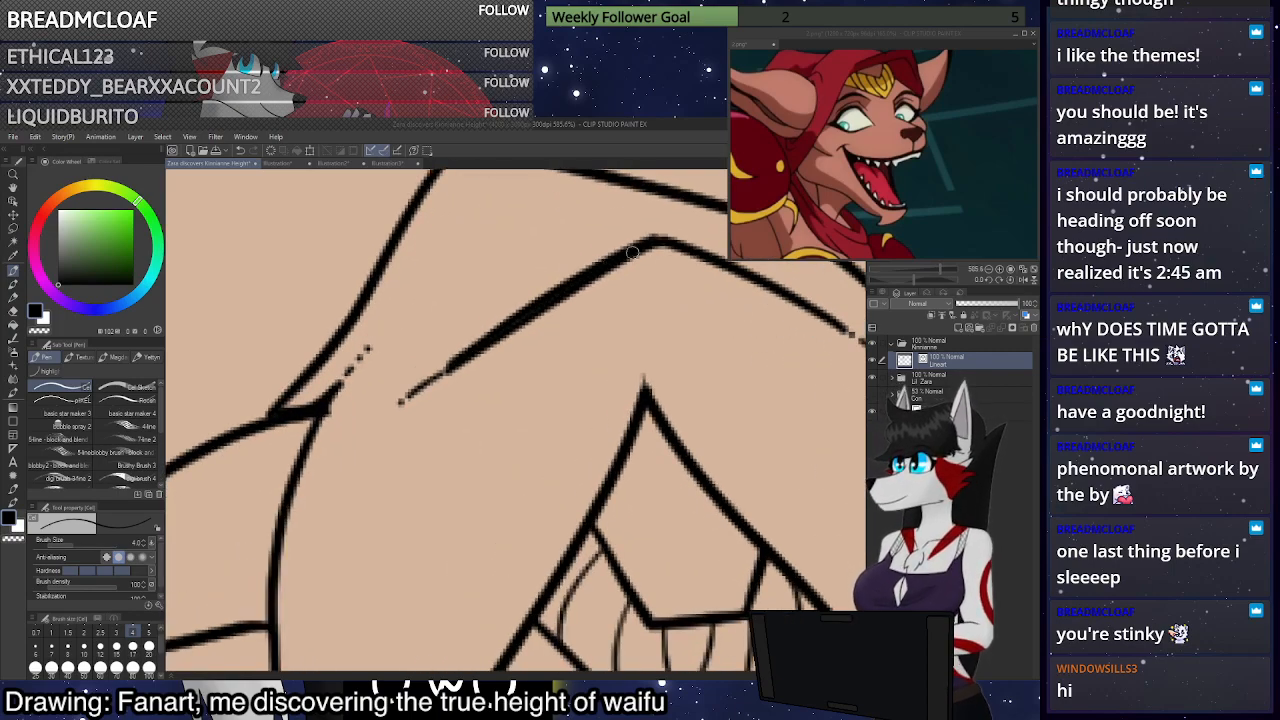
Fill the pointed corner where the scarf lines meet beneath the chin with solid black
{"action": "scroll", "coordinate": [608, 281], "scroll_direction": "down", "scroll_amount": 9}
{"action": "scroll", "coordinate": [605, 285], "scroll_direction": "down", "scroll_amount": 3}
{"action": "scroll", "coordinate": [670, 500], "scroll_direction": "up", "scroll_amount": 2}
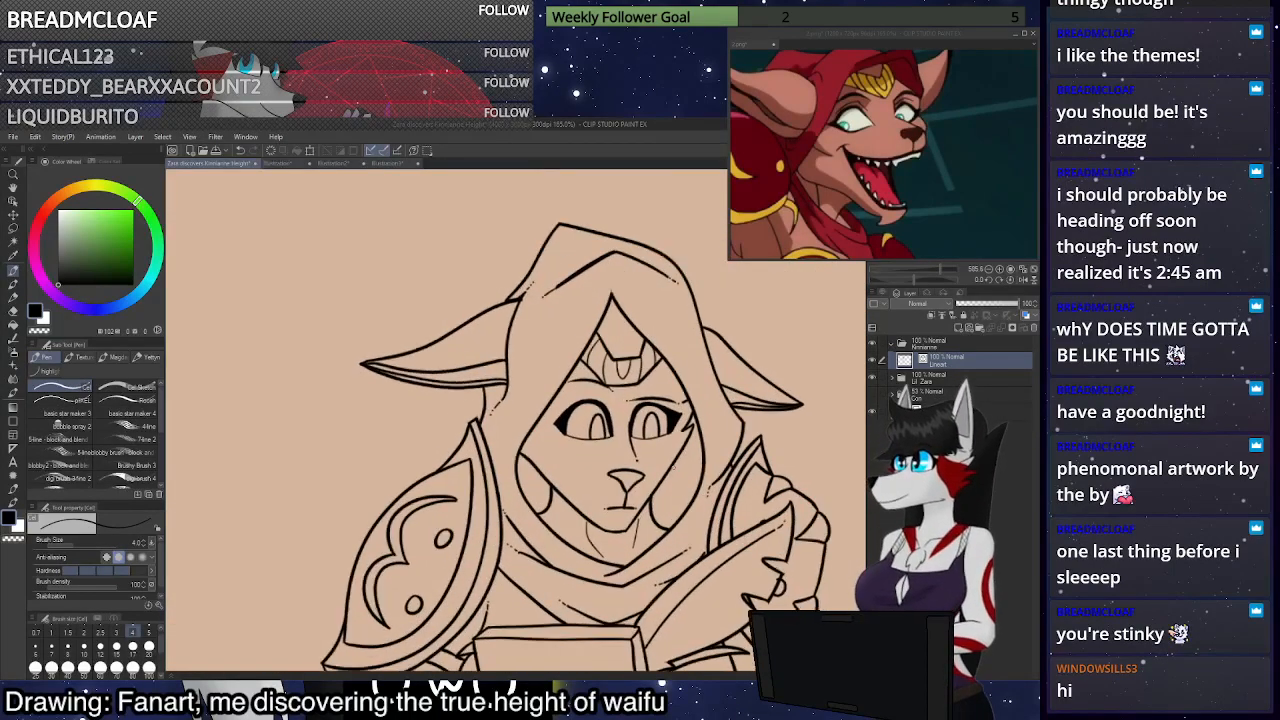
{"action": "scroll", "coordinate": [620, 420], "scroll_direction": "up", "scroll_amount": 3}
{"action": "scroll", "coordinate": [620, 400], "scroll_direction": "down", "scroll_amount": 4}
{"action": "scroll", "coordinate": [566, 514], "scroll_direction": "up", "scroll_amount": 5}
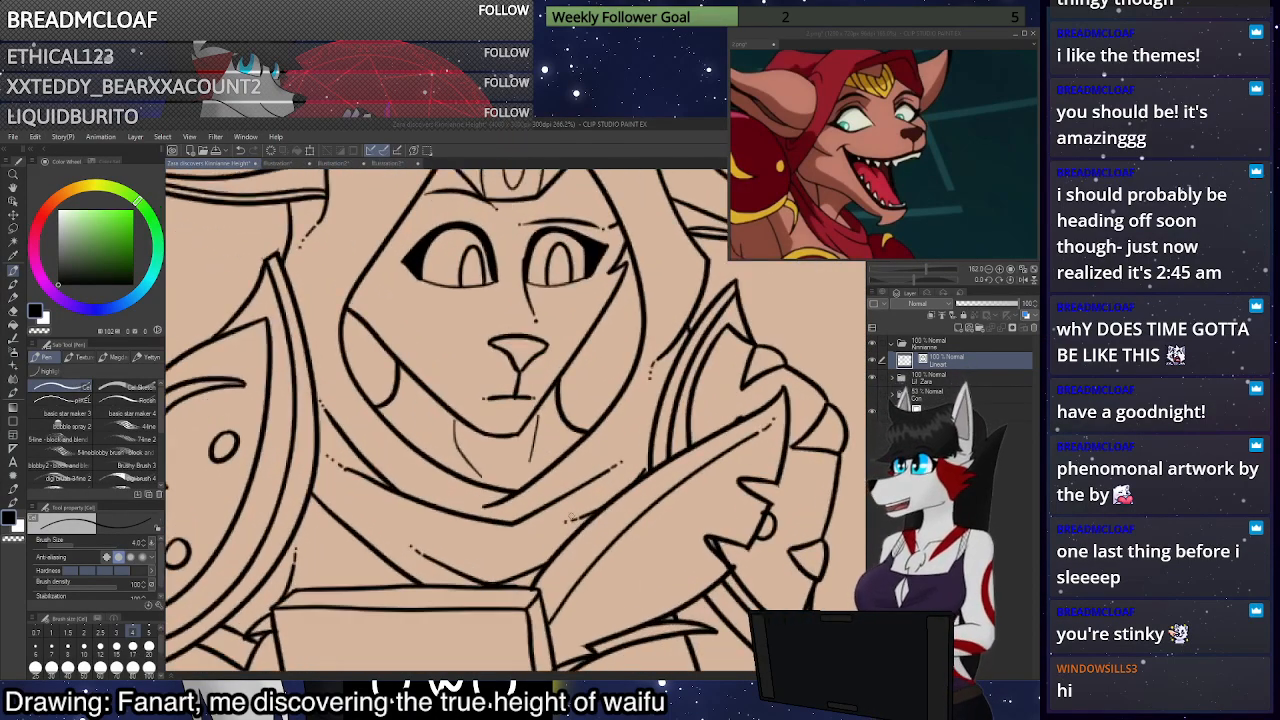
{"action": "mouse_move", "coordinate": [461, 509]}
{"action": "left_mouse_down"}
{"action": "mouse_move", "coordinate": [478, 484]}
{"action": "mouse_move", "coordinate": [468, 508]}
{"action": "mouse_move", "coordinate": [498, 490]}
{"action": "left_mouse_up"}
{"action": "scroll", "coordinate": [522, 509], "scroll_direction": "down", "scroll_amount": 5}
{"action": "scroll", "coordinate": [540, 411], "scroll_direction": "up", "scroll_amount": 4}
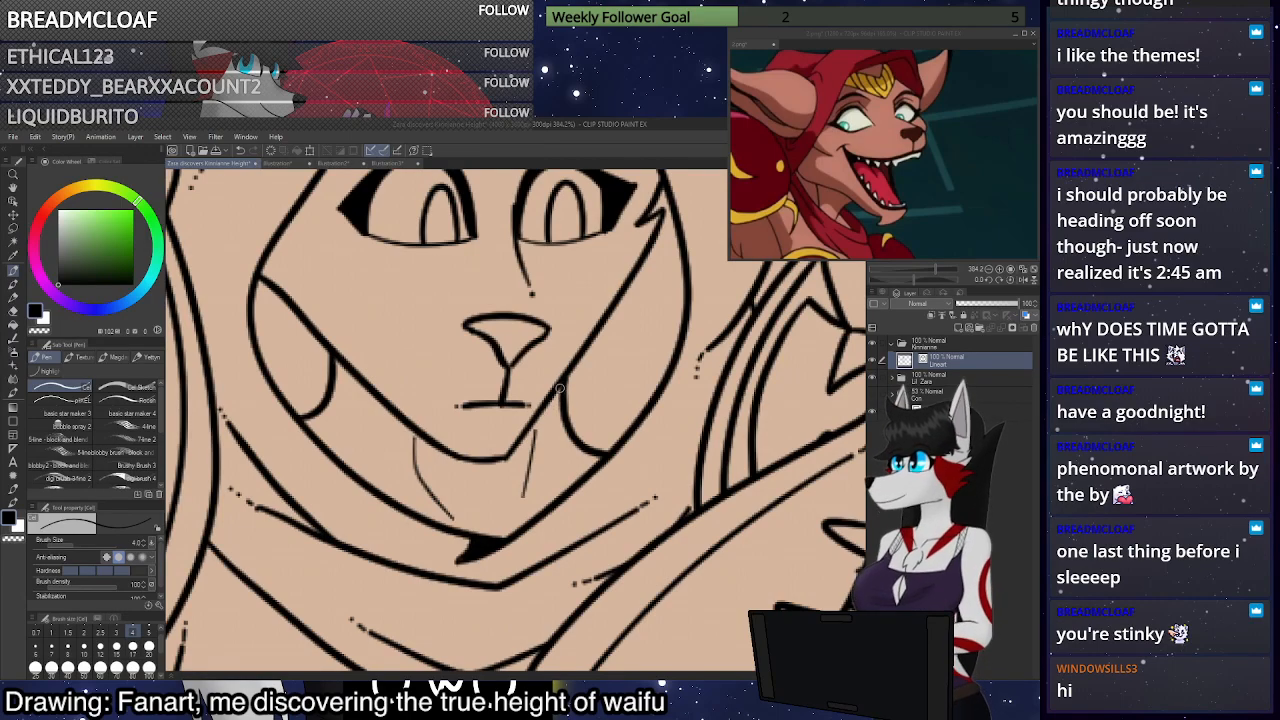
Draw a tapered black wedge where the left cheek line meets the jaw, undoing an unwanted stroke
{"action": "mouse_move", "coordinate": [509, 459]}
{"action": "left_mouse_down"}
{"action": "mouse_move", "coordinate": [461, 459]}
{"action": "mouse_move", "coordinate": [421, 439]}
{"action": "mouse_move", "coordinate": [352, 378]}
{"action": "left_mouse_up"}
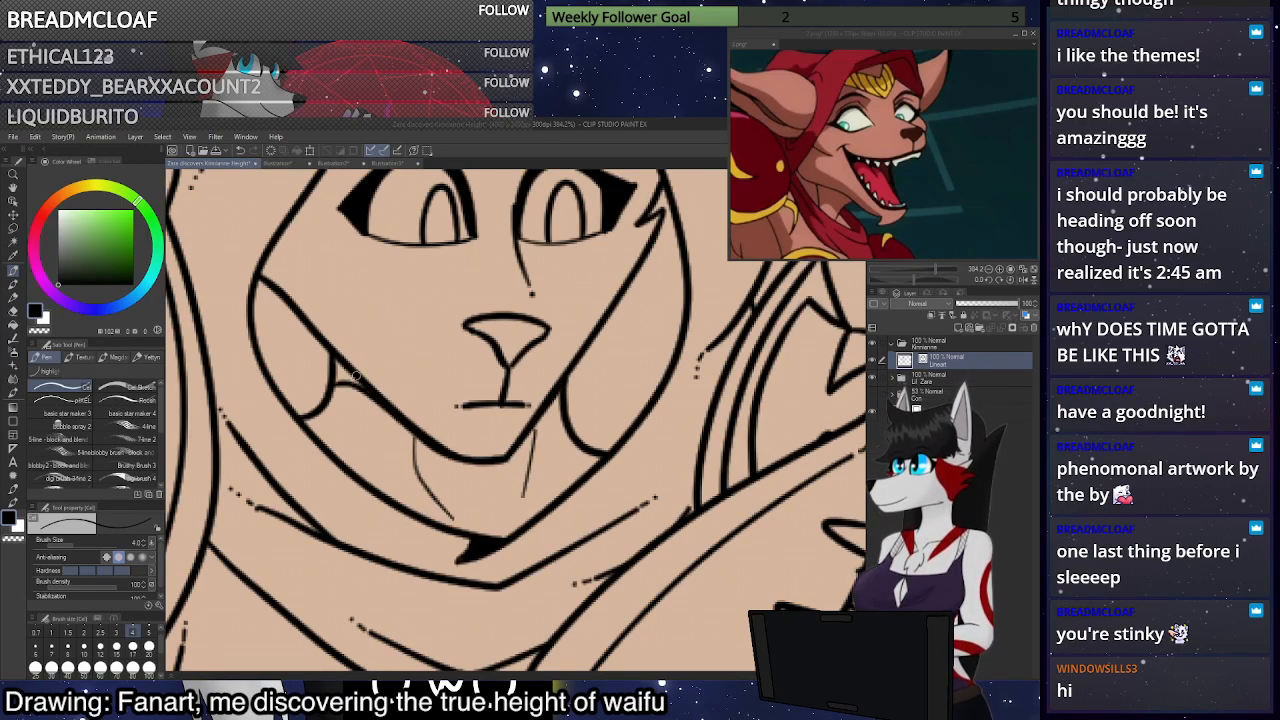
{"action": "mouse_move", "coordinate": [502, 459]}
{"action": "left_mouse_down"}
{"action": "mouse_move", "coordinate": [373, 403]}
{"action": "mouse_move", "coordinate": [329, 405]}
{"action": "mouse_move", "coordinate": [346, 366]}
{"action": "mouse_move", "coordinate": [335, 360]}
{"action": "mouse_move", "coordinate": [334, 386]}
{"action": "mouse_move", "coordinate": [374, 394]}
{"action": "mouse_move", "coordinate": [335, 381]}
{"action": "left_mouse_up"}
{"action": "key", "text": "ctrl+z"}
{"action": "key", "text": "ctrl+minus"}
{"action": "key", "text": "ctrl+minus"}
{"action": "key", "text": "ctrl+minus"}
{"action": "key", "text": "ctrl+minus"}
{"action": "key", "text": "ctrl+minus"}
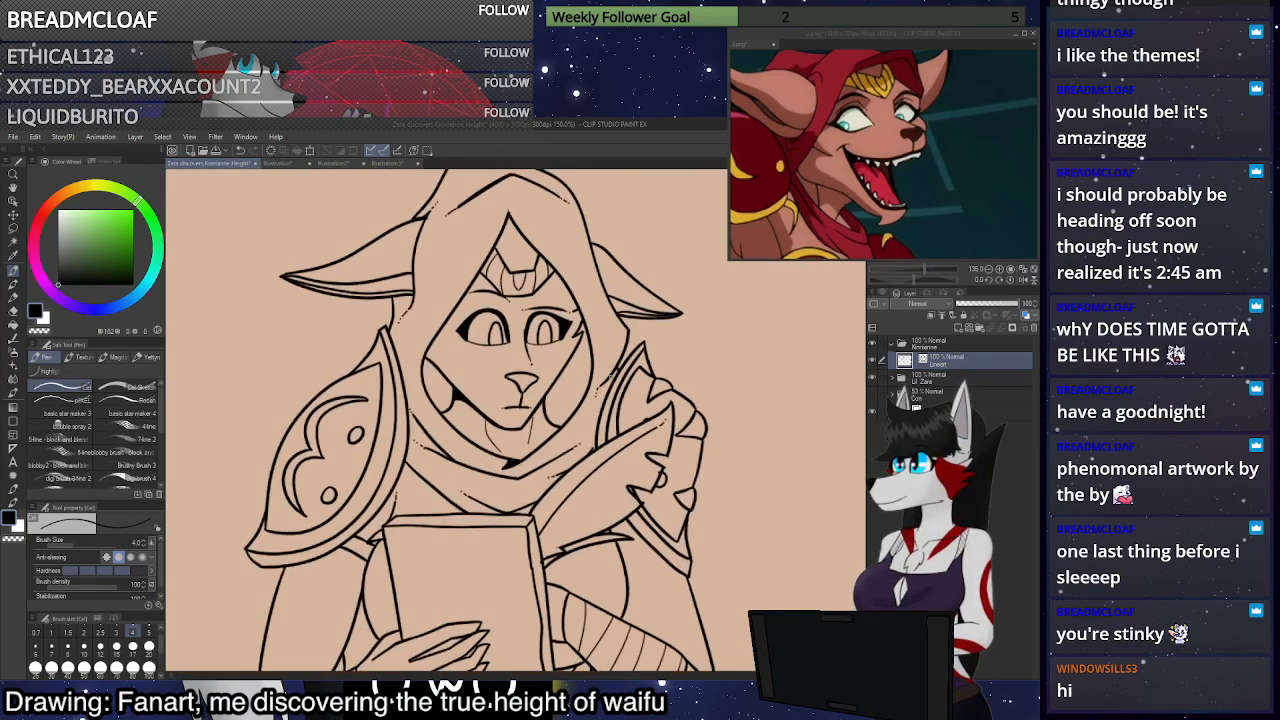
Add black wedges at the scarf fold junctions on both sides of the neck
{"action": "scroll", "coordinate": [563, 404], "scroll_direction": "up", "scroll_amount": 5}
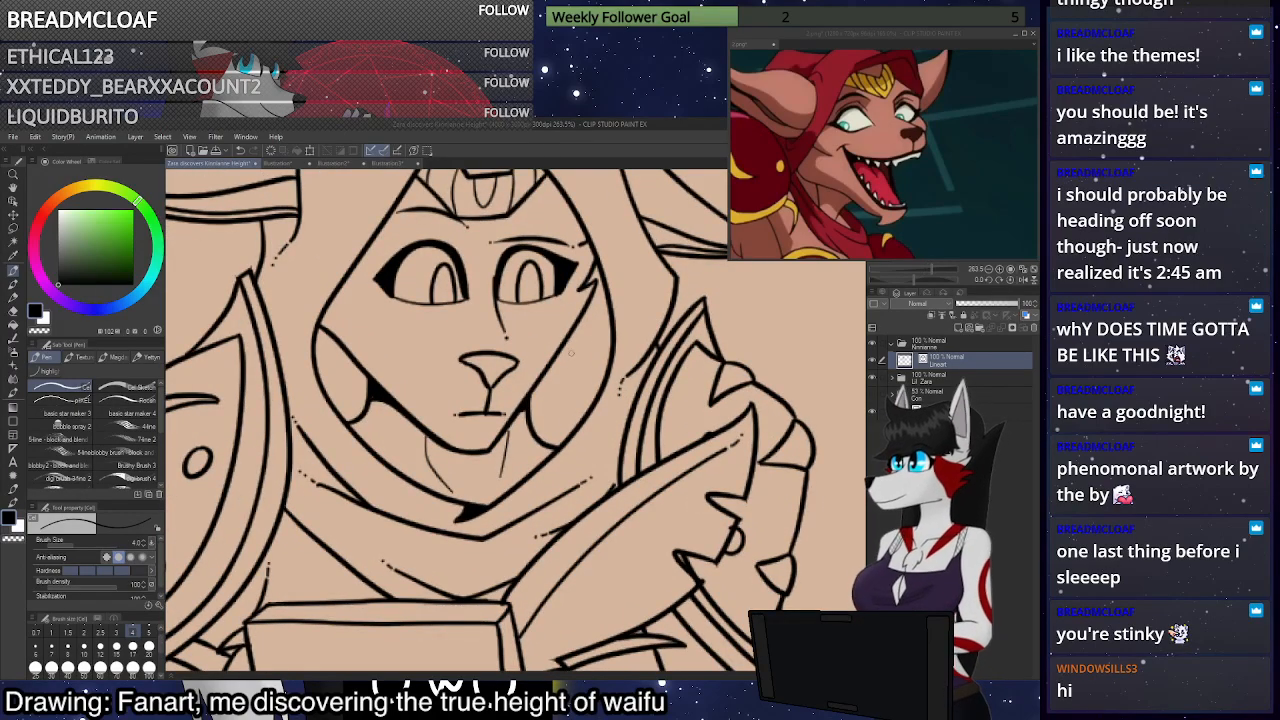
{"action": "scroll", "coordinate": [567, 357], "scroll_direction": "down", "scroll_amount": 4}
{"action": "scroll", "coordinate": [573, 357], "scroll_direction": "up", "scroll_amount": 6}
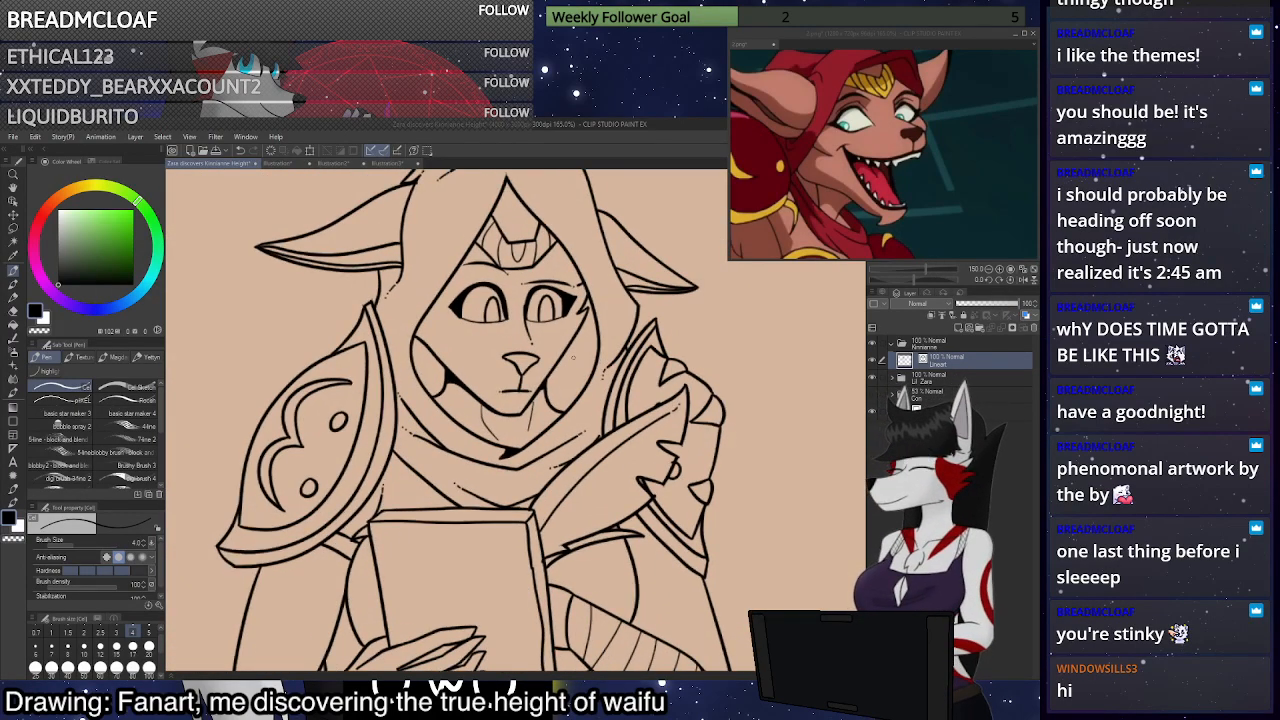
{"action": "scroll", "coordinate": [411, 481], "scroll_direction": "up", "scroll_amount": 1}
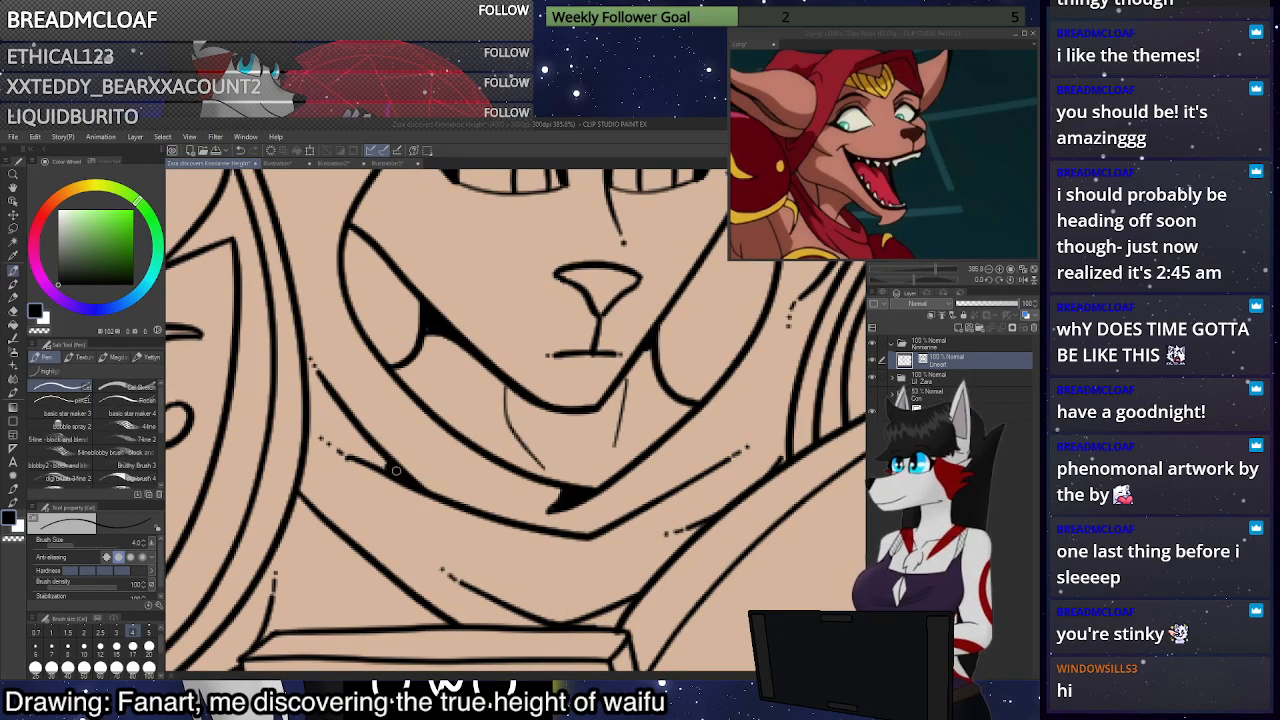
{"action": "scroll", "coordinate": [406, 461], "scroll_direction": "down", "scroll_amount": 3}
{"action": "scroll", "coordinate": [407, 457], "scroll_direction": "up", "scroll_amount": 4}
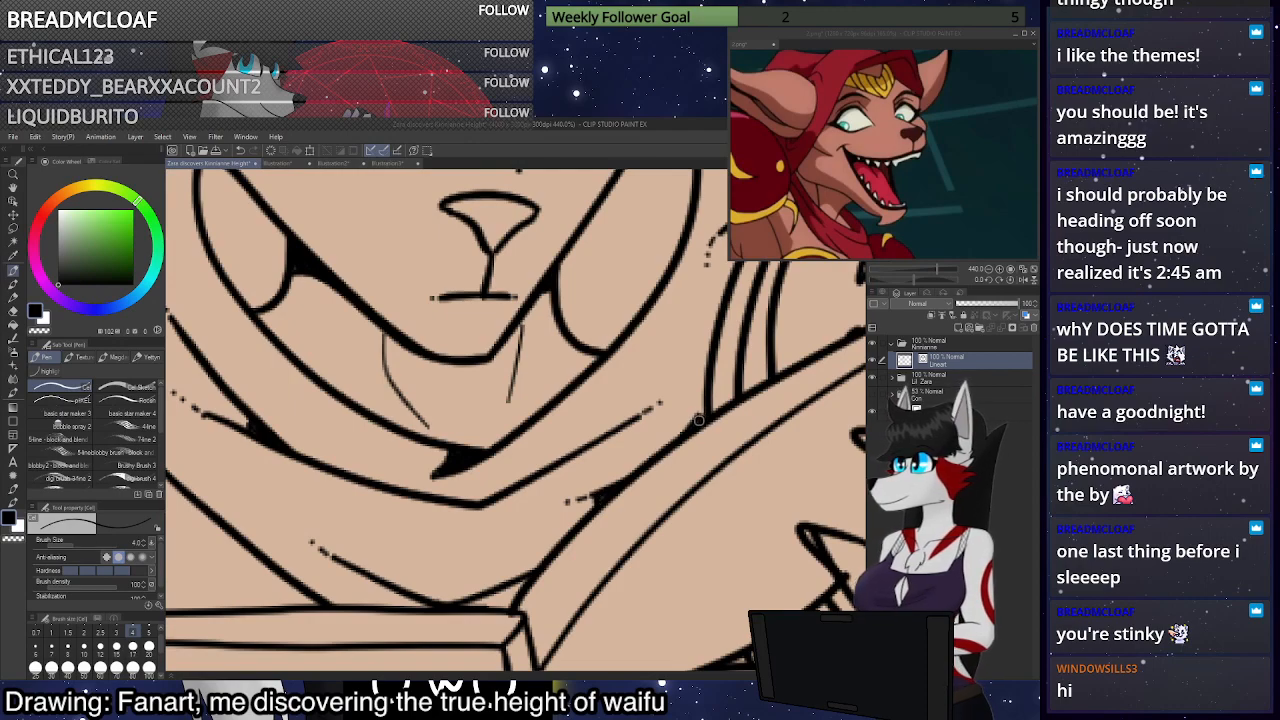
Thicken the inner rim line of the right shoulder armor where it borders the hood and scarf
{"action": "scroll", "coordinate": [688, 432], "scroll_direction": "down", "scroll_amount": 4}
{"action": "scroll", "coordinate": [688, 432], "scroll_direction": "up", "scroll_amount": 3}
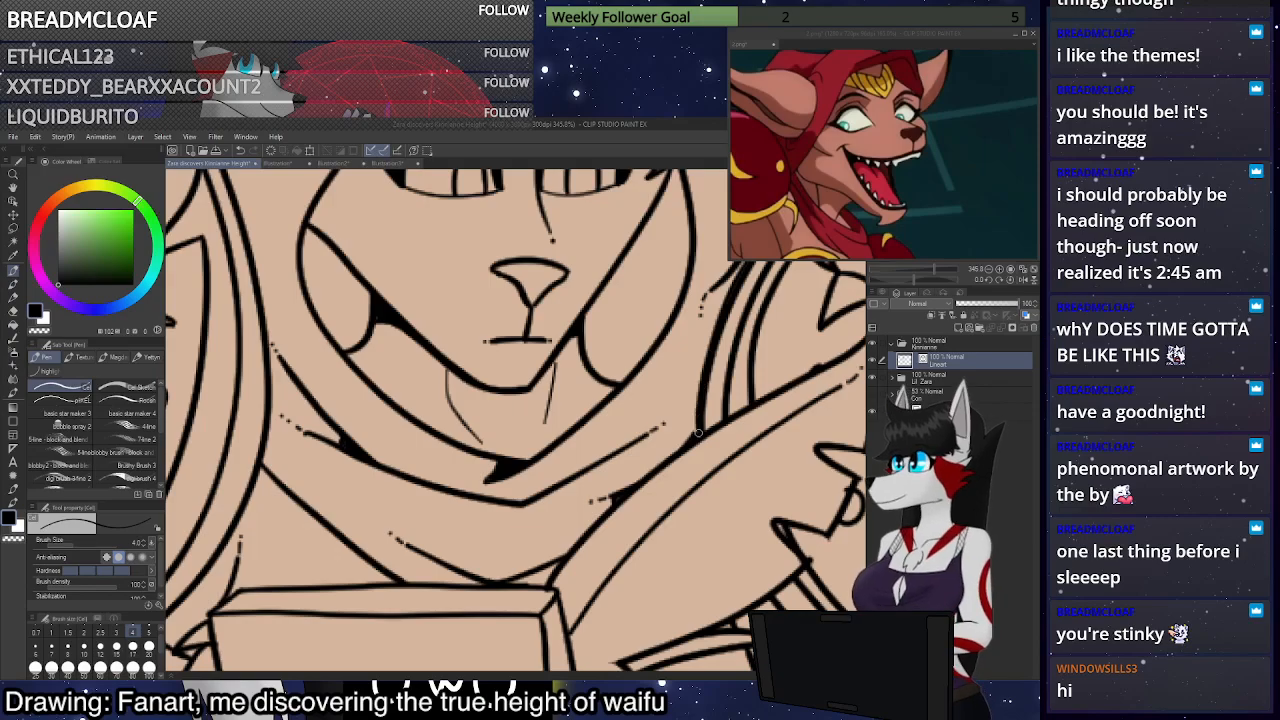
{"action": "left_click_drag", "start_coordinate": [695, 428], "coordinate": [744, 263]}
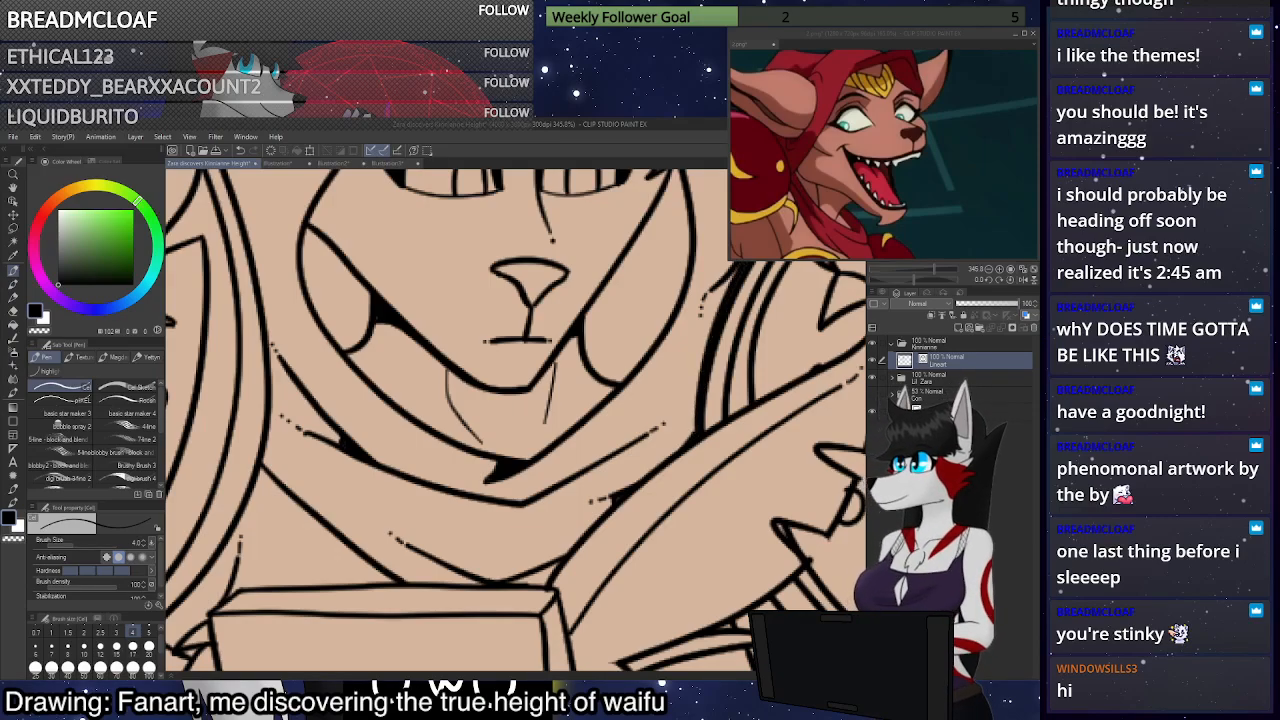
{"action": "scroll", "coordinate": [720, 329], "scroll_direction": "down", "scroll_amount": 5}
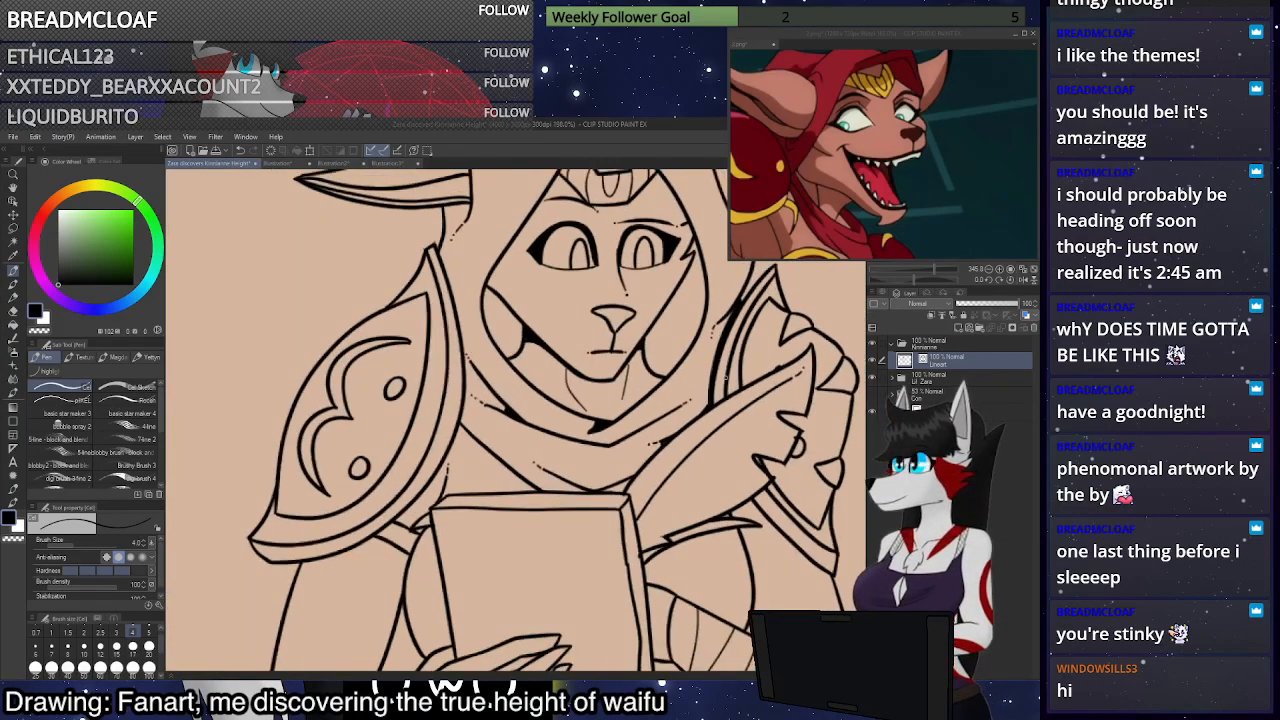
Add a small black wedge where the hood line meets the underside of the left ear
{"action": "scroll", "coordinate": [500, 370], "scroll_direction": "down", "scroll_amount": 1}
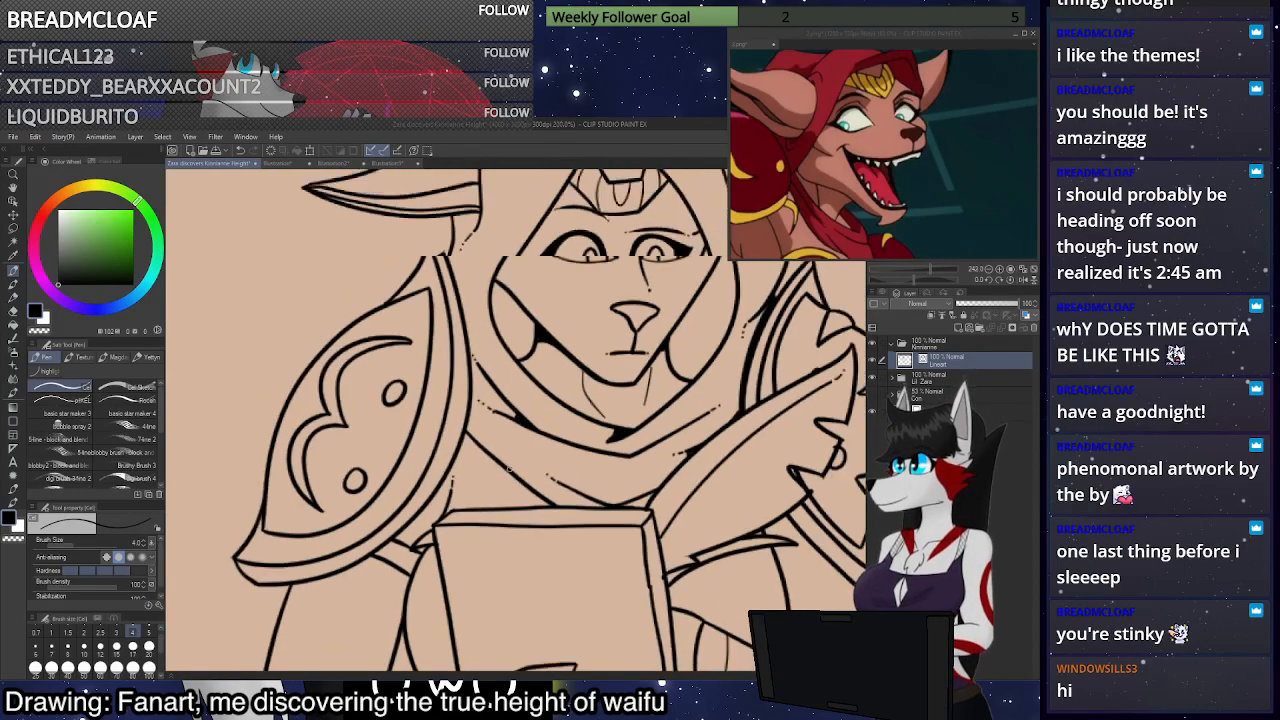
{"action": "scroll", "coordinate": [454, 248], "scroll_direction": "up", "scroll_amount": 2}
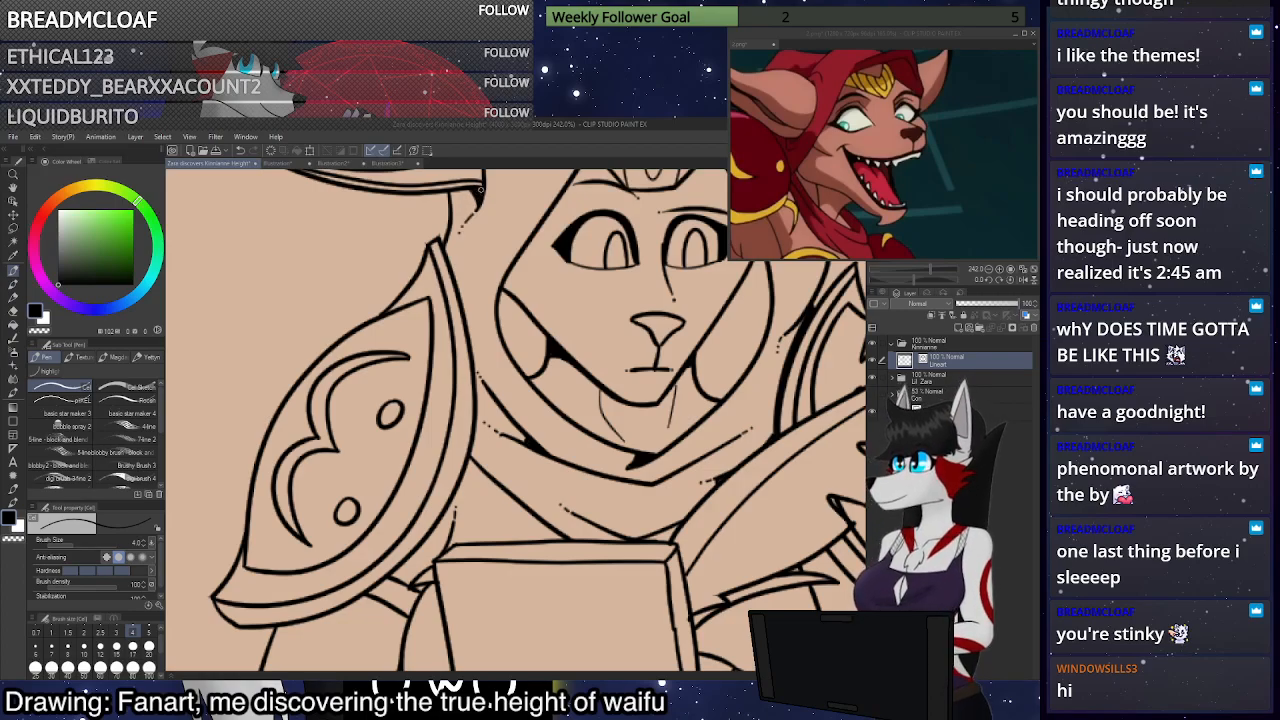
{"action": "scroll", "coordinate": [455, 190], "scroll_direction": "down", "scroll_amount": 3}
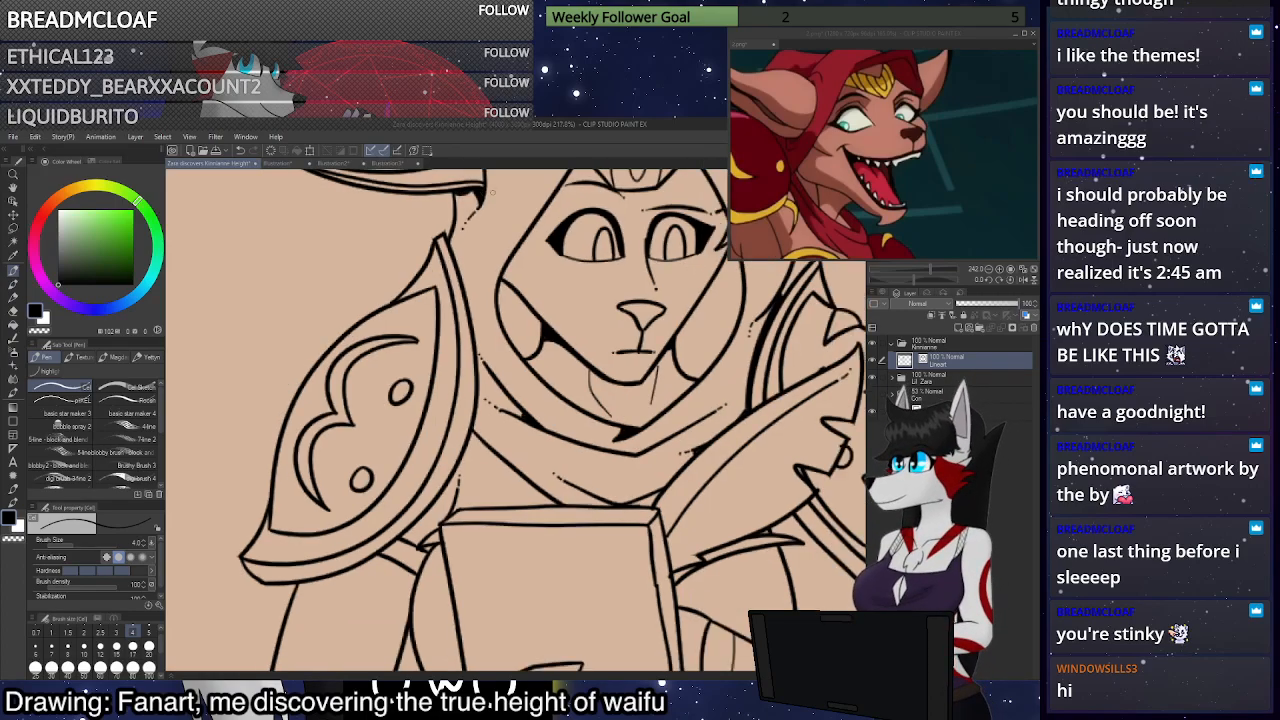
{"action": "scroll", "coordinate": [455, 190], "scroll_direction": "up", "scroll_amount": 2}
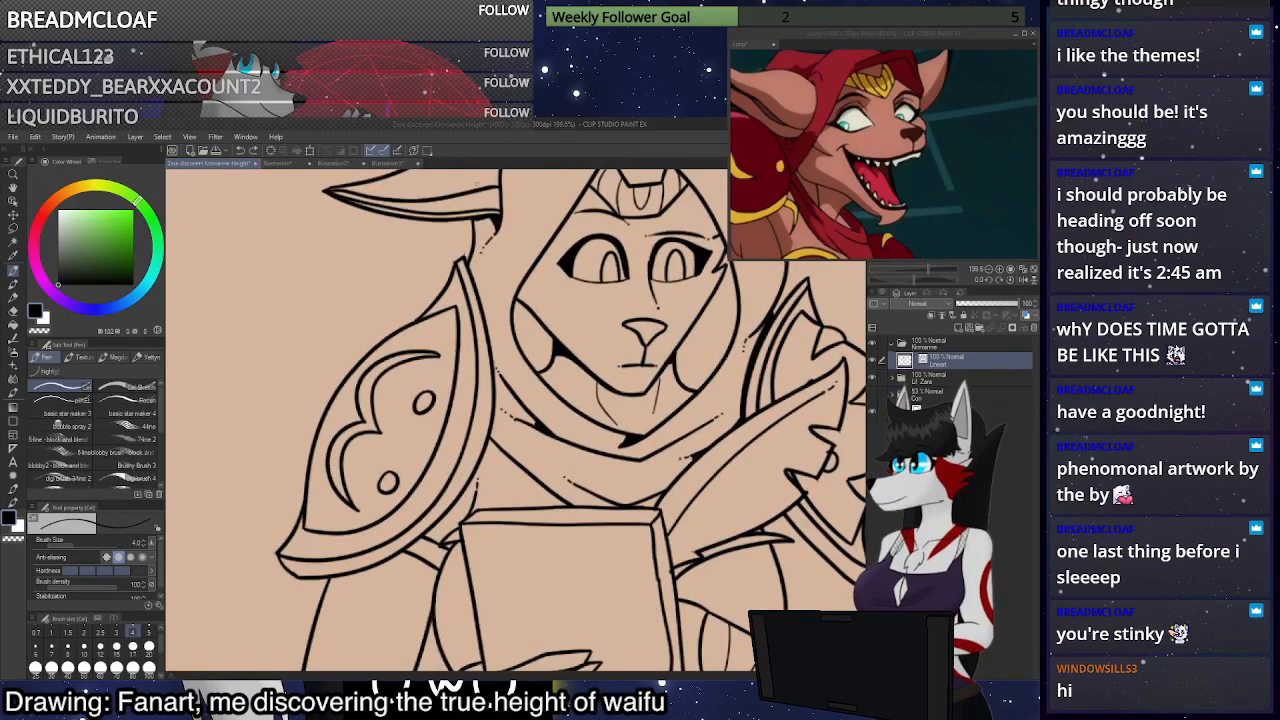
{"action": "scroll", "coordinate": [470, 192], "scroll_direction": "up", "scroll_amount": 2}
{"action": "scroll", "coordinate": [470, 192], "scroll_direction": "down", "scroll_amount": 1}
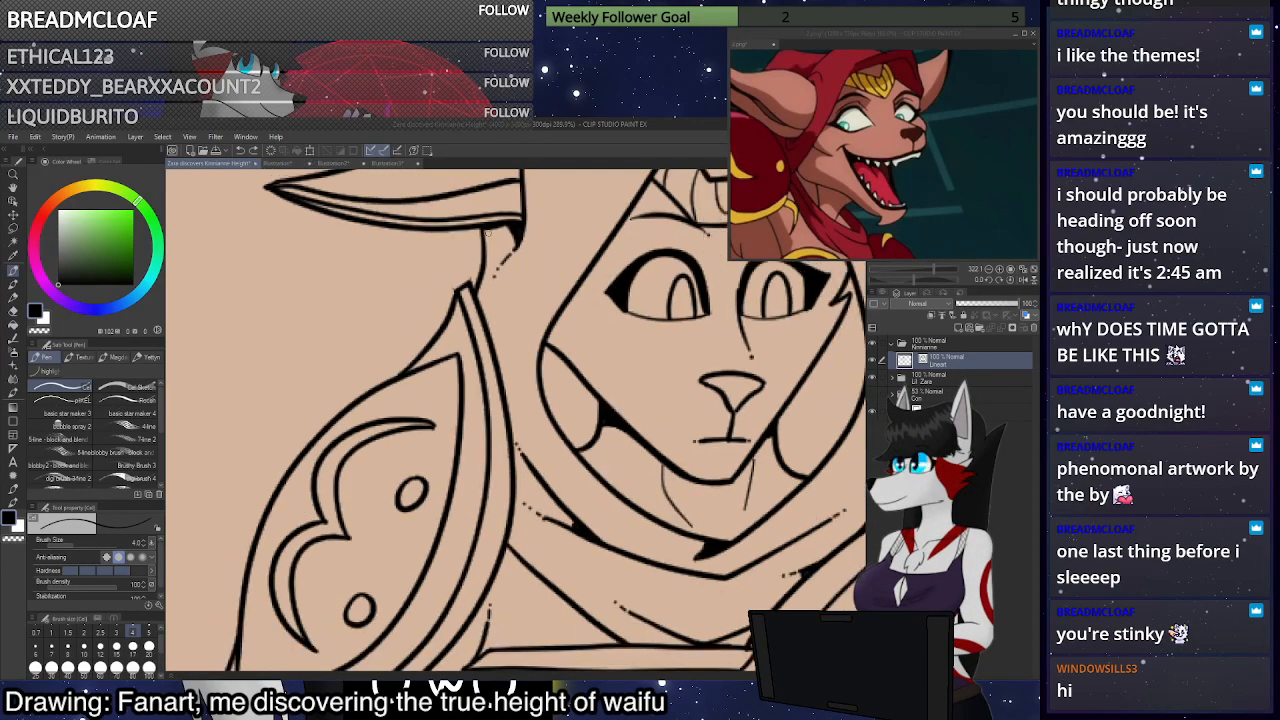
Set the brush size to 5 and thicken the left shoulder armor's rim along the side facing the neck
{"action": "key", "text": "bracketright"}
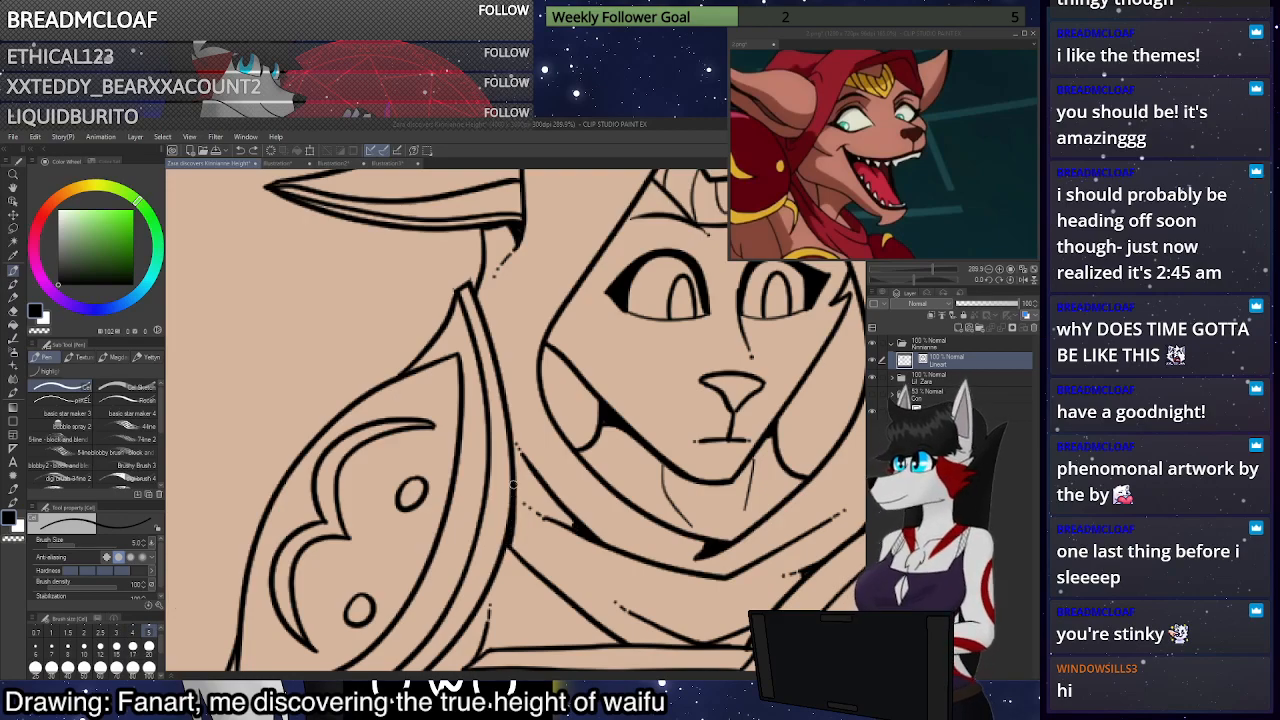
{"action": "left_click_drag", "start_coordinate": [497, 376], "coordinate": [478, 290]}
{"action": "scroll", "coordinate": [574, 340], "scroll_direction": "down", "scroll_amount": 5}
{"action": "left_click_drag", "start_coordinate": [534, 490], "coordinate": [544, 443]}
{"action": "scroll", "coordinate": [544, 443], "scroll_direction": "up", "scroll_amount": 3}
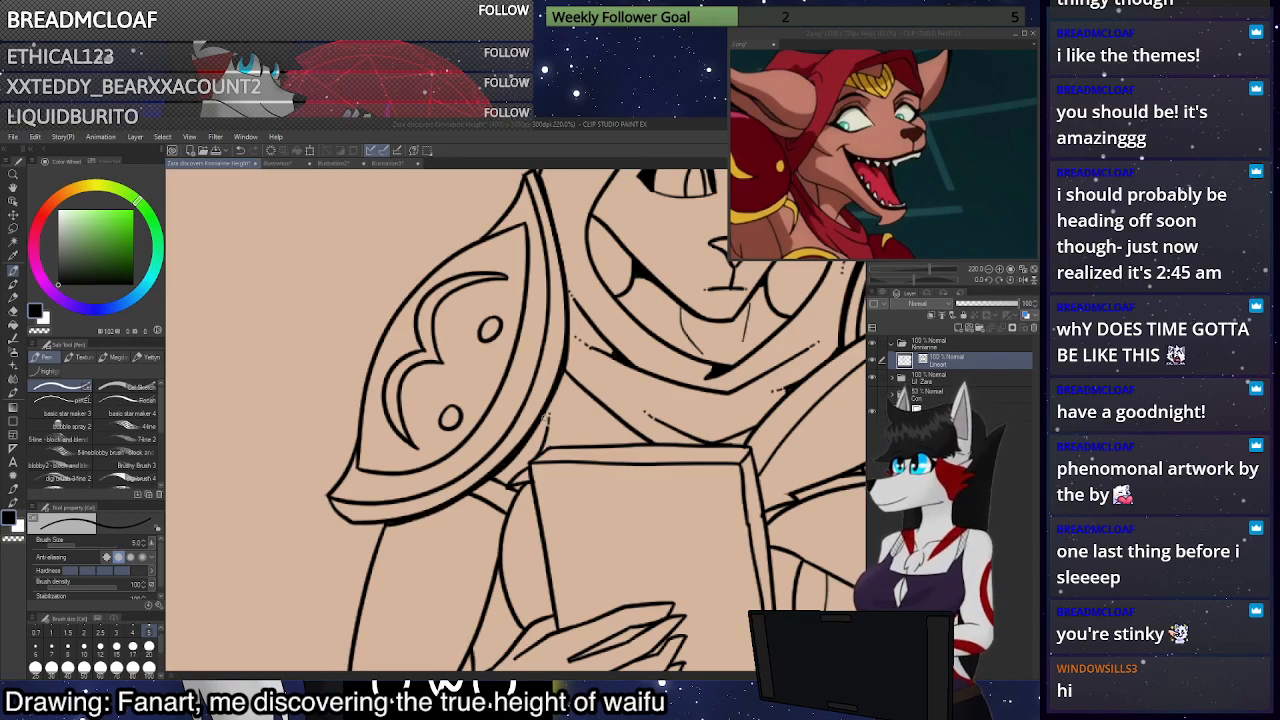
Thicken the left shoulder armor's lower edge and the short lines emerging beneath it toward the book
{"action": "scroll", "coordinate": [544, 419], "scroll_direction": "up", "scroll_amount": 4}
{"action": "left_click_drag", "start_coordinate": [550, 513], "coordinate": [470, 474]}
{"action": "scroll", "coordinate": [487, 475], "scroll_direction": "down", "scroll_amount": 3}
{"action": "scroll", "coordinate": [580, 425], "scroll_direction": "up", "scroll_amount": 2}
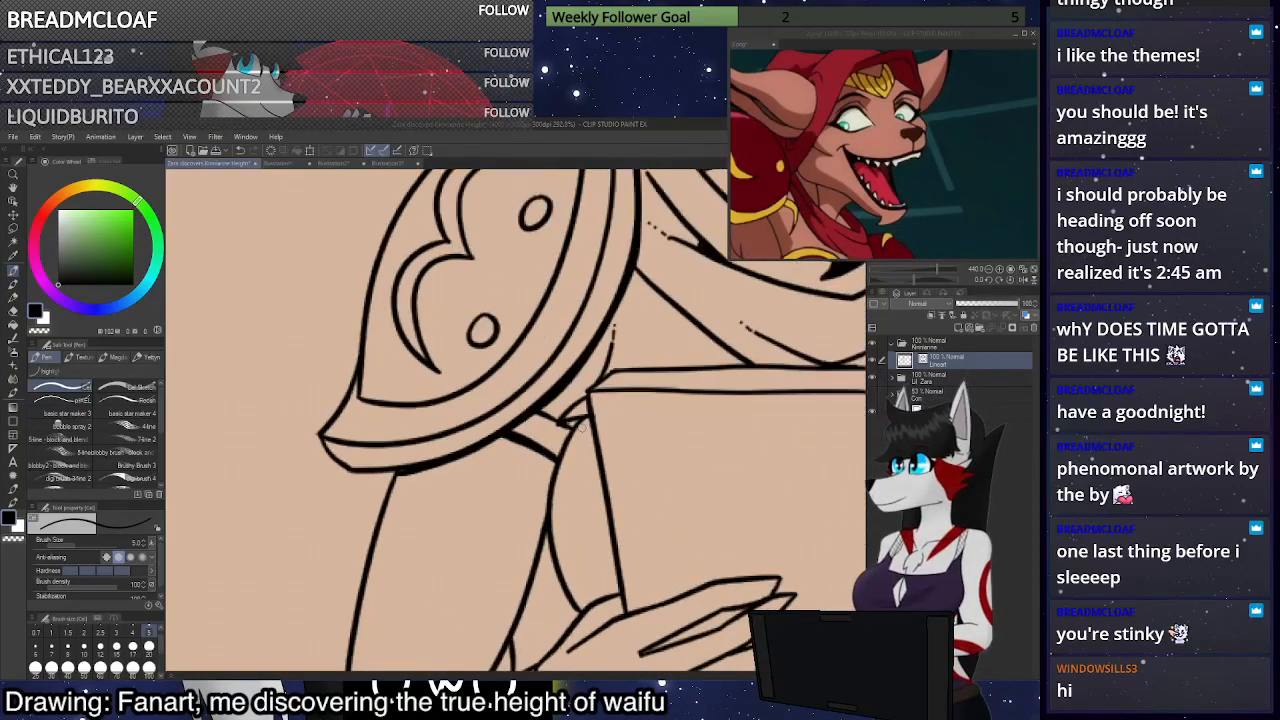
Fill the small corner beside the book's upper-left edge and thicken the chest curve below it, undoing an unwanted stroke
{"action": "scroll", "coordinate": [579, 426], "scroll_direction": "up", "scroll_amount": 1}
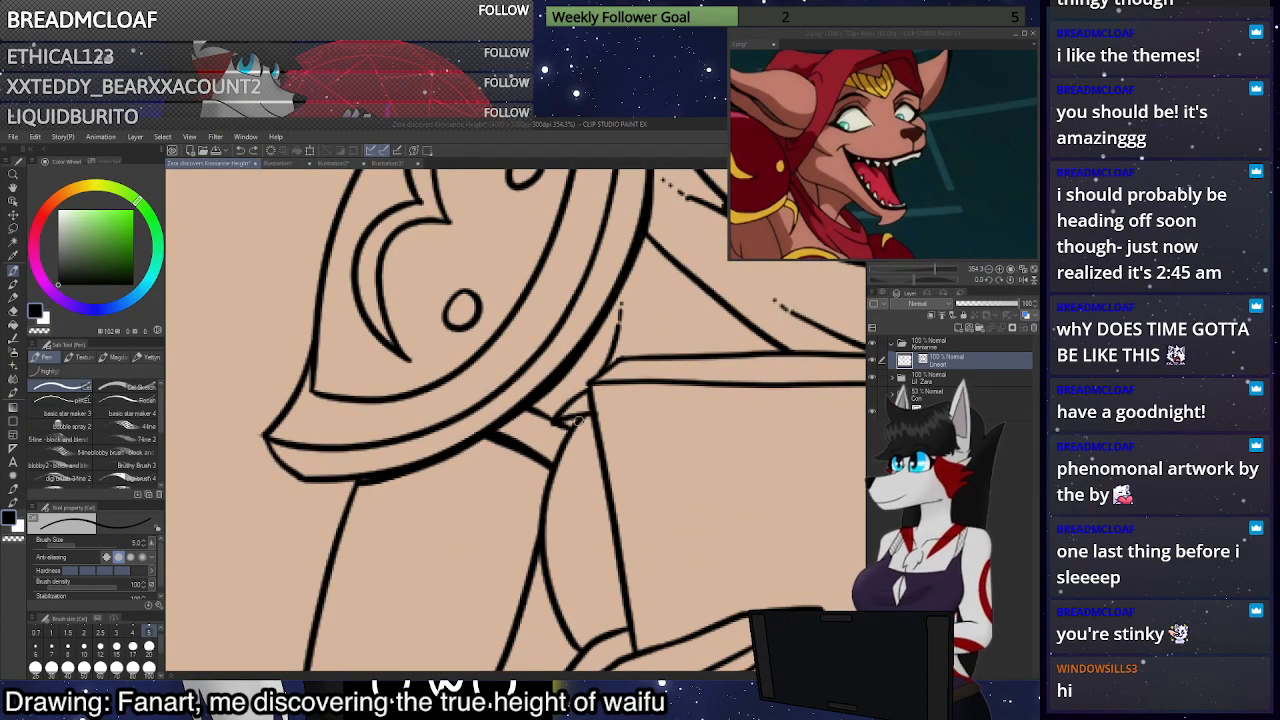
{"action": "mouse_move", "coordinate": [571, 424]}
{"action": "left_mouse_down"}
{"action": "mouse_move", "coordinate": [534, 526]}
{"action": "mouse_move", "coordinate": [580, 416]}
{"action": "left_mouse_up"}
{"action": "key", "text": "ctrl+z"}
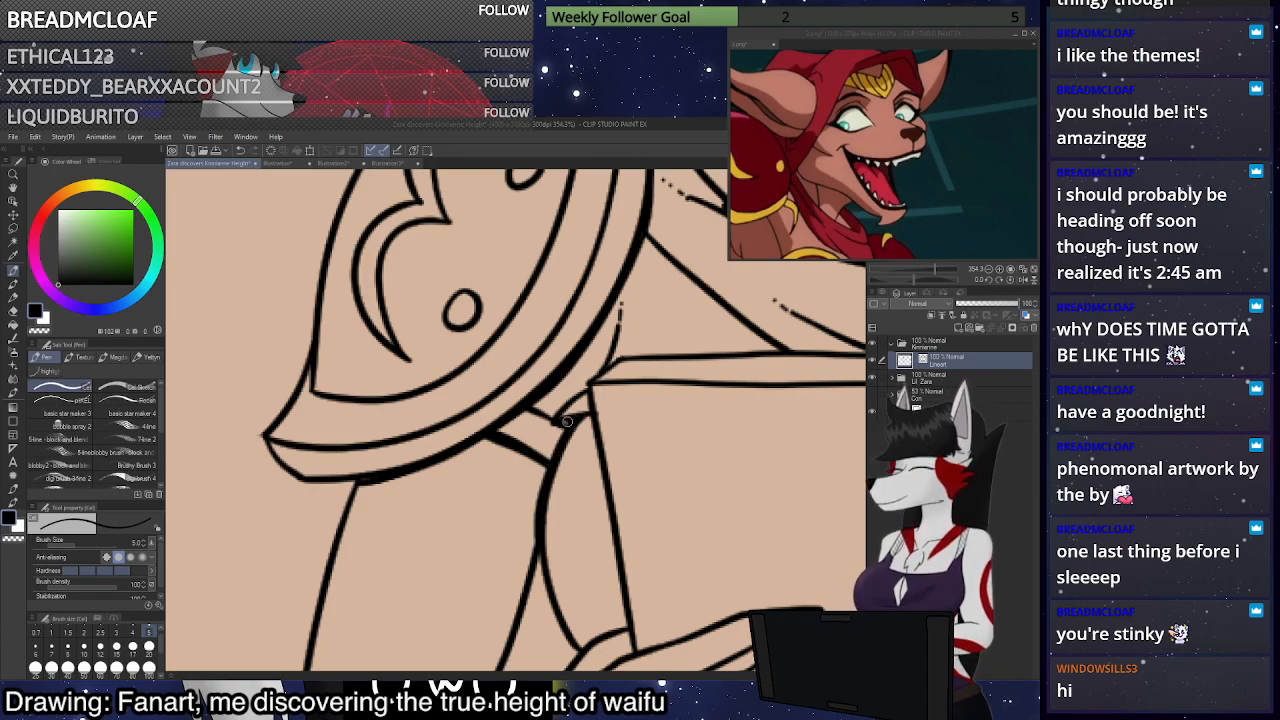
{"action": "scroll", "coordinate": [567, 421], "scroll_direction": "down", "scroll_amount": 6}
{"action": "scroll", "coordinate": [781, 528], "scroll_direction": "up", "scroll_amount": 2}
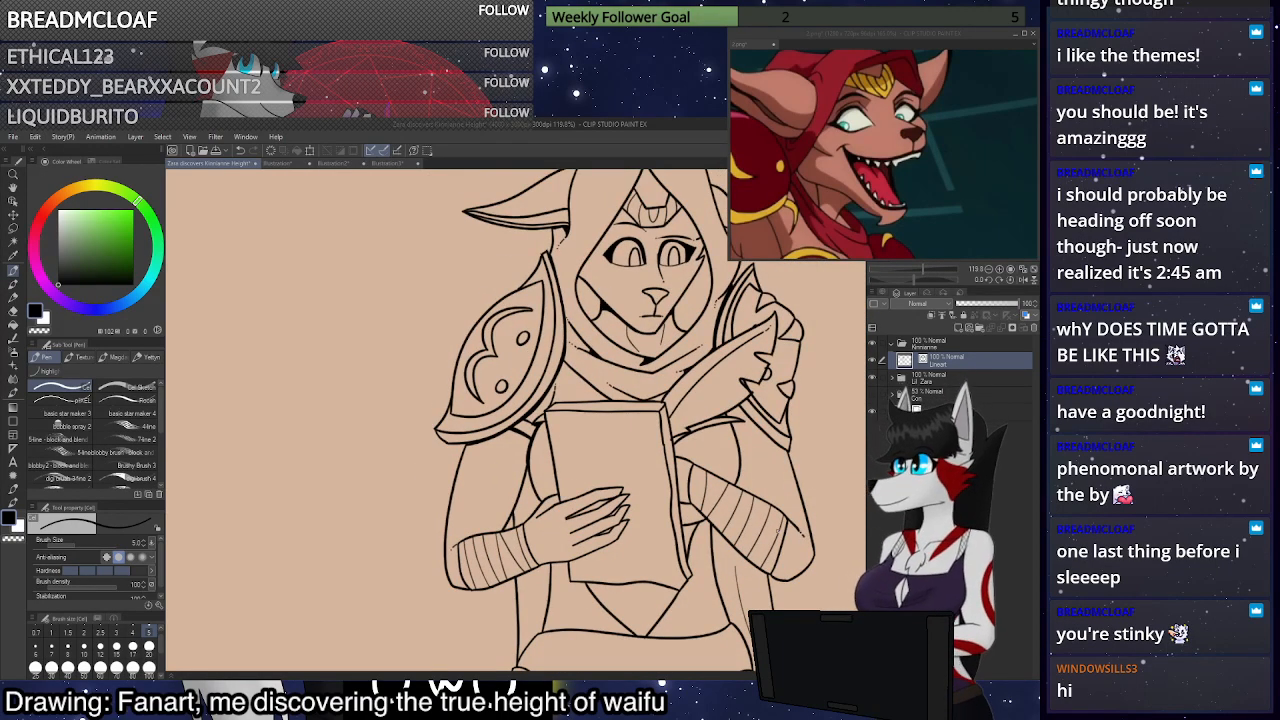
Thicken the upper edge of the wrapped left forearm near the elbow
{"action": "scroll", "coordinate": [465, 453], "scroll_direction": "up", "scroll_amount": 5}
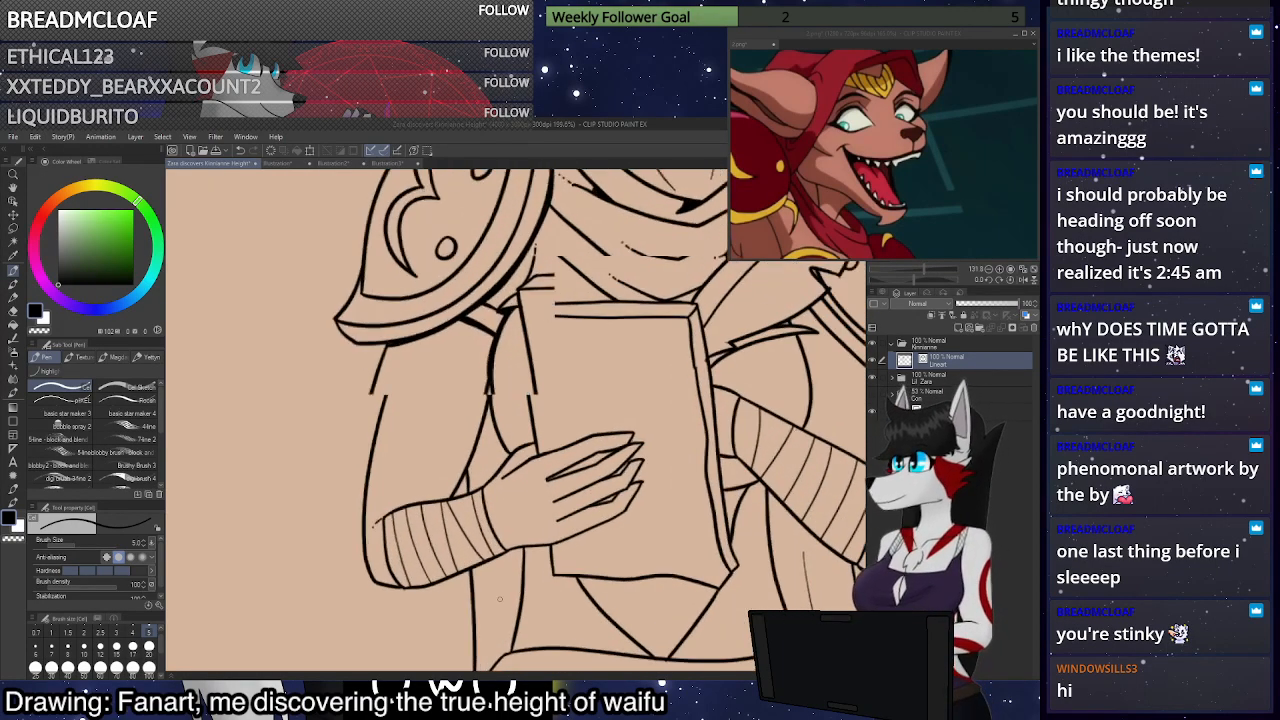
{"action": "mouse_move", "coordinate": [459, 452]}
{"action": "left_mouse_down"}
{"action": "mouse_move", "coordinate": [377, 465]}
{"action": "mouse_move", "coordinate": [325, 494]}
{"action": "left_mouse_up"}
{"action": "scroll", "coordinate": [525, 390], "scroll_direction": "down", "scroll_amount": 2}
{"action": "scroll", "coordinate": [588, 343], "scroll_direction": "up", "scroll_amount": 4}
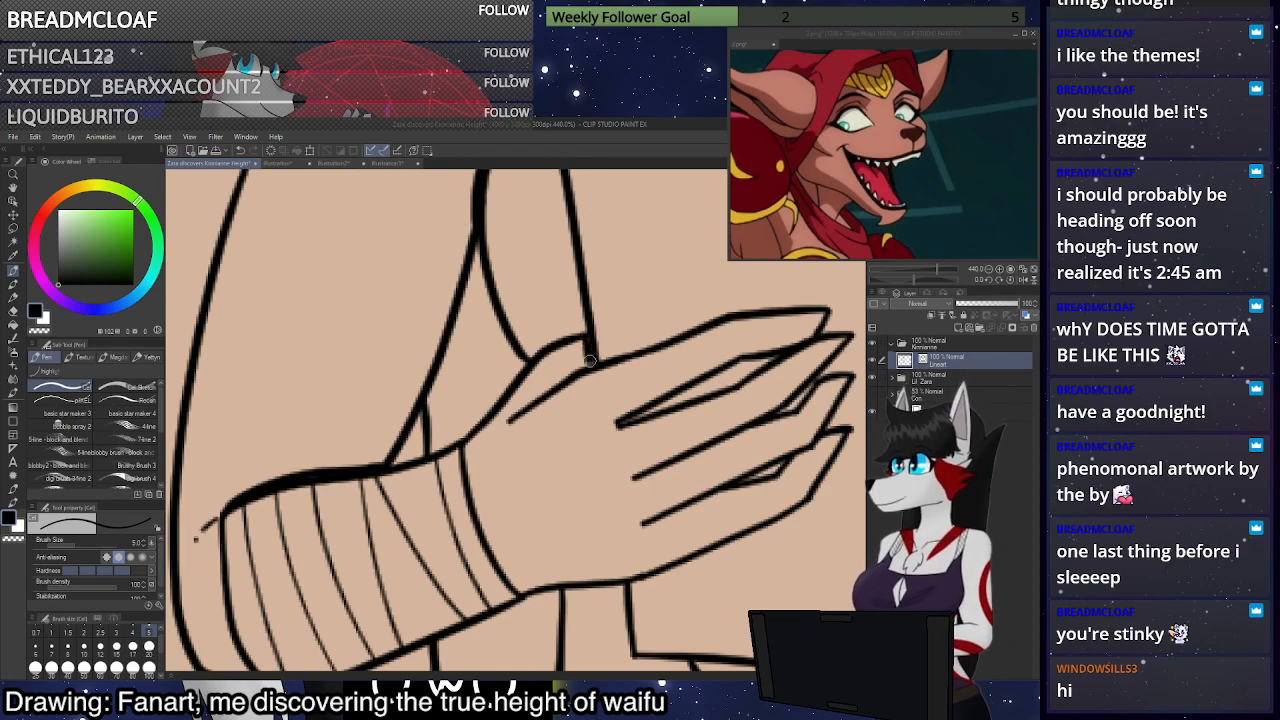
Add line weight to the left hand's knuckle line beside the book edge, undoing an unwanted stroke
{"action": "scroll", "coordinate": [594, 356], "scroll_direction": "up", "scroll_amount": 2}
{"action": "mouse_move", "coordinate": [549, 384]}
{"action": "left_mouse_down"}
{"action": "mouse_move", "coordinate": [500, 425]}
{"action": "mouse_move", "coordinate": [576, 372]}
{"action": "left_mouse_up"}
{"action": "key", "text": "ctrl+z"}
{"action": "scroll", "coordinate": [568, 386], "scroll_direction": "down", "scroll_amount": 1}
{"action": "scroll", "coordinate": [568, 386], "scroll_direction": "down", "scroll_amount": 10}
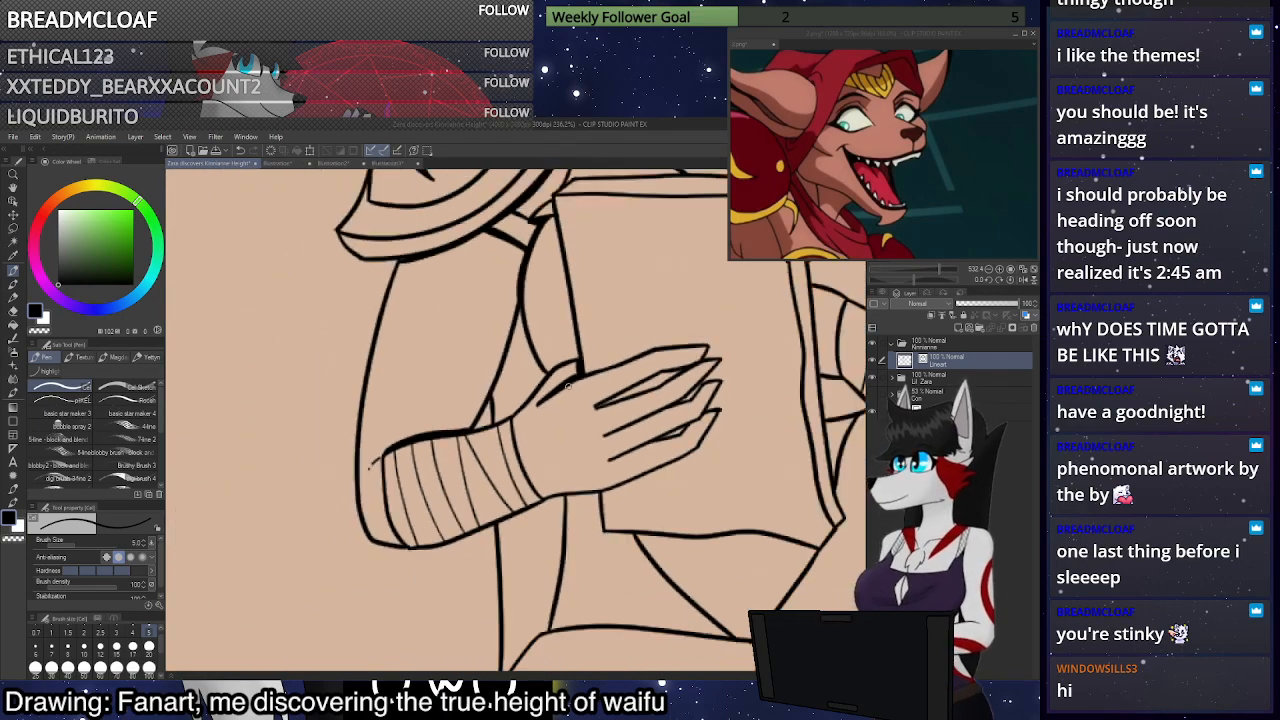
Thicken the lower edge of the right shoulder armor above the upper arm
{"action": "scroll", "coordinate": [640, 356], "scroll_direction": "up", "scroll_amount": 4}
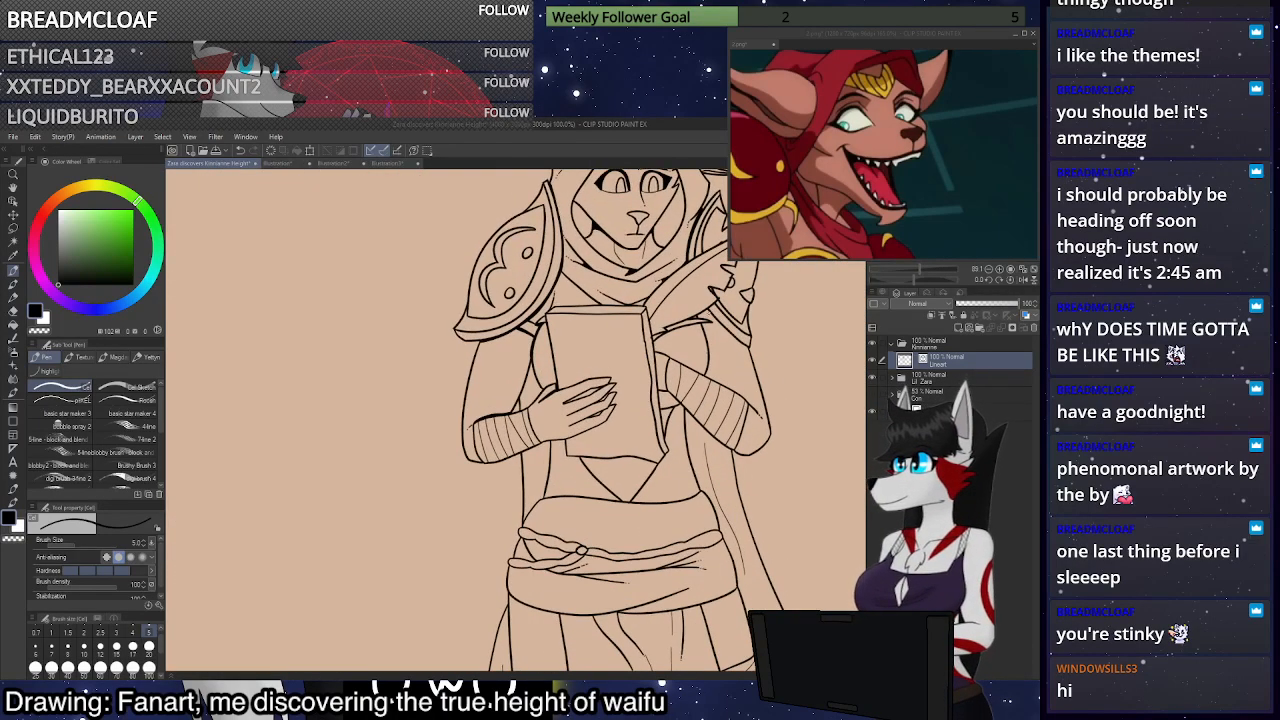
{"action": "scroll", "coordinate": [655, 360], "scroll_direction": "down", "scroll_amount": 3}
{"action": "scroll", "coordinate": [732, 268], "scroll_direction": "up", "scroll_amount": 5}
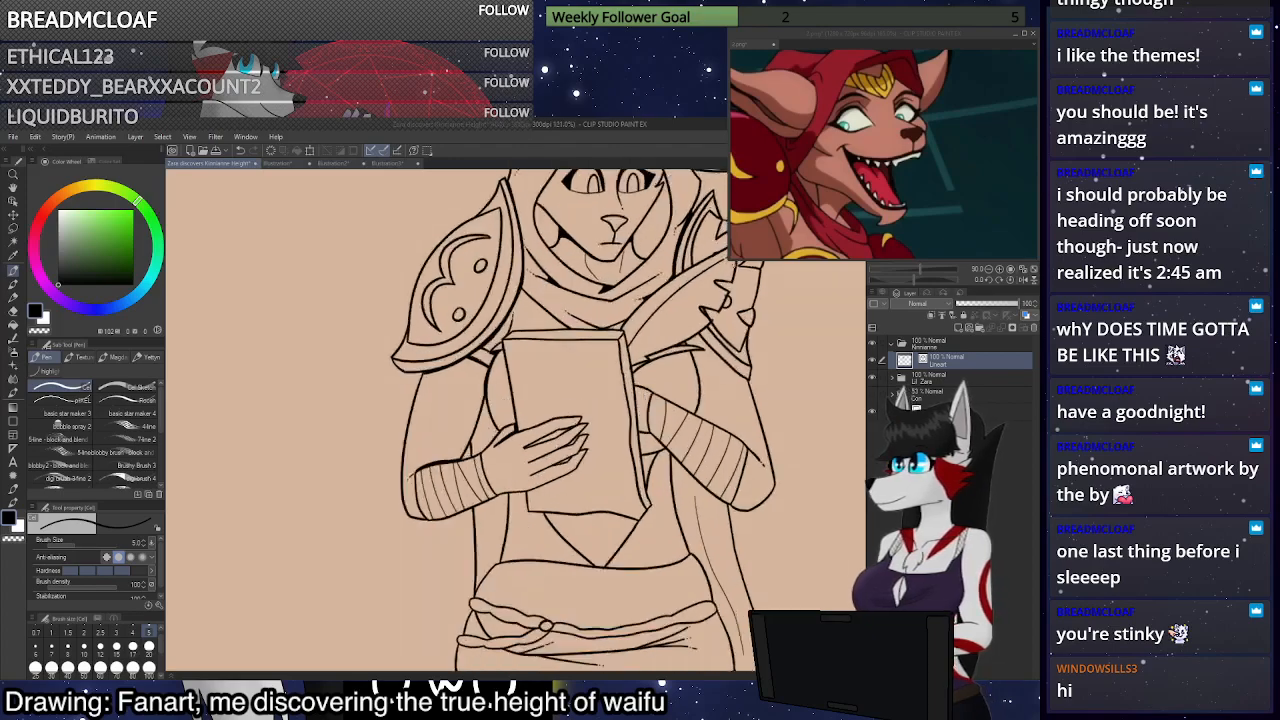
{"action": "scroll", "coordinate": [712, 285], "scroll_direction": "down", "scroll_amount": 4}
{"action": "scroll", "coordinate": [712, 285], "scroll_direction": "up", "scroll_amount": 4}
{"action": "scroll", "coordinate": [770, 505], "scroll_direction": "up", "scroll_amount": 4}
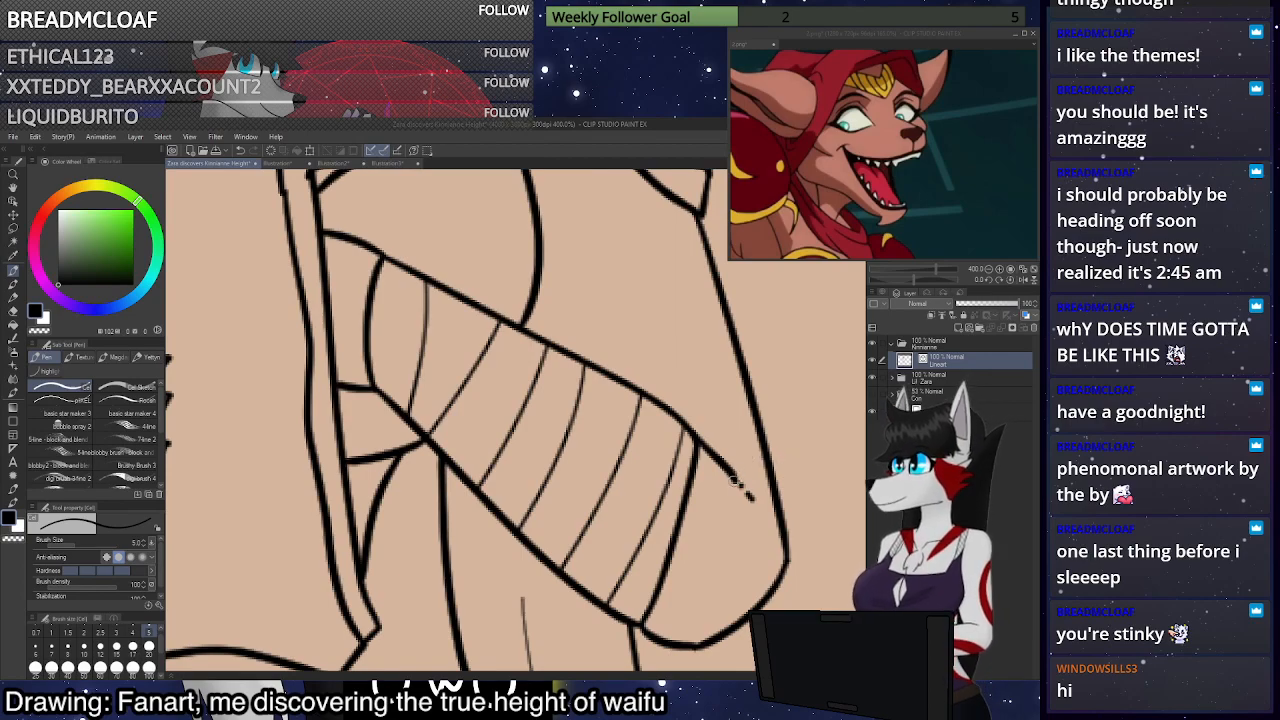
{"action": "scroll", "coordinate": [740, 485], "scroll_direction": "down", "scroll_amount": 5}
{"action": "scroll", "coordinate": [568, 280], "scroll_direction": "up", "scroll_amount": 5}
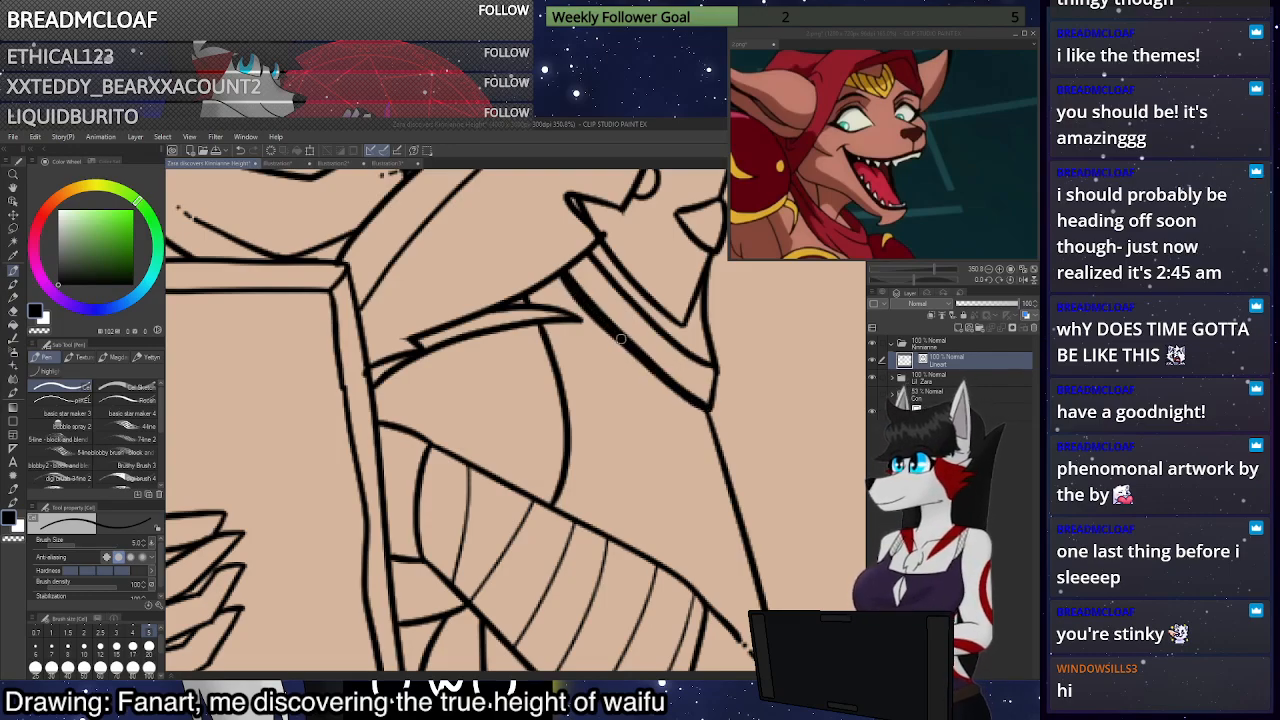
{"action": "scroll", "coordinate": [619, 339], "scroll_direction": "down", "scroll_amount": 5}
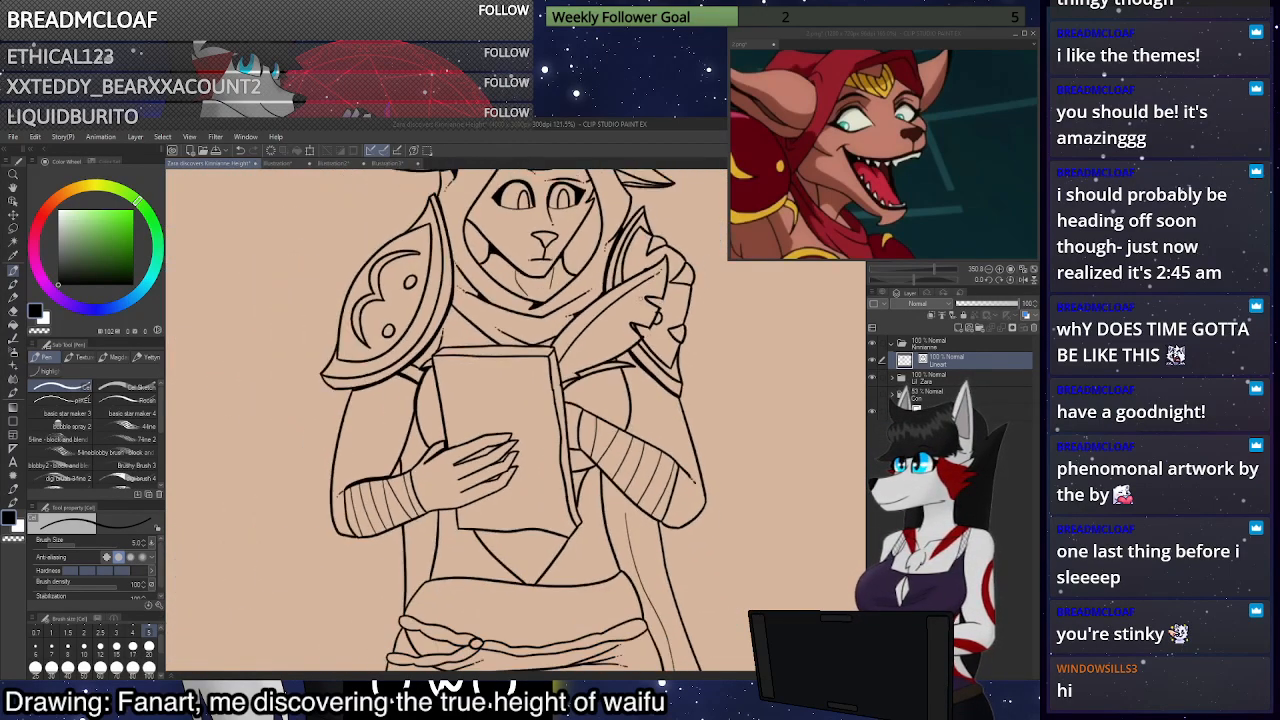
Thicken the short curved line between the book and the wrapped right forearm, undoing a stray stroke beside it
{"action": "scroll", "coordinate": [560, 340], "scroll_direction": "up", "scroll_amount": 2}
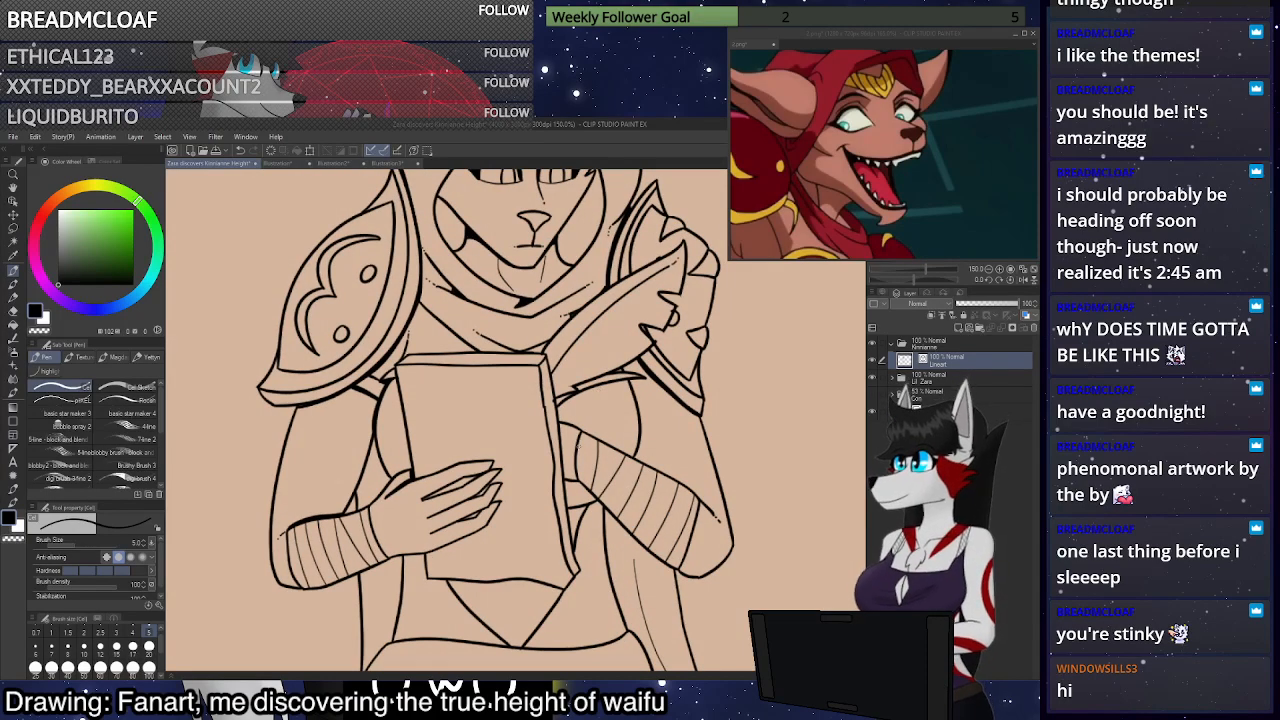
{"action": "scroll", "coordinate": [580, 480], "scroll_direction": "up", "scroll_amount": 2}
{"action": "scroll", "coordinate": [553, 436], "scroll_direction": "down", "scroll_amount": 3}
{"action": "scroll", "coordinate": [498, 447], "scroll_direction": "up", "scroll_amount": 3}
{"action": "scroll", "coordinate": [498, 447], "scroll_direction": "down", "scroll_amount": 2}
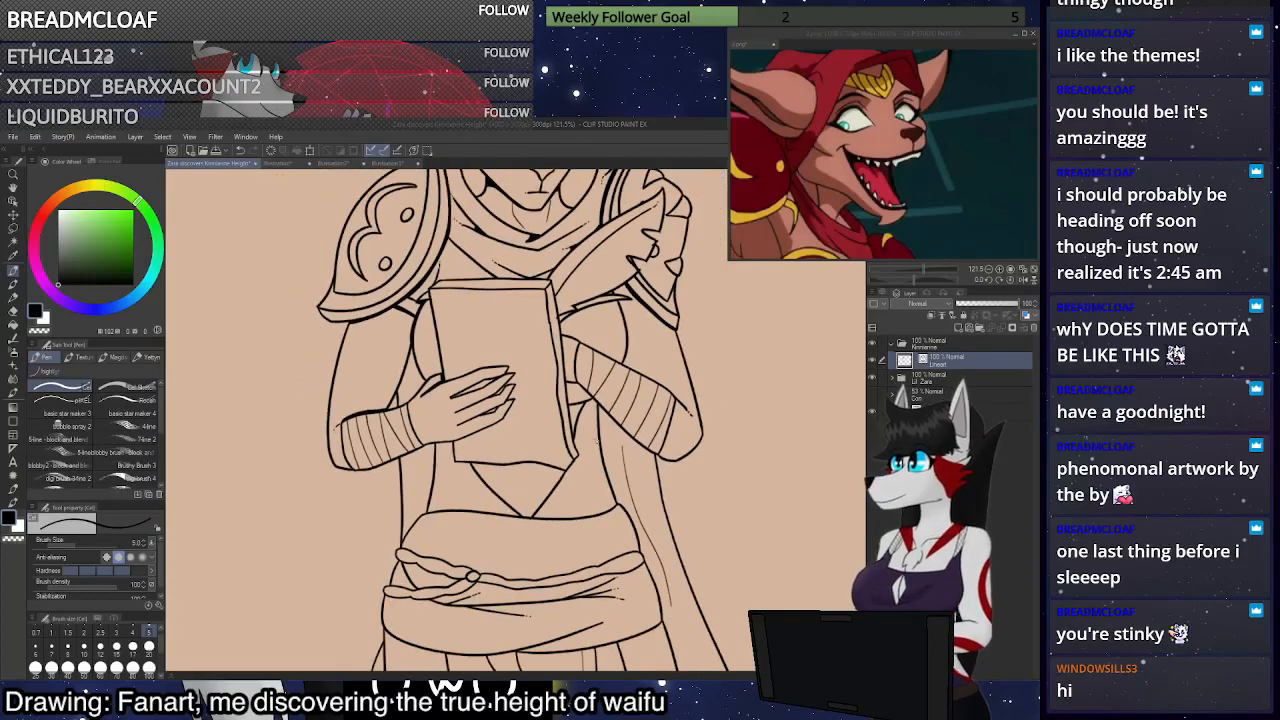
{"action": "scroll", "coordinate": [557, 405], "scroll_direction": "up", "scroll_amount": 4}
{"action": "scroll", "coordinate": [556, 405], "scroll_direction": "up", "scroll_amount": 2}
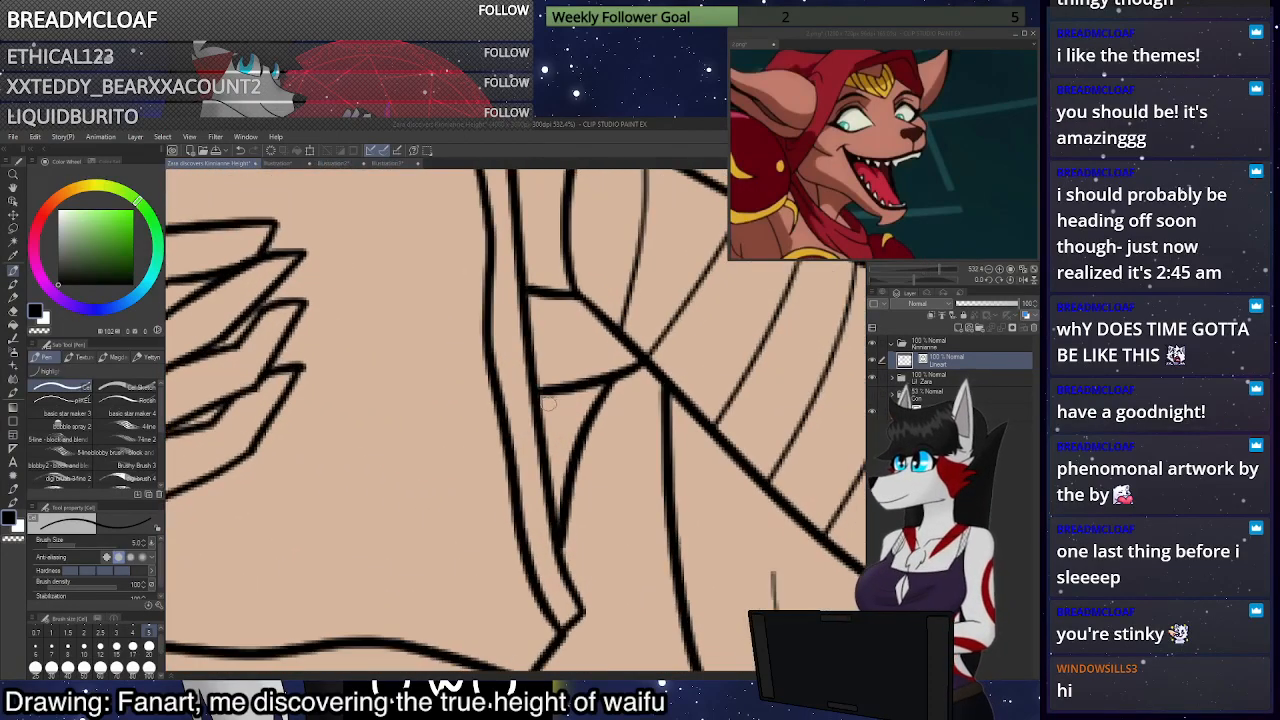
{"action": "mouse_move", "coordinate": [540, 398]}
{"action": "left_mouse_down"}
{"action": "mouse_move", "coordinate": [587, 397]}
{"action": "mouse_move", "coordinate": [647, 366]}
{"action": "mouse_move", "coordinate": [543, 396]}
{"action": "left_mouse_up"}
{"action": "scroll", "coordinate": [650, 371], "scroll_direction": "down", "scroll_amount": 1}
{"action": "mouse_move", "coordinate": [660, 386]}
{"action": "left_mouse_down"}
{"action": "mouse_move", "coordinate": [566, 490]}
{"action": "mouse_move", "coordinate": [688, 432]}
{"action": "left_mouse_up"}
{"action": "key", "text": "ctrl+z"}
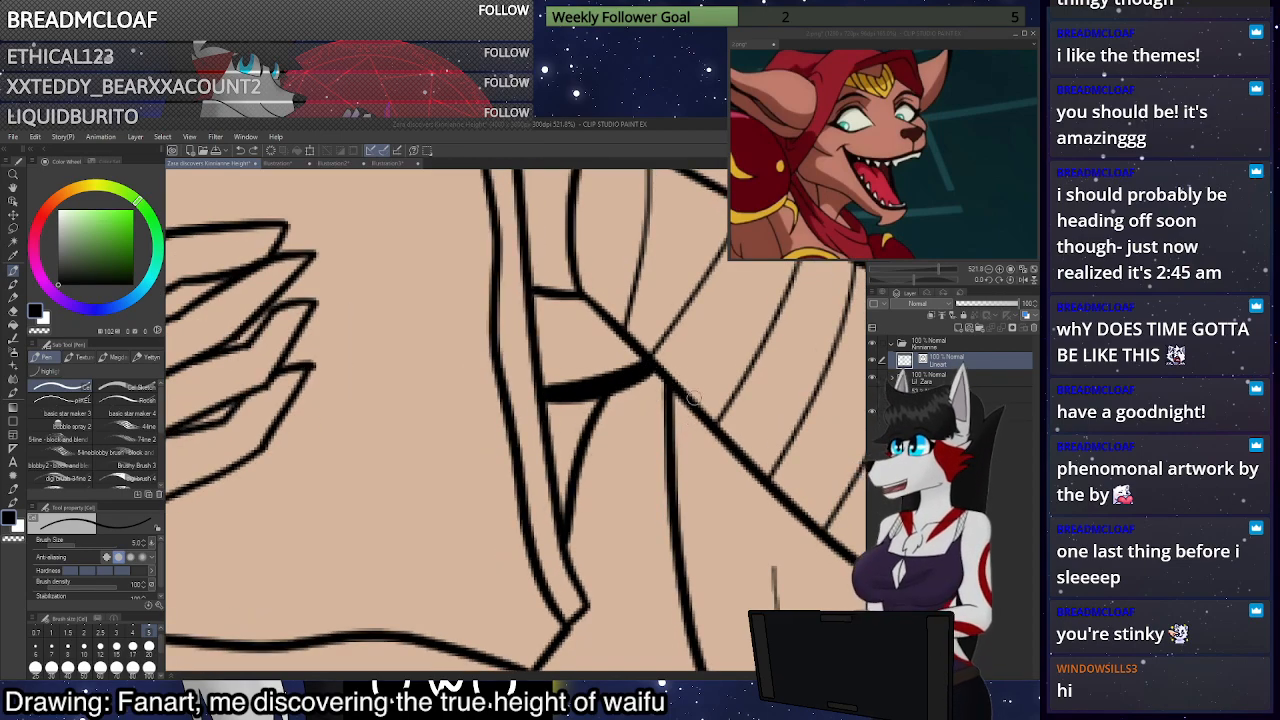
Thicken the lower edge of the twisted waist sash from the right hip to the knot
{"action": "scroll", "coordinate": [692, 401], "scroll_direction": "down", "scroll_amount": 1}
{"action": "left_click_drag", "start_coordinate": [530, 483], "coordinate": [860, 330]}
{"action": "left_click_drag", "start_coordinate": [586, 431], "coordinate": [555, 367]}
{"action": "left_click_drag", "start_coordinate": [708, 565], "coordinate": [651, 354]}
{"action": "left_click_drag", "start_coordinate": [628, 489], "coordinate": [530, 325]}
{"action": "scroll", "coordinate": [571, 443], "scroll_direction": "down", "scroll_amount": 1}
{"action": "scroll", "coordinate": [571, 443], "scroll_direction": "down", "scroll_amount": 8}
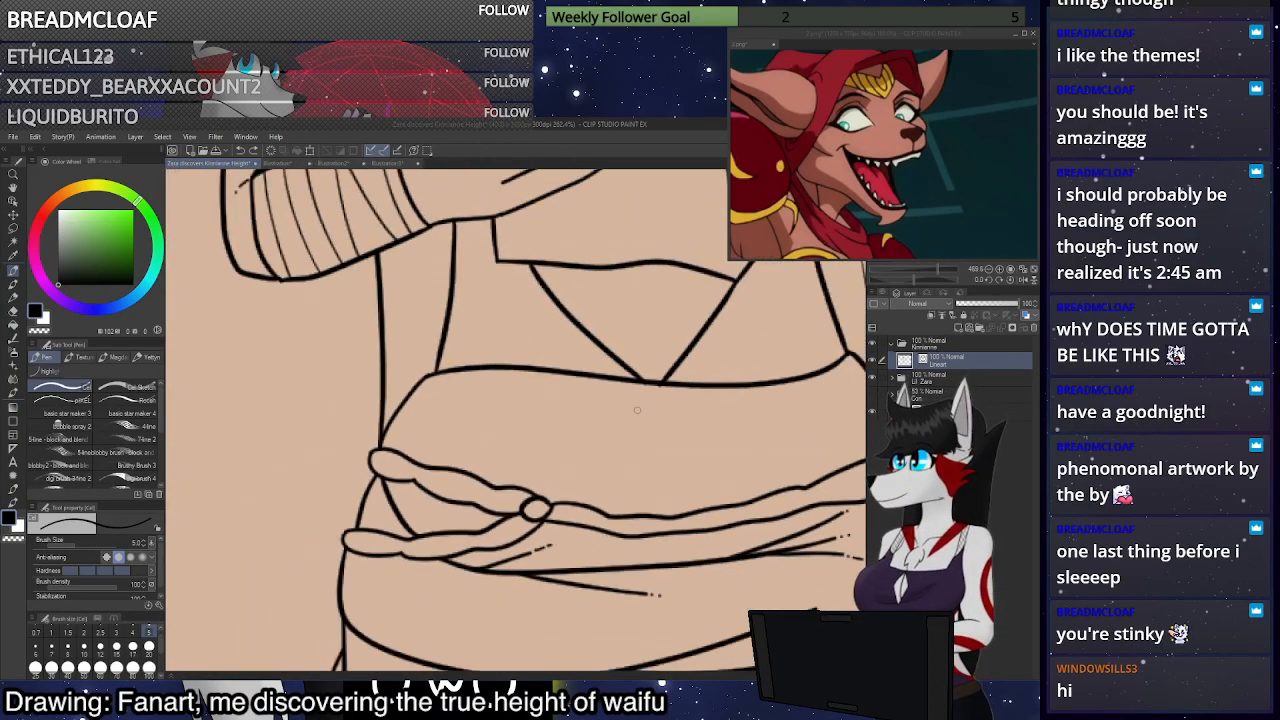
{"action": "scroll", "coordinate": [822, 446], "scroll_direction": "up", "scroll_amount": 7}
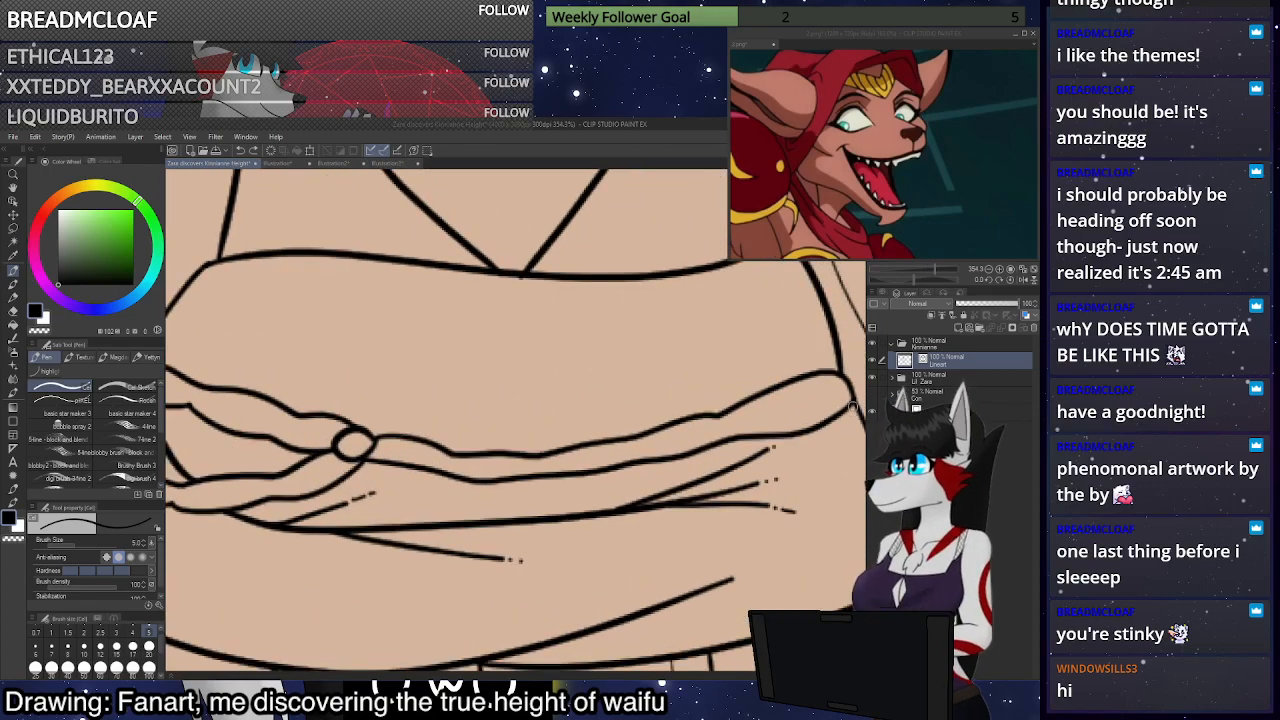
{"action": "mouse_move", "coordinate": [838, 420]}
{"action": "left_mouse_down"}
{"action": "mouse_move", "coordinate": [523, 483]}
{"action": "mouse_move", "coordinate": [360, 465]}
{"action": "left_mouse_up"}
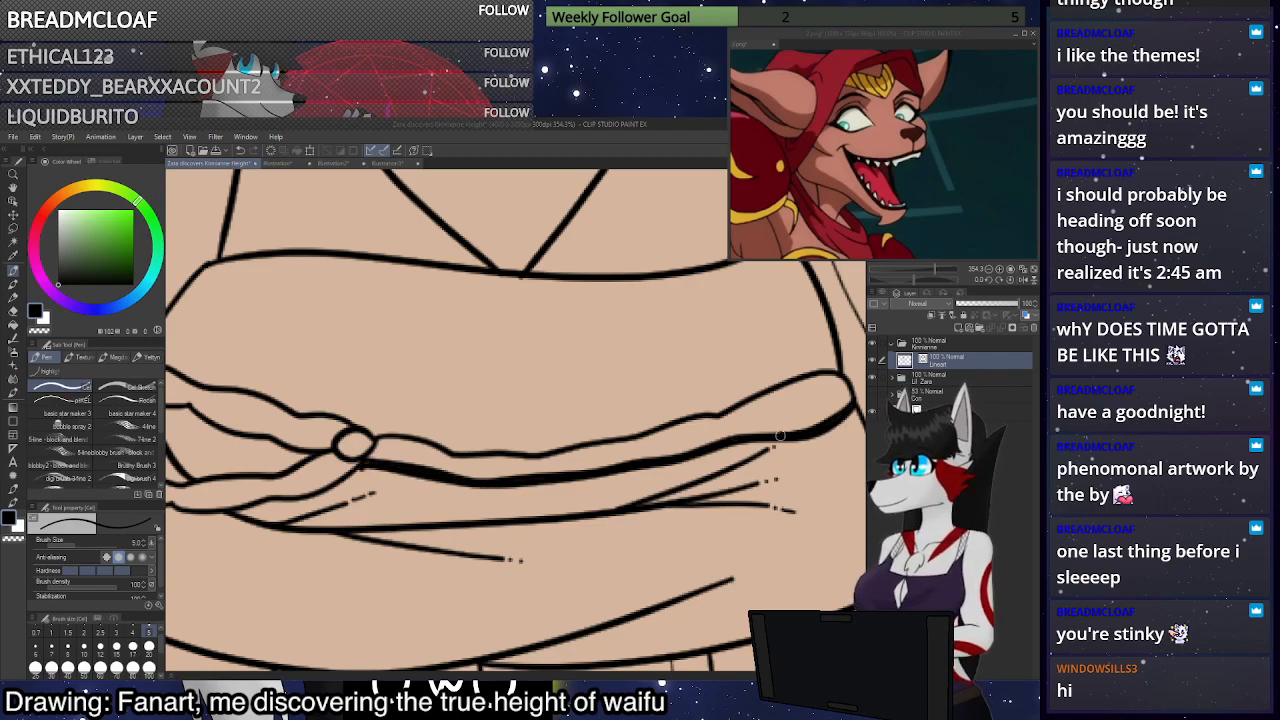
Thicken the undersides of the sash strands between the knot and the left hip
{"action": "scroll", "coordinate": [794, 402], "scroll_direction": "down", "scroll_amount": 4}
{"action": "scroll", "coordinate": [335, 480], "scroll_direction": "up", "scroll_amount": 5}
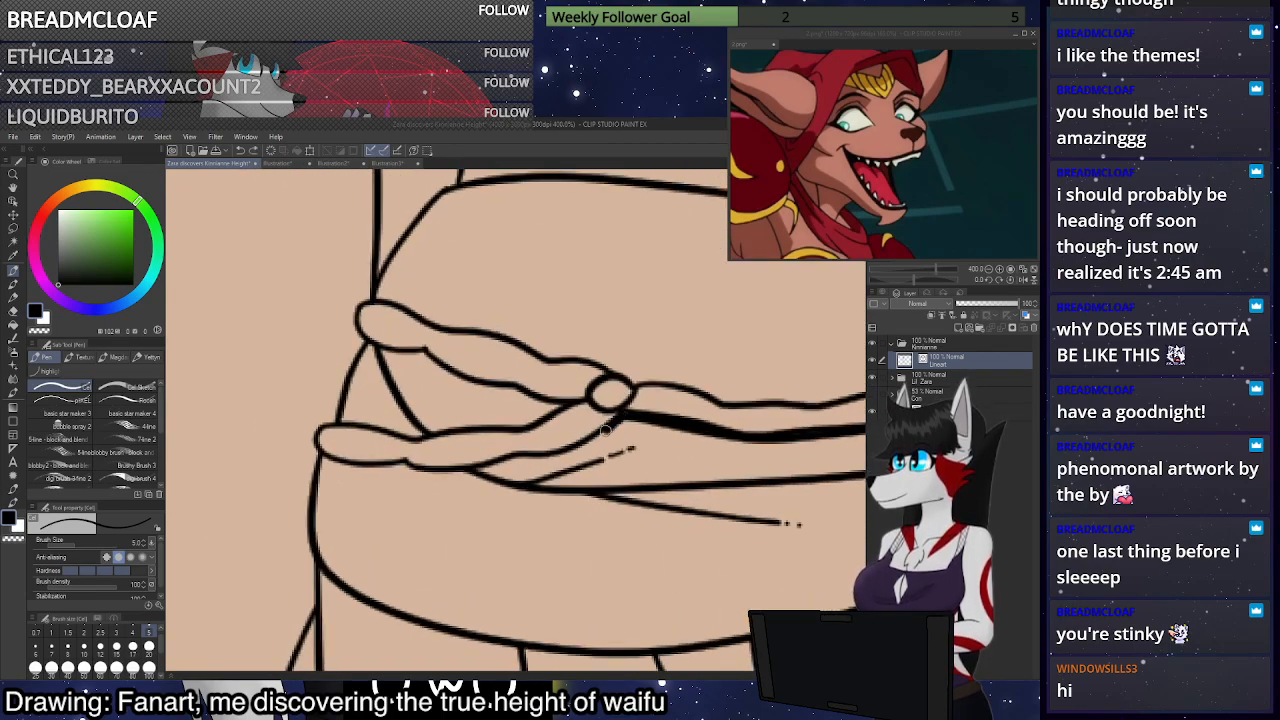
{"action": "mouse_move", "coordinate": [566, 403]}
{"action": "left_mouse_down"}
{"action": "mouse_move", "coordinate": [441, 366]}
{"action": "mouse_move", "coordinate": [436, 343]}
{"action": "mouse_move", "coordinate": [378, 348]}
{"action": "left_mouse_up"}
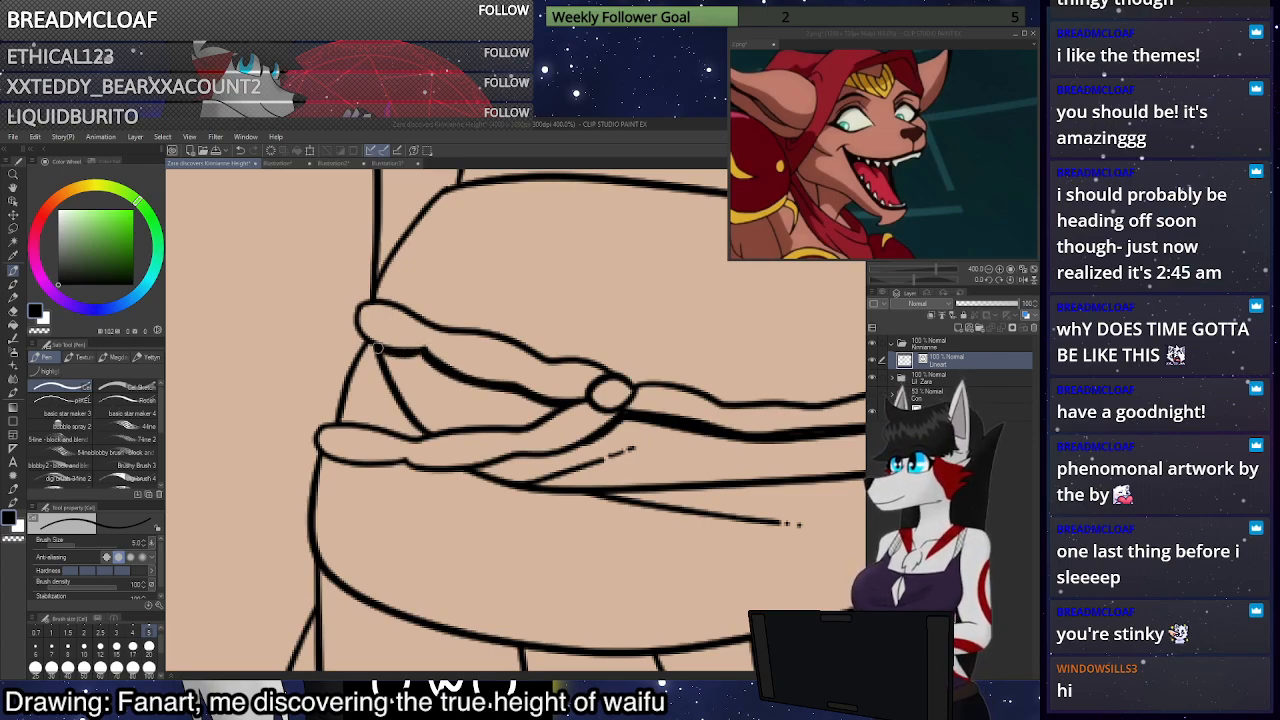
Thicken the underside of the lower sash strand at the right hip
{"action": "mouse_move", "coordinate": [563, 407]}
{"action": "left_mouse_down"}
{"action": "mouse_move", "coordinate": [490, 425]}
{"action": "mouse_move", "coordinate": [328, 431]}
{"action": "left_mouse_up"}
{"action": "scroll", "coordinate": [328, 431], "scroll_direction": "down", "scroll_amount": 3}
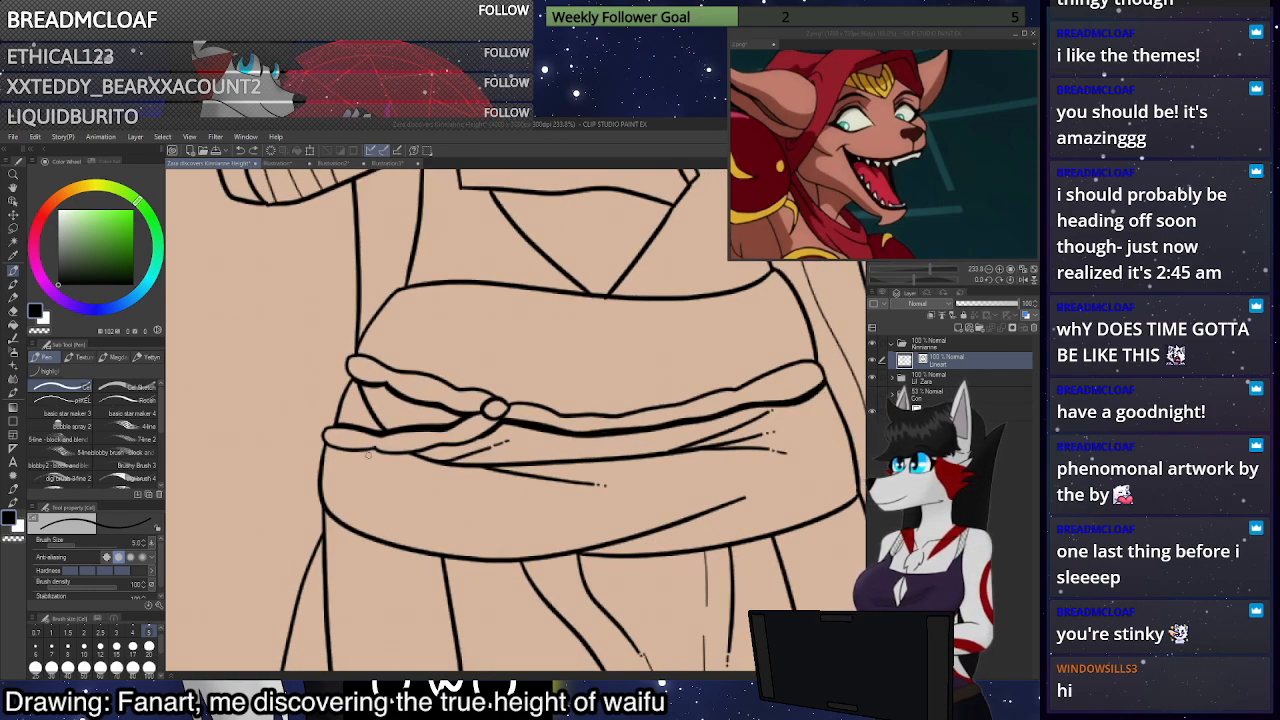
{"action": "key", "text": "ctrl+z"}
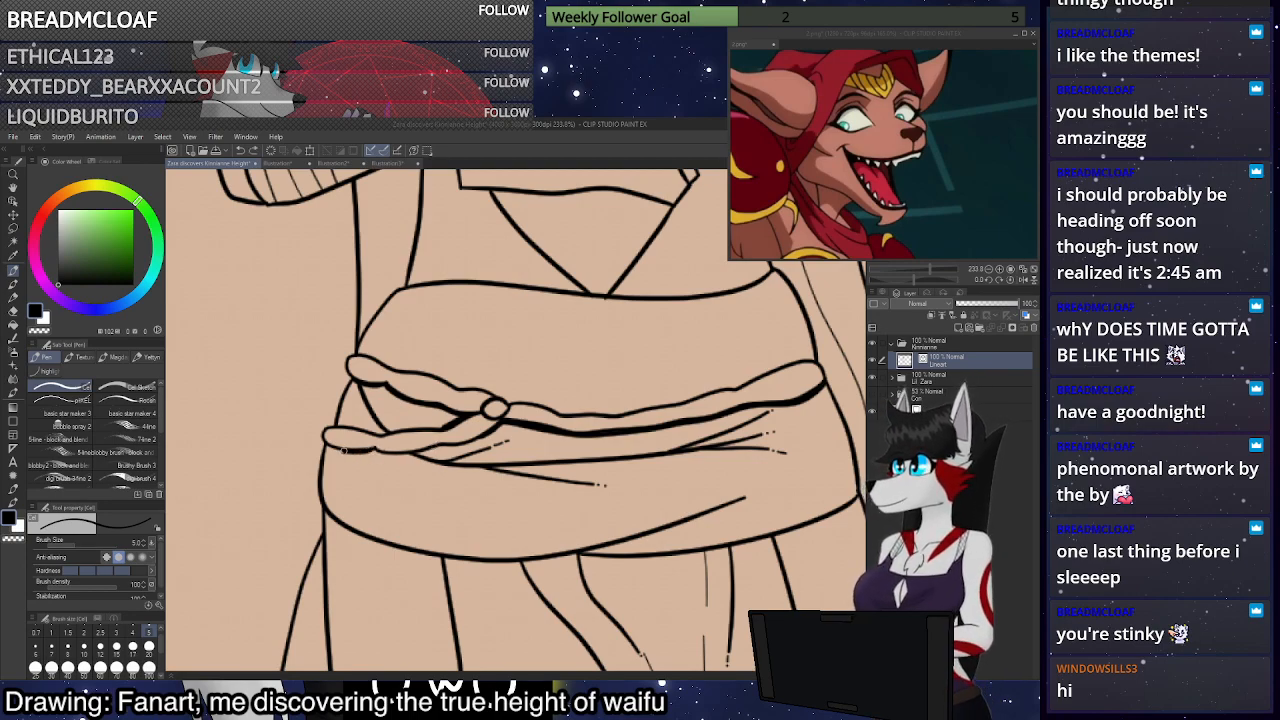
{"action": "scroll", "coordinate": [366, 459], "scroll_direction": "down", "scroll_amount": 10}
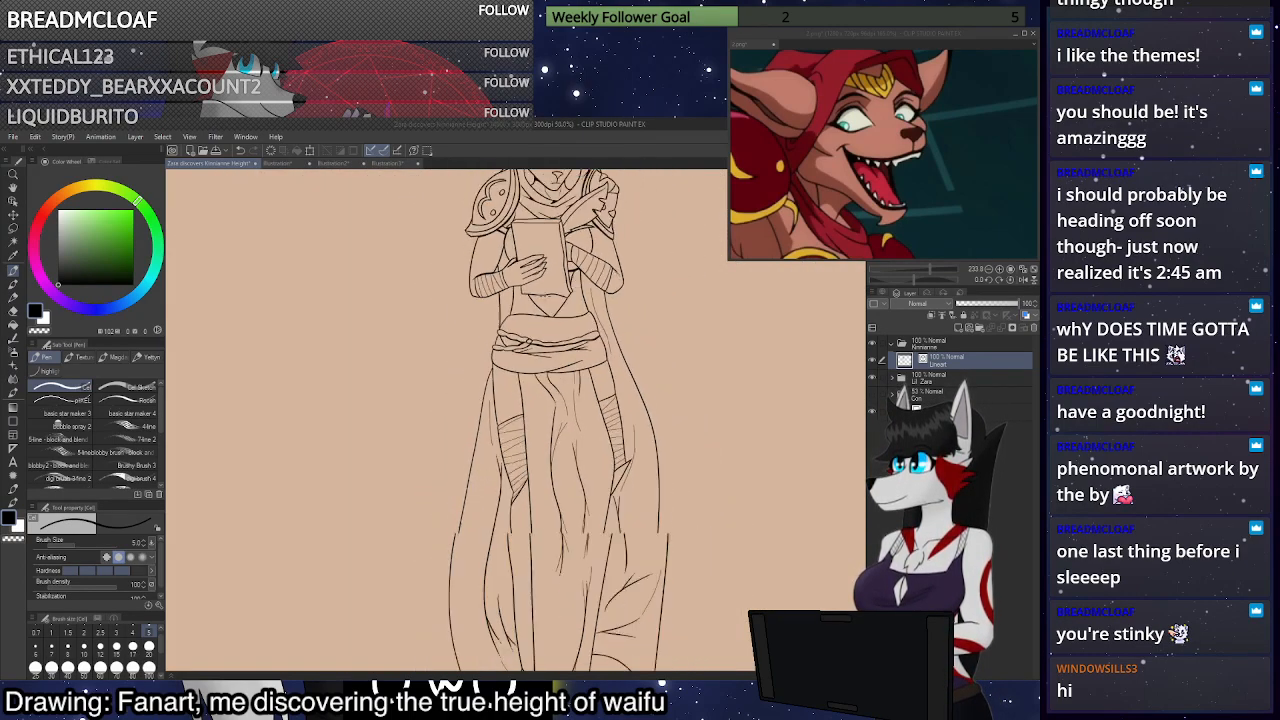
Fill a black wedge where the diagonal fold meets the waistband's lower edge at the front
{"action": "scroll", "coordinate": [600, 350], "scroll_direction": "up", "scroll_amount": 8}
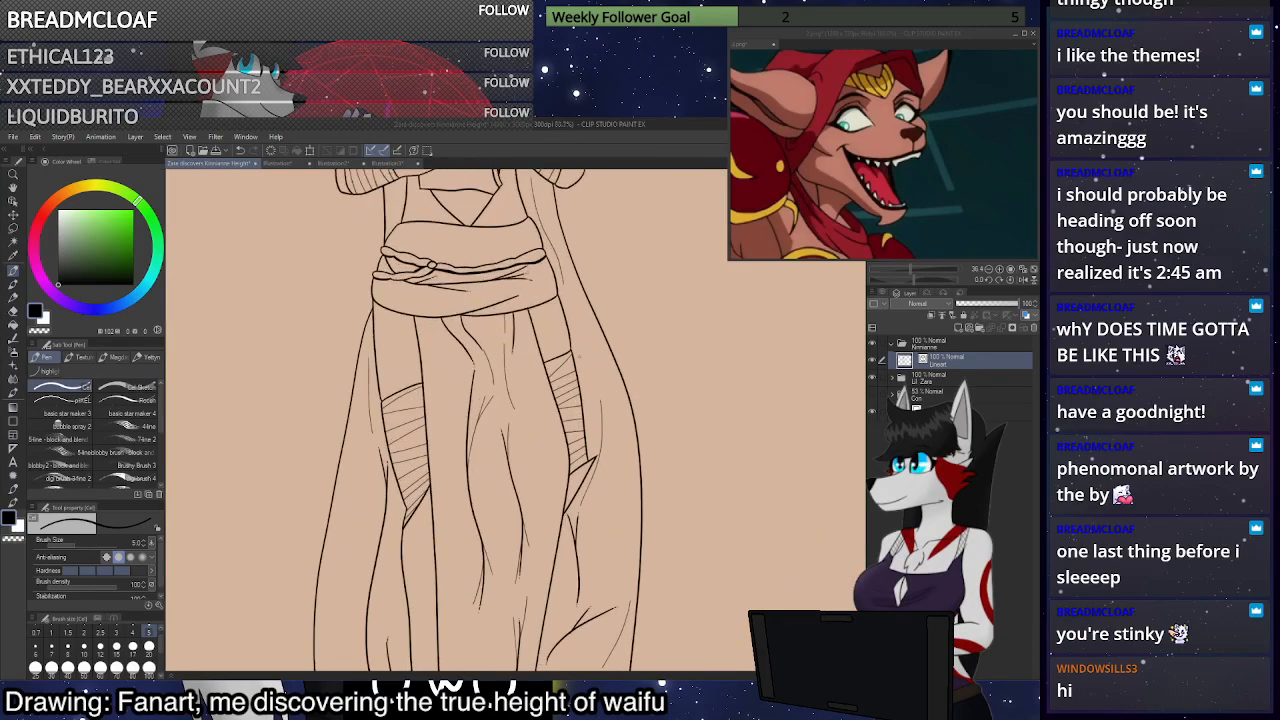
{"action": "scroll", "coordinate": [440, 280], "scroll_direction": "up", "scroll_amount": 8}
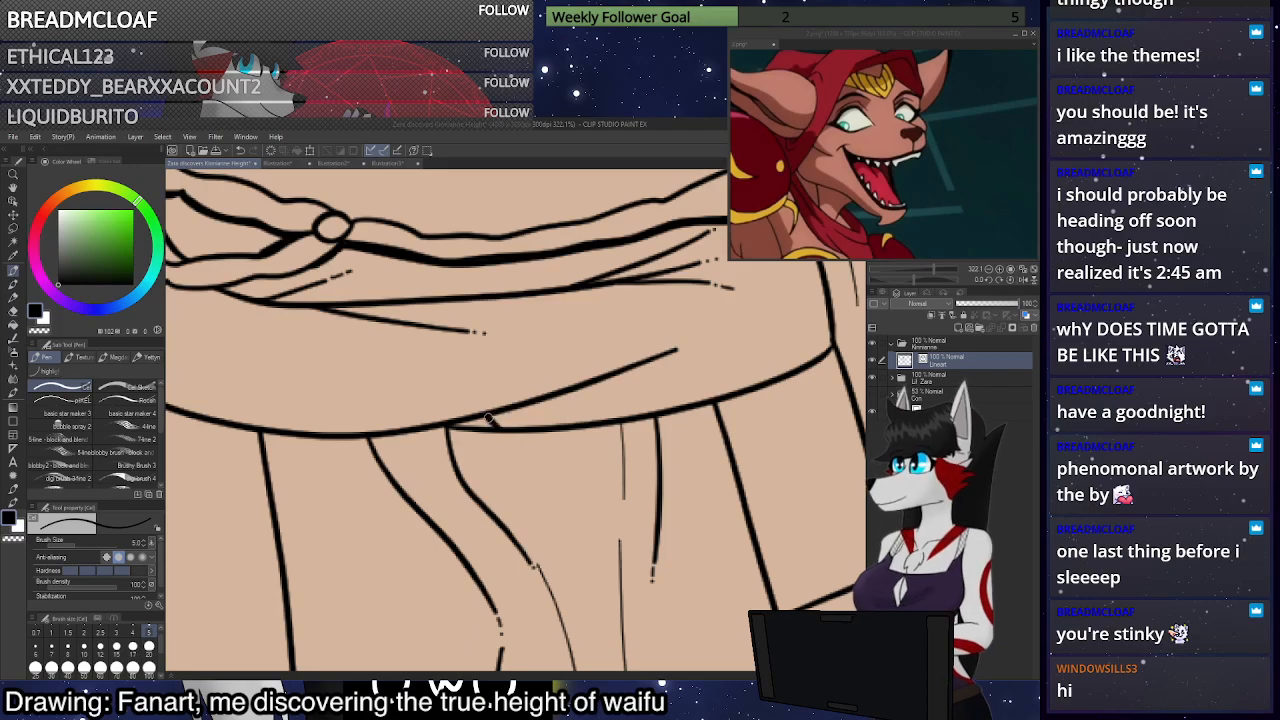
{"action": "left_click_drag", "start_coordinate": [494, 426], "coordinate": [469, 423]}
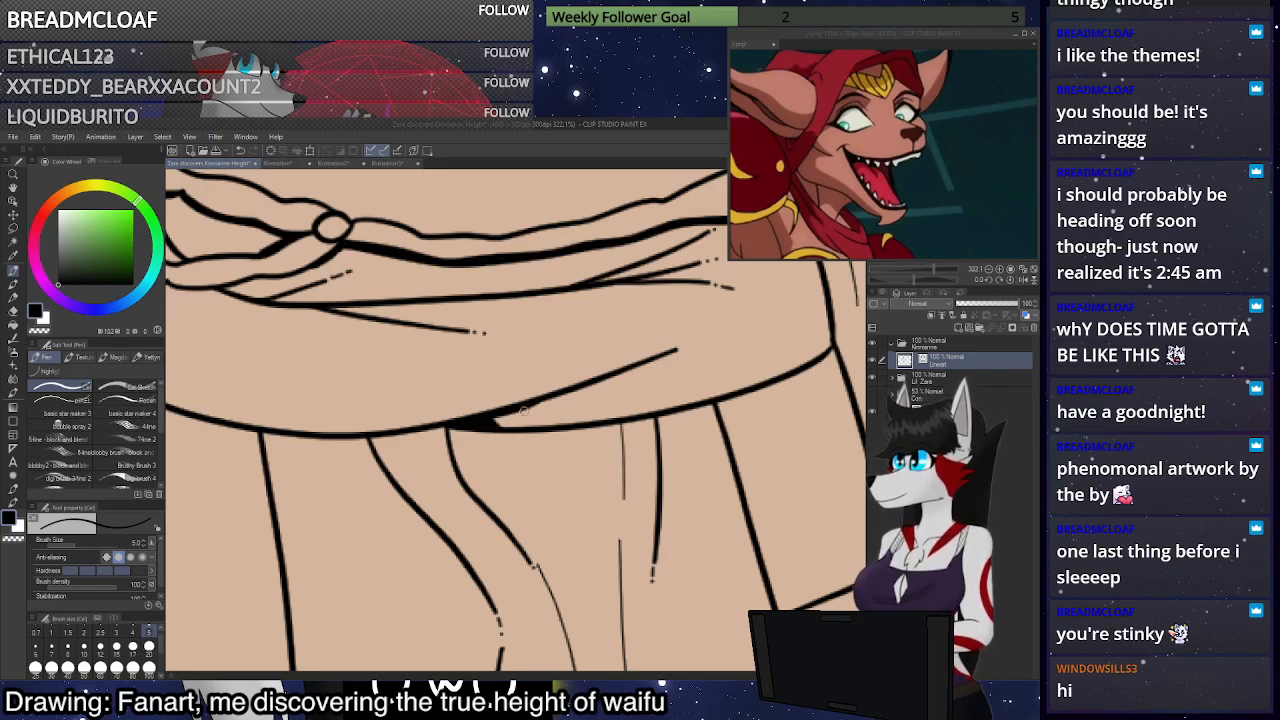
{"action": "scroll", "coordinate": [505, 412], "scroll_direction": "down", "scroll_amount": 4}
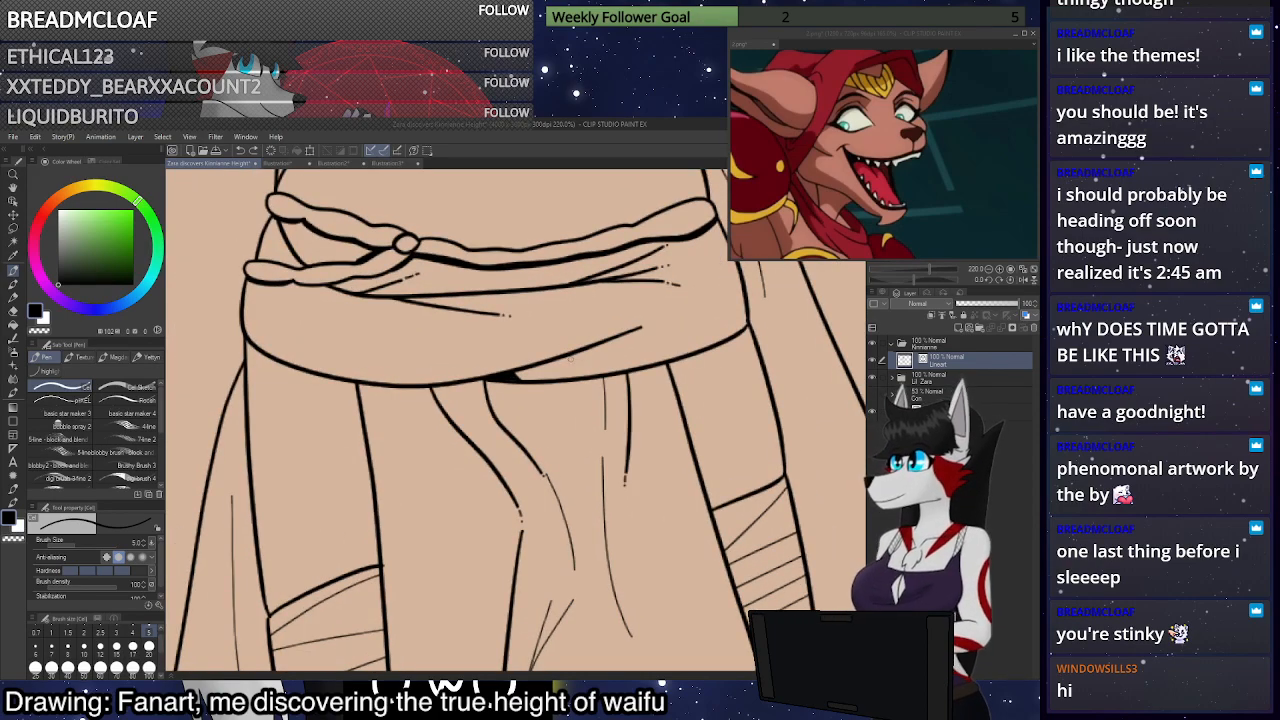
{"action": "key", "text": "ctrl+z"}
Set the brush size to 6 and thicken the waistband's lower edge on both sides of the black wedge
{"action": "left_click", "coordinate": [36, 649]}
{"action": "left_click_drag", "start_coordinate": [636, 372], "coordinate": [516, 384]}
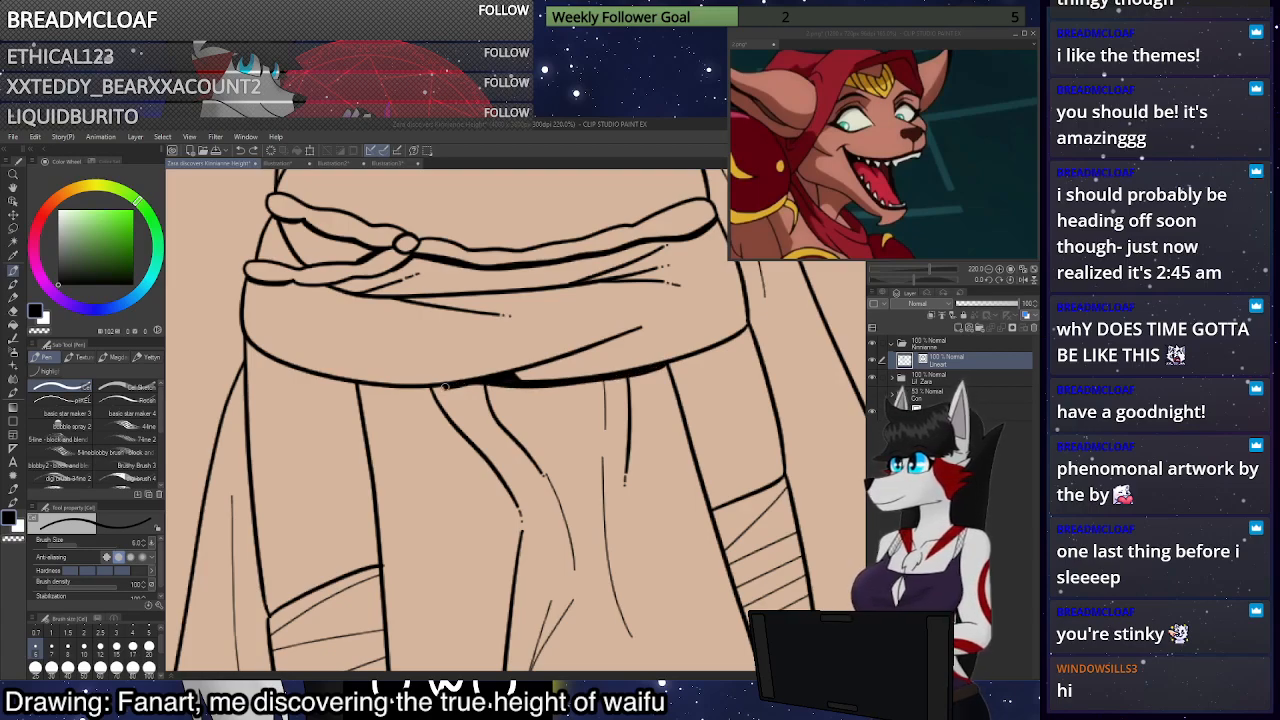
{"action": "left_click_drag", "start_coordinate": [407, 388], "coordinate": [362, 384]}
{"action": "scroll", "coordinate": [379, 362], "scroll_direction": "down", "scroll_amount": 6}
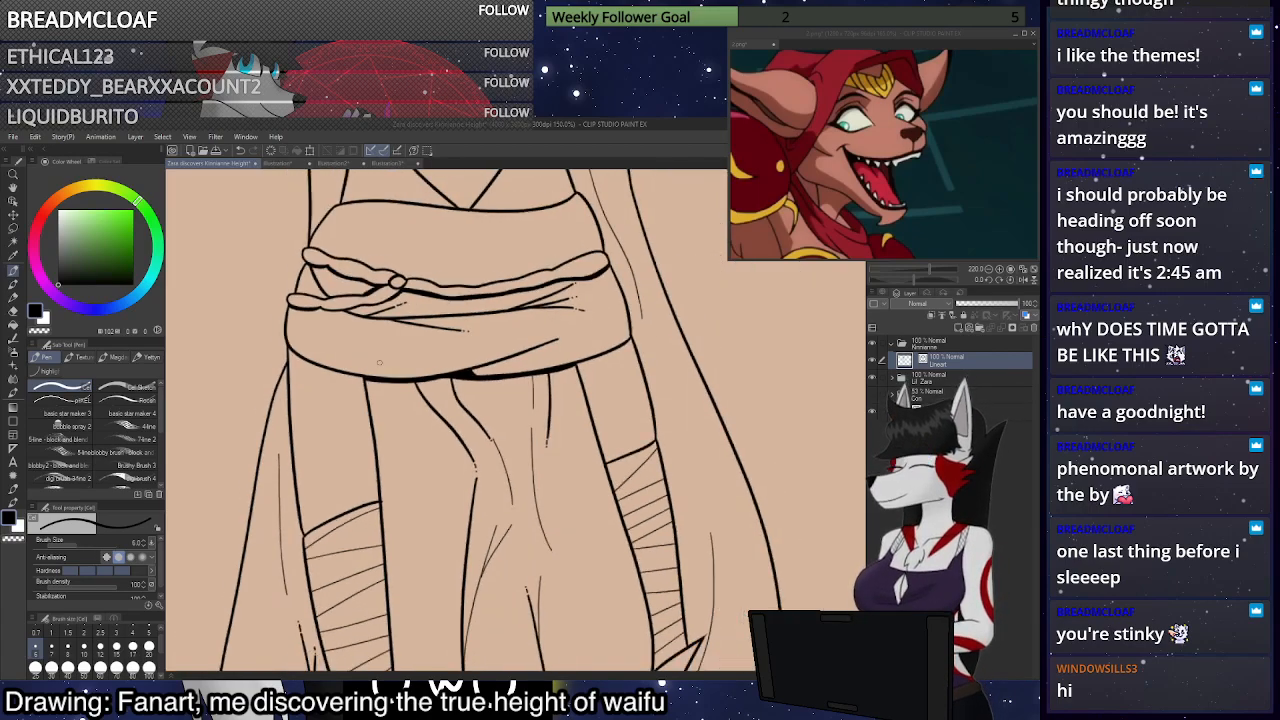
Add a black wedge at the top of the second front cloth fold, just below the waistband wedge
{"action": "scroll", "coordinate": [379, 362], "scroll_direction": "up", "scroll_amount": 8}
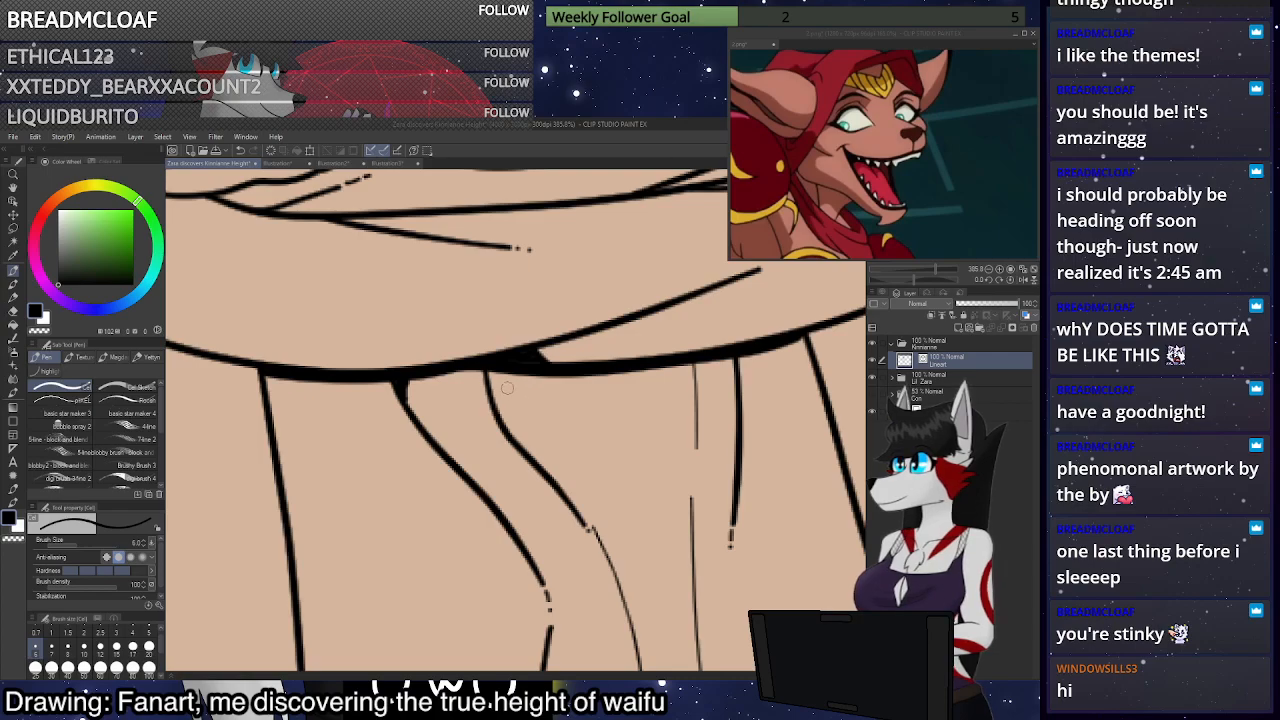
{"action": "key", "text": "ctrl+z"}
{"action": "mouse_move", "coordinate": [487, 389]}
{"action": "left_mouse_down"}
{"action": "mouse_move", "coordinate": [476, 370]}
{"action": "mouse_move", "coordinate": [491, 371]}
{"action": "left_mouse_up"}
{"action": "key", "text": "ctrl+z"}
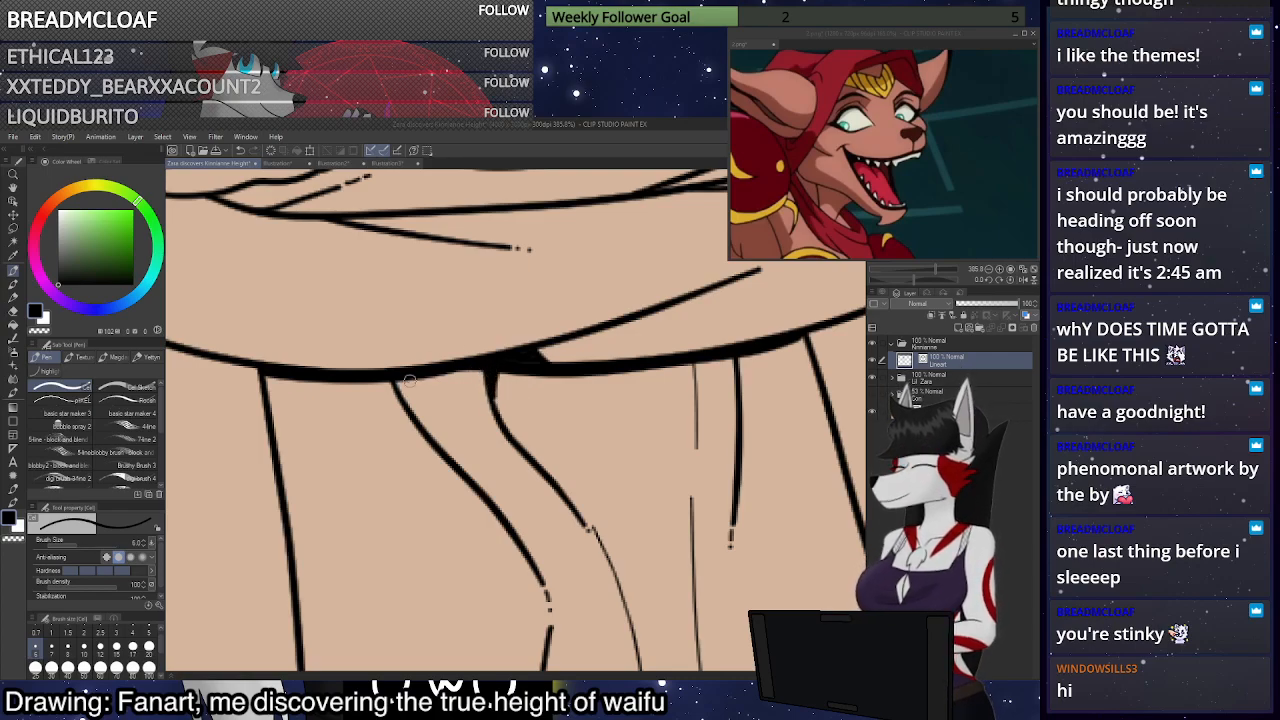
Thicken the upper part of the first front cloth fold and add a wedge atop the short fold near the left thigh
{"action": "mouse_move", "coordinate": [418, 430]}
{"action": "left_mouse_down"}
{"action": "mouse_move", "coordinate": [386, 384]}
{"action": "mouse_move", "coordinate": [368, 381]}
{"action": "mouse_move", "coordinate": [390, 389]}
{"action": "mouse_move", "coordinate": [436, 452]}
{"action": "mouse_move", "coordinate": [391, 383]}
{"action": "mouse_move", "coordinate": [467, 485]}
{"action": "left_mouse_up"}
{"action": "key", "text": "ctrl+z"}
{"action": "scroll", "coordinate": [470, 478], "scroll_direction": "down", "scroll_amount": 5}
{"action": "scroll", "coordinate": [600, 433], "scroll_direction": "up", "scroll_amount": 4}
{"action": "scroll", "coordinate": [660, 418], "scroll_direction": "up", "scroll_amount": 1}
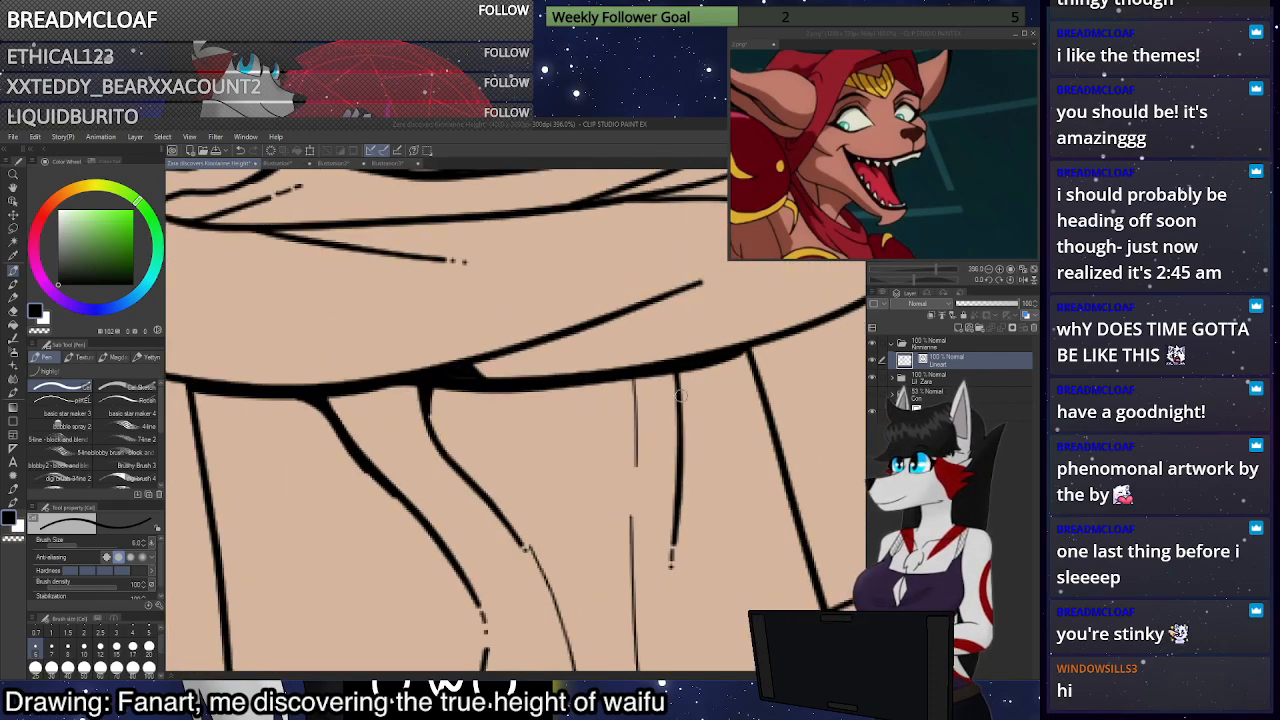
{"action": "left_click_drag", "start_coordinate": [682, 390], "coordinate": [689, 367]}
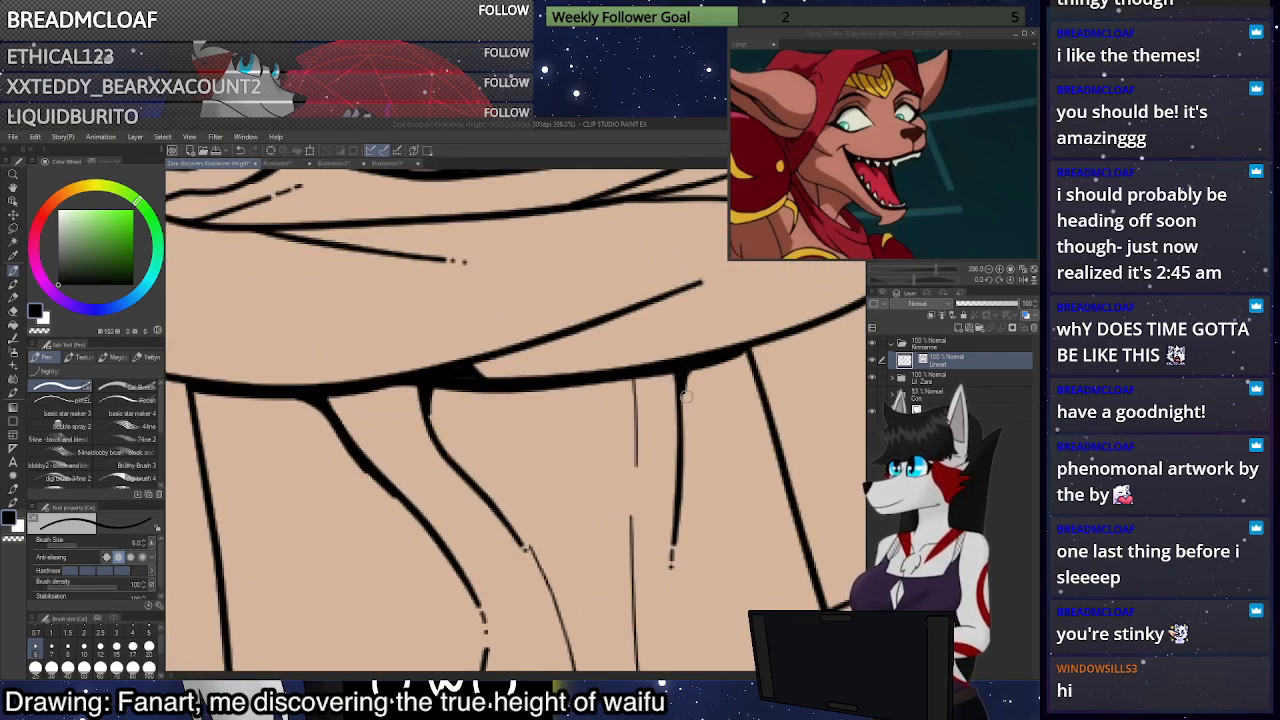
Thicken the first long fold of the front cloth where the thin crease joins it beside the right thigh wrap
{"action": "scroll", "coordinate": [684, 397], "scroll_direction": "down", "scroll_amount": 10}
{"action": "scroll", "coordinate": [541, 472], "scroll_direction": "up", "scroll_amount": 10}
{"action": "left_click_drag", "start_coordinate": [541, 472], "coordinate": [543, 516]}
{"action": "key", "text": "ctrl+z"}
{"action": "mouse_move", "coordinate": [542, 455]}
{"action": "left_mouse_down"}
{"action": "mouse_move", "coordinate": [542, 516]}
{"action": "mouse_move", "coordinate": [540, 456]}
{"action": "mouse_move", "coordinate": [543, 531]}
{"action": "left_mouse_up"}
{"action": "key", "text": "ctrl+z"}
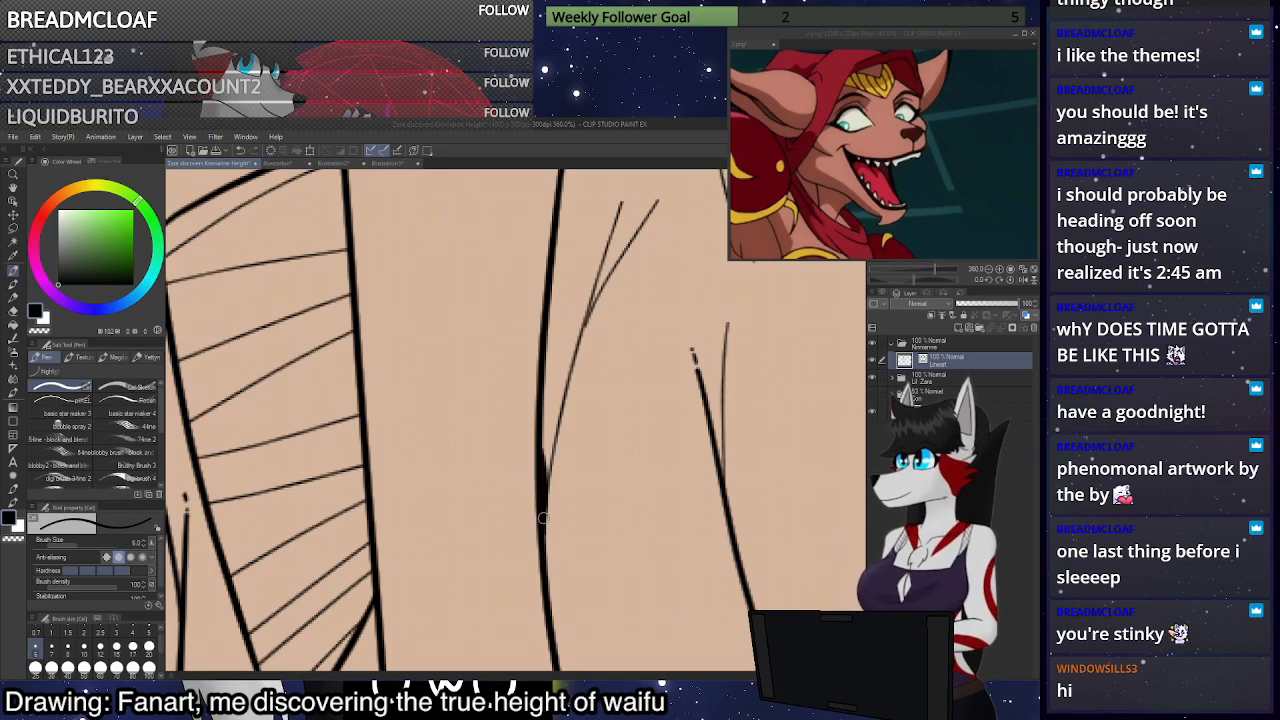
Thicken the upper part of the second long front cloth fold where the thin crease meets it
{"action": "scroll", "coordinate": [542, 496], "scroll_direction": "down", "scroll_amount": 4}
{"action": "scroll", "coordinate": [542, 492], "scroll_direction": "down", "scroll_amount": 3}
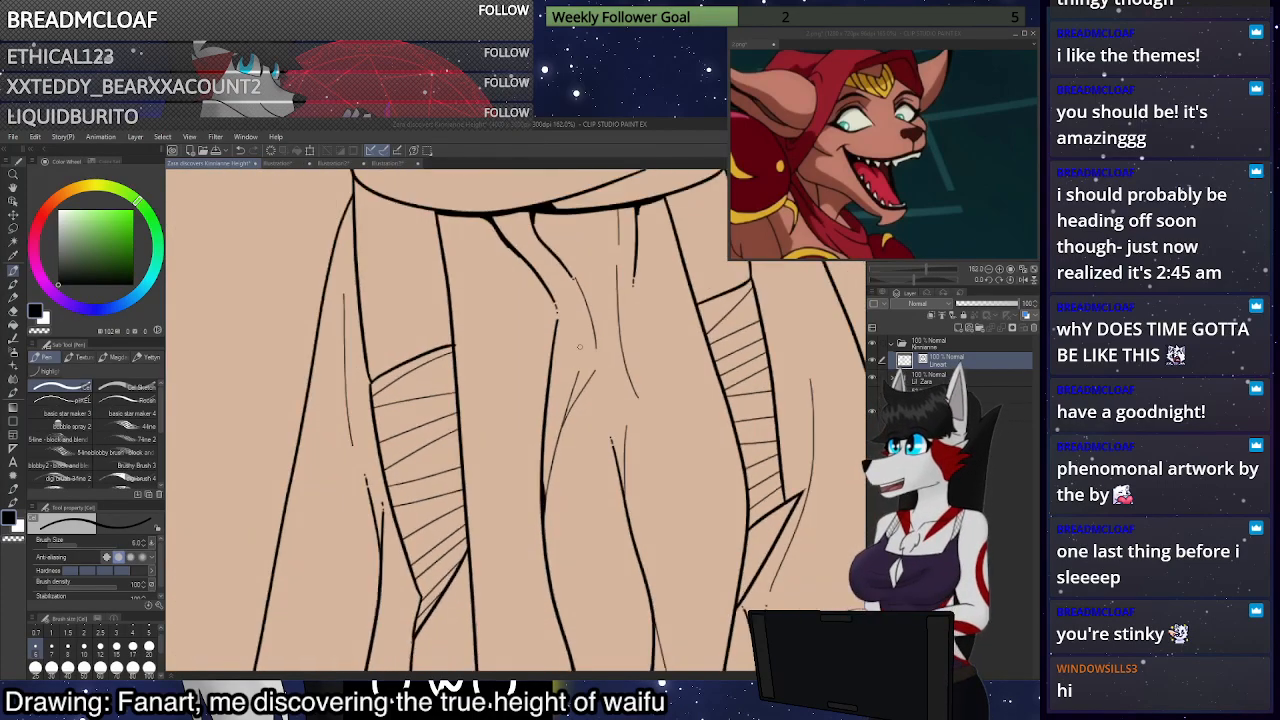
{"action": "scroll", "coordinate": [602, 330], "scroll_direction": "down", "scroll_amount": 3}
{"action": "scroll", "coordinate": [626, 420], "scroll_direction": "up", "scroll_amount": 5}
{"action": "scroll", "coordinate": [626, 420], "scroll_direction": "up", "scroll_amount": 5}
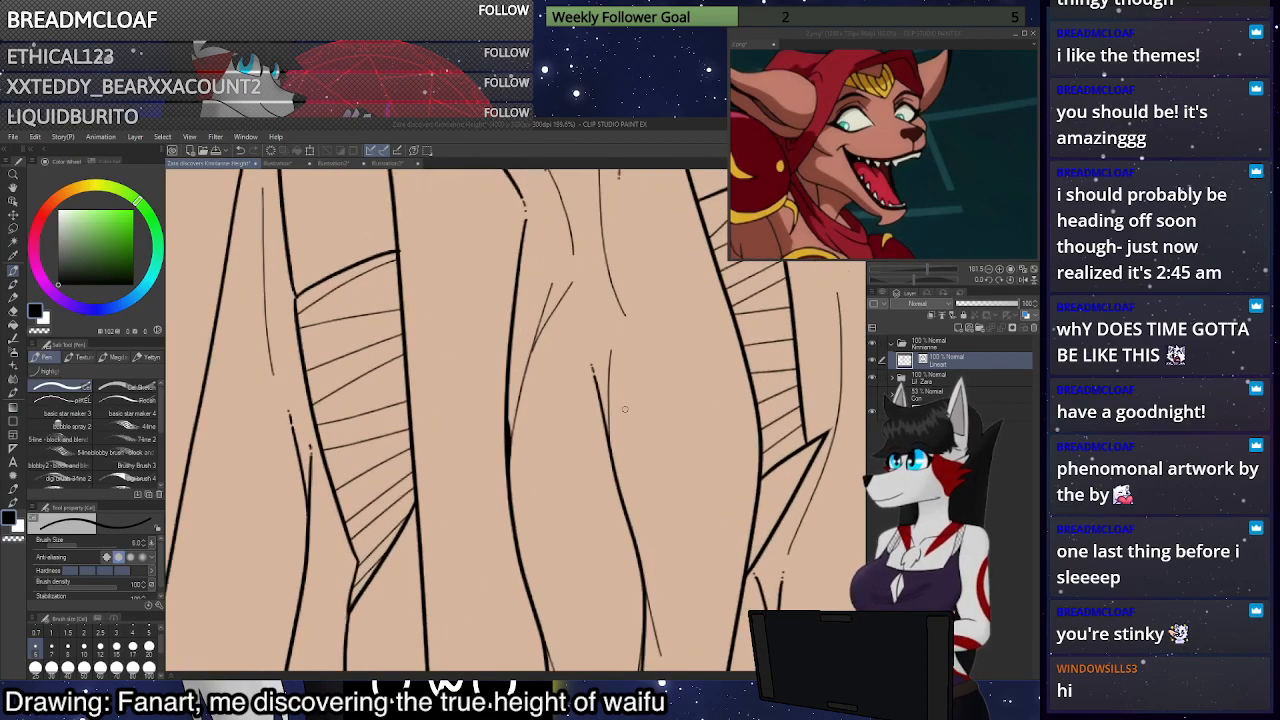
{"action": "scroll", "coordinate": [616, 519], "scroll_direction": "up", "scroll_amount": 1}
{"action": "left_click_drag", "start_coordinate": [614, 490], "coordinate": [626, 556]}
Thicken the second long front cloth fold at its lower junctions with the thin creases
{"action": "scroll", "coordinate": [624, 443], "scroll_direction": "down", "scroll_amount": 5}
{"action": "scroll", "coordinate": [624, 376], "scroll_direction": "down", "scroll_amount": 1}
{"action": "scroll", "coordinate": [600, 400], "scroll_direction": "up", "scroll_amount": 4}
{"action": "mouse_move", "coordinate": [582, 421]}
{"action": "left_mouse_down"}
{"action": "mouse_move", "coordinate": [600, 523]}
{"action": "mouse_move", "coordinate": [600, 293]}
{"action": "mouse_move", "coordinate": [613, 320]}
{"action": "left_mouse_up"}
{"action": "left_click_drag", "start_coordinate": [611, 430], "coordinate": [609, 518]}
{"action": "left_click_drag", "start_coordinate": [609, 668], "coordinate": [658, 337]}
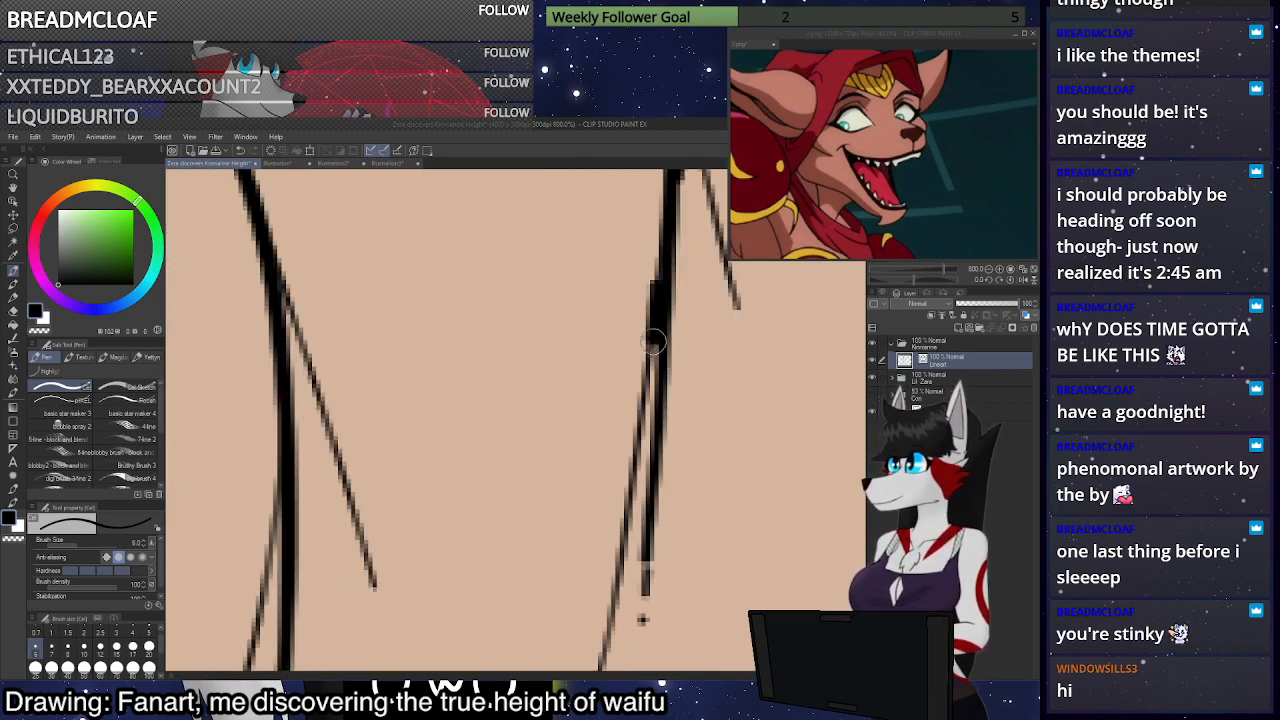
{"action": "left_click_drag", "start_coordinate": [658, 287], "coordinate": [654, 375]}
Thicken the lower end of the first long front cloth fold where the thin creases branch off
{"action": "mouse_move", "coordinate": [312, 308]}
{"action": "left_mouse_down"}
{"action": "mouse_move", "coordinate": [430, 347]}
{"action": "mouse_move", "coordinate": [407, 378]}
{"action": "mouse_move", "coordinate": [410, 437]}
{"action": "mouse_move", "coordinate": [529, 213]}
{"action": "left_mouse_up"}
{"action": "left_click_drag", "start_coordinate": [475, 326], "coordinate": [470, 397]}
{"action": "left_click_drag", "start_coordinate": [542, 525], "coordinate": [623, 320]}
{"action": "left_click_drag", "start_coordinate": [623, 448], "coordinate": [678, 251]}
{"action": "scroll", "coordinate": [500, 415], "scroll_direction": "down", "scroll_amount": 5}
{"action": "scroll", "coordinate": [500, 415], "scroll_direction": "down", "scroll_amount": 10}
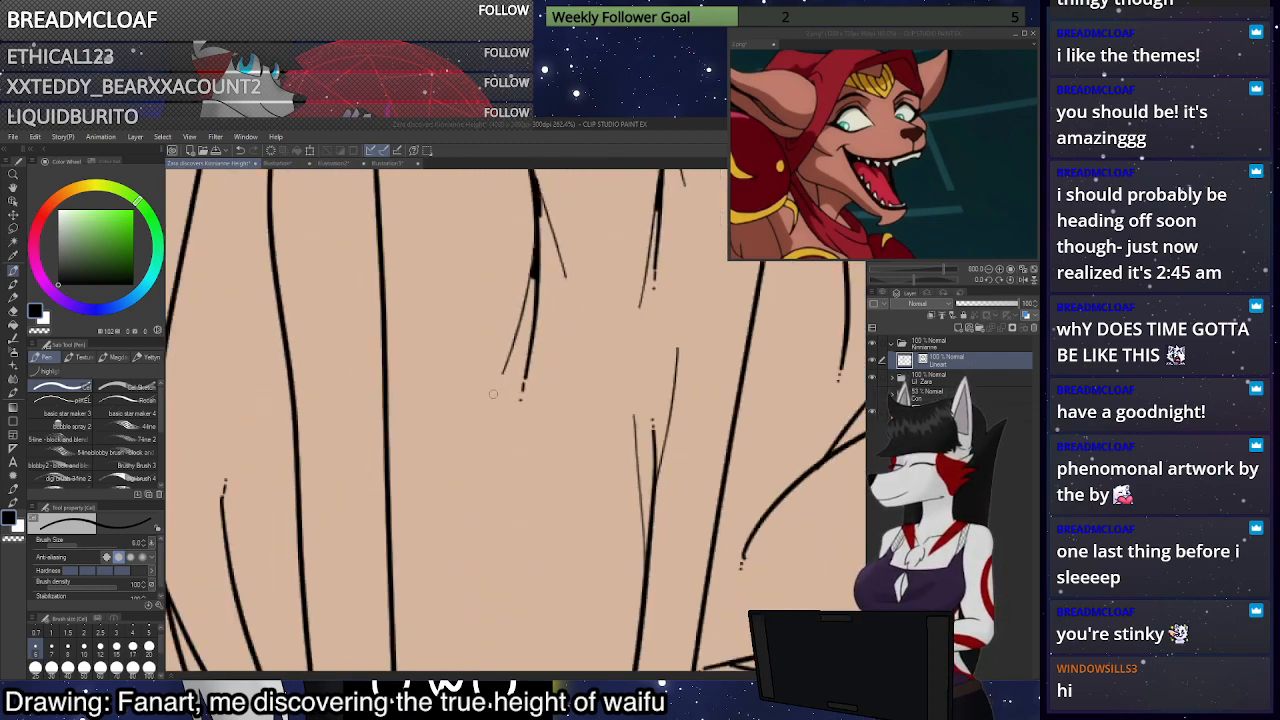
Thicken the lowest front cloth fold at its junctions with the thin creases, from its upper tip towards the hem
{"action": "scroll", "coordinate": [552, 405], "scroll_direction": "up", "scroll_amount": 8}
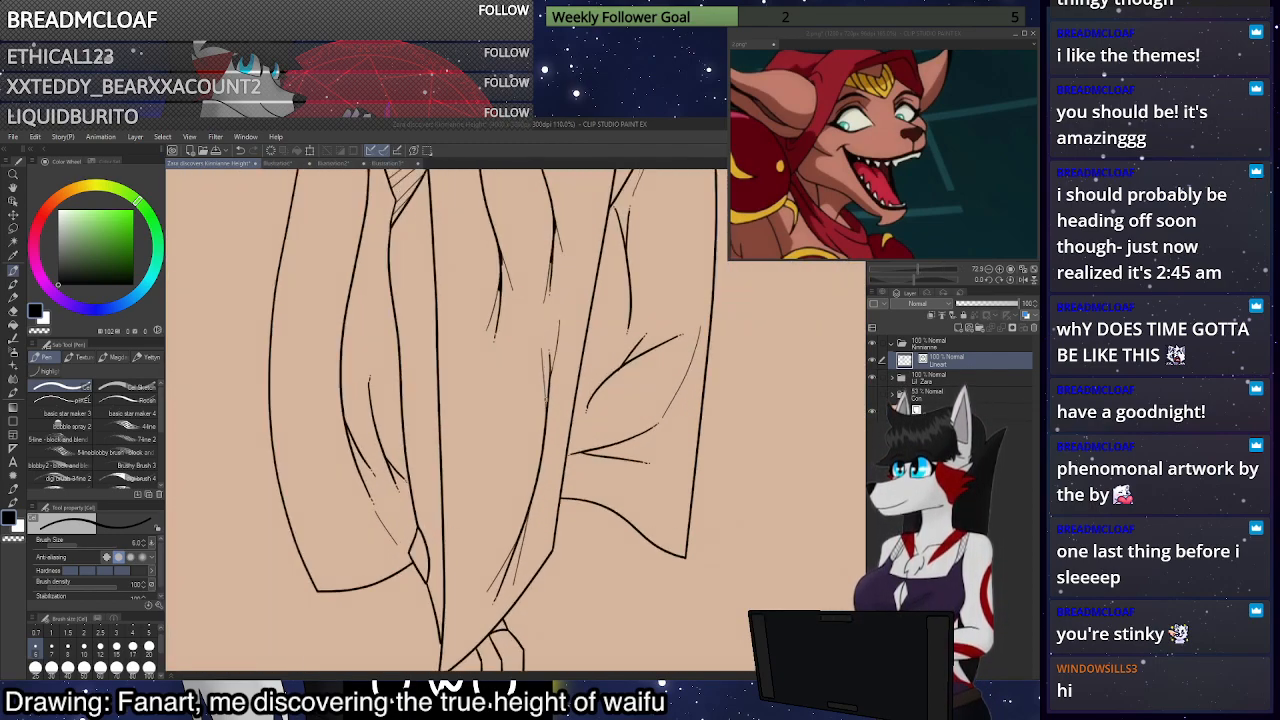
{"action": "scroll", "coordinate": [549, 370], "scroll_direction": "up", "scroll_amount": 3}
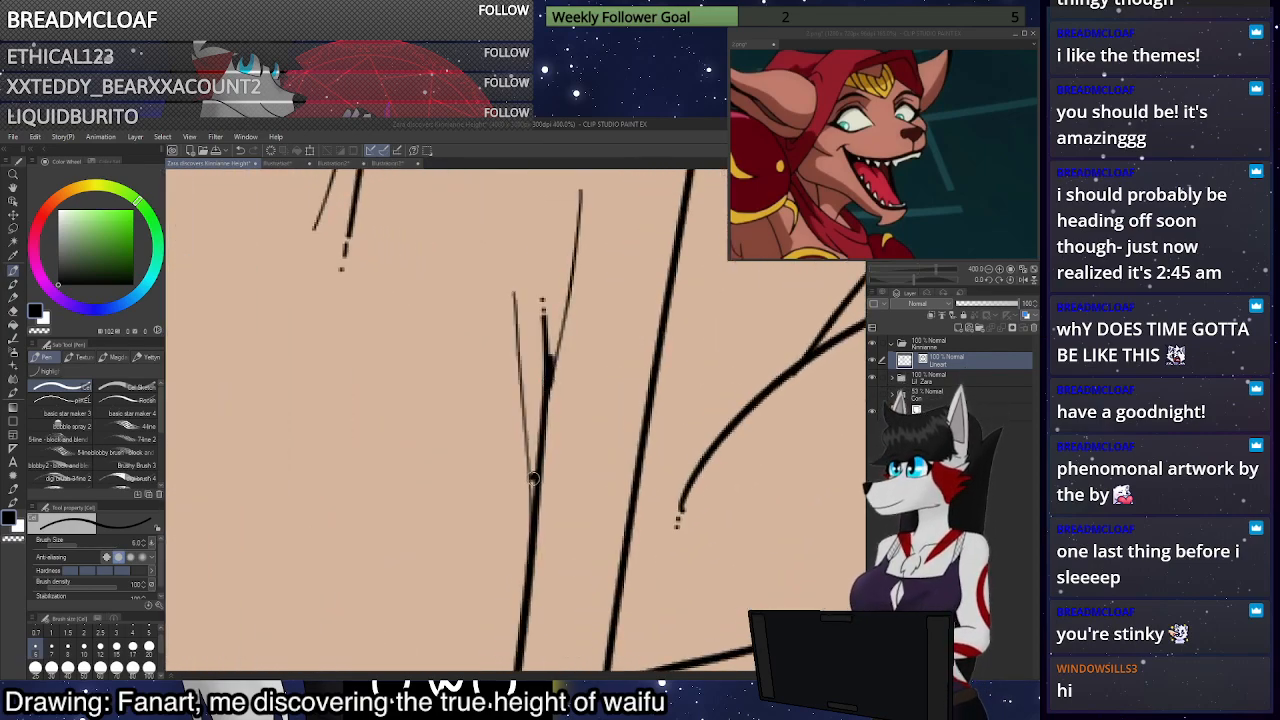
{"action": "left_click_drag", "start_coordinate": [554, 513], "coordinate": [590, 230]}
{"action": "left_click_drag", "start_coordinate": [564, 540], "coordinate": [593, 304]}
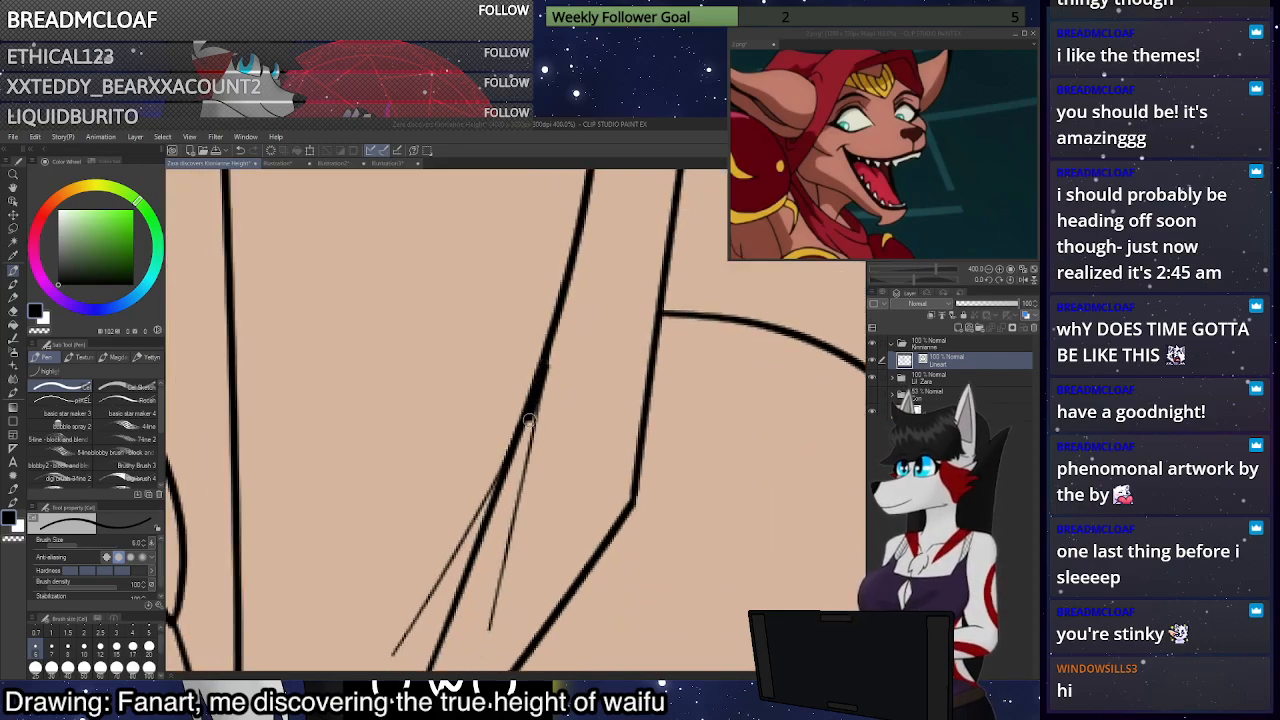
{"action": "scroll", "coordinate": [530, 489], "scroll_direction": "down", "scroll_amount": 3}
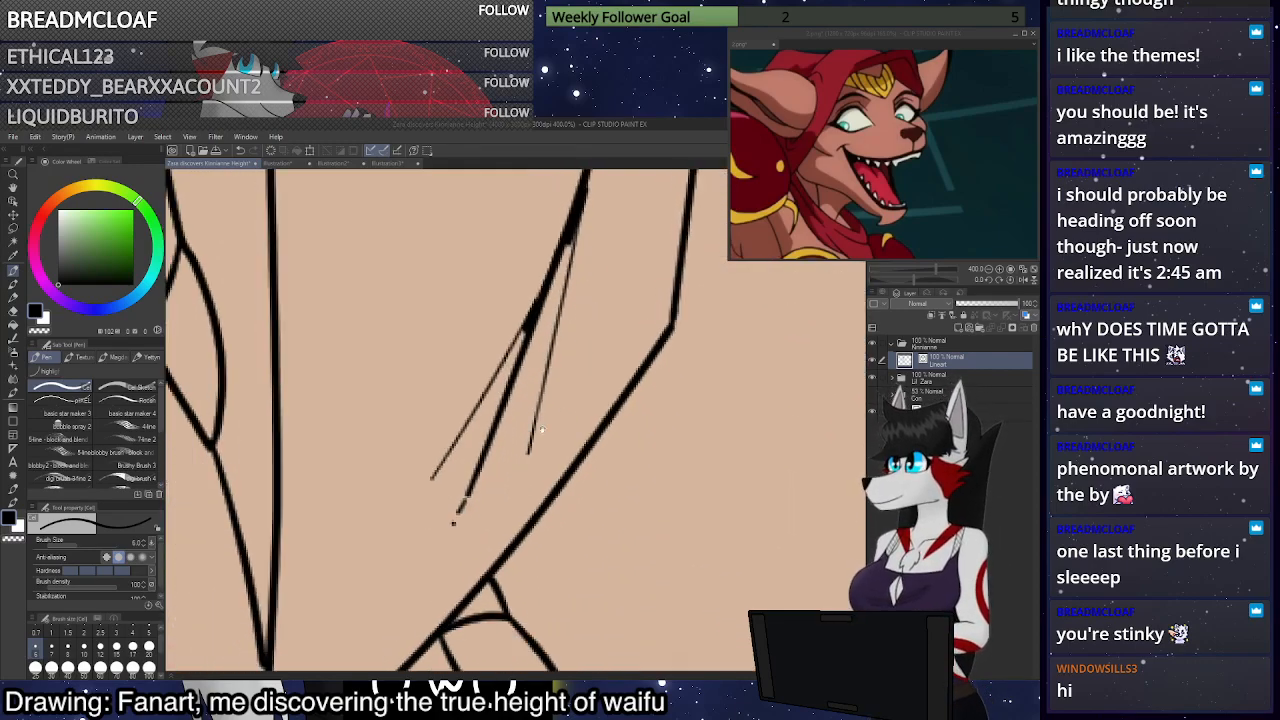
Thicken the waistband's lower edge from the front panel around to the right hip
{"action": "scroll", "coordinate": [509, 435], "scroll_direction": "down", "scroll_amount": 5}
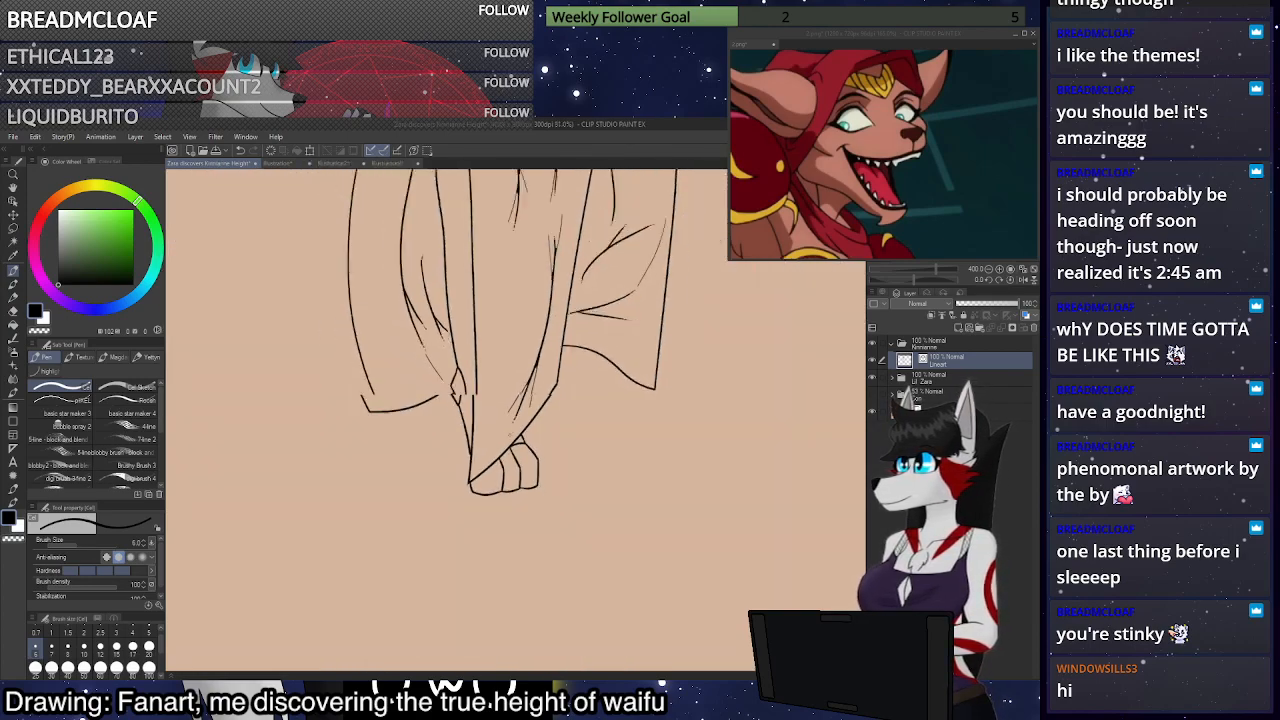
{"action": "scroll", "coordinate": [488, 283], "scroll_direction": "up", "scroll_amount": 3}
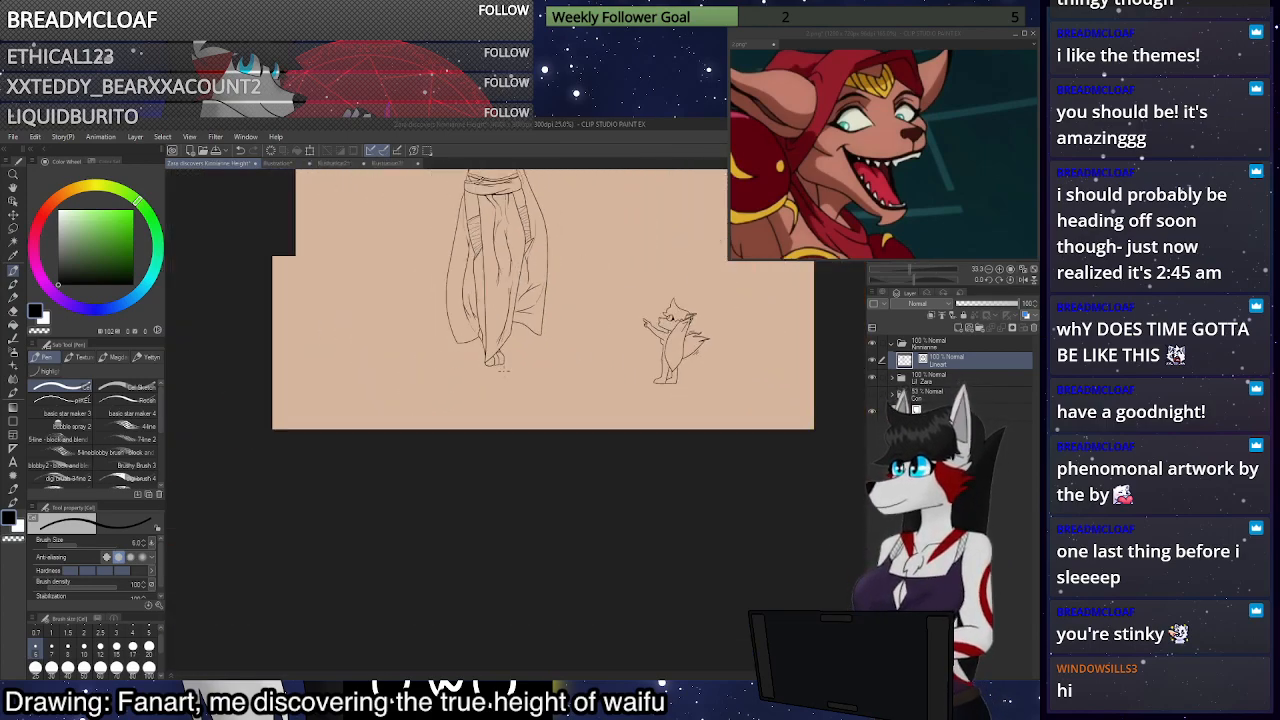
{"action": "scroll", "coordinate": [484, 225], "scroll_direction": "up", "scroll_amount": 4}
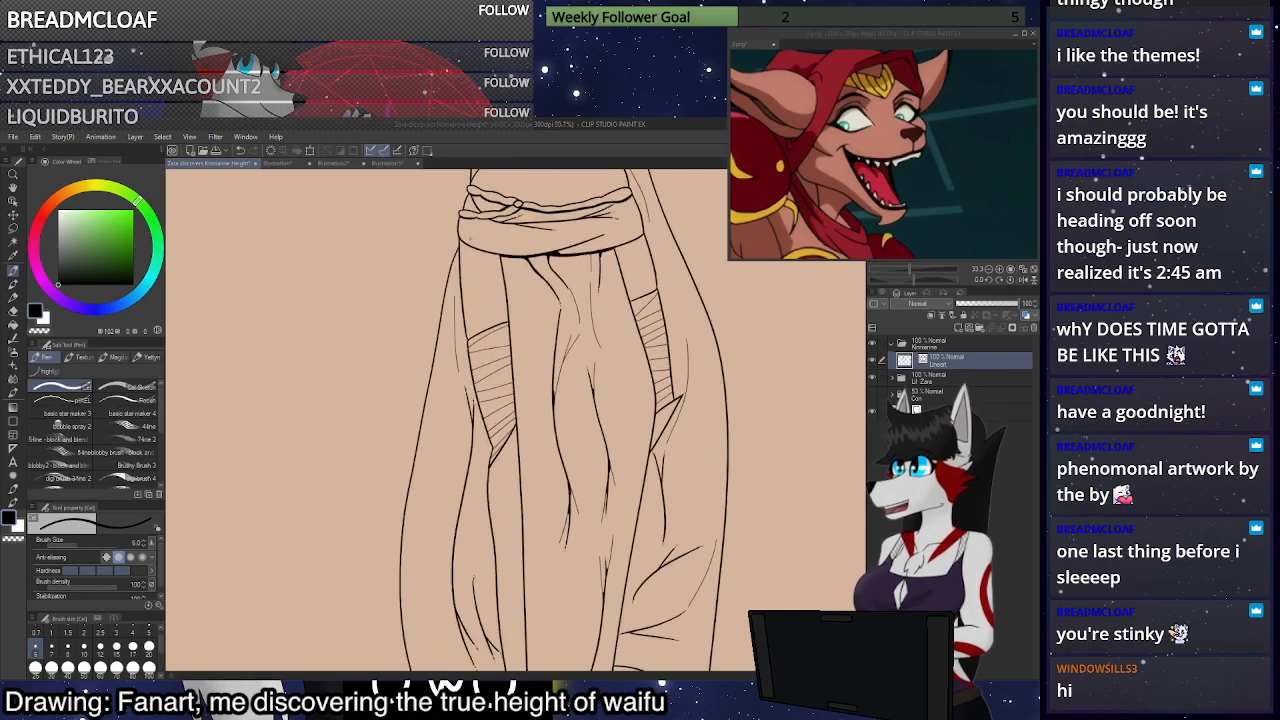
{"action": "scroll", "coordinate": [484, 225], "scroll_direction": "up", "scroll_amount": 3}
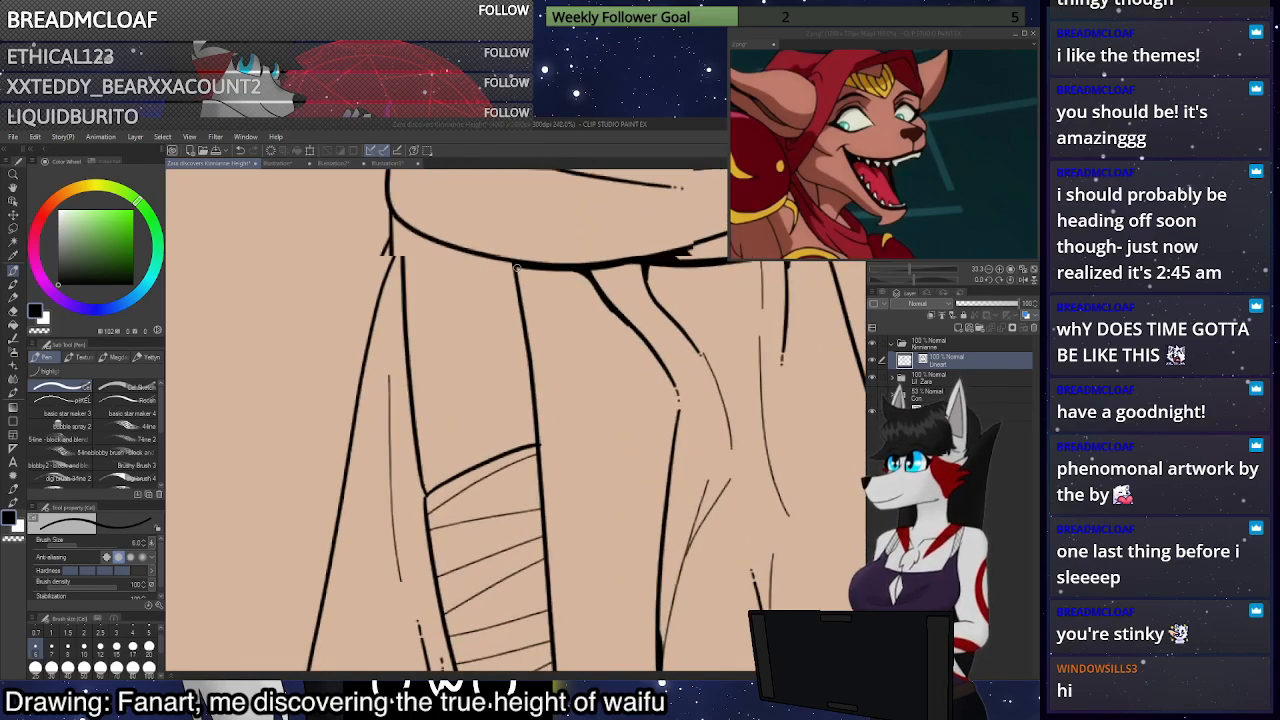
{"action": "mouse_move", "coordinate": [510, 262]}
{"action": "left_mouse_down"}
{"action": "mouse_move", "coordinate": [392, 227]}
{"action": "mouse_move", "coordinate": [366, 202]}
{"action": "left_mouse_up"}
Thicken the top edge of the wrapping on the right thigh
{"action": "scroll", "coordinate": [570, 236], "scroll_direction": "down", "scroll_amount": 5}
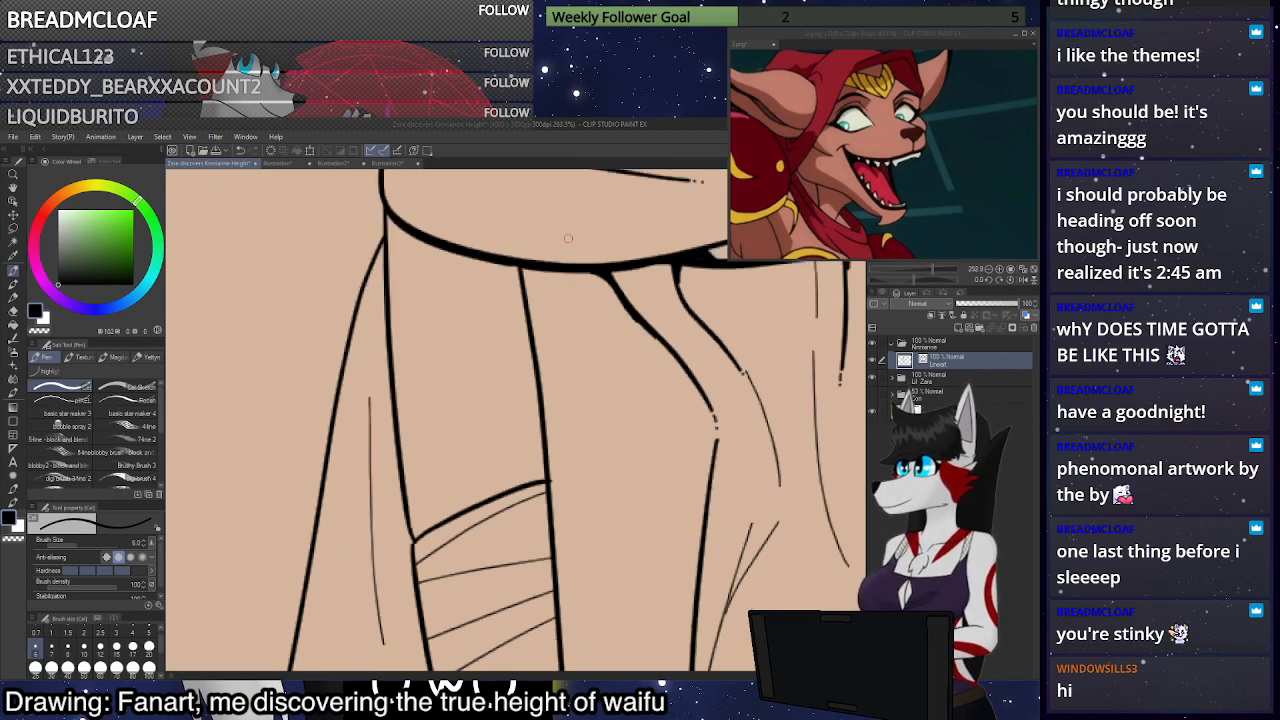
{"action": "scroll", "coordinate": [575, 203], "scroll_direction": "up", "scroll_amount": 4}
{"action": "scroll", "coordinate": [545, 459], "scroll_direction": "up", "scroll_amount": 3}
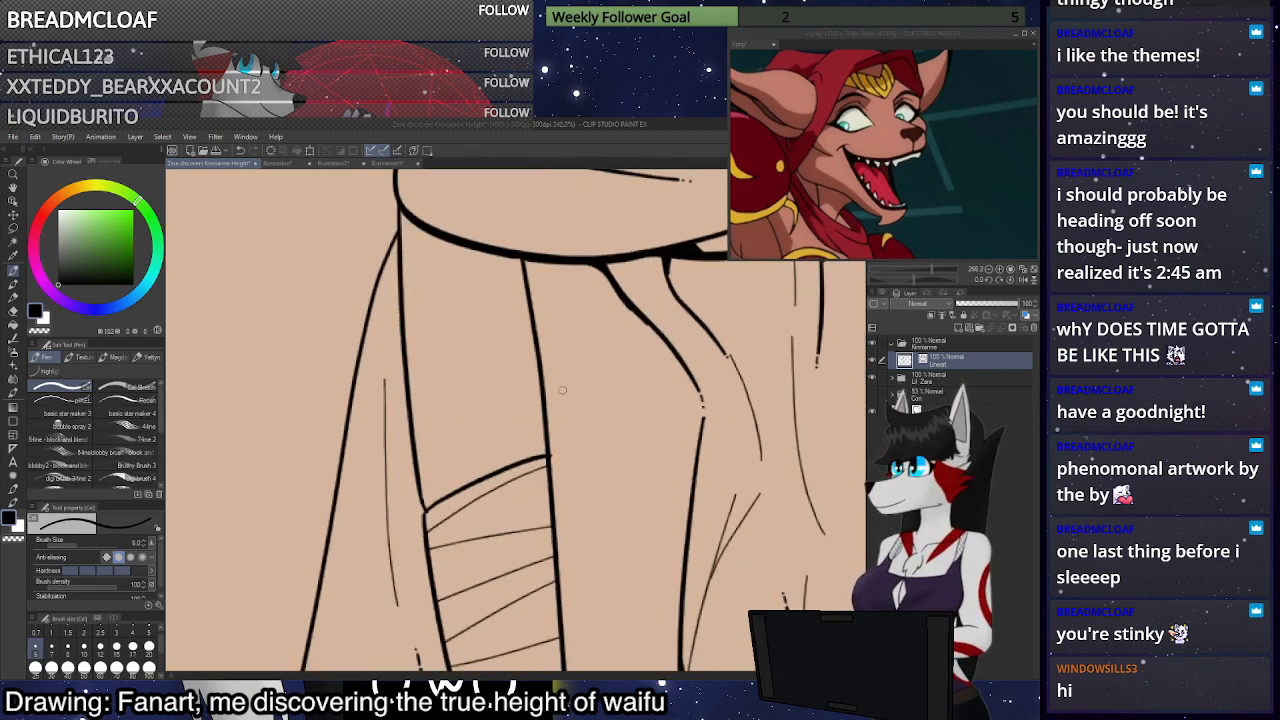
{"action": "left_click_drag", "start_coordinate": [427, 503], "coordinate": [348, 550]}
{"action": "scroll", "coordinate": [552, 423], "scroll_direction": "down", "scroll_amount": 5}
{"action": "scroll", "coordinate": [552, 423], "scroll_direction": "up", "scroll_amount": 5}
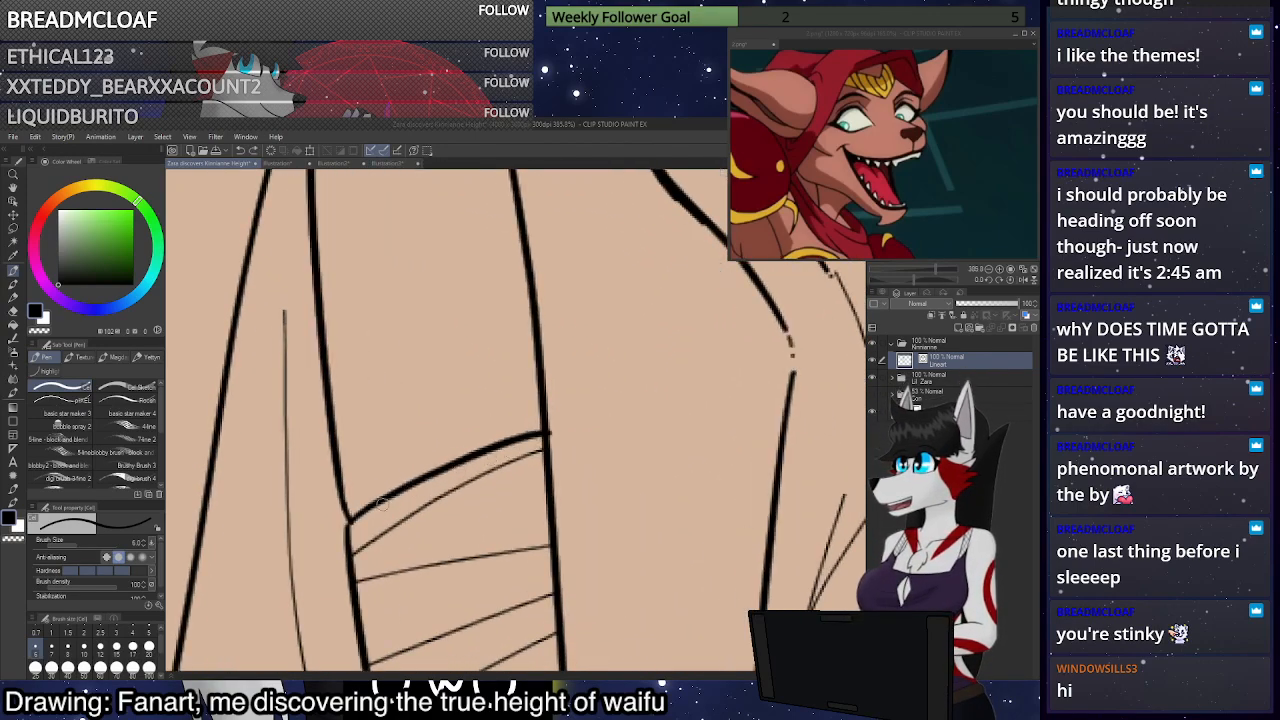
{"action": "mouse_move", "coordinate": [348, 518]}
{"action": "left_mouse_down"}
{"action": "mouse_move", "coordinate": [478, 450]}
{"action": "mouse_move", "coordinate": [547, 432]}
{"action": "left_mouse_up"}
Thicken the lower diagonal edge of the right thigh wrapping
{"action": "scroll", "coordinate": [553, 412], "scroll_direction": "down", "scroll_amount": 3}
{"action": "left_click_drag", "start_coordinate": [575, 493], "coordinate": [535, 197]}
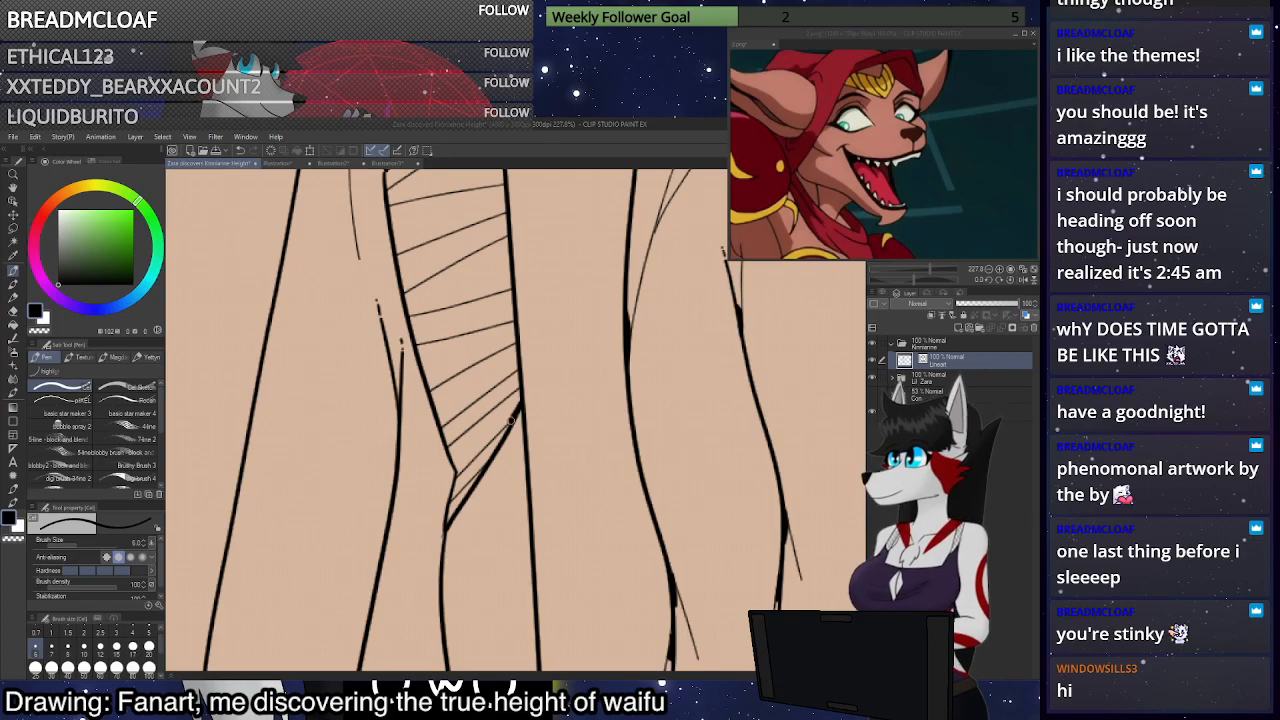
{"action": "mouse_move", "coordinate": [493, 452]}
{"action": "left_mouse_down"}
{"action": "mouse_move", "coordinate": [447, 523]}
{"action": "mouse_move", "coordinate": [529, 317]}
{"action": "left_mouse_up"}
Thicken the curve of the small ankle fold above the foot and the underside of the toes
{"action": "left_click_drag", "start_coordinate": [545, 540], "coordinate": [534, 260]}
{"action": "mouse_move", "coordinate": [575, 598]}
{"action": "left_mouse_down"}
{"action": "mouse_move", "coordinate": [514, 336]}
{"action": "mouse_move", "coordinate": [469, 378]}
{"action": "mouse_move", "coordinate": [467, 414]}
{"action": "left_mouse_up"}
{"action": "left_click_drag", "start_coordinate": [622, 518], "coordinate": [553, 378]}
{"action": "left_click_drag", "start_coordinate": [511, 452], "coordinate": [509, 493]}
{"action": "key", "text": "ctrl+z"}
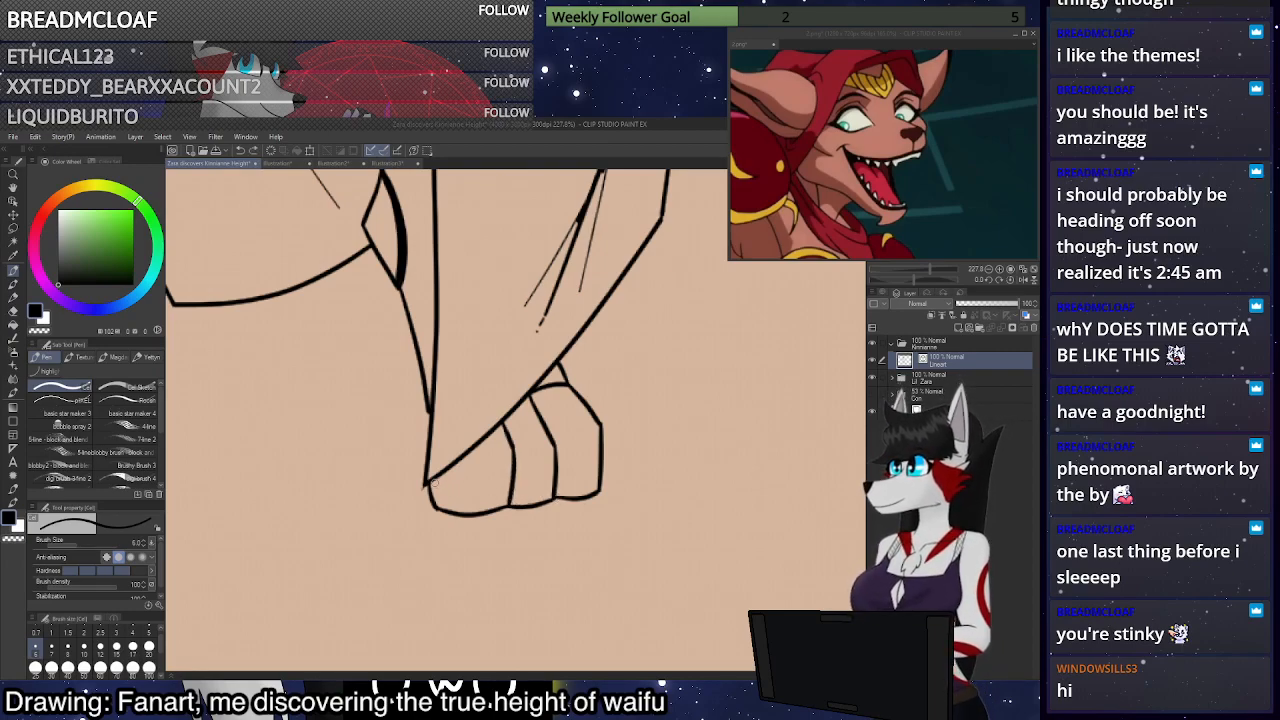
{"action": "left_click_drag", "start_coordinate": [492, 510], "coordinate": [514, 505]}
{"action": "key", "text": "ctrl+z"}
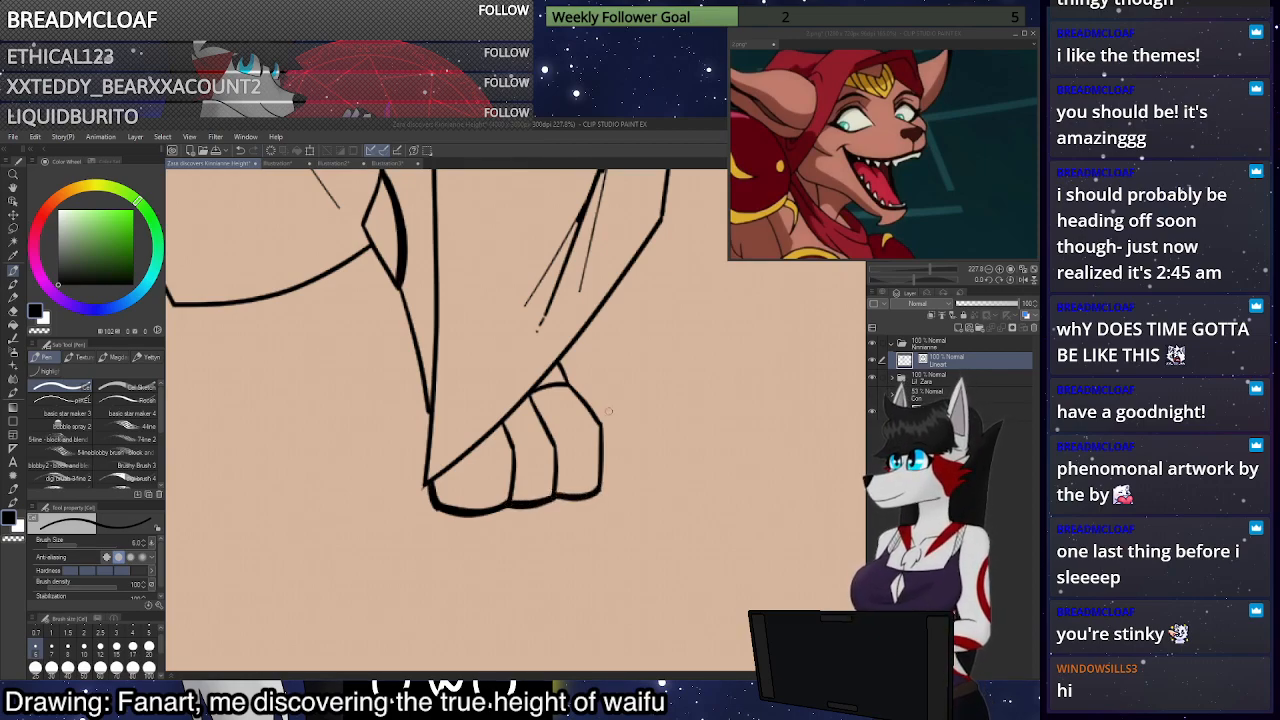
Thicken the junction of the two fold lines on the outer side of the right thigh wrapping
{"action": "scroll", "coordinate": [608, 411], "scroll_direction": "down", "scroll_amount": 3}
{"action": "left_click_drag", "start_coordinate": [723, 406], "coordinate": [623, 517]}
{"action": "left_click_drag", "start_coordinate": [695, 480], "coordinate": [804, 596]}
{"action": "left_click_drag", "start_coordinate": [619, 412], "coordinate": [676, 621]}
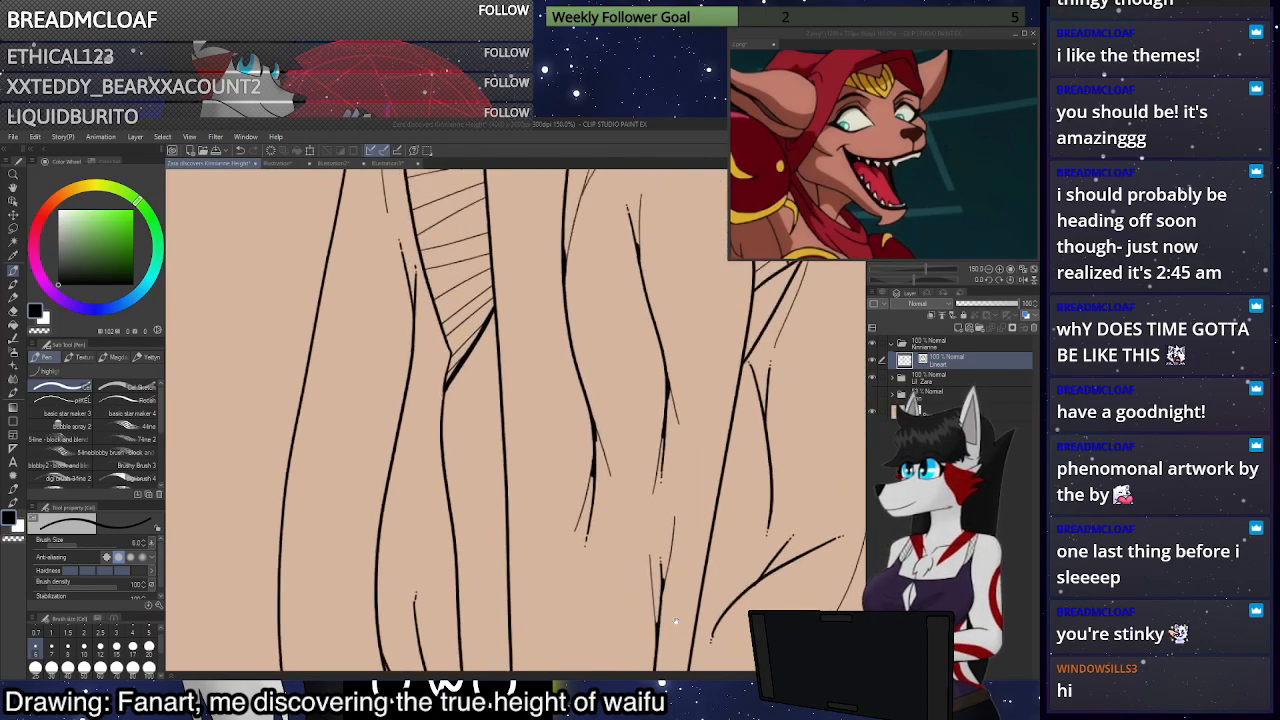
{"action": "left_click_drag", "start_coordinate": [594, 479], "coordinate": [604, 554]}
{"action": "scroll", "coordinate": [431, 340], "scroll_direction": "up", "scroll_amount": 5}
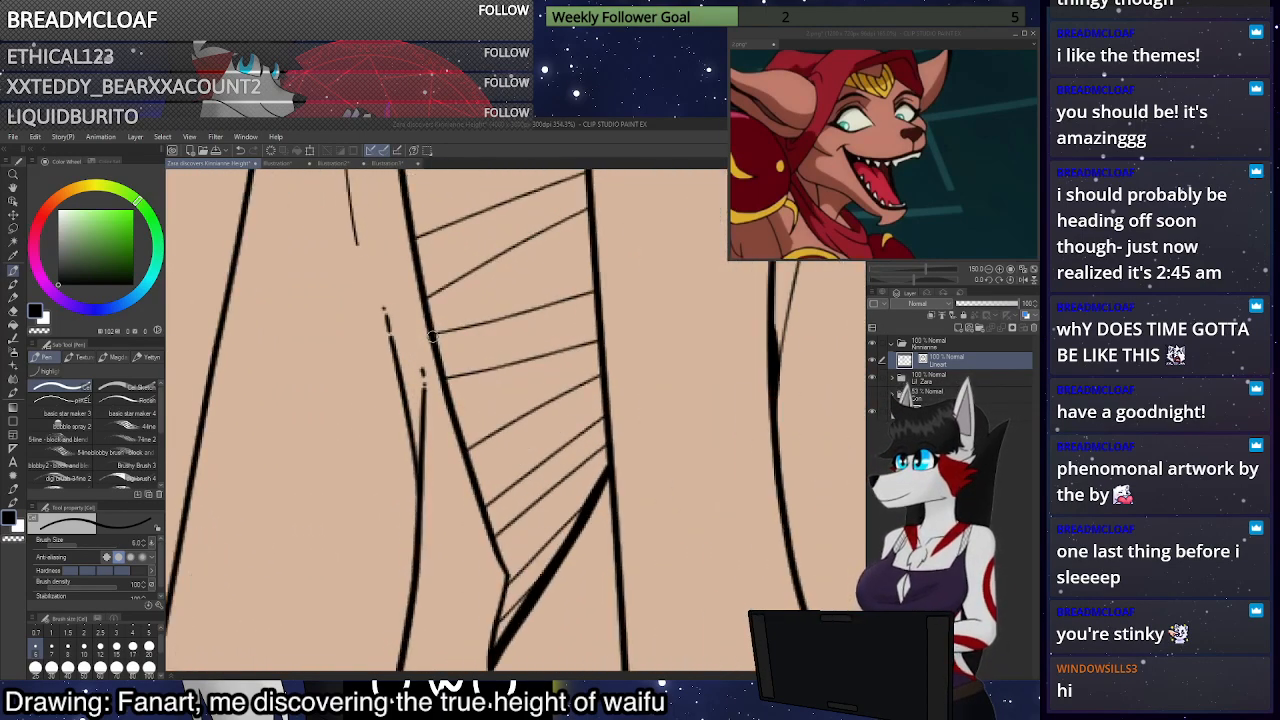
{"action": "left_click_drag", "start_coordinate": [409, 421], "coordinate": [419, 489]}
{"action": "key", "text": "ctrl+z"}
Add black wedges at the forks of the two pairs of fold lines on the trouser leg
{"action": "left_click_drag", "start_coordinate": [484, 537], "coordinate": [537, 306]}
{"action": "left_click_drag", "start_coordinate": [508, 630], "coordinate": [535, 324]}
{"action": "left_click_drag", "start_coordinate": [535, 417], "coordinate": [517, 337]}
{"action": "left_click_drag", "start_coordinate": [549, 668], "coordinate": [522, 362]}
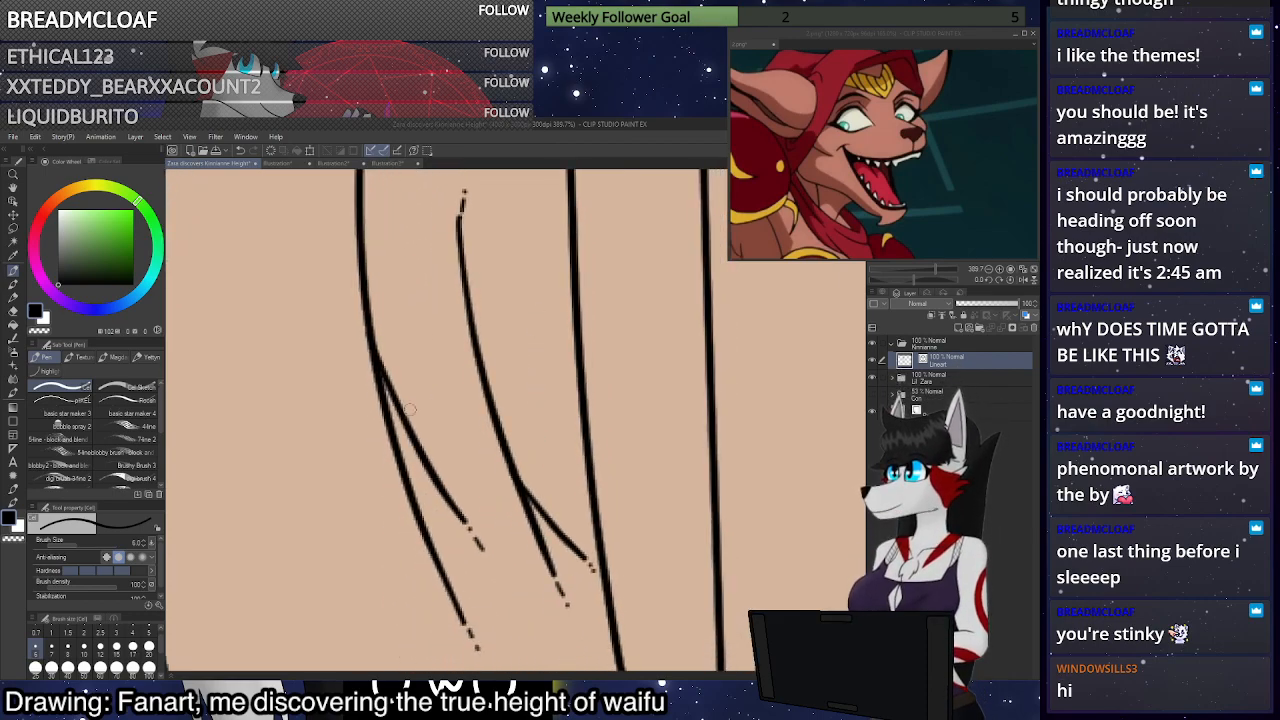
{"action": "left_click_drag", "start_coordinate": [381, 378], "coordinate": [400, 432]}
{"action": "left_click_drag", "start_coordinate": [528, 496], "coordinate": [541, 532]}
Thicken the forks and overlaps of the remaining fold lines lower down on the legs and cloth
{"action": "left_click_drag", "start_coordinate": [589, 489], "coordinate": [333, 537]}
{"action": "mouse_move", "coordinate": [694, 430]}
{"action": "left_mouse_down"}
{"action": "mouse_move", "coordinate": [329, 469]}
{"action": "mouse_move", "coordinate": [574, 400]}
{"action": "mouse_move", "coordinate": [491, 373]}
{"action": "left_mouse_up"}
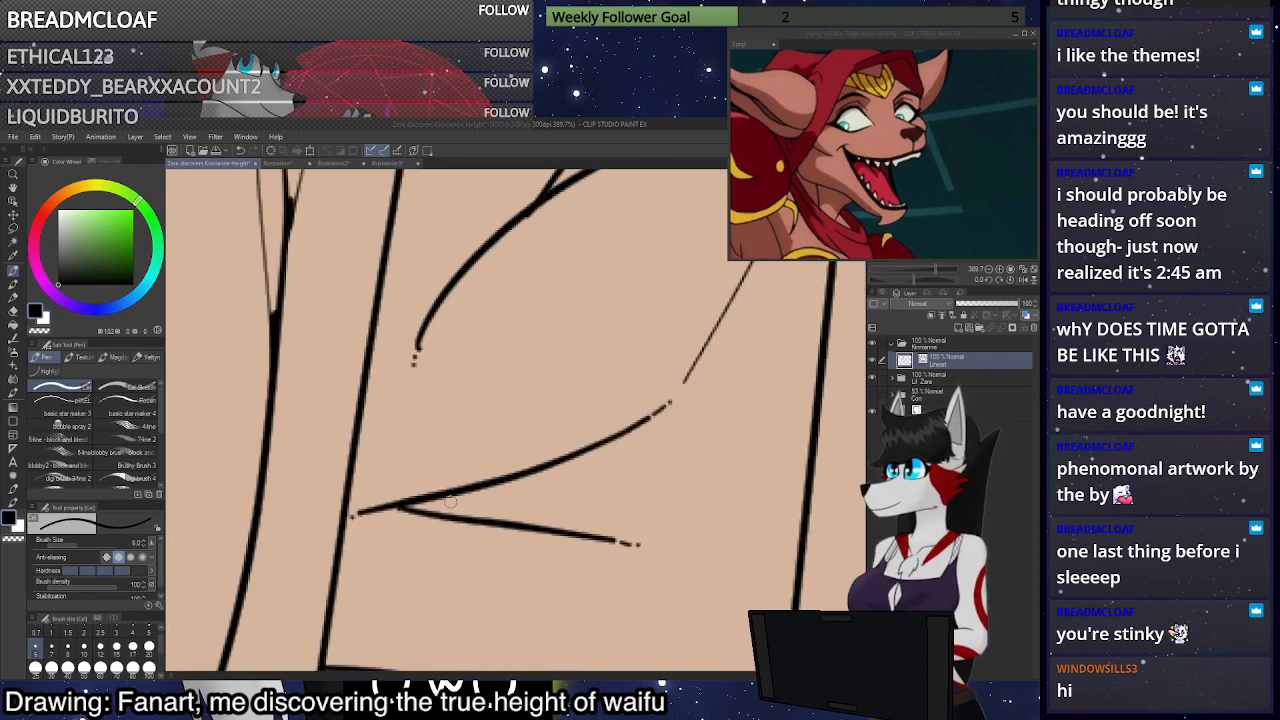
{"action": "mouse_move", "coordinate": [431, 502]}
{"action": "left_mouse_down"}
{"action": "mouse_move", "coordinate": [413, 508]}
{"action": "mouse_move", "coordinate": [433, 505]}
{"action": "left_mouse_up"}
{"action": "left_click_drag", "start_coordinate": [496, 478], "coordinate": [302, 680]}
{"action": "mouse_move", "coordinate": [618, 435]}
{"action": "left_mouse_down"}
{"action": "mouse_move", "coordinate": [634, 453]}
{"action": "mouse_move", "coordinate": [724, 475]}
{"action": "left_mouse_up"}
{"action": "mouse_move", "coordinate": [481, 418]}
{"action": "left_mouse_down"}
{"action": "mouse_move", "coordinate": [462, 446]}
{"action": "mouse_move", "coordinate": [474, 434]}
{"action": "left_mouse_up"}
{"action": "left_click_drag", "start_coordinate": [542, 377], "coordinate": [494, 647]}
{"action": "left_click_drag", "start_coordinate": [410, 298], "coordinate": [426, 476]}
{"action": "left_click_drag", "start_coordinate": [501, 431], "coordinate": [455, 650]}
{"action": "left_click_drag", "start_coordinate": [505, 402], "coordinate": [566, 544]}
{"action": "left_click_drag", "start_coordinate": [498, 443], "coordinate": [409, 507]}
{"action": "left_click_drag", "start_coordinate": [574, 479], "coordinate": [563, 551]}
{"action": "left_click_drag", "start_coordinate": [523, 321], "coordinate": [583, 583]}
{"action": "left_click_drag", "start_coordinate": [532, 444], "coordinate": [580, 634]}
{"action": "left_click_drag", "start_coordinate": [520, 480], "coordinate": [558, 587]}
{"action": "left_click_drag", "start_coordinate": [340, 341], "coordinate": [485, 277]}
{"action": "left_click_drag", "start_coordinate": [540, 322], "coordinate": [561, 558]}
{"action": "left_click_drag", "start_coordinate": [557, 443], "coordinate": [568, 563]}
{"action": "mouse_move", "coordinate": [484, 292]}
{"action": "left_mouse_down"}
{"action": "mouse_move", "coordinate": [528, 430]}
{"action": "mouse_move", "coordinate": [808, 419]}
{"action": "left_mouse_up"}
{"action": "left_click_drag", "start_coordinate": [557, 406], "coordinate": [675, 547]}
{"action": "mouse_move", "coordinate": [338, 397]}
{"action": "left_mouse_down"}
{"action": "mouse_move", "coordinate": [392, 468]}
{"action": "mouse_move", "coordinate": [512, 568]}
{"action": "left_mouse_up"}
{"action": "left_click_drag", "start_coordinate": [667, 444], "coordinate": [646, 522]}
Thicken the outer sides of the two crescent curves in the emblem on the large shoulder pauldron
{"action": "scroll", "coordinate": [642, 516], "scroll_direction": "down", "scroll_amount": 5}
{"action": "scroll", "coordinate": [639, 509], "scroll_direction": "down", "scroll_amount": 8}
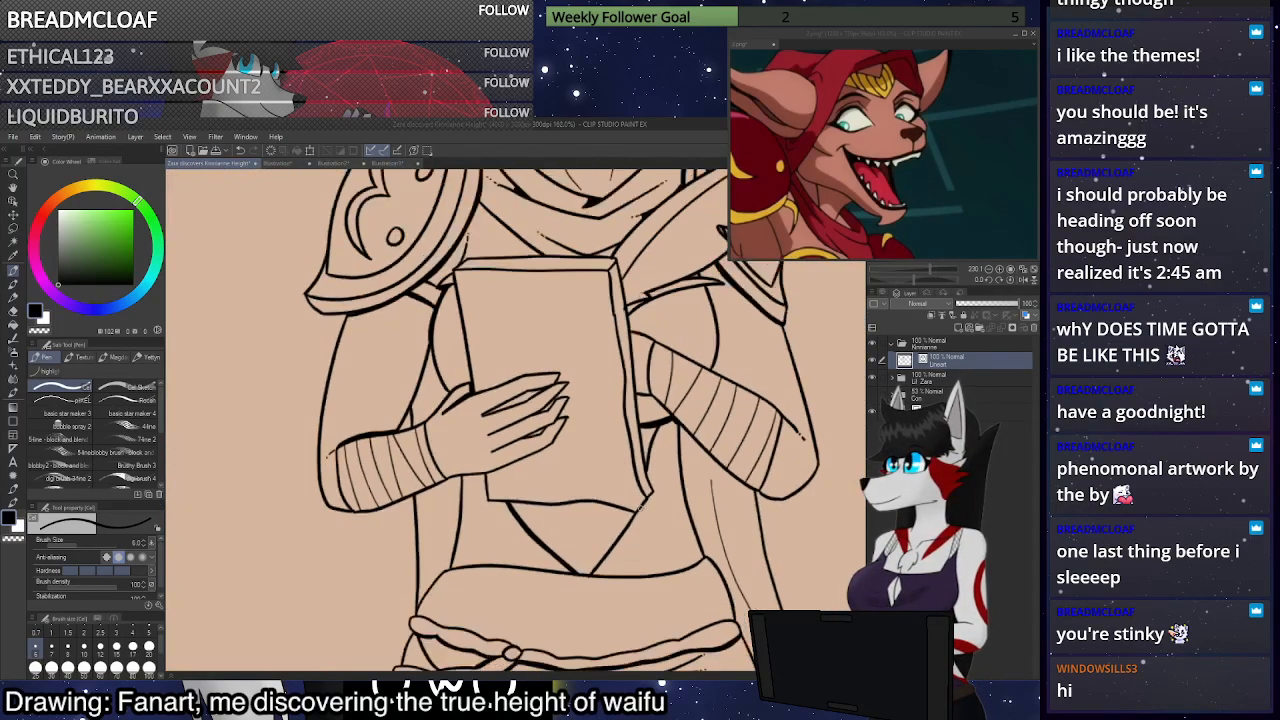
{"action": "scroll", "coordinate": [706, 310], "scroll_direction": "down", "scroll_amount": 3}
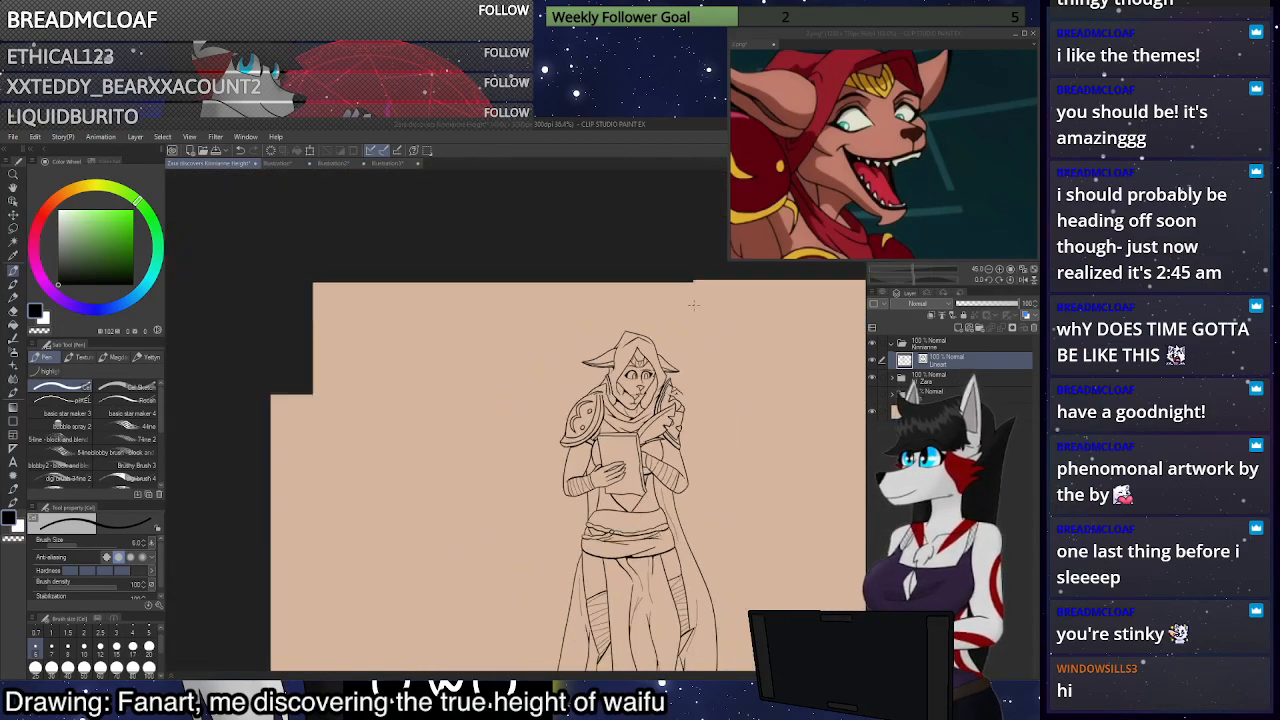
{"action": "left_click", "coordinate": [1027, 274]}
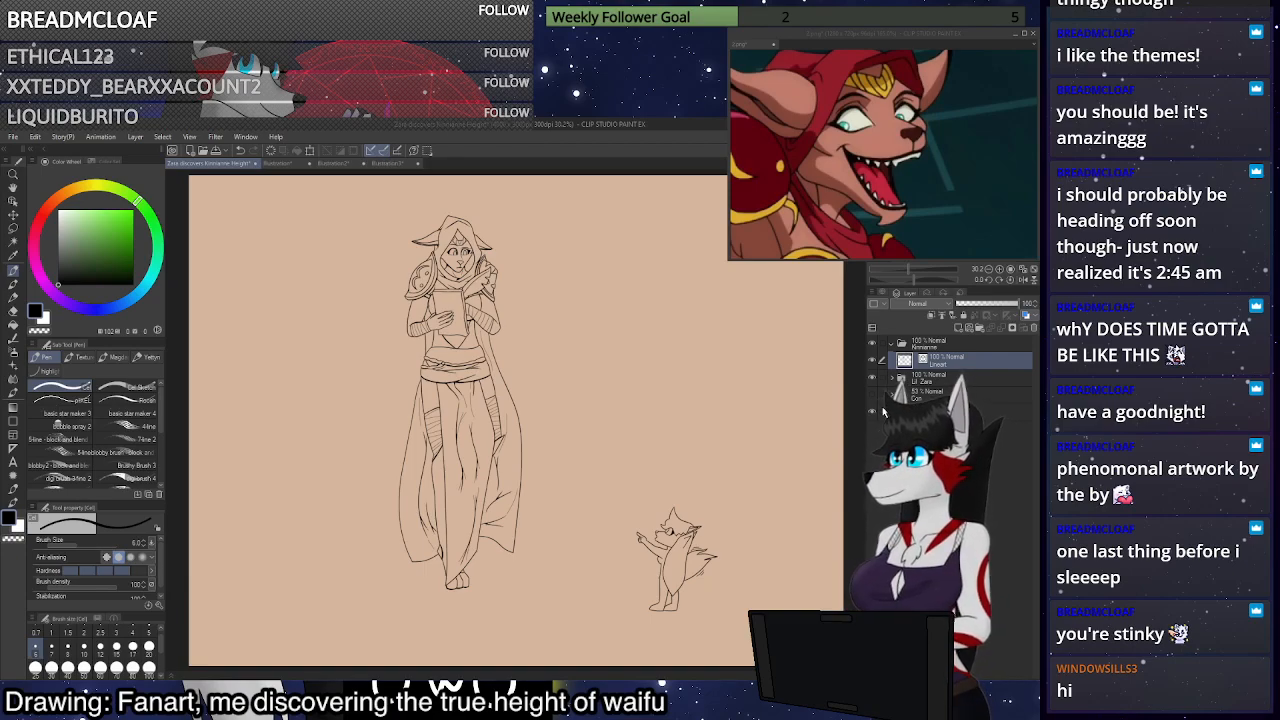
{"action": "scroll", "coordinate": [418, 280], "scroll_direction": "up", "scroll_amount": 5}
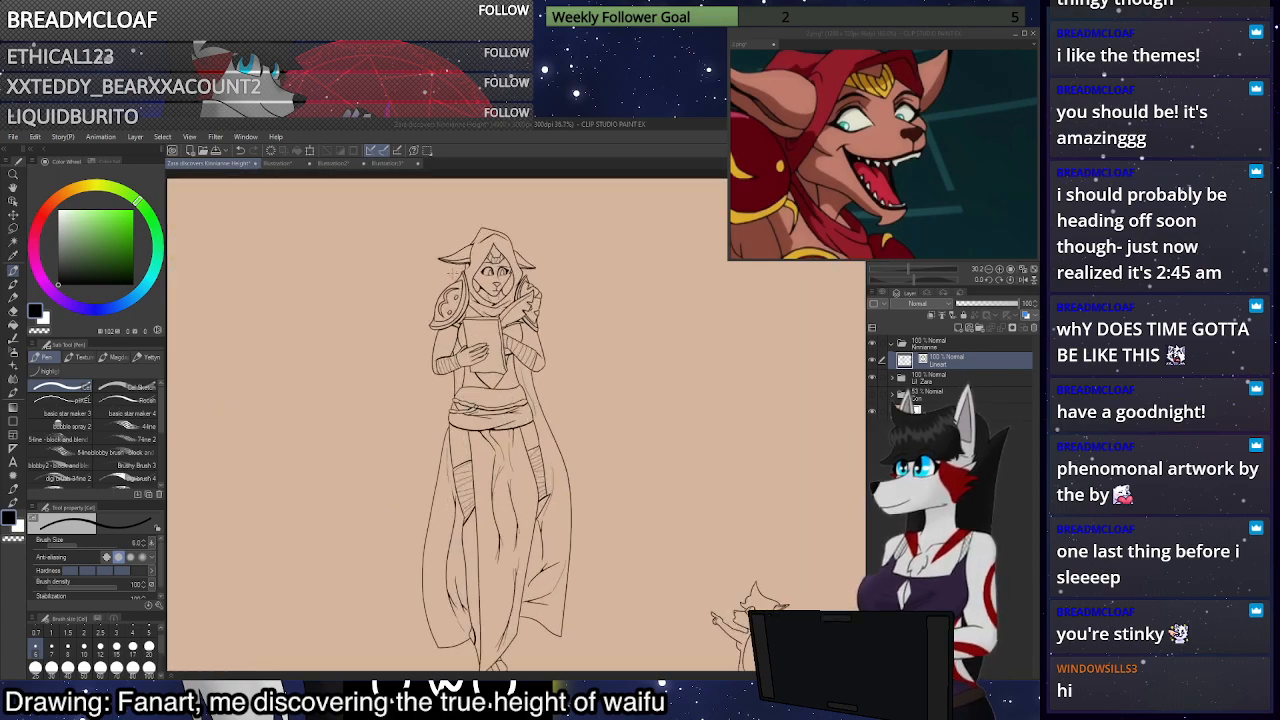
{"action": "scroll", "coordinate": [418, 280], "scroll_direction": "up", "scroll_amount": 5}
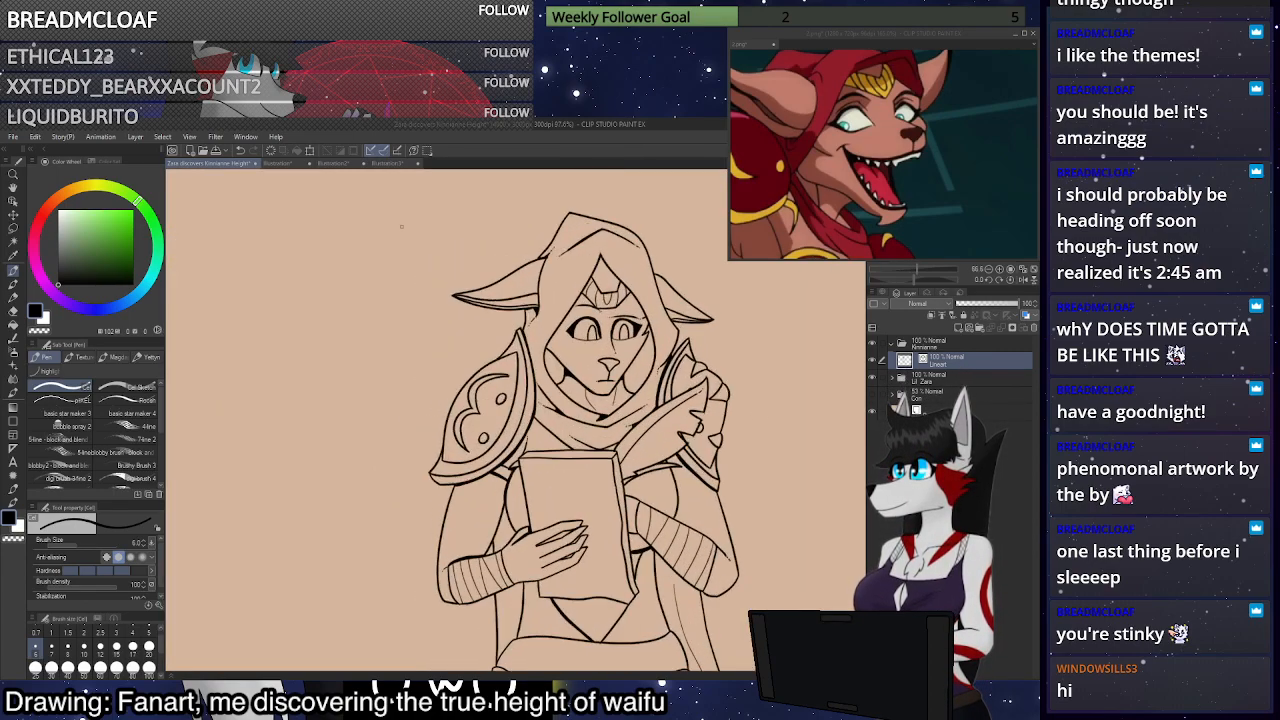
{"action": "scroll", "coordinate": [458, 406], "scroll_direction": "up", "scroll_amount": 5}
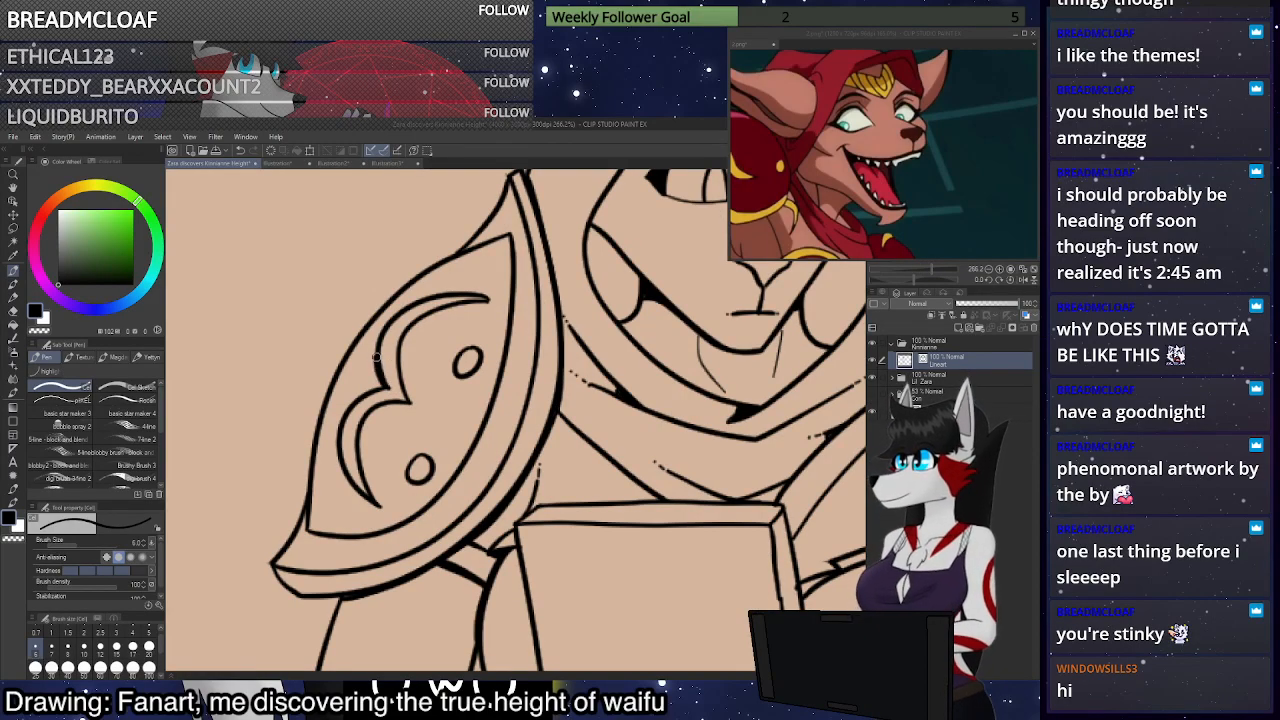
{"action": "mouse_move", "coordinate": [381, 327]}
{"action": "left_mouse_down"}
{"action": "mouse_move", "coordinate": [460, 289]}
{"action": "mouse_move", "coordinate": [490, 295]}
{"action": "mouse_move", "coordinate": [421, 297]}
{"action": "mouse_move", "coordinate": [377, 343]}
{"action": "left_mouse_up"}
{"action": "key", "text": "ctrl+z"}
{"action": "mouse_move", "coordinate": [480, 294]}
{"action": "left_mouse_down"}
{"action": "mouse_move", "coordinate": [404, 308]}
{"action": "mouse_move", "coordinate": [378, 336]}
{"action": "mouse_move", "coordinate": [384, 390]}
{"action": "mouse_move", "coordinate": [343, 416]}
{"action": "mouse_move", "coordinate": [338, 442]}
{"action": "left_mouse_up"}
{"action": "key", "text": "ctrl+z"}
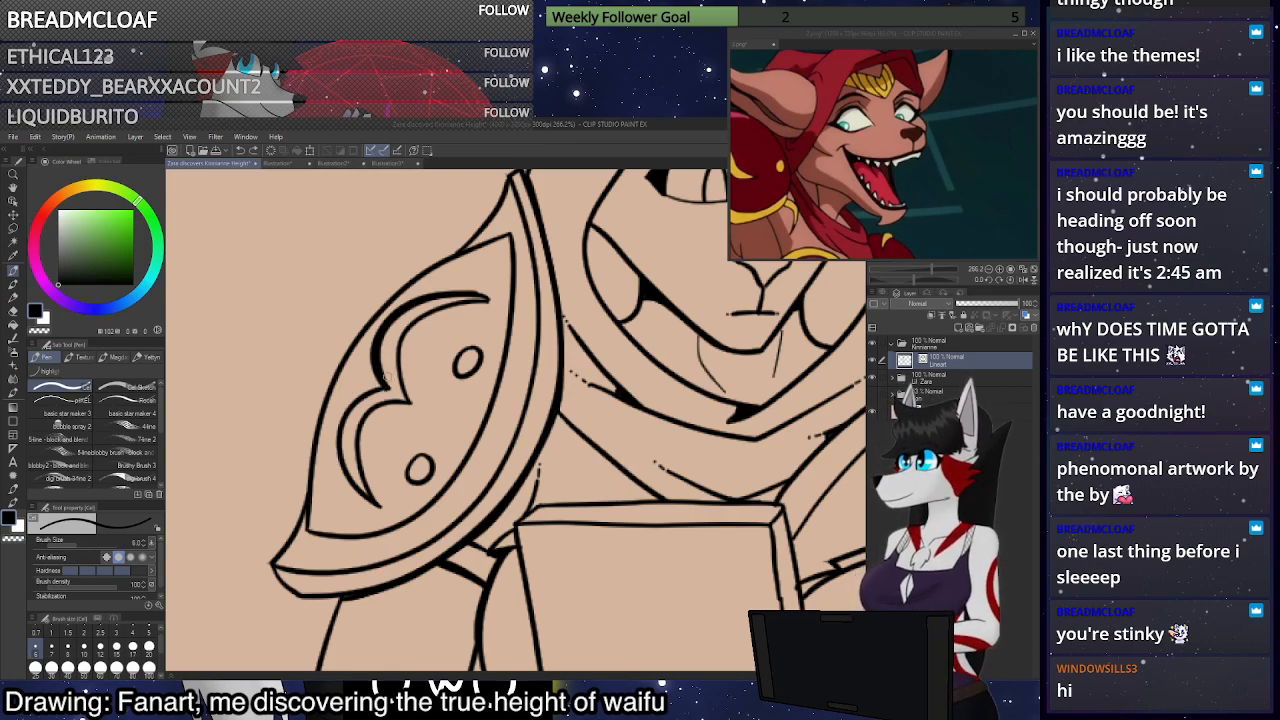
{"action": "mouse_move", "coordinate": [340, 412]}
{"action": "left_mouse_down"}
{"action": "mouse_move", "coordinate": [333, 448]}
{"action": "mouse_move", "coordinate": [378, 507]}
{"action": "left_mouse_up"}
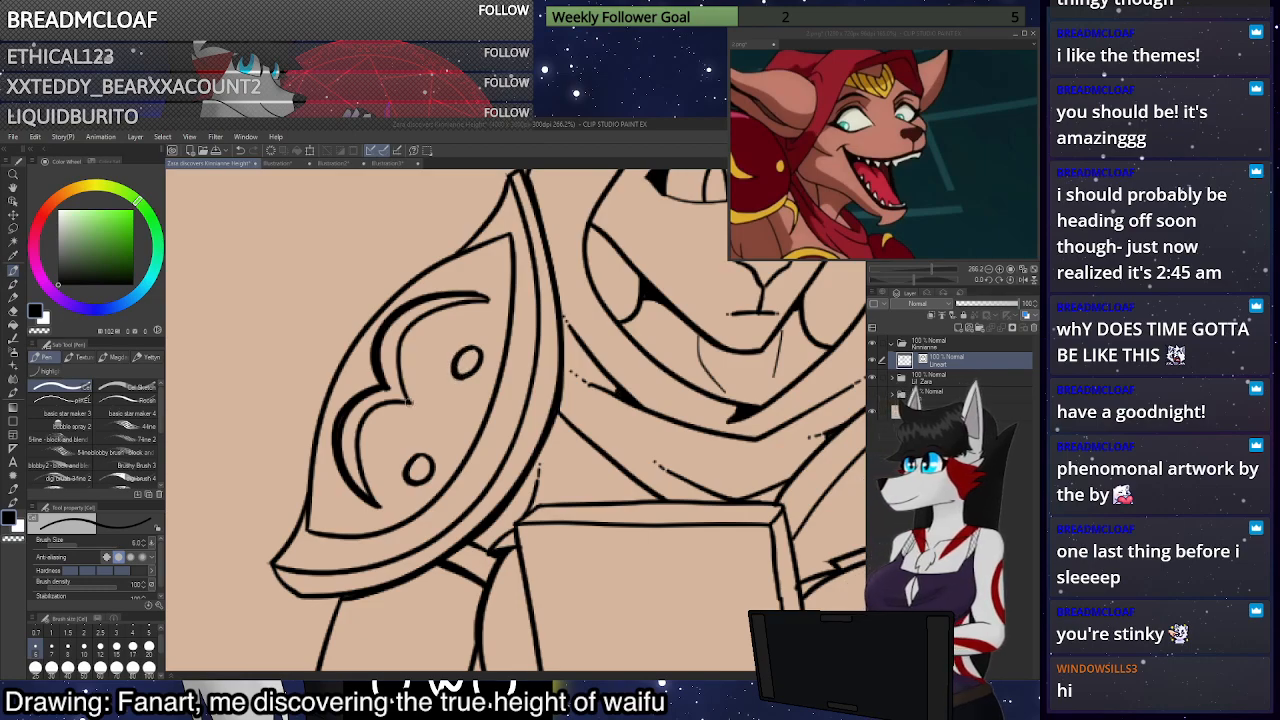
Examine the upper-body lineart around the pauldron, hood and book for lines that still need weight
{"action": "scroll", "coordinate": [435, 399], "scroll_direction": "down", "scroll_amount": 10}
{"action": "scroll", "coordinate": [412, 405], "scroll_direction": "up", "scroll_amount": 8}
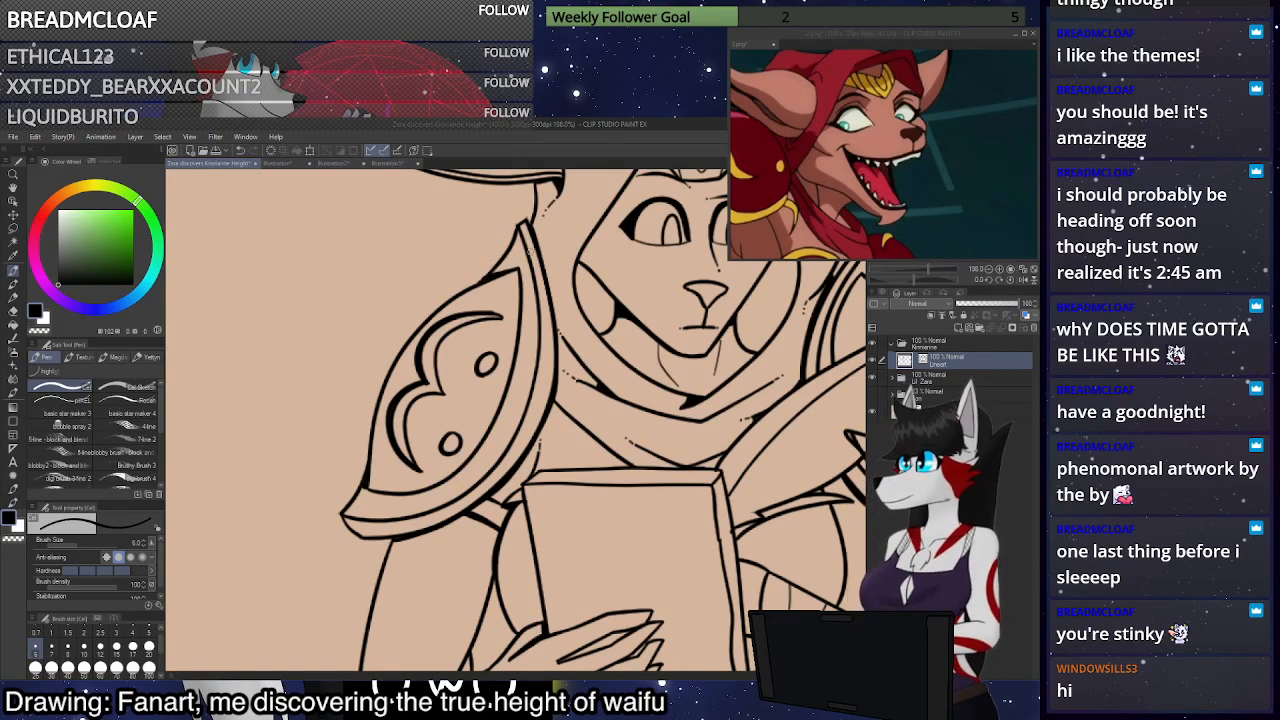
{"action": "scroll", "coordinate": [529, 253], "scroll_direction": "down", "scroll_amount": 4}
{"action": "scroll", "coordinate": [560, 253], "scroll_direction": "up", "scroll_amount": 1}
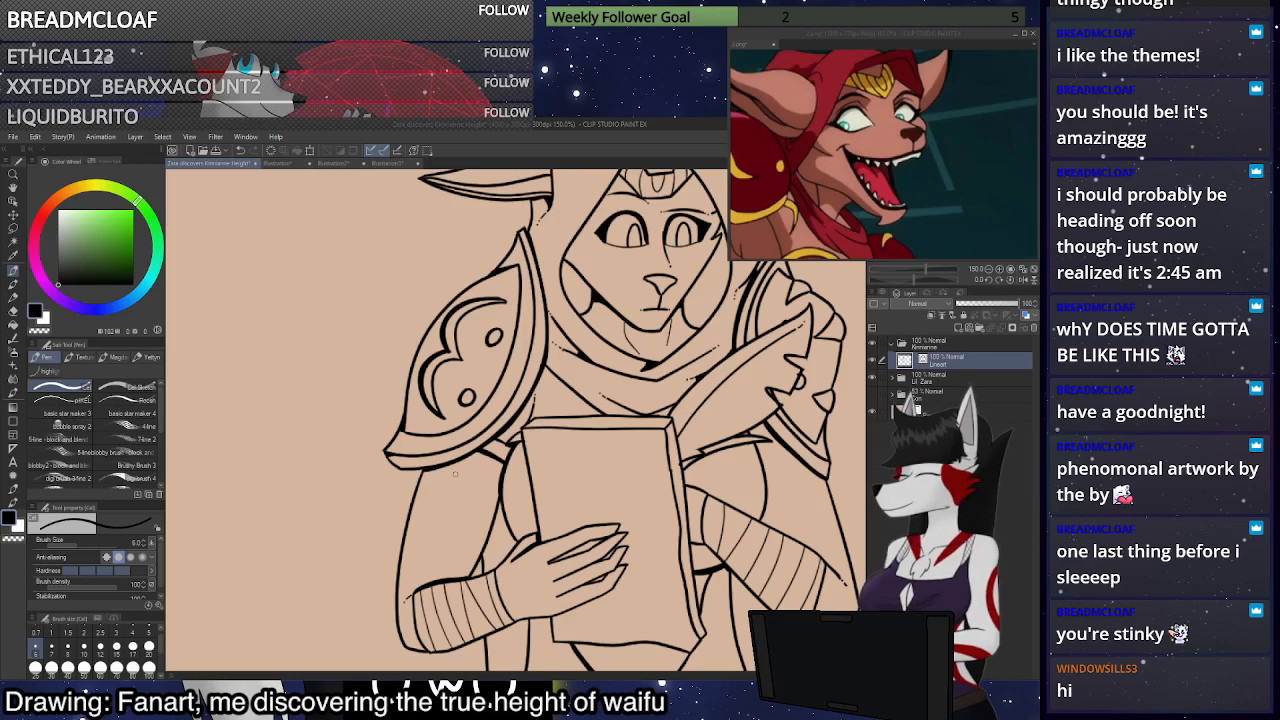
{"action": "scroll", "coordinate": [489, 380], "scroll_direction": "down", "scroll_amount": 1}
{"action": "scroll", "coordinate": [514, 268], "scroll_direction": "up", "scroll_amount": 2}
{"action": "scroll", "coordinate": [513, 264], "scroll_direction": "up", "scroll_amount": 1}
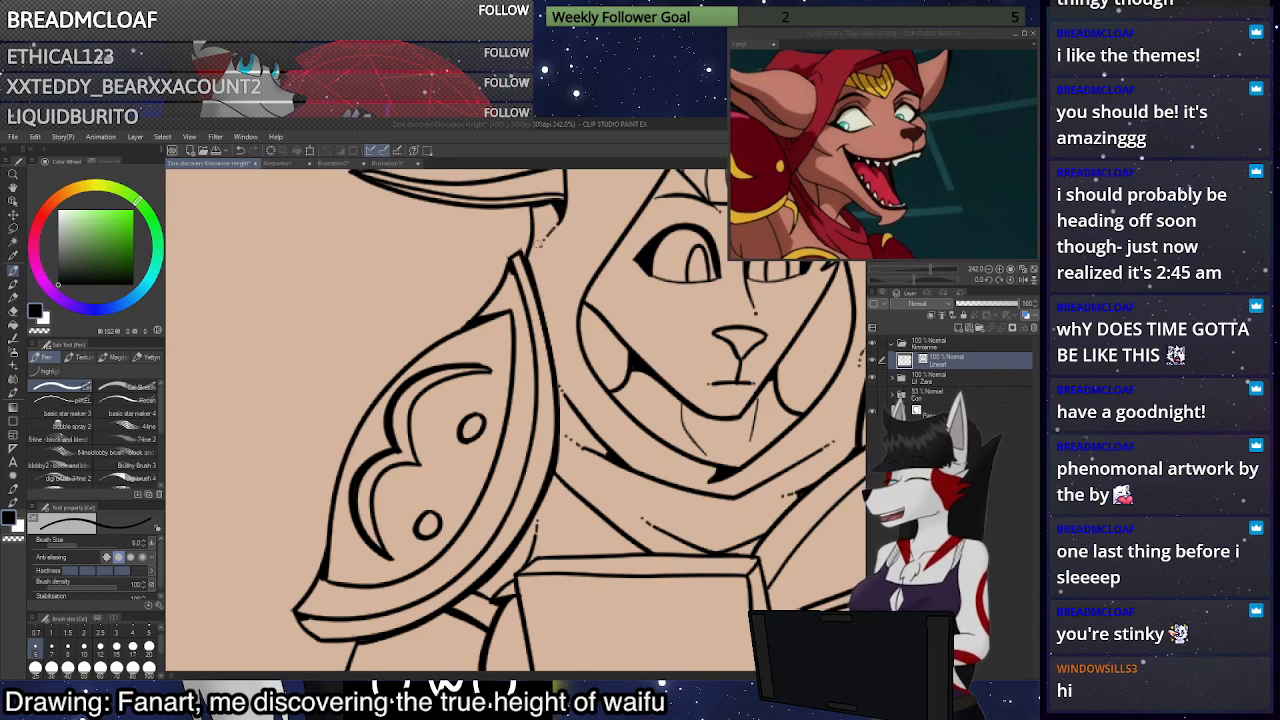
{"action": "scroll", "coordinate": [757, 407], "scroll_direction": "down", "scroll_amount": 6}
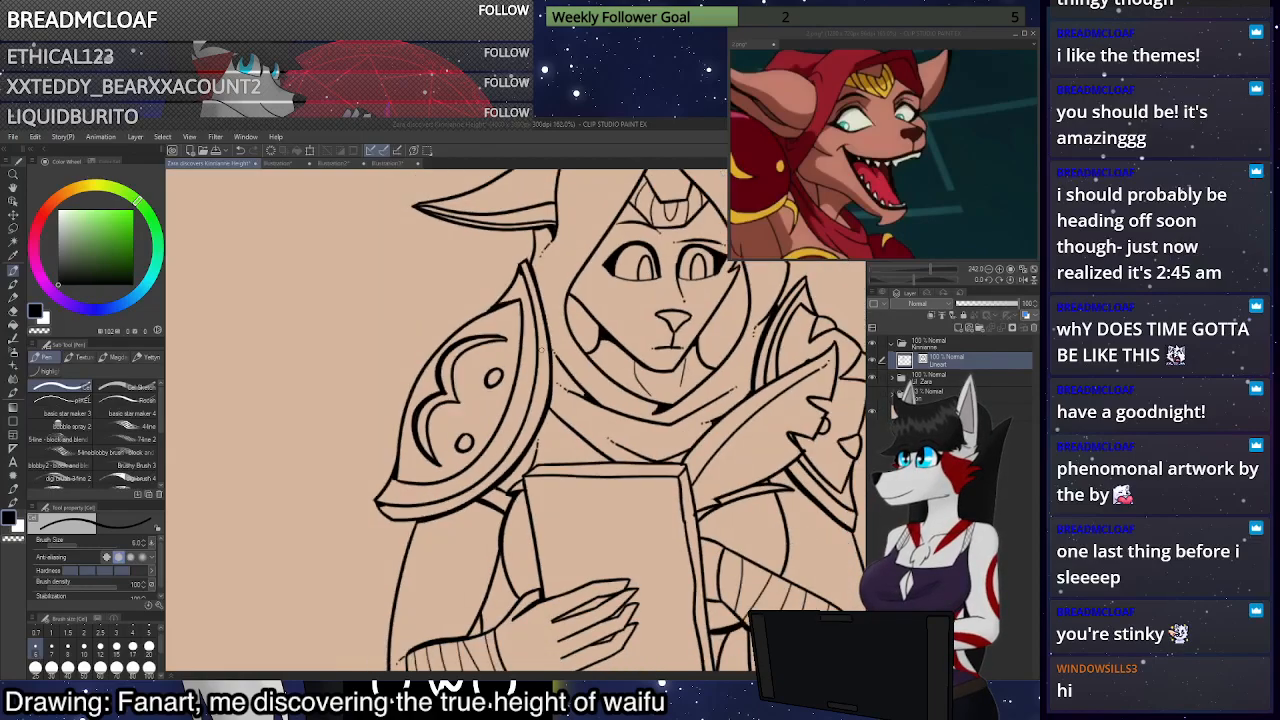
Add a black wedge where the raised forearm meets the tip of the pauldron behind it
{"action": "scroll", "coordinate": [628, 478], "scroll_direction": "up", "scroll_amount": 8}
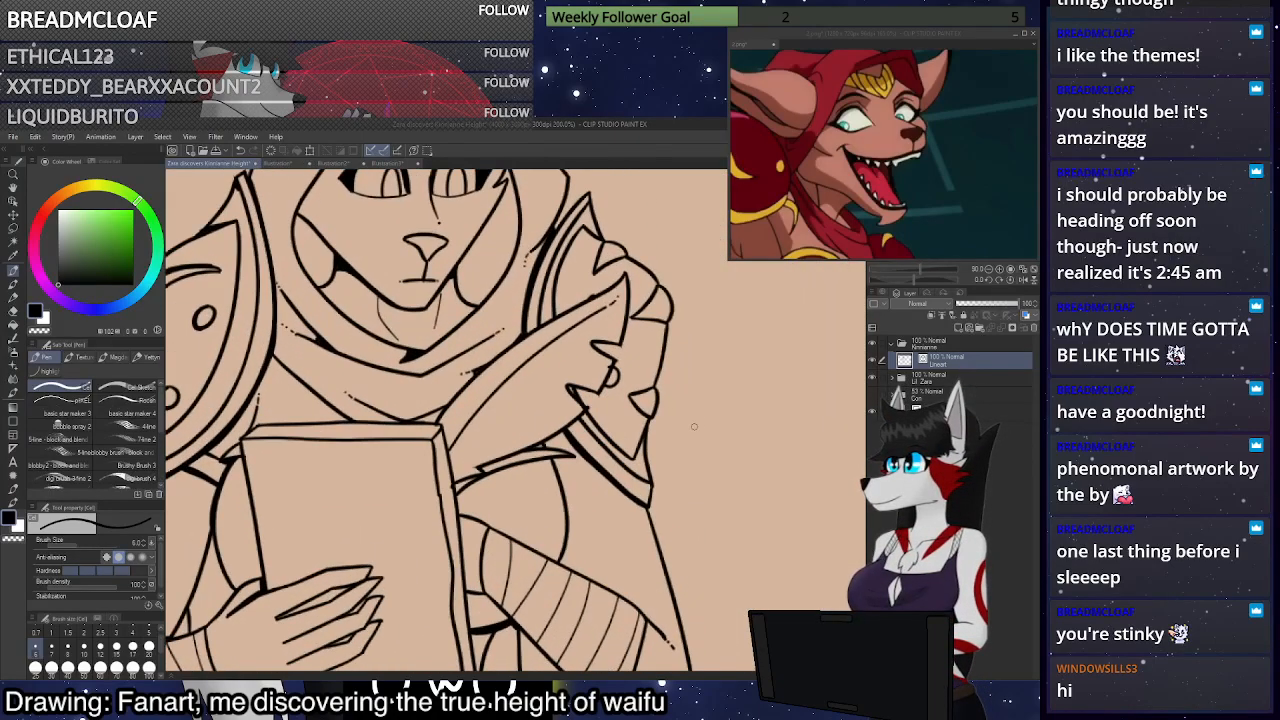
{"action": "mouse_move", "coordinate": [618, 445]}
{"action": "left_mouse_down"}
{"action": "mouse_move", "coordinate": [612, 465]}
{"action": "mouse_move", "coordinate": [620, 439]}
{"action": "left_mouse_up"}
{"action": "scroll", "coordinate": [641, 580], "scroll_direction": "down", "scroll_amount": 5}
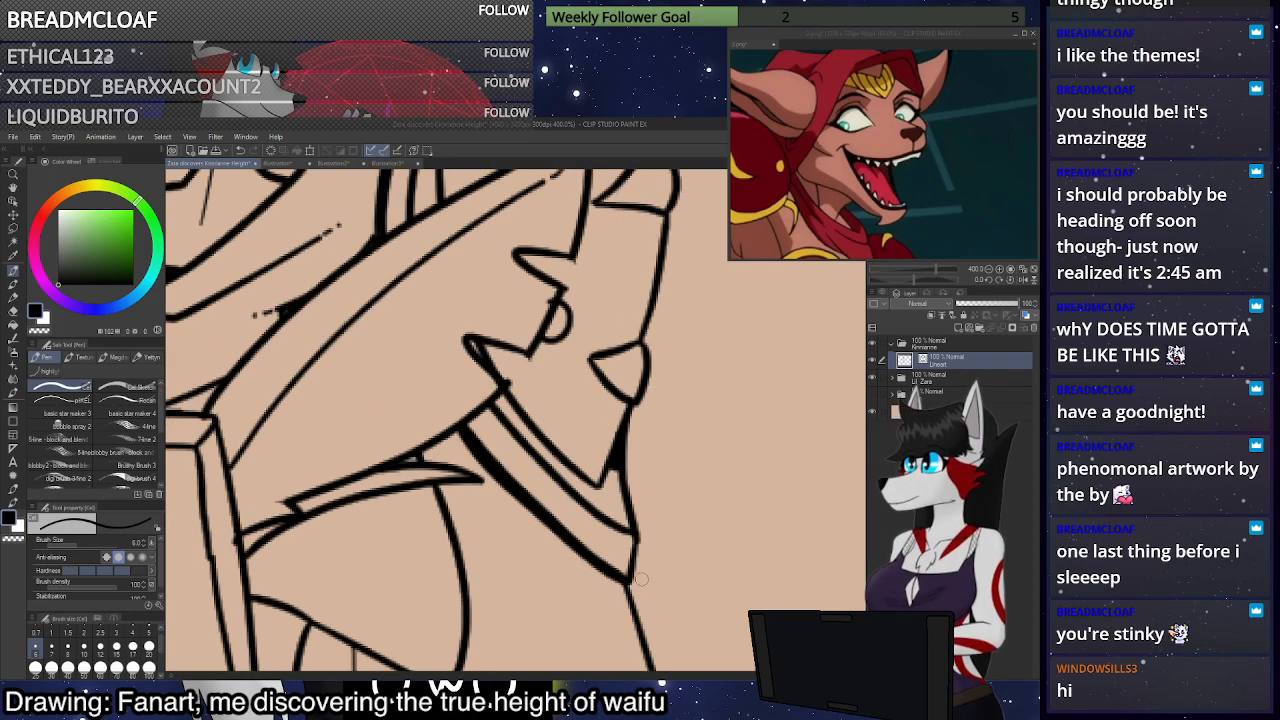
Thicken the inner finger line, the knuckle line and the small pointed wrist fold of the raised hand
{"action": "scroll", "coordinate": [570, 228], "scroll_direction": "up", "scroll_amount": 3}
{"action": "scroll", "coordinate": [570, 228], "scroll_direction": "up", "scroll_amount": 2}
{"action": "left_click_drag", "start_coordinate": [569, 237], "coordinate": [552, 302]}
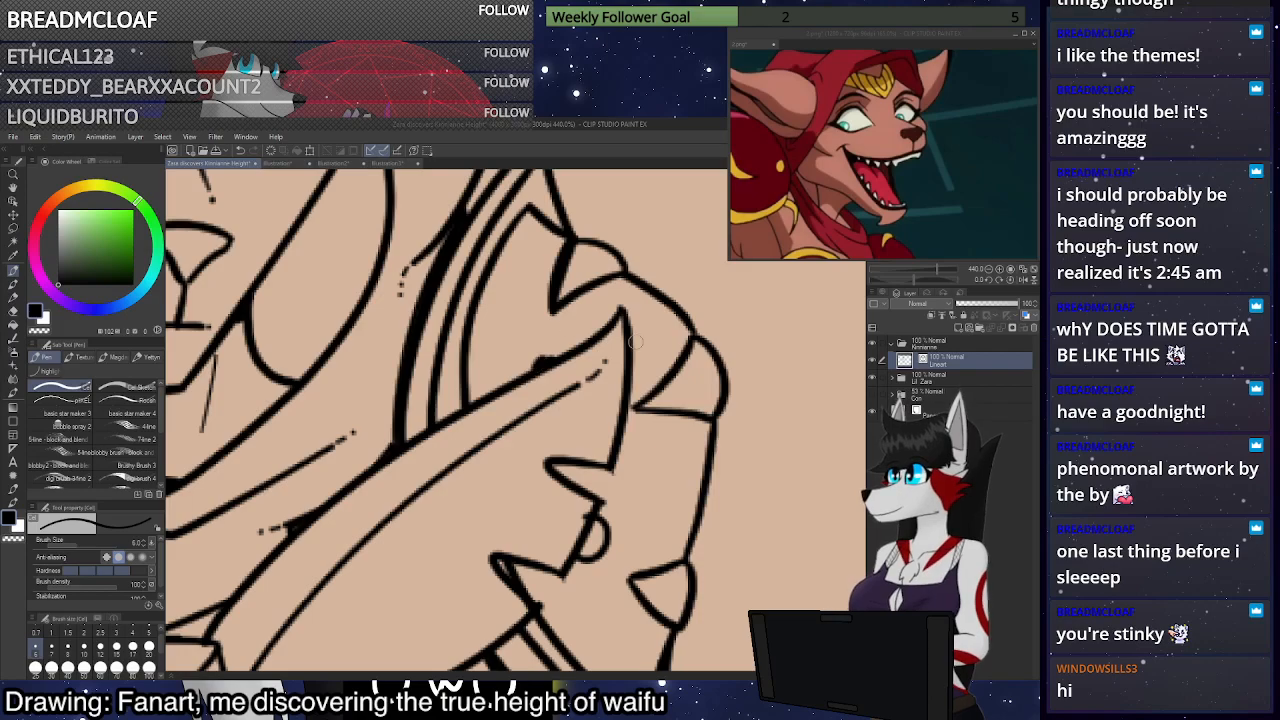
{"action": "left_click_drag", "start_coordinate": [692, 336], "coordinate": [637, 407]}
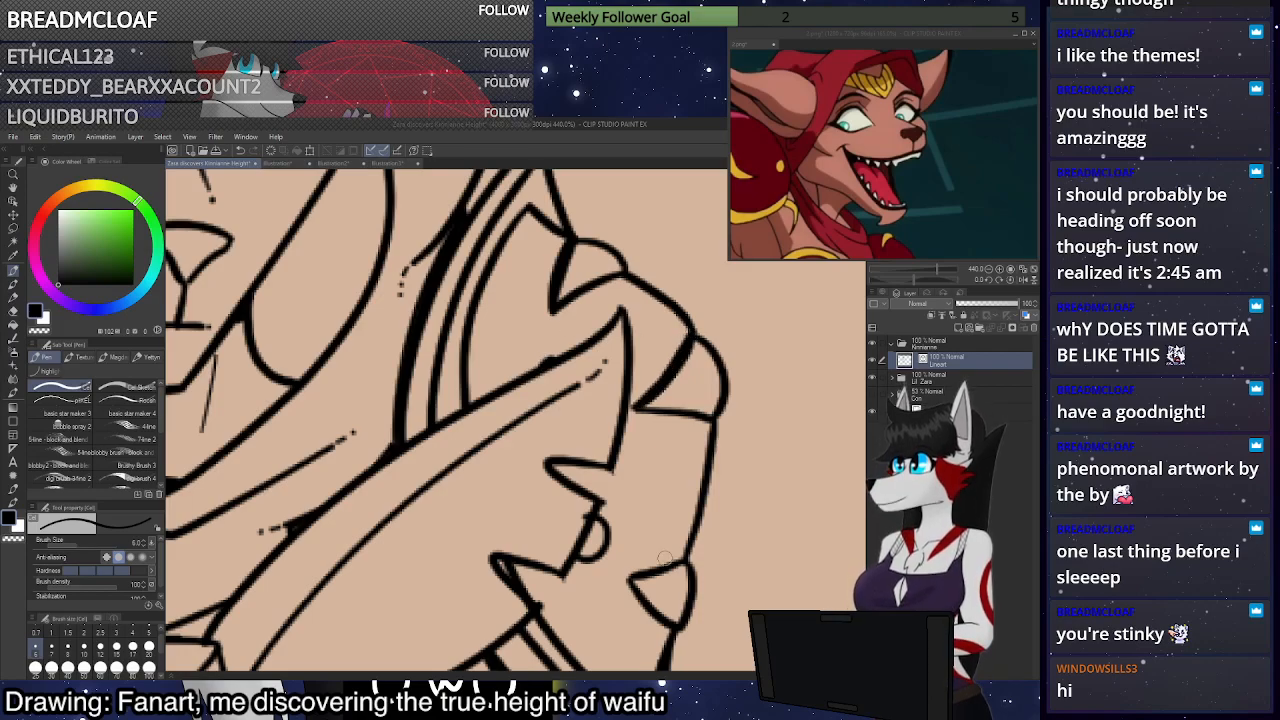
{"action": "left_click_drag", "start_coordinate": [634, 589], "coordinate": [678, 634]}
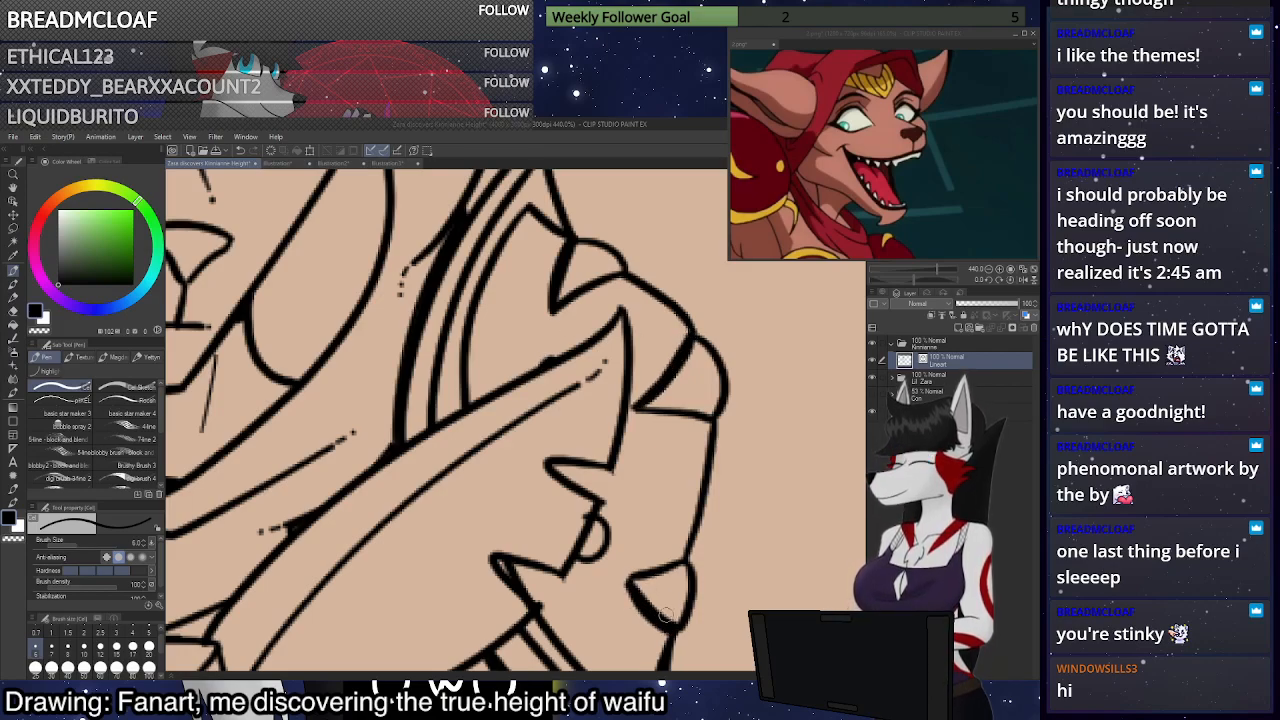
Thicken the hood's edge where it drops behind the pauldron beside the raised hand
{"action": "scroll", "coordinate": [670, 640], "scroll_direction": "down", "scroll_amount": 4}
{"action": "scroll", "coordinate": [668, 645], "scroll_direction": "down", "scroll_amount": 2}
{"action": "scroll", "coordinate": [610, 422], "scroll_direction": "up", "scroll_amount": 3}
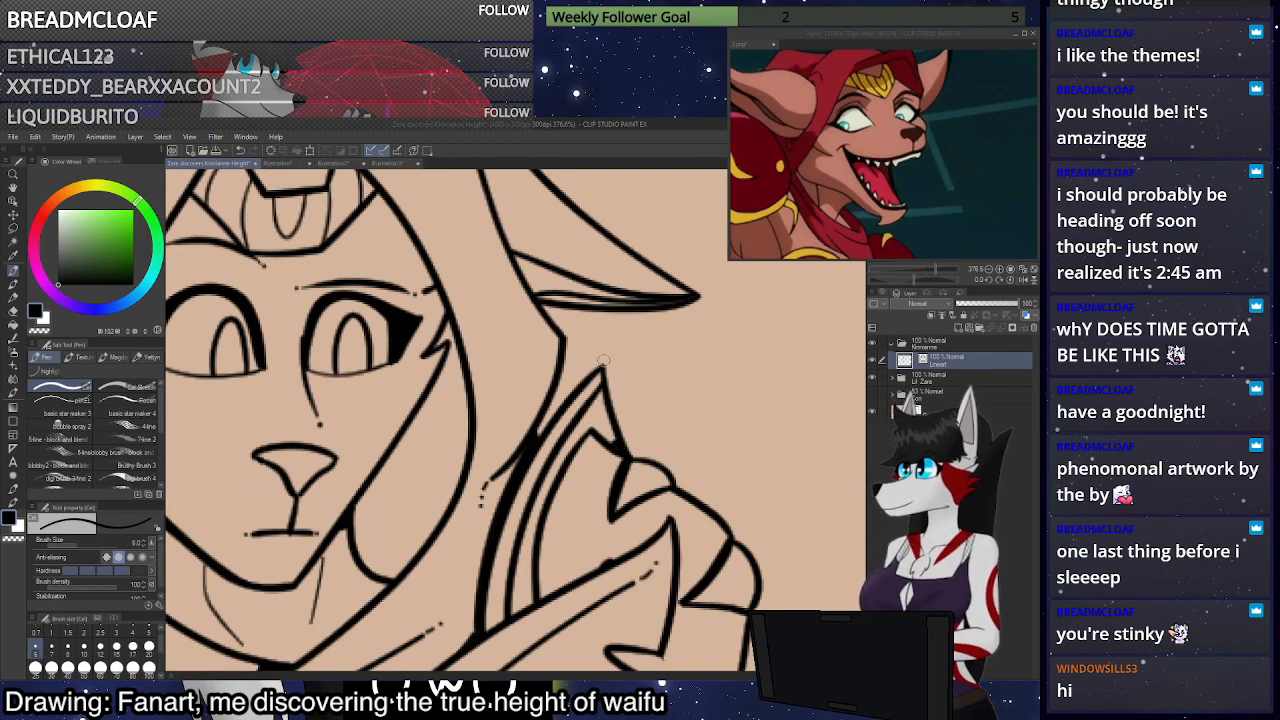
{"action": "scroll", "coordinate": [603, 361], "scroll_direction": "down", "scroll_amount": 6}
{"action": "scroll", "coordinate": [572, 376], "scroll_direction": "up", "scroll_amount": 4}
{"action": "left_click_drag", "start_coordinate": [549, 395], "coordinate": [568, 373]}
{"action": "scroll", "coordinate": [551, 393], "scroll_direction": "down", "scroll_amount": 4}
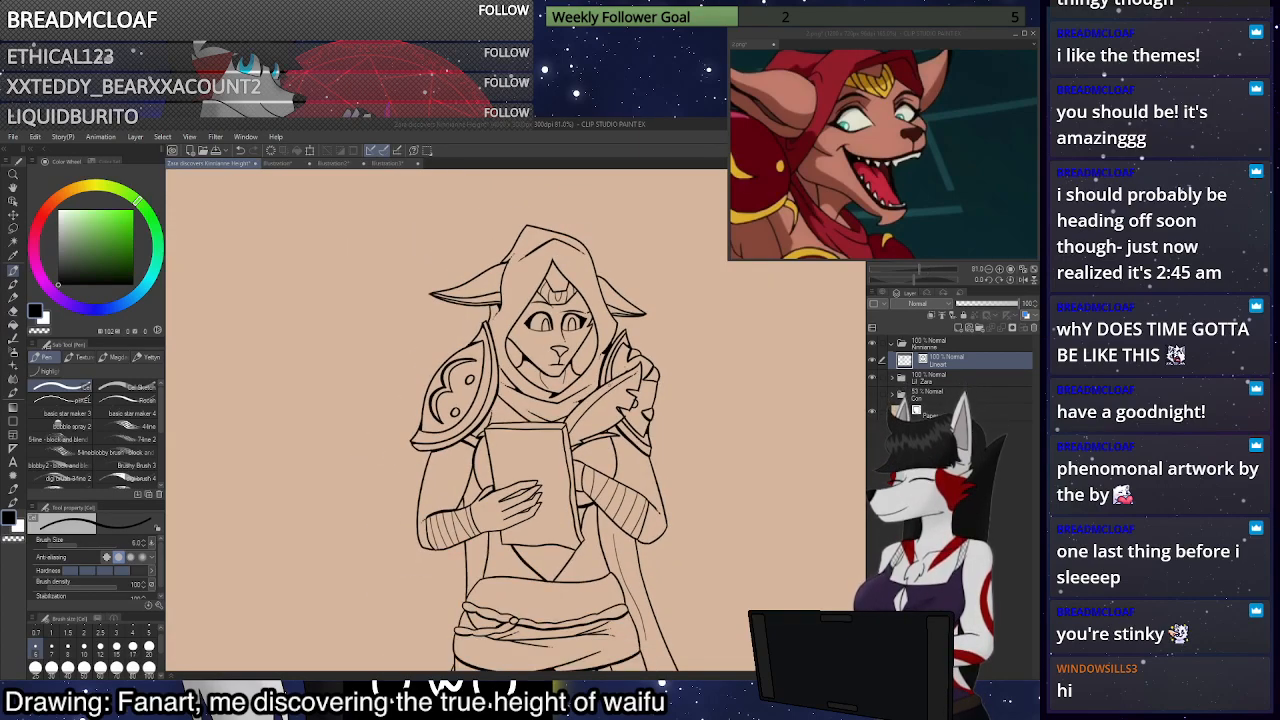
Thicken the hood opening at the base of the larger ear and the ear's inner fold line
{"action": "scroll", "coordinate": [500, 250], "scroll_direction": "down", "scroll_amount": 2}
{"action": "scroll", "coordinate": [500, 250], "scroll_direction": "up", "scroll_amount": 5}
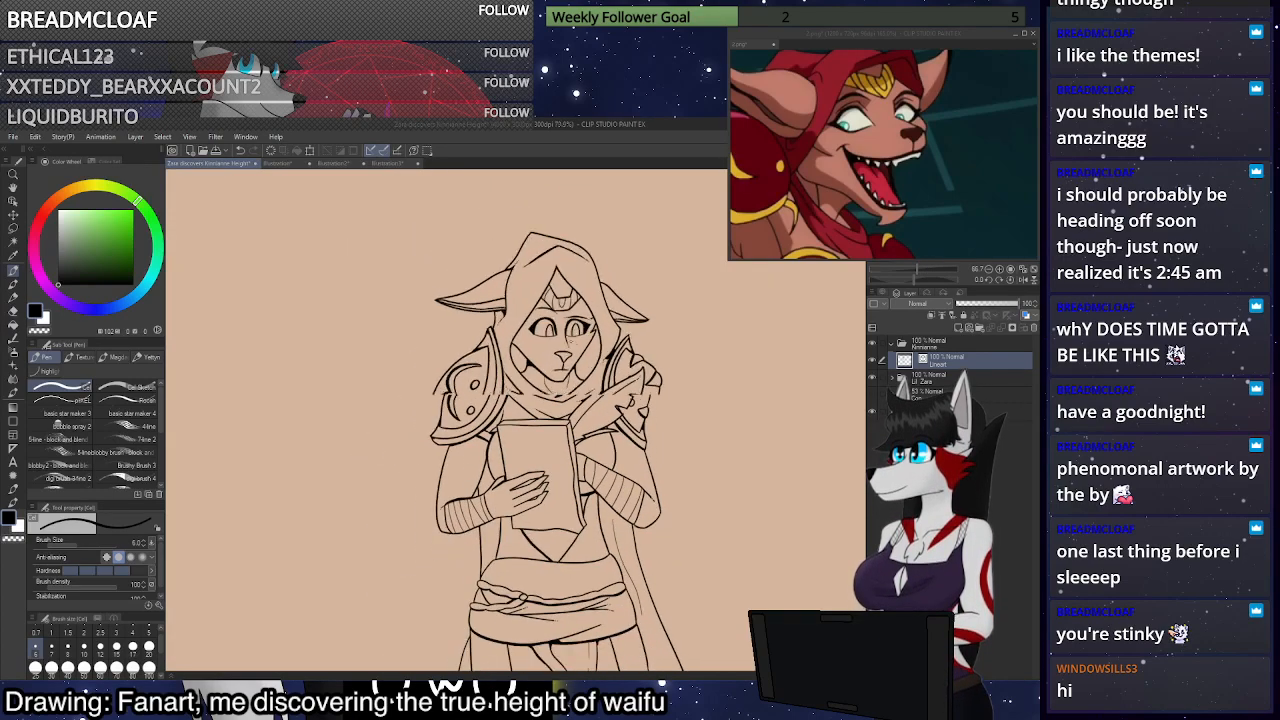
{"action": "scroll", "coordinate": [499, 250], "scroll_direction": "up", "scroll_amount": 6}
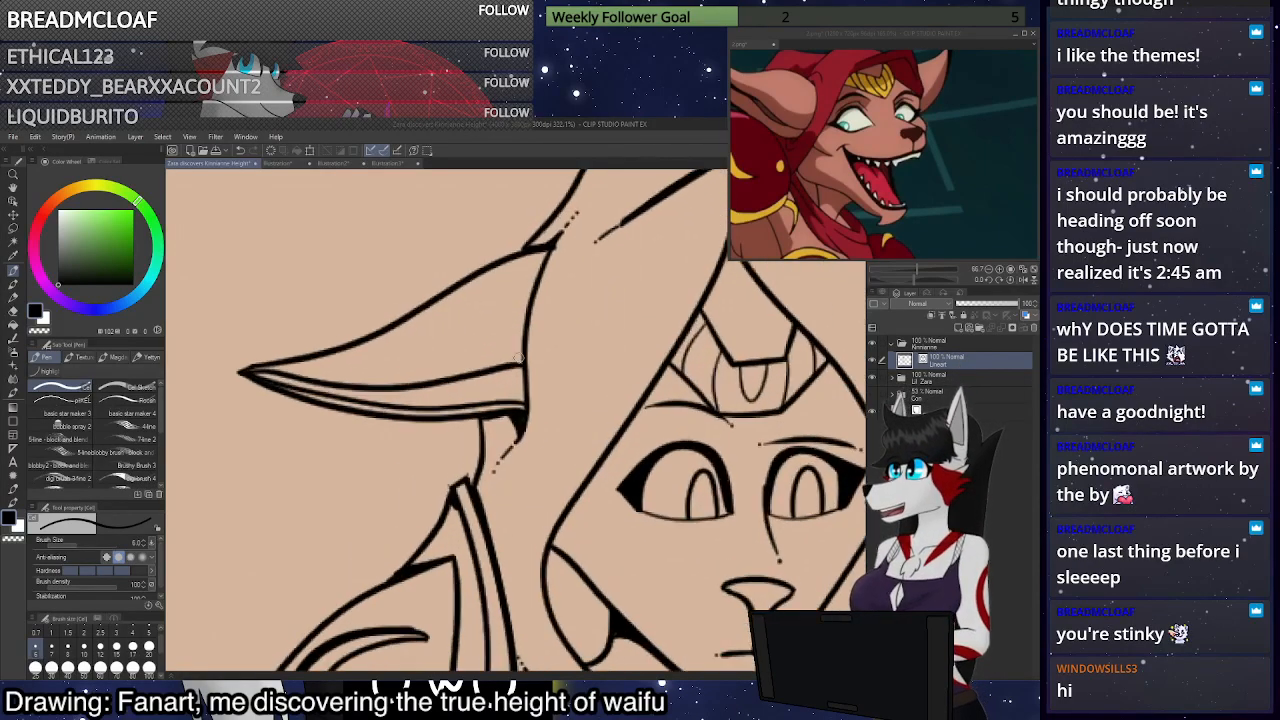
{"action": "mouse_move", "coordinate": [524, 407]}
{"action": "left_mouse_down"}
{"action": "mouse_move", "coordinate": [527, 295]}
{"action": "mouse_move", "coordinate": [555, 229]}
{"action": "left_mouse_up"}
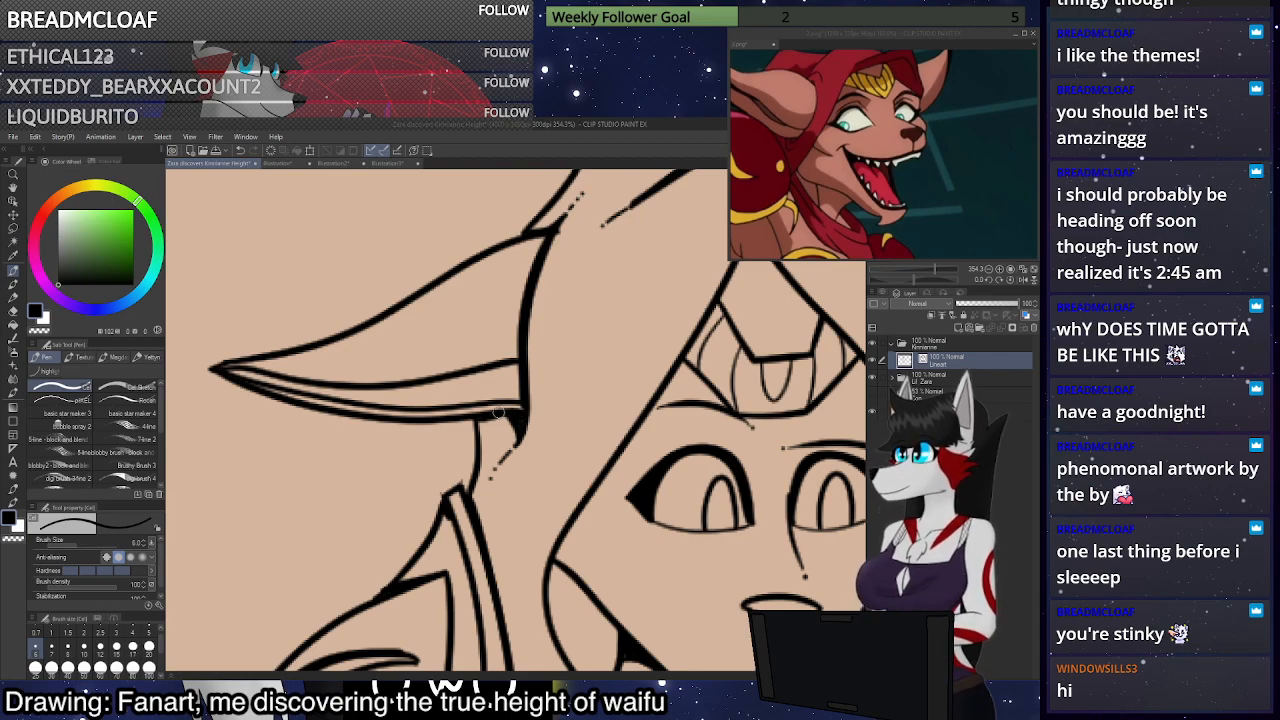
{"action": "mouse_move", "coordinate": [231, 369]}
{"action": "left_mouse_down"}
{"action": "mouse_move", "coordinate": [336, 390]}
{"action": "mouse_move", "coordinate": [522, 361]}
{"action": "left_mouse_up"}
{"action": "scroll", "coordinate": [401, 459], "scroll_direction": "down", "scroll_amount": 2}
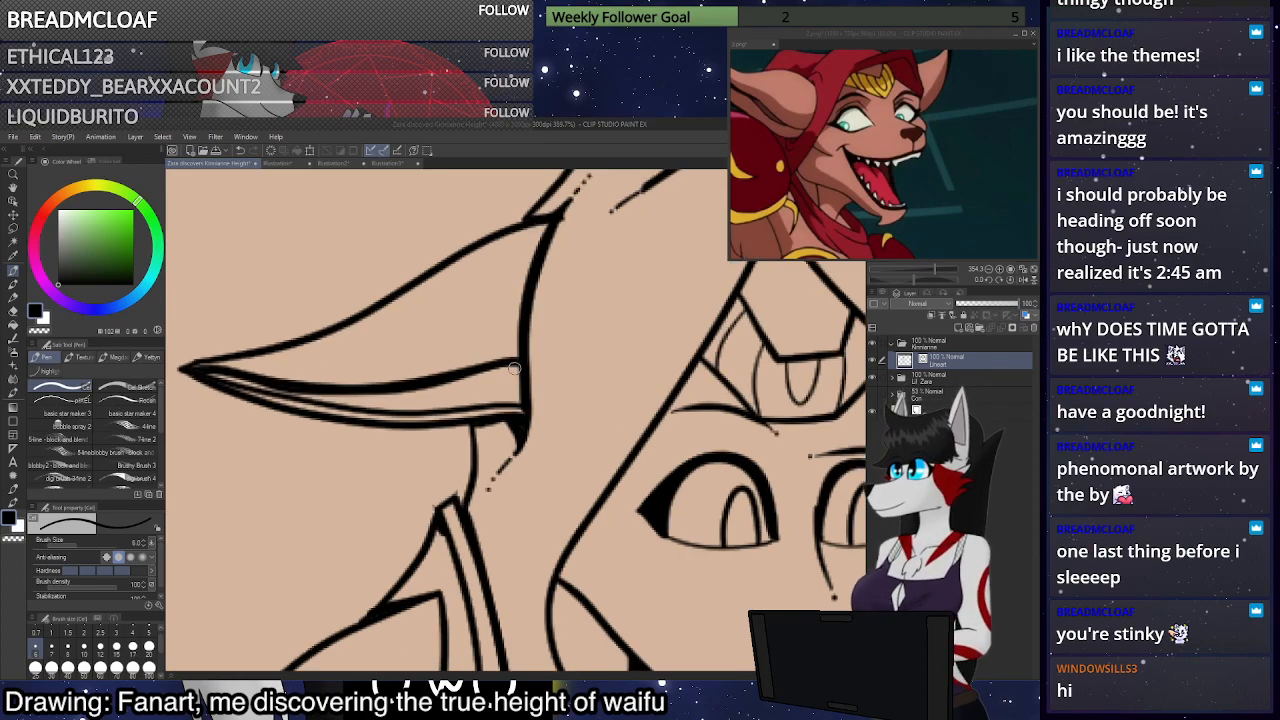
Thicken the lower inner line of the smaller ear on the other side of the hood
{"action": "left_click_drag", "start_coordinate": [760, 432], "coordinate": [492, 457]}
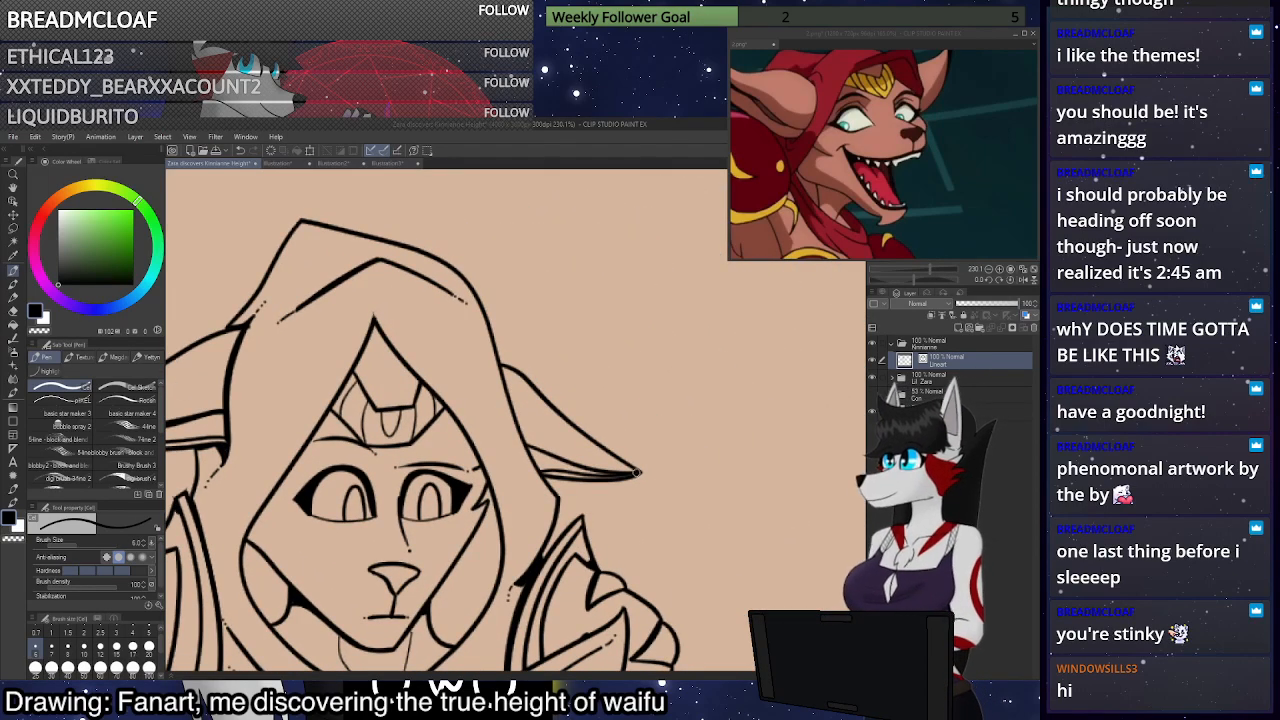
{"action": "left_click_drag", "start_coordinate": [614, 474], "coordinate": [530, 452]}
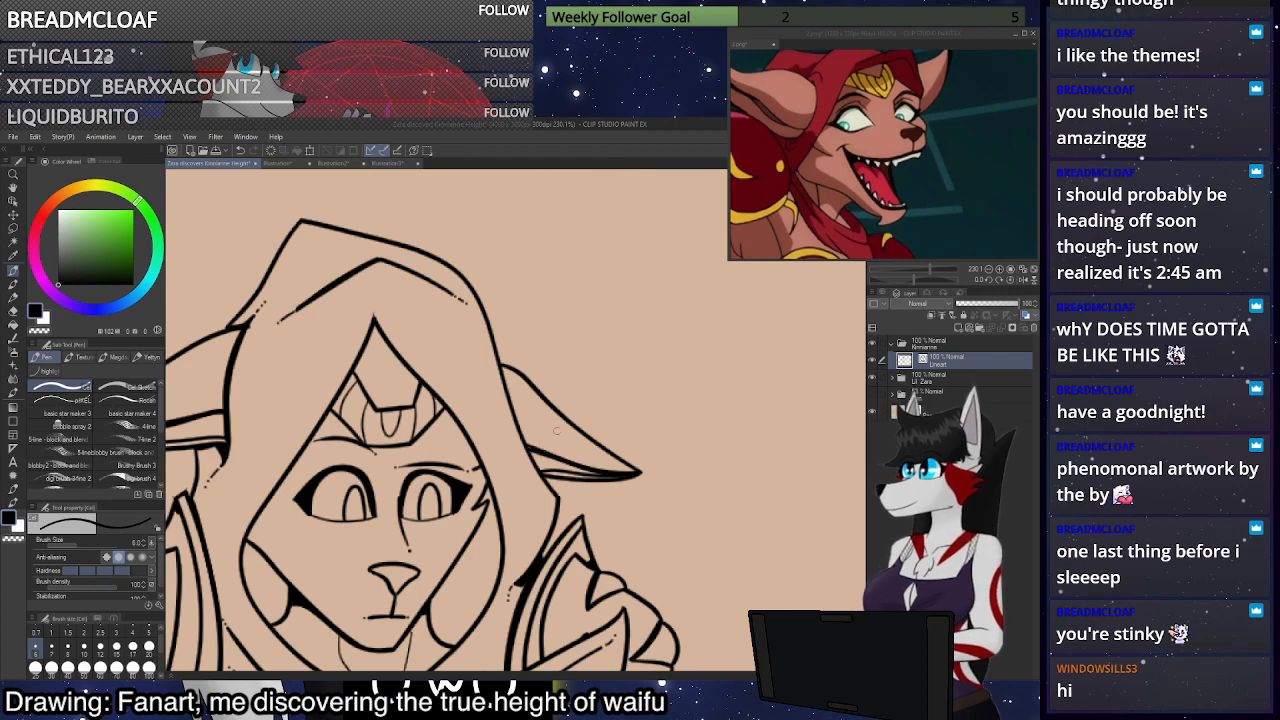
{"action": "scroll", "coordinate": [655, 442], "scroll_direction": "down", "scroll_amount": 5}
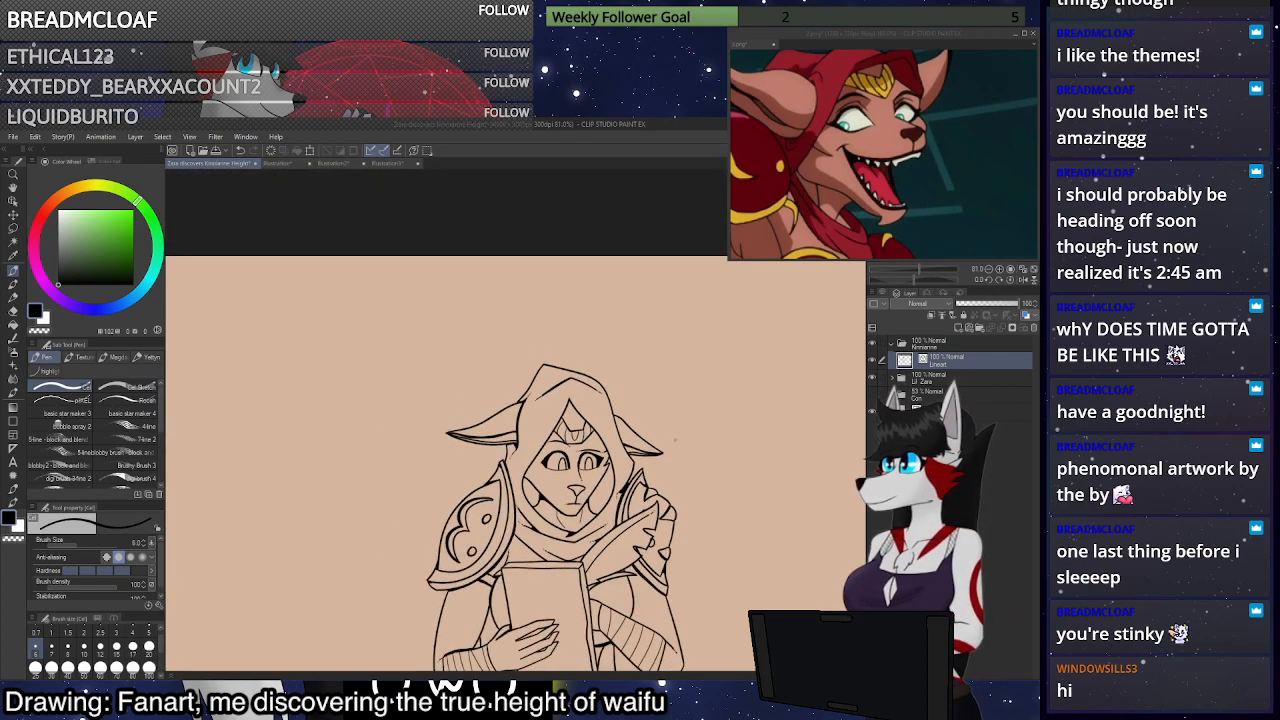
Show the coloured sketch beneath the lineart for comparison and hide it again
{"action": "mouse_move", "coordinate": [709, 538]}
{"action": "left_mouse_down"}
{"action": "mouse_move", "coordinate": [660, 483]}
{"action": "mouse_move", "coordinate": [706, 377]}
{"action": "mouse_move", "coordinate": [697, 418]}
{"action": "left_mouse_up"}
{"action": "left_click", "coordinate": [872, 398]}
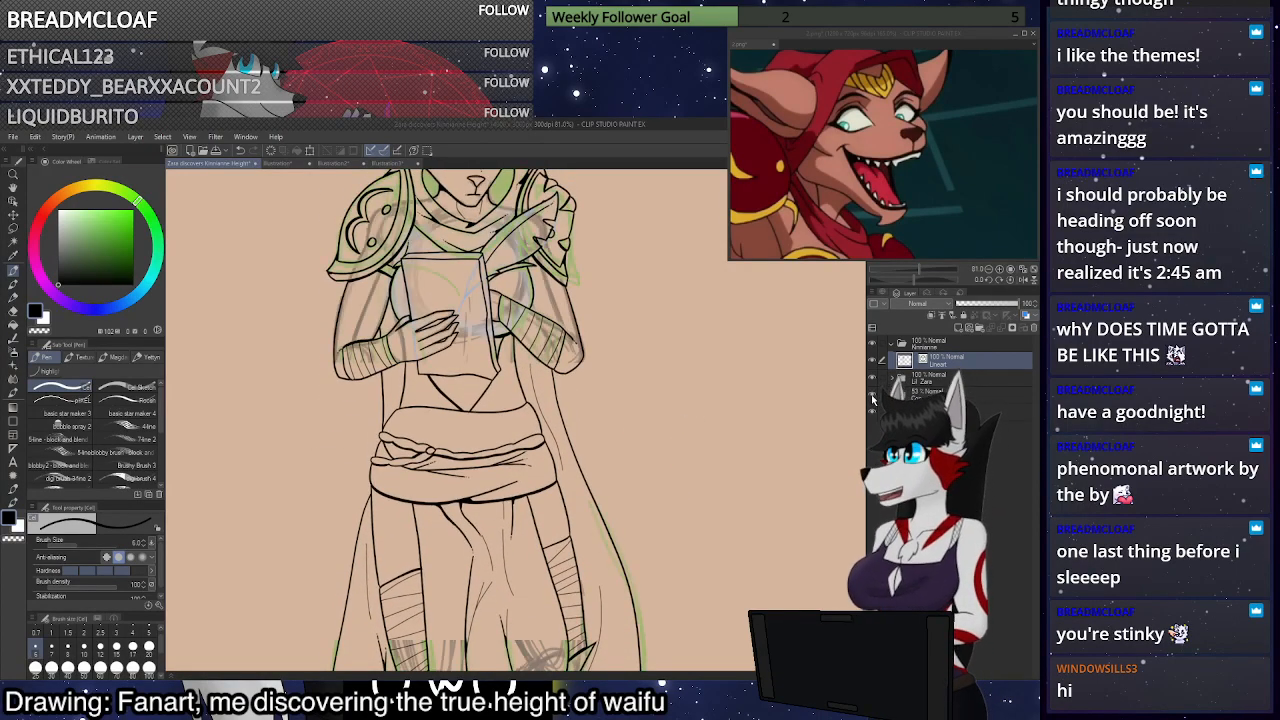
{"action": "left_click", "coordinate": [872, 398]}
Add a small black wedge where the chest curve meets the wrapped forearm beside the book
{"action": "scroll", "coordinate": [516, 318], "scroll_direction": "up", "scroll_amount": 8}
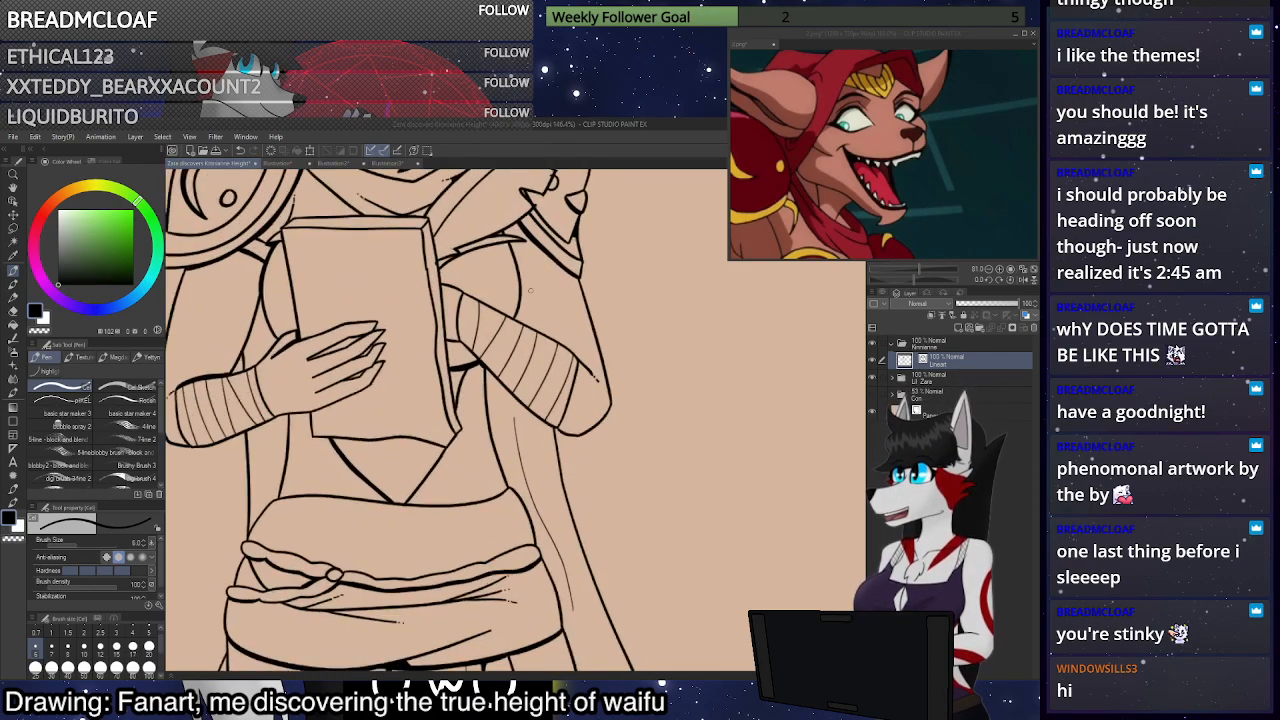
{"action": "scroll", "coordinate": [517, 318], "scroll_direction": "up", "scroll_amount": 2}
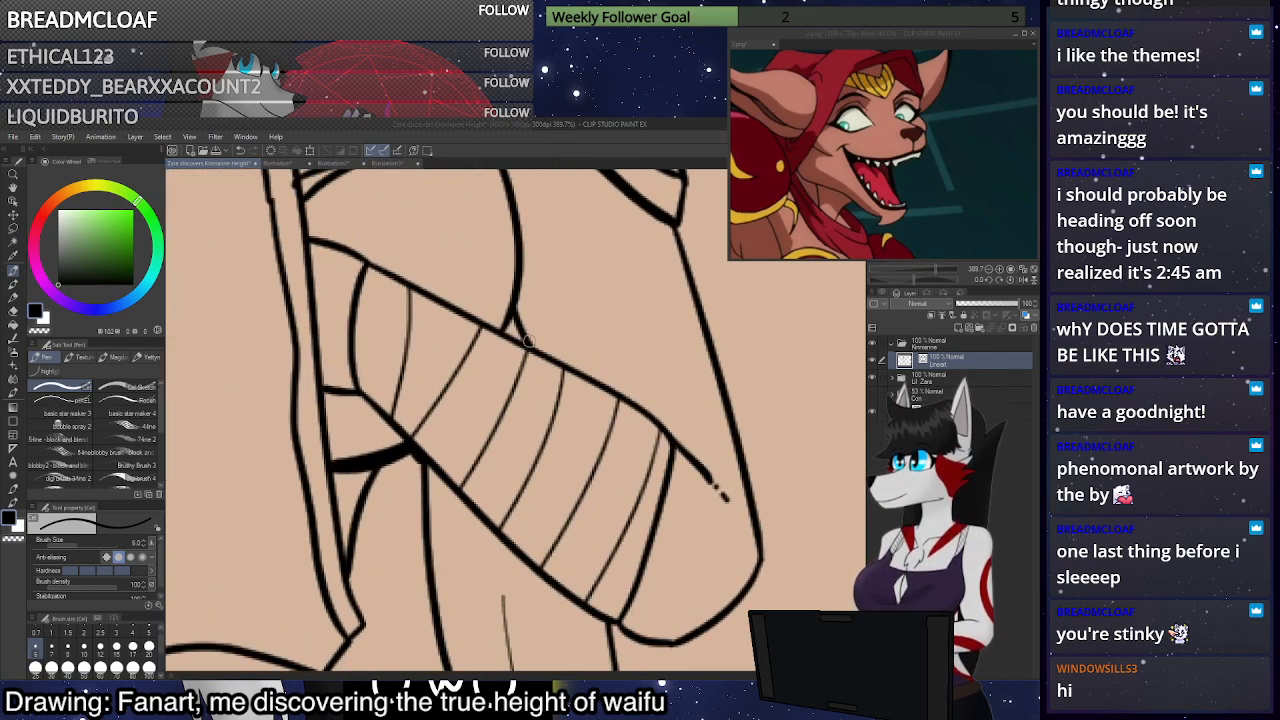
{"action": "scroll", "coordinate": [526, 314], "scroll_direction": "down", "scroll_amount": 5}
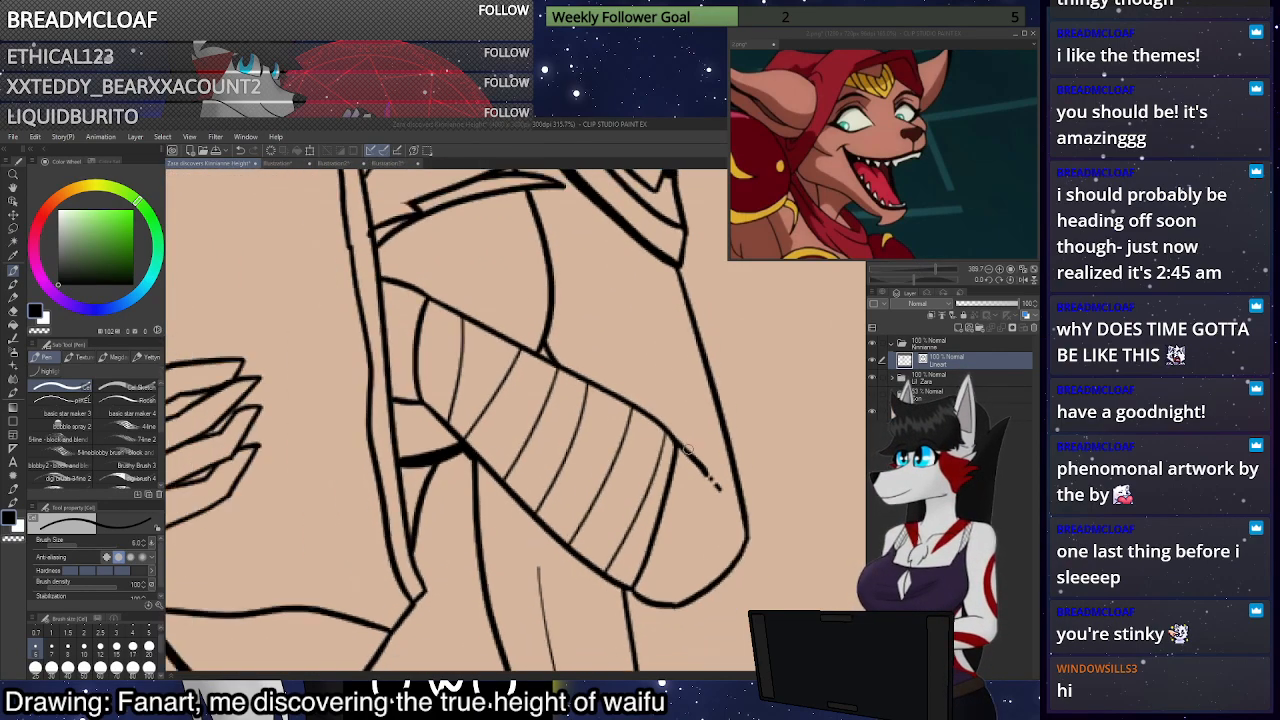
{"action": "scroll", "coordinate": [572, 353], "scroll_direction": "up", "scroll_amount": 4}
{"action": "mouse_move", "coordinate": [572, 353]}
{"action": "left_mouse_down"}
{"action": "mouse_move", "coordinate": [564, 389]}
{"action": "mouse_move", "coordinate": [575, 317]}
{"action": "mouse_move", "coordinate": [548, 210]}
{"action": "left_mouse_up"}
{"action": "key", "text": "ctrl+z"}
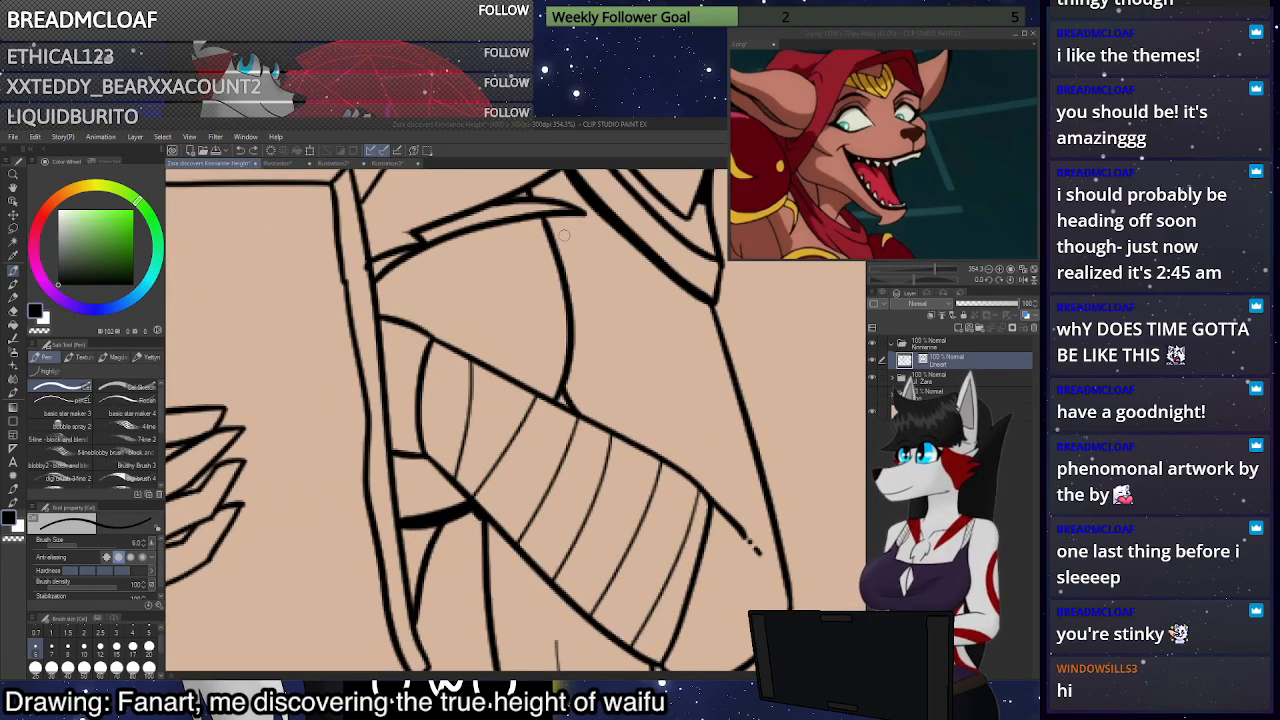
Thicken the curved line beneath the torn scarf end beside the book
{"action": "scroll", "coordinate": [566, 214], "scroll_direction": "down", "scroll_amount": 4}
{"action": "scroll", "coordinate": [378, 297], "scroll_direction": "up", "scroll_amount": 5}
{"action": "mouse_move", "coordinate": [378, 297]}
{"action": "left_mouse_down"}
{"action": "mouse_move", "coordinate": [460, 240]}
{"action": "mouse_move", "coordinate": [581, 215]}
{"action": "left_mouse_up"}
{"action": "left_click_drag", "start_coordinate": [517, 346], "coordinate": [657, 391]}
{"action": "scroll", "coordinate": [432, 318], "scroll_direction": "down", "scroll_amount": 8}
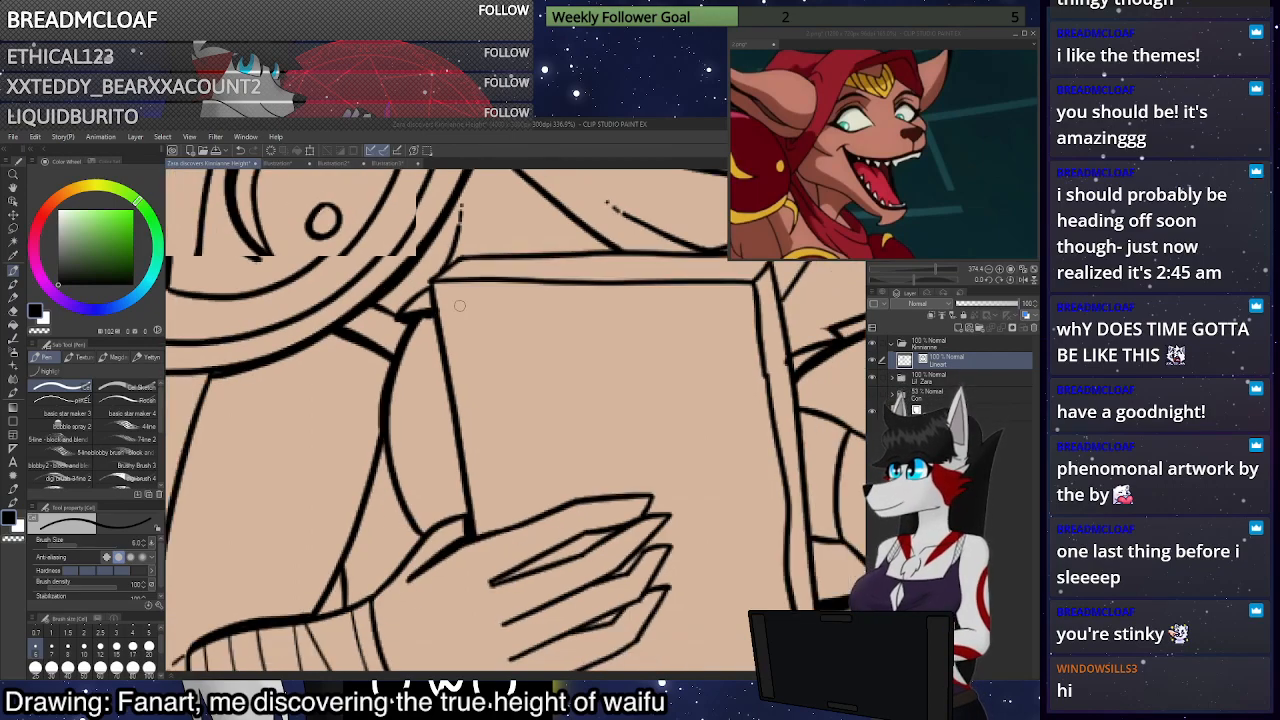
{"action": "scroll", "coordinate": [470, 380], "scroll_direction": "down", "scroll_amount": 2}
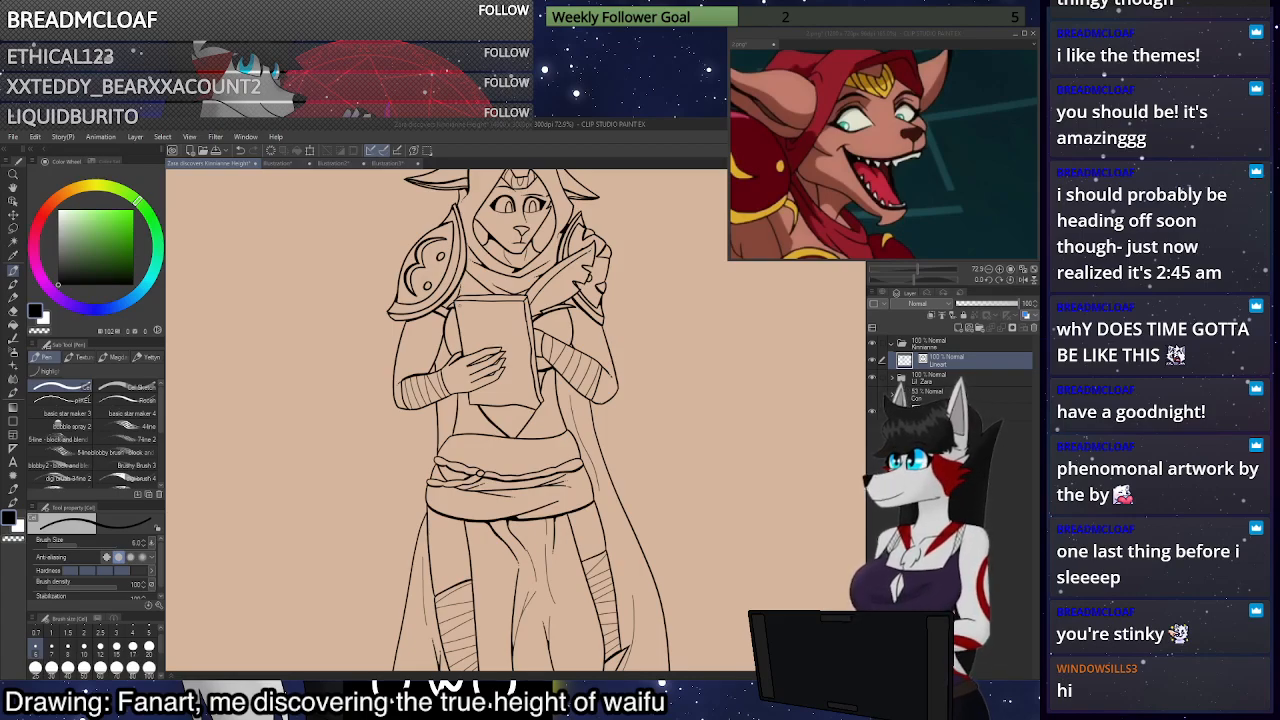
Trim the black wedge where the fold line meets the sash's lower edge above the skirt
{"action": "scroll", "coordinate": [432, 330], "scroll_direction": "down", "scroll_amount": 1}
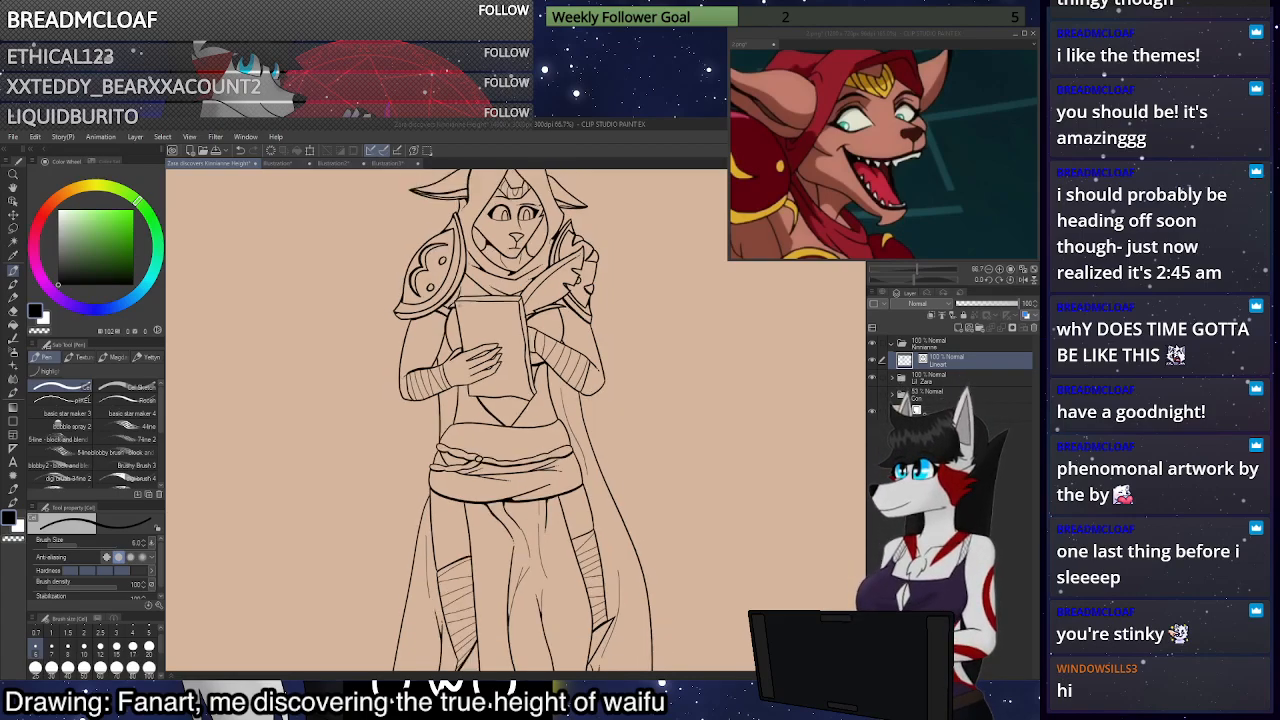
{"action": "scroll", "coordinate": [510, 300], "scroll_direction": "up", "scroll_amount": 1}
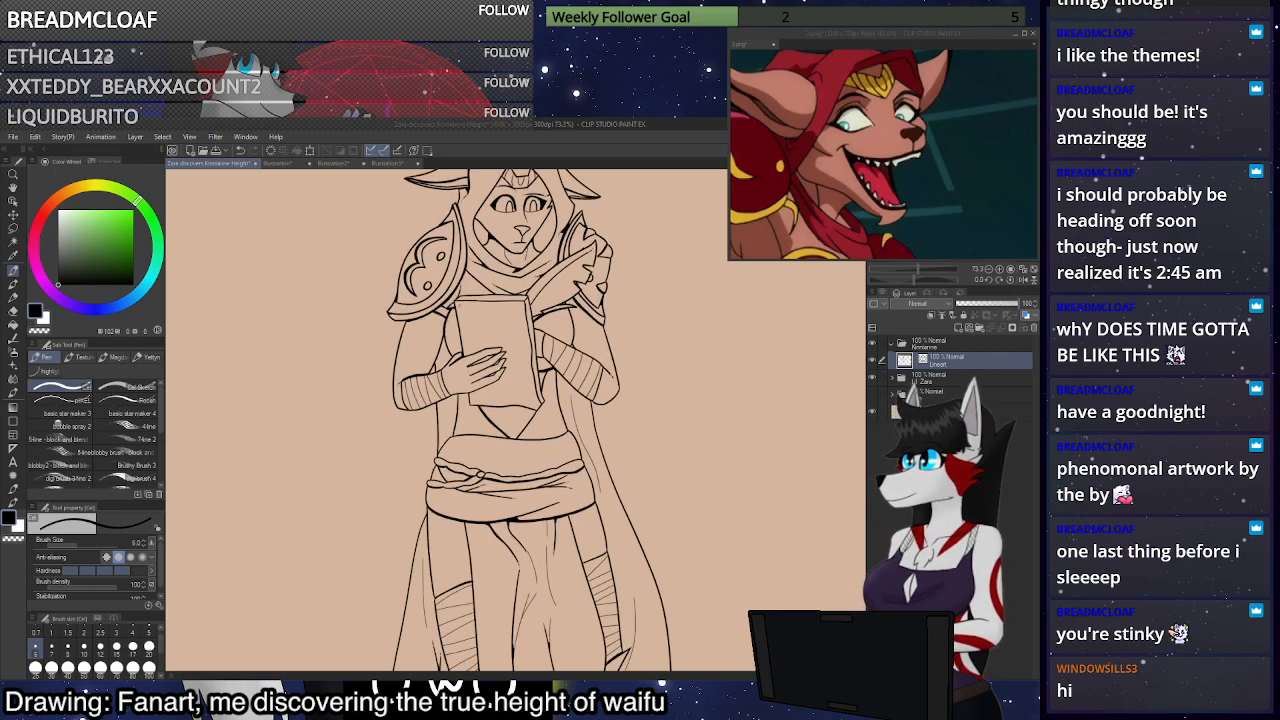
{"action": "scroll", "coordinate": [459, 305], "scroll_direction": "down", "scroll_amount": 3}
{"action": "scroll", "coordinate": [459, 305], "scroll_direction": "up", "scroll_amount": 1}
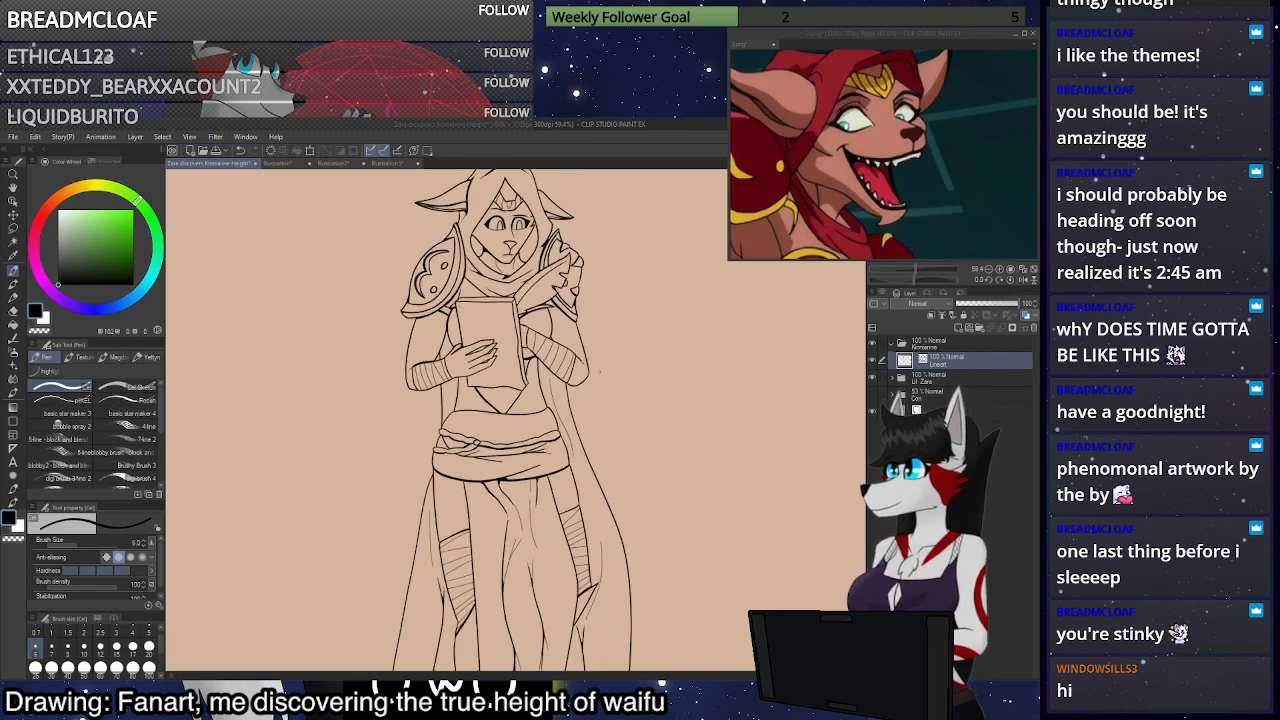
{"action": "scroll", "coordinate": [601, 377], "scroll_direction": "up", "scroll_amount": 1}
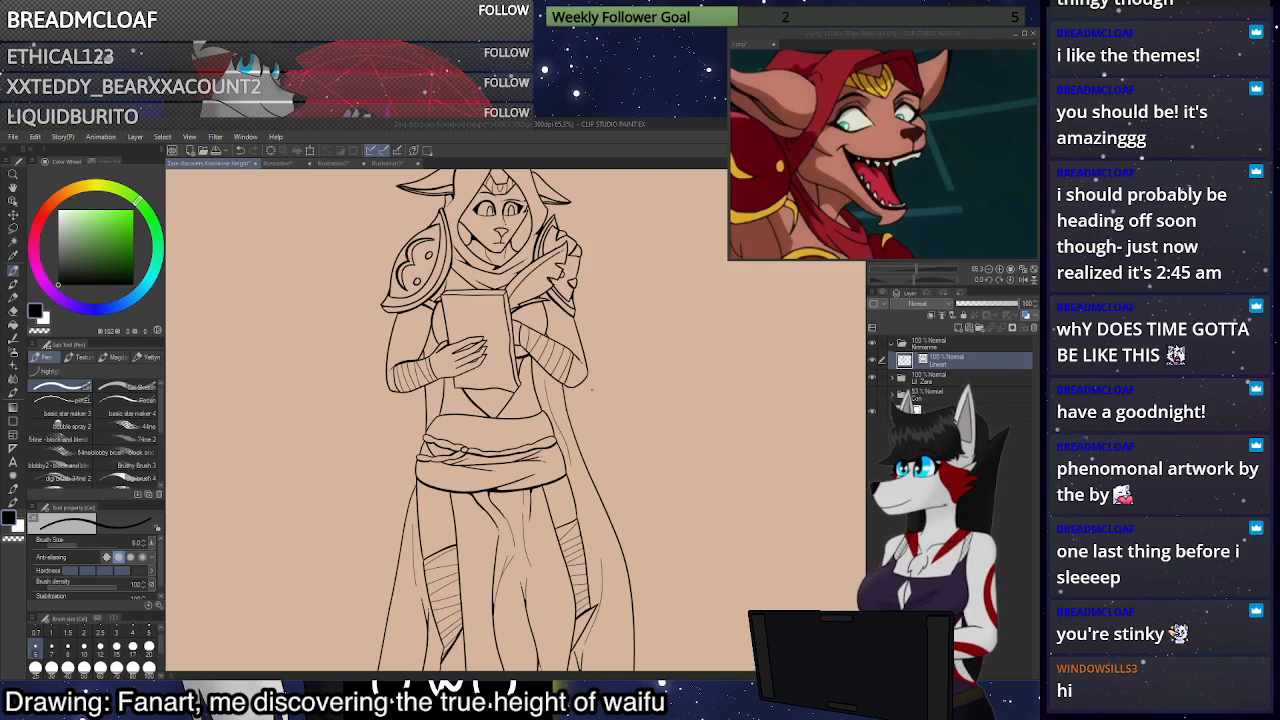
{"action": "scroll", "coordinate": [490, 465], "scroll_direction": "up", "scroll_amount": 7}
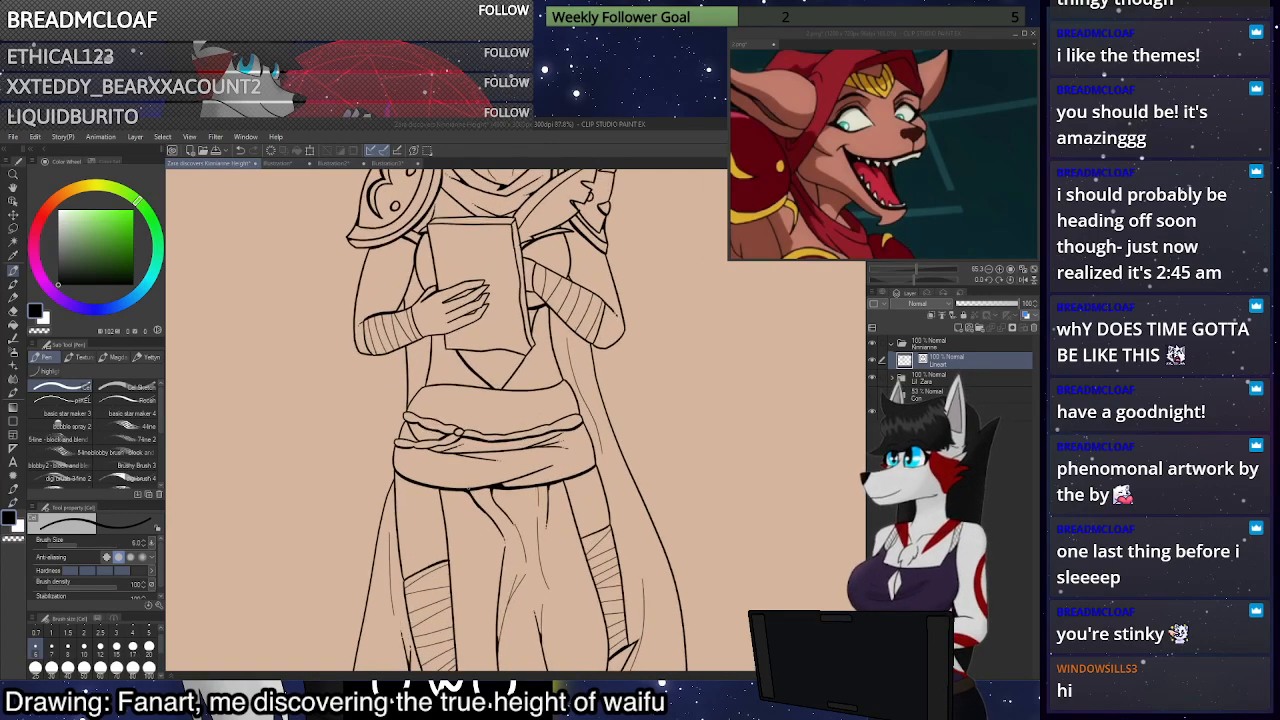
{"action": "scroll", "coordinate": [487, 440], "scroll_direction": "up", "scroll_amount": 8}
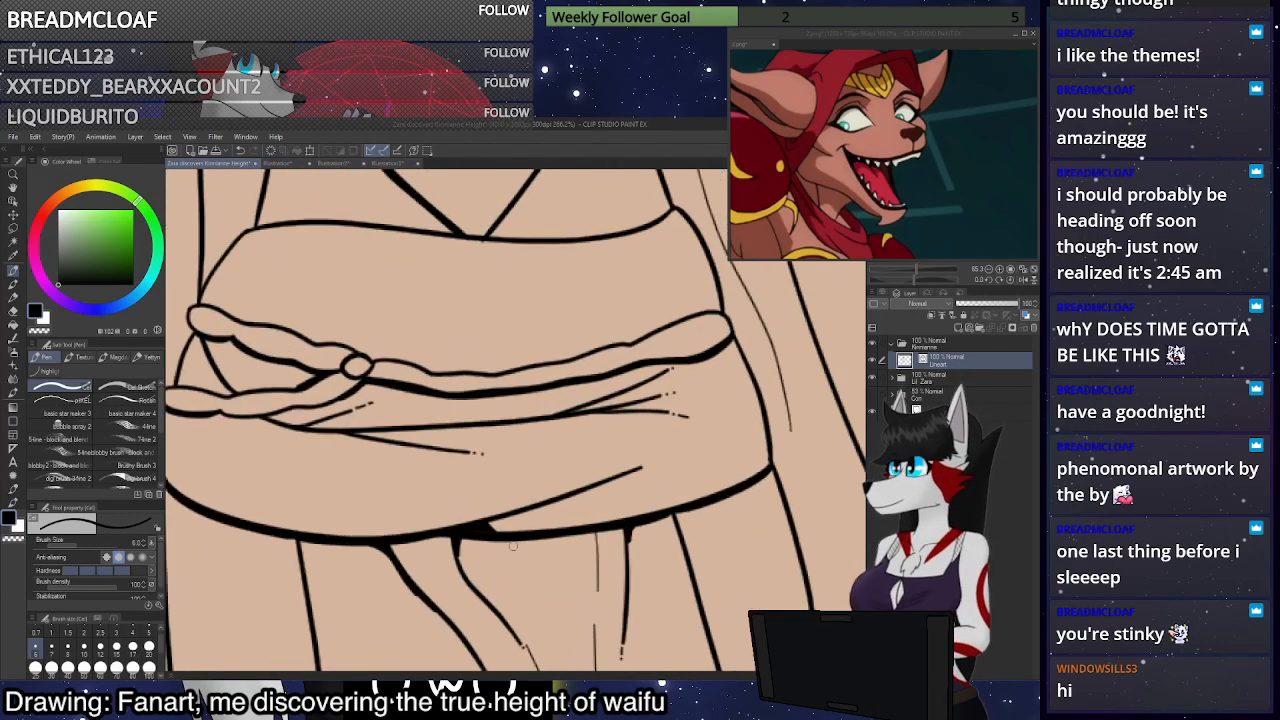
{"action": "key", "text": "e"}
{"action": "mouse_move", "coordinate": [474, 514]}
{"action": "left_mouse_down"}
{"action": "mouse_move", "coordinate": [526, 507]}
{"action": "mouse_move", "coordinate": [465, 518]}
{"action": "mouse_move", "coordinate": [513, 495]}
{"action": "mouse_move", "coordinate": [463, 524]}
{"action": "left_mouse_up"}
{"action": "key", "text": "p"}
{"action": "scroll", "coordinate": [511, 537], "scroll_direction": "down", "scroll_amount": 3}
{"action": "scroll", "coordinate": [355, 415], "scroll_direction": "up", "scroll_amount": 5}
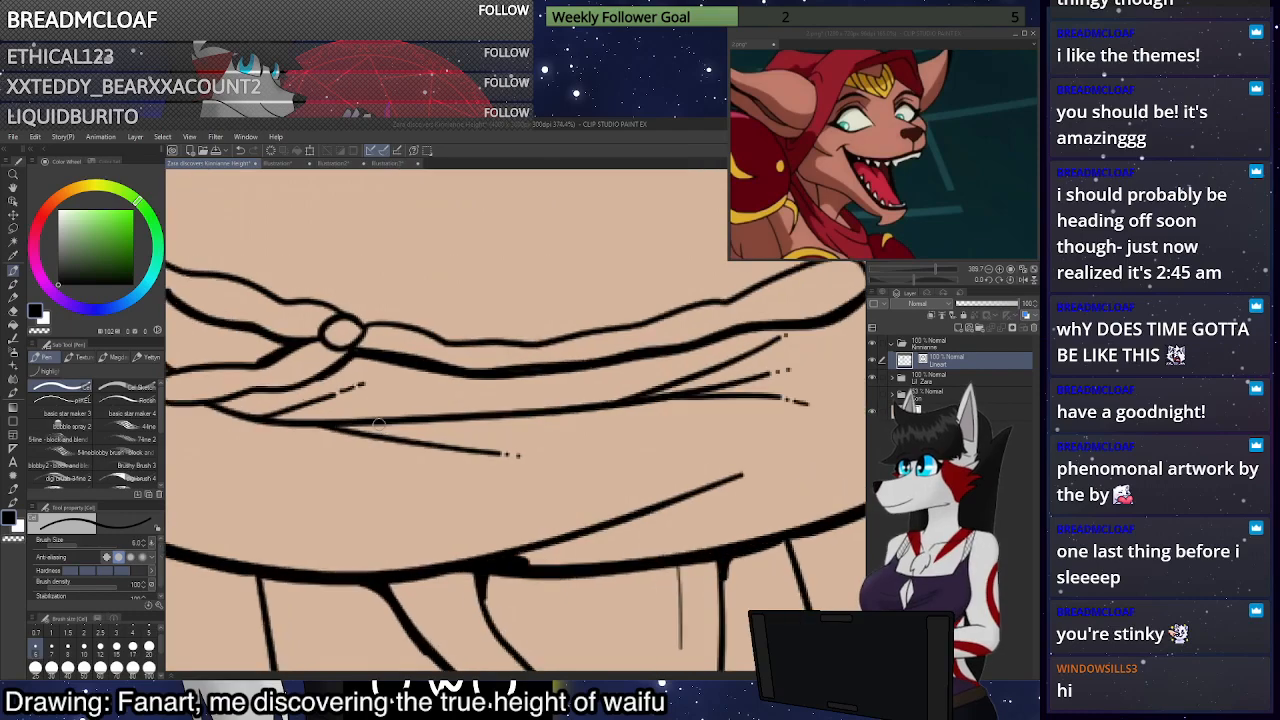
Add small black wedges where the fold lines branch beneath the sash's knot
{"action": "mouse_move", "coordinate": [338, 427]}
{"action": "left_mouse_down"}
{"action": "mouse_move", "coordinate": [361, 433]}
{"action": "mouse_move", "coordinate": [341, 428]}
{"action": "left_mouse_up"}
{"action": "key", "text": "ctrl+z"}
{"action": "scroll", "coordinate": [410, 471], "scroll_direction": "down", "scroll_amount": 3}
{"action": "scroll", "coordinate": [330, 435], "scroll_direction": "up", "scroll_amount": 3}
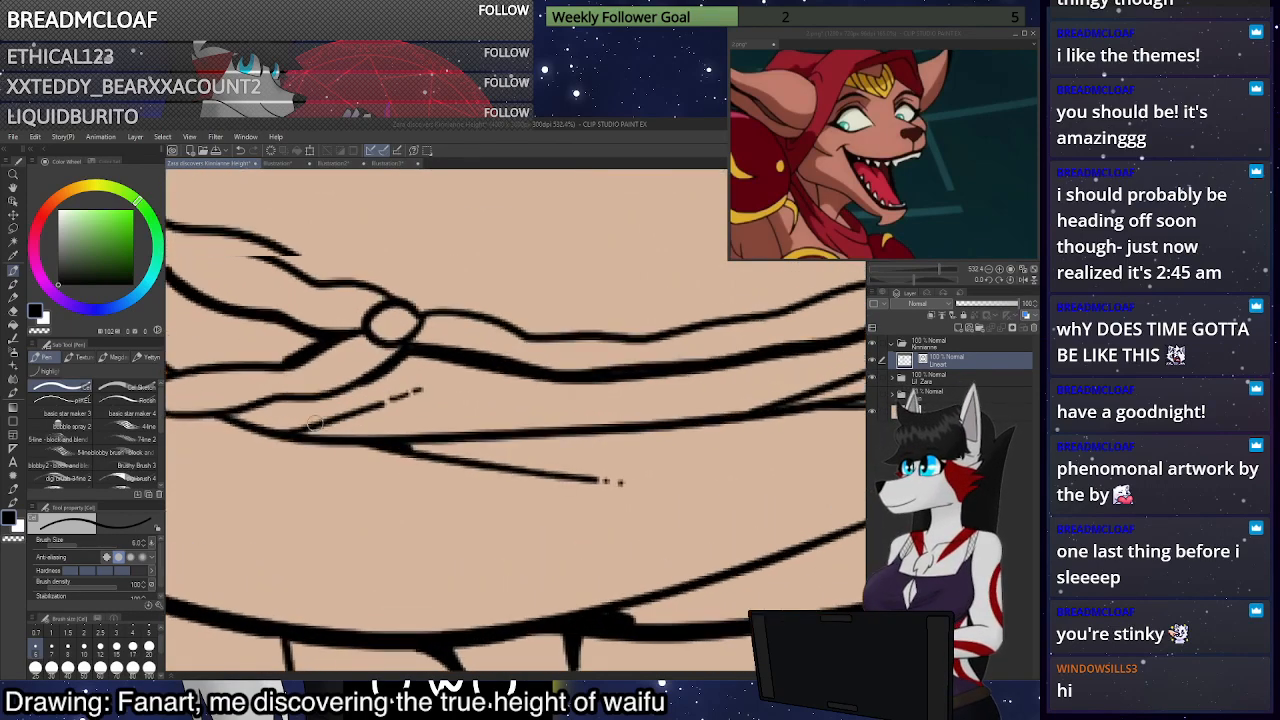
{"action": "scroll", "coordinate": [319, 432], "scroll_direction": "down", "scroll_amount": 4}
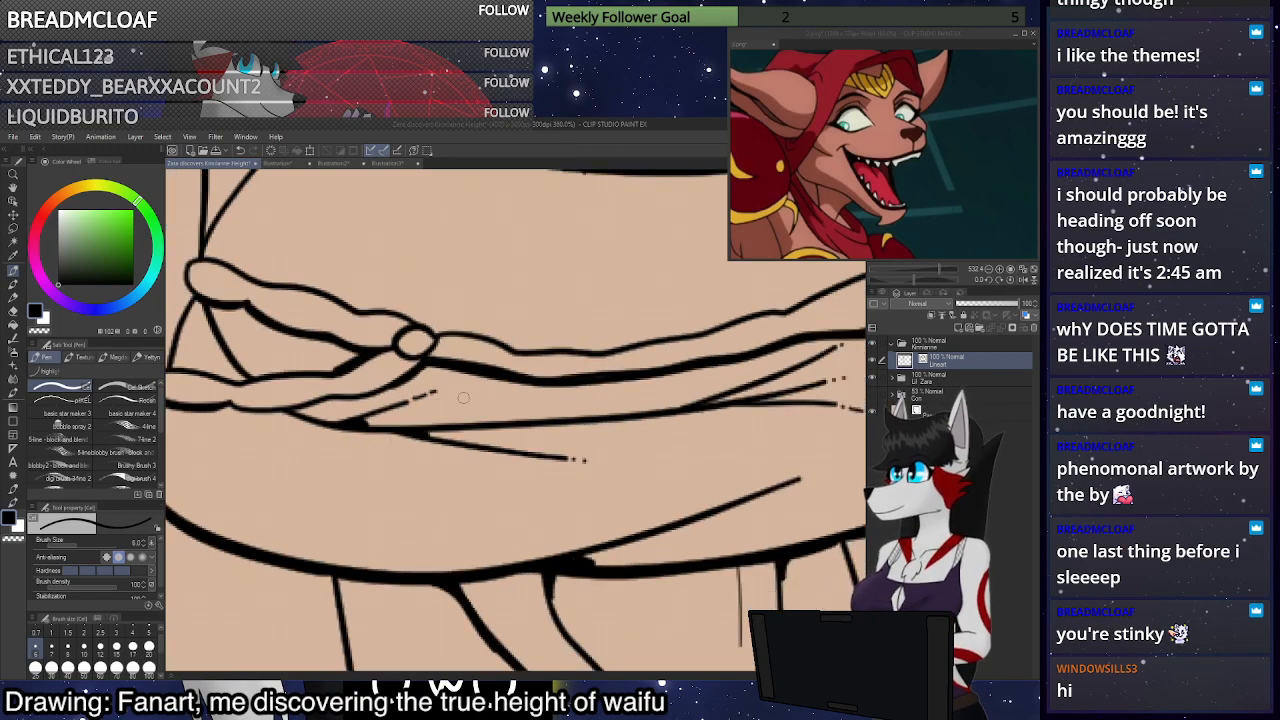
{"action": "scroll", "coordinate": [346, 349], "scroll_direction": "up", "scroll_amount": 2}
{"action": "left_click_drag", "start_coordinate": [404, 427], "coordinate": [669, 456]}
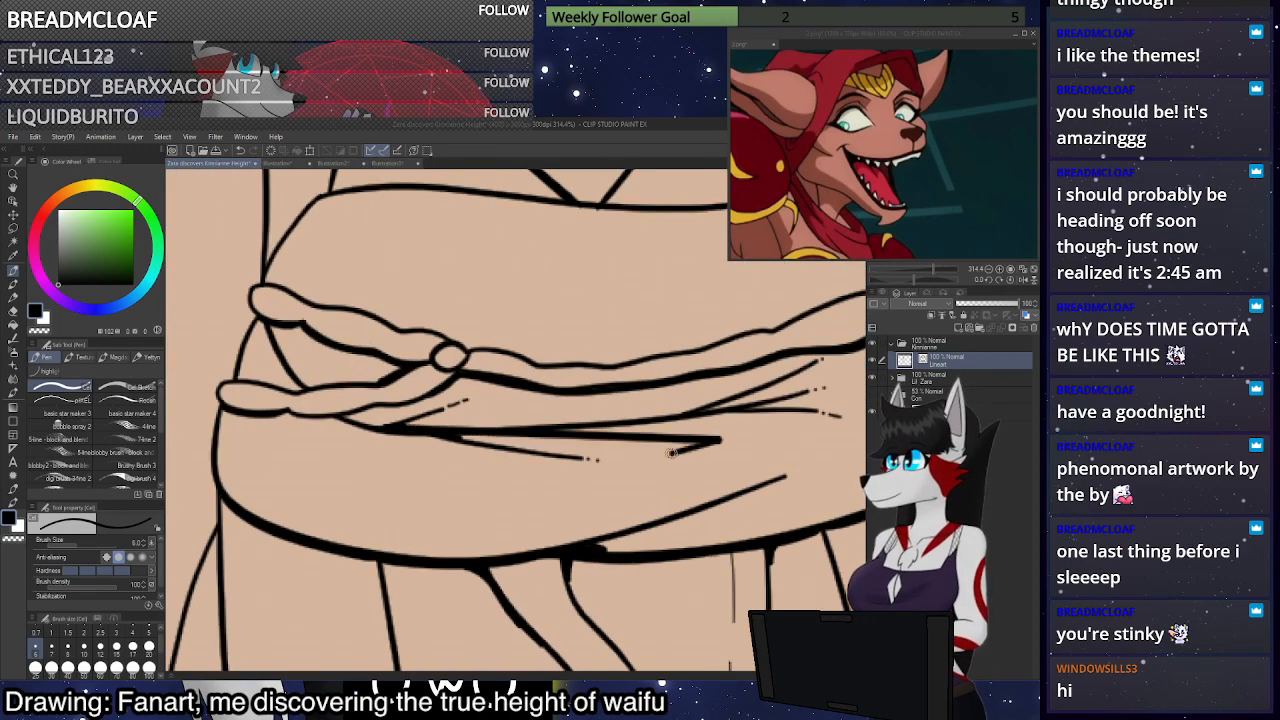
{"action": "key", "text": "ctrl+z"}
{"action": "key", "text": "ctrl+z"}
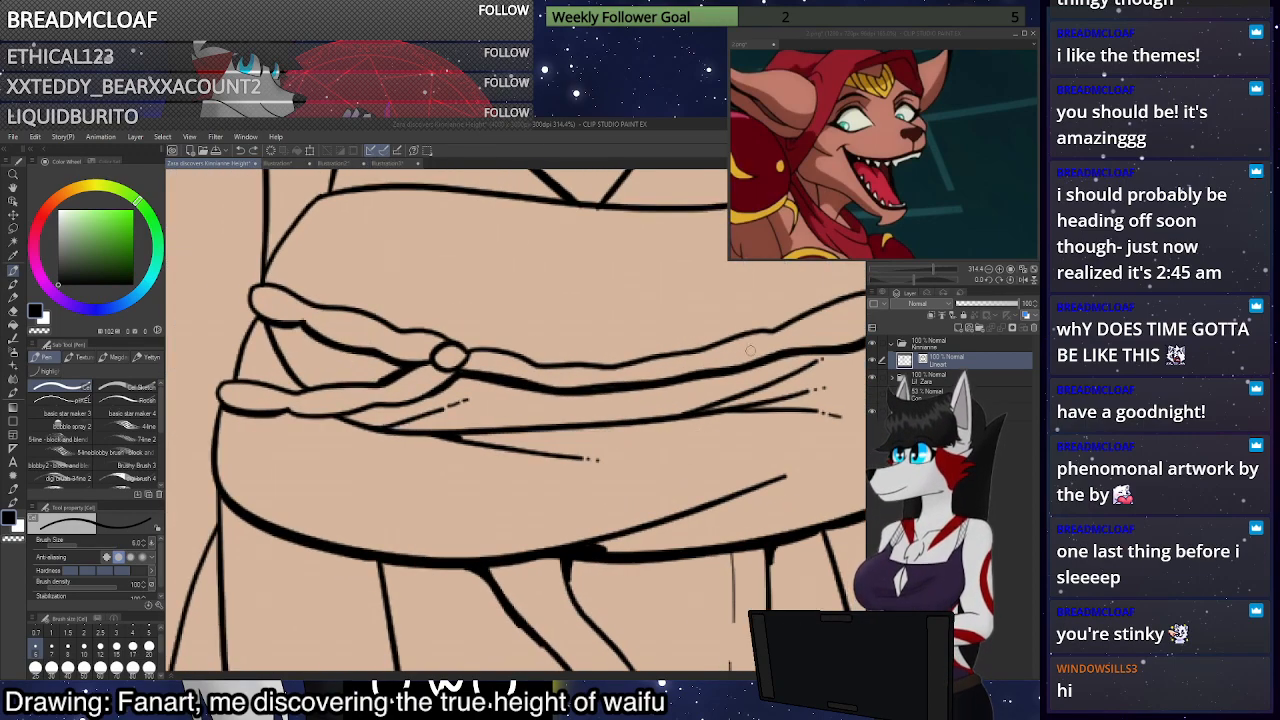
Fill the junction of the branching fold lines at the sash's end away from the knot with black
{"action": "left_click_drag", "start_coordinate": [786, 407], "coordinate": [646, 462]}
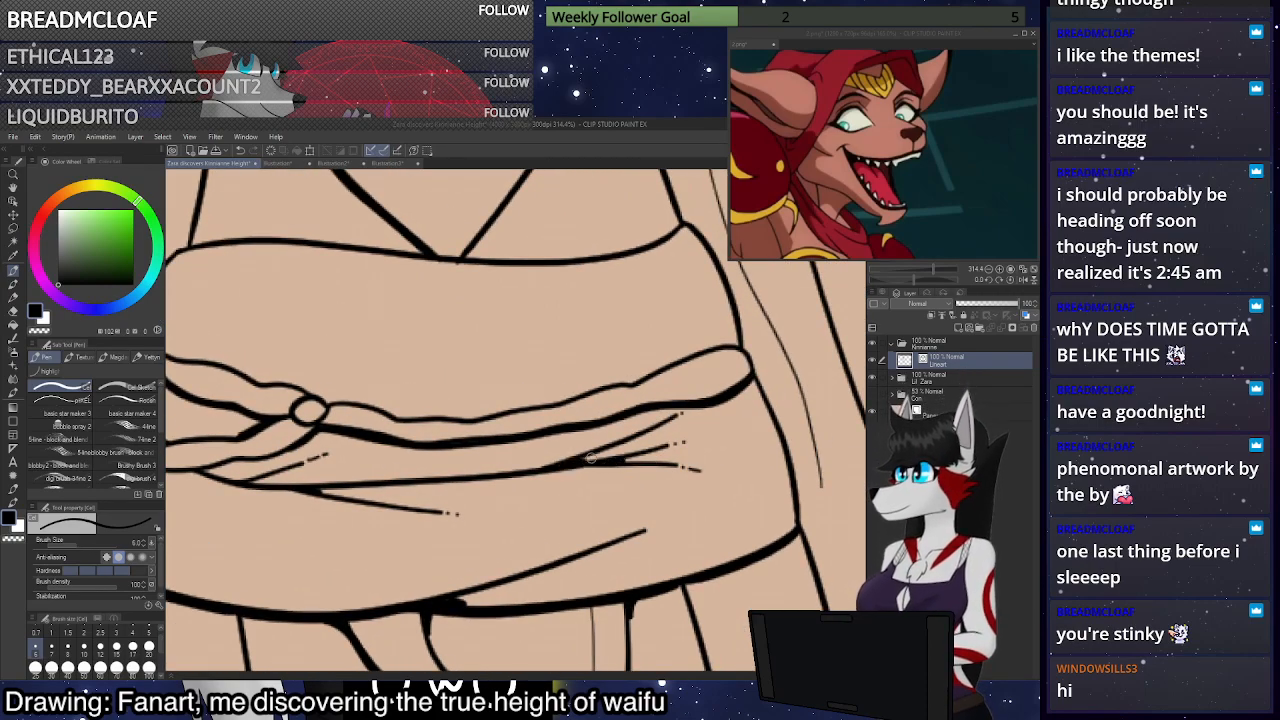
{"action": "scroll", "coordinate": [617, 442], "scroll_direction": "down", "scroll_amount": 8}
{"action": "scroll", "coordinate": [633, 308], "scroll_direction": "down", "scroll_amount": 8}
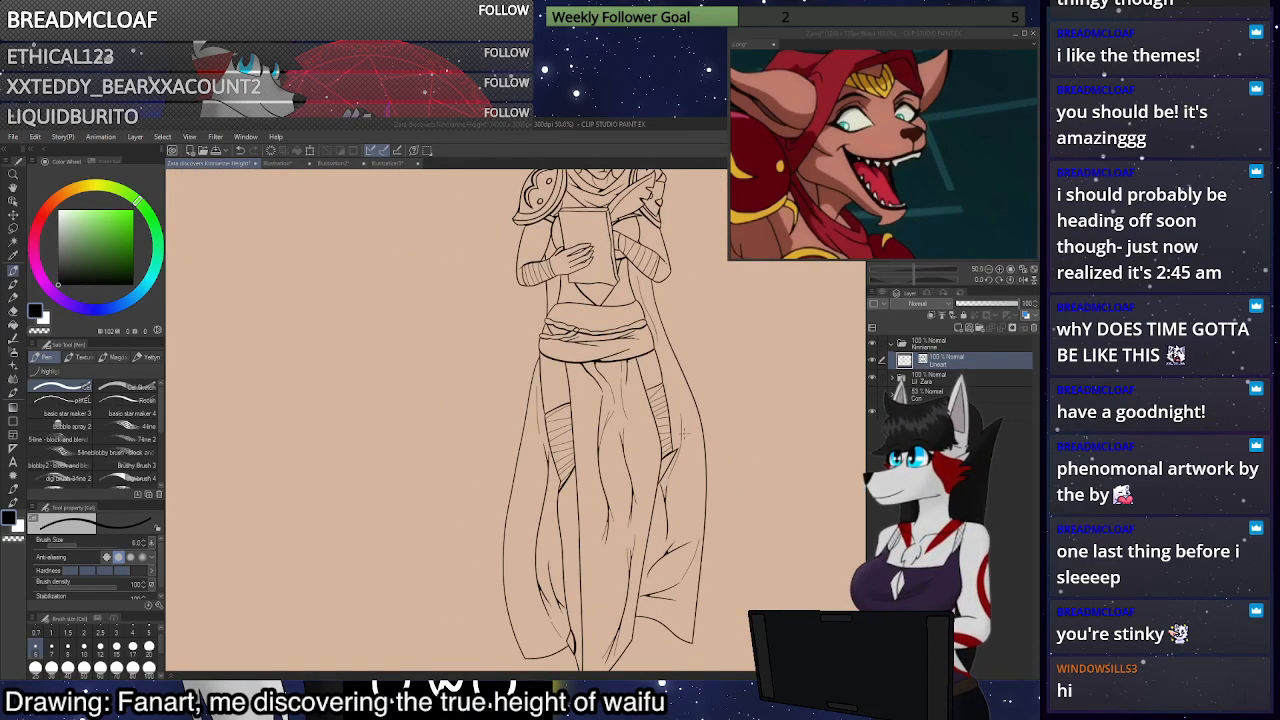
Create a layer folder named Background beneath the character folders and show the rough sketch under the lineart
{"action": "scroll", "coordinate": [680, 438], "scroll_direction": "up", "scroll_amount": 1}
{"action": "scroll", "coordinate": [680, 438], "scroll_direction": "down", "scroll_amount": 1}
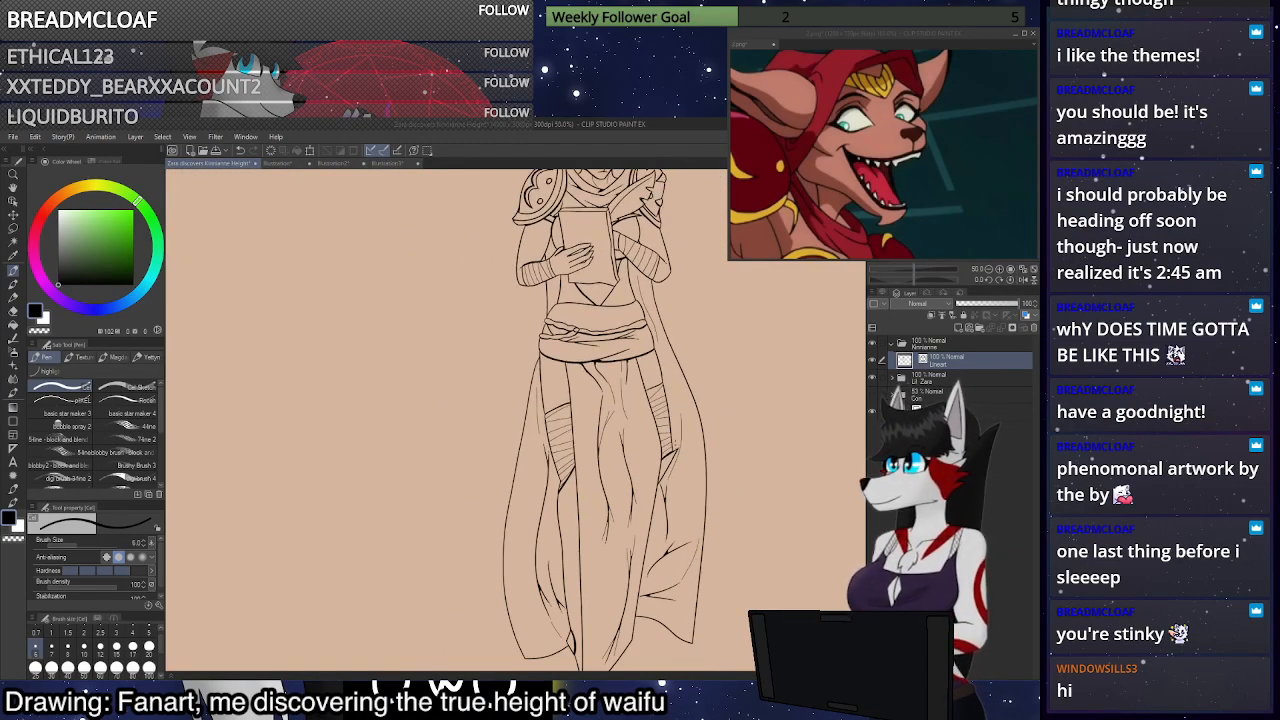
{"action": "scroll", "coordinate": [676, 440], "scroll_direction": "down", "scroll_amount": 6}
{"action": "scroll", "coordinate": [681, 296], "scroll_direction": "up", "scroll_amount": 8}
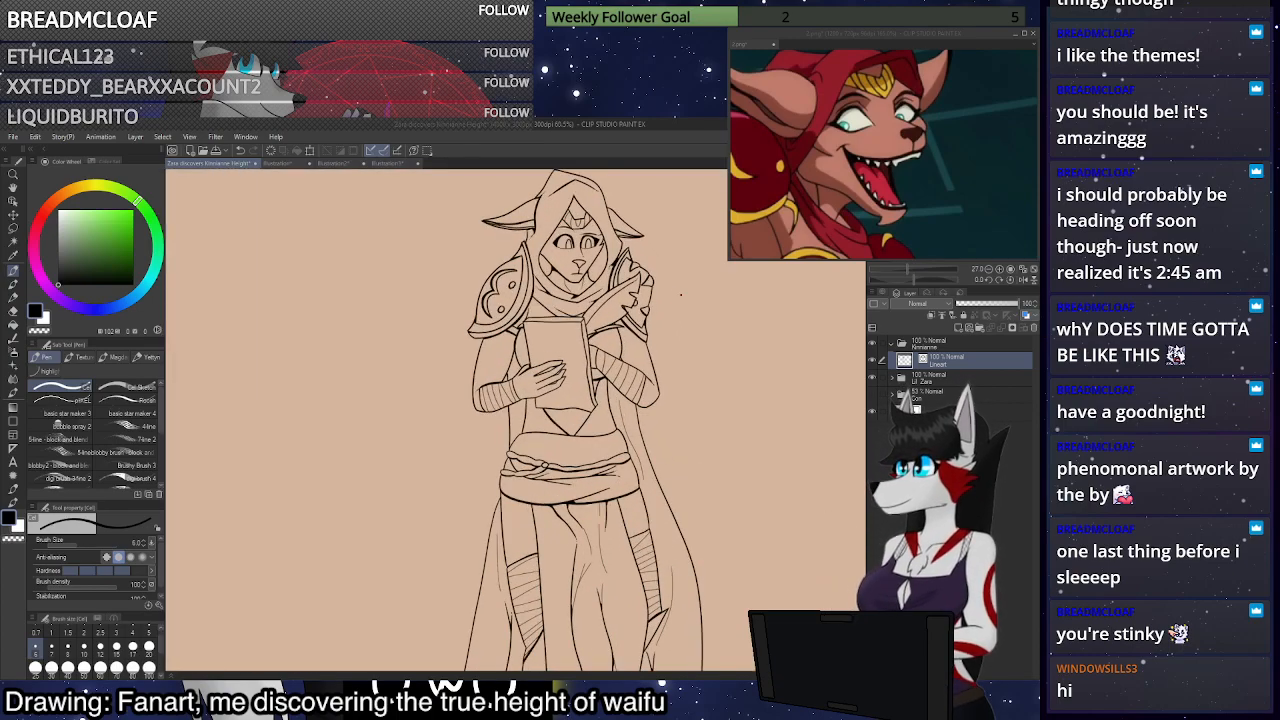
{"action": "scroll", "coordinate": [680, 294], "scroll_direction": "down", "scroll_amount": 4}
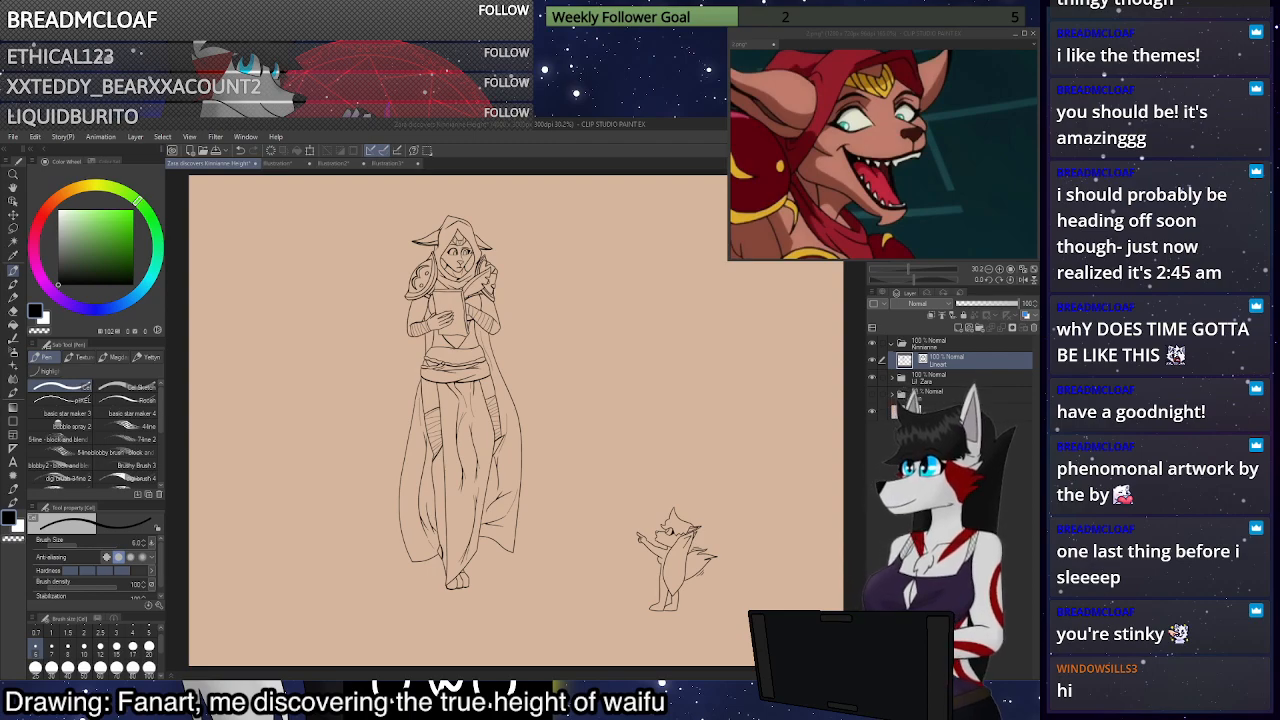
{"action": "left_click", "coordinate": [932, 400]}
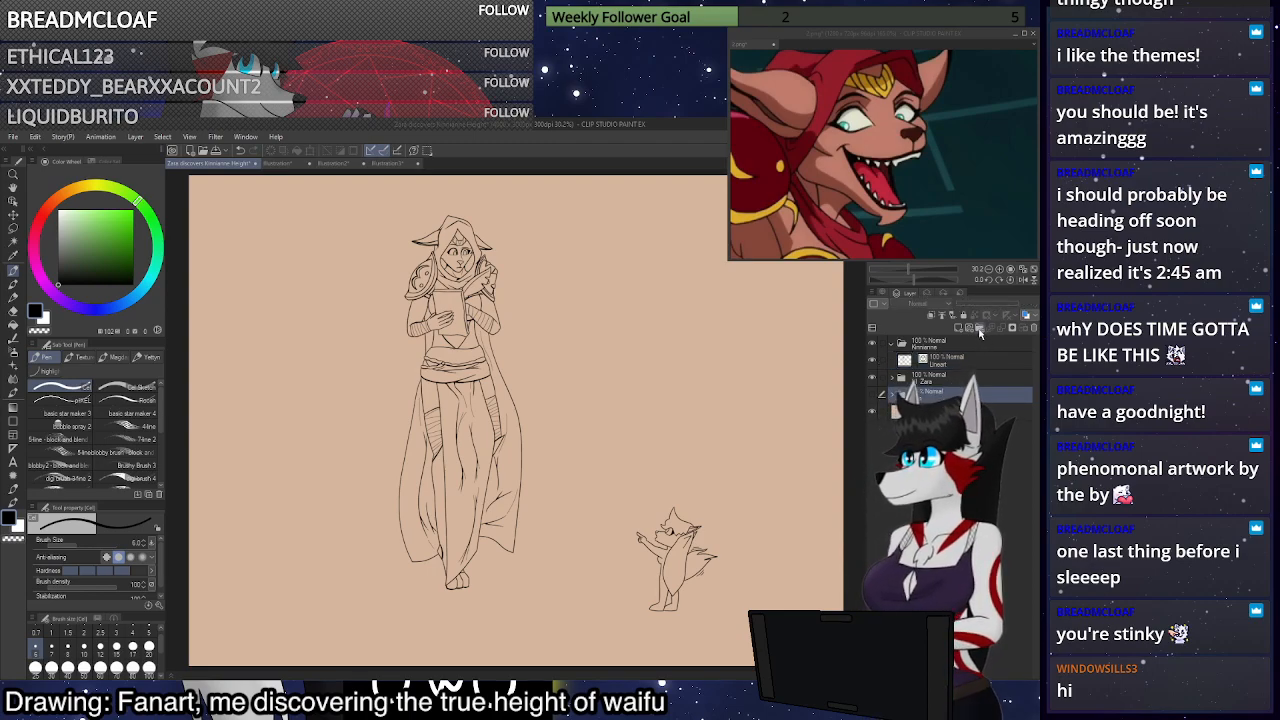
{"action": "left_click", "coordinate": [979, 330]}
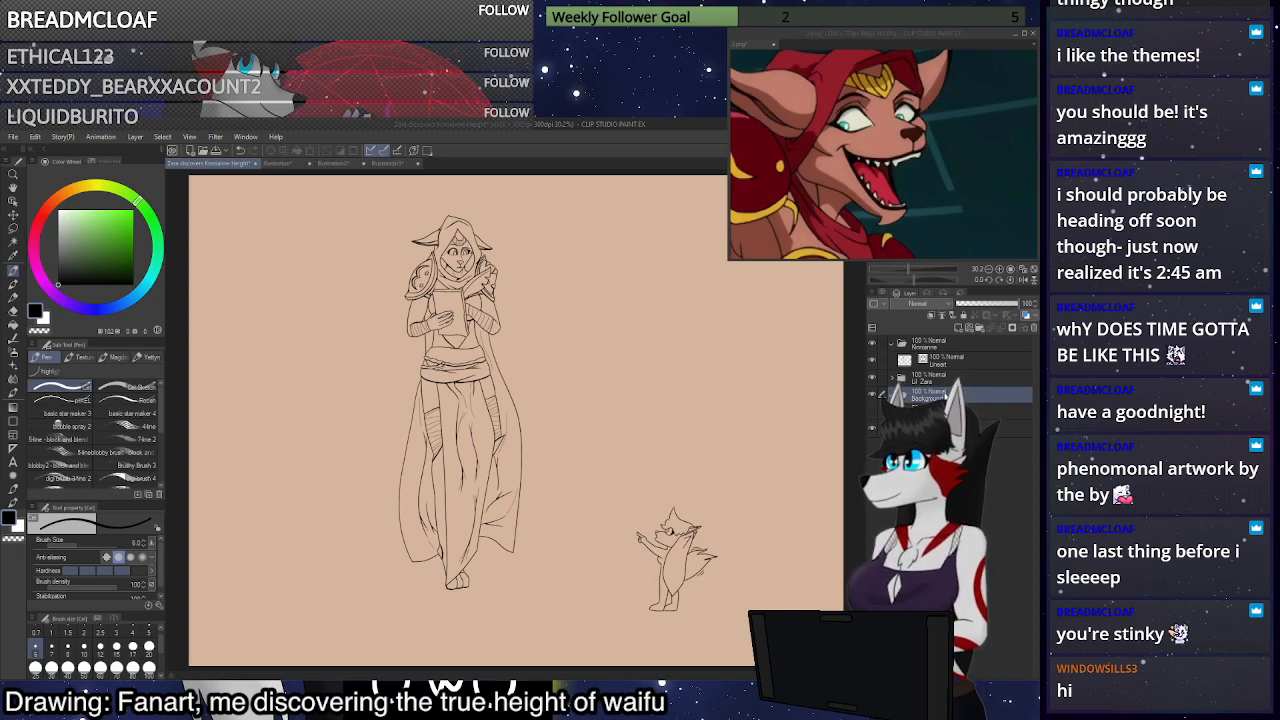
{"action": "key", "text": "ctrl+z"}
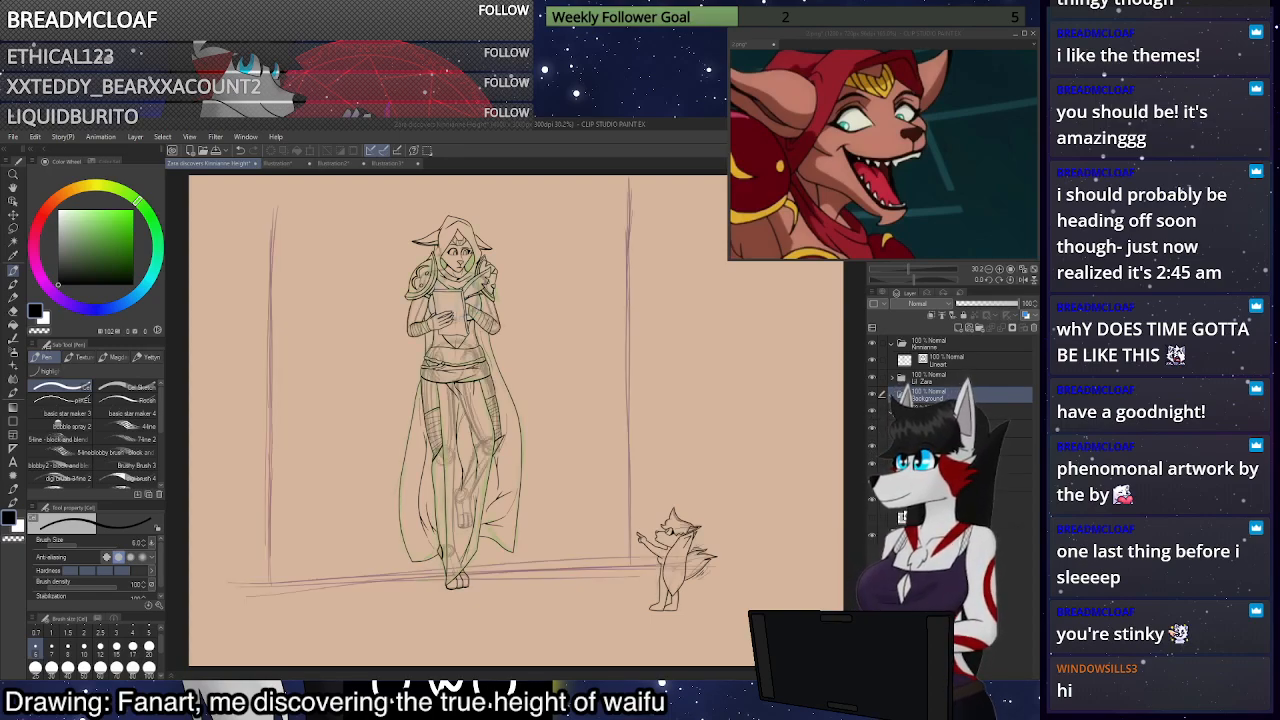
Move the perspective ruler from the sketch layer to the Background folder and select that folder
{"action": "left_click", "coordinate": [1005, 518]}
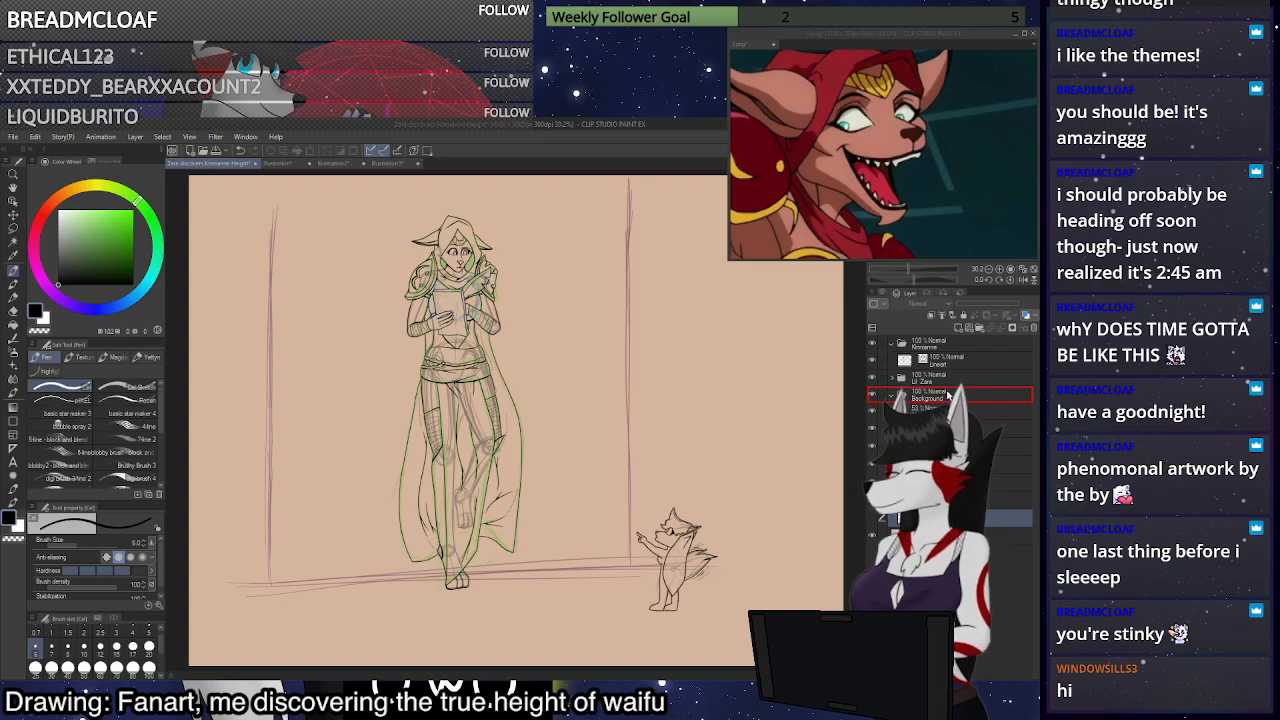
{"action": "left_click_drag", "start_coordinate": [948, 396], "coordinate": [948, 397]}
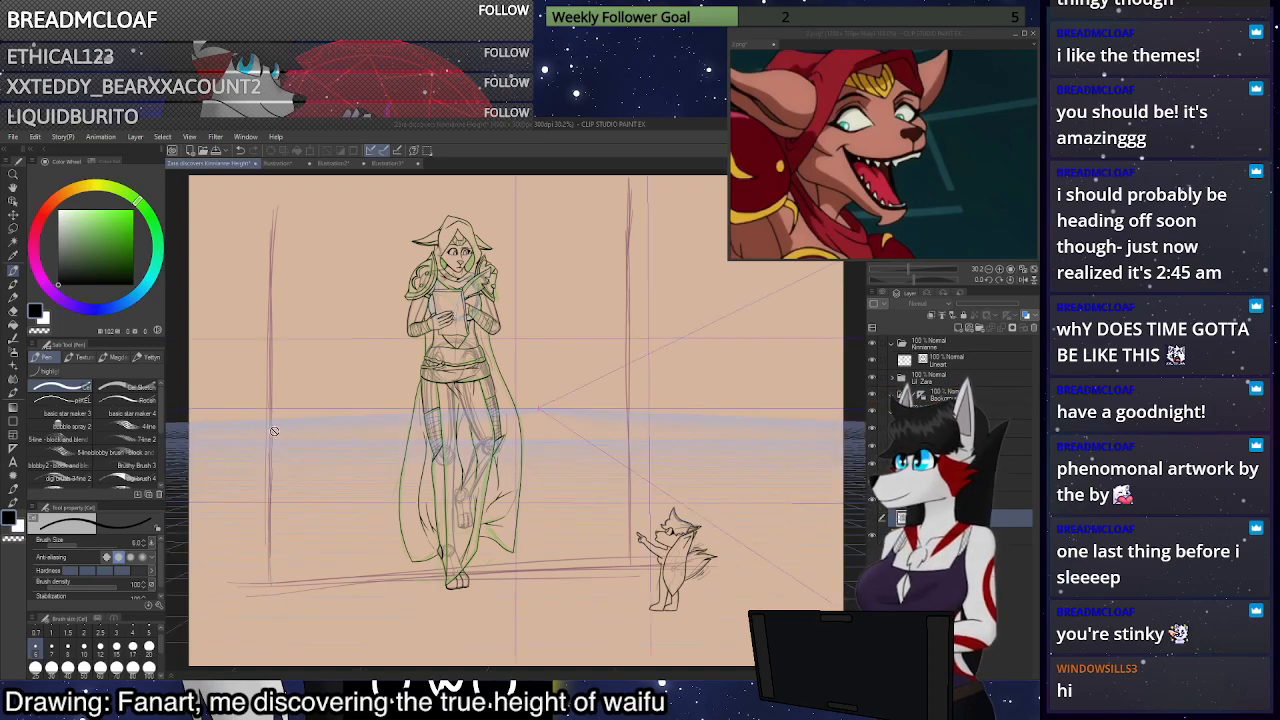
{"action": "left_click", "coordinate": [948, 396]}
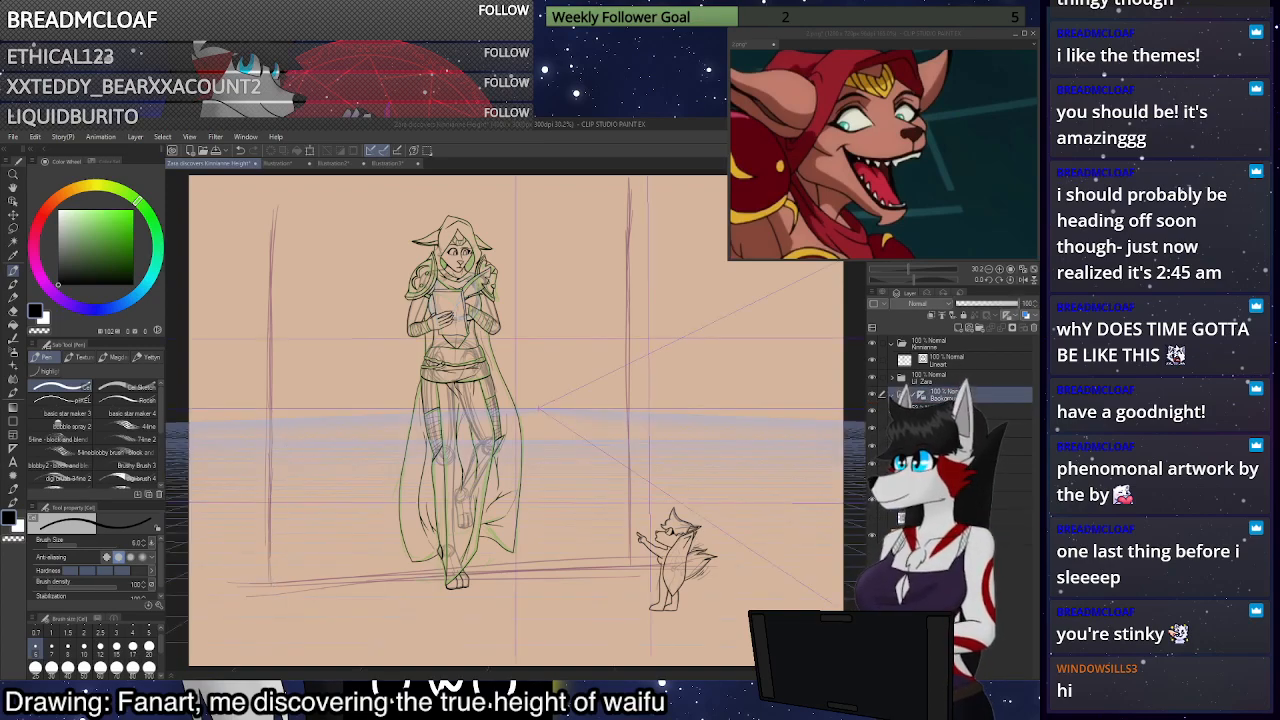
Add a vector layer in the Background folder and ink the frame's two vertical edges and top edge along the perspective ruler
{"action": "left_click", "coordinate": [970, 328]}
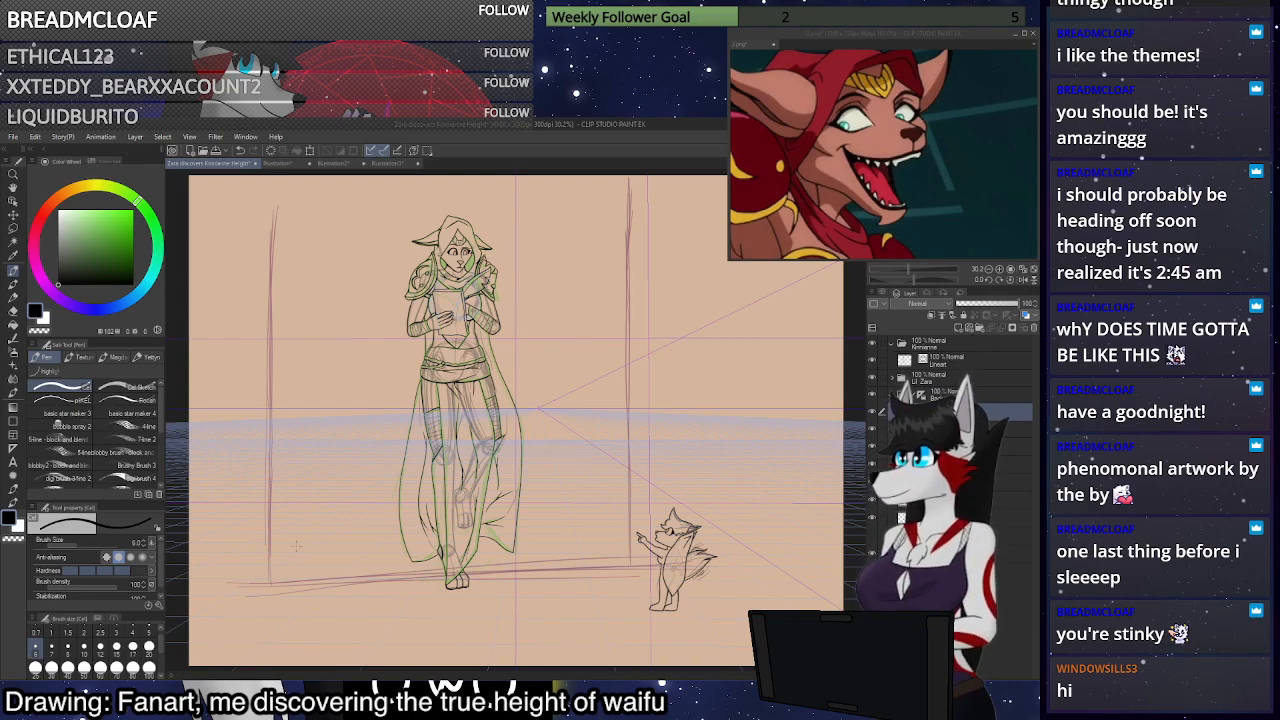
{"action": "left_click_drag", "start_coordinate": [268, 588], "coordinate": [292, 160]}
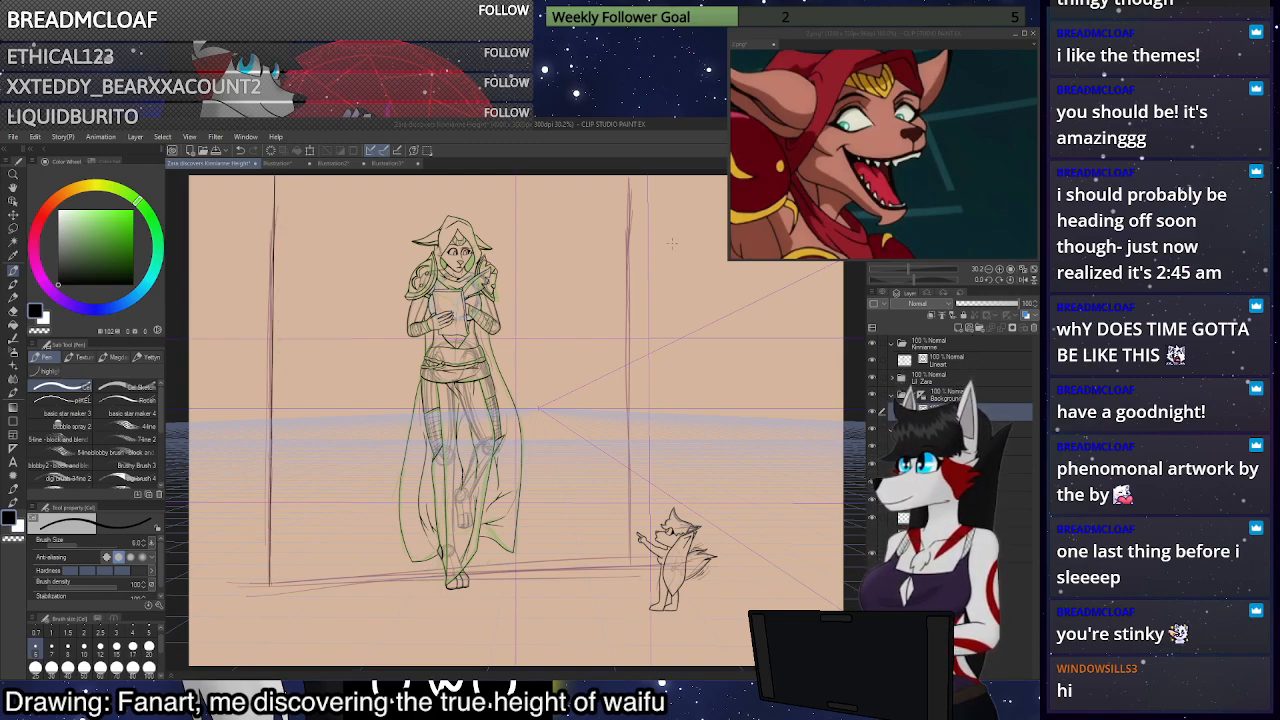
{"action": "left_click_drag", "start_coordinate": [630, 184], "coordinate": [234, 186]}
{"action": "key", "text": "ctrl+z"}
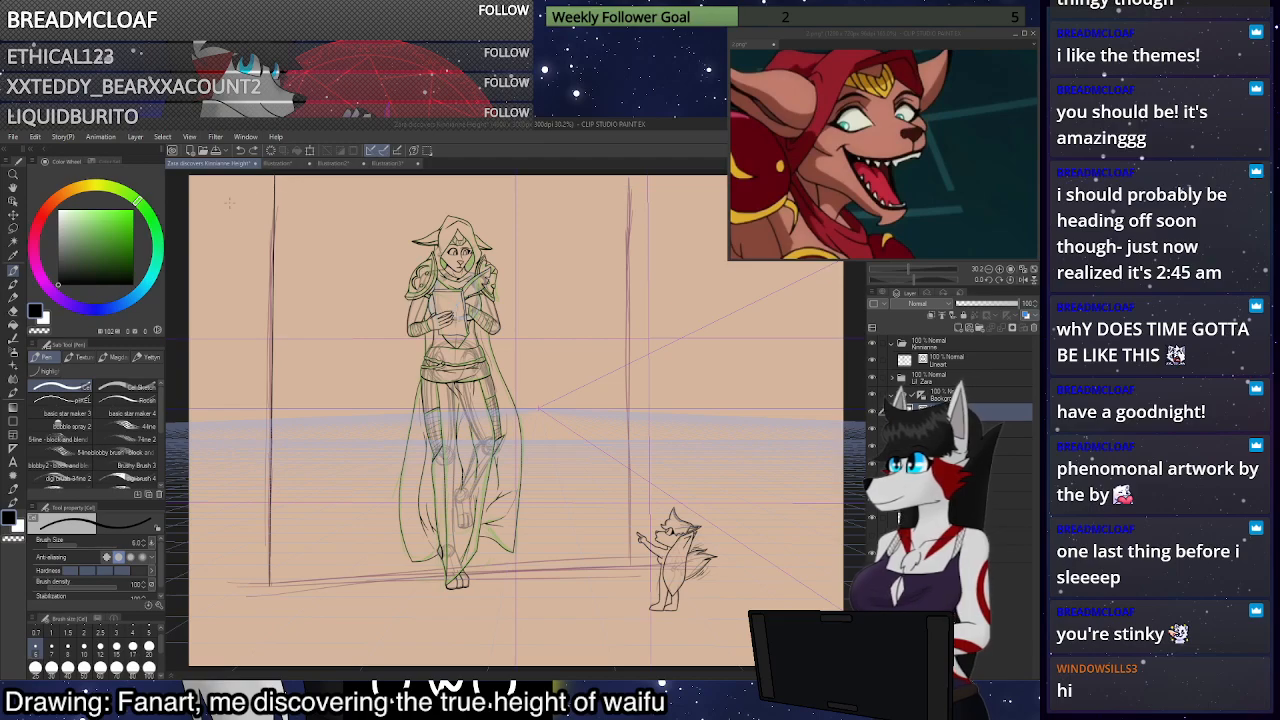
{"action": "left_click_drag", "start_coordinate": [634, 195], "coordinate": [202, 196]}
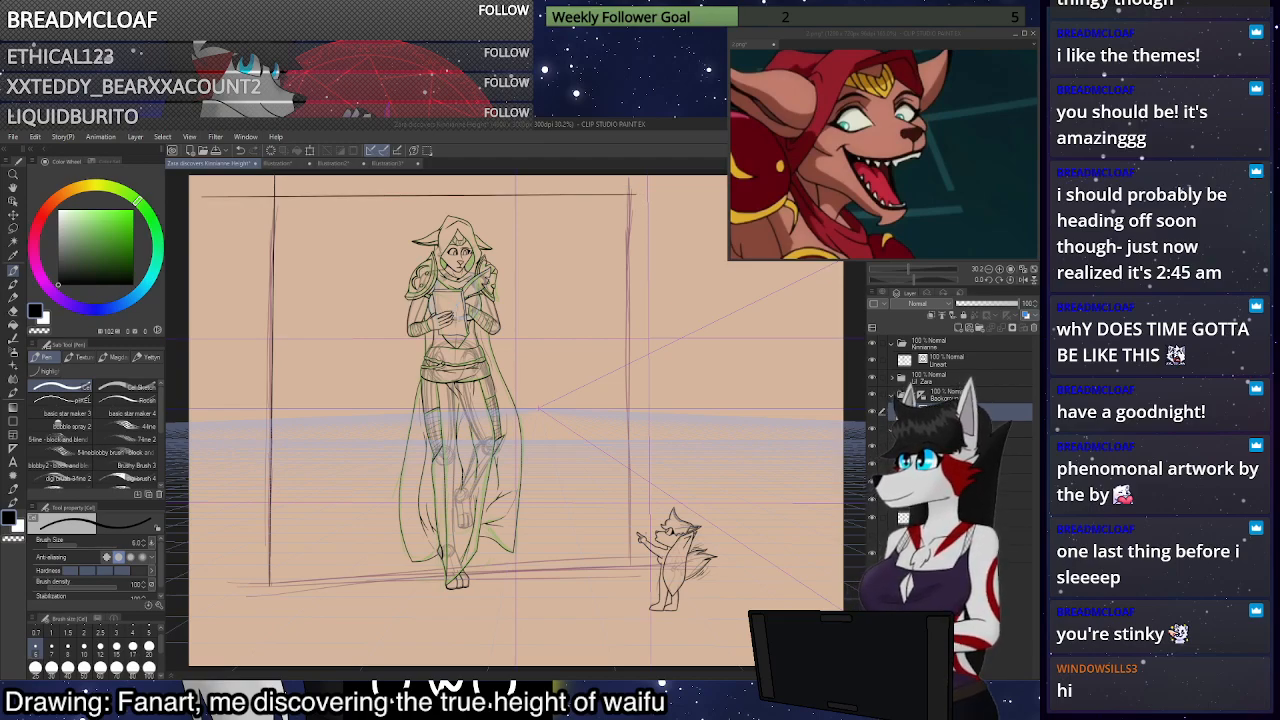
{"action": "left_click_drag", "start_coordinate": [630, 568], "coordinate": [632, 175]}
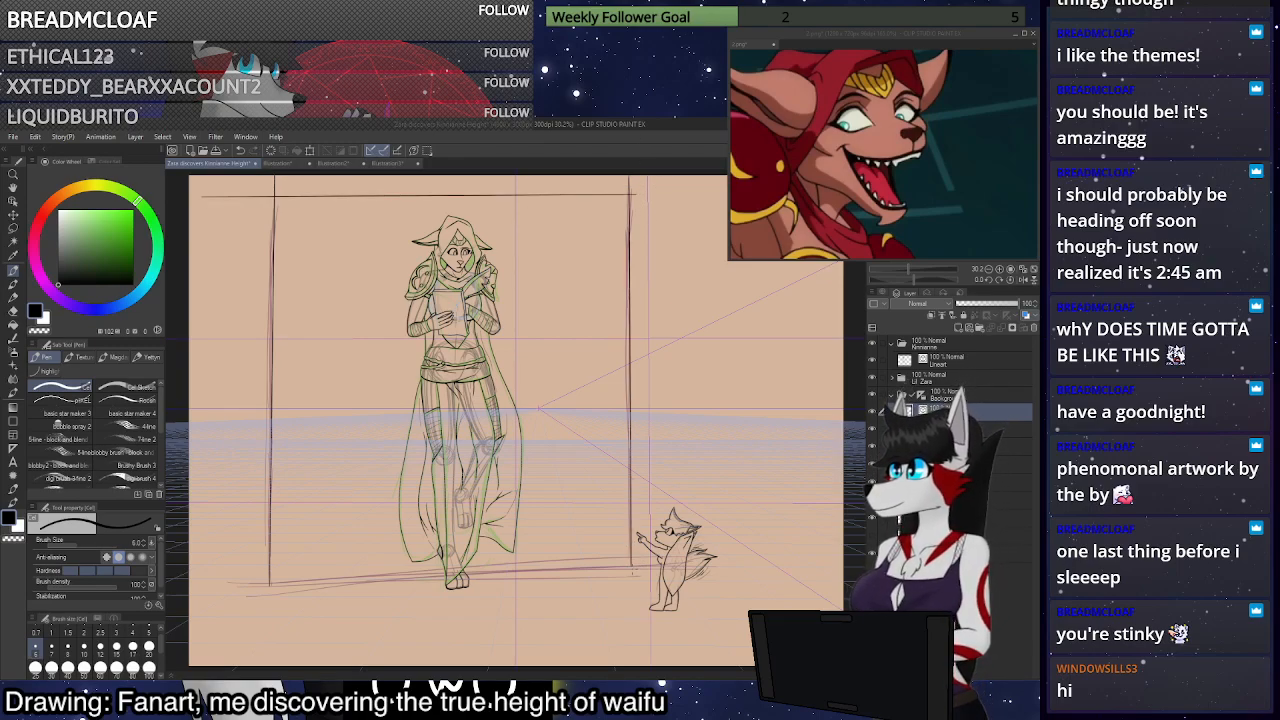
{"action": "left_click_drag", "start_coordinate": [632, 565], "coordinate": [192, 565]}
{"action": "key", "text": "ctrl+z"}
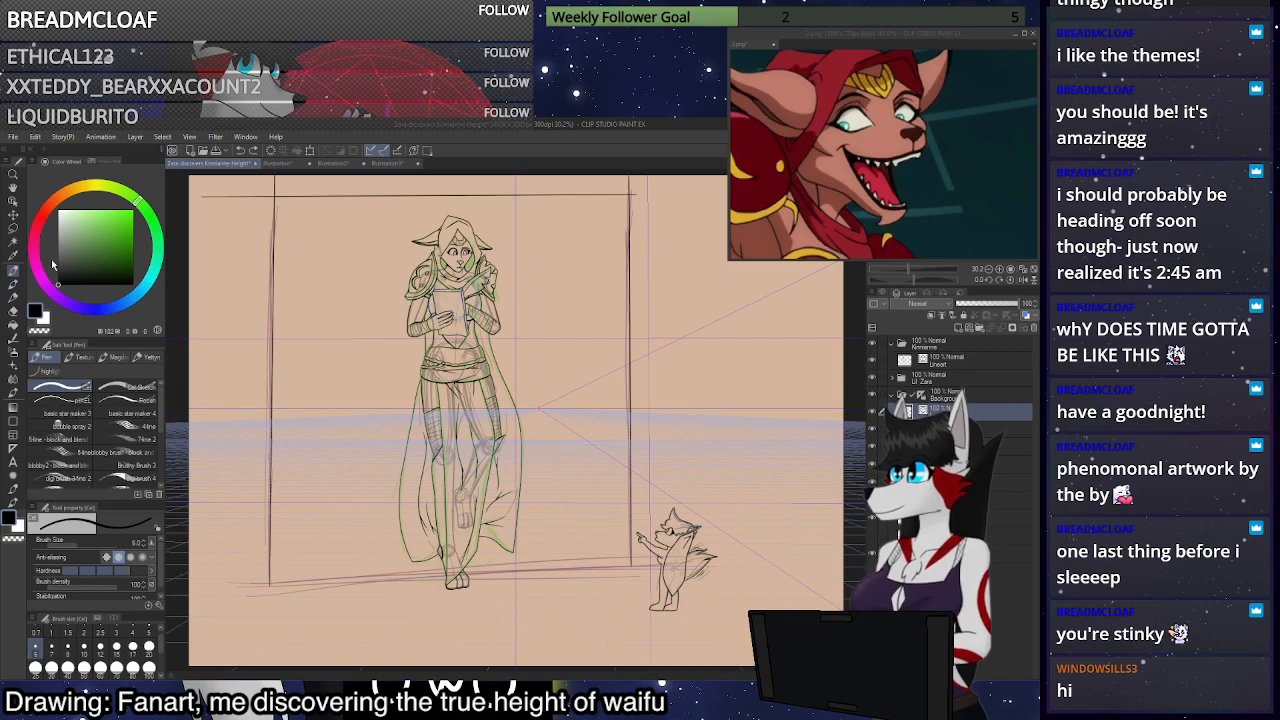
Turn off the Background folder's perspective ruler and reselect the vector line layer
{"action": "left_click", "coordinate": [926, 397]}
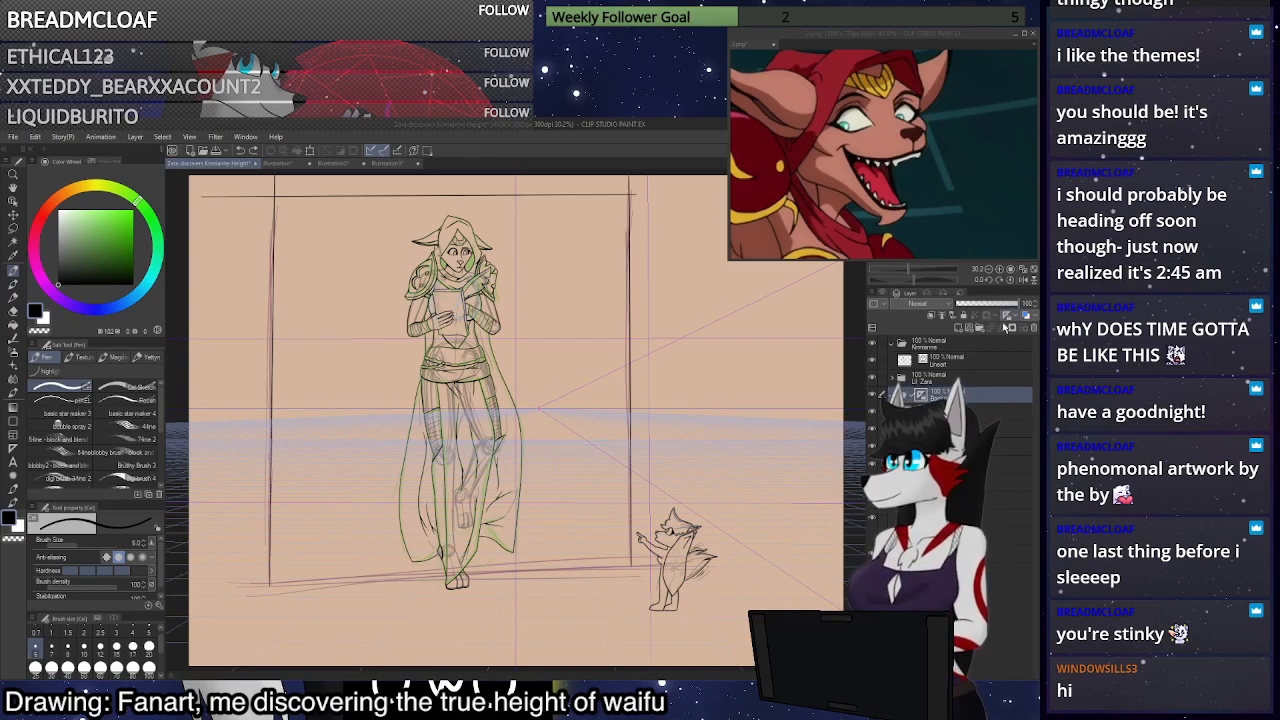
{"action": "left_click", "coordinate": [921, 395], "text": "shift"}
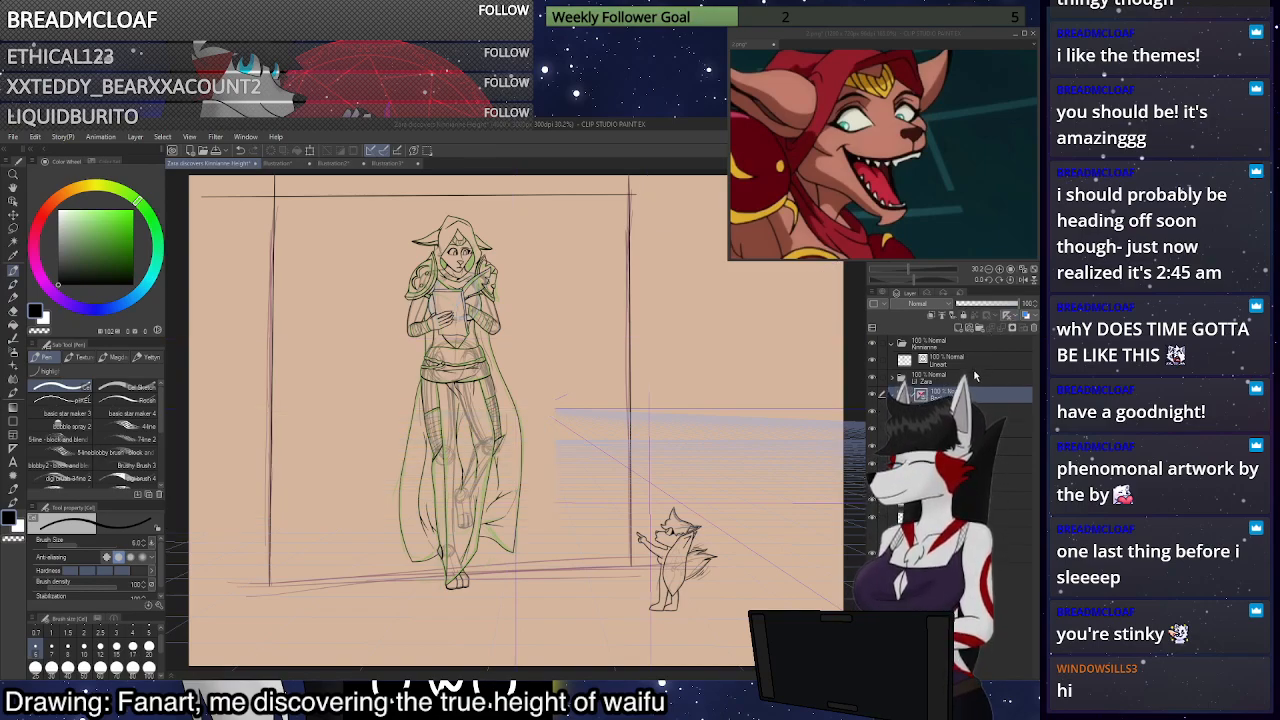
{"action": "left_click", "coordinate": [938, 411]}
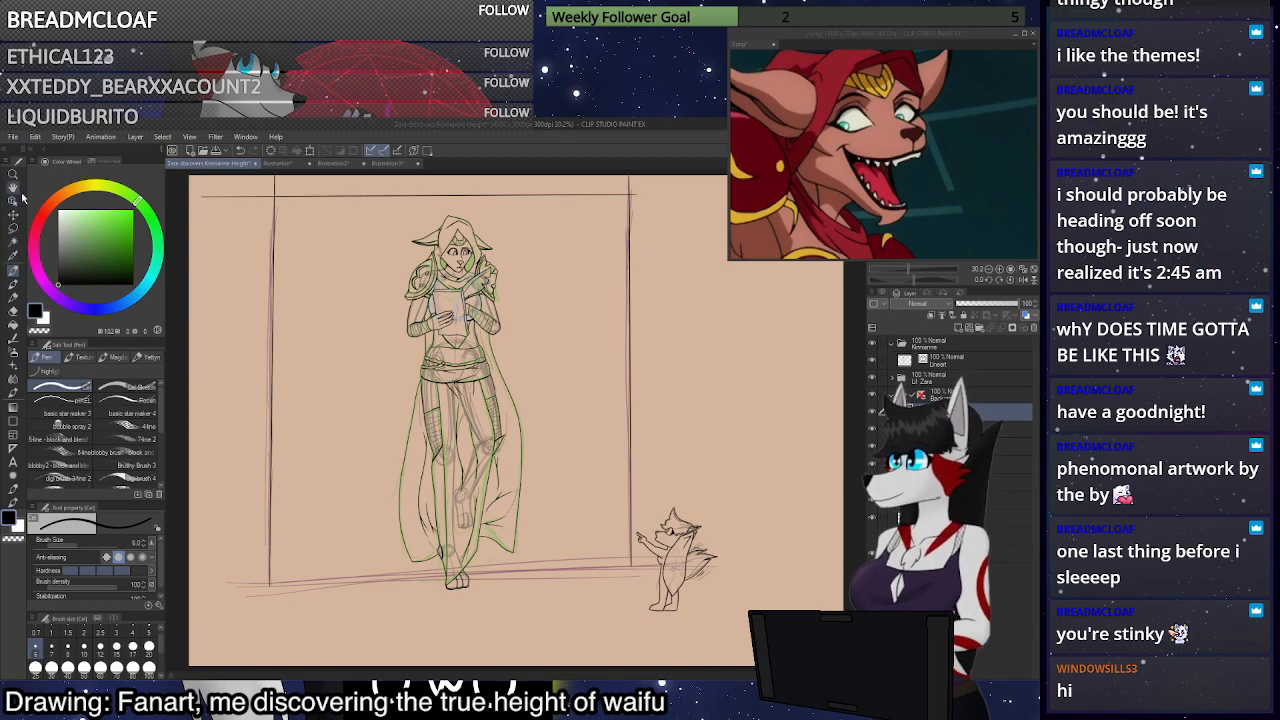
Erase the vertical lines' overshoot above the frame and its horizontal top edge with the hard eraser
{"action": "left_click", "coordinate": [13, 312]}
{"action": "mouse_move", "coordinate": [257, 203]}
{"action": "left_mouse_down"}
{"action": "mouse_move", "coordinate": [255, 190]}
{"action": "mouse_move", "coordinate": [284, 182]}
{"action": "left_mouse_up"}
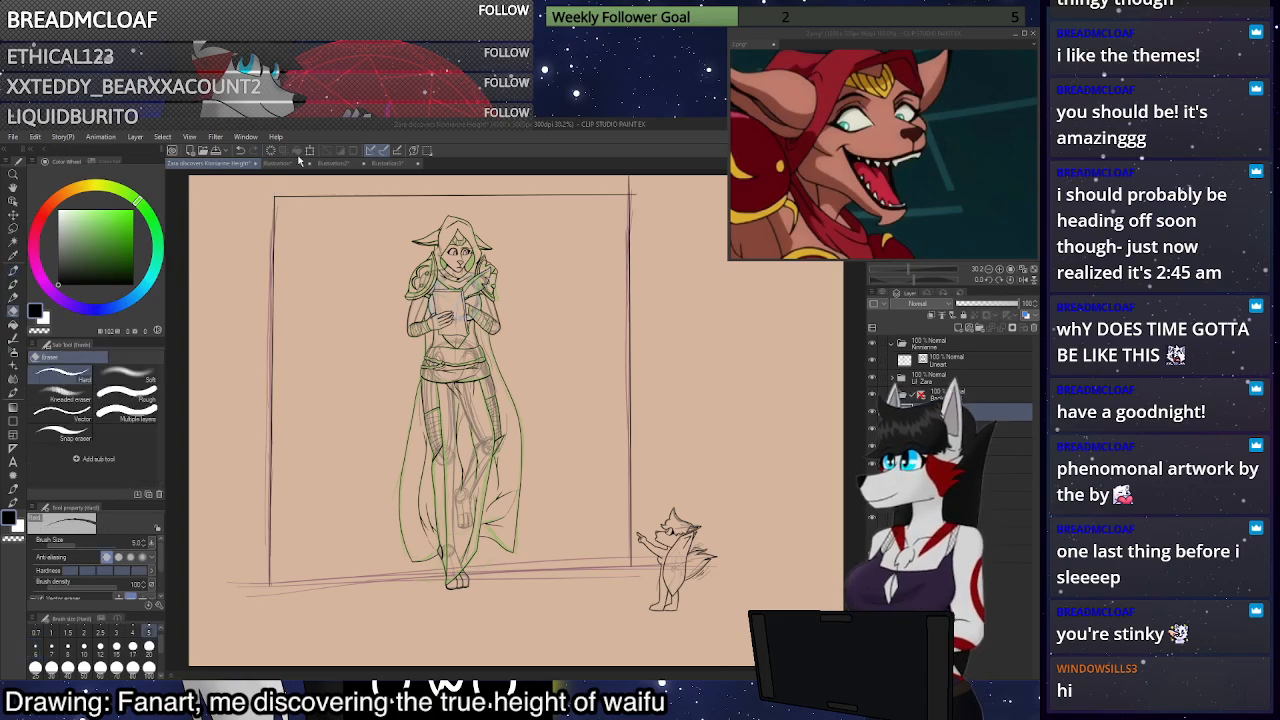
{"action": "left_click_drag", "start_coordinate": [629, 183], "coordinate": [629, 173]}
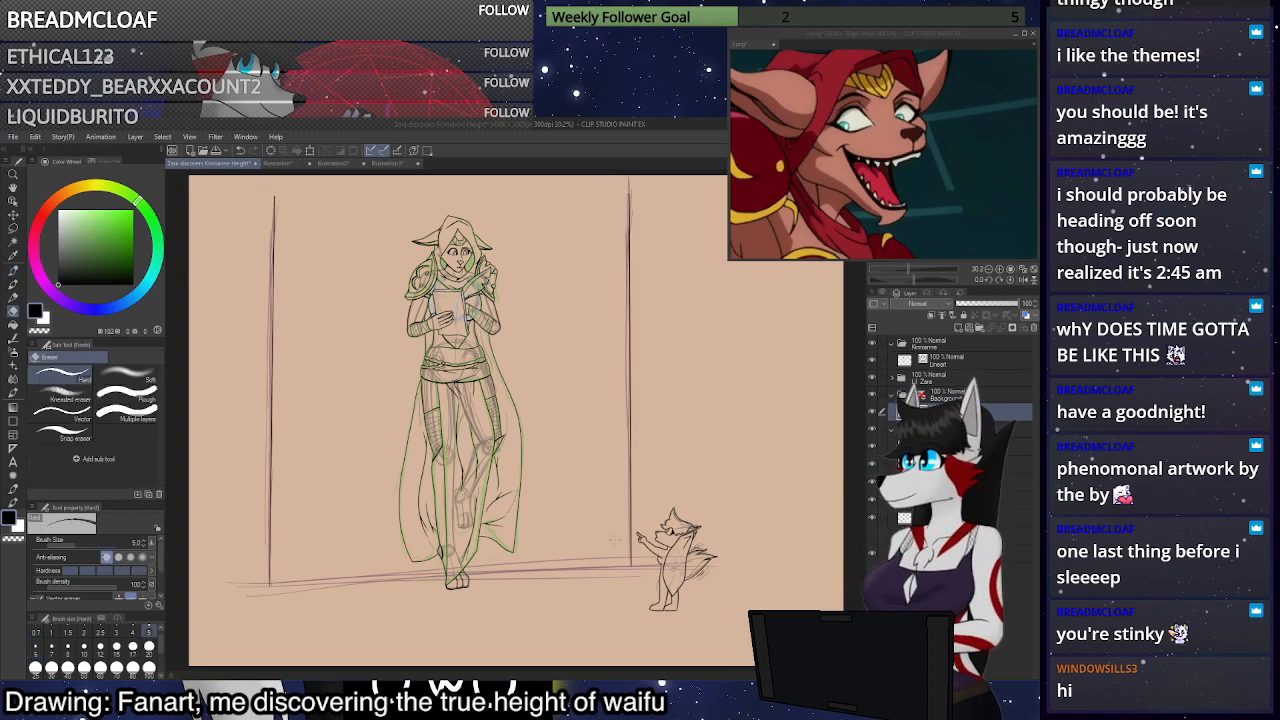
Ink the frame's top edge as a straight line joining the upper ends of its two vertical edges
{"action": "key", "text": "p"}
{"action": "scroll", "coordinate": [609, 174], "scroll_direction": "up", "scroll_amount": 1}
{"action": "scroll", "coordinate": [228, 187], "scroll_direction": "up", "scroll_amount": 2}
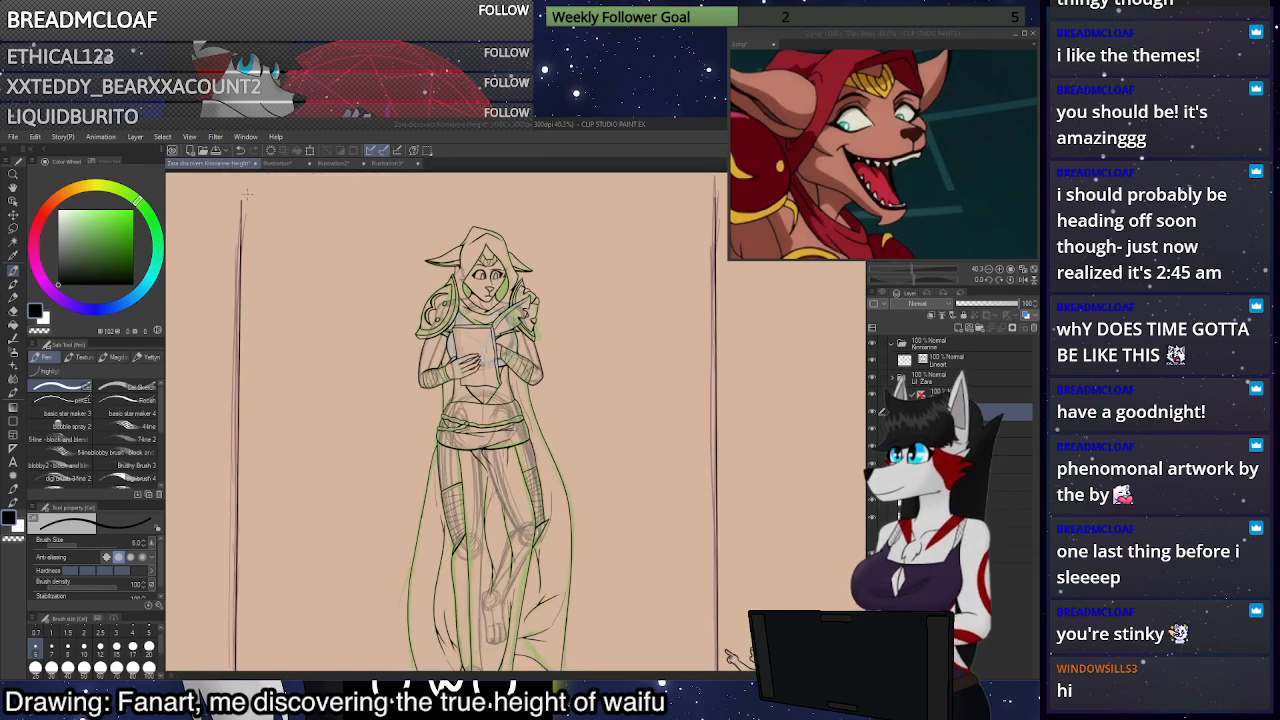
{"action": "left_click_drag", "start_coordinate": [228, 187], "coordinate": [244, 203]}
{"action": "left_click", "coordinate": [999, 270]}
{"action": "left_click", "coordinate": [999, 270]}
{"action": "left_click", "coordinate": [999, 270]}
{"action": "left_click_drag", "start_coordinate": [922, 196], "coordinate": [917, 186]}
{"action": "scroll", "coordinate": [471, 294], "scroll_direction": "up", "scroll_amount": 4}
{"action": "scroll", "coordinate": [470, 295], "scroll_direction": "up", "scroll_amount": 1}
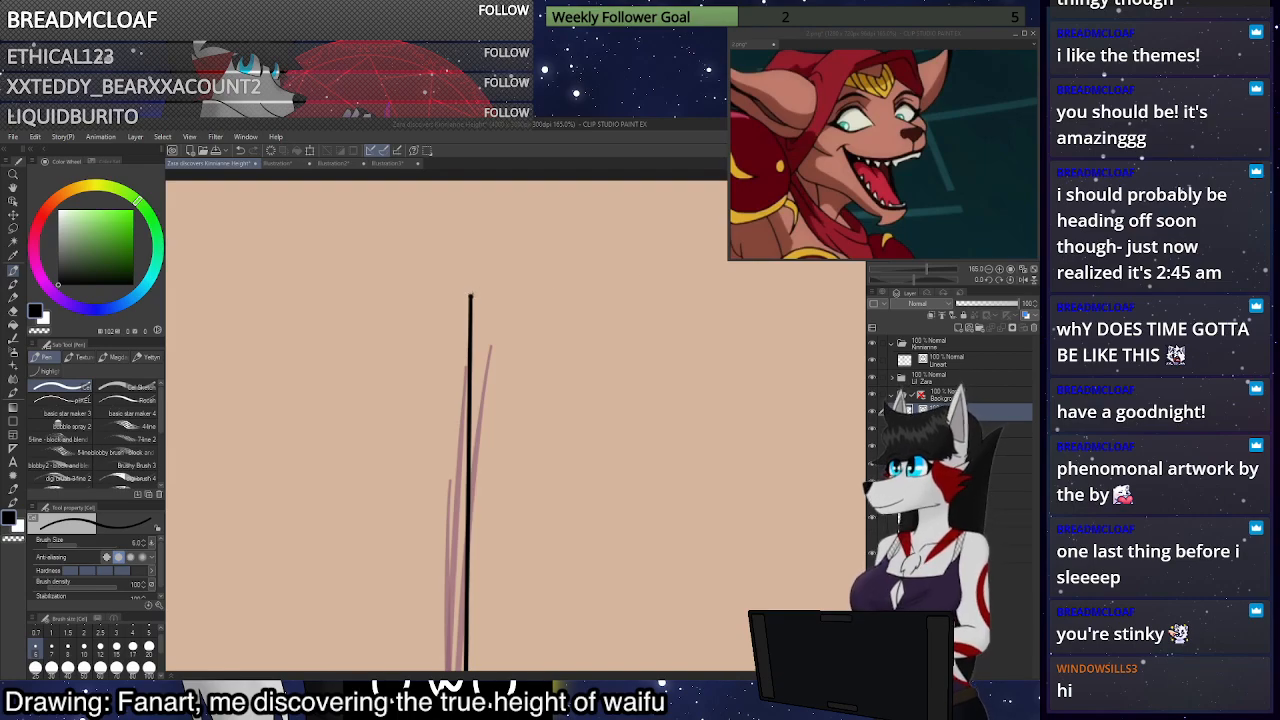
{"action": "left_click_drag", "start_coordinate": [471, 295], "coordinate": [856, 265]}
{"action": "left_click", "coordinate": [853, 254], "text": "shift"}
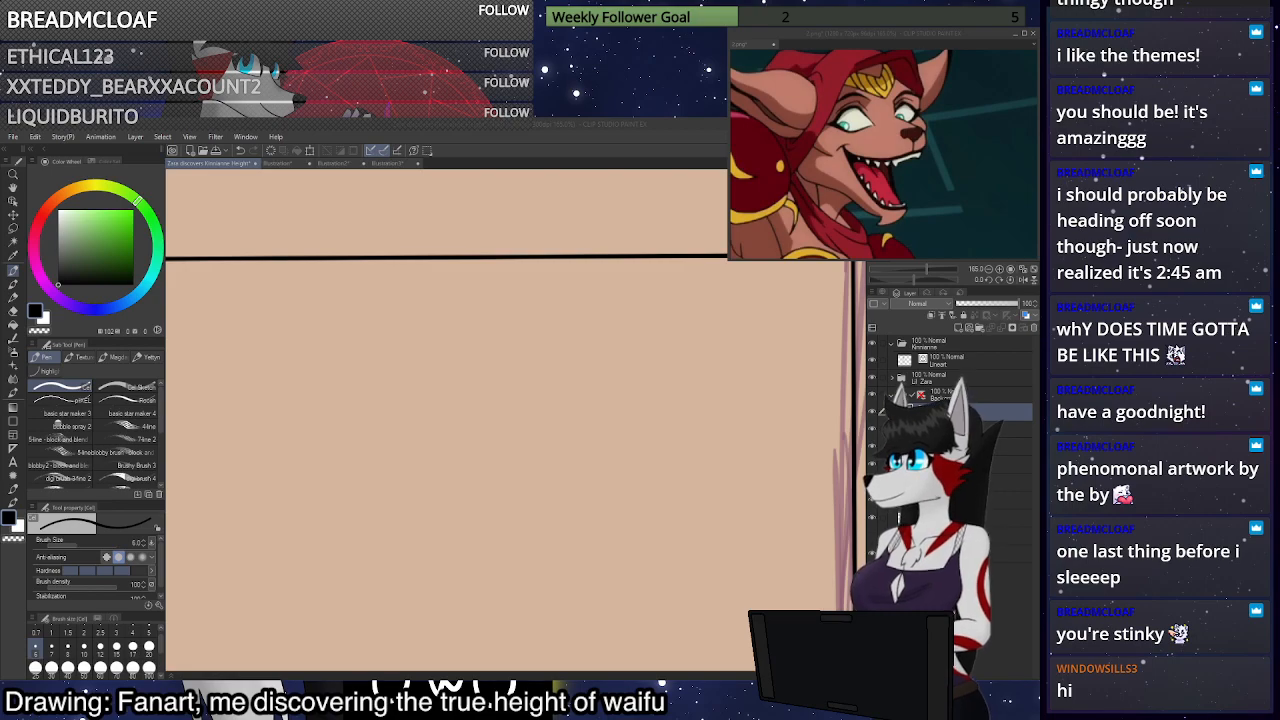
Ink the frame's bottom edge as a straight line joining the lower ends of the two vertical edges
{"action": "left_click_drag", "start_coordinate": [700, 570], "coordinate": [371, 313]}
{"action": "left_click_drag", "start_coordinate": [200, 560], "coordinate": [753, 412]}
{"action": "left_click", "coordinate": [599, 375], "text": "shift"}
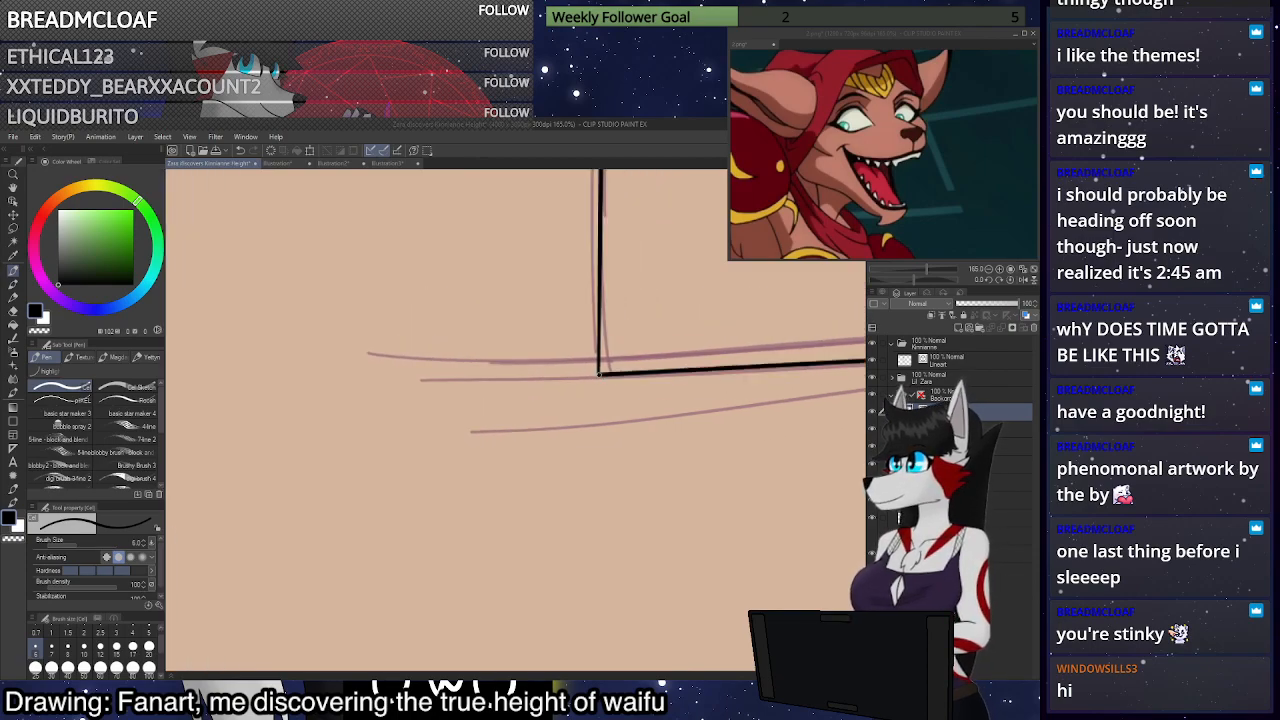
{"action": "left_click", "coordinate": [1023, 269]}
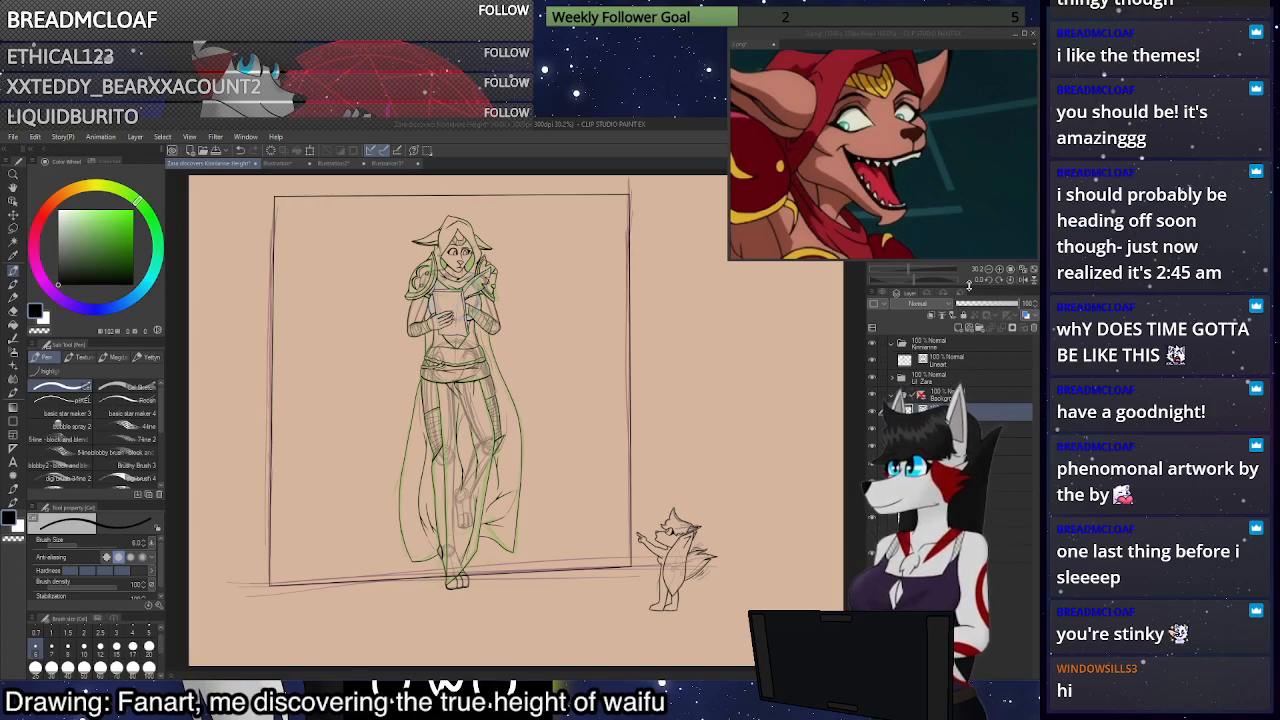
Erase the frame's two inked vertical edges with the Hard eraser, keeping the top and bottom lines
{"action": "left_click", "coordinate": [13, 311]}
{"action": "left_click_drag", "start_coordinate": [264, 380], "coordinate": [281, 384]}
{"action": "left_click_drag", "start_coordinate": [637, 418], "coordinate": [625, 422]}
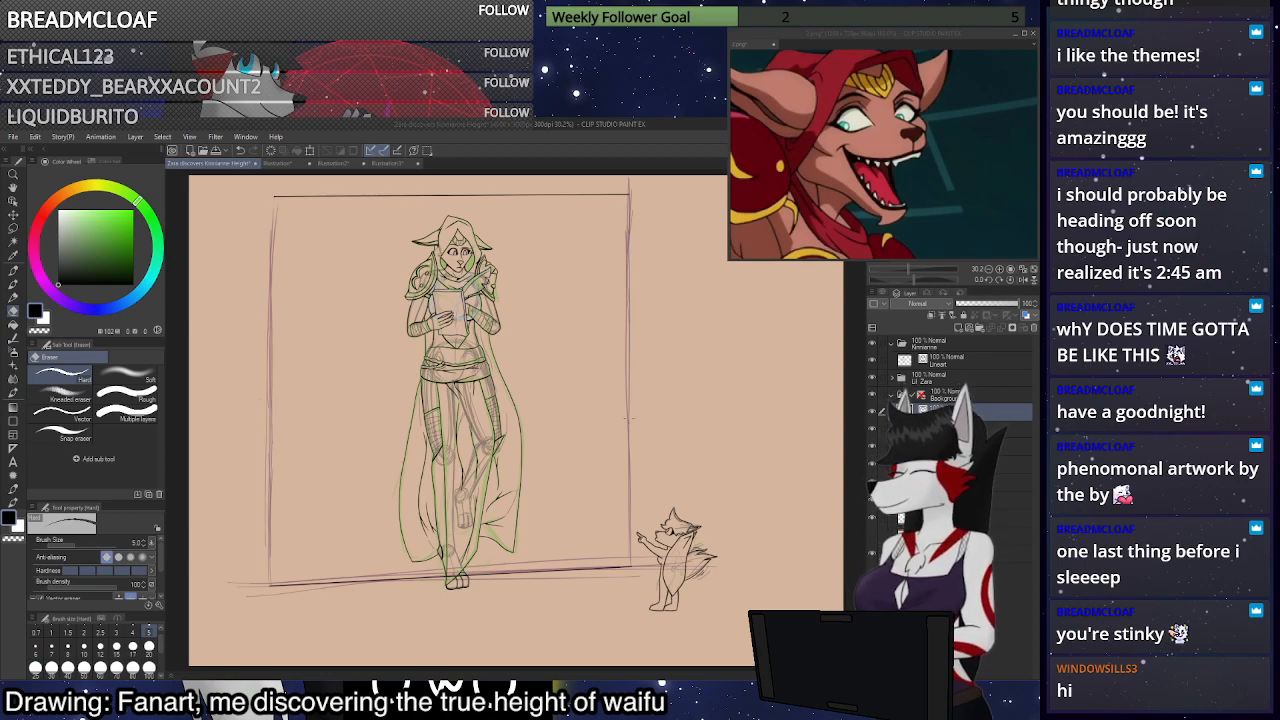
{"action": "scroll", "coordinate": [768, 413], "scroll_direction": "down", "scroll_amount": 1}
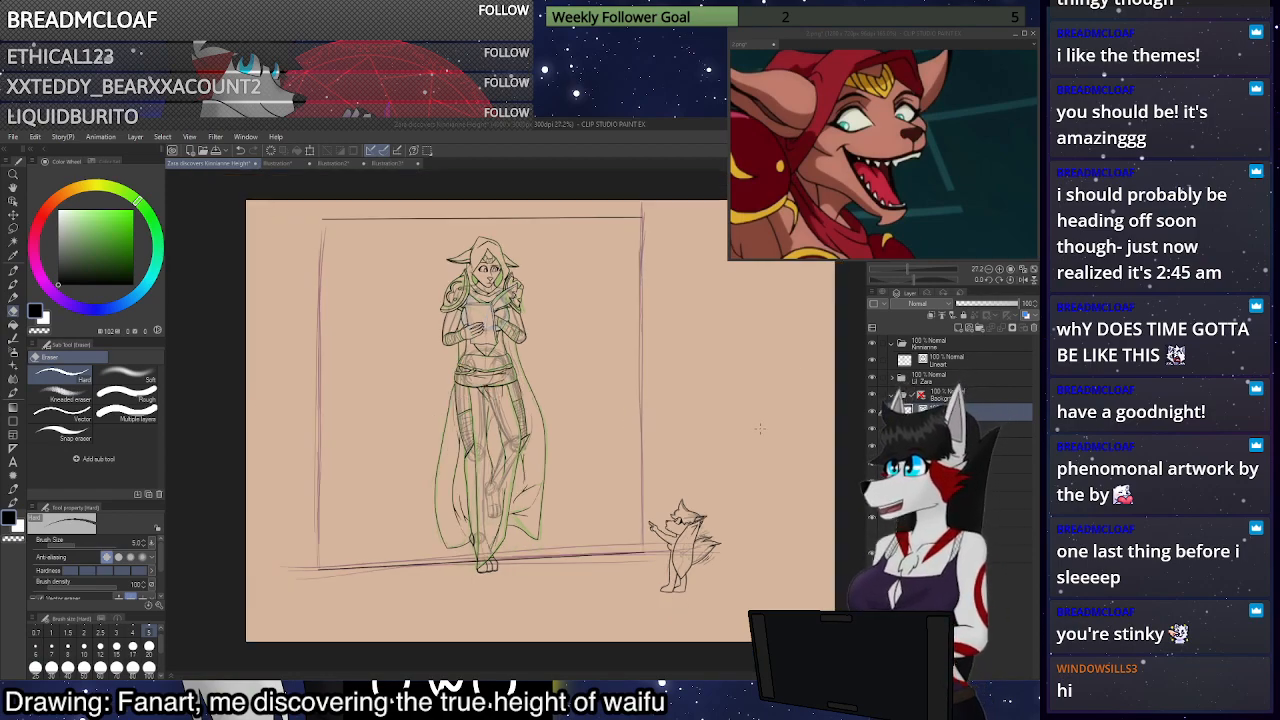
{"action": "scroll", "coordinate": [759, 430], "scroll_direction": "up", "scroll_amount": 1}
{"action": "key", "text": "p"}
{"action": "key", "text": "ctrl+z"}
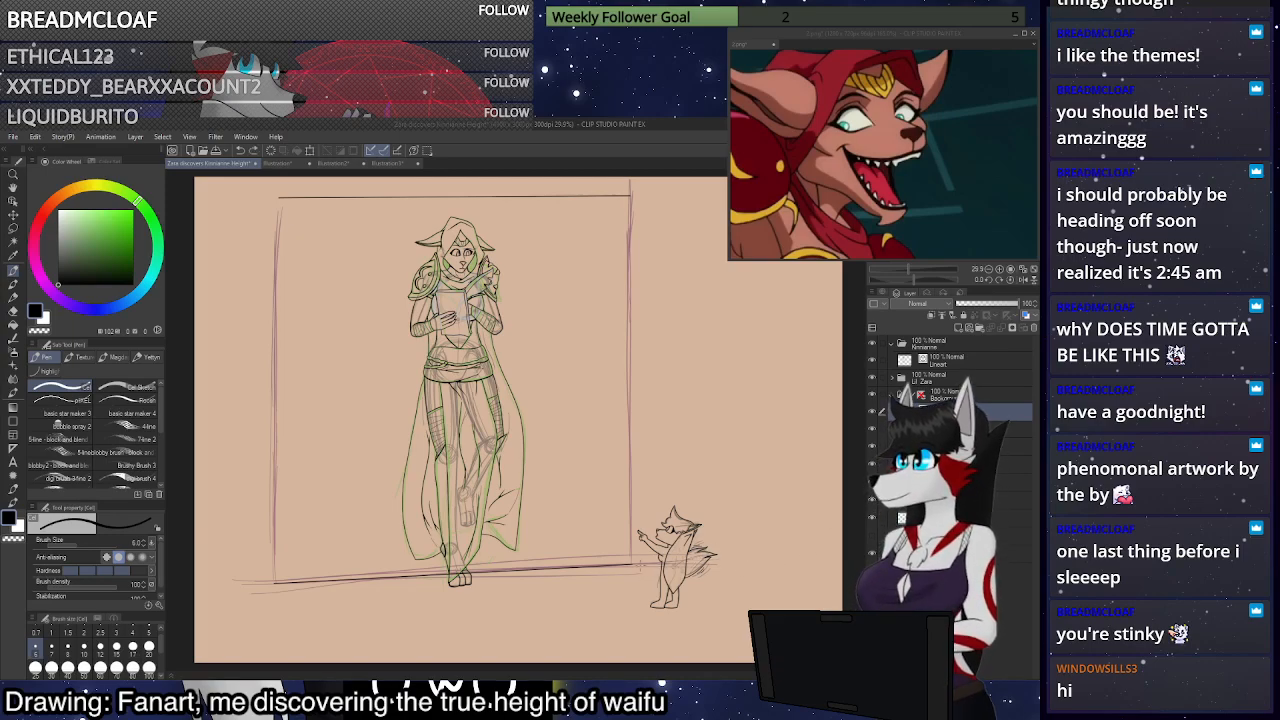
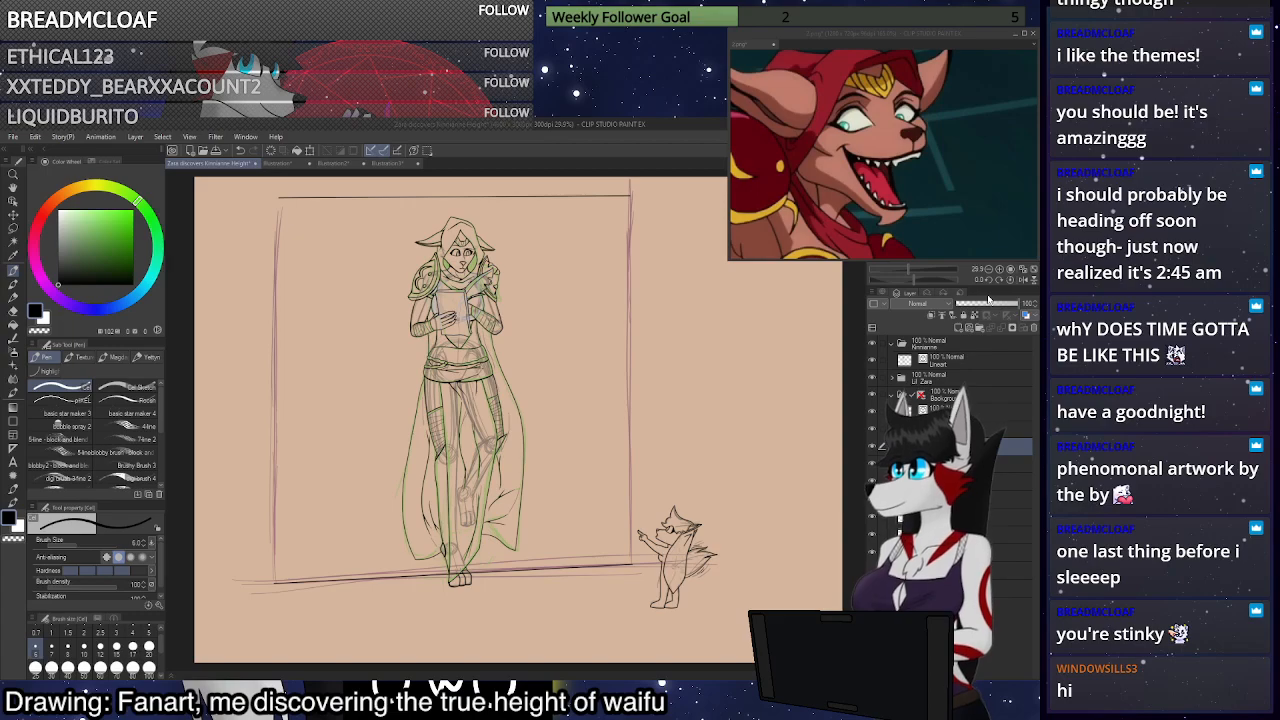
Paint a muted grey-blue band along the frame's left, top and right sides with the Soft airbrush at size 200
{"action": "left_click_drag", "start_coordinate": [65, 222], "coordinate": [64, 240]}
{"action": "left_click", "coordinate": [102, 309]}
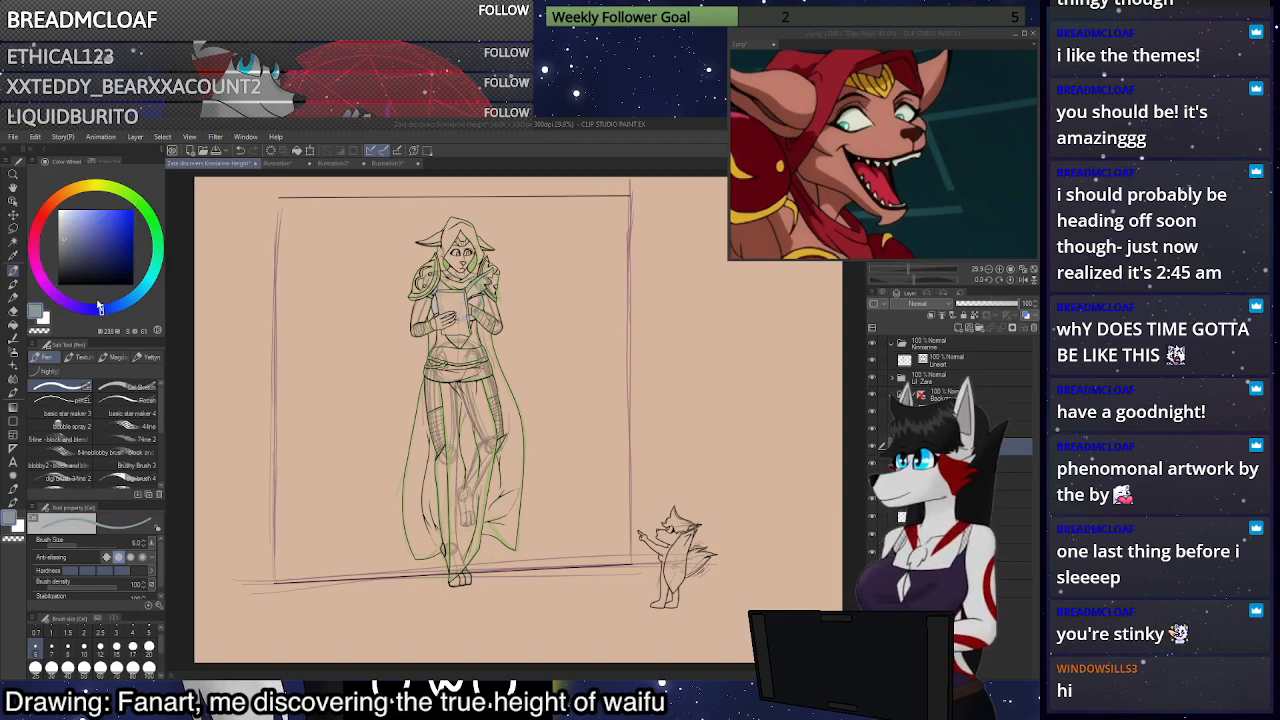
{"action": "left_click", "coordinate": [66, 228]}
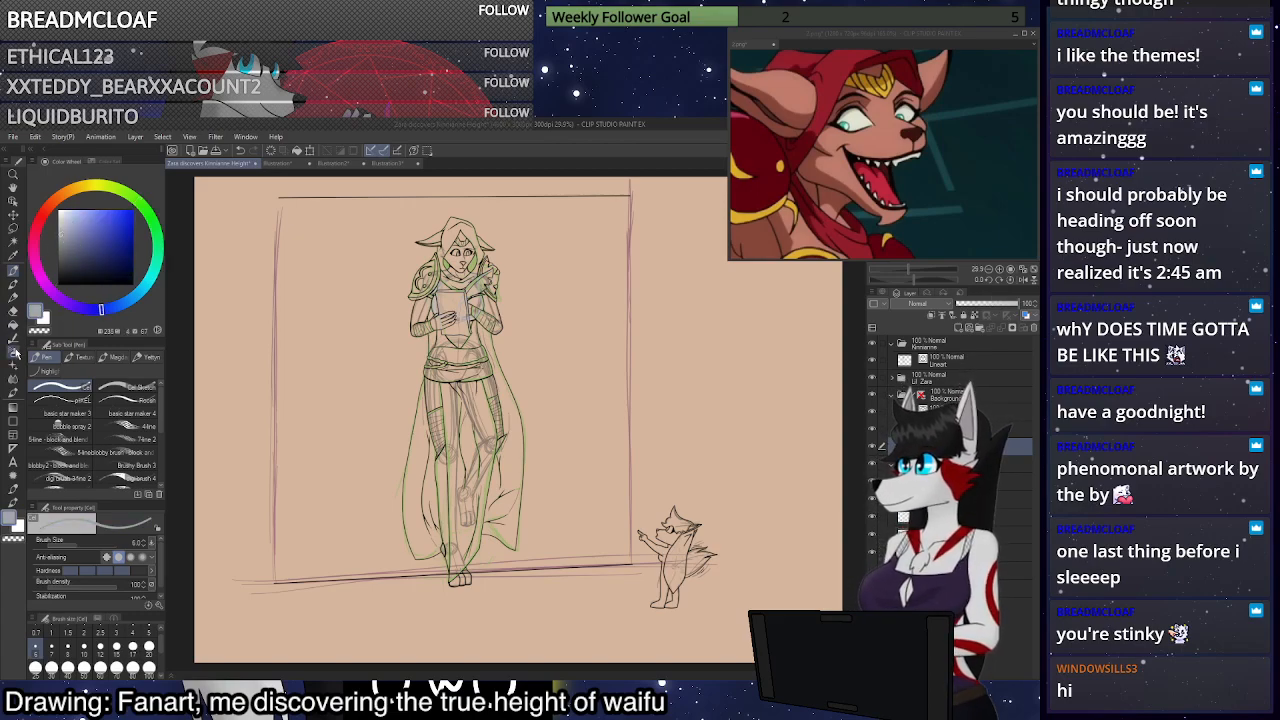
{"action": "left_click", "coordinate": [15, 350]}
{"action": "left_click_drag", "start_coordinate": [161, 639], "coordinate": [161, 655]}
{"action": "left_click", "coordinate": [149, 667]}
{"action": "mouse_move", "coordinate": [286, 534]}
{"action": "left_mouse_down"}
{"action": "mouse_move", "coordinate": [281, 544]}
{"action": "mouse_move", "coordinate": [309, 503]}
{"action": "mouse_move", "coordinate": [292, 483]}
{"action": "mouse_move", "coordinate": [298, 236]}
{"action": "left_mouse_up"}
{"action": "left_click", "coordinate": [85, 667]}
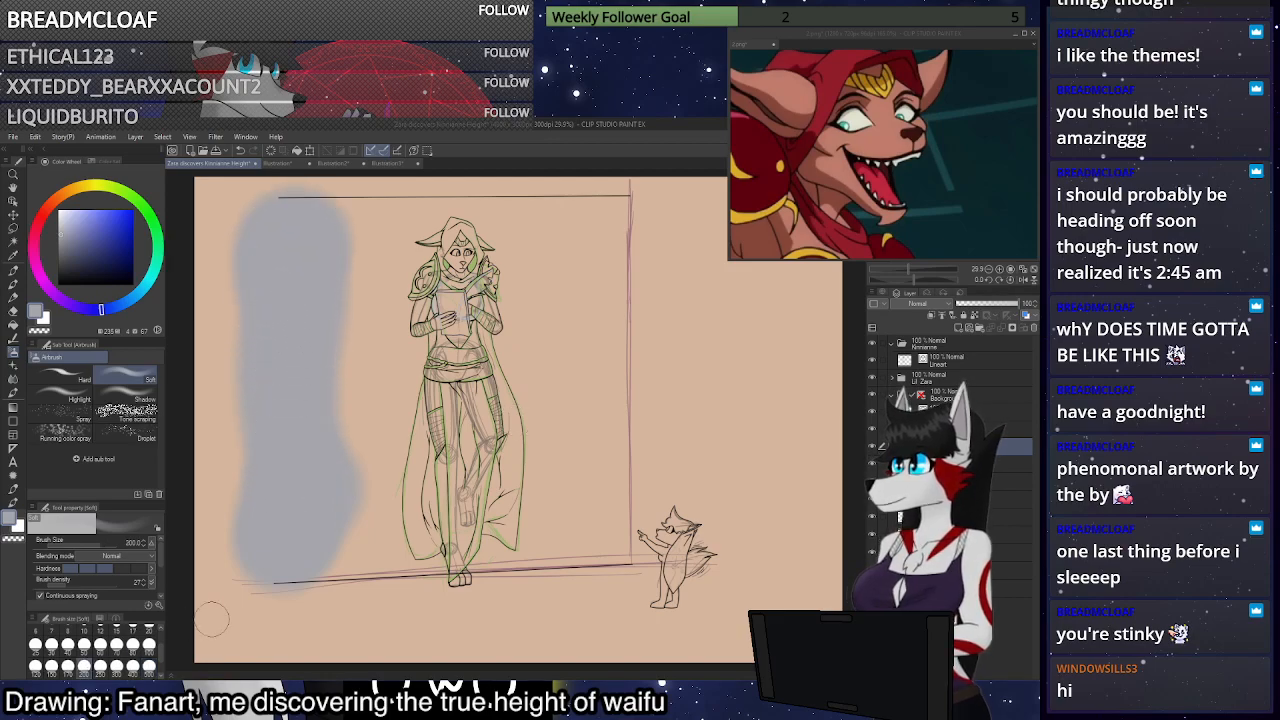
{"action": "key", "text": "ctrl+z"}
{"action": "mouse_move", "coordinate": [628, 552]}
{"action": "left_mouse_down"}
{"action": "mouse_move", "coordinate": [614, 302]}
{"action": "mouse_move", "coordinate": [626, 219]}
{"action": "mouse_move", "coordinate": [315, 226]}
{"action": "mouse_move", "coordinate": [283, 214]}
{"action": "mouse_move", "coordinate": [280, 565]}
{"action": "left_mouse_up"}
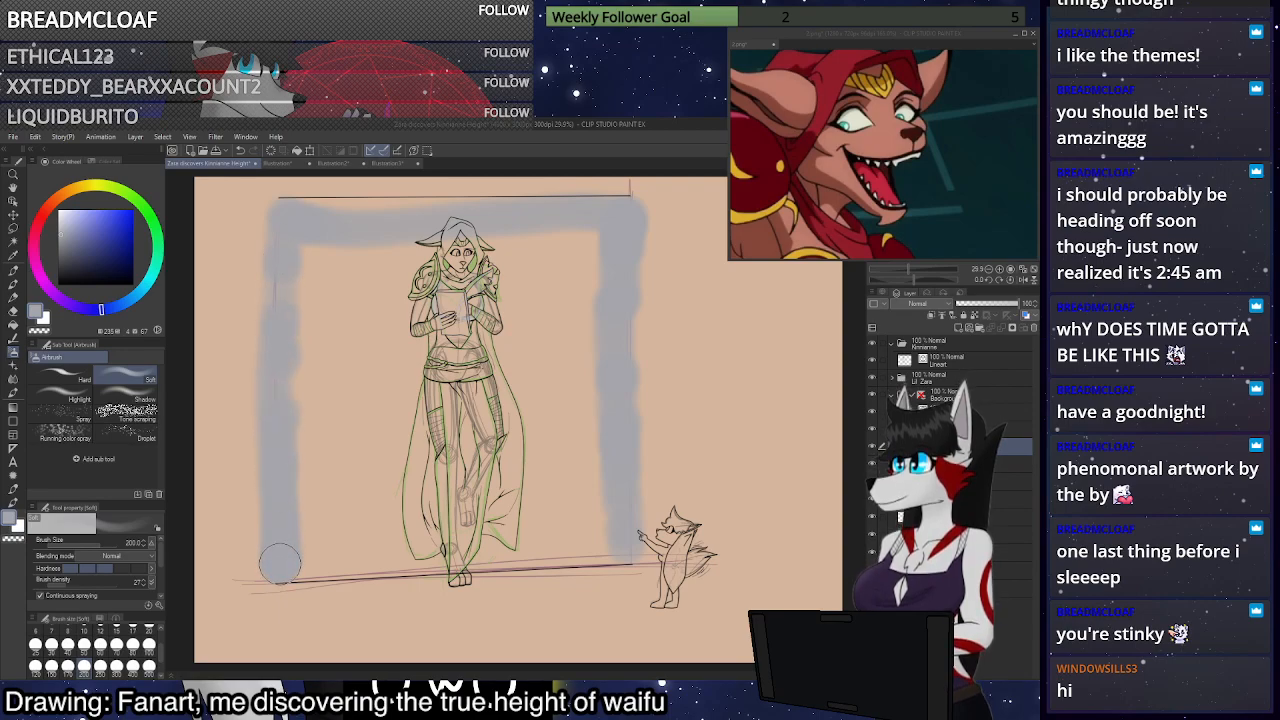
Fill the wall area enclosed by the airbrushed band with the same grey-blue, using the Refer other layers fill
{"action": "left_click", "coordinate": [14, 326]}
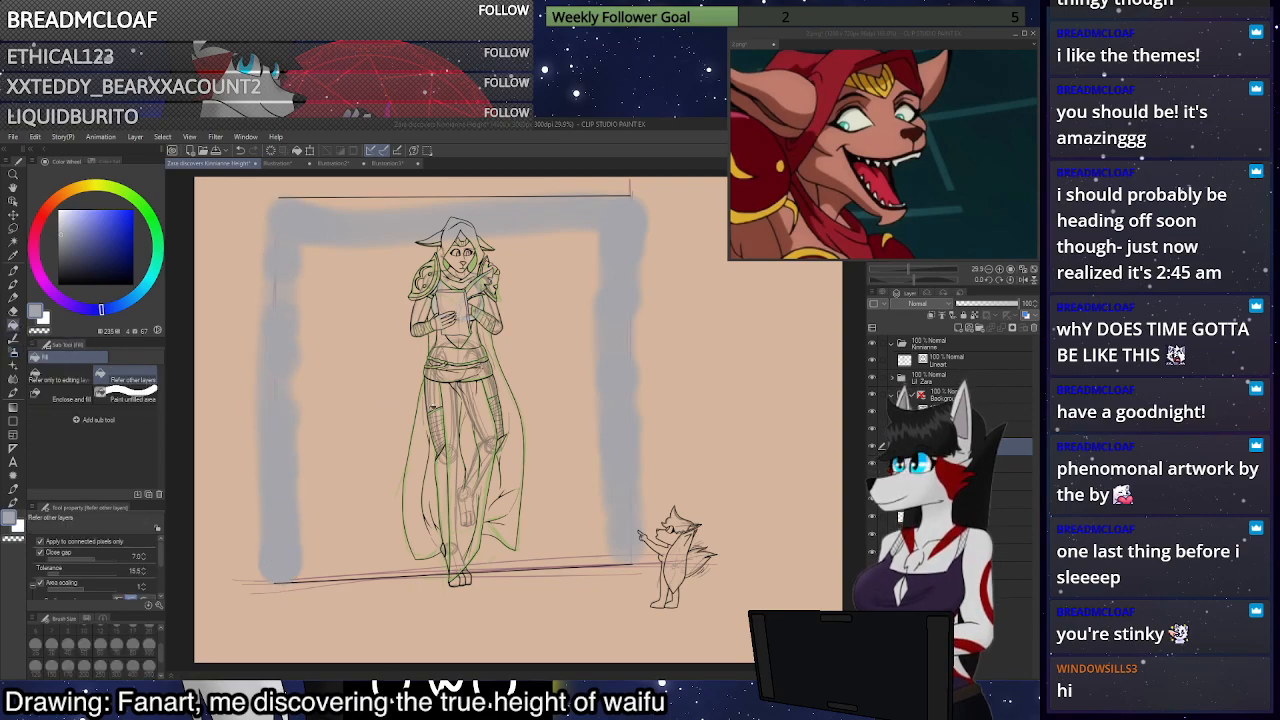
{"action": "left_click", "coordinate": [597, 421]}
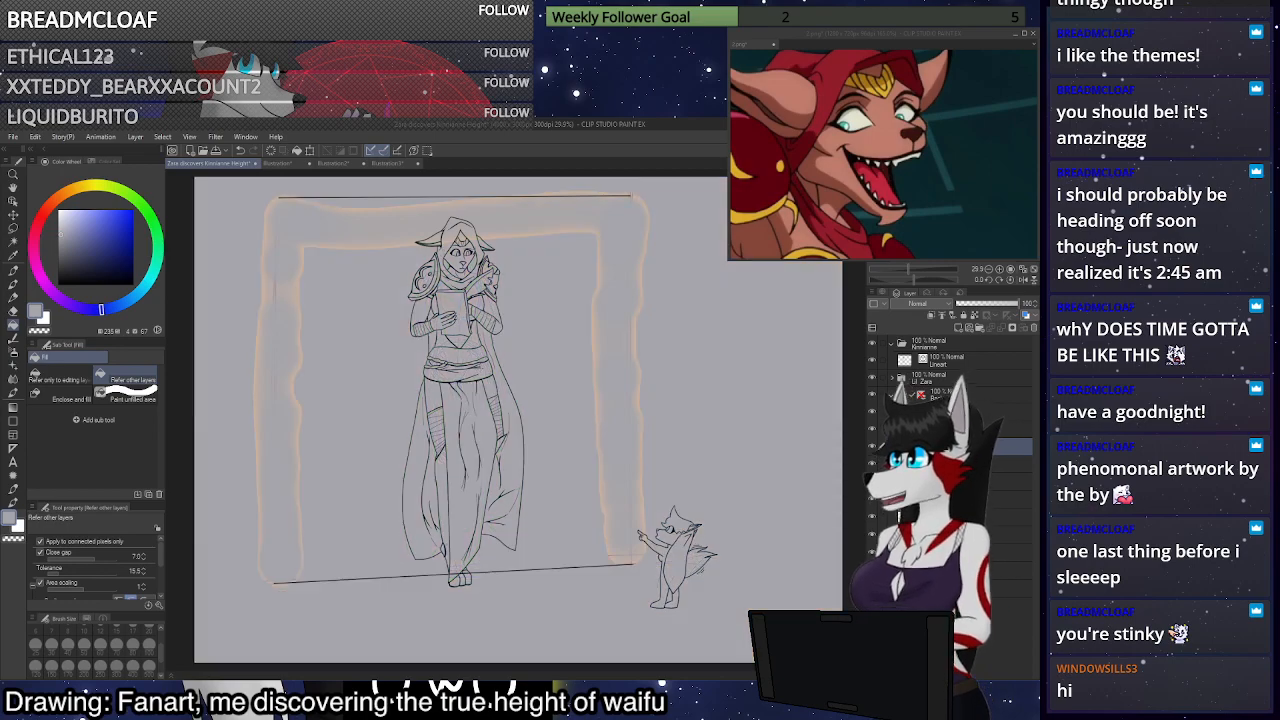
{"action": "key", "text": "ctrl+z"}
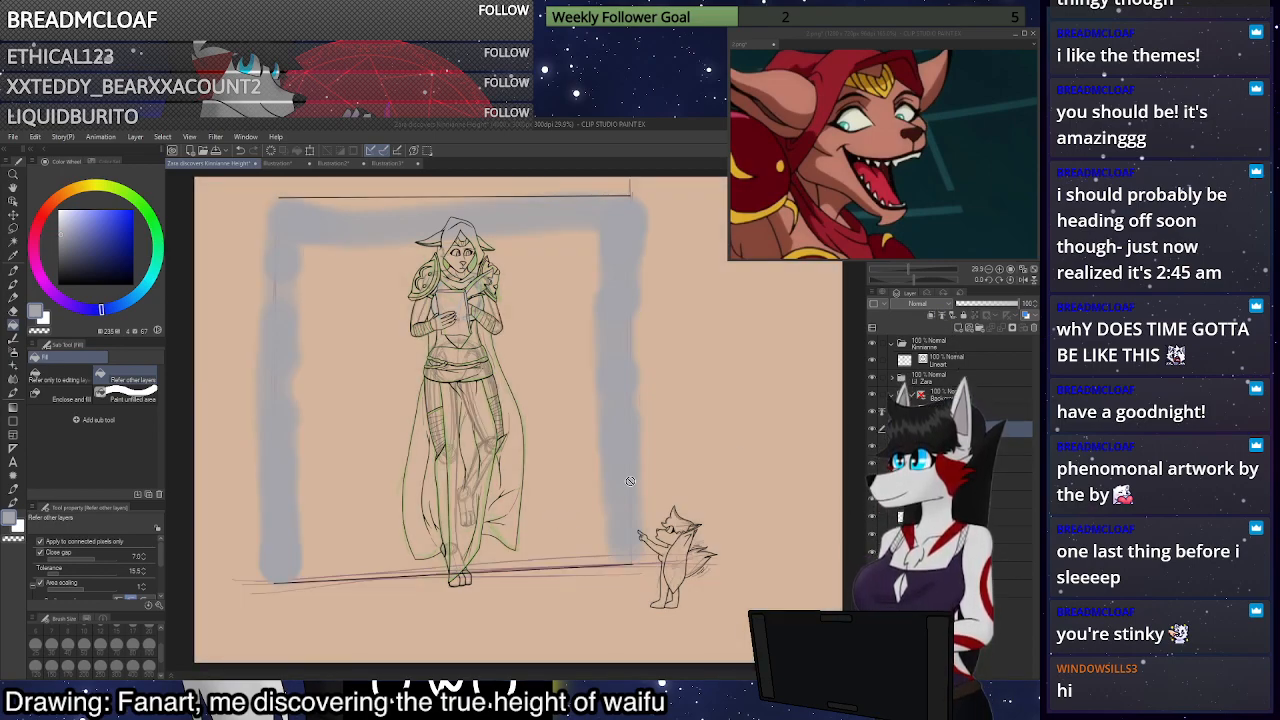
{"action": "key", "text": "ctrl+y"}
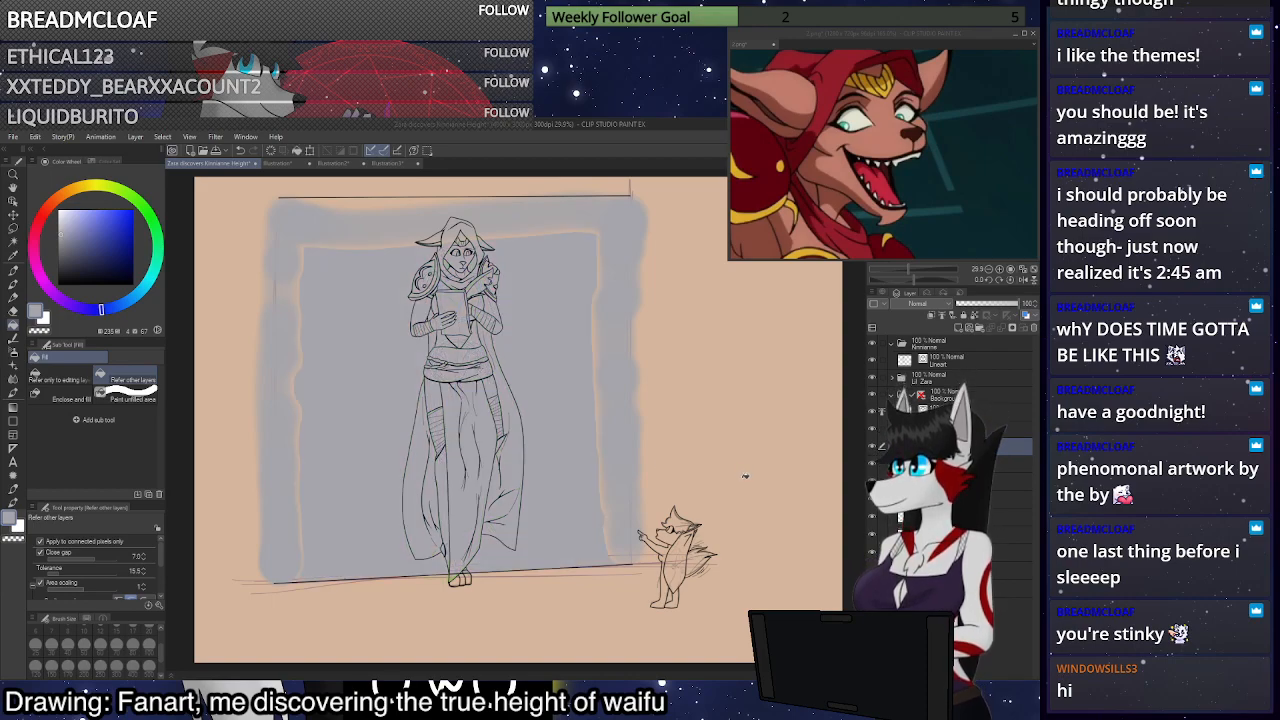
Airbrush over the unfilled gaps around the wall fill and widen the wall's soft left and right edges
{"action": "key", "text": "p"}
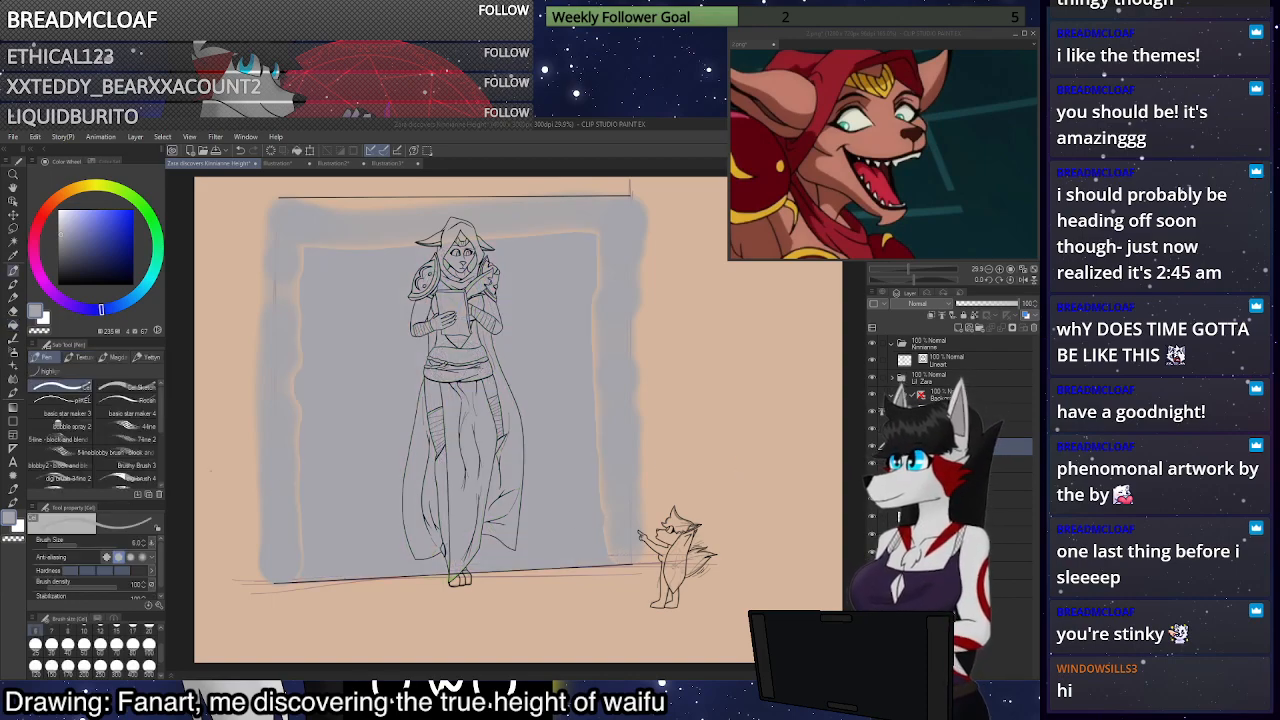
{"action": "left_click", "coordinate": [13, 353]}
{"action": "mouse_move", "coordinate": [604, 514]}
{"action": "left_mouse_down"}
{"action": "mouse_move", "coordinate": [599, 243]}
{"action": "mouse_move", "coordinate": [520, 235]}
{"action": "left_mouse_up"}
{"action": "mouse_move", "coordinate": [317, 249]}
{"action": "left_mouse_down"}
{"action": "mouse_move", "coordinate": [295, 562]}
{"action": "mouse_move", "coordinate": [318, 506]}
{"action": "mouse_move", "coordinate": [287, 571]}
{"action": "mouse_move", "coordinate": [283, 526]}
{"action": "mouse_move", "coordinate": [262, 556]}
{"action": "mouse_move", "coordinate": [250, 529]}
{"action": "mouse_move", "coordinate": [260, 333]}
{"action": "mouse_move", "coordinate": [247, 438]}
{"action": "mouse_move", "coordinate": [233, 399]}
{"action": "mouse_move", "coordinate": [244, 375]}
{"action": "mouse_move", "coordinate": [245, 437]}
{"action": "mouse_move", "coordinate": [273, 234]}
{"action": "mouse_move", "coordinate": [423, 222]}
{"action": "mouse_move", "coordinate": [325, 216]}
{"action": "mouse_move", "coordinate": [508, 211]}
{"action": "mouse_move", "coordinate": [282, 221]}
{"action": "mouse_move", "coordinate": [555, 211]}
{"action": "mouse_move", "coordinate": [339, 239]}
{"action": "mouse_move", "coordinate": [696, 243]}
{"action": "mouse_move", "coordinate": [642, 229]}
{"action": "mouse_move", "coordinate": [622, 365]}
{"action": "mouse_move", "coordinate": [633, 306]}
{"action": "mouse_move", "coordinate": [644, 386]}
{"action": "mouse_move", "coordinate": [629, 510]}
{"action": "mouse_move", "coordinate": [594, 418]}
{"action": "mouse_move", "coordinate": [591, 312]}
{"action": "mouse_move", "coordinate": [556, 233]}
{"action": "mouse_move", "coordinate": [541, 242]}
{"action": "mouse_move", "coordinate": [577, 224]}
{"action": "left_mouse_up"}
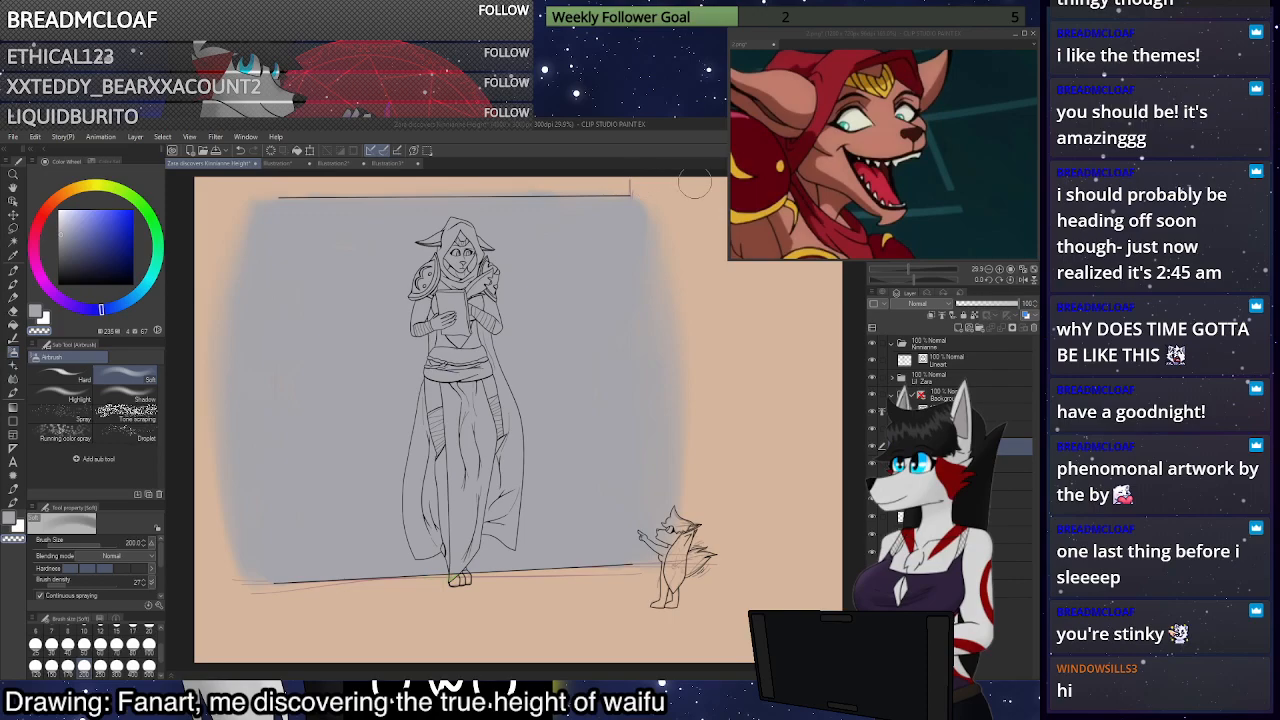
Airbrush a darker grey-blue floor below the frame's bottom line, extending under both characters
{"action": "scroll", "coordinate": [783, 441], "scroll_direction": "down", "scroll_amount": 1}
{"action": "scroll", "coordinate": [773, 503], "scroll_direction": "down", "scroll_amount": 2}
{"action": "scroll", "coordinate": [738, 605], "scroll_direction": "up", "scroll_amount": 3}
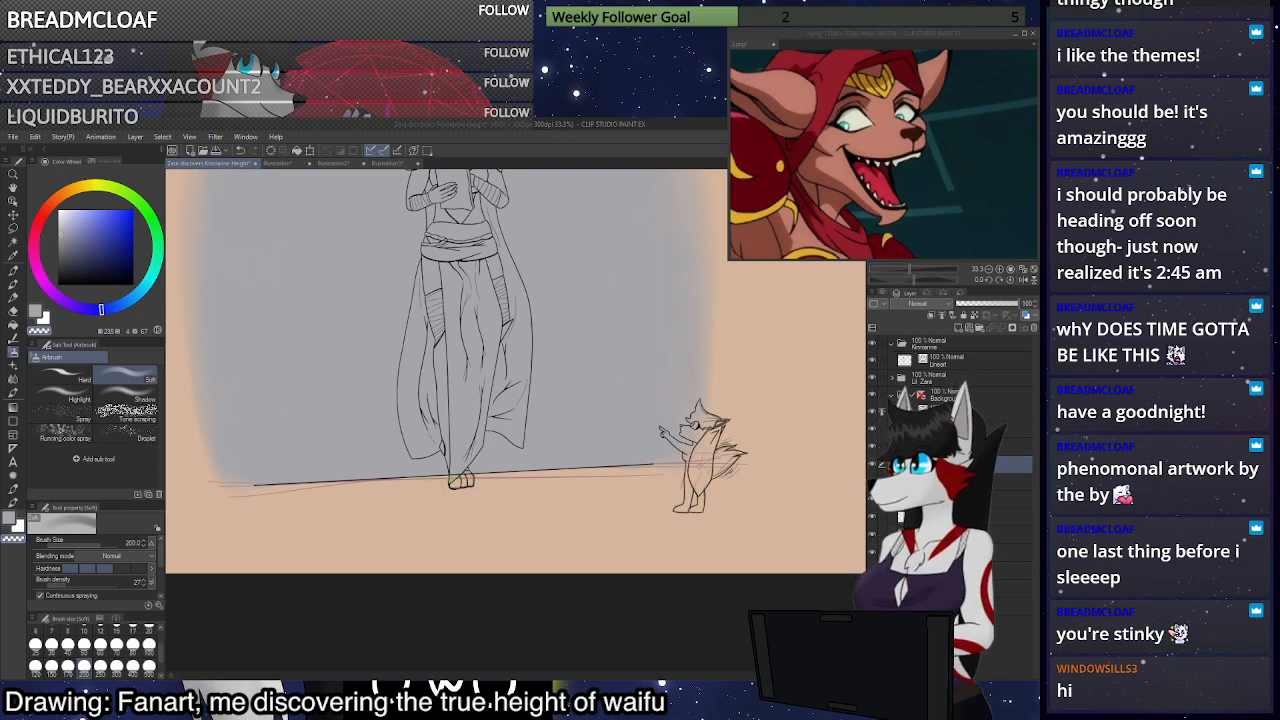
{"action": "left_click", "coordinate": [62, 247]}
{"action": "left_click_drag", "start_coordinate": [100, 312], "coordinate": [88, 311]}
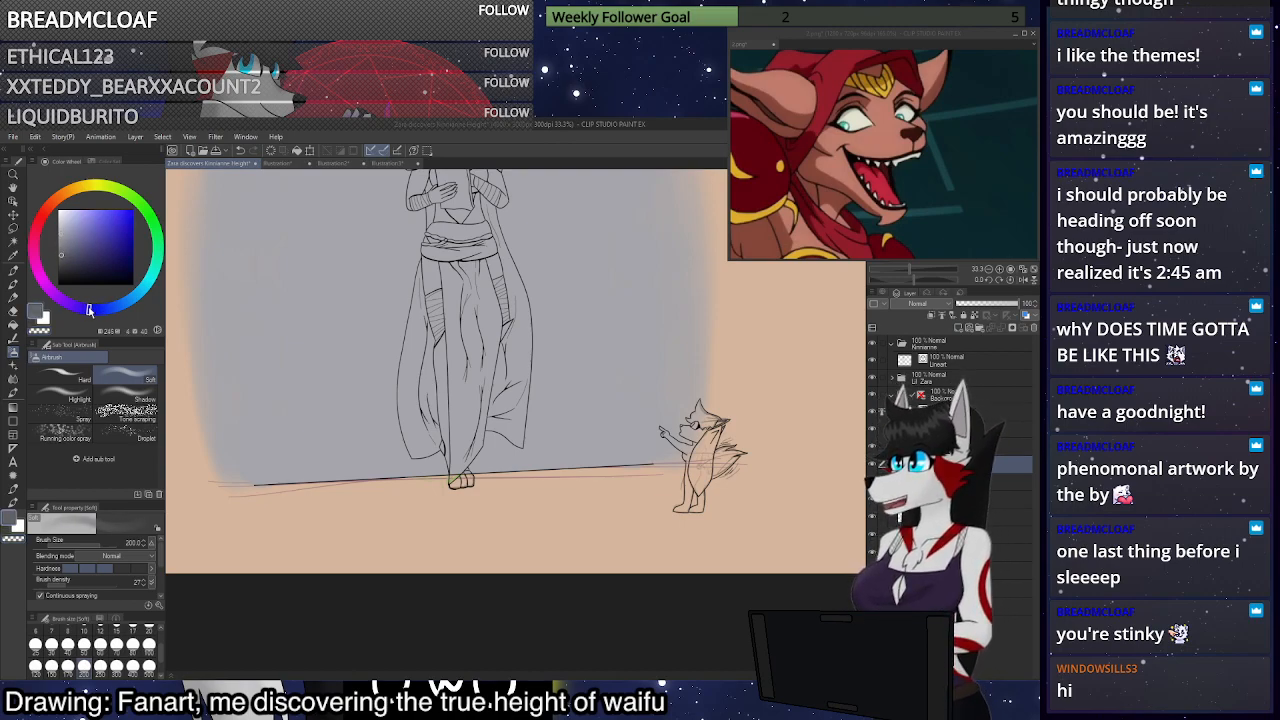
{"action": "mouse_move", "coordinate": [245, 511]}
{"action": "left_mouse_down"}
{"action": "mouse_move", "coordinate": [490, 492]}
{"action": "mouse_move", "coordinate": [264, 500]}
{"action": "mouse_move", "coordinate": [448, 491]}
{"action": "mouse_move", "coordinate": [720, 490]}
{"action": "left_mouse_up"}
{"action": "scroll", "coordinate": [630, 488], "scroll_direction": "down", "scroll_amount": 2}
{"action": "mouse_move", "coordinate": [630, 490]}
{"action": "left_mouse_down"}
{"action": "mouse_move", "coordinate": [512, 496]}
{"action": "mouse_move", "coordinate": [837, 485]}
{"action": "mouse_move", "coordinate": [472, 499]}
{"action": "mouse_move", "coordinate": [803, 499]}
{"action": "mouse_move", "coordinate": [391, 497]}
{"action": "mouse_move", "coordinate": [766, 490]}
{"action": "mouse_move", "coordinate": [493, 500]}
{"action": "mouse_move", "coordinate": [650, 503]}
{"action": "mouse_move", "coordinate": [489, 514]}
{"action": "mouse_move", "coordinate": [732, 535]}
{"action": "mouse_move", "coordinate": [431, 531]}
{"action": "mouse_move", "coordinate": [812, 540]}
{"action": "mouse_move", "coordinate": [634, 548]}
{"action": "mouse_move", "coordinate": [626, 519]}
{"action": "mouse_move", "coordinate": [816, 515]}
{"action": "mouse_move", "coordinate": [674, 532]}
{"action": "mouse_move", "coordinate": [453, 499]}
{"action": "mouse_move", "coordinate": [391, 516]}
{"action": "mouse_move", "coordinate": [391, 501]}
{"action": "mouse_move", "coordinate": [352, 500]}
{"action": "mouse_move", "coordinate": [388, 490]}
{"action": "mouse_move", "coordinate": [355, 473]}
{"action": "mouse_move", "coordinate": [330, 543]}
{"action": "left_mouse_up"}
Trim the floor back from the canvas edges with the airbrush in transparent colour and rework its soft right end
{"action": "key", "text": "c"}
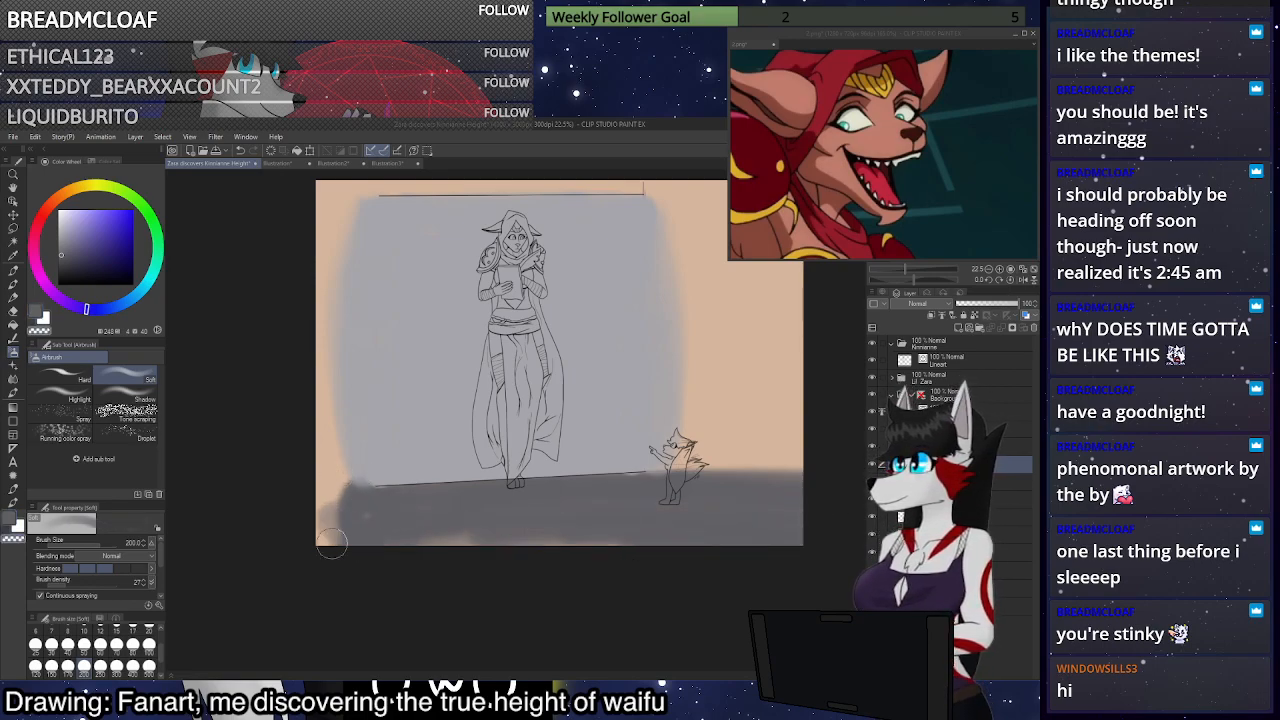
{"action": "key", "text": "c"}
{"action": "key", "text": "c"}
{"action": "mouse_move", "coordinate": [324, 495]}
{"action": "left_mouse_down"}
{"action": "mouse_move", "coordinate": [353, 536]}
{"action": "mouse_move", "coordinate": [467, 562]}
{"action": "mouse_move", "coordinate": [362, 543]}
{"action": "mouse_move", "coordinate": [538, 544]}
{"action": "mouse_move", "coordinate": [300, 539]}
{"action": "mouse_move", "coordinate": [372, 552]}
{"action": "mouse_move", "coordinate": [725, 542]}
{"action": "mouse_move", "coordinate": [589, 549]}
{"action": "mouse_move", "coordinate": [790, 545]}
{"action": "left_mouse_up"}
{"action": "mouse_move", "coordinate": [714, 452]}
{"action": "left_mouse_down"}
{"action": "mouse_move", "coordinate": [790, 460]}
{"action": "mouse_move", "coordinate": [738, 543]}
{"action": "mouse_move", "coordinate": [666, 553]}
{"action": "left_mouse_up"}
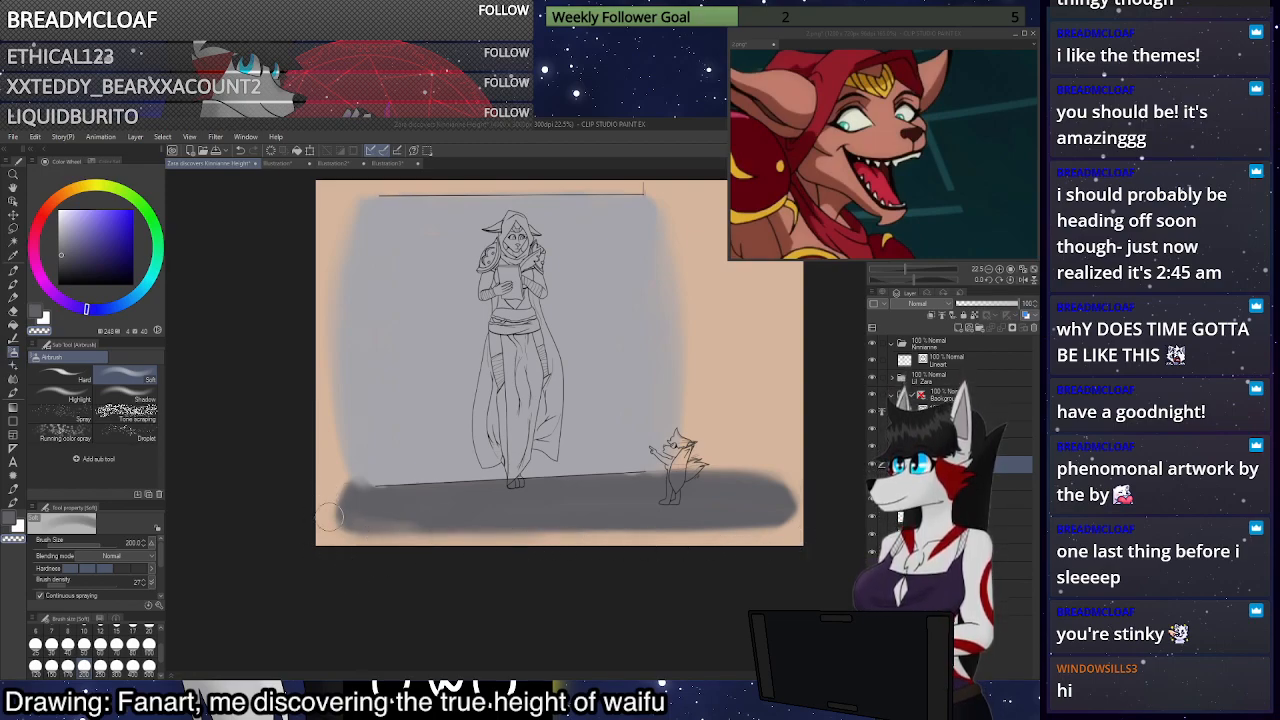
{"action": "mouse_move", "coordinate": [416, 532]}
{"action": "left_mouse_down"}
{"action": "mouse_move", "coordinate": [775, 527]}
{"action": "mouse_move", "coordinate": [795, 508]}
{"action": "mouse_move", "coordinate": [700, 467]}
{"action": "mouse_move", "coordinate": [761, 471]}
{"action": "mouse_move", "coordinate": [793, 511]}
{"action": "left_mouse_up"}
{"action": "key", "text": "c"}
{"action": "mouse_move", "coordinate": [716, 511]}
{"action": "left_mouse_down"}
{"action": "mouse_move", "coordinate": [781, 505]}
{"action": "mouse_move", "coordinate": [630, 518]}
{"action": "mouse_move", "coordinate": [664, 516]}
{"action": "mouse_move", "coordinate": [623, 506]}
{"action": "mouse_move", "coordinate": [491, 528]}
{"action": "mouse_move", "coordinate": [362, 513]}
{"action": "mouse_move", "coordinate": [358, 488]}
{"action": "mouse_move", "coordinate": [439, 507]}
{"action": "mouse_move", "coordinate": [372, 514]}
{"action": "mouse_move", "coordinate": [760, 511]}
{"action": "left_mouse_up"}
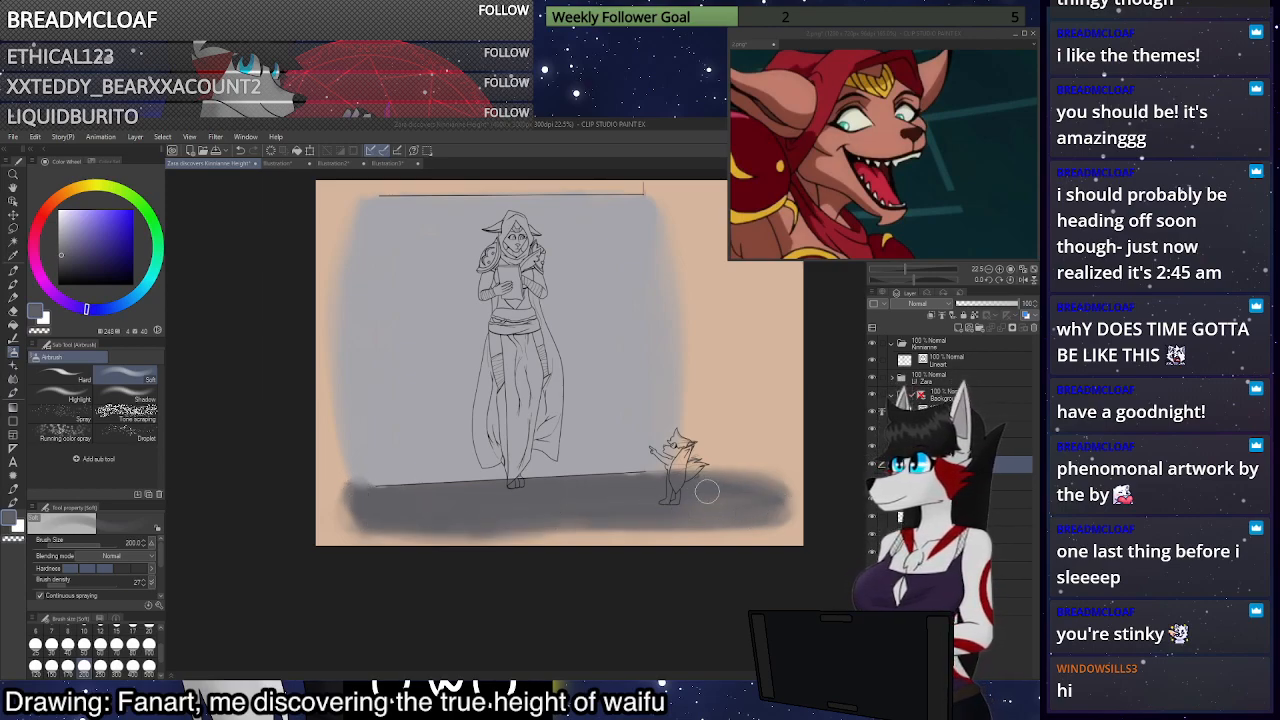
{"action": "scroll", "coordinate": [712, 492], "scroll_direction": "down", "scroll_amount": 3}
{"action": "scroll", "coordinate": [737, 500], "scroll_direction": "up", "scroll_amount": 4}
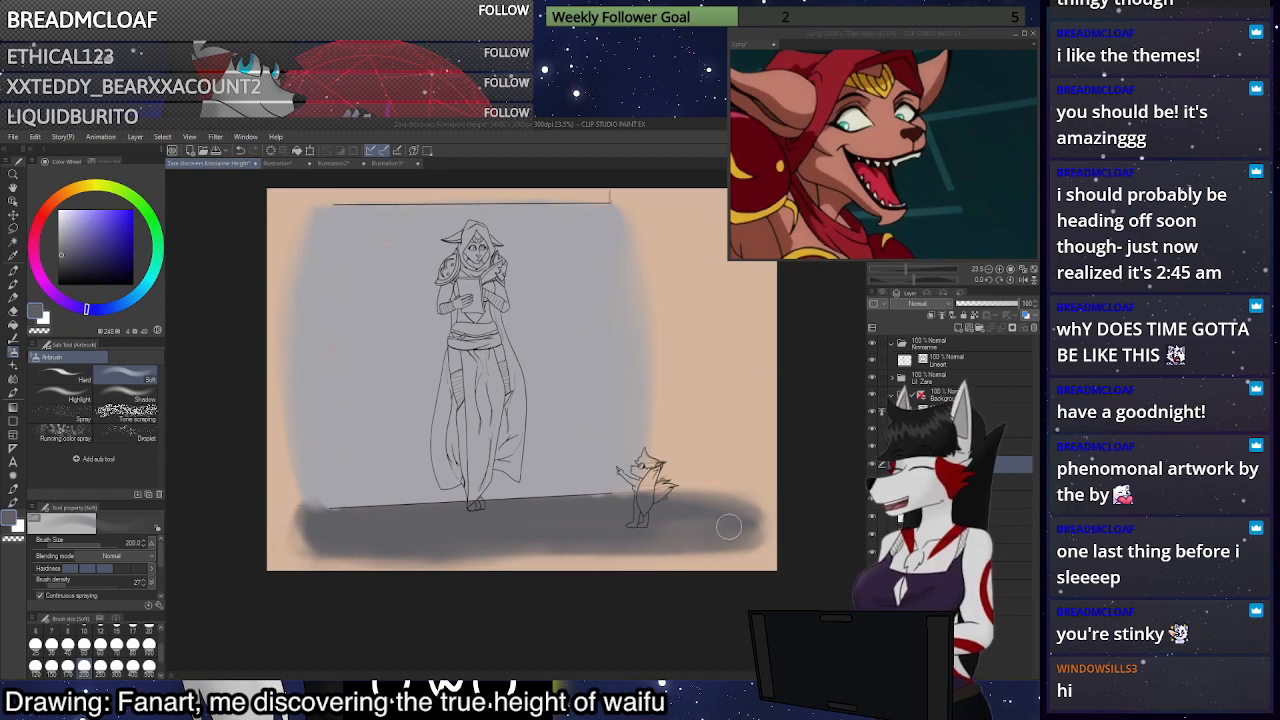
Hide the beige backdrop layer and retouch the floor's right end with the airbrush
{"action": "left_click", "coordinate": [872, 482]}
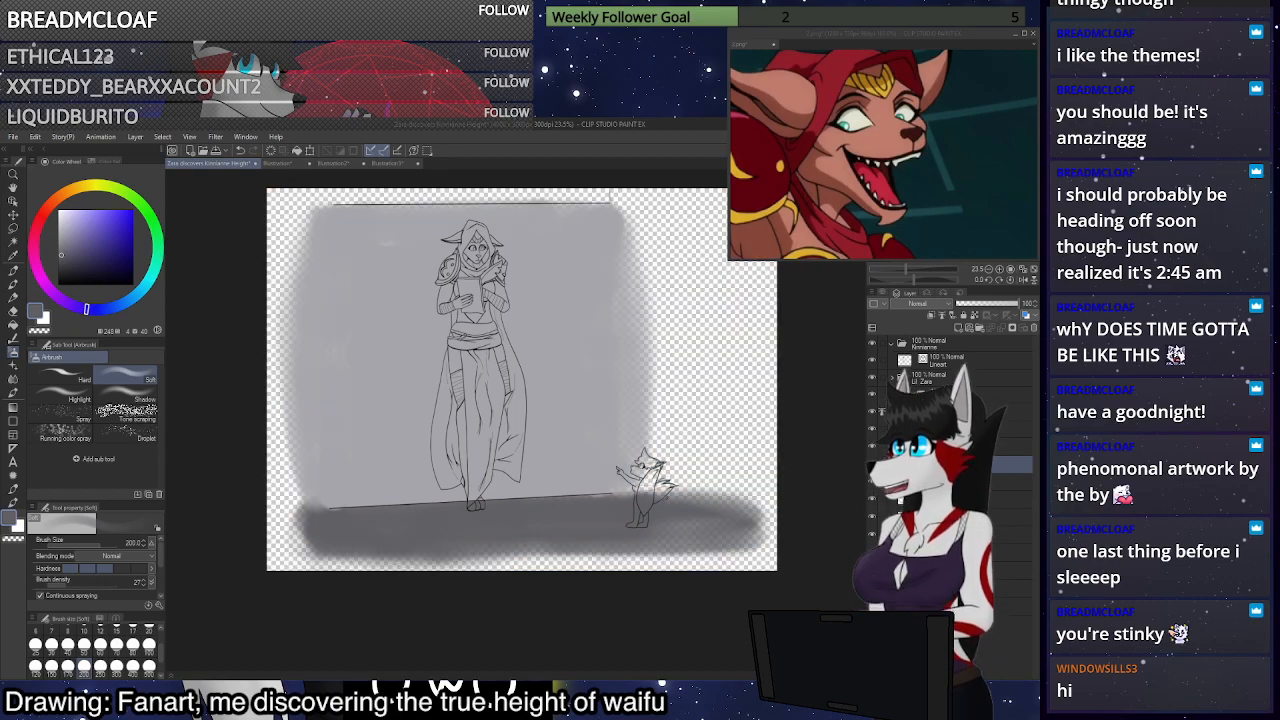
{"action": "mouse_move", "coordinate": [775, 537]}
{"action": "left_mouse_down"}
{"action": "mouse_move", "coordinate": [680, 521]}
{"action": "mouse_move", "coordinate": [718, 539]}
{"action": "mouse_move", "coordinate": [737, 520]}
{"action": "mouse_move", "coordinate": [401, 532]}
{"action": "left_mouse_up"}
{"action": "key", "text": "ctrl+z"}
{"action": "key", "text": "ctrl+z"}
{"action": "key", "text": "c"}
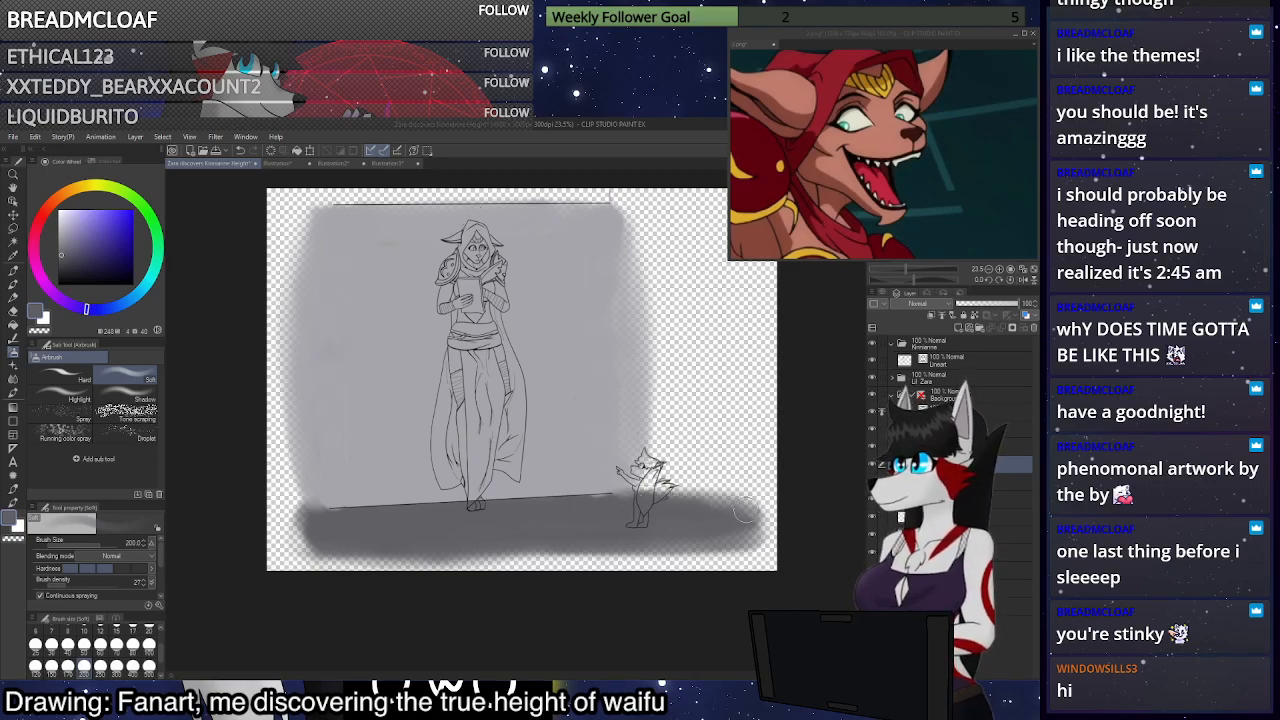
Select the wall colour layer and sample the wall's light grey
{"action": "left_click", "coordinate": [945, 446]}
{"action": "left_click", "coordinate": [569, 353], "text": "alt"}
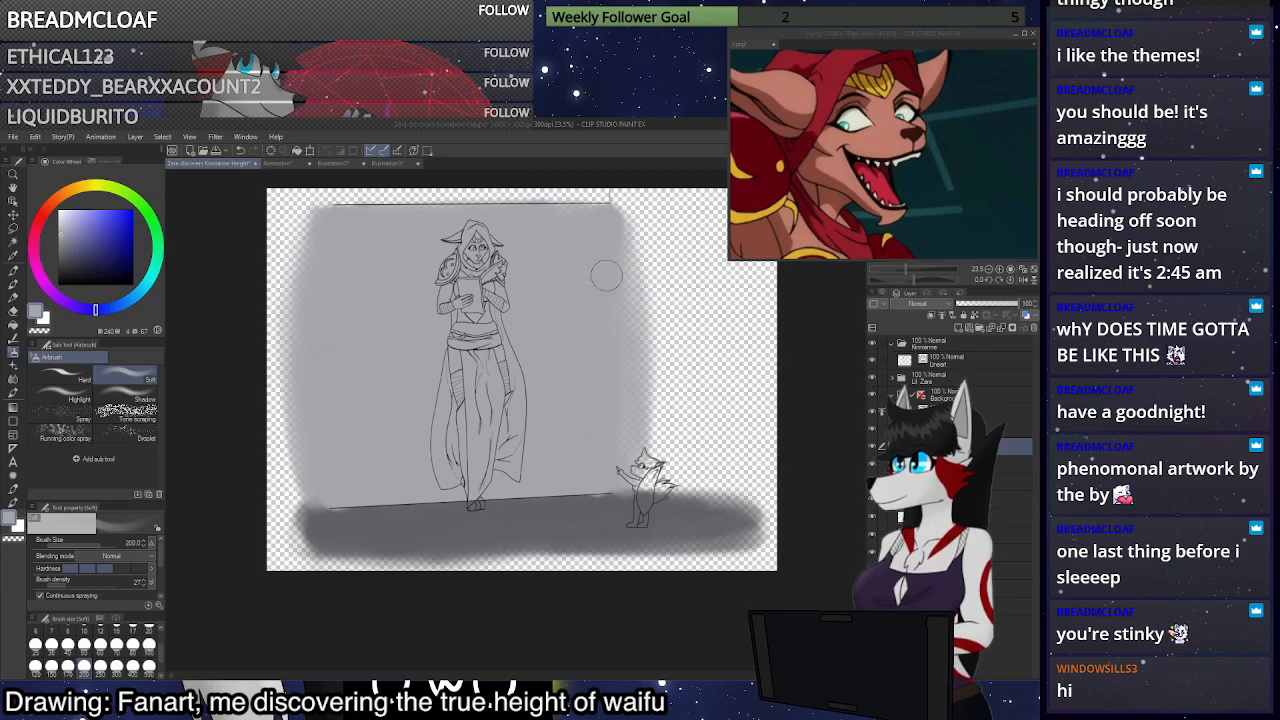
{"action": "scroll", "coordinate": [612, 432], "scroll_direction": "down", "scroll_amount": 2}
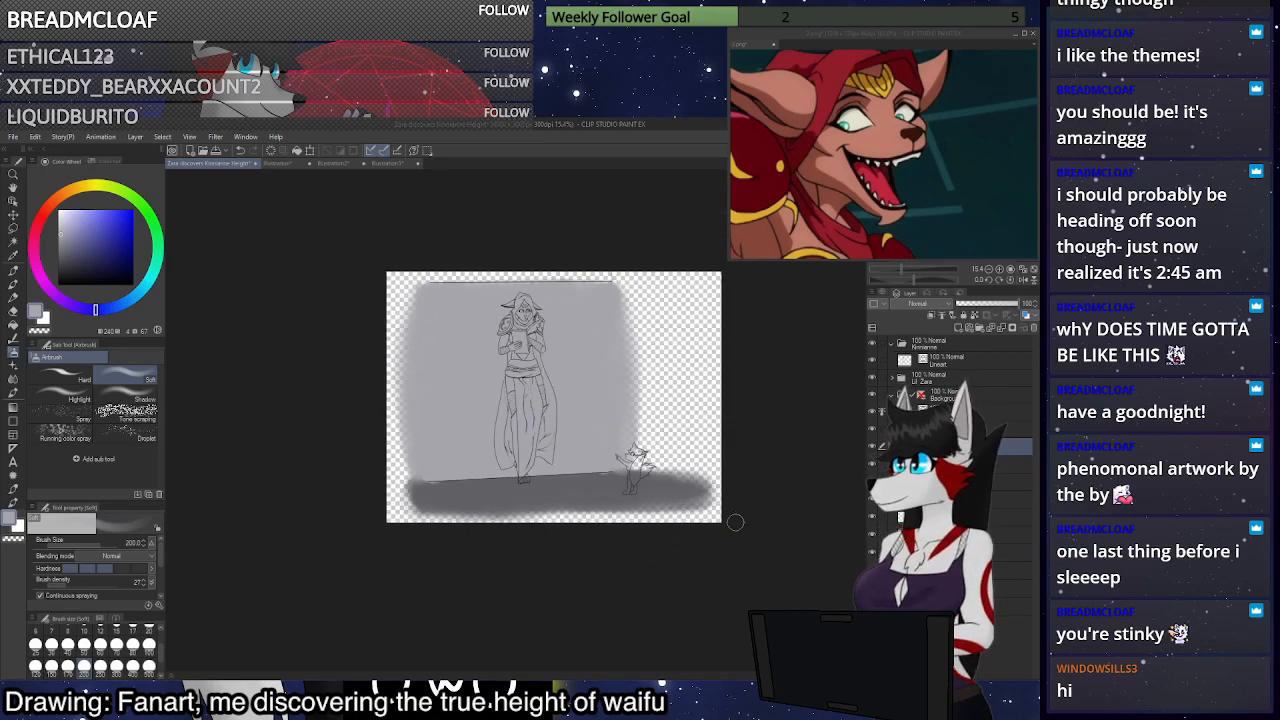
{"action": "scroll", "coordinate": [735, 521], "scroll_direction": "up", "scroll_amount": 2}
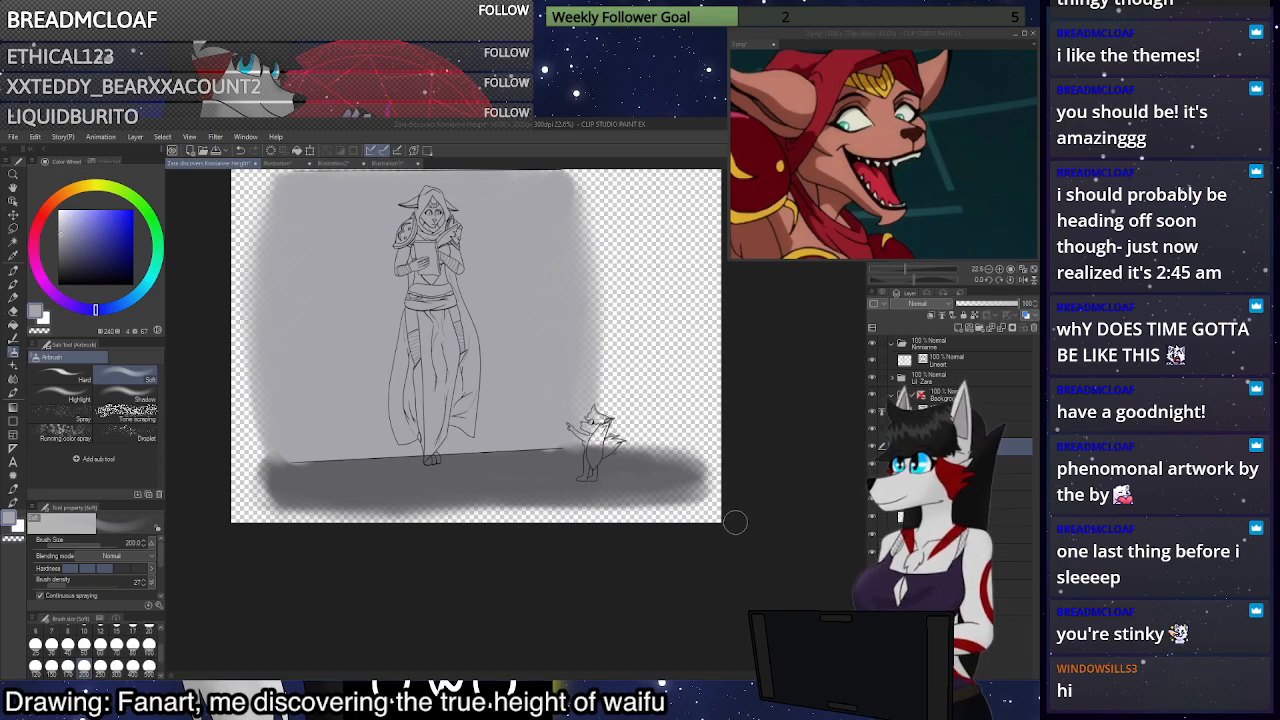
{"action": "scroll", "coordinate": [735, 521], "scroll_direction": "up", "scroll_amount": 1}
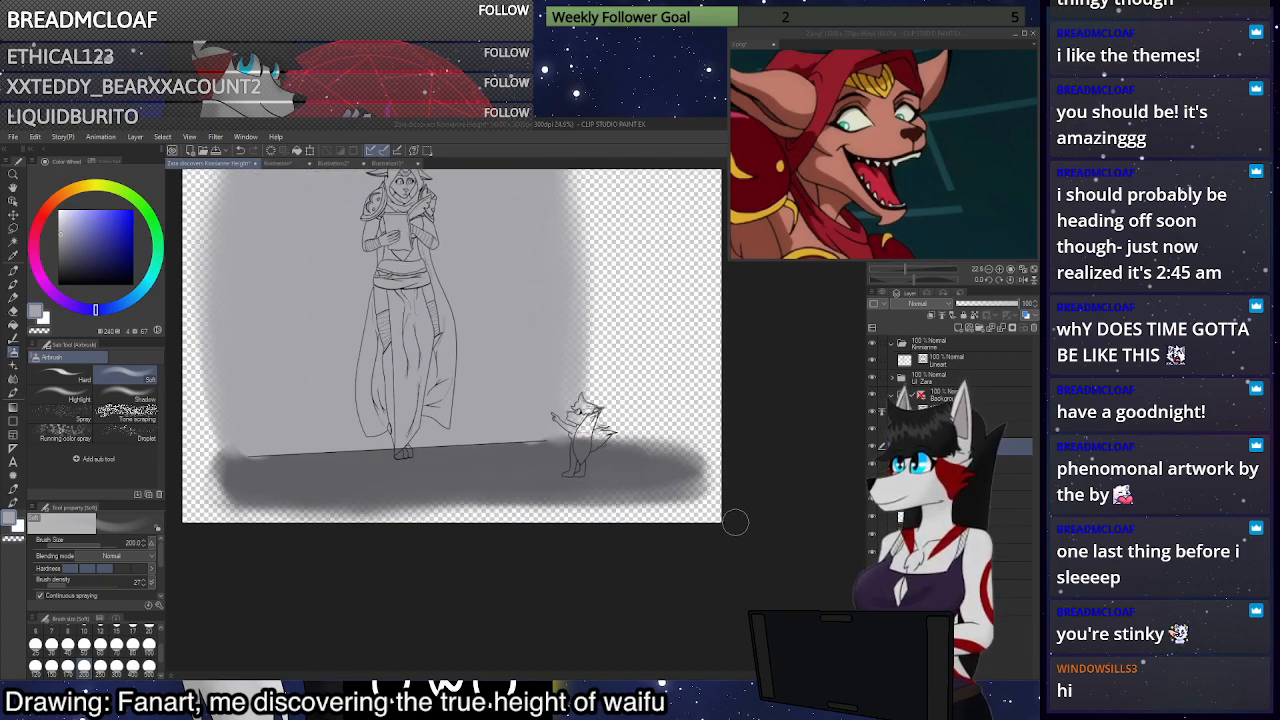
{"action": "scroll", "coordinate": [735, 521], "scroll_direction": "down", "scroll_amount": 2}
{"action": "scroll", "coordinate": [735, 521], "scroll_direction": "up", "scroll_amount": 2}
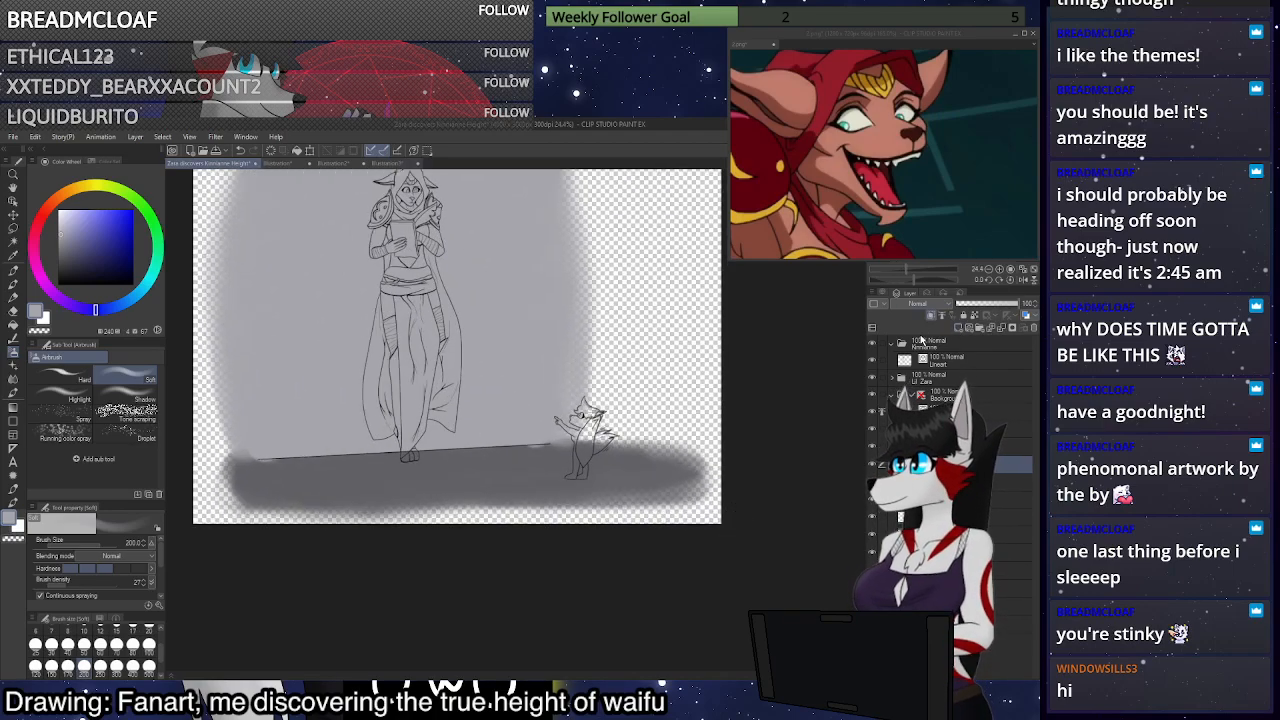
Airbrush dark soft shadows under the feet of the tall and small characters on a Multiply layer
{"action": "scroll", "coordinate": [395, 455], "scroll_direction": "up", "scroll_amount": 1}
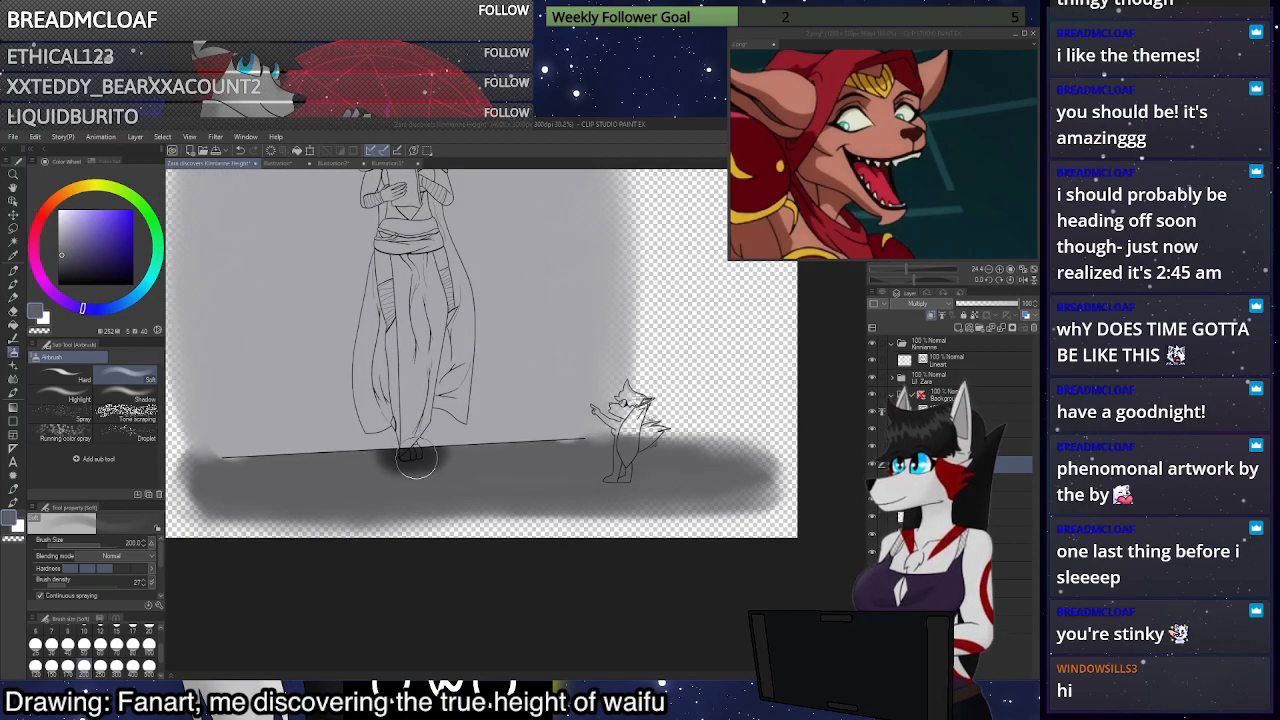
{"action": "mouse_move", "coordinate": [388, 455]}
{"action": "left_mouse_down"}
{"action": "mouse_move", "coordinate": [409, 492]}
{"action": "mouse_move", "coordinate": [434, 458]}
{"action": "left_mouse_up"}
{"action": "mouse_move", "coordinate": [616, 482]}
{"action": "left_mouse_down"}
{"action": "mouse_move", "coordinate": [649, 485]}
{"action": "mouse_move", "coordinate": [632, 468]}
{"action": "mouse_move", "coordinate": [586, 473]}
{"action": "mouse_move", "coordinate": [663, 472]}
{"action": "mouse_move", "coordinate": [599, 506]}
{"action": "mouse_move", "coordinate": [641, 495]}
{"action": "mouse_move", "coordinate": [617, 481]}
{"action": "mouse_move", "coordinate": [614, 500]}
{"action": "left_mouse_up"}
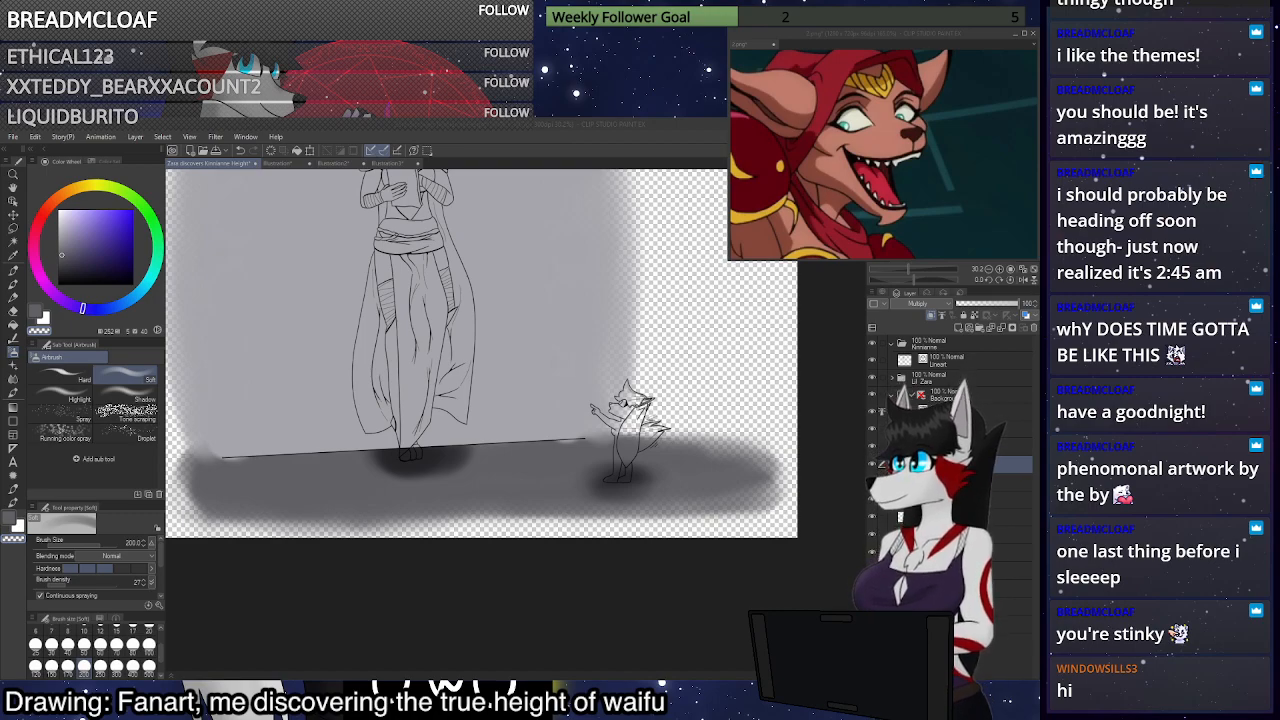
{"action": "scroll", "coordinate": [737, 530], "scroll_direction": "up", "scroll_amount": 1}
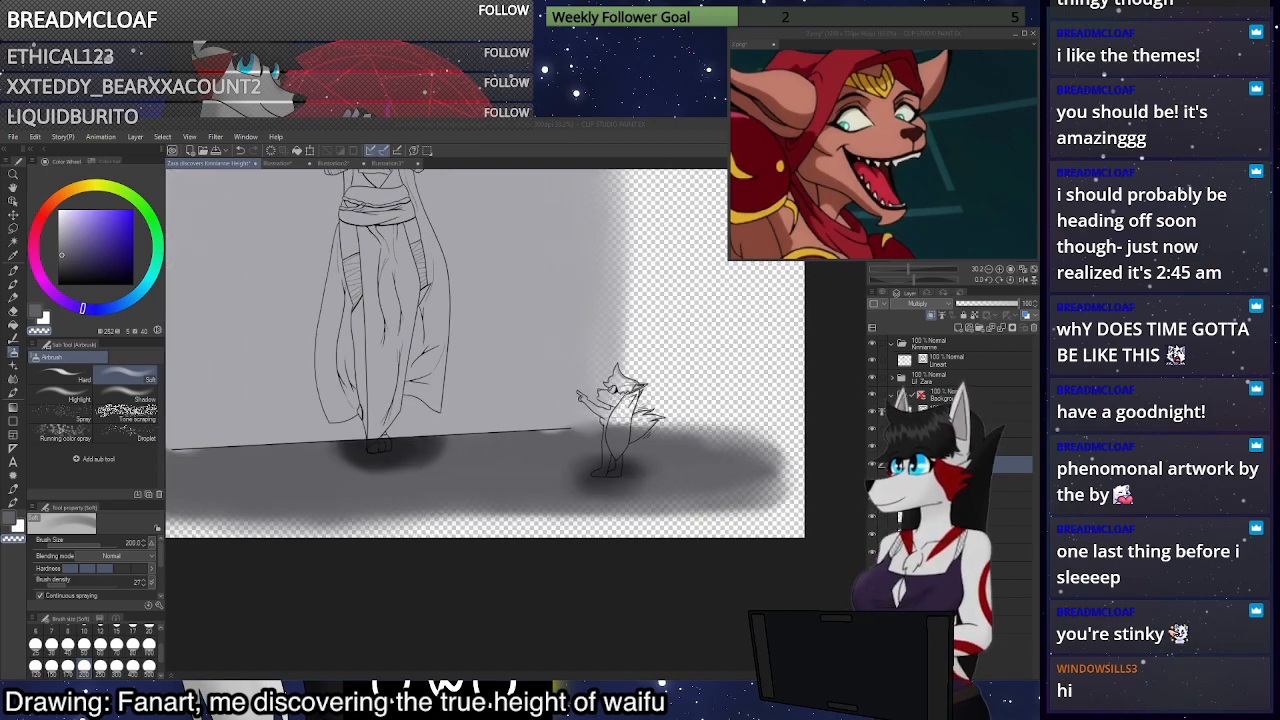
Lower the opacity of the Multiply foot-shadow layer to about 42%
{"action": "scroll", "coordinate": [727, 530], "scroll_direction": "down", "scroll_amount": 5}
{"action": "scroll", "coordinate": [700, 530], "scroll_direction": "up", "scroll_amount": 2}
{"action": "left_click_drag", "start_coordinate": [983, 309], "coordinate": [977, 305]}
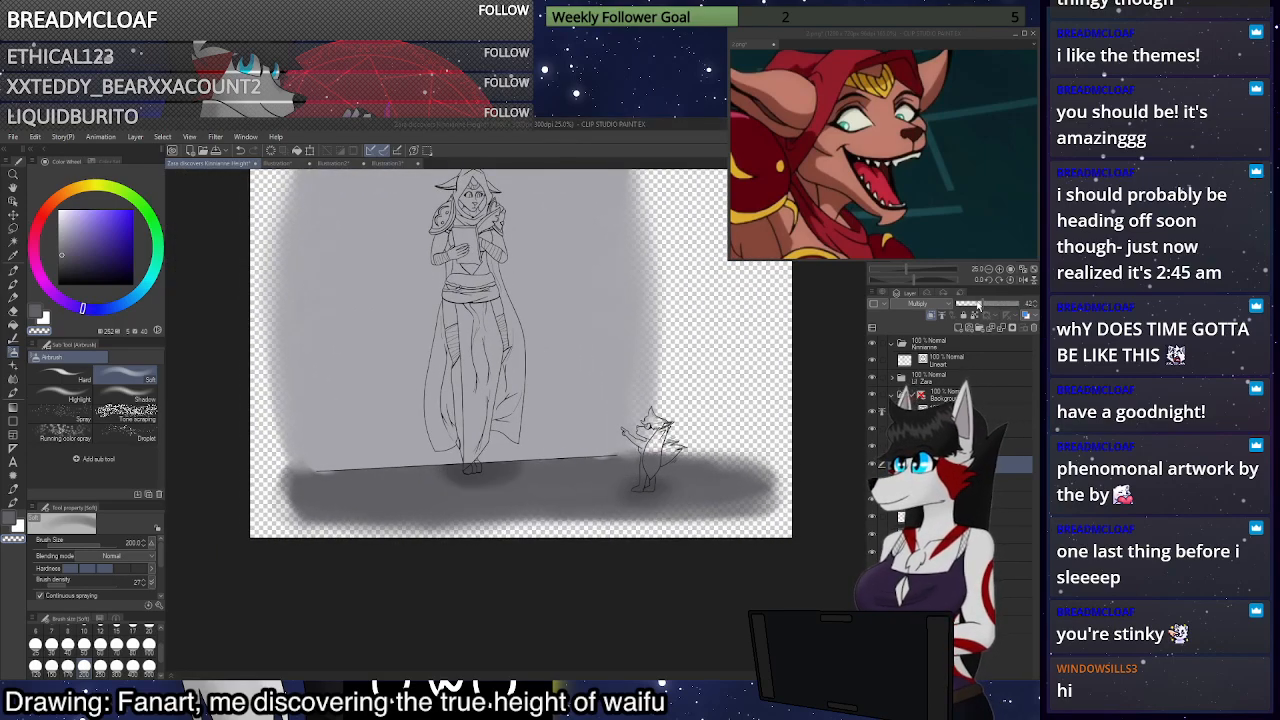
Airbrush a soft shadow on the wall around the tall character, using the sampled wall grey on the Multiply layer above the foot shadows
{"action": "left_click", "coordinate": [1006, 447]}
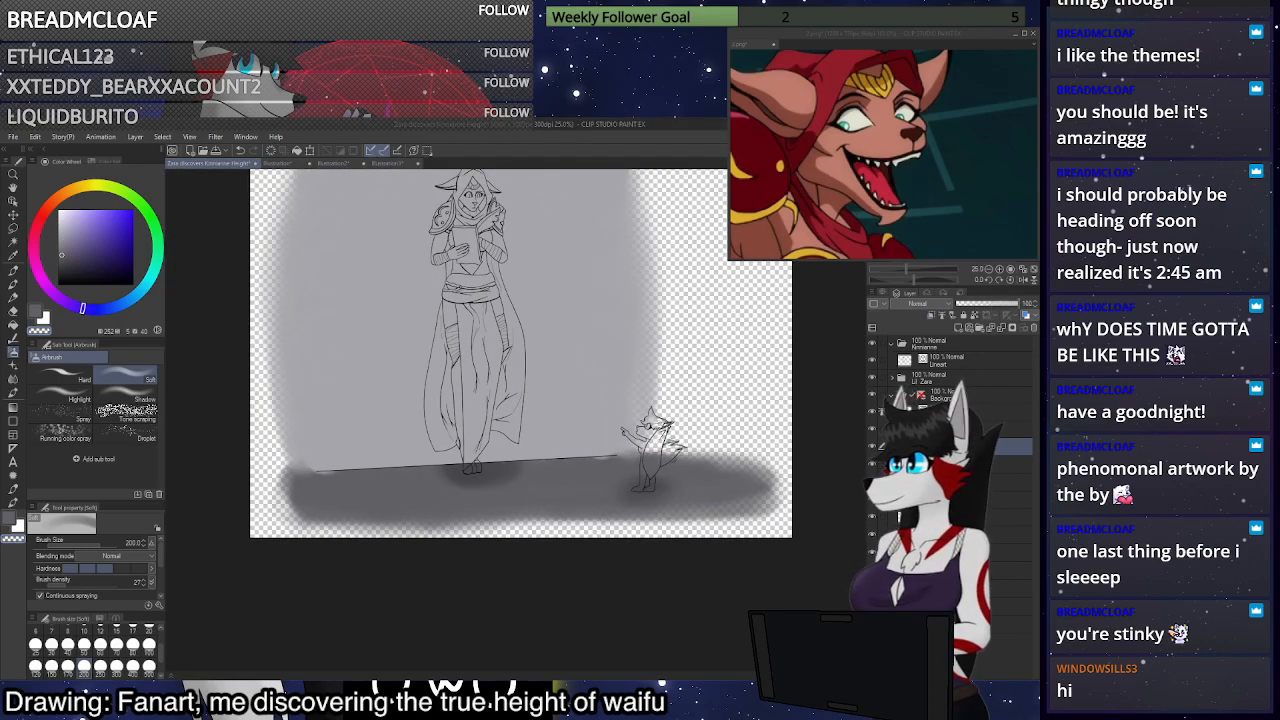
{"action": "left_click", "coordinate": [926, 340]}
{"action": "scroll", "coordinate": [704, 452], "scroll_direction": "down", "scroll_amount": 2}
{"action": "scroll", "coordinate": [538, 392], "scroll_direction": "up", "scroll_amount": 2}
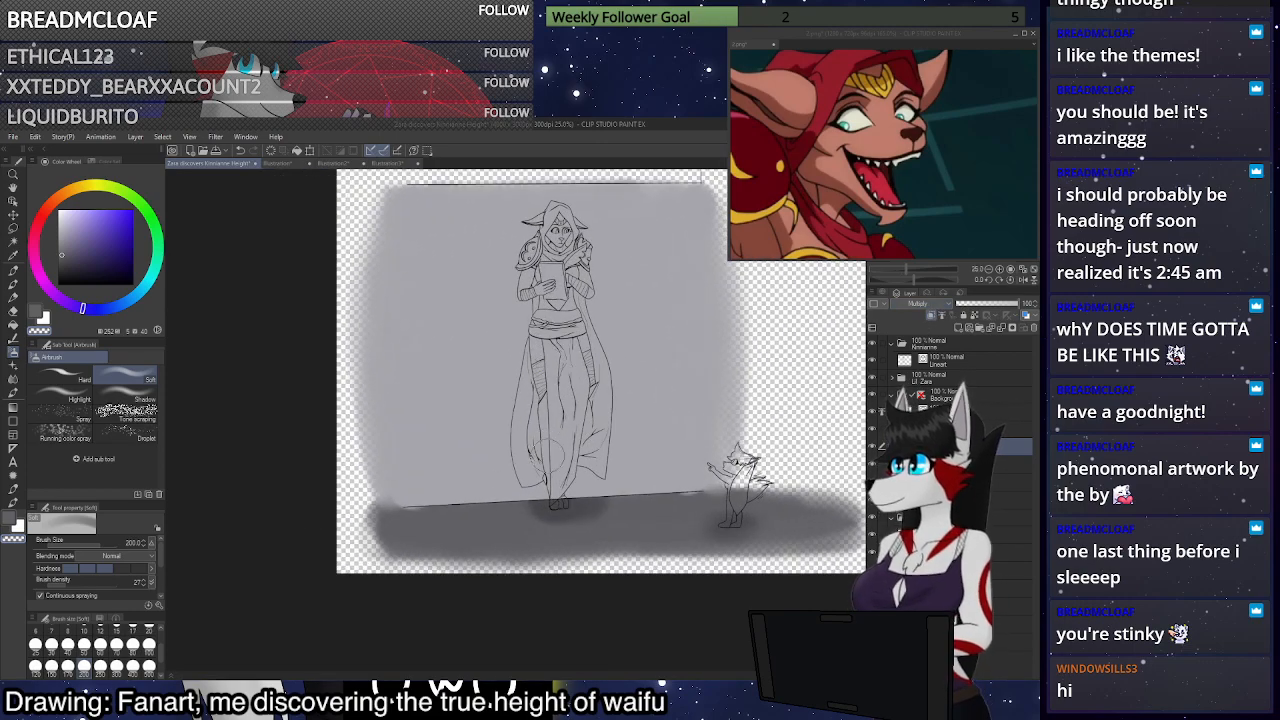
{"action": "key", "text": "ctrl+z"}
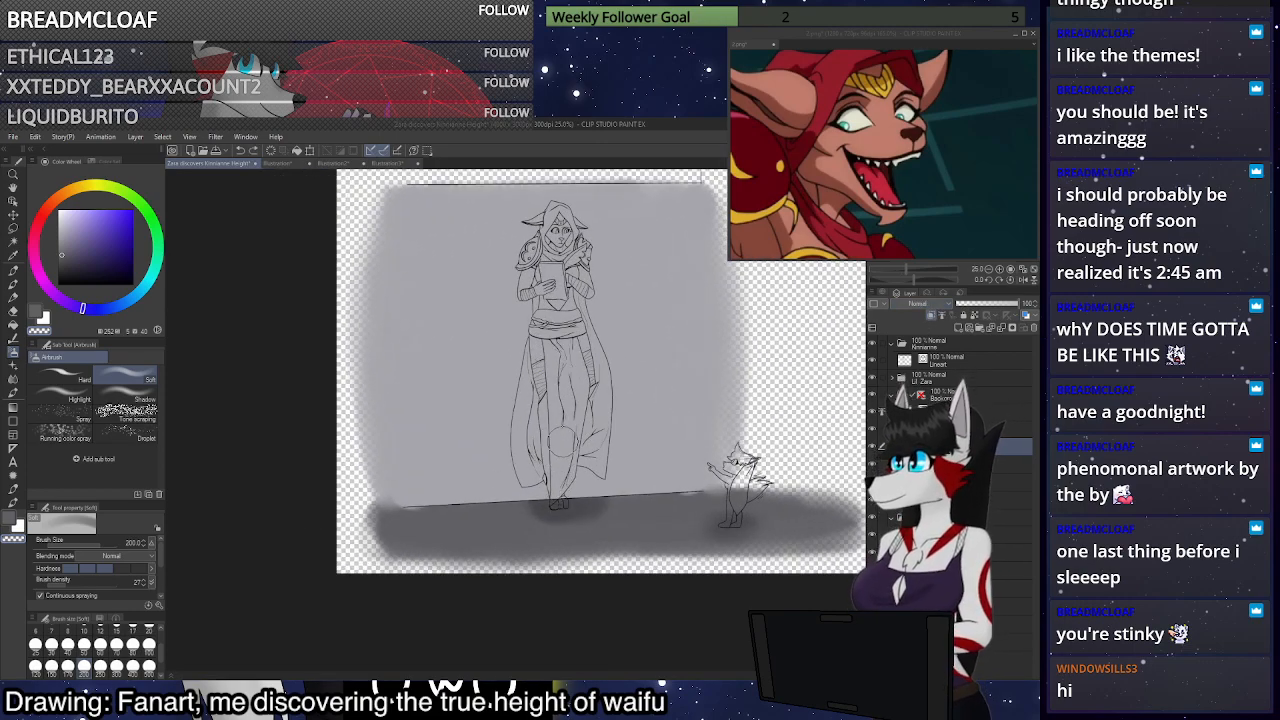
{"action": "left_click", "coordinate": [450, 441], "text": "alt"}
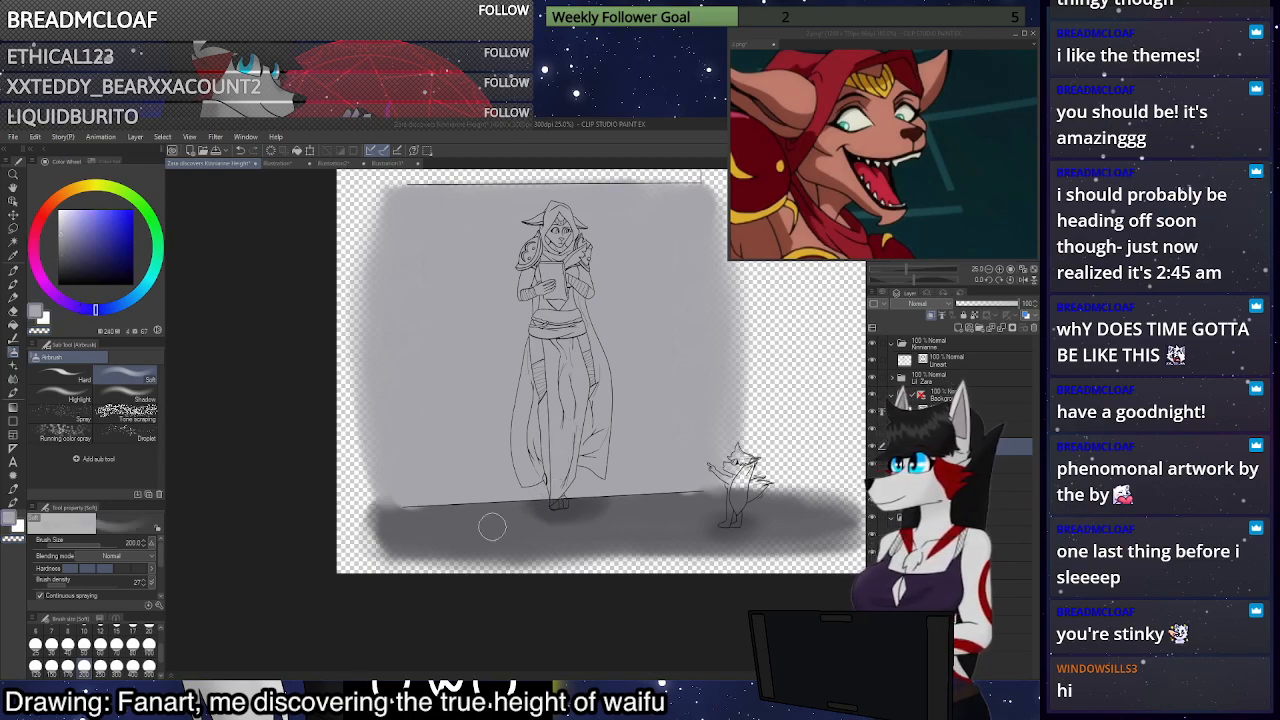
{"action": "left_click", "coordinate": [930, 305]}
{"action": "left_click", "coordinate": [920, 343]}
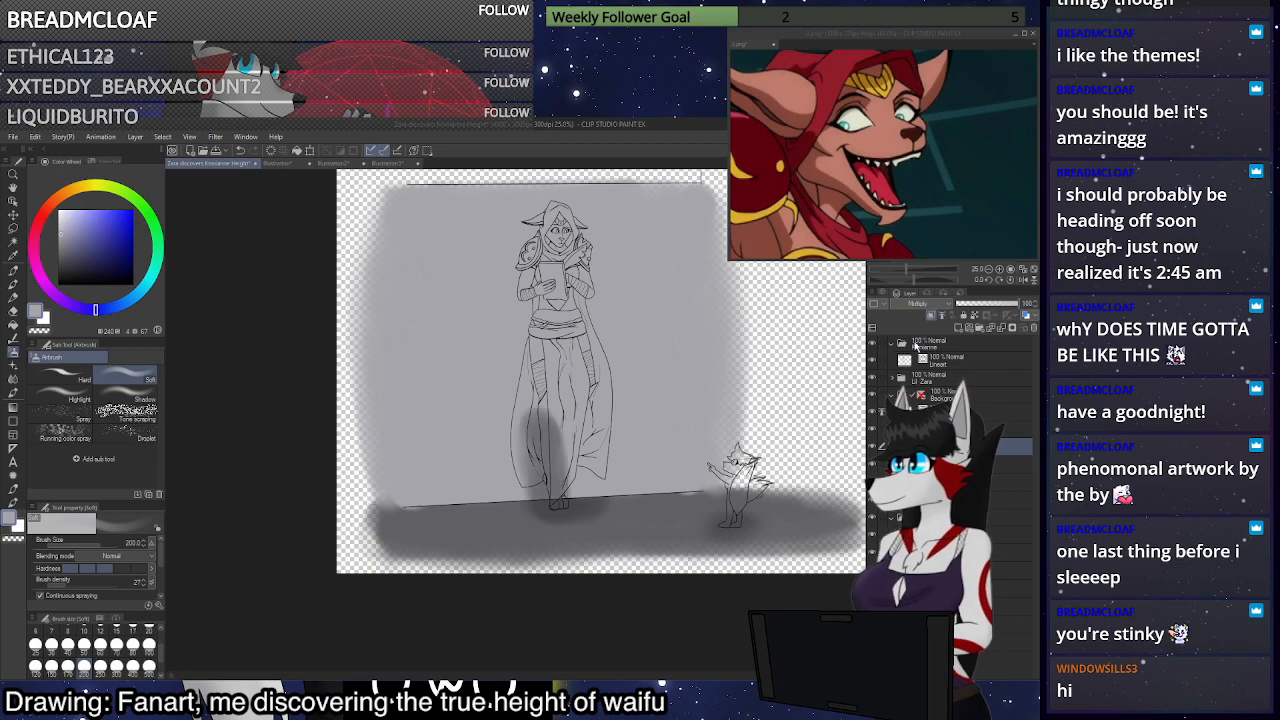
{"action": "mouse_move", "coordinate": [563, 408]}
{"action": "left_mouse_down"}
{"action": "mouse_move", "coordinate": [591, 409]}
{"action": "mouse_move", "coordinate": [597, 390]}
{"action": "mouse_move", "coordinate": [540, 290]}
{"action": "mouse_move", "coordinate": [532, 352]}
{"action": "mouse_move", "coordinate": [555, 212]}
{"action": "mouse_move", "coordinate": [585, 340]}
{"action": "mouse_move", "coordinate": [577, 375]}
{"action": "mouse_move", "coordinate": [592, 375]}
{"action": "mouse_move", "coordinate": [555, 360]}
{"action": "mouse_move", "coordinate": [560, 455]}
{"action": "mouse_move", "coordinate": [586, 485]}
{"action": "mouse_move", "coordinate": [612, 460]}
{"action": "mouse_move", "coordinate": [598, 472]}
{"action": "mouse_move", "coordinate": [615, 392]}
{"action": "mouse_move", "coordinate": [600, 272]}
{"action": "mouse_move", "coordinate": [605, 358]}
{"action": "mouse_move", "coordinate": [578, 203]}
{"action": "mouse_move", "coordinate": [578, 291]}
{"action": "mouse_move", "coordinate": [543, 205]}
{"action": "mouse_move", "coordinate": [540, 357]}
{"action": "mouse_move", "coordinate": [521, 420]}
{"action": "mouse_move", "coordinate": [532, 482]}
{"action": "mouse_move", "coordinate": [526, 375]}
{"action": "mouse_move", "coordinate": [556, 274]}
{"action": "mouse_move", "coordinate": [557, 317]}
{"action": "mouse_move", "coordinate": [617, 353]}
{"action": "mouse_move", "coordinate": [565, 279]}
{"action": "left_mouse_up"}
{"action": "scroll", "coordinate": [577, 232], "scroll_direction": "up", "scroll_amount": 1}
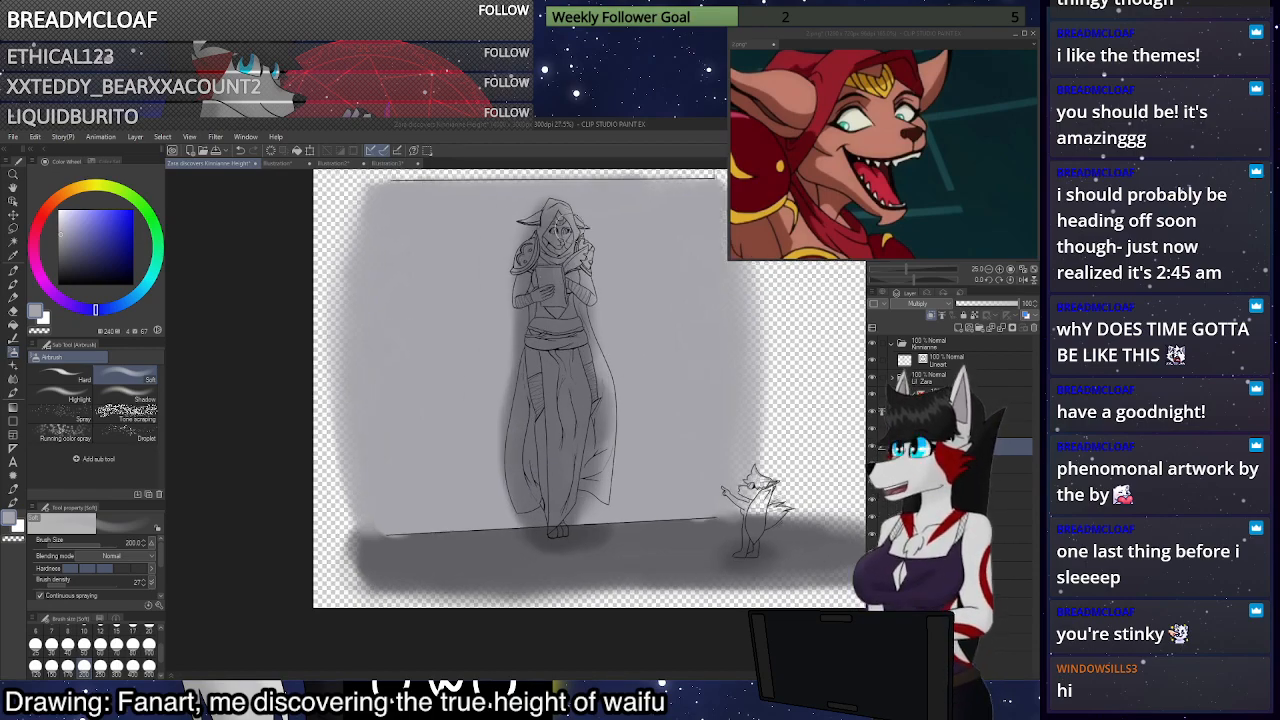
{"action": "scroll", "coordinate": [577, 215], "scroll_direction": "up", "scroll_amount": 3}
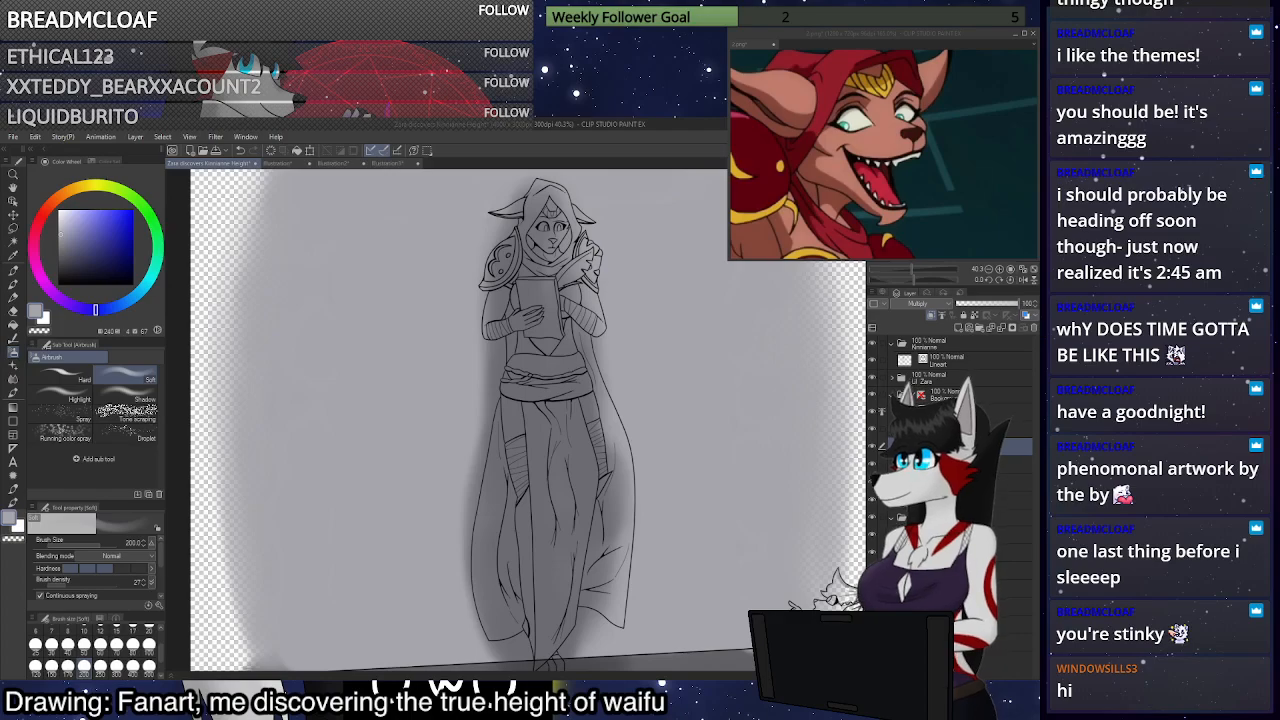
Lower the opacity of the tall character's wall-shadow layer to about half
{"action": "left_click", "coordinate": [950, 429]}
{"action": "scroll", "coordinate": [800, 408], "scroll_direction": "down", "scroll_amount": 3}
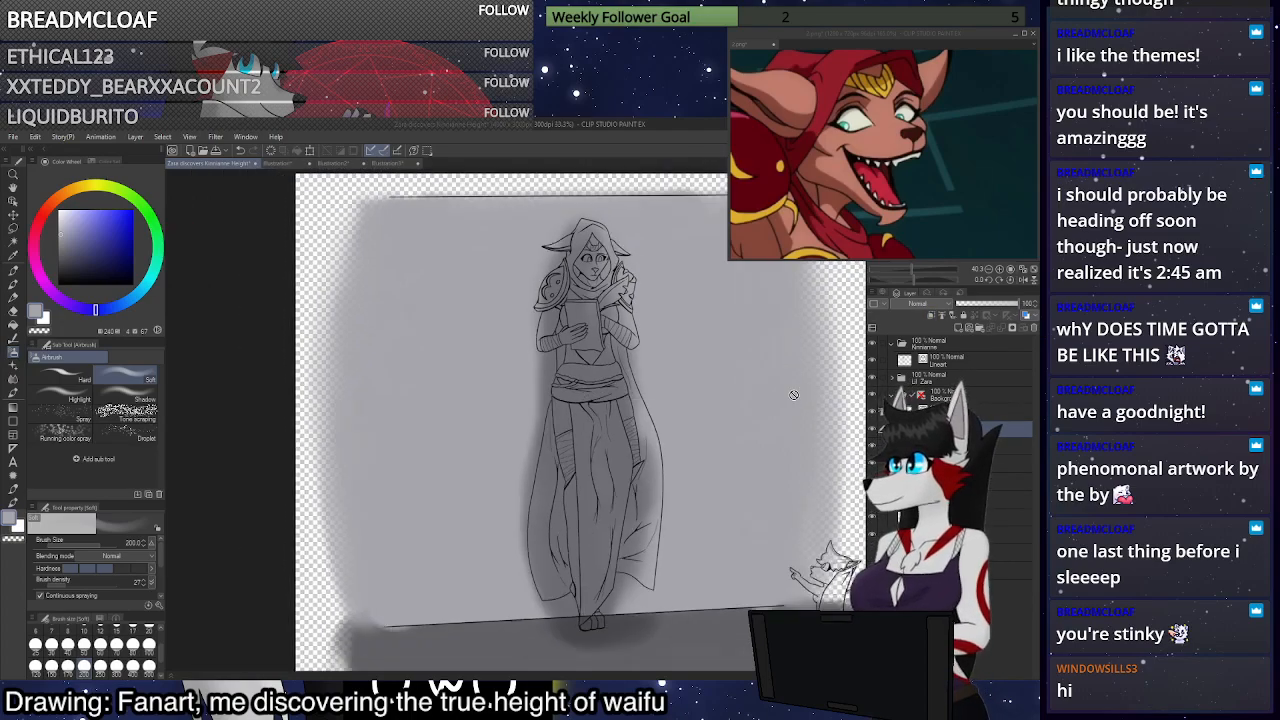
{"action": "scroll", "coordinate": [785, 374], "scroll_direction": "up", "scroll_amount": 1}
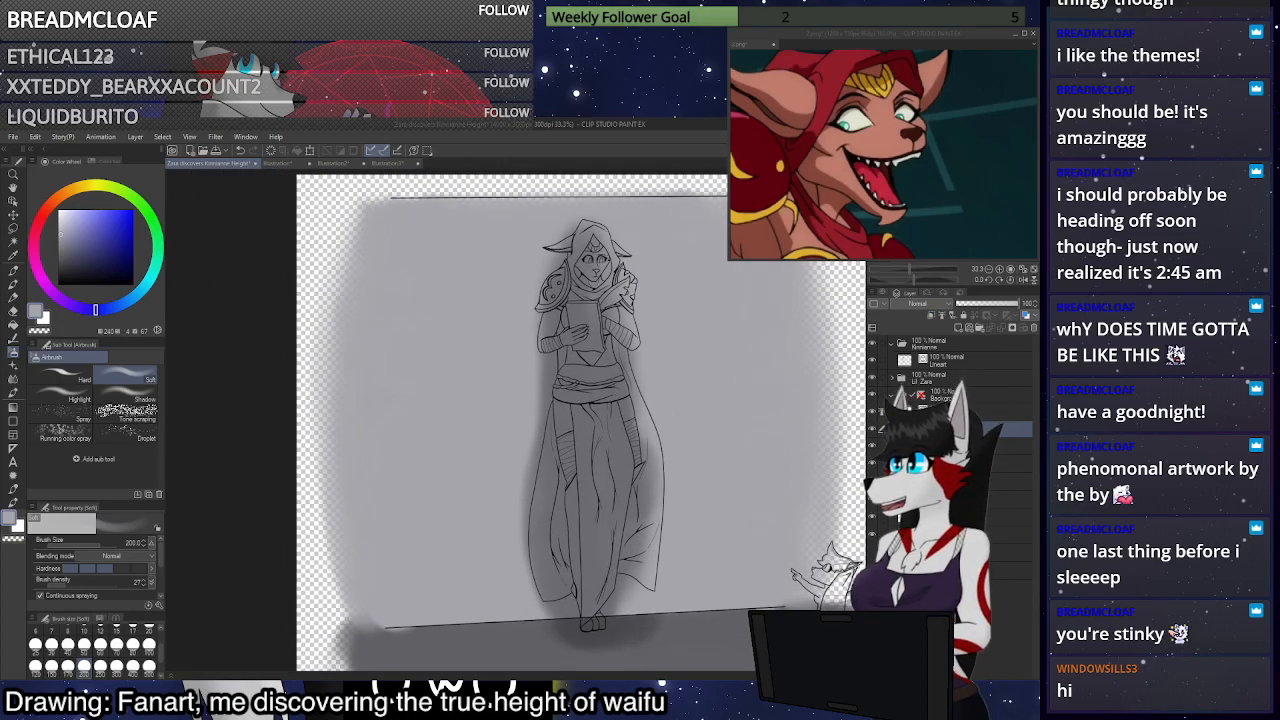
{"action": "left_click", "coordinate": [950, 446]}
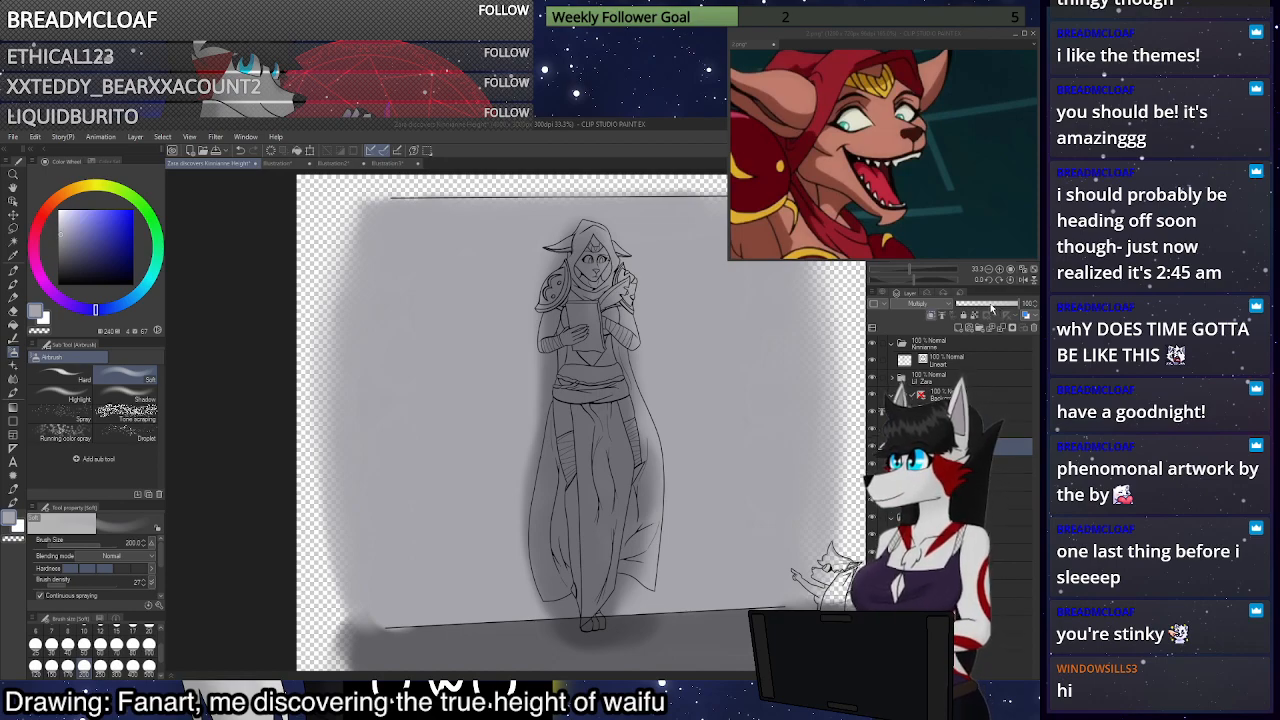
{"action": "left_click", "coordinate": [989, 304]}
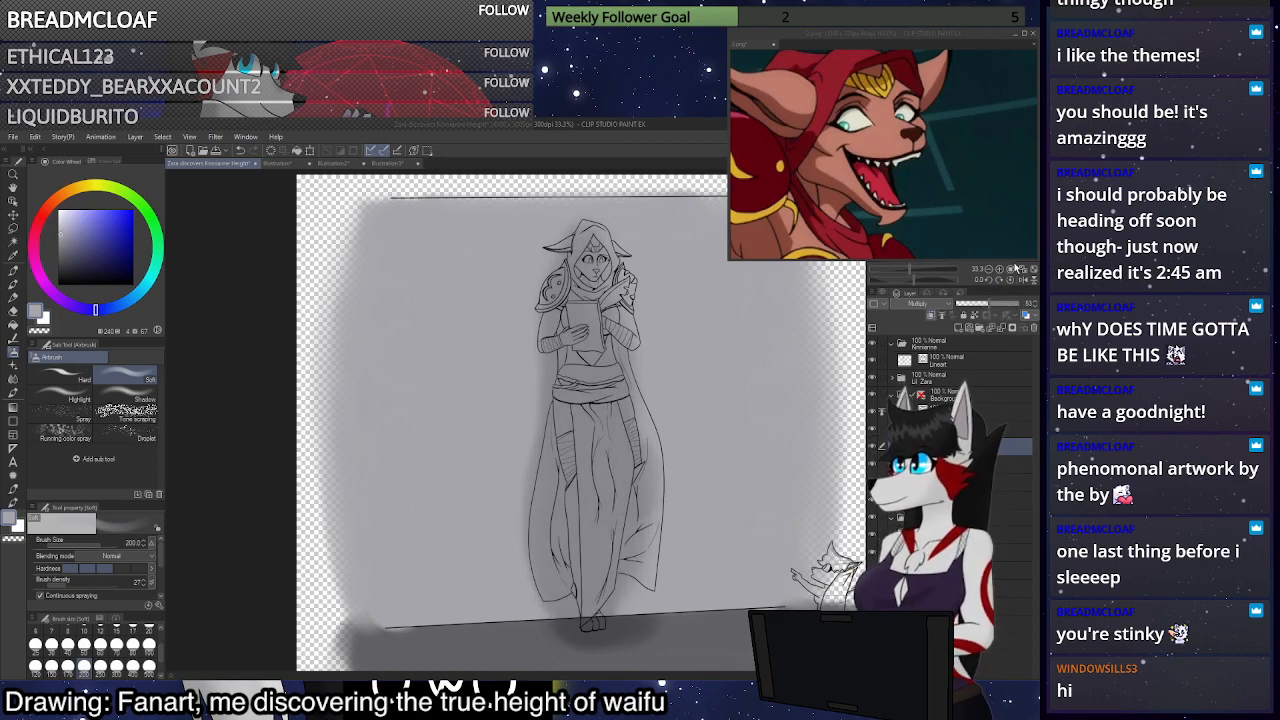
Create a new folder beneath the Lineart layer in the tall character's group, and collapse the group
{"action": "left_click", "coordinate": [905, 395]}
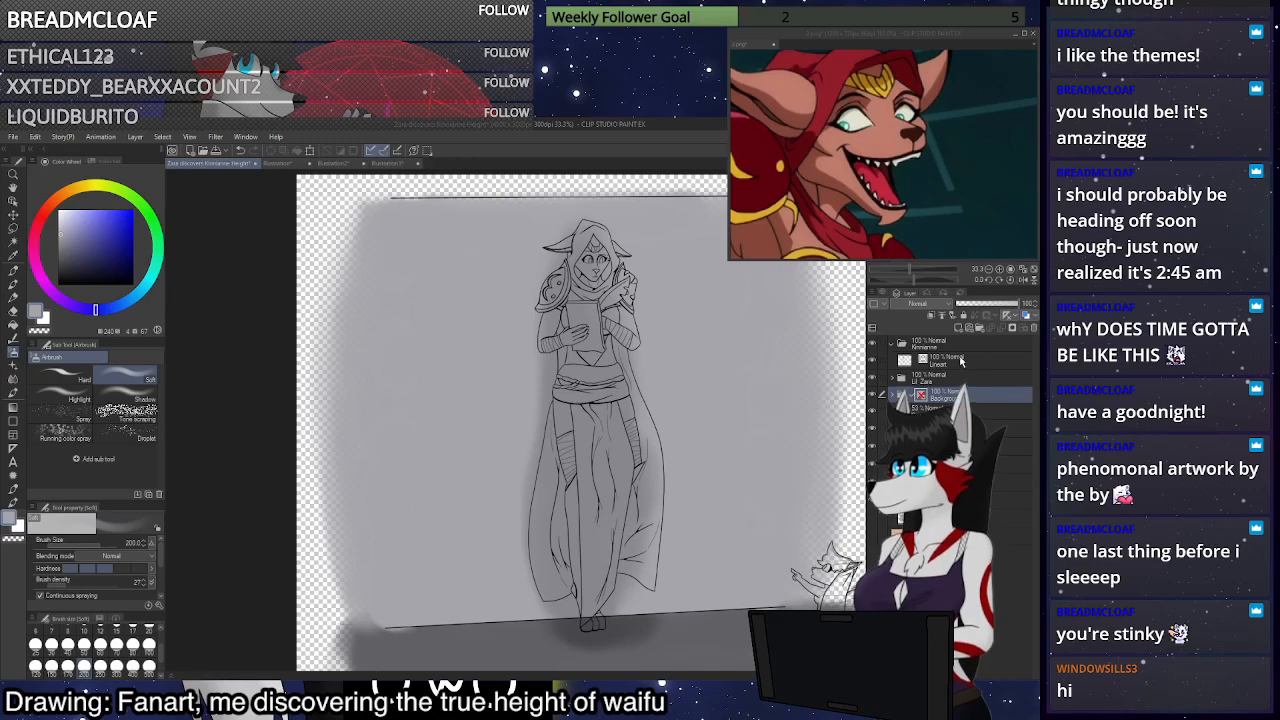
{"action": "left_click", "coordinate": [960, 363]}
{"action": "left_click", "coordinate": [980, 328]}
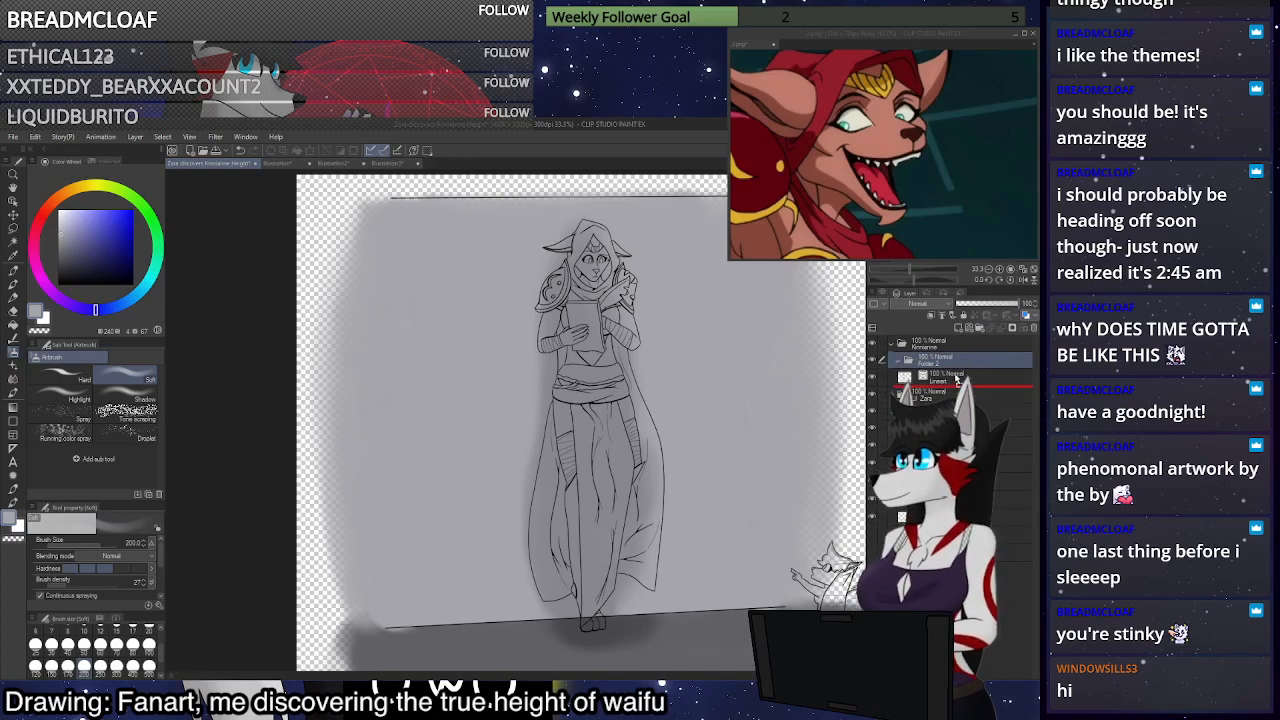
{"action": "left_click_drag", "start_coordinate": [957, 381], "coordinate": [958, 381]}
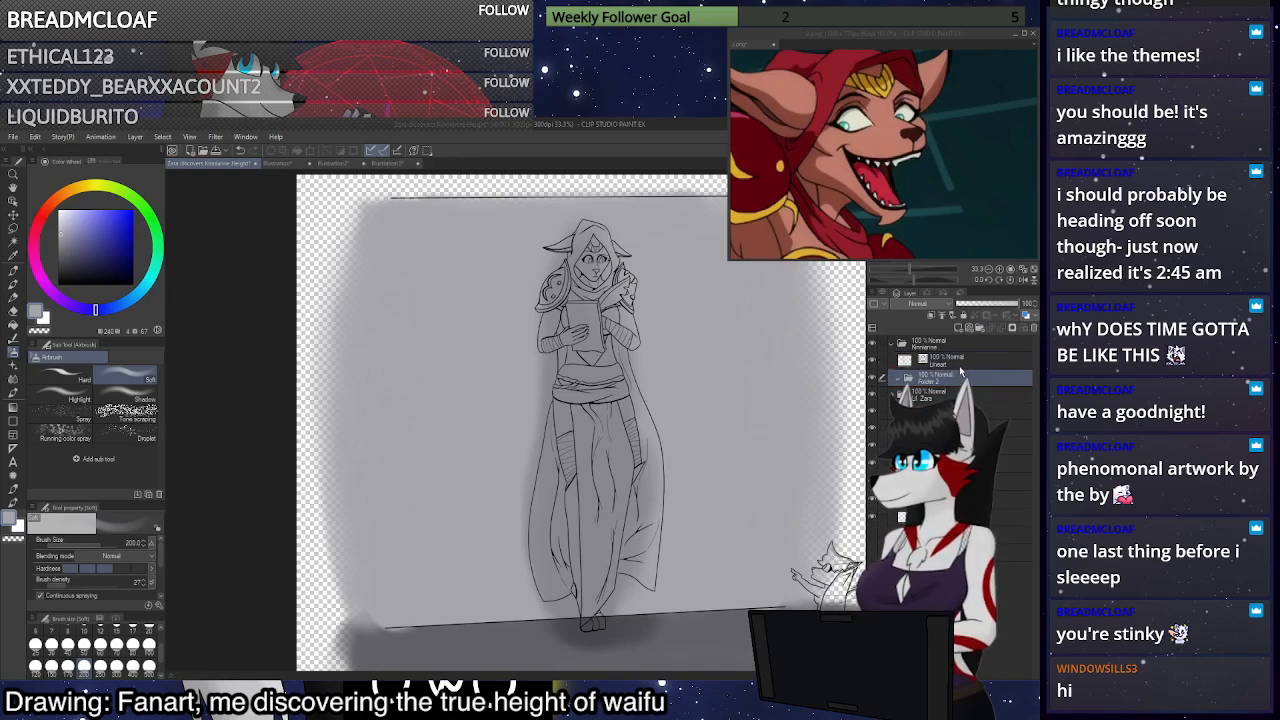
{"action": "left_click", "coordinate": [892, 342]}
Add a new layer to the Lil Zara folder and place it beneath the Line layer
{"action": "left_click", "coordinate": [945, 364]}
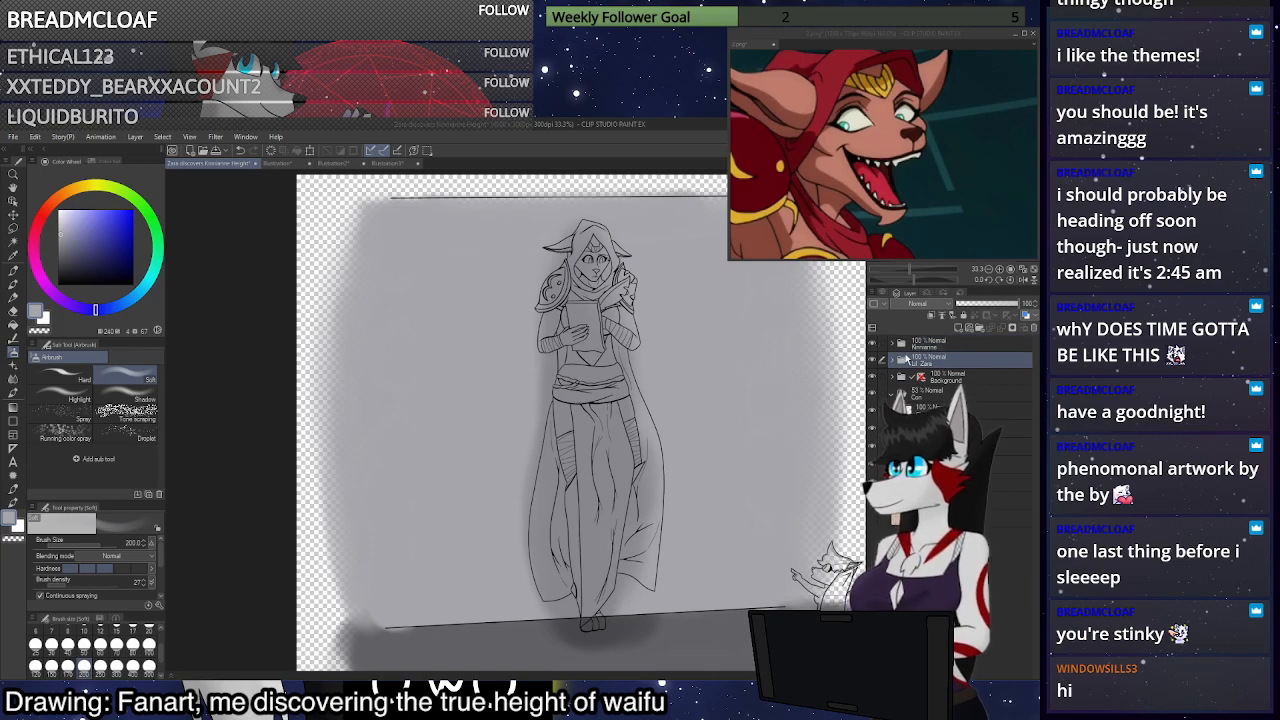
{"action": "left_click", "coordinate": [950, 393]}
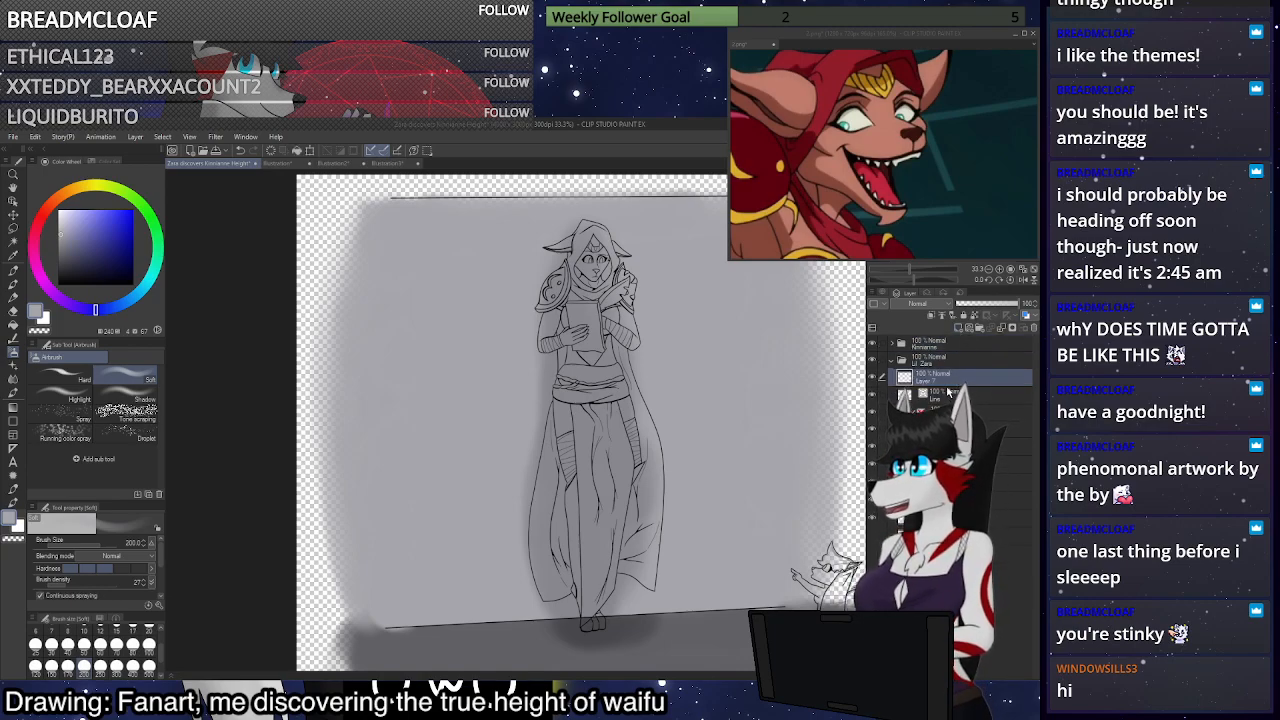
{"action": "scroll", "coordinate": [749, 413], "scroll_direction": "down", "scroll_amount": 1}
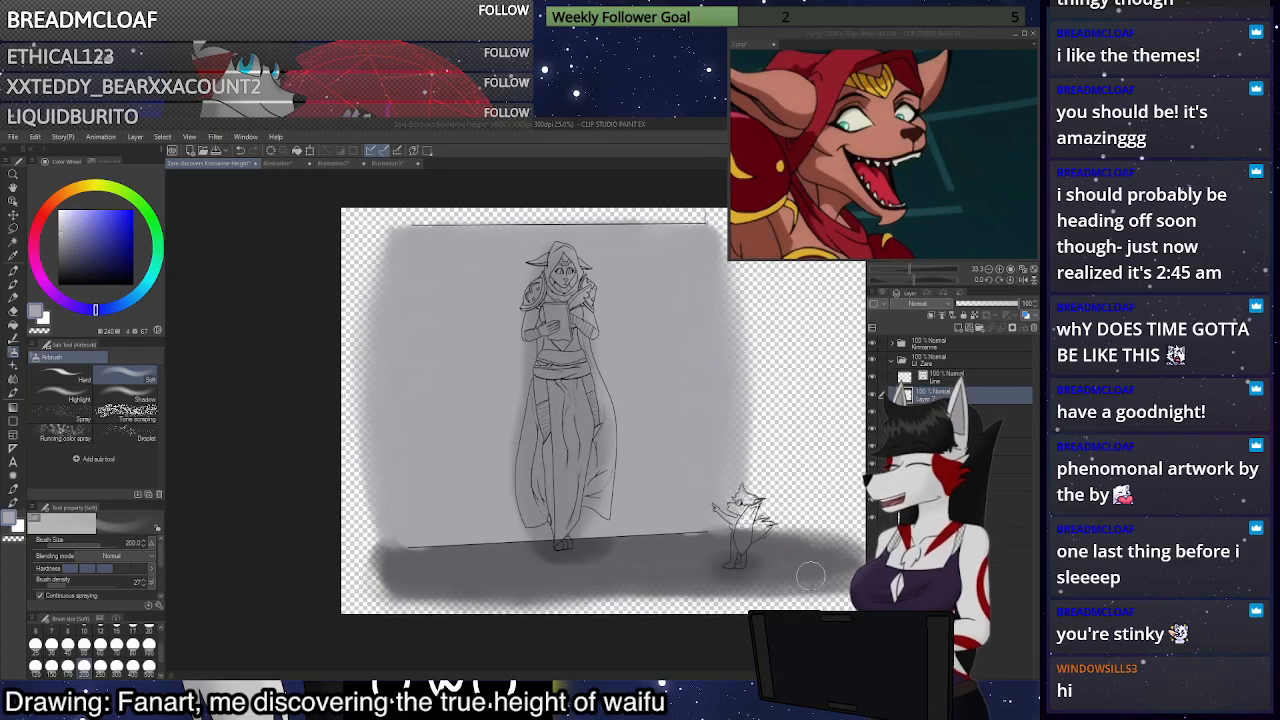
{"action": "scroll", "coordinate": [808, 578], "scroll_direction": "up", "scroll_amount": 2}
{"action": "scroll", "coordinate": [787, 543], "scroll_direction": "up", "scroll_amount": 2}
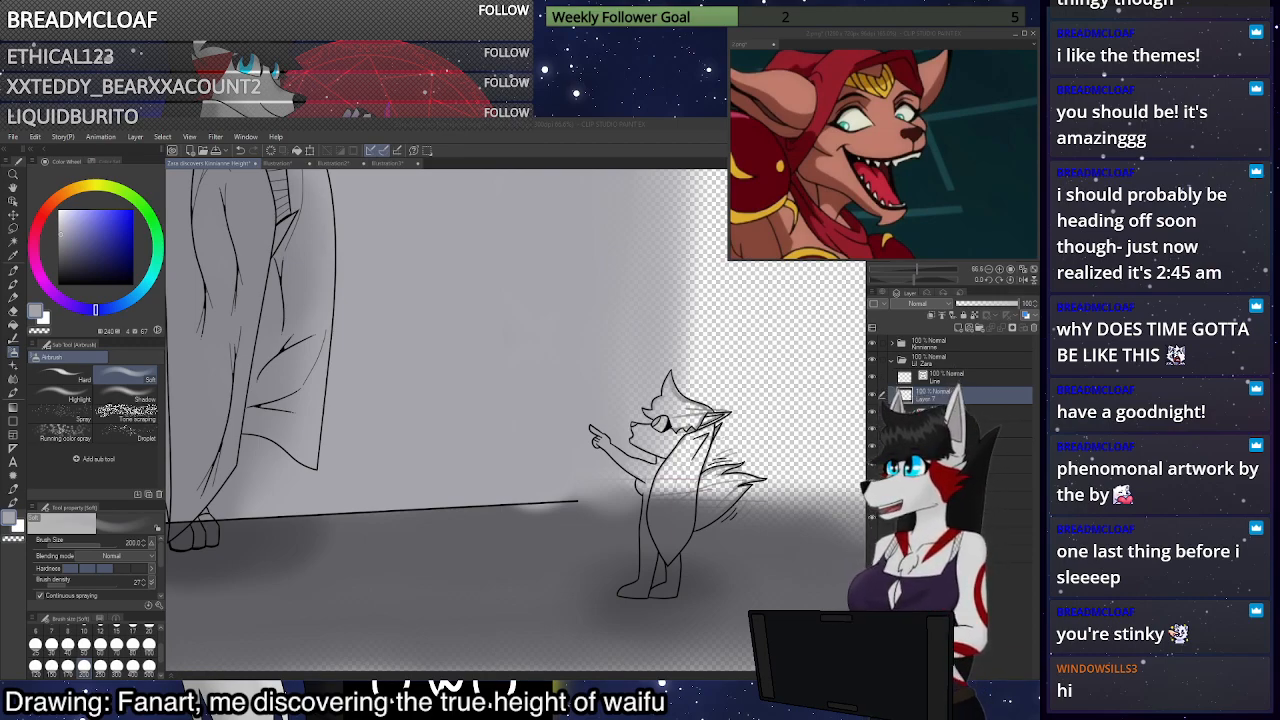
{"action": "left_click_drag", "start_coordinate": [400, 215], "coordinate": [710, 632]}
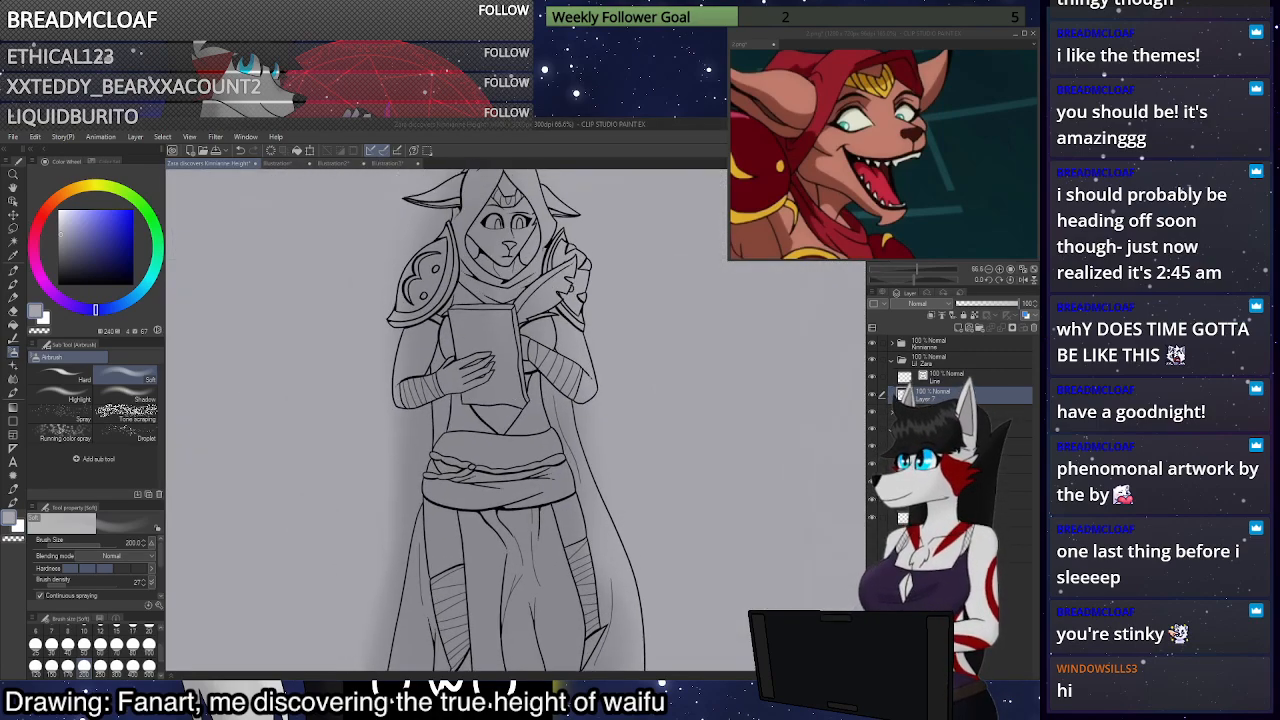
{"action": "left_click", "coordinate": [1024, 268]}
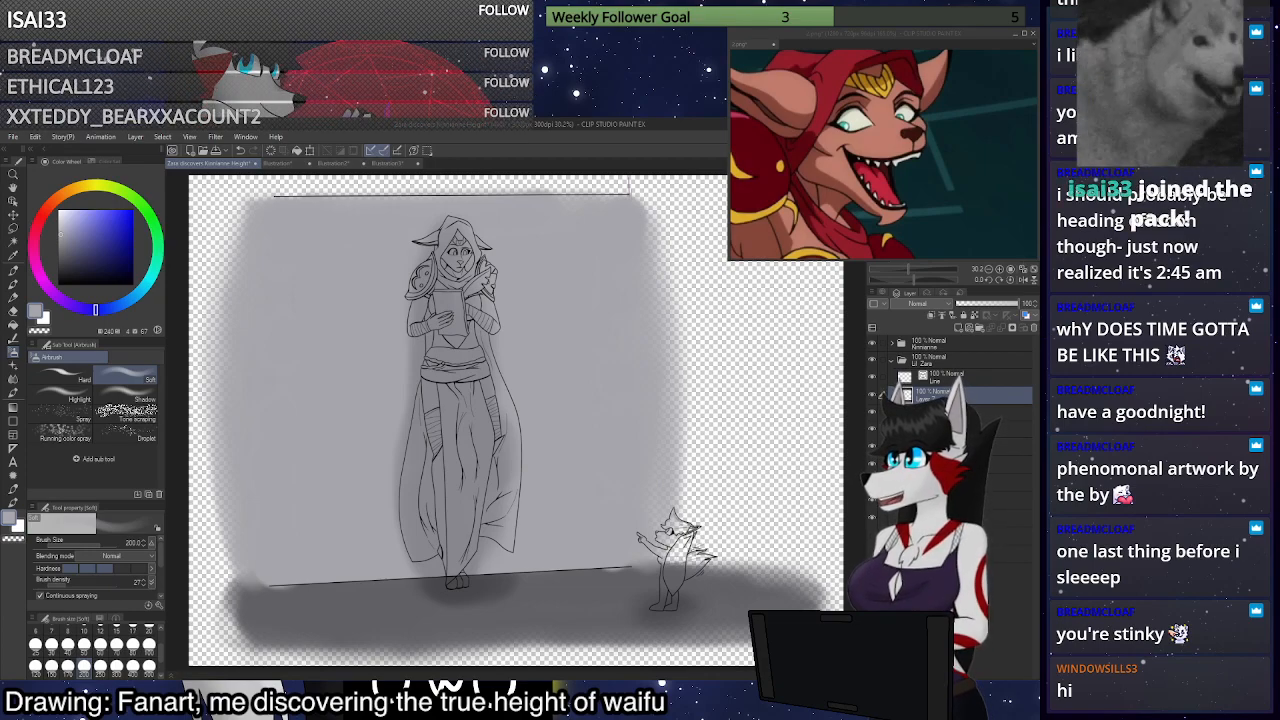
{"action": "left_click", "coordinate": [954, 38]}
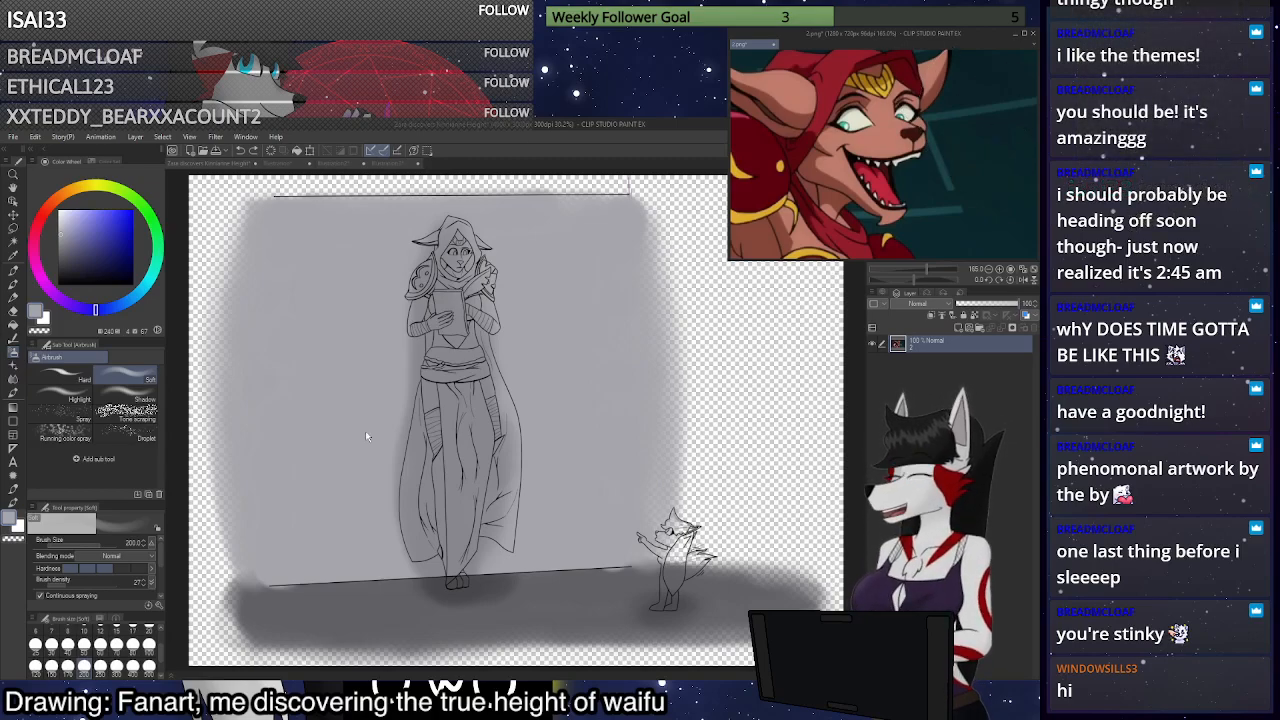
{"action": "left_click", "coordinate": [1030, 273]}
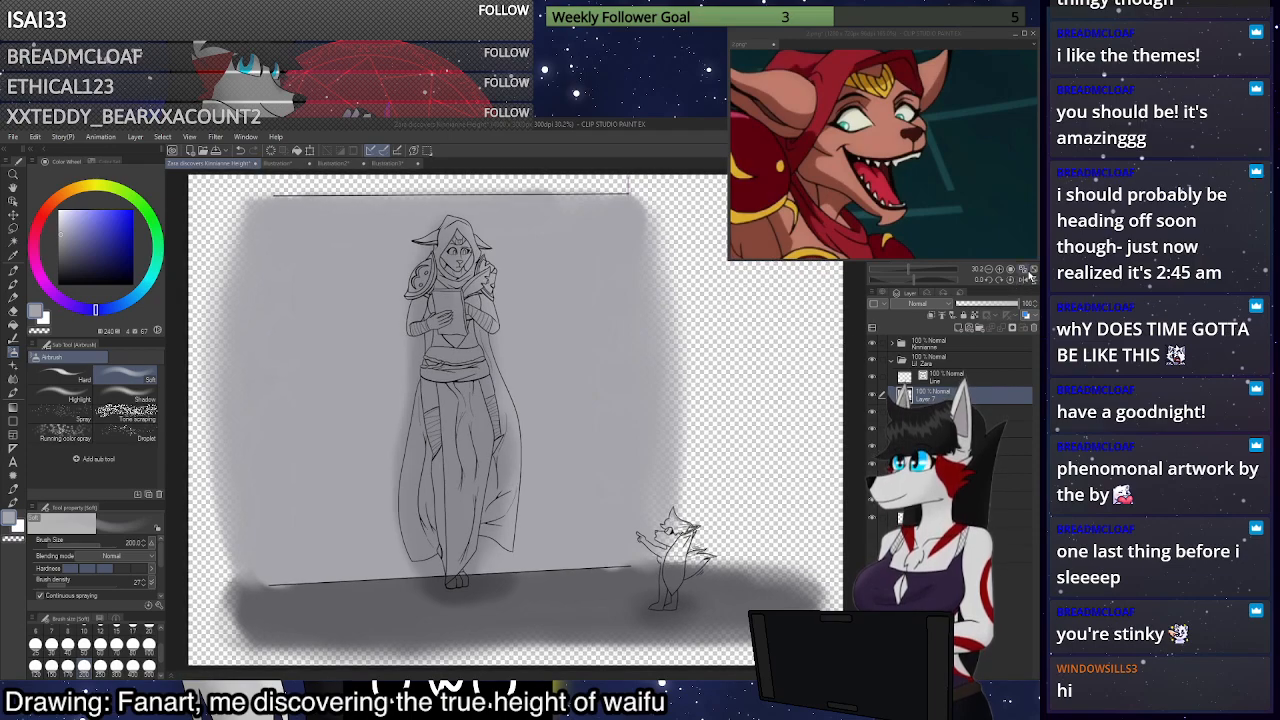